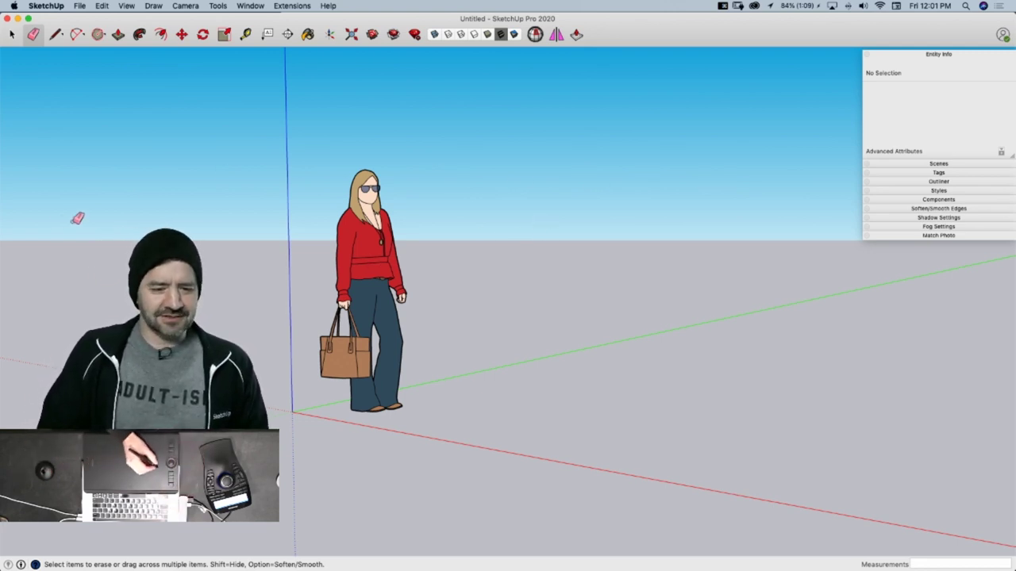
Switch to the Chrome window with the forum topic "Modeling an Airstream live in SketchUp!" and look through its posts
mouse_move(2, 266)
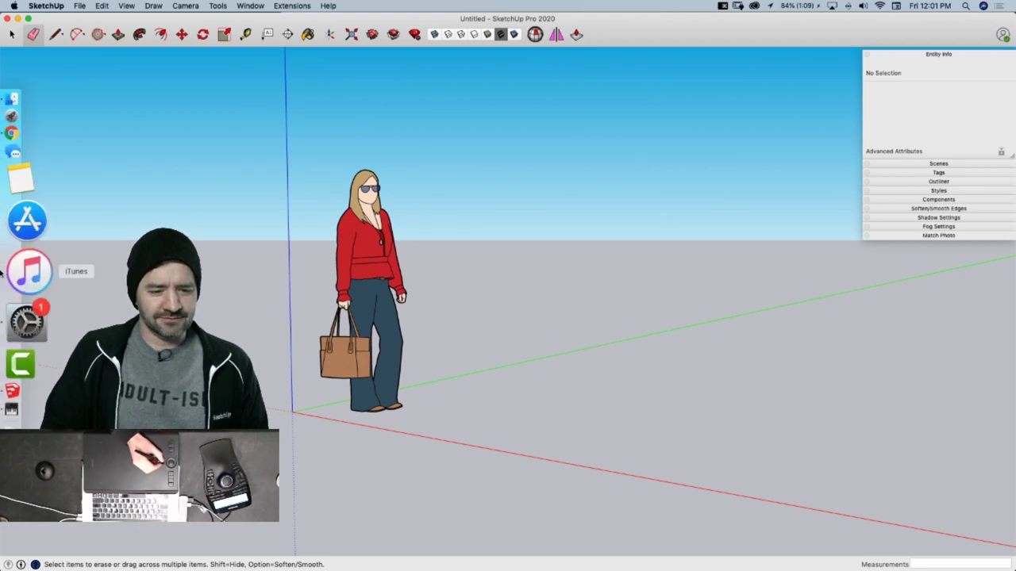
right_click(30, 204)
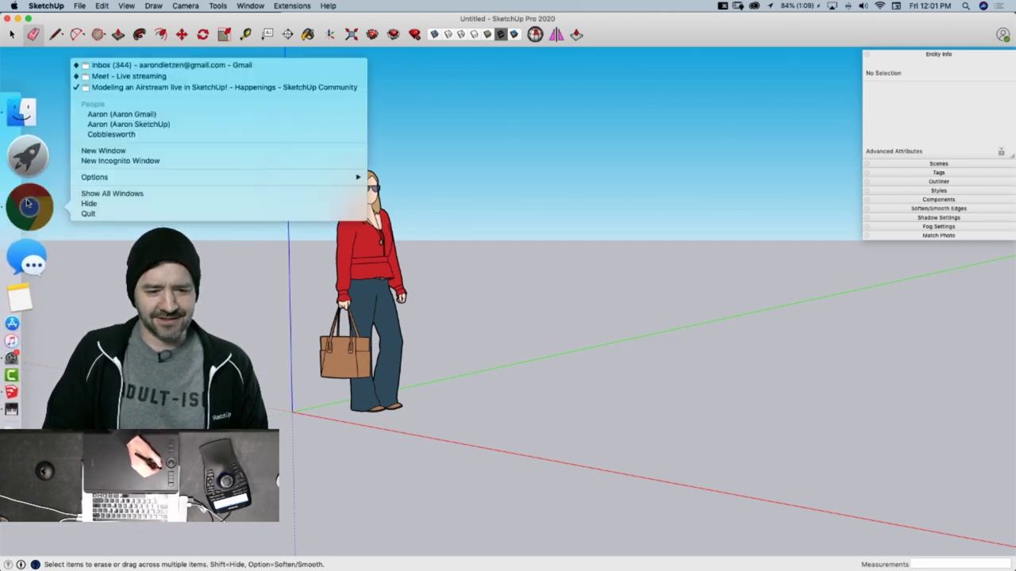
click(166, 88)
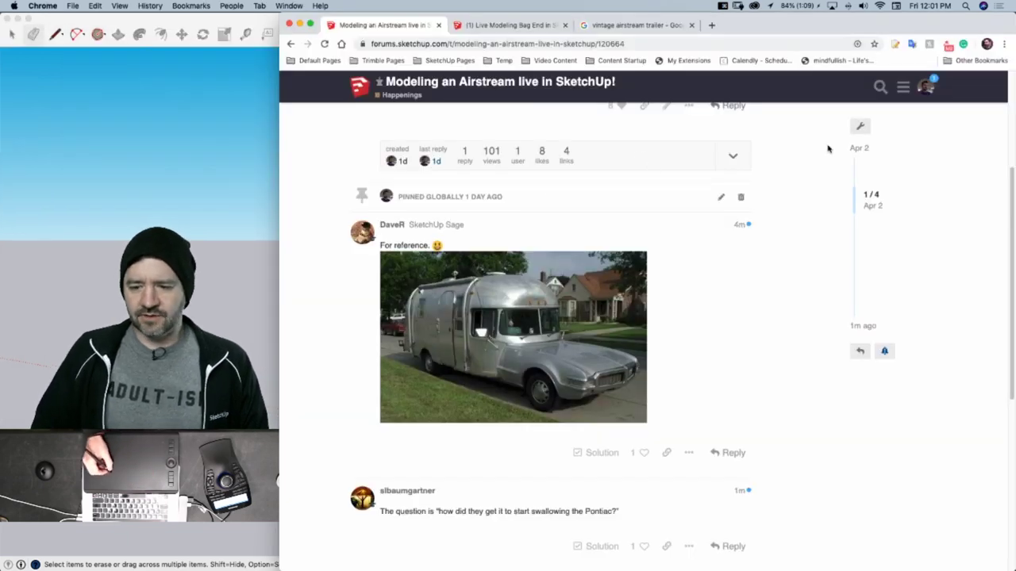
drag(854, 200, 853, 159)
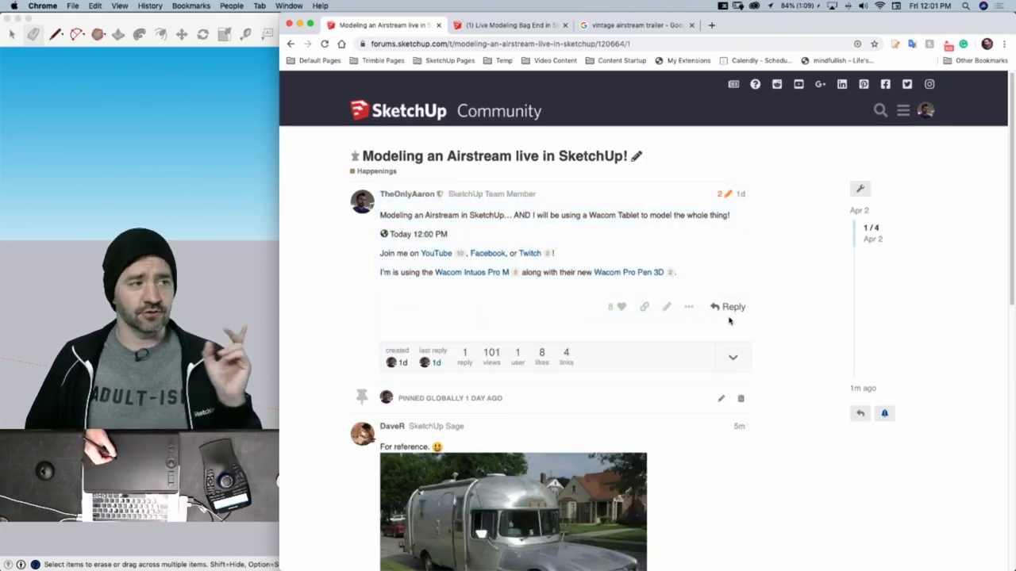
click(854, 229)
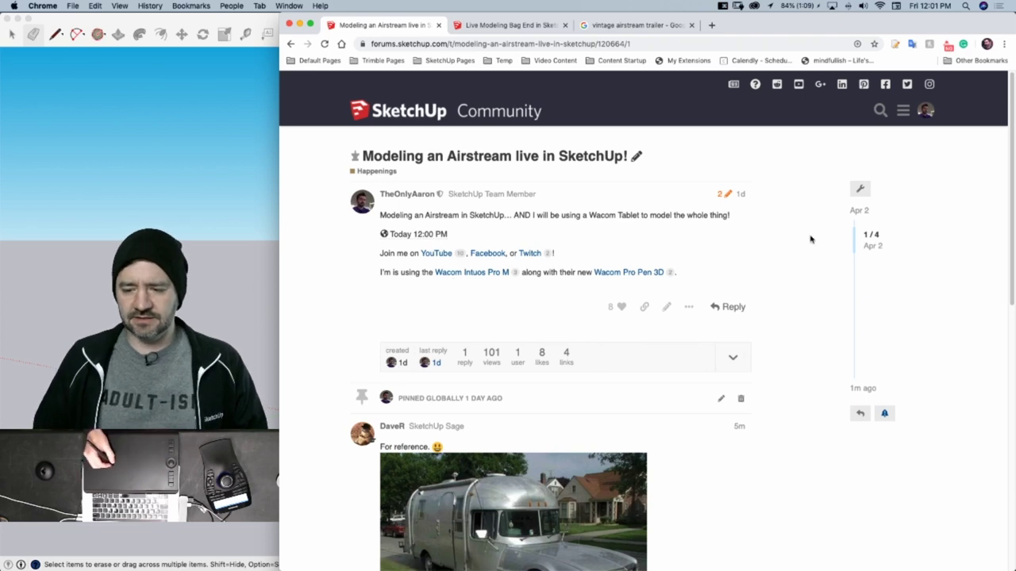
drag(856, 244, 857, 290)
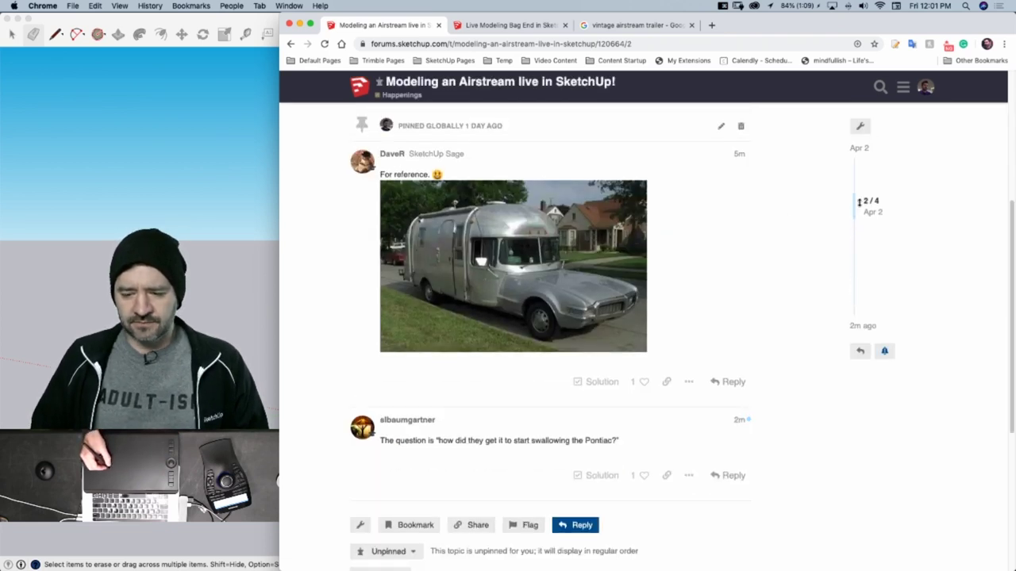
drag(855, 202, 856, 152)
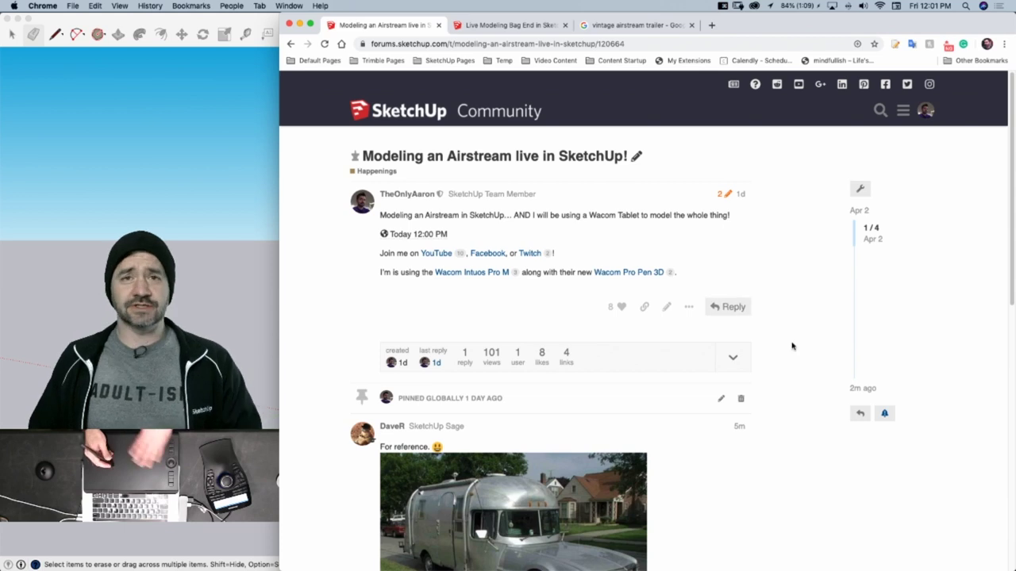
Go back to the SketchUp Community home page and reopen the Airstream live modeling topic from the latest topics
key(super+bracketleft)
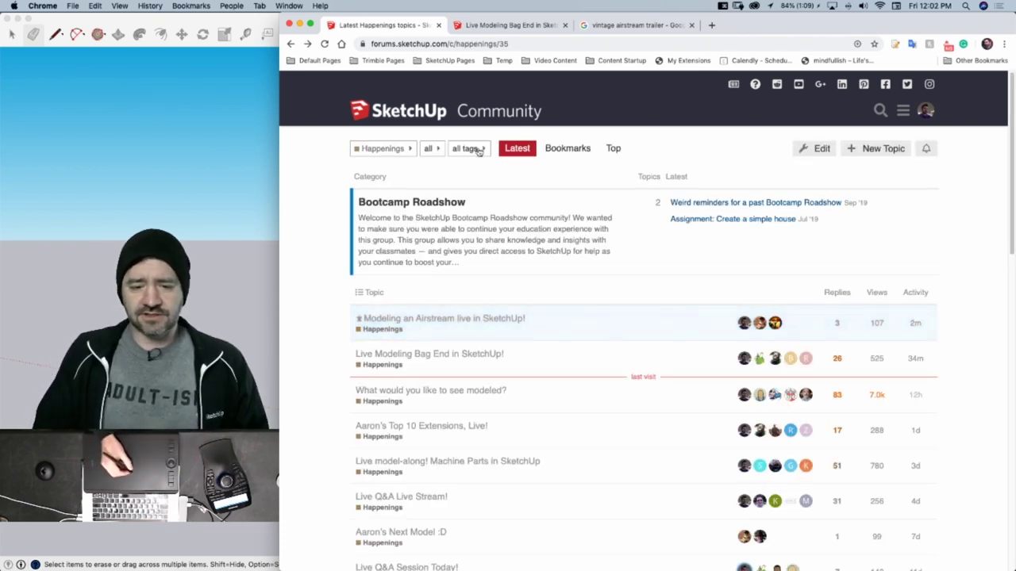
click(290, 45)
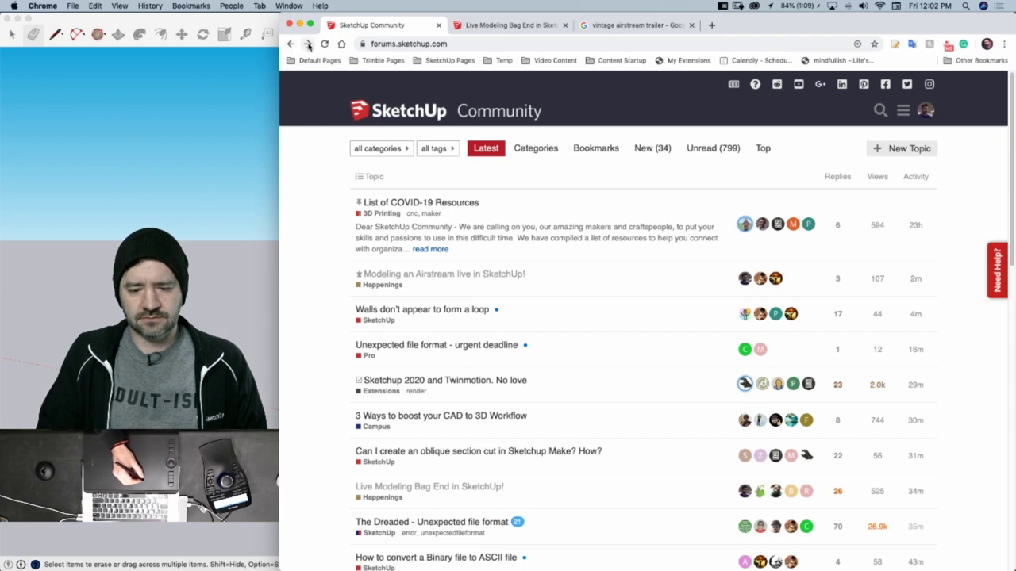
click(421, 277)
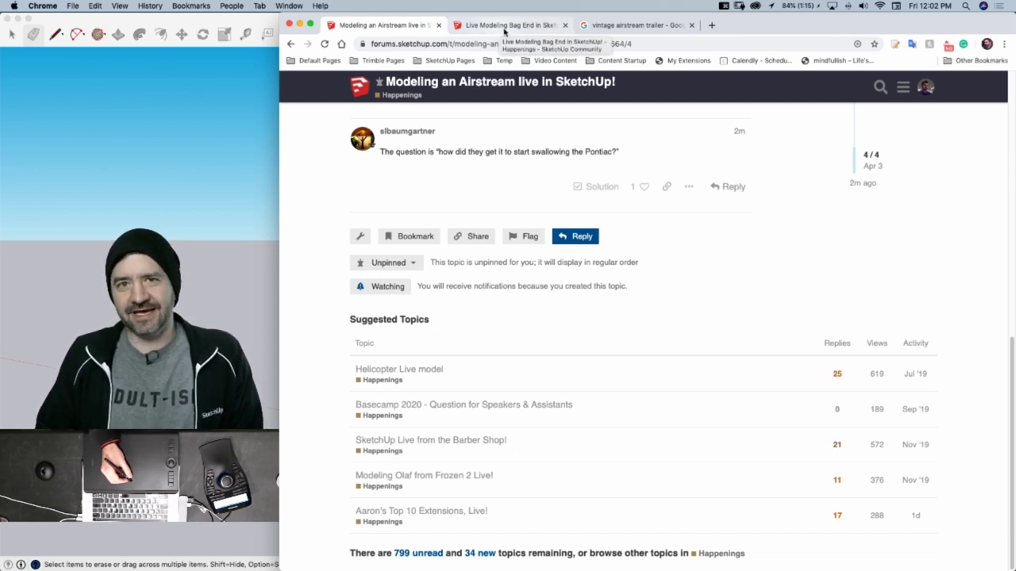
Open the "Live Modeling Bag End in SketchUp!" topic and look through its replies and posted images from the first post on
click(502, 27)
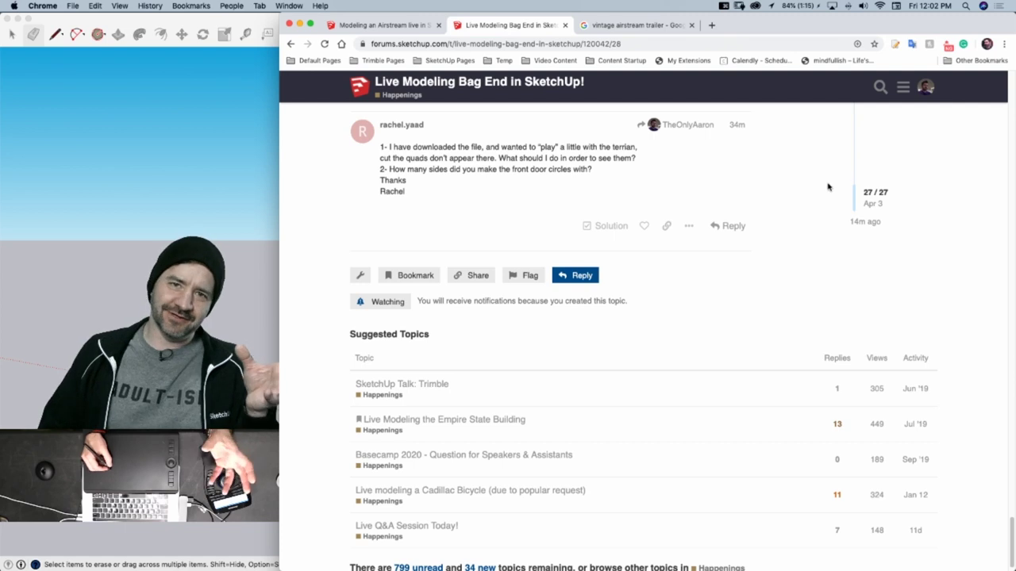
drag(853, 203, 854, 46)
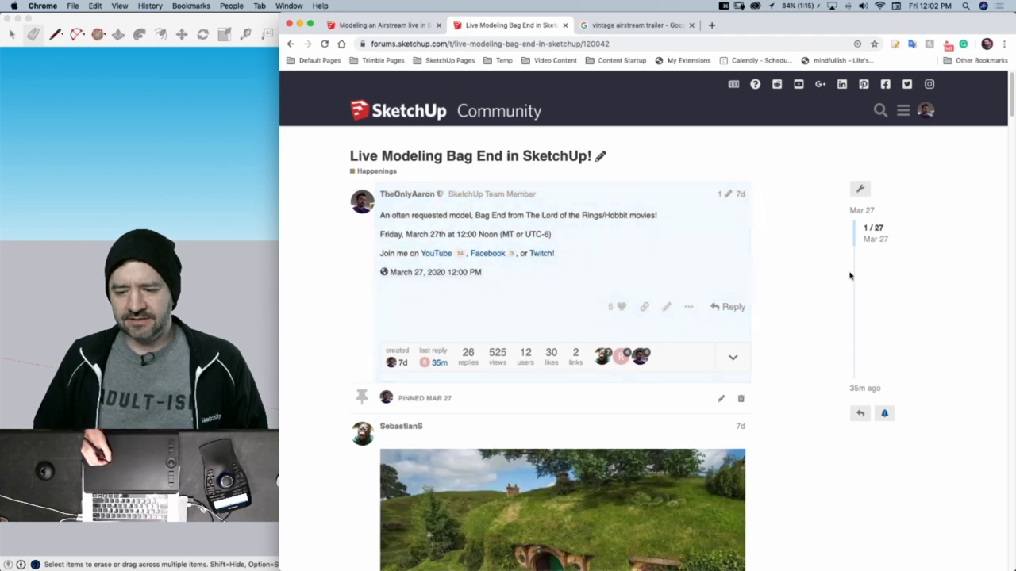
click(855, 297)
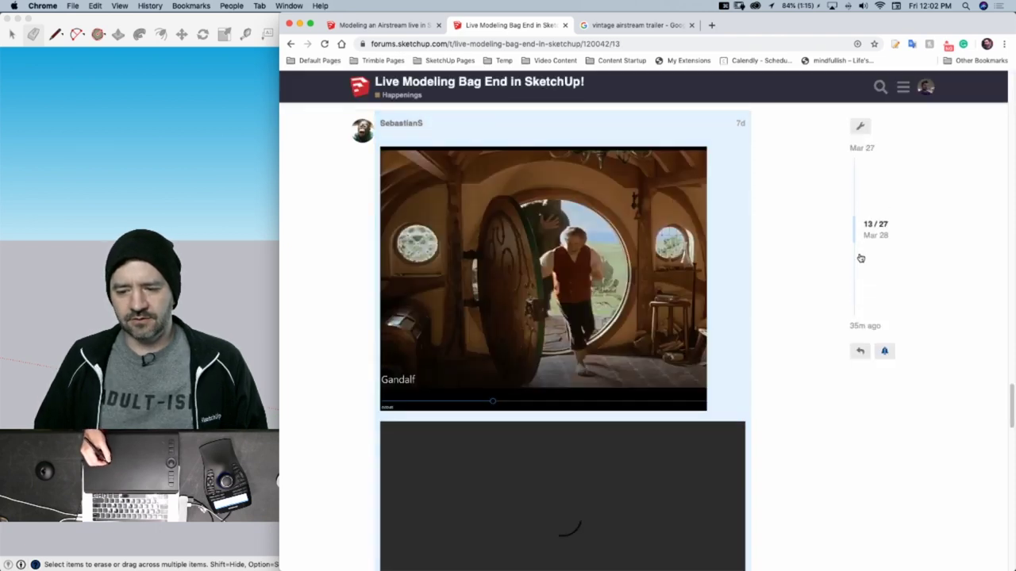
drag(853, 239, 855, 258)
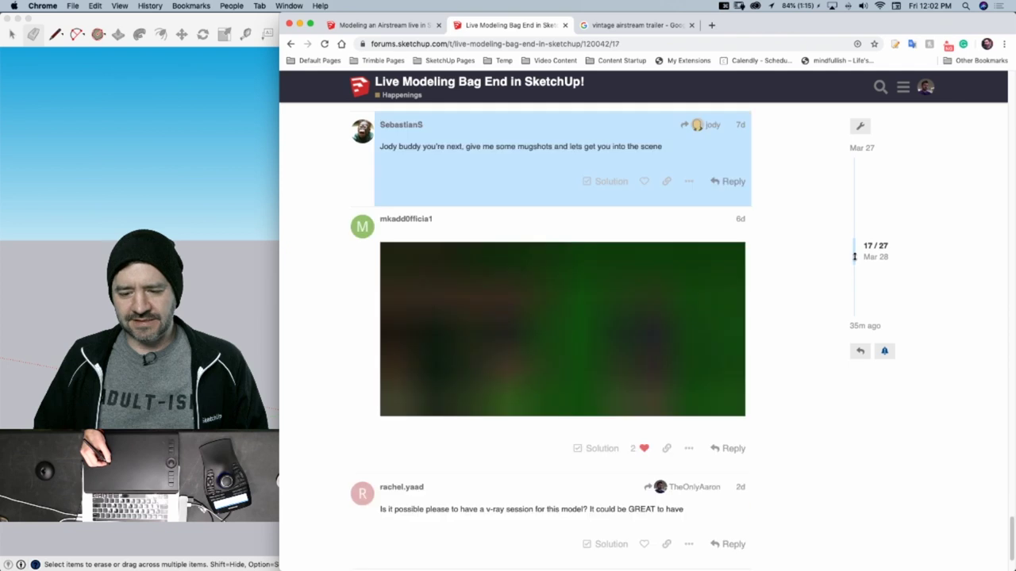
click(857, 203)
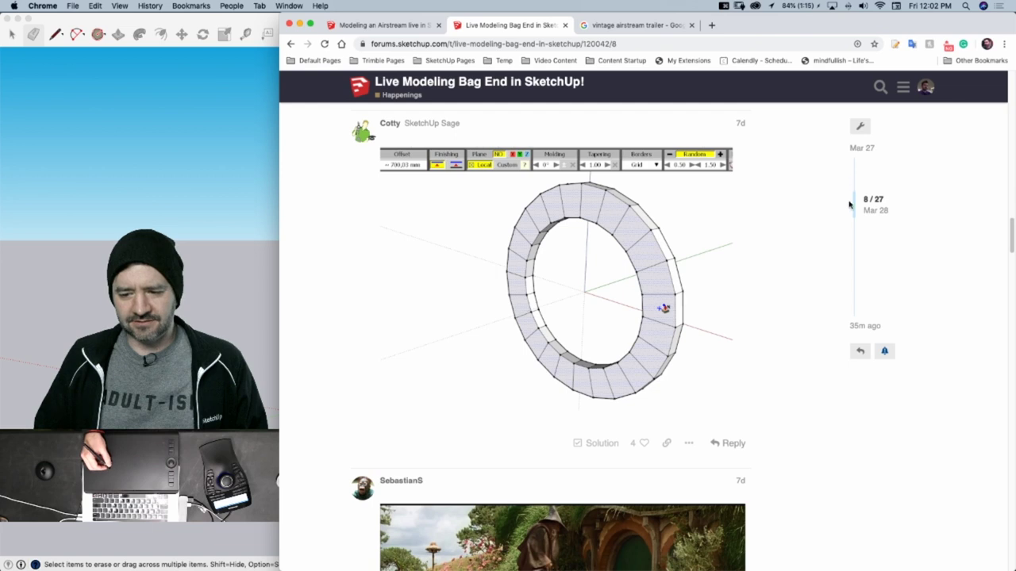
click(853, 266)
click(854, 268)
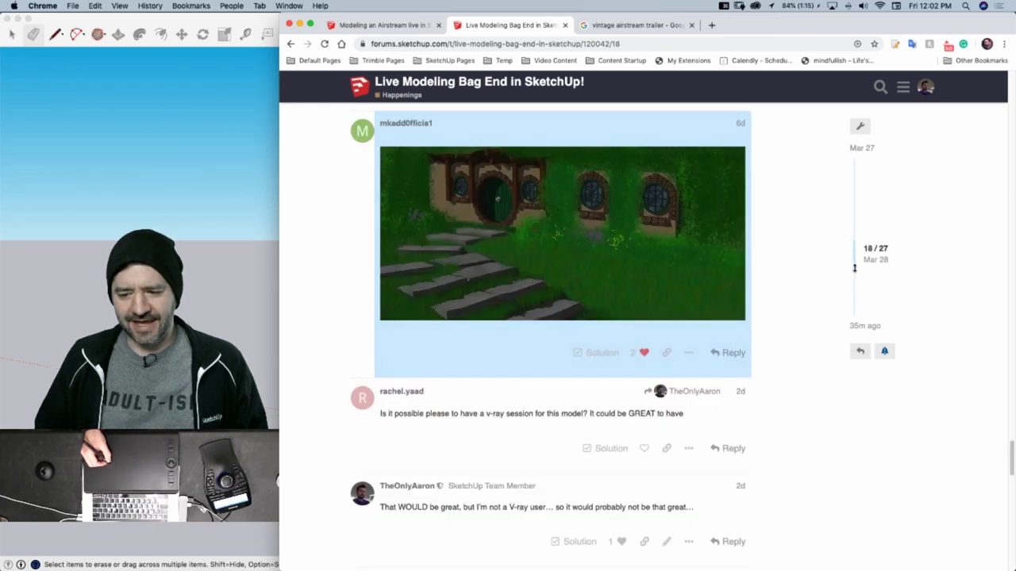
click(856, 289)
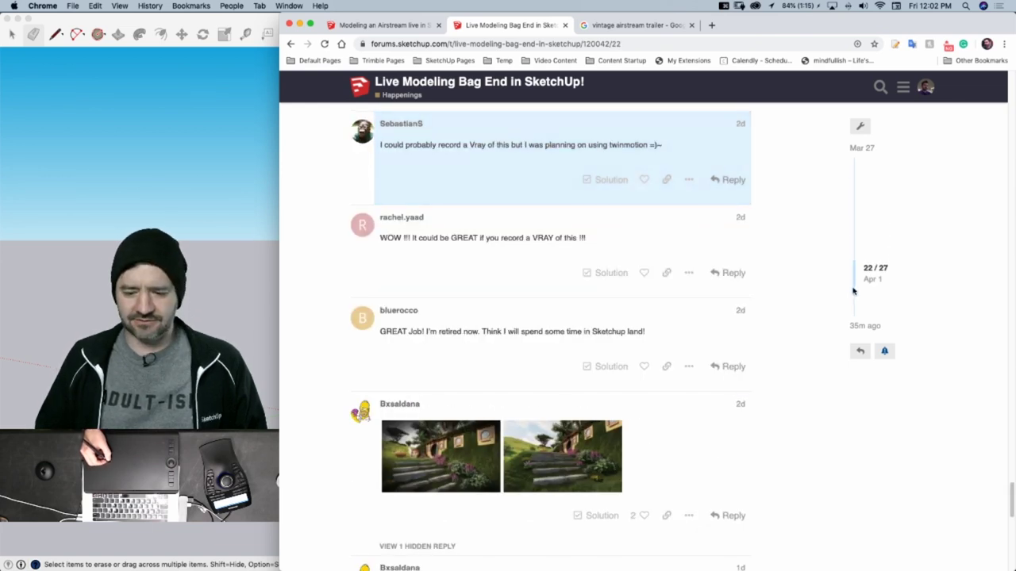
drag(855, 276, 853, 244)
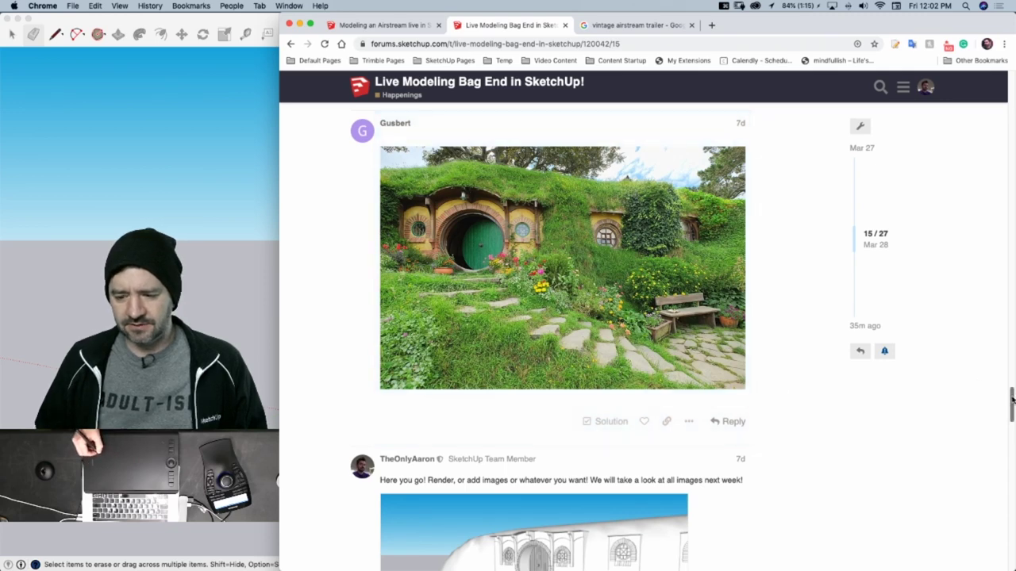
Find the painted Bag End picture with the green door below the 3D Warehouse model post and examine it enlarged
drag(1012, 399, 1011, 426)
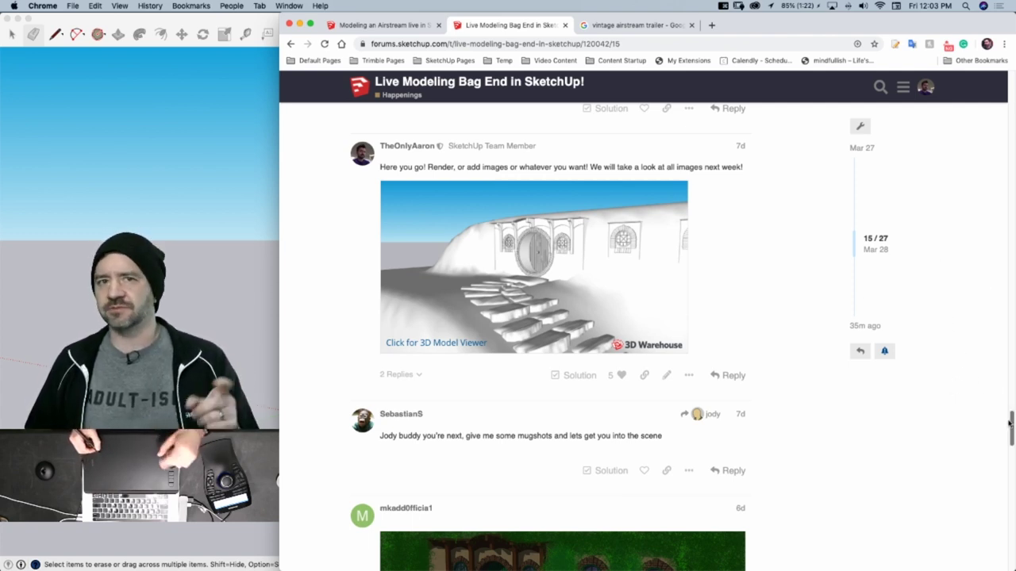
drag(1010, 423, 1012, 448)
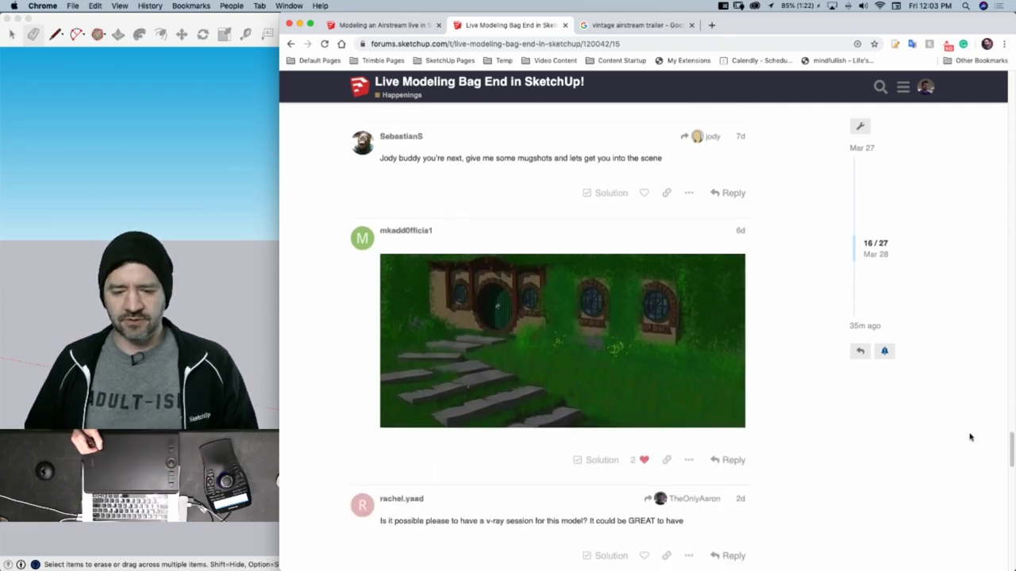
click(703, 359)
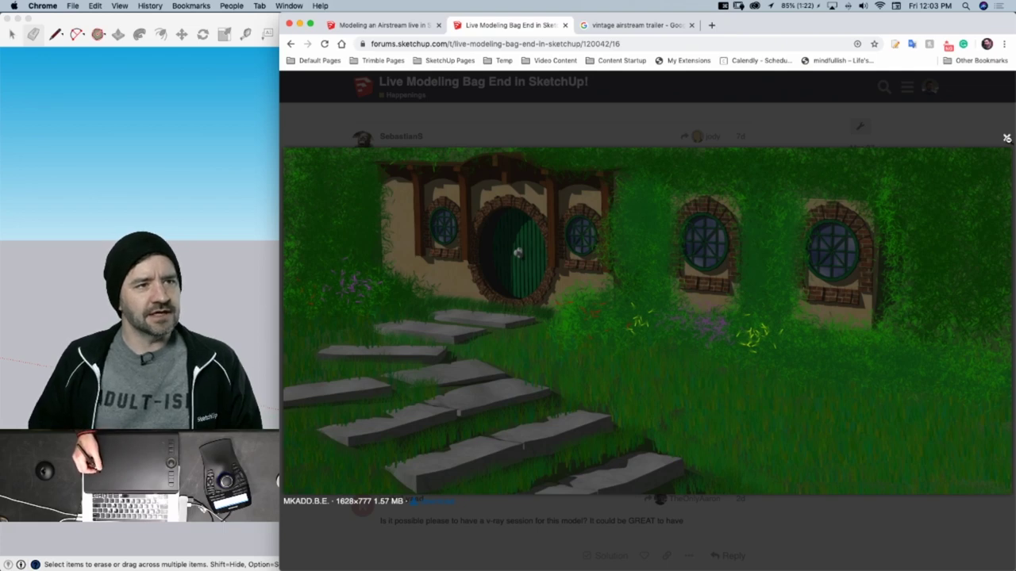
click(1006, 138)
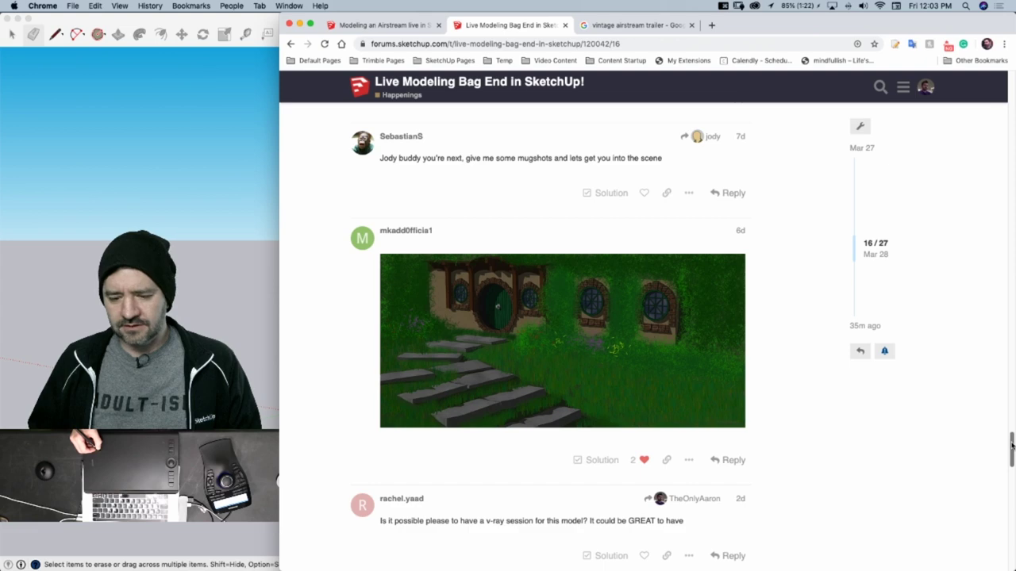
Examine the two Bag End renders, BagEnd2 and BagEnd1, enlarged from the reply further down the topic
drag(1011, 446, 1011, 504)
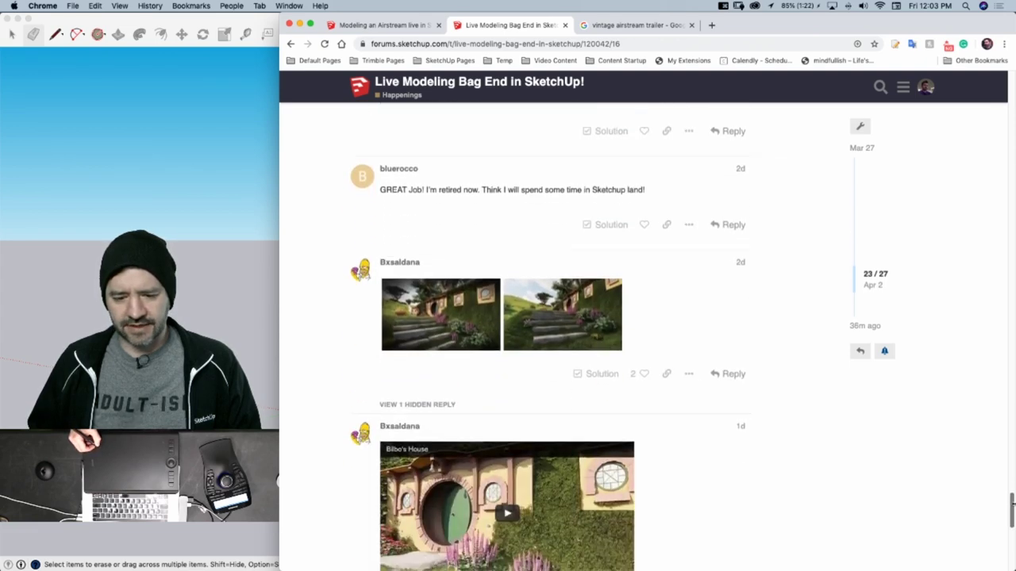
click(440, 284)
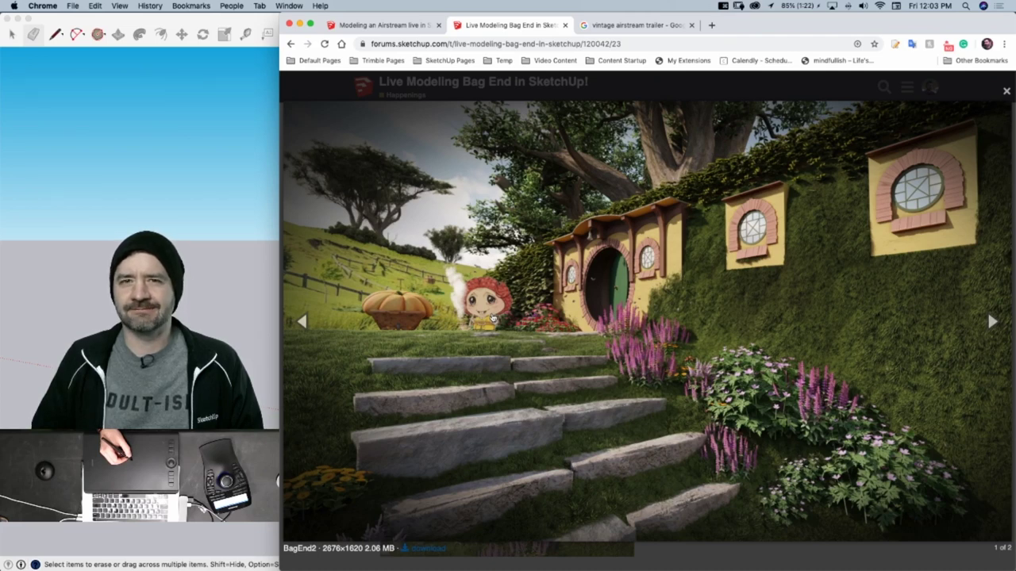
click(990, 322)
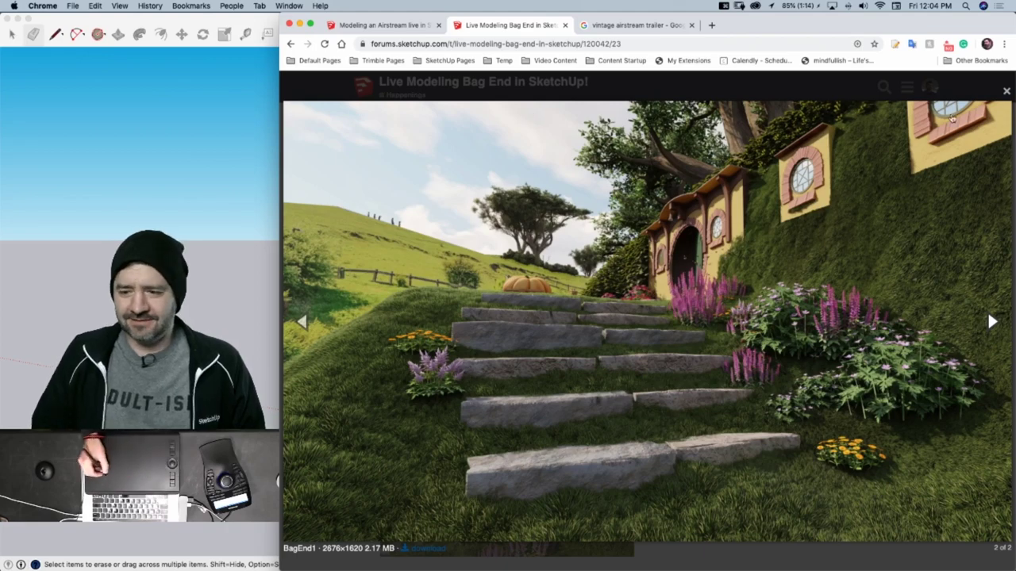
click(1006, 91)
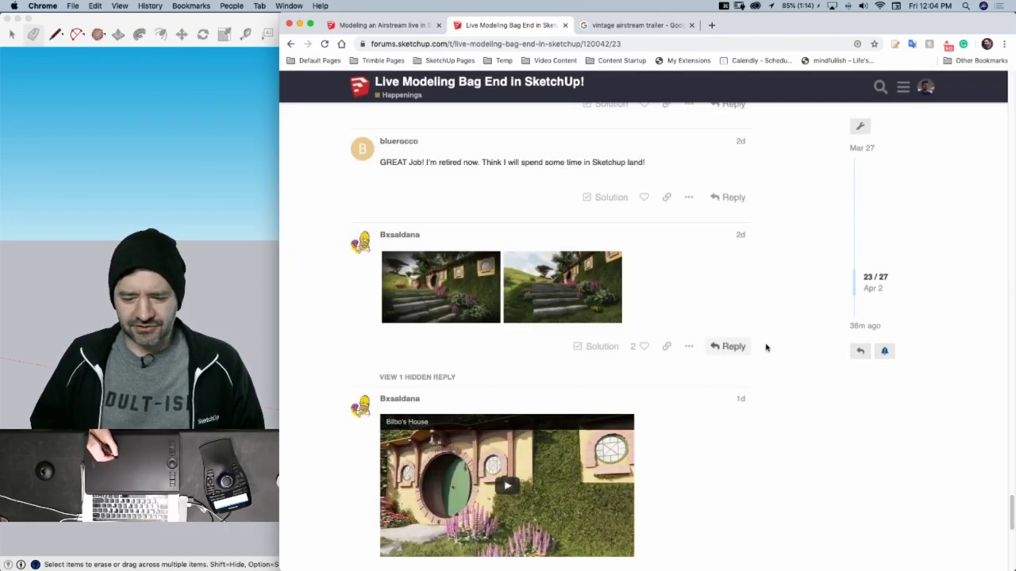
Watch the embedded "Bilbo's House" video in full screen and return to the topic
click(513, 484)
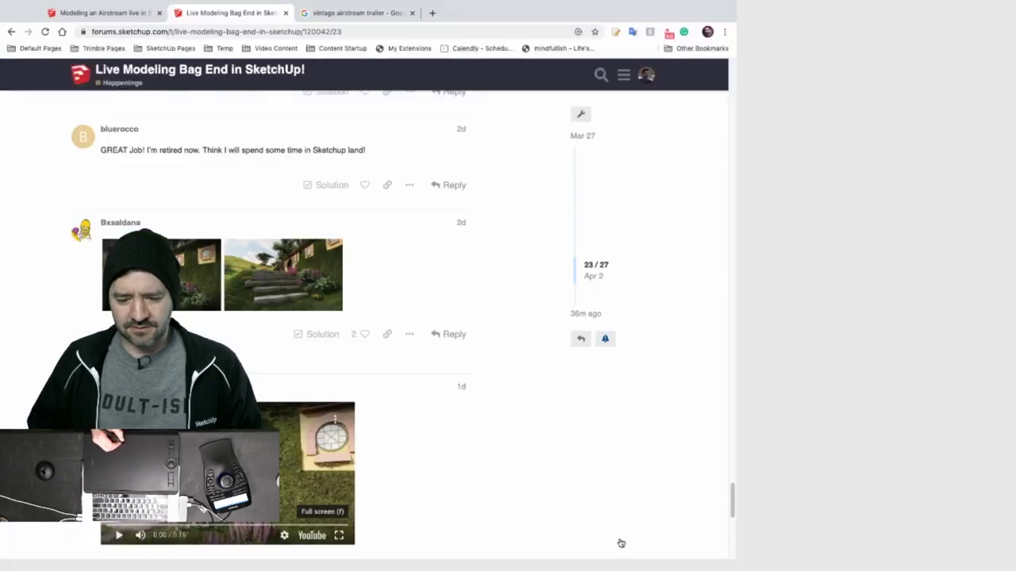
click(339, 535)
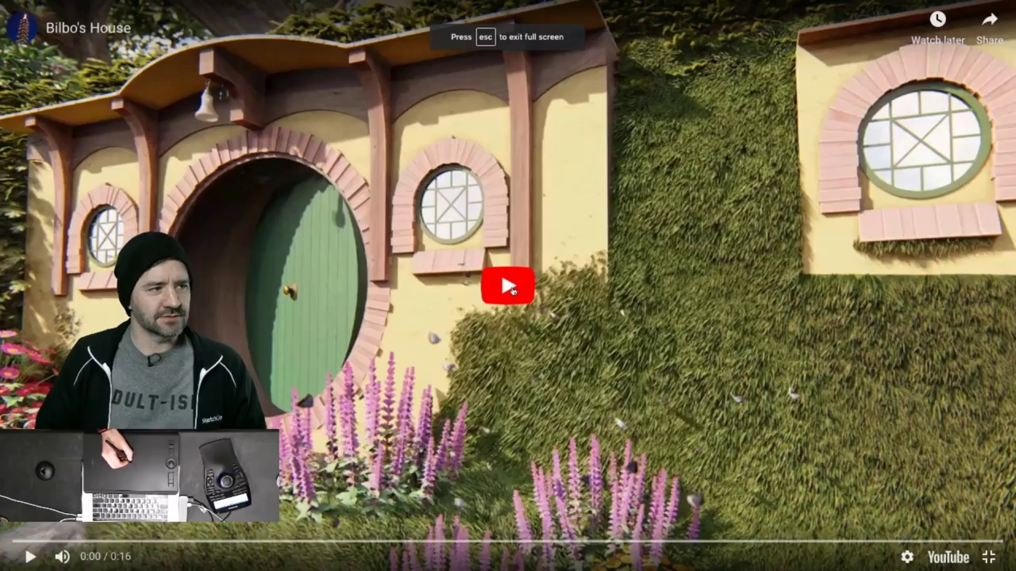
click(512, 291)
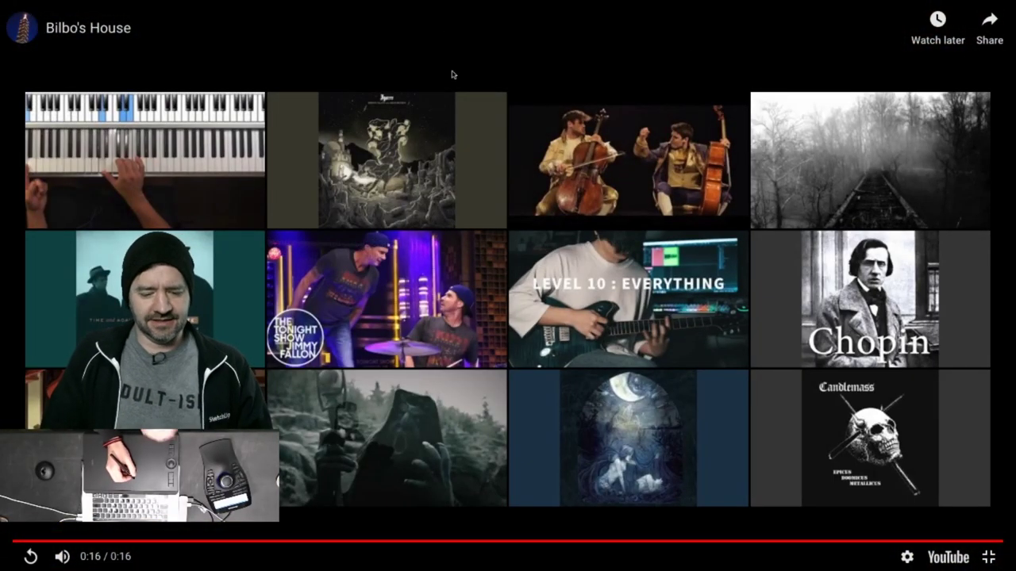
key(Escape)
key(Escape)
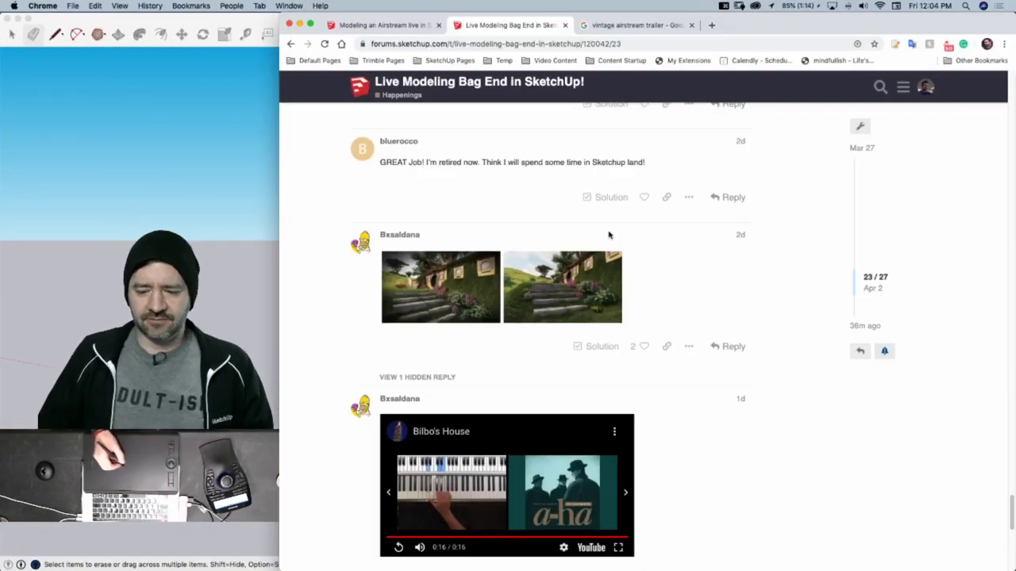
Check the last reply of the Bag End topic and skim back up through the earlier posts
drag(856, 284, 857, 322)
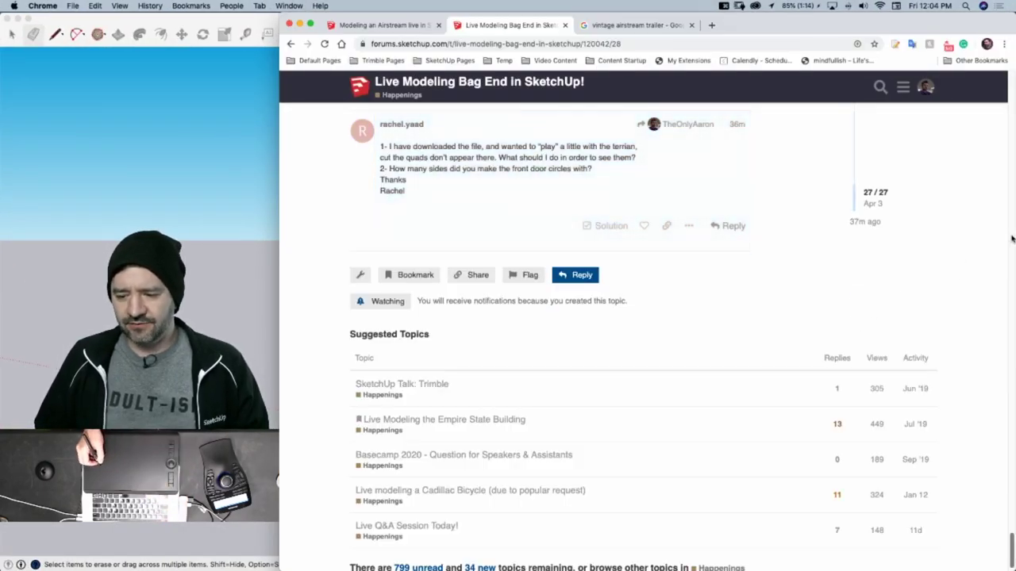
scroll(1011, 238, up, 15)
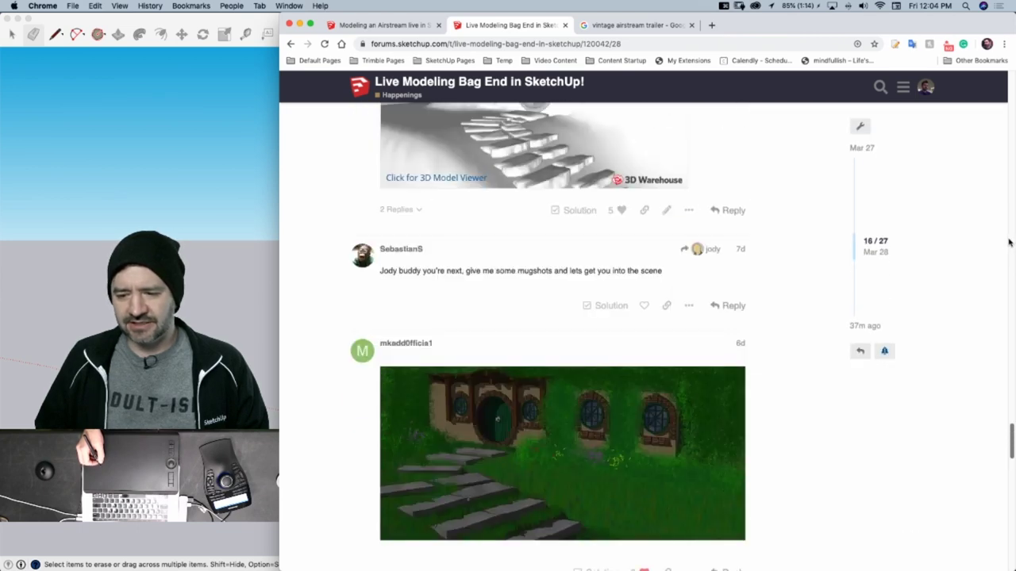
scroll(1009, 243, up, 10)
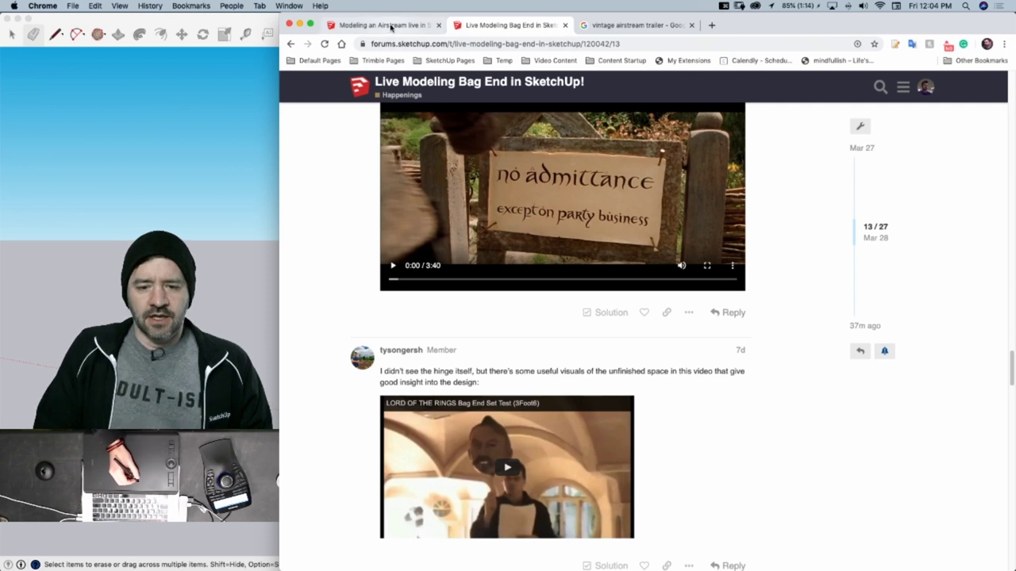
Return to the Airstream live modeling topic and switch back to the empty SketchUp model
click(388, 19)
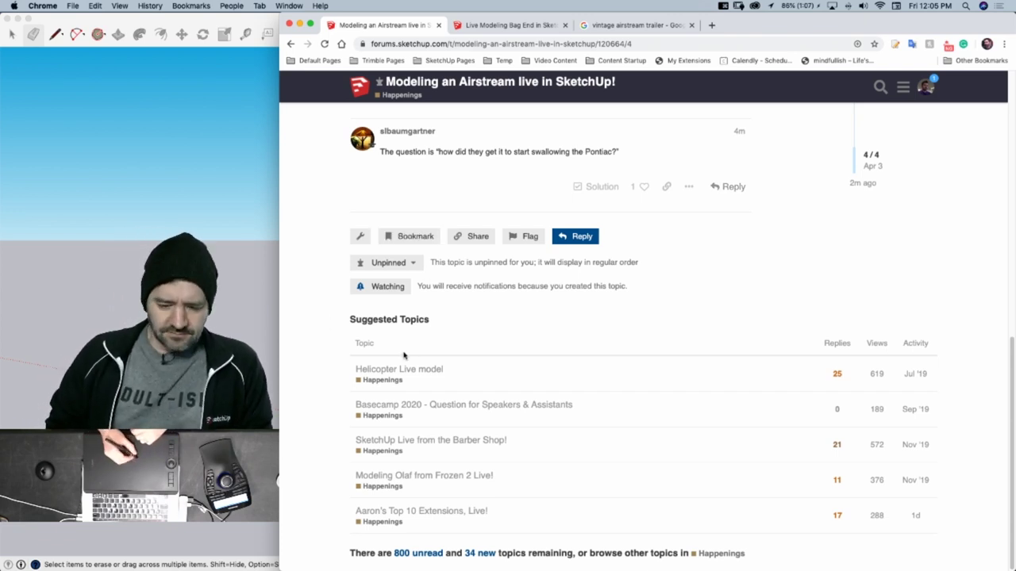
click(214, 22)
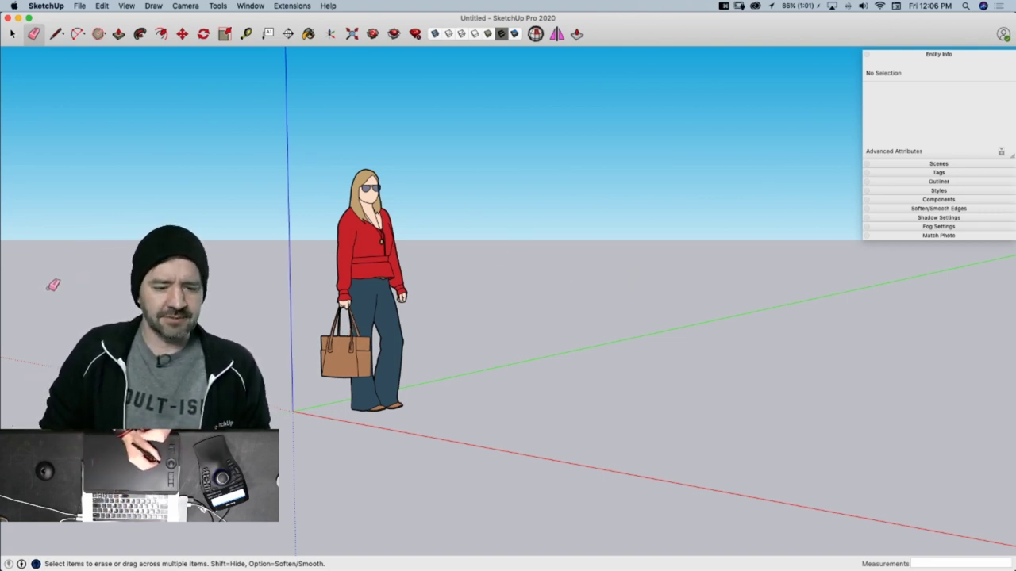
Switch to the Wacom Tablet settings in System Preferences
mouse_move(3, 253)
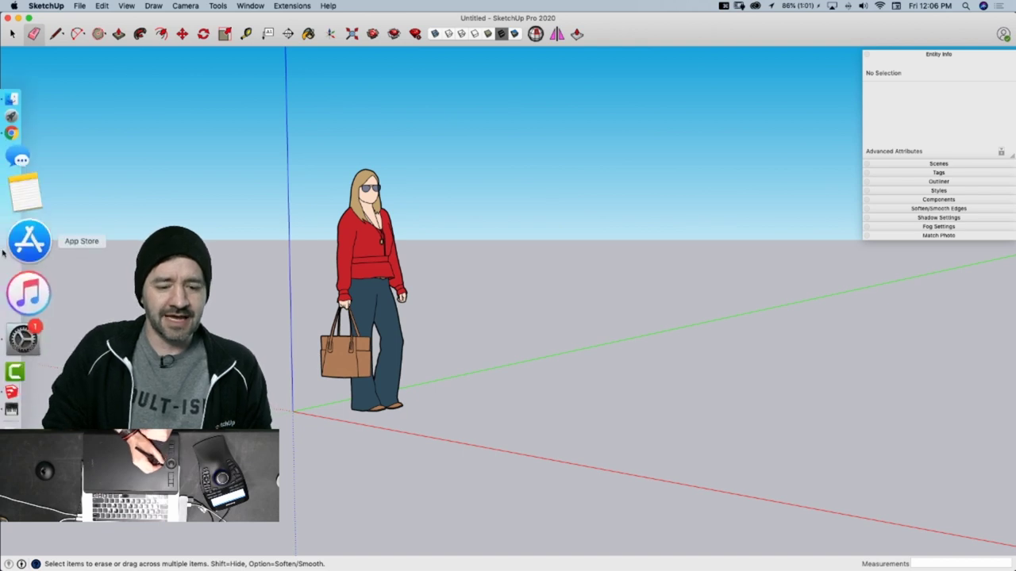
click(26, 290)
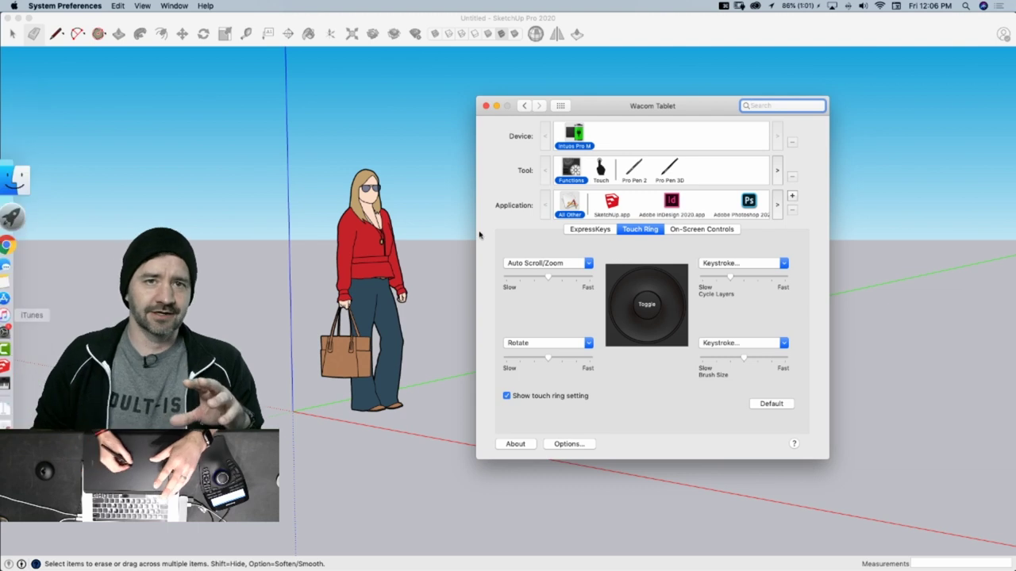
scroll(478, 234, right, 3)
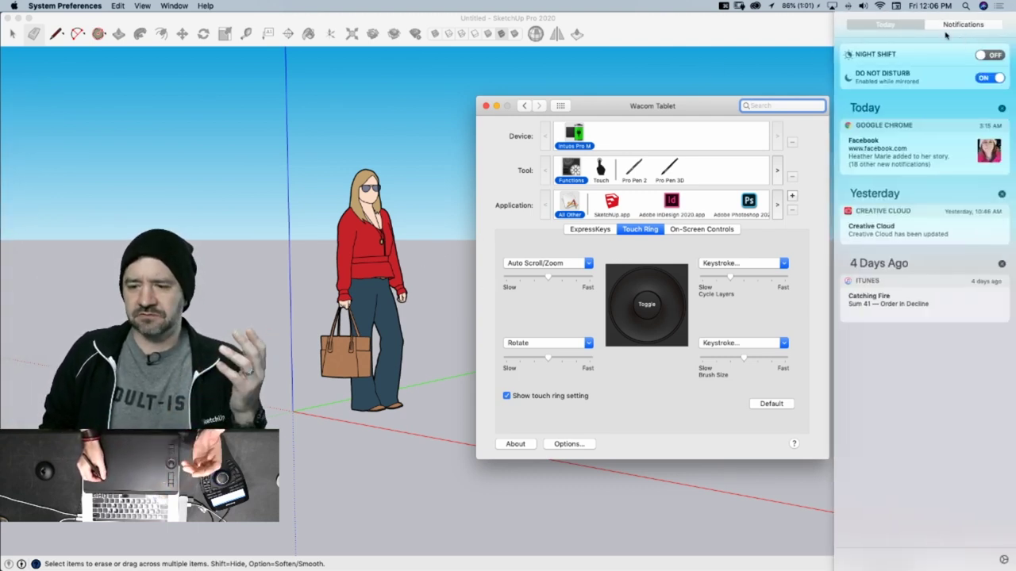
click(829, 41)
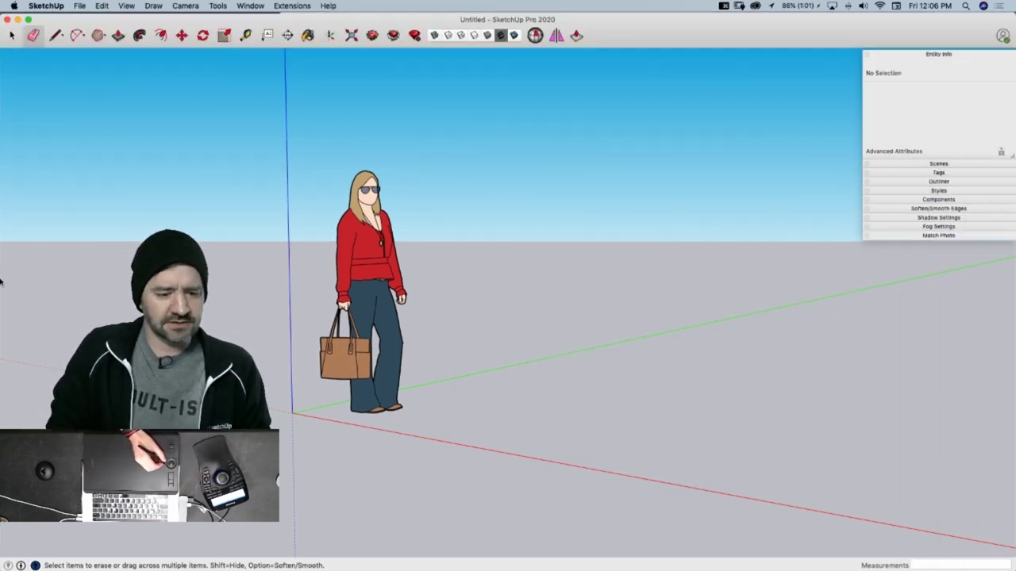
mouse_move(16, 287)
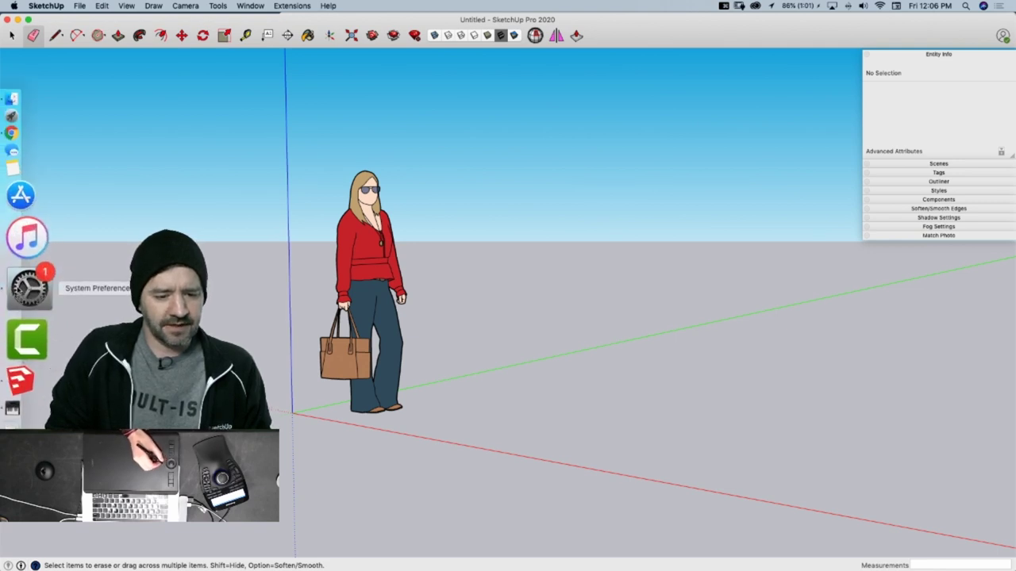
click(29, 287)
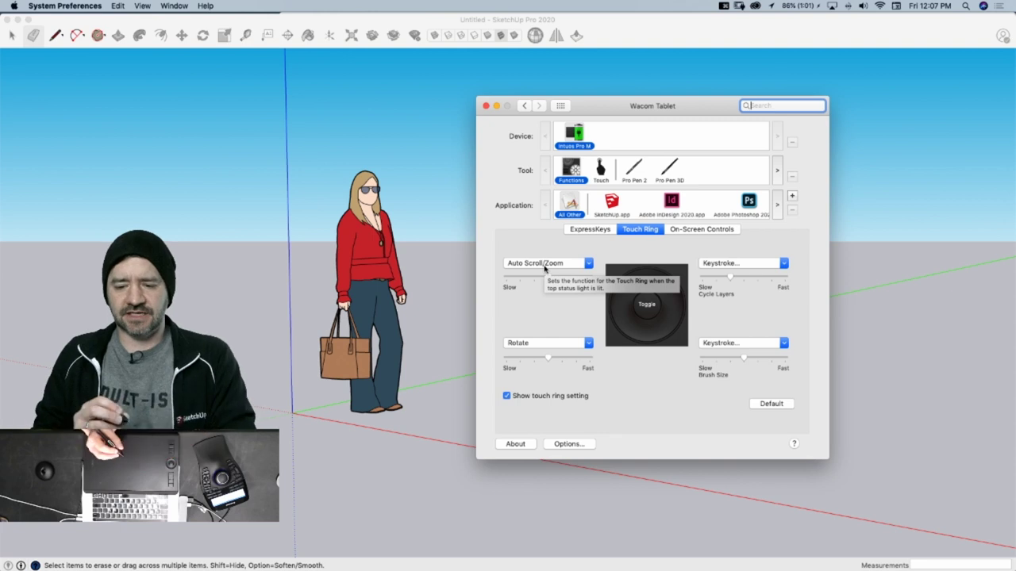
Examine the Wacom tablet's SketchUp.app settings for the touch ring, ExpressKeys and Pro Pen 3D
click(621, 211)
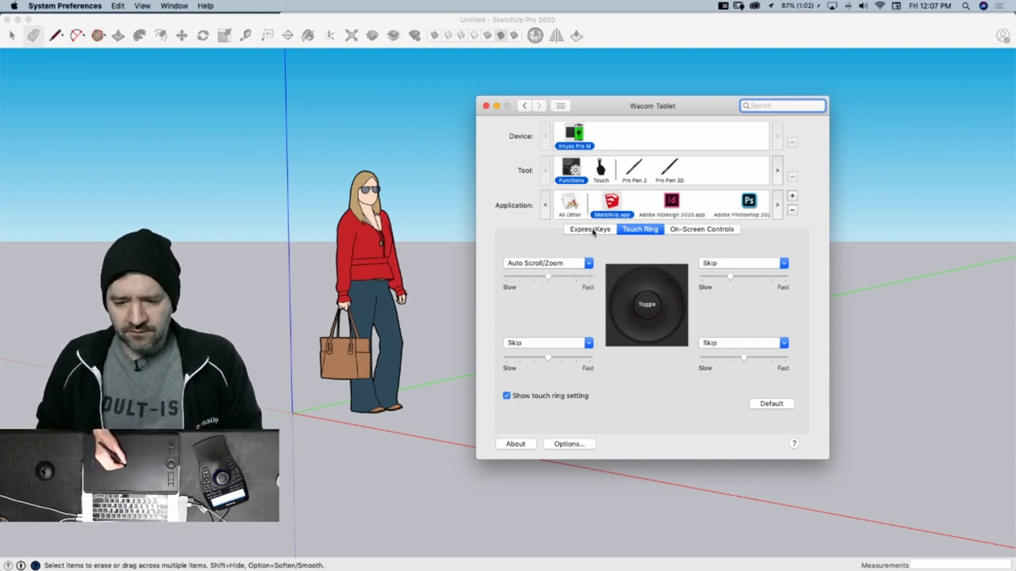
click(591, 229)
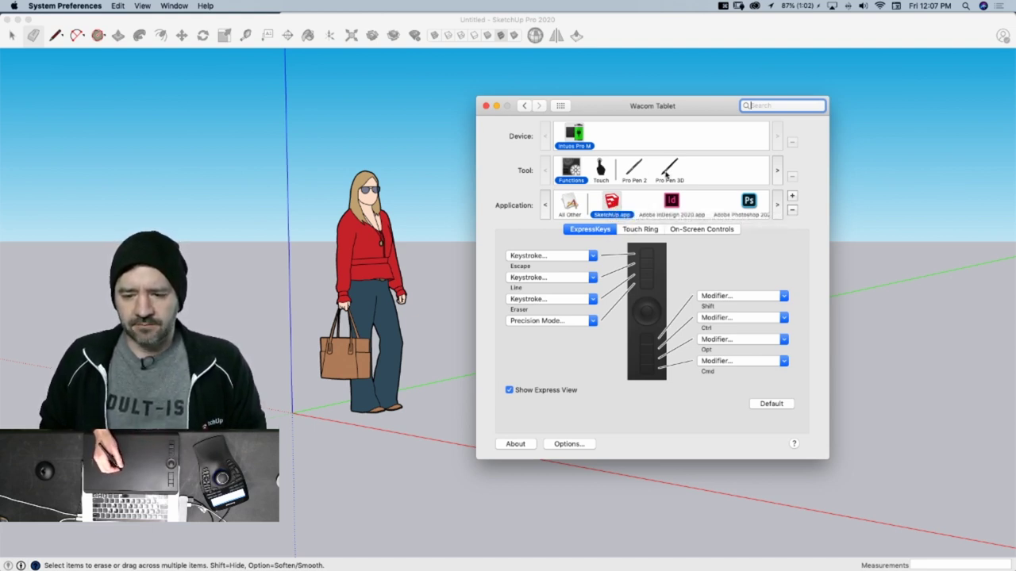
click(668, 174)
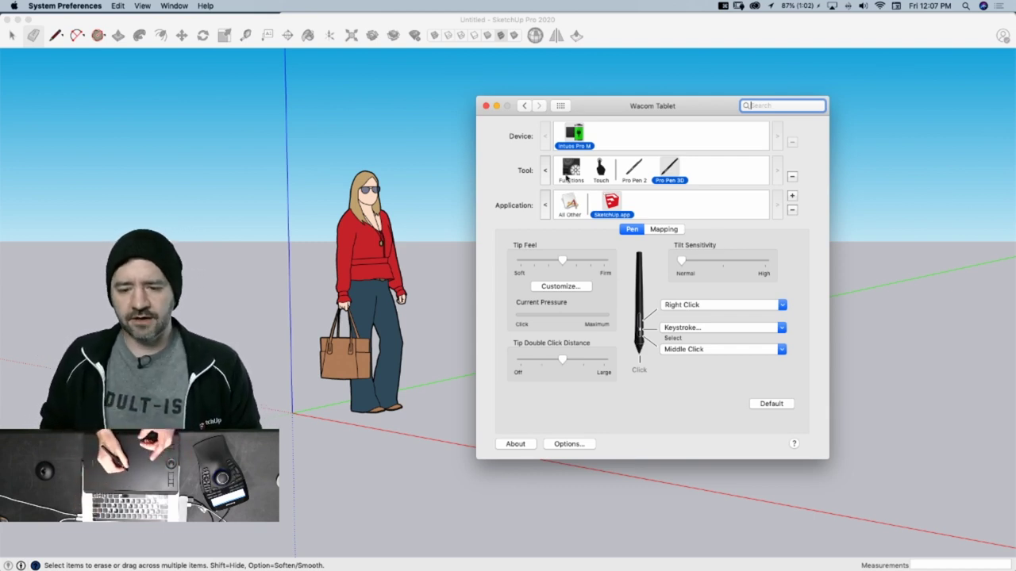
click(572, 171)
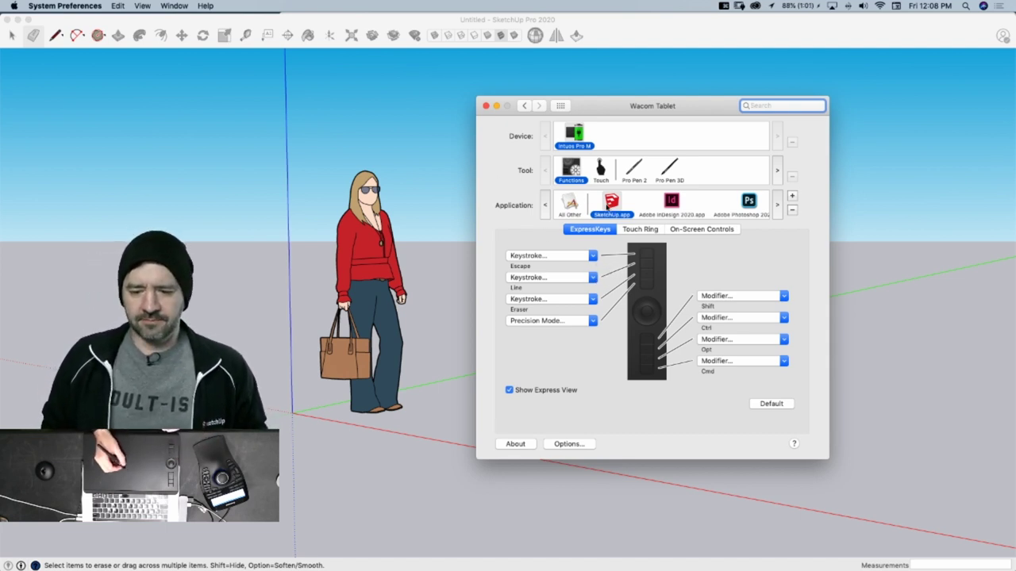
Check the functions available for SketchUp.app's touch ring, revisit the ExpressKeys, and return to the SketchUp model
click(636, 231)
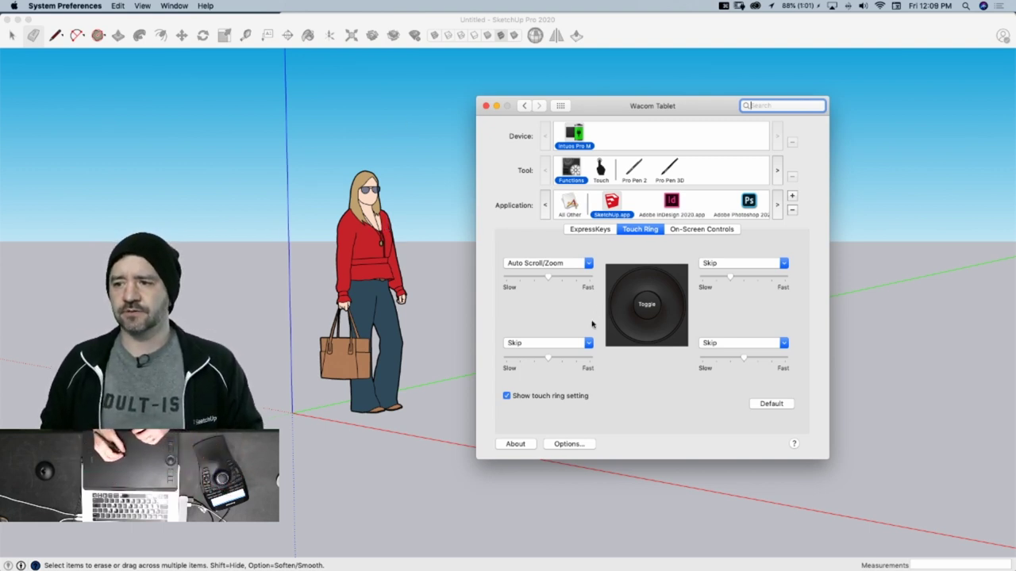
click(555, 343)
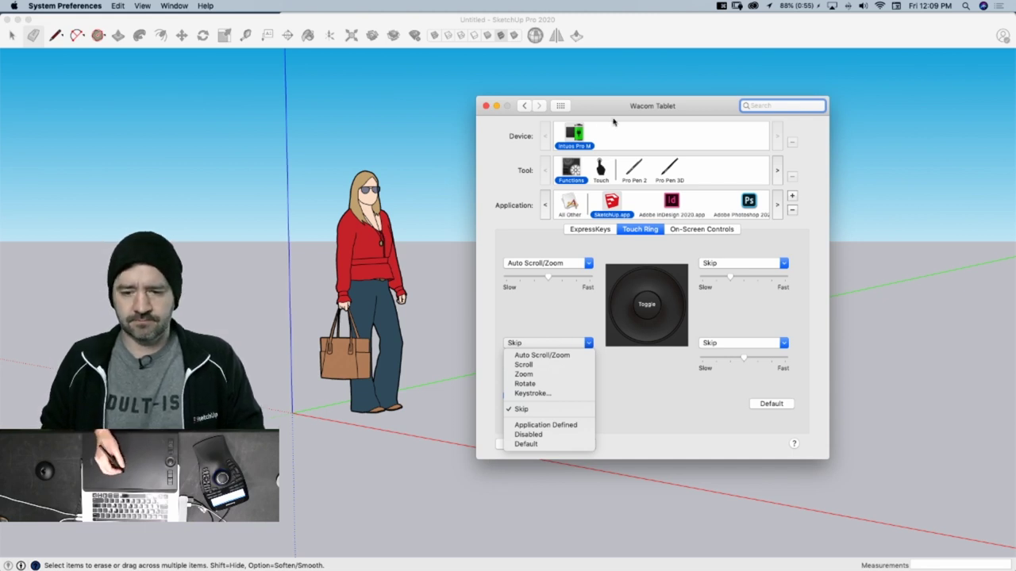
click(608, 109)
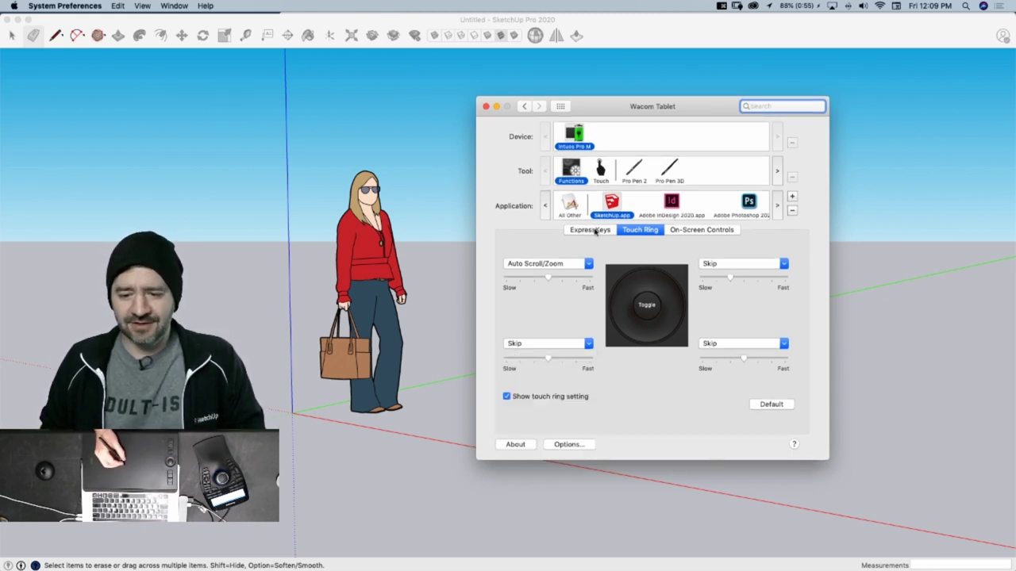
click(597, 232)
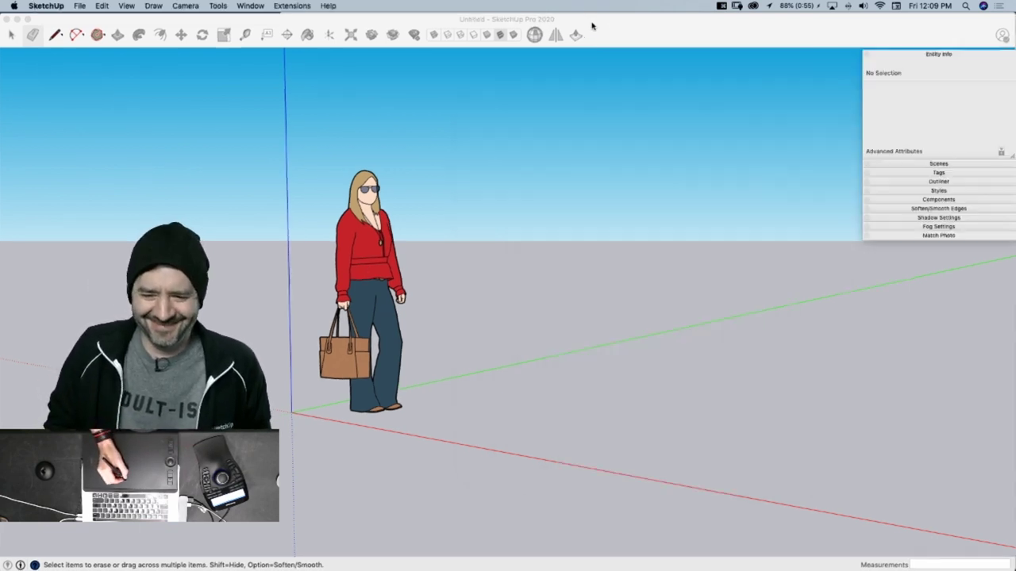
click(591, 20)
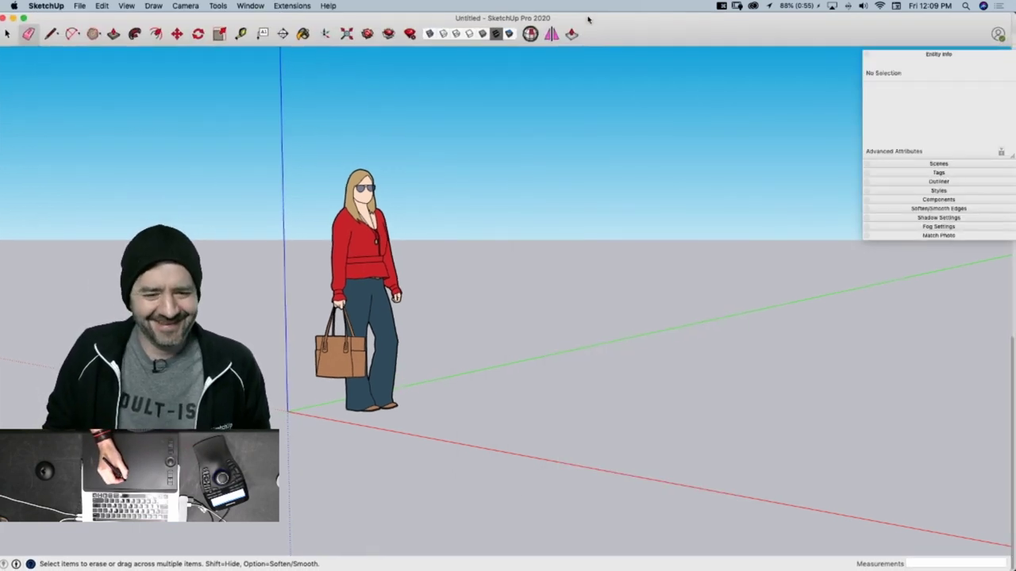
drag(592, 19, 594, 21)
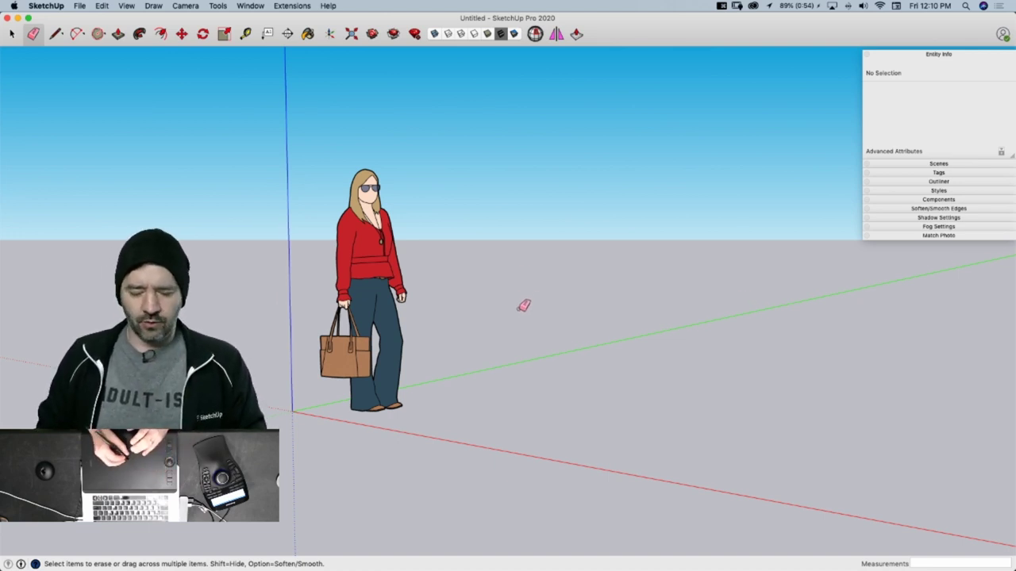
Try erasing the standing figure, undo the erasure and switch to the Select tool
click(355, 300)
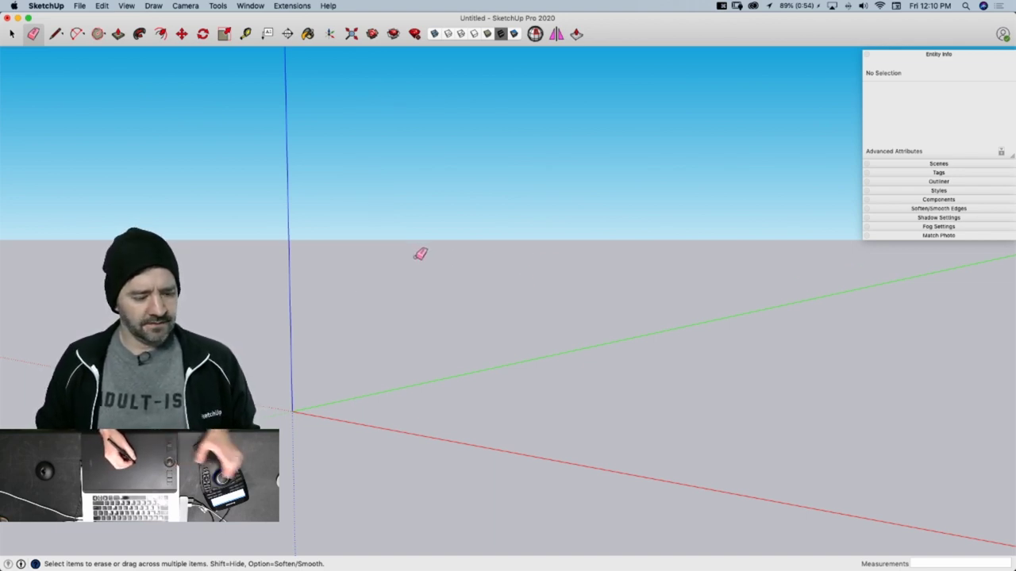
key(super+z)
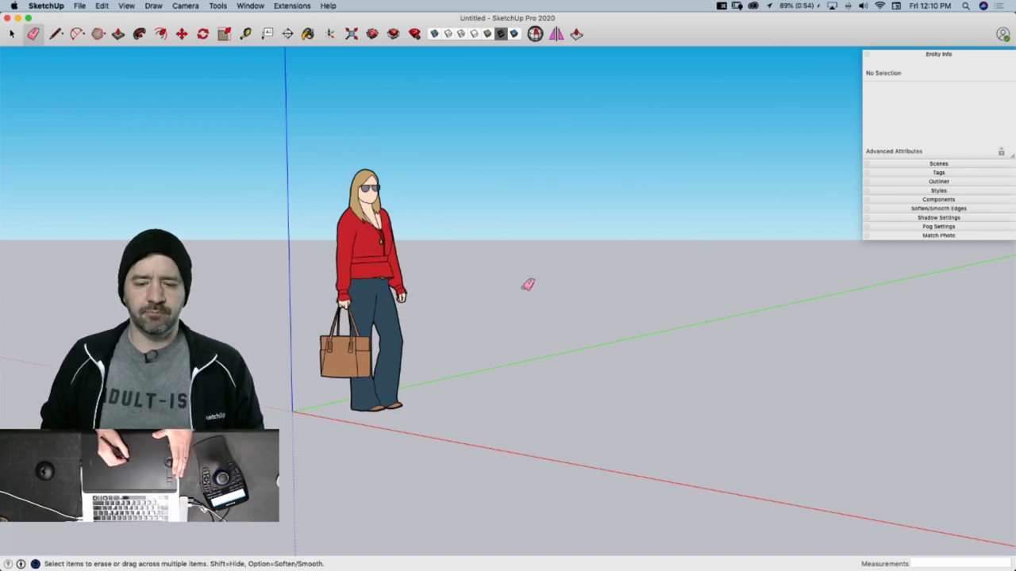
key(space)
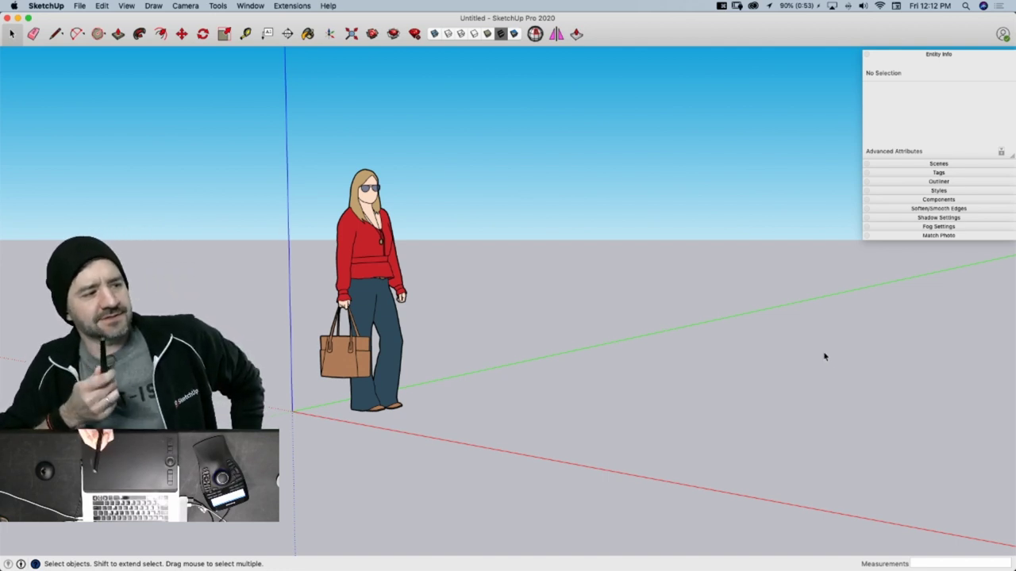
Import airstream Plan.jpg from the Desktop as a matched photo and finish the photo match
click(79, 7)
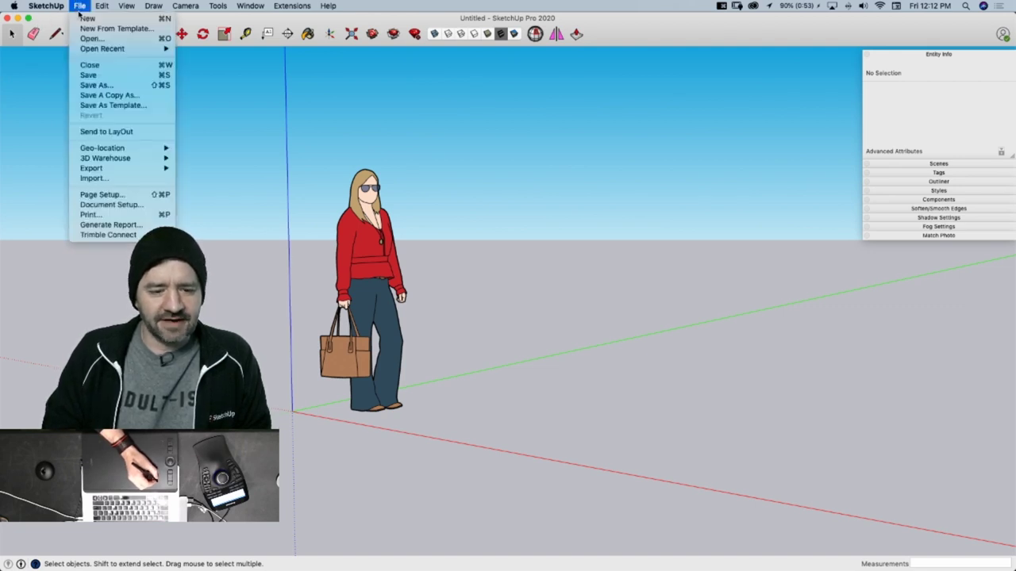
click(149, 179)
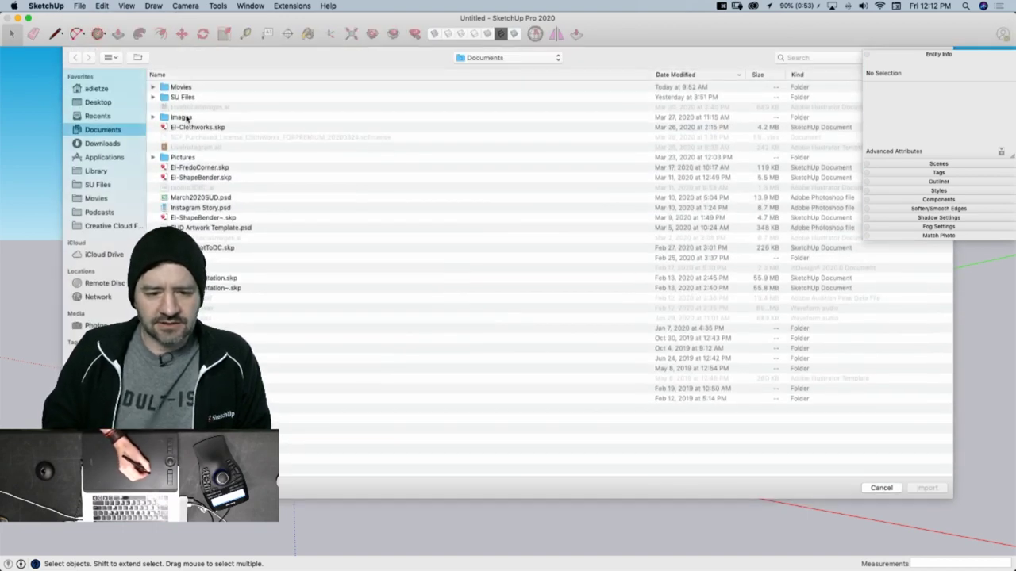
click(104, 104)
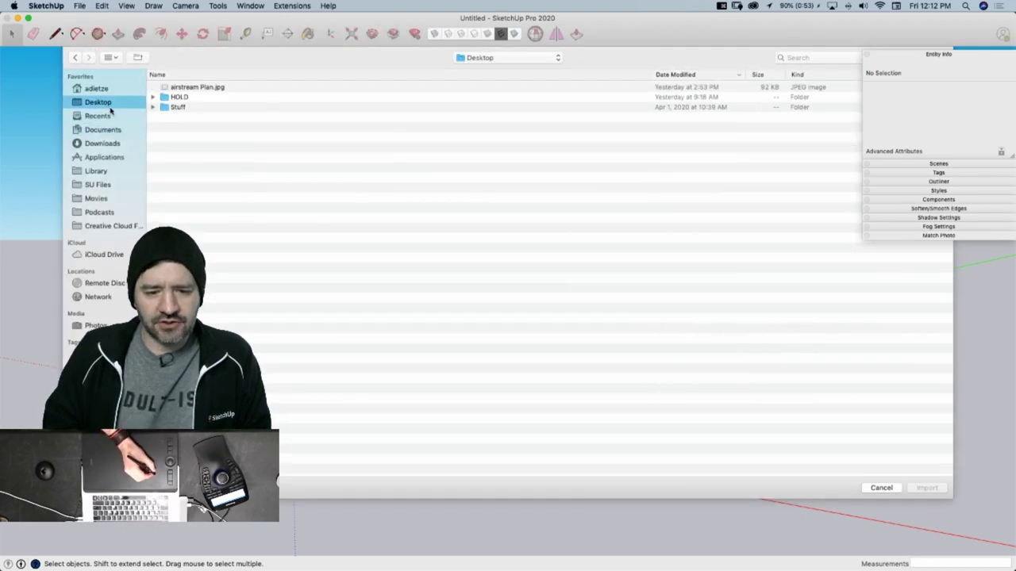
click(194, 89)
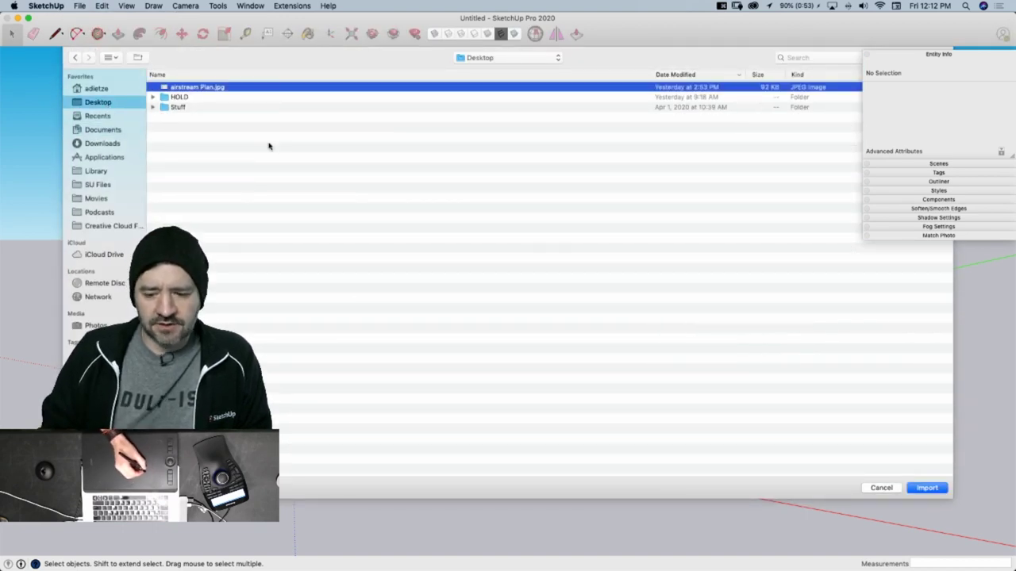
click(926, 487)
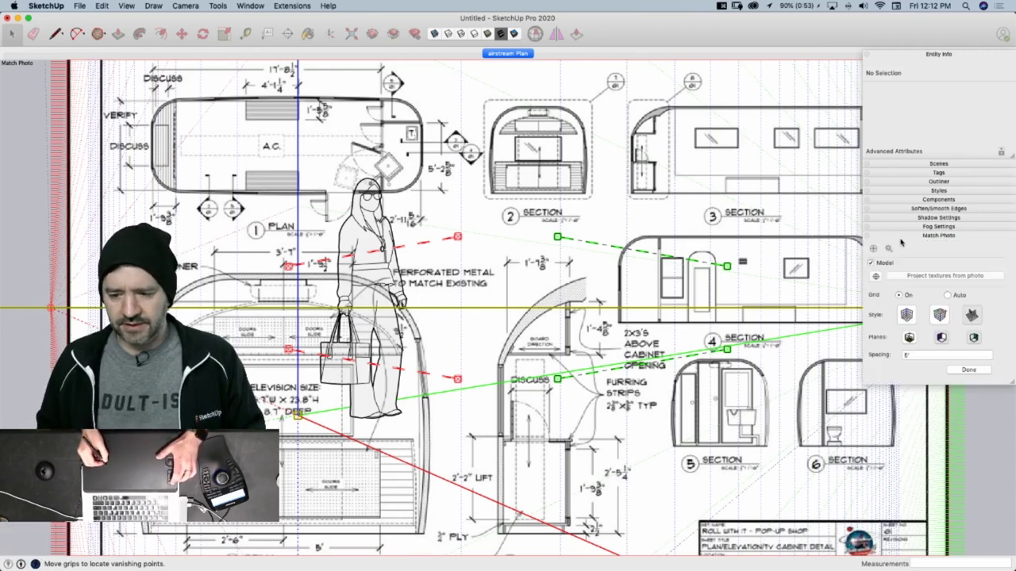
click(903, 237)
click(966, 371)
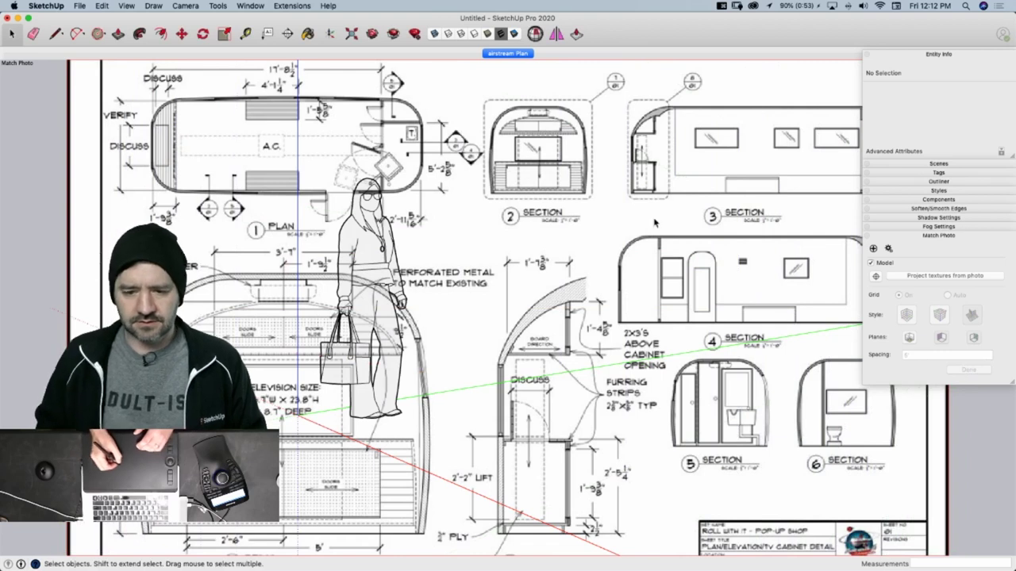
Delete the airstream Plan scene made by the photo match
right_click(522, 54)
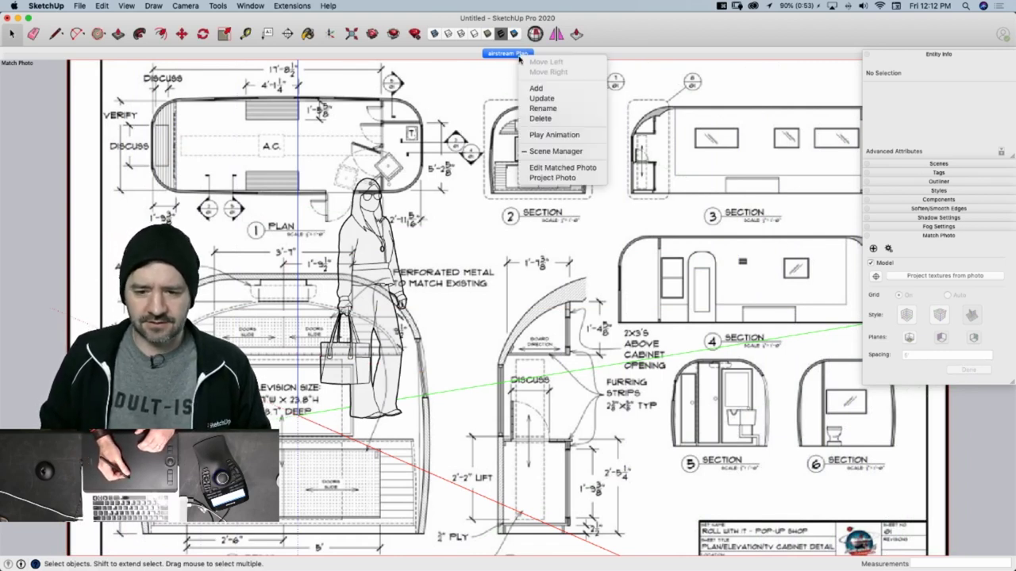
click(547, 120)
click(587, 197)
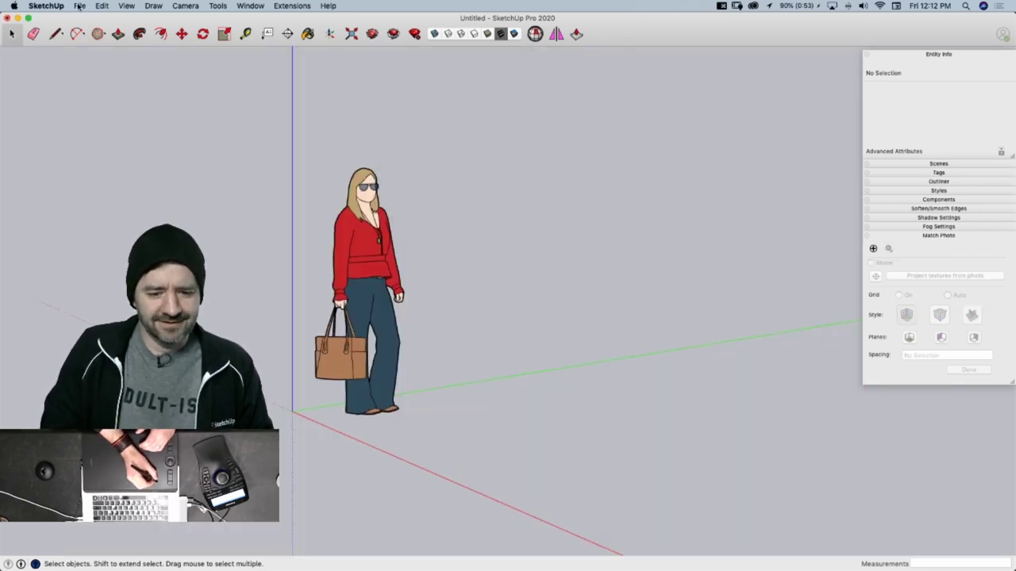
Set the camera's field of view to 35 degrees
click(183, 6)
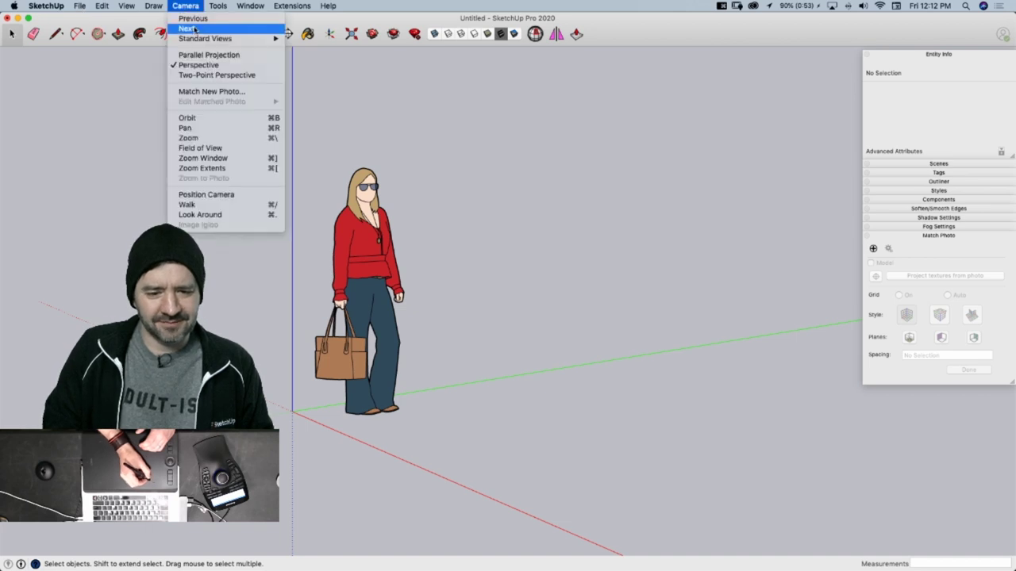
click(268, 149)
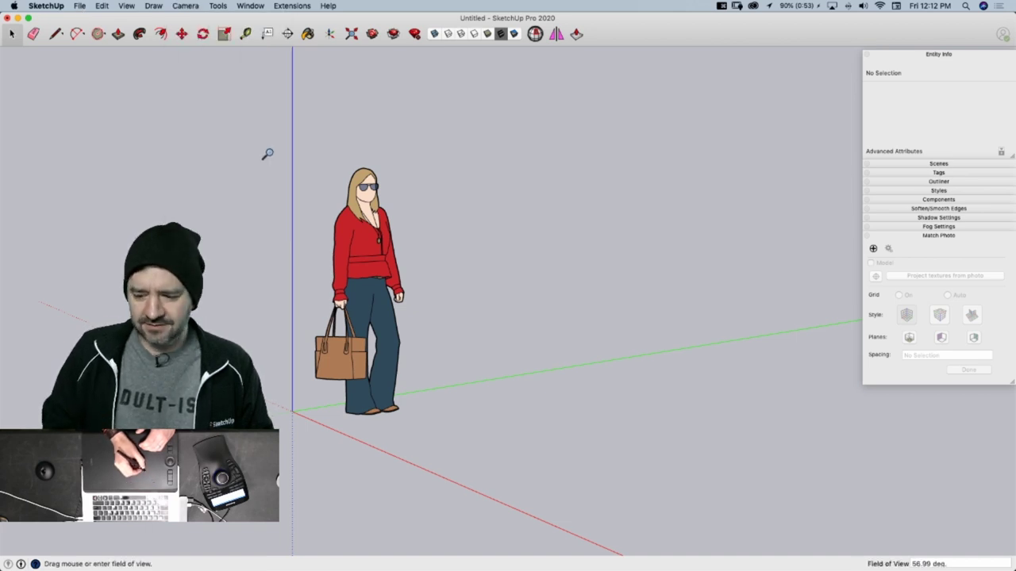
text(35)
key(Return)
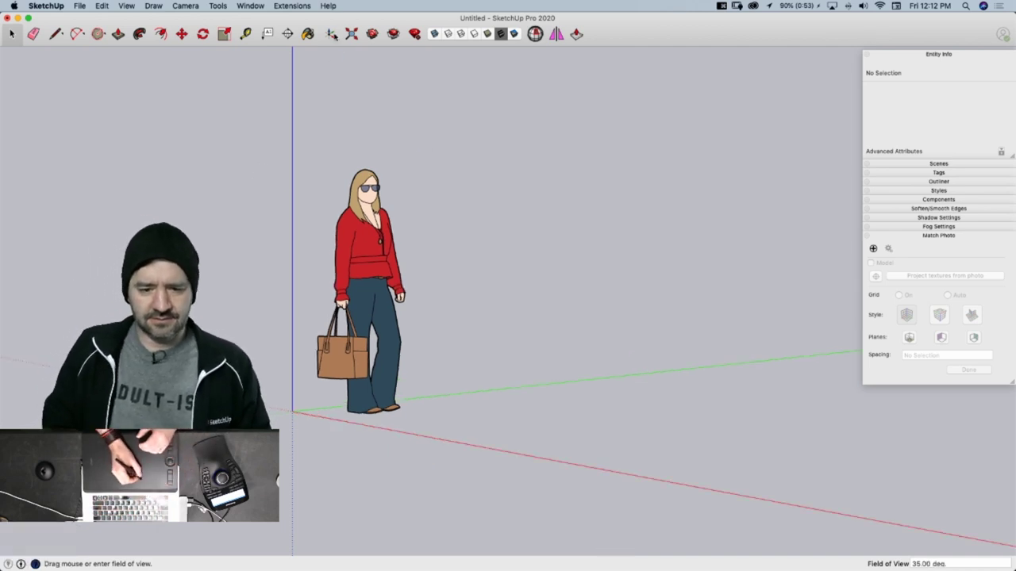
Switch to the standard Iso view and zoom out around the standing figure
click(192, 6)
mouse_move(197, 39)
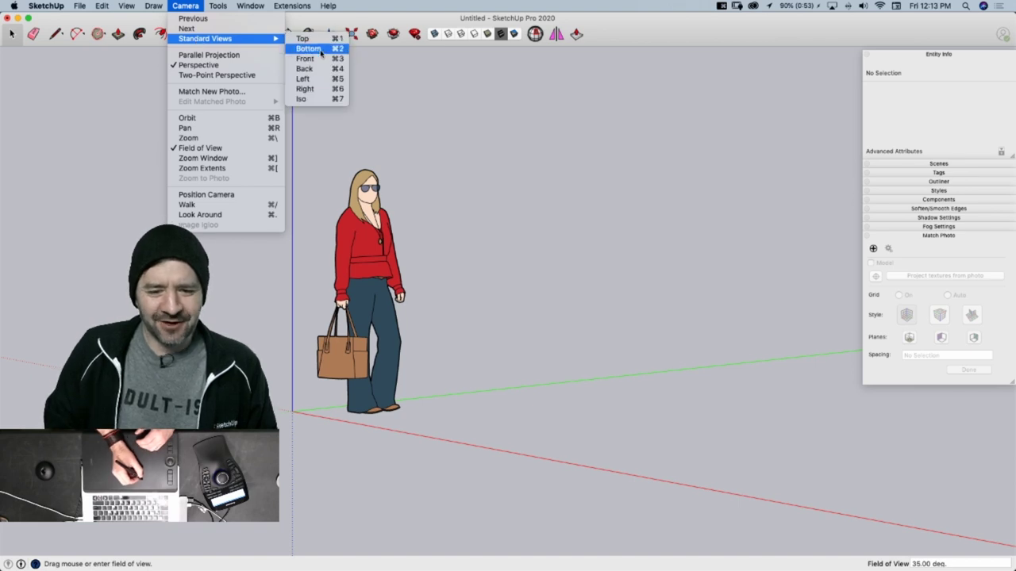
click(320, 101)
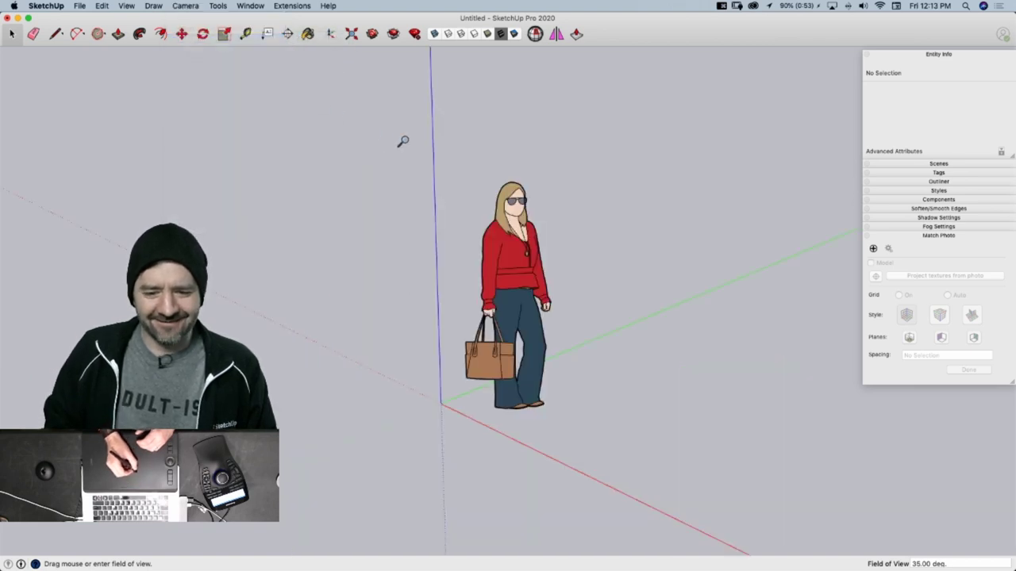
middle_drag(388, 246, 311, 219)
key(z)
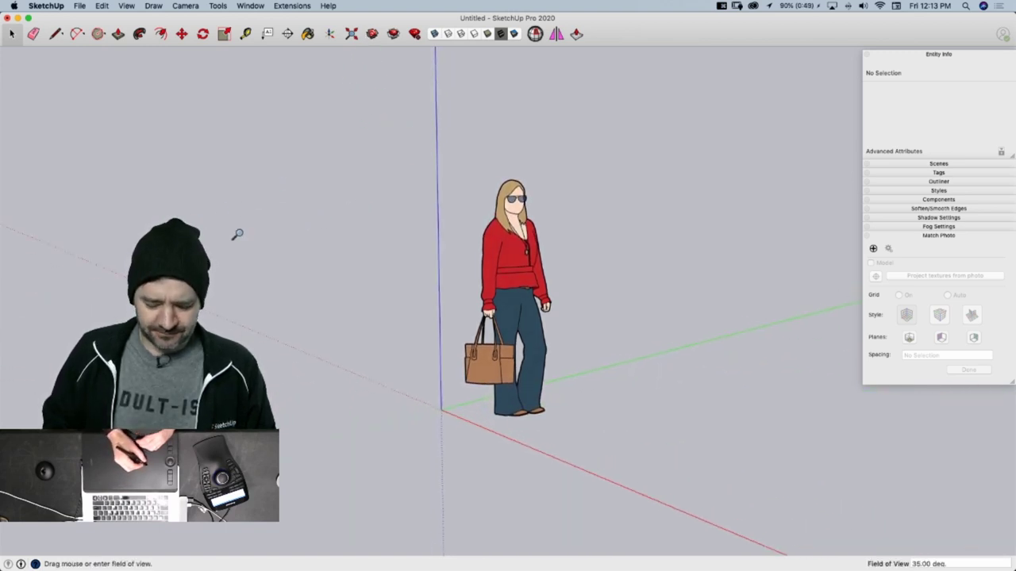
scroll(241, 230, down, 5)
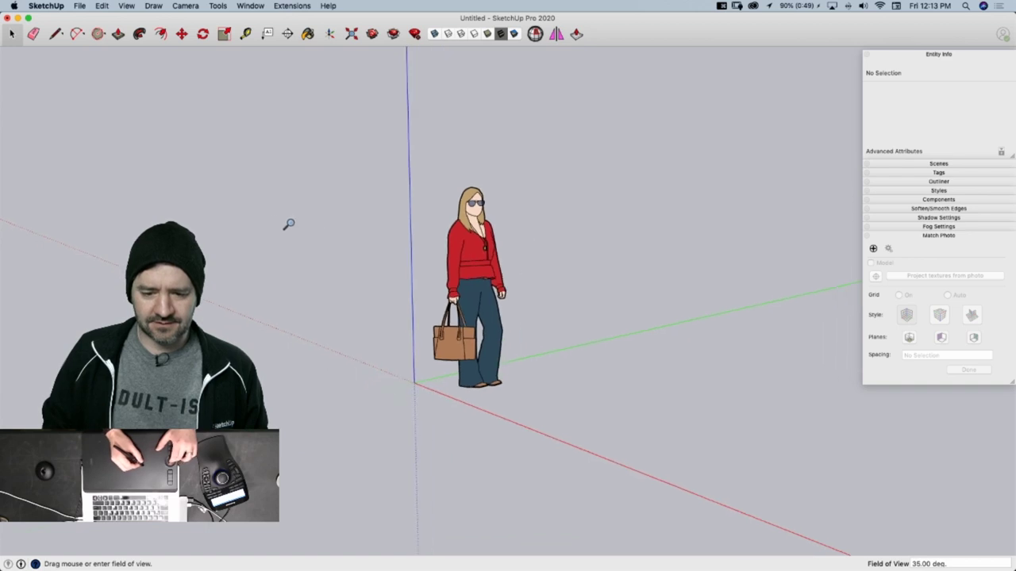
scroll(583, 256, down, 2)
scroll(572, 261, up, 8)
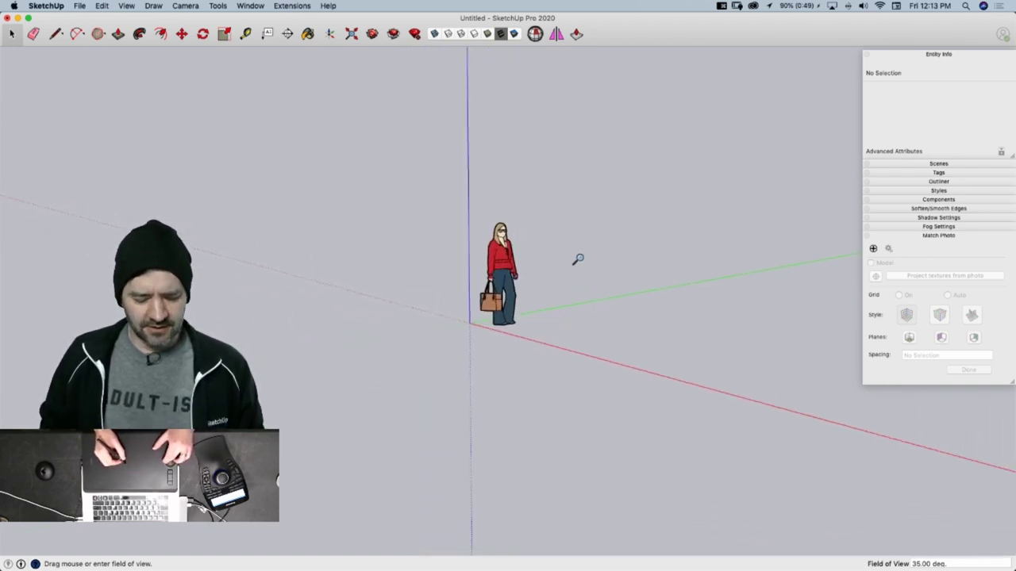
Examine the standing figure and axes from several distances and angles at the current field of view
scroll(524, 270, down, 5)
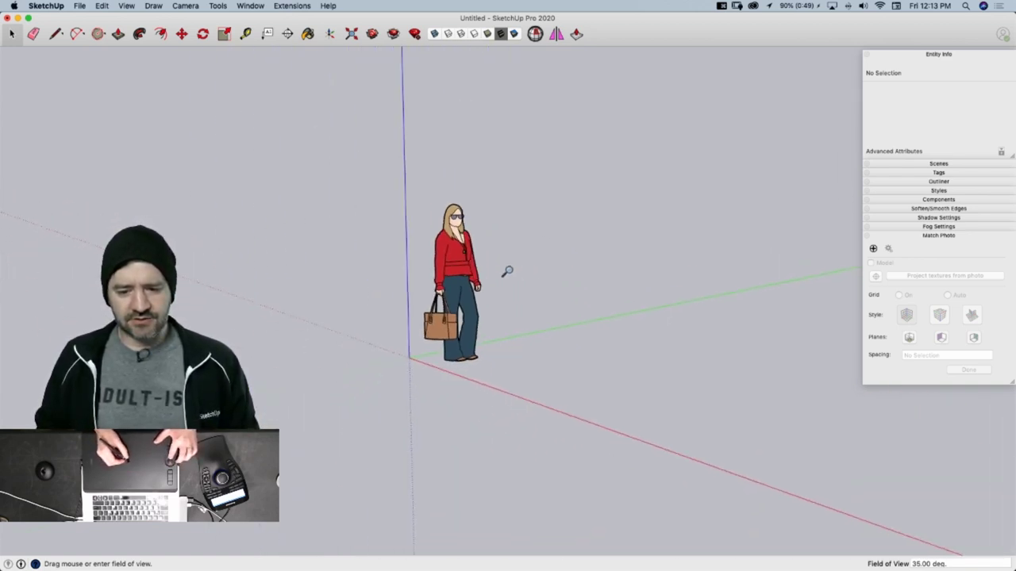
scroll(452, 262, up, 4)
scroll(453, 260, up, 4)
scroll(508, 242, down, 1)
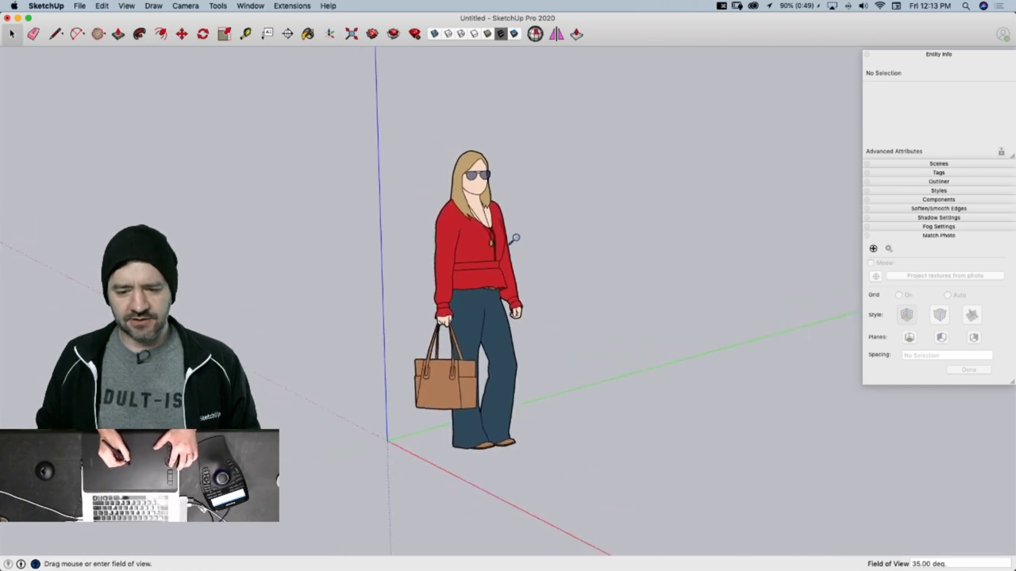
middle_drag(500, 219, 590, 177)
scroll(558, 205, up, 2)
scroll(558, 205, down, 6)
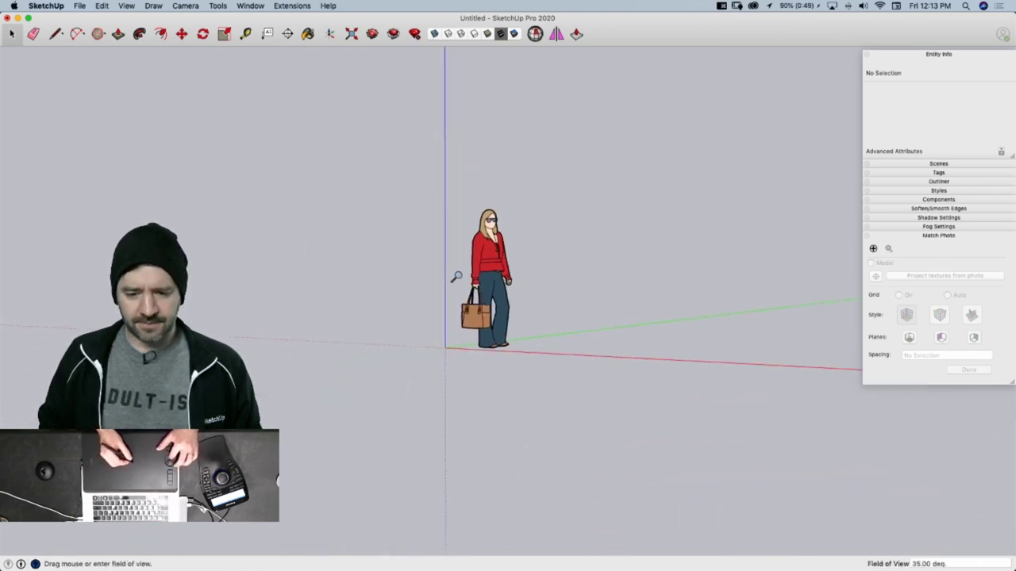
scroll(634, 286, up, 4)
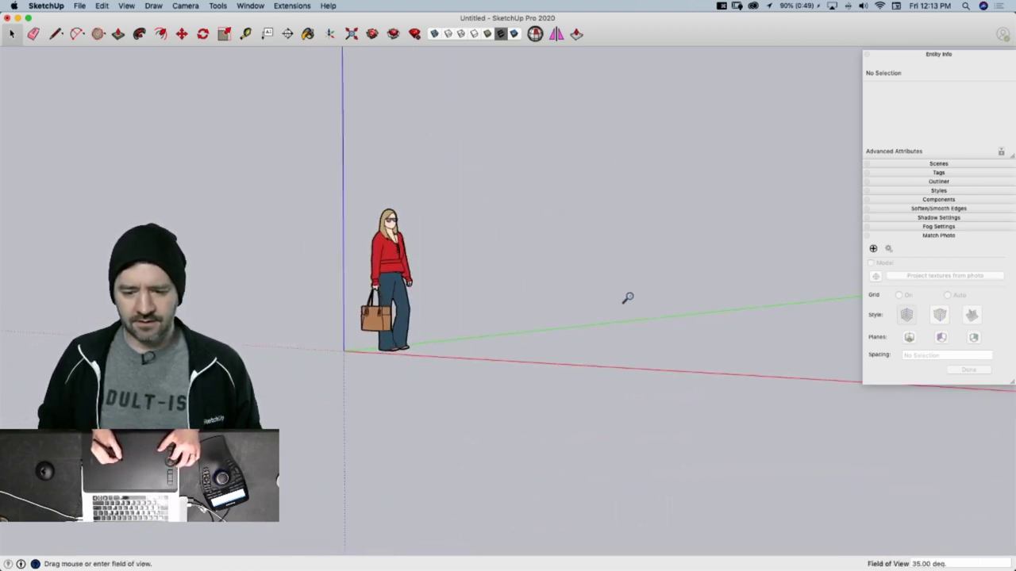
Collapse the Entity Info and Match Photo sections to clear the drawing area
click(942, 54)
click(916, 136)
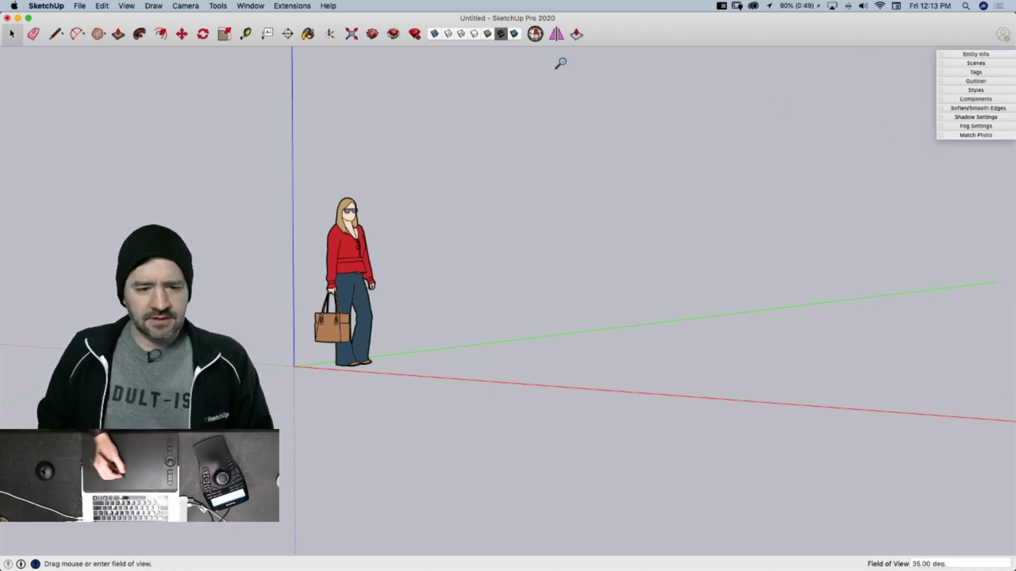
Import airstream Plan.jpg from the Desktop as an image and place it flat on the ground from the origin, sized along the green axis
click(80, 5)
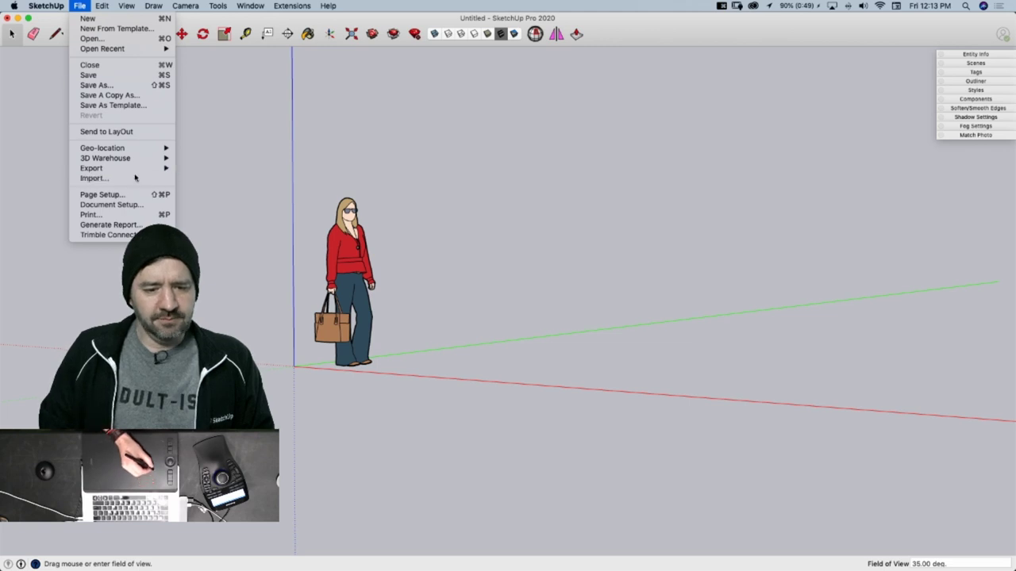
click(279, 166)
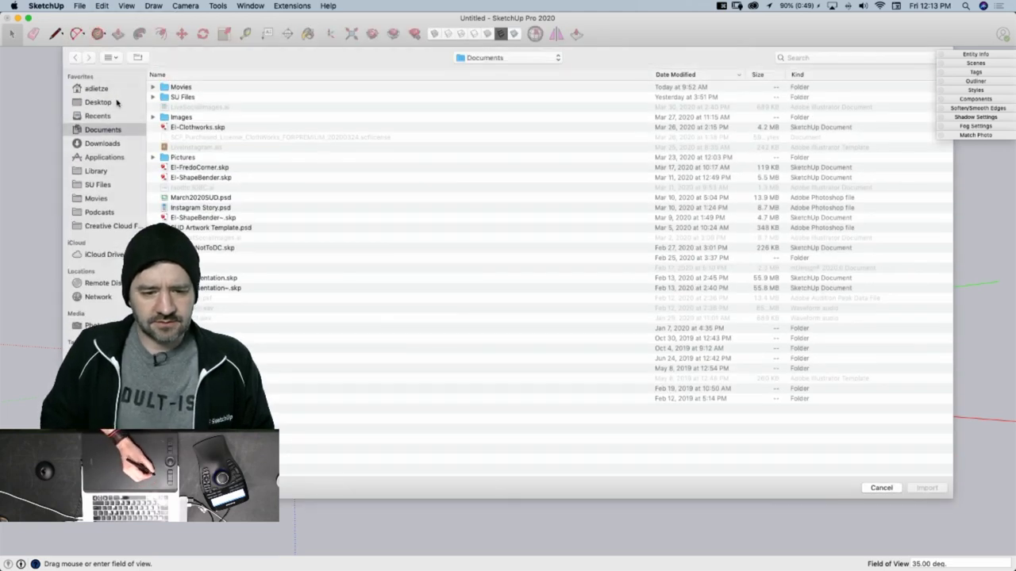
click(115, 101)
click(185, 88)
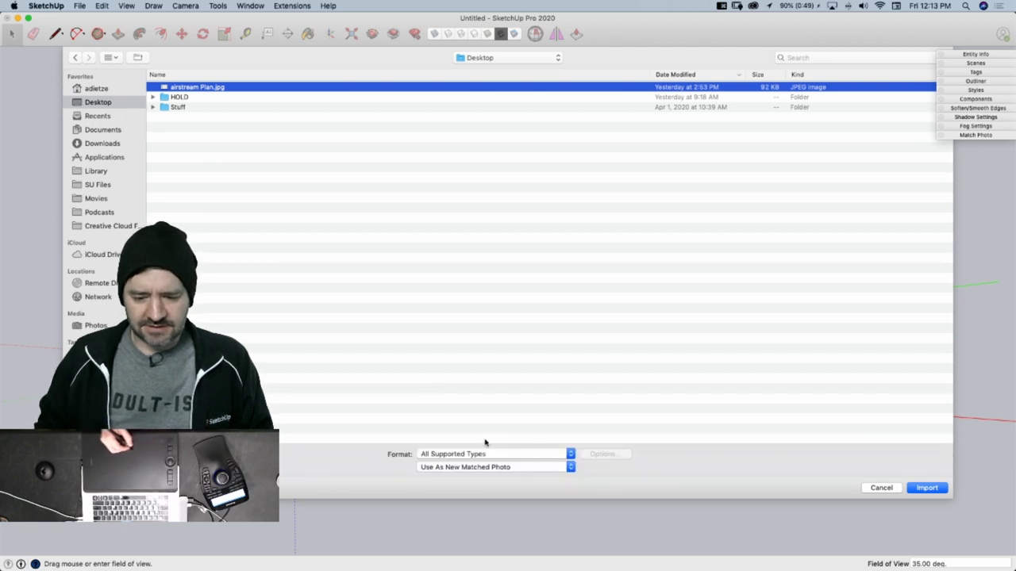
click(528, 467)
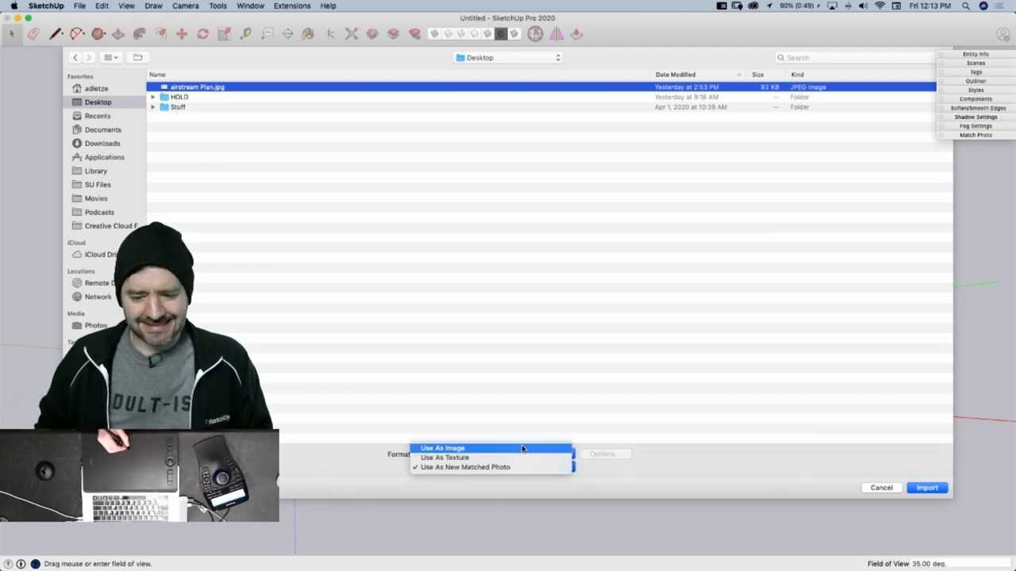
click(523, 450)
click(930, 488)
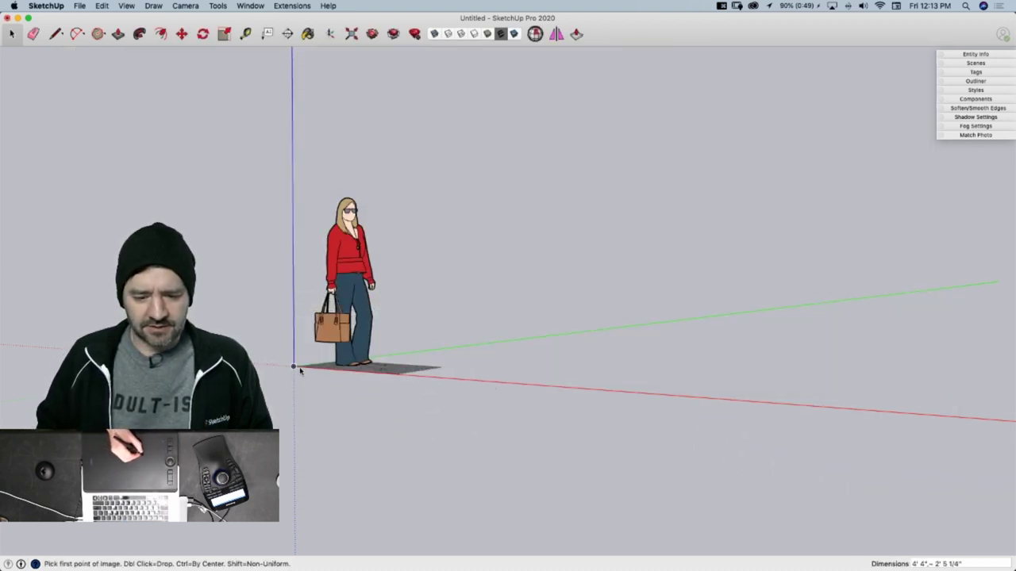
click(301, 369)
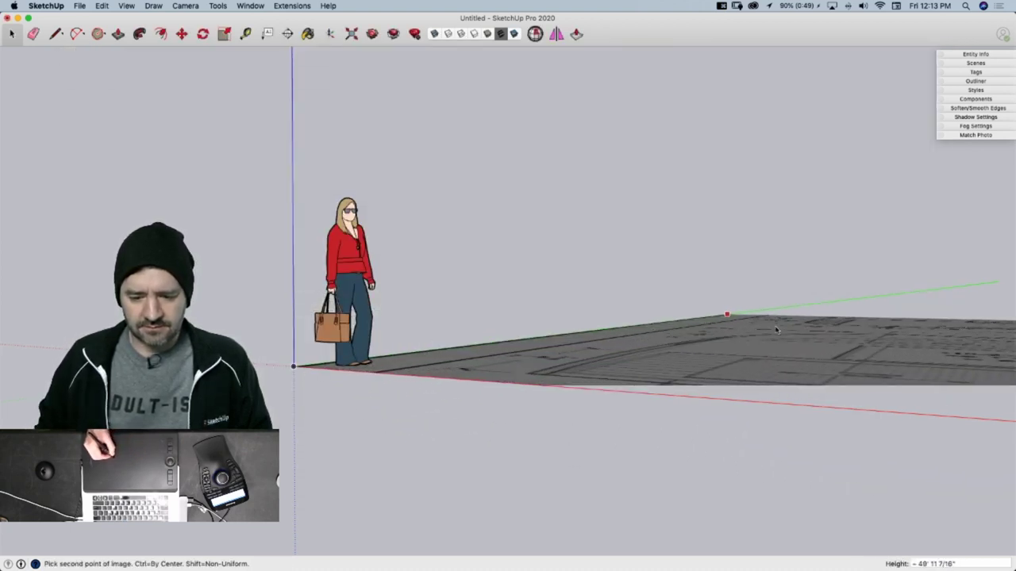
click(810, 320)
Look over the imported airstream sheet from above and examine the trailer's floor plan drawing with its dimensions
key(z)
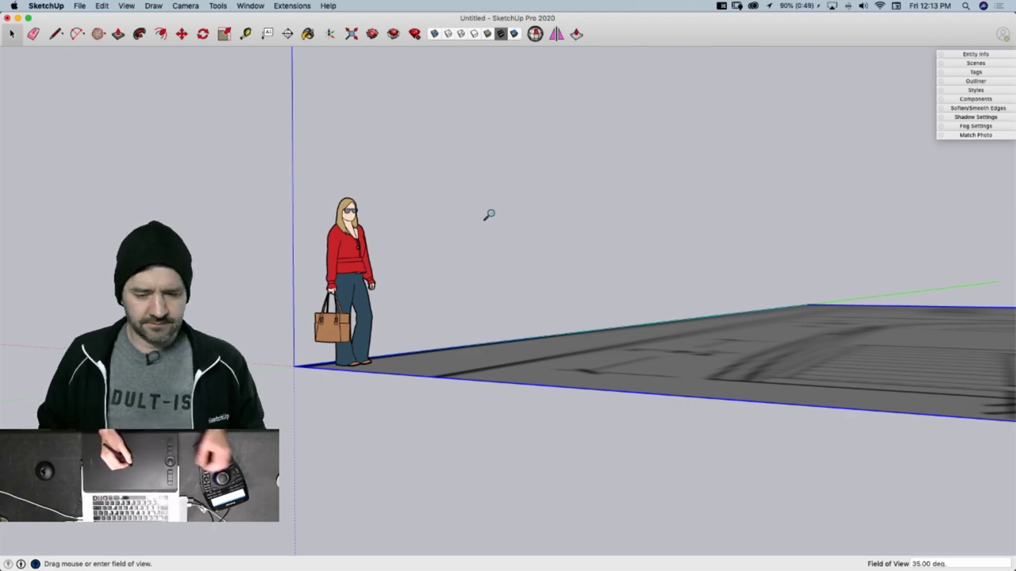
middle_drag(420, 206, 453, 333)
scroll(453, 334, up, 3)
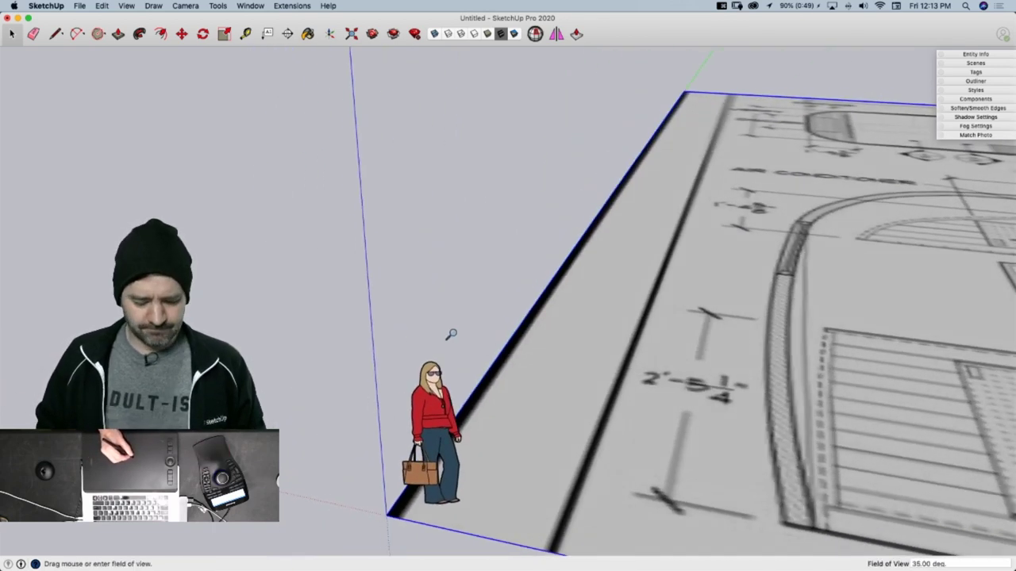
scroll(475, 326, down, 10)
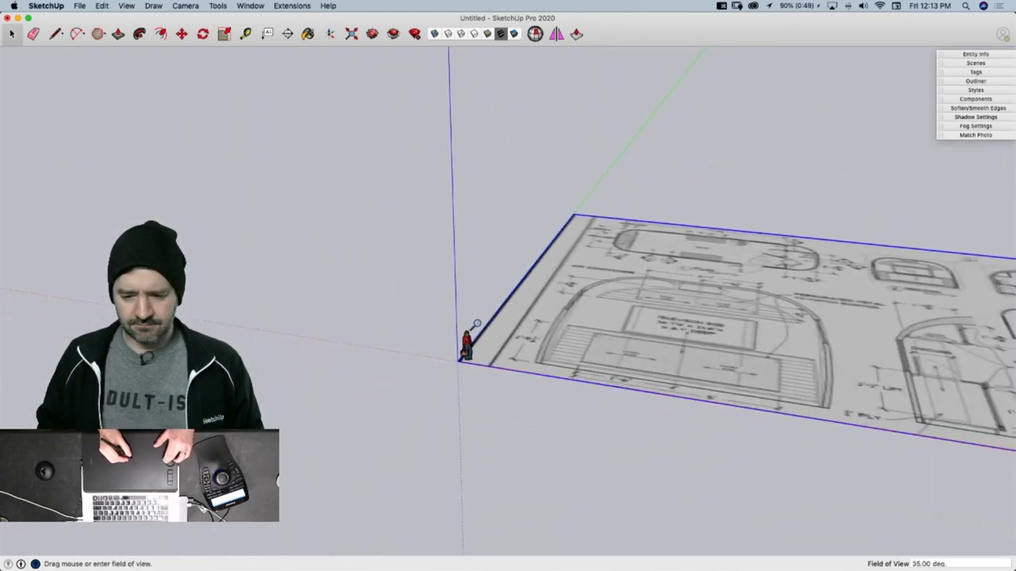
scroll(798, 297, down, 2)
scroll(861, 303, up, 4)
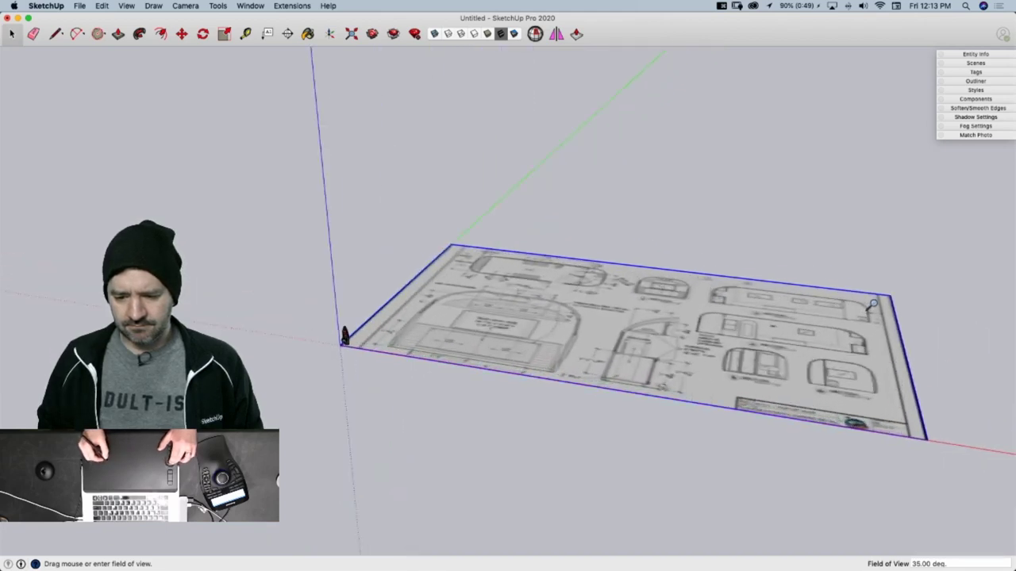
mouse_move(609, 234)
middle_down()
mouse_move(589, 233)
mouse_move(716, 469)
mouse_move(684, 503)
mouse_move(692, 534)
middle_up()
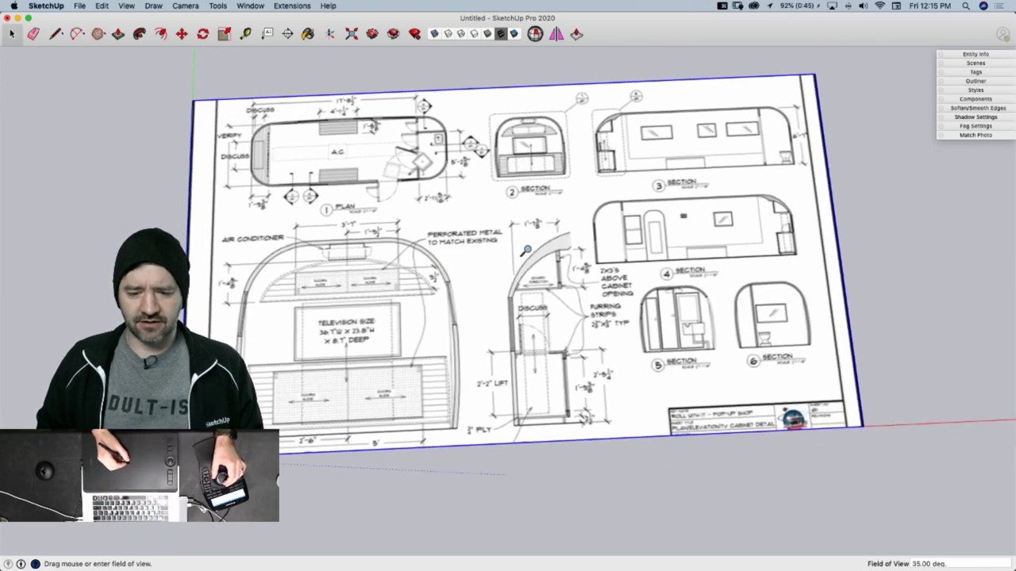
scroll(442, 245, up, 6)
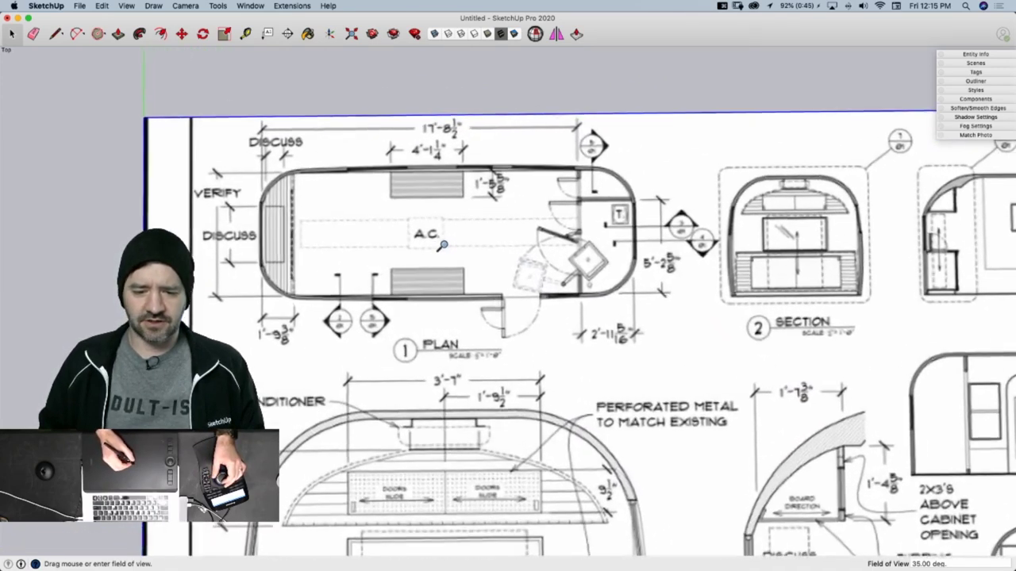
scroll(443, 245, up, 3)
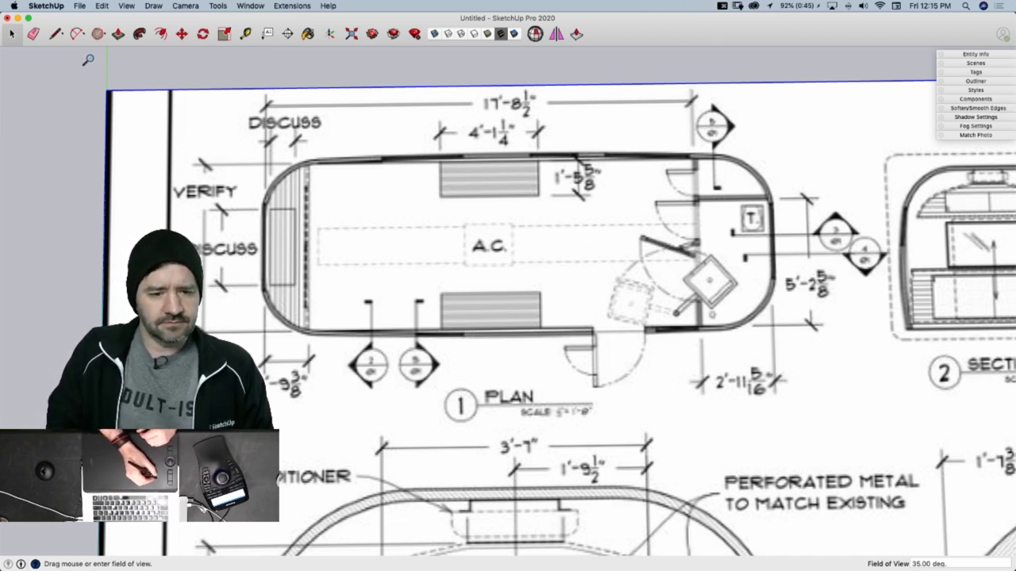
click(54, 35)
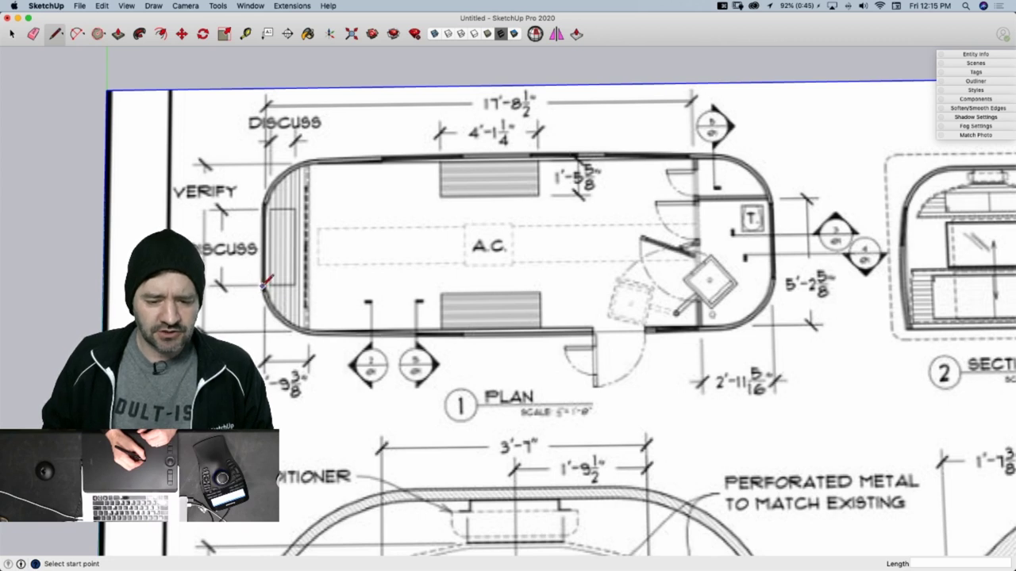
click(263, 287)
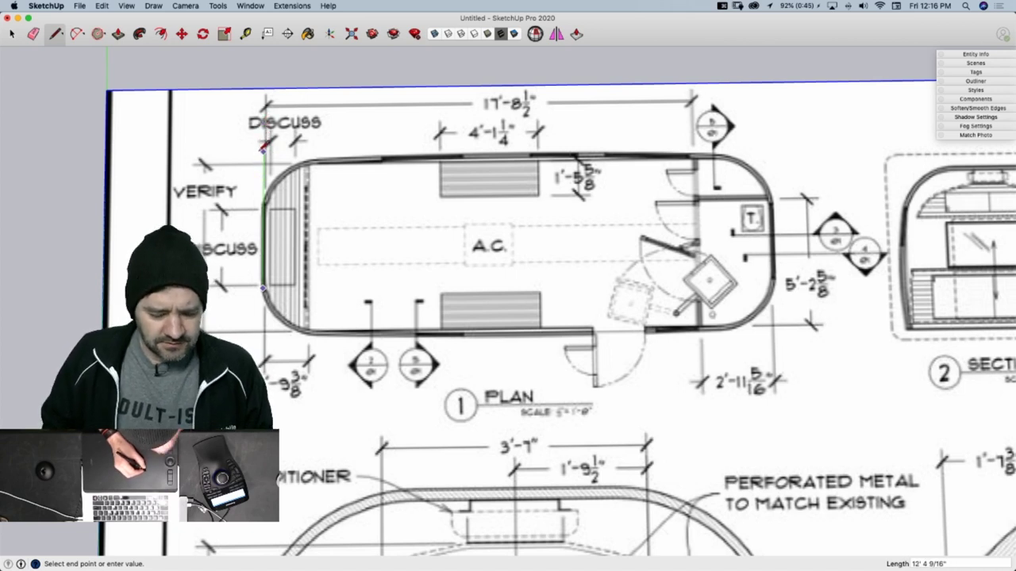
click(265, 159)
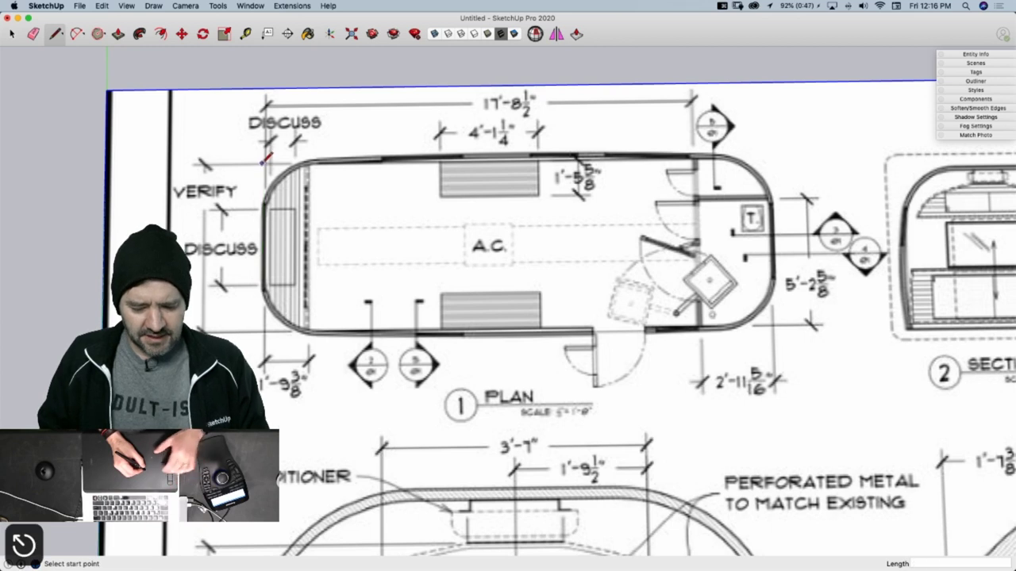
Draw a rectangle about 45' 11" by 15' 9" around the trailer outline in the plan drawing
key(r)
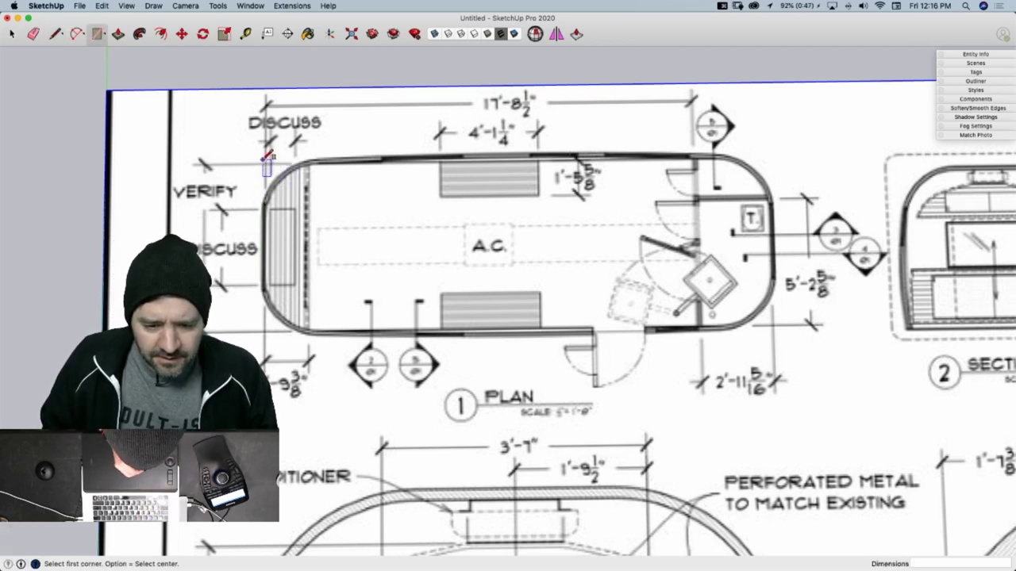
click(263, 159)
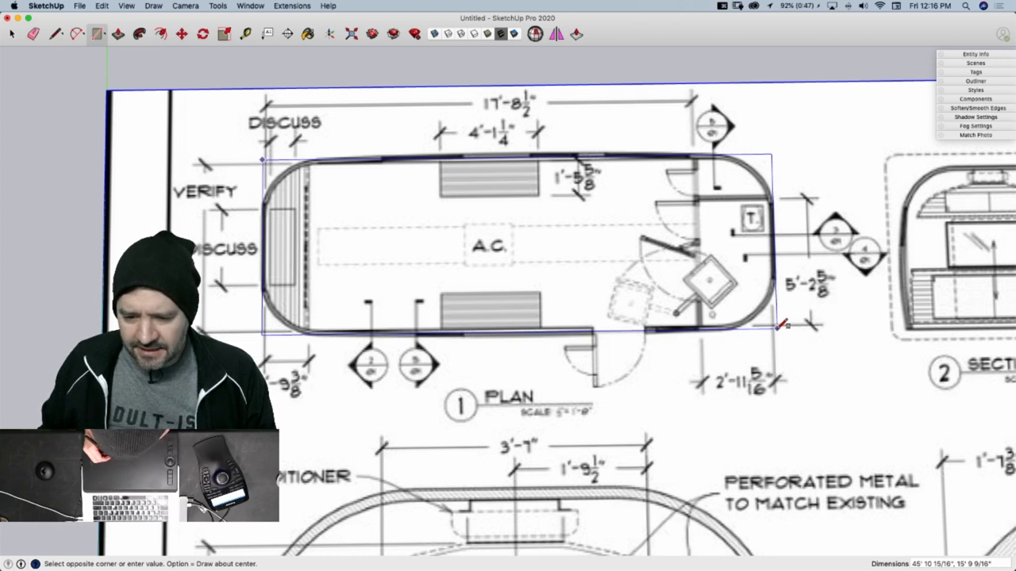
click(780, 325)
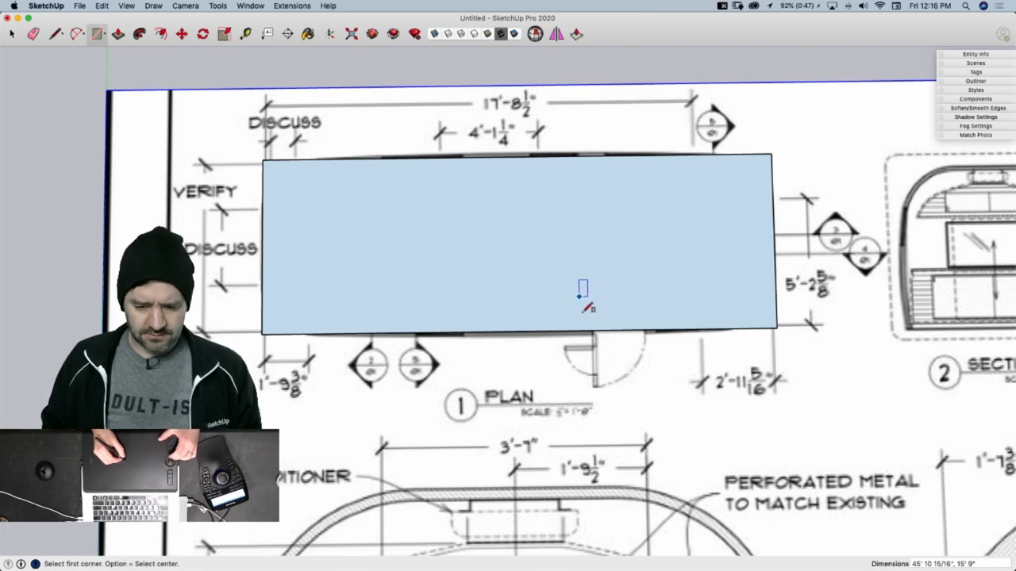
Look at the section drawings beside the floor plan and turn on X-ray display to see the plan through the rectangle
mouse_move(661, 369)
shift+middle_down()
mouse_move(300, 271)
mouse_move(149, 348)
shift+middle_up()
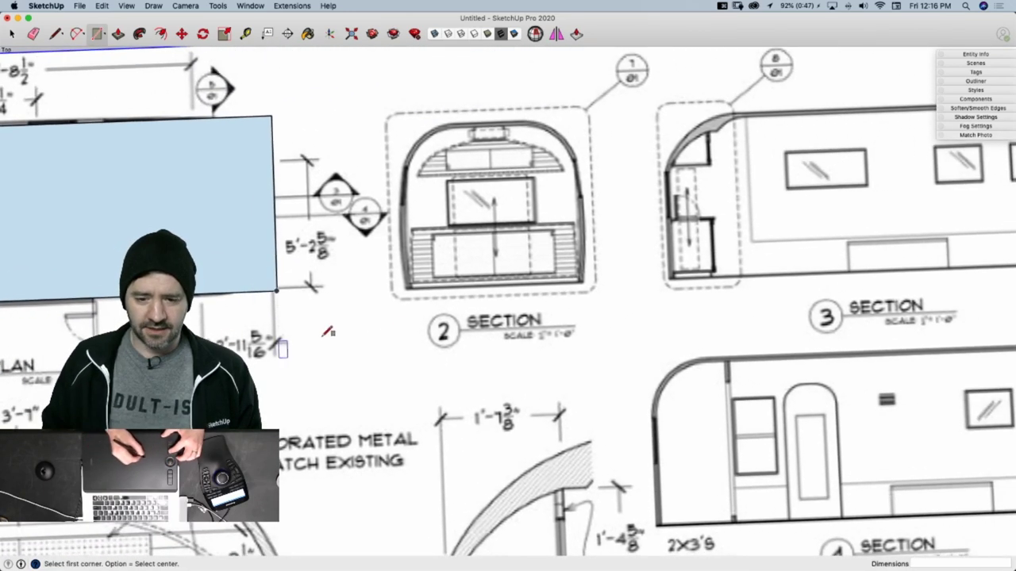
mouse_move(634, 288)
shift+middle_down()
mouse_move(623, 305)
mouse_move(508, 314)
mouse_move(409, 303)
mouse_move(608, 277)
mouse_move(471, 306)
mouse_move(519, 296)
mouse_move(520, 305)
mouse_move(478, 301)
mouse_move(638, 246)
mouse_move(651, 260)
mouse_move(628, 252)
shift+middle_up()
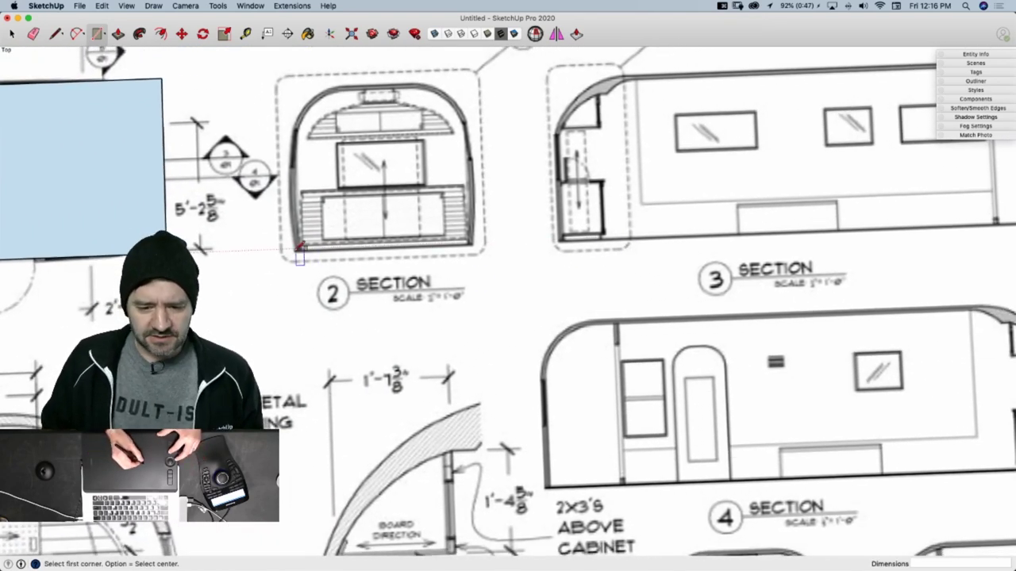
key(space)
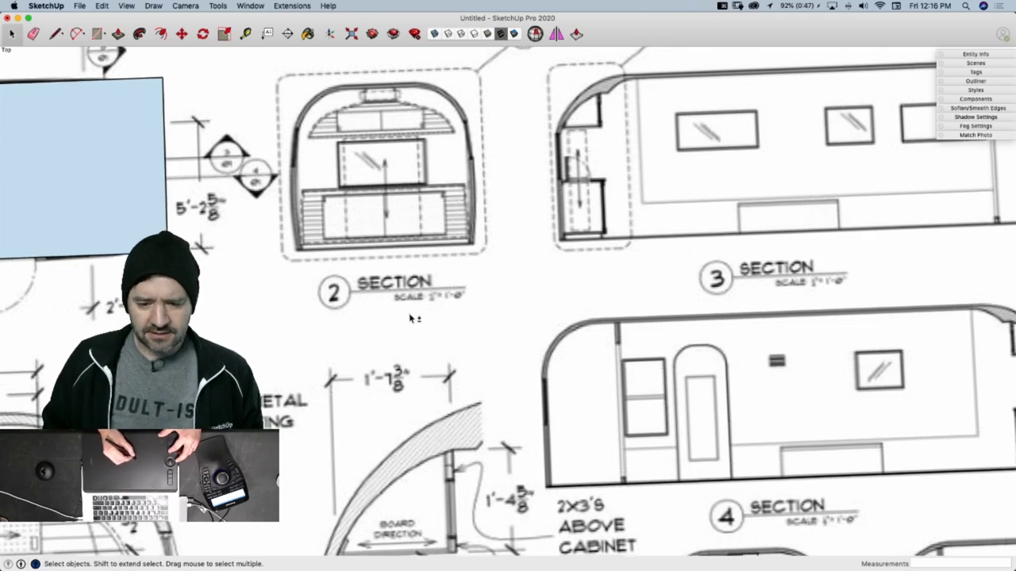
mouse_move(432, 308)
shift+middle_down()
mouse_move(493, 293)
mouse_move(924, 349)
shift+middle_up()
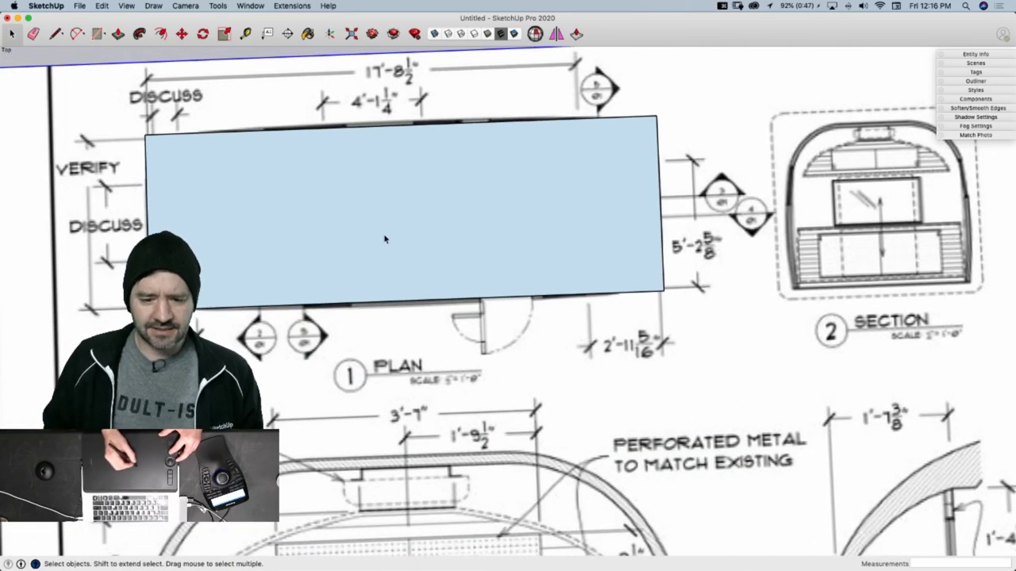
click(434, 34)
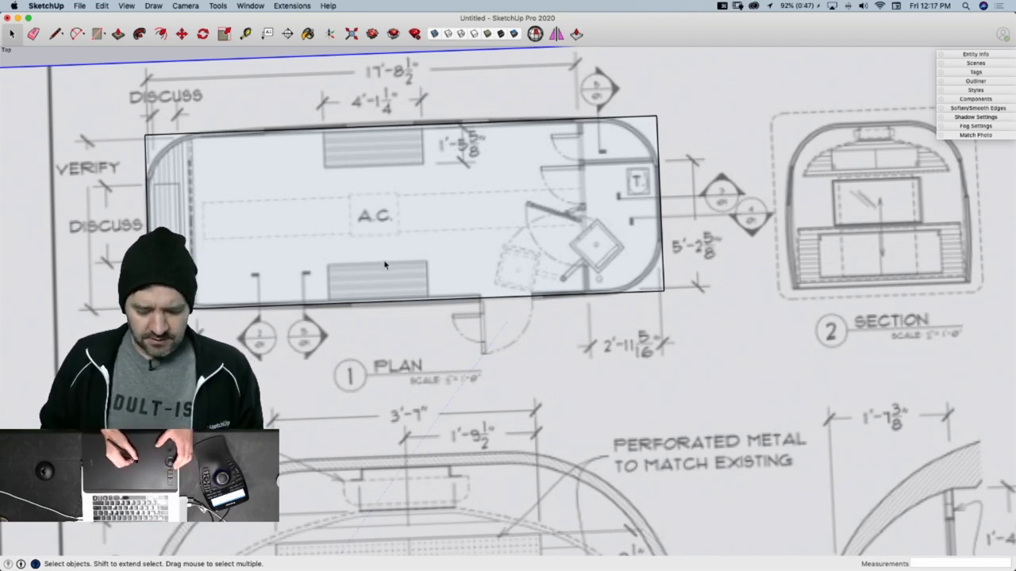
Split the rectangle lengthwise with a line between the midpoints of its short edges and erase the half on the entry door side
key(l)
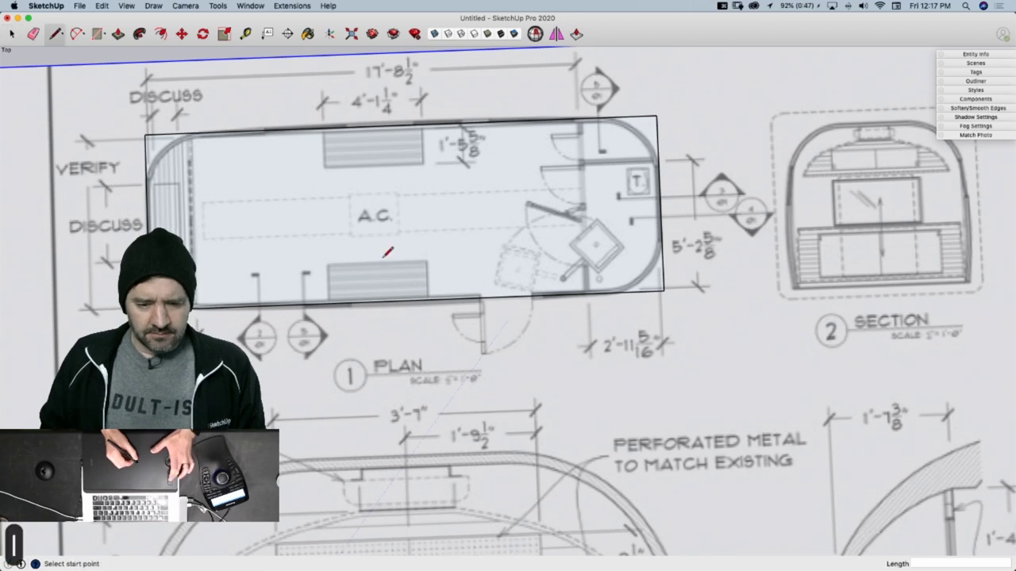
click(147, 223)
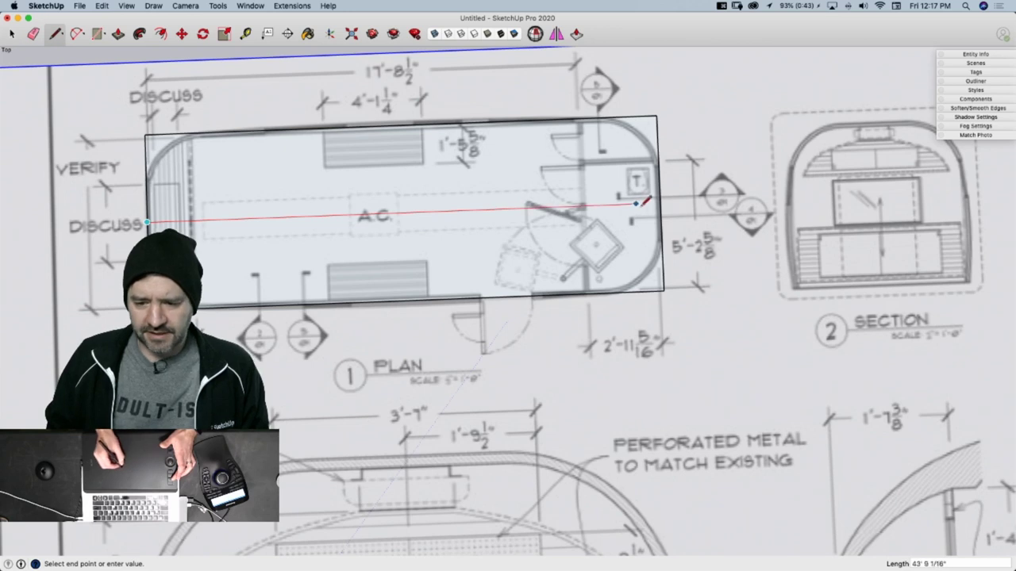
click(660, 203)
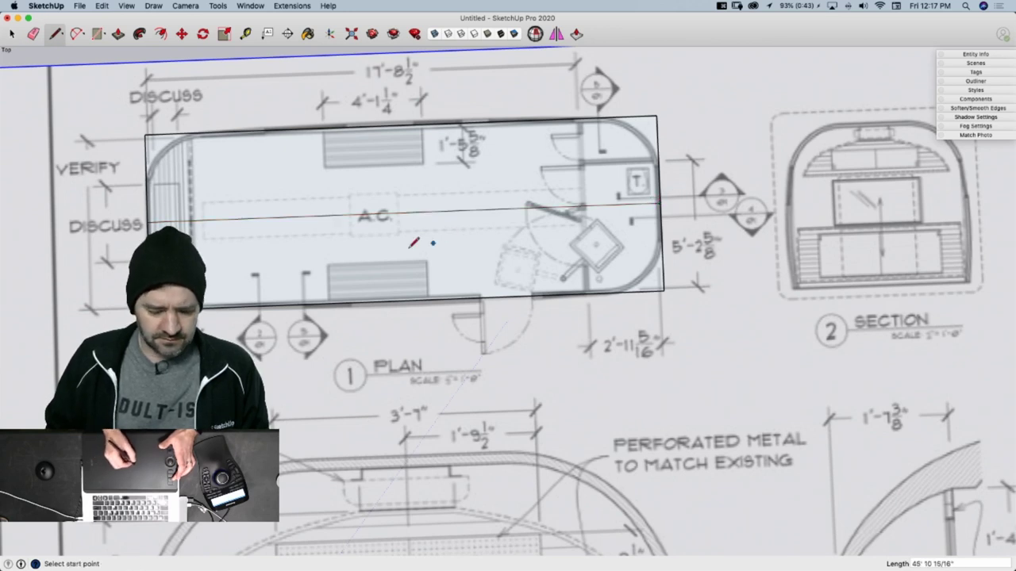
key(e)
drag(142, 277, 191, 311)
click(662, 260)
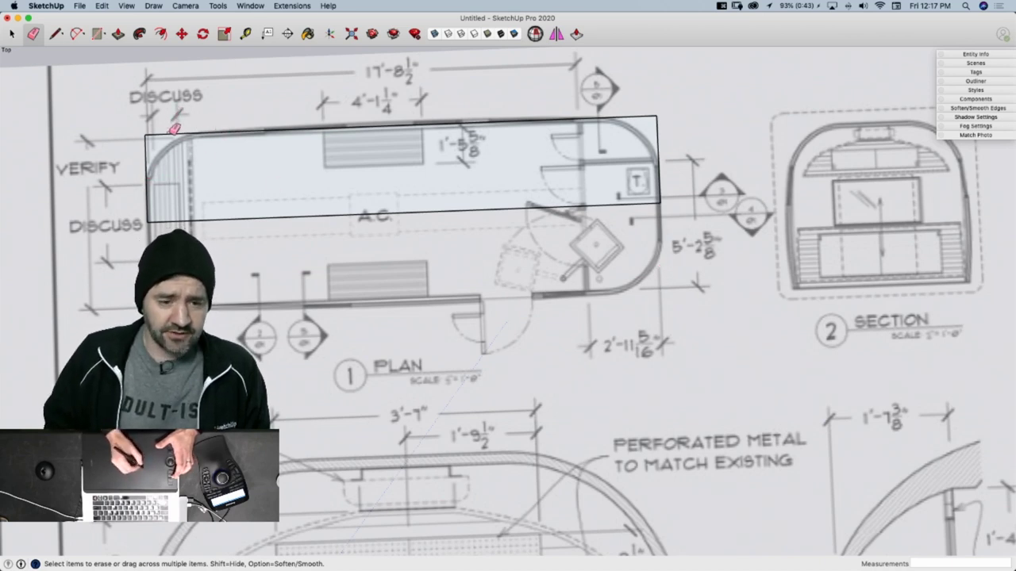
Try rounding the half rectangle's corner beside the VERIFY note with a two-point arc, then undo the arc
click(77, 34)
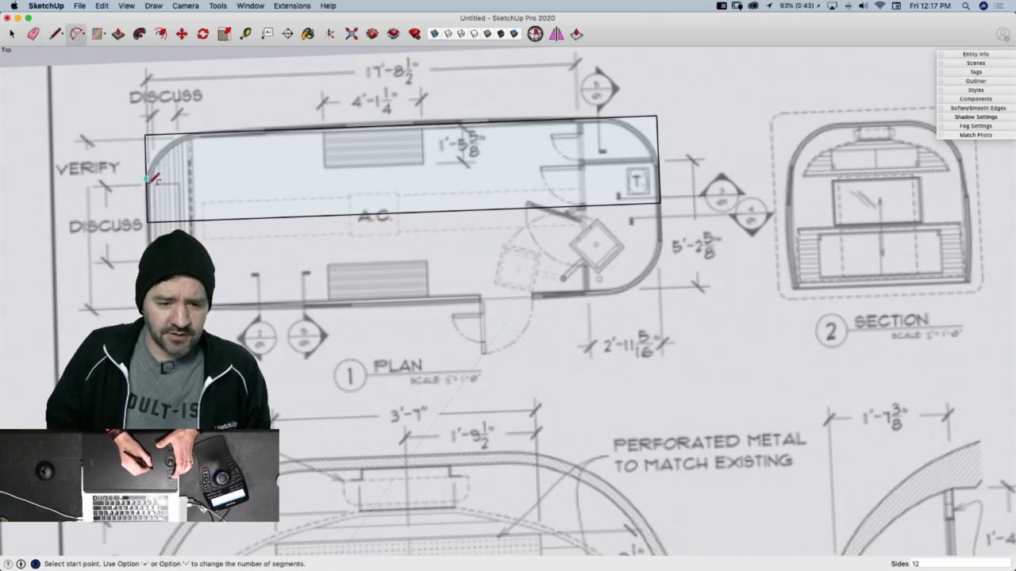
click(147, 178)
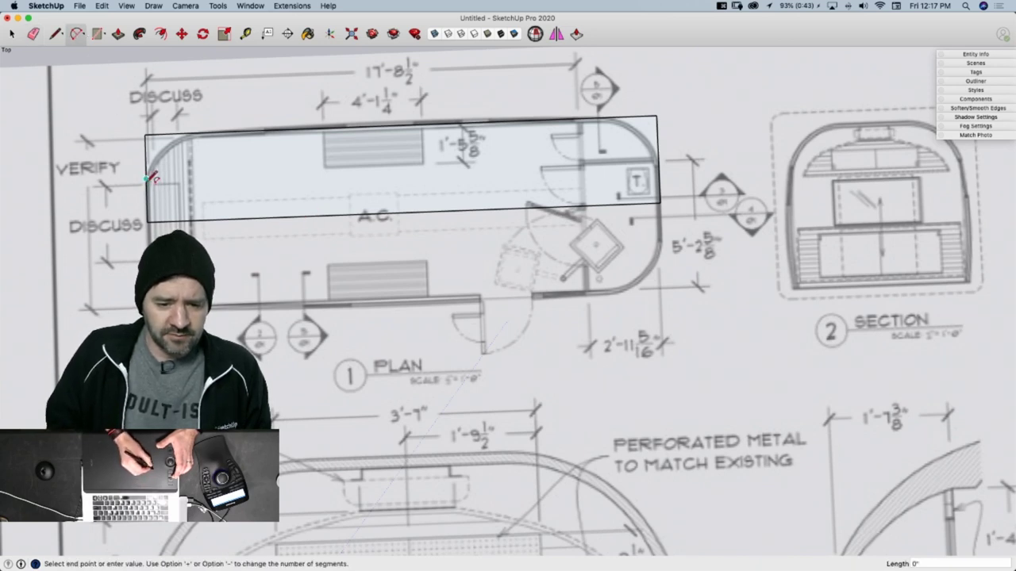
click(193, 133)
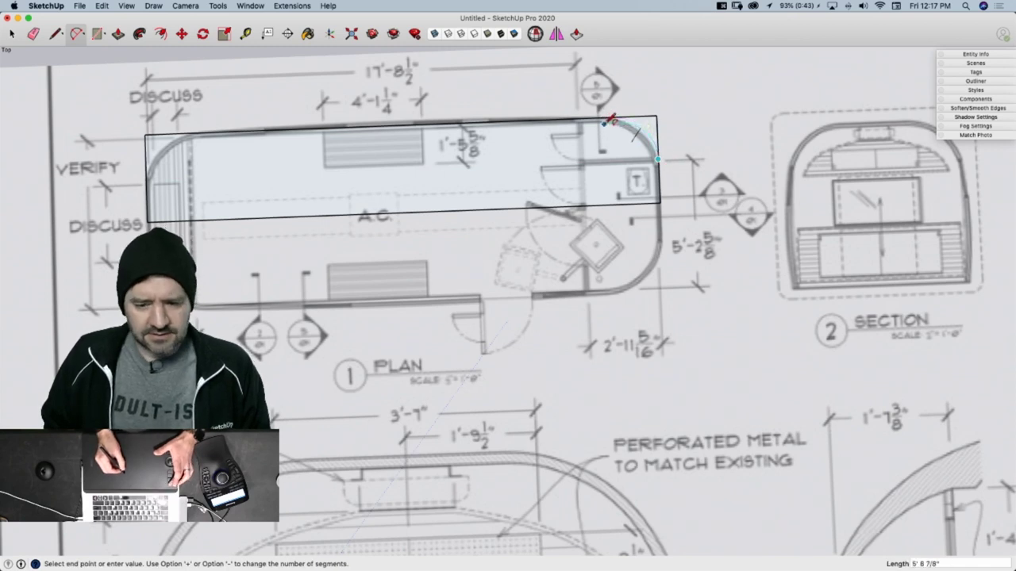
key(super+z)
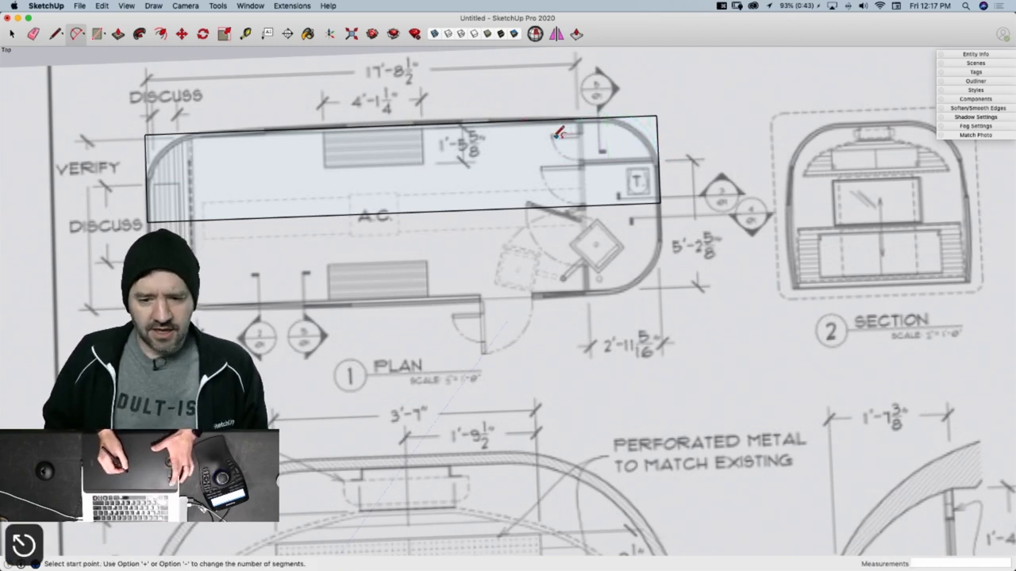
Trace the rounded corner beside the VERIFY note with a degree 3 Bezier curve between the rectangle's end and long edges
click(153, 6)
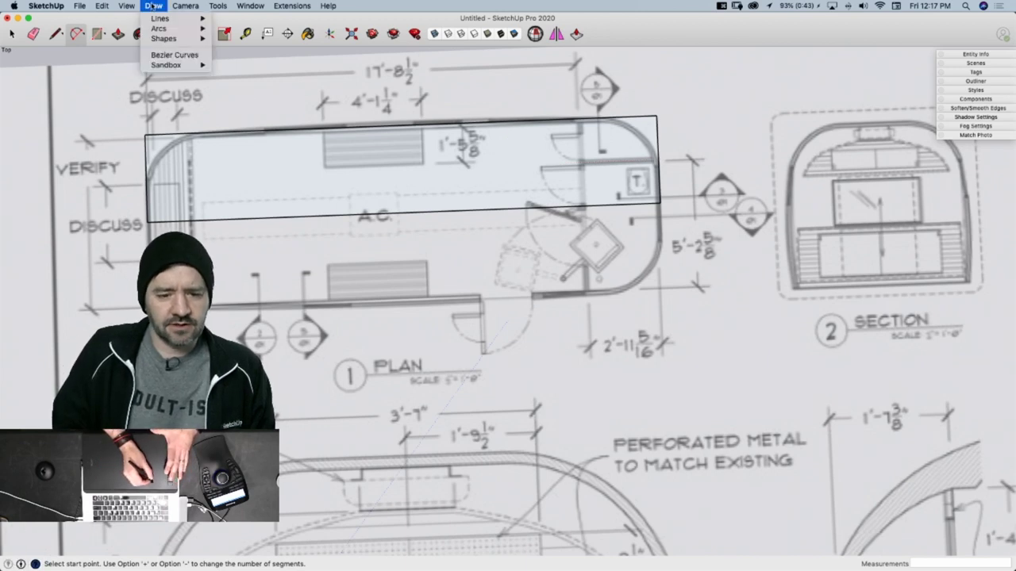
click(169, 56)
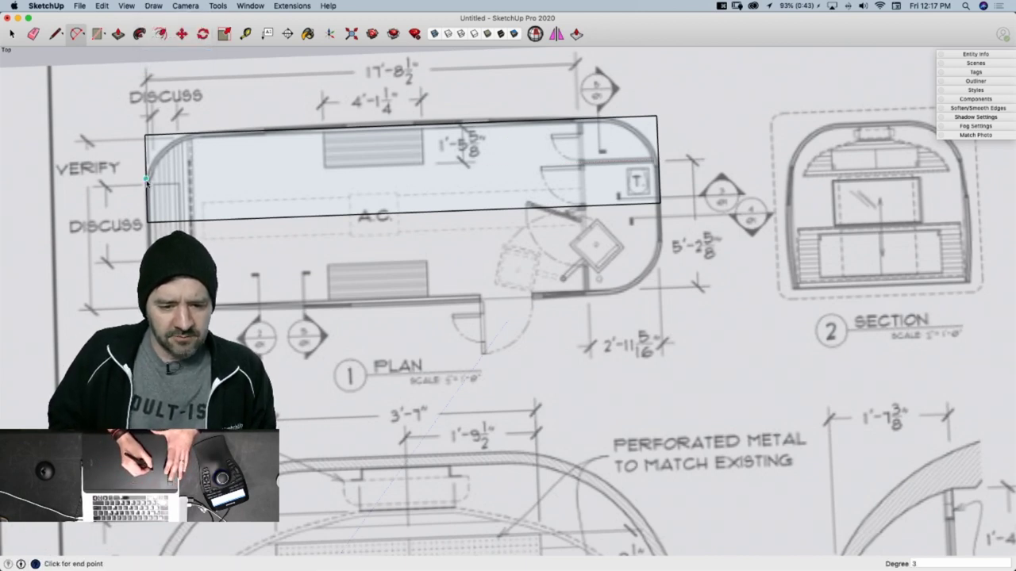
click(191, 135)
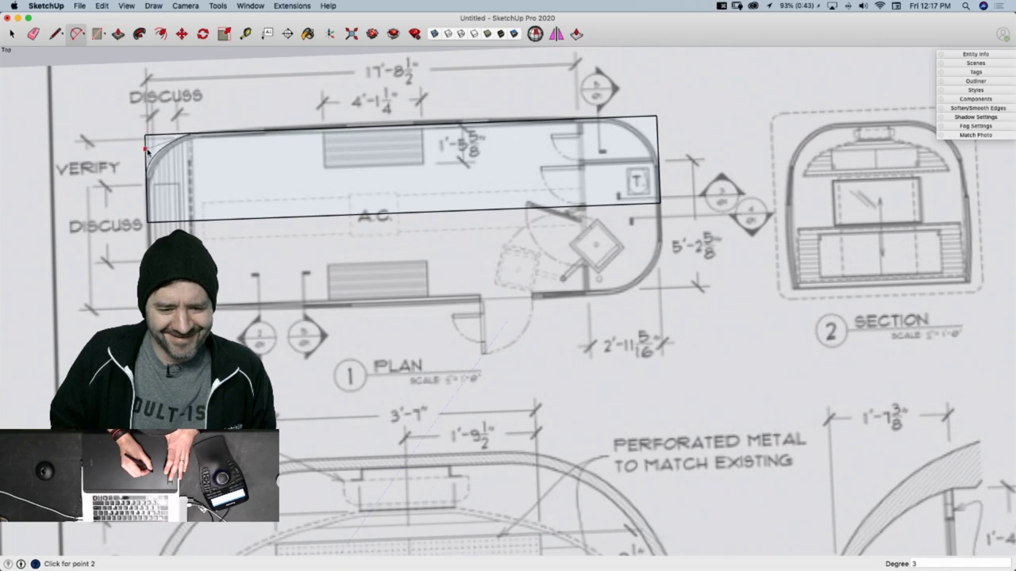
click(149, 156)
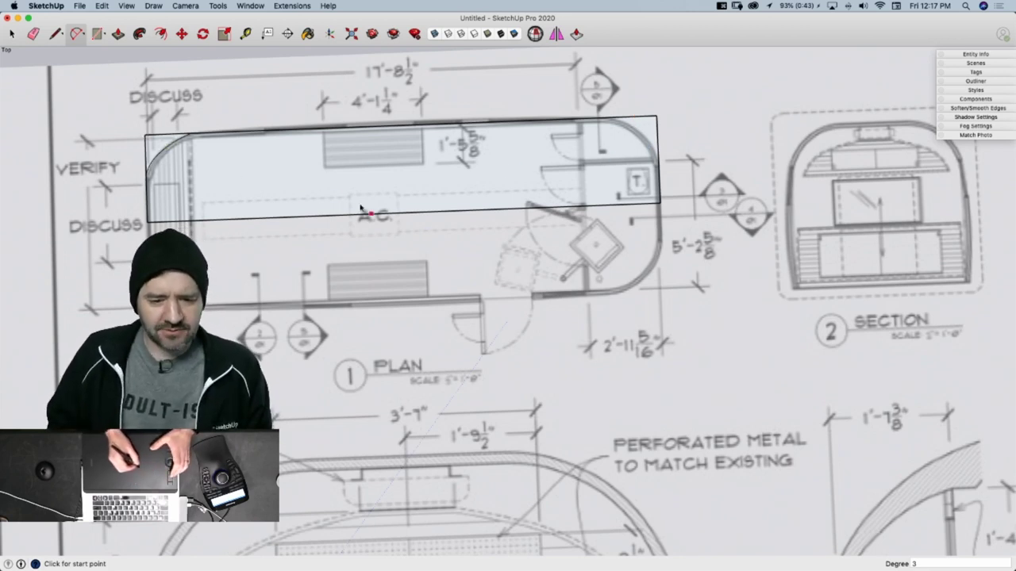
Copy the waste piece outside the curve about 51' 8" away, past the toilet end, and mirror it with a red scale of -1.00
key(space)
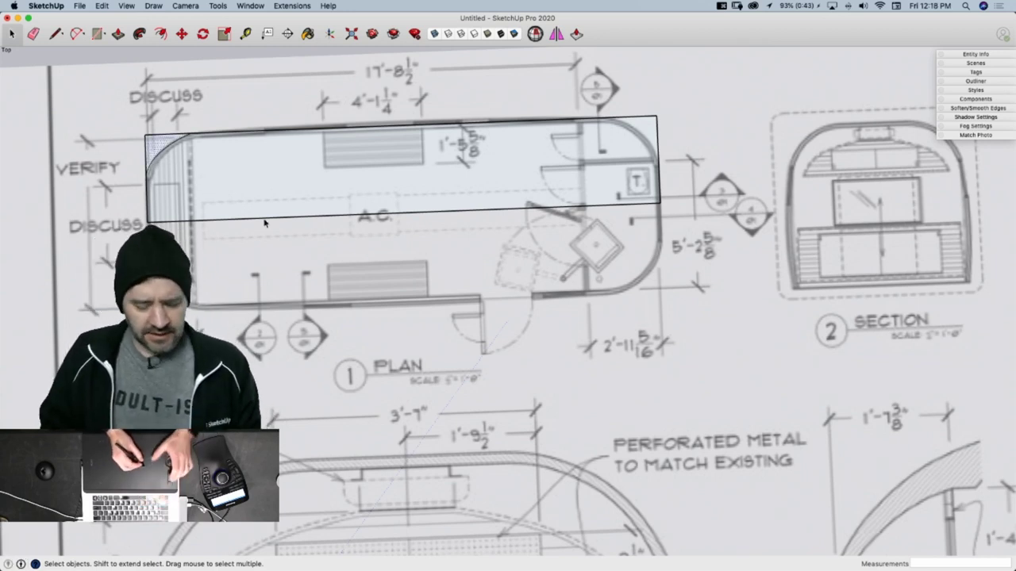
key(m)
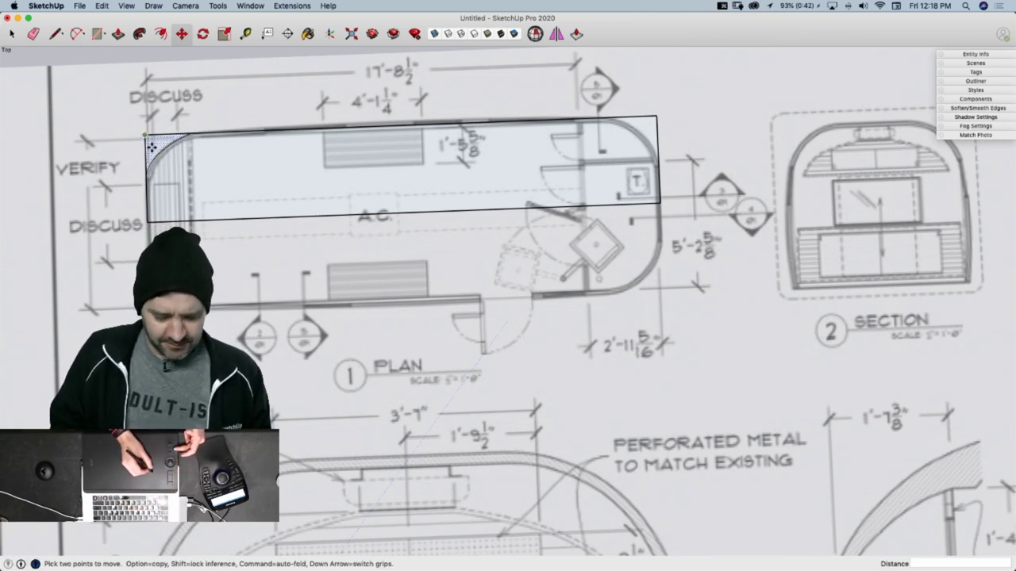
key(alt)
click(151, 147)
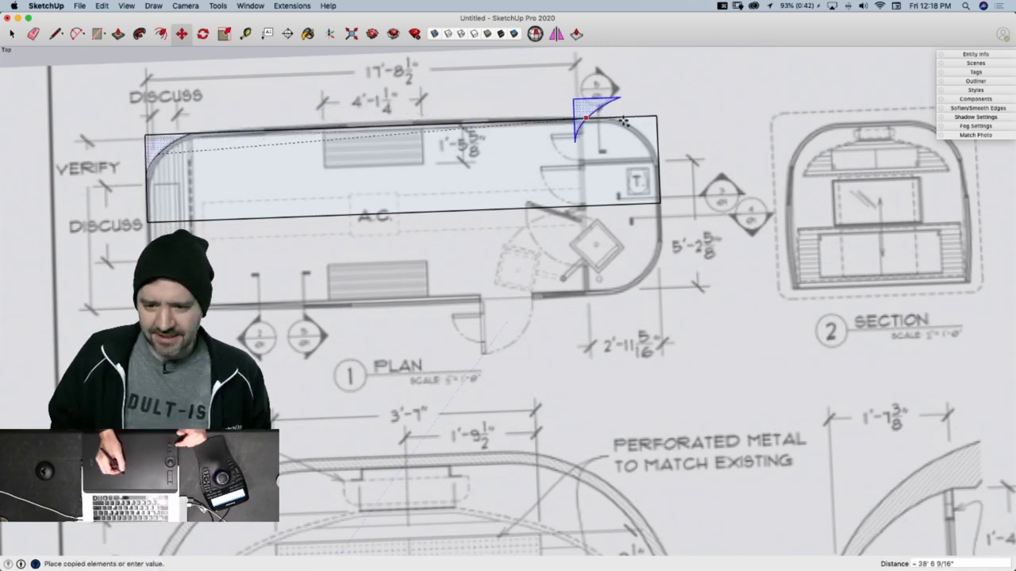
click(733, 117)
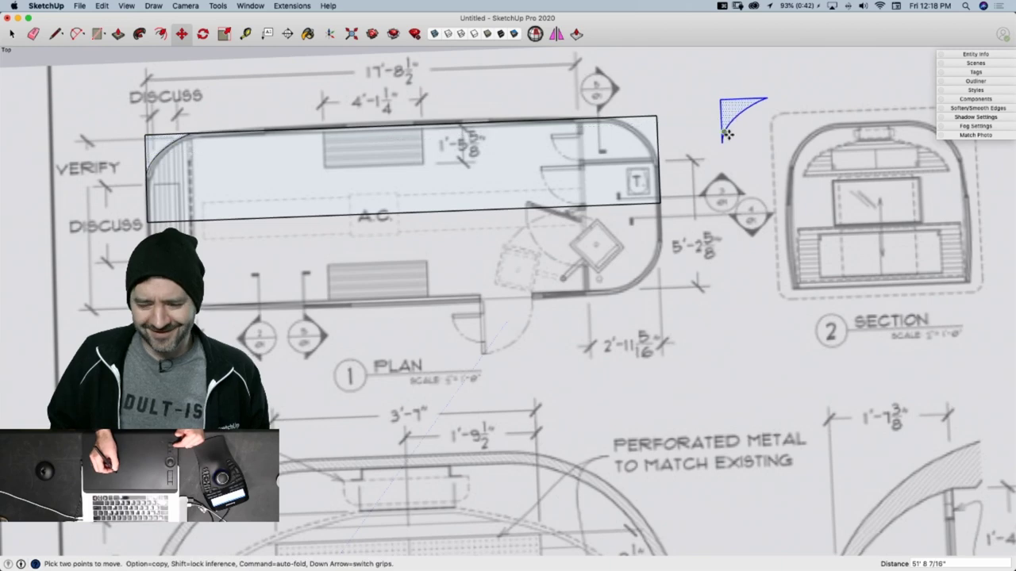
middle_drag(587, 209, 420, 193)
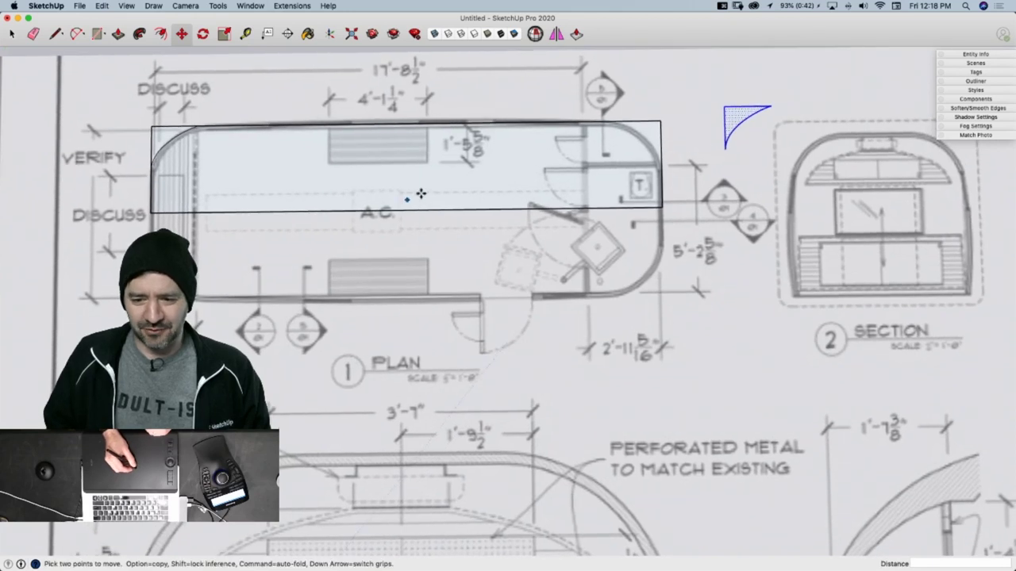
key(s)
click(722, 128)
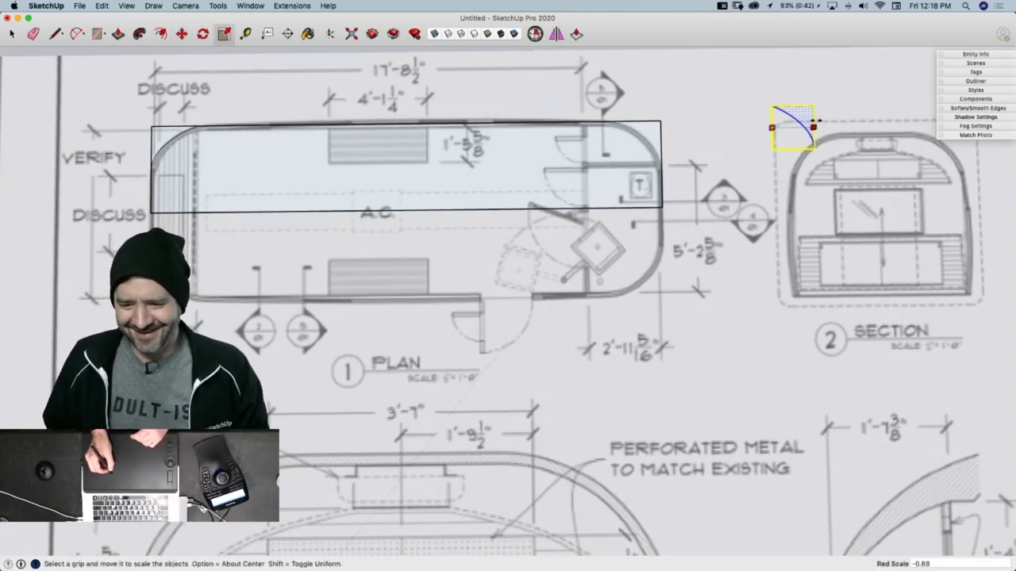
click(819, 125)
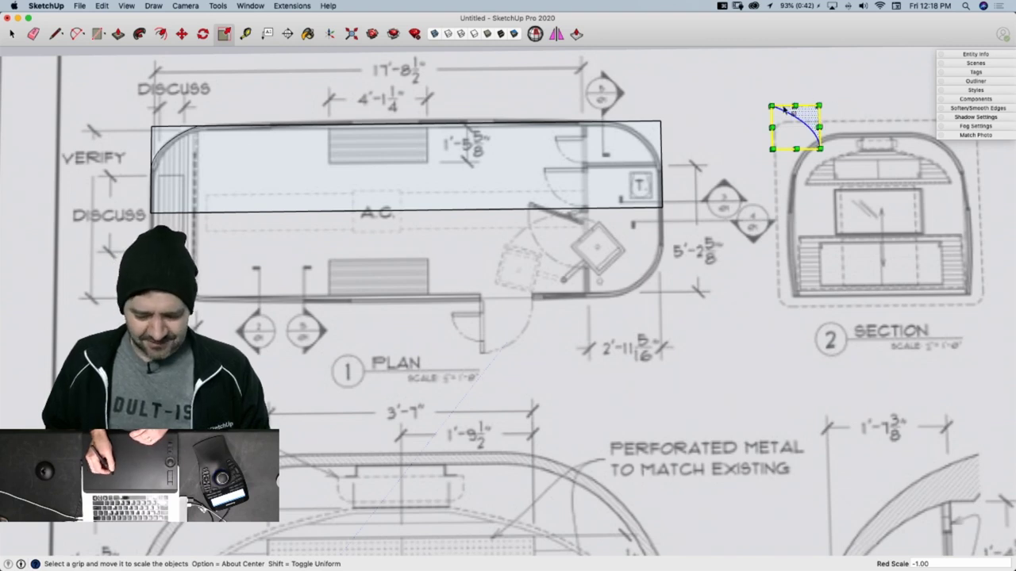
Move the mirrored piece into the toilet-end corner and erase the square corner edges at both ends
key(m)
click(817, 107)
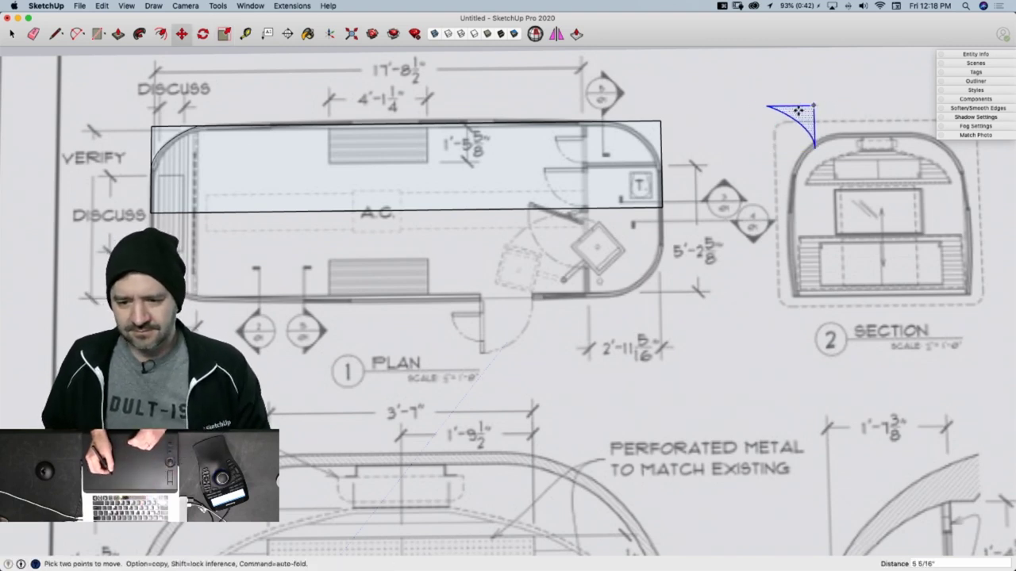
click(661, 125)
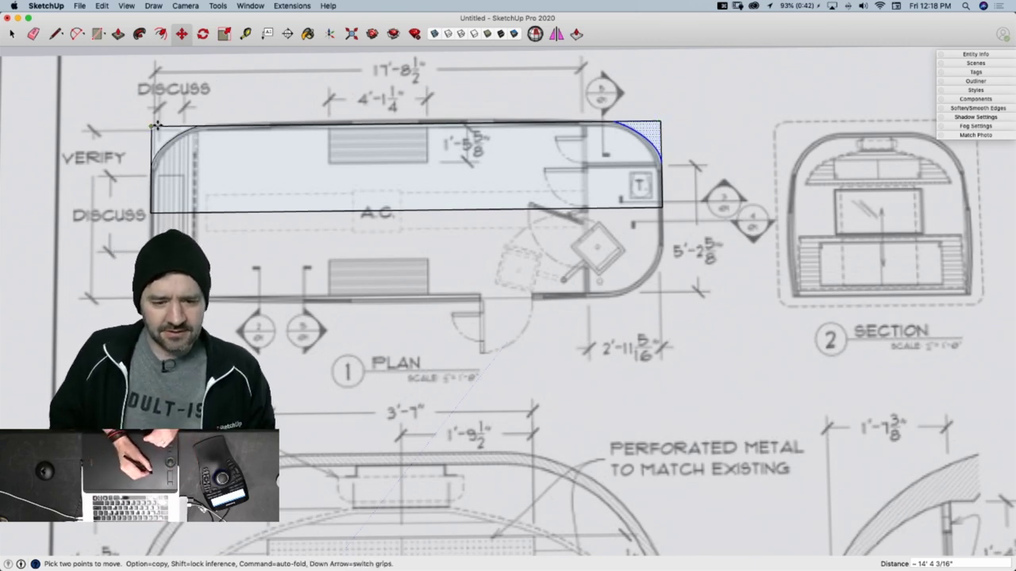
key(e)
drag(159, 125, 164, 127)
drag(668, 114, 663, 117)
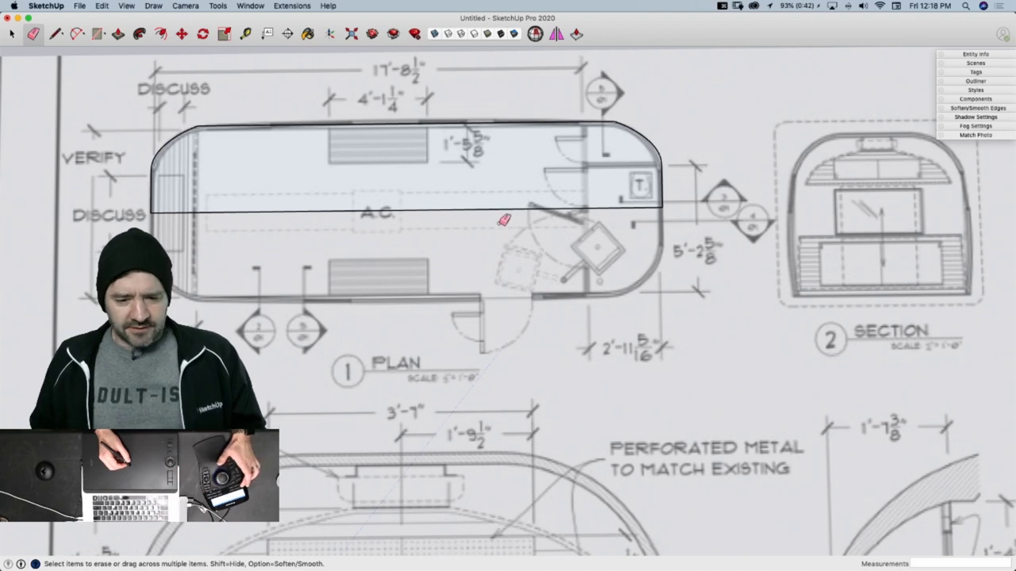
Undo the corner erasing, the mirrored copy and the Bezier curve, back to the plain half rectangle
key(super+z)
key(super+z)
key(super+z)
key(super+z)
key(super+z)
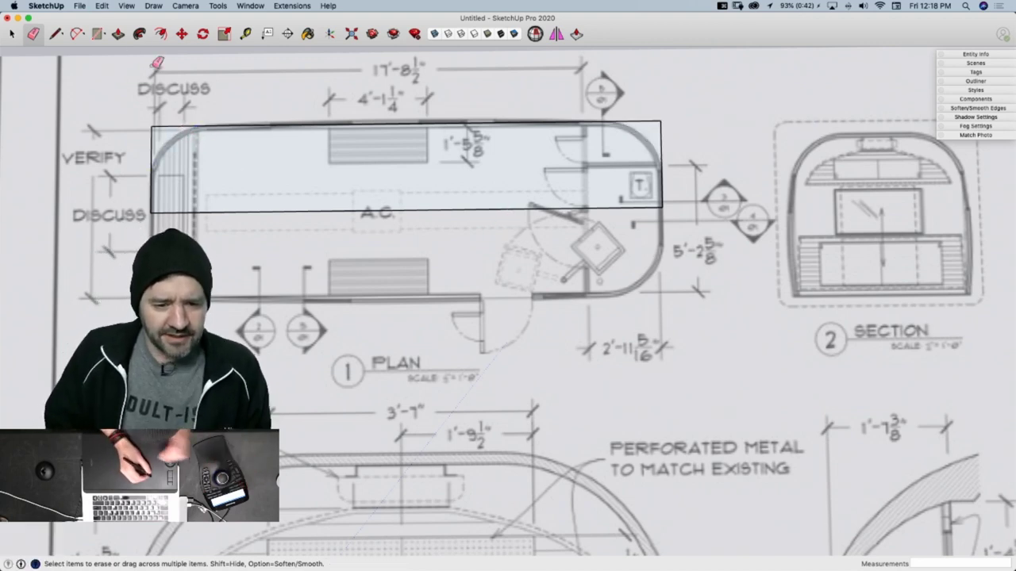
Redraw the corner beside the VERIFY note as a degree 3 Bezier curve with both control points on the rectangle's edges, following the wall's outer face
click(153, 6)
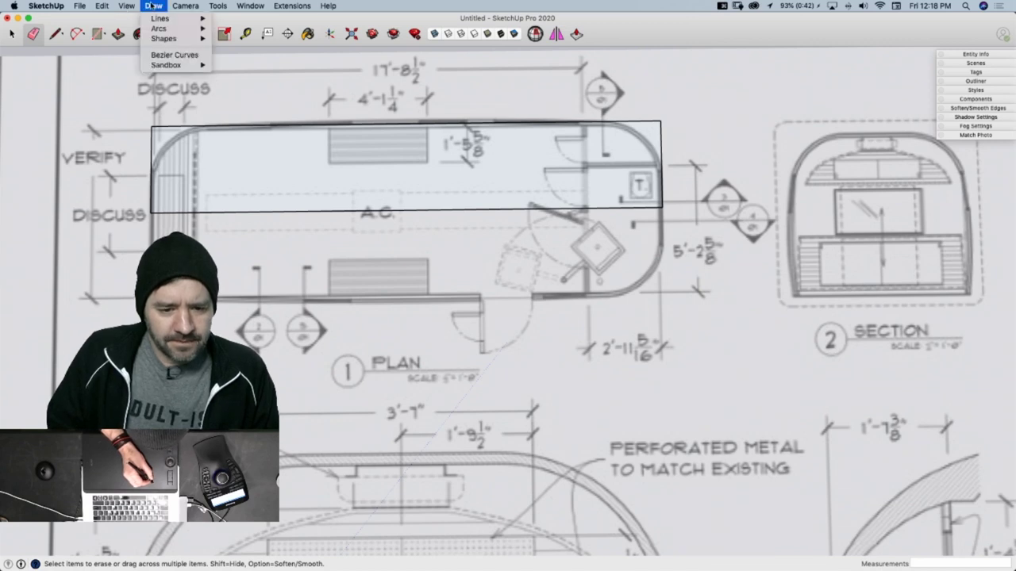
click(175, 55)
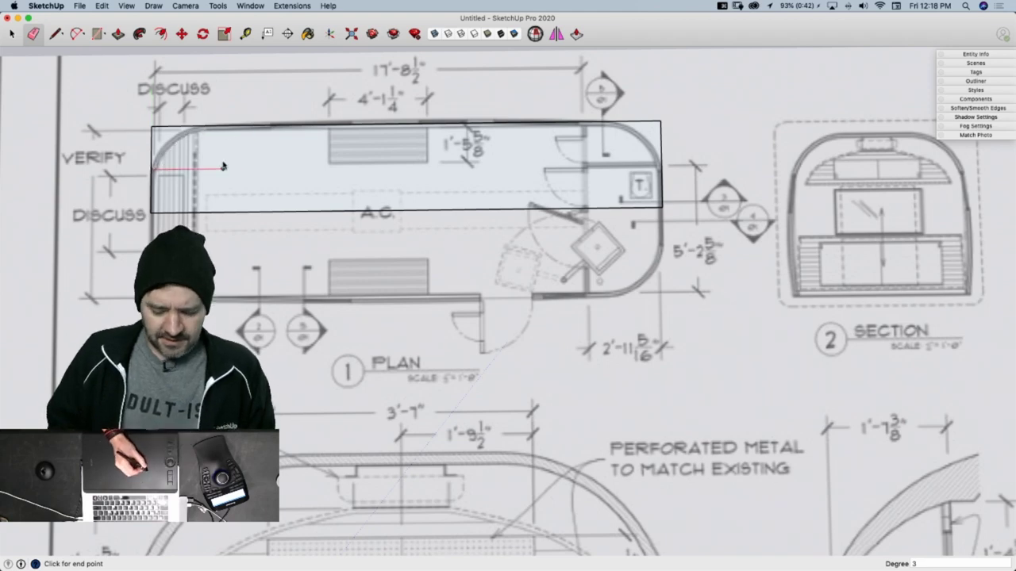
scroll(228, 166, up, 6)
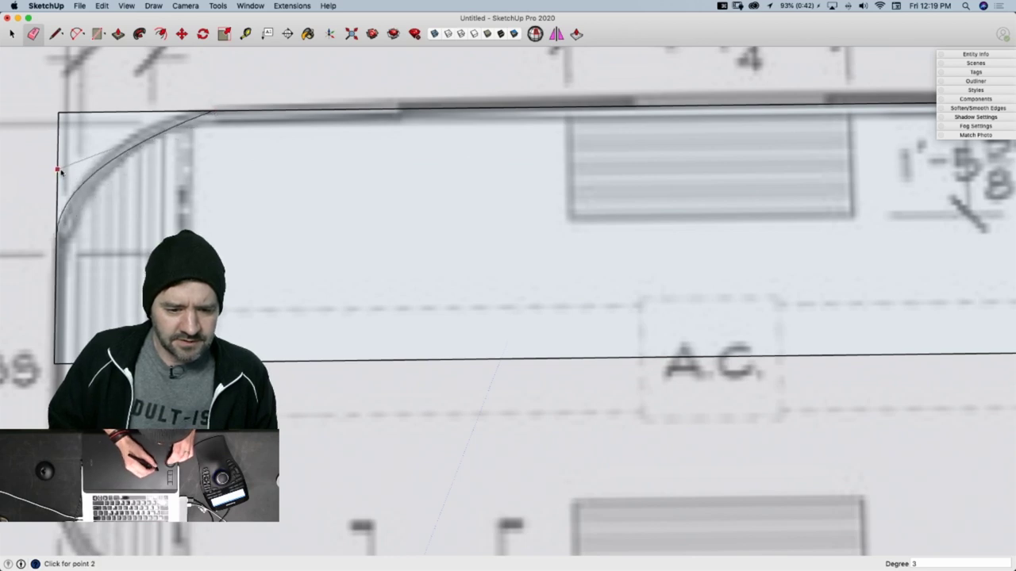
click(57, 170)
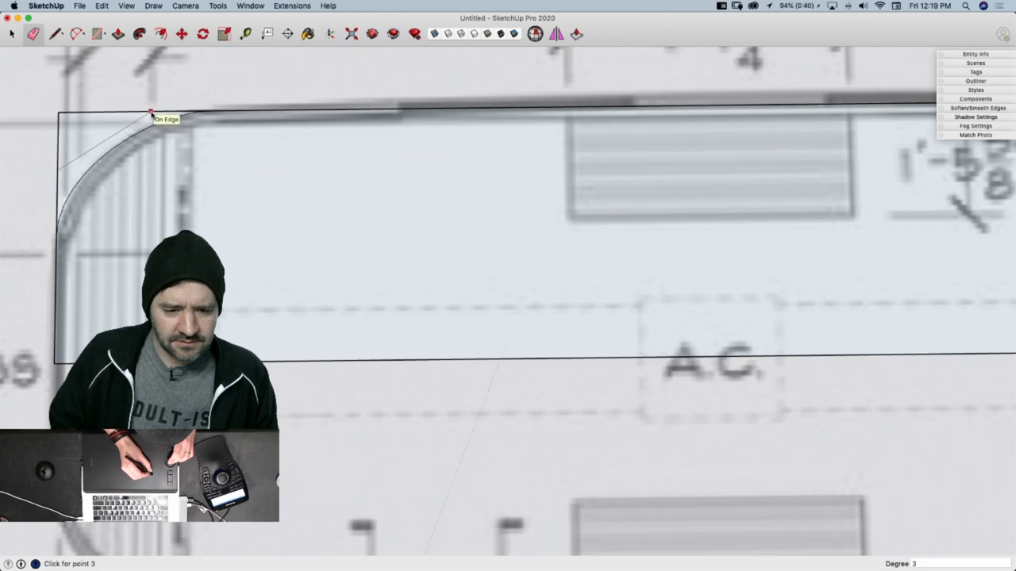
click(150, 112)
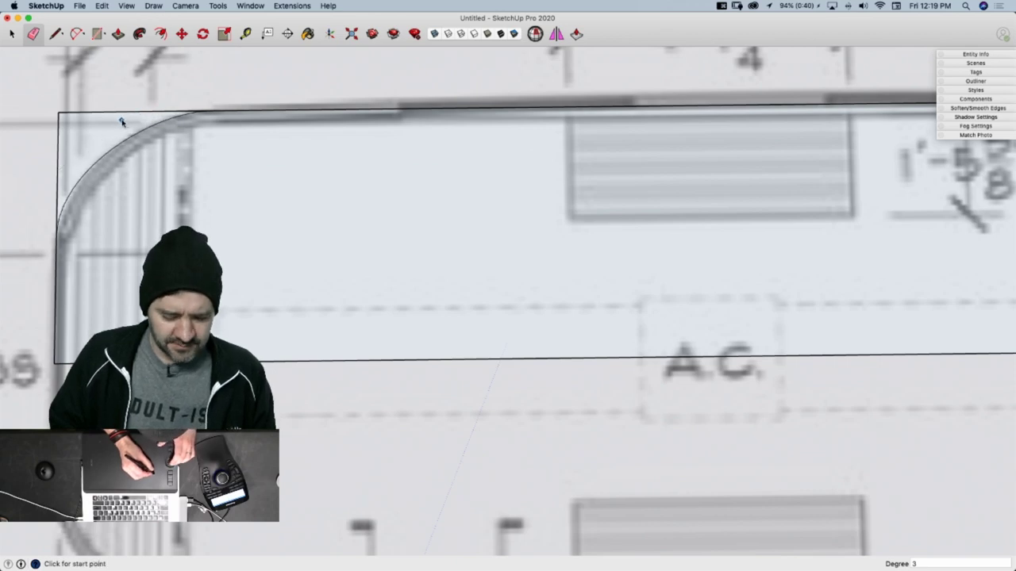
Copy the piece outside the new curve about 49' 9" away, past the toilet end, and mirror it along the red axis
scroll(125, 125, down, 6)
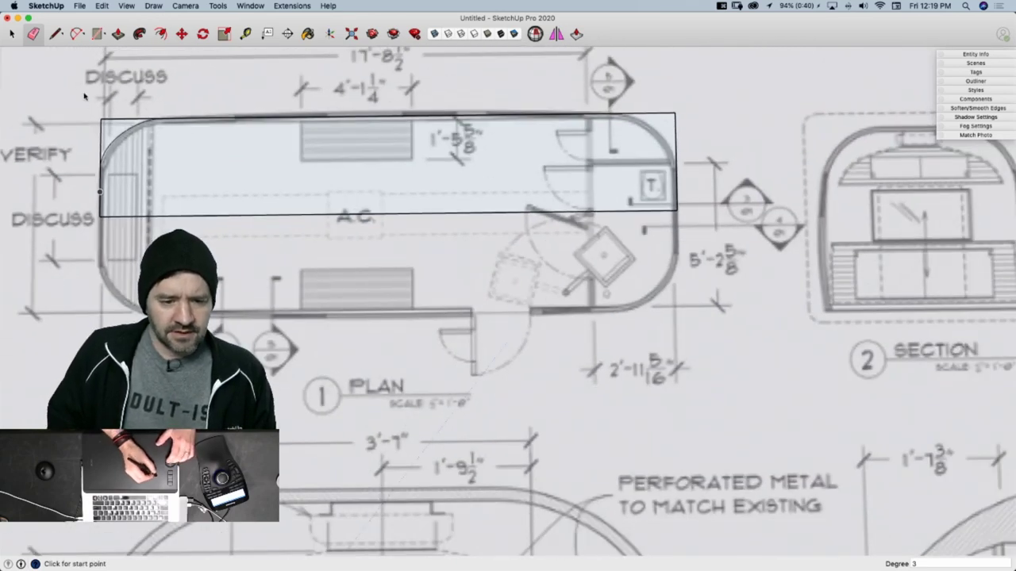
key(space)
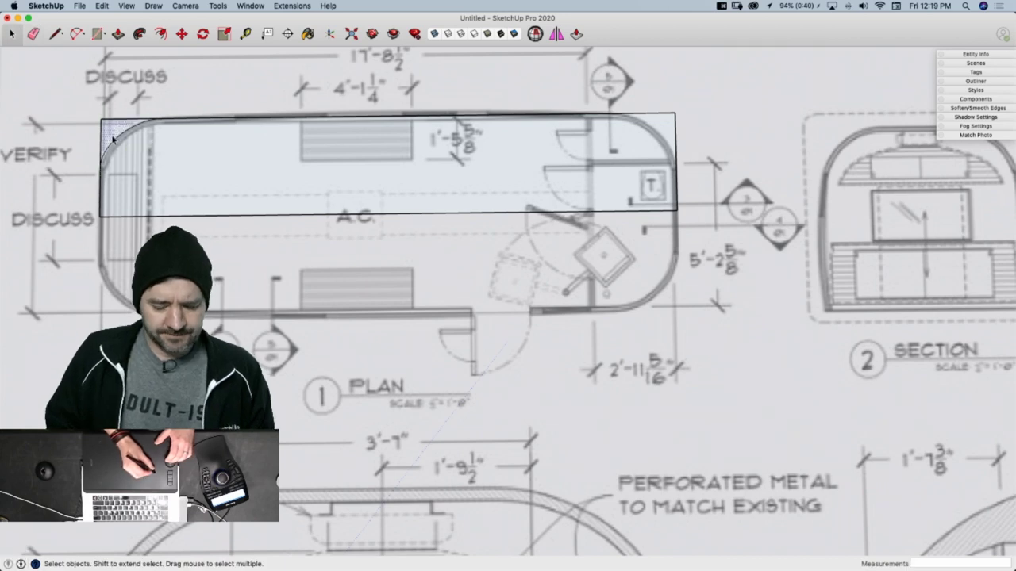
key(m)
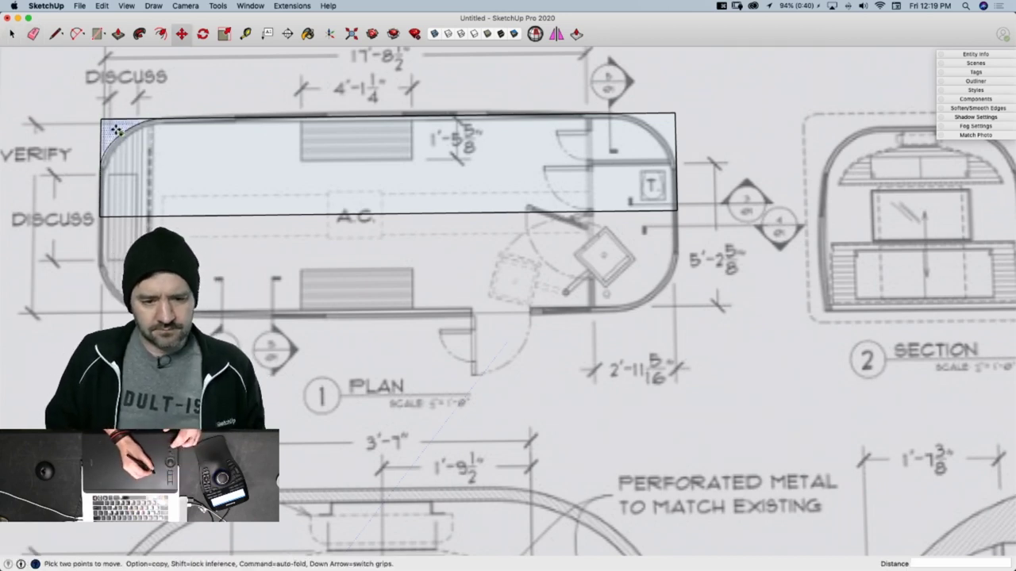
click(116, 129)
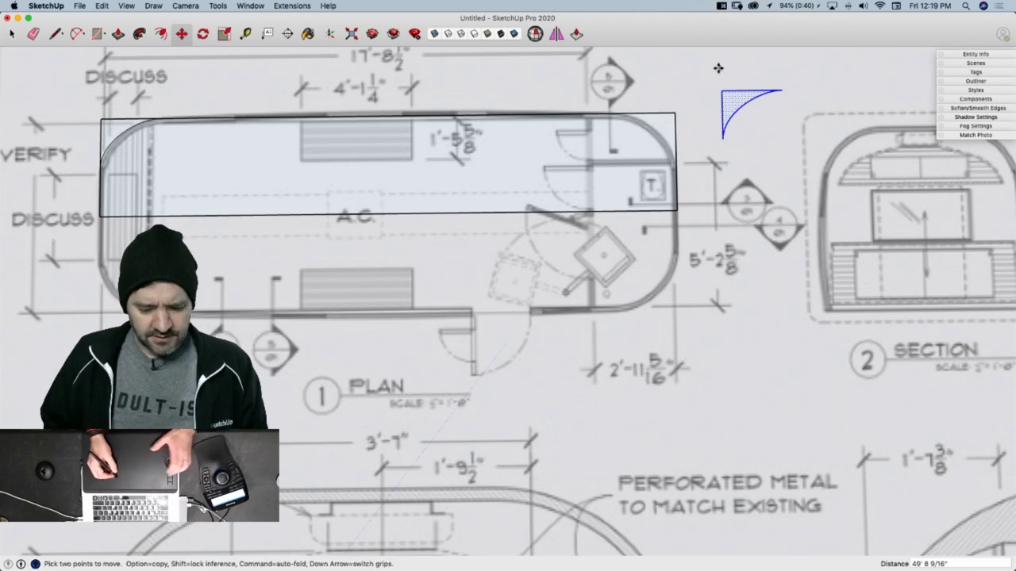
click(672, 80)
key(s)
click(721, 113)
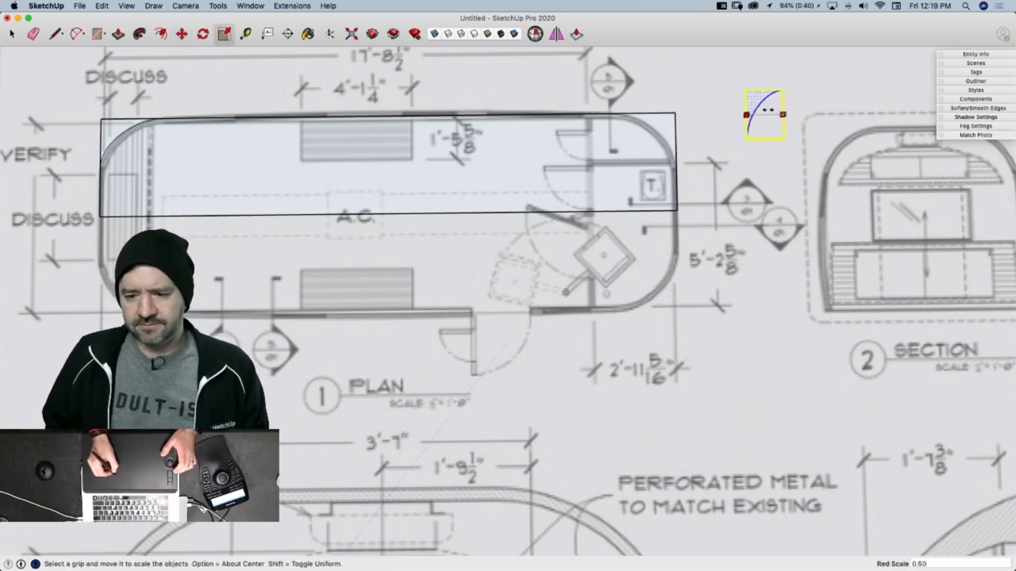
click(842, 113)
Snap the mirrored corner piece into the rectangle's toilet-end corner and erase the square edges outside both curves
key(m)
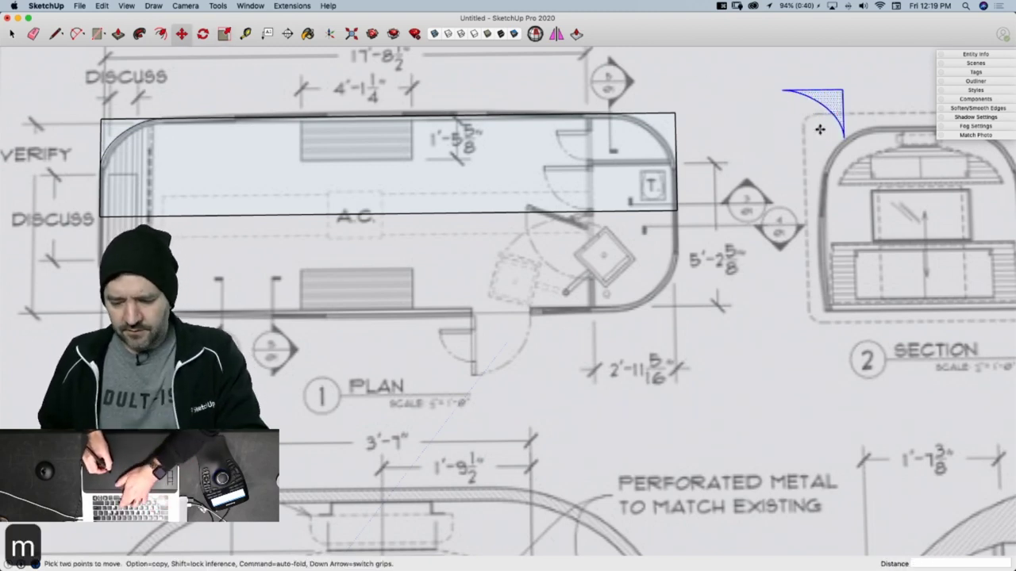
click(844, 90)
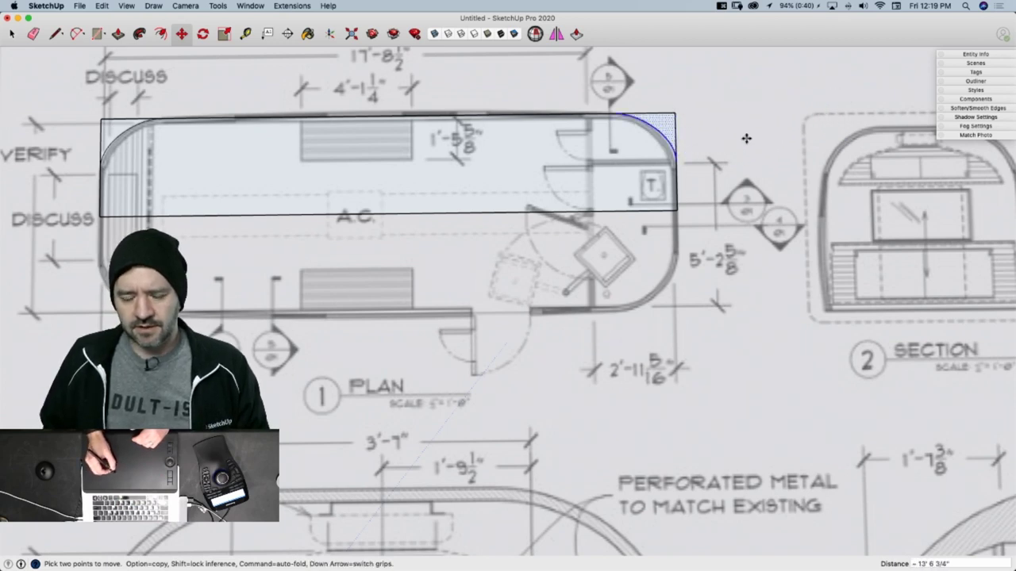
key(e)
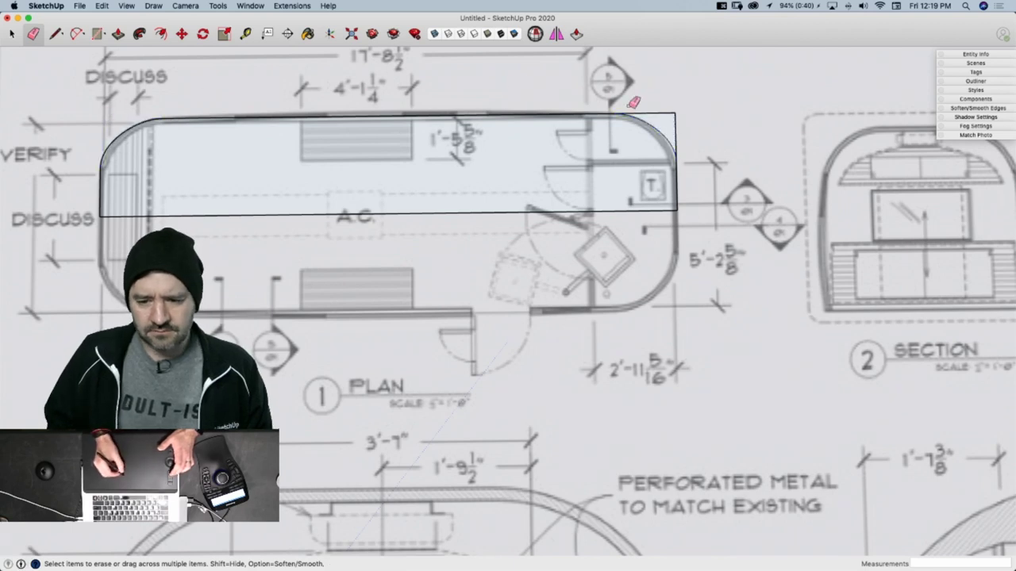
drag(661, 110, 678, 121)
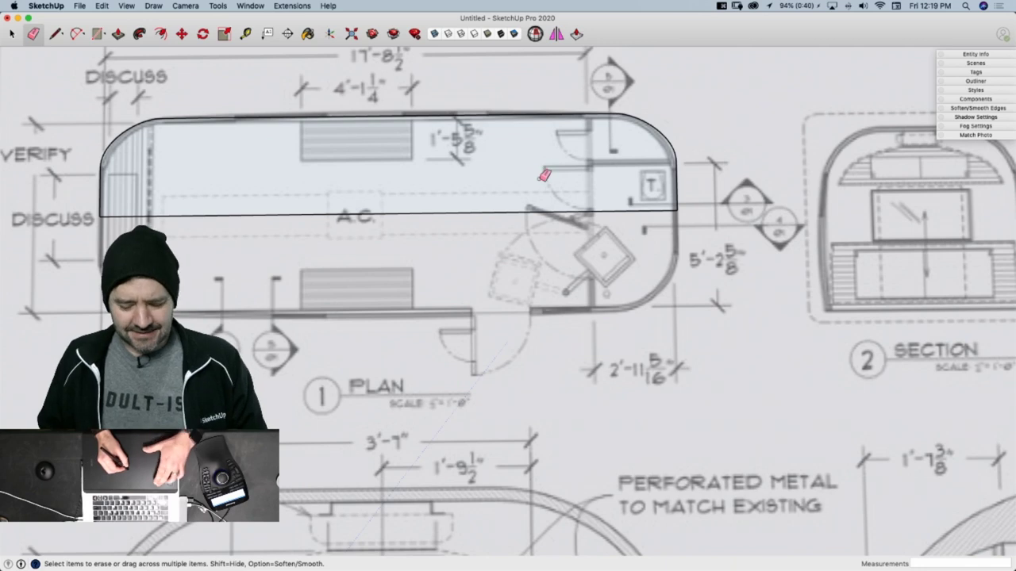
Push/pull the rounded half floor face up 3 1/4" above the plan image
key(space)
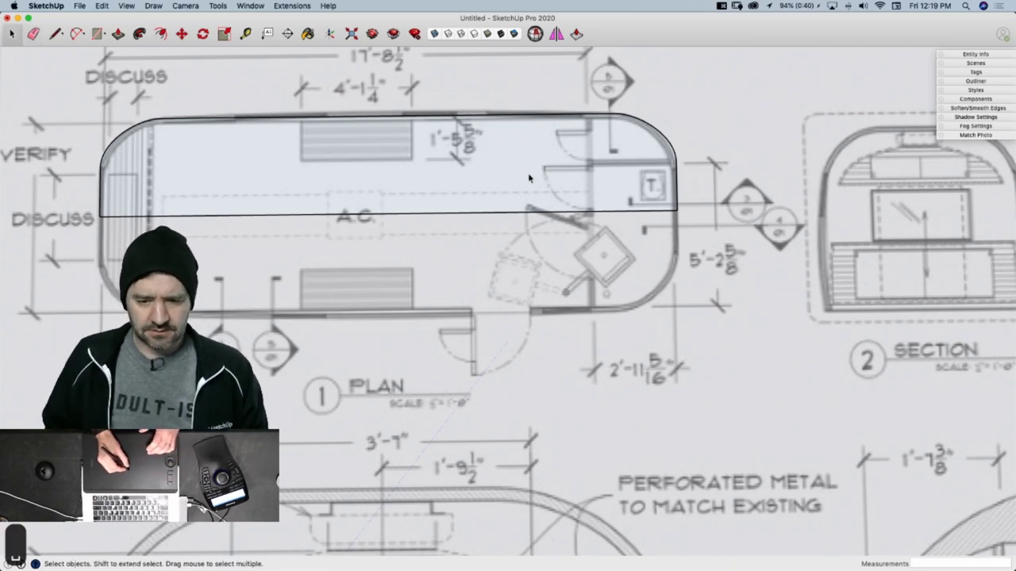
click(533, 180)
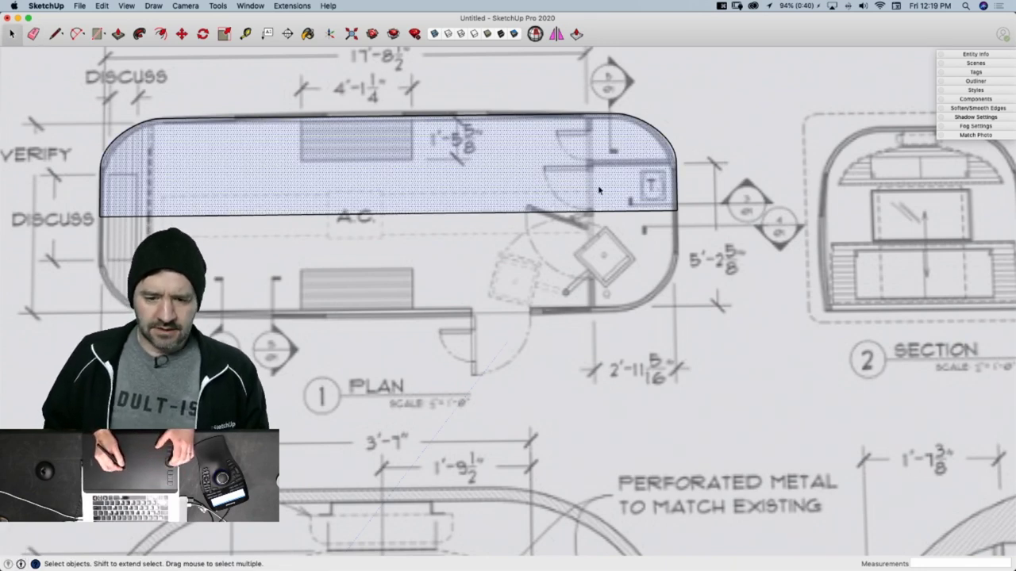
middle_drag(617, 223, 635, 174)
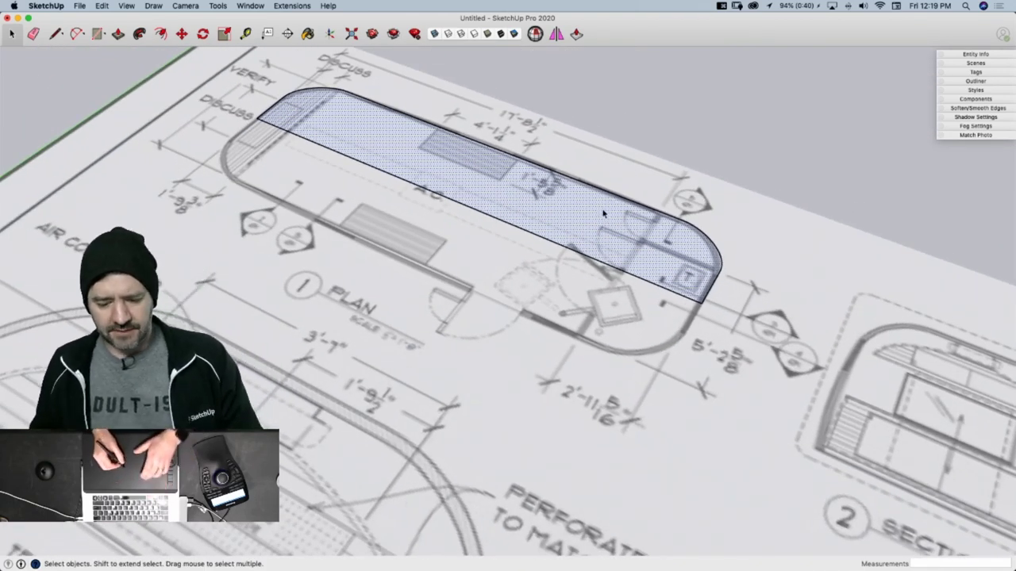
key(p)
click(617, 228)
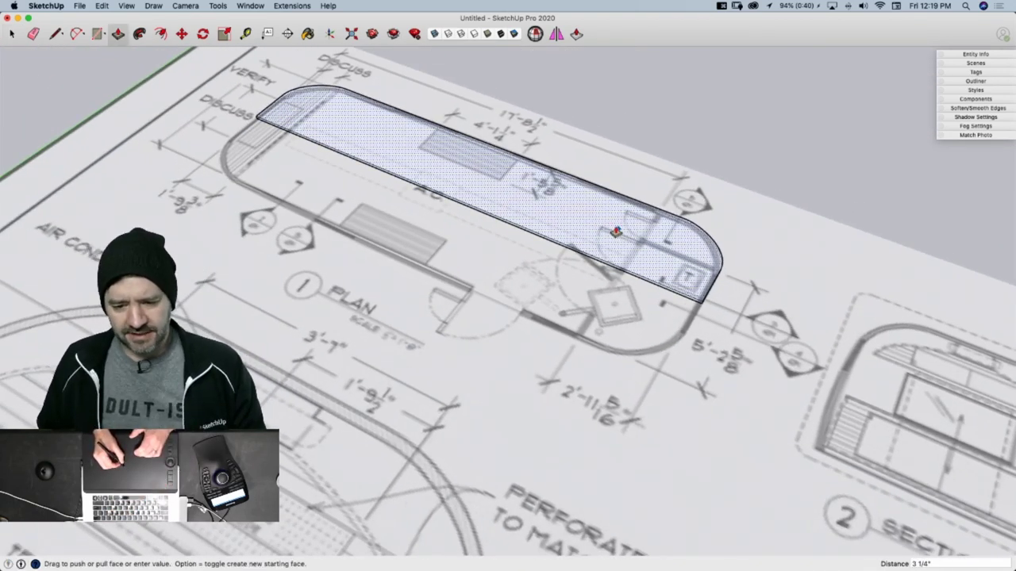
click(616, 230)
Turn off the X-ray face style so the half floor displays opaque
click(414, 32)
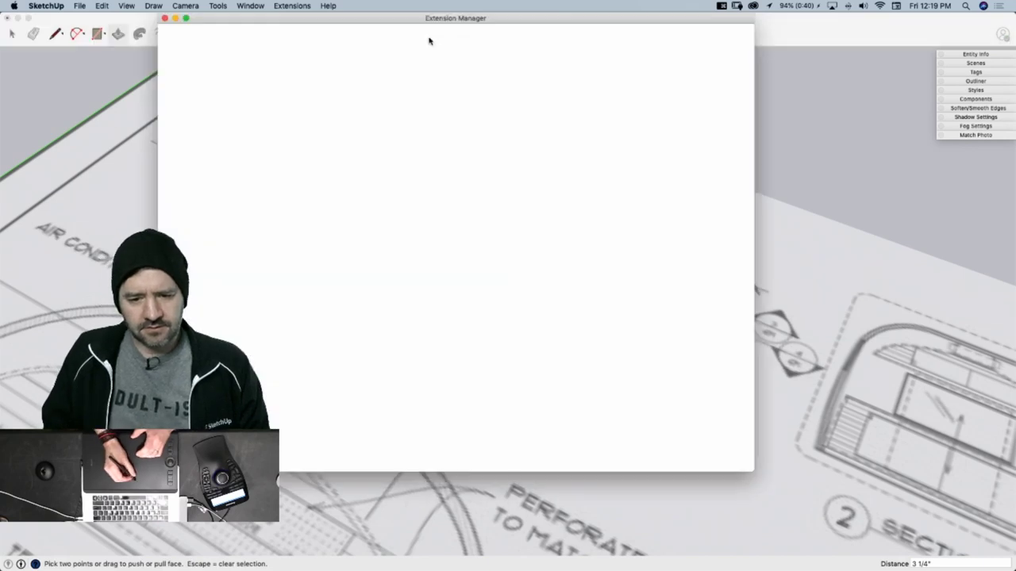
click(164, 17)
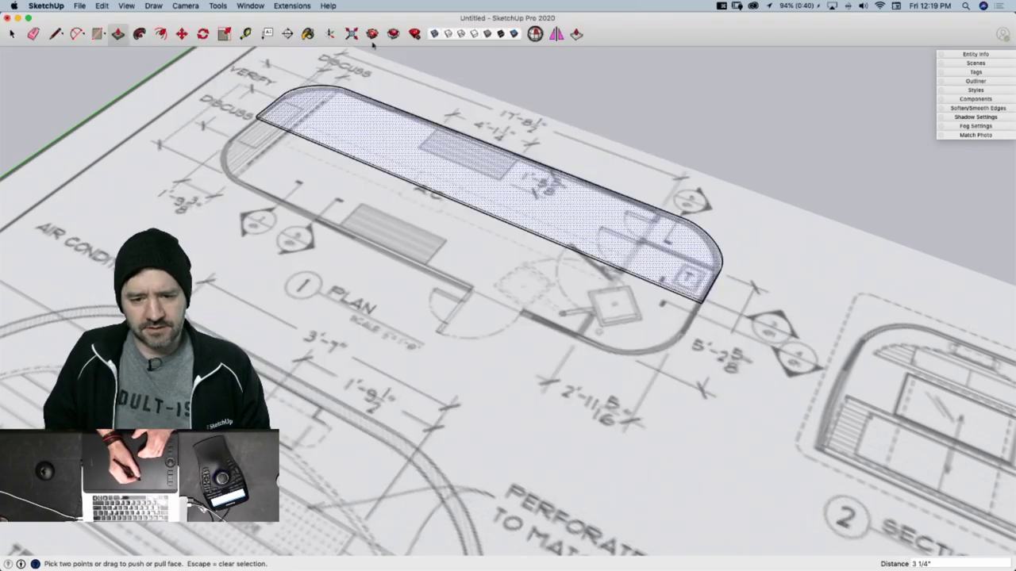
click(434, 34)
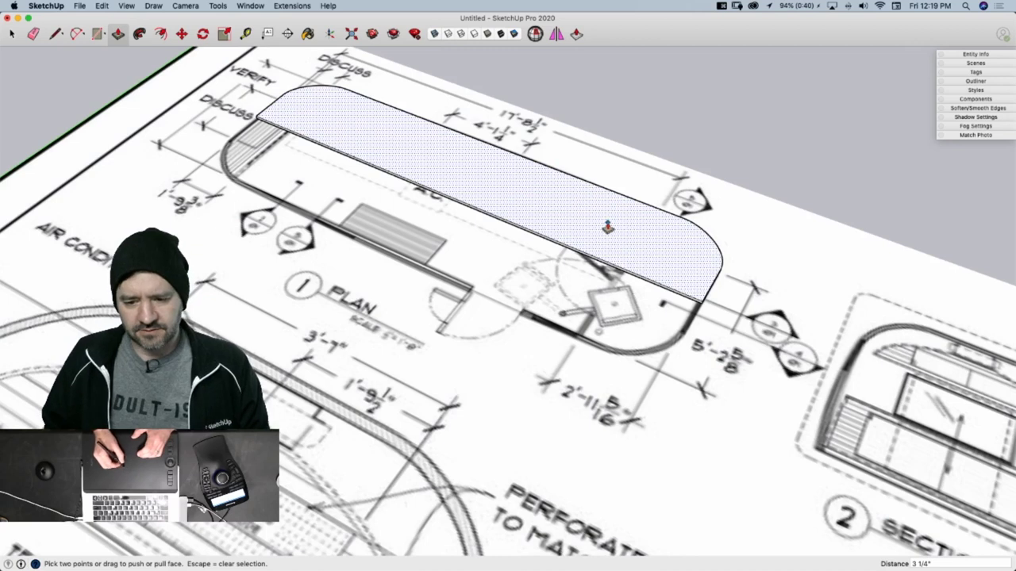
Make the extruded half floor's top face and its edges into a component with the definition name Half Floor
key(space)
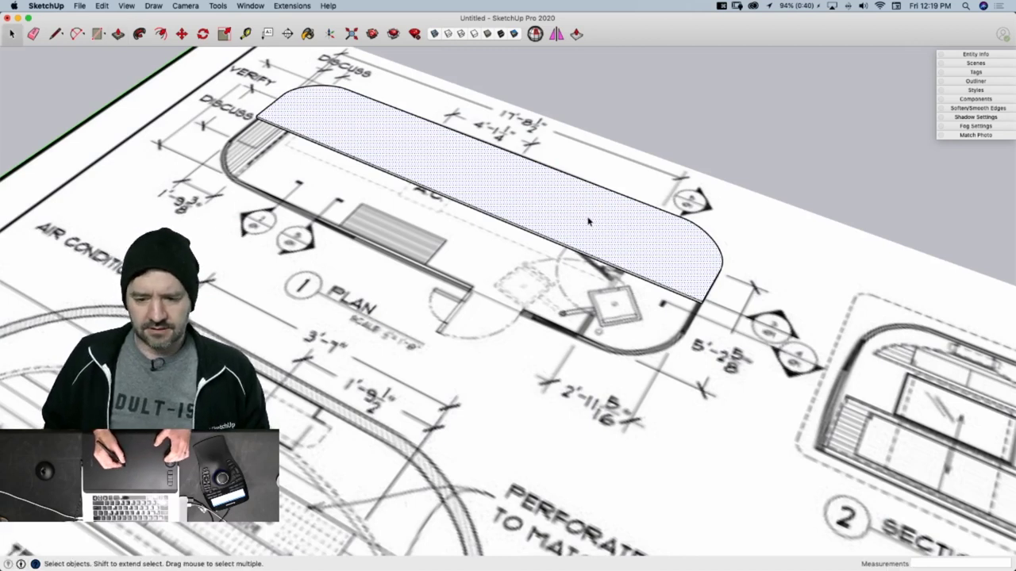
double_click(589, 233)
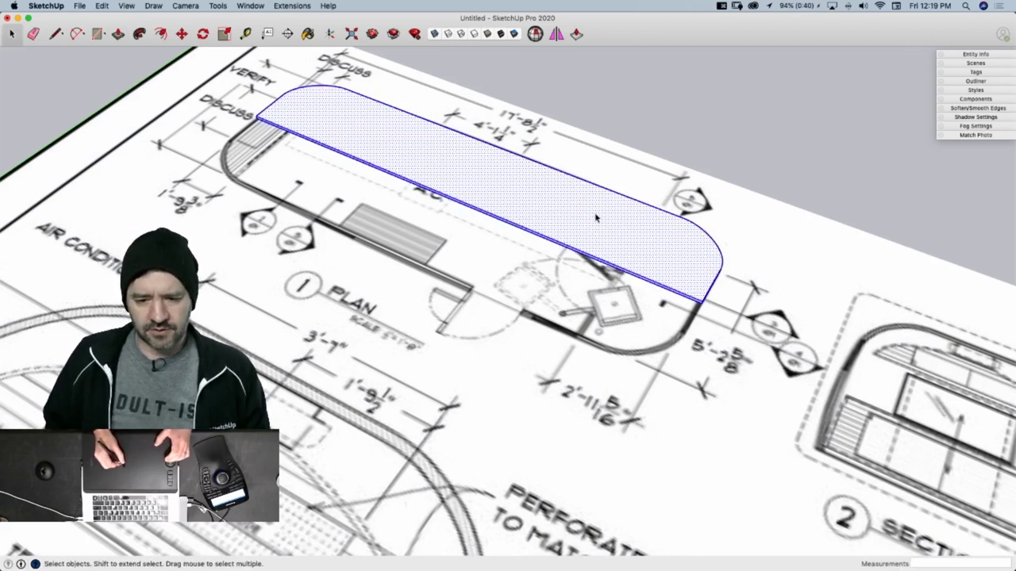
right_click(589, 207)
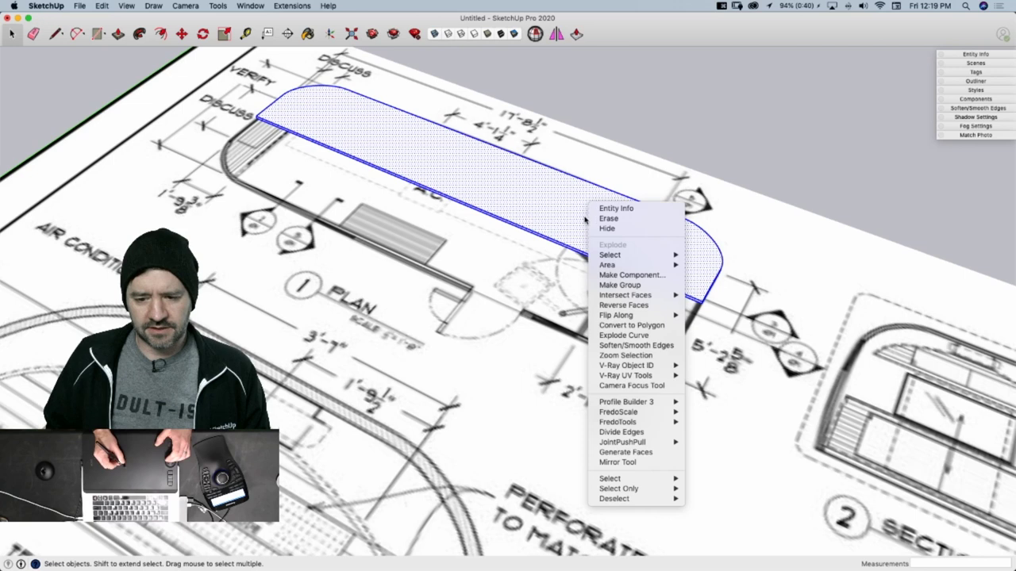
click(623, 275)
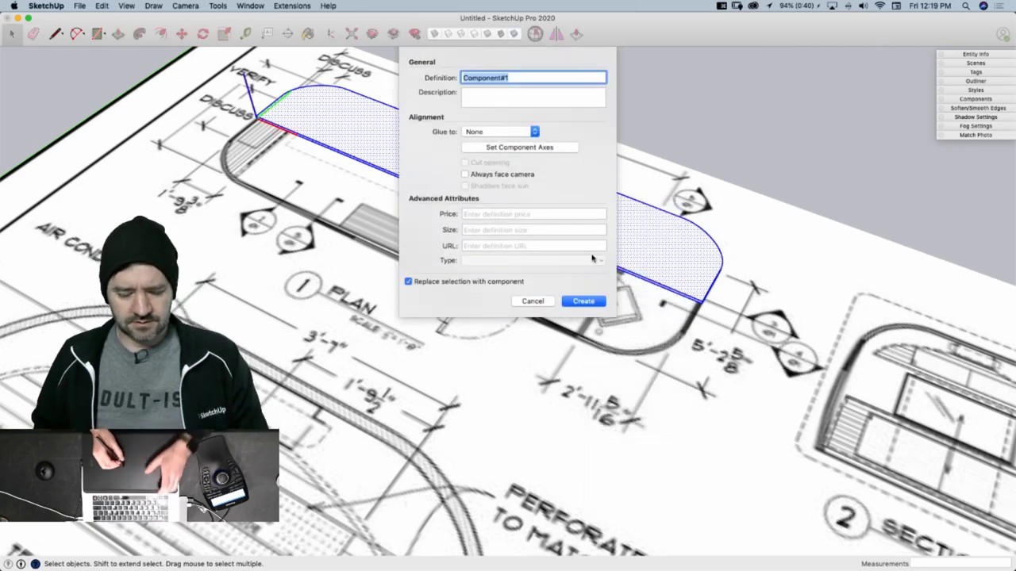
text(Half)
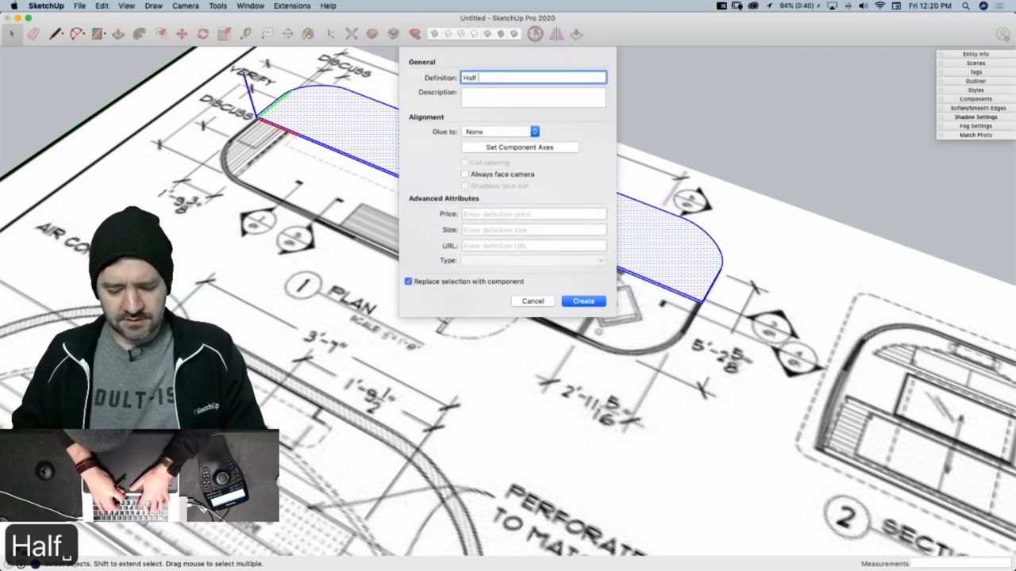
text( Floor)
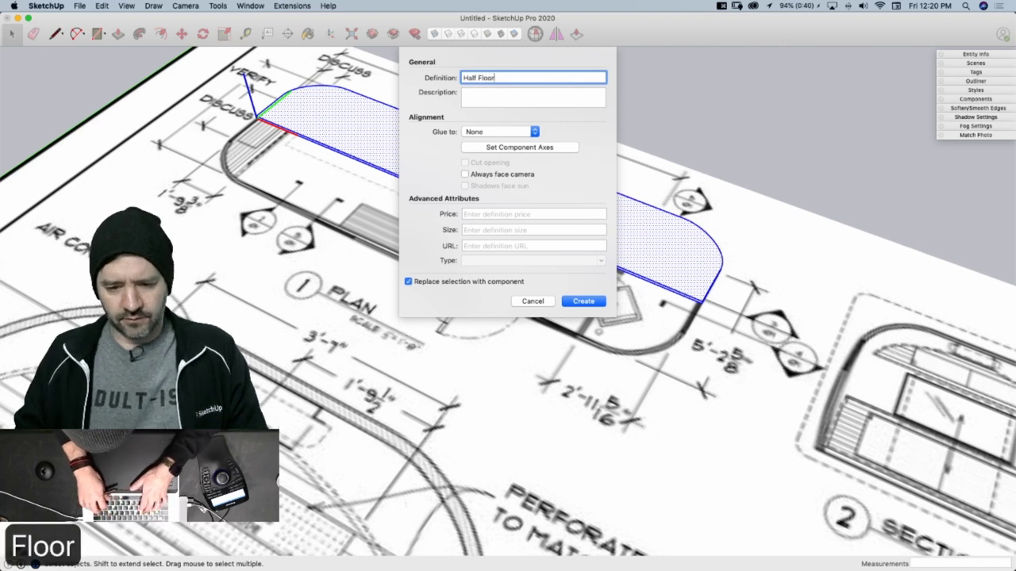
key(Return)
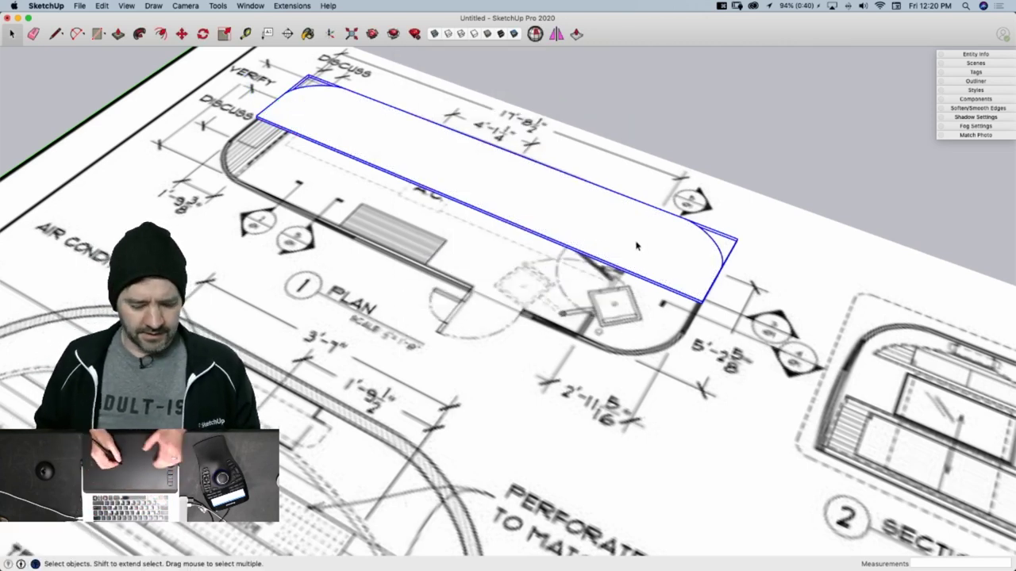
key(m)
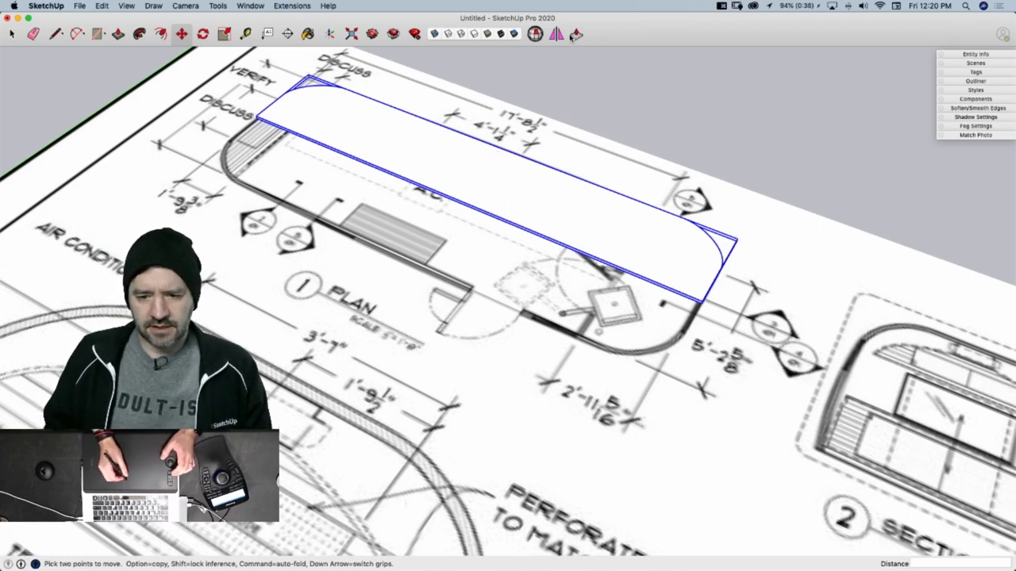
click(555, 36)
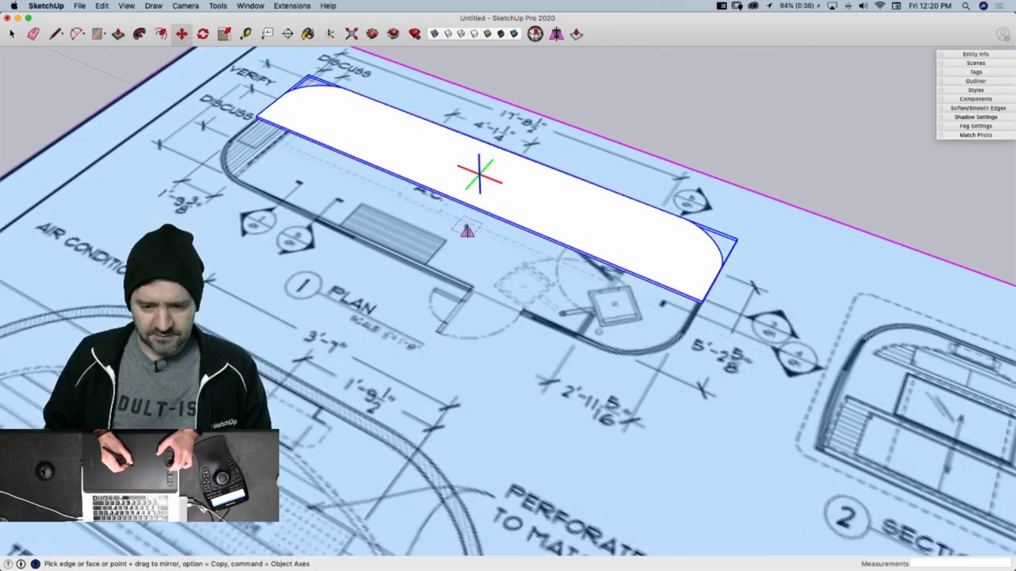
scroll(473, 213, up, 5)
scroll(476, 204, up, 6)
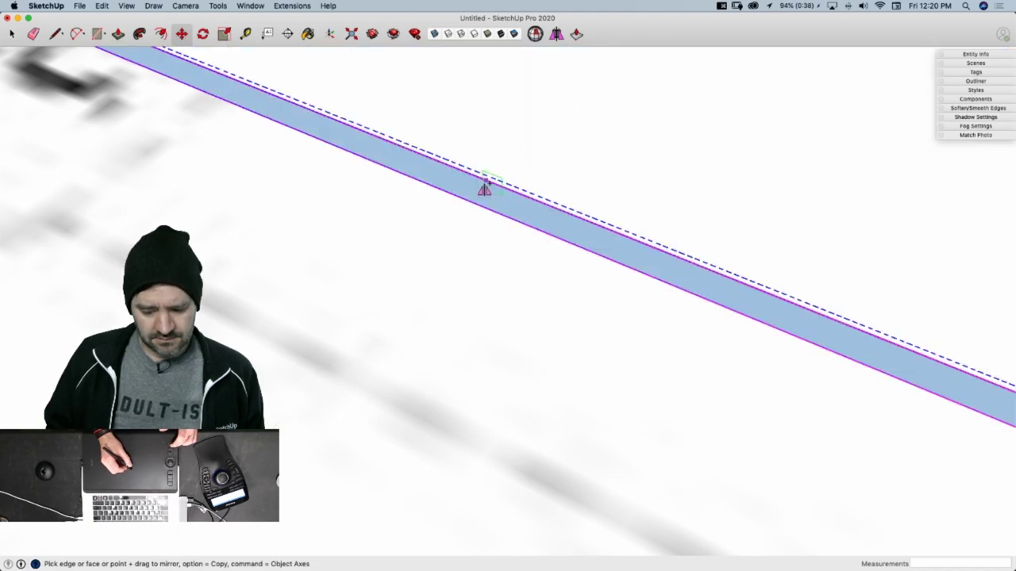
scroll(477, 194, up, 3)
scroll(477, 193, down, 8)
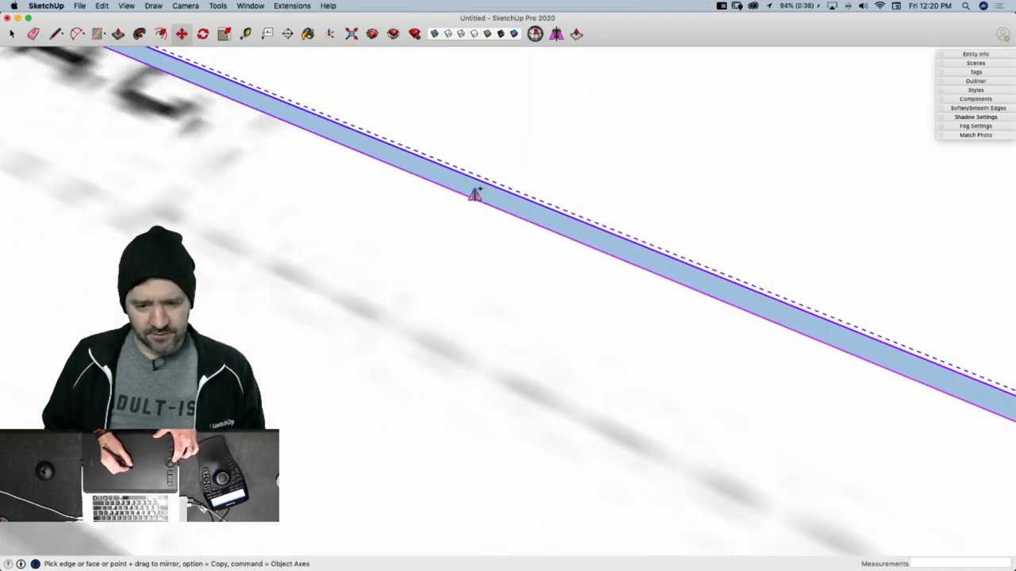
scroll(479, 195, down, 5)
scroll(484, 199, up, 8)
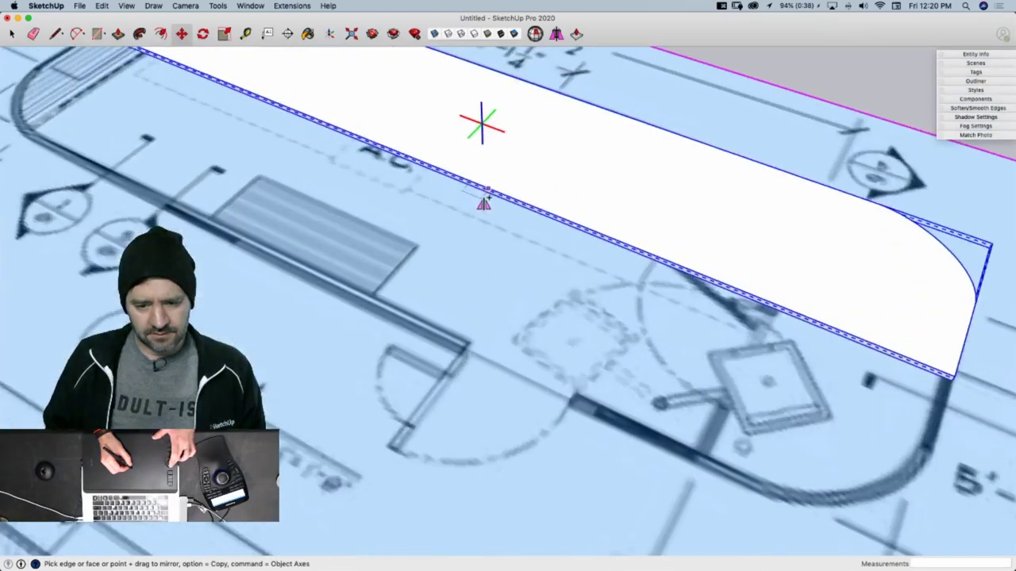
scroll(487, 192, up, 4)
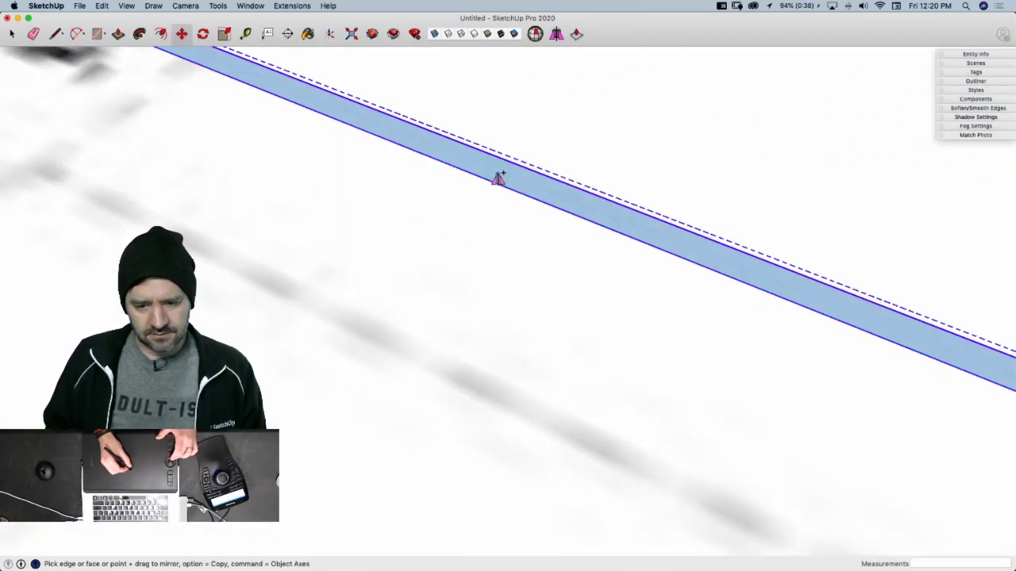
scroll(492, 181, down, 10)
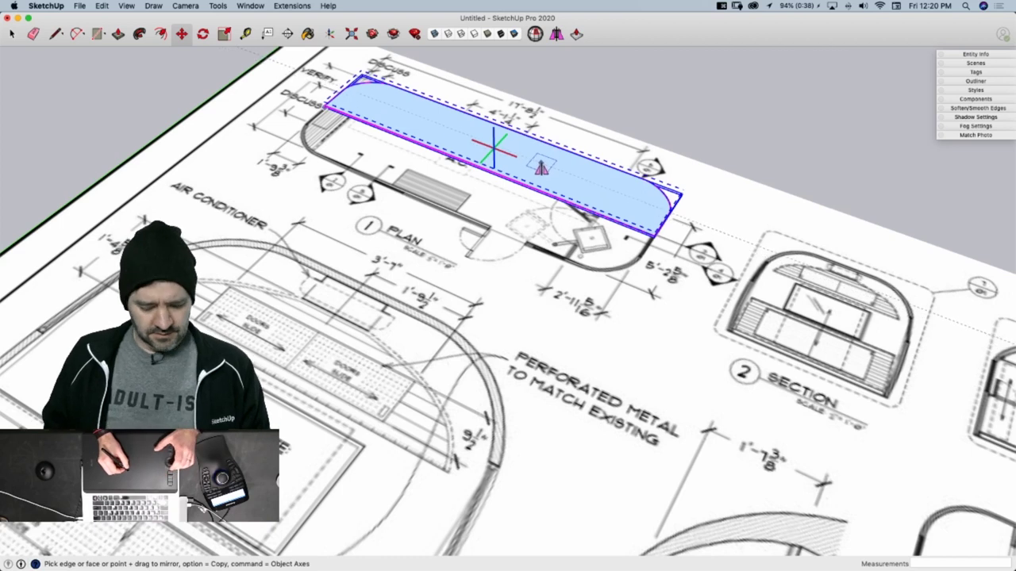
key(space)
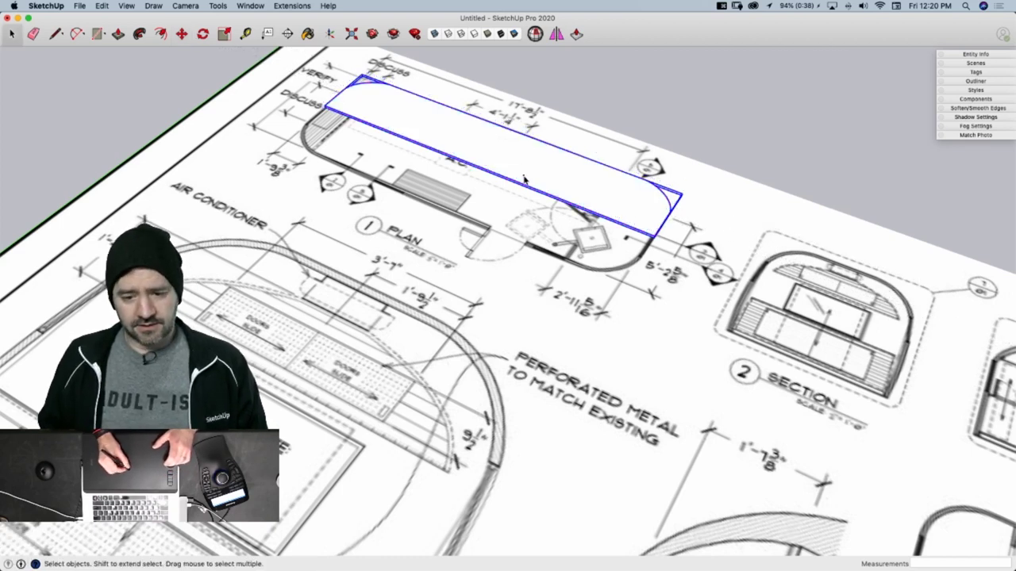
Copy the Half Floor component about 16' 2" across the plan toward the PLAN title and flip the copy along the component's green axis
key(m)
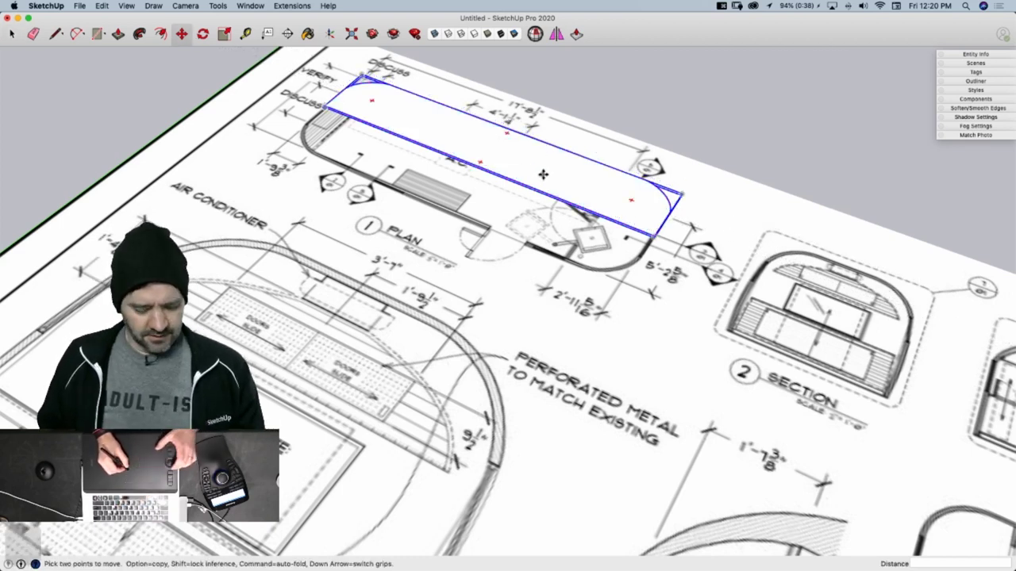
click(542, 175)
key(alt)
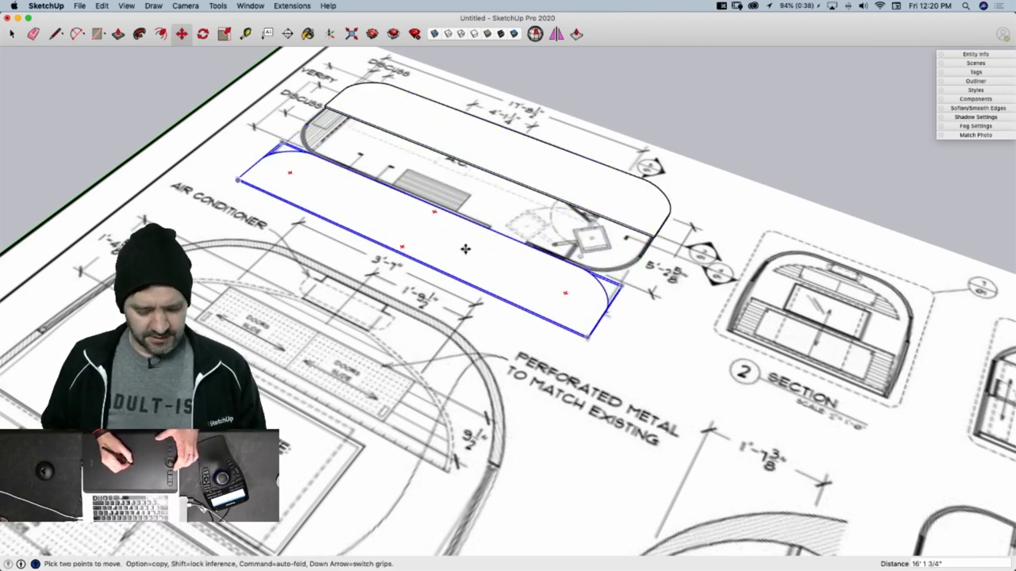
click(468, 239)
key(s)
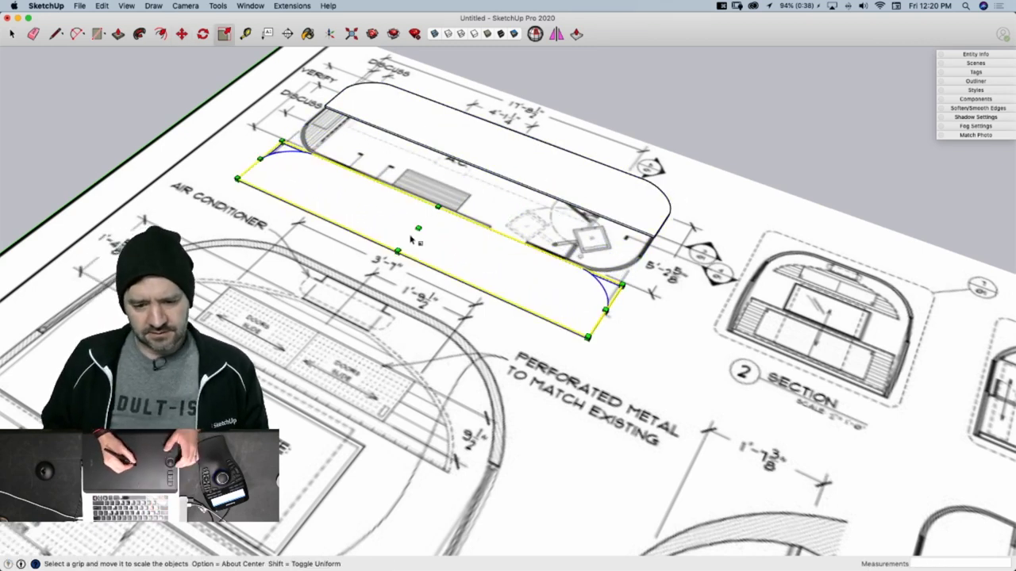
right_click(439, 230)
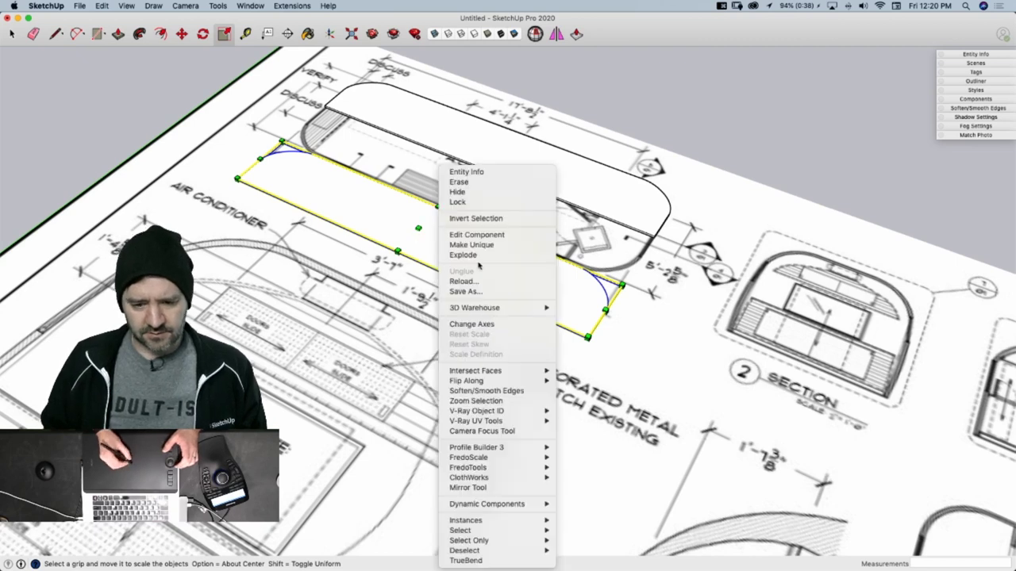
mouse_move(509, 384)
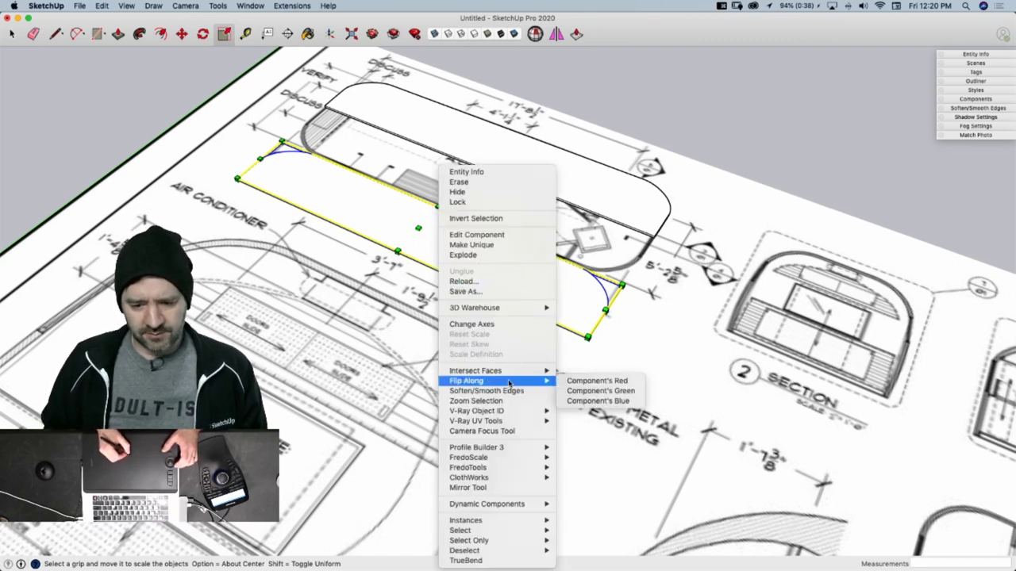
click(597, 395)
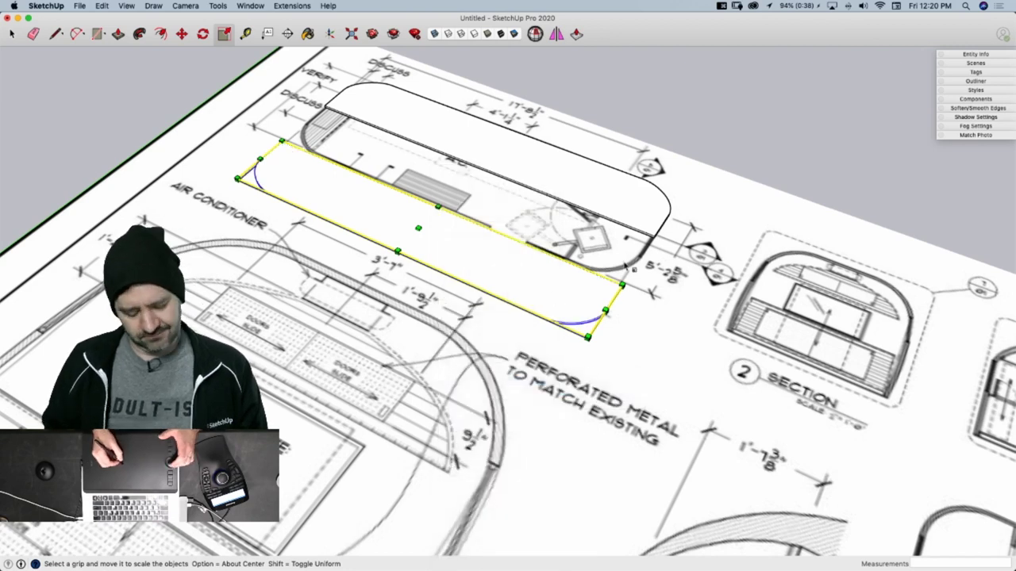
Move the flipped copy by its inner toilet-end corner onto the original half's matching corner, so both straight edges meet along the centerline
key(m)
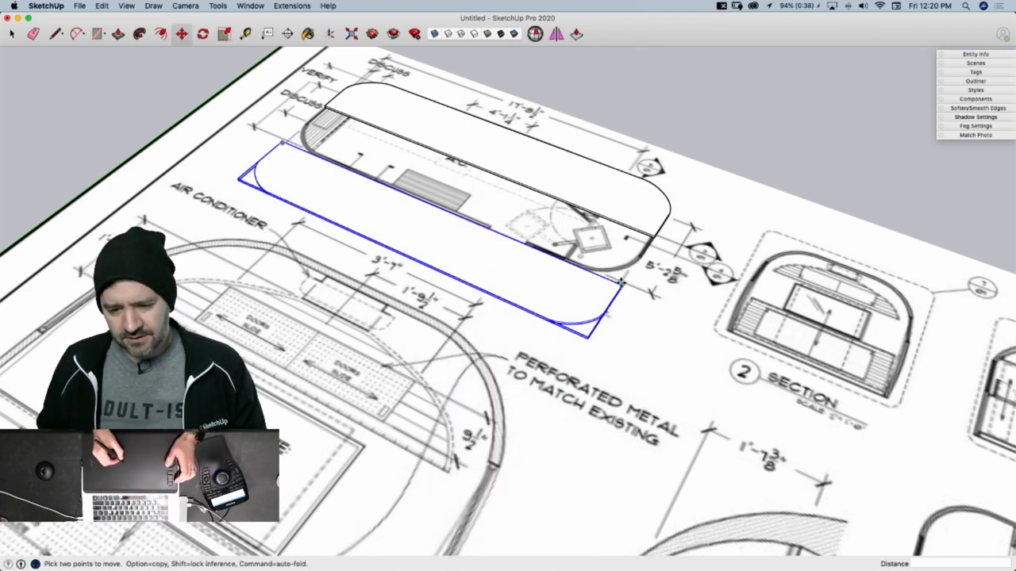
click(622, 284)
click(653, 236)
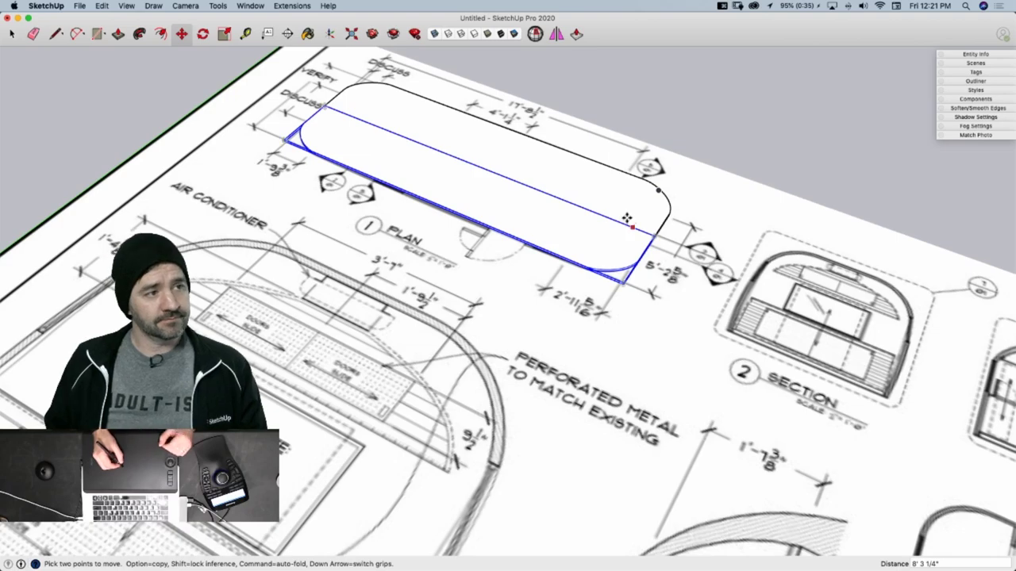
mouse_move(636, 252)
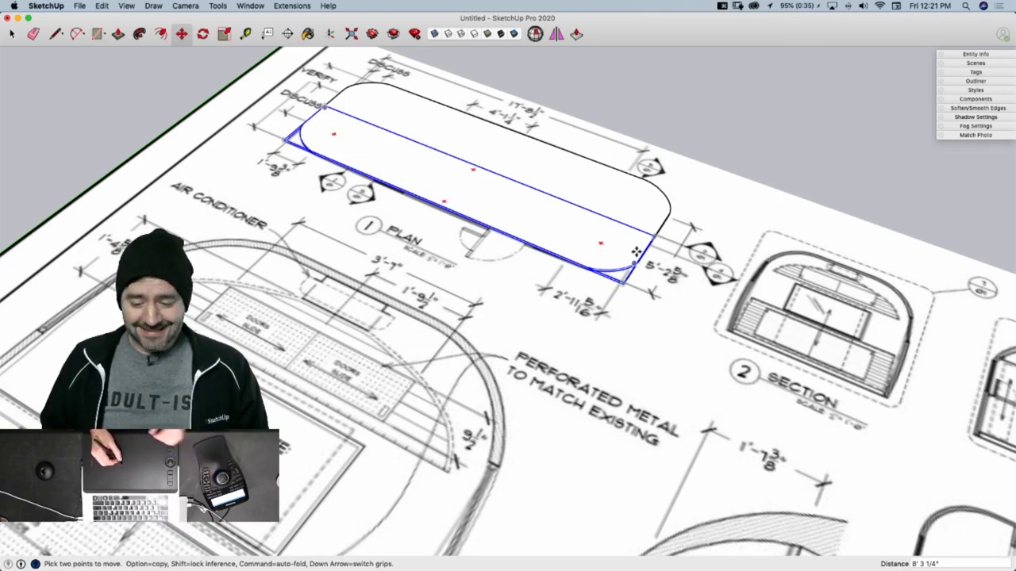
middle_drag(625, 243, 721, 286)
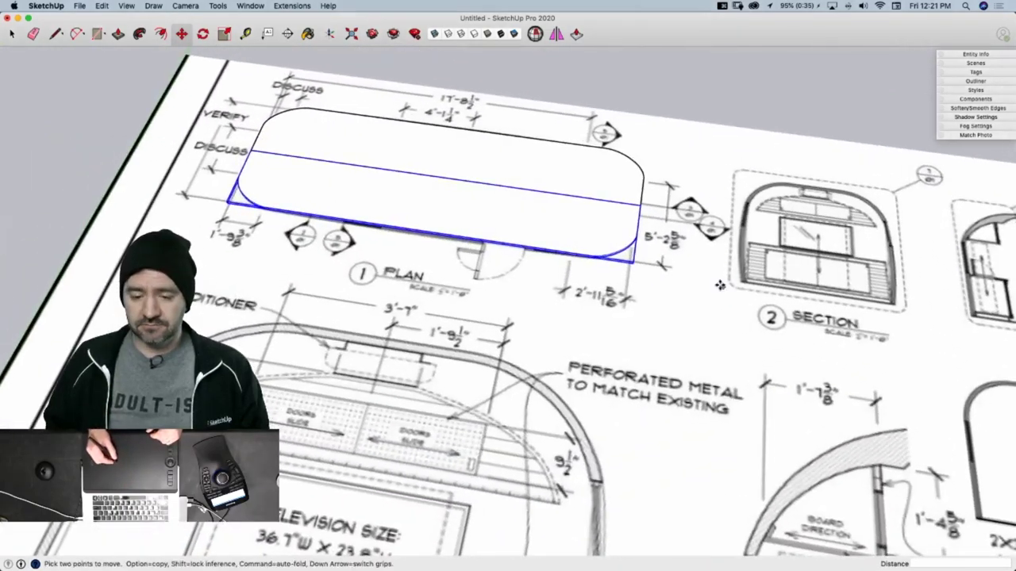
scroll(639, 243, up, 3)
scroll(640, 243, down, 6)
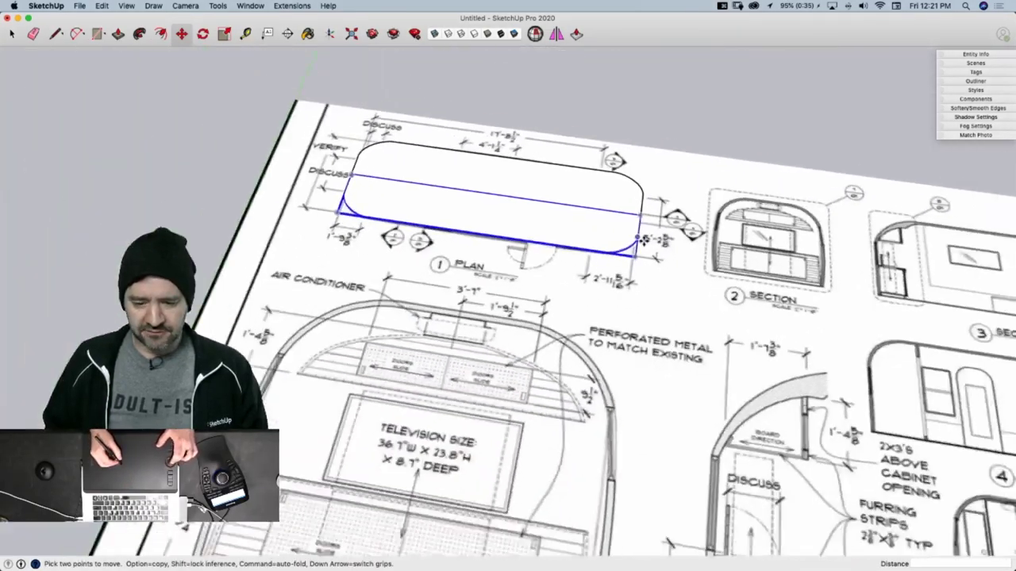
scroll(640, 243, up, 1)
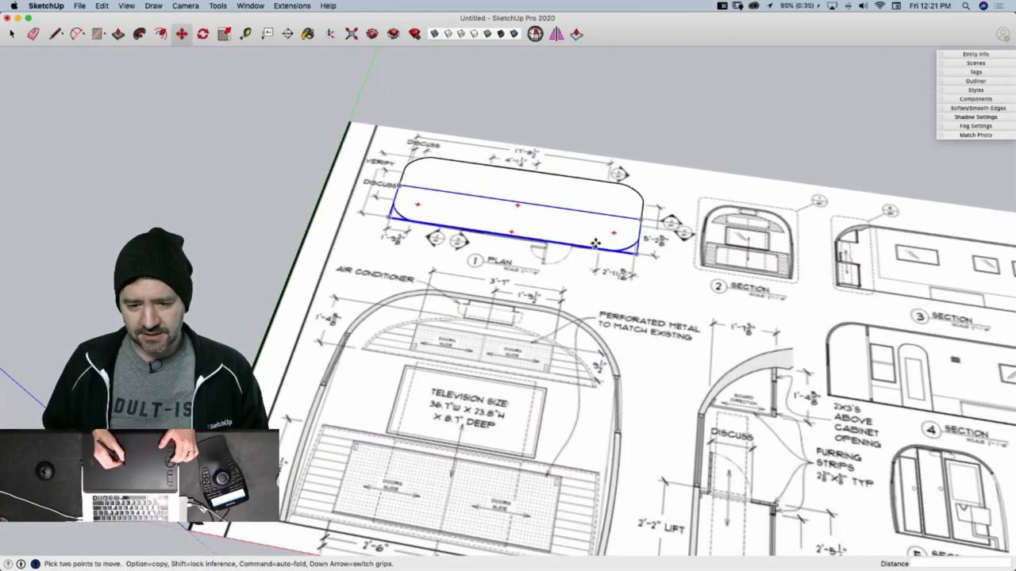
scroll(596, 241, up, 2)
scroll(596, 241, down, 4)
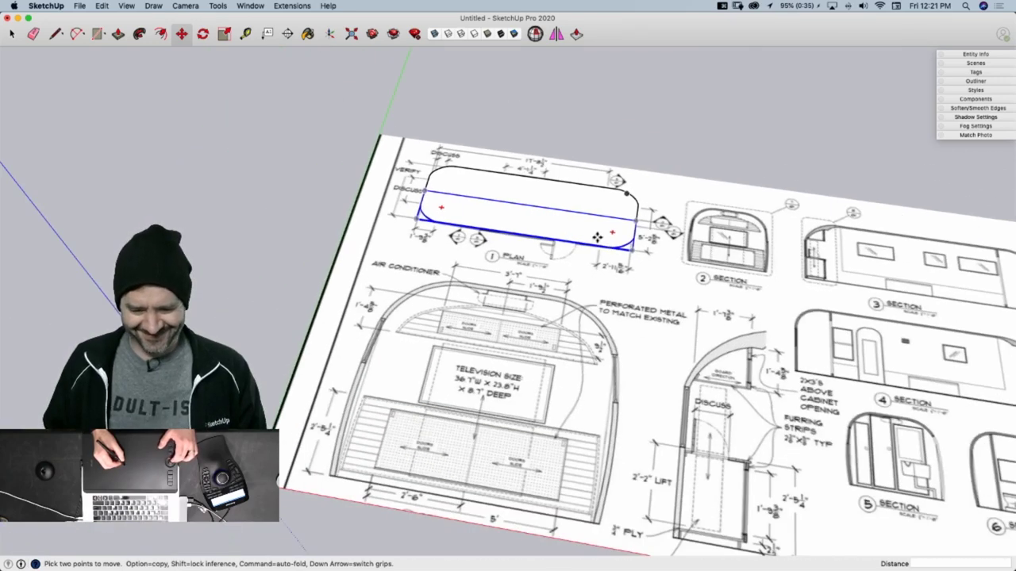
Select both Half Floor components on the plan and make them into a single group
scroll(596, 238, up, 2)
scroll(590, 229, down, 1)
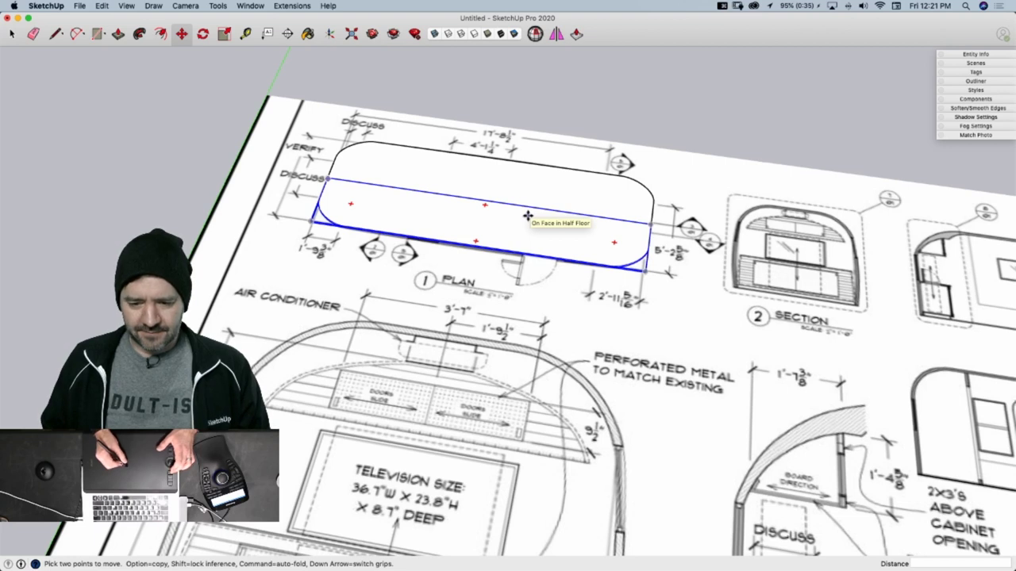
key(space)
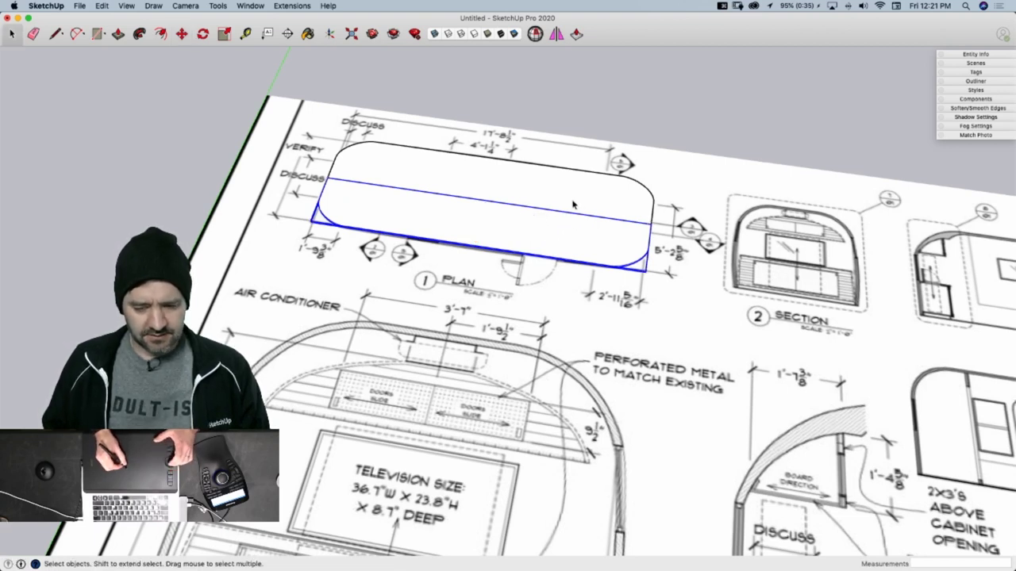
shift+click(568, 200)
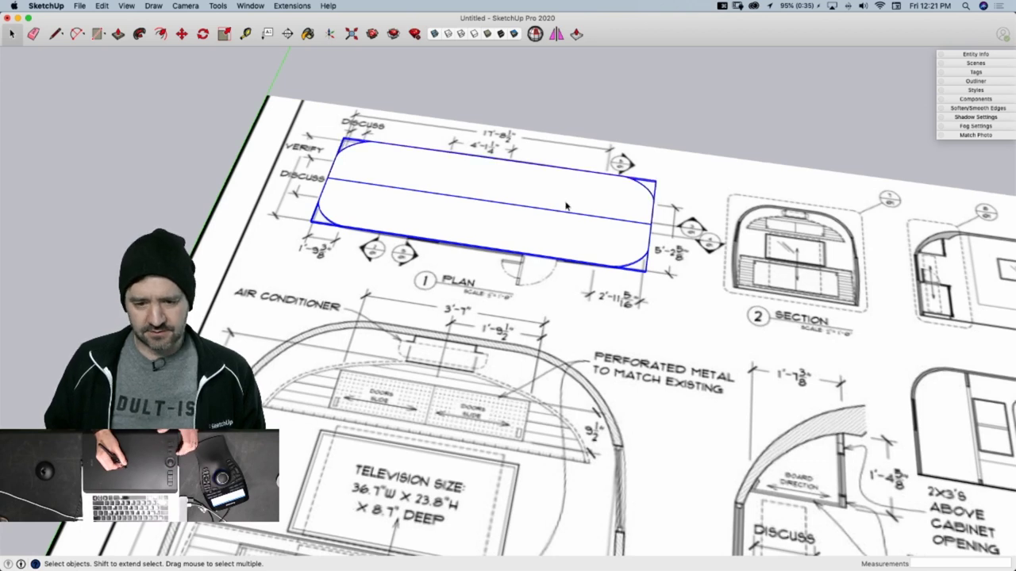
right_click(524, 217)
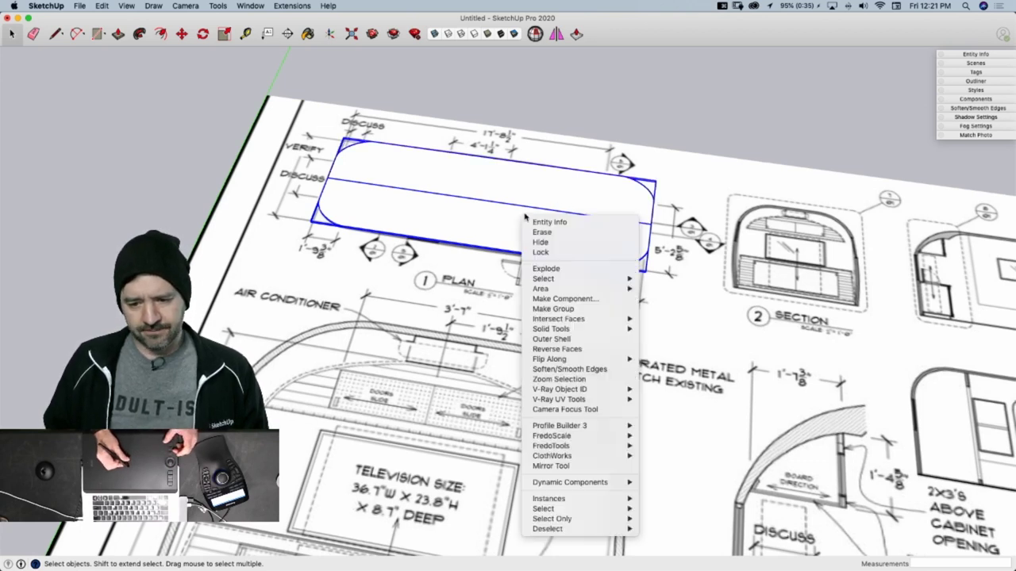
click(553, 309)
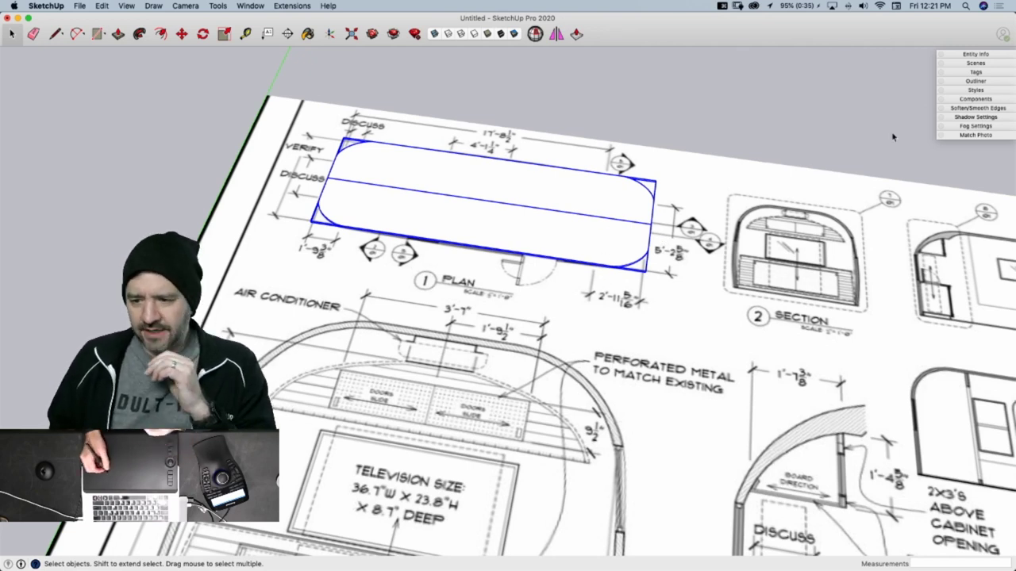
Assign the grouped floor to a new tag named Floor
click(976, 72)
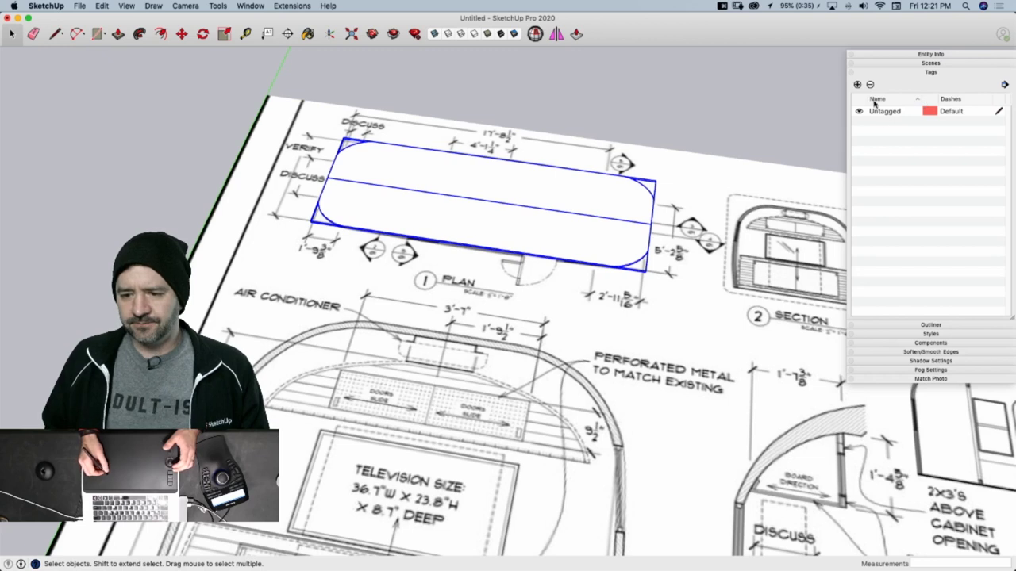
click(917, 54)
double_click(928, 90)
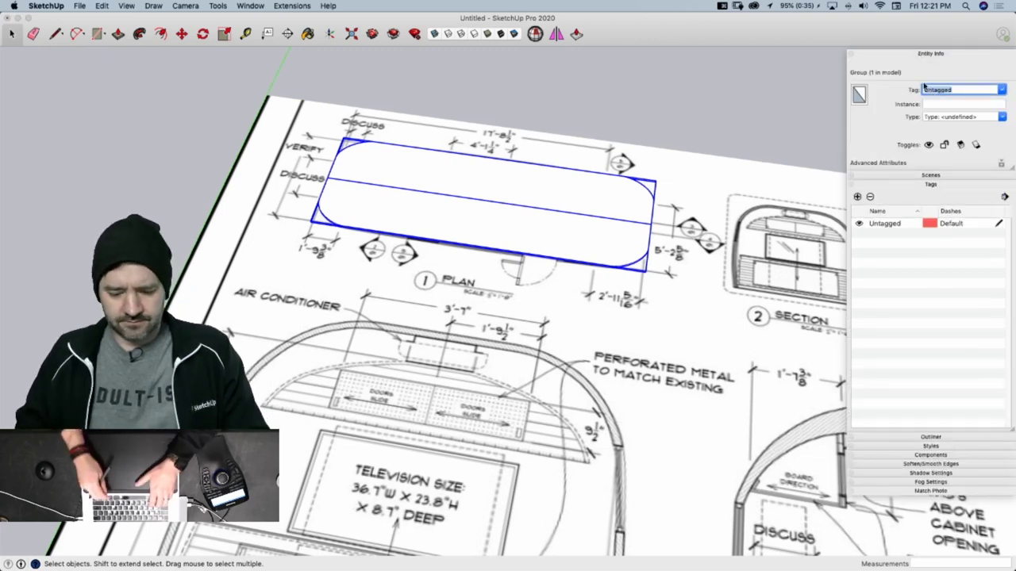
text(Floor)
key(Return)
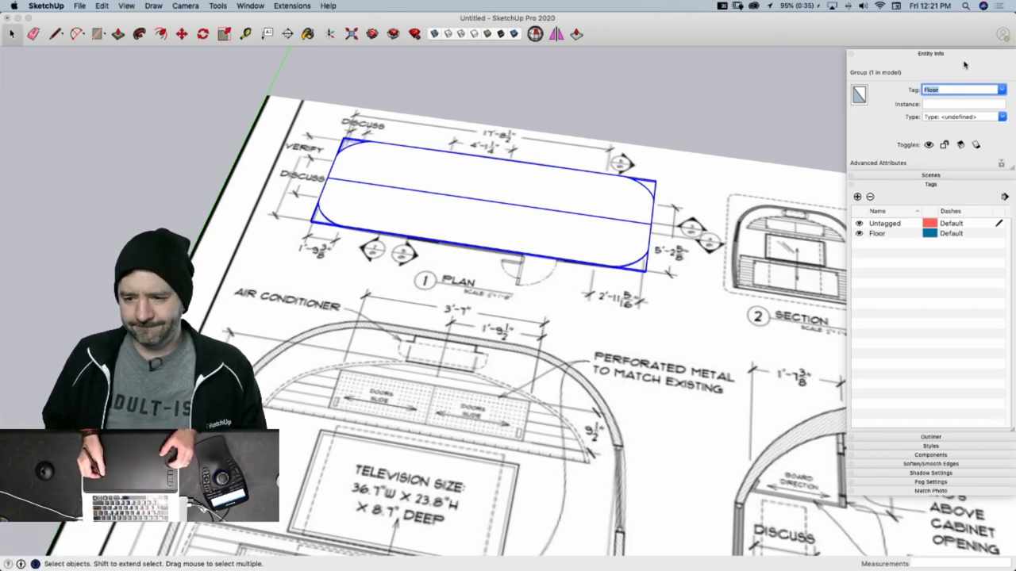
click(951, 55)
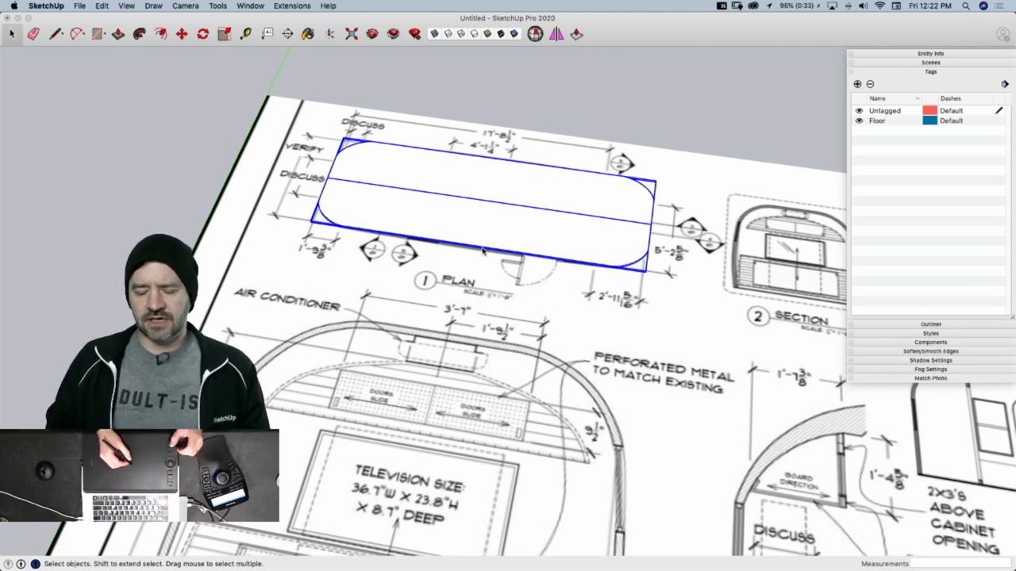
Move the floor group about 69' 5" off the plan image onto the empty ground beside the sheet
click(447, 265)
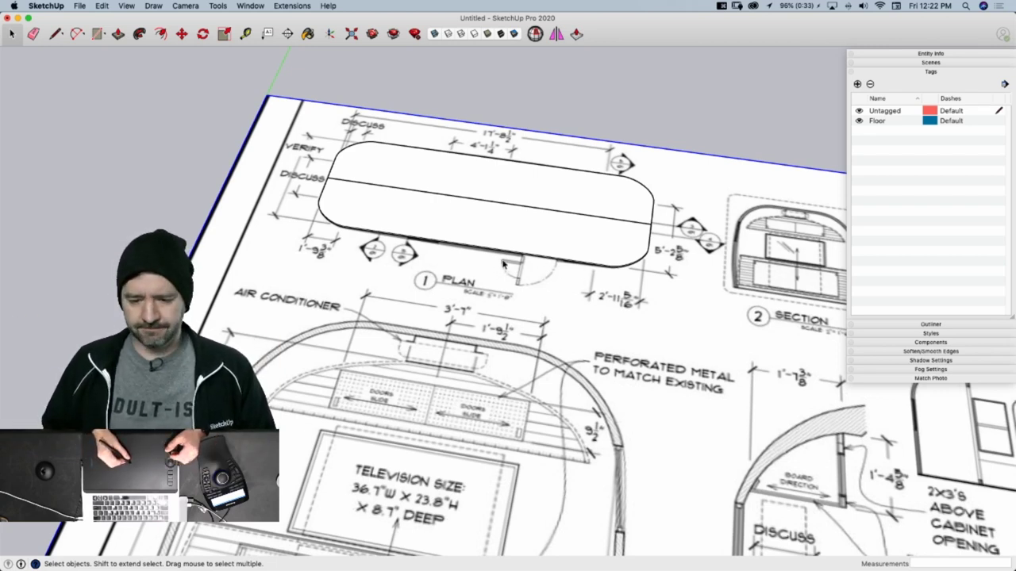
scroll(505, 267, down, 5)
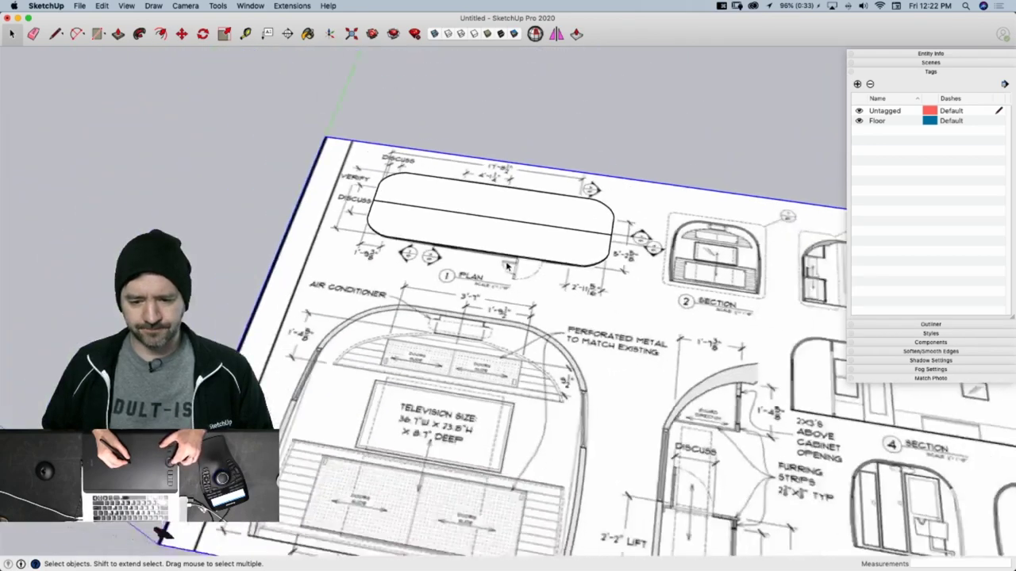
scroll(549, 251, up, 3)
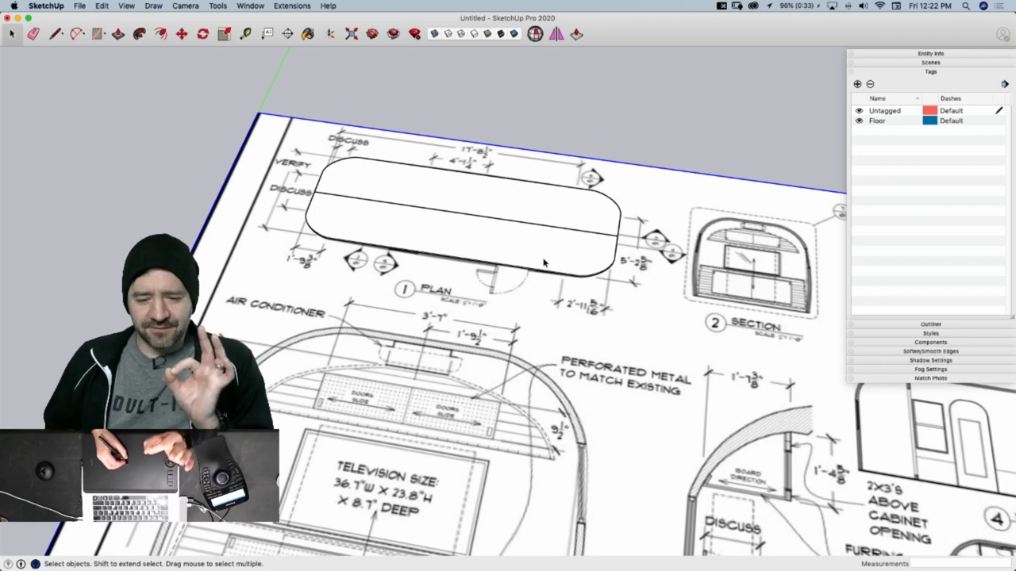
scroll(501, 265, down, 4)
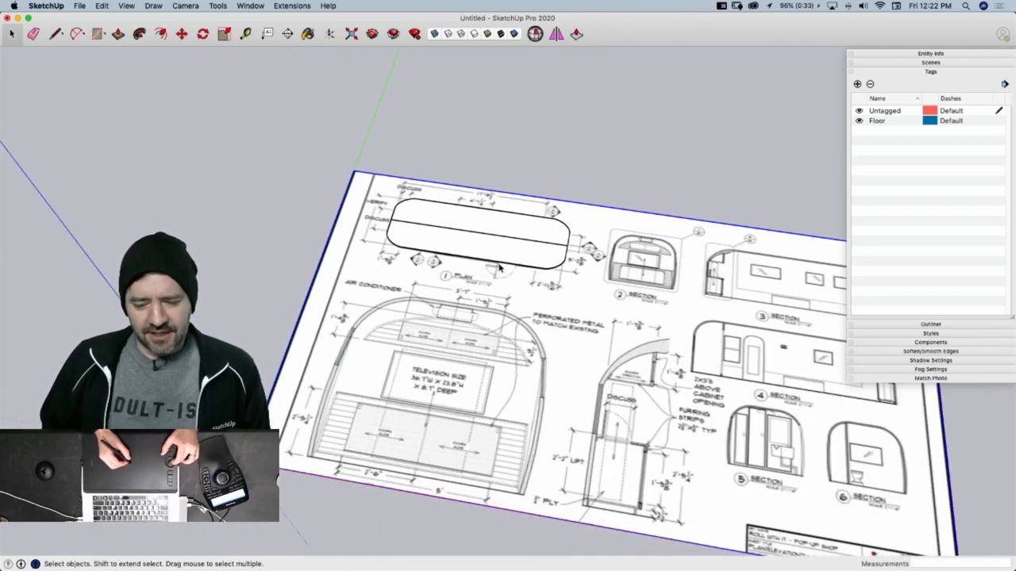
scroll(511, 267, up, 2)
click(548, 222)
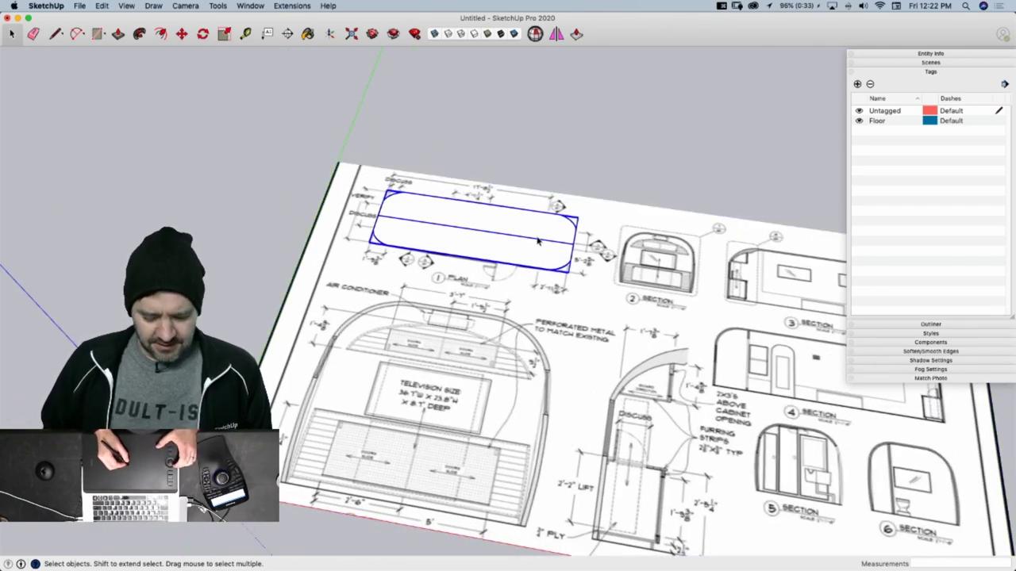
key(m)
click(550, 254)
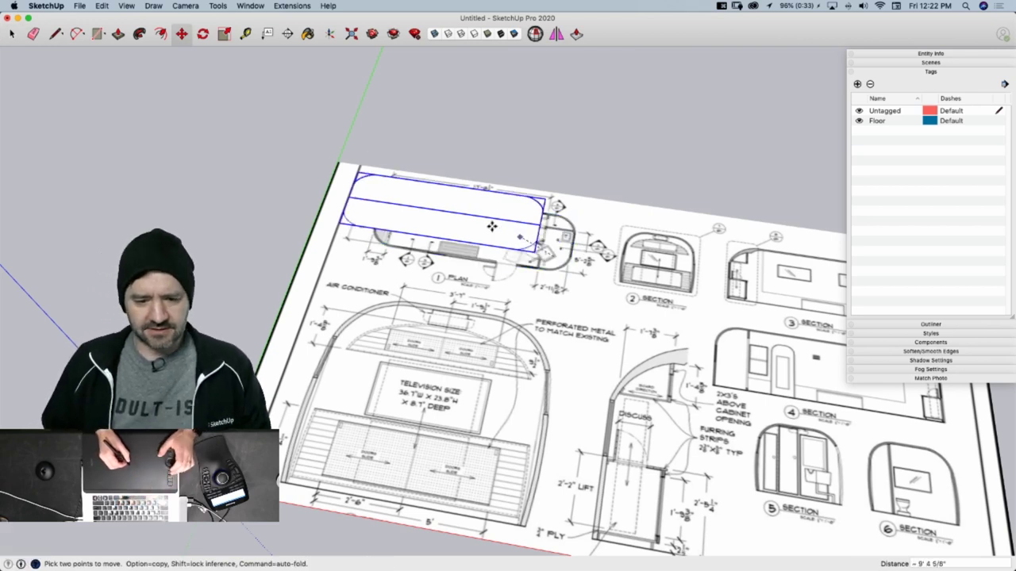
click(260, 216)
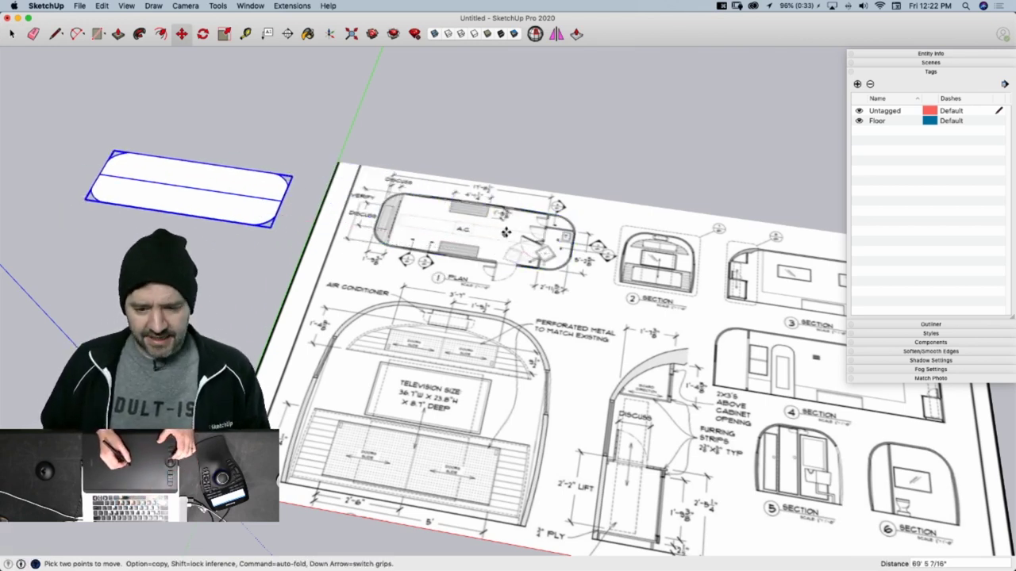
middle_drag(496, 228, 541, 331)
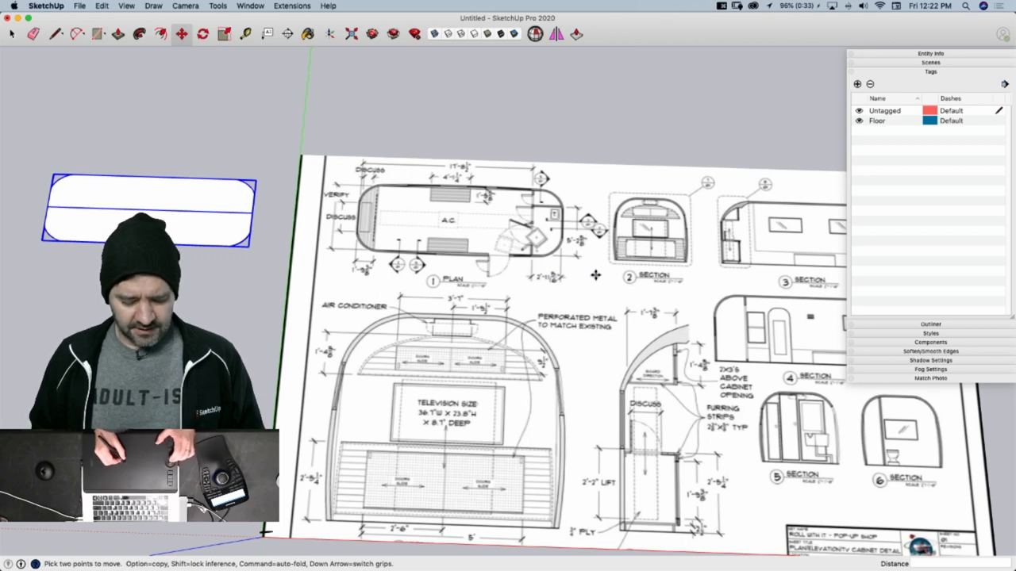
shift+middle_drag(588, 275, 344, 287)
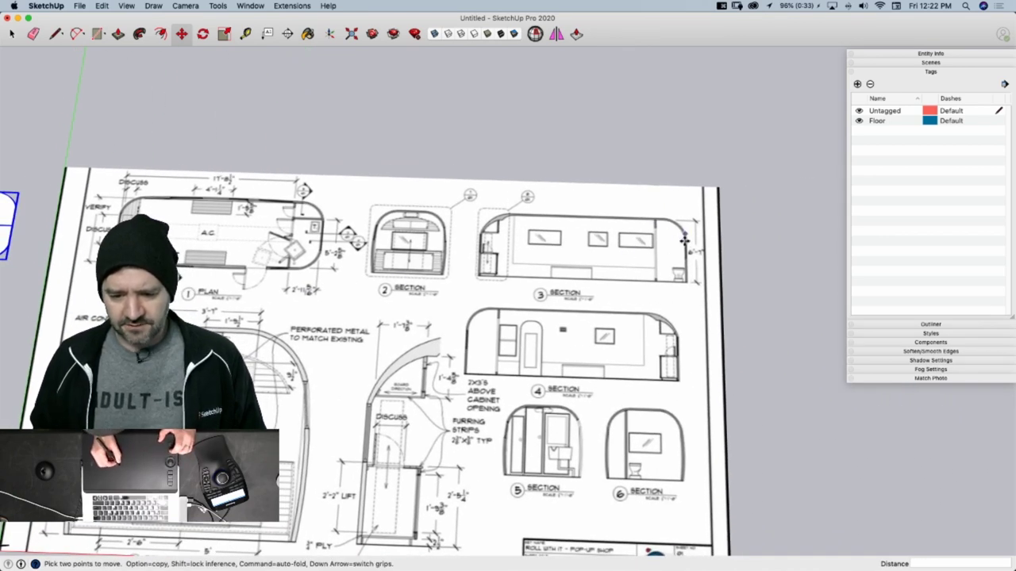
click(512, 218)
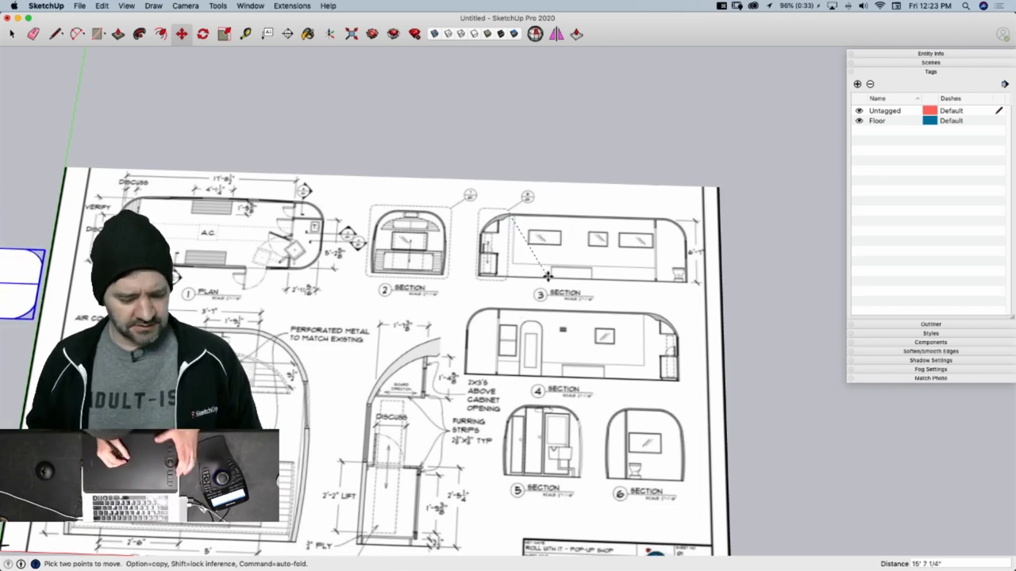
key(Escape)
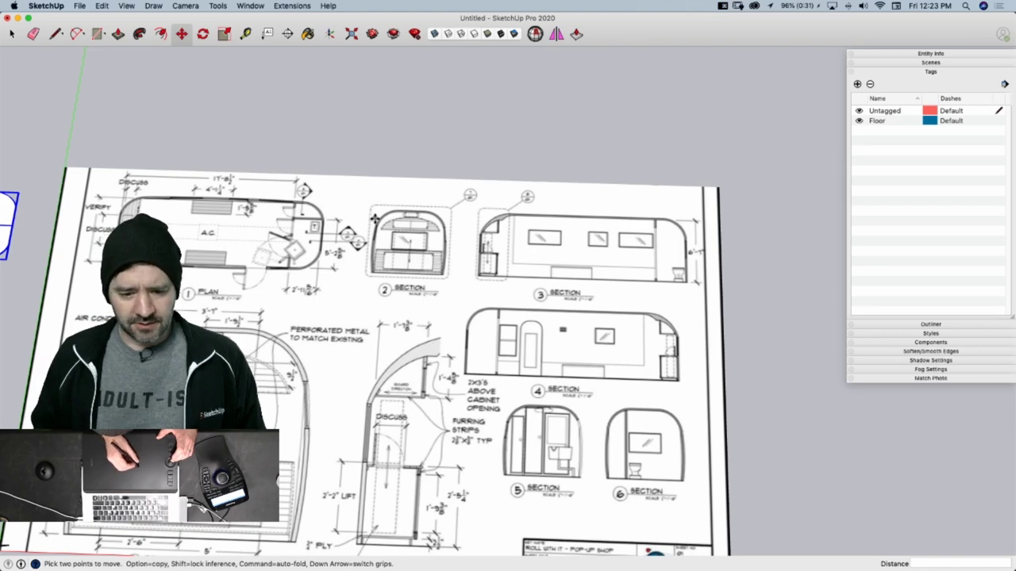
Draw a vertical centerline through Section 2 up to the roof's outer edge and a horizontal line from there past the plan-side wall
scroll(381, 242, up, 10)
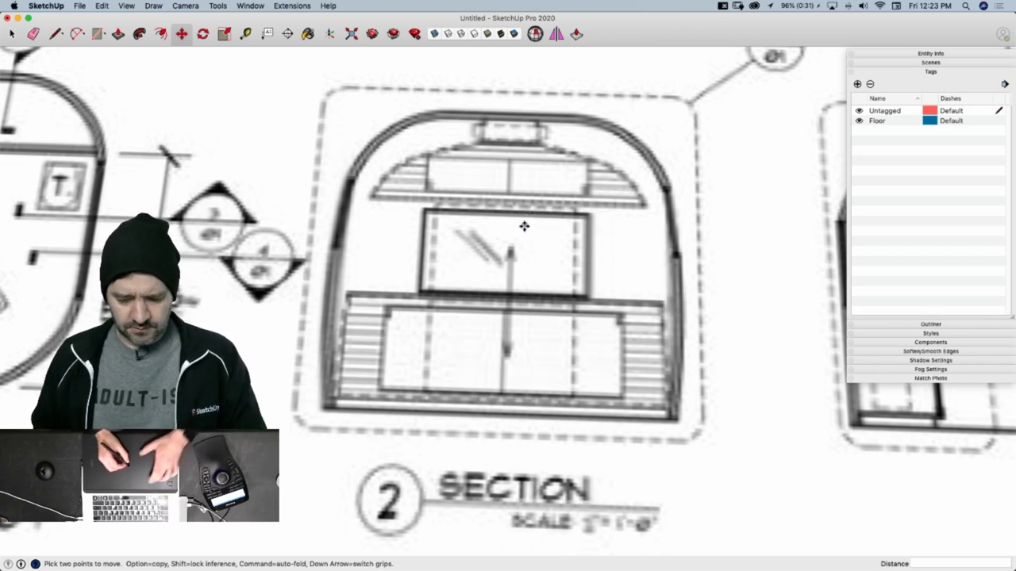
key(l)
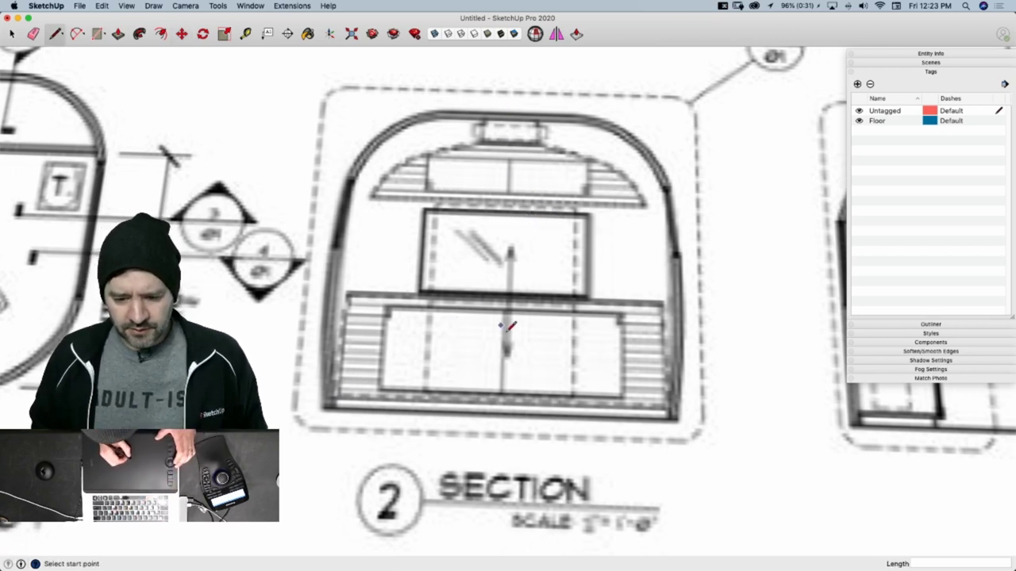
click(501, 390)
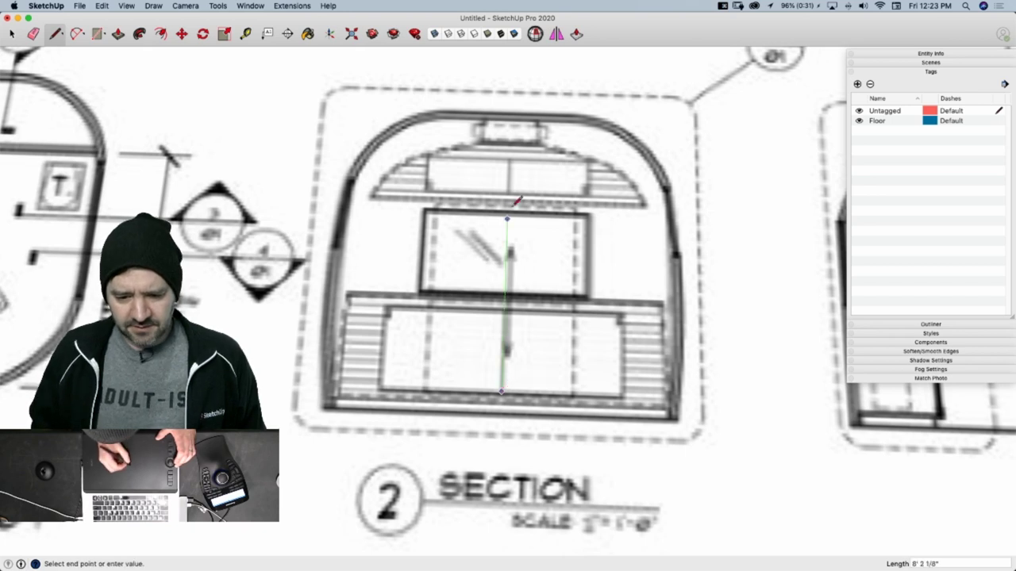
click(511, 112)
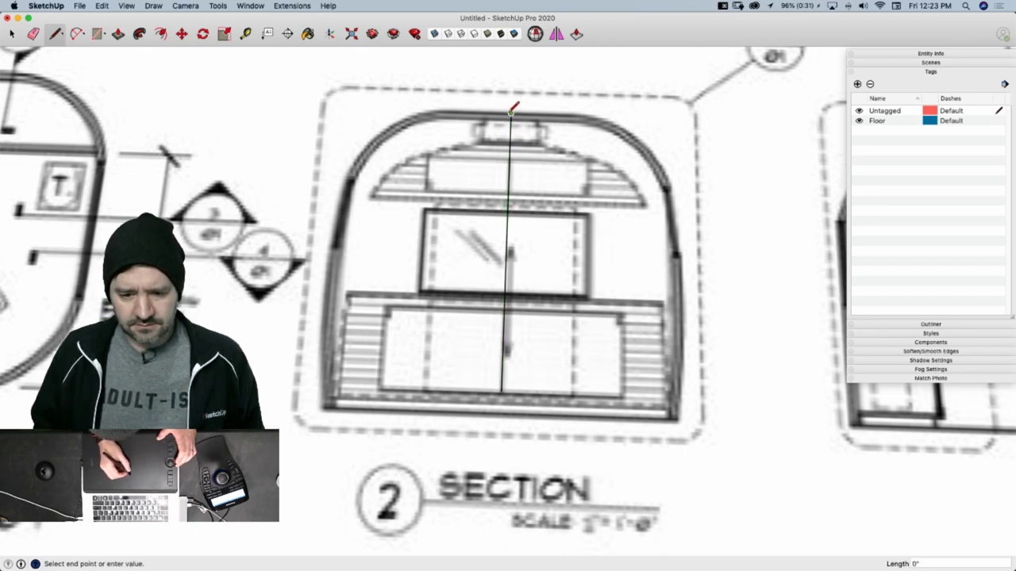
click(303, 125)
key(Escape)
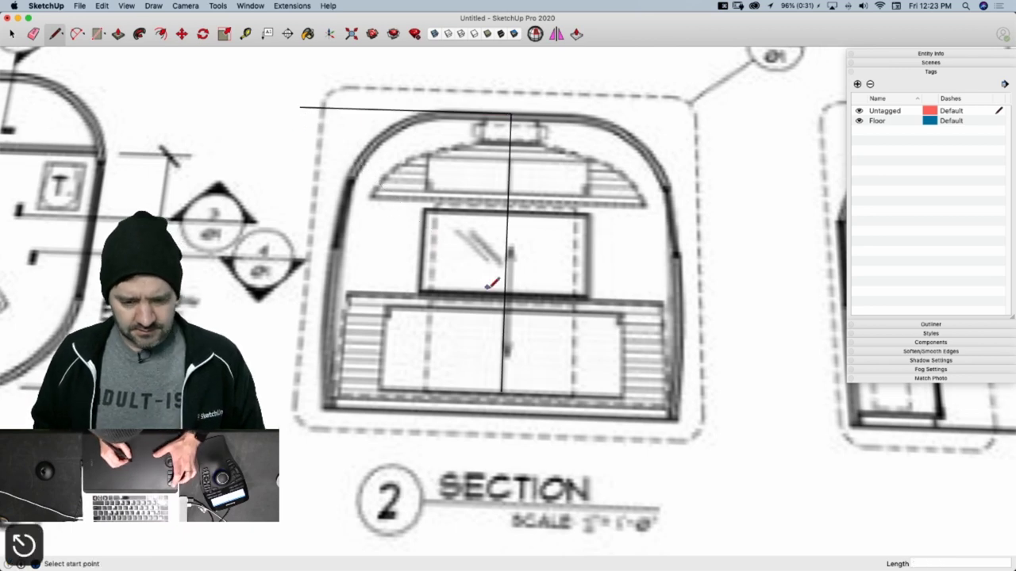
Extend the Section 2 centerline down to the base line and draw a horizontal line from there past the plan-side wall
click(501, 390)
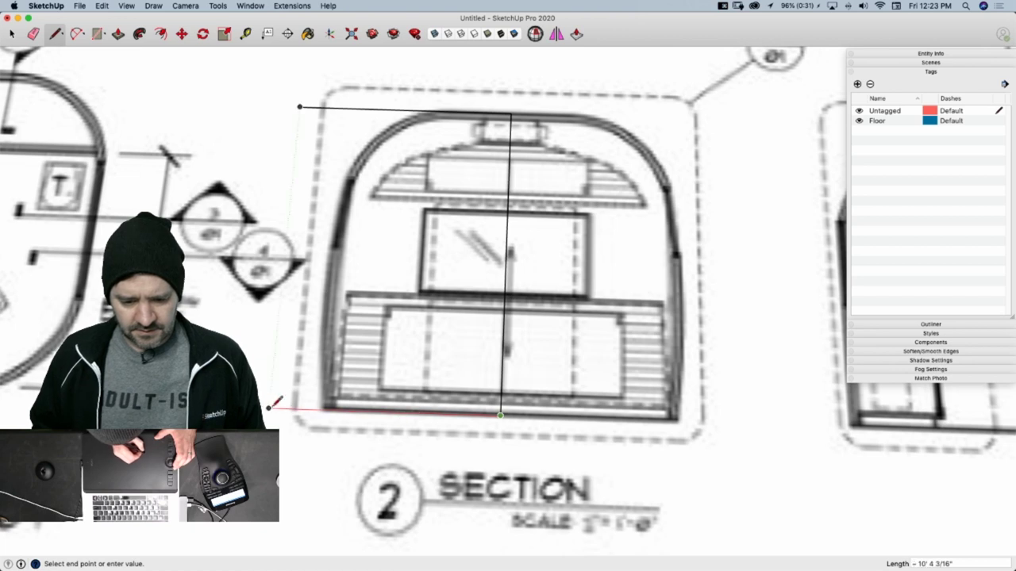
click(240, 409)
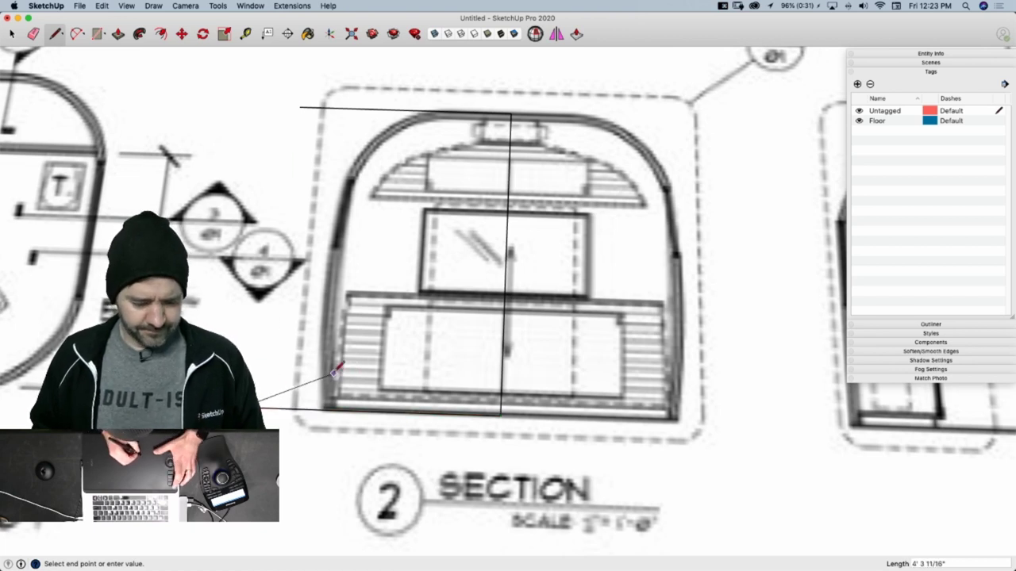
key(Escape)
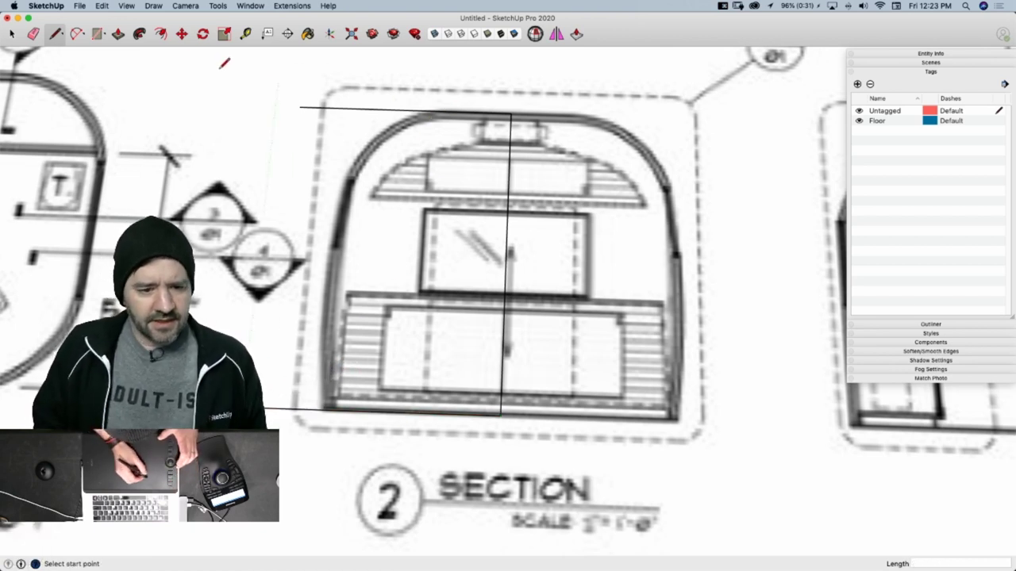
Trace Section 2's plan-side outer wall with a degree 3 Bezier curve from the roof line to the base line, closing the half profile
click(154, 5)
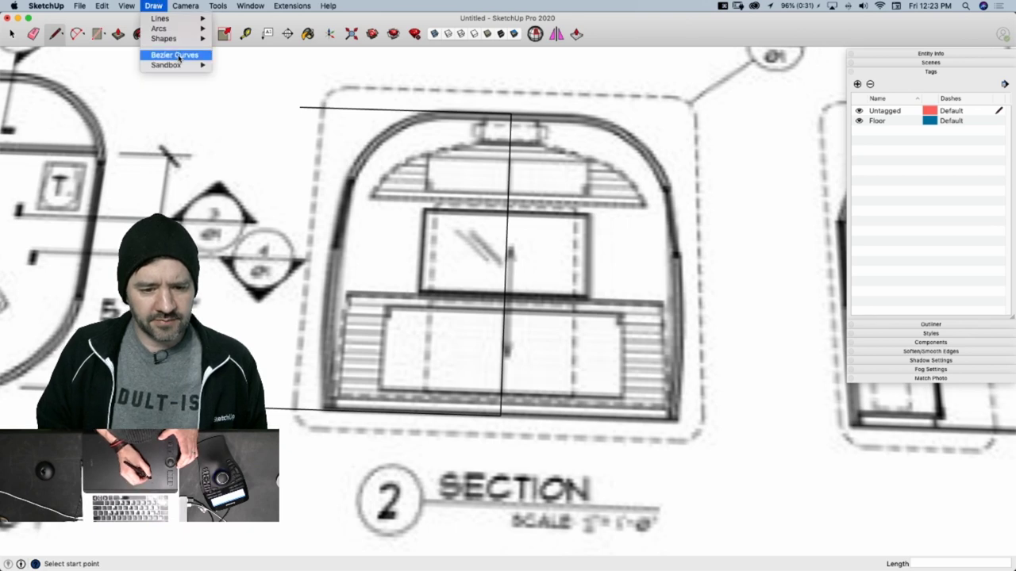
click(171, 55)
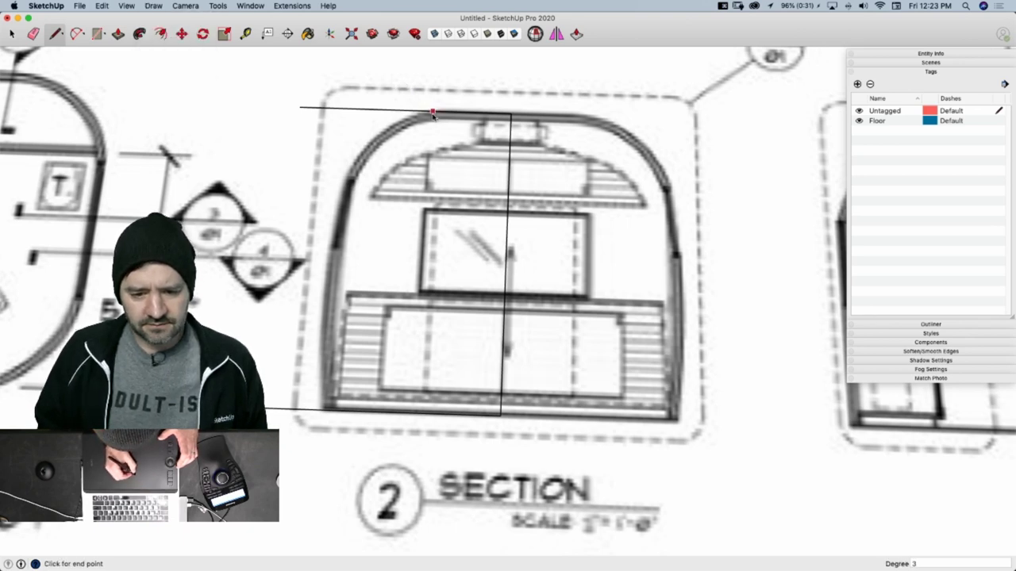
click(322, 412)
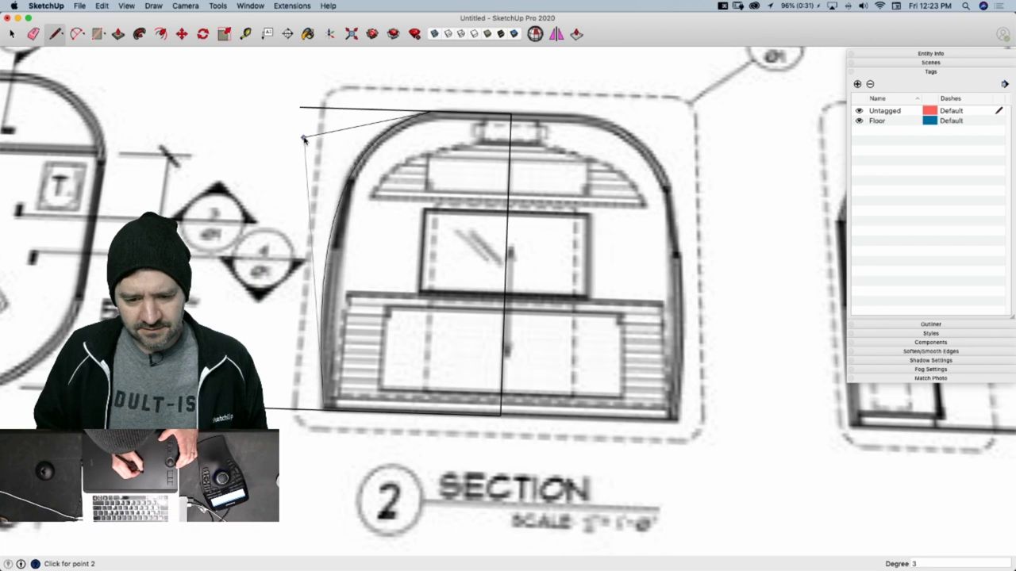
click(302, 137)
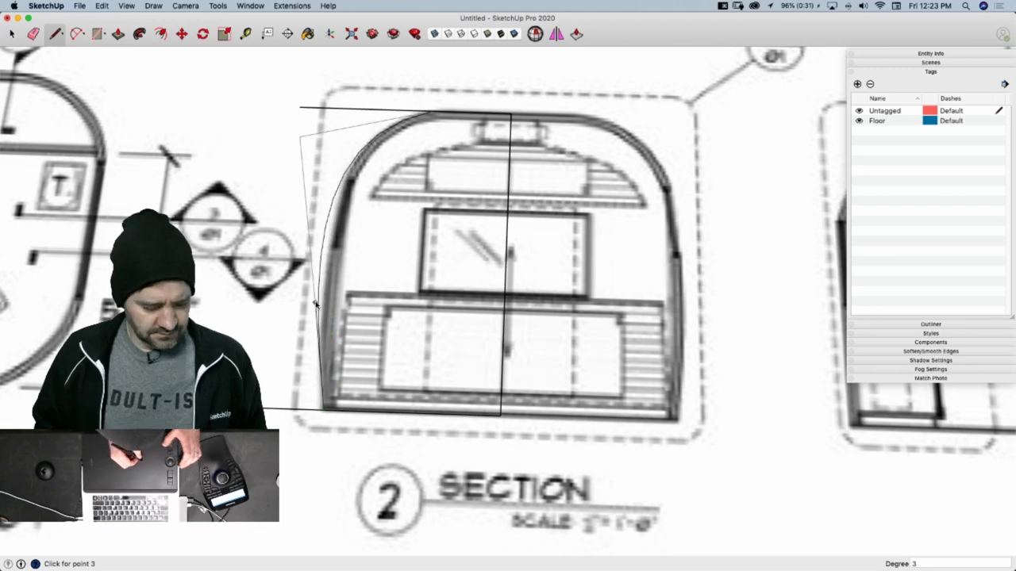
scroll(315, 304, up, 5)
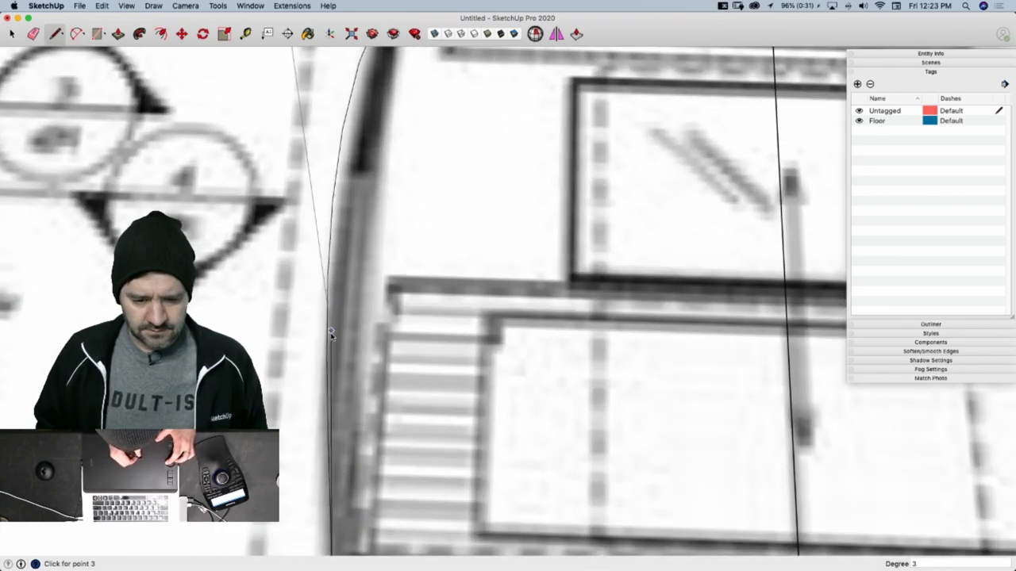
click(324, 476)
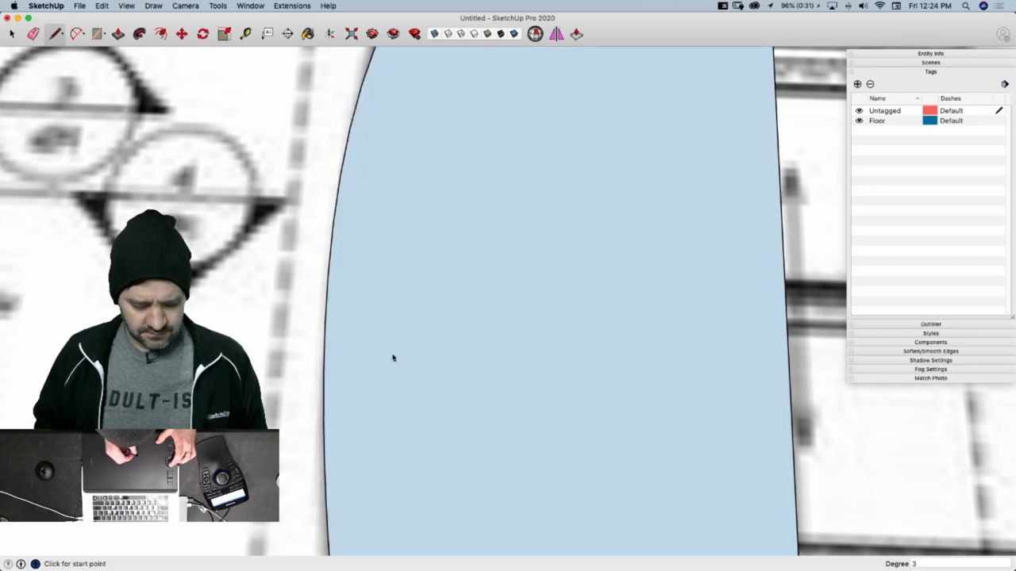
scroll(392, 358, down, 6)
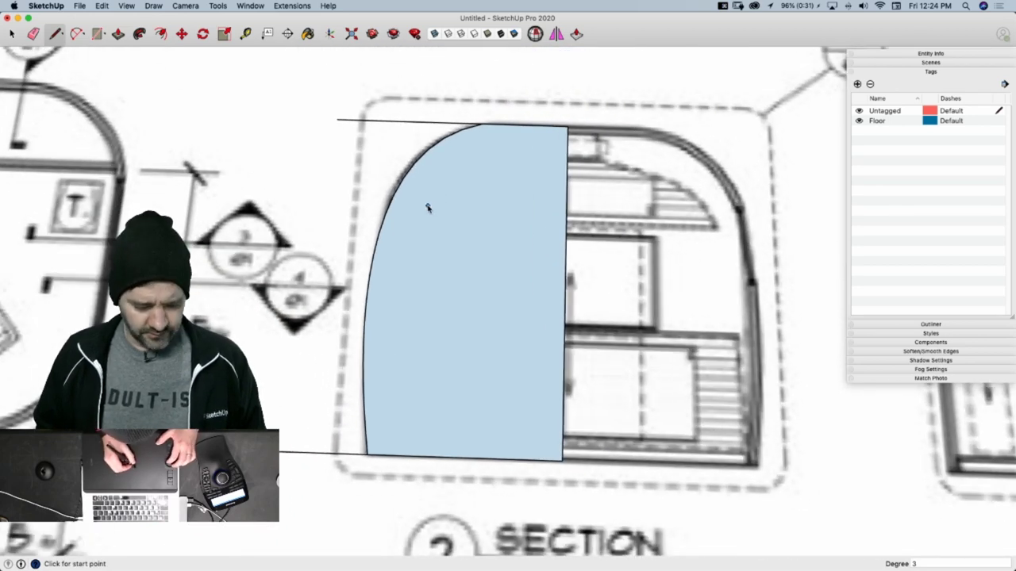
Undo the Bezier curve traced along Section 2's plan-side wall, keeping the centerline, roof line and base line
key(super+z)
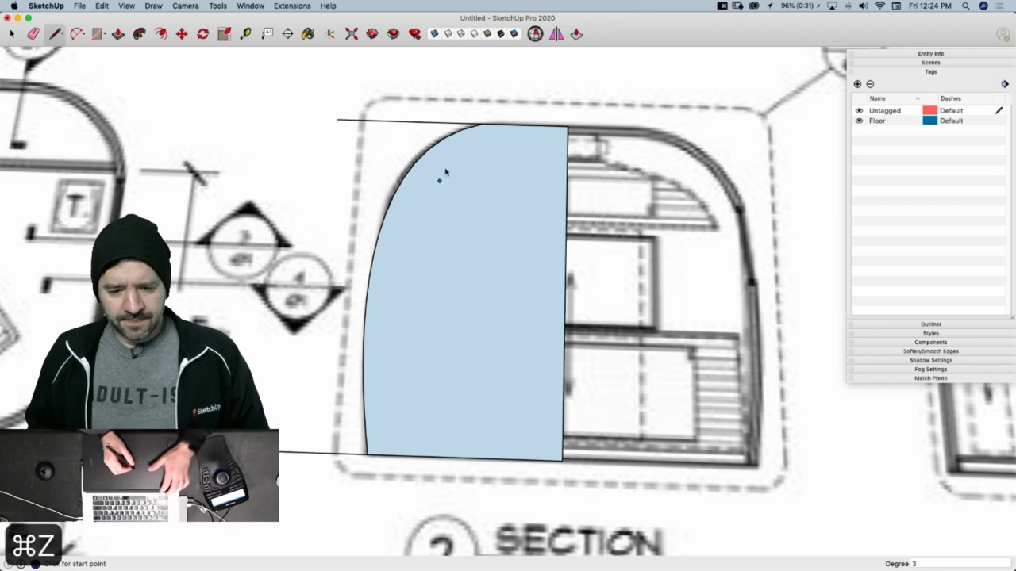
key(super+z)
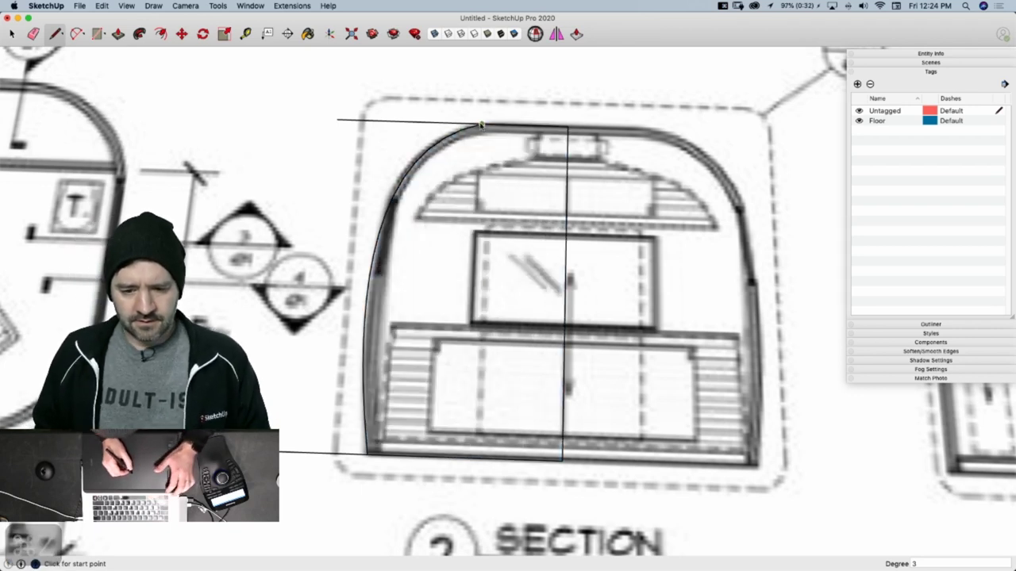
key(super+z)
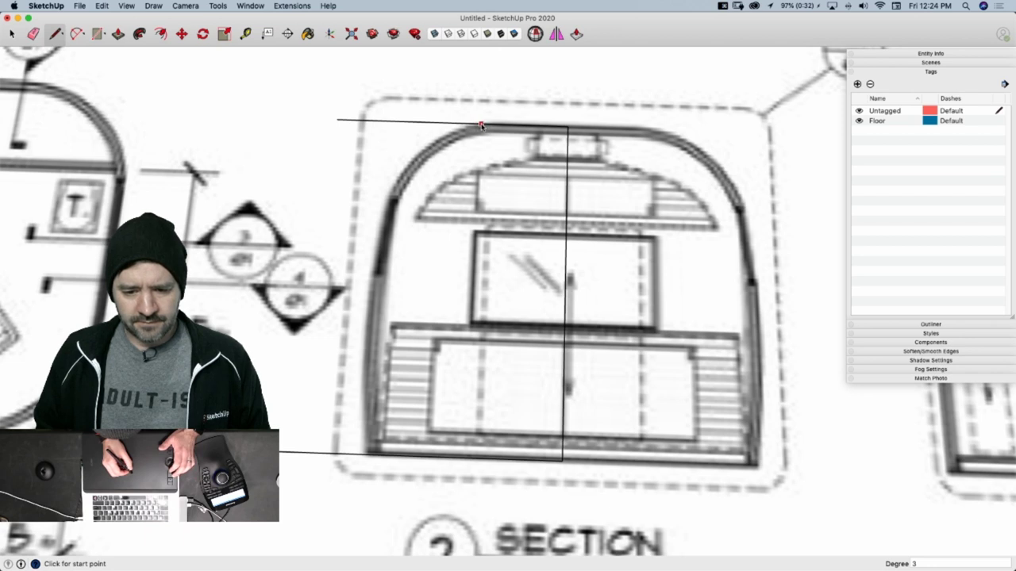
click(477, 126)
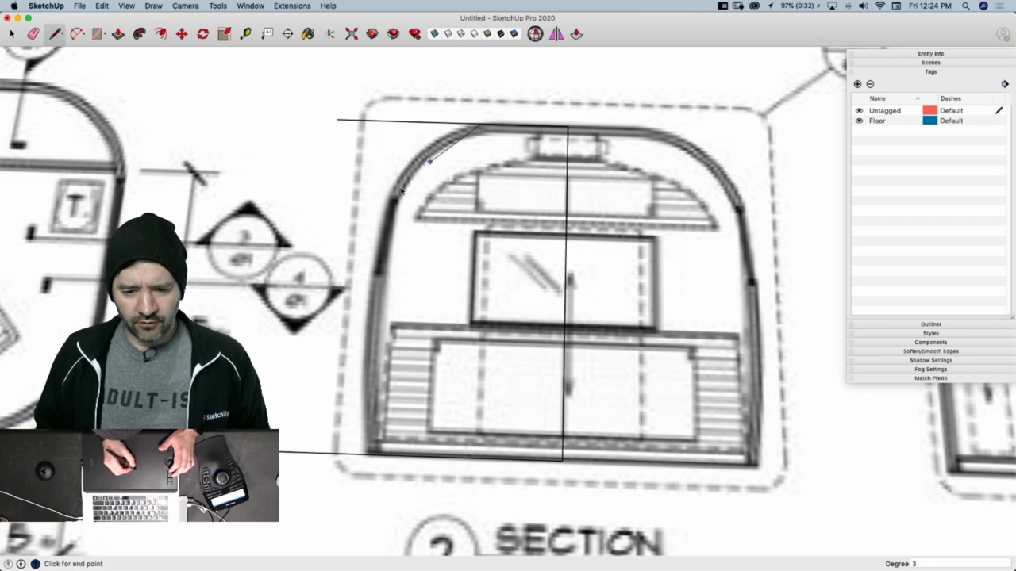
click(365, 456)
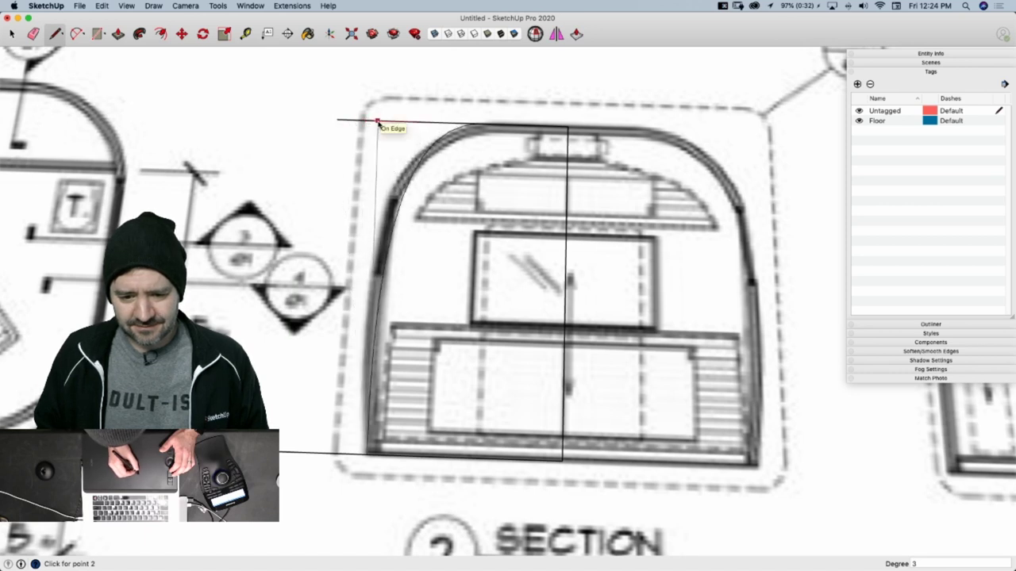
click(378, 123)
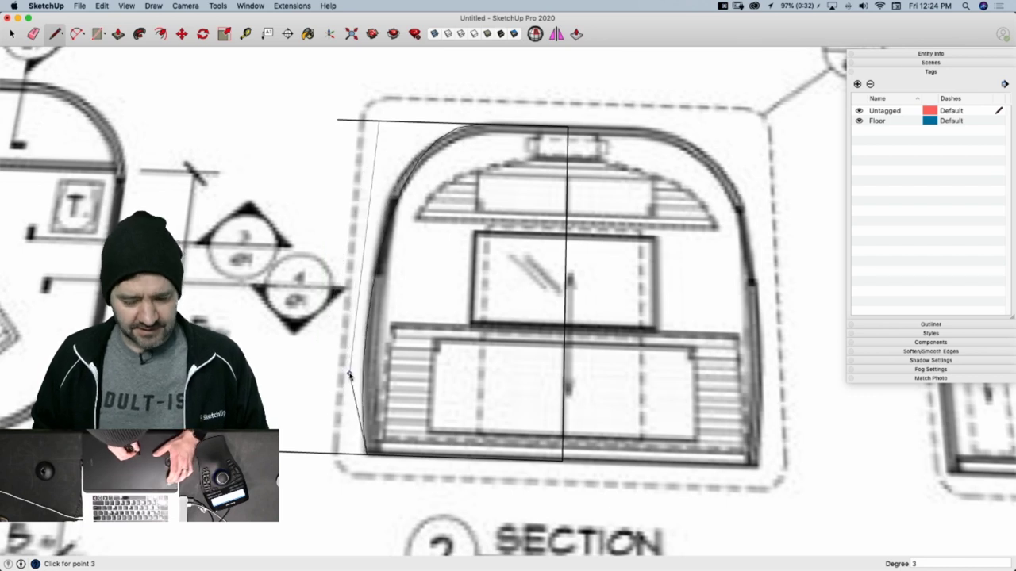
key(super+z)
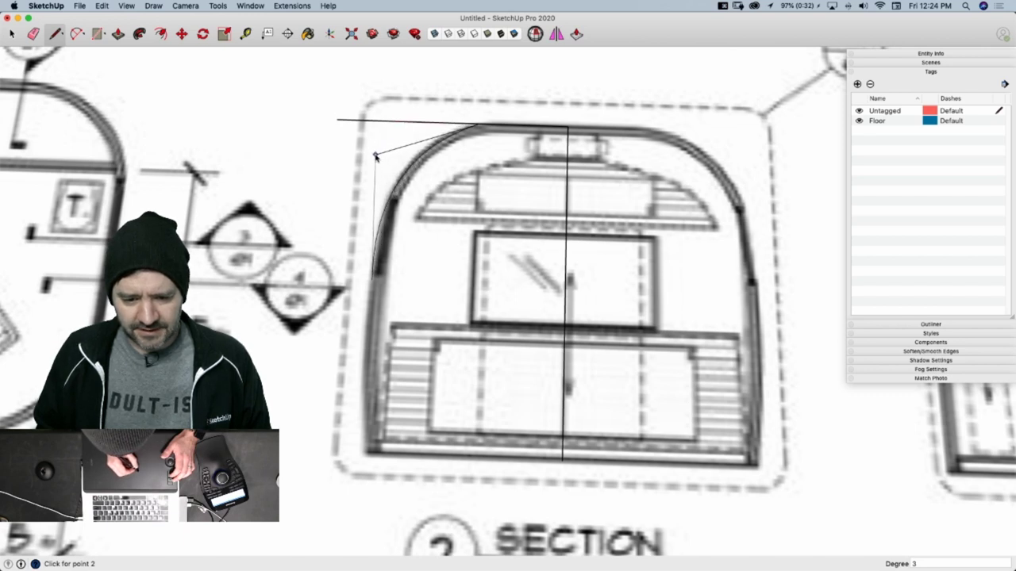
Try to trace Section 2's plan-side wall with two degree 3 Bezier curves, one around the roof corner and one down to the base
click(378, 153)
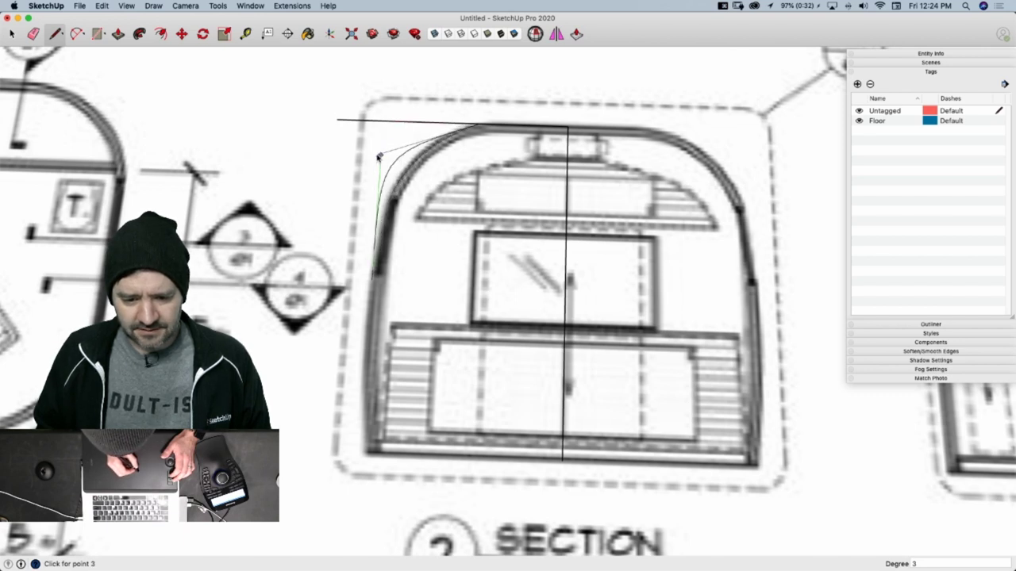
click(376, 265)
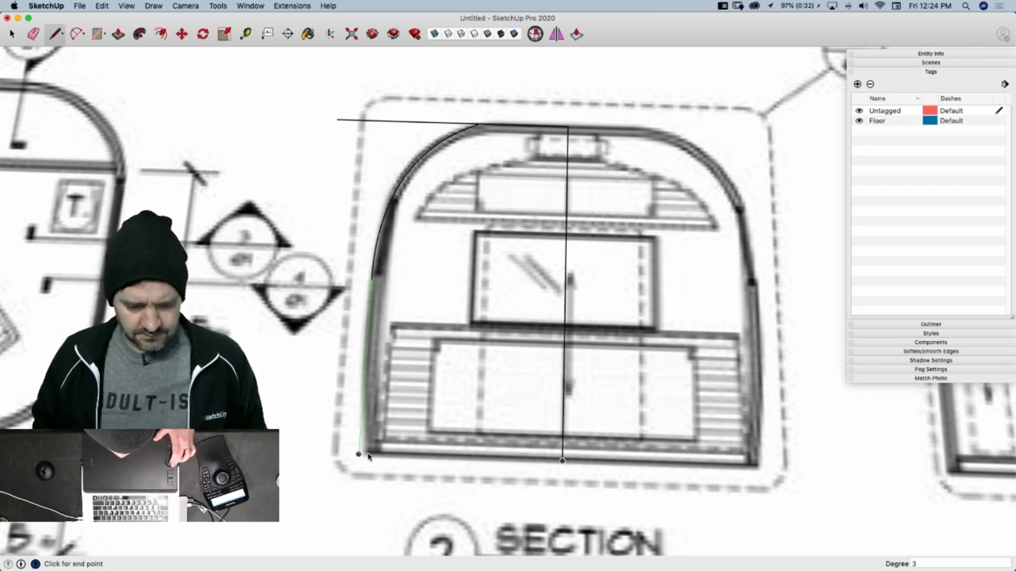
scroll(369, 456, up, 10)
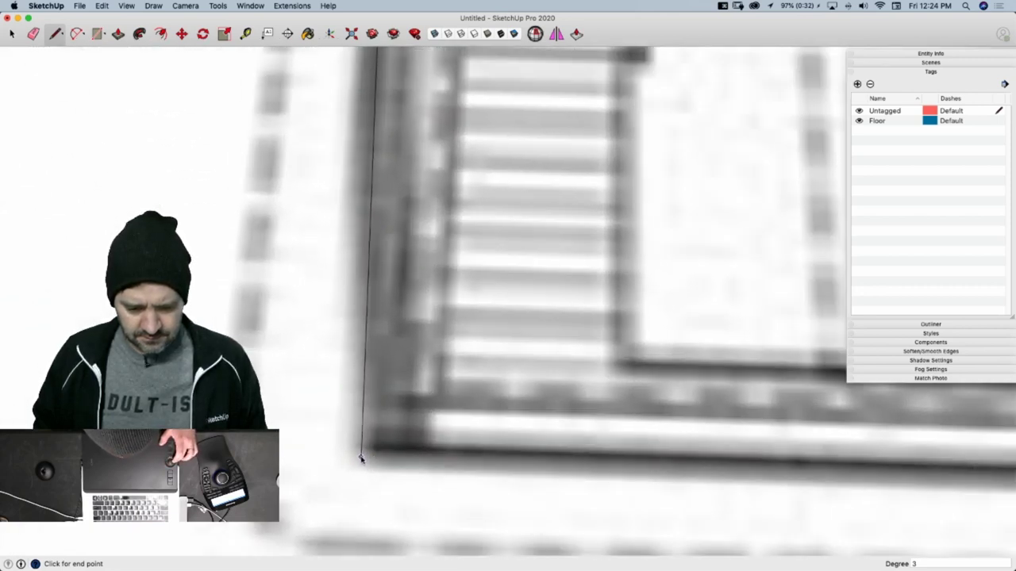
scroll(382, 456, down, 3)
scroll(381, 456, down, 3)
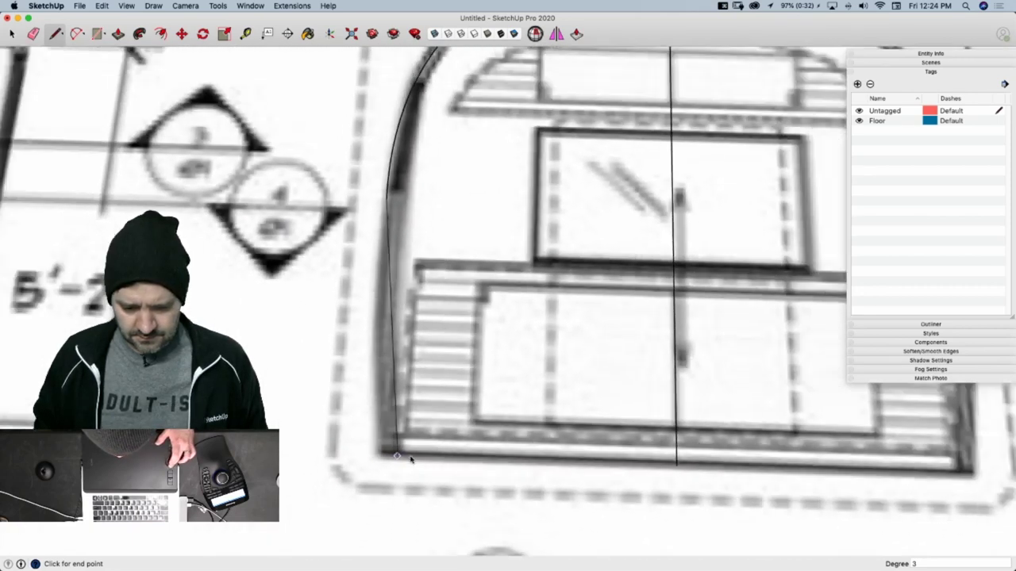
click(651, 464)
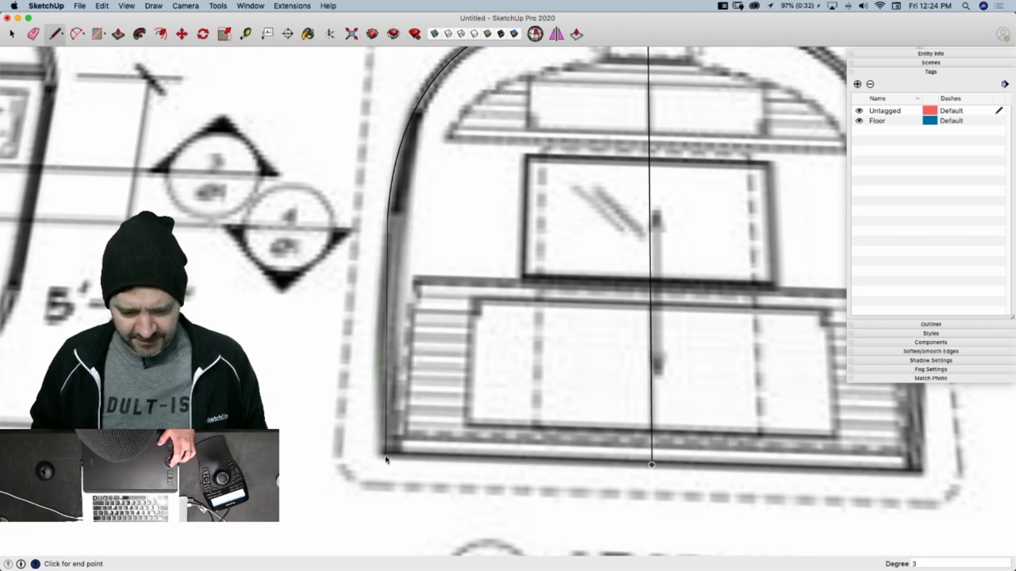
scroll(383, 459, up, 3)
scroll(383, 460, up, 2)
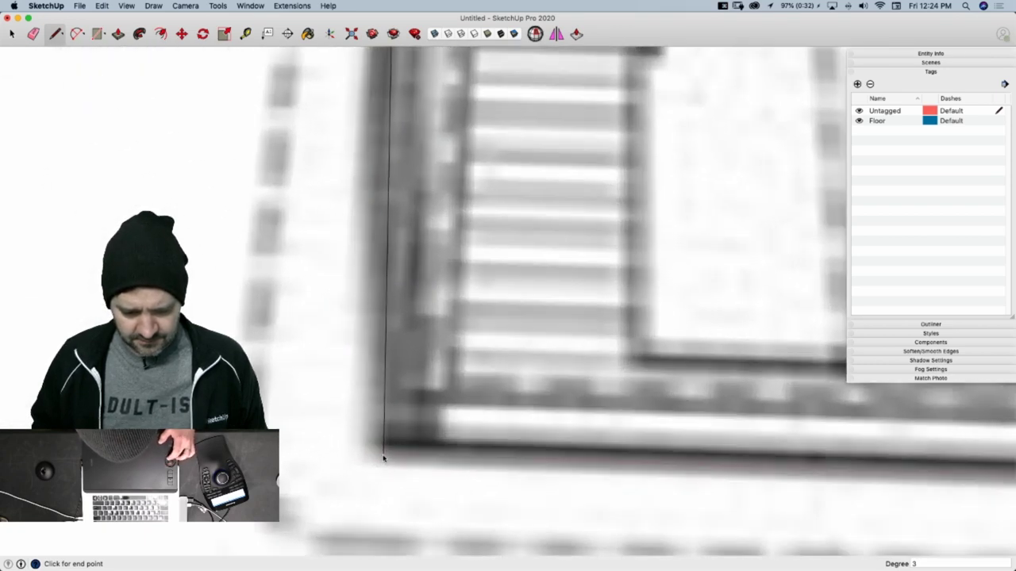
click(369, 472)
scroll(369, 474, down, 4)
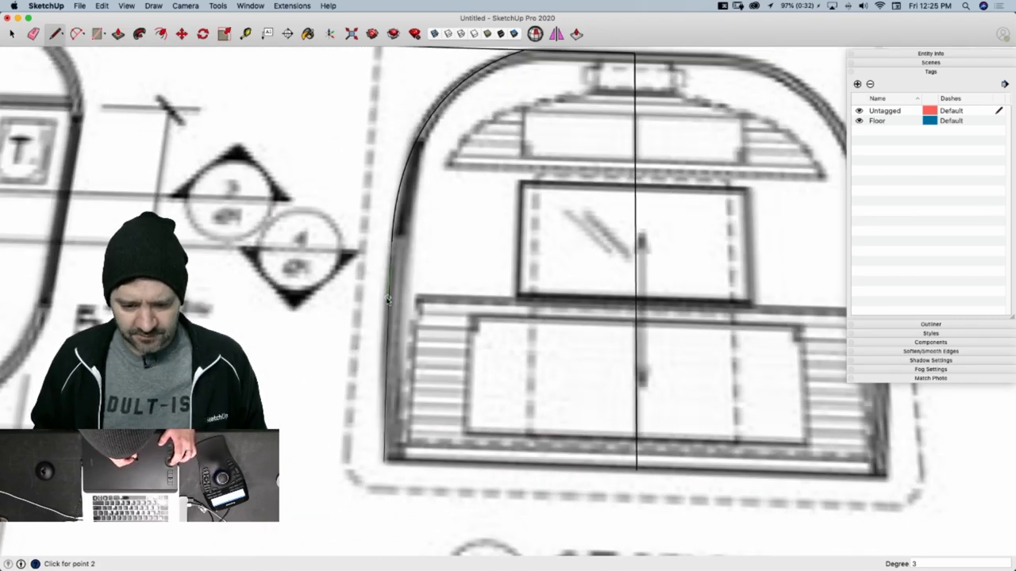
click(388, 302)
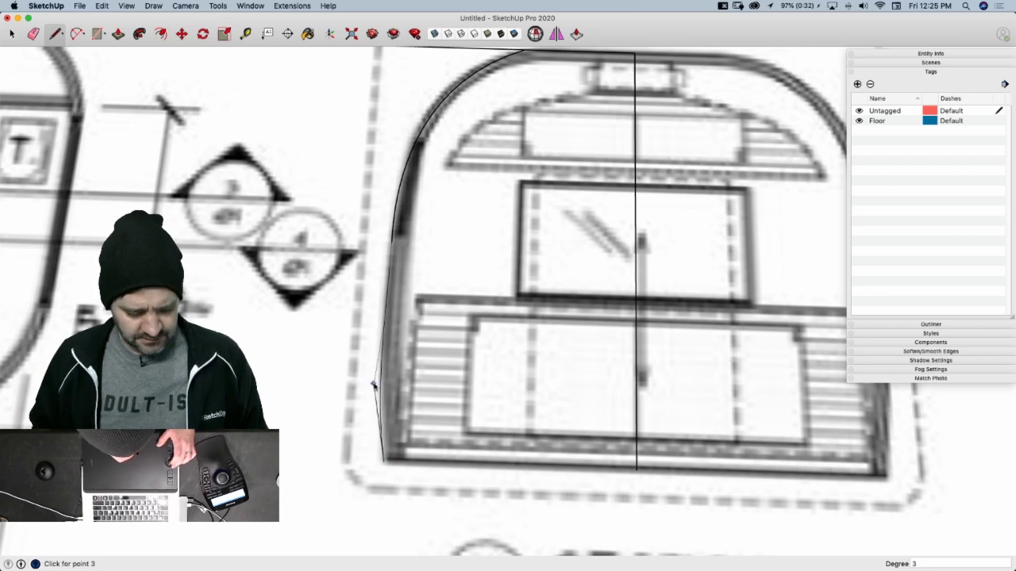
key(super+z)
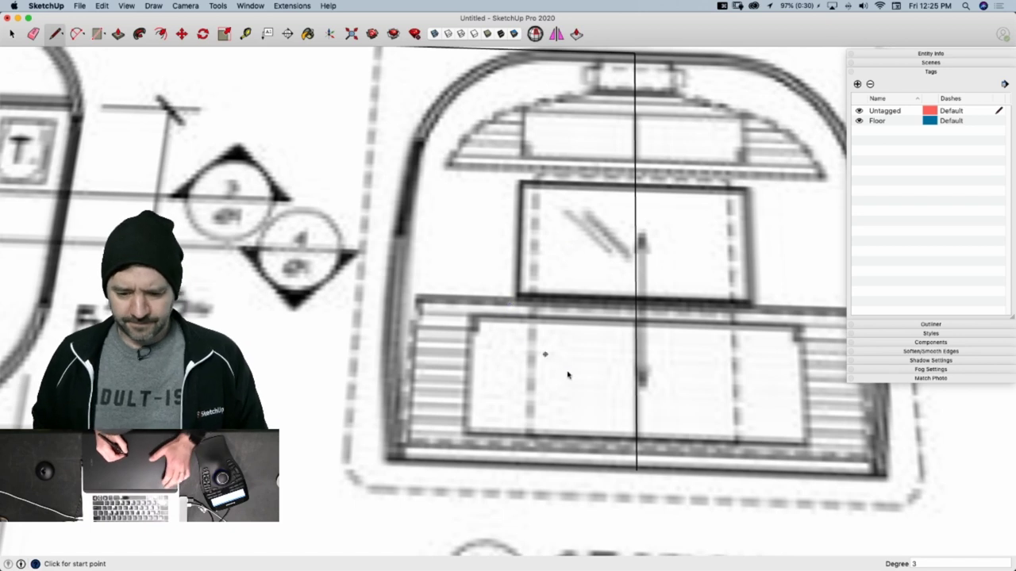
Redraw the base line of Section 2 from the centerline's lower end along the floor edge to beyond the plan-side wall
key(l)
click(636, 470)
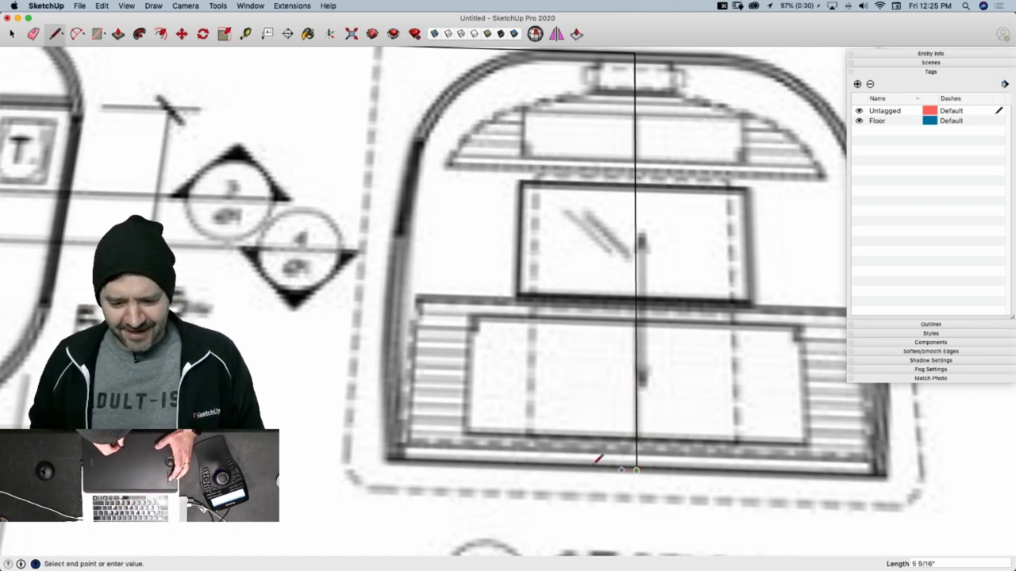
click(284, 458)
key(Escape)
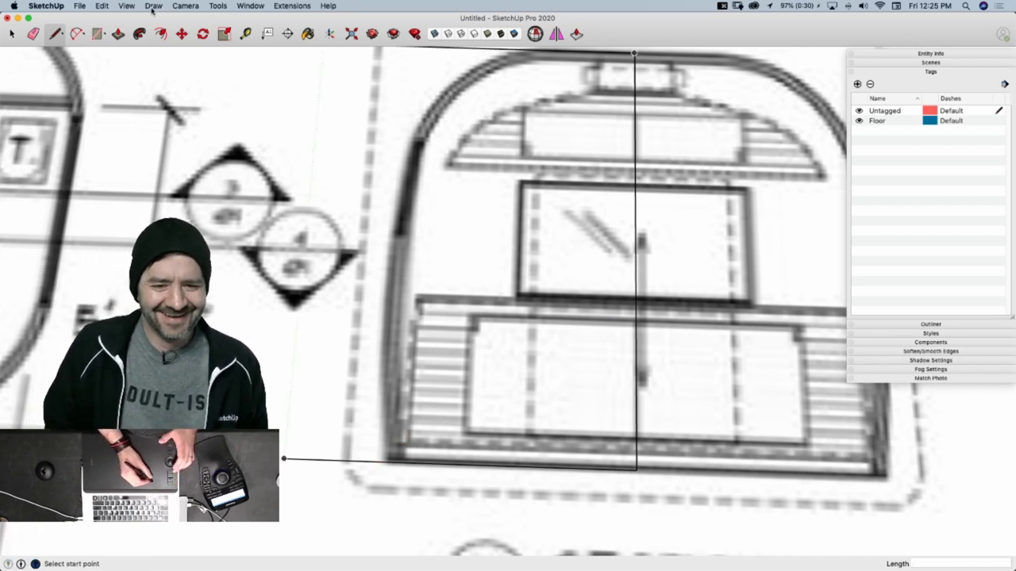
Begin a degree 3 Bezier curve from the plan-side wall's outer corner on the base line to where the roof starts curving
click(152, 6)
click(176, 57)
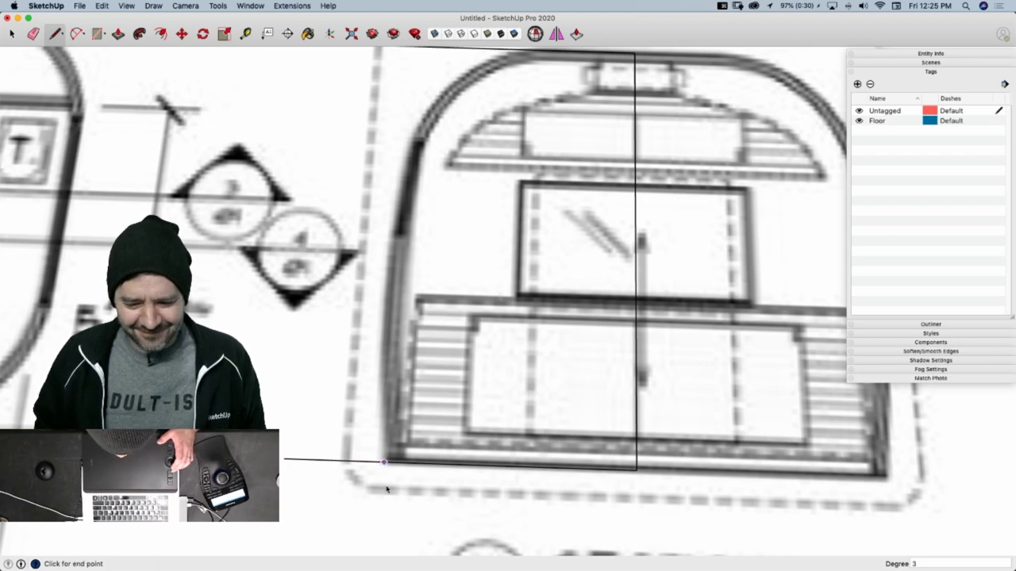
scroll(388, 496, down, 5)
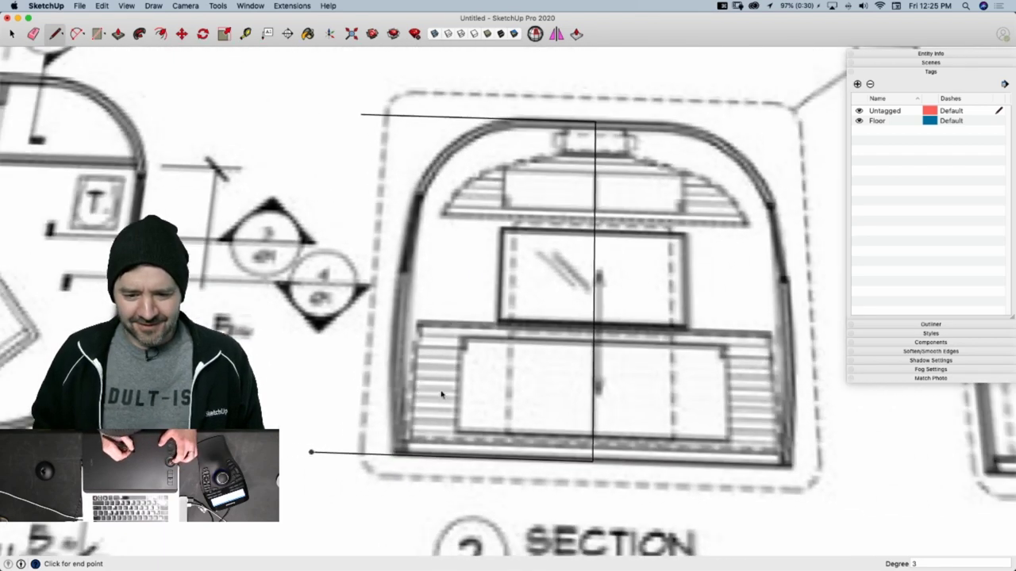
scroll(487, 113, up, 8)
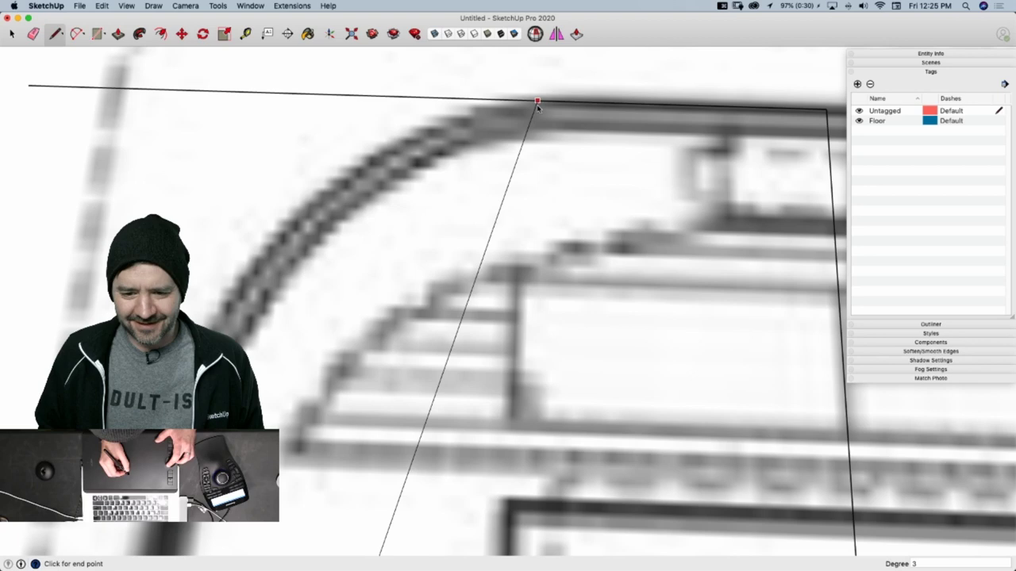
click(522, 106)
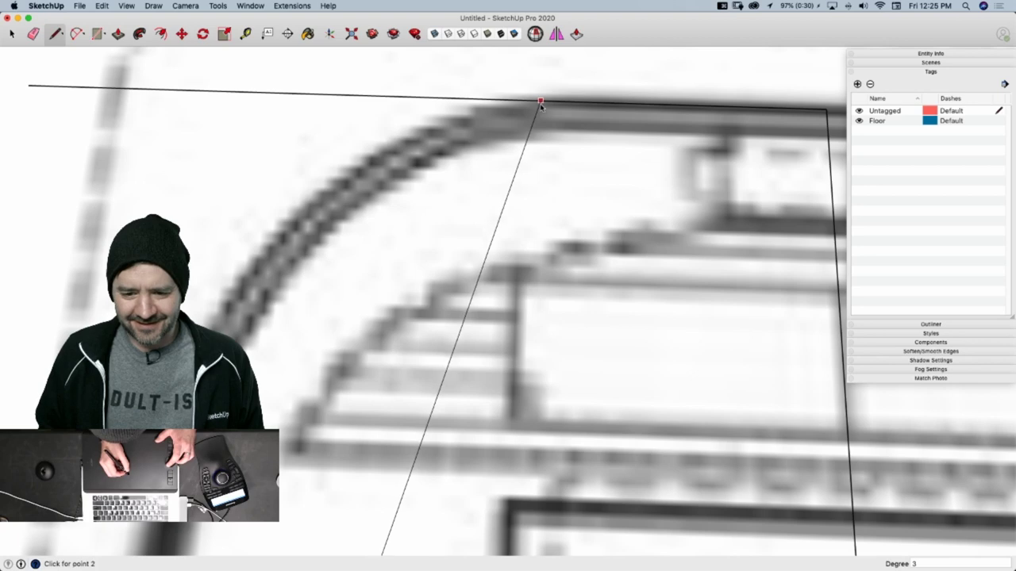
Shape the Bezier curve with two control points outside the wall so it follows Section 2's outer edge and closes the half profile
scroll(516, 111, down, 3)
scroll(487, 126, down, 4)
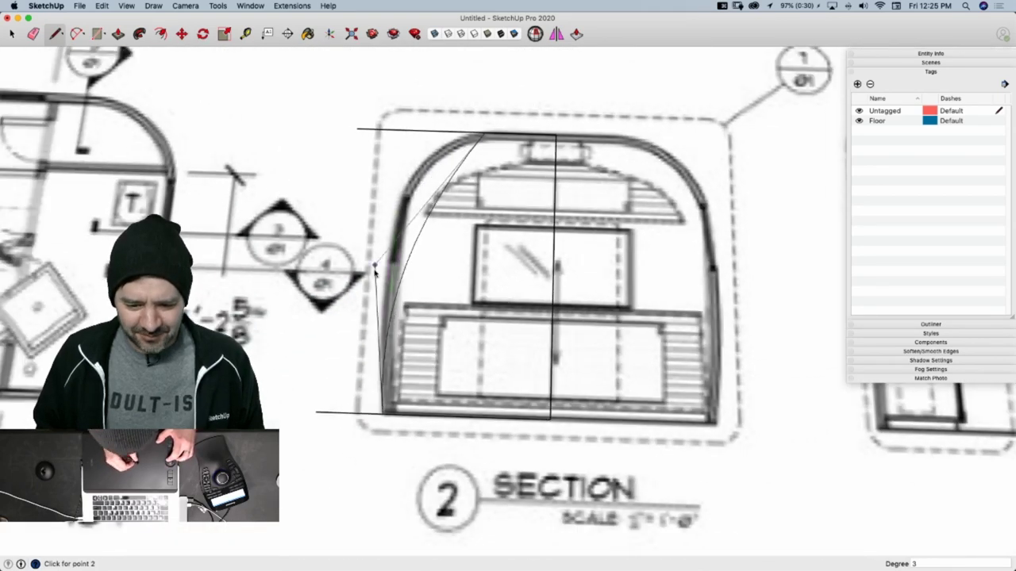
scroll(366, 254, up, 5)
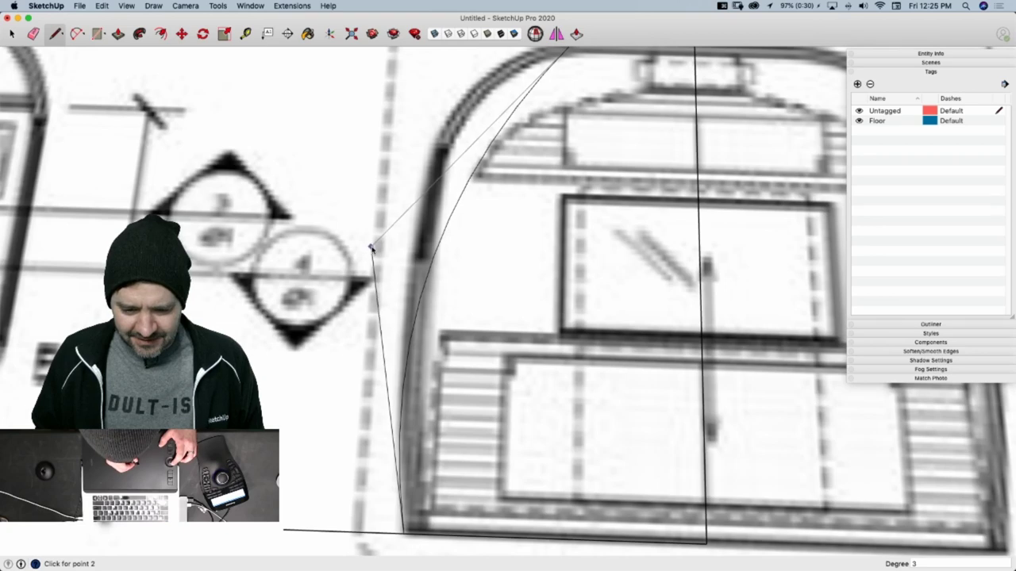
click(372, 249)
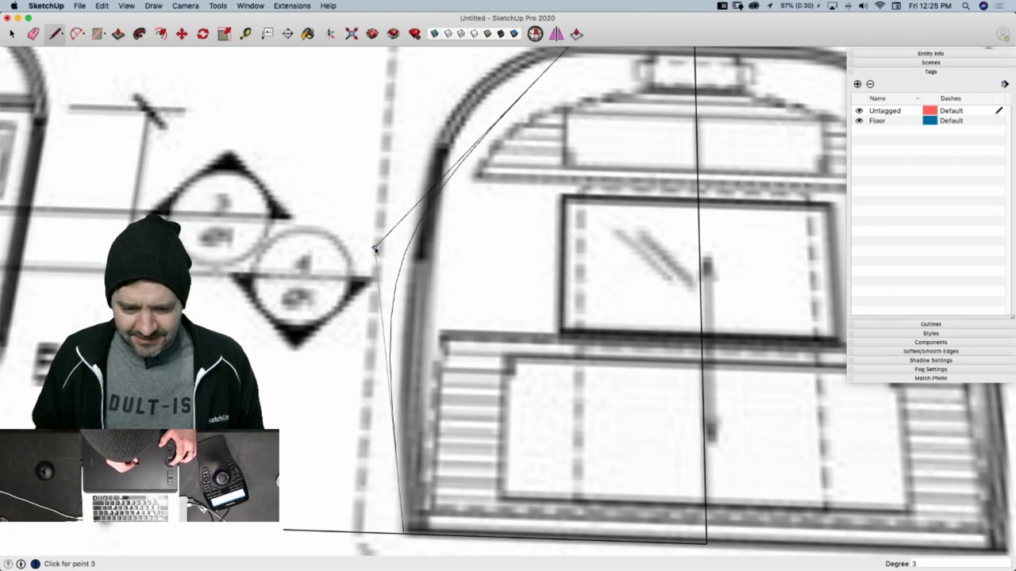
scroll(424, 57, down, 5)
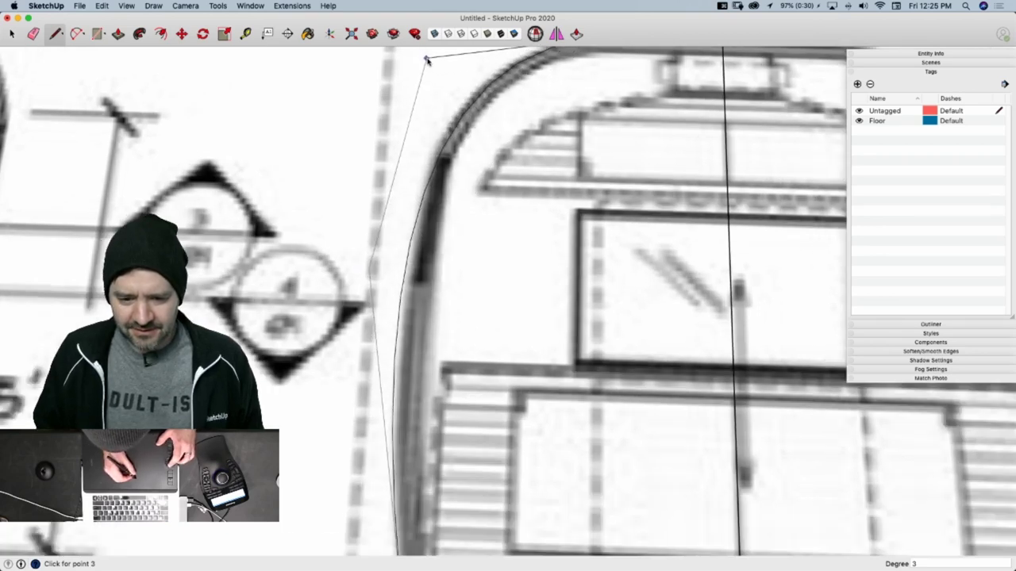
scroll(431, 182, down, 6)
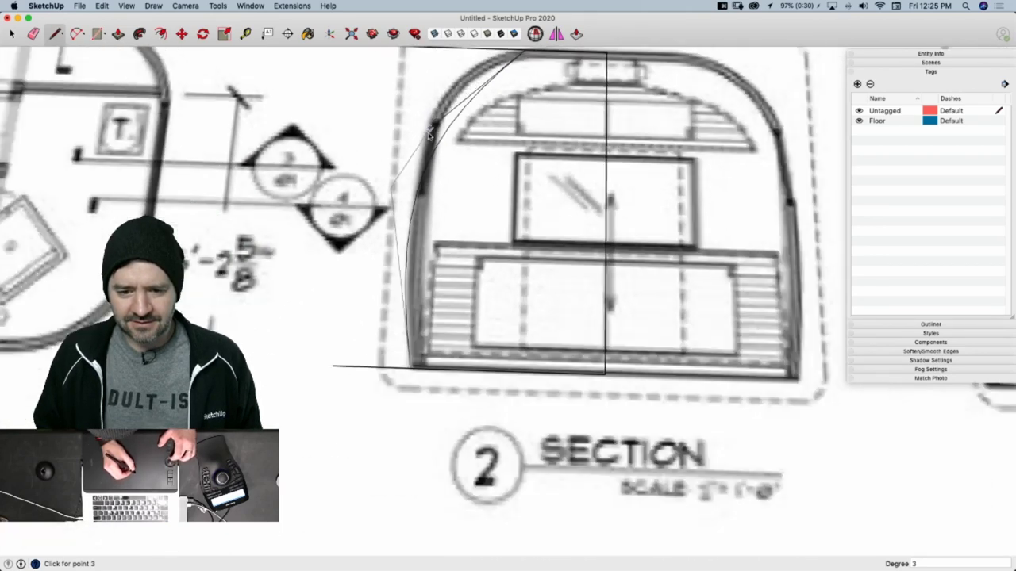
scroll(426, 70, up, 4)
scroll(420, 83, up, 2)
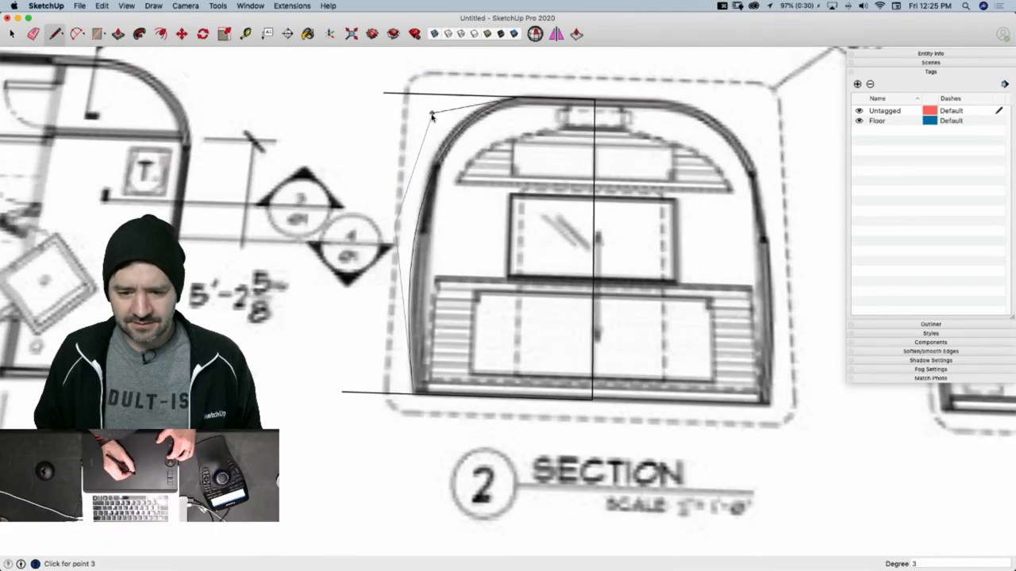
scroll(417, 99, up, 3)
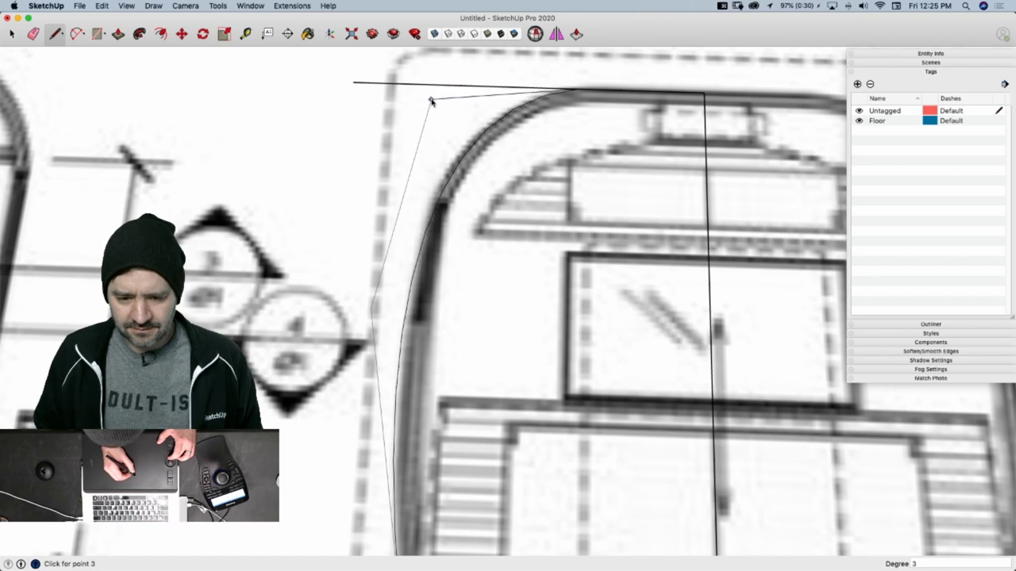
scroll(428, 102, up, 2)
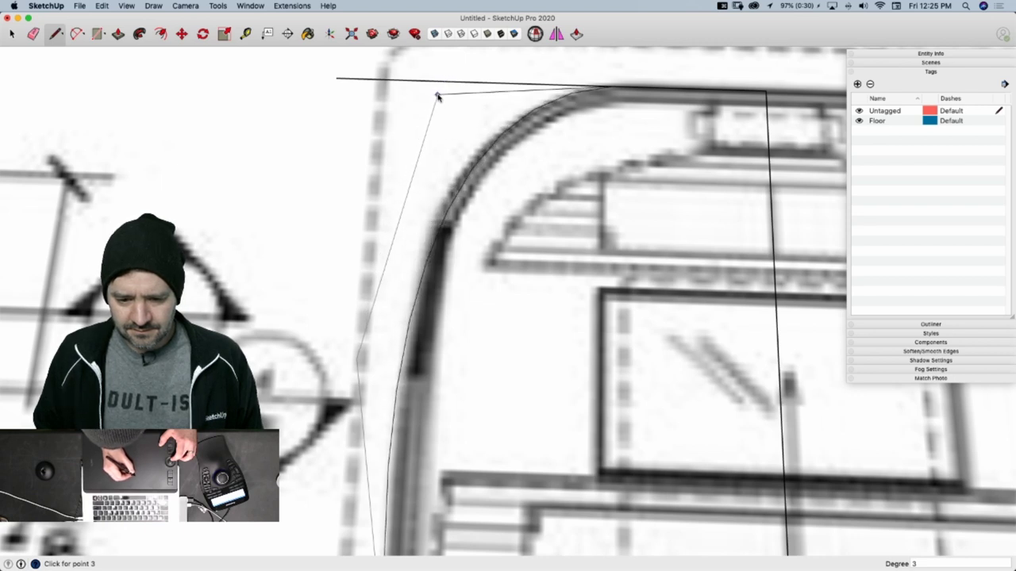
scroll(437, 93, up, 2)
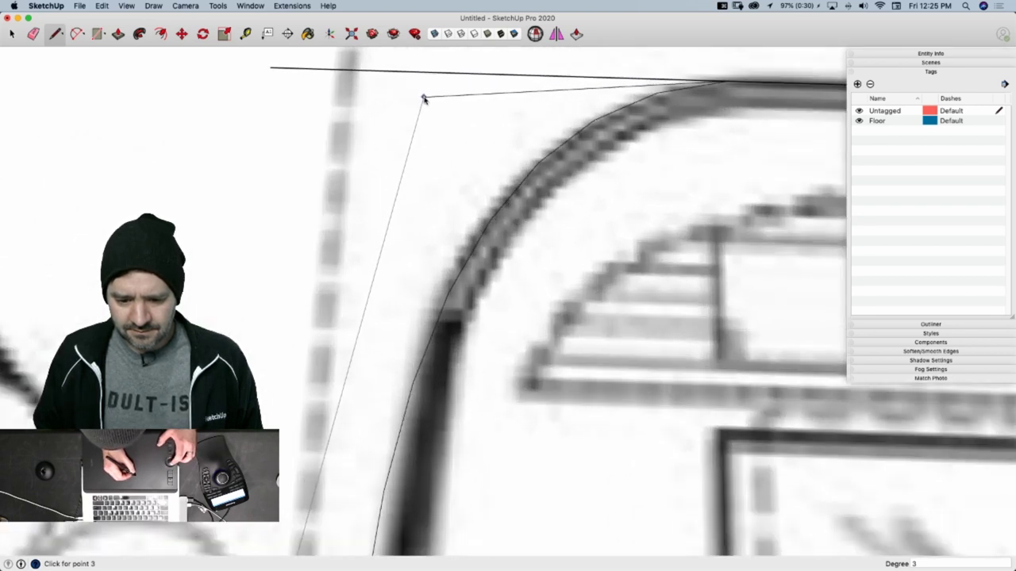
click(426, 99)
scroll(431, 105, down, 5)
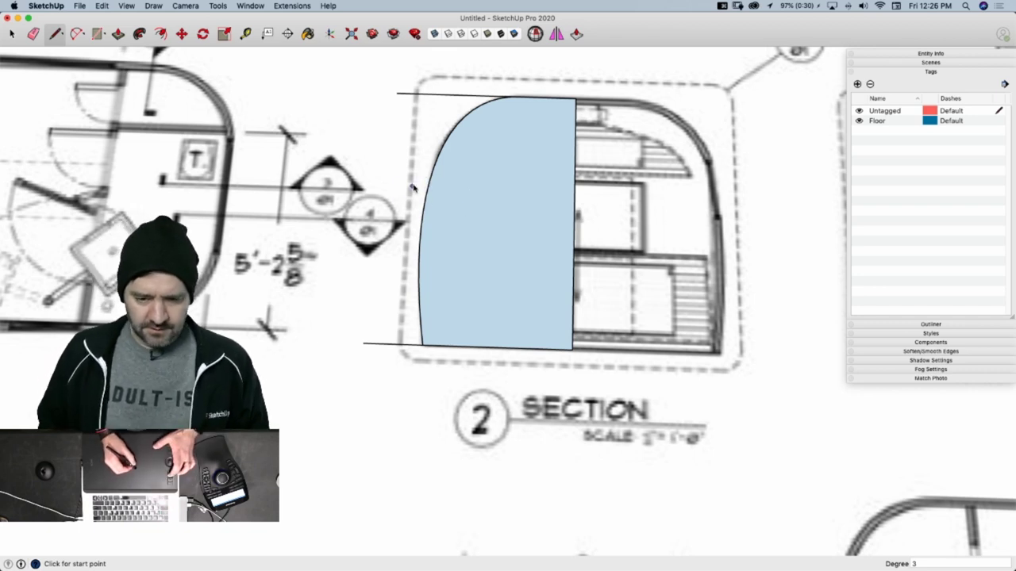
Erase the overhanging ends of the roof line and base line beyond the half profile's curved wall
key(e)
click(420, 95)
click(400, 343)
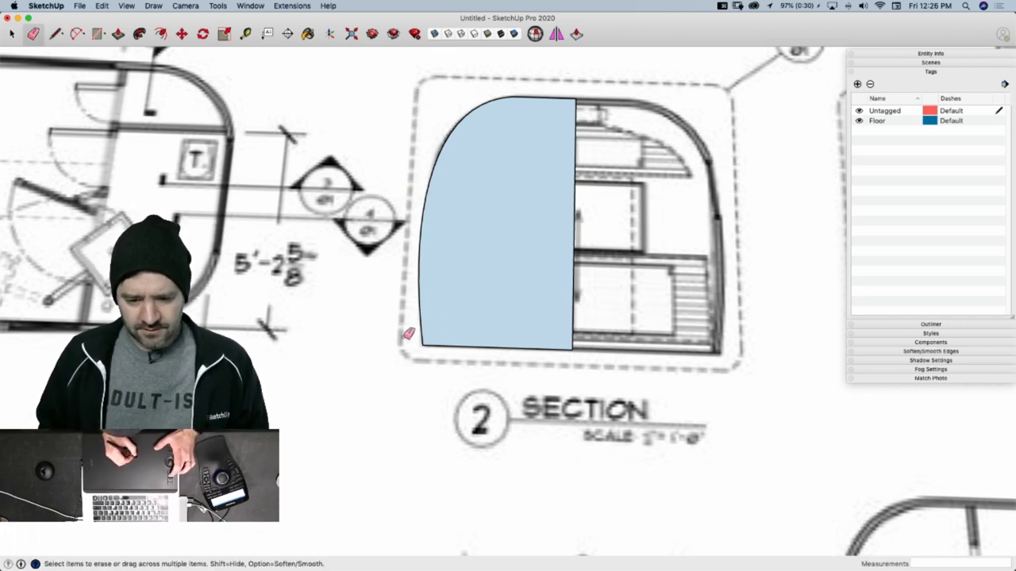
click(573, 351)
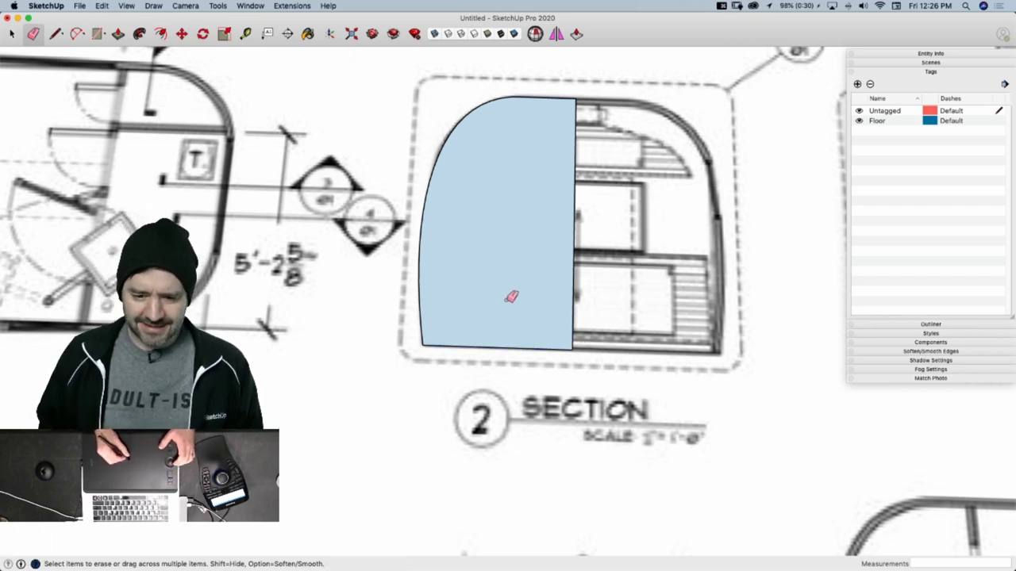
Turn the traced Section 2 half profile, face and edges, into a component named "SIde Section 2"
middle_drag(511, 296, 521, 305)
key(space)
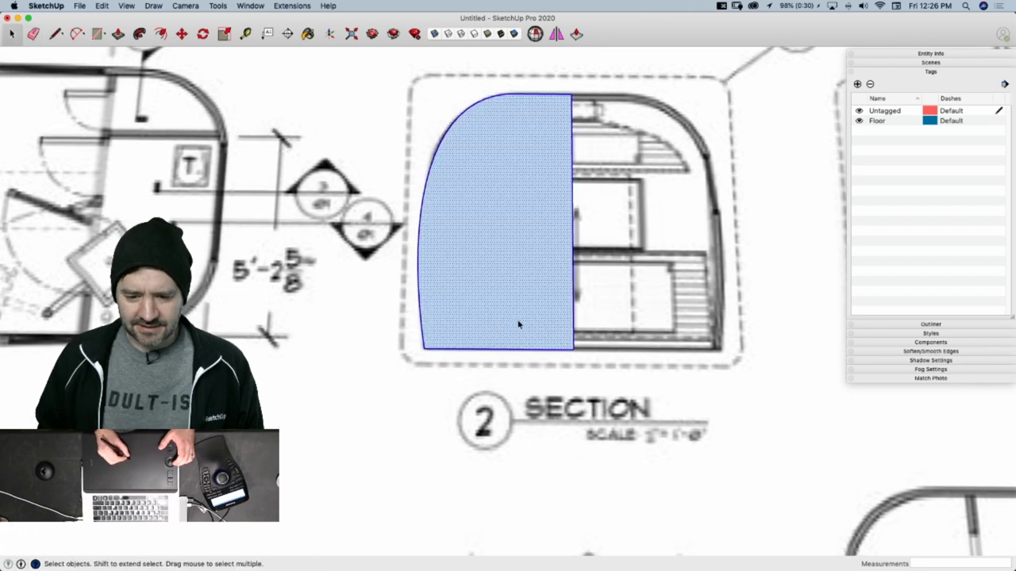
click(519, 324)
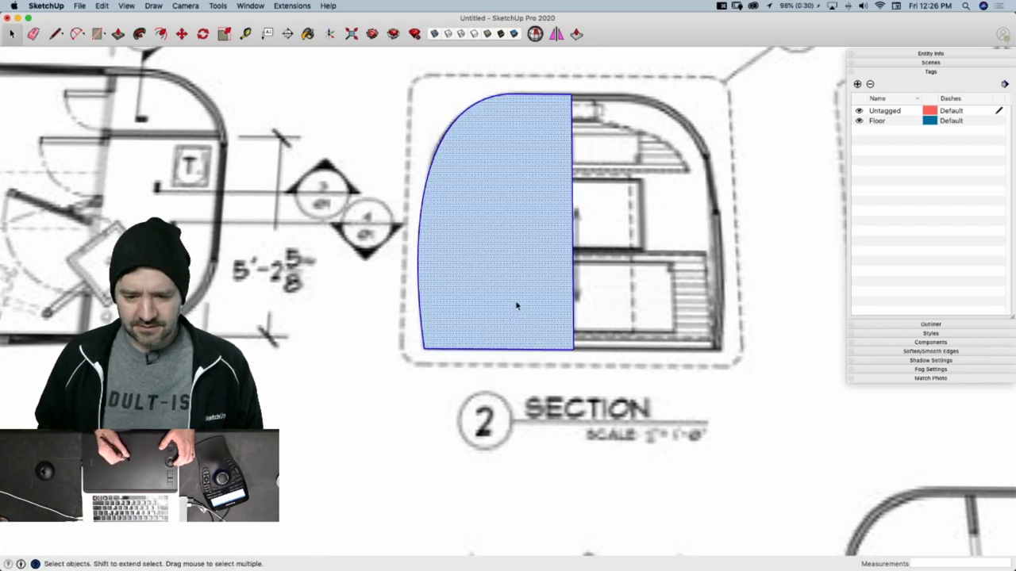
right_click(515, 306)
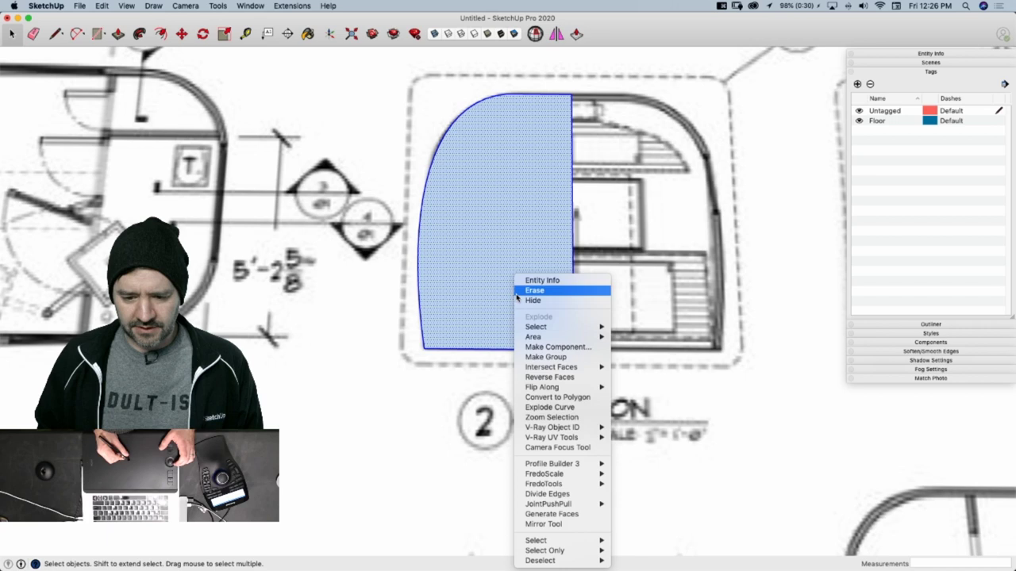
click(546, 347)
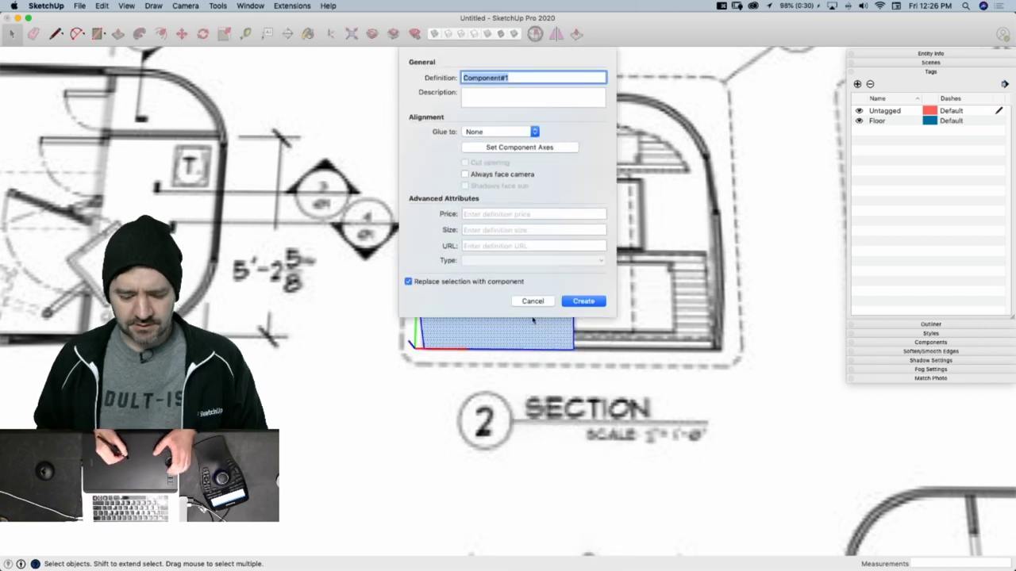
text(Slde Sec)
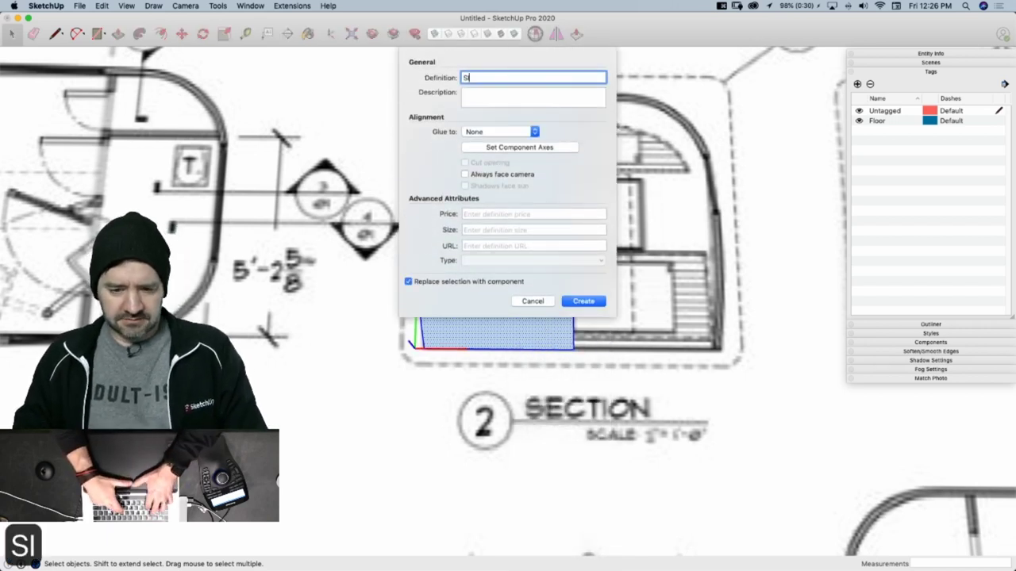
text(tion )
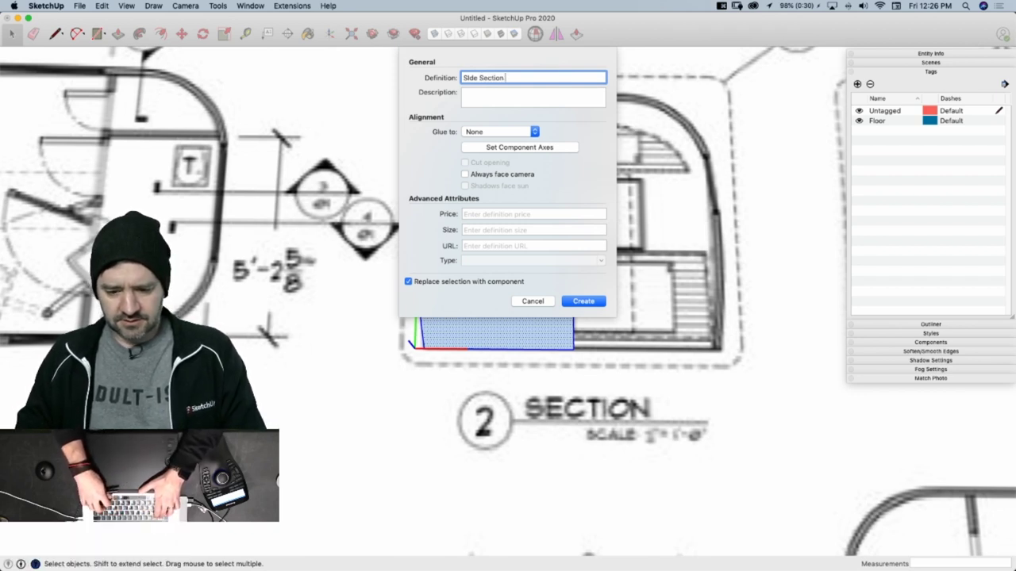
text(2)
key(Return)
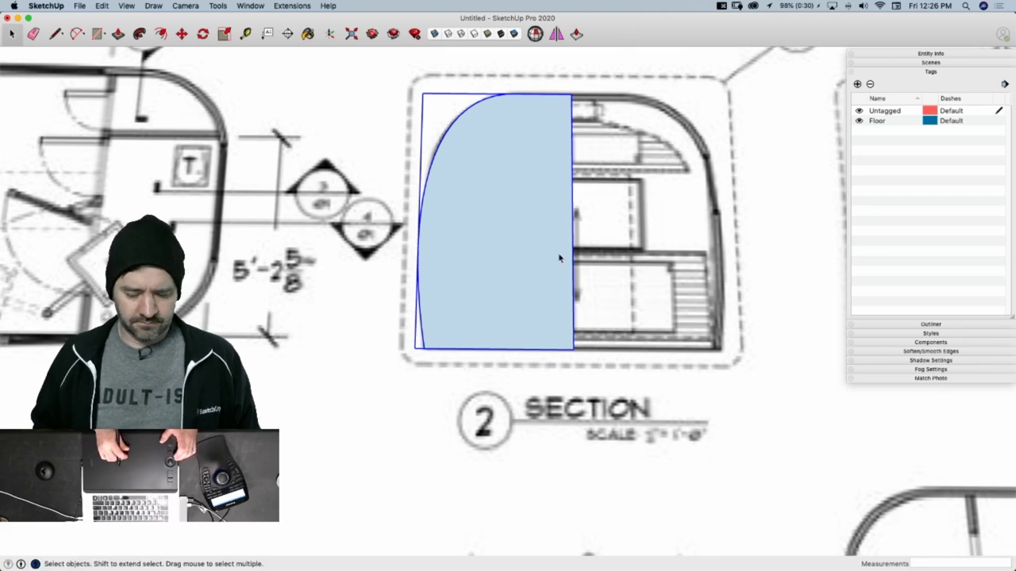
Move the section component from the plan image to the separate floor model, placing its wall-side base corner at the floor's long edge
scroll(593, 223, up, 3)
scroll(570, 309, down, 9)
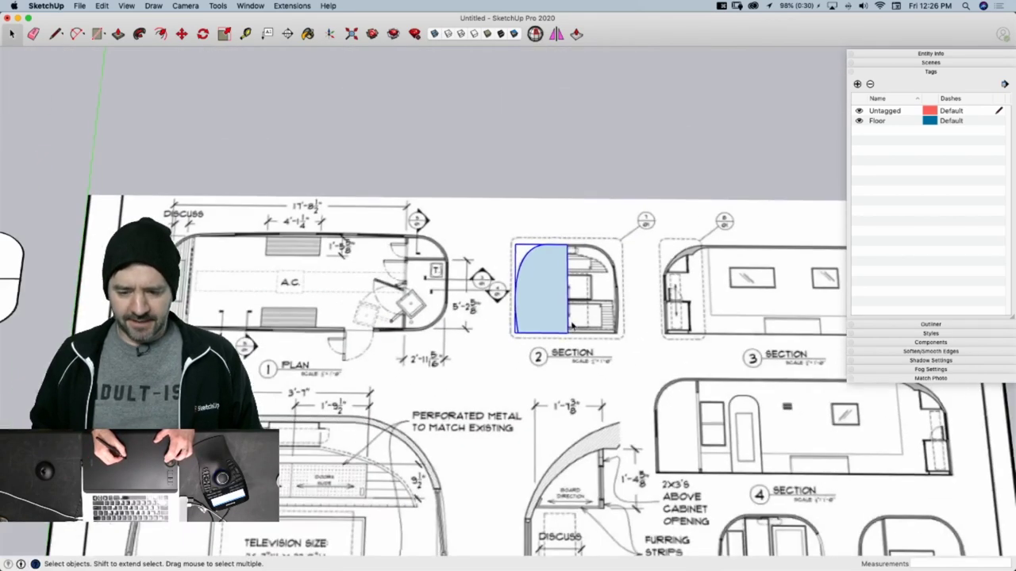
key(m)
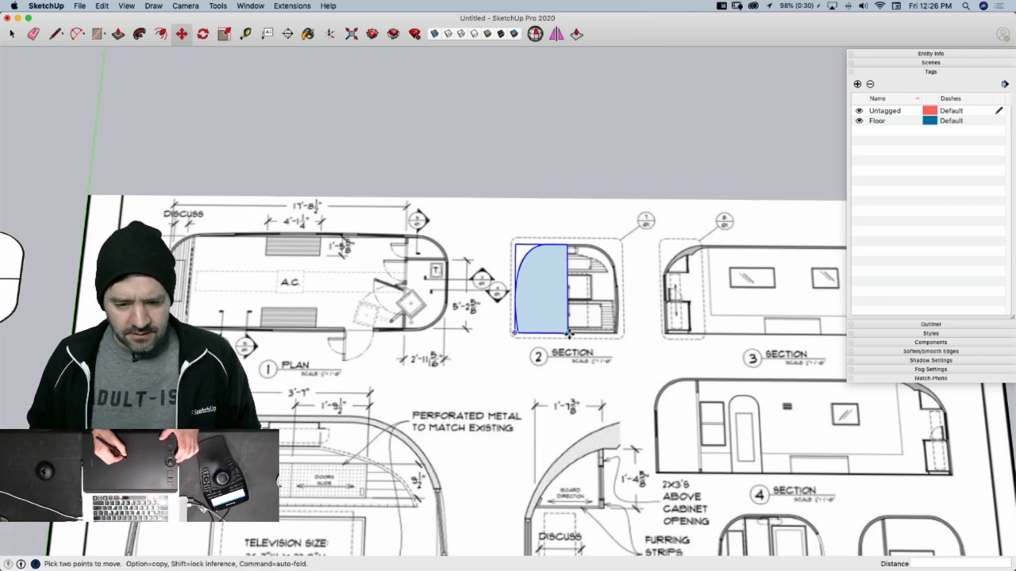
click(569, 336)
scroll(540, 293, down, 5)
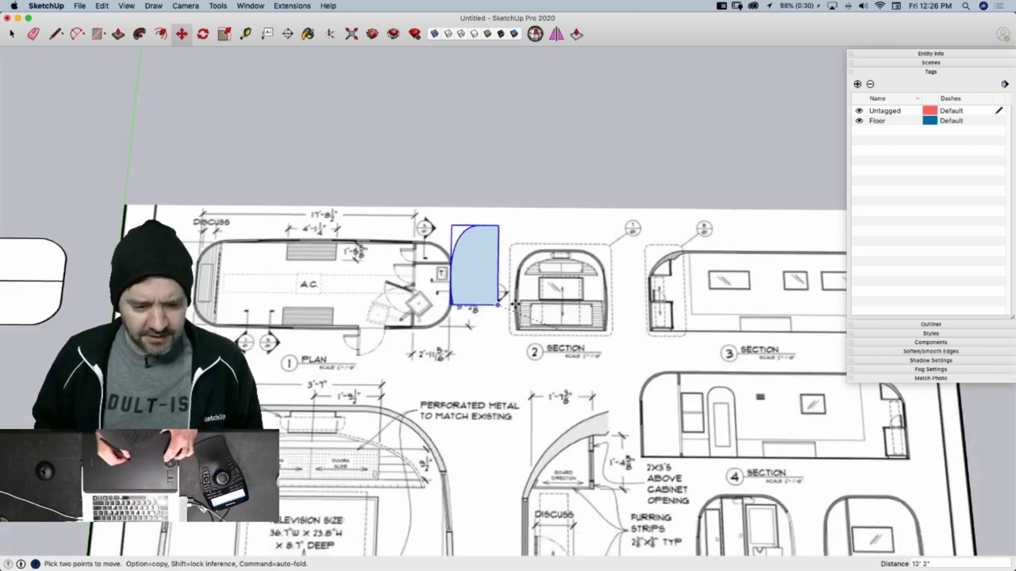
scroll(284, 289, up, 5)
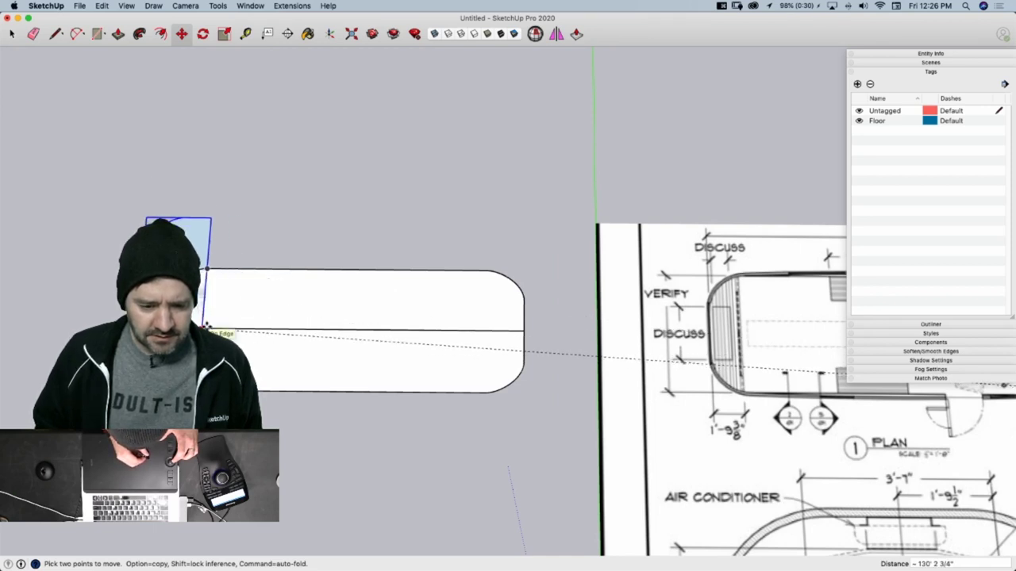
click(284, 226)
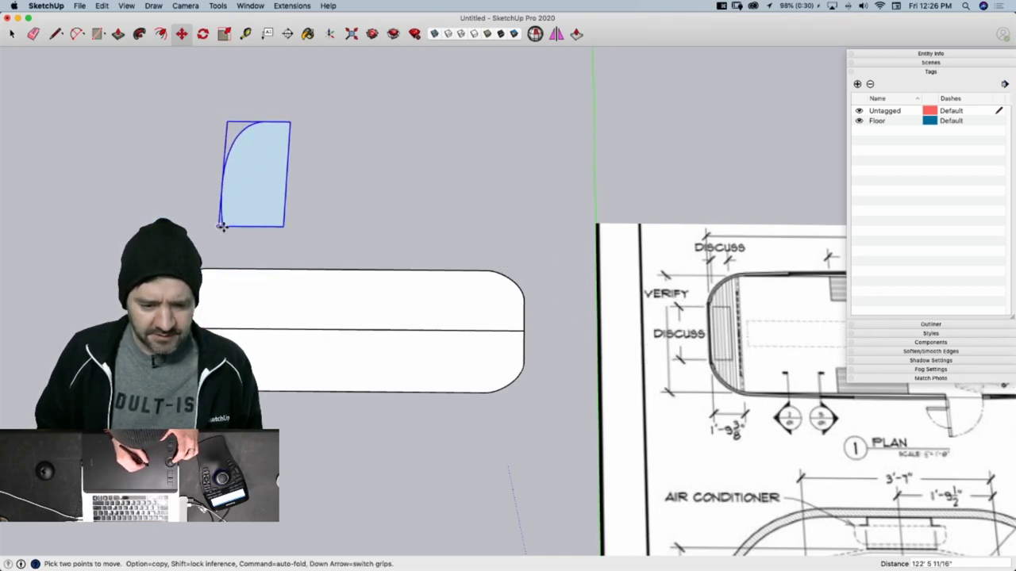
click(222, 225)
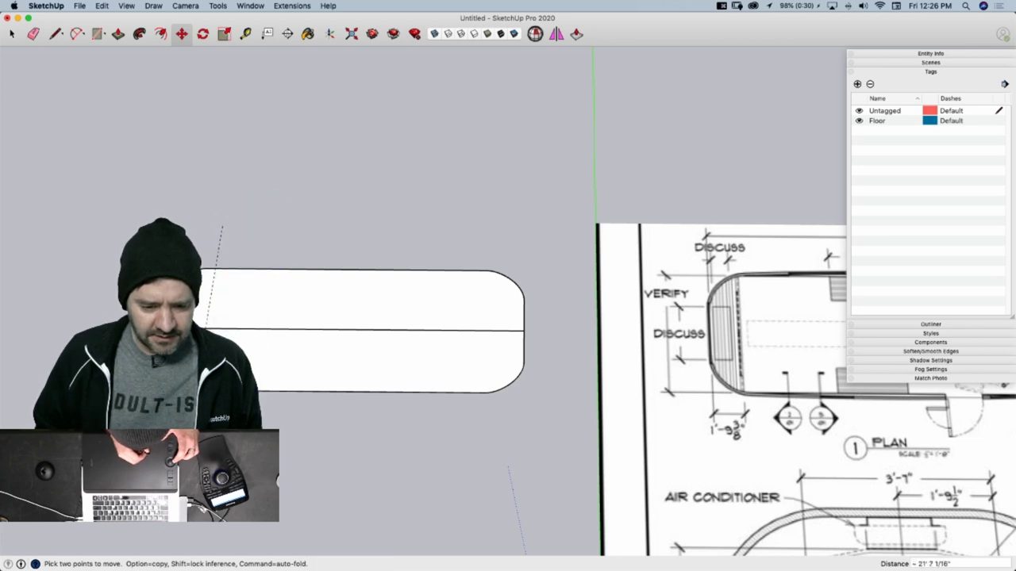
click(192, 413)
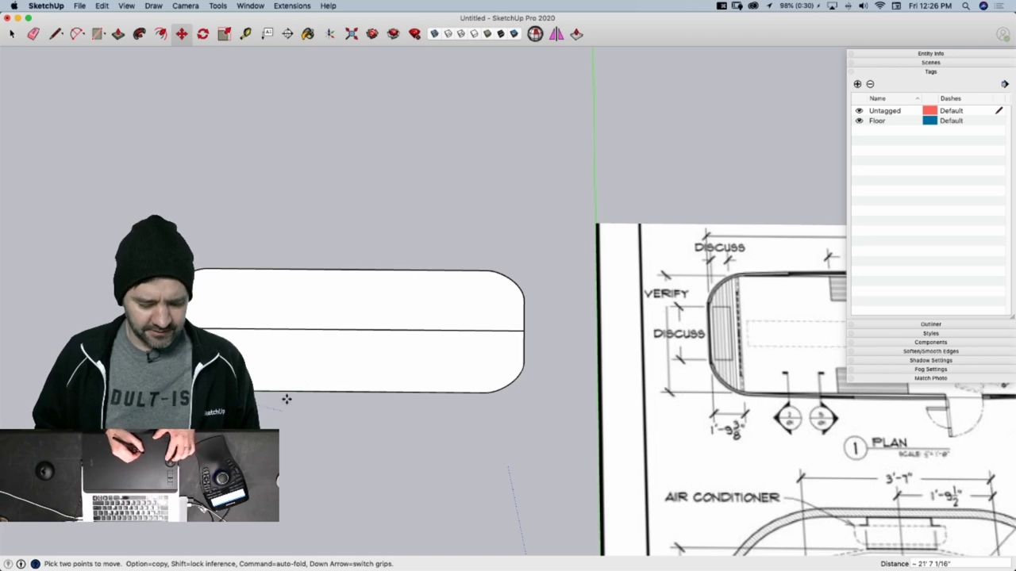
Rotate the section component 90 degrees about the red axis at its base corner so it stands upright on the floor
middle_drag(286, 370, 386, 265)
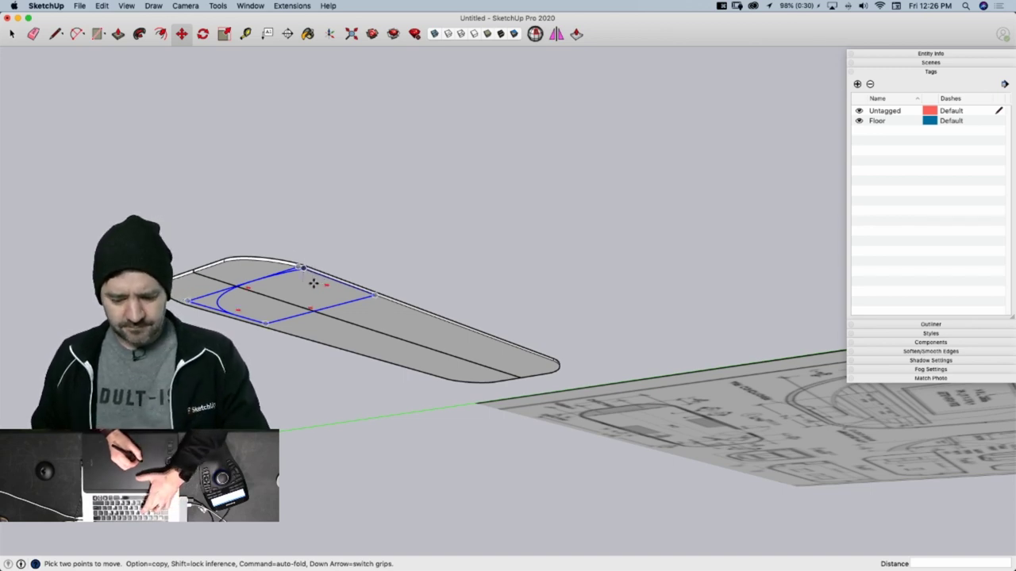
key(q)
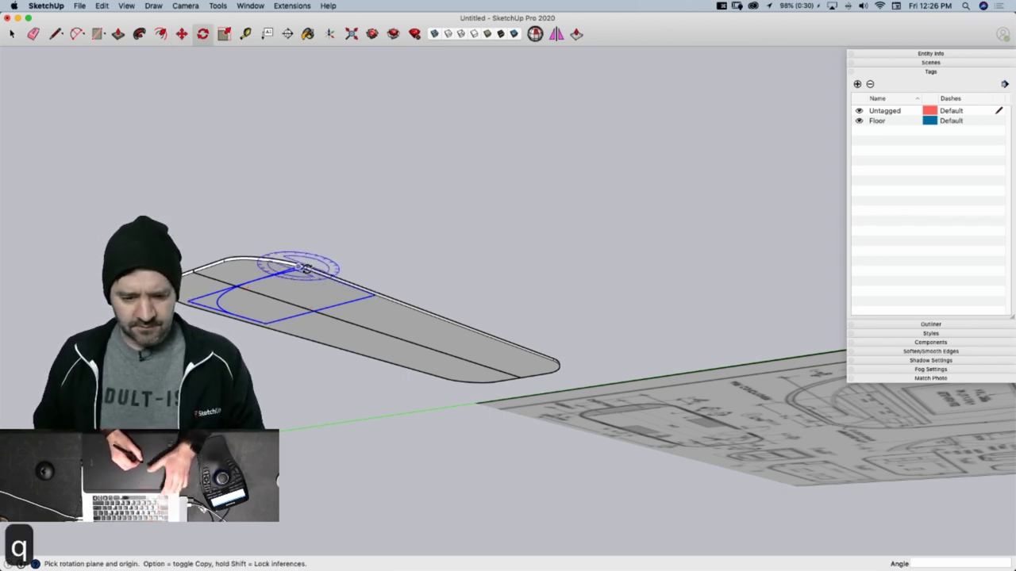
key(Left)
key(Right)
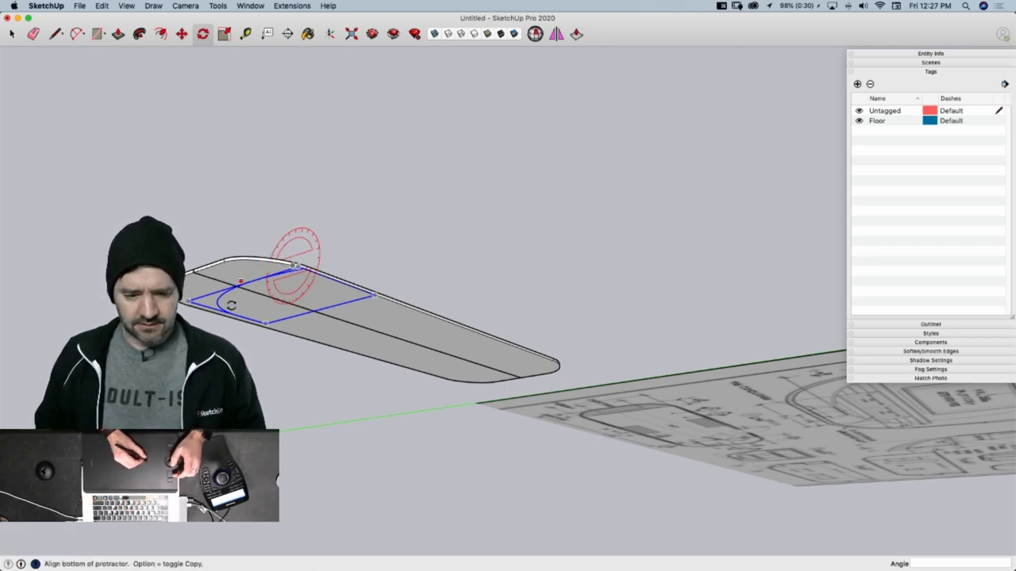
click(293, 265)
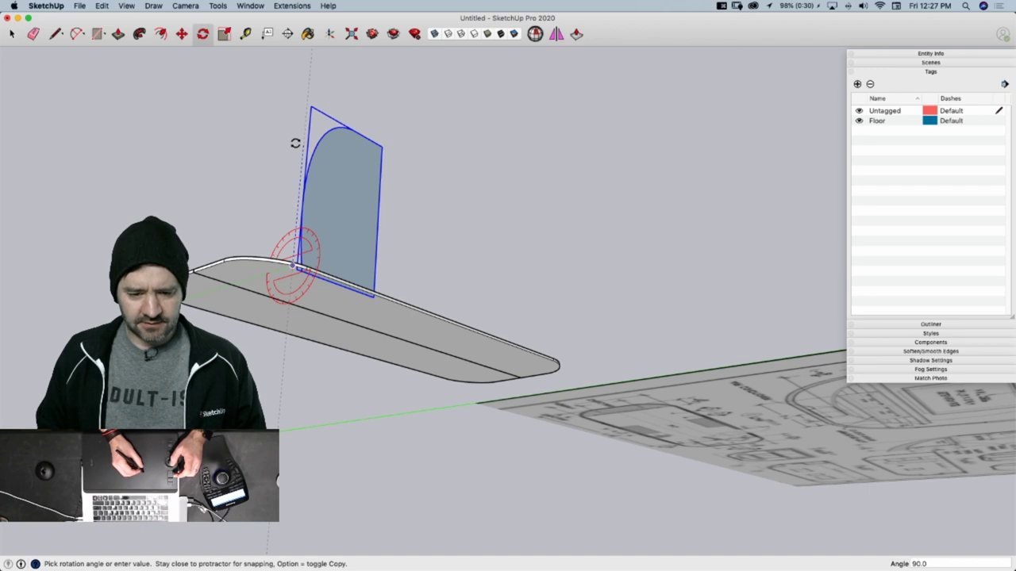
click(295, 142)
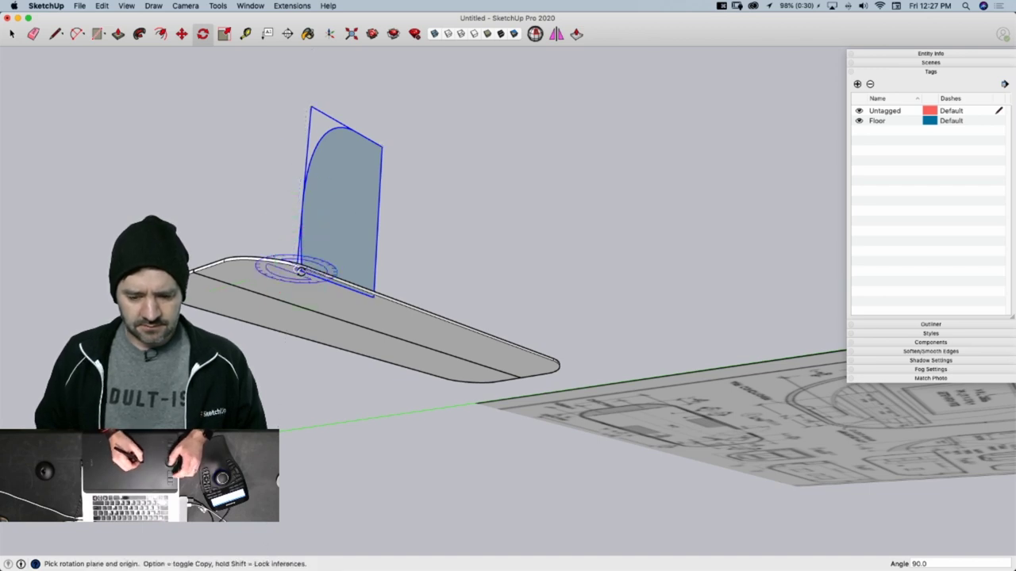
Rotate the upright section 90 degrees about the vertical axis at its base corner so it runs across the floor's width
drag(292, 266, 389, 301)
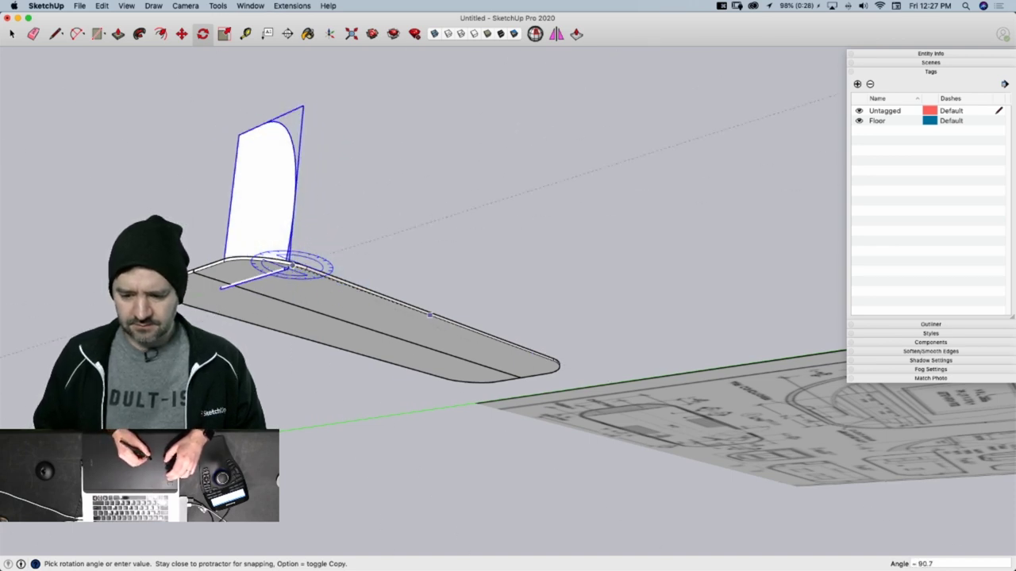
text(90)
key(Return)
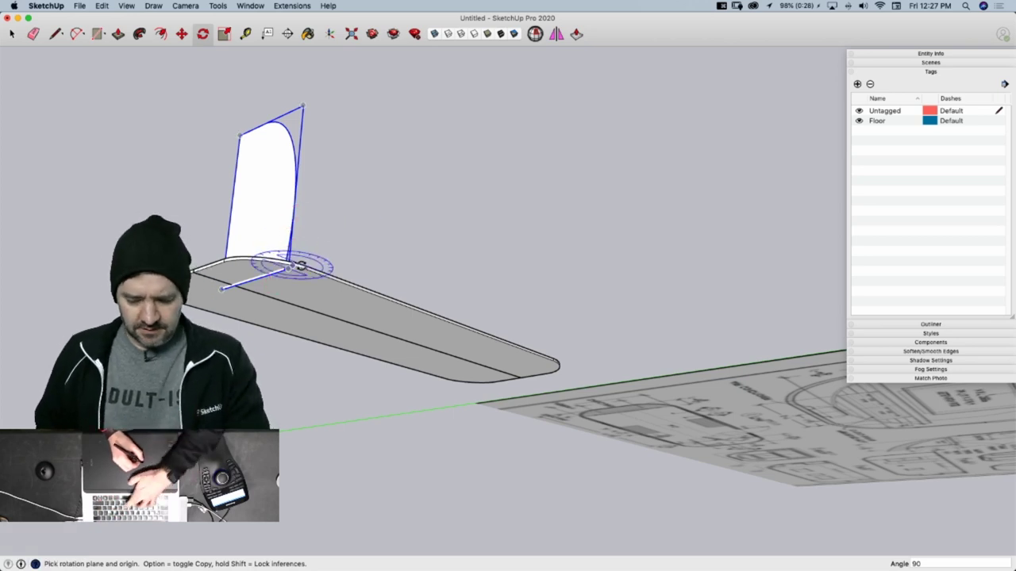
Move the section by its curved wall's base corner to the point where the floor's rounded corner meets the long edge
key(m)
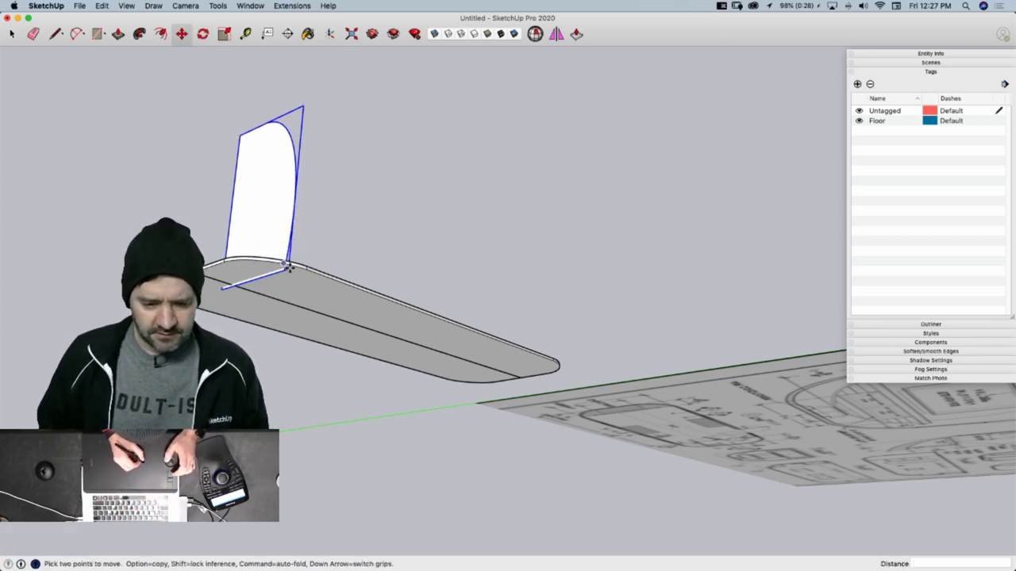
scroll(283, 270, up, 5)
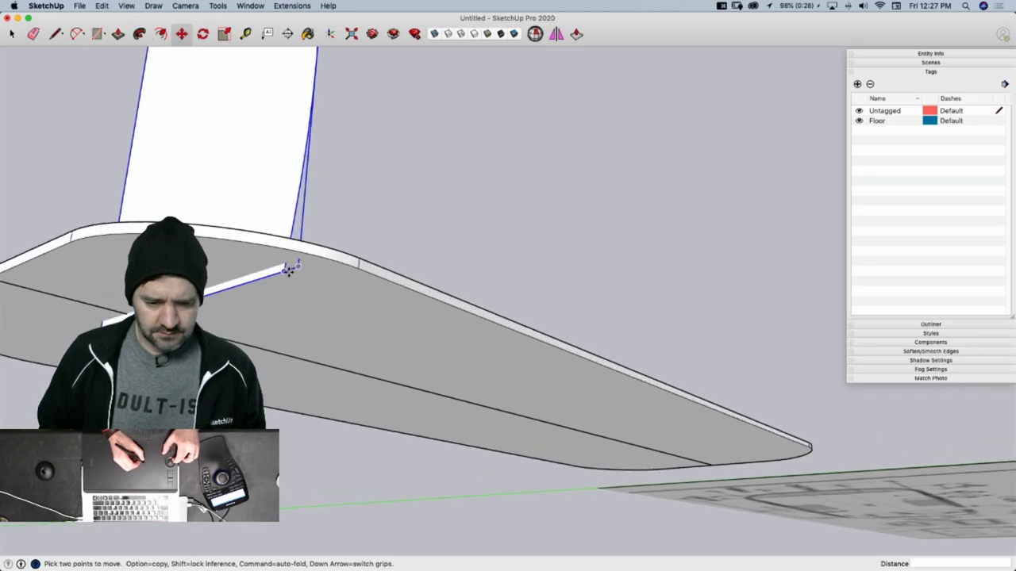
click(297, 266)
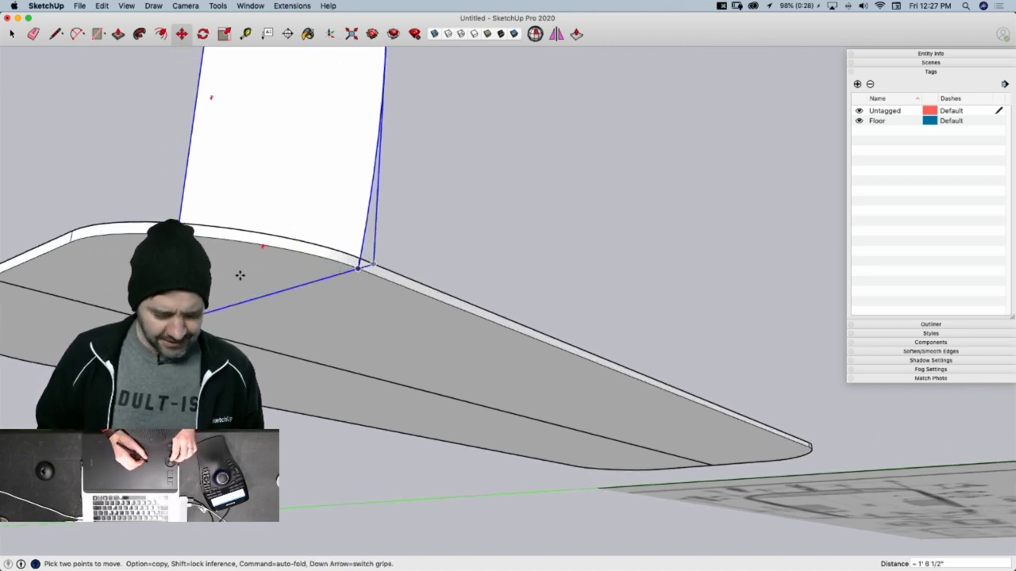
Shift the section about 1 1/2" sideways so its straight inner edge sits on the floor's centerline
middle_drag(279, 251, 628, 261)
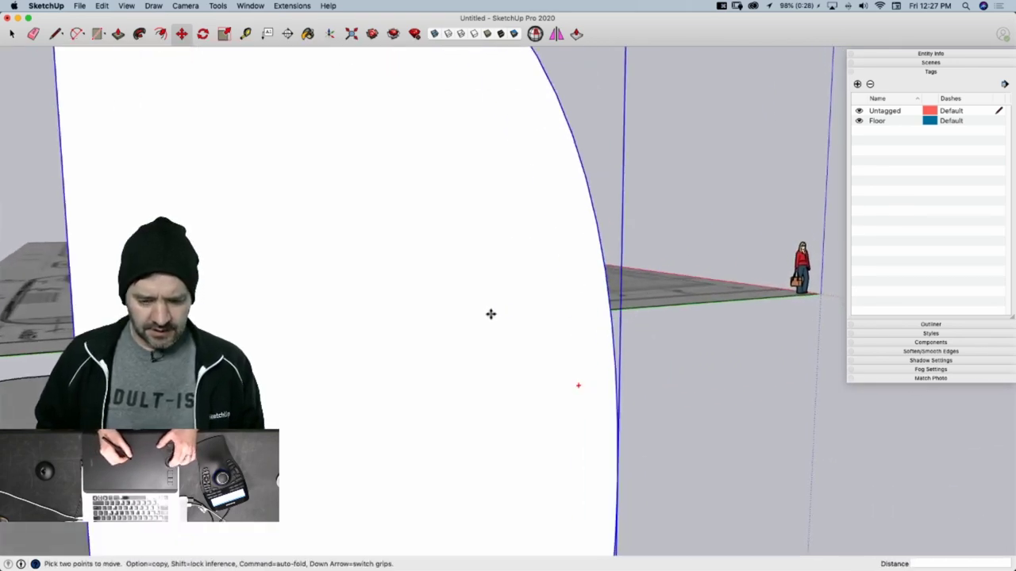
scroll(498, 311, down, 10)
scroll(415, 450, up, 6)
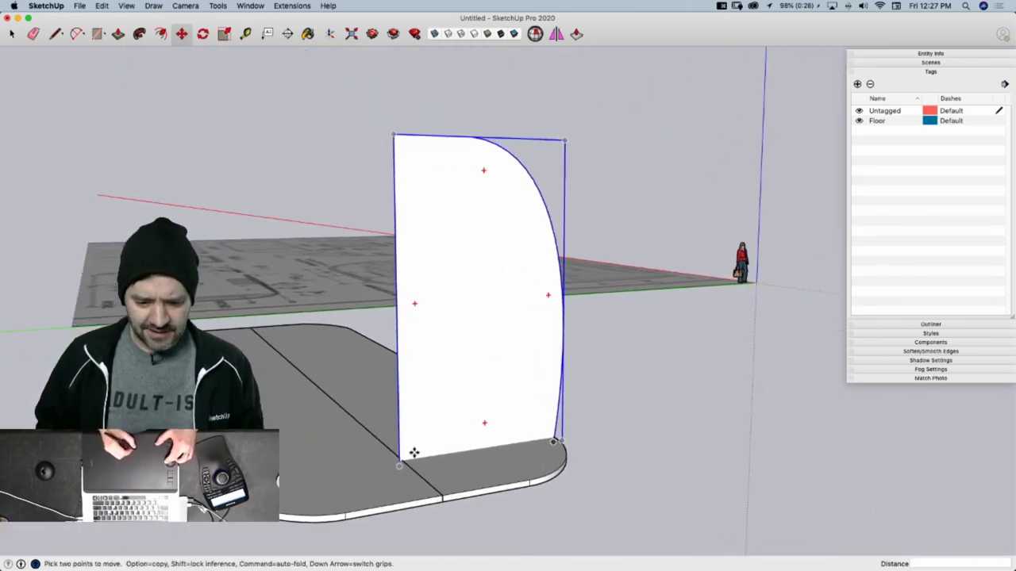
scroll(481, 322, up, 5)
scroll(444, 401, down, 6)
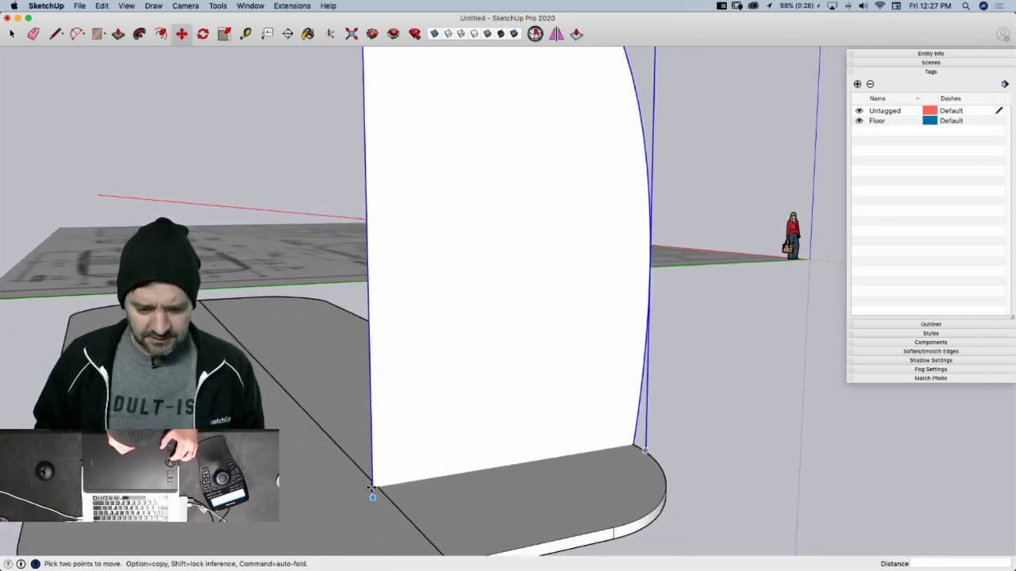
scroll(373, 487, up, 3)
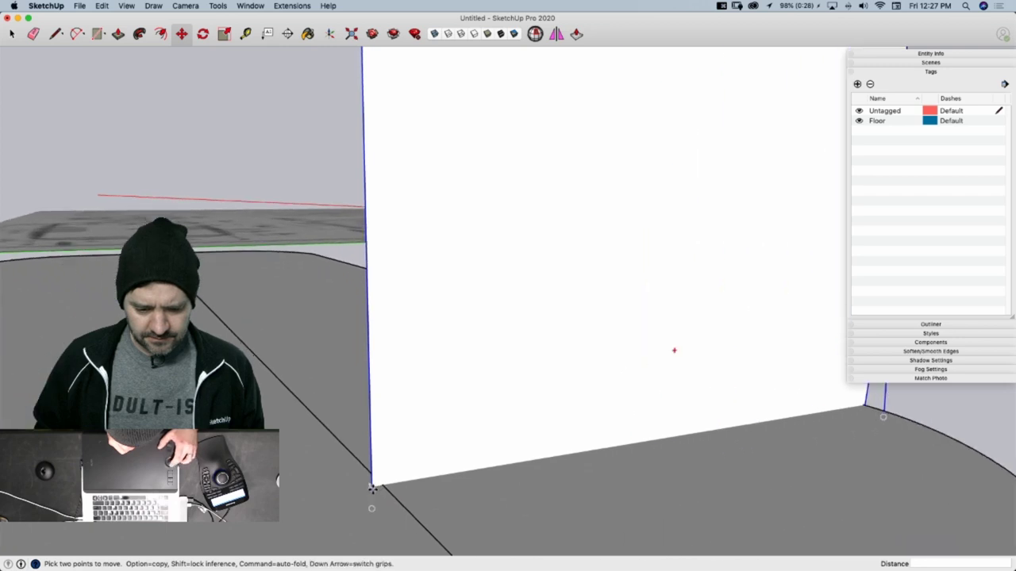
click(373, 481)
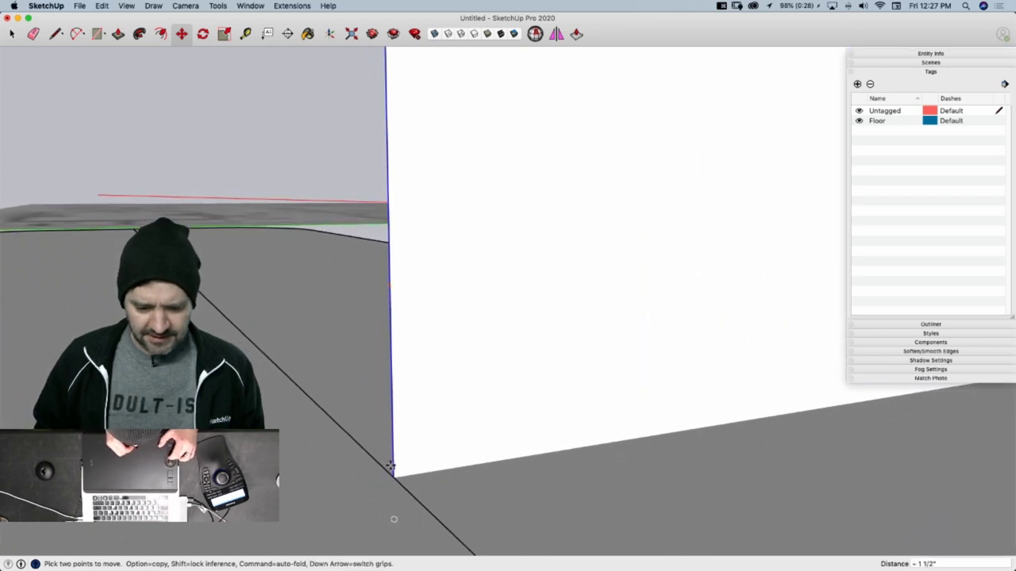
Examine from both sides how the section's inner edge and curved wall line up with the floor's centerline and outer edge
scroll(392, 479, down, 5)
scroll(531, 434, down, 2)
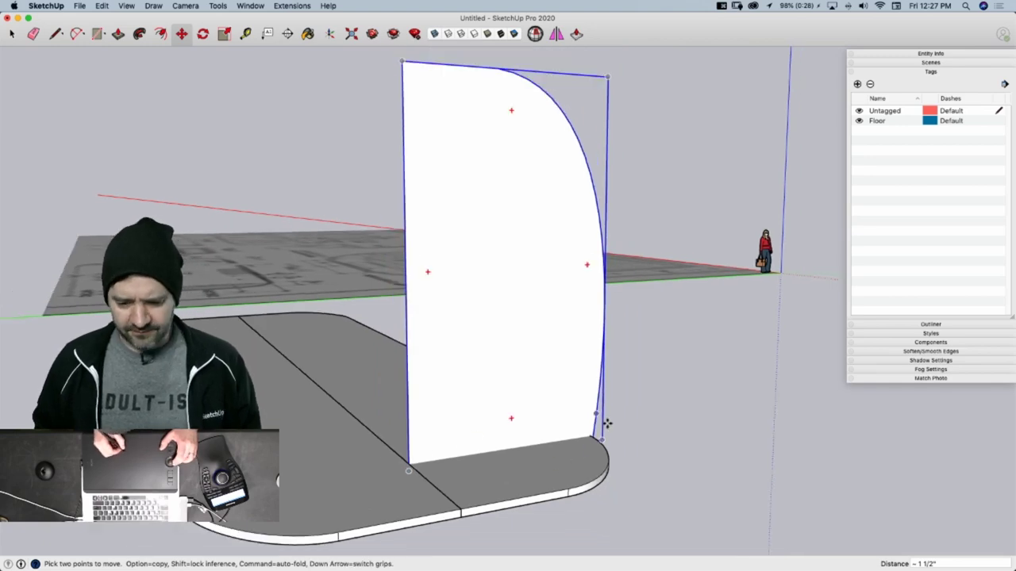
key(o)
mouse_move(617, 426)
mouse_down()
mouse_move(444, 420)
mouse_move(424, 408)
mouse_move(511, 410)
mouse_move(687, 461)
mouse_move(421, 483)
mouse_move(397, 476)
mouse_up()
key(m)
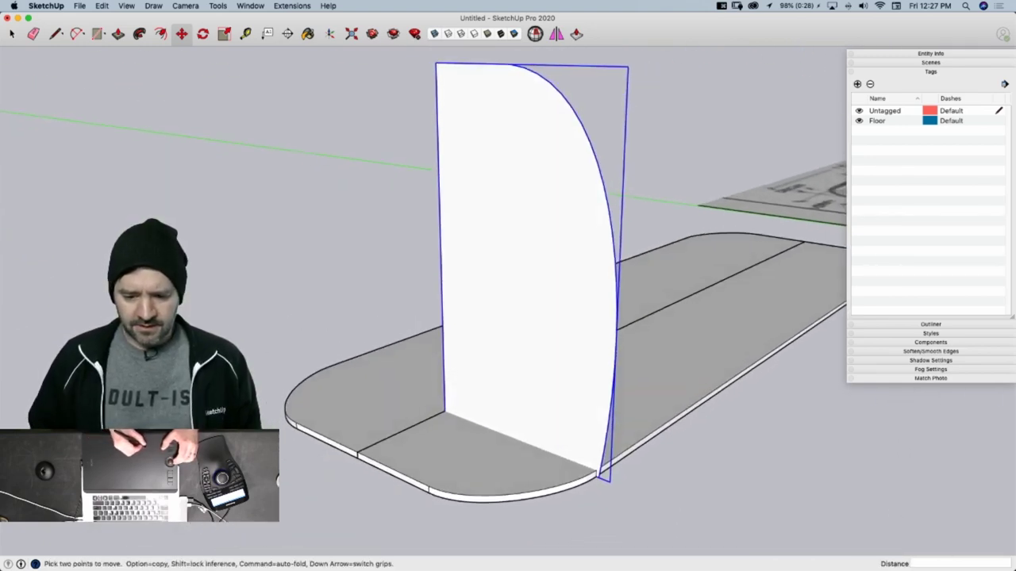
scroll(530, 392, up, 3)
scroll(524, 399, down, 5)
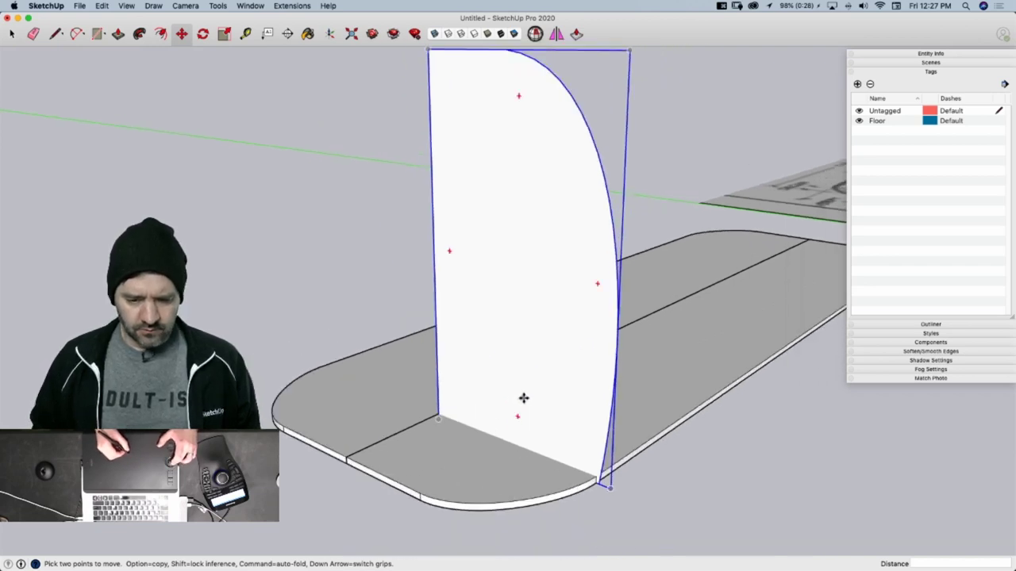
Open the upright section component for editing
middle_drag(569, 375, 357, 354)
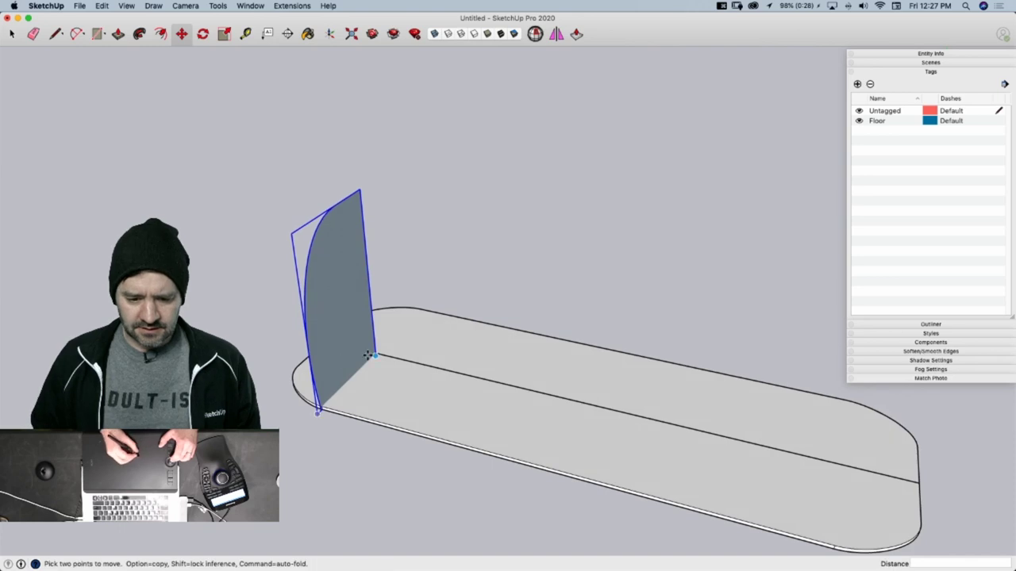
key(space)
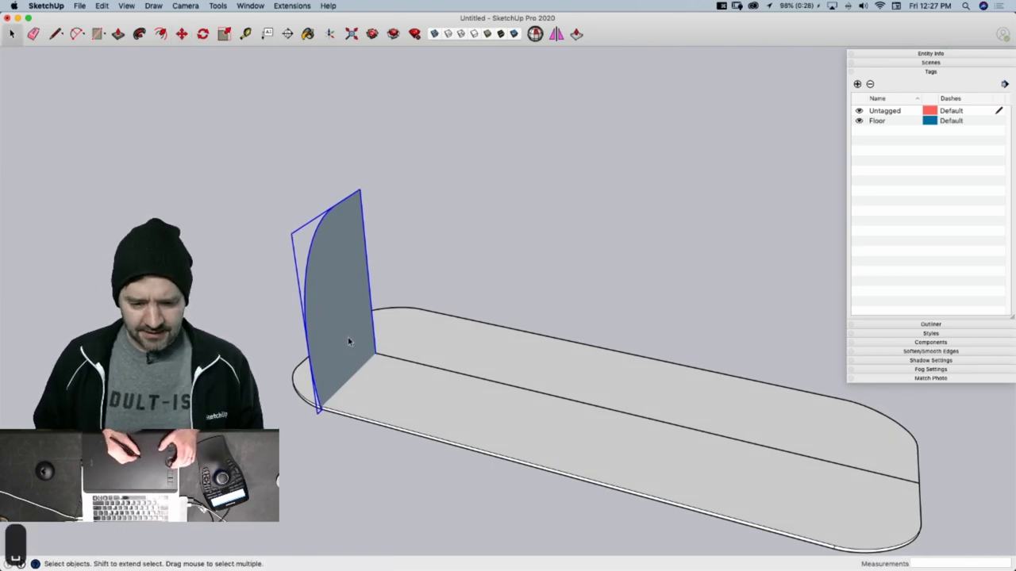
double_click(347, 344)
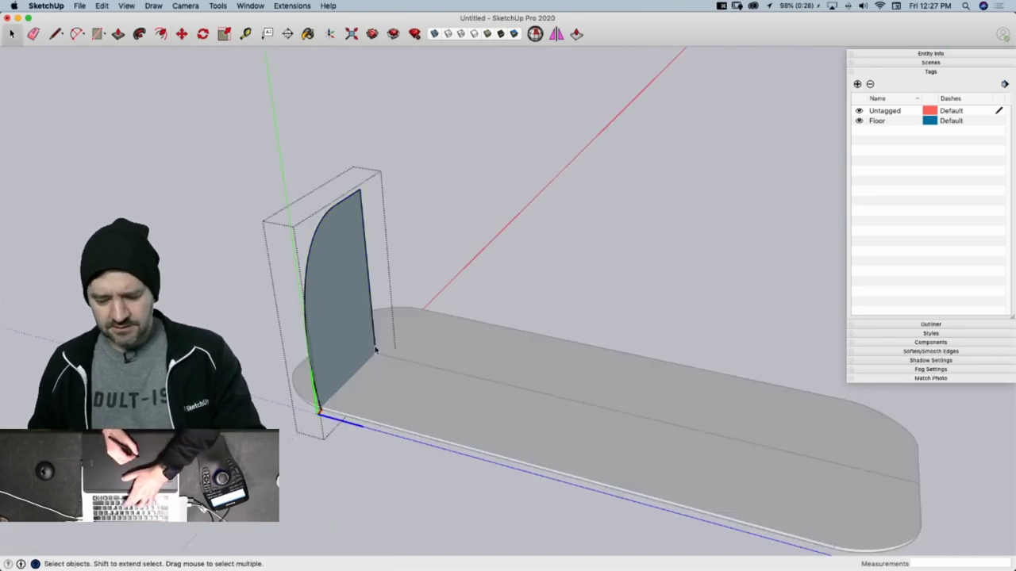
Push/Pull the half-profile face about 36' 3" along the floor, up to where the far rounded corner begins
key(p)
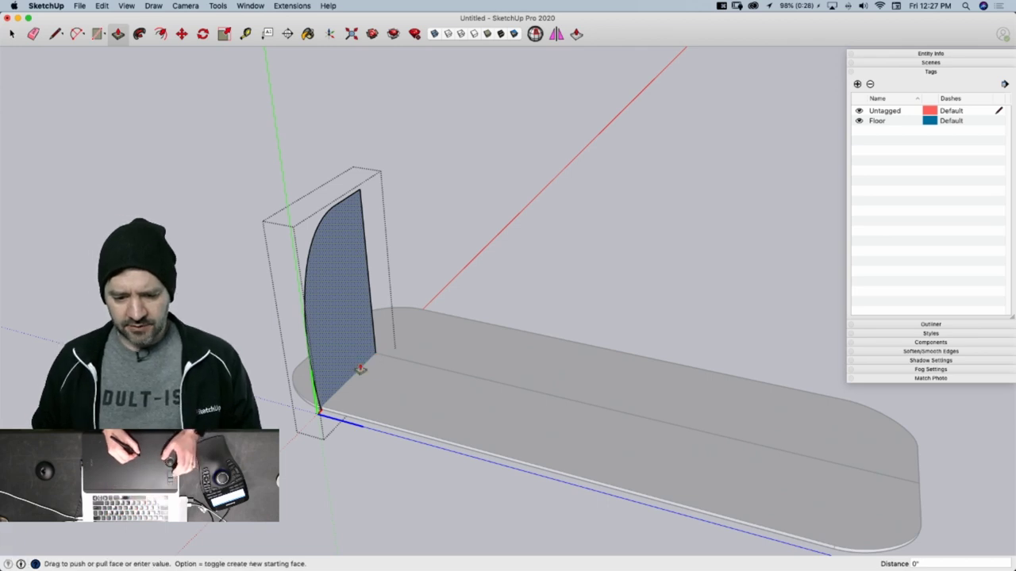
drag(359, 369, 839, 557)
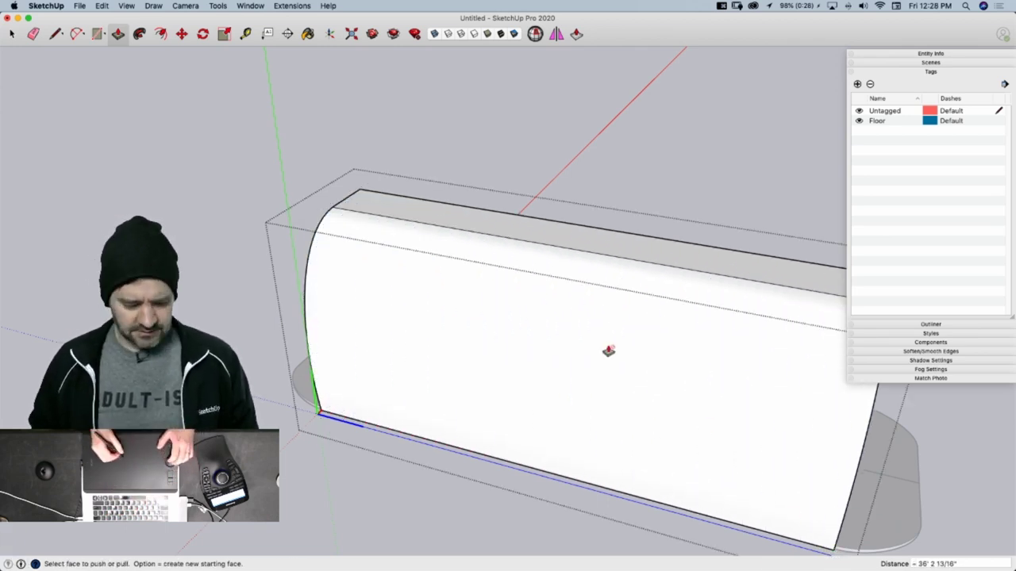
middle_drag(413, 399, 306, 342)
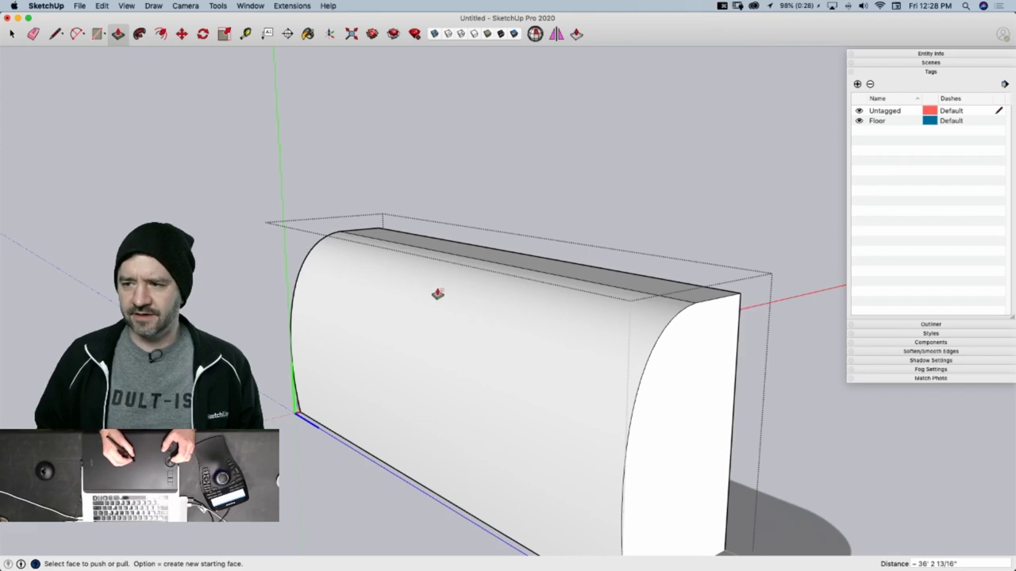
Examine the rounded end profiles of Sections 3 and 4 on the plan image and close the section component
scroll(418, 297, up, 2)
scroll(418, 298, down, 8)
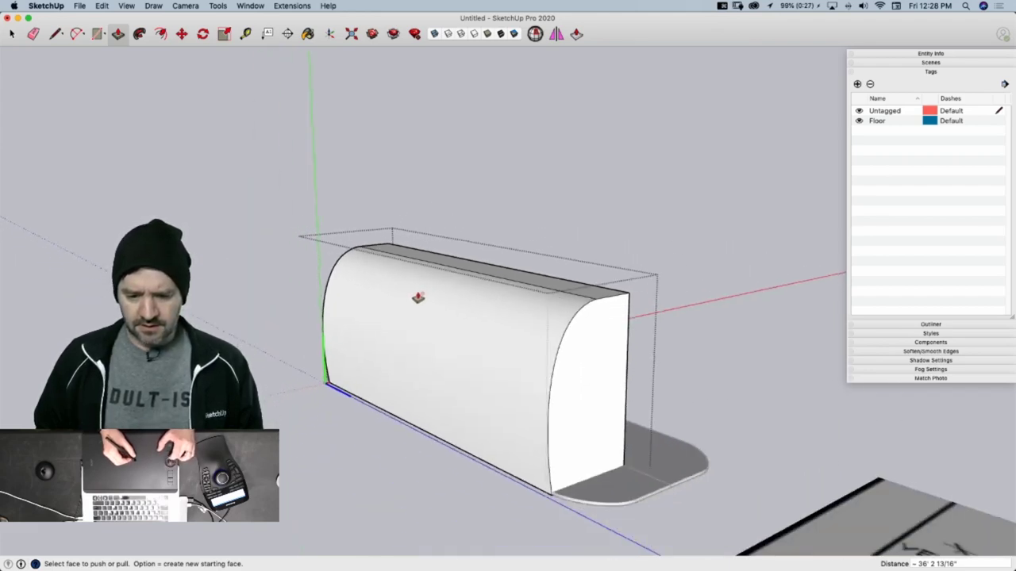
middle_drag(431, 300, 617, 466)
middle_drag(618, 395, 330, 412)
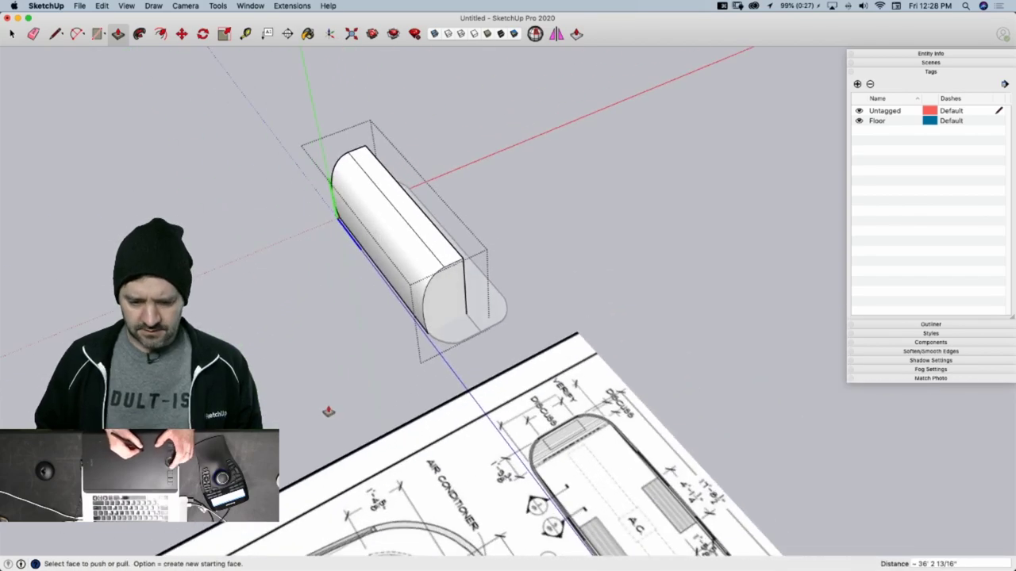
middle_drag(540, 328, 728, 301)
scroll(386, 269, down, 10)
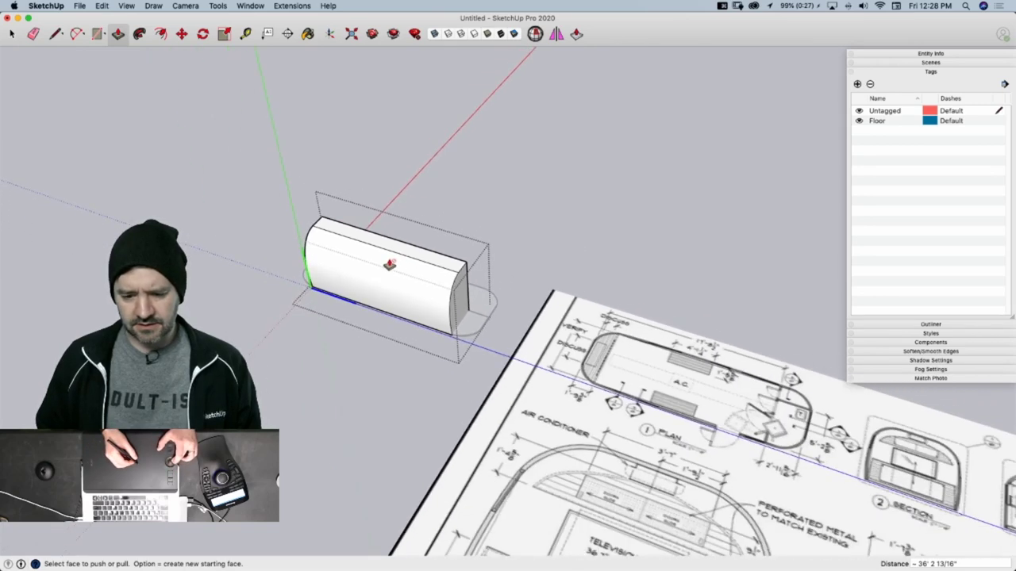
scroll(652, 365, up, 10)
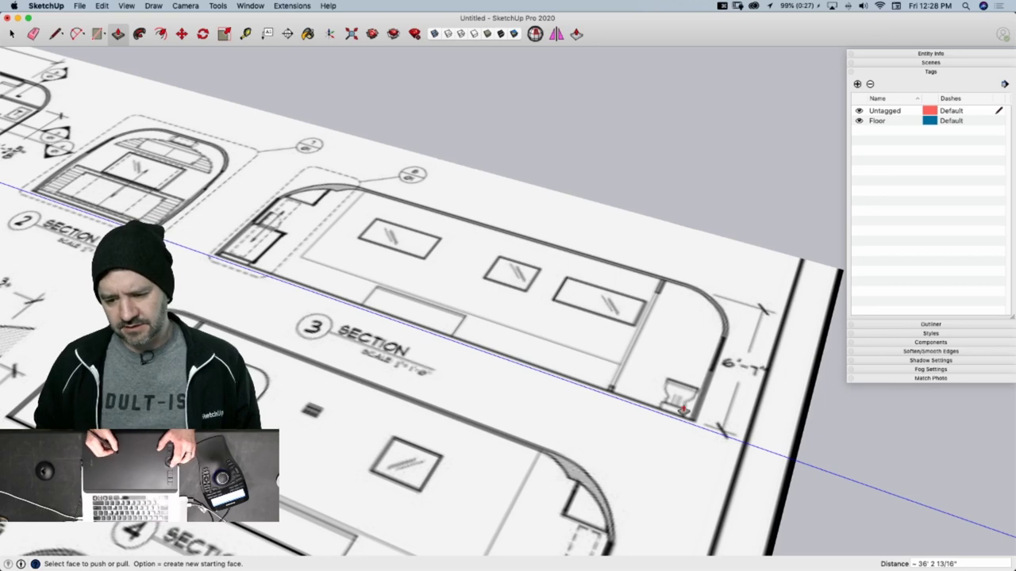
scroll(603, 349, down, 4)
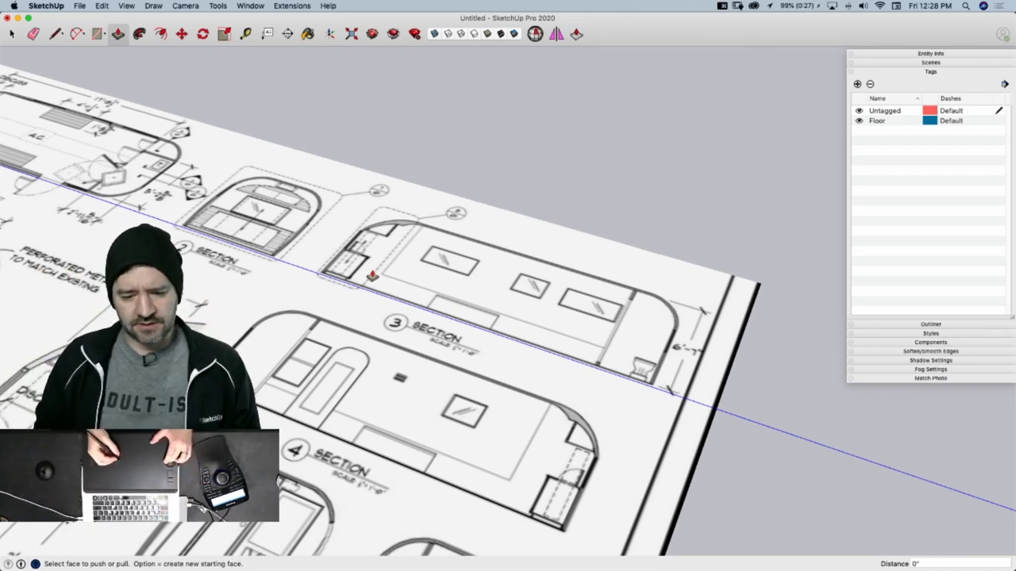
scroll(555, 286, down, 5)
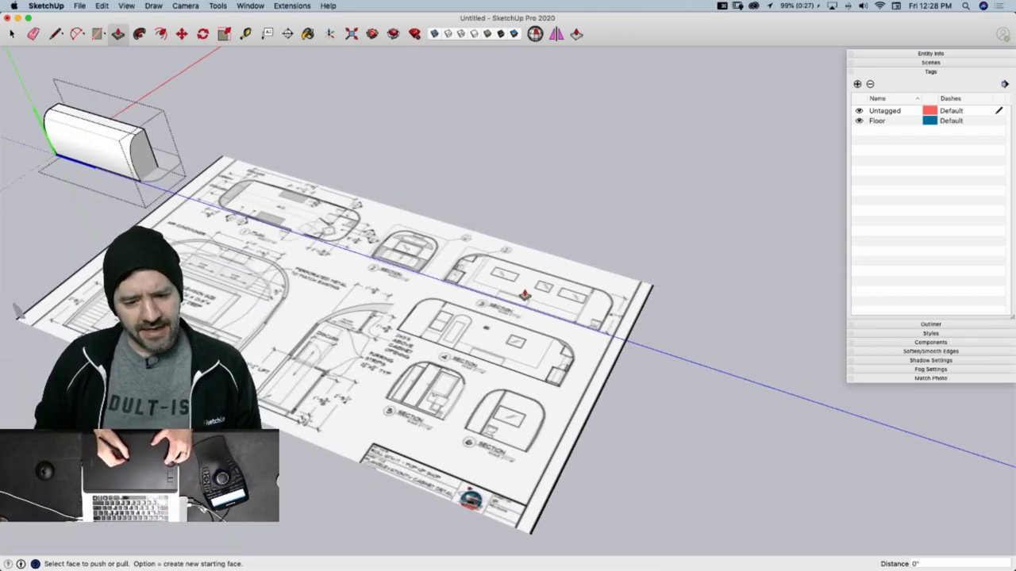
scroll(524, 296, up, 2)
scroll(628, 299, down, 1)
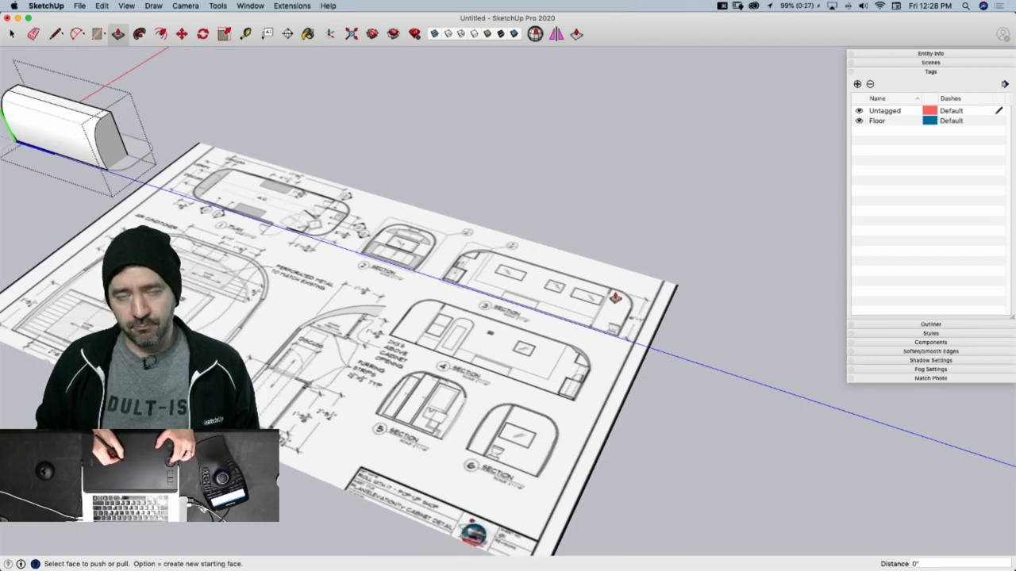
scroll(615, 298, down, 2)
scroll(615, 298, up, 5)
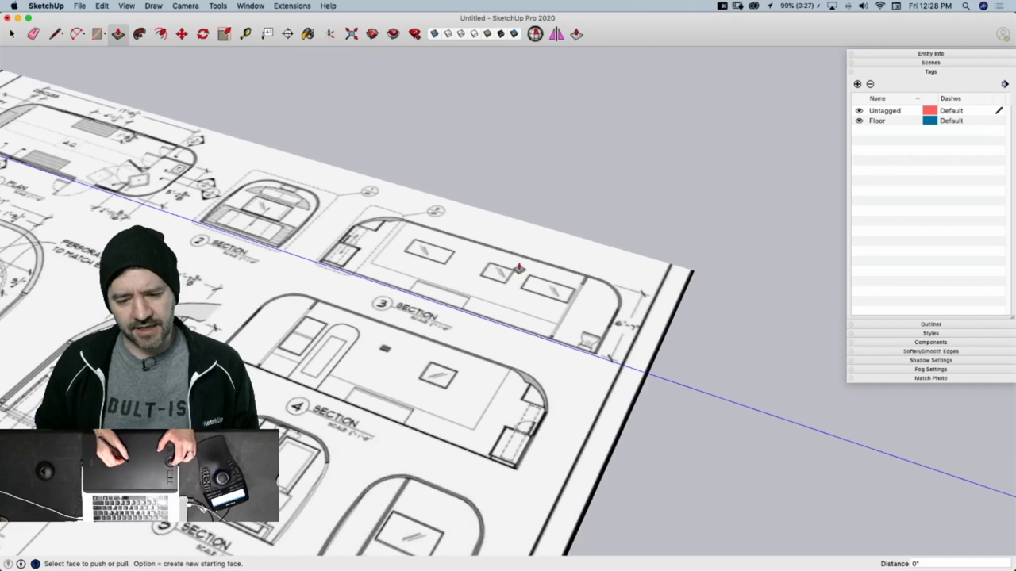
scroll(351, 212, down, 3)
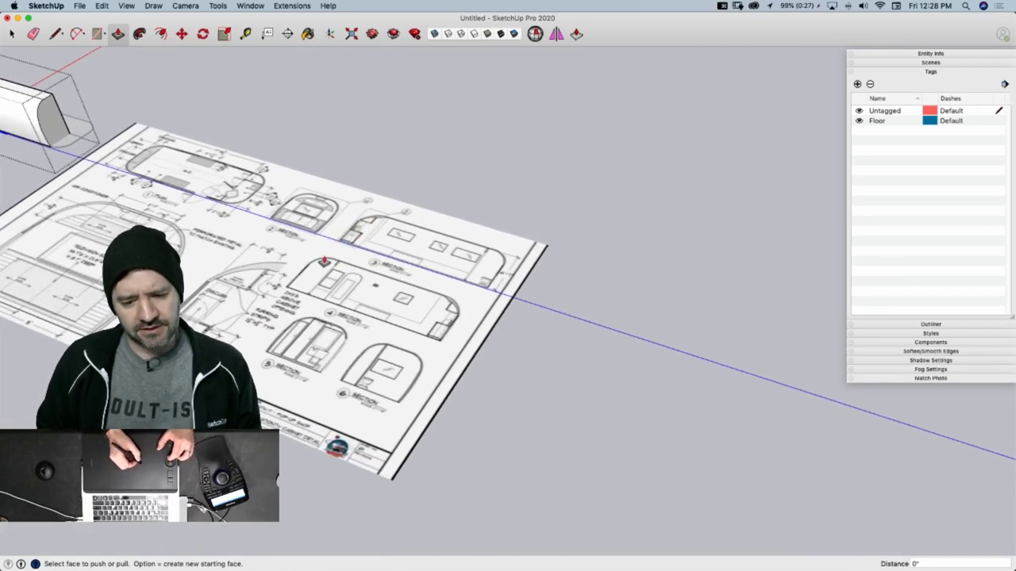
scroll(330, 244, up, 2)
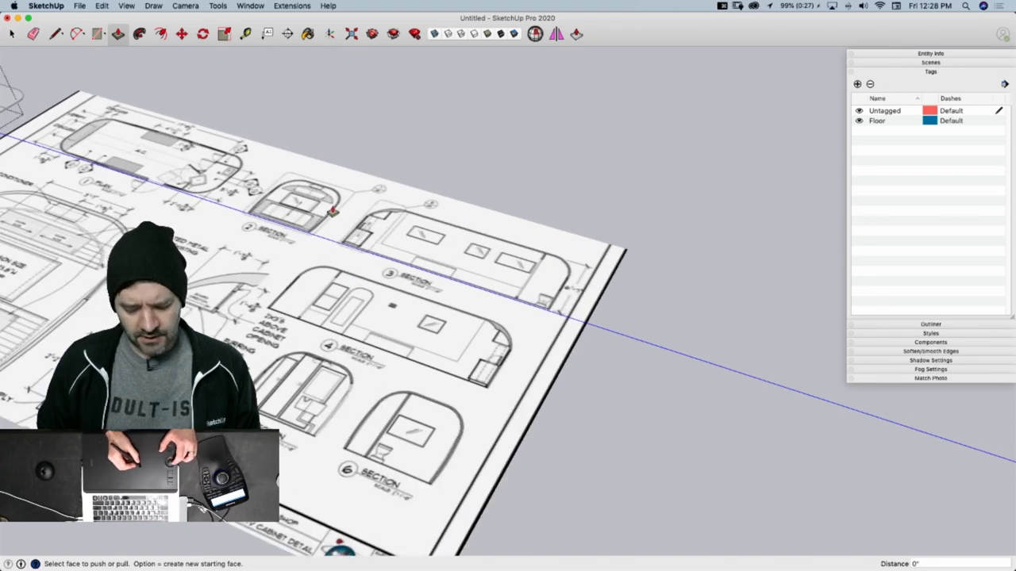
mouse_move(327, 212)
middle_down()
mouse_move(320, 206)
mouse_move(481, 322)
mouse_move(414, 337)
middle_up()
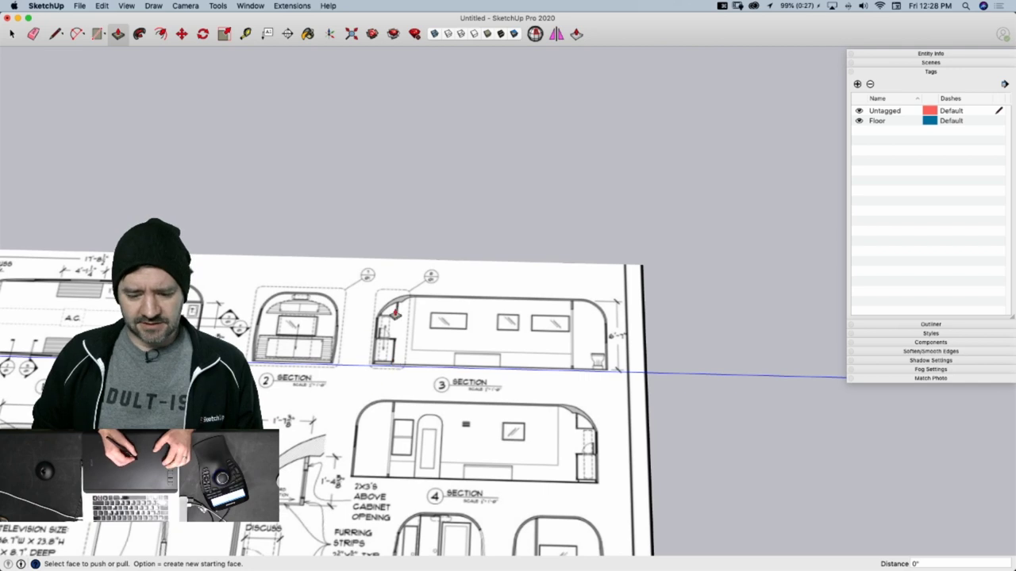
key(space)
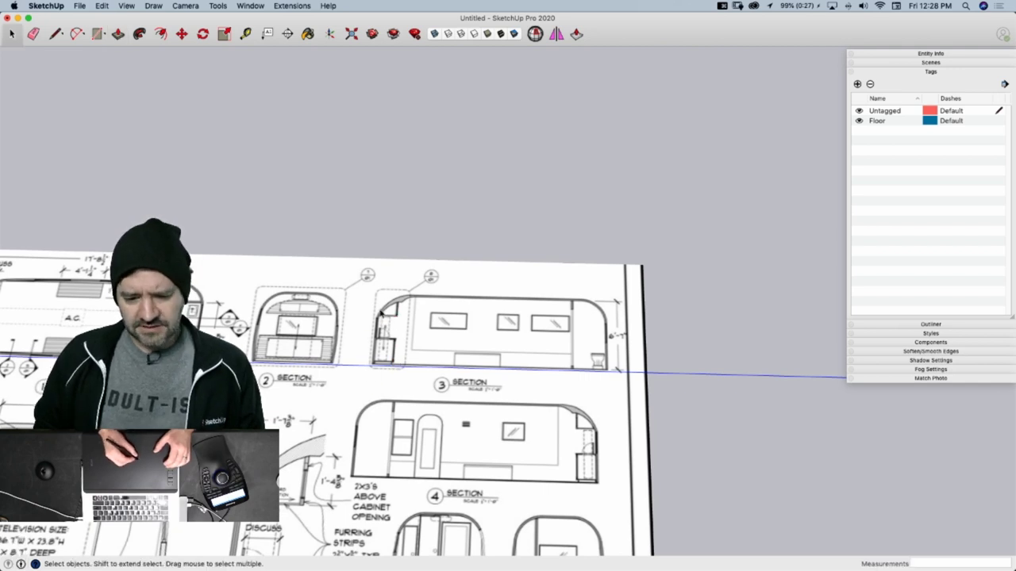
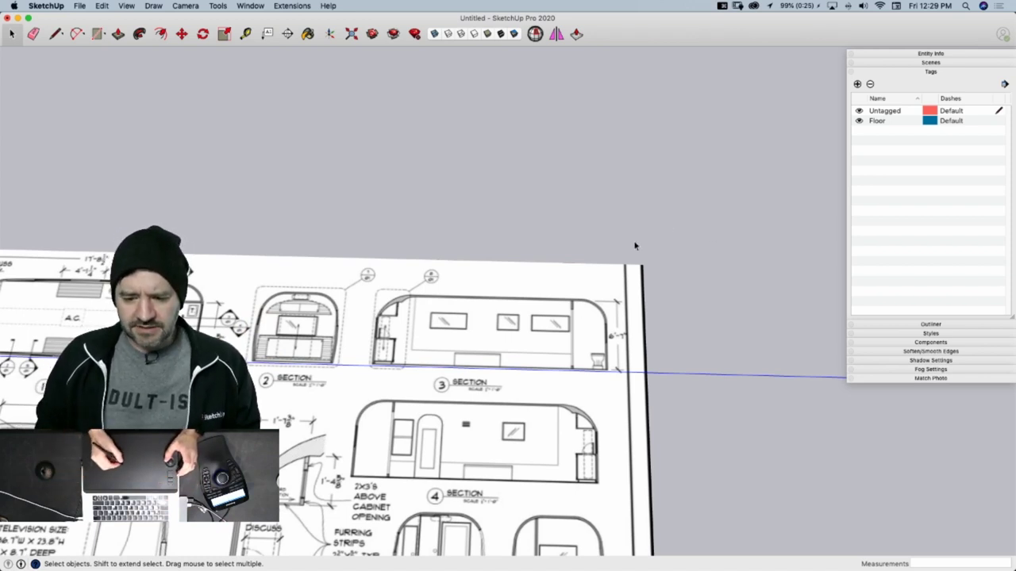
right_click(564, 300)
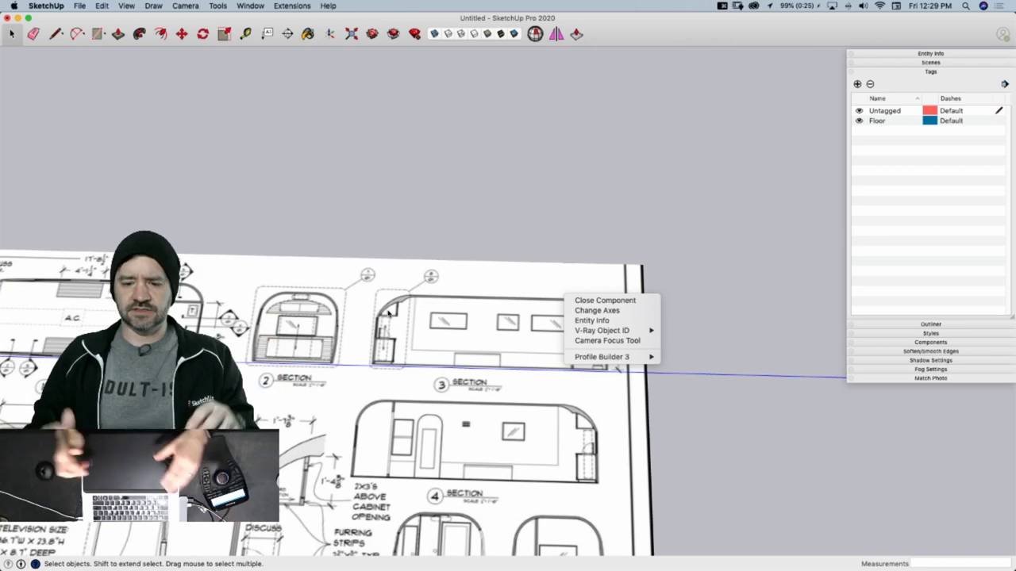
click(723, 250)
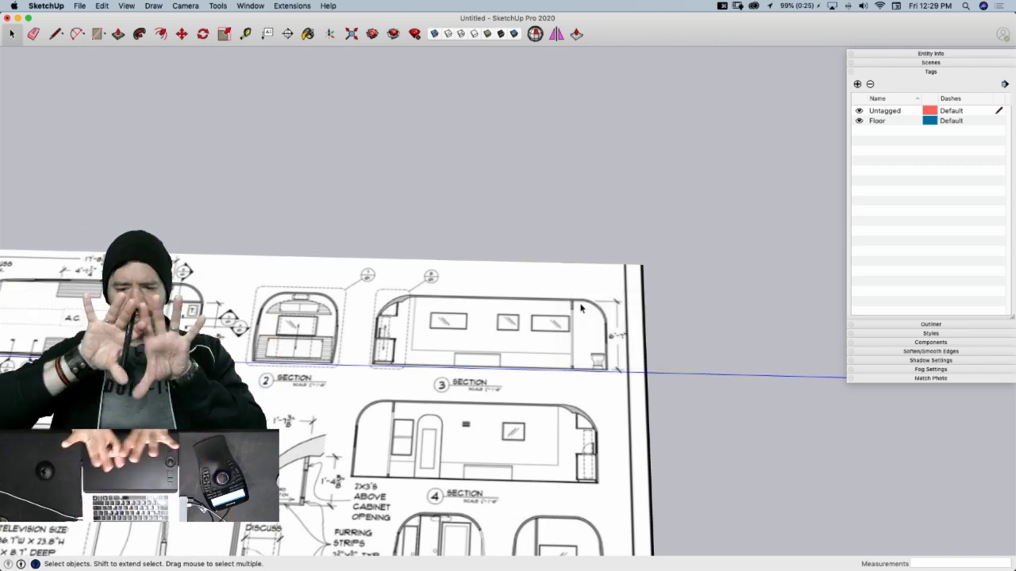
key(Delete)
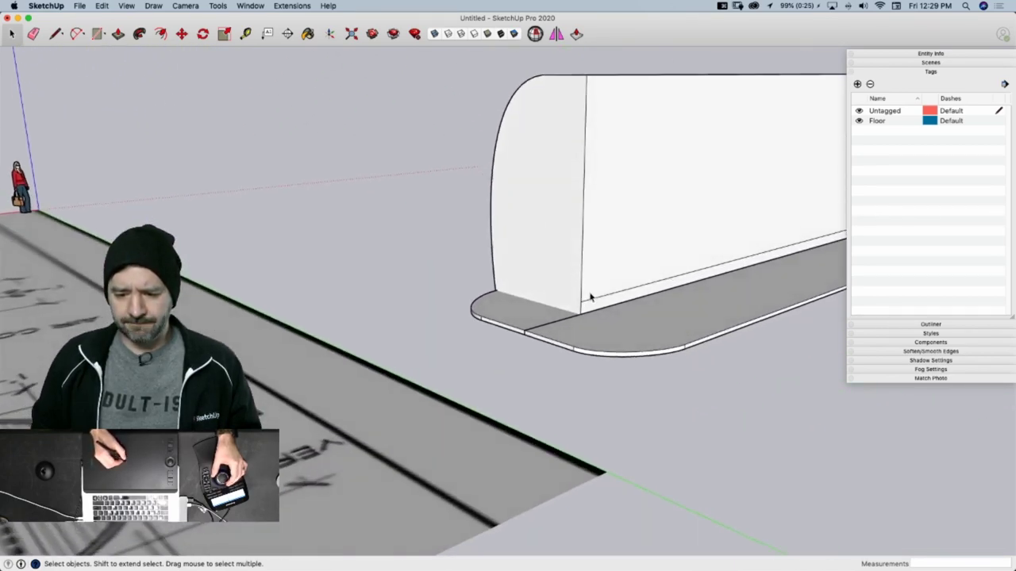
Reopen the extruded shell component and erase the stray edge running along the base of its flat inner face
double_click(591, 299)
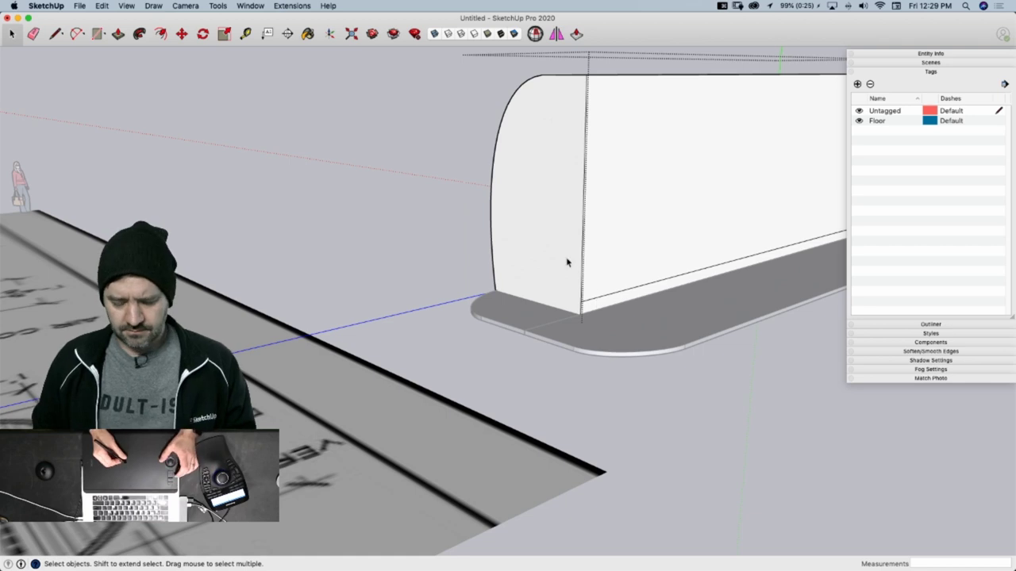
right_click(587, 273)
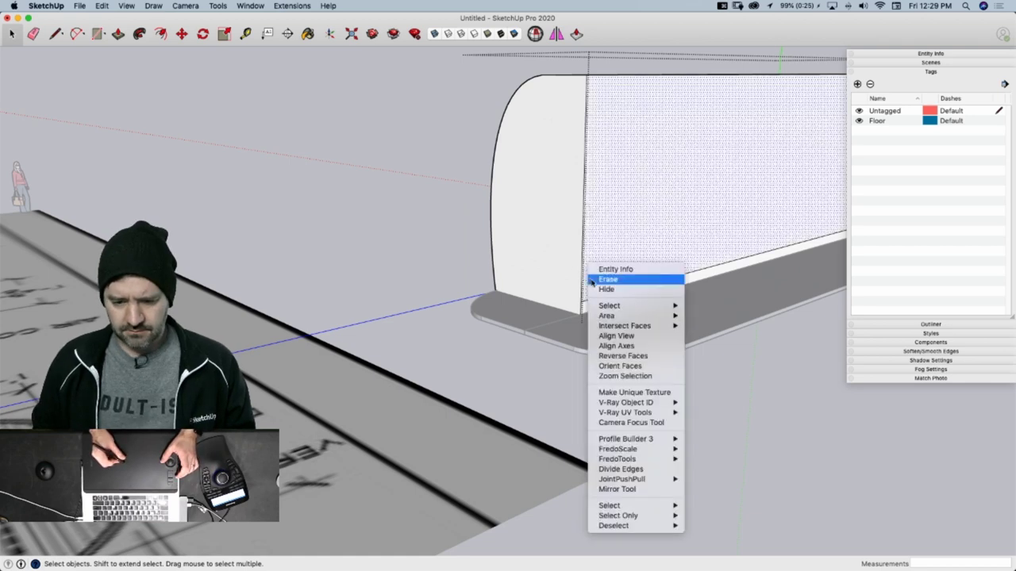
click(624, 244)
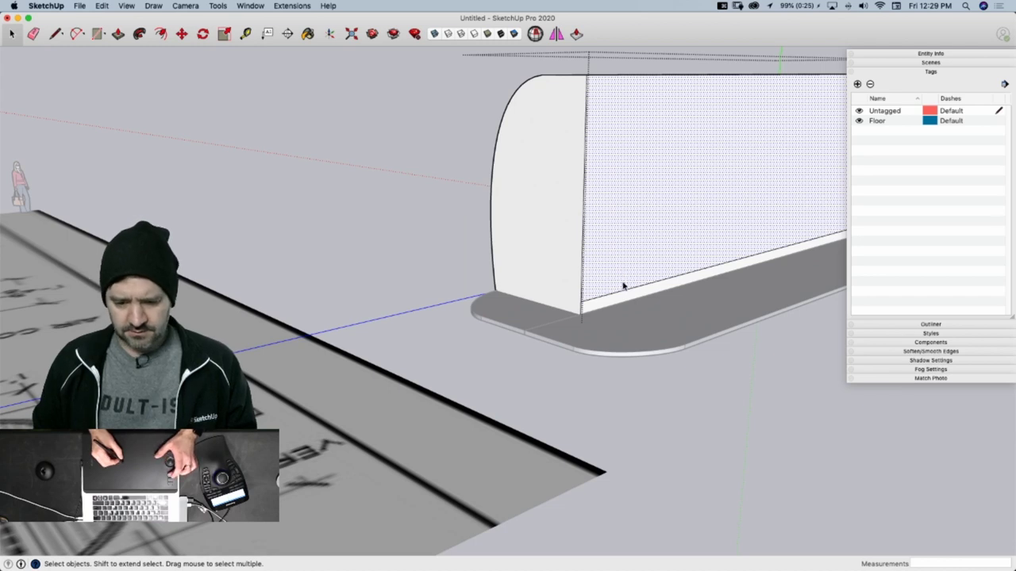
key(e)
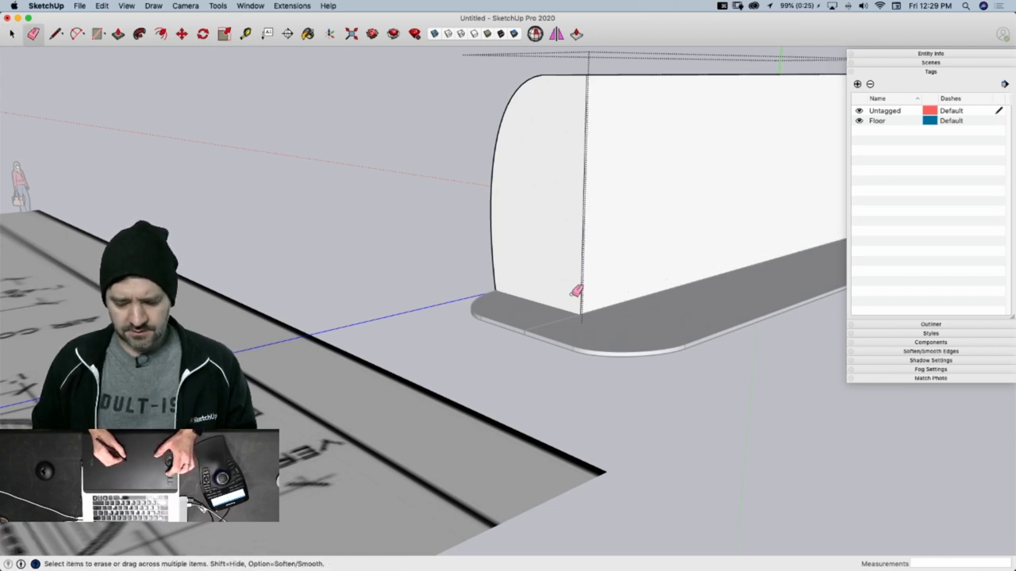
key(space)
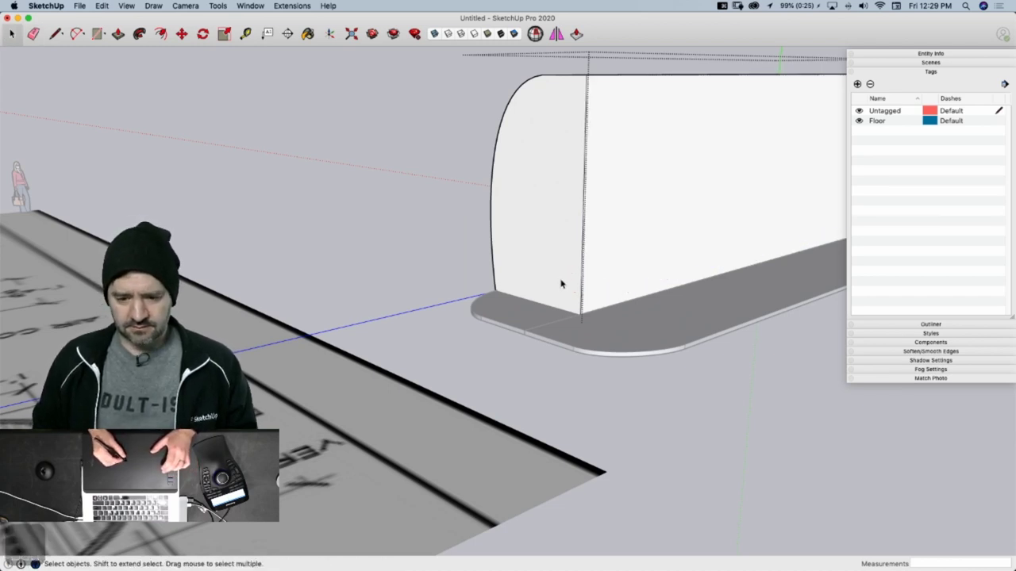
Copy the shell's half-profile end face to the clipboard and close the component
middle_drag(561, 291, 545, 298)
key(space)
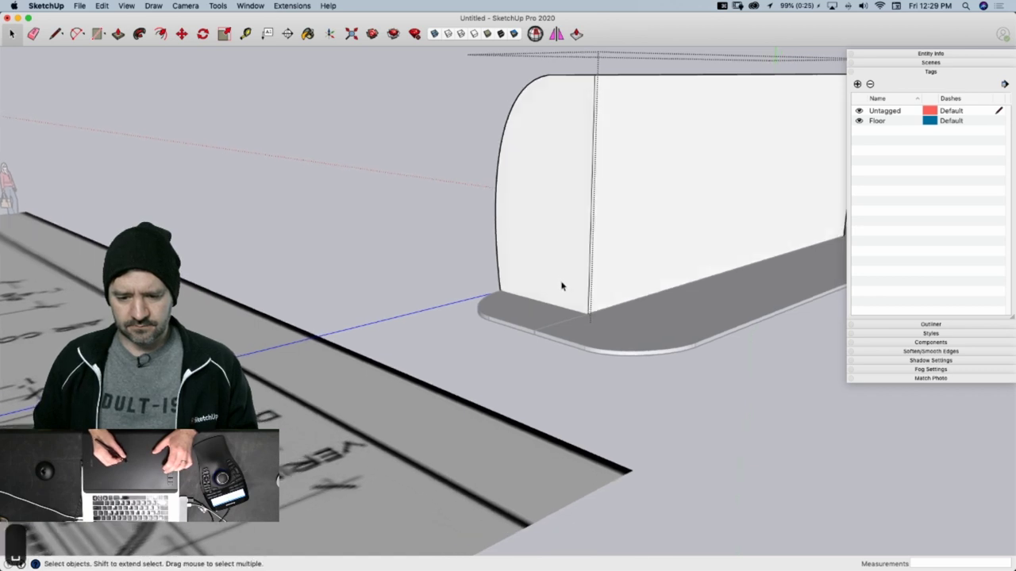
click(565, 286)
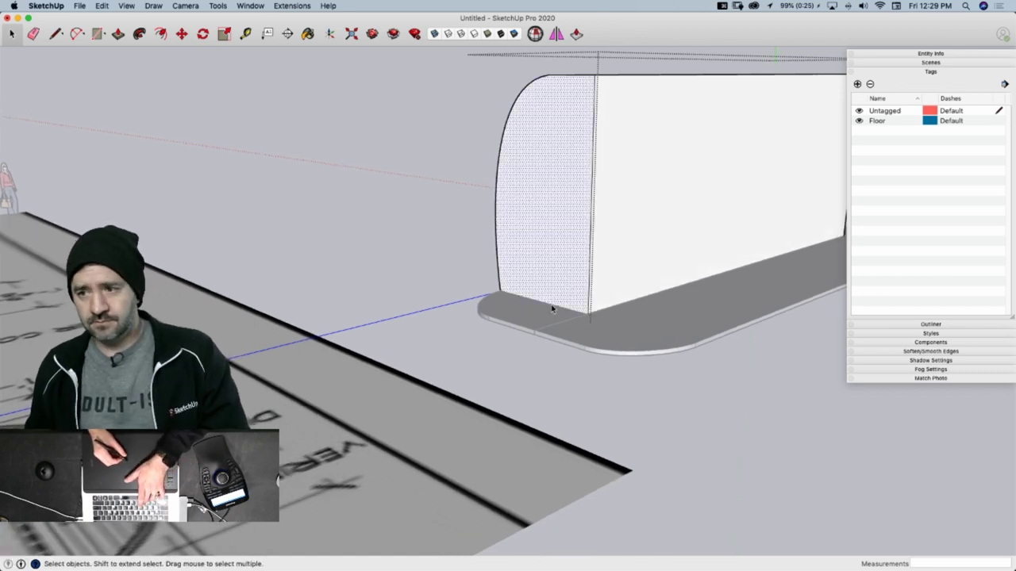
key(super+c)
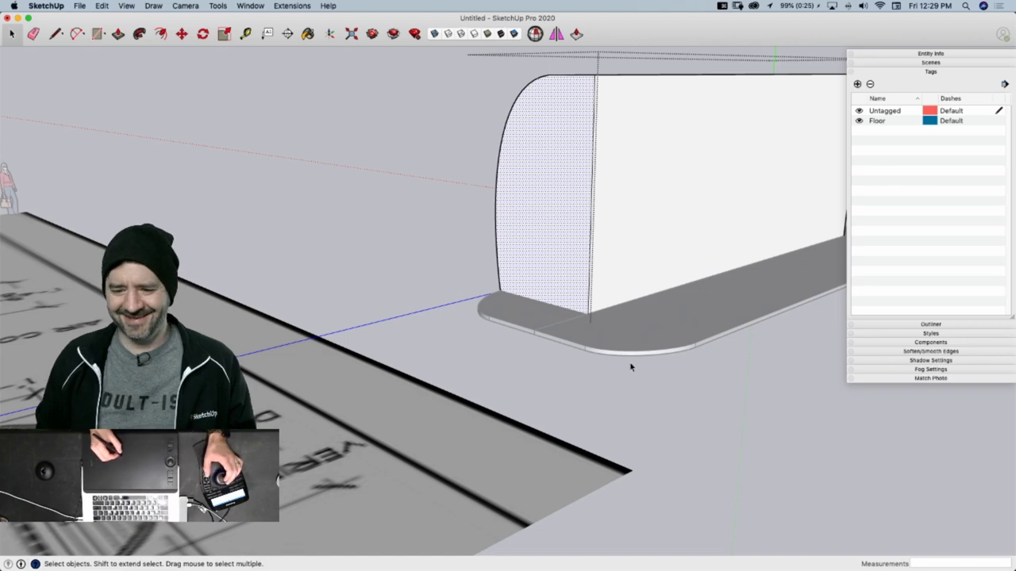
click(529, 363)
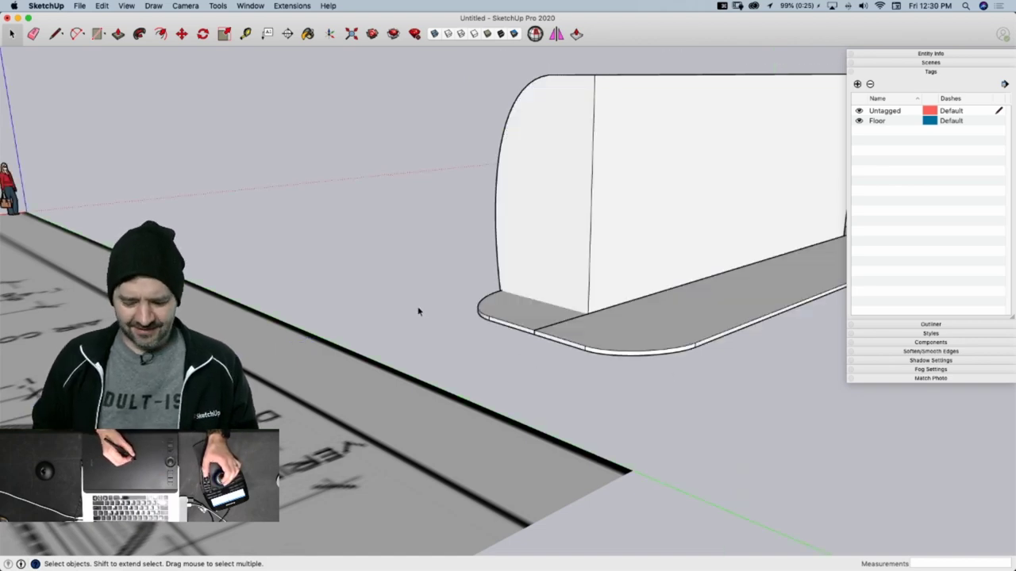
Examine the rounded end wall and height dimension of Section 3 on the plan image
middle_drag(405, 315, 521, 305)
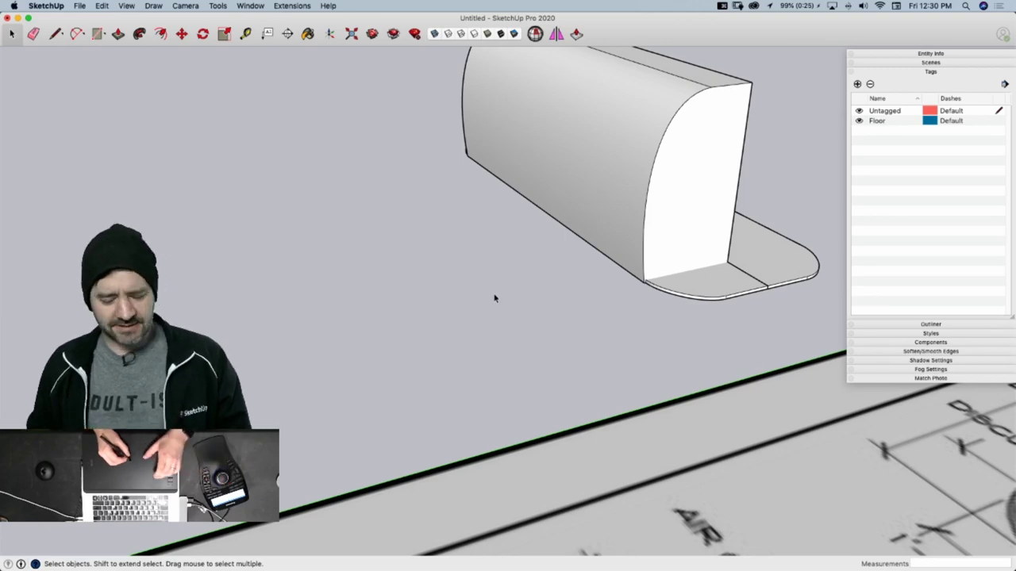
scroll(491, 304, down, 10)
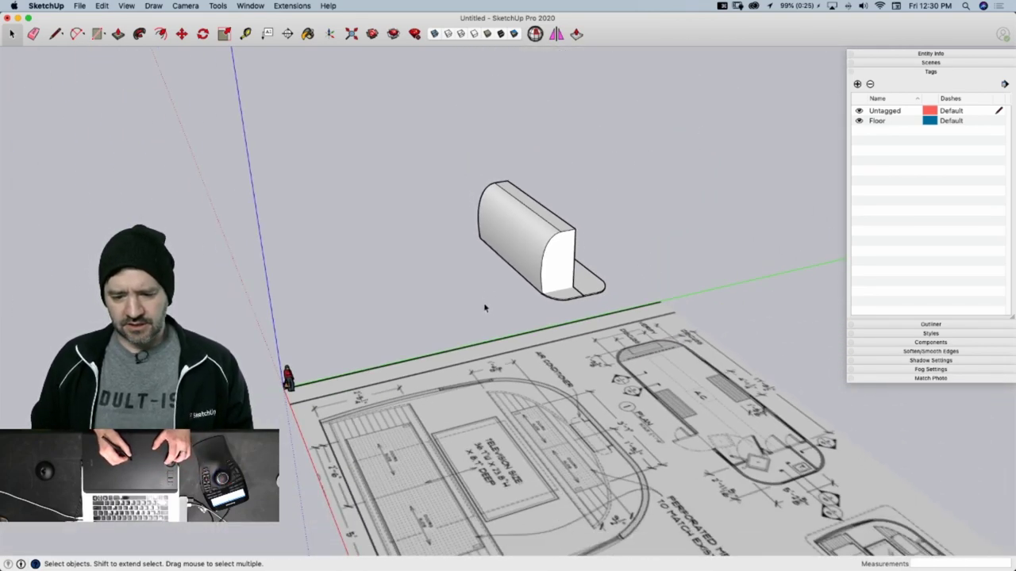
middle_drag(485, 308, 568, 246)
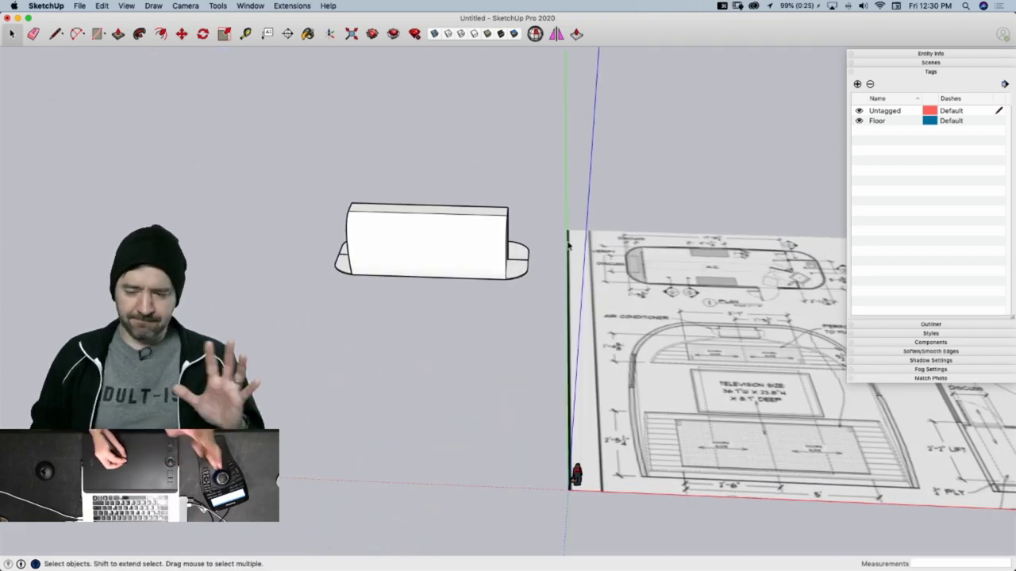
middle_drag(605, 204, 610, 213)
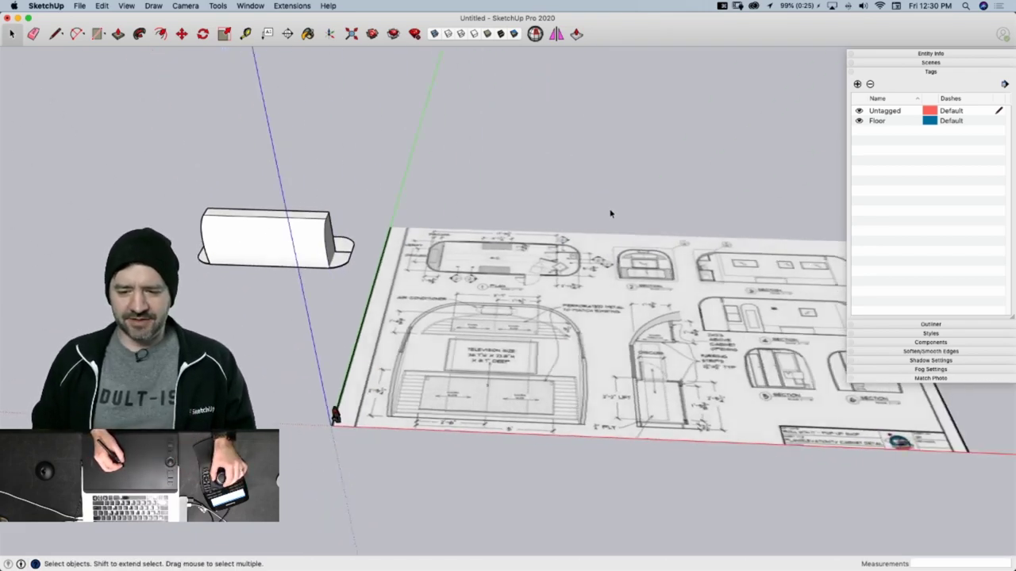
scroll(610, 213, up, 10)
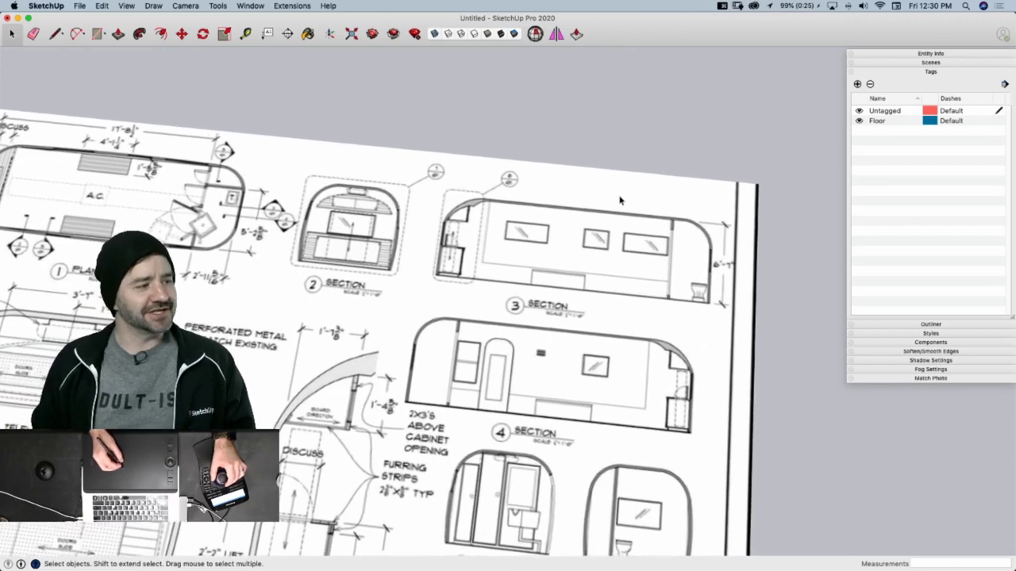
scroll(621, 201, up, 10)
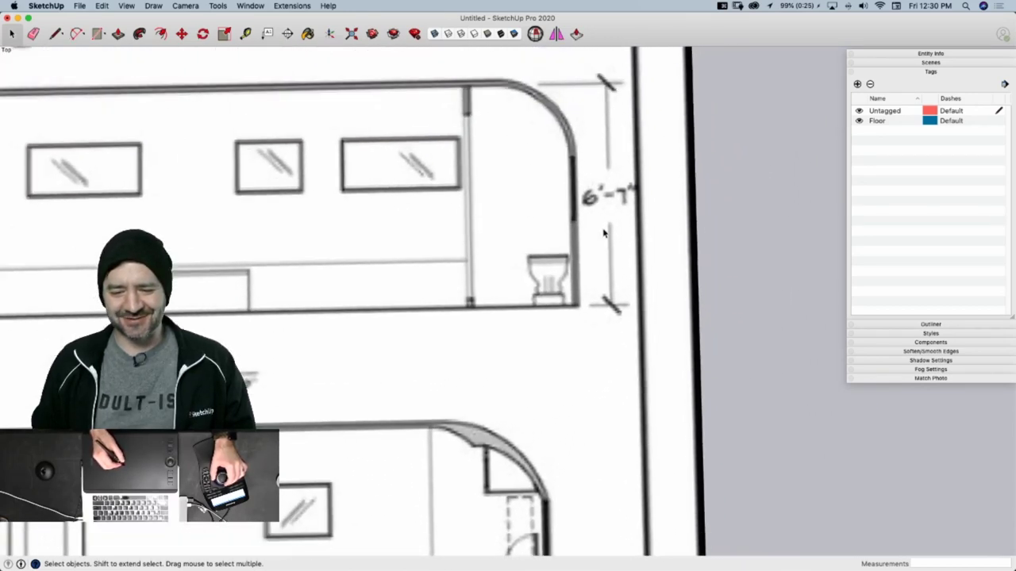
shift+middle_drag(604, 233, 598, 237)
scroll(594, 238, down, 2)
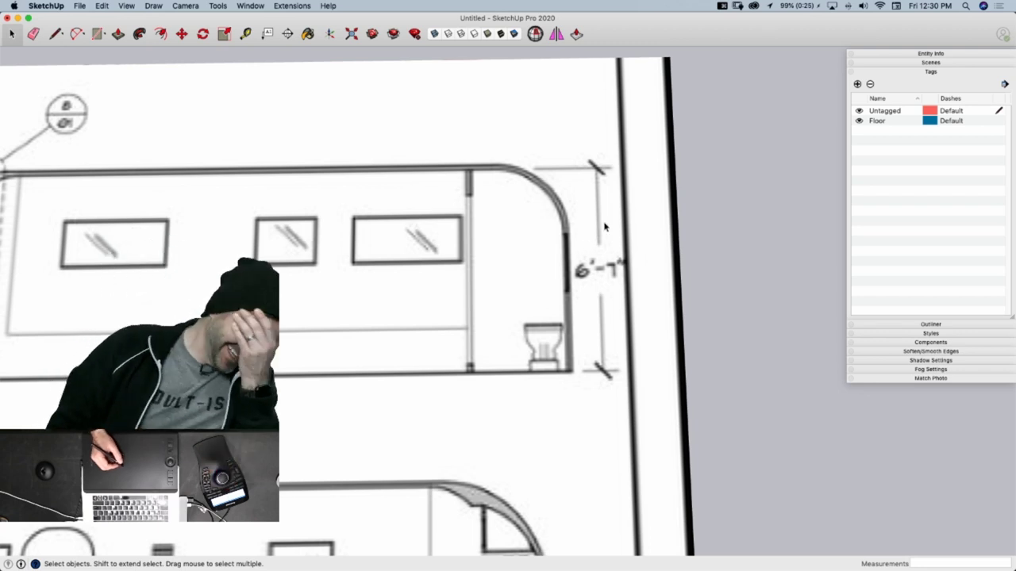
Compare the curved end wall and roof of Section 3 with the neighbouring sections on the plan image
click(601, 233)
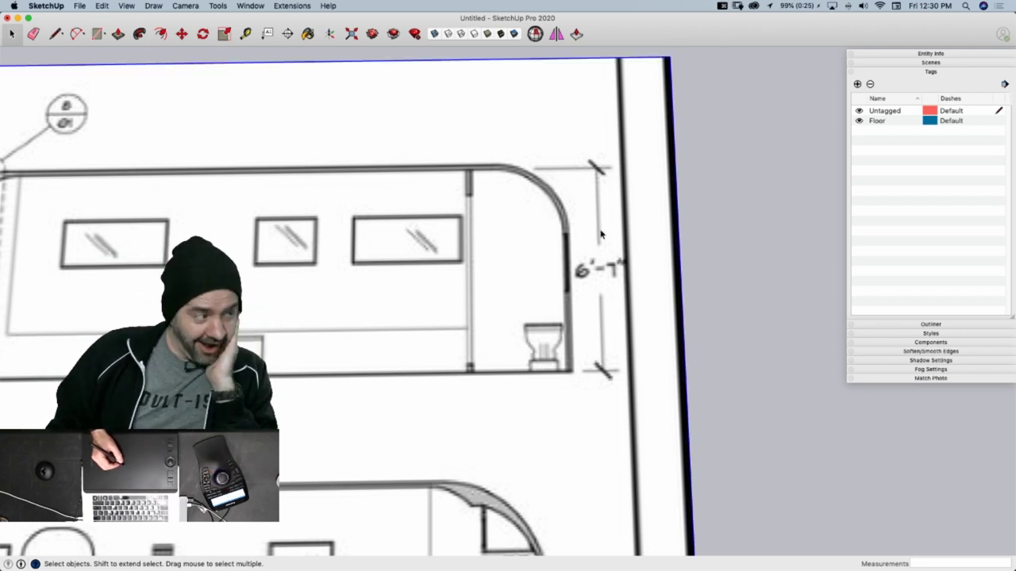
mouse_move(638, 235)
middle_down()
mouse_move(583, 282)
mouse_move(580, 274)
mouse_move(587, 284)
mouse_move(571, 296)
mouse_move(569, 265)
mouse_move(557, 274)
middle_up()
scroll(568, 264, up, 4)
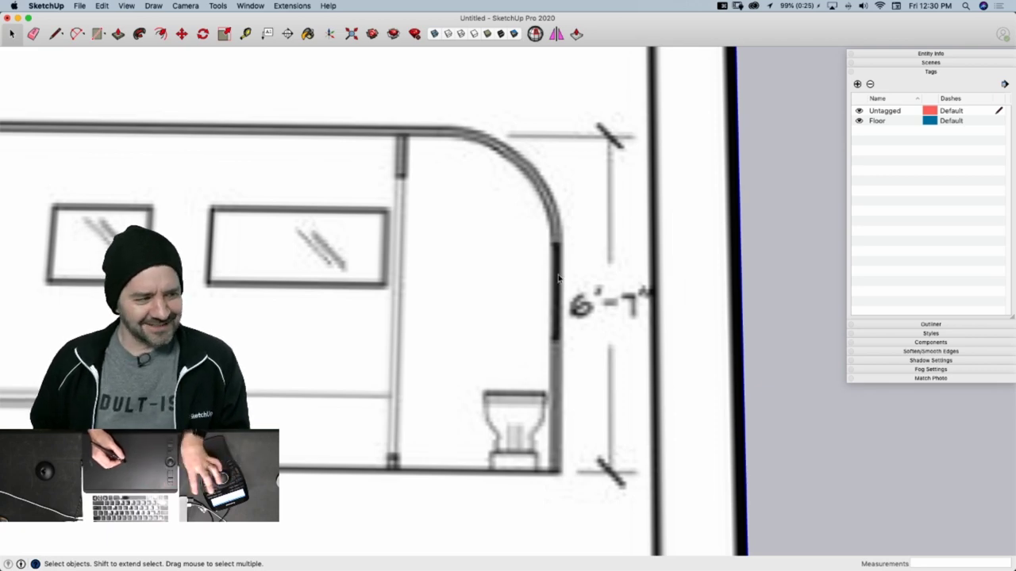
scroll(554, 277, up, 2)
scroll(549, 276, down, 4)
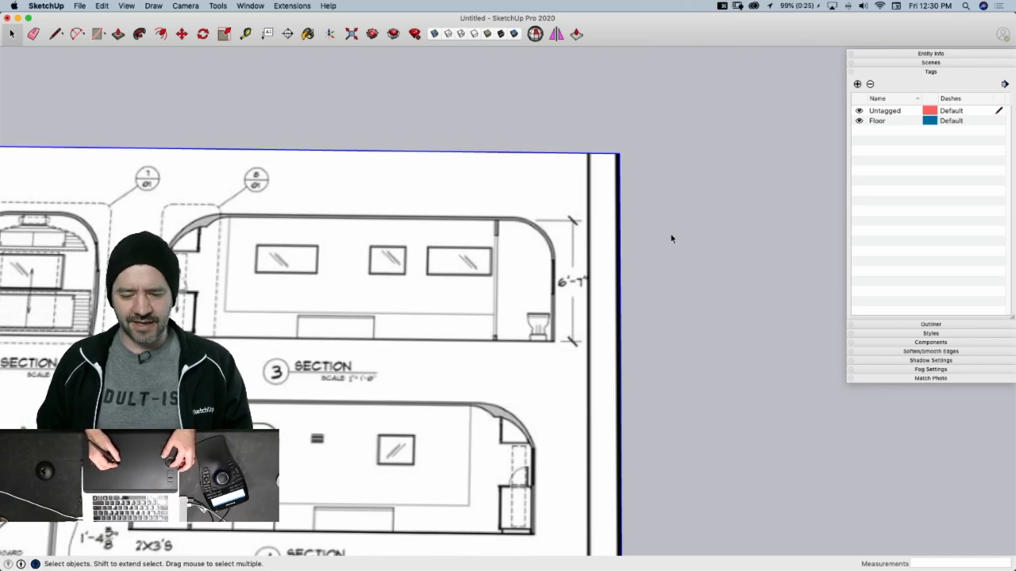
scroll(671, 238, down, 5)
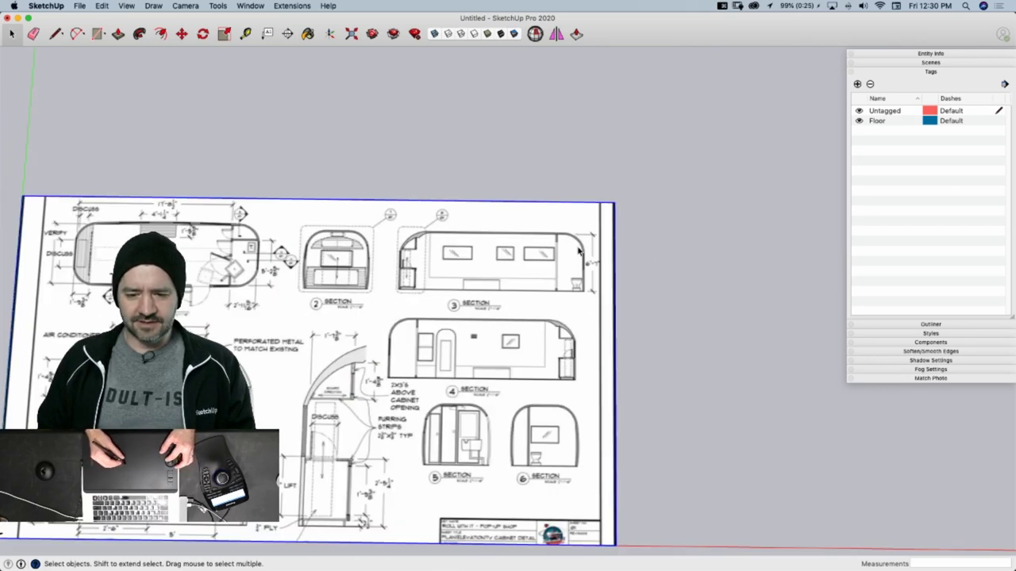
scroll(587, 250, up, 1)
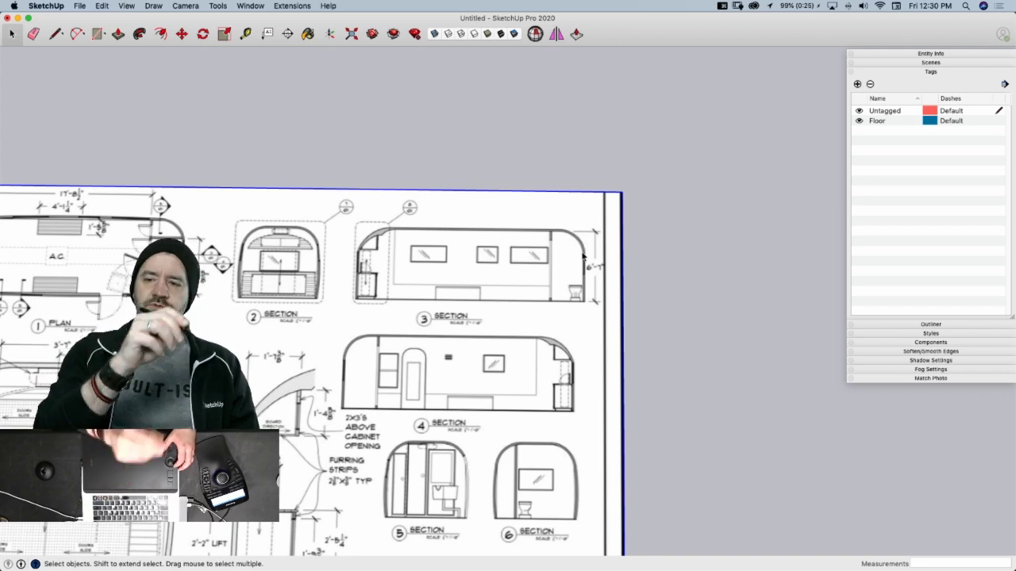
scroll(584, 254, up, 2)
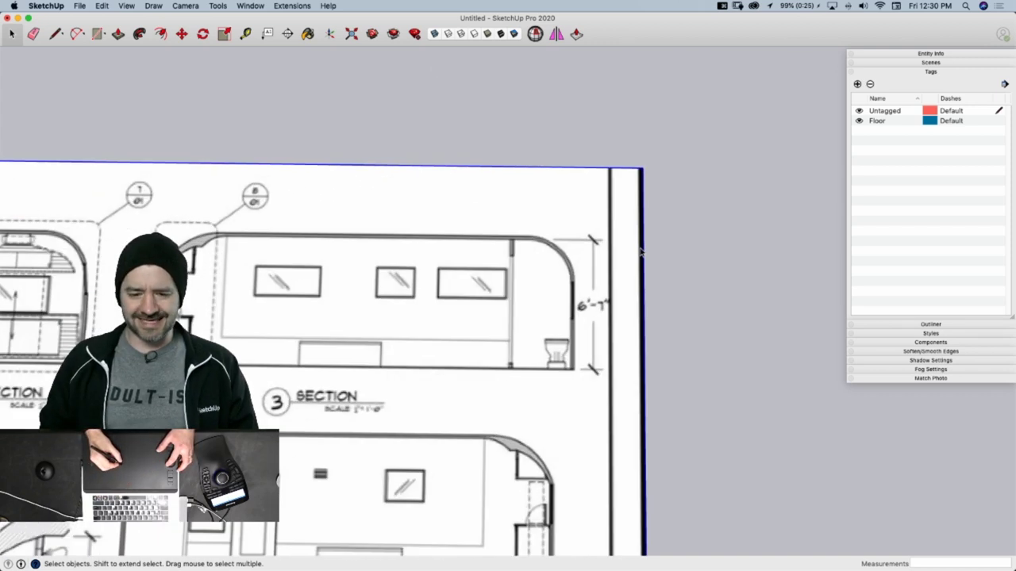
right_click(630, 206)
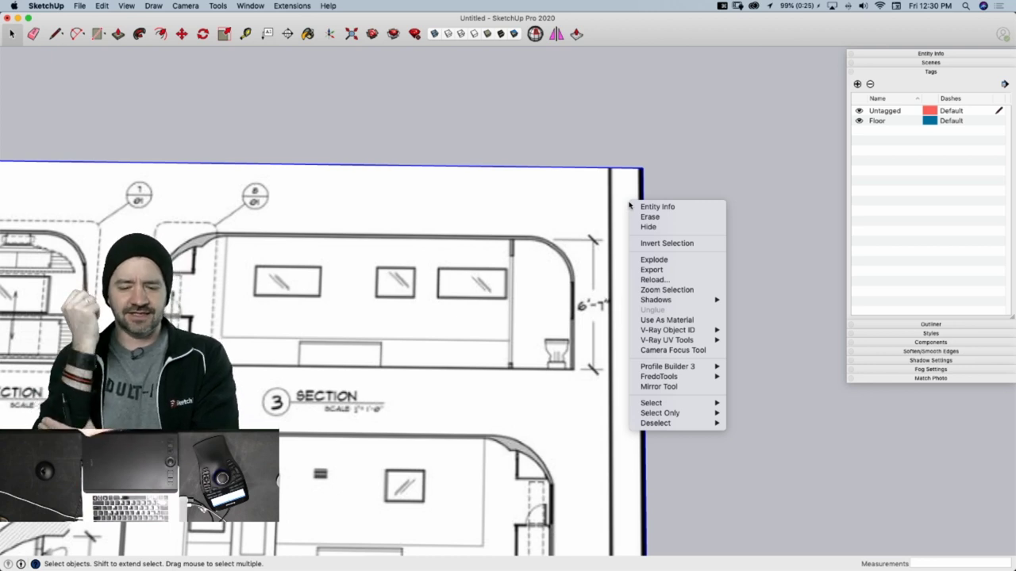
click(610, 227)
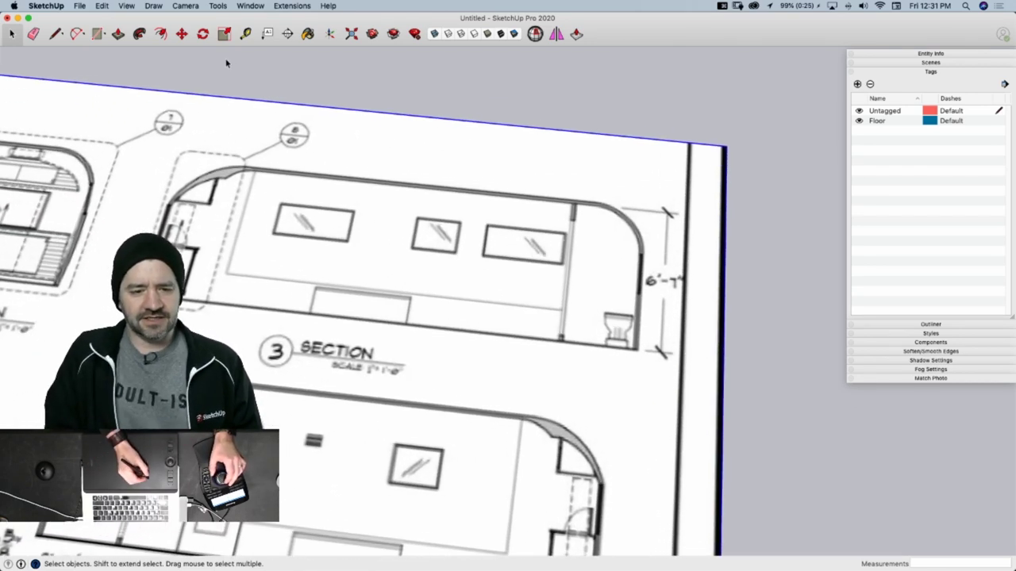
Paste the copied shell half-profile face beside Section 3 of the plan image
click(102, 5)
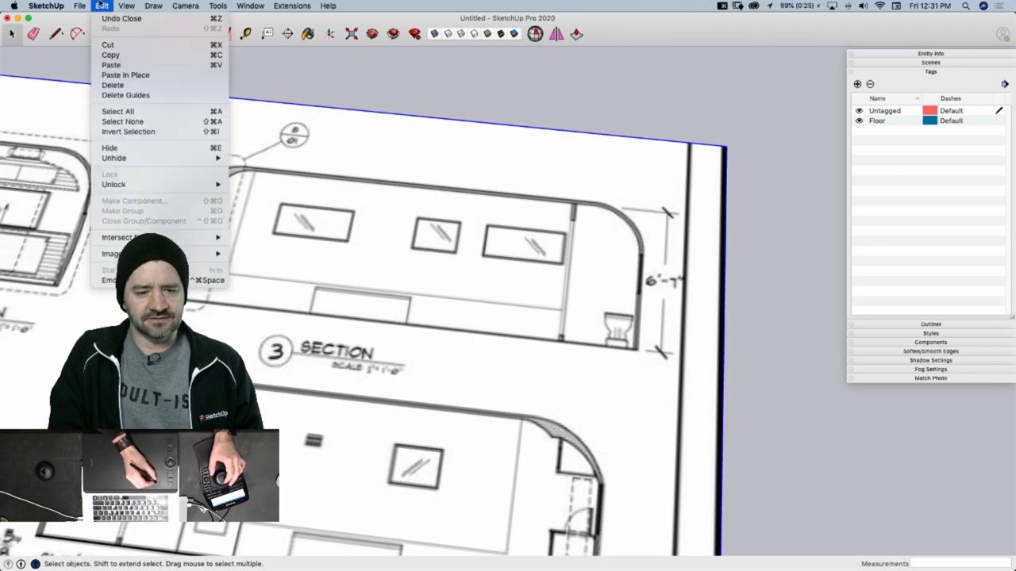
click(153, 65)
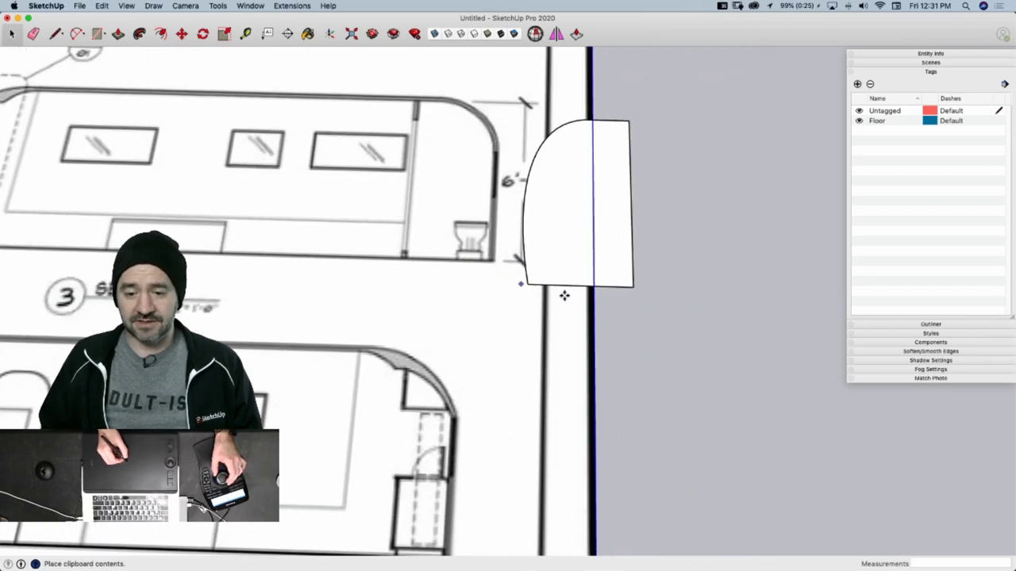
click(598, 273)
Move the face by its upper square corner to the start of Section 3's roof curve, and erase all but its straight vertical edge
key(m)
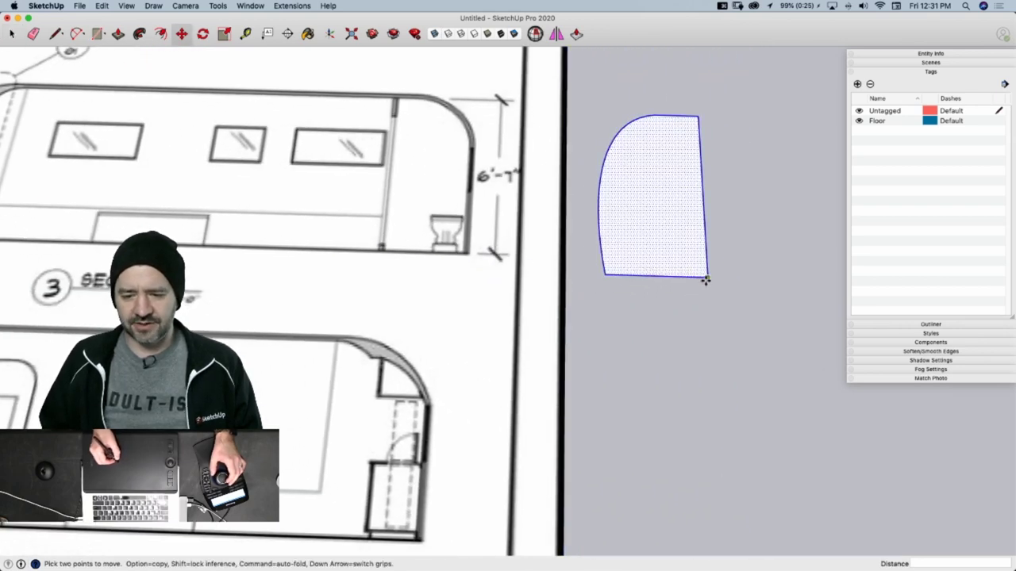
click(695, 117)
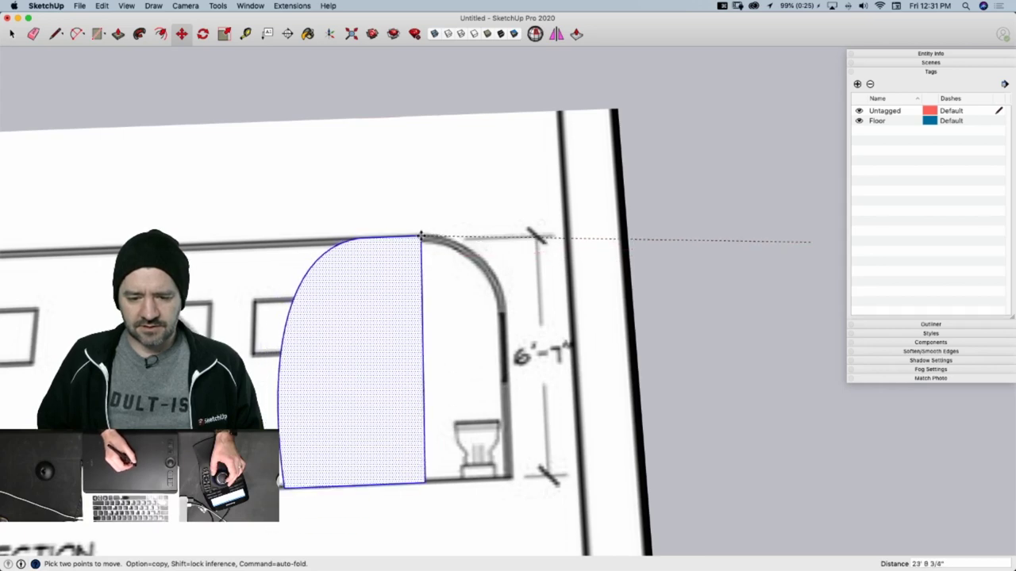
click(421, 234)
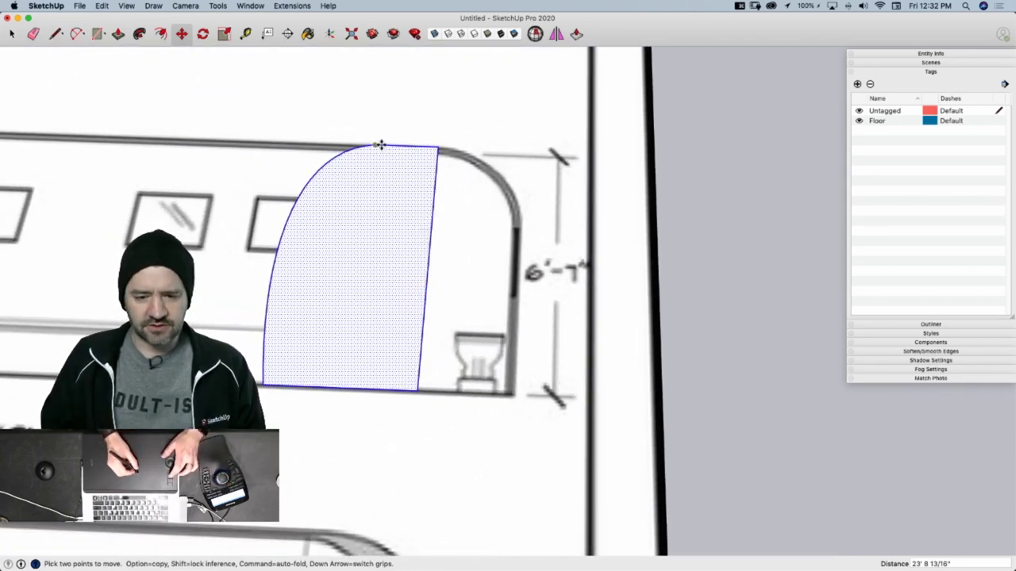
key(e)
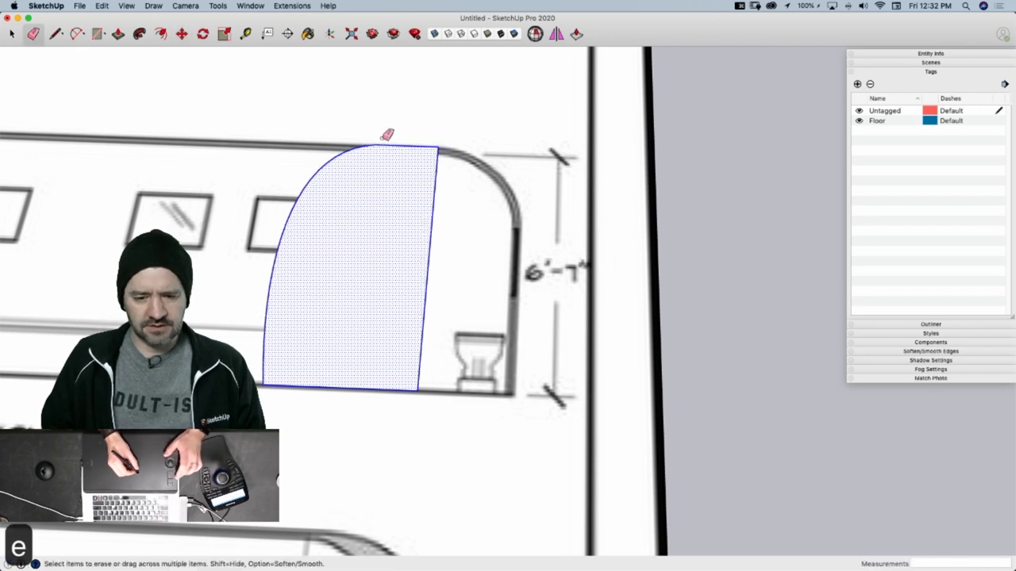
mouse_move(378, 145)
mouse_down()
mouse_move(338, 151)
mouse_move(338, 279)
mouse_up()
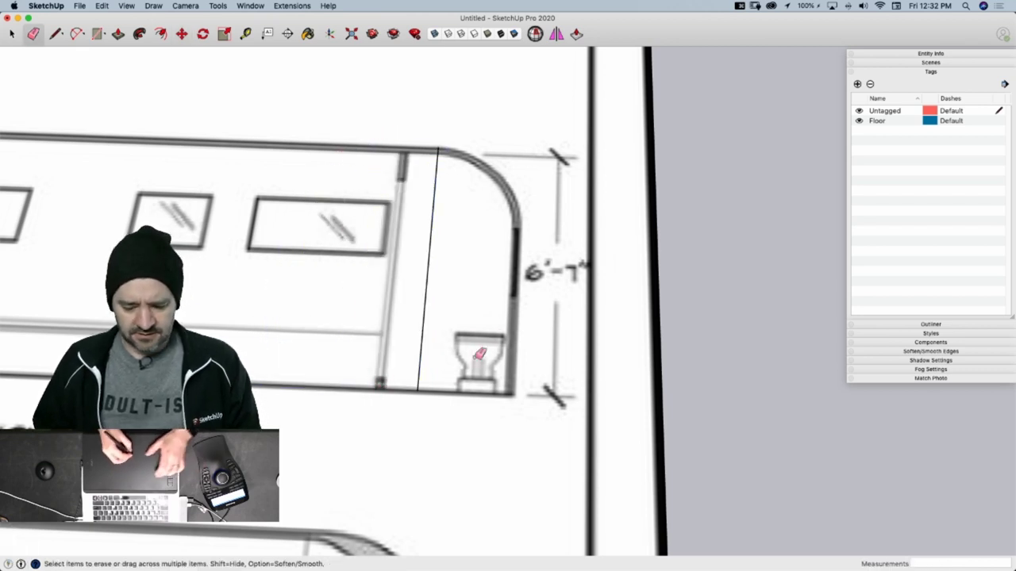
Trace Section 3's end from the vertical edge with a base line about 5' 3/4" long, an end-wall line and a closing roof arc
key(l)
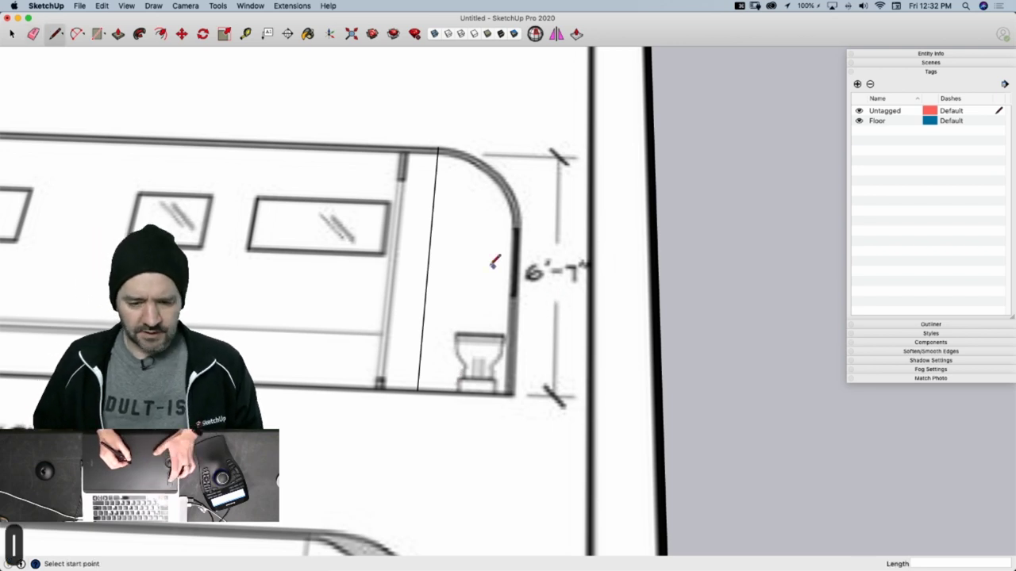
click(417, 390)
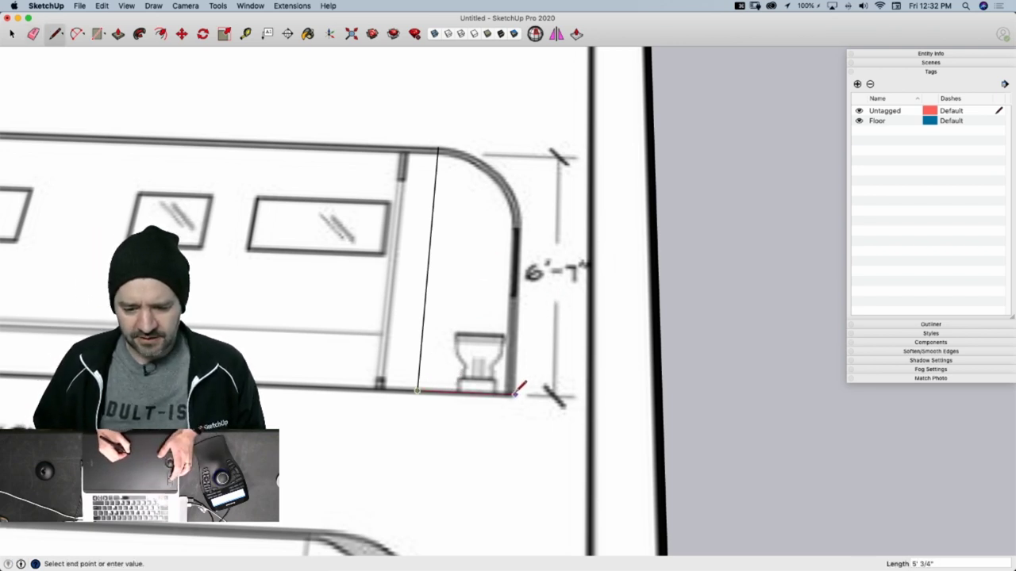
click(514, 393)
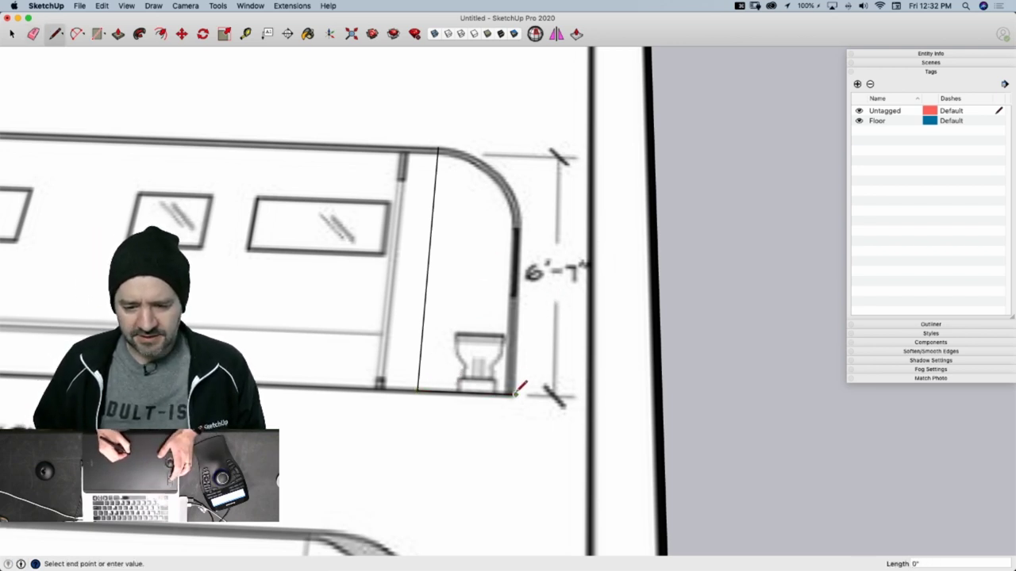
click(521, 226)
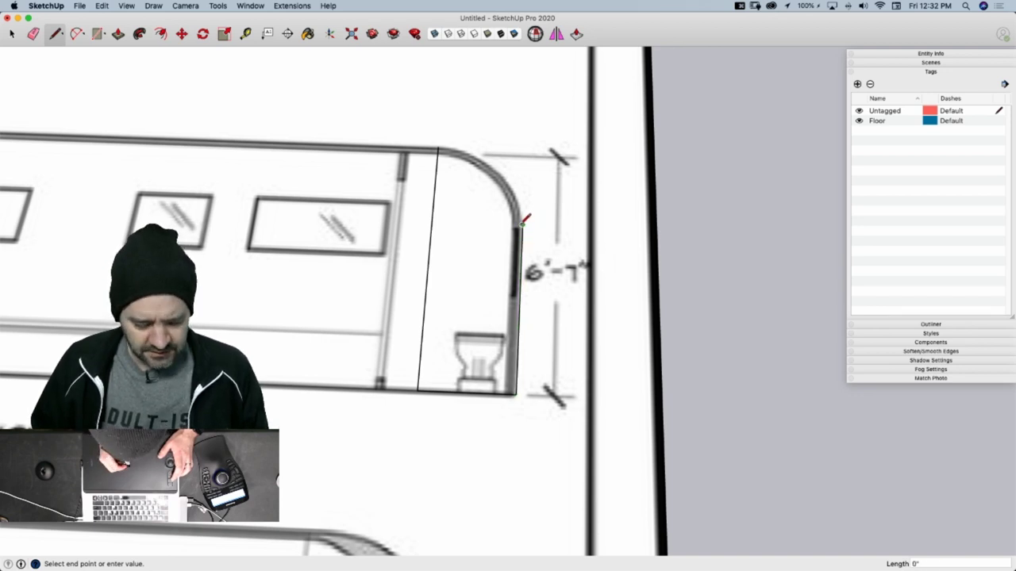
key(a)
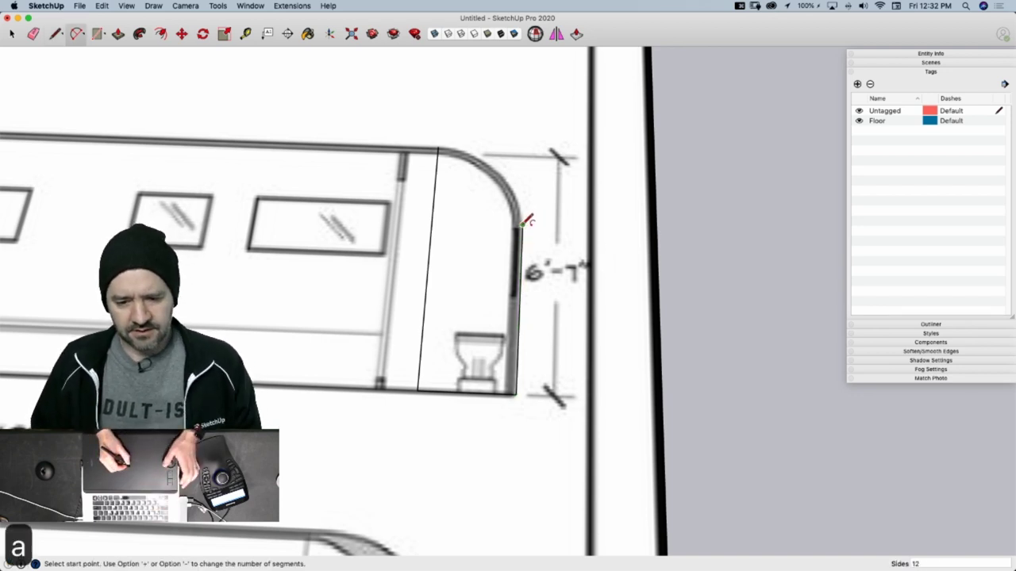
click(522, 225)
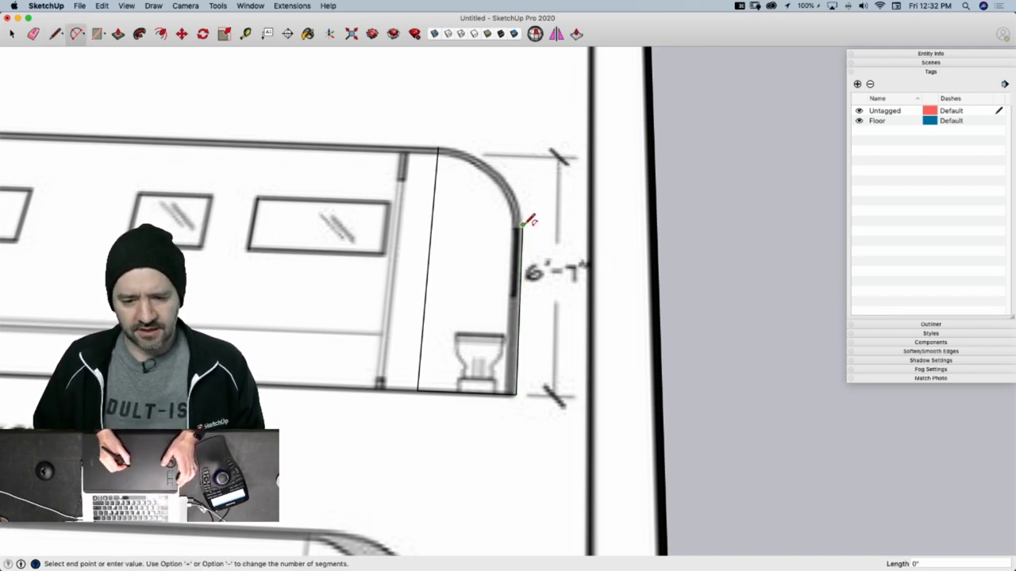
click(440, 148)
click(441, 143)
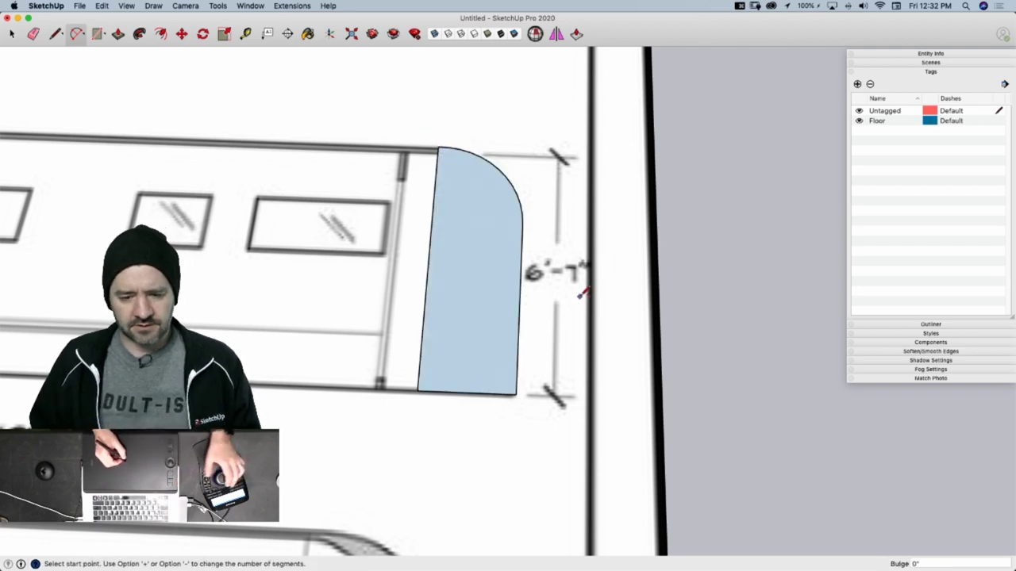
Move the traced end-profile face by its lower inner corner onto the inner base corner of the extruded shell's end
middle_drag(584, 293, 561, 295)
scroll(547, 284, down, 3)
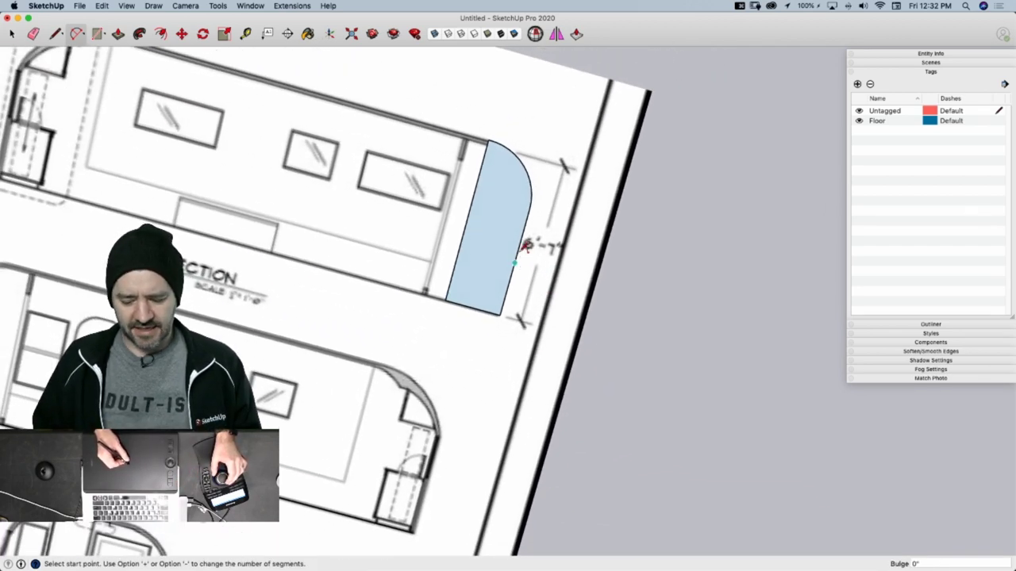
key(space)
click(480, 296)
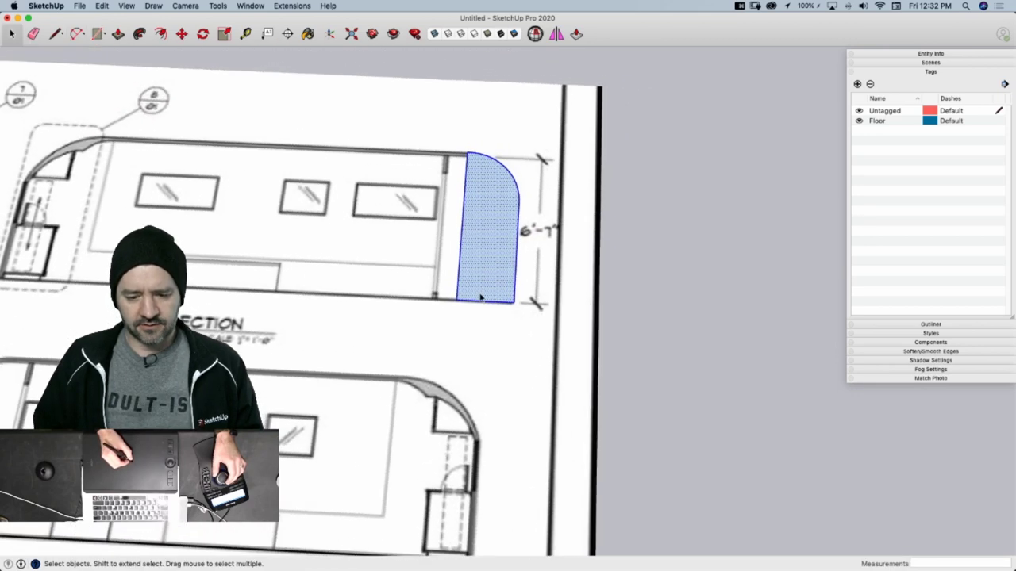
key(m)
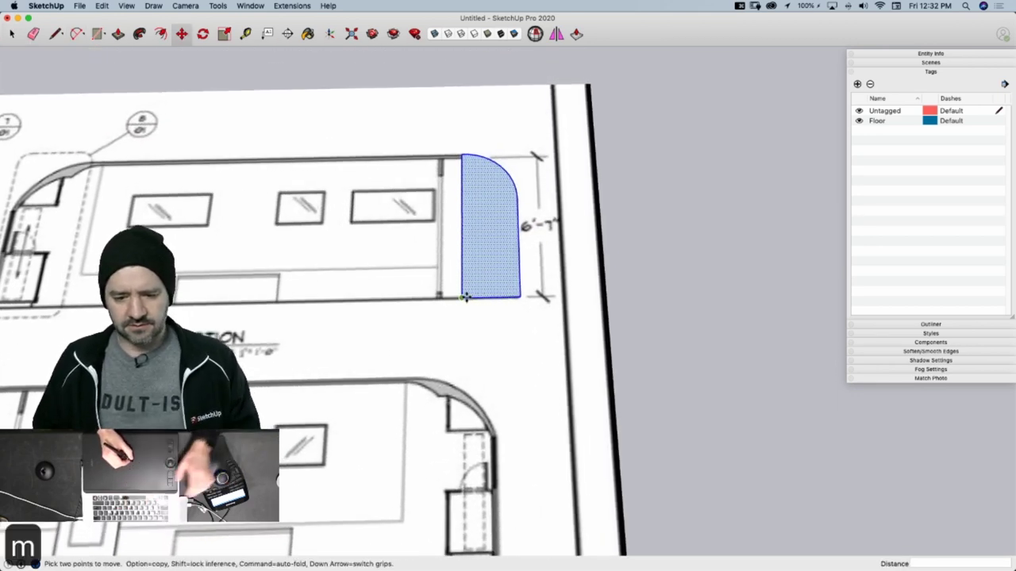
click(466, 297)
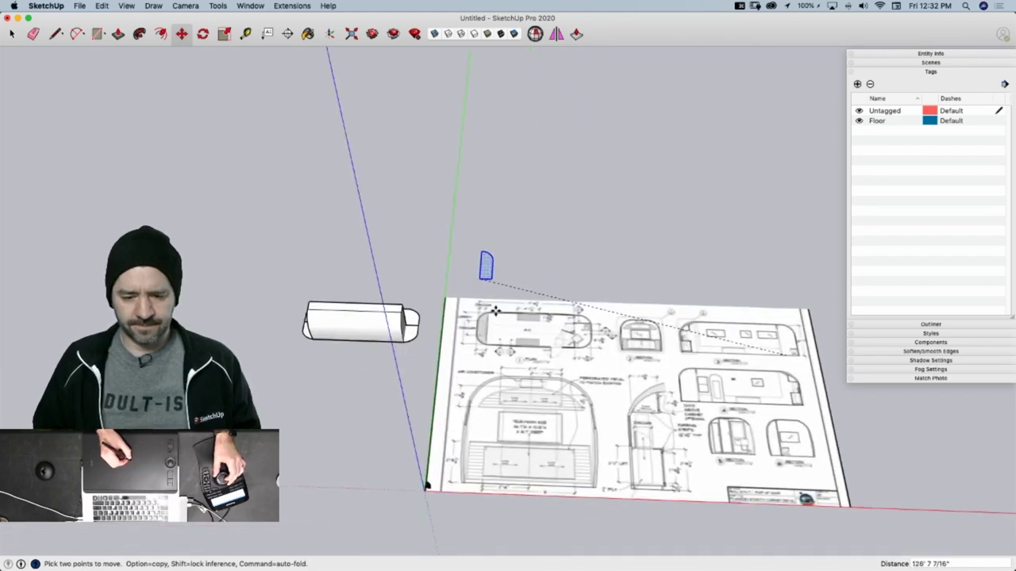
scroll(495, 311, up, 8)
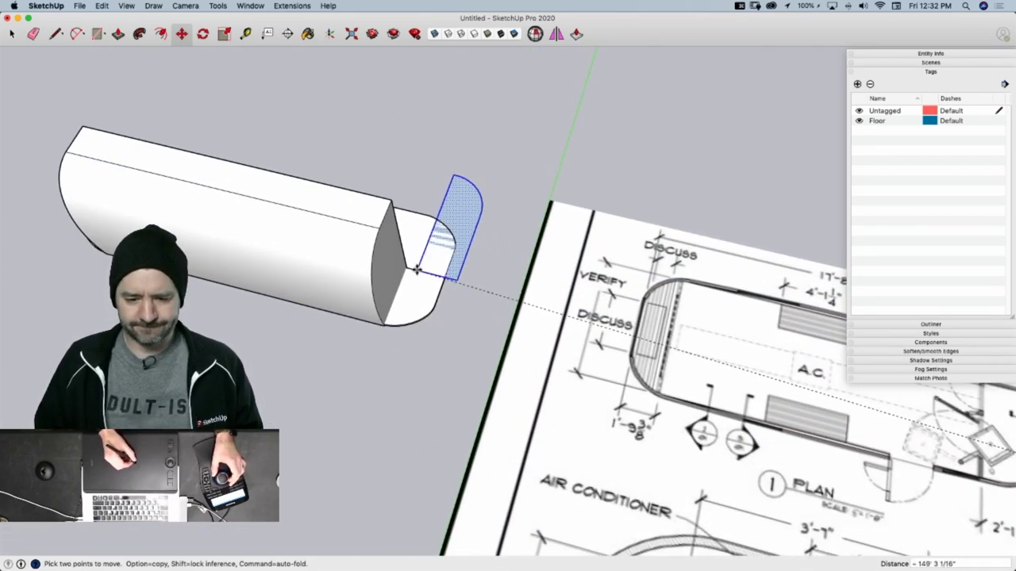
click(411, 269)
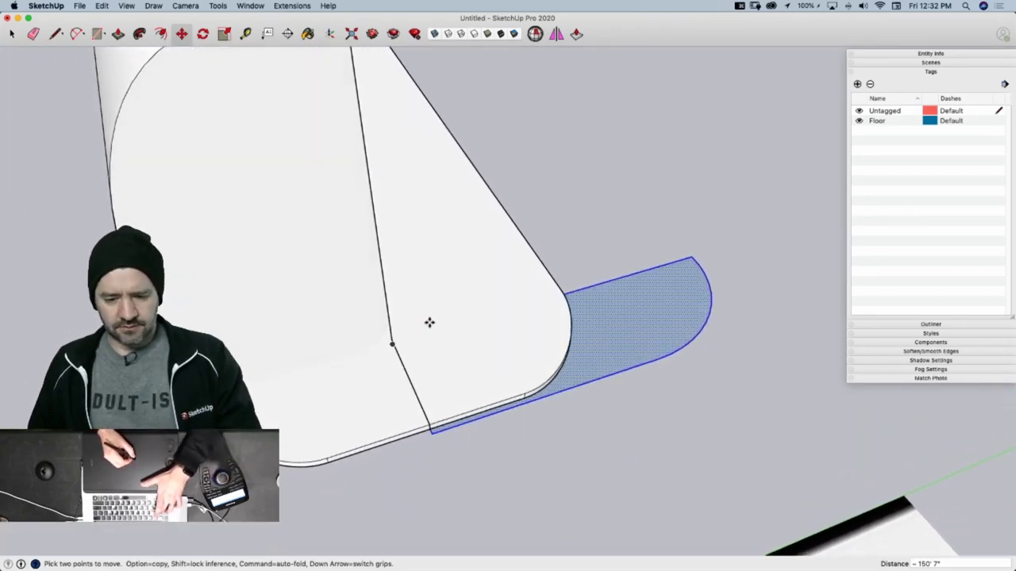
Rotate the end-profile face 270° about the red axis at the shell's inner base corner so it stands upright against the vertical edge
key(q)
middle_drag(422, 328, 385, 301)
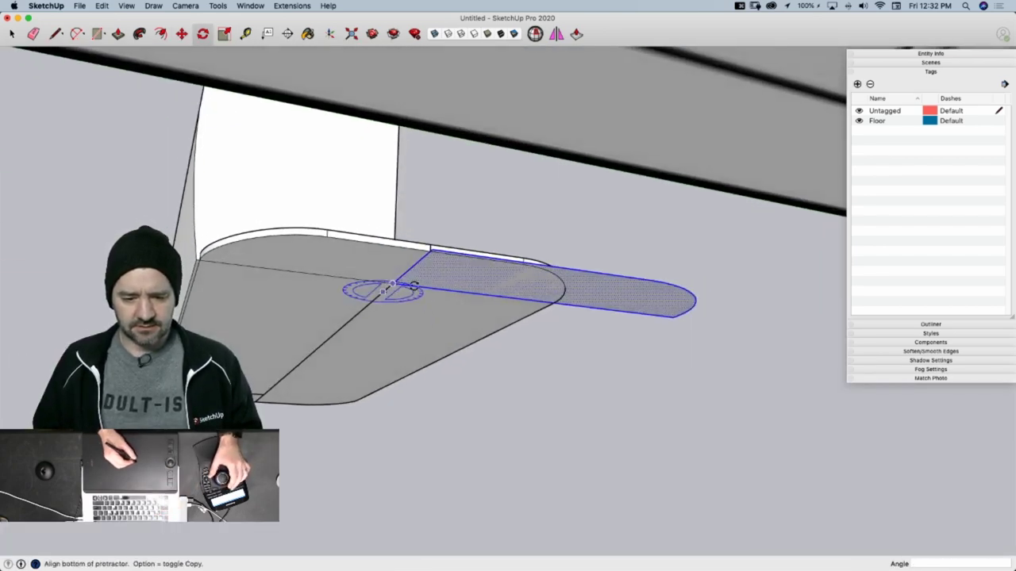
key(q)
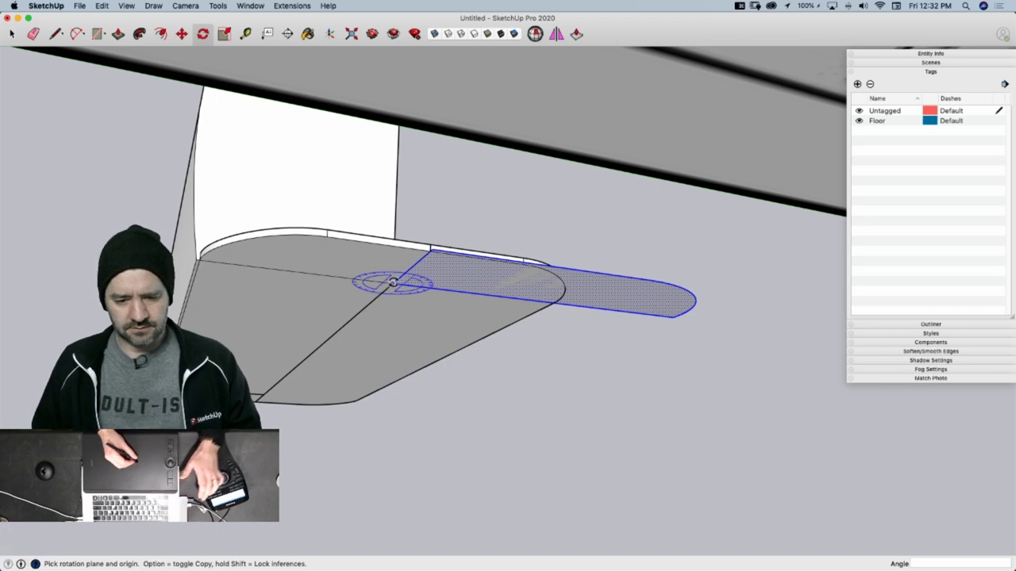
click(393, 282)
key(Escape)
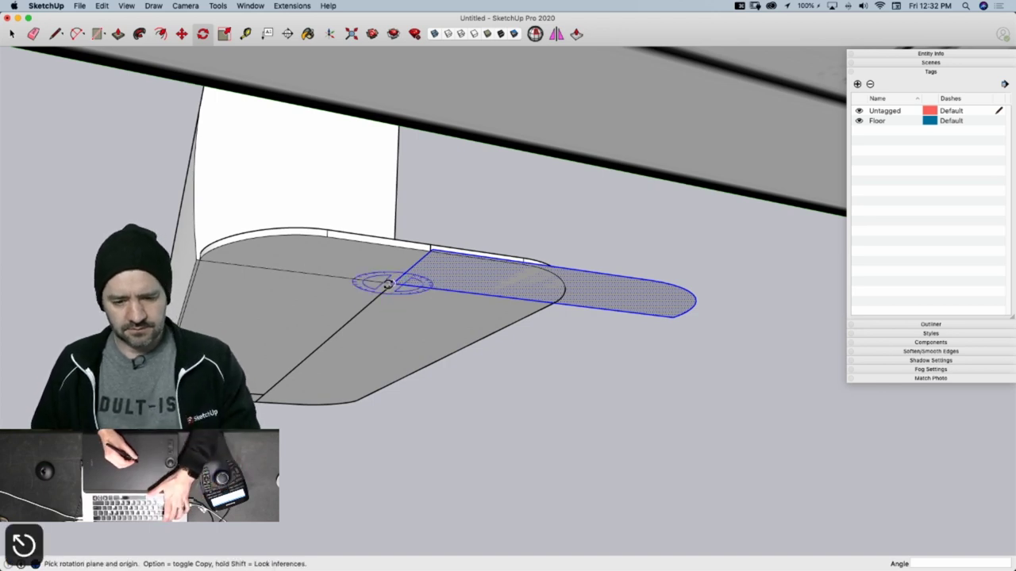
key(Right)
click(392, 284)
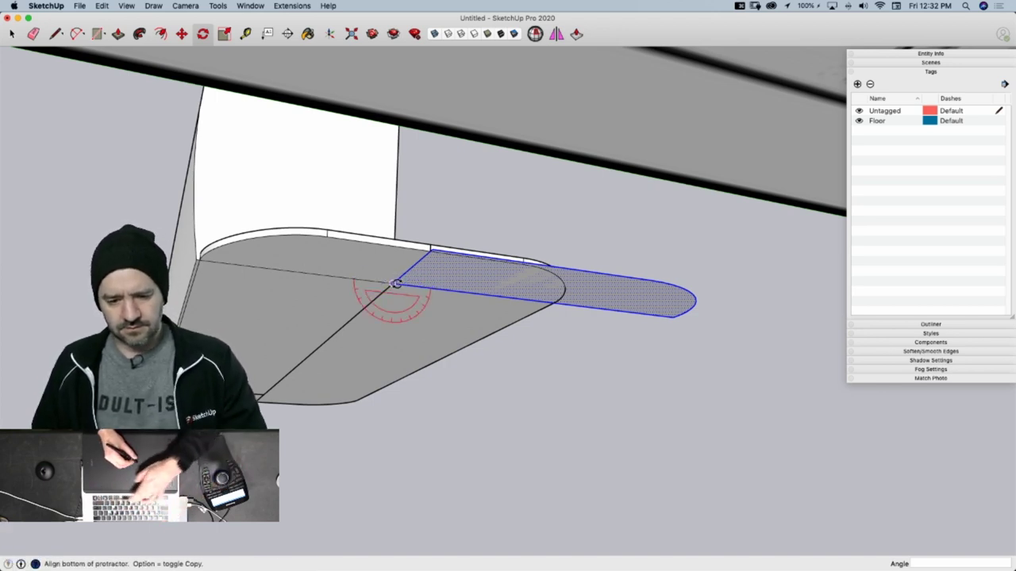
click(413, 285)
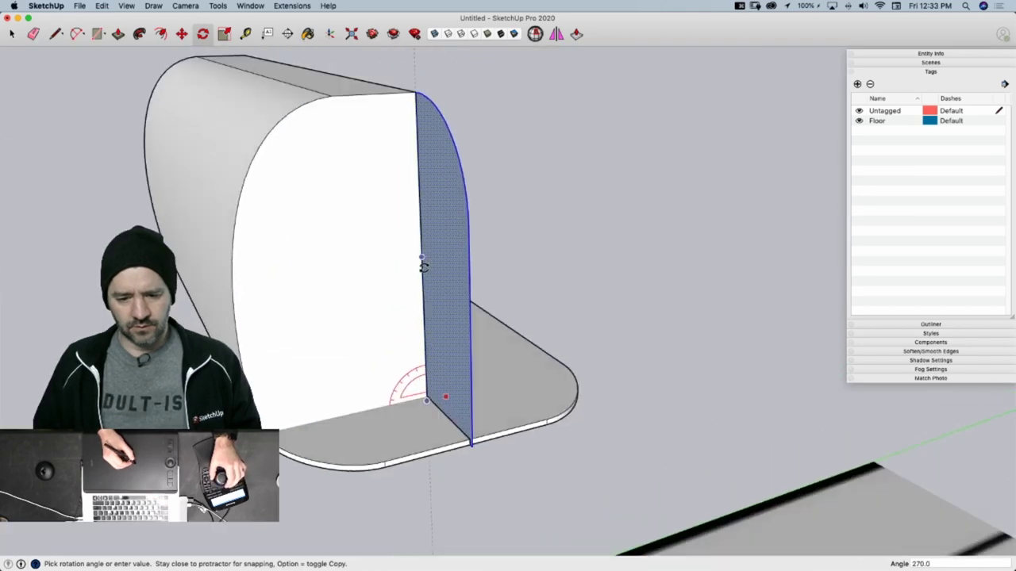
click(424, 268)
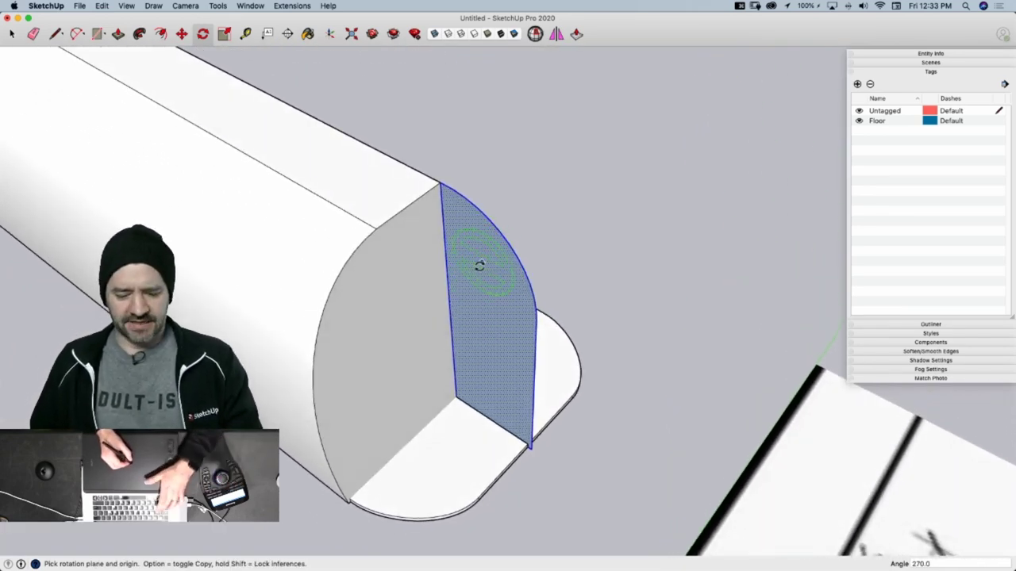
Extrude the upright end-profile face about 3' 8 1/4" across the shell's end with Push/Pull
key(p)
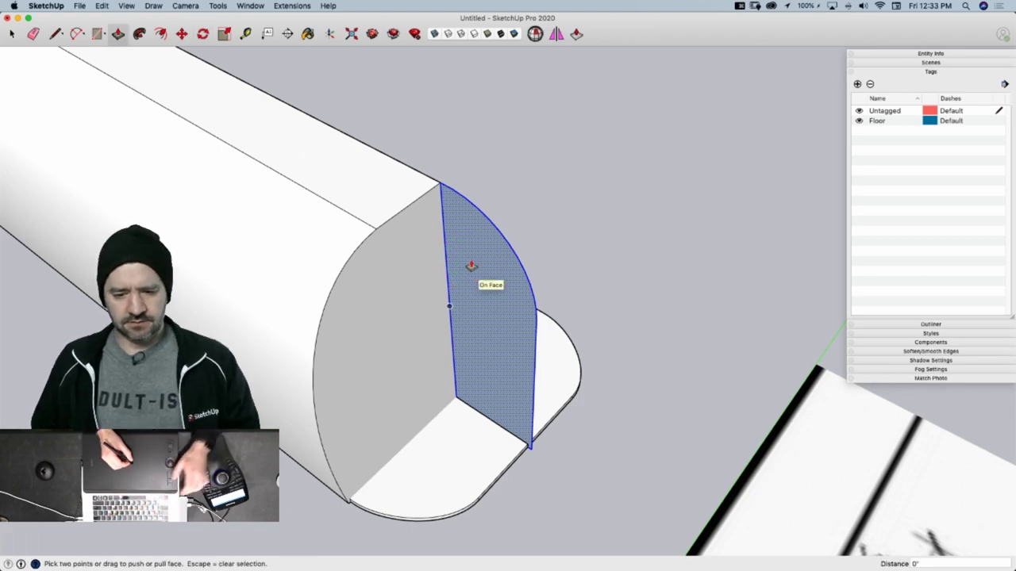
click(473, 262)
click(377, 235)
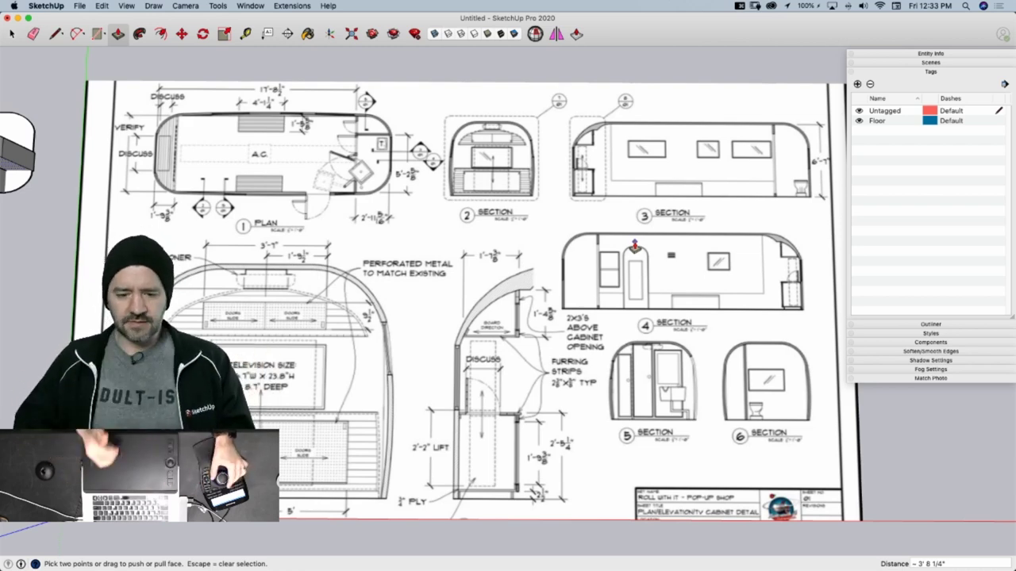
scroll(634, 246, up, 5)
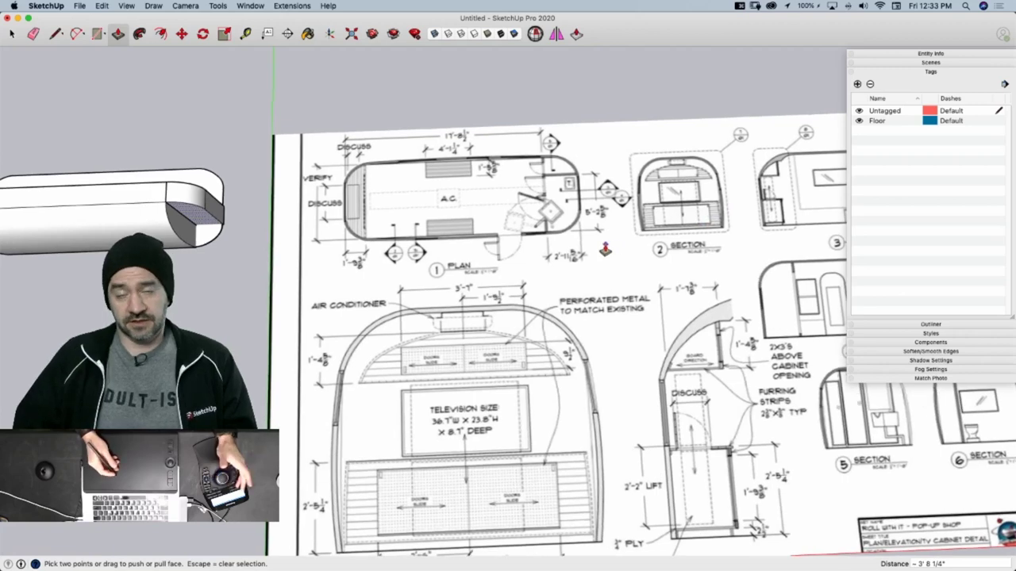
mouse_move(604, 249)
middle_down()
mouse_move(617, 251)
mouse_move(602, 266)
mouse_move(615, 290)
mouse_move(506, 374)
mouse_move(695, 244)
mouse_move(662, 256)
mouse_move(610, 246)
mouse_move(635, 233)
mouse_move(513, 345)
mouse_move(415, 385)
mouse_move(521, 315)
mouse_move(626, 275)
mouse_move(622, 265)
middle_up()
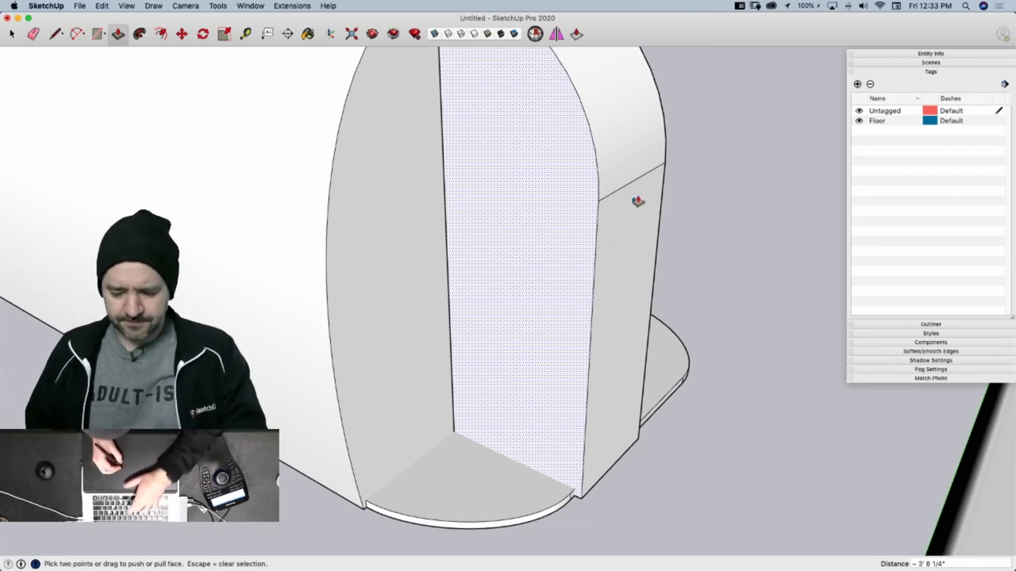
Make the whole extruded end block a component named BackMiddle
key(l)
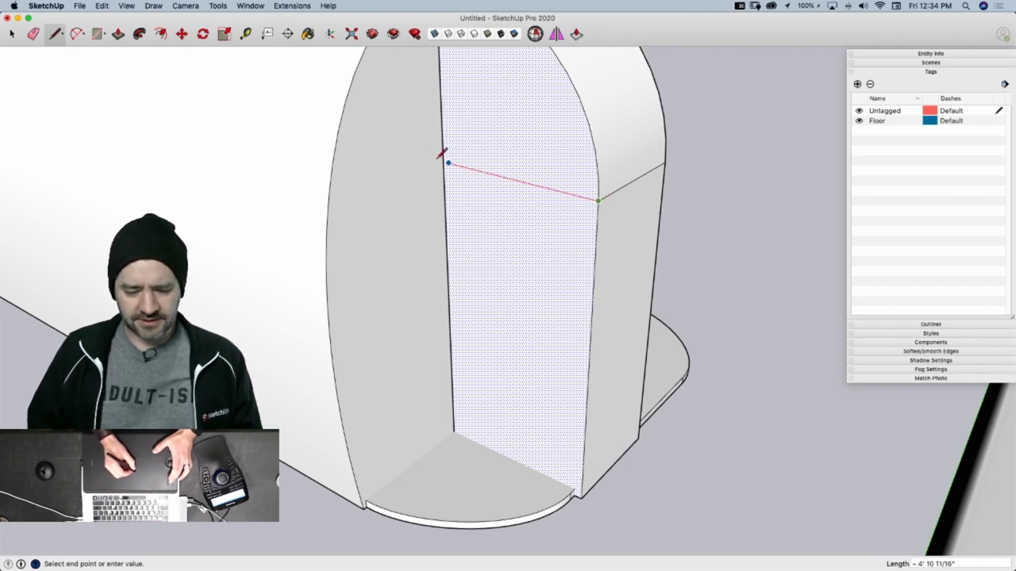
key(space)
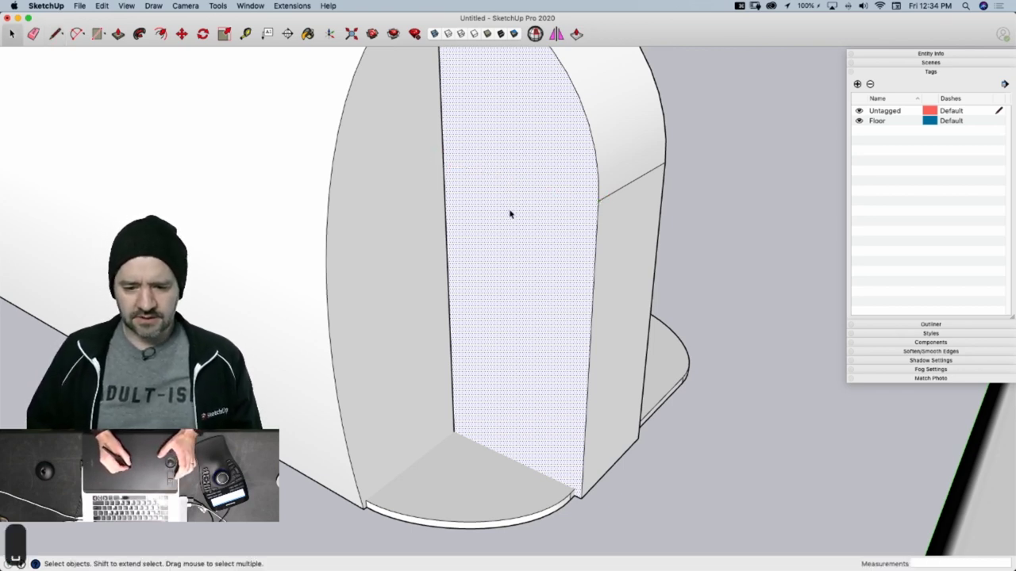
double_click(513, 217)
click(516, 220)
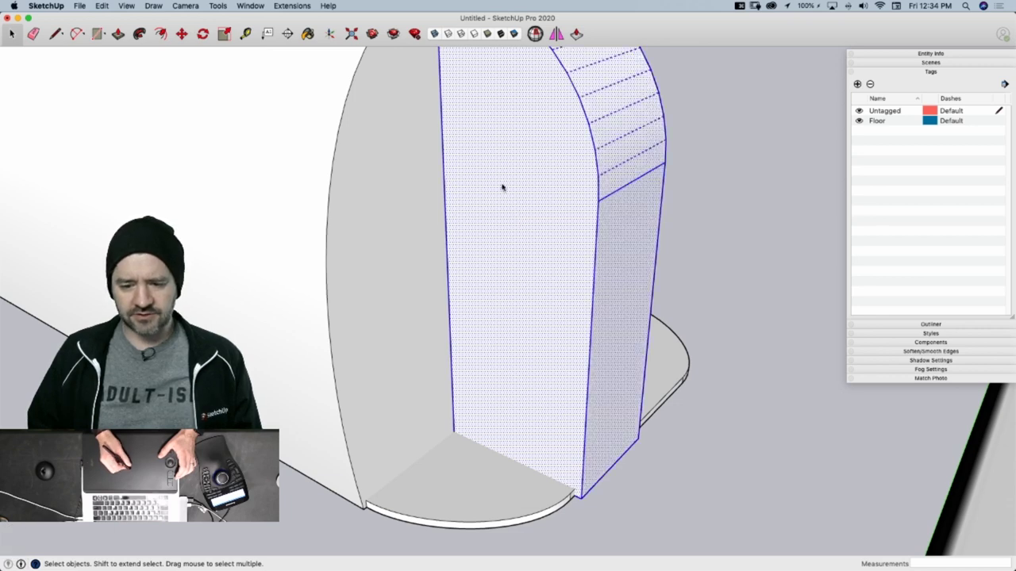
right_click(502, 188)
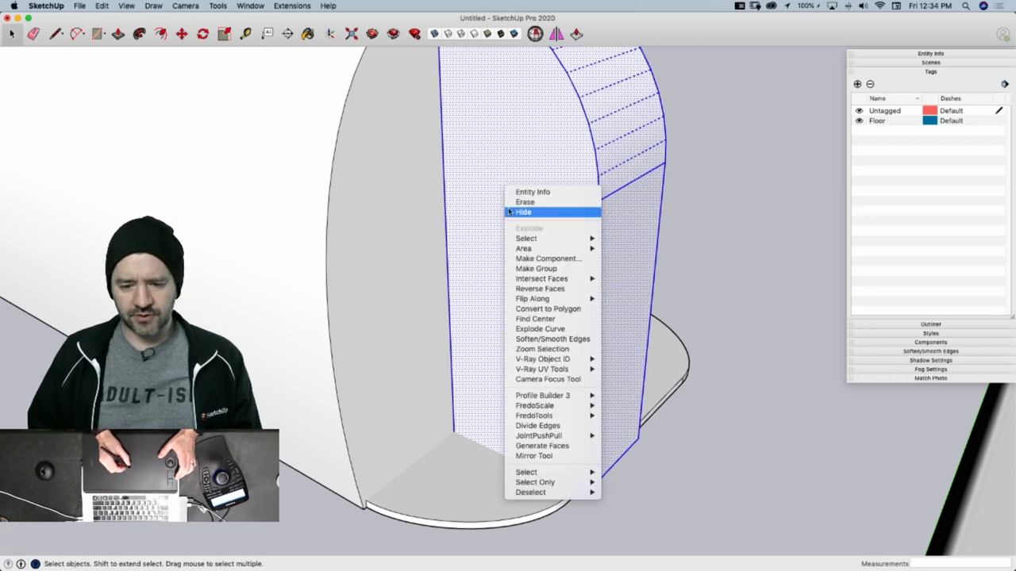
click(540, 258)
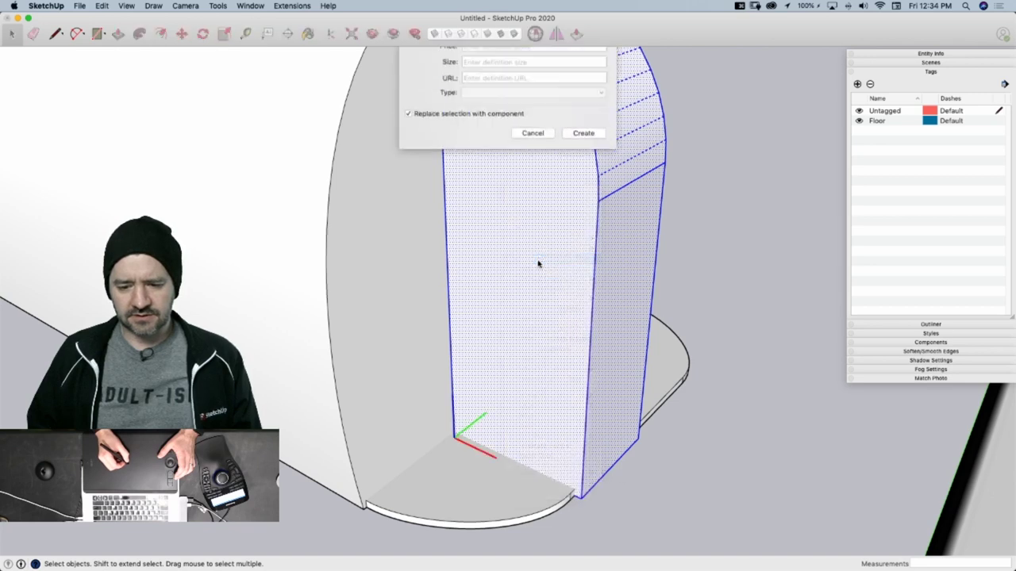
text(S)
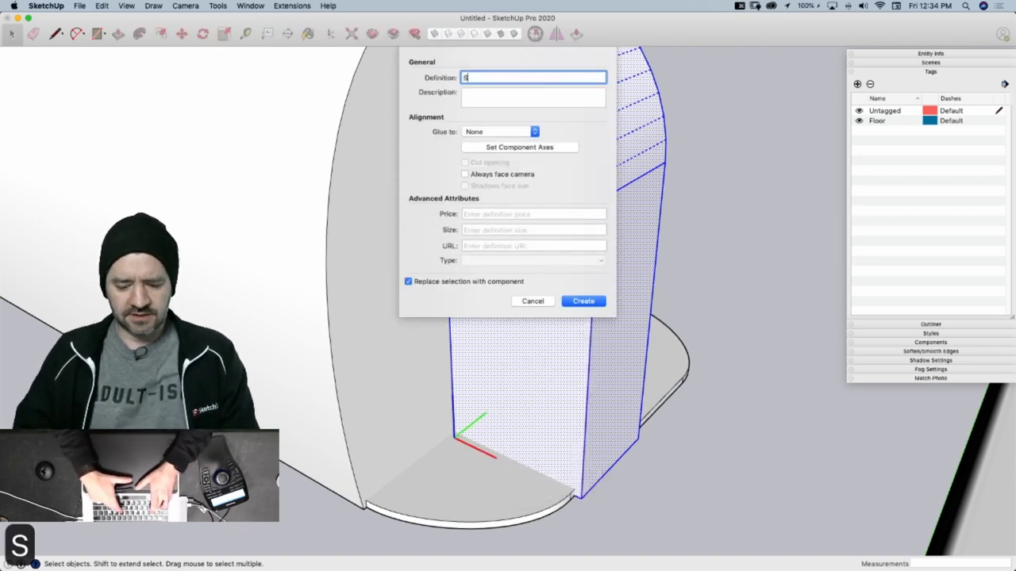
text(ideB)
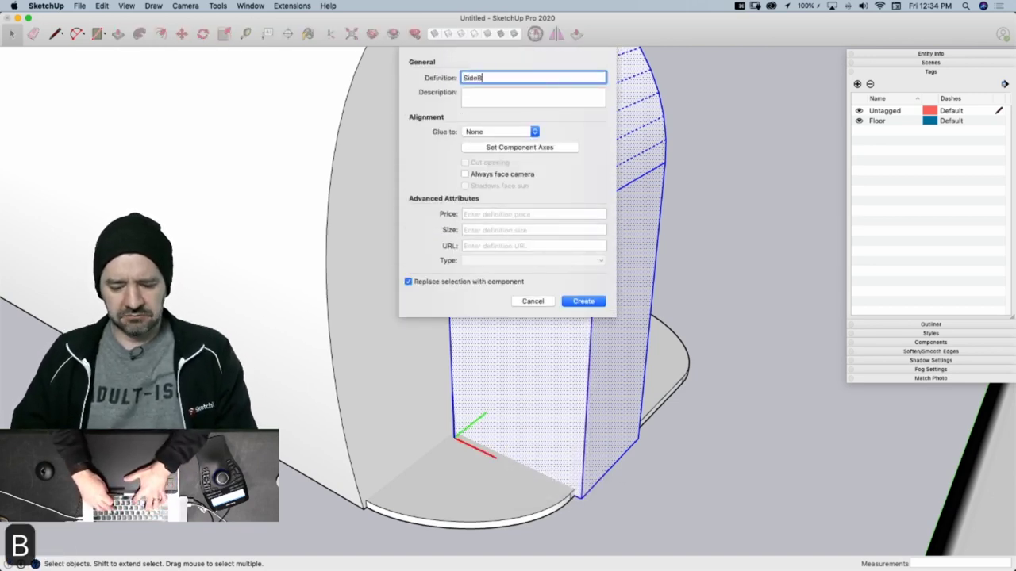
text(ack)
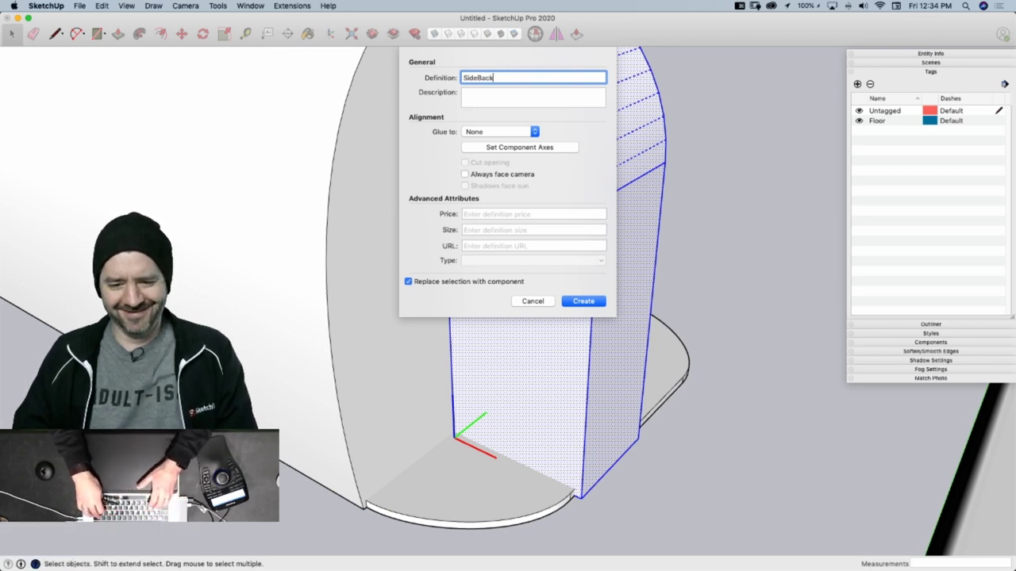
text( MidleMidle)
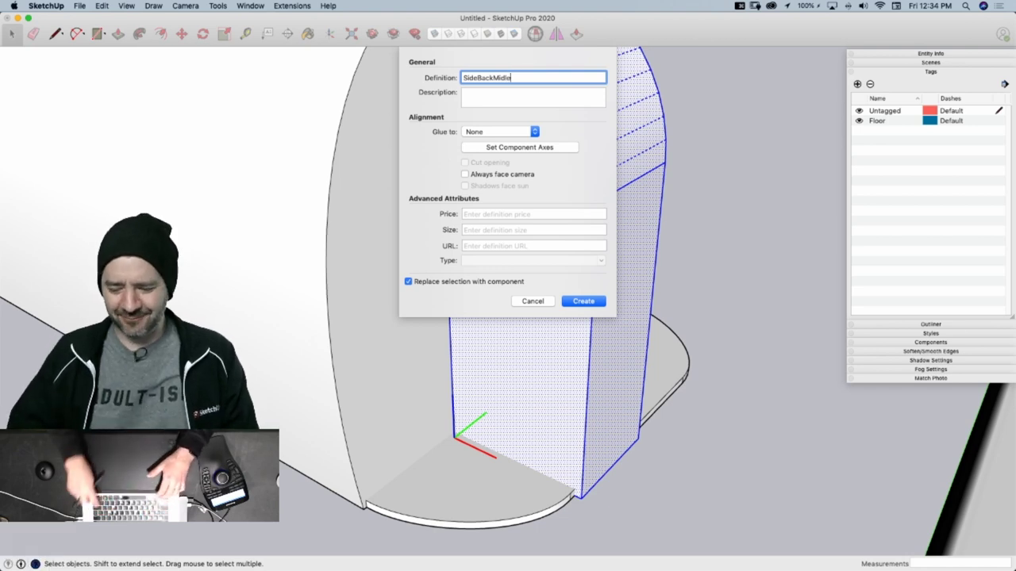
key(BackSpace)
key(BackSpace)
key(BackSpace)
key(BackSpace)
key(BackSpace)
key(BackSpace)
key(BackSpace)
key(BackSpace)
key(BackSpace)
key(BackSpace)
key(BackSpace)
key(BackSpace)
key(BackSpace)
key(BackSpace)
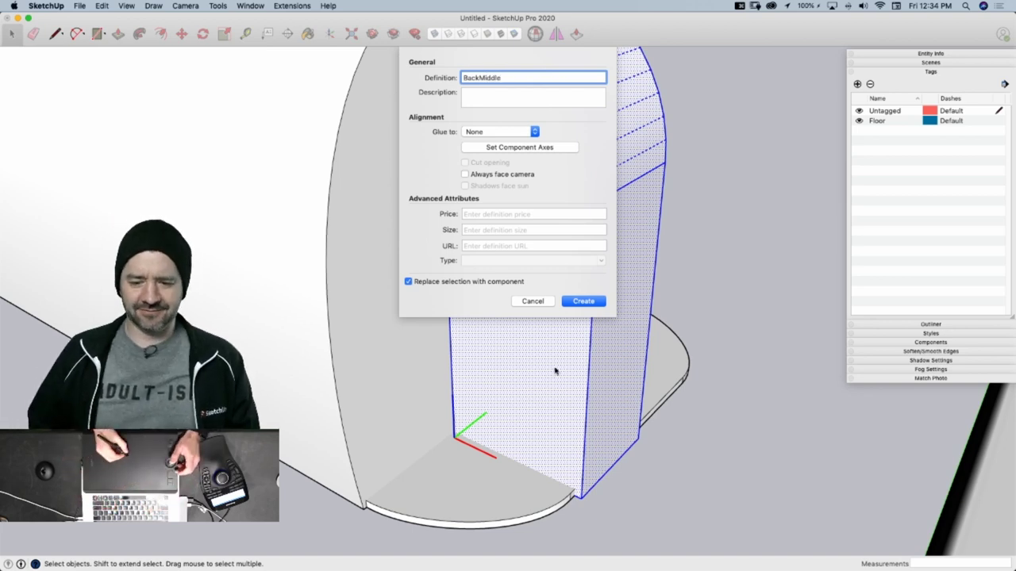
click(585, 302)
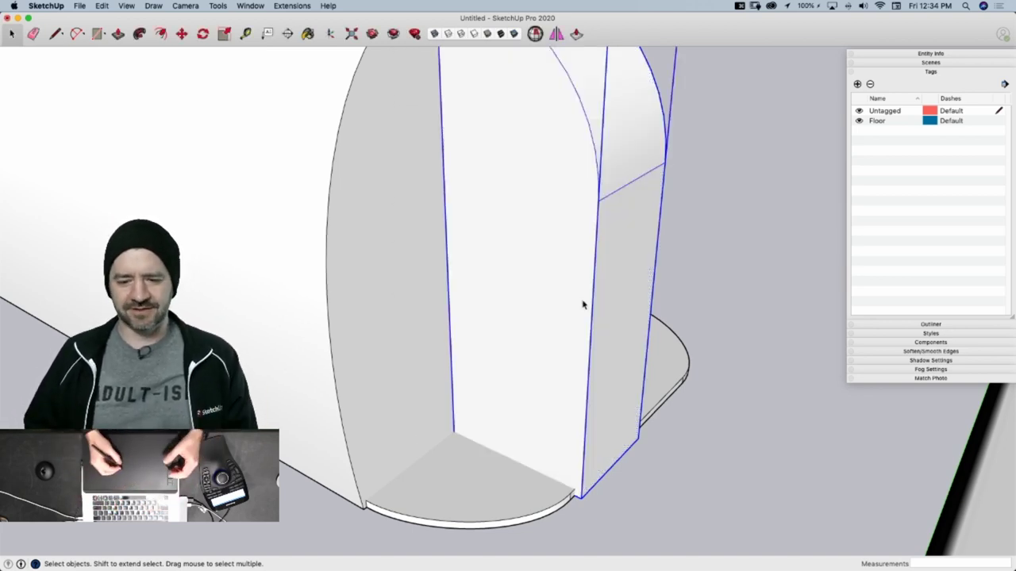
Draw a line from the start of the BackMiddle roof curve to the vertical edge, and continue it across the shell's end face to its outer curve
key(l)
click(598, 200)
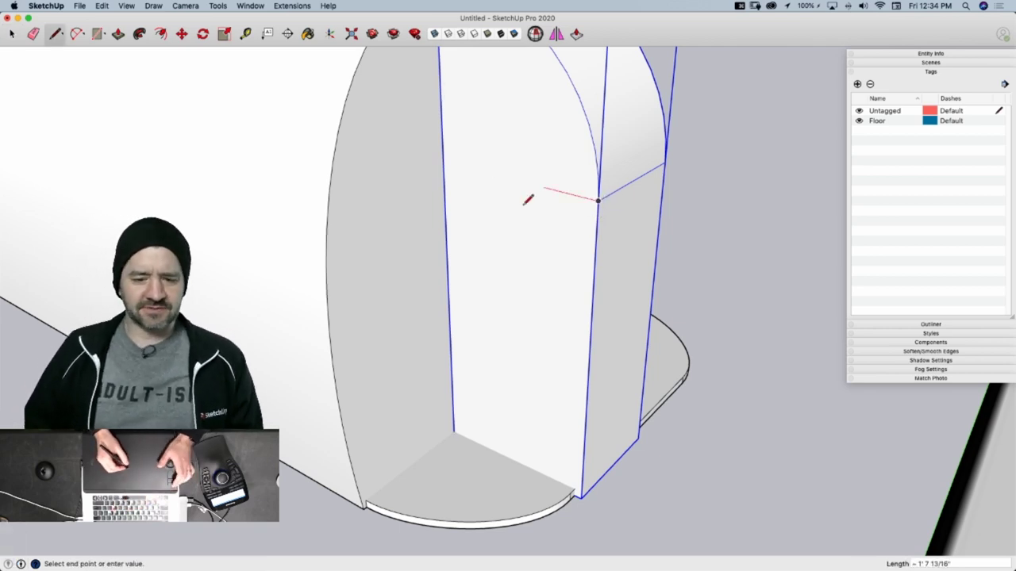
click(442, 161)
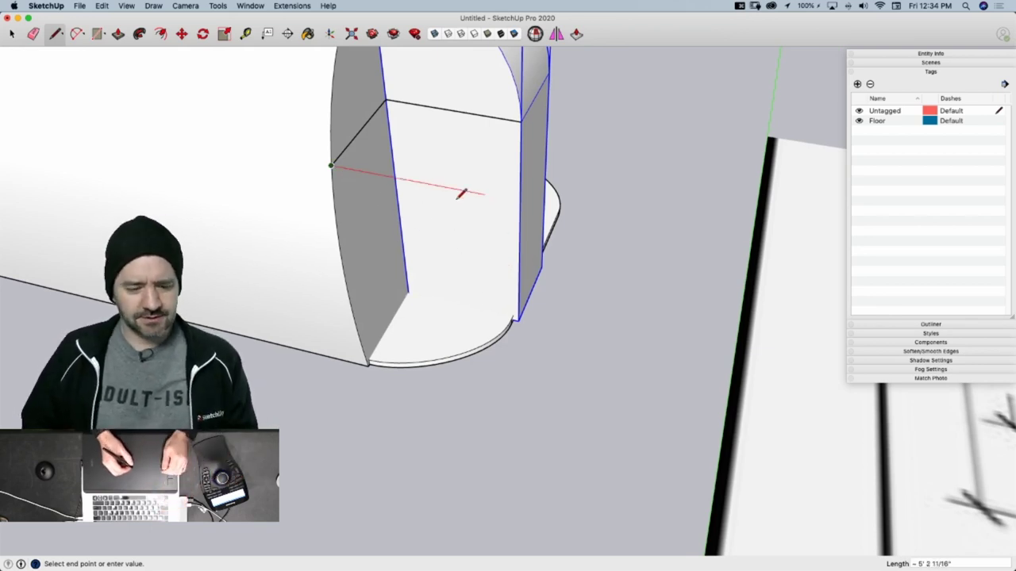
key(Escape)
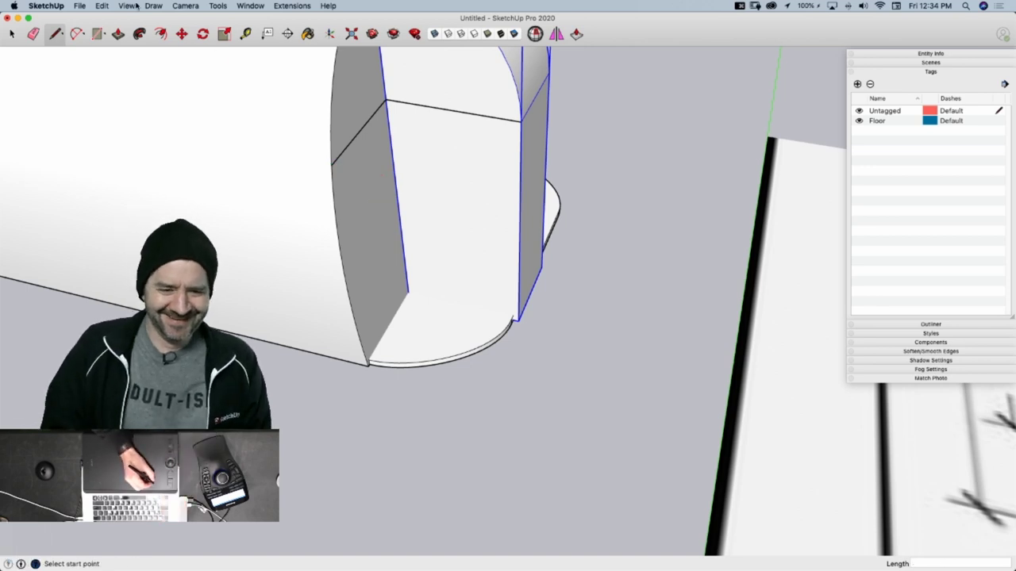
Draw a degree 3 Bezier curve around the floor's rounded corner, from the shell's outer base corner to the BackMiddle block's outer base corner
click(133, 7)
click(174, 54)
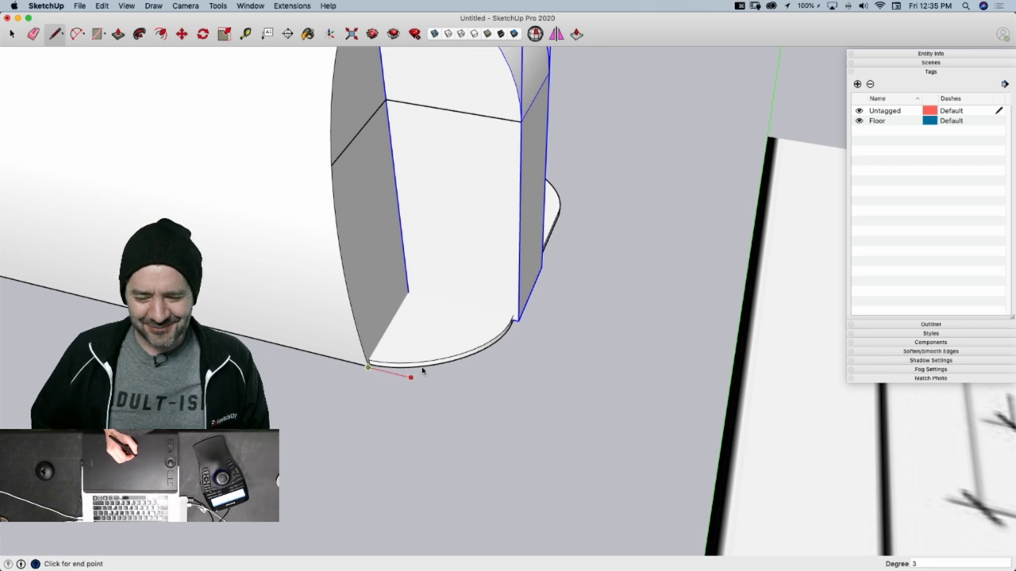
key(Escape)
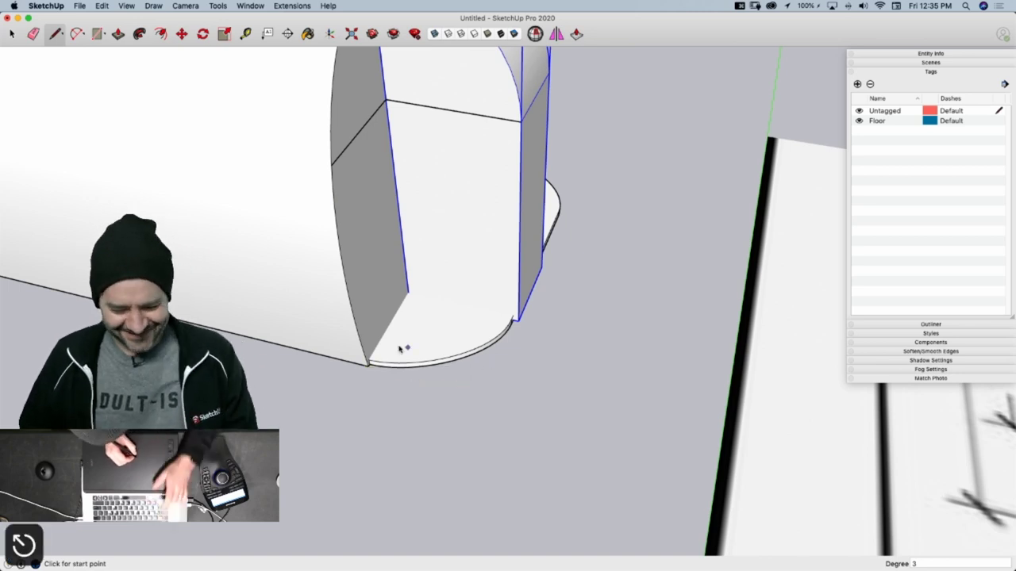
scroll(329, 344, up, 5)
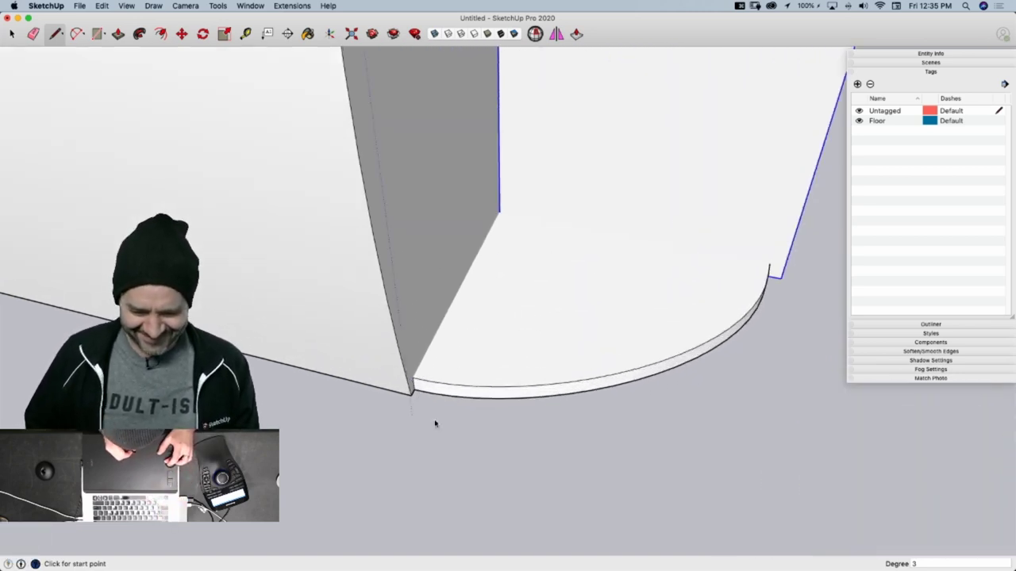
scroll(407, 395, down, 4)
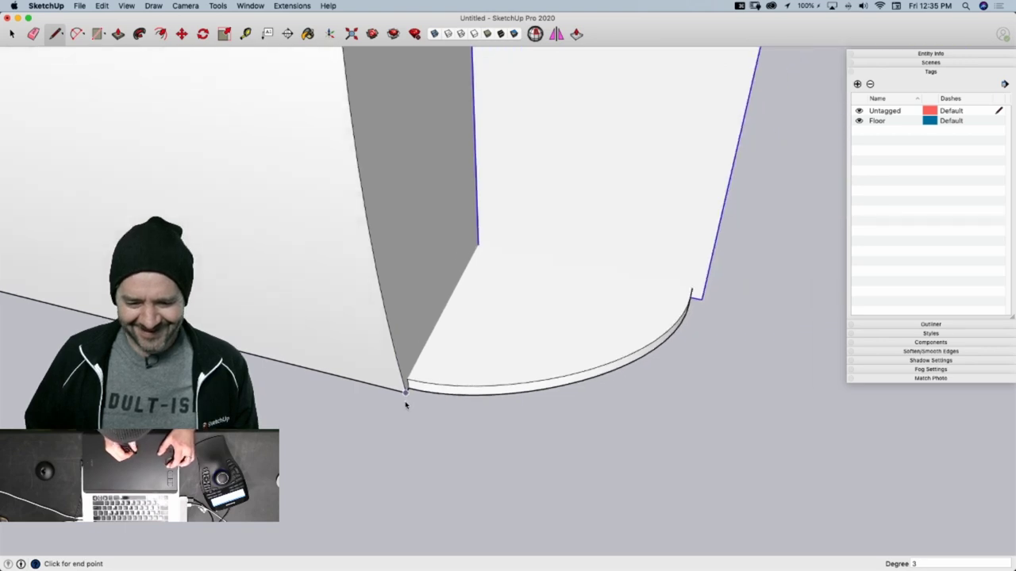
scroll(603, 341, up, 3)
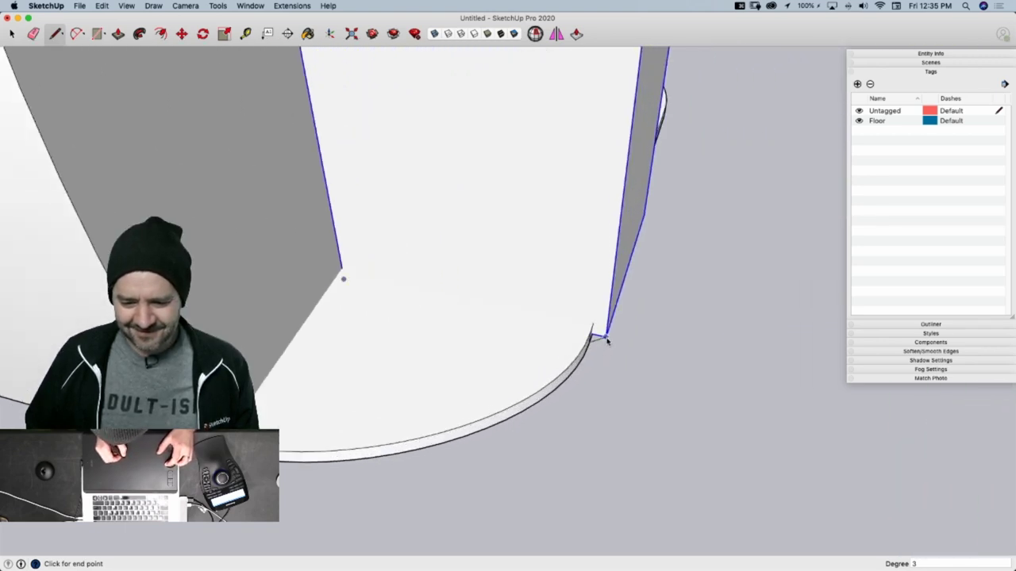
click(437, 502)
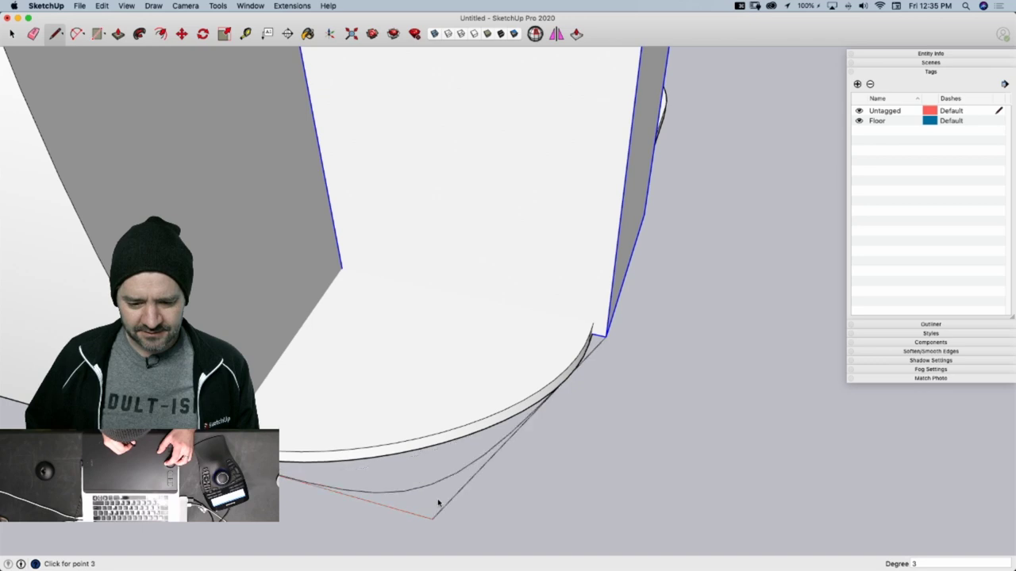
click(577, 406)
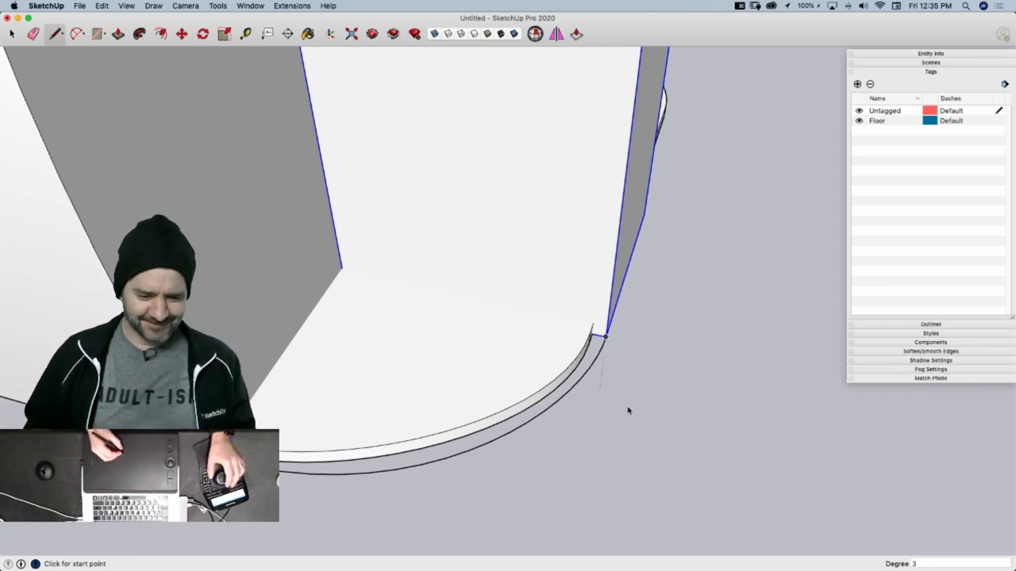
middle_drag(627, 411, 589, 295)
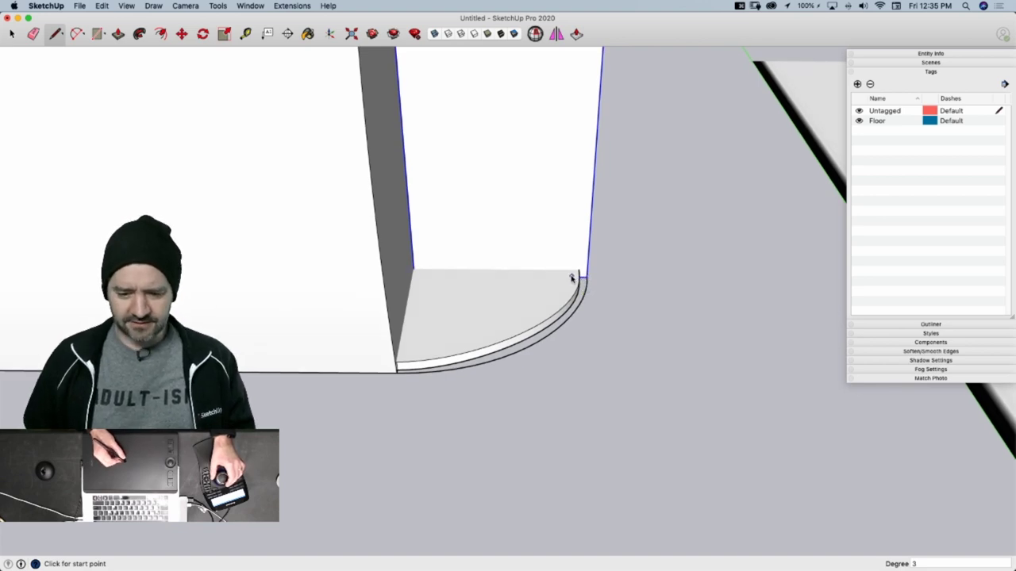
Copy the base curve straight up 9' 9 15/16" to the start of the BackMiddle roof curve
key(space)
middle_drag(589, 289, 612, 272)
key(m)
click(597, 287)
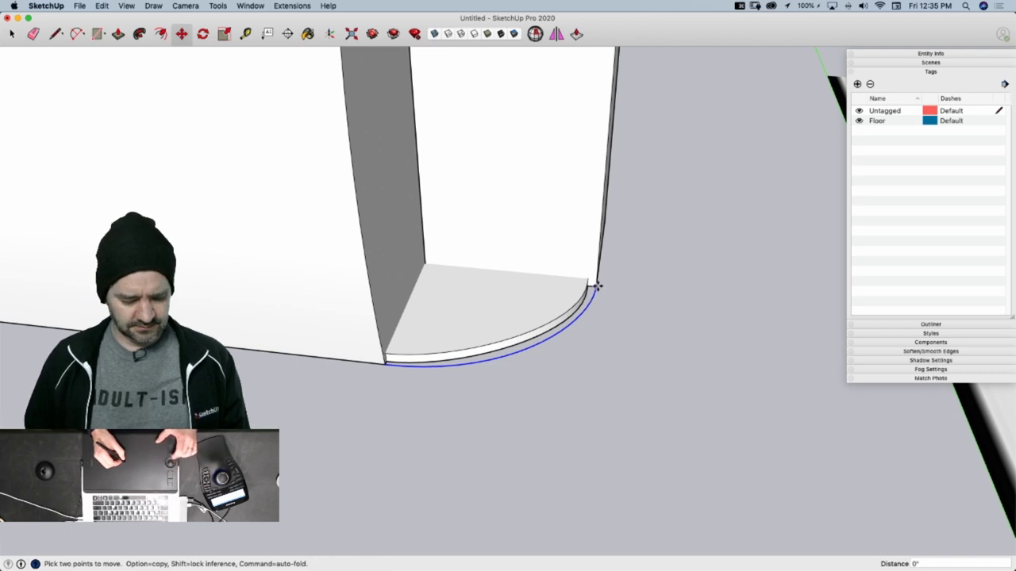
key(alt)
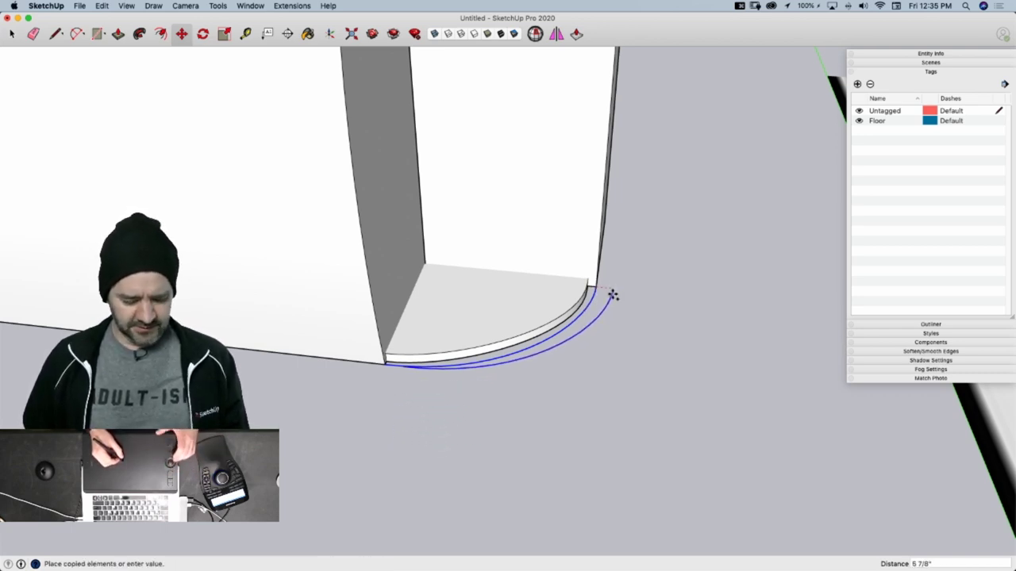
middle_drag(597, 296, 599, 486)
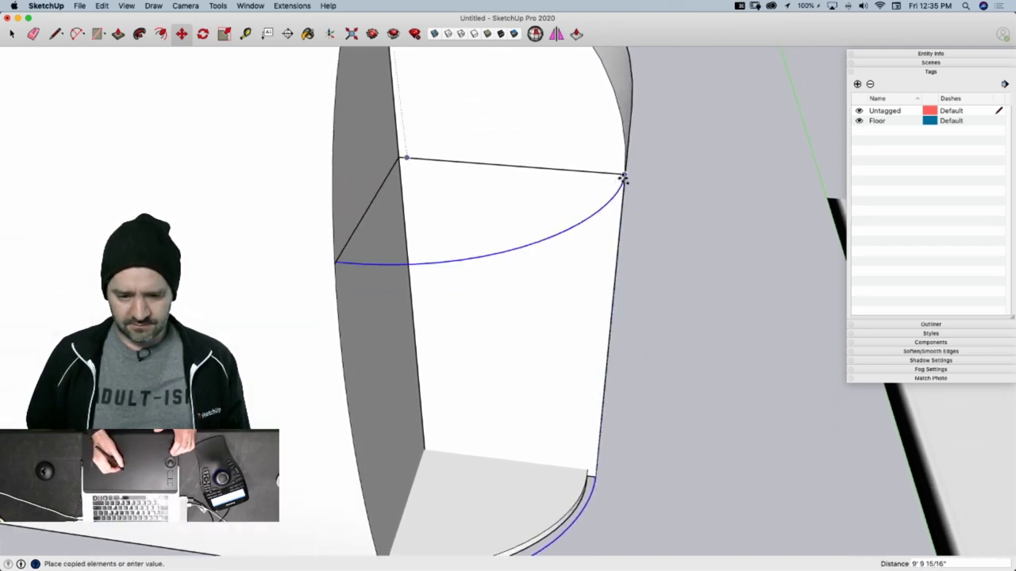
click(623, 179)
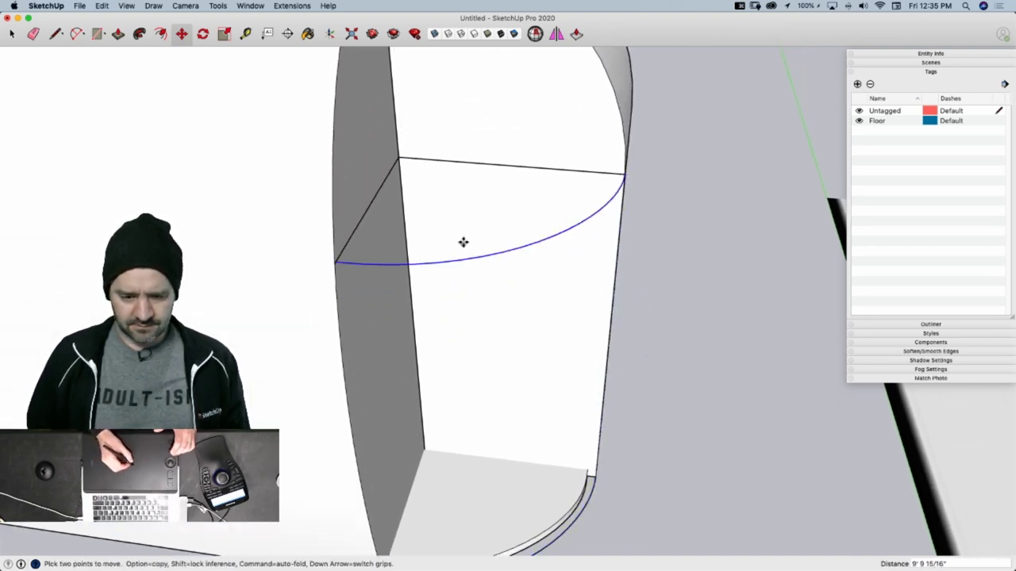
Move the copied curve by its shell-side end 5/8" onto the line's endpoint at the shell's outer edge
middle_drag(463, 242, 302, 310)
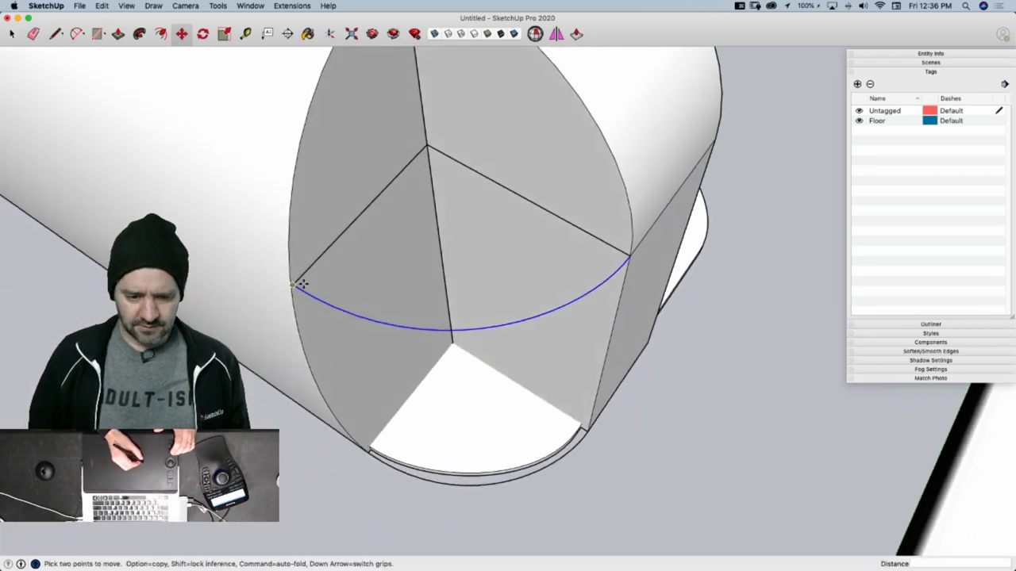
scroll(296, 291, up, 6)
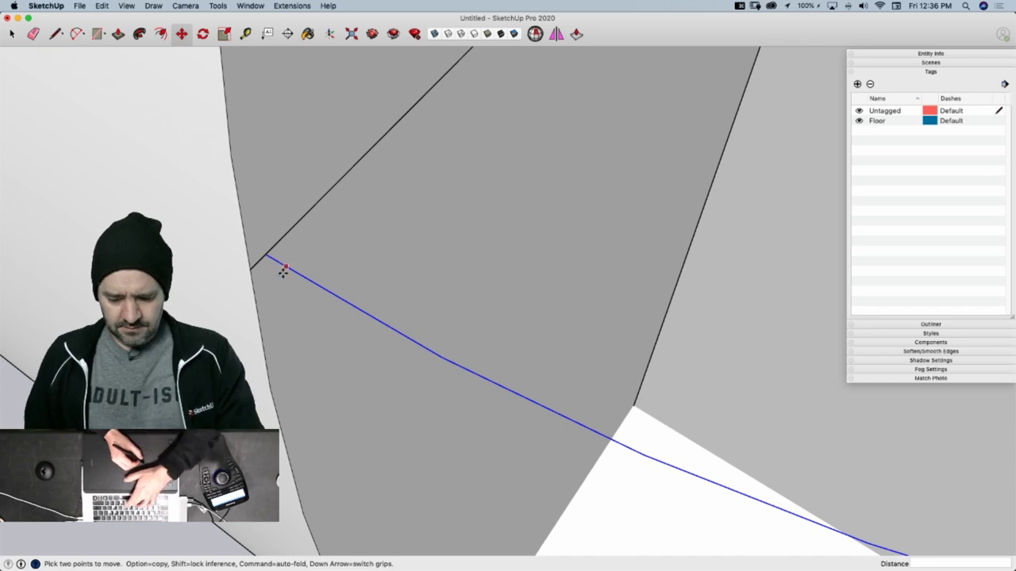
key(Escape)
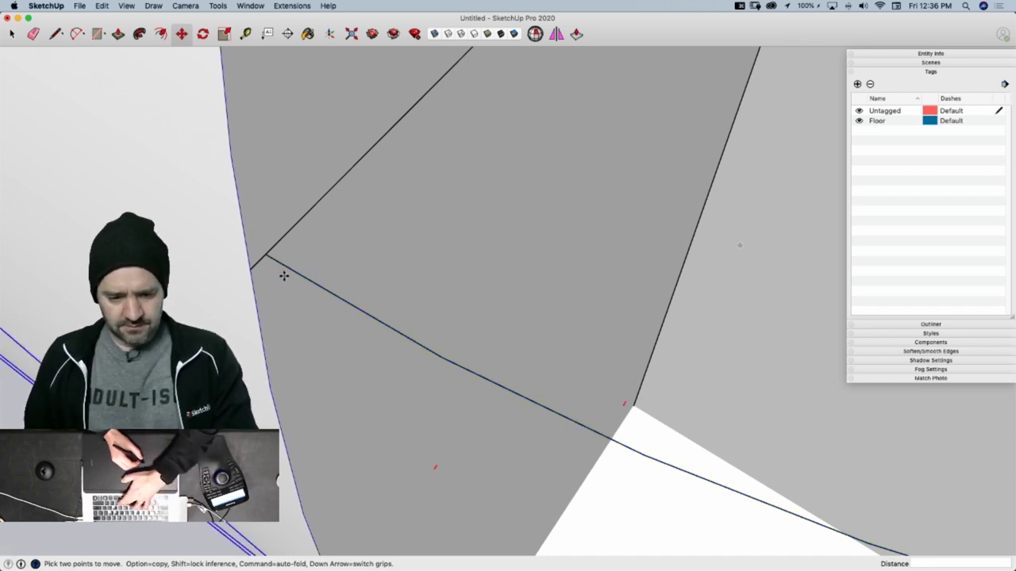
click(266, 256)
click(251, 270)
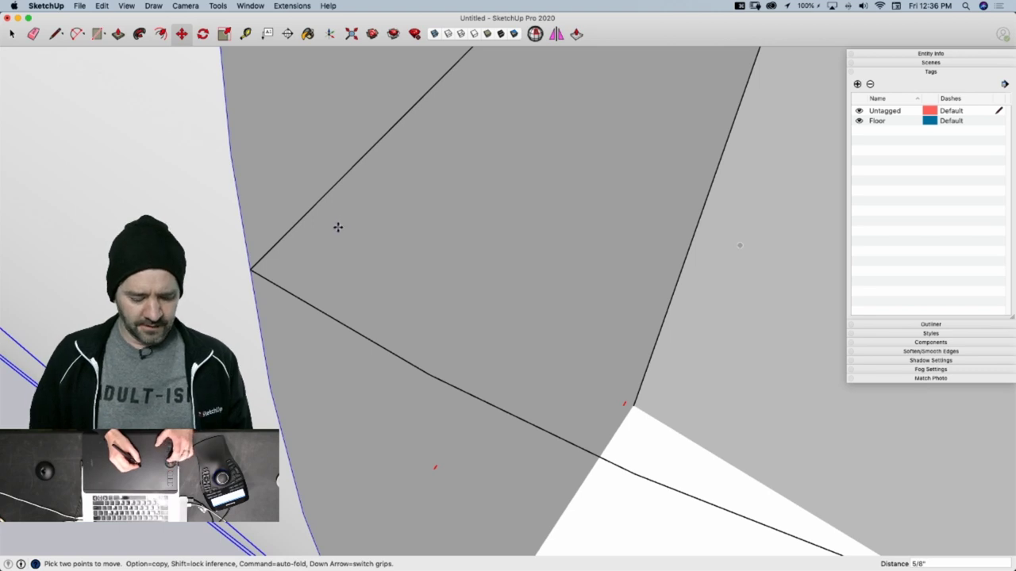
Draw a vertical edge along the BackMiddle block's outer corner, from the lower curve's end to the upper curve's end
scroll(338, 228, down, 10)
scroll(721, 280, up, 1)
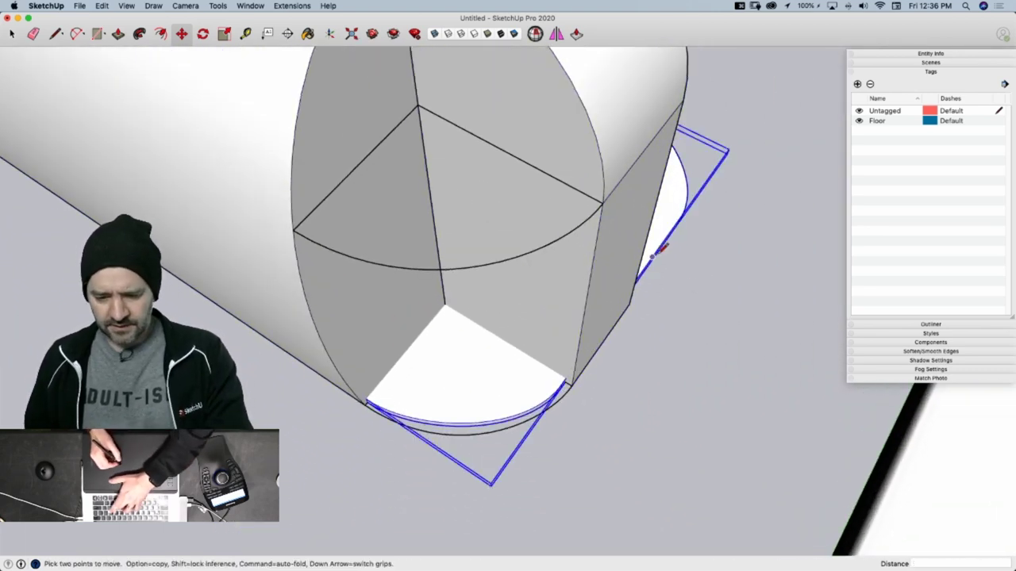
key(l)
click(571, 384)
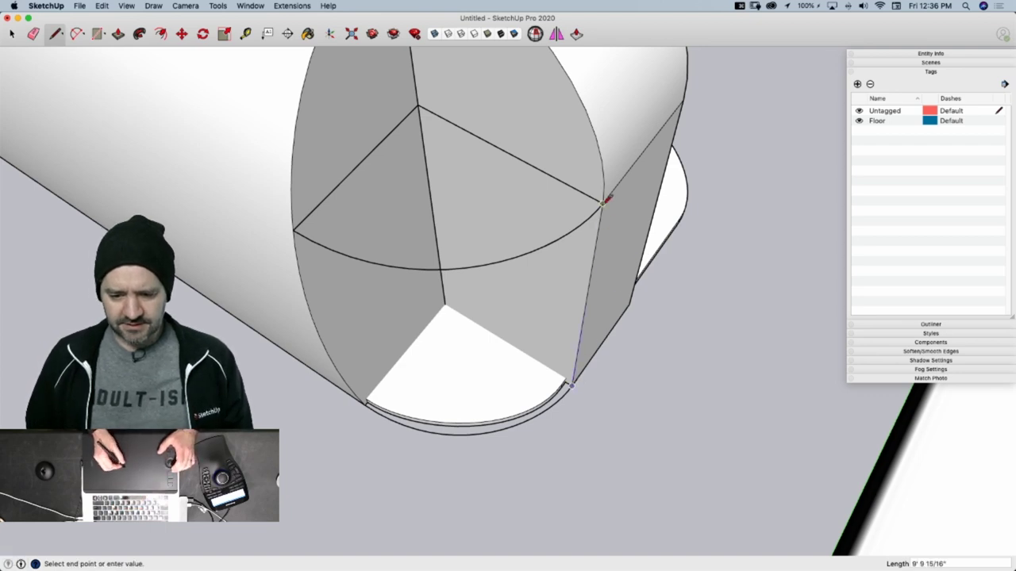
Draw the straight edge from the floor corner up to the arc's end and paste a copy of the side wall's curved end edge in place
click(603, 203)
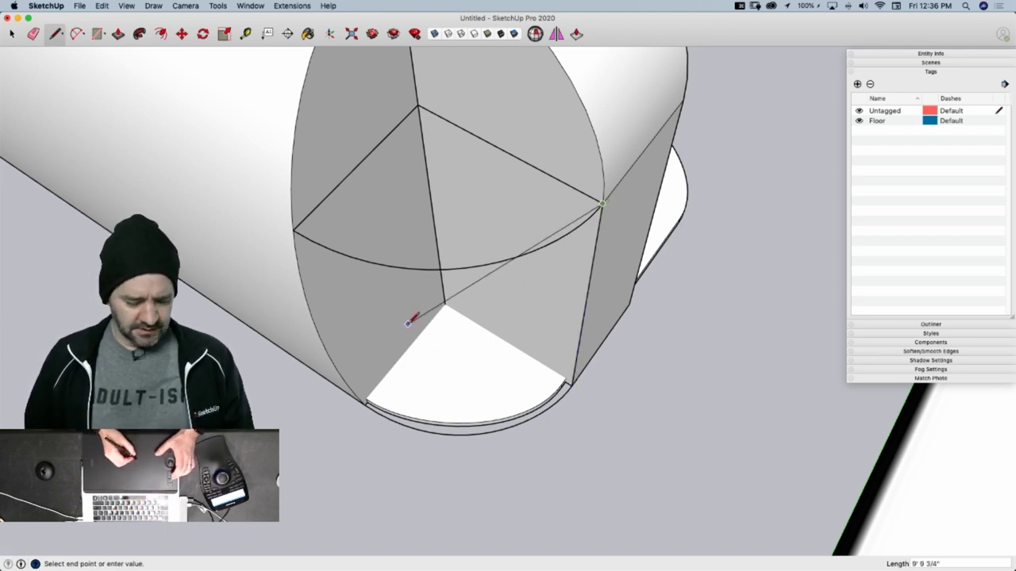
key(space)
double_click(346, 321)
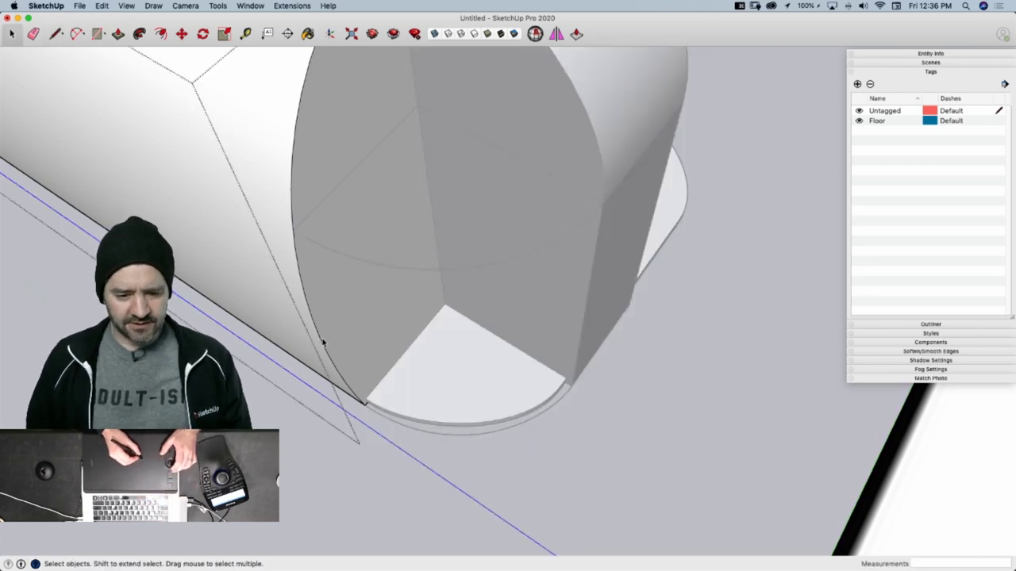
click(323, 342)
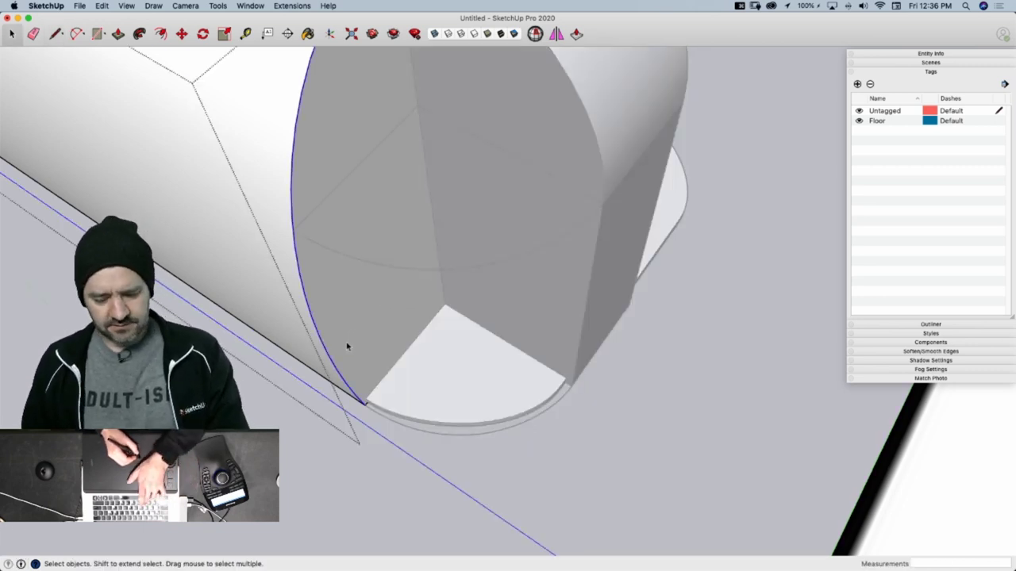
key(super+c)
click(682, 354)
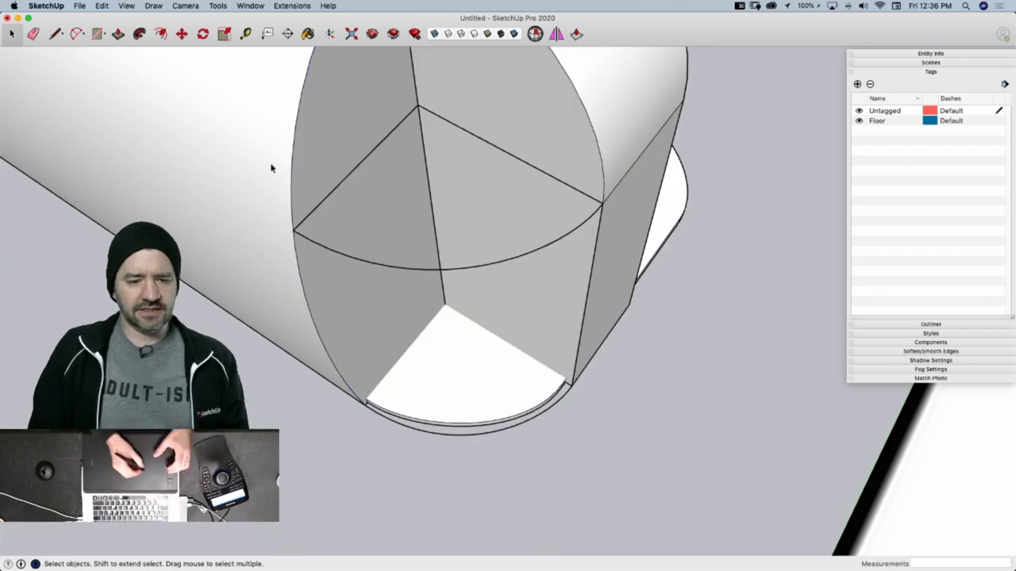
click(101, 6)
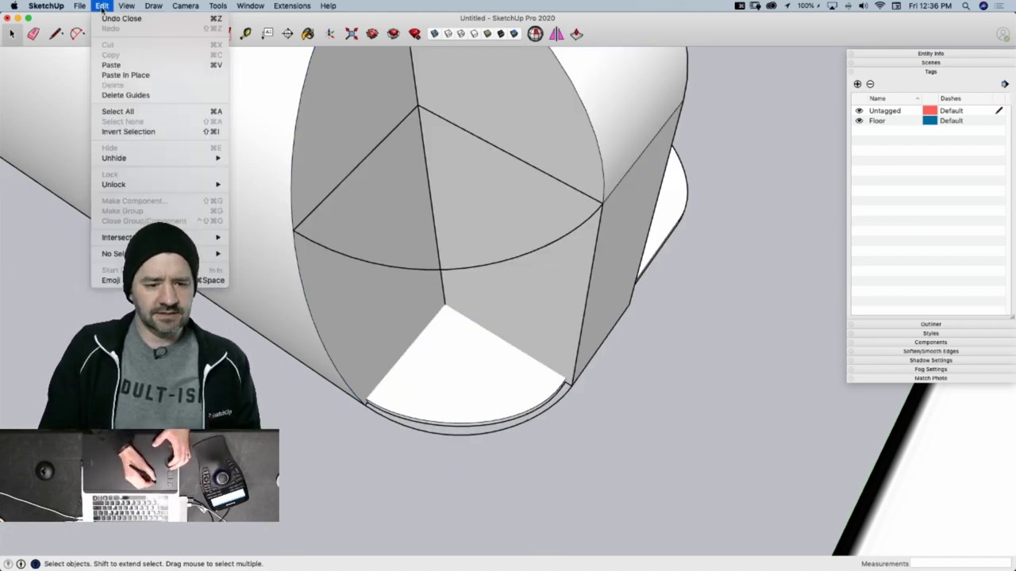
click(125, 75)
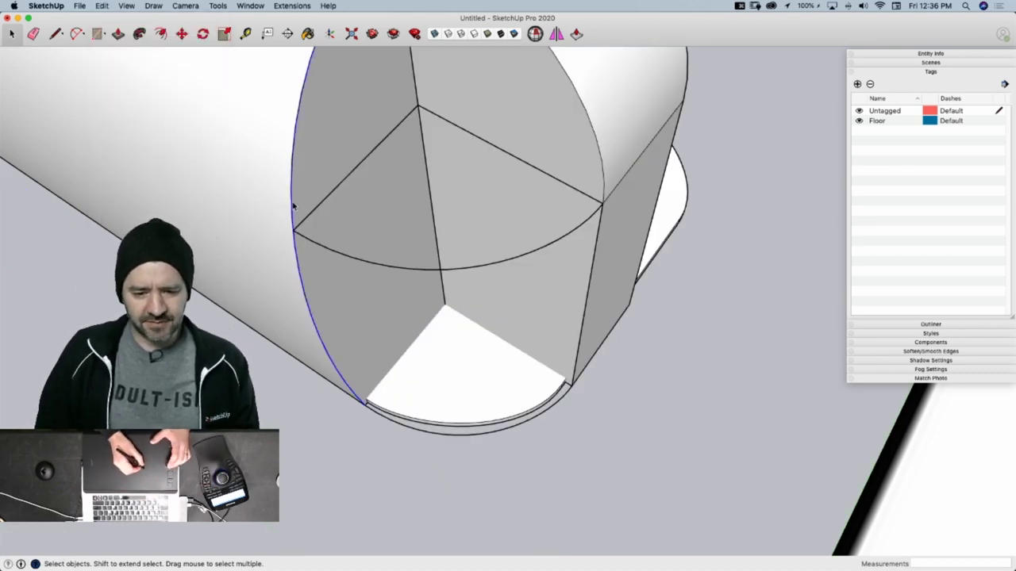
Delete the pasted curve's portion above the horizontal arc and the two straight lines joining the arc's ends to the inner corner
click(293, 207)
key(BackSpace)
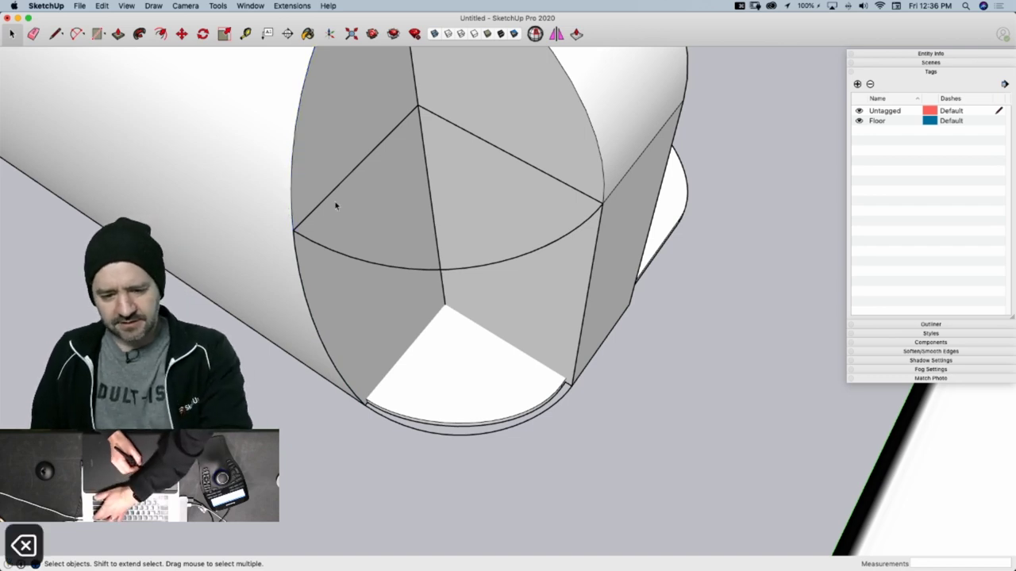
click(329, 198)
key(BackSpace)
click(455, 126)
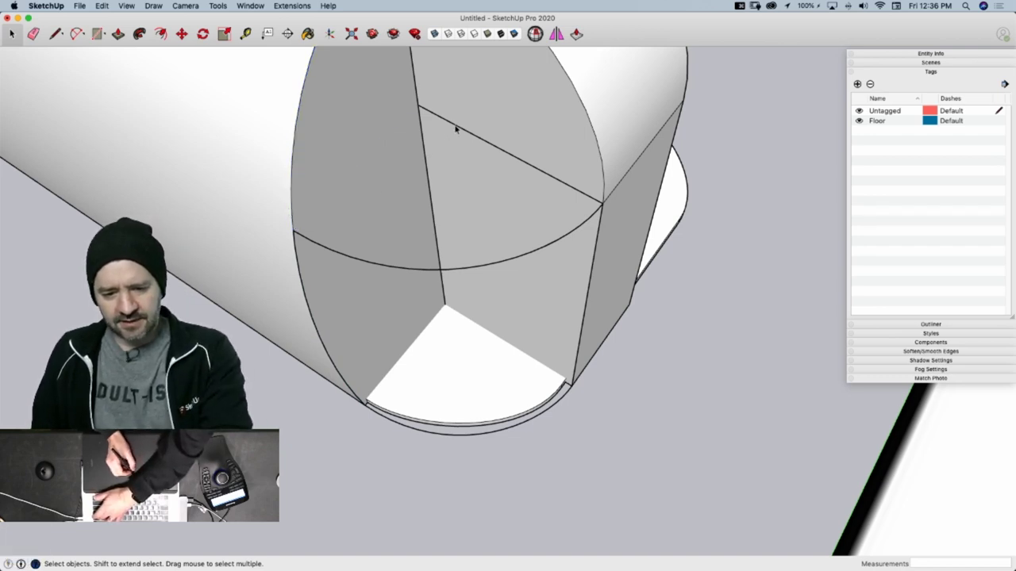
key(BackSpace)
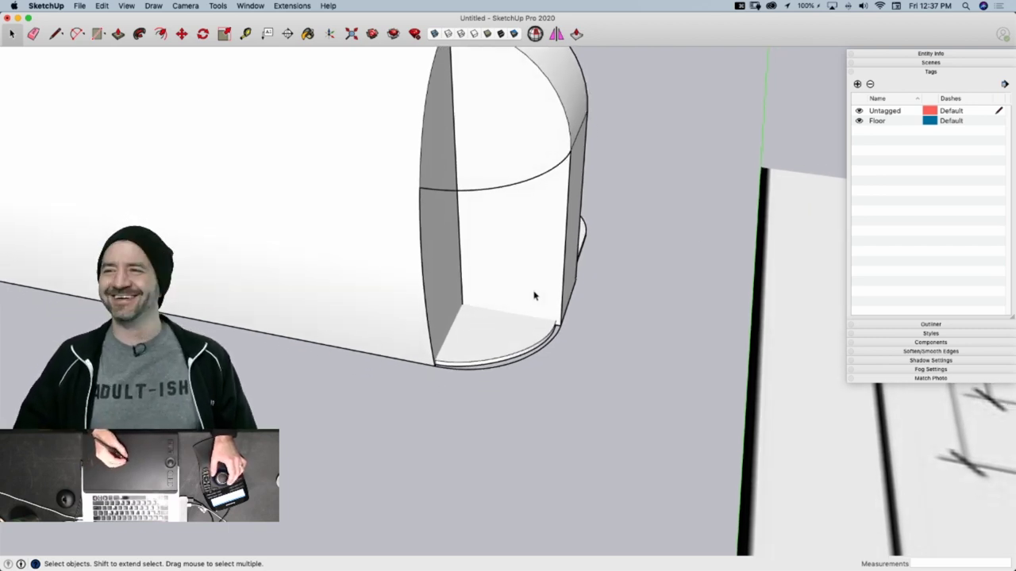
click(534, 295)
right_click(503, 350)
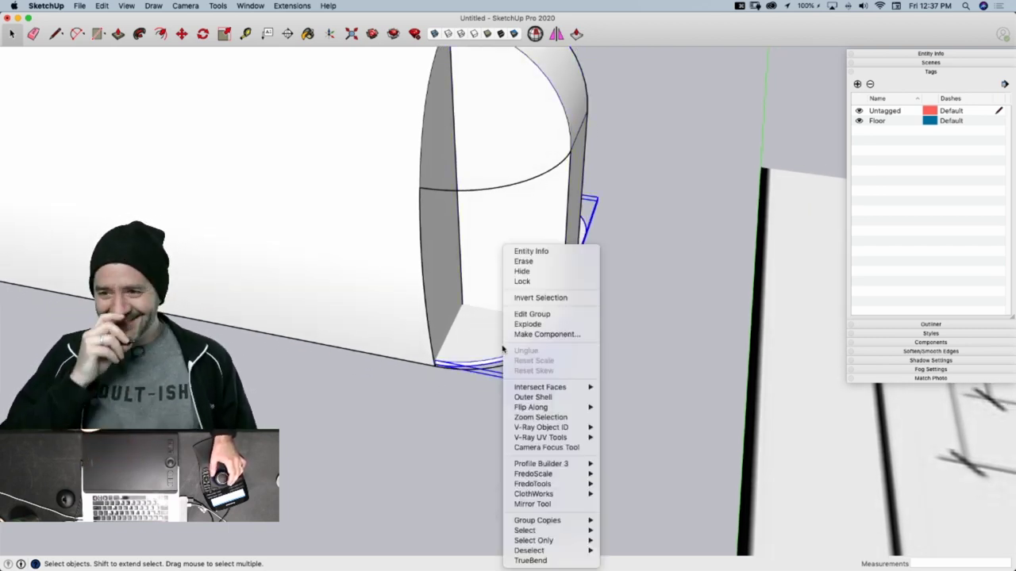
click(687, 216)
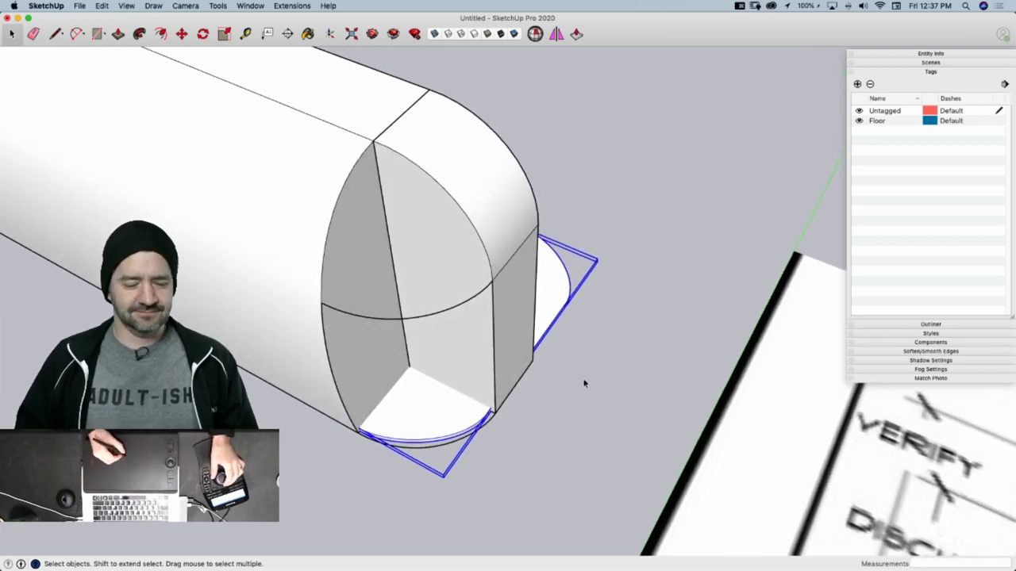
Select the four loose edges bounding the lower corner opening between the side and end walls
mouse_move(584, 384)
middle_down()
mouse_move(569, 379)
mouse_move(674, 302)
mouse_move(426, 281)
mouse_move(360, 321)
middle_up()
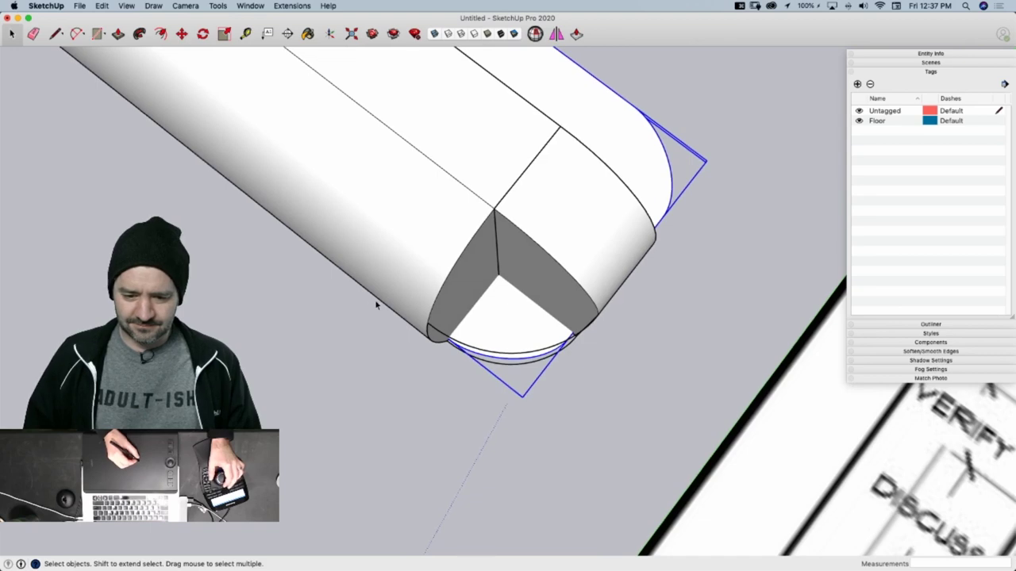
drag(374, 297, 617, 408)
mouse_move(616, 408)
middle_down()
mouse_move(653, 317)
mouse_move(647, 324)
middle_up()
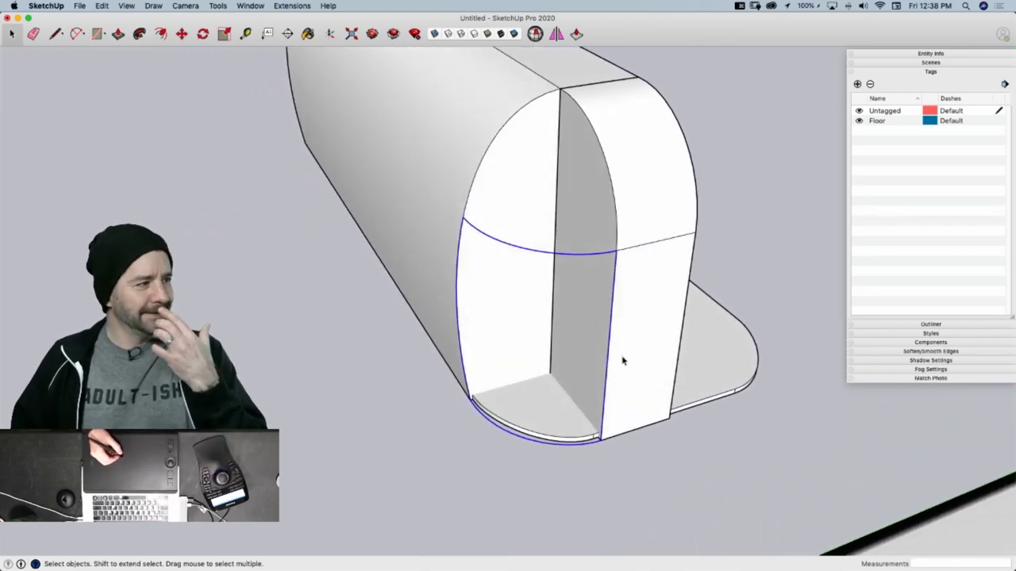
mouse_move(676, 279)
middle_down()
mouse_move(666, 312)
mouse_move(645, 322)
middle_up()
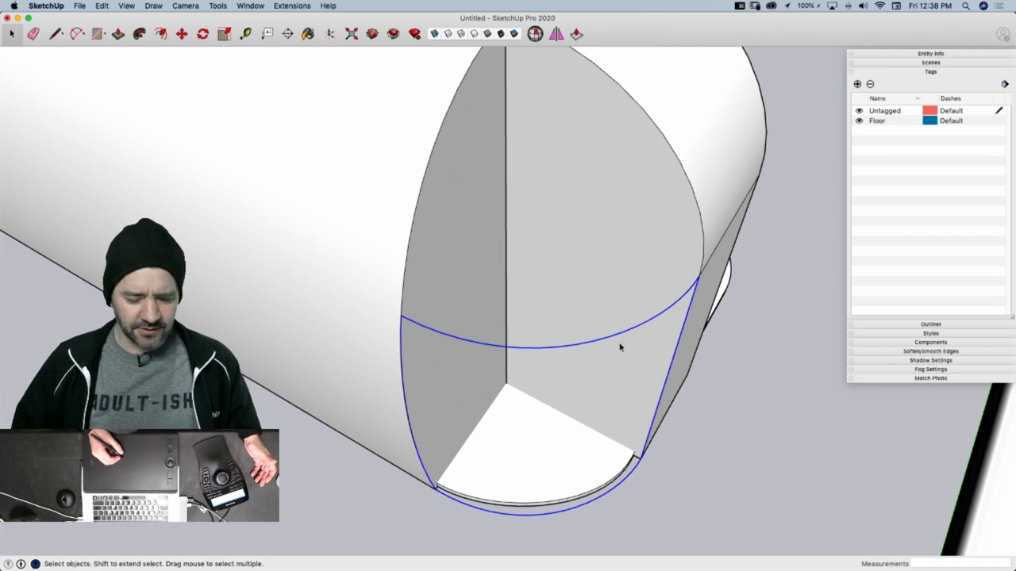
Save the model to the Desktop as Airstream
key(super+s)
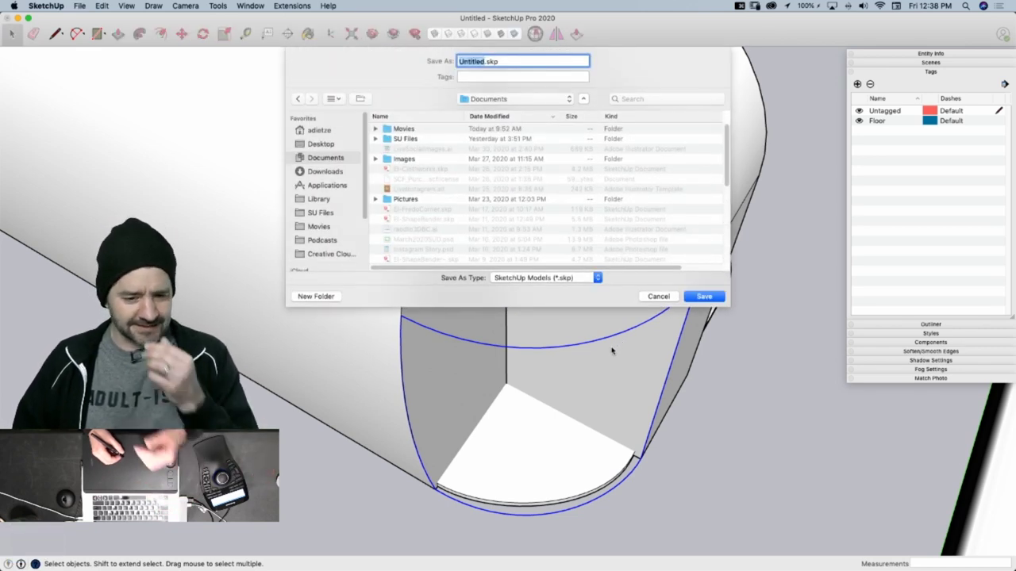
click(321, 145)
text(A)
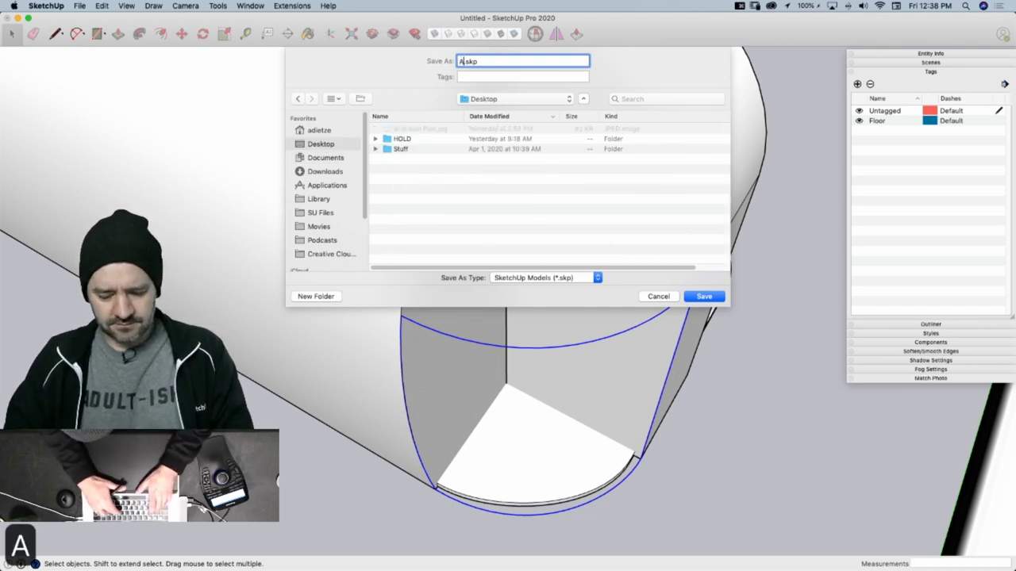
text(irstream)
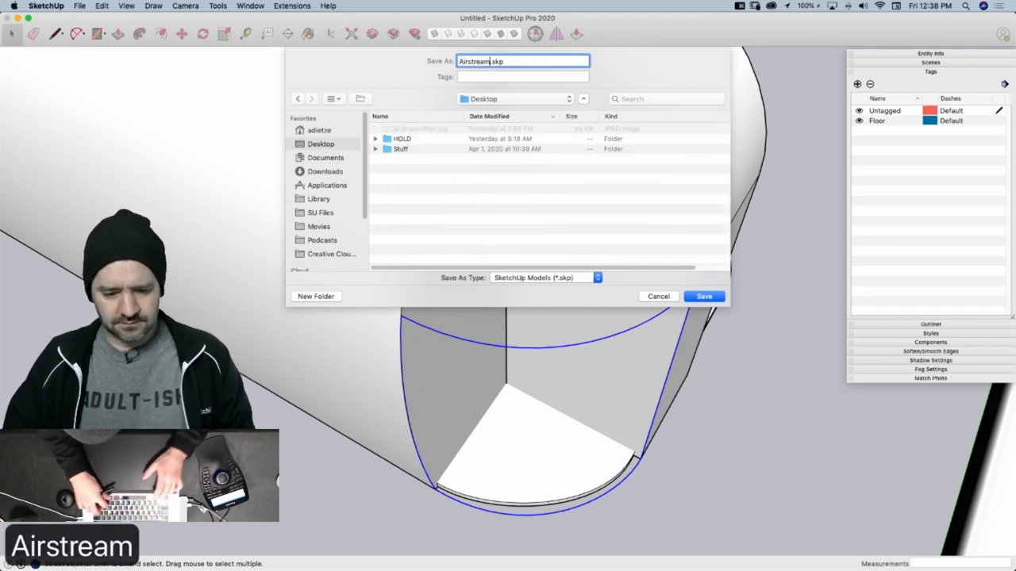
key(Return)
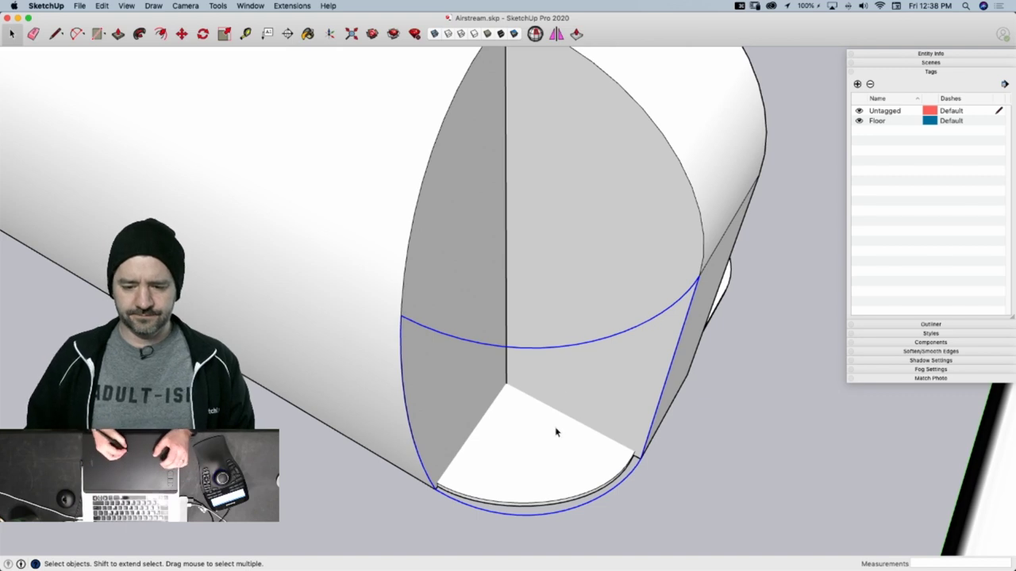
click(647, 431)
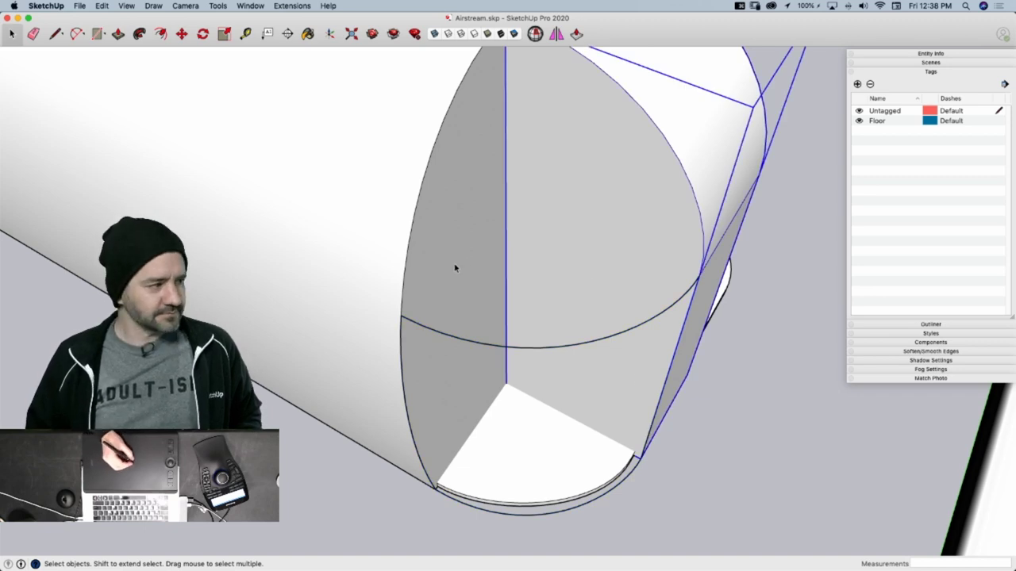
click(421, 287)
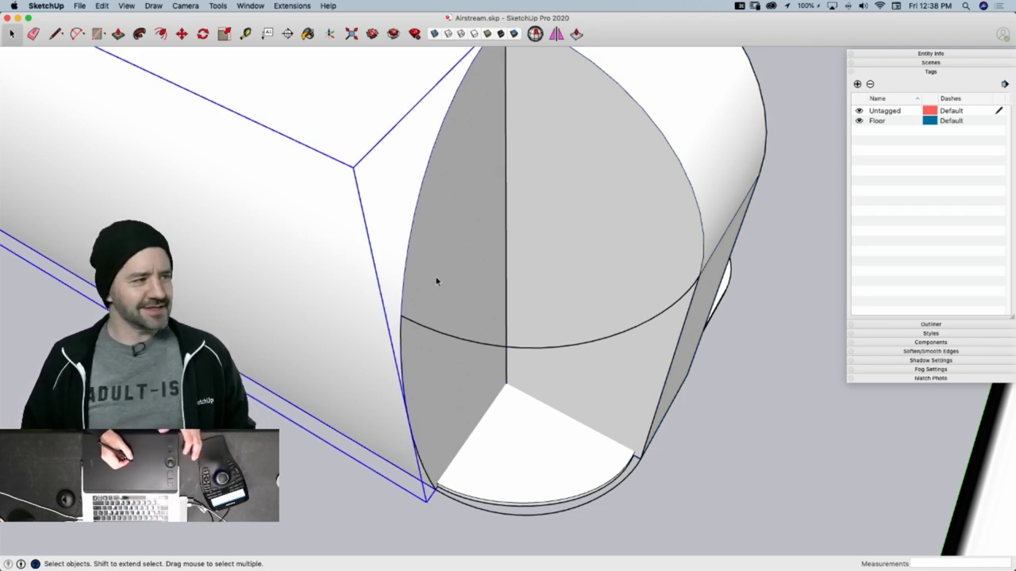
double_click(435, 281)
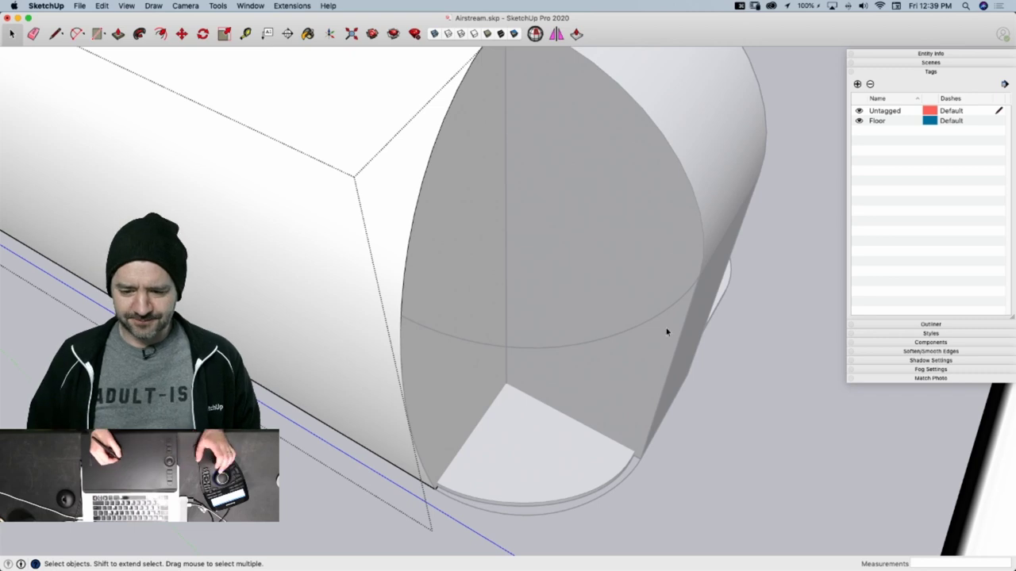
click(710, 351)
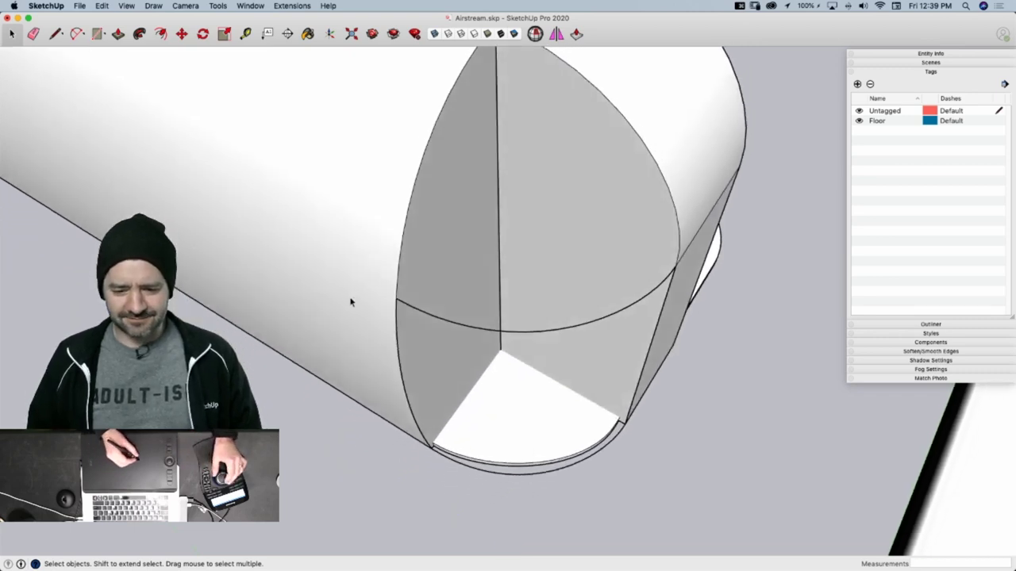
Select the four edges outlining the lower corner opening and show the Curviloft tools
drag(346, 275, 680, 481)
middle_drag(680, 481, 671, 375)
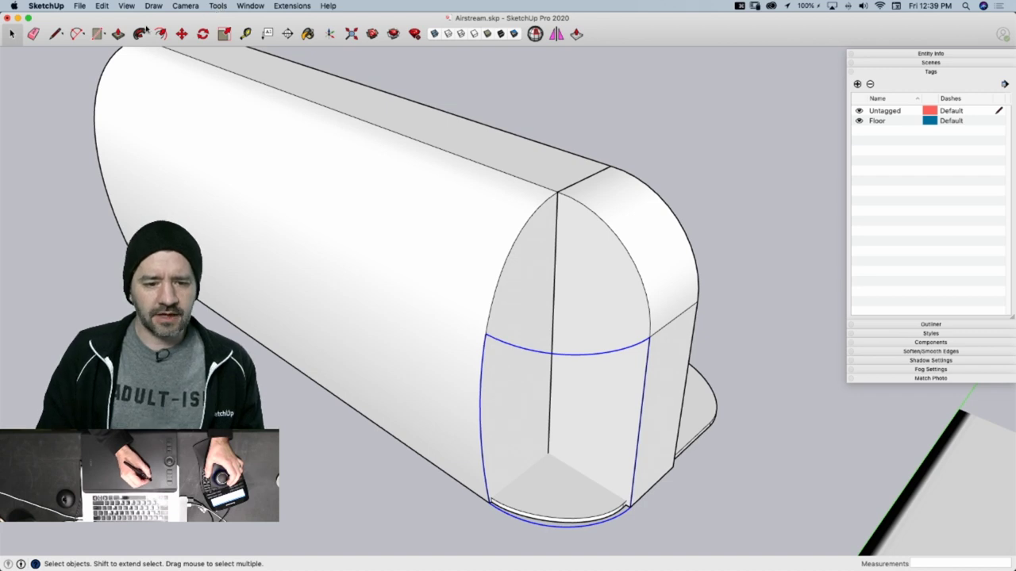
click(125, 5)
mouse_move(146, 45)
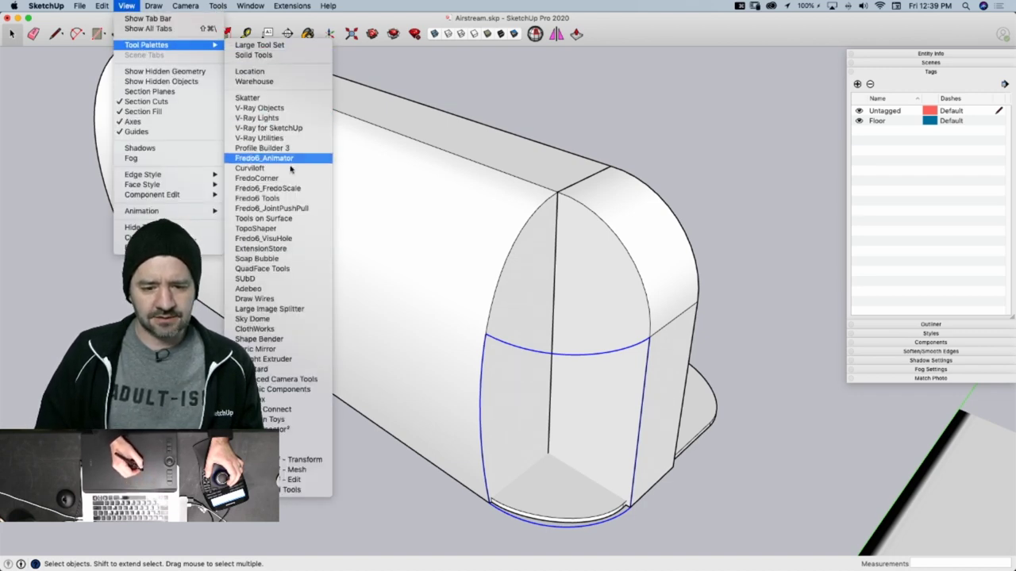
click(255, 168)
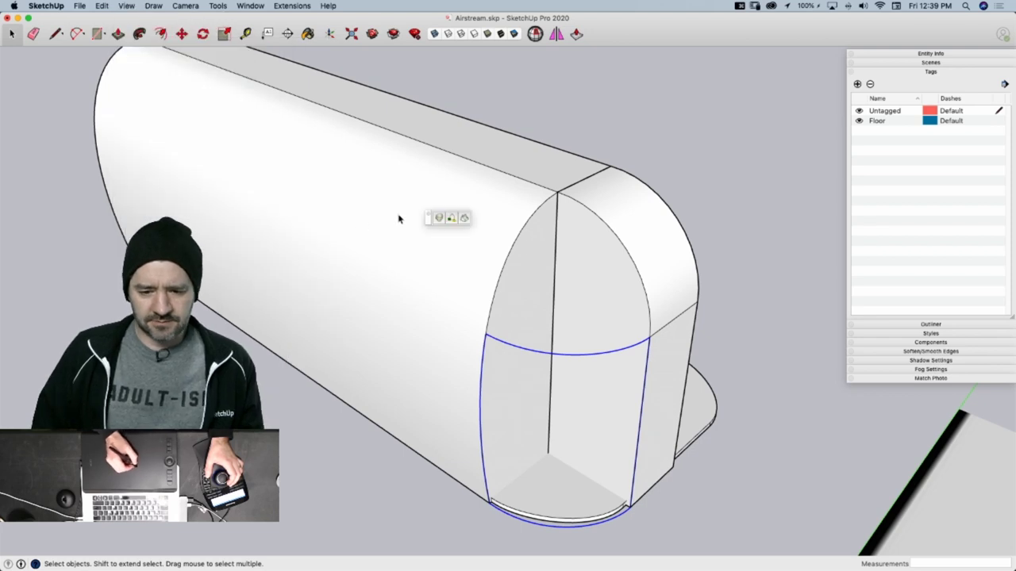
click(440, 219)
click(538, 199)
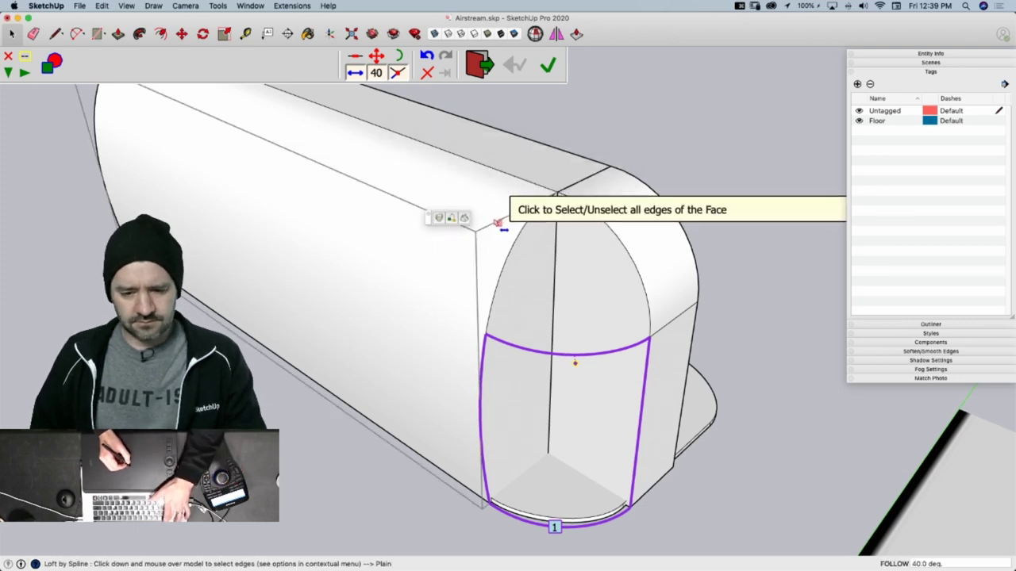
key(Escape)
key(Escape)
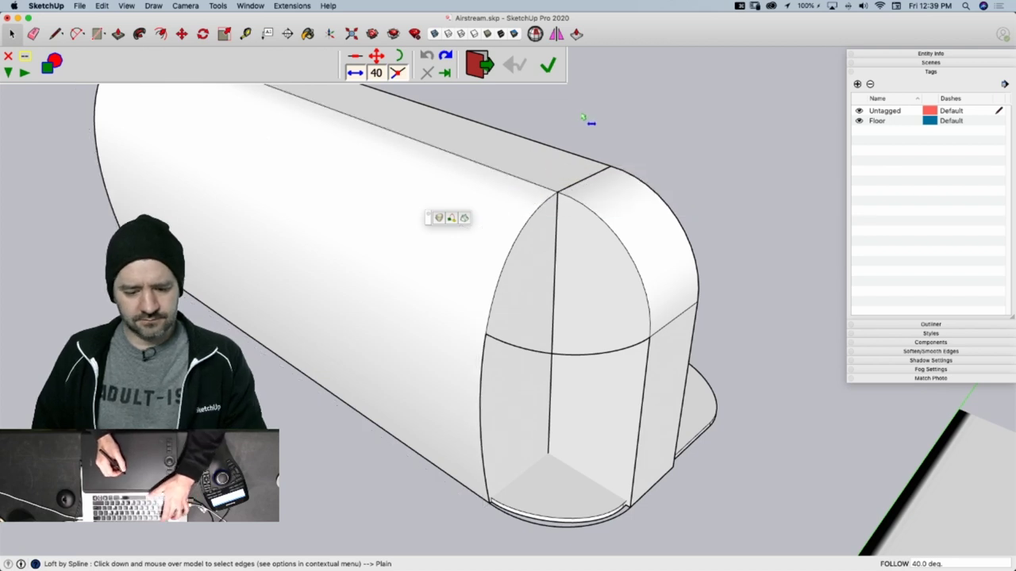
key(space)
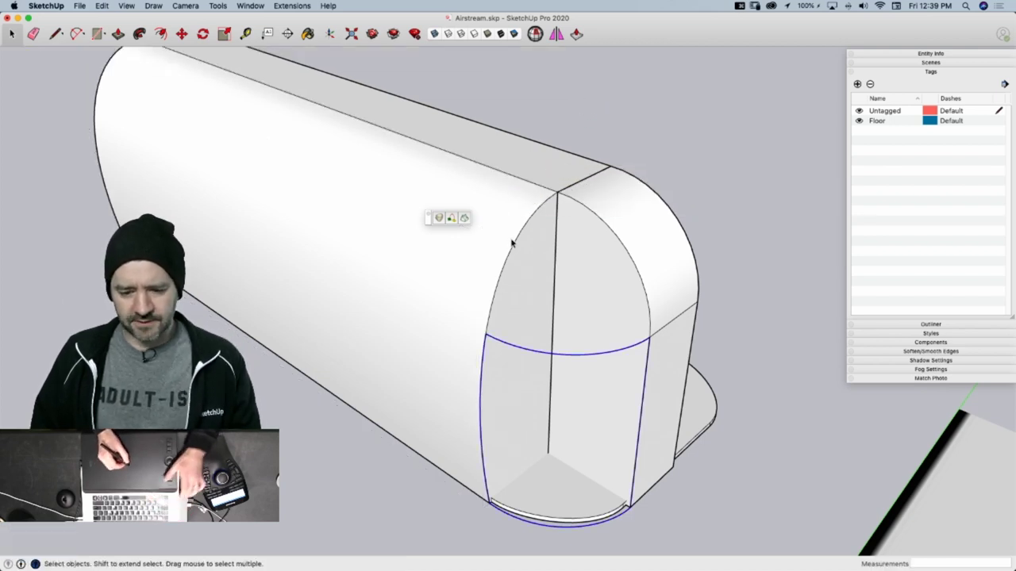
Generate a Curviloft Skinning surface across the selected corner outline with Sampling 5 and Interpolation 5
click(464, 218)
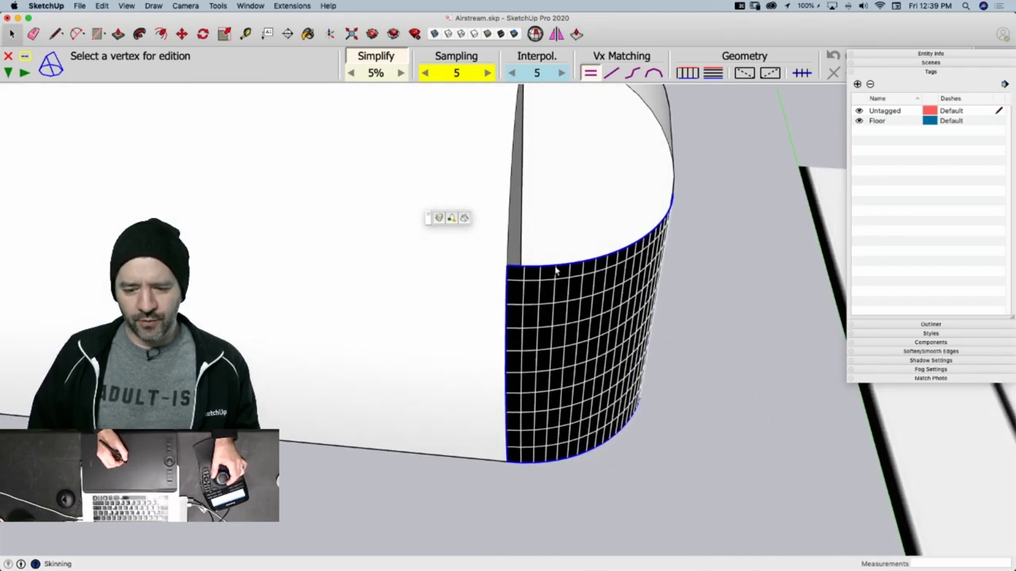
middle_drag(556, 272, 580, 153)
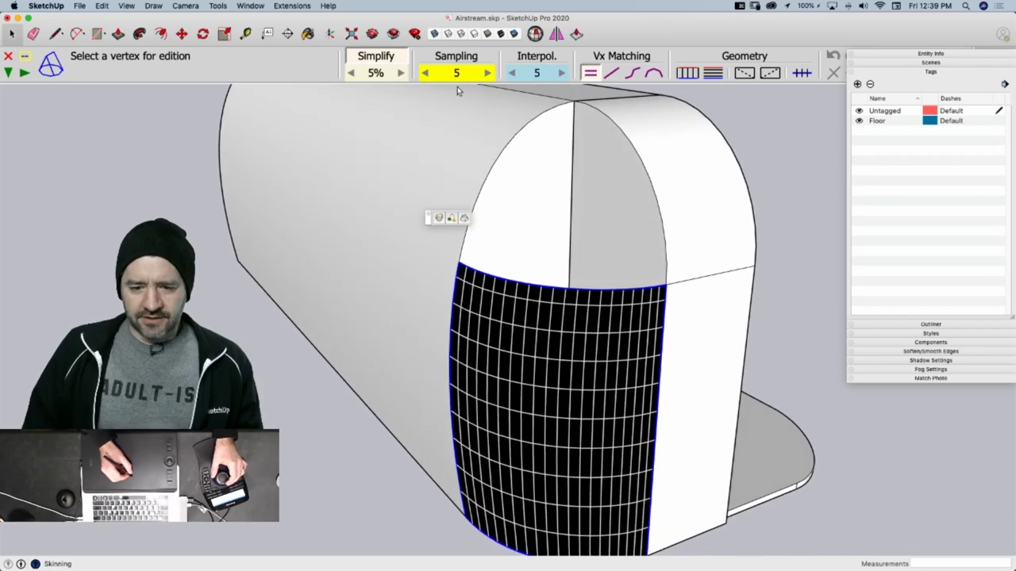
click(510, 74)
click(561, 74)
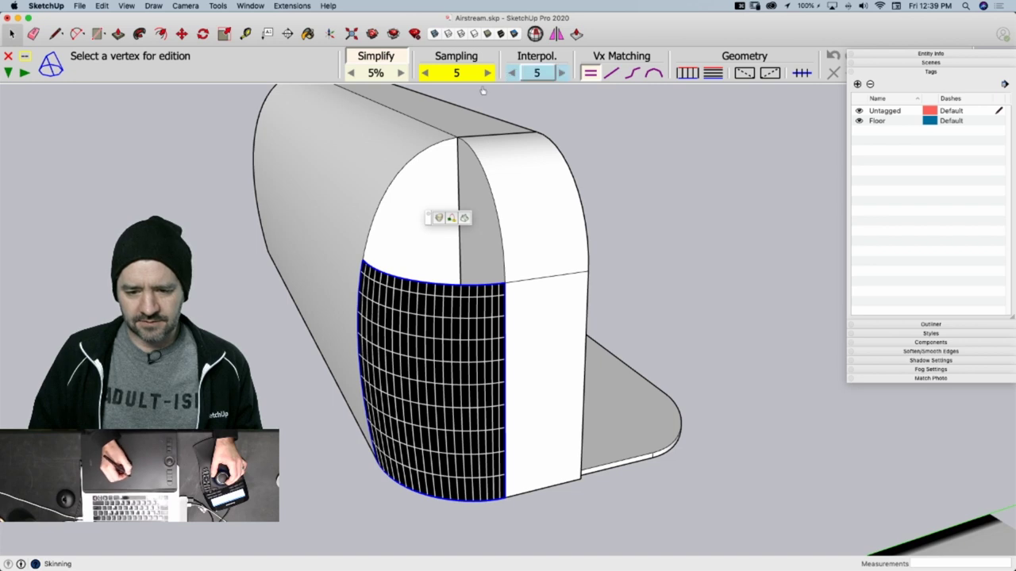
click(425, 73)
click(425, 74)
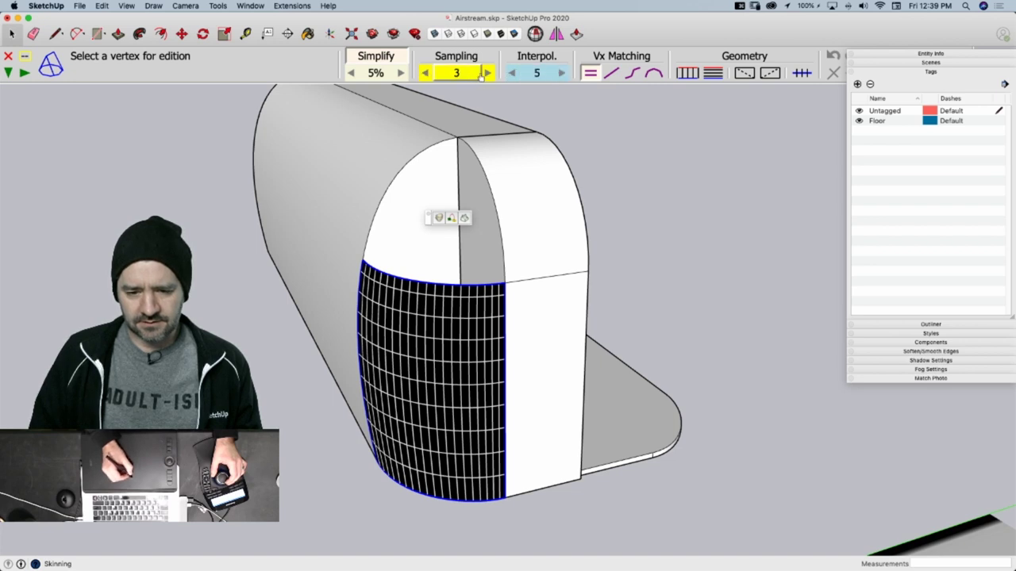
click(488, 74)
click(487, 74)
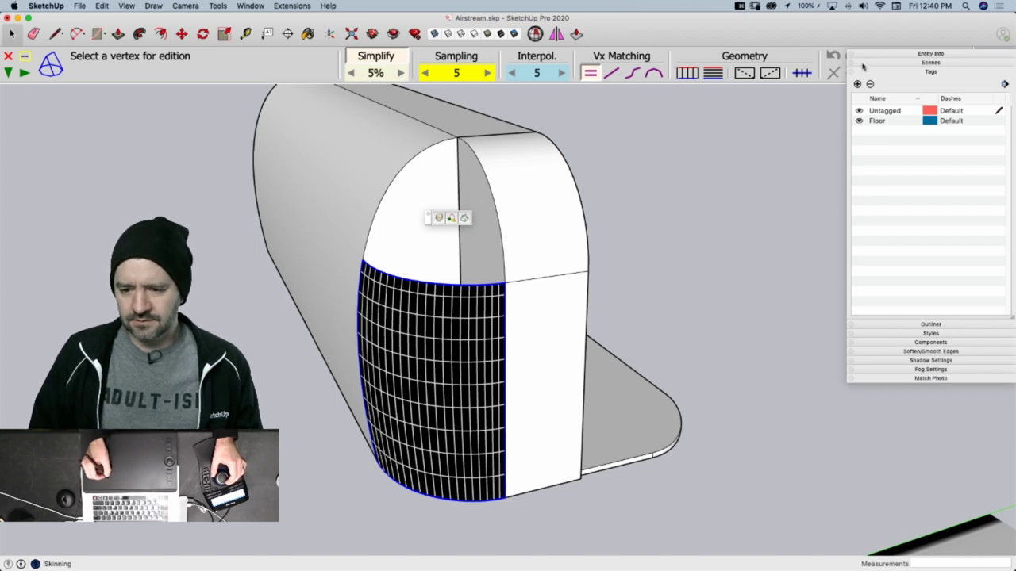
click(870, 73)
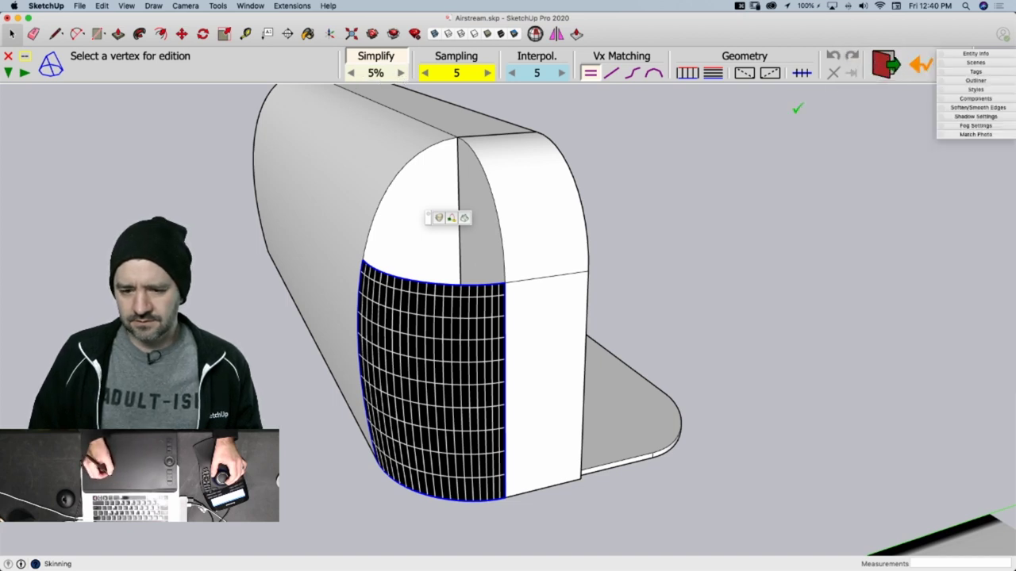
click(673, 136)
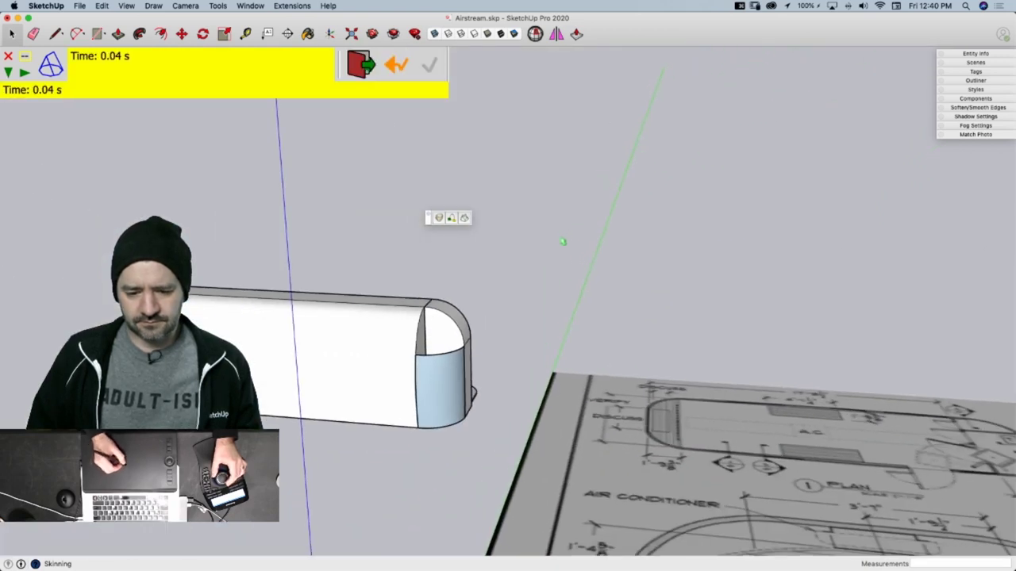
Exit Skinning and delete the loose outline edges around the skinned lower corner
scroll(451, 217, up, 5)
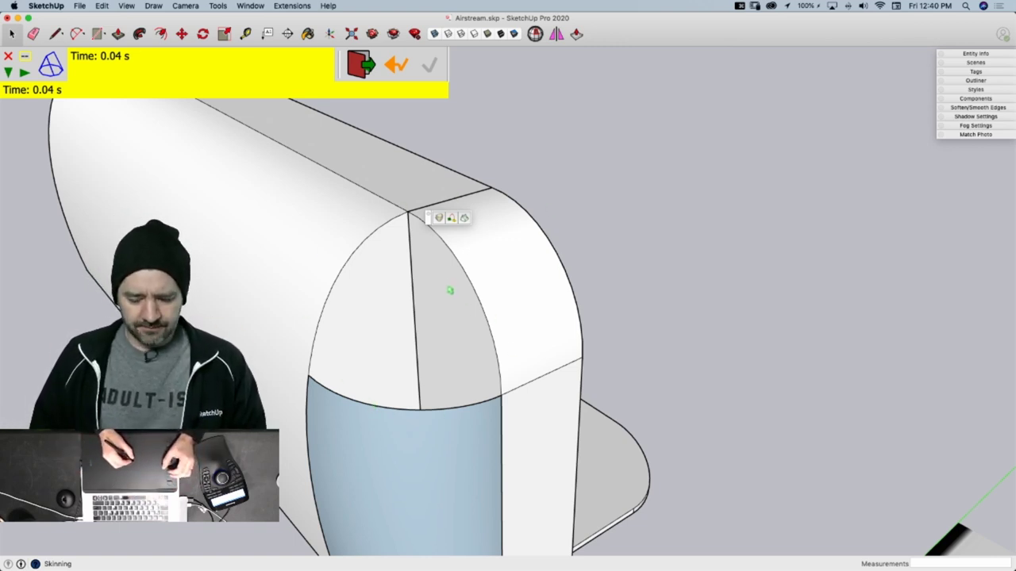
key(space)
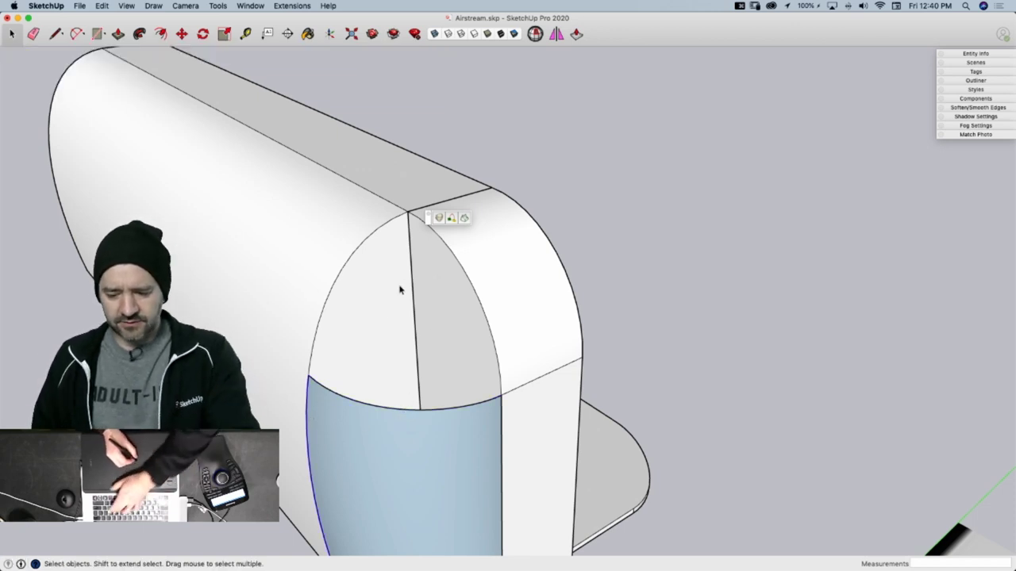
key(BackSpace)
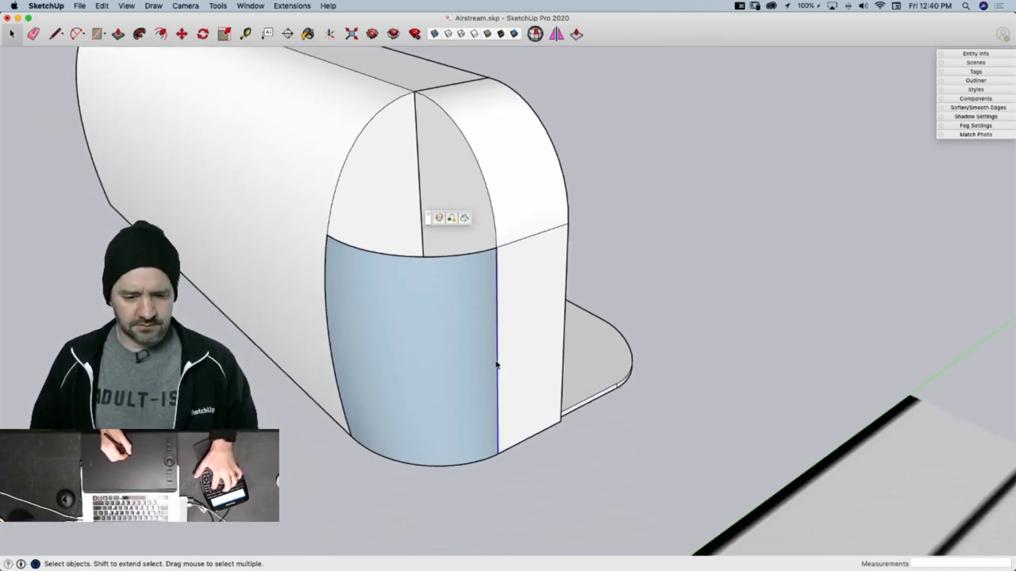
key(BackSpace)
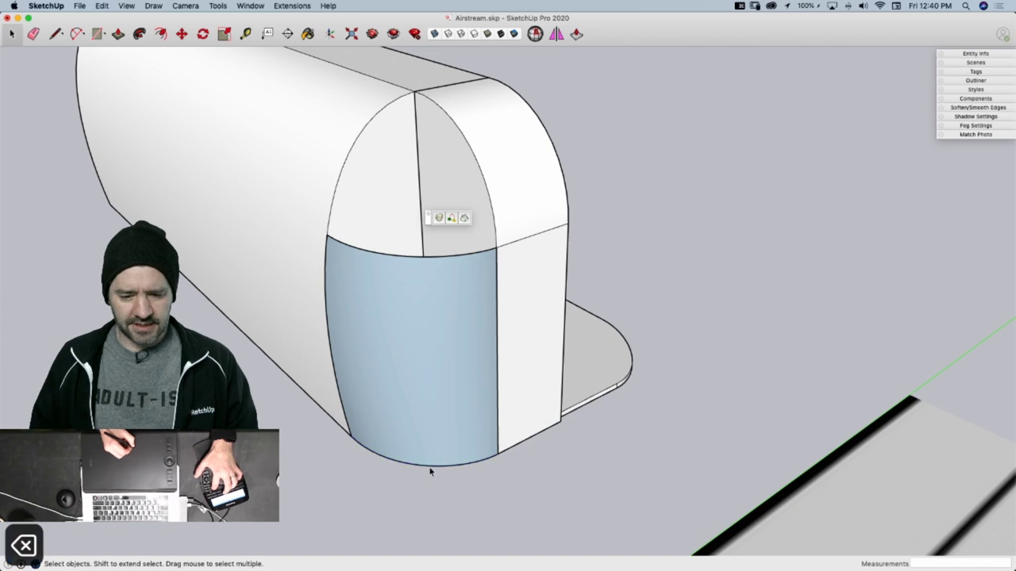
Copy the side wall's curved end edge out of its group, paste it in place, and delete the portion below the upper corner opening
middle_drag(430, 469, 379, 325)
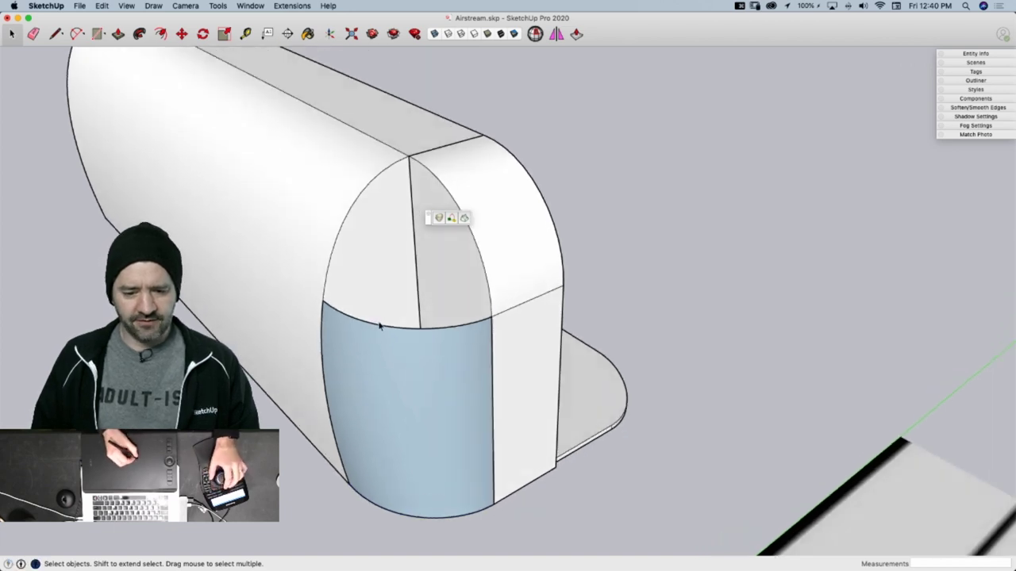
click(336, 255)
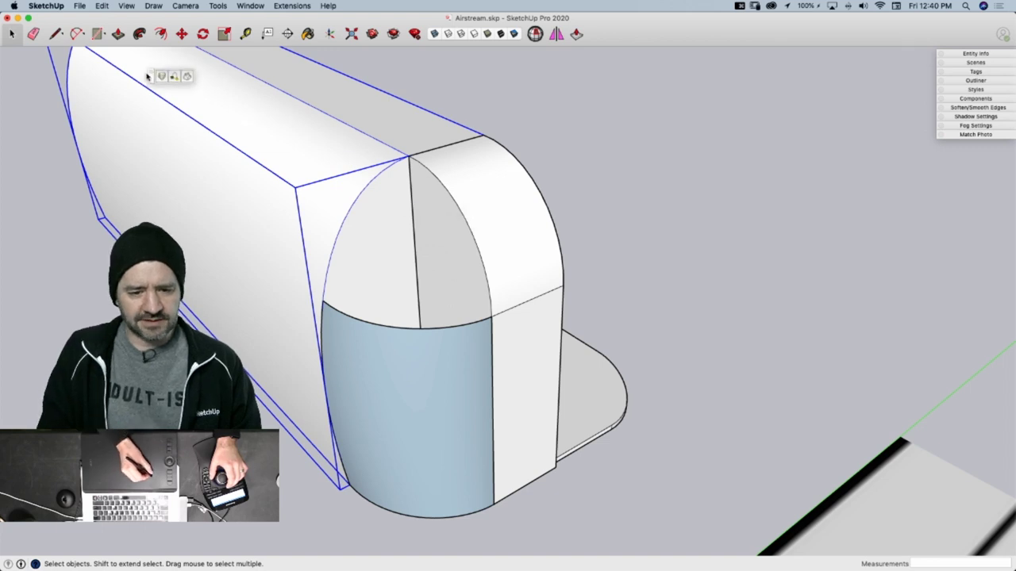
double_click(370, 259)
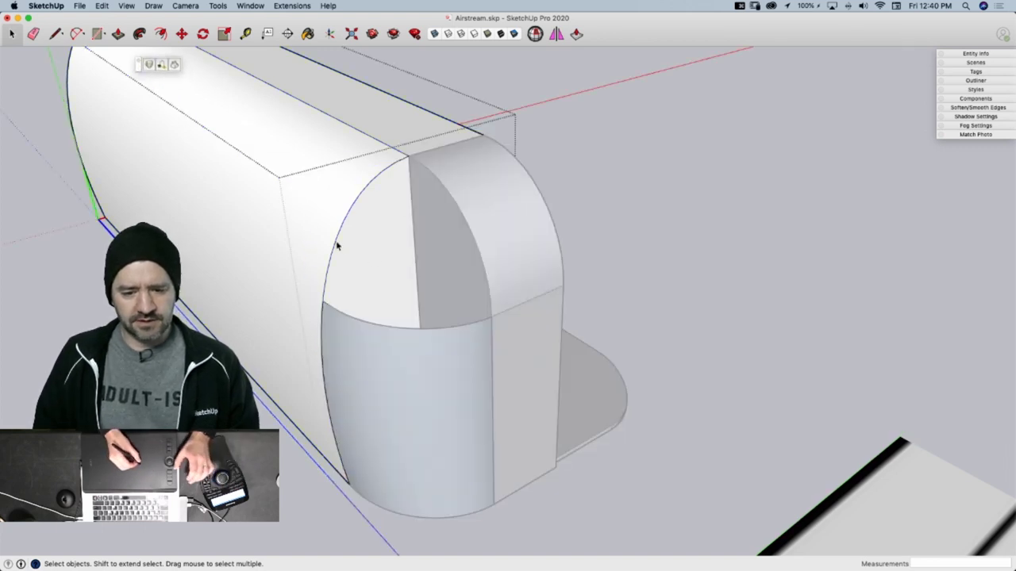
click(337, 246)
key(super+c)
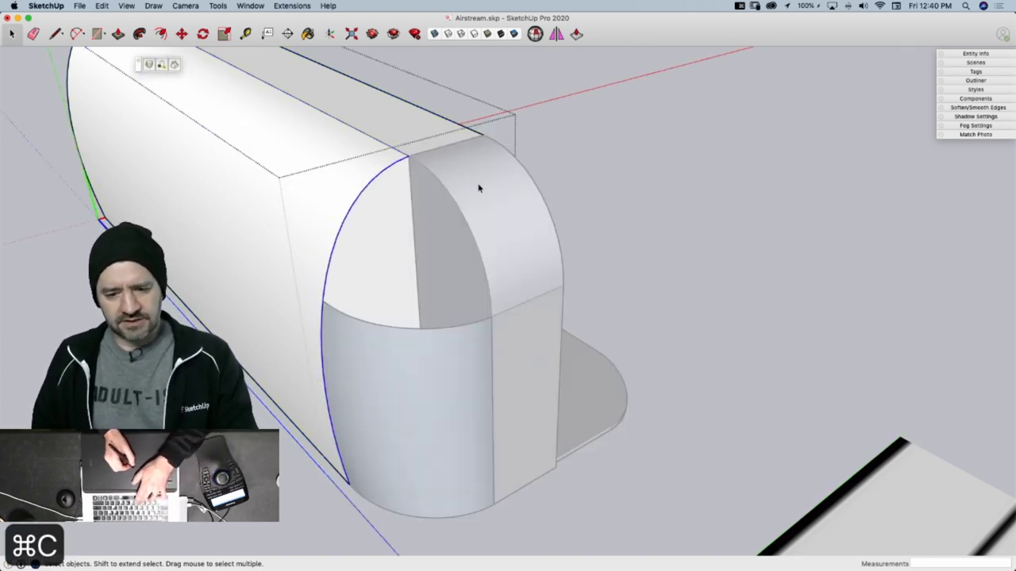
click(530, 161)
click(104, 5)
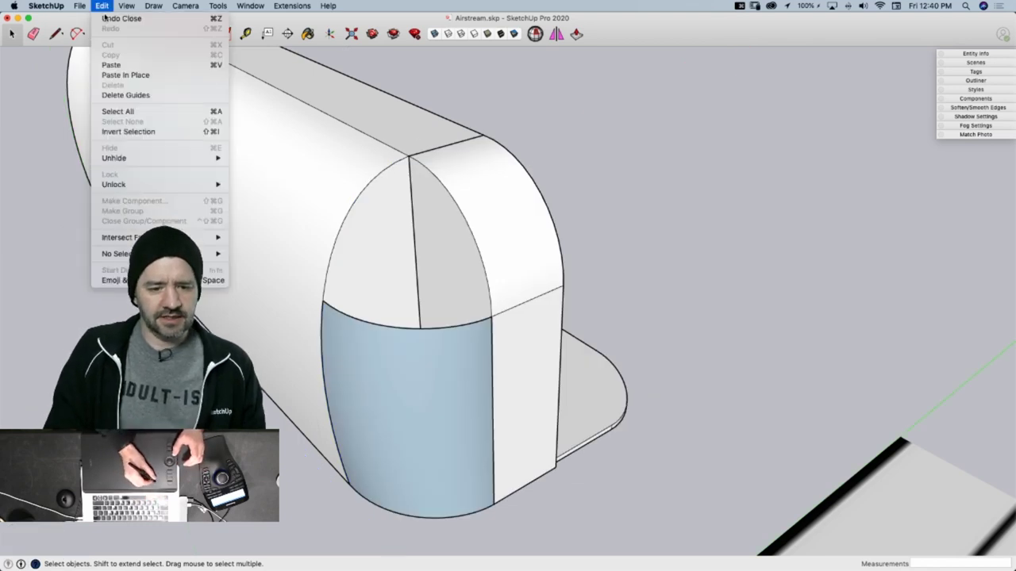
click(127, 79)
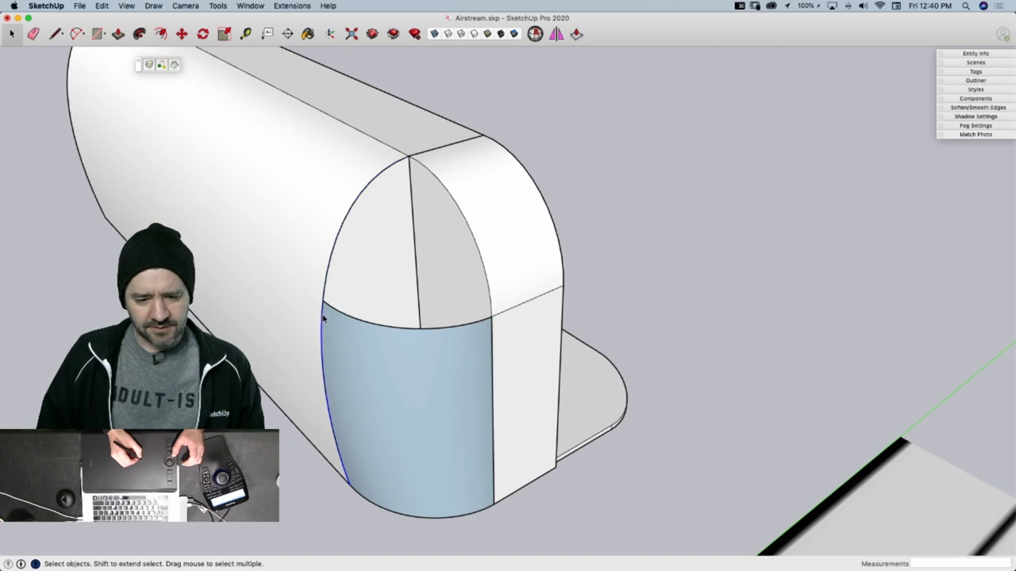
key(BackSpace)
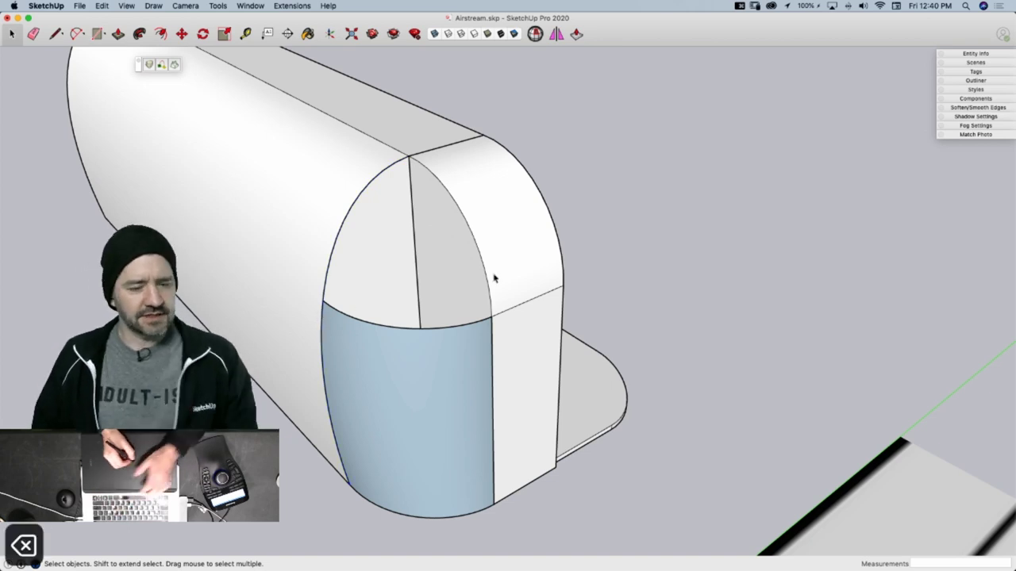
Copy the end wall's upper arc bordering the corner opening from its group and paste it in place outside
double_click(517, 262)
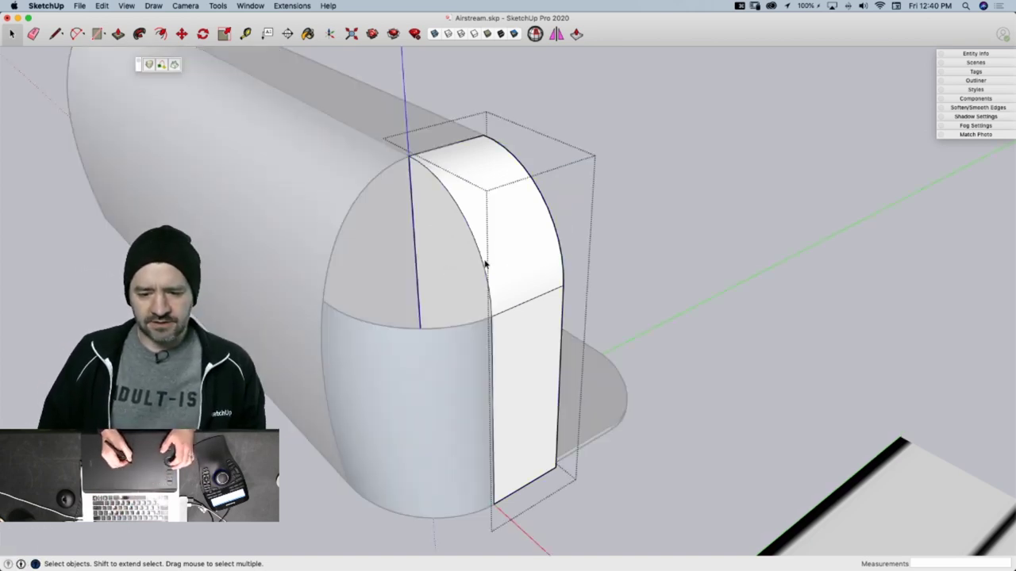
click(484, 267)
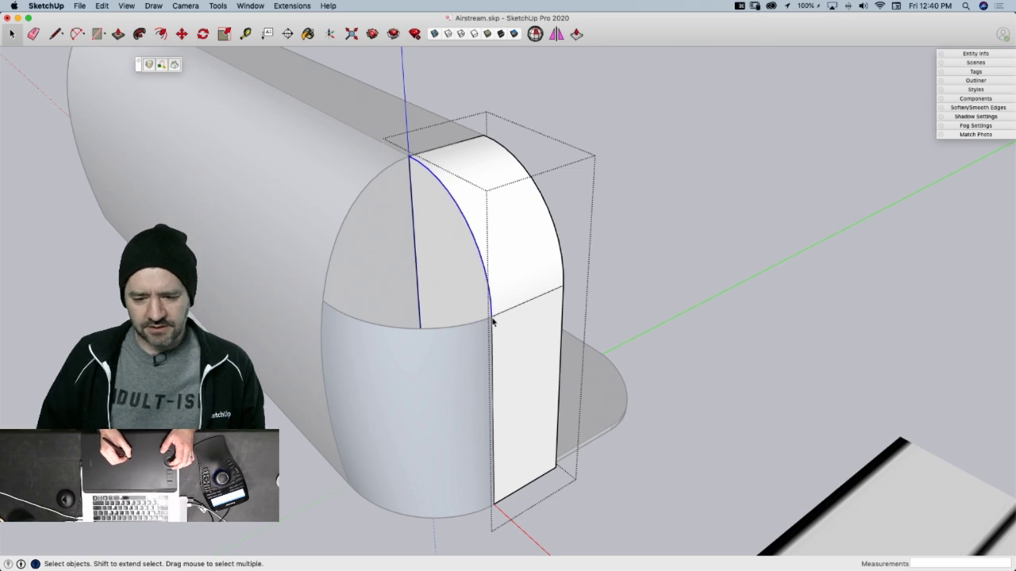
key(super+c)
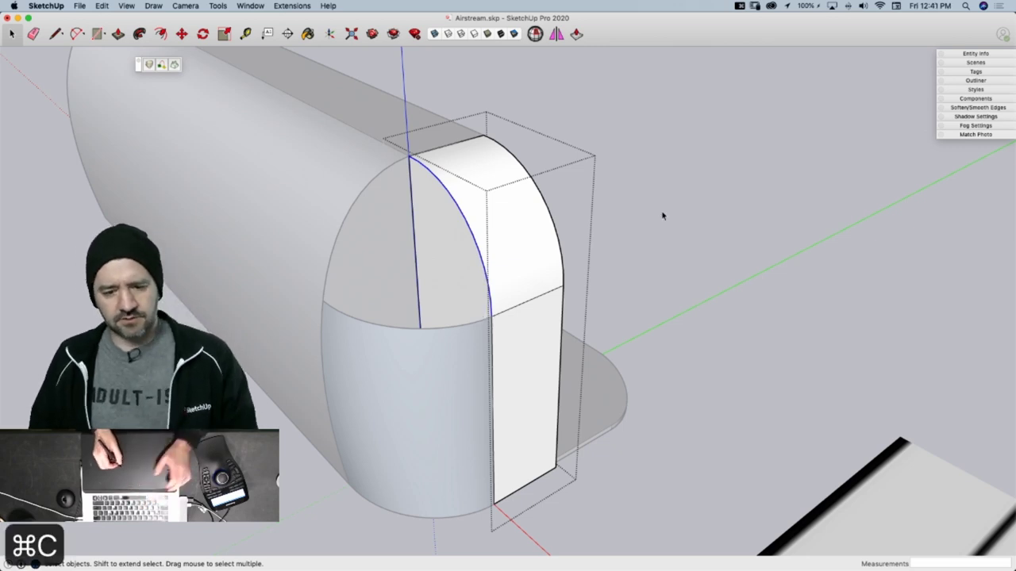
click(663, 216)
click(81, 5)
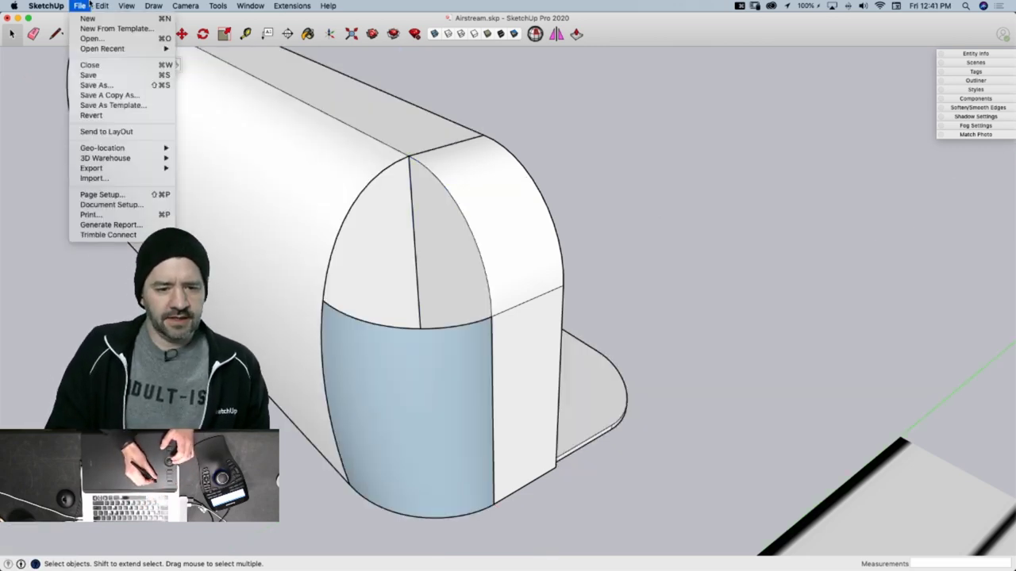
click(121, 75)
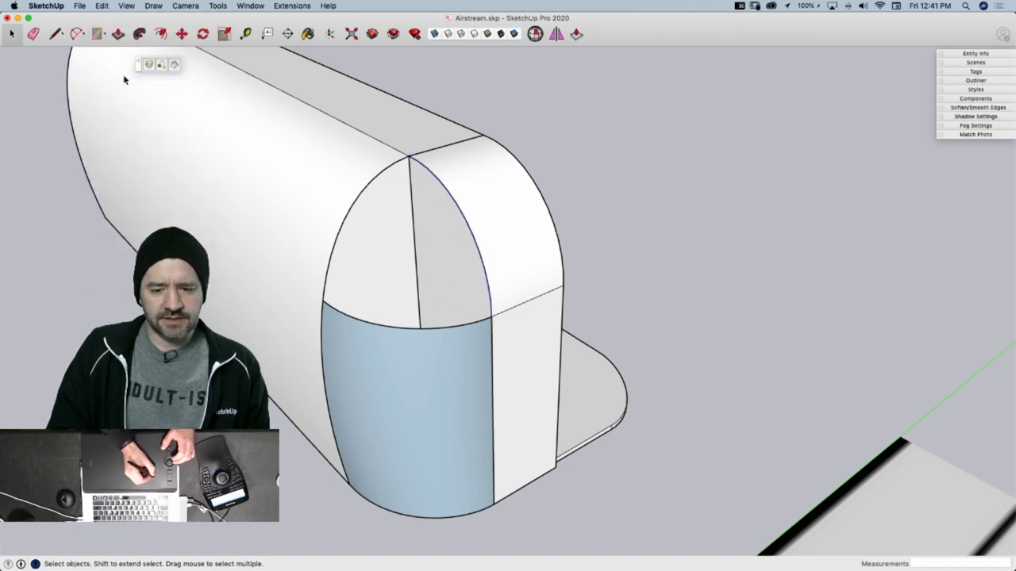
Generate a Curviloft Skinning surface across the three edges of the upper corner with Simplify 5%, Sampling 5 and Interpolation 5
drag(288, 148, 511, 340)
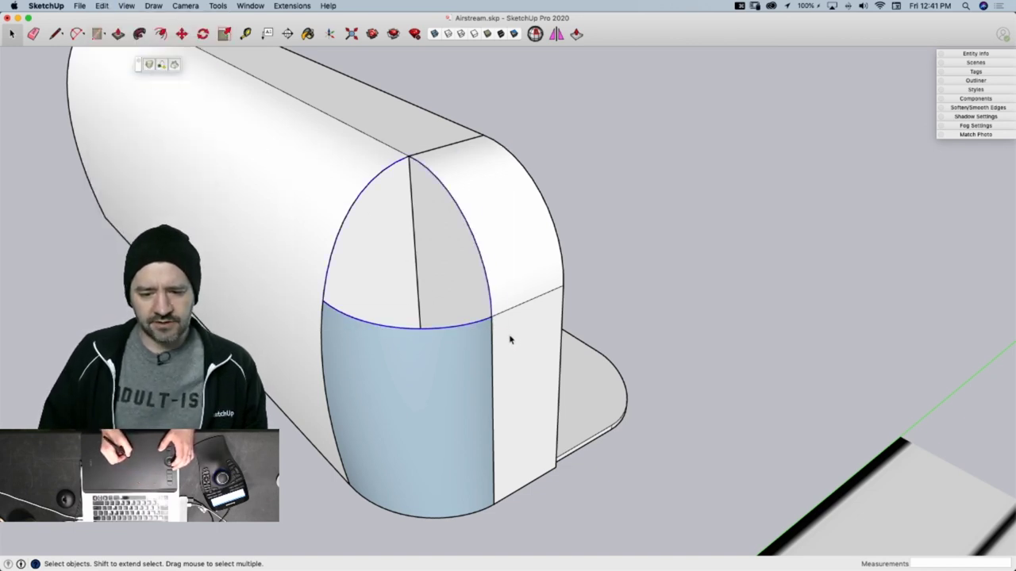
click(176, 65)
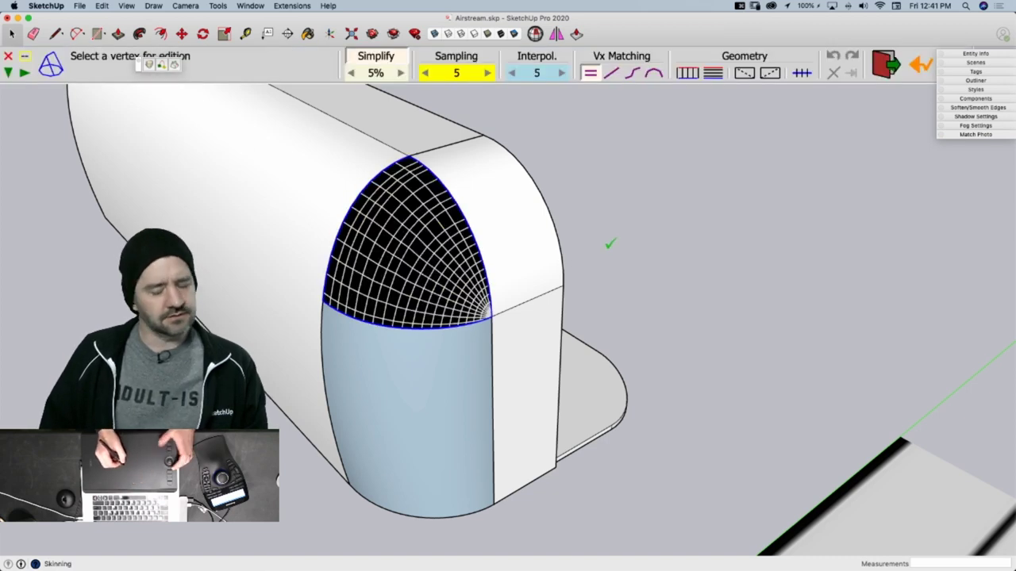
click(609, 245)
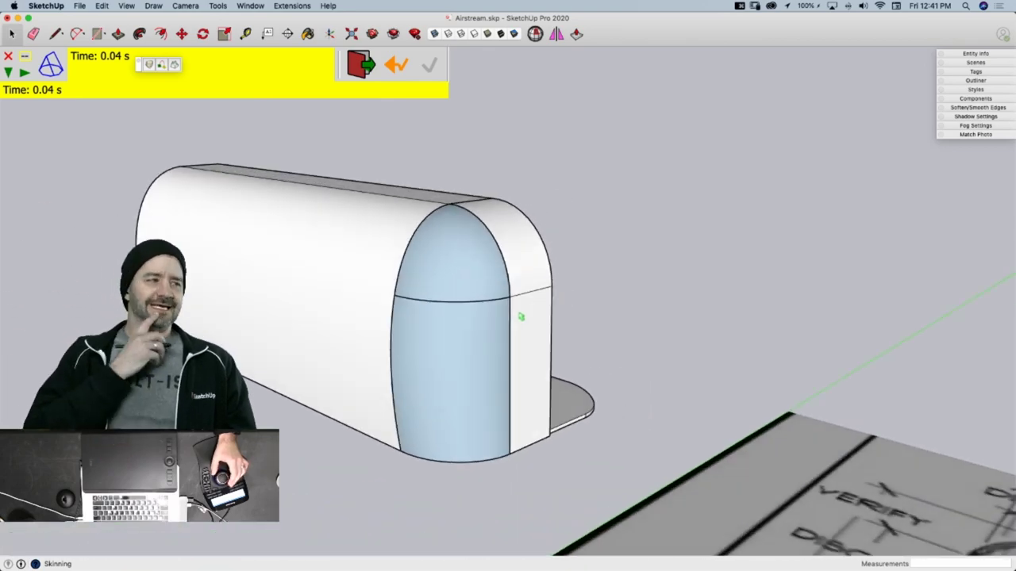
key(space)
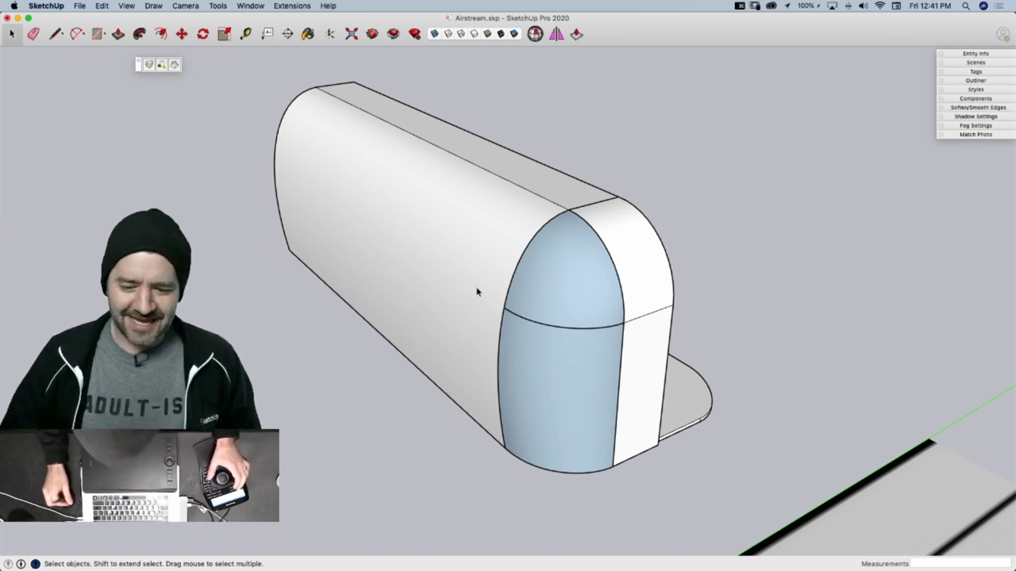
Examine the domed upper corner from several angles, checking how it meets the side wall, end wall and lower corner
scroll(537, 283, up, 4)
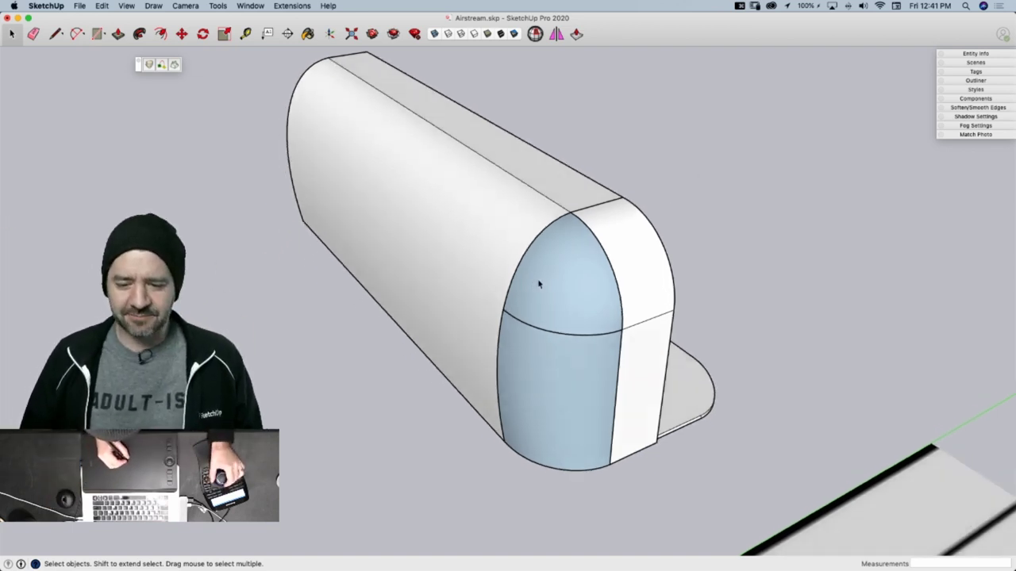
scroll(579, 278, up, 3)
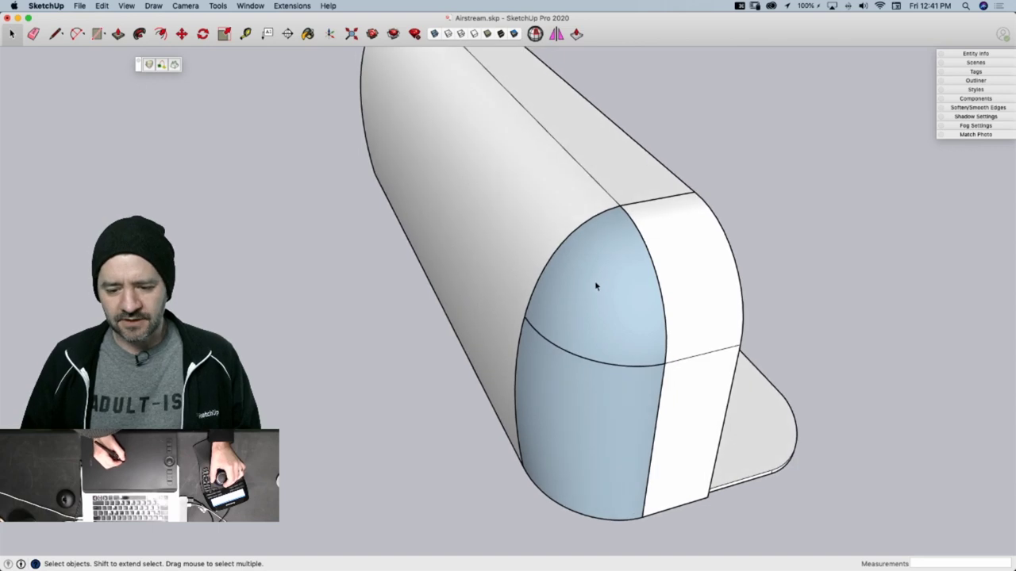
click(596, 283)
middle_drag(596, 283, 575, 356)
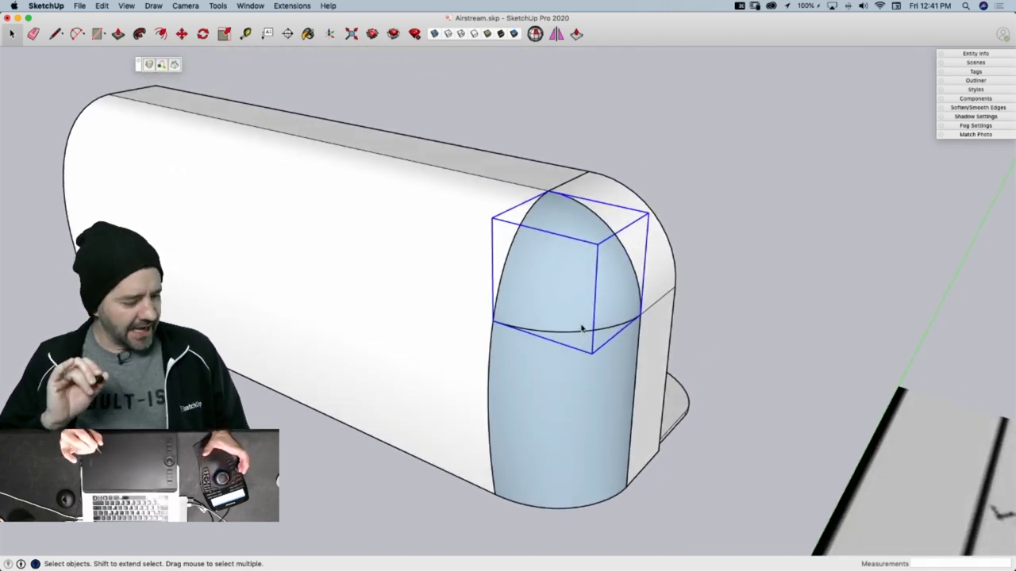
mouse_move(582, 328)
middle_down()
mouse_move(676, 286)
mouse_move(564, 311)
mouse_move(563, 319)
middle_up()
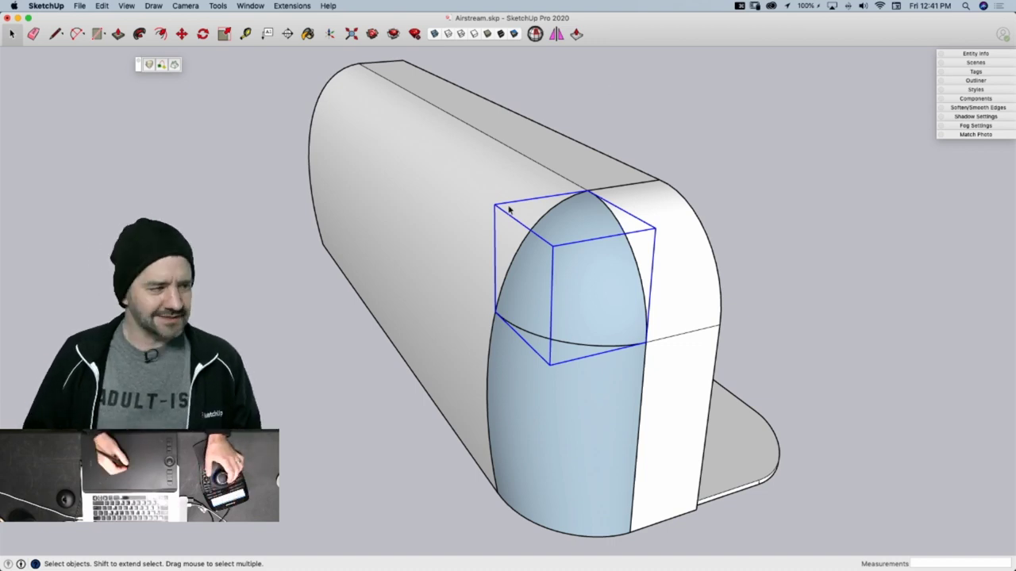
middle_drag(458, 234, 503, 235)
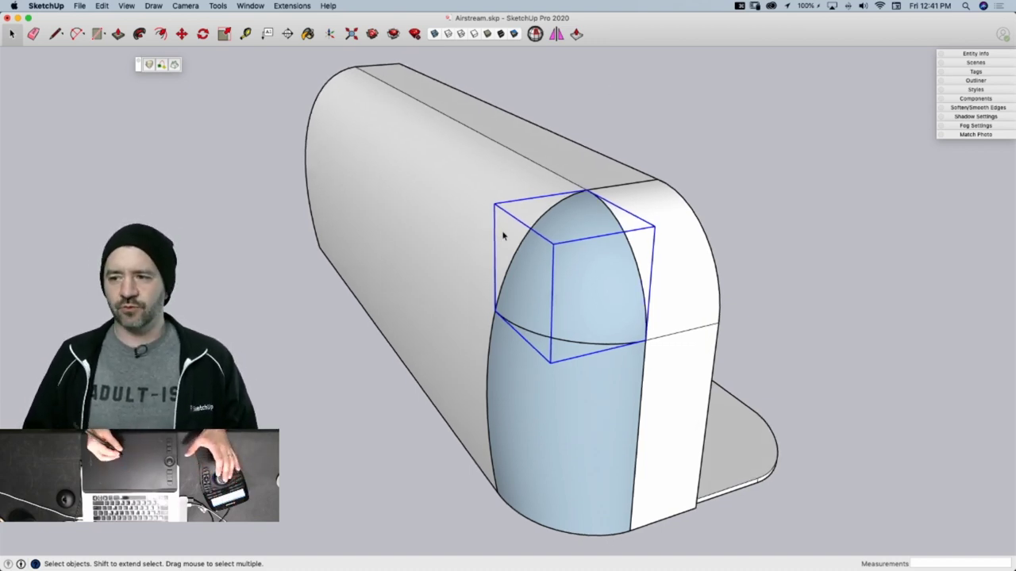
click(503, 235)
middle_drag(581, 262, 630, 245)
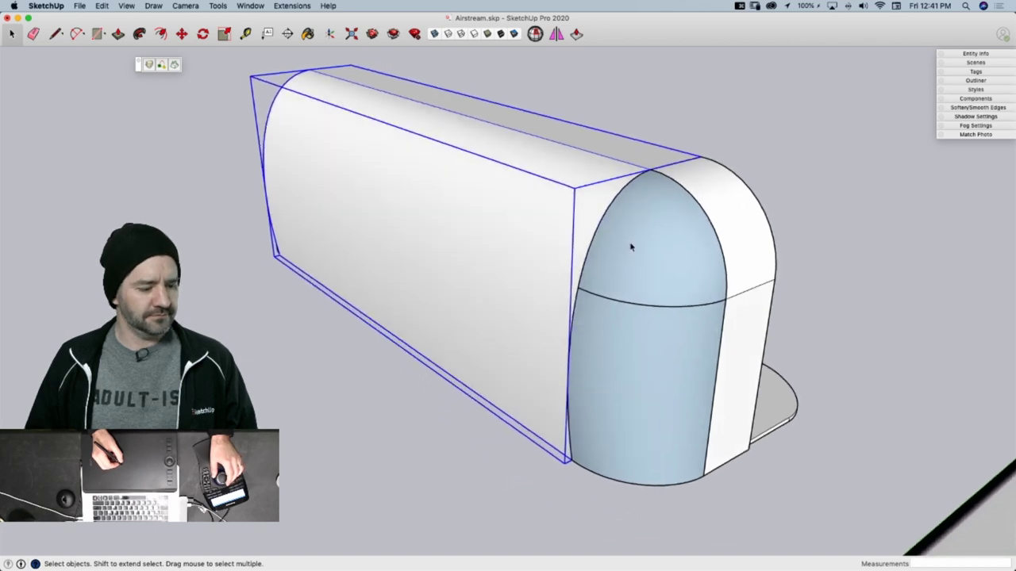
scroll(630, 243, up, 4)
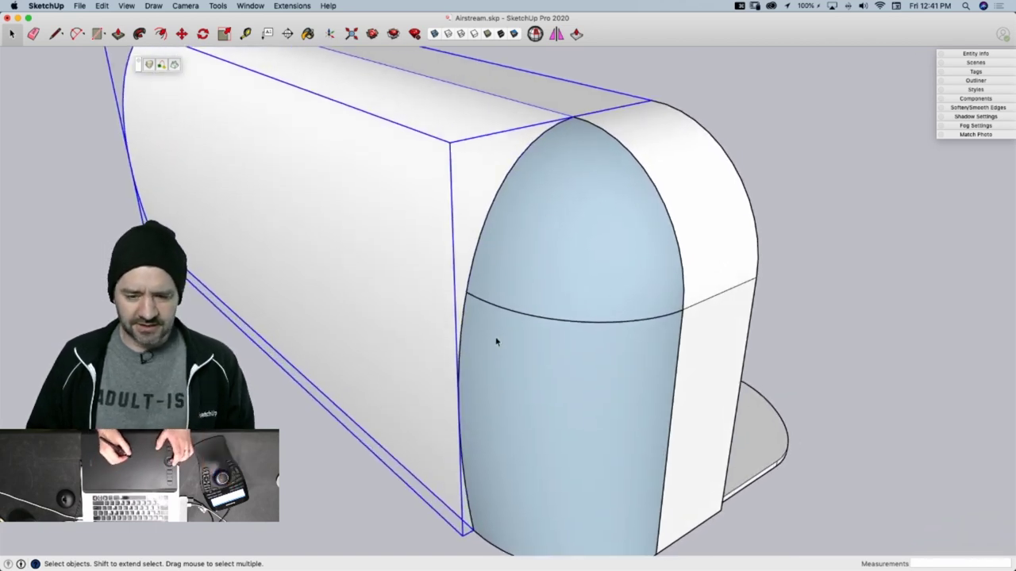
scroll(483, 288, up, 2)
scroll(515, 288, down, 5)
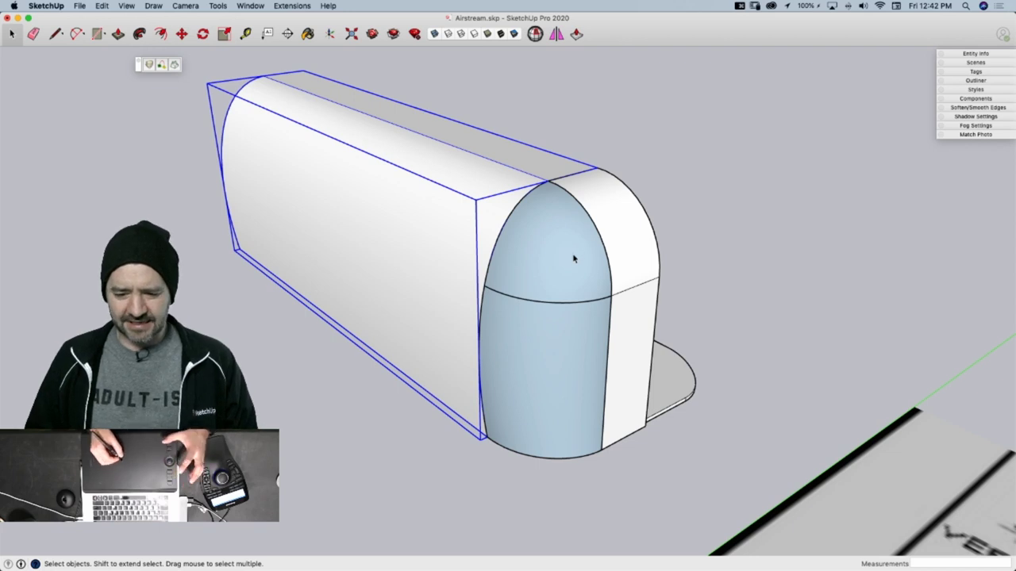
click(574, 258)
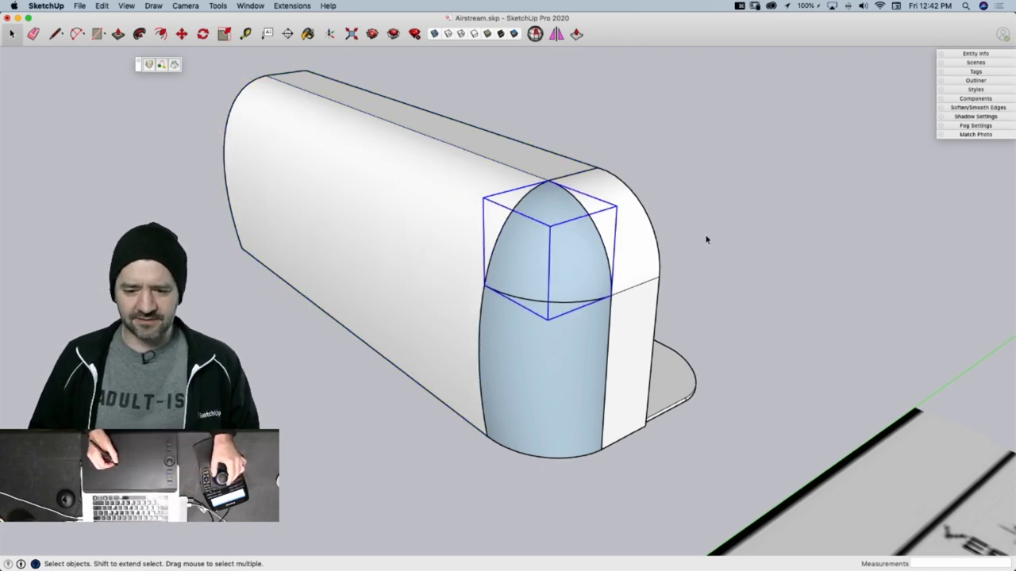
mouse_move(707, 240)
middle_down()
mouse_move(662, 254)
mouse_move(618, 251)
mouse_move(451, 23)
middle_up()
scroll(618, 251, up, 3)
mouse_move(389, 340)
middle_down()
mouse_move(510, 283)
mouse_move(513, 303)
mouse_move(526, 309)
mouse_move(516, 308)
middle_up()
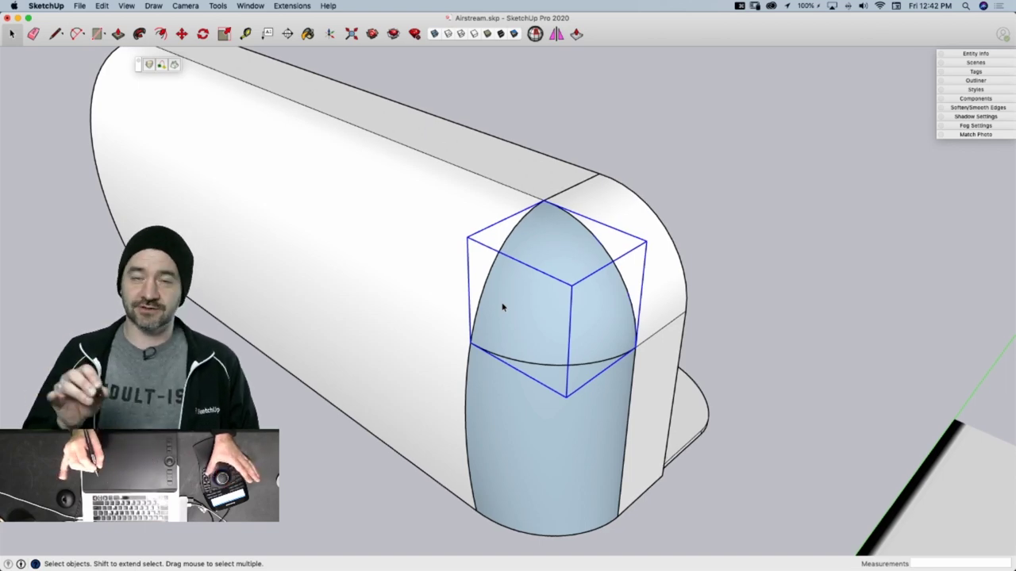
Examine the reference sheet's section drawings, including the rounded ends in section 4, and select the sheet
mouse_move(502, 307)
middle_down()
mouse_move(580, 319)
mouse_move(561, 324)
mouse_move(558, 277)
mouse_move(535, 310)
mouse_move(572, 238)
mouse_move(619, 223)
mouse_move(590, 244)
middle_up()
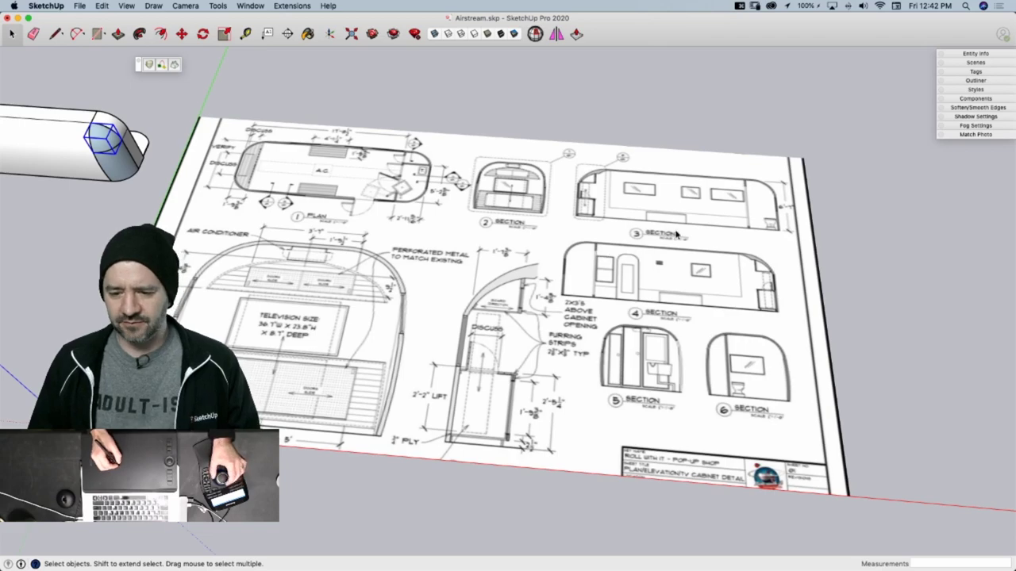
scroll(675, 233, up, 10)
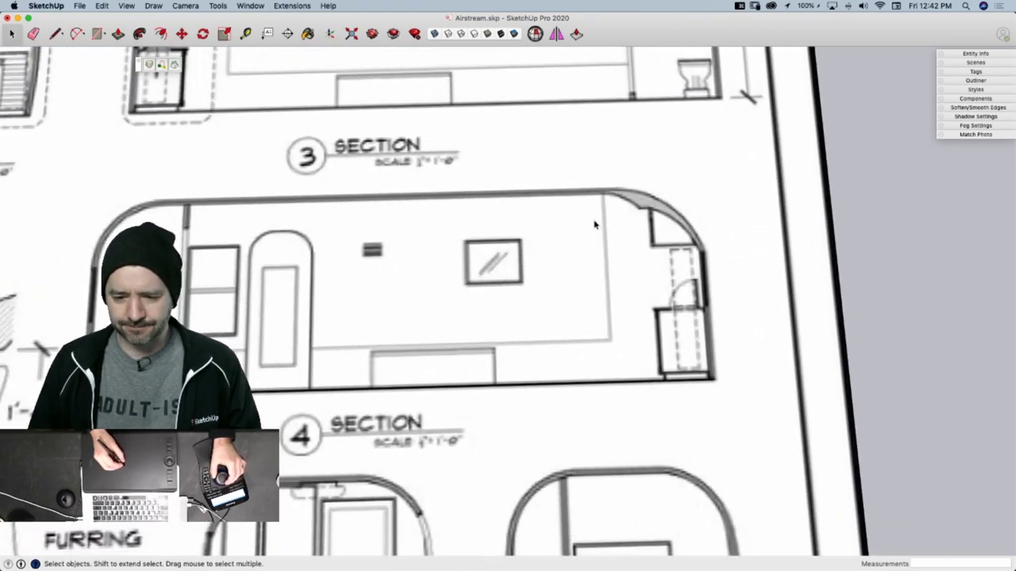
scroll(594, 225, down, 12)
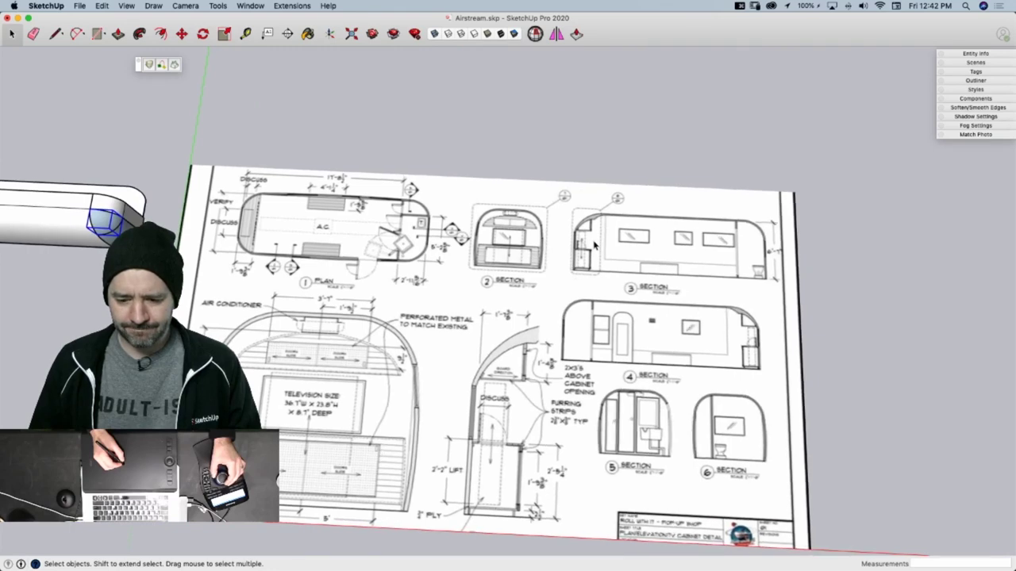
middle_drag(591, 246, 587, 230)
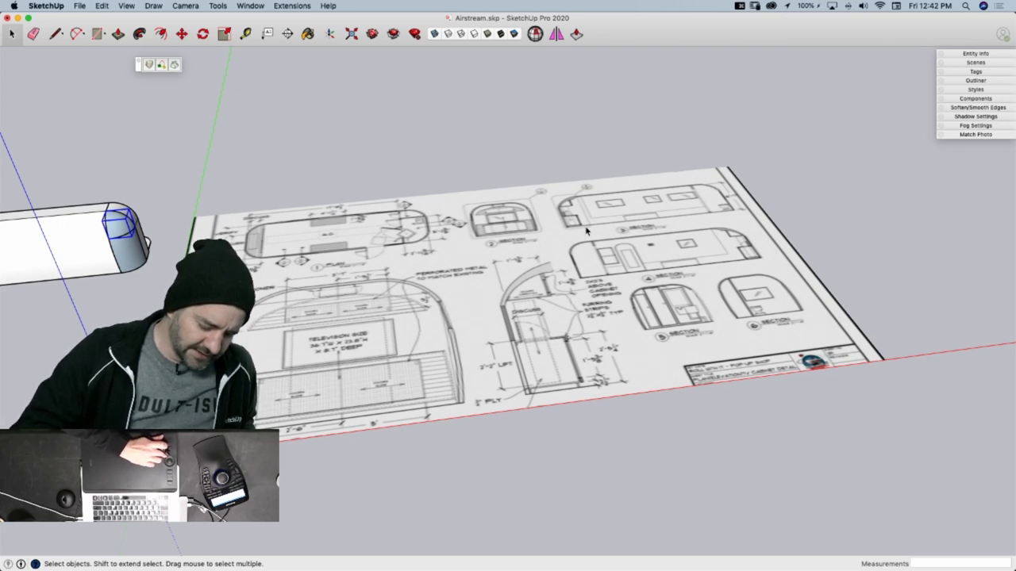
click(586, 231)
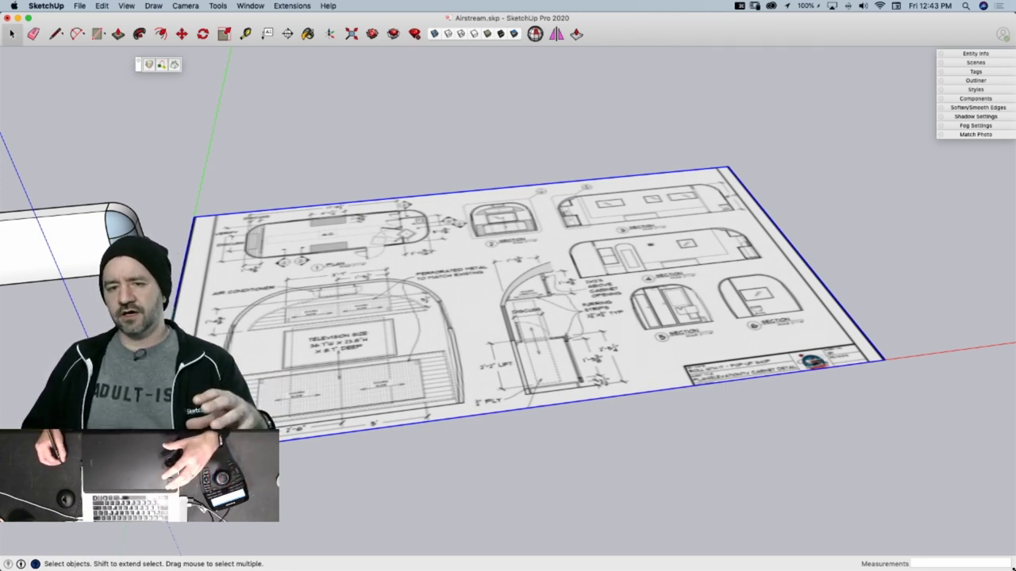
Examine the reference sheet's drawings and compare the shell's rounded end, side wall and open end profile from several angles
scroll(524, 274, up, 15)
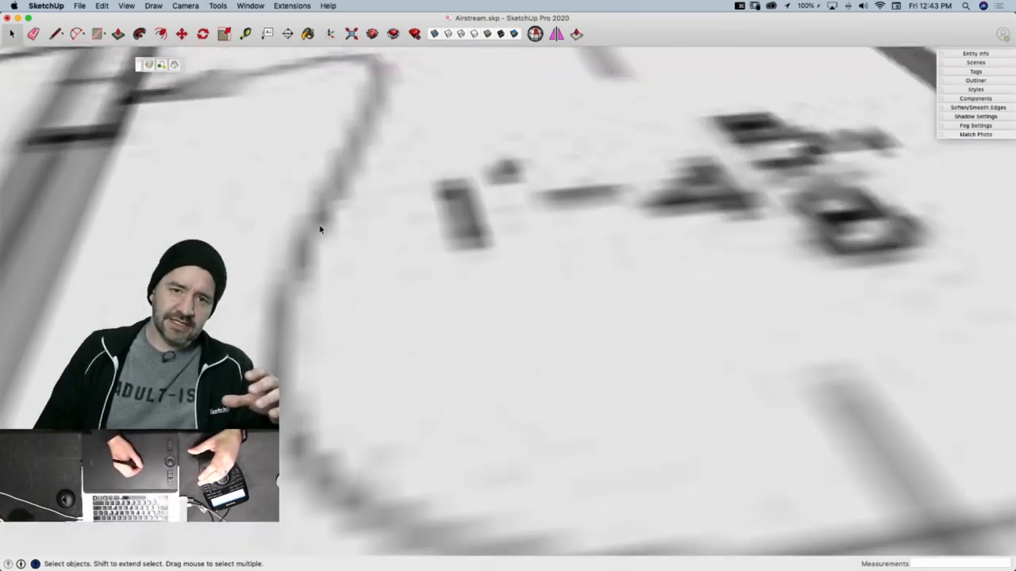
scroll(510, 183, up, 5)
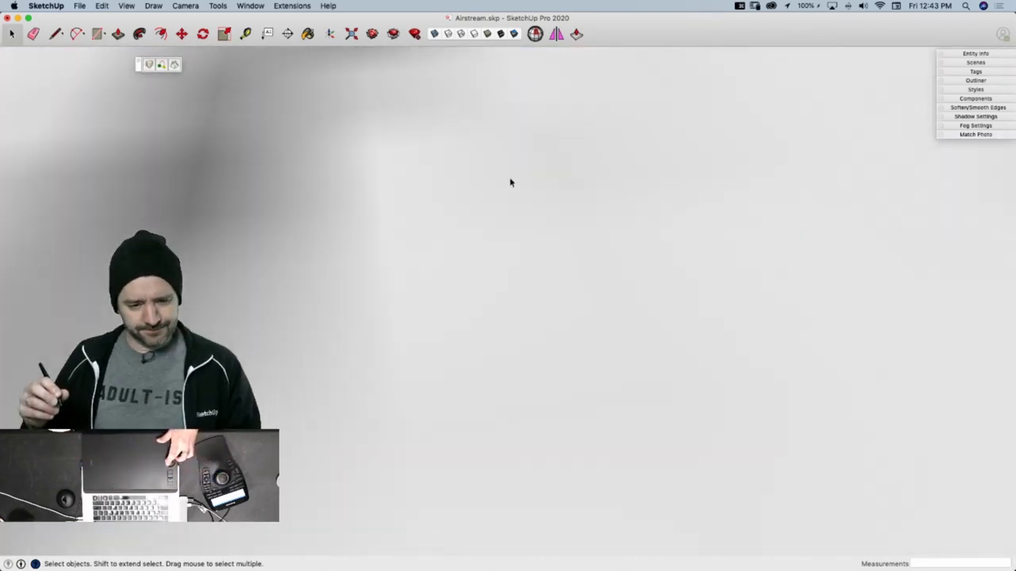
scroll(511, 182, down, 10)
scroll(510, 183, down, 10)
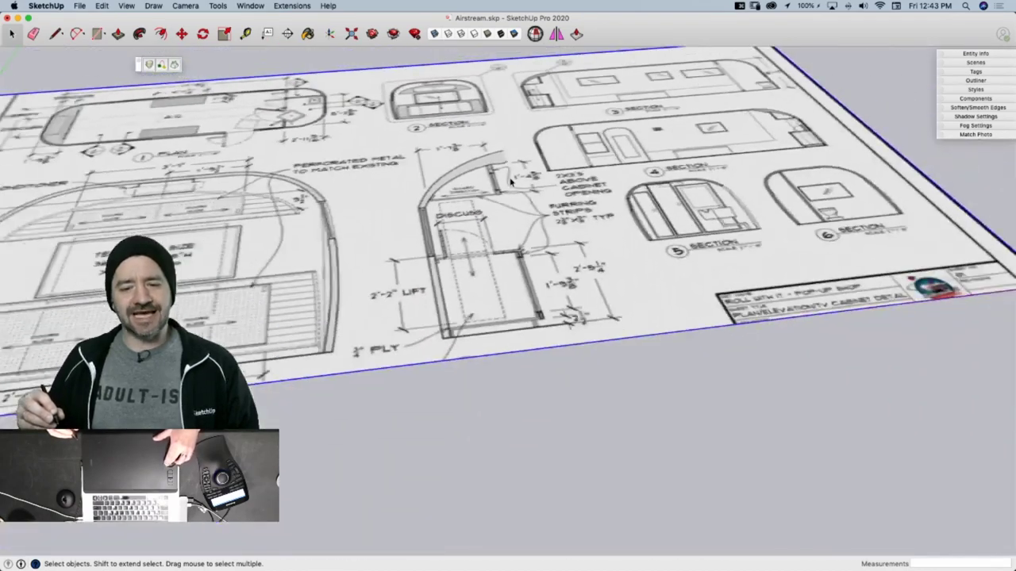
scroll(510, 183, down, 3)
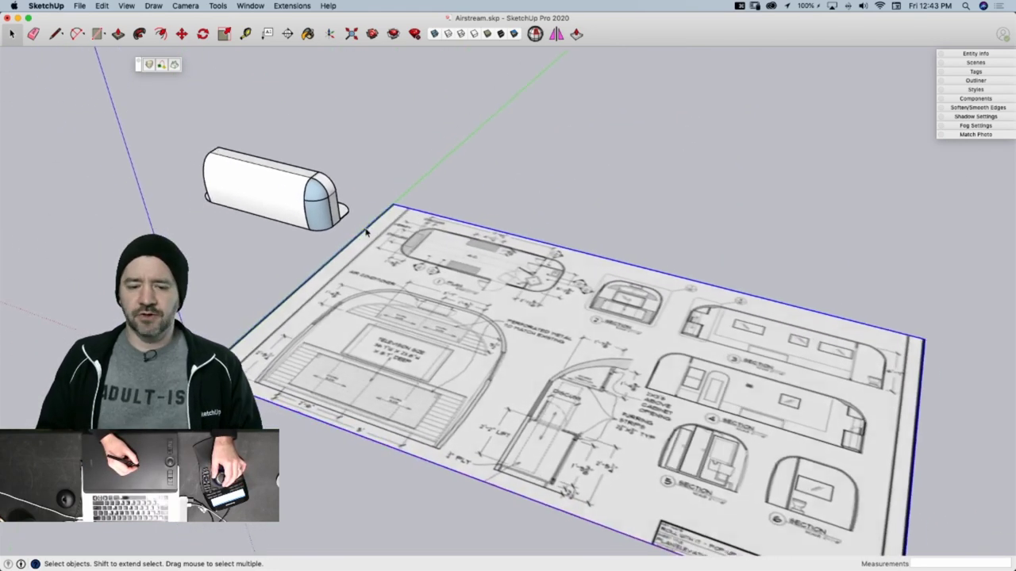
middle_drag(362, 235, 360, 233)
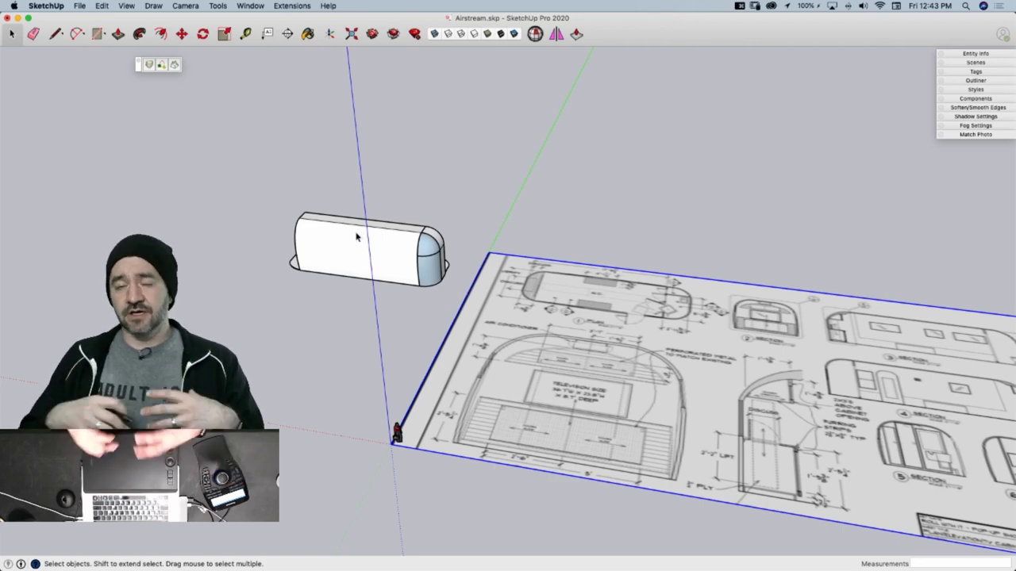
mouse_move(356, 237)
middle_down()
mouse_move(540, 227)
mouse_move(524, 249)
mouse_move(487, 244)
middle_up()
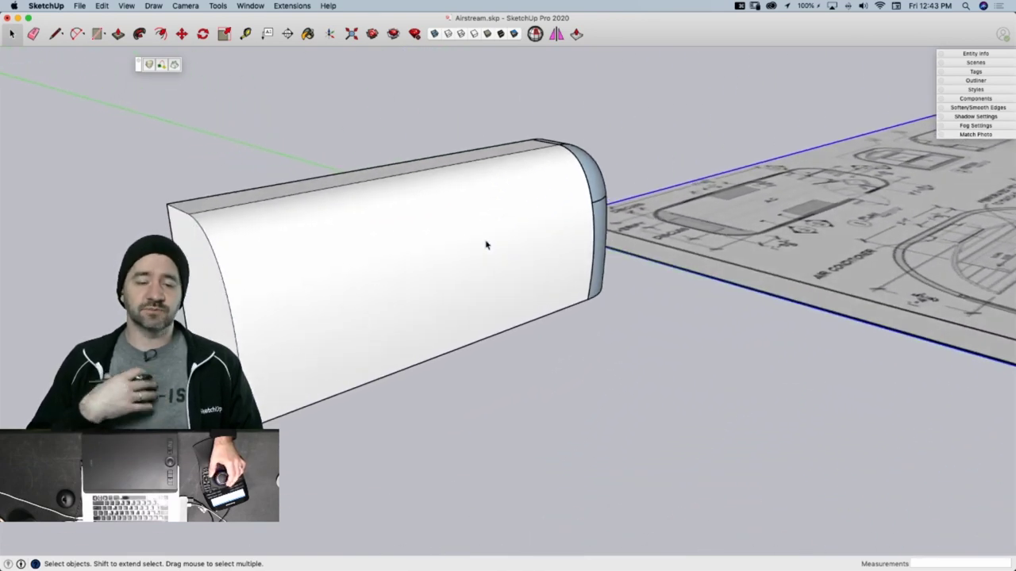
middle_drag(486, 244, 487, 245)
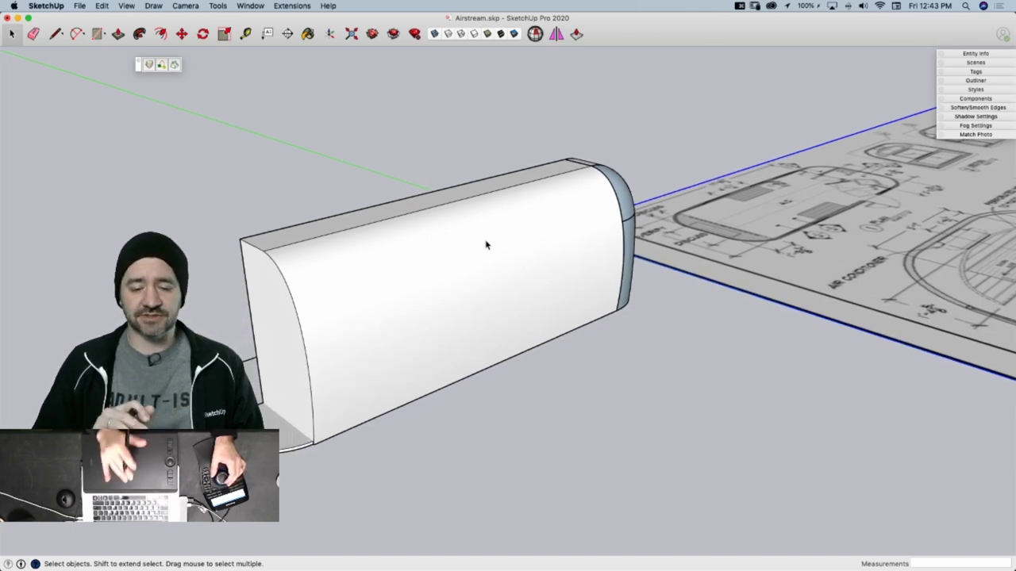
middle_drag(486, 244, 544, 266)
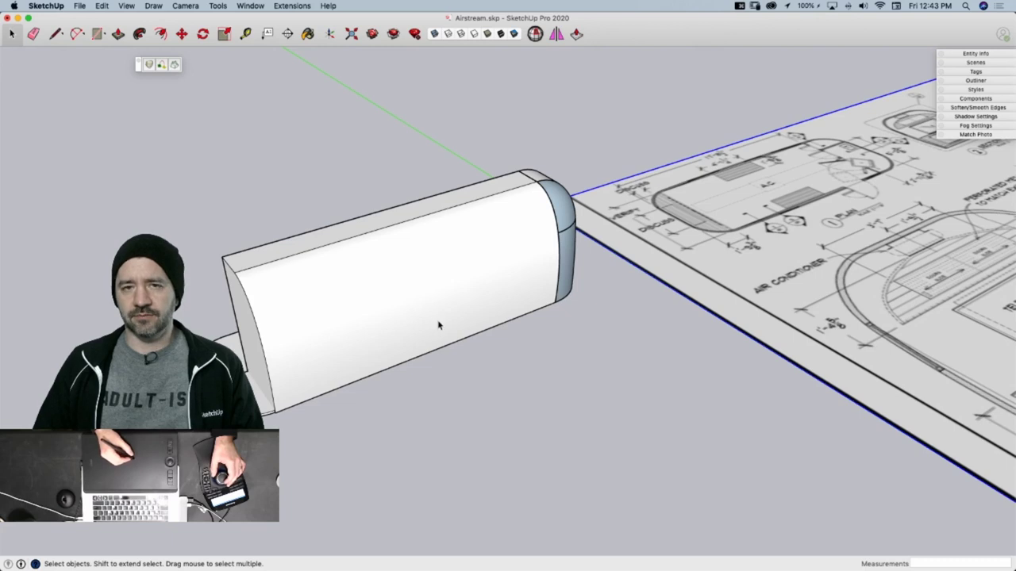
middle_drag(438, 325, 438, 326)
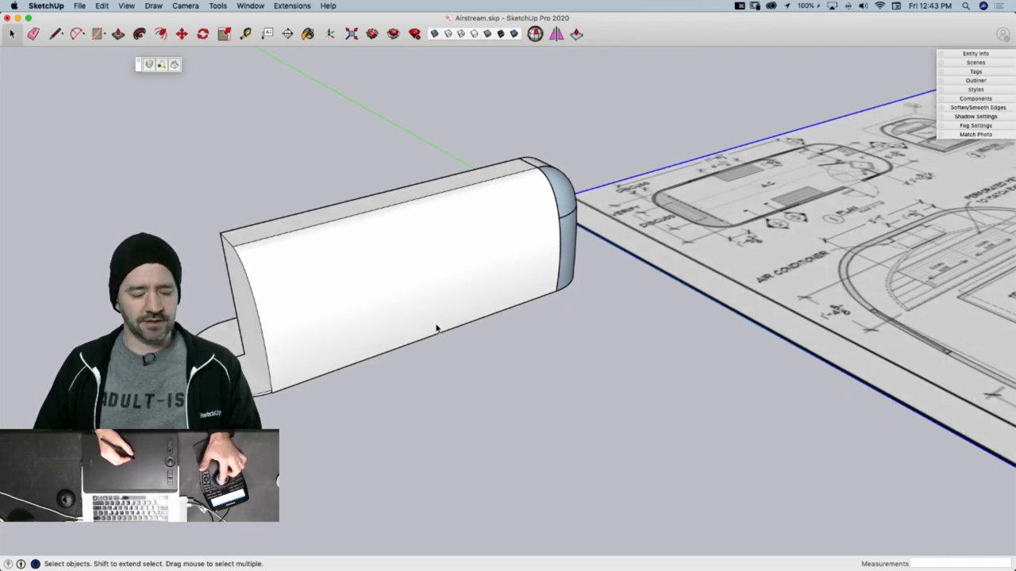
middle_drag(437, 333, 487, 312)
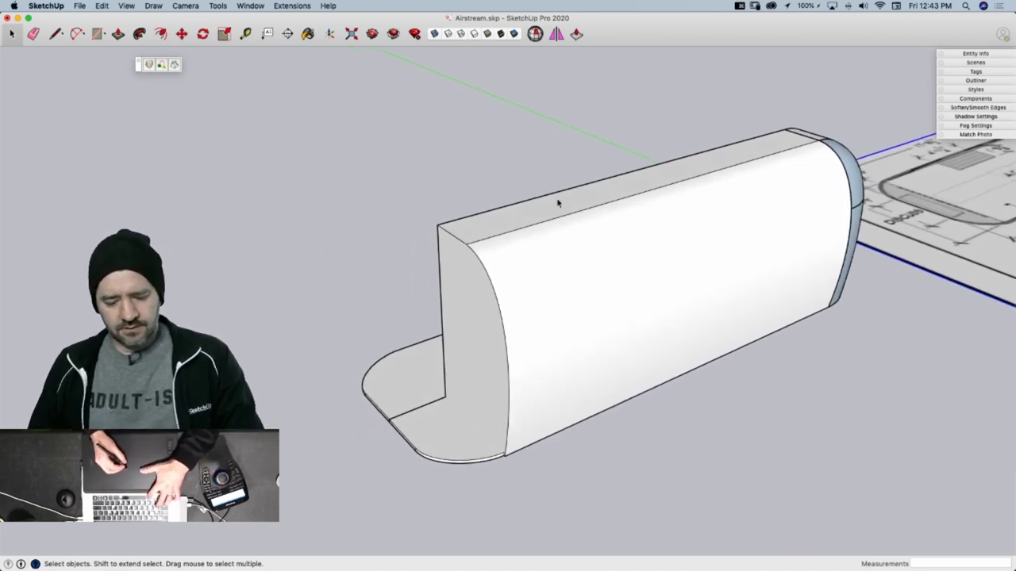
Save the model and copy the curved end-profile face from inside the side wall group
key(super+s)
click(486, 301)
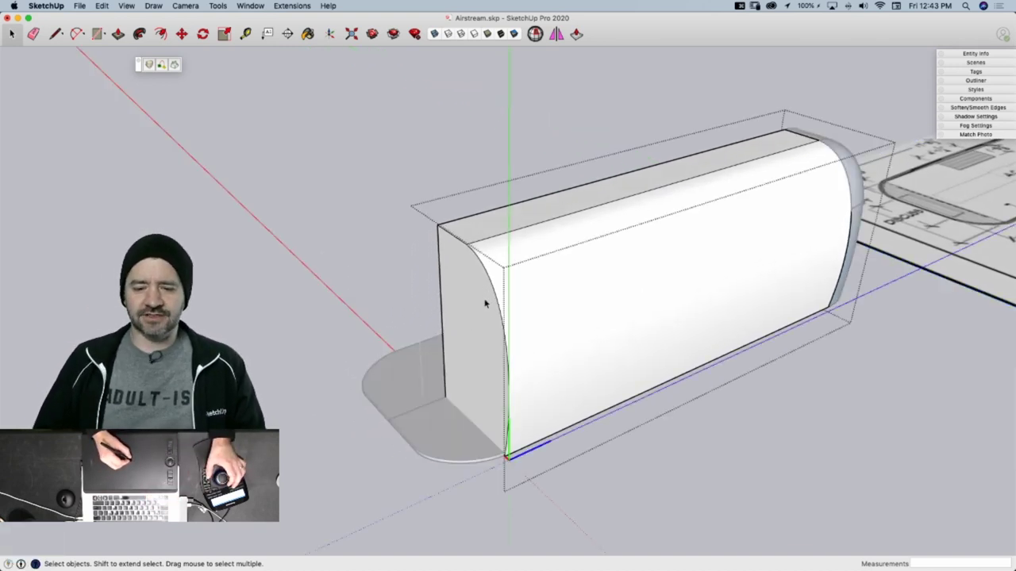
click(487, 303)
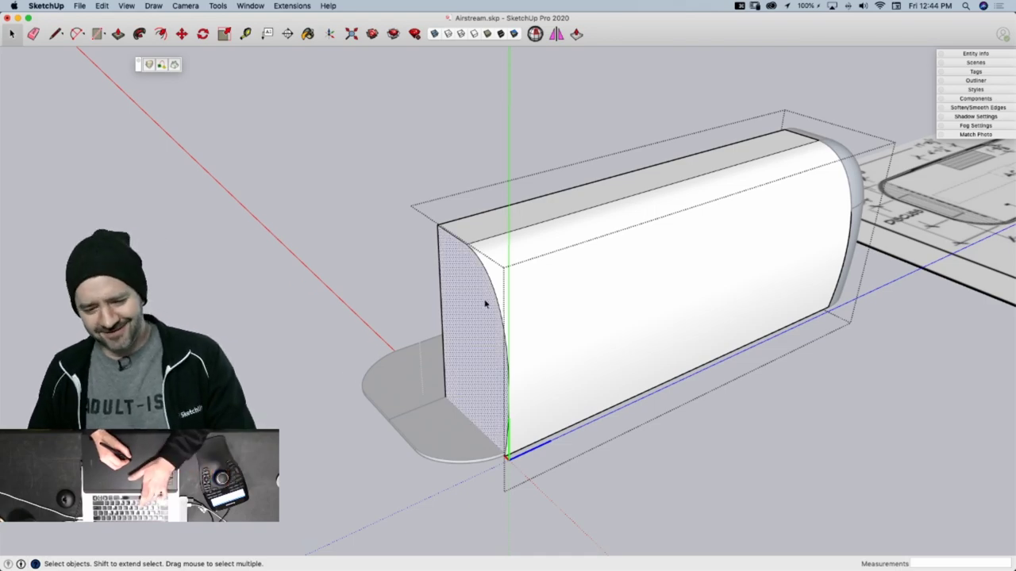
key(super+c)
click(358, 429)
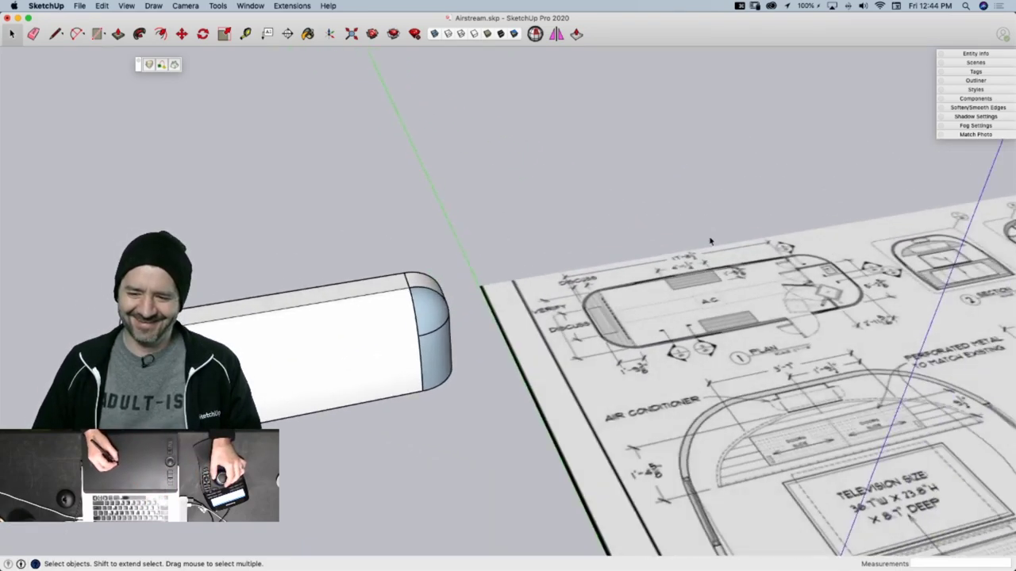
Paste the profile face onto section 3 and move its lower inner corner onto the floor line, below where the roof curve begins
scroll(630, 266, up, 5)
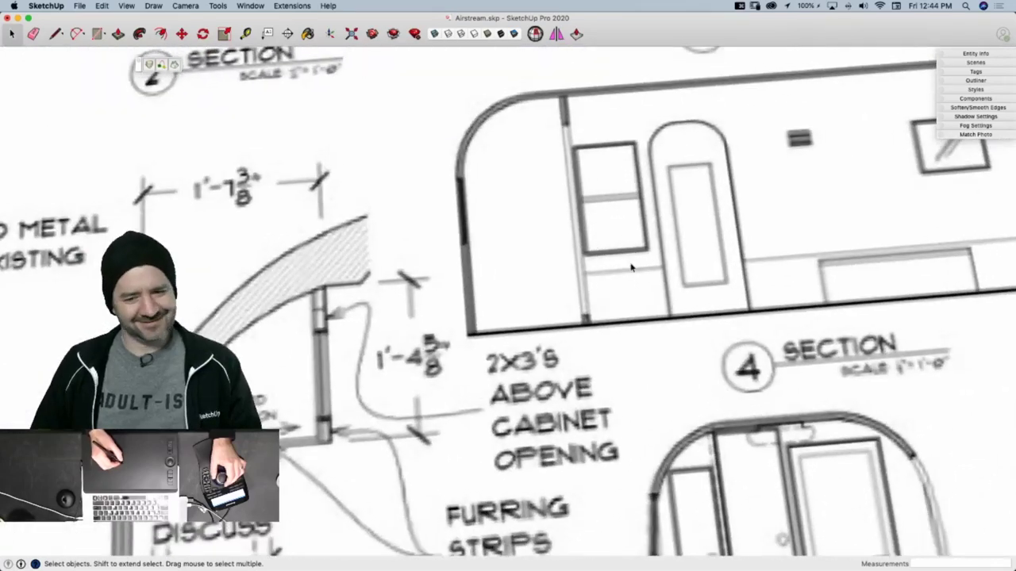
scroll(621, 276, up, 2)
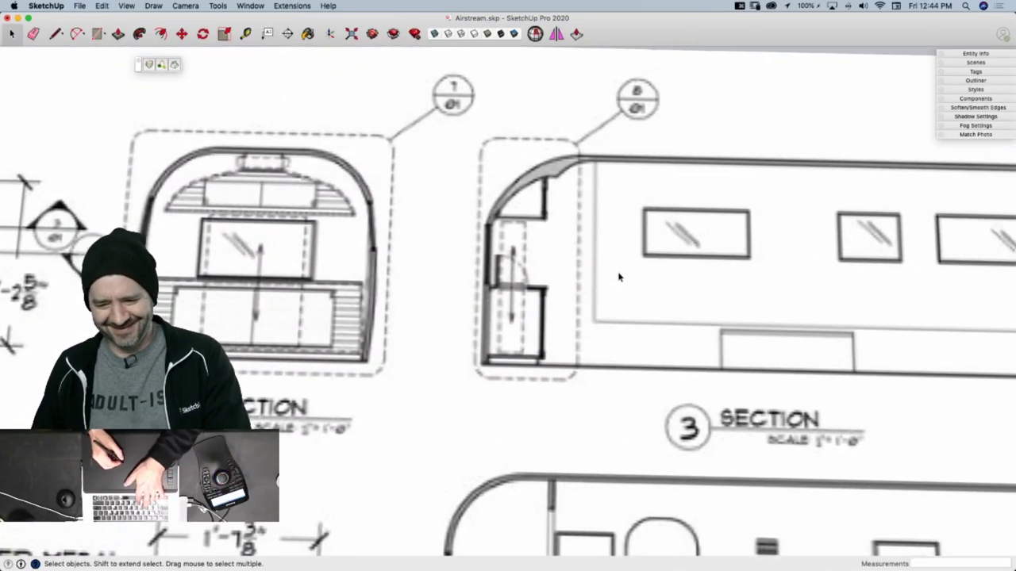
key(super+v)
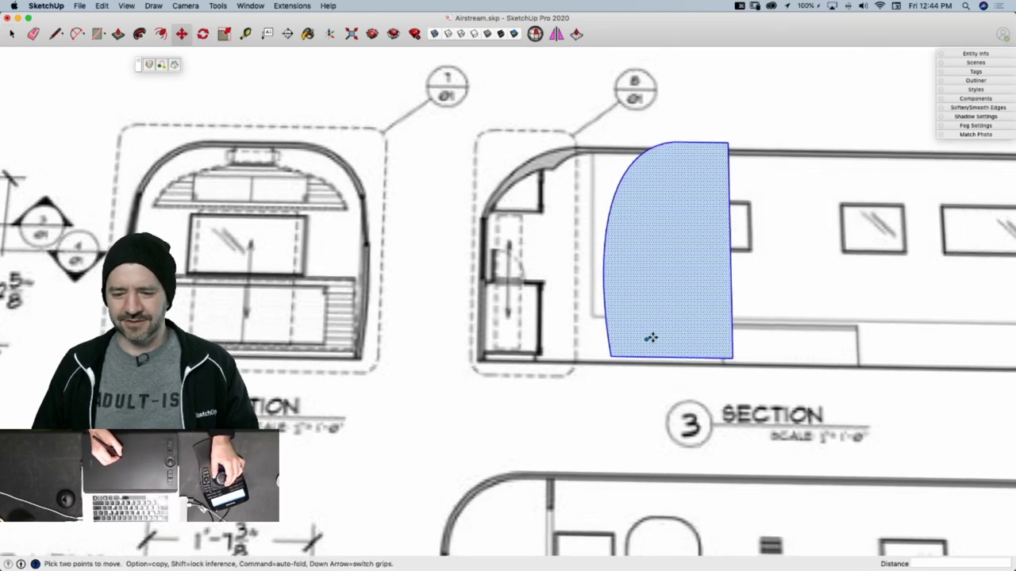
middle_drag(651, 338, 699, 298)
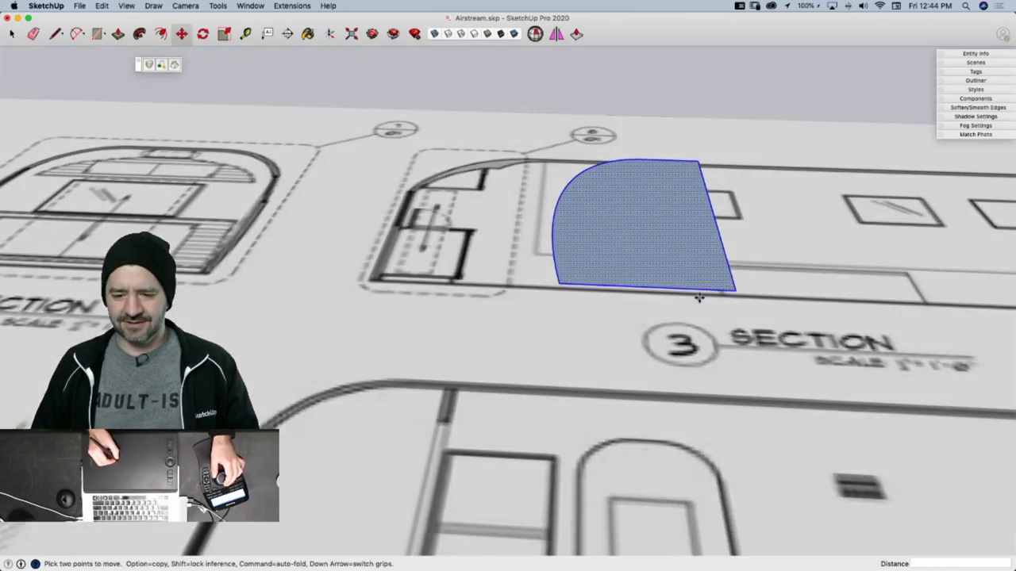
scroll(698, 296, up, 6)
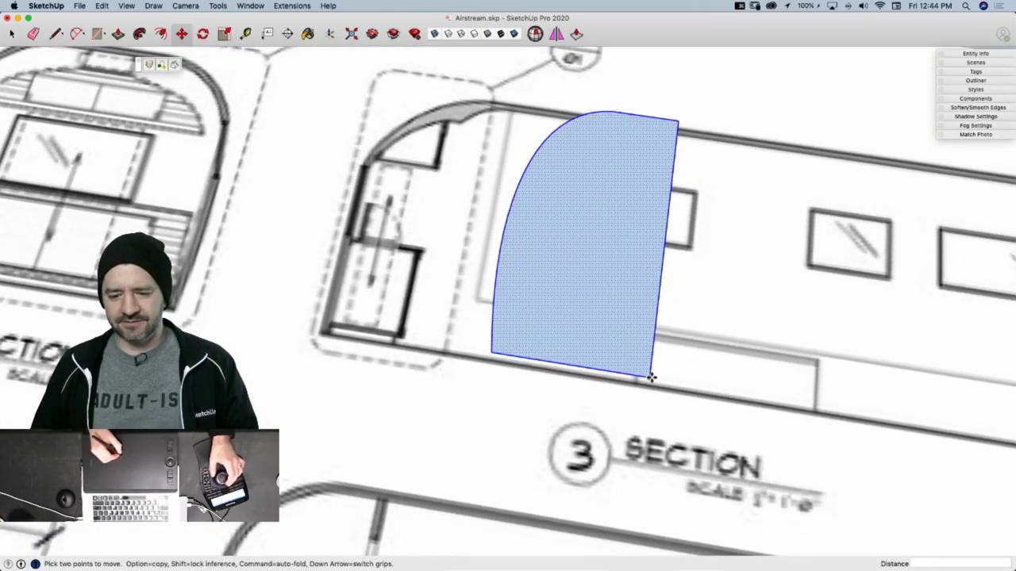
click(650, 377)
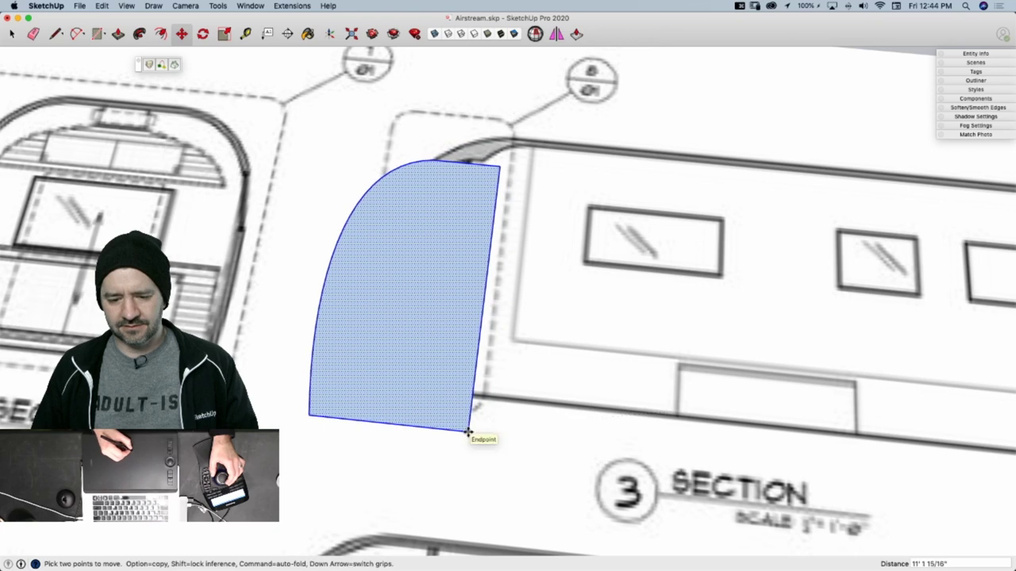
click(468, 432)
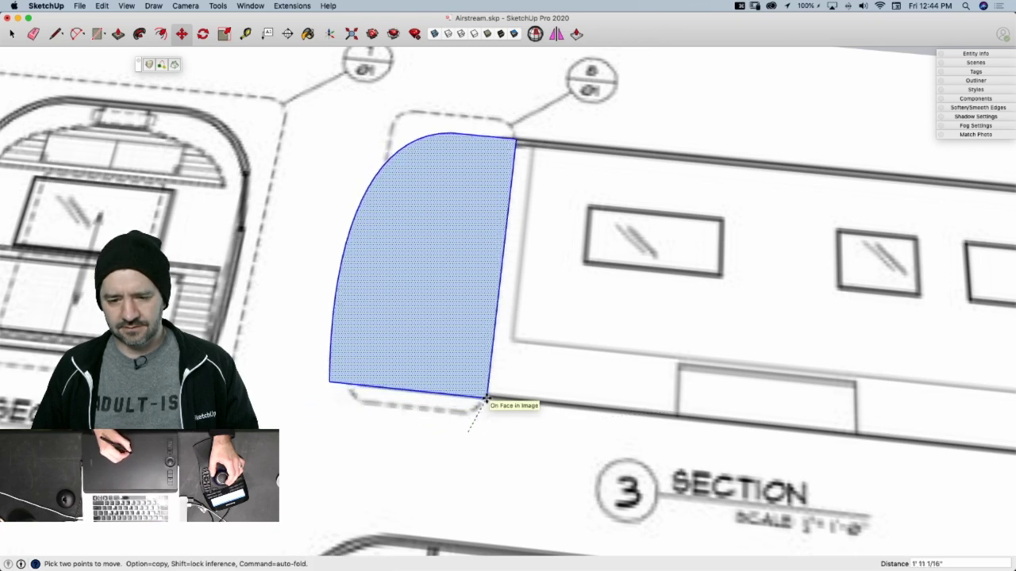
click(487, 397)
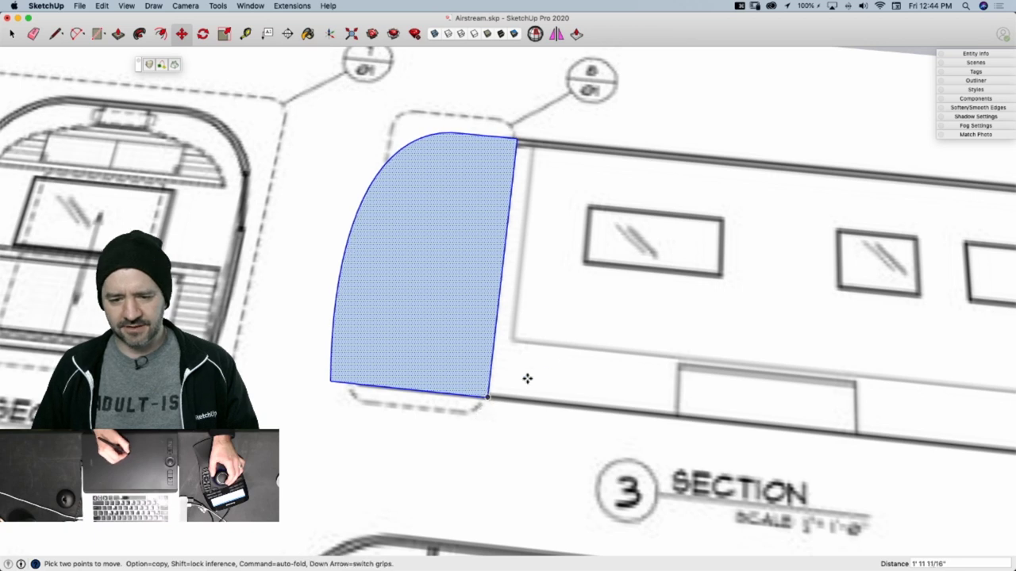
Erase the pasted profile's curved edge and restore the bottom edge that was erased with it
key(e)
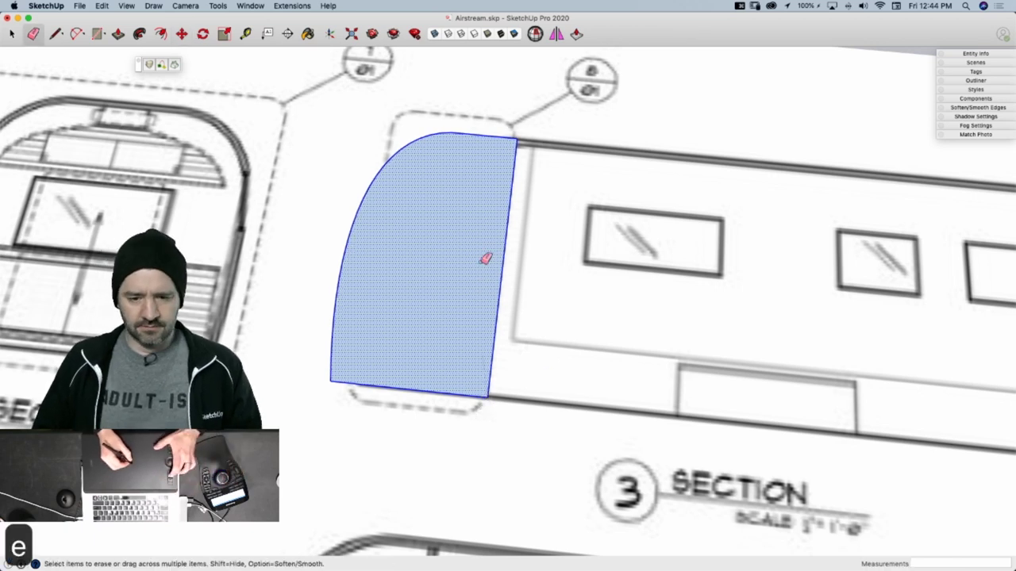
click(456, 132)
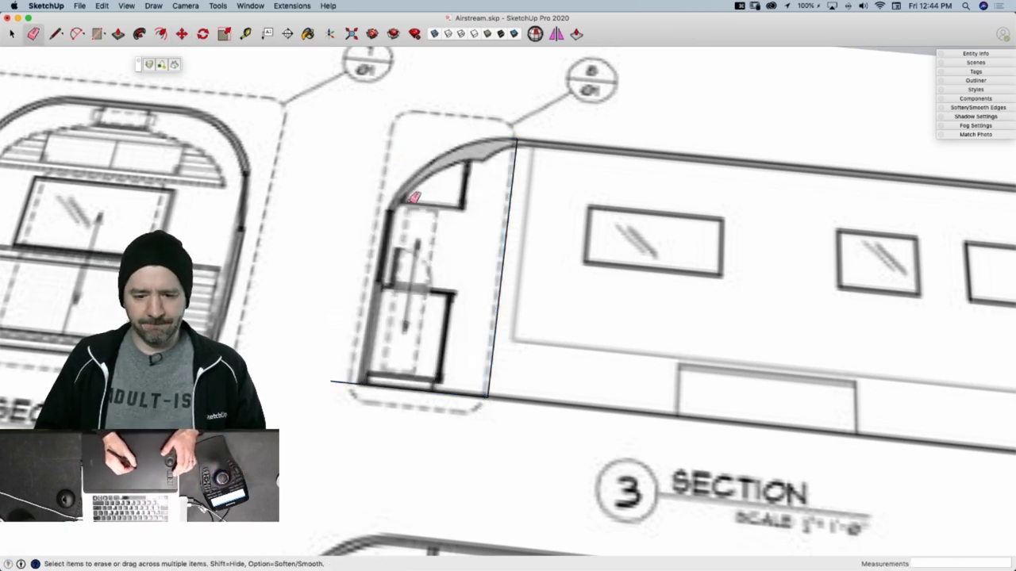
click(387, 383)
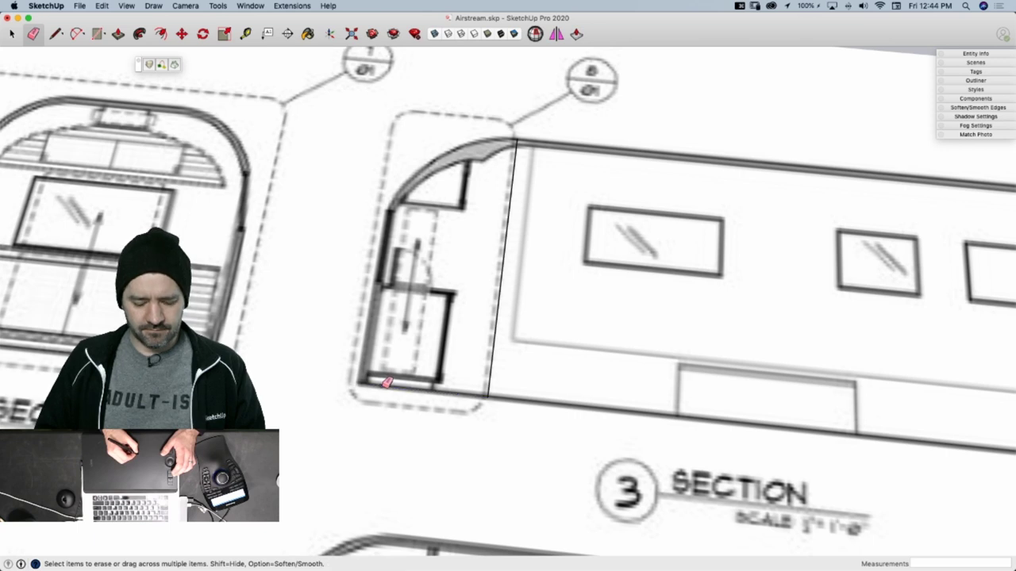
key(super+z)
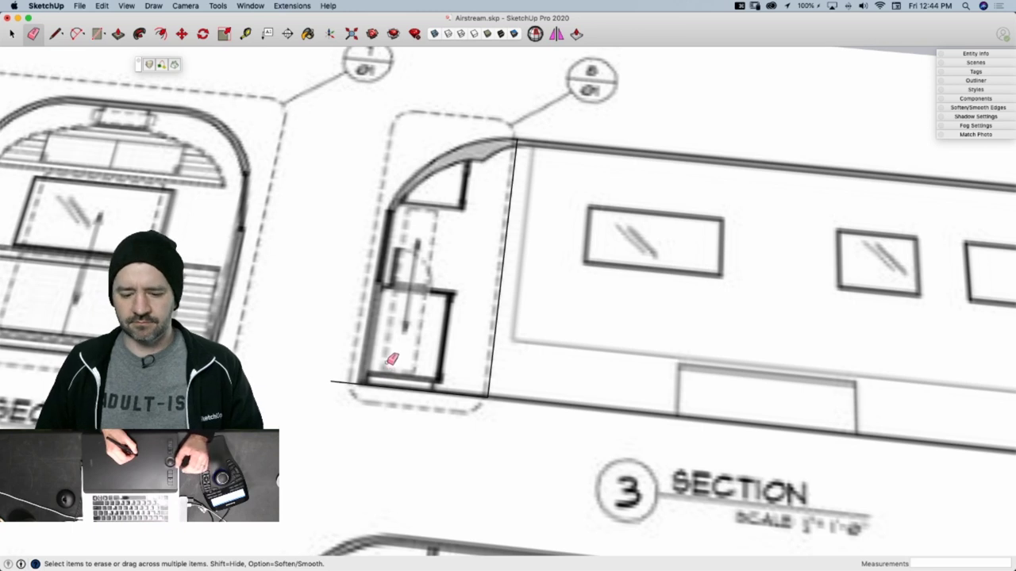
key(e)
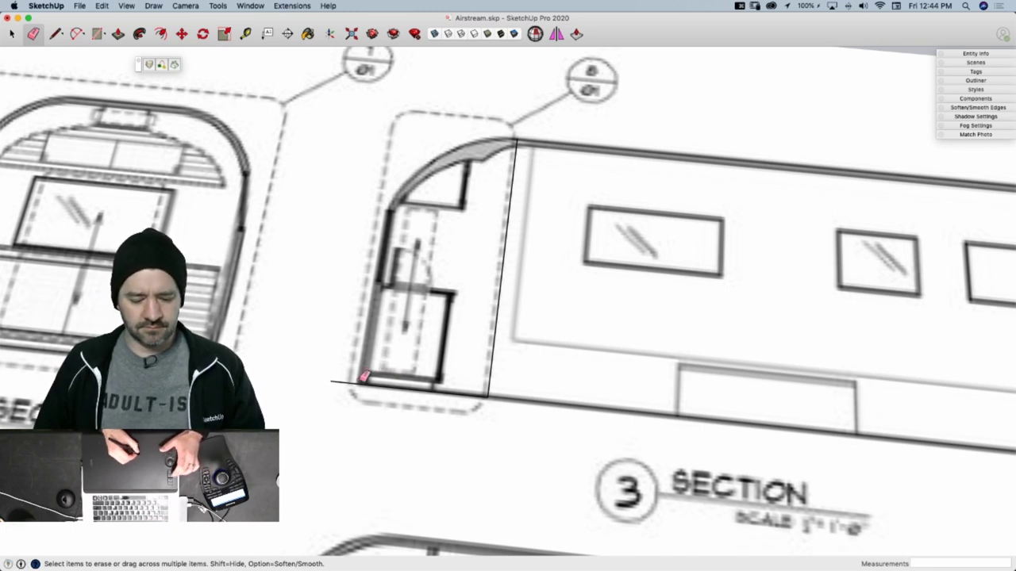
Trace section 3's end wall with a line about 9' 6" up from the floor, and add a short line along the roof
key(l)
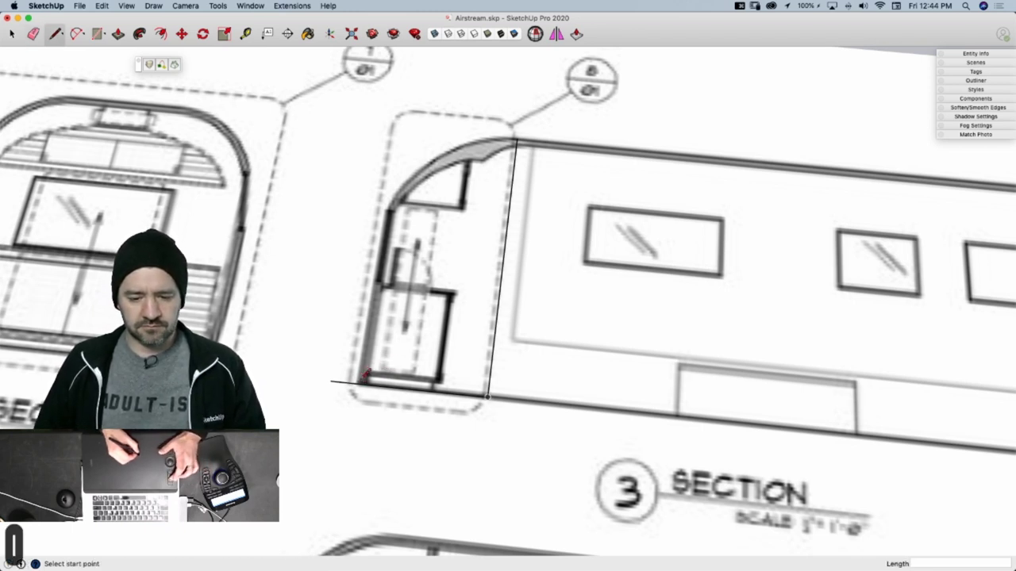
click(356, 383)
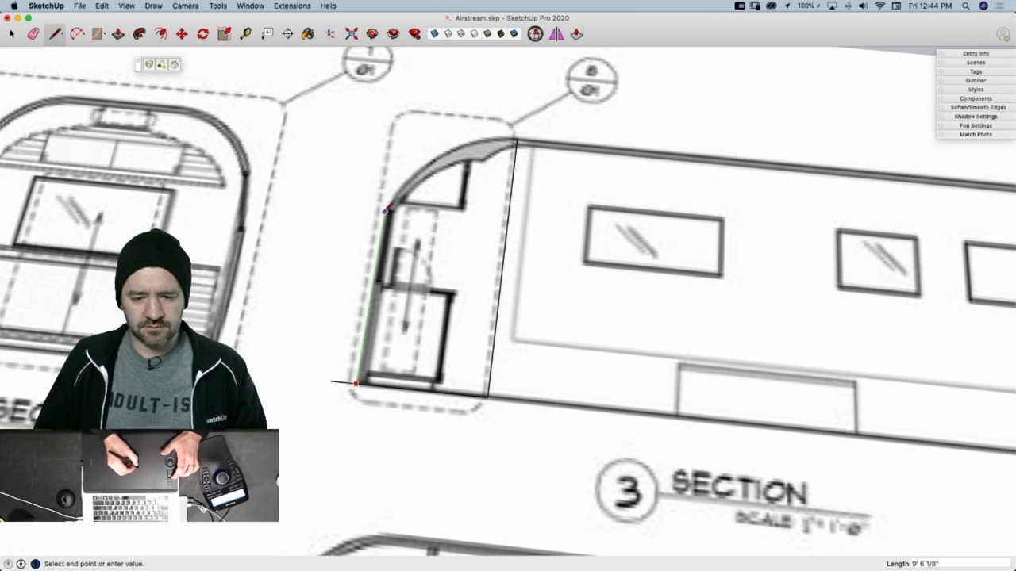
click(386, 206)
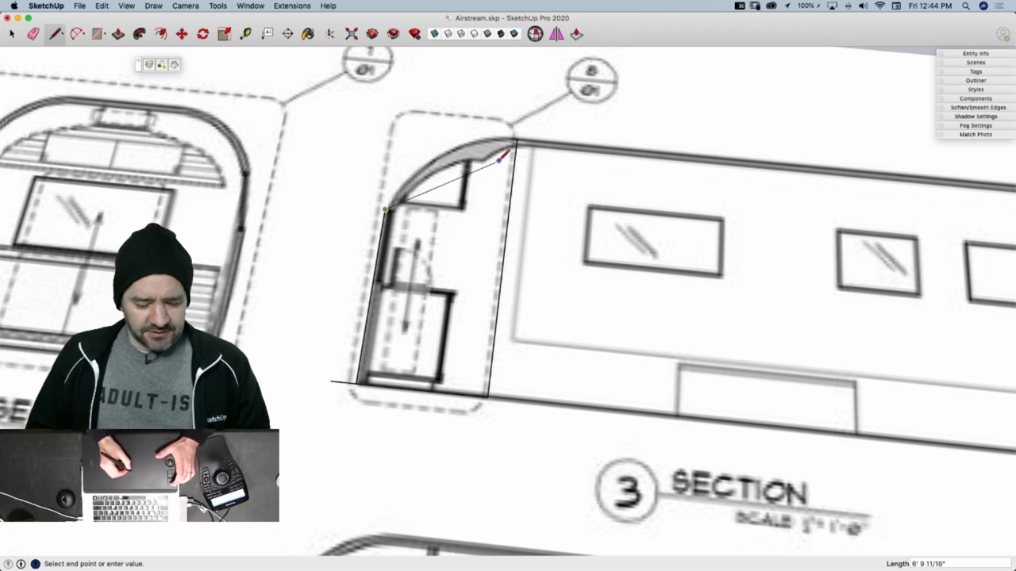
key(Escape)
click(517, 138)
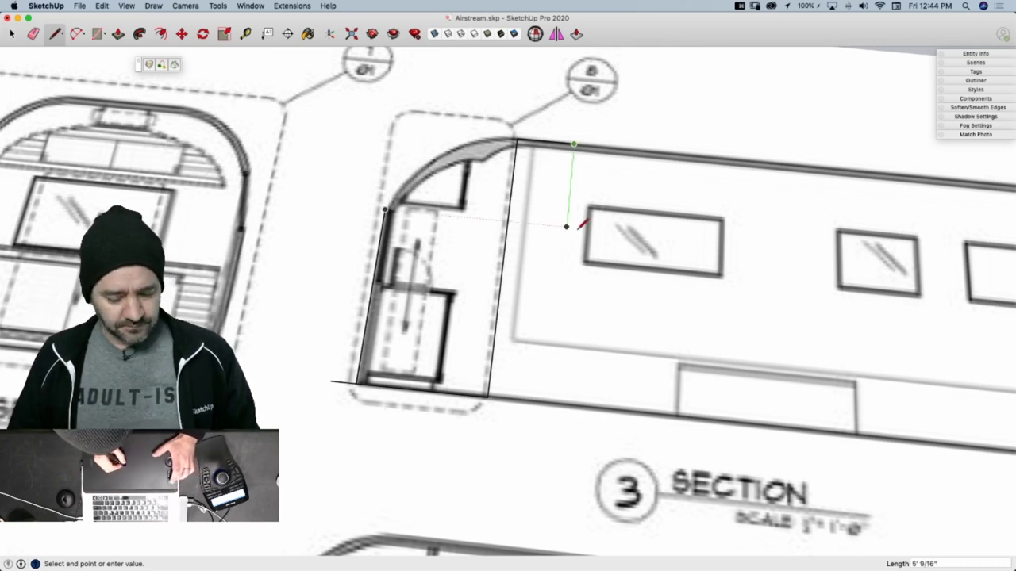
key(Escape)
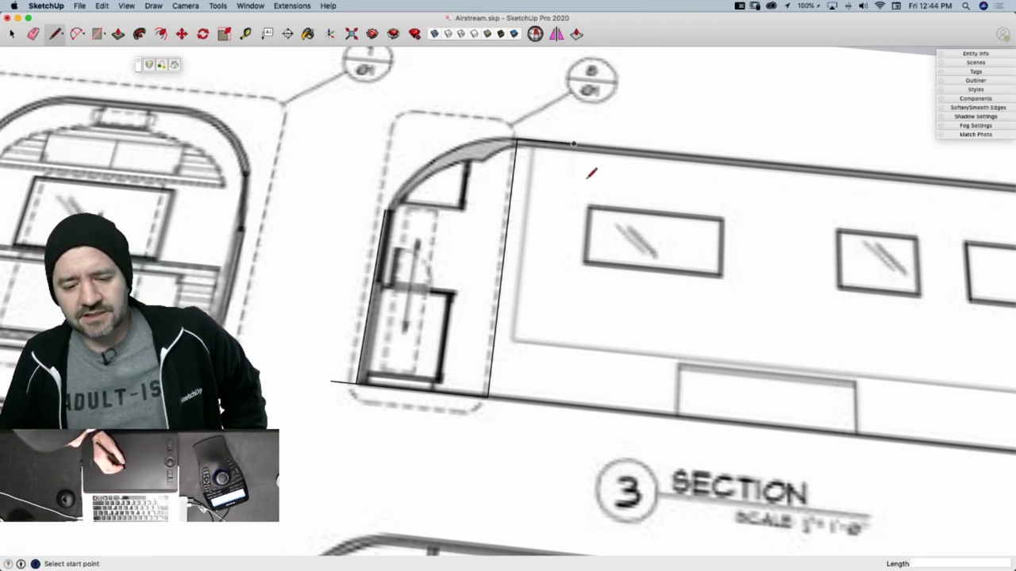
click(575, 224)
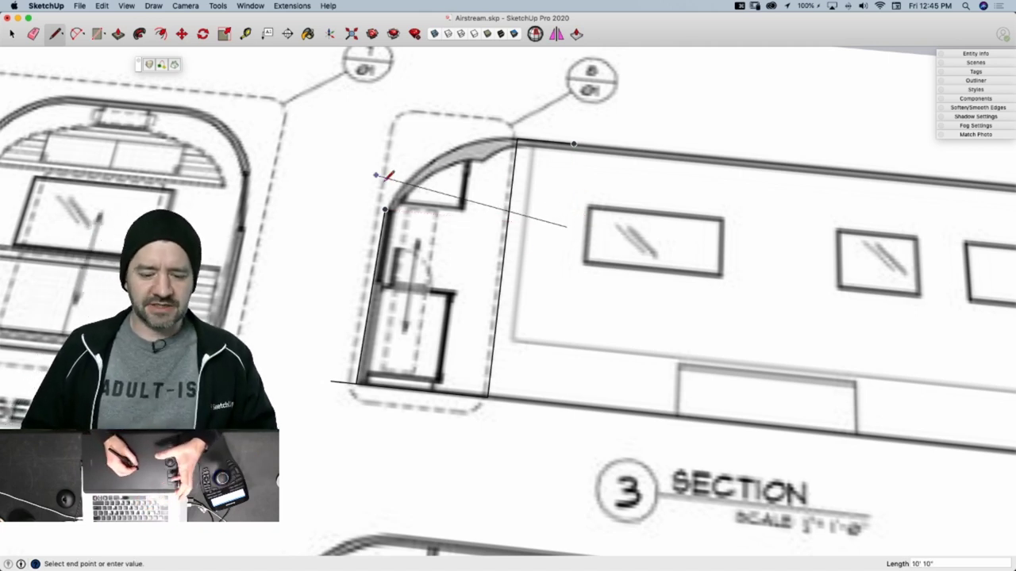
key(Escape)
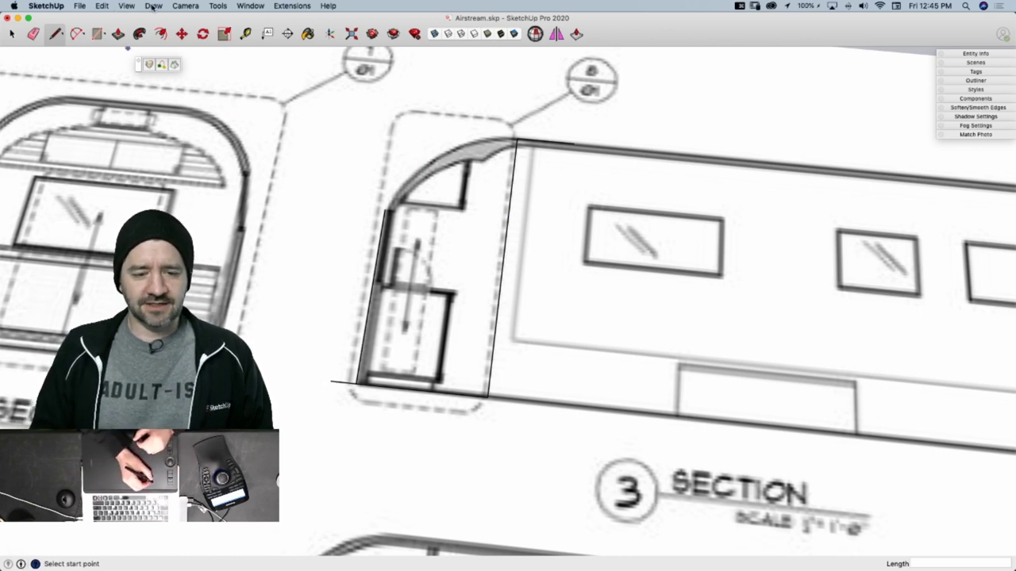
Draw a degree 3 Bezier curve along section 3's roof corner, joining the top of the end wall line to the roof line
click(126, 5)
click(171, 55)
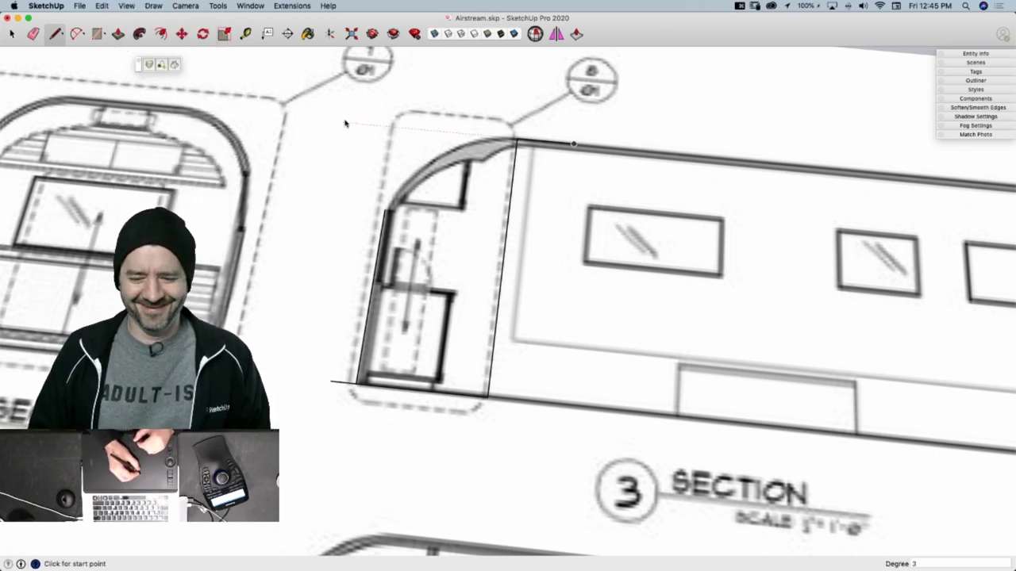
click(386, 211)
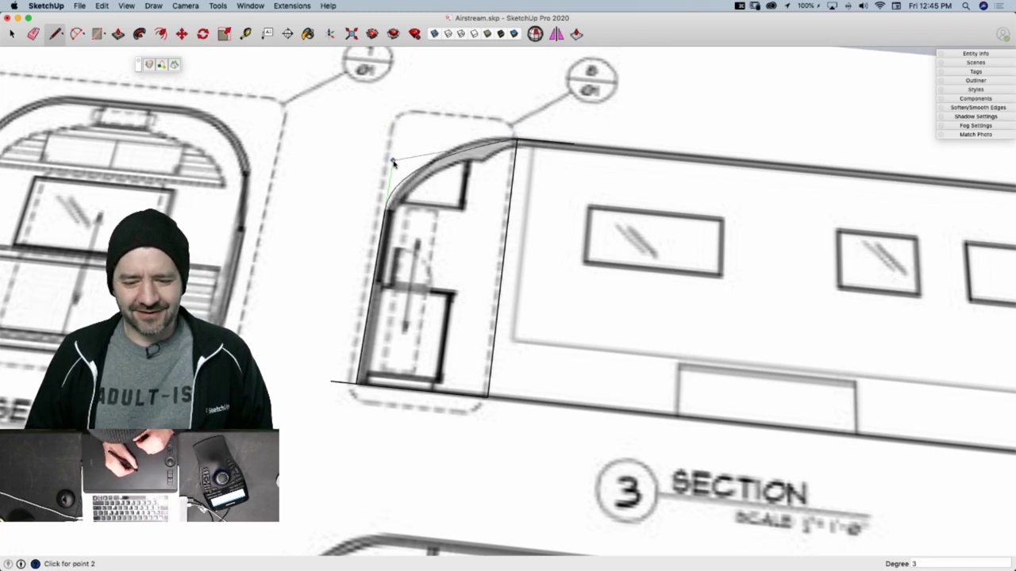
click(393, 163)
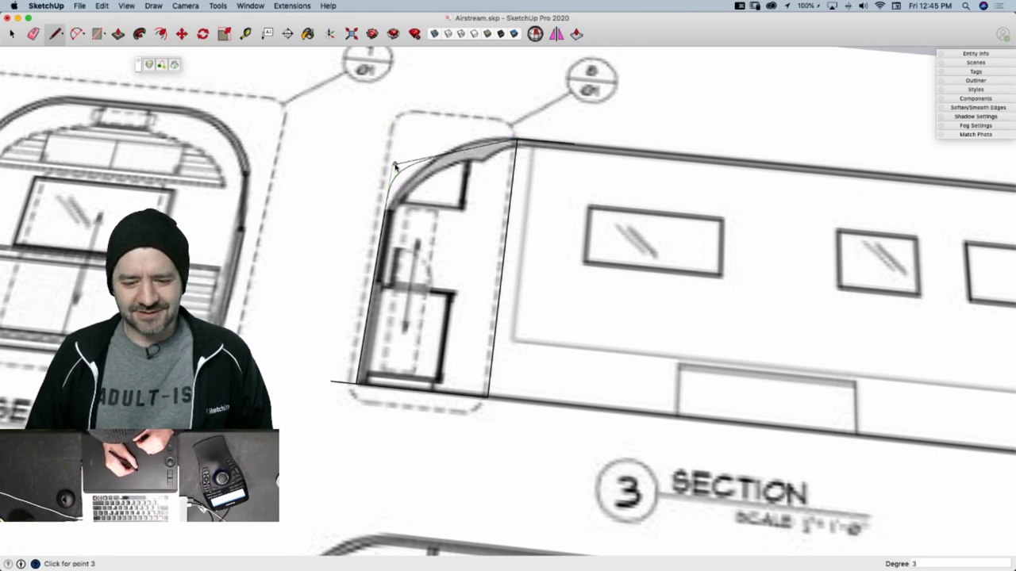
double_click(466, 137)
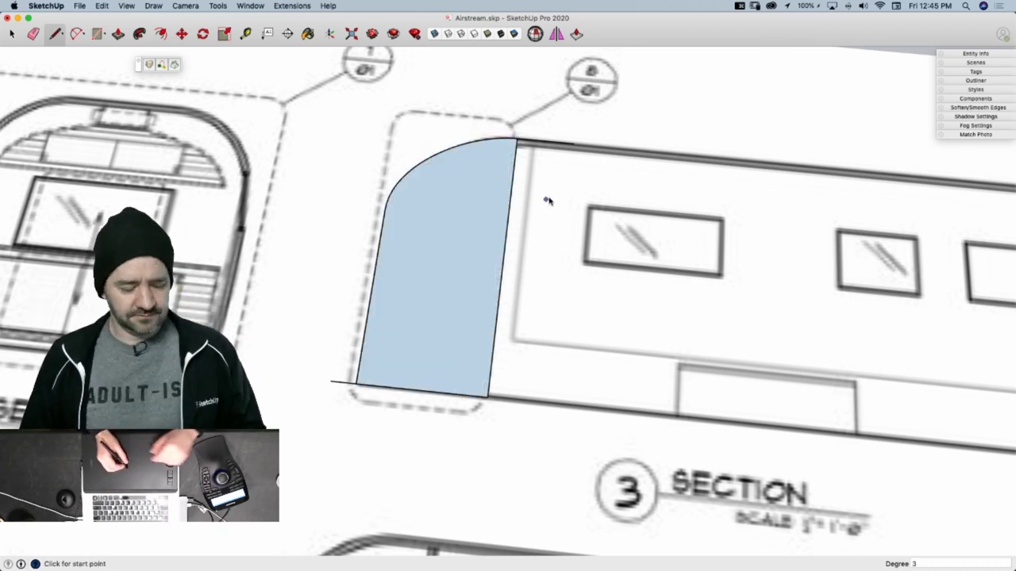
Erase the leftover line stubs extending past the profile along the roof and the floor line
key(e)
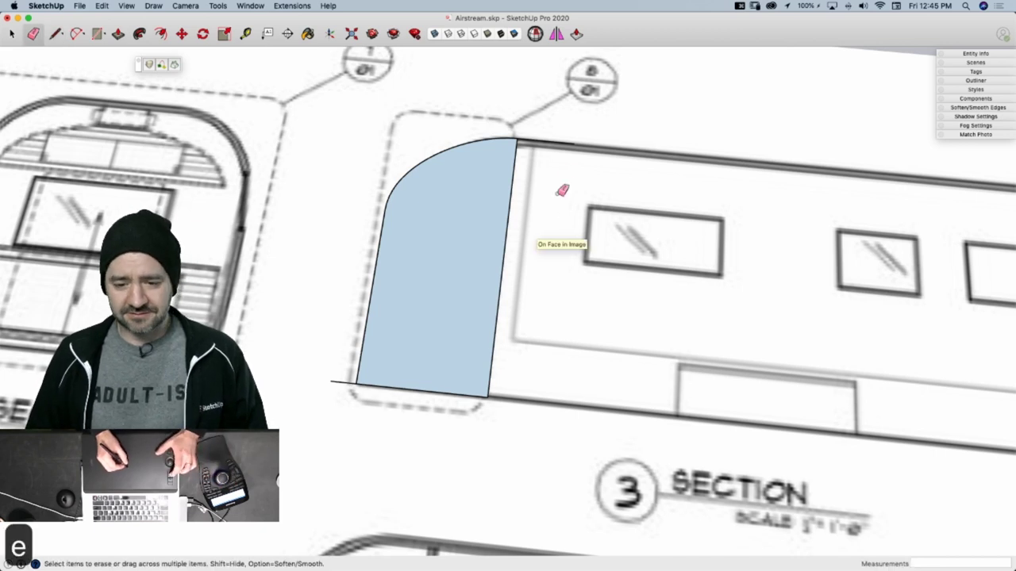
click(556, 143)
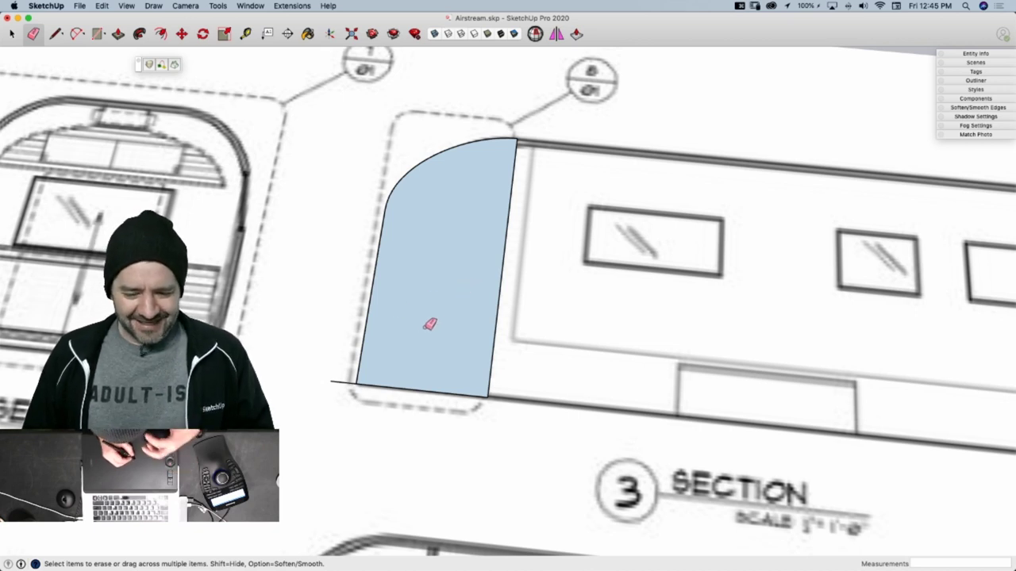
click(341, 382)
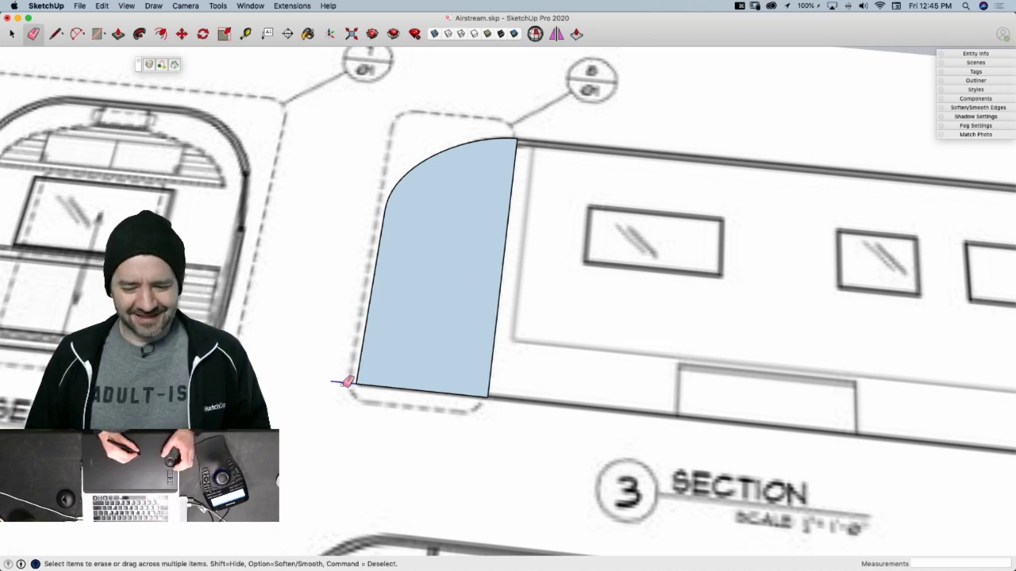
Group the traced end profile face together with its edges
key(space)
double_click(465, 303)
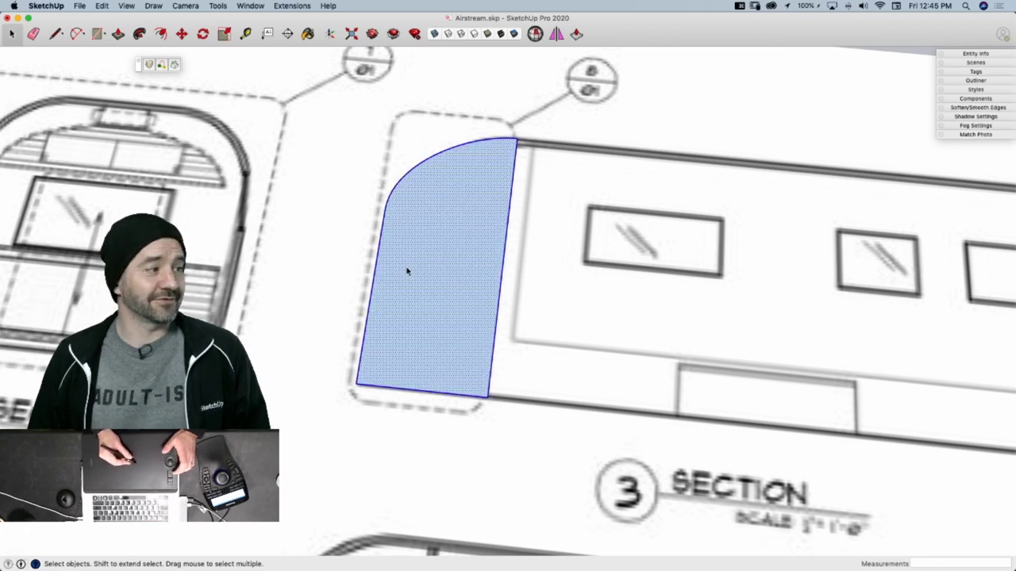
right_click(443, 254)
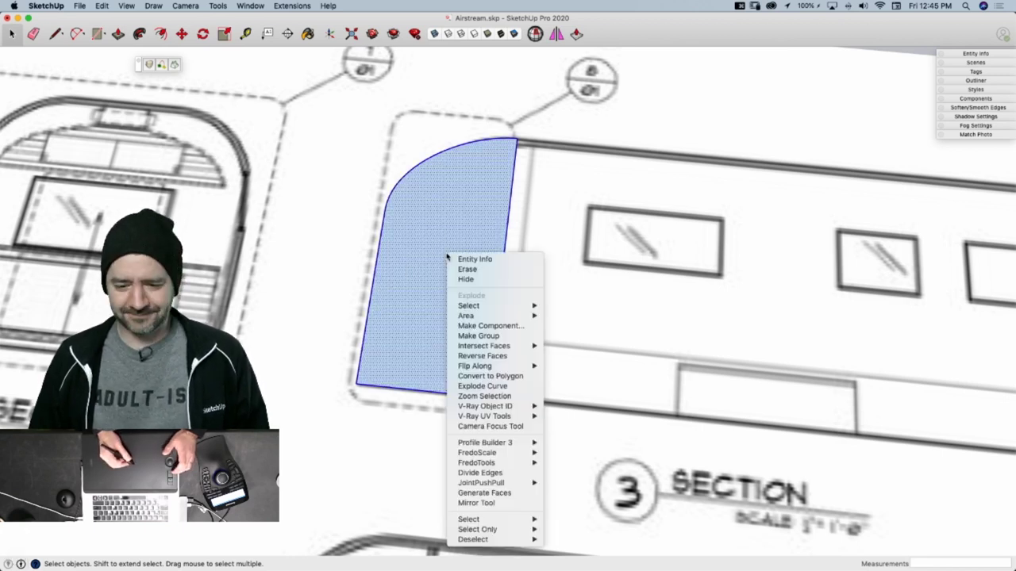
click(478, 336)
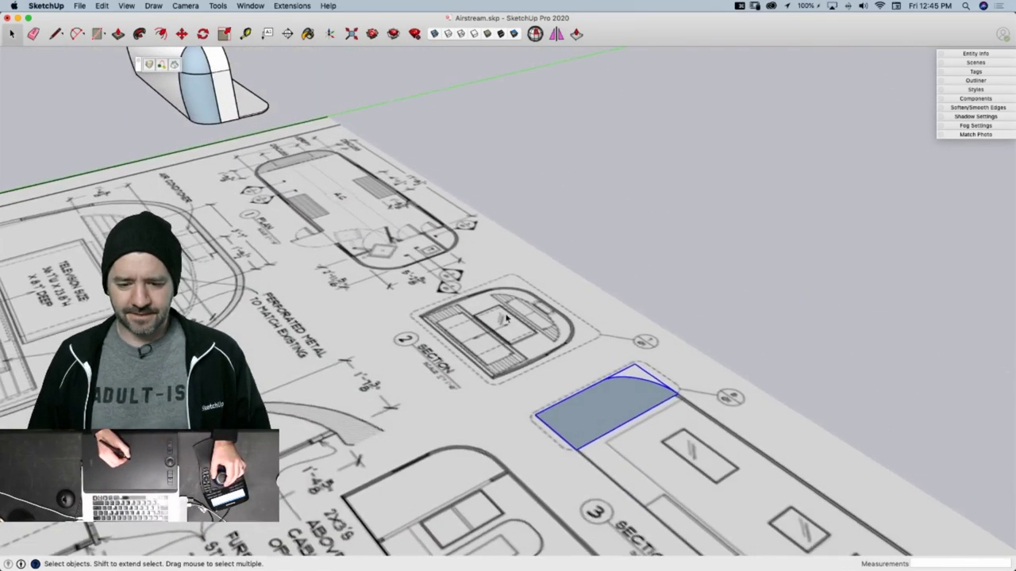
Rotate the profile group 90 degrees about its bottom edge so it stands upright on the drawing
middle_drag(507, 318, 567, 341)
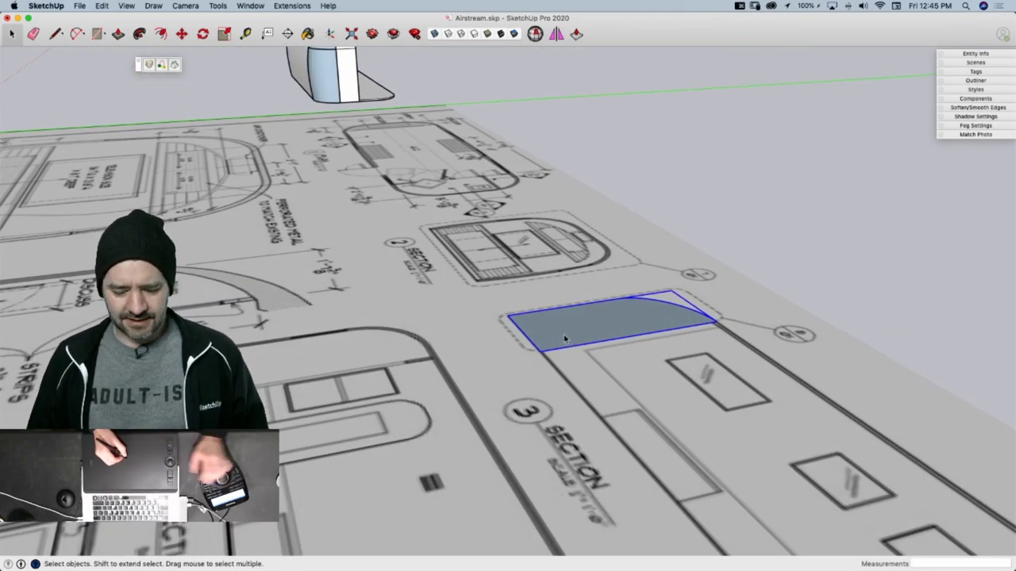
key(q)
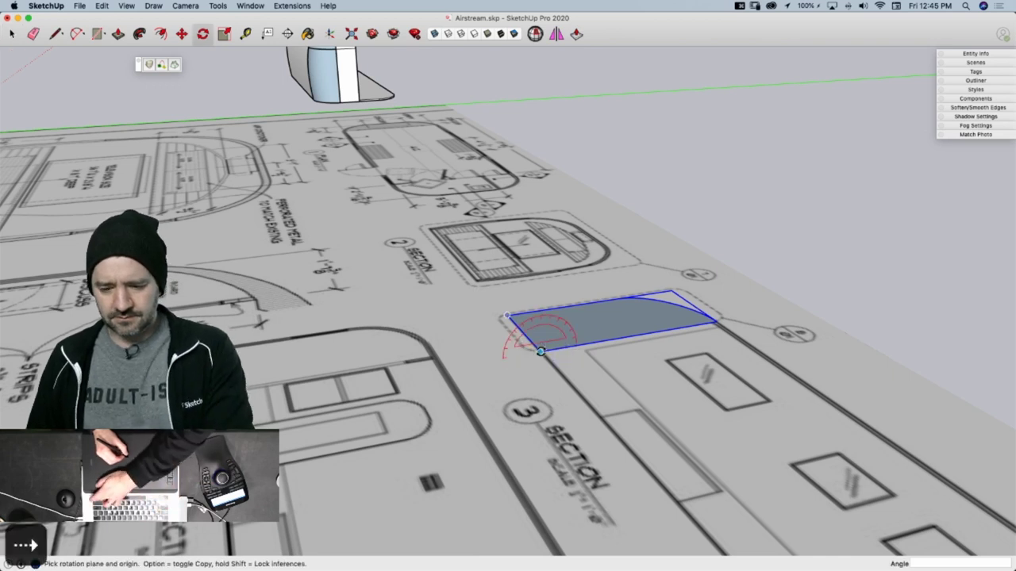
click(542, 352)
click(567, 347)
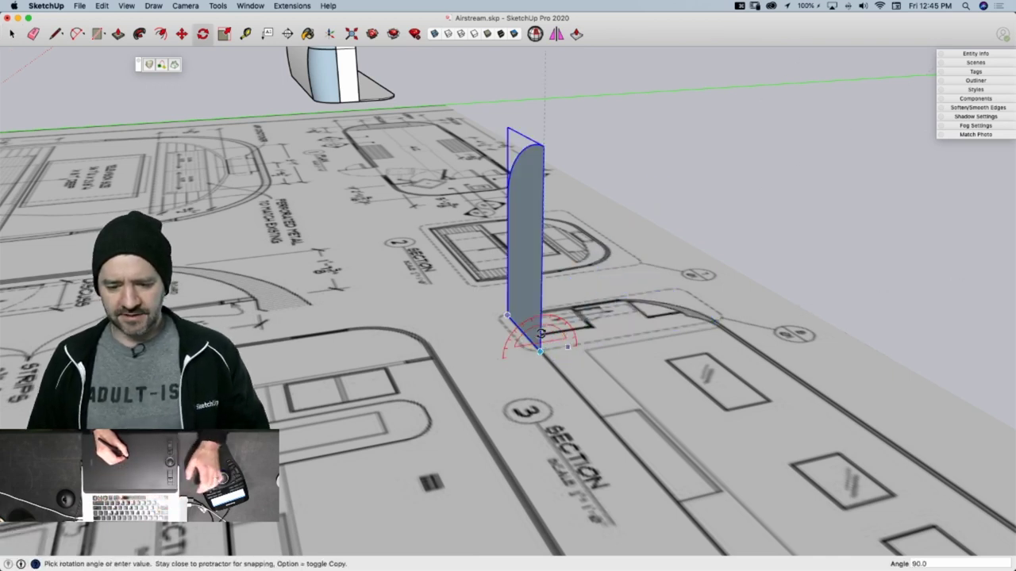
click(541, 334)
Move the profile by its lower inner corner onto the inner bottom corner of the side wall's open end, at the floor's centerline
key(m)
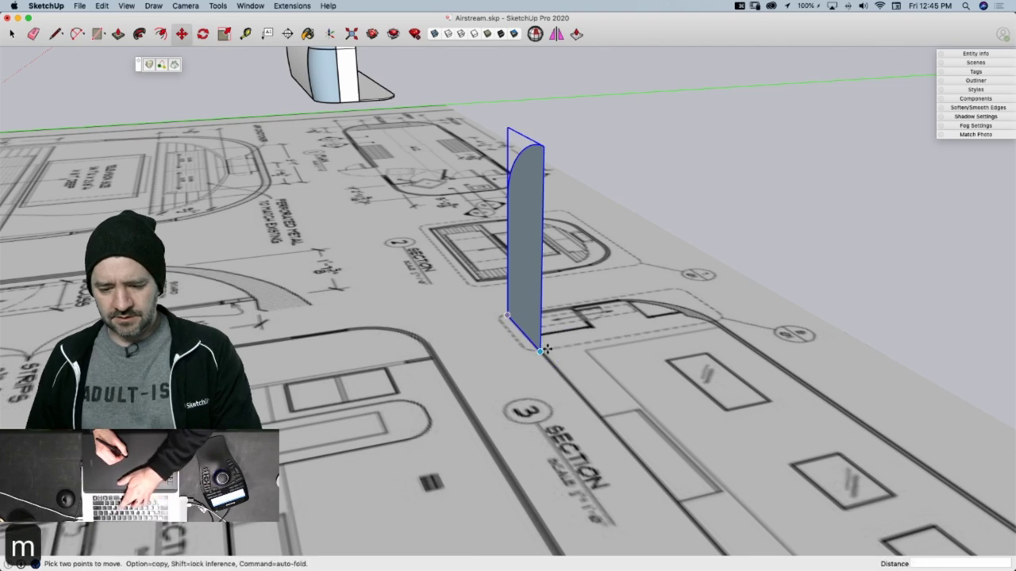
click(539, 352)
scroll(566, 204, down, 6)
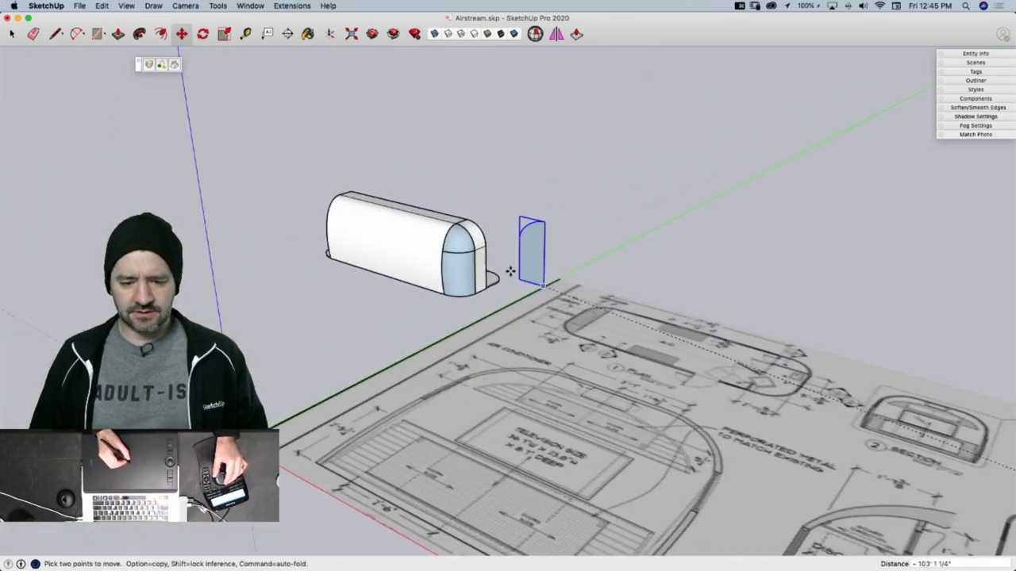
middle_drag(516, 270, 543, 265)
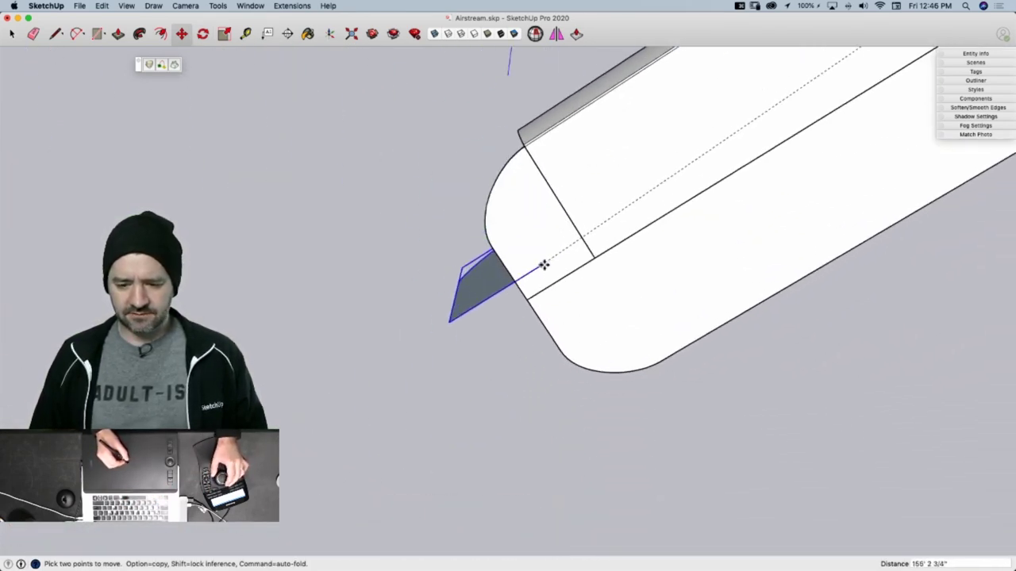
click(593, 259)
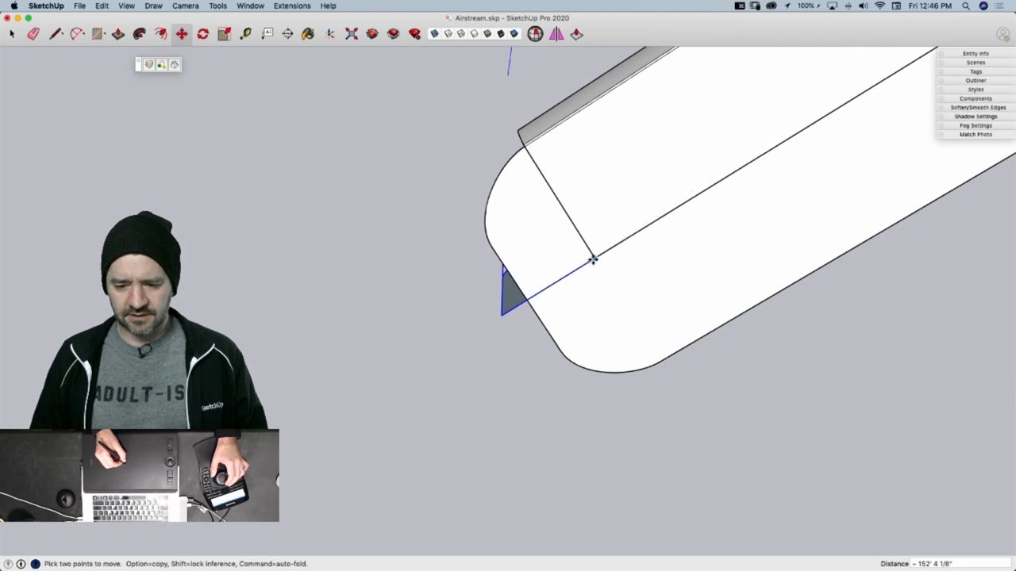
middle_drag(546, 312, 523, 321)
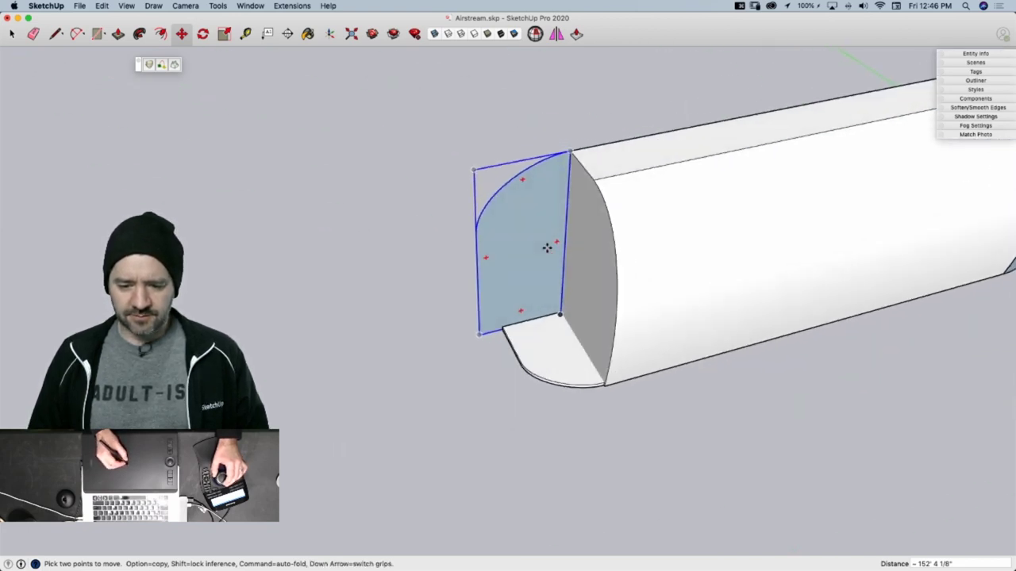
Move the profile 1' 7 1/4" inward along the trailer so its outer bottom corner meets the floor's end edge
click(542, 202)
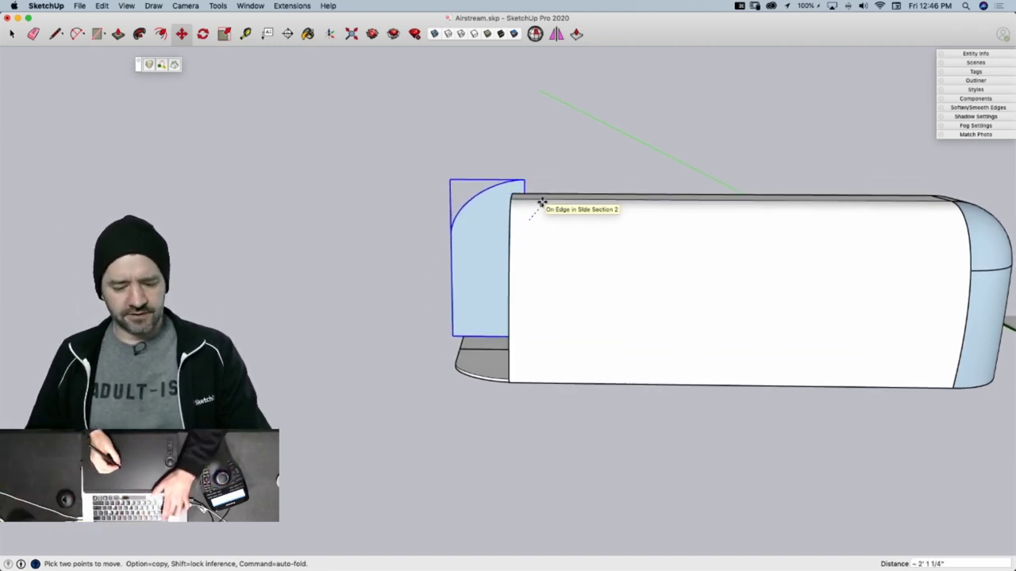
key(Escape)
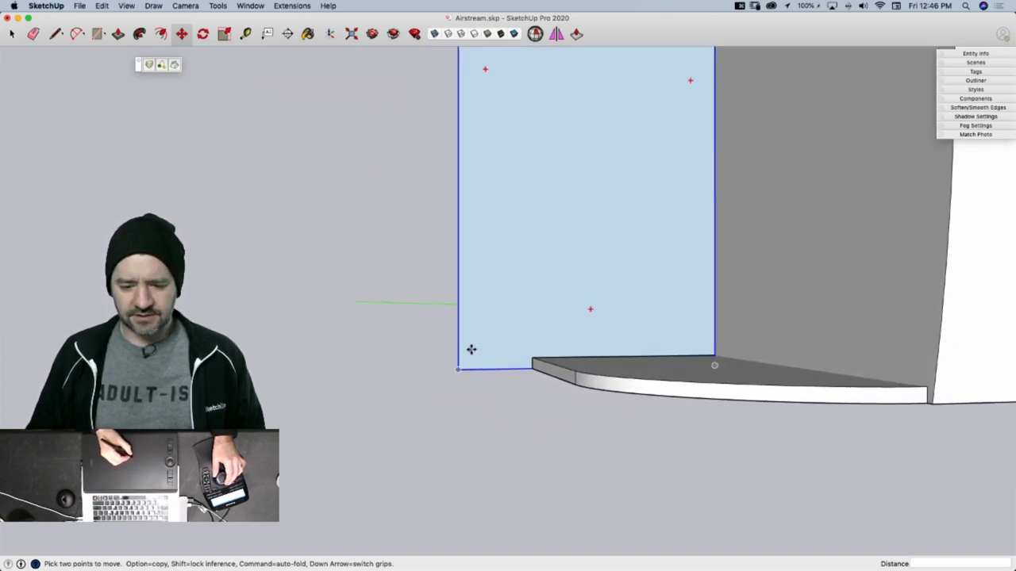
middle_drag(471, 350, 460, 369)
click(451, 373)
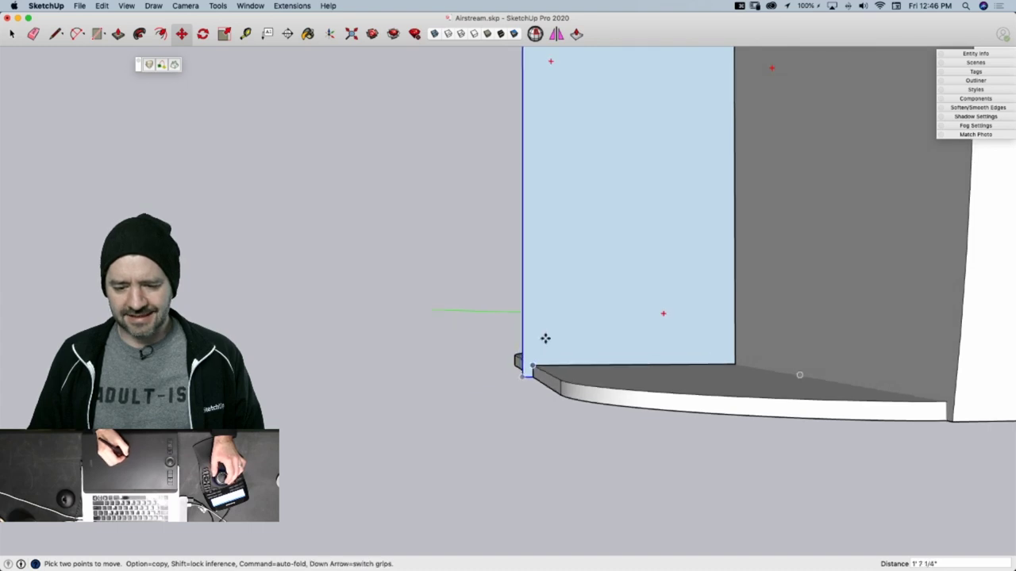
middle_drag(544, 338, 579, 258)
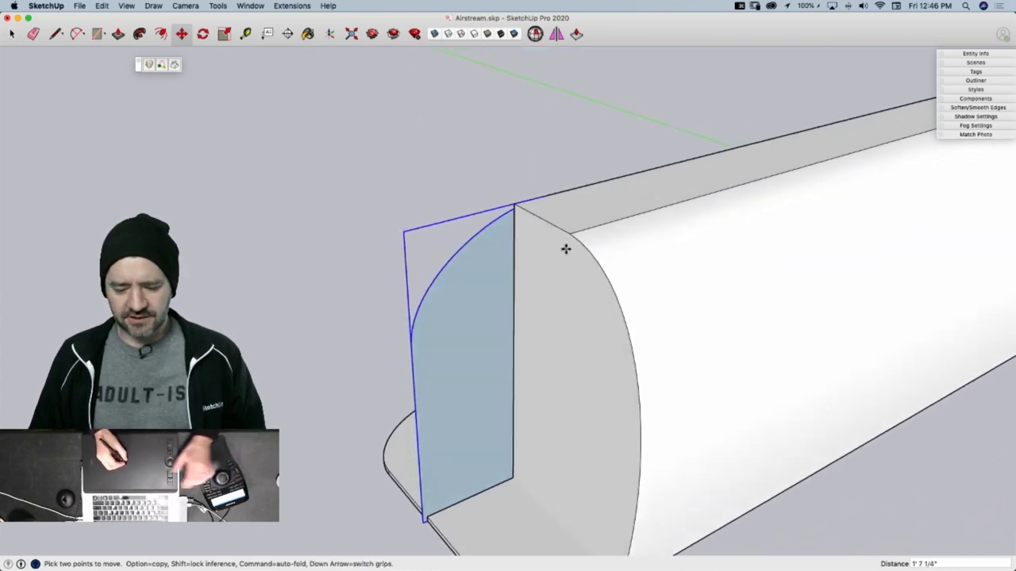
Inside the Side Section 2 group, push the open end face back 1' 7 1/4" to the profile's inner edge, and close the group
key(space)
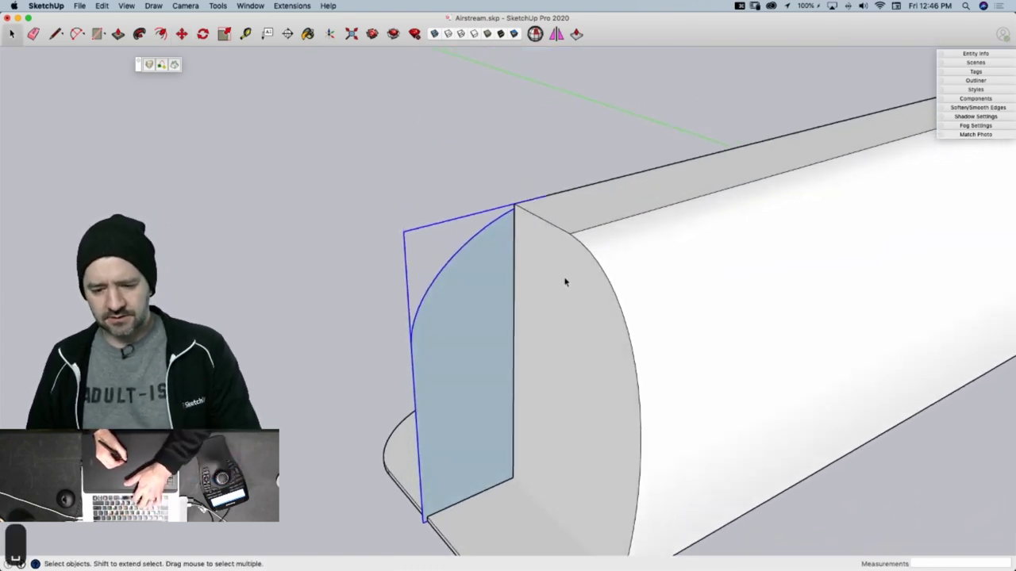
double_click(565, 282)
key(p)
click(555, 291)
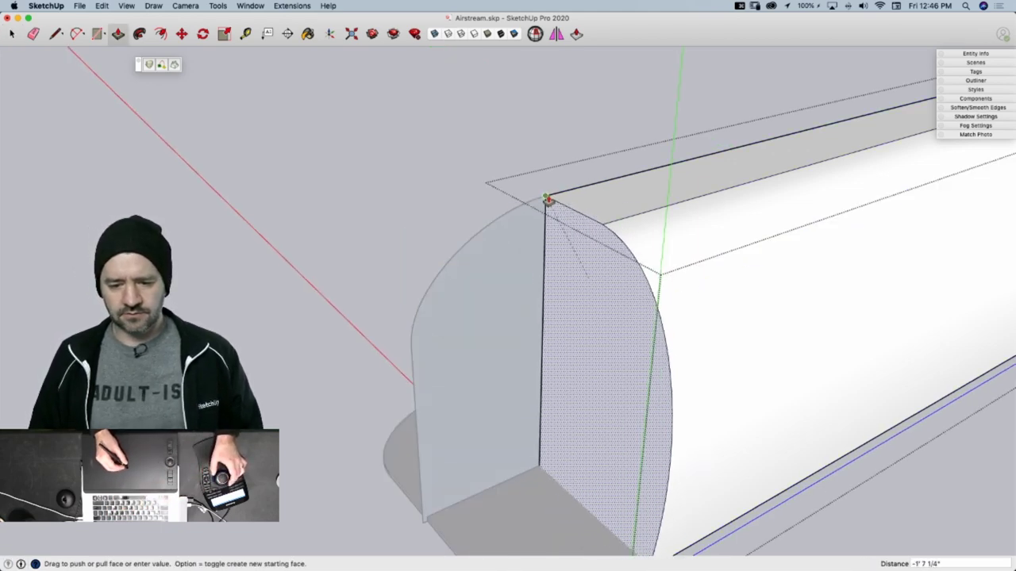
click(546, 197)
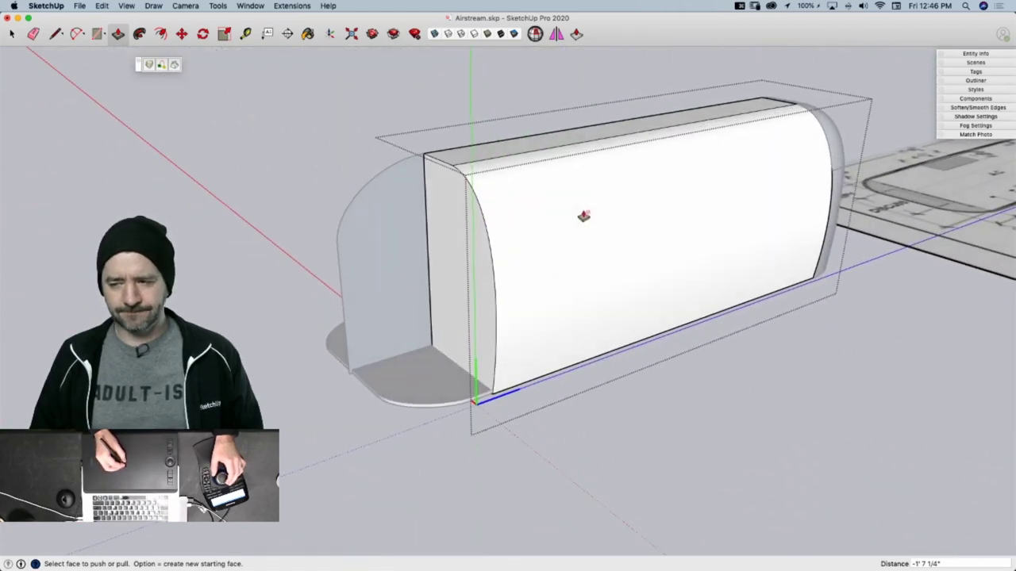
middle_drag(583, 216, 580, 211)
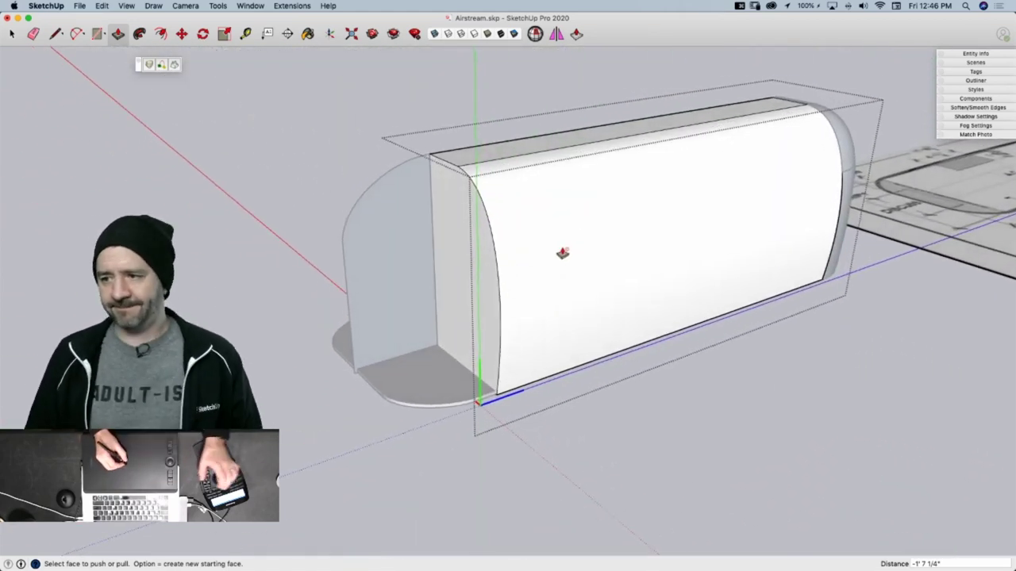
middle_drag(561, 253, 396, 312)
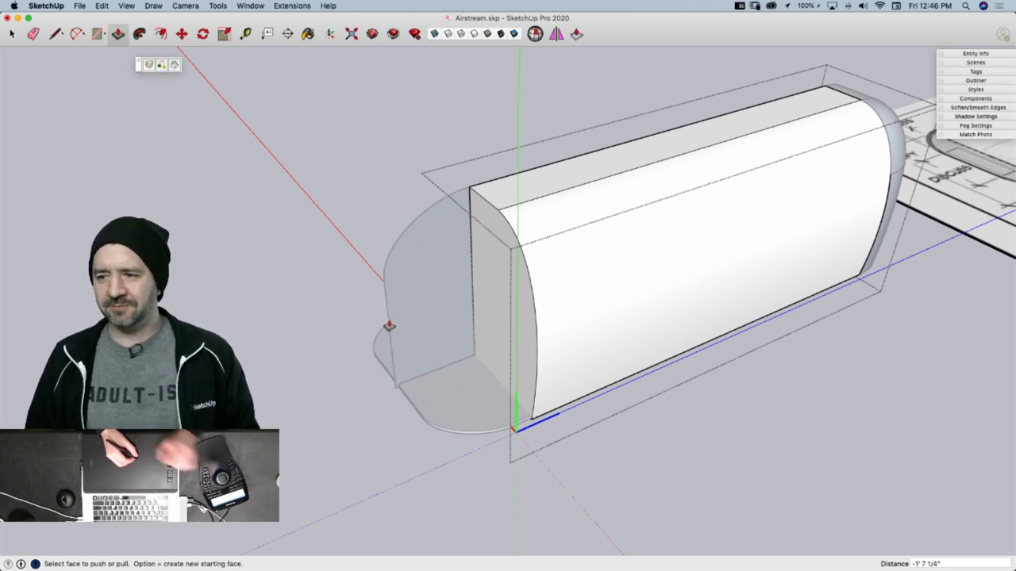
key(space)
click(354, 347)
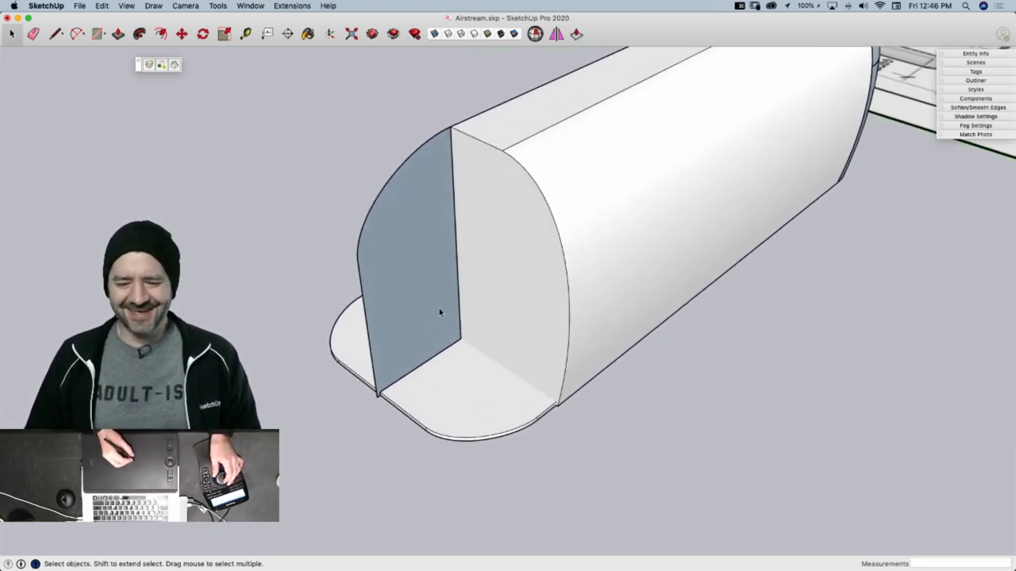
Examine how the end profile meets the side wall and the rounded floor end from several angles
scroll(453, 304, up, 5)
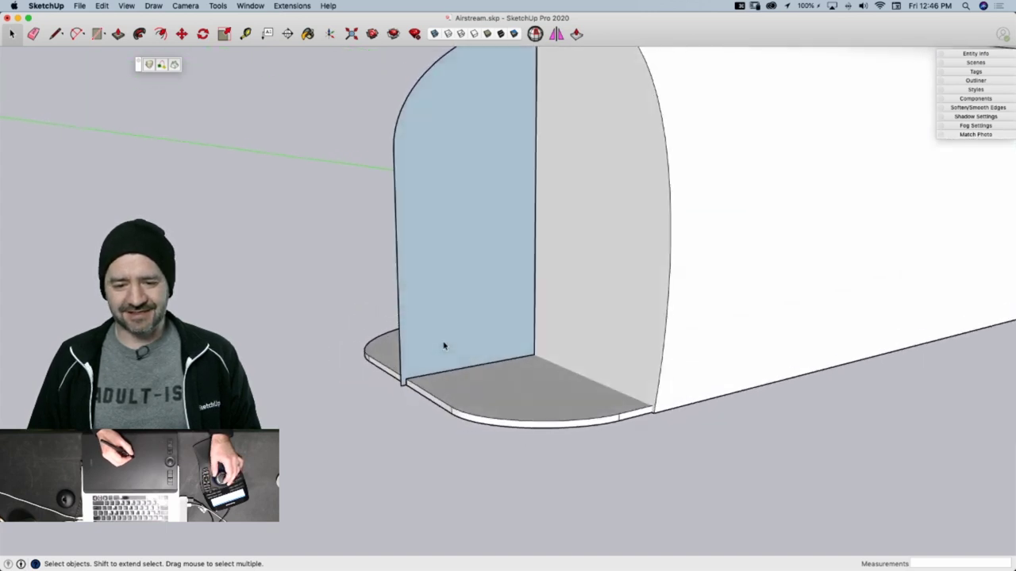
middle_drag(444, 346, 446, 345)
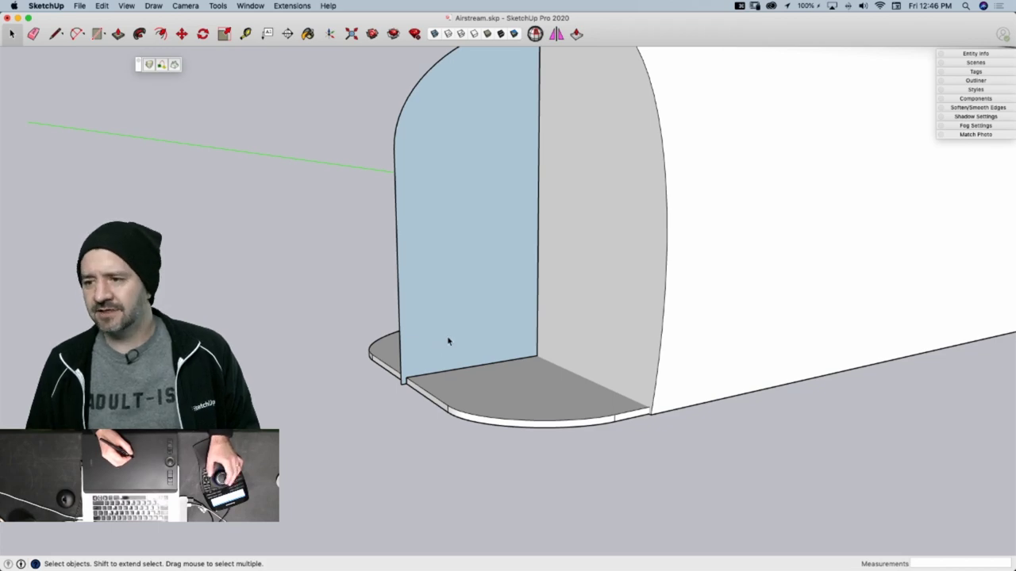
middle_drag(448, 341, 523, 349)
click(440, 286)
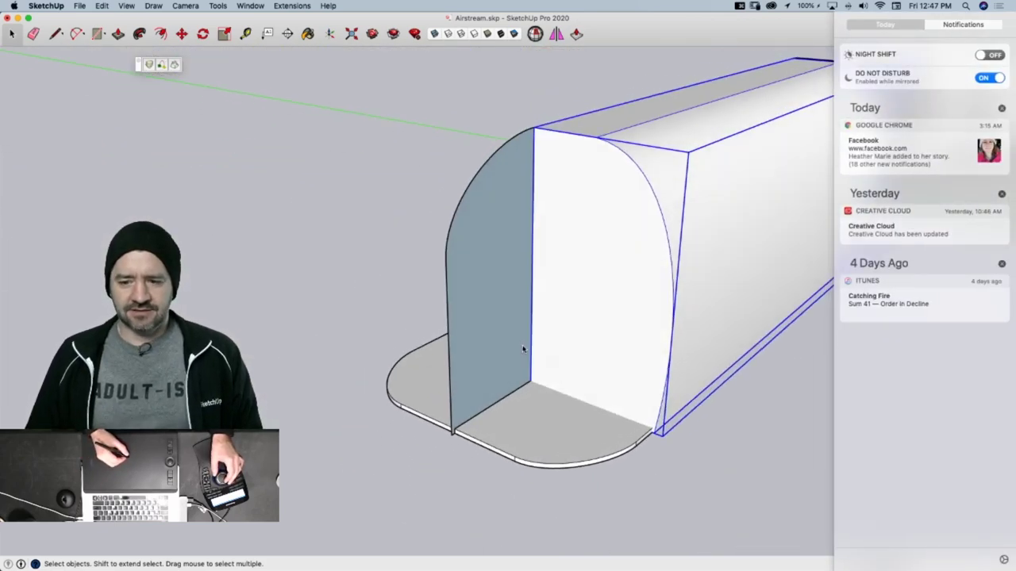
click(725, 61)
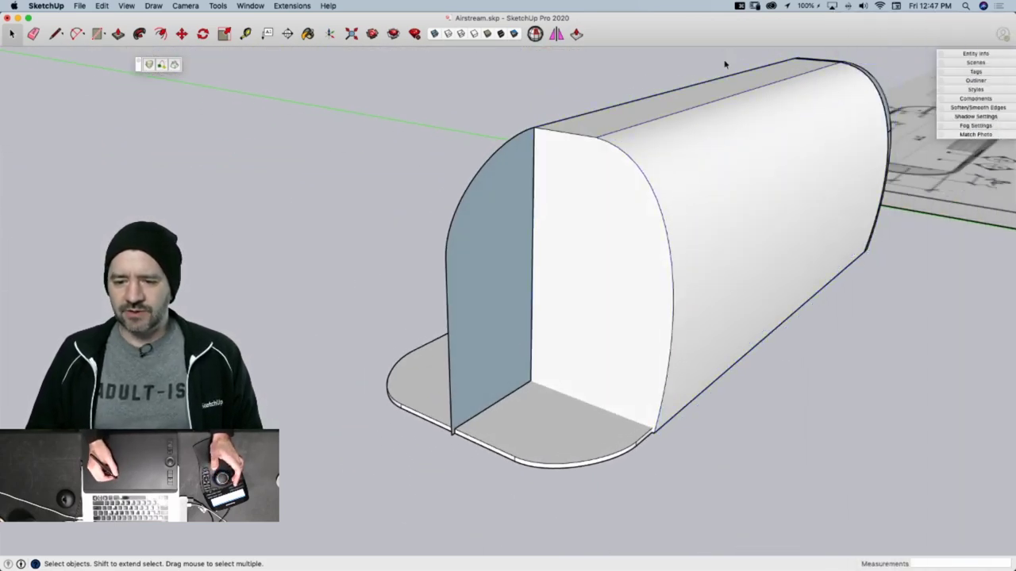
middle_drag(613, 189, 600, 227)
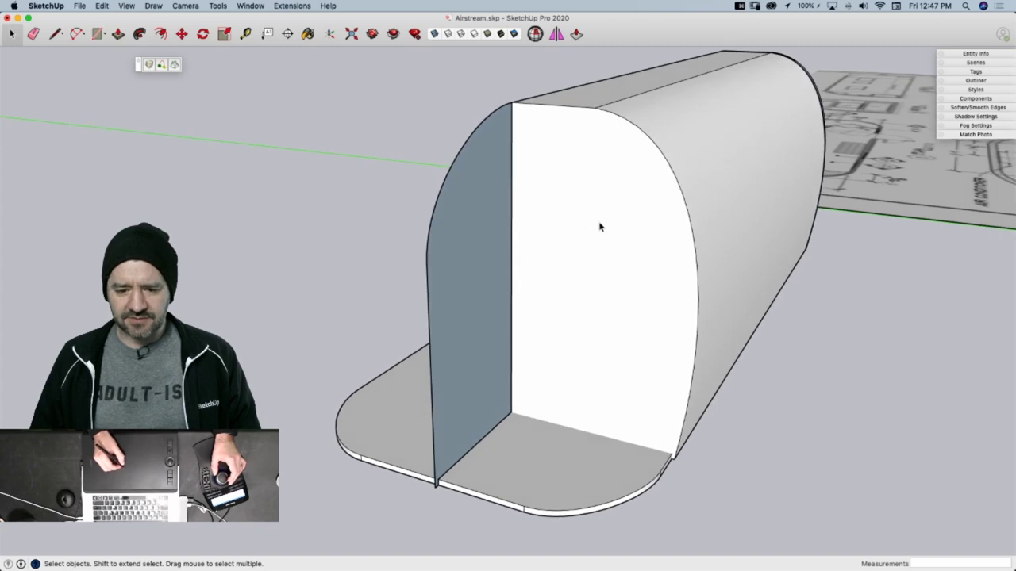
middle_drag(487, 326, 458, 421)
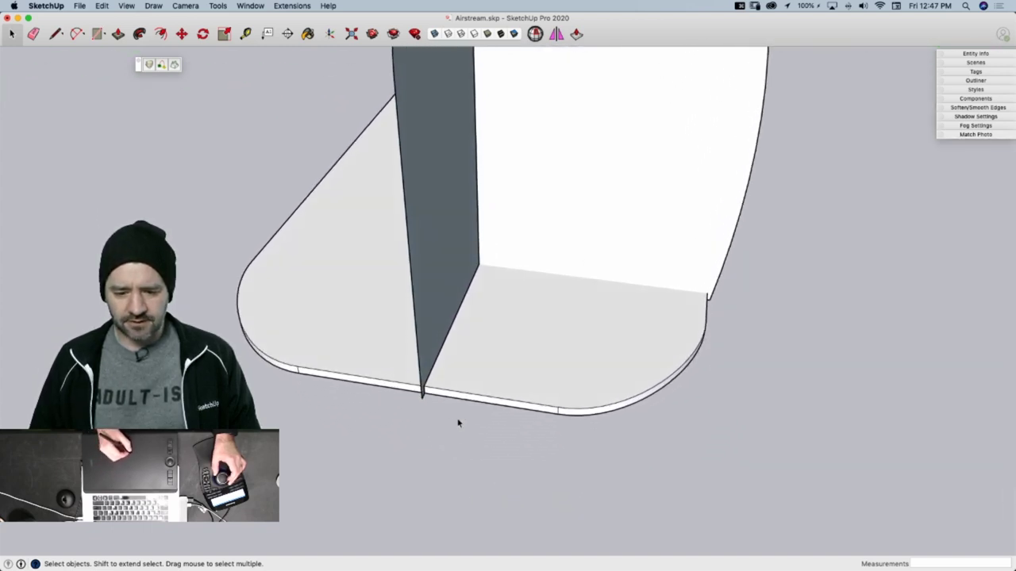
scroll(529, 343, down, 5)
middle_drag(483, 301, 600, 305)
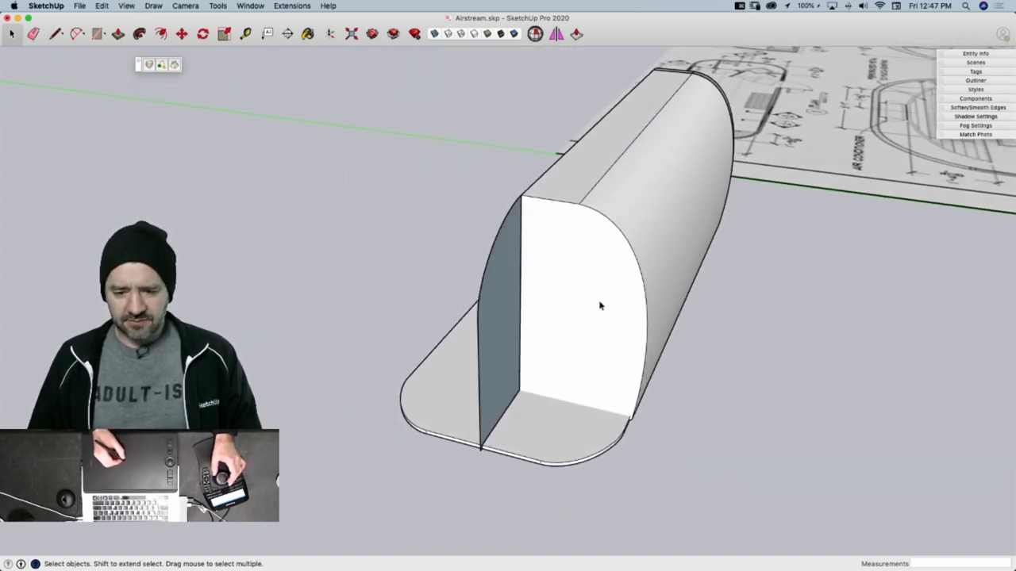
Draw a line along the green axis from the end profile's outer bottom corner to the start of the floor's rounded corner
middle_drag(561, 208, 485, 255)
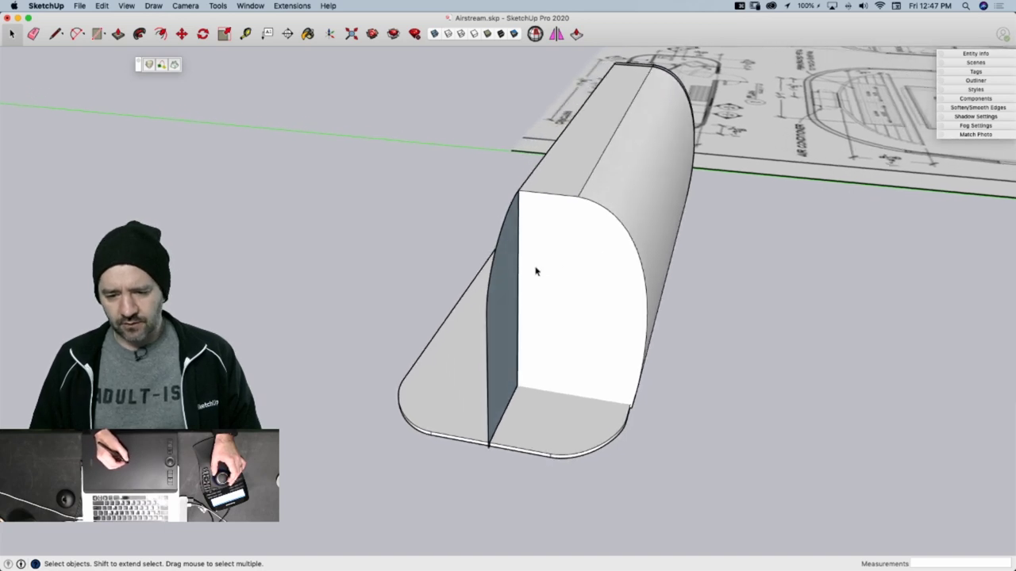
click(598, 222)
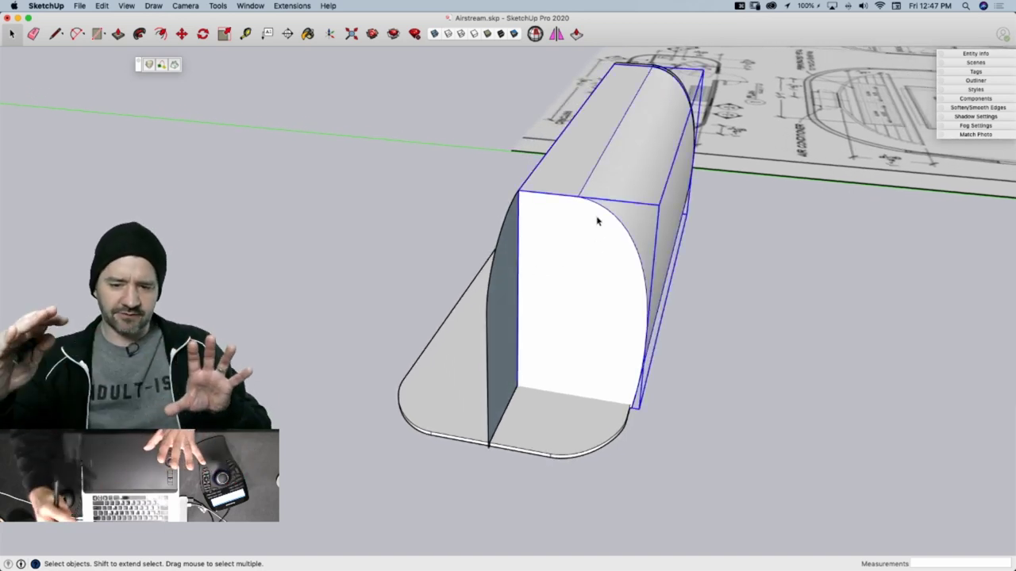
middle_drag(597, 222, 555, 195)
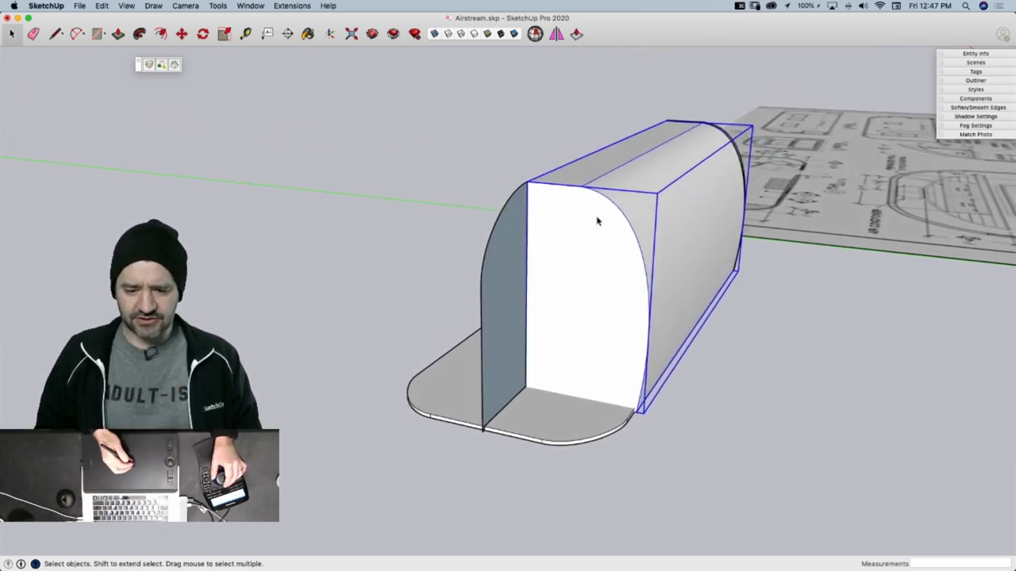
scroll(451, 338, up, 5)
middle_drag(451, 338, 447, 404)
middle_drag(596, 266, 543, 311)
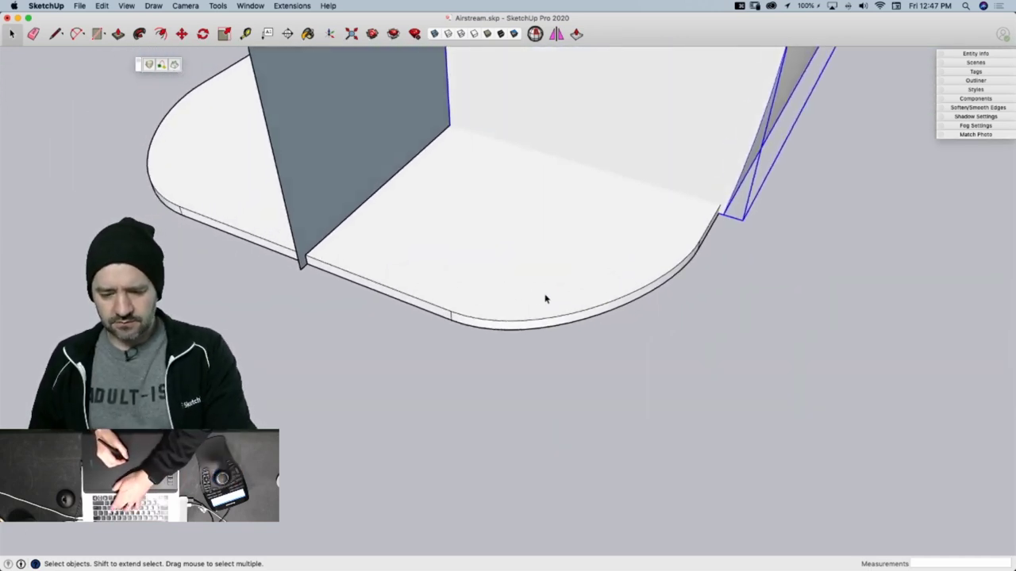
key(l)
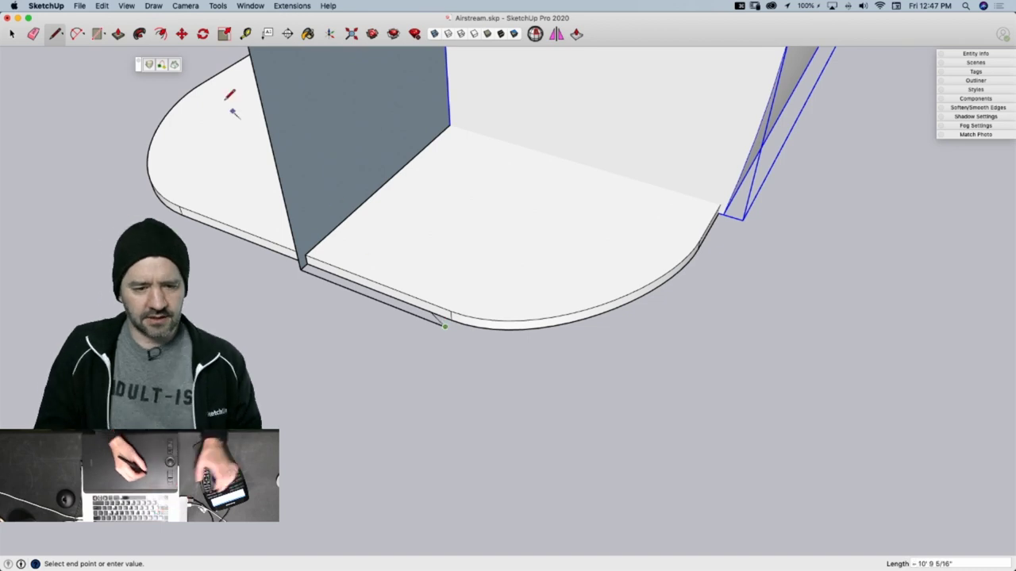
Try to draw a degree-3 Bezier curve from the line's end around the rounded floor corner to the side wall's bottom corner
click(126, 8)
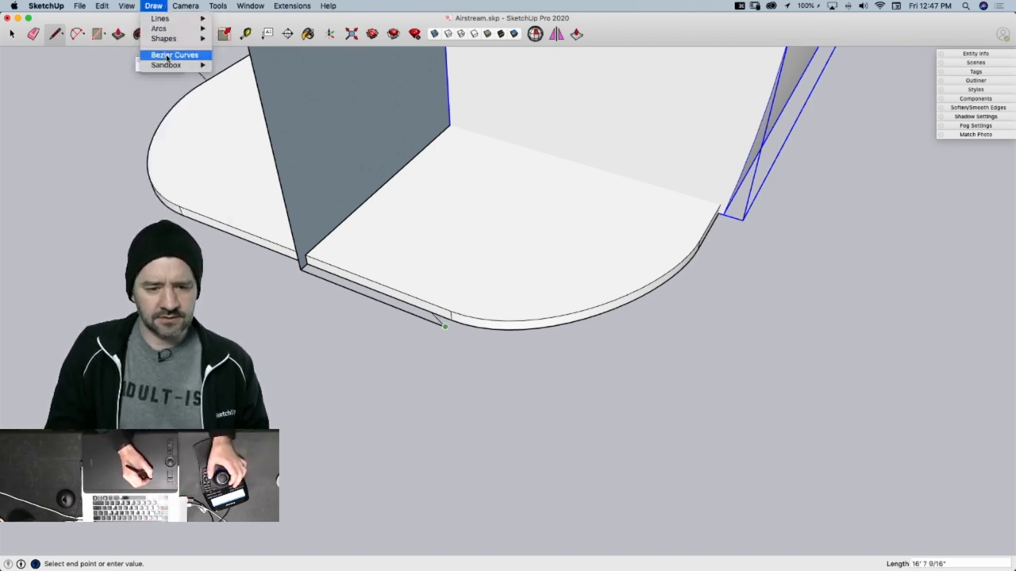
click(168, 57)
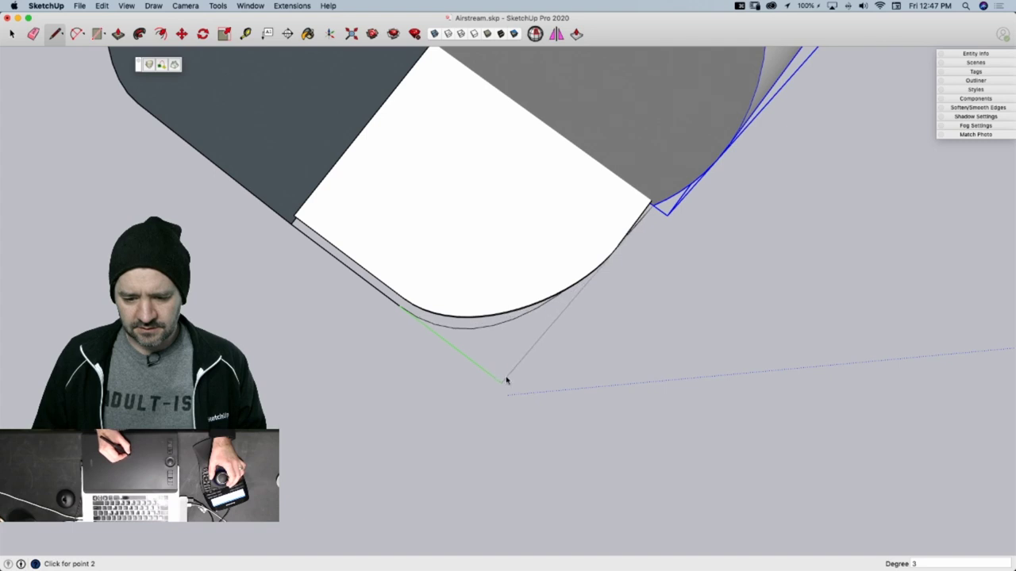
click(505, 380)
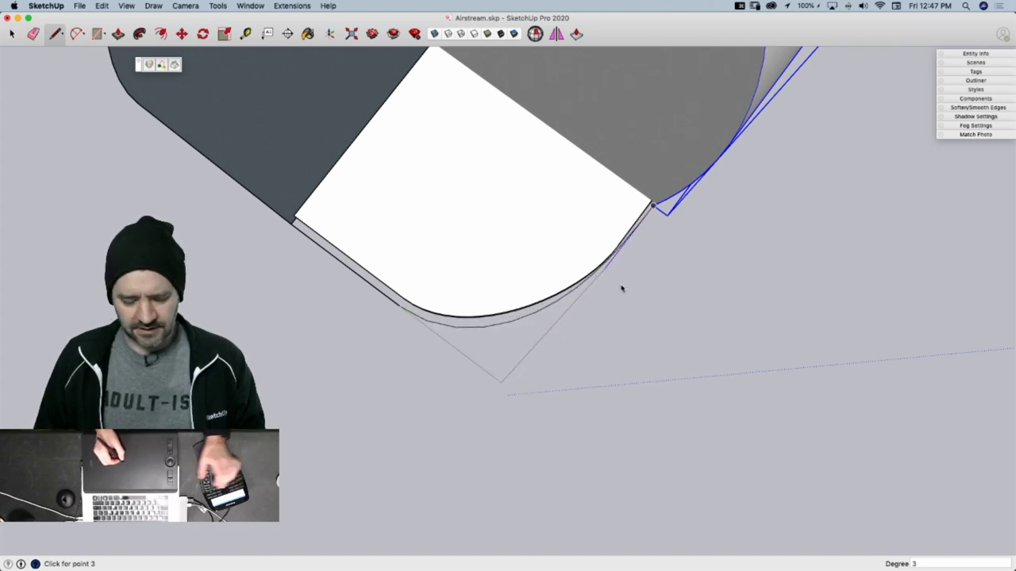
key(Escape)
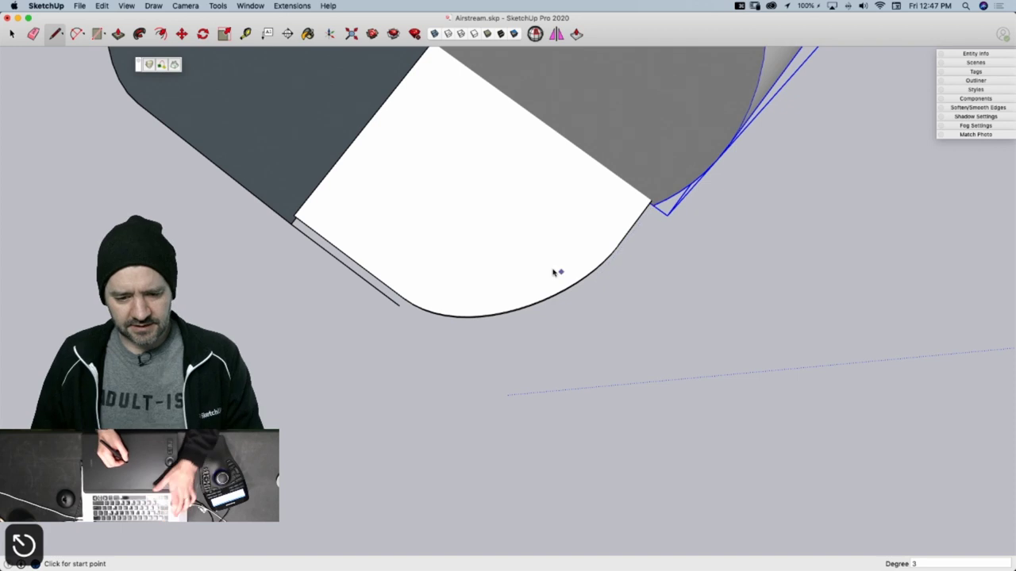
click(400, 310)
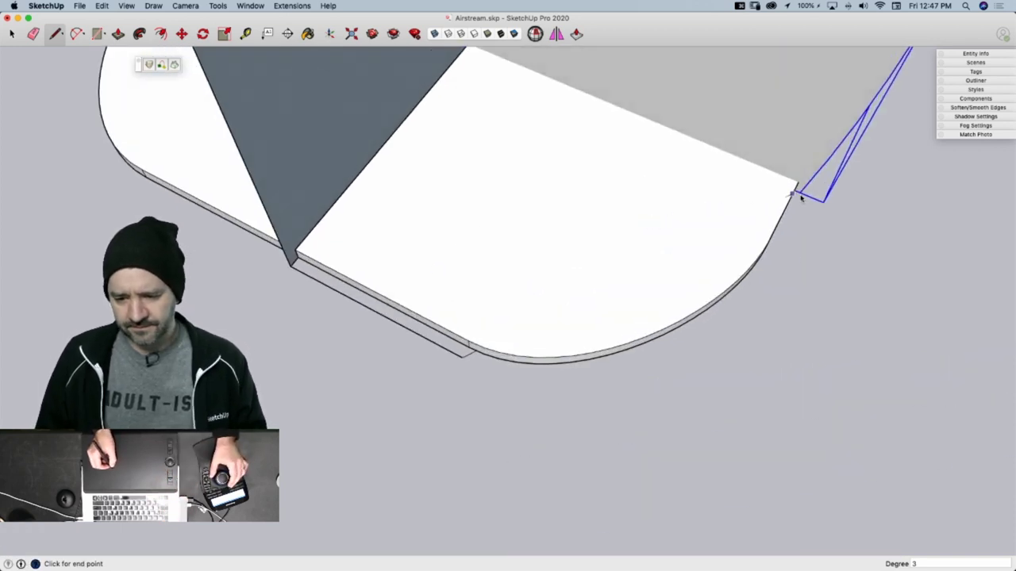
click(687, 473)
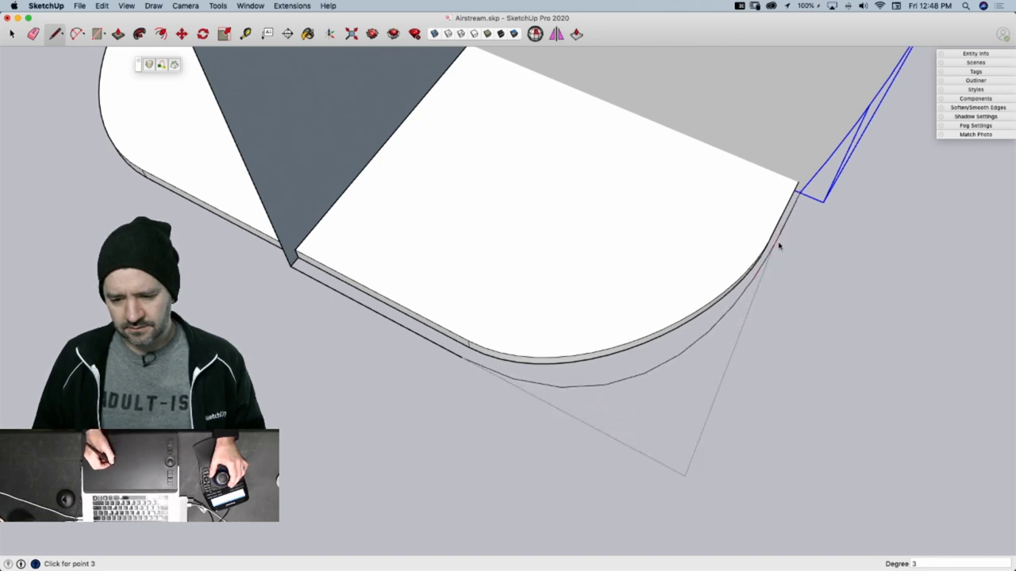
key(Escape)
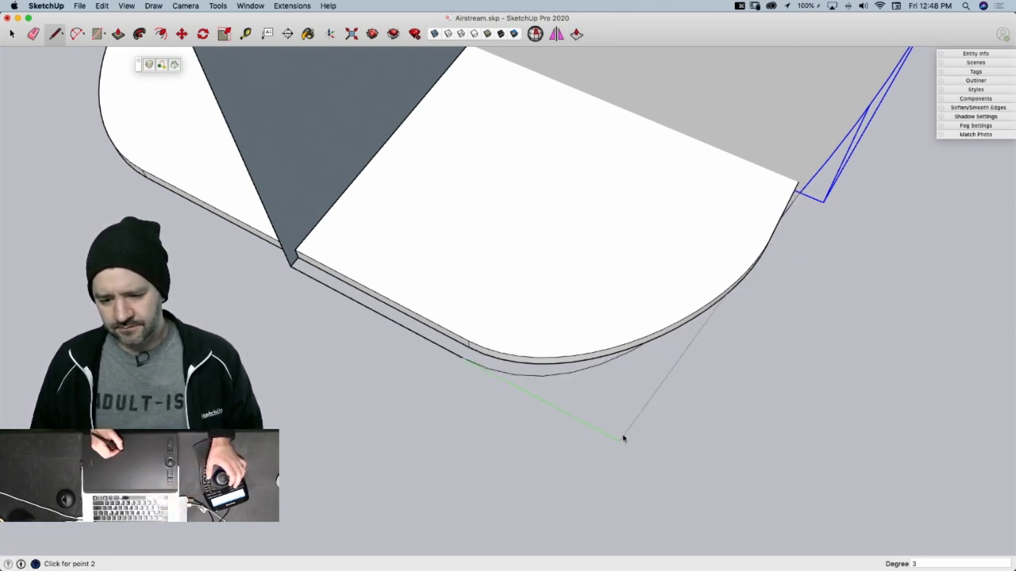
click(660, 449)
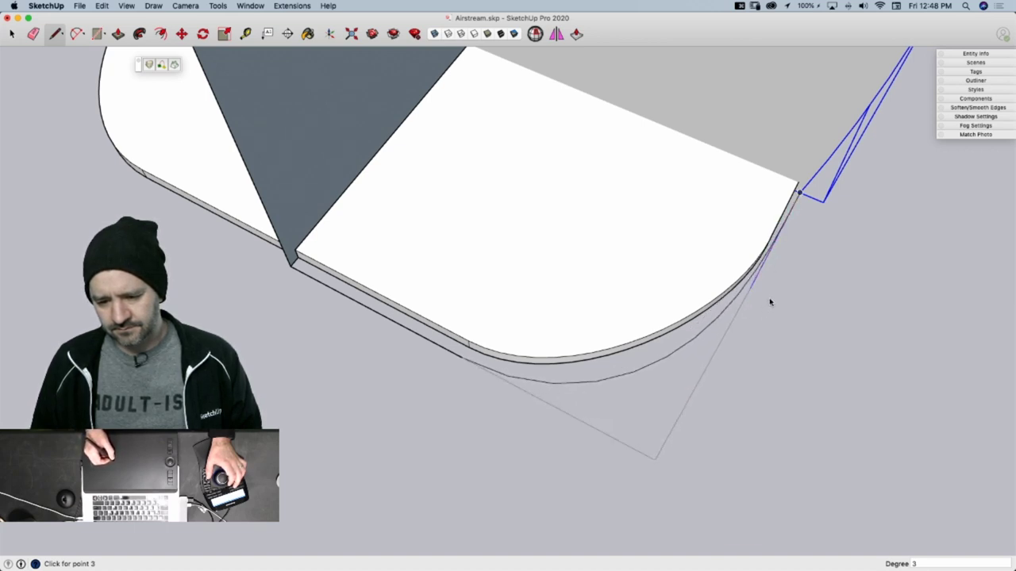
key(Escape)
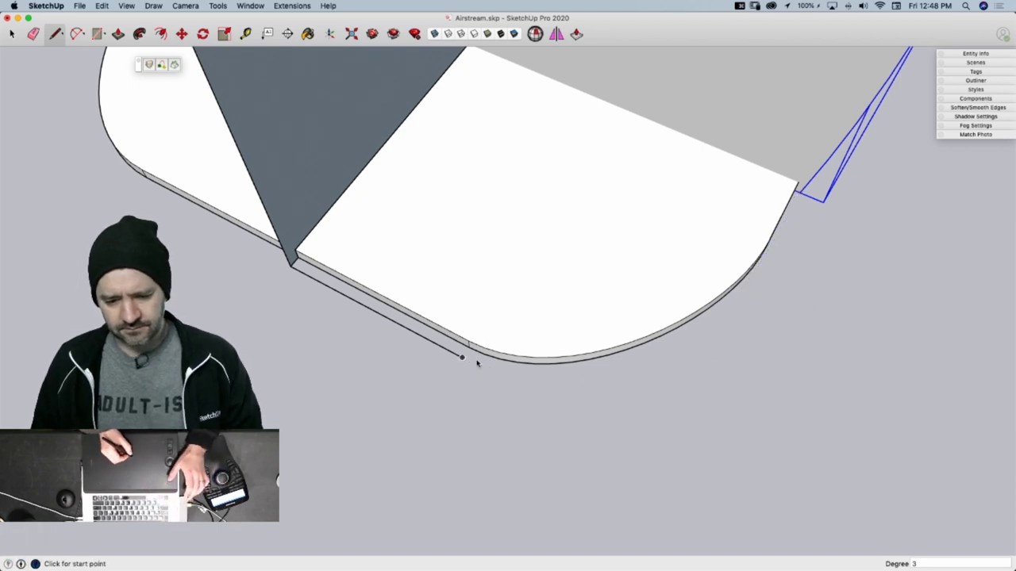
Retry the Bezier corner curve, aligning its control points with the green and red axes
click(799, 192)
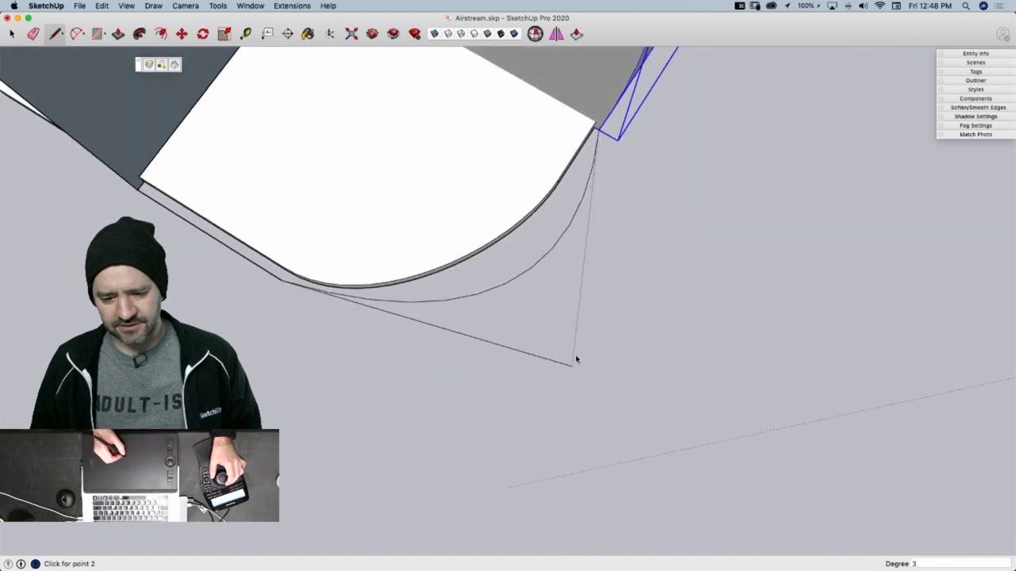
click(428, 355)
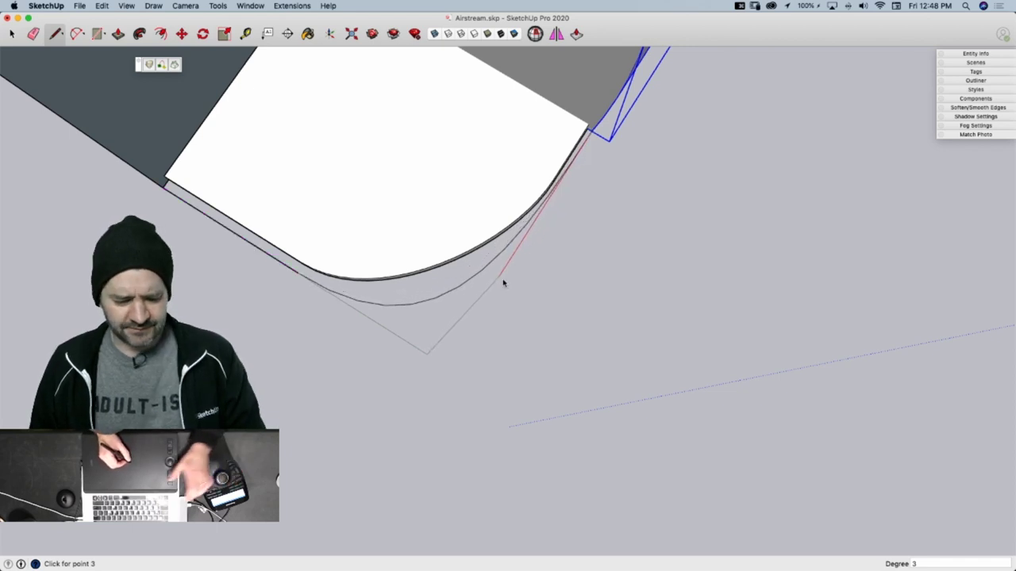
key(Escape)
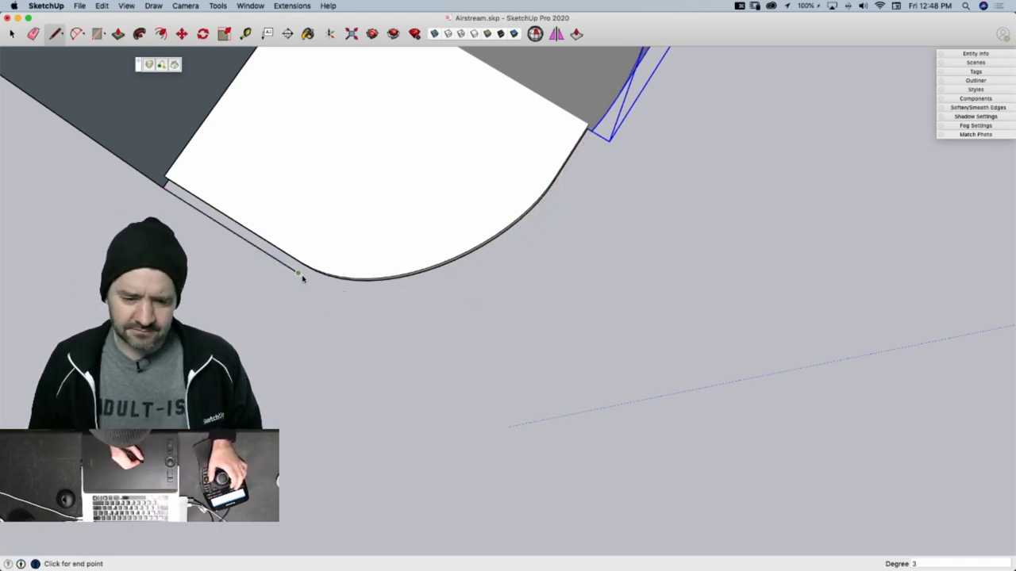
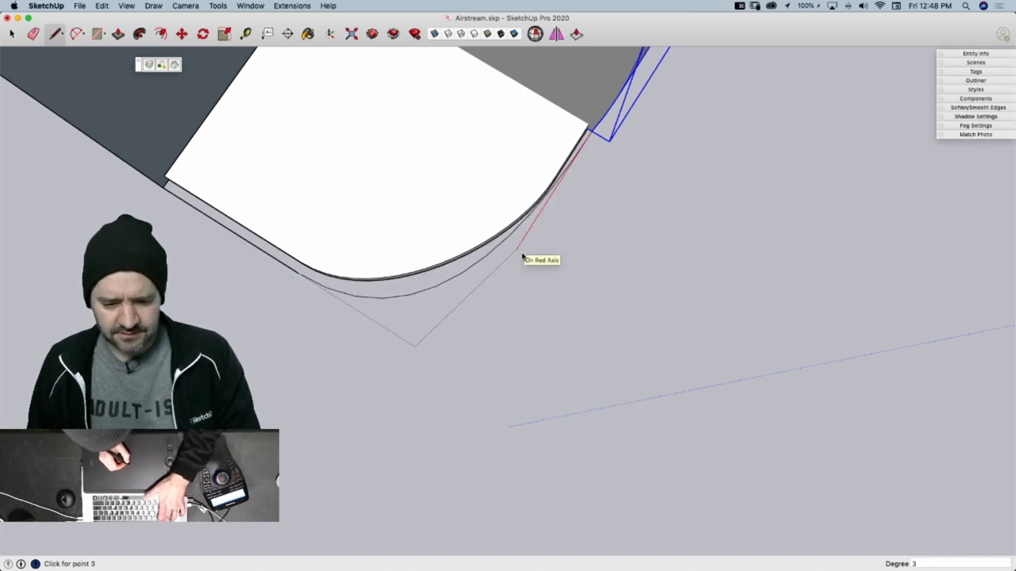
key(Escape)
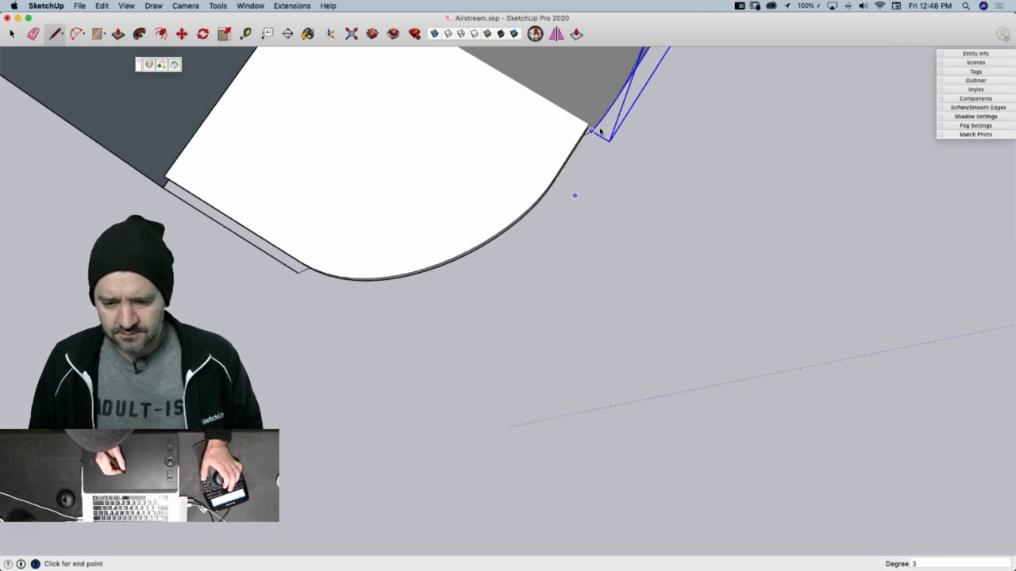
click(300, 273)
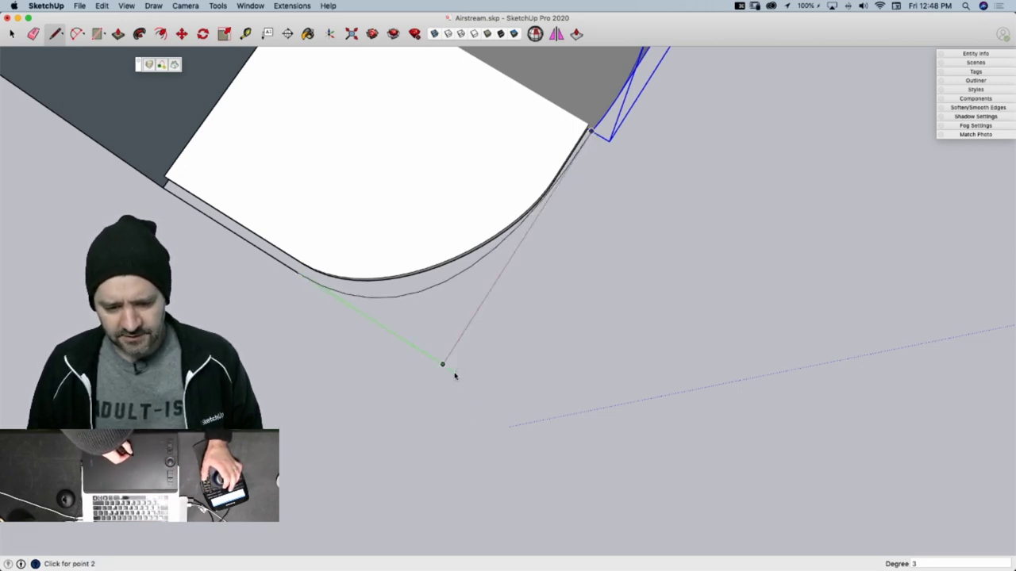
middle_drag(458, 378, 472, 367)
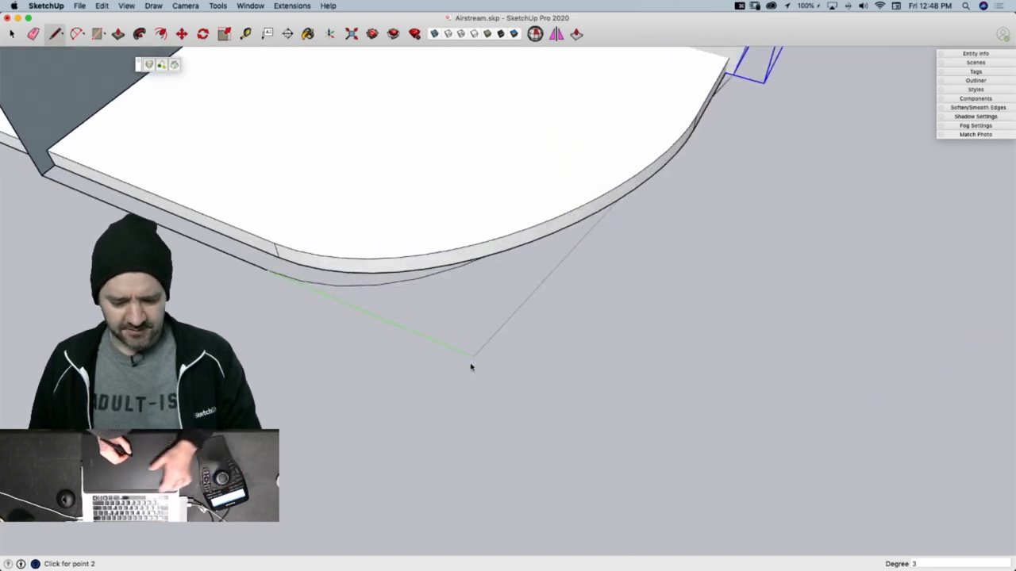
key(space)
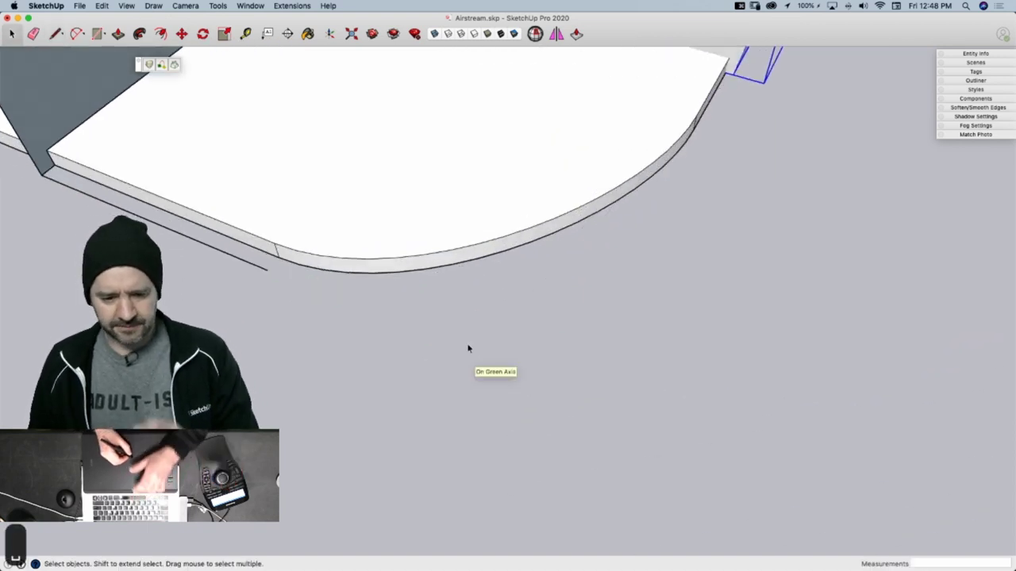
Copy the half floor's top face from inside its group and paste it outside the group, beside the trailer
click(379, 253)
double_click(381, 241)
click(377, 257)
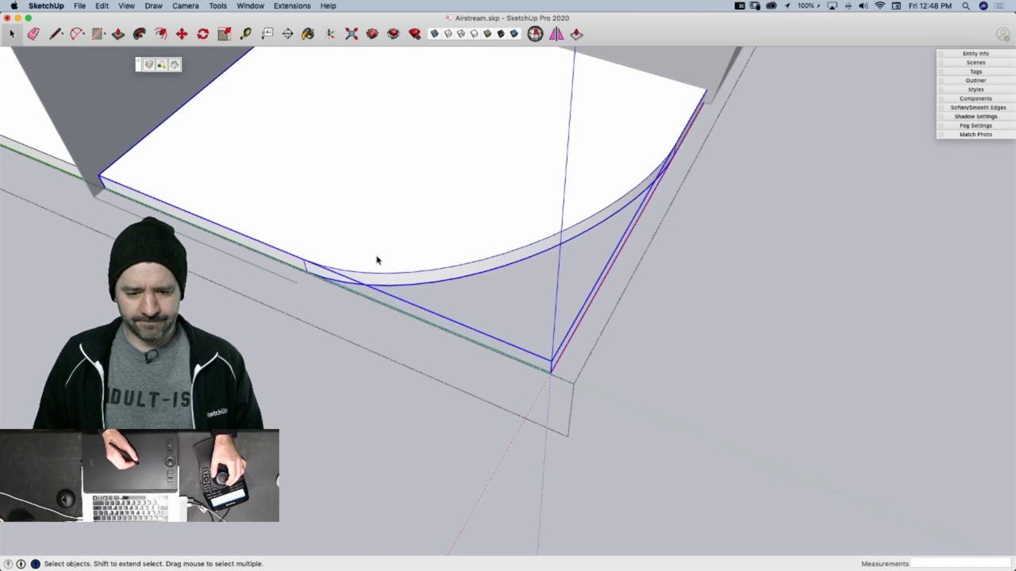
middle_drag(378, 258, 376, 258)
click(378, 259)
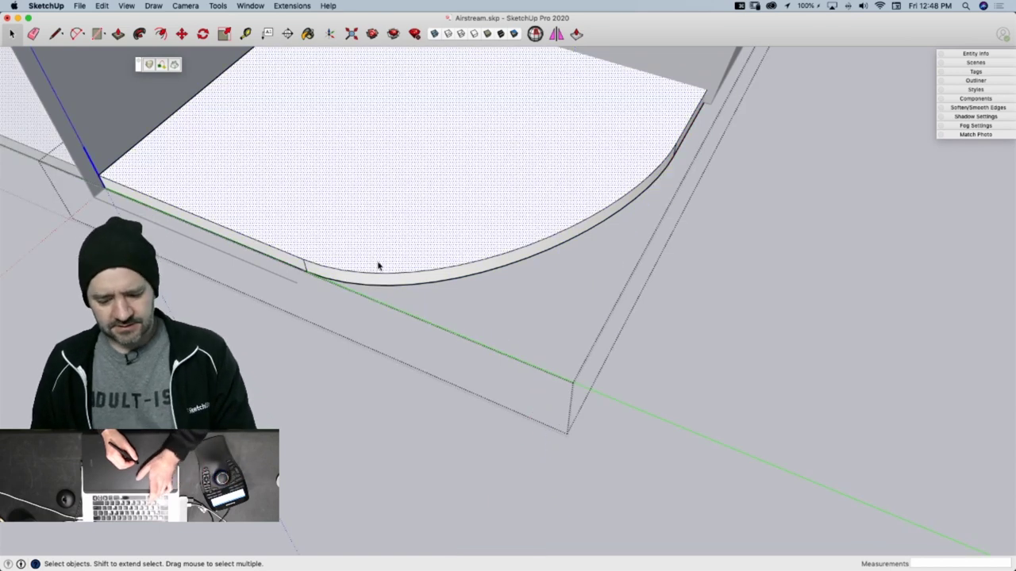
key(super+c)
middle_drag(693, 342, 545, 313)
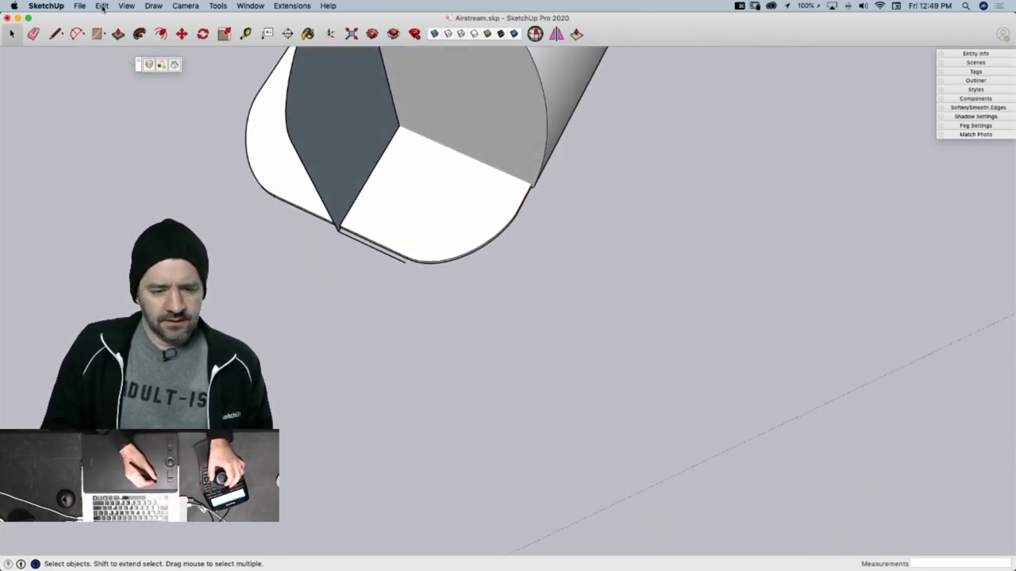
key(super+v)
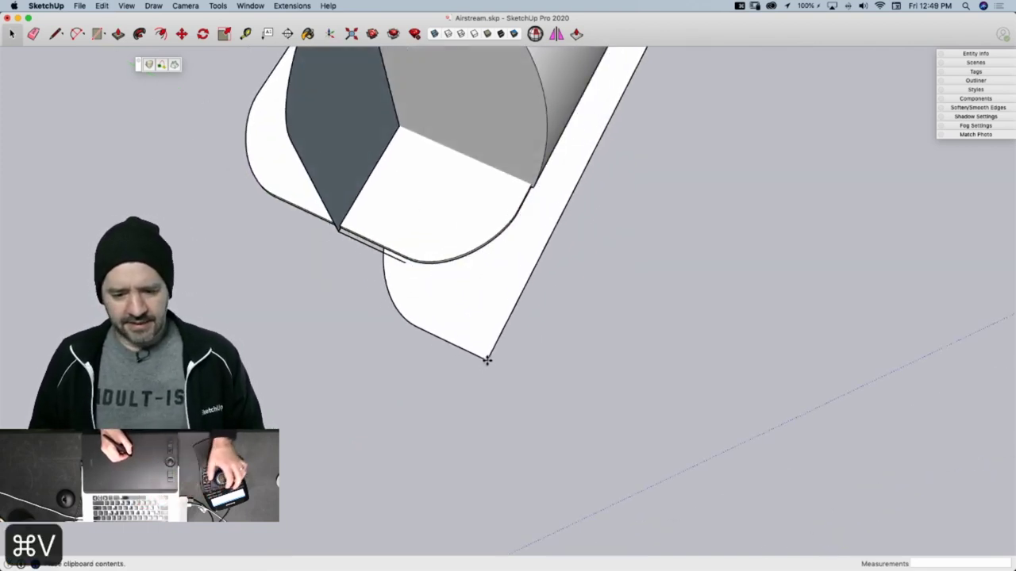
click(579, 400)
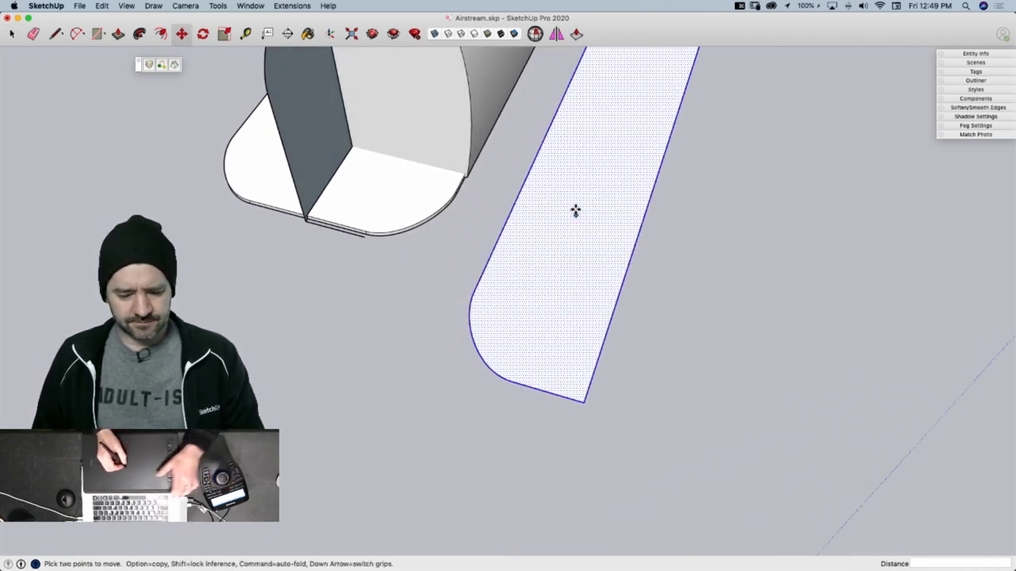
Mirror the pasted face with a green scale of -1 and move it by its square corner to the floor's lower end corner at the centerline
key(s)
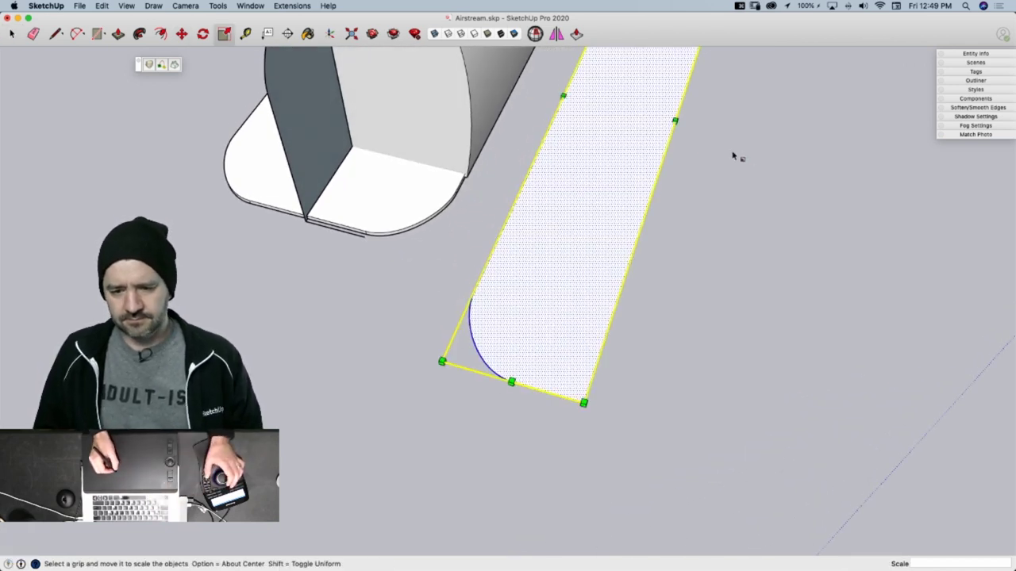
drag(563, 96, 789, 156)
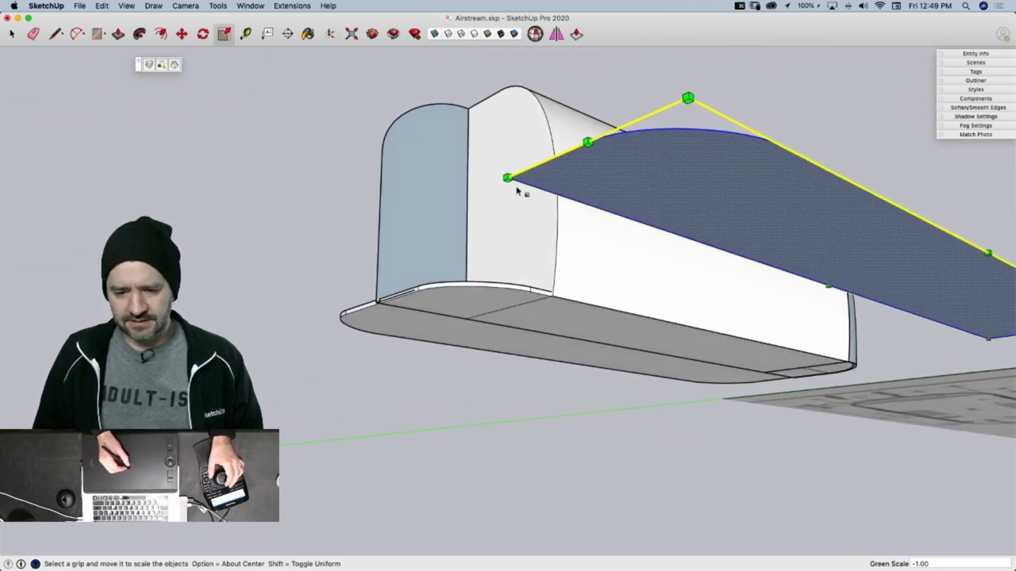
key(m)
click(512, 177)
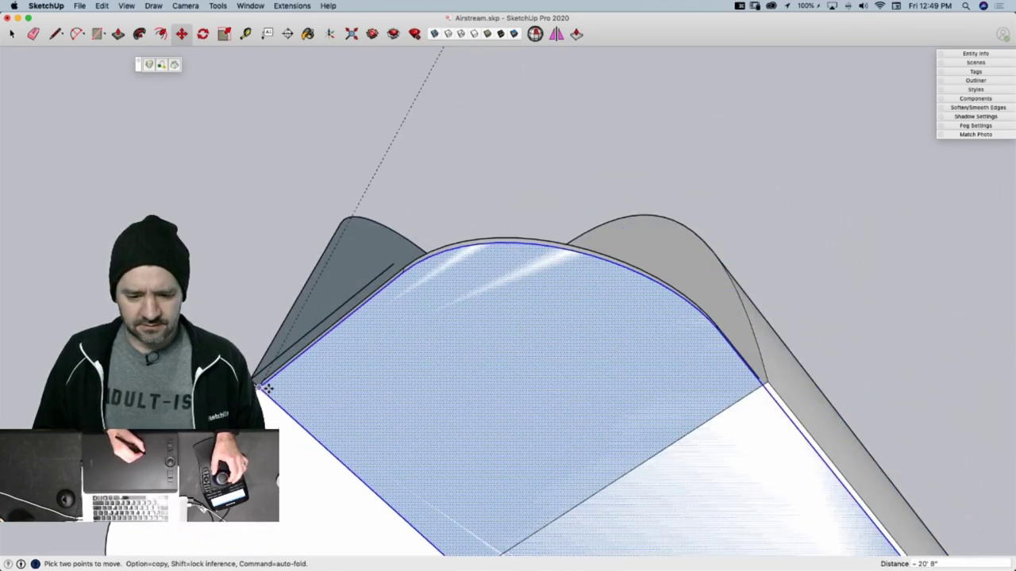
click(260, 387)
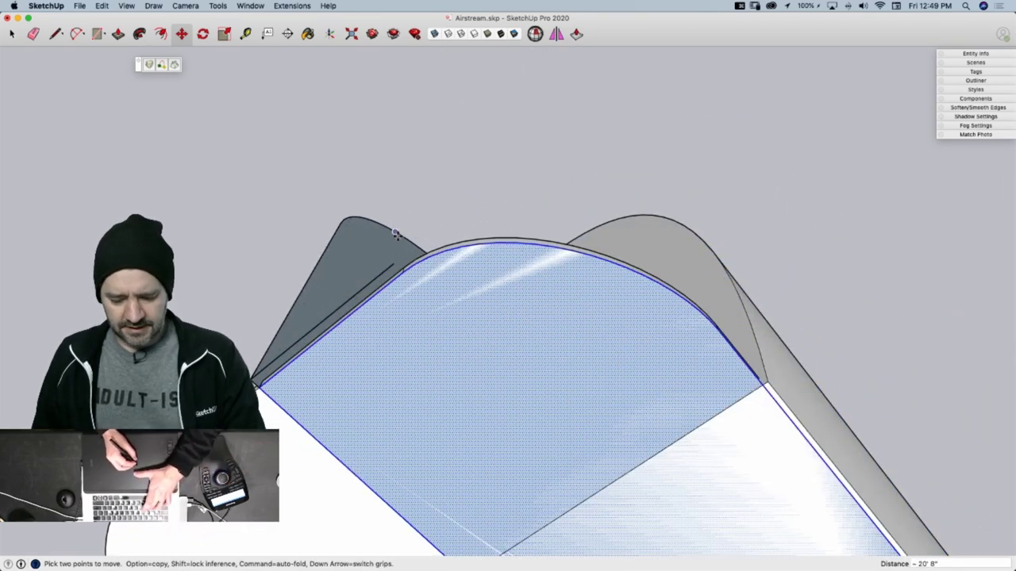
Offset the pasted floor face's outline outward about 2 15/16" to the bottom corner of the end profile
key(f)
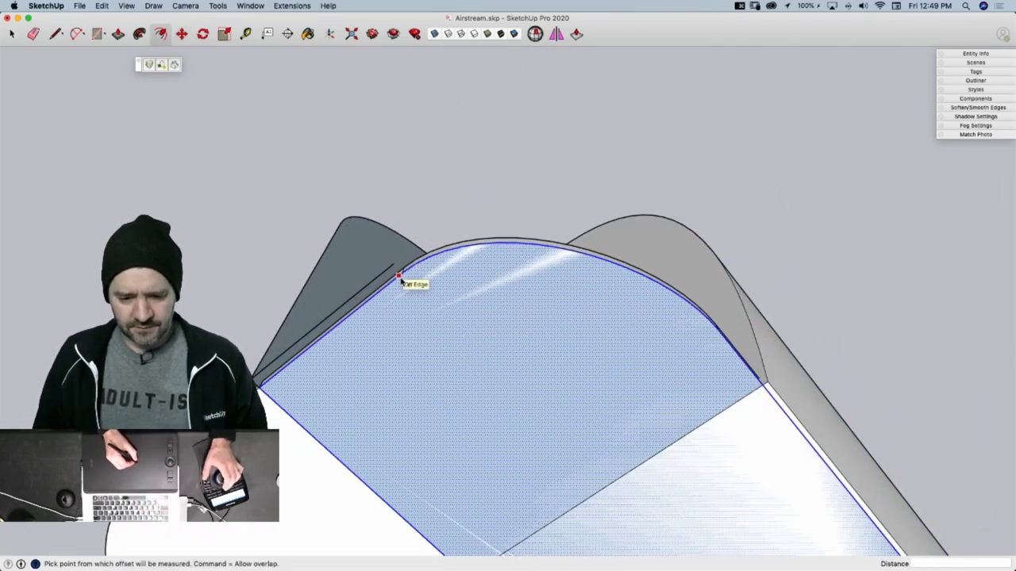
click(402, 279)
key(super+z)
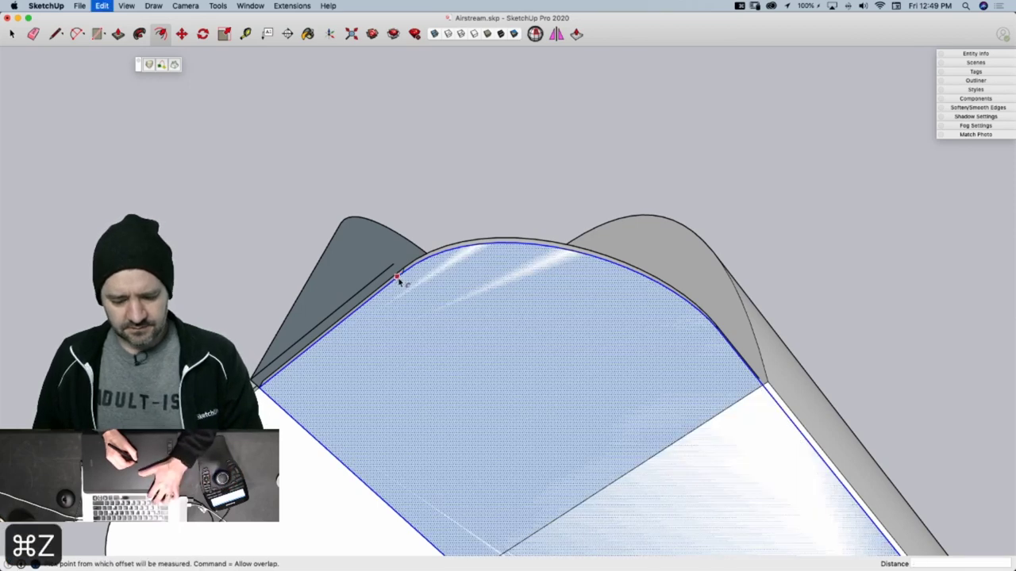
click(400, 279)
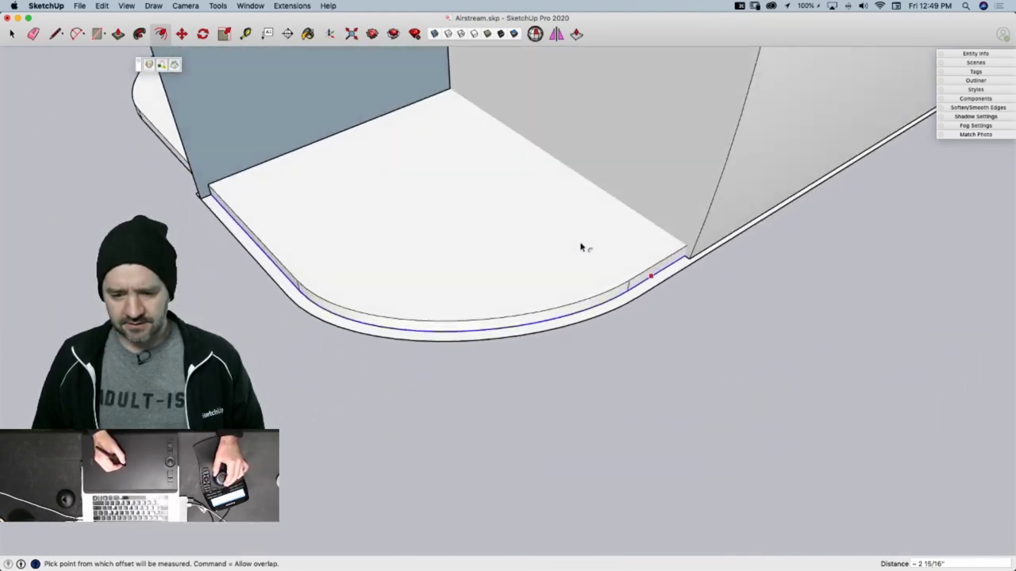
middle_drag(580, 247, 658, 245)
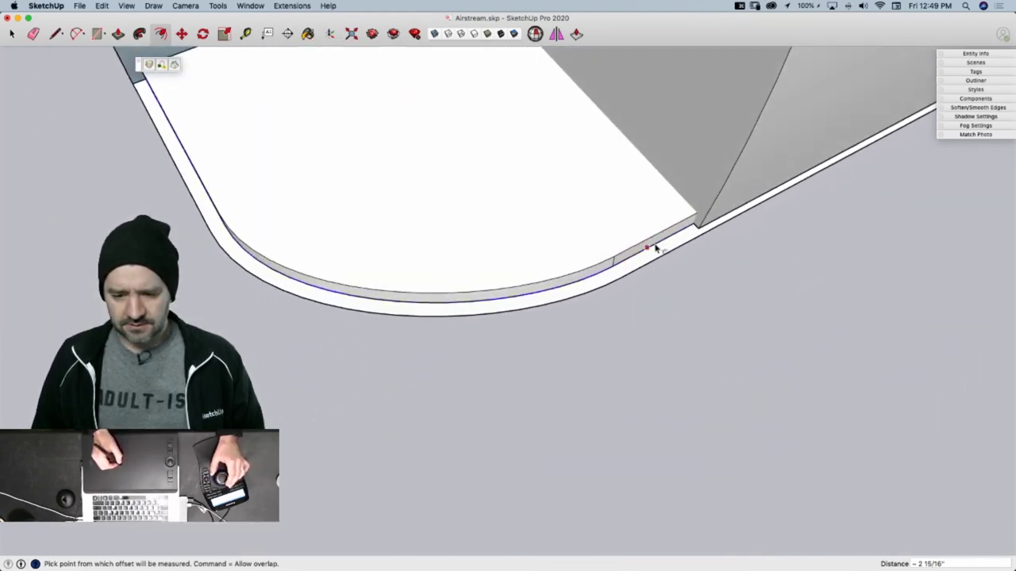
Draw a line from the end profile's bottom outer corner along the trailer's length, running across the offset floor outline
key(l)
click(697, 225)
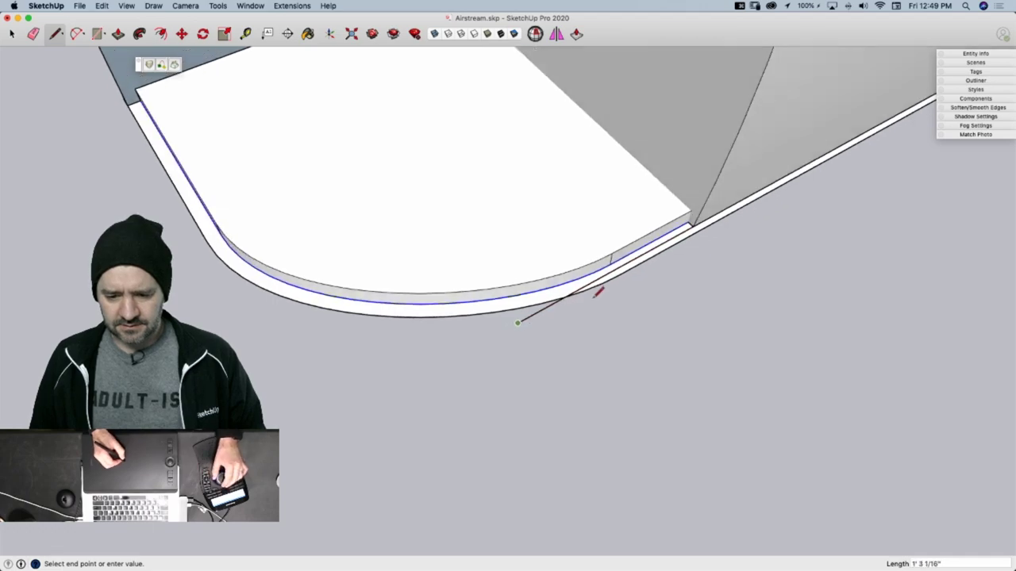
middle_drag(573, 261, 603, 173)
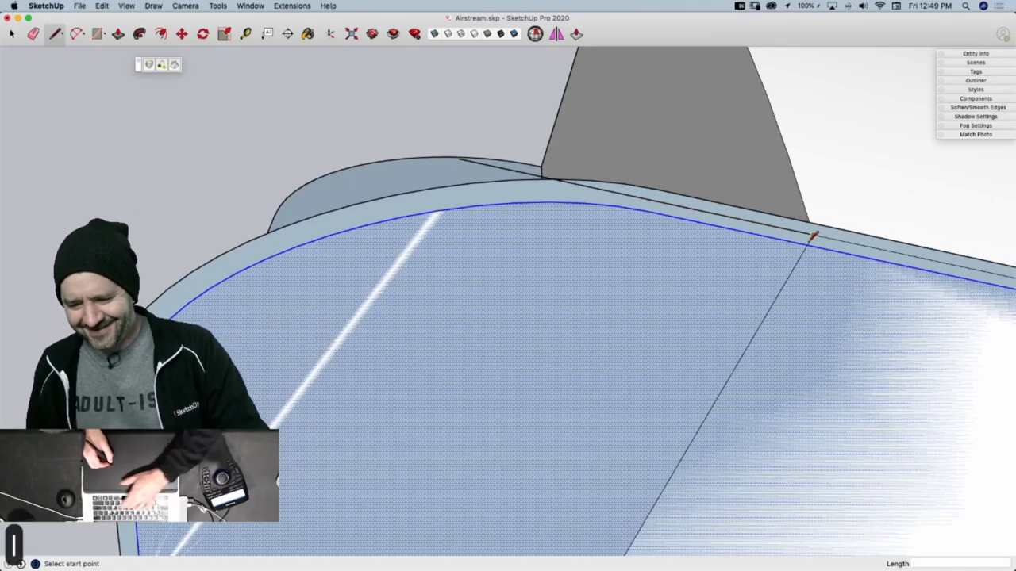
click(811, 234)
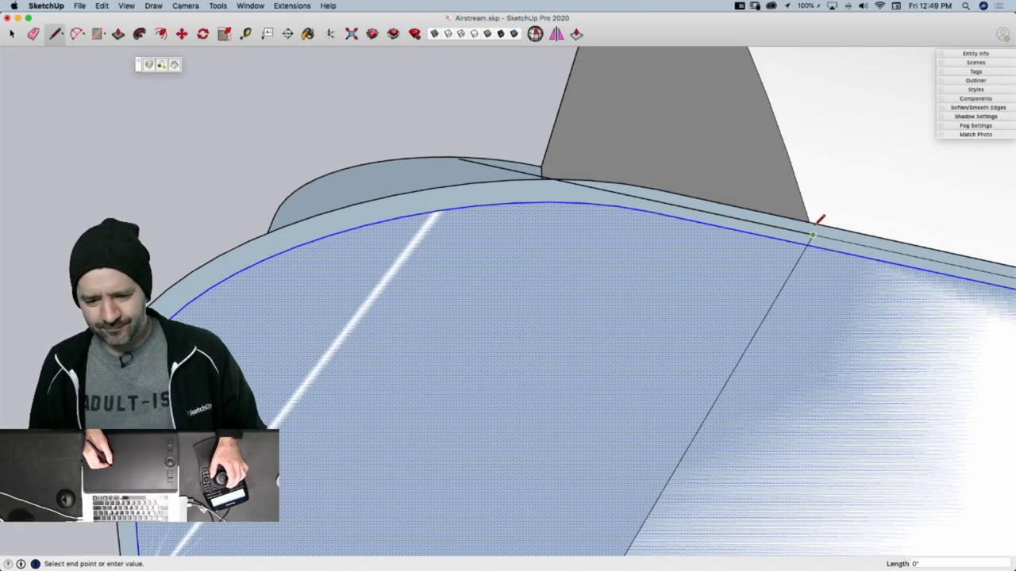
middle_drag(813, 234, 446, 357)
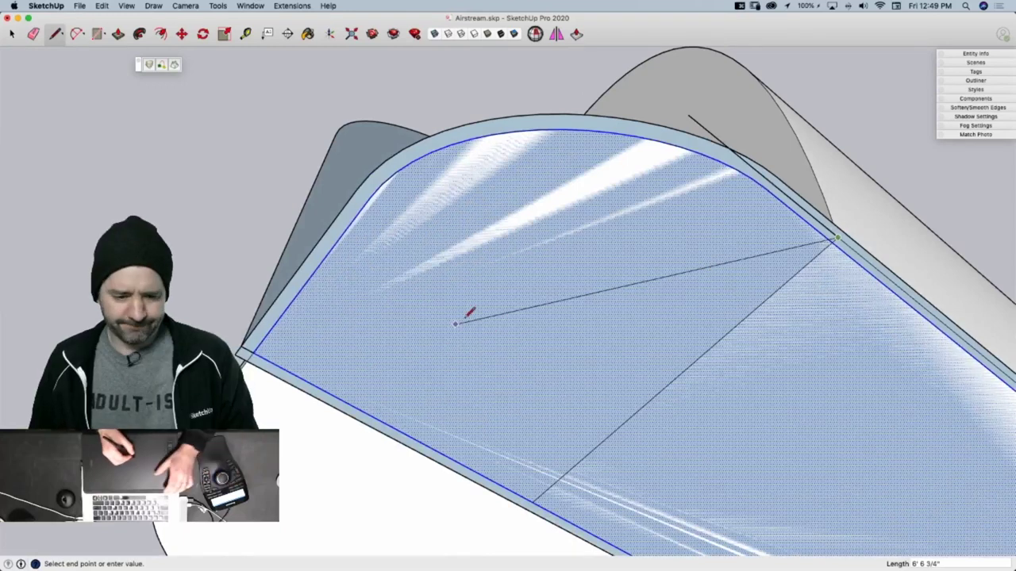
key(Escape)
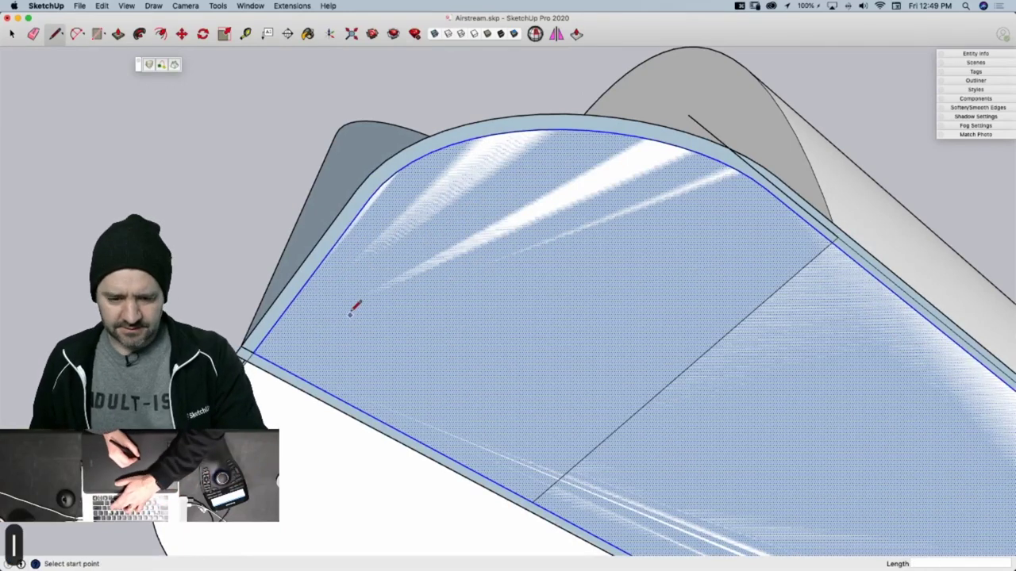
Select the outer offset edges around the rounded end plus the straight line to the end profile's corner, and copy them
key(space)
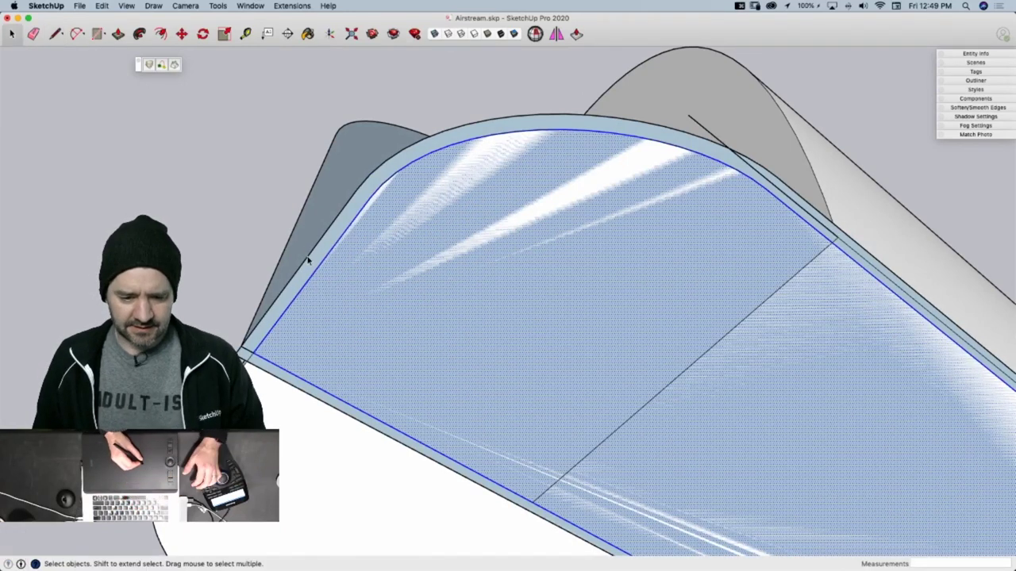
click(308, 259)
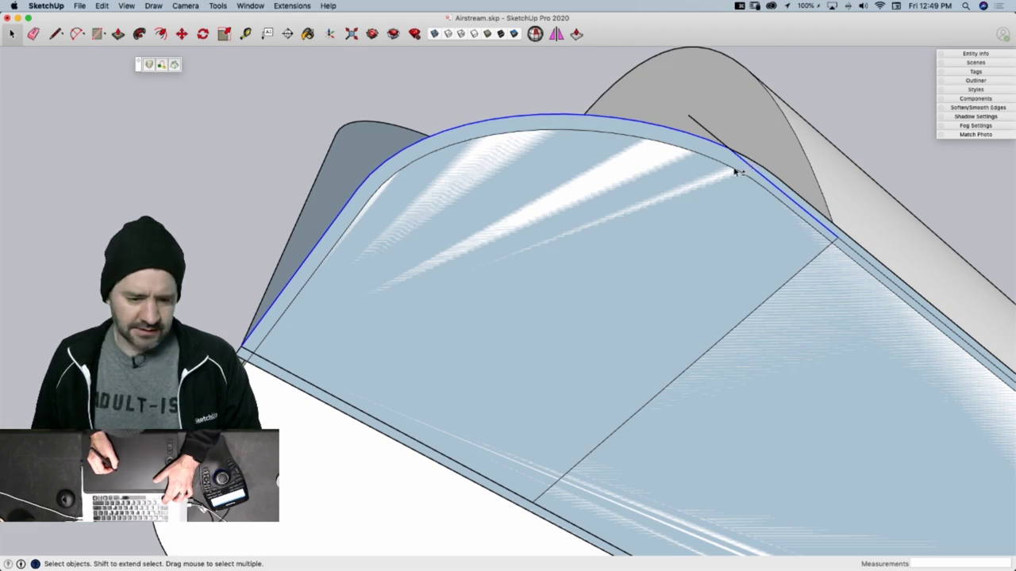
middle_drag(595, 234, 492, 307)
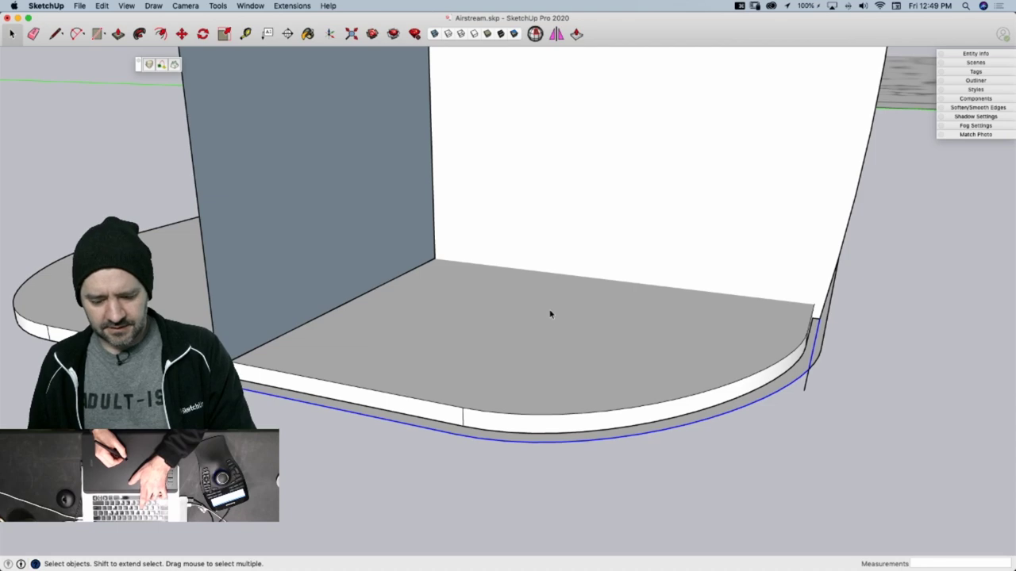
key(super+c)
middle_drag(545, 319, 599, 264)
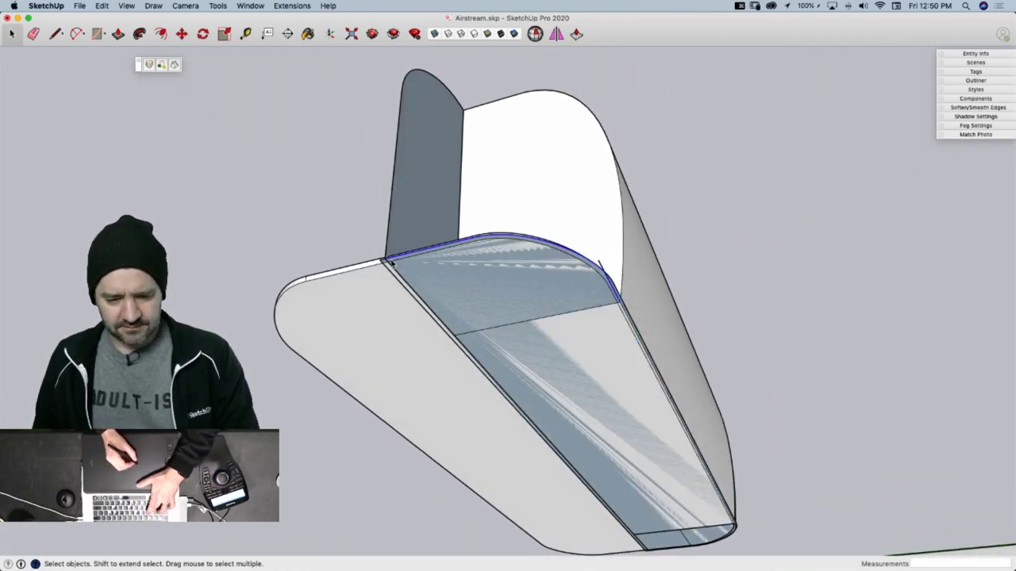
key(e)
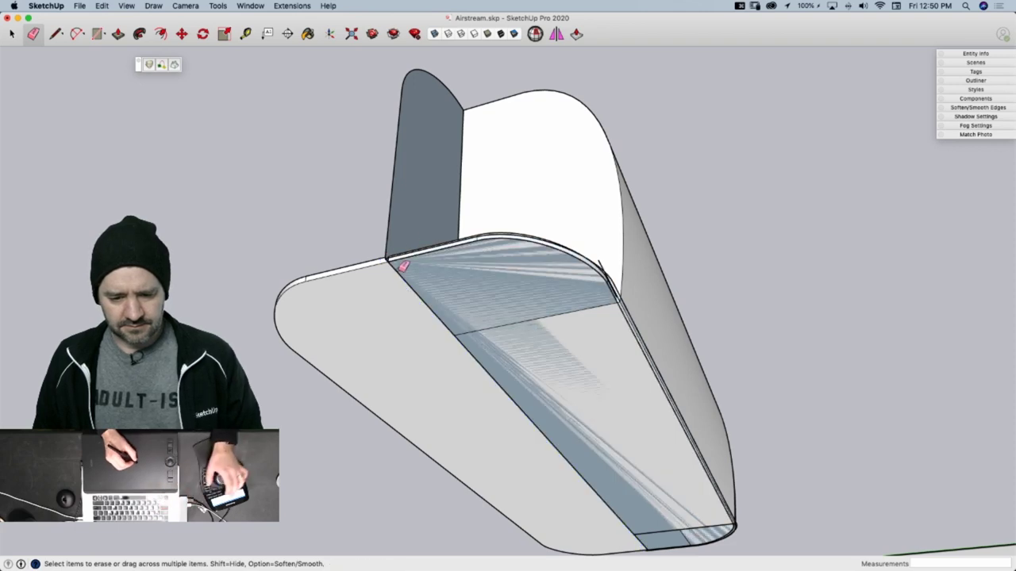
click(400, 268)
key(super+z)
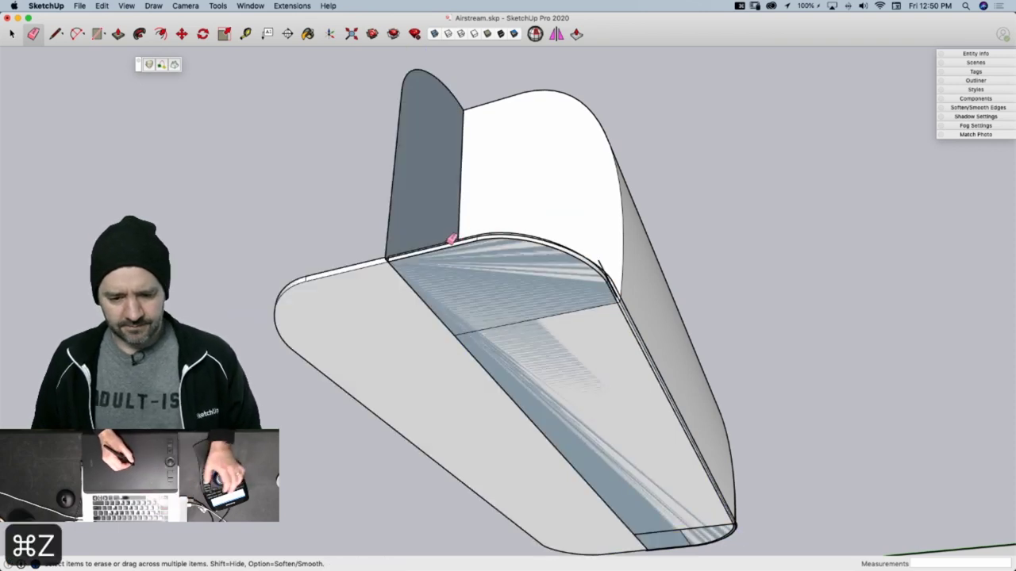
Undo the offset and placement edits until the pasted floor face is back beside the trailer, and delete that face
mouse_move(452, 236)
middle_down()
mouse_move(517, 204)
mouse_move(512, 215)
middle_up()
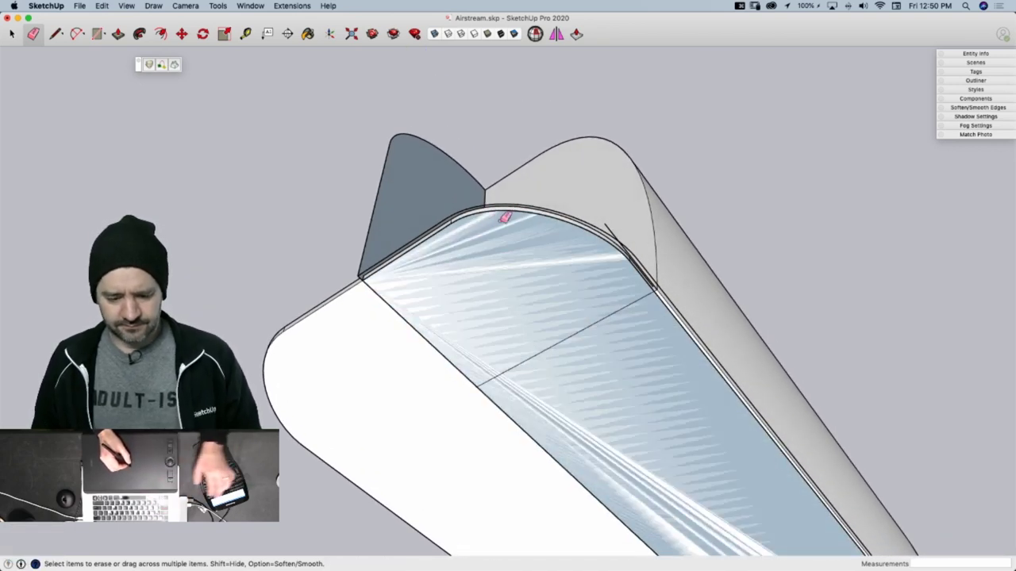
key(super+z)
key(super+z)
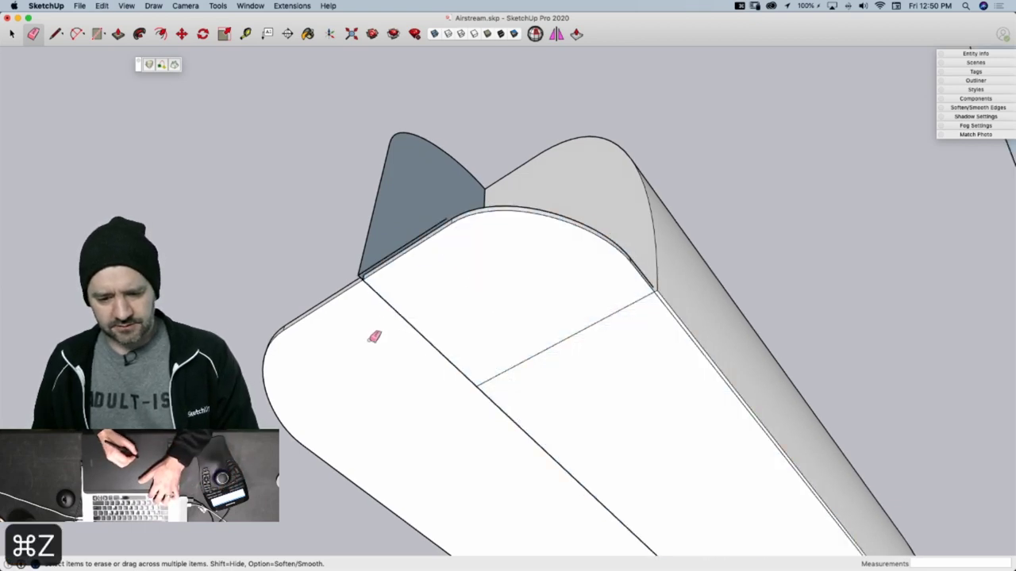
key(super+z)
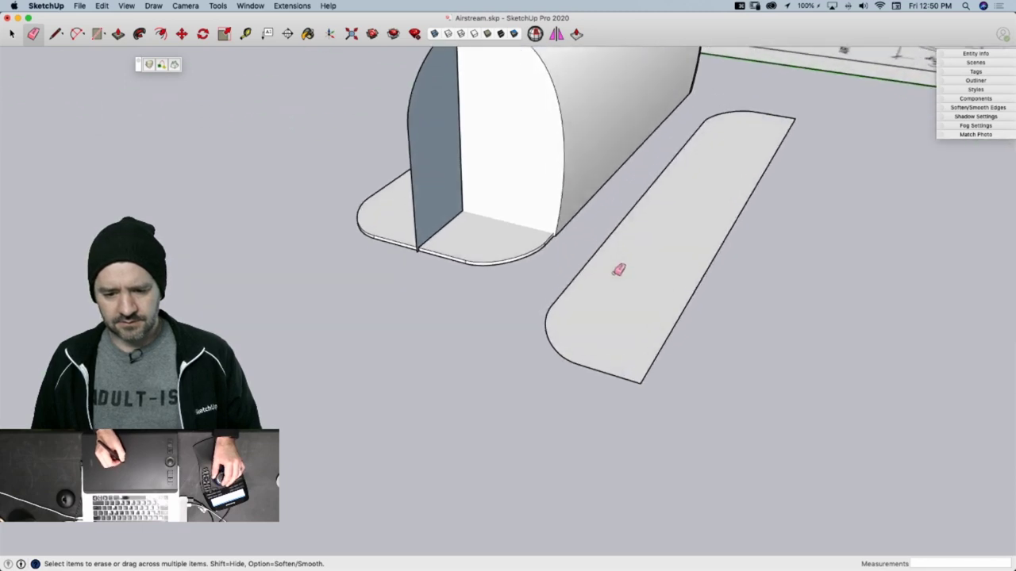
key(space)
click(617, 289)
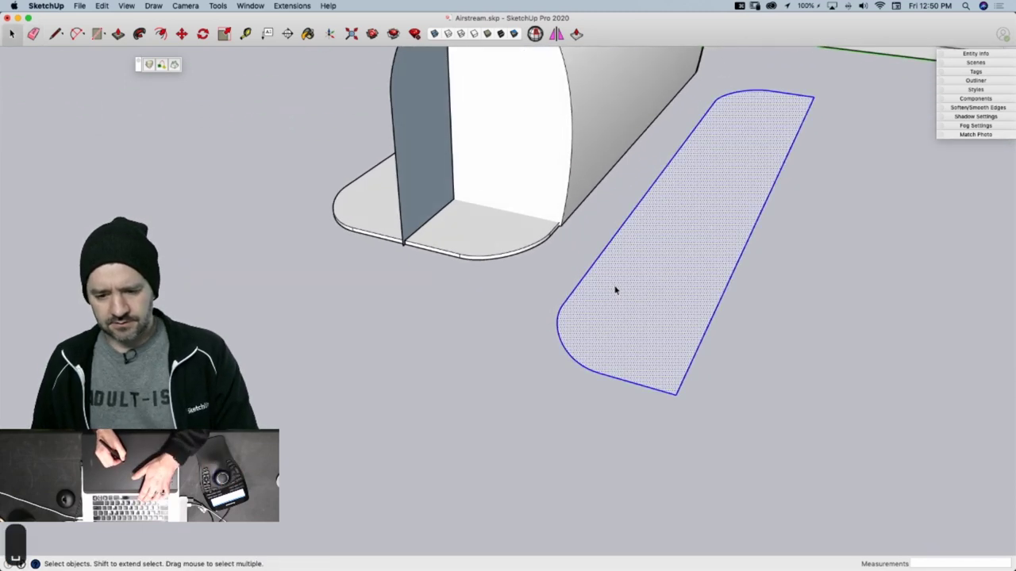
key(BackSpace)
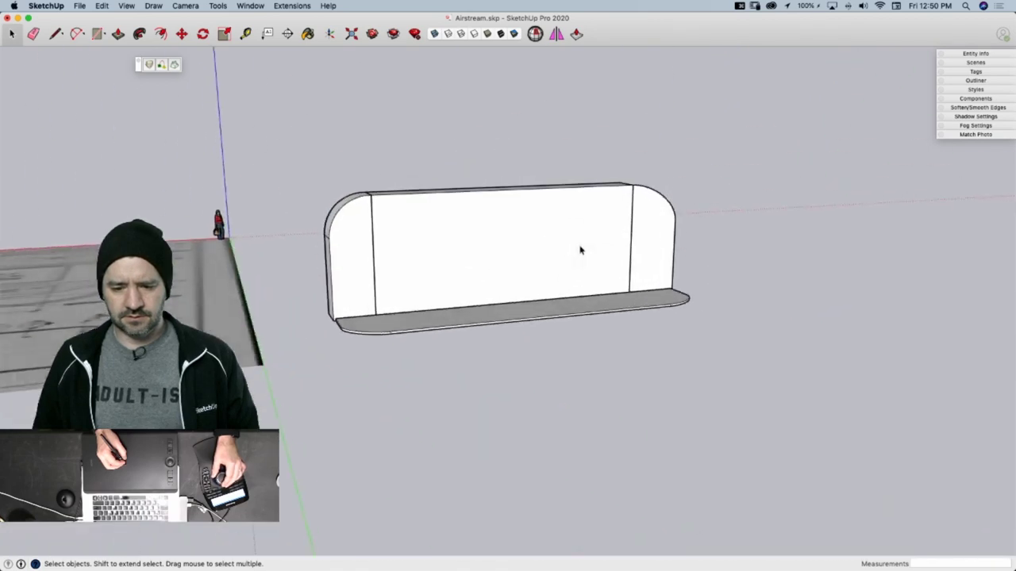
Paste the copied path edges at the bottom corner of the centerline profile, so they run around the rounded floor end
middle_drag(576, 252, 558, 270)
scroll(558, 266, up, 10)
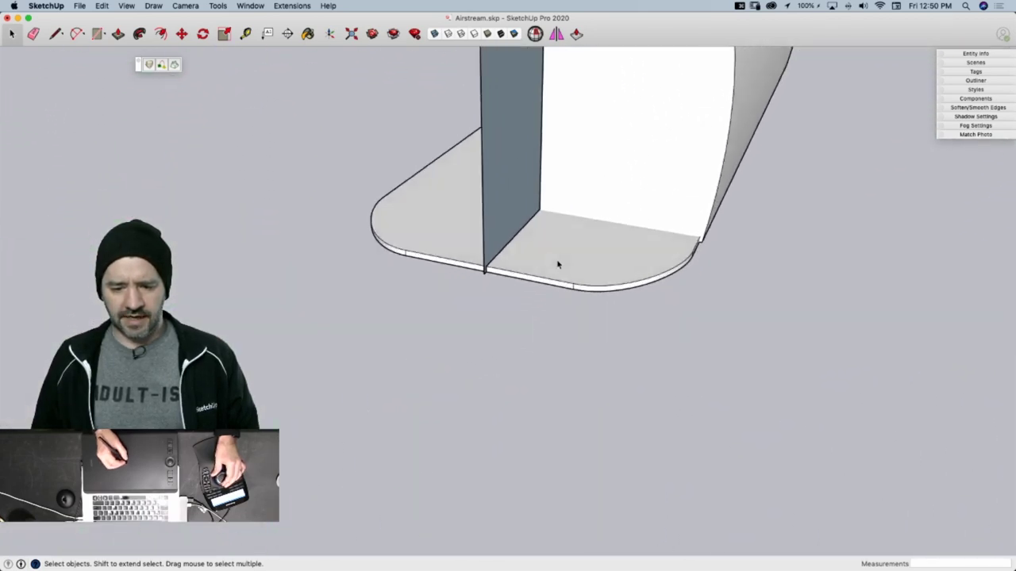
key(super+v)
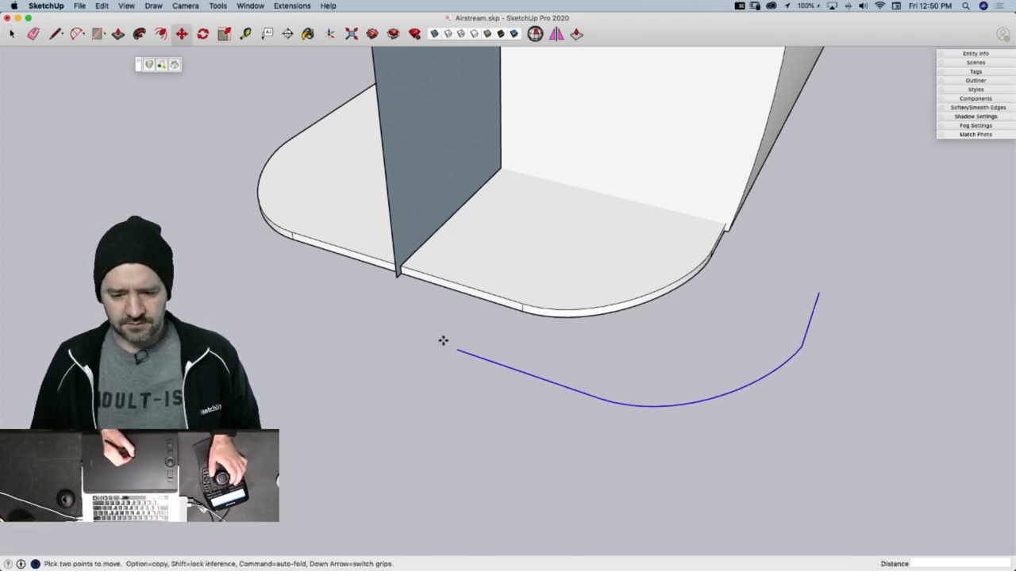
click(398, 276)
Draw a three-segment arc with a bulge of about 7/8" across the path's kink between the curve and the straight side edge
scroll(596, 308, up, 8)
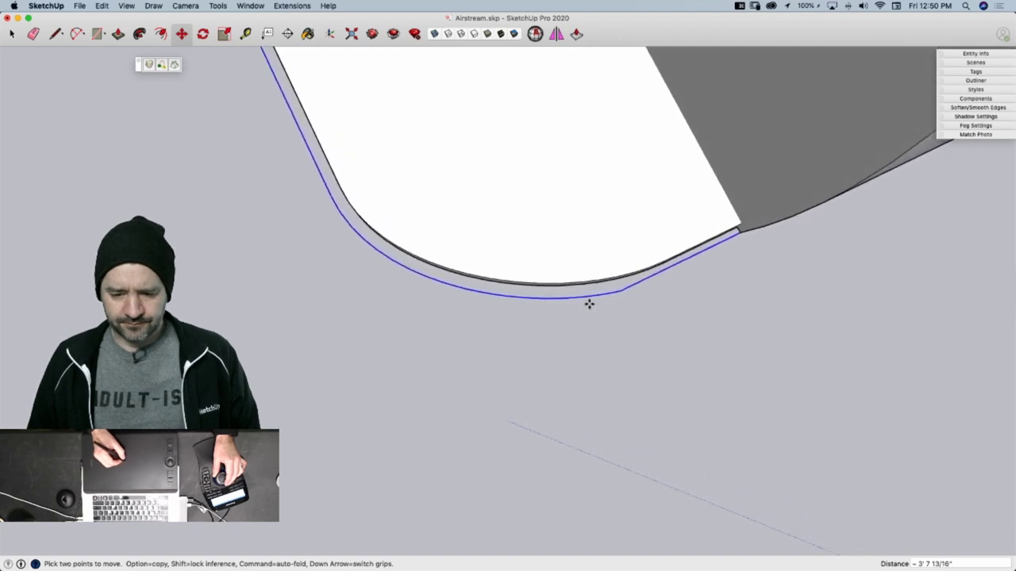
scroll(590, 304, up, 3)
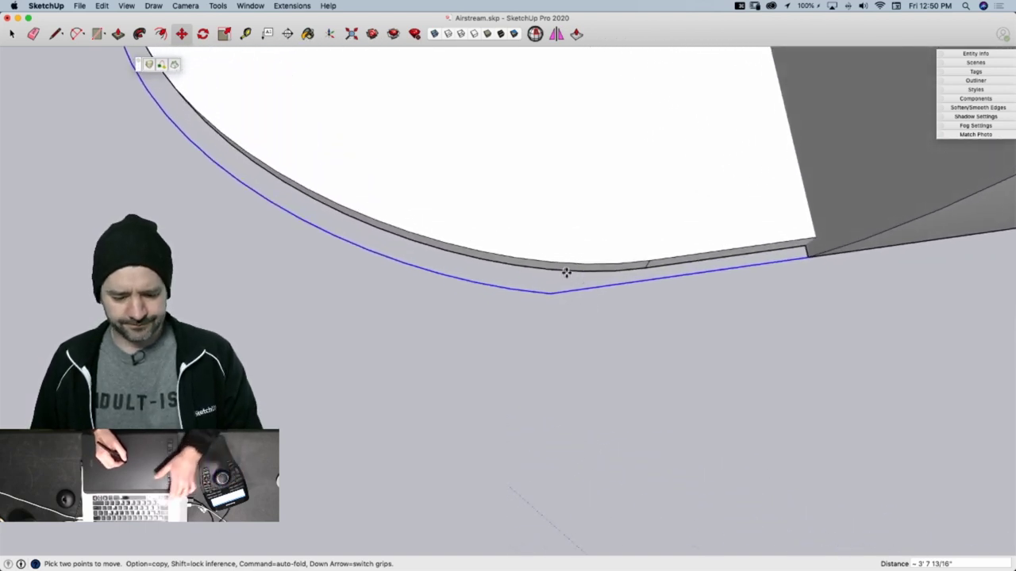
text(a)
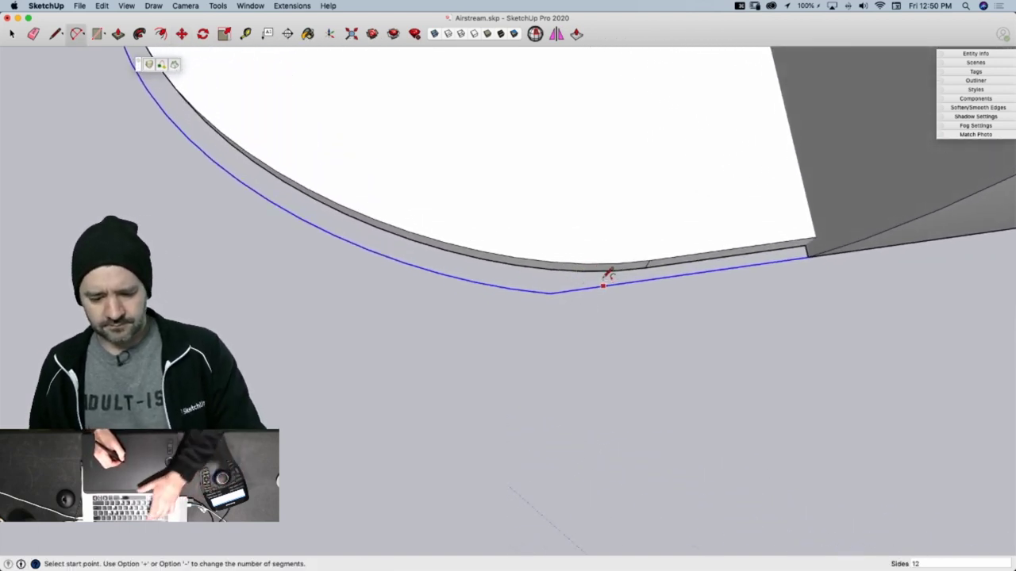
text(3)
key(Return)
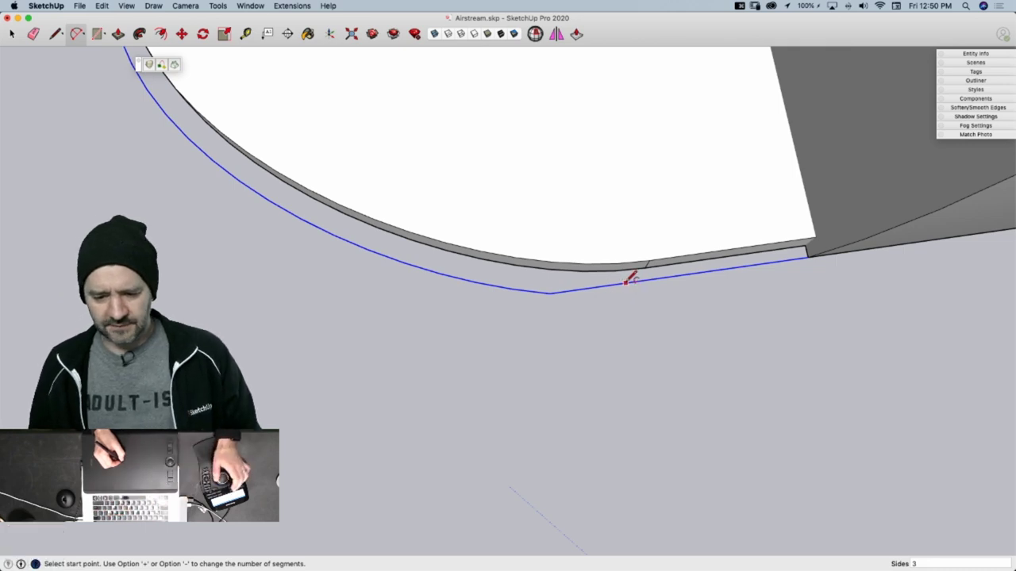
click(627, 282)
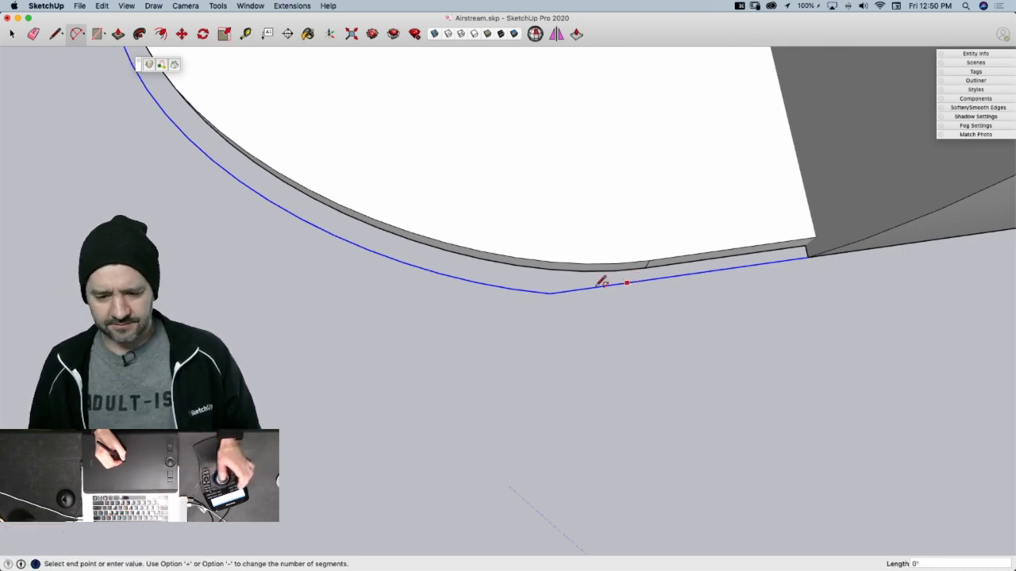
click(457, 276)
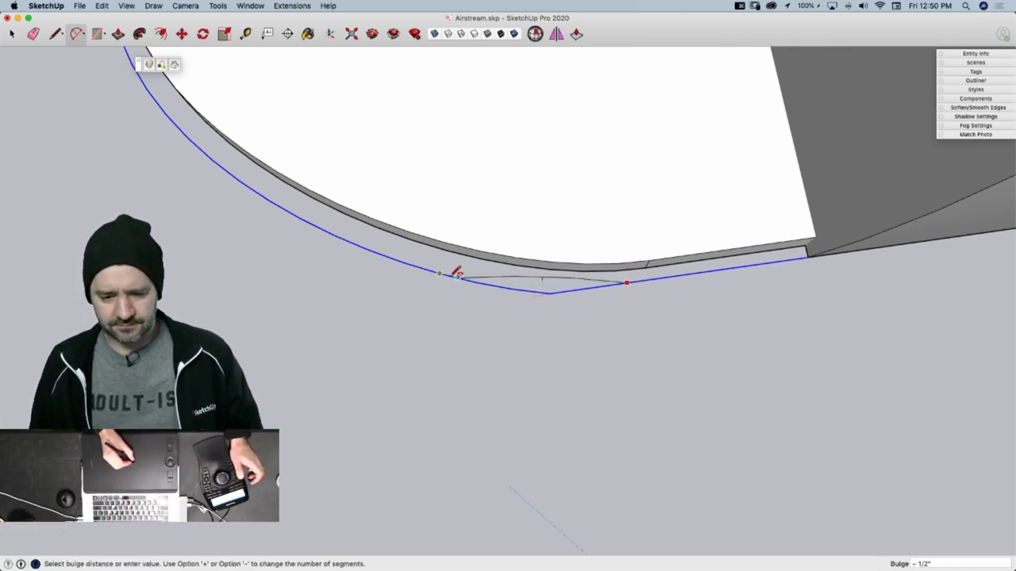
click(497, 284)
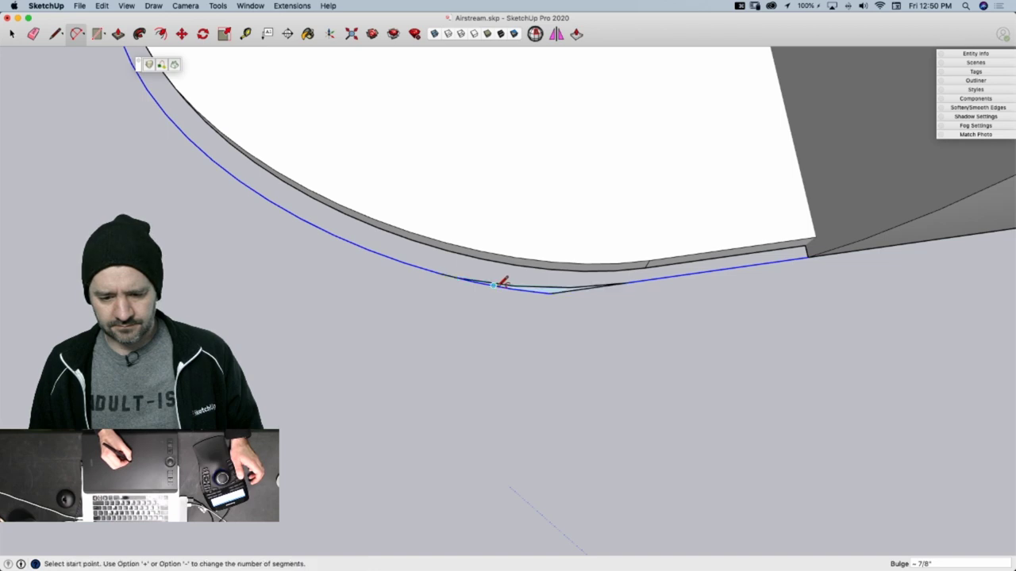
Erase the leftover edges that form the sharp kink outside the new arc
key(e)
click(548, 293)
click(558, 292)
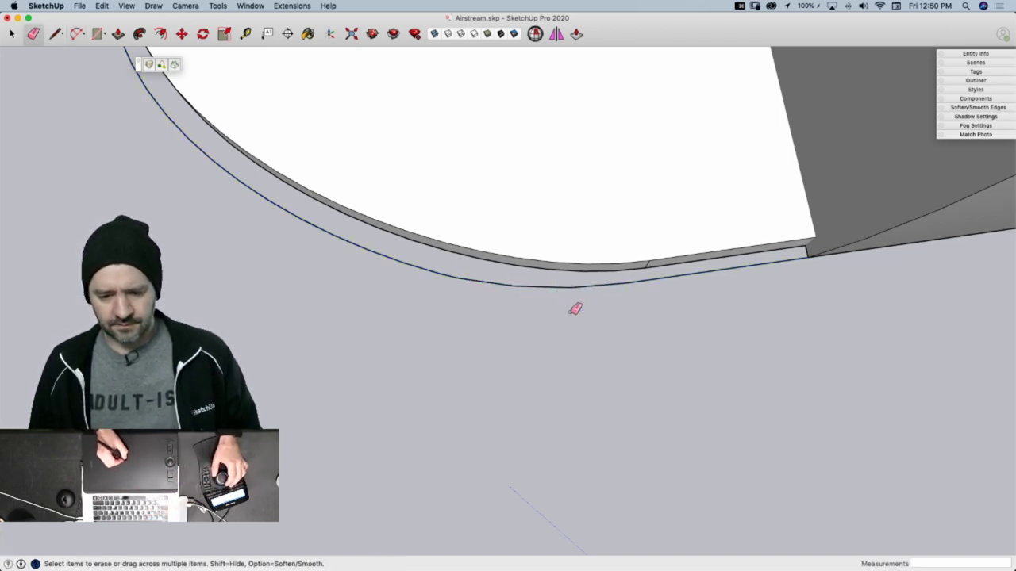
Select all the path edges around the rounded floor end and weld them with the Weld extension
mouse_move(571, 313)
middle_down()
mouse_move(584, 298)
mouse_move(557, 257)
mouse_move(569, 253)
mouse_move(519, 300)
mouse_move(535, 296)
mouse_move(496, 297)
middle_up()
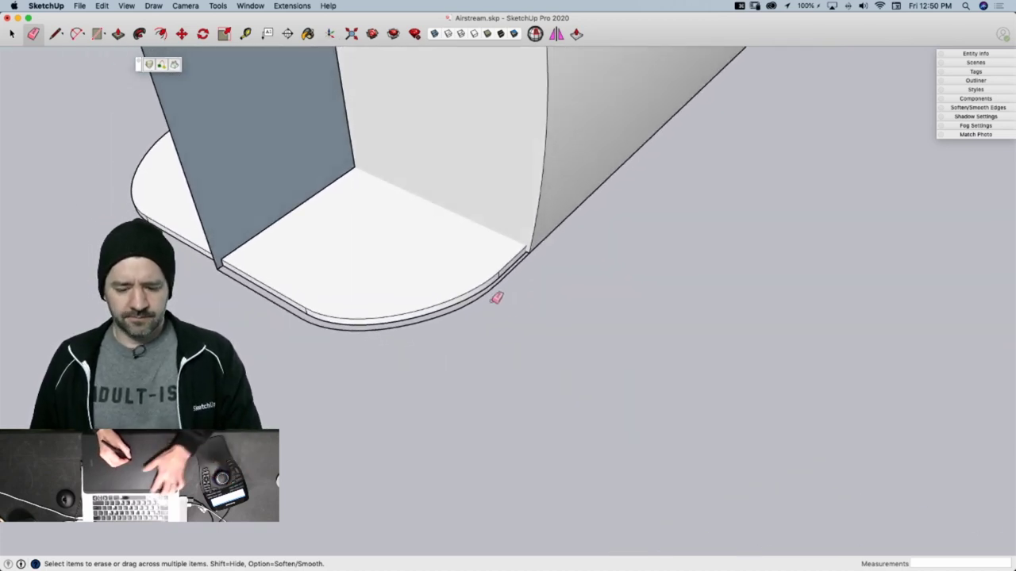
key(space)
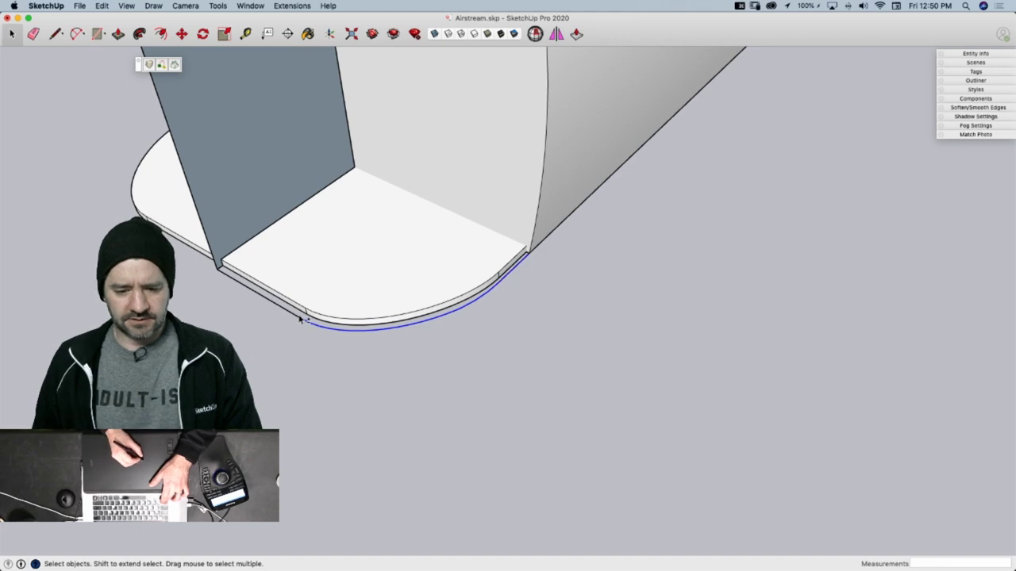
click(301, 8)
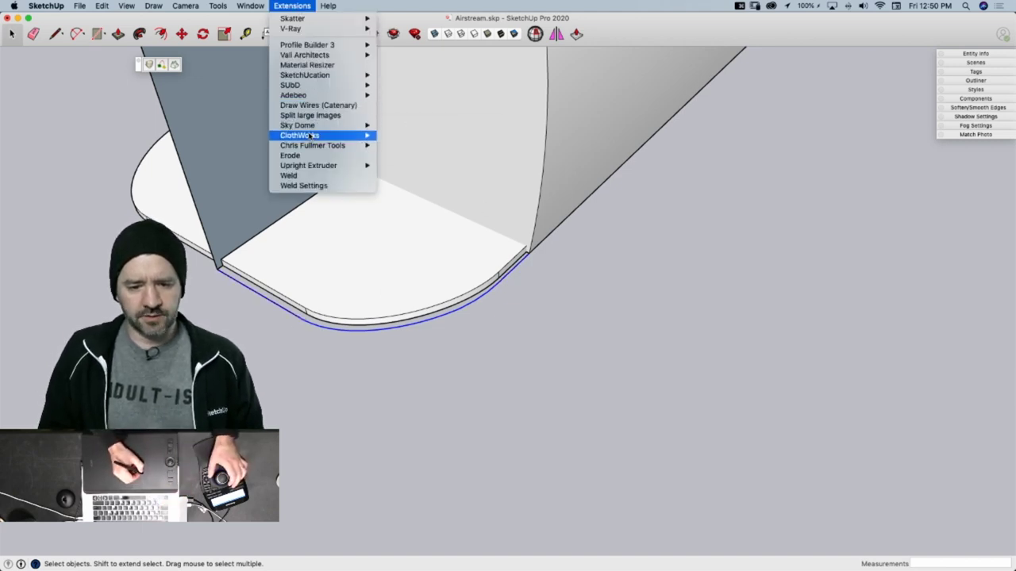
click(311, 177)
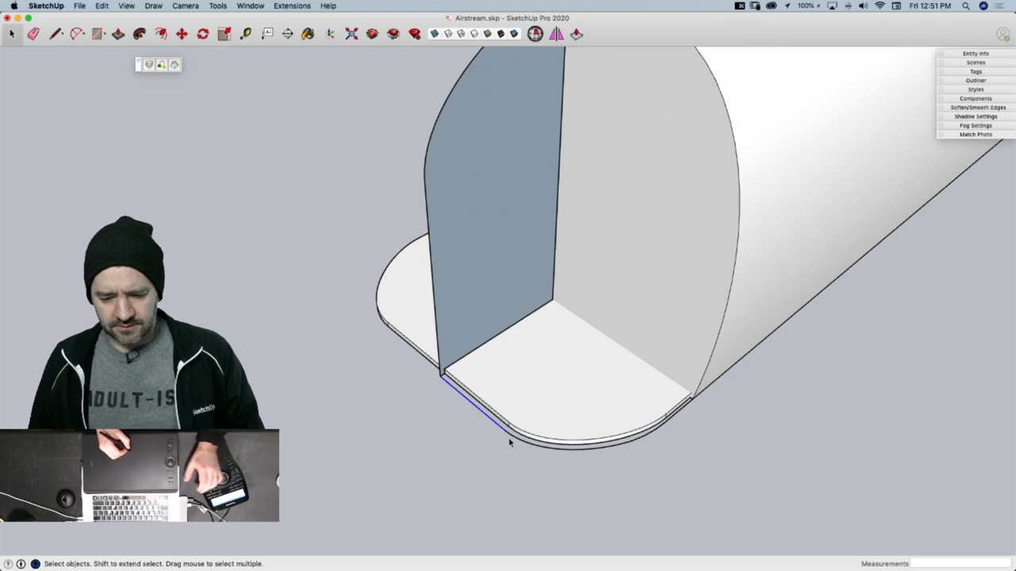
Bridge the gap between the path's straight end edge and its curve with a line about 1/8" long, and select the path
scroll(514, 434, up, 10)
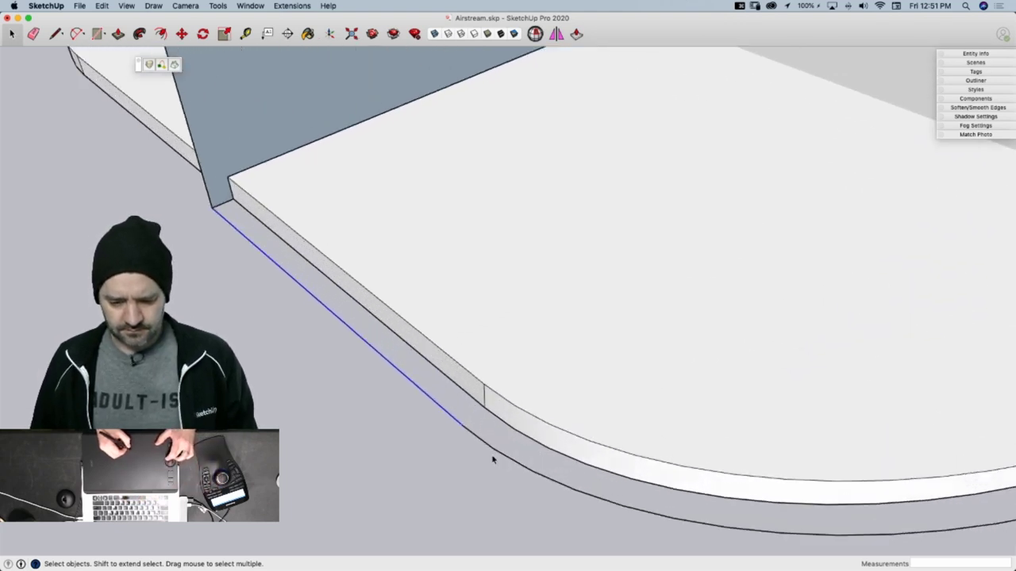
scroll(459, 429, up, 5)
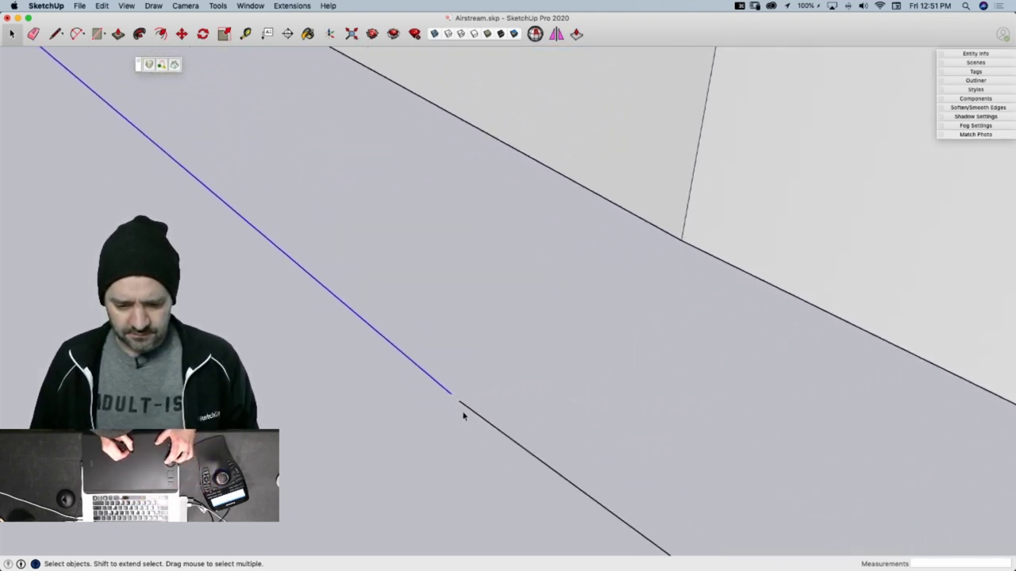
key(l)
click(450, 393)
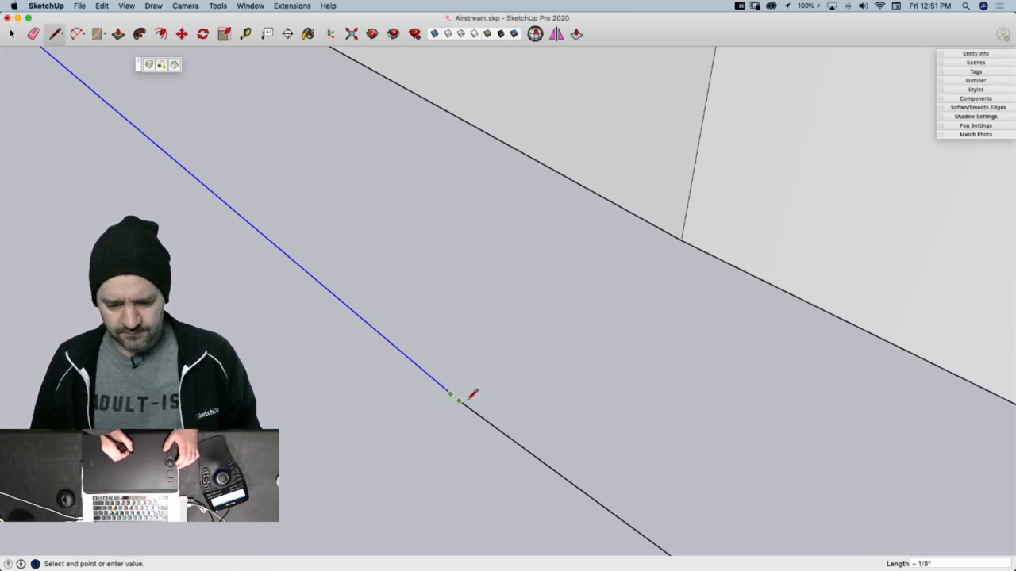
scroll(468, 401, down, 4)
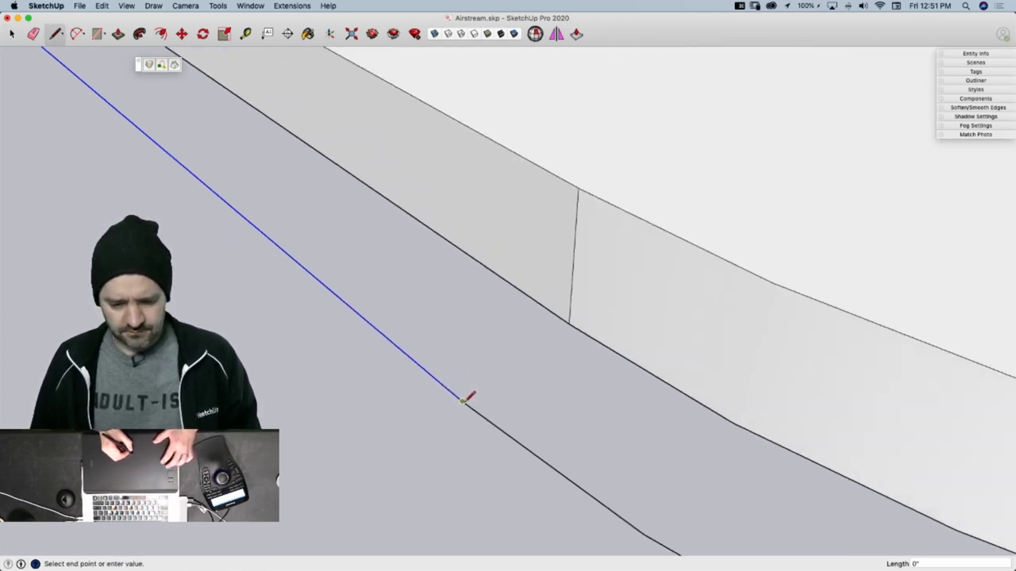
key(space)
click(468, 408)
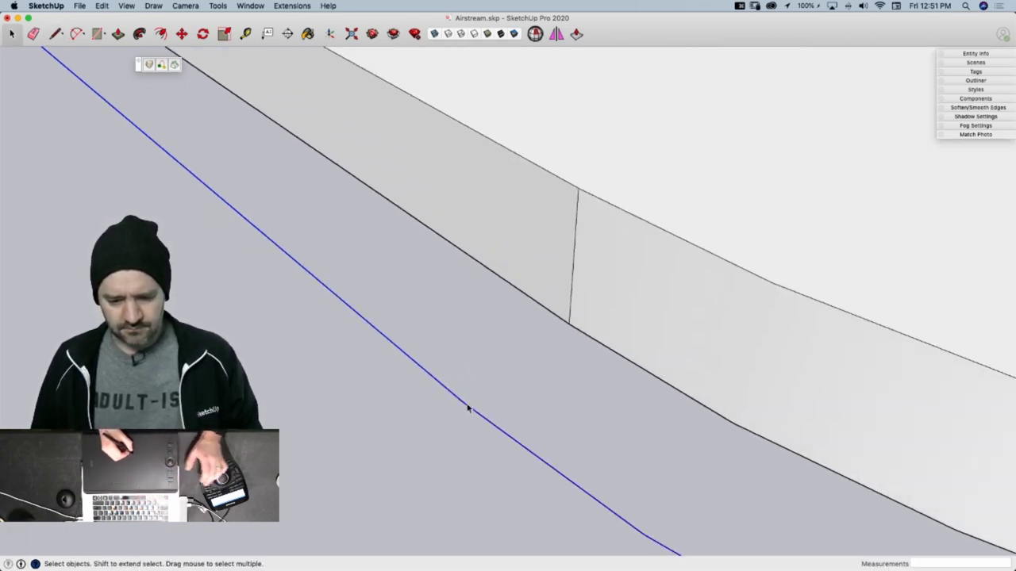
Weld the selected path edges around the rounded floor end into one continuous curve with the Weld extension
middle_drag(467, 408, 451, 296)
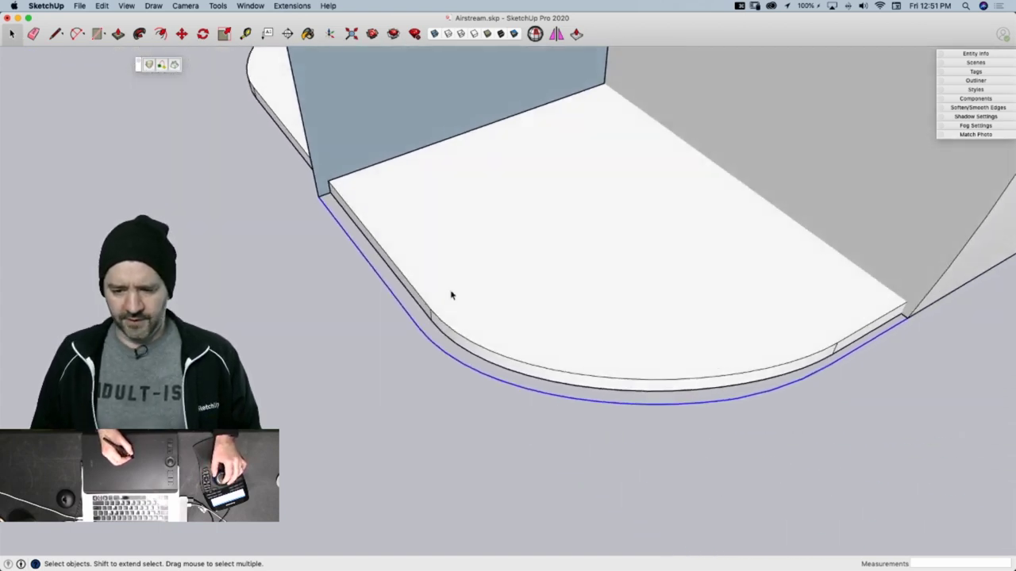
click(291, 5)
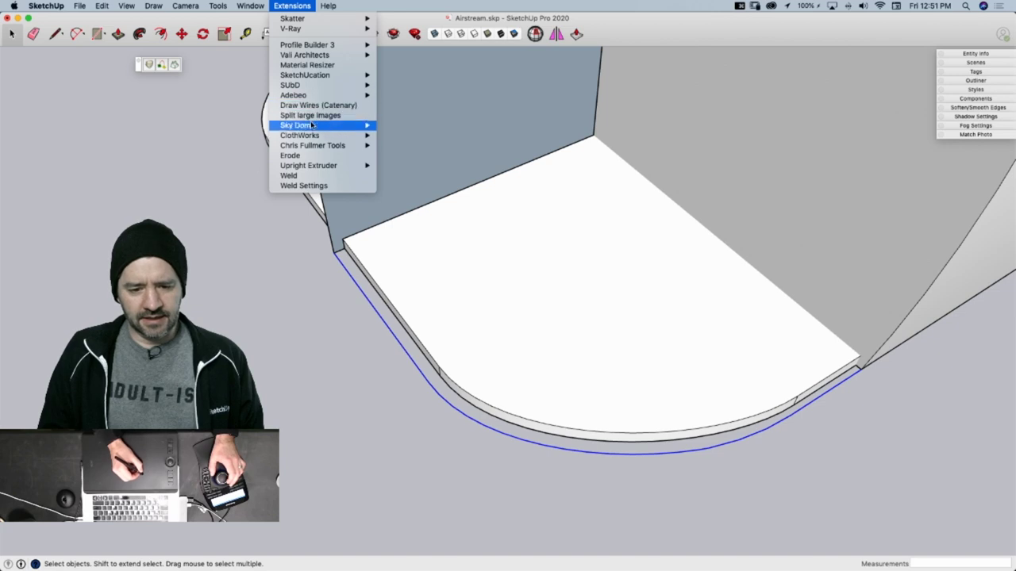
click(308, 177)
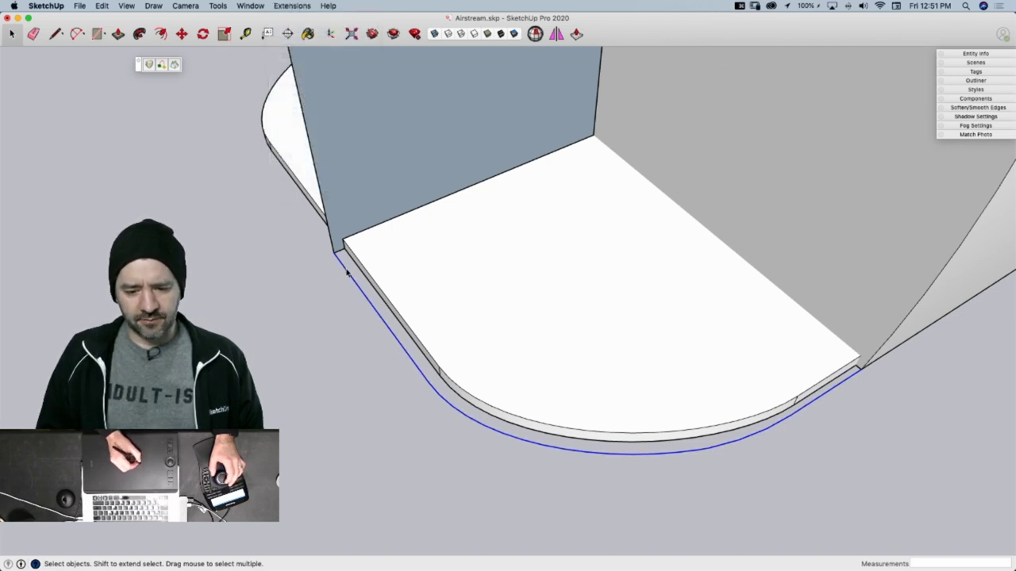
Copy the welded floor path straight up to the point where the center profile's arc meets its straight edge
key(m)
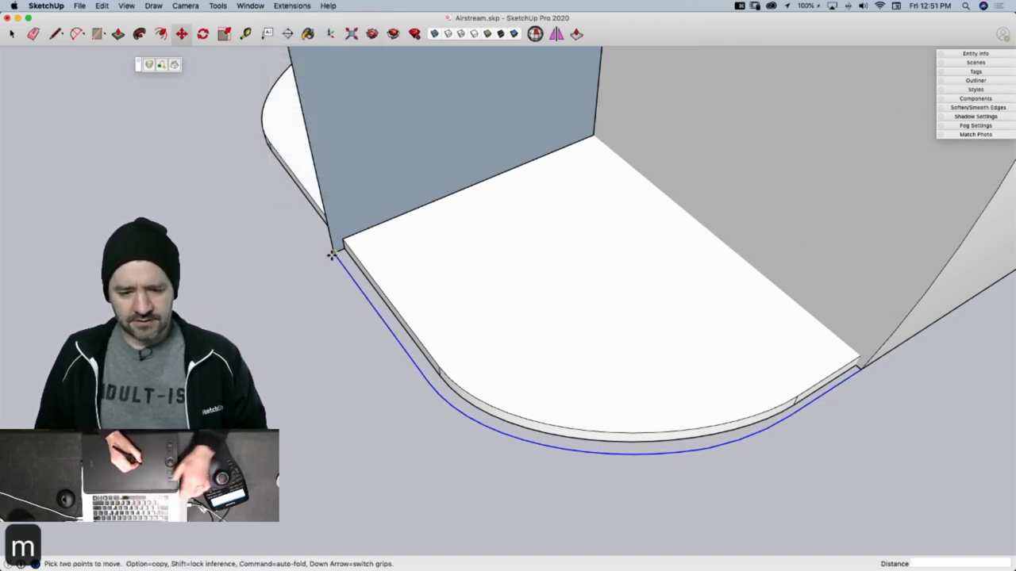
click(332, 254)
key(alt)
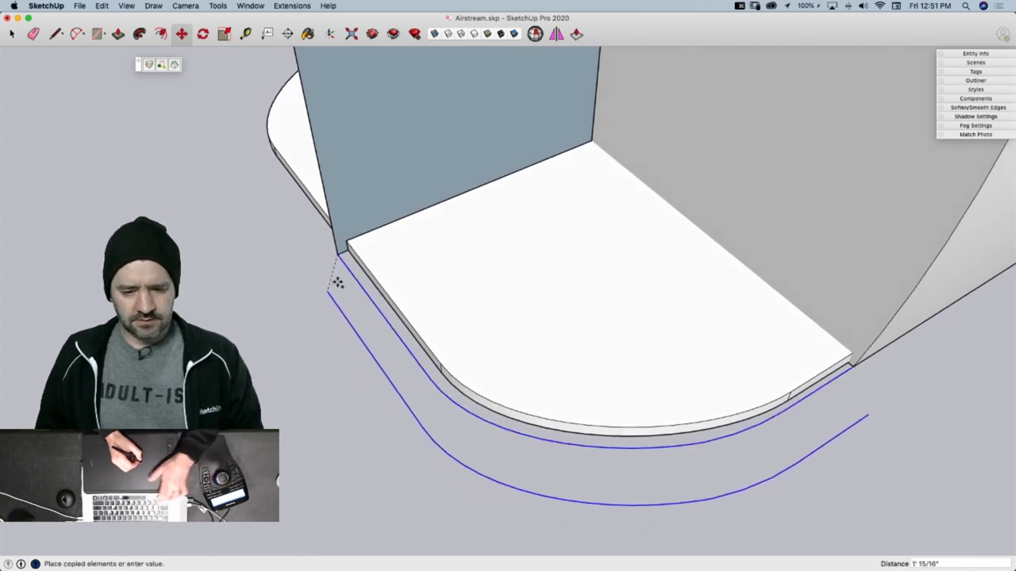
middle_drag(337, 282, 386, 185)
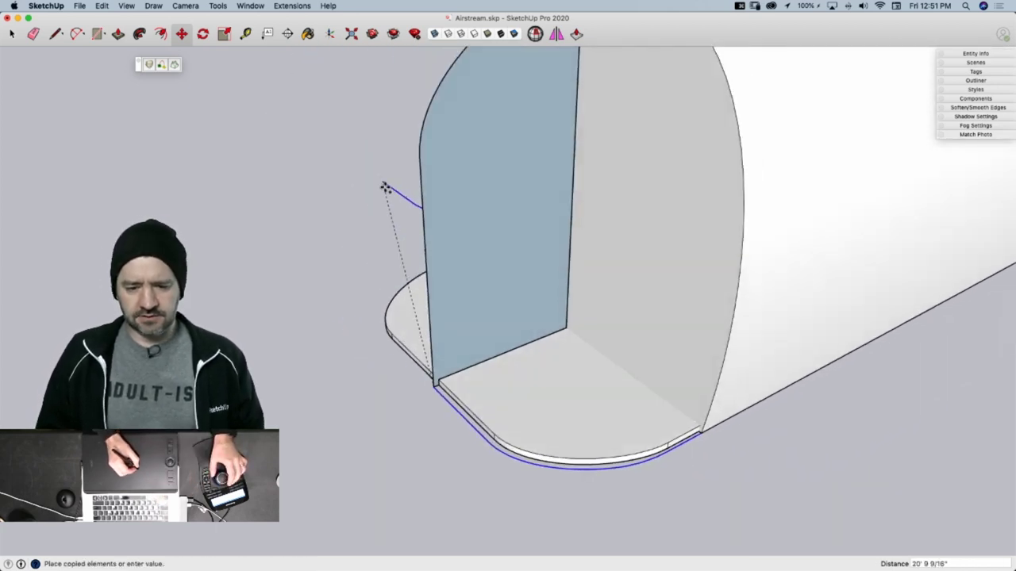
click(421, 160)
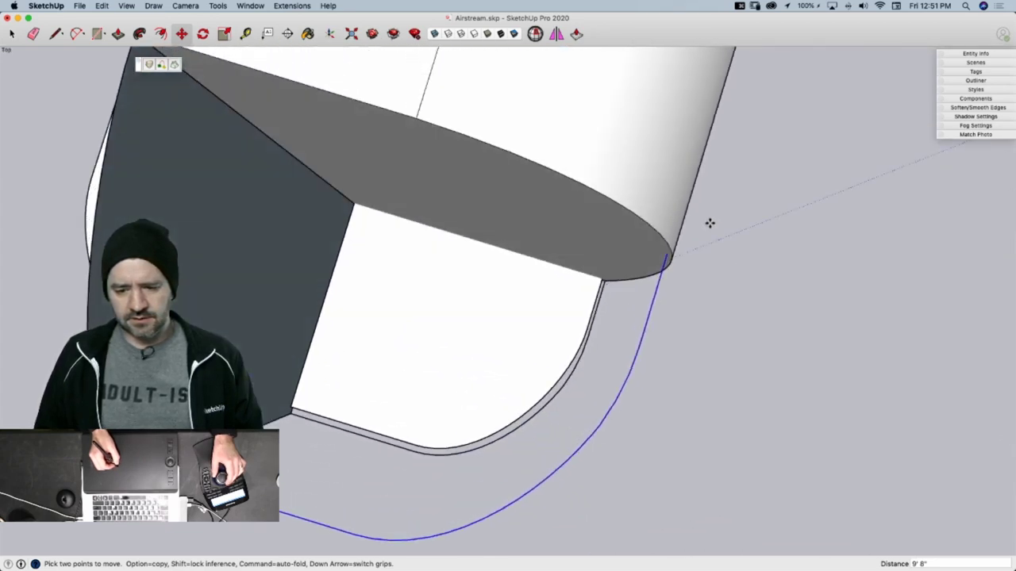
Move the copied path about 1 1/16" so that its end lands on the curved edge of the trailer shell
middle_drag(709, 224, 662, 241)
key(Escape)
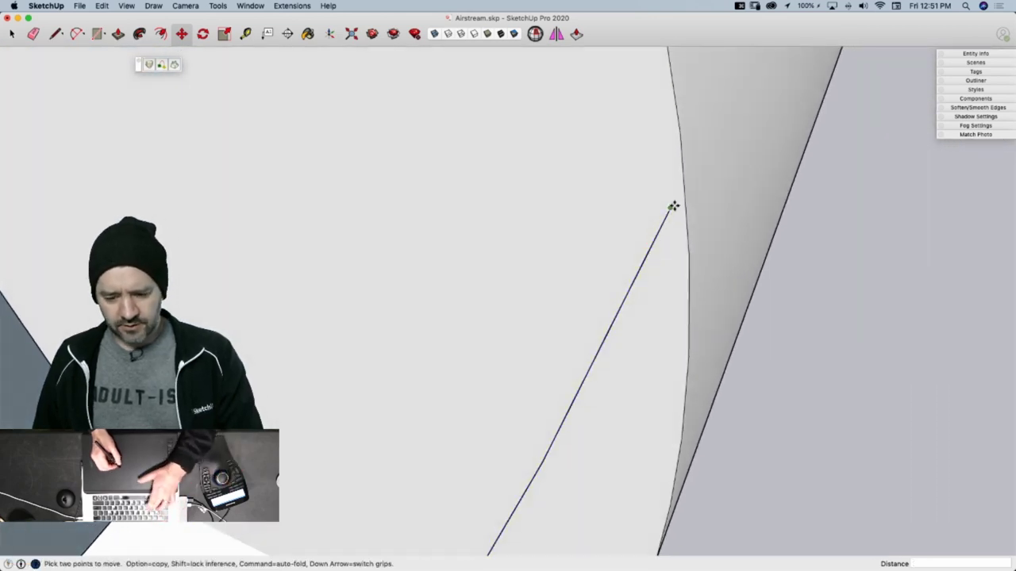
click(670, 208)
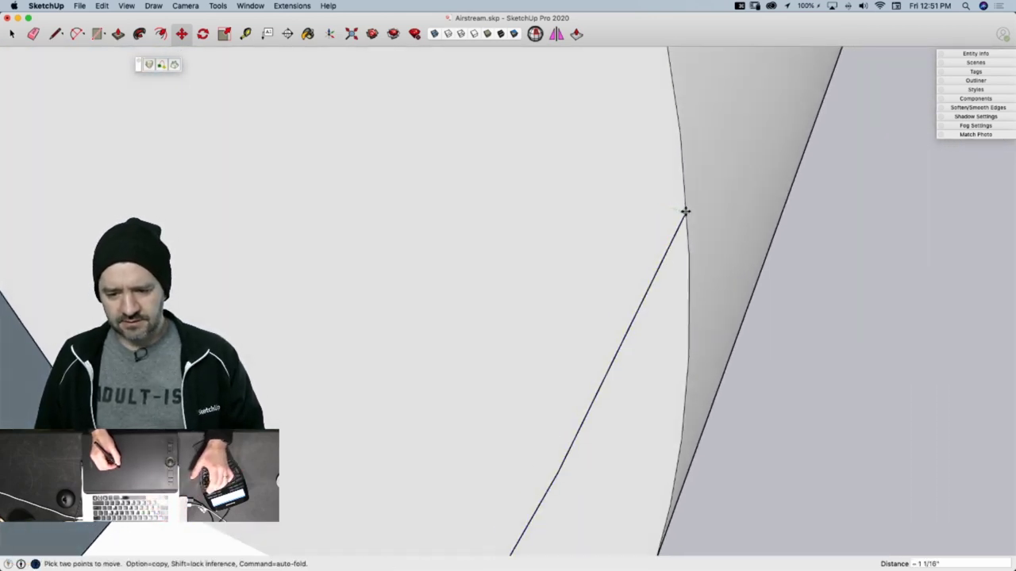
click(684, 211)
scroll(778, 225, down, 5)
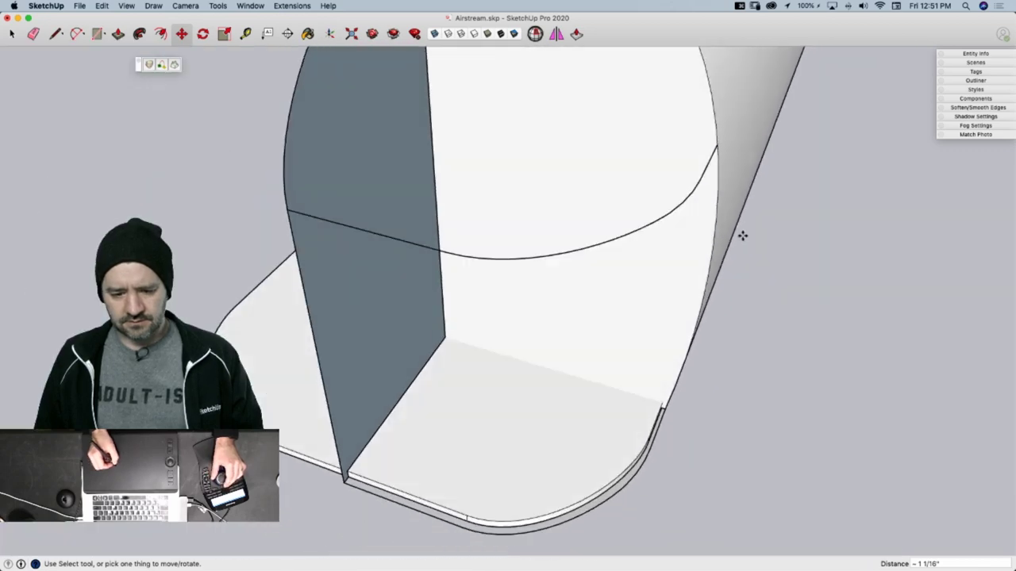
scroll(742, 236, down, 5)
middle_drag(741, 237, 690, 256)
scroll(680, 259, up, 3)
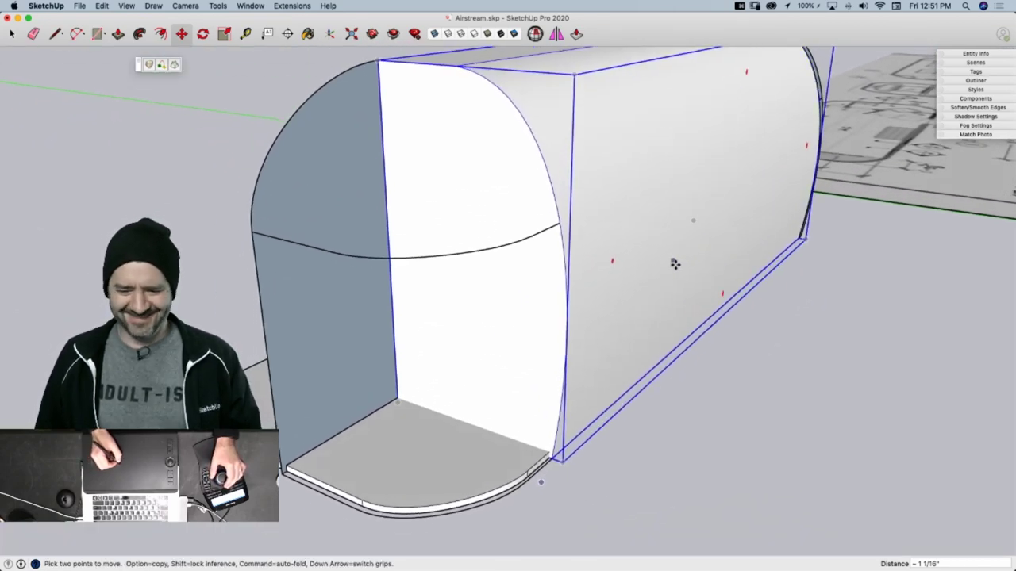
middle_drag(606, 315, 702, 288)
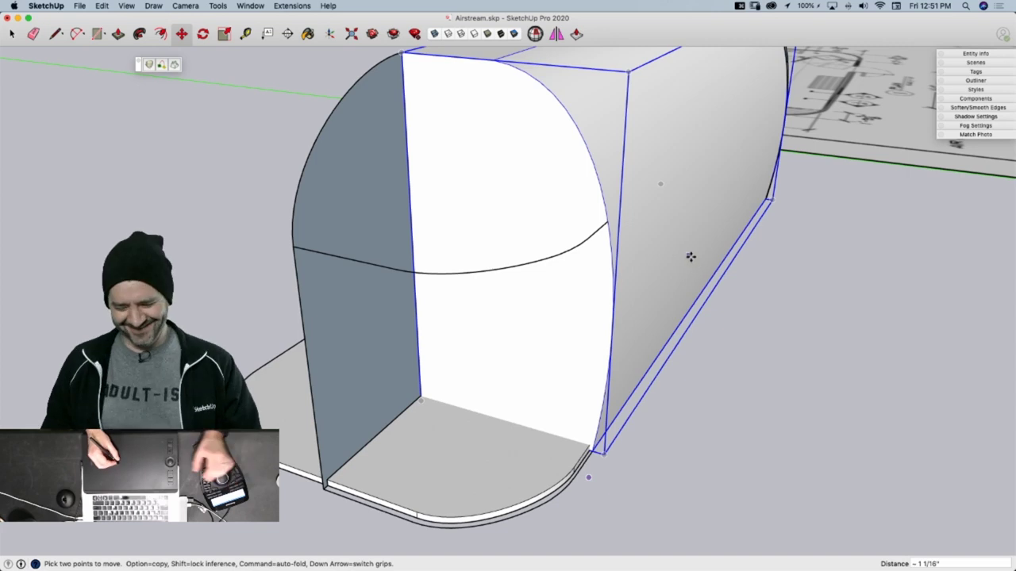
Try to copy the shell's end face out of its group and paste it in place, and undo the paste
key(space)
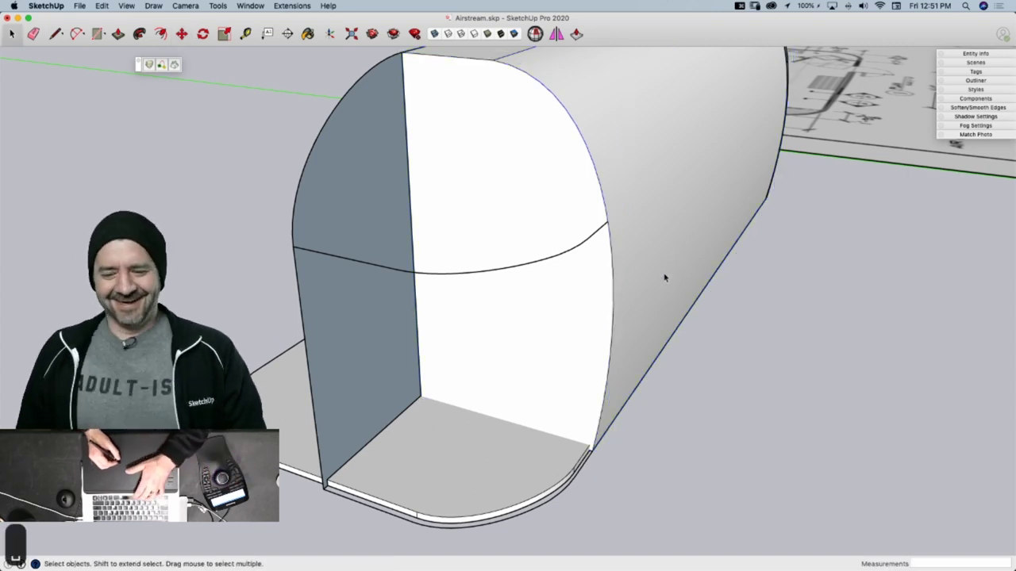
click(599, 307)
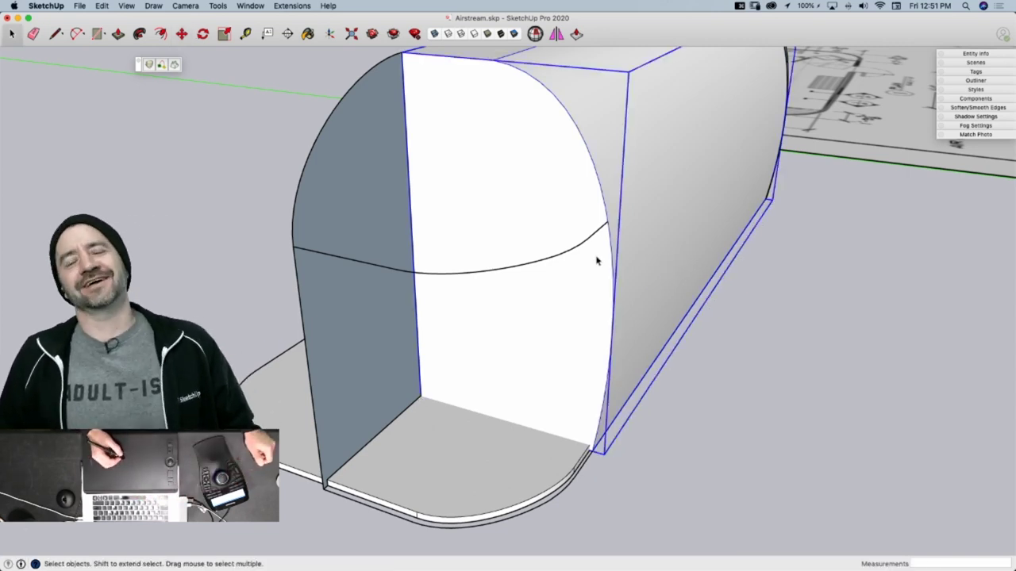
double_click(588, 298)
click(600, 299)
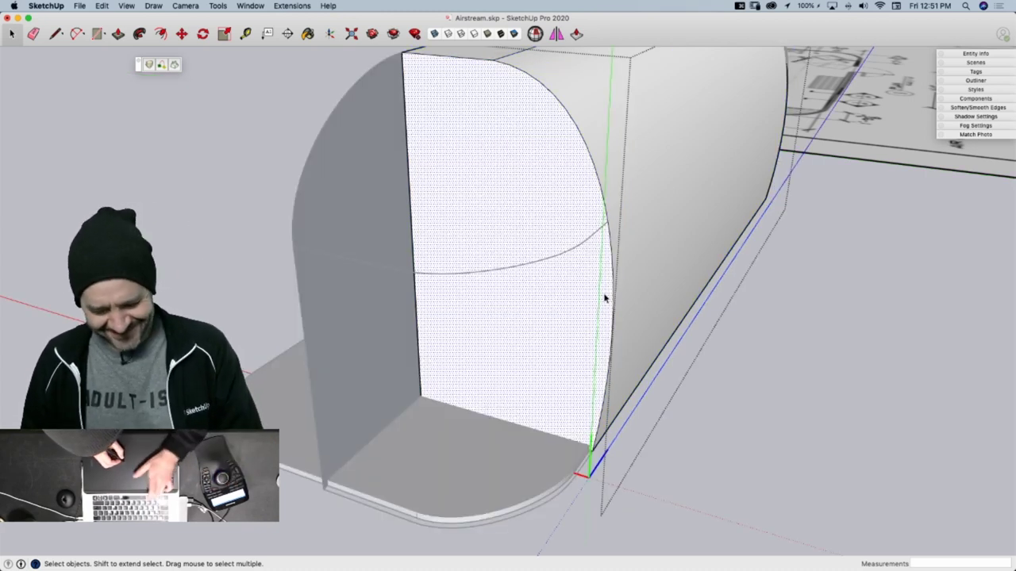
key(super+c)
click(757, 372)
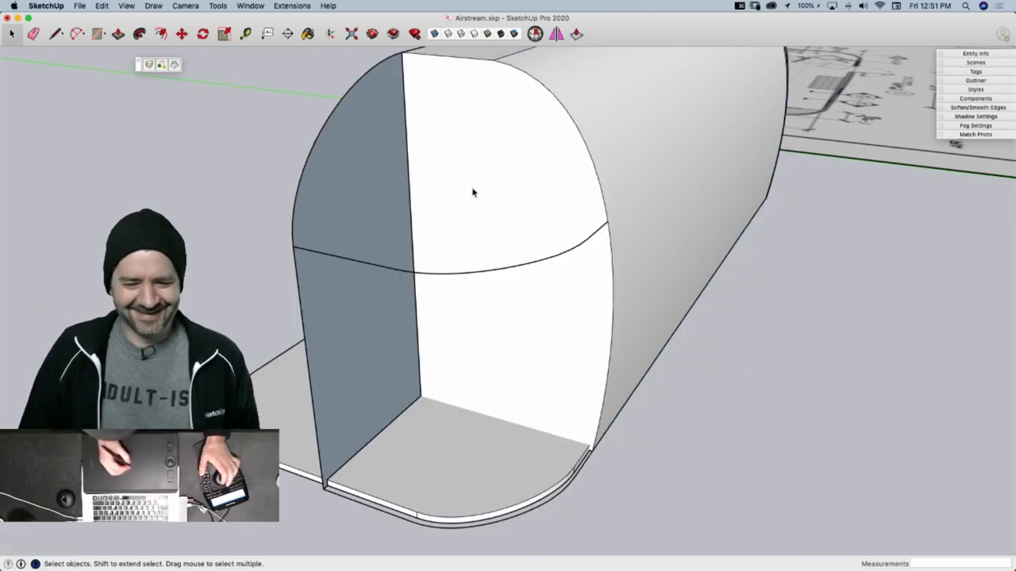
click(103, 5)
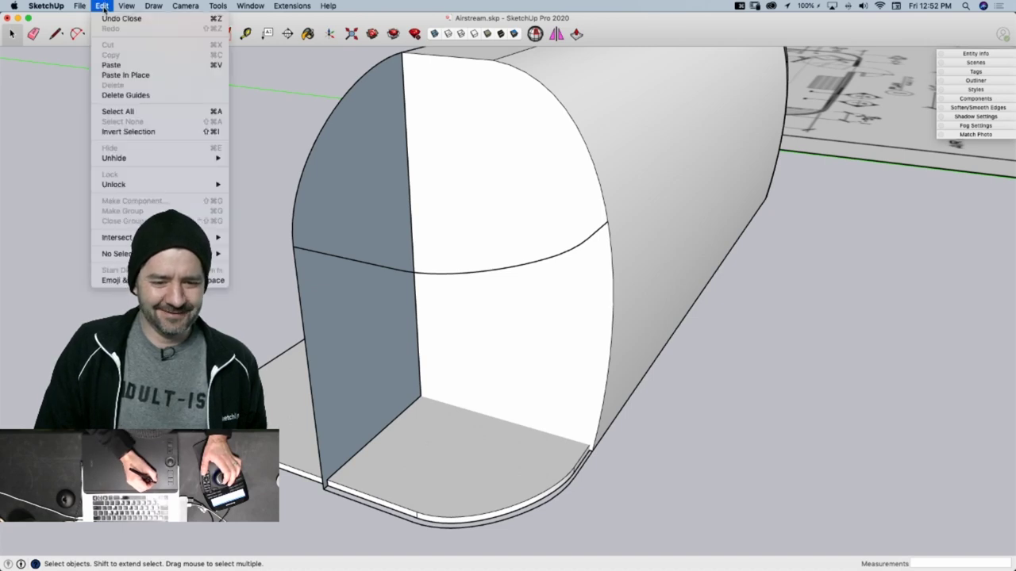
click(125, 75)
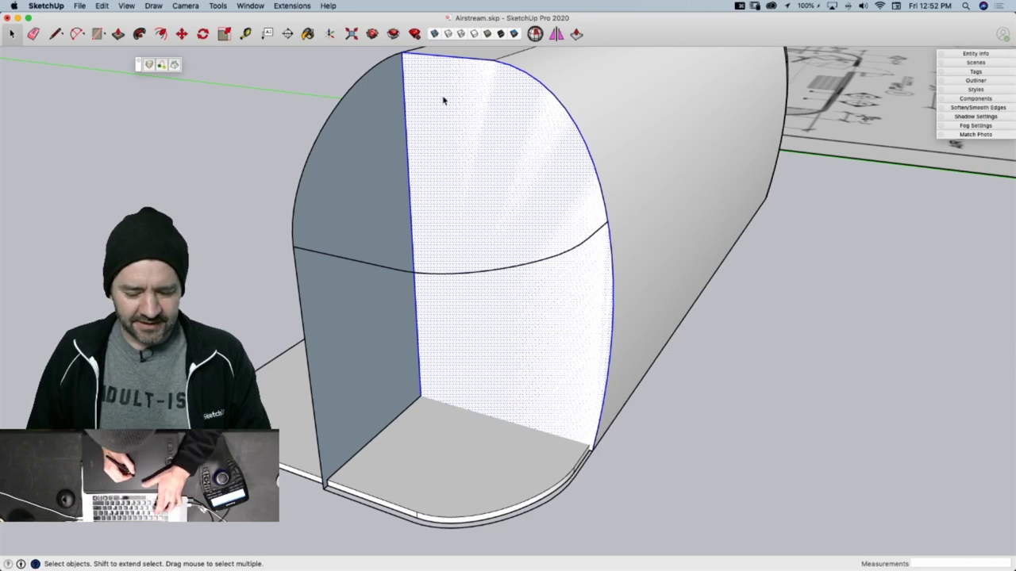
key(super+z)
Copy the shell's curved end edge out of its group, paste it in place, and delete the part above the raised path
double_click(551, 158)
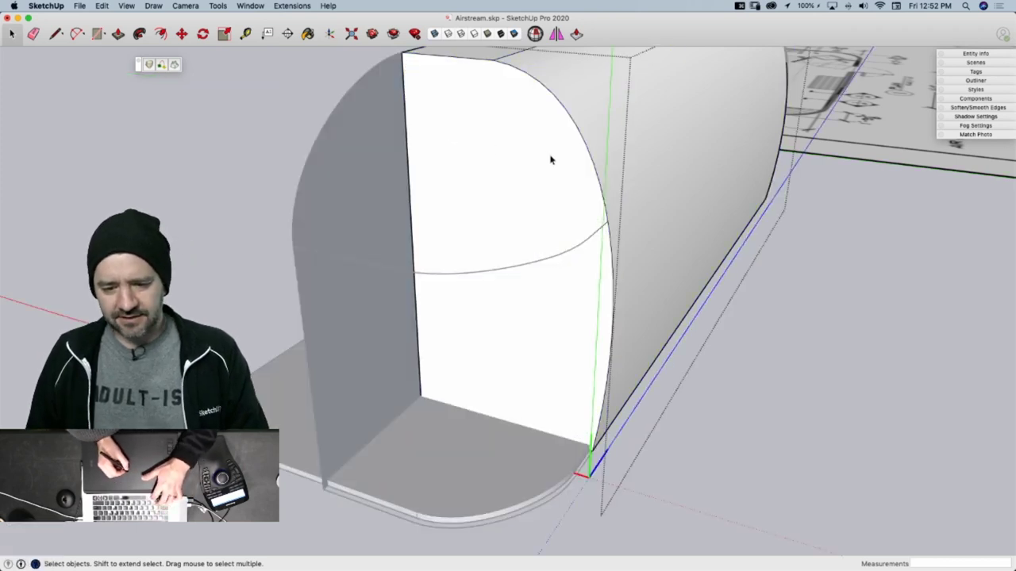
click(612, 248)
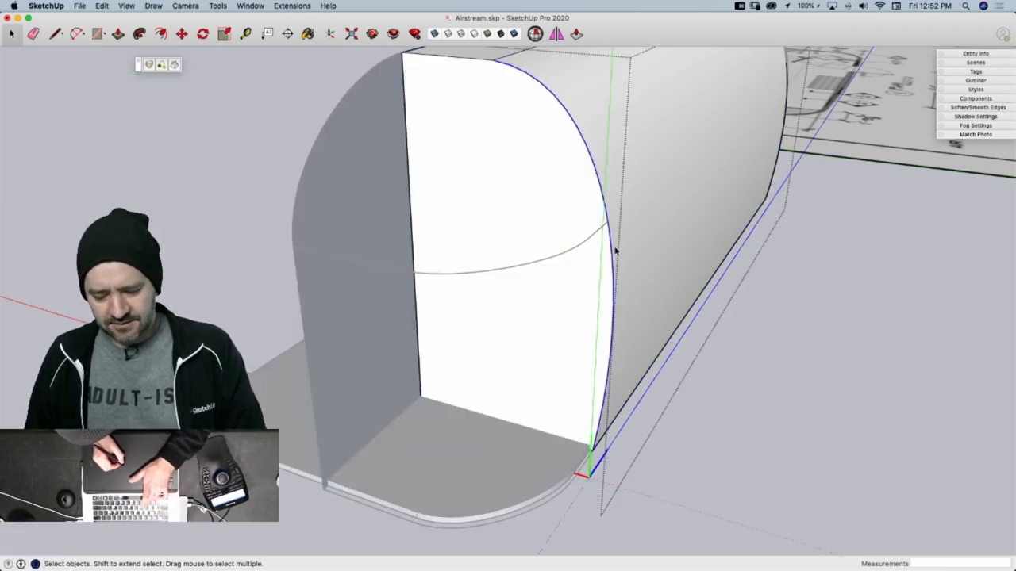
key(super+c)
click(764, 336)
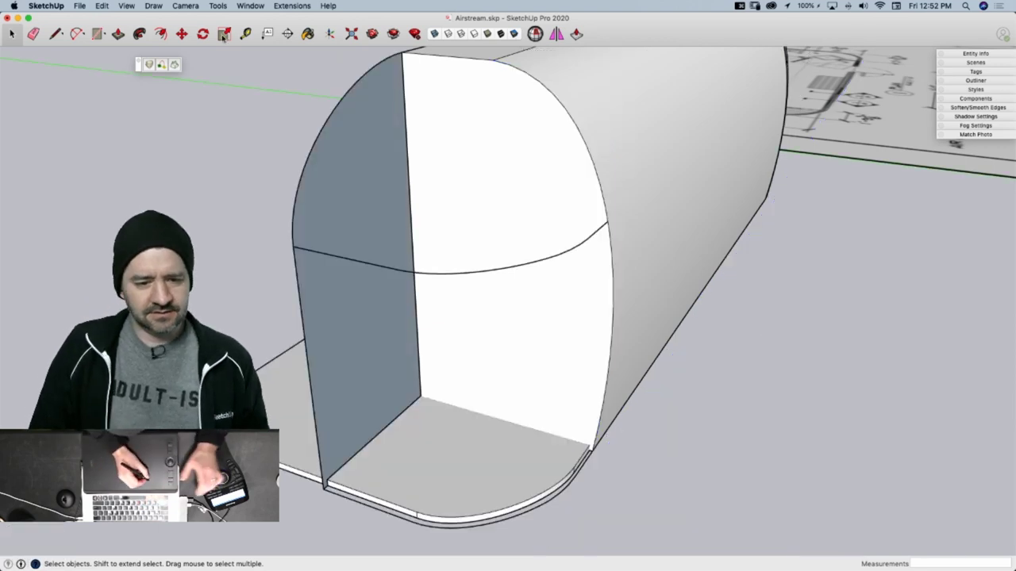
click(111, 6)
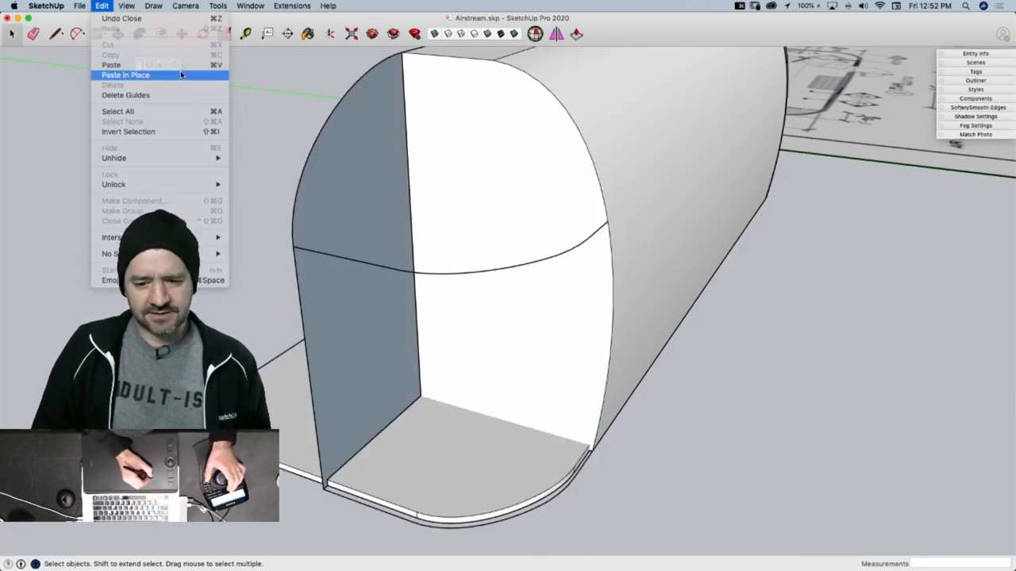
click(137, 76)
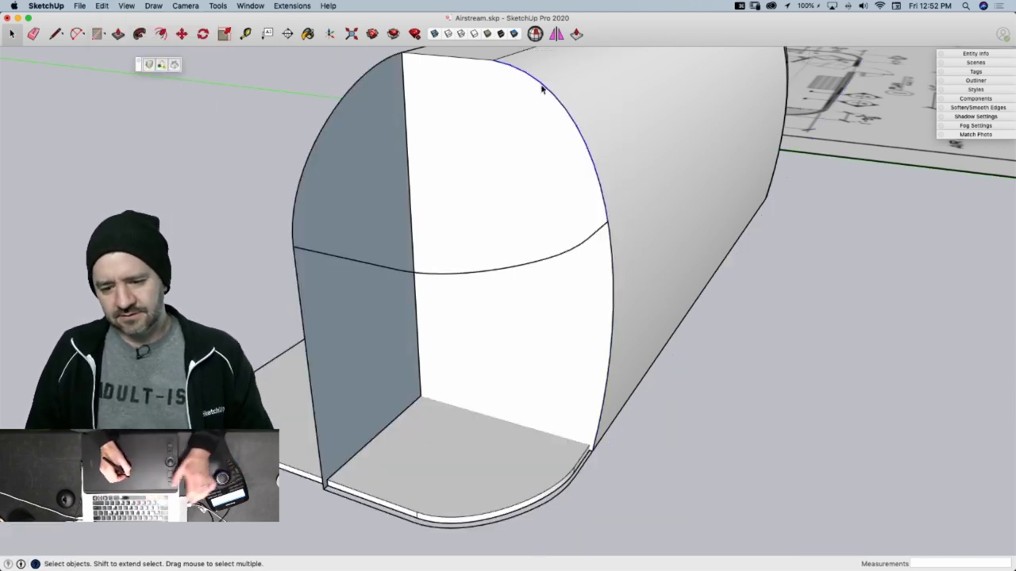
key(BackSpace)
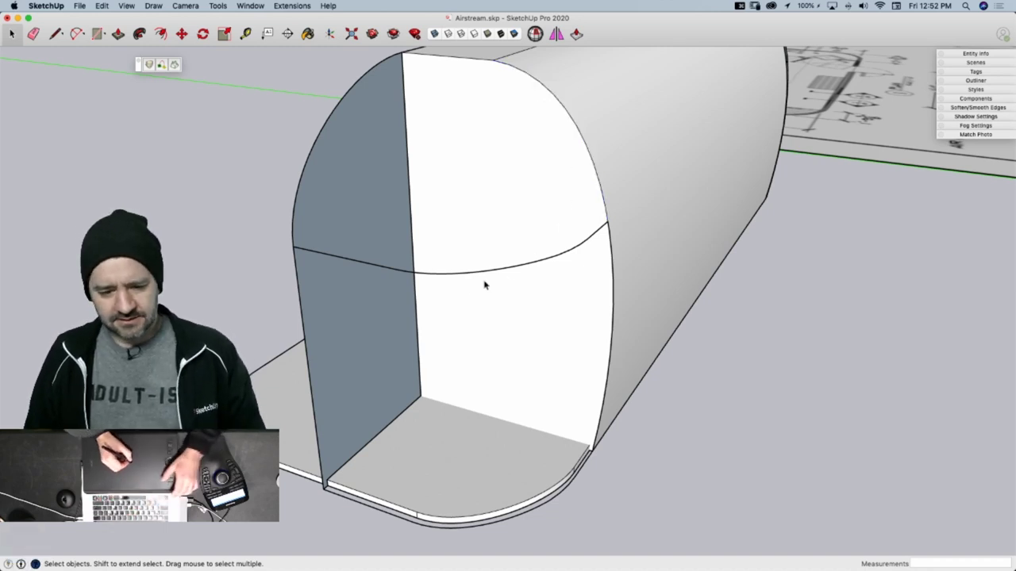
Draw a line along the center profile's straight edge, from the raised path's end down to the floor path's end
click(296, 262)
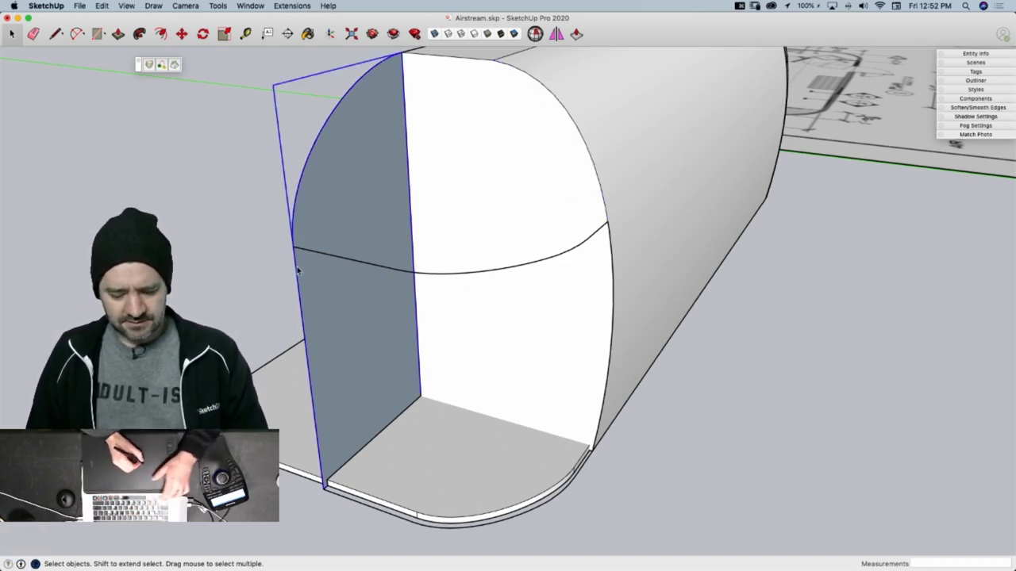
key(l)
click(294, 246)
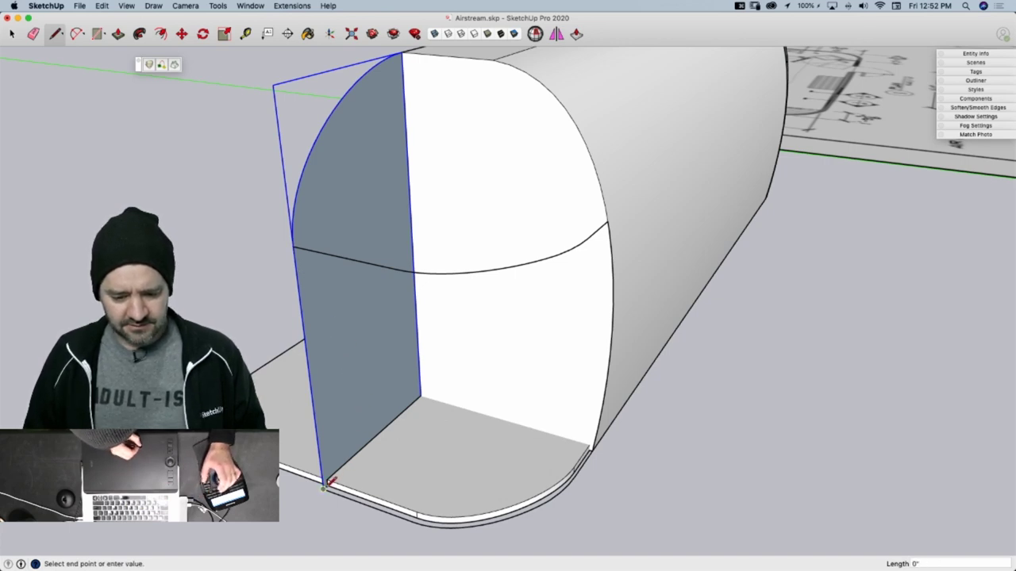
key(space)
Select the four boundary edges of the lower rear end, check the selection in Entity Info, and save the model
click(384, 515)
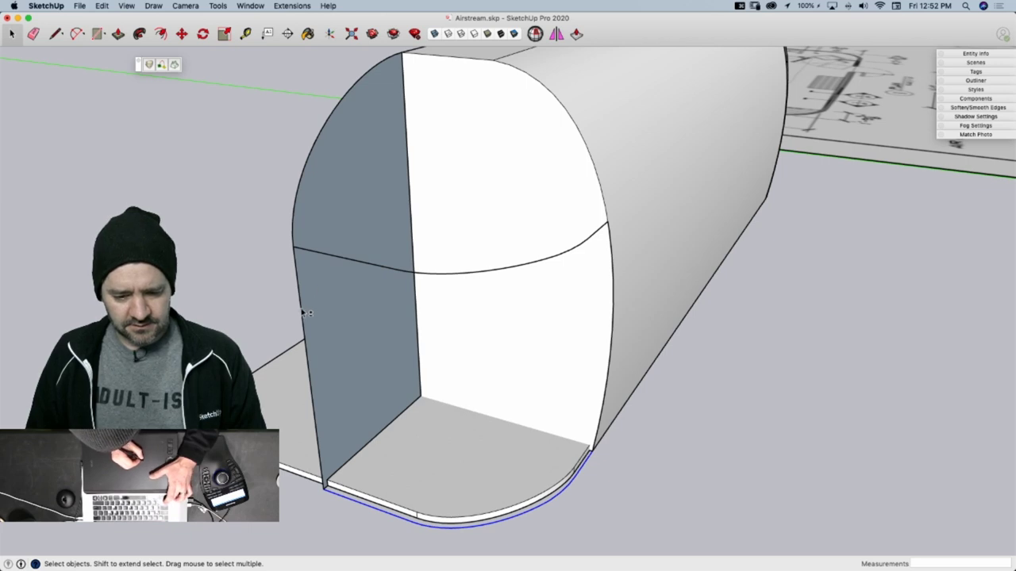
shift+click(336, 258)
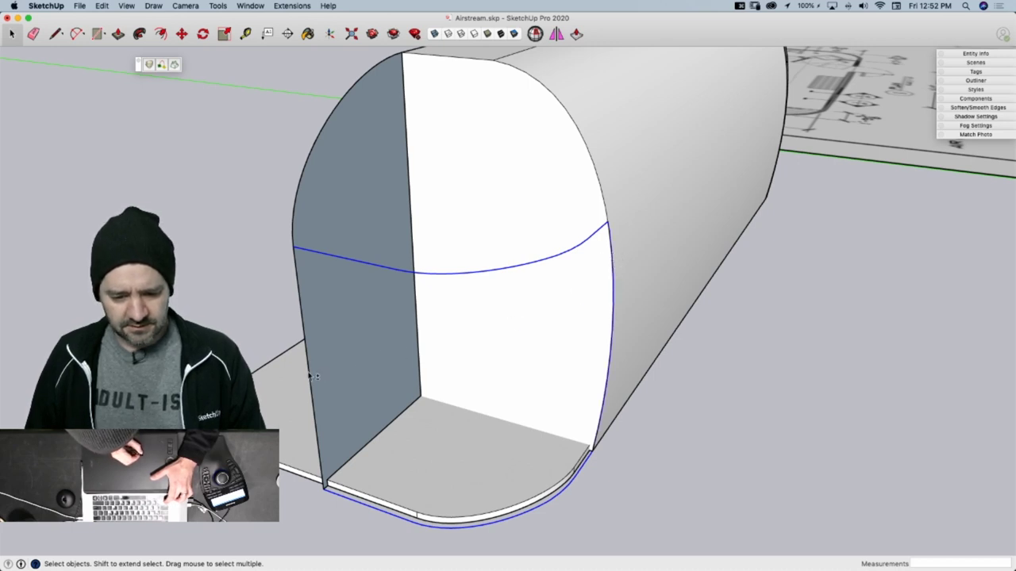
click(965, 53)
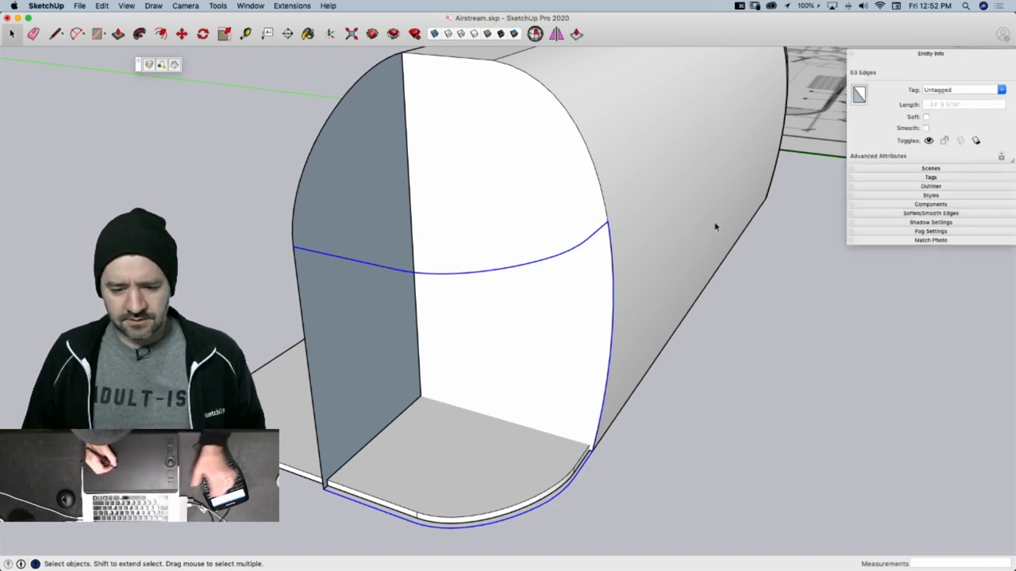
mouse_move(717, 226)
middle_down()
mouse_move(626, 248)
mouse_move(586, 280)
mouse_move(734, 223)
middle_up()
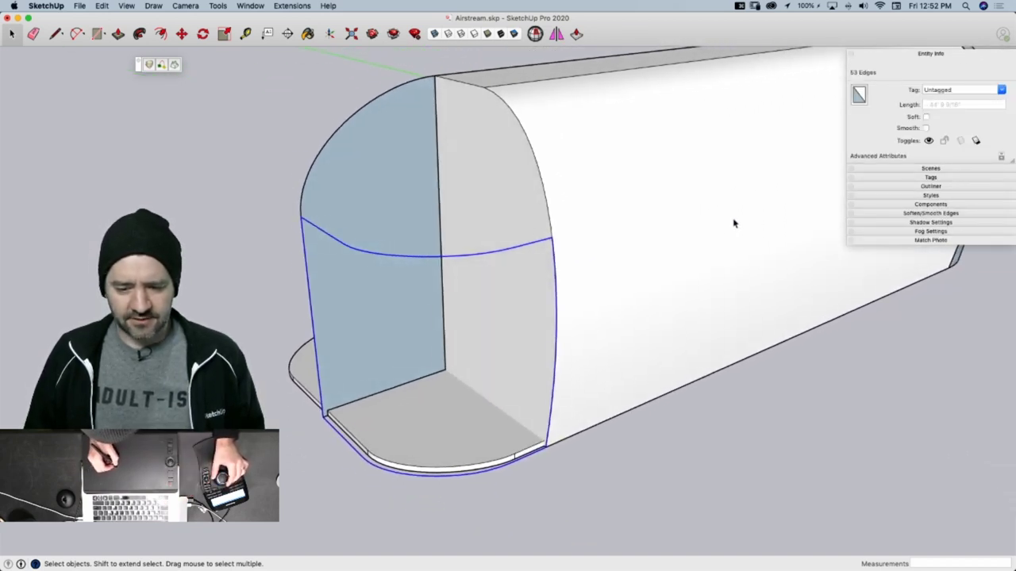
click(881, 54)
key(super+s)
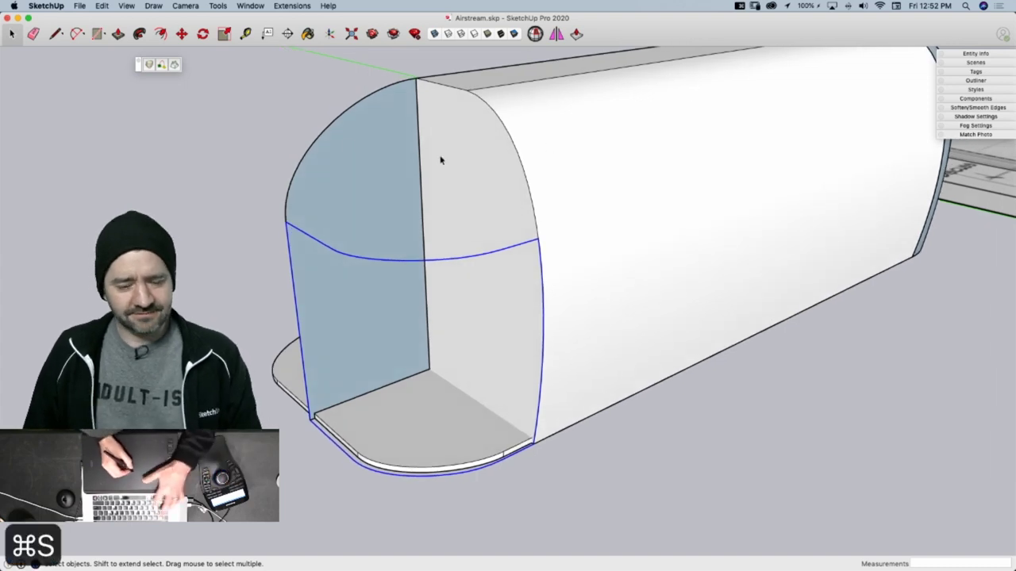
Generate a skinned surface across the four selected boundary edges to close the lower rear end of the trailer
click(176, 65)
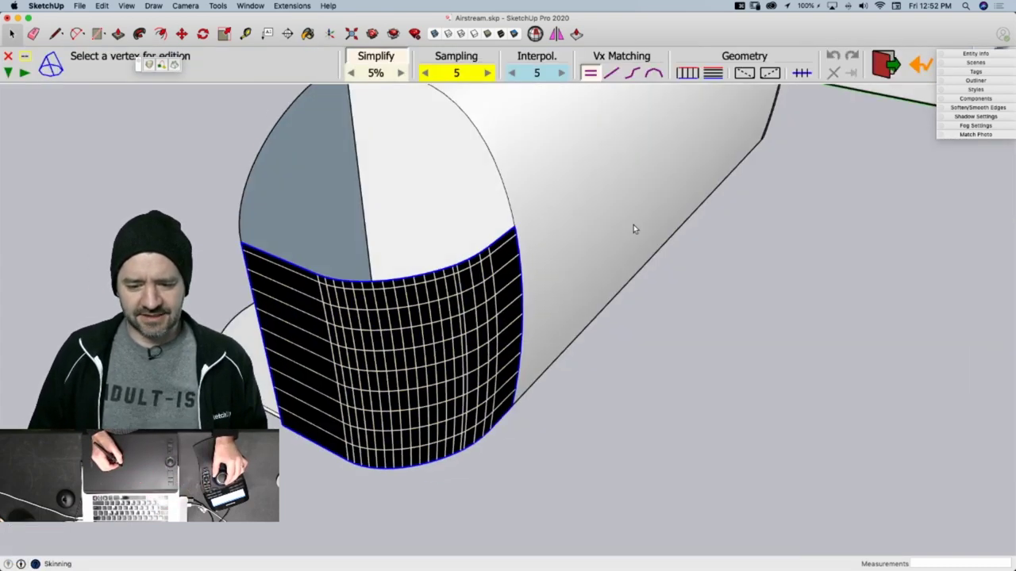
click(628, 295)
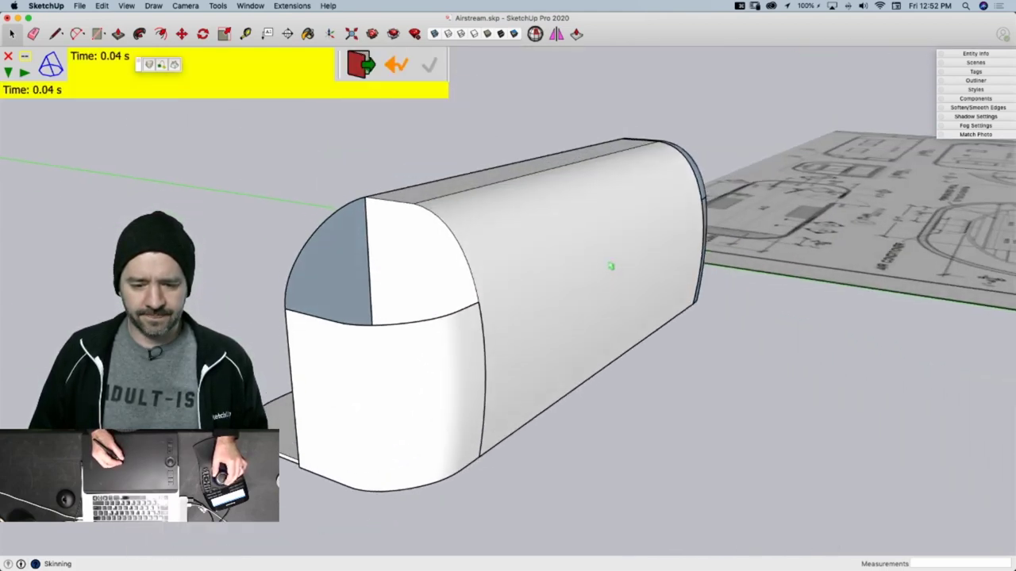
middle_drag(651, 205, 445, 267)
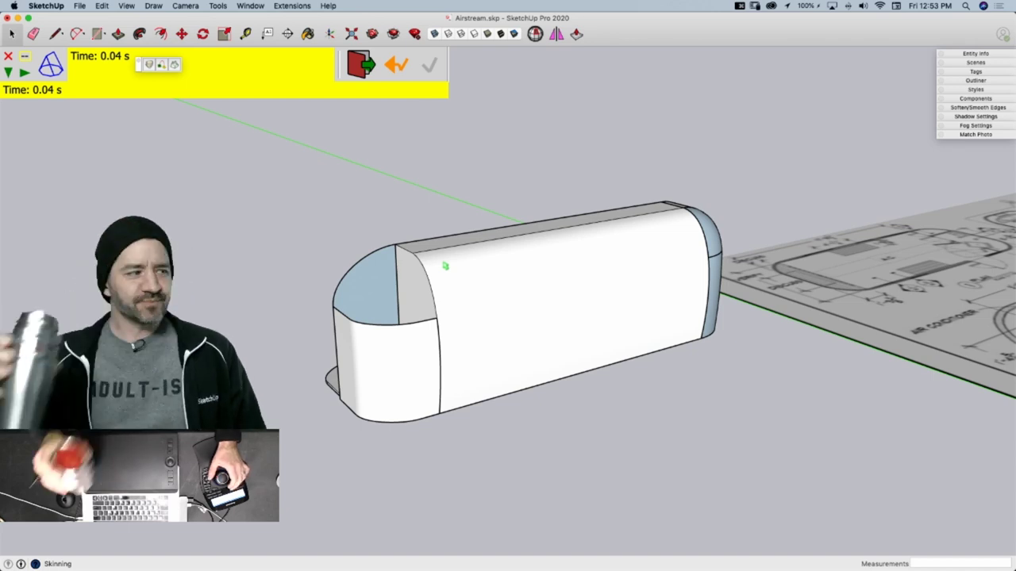
middle_drag(445, 267, 469, 238)
scroll(345, 350, up, 3)
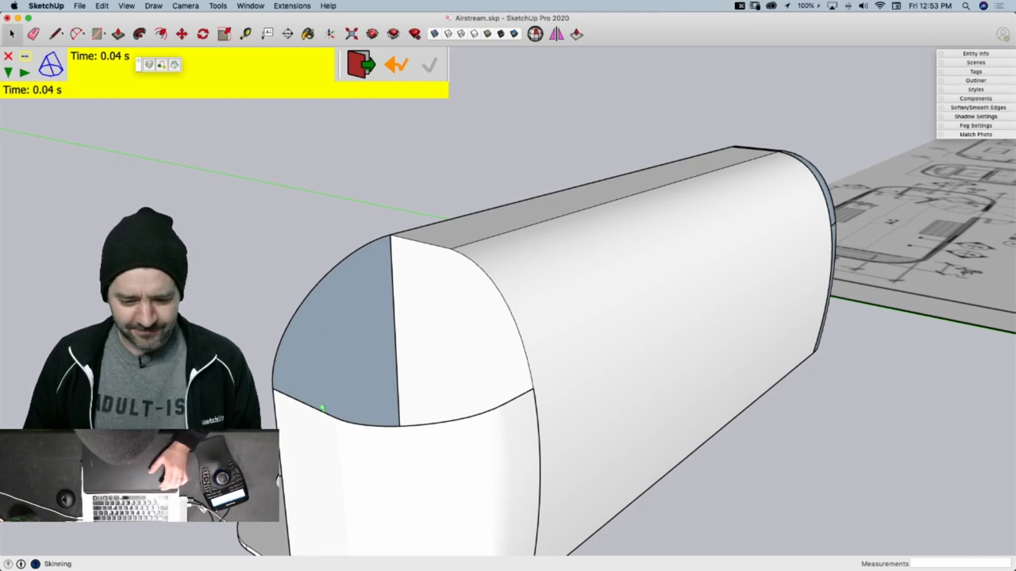
Leave the skinning tool and delete the leftover boundary edges around the lower rear end
key(space)
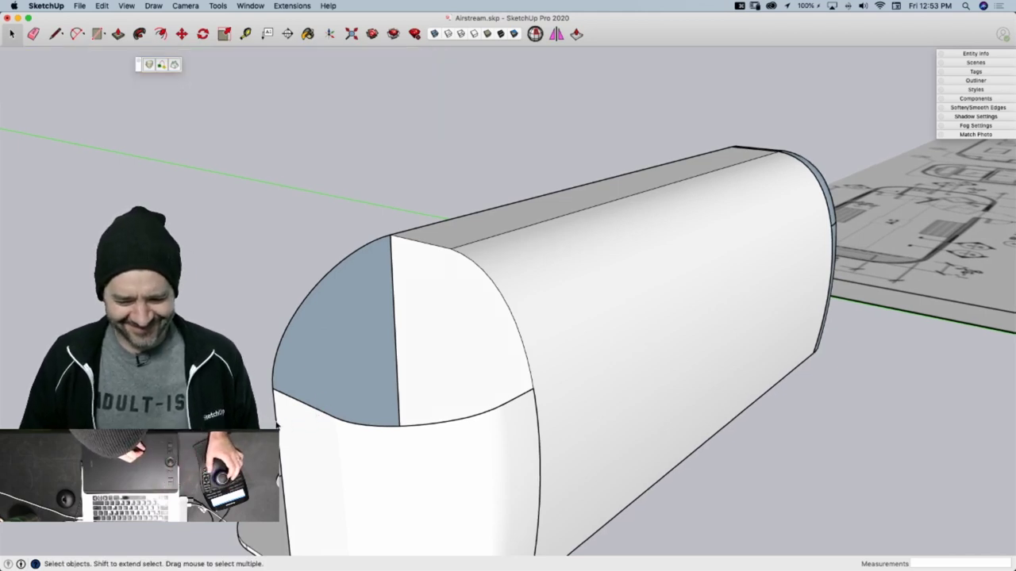
key(BackSpace)
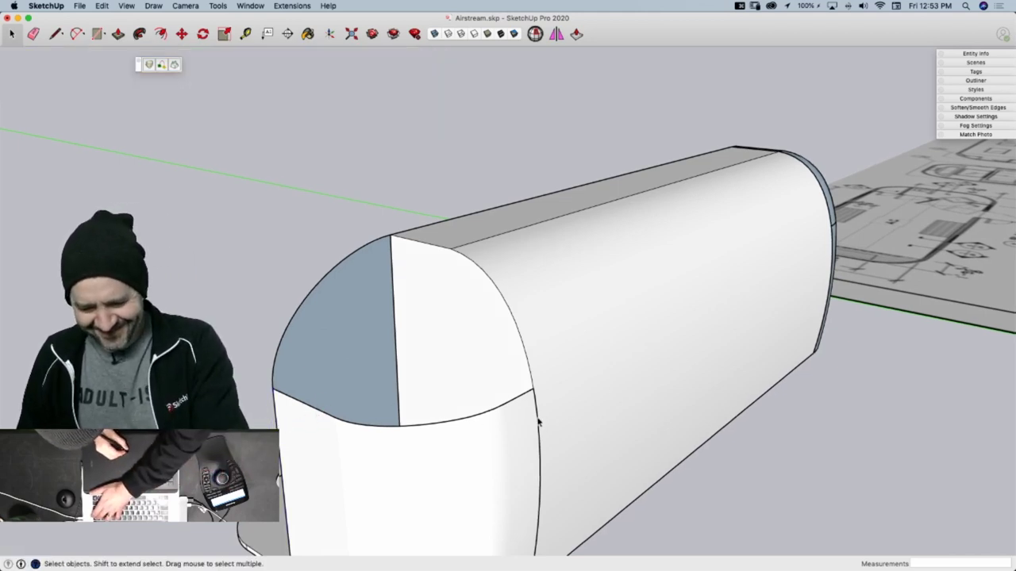
key(BackSpace)
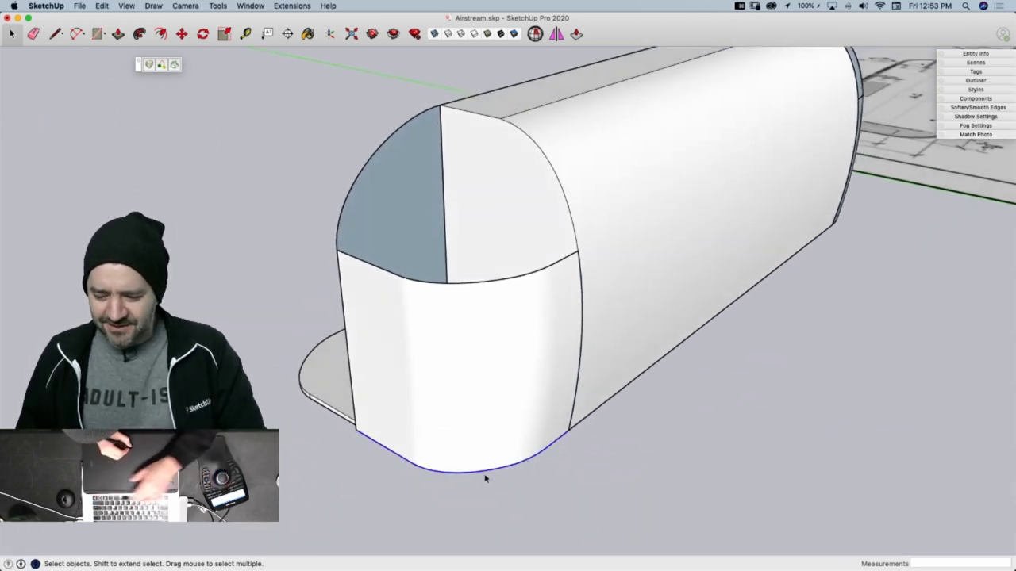
key(BackSpace)
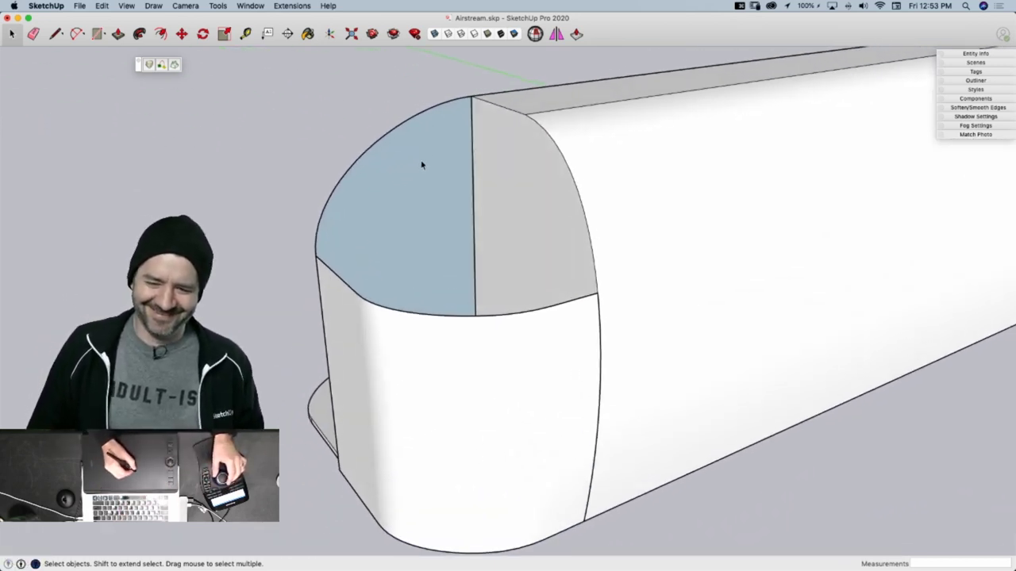
Paste the shell's copied curved end edge in place outside its group
double_click(384, 158)
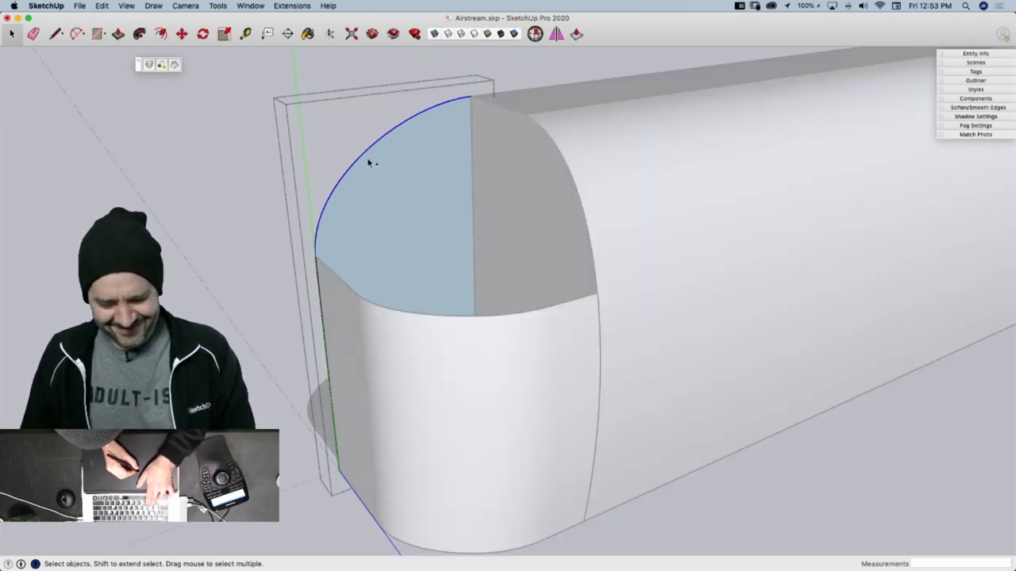
key(Escape)
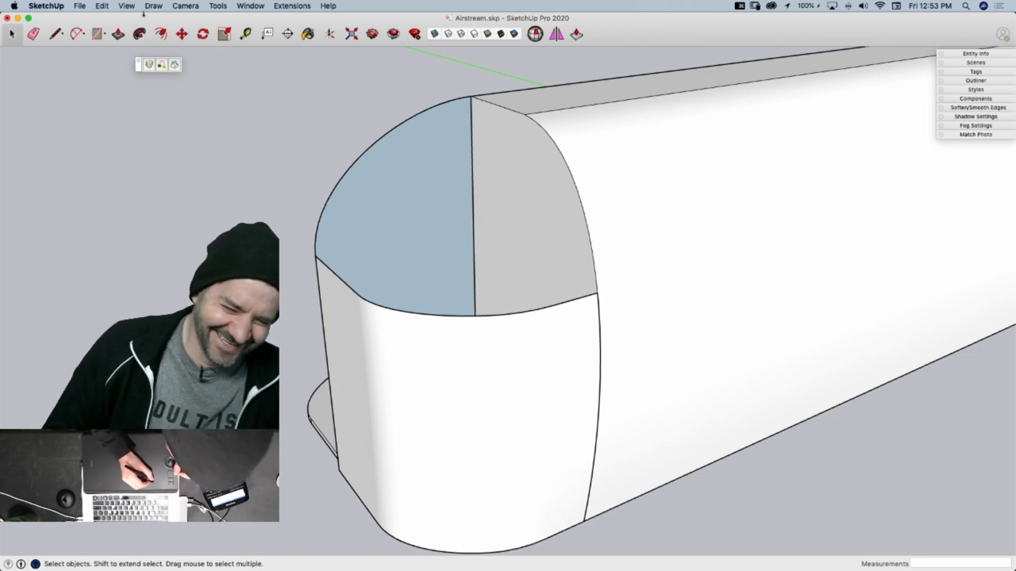
click(102, 5)
click(132, 76)
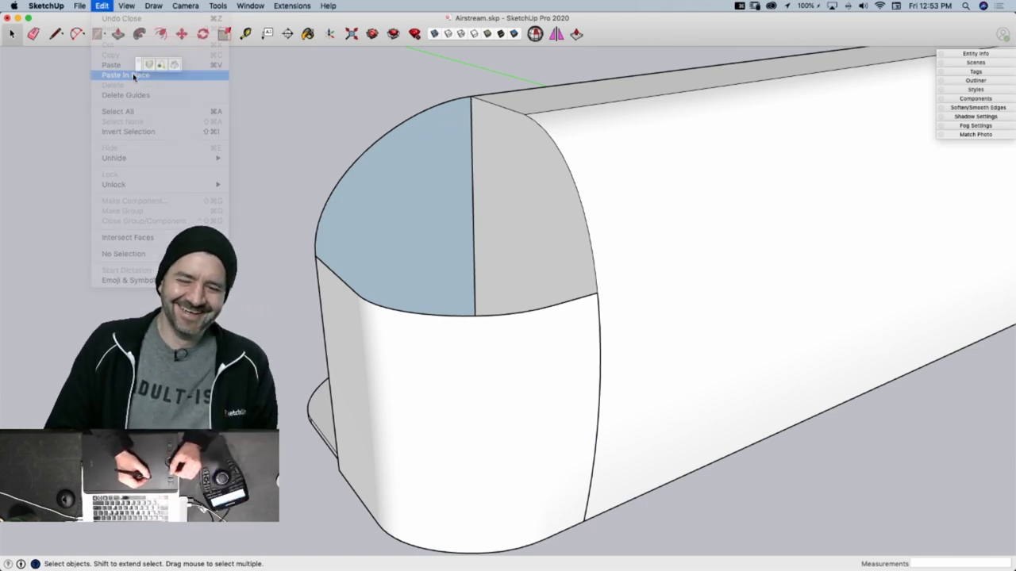
middle_drag(393, 154, 396, 158)
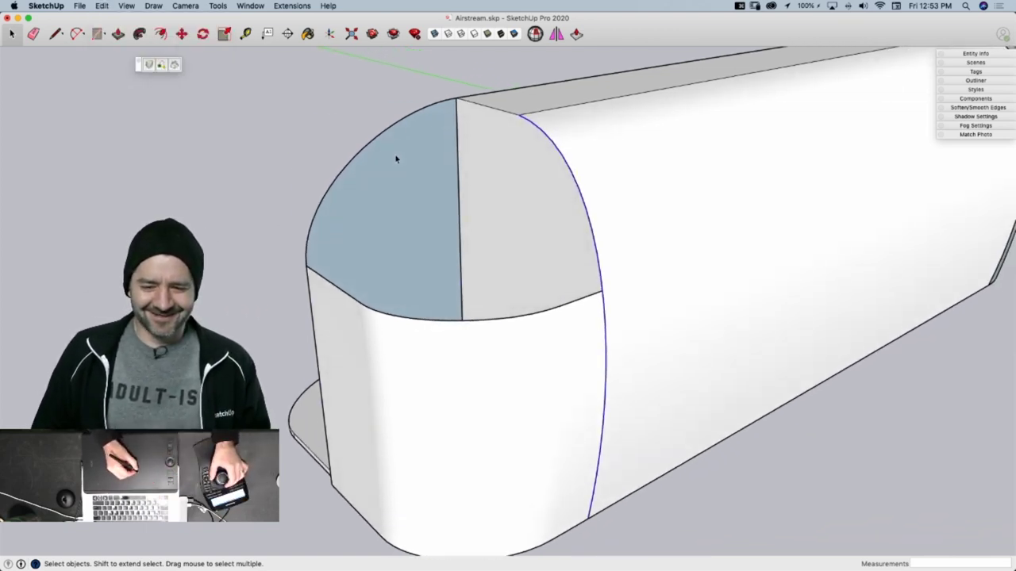
double_click(347, 163)
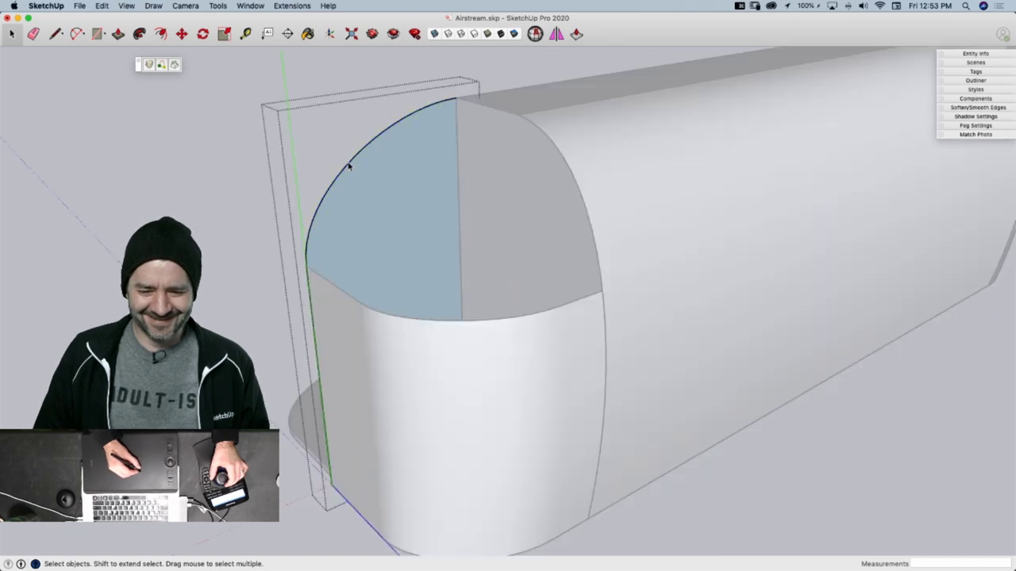
click(247, 257)
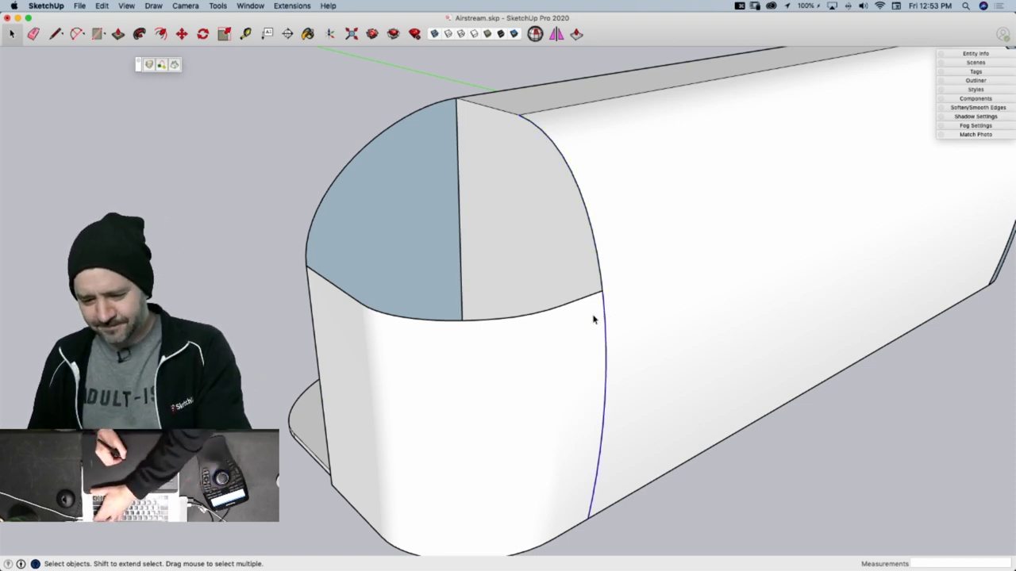
Draw a line across the roof from the end curve to the center profile's peak, and weld it to the curve
key(l)
click(492, 150)
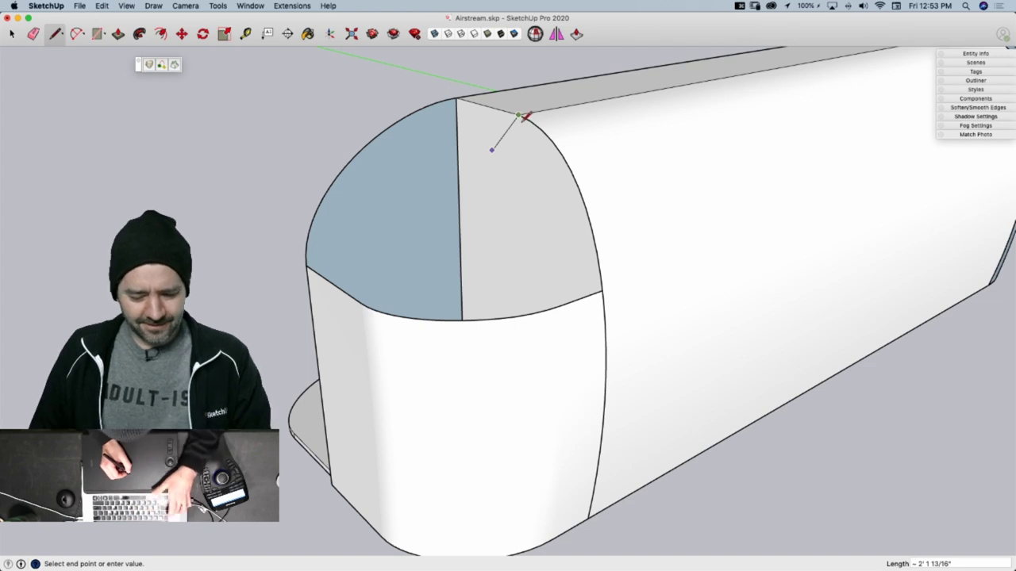
key(Escape)
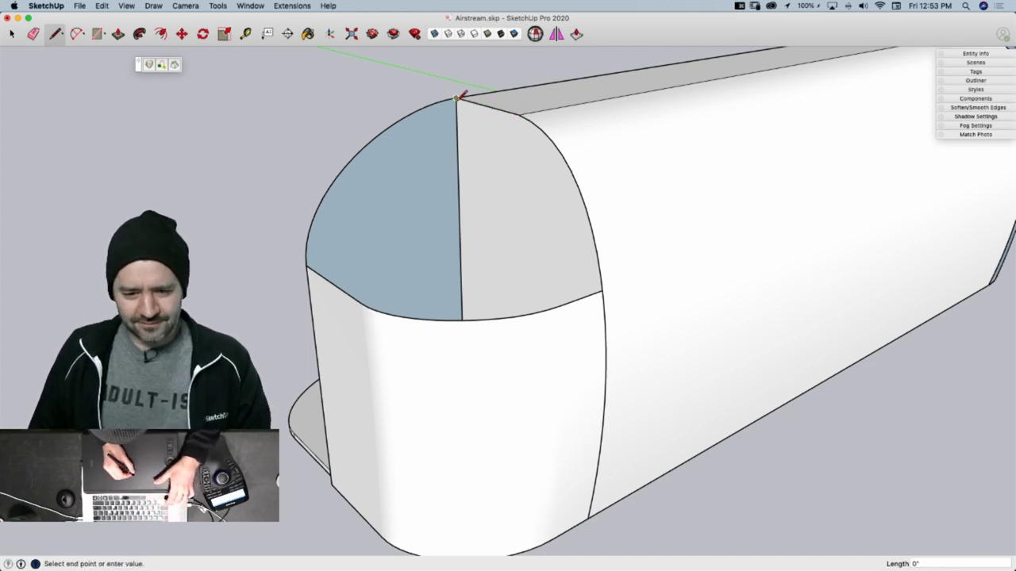
key(space)
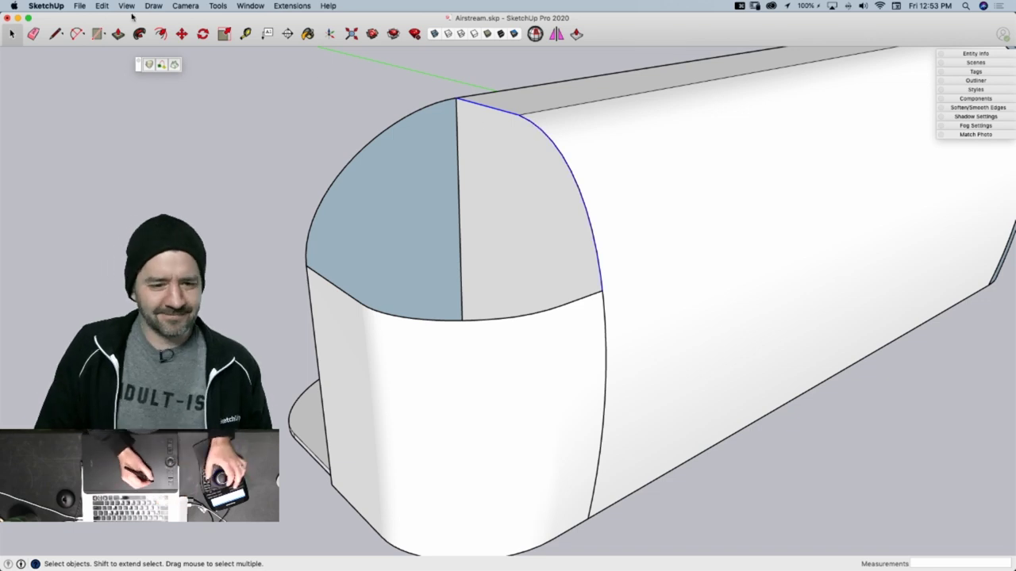
click(292, 5)
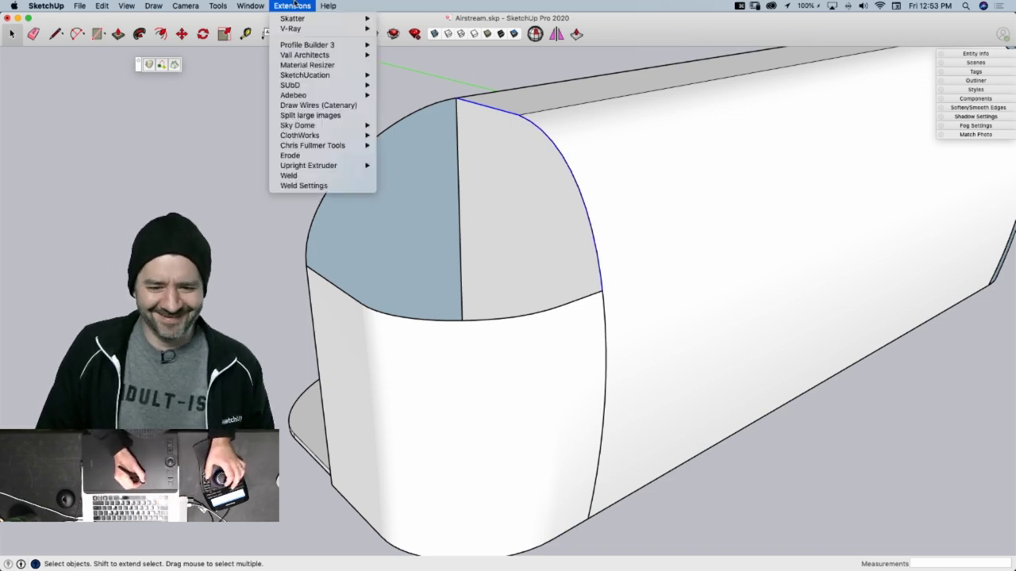
click(313, 176)
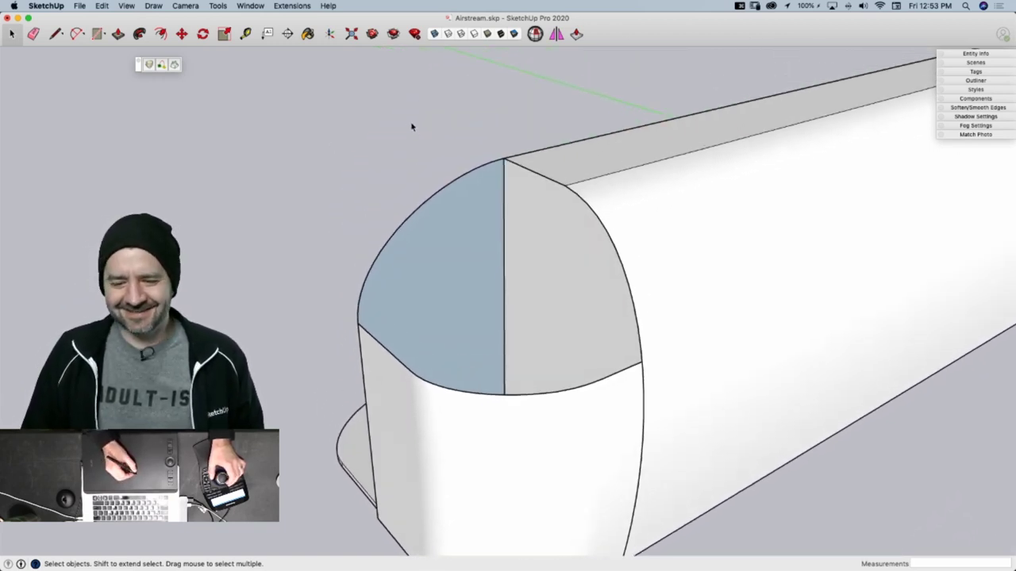
Copy the center profile's upper arc out of its group and paste it in place
double_click(440, 193)
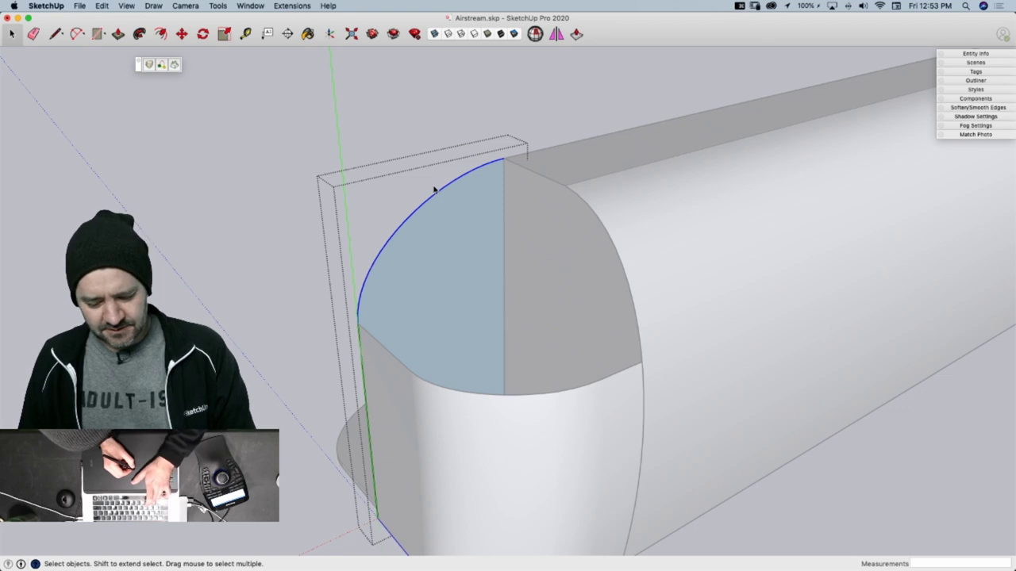
key(super+c)
click(428, 116)
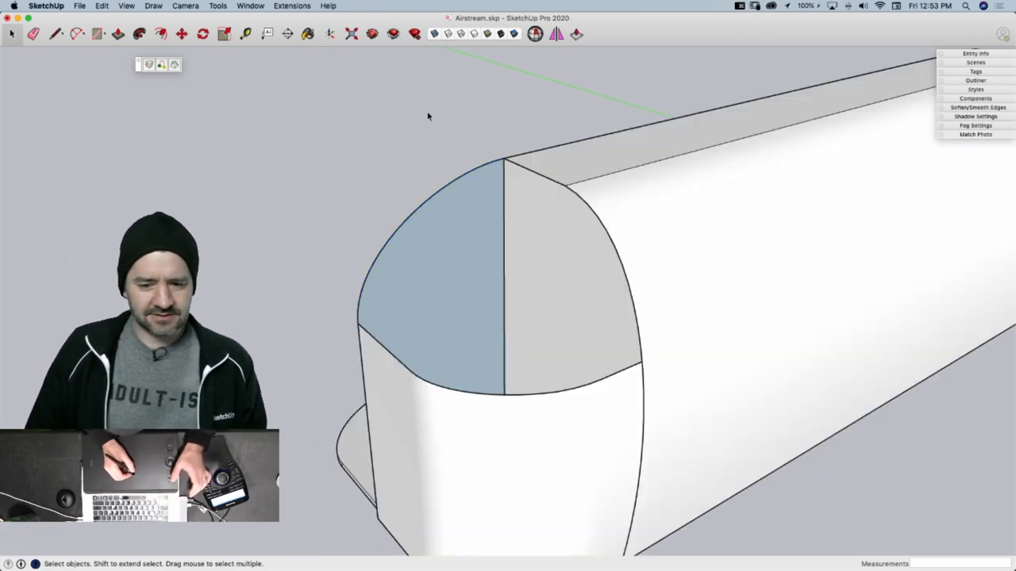
click(102, 6)
click(131, 74)
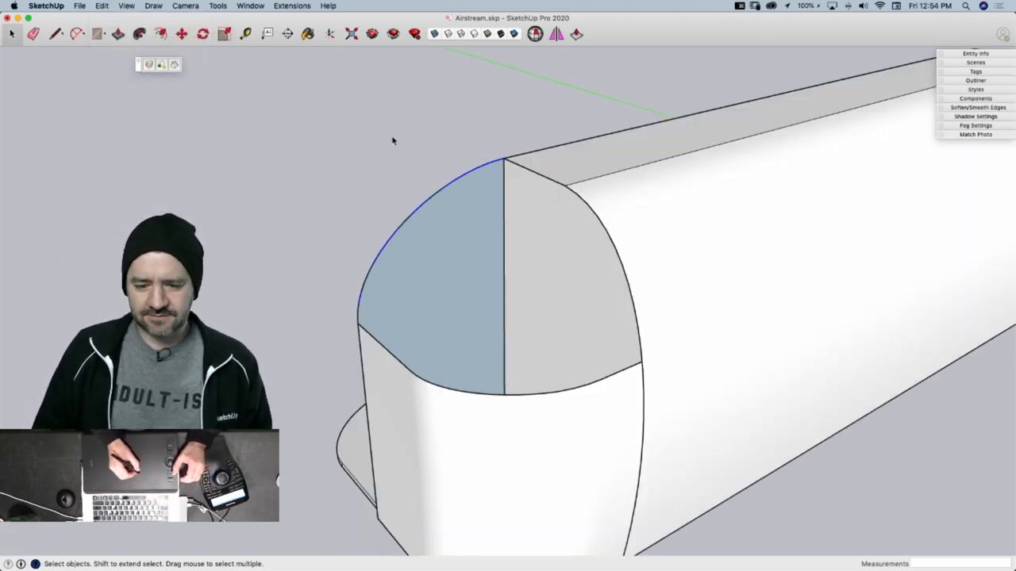
Select the boundary curves around the open upper rear end and save the model
drag(458, 252, 682, 405)
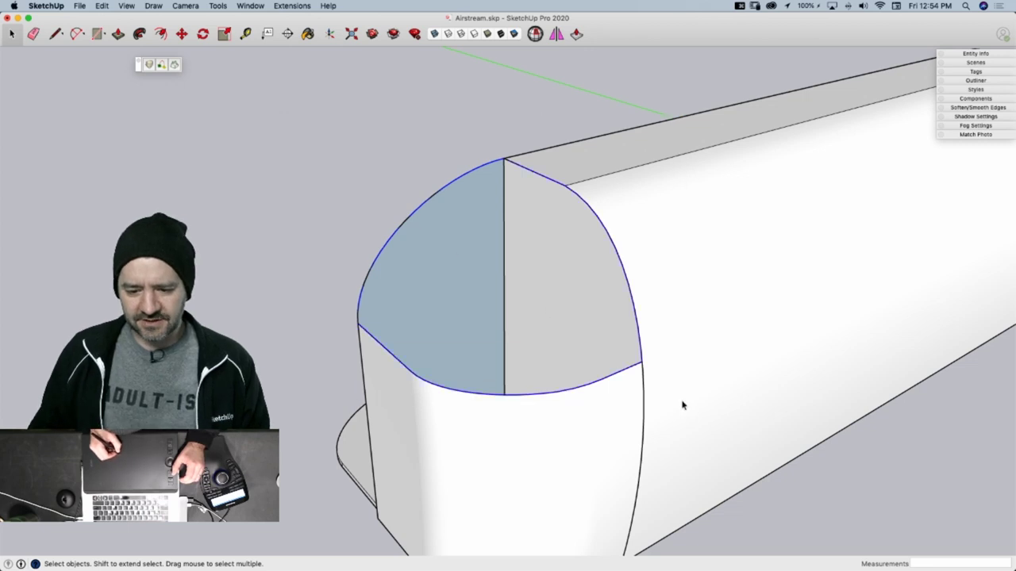
middle_drag(524, 143, 468, 162)
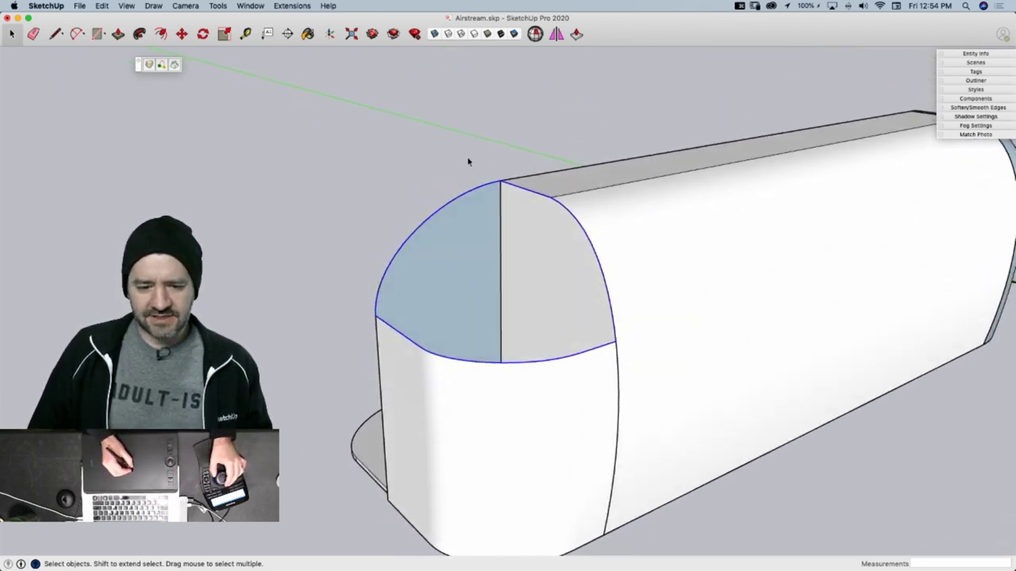
key(super+s)
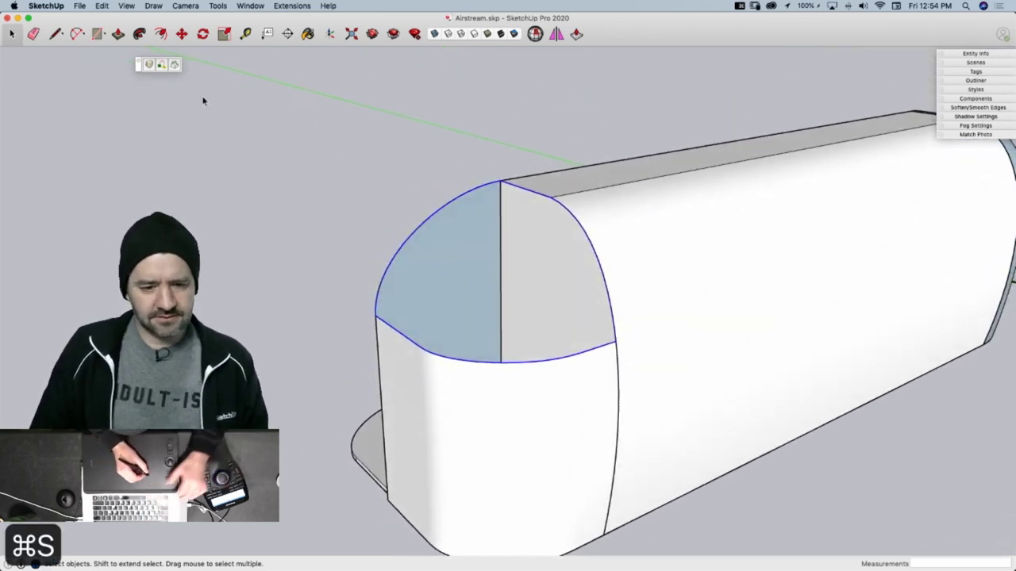
Generate a skinned surface across the selected curves to close the upper rear corner of the trailer
click(172, 63)
middle_drag(257, 170, 589, 237)
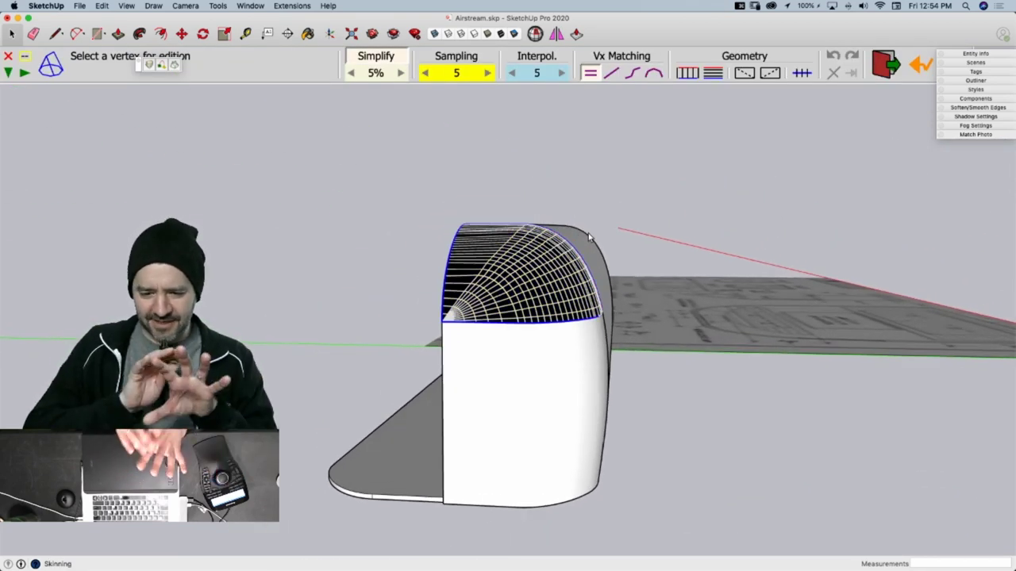
click(638, 208)
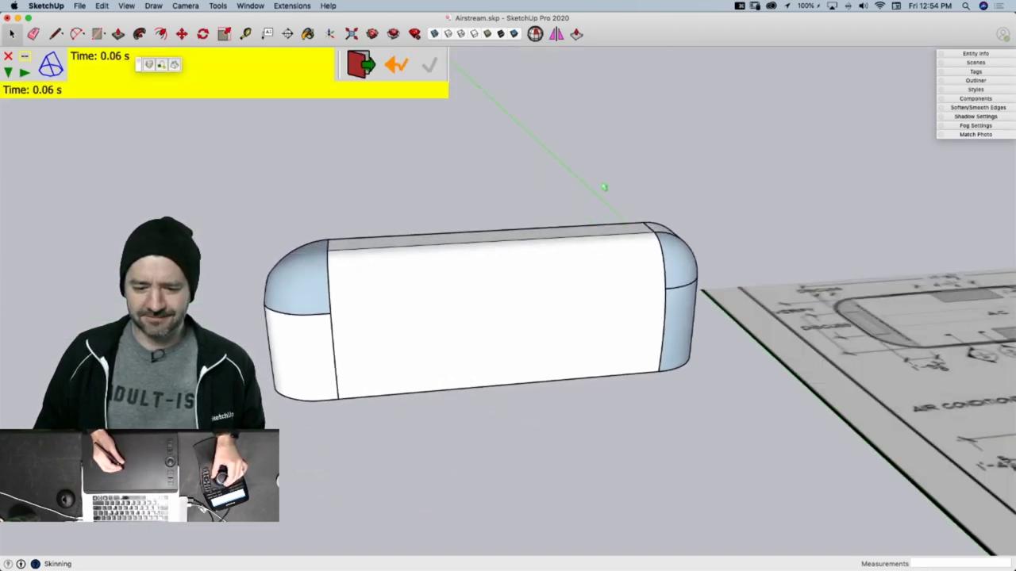
middle_drag(604, 188, 593, 225)
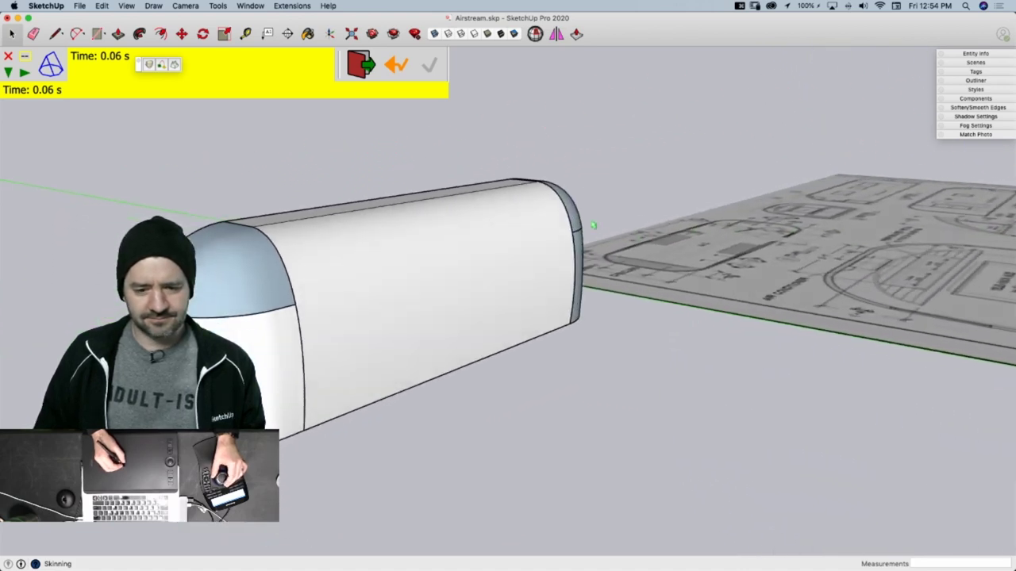
click(429, 67)
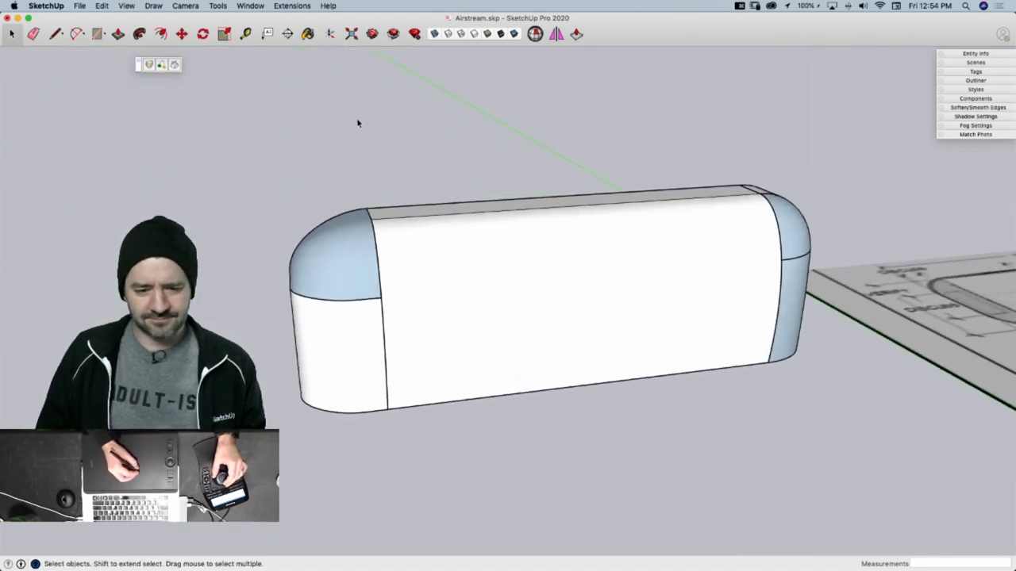
Select all the trailer shell pieces and make them a component named "Half Shell"
middle_drag(357, 123, 694, 138)
click(376, 275)
drag(693, 138, 195, 276)
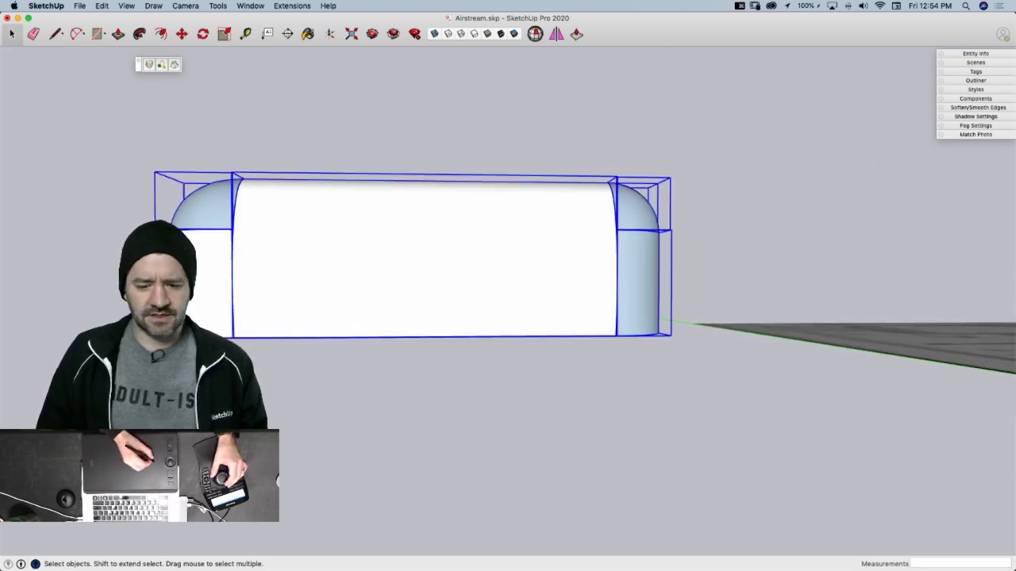
middle_drag(299, 263, 473, 239)
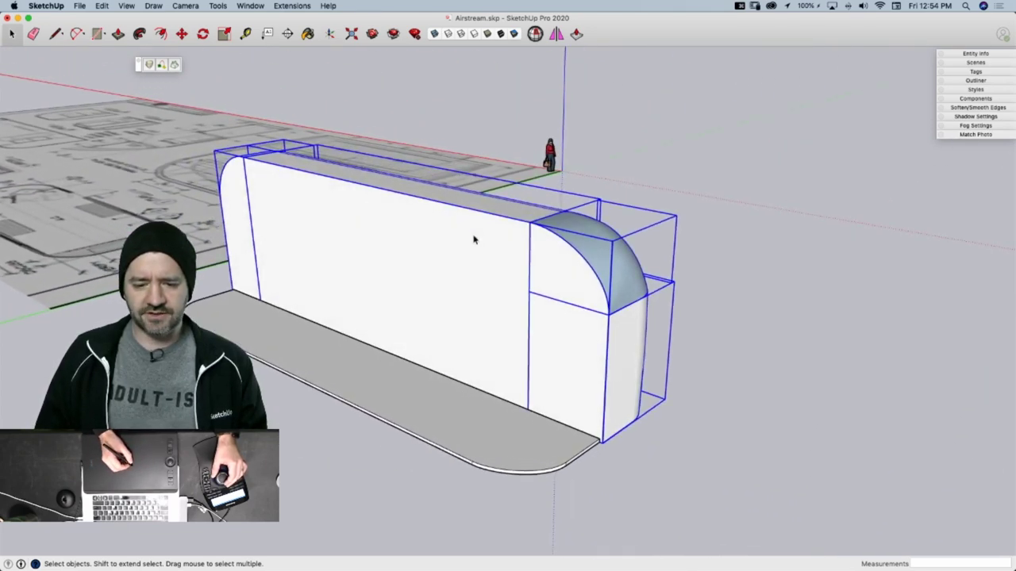
right_click(455, 215)
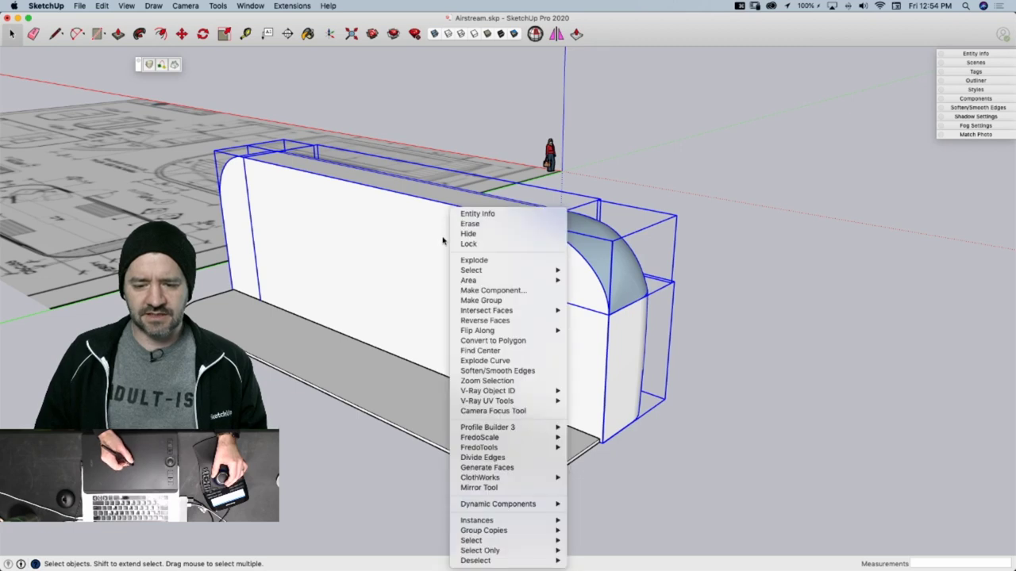
click(494, 291)
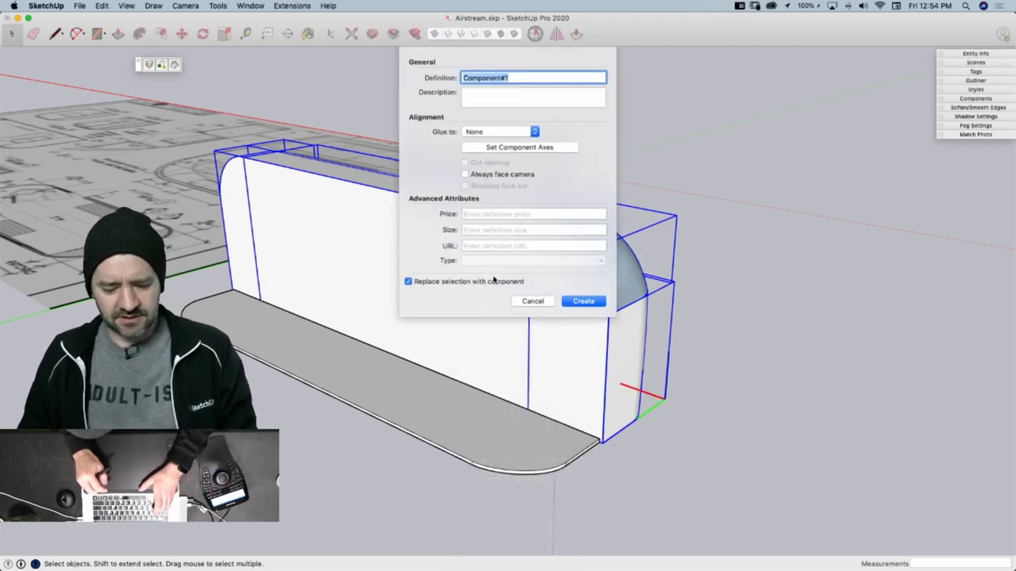
text(Shell)
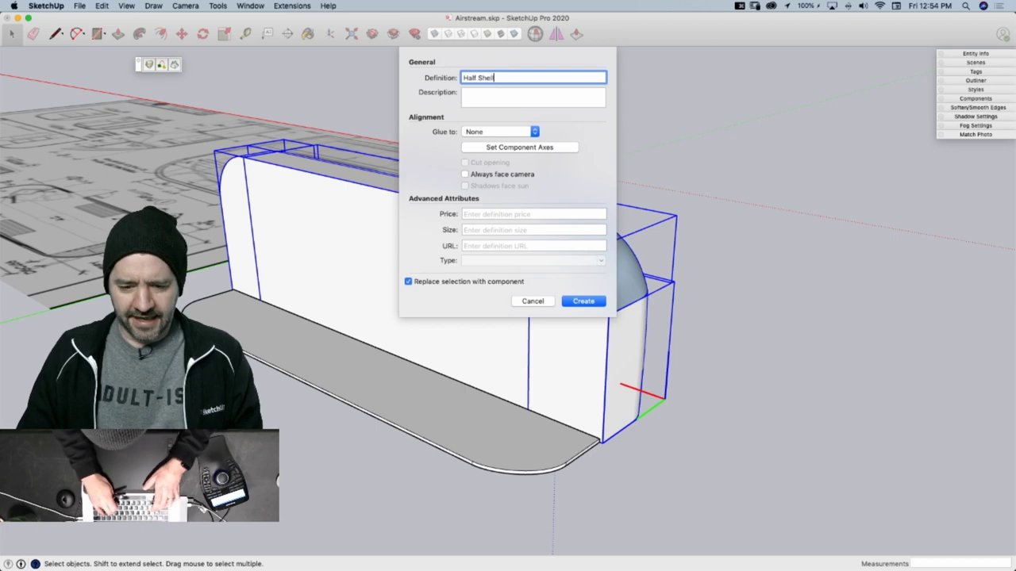
key(Return)
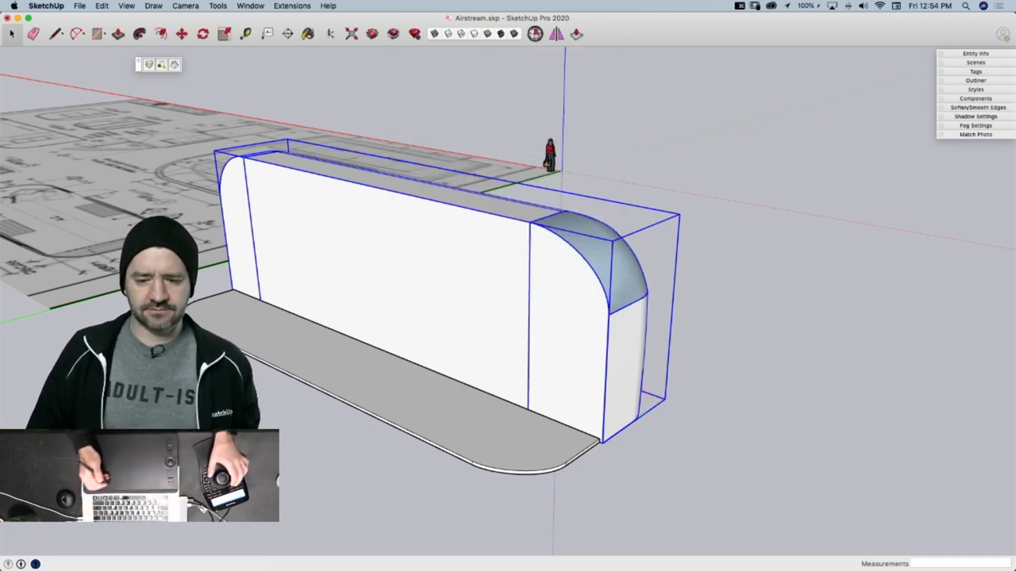
Explode all the nested pieces inside the Half Shell component into loose geometry and leave the component
double_click(440, 242)
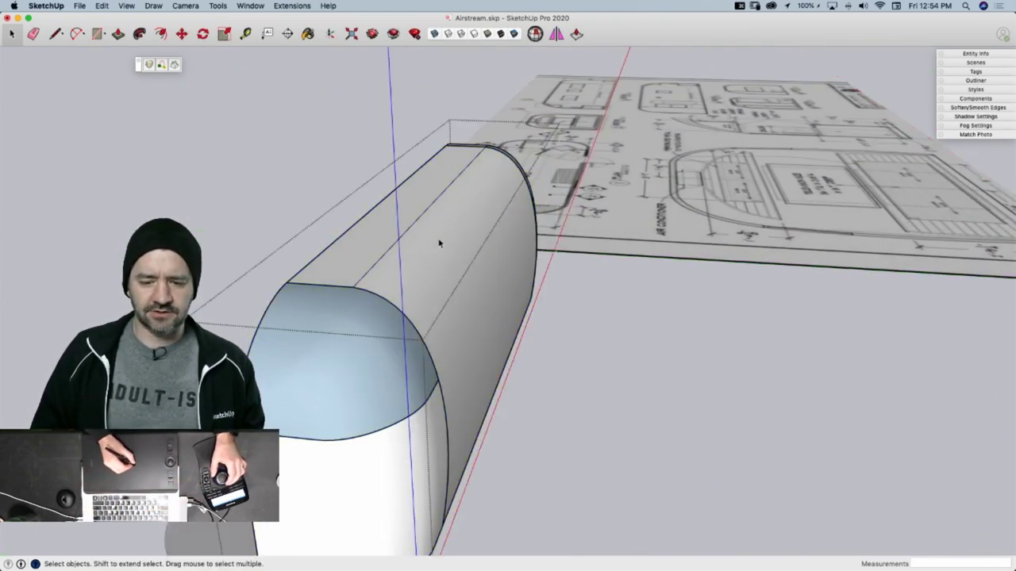
key(F4)
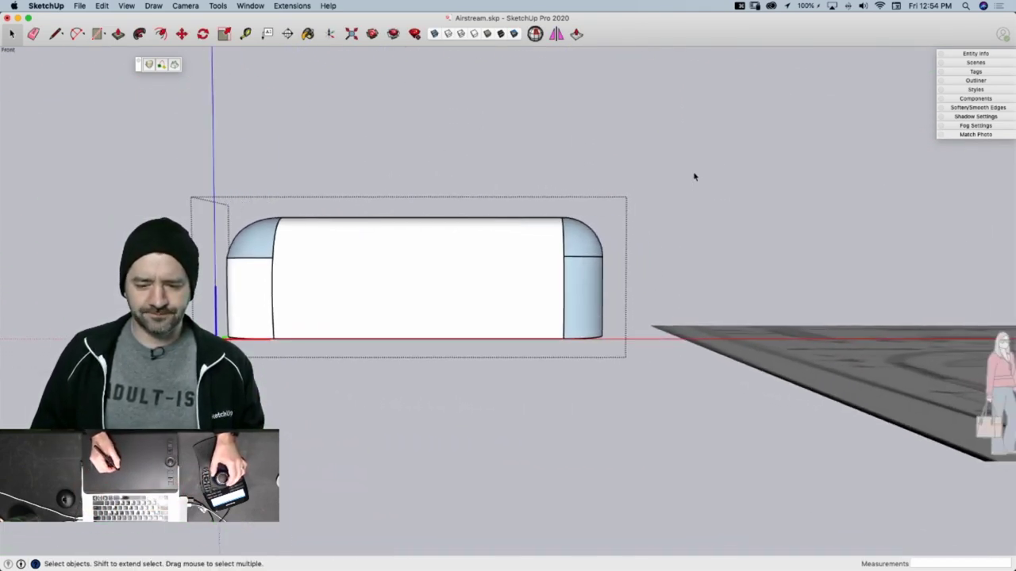
drag(536, 239, 234, 305)
middle_drag(445, 262, 460, 278)
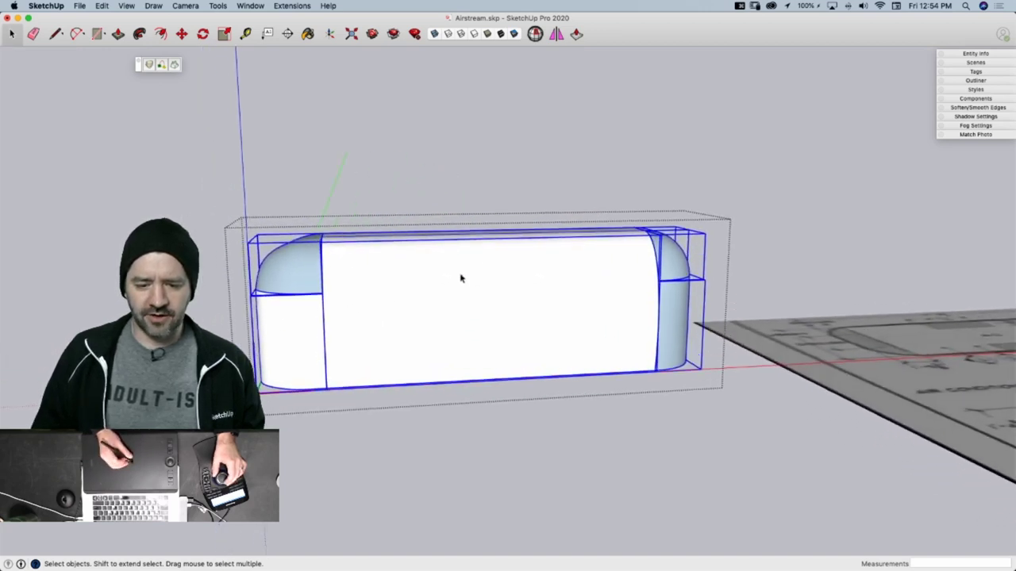
right_click(408, 238)
mouse_move(465, 322)
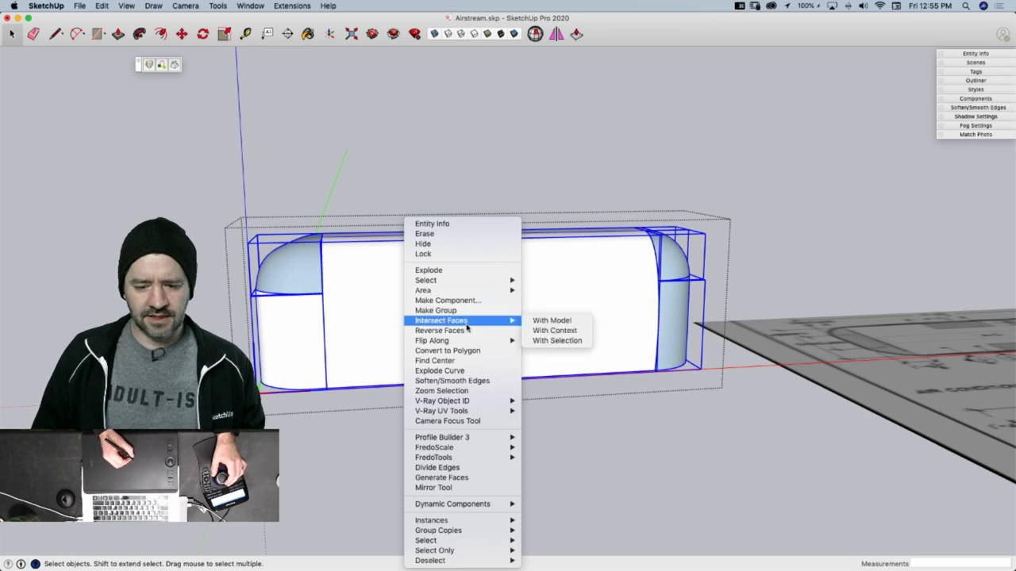
click(459, 271)
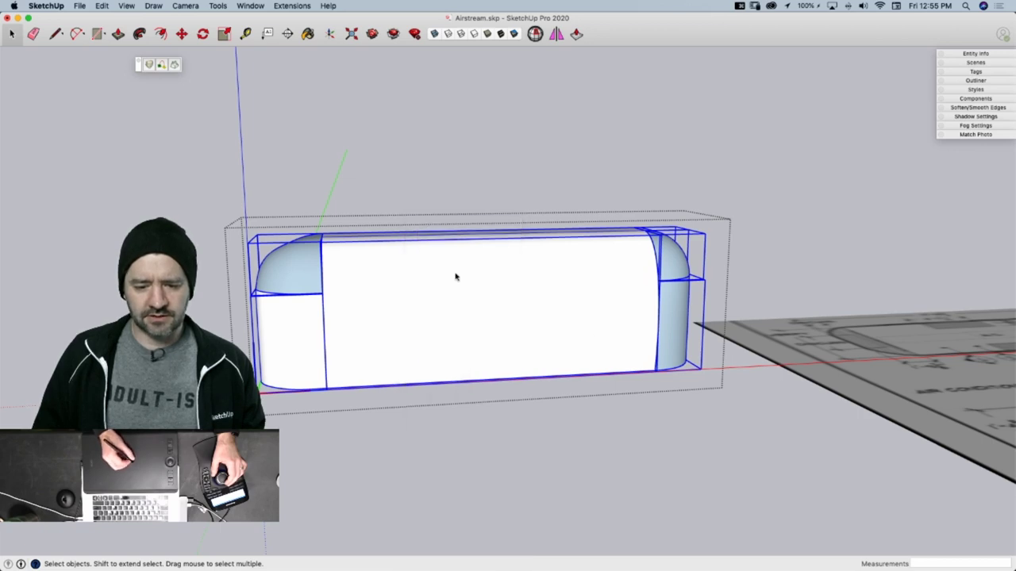
click(465, 199)
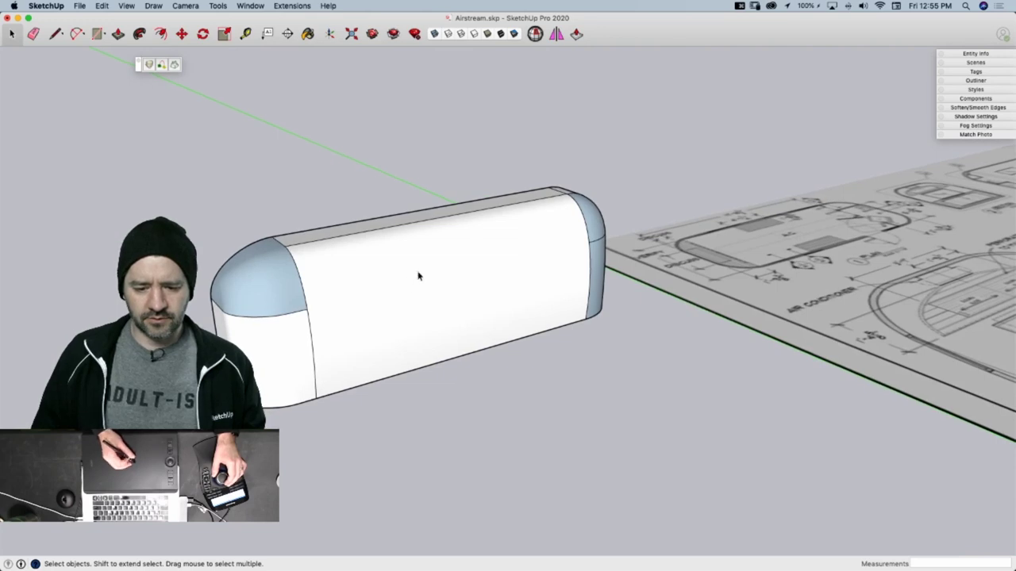
Orient all the faces inside the Half Shell component to match the trailer's long outer side face
right_click(397, 263)
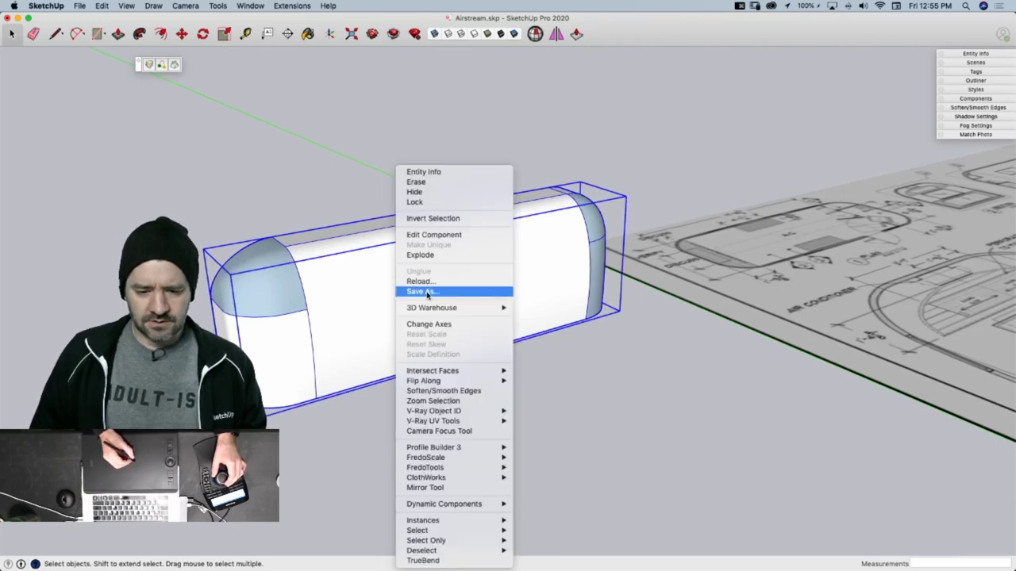
click(367, 306)
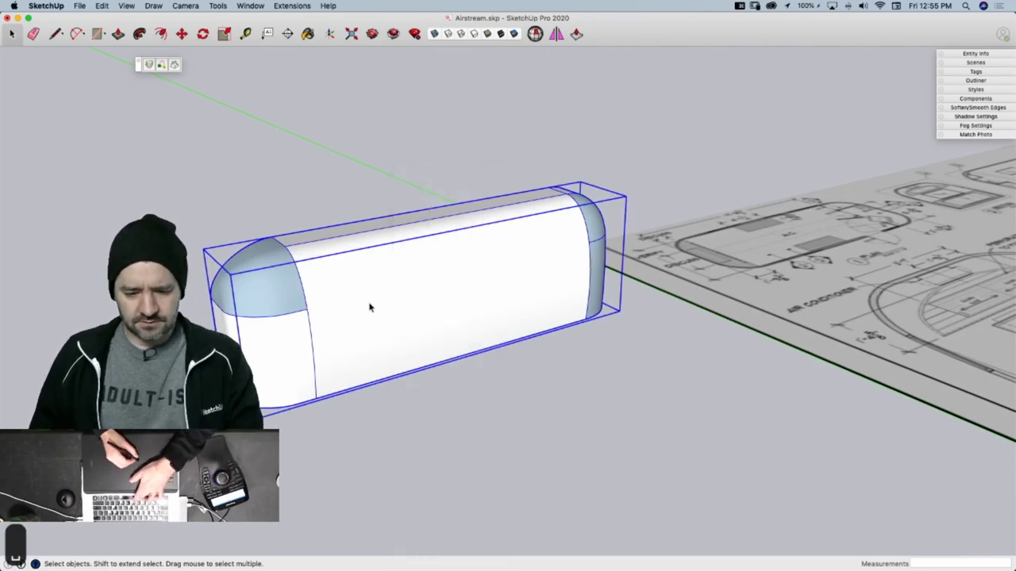
double_click(370, 308)
right_click(371, 274)
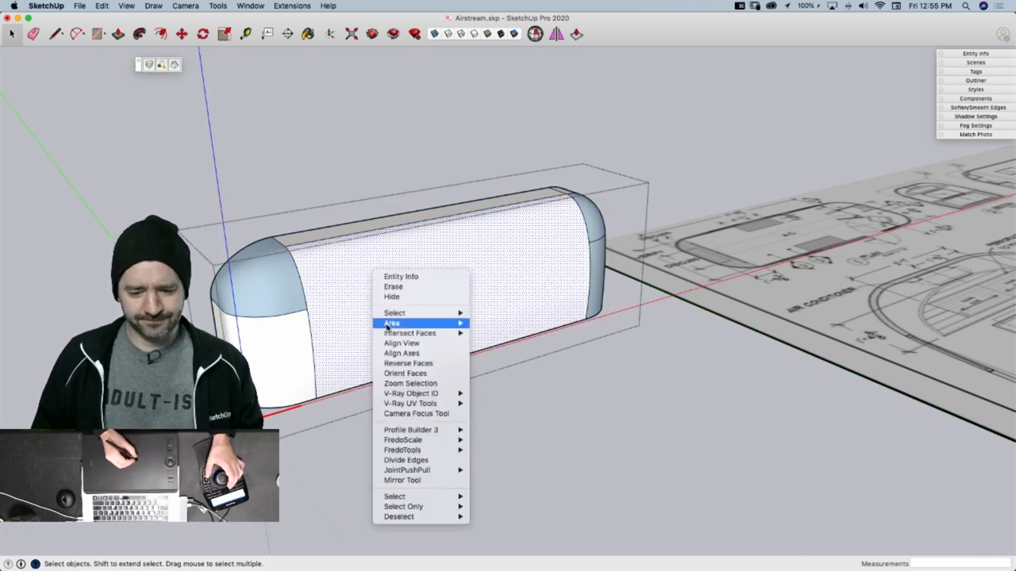
click(420, 373)
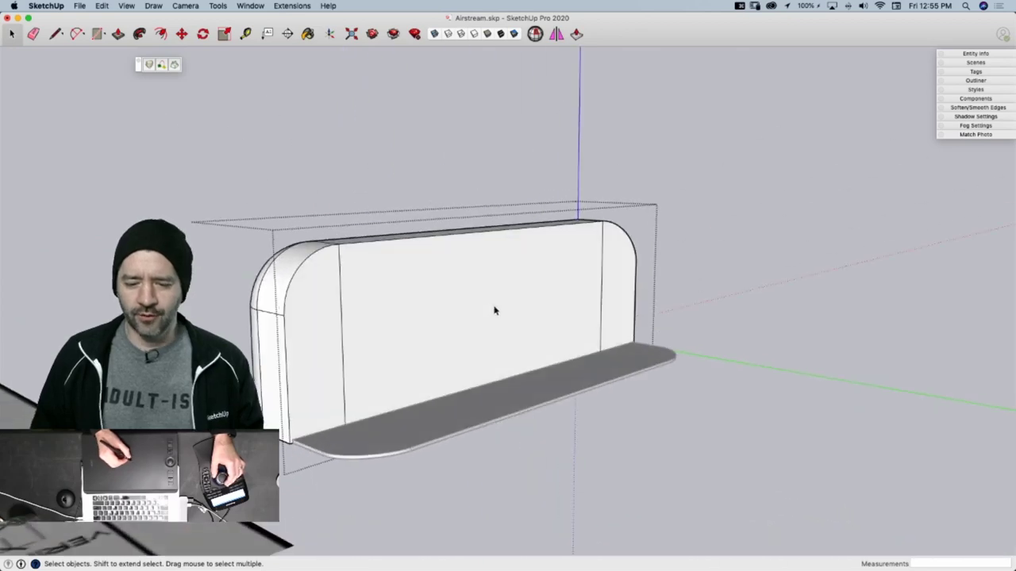
Erase the two vertical dividing edges on the half shell's flat center face and a dividing edge on its underside
key(e)
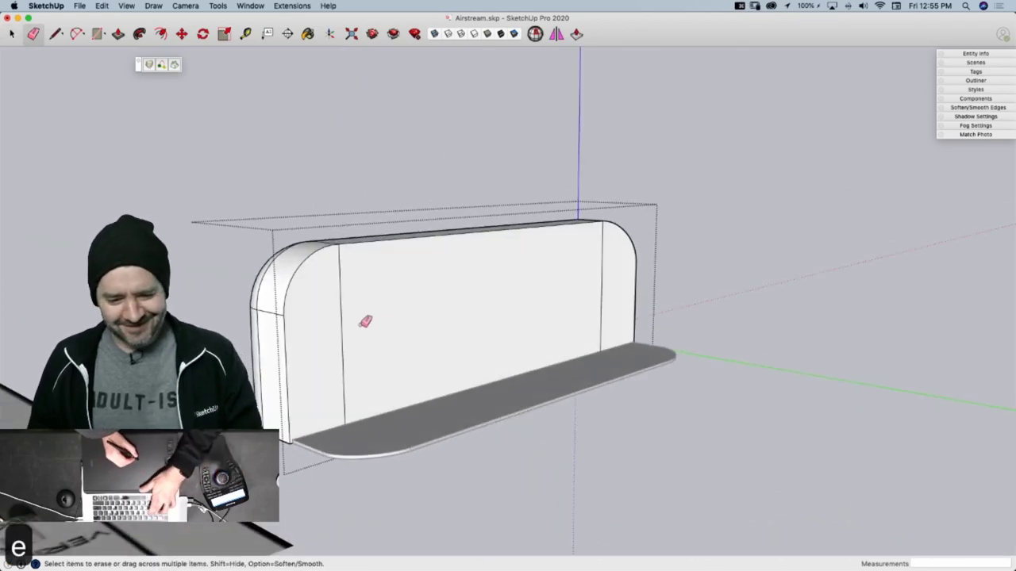
click(346, 328)
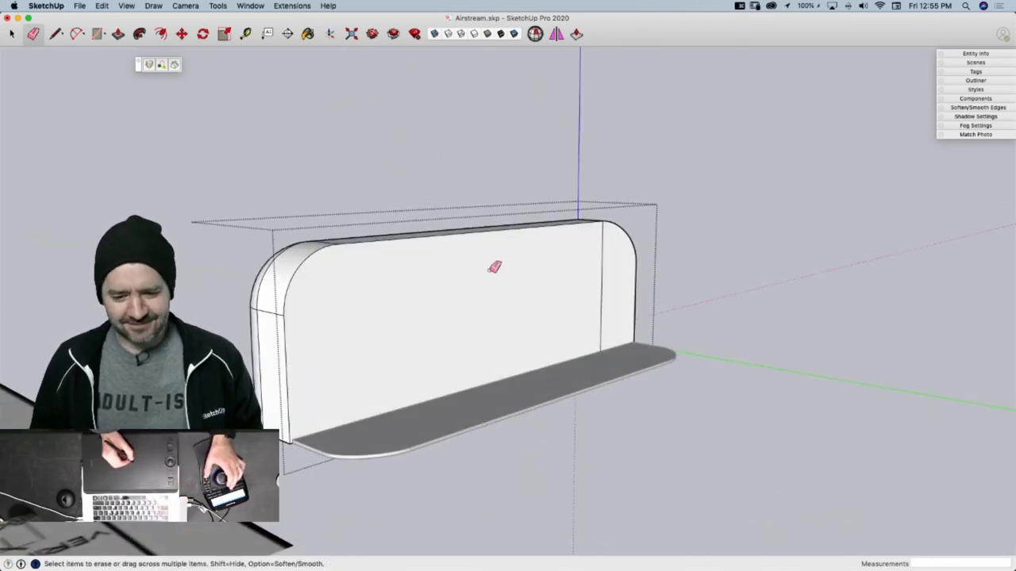
click(603, 273)
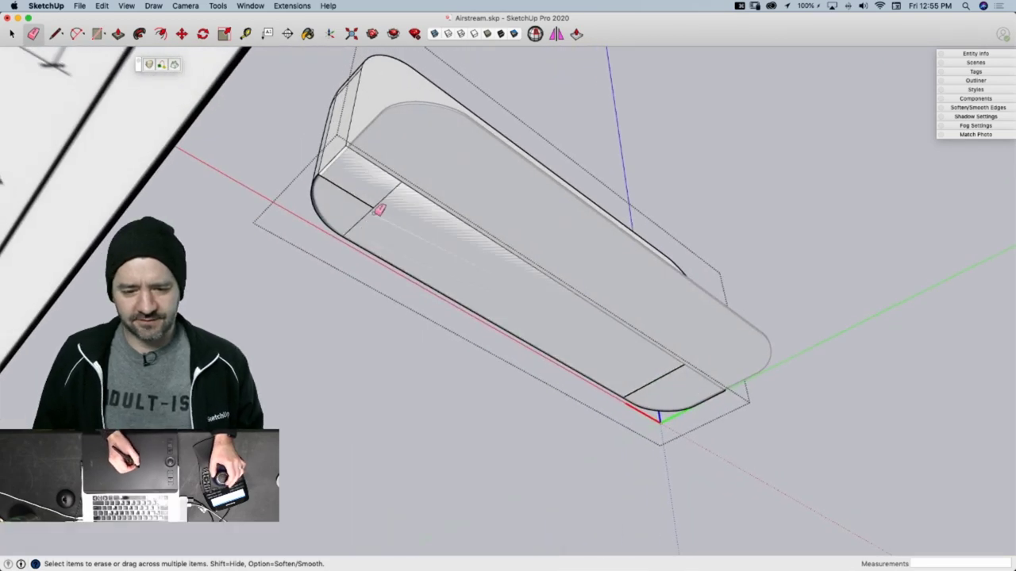
click(374, 208)
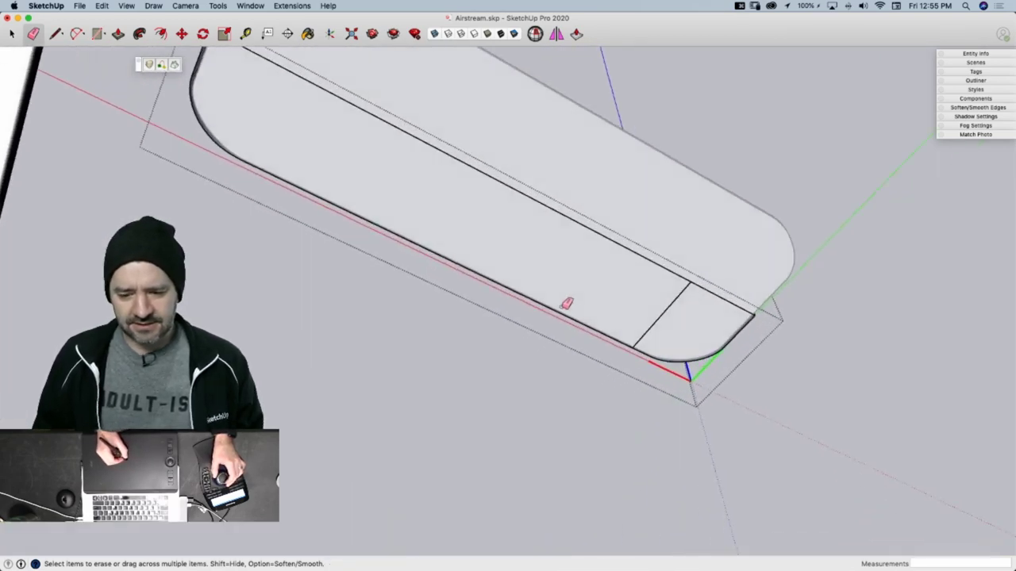
Undo the latest edge erasures on the half shell
click(652, 275)
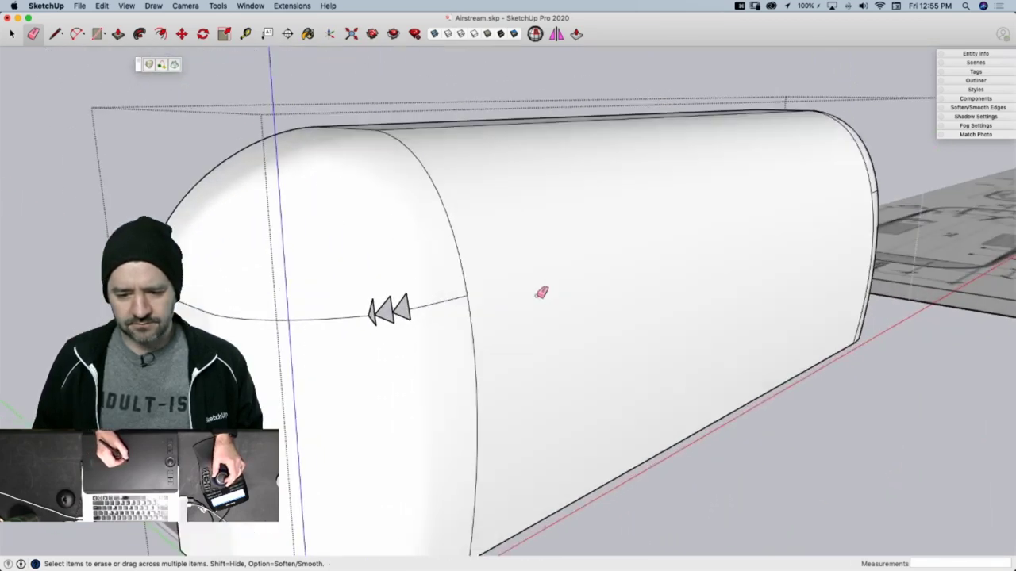
key(super+z)
key(super+z)
key(super+z)
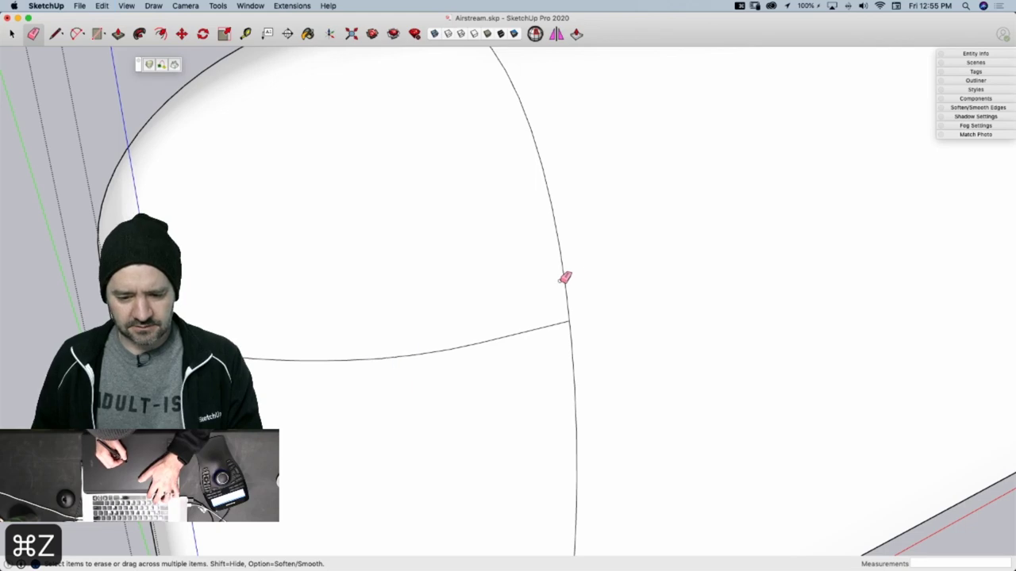
key(super+z)
key(super+z)
key(super+z)
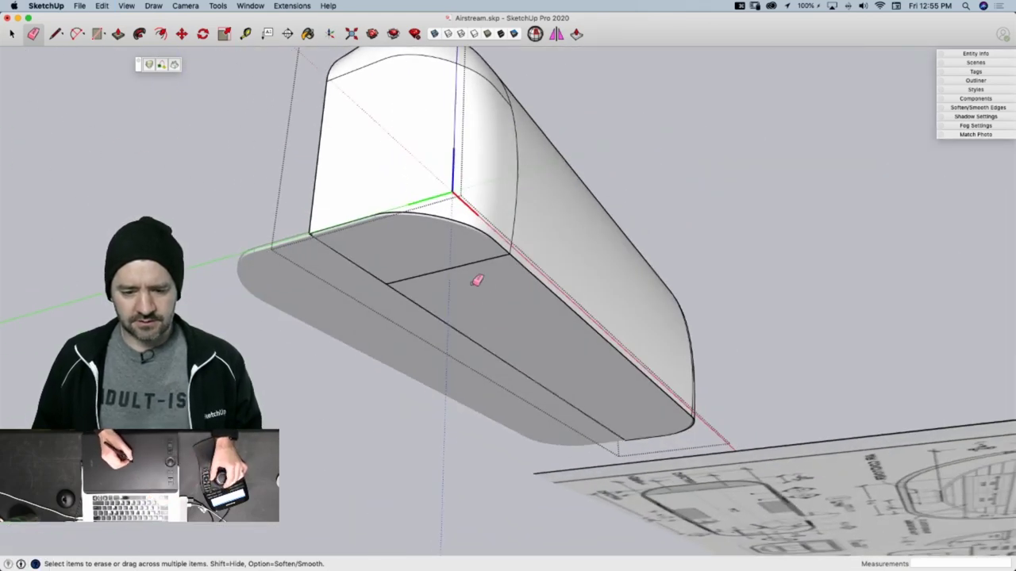
Erase the half shell's flat center and bottom faces by their shared edge, and soften the whole remaining shell including coplanar edges
drag(388, 284, 397, 288)
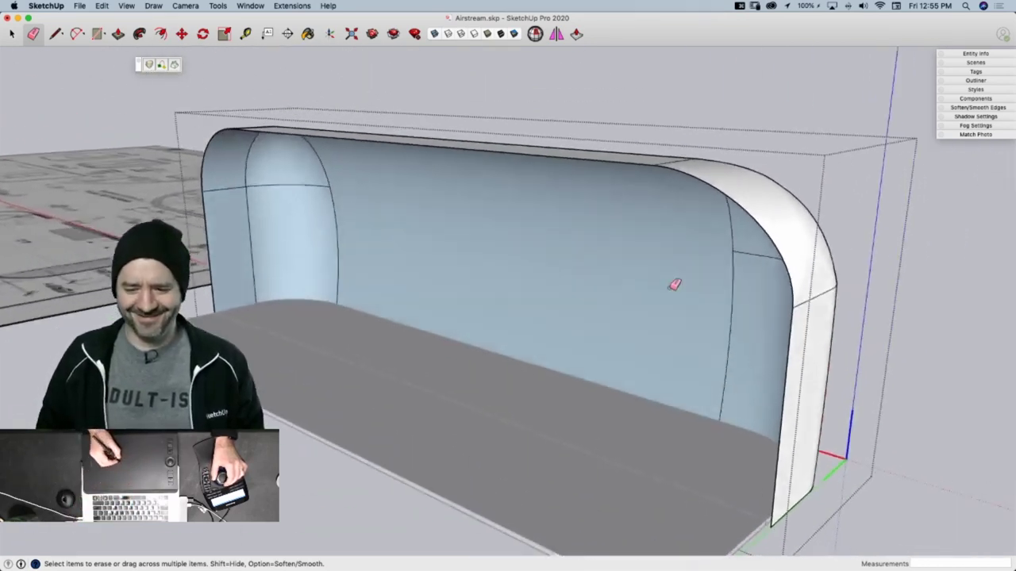
mouse_move(674, 284)
middle_down()
mouse_move(571, 295)
mouse_move(532, 284)
middle_up()
key(space)
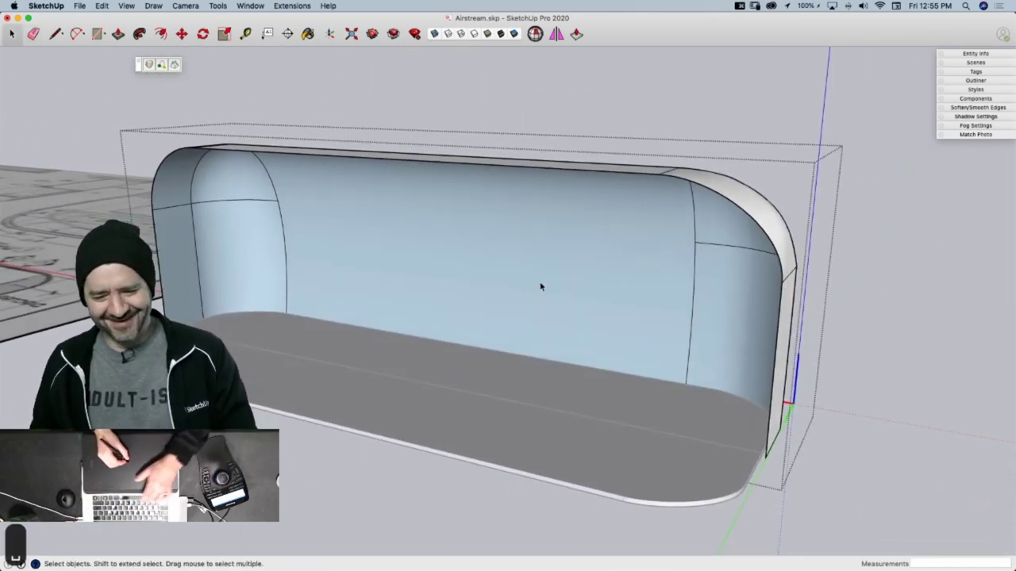
double_click(546, 287)
triple_click(555, 285)
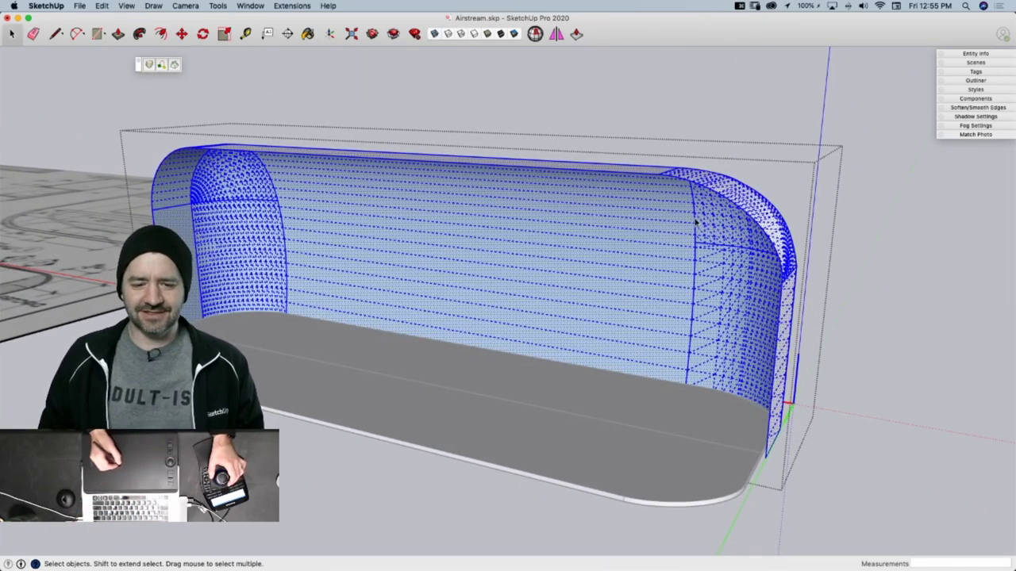
click(992, 107)
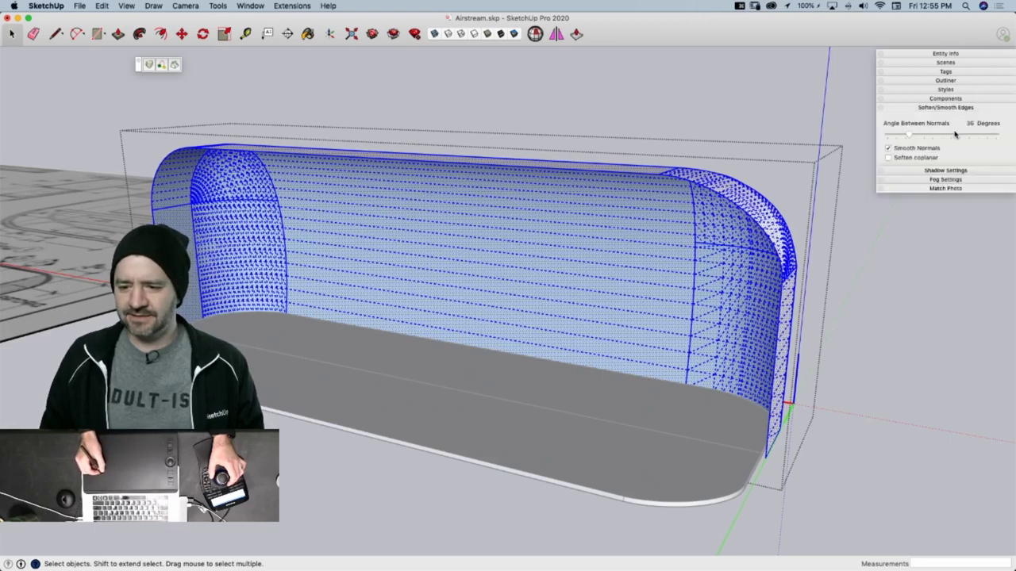
click(889, 159)
click(799, 172)
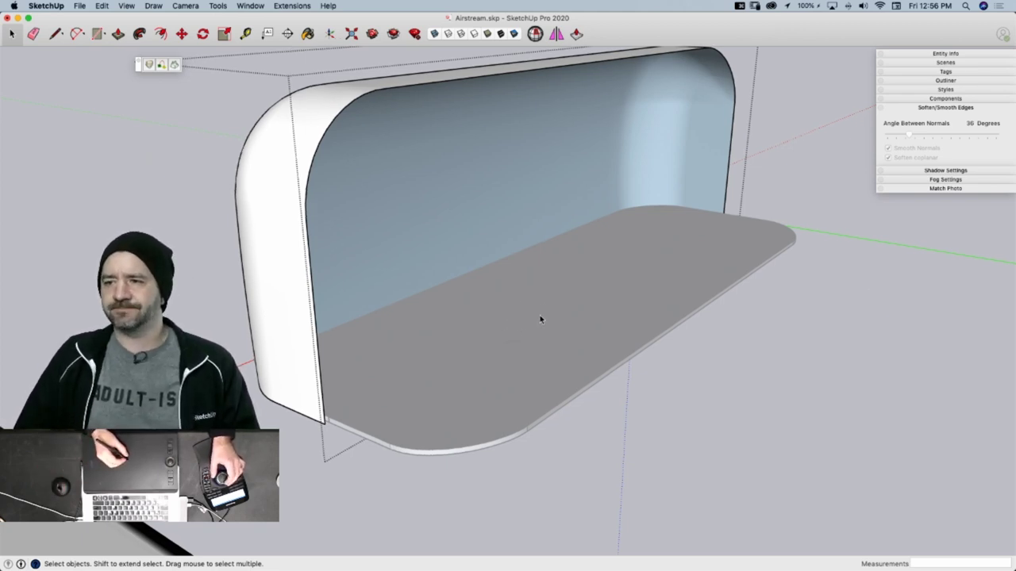
mouse_move(553, 278)
middle_down()
mouse_move(542, 294)
mouse_move(584, 317)
mouse_move(608, 294)
mouse_move(715, 263)
mouse_move(606, 264)
mouse_move(621, 238)
mouse_move(512, 362)
mouse_move(536, 334)
mouse_move(589, 333)
mouse_move(563, 343)
middle_up()
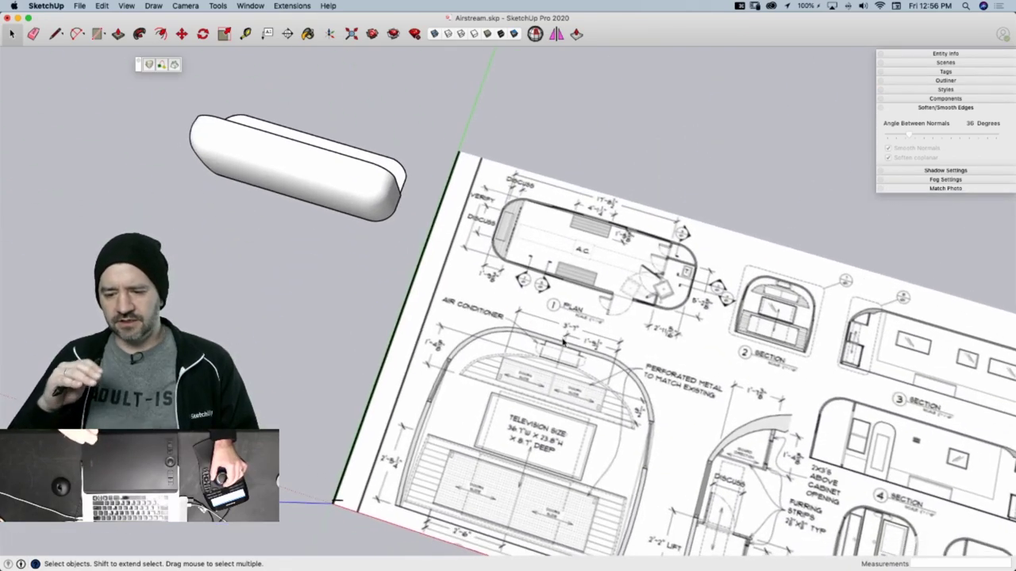
middle_drag(562, 341, 563, 343)
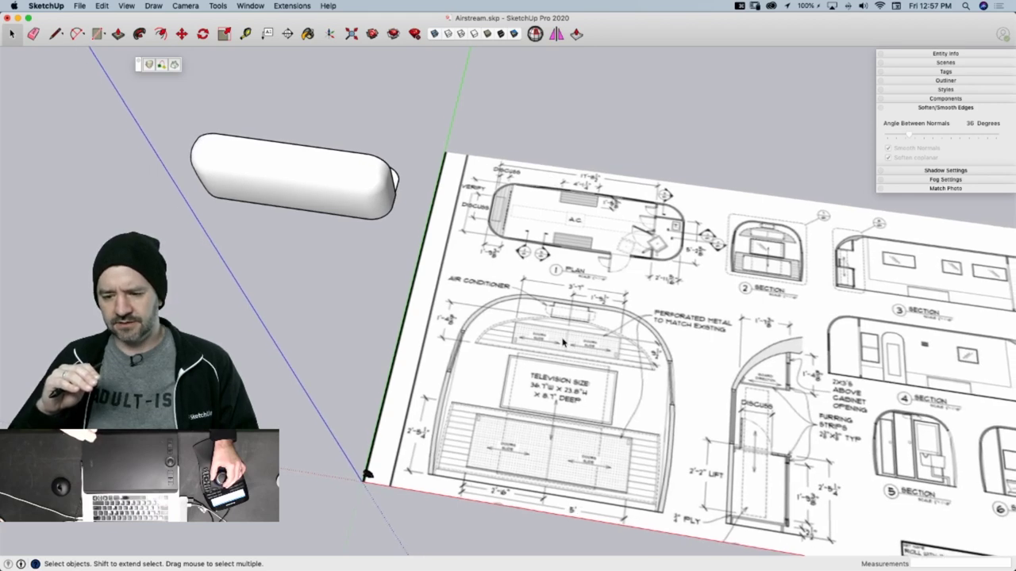
middle_drag(562, 342, 562, 342)
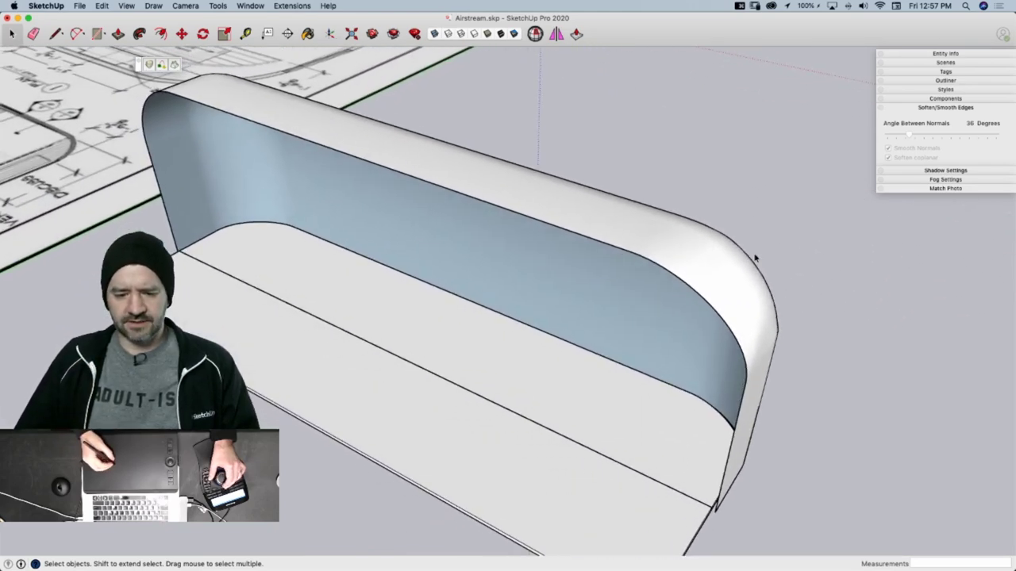
Open the trailer floor for editing and explode its two nested halves into loose geometry
double_click(560, 389)
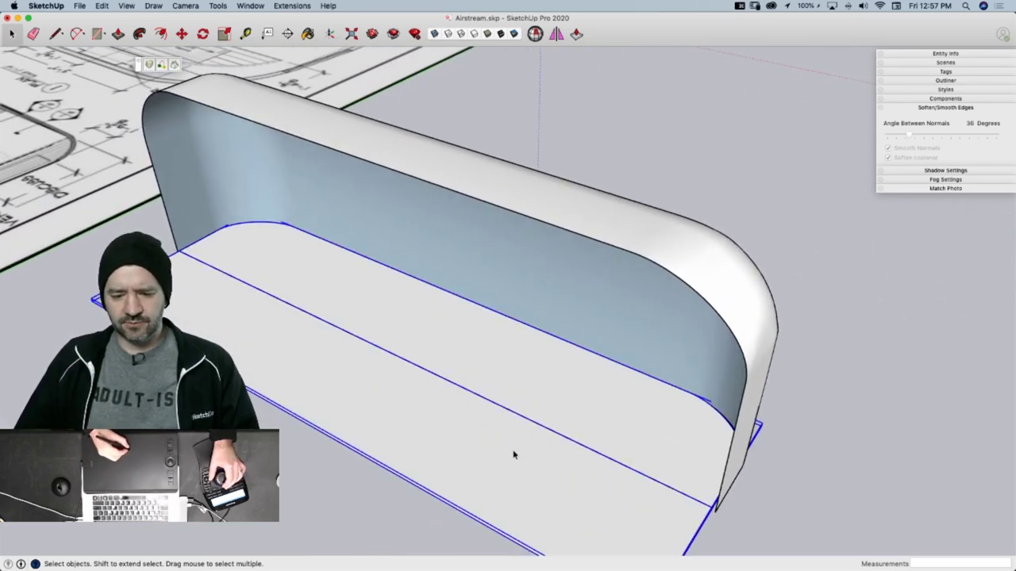
double_click(518, 450)
double_click(528, 451)
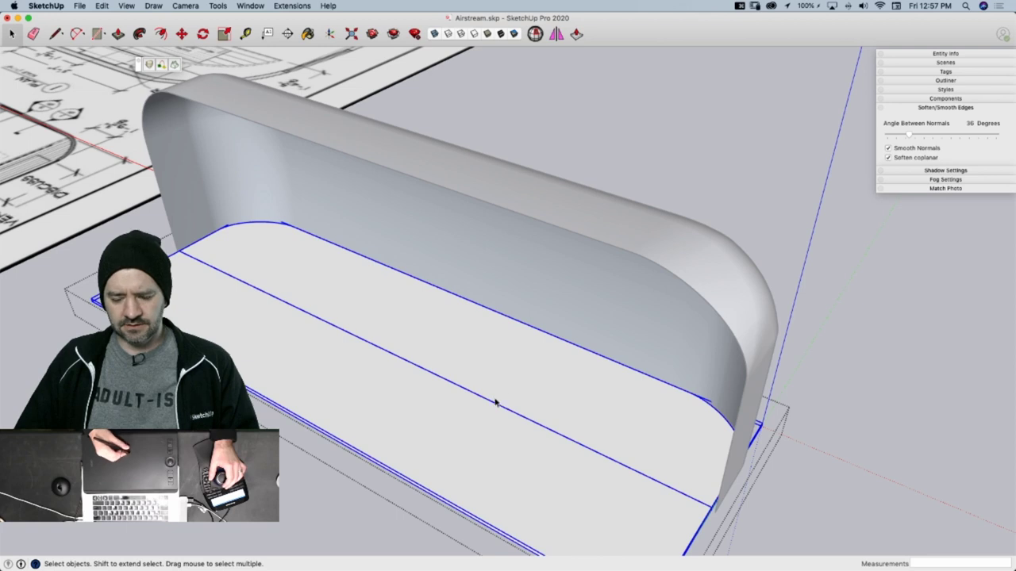
right_click(483, 363)
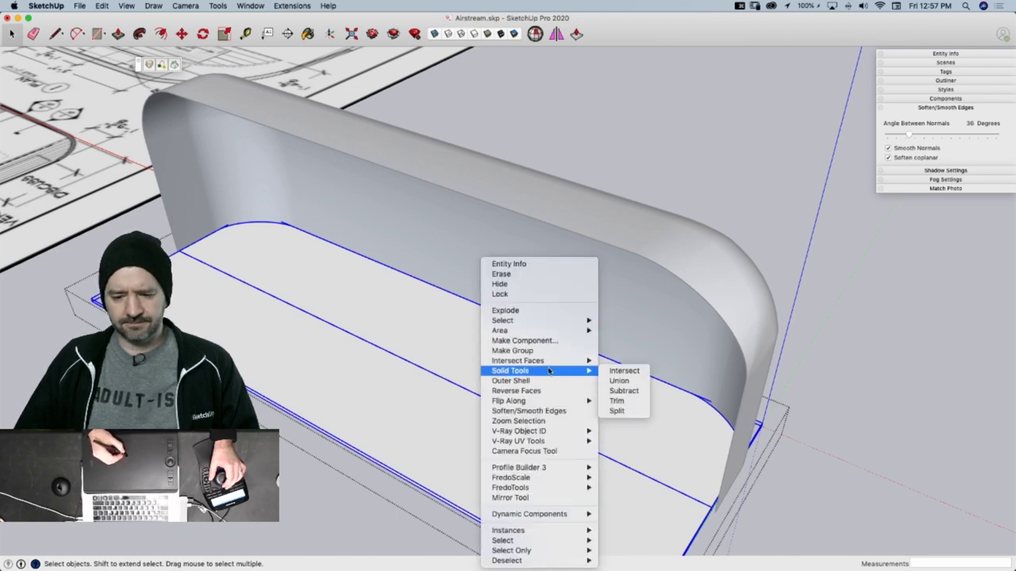
click(544, 310)
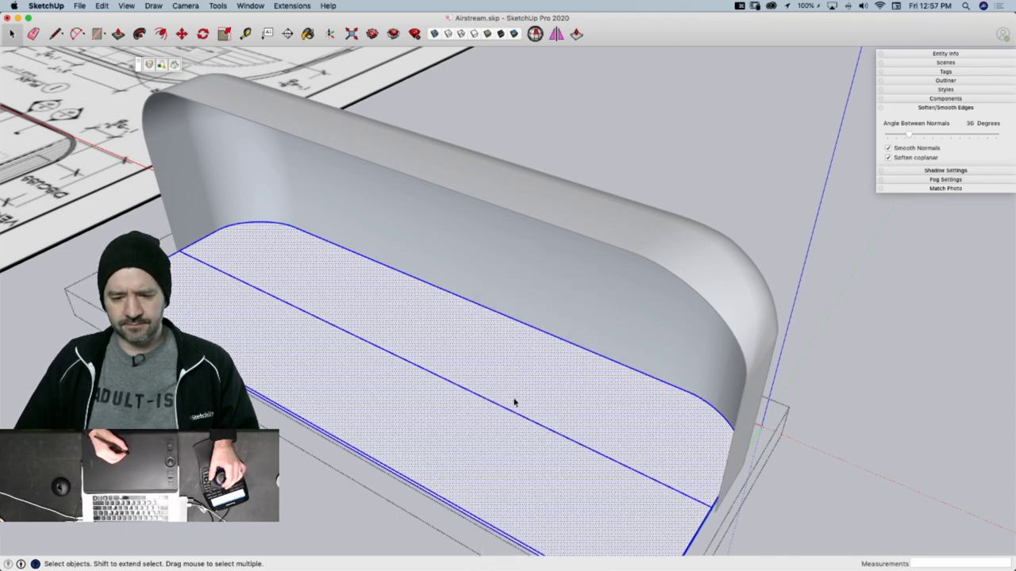
Erase the floor's lengthwise center seam and the short seam edges on its end rims
key(e)
drag(527, 412, 551, 430)
mouse_move(551, 429)
middle_down()
mouse_move(606, 390)
mouse_move(675, 367)
middle_up()
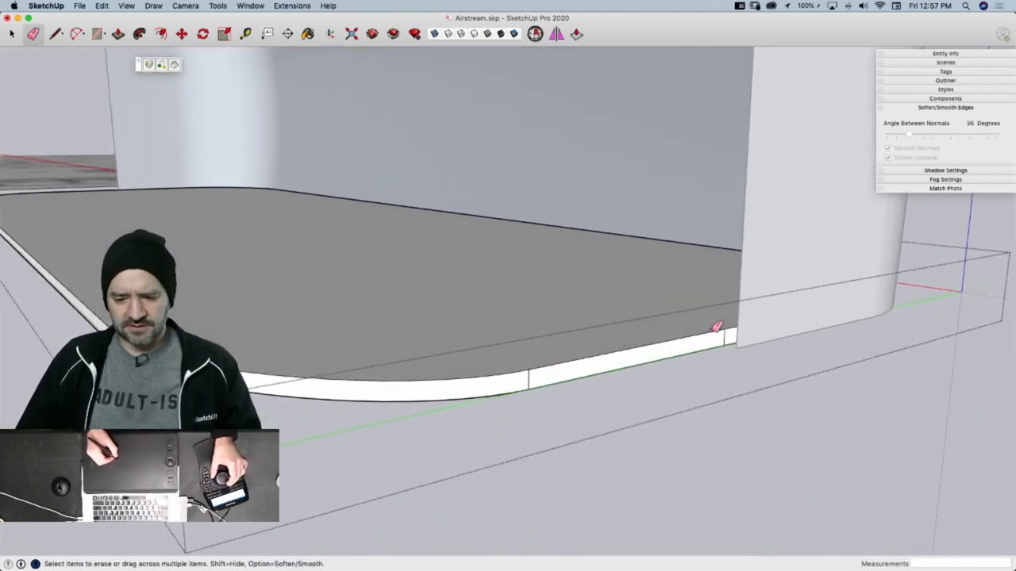
drag(720, 333, 730, 337)
mouse_move(730, 337)
middle_down()
mouse_move(626, 359)
mouse_move(645, 281)
mouse_move(595, 357)
mouse_move(576, 408)
mouse_move(622, 339)
middle_up()
scroll(646, 281, down, 5)
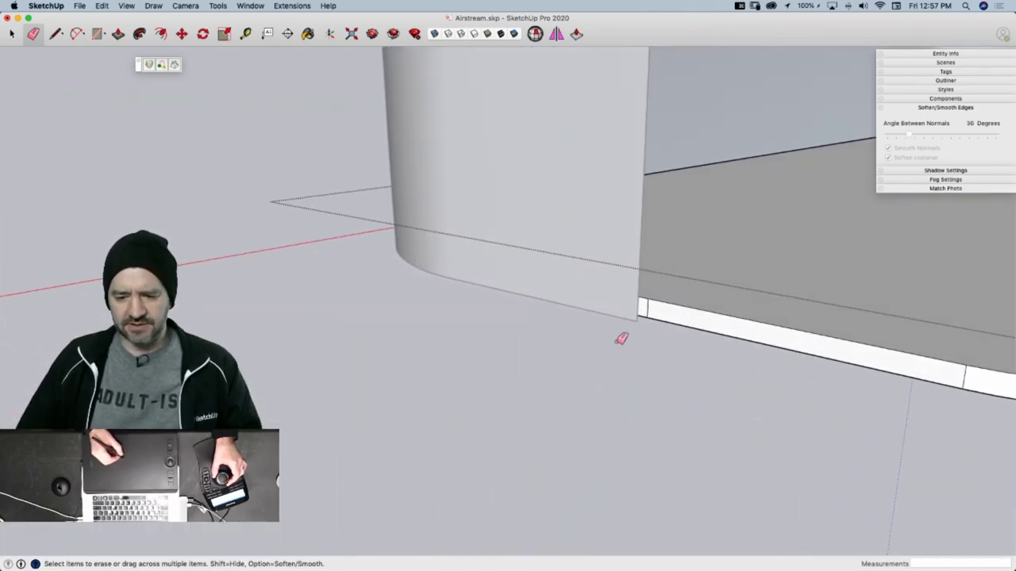
middle_drag(648, 307, 608, 325)
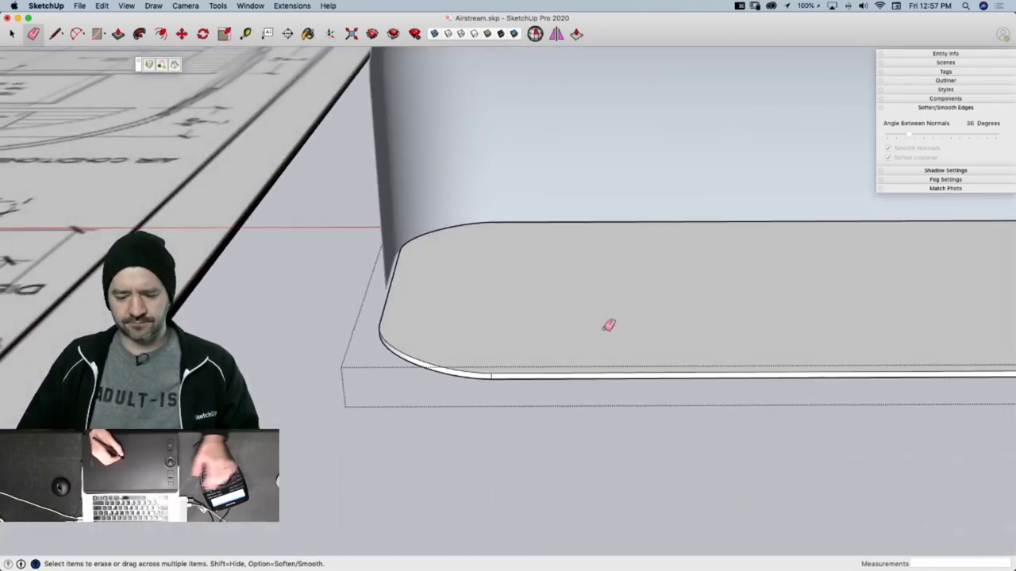
Smooth the edges of the whole floor slab with Smooth Normals on and Soften coplanar off, and leave the floor group
key(space)
click(606, 328)
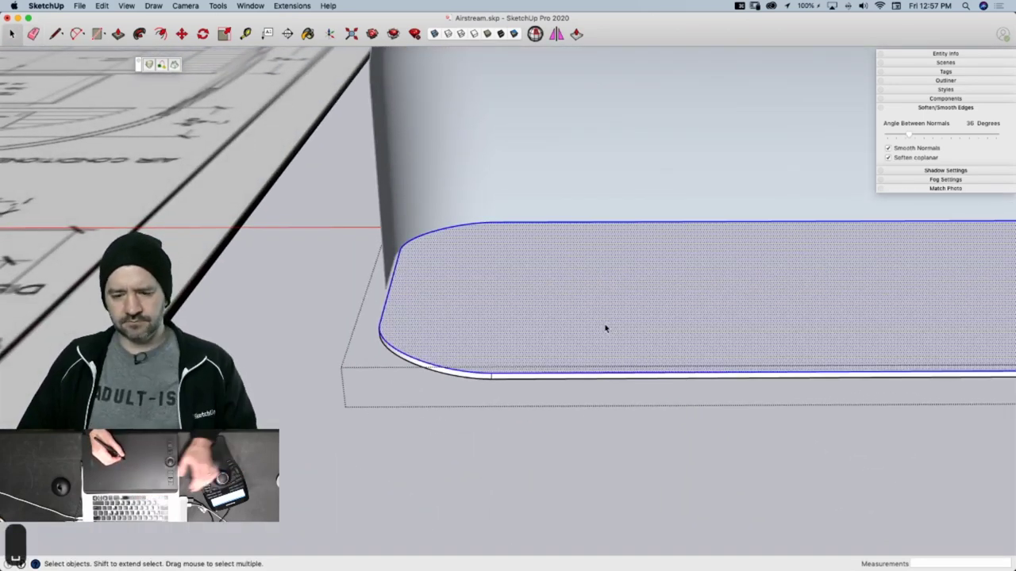
triple_click(699, 317)
click(889, 160)
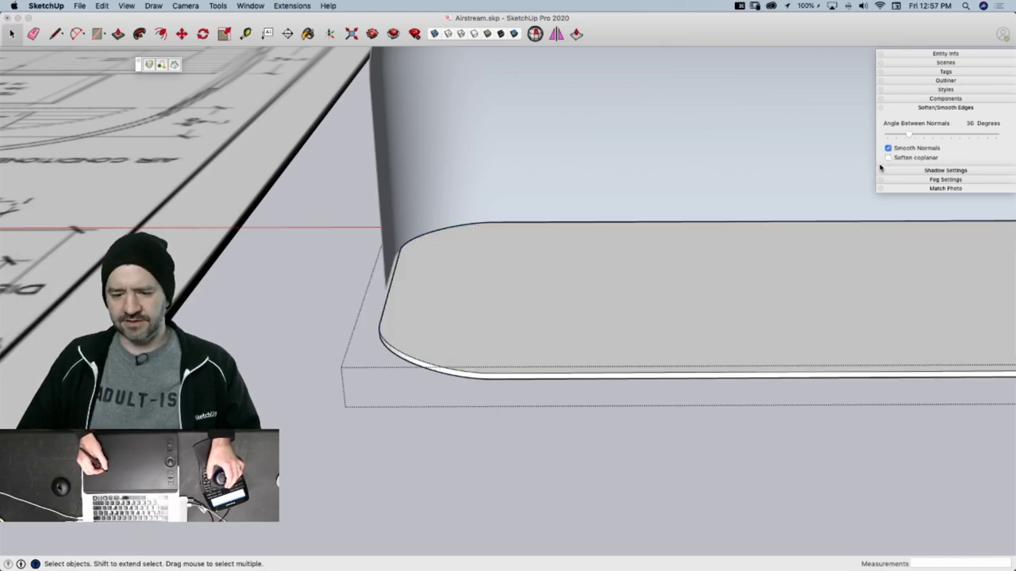
click(638, 384)
Copy the half shell about 23' 10 3/8" sideways to the open side of the floor
middle_drag(623, 365, 588, 346)
click(484, 389)
key(m)
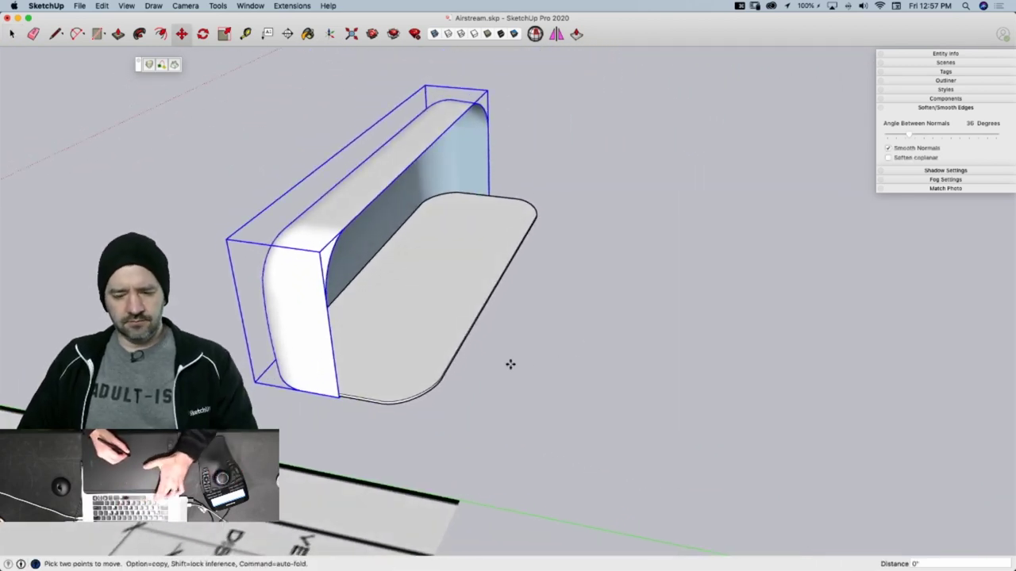
key(alt)
click(511, 362)
click(768, 410)
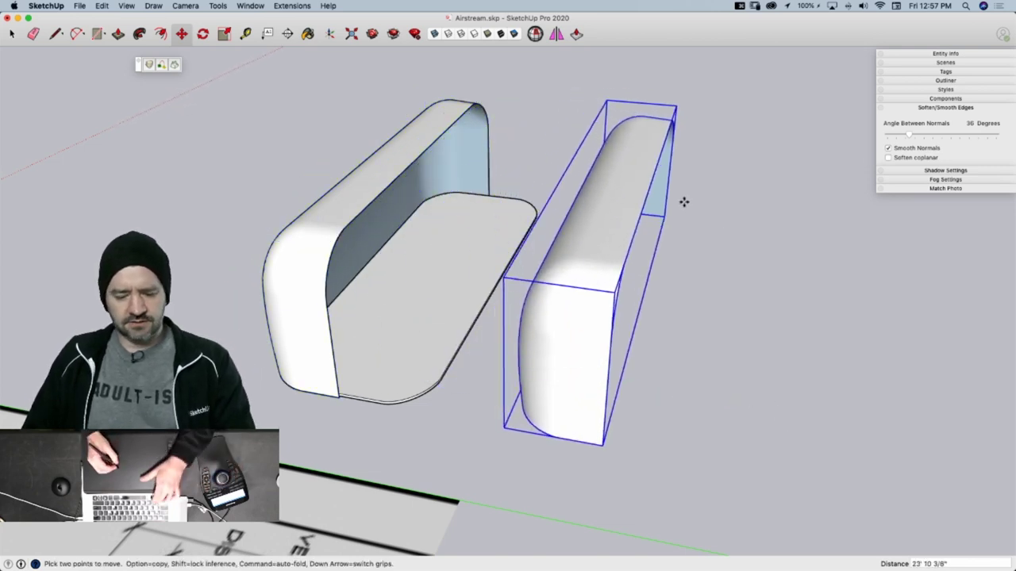
Mirror the copied half shell with a green-axis scale of -1 and move it against the original half along the centerline
key(s)
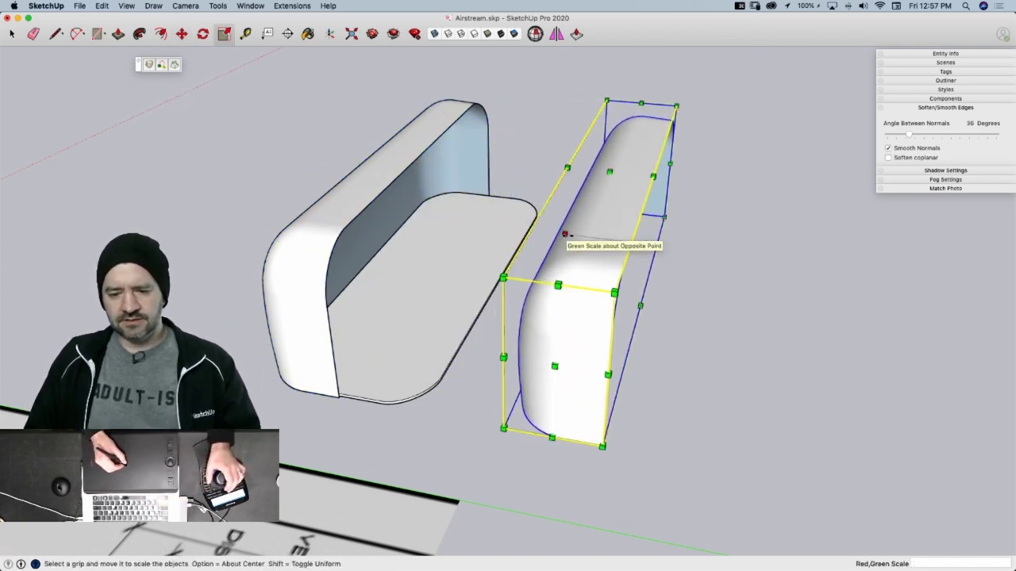
drag(564, 234, 739, 250)
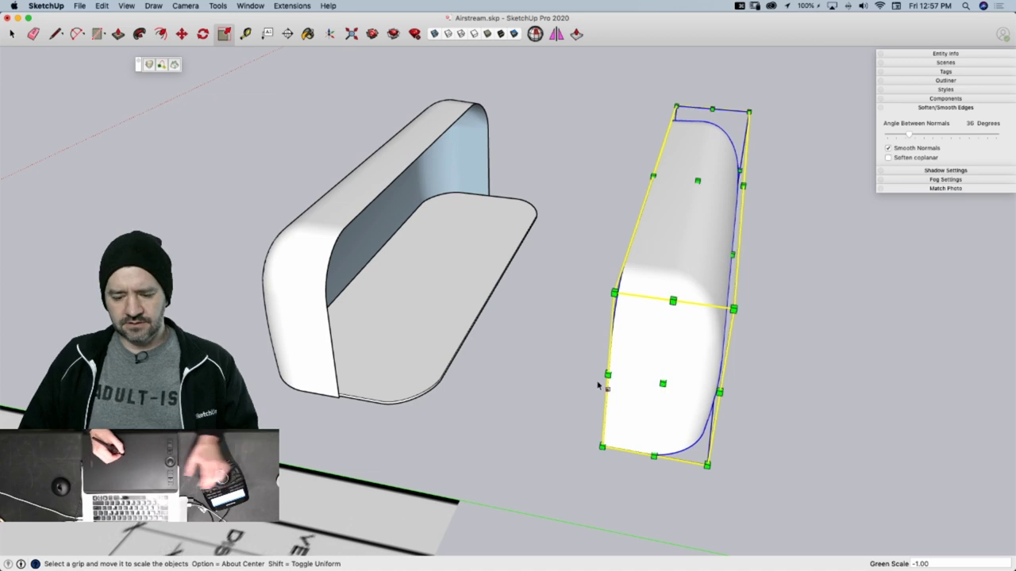
key(m)
click(602, 446)
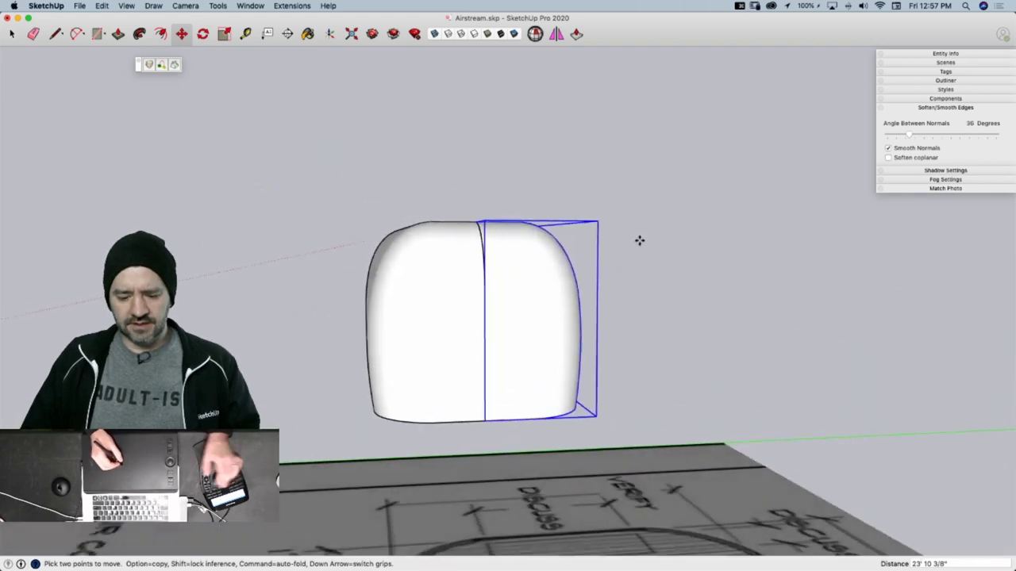
Select both half shells and explode them into loose geometry
key(space)
drag(582, 210, 469, 277)
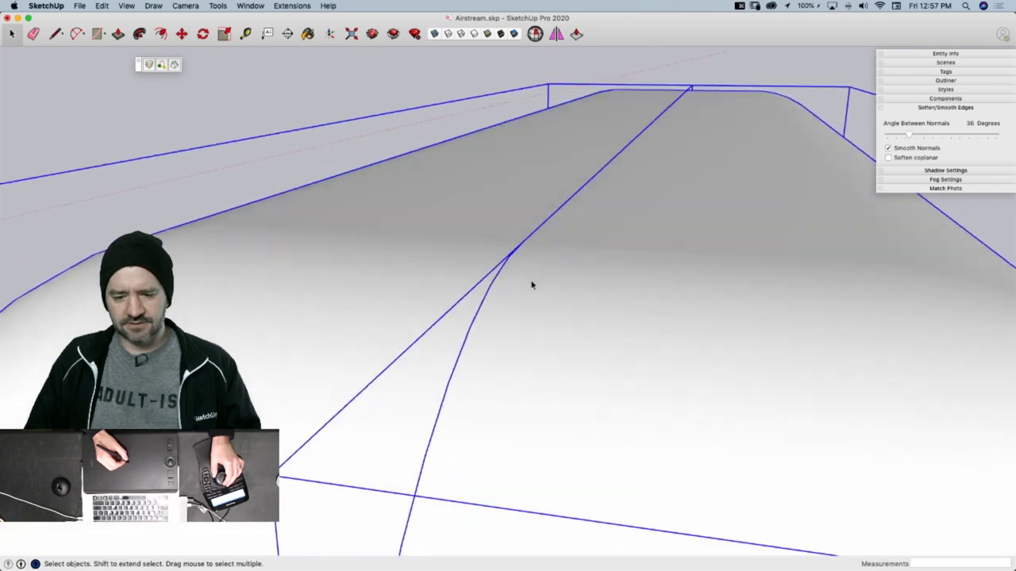
middle_drag(531, 284, 515, 267)
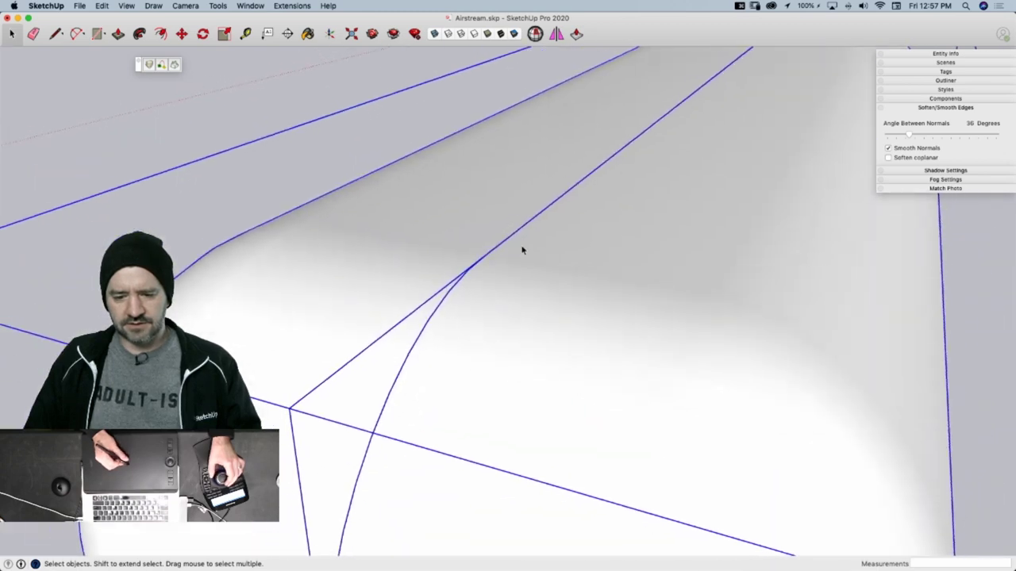
right_click(556, 235)
key(Escape)
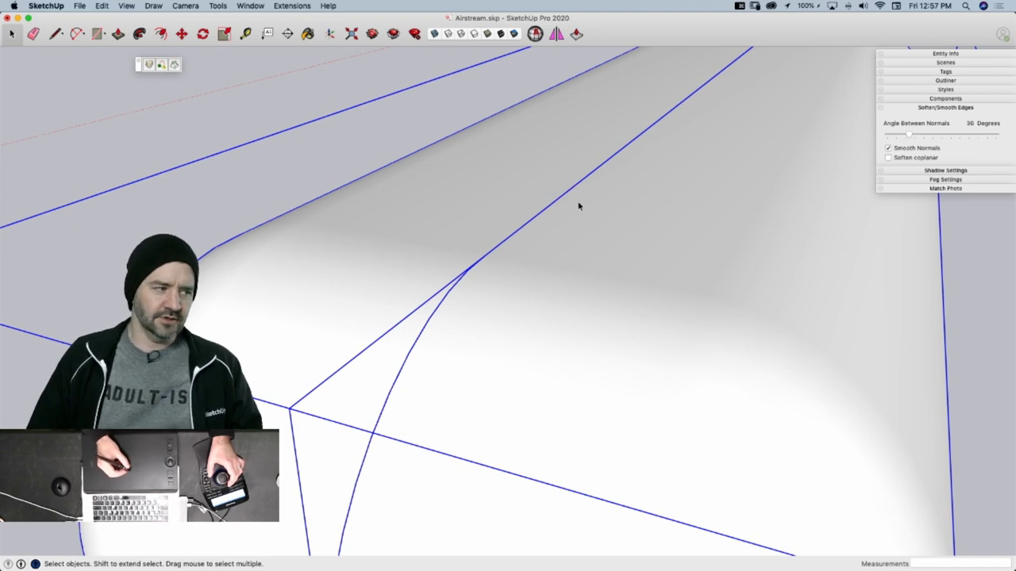
click(579, 207)
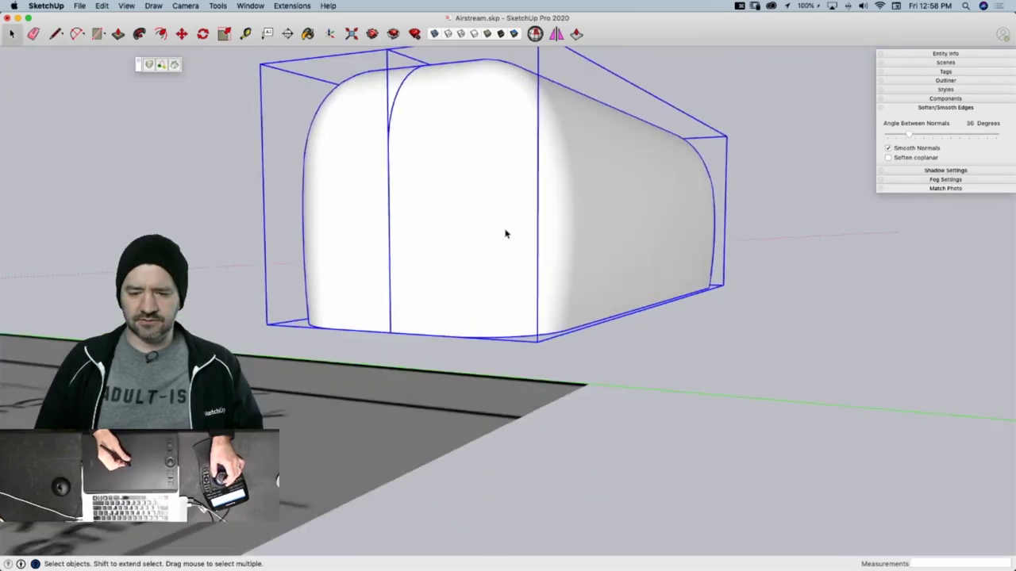
middle_drag(505, 233, 508, 227)
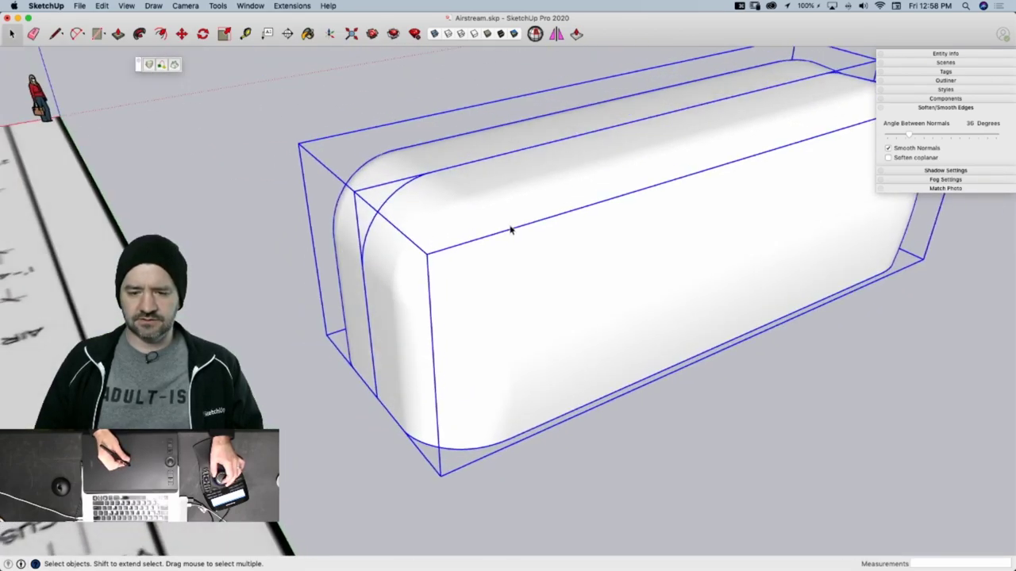
right_click(508, 227)
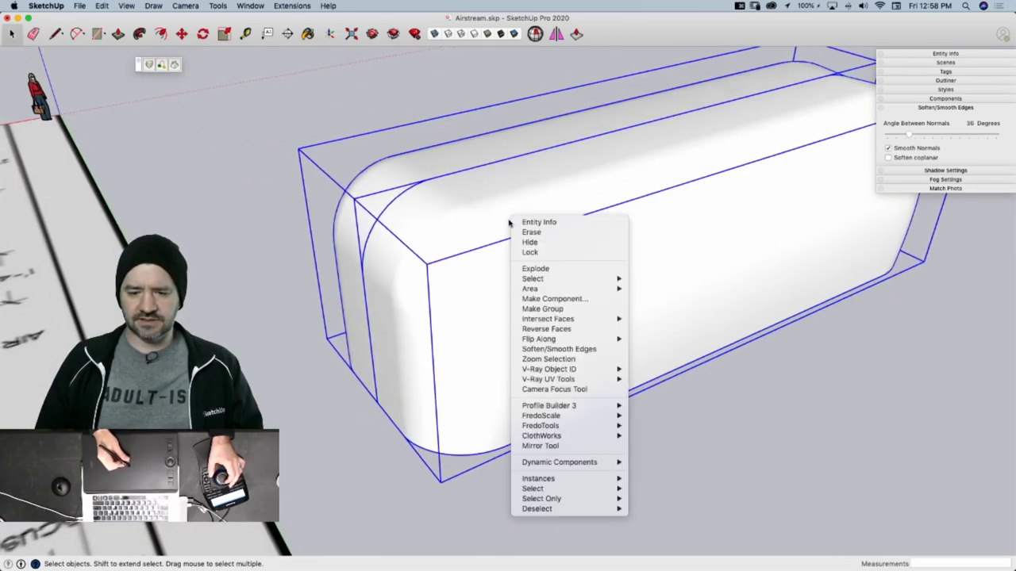
click(549, 268)
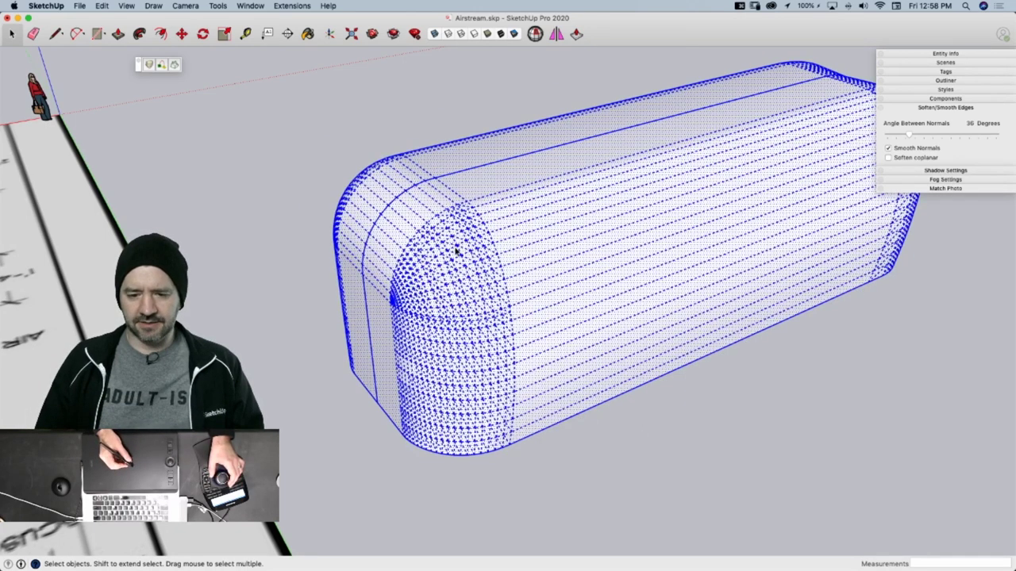
Make all the exploded shell geometry a single component with a definition name for the shell
right_click(464, 204)
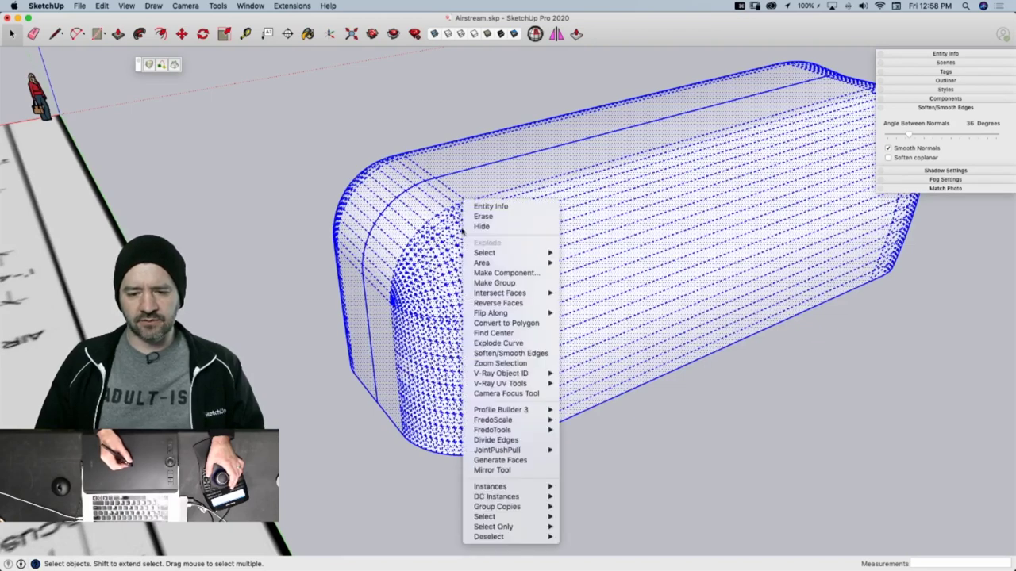
click(494, 273)
text(Shall)
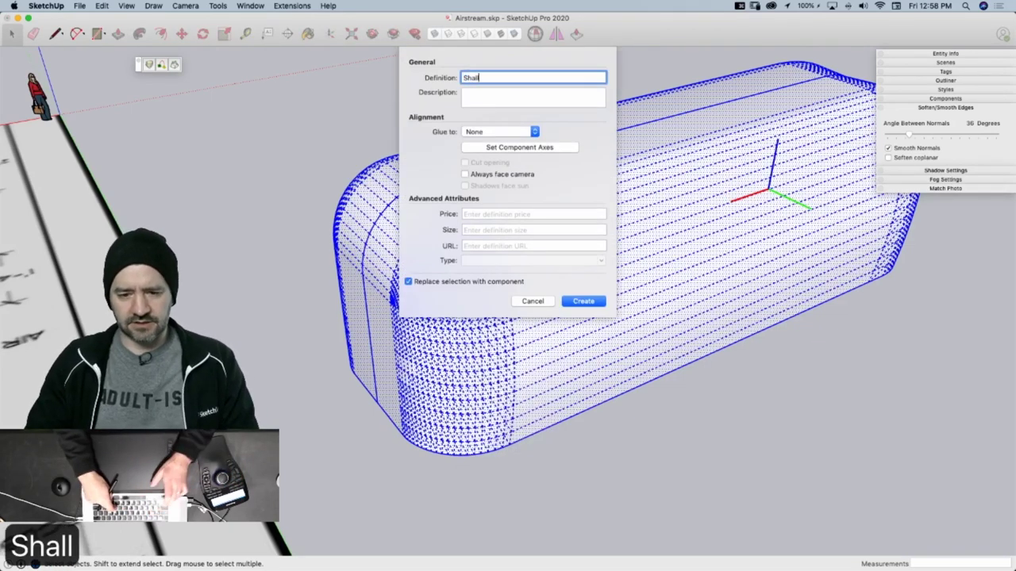
key(BackSpace)
key(BackSpace)
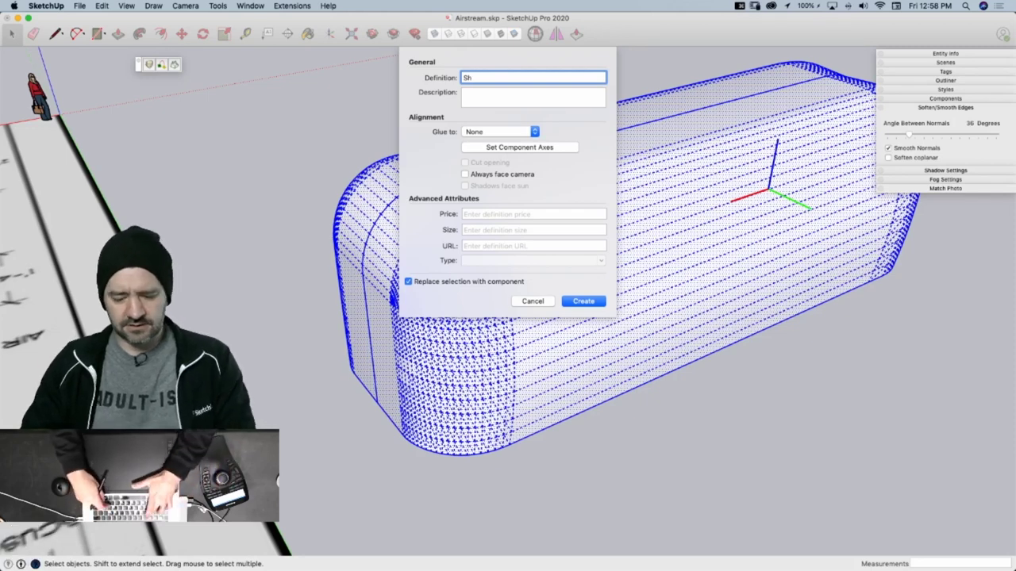
key(Return)
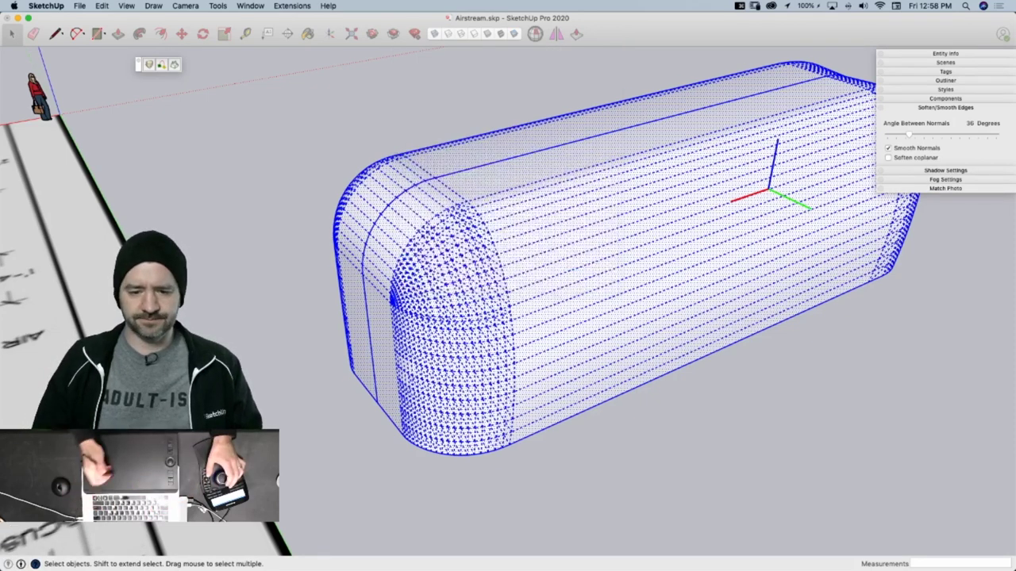
Open the shell component for editing and erase the center seam on the near end wall and along the roof
double_click(485, 306)
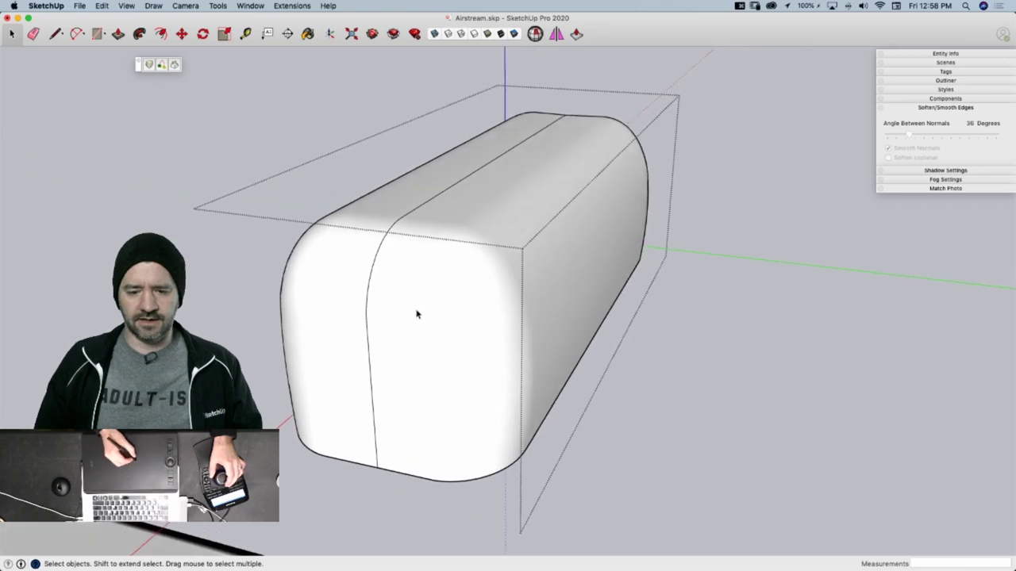
click(415, 318)
middle_drag(370, 296, 410, 331)
click(413, 331)
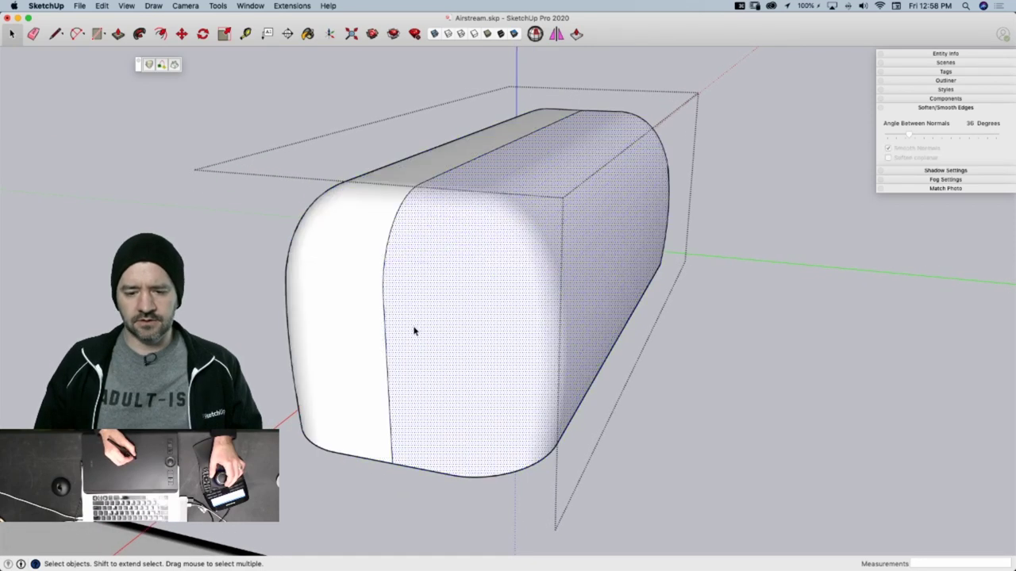
key(e)
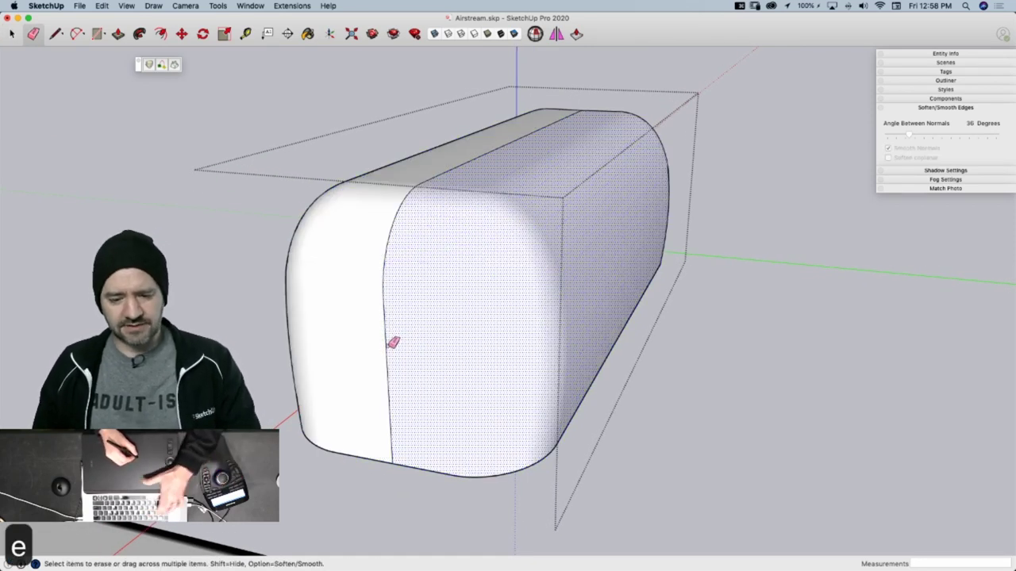
click(386, 332)
mouse_move(387, 279)
mouse_down()
mouse_move(386, 295)
mouse_move(386, 284)
mouse_up()
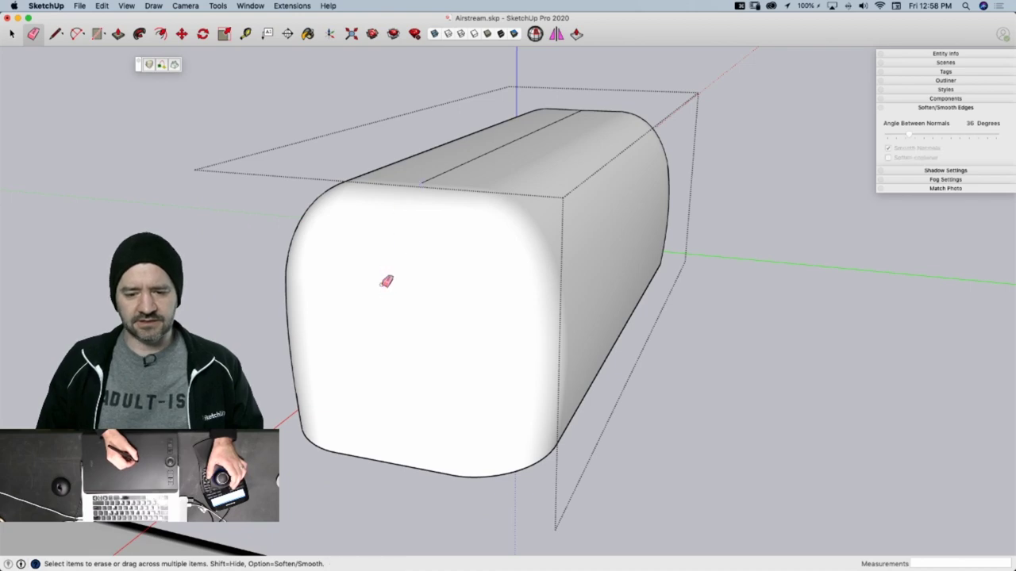
mouse_move(386, 284)
middle_down()
mouse_move(445, 189)
mouse_move(429, 180)
mouse_move(460, 177)
mouse_move(564, 211)
mouse_move(596, 245)
mouse_move(590, 216)
middle_up()
click(428, 180)
Try to erase the center seam at several places on the shell's opposite end, undoing each attempt
drag(588, 210, 591, 206)
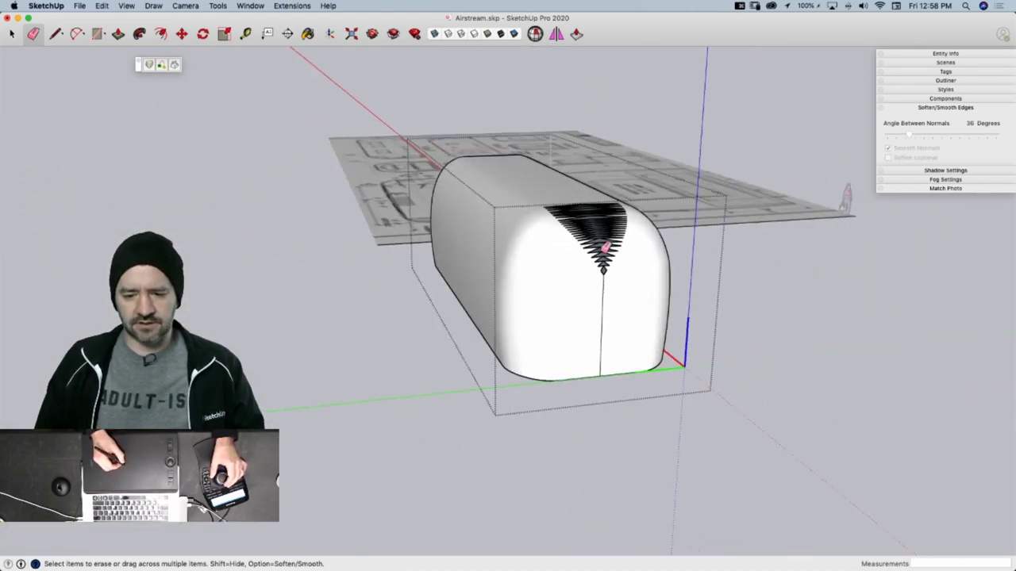
scroll(604, 248, up, 5)
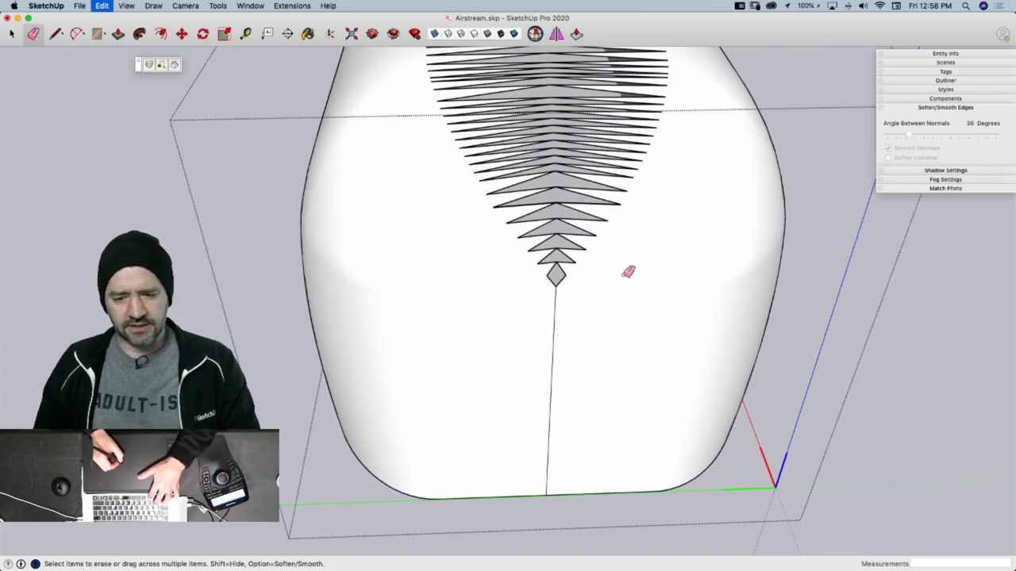
key(super+z)
drag(556, 301, 556, 302)
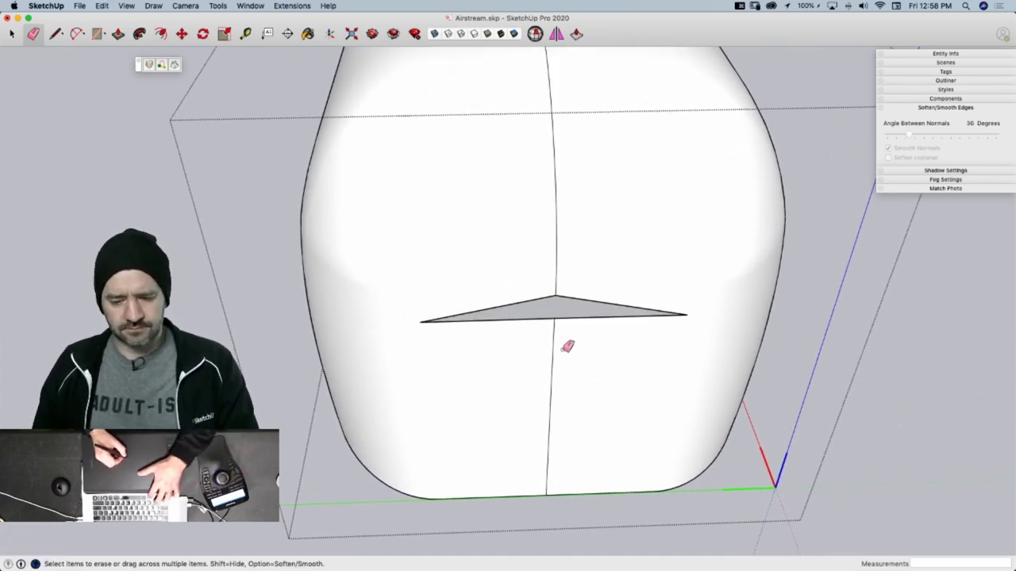
key(super+z)
drag(555, 352, 557, 385)
key(super+z)
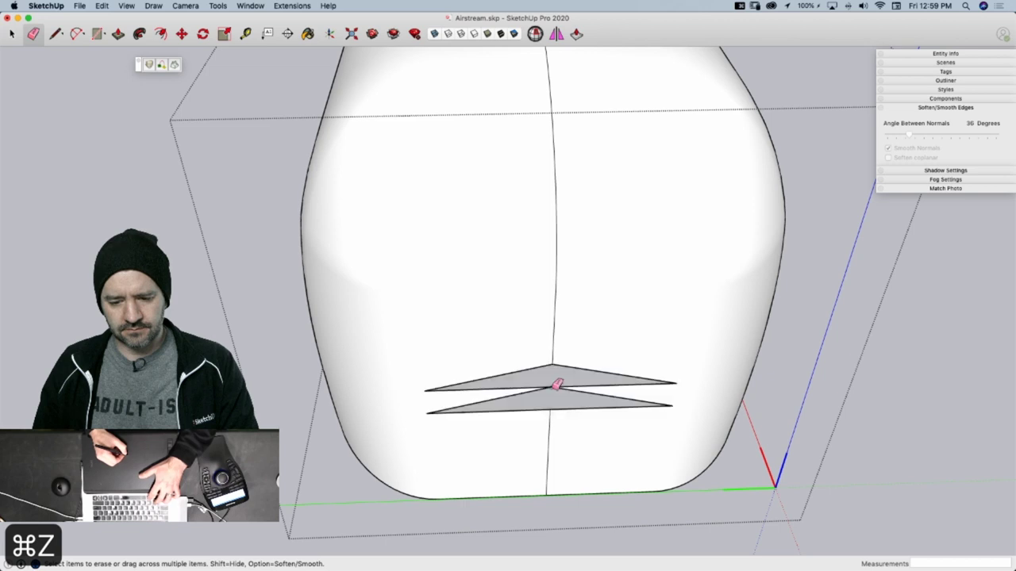
key(super+z)
click(554, 424)
key(super+z)
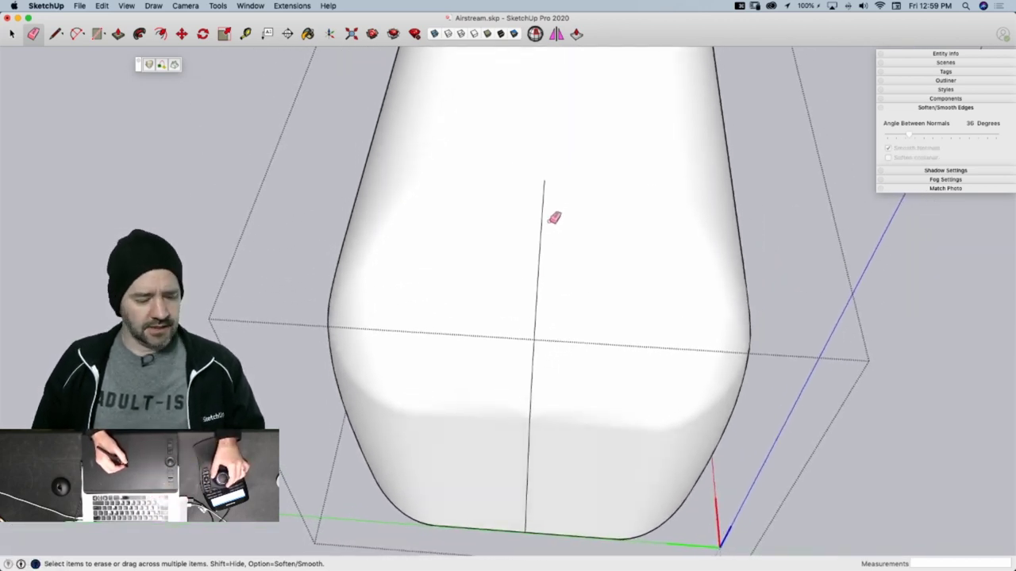
Show hidden geometry and examine the mesh around the remaining center seam where the end wall curves into the roof
key(h)
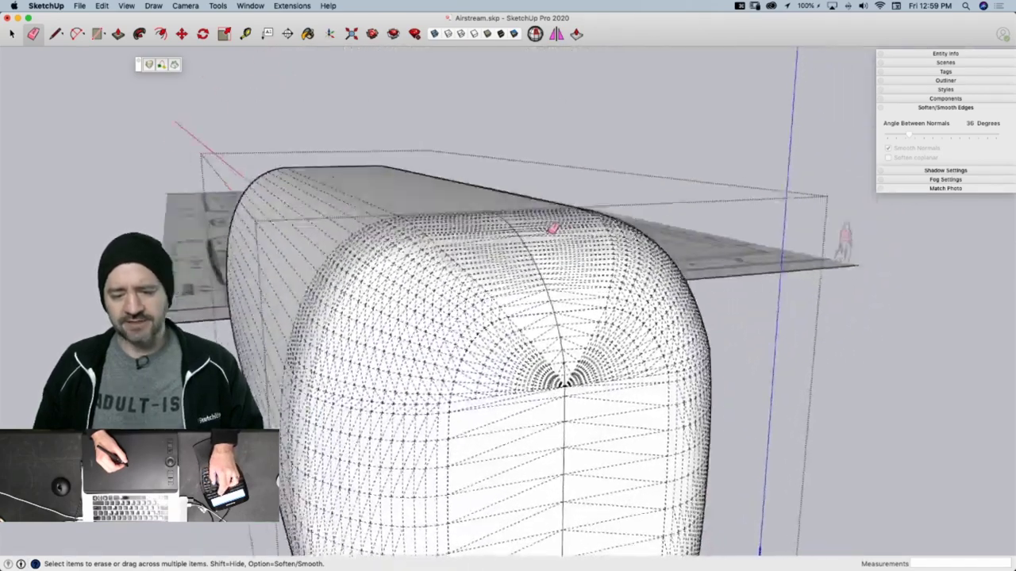
mouse_move(553, 229)
middle_down()
mouse_move(538, 275)
mouse_move(562, 245)
mouse_move(561, 222)
mouse_move(658, 174)
mouse_move(663, 185)
middle_up()
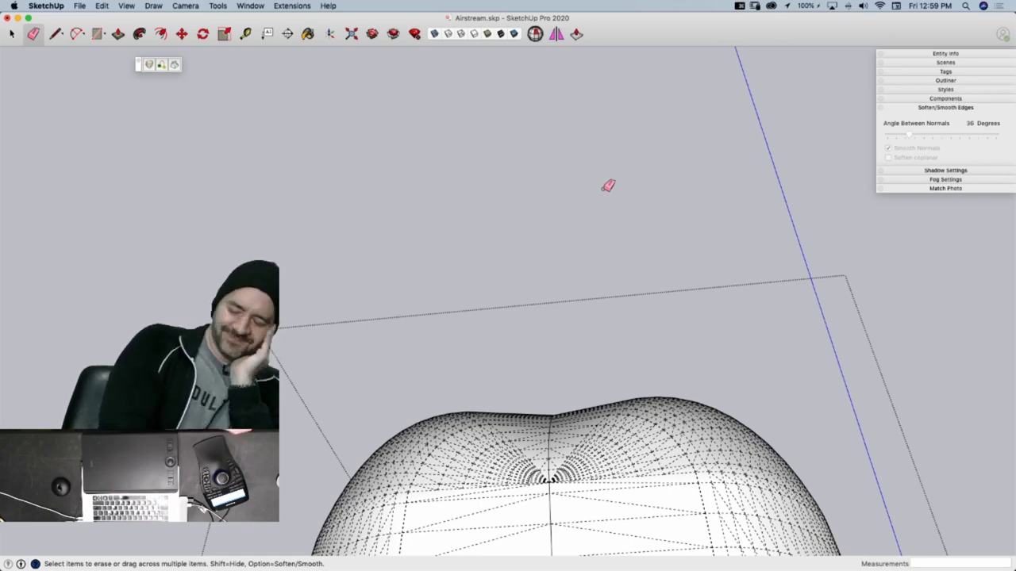
mouse_move(724, 275)
middle_down()
mouse_move(703, 295)
mouse_move(638, 305)
middle_up()
scroll(639, 304, down, 10)
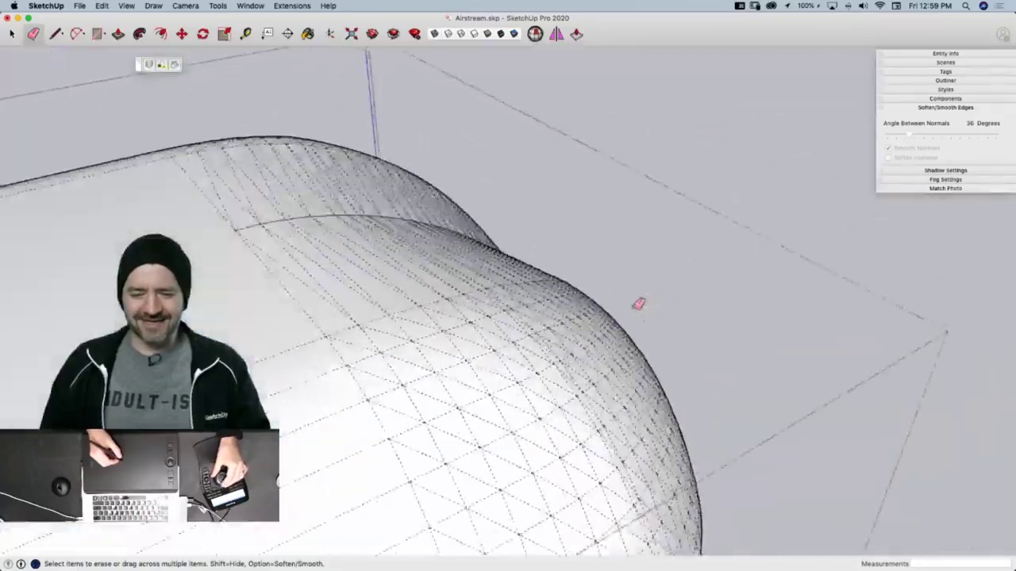
scroll(640, 303, up, 4)
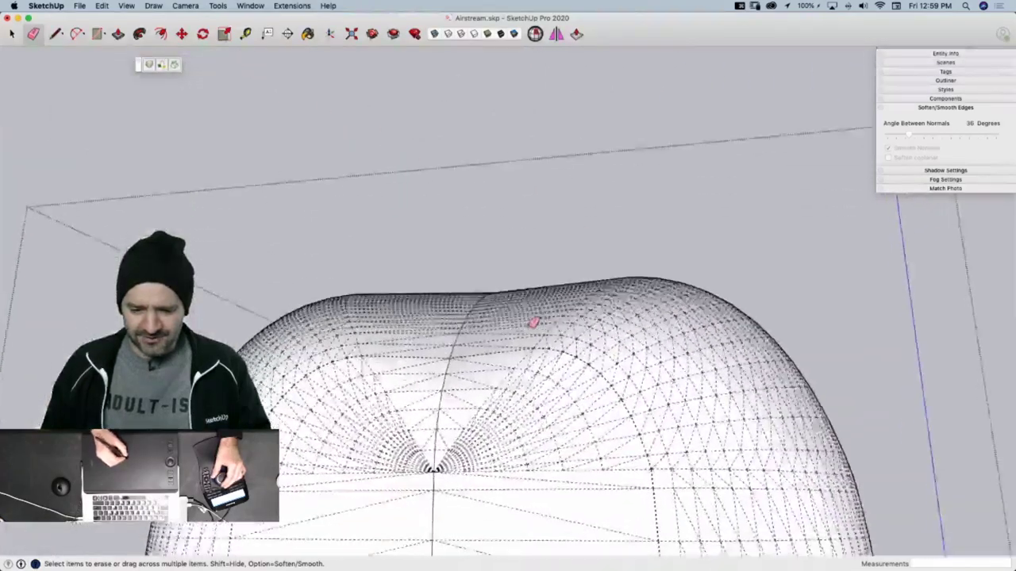
mouse_move(534, 323)
middle_down()
mouse_move(544, 315)
mouse_move(513, 313)
mouse_move(516, 320)
mouse_move(515, 311)
mouse_move(506, 324)
mouse_move(514, 244)
mouse_move(589, 265)
mouse_move(574, 336)
mouse_move(574, 314)
middle_up()
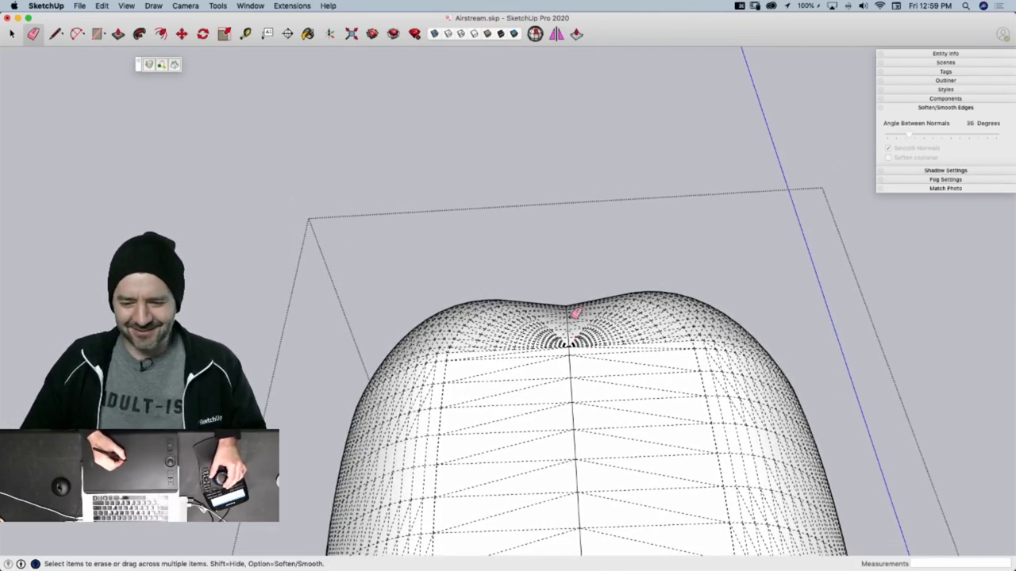
Erase the creased mesh and leftover edges around the center seam where the end wall curves into the roof, clearing the whole patch
click(569, 341)
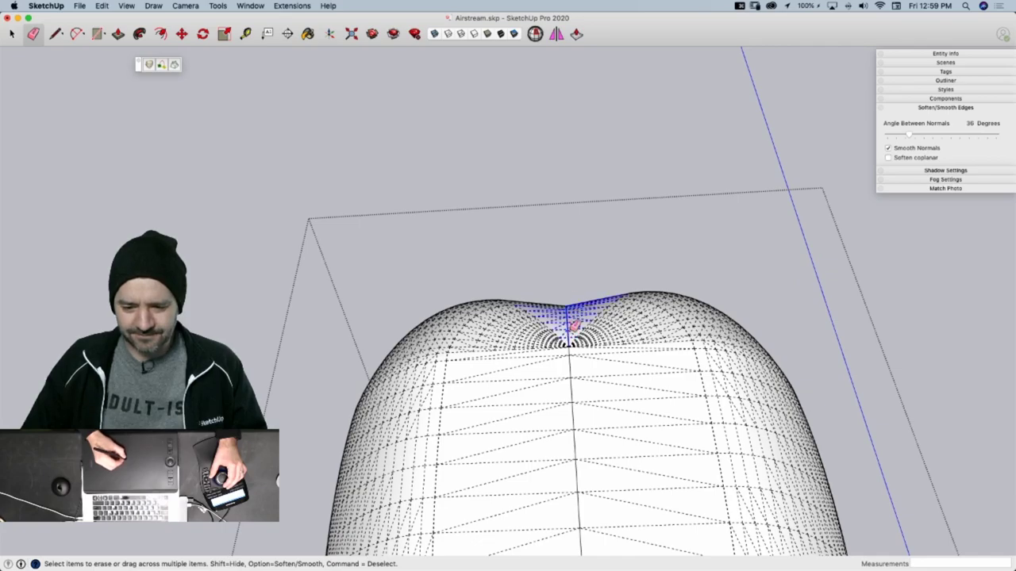
drag(575, 331, 587, 288)
mouse_move(649, 200)
middle_down()
mouse_move(594, 281)
mouse_move(585, 189)
middle_up()
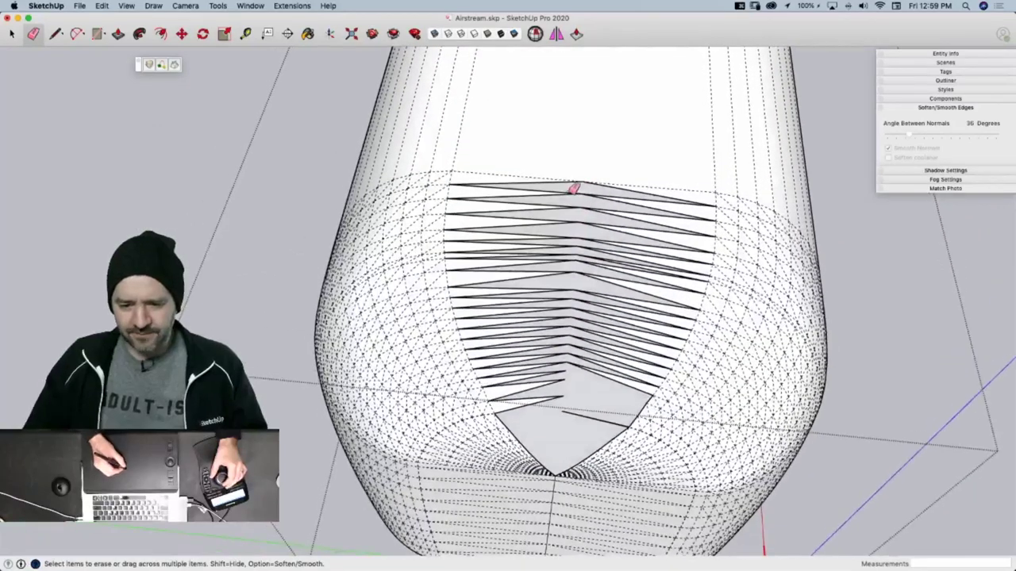
drag(569, 243, 566, 288)
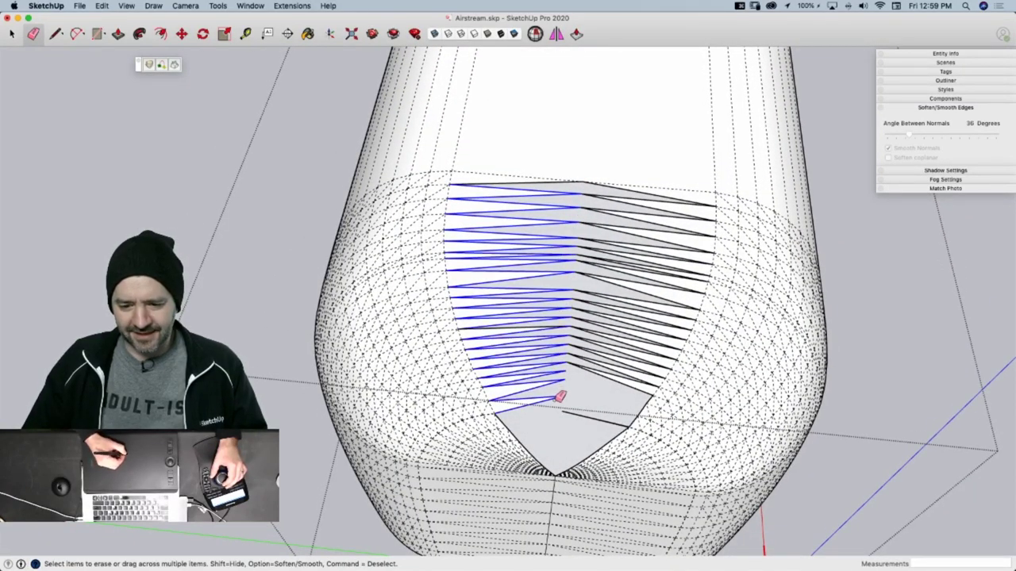
drag(549, 328, 559, 301)
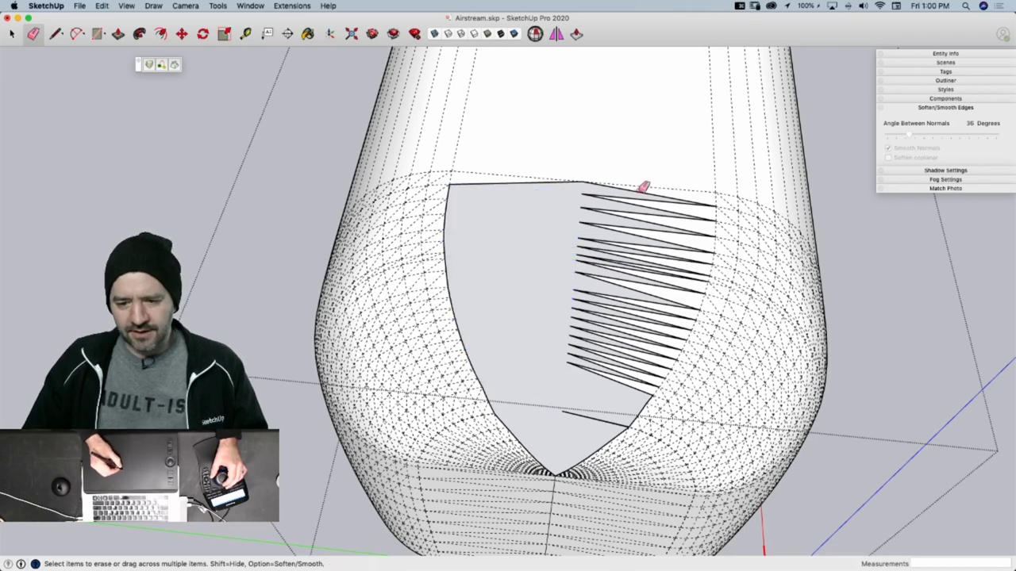
drag(616, 285, 614, 334)
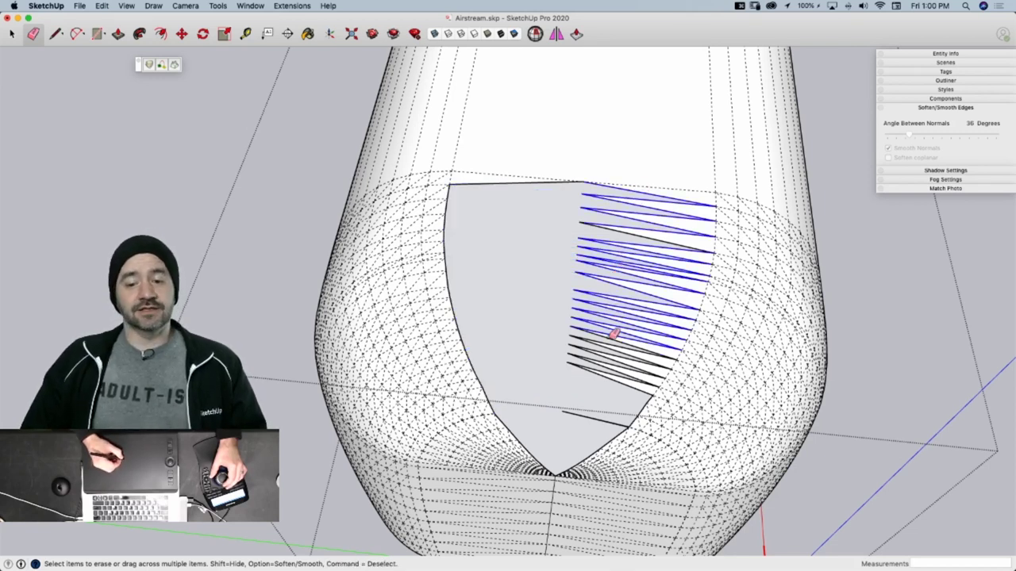
drag(595, 420, 600, 412)
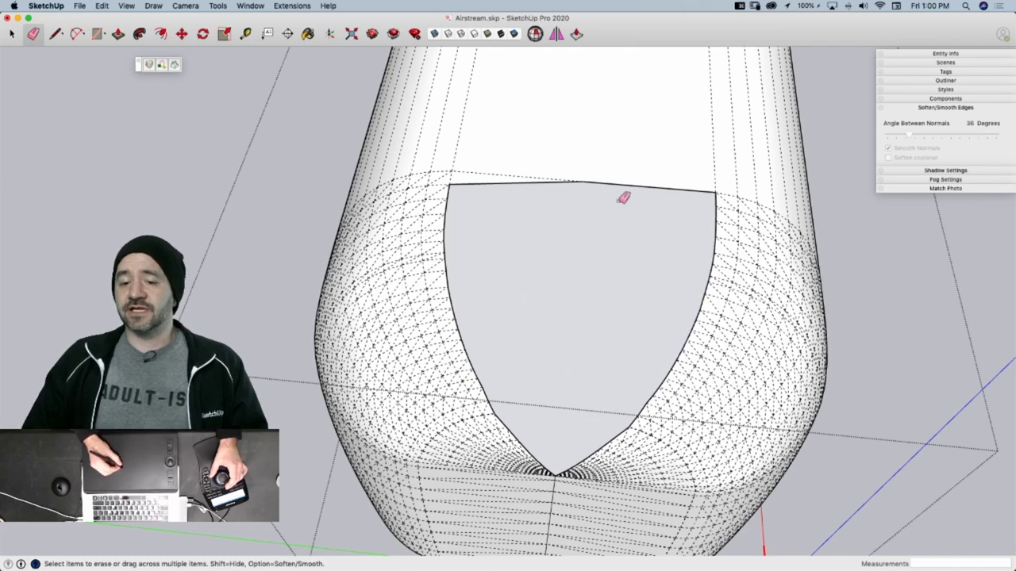
click(517, 182)
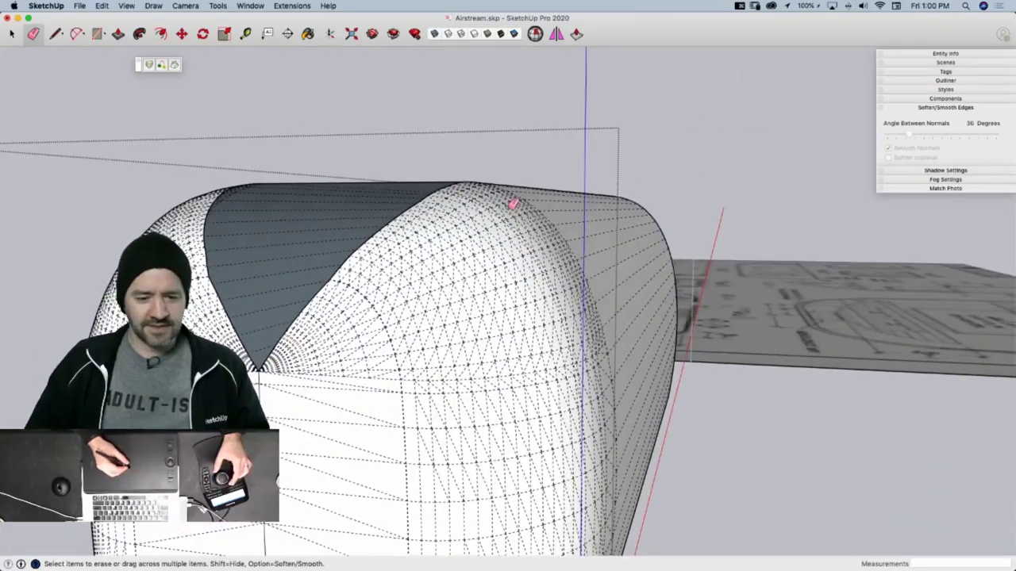
Turn off hidden geometry and select only the boundary edges of the opening, excluding the end wall's center seam
middle_drag(514, 205, 513, 207)
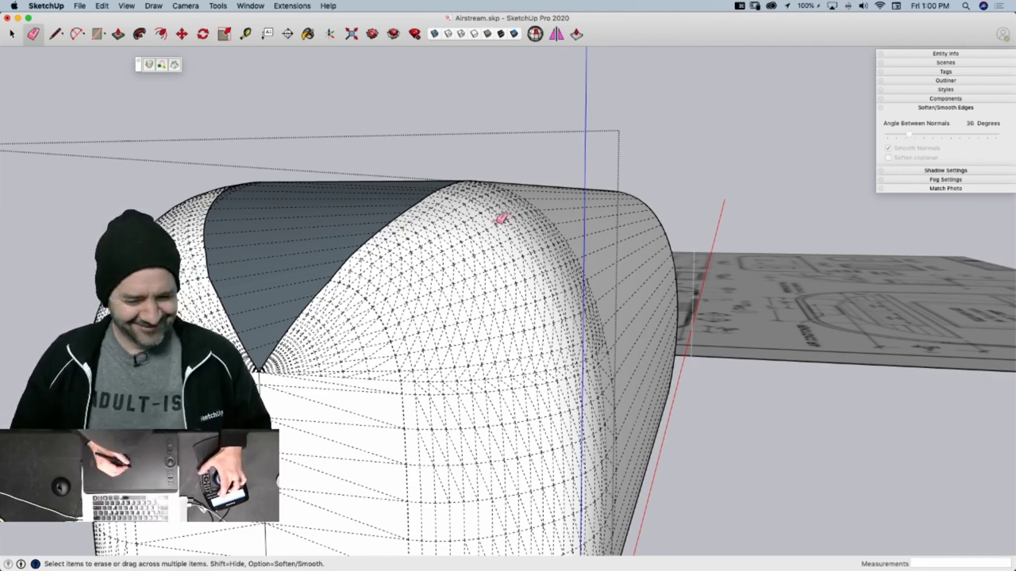
key(alt+h)
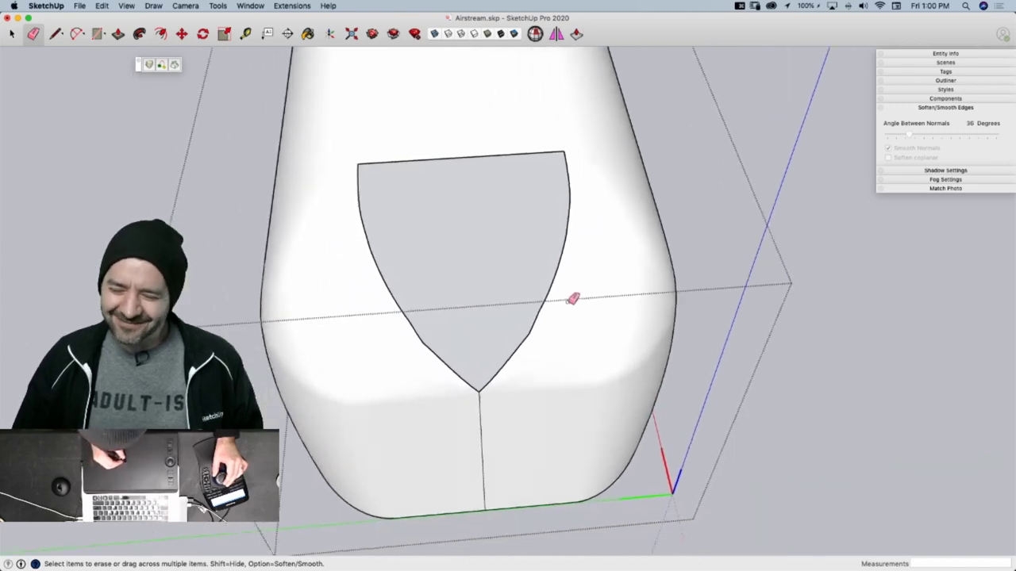
mouse_move(573, 298)
middle_down()
mouse_move(556, 331)
mouse_move(535, 285)
mouse_move(495, 255)
middle_up()
key(space)
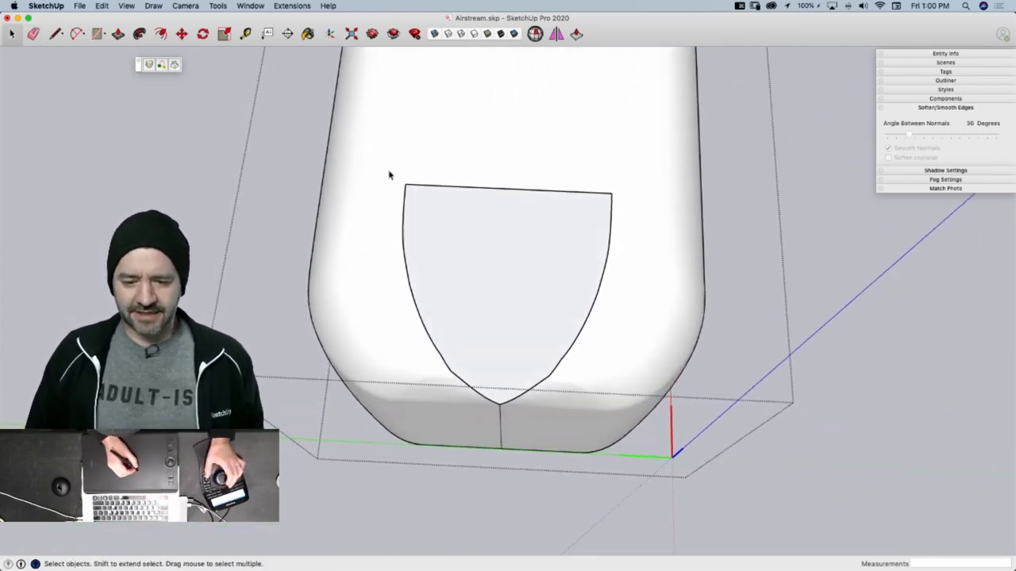
drag(390, 167, 628, 414)
middle_drag(627, 413, 531, 401)
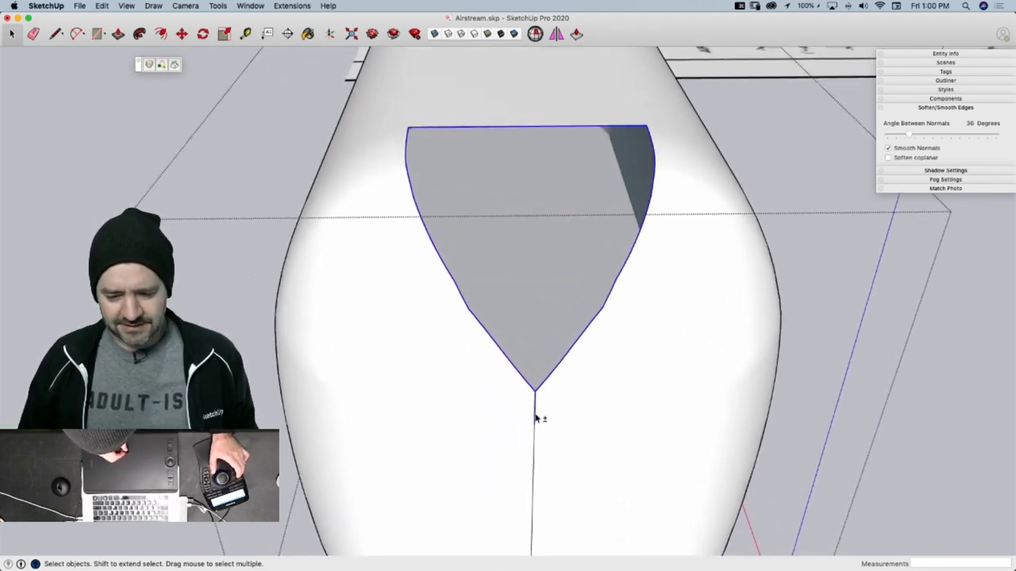
shift+click(536, 398)
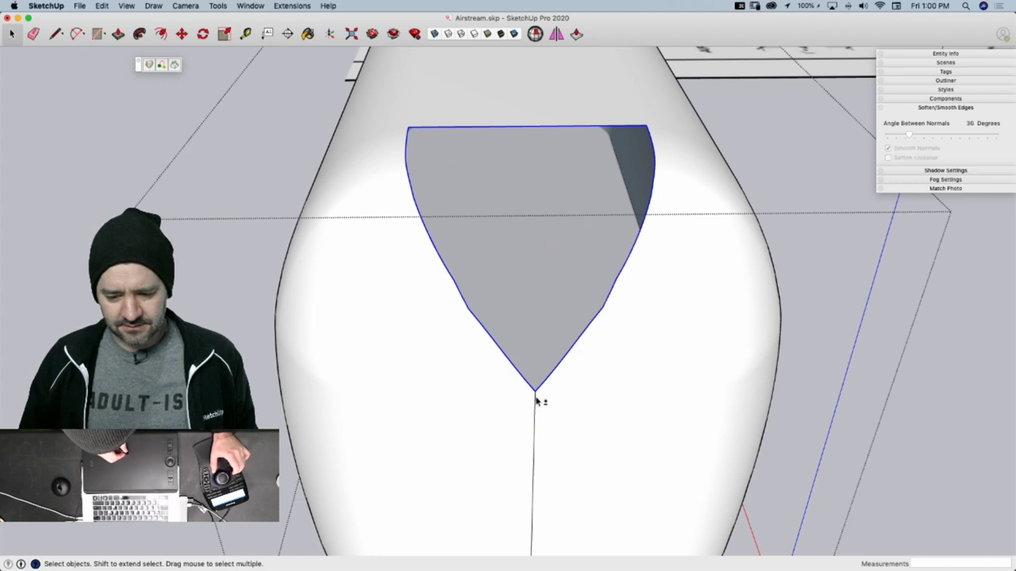
middle_drag(582, 338, 461, 245)
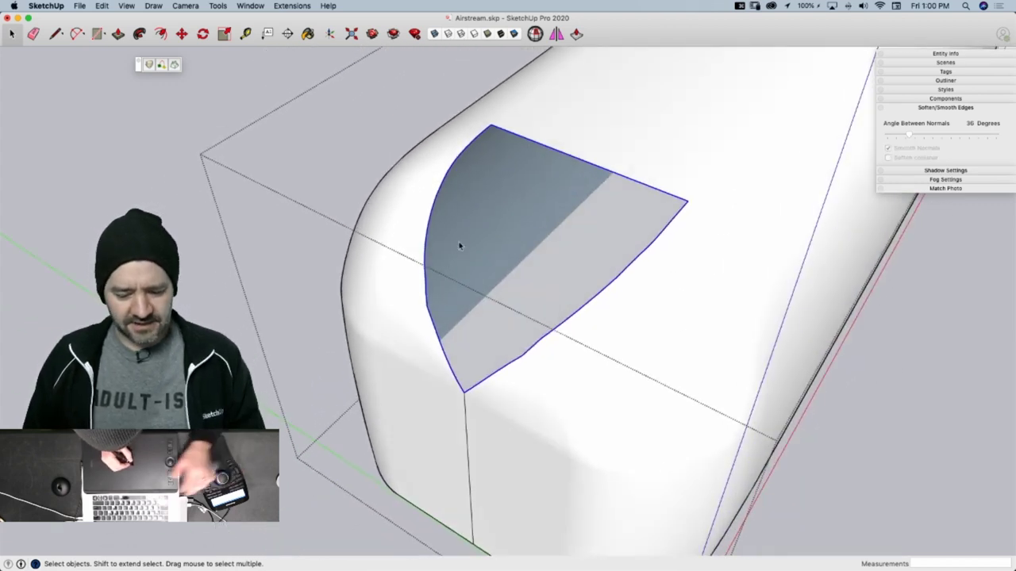
Save the model and fill the opening with a skinned surface from the selected boundary, using the Skinning tool with 5% Simplify
key(super+s)
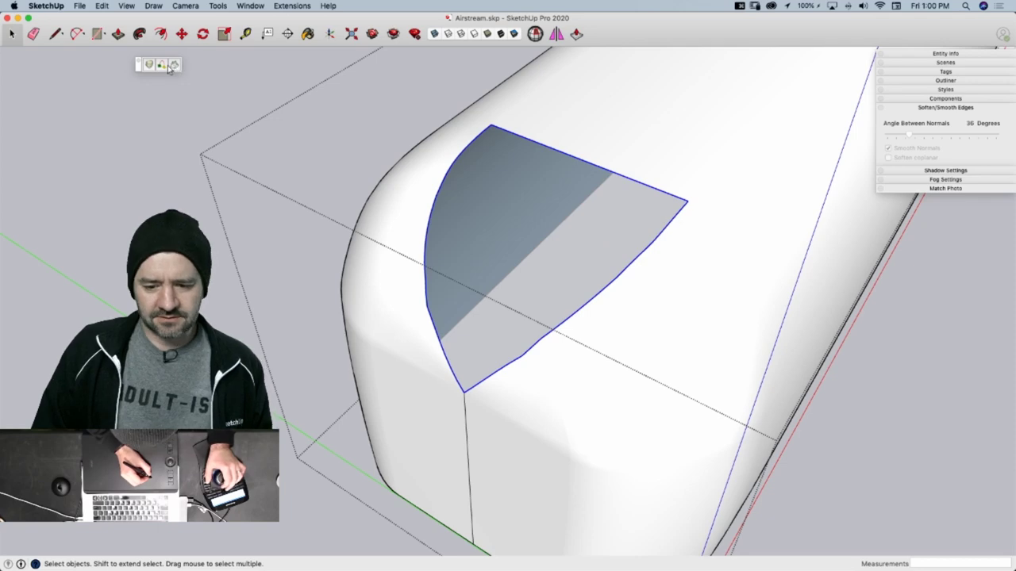
click(168, 67)
middle_drag(547, 227, 522, 211)
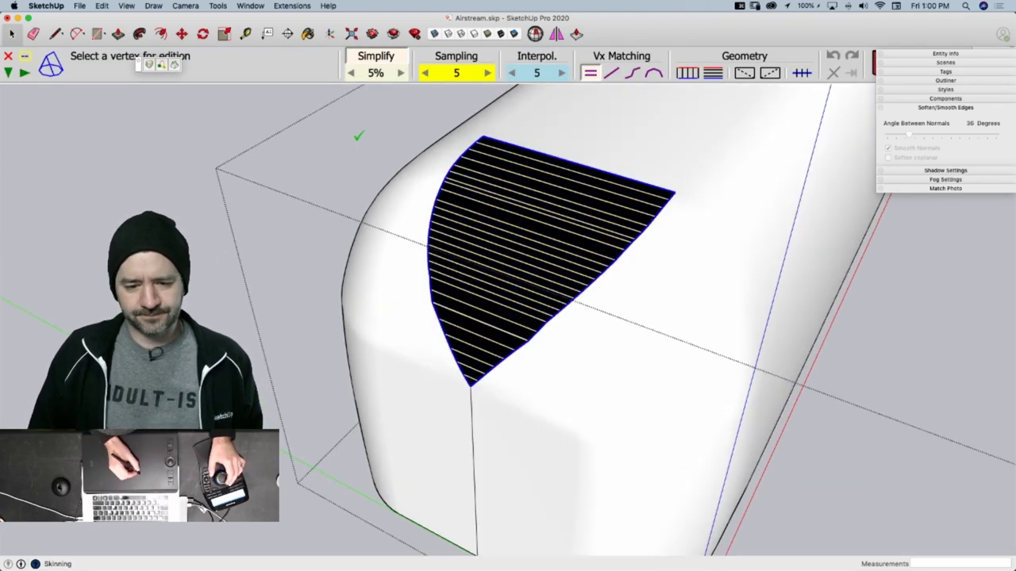
click(346, 155)
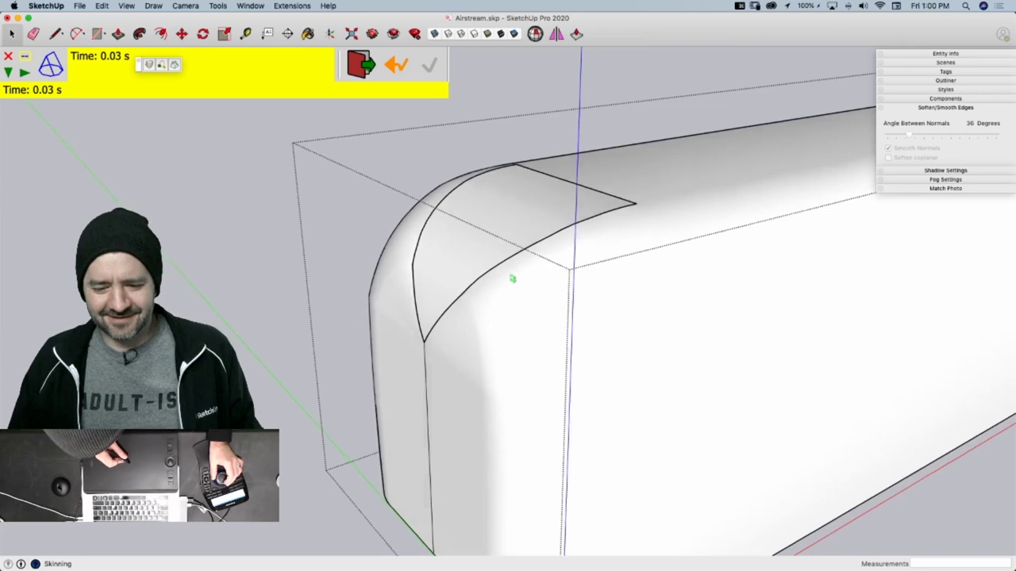
middle_drag(513, 278, 485, 251)
right_click(485, 251)
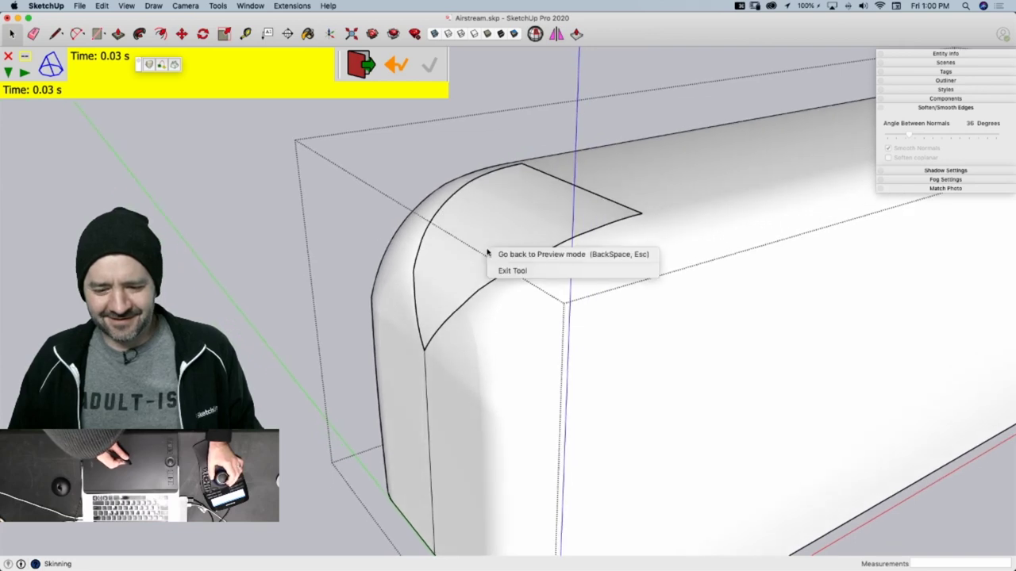
click(500, 259)
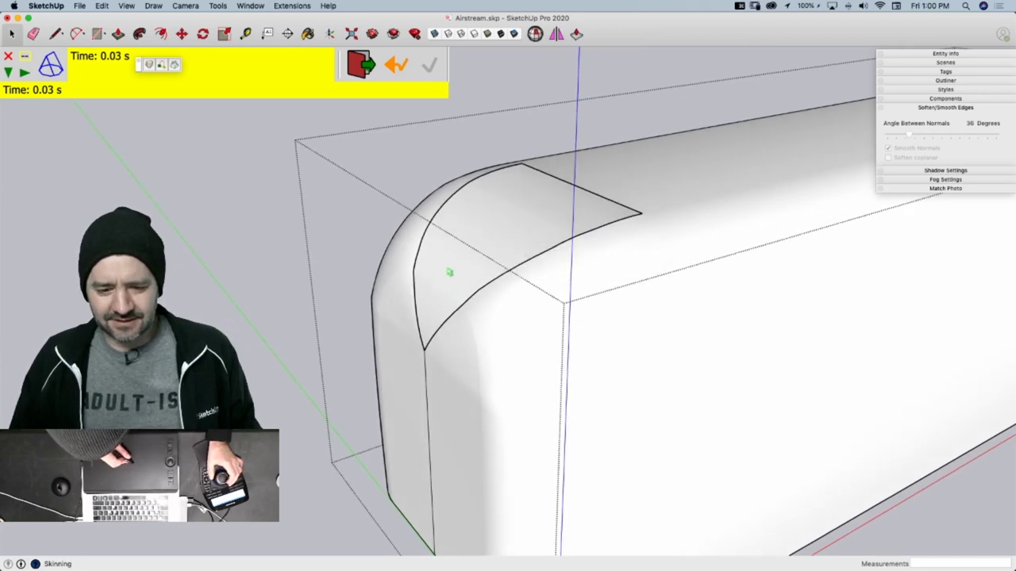
key(space)
Explode the new skin group into the shell's geometry
click(452, 262)
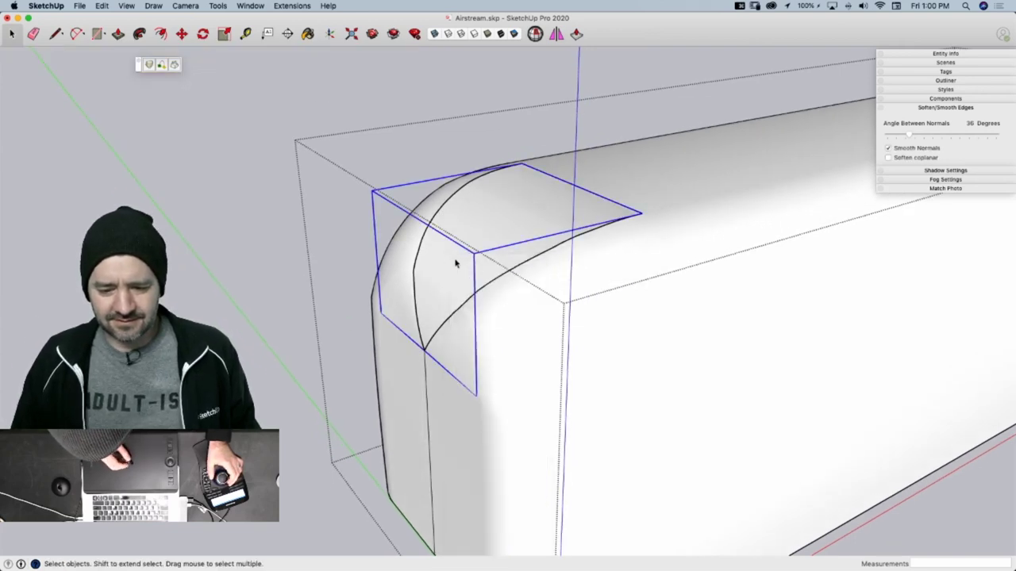
right_click(449, 276)
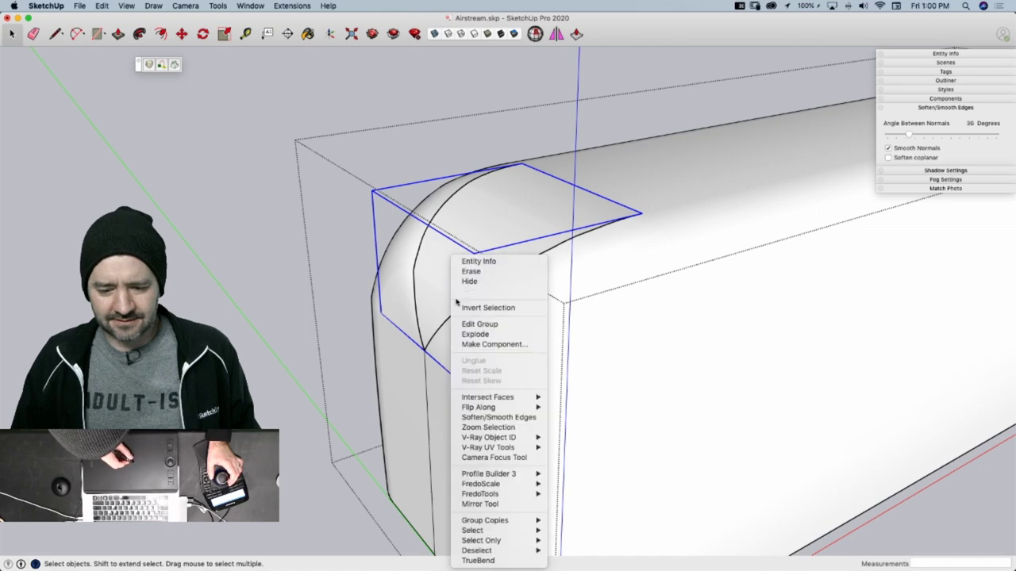
click(479, 334)
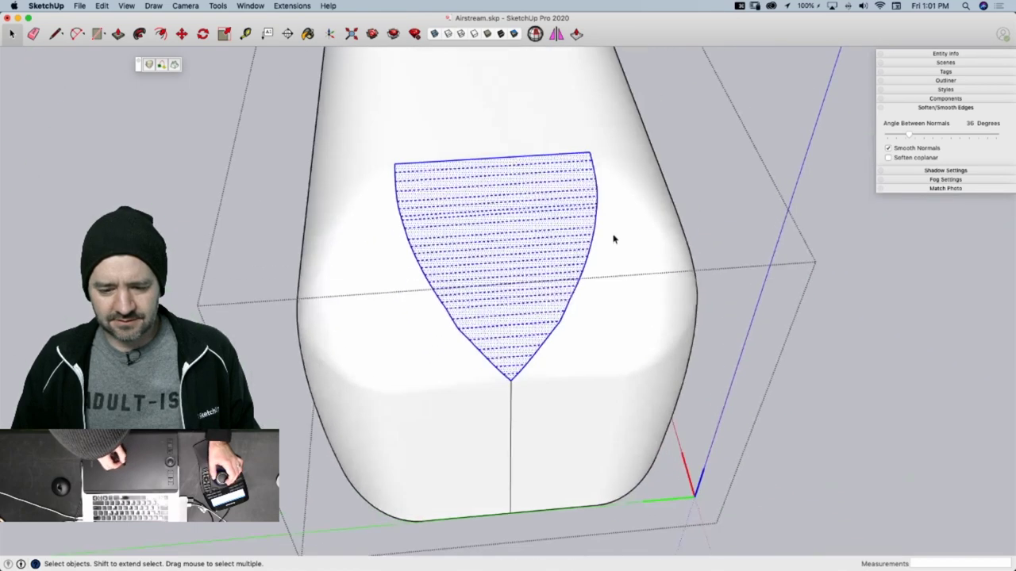
Select all of the shell's geometry, soften it with Soften coplanar enabled, and leave the component
click(618, 212)
drag(429, 203, 416, 181)
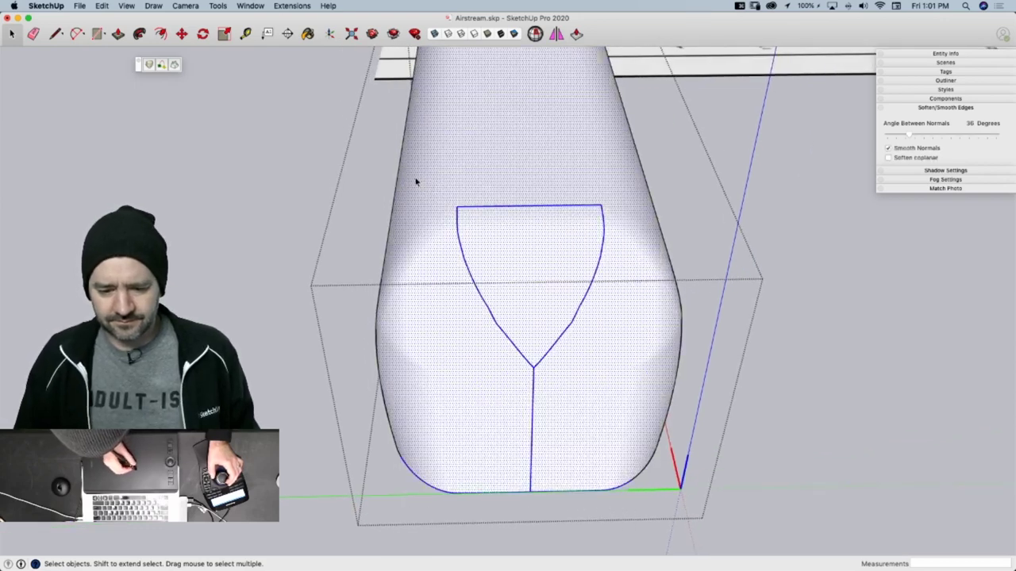
click(889, 158)
click(818, 206)
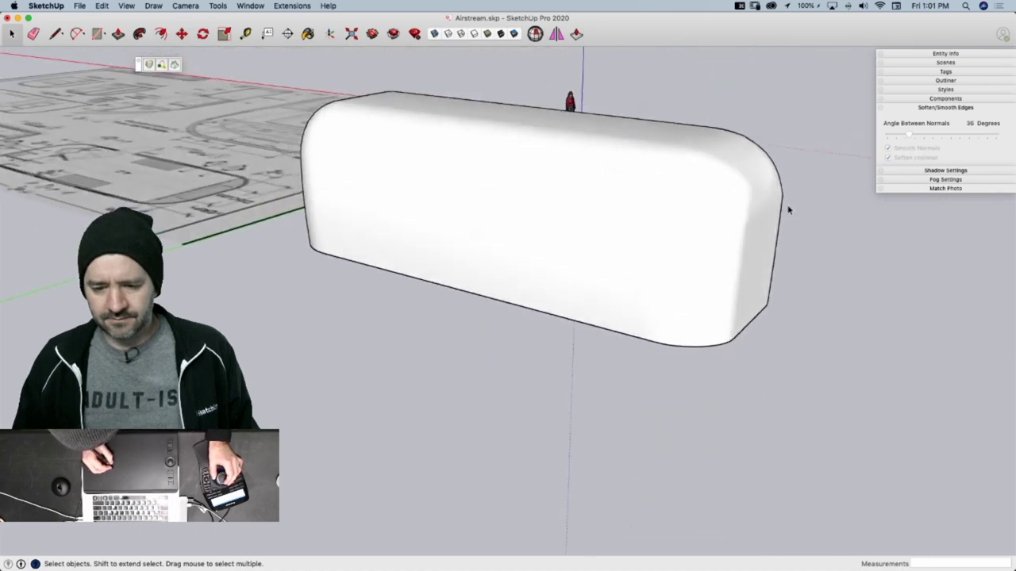
Save the model with the completed smooth shell
key(super+s)
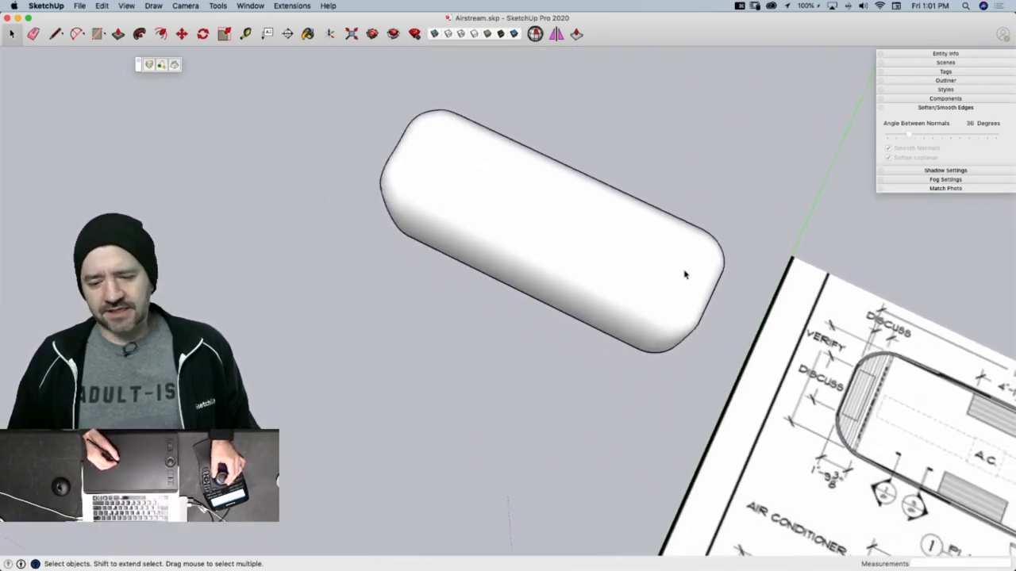
key(2)
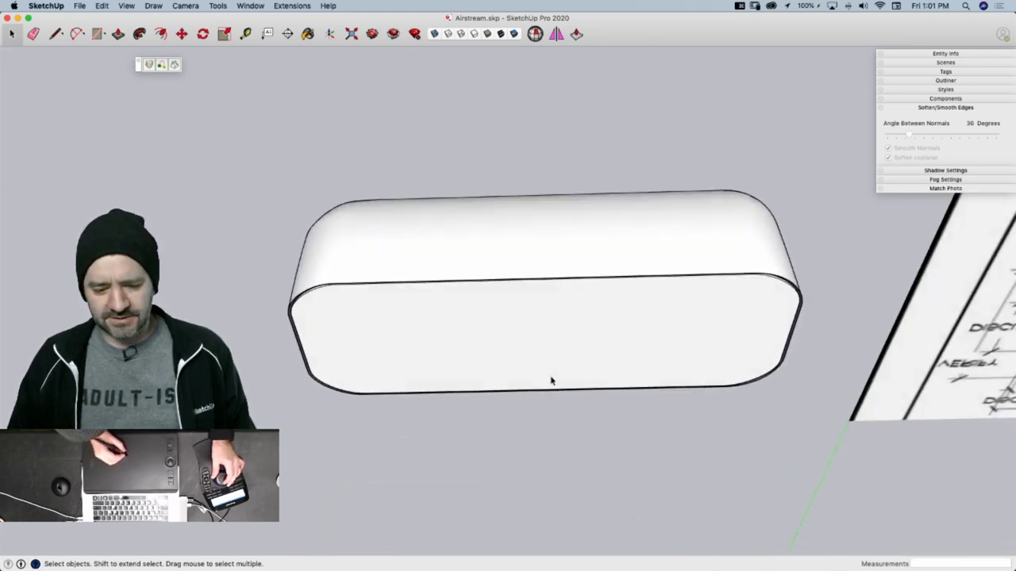
key(super+s)
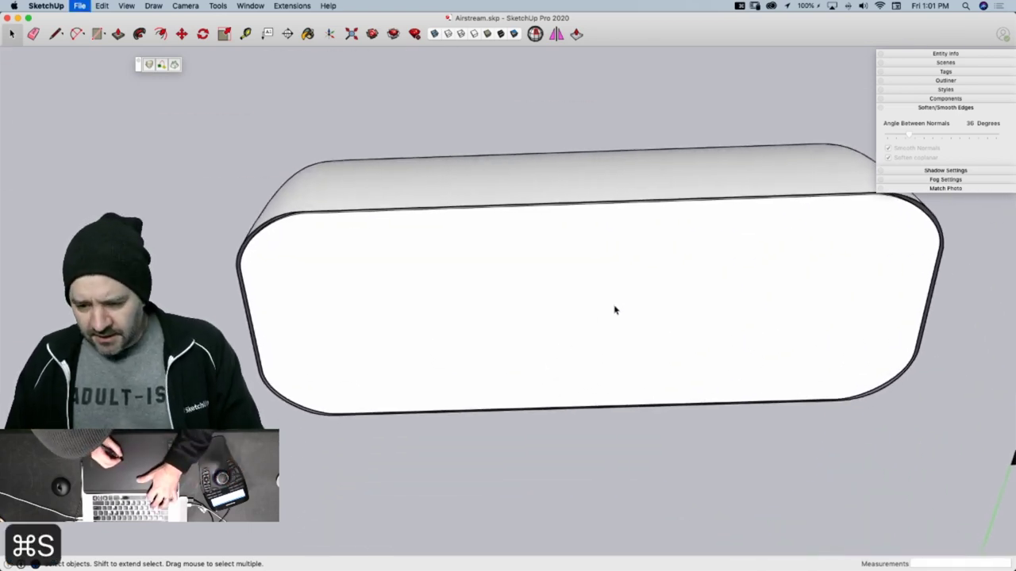
Inspect the floor's edge inside the shell and turn off the visibility of the Floor tag
scroll(395, 227, up, 10)
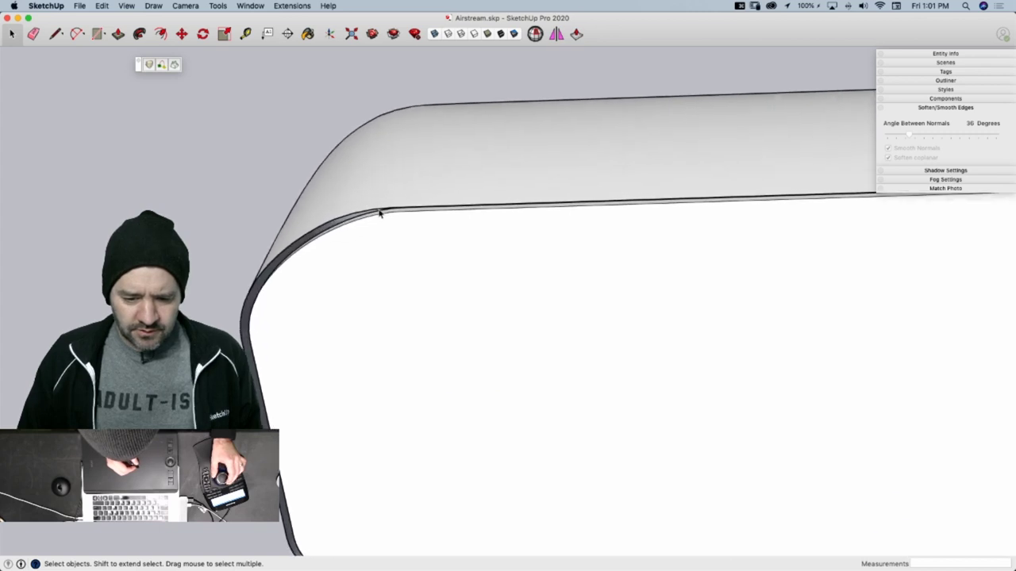
scroll(367, 195, down, 6)
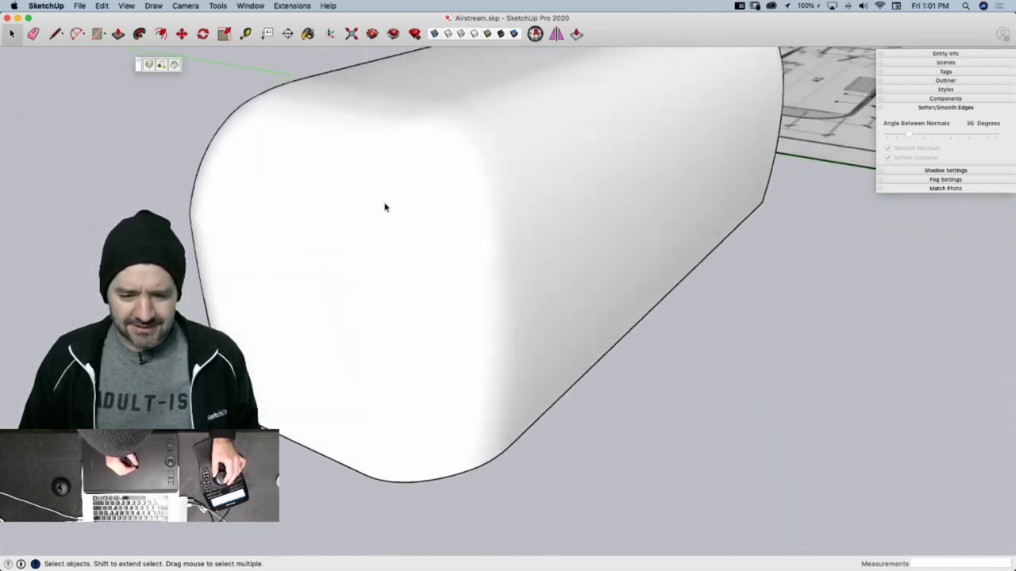
scroll(382, 212, down, 5)
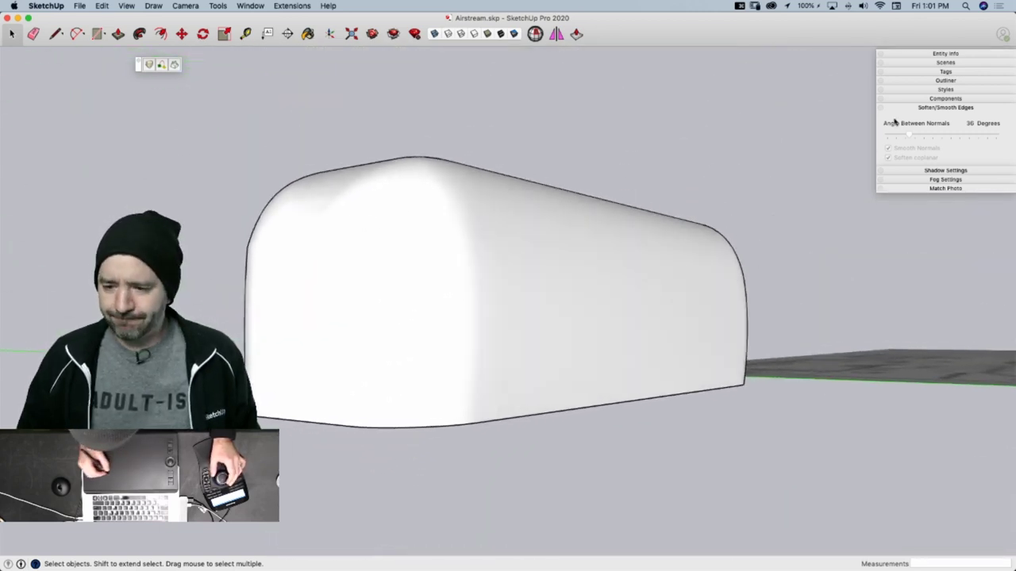
click(946, 72)
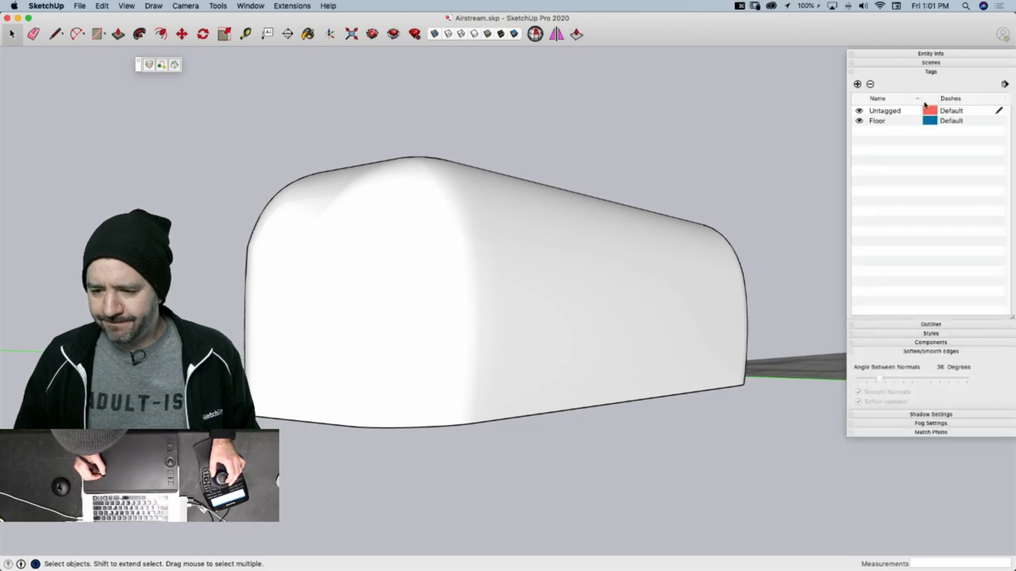
click(859, 121)
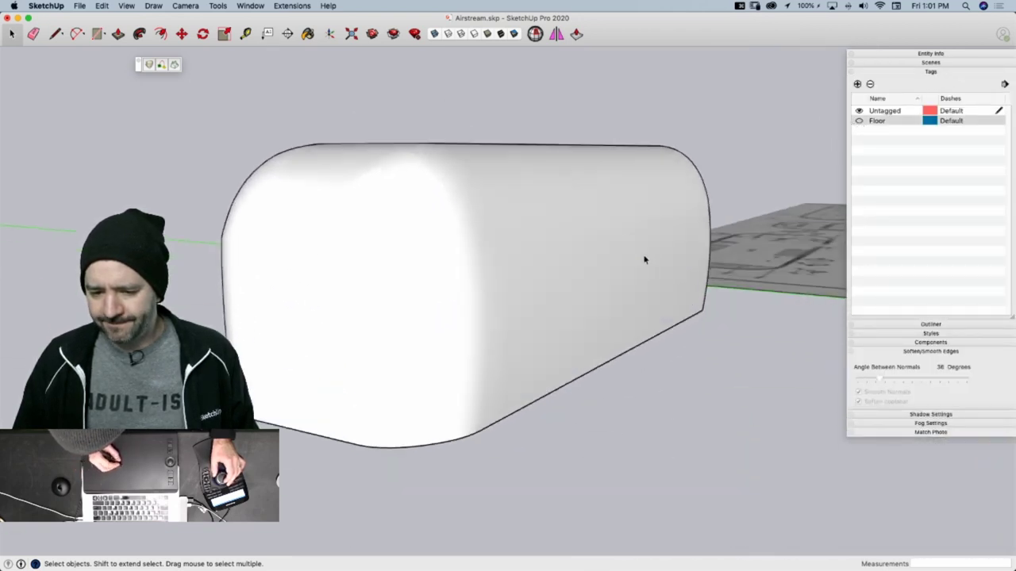
Paint the shell component with the first gray brushed material from the Metal collection
key(b)
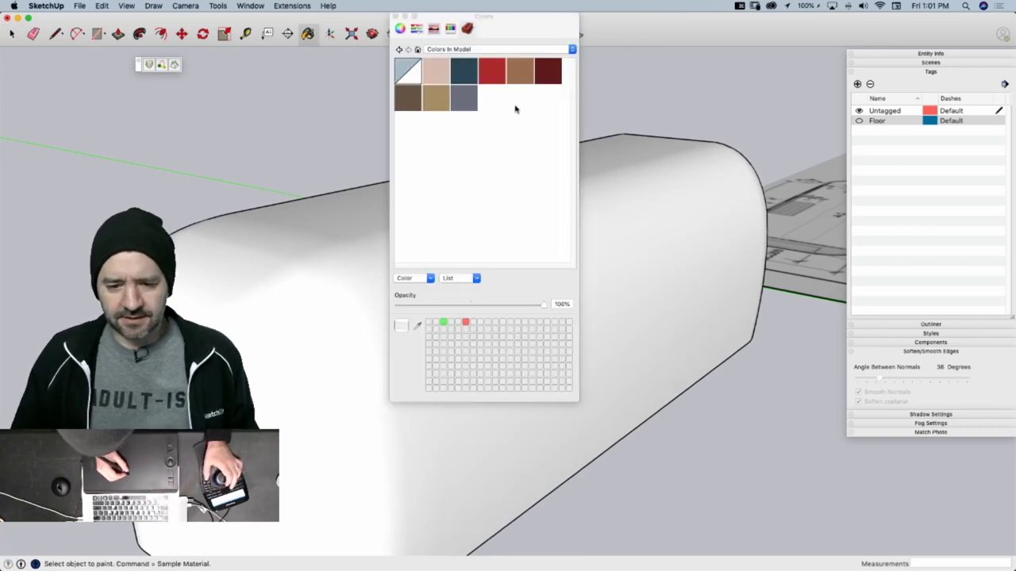
click(460, 49)
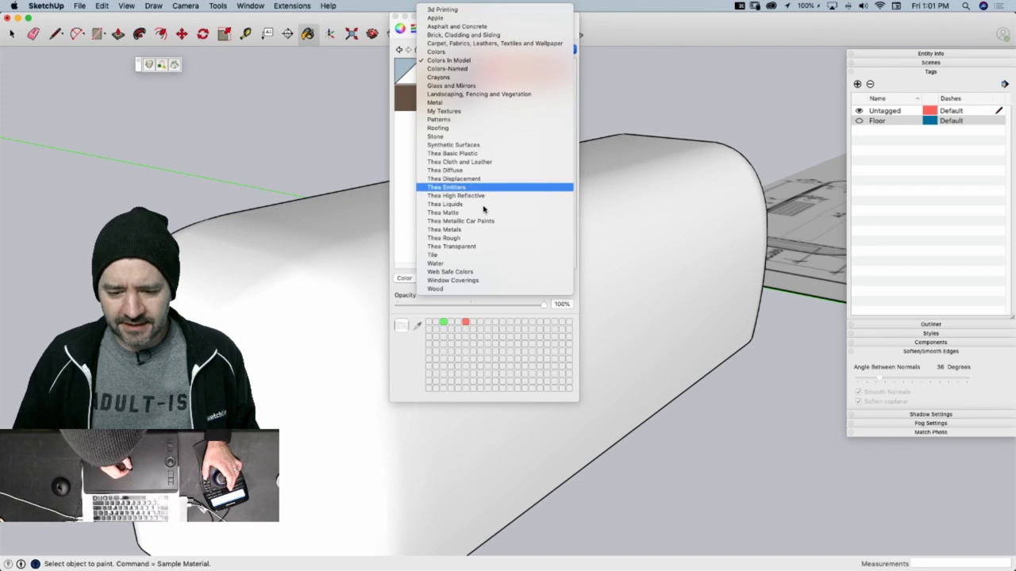
click(485, 103)
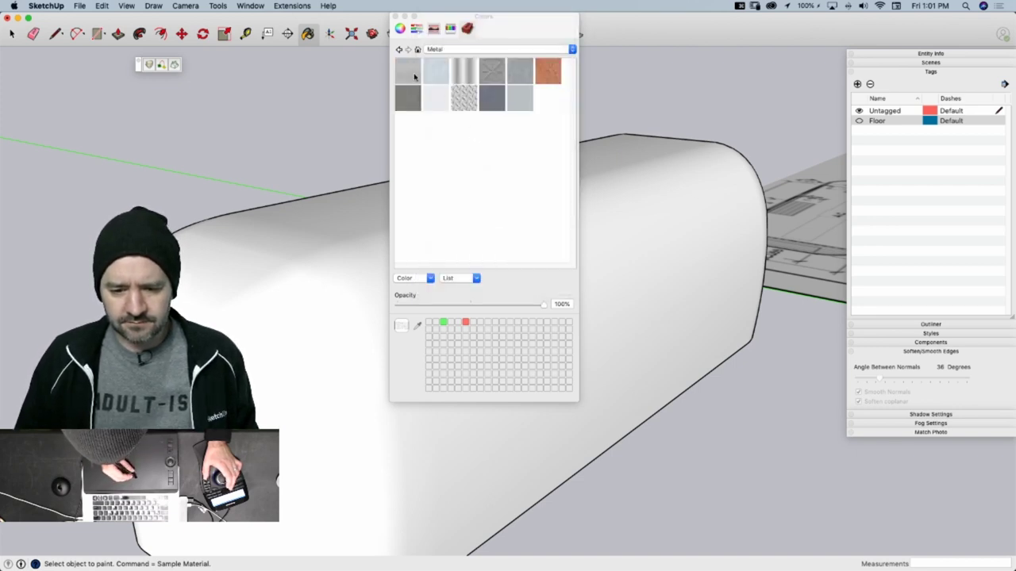
click(641, 195)
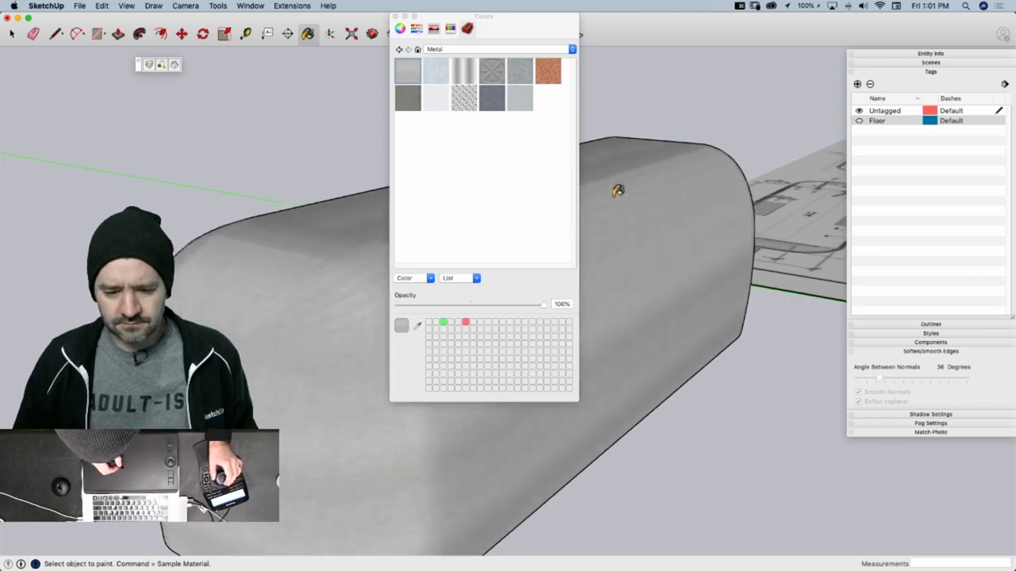
Try the corrugated and plain light gray metals on the shell, paint it with the near-white metal, and save the model
click(464, 72)
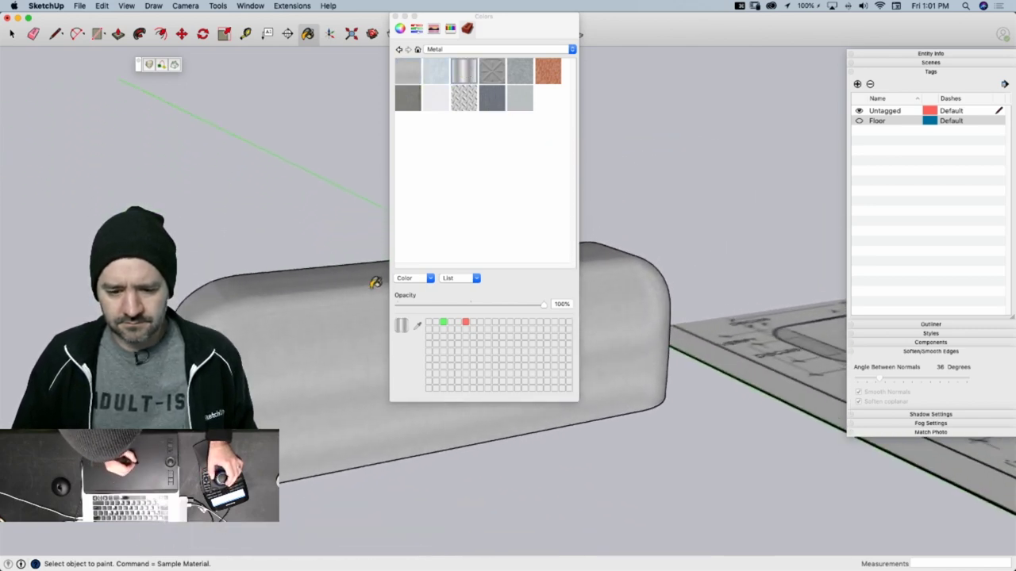
click(519, 99)
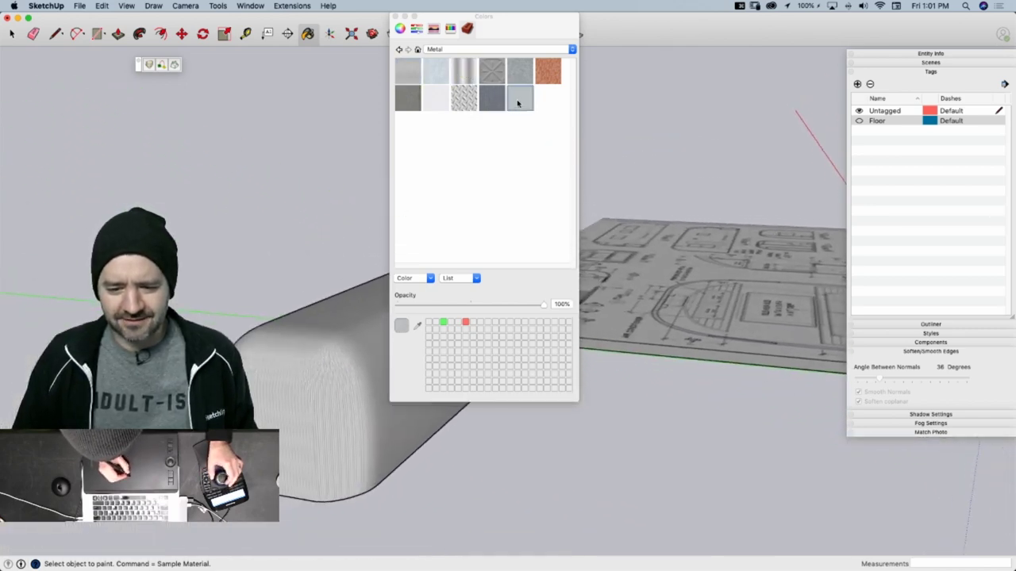
click(433, 102)
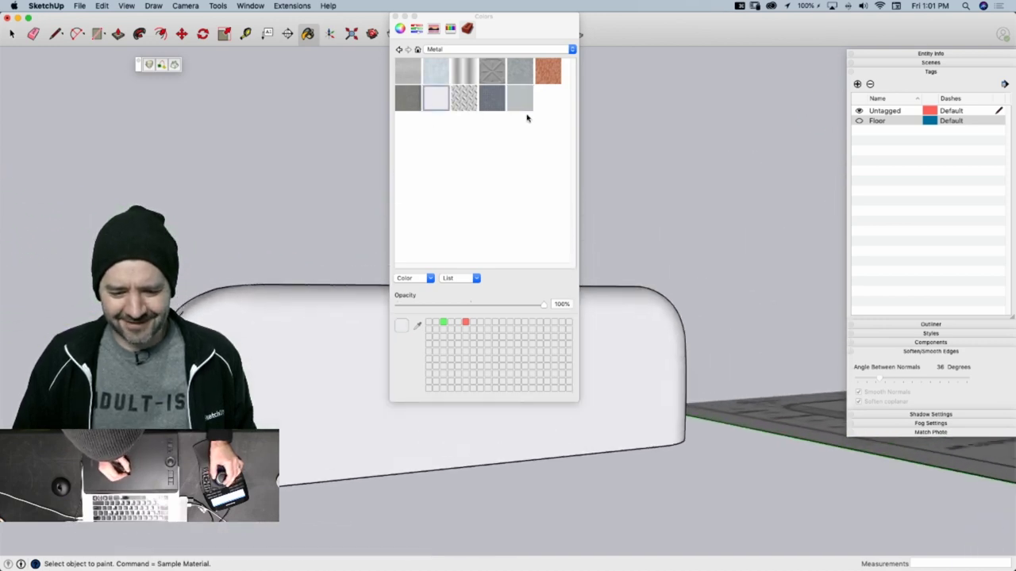
click(395, 17)
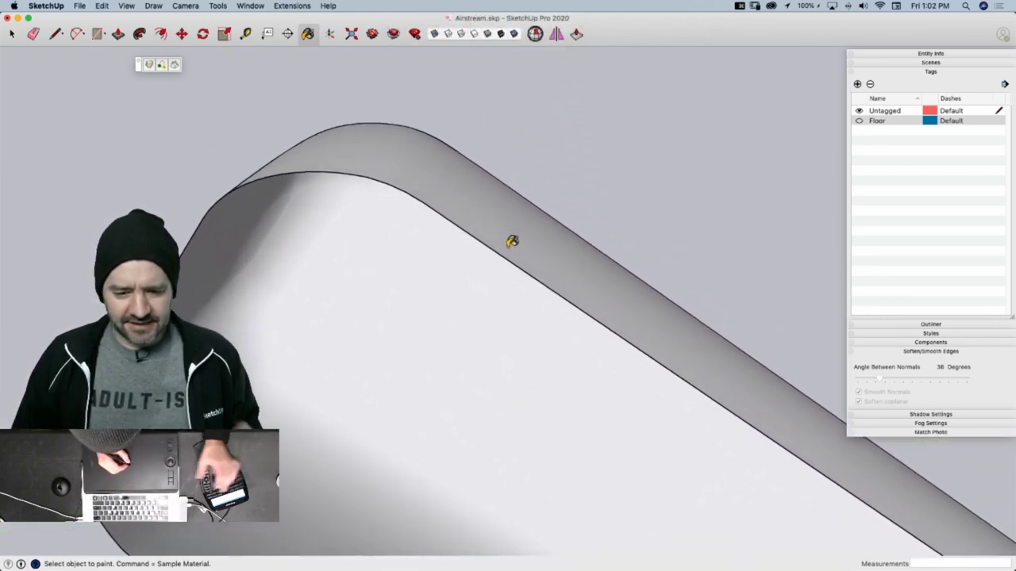
key(space)
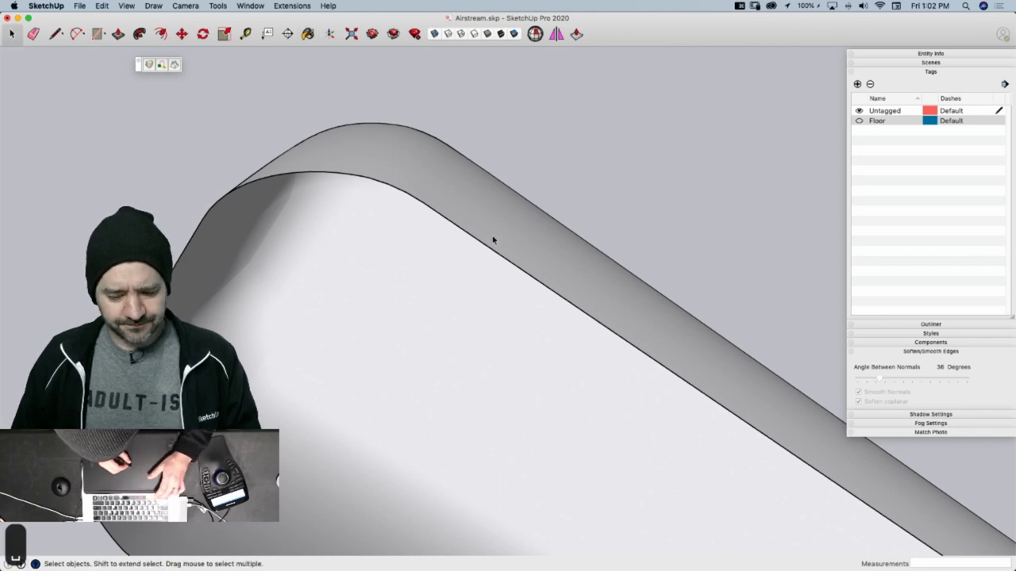
key(super+s)
Open the shell component for editing and select its continuous smooth surface
double_click(498, 239)
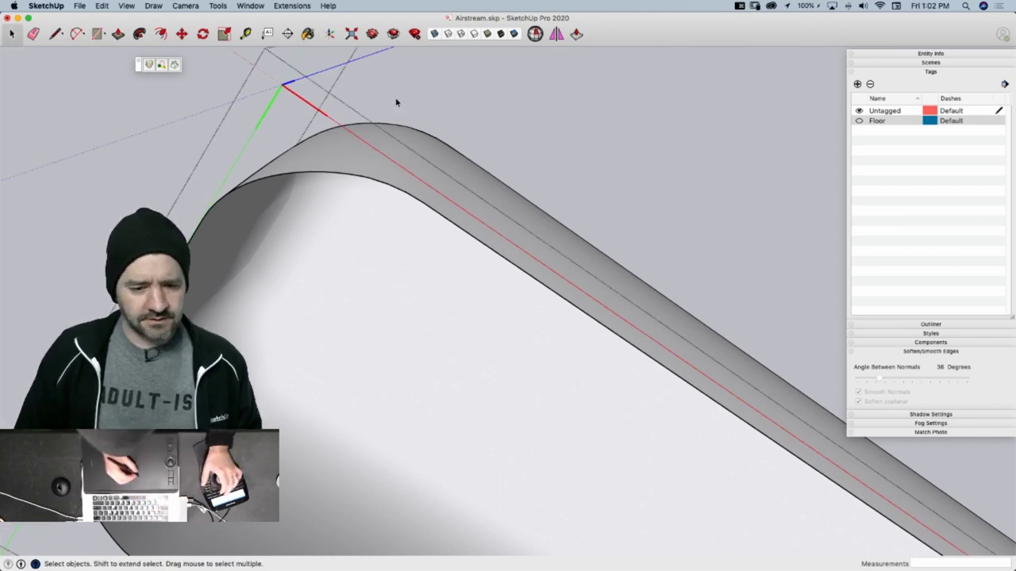
click(343, 167)
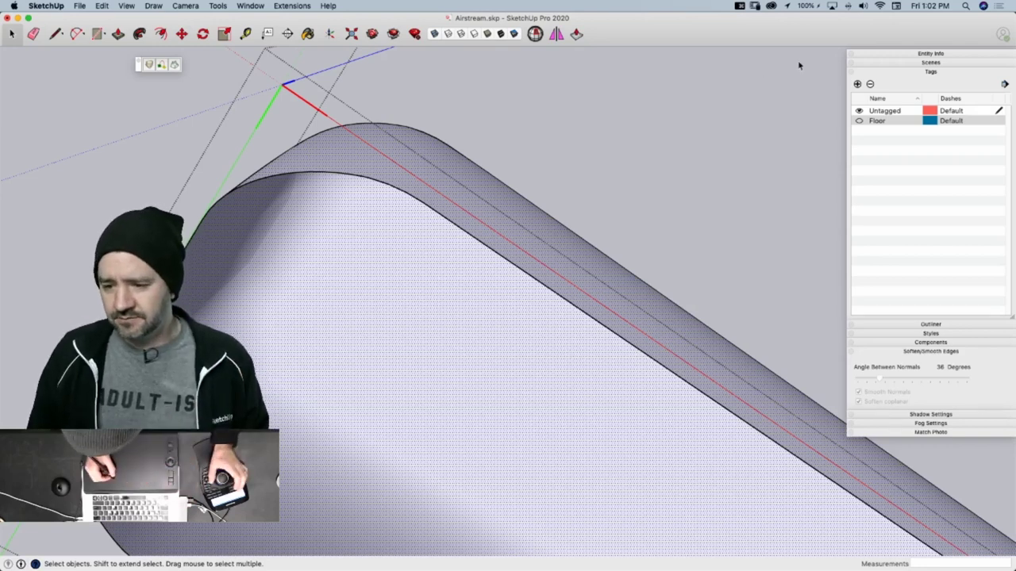
Thicken the selected trailer shell surface inward by about 1 15/16" with the JointPushPull Thickener, generate the geometry and exit the tool
click(879, 54)
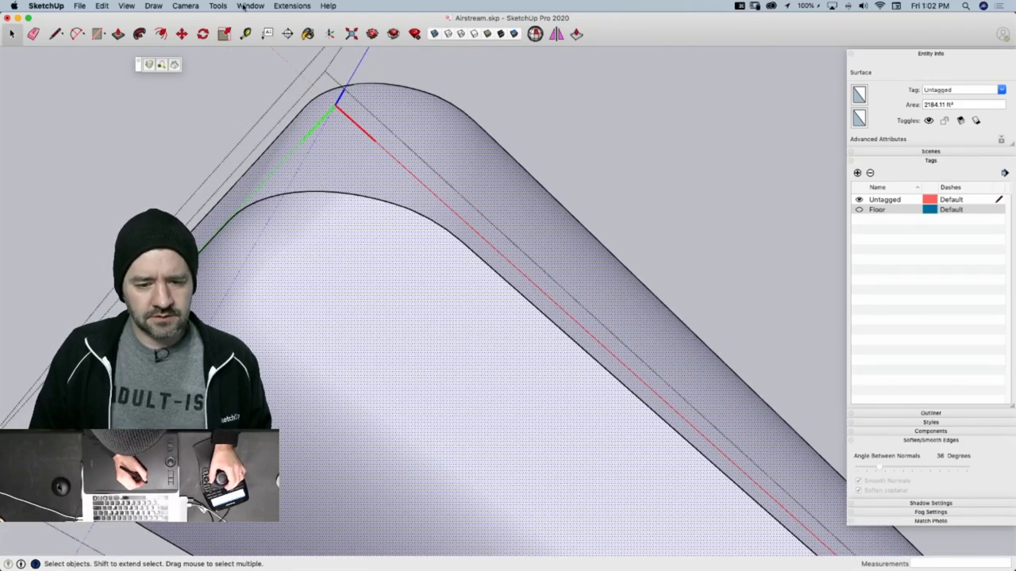
click(218, 5)
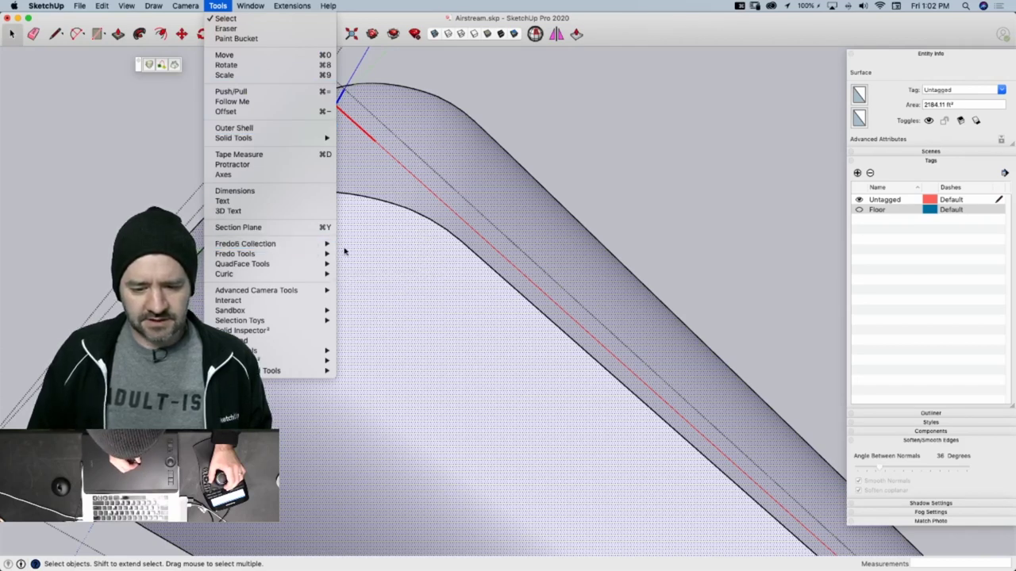
mouse_move(316, 248)
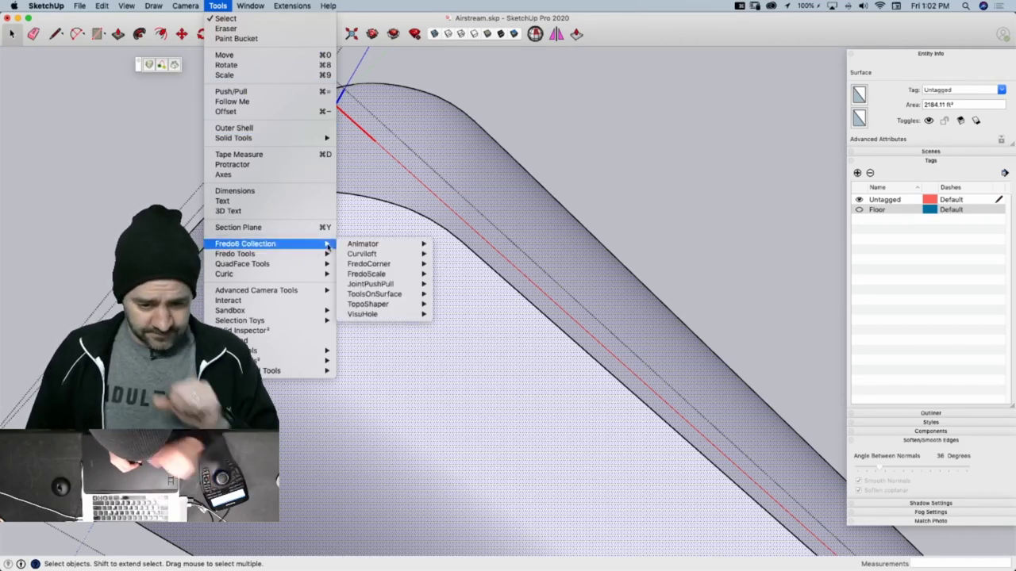
mouse_move(419, 288)
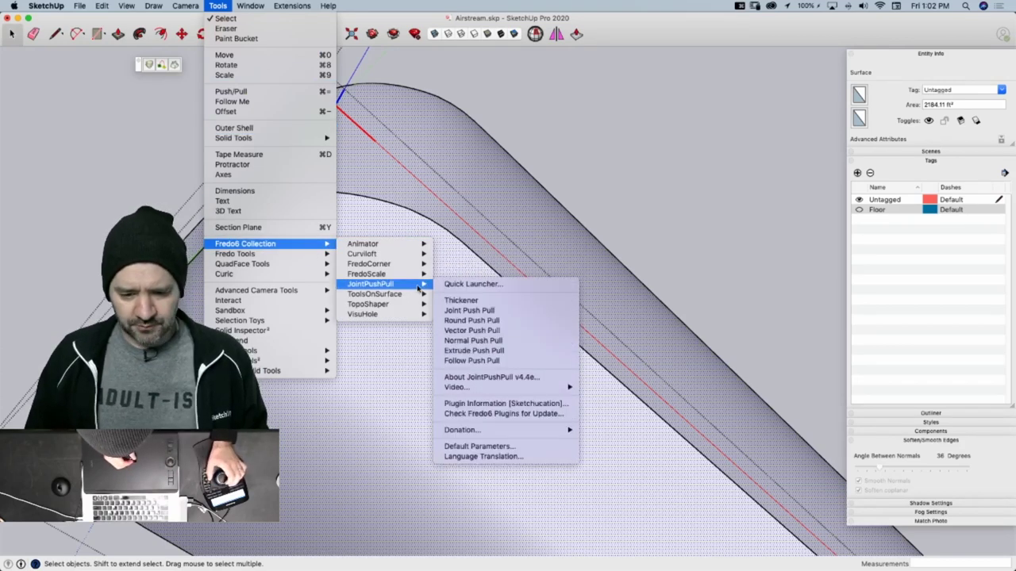
click(460, 300)
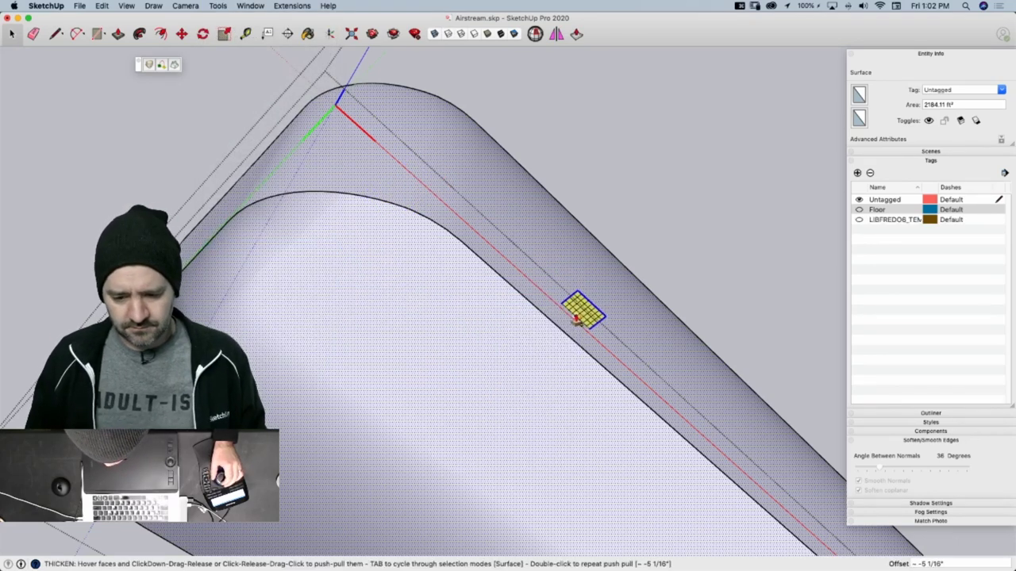
mouse_move(577, 322)
mouse_down()
mouse_move(563, 335)
mouse_move(575, 327)
mouse_up()
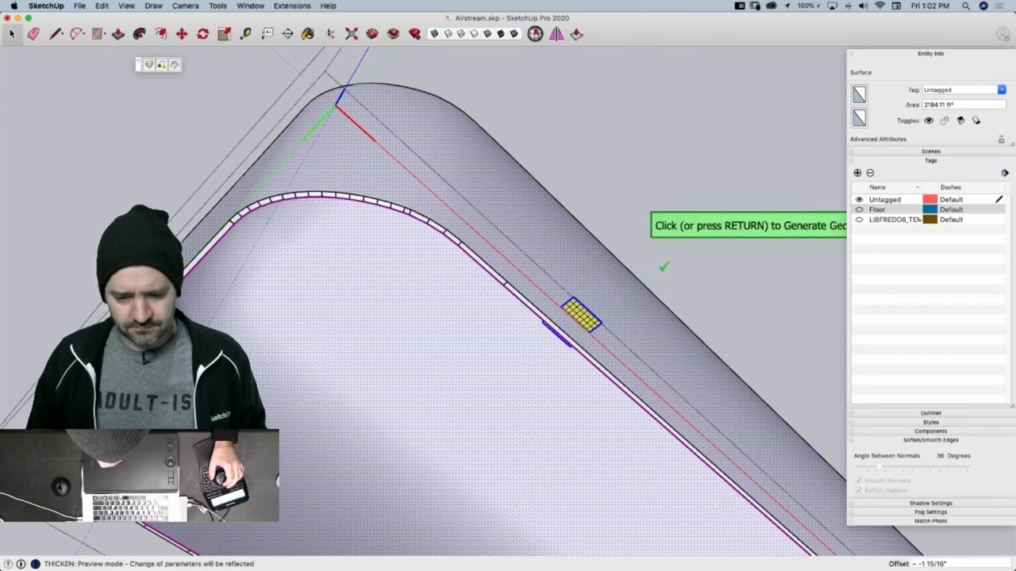
click(659, 199)
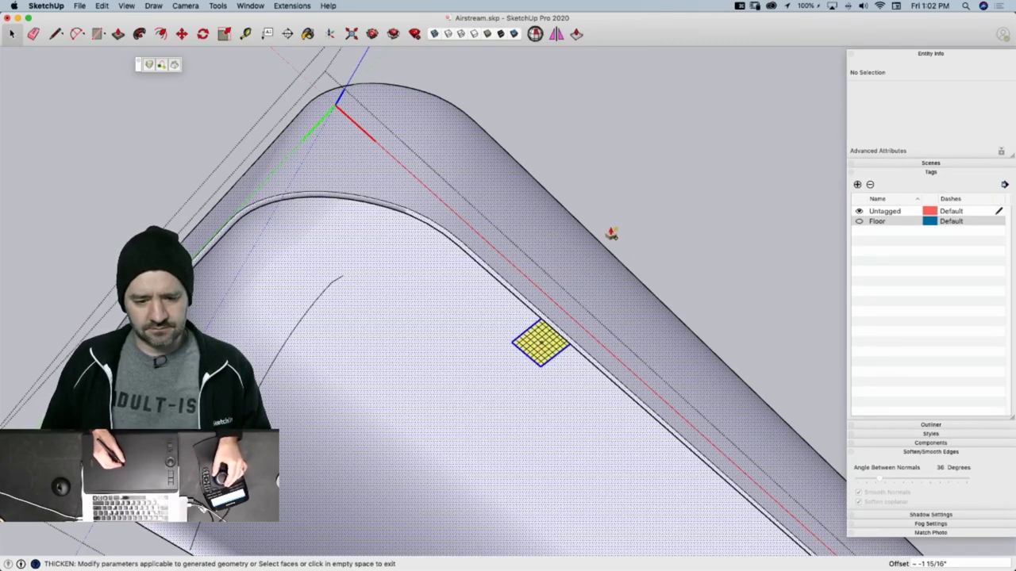
click(644, 232)
key(space)
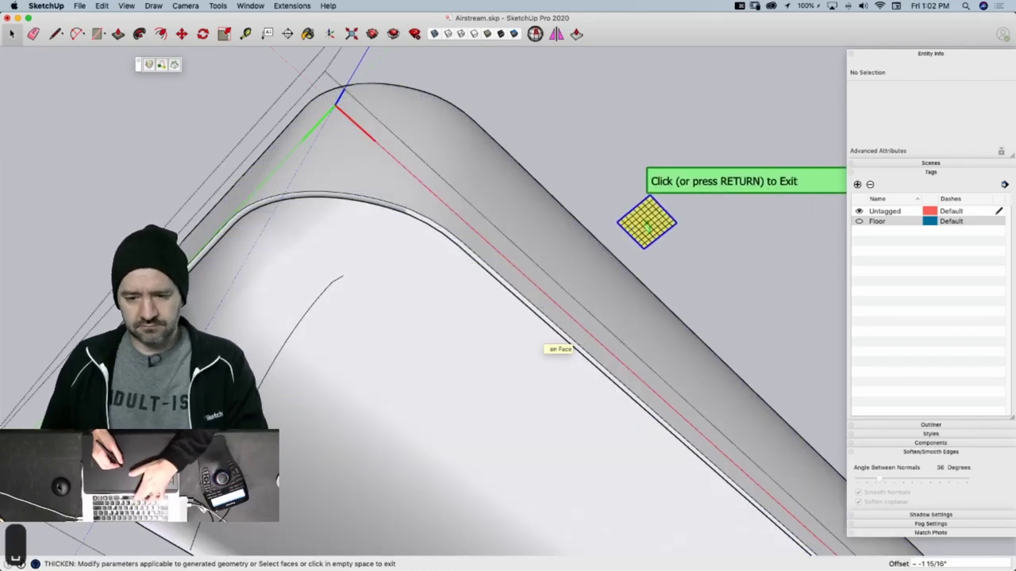
click(647, 223)
Examine the thickened shell's interior, rounded end and open strips with hidden geometry both shown and hidden
middle_drag(663, 222, 641, 240)
scroll(607, 230, up, 6)
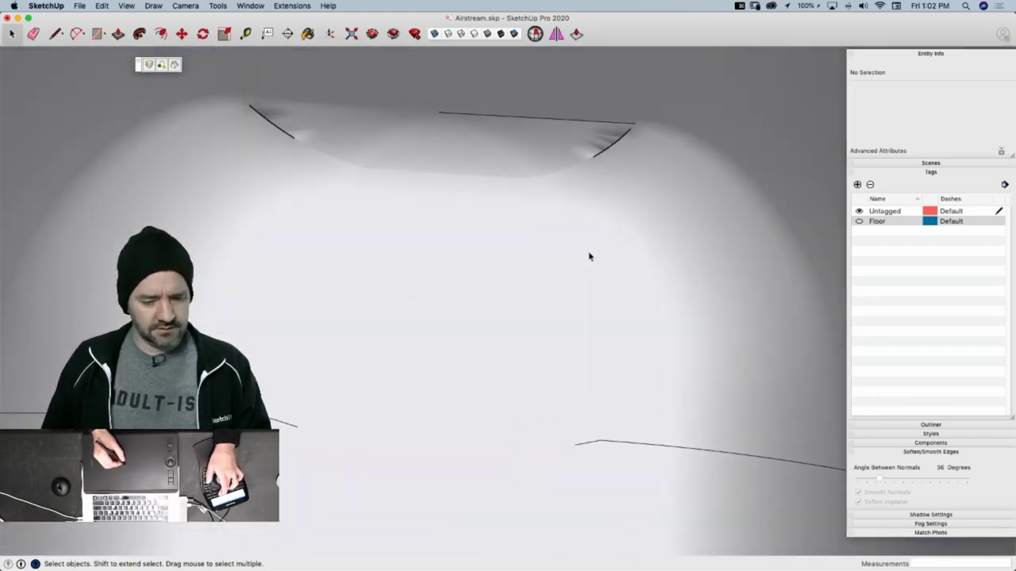
key(alt+h)
scroll(589, 256, down, 10)
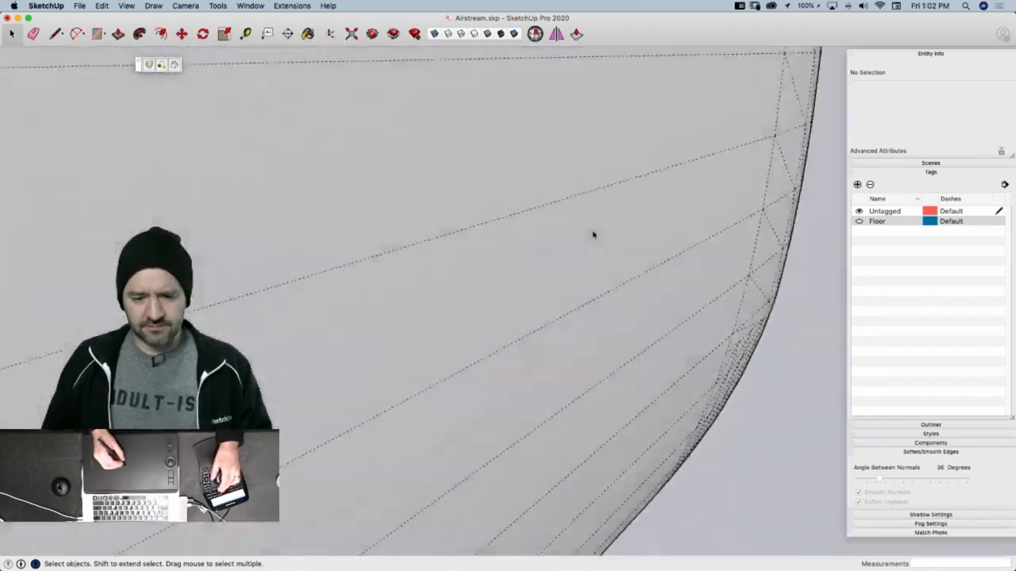
scroll(579, 261, down, 10)
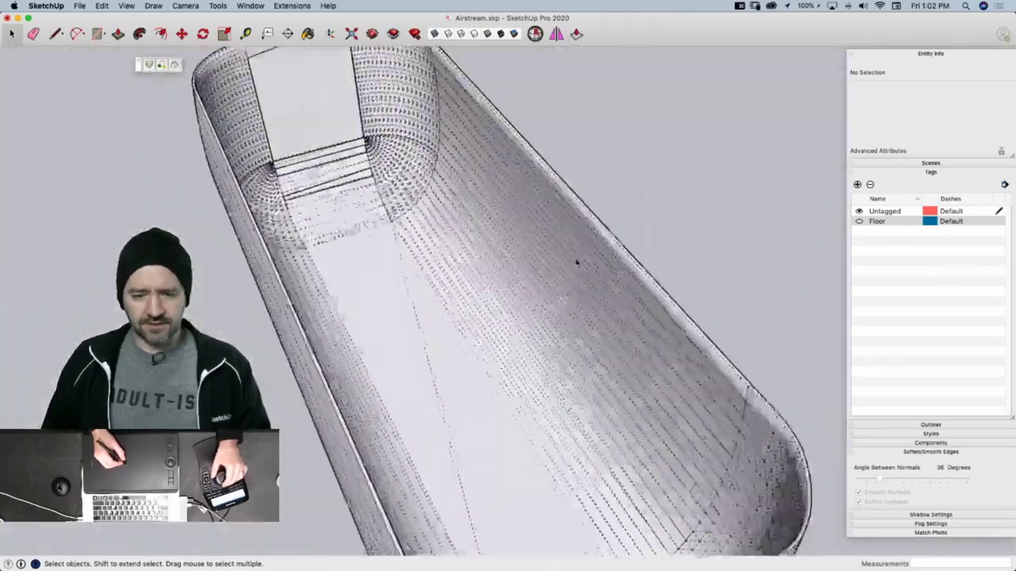
middle_drag(577, 262, 551, 225)
scroll(471, 315, up, 8)
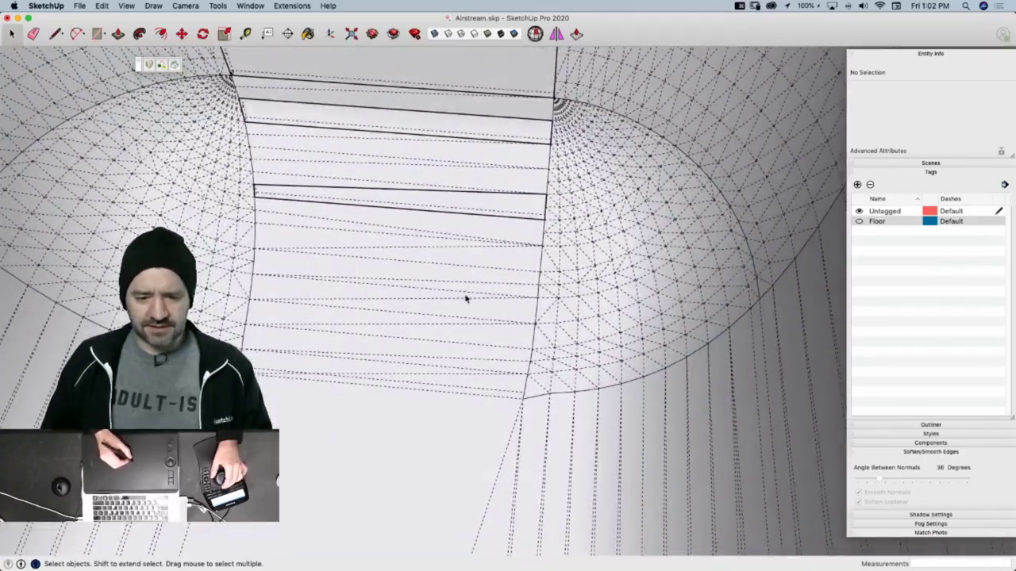
key(alt+h)
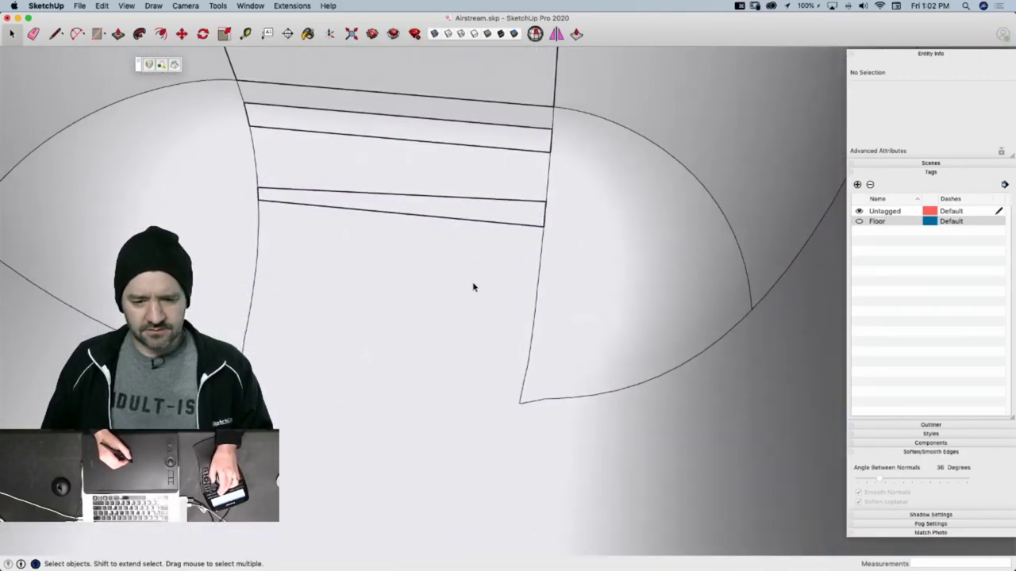
scroll(473, 287, down, 6)
scroll(530, 212, up, 3)
middle_drag(530, 211, 469, 277)
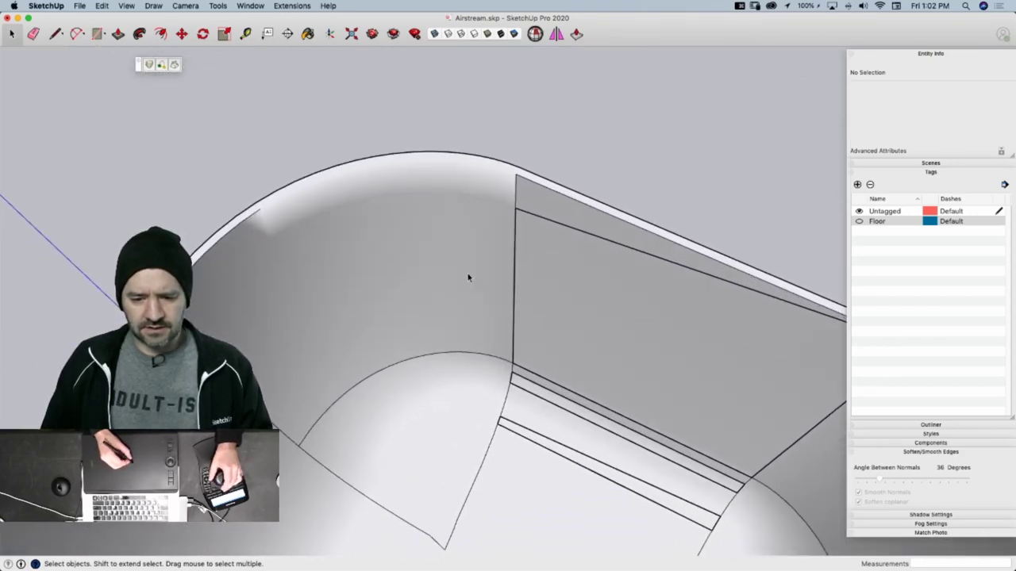
Open the shell group, select all its connected geometry and reapply coplanar softening to its edges, then close the group
double_click(472, 277)
click(485, 281)
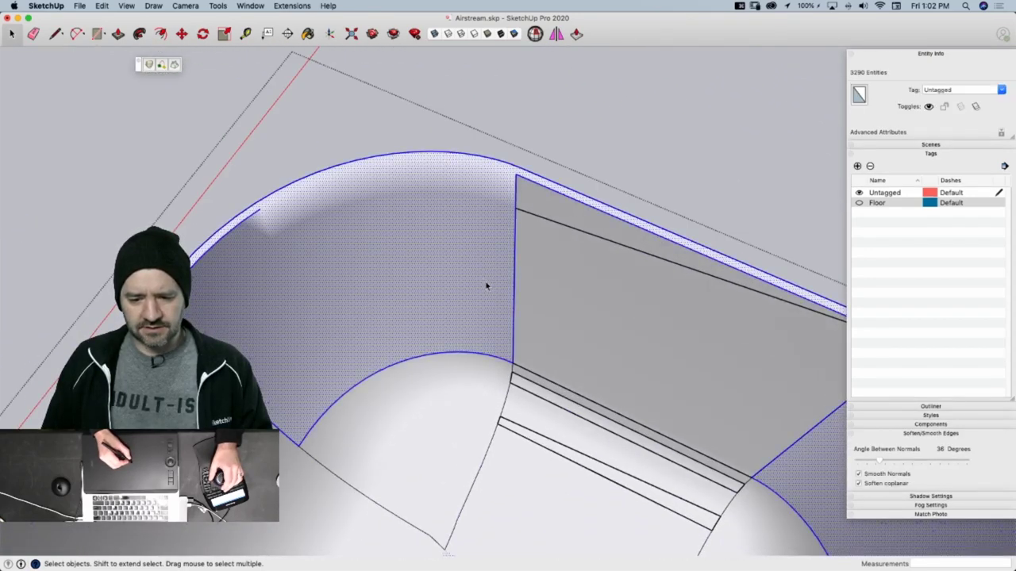
triple_click(486, 285)
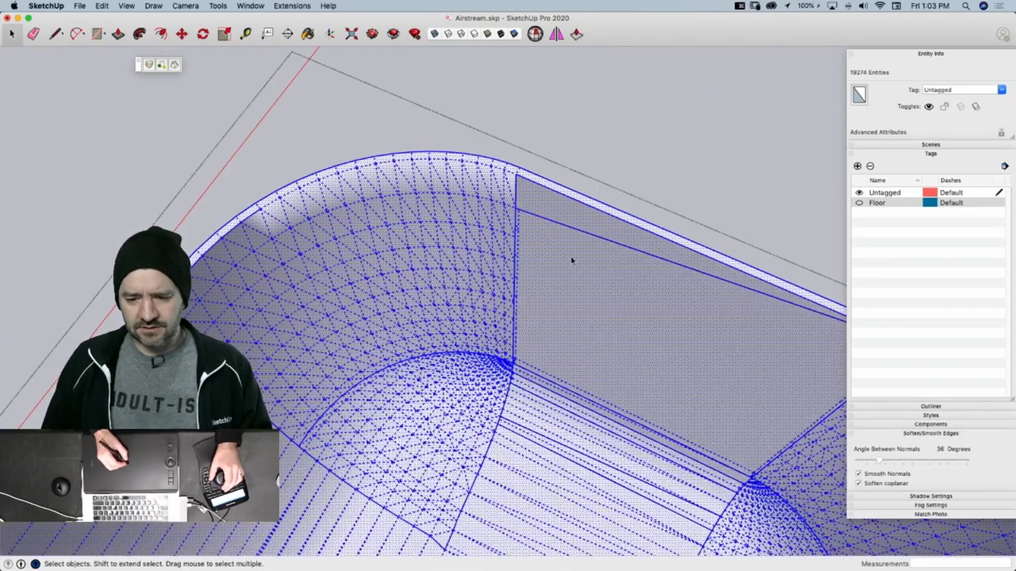
click(890, 154)
click(858, 240)
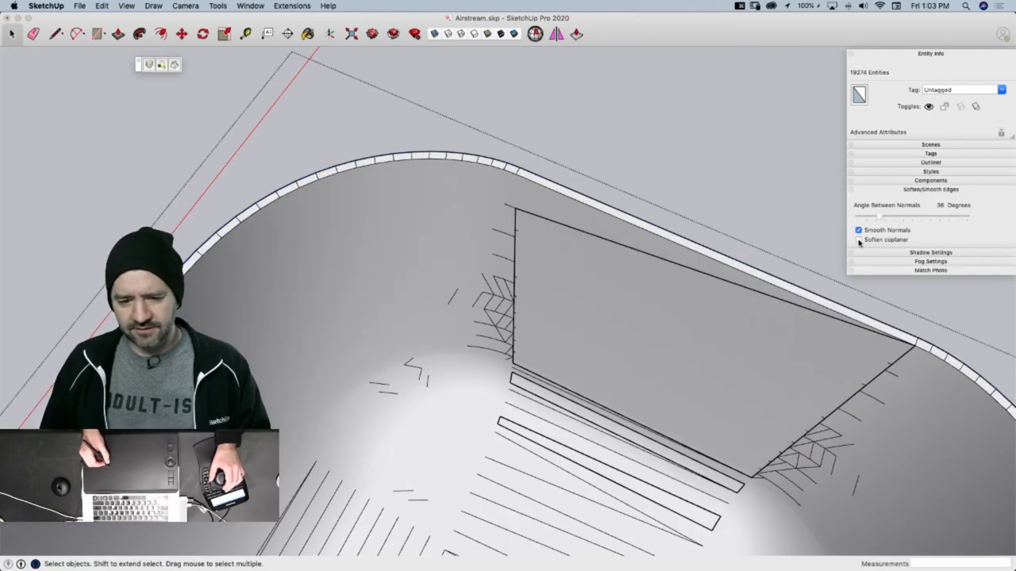
click(858, 240)
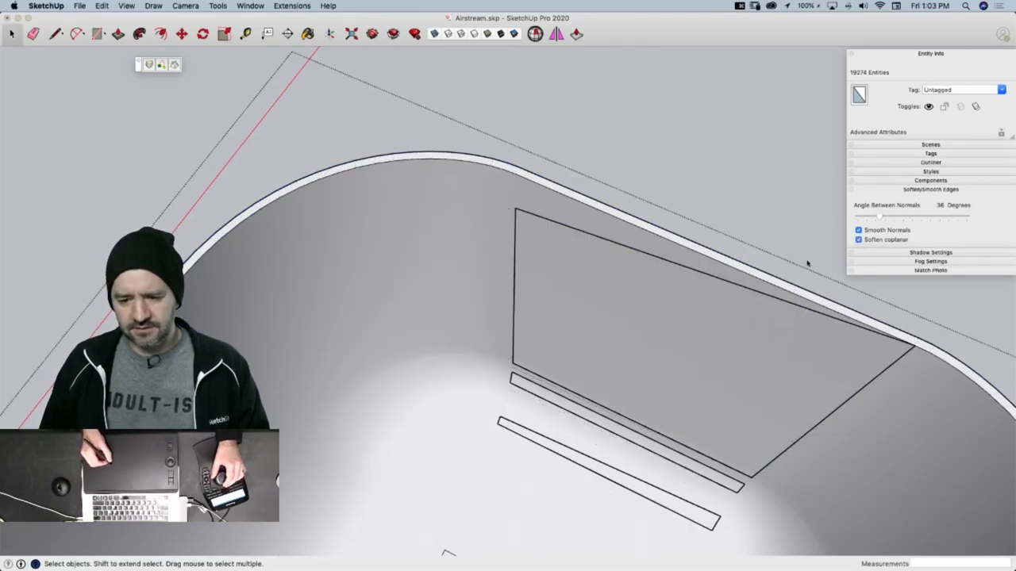
click(705, 194)
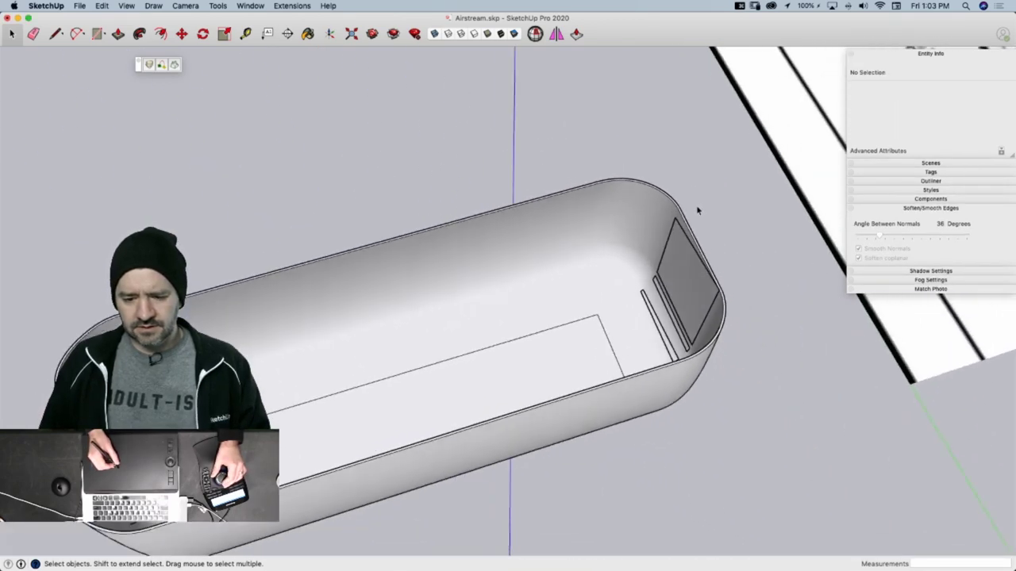
Reopen the shell group for editing, select its surface and show hidden geometry around the flat end panel
middle_drag(679, 202, 710, 250)
click(685, 249)
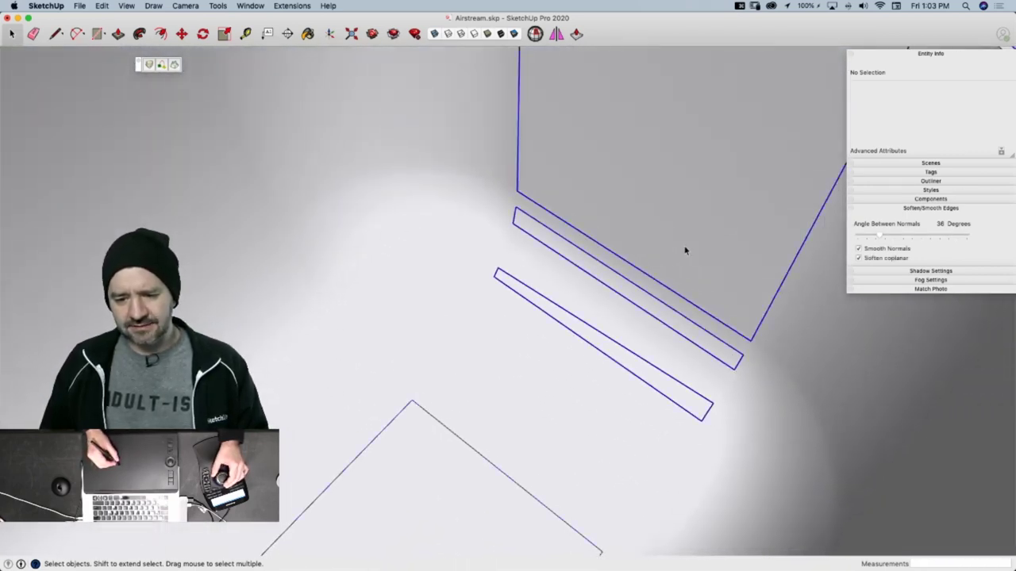
scroll(684, 256, down, 3)
double_click(643, 308)
click(648, 311)
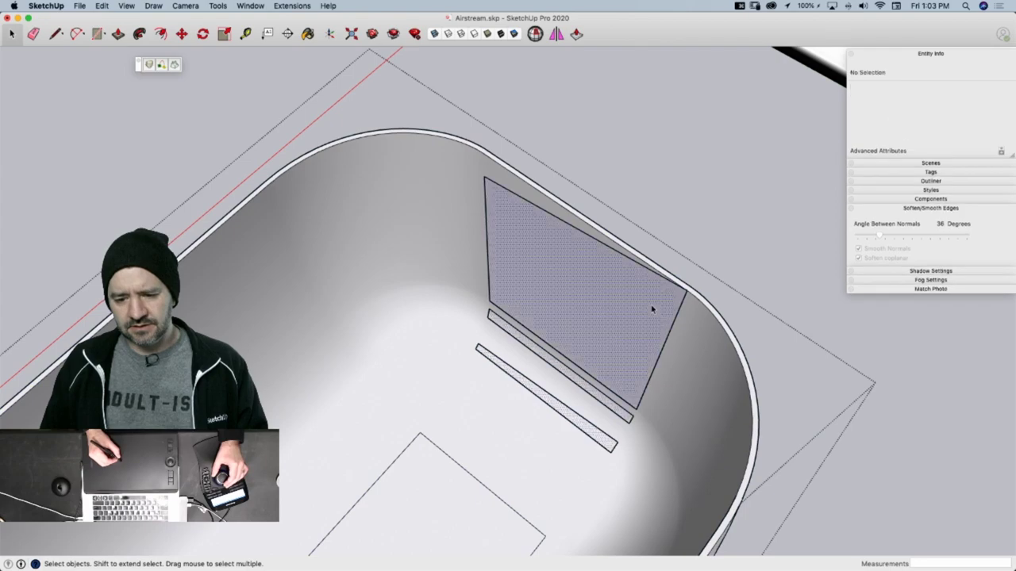
middle_drag(648, 310, 680, 292)
key(alt+h)
scroll(675, 286, down, 2)
scroll(675, 282, up, 4)
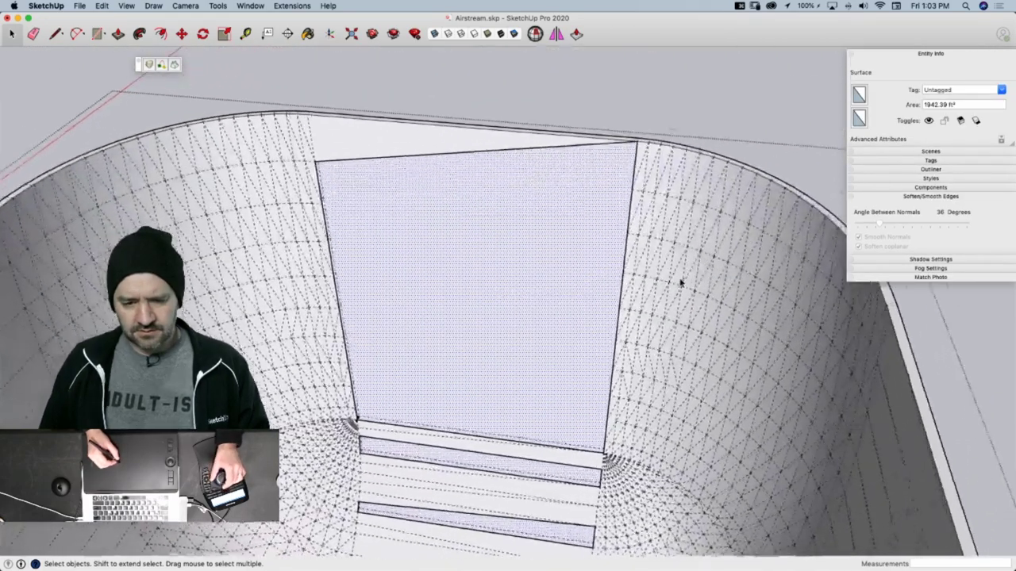
middle_drag(683, 276, 711, 248)
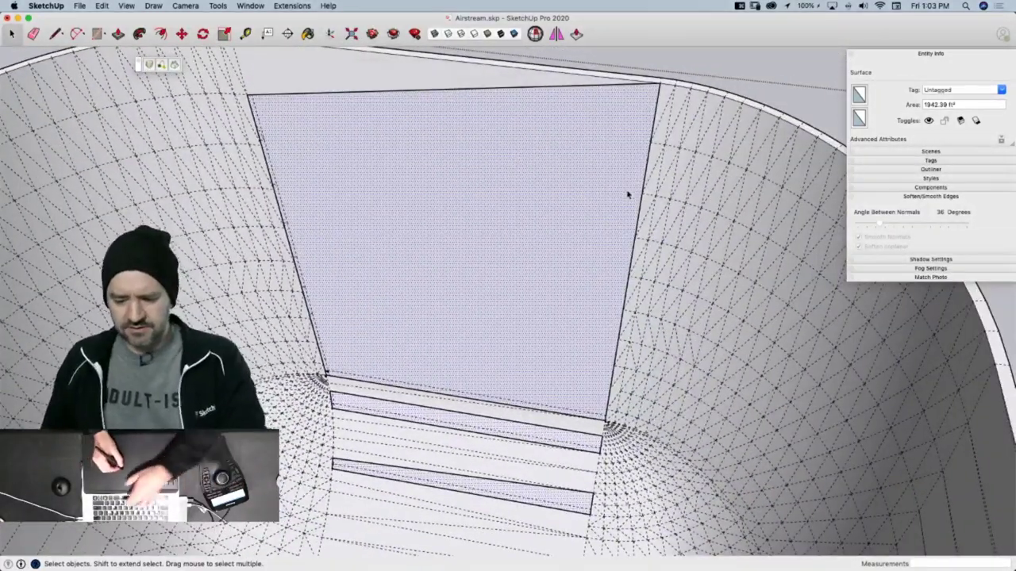
Draw a line across the large end opening from a side vertex to the opposite upper corner to fill it, and erase the line
key(l)
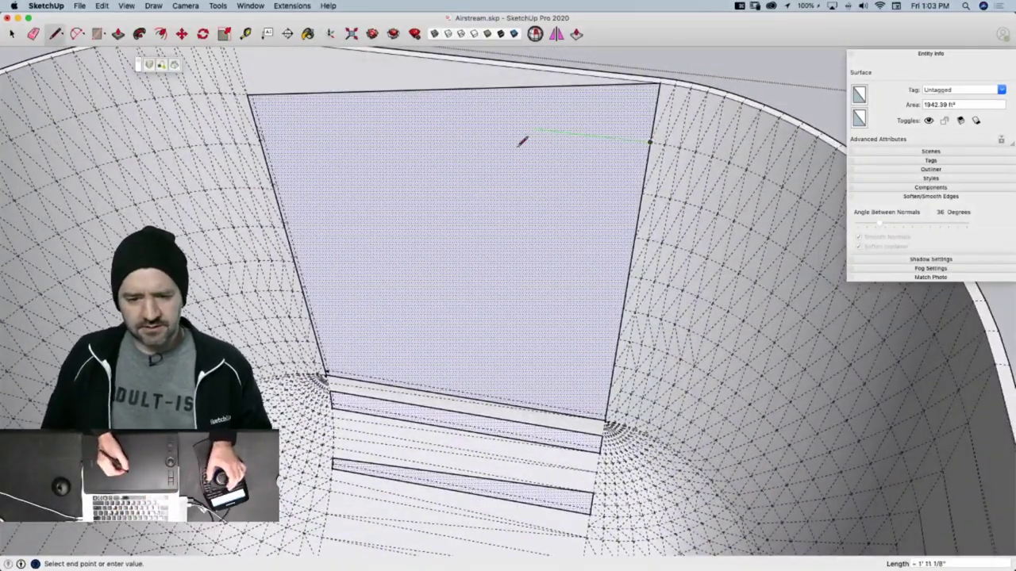
click(248, 94)
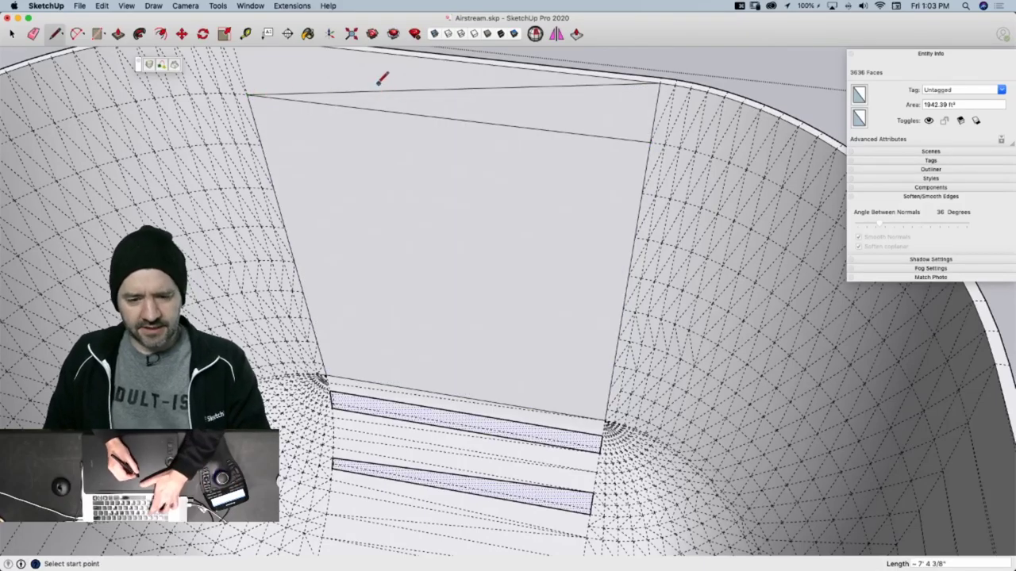
key(e)
click(381, 112)
Draw a line lengthwise between the side vertices of the upper narrow opening to close its lower half
scroll(436, 312, up, 6)
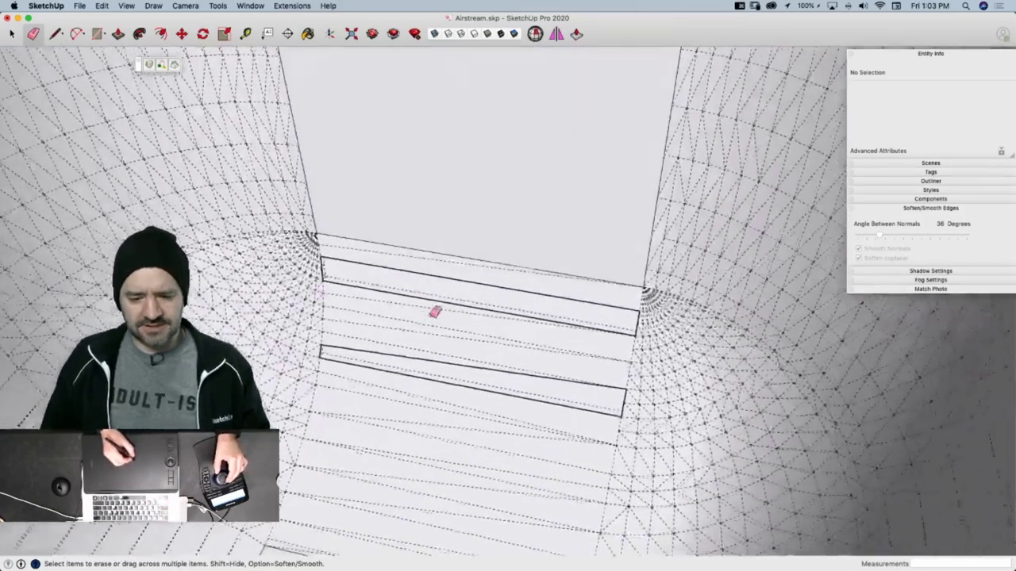
key(l)
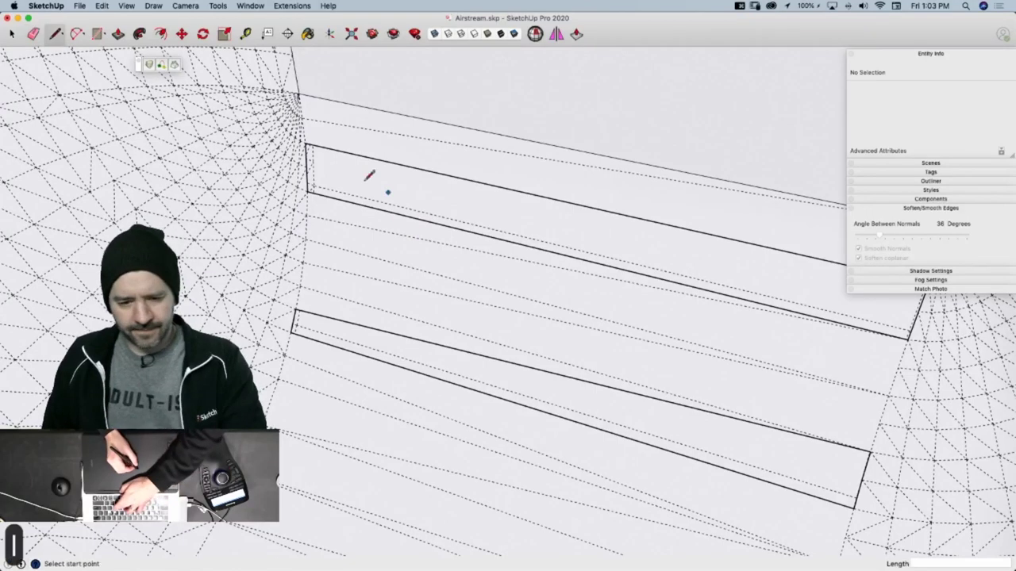
middle_drag(311, 162, 632, 270)
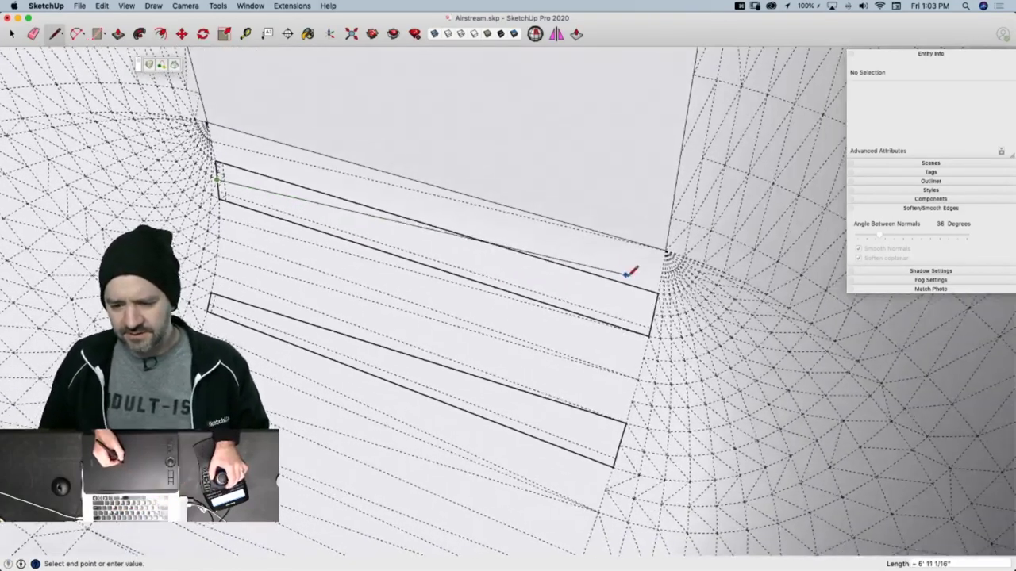
click(652, 315)
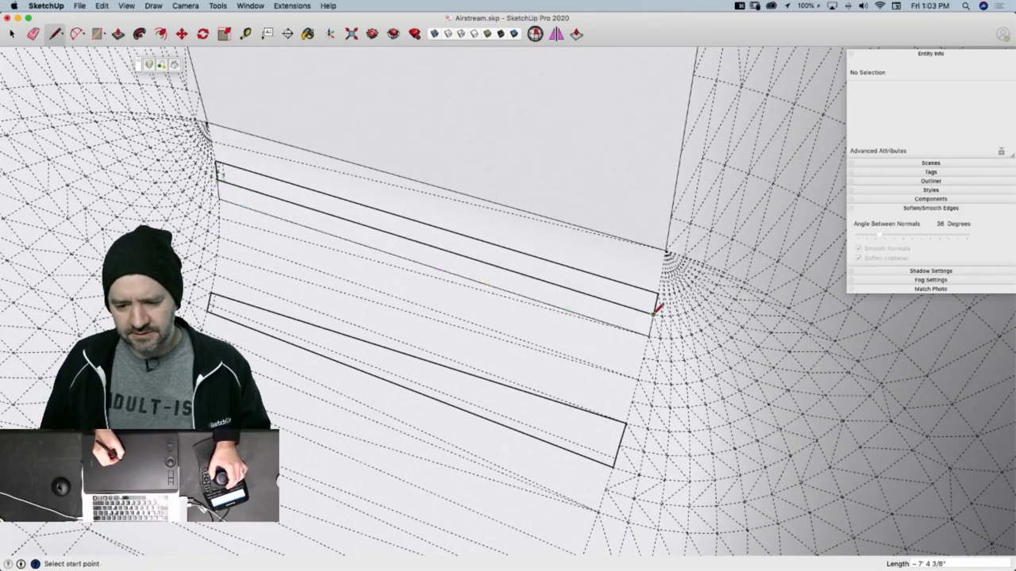
Draw a line lengthwise between the side vertices of the lower narrow opening to fill it with faces
scroll(622, 288, up, 5)
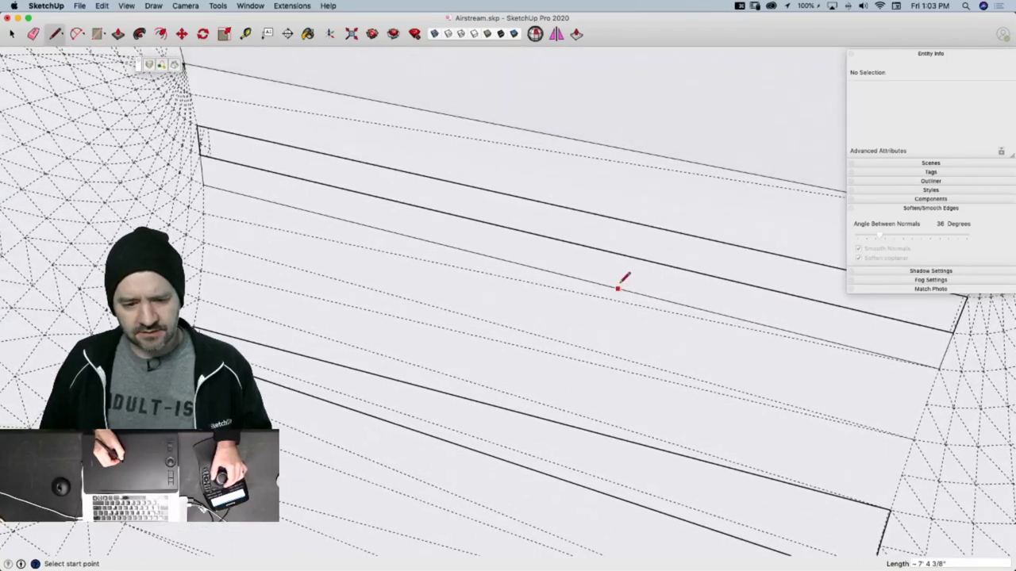
scroll(622, 282, down, 5)
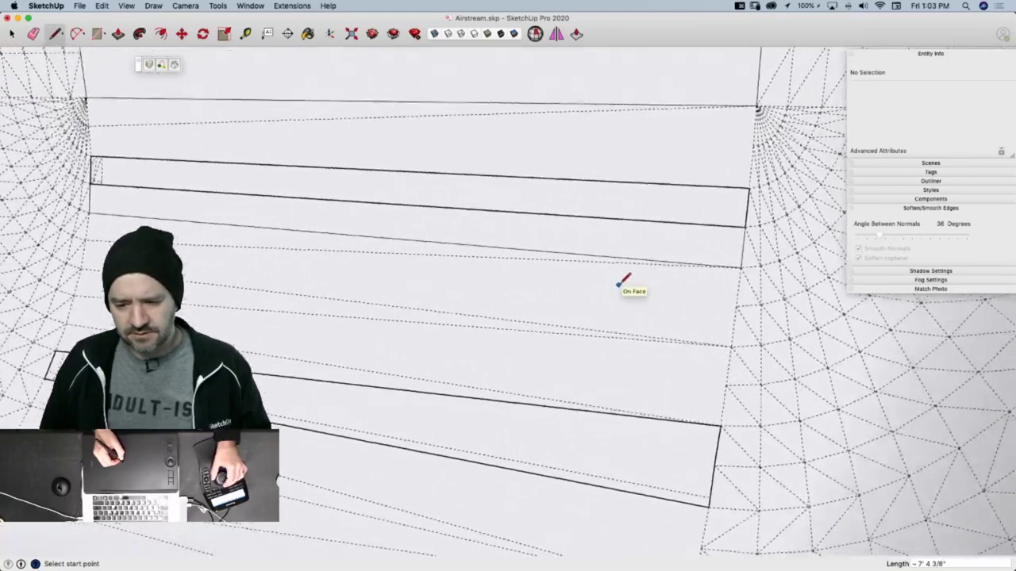
middle_drag(622, 282, 570, 315)
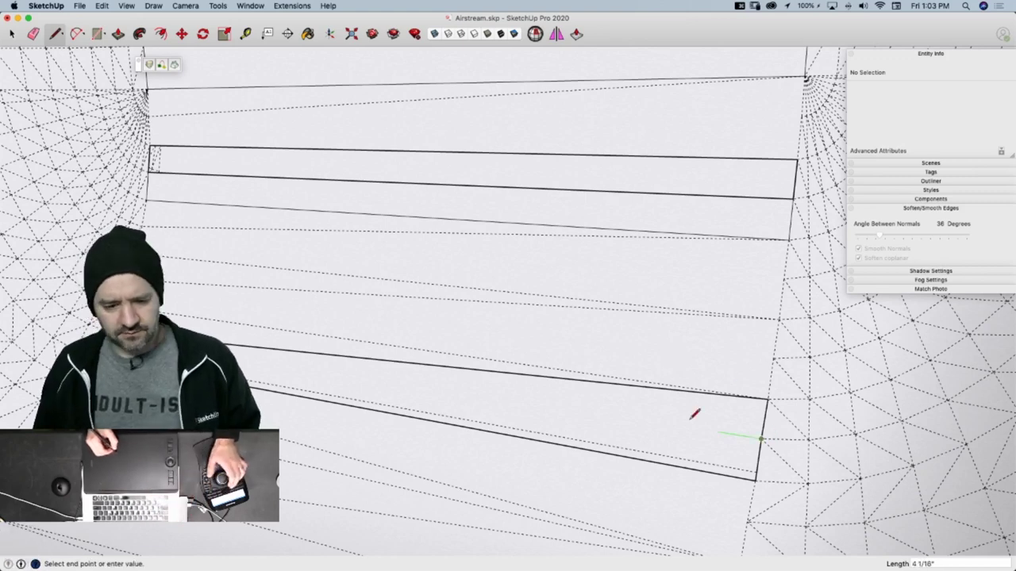
click(115, 334)
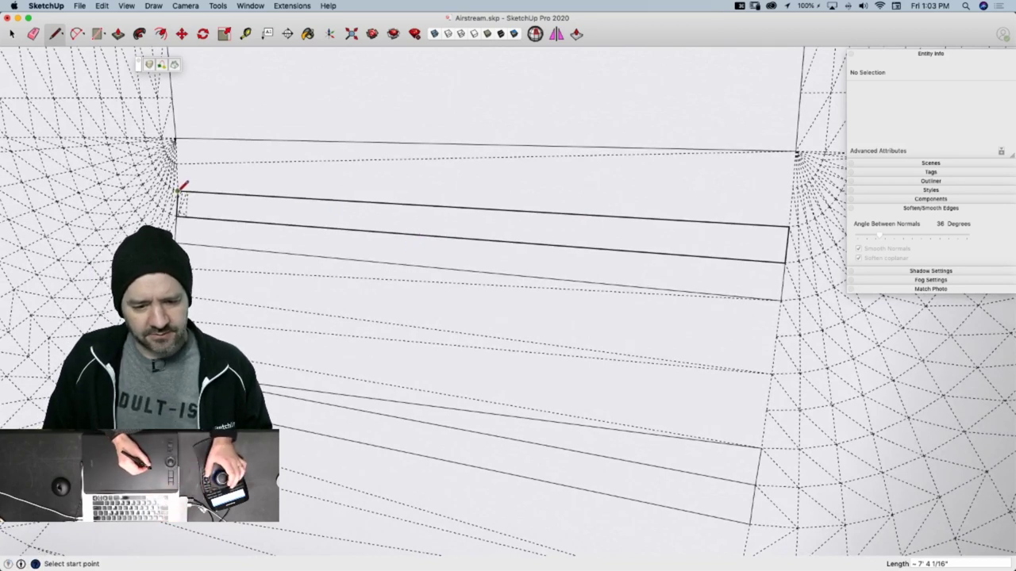
Try a diagonal line across the remaining upper narrow opening, and undo it
click(786, 262)
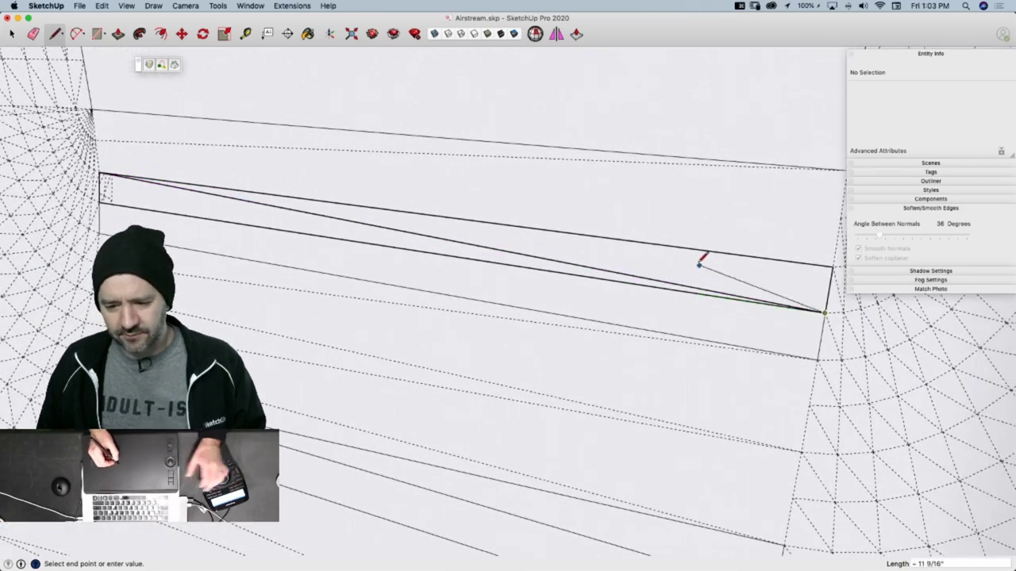
key(super+z)
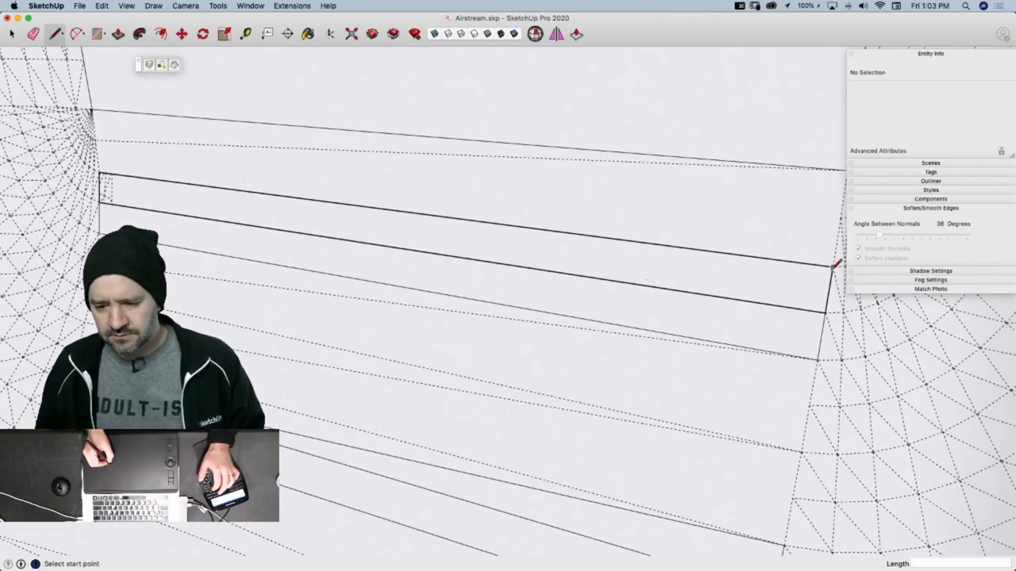
Try closing the narrow opening with a diagonal between opposite corners and a line along its short end edge, and erase the diagonal
click(99, 201)
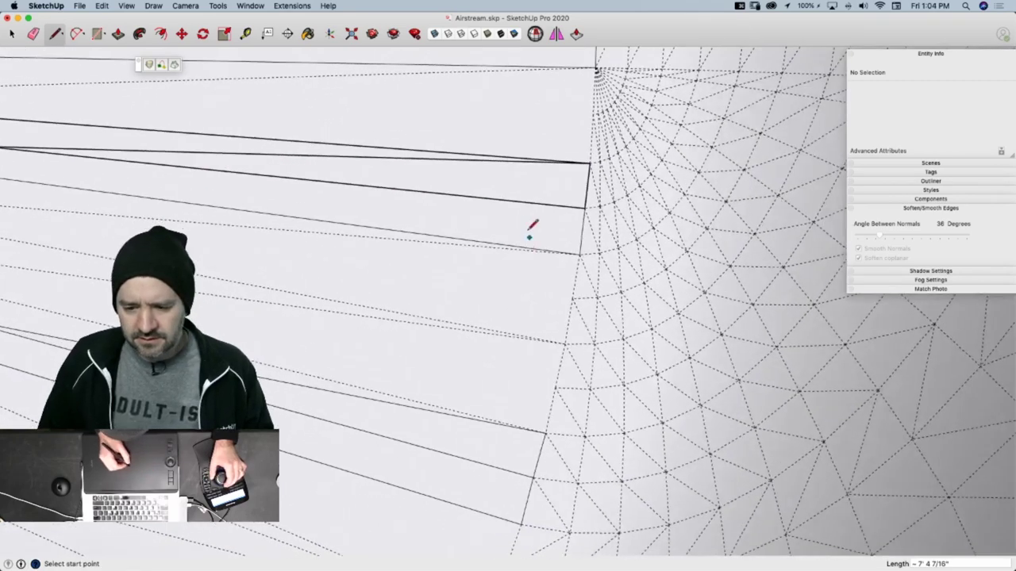
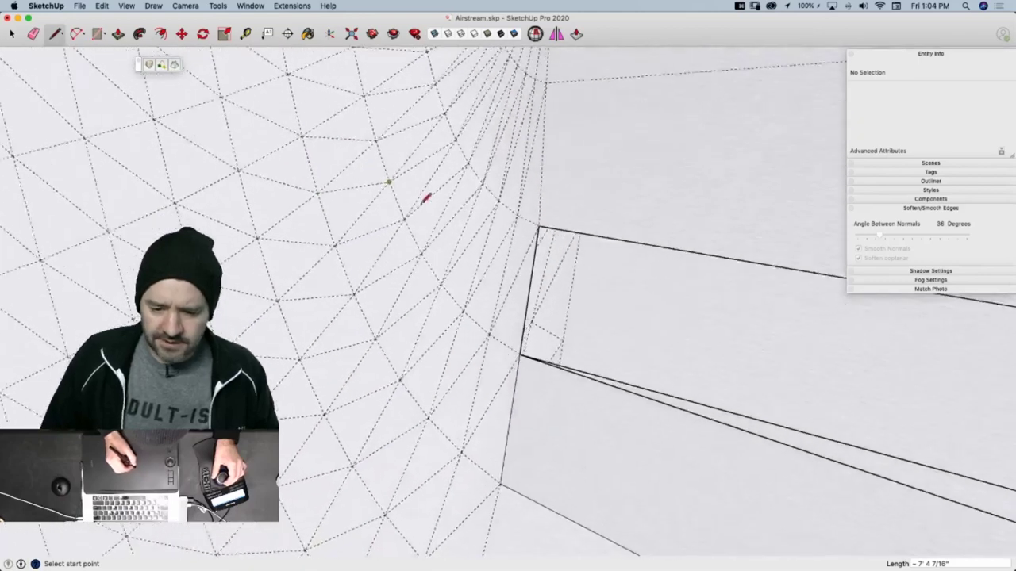
middle_drag(426, 198, 540, 197)
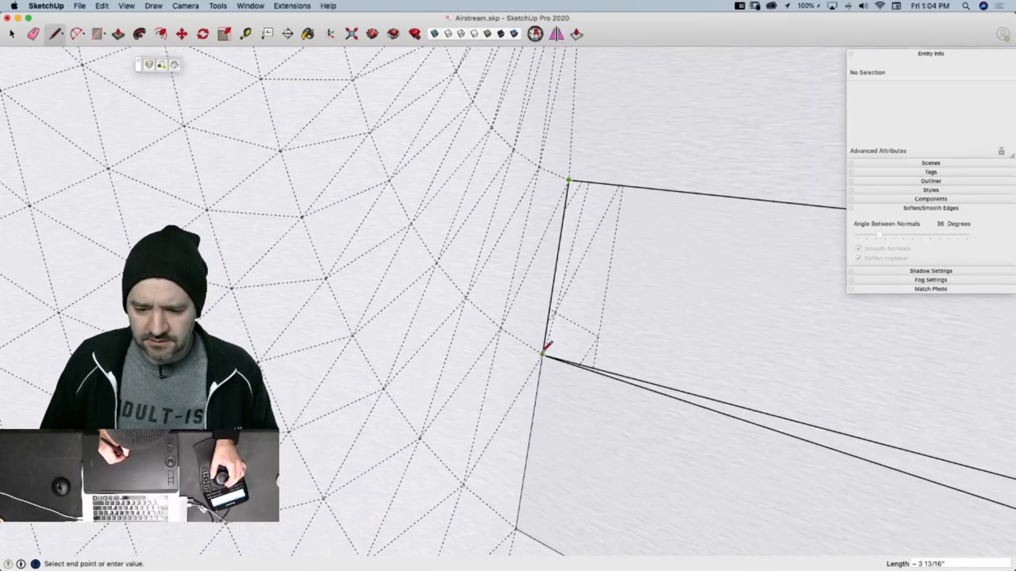
mouse_move(559, 340)
middle_down()
mouse_move(608, 263)
mouse_move(570, 271)
mouse_move(580, 254)
mouse_move(635, 254)
mouse_move(630, 272)
middle_up()
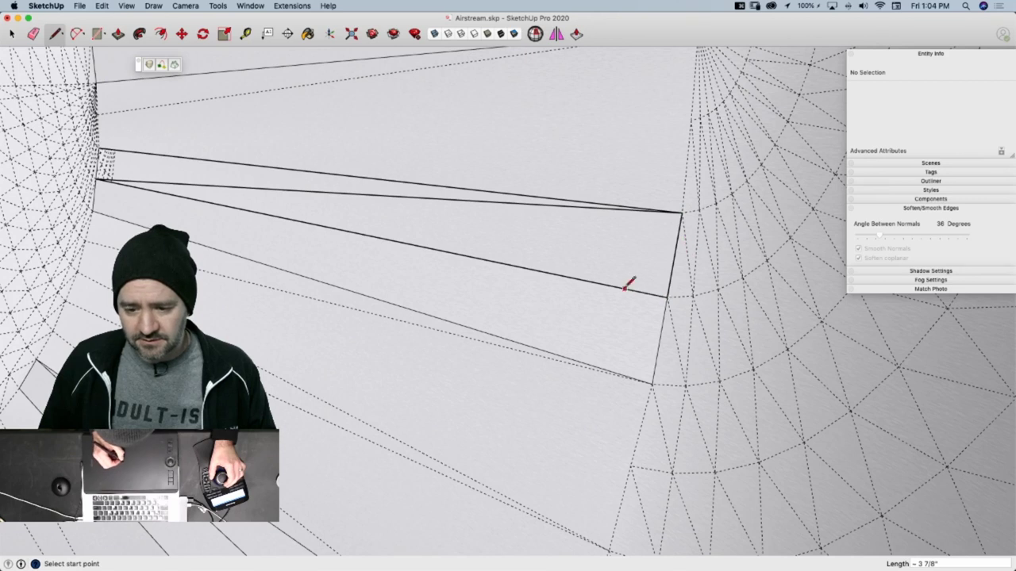
key(e)
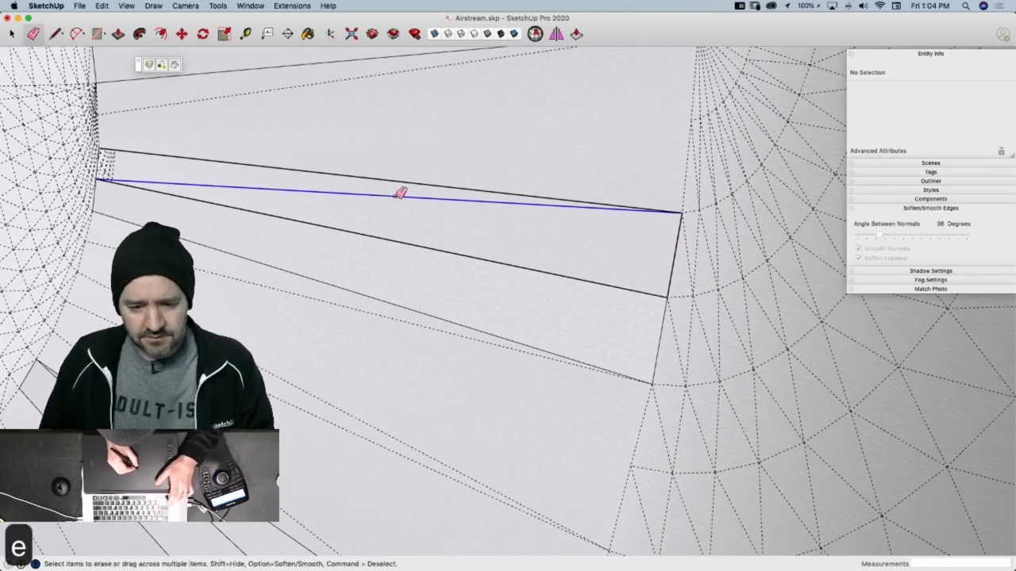
click(399, 194)
Draw the opposite diagonal across the narrow opening, add a line from its lower corner to the opening's upper edge, and save the model
key(l)
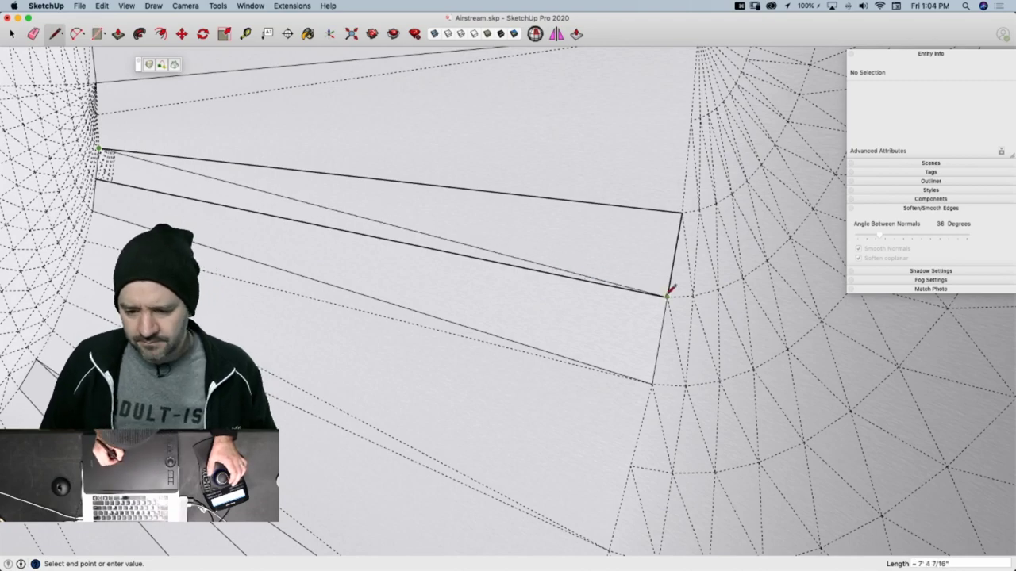
click(668, 298)
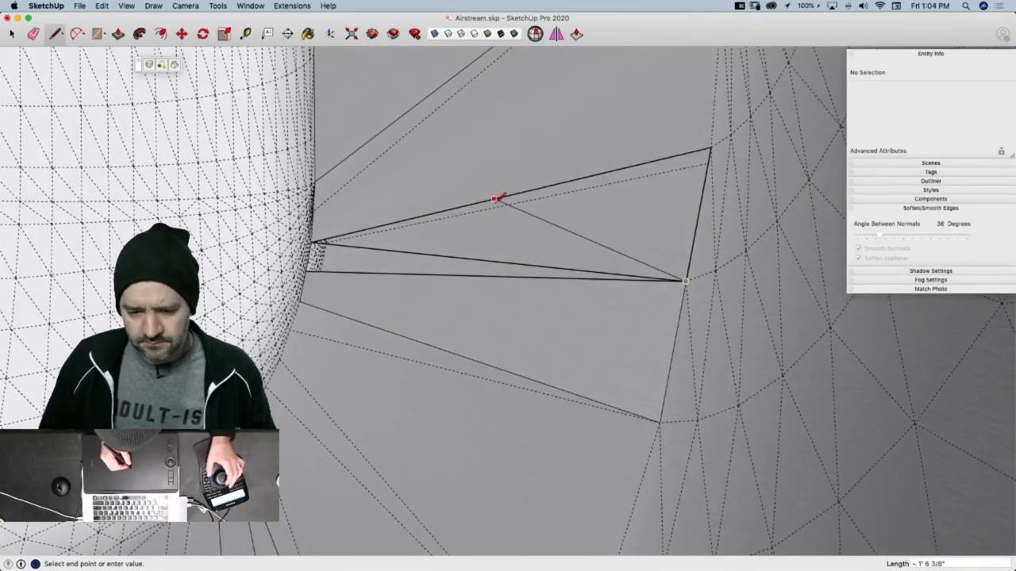
click(477, 203)
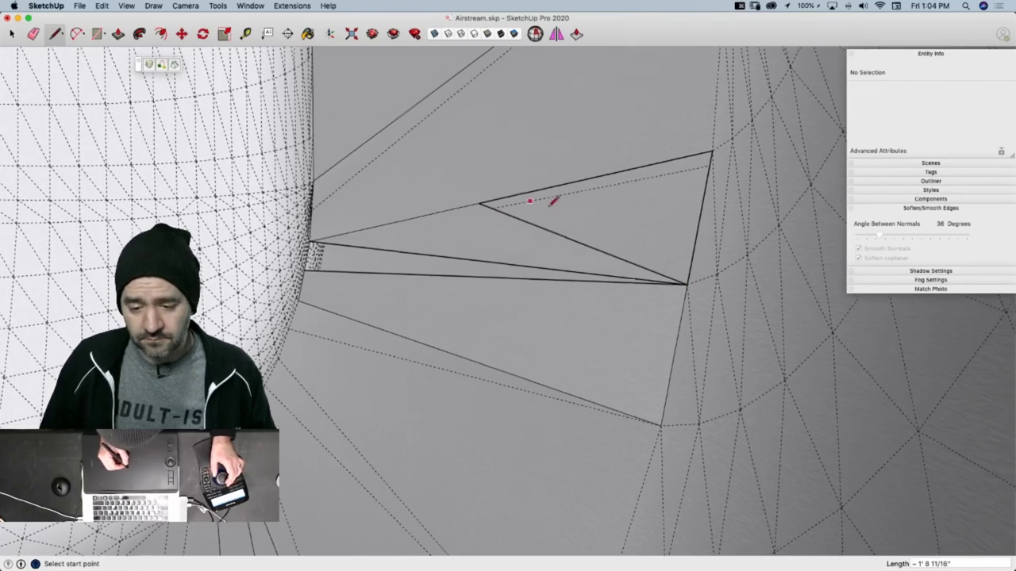
scroll(540, 199, up, 4)
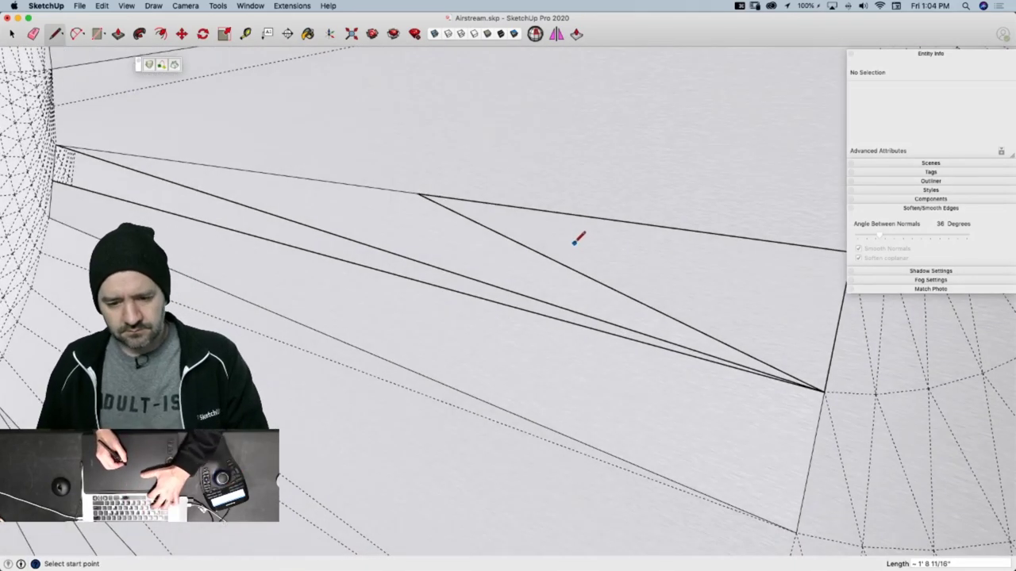
key(super+s)
Move the new line's endpoint along the upper edge to the opening's nearest upper corner to close the upper triangle
key(m)
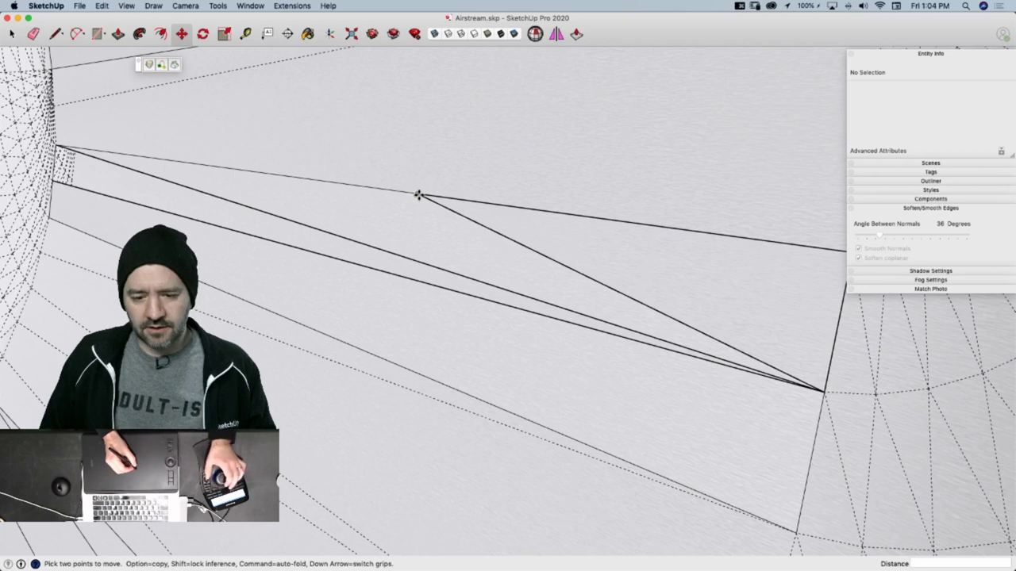
click(418, 194)
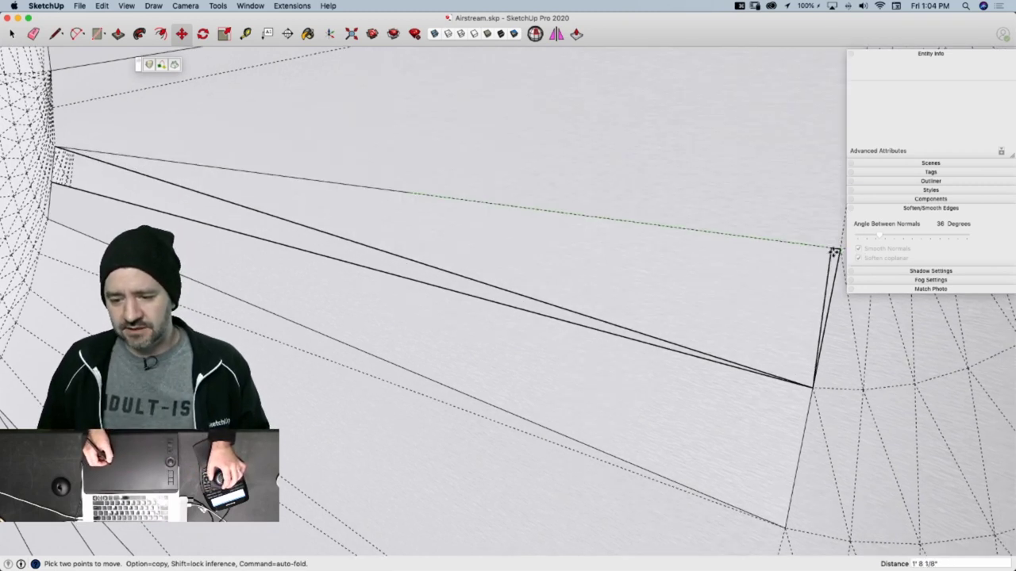
click(840, 249)
click(840, 249)
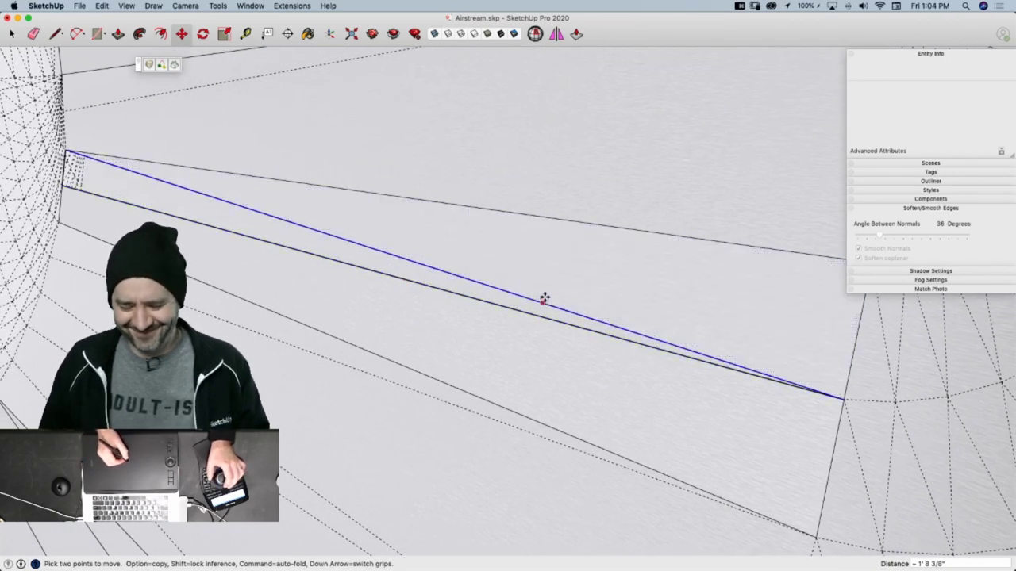
Draw a line from the remaining triangle's lower corner to the diagonal, and move its endpoint to the triangle's pointed far corner
key(l)
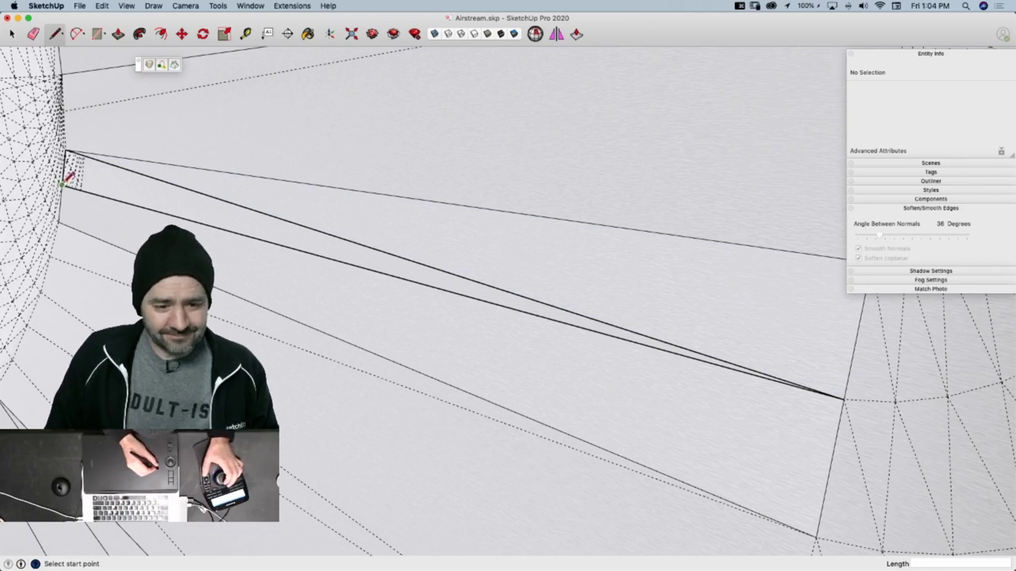
click(278, 217)
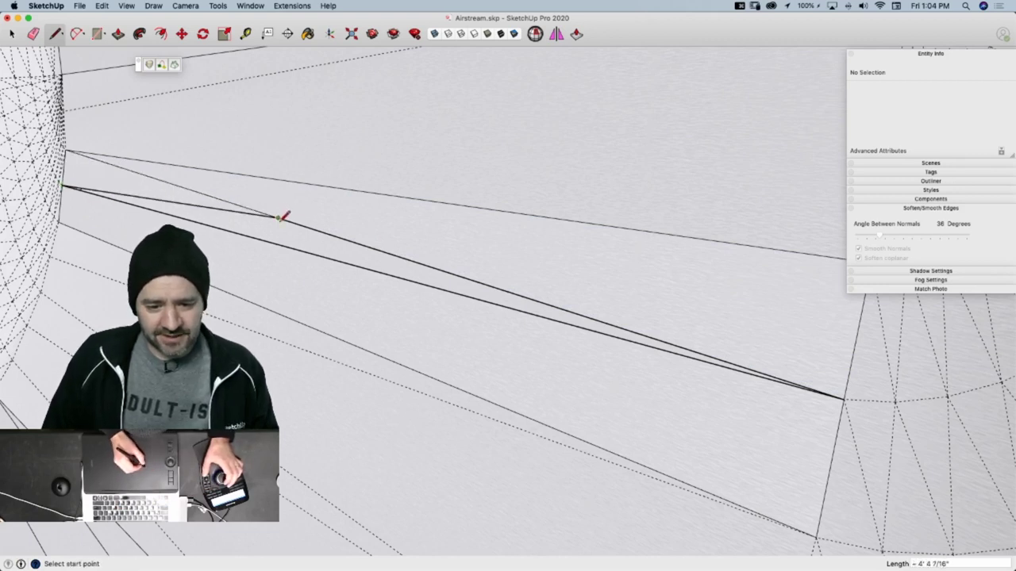
key(m)
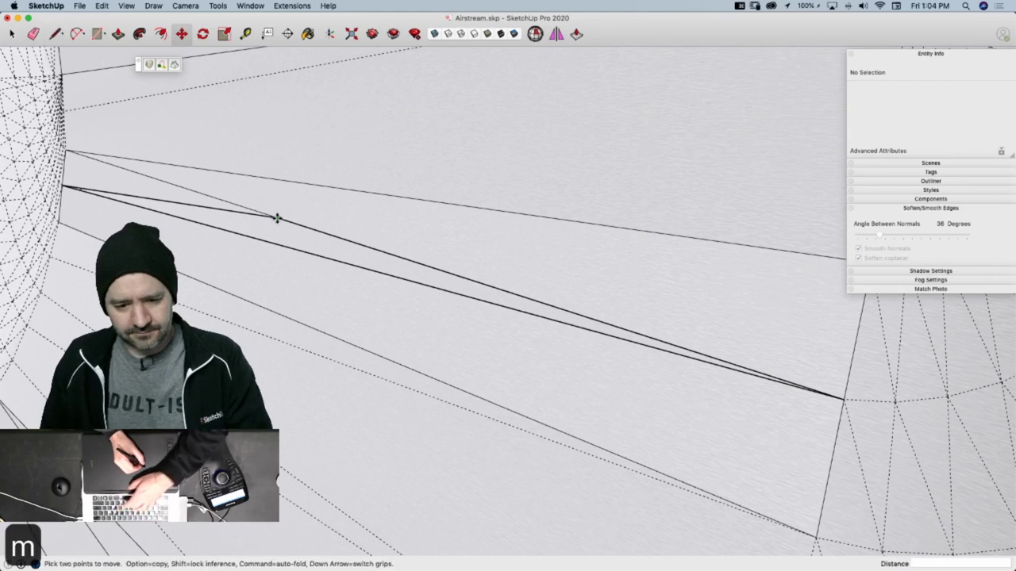
click(277, 217)
click(844, 402)
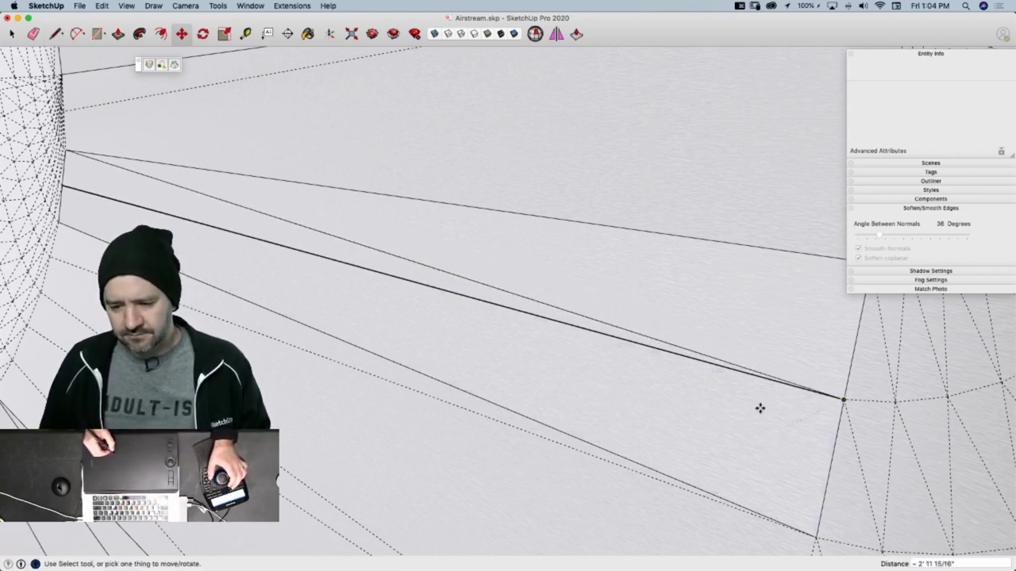
middle_drag(549, 345, 516, 335)
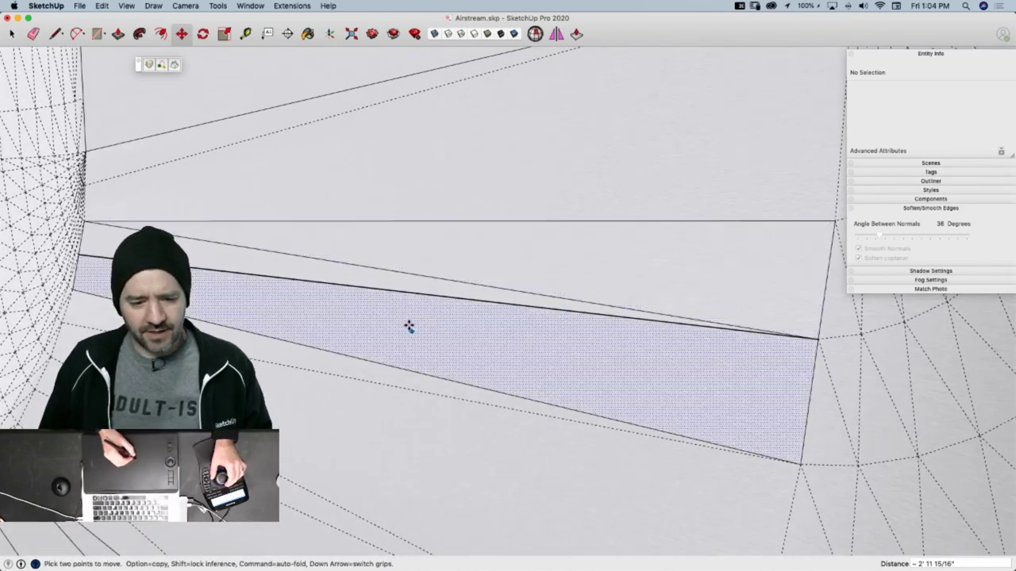
Draw a line over the lower lengthwise edge of the filled strip from corner to corner, and erase that edge
key(l)
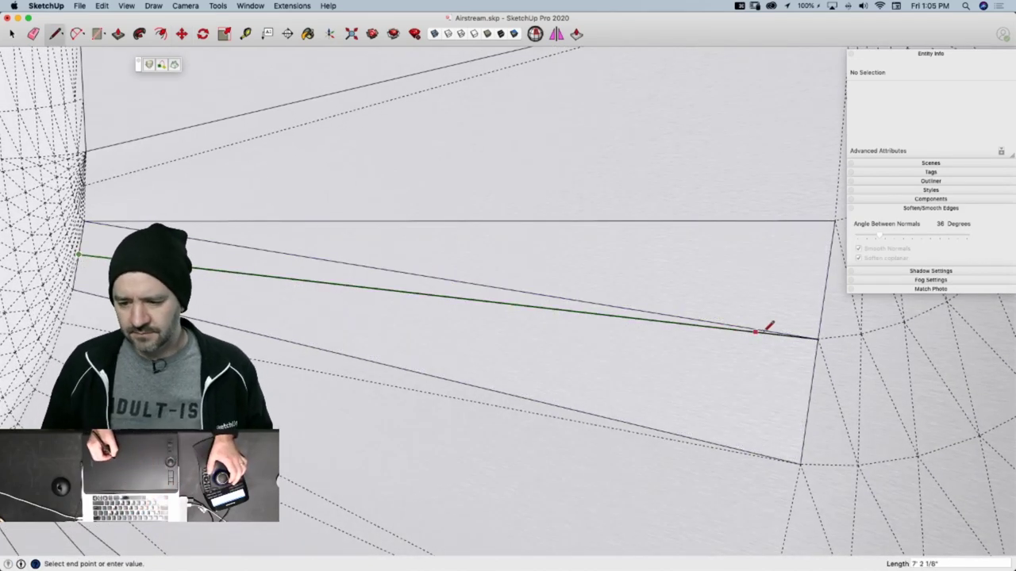
click(819, 338)
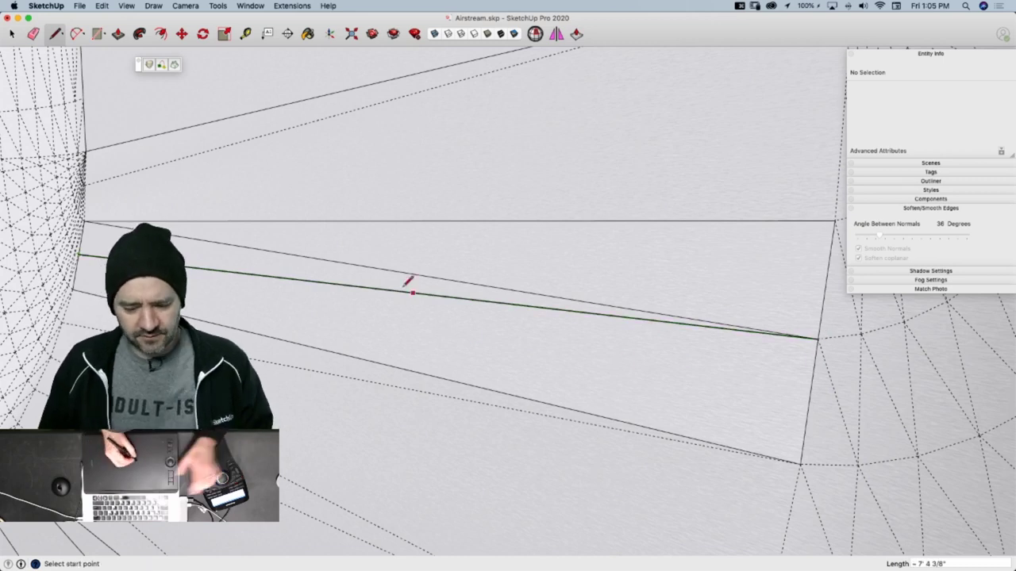
key(e)
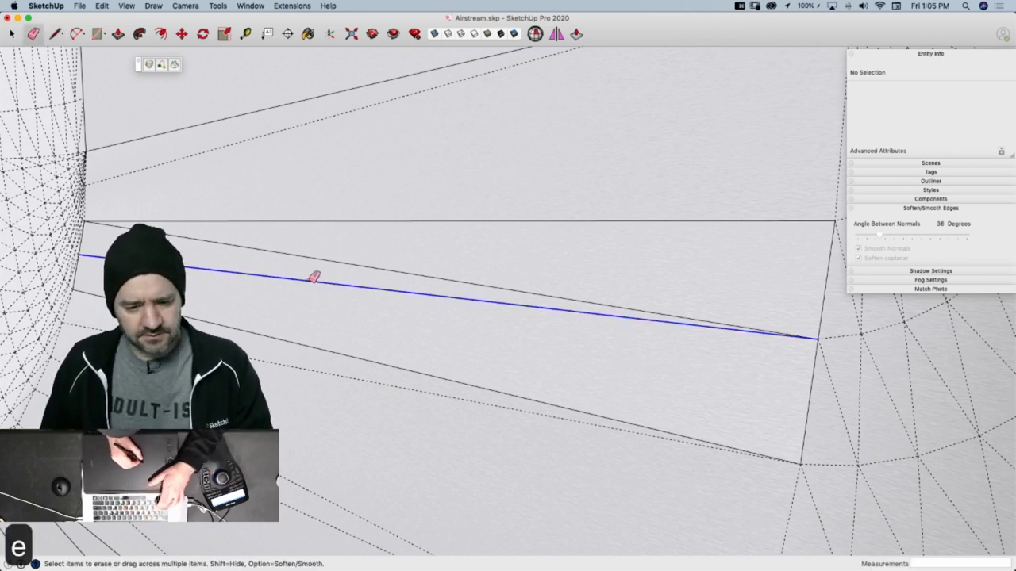
click(315, 277)
Draw lines across the reopened strip, ending one on its upper edge, and move that endpoint to the strip's upper corner to fill it
key(l)
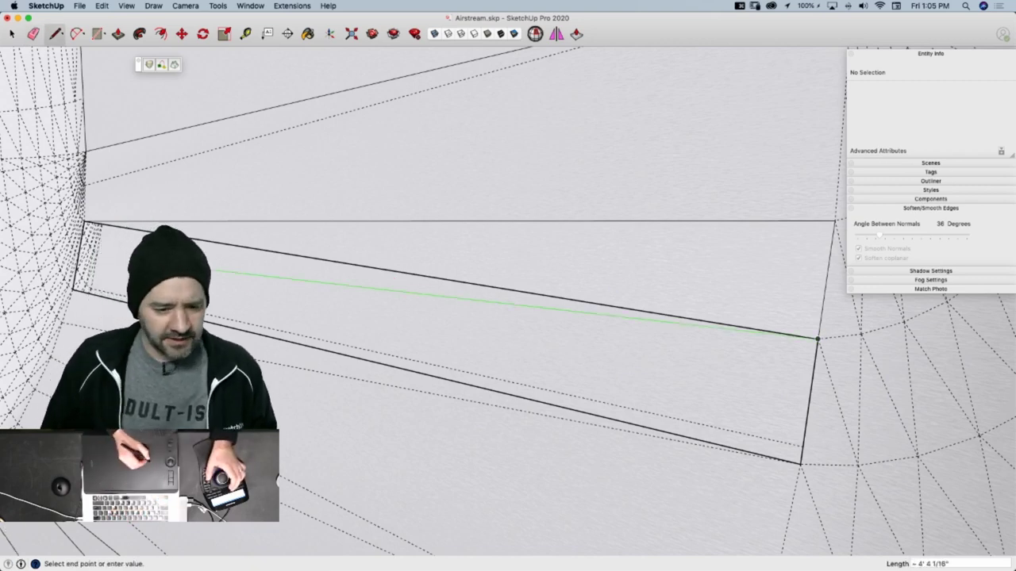
click(817, 338)
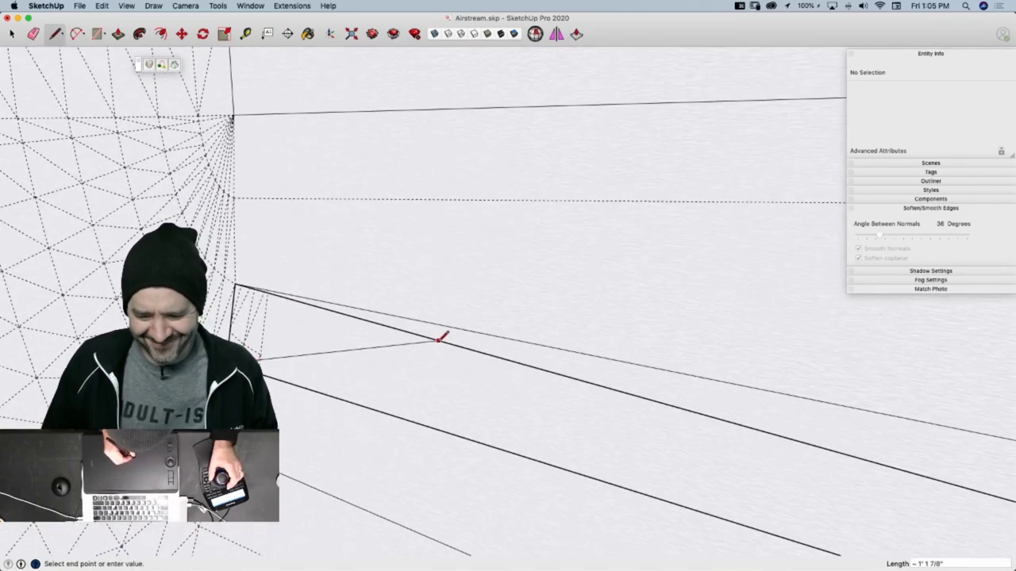
click(441, 341)
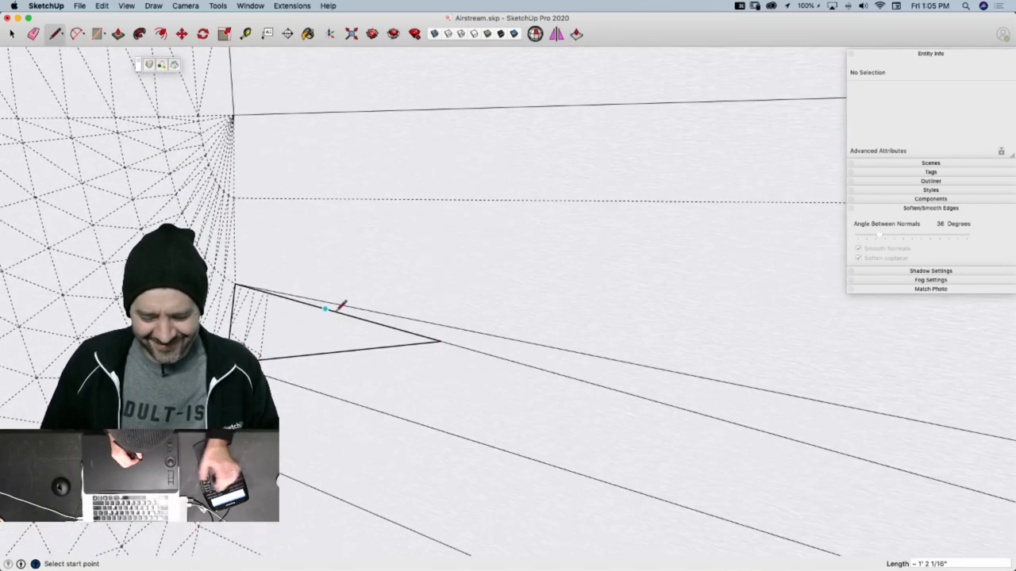
key(m)
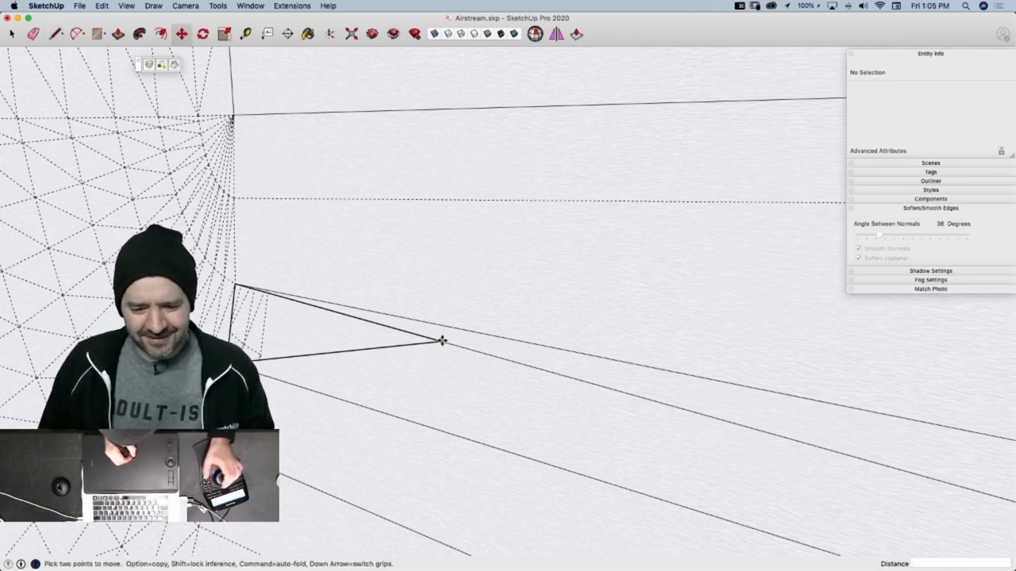
click(440, 341)
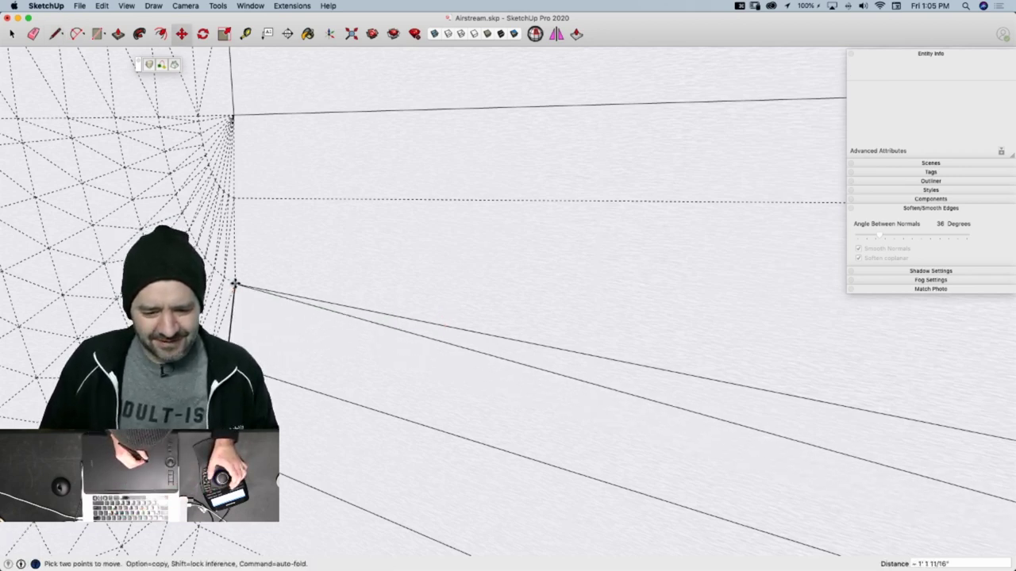
click(235, 285)
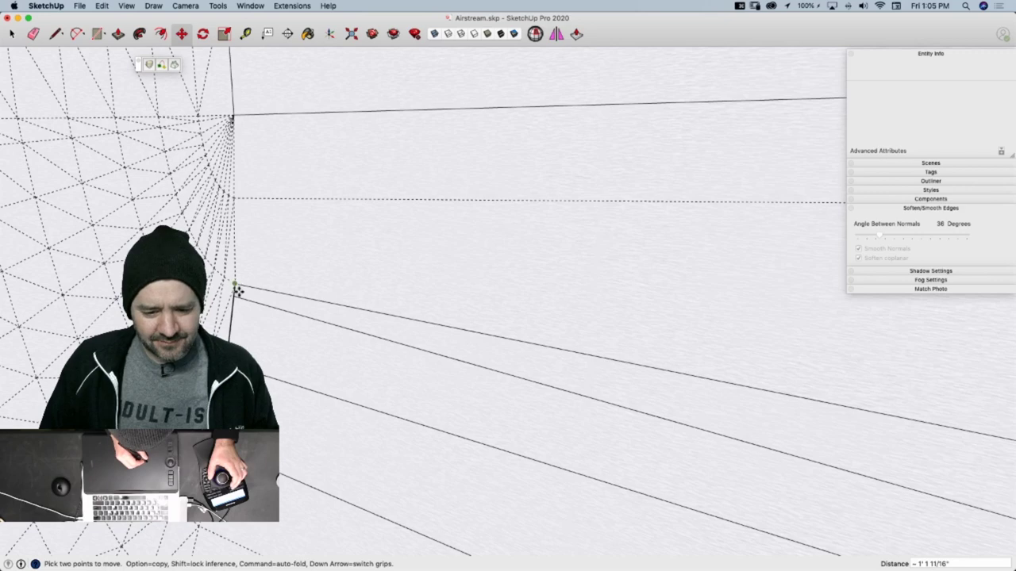
click(235, 295)
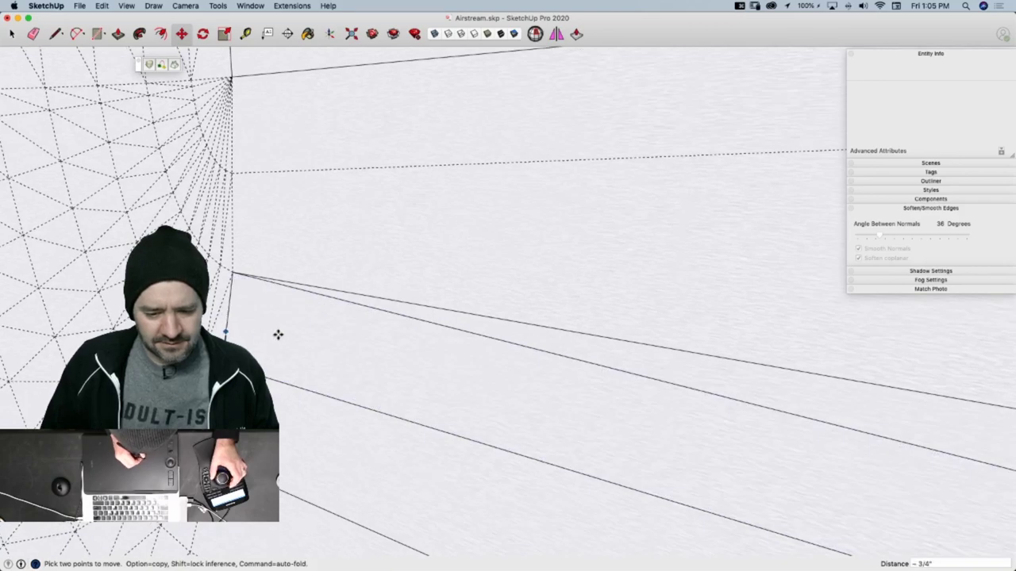
Erase two neighbouring segments of the solid seam curve on the inner surface of the shell's rounded end
scroll(328, 291, down, 10)
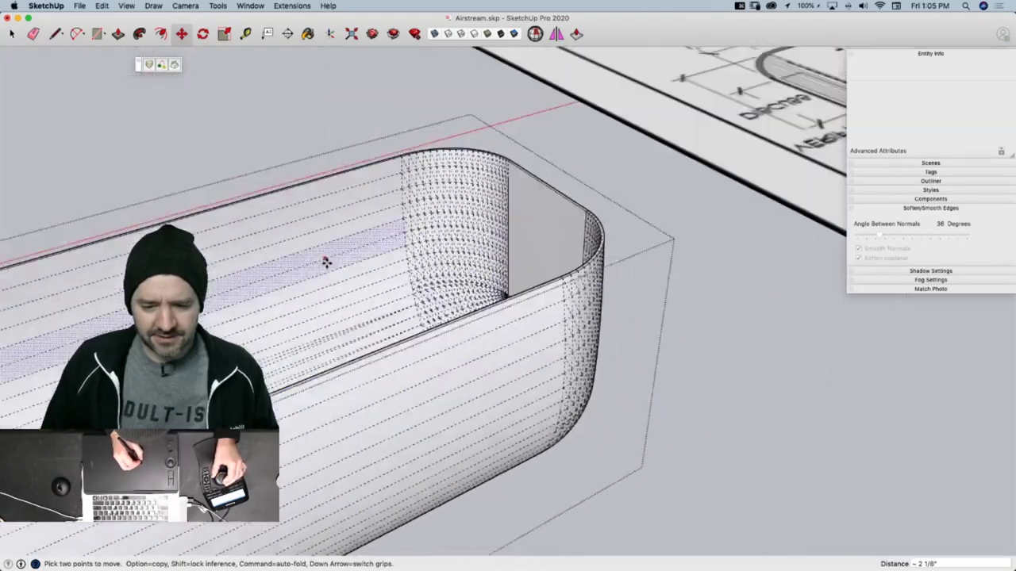
scroll(327, 202, up, 4)
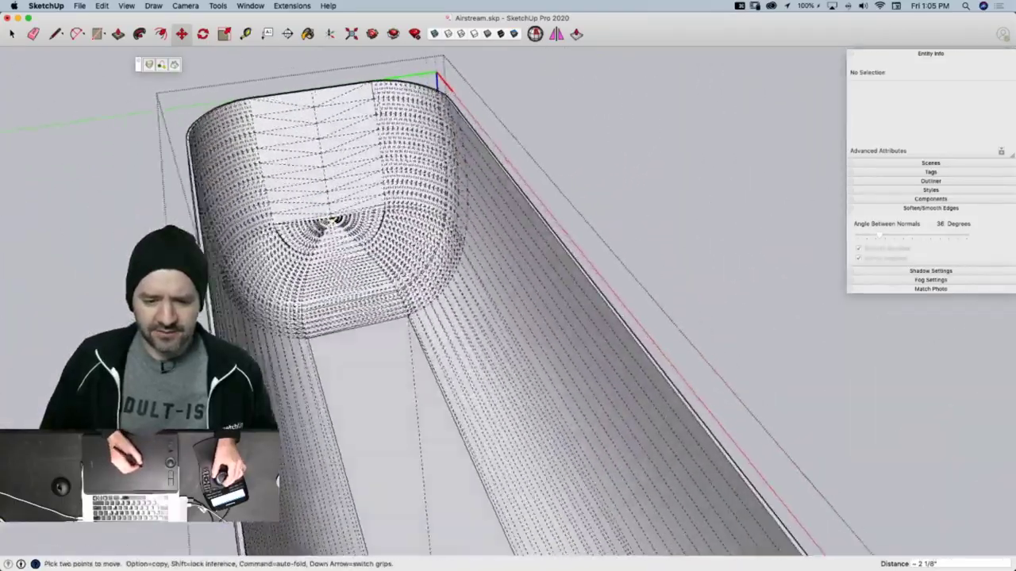
scroll(267, 246, up, 6)
scroll(267, 246, up, 6)
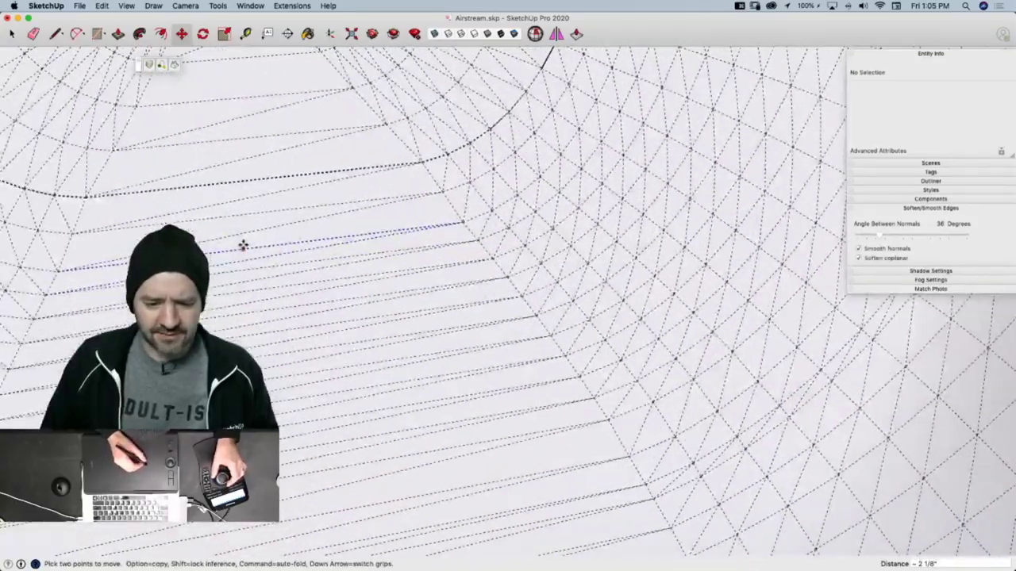
scroll(226, 282, up, 10)
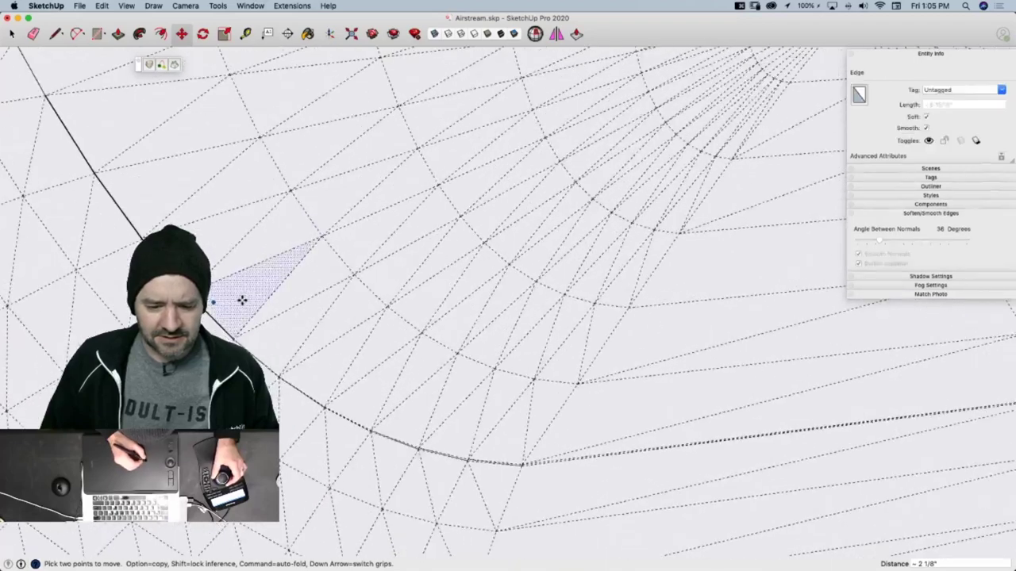
scroll(241, 262, up, 3)
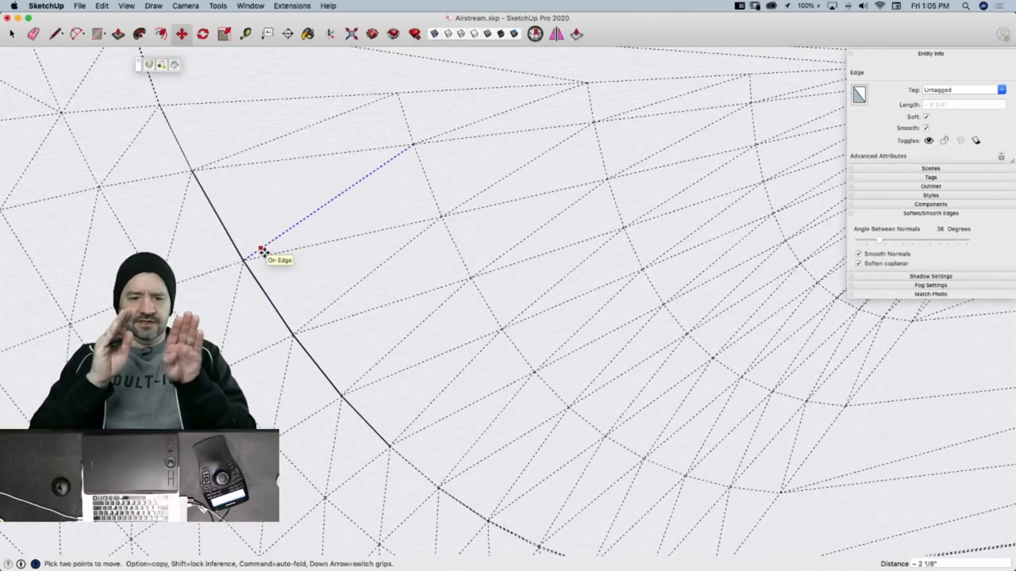
click(262, 251)
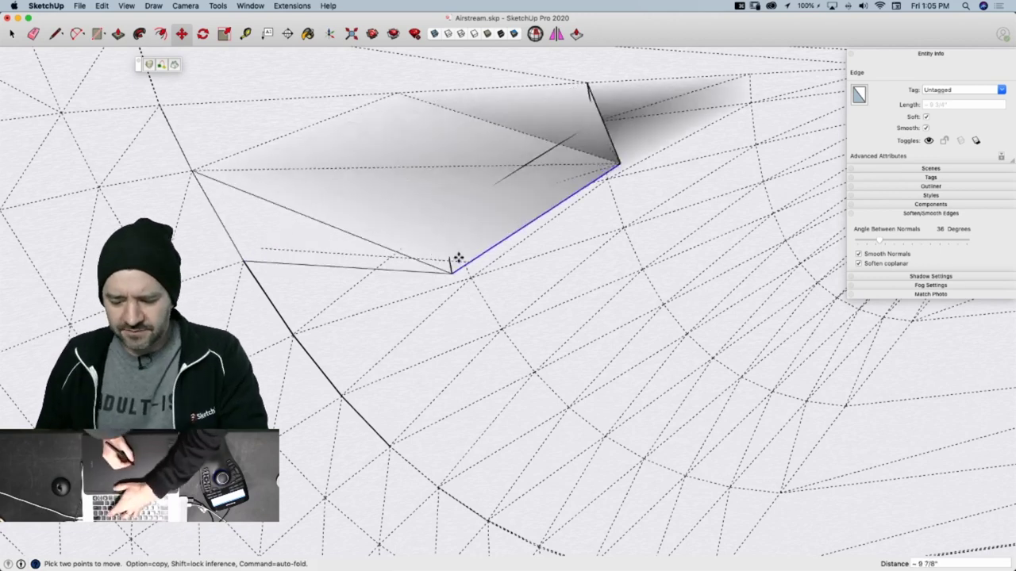
click(349, 244)
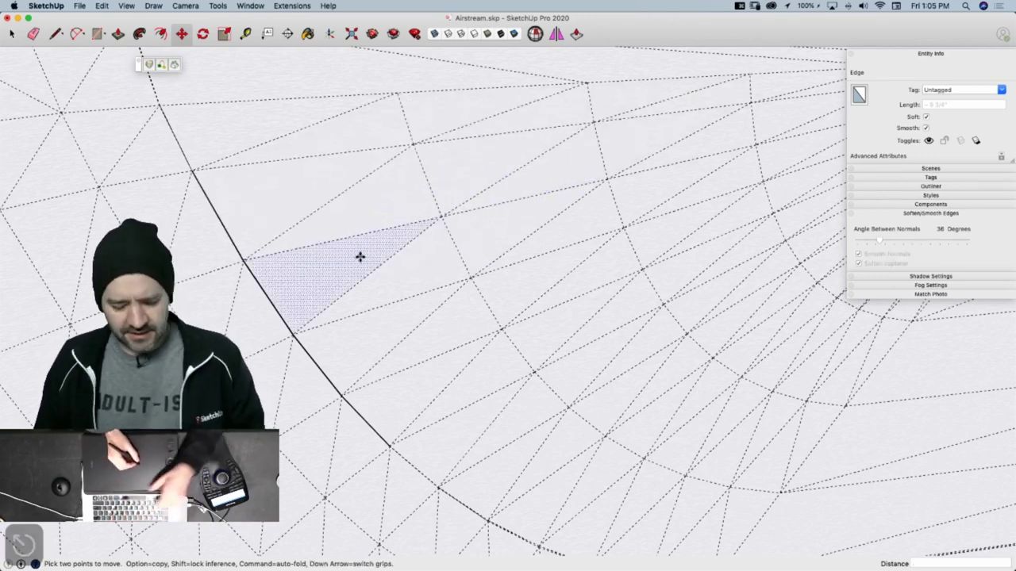
key(e)
mouse_move(230, 226)
mouse_down()
mouse_move(283, 300)
mouse_move(280, 312)
mouse_up()
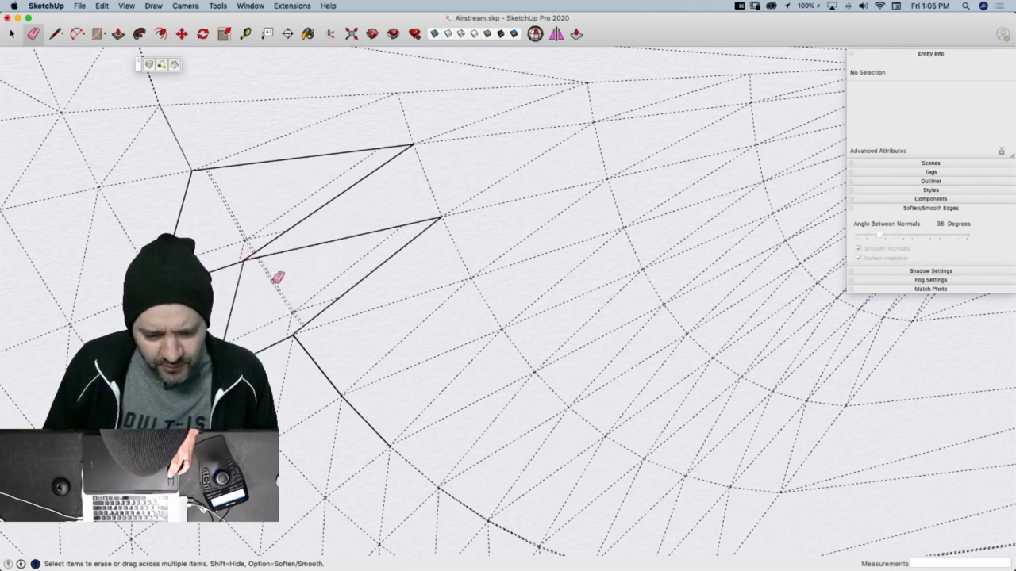
Erase two more segments of the solid seam curve and the short stray edges where the zigzag triangles meet
drag(306, 345, 309, 351)
drag(375, 422, 384, 408)
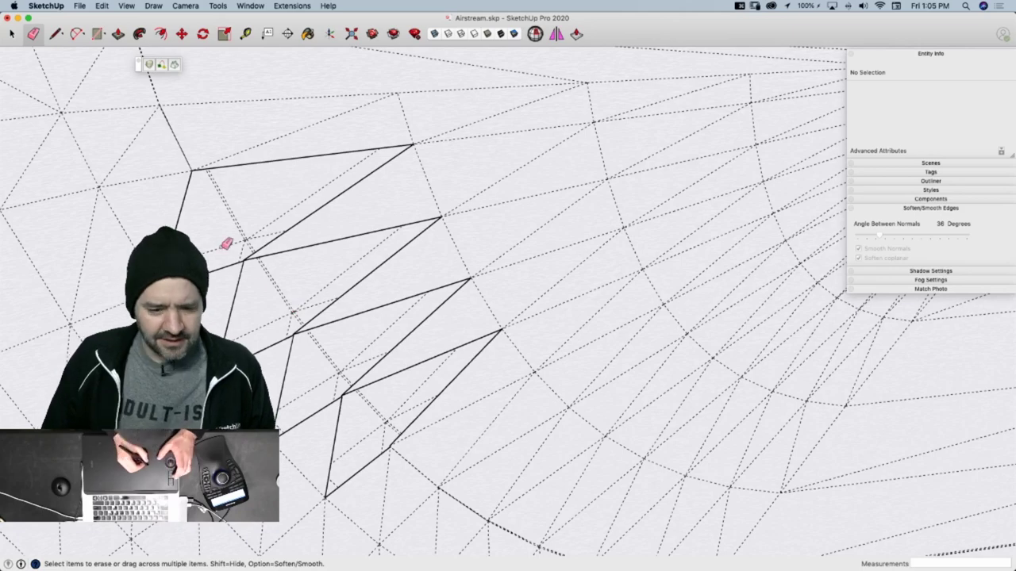
scroll(217, 218, up, 8)
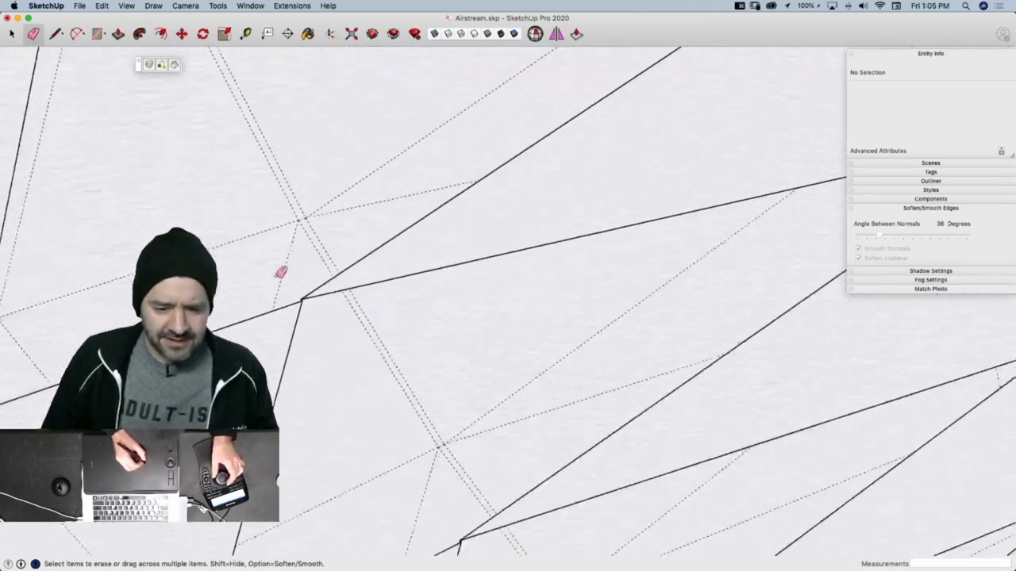
scroll(384, 293, up, 6)
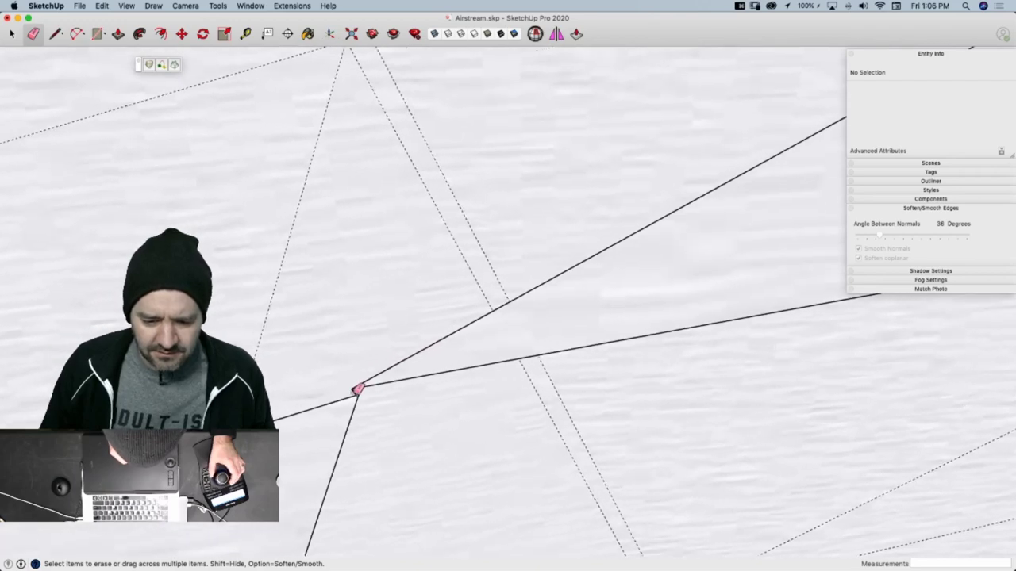
click(357, 391)
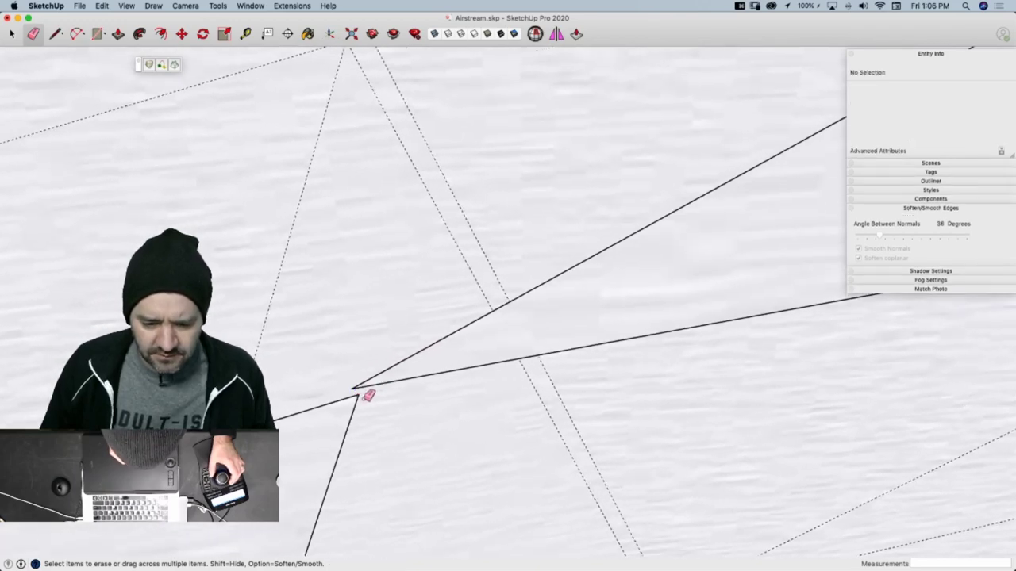
scroll(365, 387, down, 3)
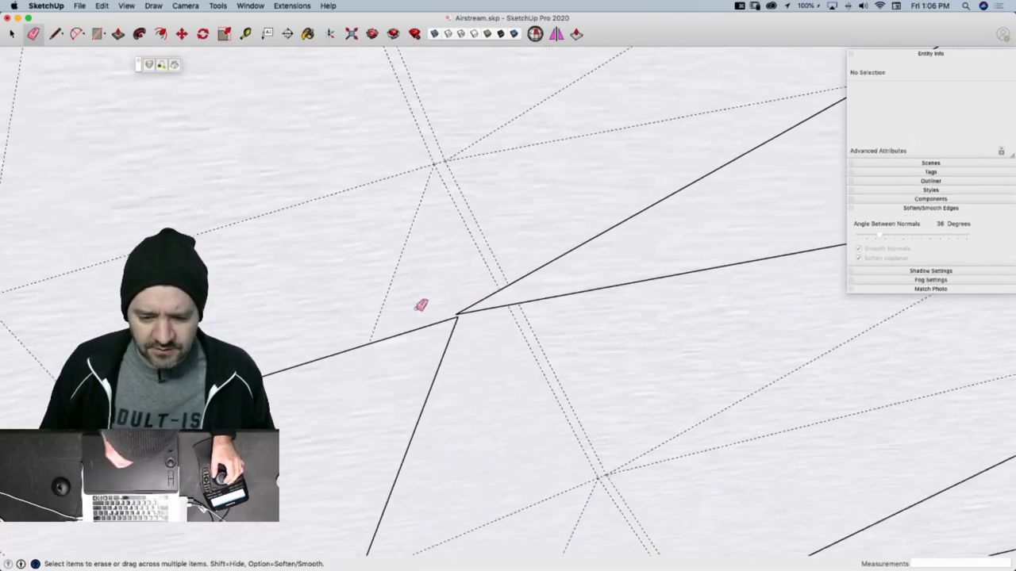
drag(429, 339, 456, 324)
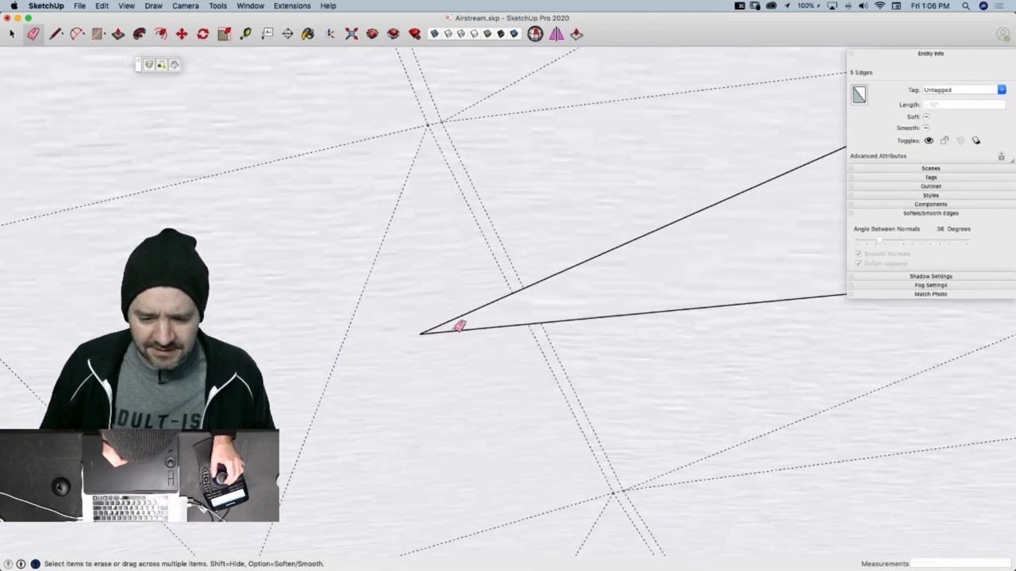
Erase the tiny overlapping edges at the next corners along the seam, opening the doubled faces beside them
mouse_move(456, 325)
middle_down()
mouse_move(449, 251)
mouse_move(481, 281)
mouse_move(453, 233)
mouse_move(503, 234)
mouse_move(543, 291)
middle_up()
drag(537, 269, 550, 283)
mouse_move(551, 284)
middle_down()
mouse_move(561, 311)
mouse_move(558, 268)
middle_up()
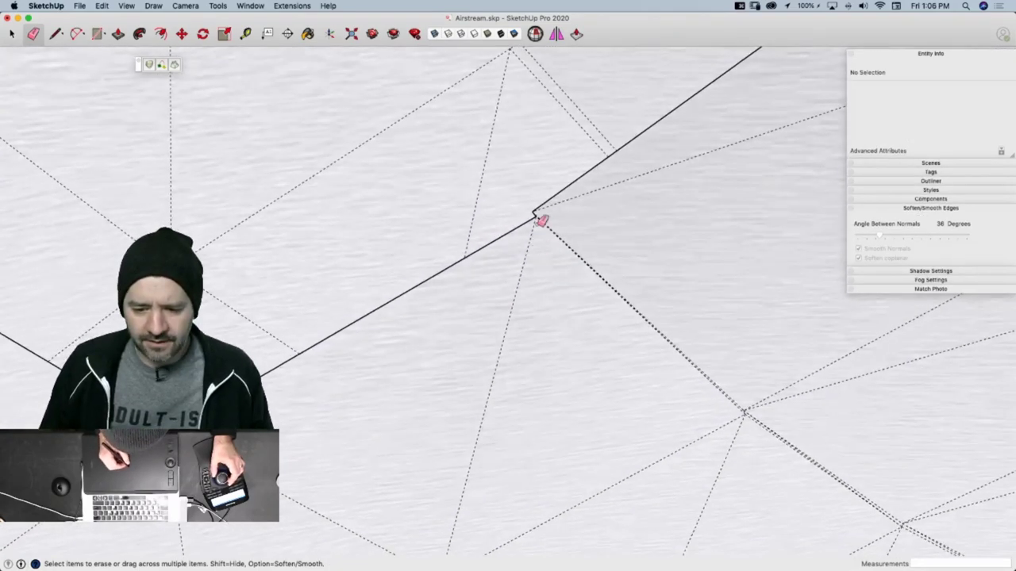
middle_drag(541, 220, 525, 259)
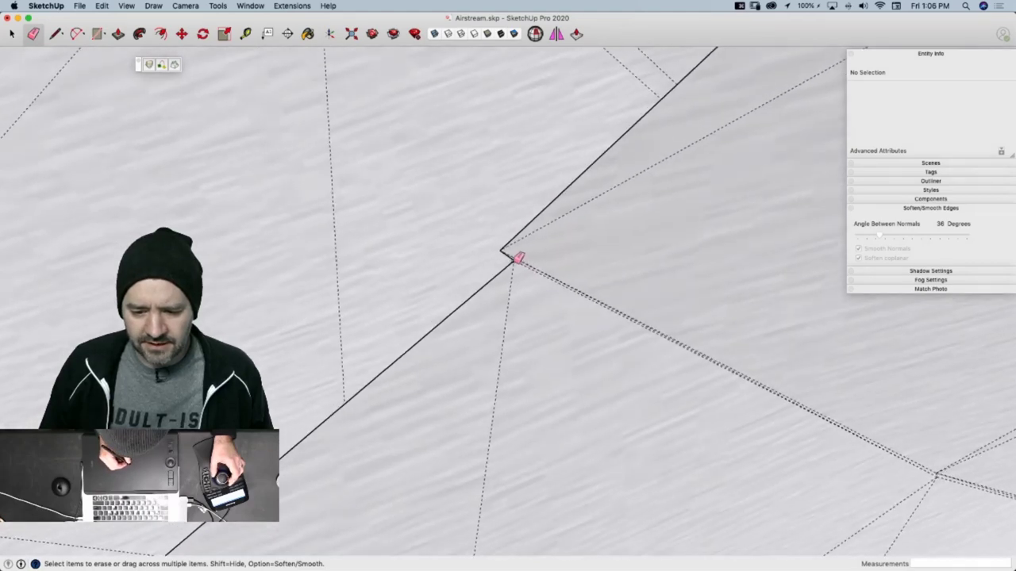
click(515, 261)
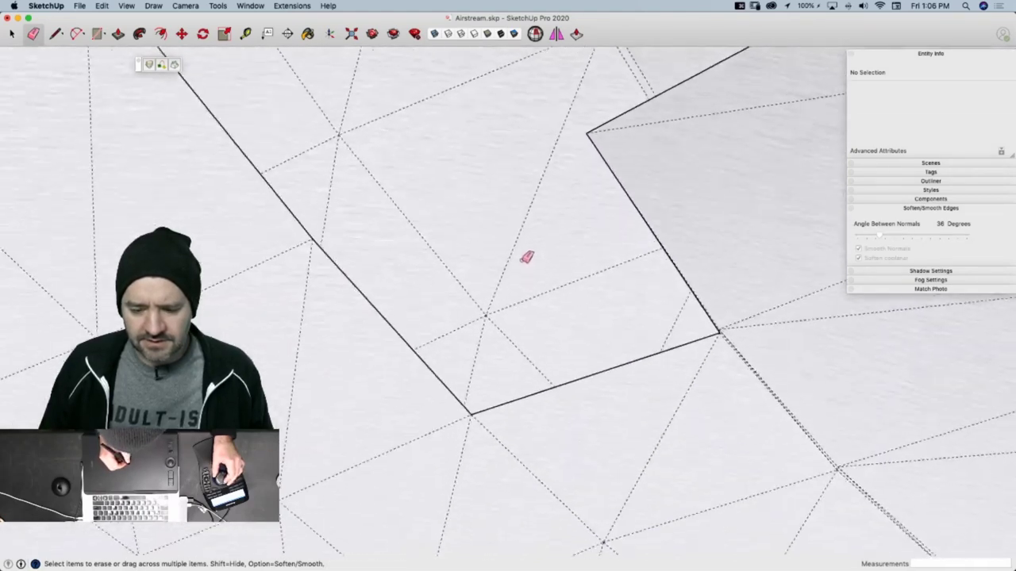
Draw lines from the opening's outer corners to the zigzag tips, and join two neighbouring tips with a line about 4 1/4" long
middle_drag(527, 257, 516, 295)
key(l)
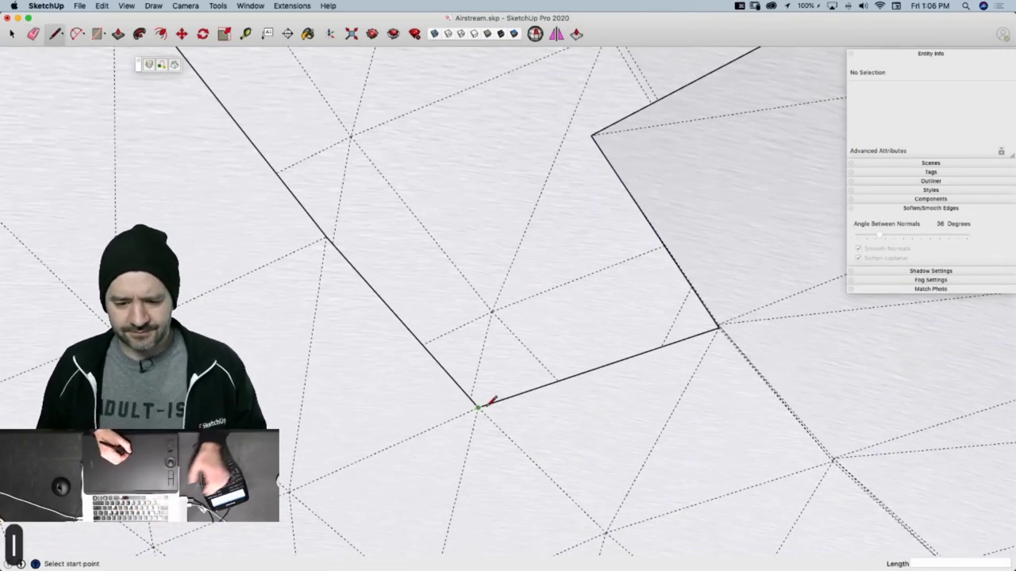
click(592, 134)
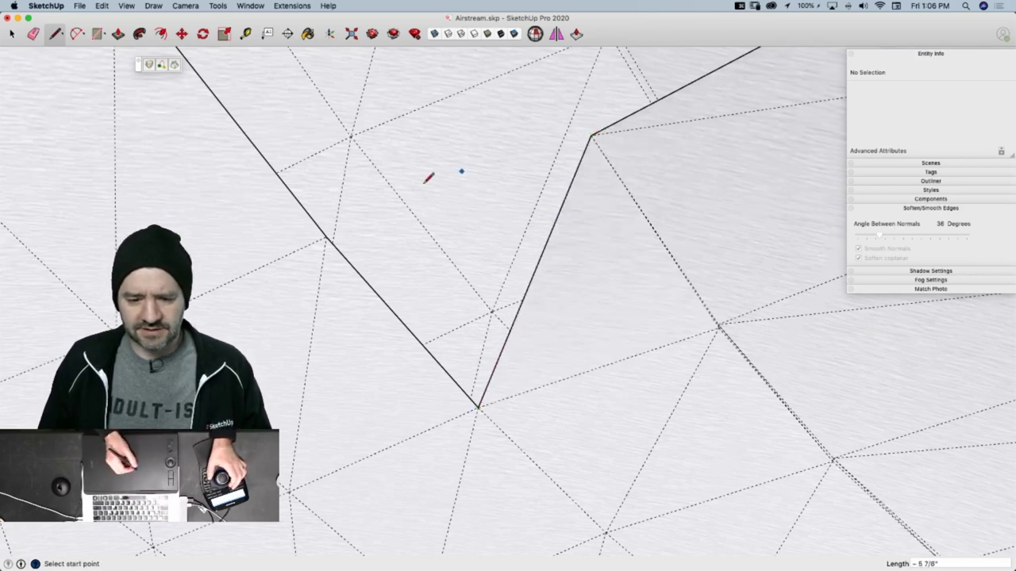
click(592, 135)
click(592, 135)
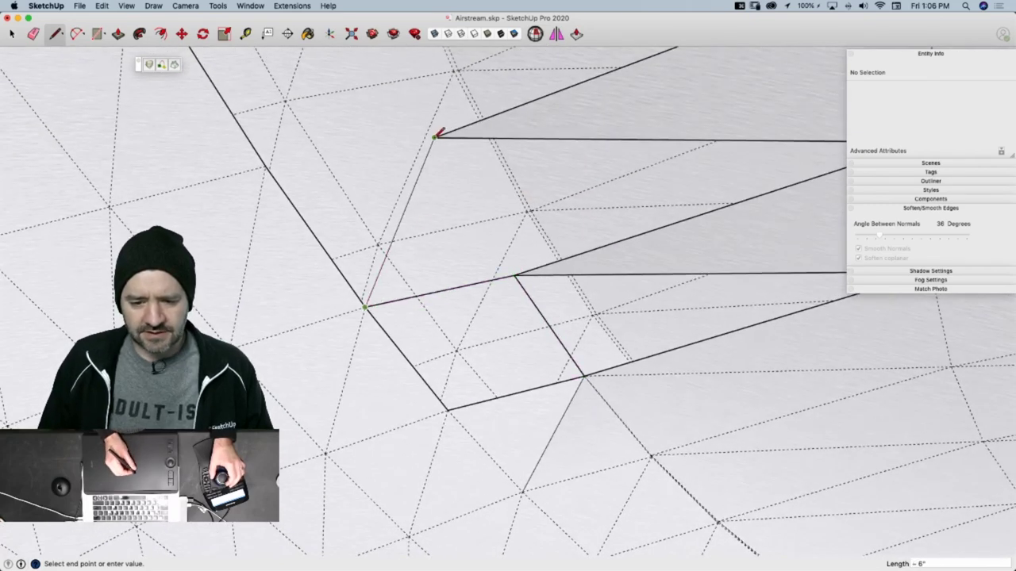
click(269, 167)
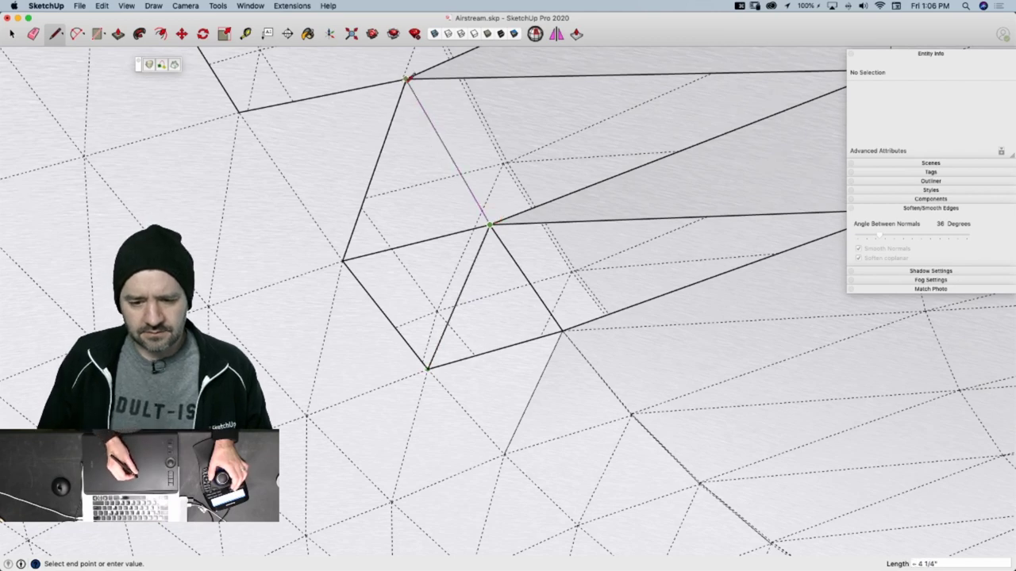
click(406, 80)
Erase the near-coincident edges crossing at the seam tip, including the stray edge running out from that corner
scroll(487, 225, up, 4)
scroll(476, 191, up, 5)
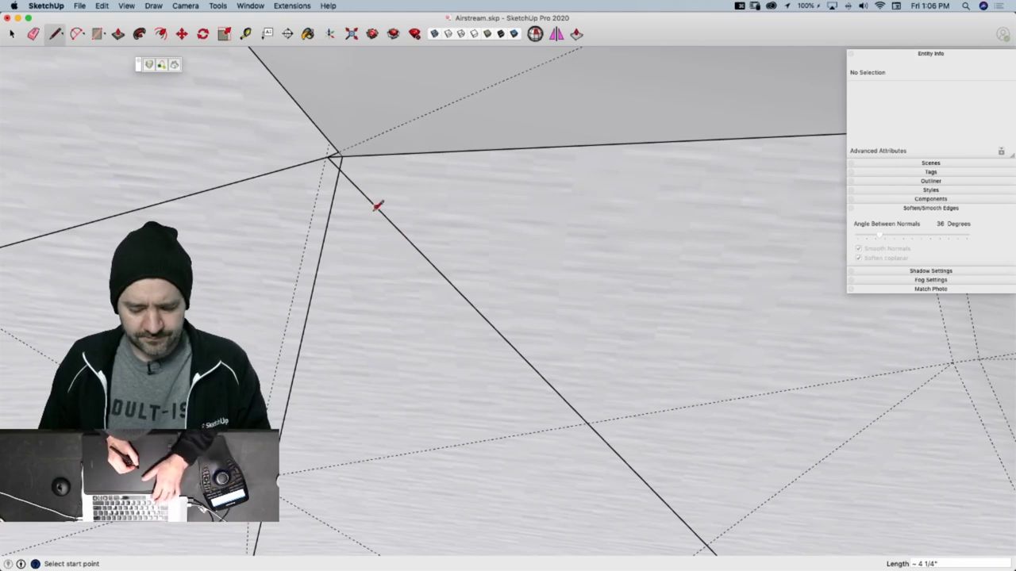
key(e)
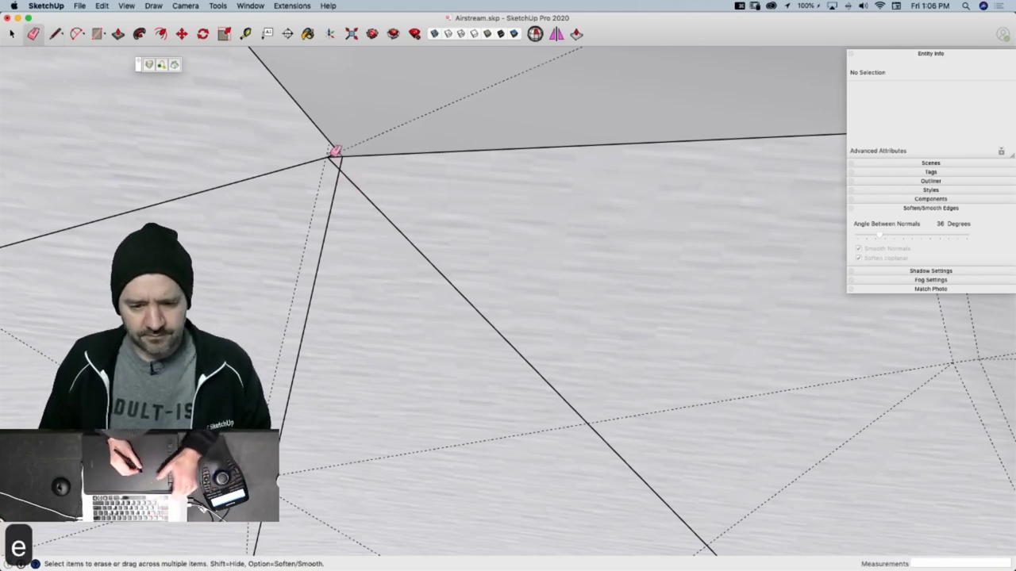
drag(336, 156, 358, 167)
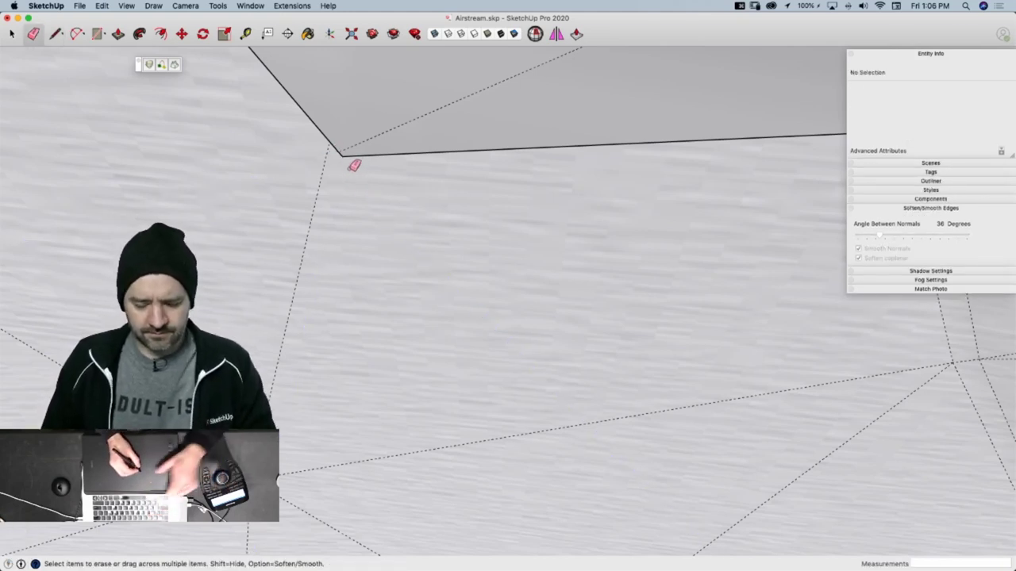
key(l)
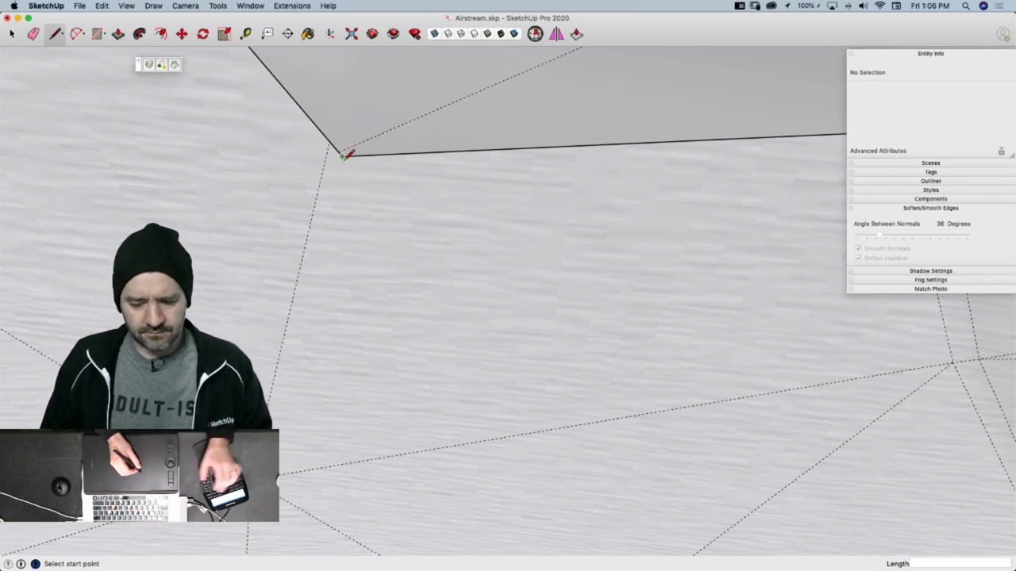
key(e)
drag(349, 156, 354, 160)
Draw a line from the cleaned tip along the seam to the next corner, and close the adjoining gap with a diagonal about 10 1/2" long
key(l)
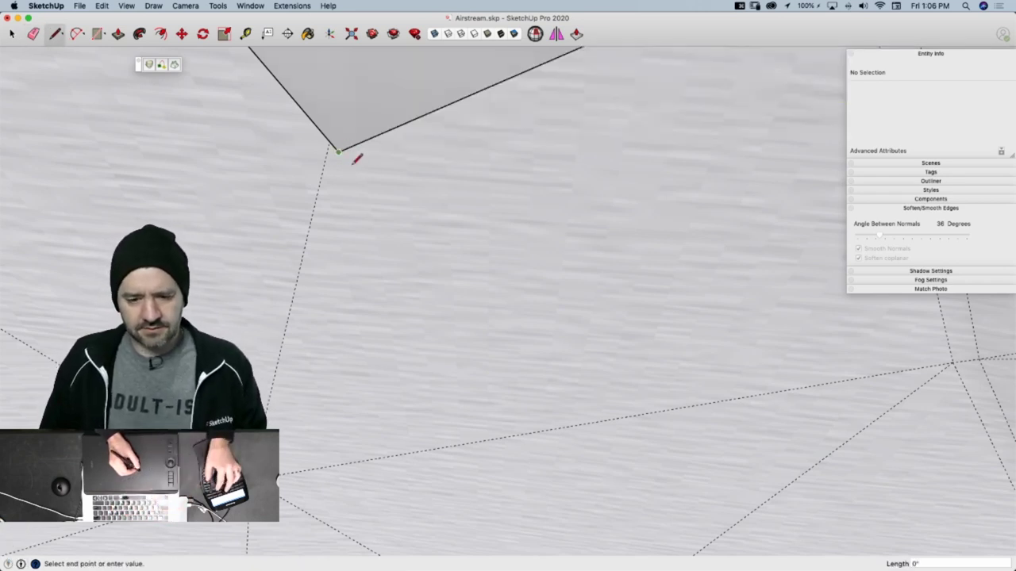
scroll(356, 159, up, 10)
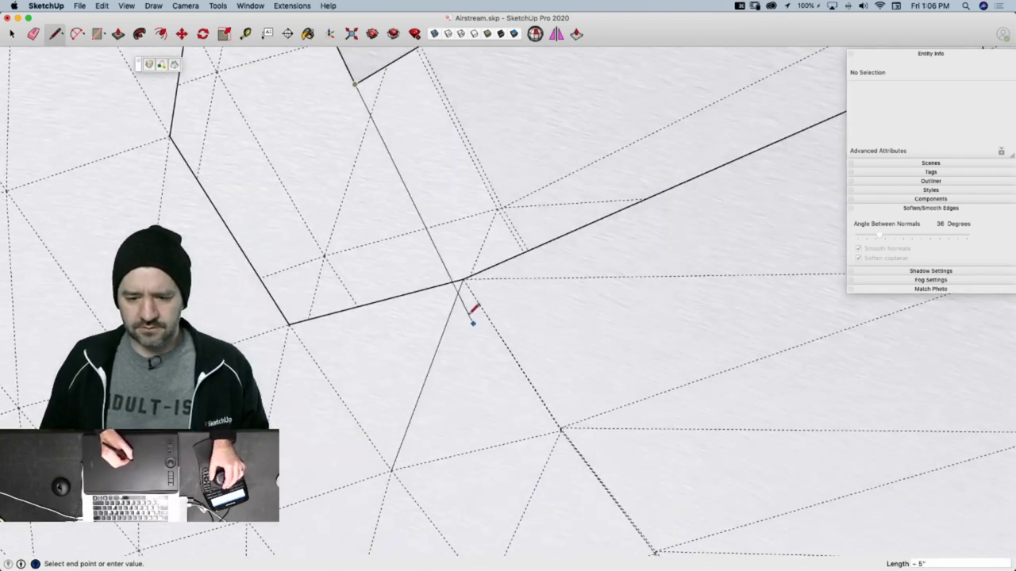
click(465, 278)
scroll(492, 261, down, 5)
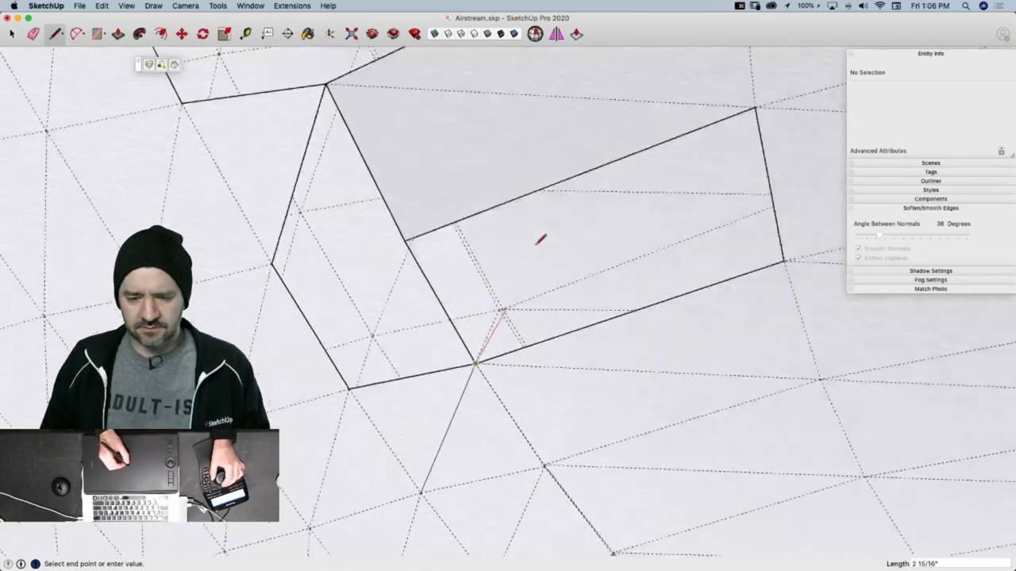
click(605, 332)
Draw lines between the seam corners and the openings' outer corners, and connect the zigzag tips along the seam to fill the openings
scroll(486, 321, up, 3)
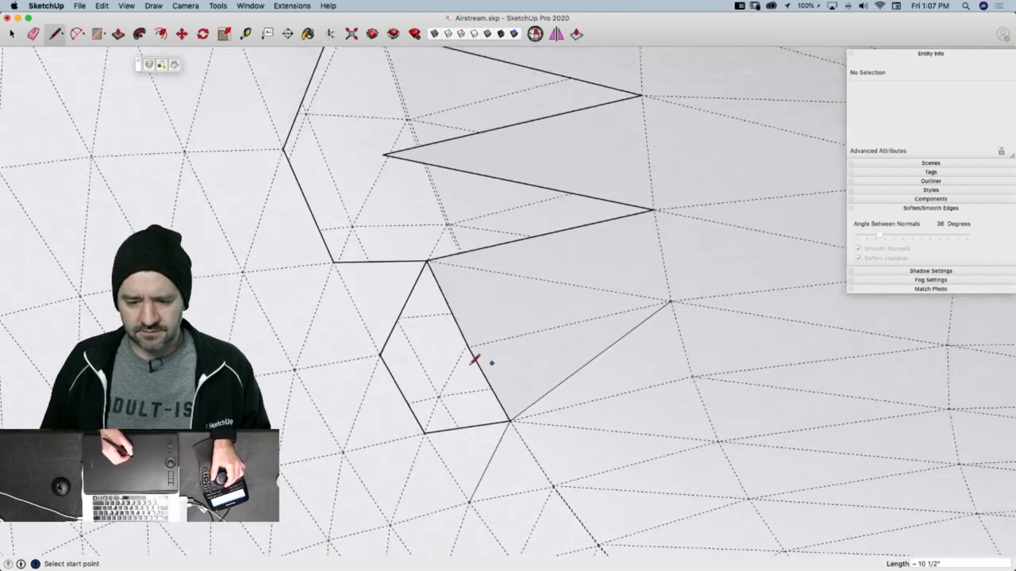
click(501, 329)
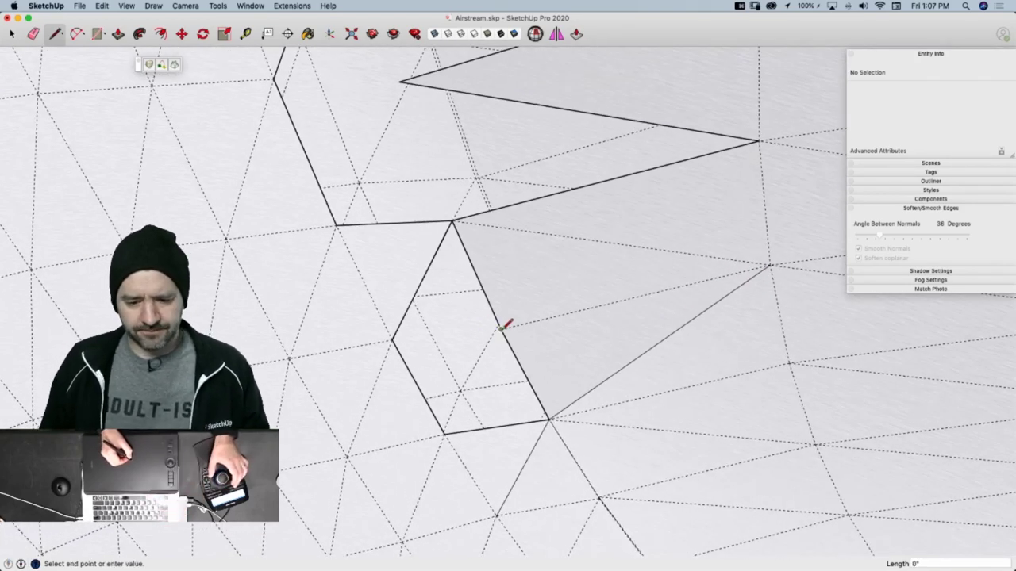
click(393, 339)
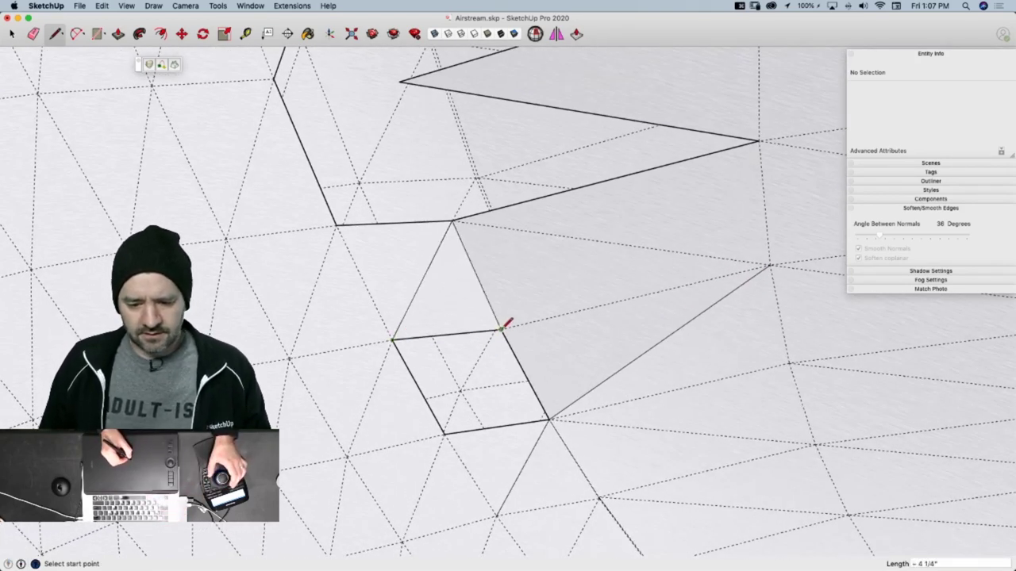
click(446, 435)
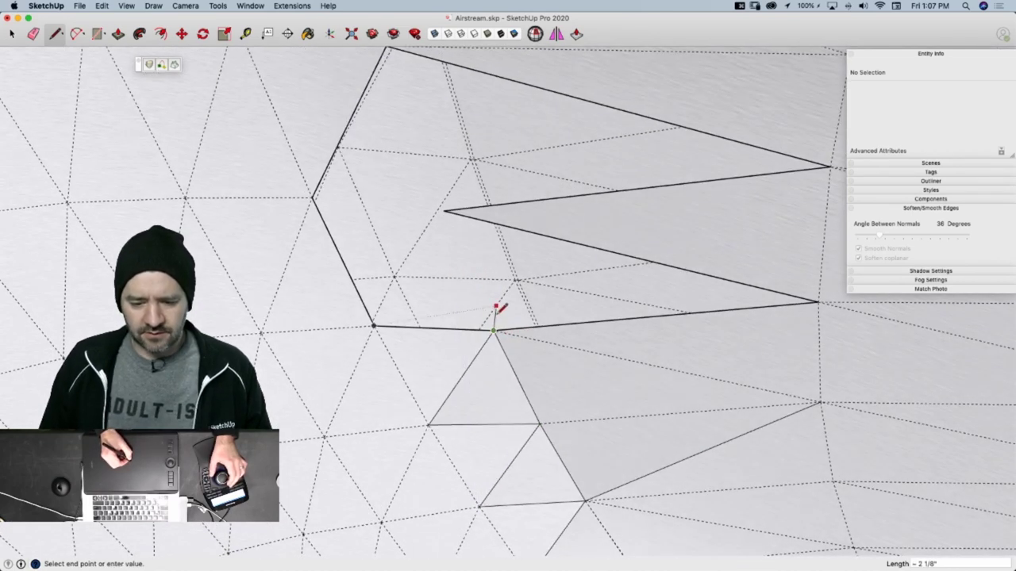
key(Escape)
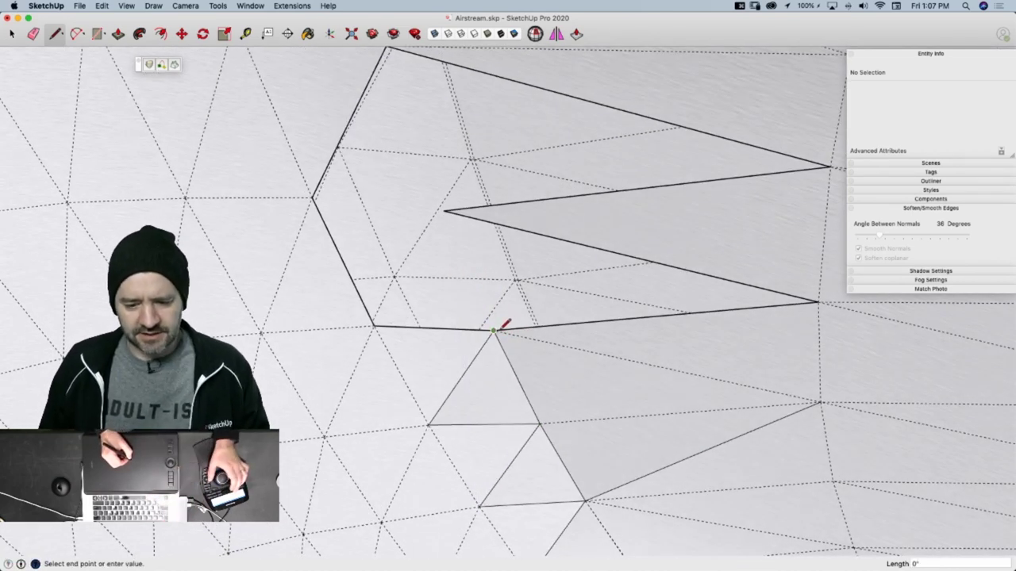
click(445, 210)
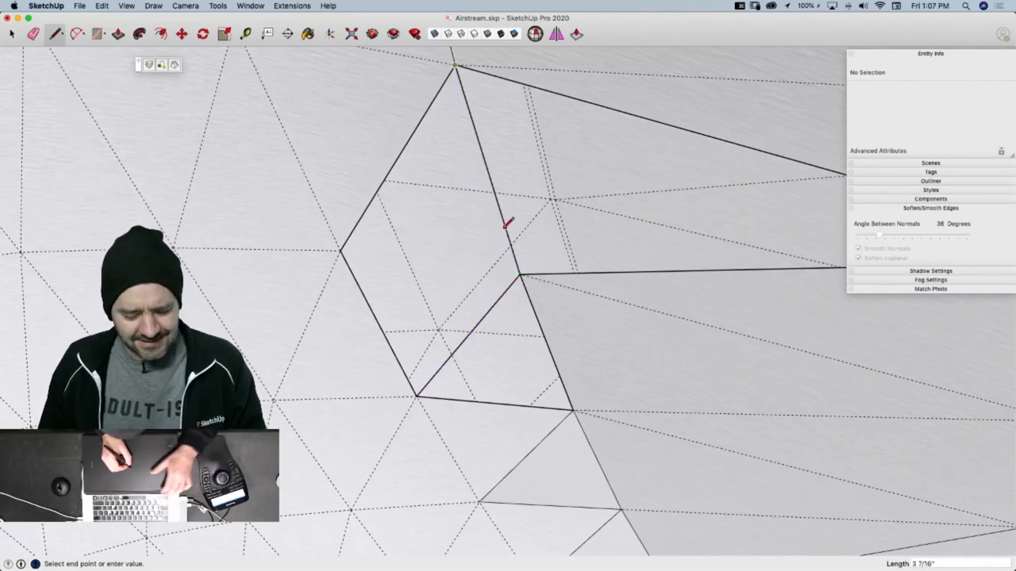
Cancel the pending line and erase the solid seam edge that rises from the overlapping corner
scroll(555, 386, up, 5)
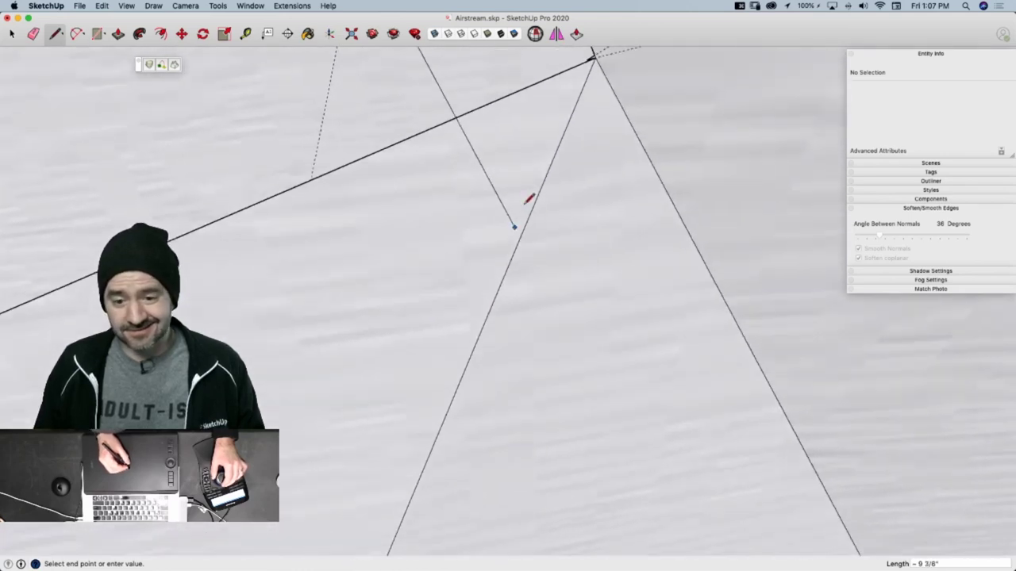
middle_drag(547, 181, 555, 165)
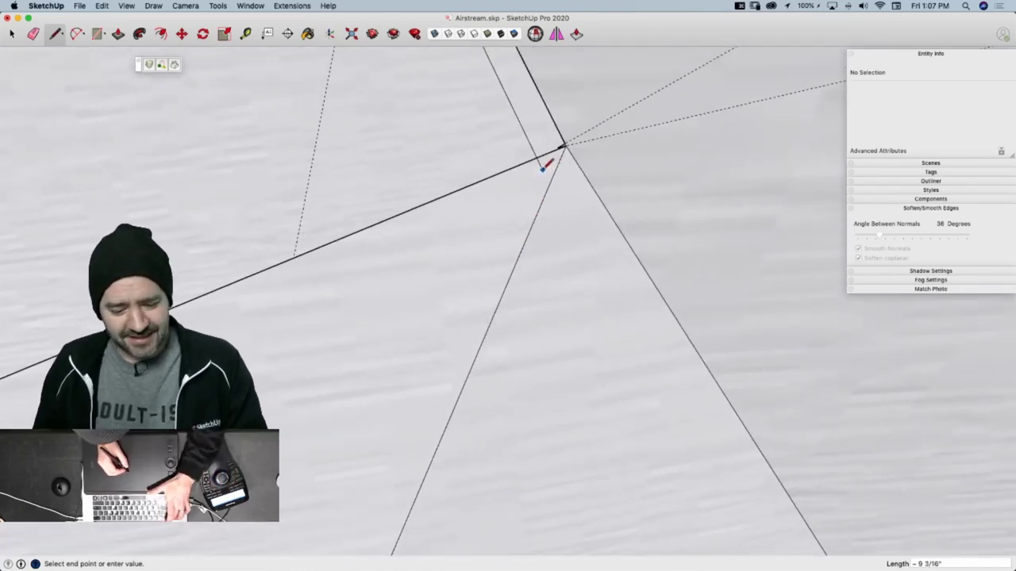
key(Escape)
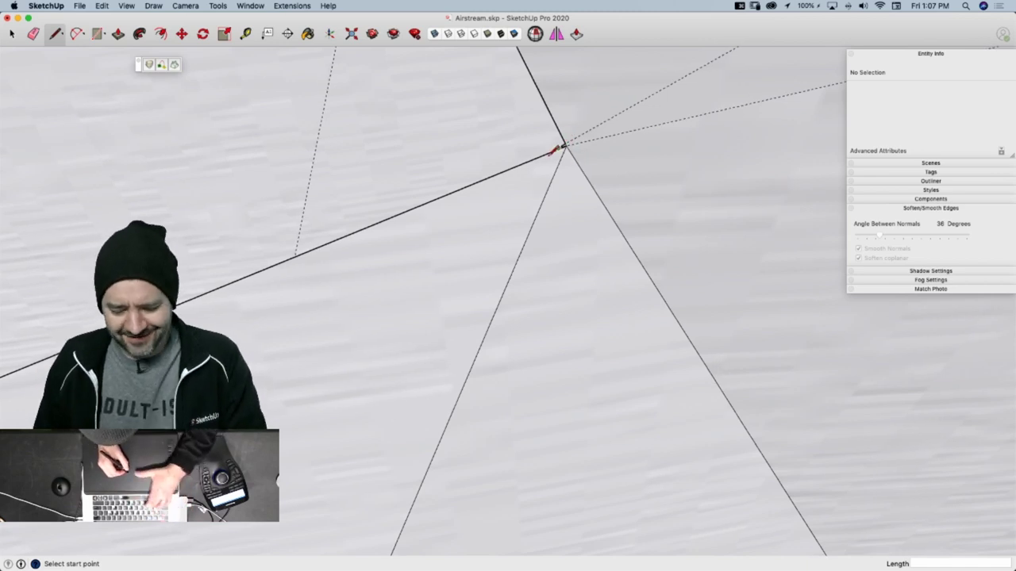
key(e)
click(568, 144)
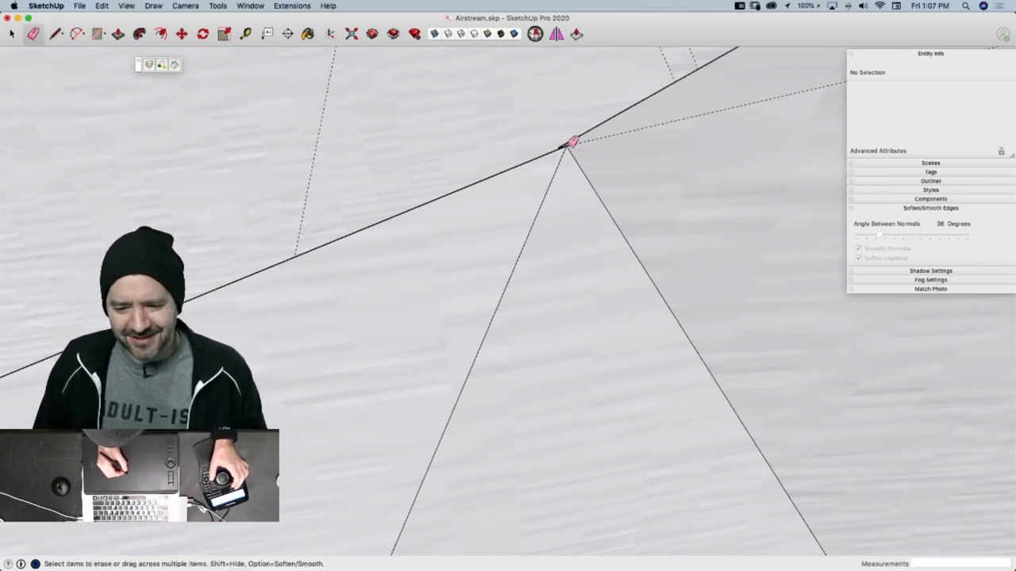
drag(568, 142, 569, 141)
key(super+z)
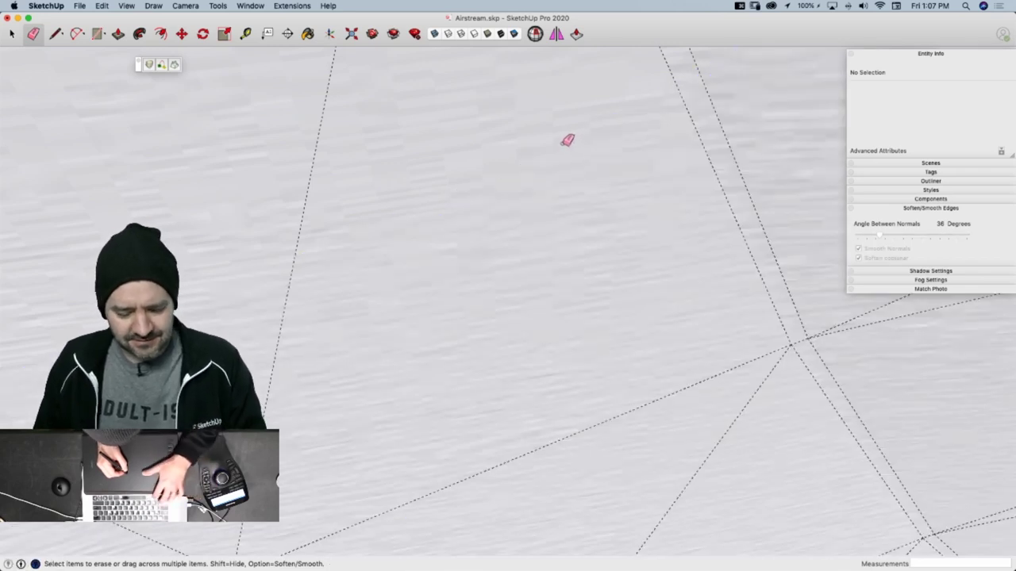
key(super+z)
Erase the tiny overlapping sliver edges at the seam corner so that its edges meet at a single point
scroll(566, 141, up, 3)
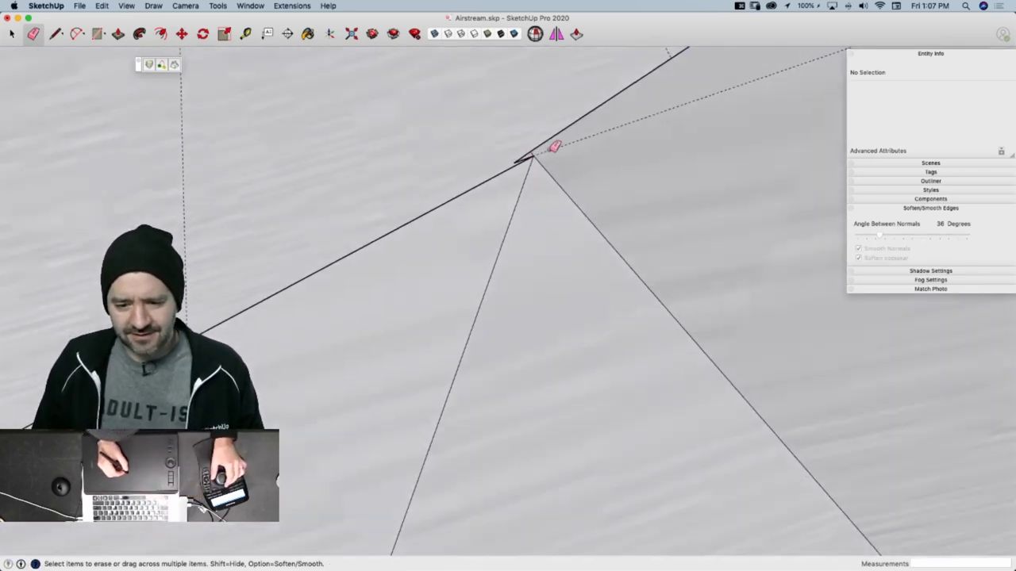
drag(529, 156, 533, 154)
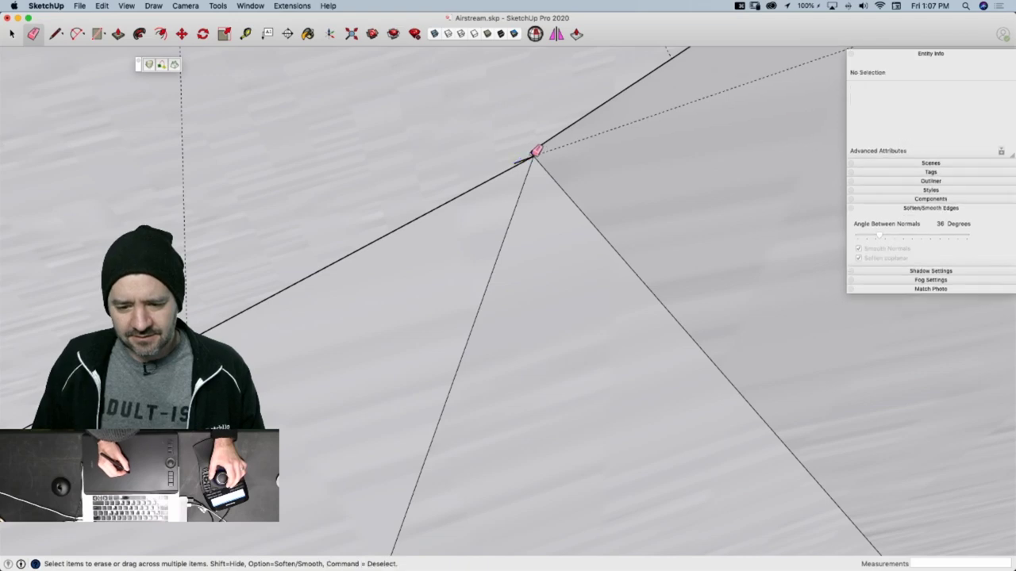
click(536, 150)
scroll(540, 151, up, 6)
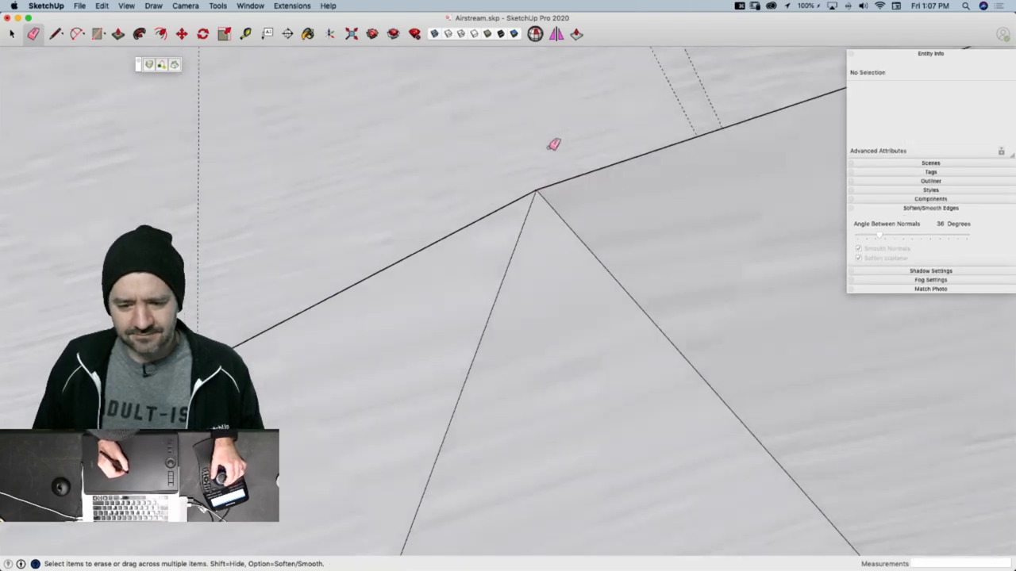
scroll(507, 187, up, 5)
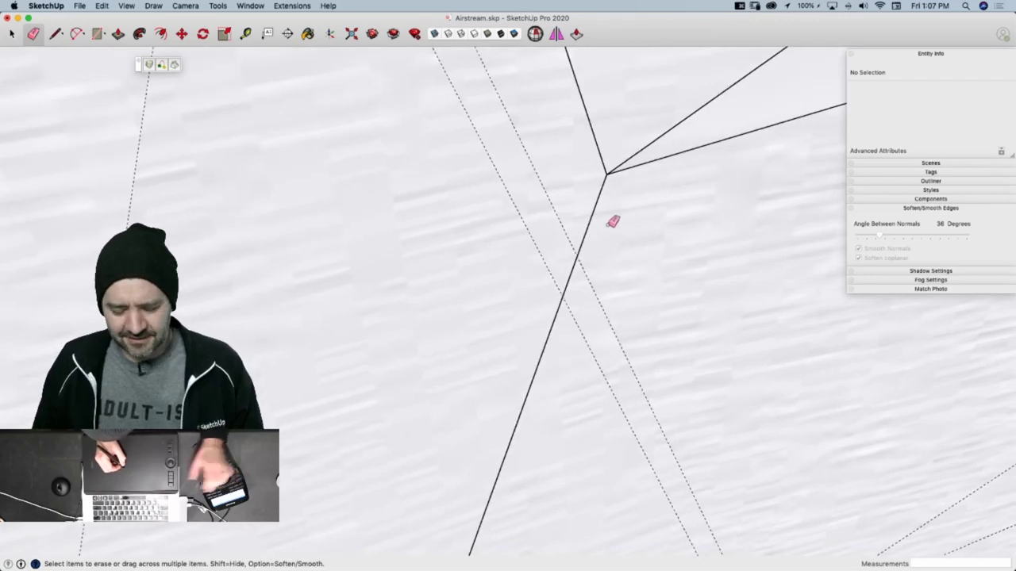
Draw a line about 4 7/16" long from the cleaned corner along the seam, and a diagonal about 9 1/2" long across the adjoining opening
key(l)
click(607, 173)
scroll(520, 262, down, 5)
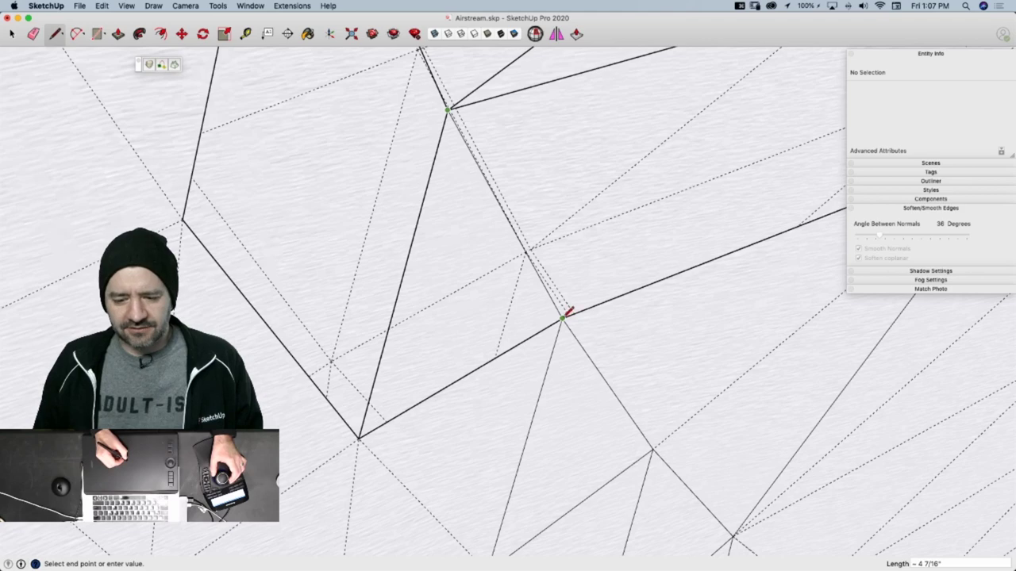
click(563, 318)
scroll(604, 274, down, 5)
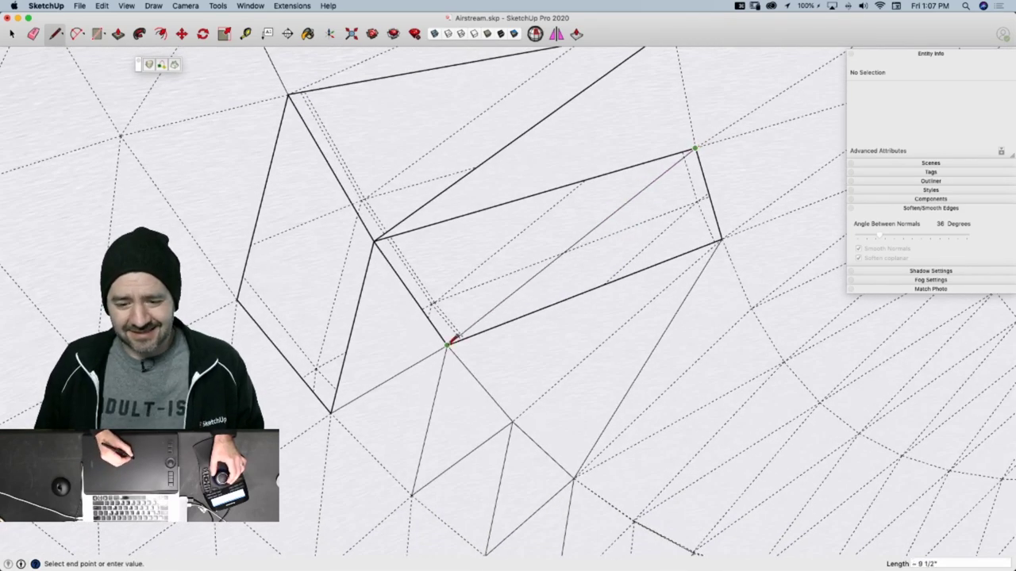
click(449, 343)
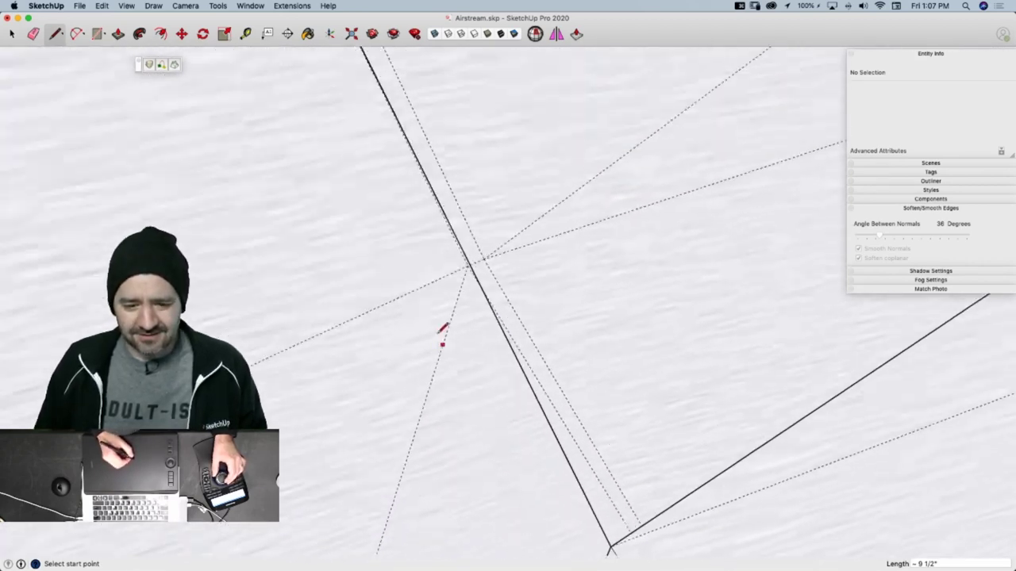
Draw the remaining lines from the seam corners to the openings' outer corners to fill the last gaps, with the final segment about 4" long
middle_drag(443, 332, 412, 212)
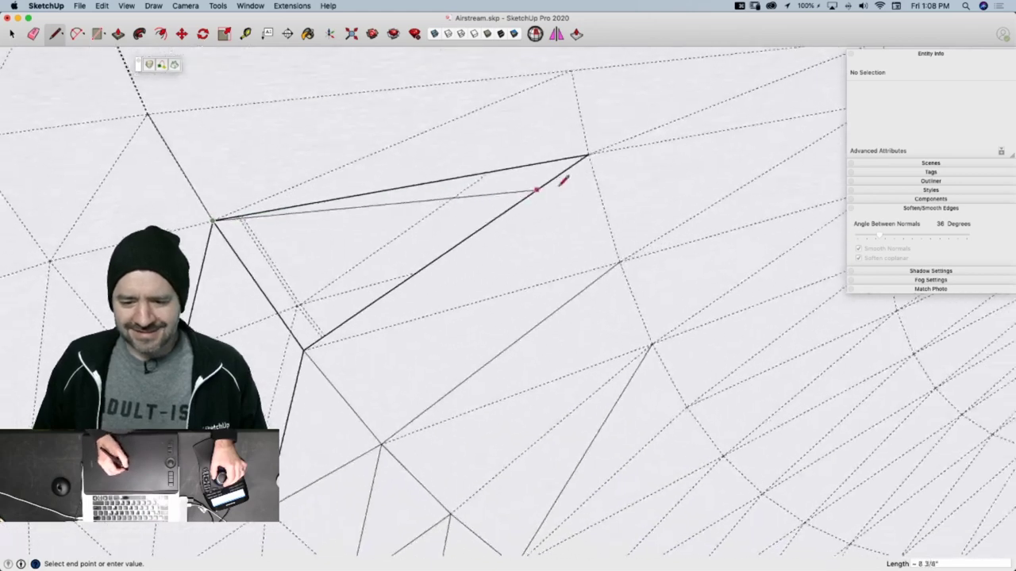
click(574, 158)
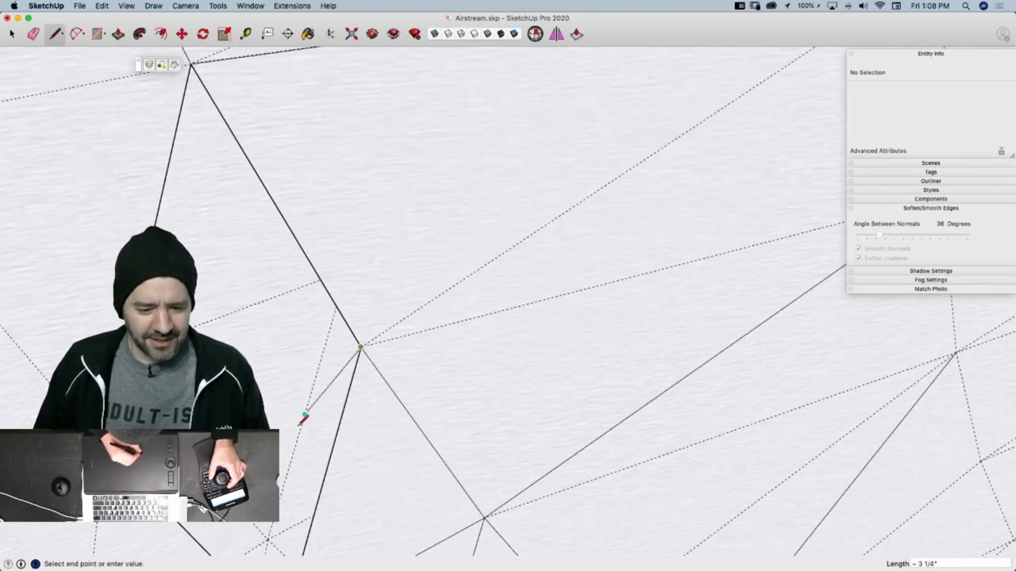
click(360, 347)
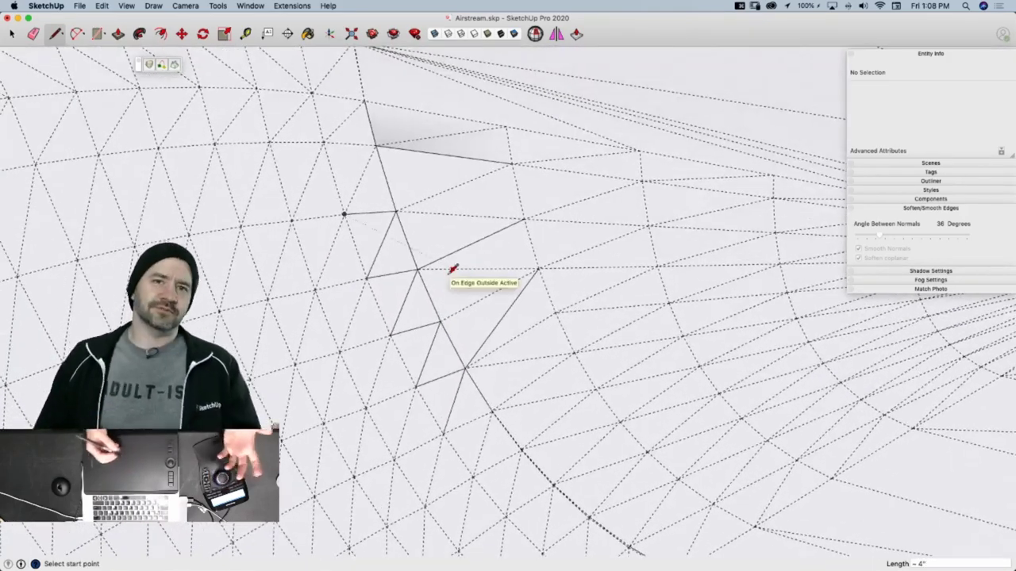
Soften and smooth the solid zigzag, diagonal and seam edges left along the repaired stretch
key(e)
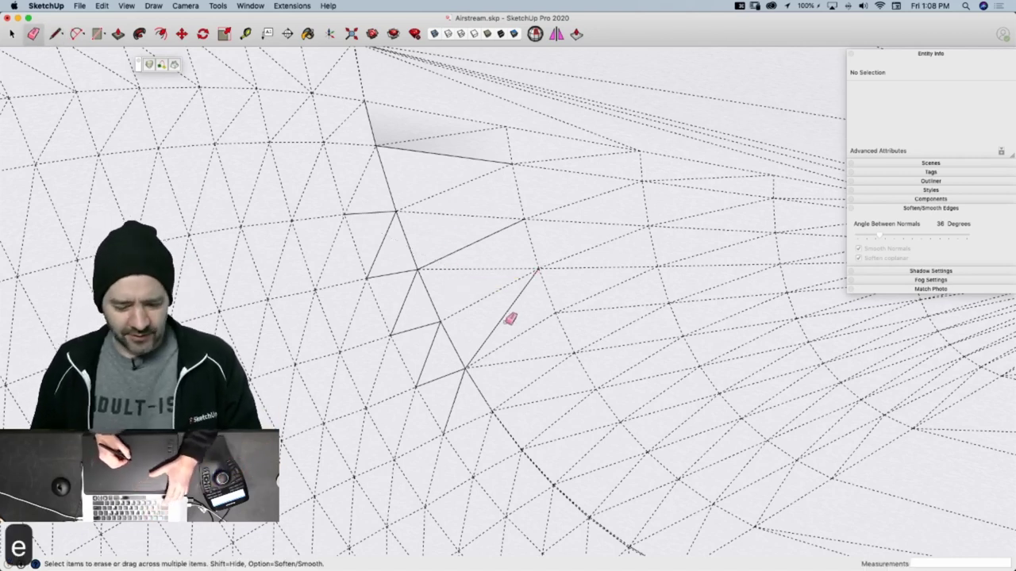
mouse_move(495, 327)
mouse_down()
mouse_move(485, 378)
mouse_move(466, 361)
mouse_up()
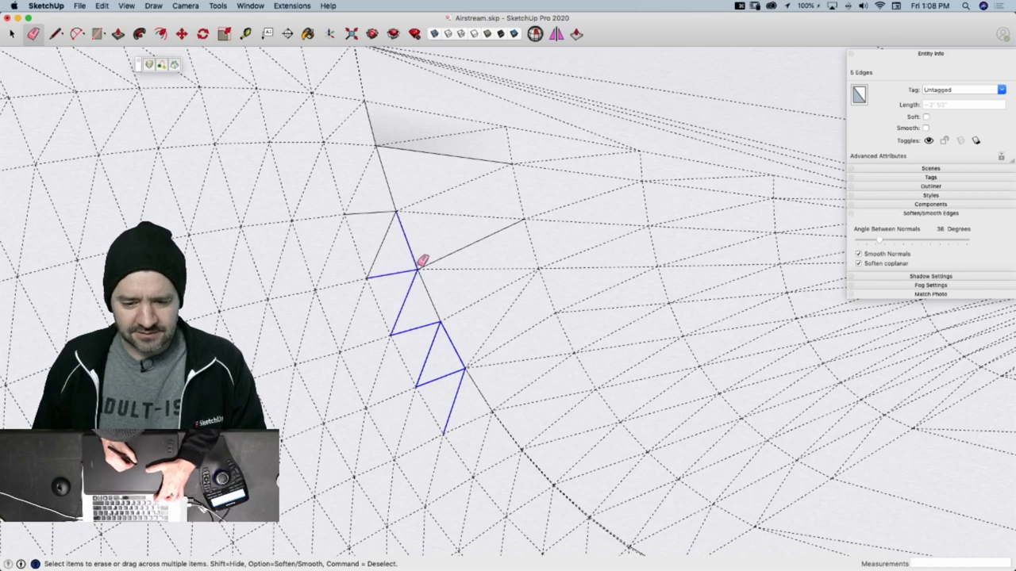
alt+drag(380, 136, 392, 136)
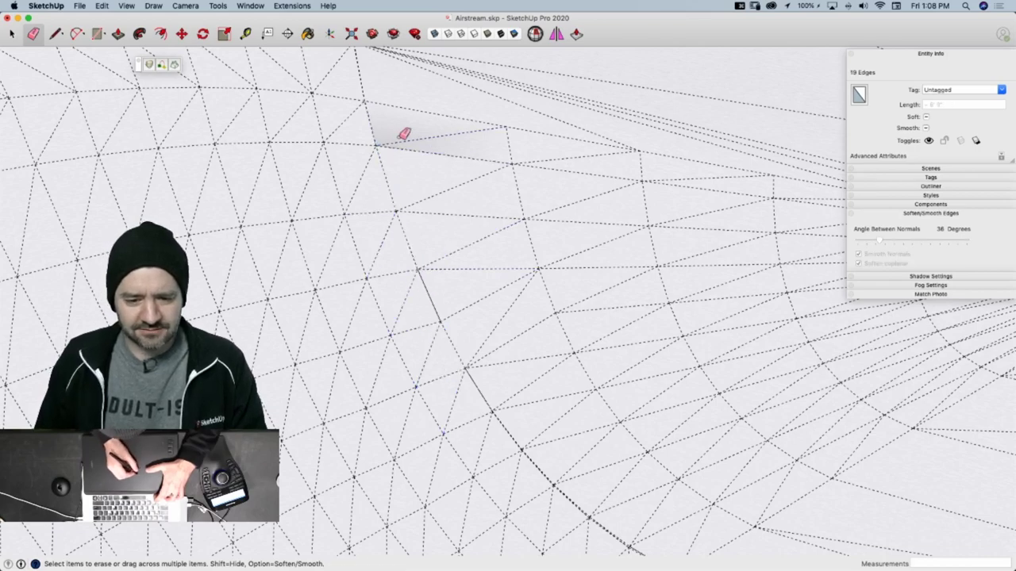
scroll(547, 232, down, 3)
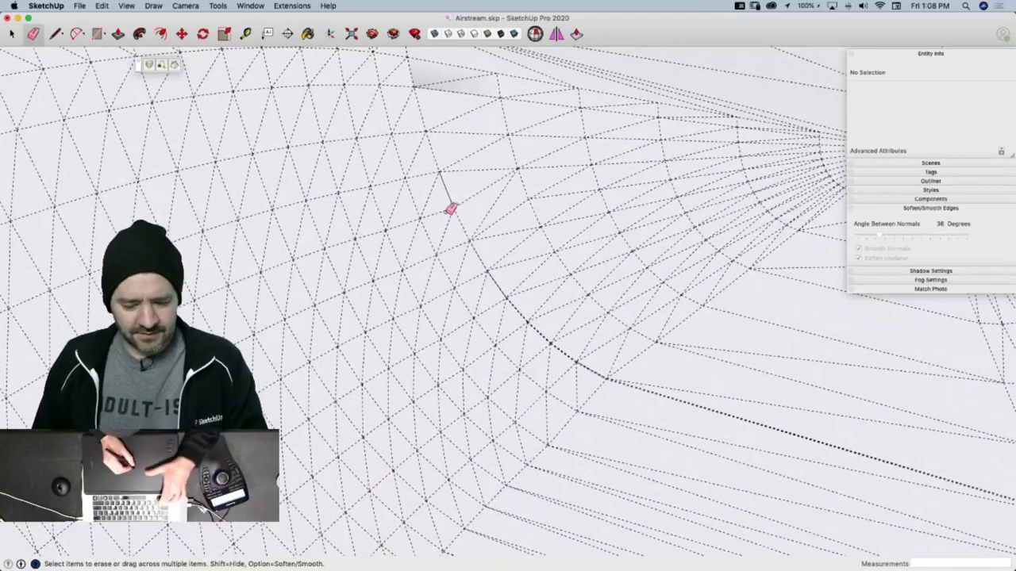
scroll(492, 206, up, 5)
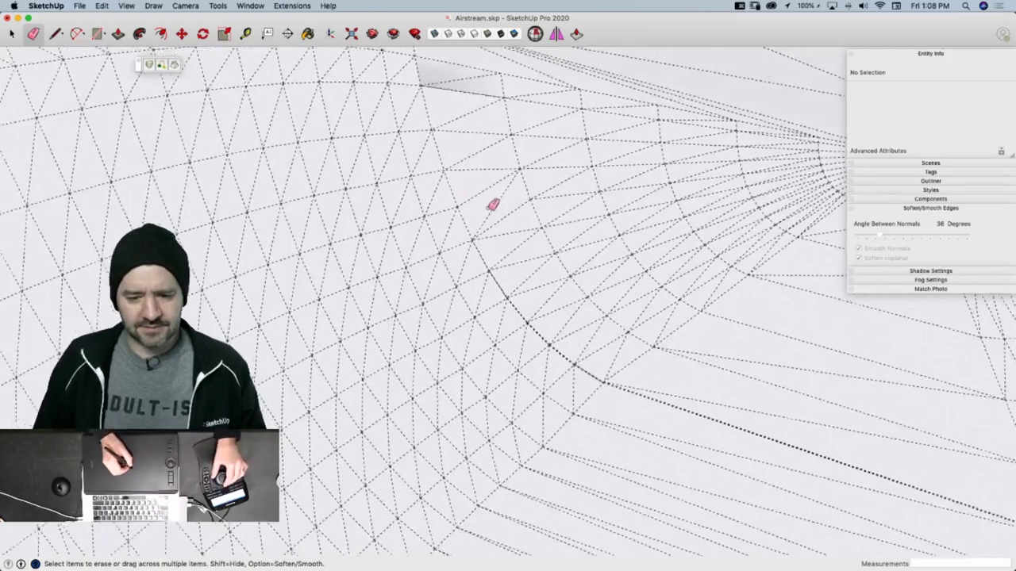
scroll(486, 267, up, 4)
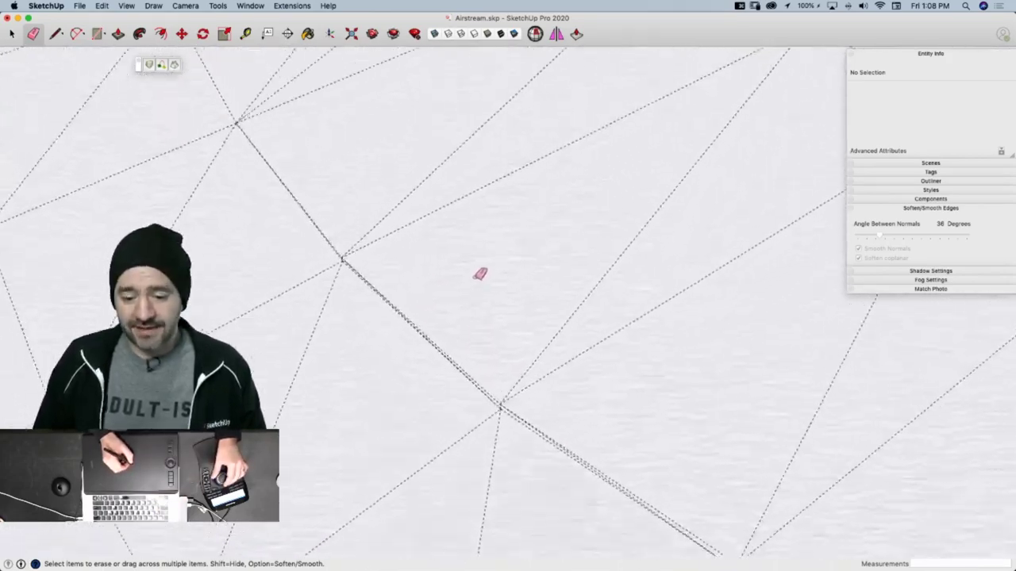
Erase the overlapping edges at the lower end of the solid seam on the opposite side of the rounded end
mouse_move(479, 273)
middle_down()
mouse_move(469, 273)
mouse_move(570, 248)
middle_up()
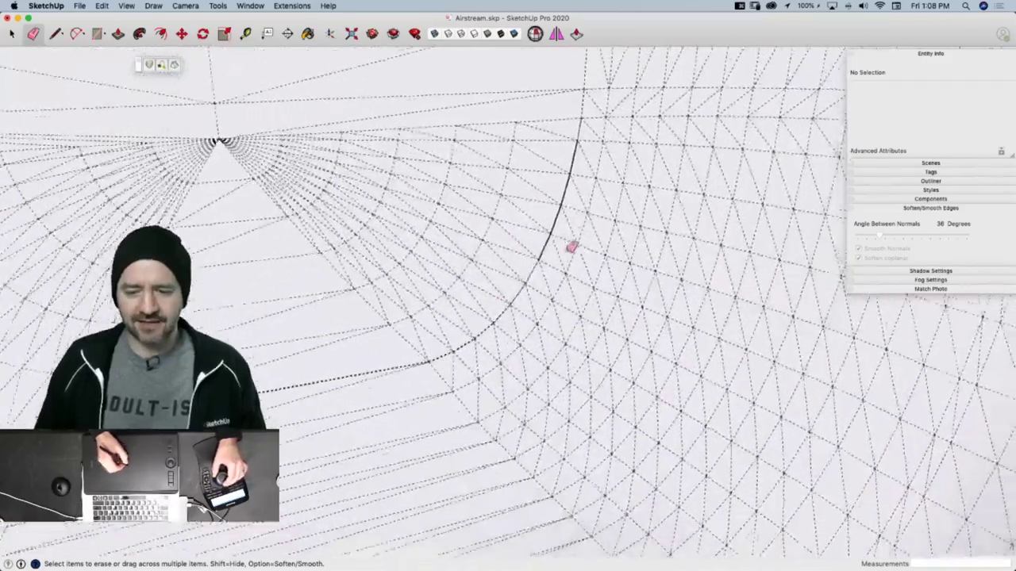
scroll(572, 255, up, 6)
scroll(544, 274, up, 6)
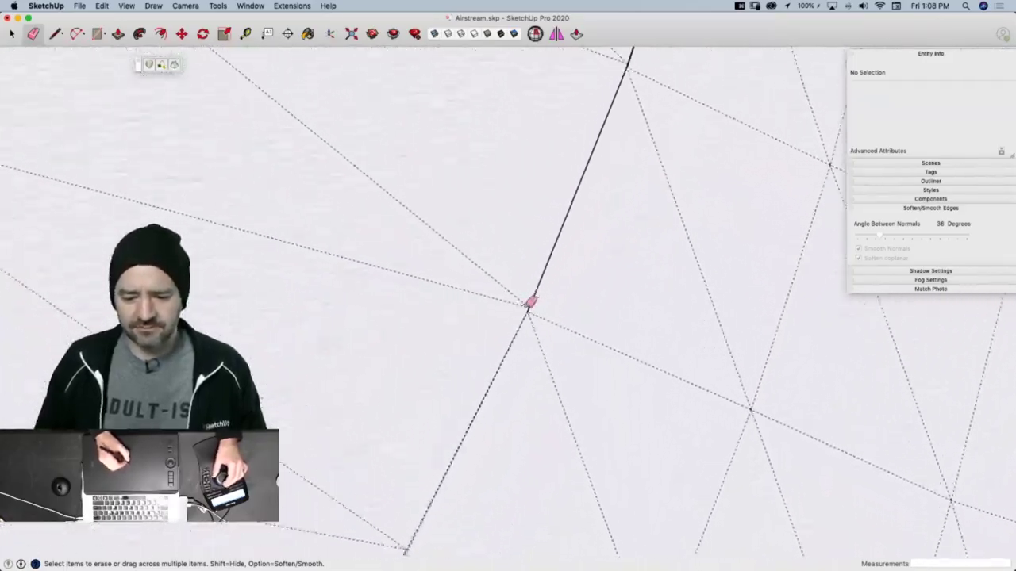
drag(545, 298, 544, 306)
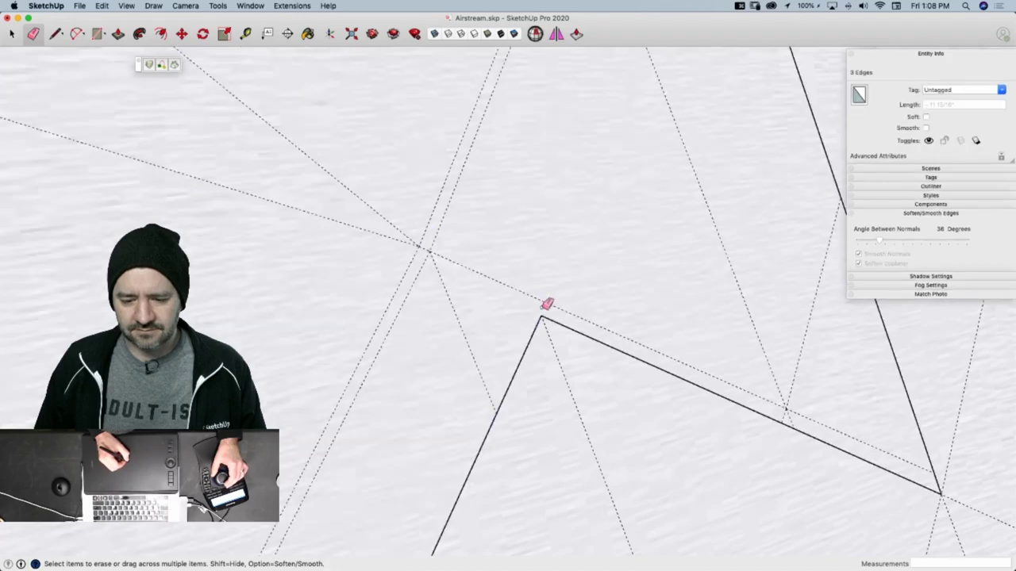
scroll(565, 230, down, 3)
middle_drag(572, 222, 598, 225)
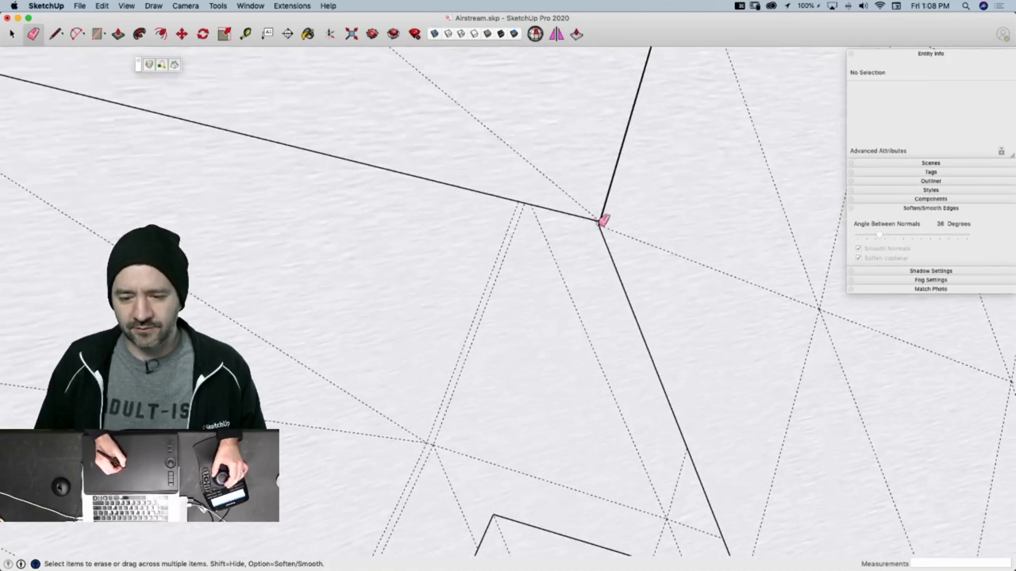
Try to erase the tiny edges at the opened seam corner, and delete the leftover sliver at the solid tip, then undo that deletion
alt+click(601, 216)
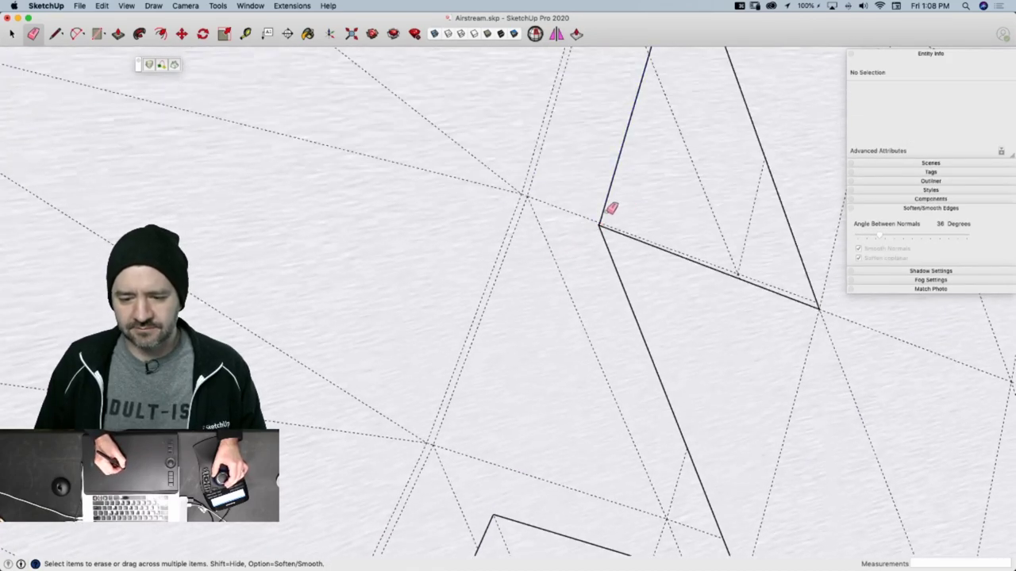
mouse_move(609, 213)
middle_down()
mouse_move(610, 231)
mouse_move(589, 227)
middle_up()
key(space)
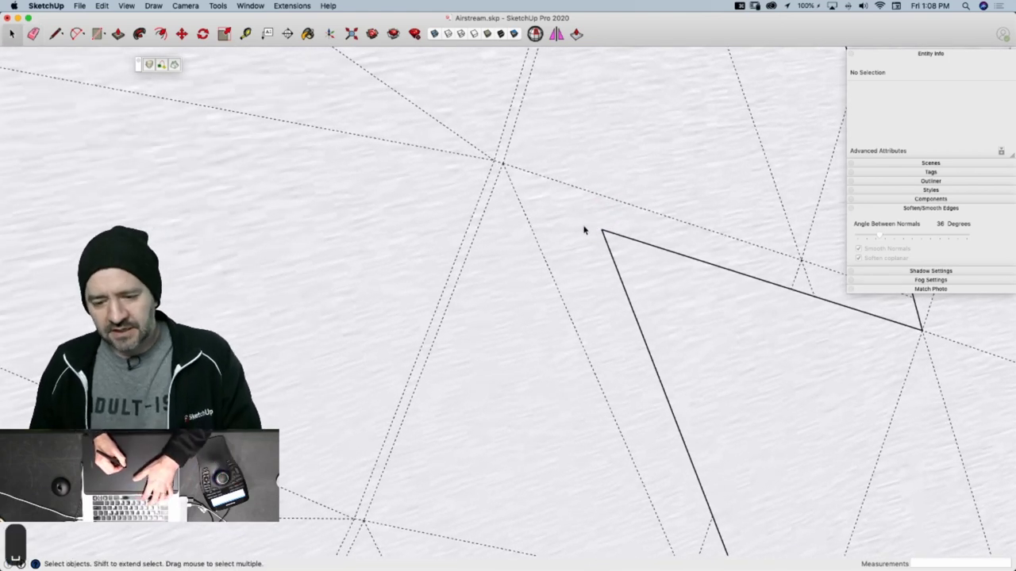
click(607, 235)
key(Delete)
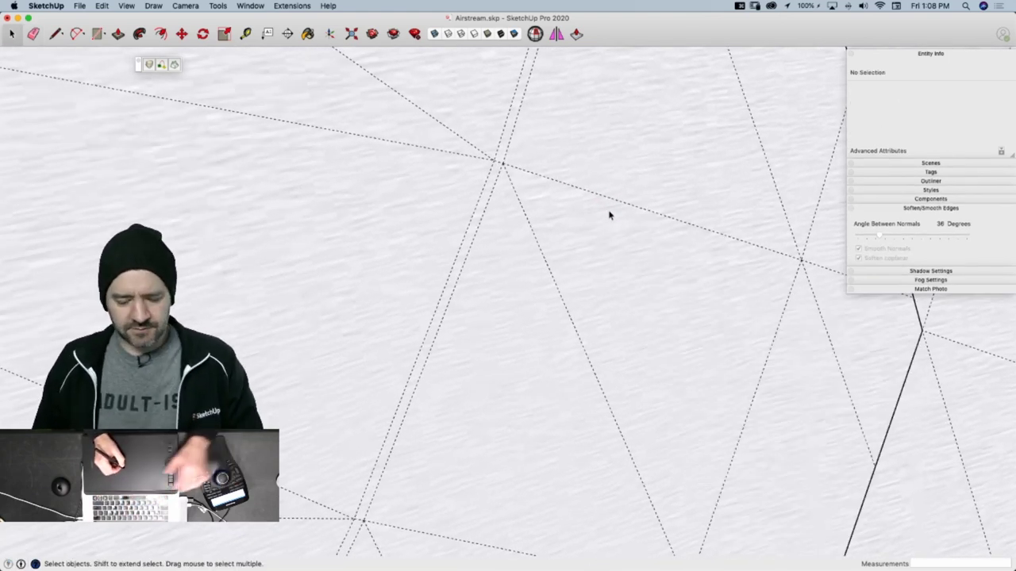
key(super+z)
Try erasing the leftover sliver at the solid tip with the Eraser, and undo it
scroll(610, 231, up, 3)
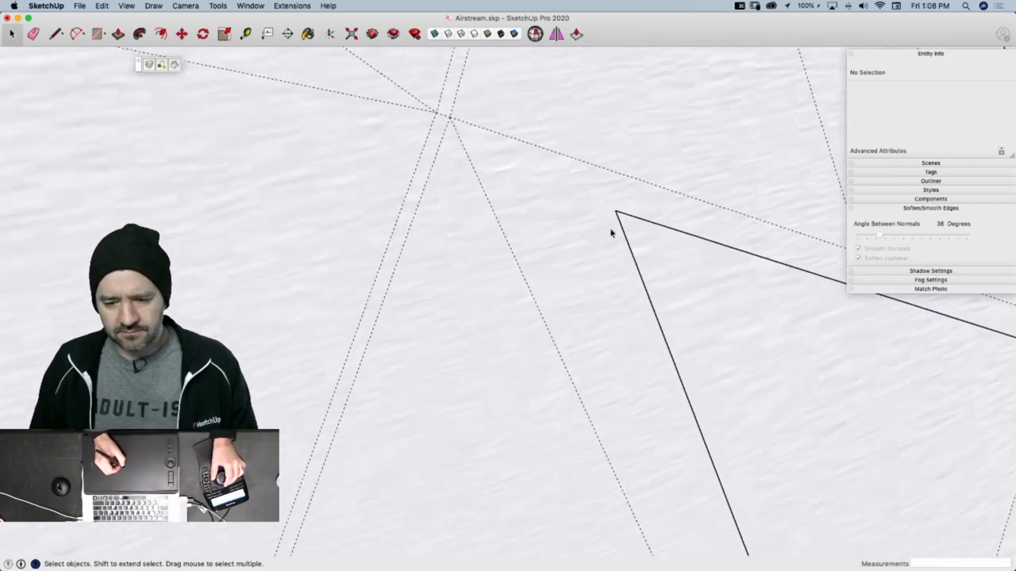
middle_drag(611, 233, 624, 225)
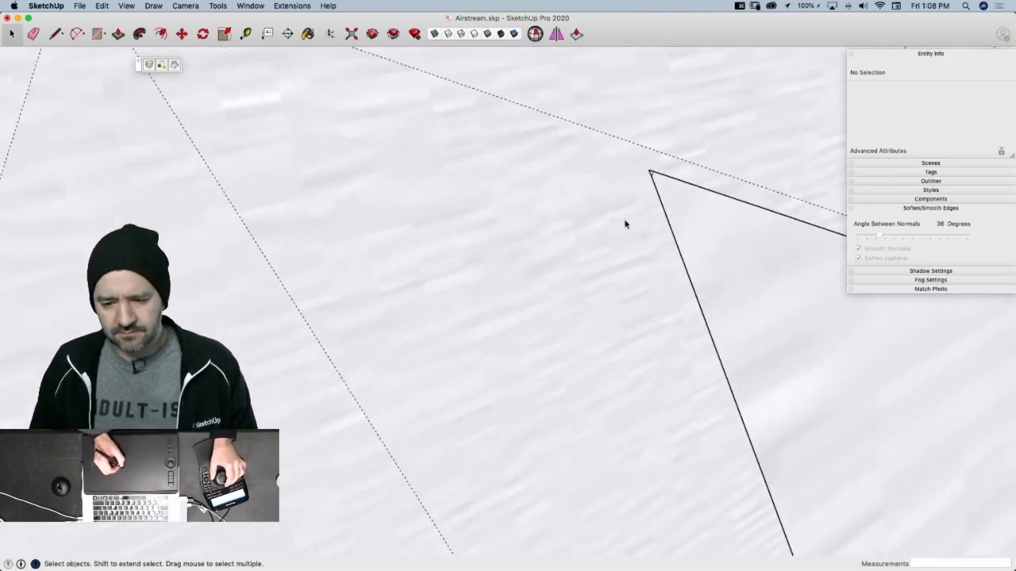
key(e)
click(653, 172)
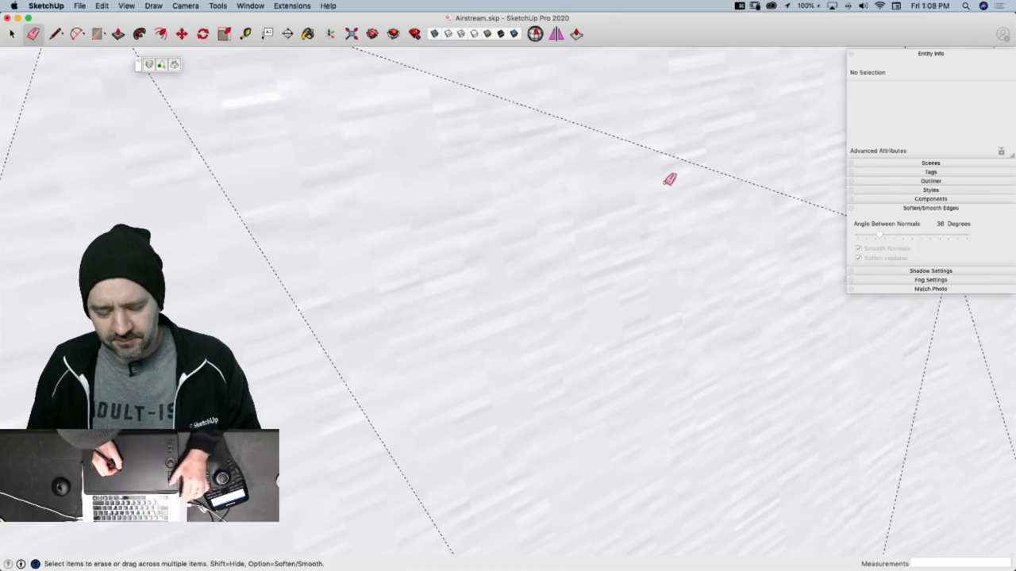
key(super+z)
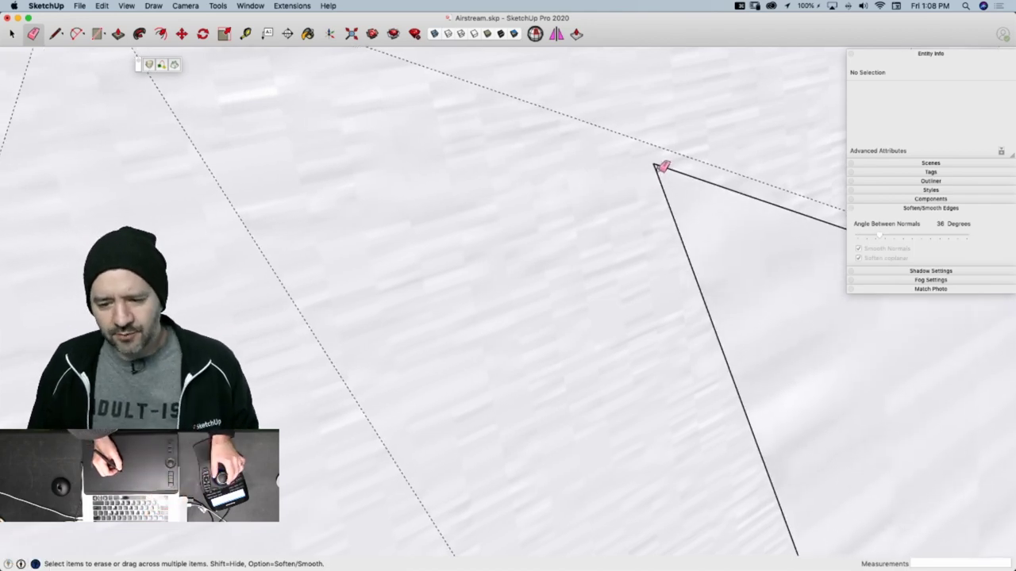
Erase the tip's sliver edge again, and undo the erasures back to the smaller seam opening
middle_drag(656, 181, 595, 219)
click(589, 221)
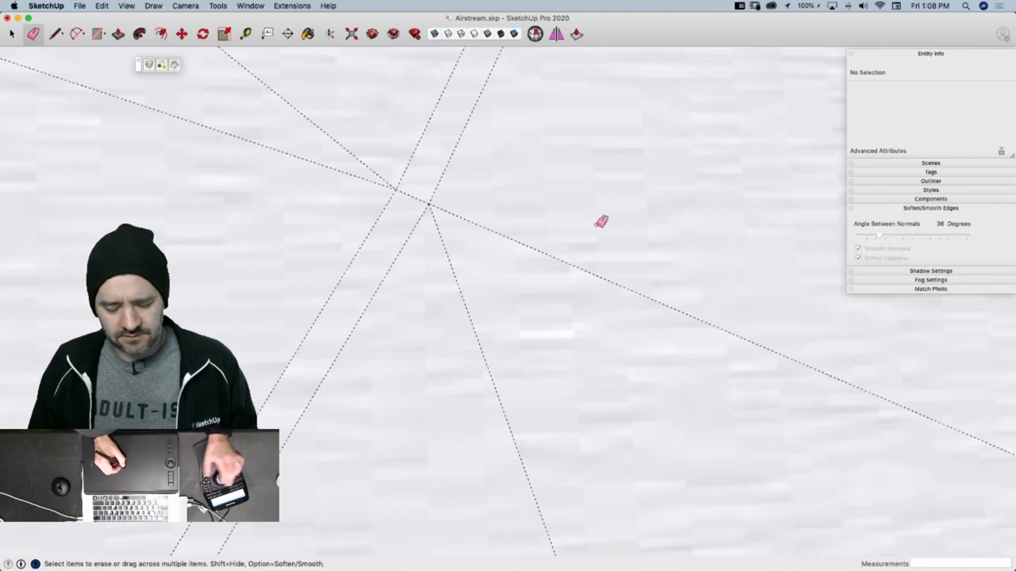
key(cmd+z)
click(593, 217)
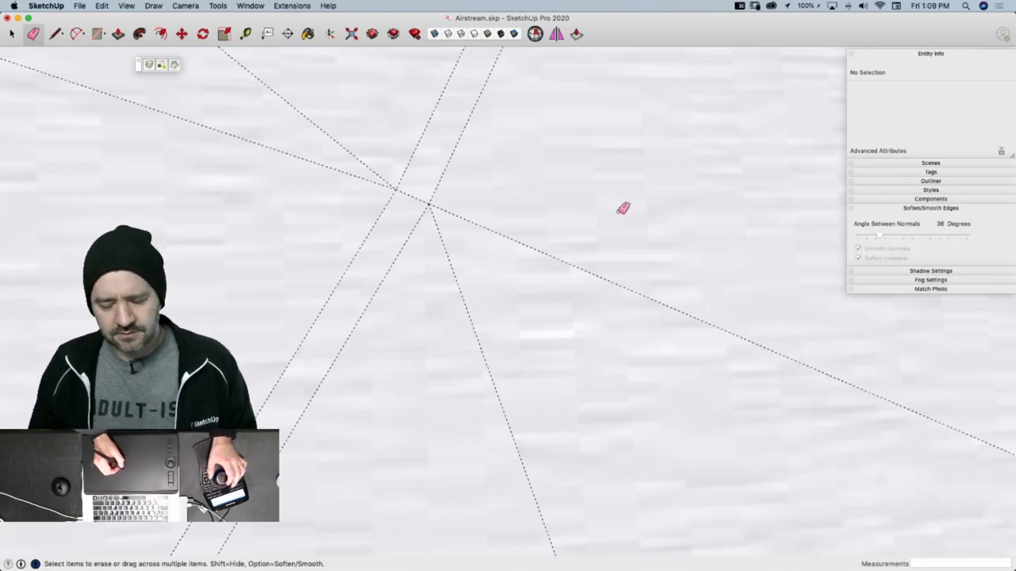
scroll(613, 208, down, 10)
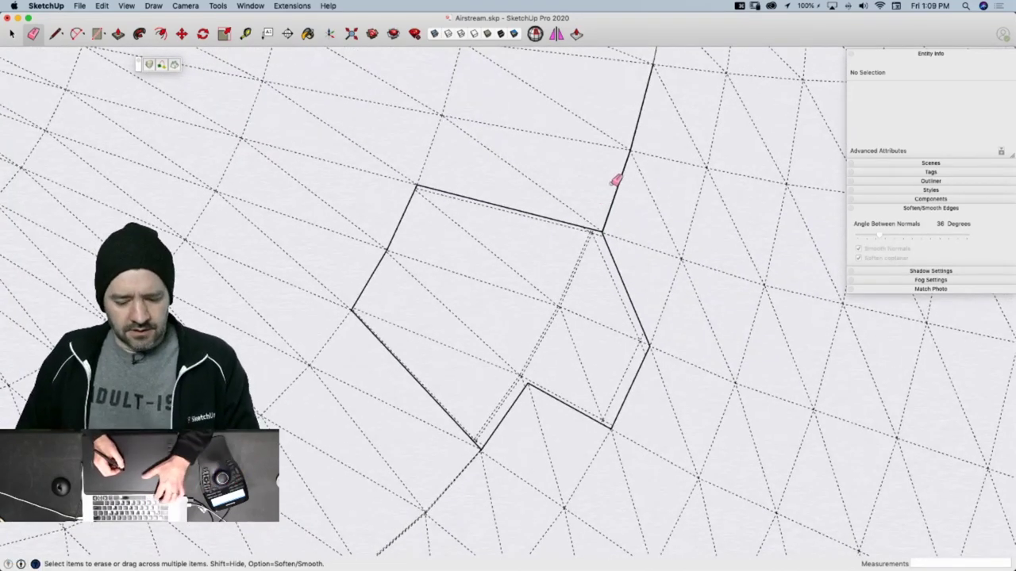
key(super+z)
key(super+z)
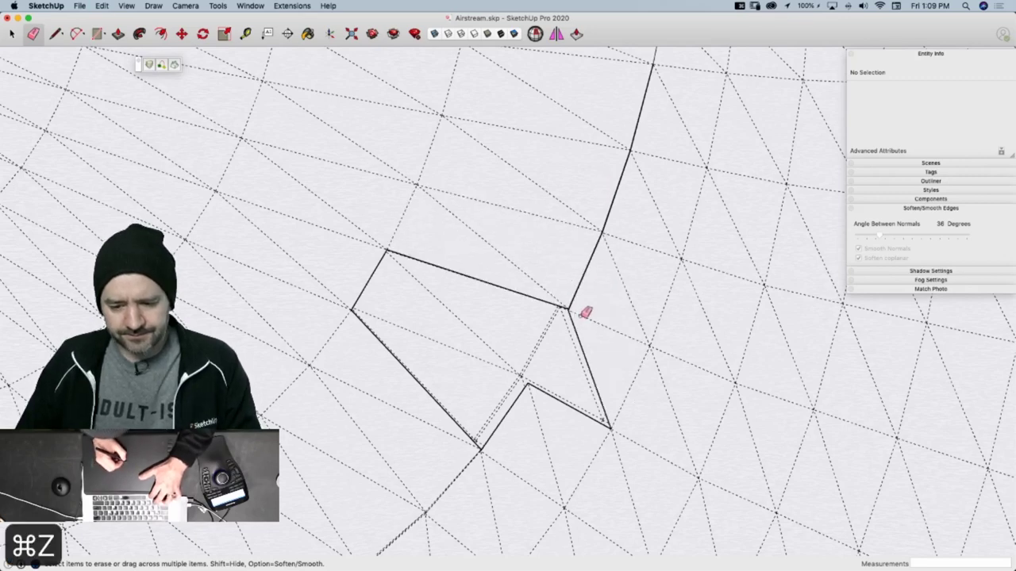
Erase the short overlapping edges where the opening's top corner meets the solid seam
scroll(579, 308, up, 10)
scroll(588, 287, up, 5)
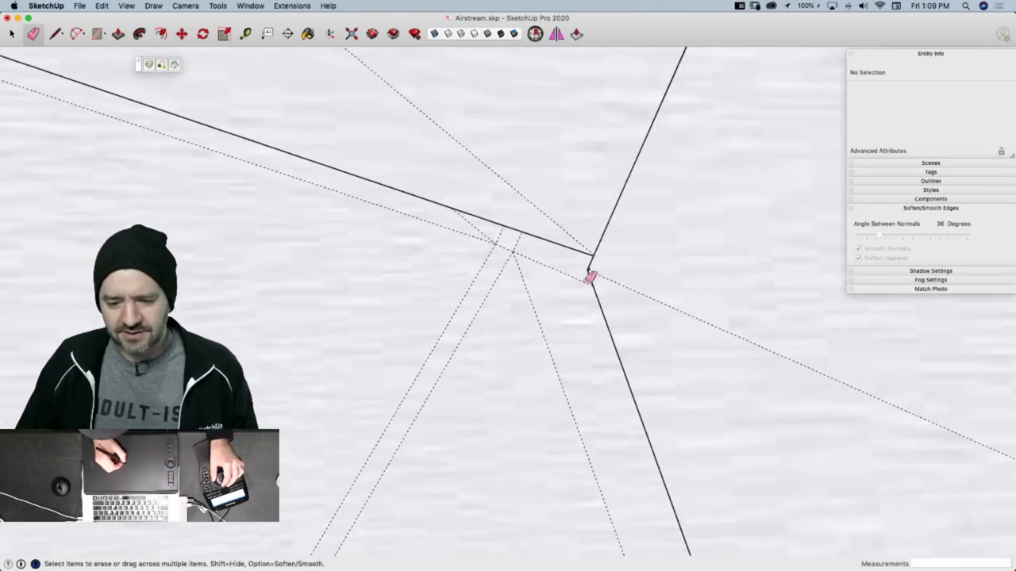
drag(591, 268, 597, 264)
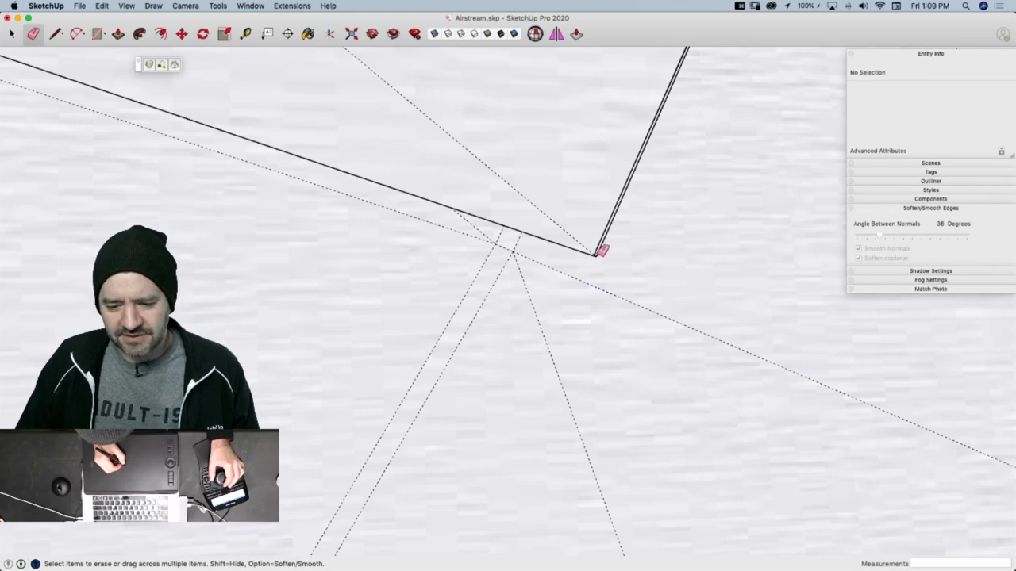
click(599, 254)
click(597, 253)
scroll(639, 226, down, 5)
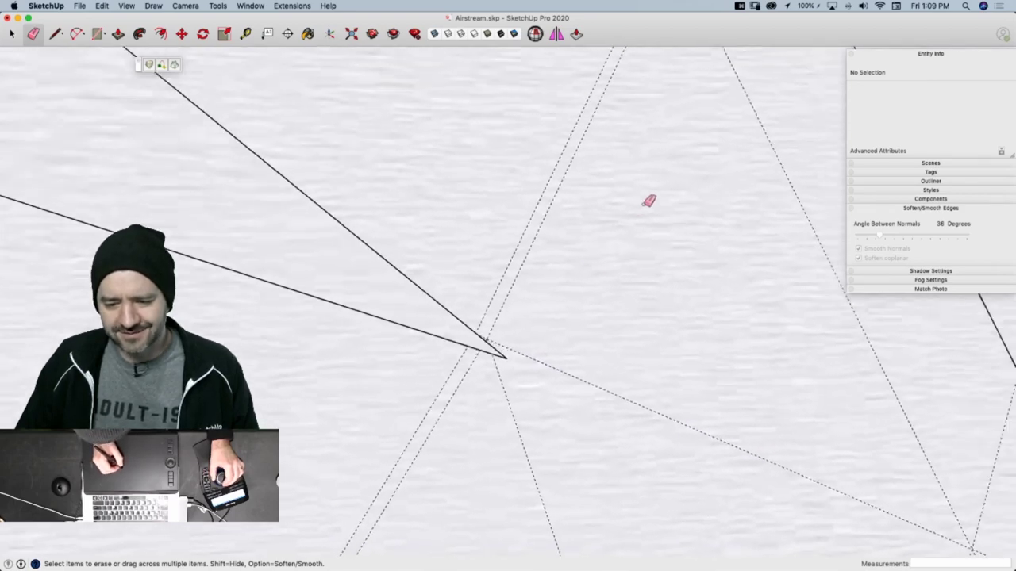
Erase the doubled seam edge and the tiny sliver edges at the next corner up the seam
scroll(644, 199, up, 3)
scroll(652, 202, up, 3)
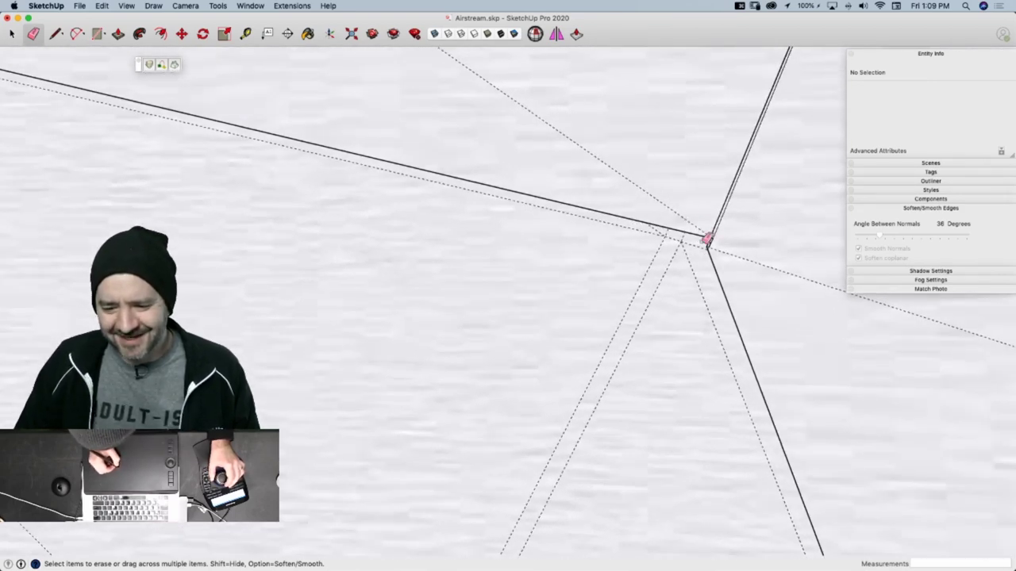
drag(702, 243, 716, 238)
click(712, 245)
mouse_move(721, 235)
middle_down()
mouse_move(687, 211)
mouse_move(656, 227)
mouse_move(667, 220)
mouse_move(696, 256)
mouse_move(741, 229)
middle_up()
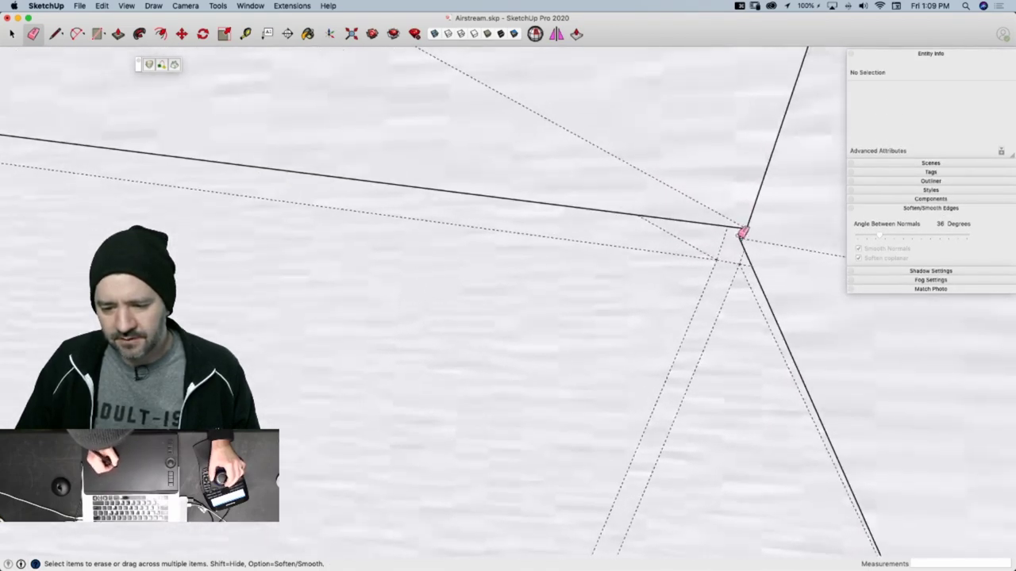
drag(741, 230, 748, 231)
mouse_move(749, 233)
middle_down()
mouse_move(757, 158)
mouse_move(671, 229)
mouse_move(671, 218)
mouse_move(724, 235)
middle_up()
Erase the remaining overlapping sliver edges at the following seam corner, up to where the solid seam ends
scroll(706, 256, down, 10)
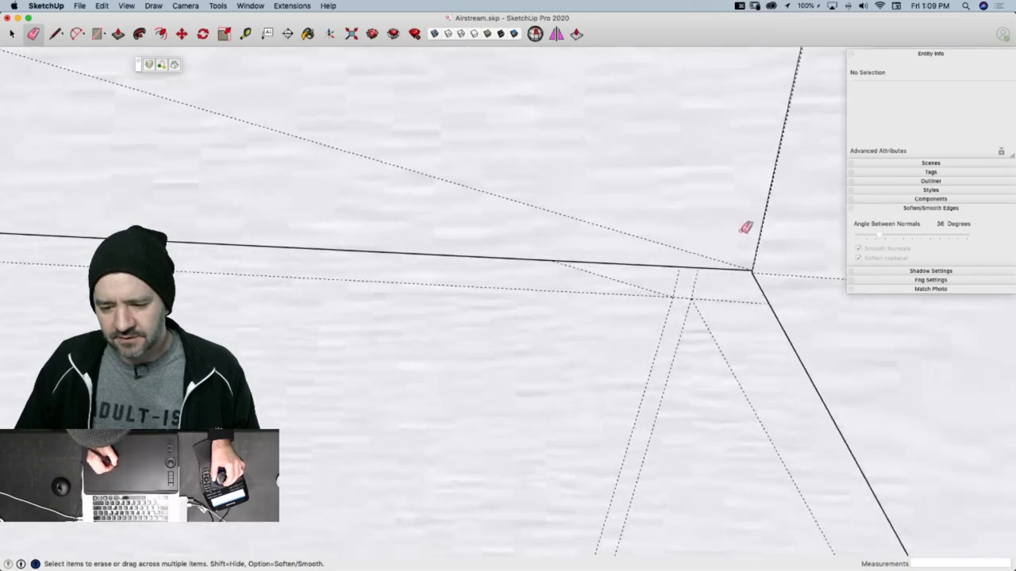
scroll(760, 295, up, 10)
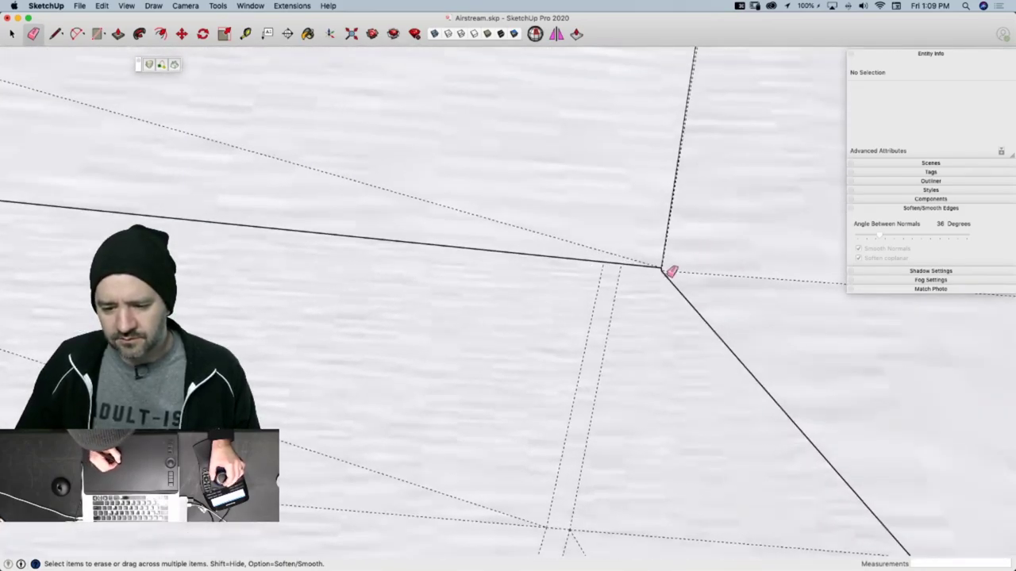
click(667, 273)
click(664, 269)
Draw edges from the end of the solid seam to the next seam corner and across to the gap's outer corner
middle_drag(680, 268, 550, 292)
key(l)
click(672, 215)
click(593, 302)
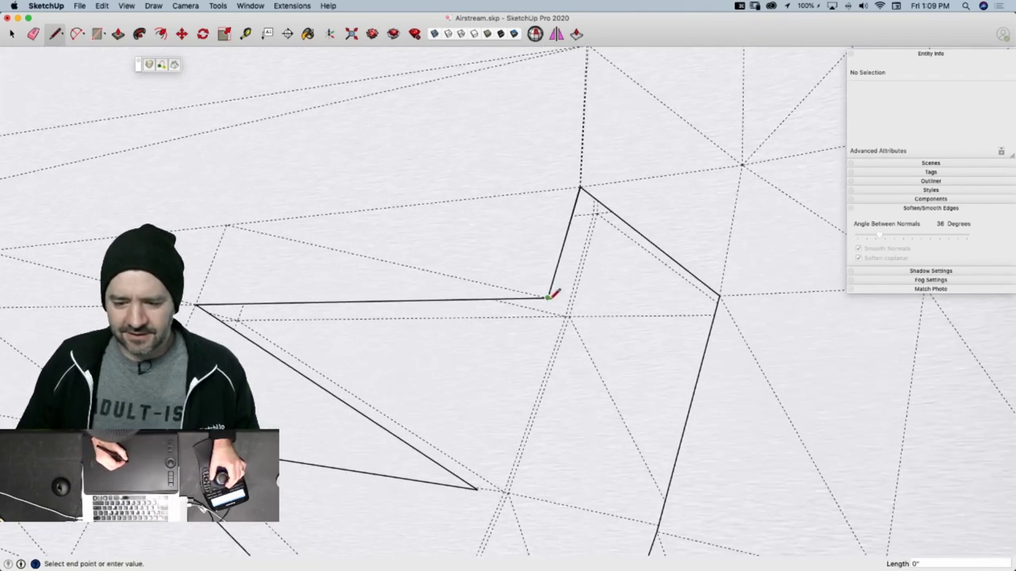
click(719, 296)
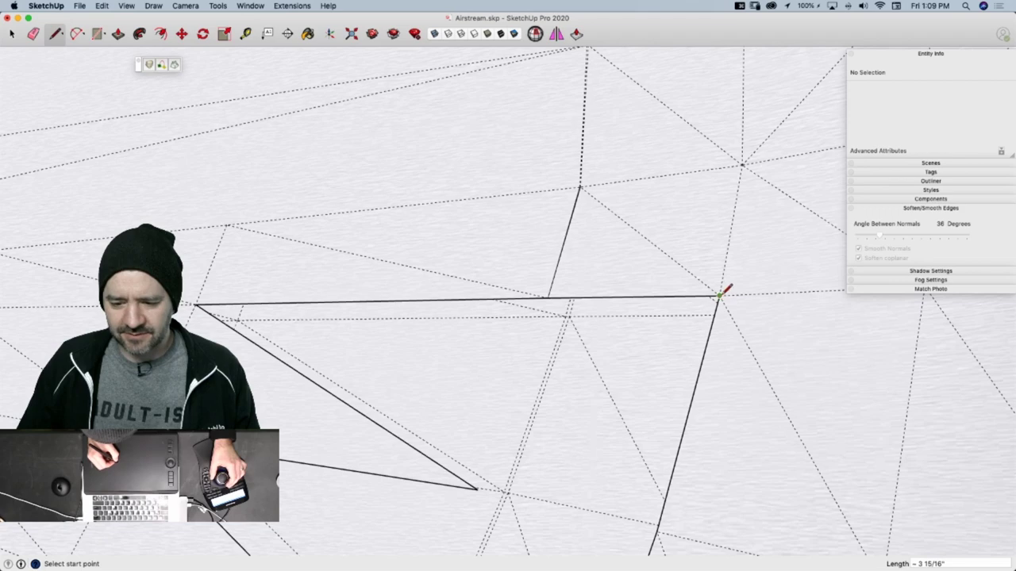
click(719, 296)
Draw a diagonal edge from the outer corner to the next seam corner, and close the triangle with a seam edge up to the previous corner
middle_drag(720, 296, 632, 388)
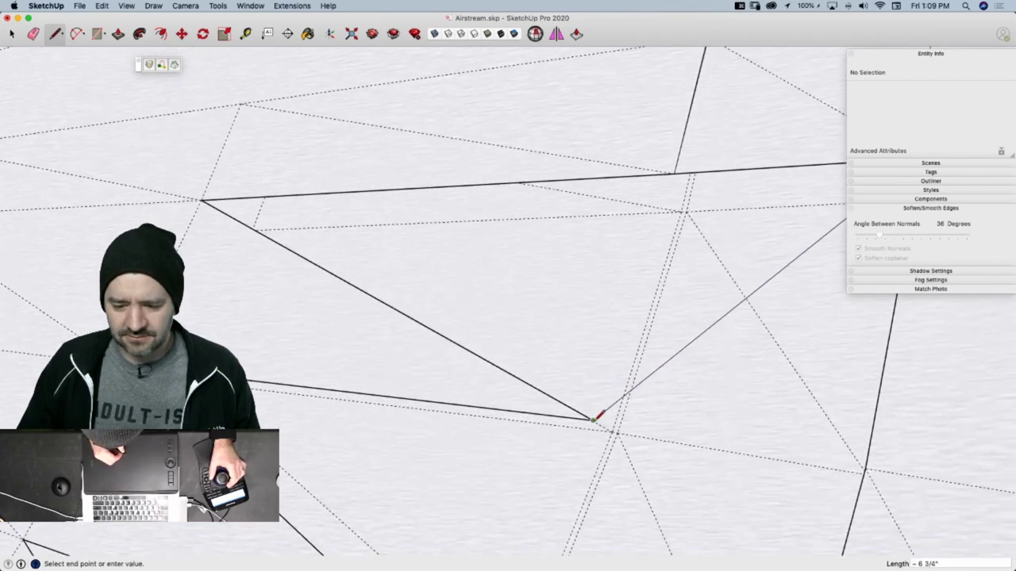
click(594, 418)
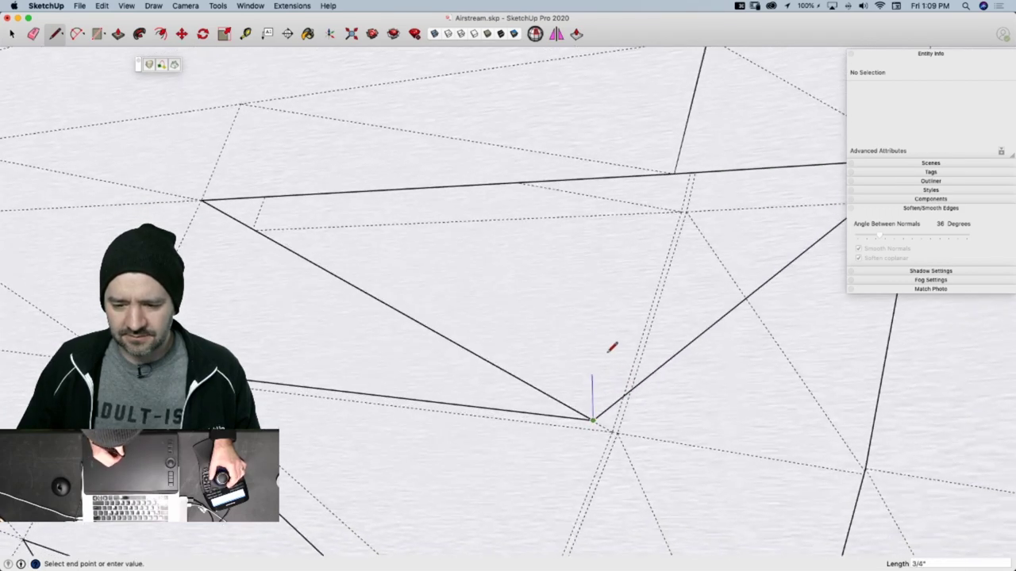
click(674, 171)
middle_drag(672, 211, 631, 274)
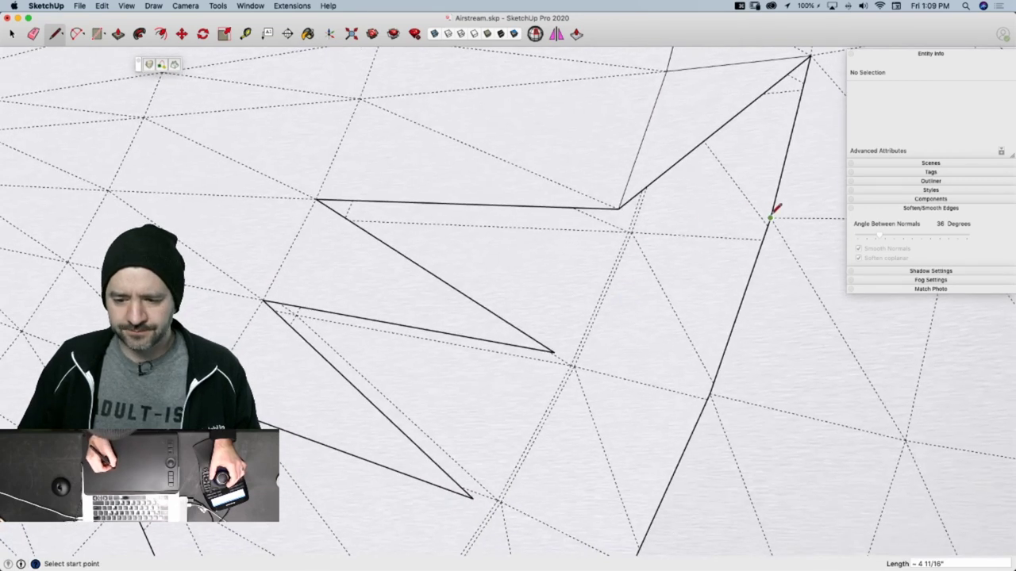
Connect that seam corner to the next outer corner and draw the seam edge from there to the following pointed tip
click(619, 207)
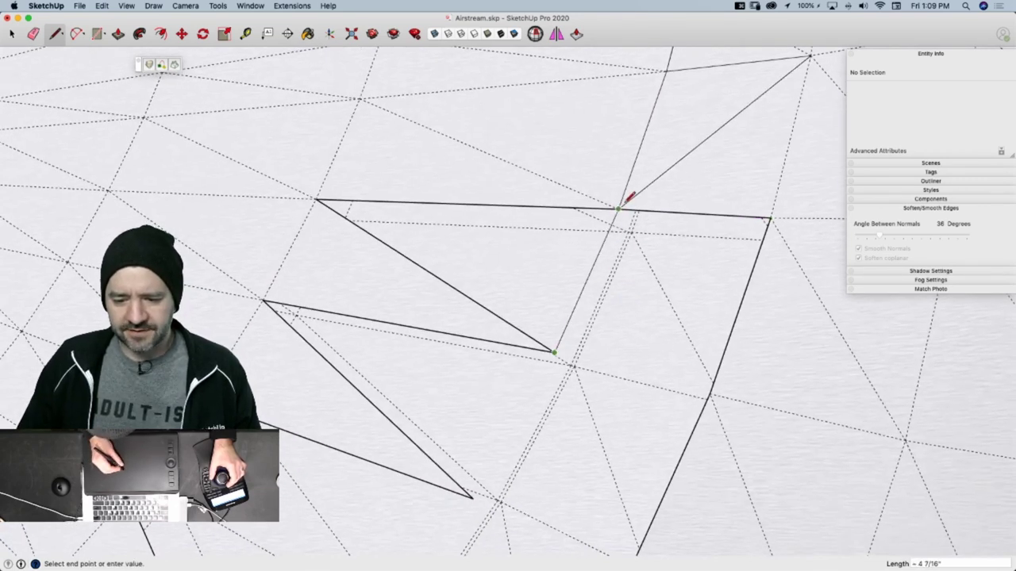
scroll(594, 315, up, 5)
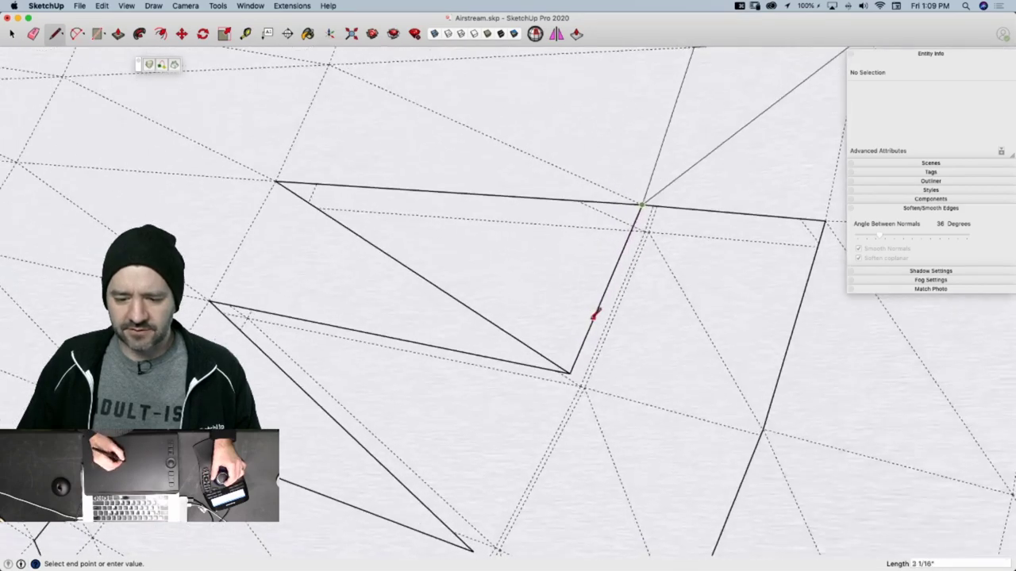
scroll(658, 327, up, 5)
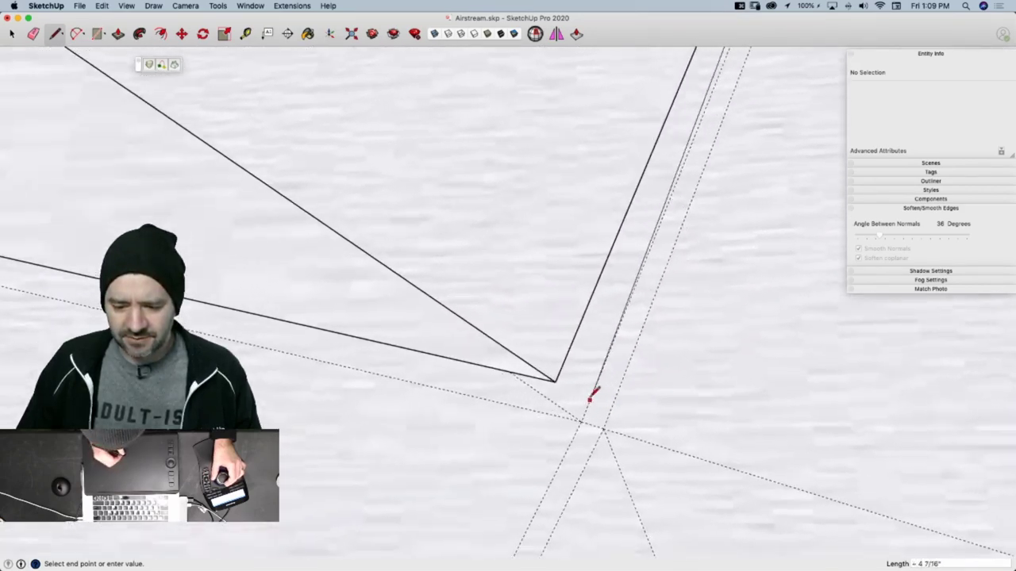
scroll(618, 405, down, 1)
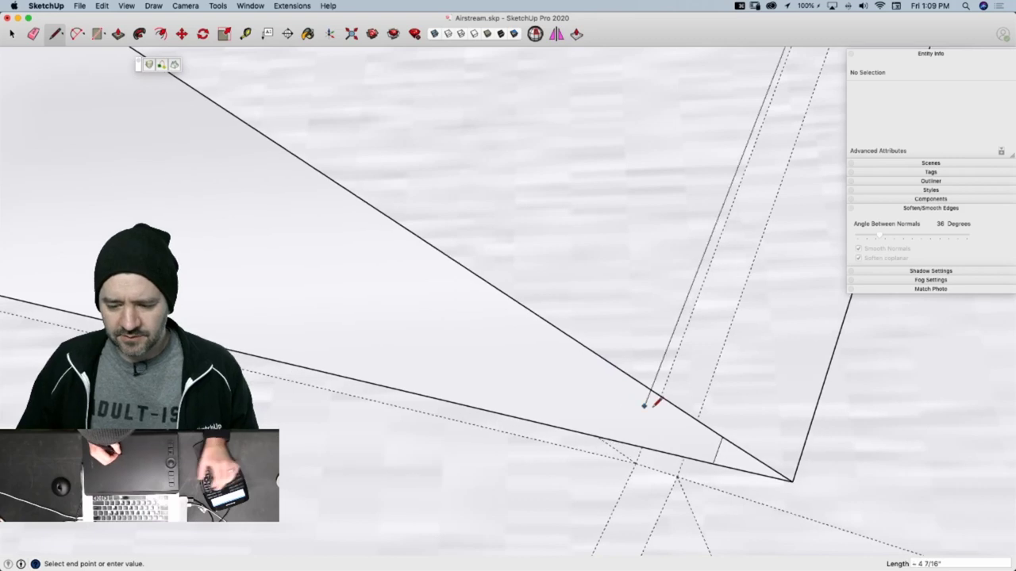
Erase the short sliver edge inside the pointed tip and redraw the long edge from the tip to the facing inner corner
key(e)
click(720, 454)
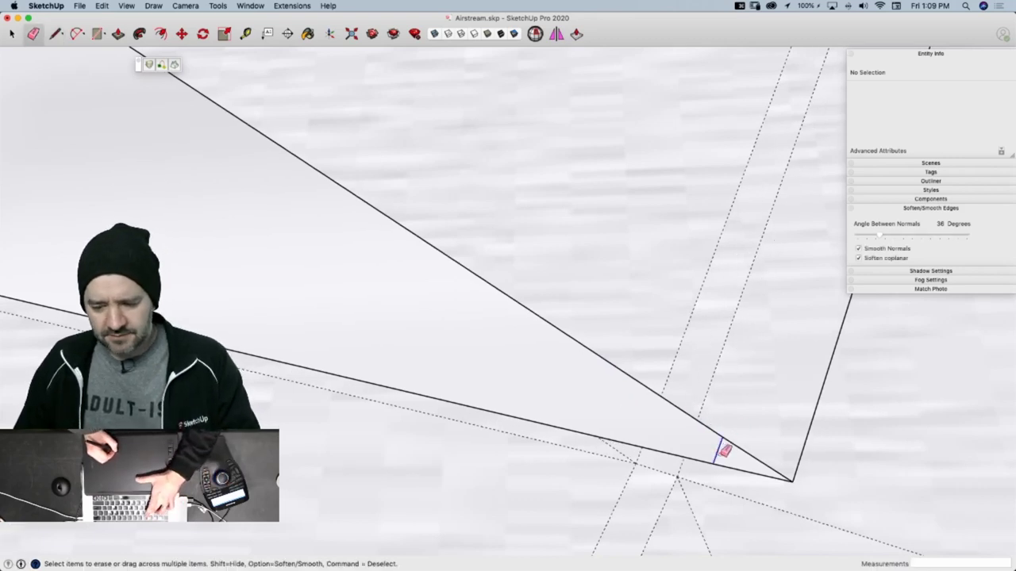
key(l)
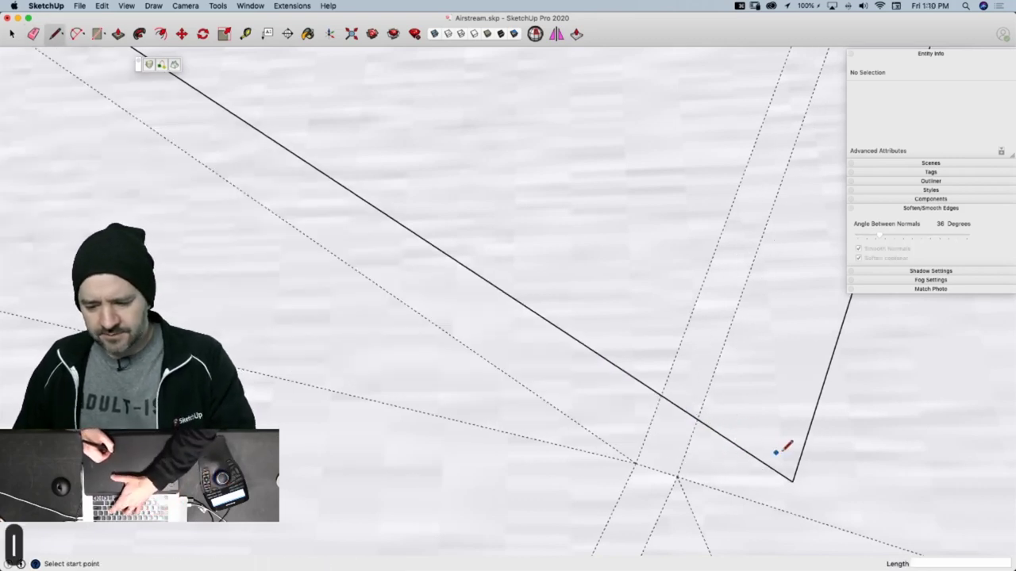
click(792, 480)
scroll(794, 454, down, 8)
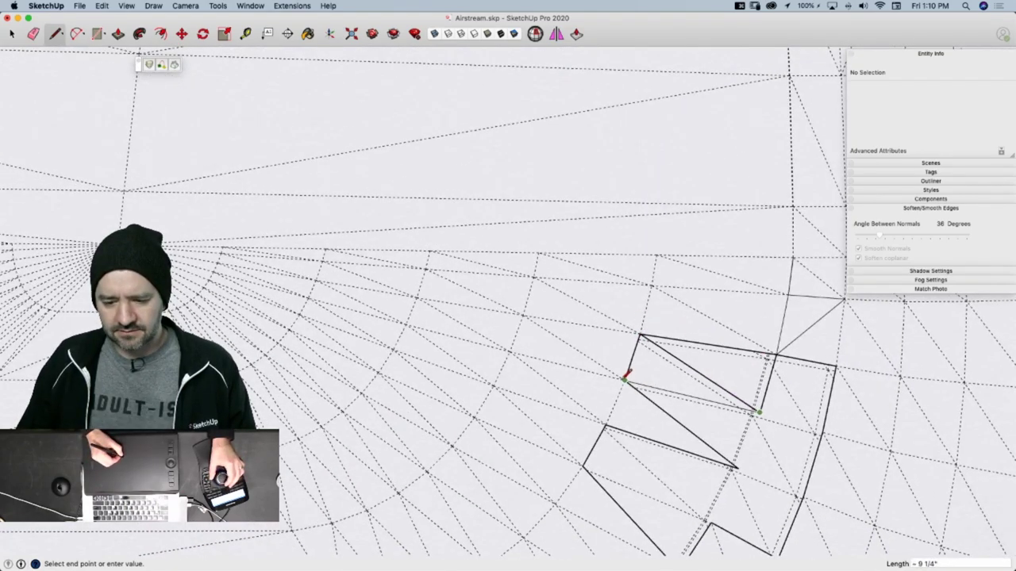
scroll(626, 380, up, 6)
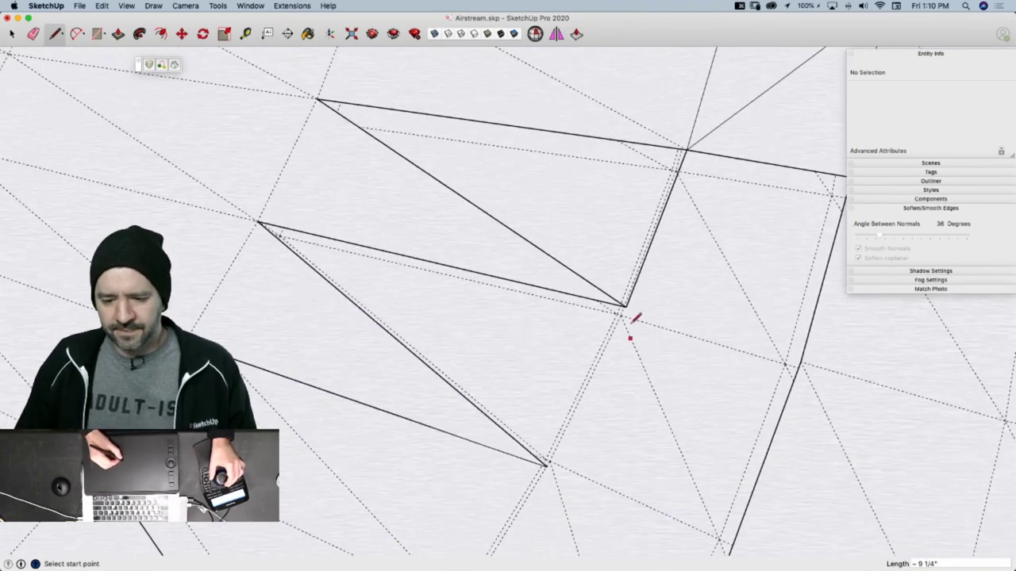
Draw edges from the tip to the two neighbouring outer corners and a seam edge to the next tip down the seam
click(626, 307)
scroll(641, 296, down, 3)
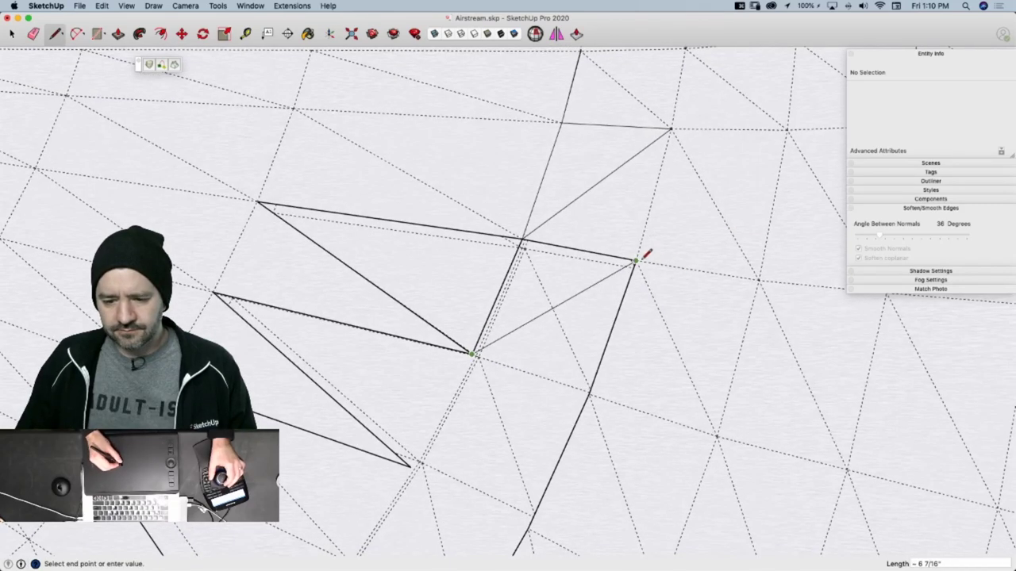
click(635, 261)
shift+middle_drag(636, 261, 670, 248)
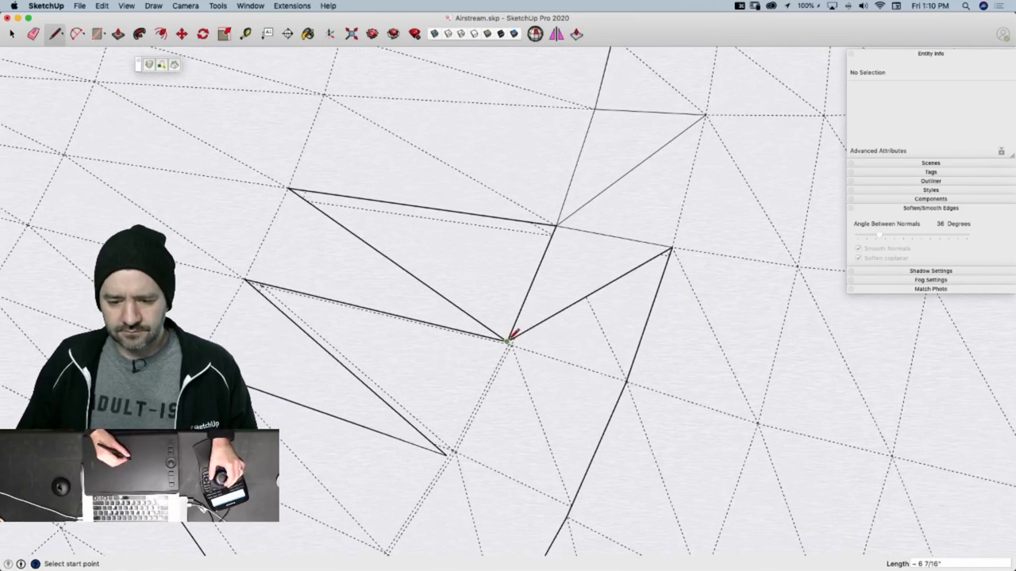
click(627, 381)
middle_drag(627, 381, 486, 405)
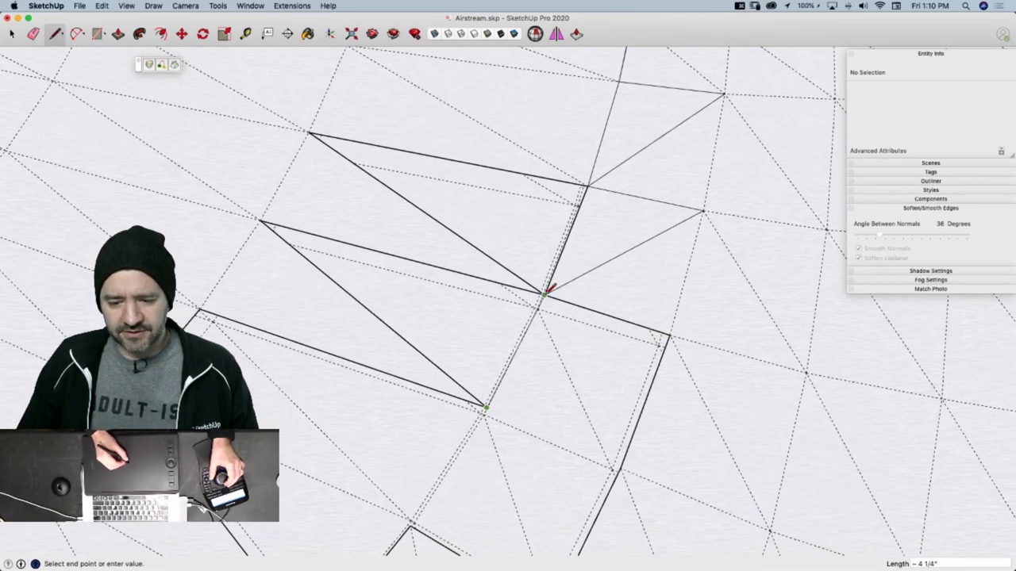
scroll(547, 300, up, 5)
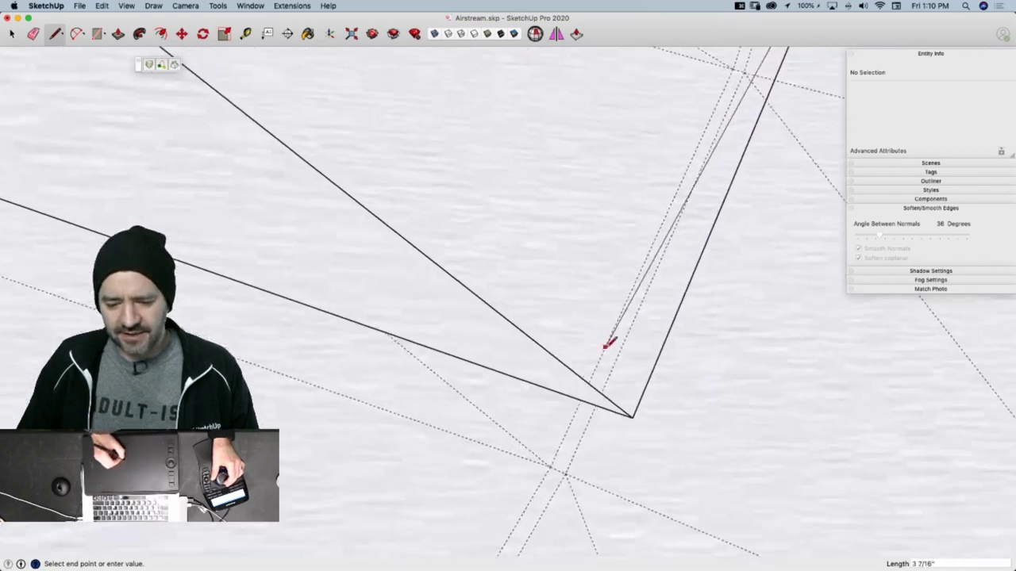
mouse_move(634, 399)
middle_down()
mouse_move(651, 385)
mouse_move(633, 404)
middle_up()
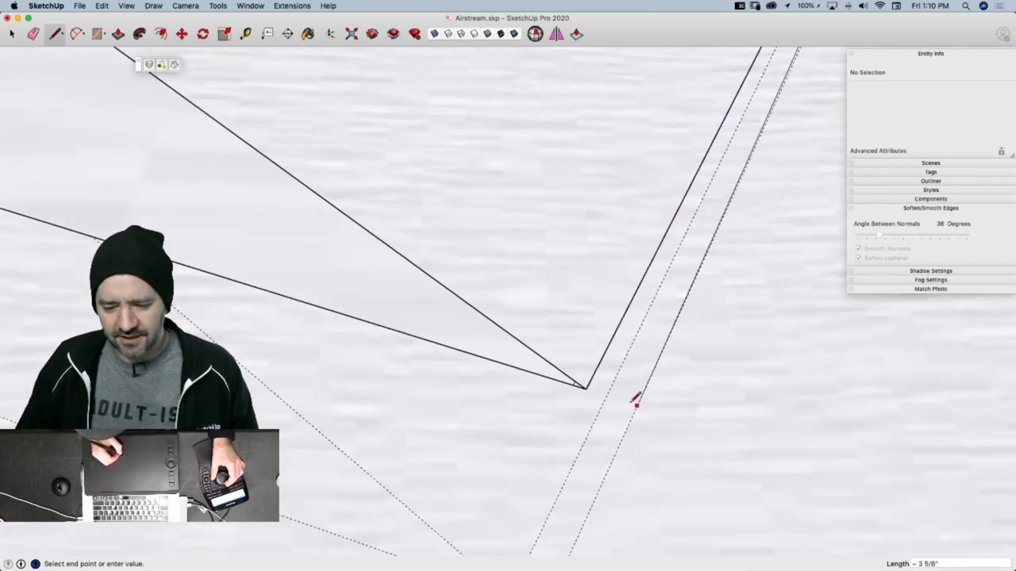
Erase the lower edge and the seam edge meeting at the next tip, and redraw the seam edge to the previous corner
key(e)
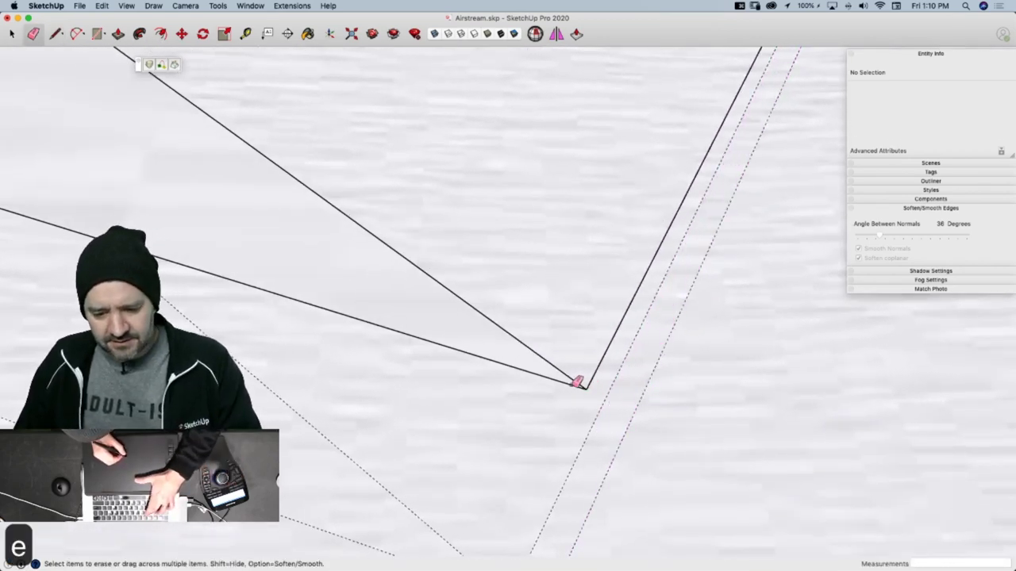
click(582, 385)
click(592, 383)
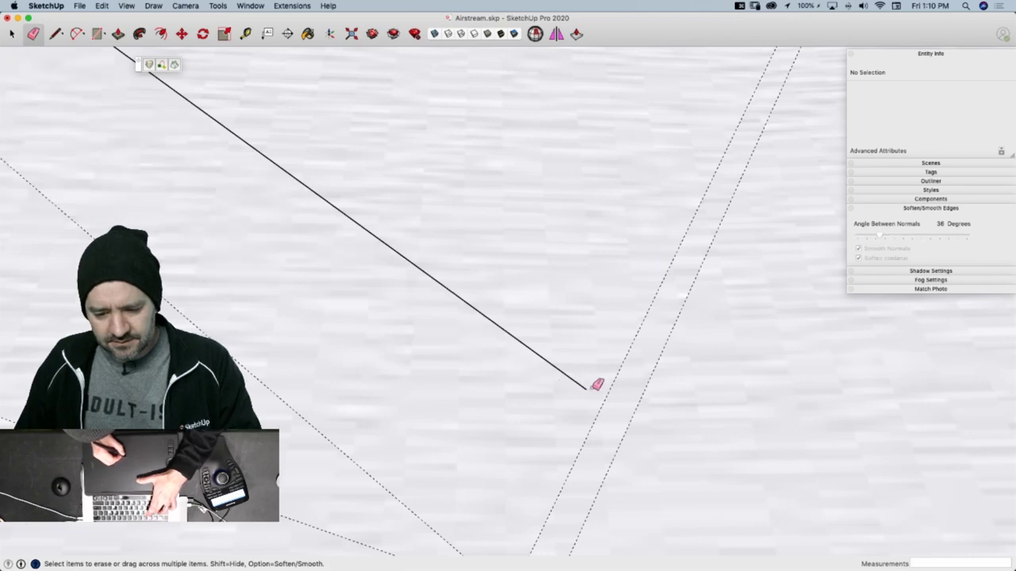
key(l)
click(586, 388)
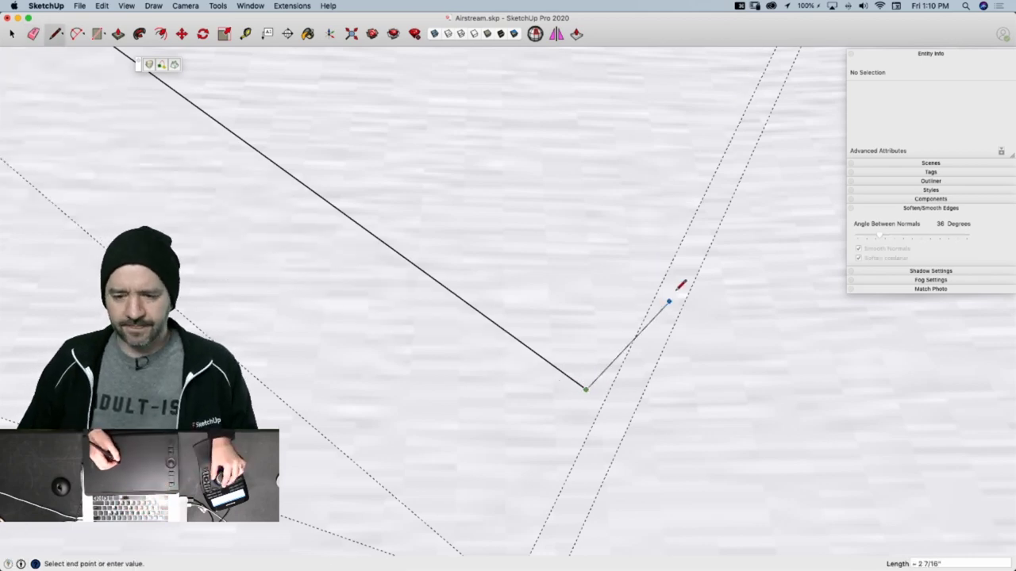
scroll(673, 286, down, 3)
click(628, 187)
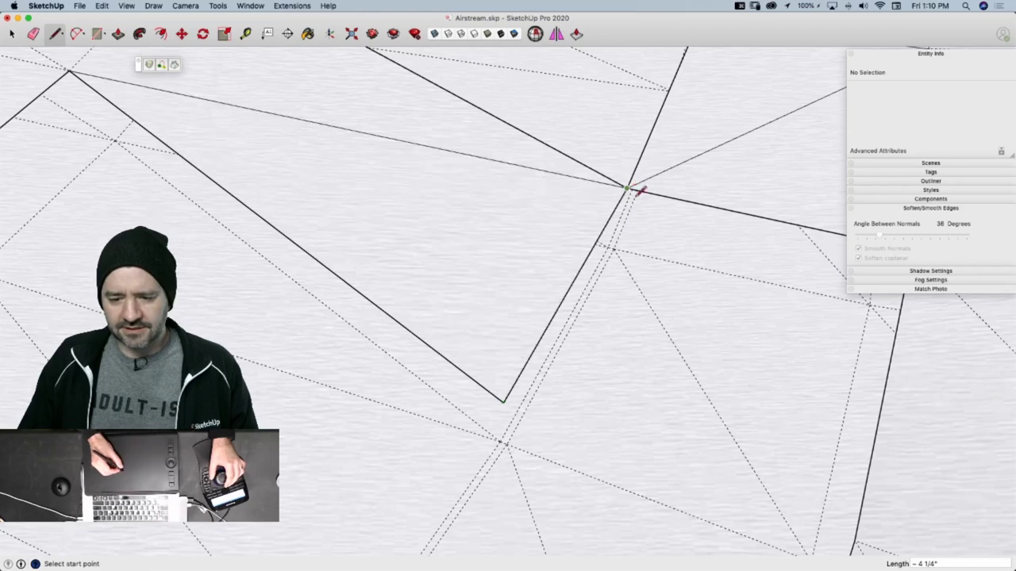
Draw edges from the next two seam corners to their facing inner corners and diagonally to the outer corners
scroll(645, 199, down, 5)
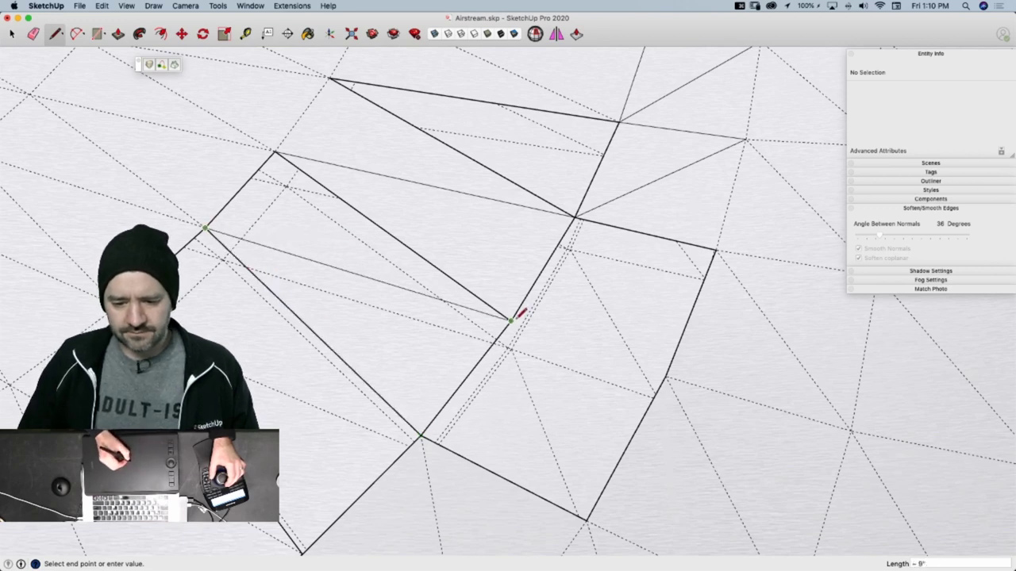
click(510, 321)
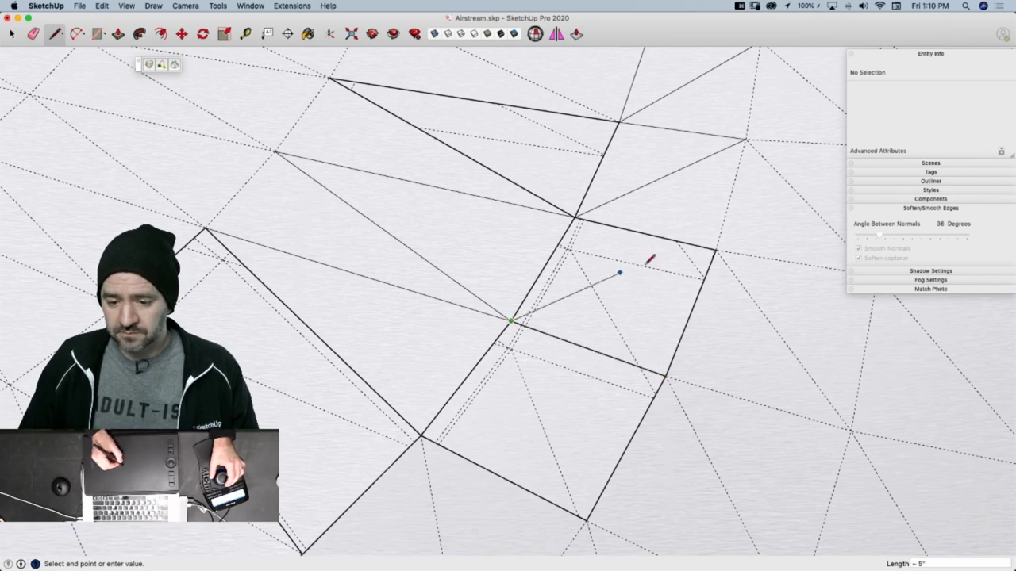
click(716, 250)
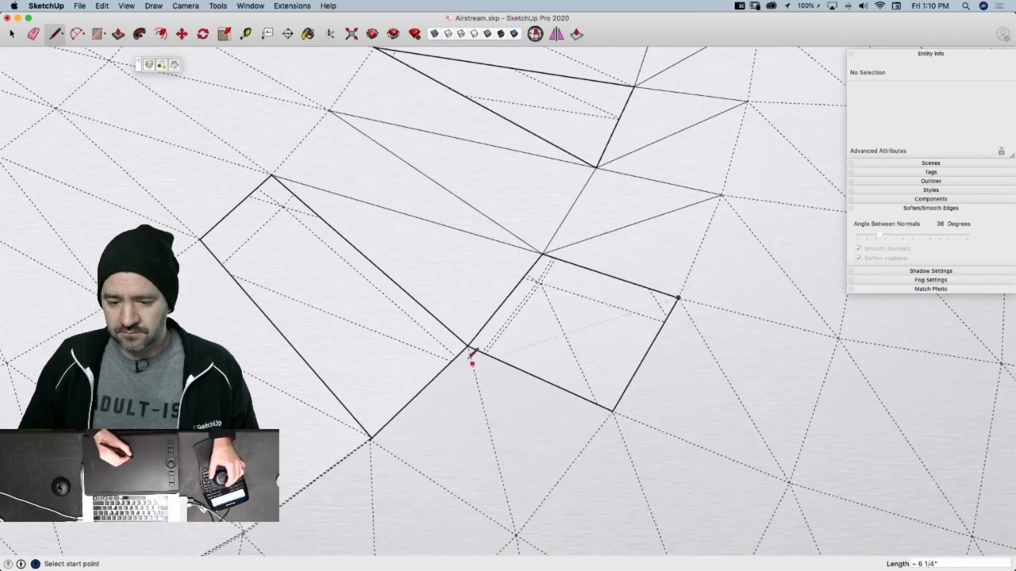
click(675, 298)
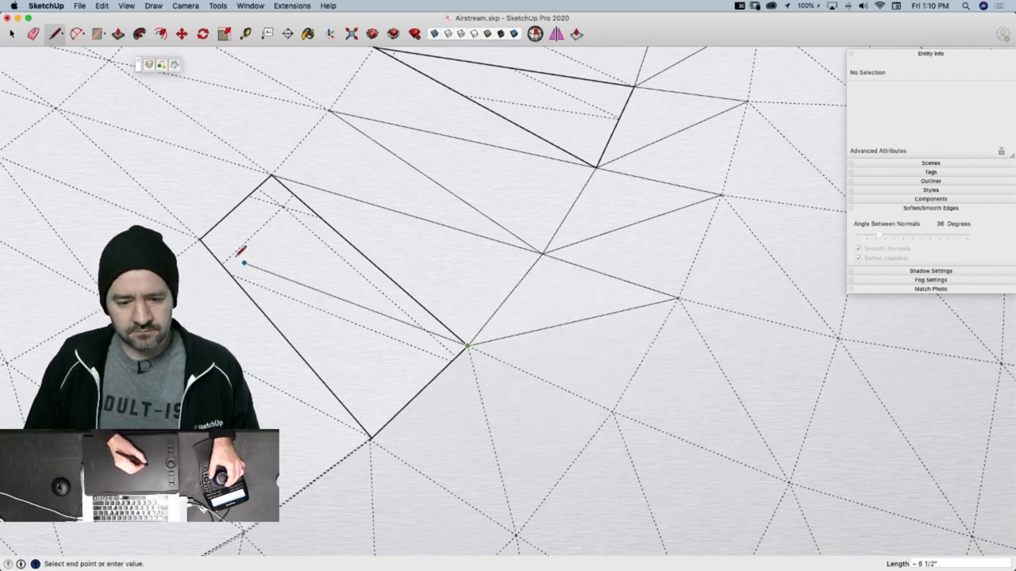
click(200, 238)
Close the lowest open triangle with a seam edge from its exact bottom endpoint to the seam corner above
scroll(396, 288, up, 6)
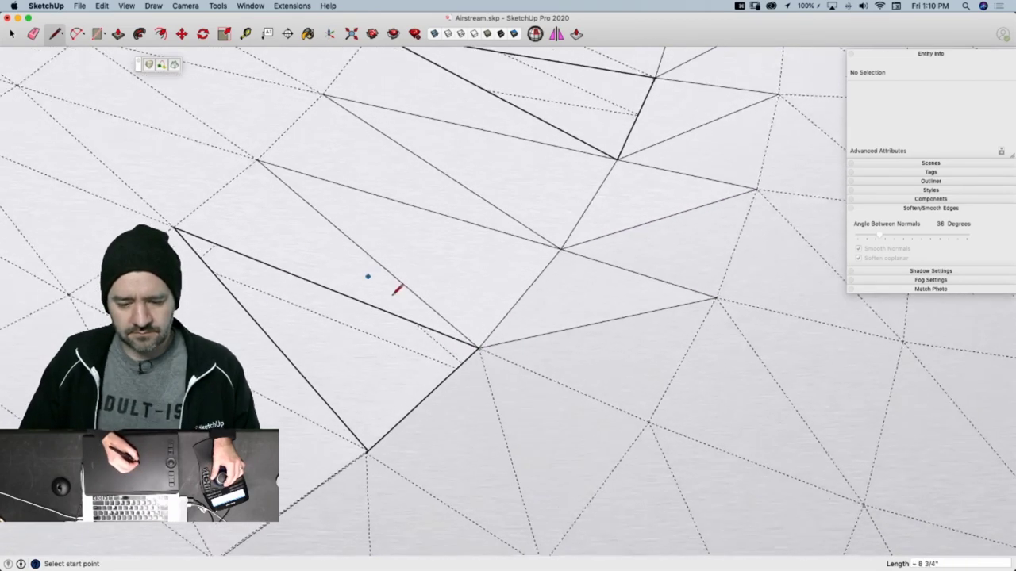
scroll(452, 361, up, 4)
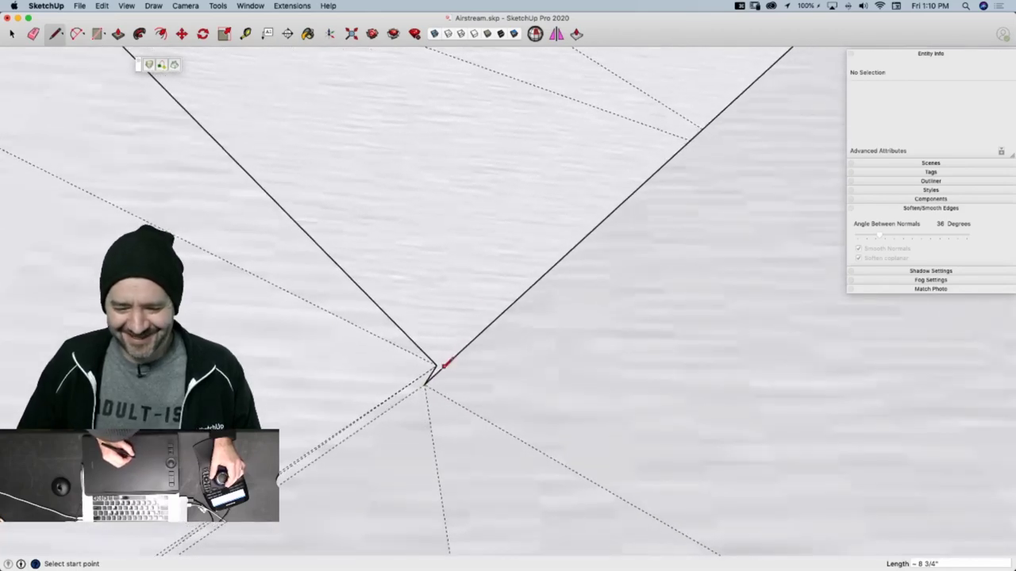
click(435, 365)
scroll(519, 313, down, 5)
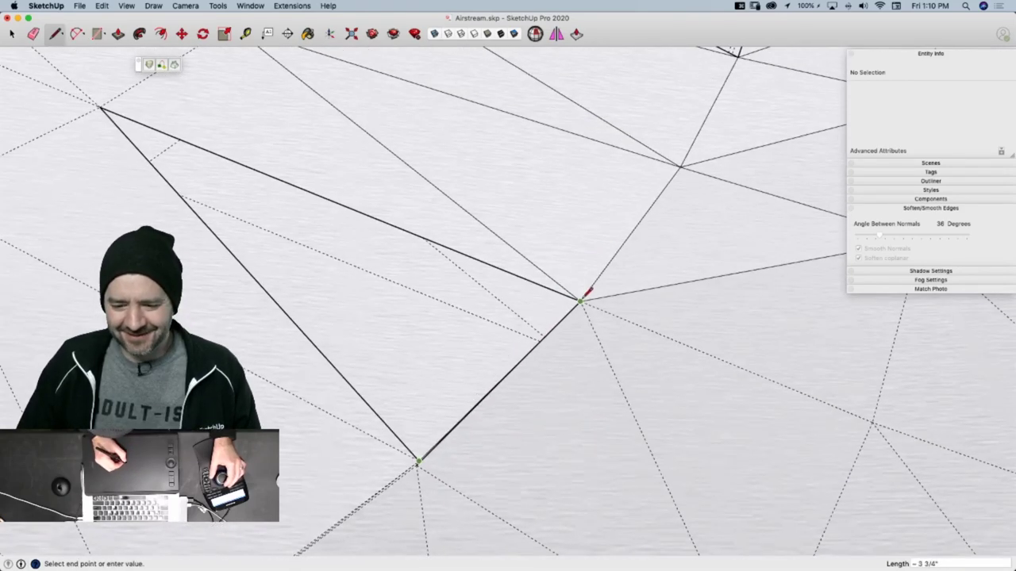
click(581, 301)
scroll(618, 270, down, 5)
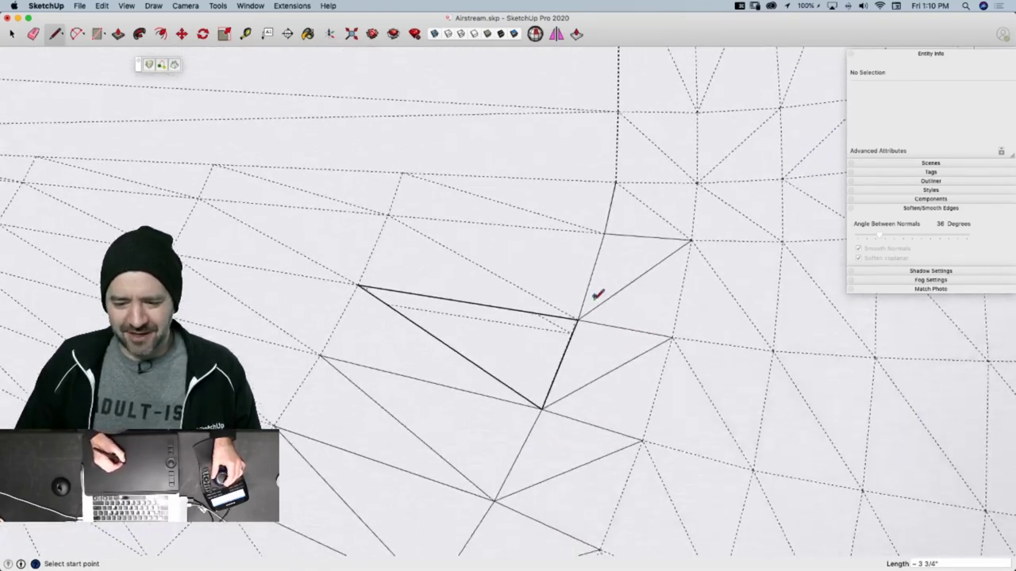
Close the remaining open triangle higher up by redrawing the seam edge between its two seam corners
scroll(596, 302, up, 4)
scroll(658, 198, up, 4)
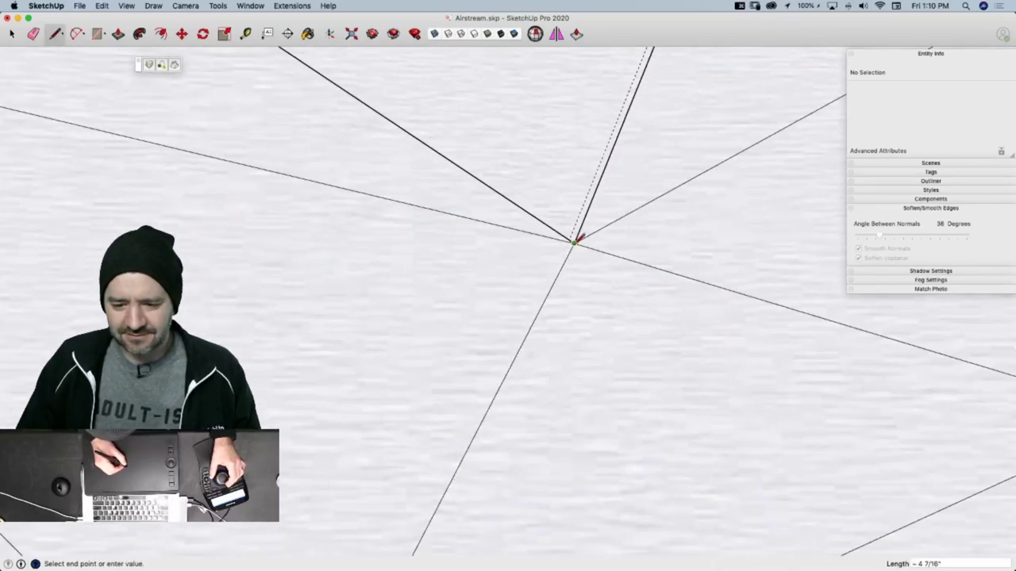
click(574, 241)
scroll(583, 242, down, 6)
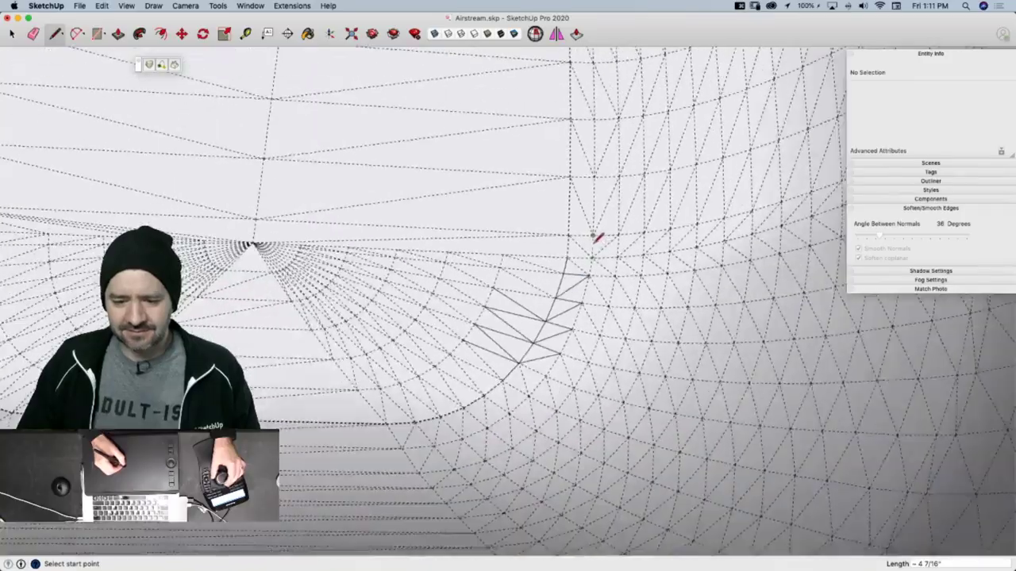
Soften the whole connected trailer shell with Smooth Normals and Soften coplanar enabled, and turn off the display of hidden geometry
scroll(596, 241, down, 5)
scroll(550, 247, up, 4)
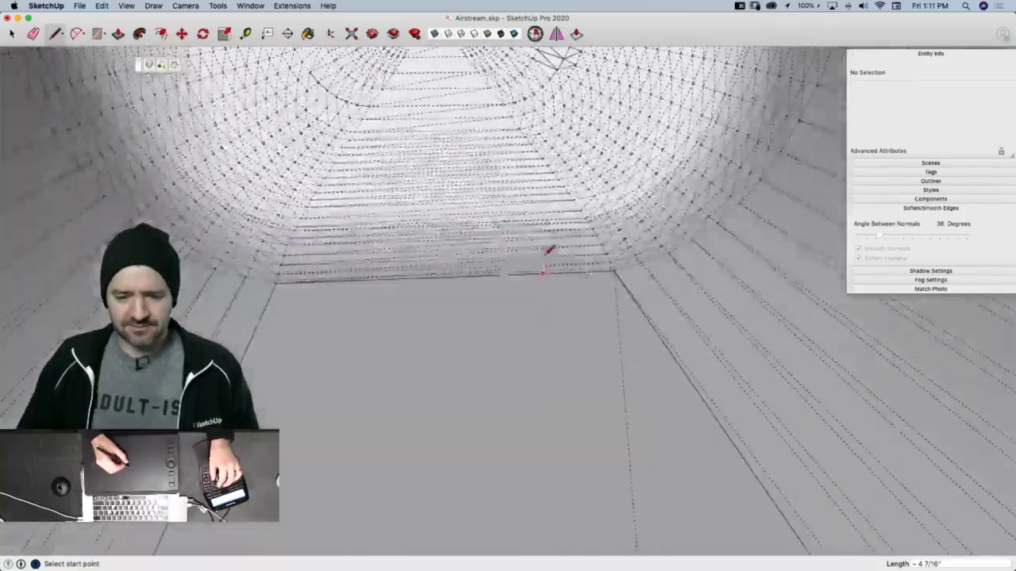
scroll(547, 253, down, 10)
scroll(546, 263, up, 6)
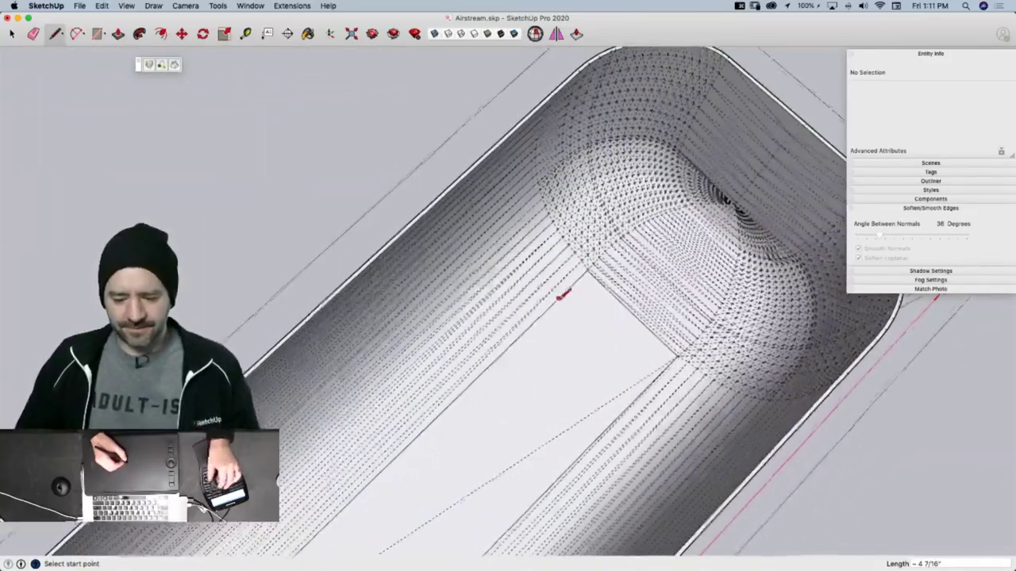
key(space)
double_click(574, 321)
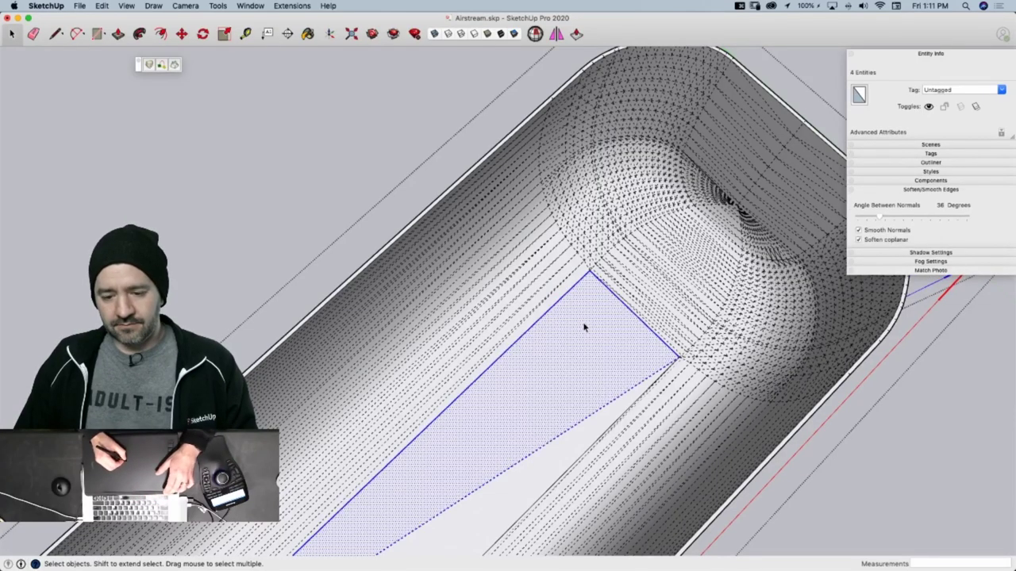
triple_click(584, 326)
click(596, 311)
double_click(585, 330)
triple_click(588, 326)
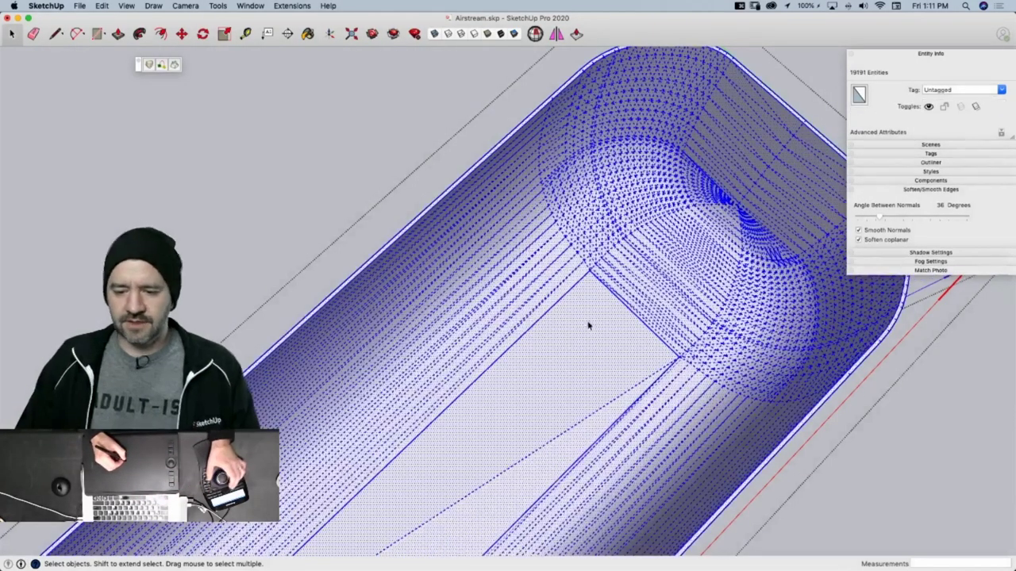
click(858, 240)
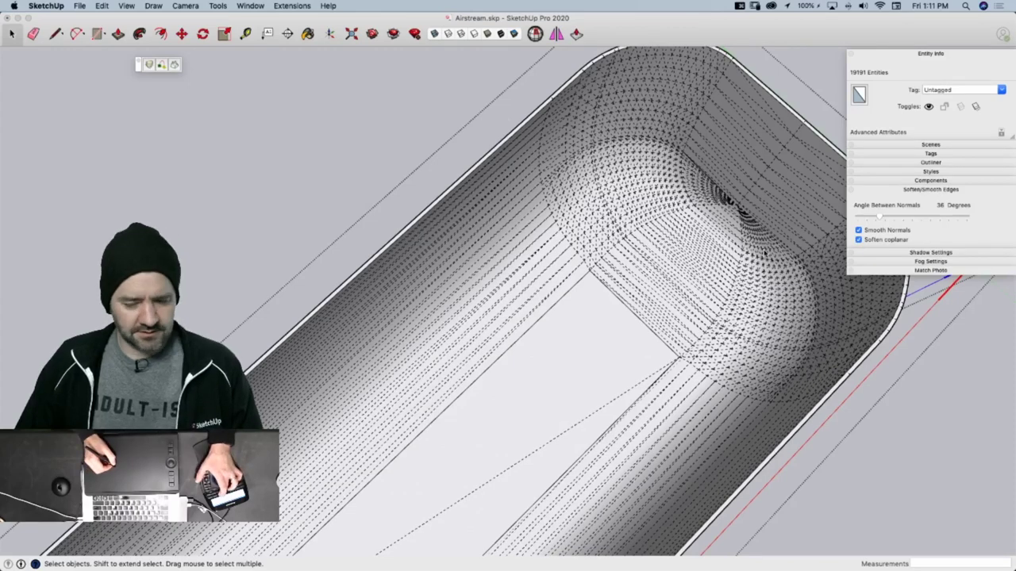
key(h)
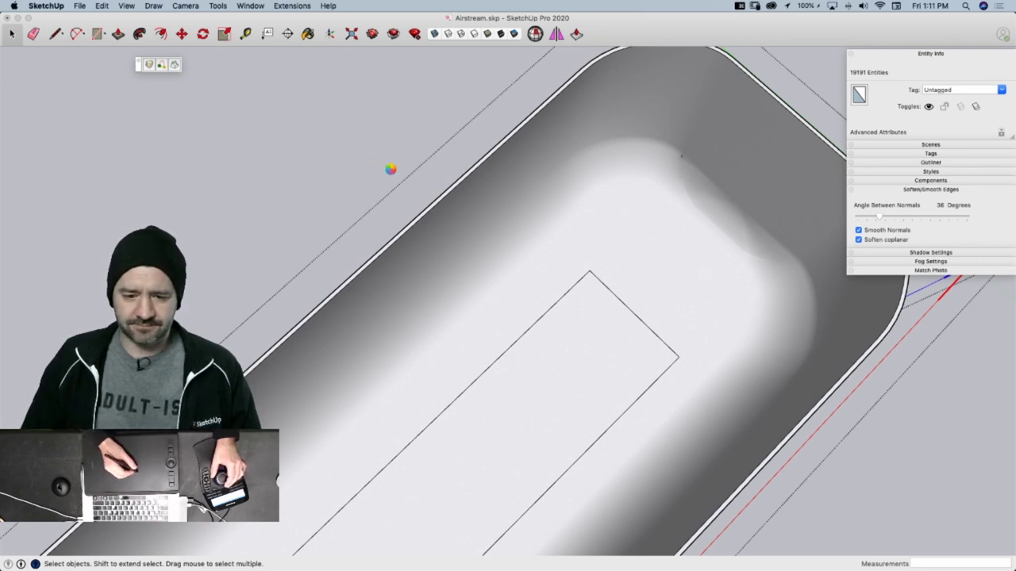
click(415, 191)
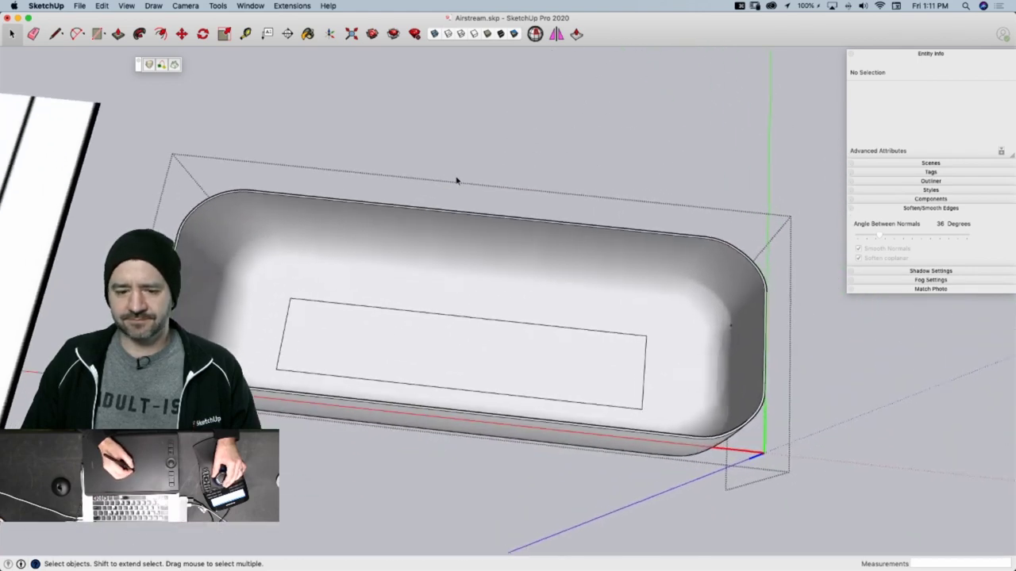
Erase all four edges of the leftover rectangular outline inside the shell and finish editing the shell
middle_drag(457, 180, 551, 281)
key(e)
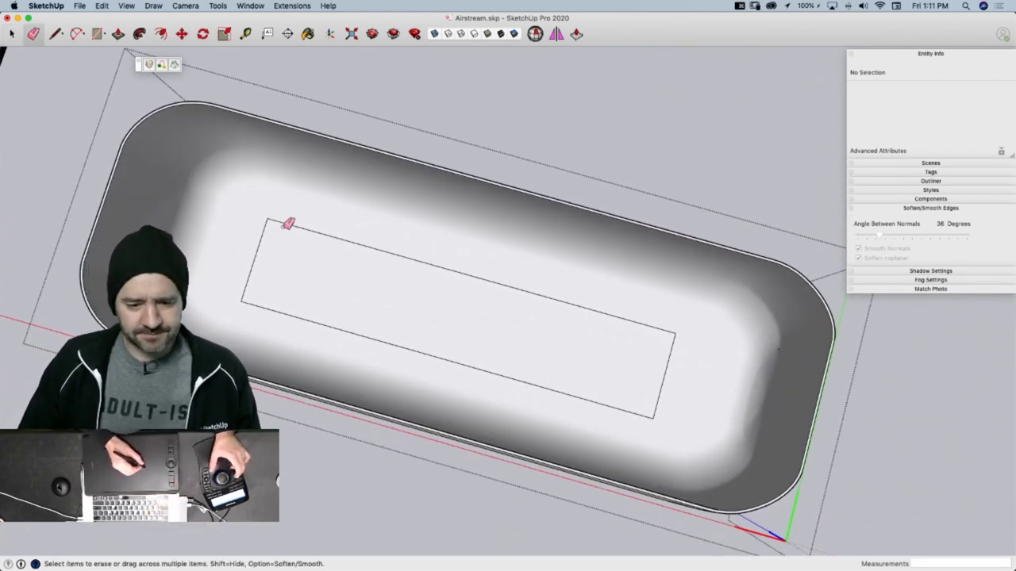
drag(277, 215, 291, 234)
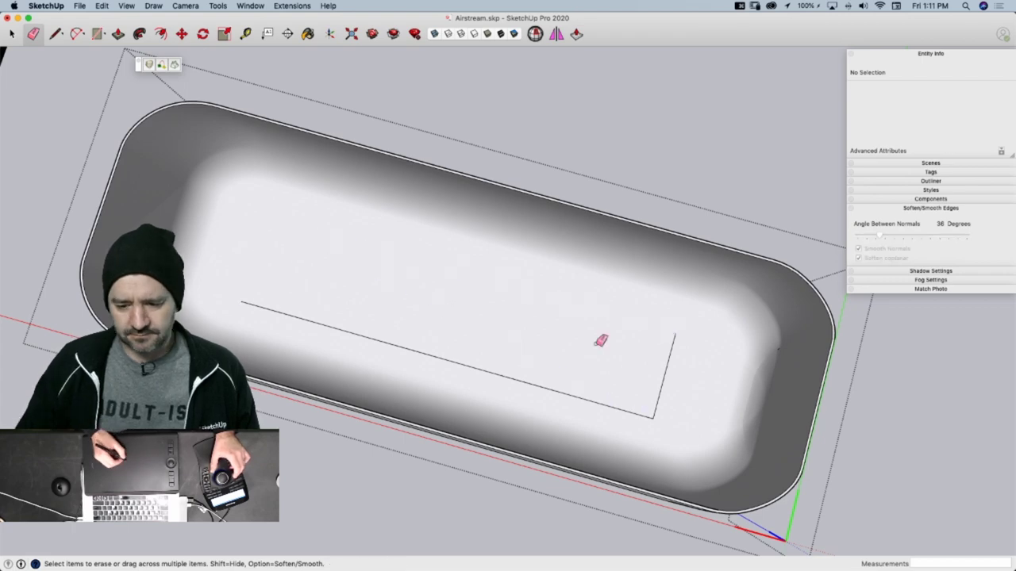
drag(655, 408, 669, 390)
mouse_move(669, 390)
middle_down()
mouse_move(664, 358)
mouse_move(664, 401)
middle_up()
drag(673, 444, 669, 444)
mouse_move(683, 431)
middle_down()
mouse_move(688, 349)
mouse_move(730, 320)
mouse_move(737, 381)
mouse_move(642, 413)
mouse_move(606, 394)
middle_up()
key(space)
click(603, 403)
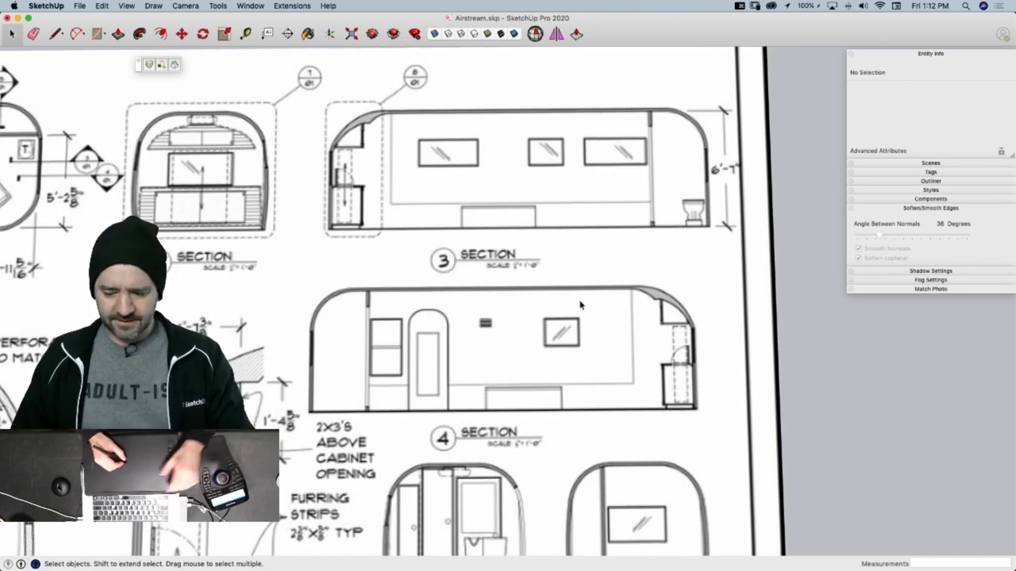
Draw a reference line about 46' 2" long along the trailer's floor in the Section 3 drawing, between its two outer corners
key(l)
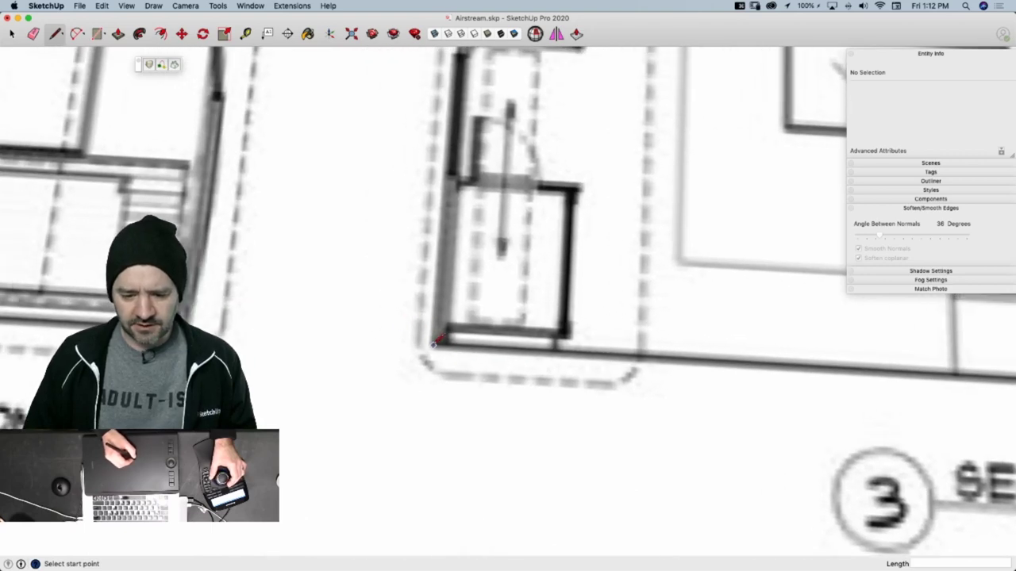
click(428, 345)
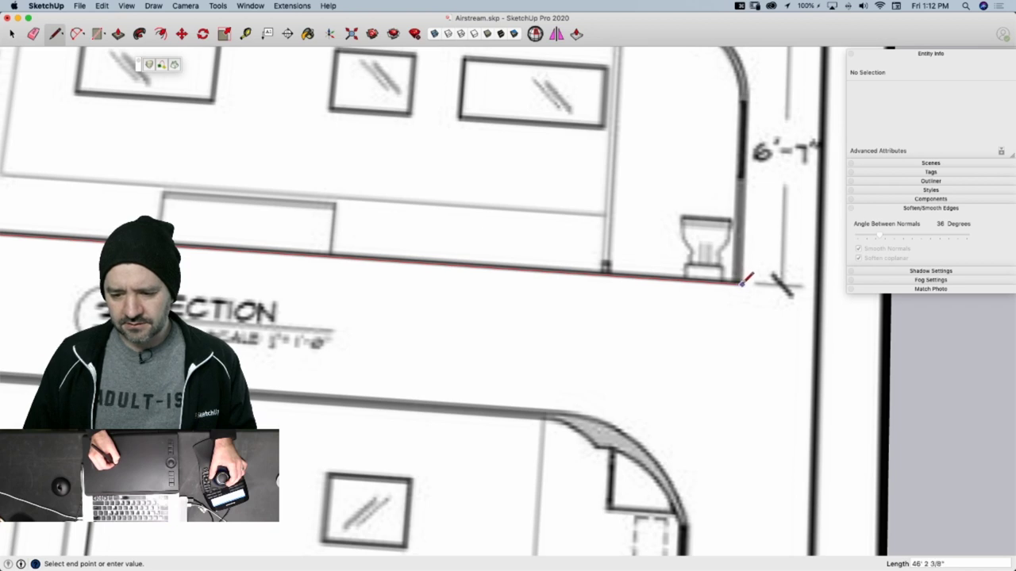
click(742, 281)
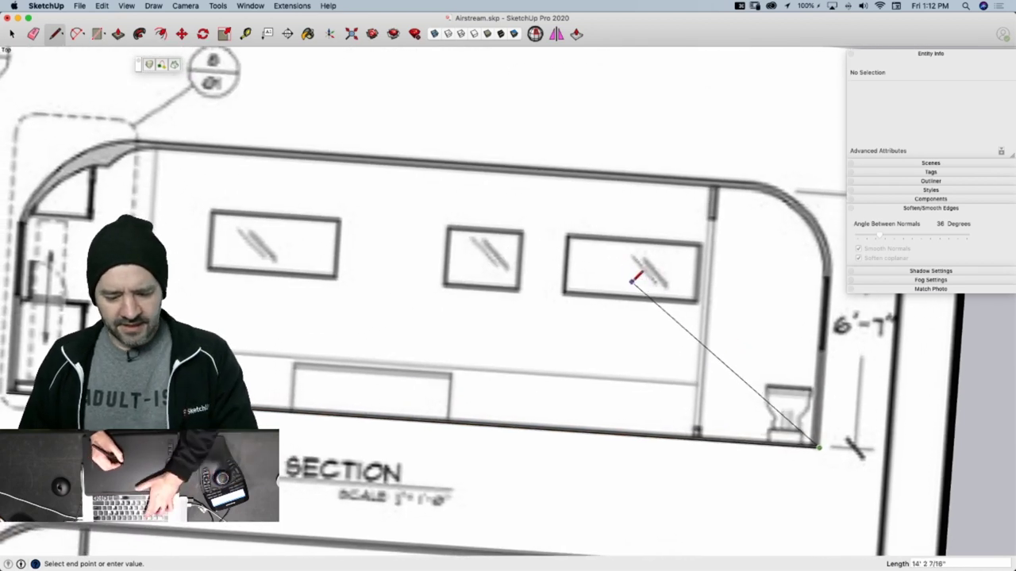
Draw a rectangle about 27' 8" by 3' 3" spanning Section 3's three windows, and split off the window beside the toilet wall, about 7' 7" wide
key(r)
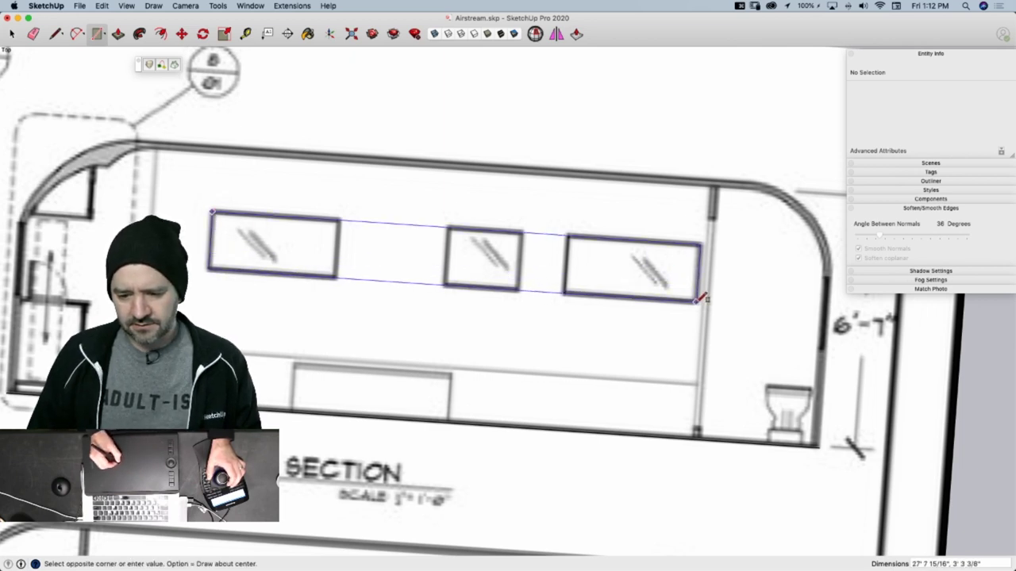
click(700, 300)
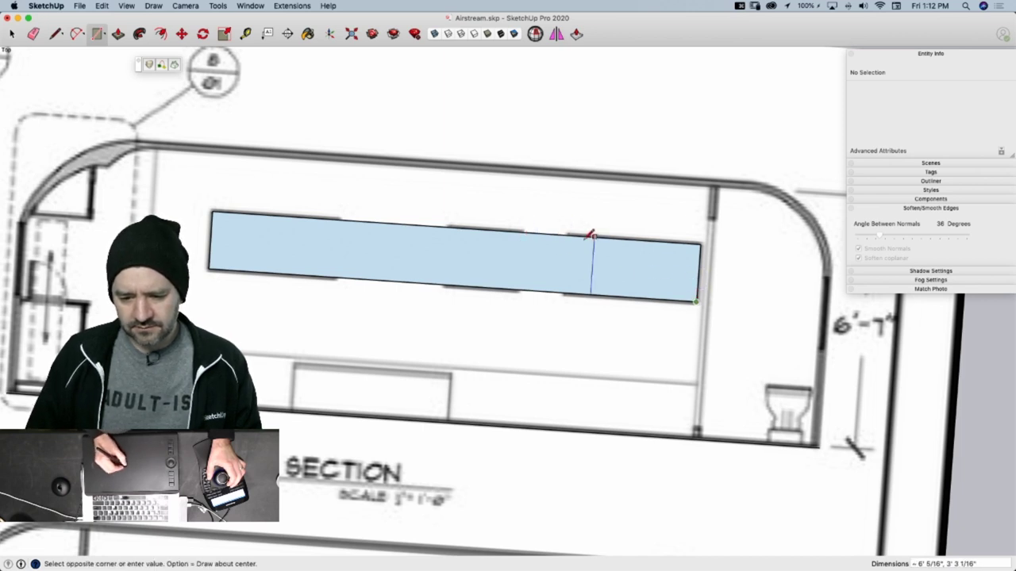
click(570, 235)
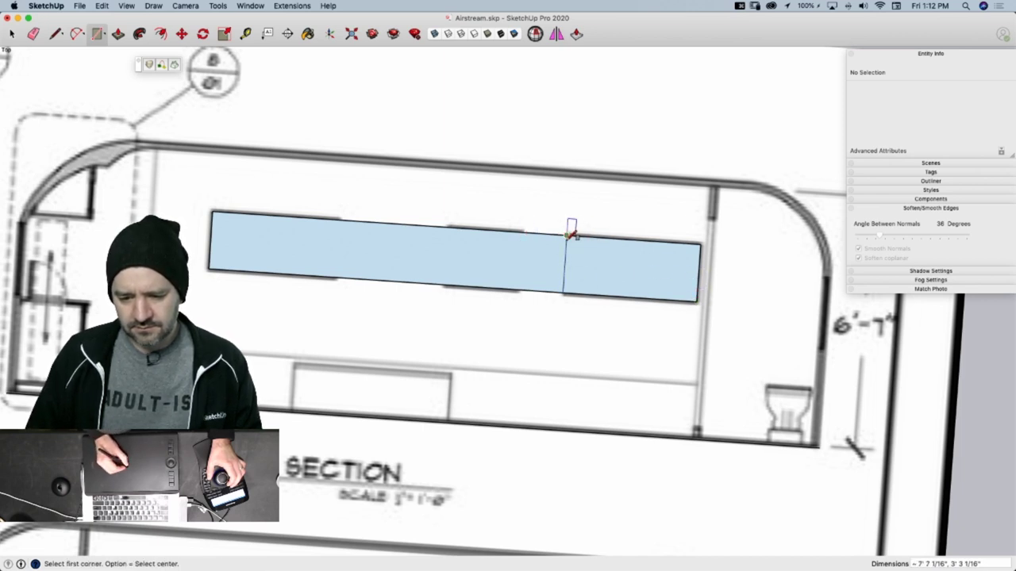
Copy the split-off window face about 20' along the strip to its opposite end, over the first window
key(space)
click(641, 275)
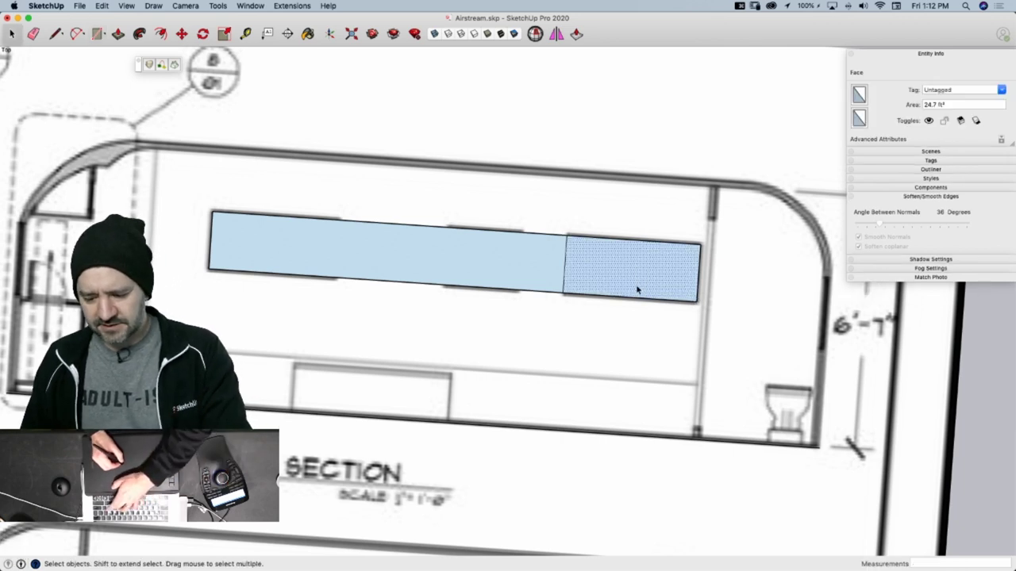
key(m)
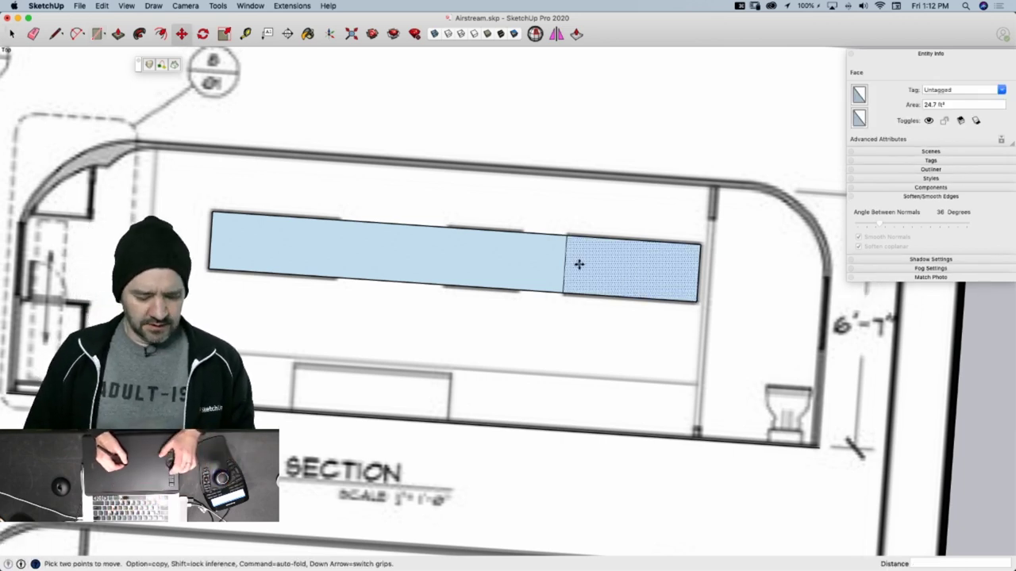
key(alt)
click(563, 293)
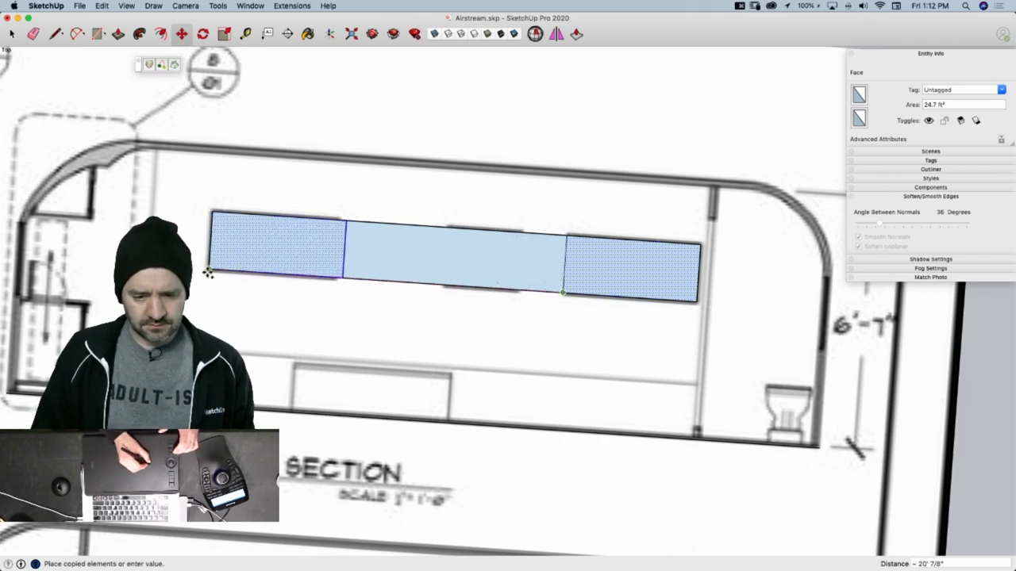
click(208, 271)
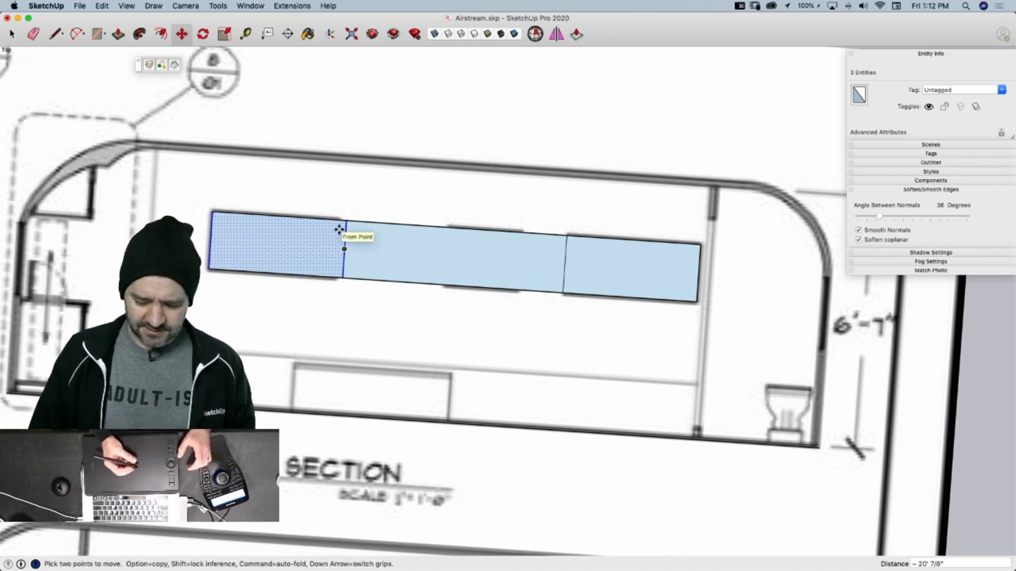
Move the copied window's inner vertical edge 4 3/8" so the face matches the width of the first drawn window
click(339, 229)
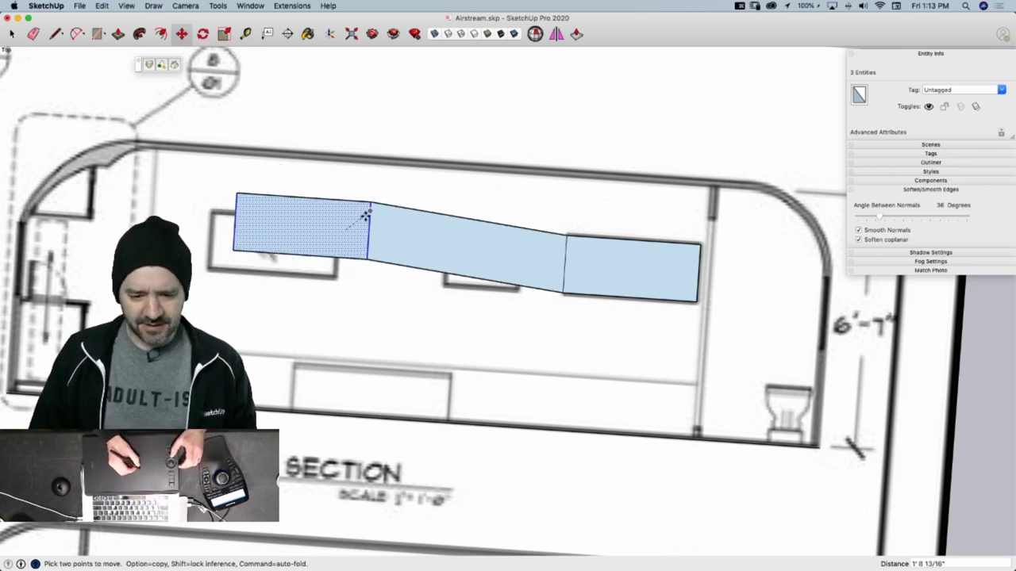
key(Escape)
key(space)
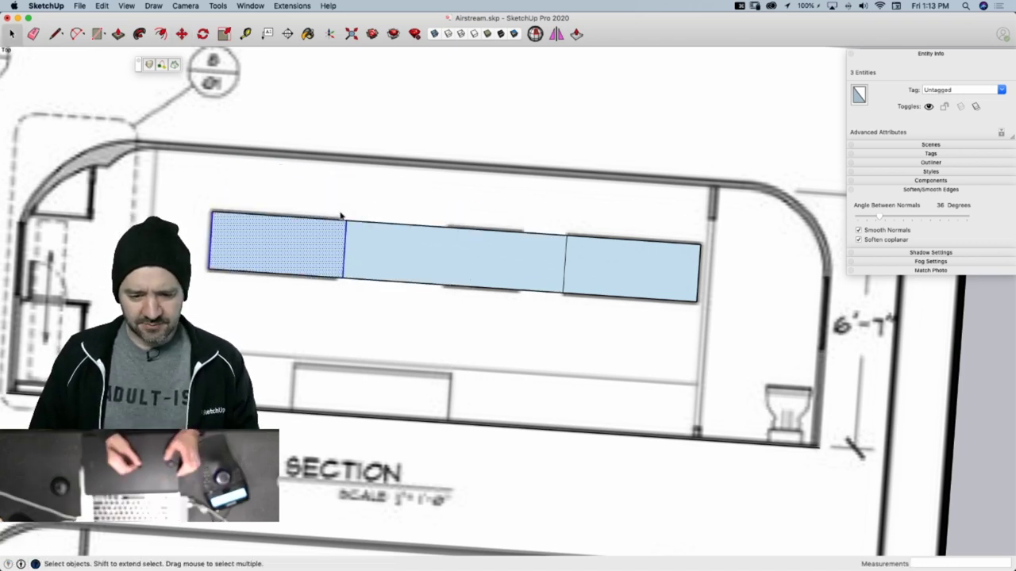
click(357, 254)
click(345, 274)
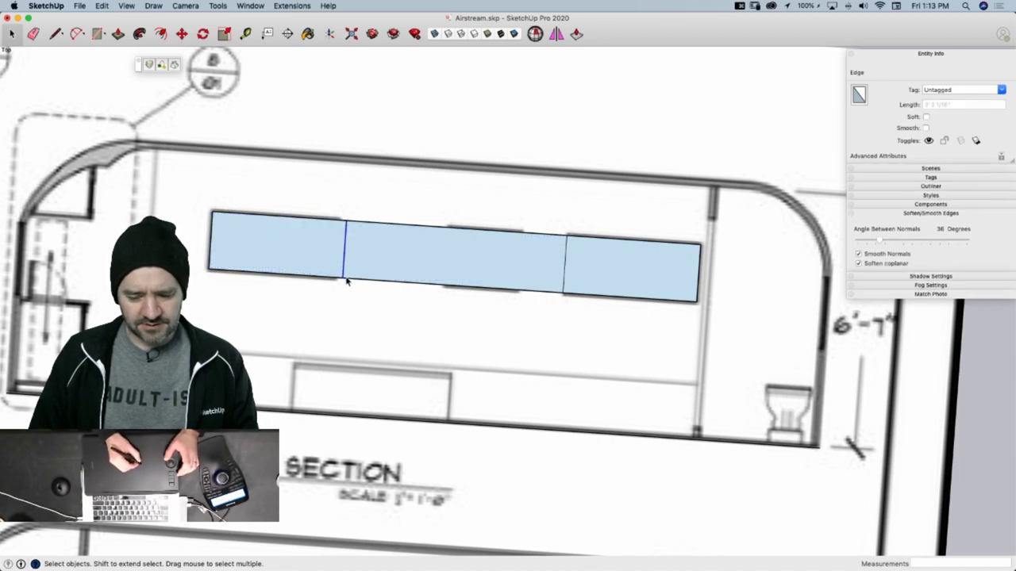
key(m)
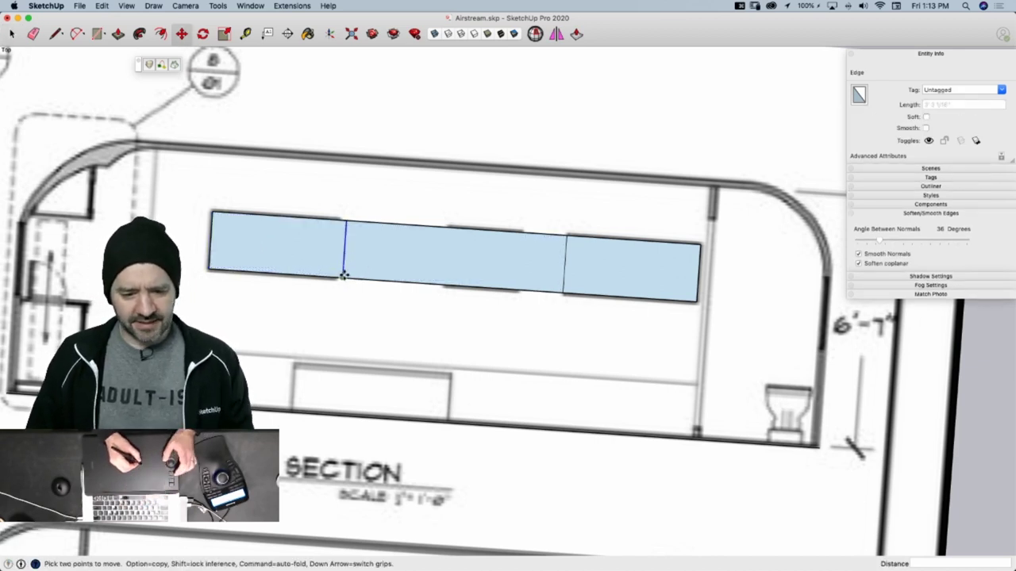
click(342, 277)
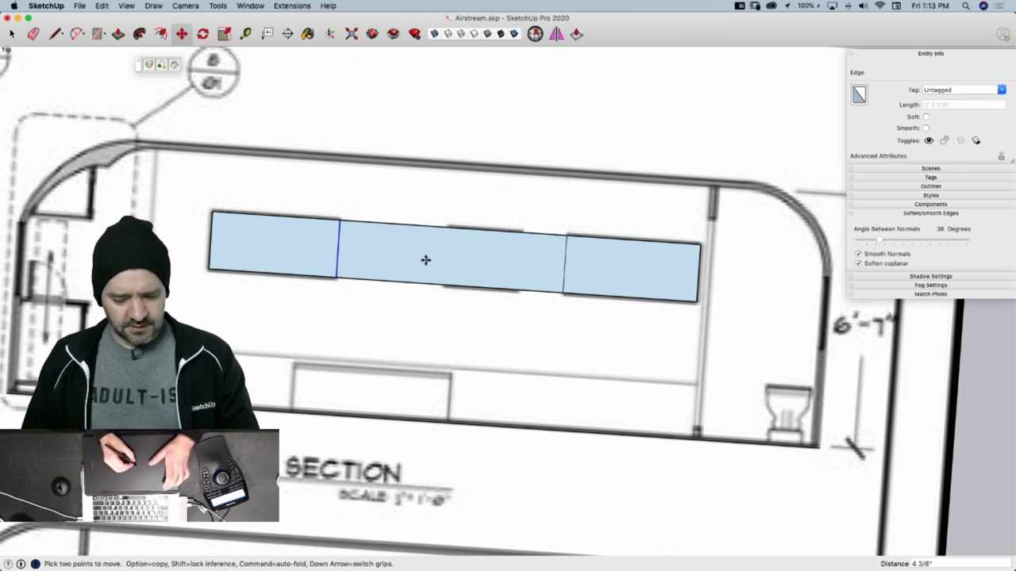
Trace the small middle window in Section 3 with a rectangle about 4' 3" by 3' 3"
key(r)
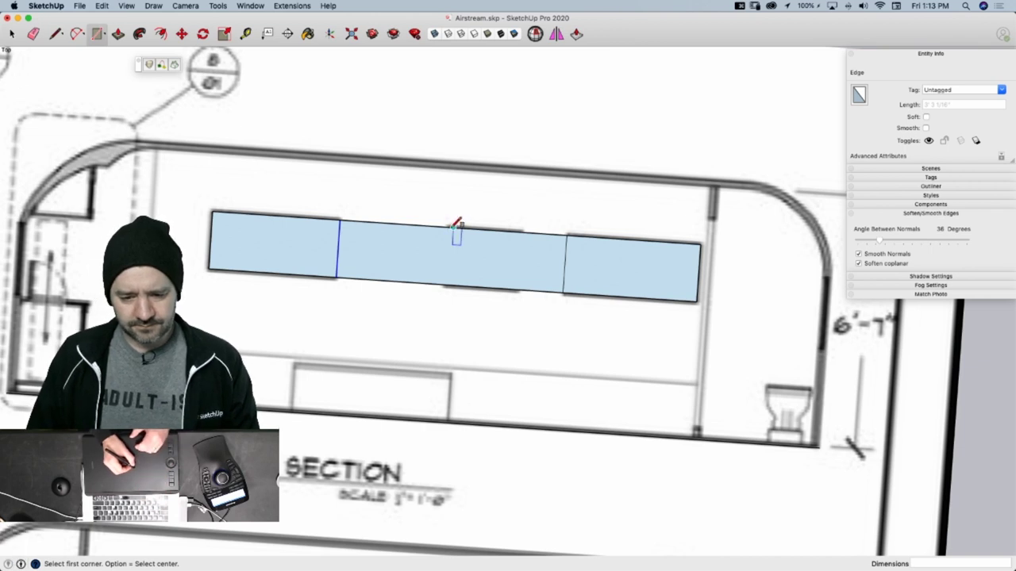
click(522, 231)
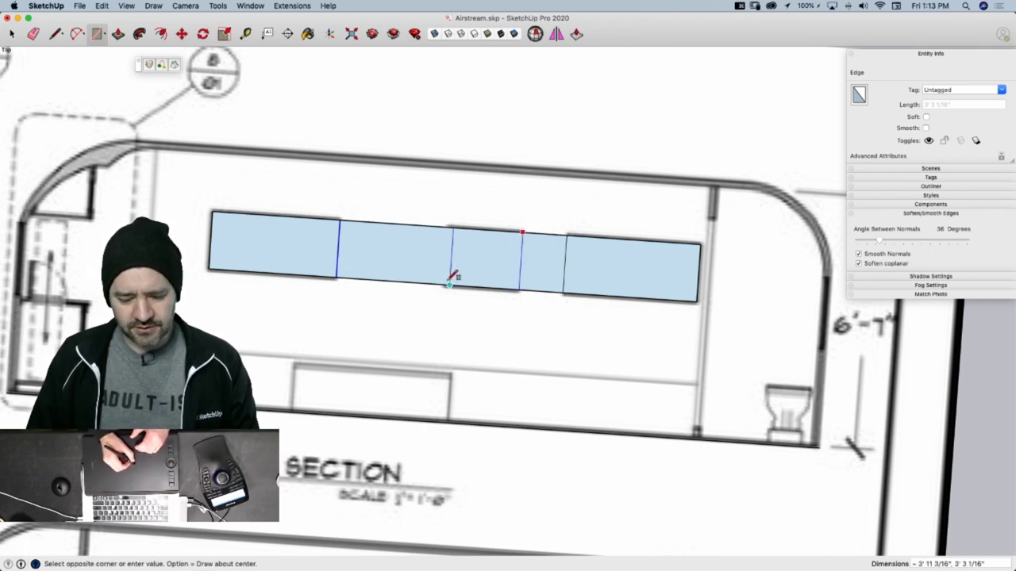
scroll(451, 280, up, 10)
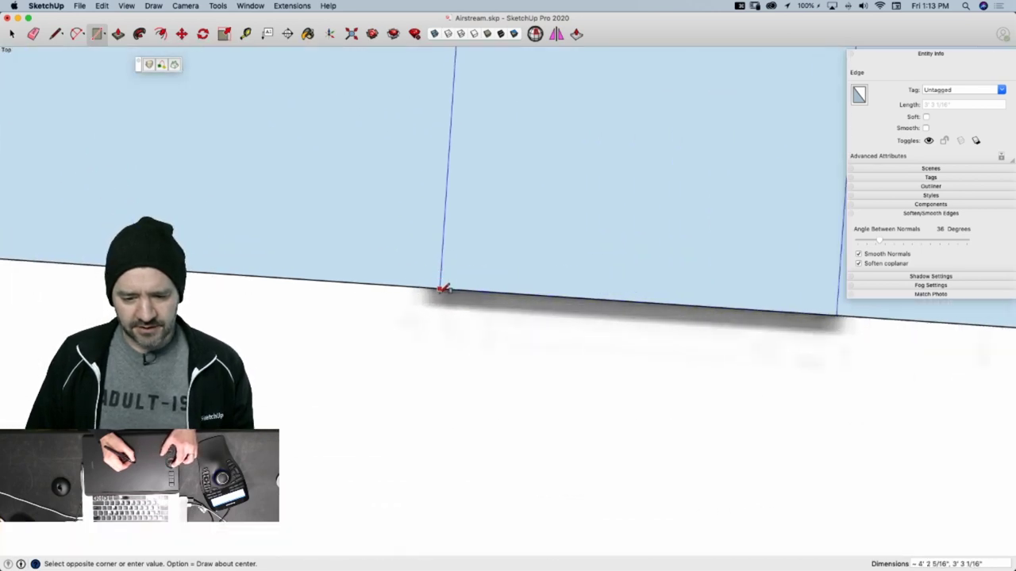
click(437, 287)
scroll(443, 284, down, 8)
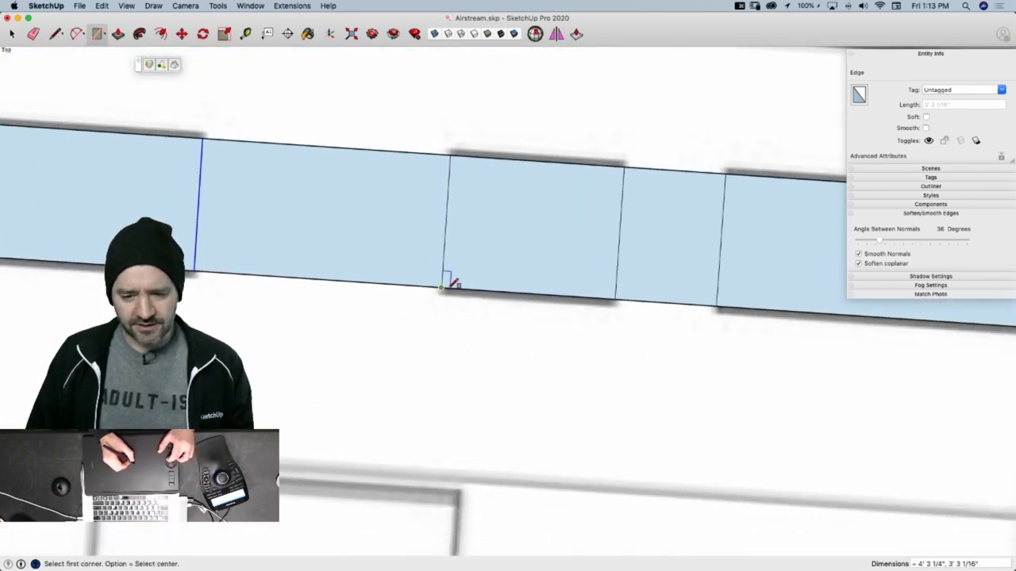
scroll(469, 257, down, 5)
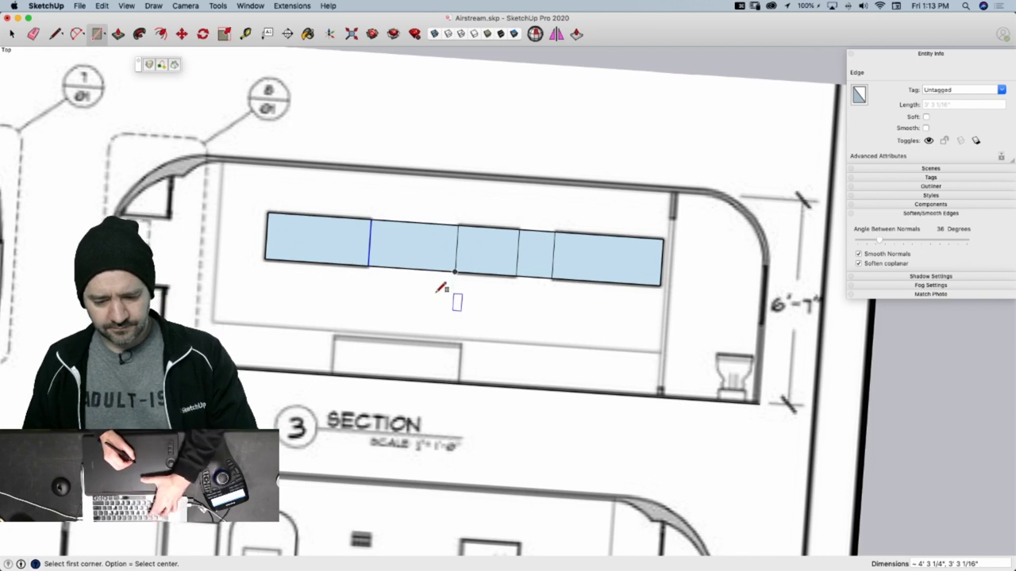
Erase the edges that bridge the gaps between the windows, leaving three separate rectangles
key(e)
click(408, 219)
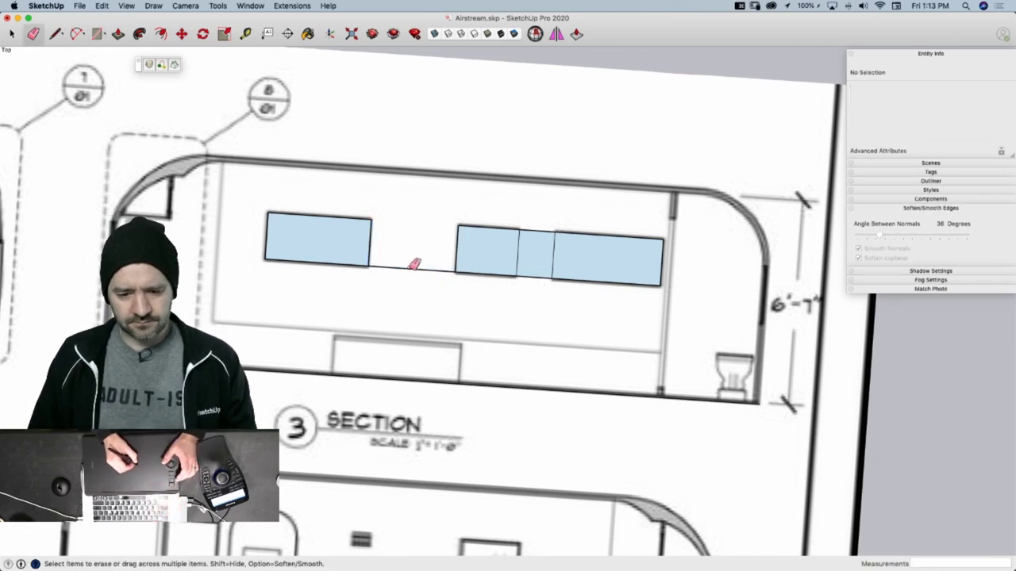
drag(546, 231, 526, 278)
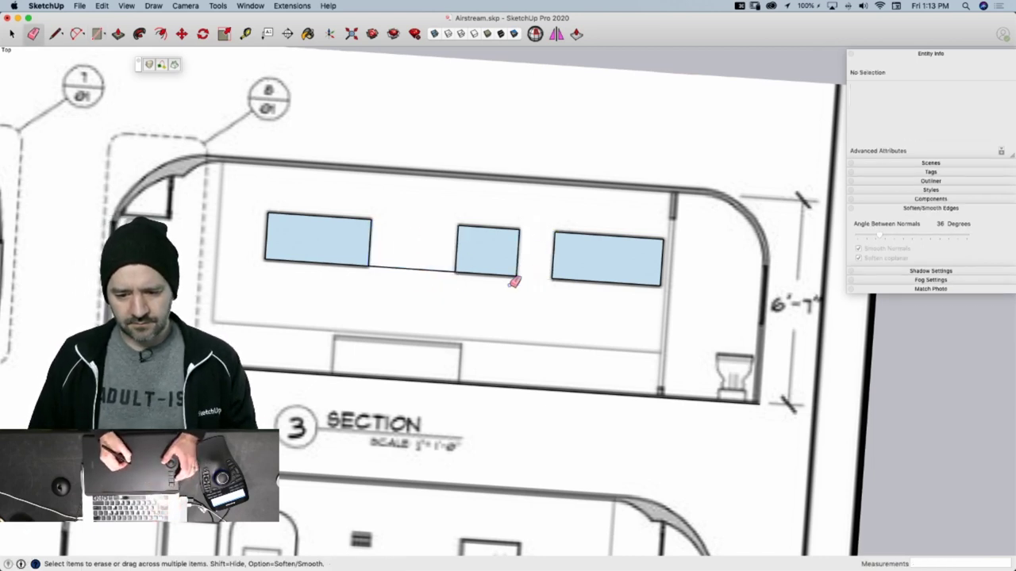
click(440, 269)
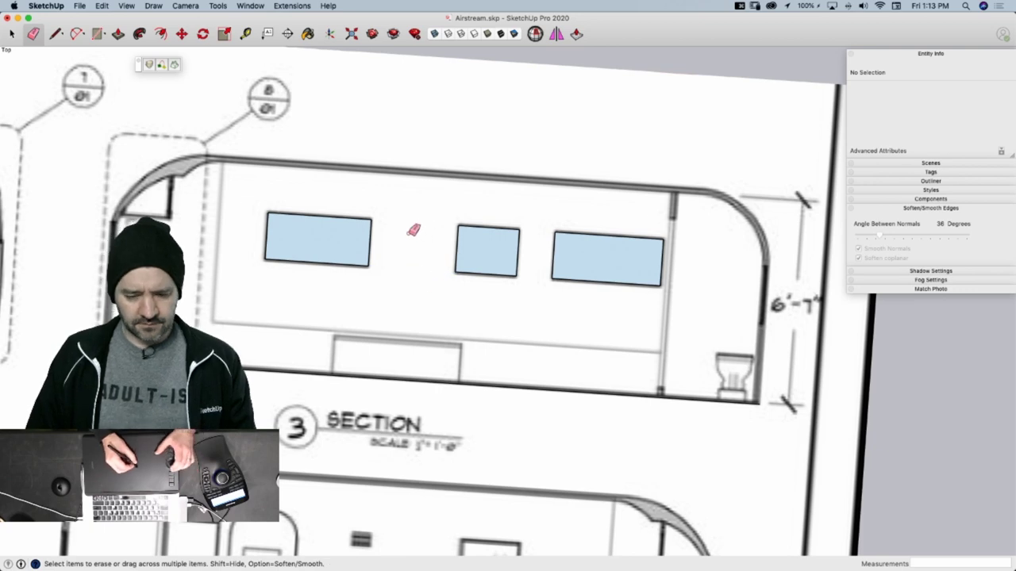
Group the three traced window rectangles of Section 3 together with the section's base line
scroll(413, 228, down, 5)
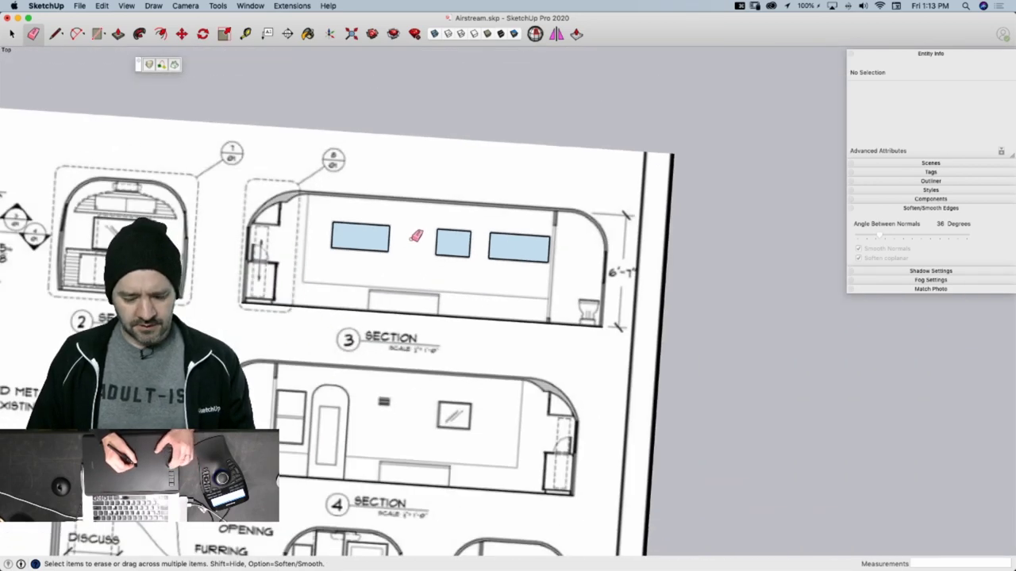
key(space)
drag(189, 151, 680, 342)
right_click(450, 247)
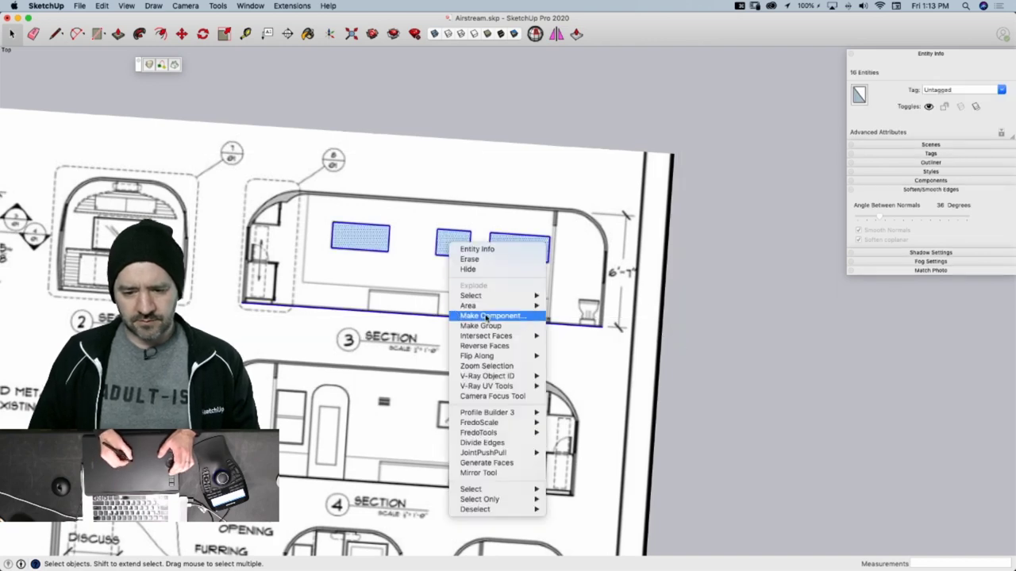
click(476, 317)
Copy the window group about 22' from Section 3 onto Section 4, aligning its base line with that section's floor line
scroll(476, 318, up, 5)
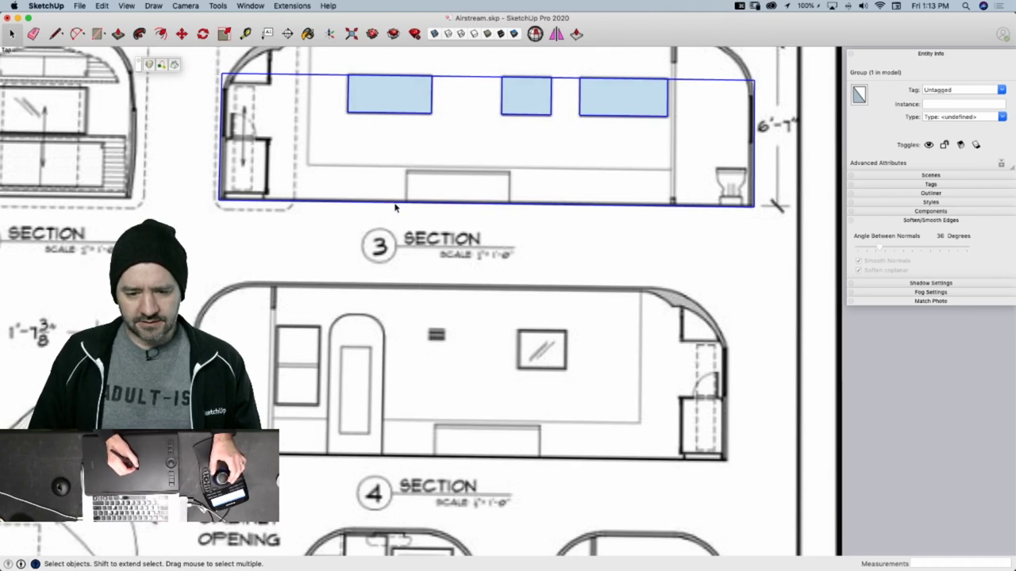
key(m)
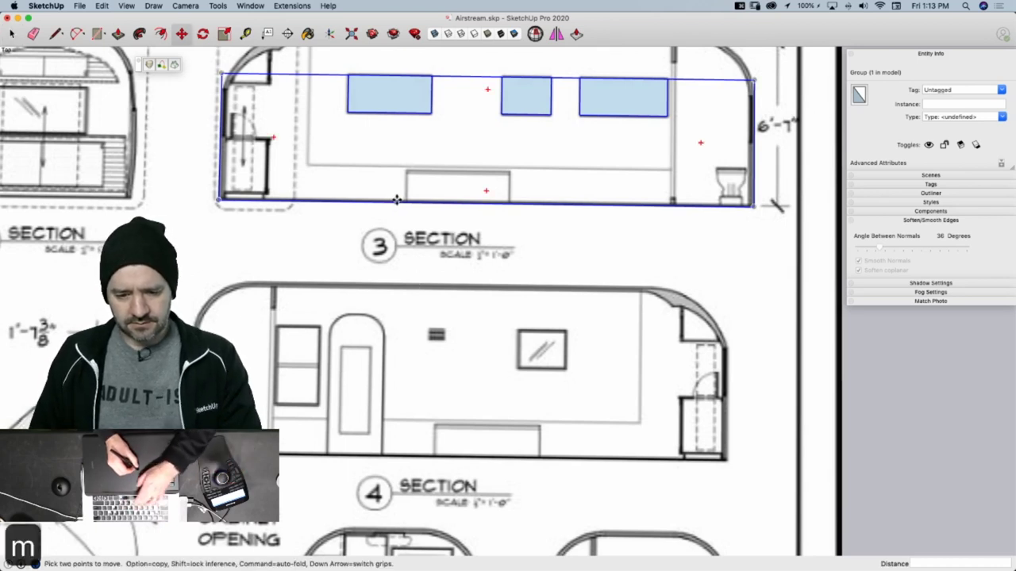
key(alt)
click(397, 205)
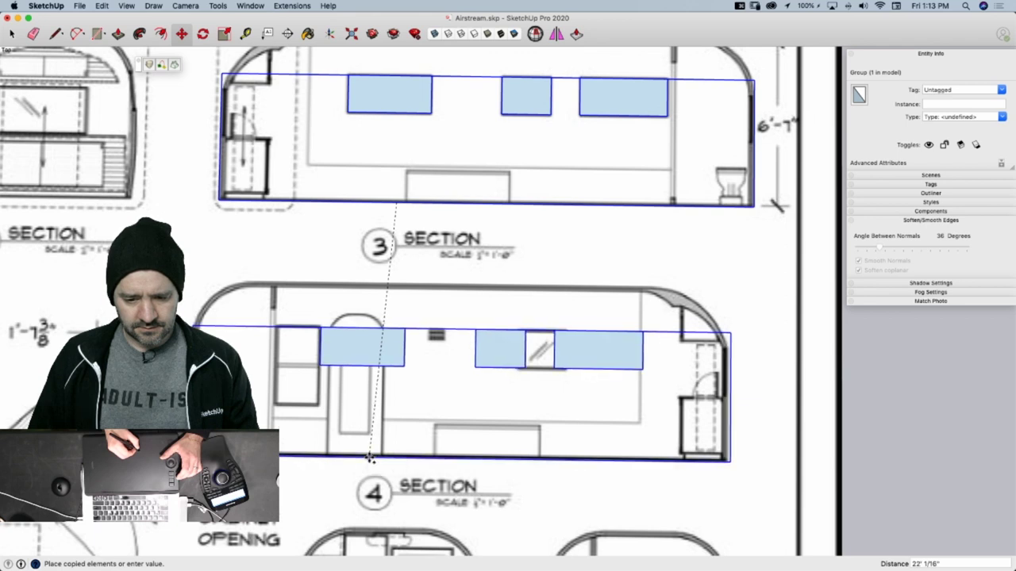
click(369, 457)
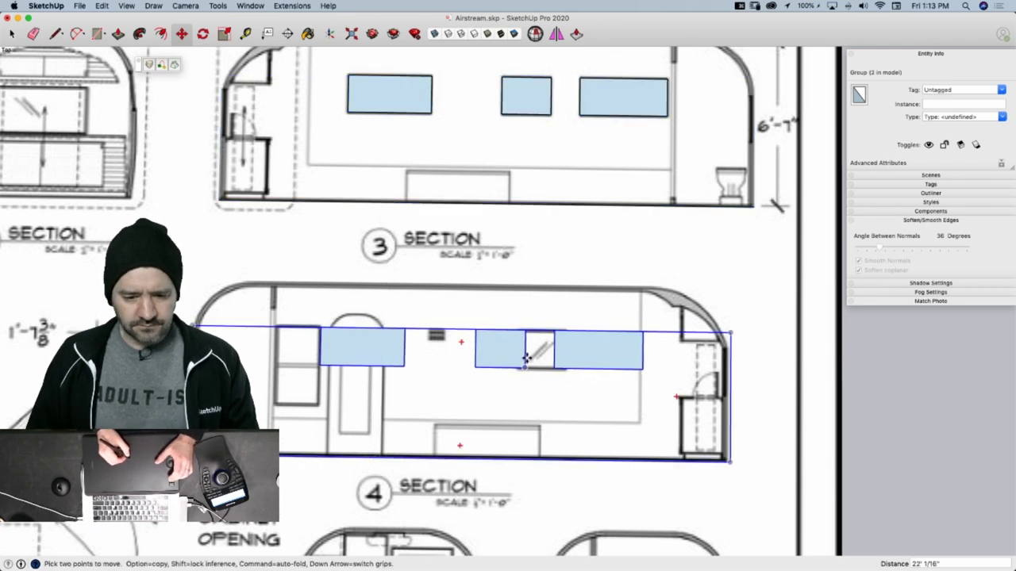
Inside the copied group, trace the tall window beside the door in Section 4 with a rectangle about 6' 7" by 3' 9"
key(space)
double_click(383, 357)
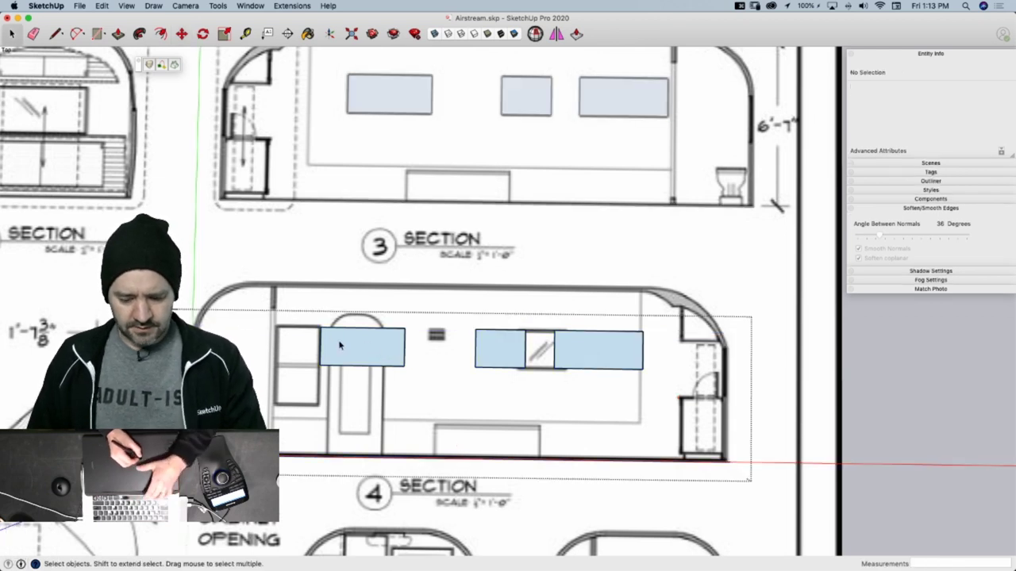
key(r)
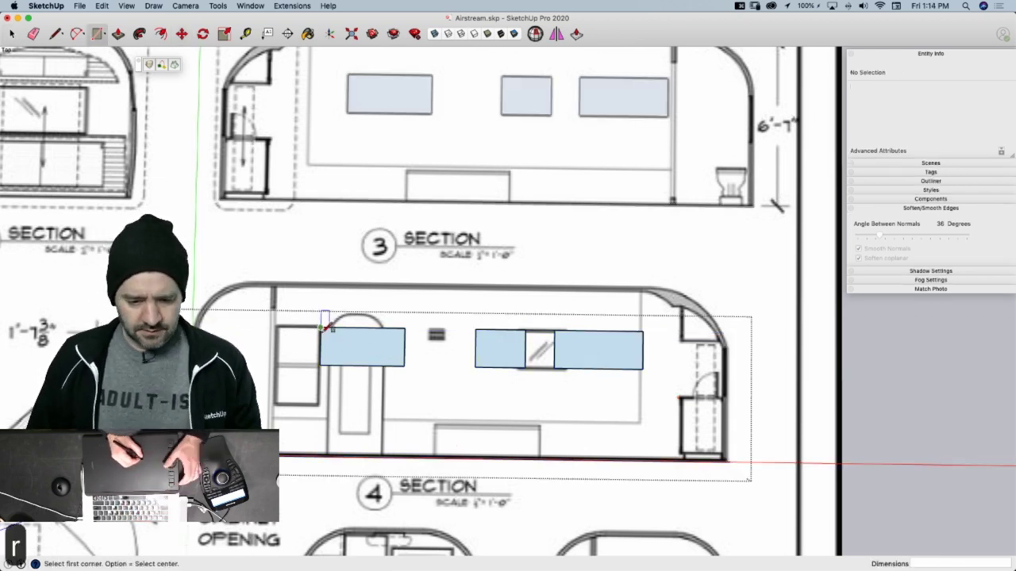
click(320, 327)
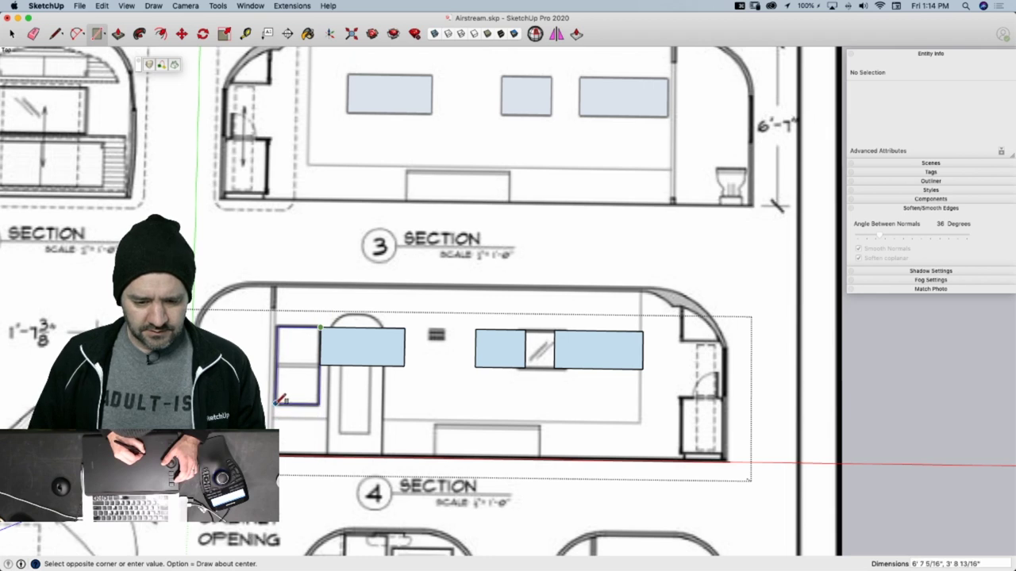
click(279, 401)
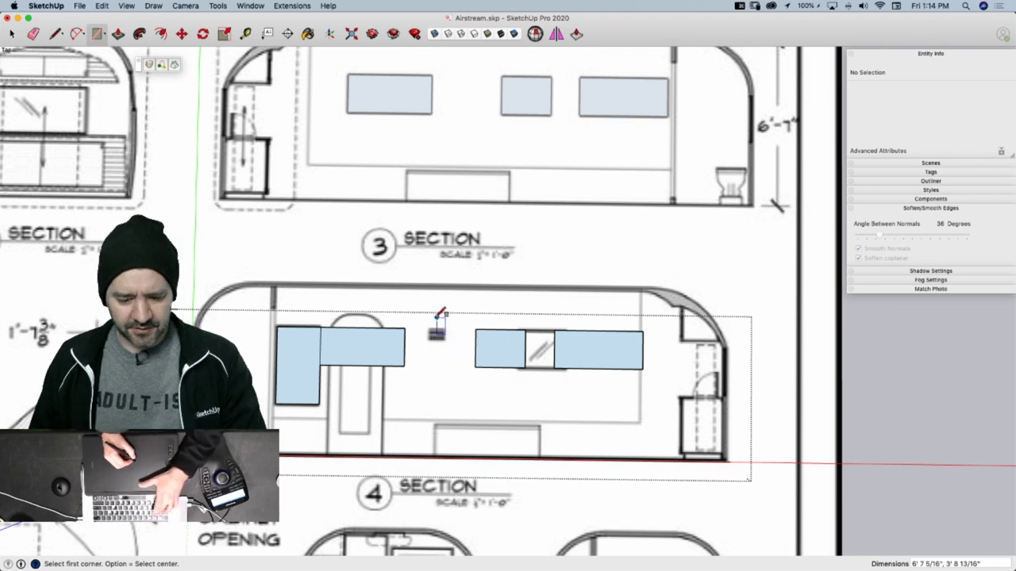
Erase the two wide window rectangles in the Section 4 group, including the one overlapping the door
key(e)
click(405, 326)
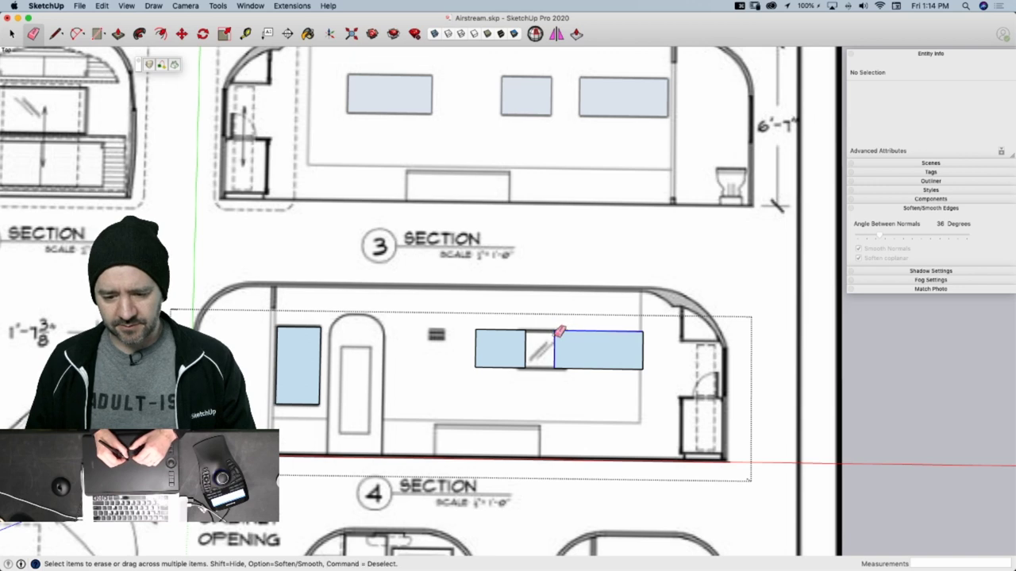
mouse_move(560, 331)
mouse_down()
mouse_move(611, 349)
mouse_move(651, 331)
mouse_up()
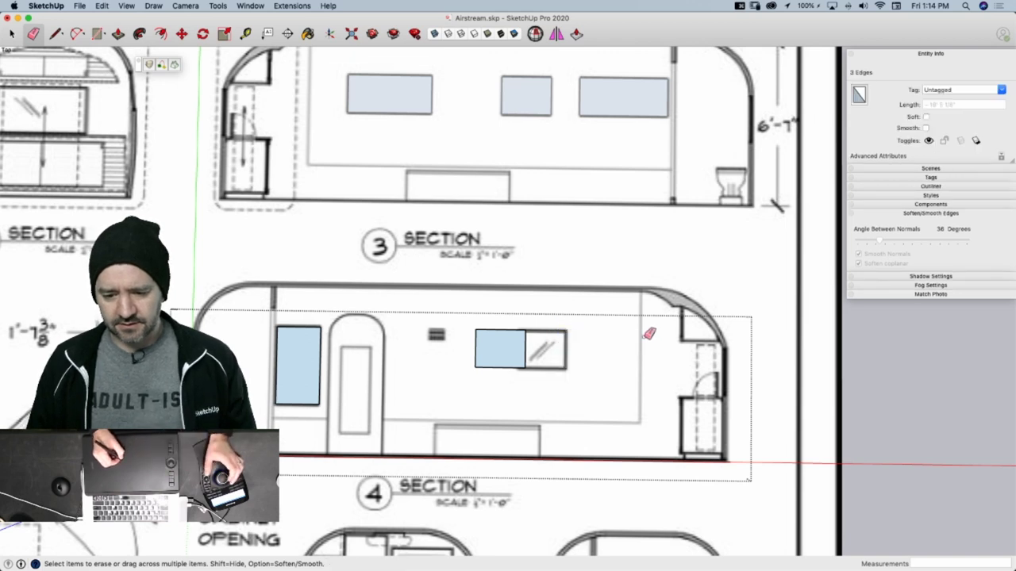
Move the remaining small window rectangle about 3' 7" horizontally onto the small window drawn in Section 4
key(space)
double_click(517, 348)
key(m)
click(492, 346)
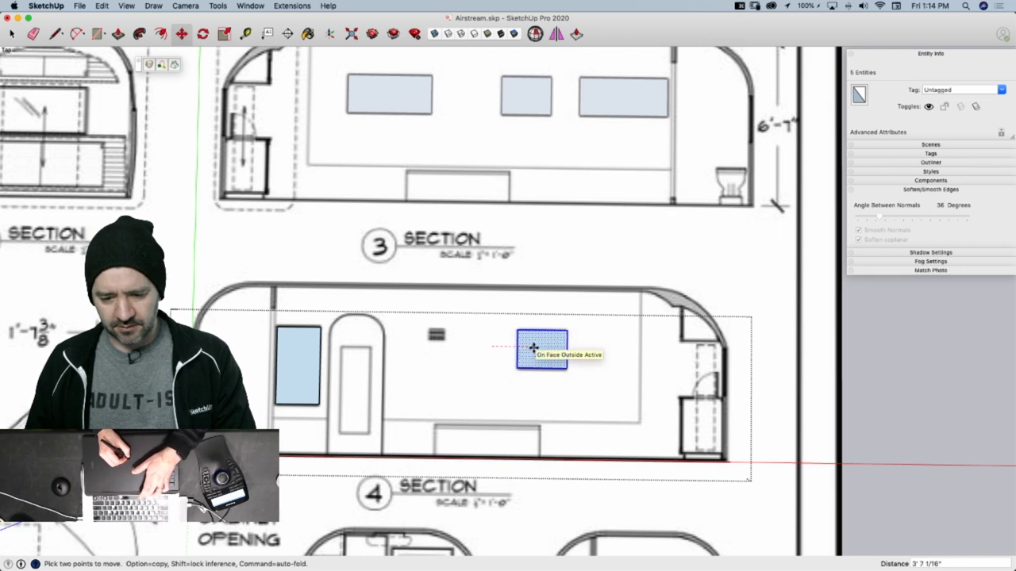
click(533, 347)
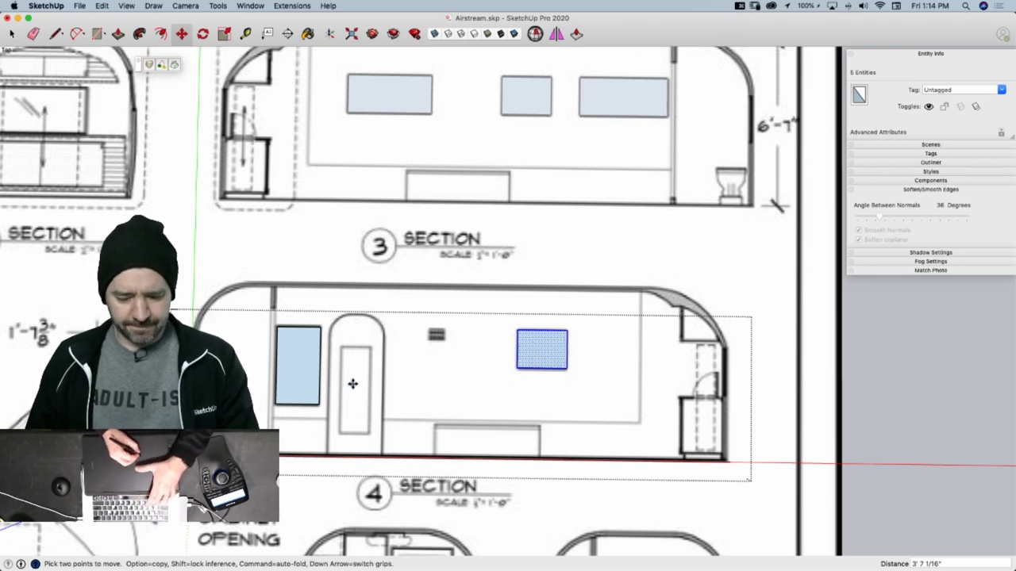
Trace the straight part of the door in Section 4 with a rectangle about 10' 6" by 4' 8", up to where its top curves
key(r)
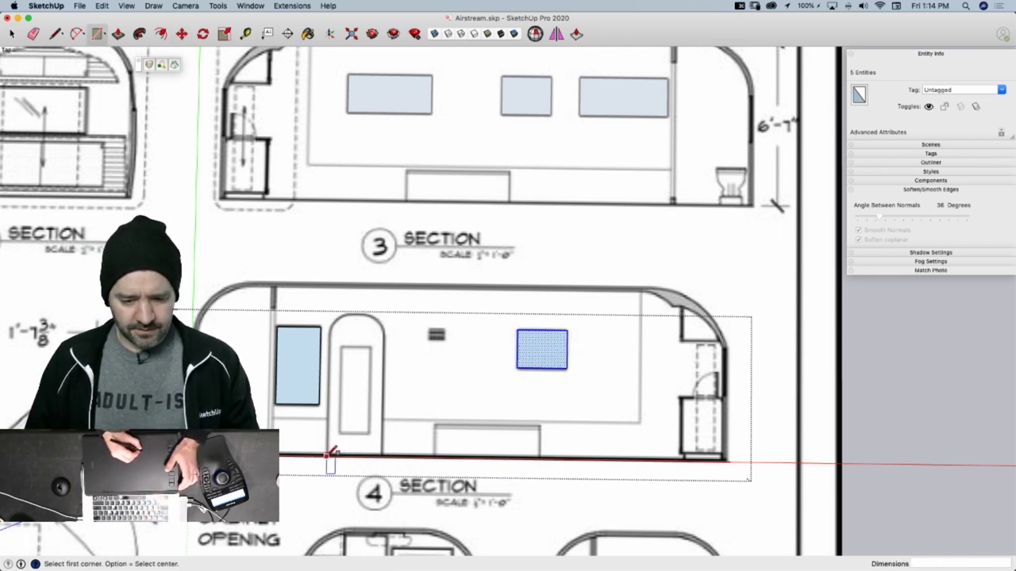
click(328, 456)
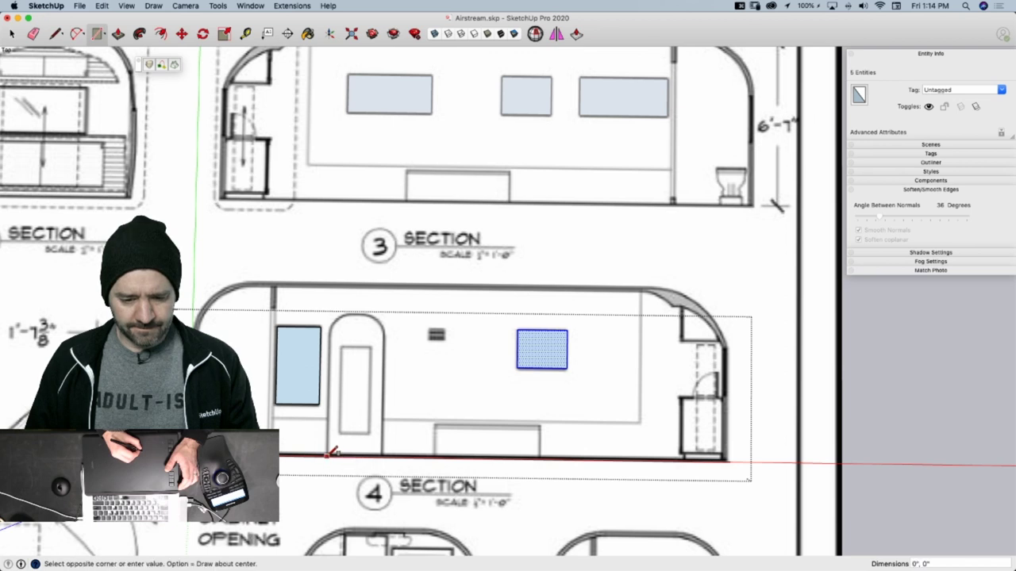
click(384, 334)
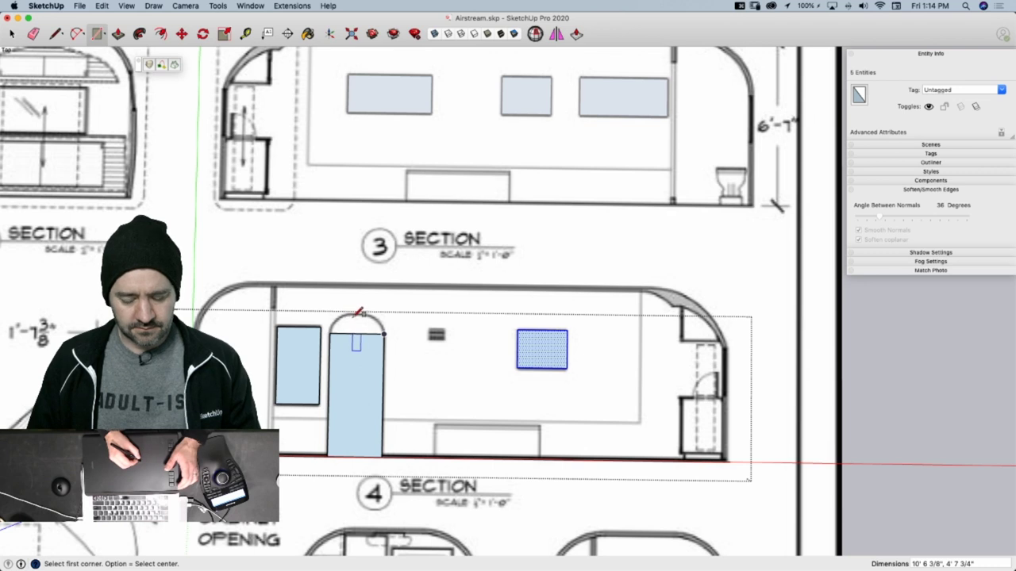
Draw a narrow strip about 1' 7" high from the door top's midpoint to where the flat top begins curving toward the tall window
key(l)
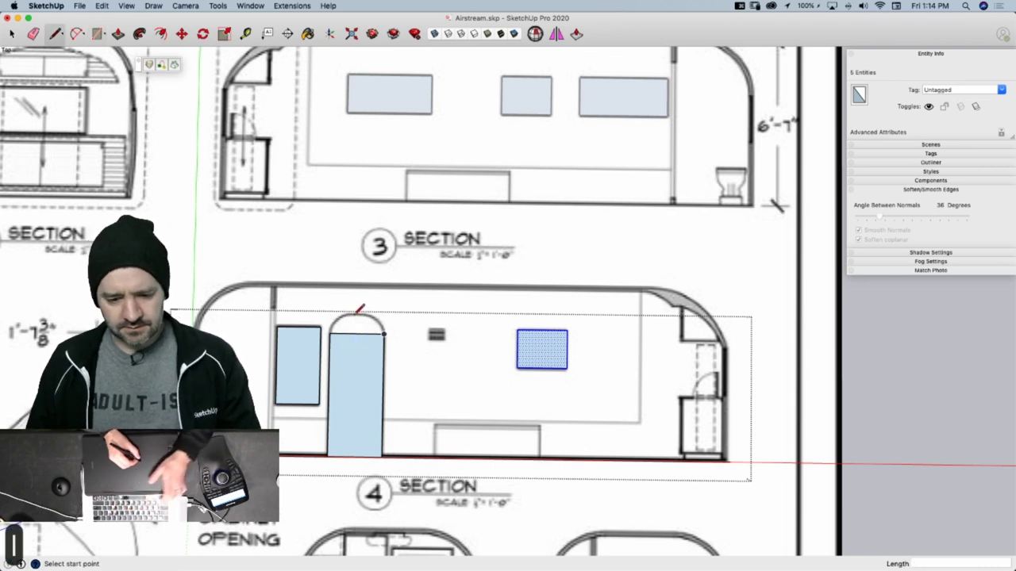
click(357, 333)
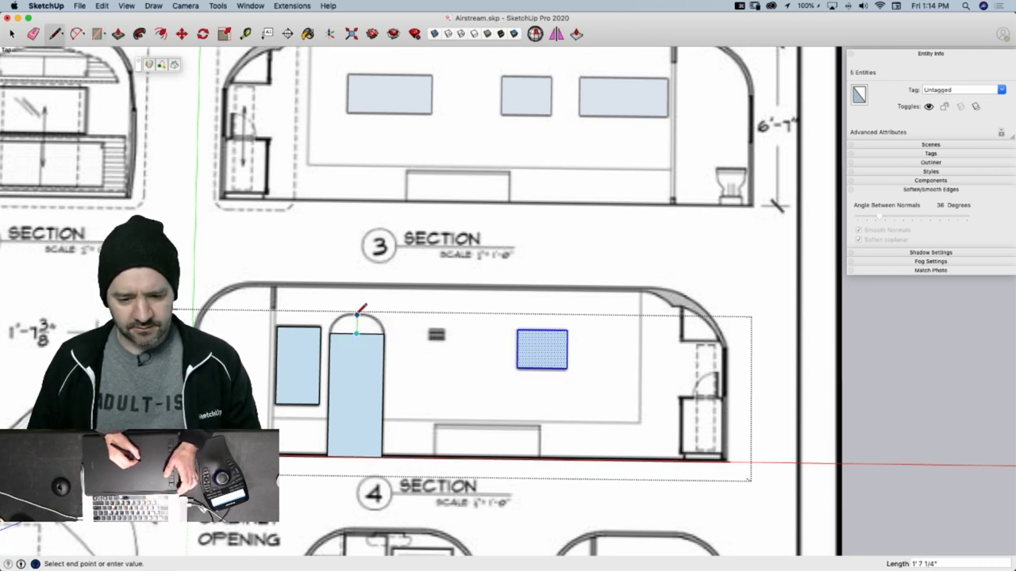
click(356, 314)
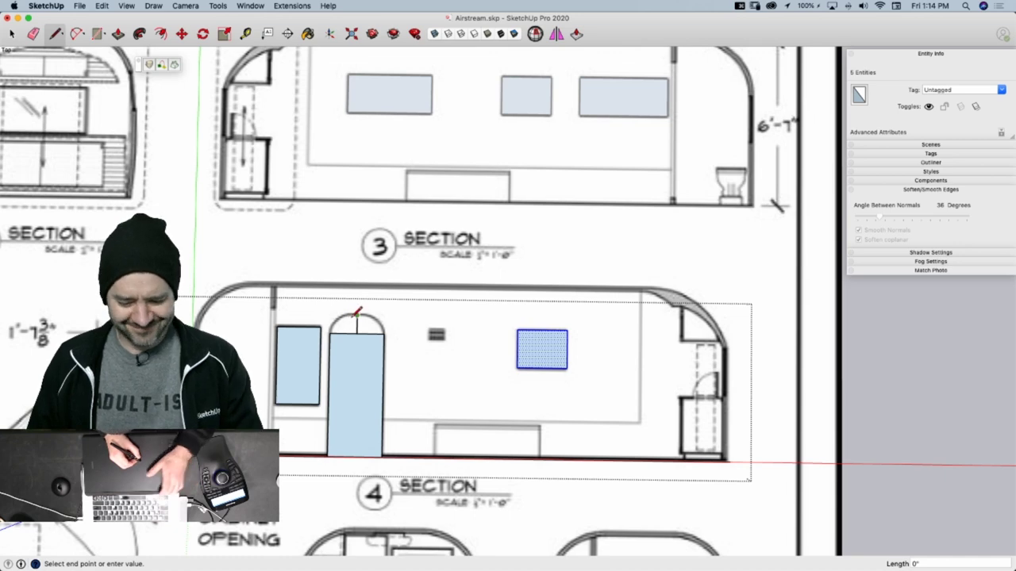
scroll(356, 316, up, 6)
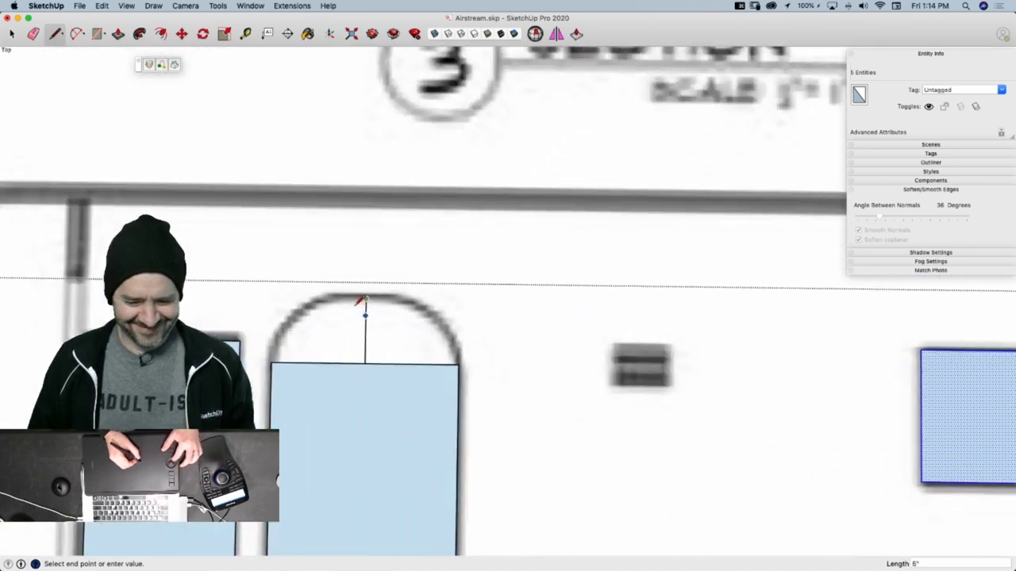
click(332, 296)
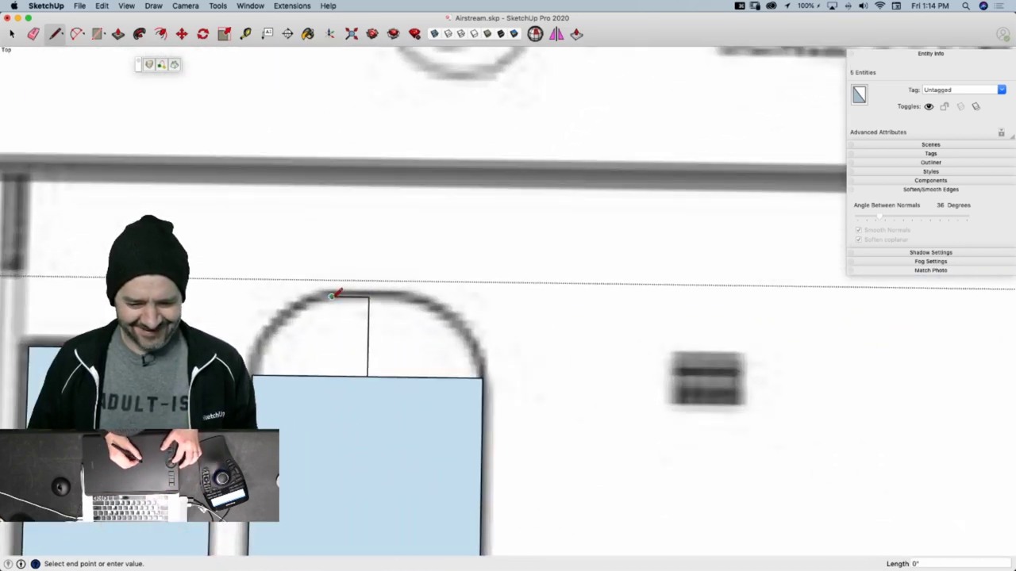
click(330, 375)
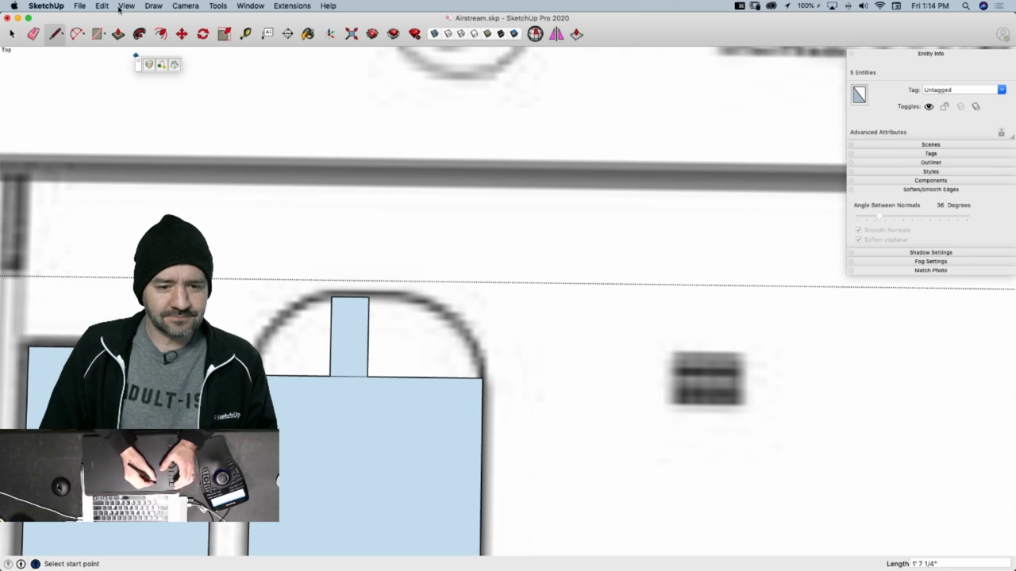
Trace the door's rounded corner nearest the tall window with a Bezier curve, and erase the line between it and the strip
click(153, 5)
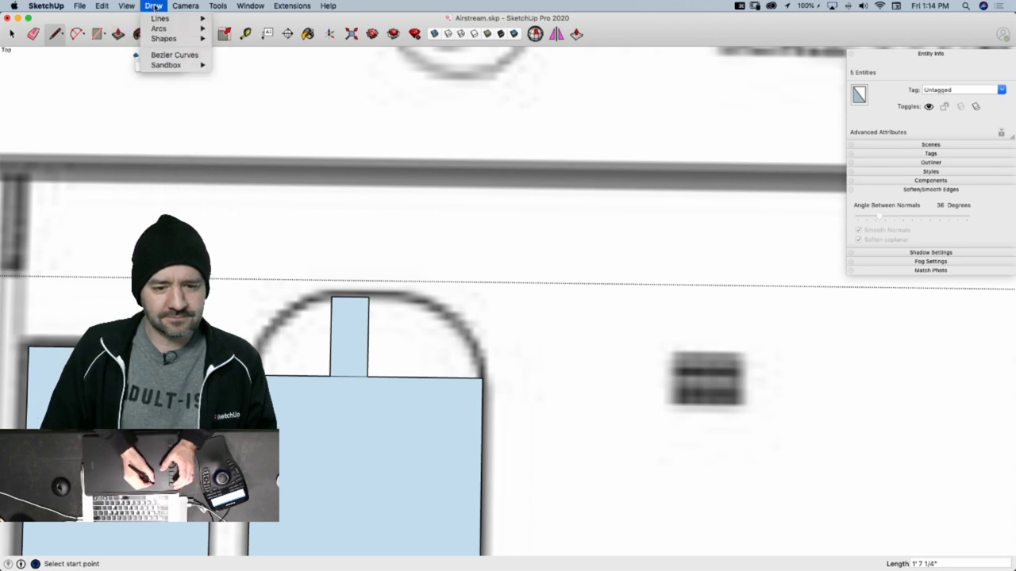
click(163, 56)
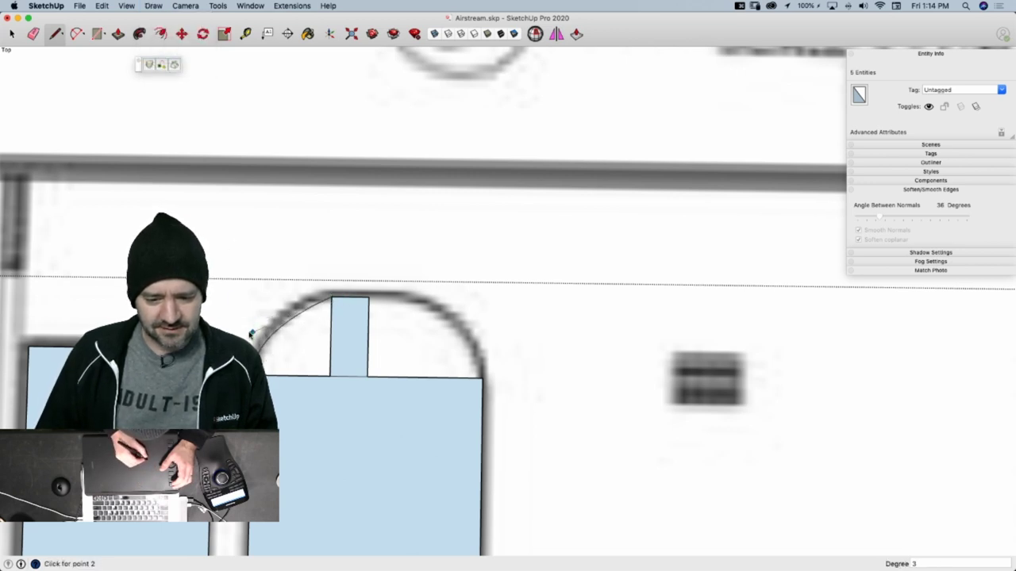
click(301, 298)
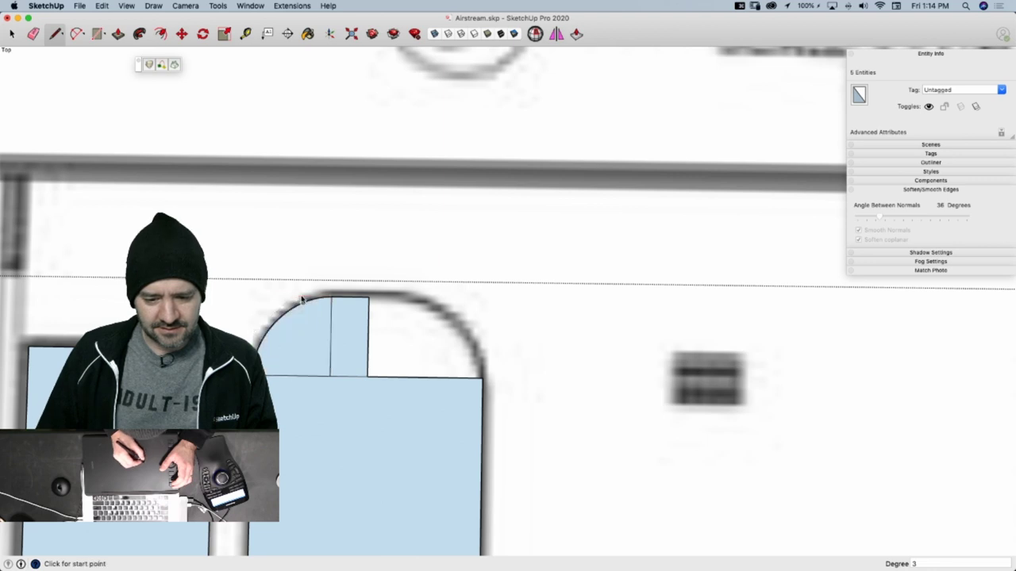
key(e)
click(331, 336)
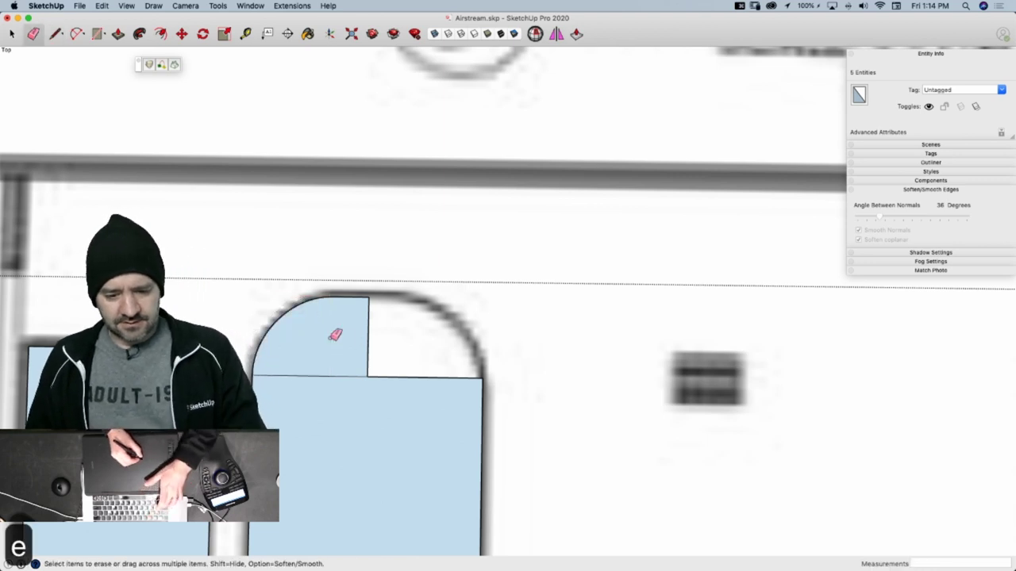
Rotate a copy of the half door top 180° about the door's vertical centre line, and erase the inner edges to merge the door face
key(space)
click(342, 347)
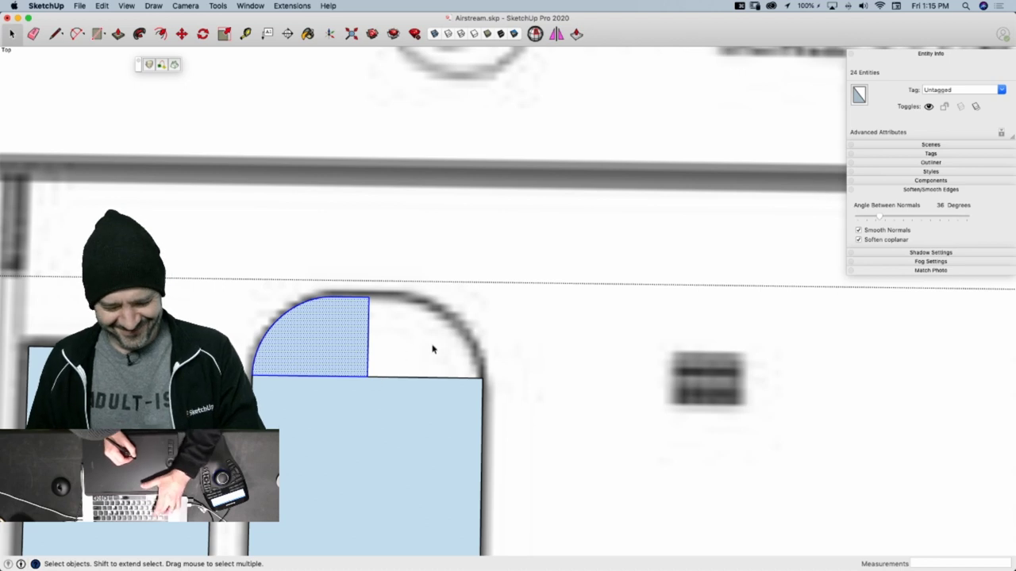
key(q)
click(365, 381)
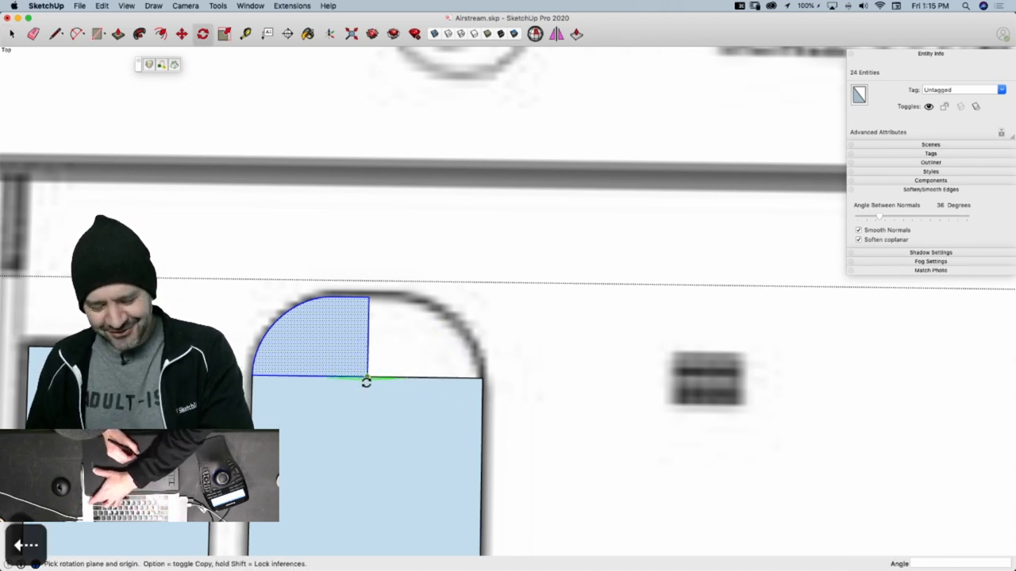
click(299, 376)
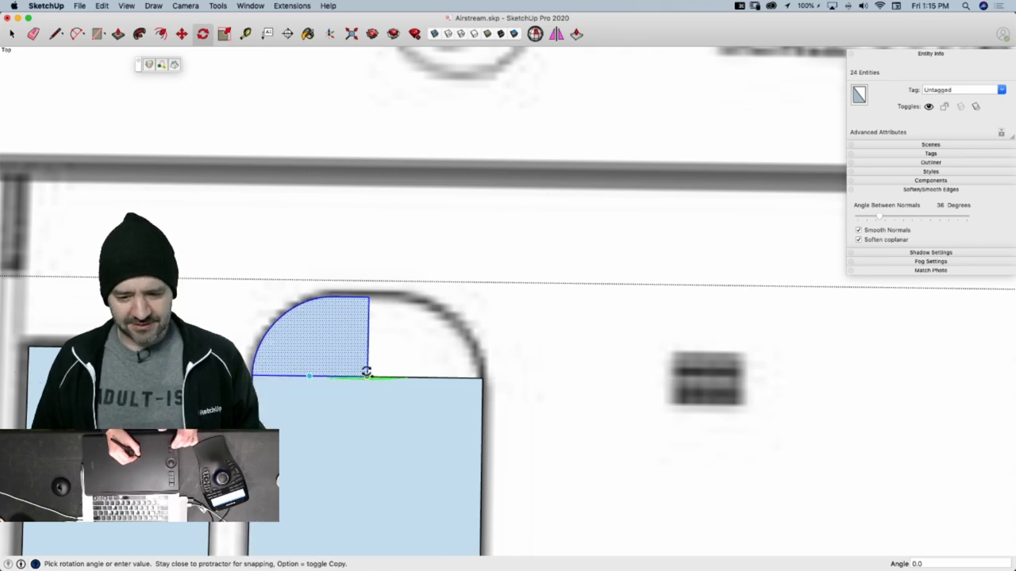
click(417, 376)
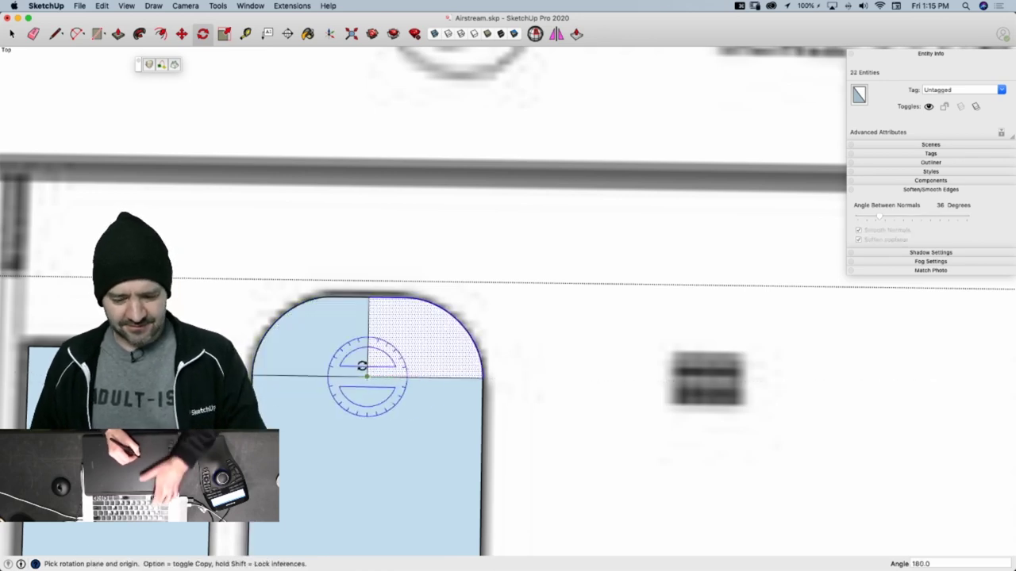
key(e)
click(378, 374)
Trace the dark window mark on Section 4's end wall nearest the tall window with a line about 4' 1/2" long
scroll(378, 371, down, 10)
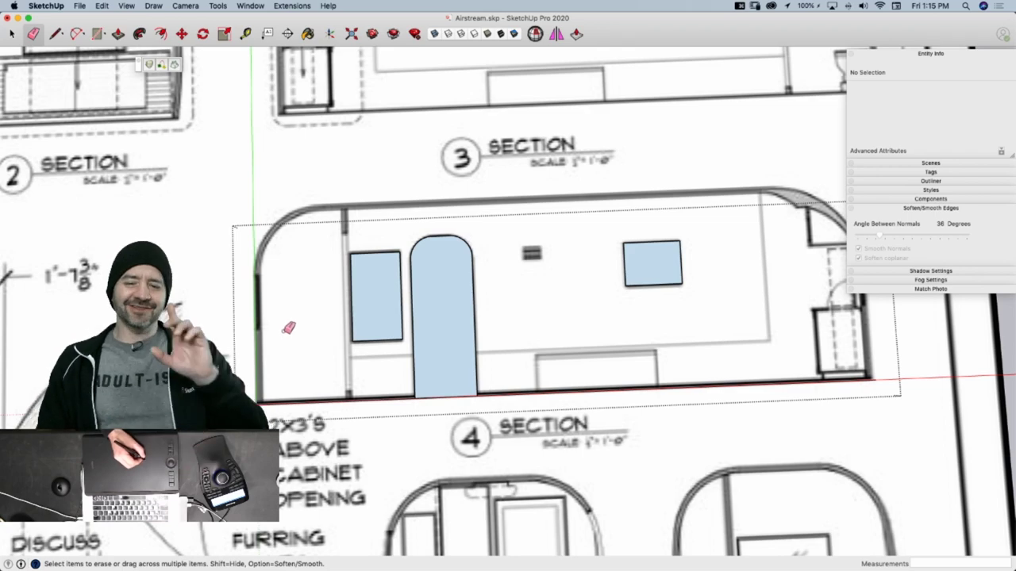
scroll(289, 331, down, 3)
scroll(309, 316, up, 2)
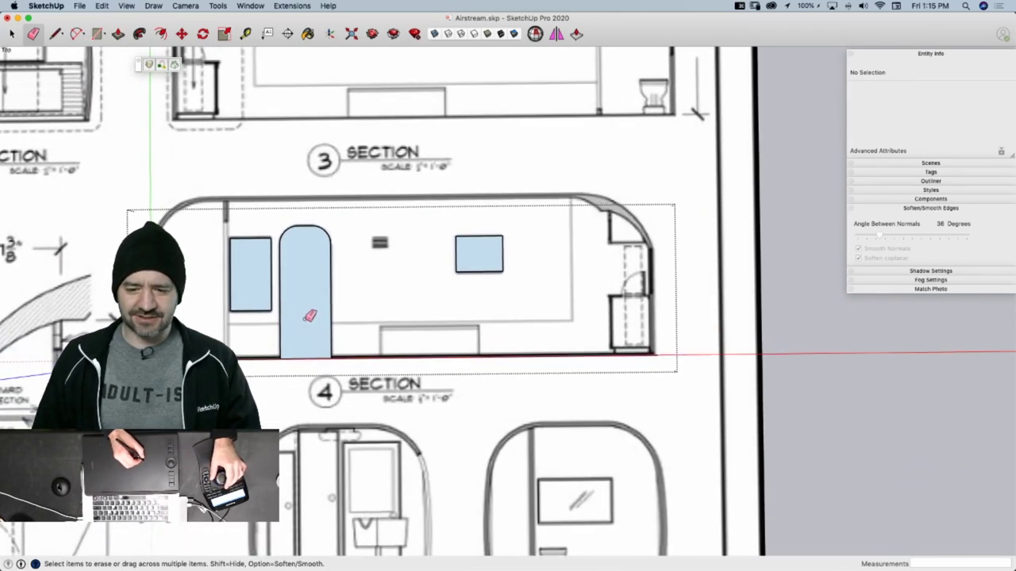
scroll(307, 302, up, 6)
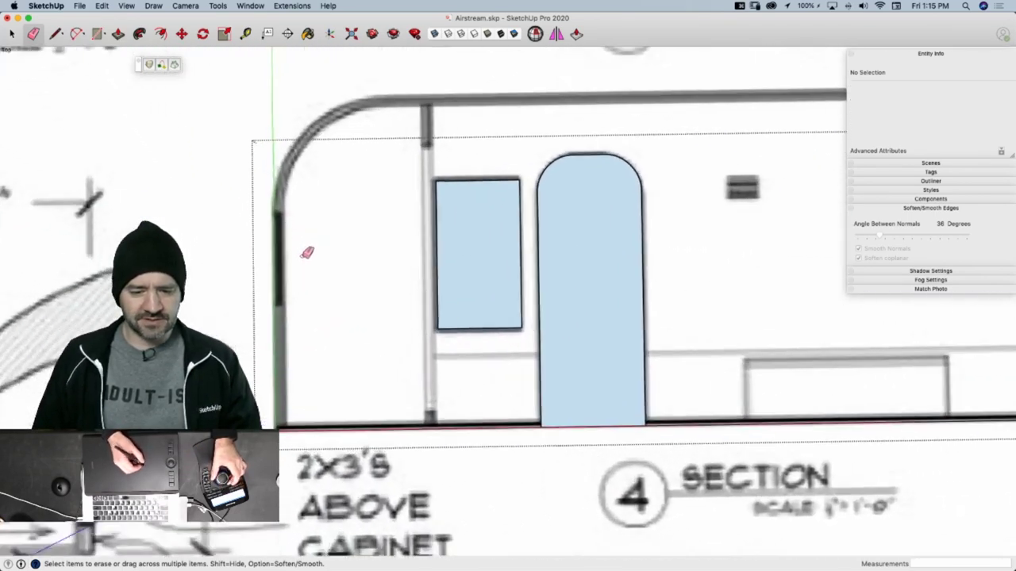
key(l)
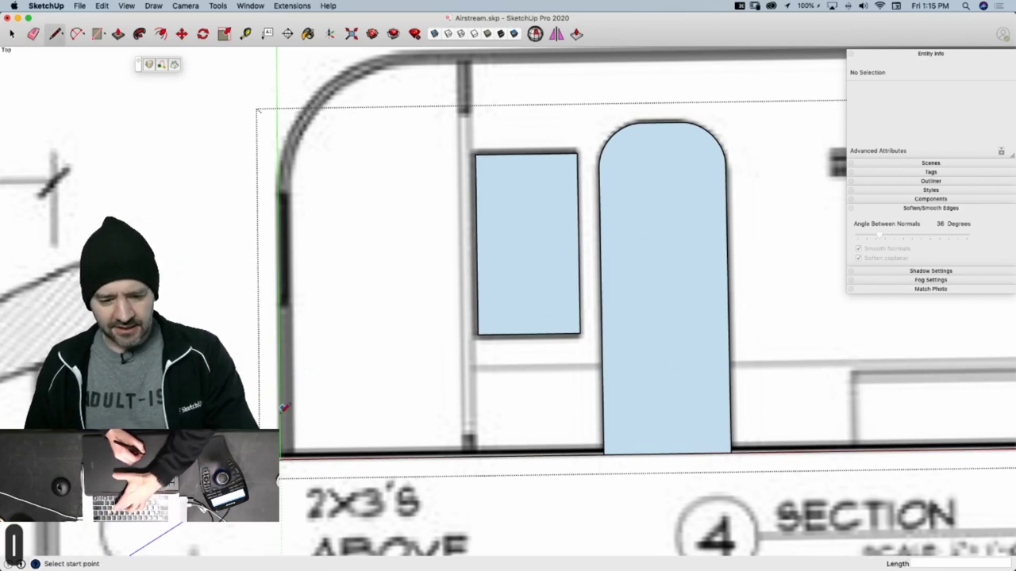
click(278, 303)
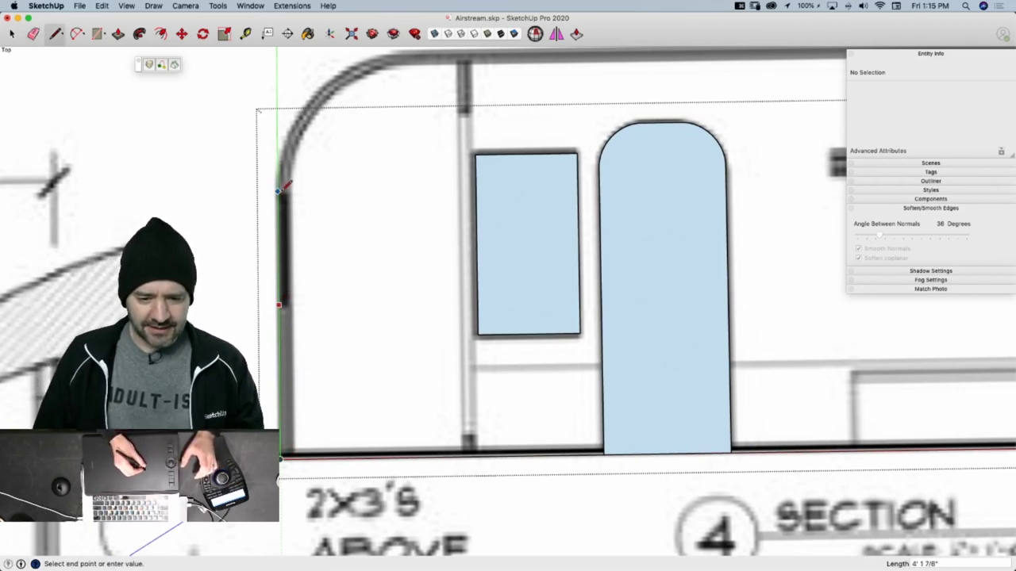
click(279, 193)
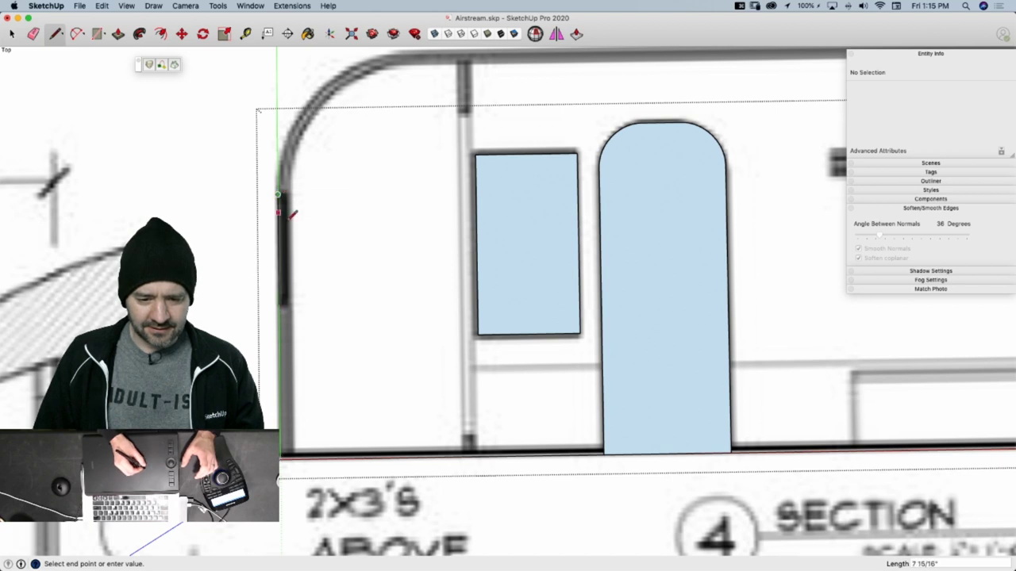
Copy the end-wall line from the floor's near corner to its opposite corner, 46' 2 3/8" away, to mark the other end
key(space)
click(282, 262)
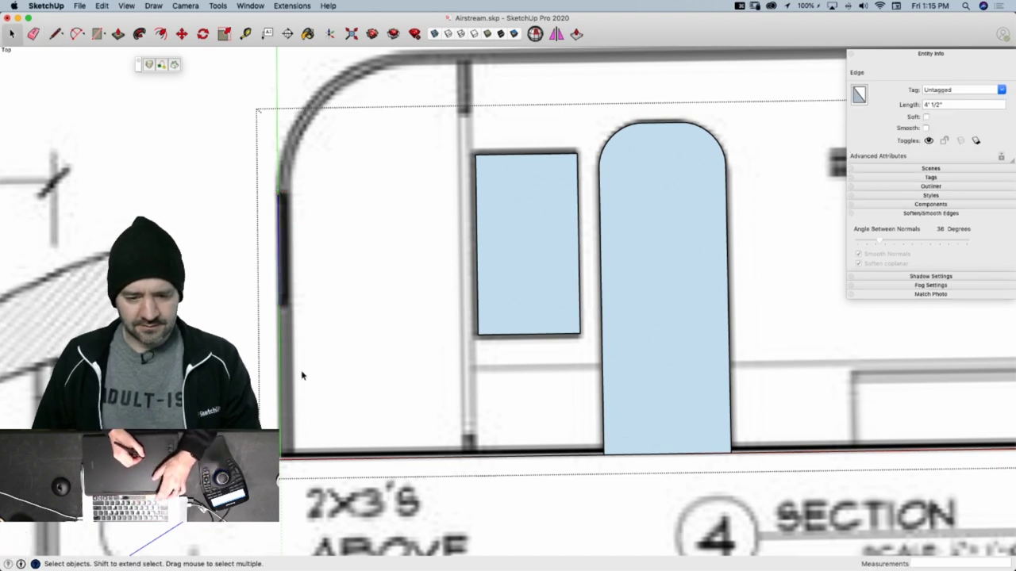
key(m)
click(281, 458)
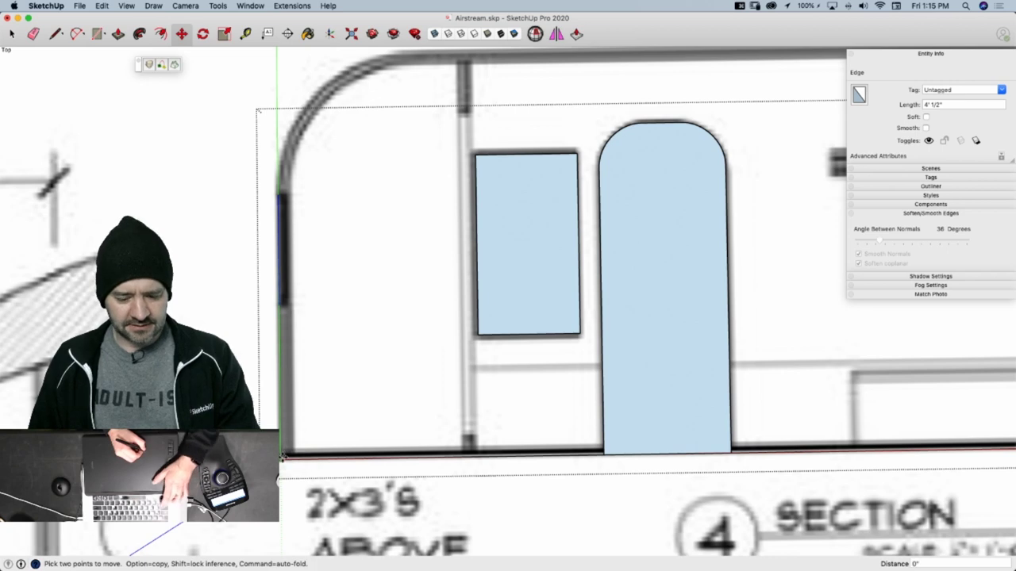
key(alt)
scroll(356, 389, down, 5)
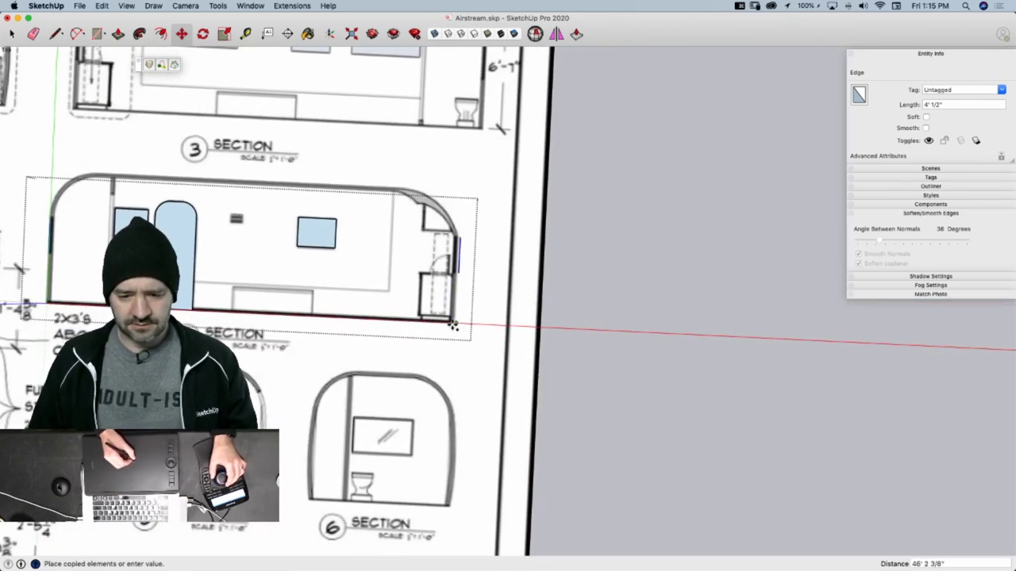
click(453, 325)
scroll(481, 273, up, 6)
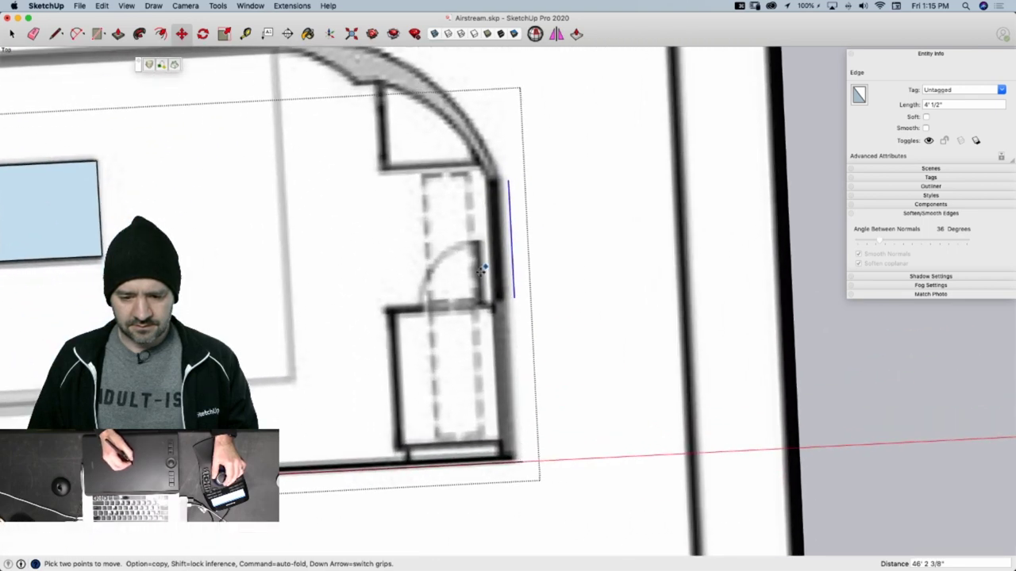
Close the Section 4 openings group and return to the whole model
scroll(481, 270, down, 8)
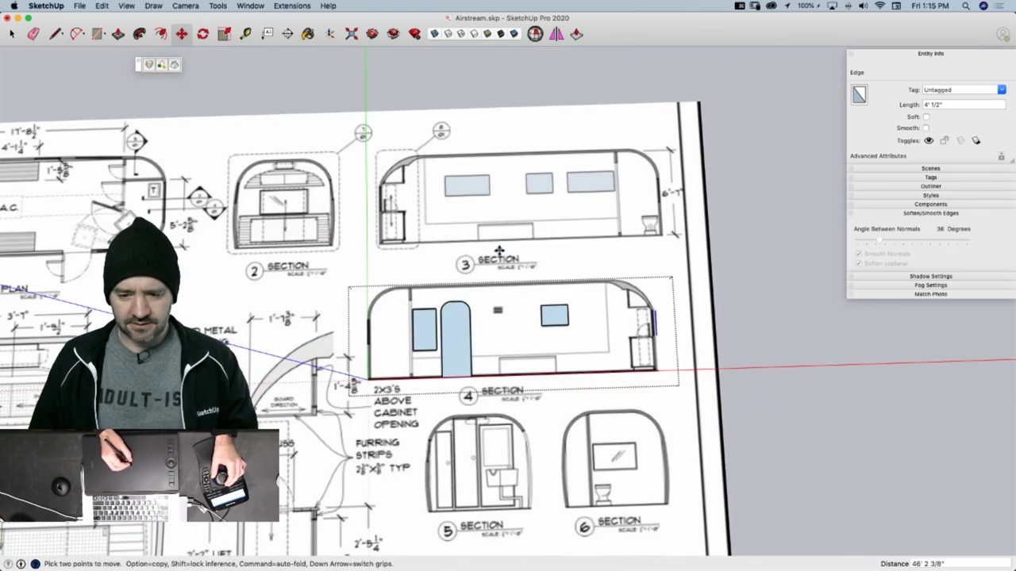
scroll(499, 252, up, 3)
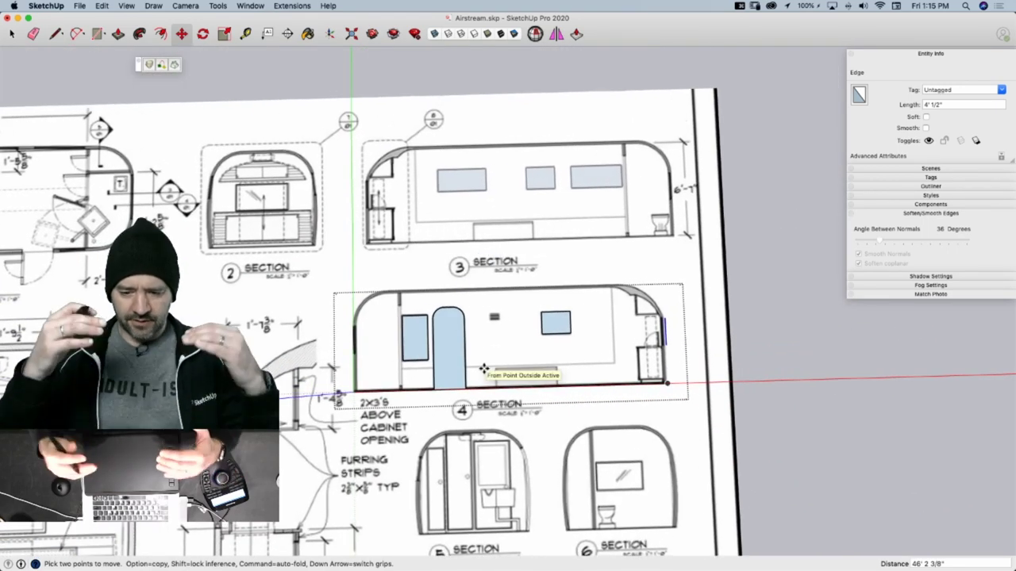
scroll(484, 369, down, 3)
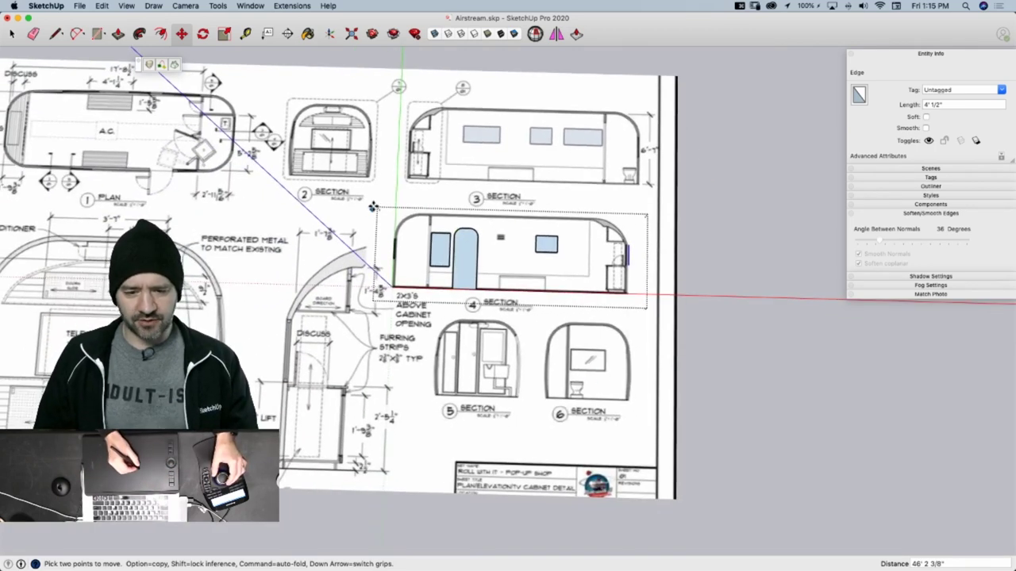
scroll(357, 160, up, 2)
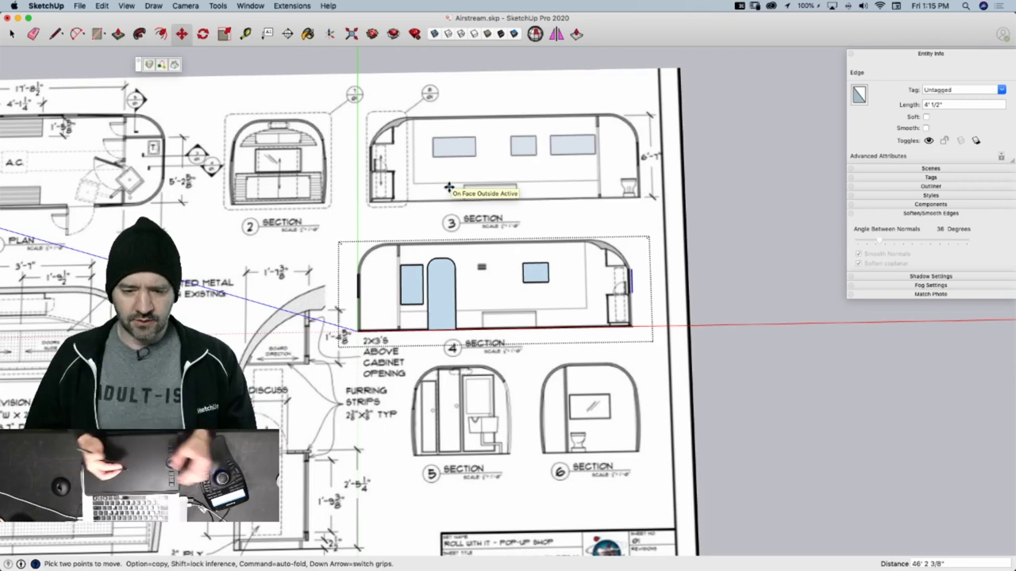
click(450, 188)
key(Escape)
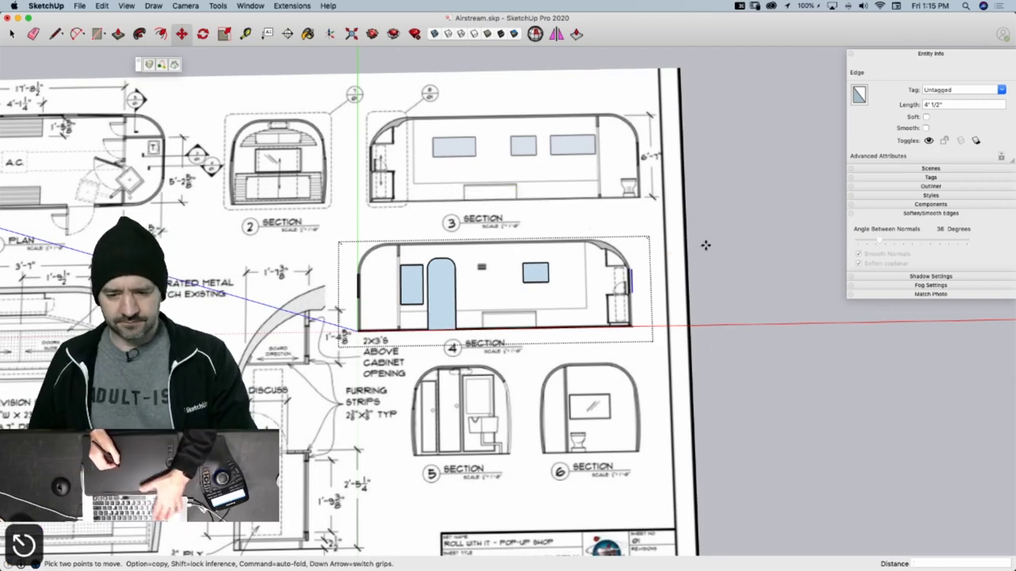
key(space)
click(718, 251)
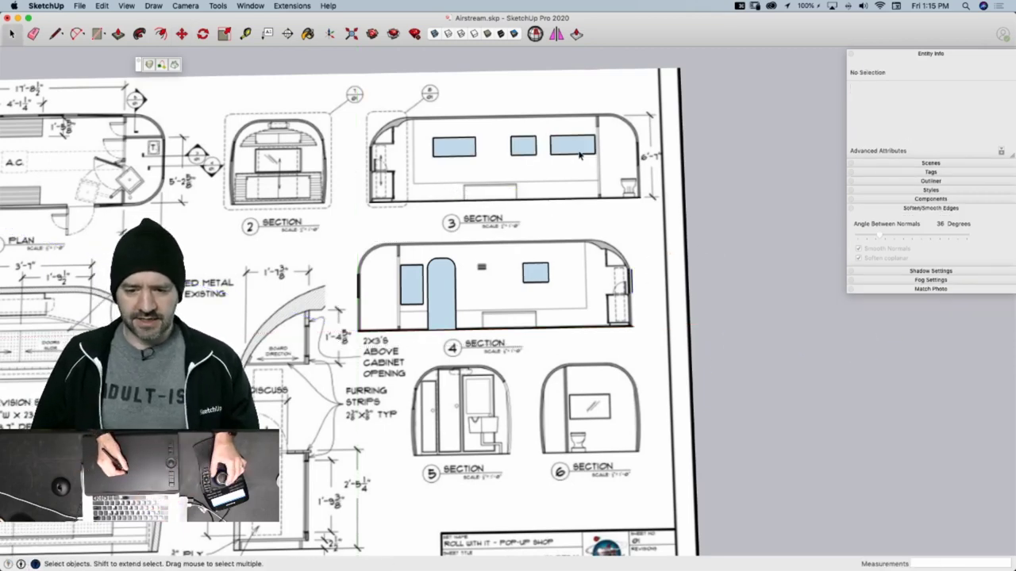
click(579, 154)
scroll(578, 175, down, 5)
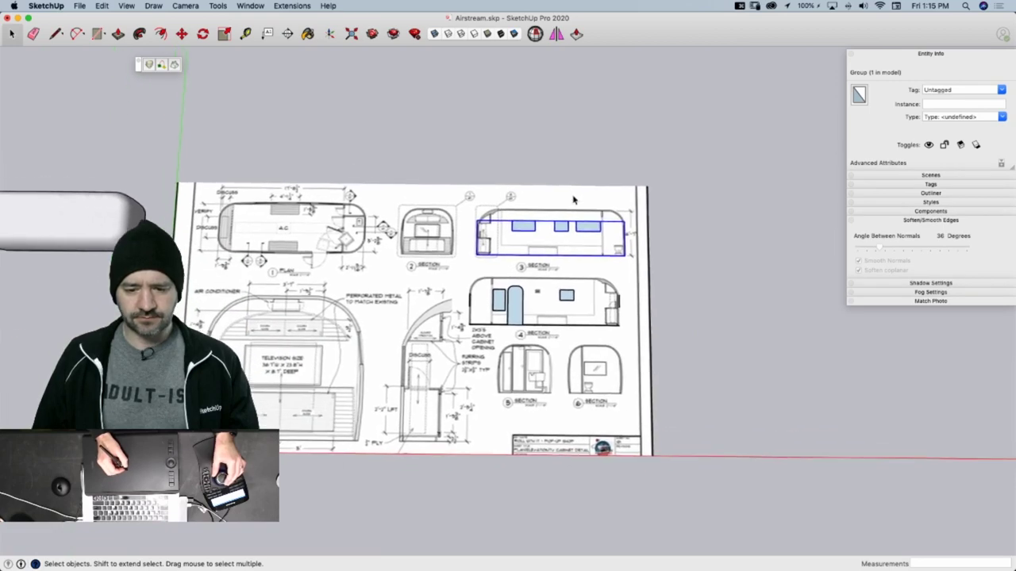
scroll(573, 199, up, 4)
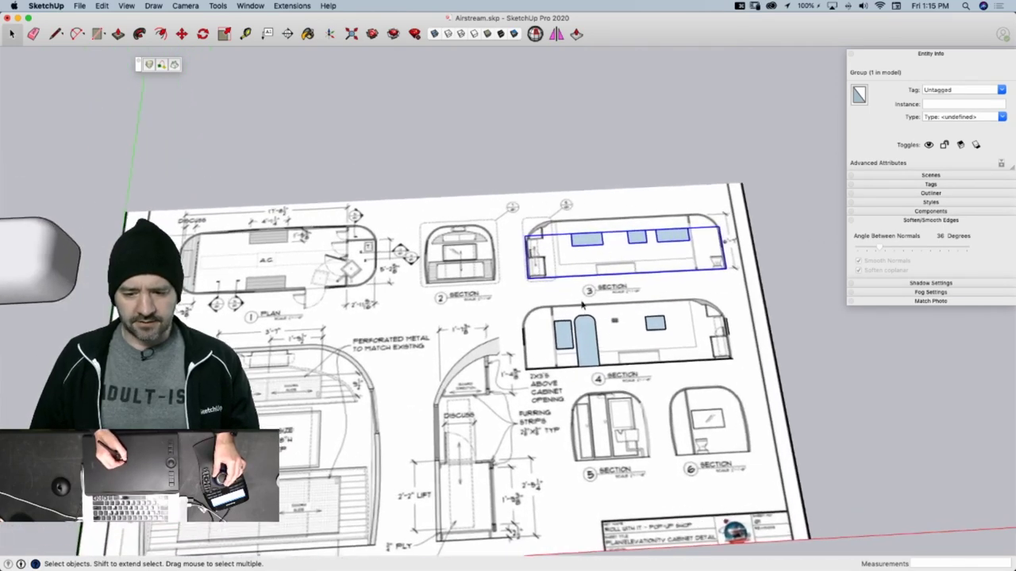
scroll(584, 294, up, 3)
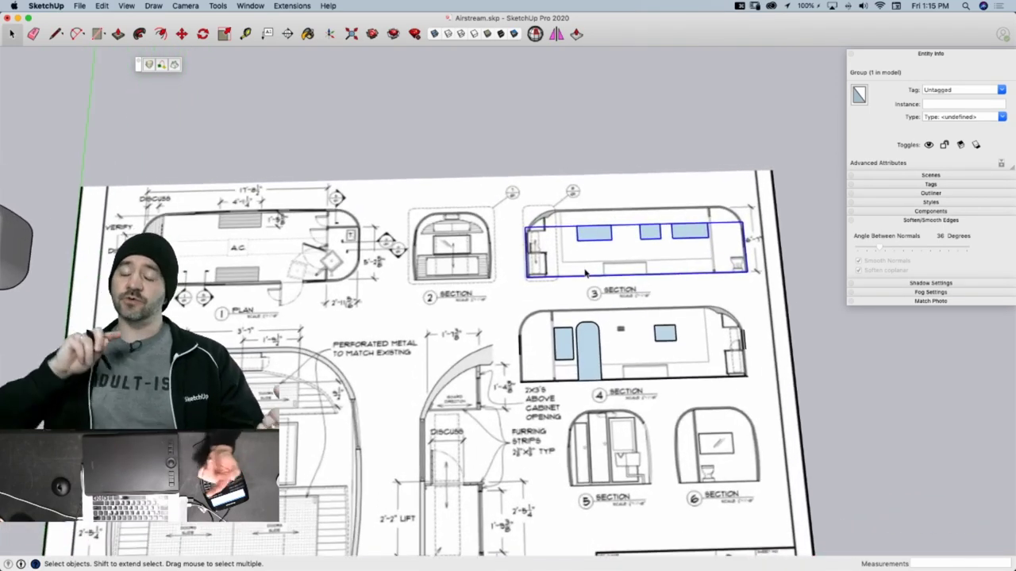
click(586, 274)
scroll(603, 276, up, 5)
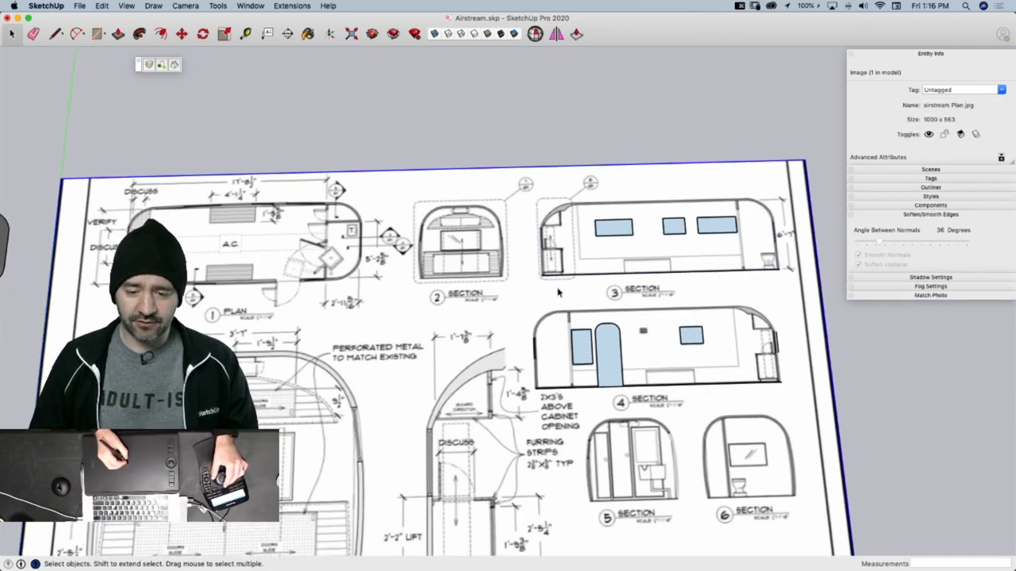
double_click(597, 291)
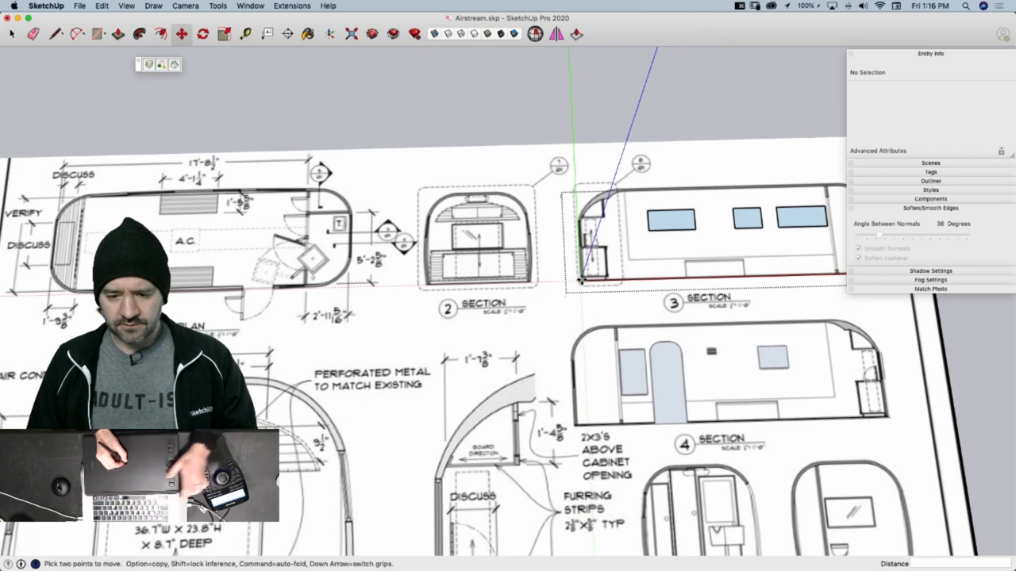
click(577, 278)
key(Escape)
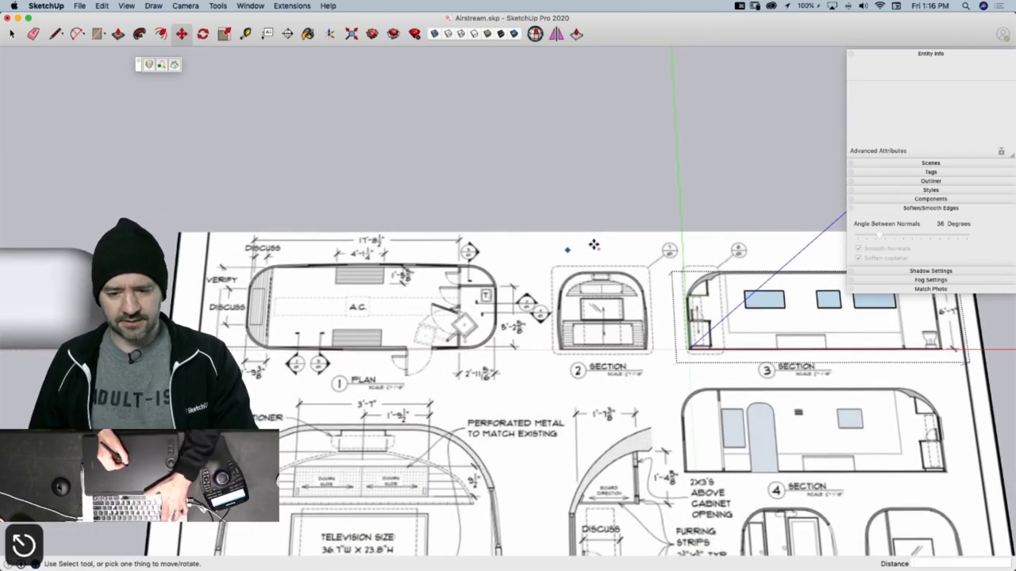
key(space)
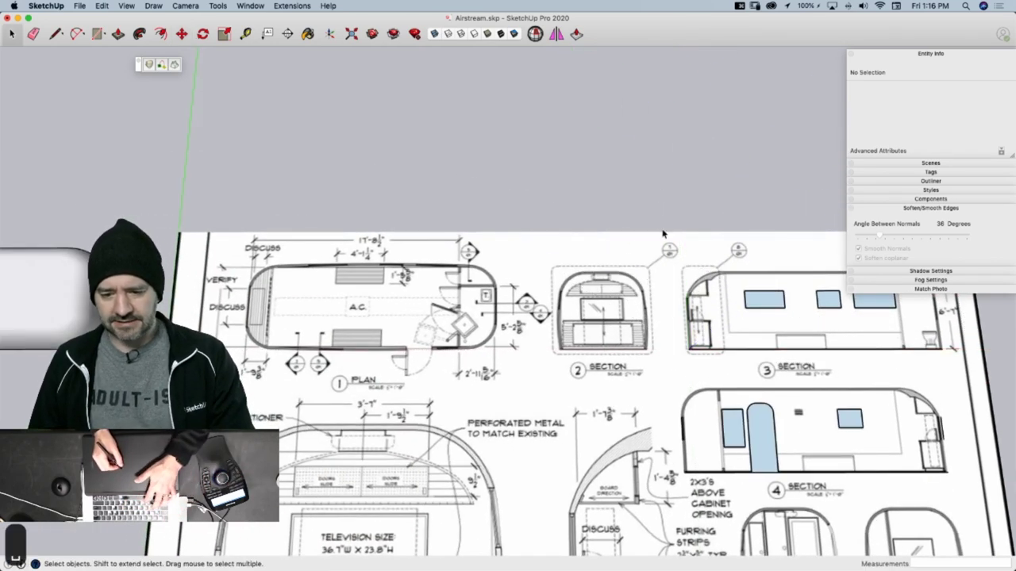
Move the Section 3 openings group by its lower corner nearest Section 2 to the base edge of the trailer shell's end
click(757, 301)
key(m)
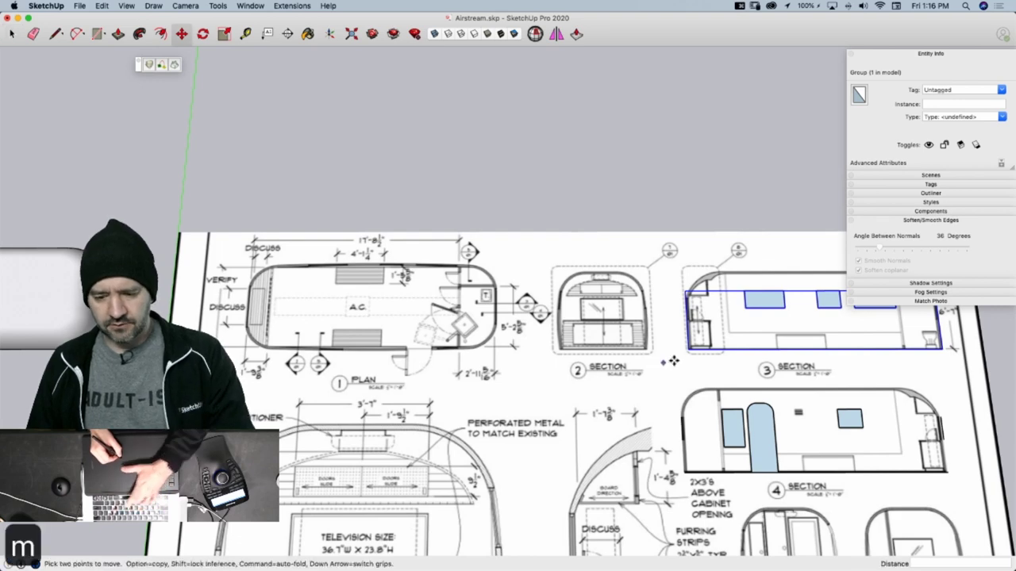
click(689, 344)
scroll(374, 267, up, 8)
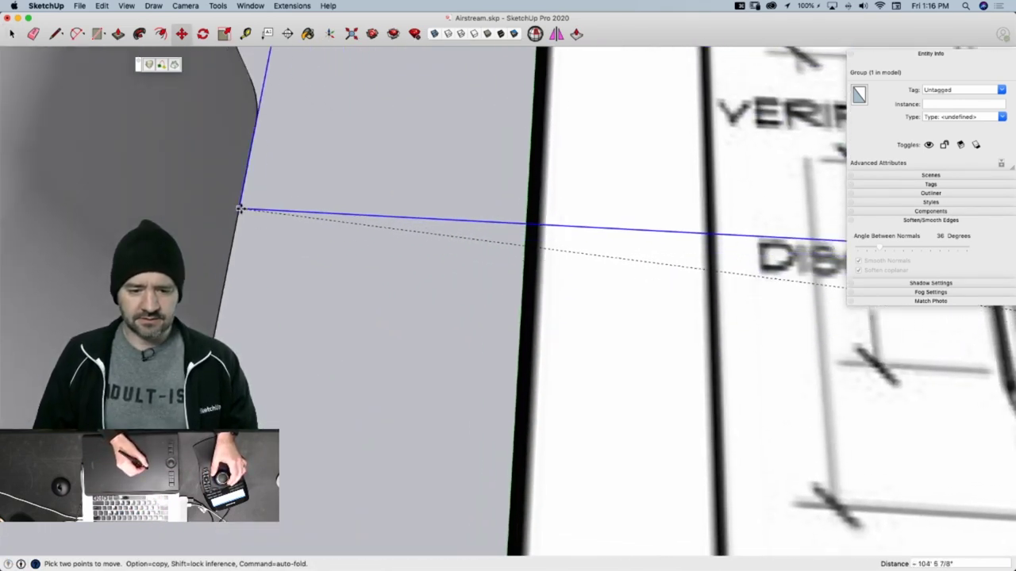
middle_drag(255, 222, 422, 200)
Rotate the Section 3 openings group upright, and turn it about the shell's base point to run along the trailer's length
key(q)
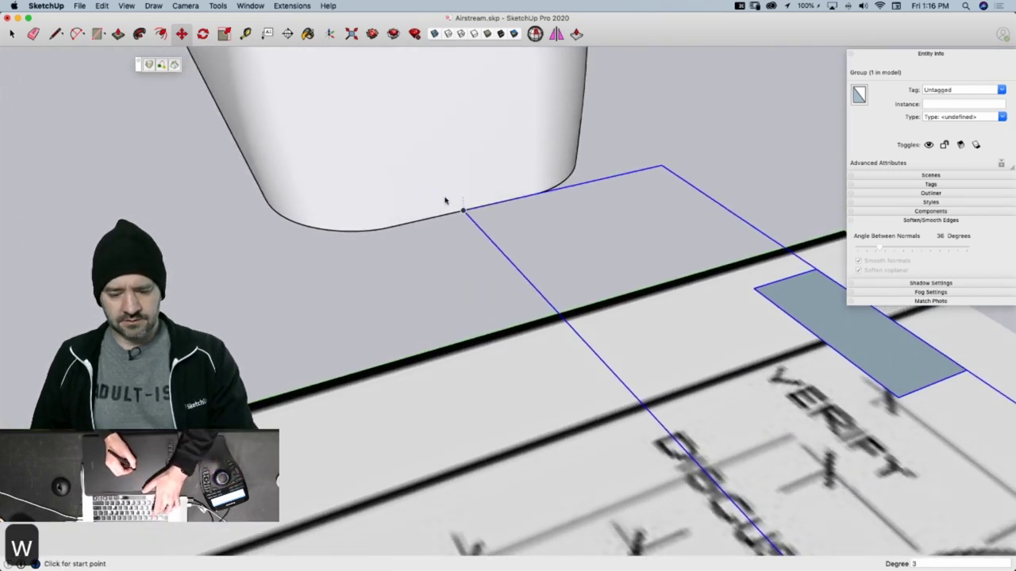
click(533, 192)
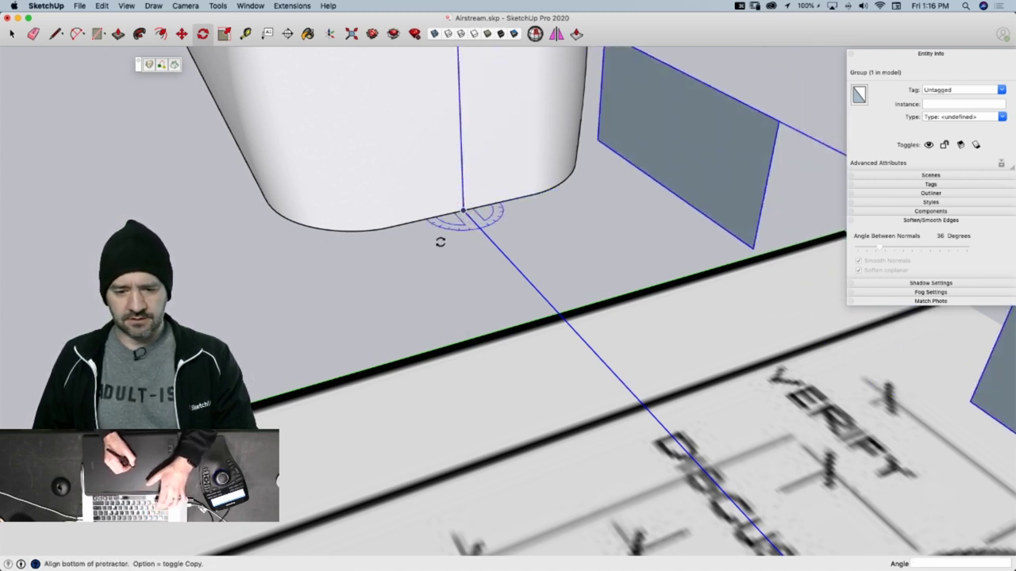
click(410, 239)
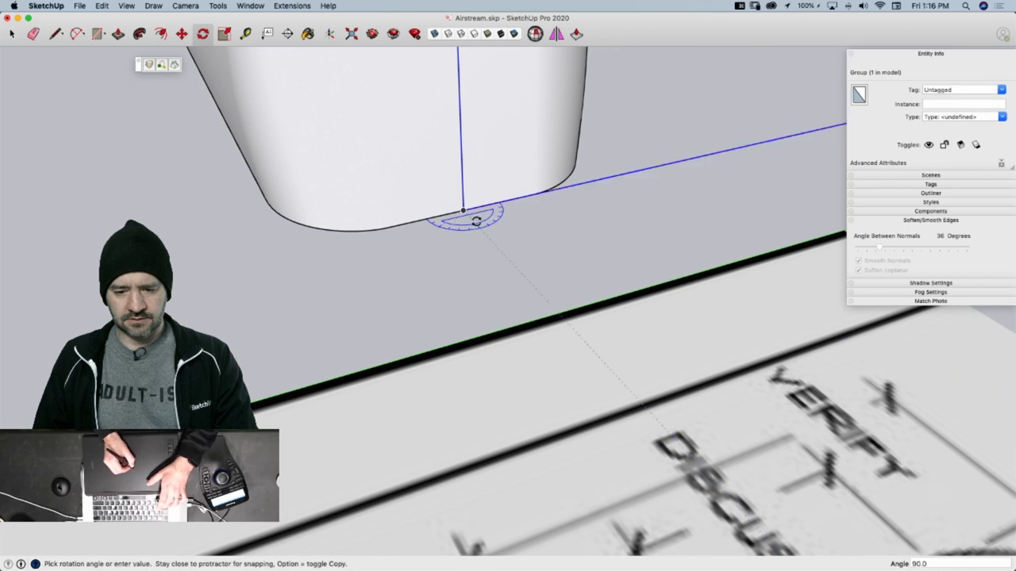
click(570, 191)
Move the upright Section 3 group 12' 1 7/16" out beside the trailer's long side, and check its alignment from the back
key(m)
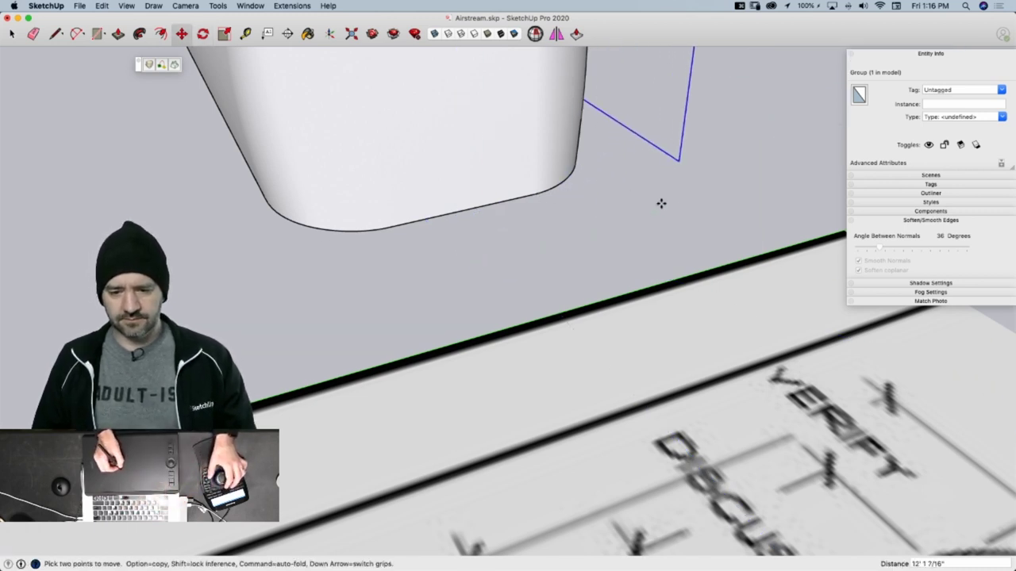
scroll(476, 308, down, 10)
key(super+4)
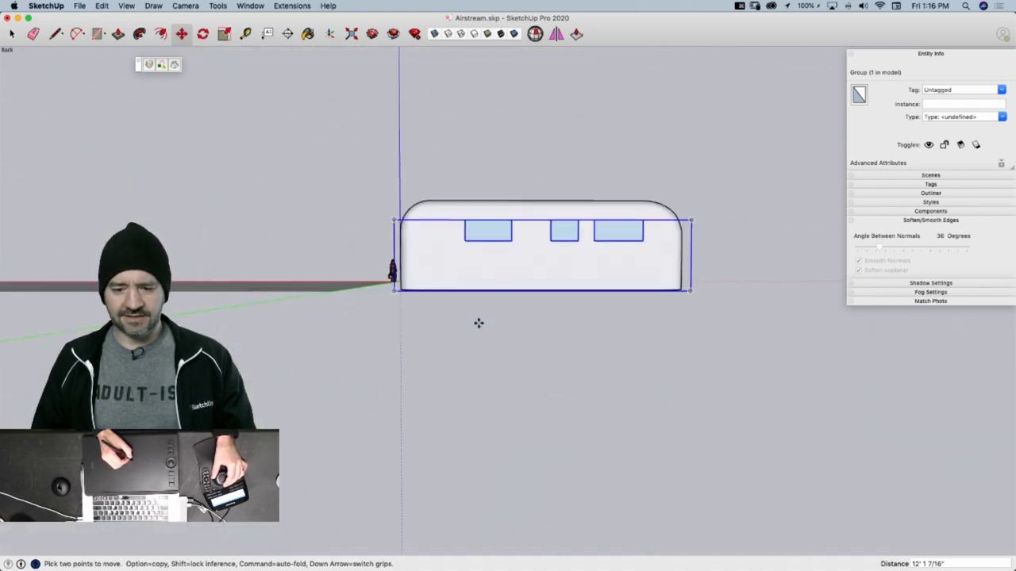
scroll(479, 322, up, 5)
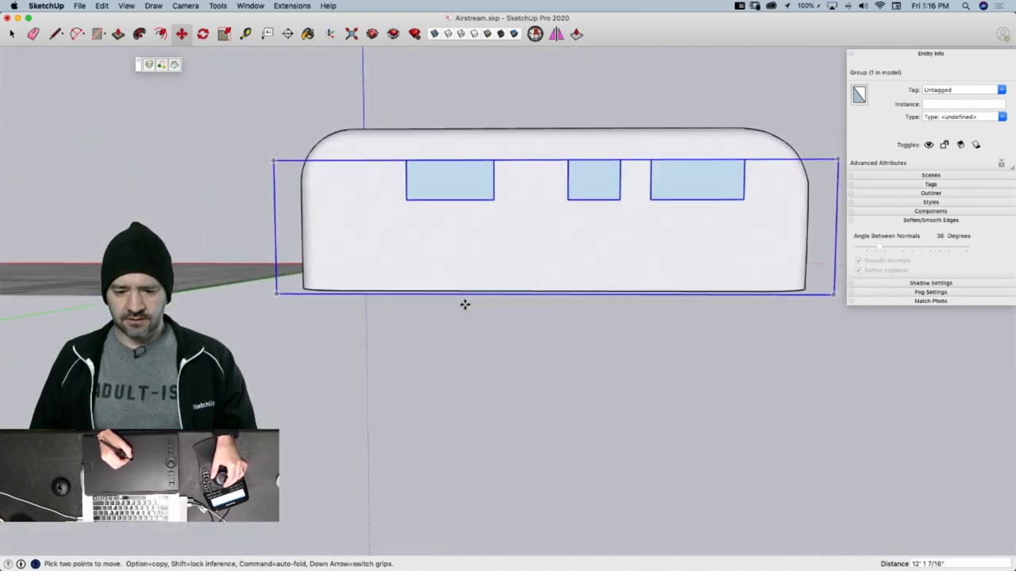
scroll(465, 305, up, 10)
key(super+4)
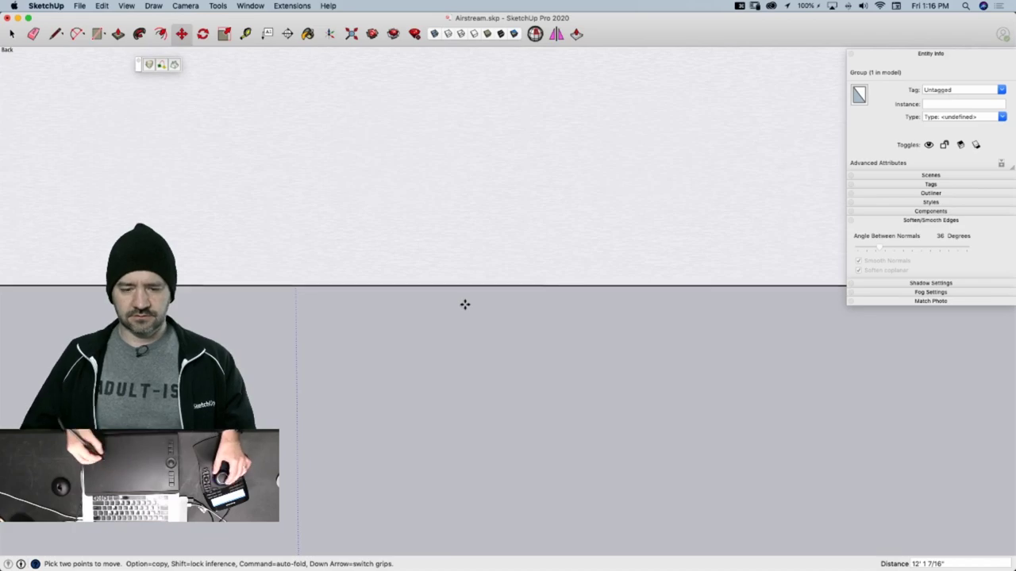
scroll(583, 302, down, 10)
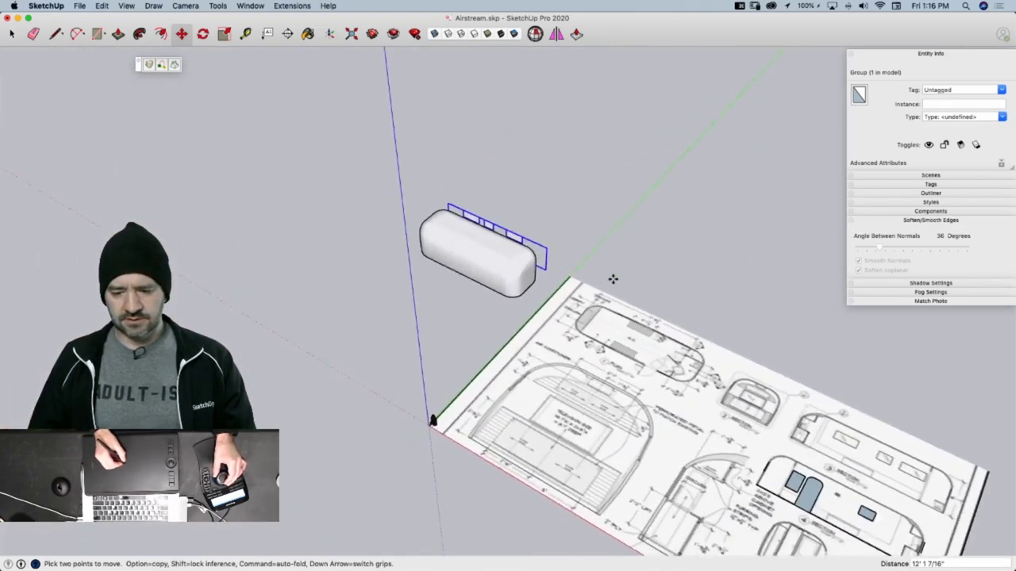
Move the Section 4 openings group by its lower front corner to the base edge of the trailer shell's near end
scroll(612, 279, up, 10)
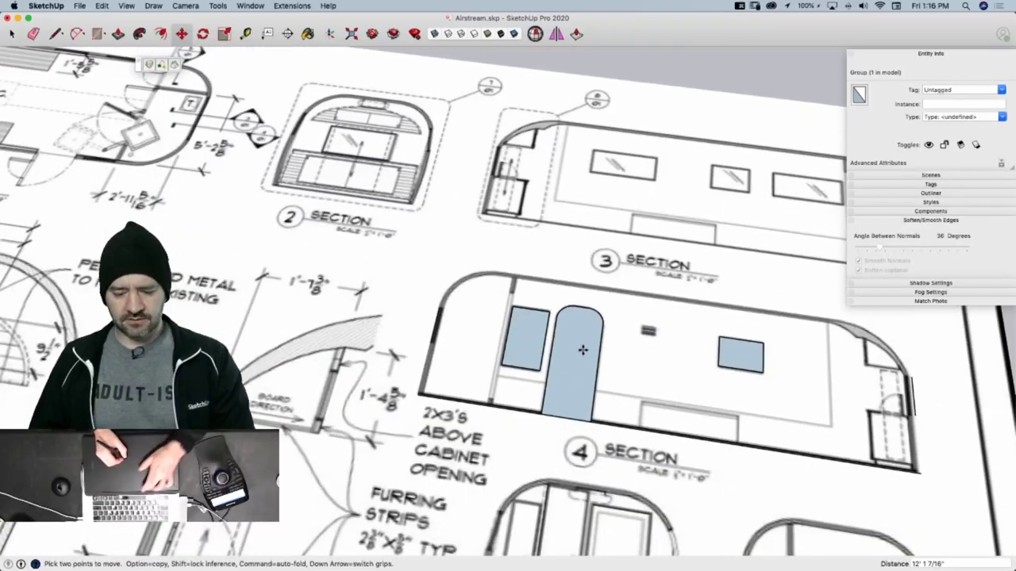
key(space)
click(568, 375)
key(m)
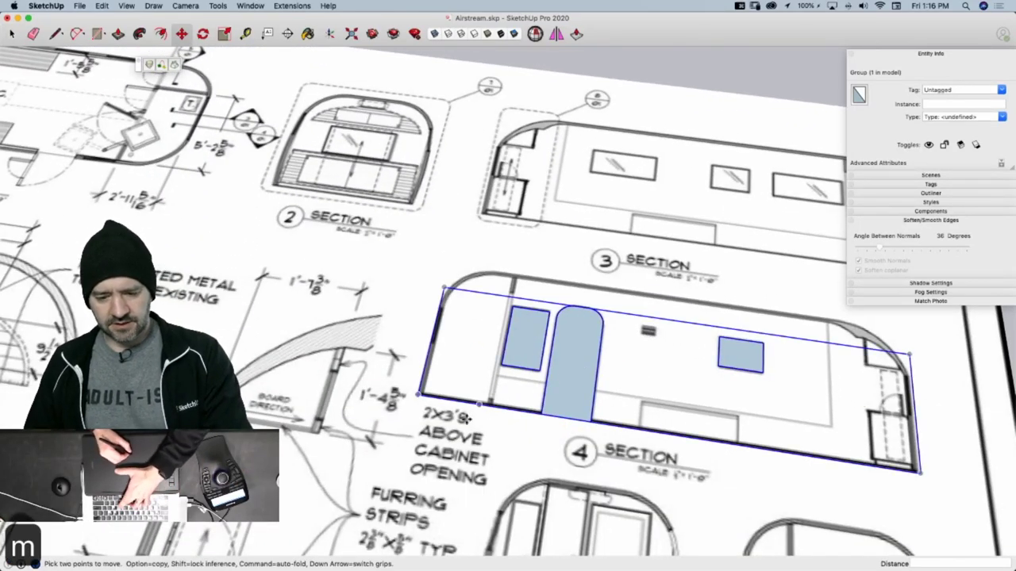
click(425, 392)
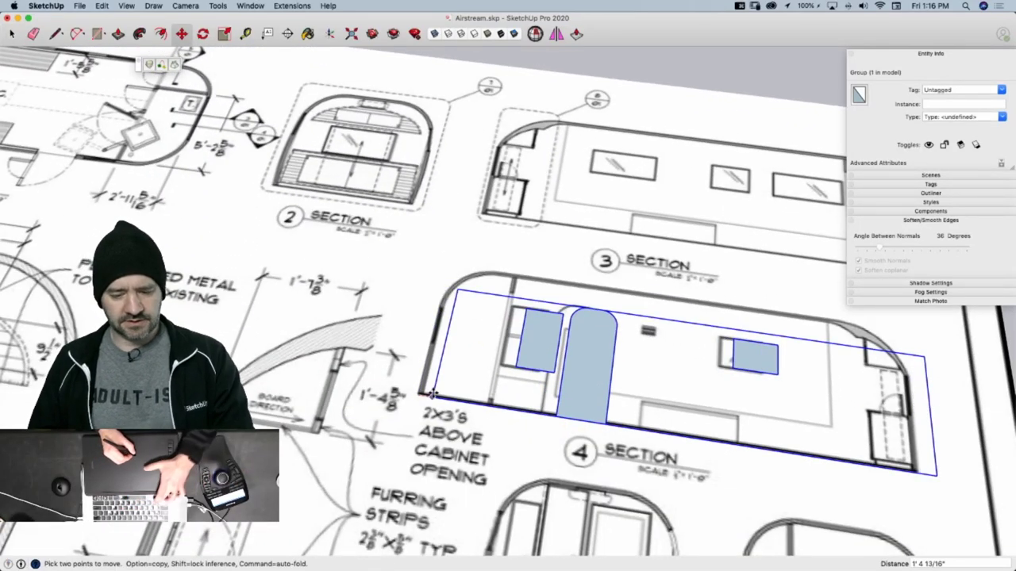
scroll(415, 245, down, 5)
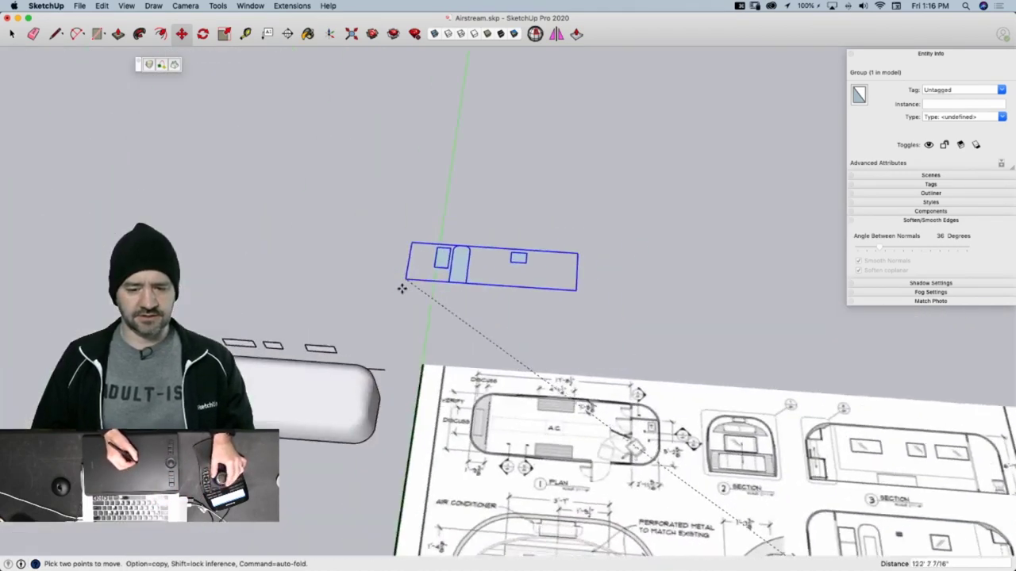
scroll(403, 333, up, 6)
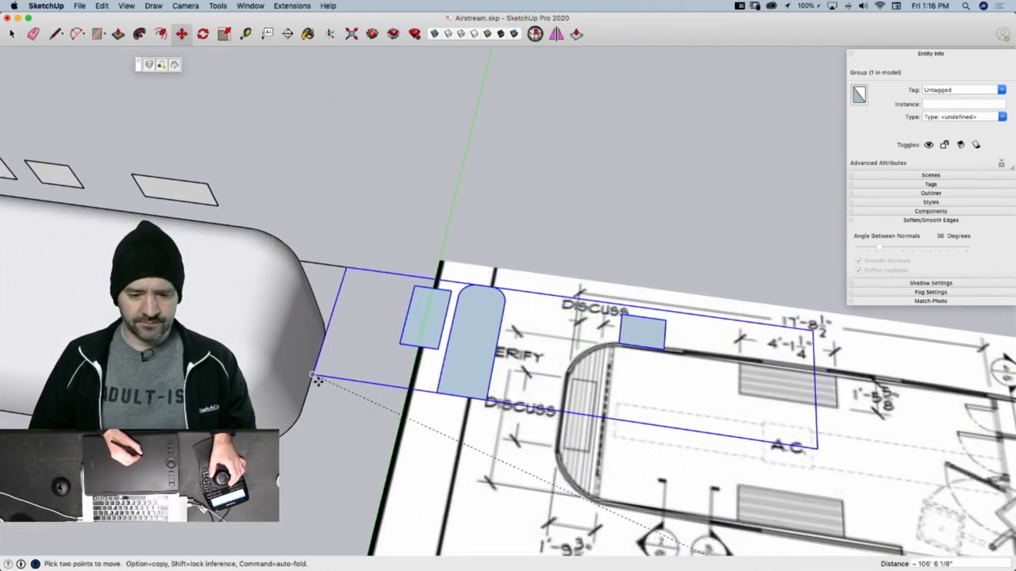
click(312, 376)
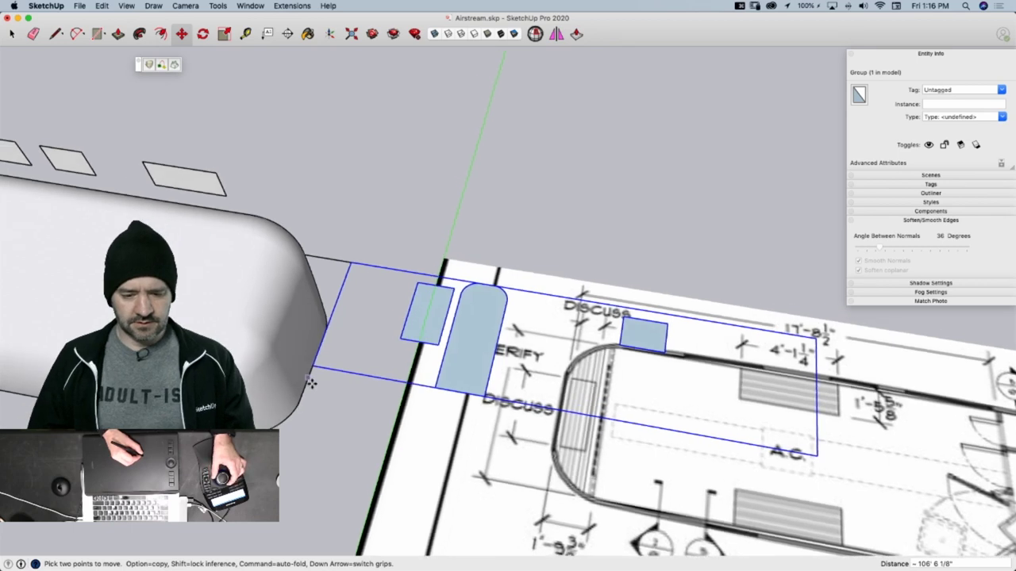
Rotate the Section 4 openings group 90 degrees upright about its corner at the shell's base, around the red axis
key(q)
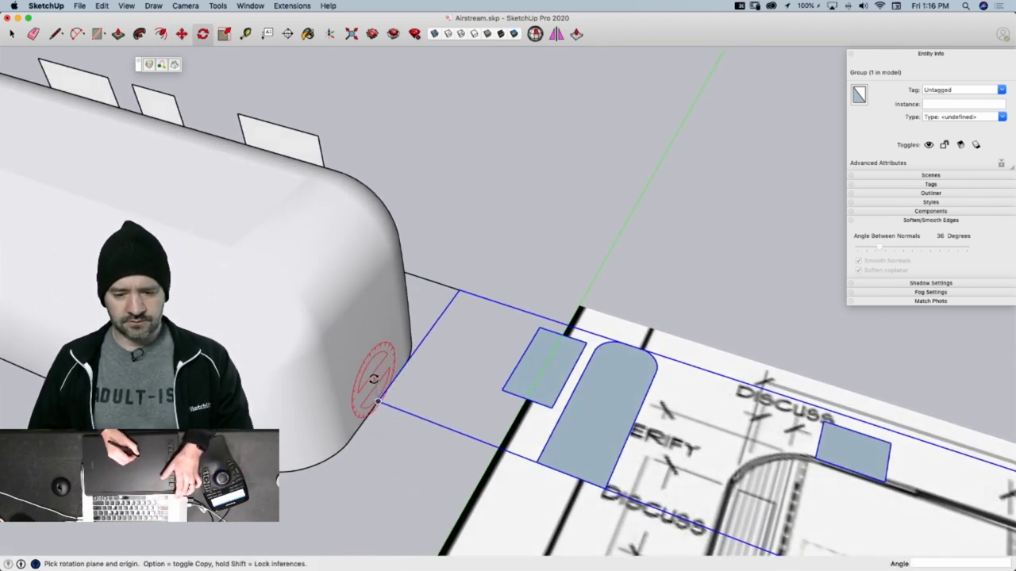
key(Right)
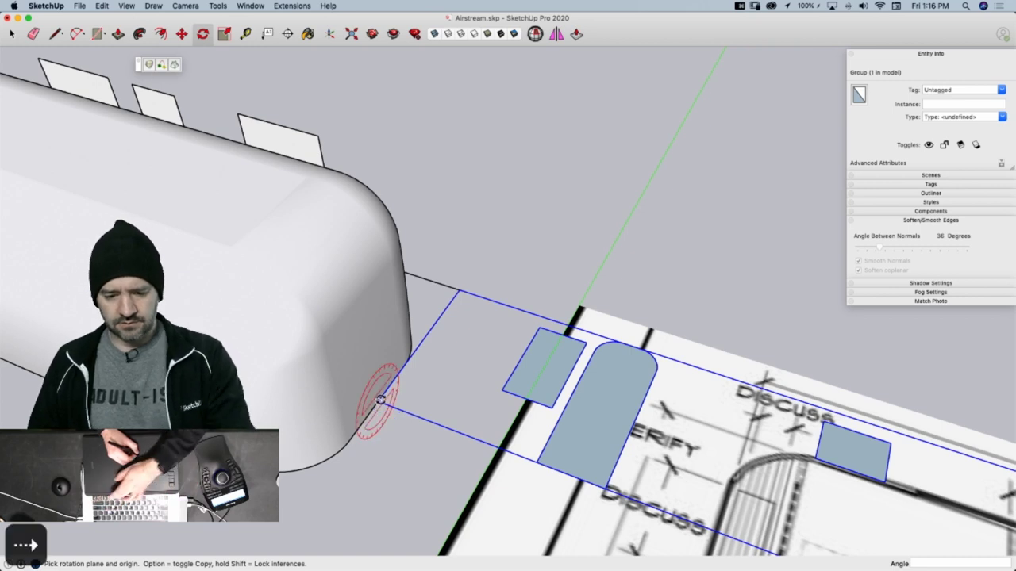
click(381, 399)
click(429, 333)
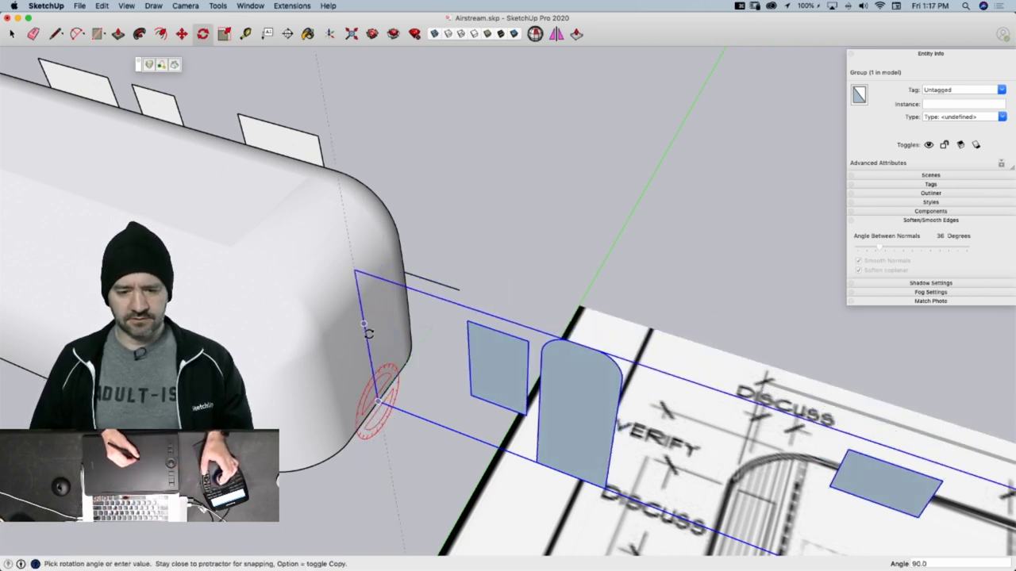
click(370, 338)
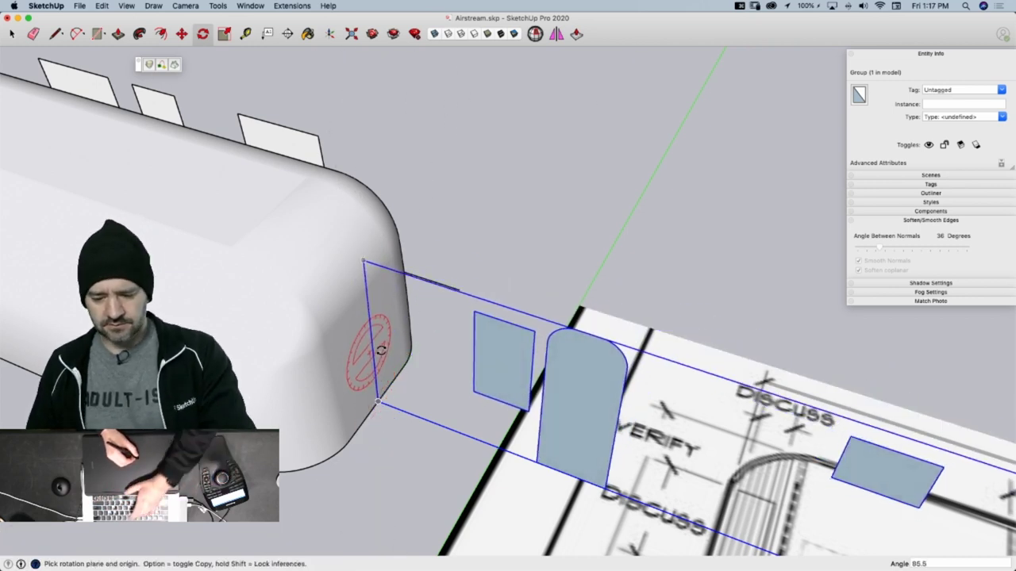
text(90)
key(Return)
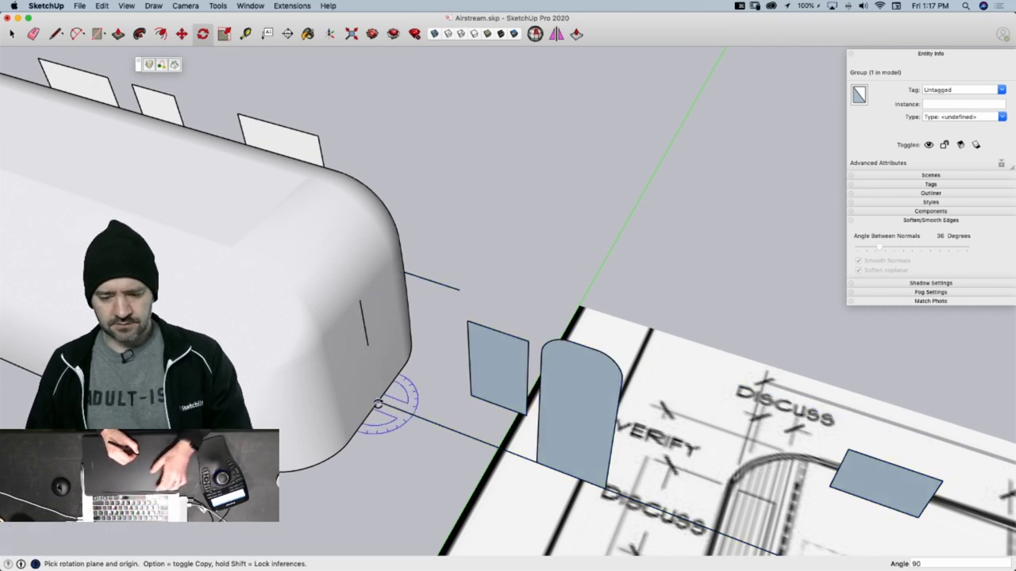
Turn the upright Section 4 group 180 degrees about the shell's base point so it runs along the trailer's length
click(378, 404)
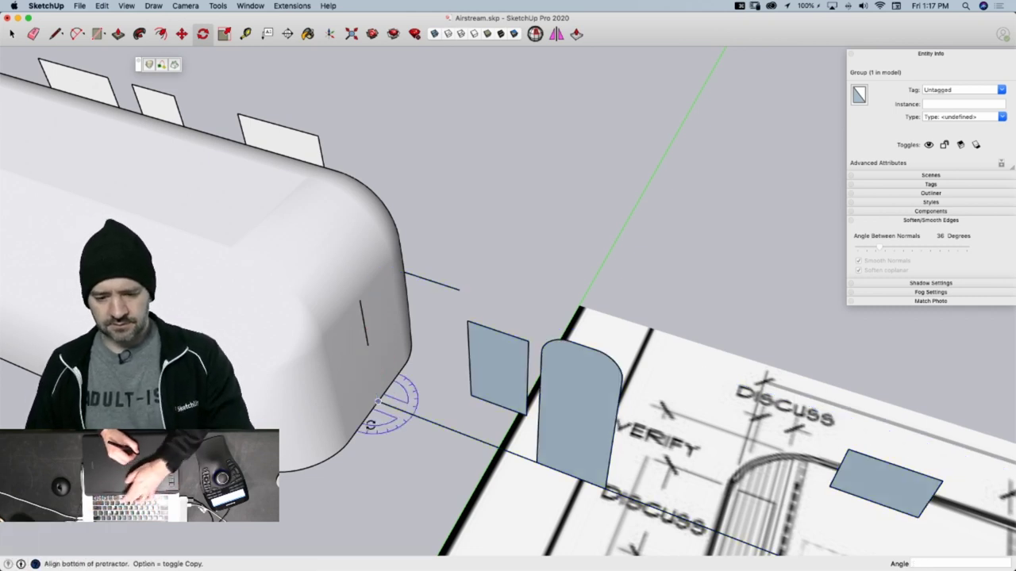
click(321, 484)
click(437, 335)
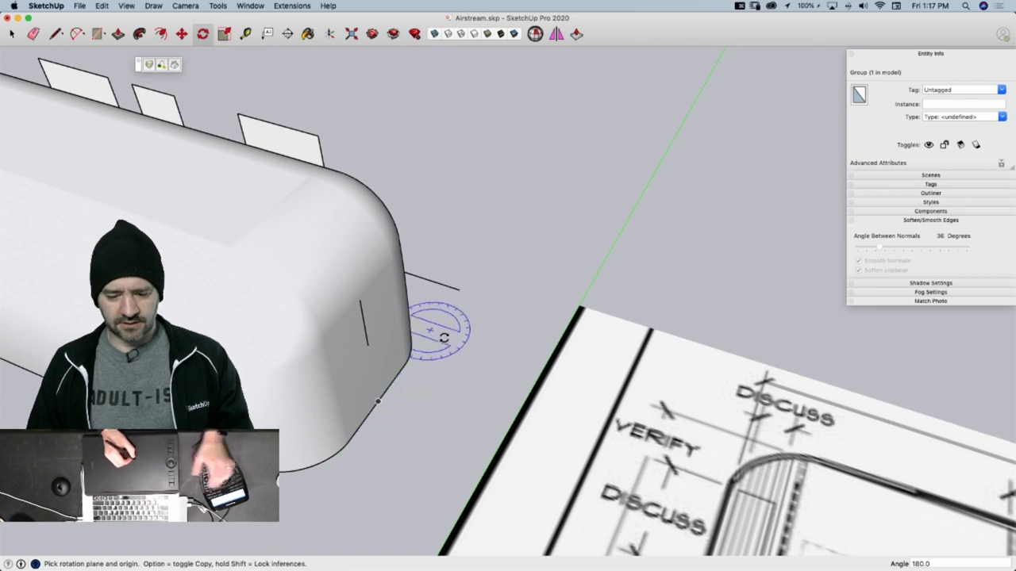
Move the Section 4 group 10' 5/8" out beside the trailer's long side, opposite the Section 3 openings
key(m)
click(379, 405)
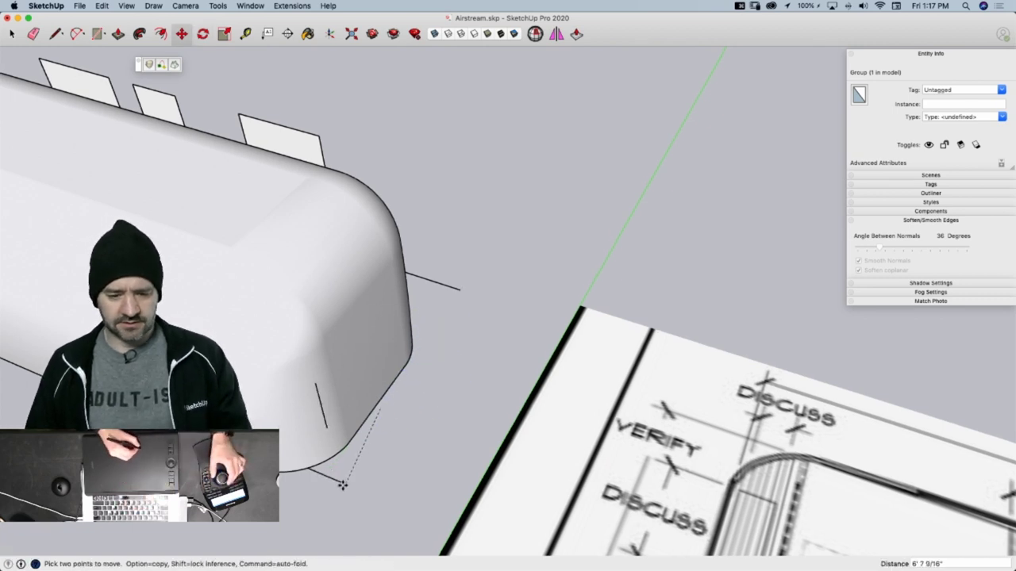
middle_drag(342, 484, 314, 505)
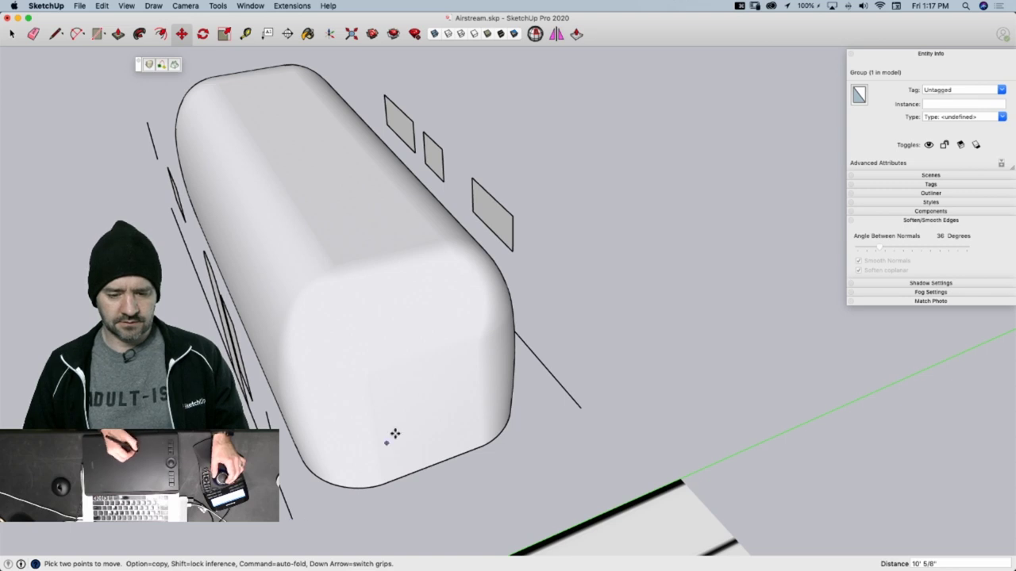
middle_drag(394, 434, 466, 401)
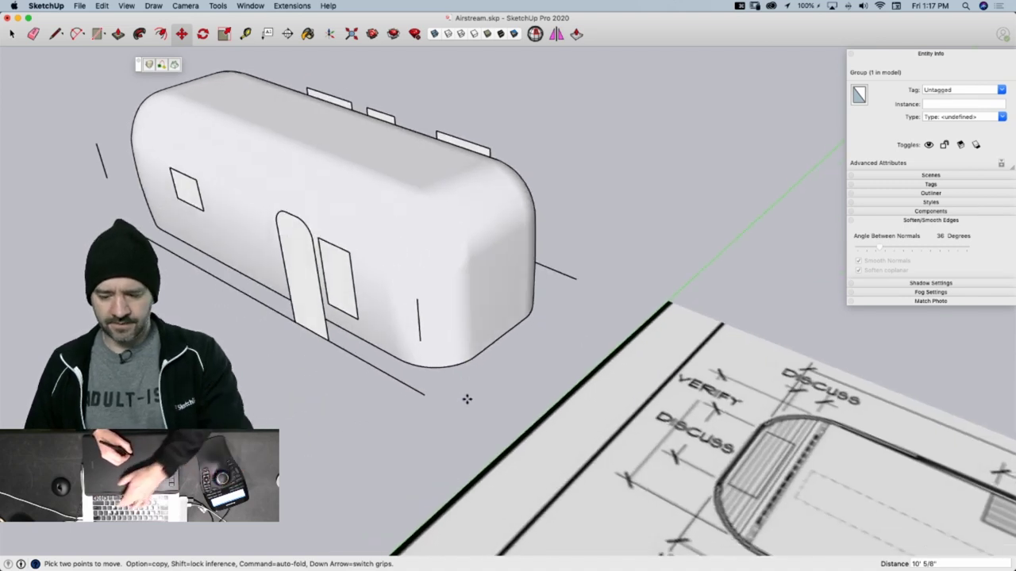
Draw lines joining the base corners of the two openings groups across both ends of the trailer, and check the alignment
key(l)
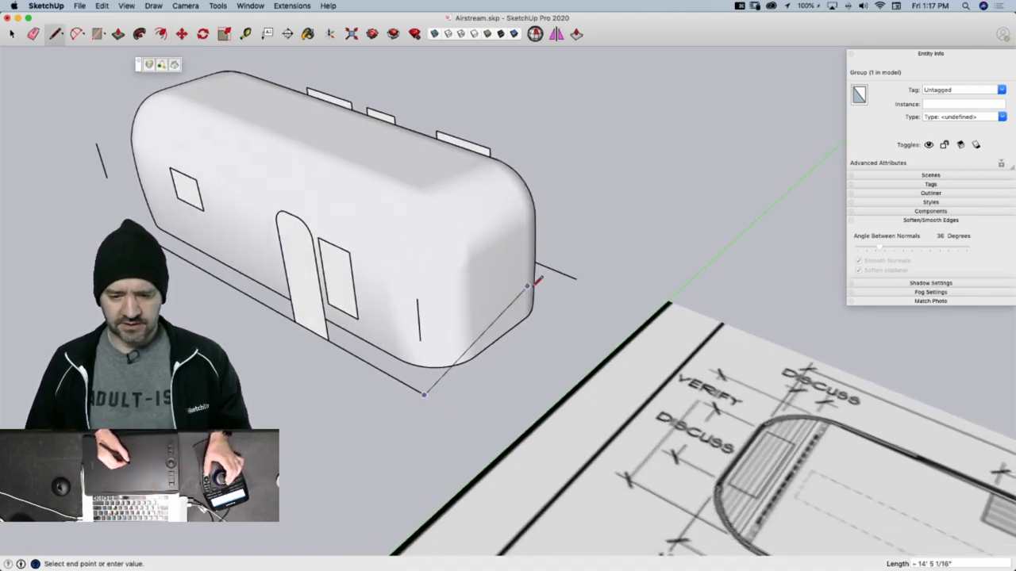
mouse_move(485, 368)
middle_down()
mouse_move(483, 345)
mouse_move(469, 374)
mouse_move(582, 397)
mouse_move(503, 319)
mouse_move(545, 294)
mouse_move(568, 316)
middle_up()
key(Escape)
click(518, 409)
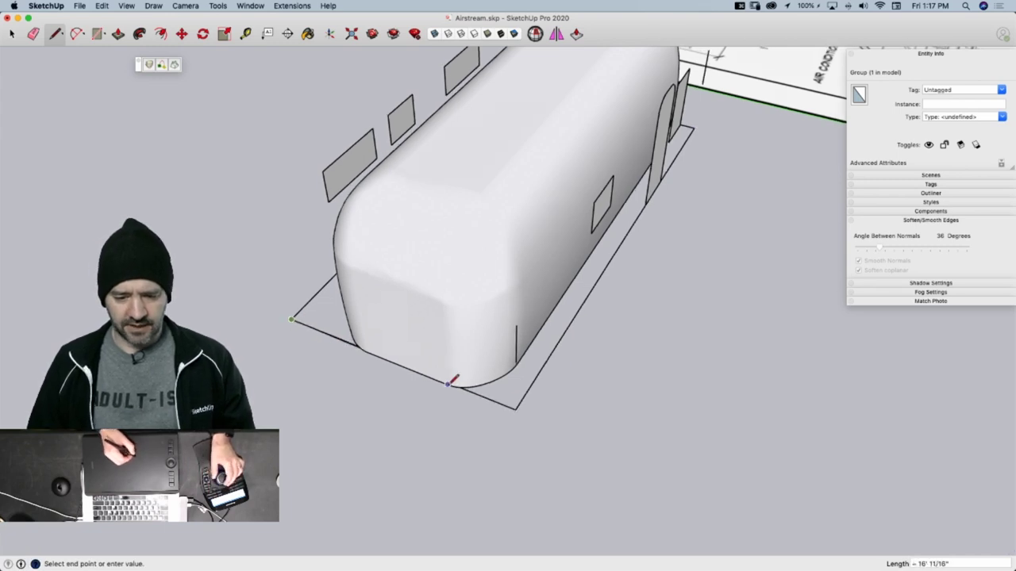
scroll(453, 374, up, 10)
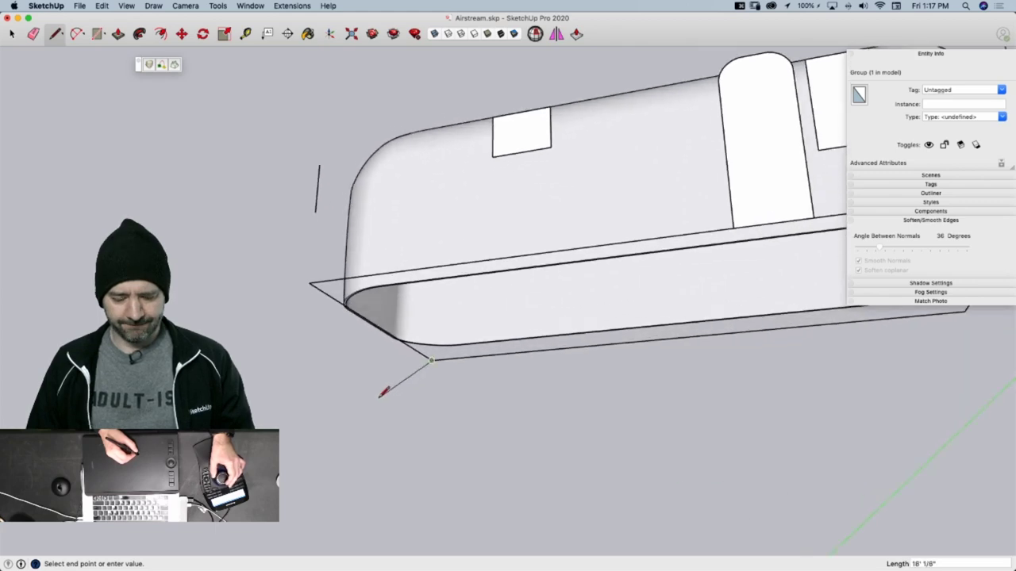
key(Escape)
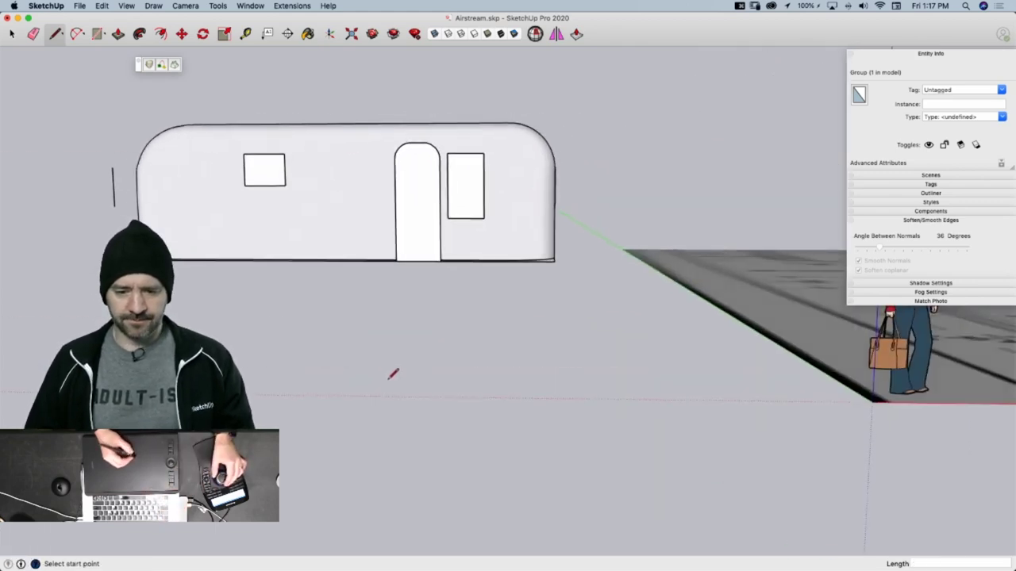
click(392, 374)
middle_drag(636, 254, 635, 255)
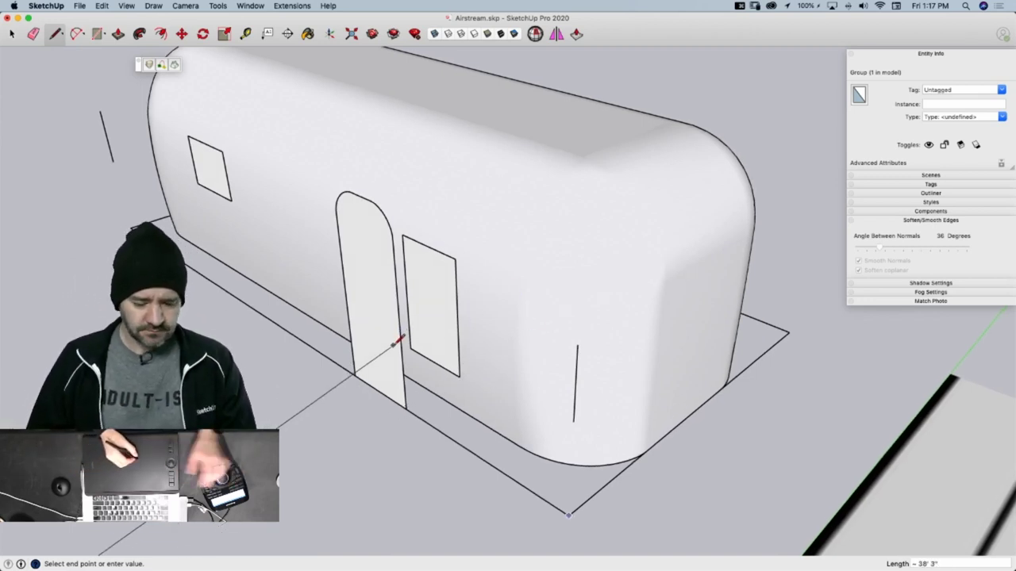
key(space)
Open the Section 4 openings group and make the tall window beside the door its own group
double_click(428, 316)
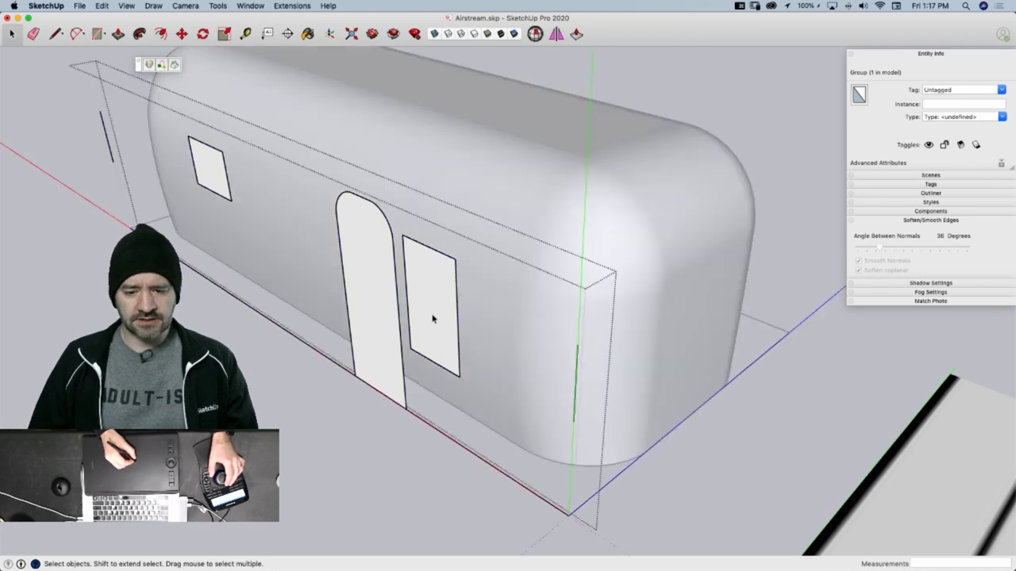
double_click(436, 325)
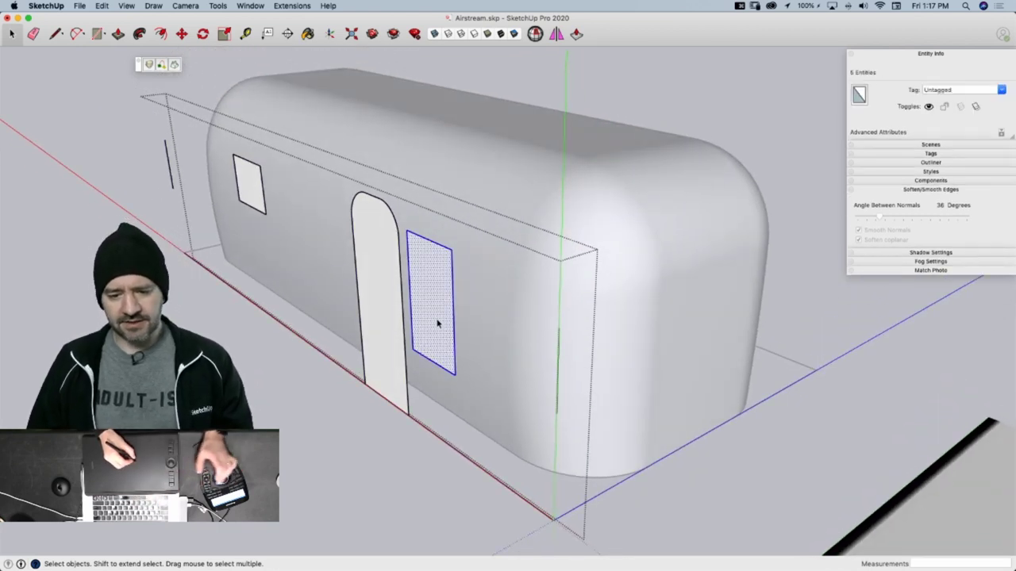
right_click(428, 297)
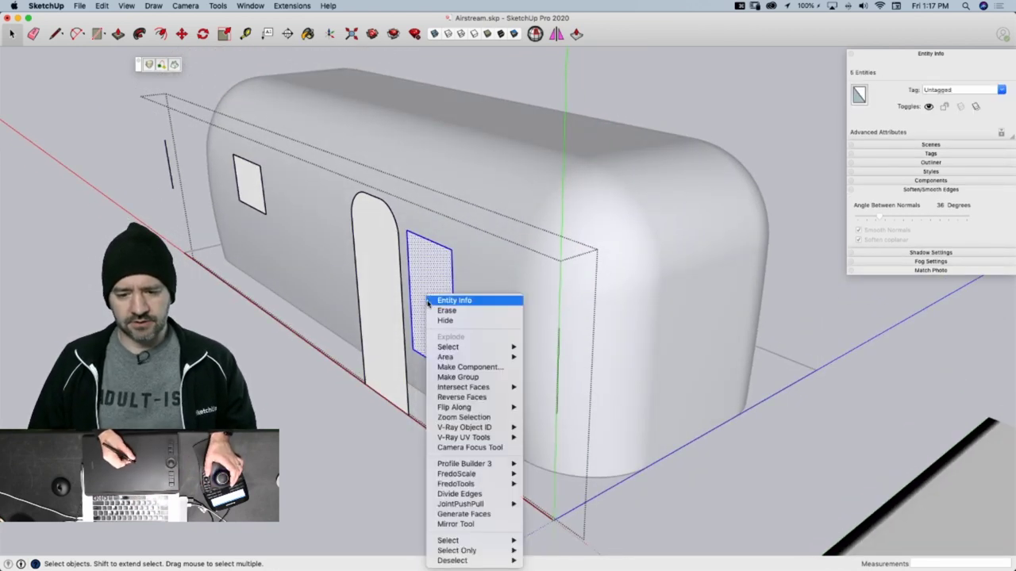
click(458, 378)
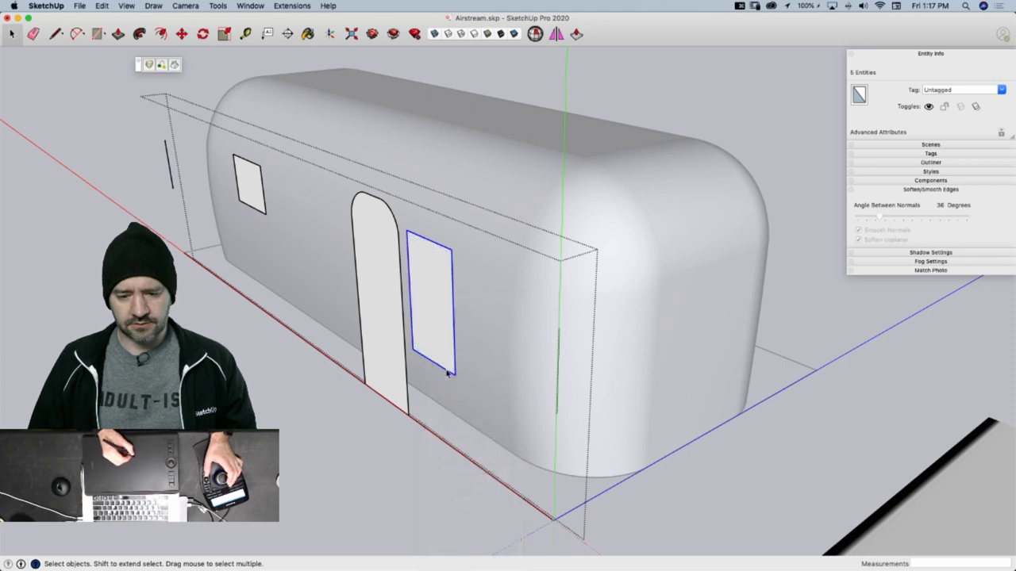
Make the arched door face and its edges a separate group inside the Section 4 group
double_click(376, 300)
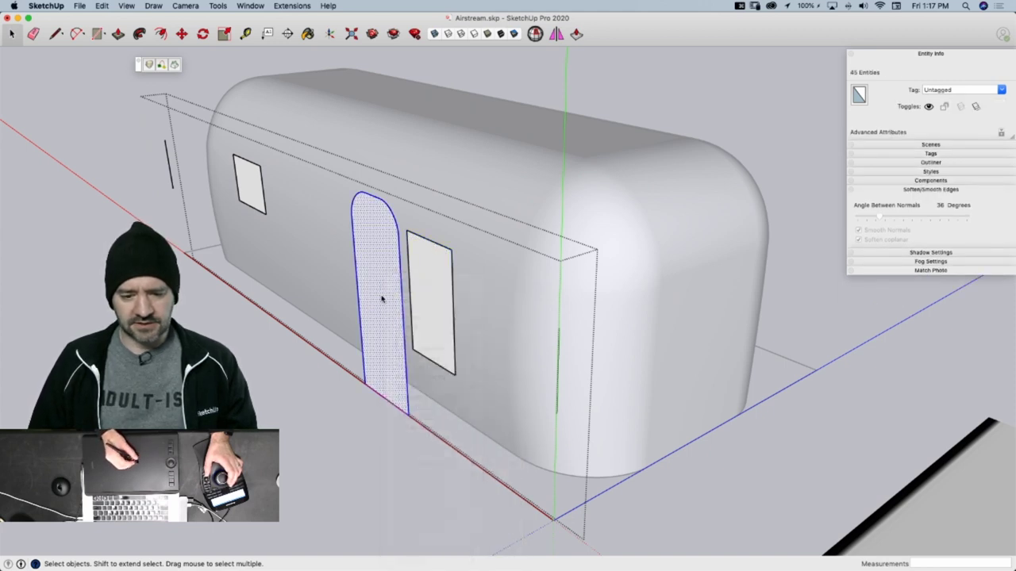
right_click(370, 290)
click(375, 280)
right_click(375, 274)
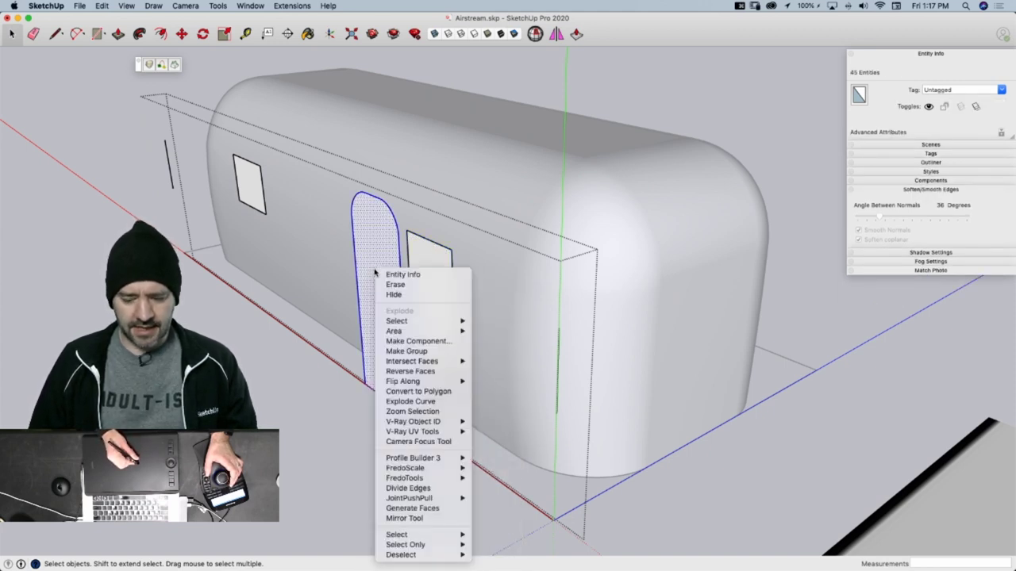
click(405, 351)
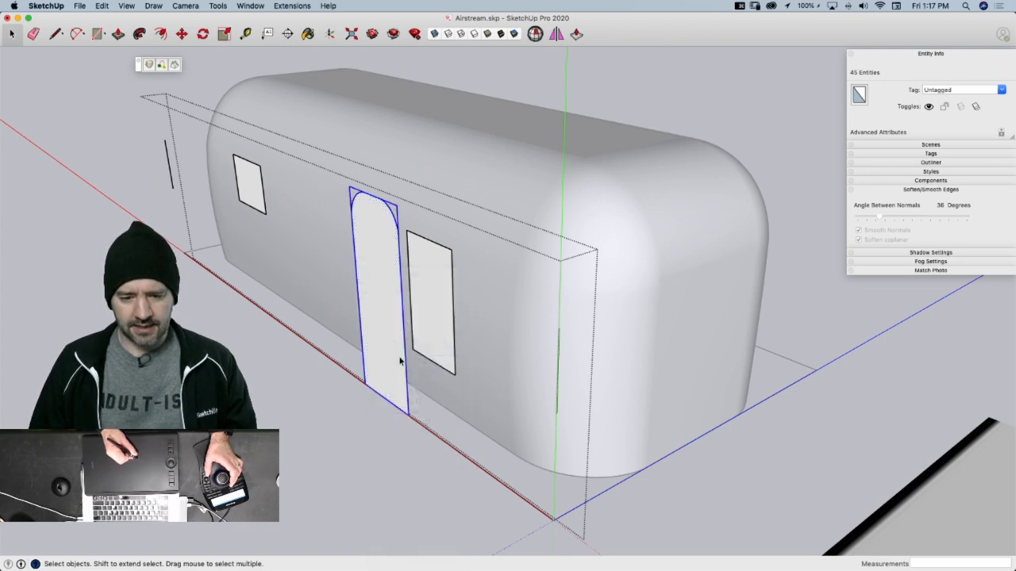
Make the small window at the trailer's far end a separate group
double_click(257, 192)
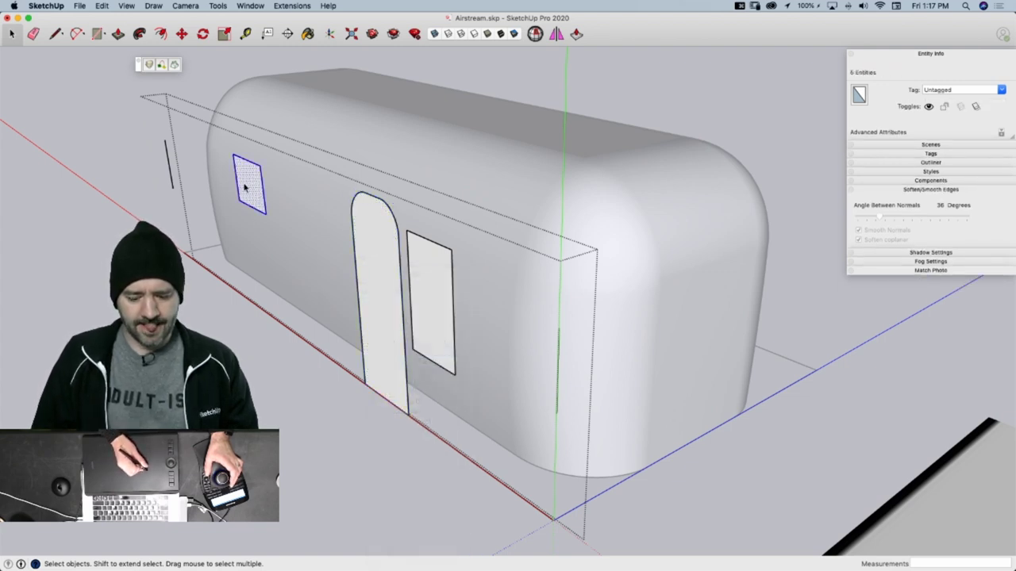
right_click(245, 181)
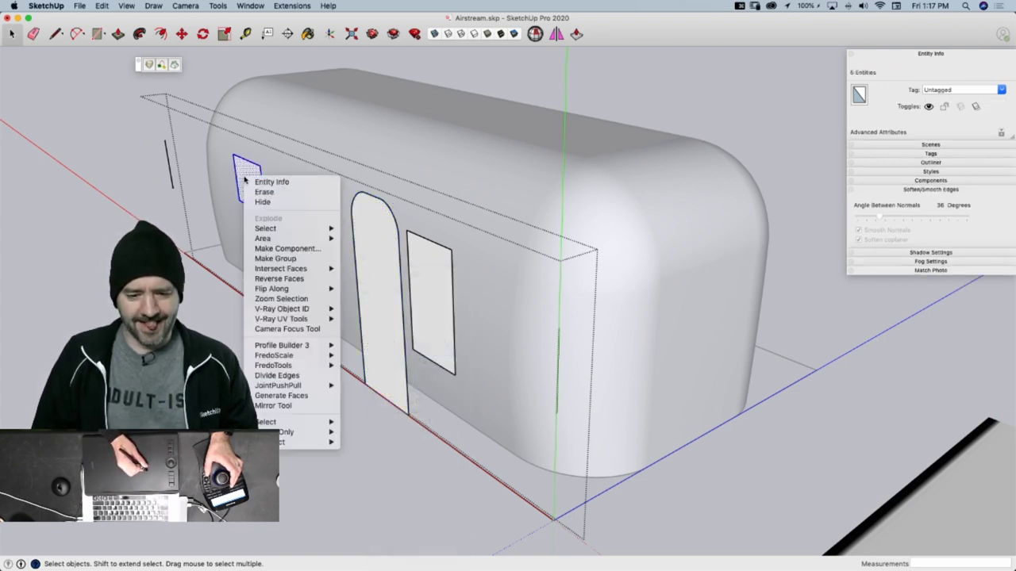
click(280, 260)
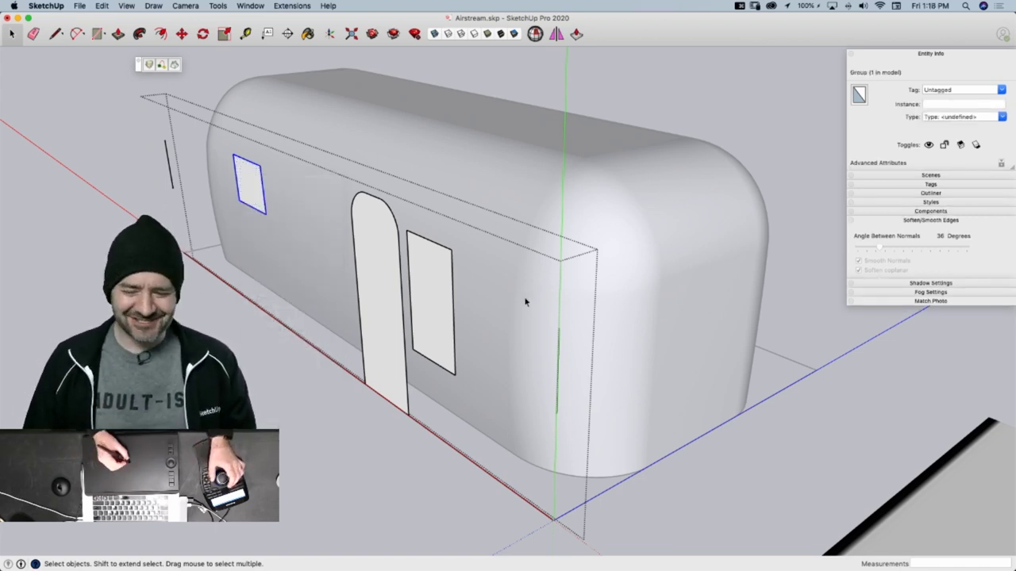
Open the small window's group and push/pull its face through the trailer's side wall
double_click(248, 175)
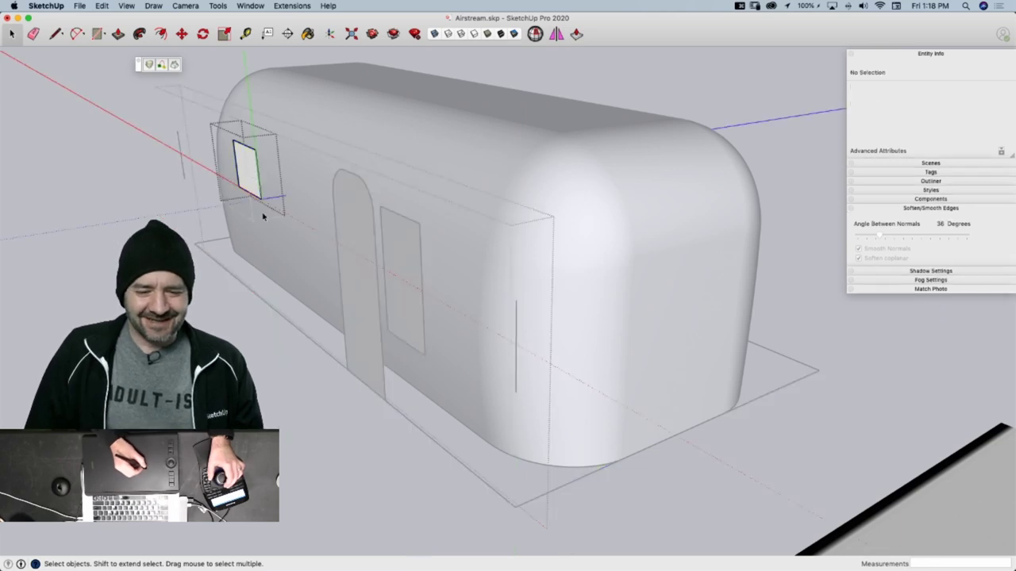
key(p)
click(252, 179)
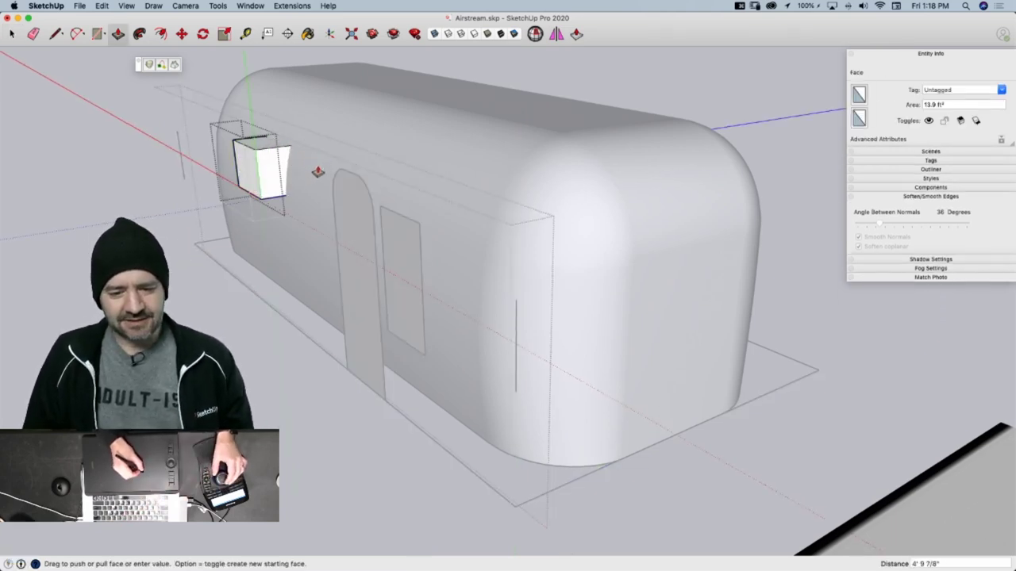
click(358, 158)
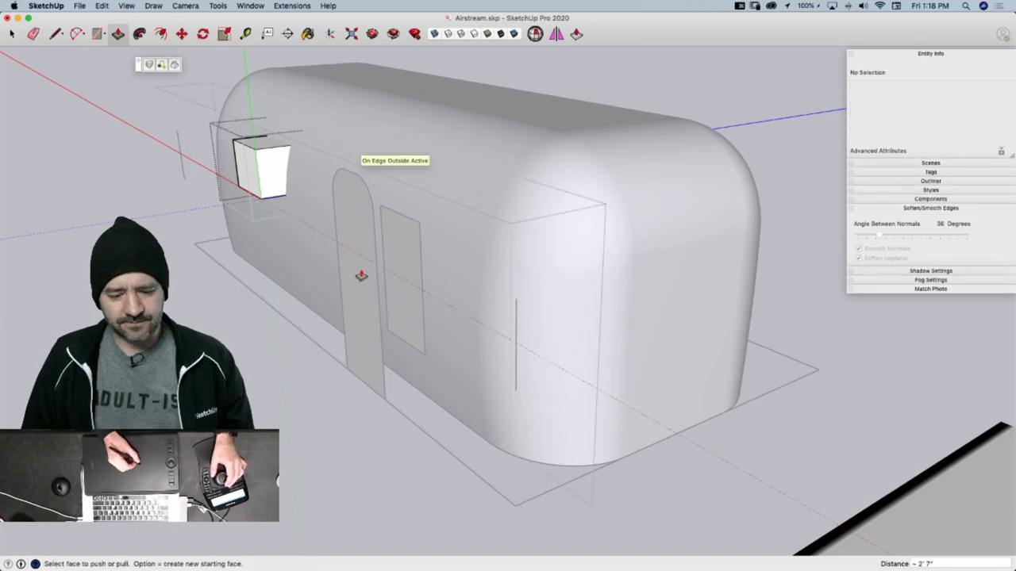
Open the arched door's group and push/pull its face through the trailer's side wall
key(space)
click(365, 269)
double_click(365, 267)
click(355, 243)
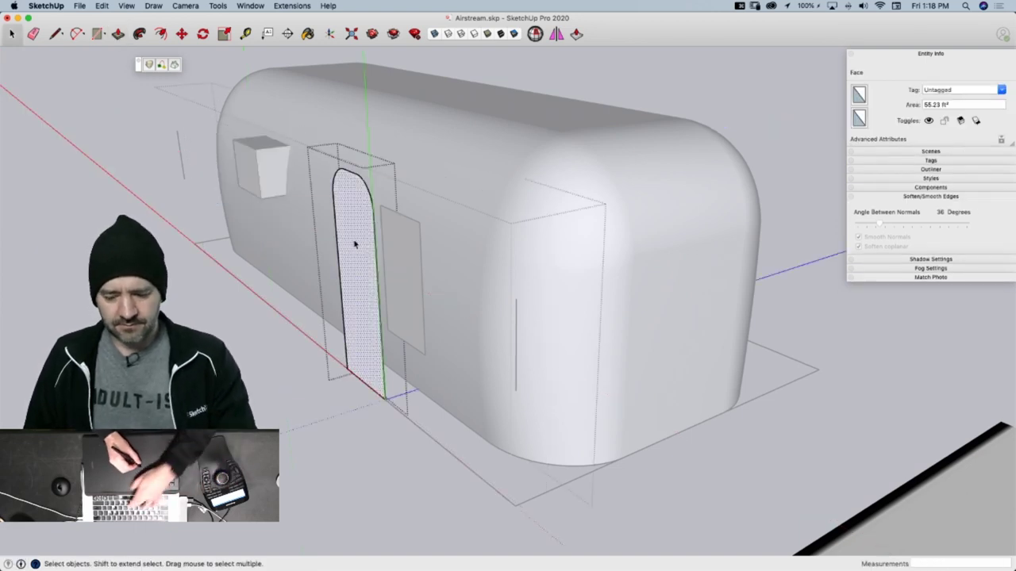
key(p)
click(353, 247)
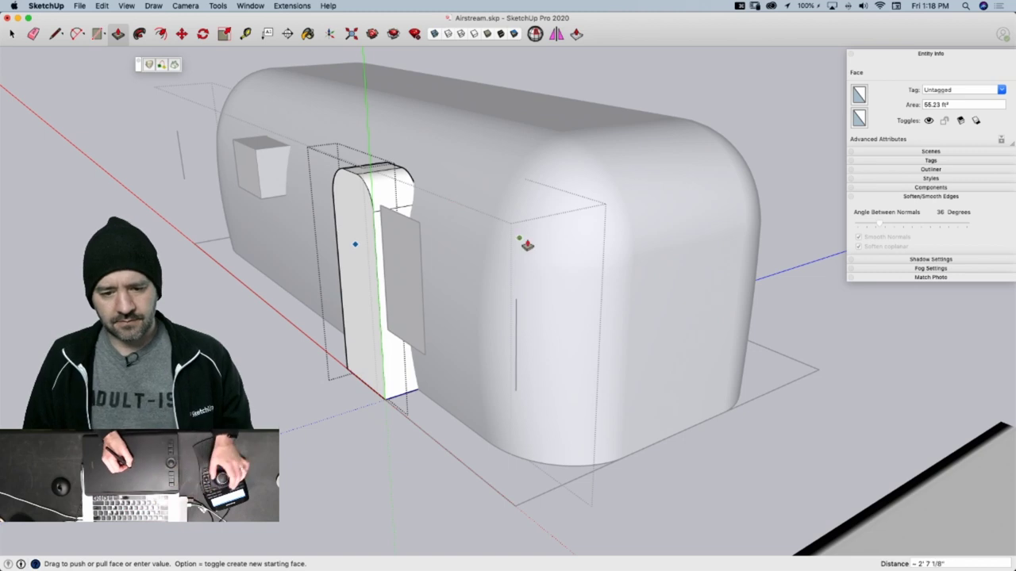
click(583, 281)
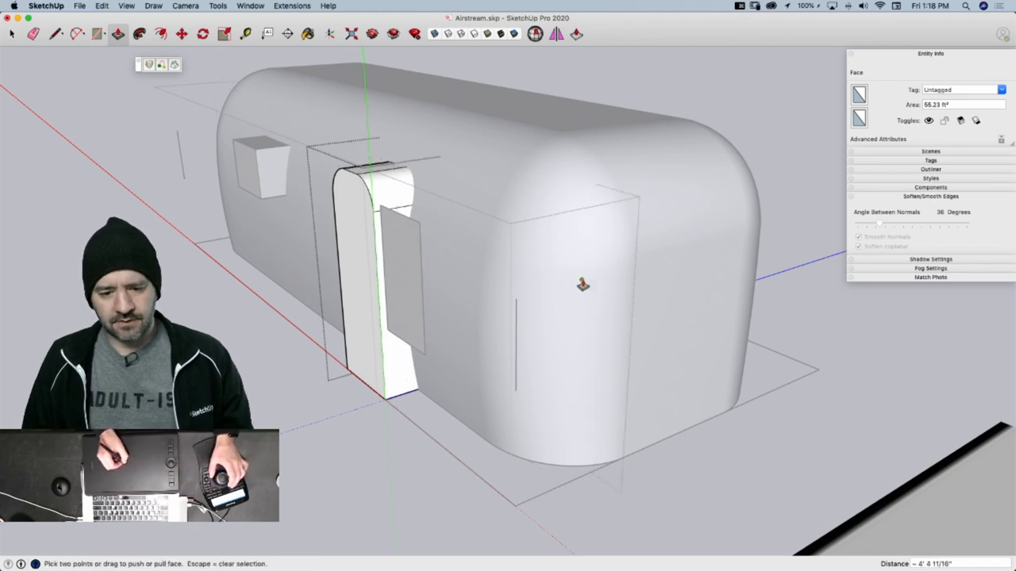
Open the tall window's group beside the door and push/pull its face through the trailer's side wall
key(space)
double_click(405, 277)
key(p)
click(406, 282)
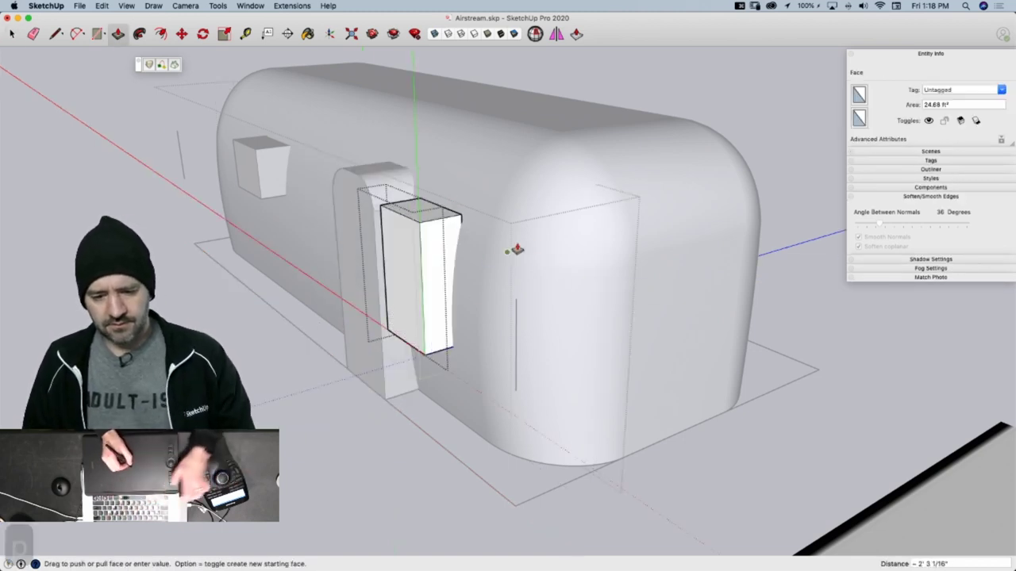
click(557, 250)
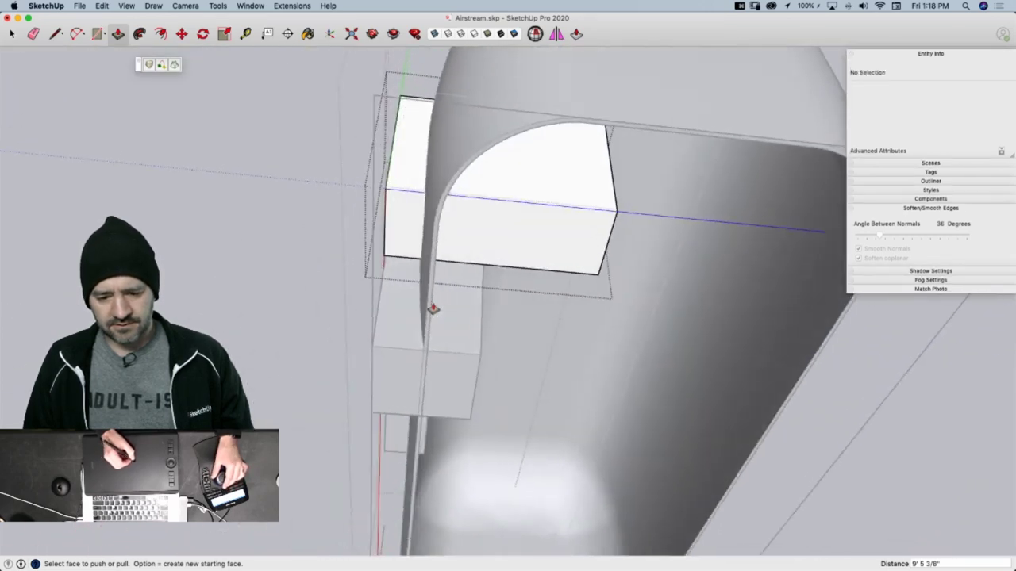
Soften the extruded door's curved edges with an angle of 36 degrees, smooth normals on and soften coplanar off, and close the groups
middle_drag(433, 309, 479, 265)
key(space)
middle_drag(410, 255, 503, 199)
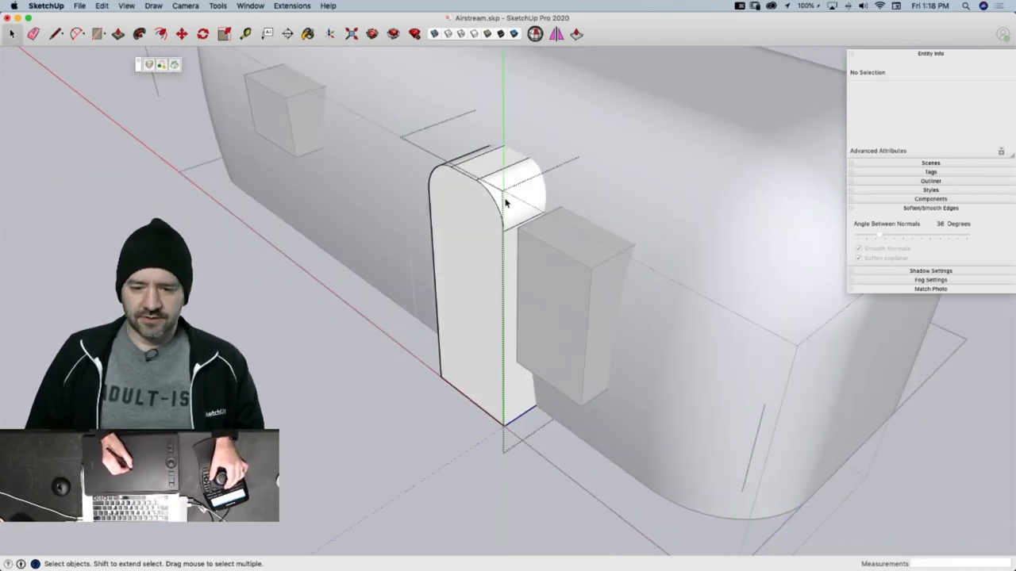
click(512, 205)
triple_click(516, 213)
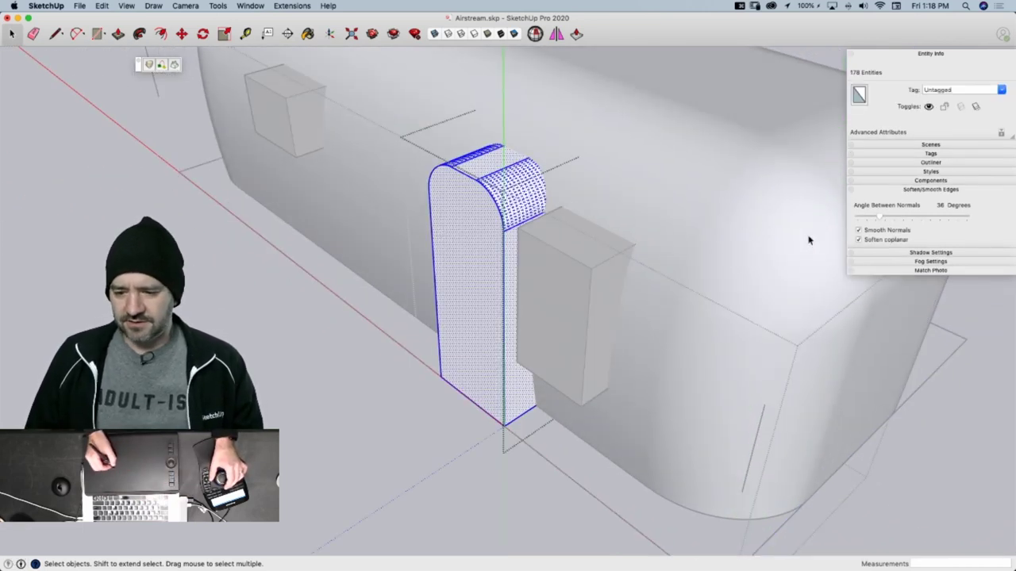
click(859, 240)
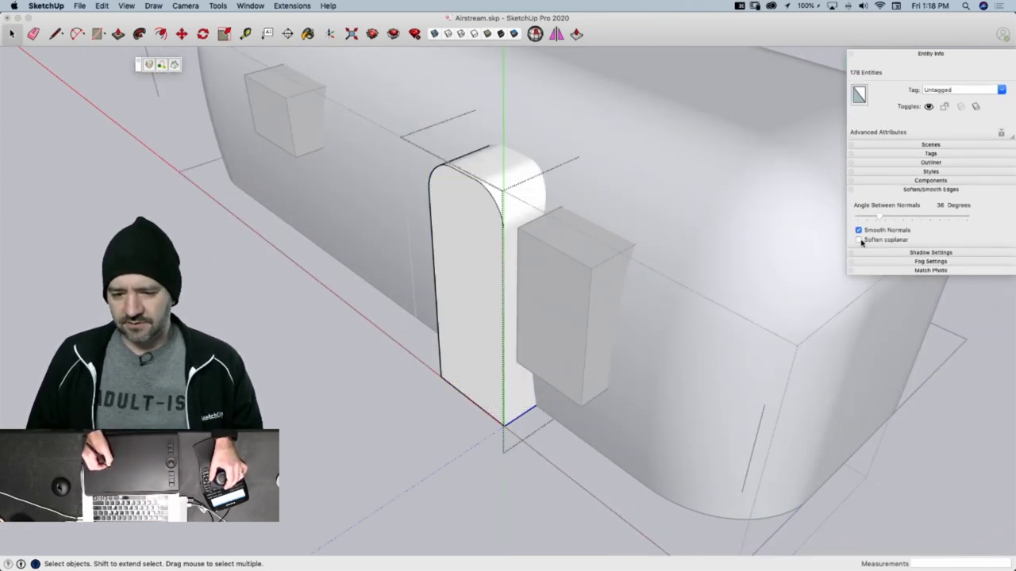
click(380, 447)
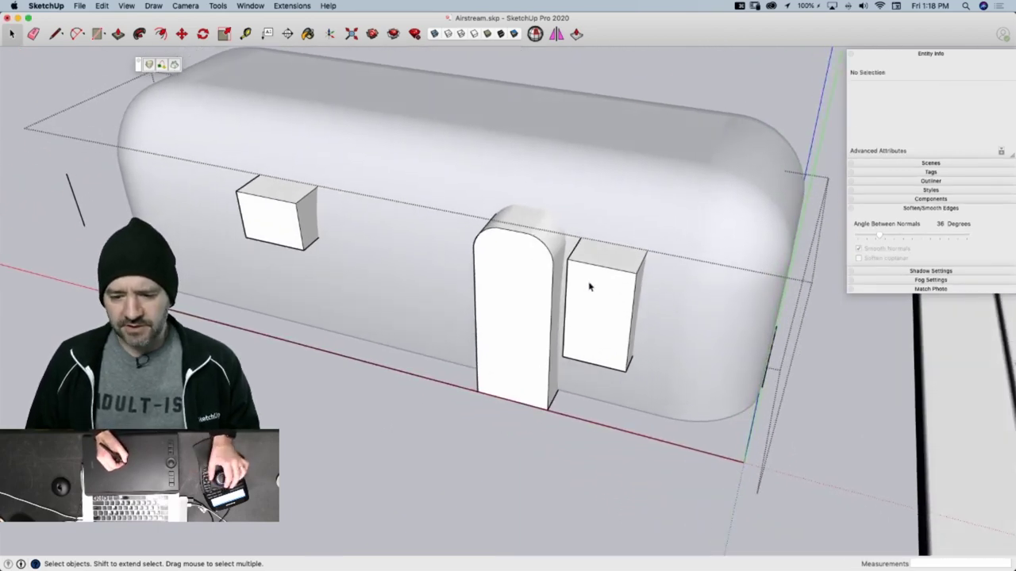
middle_drag(589, 286, 505, 363)
click(507, 365)
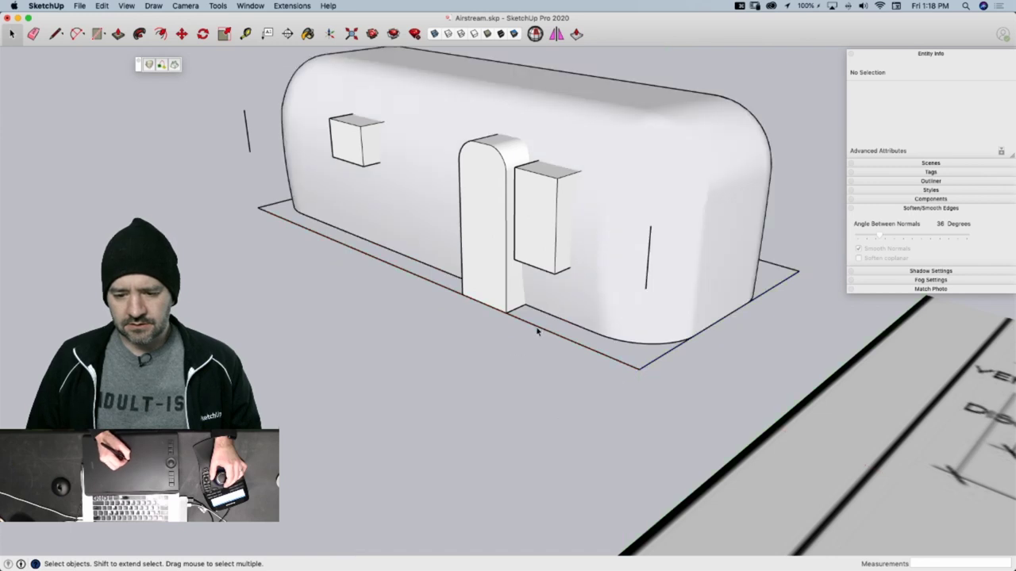
Explode the Section 4 openings group on the door side and check that its openings can be selected individually
click(537, 332)
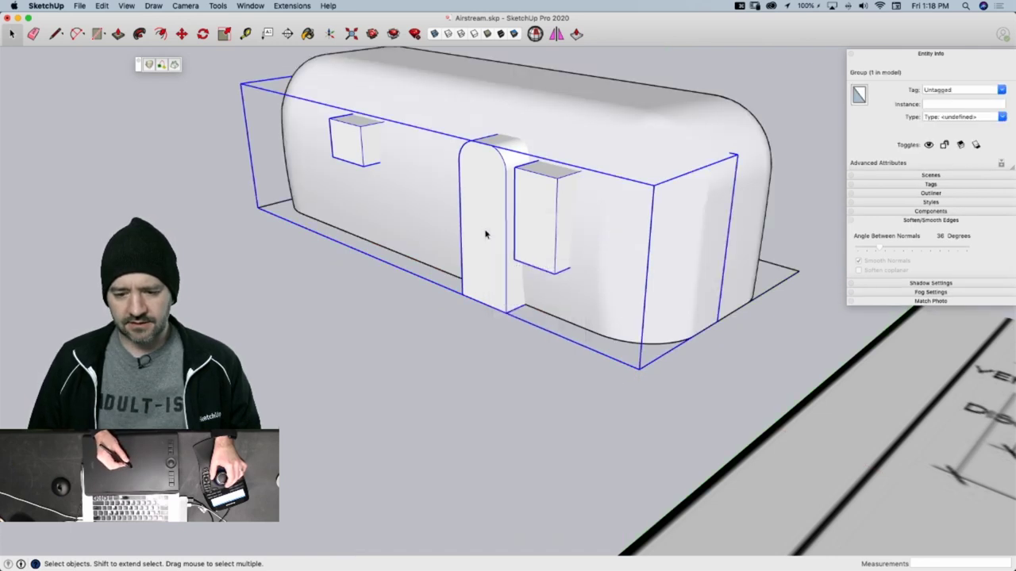
right_click(490, 222)
click(516, 301)
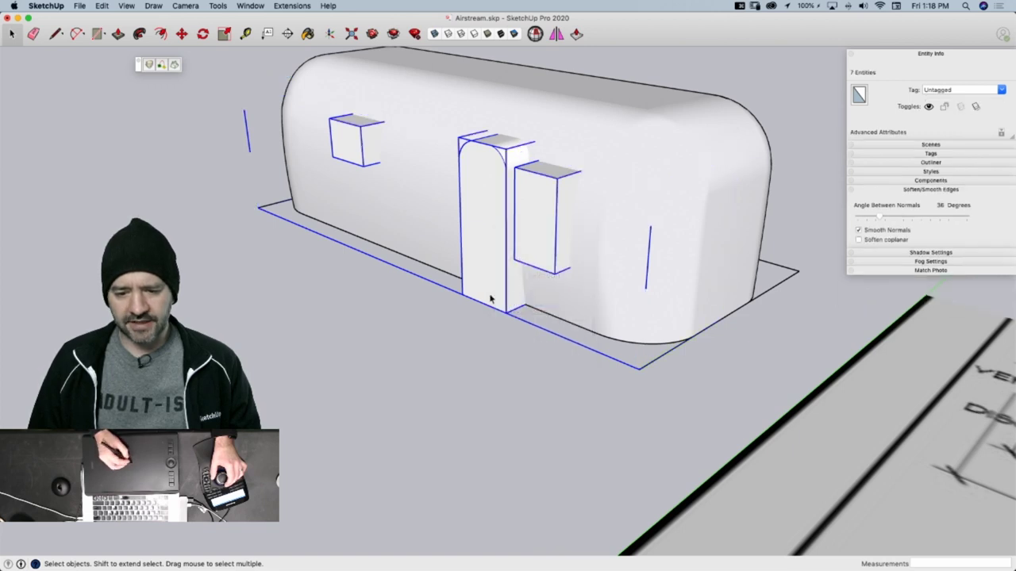
click(474, 352)
scroll(647, 282, up, 3)
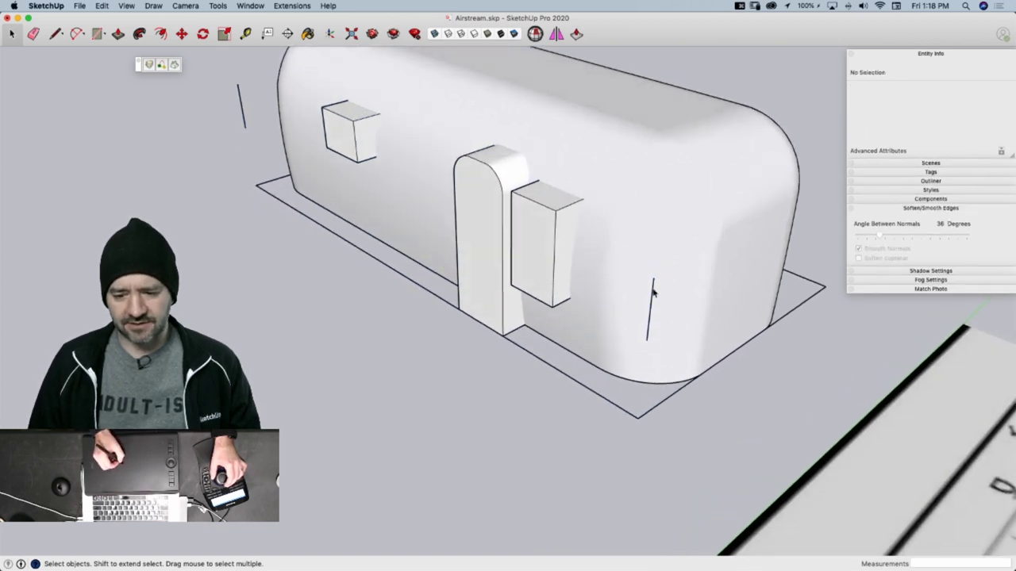
click(651, 296)
click(527, 224)
click(472, 233)
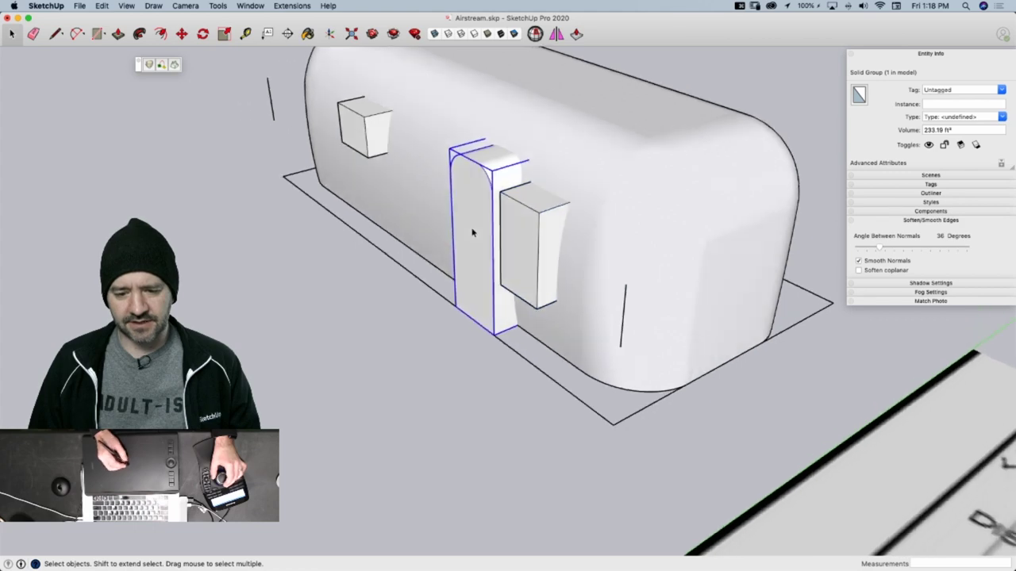
click(576, 255)
Open the openings group on the trailer's opposite side and push/pull its three window faces through the wall
double_click(606, 272)
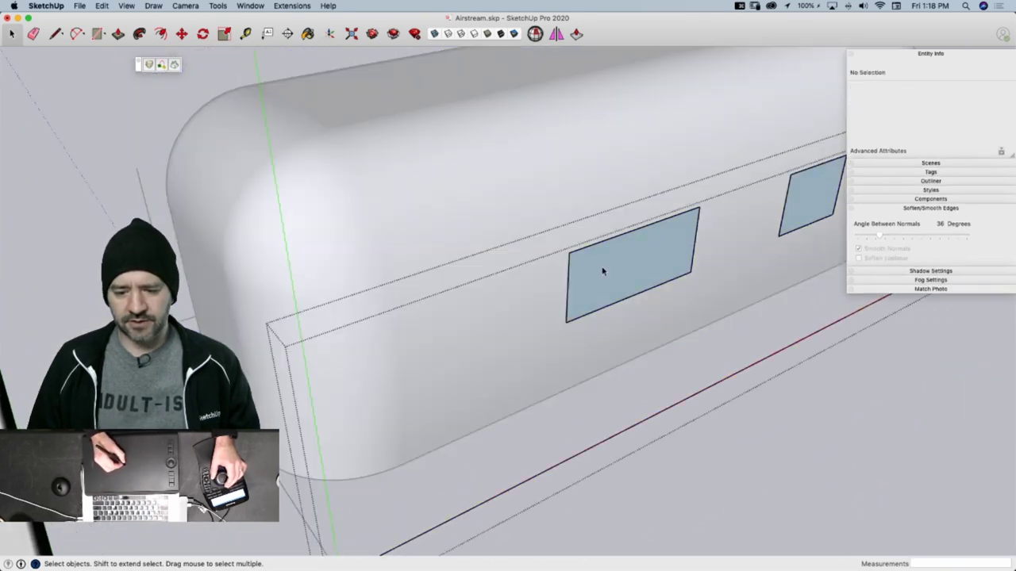
key(p)
click(609, 272)
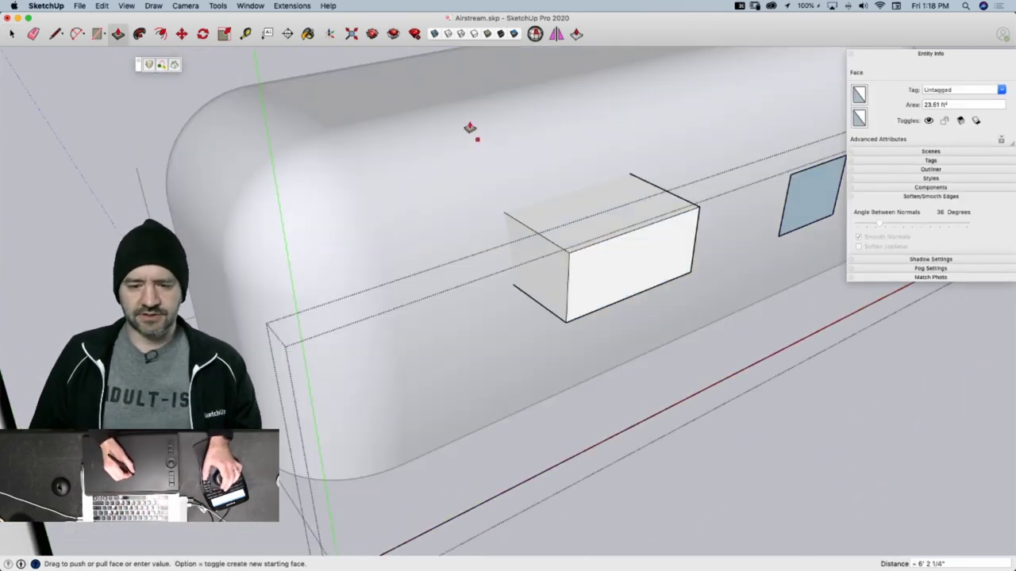
click(472, 131)
scroll(658, 227, down, 3)
click(648, 236)
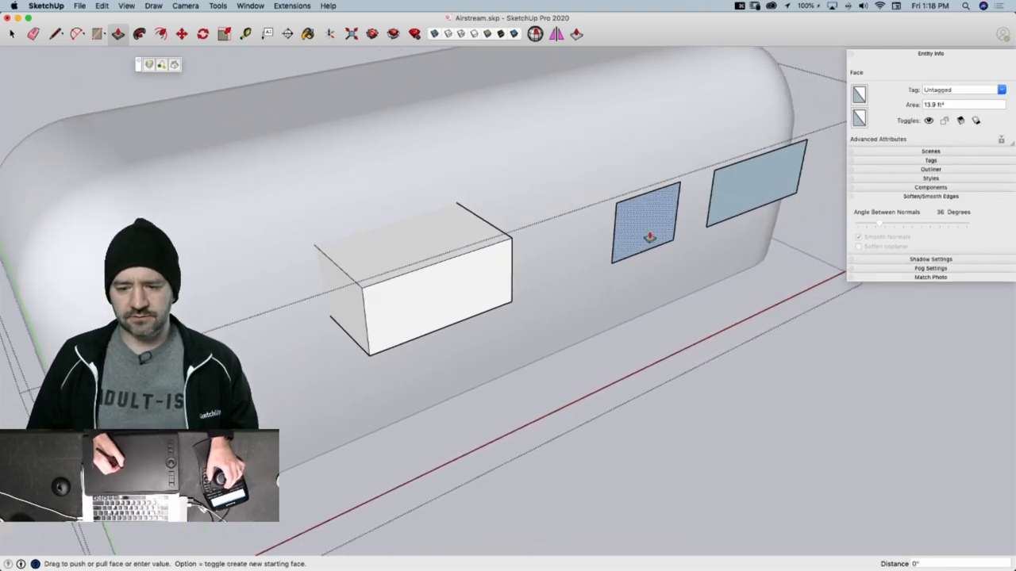
click(549, 112)
click(732, 199)
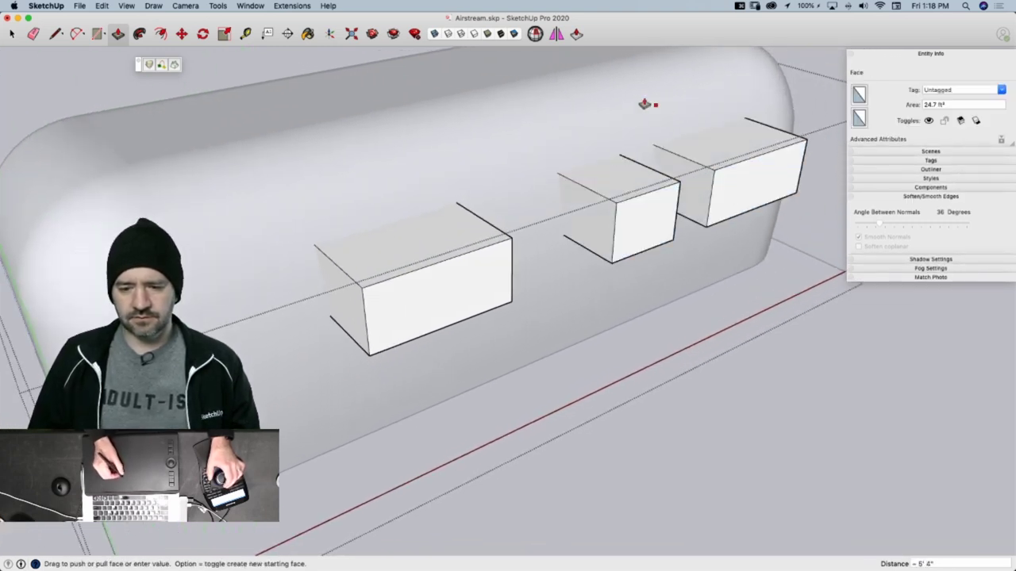
click(627, 85)
Make each of the three extruded window boxes its own group and close the group that contains them
key(space)
triple_click(430, 286)
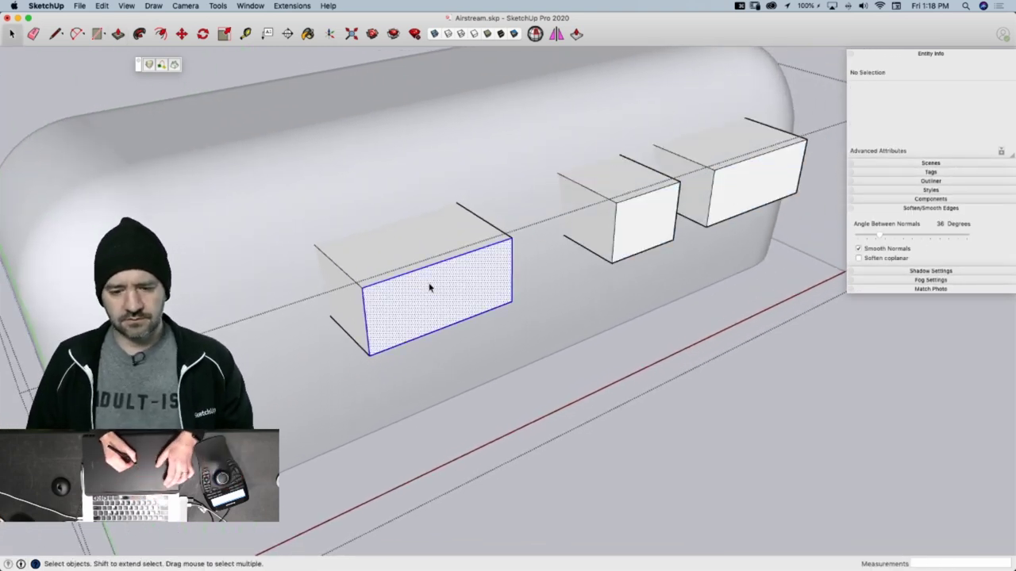
right_click(435, 268)
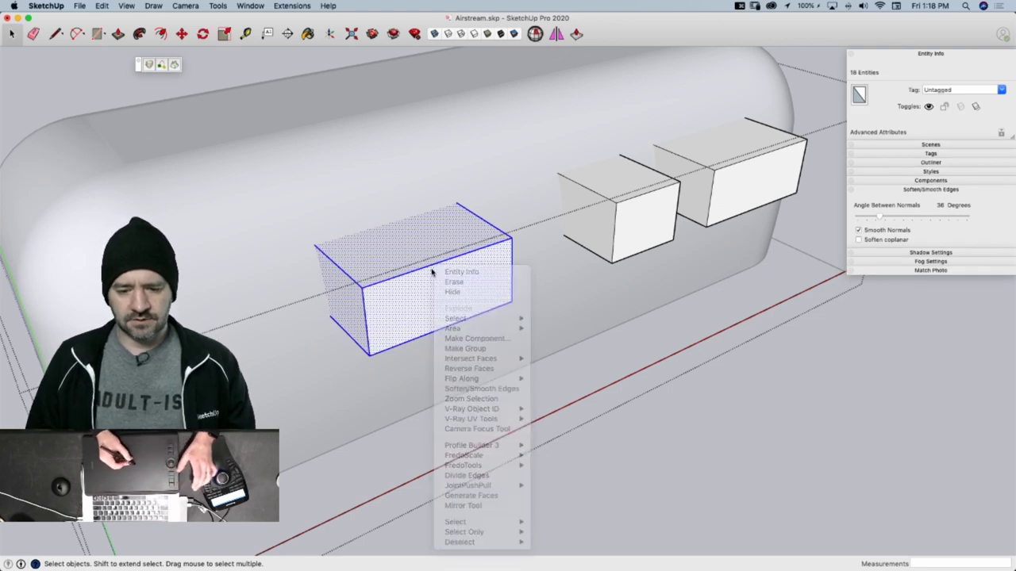
right_click(449, 273)
click(495, 358)
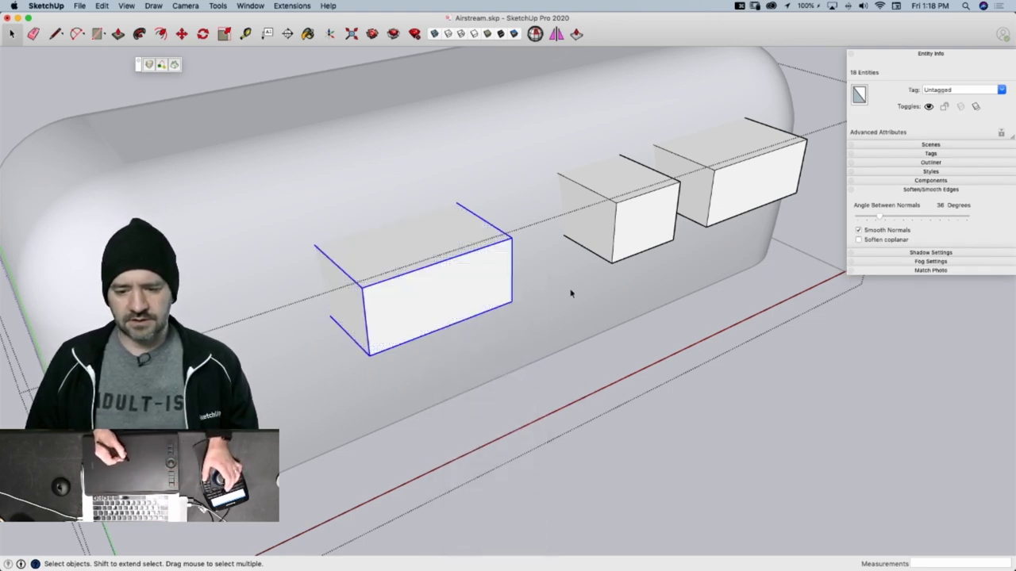
triple_click(635, 220)
right_click(627, 217)
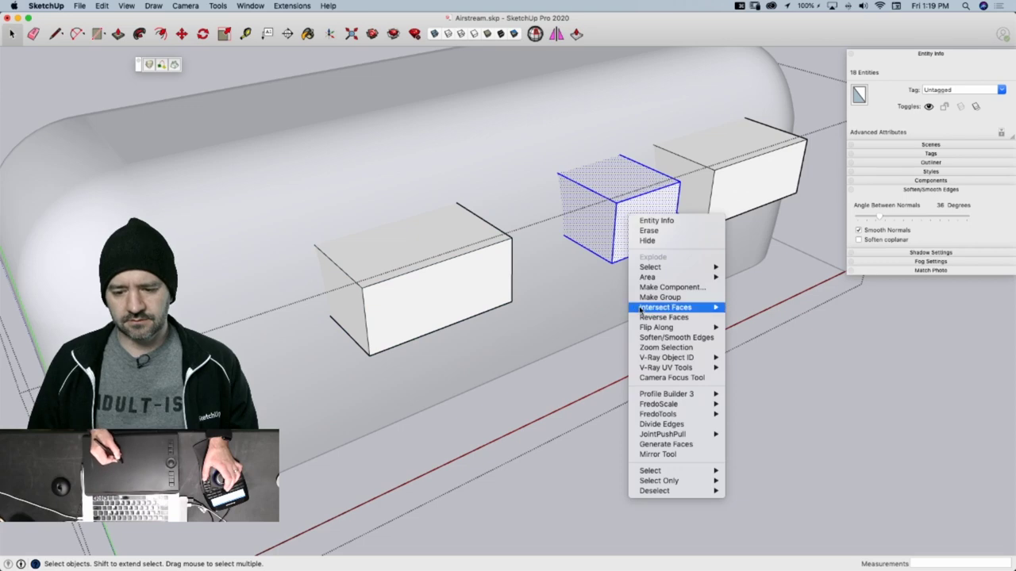
click(663, 296)
triple_click(738, 183)
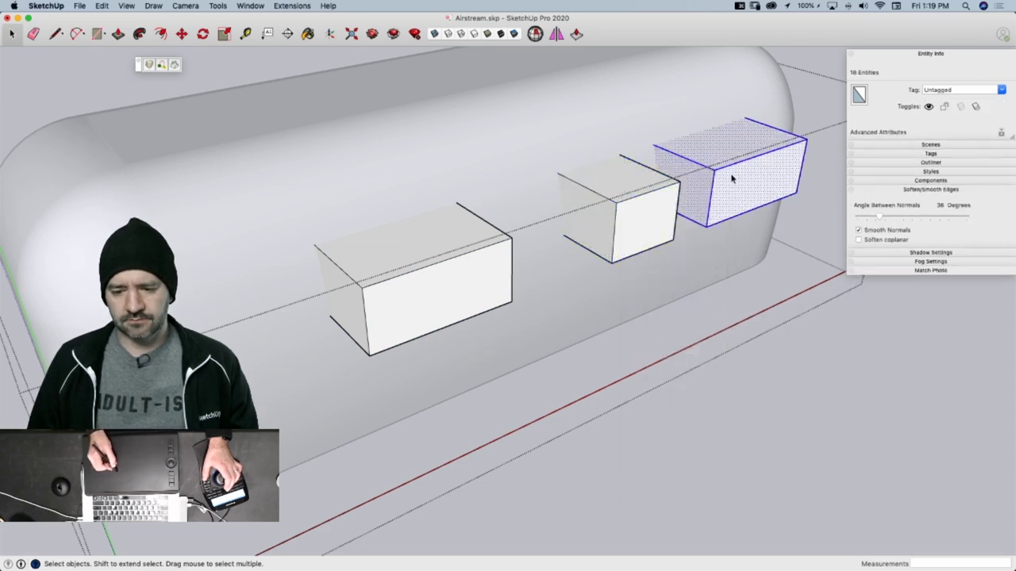
right_click(732, 173)
click(747, 257)
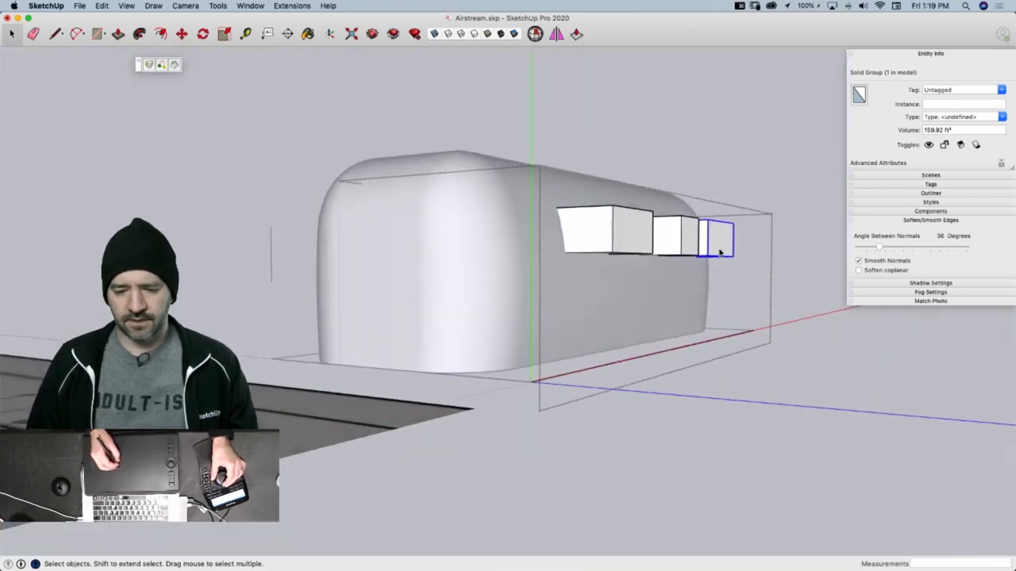
click(720, 317)
click(751, 340)
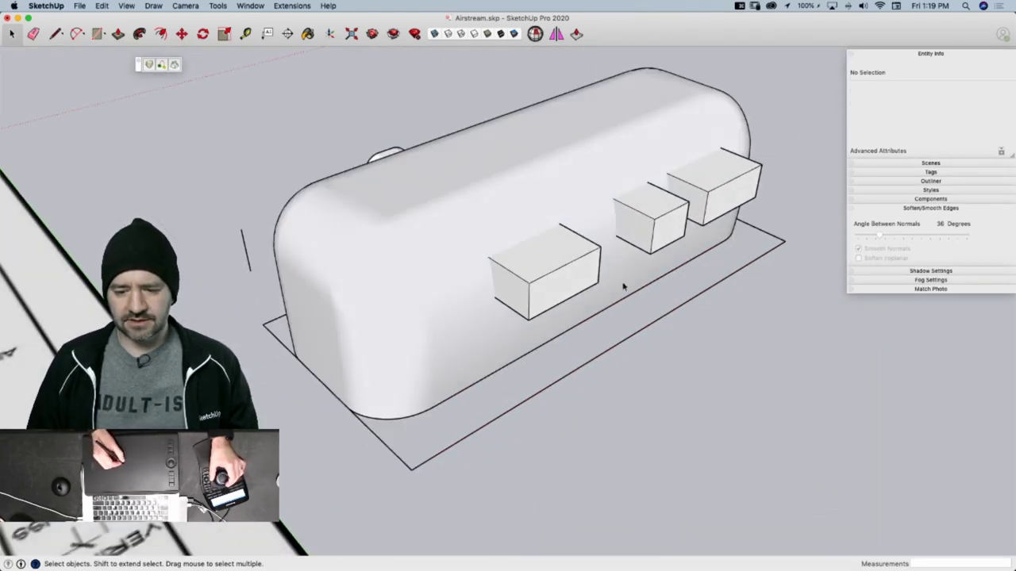
Explode the group holding the three window boxes on the side opposite the door
click(578, 271)
right_click(585, 242)
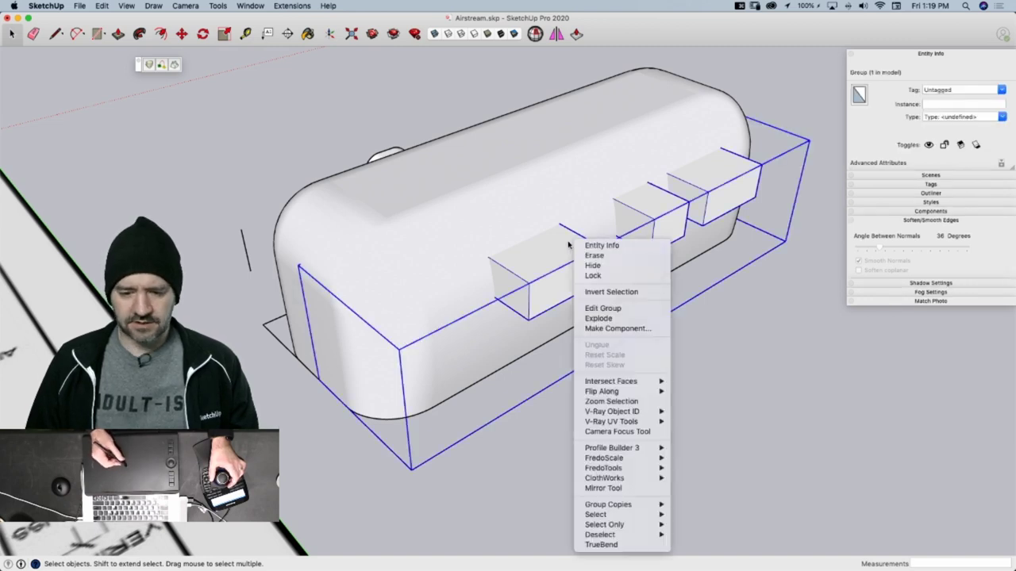
right_click(591, 255)
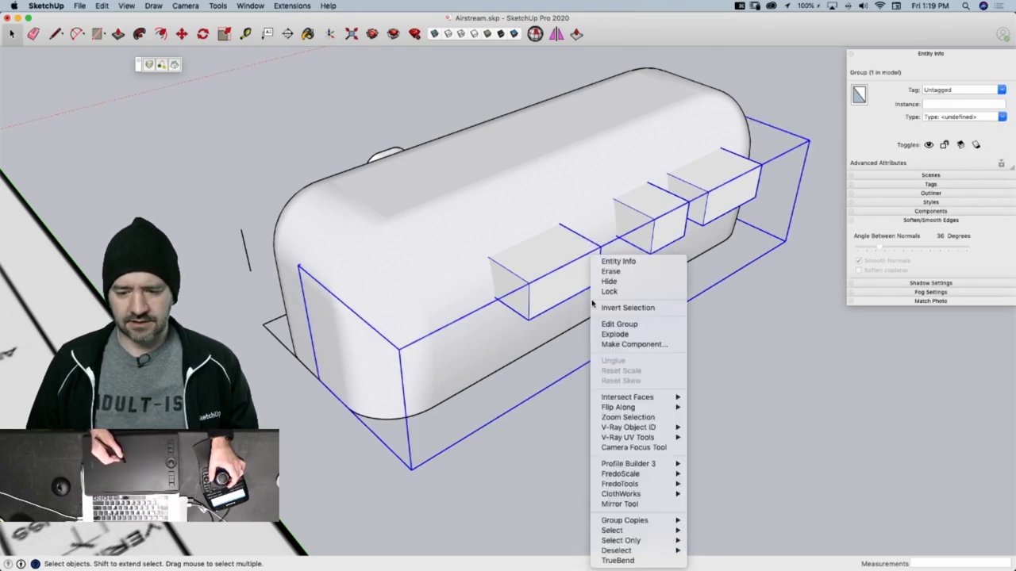
click(615, 334)
Try to fix all errors in the Shell component with Solid Inspector, undo the fix and close the inspector
click(472, 319)
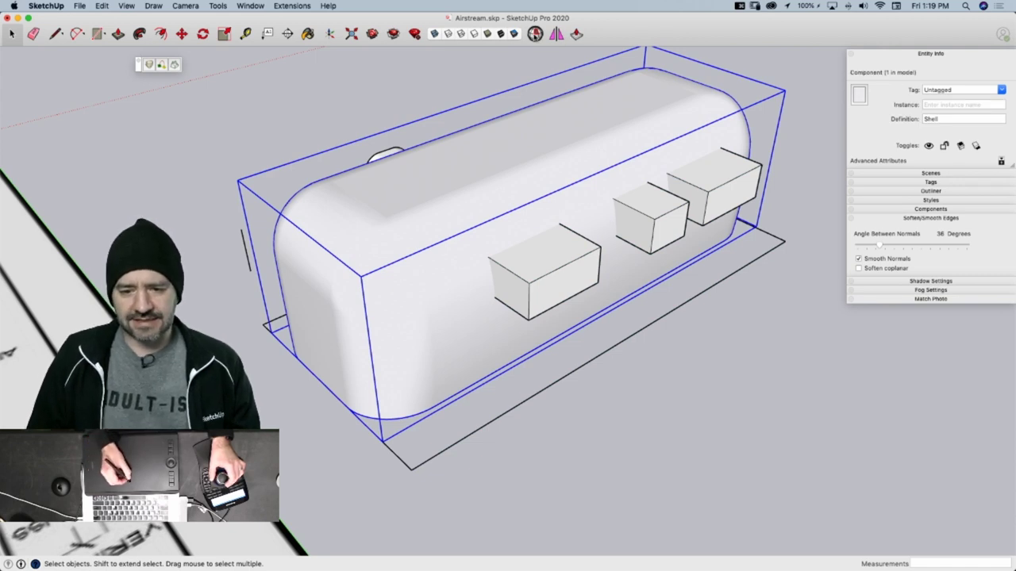
click(535, 33)
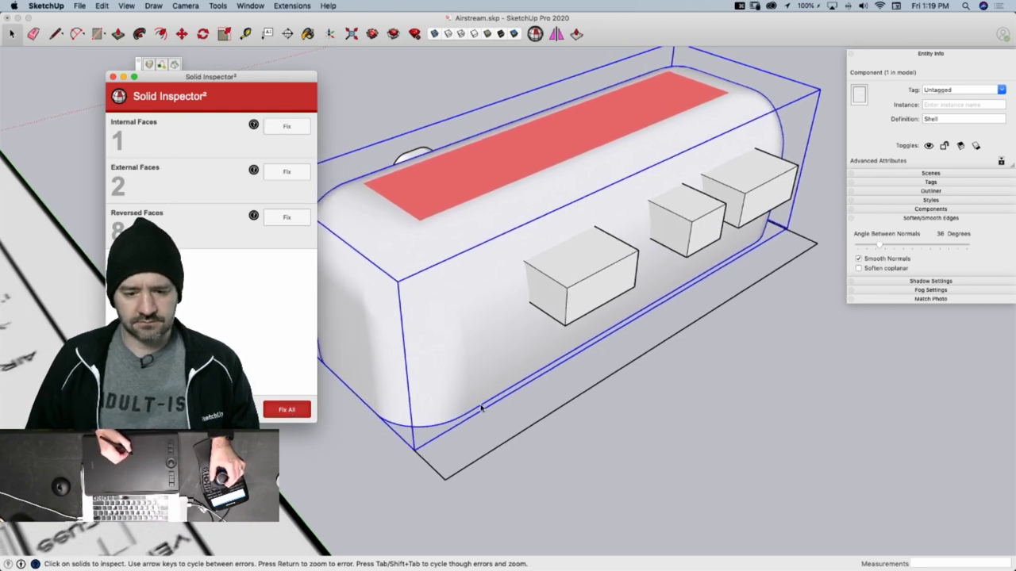
click(284, 408)
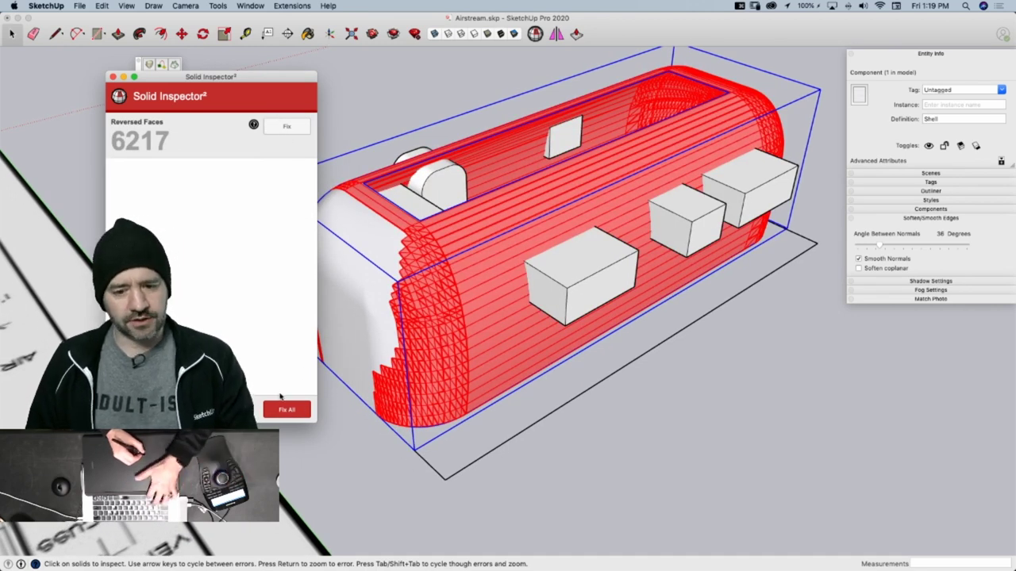
key(super+z)
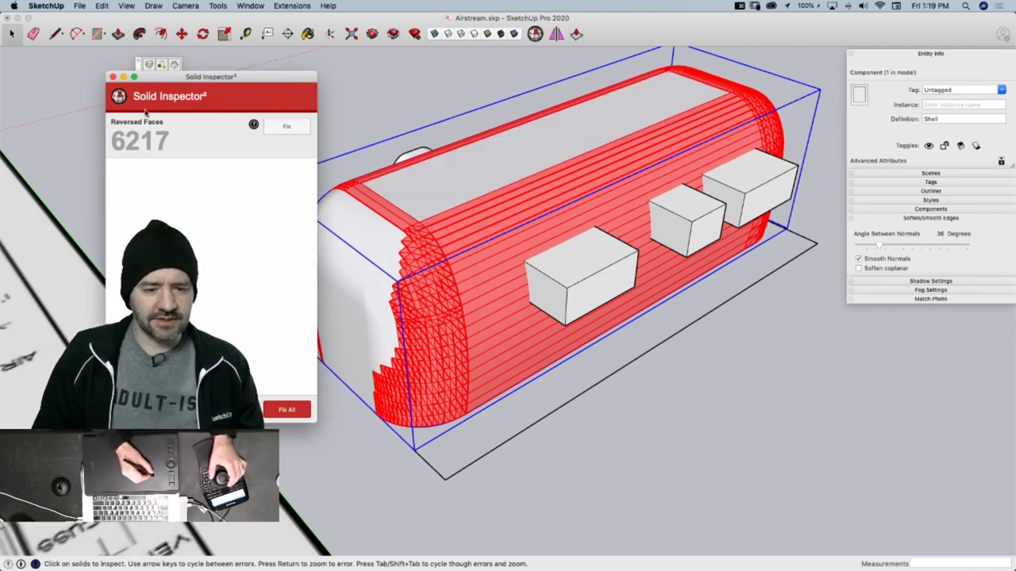
click(112, 77)
Open the Shell component and examine its interior walls and roof, using X-ray view
scroll(419, 188, up, 10)
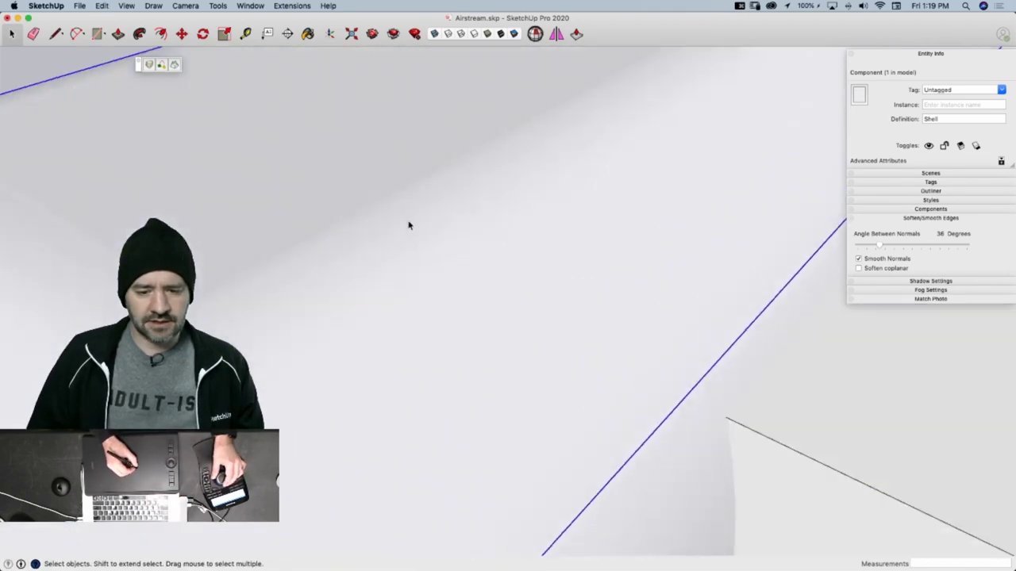
scroll(410, 225, down, 10)
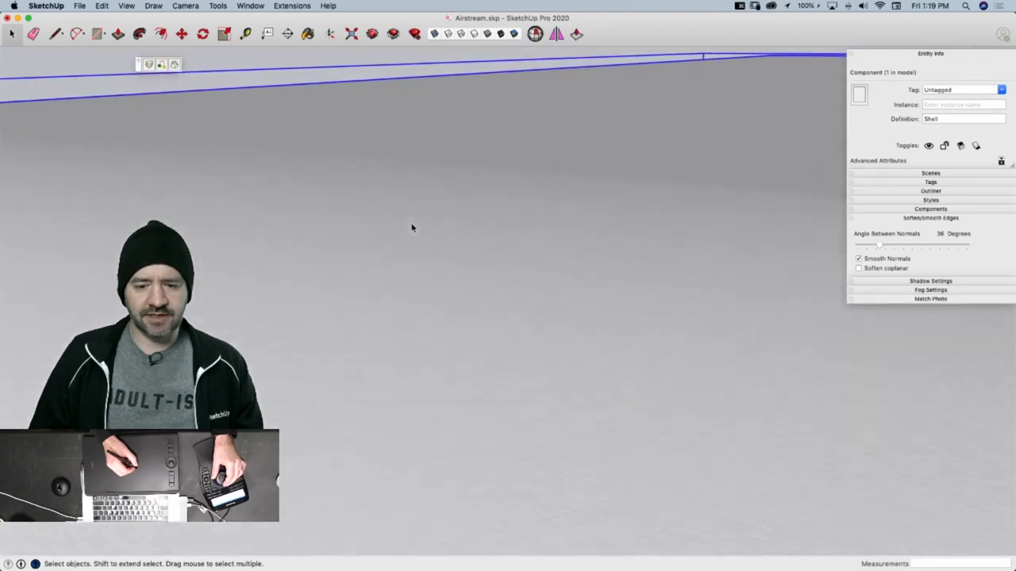
scroll(411, 229, up, 10)
scroll(410, 228, down, 10)
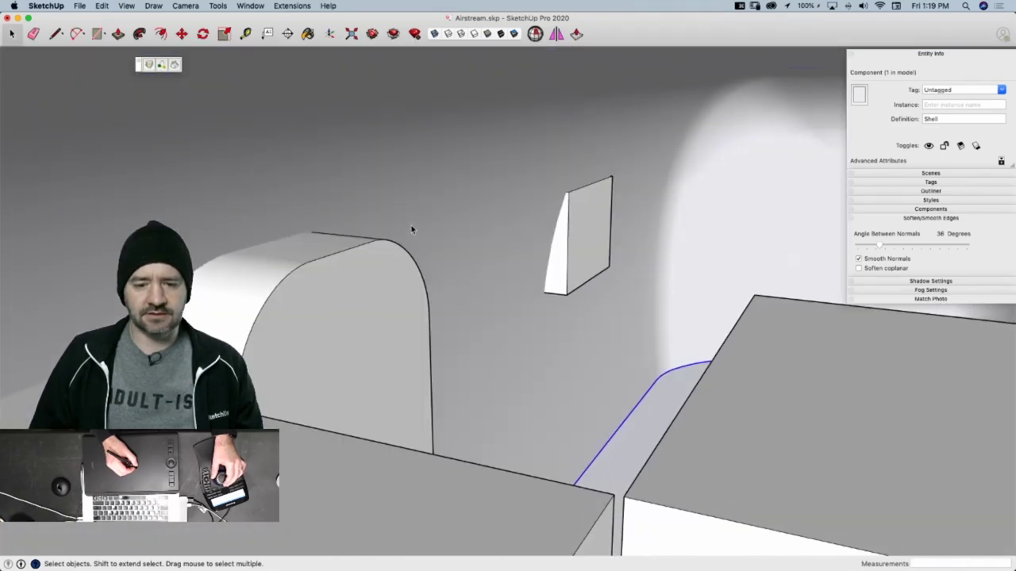
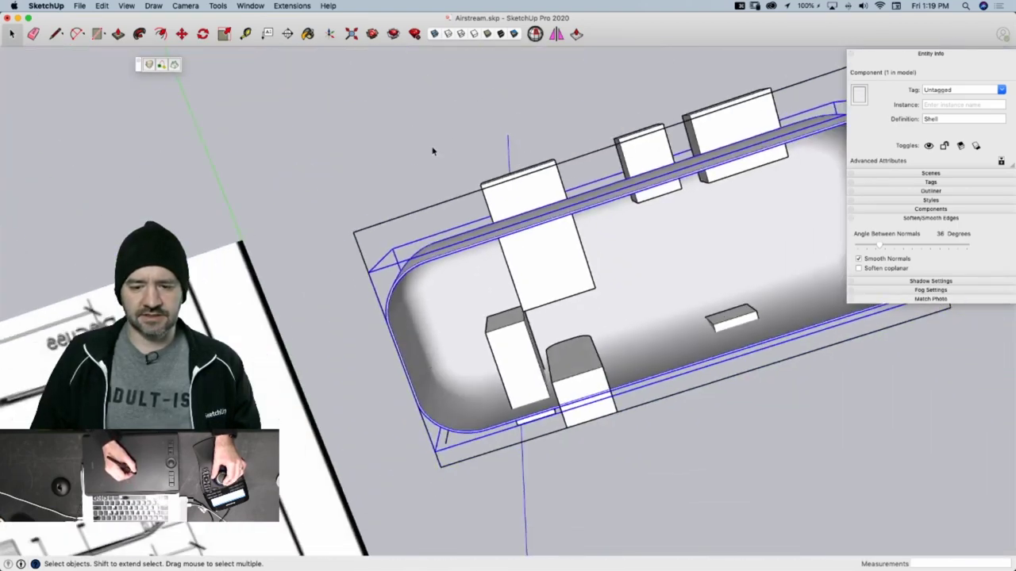
double_click(459, 231)
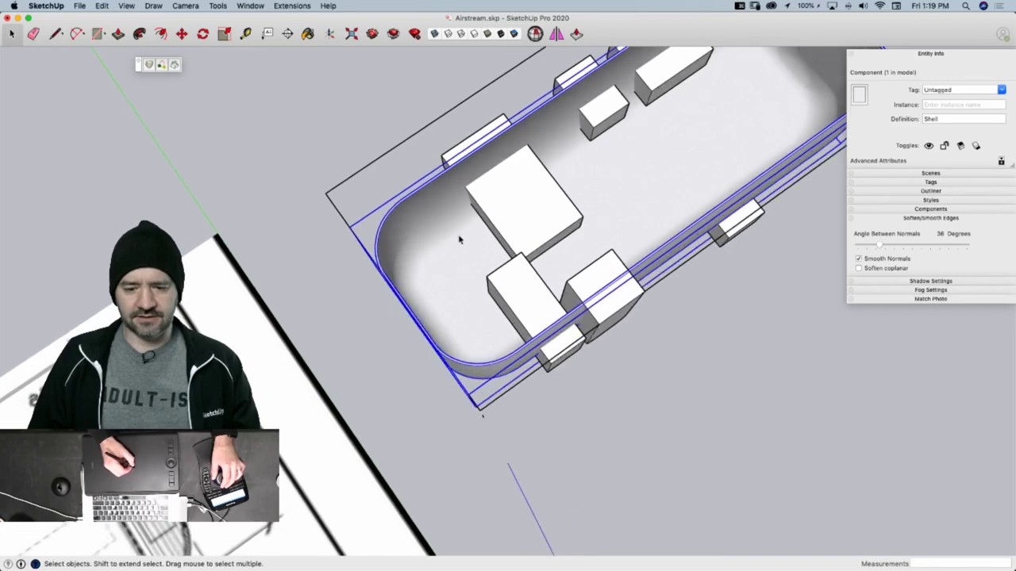
triple_click(468, 234)
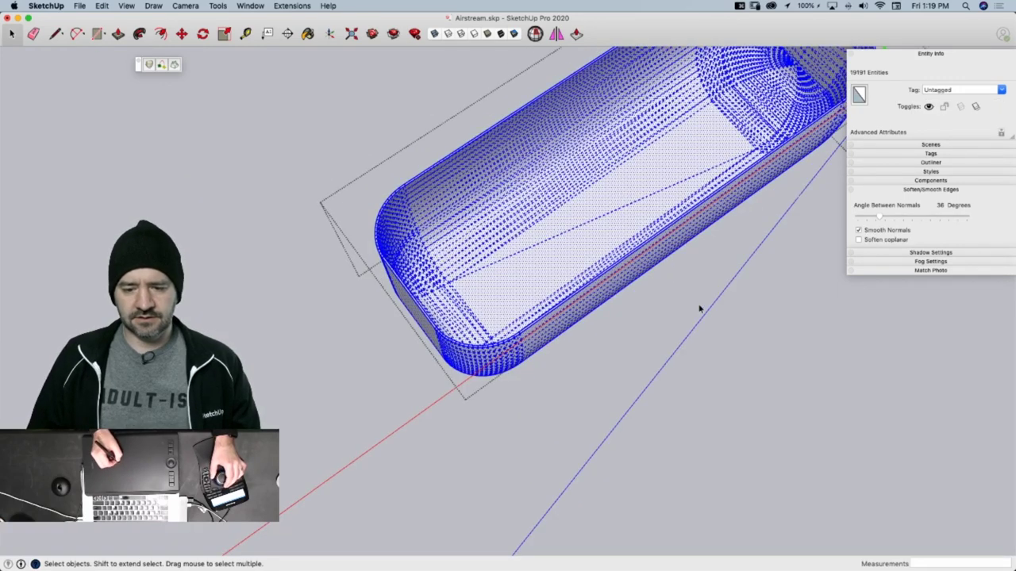
click(433, 34)
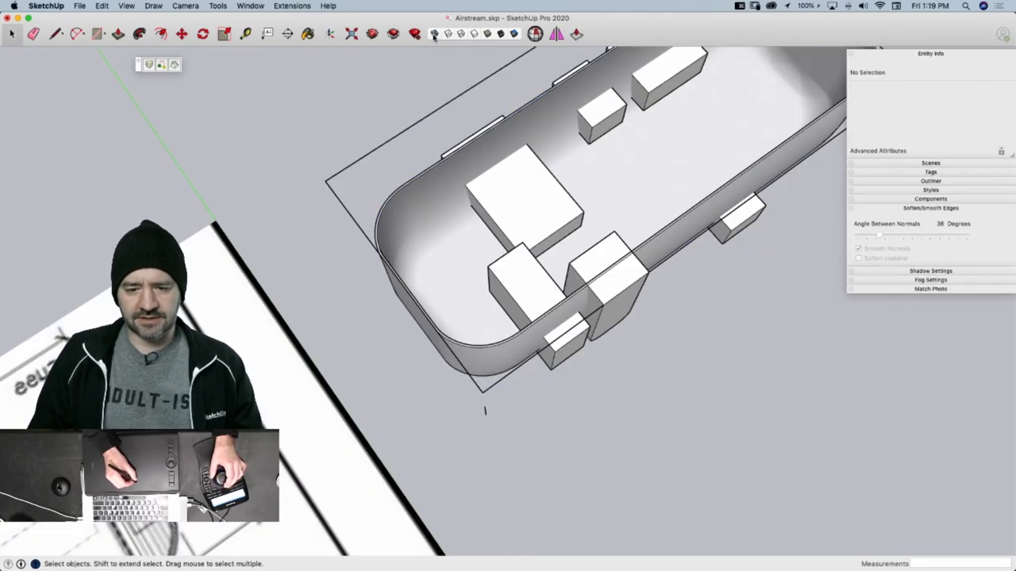
double_click(554, 156)
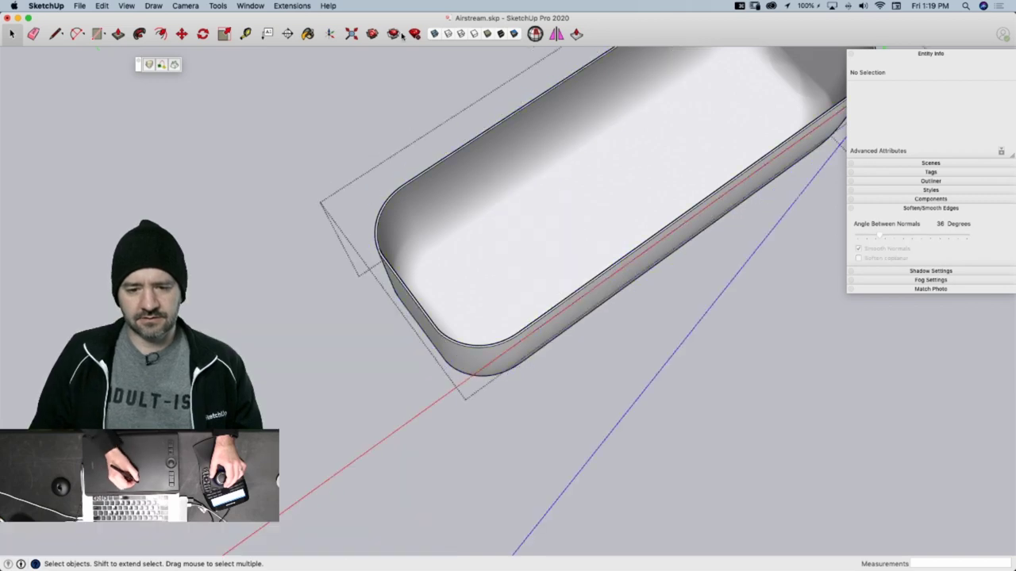
click(435, 37)
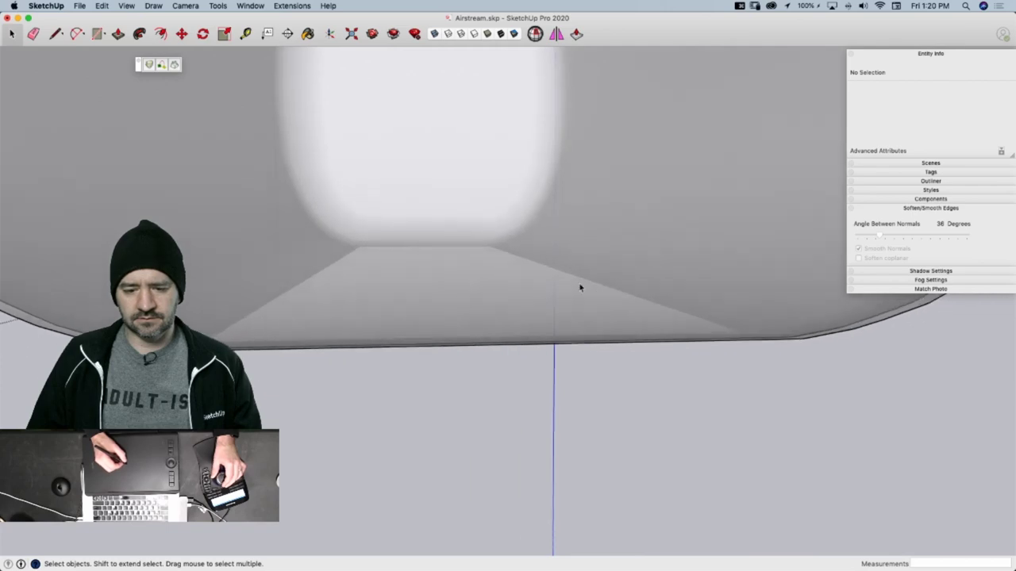
Try deleting the flat roof surface seen from inside the Shell, and undo the deletion
middle_drag(580, 288, 476, 334)
click(476, 334)
scroll(477, 333, up, 4)
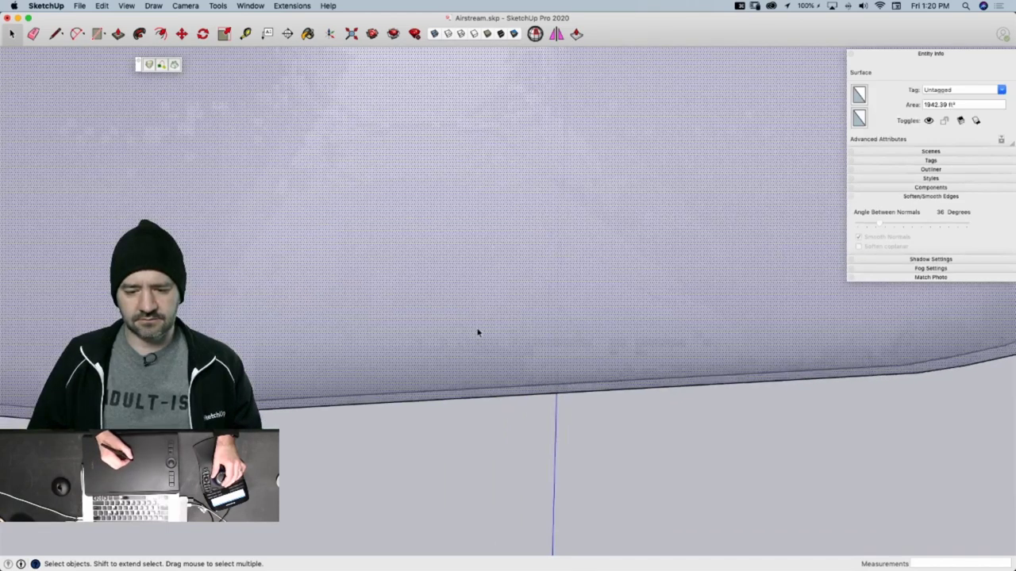
scroll(488, 319, down, 6)
click(483, 316)
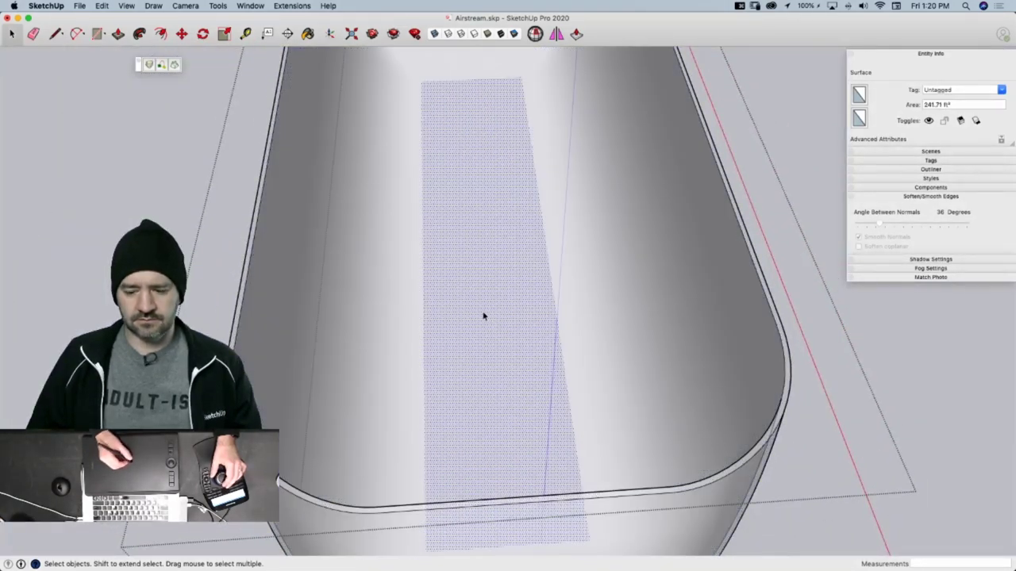
key(BackSpace)
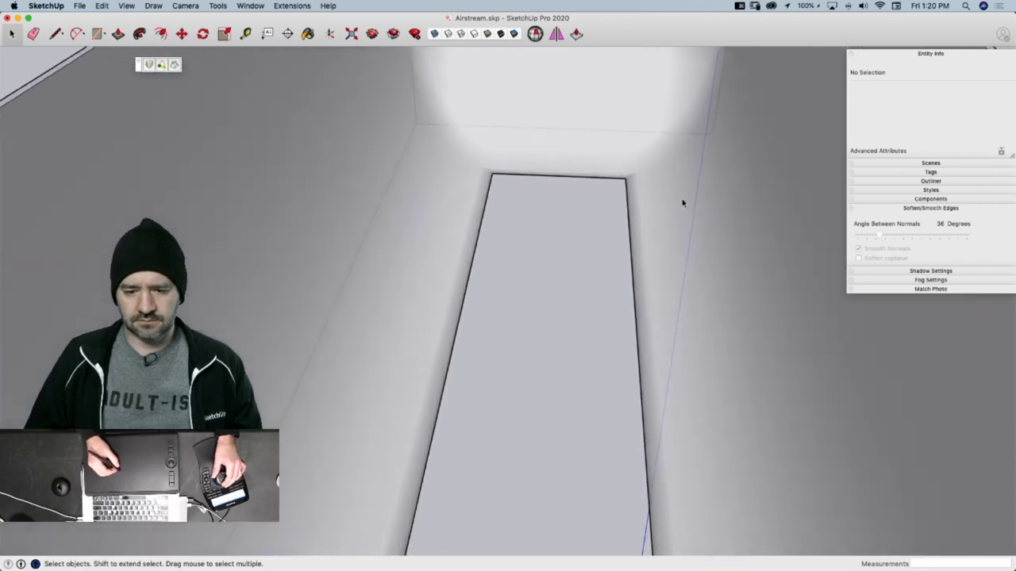
key(super+z)
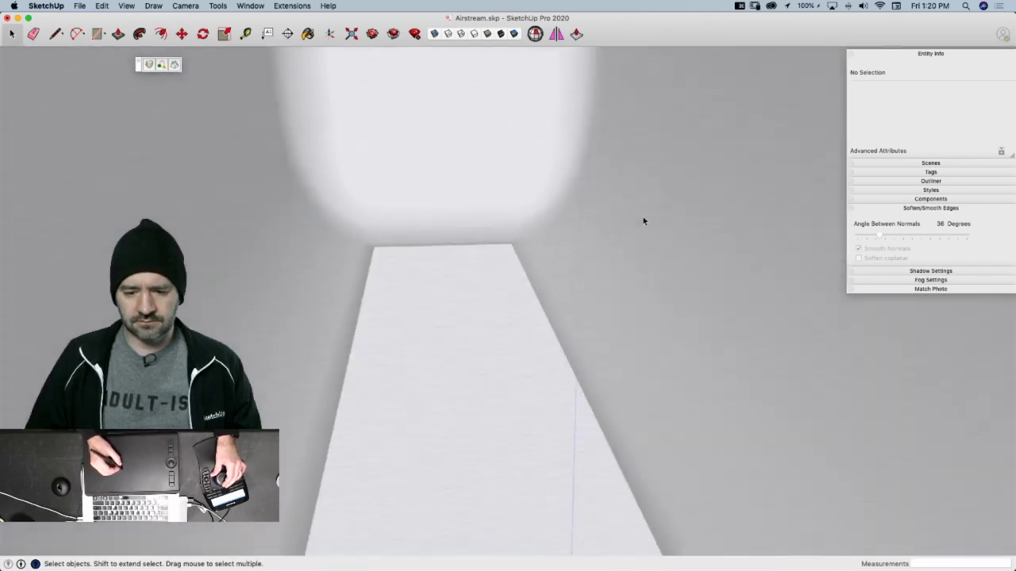
Check the opening in the Shell's roof with X-ray off, and undo the removal of the roof face
middle_drag(643, 221, 625, 208)
scroll(625, 208, up, 5)
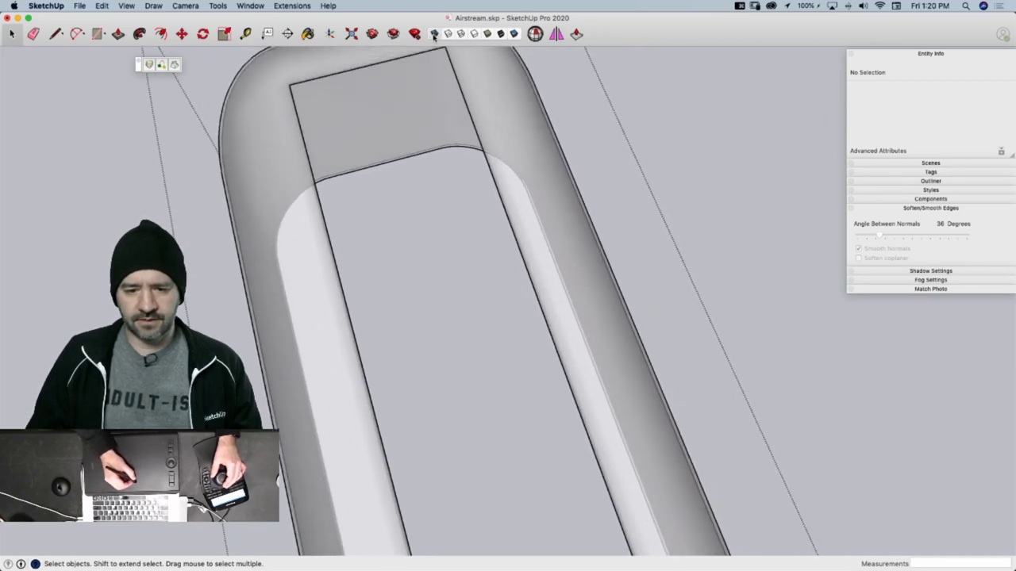
click(433, 35)
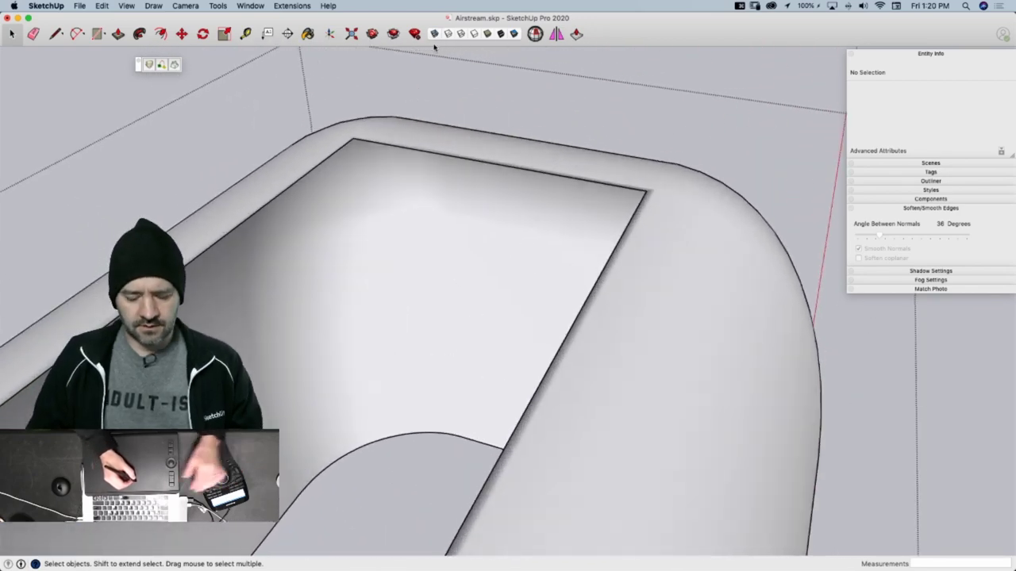
key(super+z)
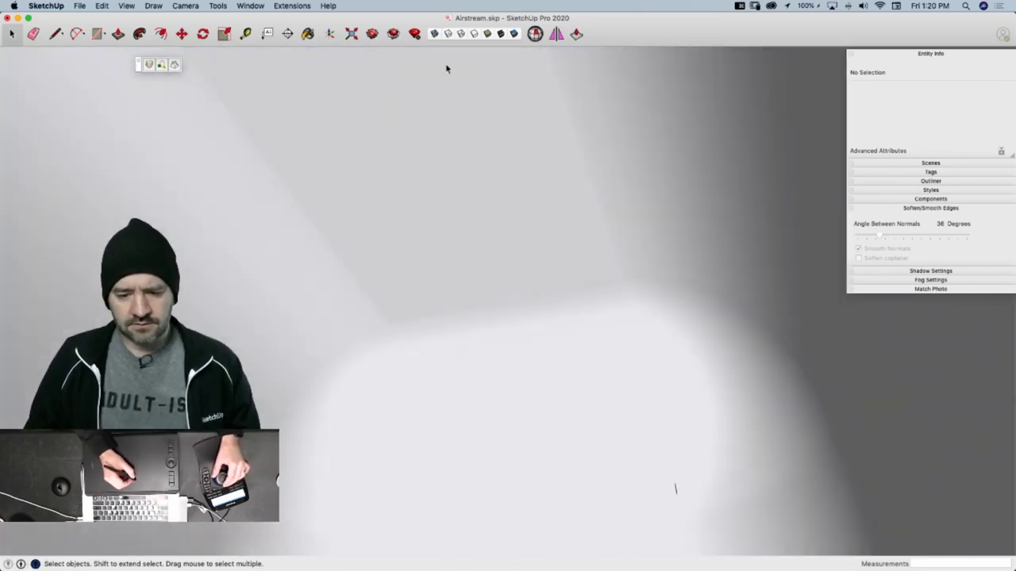
scroll(474, 167, up, 2)
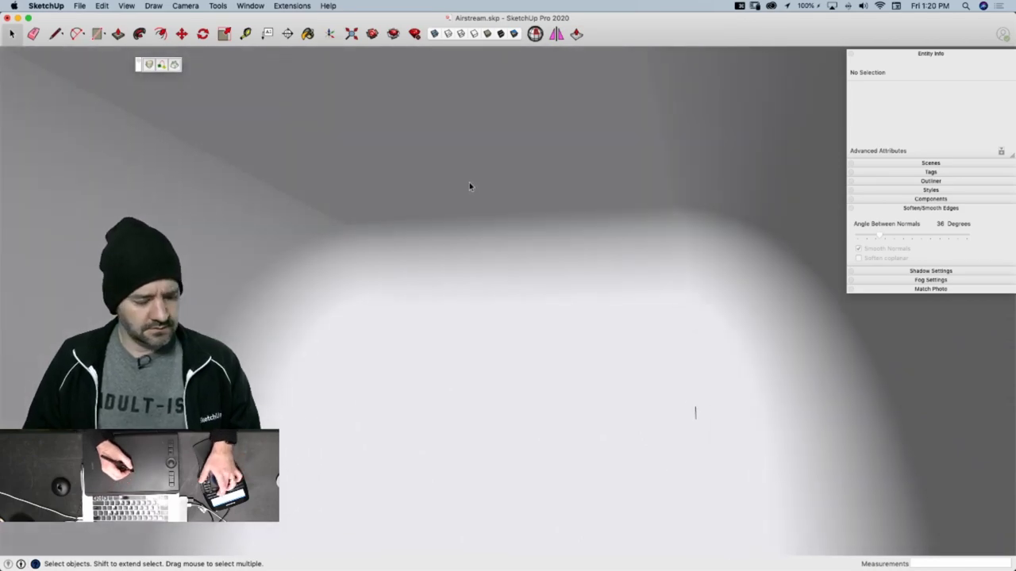
Show hidden geometry and delete the diagonal edge that splits the flat roof panel inside the Shell
key(alt+h)
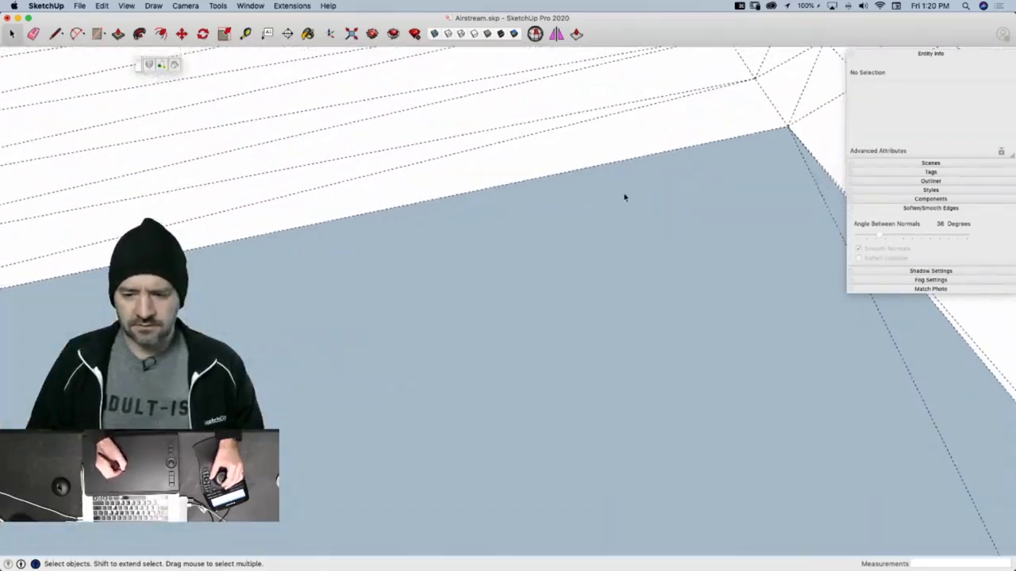
click(625, 197)
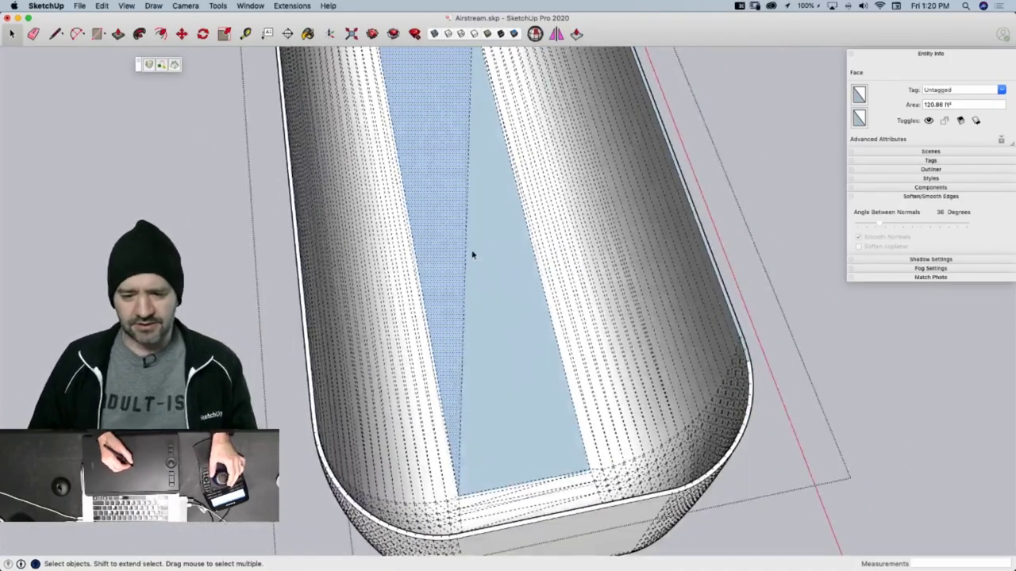
click(467, 262)
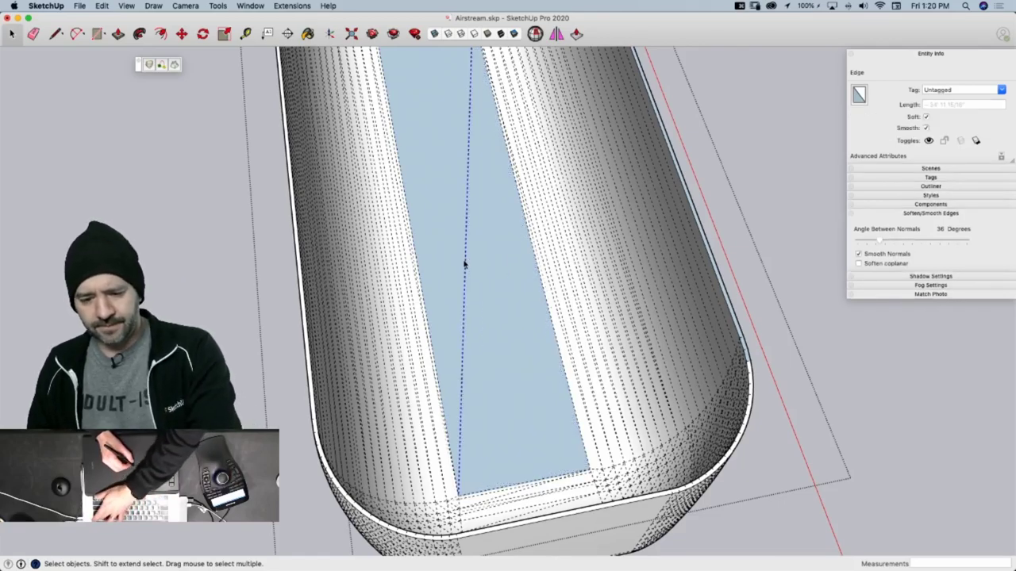
key(BackSpace)
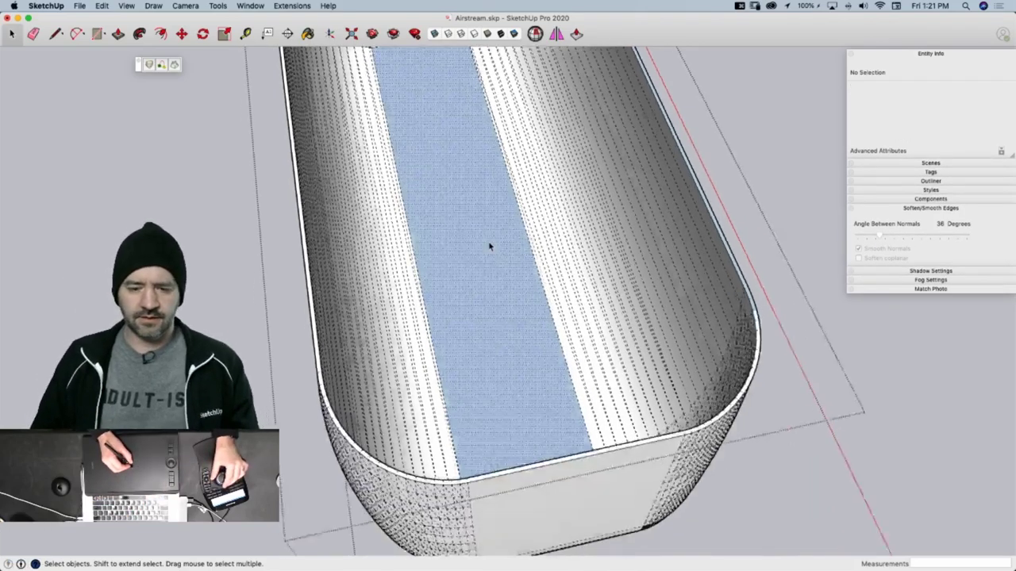
click(492, 242)
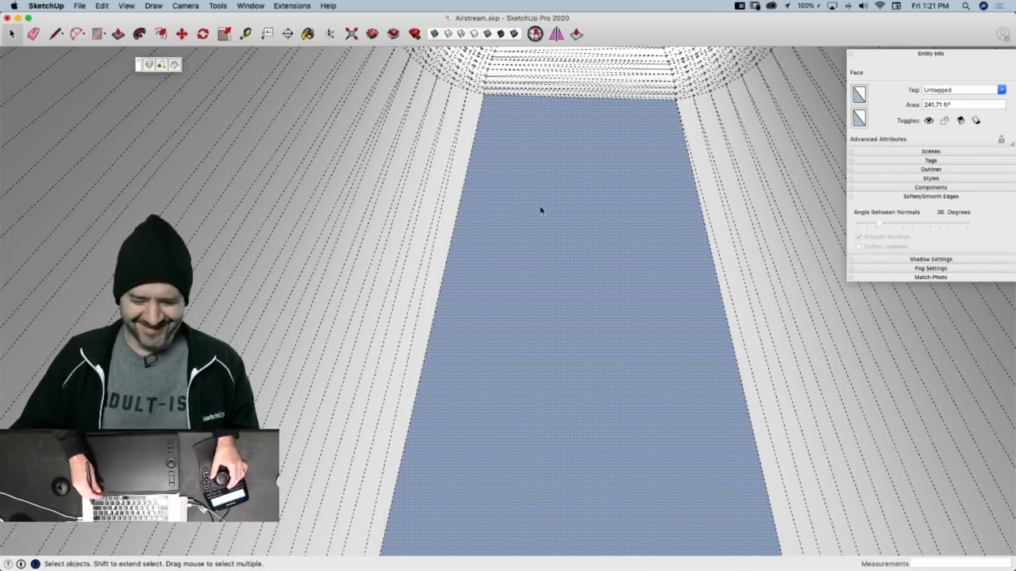
double_click(621, 317)
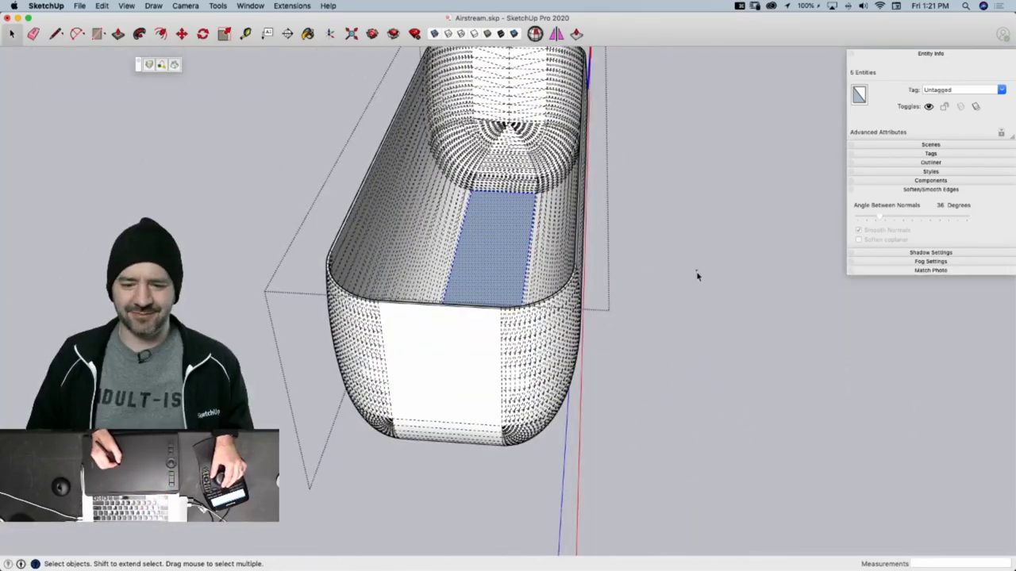
click(697, 275)
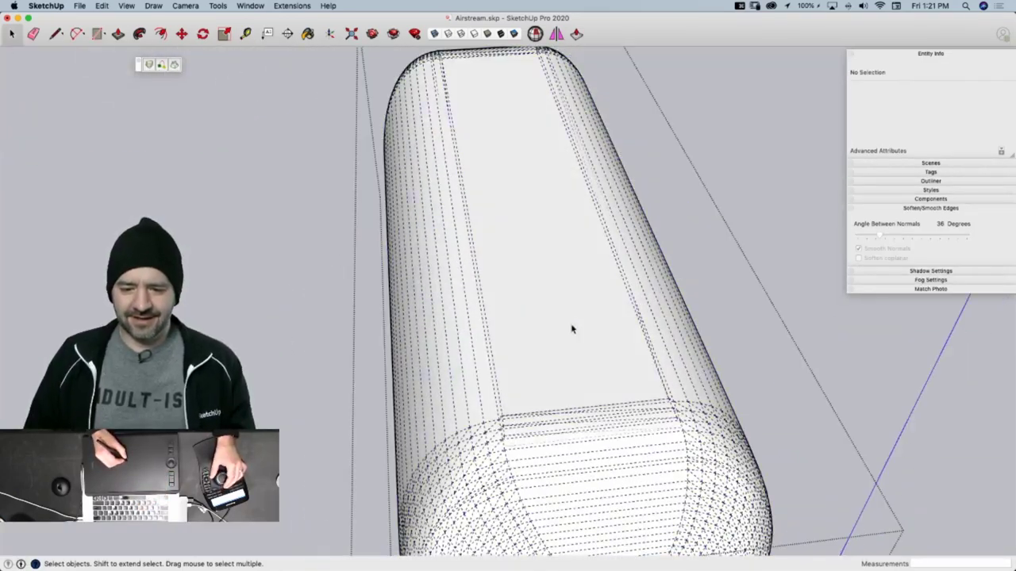
Delete the long flat face on top of the Shell's roof
click(571, 330)
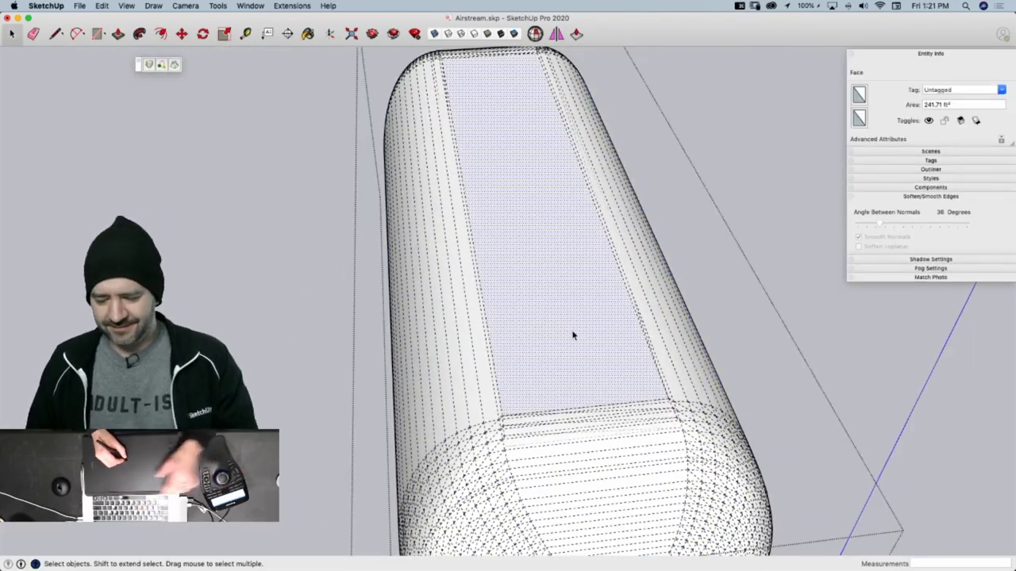
key(BackSpace)
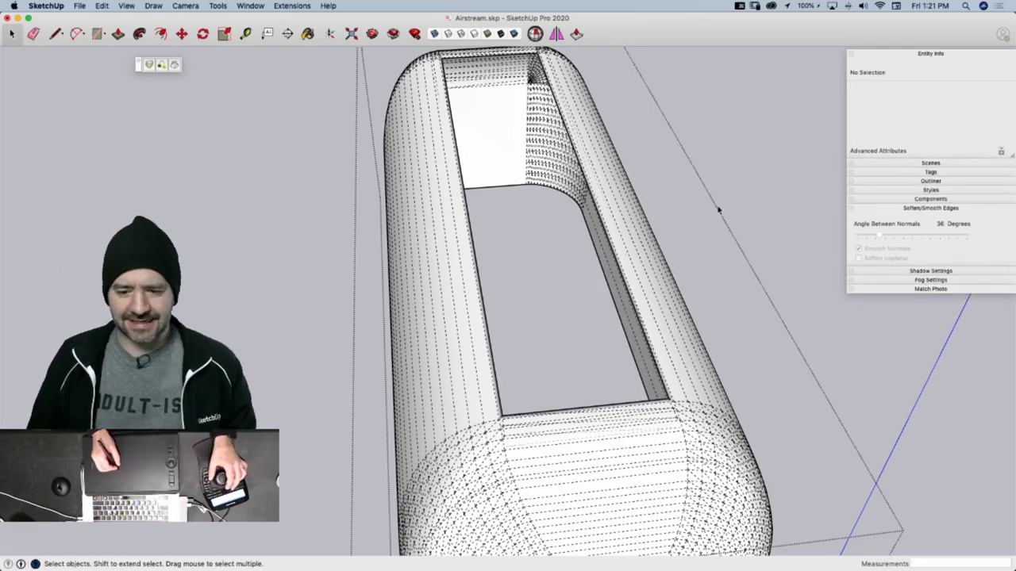
middle_drag(718, 210, 627, 270)
Inspect the Shell component with Solid Inspector, zoom to a flagged edge with hidden geometry shown, and leave the inspector
click(626, 270)
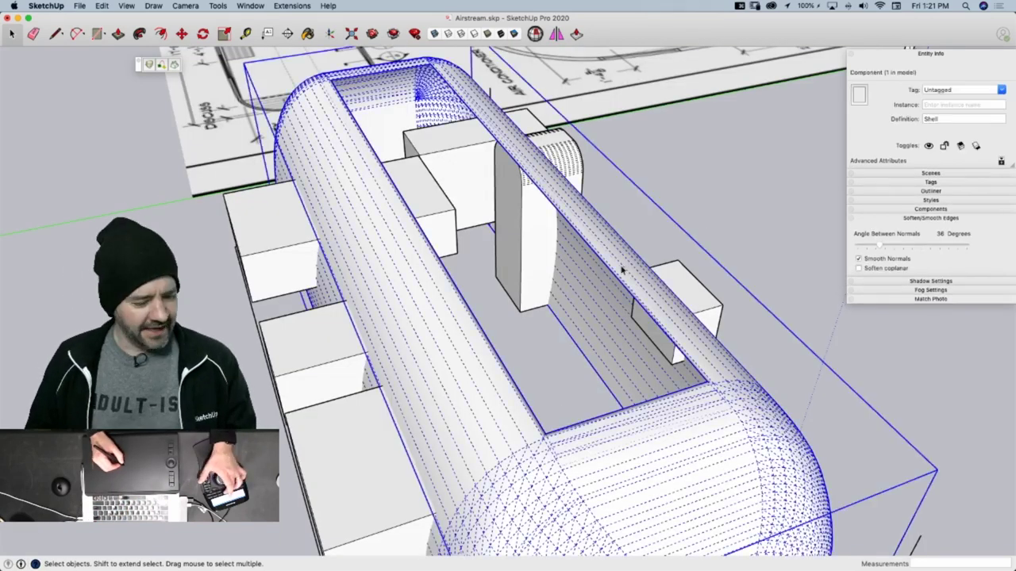
click(535, 33)
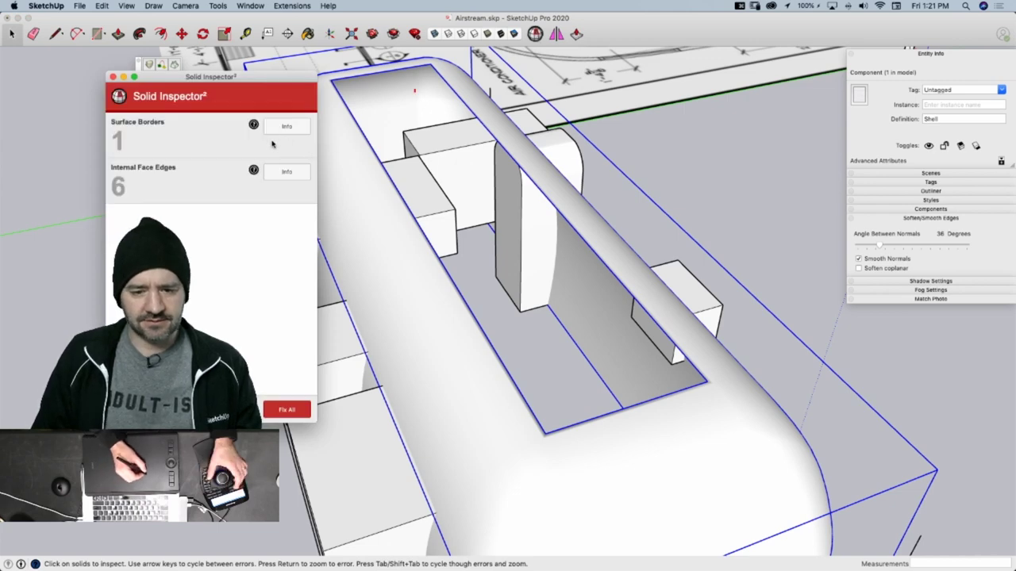
key(Return)
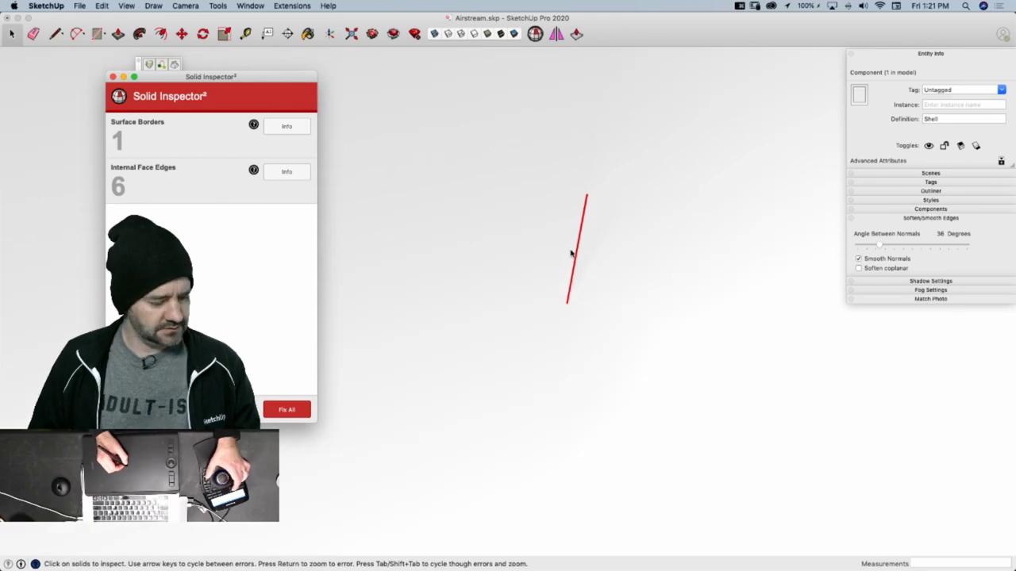
key(alt+h)
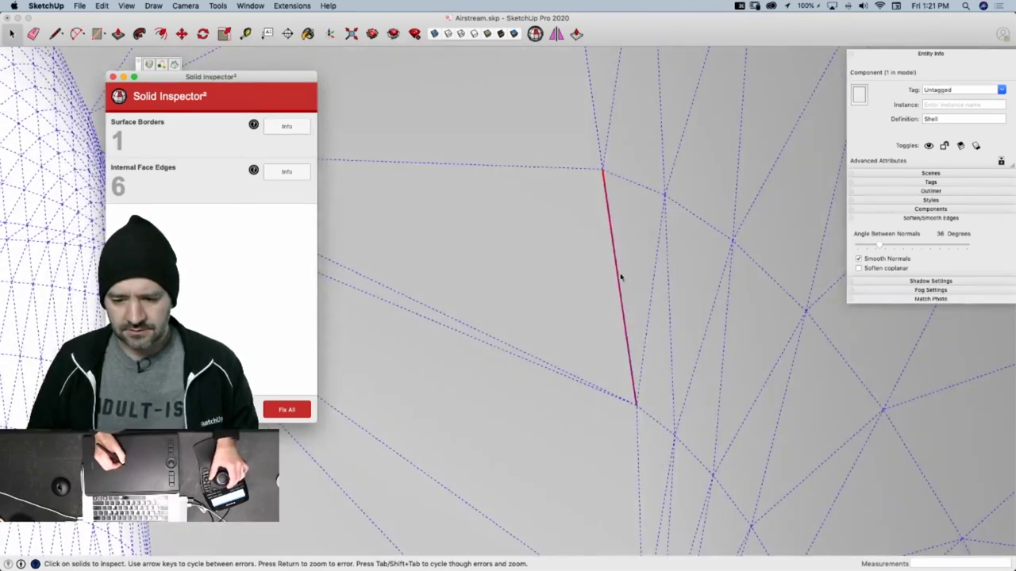
click(618, 278)
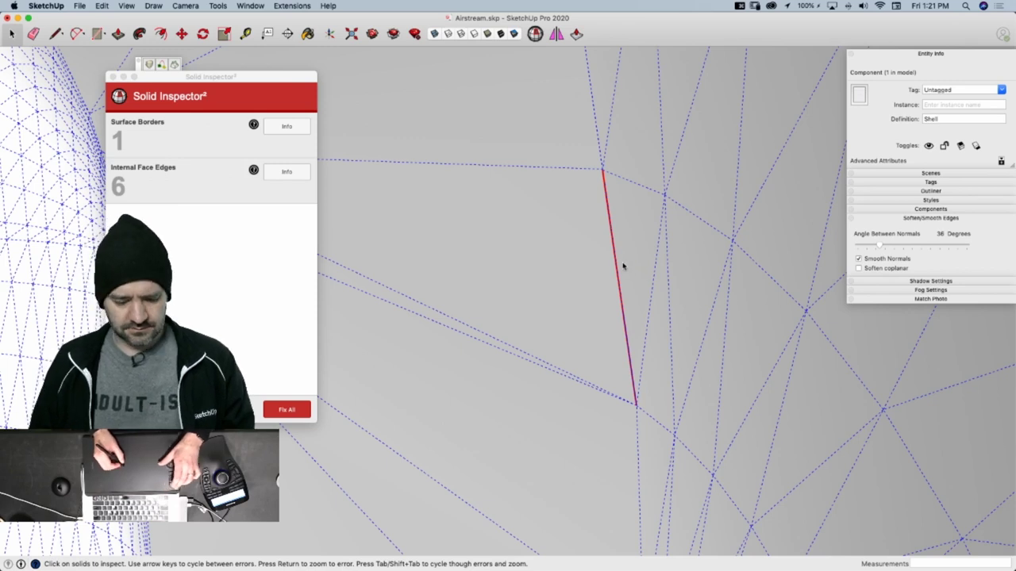
key(space)
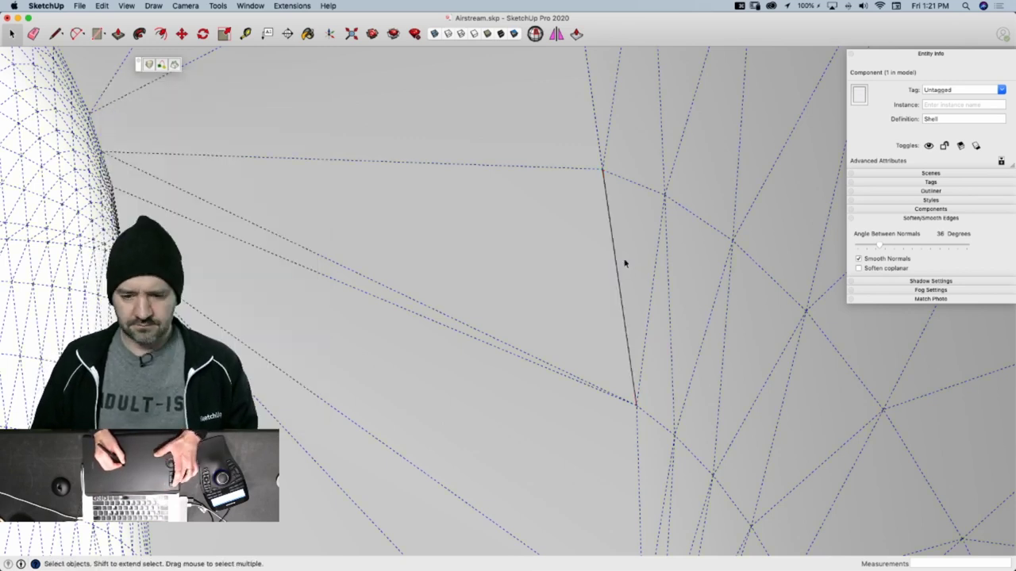
Open the Shell component, erase the flagged edge and redraw it as a line between its two end points
double_click(621, 264)
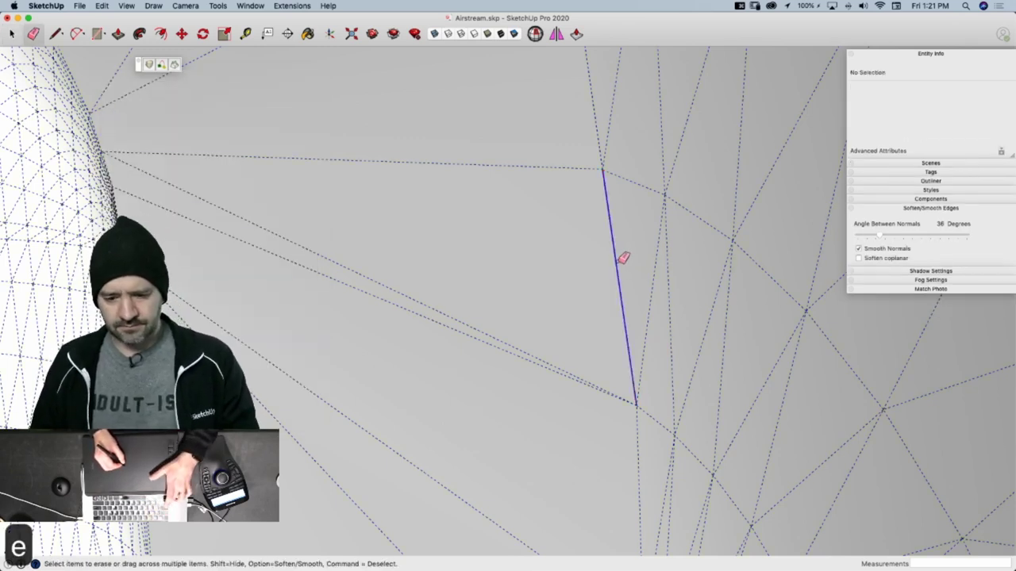
click(624, 258)
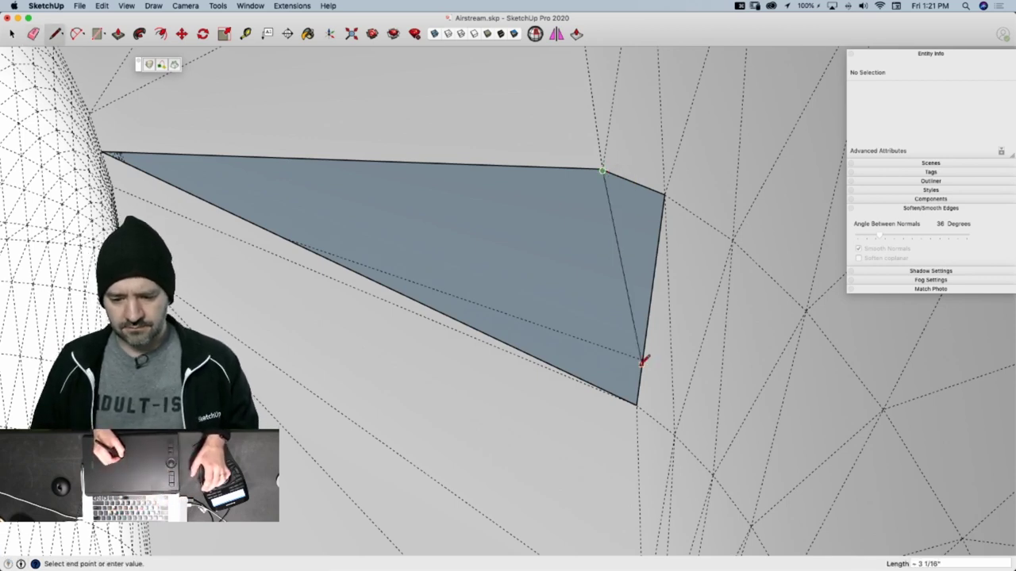
click(637, 402)
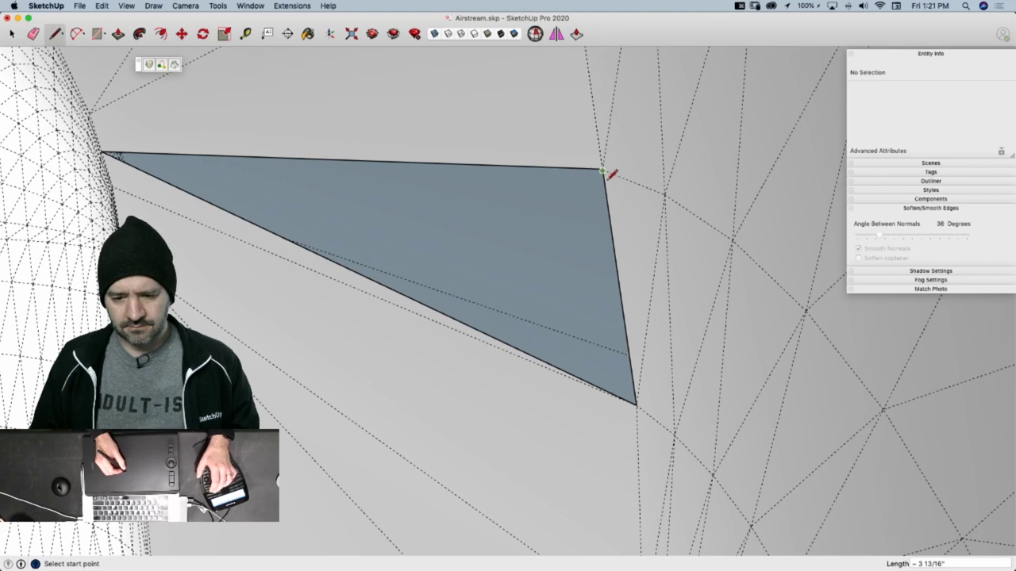
Draw lines between the end points of the long triangular gap in the Shell to fill it with faces
click(104, 152)
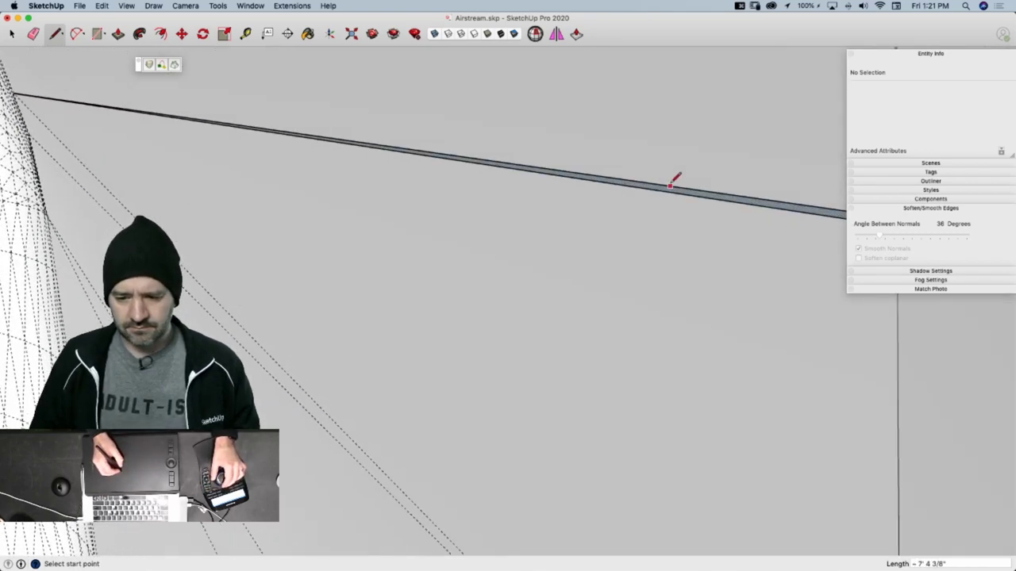
middle_drag(605, 218, 552, 181)
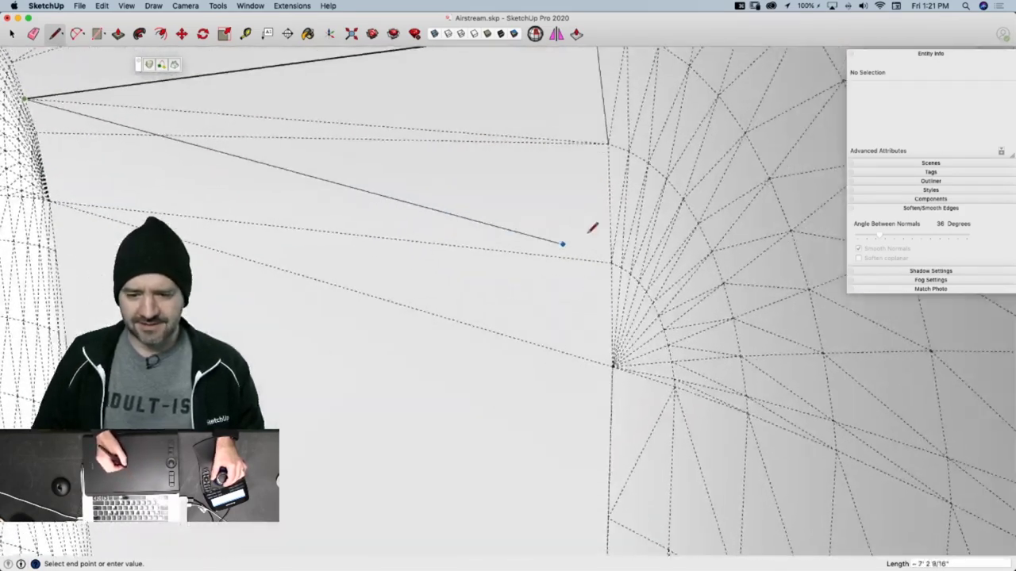
middle_drag(590, 230, 708, 352)
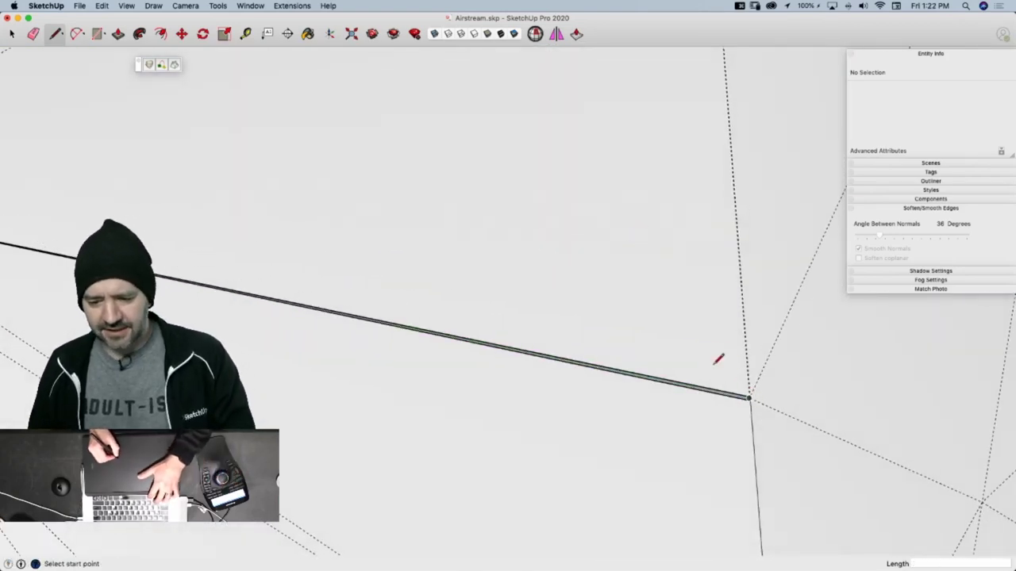
Erase the tiny edge at the end of the thin sliver and close the resulting hole with a line about 1 3/8" long to the neighbouring vertex
middle_drag(699, 310, 624, 320)
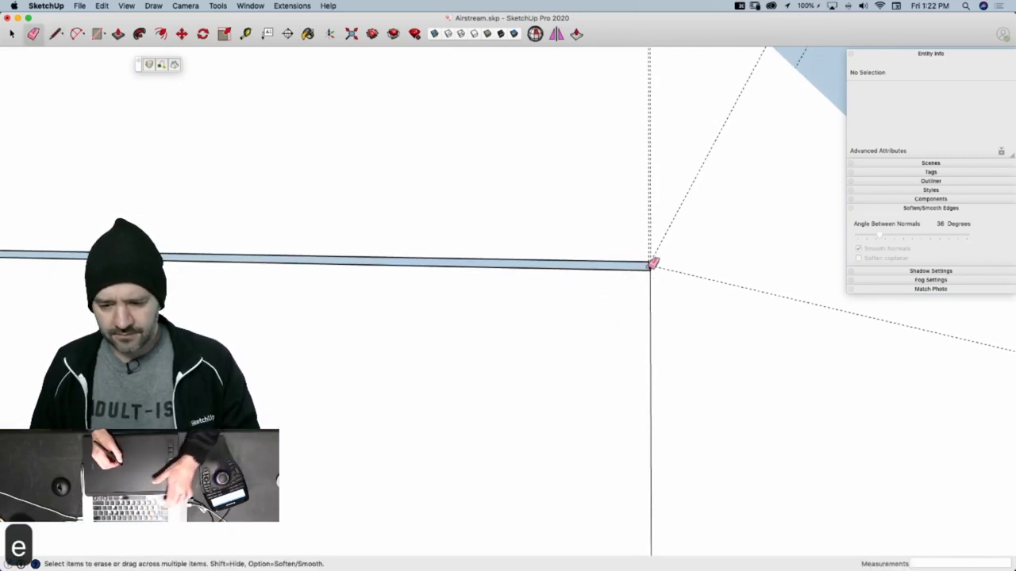
click(657, 262)
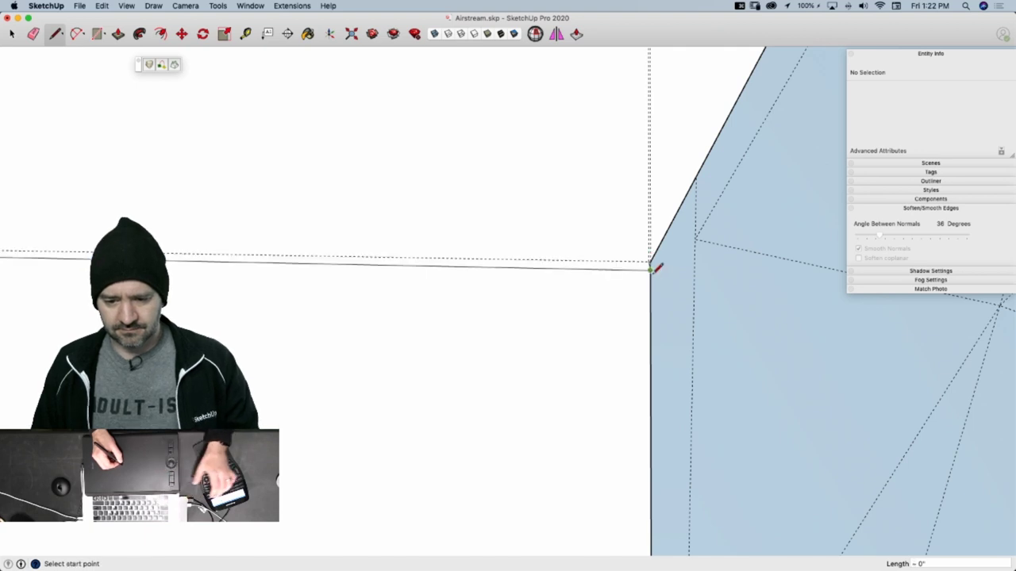
middle_drag(657, 267, 615, 298)
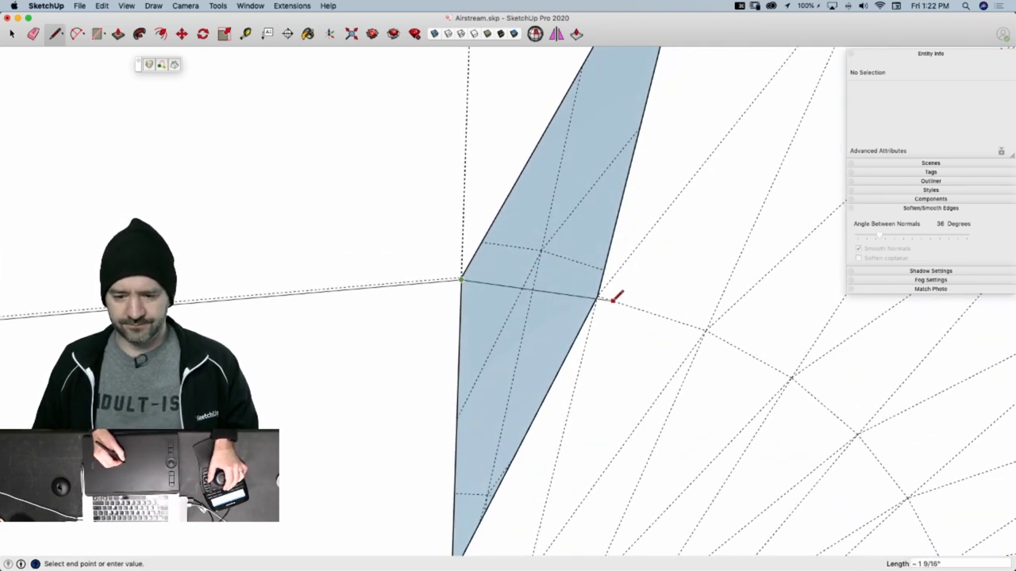
click(598, 296)
scroll(616, 294, down, 5)
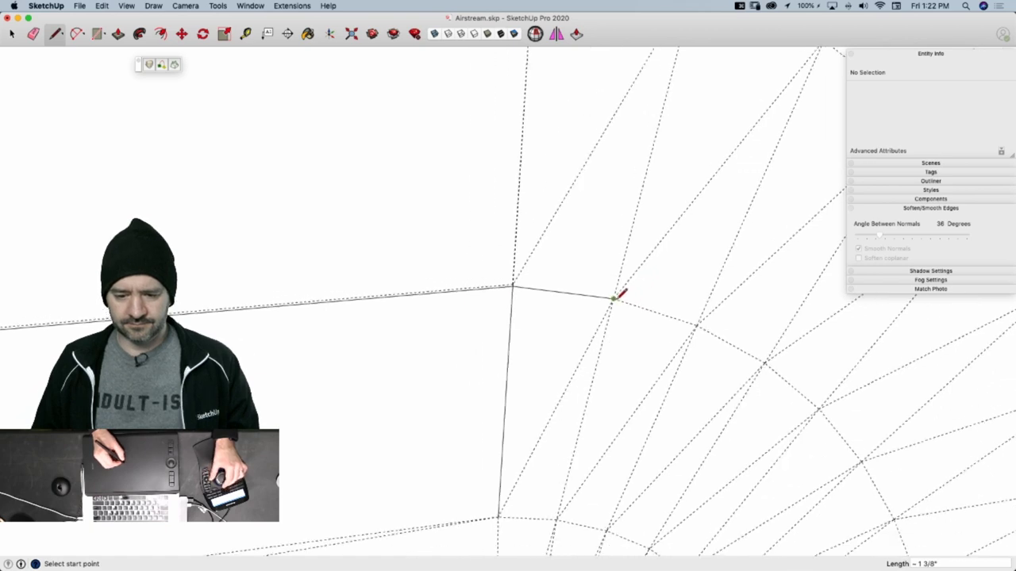
Check the Shell with Solid Inspector, fix its reversed faces, and close the inspector
click(535, 35)
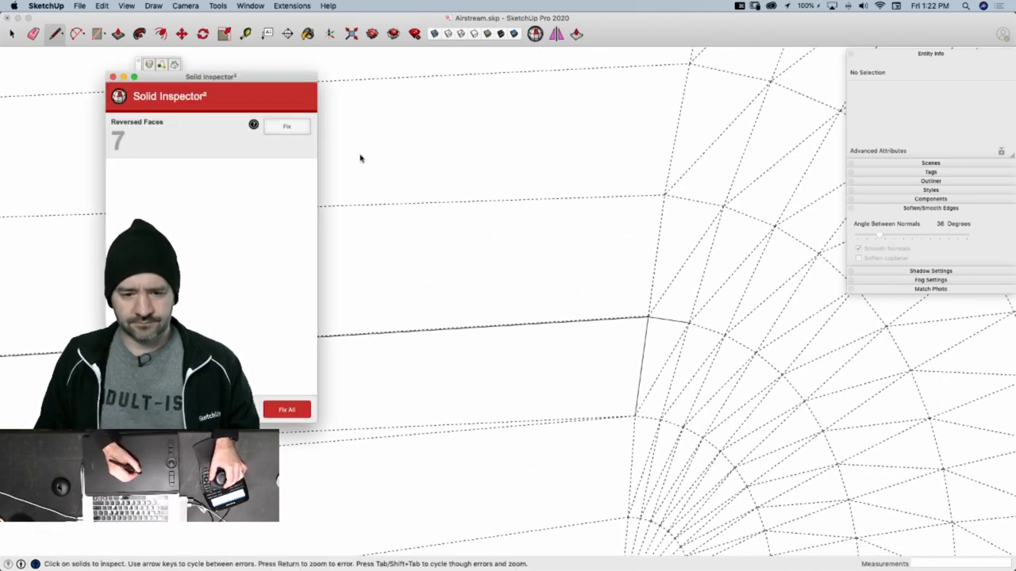
click(286, 127)
click(113, 77)
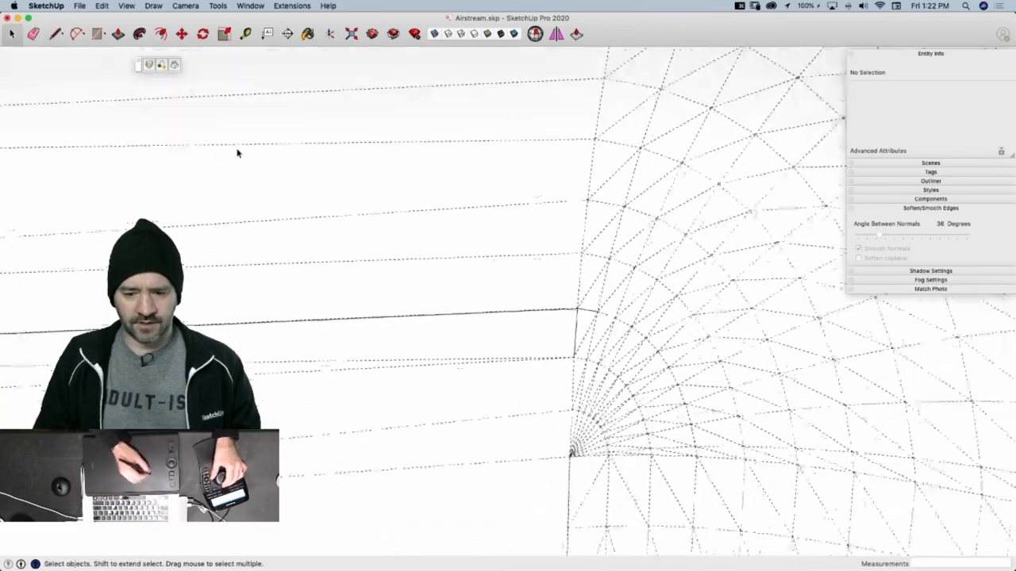
Leave the Shell component and turn off the display of hidden geometry
scroll(676, 212, down, 10)
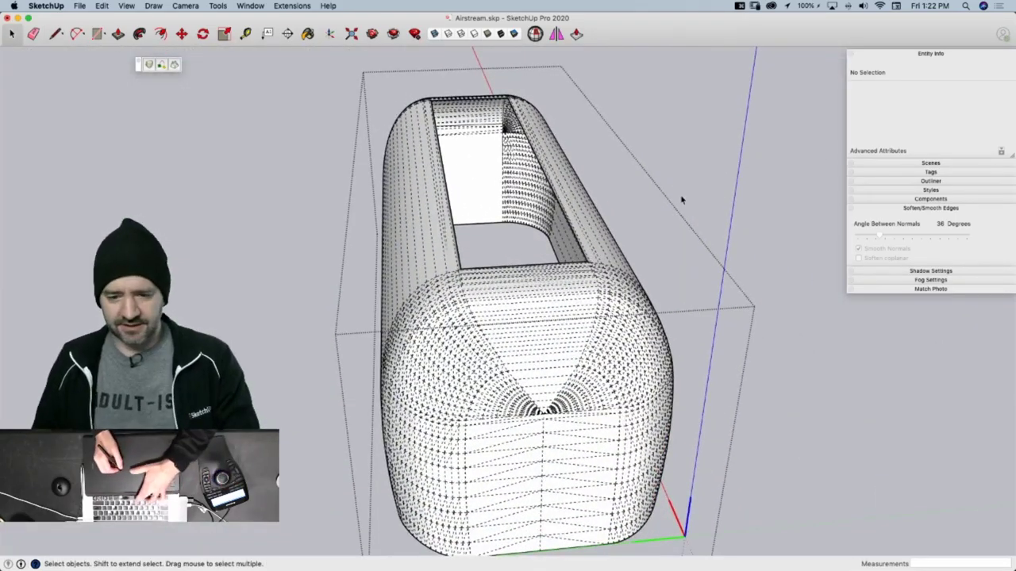
click(711, 188)
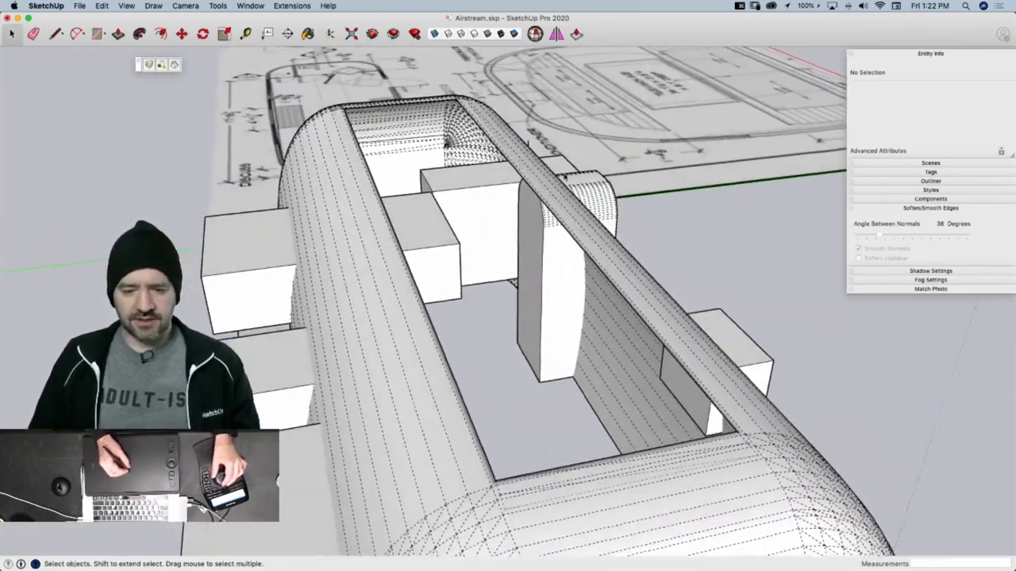
key(alt+h)
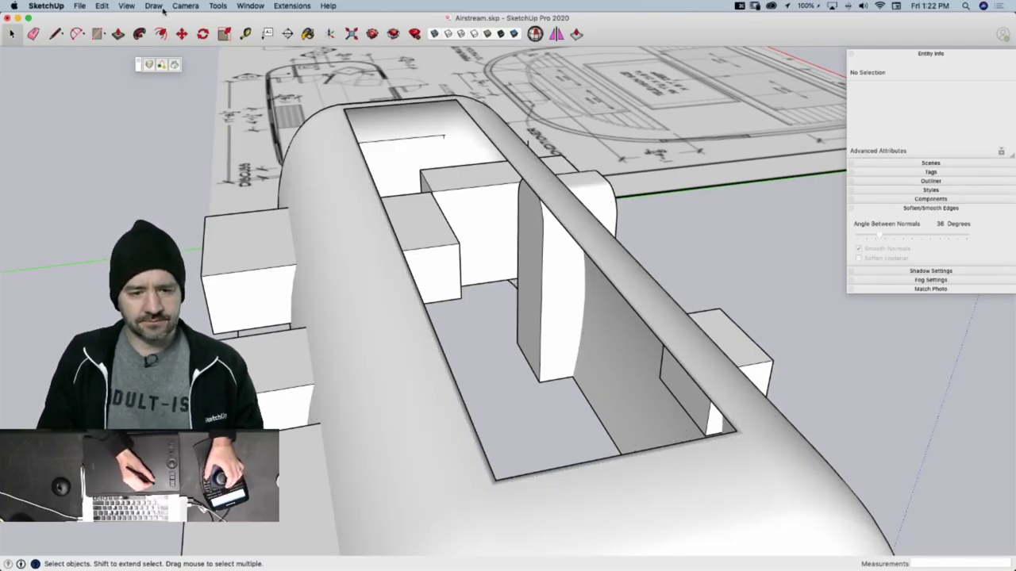
Paste the copied roof face in place over the opening and push/pull it into a 1/2-inch-thick panel
click(102, 6)
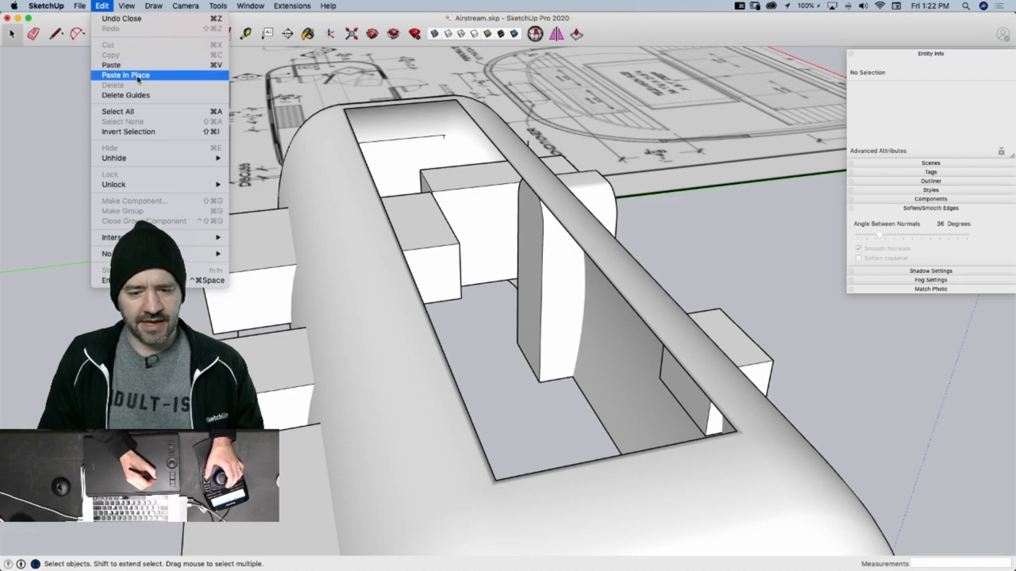
click(138, 77)
scroll(470, 182, up, 10)
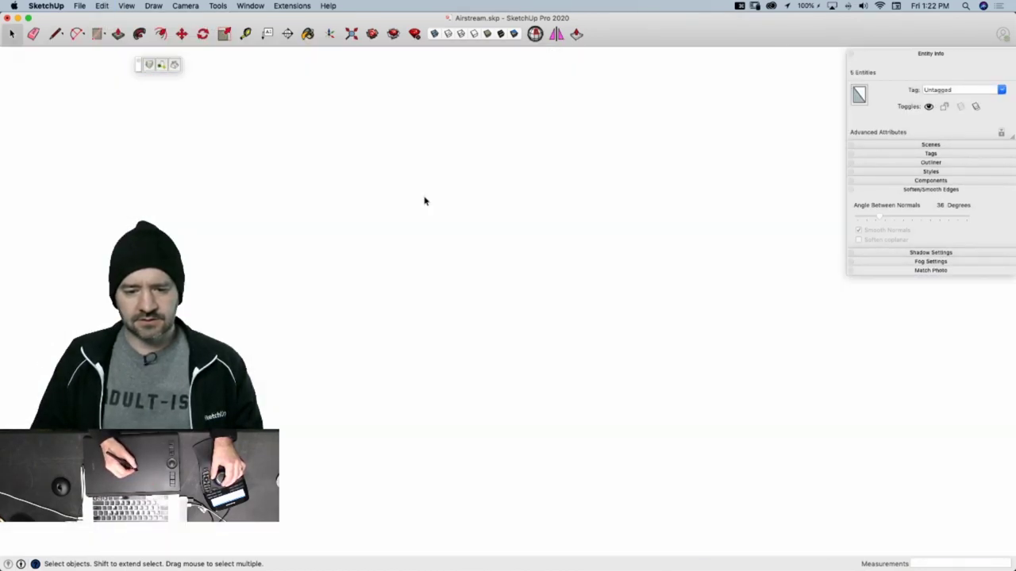
scroll(425, 201, down, 5)
scroll(387, 266, up, 2)
middle_drag(387, 263, 383, 263)
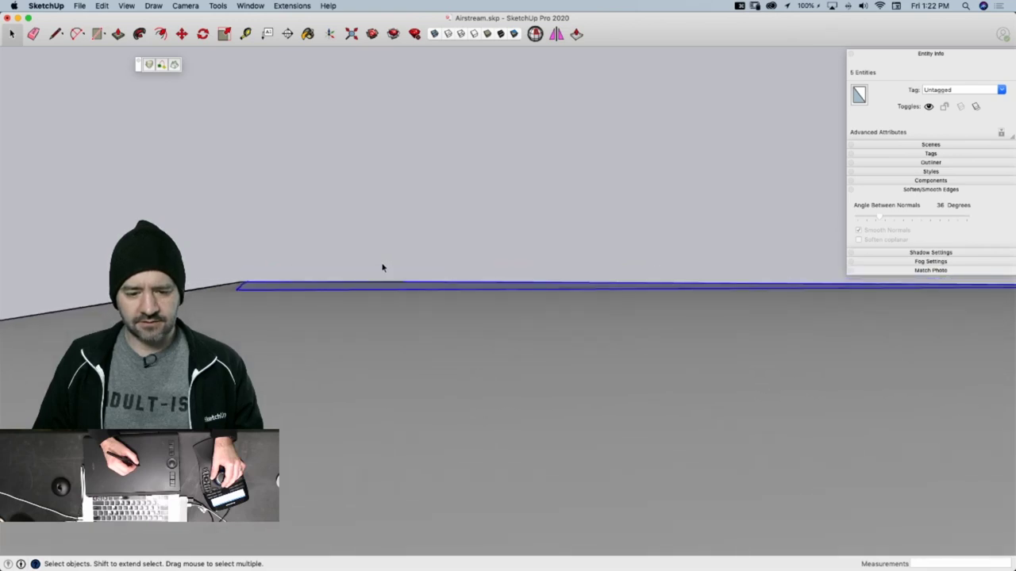
scroll(382, 263, up, 5)
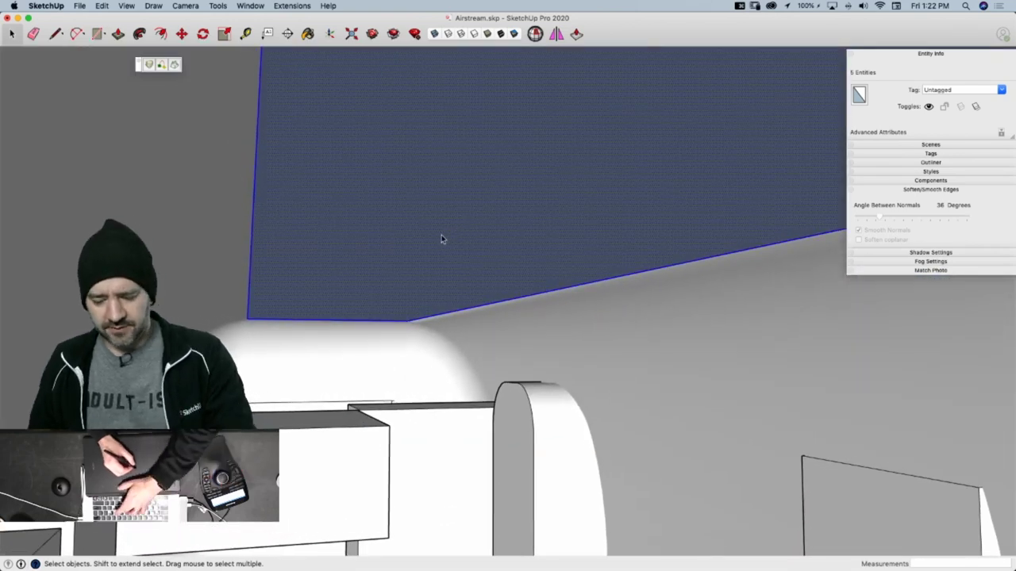
key(p)
click(300, 173)
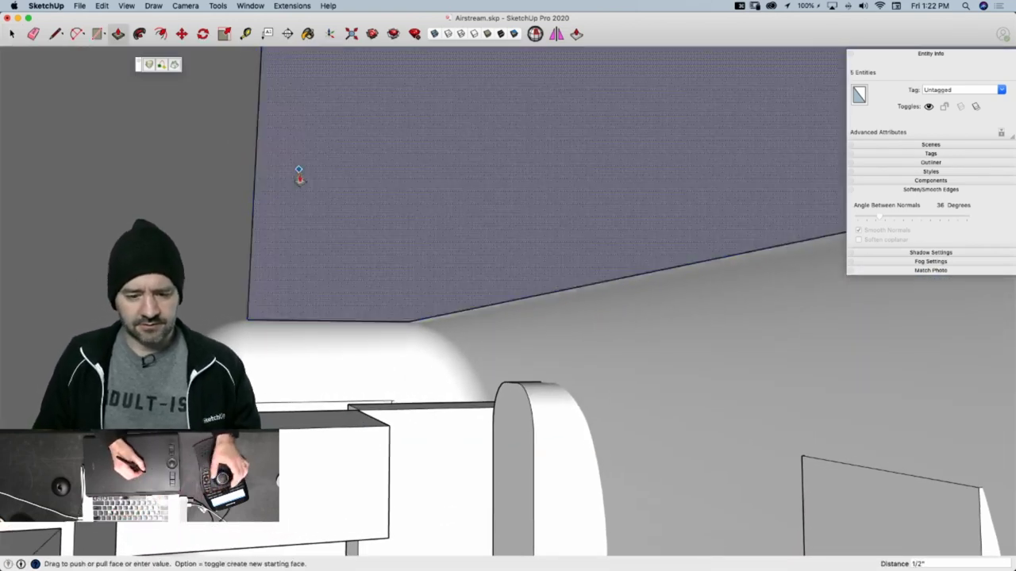
click(299, 177)
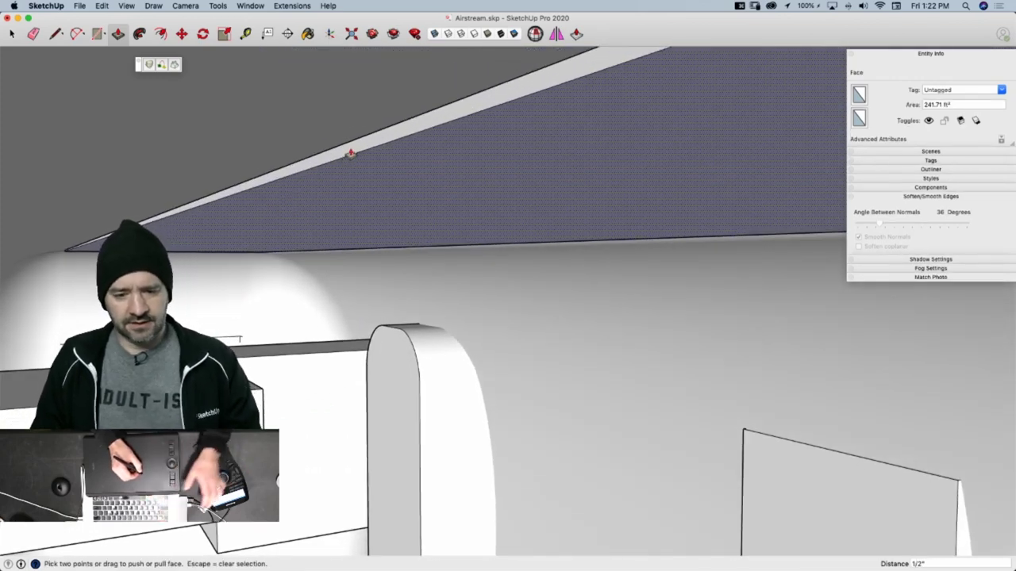
Pull one long side of the roof panel outward past the opening, undoing the last two operations
key(Escape)
click(353, 153)
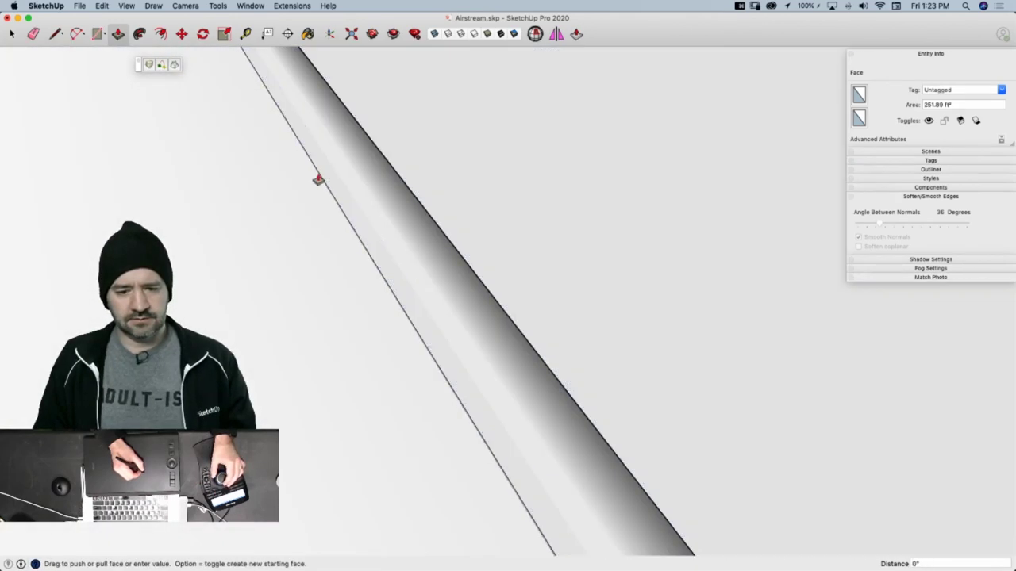
click(312, 182)
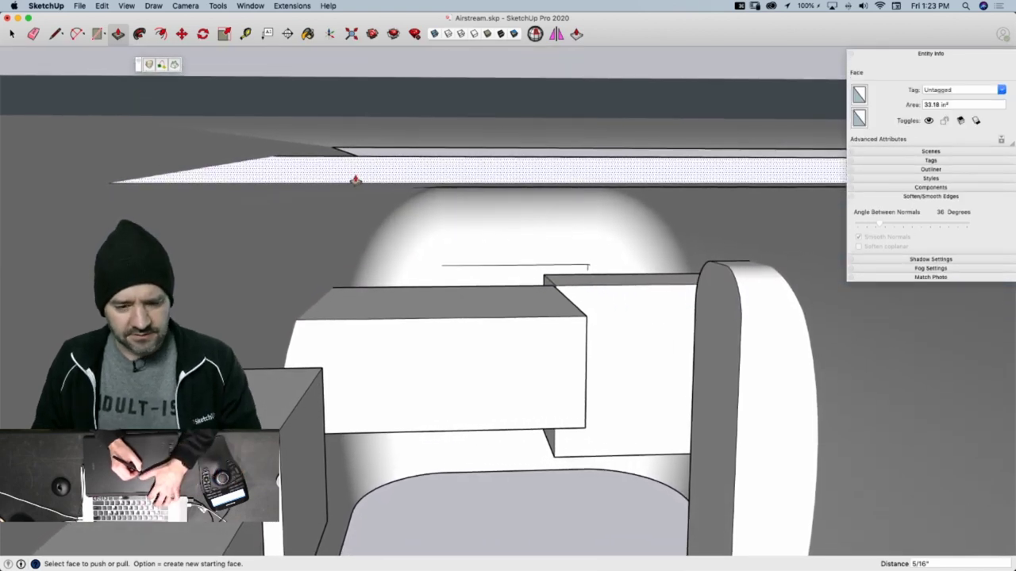
key(super+z)
key(super+z)
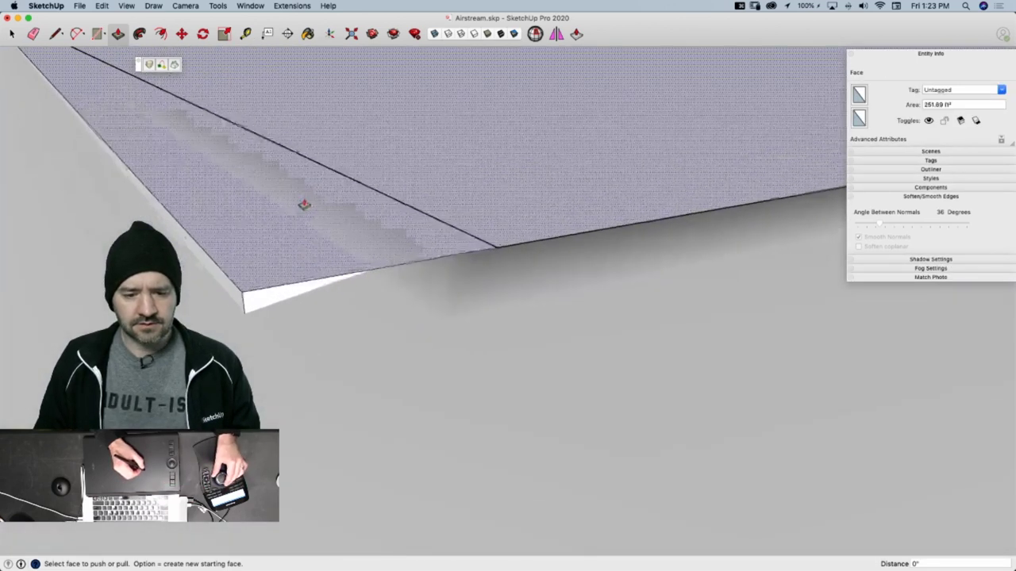
Push the panel's overextended long side back in about 1 5/8 inches, onto the shell's edge
double_click(234, 293)
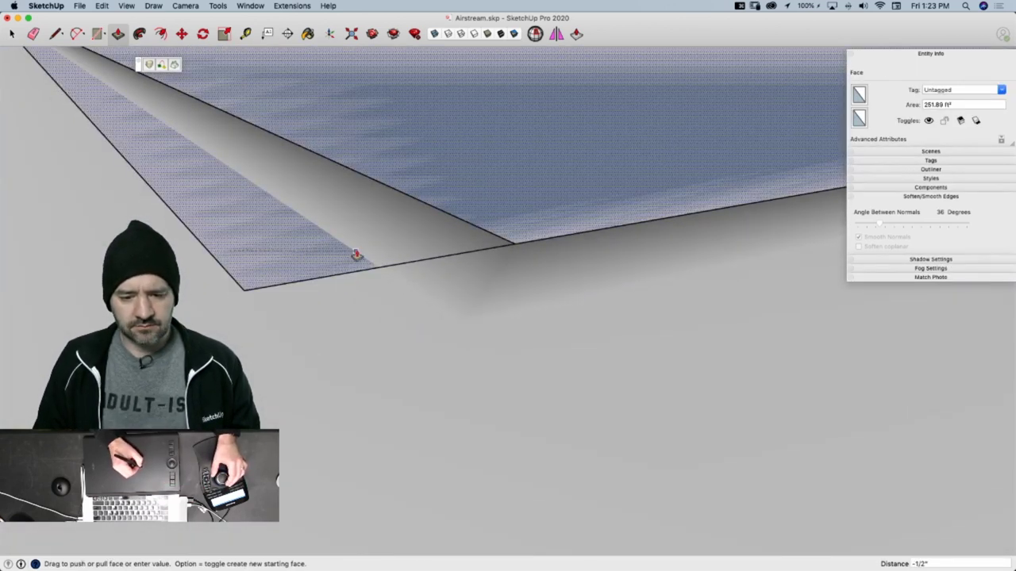
key(Escape)
click(235, 294)
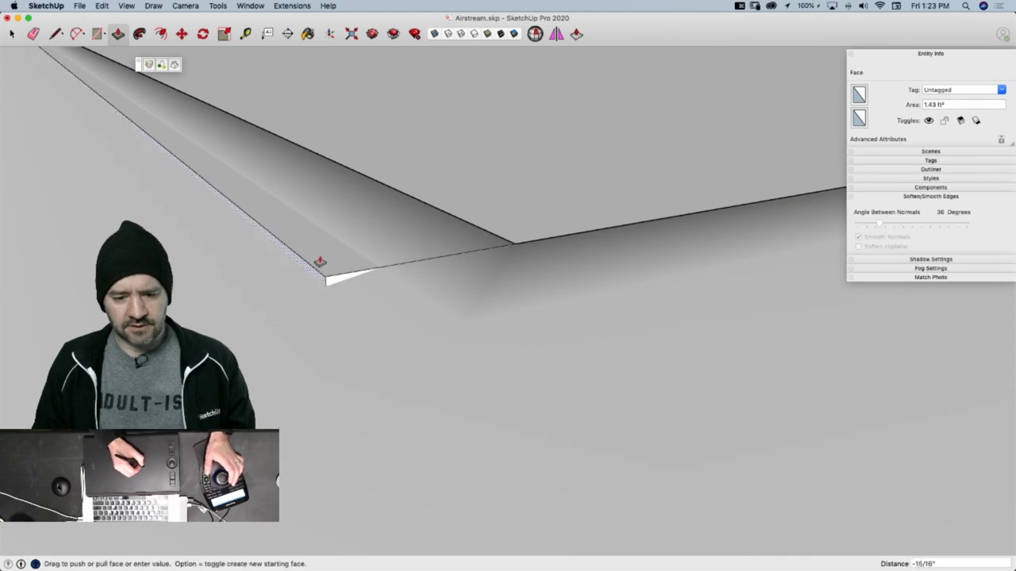
click(348, 254)
Extend the panel's other sides over the shell: about 2 1/8 inches at one end, 1 15/16 on the long side, 2 1/16 at the opposite end
scroll(499, 243, down, 10)
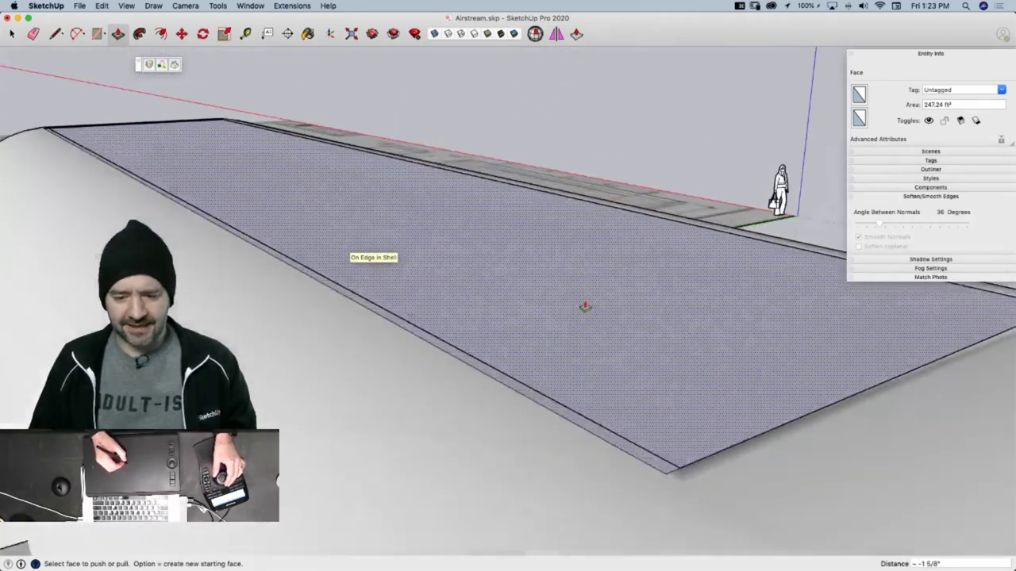
scroll(585, 306, up, 5)
click(588, 356)
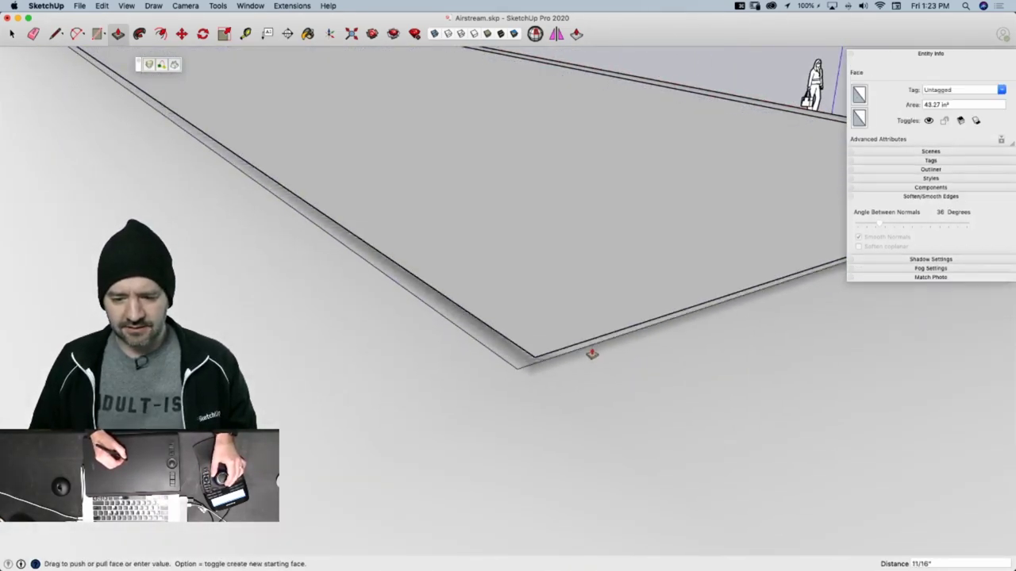
click(604, 358)
scroll(607, 333, down, 5)
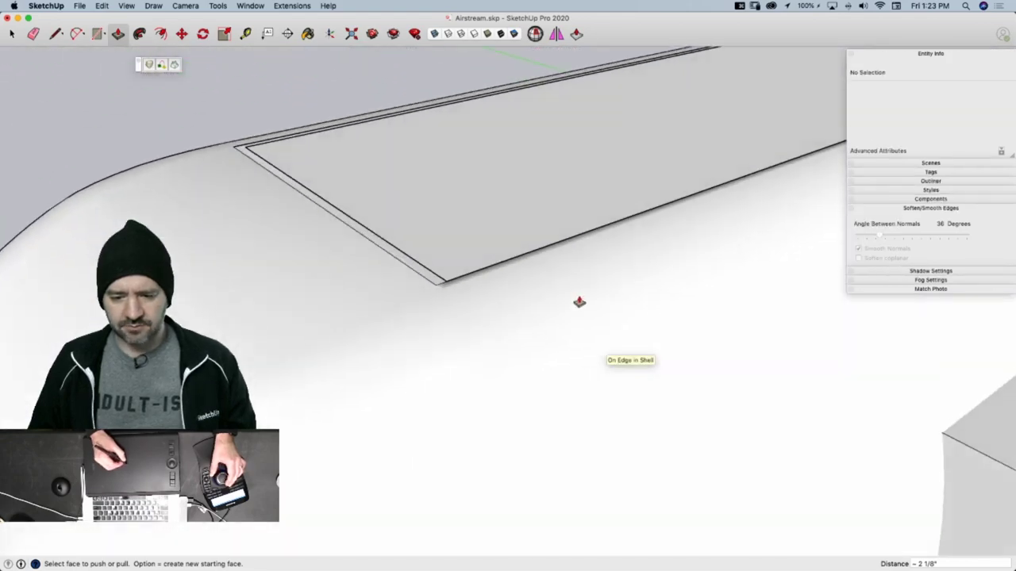
click(474, 282)
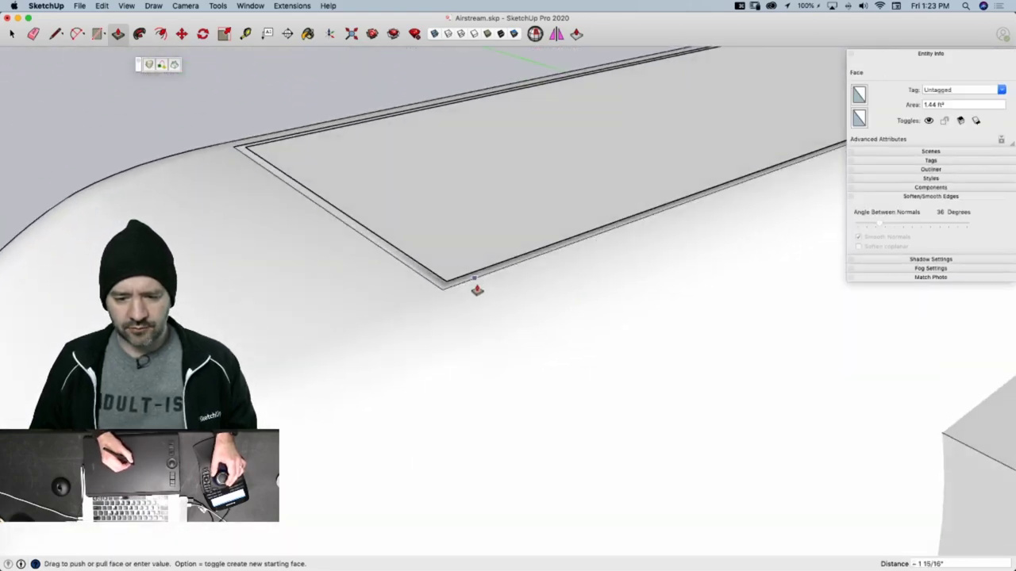
scroll(585, 220, down, 8)
scroll(671, 248, up, 8)
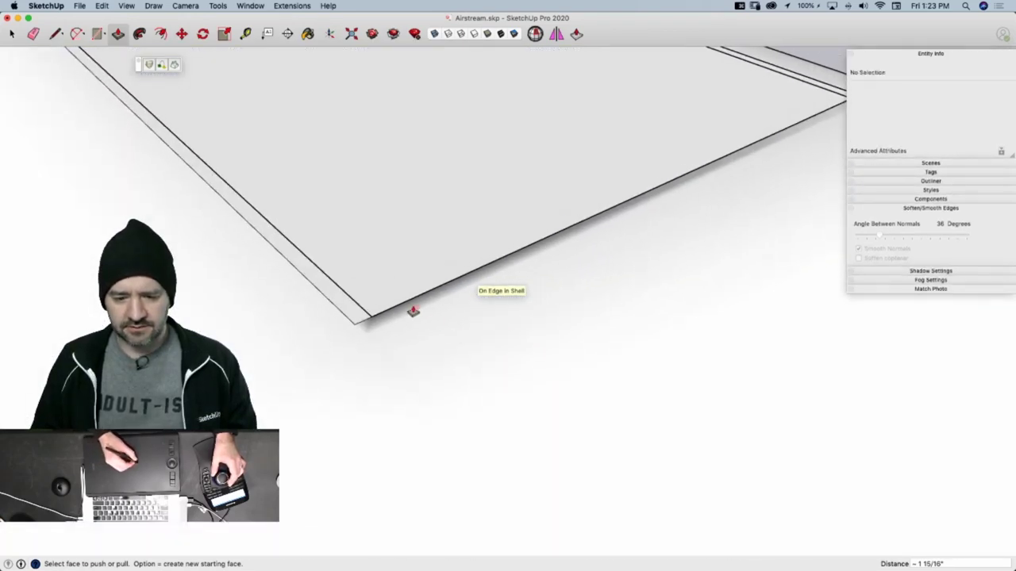
click(412, 308)
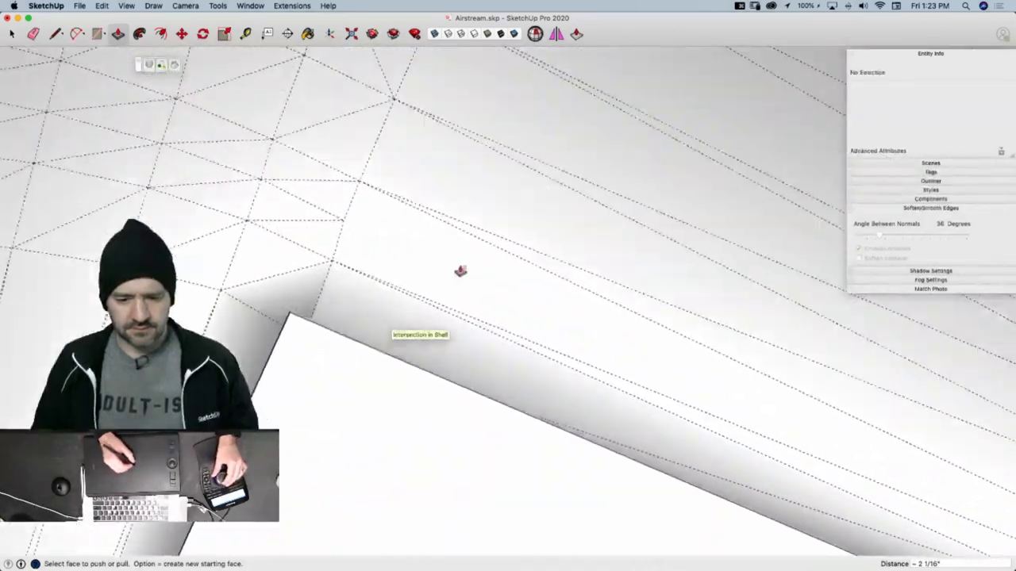
Scale the panel's underside face uniformly about its center by 1.02 twice, widening it into the shell
mouse_move(460, 271)
middle_down()
mouse_move(417, 344)
mouse_move(447, 297)
mouse_move(437, 349)
mouse_move(444, 324)
mouse_move(451, 341)
middle_up()
key(space)
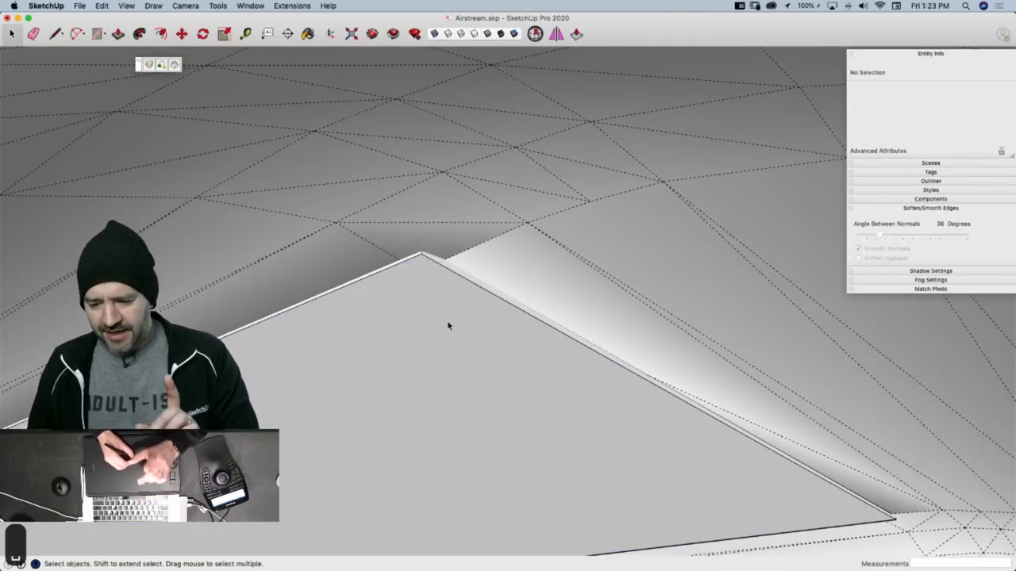
click(459, 328)
key(s)
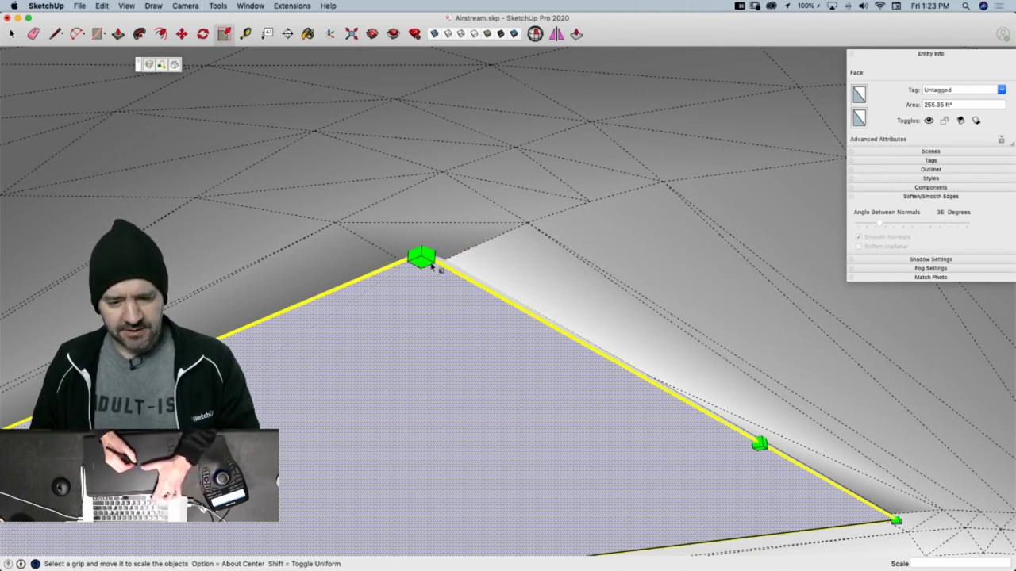
drag(425, 252, 460, 217)
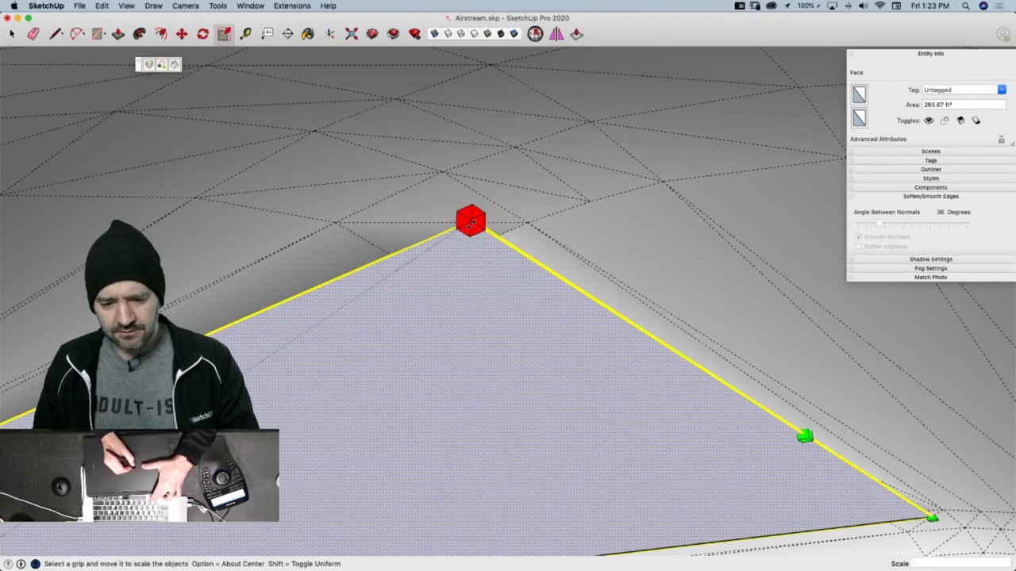
drag(471, 222, 529, 181)
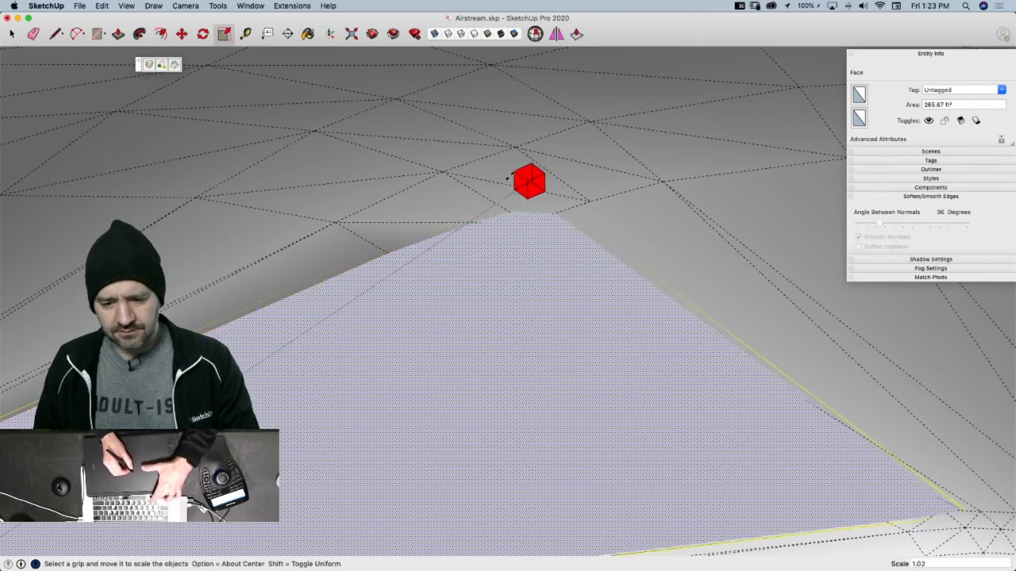
middle_drag(490, 254, 516, 214)
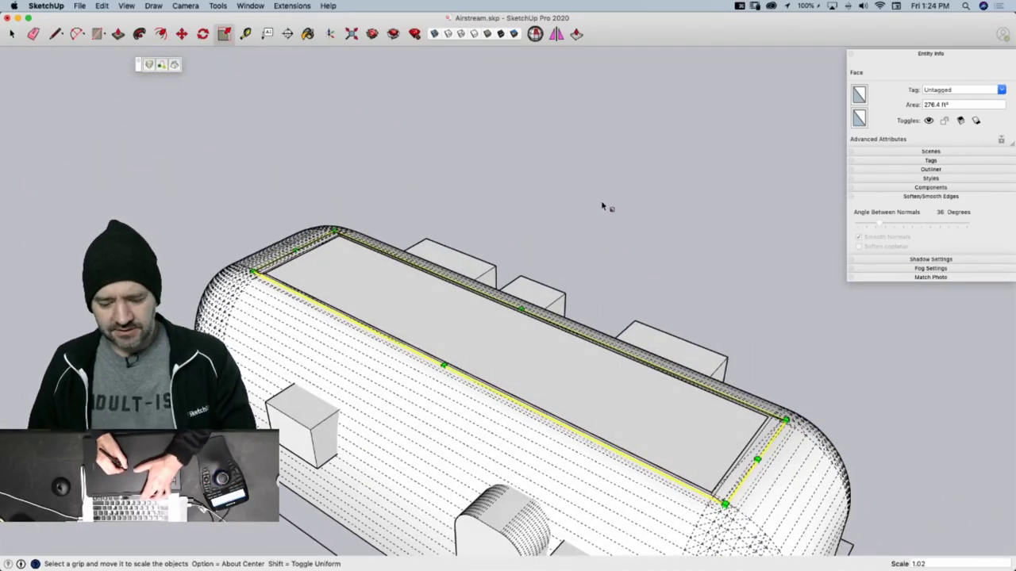
Select all the geometry of the roof panel and make it a group
key(space)
click(610, 204)
double_click(499, 340)
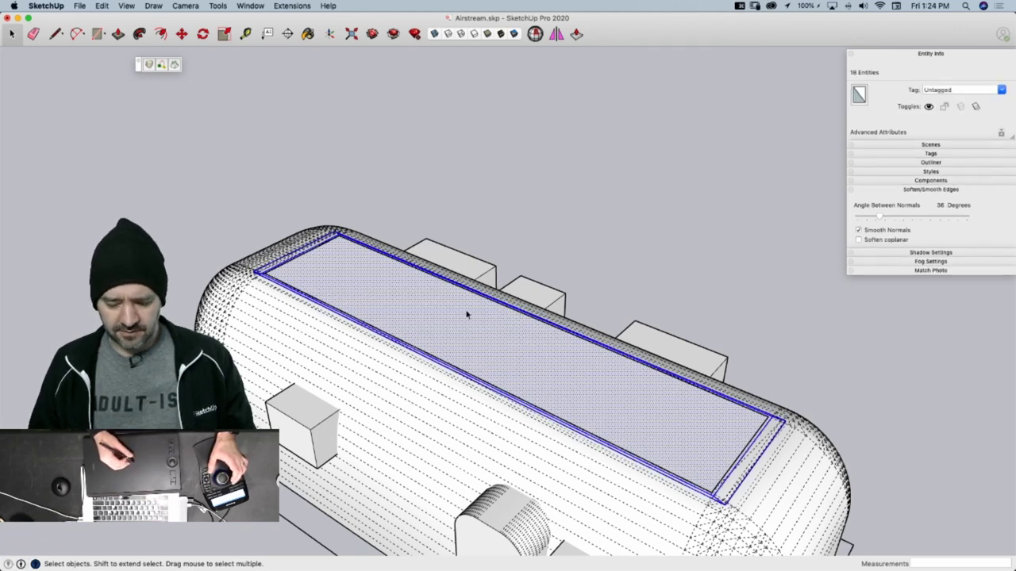
right_click(443, 309)
click(488, 361)
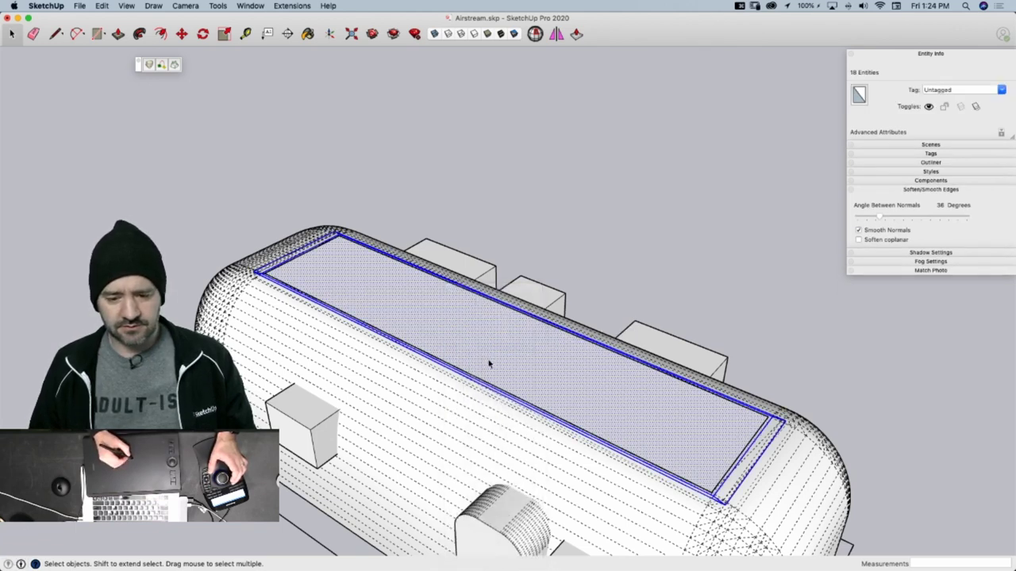
right_click(451, 287)
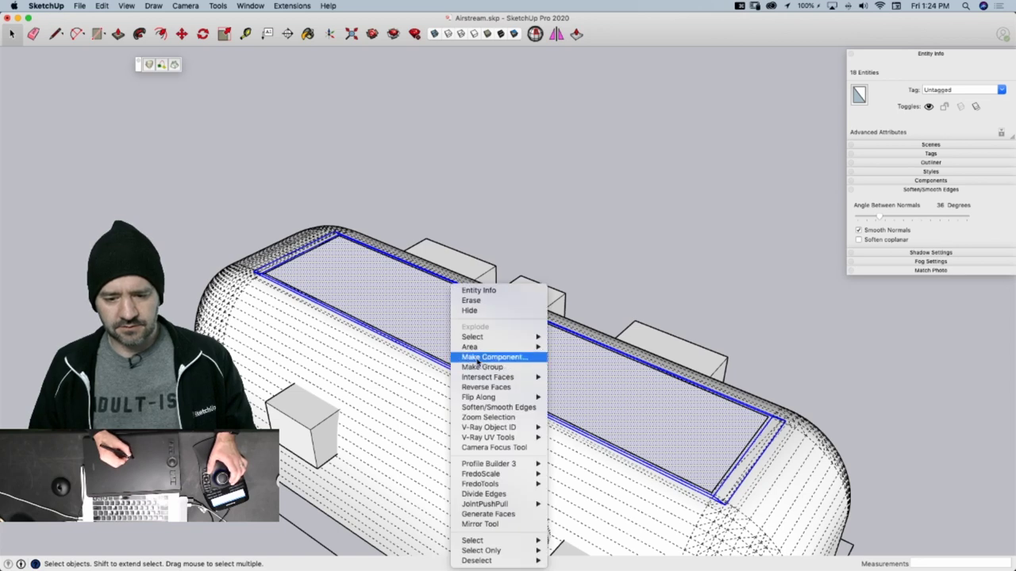
click(481, 367)
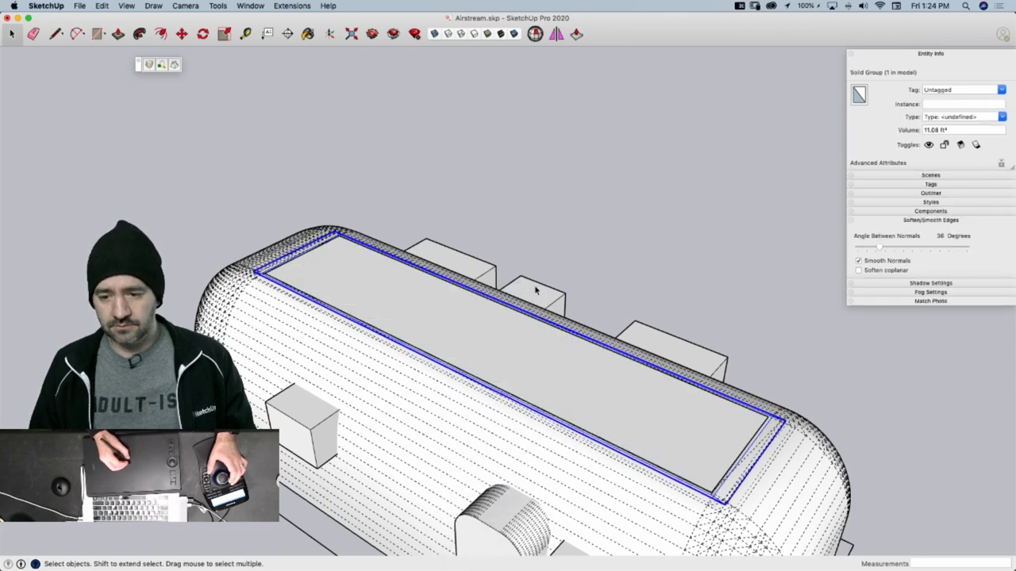
Turn off the hidden geometry display and check the Shell component with Solid Inspector²
click(472, 392)
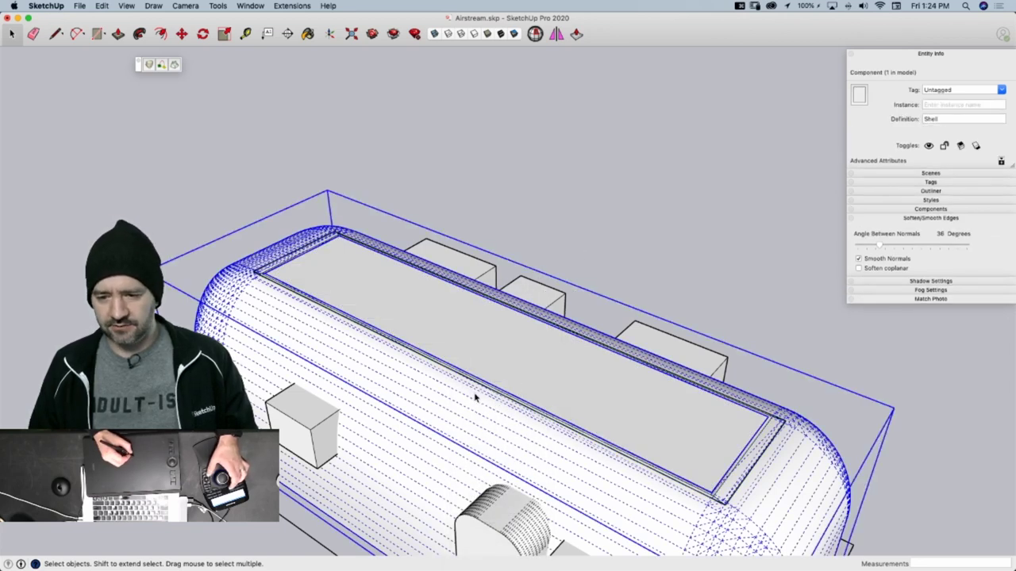
key(alt+h)
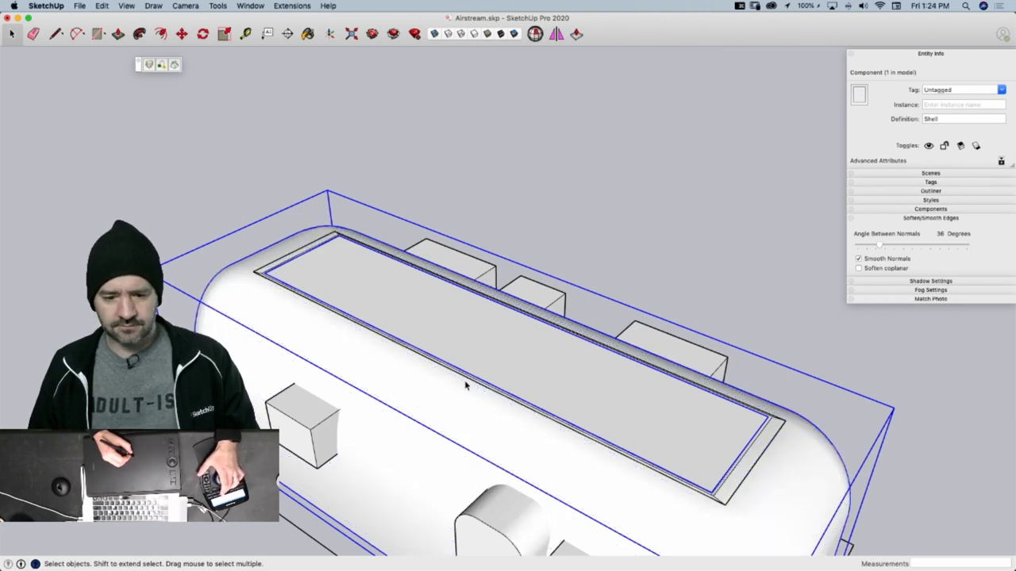
click(535, 33)
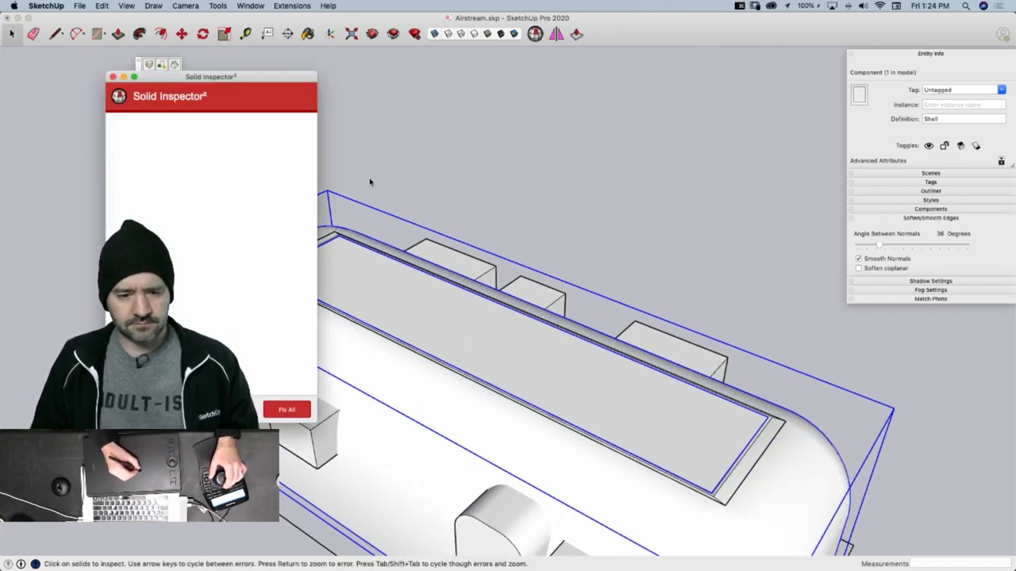
click(112, 76)
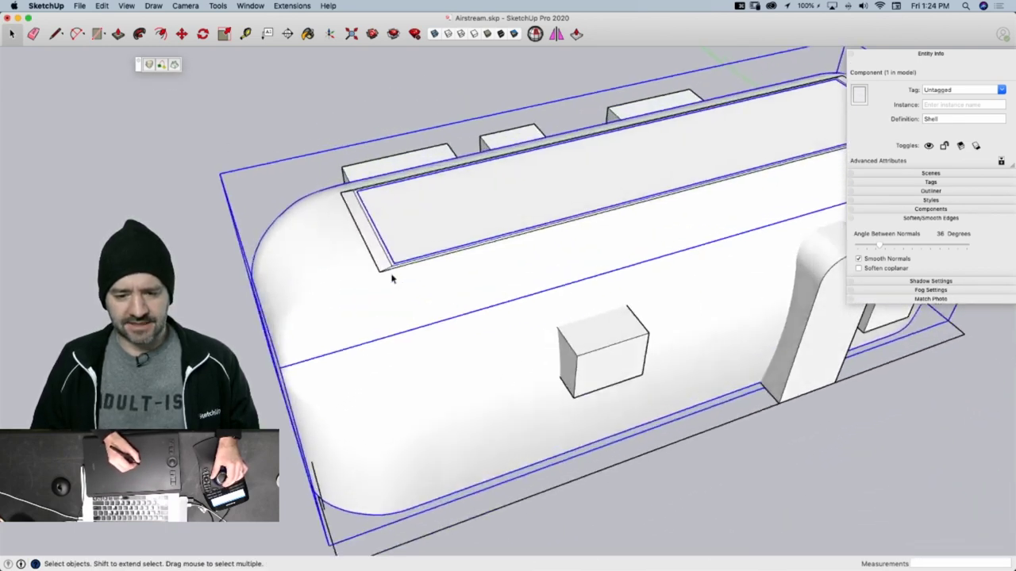
Show the Solid Tools tool palette
click(102, 6)
mouse_move(127, 6)
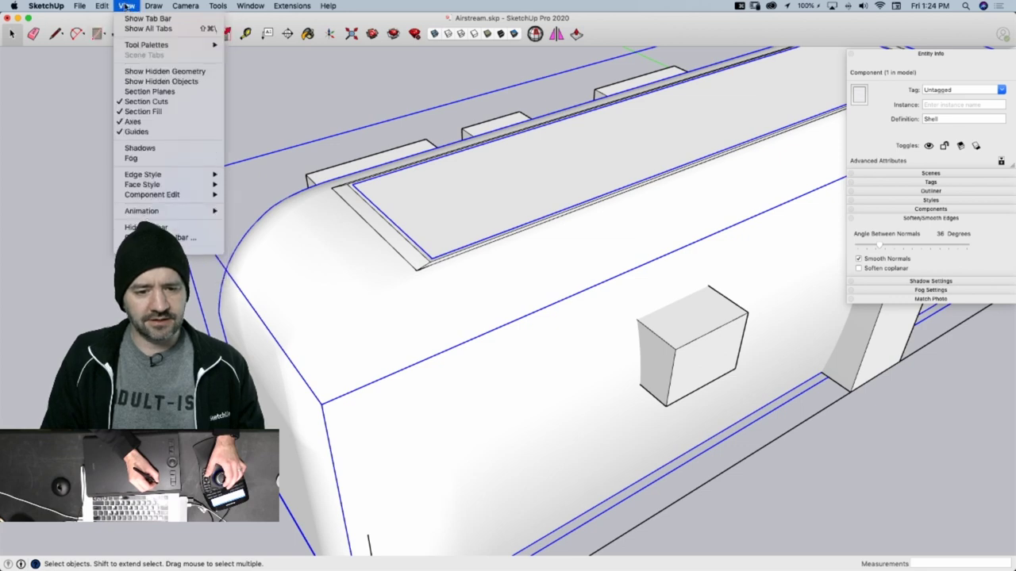
mouse_move(157, 48)
click(260, 45)
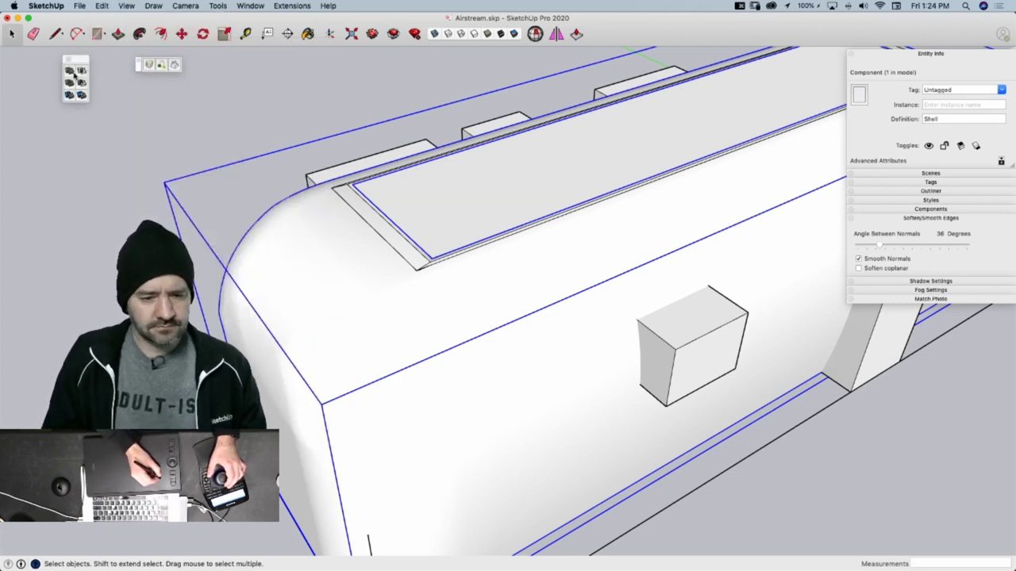
Try an Outer Shell operation on the Shell component and try picking it as an operand for a solid tool
click(69, 71)
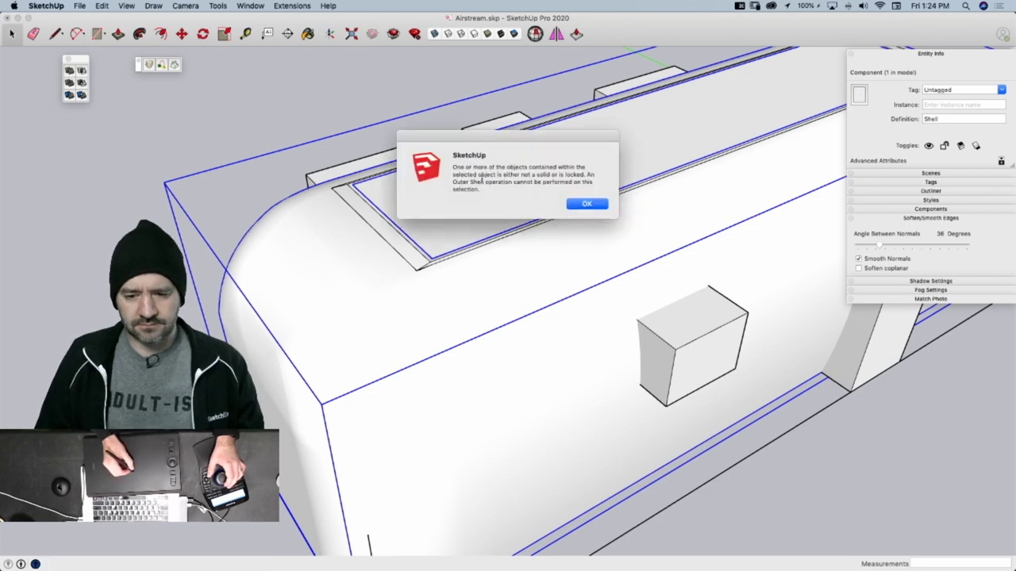
click(588, 205)
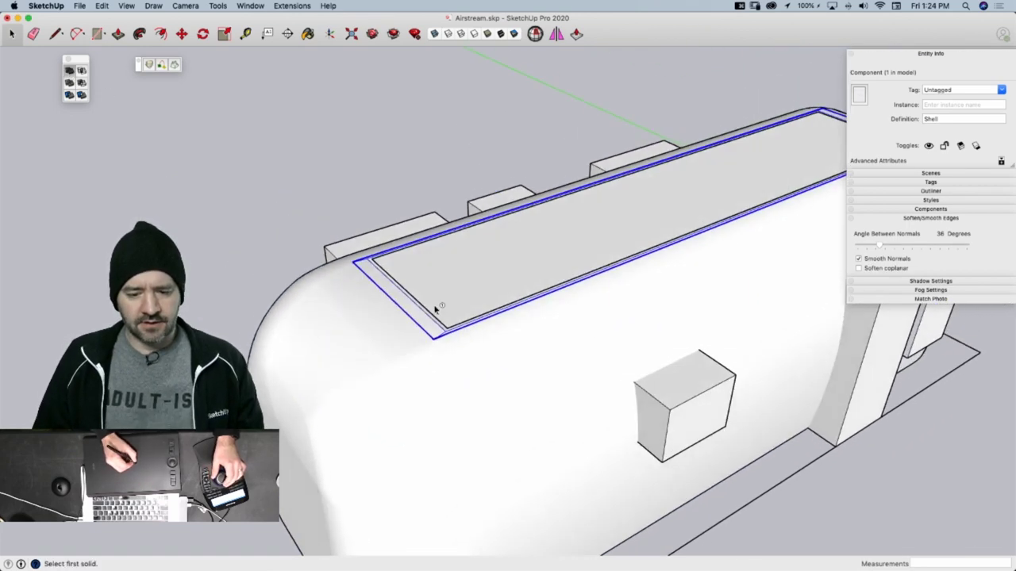
click(396, 379)
key(space)
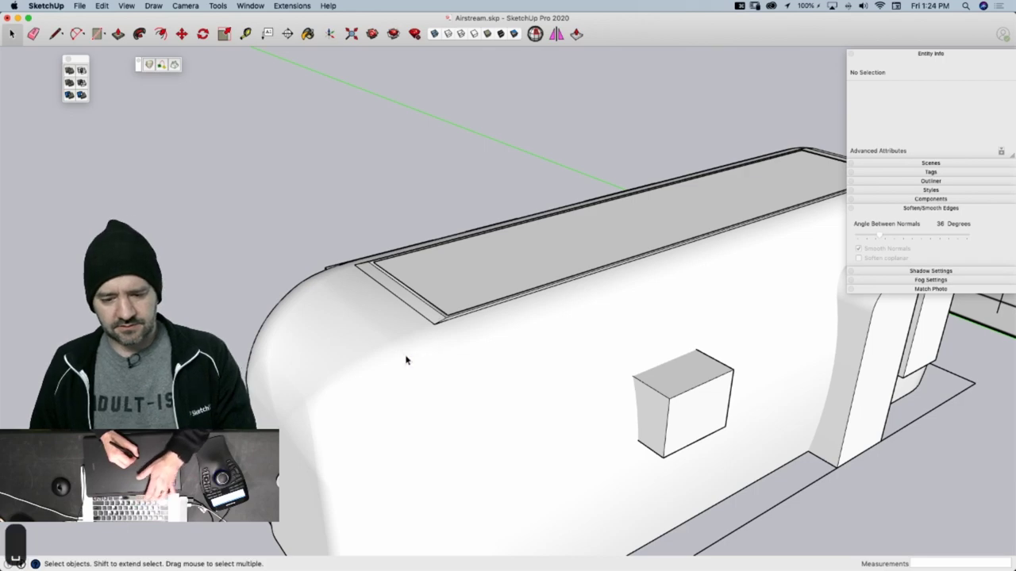
Select all the geometry inside the Shell component and make it a nested group
triple_click(407, 358)
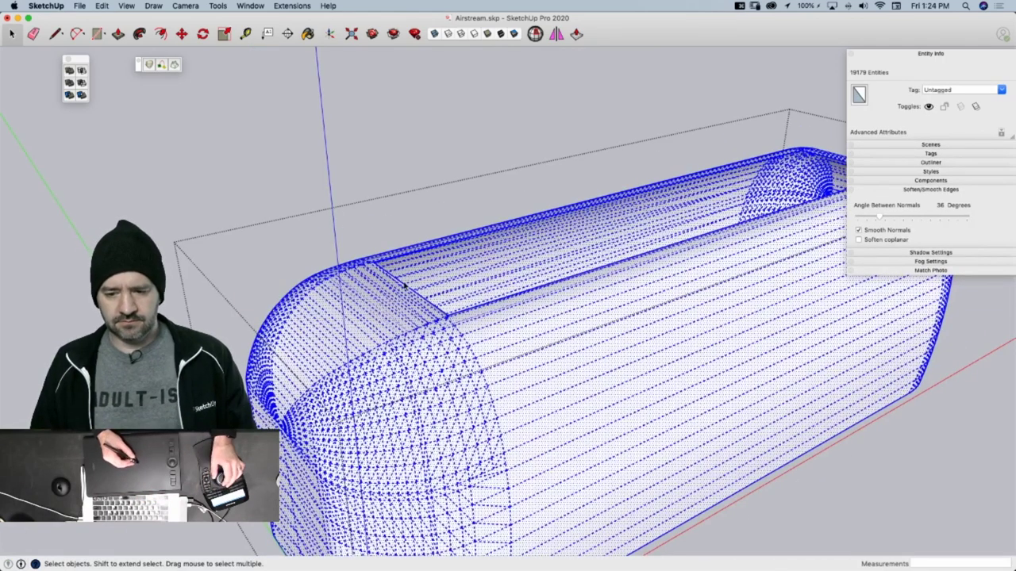
right_click(390, 324)
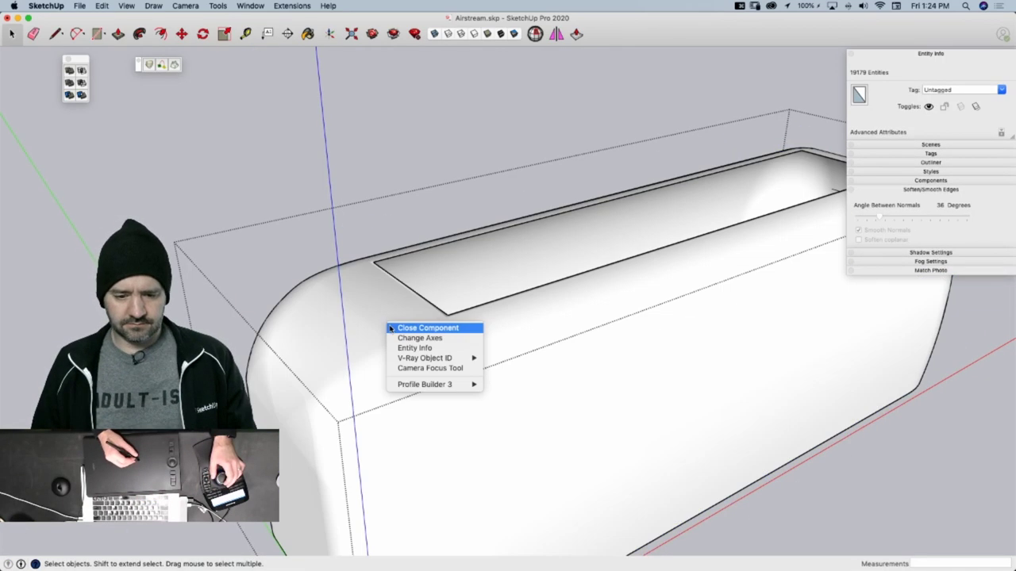
click(341, 321)
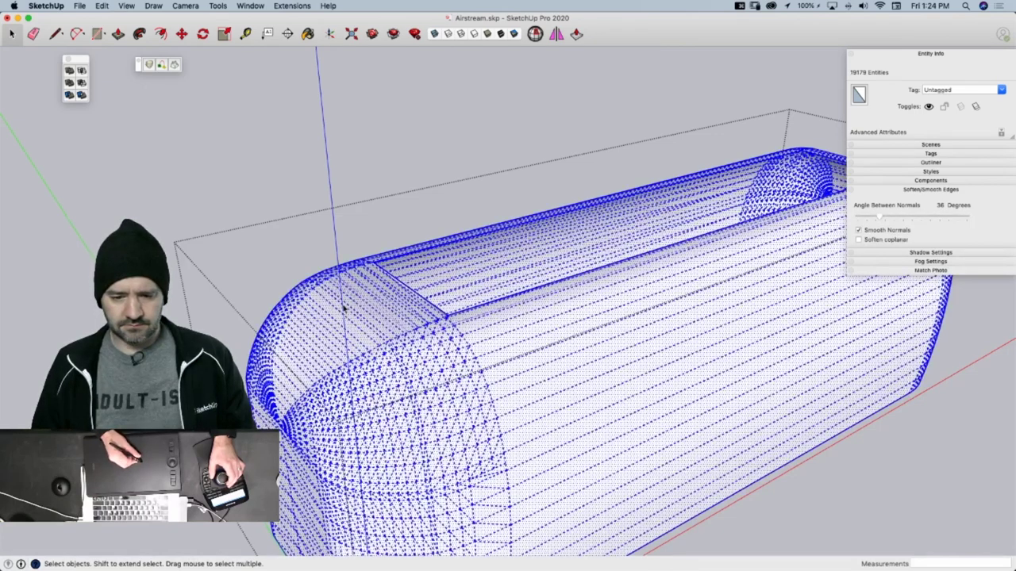
right_click(342, 308)
right_click(333, 271)
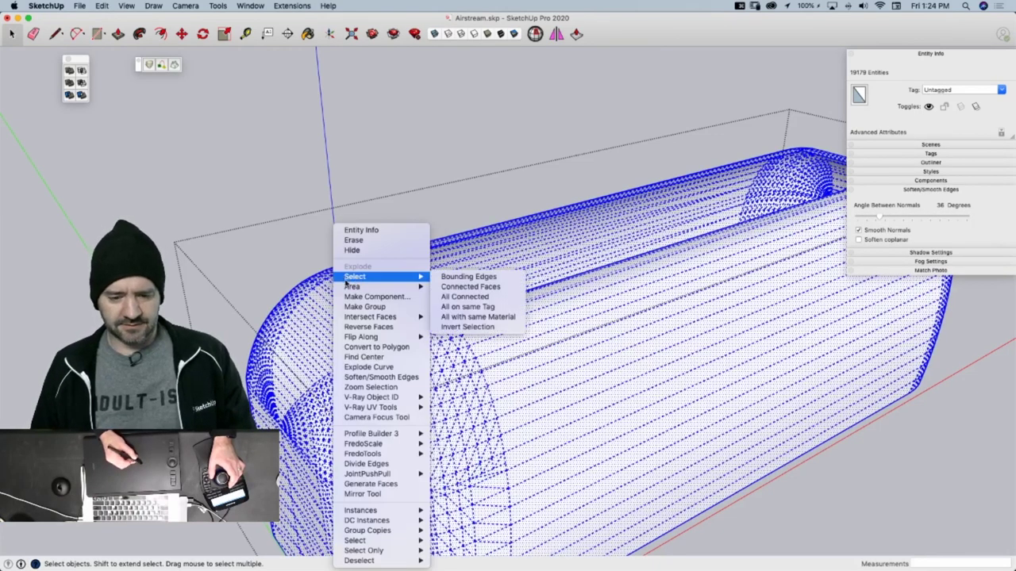
click(373, 308)
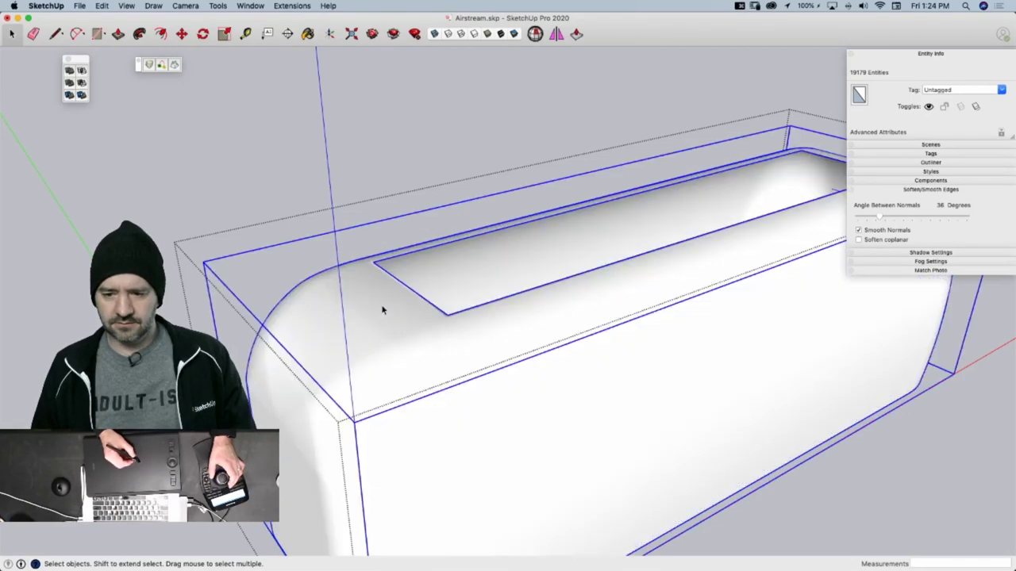
Select the nested group inside the Shell component and check it with Solid Inspector²
click(560, 57)
click(536, 35)
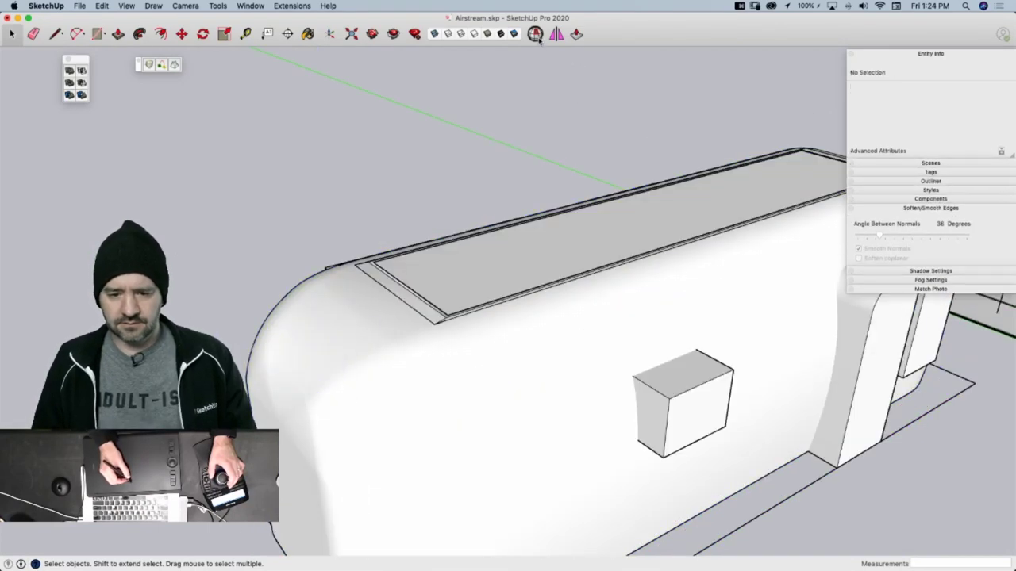
double_click(387, 295)
double_click(356, 336)
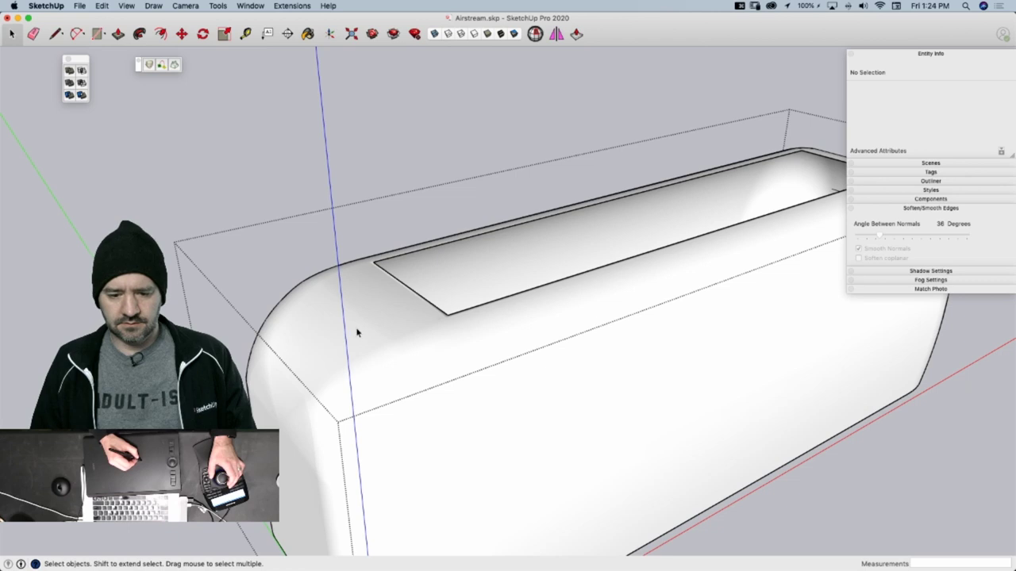
click(357, 333)
click(536, 34)
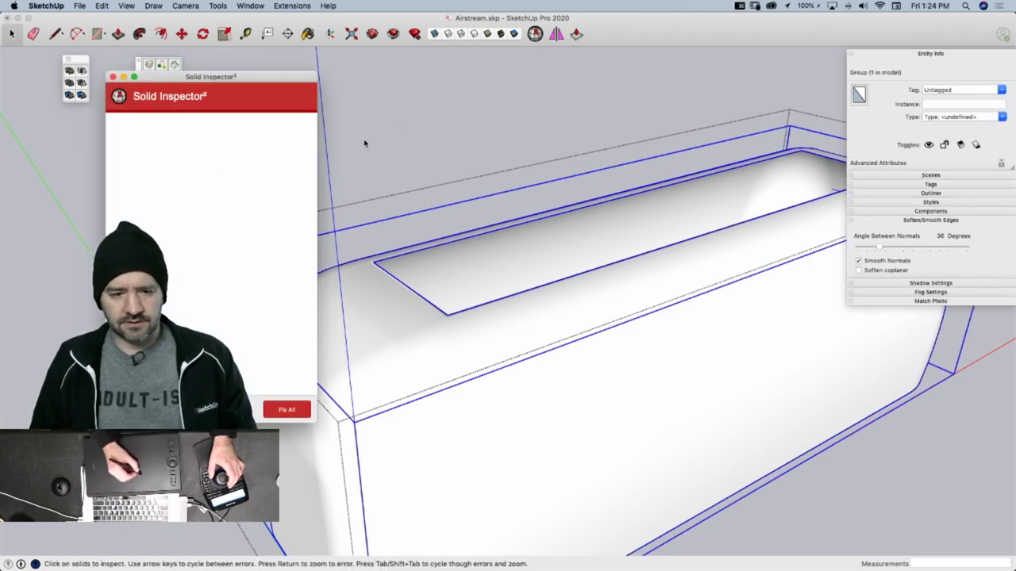
click(113, 77)
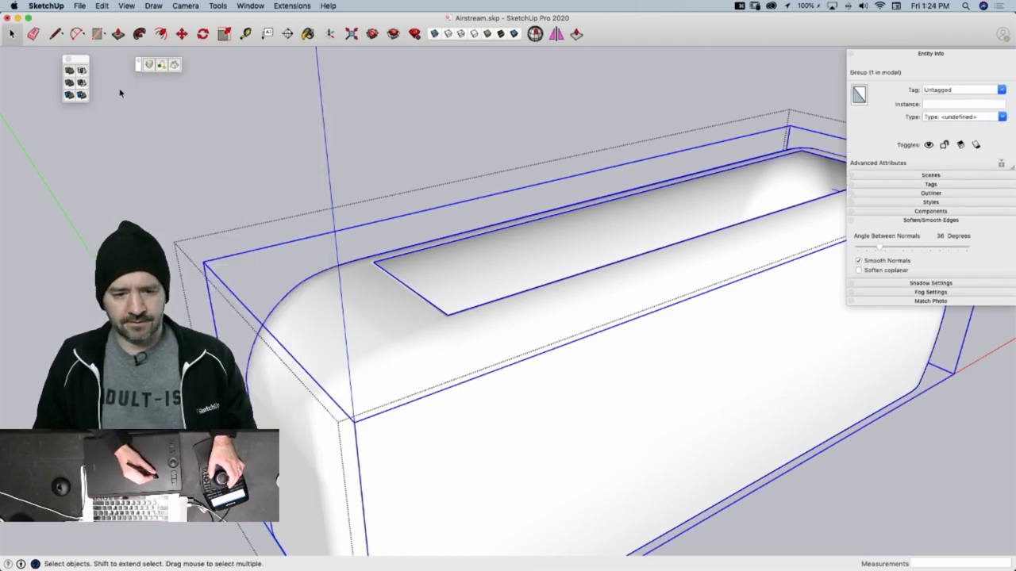
Explode the nested group inside the Shell component and leave the component
right_click(381, 329)
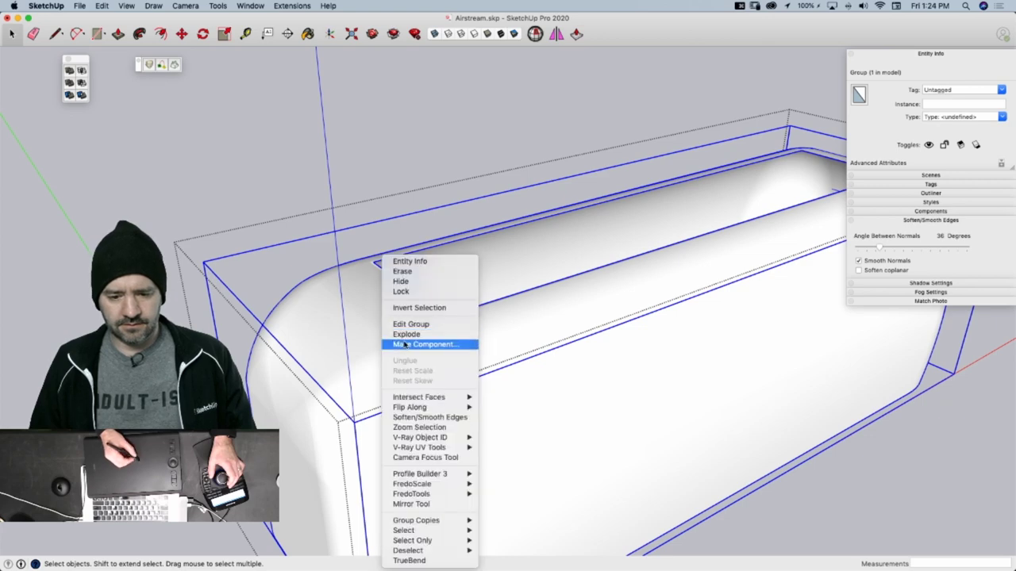
click(404, 337)
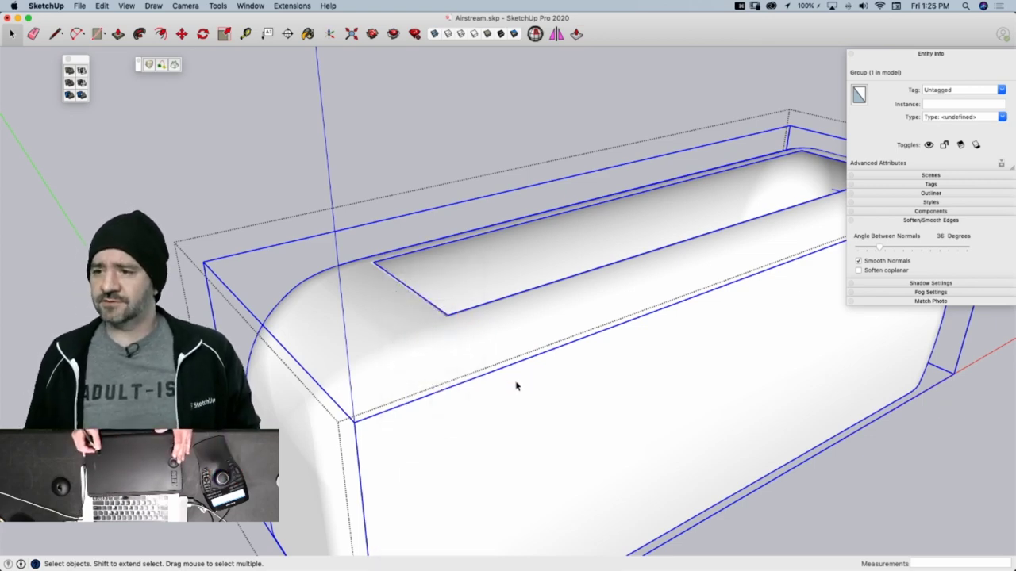
triple_click(593, 322)
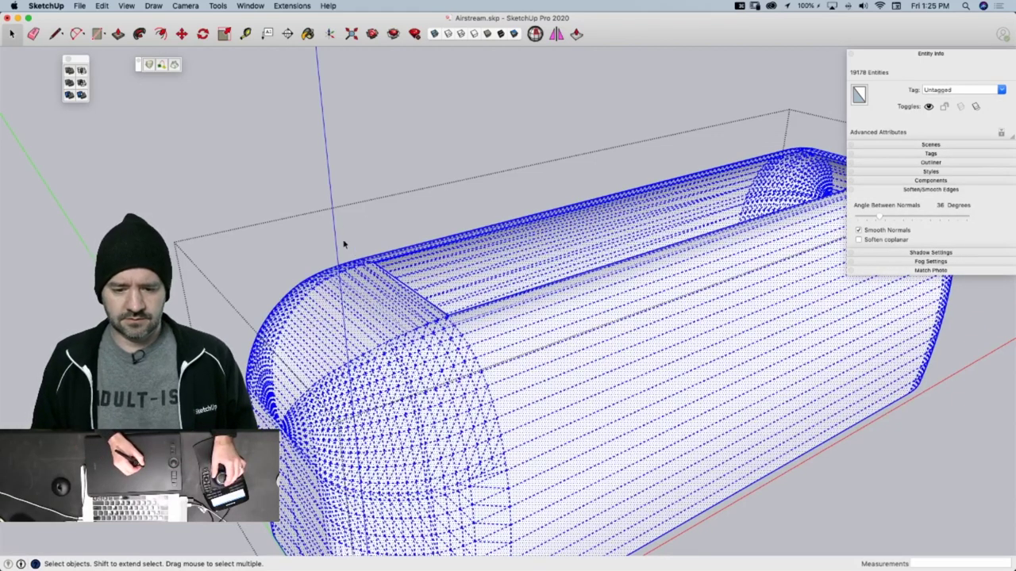
click(287, 252)
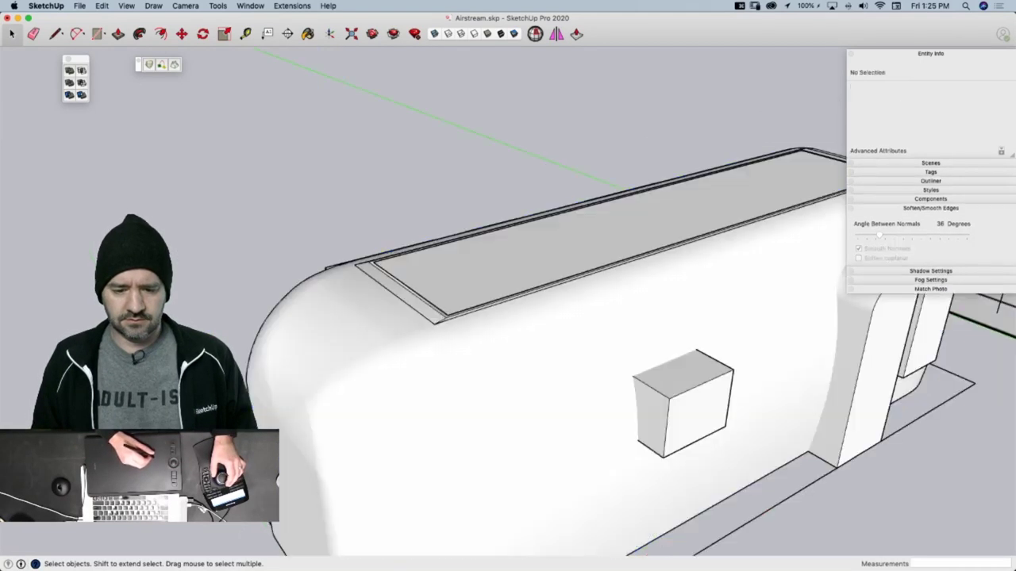
Group the three window blocks on the Airstream's side opposite the door together with the ground edge along that side
scroll(343, 310, down, 5)
mouse_move(343, 310)
middle_down()
mouse_move(338, 287)
mouse_move(617, 297)
mouse_move(676, 325)
mouse_move(668, 355)
middle_up()
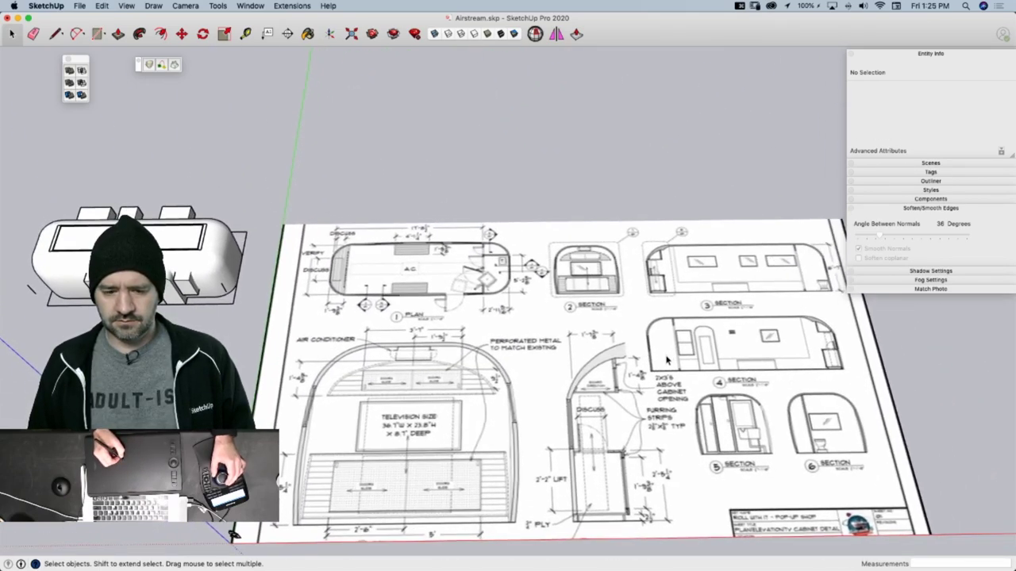
scroll(664, 357, up, 2)
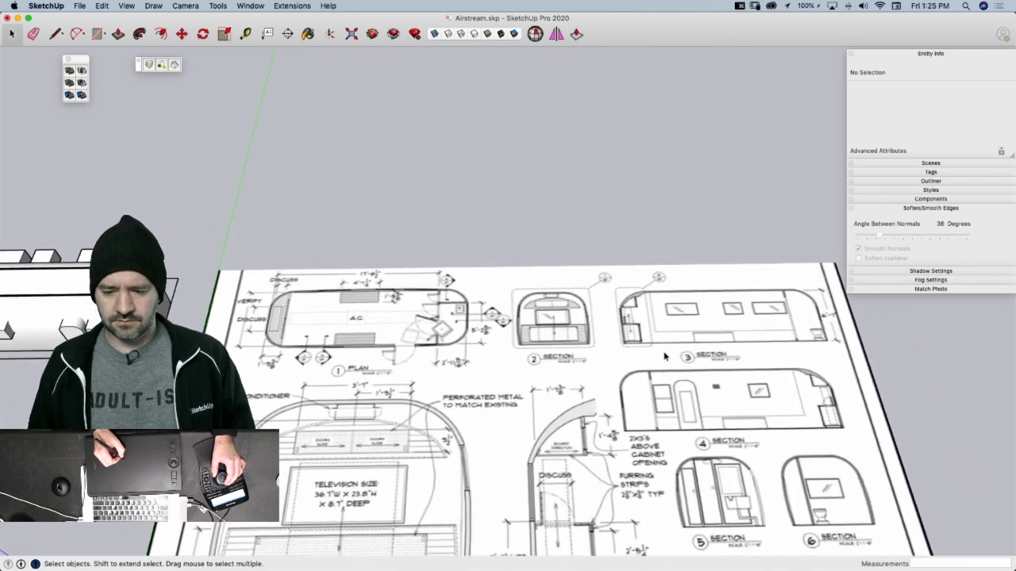
scroll(665, 357, down, 4)
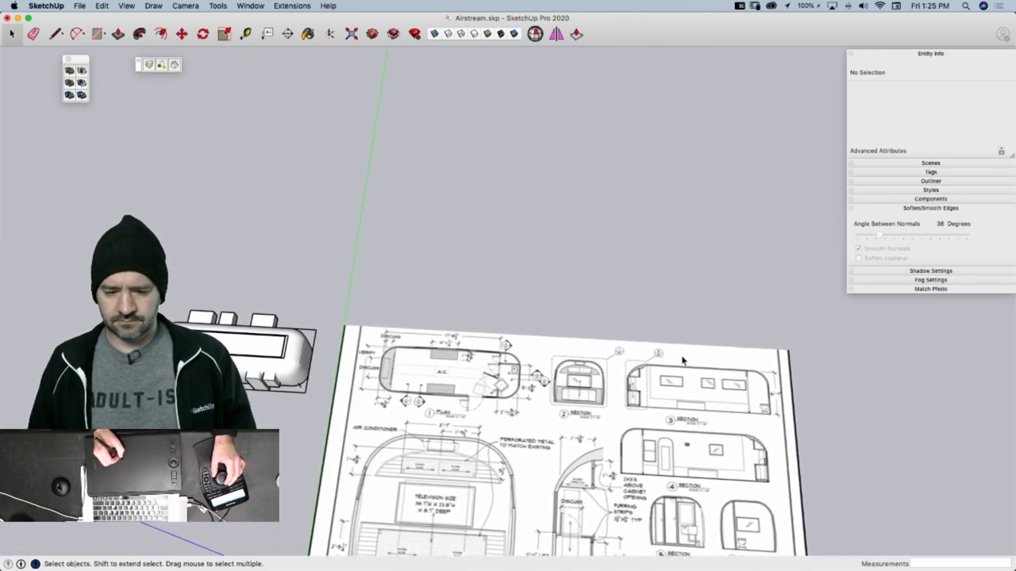
scroll(492, 353, up, 3)
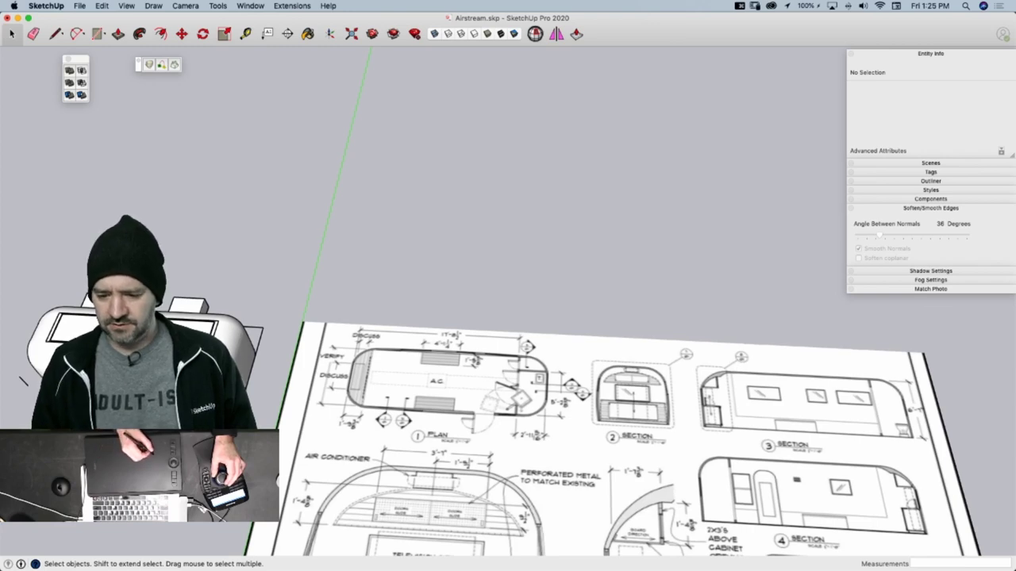
mouse_move(736, 365)
middle_down()
mouse_move(619, 286)
mouse_move(508, 254)
mouse_move(359, 235)
mouse_move(641, 355)
mouse_move(594, 347)
mouse_move(480, 292)
mouse_move(638, 342)
mouse_move(496, 382)
mouse_move(481, 341)
middle_up()
click(482, 341)
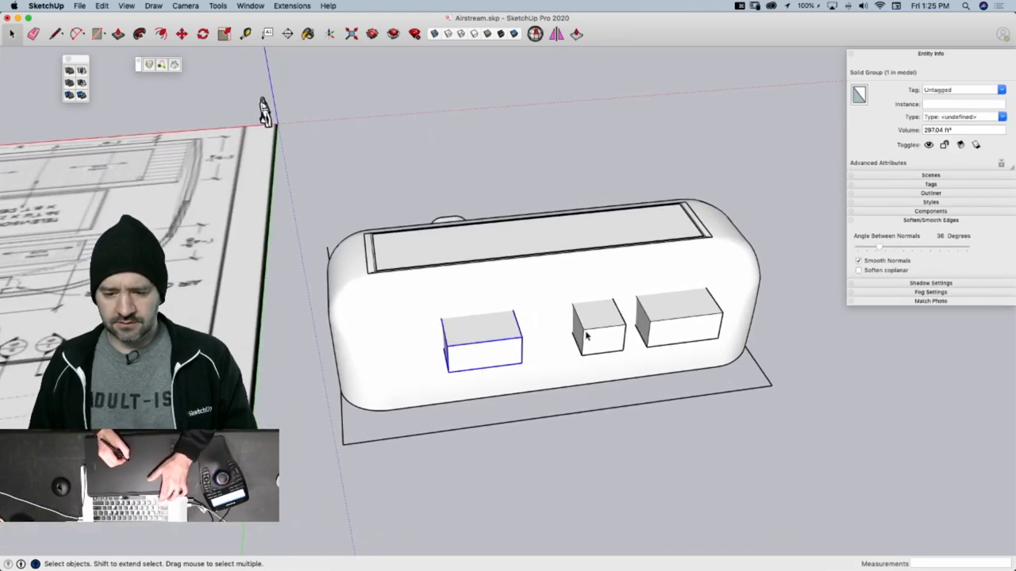
right_click(596, 339)
click(517, 348)
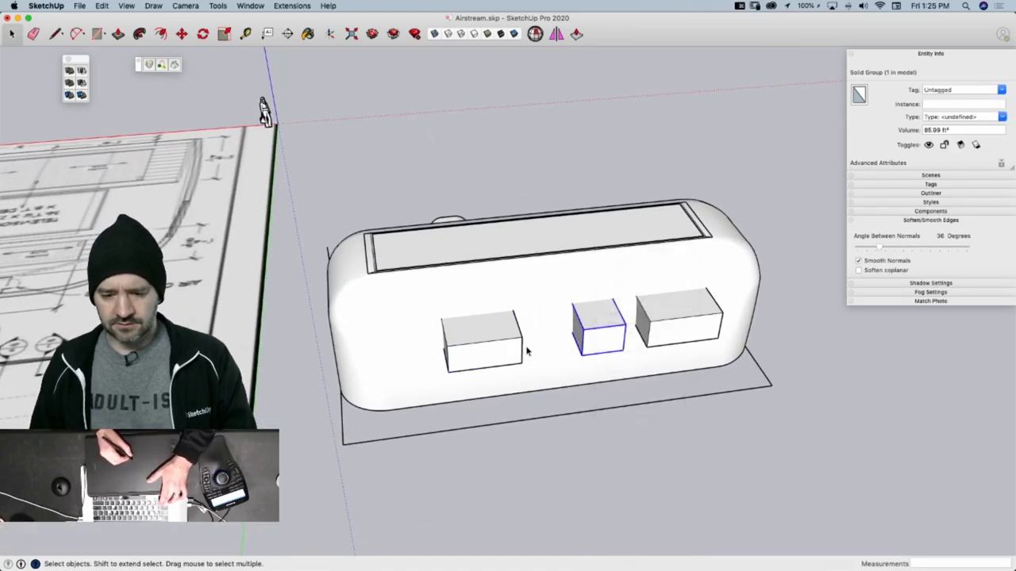
shift+click(648, 402)
right_click(622, 341)
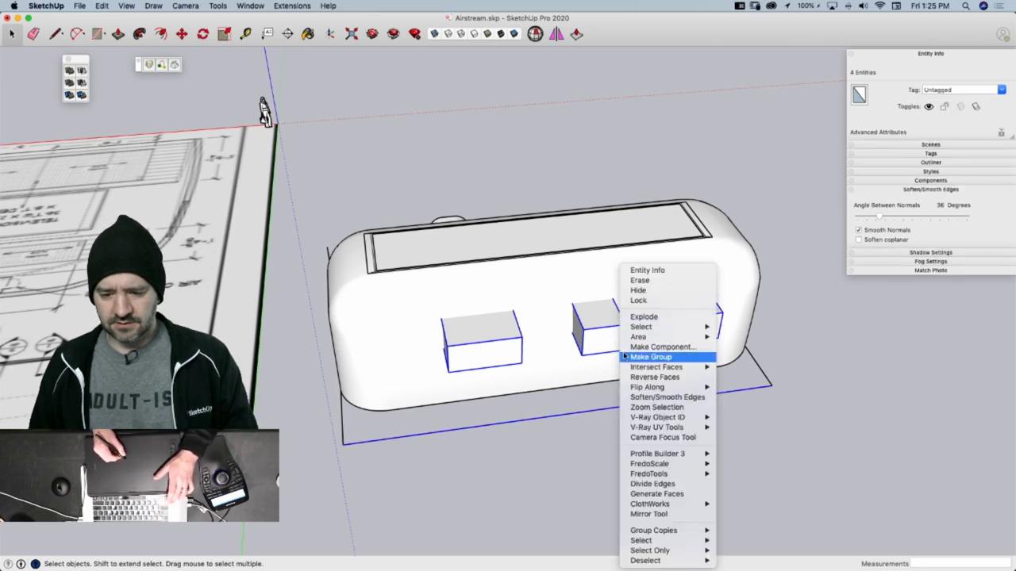
click(650, 357)
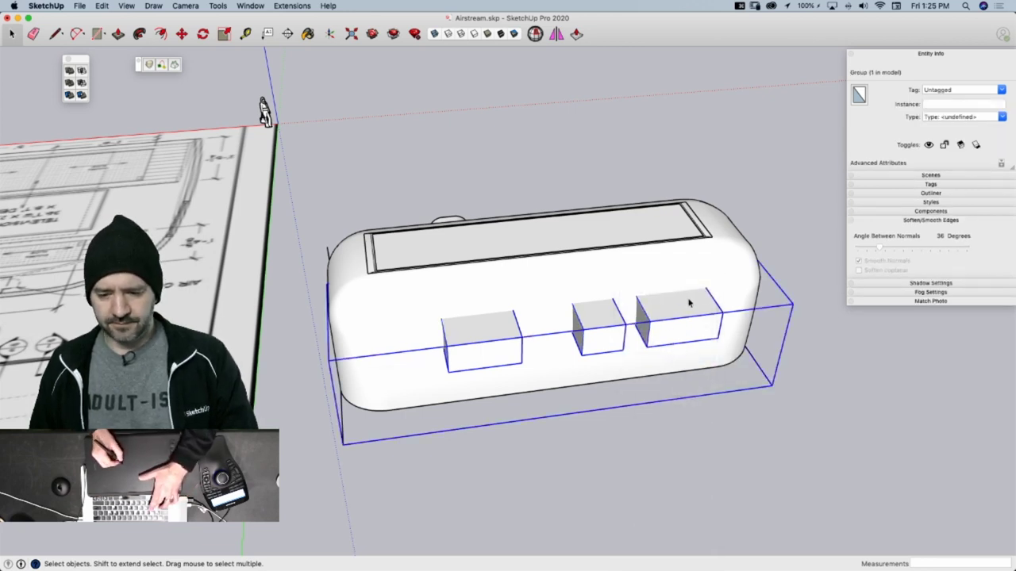
Mirror the window group lengthwise about its center by scaling it -1.00 along the red axis
key(s)
key(s)
key(s)
key(s)
key(s)
key(s)
key(s)
key(s)
key(s)
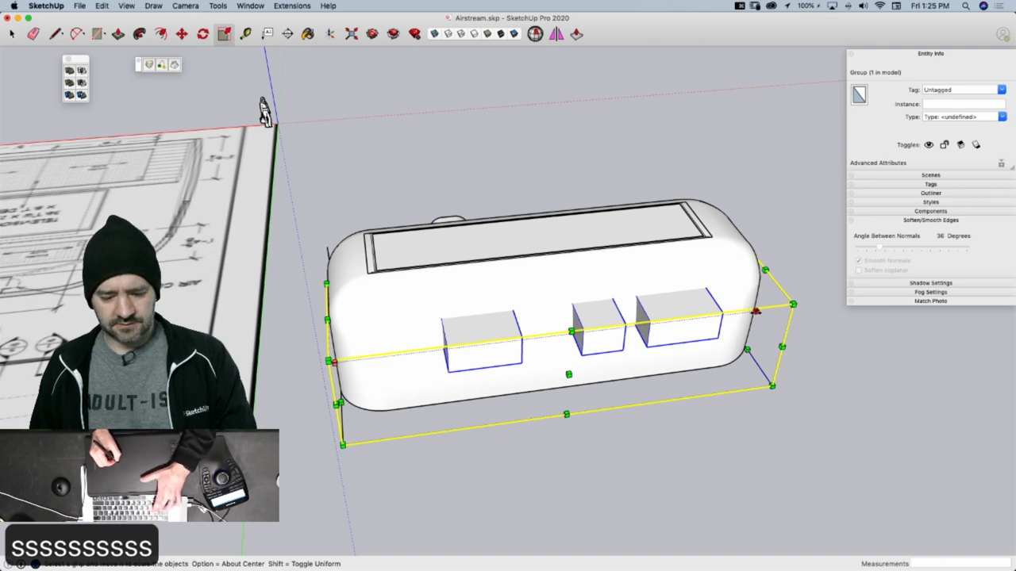
alt+drag(756, 311, 353, 453)
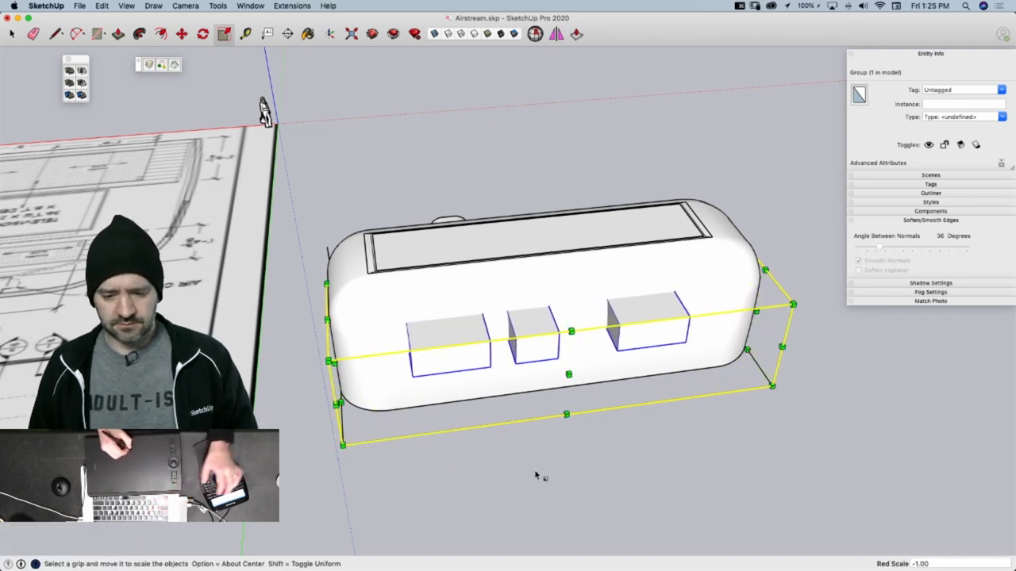
middle_drag(592, 480, 540, 314)
key(space)
click(465, 334)
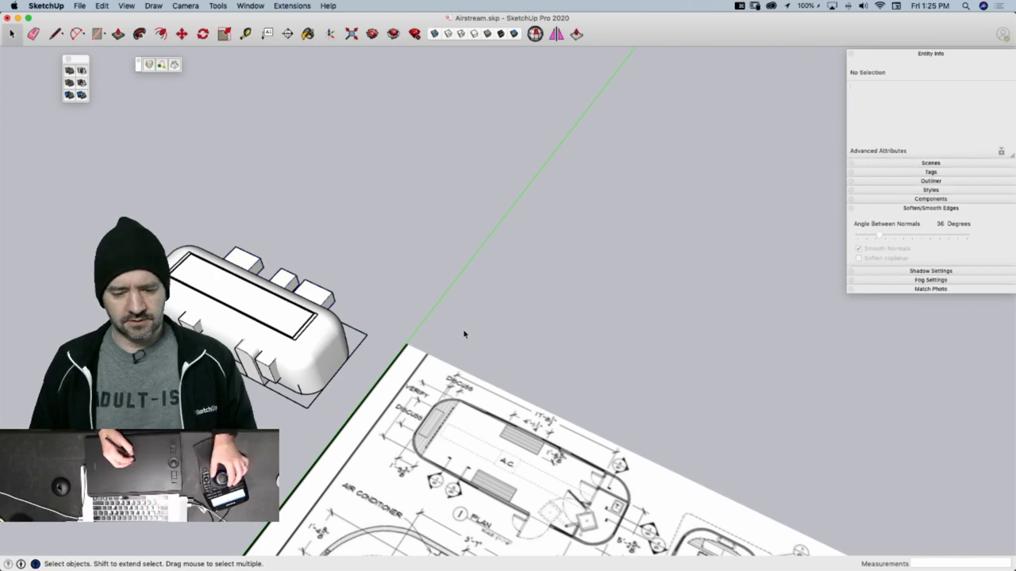
Erase the two short ground edges that run across the ends of the Airstream
scroll(428, 337, up, 5)
click(387, 339)
scroll(386, 317, up, 5)
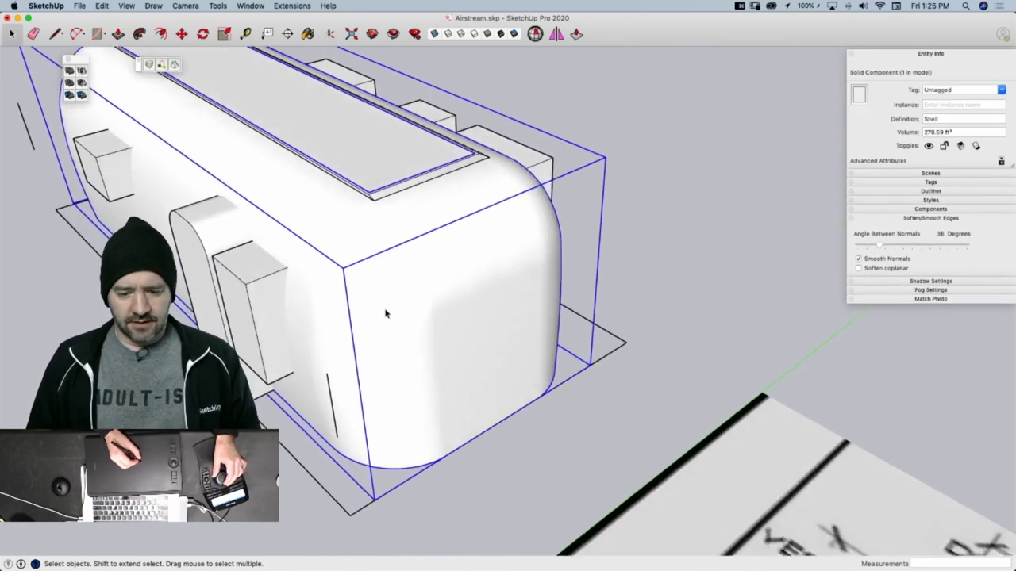
middle_drag(385, 299, 420, 444)
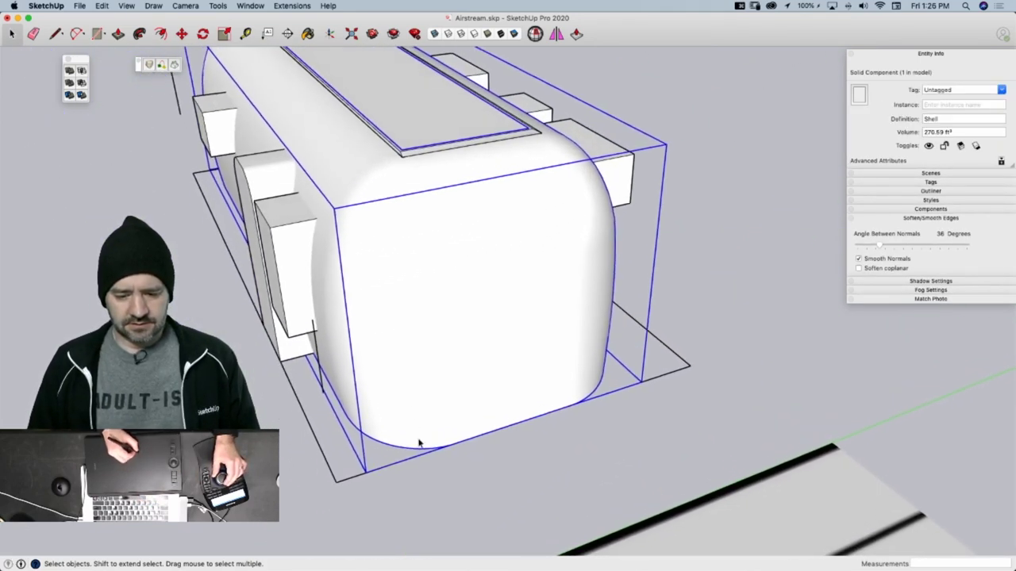
click(410, 478)
key(e)
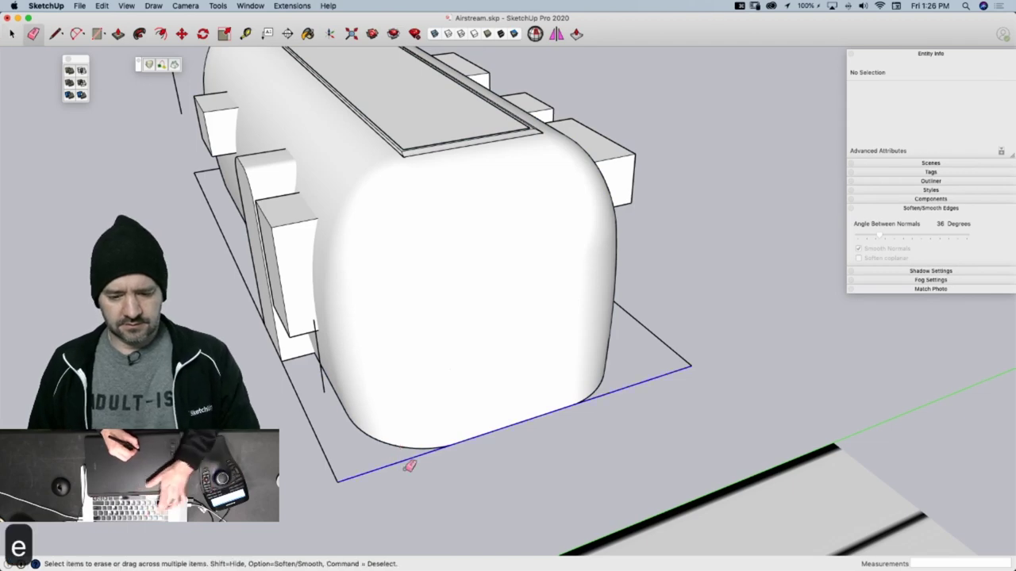
click(407, 468)
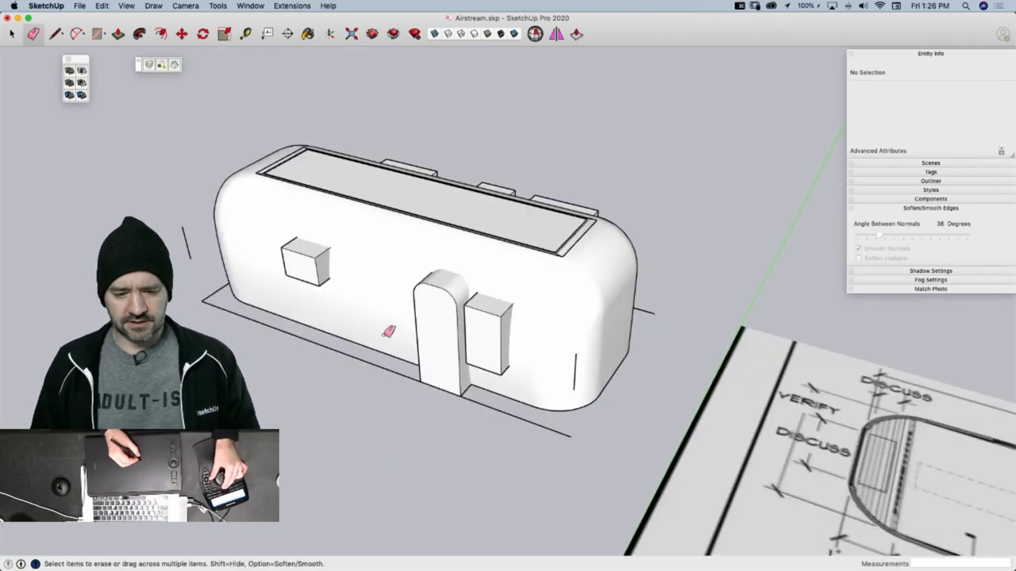
click(417, 445)
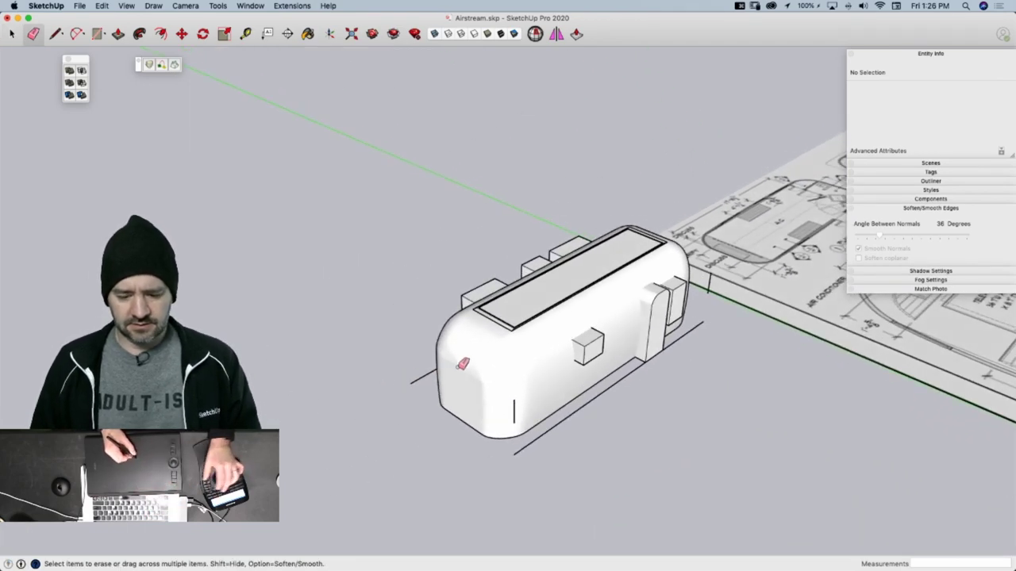
Explode the Shell component and make its geometry a group
key(space)
click(470, 379)
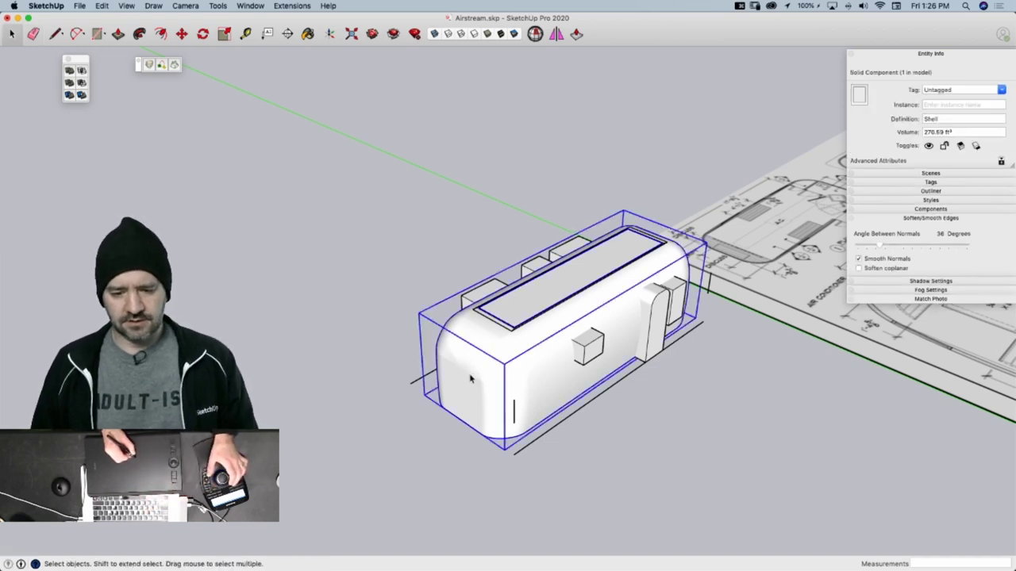
click(251, 6)
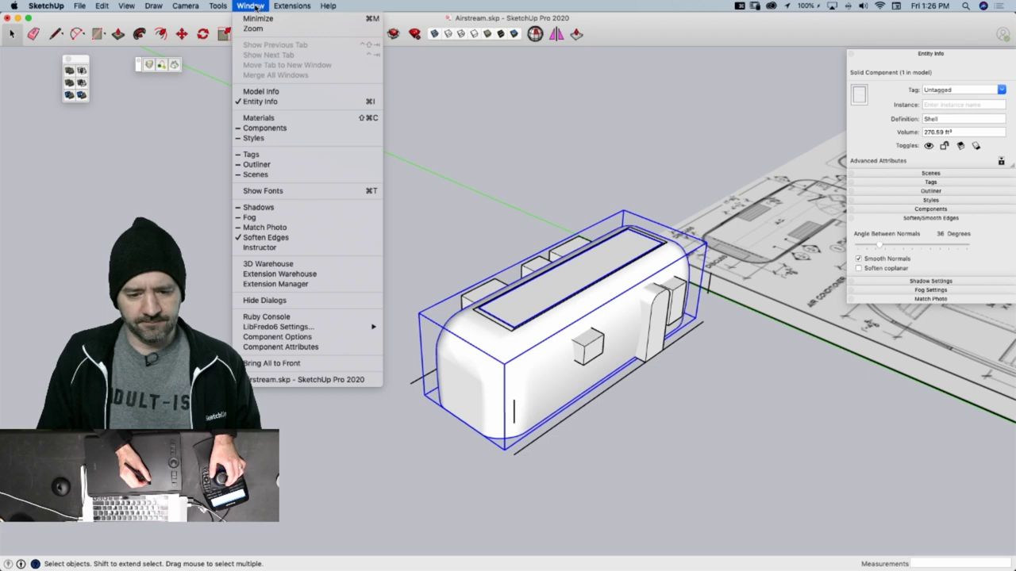
mouse_move(226, 8)
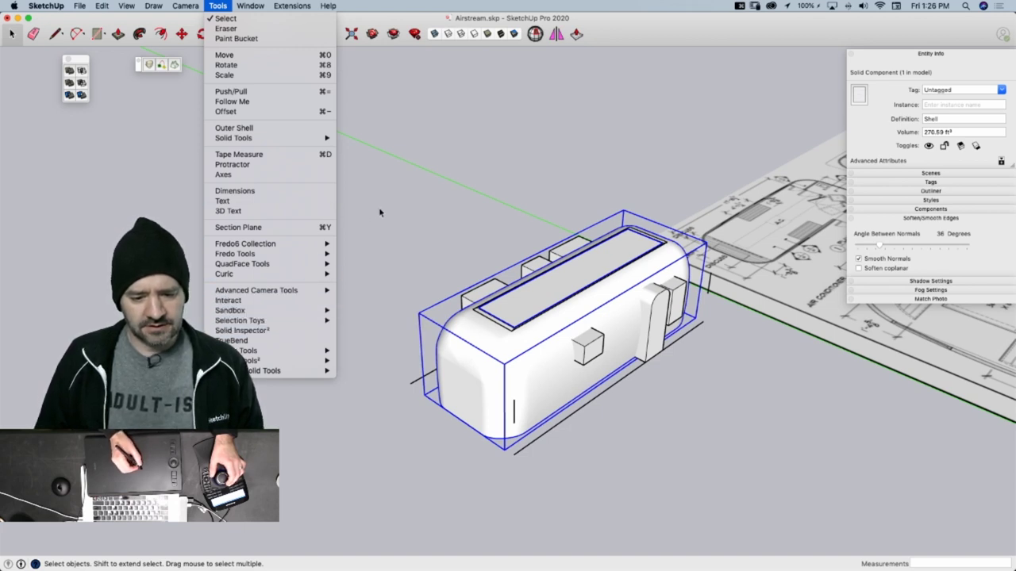
right_click(484, 349)
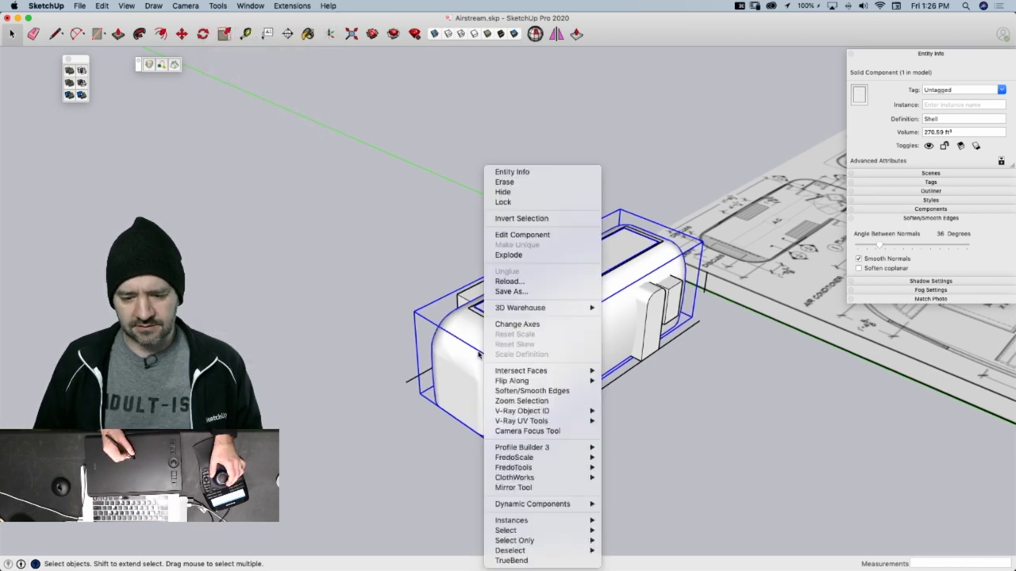
click(462, 365)
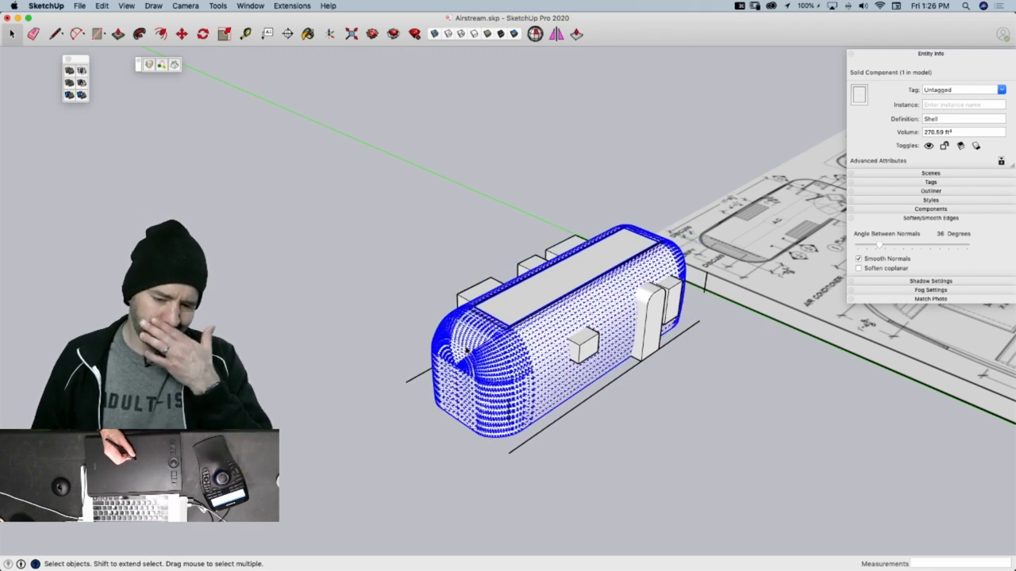
right_click(468, 341)
click(497, 307)
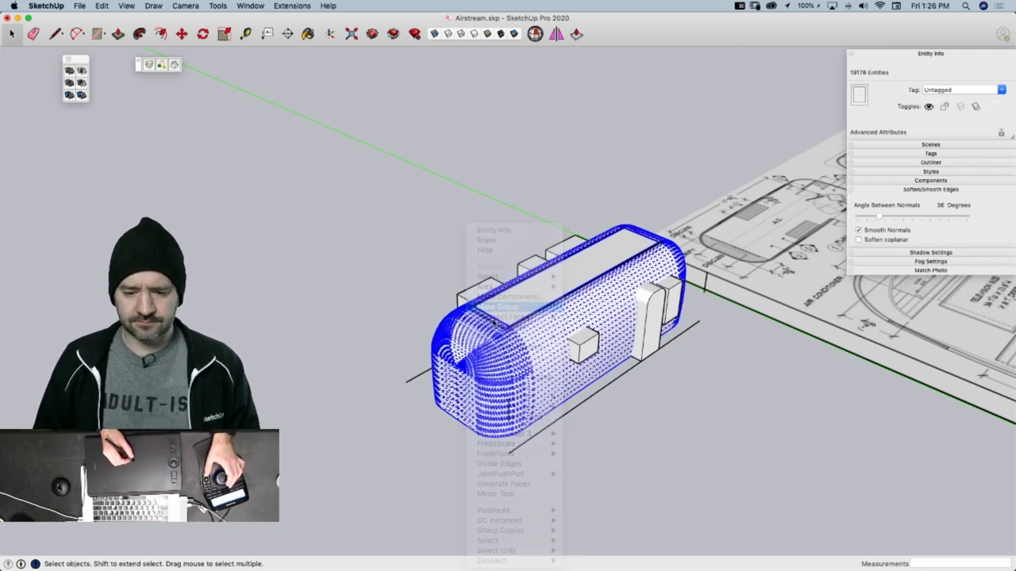
Save the model and combine the roof panel and the Airstream shell group into one solid with Outer Shell
scroll(617, 188, up, 8)
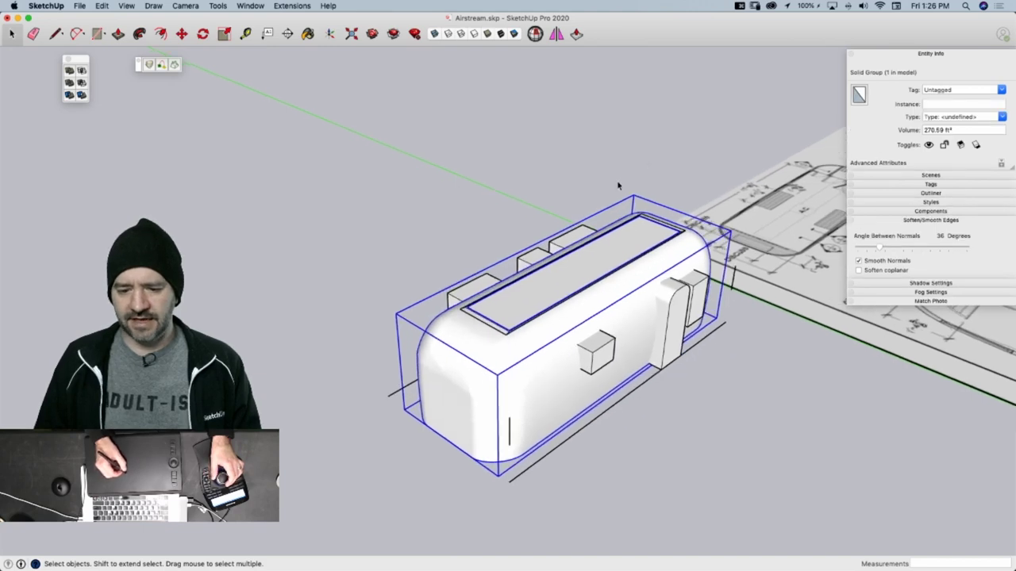
click(501, 335)
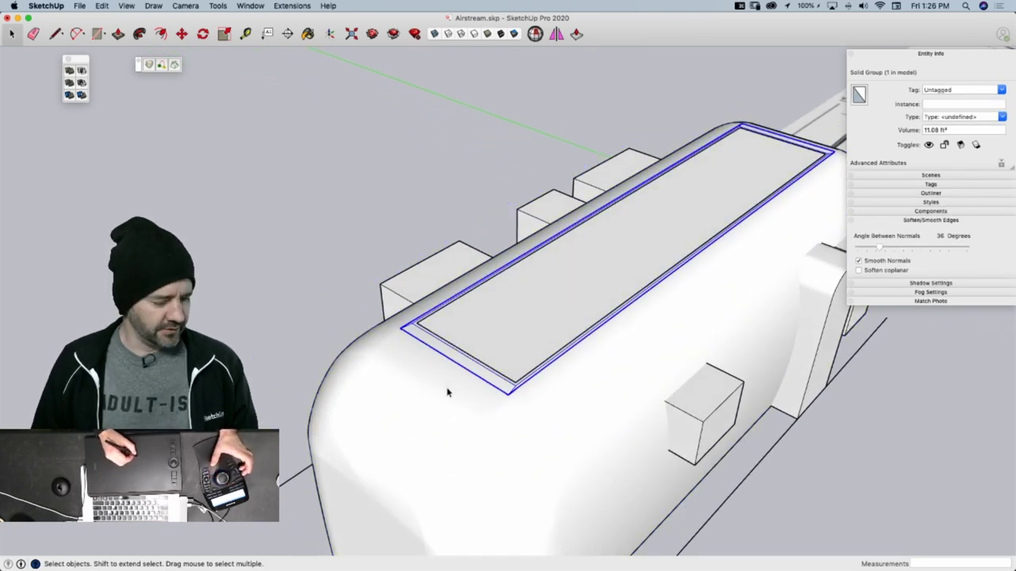
key(super+s)
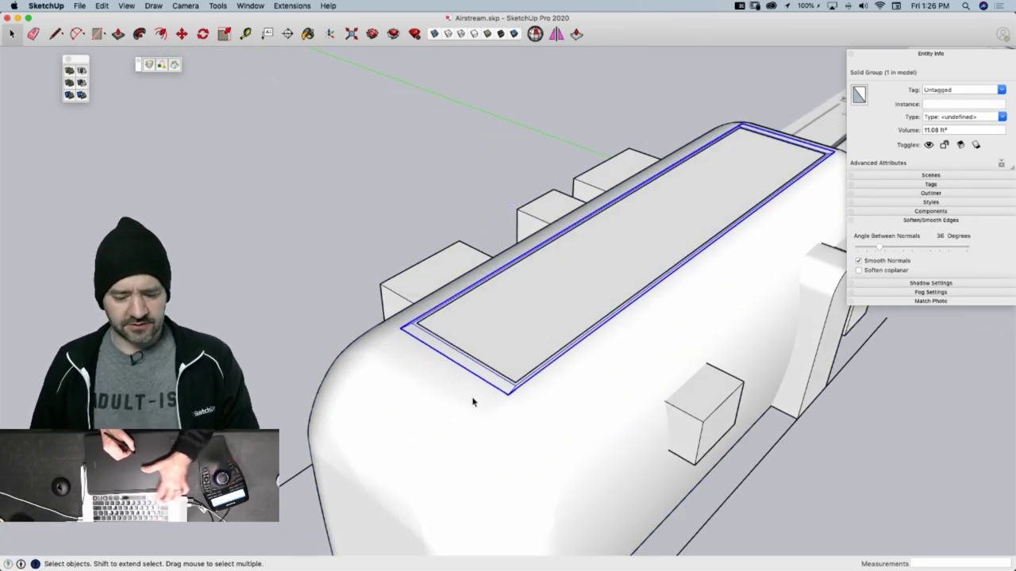
shift+click(465, 401)
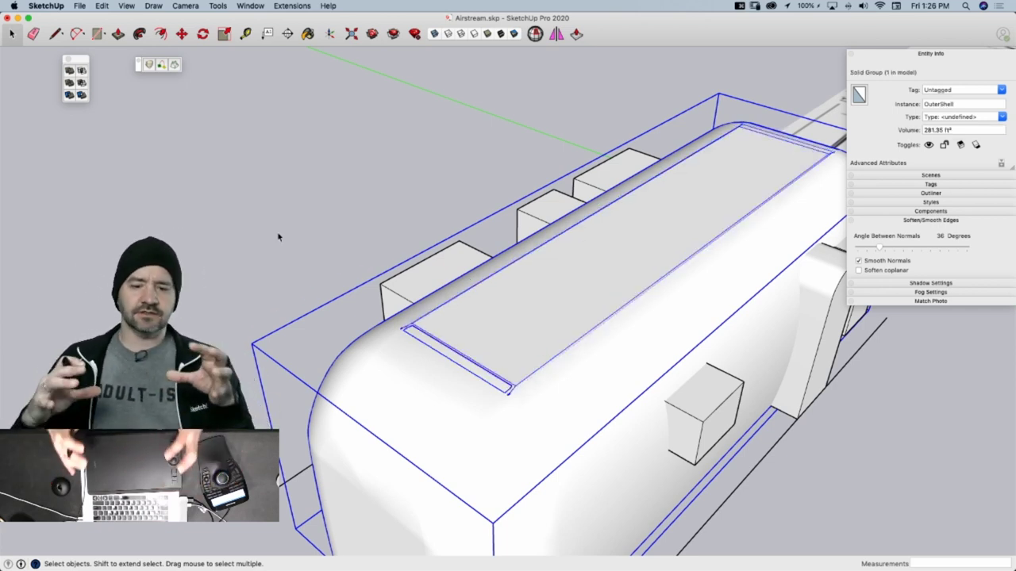
Open the merged shell for editing and try erasing an edge of the small sliver at the roof panel's corner
scroll(496, 401, up, 10)
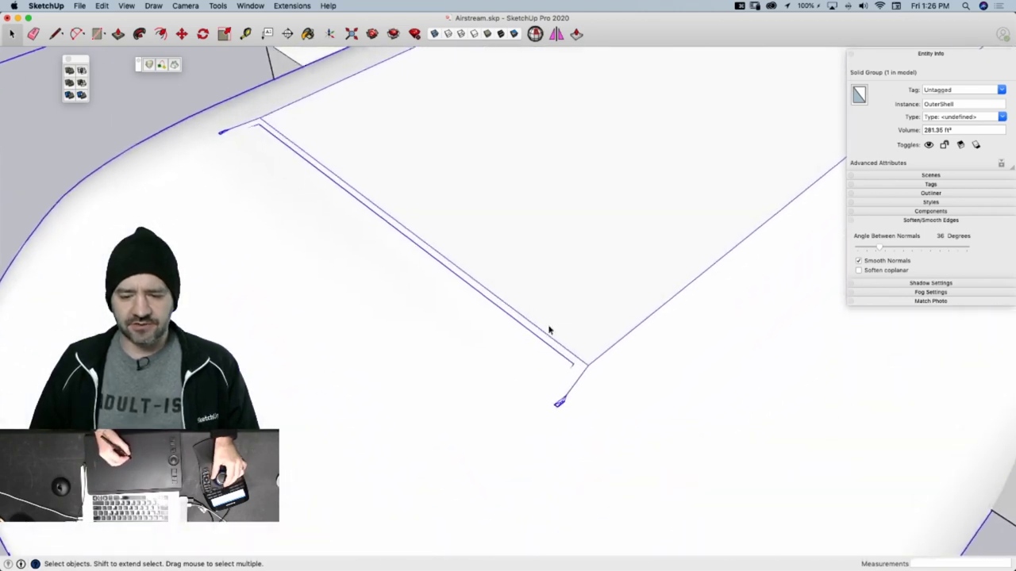
middle_drag(551, 381, 578, 319)
scroll(499, 392, up, 10)
double_click(577, 319)
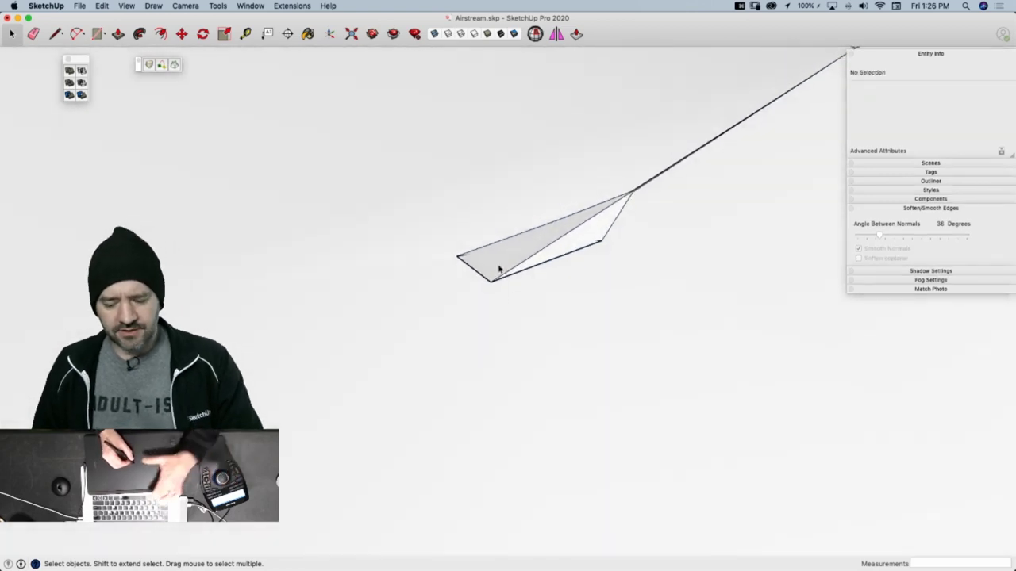
key(e)
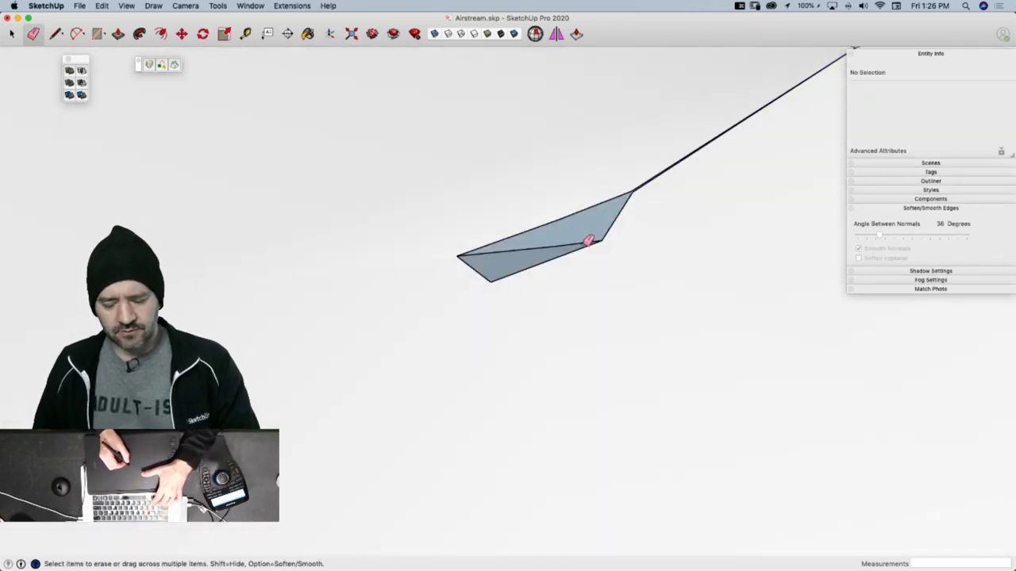
key(super+z)
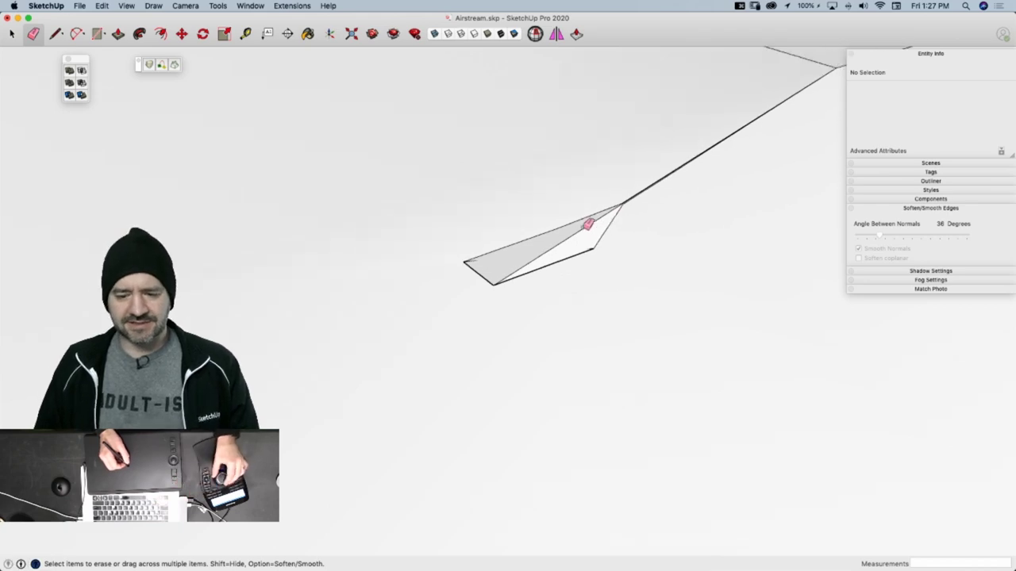
Check all of the merged shell's geometry for errors with Solid Inspector²
key(space)
key(super+a)
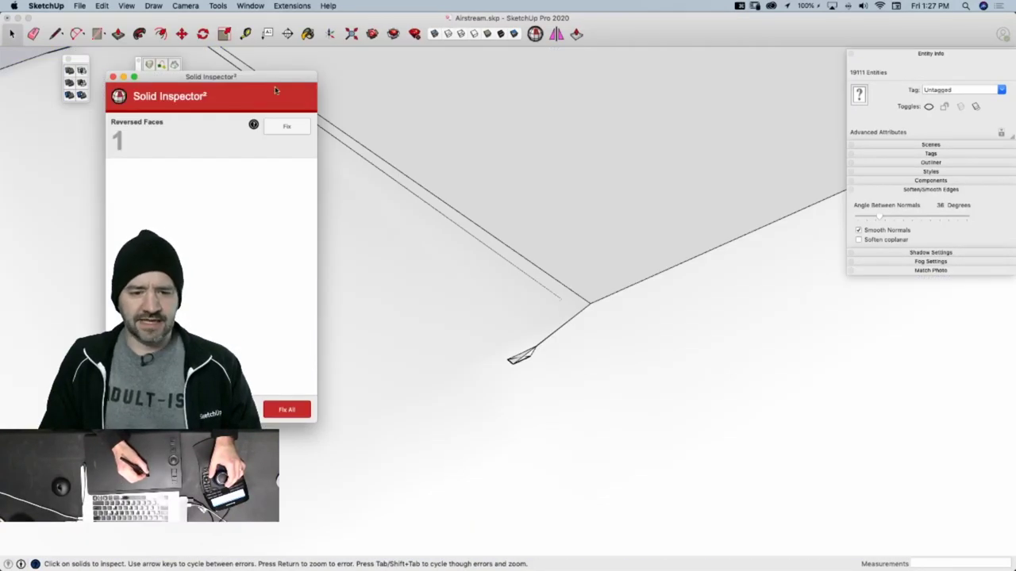
click(112, 77)
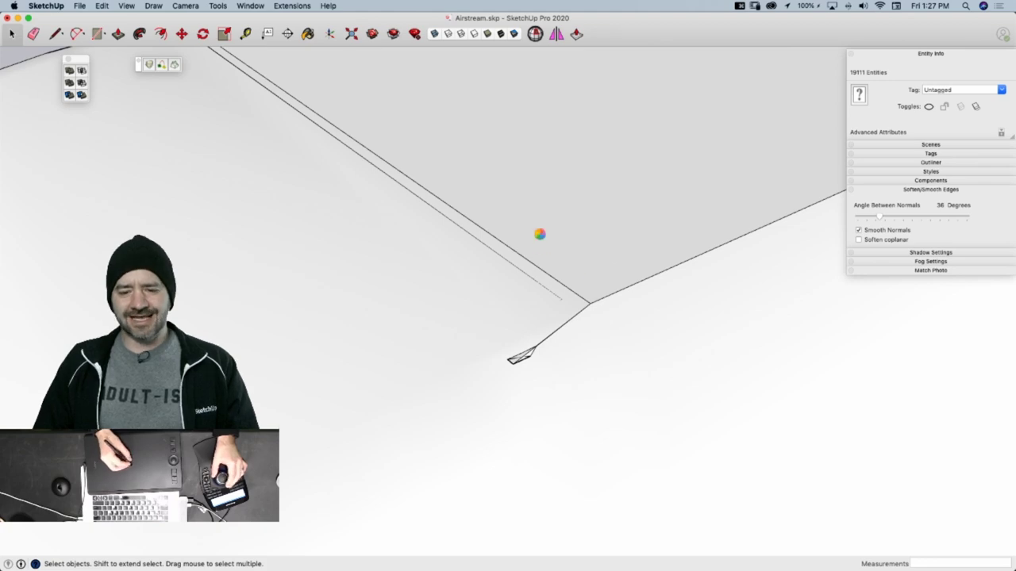
Turn on Soften coplanar for all of the geometry inside the merged shell
click(553, 211)
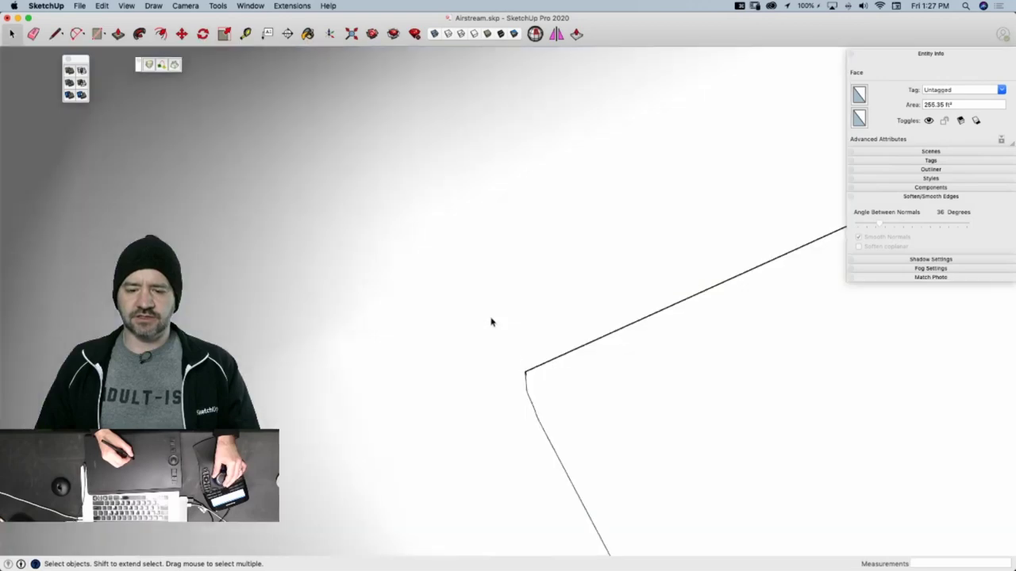
mouse_move(491, 322)
middle_down()
mouse_move(526, 331)
mouse_move(513, 331)
mouse_move(596, 270)
mouse_move(604, 289)
mouse_move(662, 259)
mouse_move(674, 333)
mouse_move(673, 255)
mouse_move(666, 268)
middle_up()
key(shift+z)
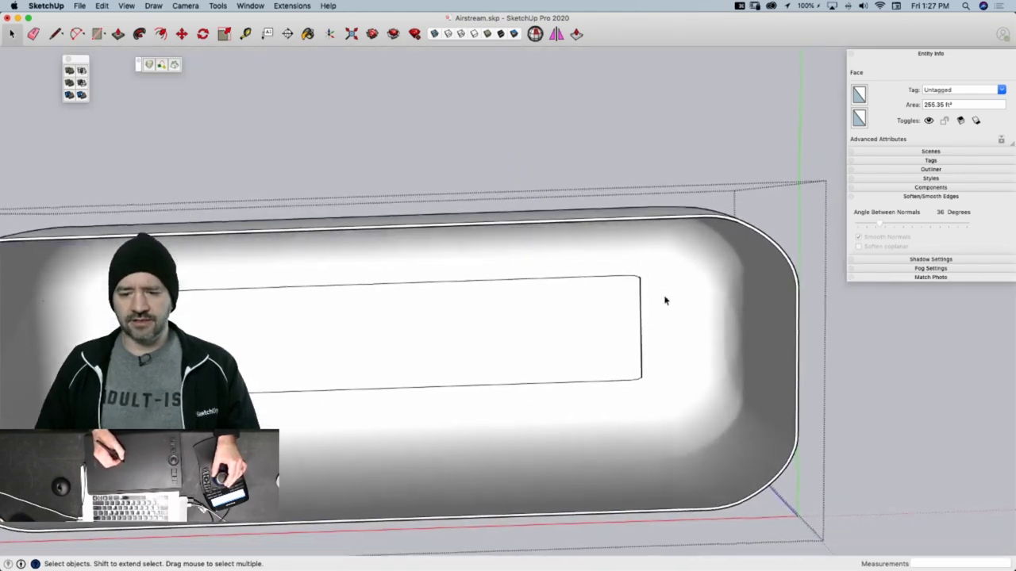
key(super+a)
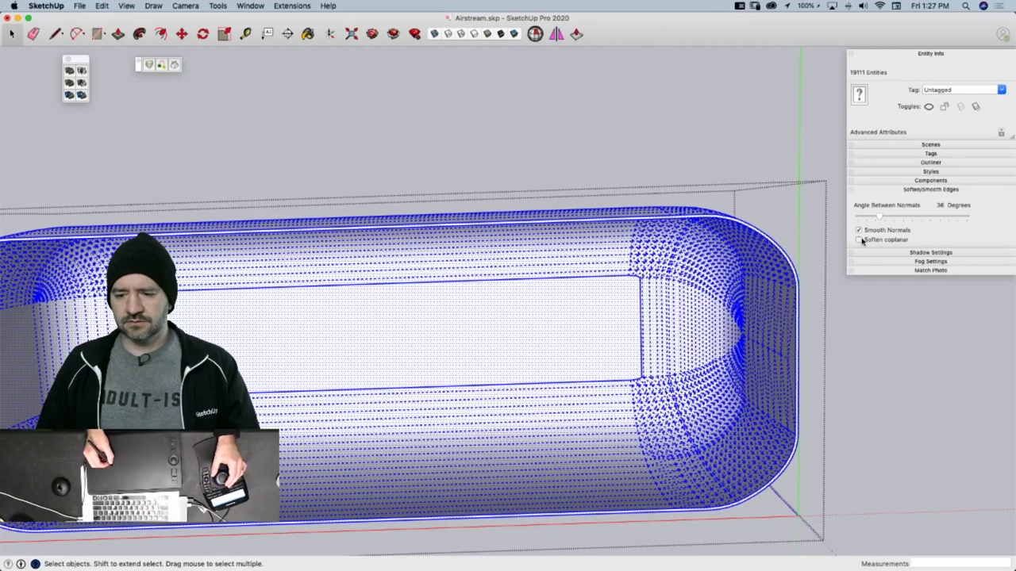
click(859, 240)
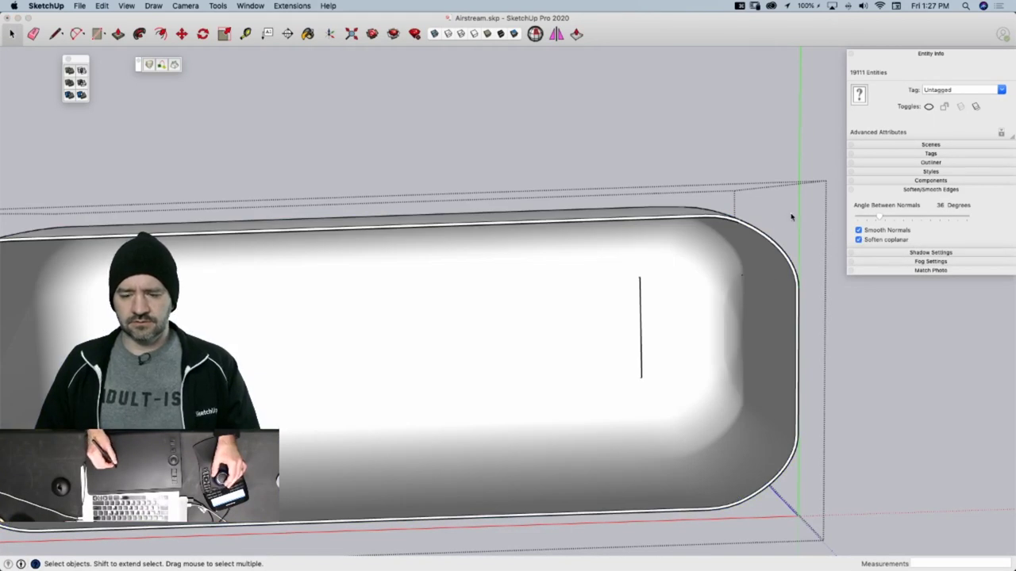
click(710, 165)
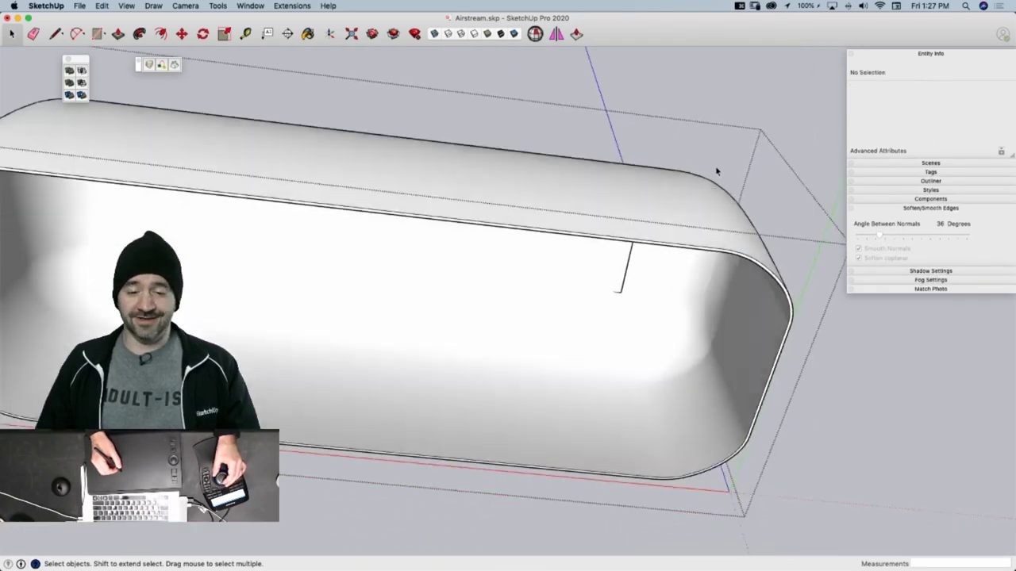
Save the model and erase the long leftover edge across the shell's roof at the end of the former panel
scroll(560, 373, up, 10)
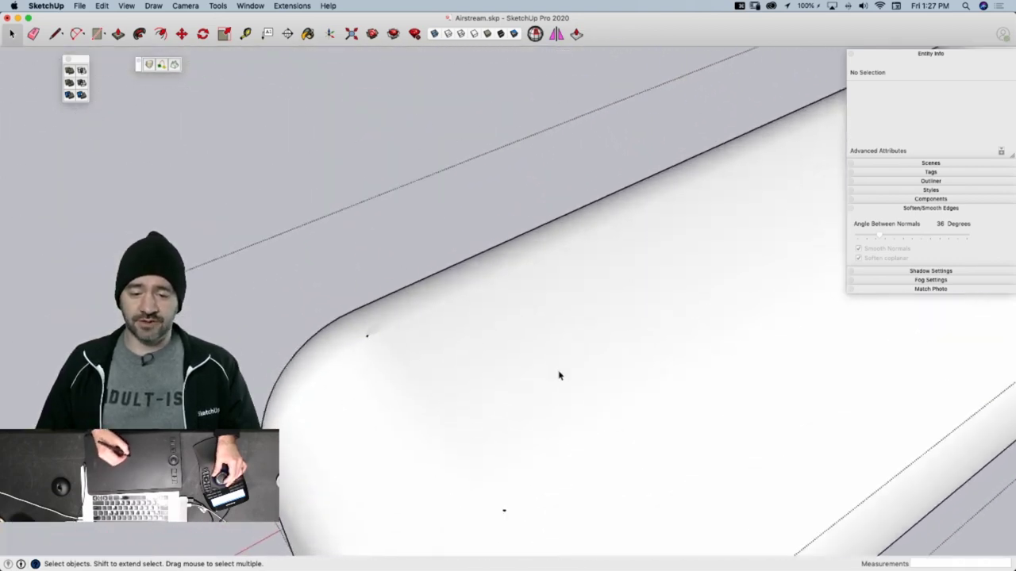
scroll(577, 367, down, 10)
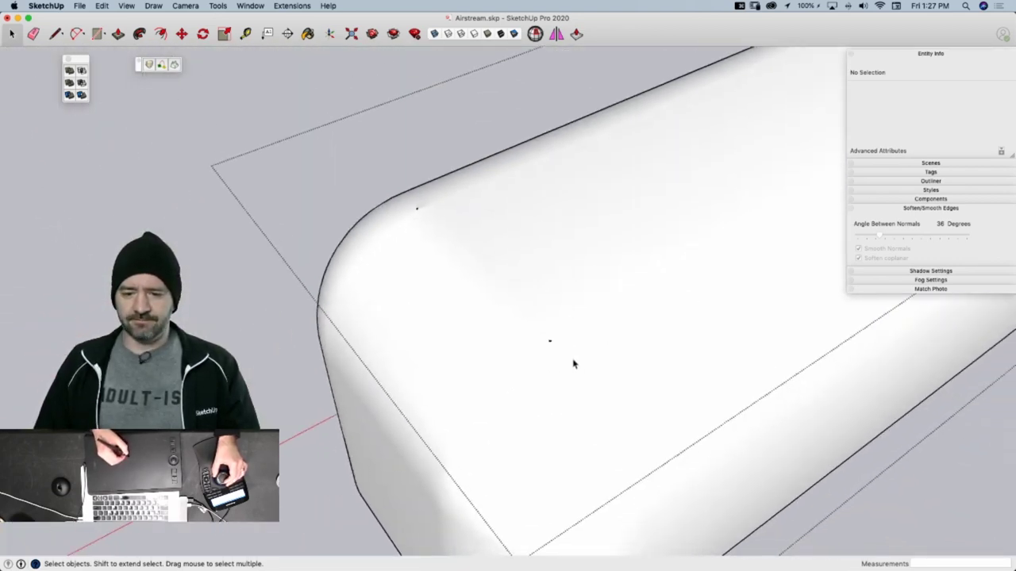
scroll(663, 239, up, 10)
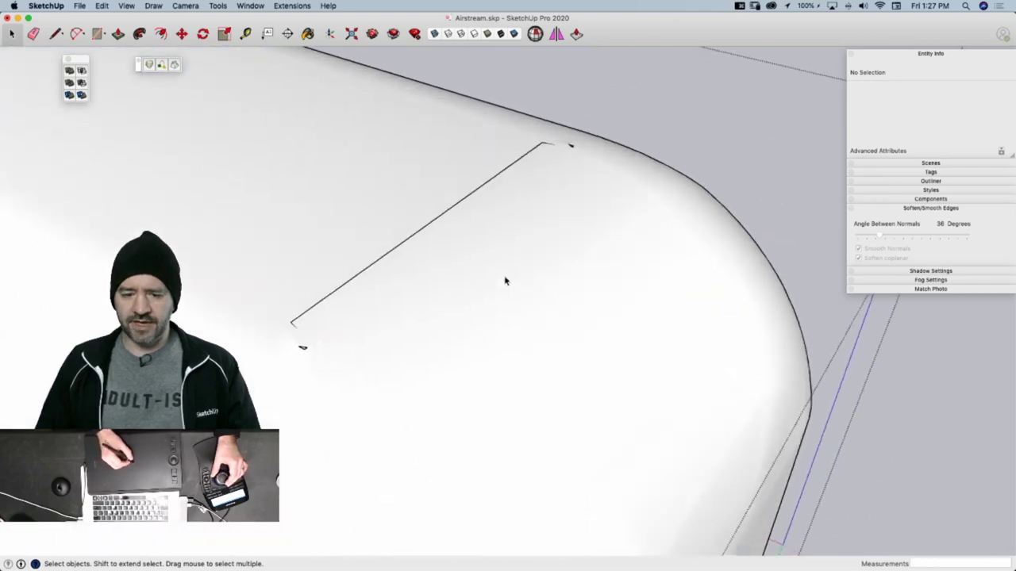
scroll(555, 282, up, 5)
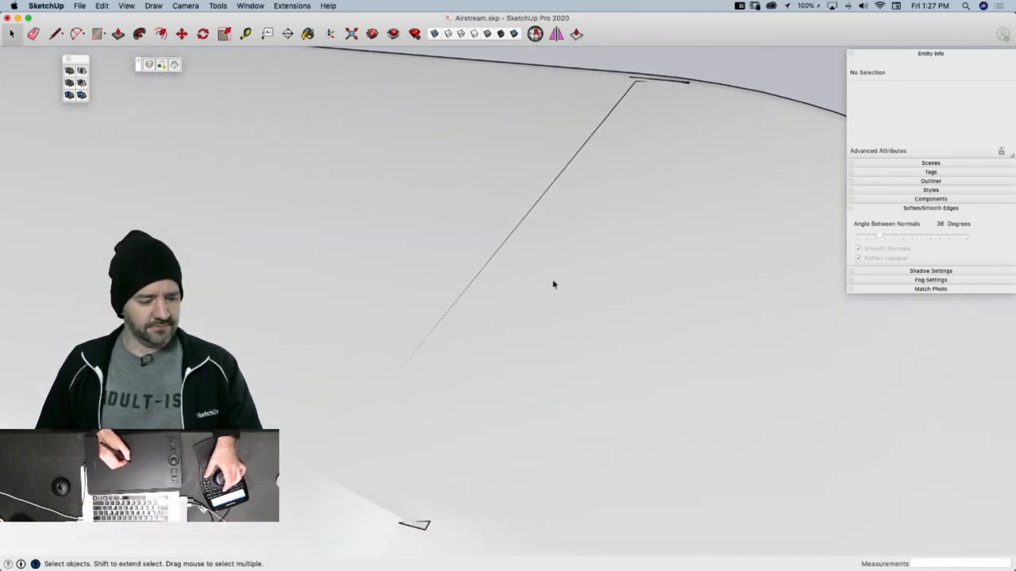
scroll(551, 286, down, 3)
scroll(517, 312, up, 3)
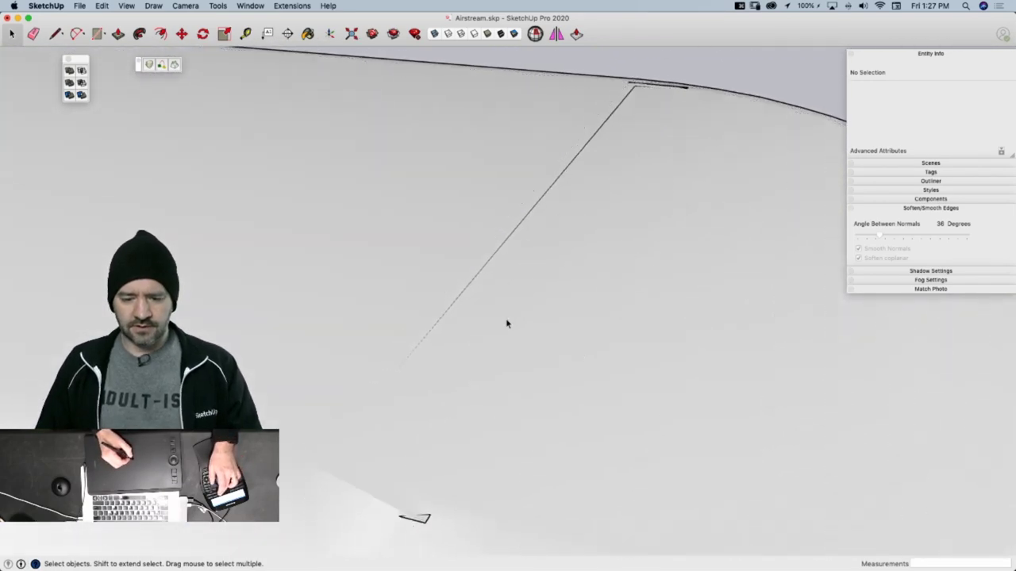
scroll(508, 320, down, 2)
key(super+s)
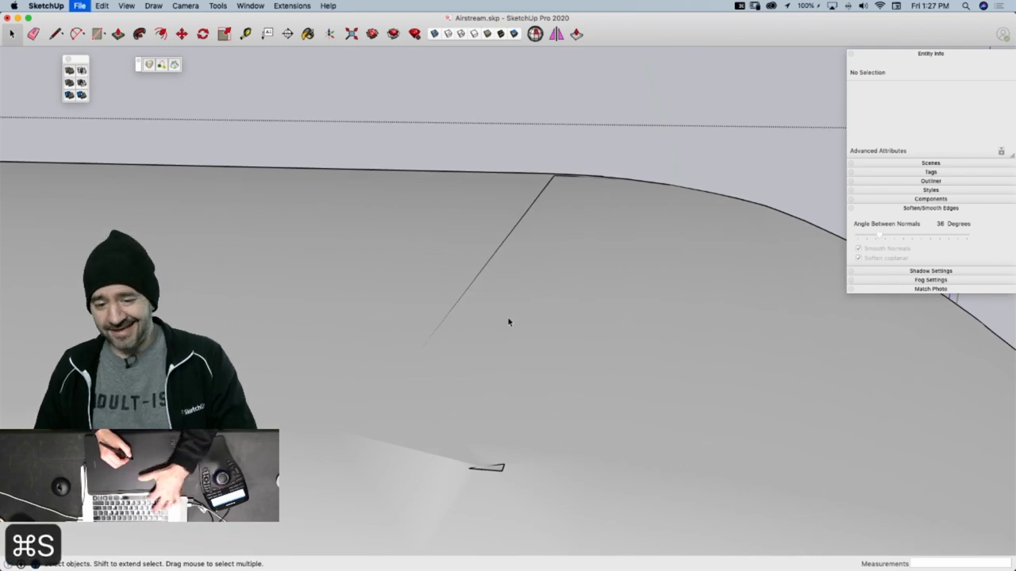
scroll(508, 286, up, 4)
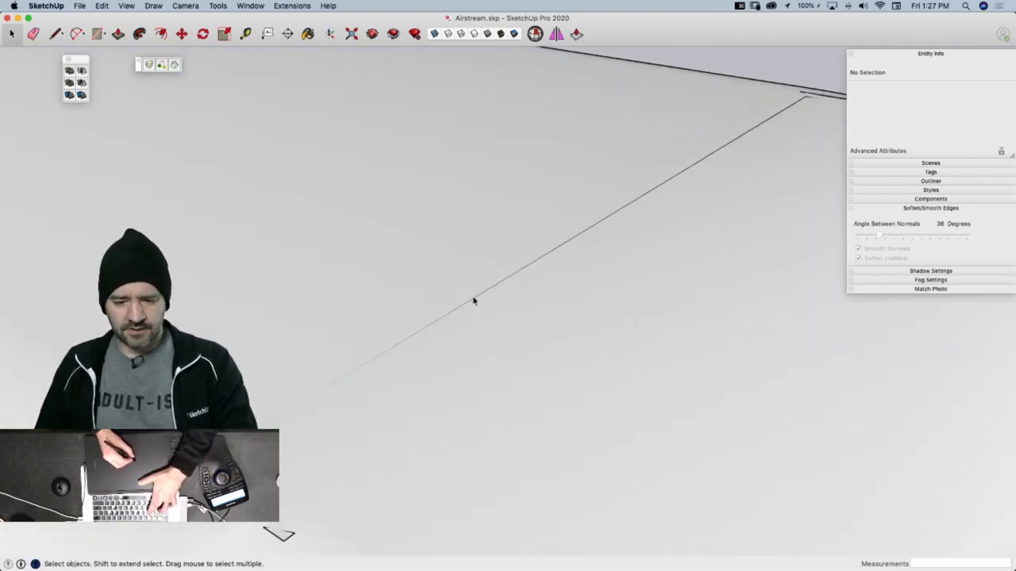
key(e)
drag(468, 299, 493, 326)
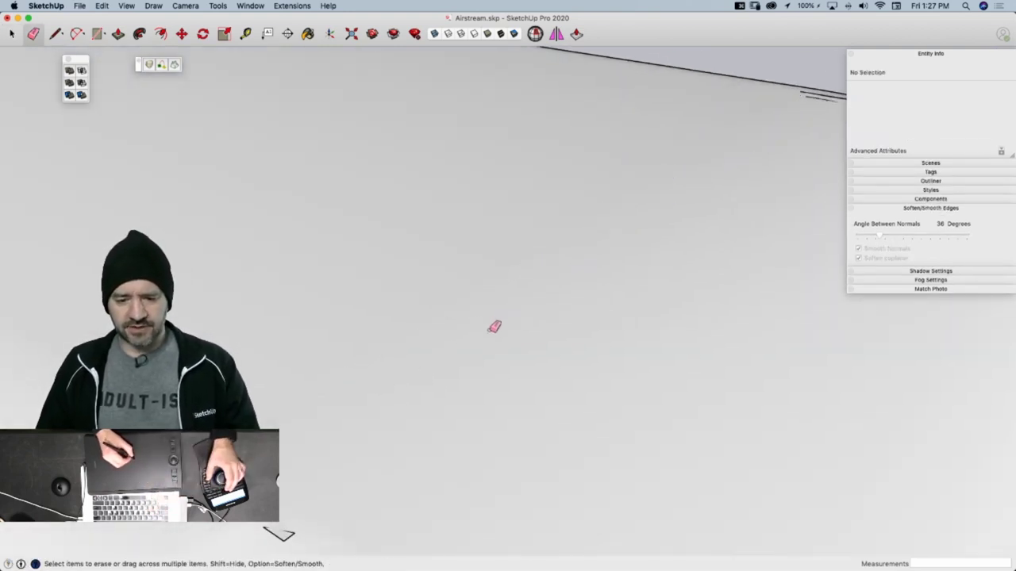
Close the narrow strip-shaped hole in the shell's ceiling by drawing a line about 1 11/16" long across each end
scroll(592, 261, down, 5)
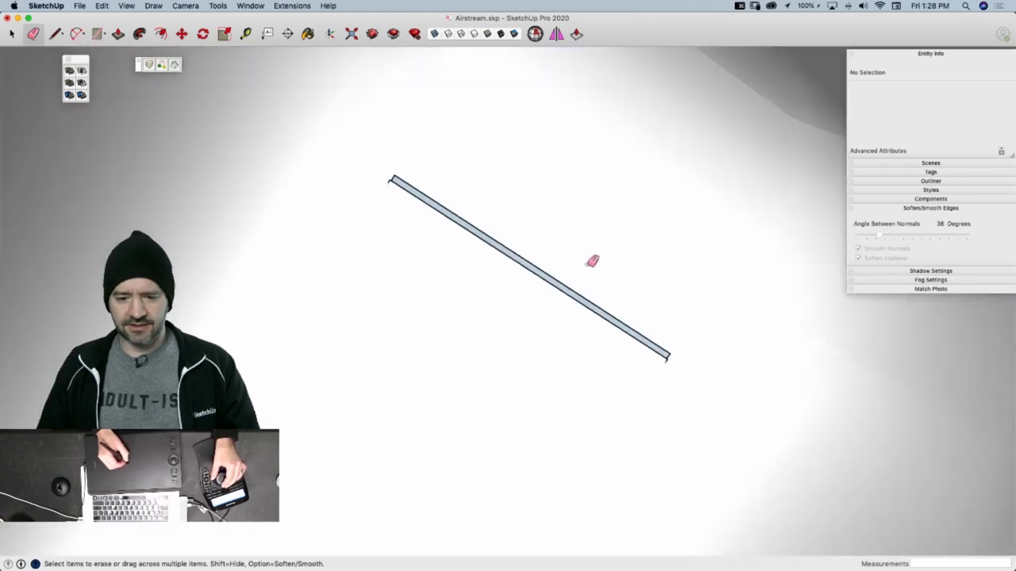
middle_drag(591, 261, 529, 328)
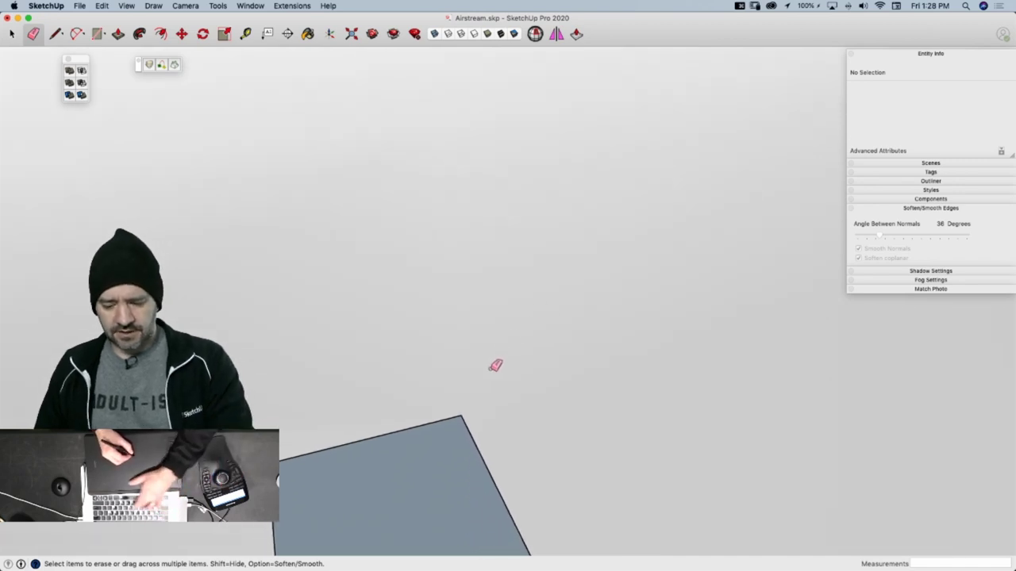
key(l)
click(461, 415)
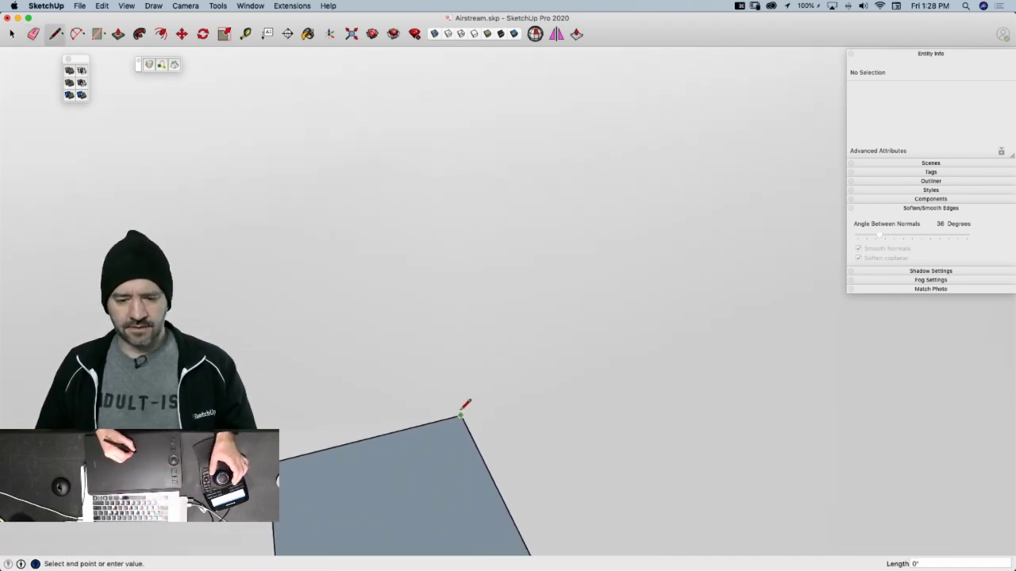
click(280, 429)
middle_drag(329, 405, 753, 141)
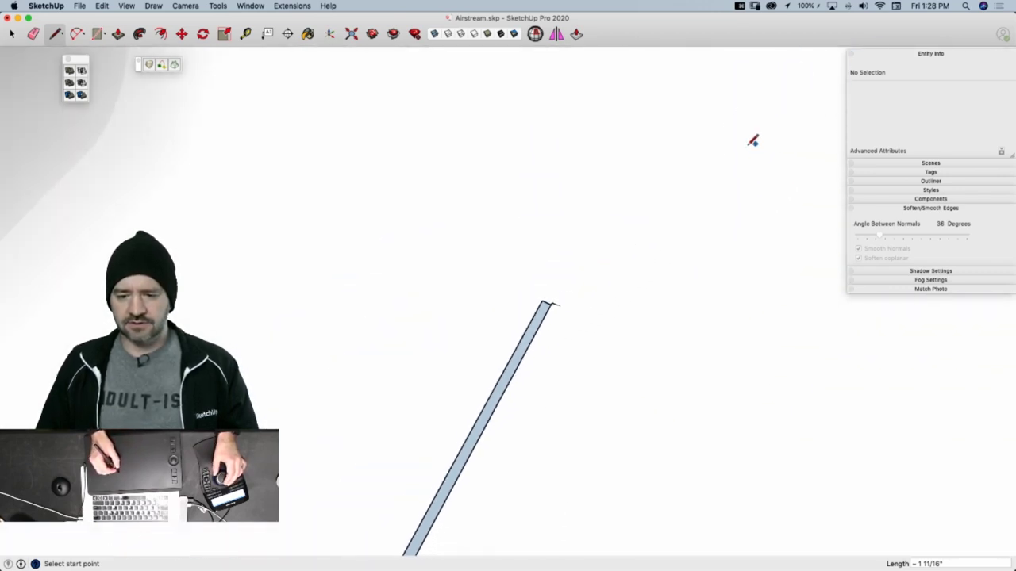
click(540, 301)
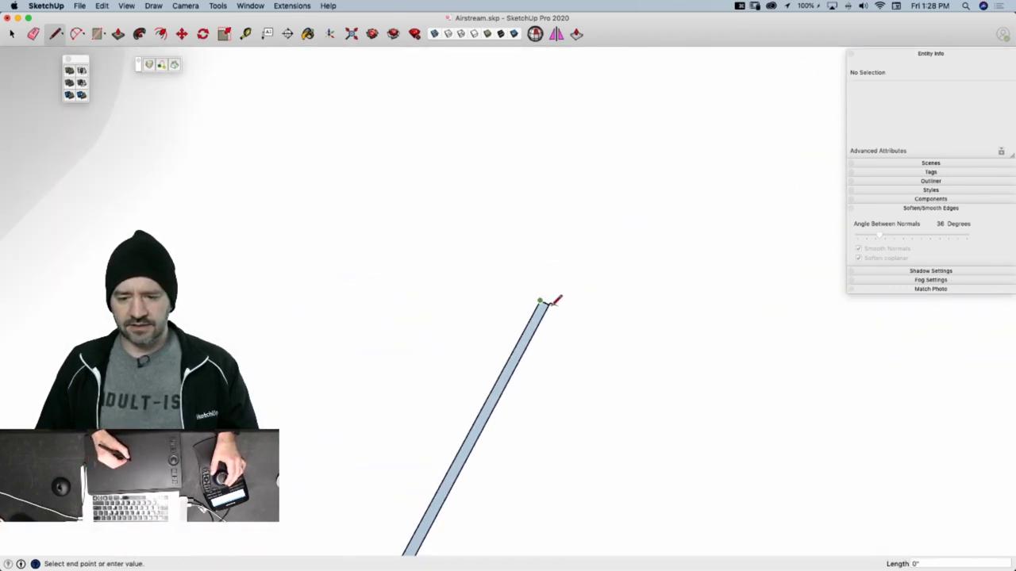
scroll(549, 305, up, 8)
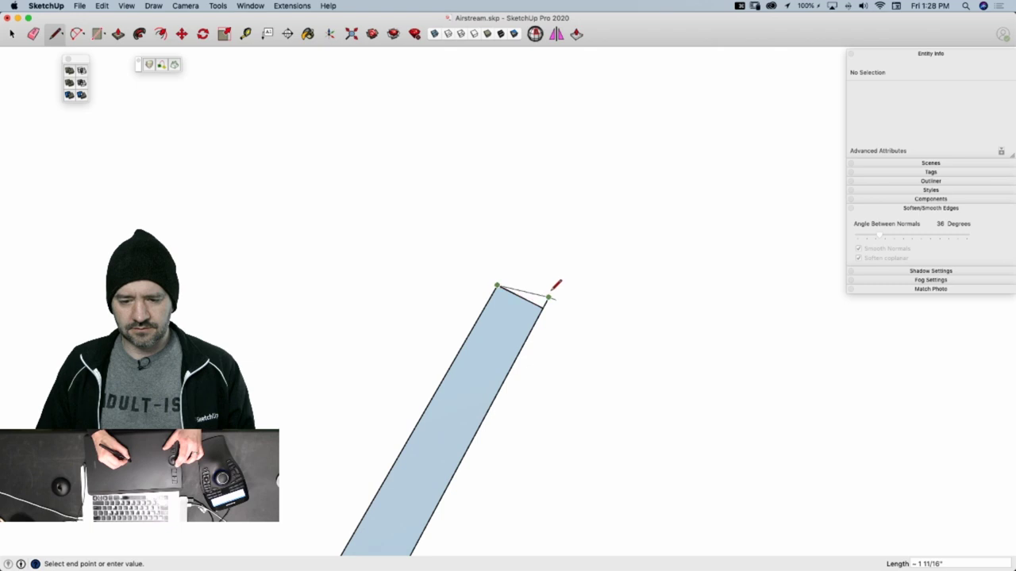
scroll(549, 295, up, 6)
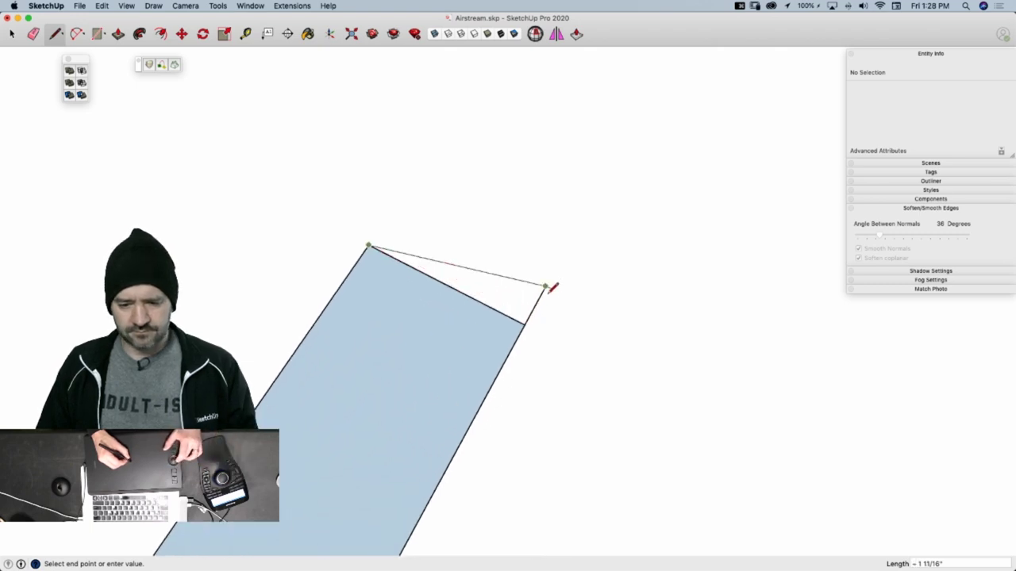
click(546, 286)
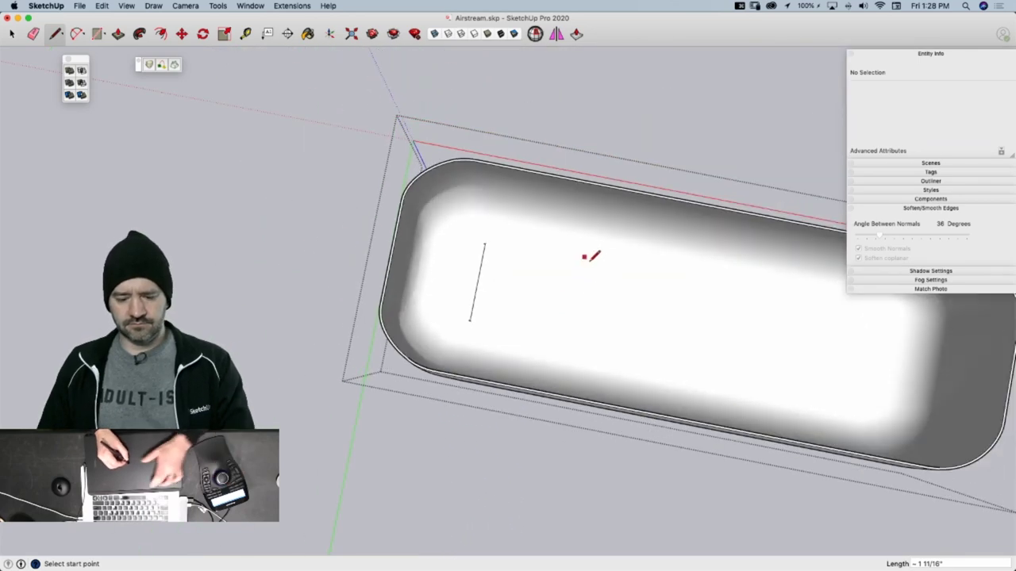
Apply Soften coplanar again to all of the shell's geometry and leave the group
key(space)
key(super+a)
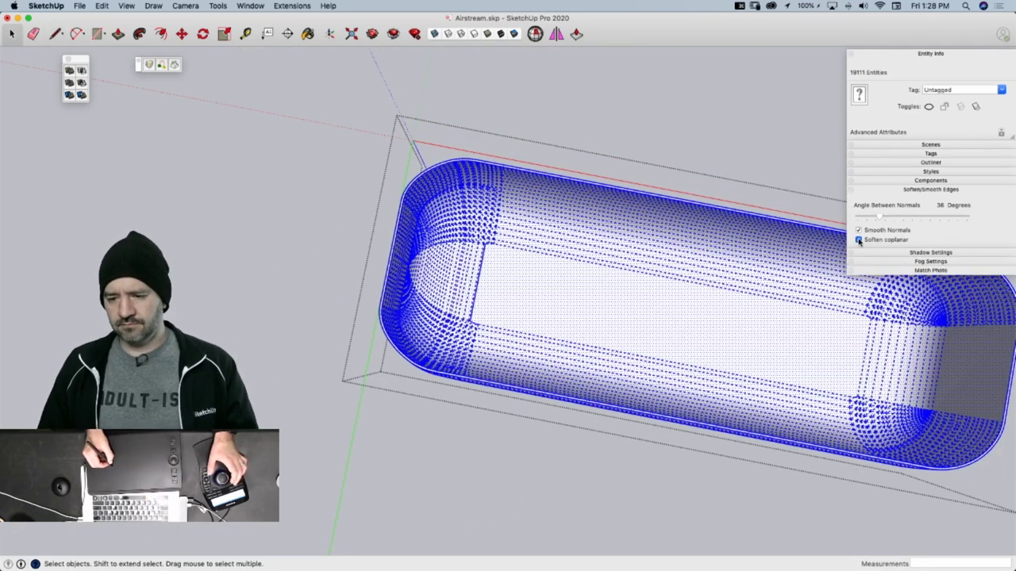
click(857, 240)
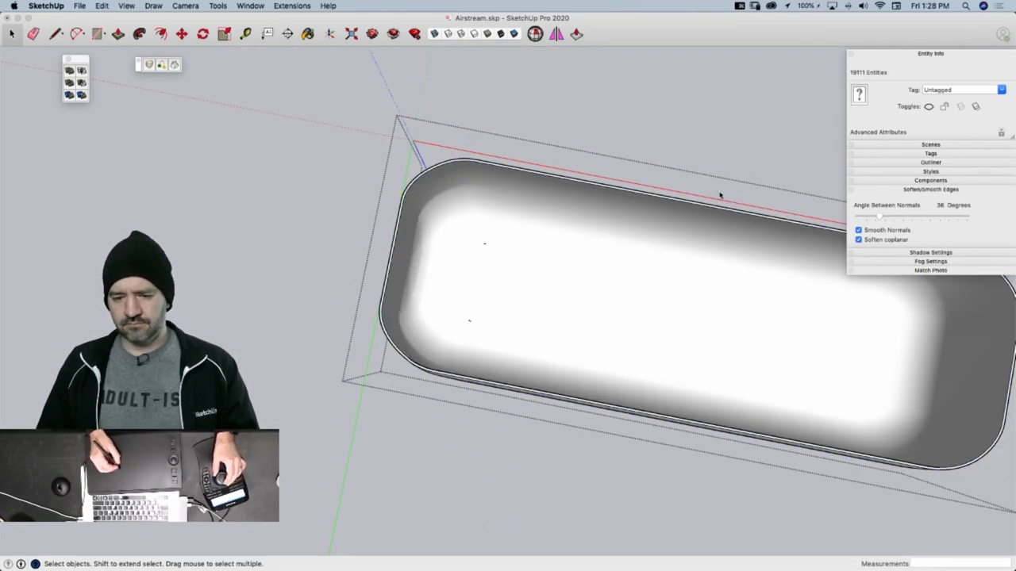
click(671, 202)
key(Escape)
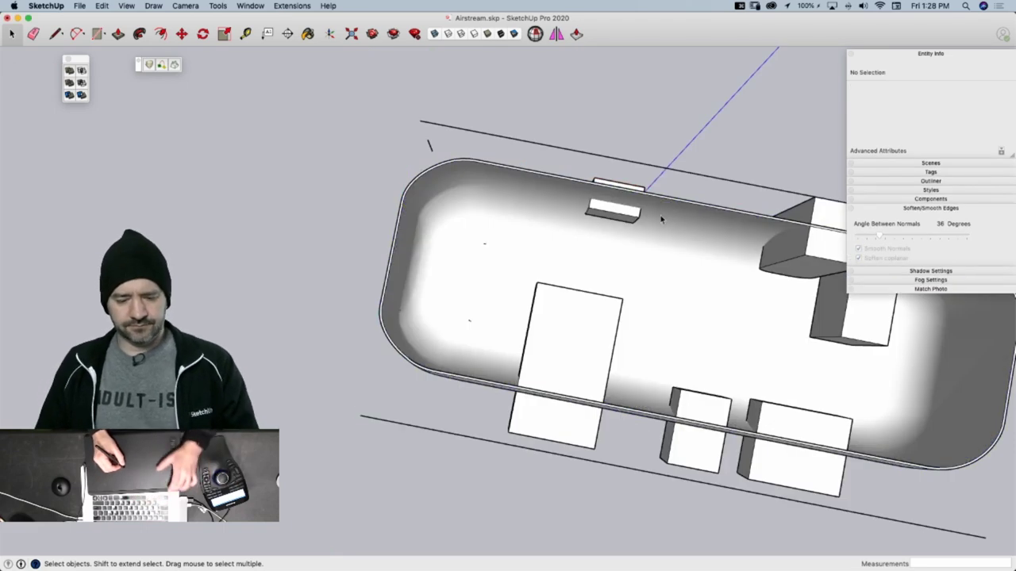
middle_drag(678, 179, 594, 263)
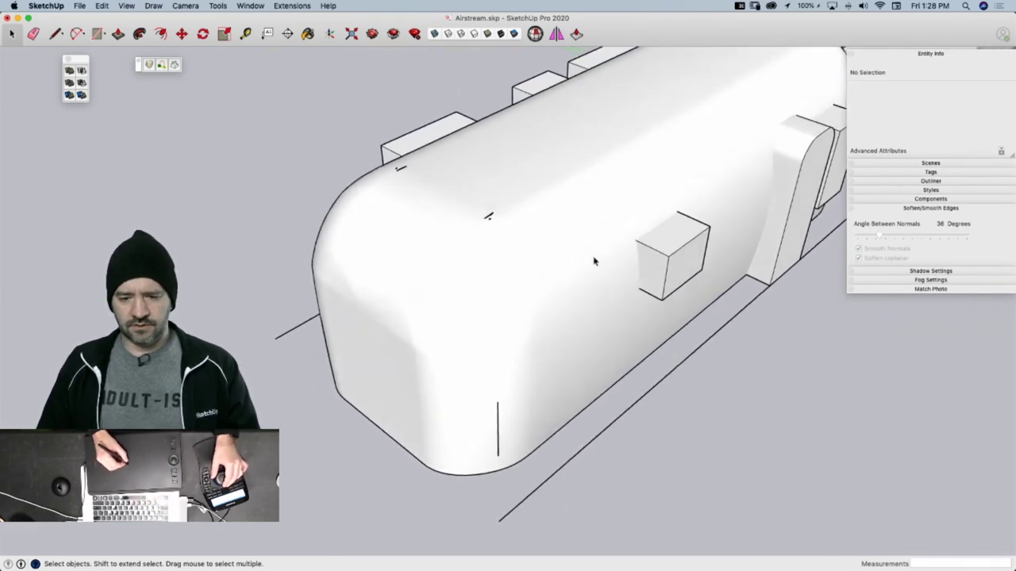
Check the outer shell with Solid Inspector and fix its internal faces
click(592, 270)
scroll(626, 223, up, 5)
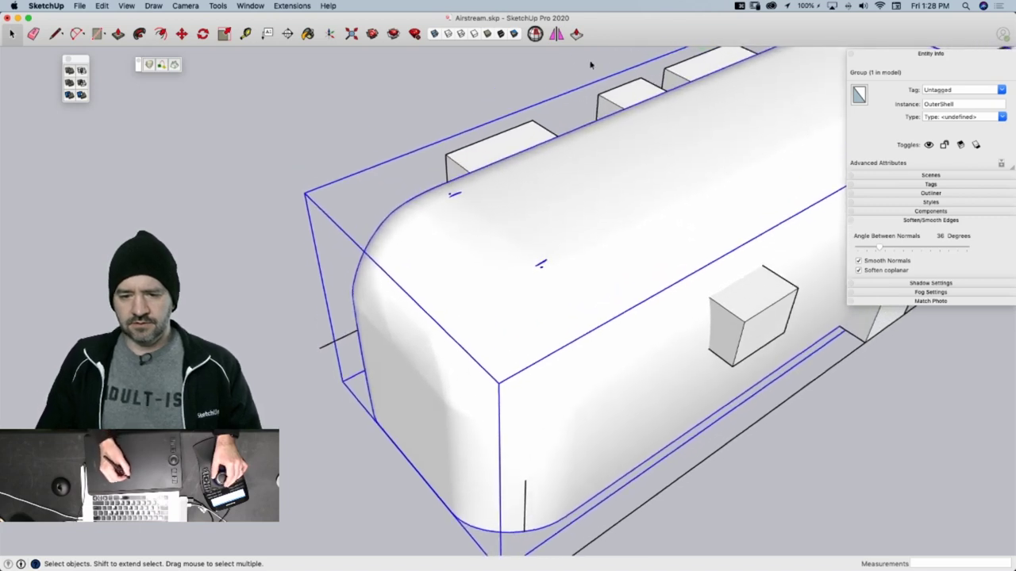
click(534, 34)
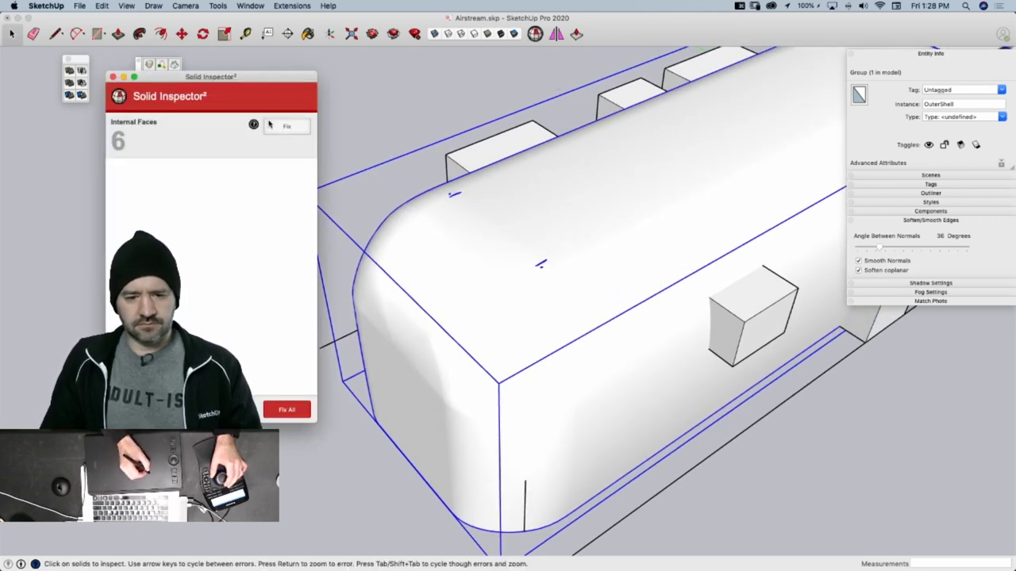
click(278, 132)
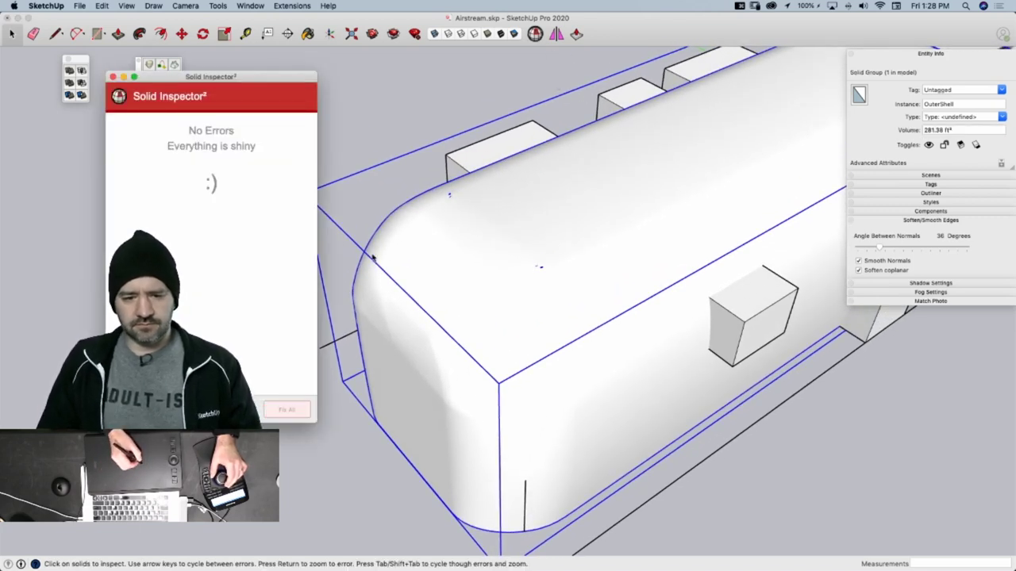
click(113, 78)
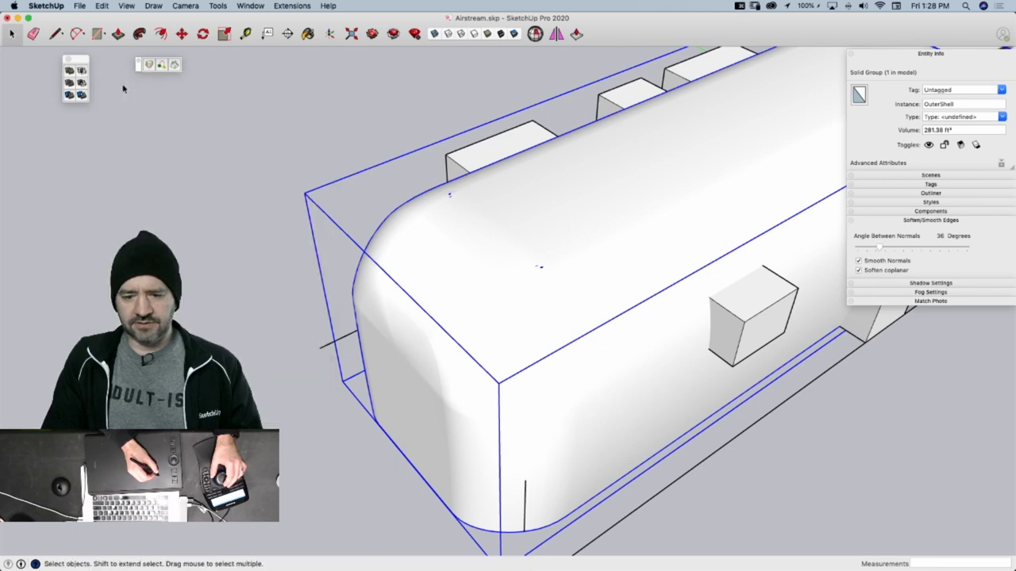
Subtract the small square window block from the shell's door side to cut the window opening
click(578, 400)
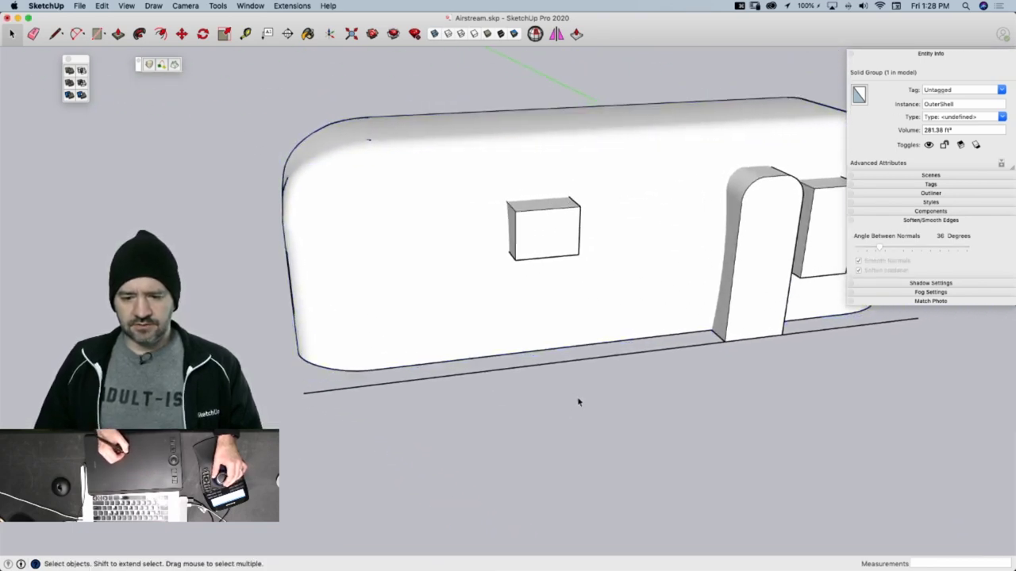
click(548, 285)
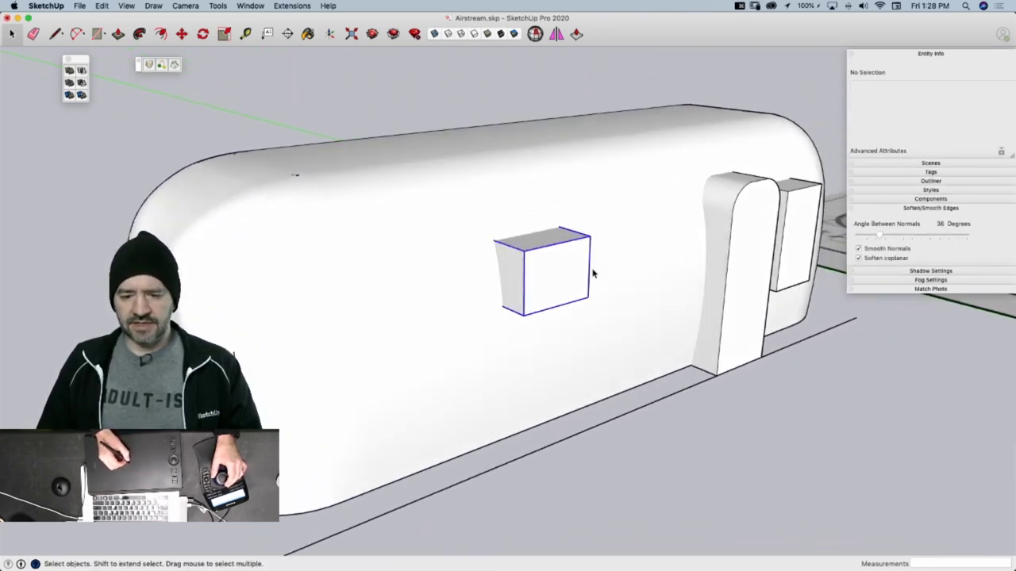
scroll(585, 275, up, 5)
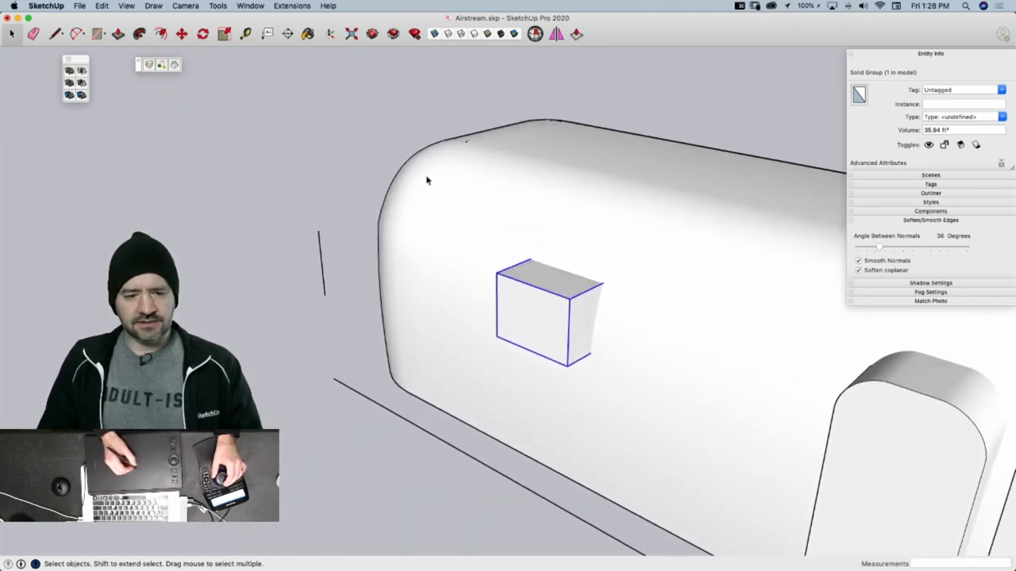
click(82, 82)
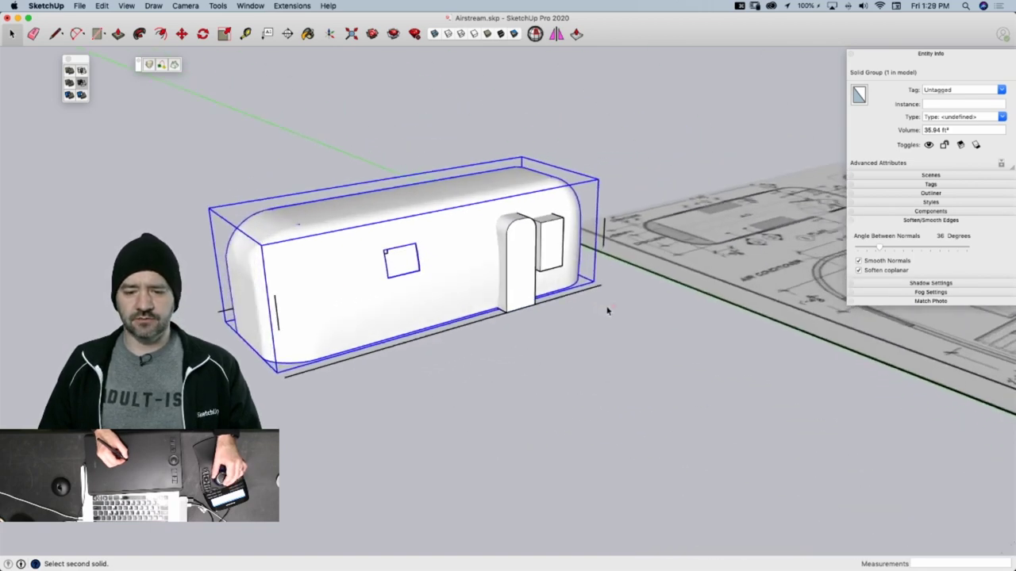
Subtract the arched door block from the shell to cut the doorway
middle_drag(561, 315, 532, 294)
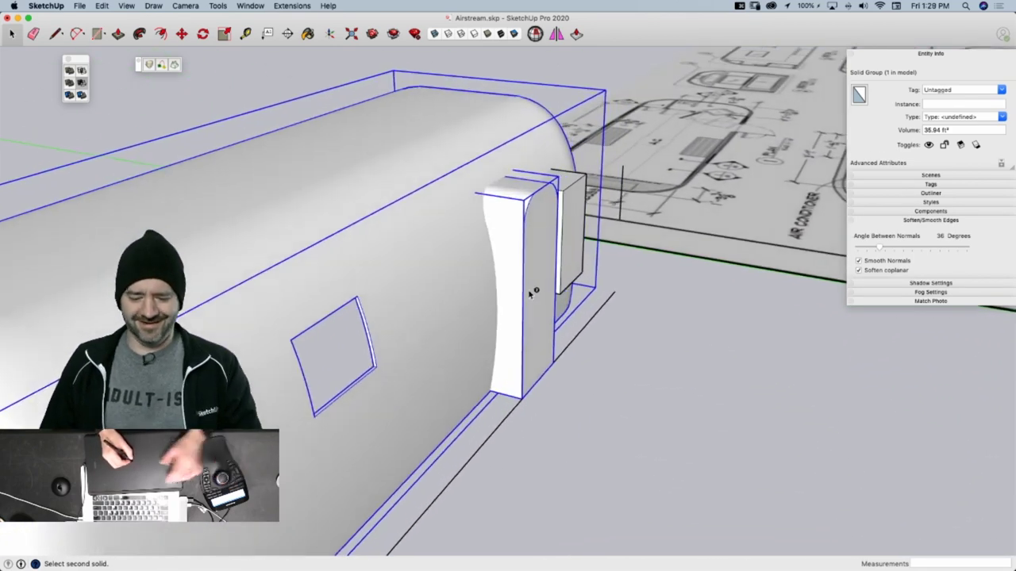
key(space)
click(519, 283)
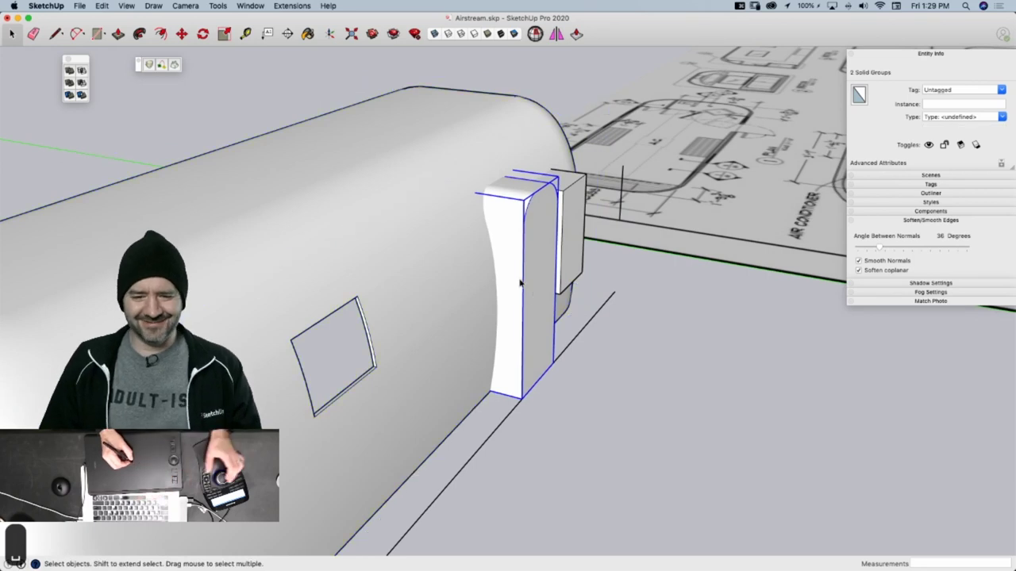
click(81, 82)
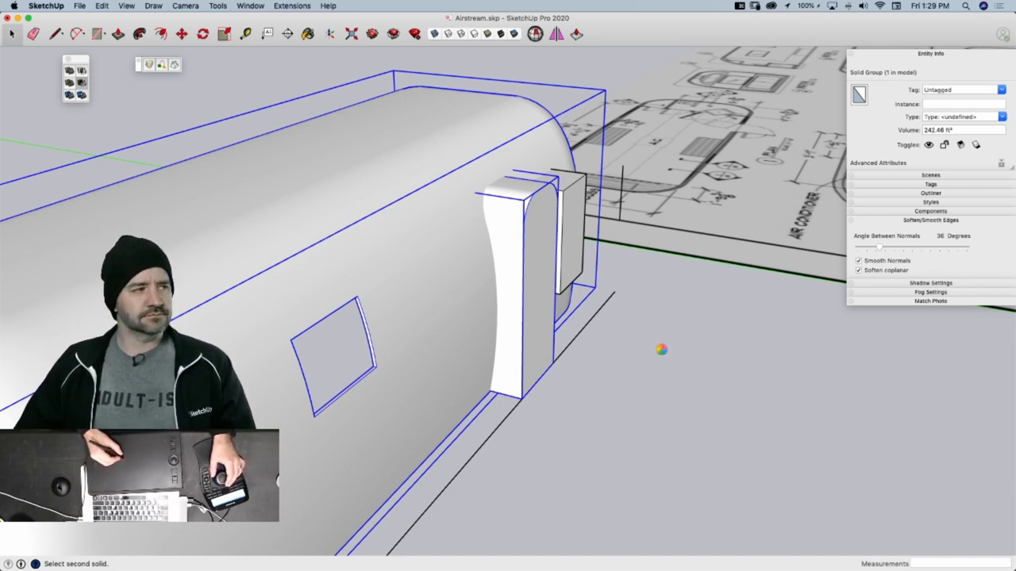
key(Escape)
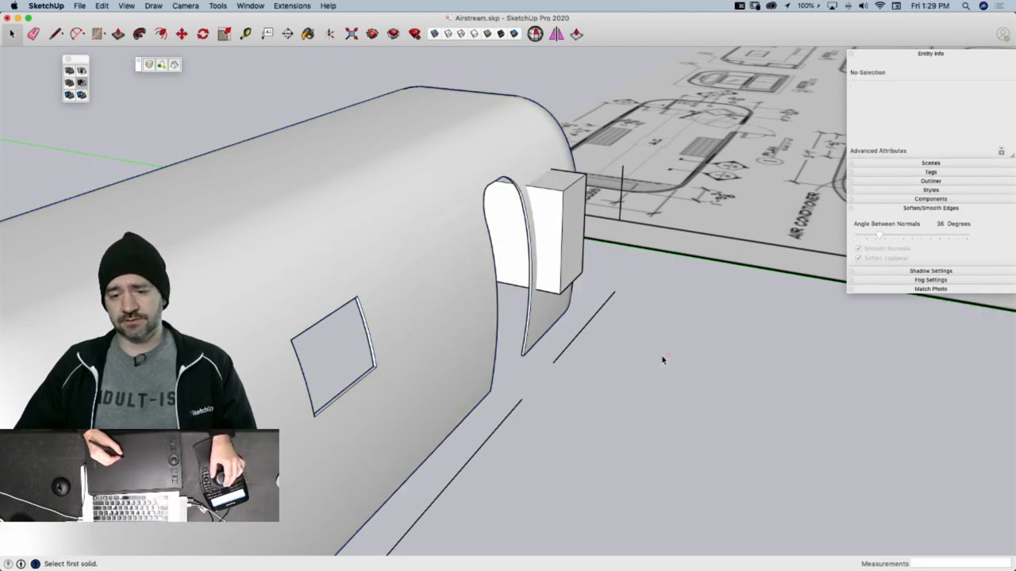
Subtract the tall window block beside the doorway from the shell
middle_drag(706, 288, 675, 346)
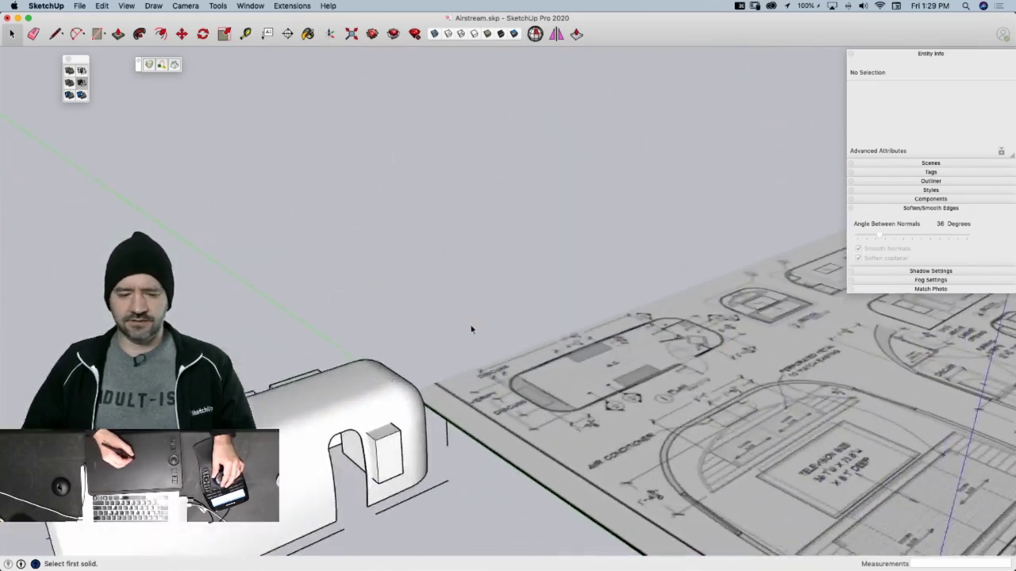
scroll(499, 356, up, 5)
click(503, 358)
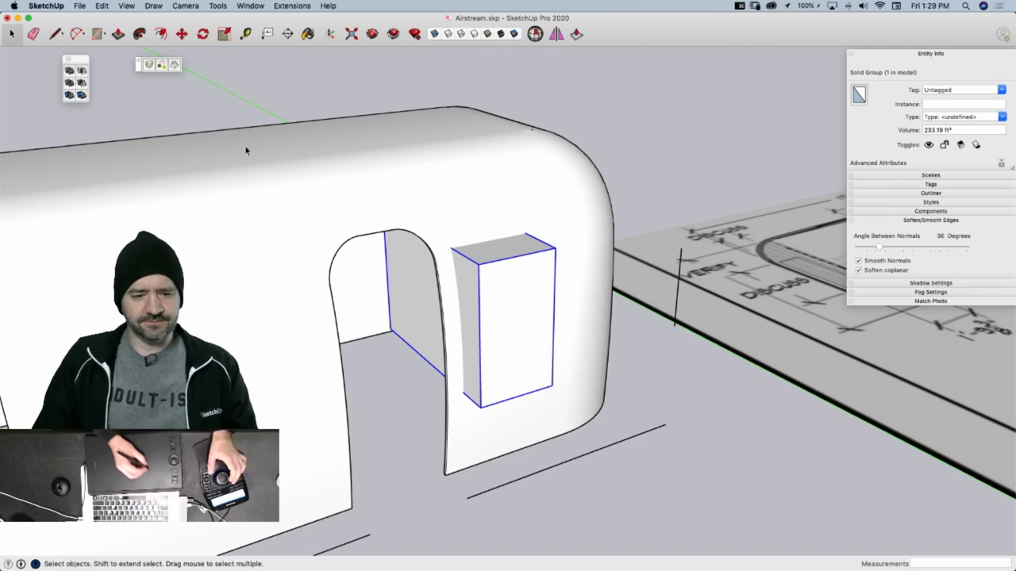
click(82, 83)
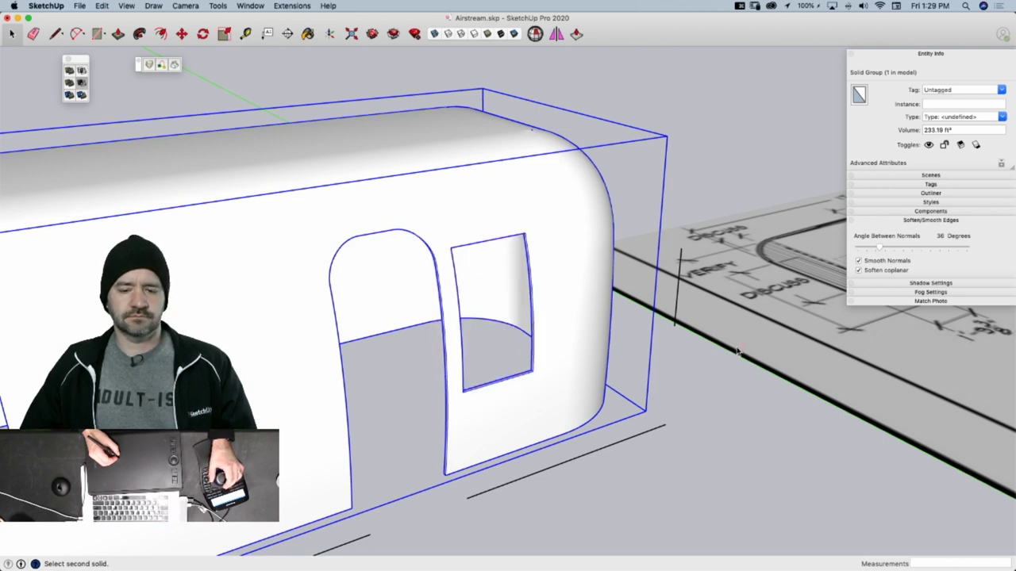
Try to subtract the grouped window blocks on the wall opposite the door from the shell
scroll(738, 350, up, 15)
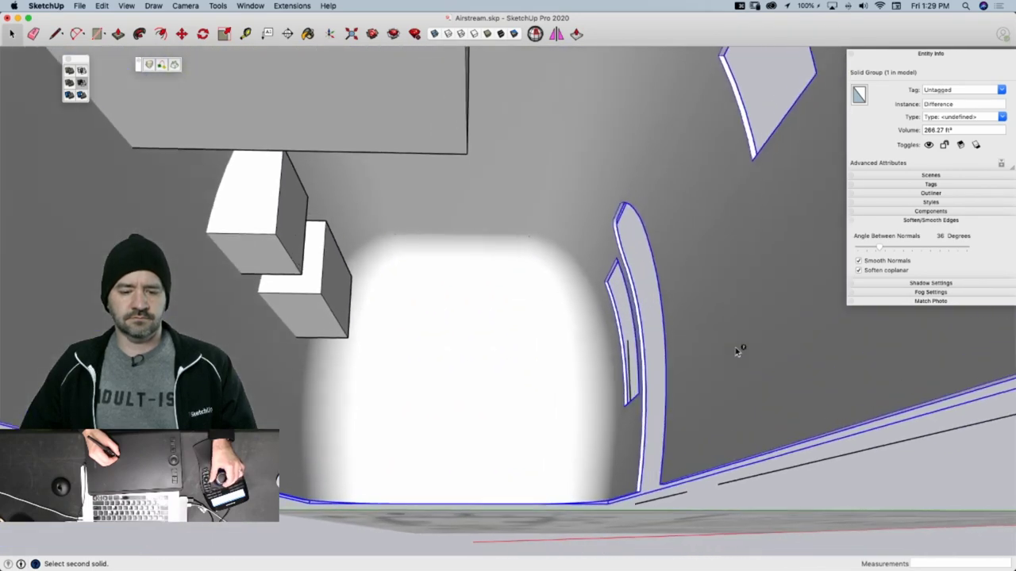
scroll(736, 350, up, 5)
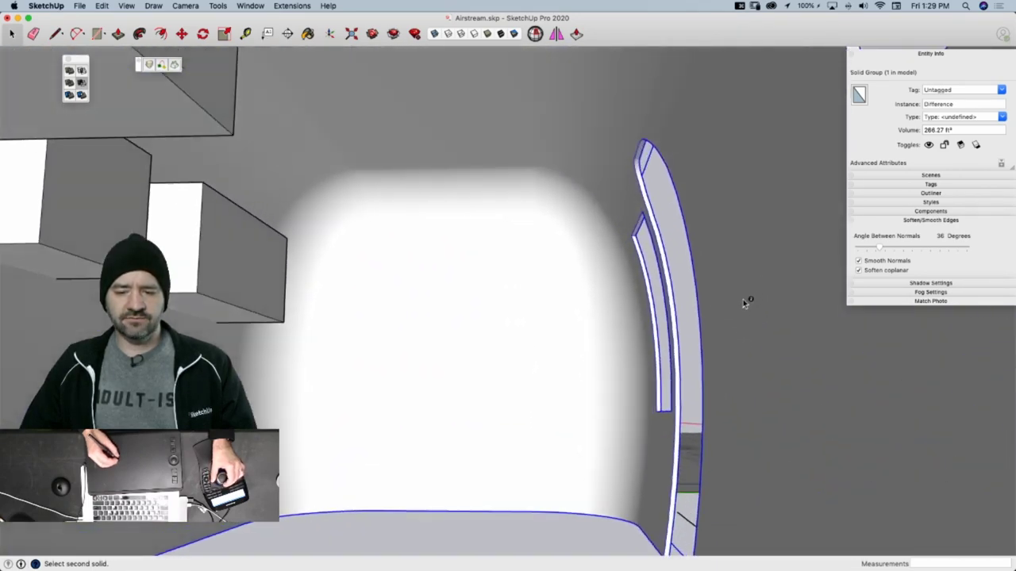
scroll(722, 334, up, 4)
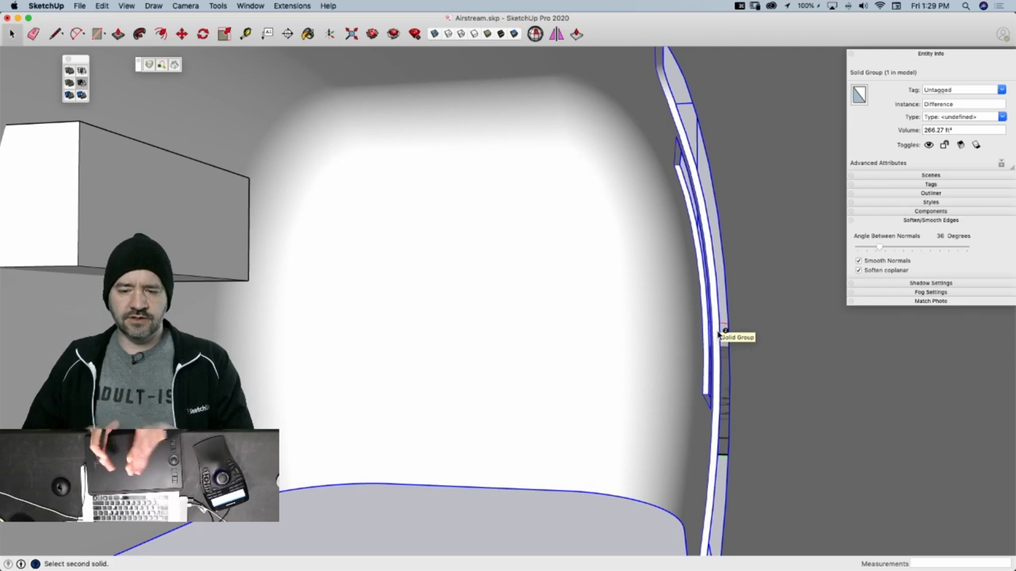
scroll(465, 285, down, 10)
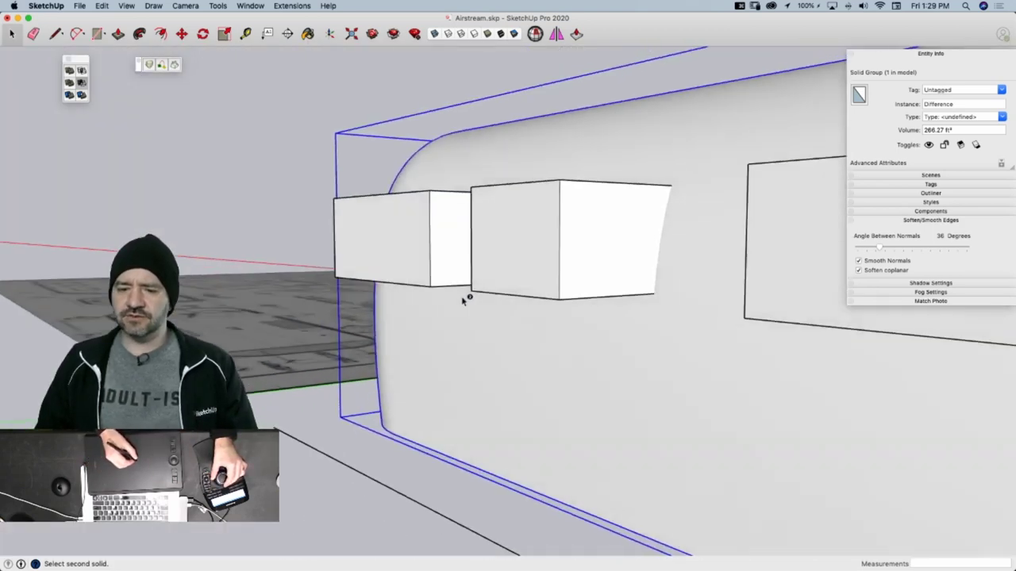
middle_drag(465, 300, 429, 342)
key(space)
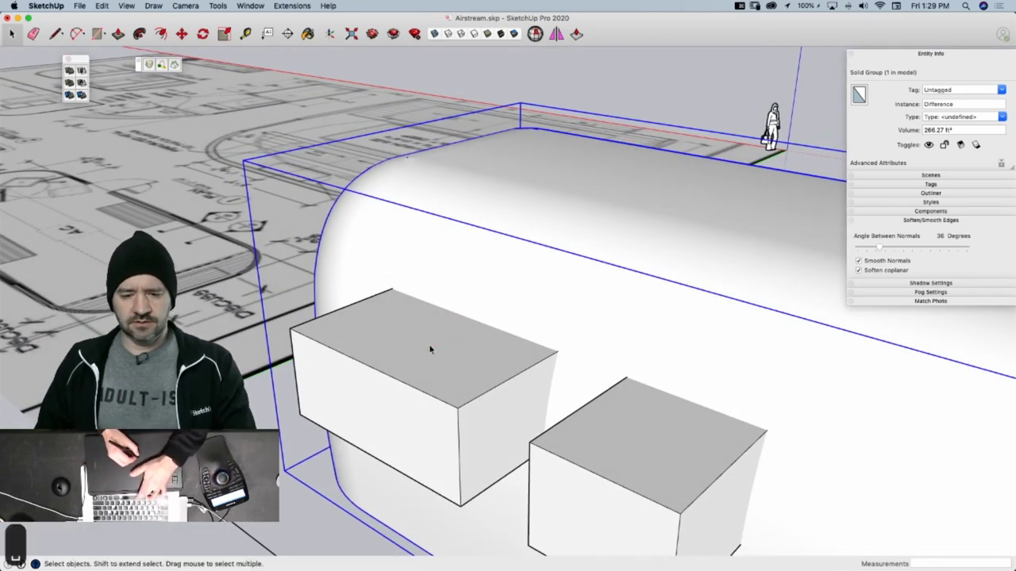
click(373, 297)
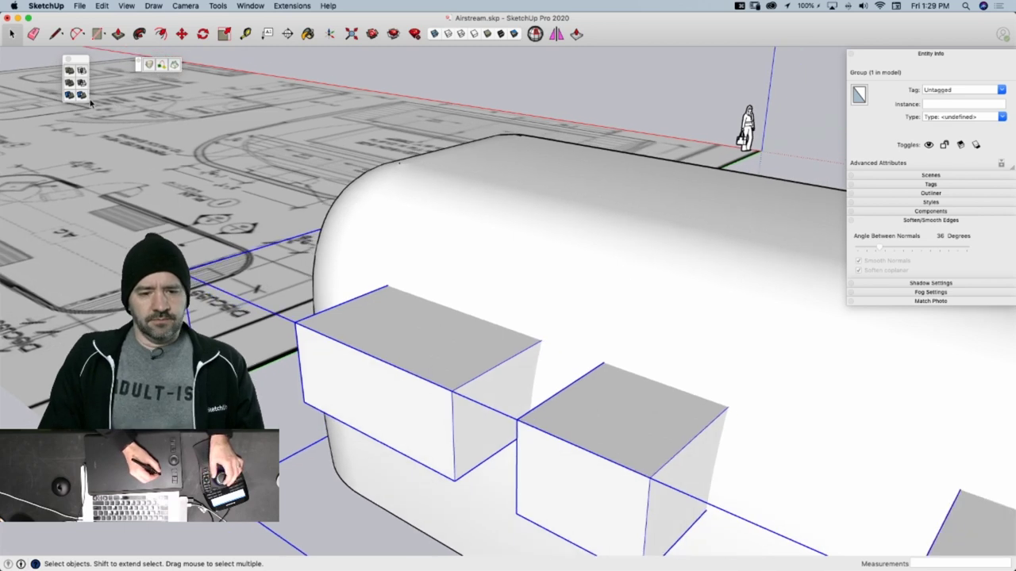
click(81, 83)
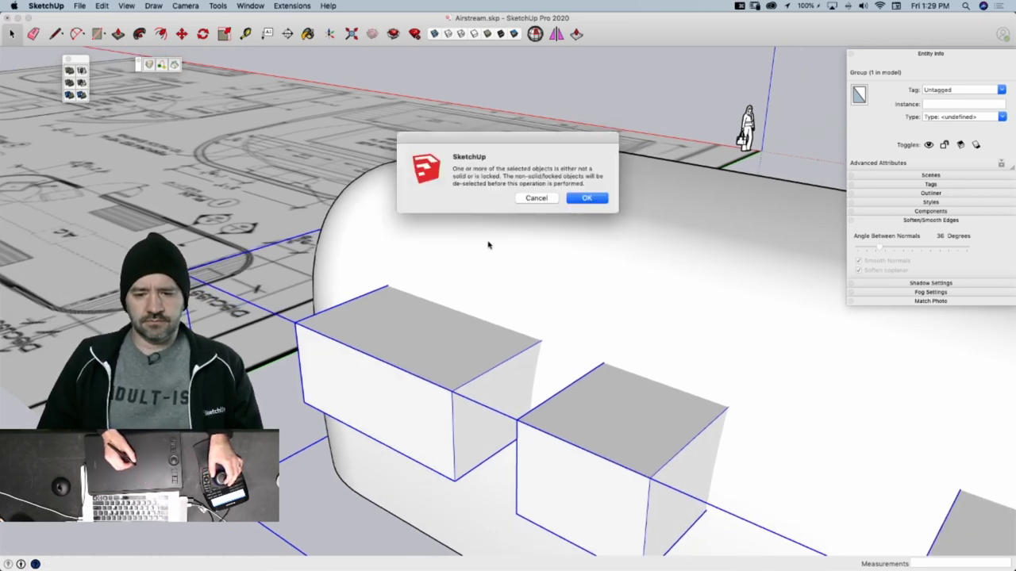
click(538, 197)
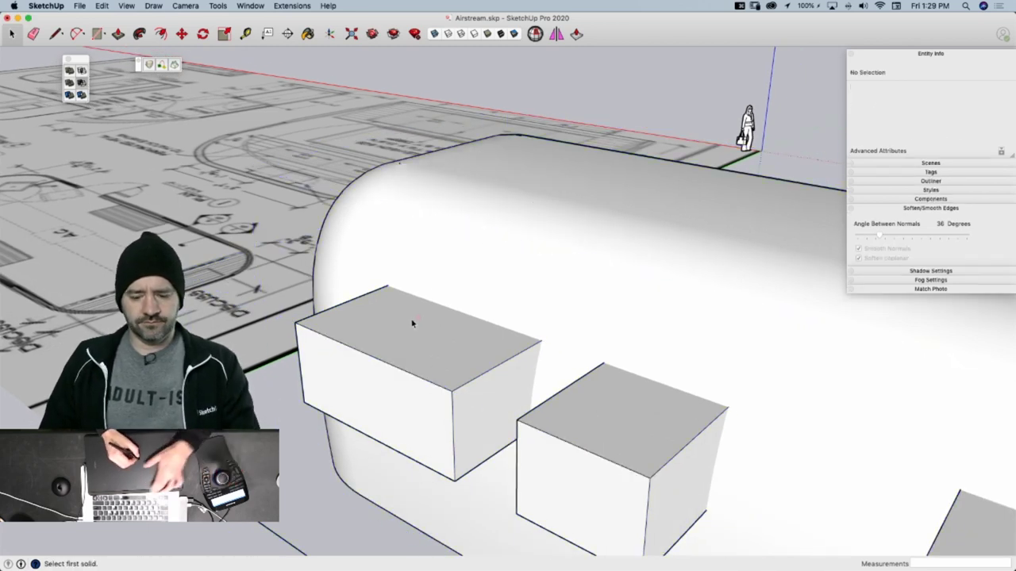
Explode the group of window blocks opposite the door into separate solid blocks
click(405, 342)
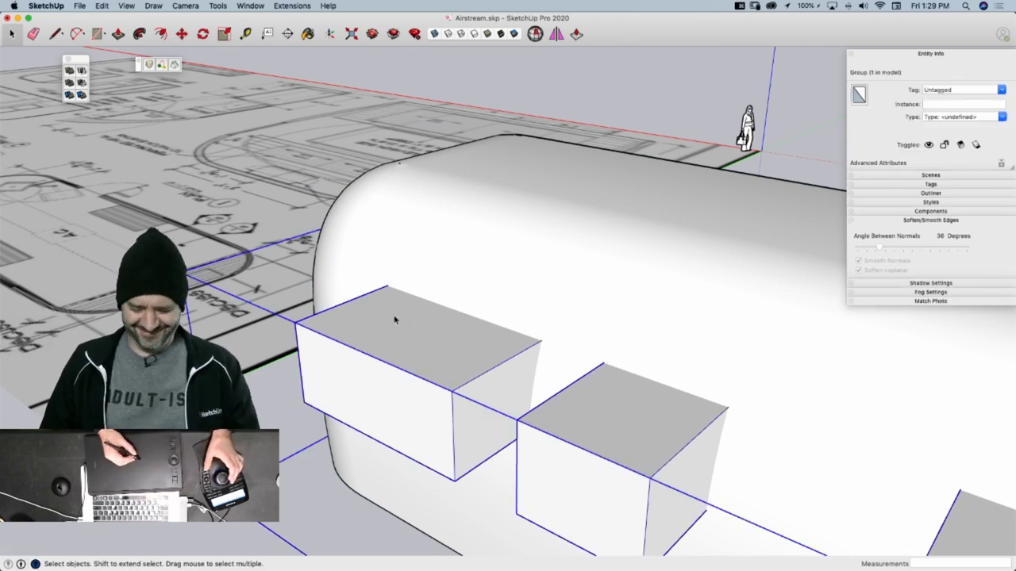
right_click(394, 320)
click(441, 337)
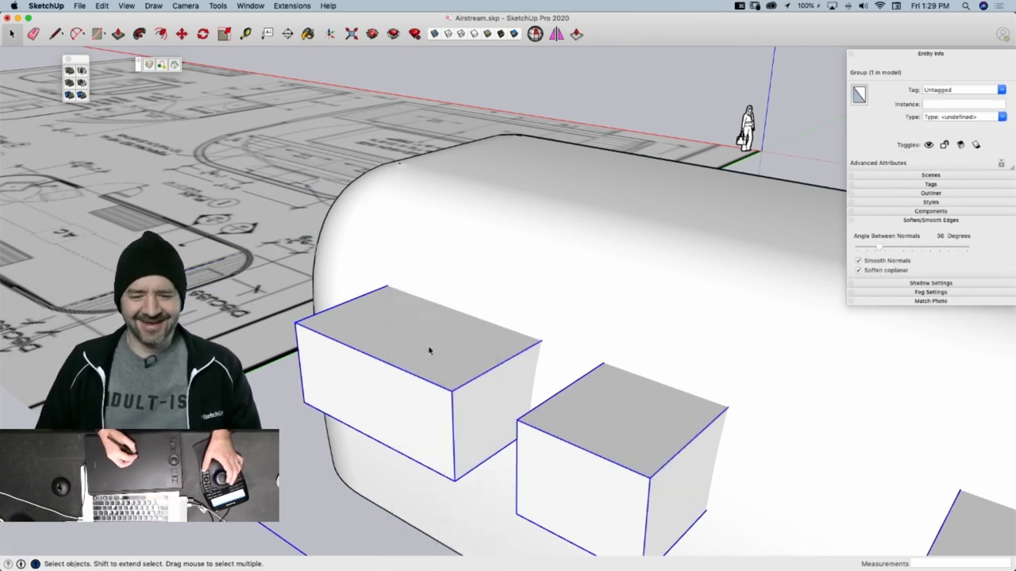
Subtract the wide window block at one end of the wall opposite the door from the shell
click(389, 351)
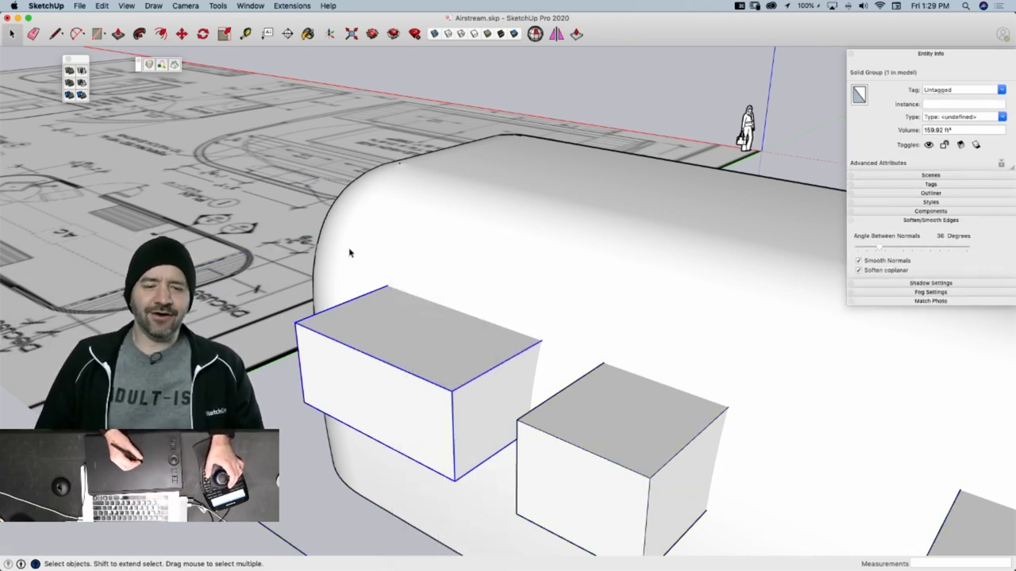
click(81, 82)
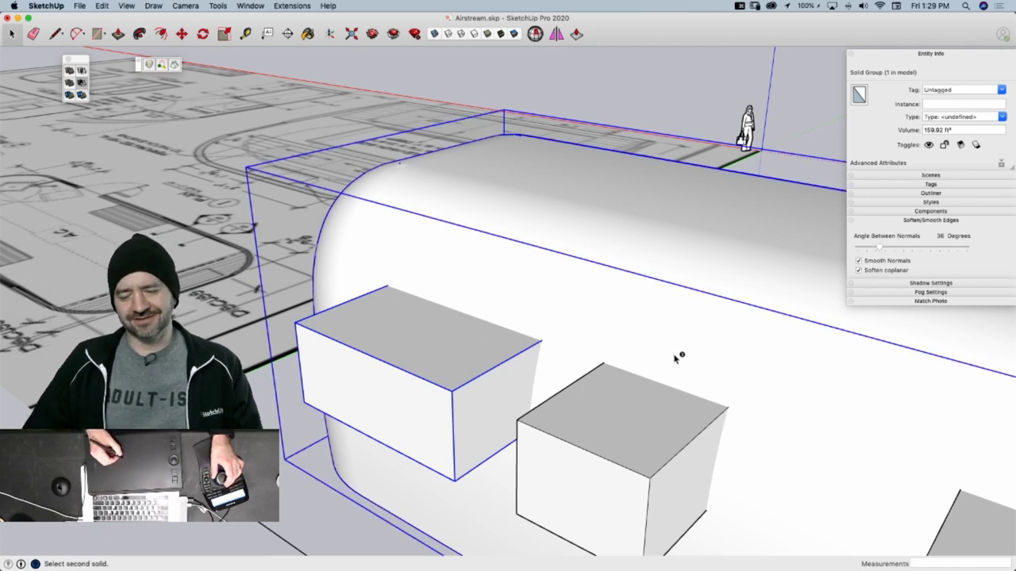
click(657, 374)
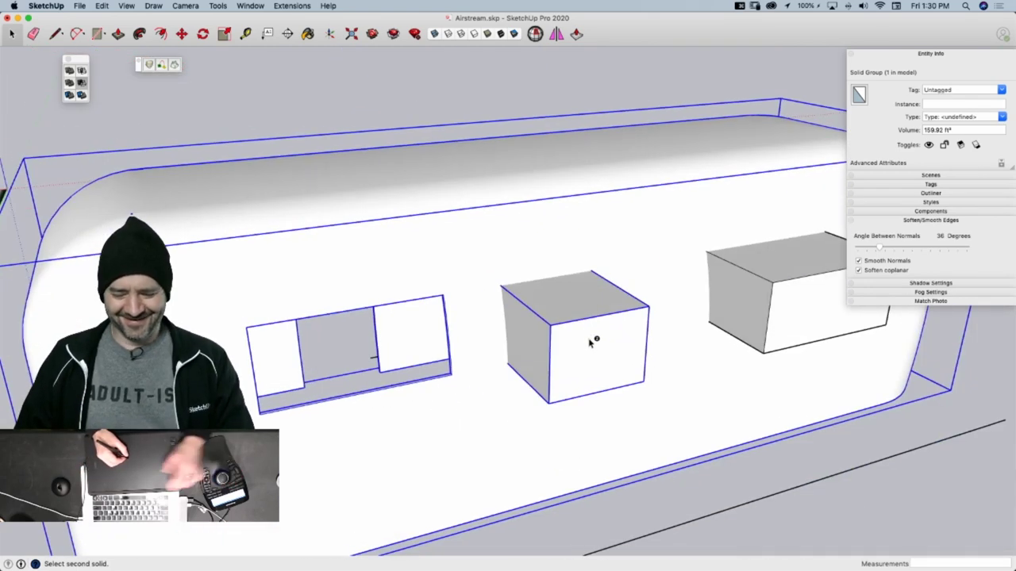
Subtract the middle window block on the wall opposite the door from the shell
key(space)
click(586, 352)
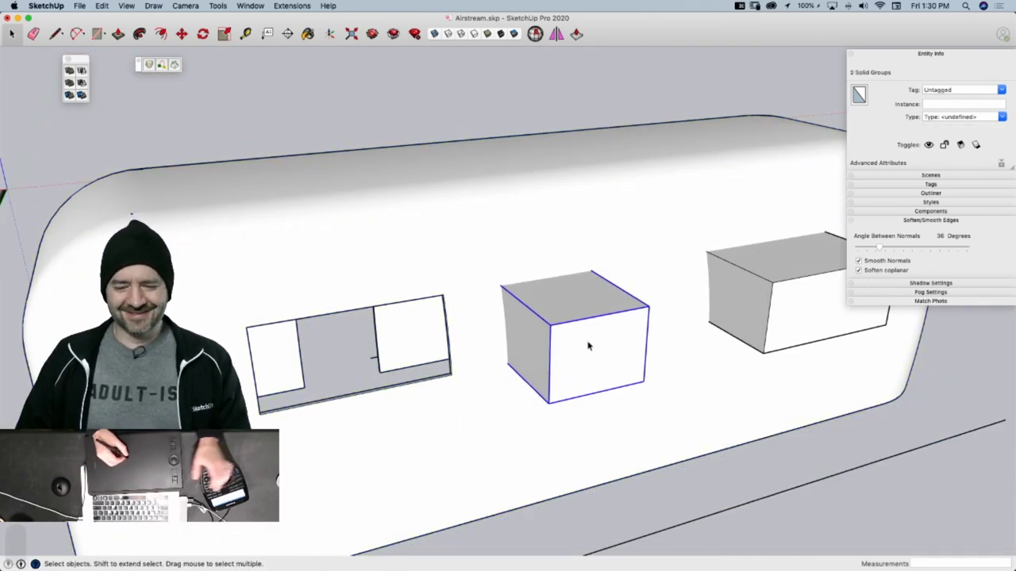
click(82, 82)
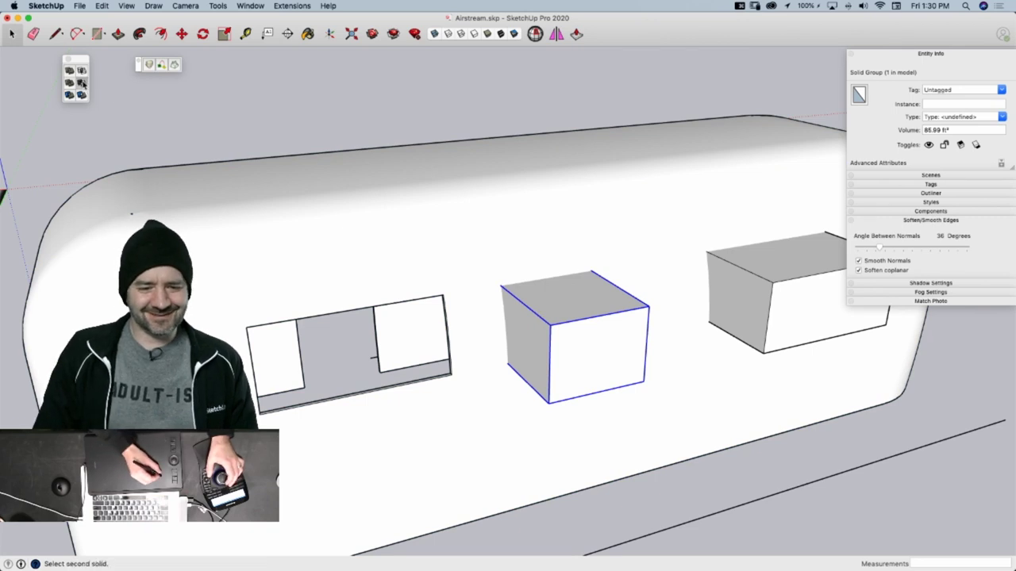
click(403, 250)
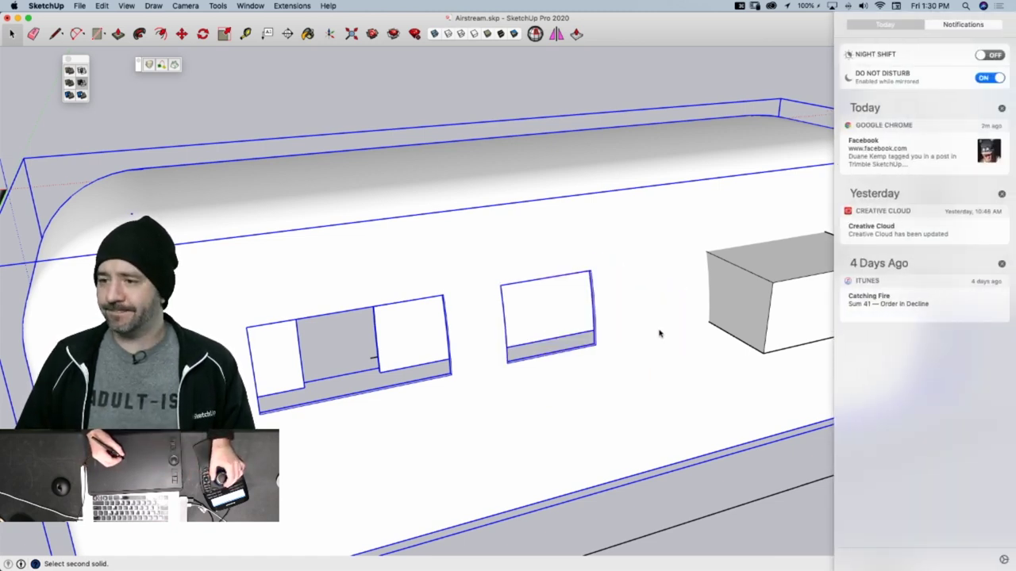
Try subtracting with the shell as the first solid and the remaining window block as the second, and undo it
key(space)
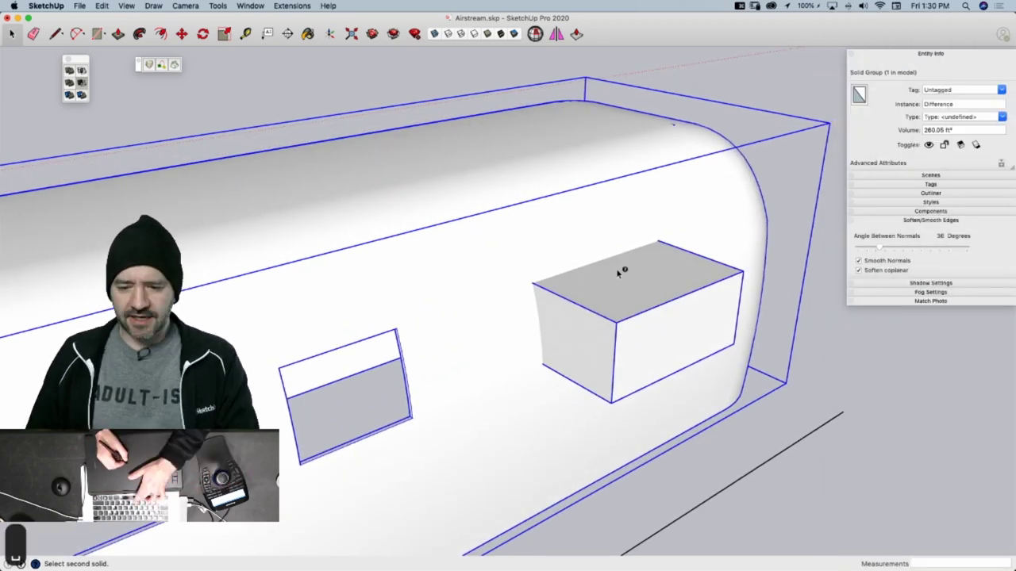
click(620, 272)
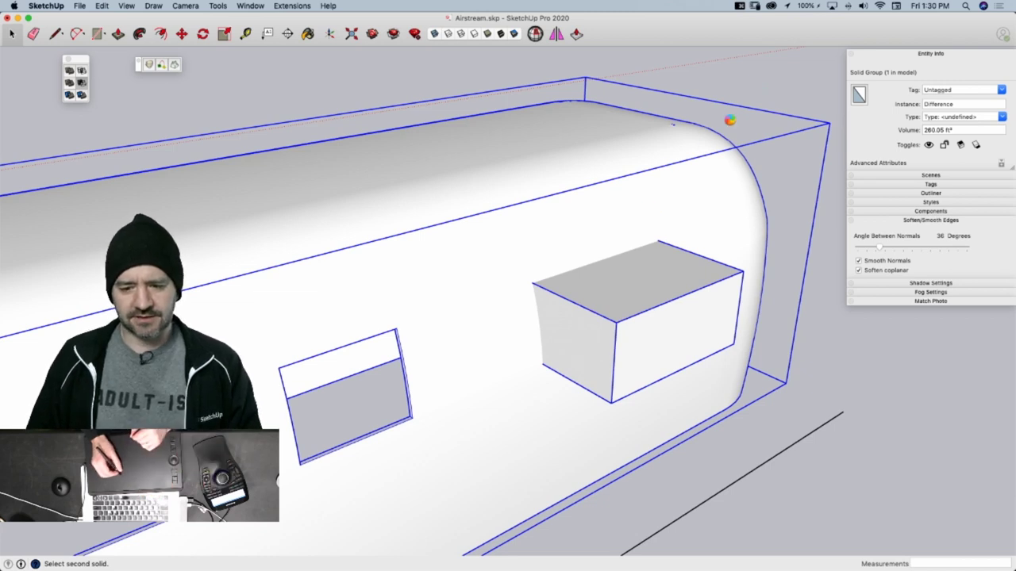
key(super+z)
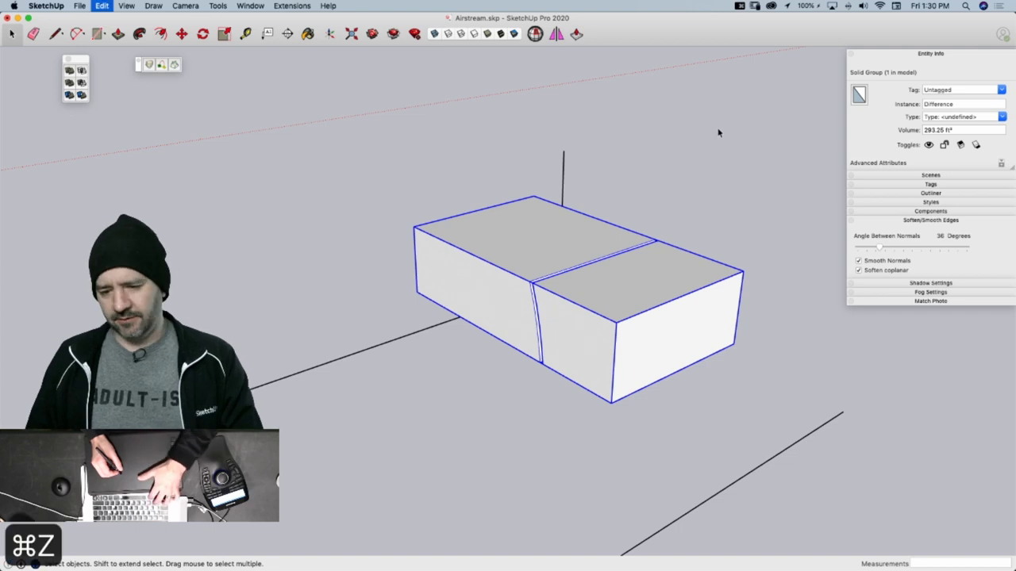
Subtract the remaining window block on the wall opposite the door from the shell
click(639, 277)
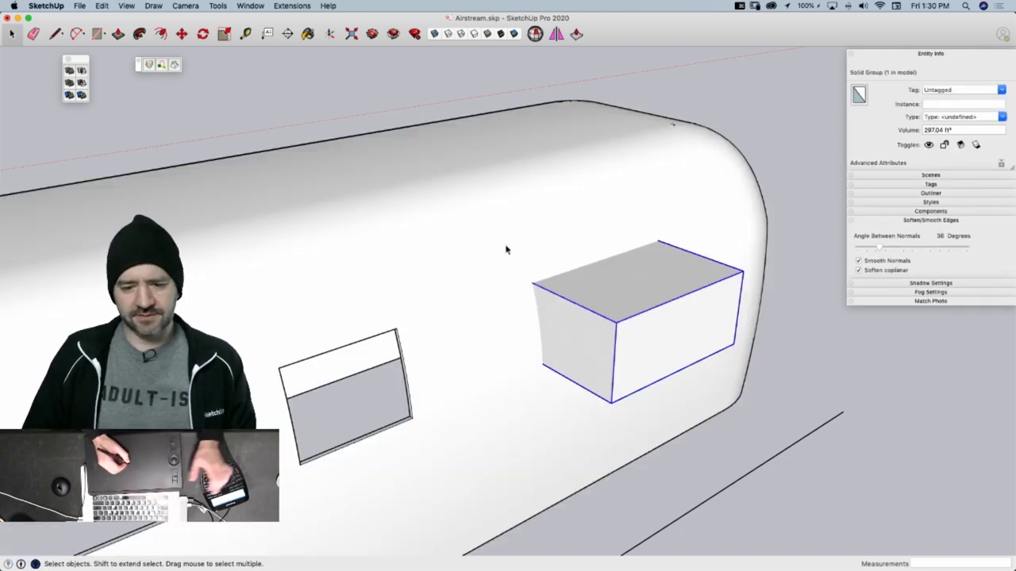
click(82, 84)
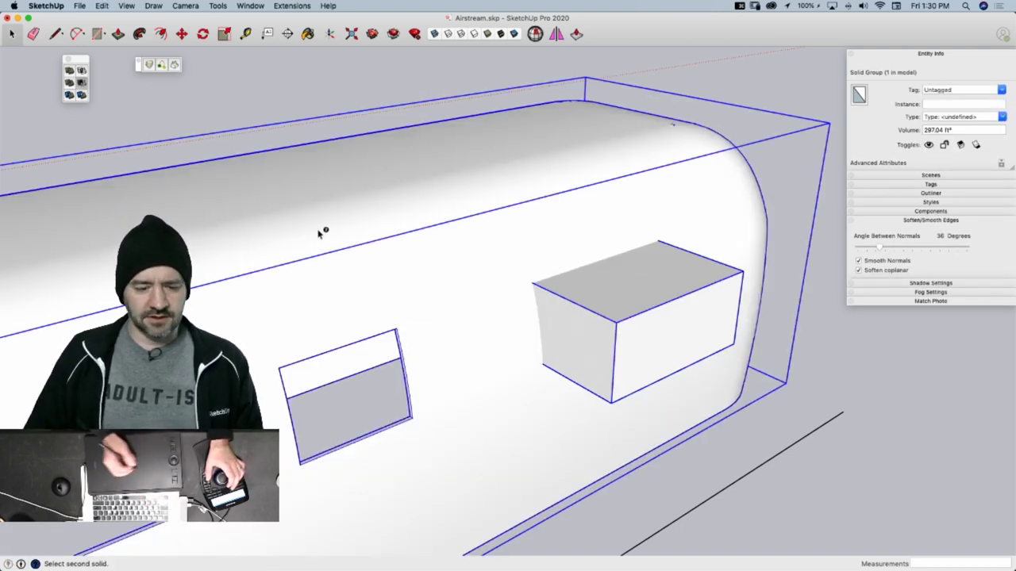
click(319, 231)
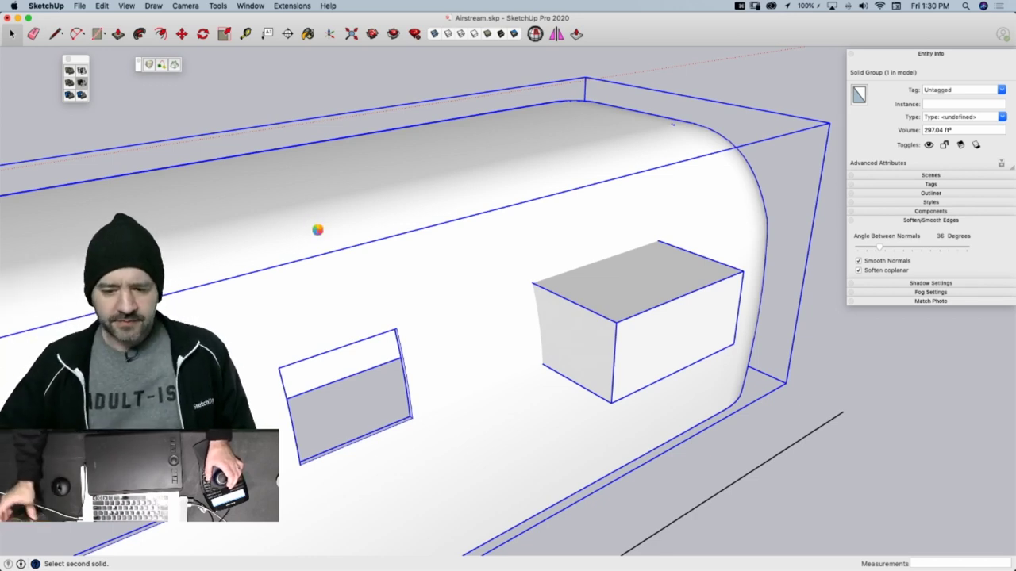
middle_drag(322, 231, 580, 332)
scroll(636, 295, down, 5)
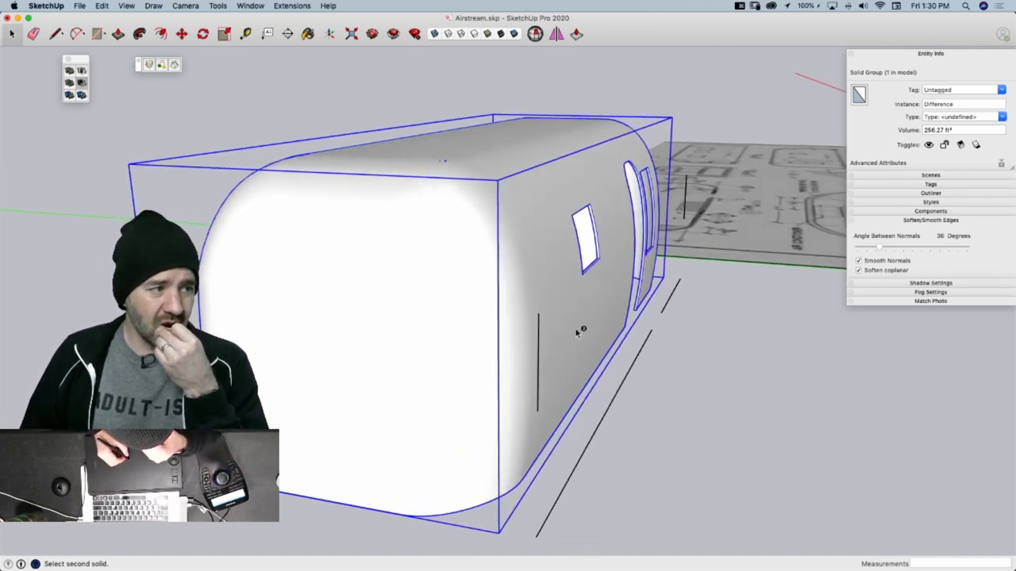
key(space)
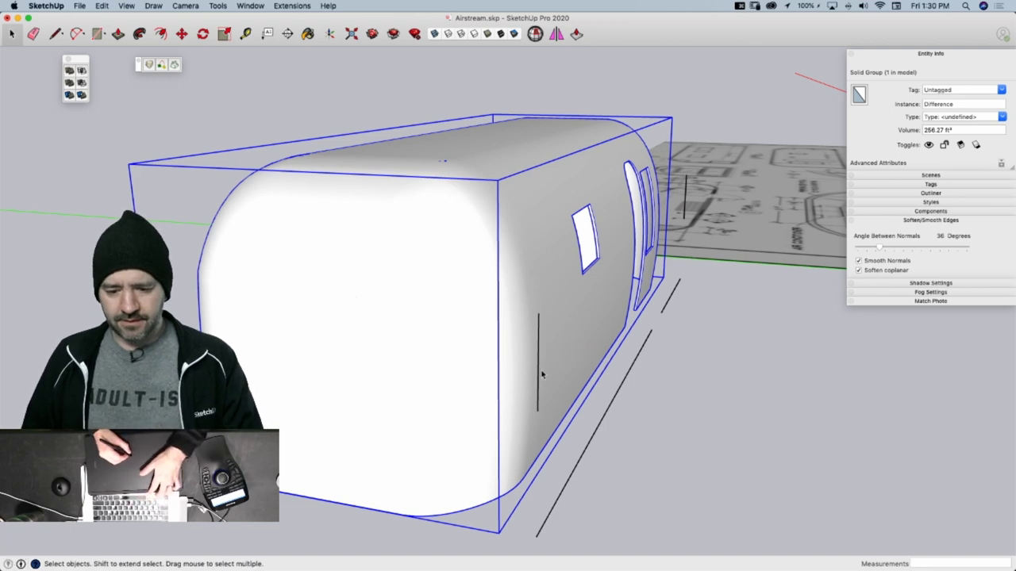
click(539, 379)
middle_drag(540, 380, 548, 359)
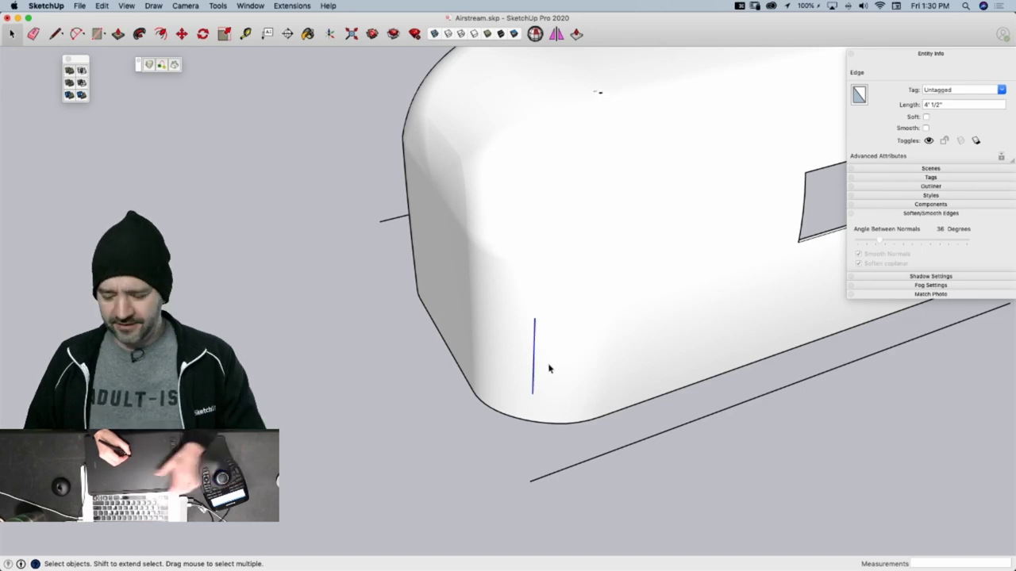
key(m)
click(532, 393)
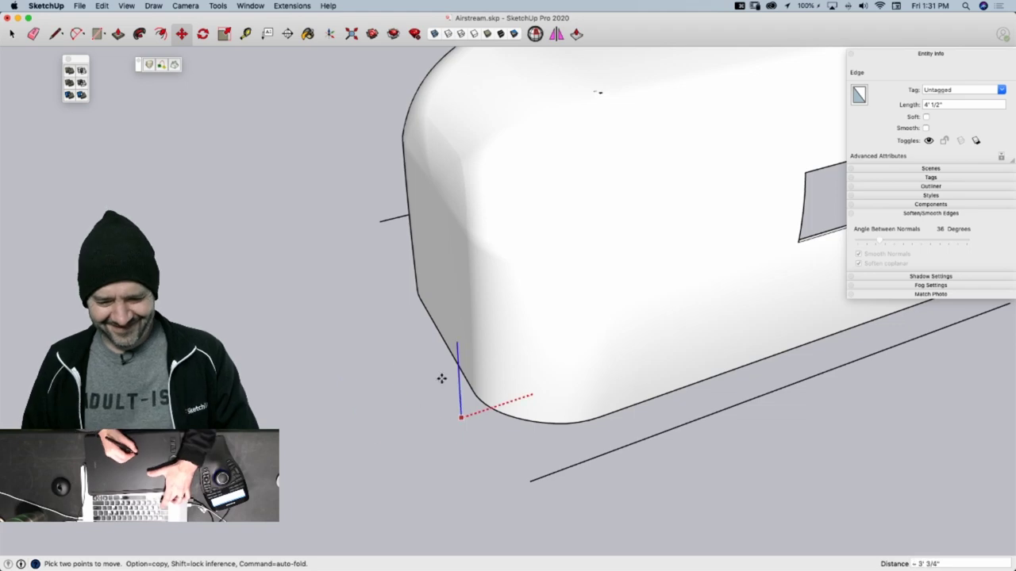
key(Escape)
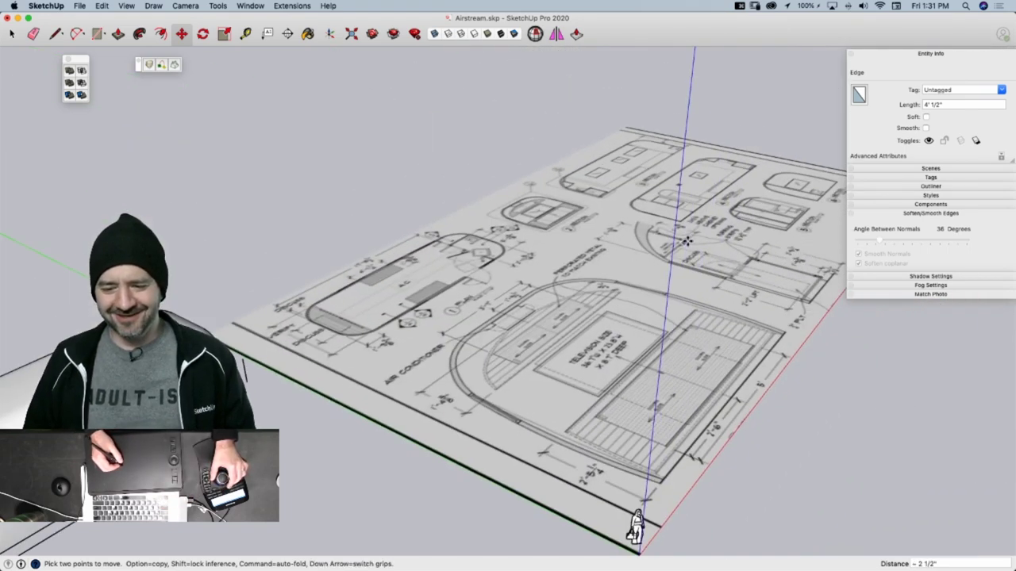
Examine the plan and section drawings on the reference sheet for the window in the trailer's end wall
middle_drag(687, 241, 644, 258)
scroll(645, 256, up, 5)
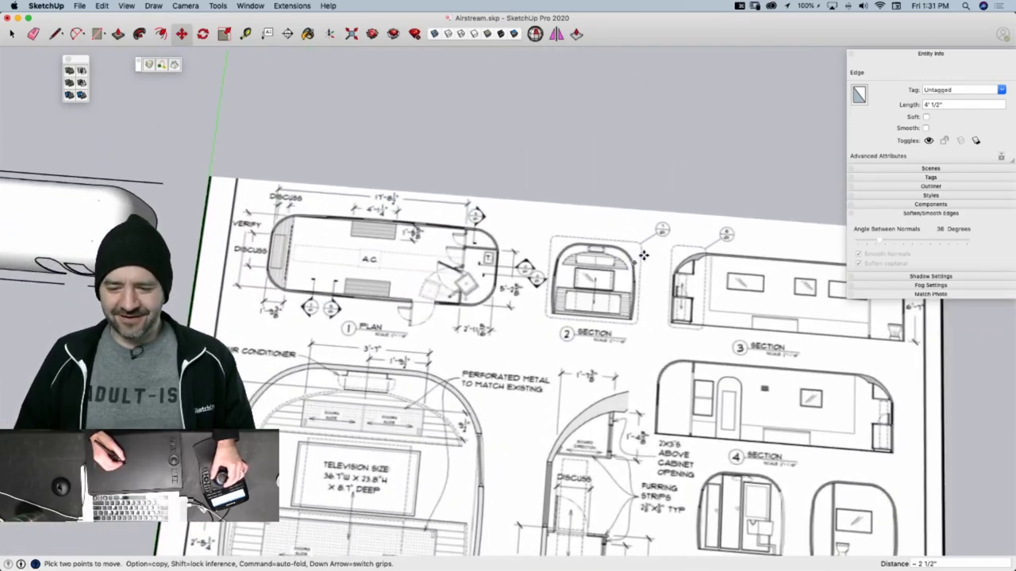
scroll(646, 256, down, 2)
middle_drag(648, 256, 623, 278)
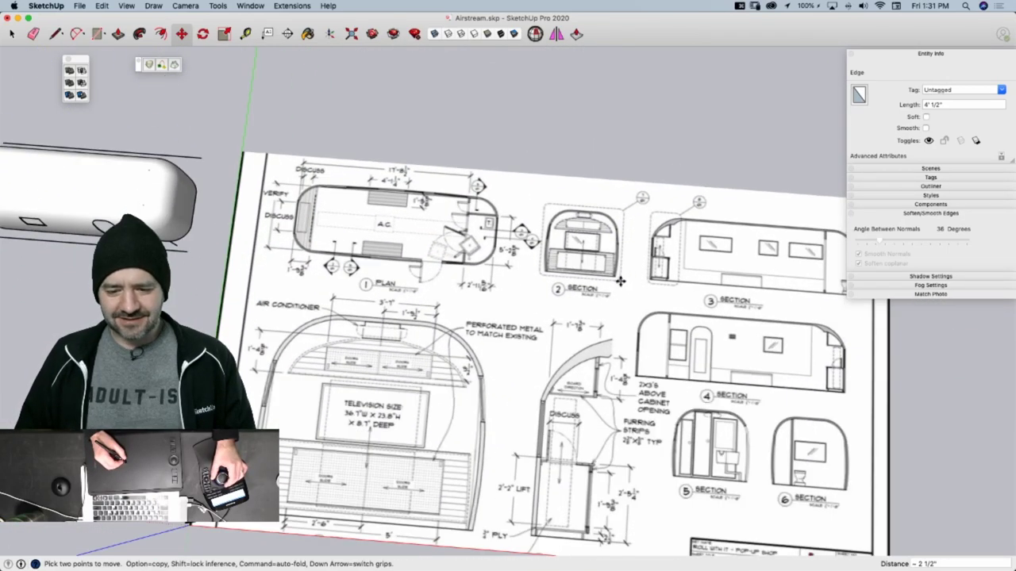
scroll(620, 281, up, 6)
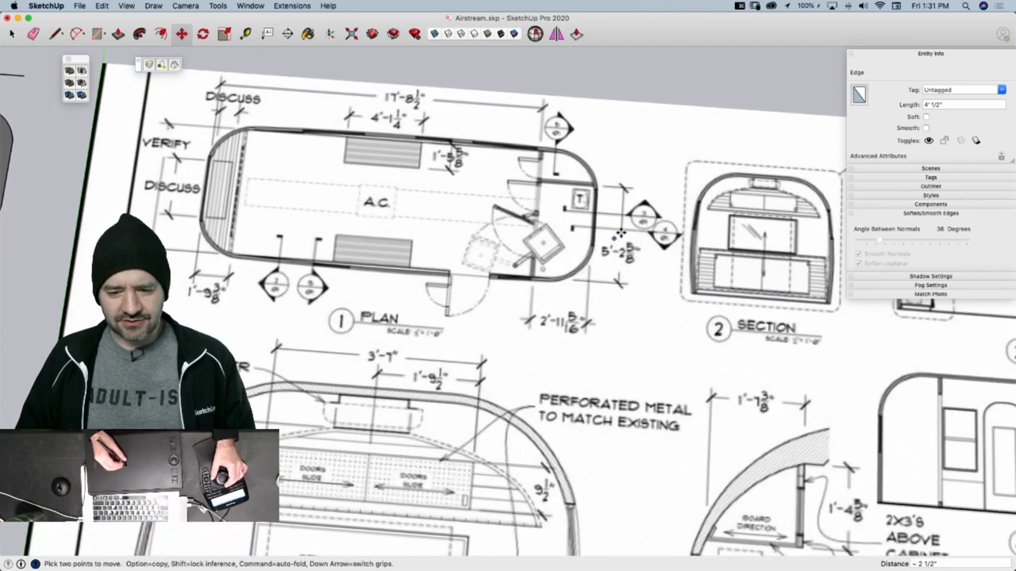
scroll(643, 236, down, 3)
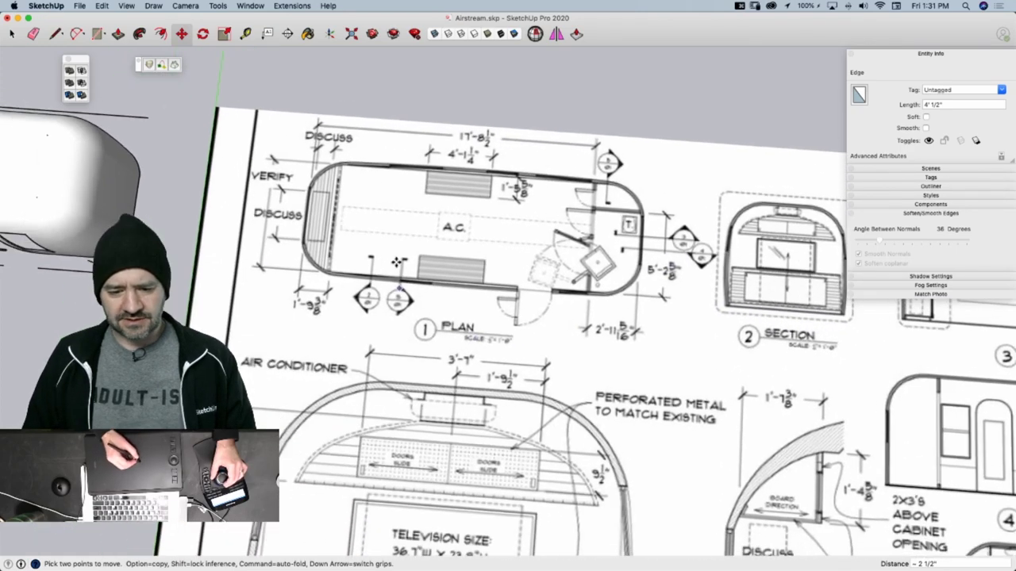
scroll(691, 258, down, 3)
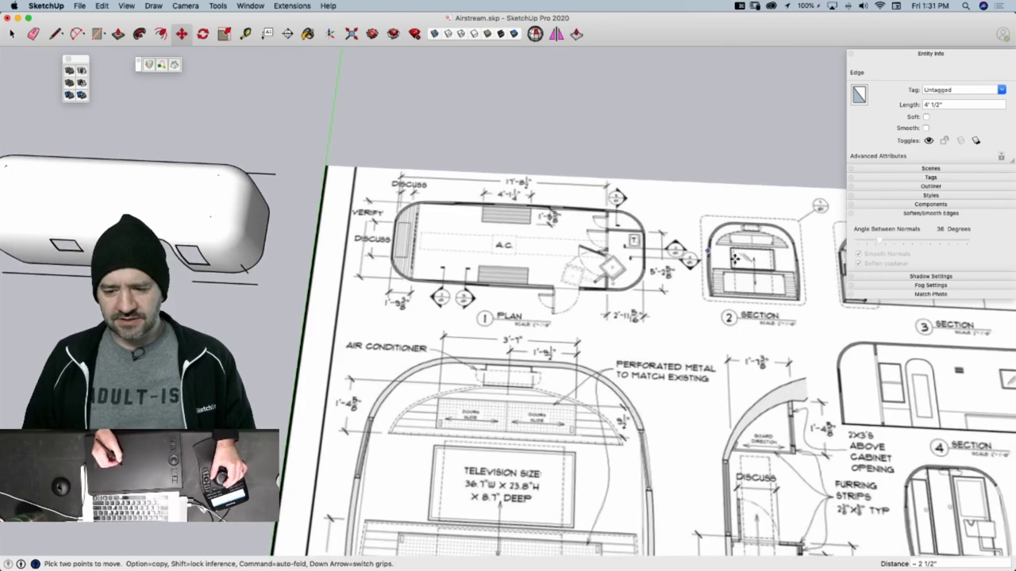
scroll(723, 254, down, 3)
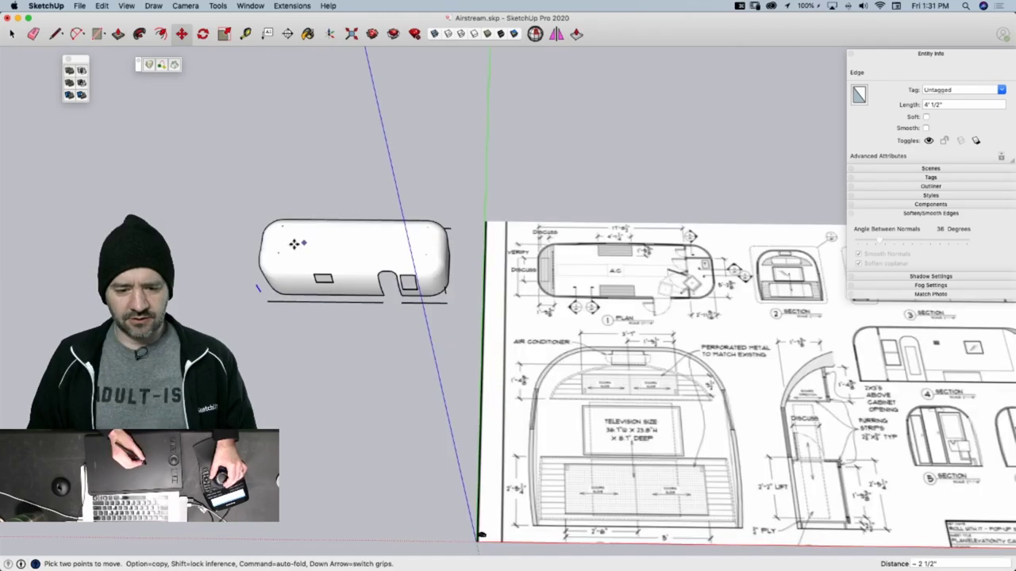
Trace the top edge of the window in section 2 with a line about 7' 11 11/16" long
scroll(544, 233, up, 8)
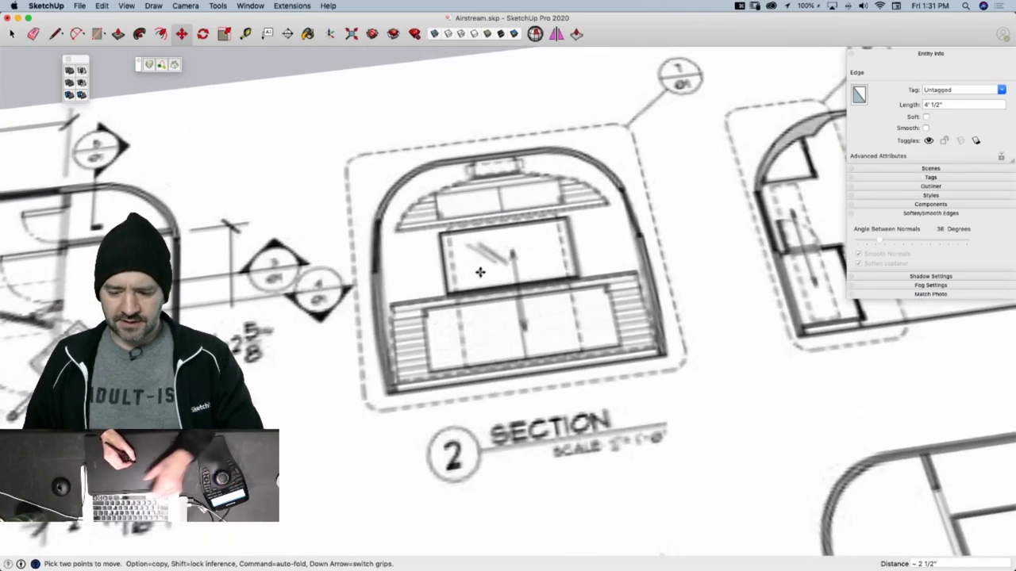
key(l)
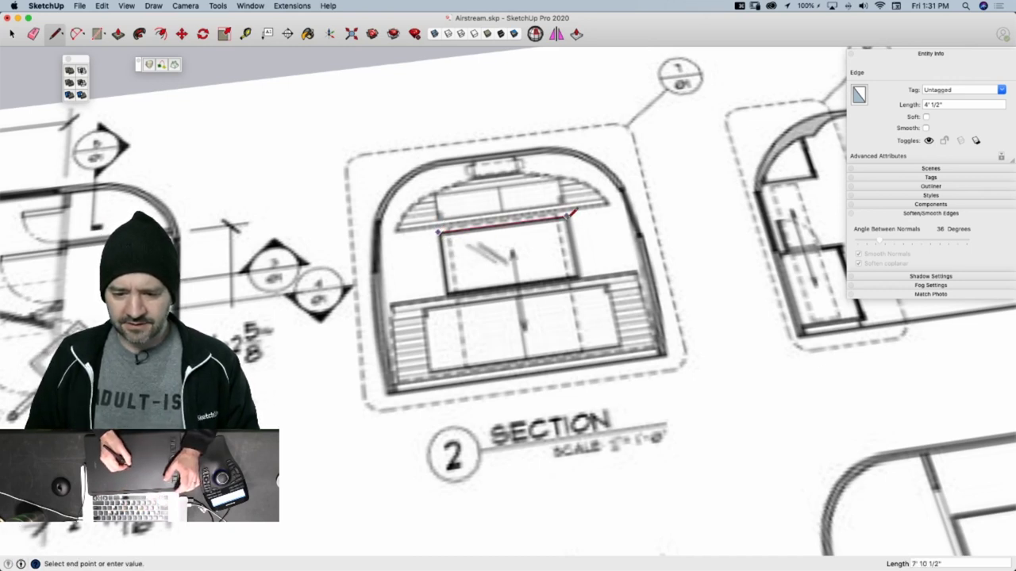
click(568, 215)
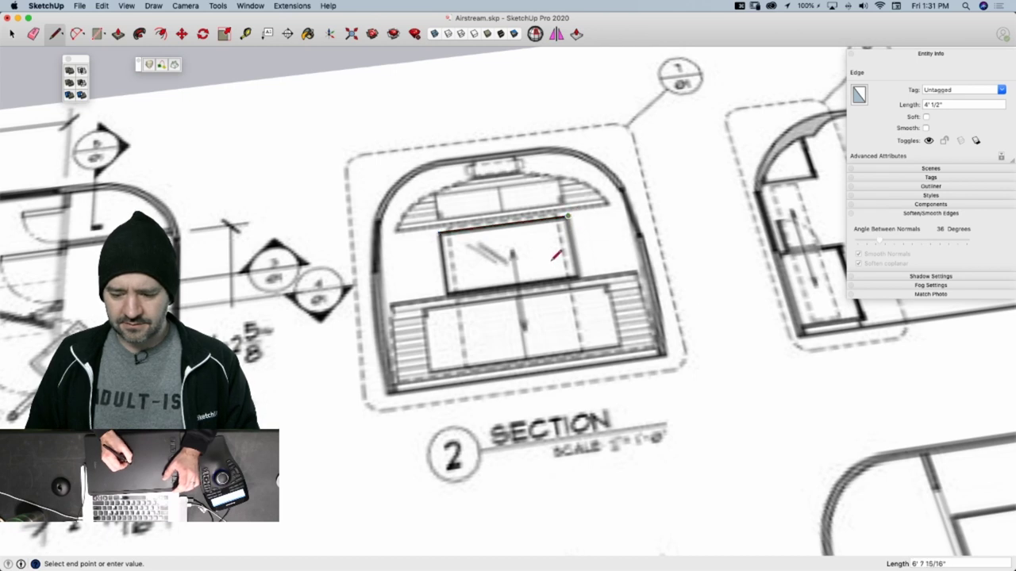
Move the traced window-width line off the drawing sheet, about 147' 6", to the open ground beyond the shell's end
key(space)
click(500, 230)
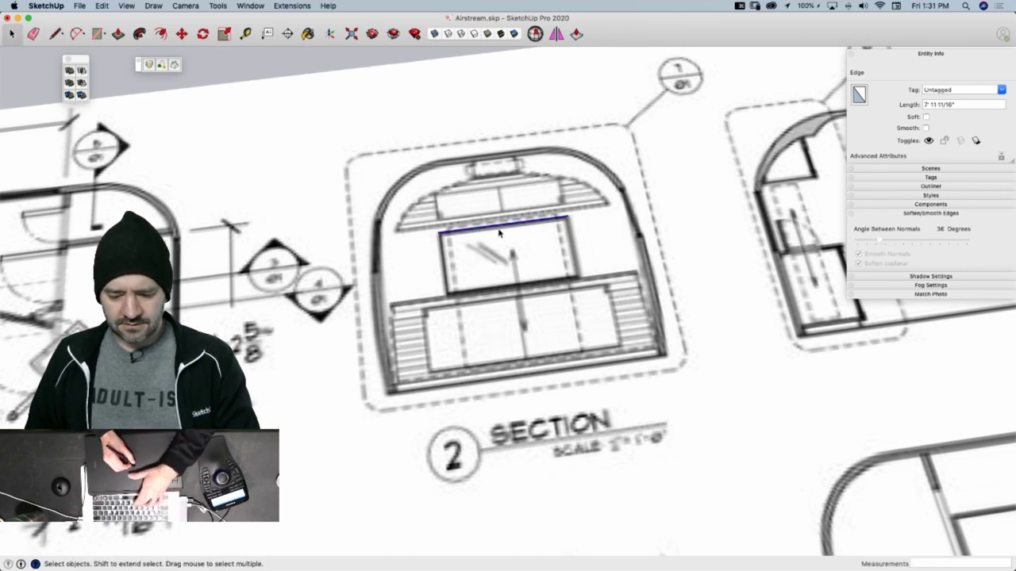
key(m)
click(488, 212)
scroll(501, 191, down, 5)
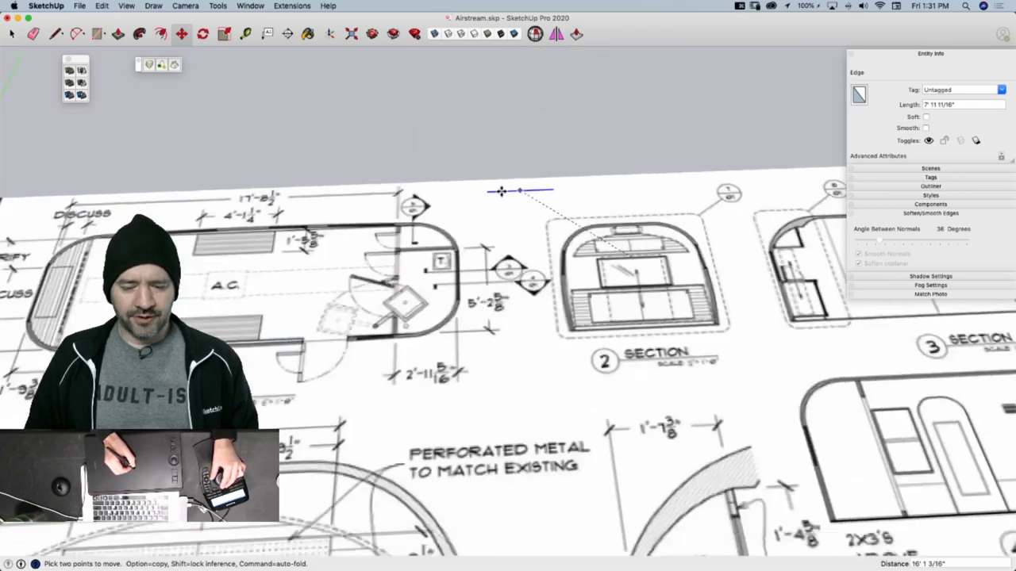
scroll(502, 191, down, 5)
scroll(444, 209, up, 5)
click(537, 281)
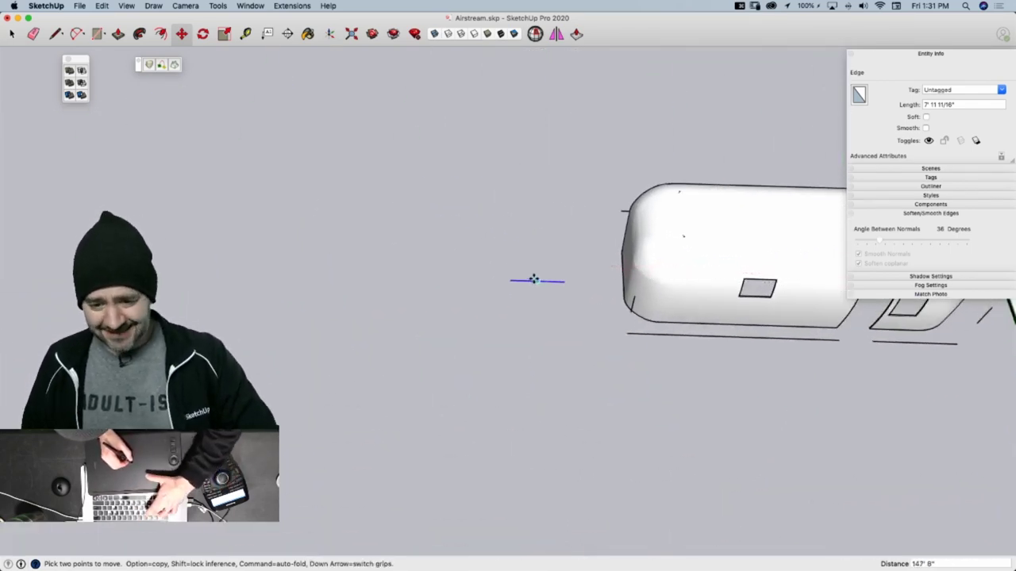
Shift the window-width line along the green axis so its midpoint lines up with the midpoint of the shell's bottom end edge
middle_drag(536, 279, 630, 267)
click(647, 300)
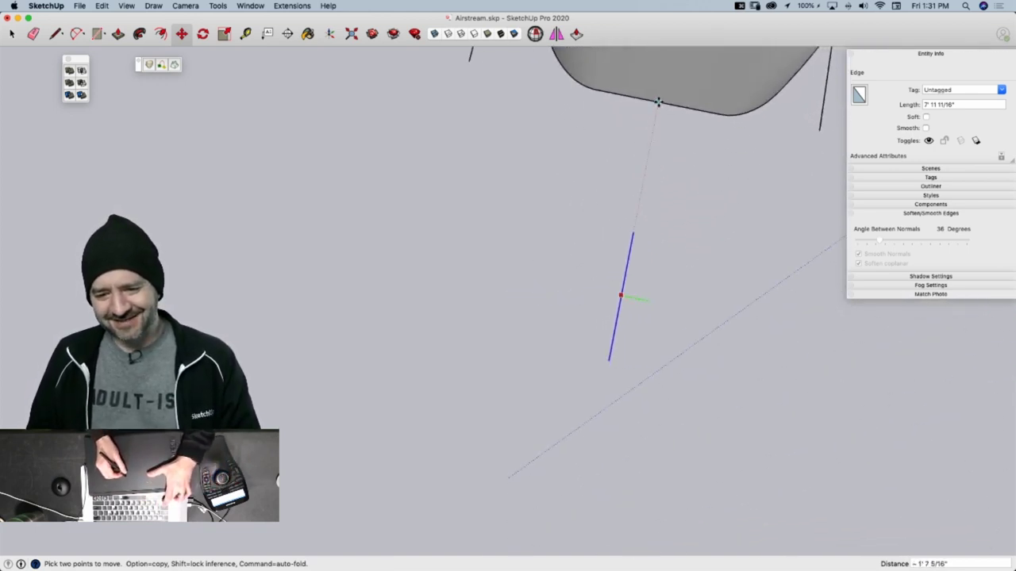
key(Escape)
click(620, 294)
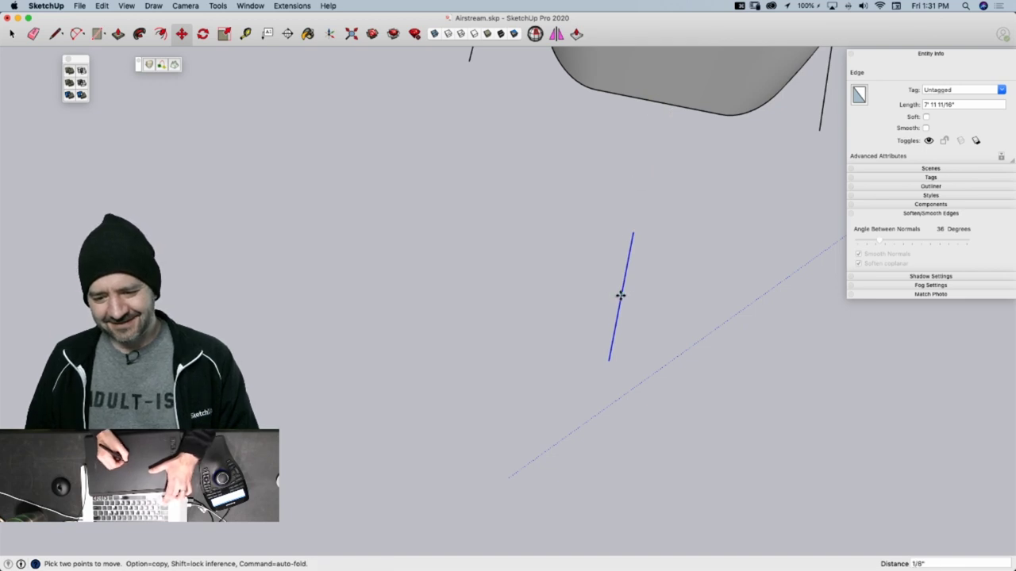
Rotate the window-width line about its midpoint in two 45° turns so it runs parallel to the shell's end
key(q)
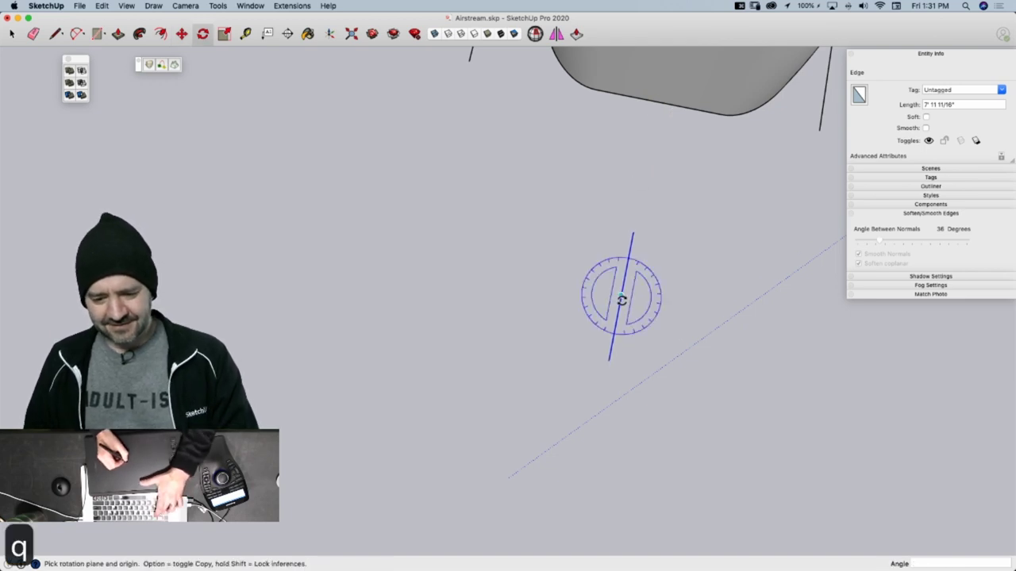
click(622, 294)
click(650, 292)
click(674, 259)
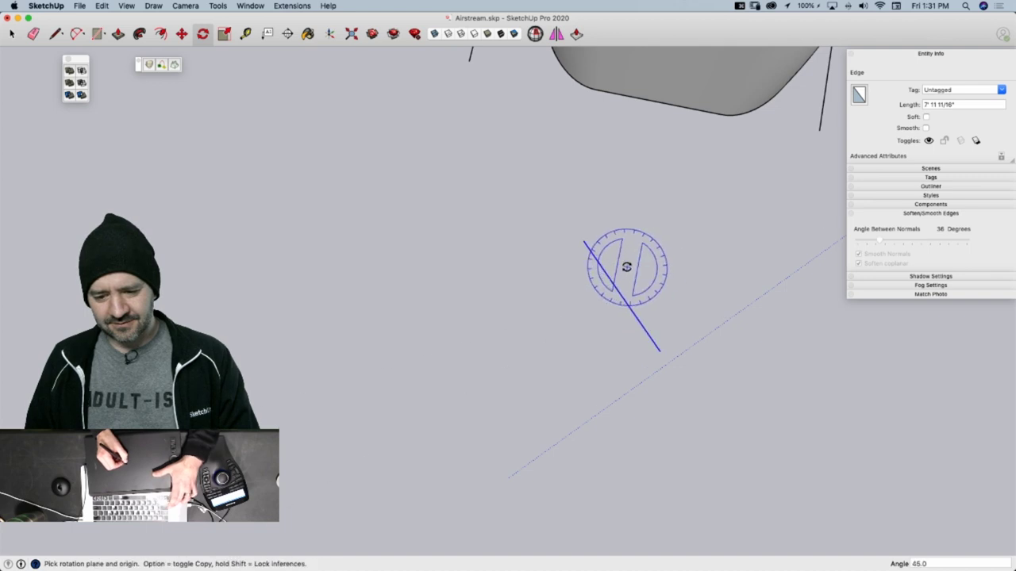
click(623, 296)
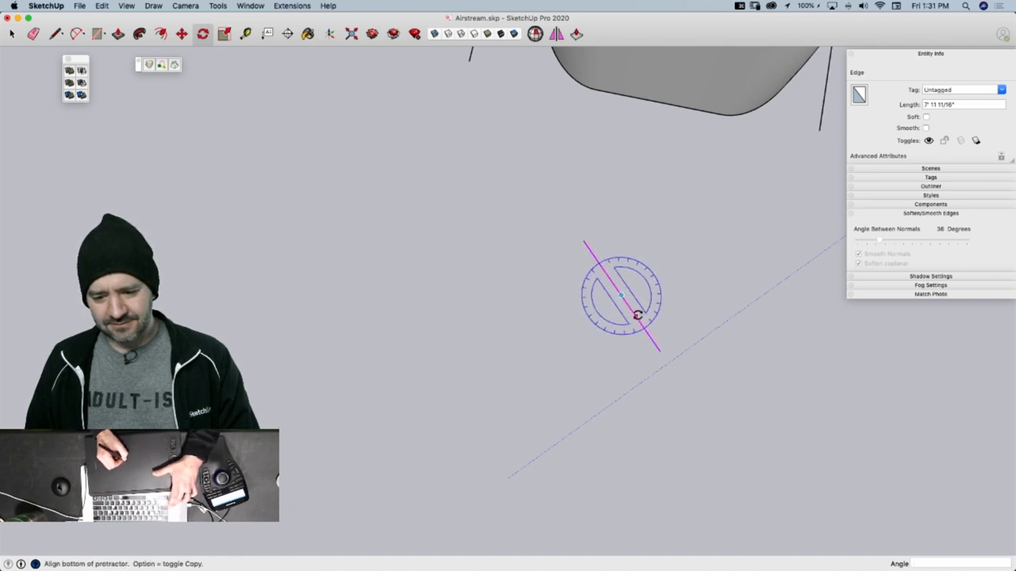
click(637, 317)
click(671, 305)
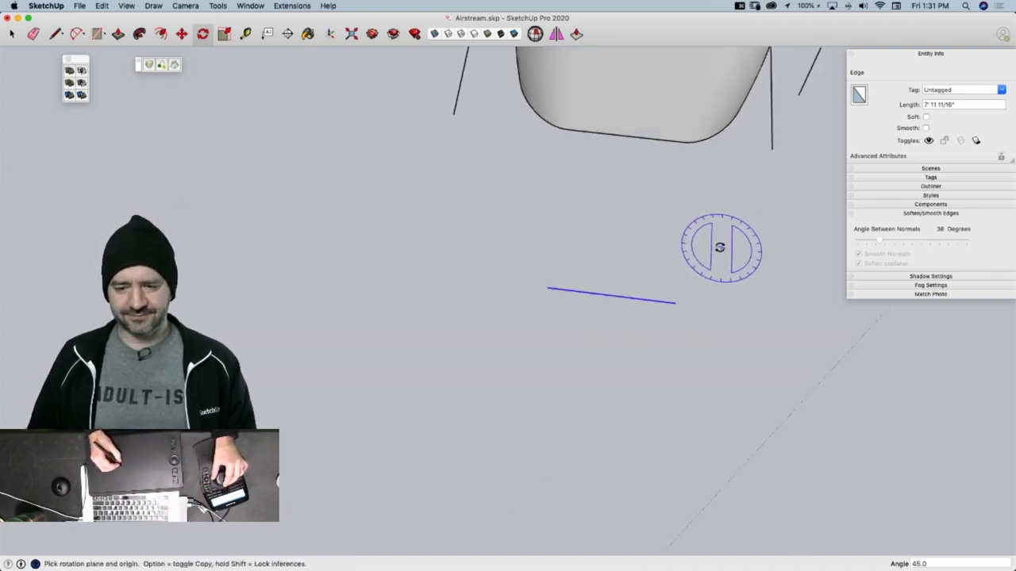
Draw the window's top edge along the green axis from the top of the vertical height line to align with the width line's far end
mouse_move(717, 225)
middle_down()
mouse_move(730, 234)
mouse_move(748, 215)
mouse_move(774, 154)
middle_up()
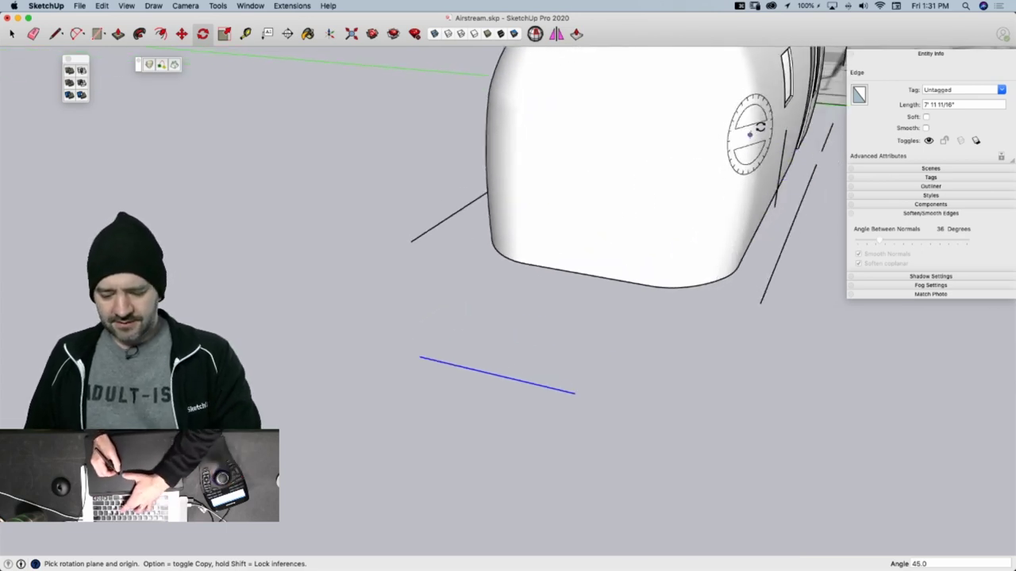
key(l)
click(785, 129)
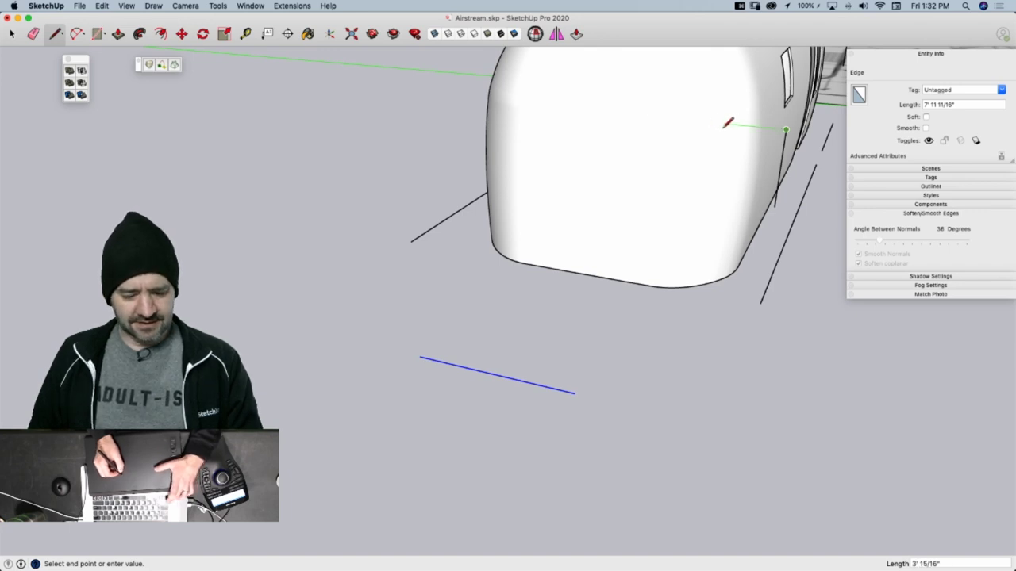
key(shift)
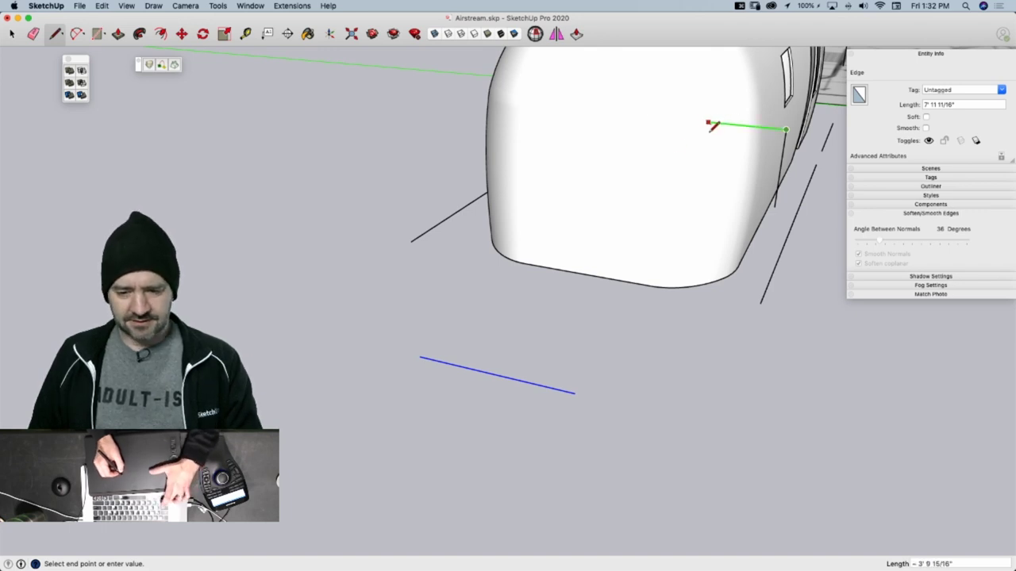
click(424, 354)
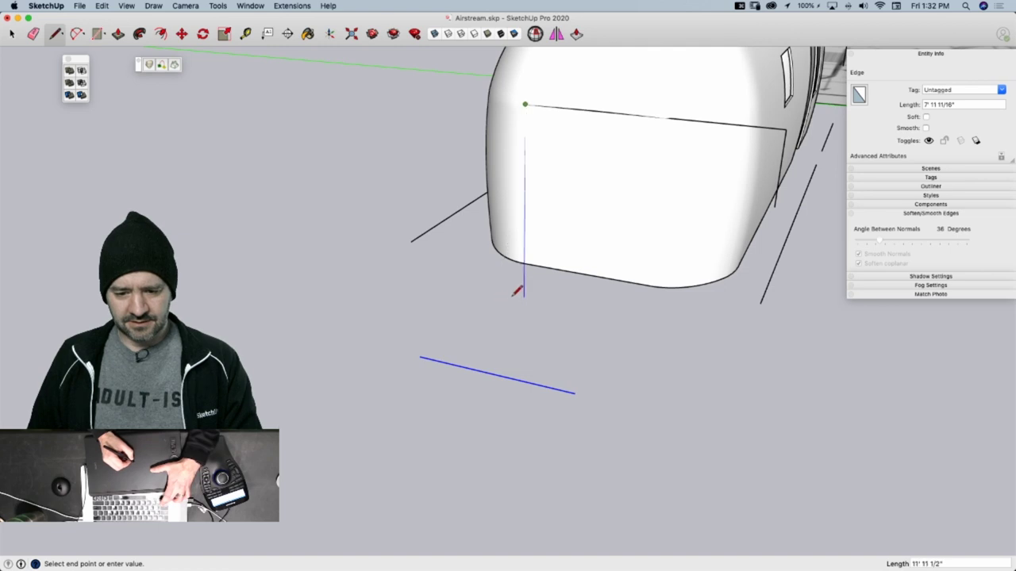
Complete the end window's outline 7' 11 11/16" wide and 4' 1/2" high from the reference lines, and divide it with a vertical centre line
key(shift)
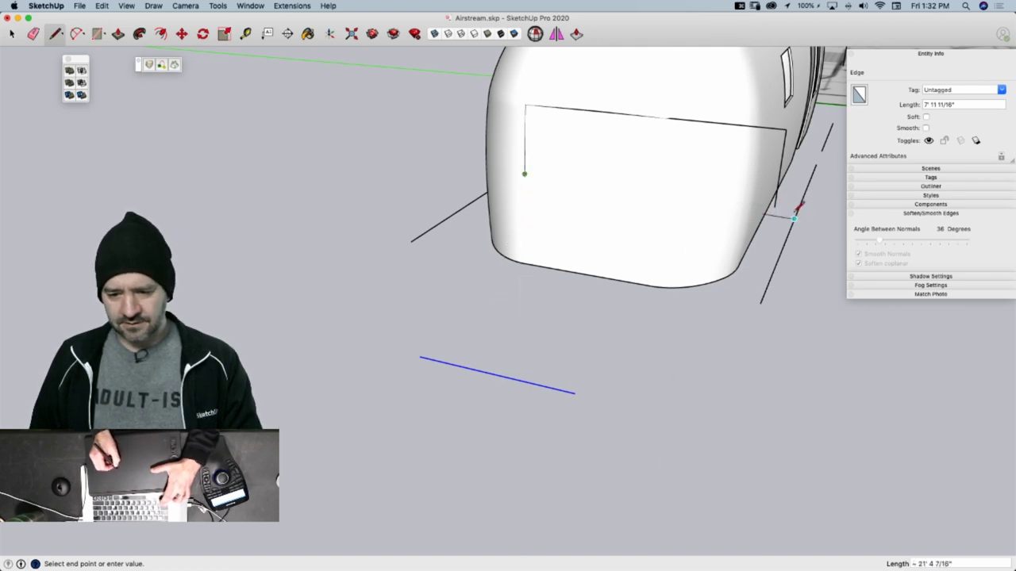
key(shift)
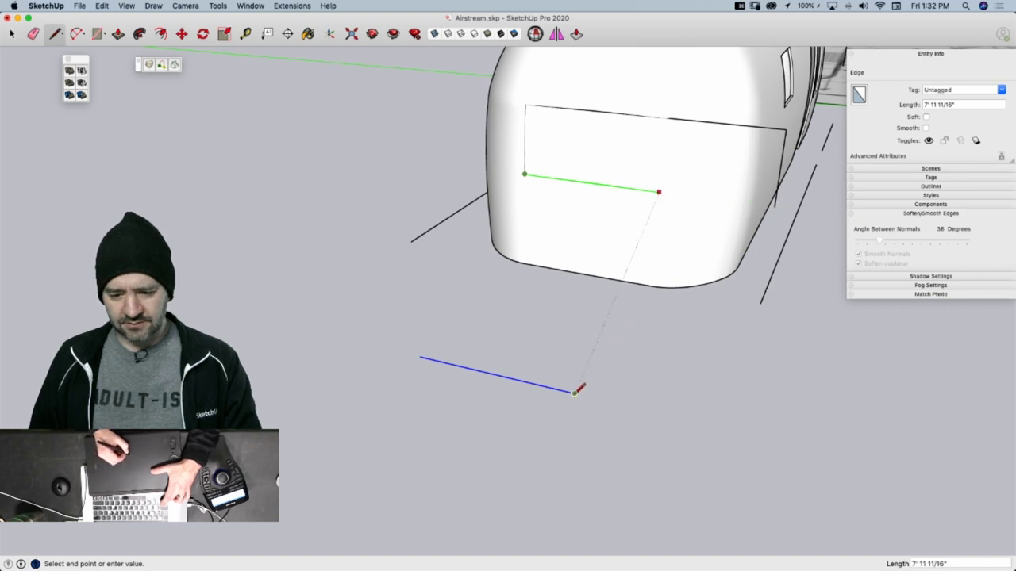
click(579, 389)
key(shift)
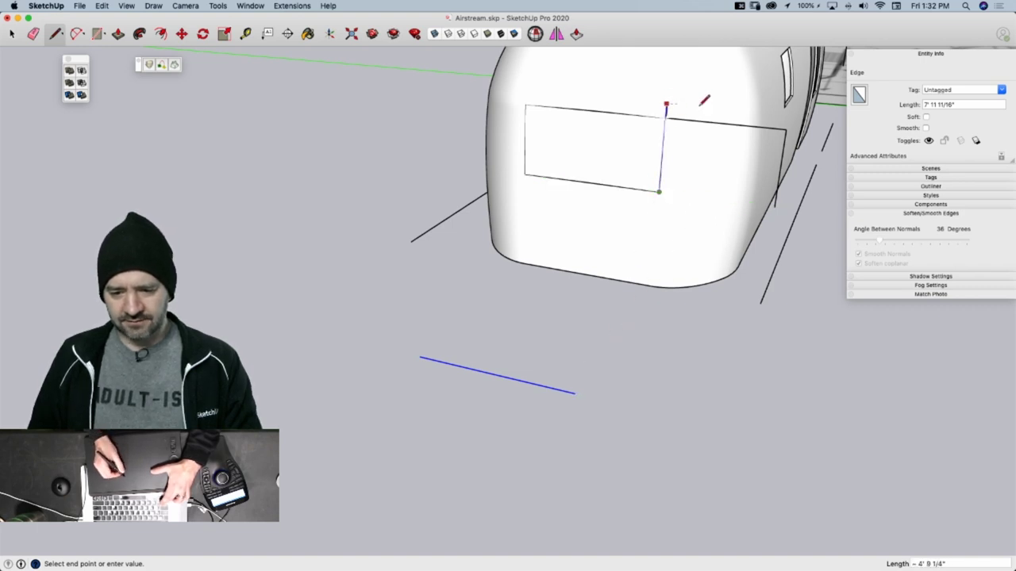
click(786, 129)
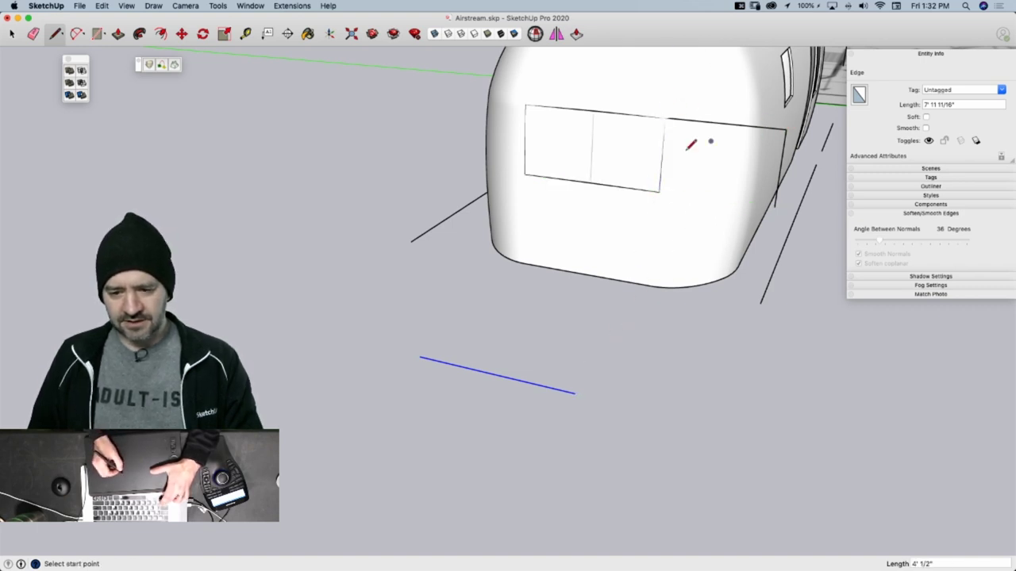
Erase the end window's surplus reference and centre lines, then push/pull its face about 4' 8" outward and 3' 4" inward through the end wall
key(e)
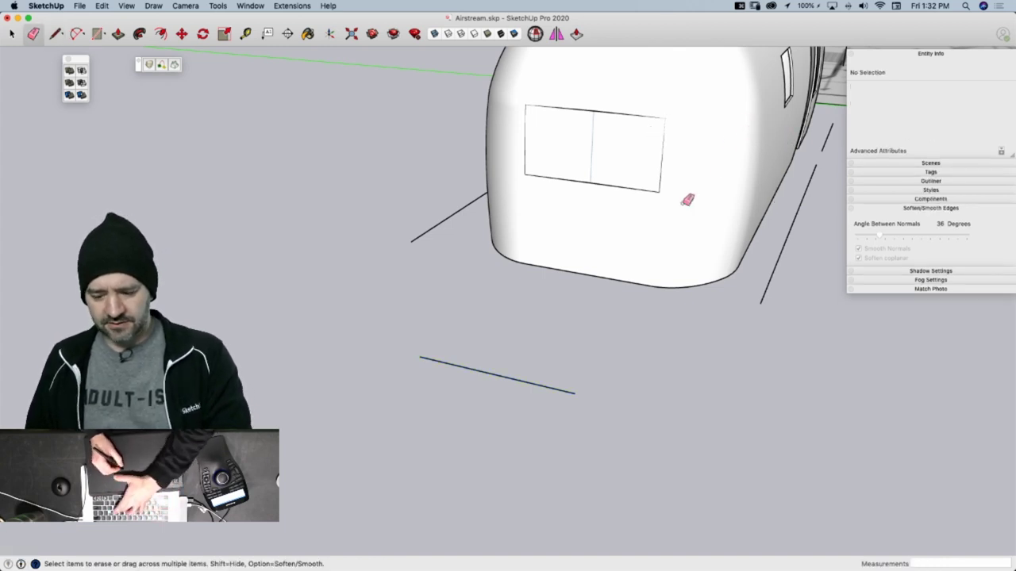
key(p)
click(644, 177)
click(614, 204)
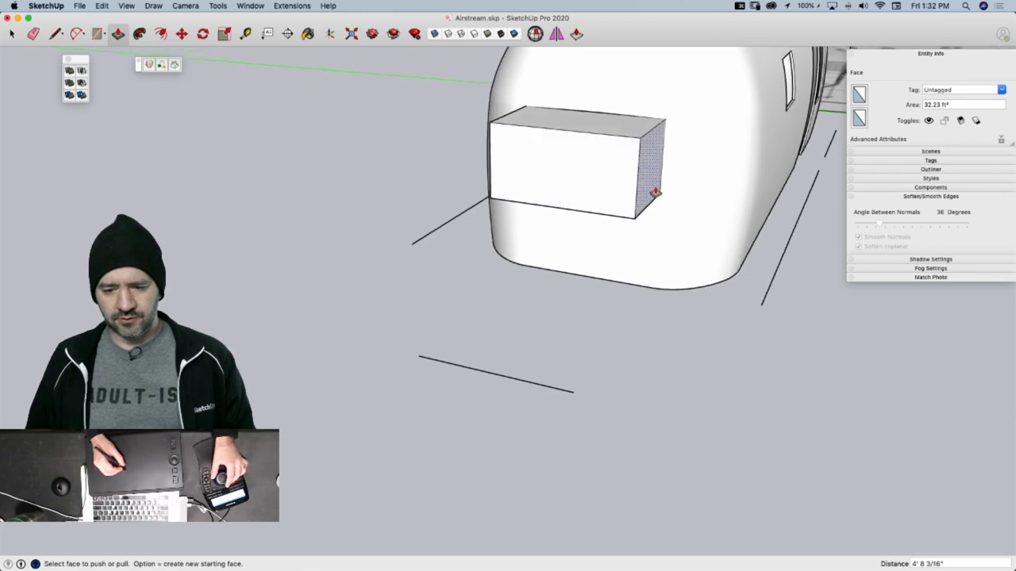
click(631, 141)
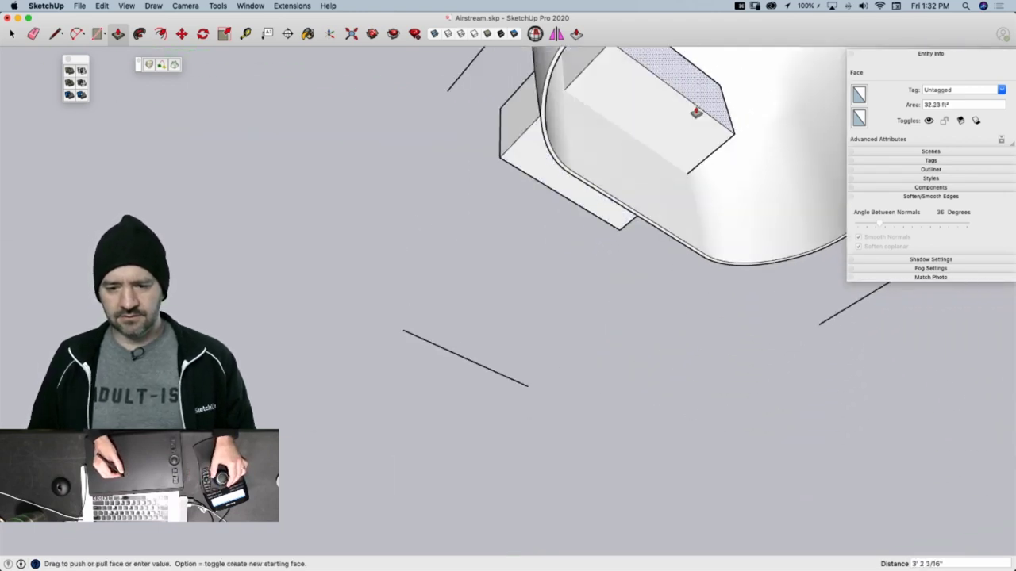
click(676, 134)
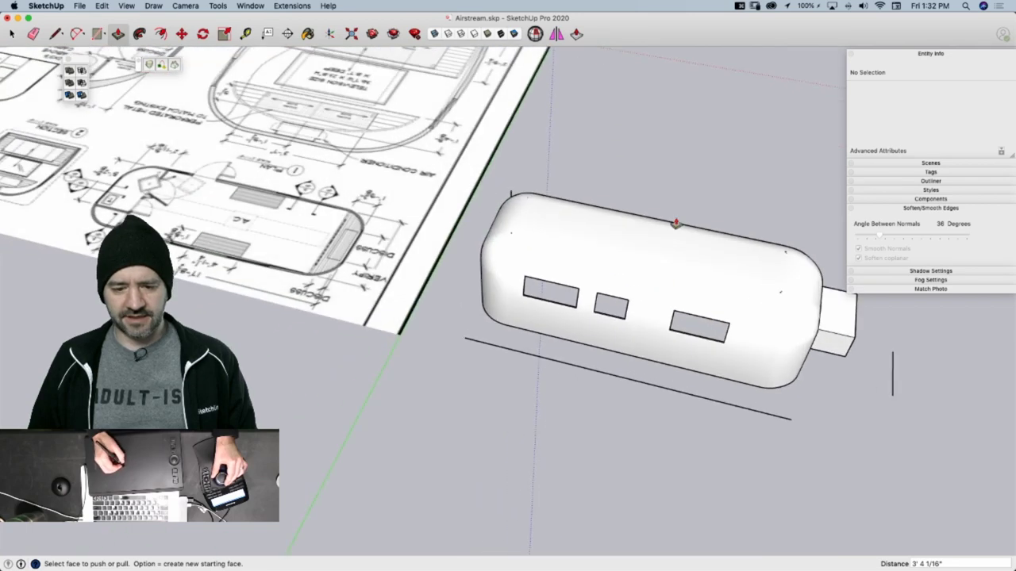
Copy the outer face of the end window's cutting box
middle_drag(675, 224, 577, 270)
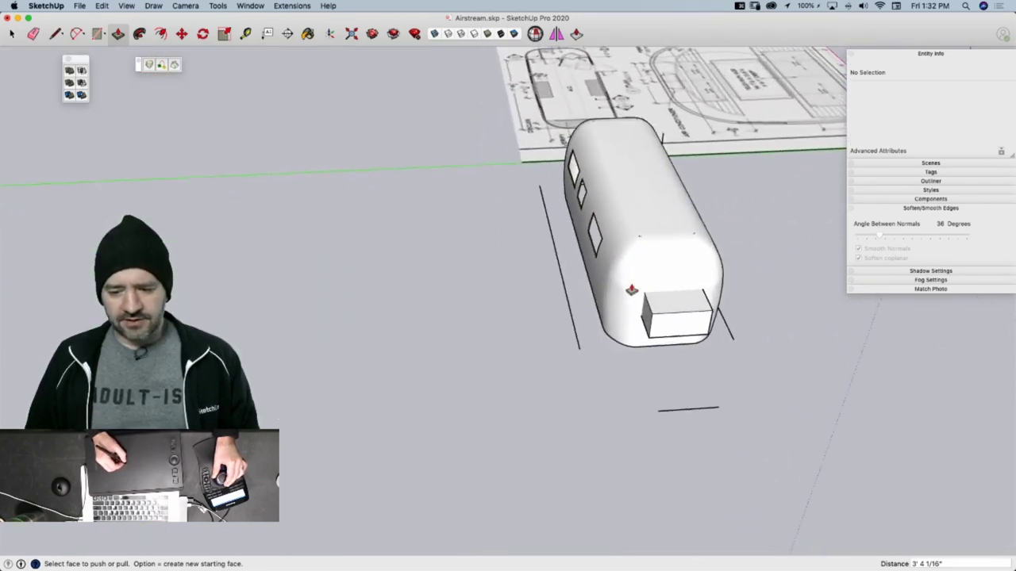
click(645, 316)
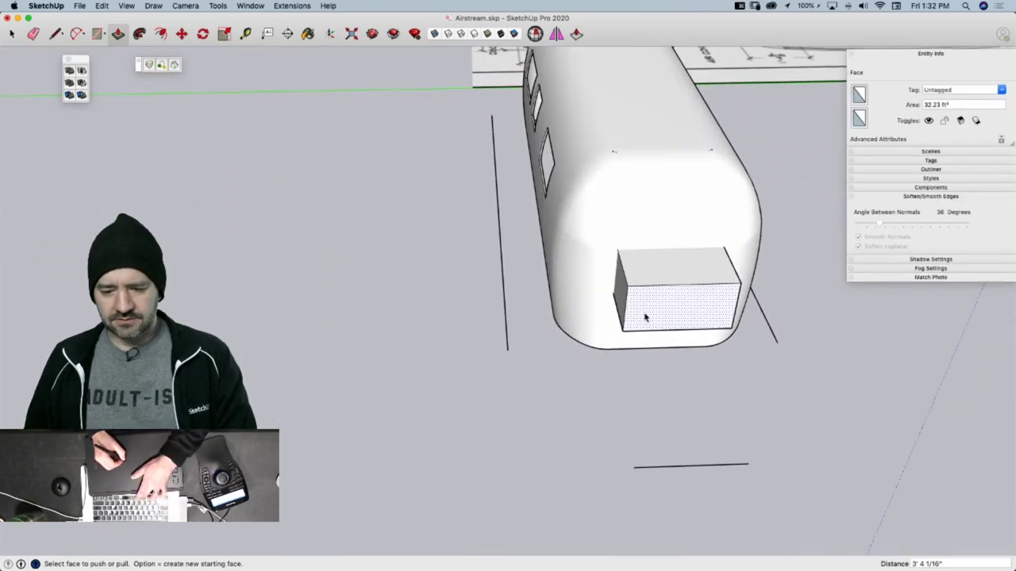
key(space)
key(super+c)
Examine the plan and the section drawings, especially section 6, for the window in the shell's other end wall
middle_drag(692, 300, 674, 314)
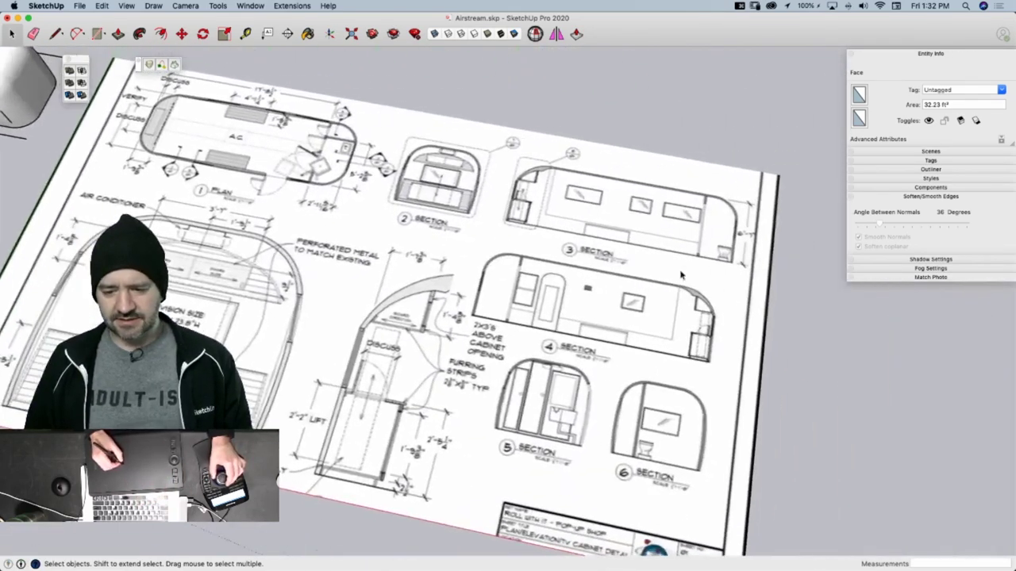
scroll(681, 275, up, 10)
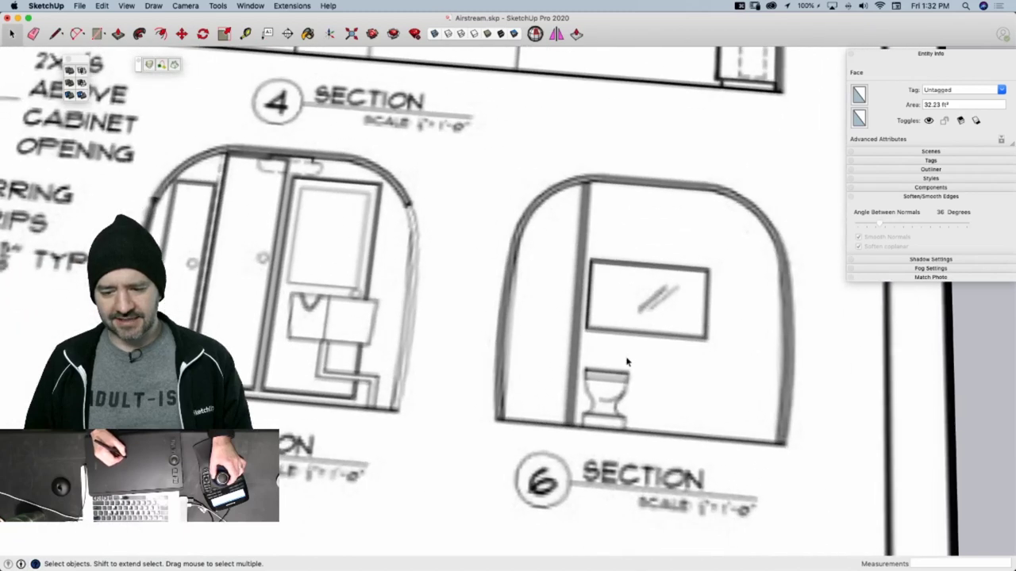
scroll(627, 361, down, 12)
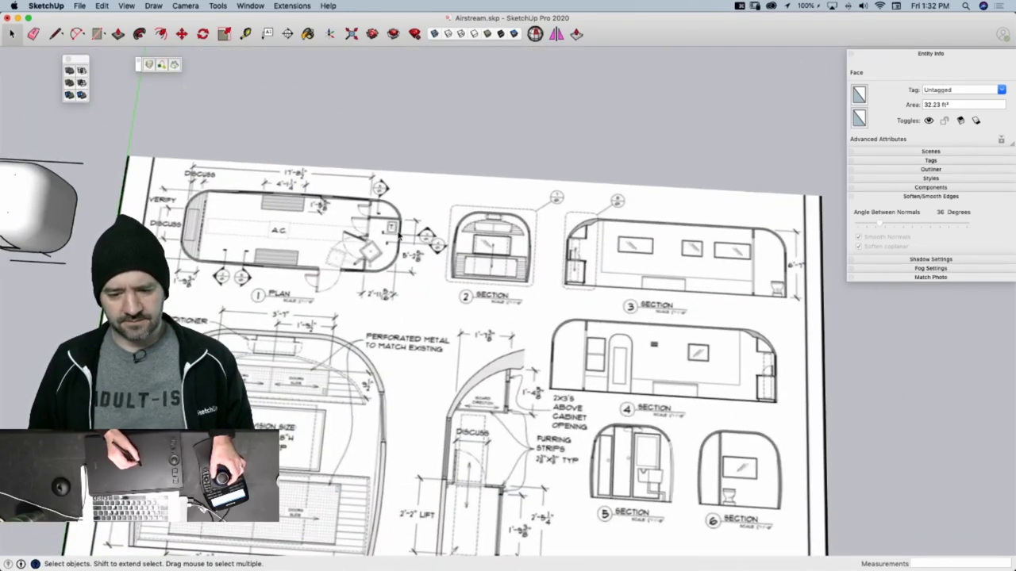
scroll(379, 225, up, 8)
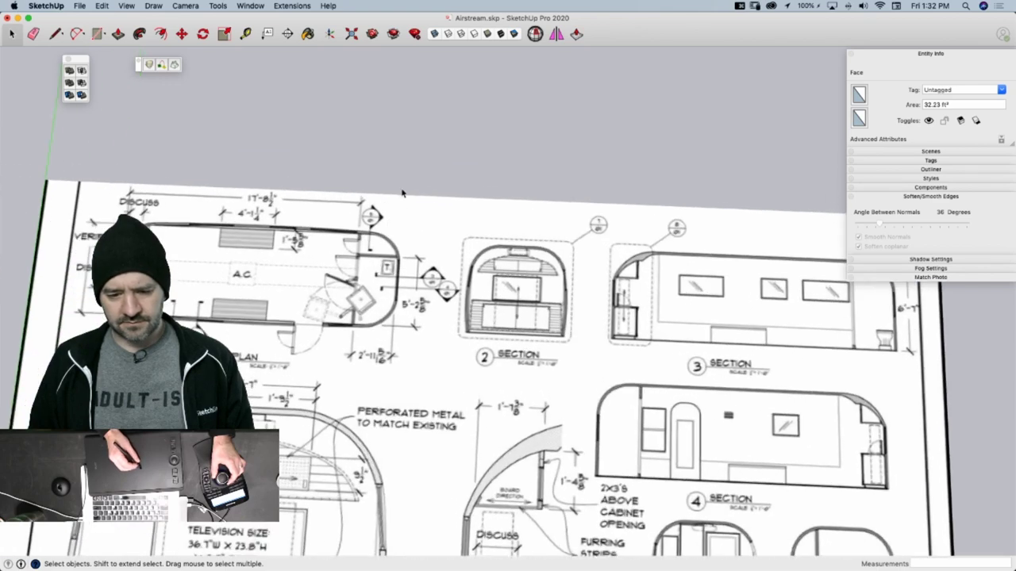
scroll(373, 254, down, 5)
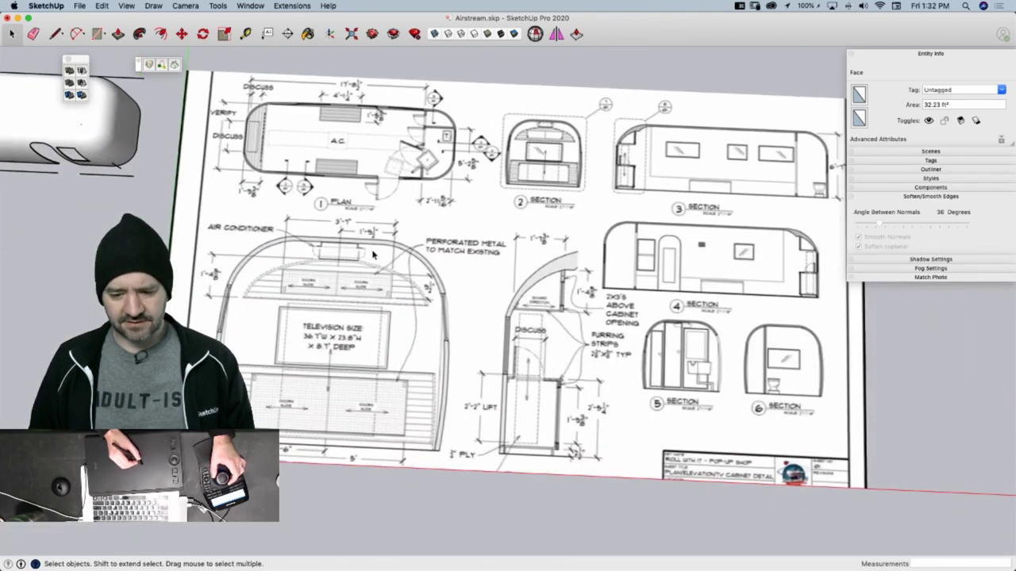
middle_drag(372, 255, 376, 255)
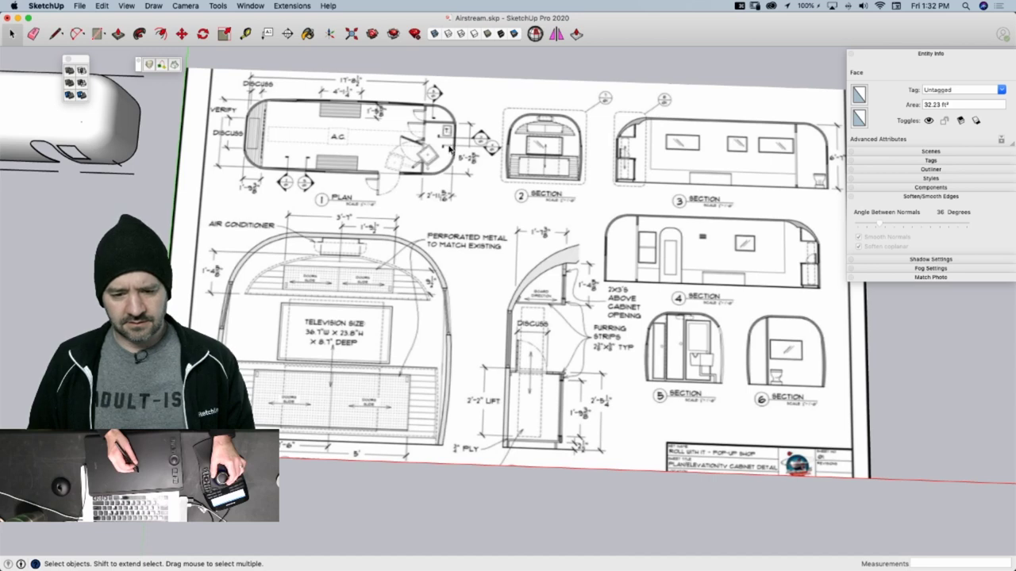
scroll(639, 234, up, 2)
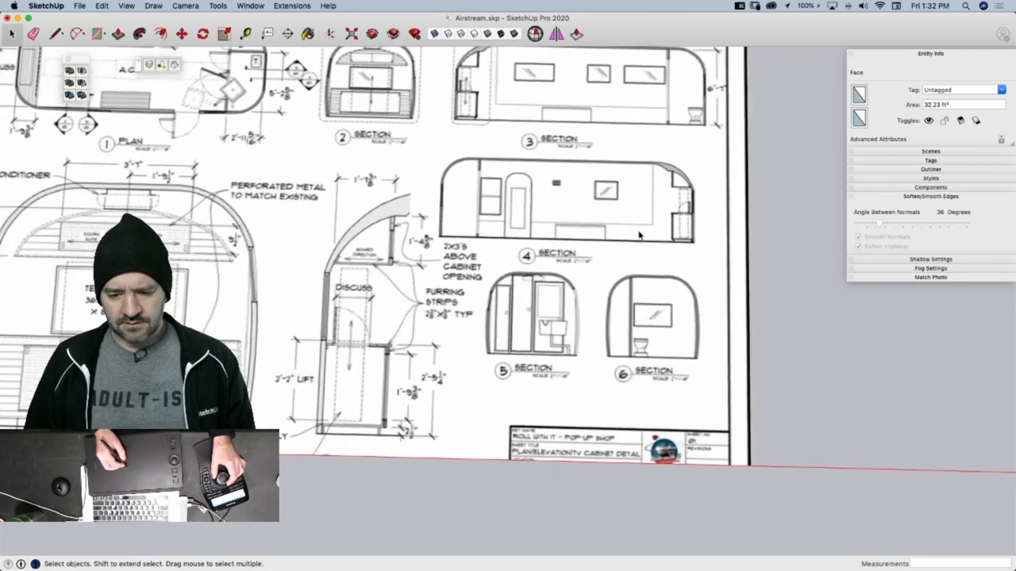
scroll(639, 235, up, 2)
scroll(605, 277, up, 2)
Paste the copied window face beside the window in section 6 and rotate it 90° about the vertical axis
key(super+v)
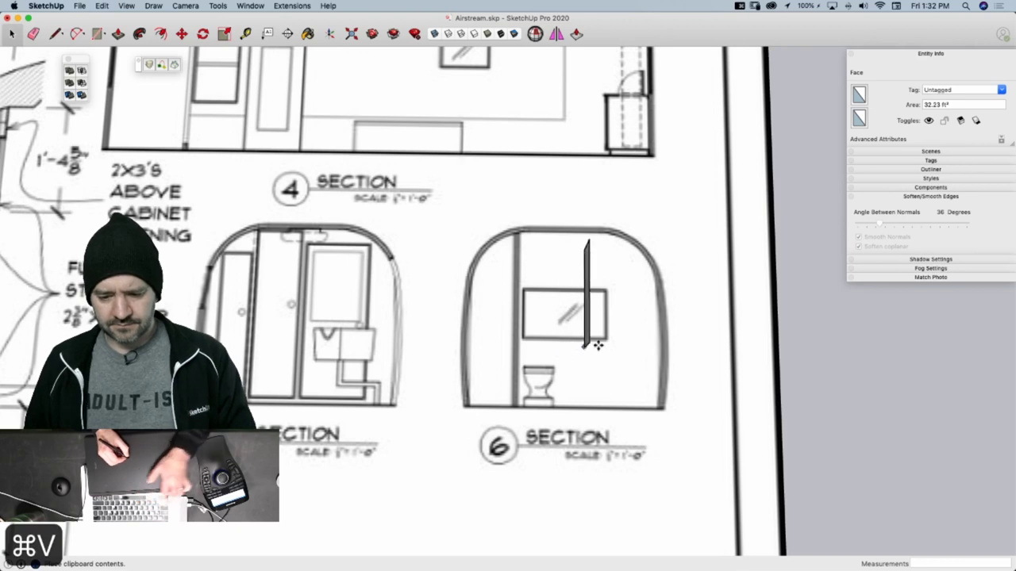
click(608, 377)
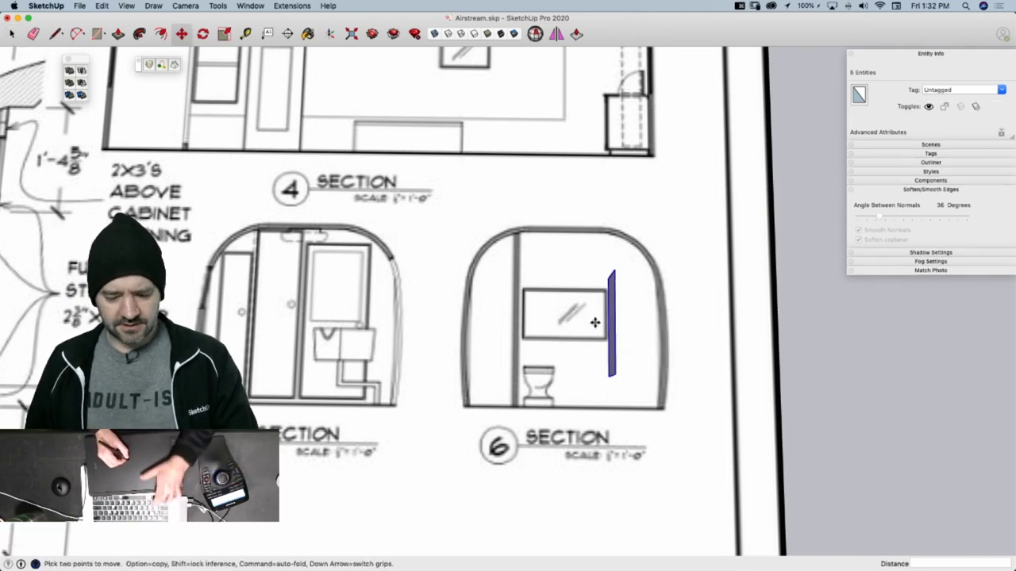
key(q)
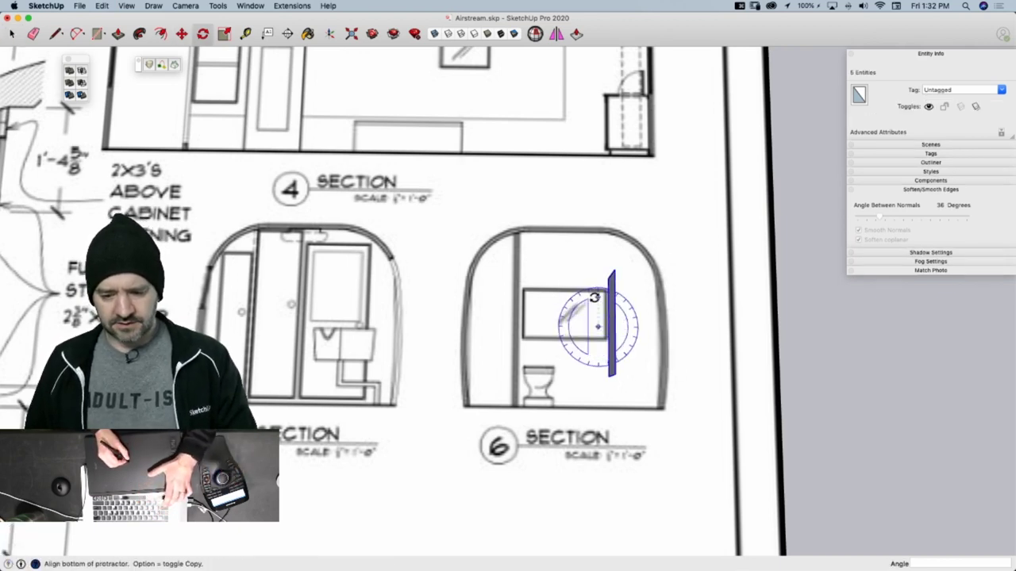
click(597, 327)
click(597, 300)
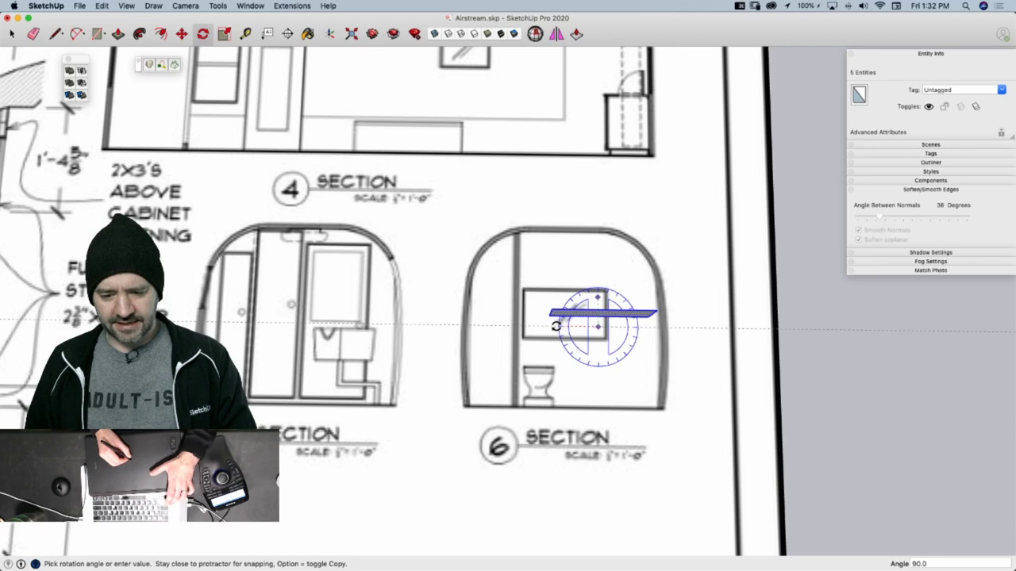
click(555, 325)
Rotate the pasted face 90° flat onto the sheet and move it over section 6's window to compare their sizes
middle_drag(594, 338, 627, 359)
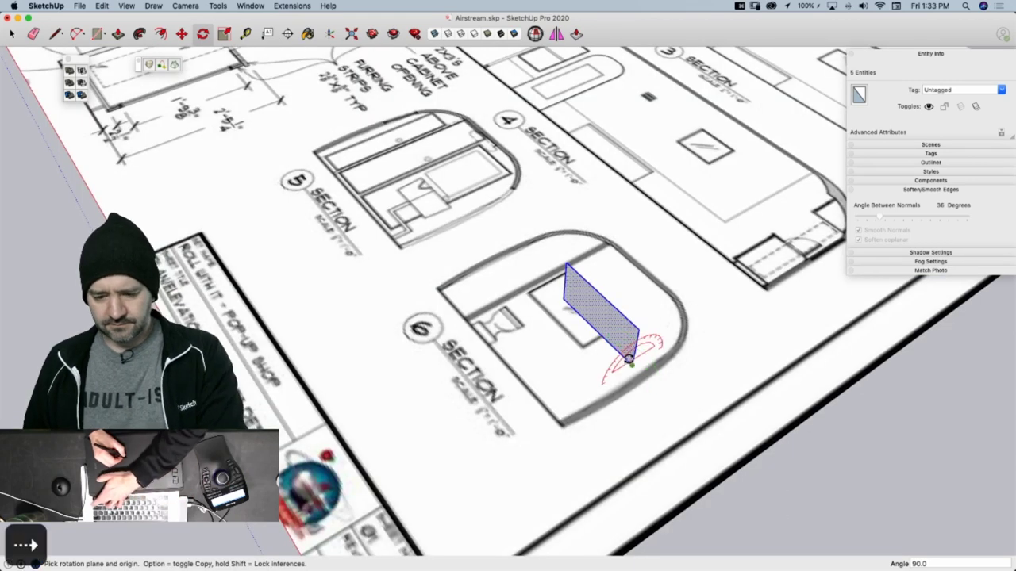
click(635, 331)
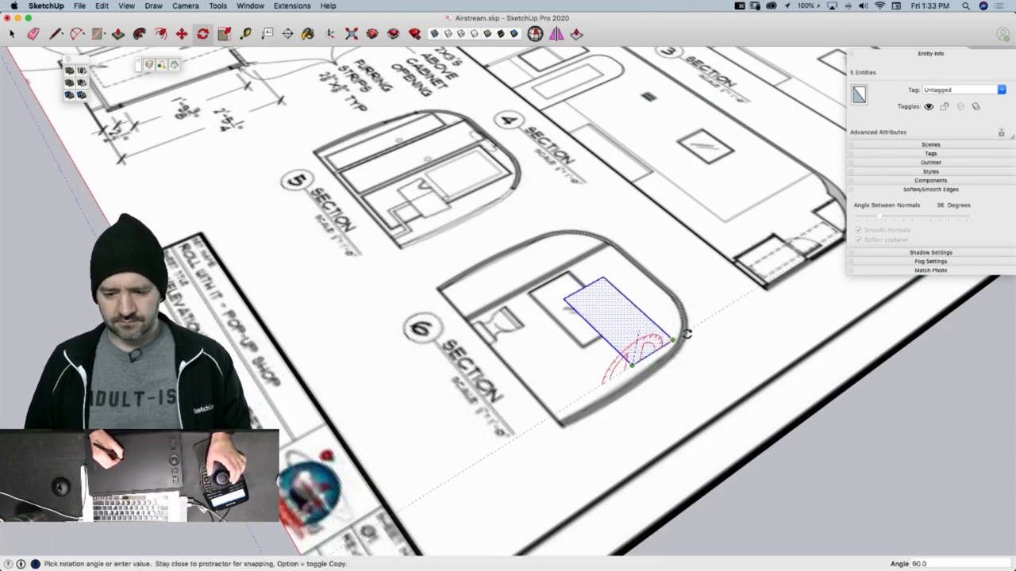
click(698, 327)
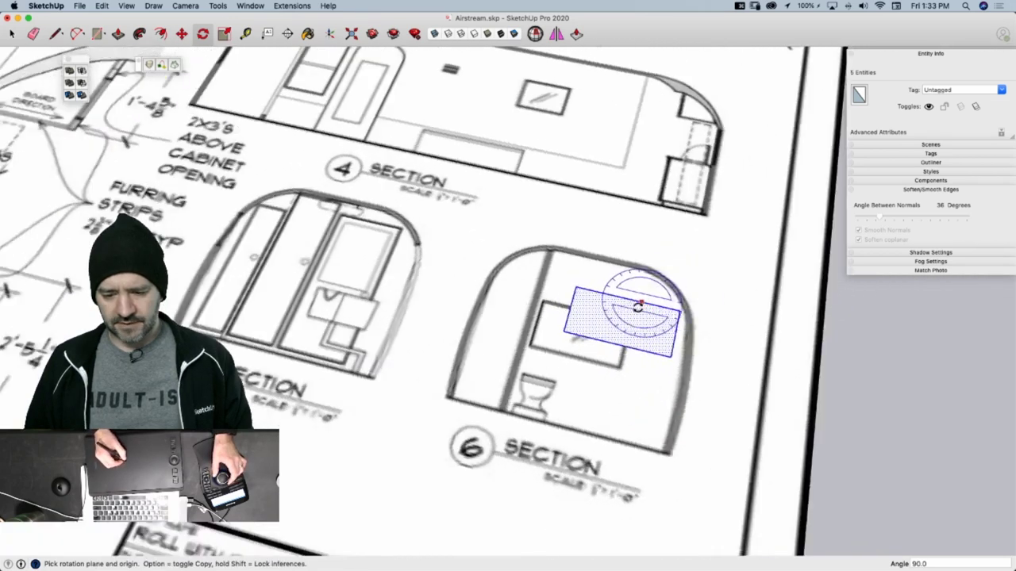
key(m)
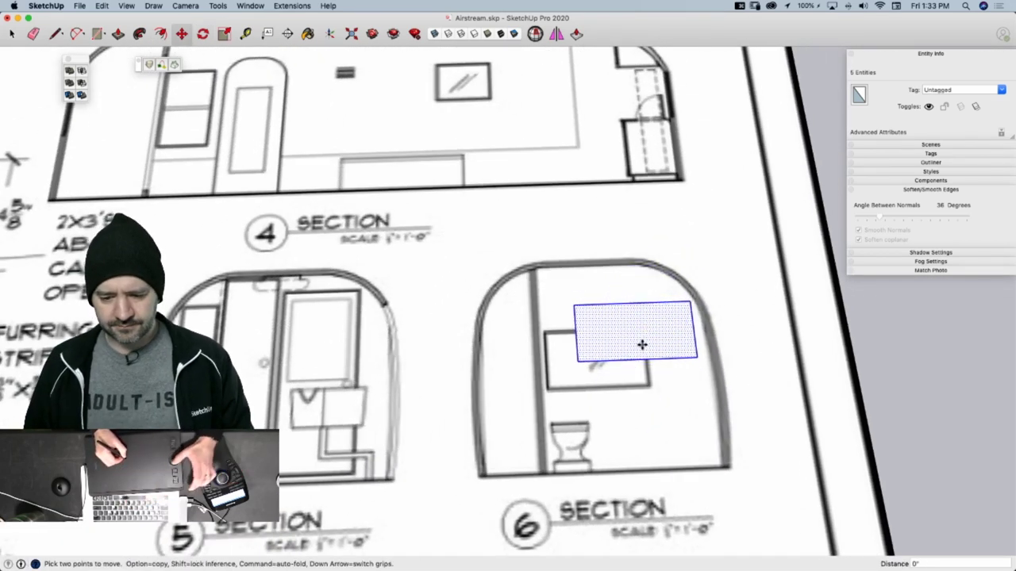
click(599, 343)
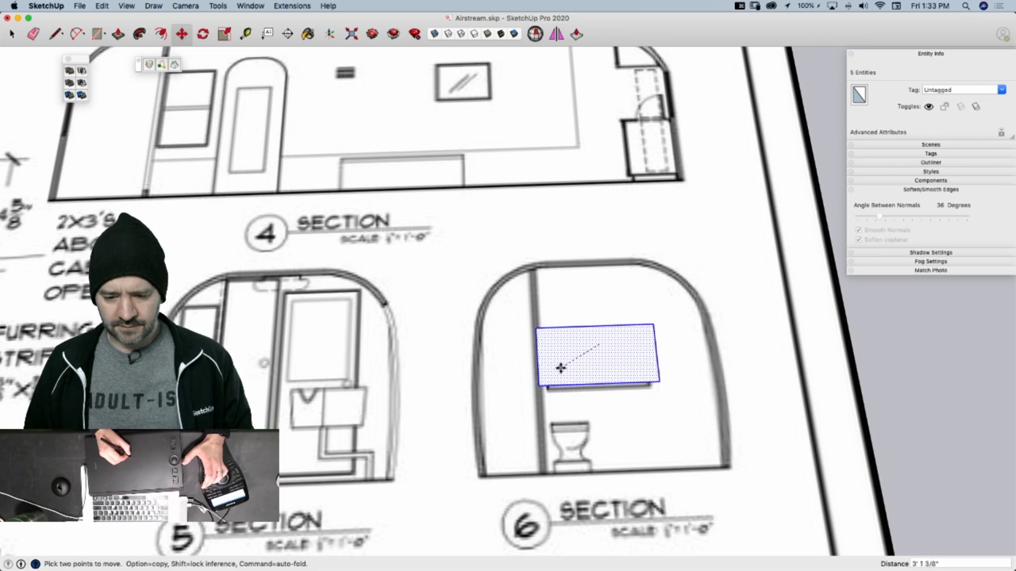
click(585, 351)
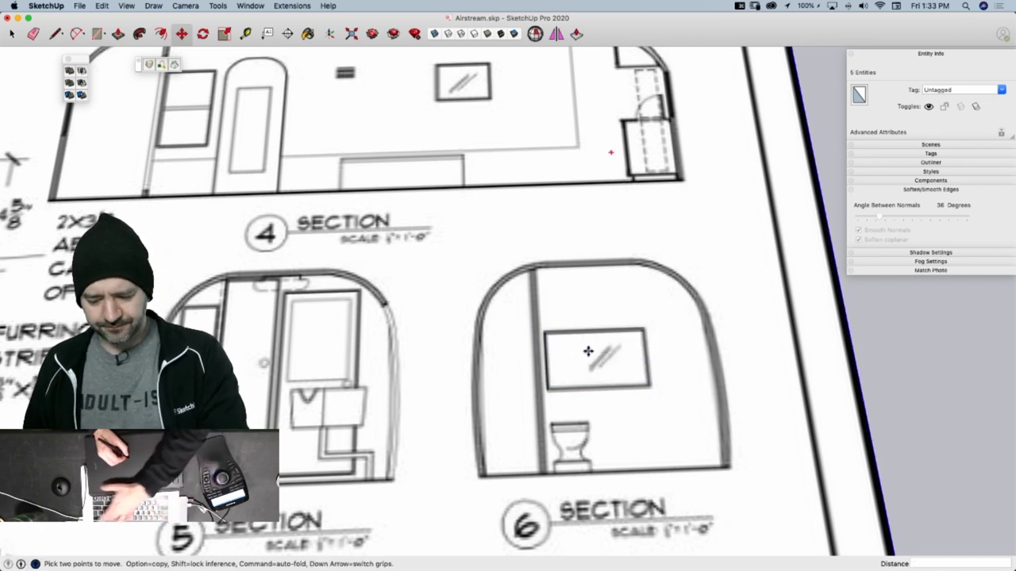
Trace the bottom edge of section 6's window with a line about 6' 8 1/4" long and select it
key(l)
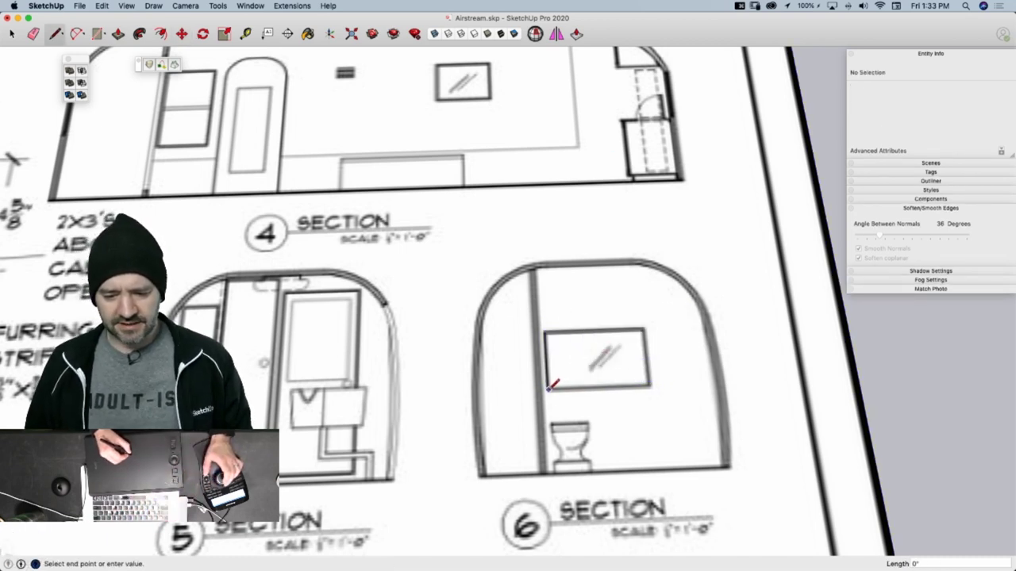
click(649, 387)
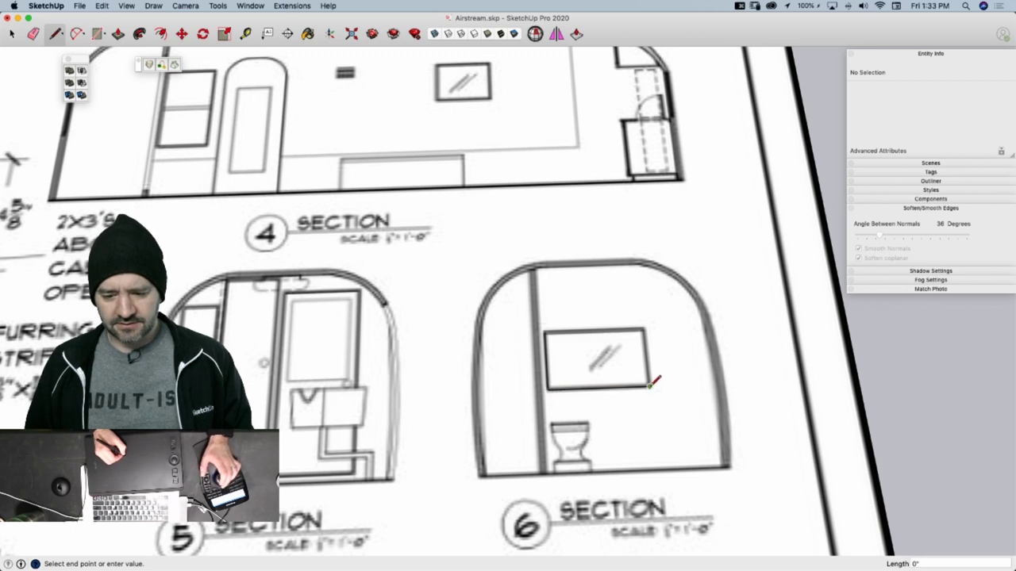
key(space)
click(592, 389)
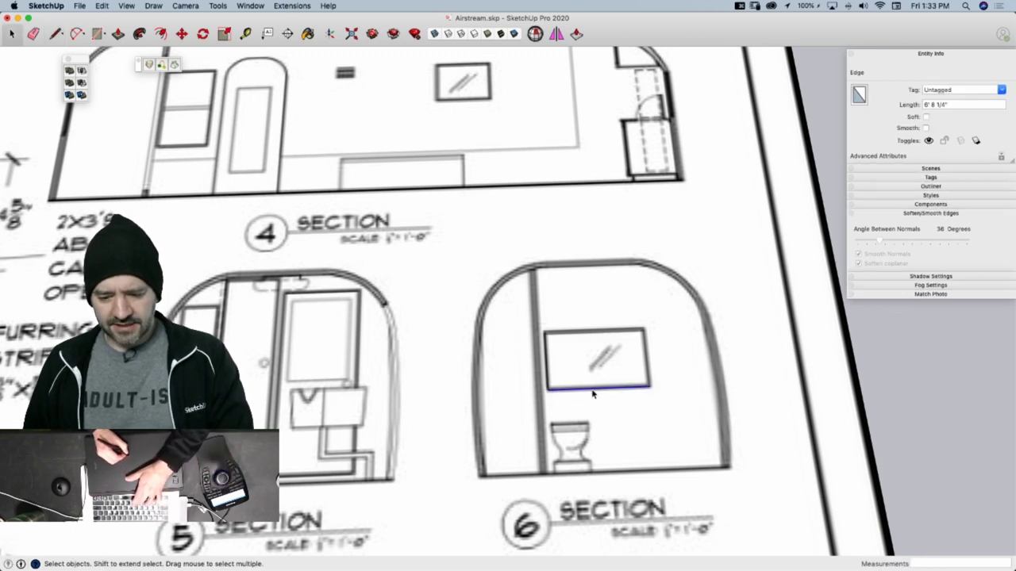
Copy the traced width line by its midpoint to the ground in front of the shell's other end, aligned with the midpoint of the bottom end edge
key(m)
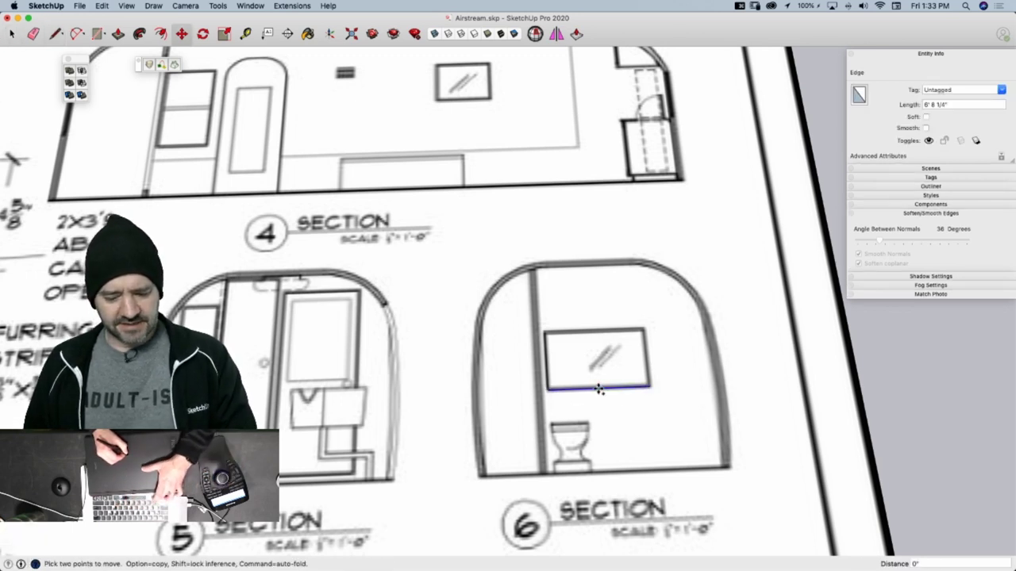
click(600, 389)
key(alt)
scroll(519, 363, down, 10)
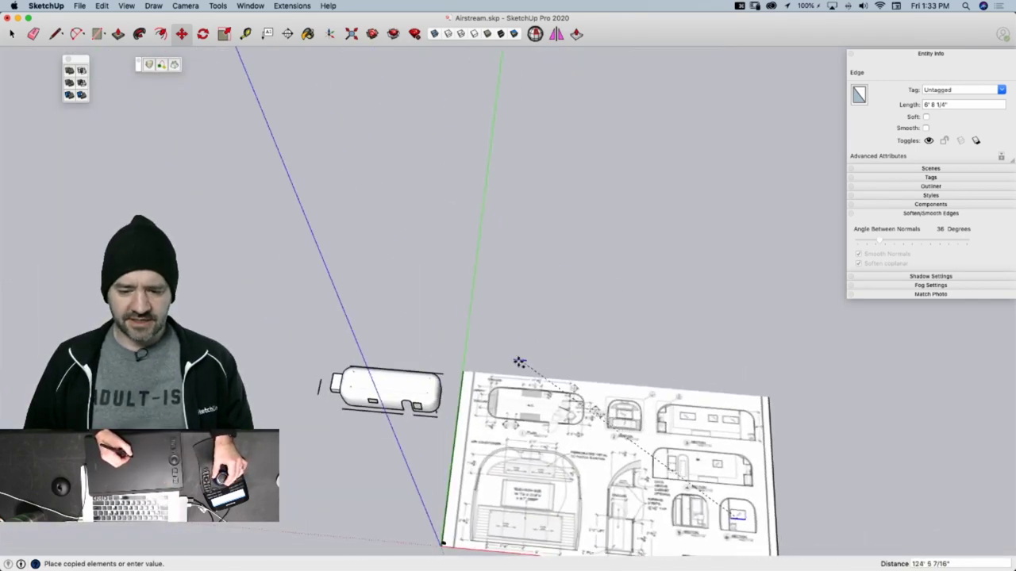
middle_drag(519, 362, 608, 252)
scroll(614, 269, up, 10)
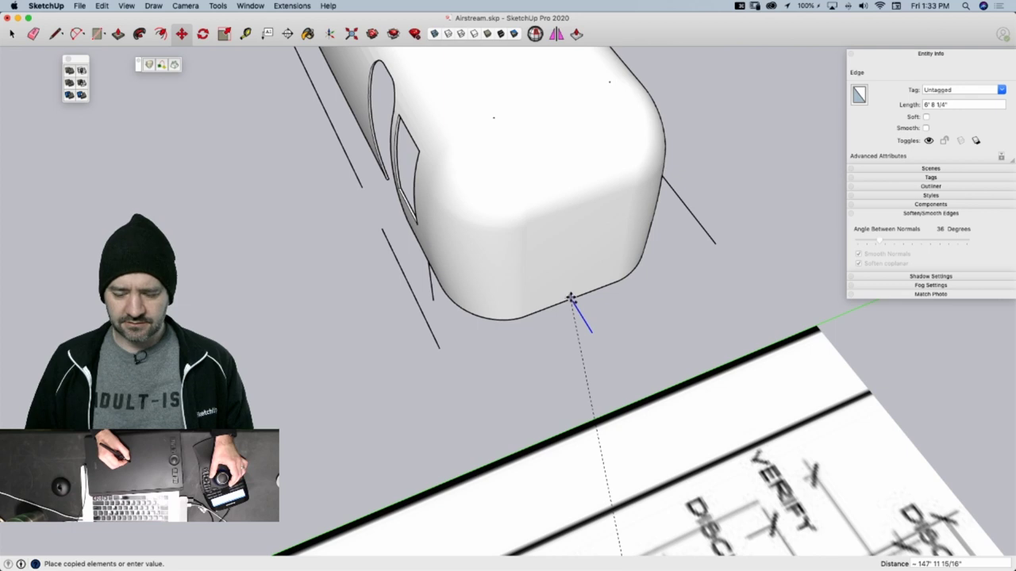
click(615, 336)
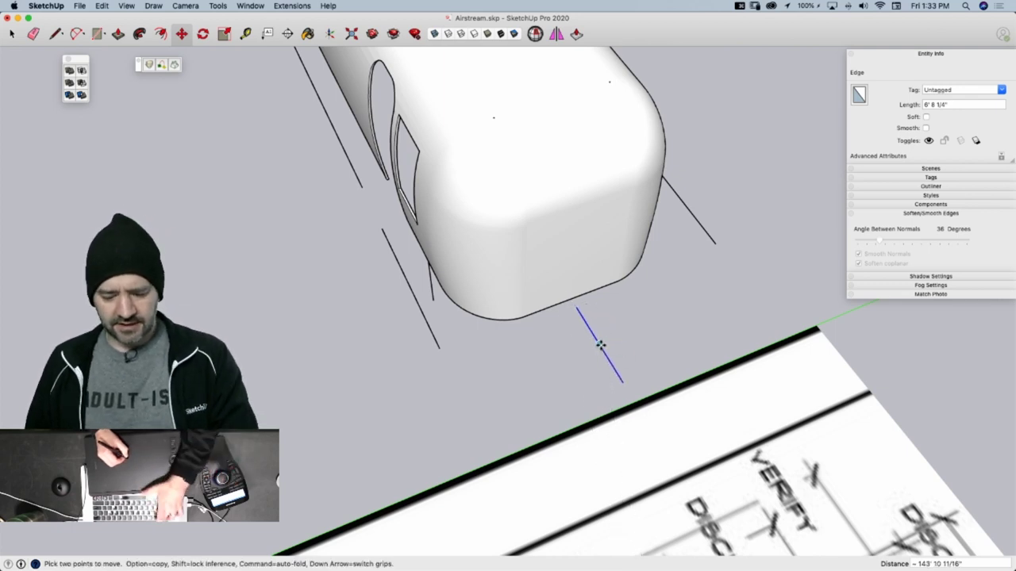
Rotate the copied width line about its midpoint so it runs parallel to the shell's end
key(q)
click(591, 335)
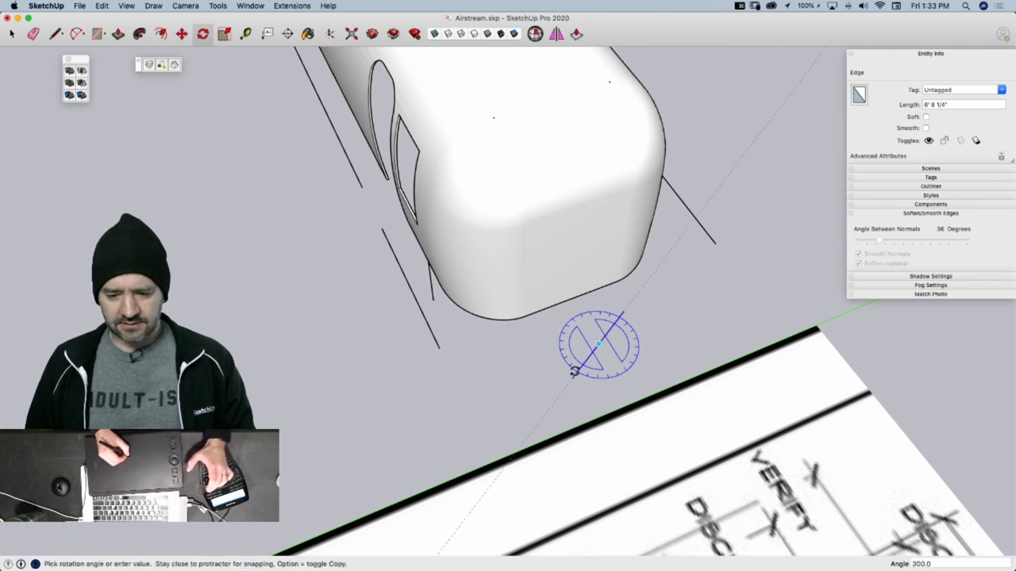
click(571, 360)
Outline a 6' 8 1/4" by 4' 1/2" window on the shell's end from the height and width lines, and erase the leftover construction edges
middle_drag(530, 345, 492, 296)
key(l)
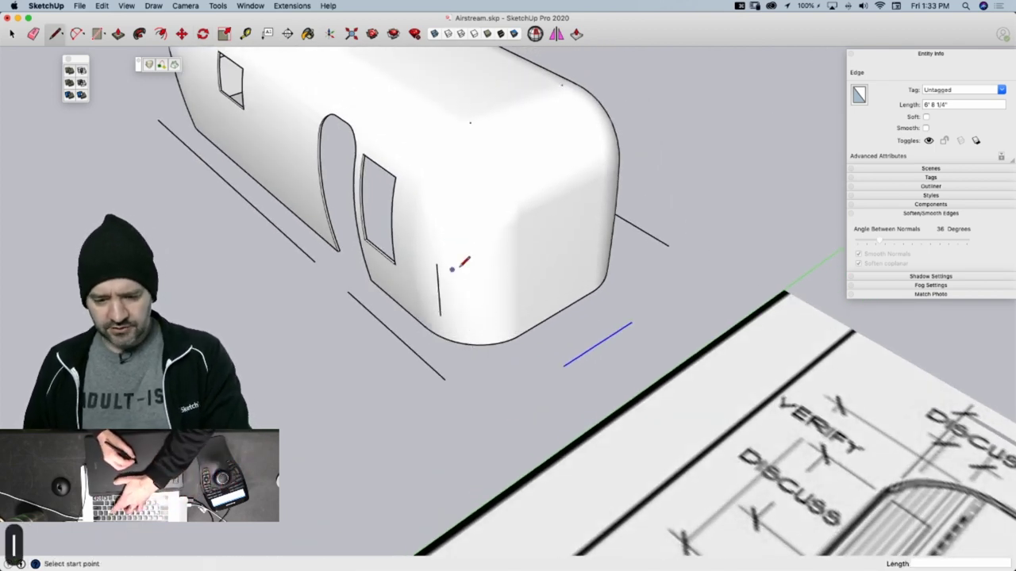
click(437, 264)
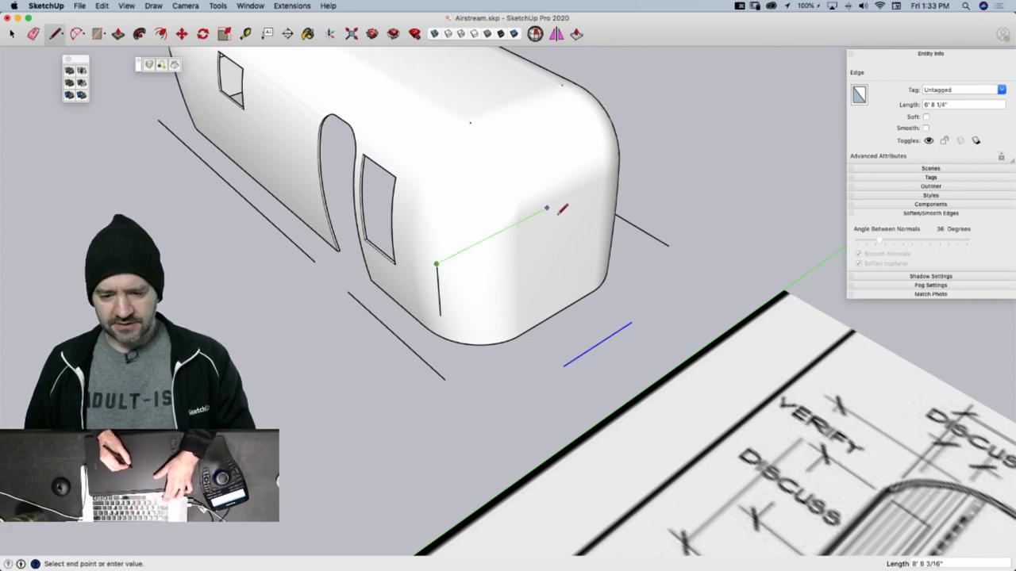
click(599, 181)
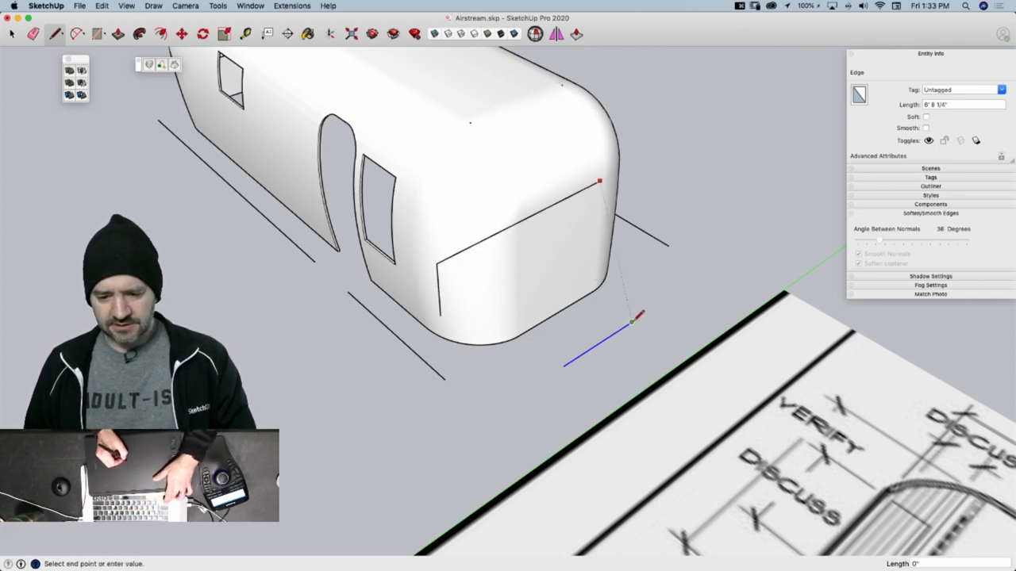
click(443, 312)
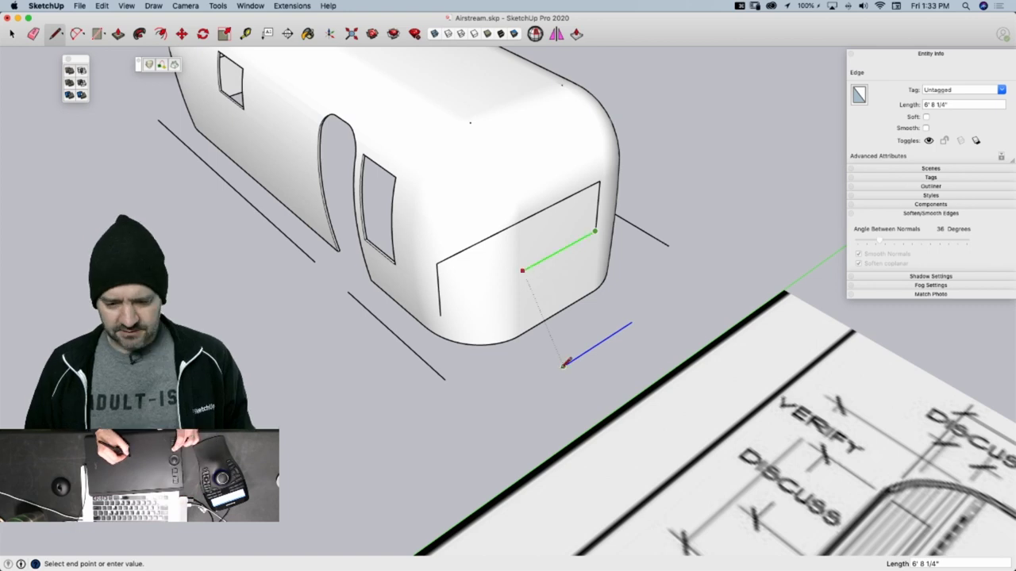
click(565, 363)
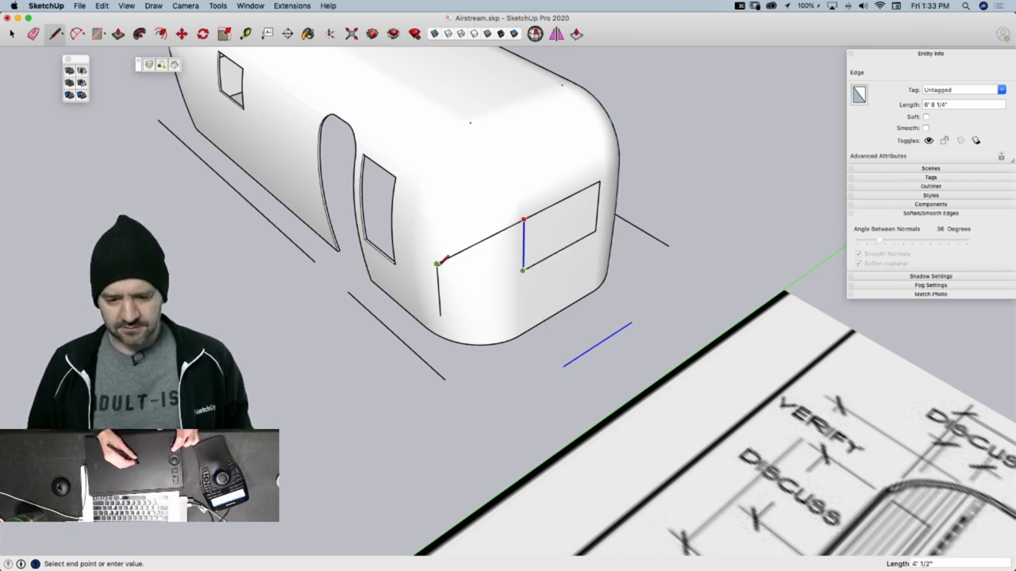
click(523, 220)
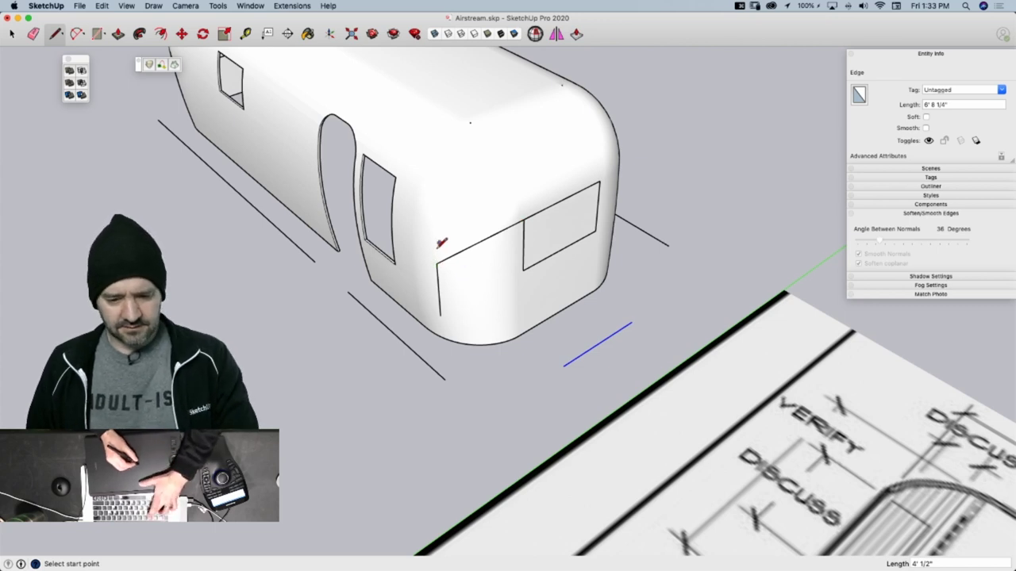
key(e)
click(441, 262)
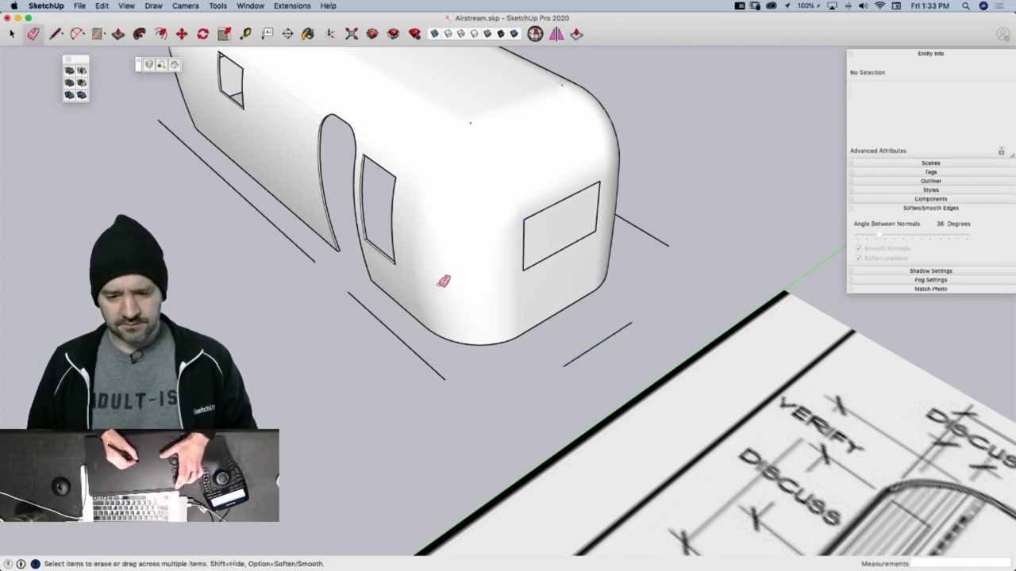
Extrude the end window face about 3' 10 3/4" outward and pull its back face into the shell to form a cutting box
key(p)
click(557, 232)
click(603, 245)
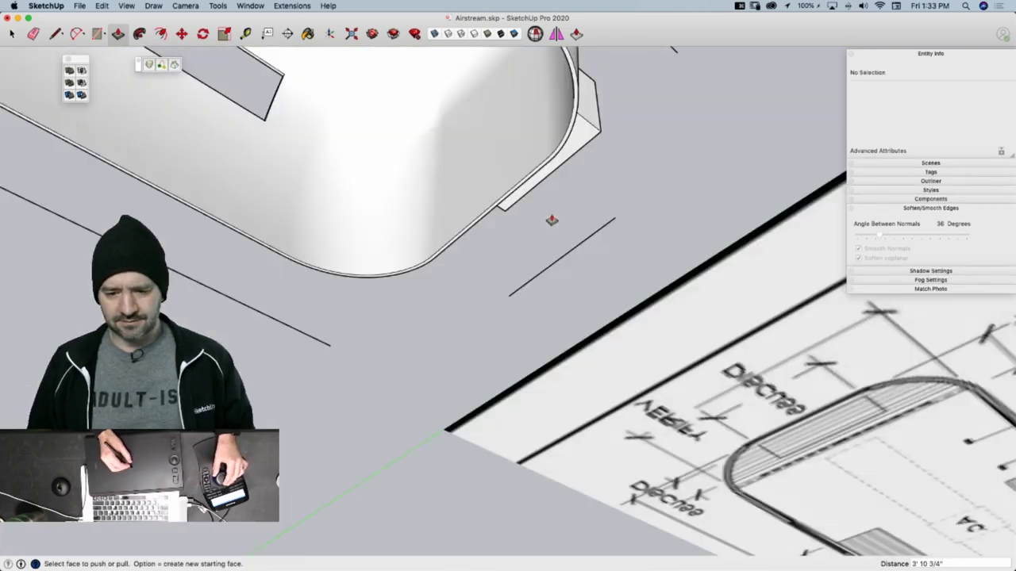
middle_drag(552, 221, 569, 168)
click(553, 159)
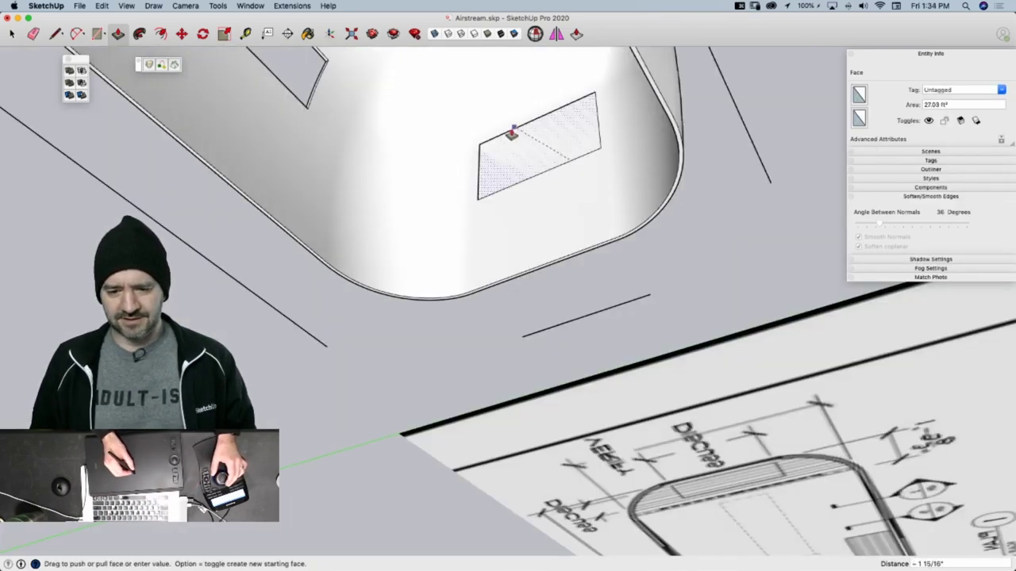
click(401, 152)
Select the whole cutting box at this end of the shell and make it a group
middle_drag(401, 151, 526, 295)
key(space)
triple_click(519, 260)
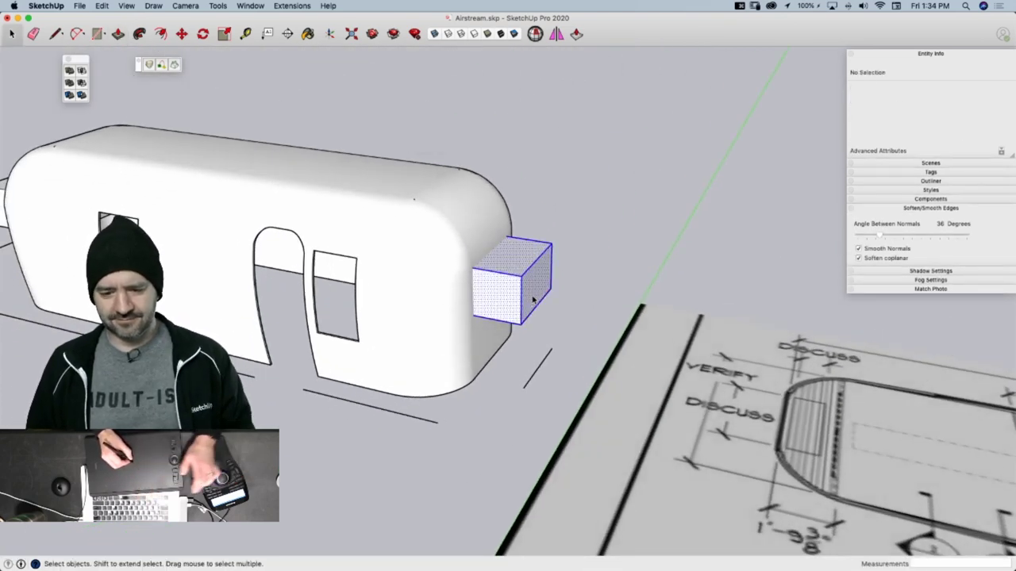
right_click(520, 259)
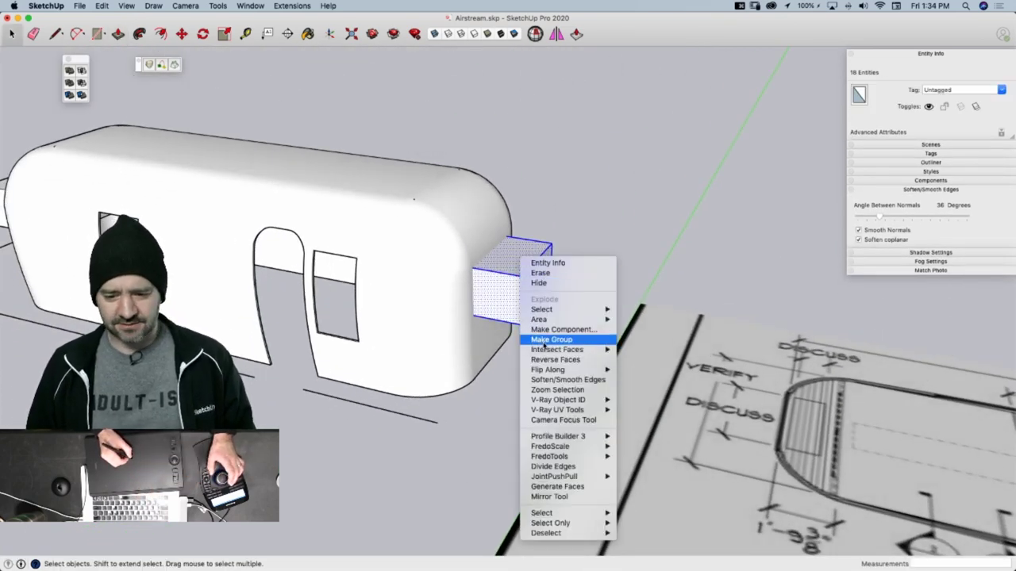
click(547, 340)
Group the cutting box at the shell's opposite end and subtract it from the shell
middle_drag(543, 342, 444, 436)
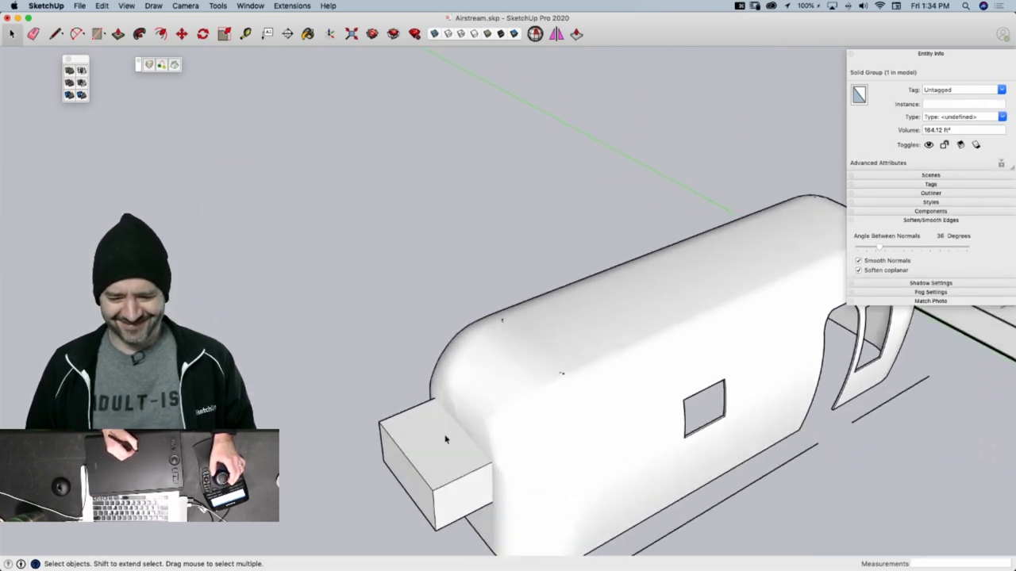
key(super+z)
right_click(413, 433)
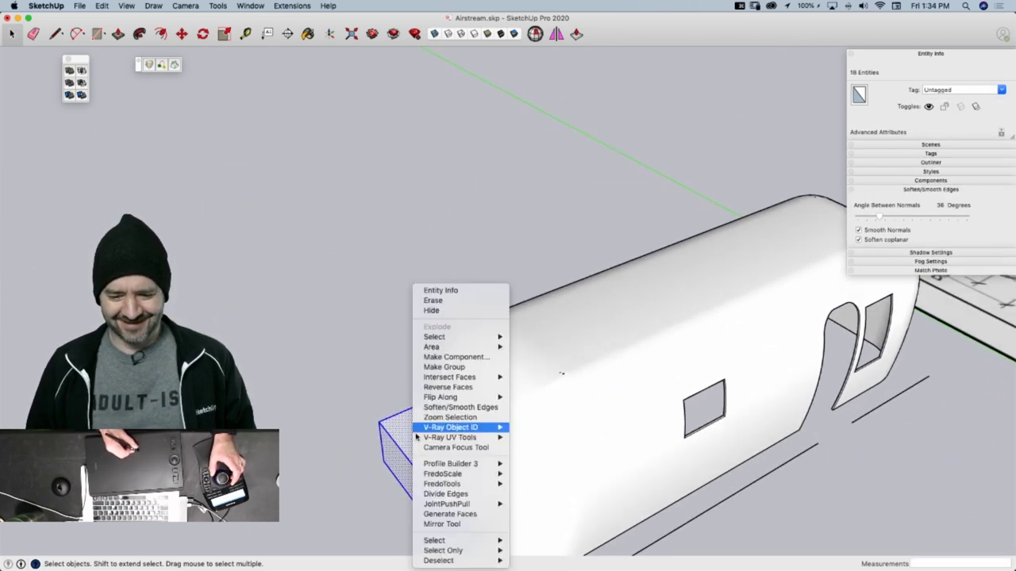
click(468, 367)
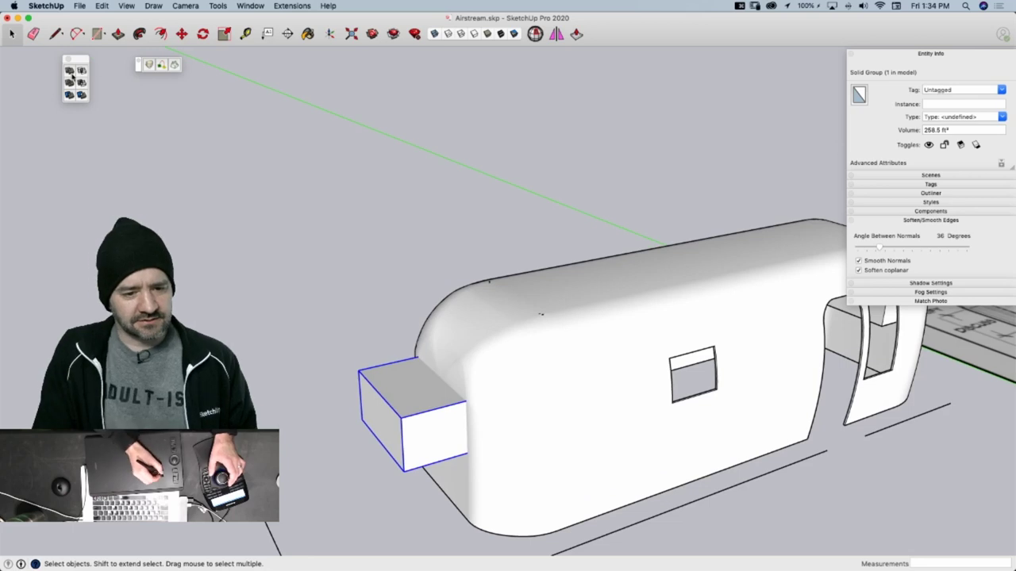
click(81, 82)
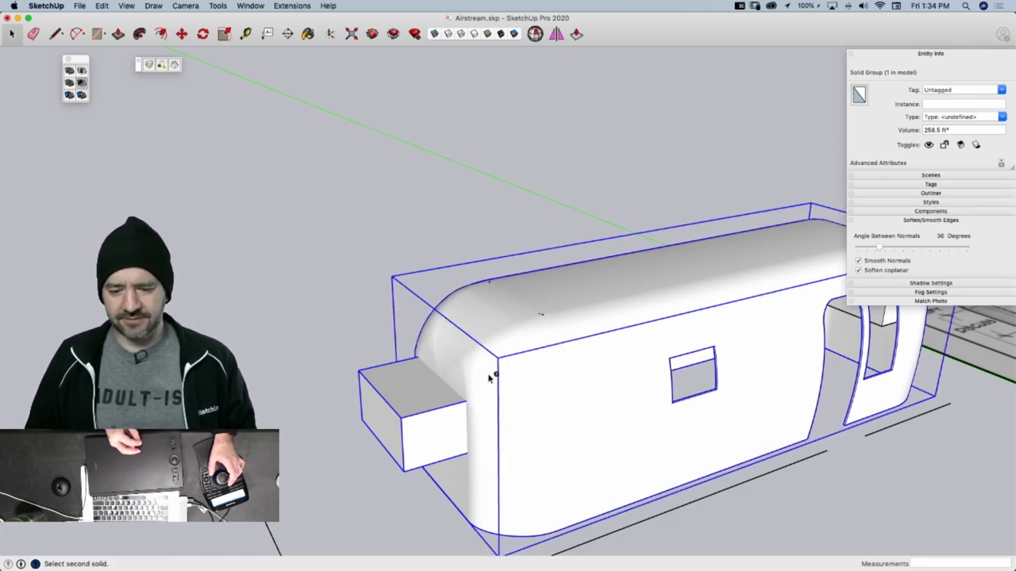
click(488, 376)
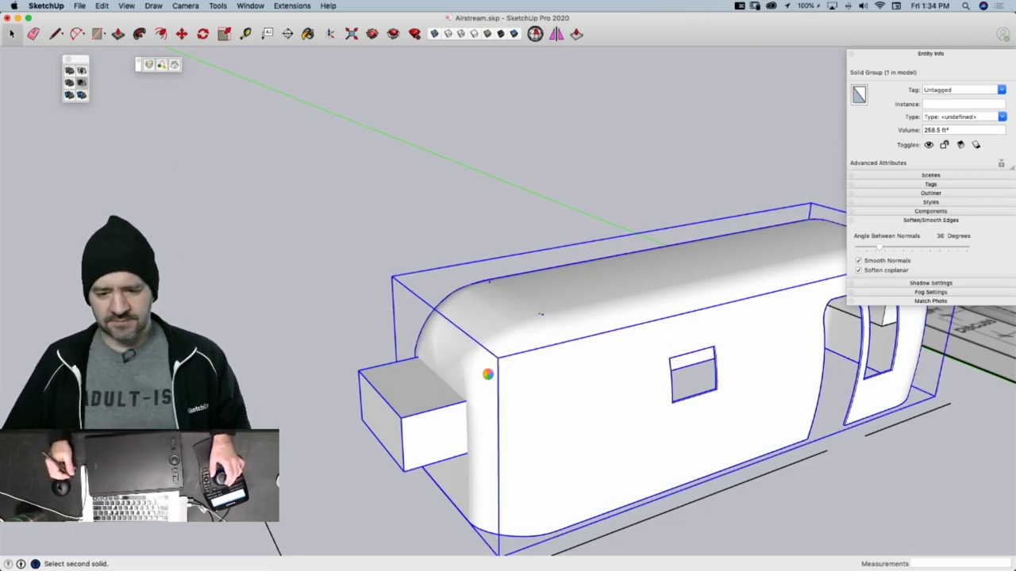
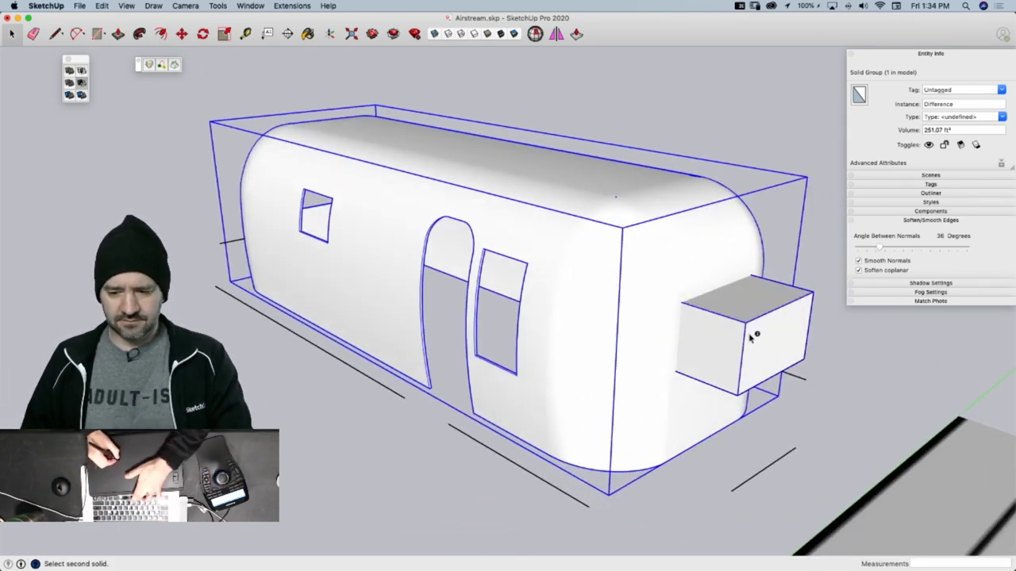
Undo the subtraction made with the shell as first solid, and subtract the remaining end box from the shell instead
click(752, 337)
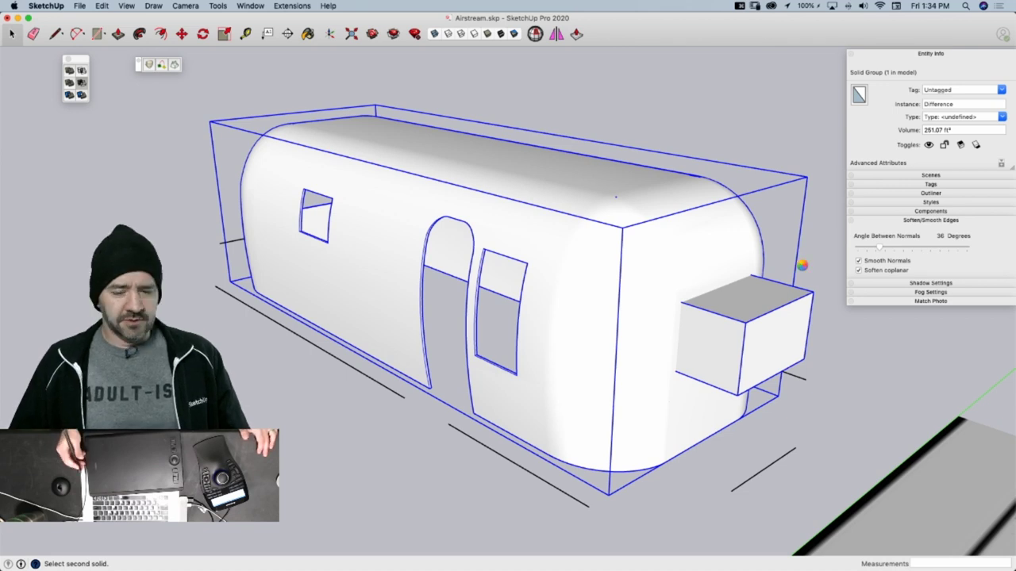
key(super+z)
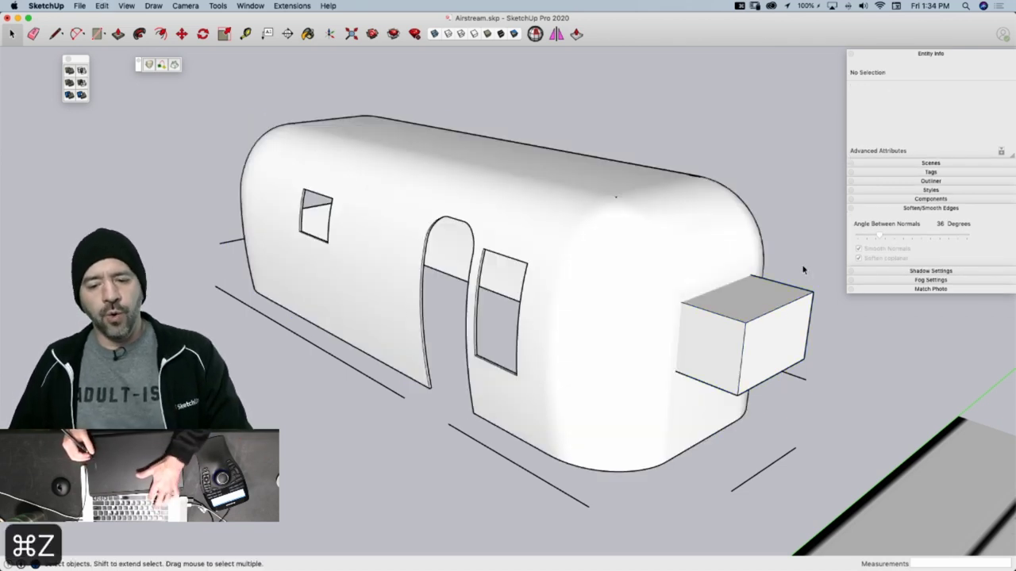
click(756, 329)
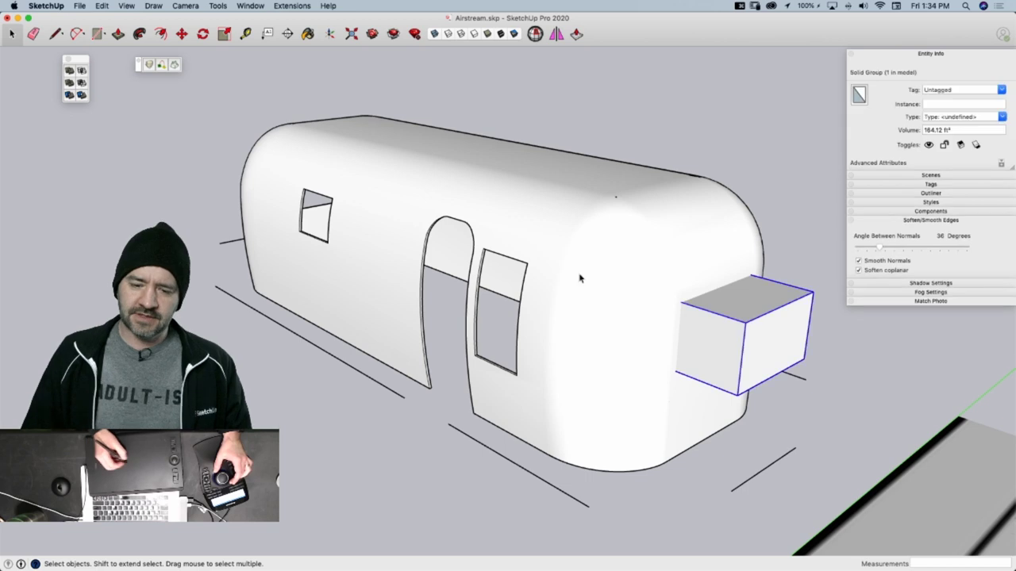
click(81, 82)
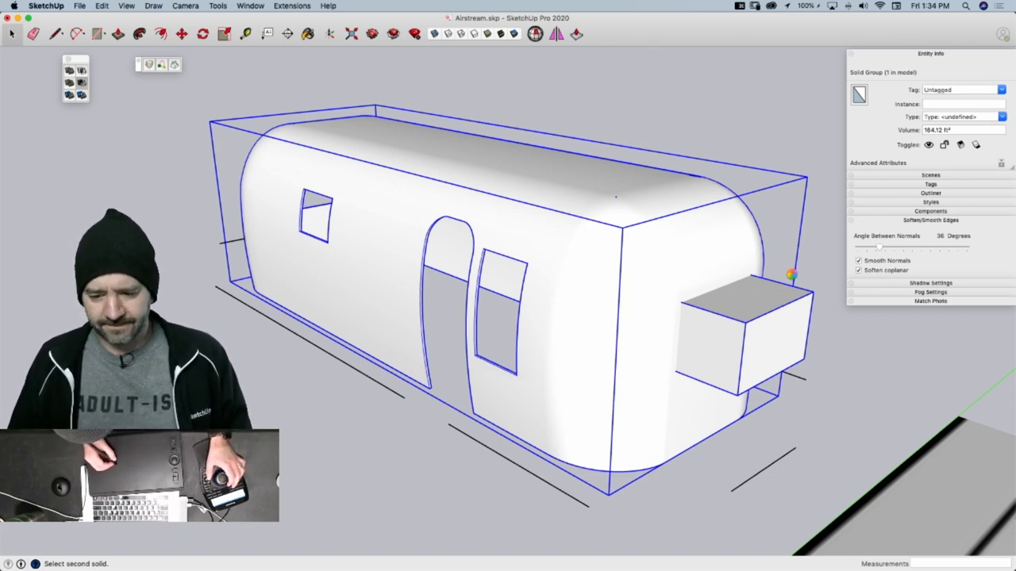
middle_drag(791, 277, 764, 332)
key(space)
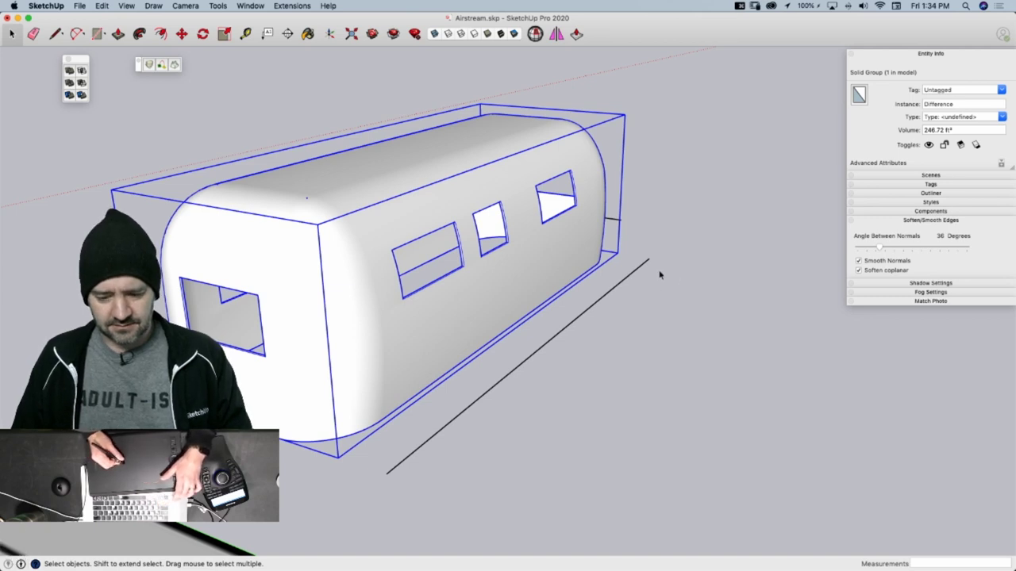
Erase the loose reference lines lying on the ground beside the shell
click(544, 344)
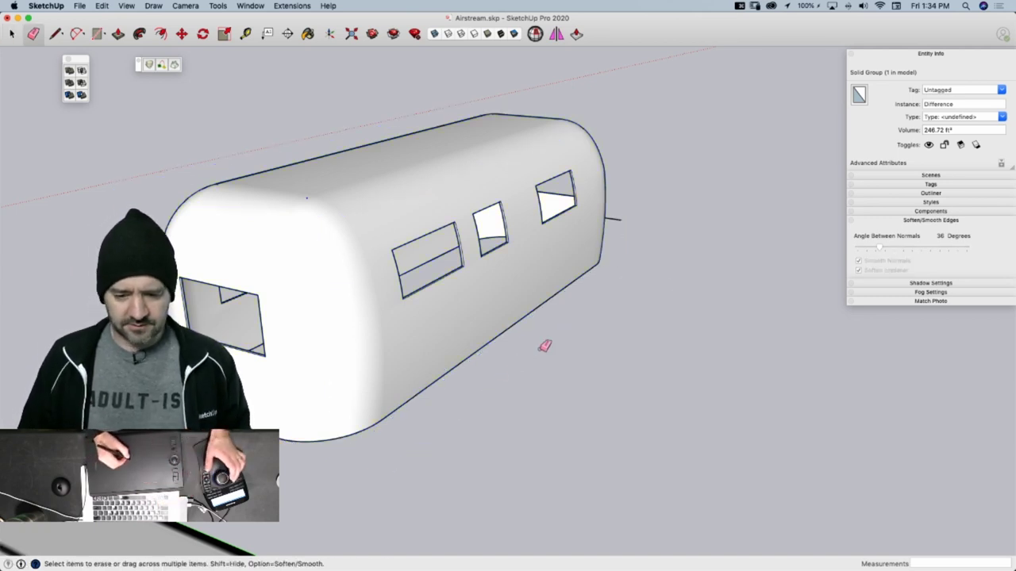
key(e)
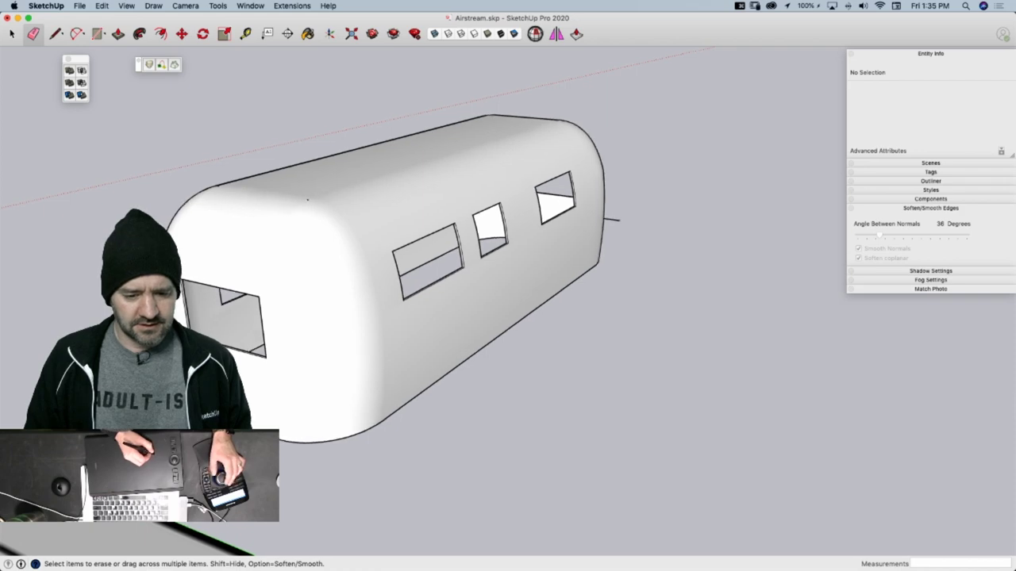
click(296, 415)
Save the model and try to erase the tiny stray edges on the shell's rounded roof corner
mouse_move(302, 407)
middle_down()
mouse_move(205, 319)
mouse_move(474, 283)
mouse_move(421, 351)
mouse_move(398, 356)
middle_up()
scroll(398, 355, up, 10)
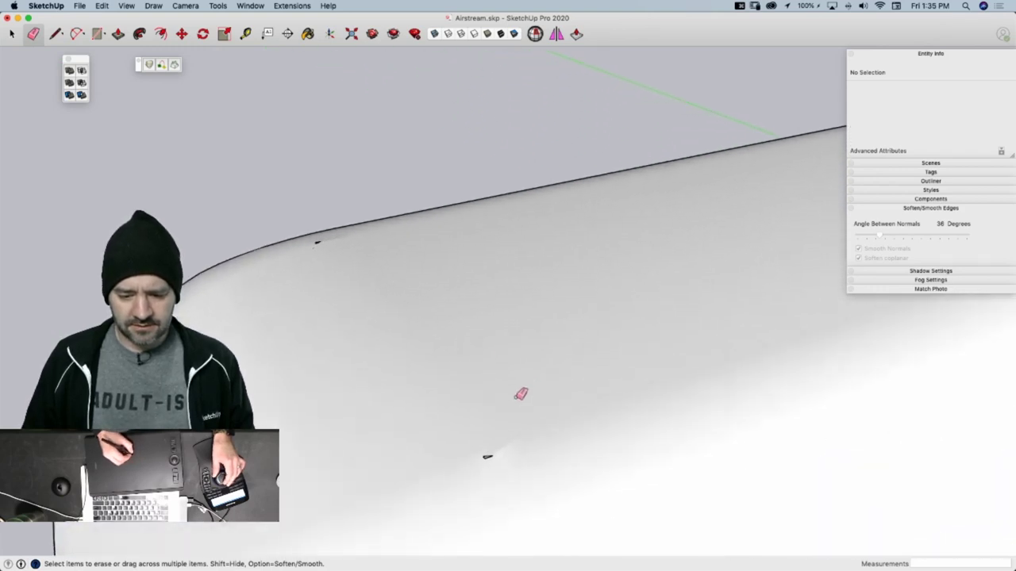
scroll(512, 405, up, 4)
mouse_move(503, 409)
middle_down()
mouse_move(459, 430)
mouse_move(408, 432)
mouse_move(429, 412)
mouse_move(435, 429)
middle_up()
key(space)
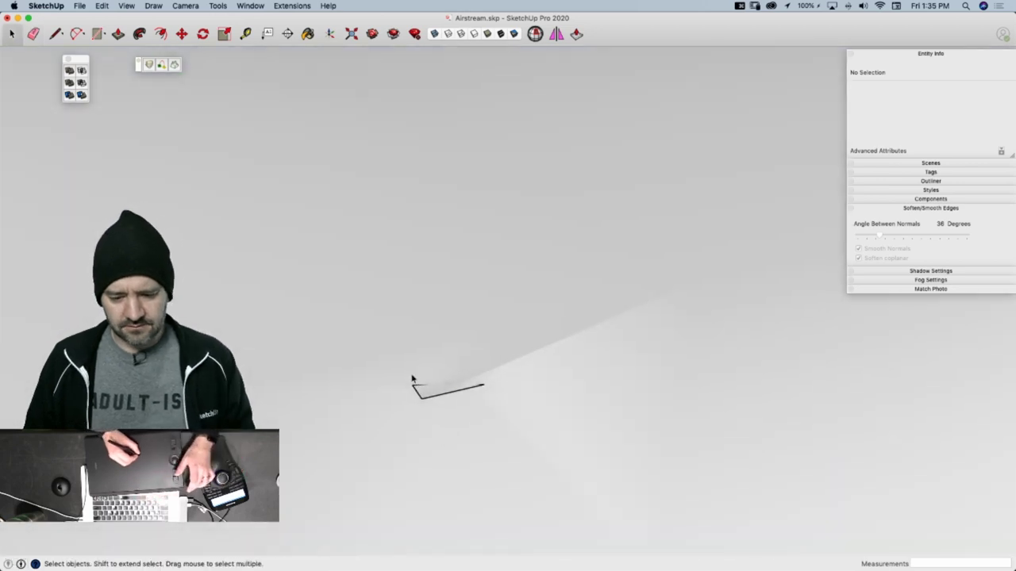
key(super+s)
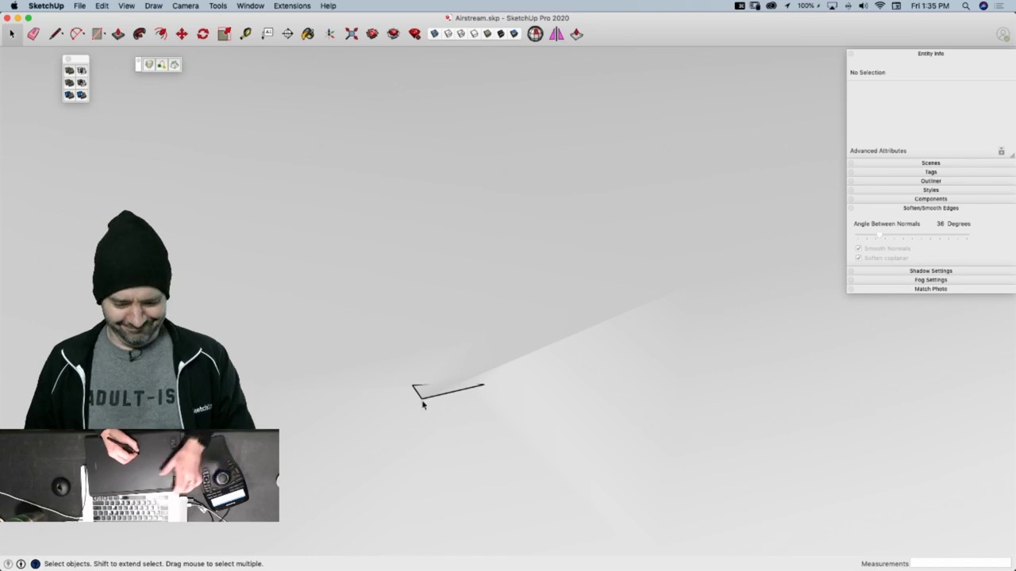
key(e)
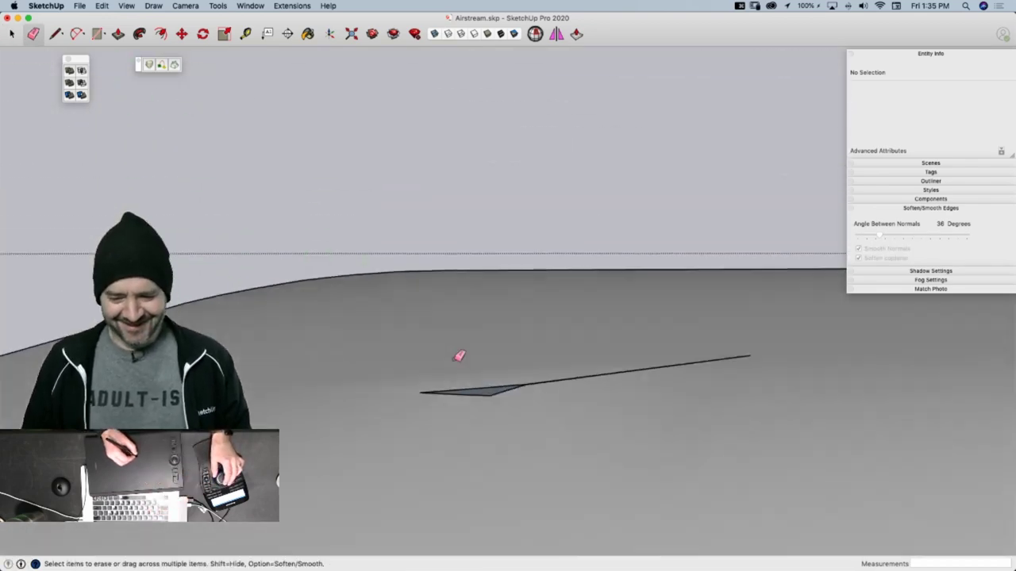
middle_drag(459, 357, 662, 135)
scroll(619, 184, up, 6)
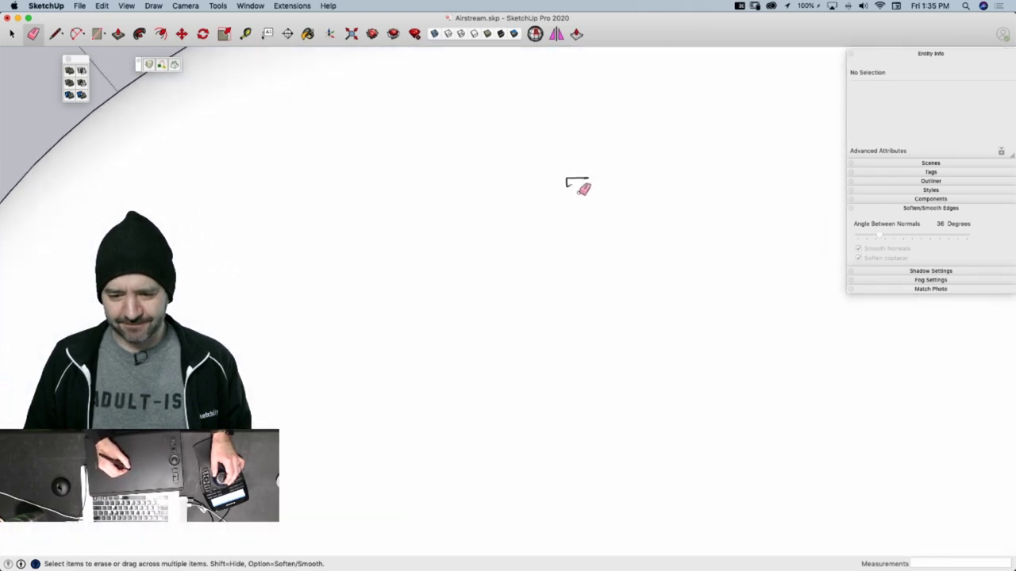
drag(566, 183, 575, 183)
Close the long thin sliver of the roof-corner gap by drawing a short line between the two endpoints at its narrow neck
mouse_move(587, 188)
middle_down()
mouse_move(588, 224)
mouse_move(621, 295)
mouse_move(646, 279)
mouse_move(630, 223)
mouse_move(651, 214)
mouse_move(667, 234)
middle_up()
scroll(668, 234, up, 8)
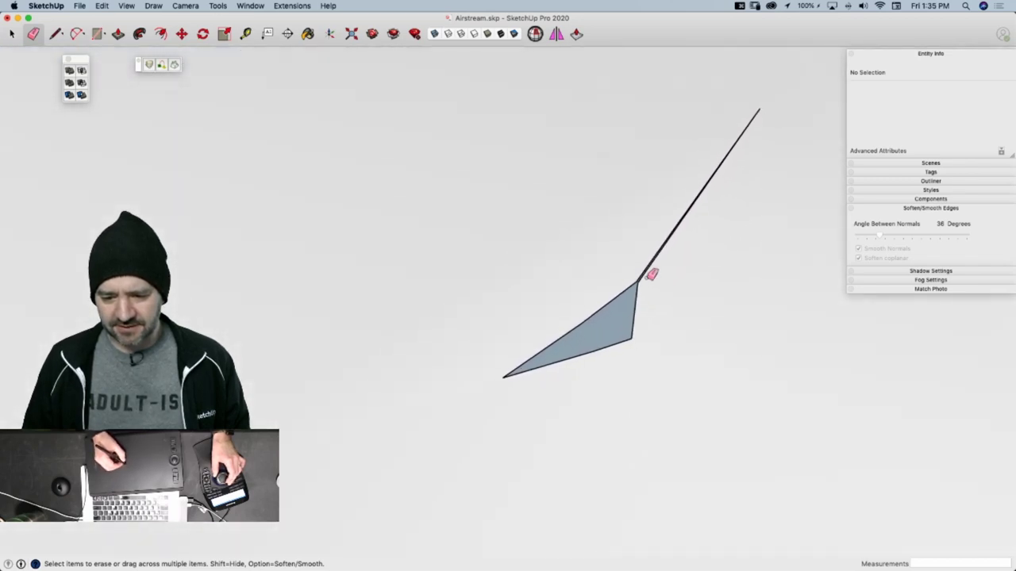
scroll(624, 289, up, 3)
key(l)
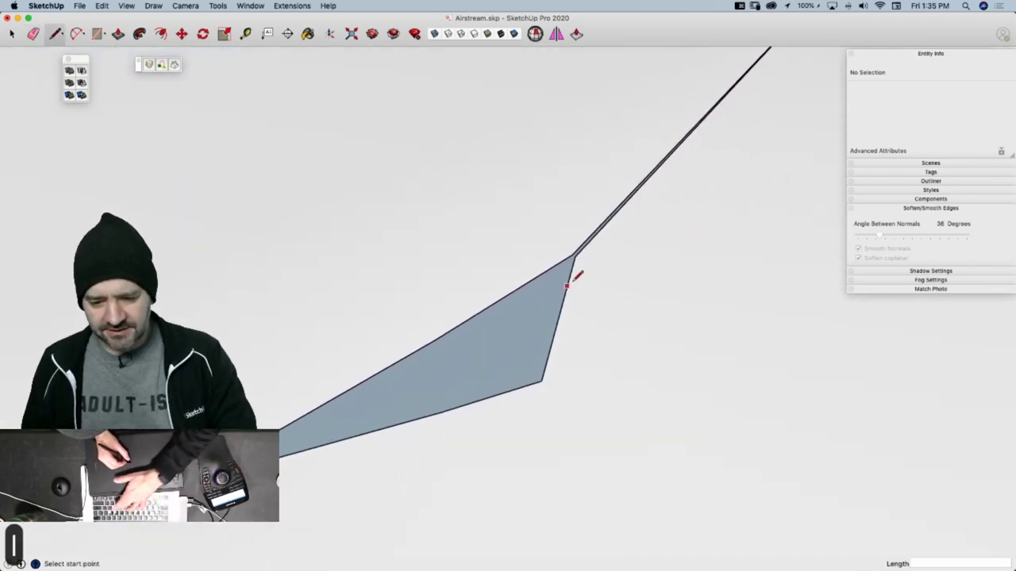
click(572, 254)
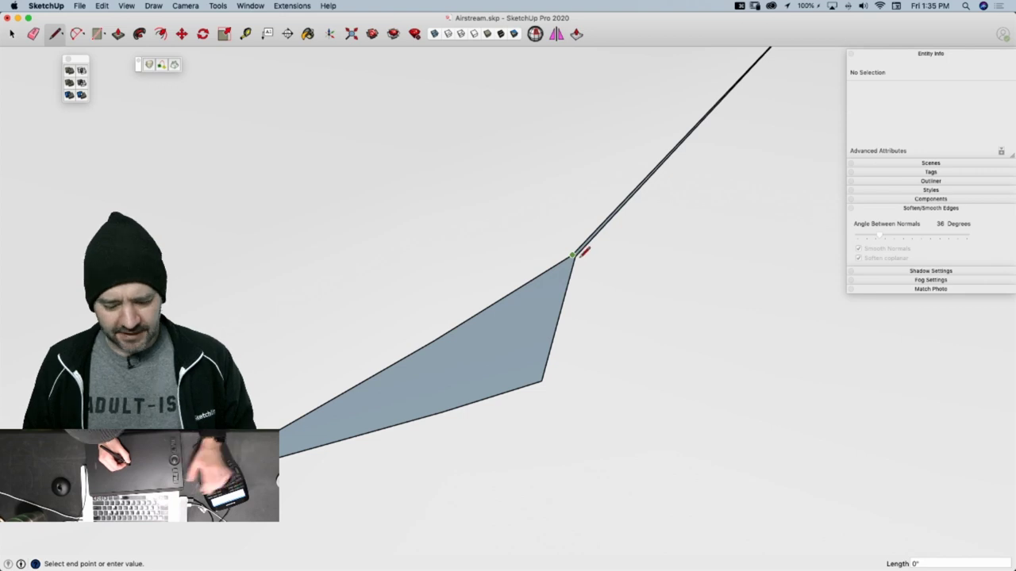
scroll(575, 258, up, 4)
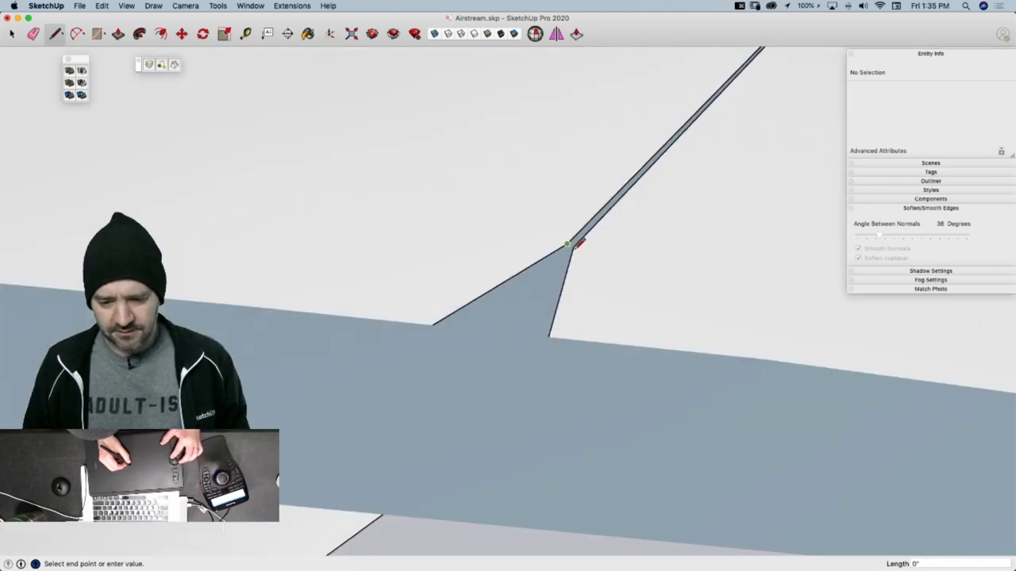
middle_drag(578, 242, 582, 237)
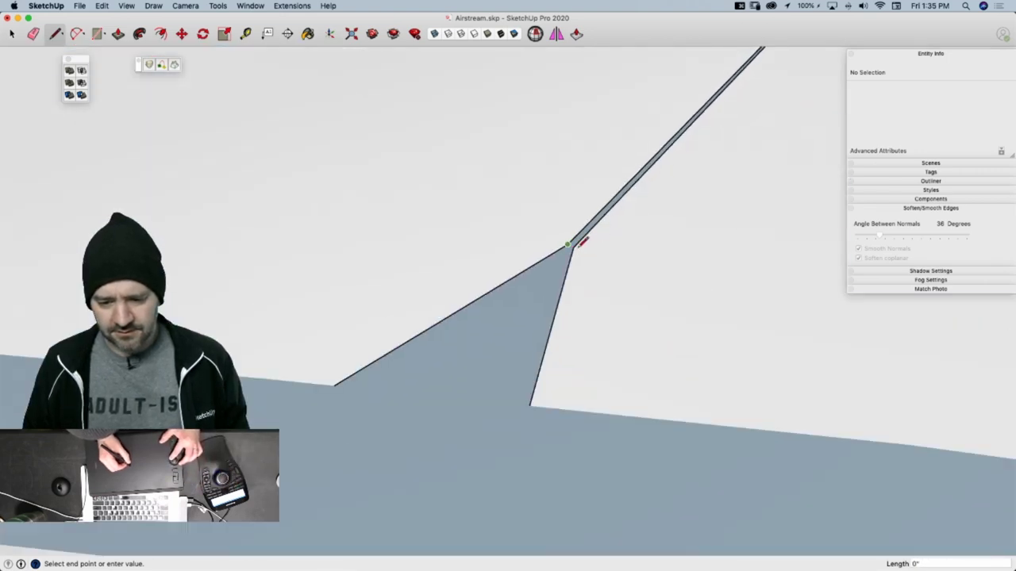
key(Escape)
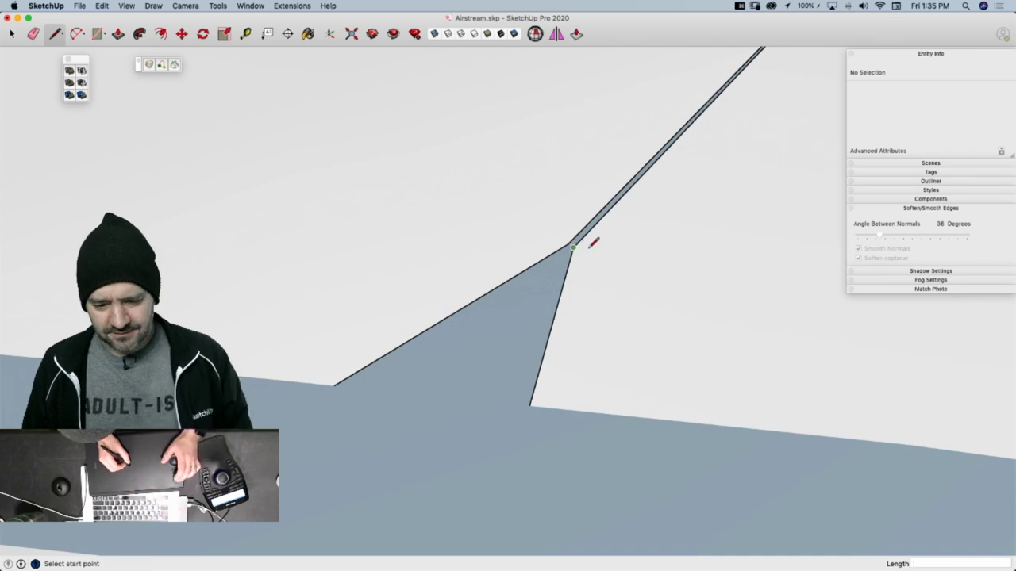
click(573, 248)
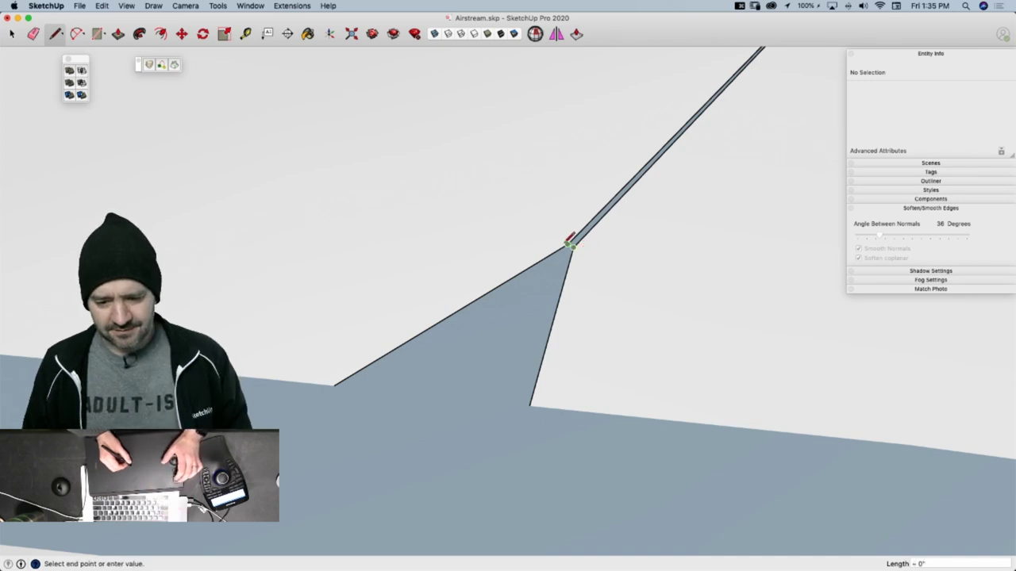
key(Escape)
click(568, 245)
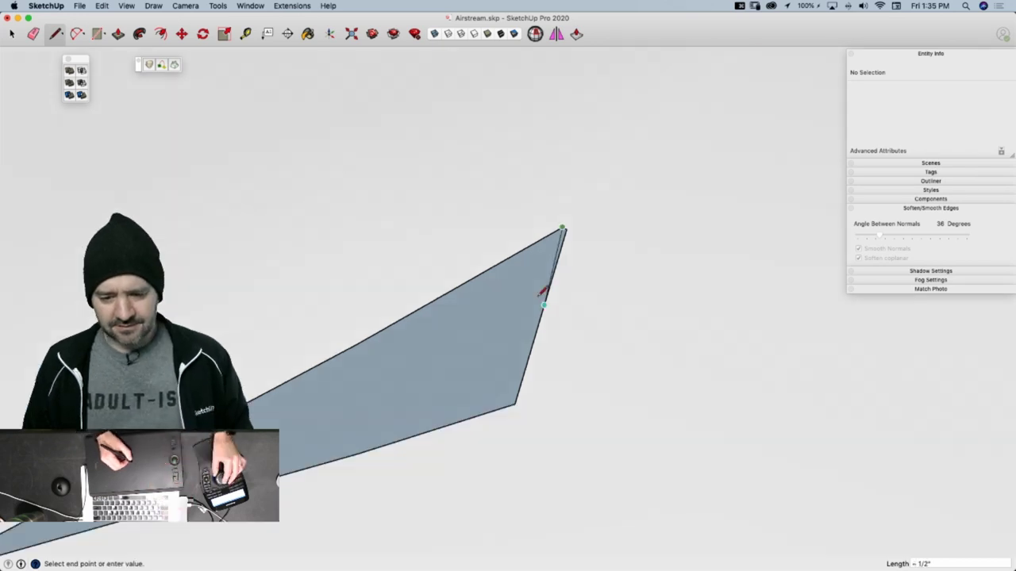
key(Escape)
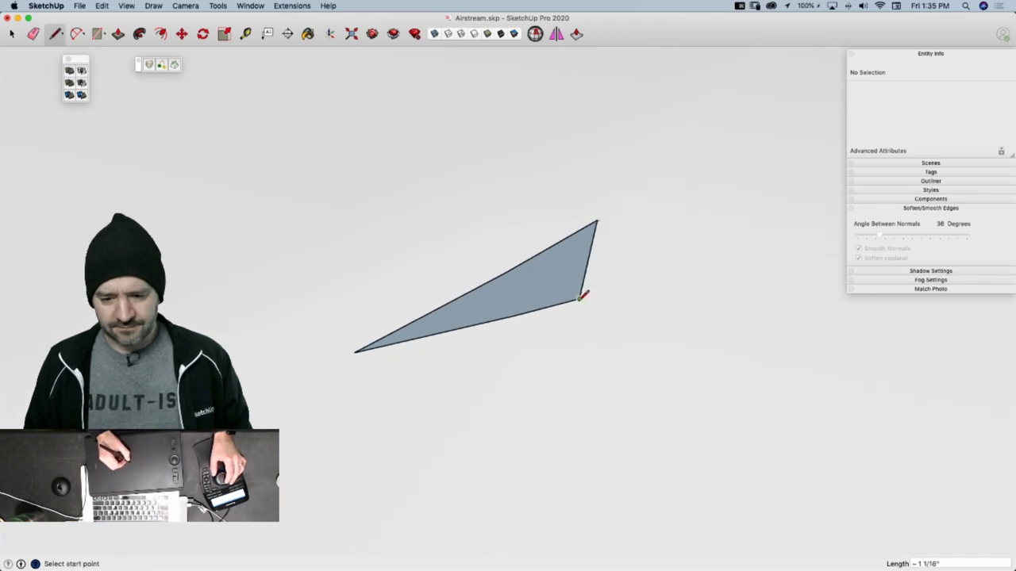
Patch the remaining triangular gap with lines between its corners and edge vertices, and erase the leftover edges
click(579, 297)
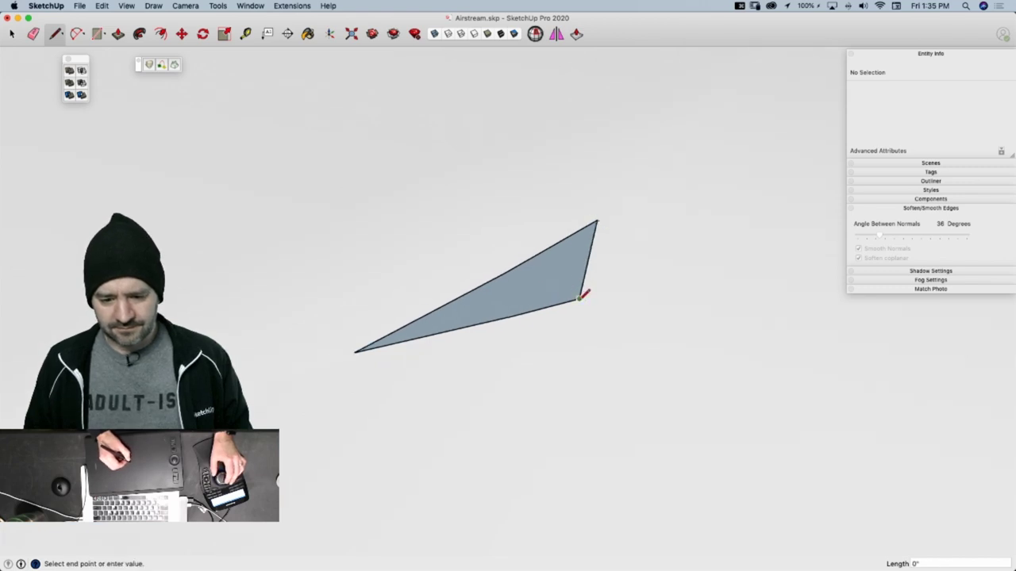
click(353, 351)
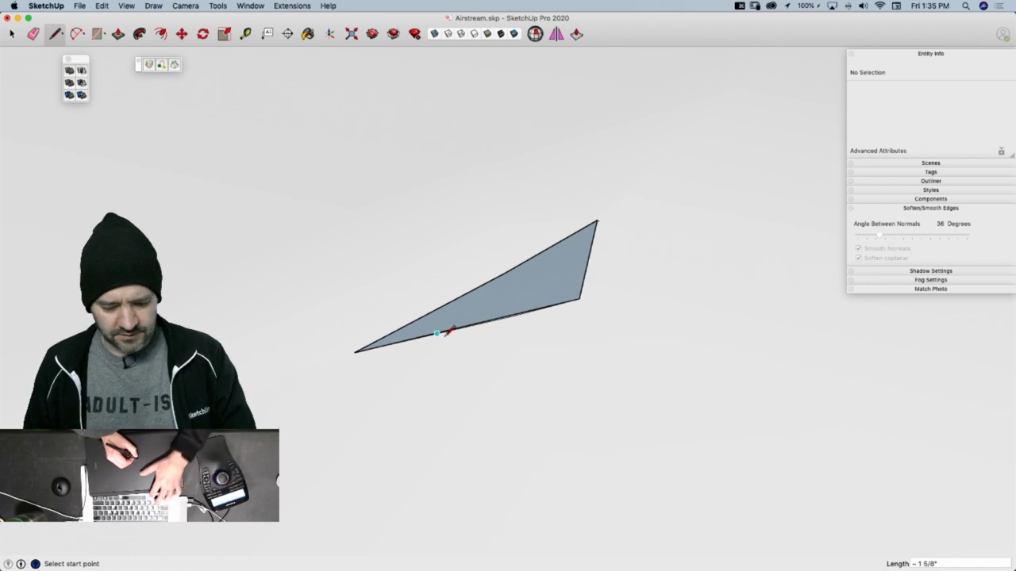
click(514, 315)
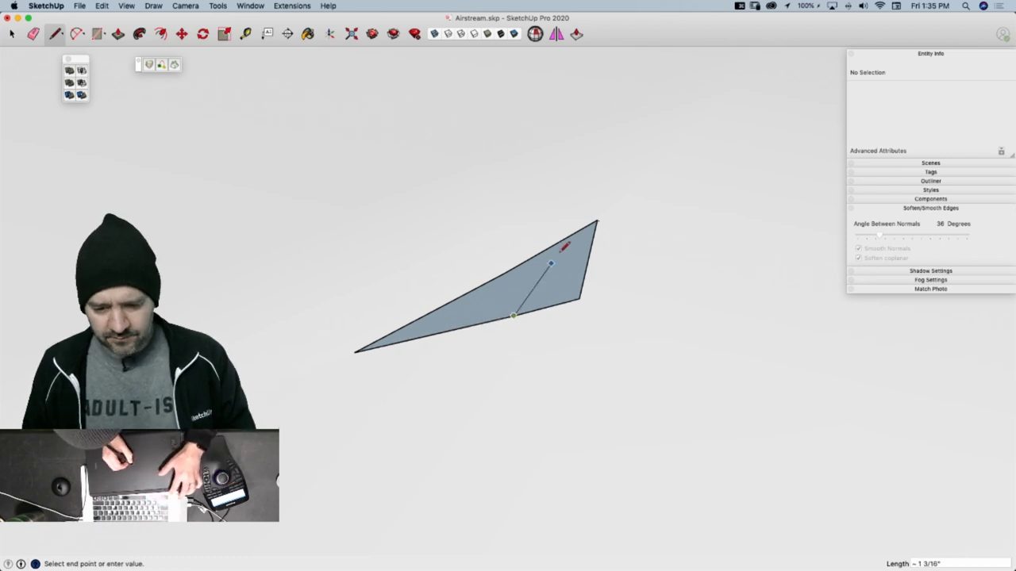
click(596, 221)
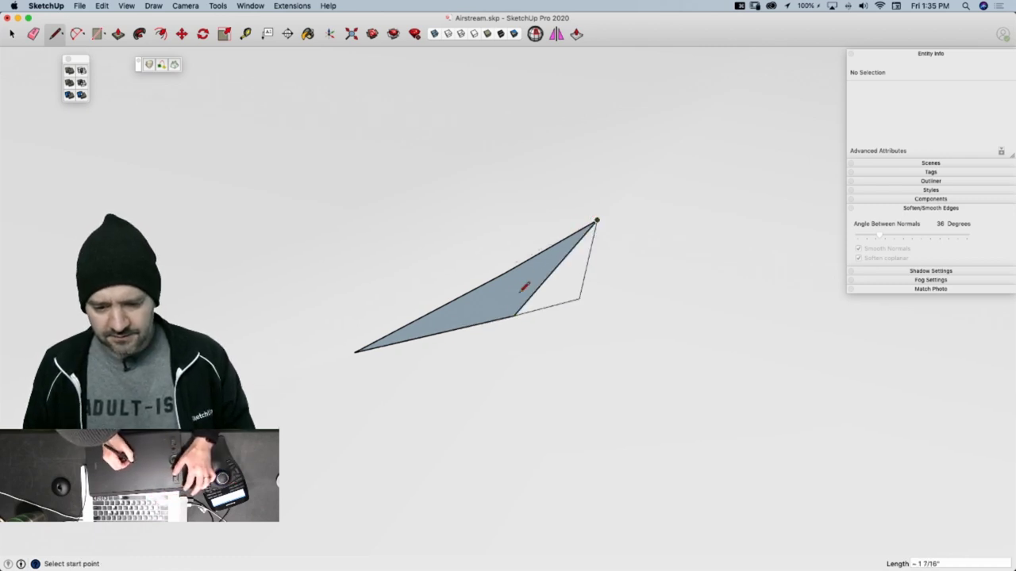
click(504, 273)
click(513, 315)
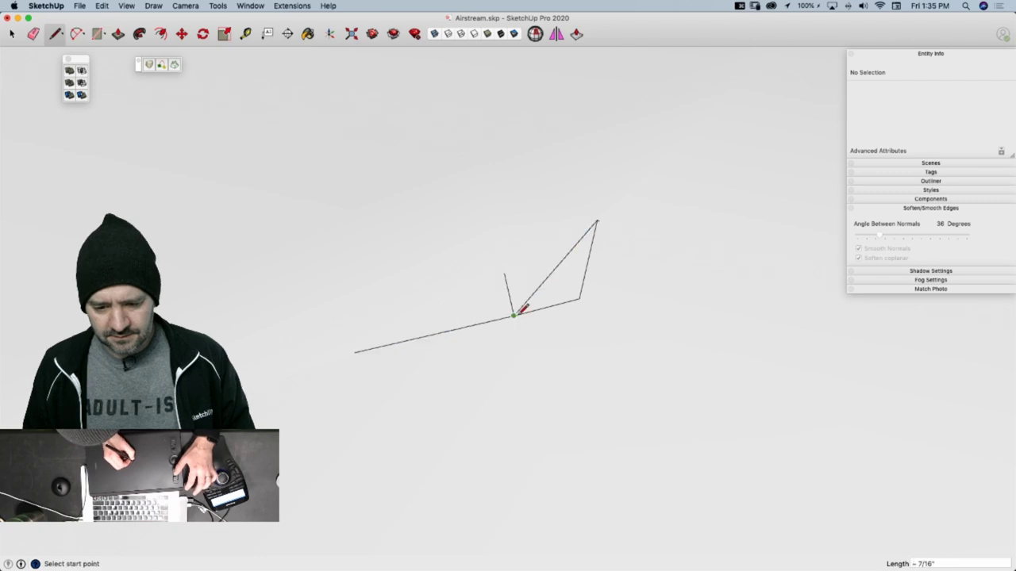
key(e)
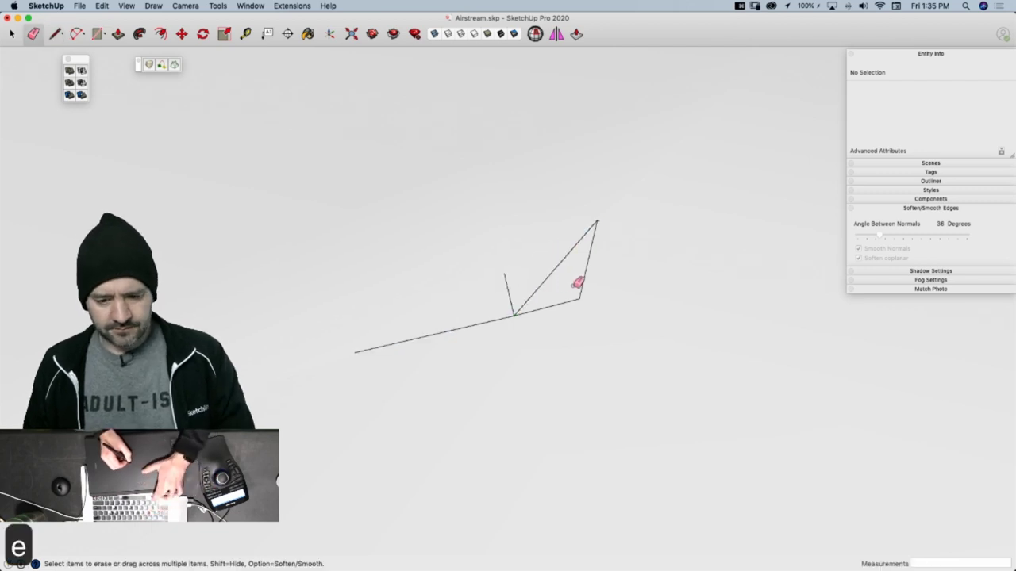
mouse_move(578, 283)
mouse_down()
mouse_move(604, 222)
mouse_move(522, 308)
mouse_up()
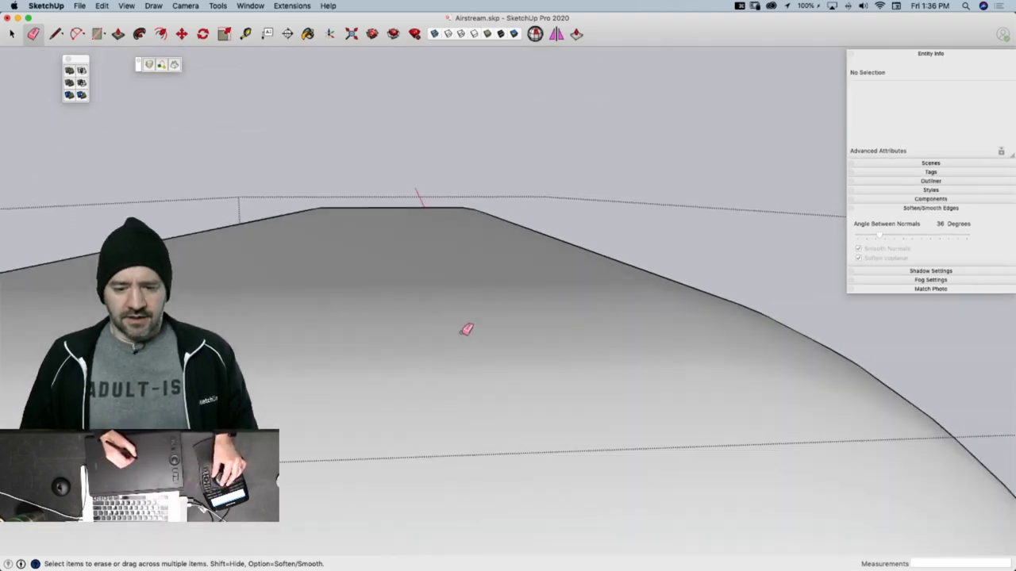
Close the thin sliver of the mirrored gap on the other roof corner with a short line across its neck
scroll(497, 319, up, 6)
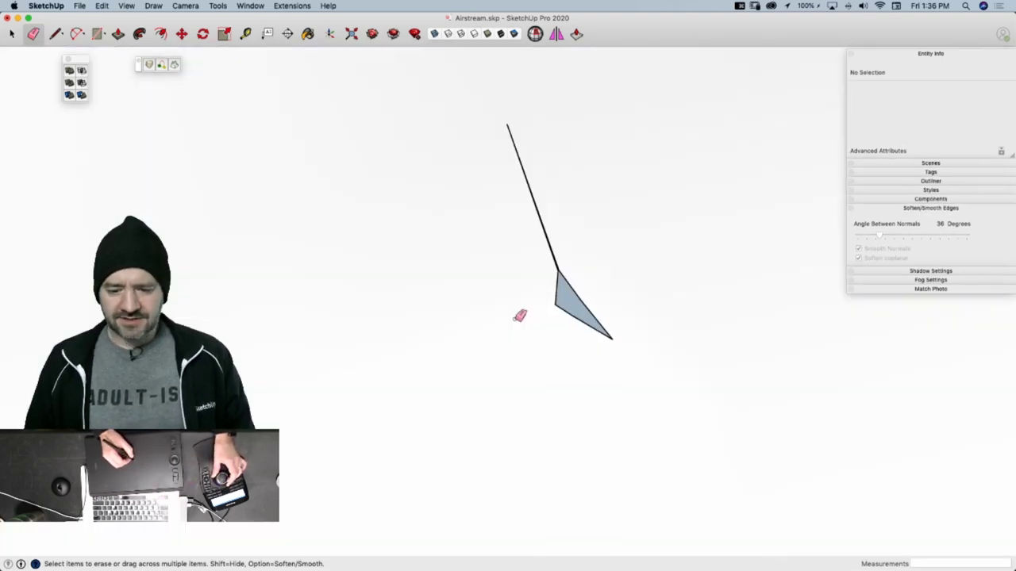
scroll(546, 293, up, 5)
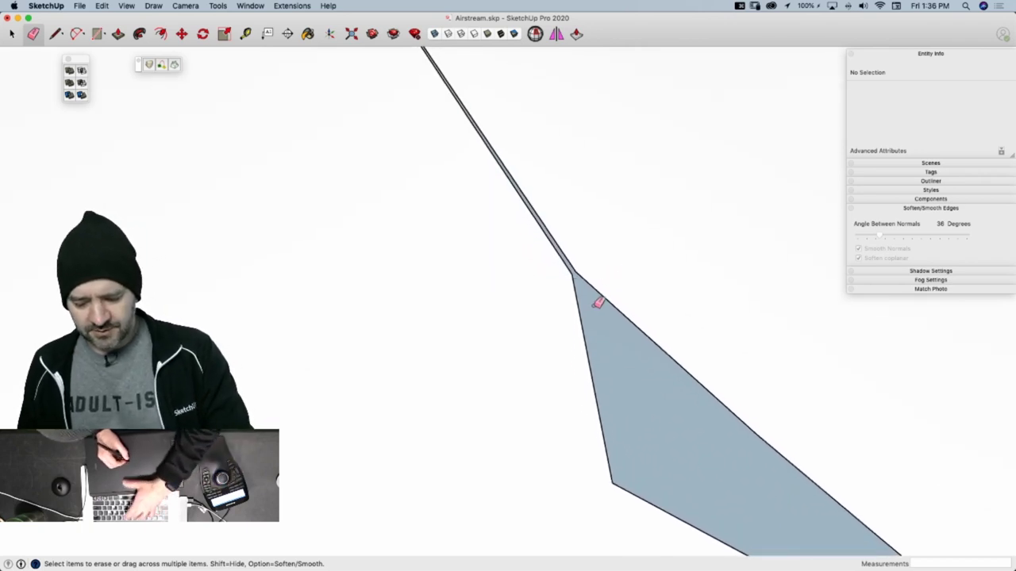
key(l)
click(573, 273)
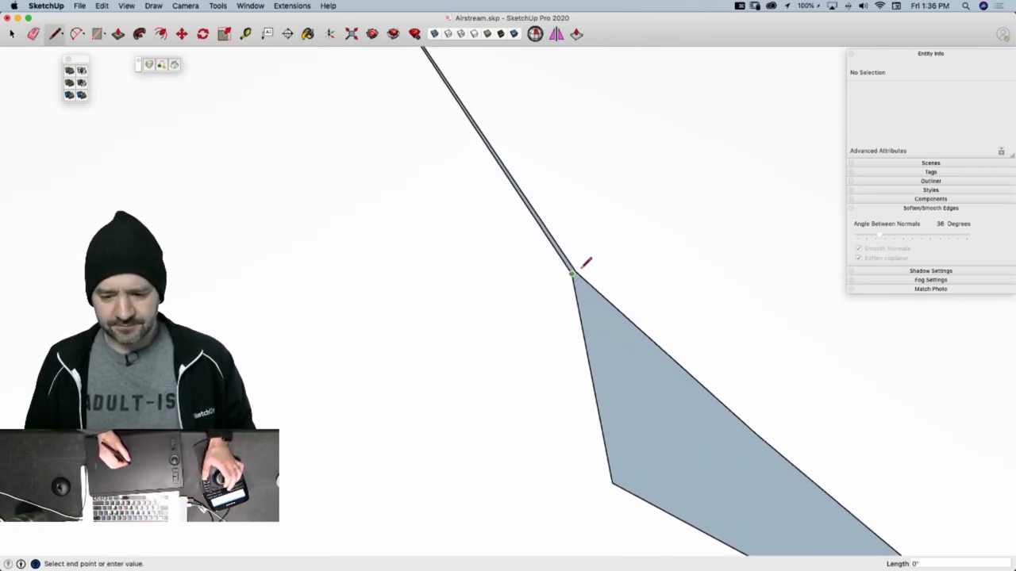
key(Escape)
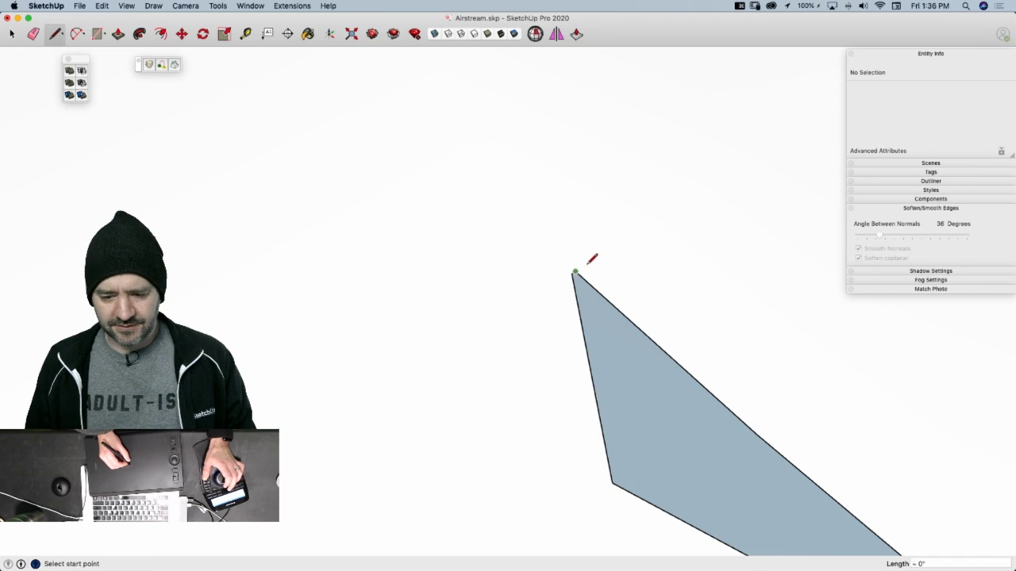
Fill the mirrored triangular gap by drawing lines from its inner corner to the opposite vertex and on to the lower edge's vertex
scroll(613, 376, down, 2)
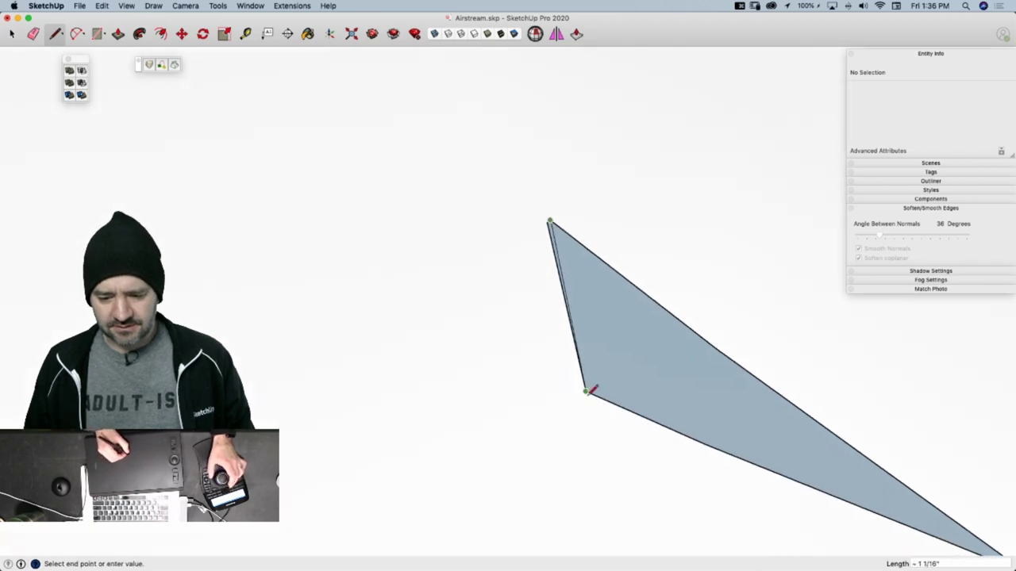
click(586, 388)
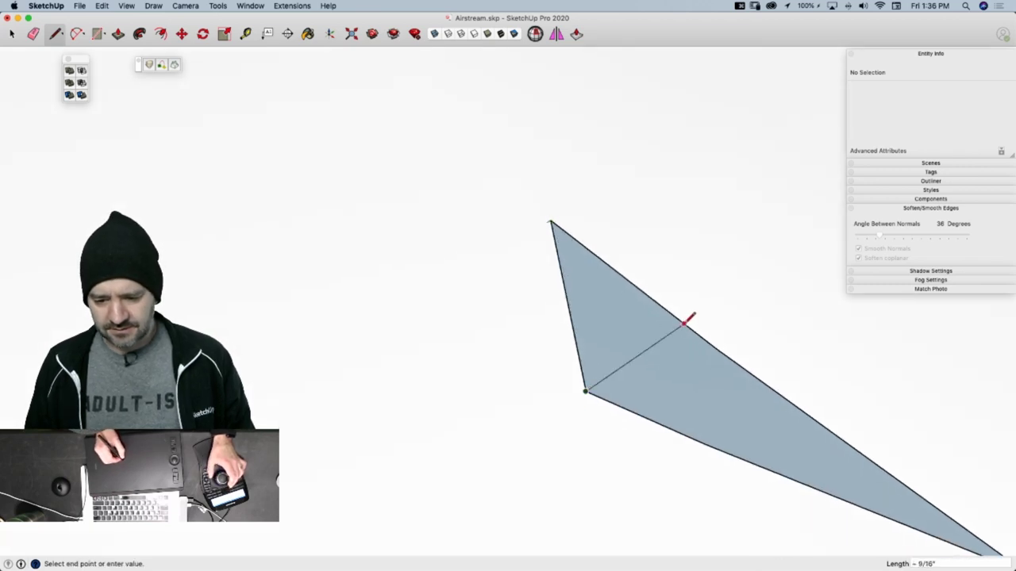
click(715, 346)
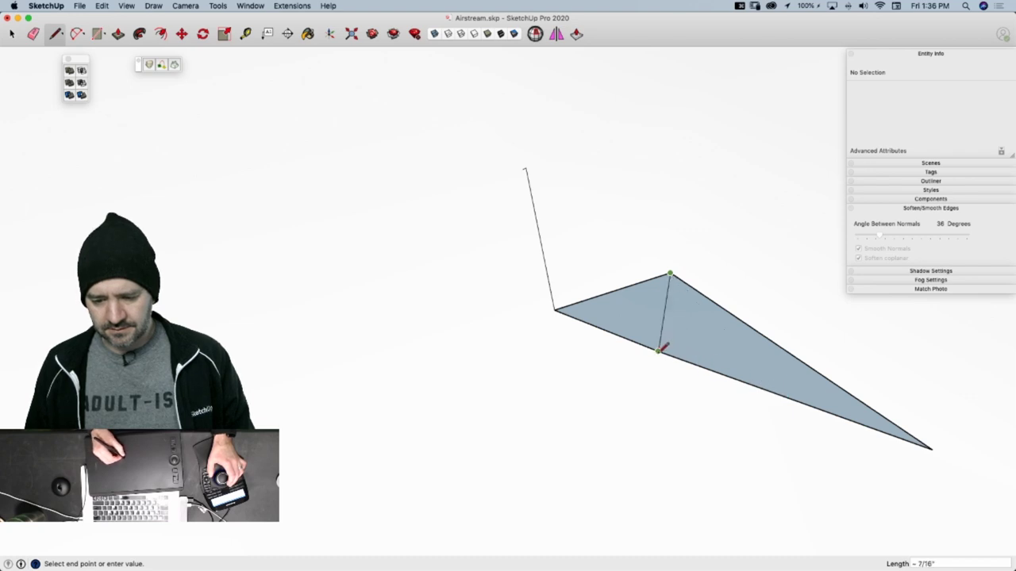
click(658, 350)
Erase the construction and boundary edges left around the patched mirrored gap
key(e)
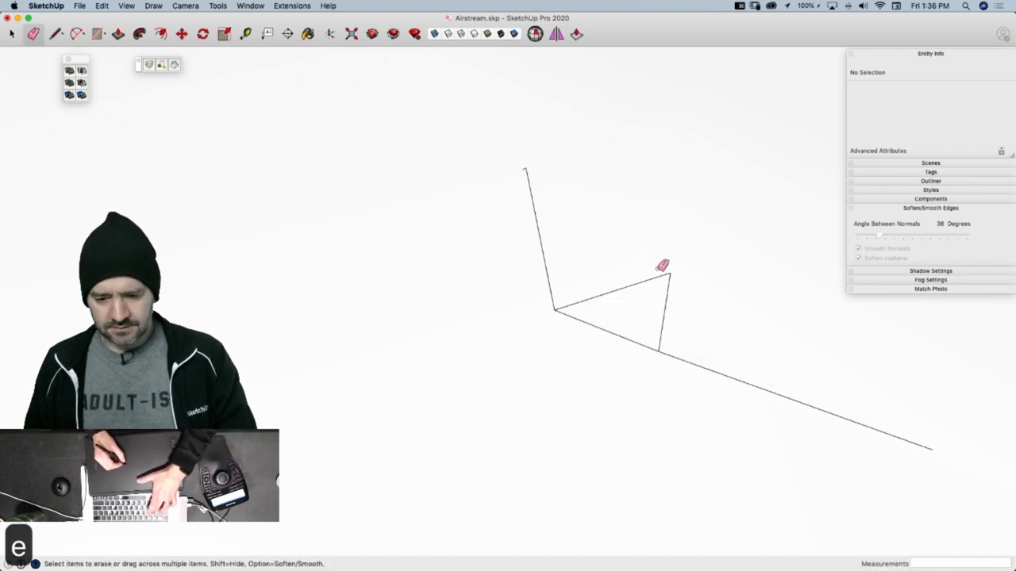
drag(662, 262, 672, 280)
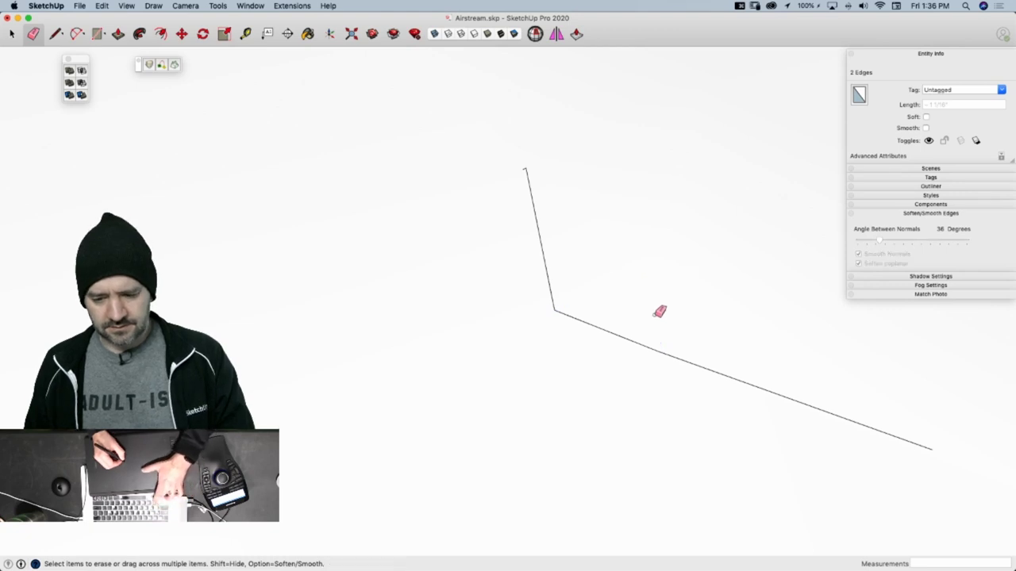
click(630, 338)
click(675, 354)
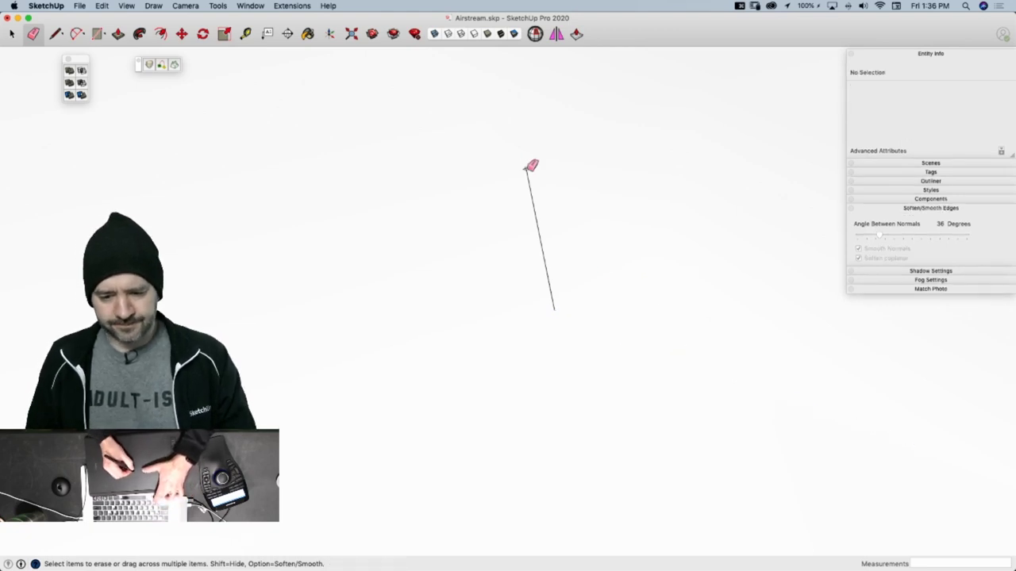
mouse_move(532, 166)
mouse_down()
mouse_move(550, 167)
mouse_move(584, 127)
mouse_up()
Check the shell's roof from outside and inside, and erase the tiny stray edge remaining on its surface
scroll(594, 279, down, 10)
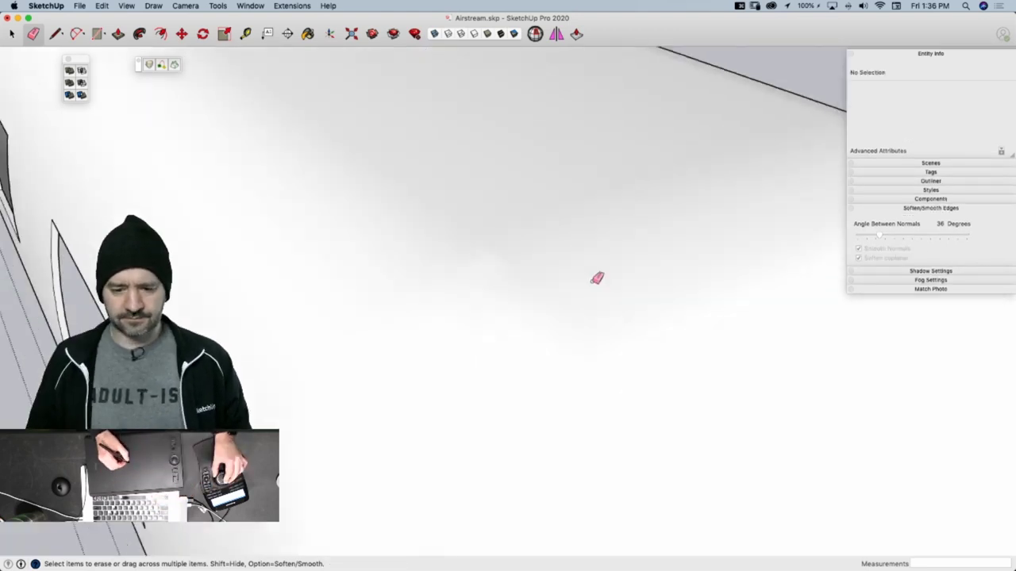
middle_drag(590, 276, 553, 292)
scroll(545, 297, up, 8)
scroll(549, 293, down, 3)
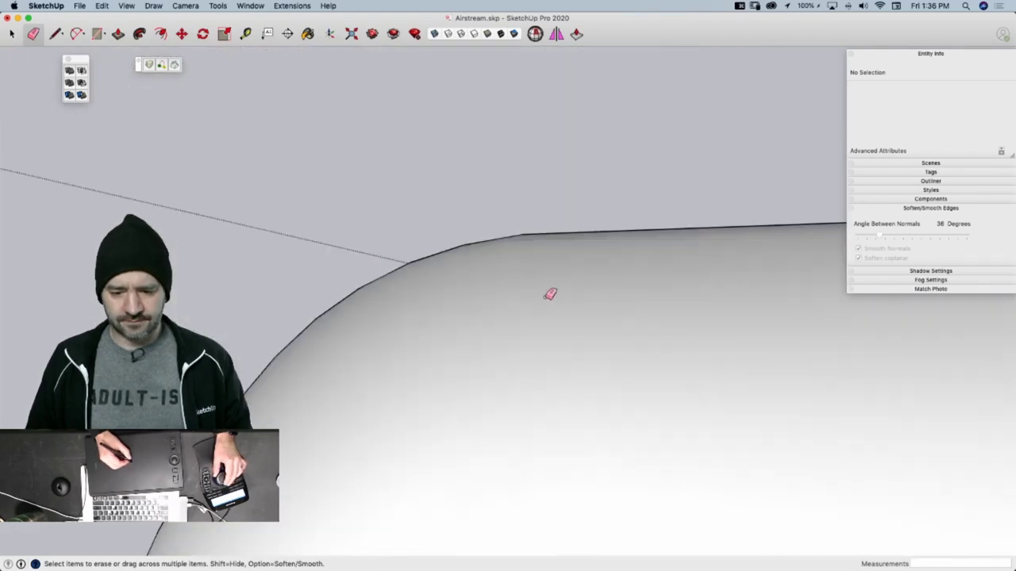
scroll(552, 289, up, 4)
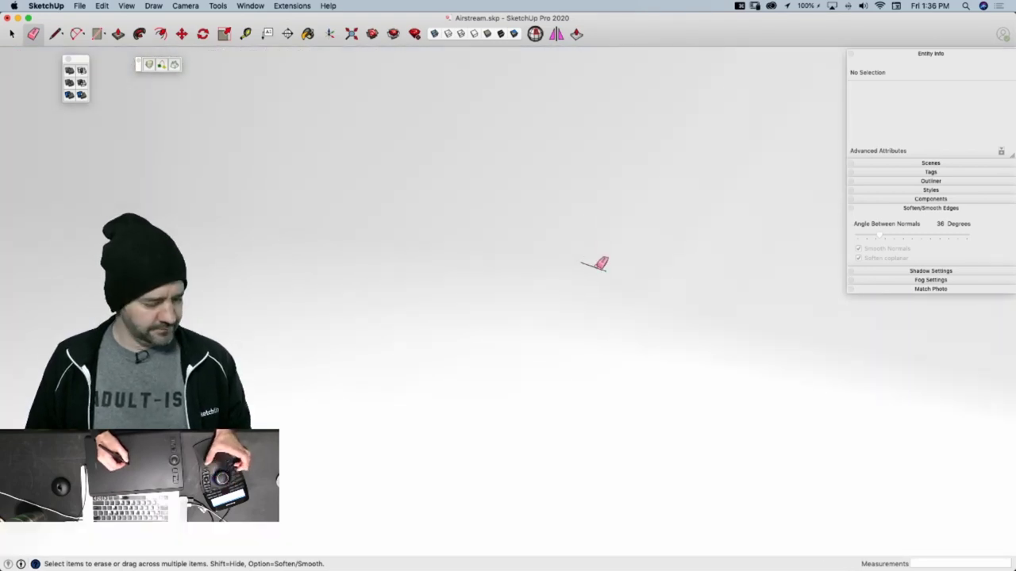
scroll(615, 238, down, 5)
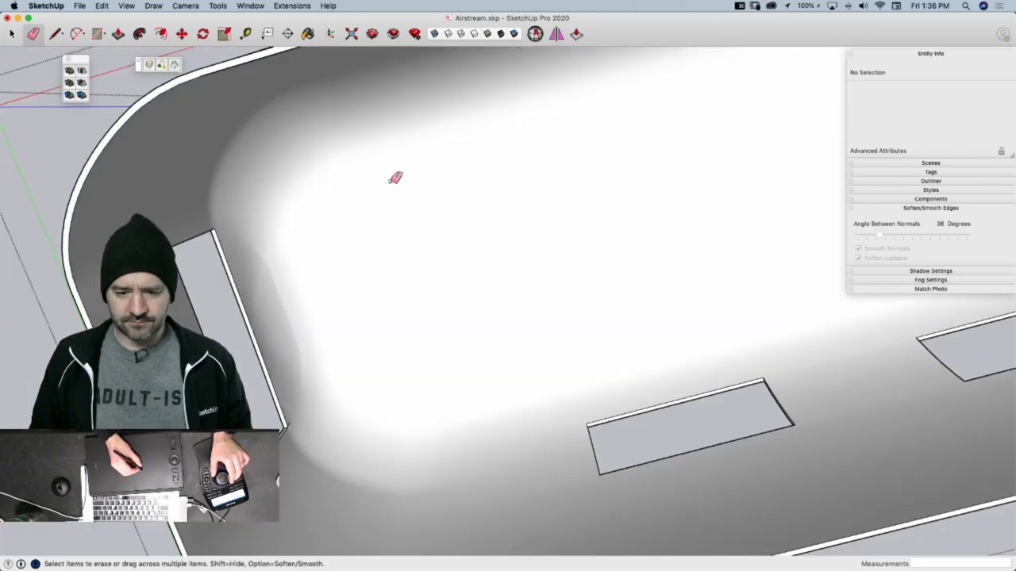
click(390, 182)
Show hidden geometry and fill the sliver gap on the roof corner with lines across its neck and to the adjacent mesh vertex
mouse_move(449, 181)
middle_down()
mouse_move(640, 230)
mouse_move(620, 314)
mouse_move(670, 319)
mouse_move(621, 277)
middle_up()
scroll(625, 275, up, 10)
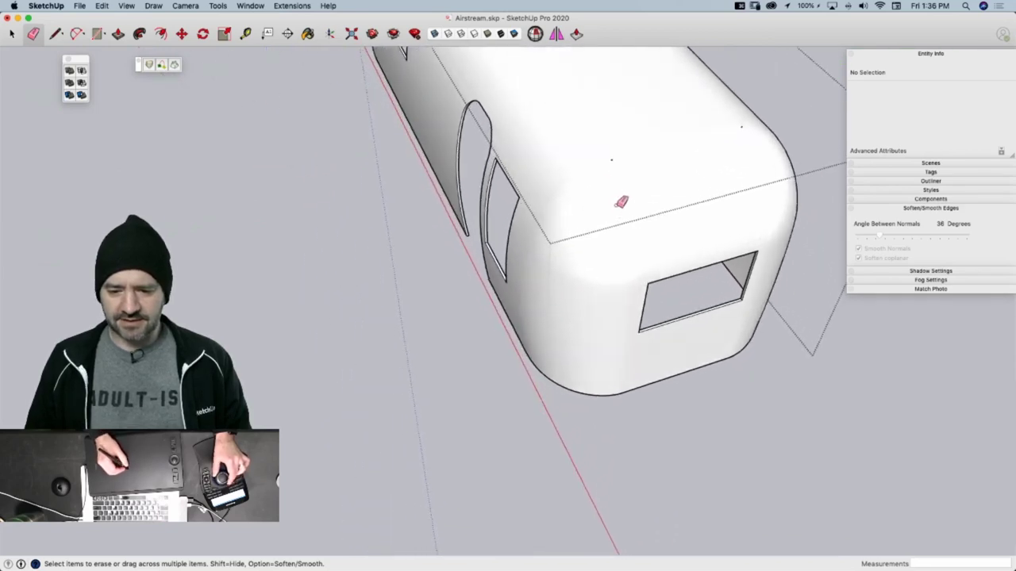
scroll(556, 284, up, 4)
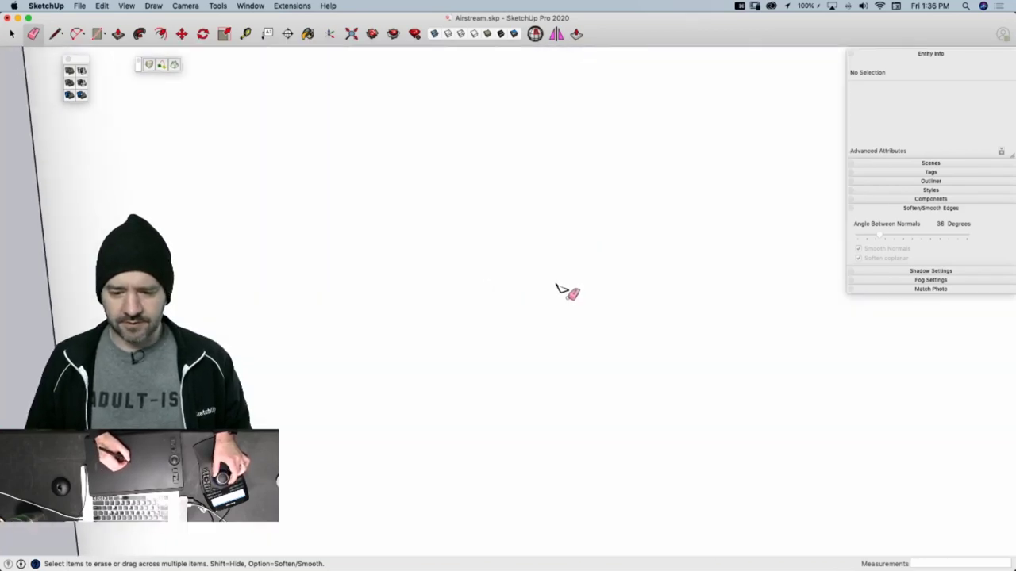
click(573, 290)
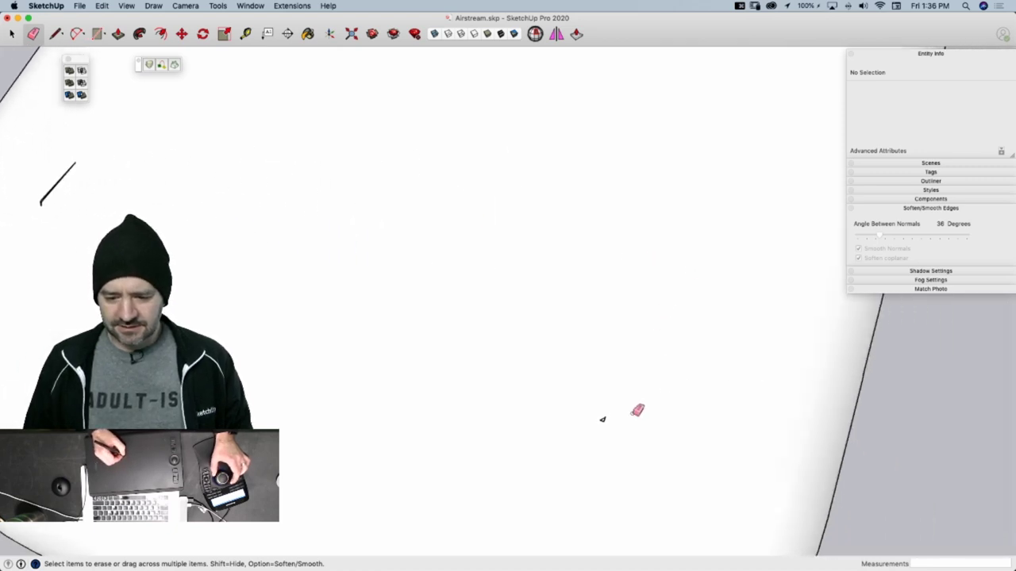
middle_drag(607, 419, 624, 352)
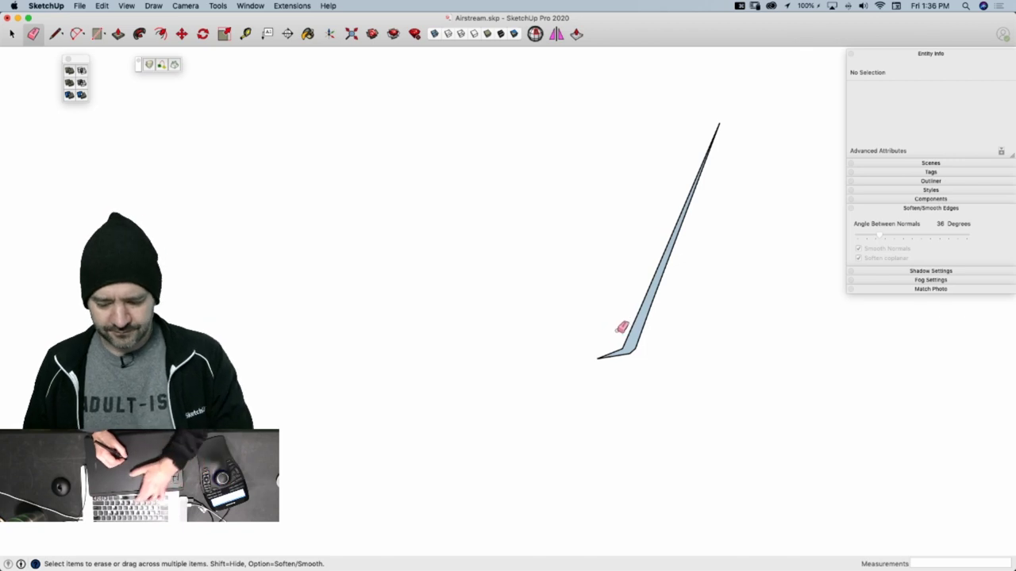
key(l)
click(630, 353)
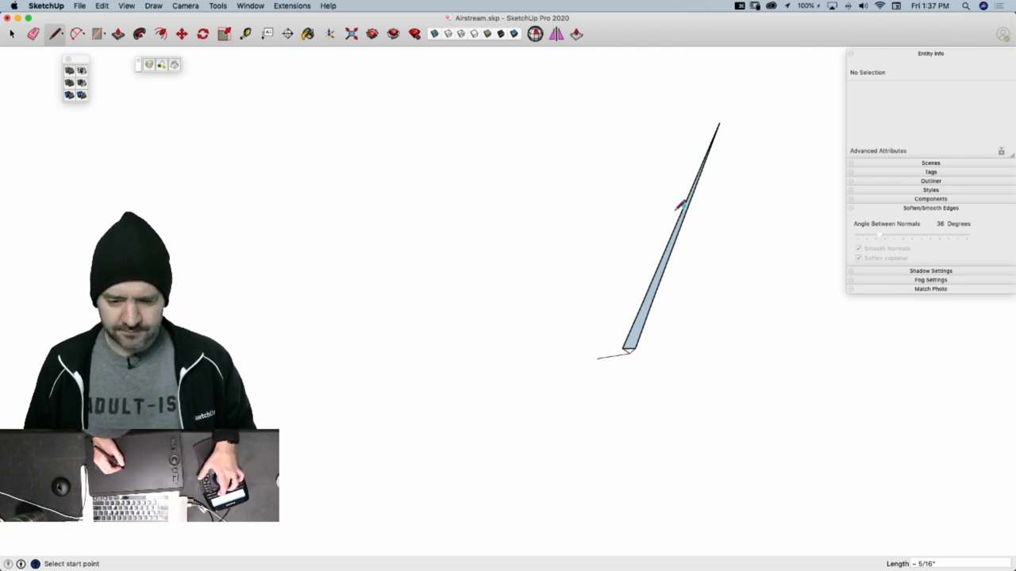
key(alt+h)
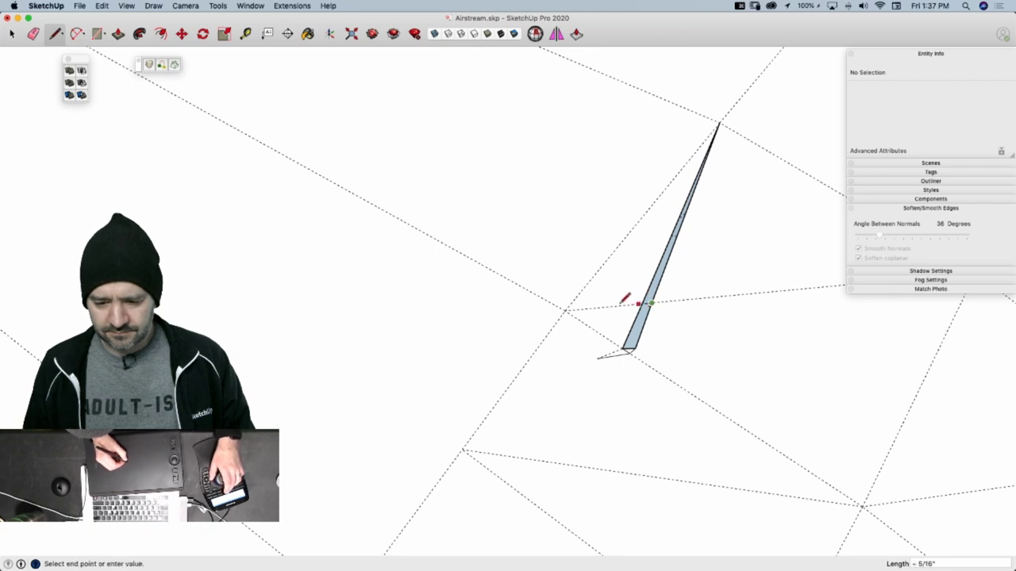
click(567, 309)
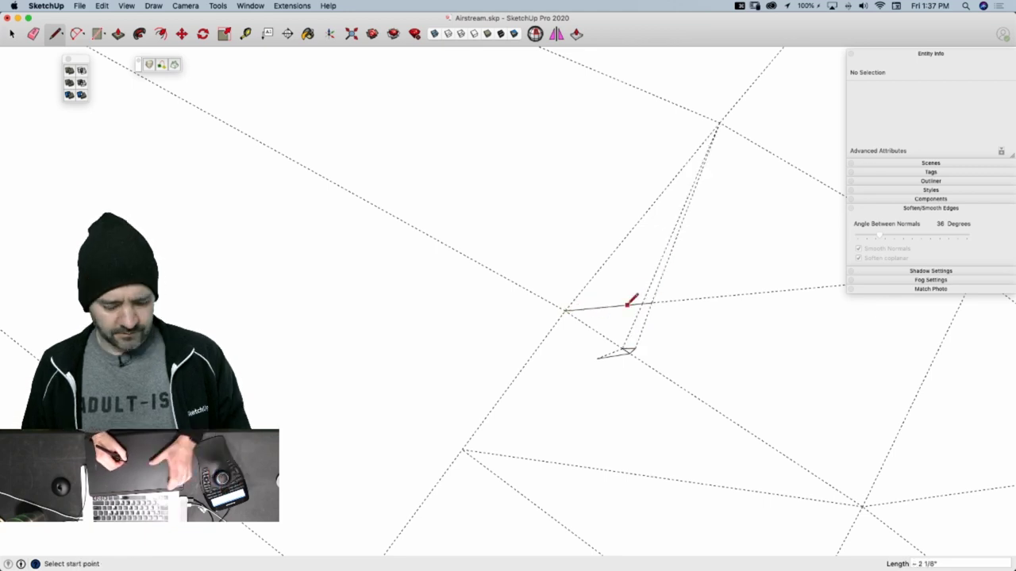
Soften the solid edges left around the filled sliver gap
key(r)
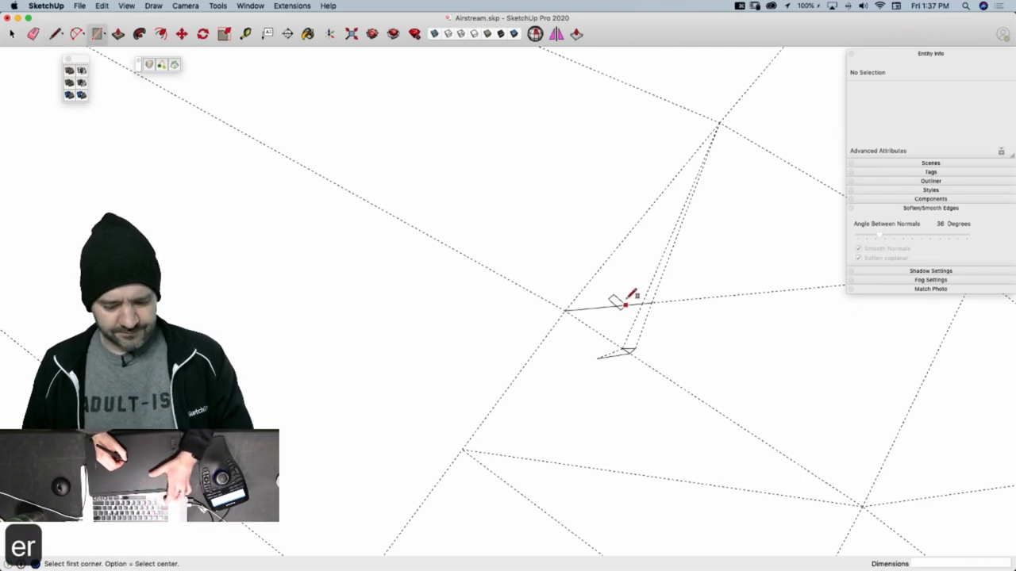
key(e)
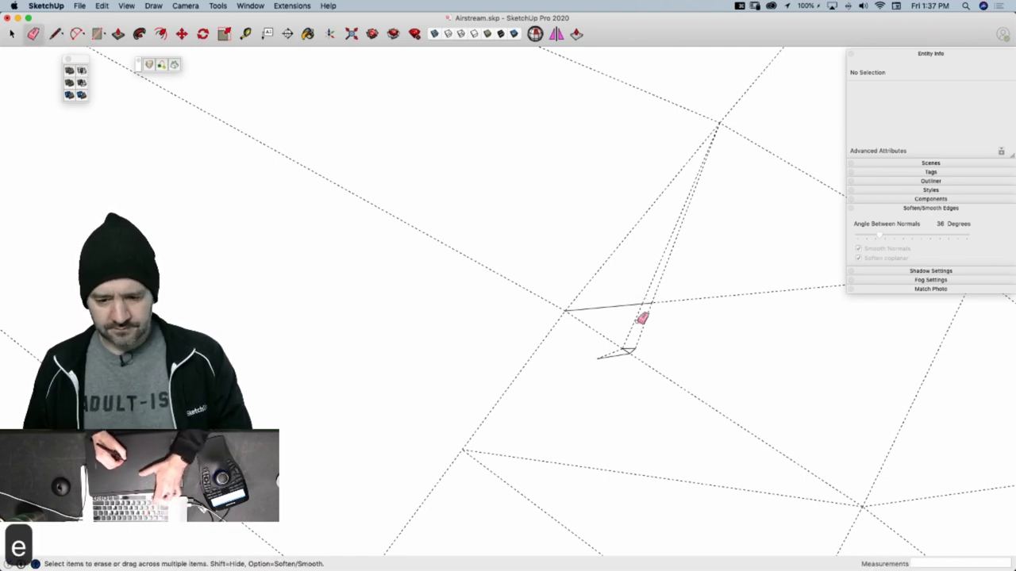
click(641, 303)
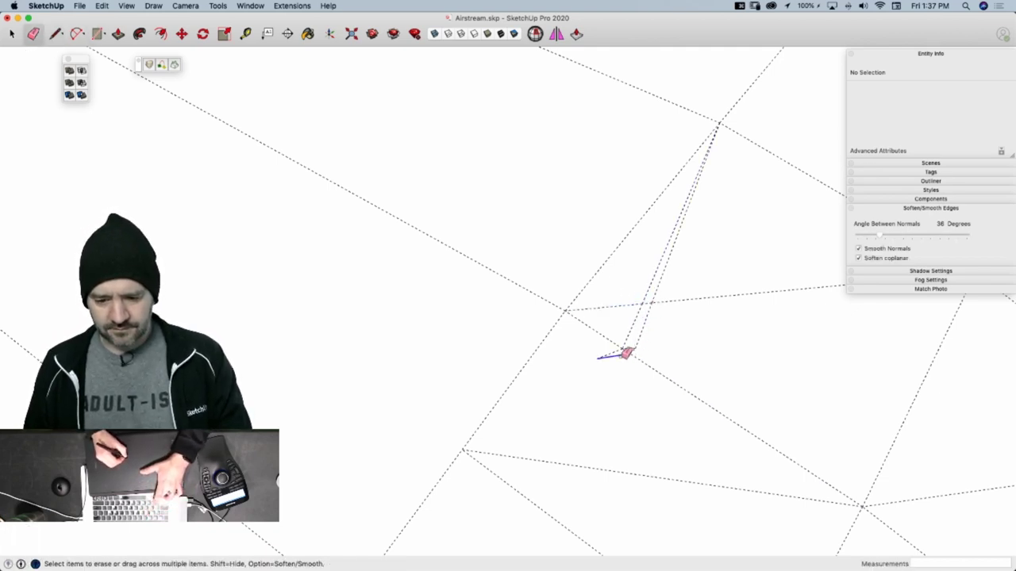
Fill the matching sliver gap on the other roof corner with lines from its bend to the nearest mesh vertex and along the mesh edge
scroll(669, 274, up, 5)
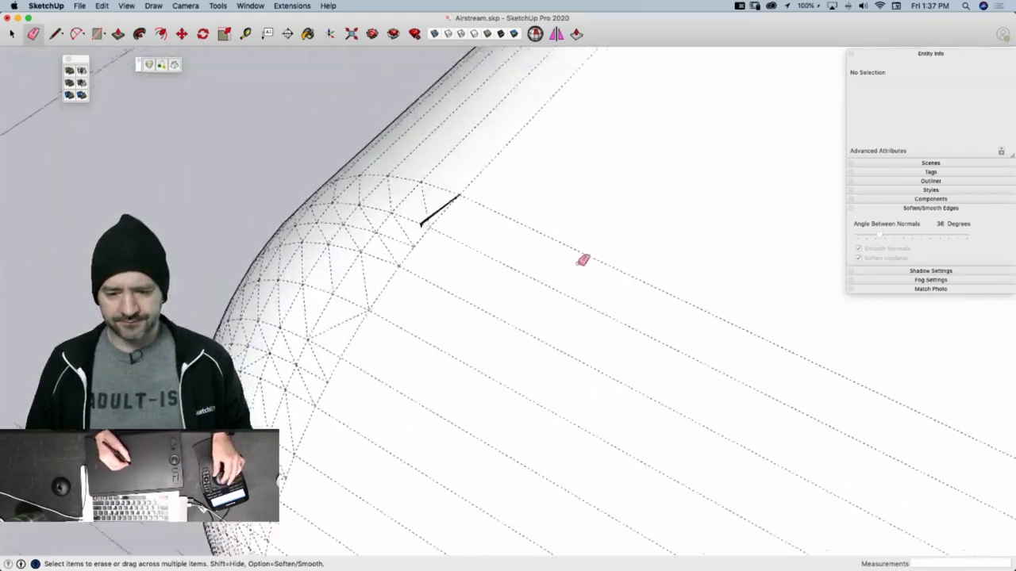
scroll(555, 359, down, 2)
scroll(607, 292, up, 6)
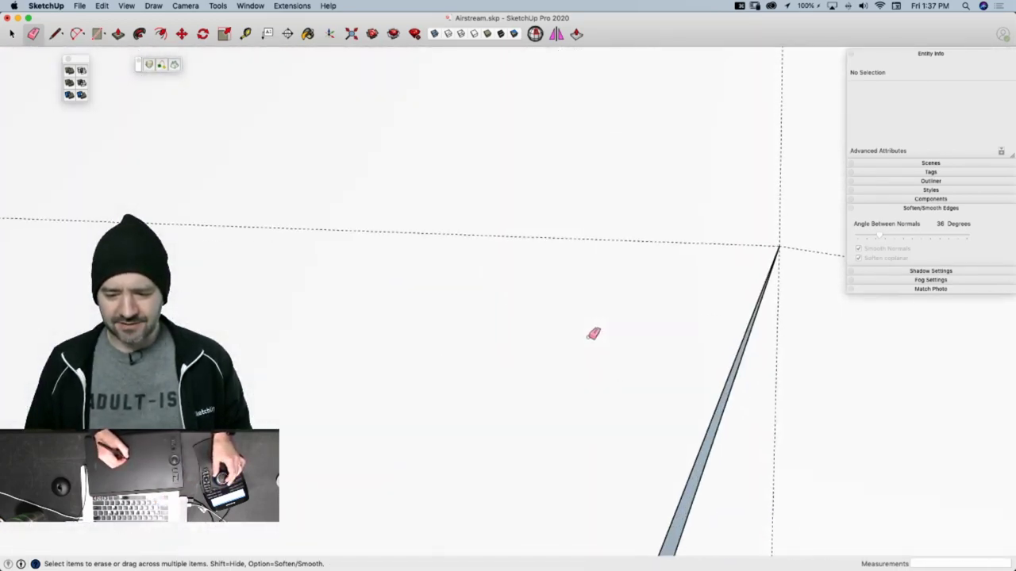
scroll(573, 350, down, 3)
mouse_move(574, 350)
middle_down()
mouse_move(633, 317)
mouse_move(608, 379)
mouse_move(565, 375)
middle_up()
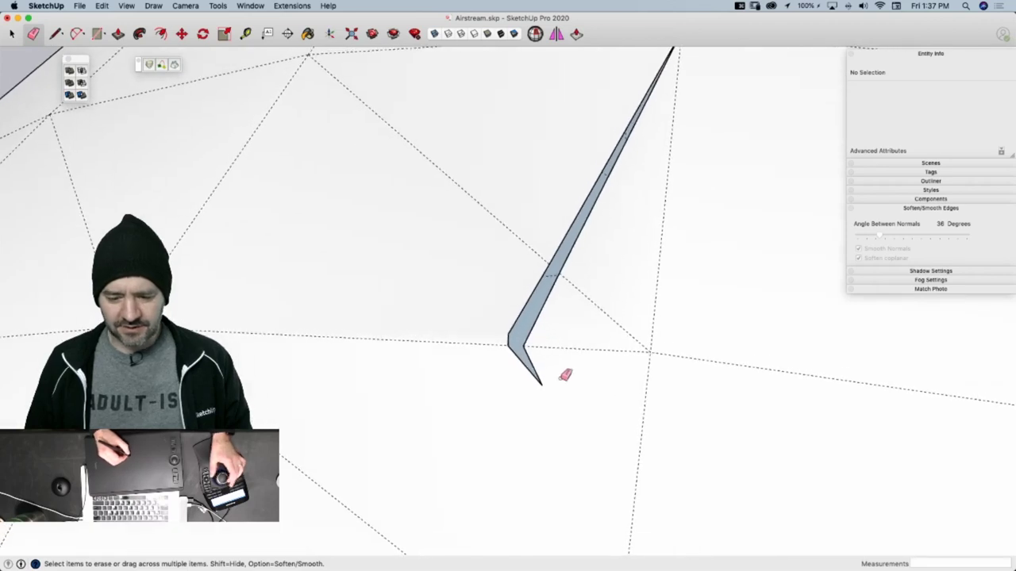
key(l)
click(508, 344)
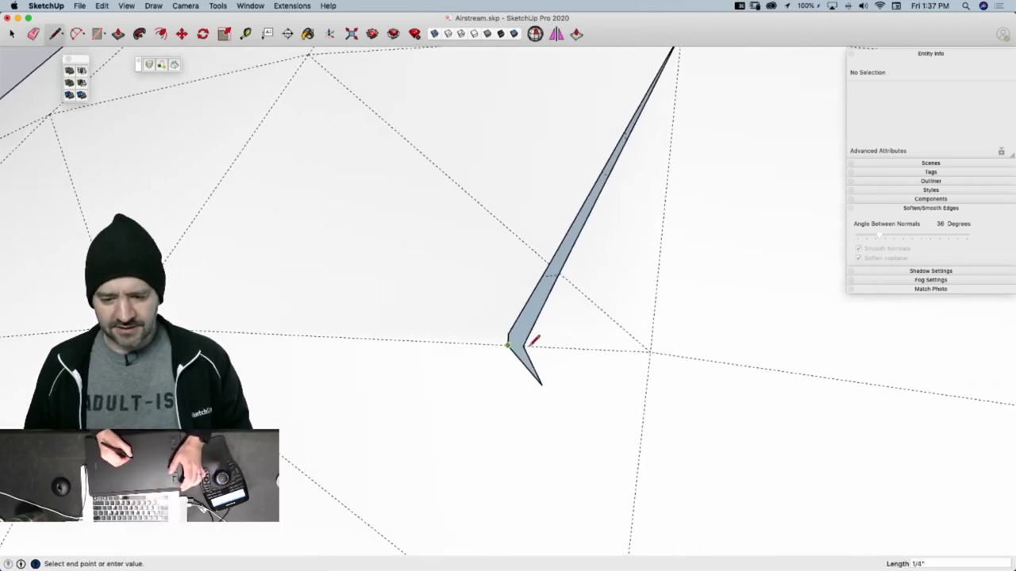
click(650, 350)
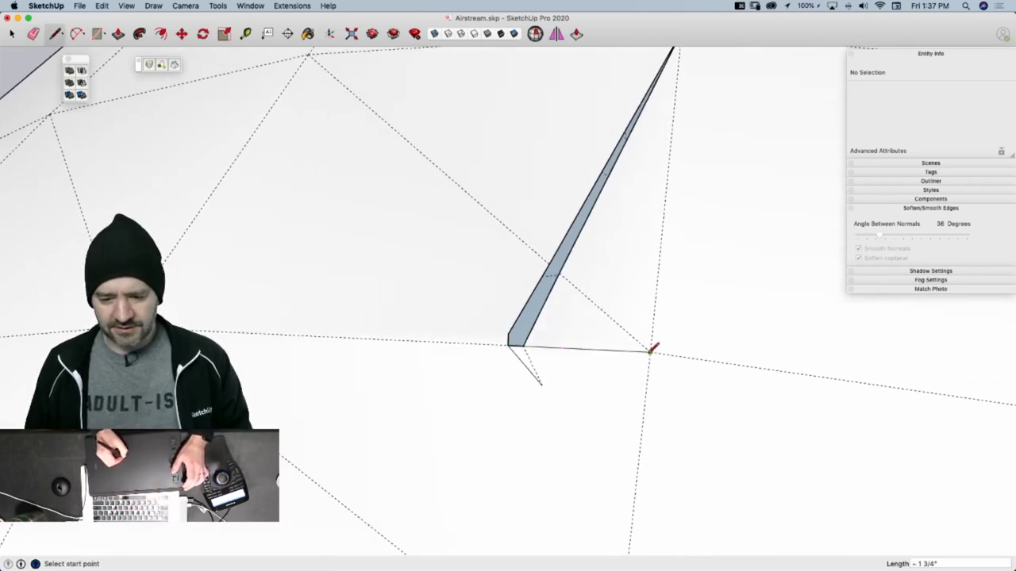
click(548, 263)
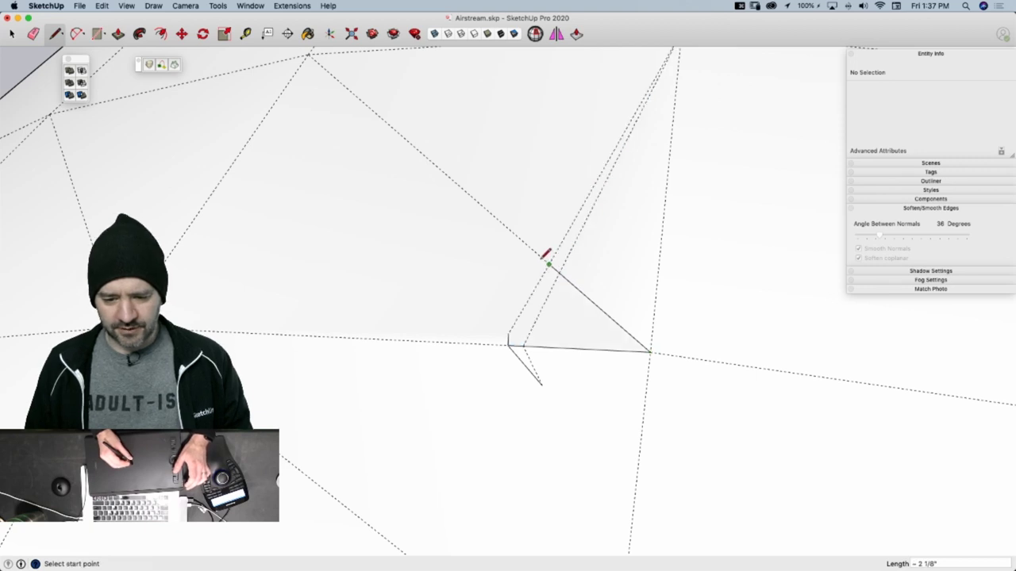
Erase the short leftover edges and small triangle at the bend of the second filled gap
key(e)
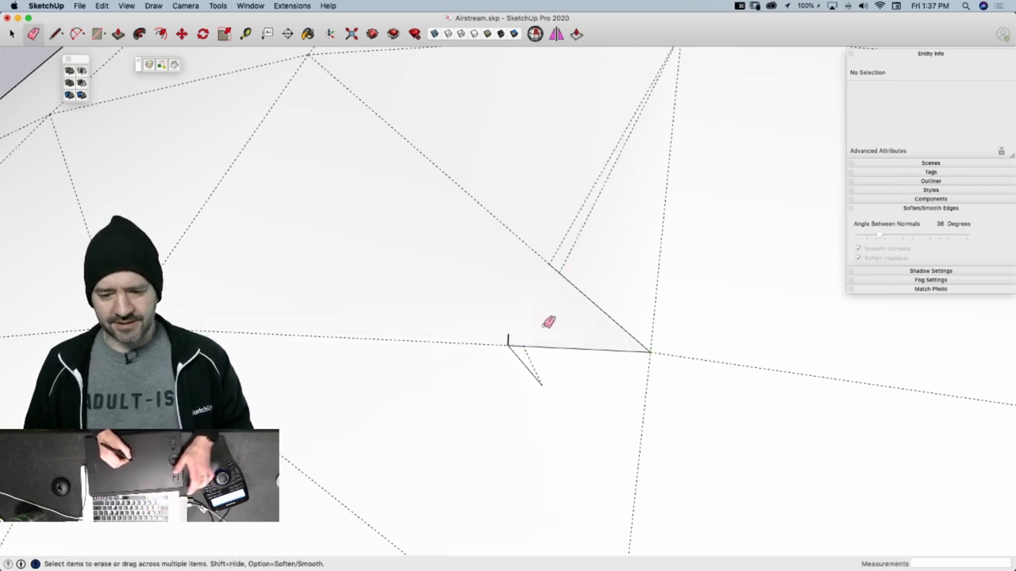
drag(538, 351, 528, 366)
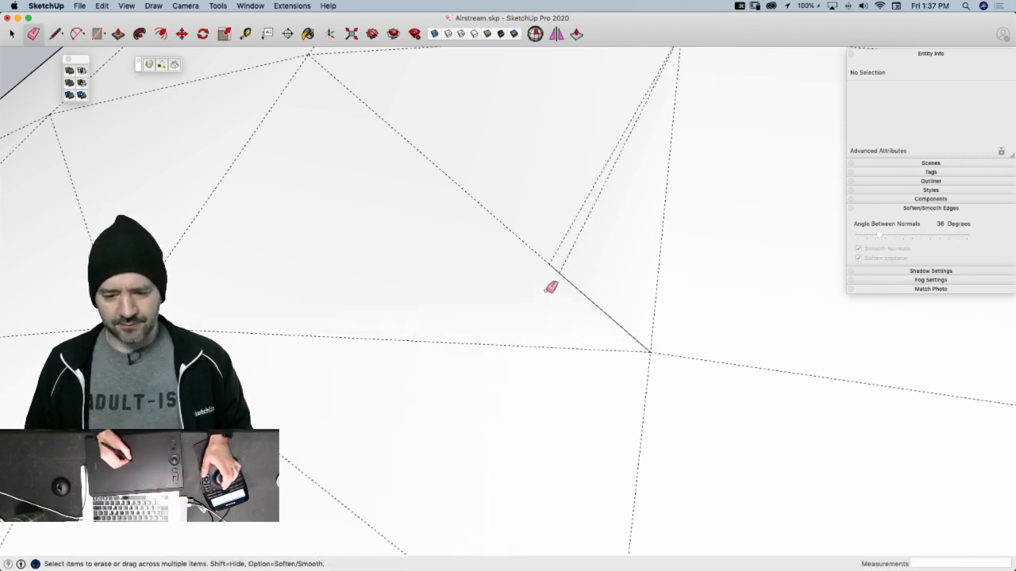
Erase the softened leftover edges crossing the mesh at the first repaired roof corner
scroll(577, 294, down, 6)
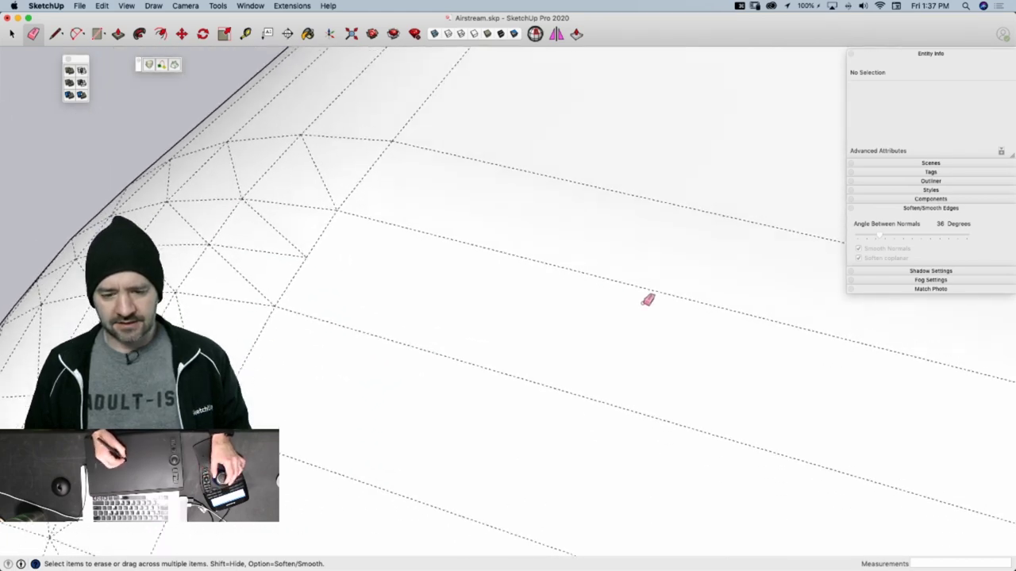
middle_drag(671, 298, 617, 316)
scroll(690, 281, up, 5)
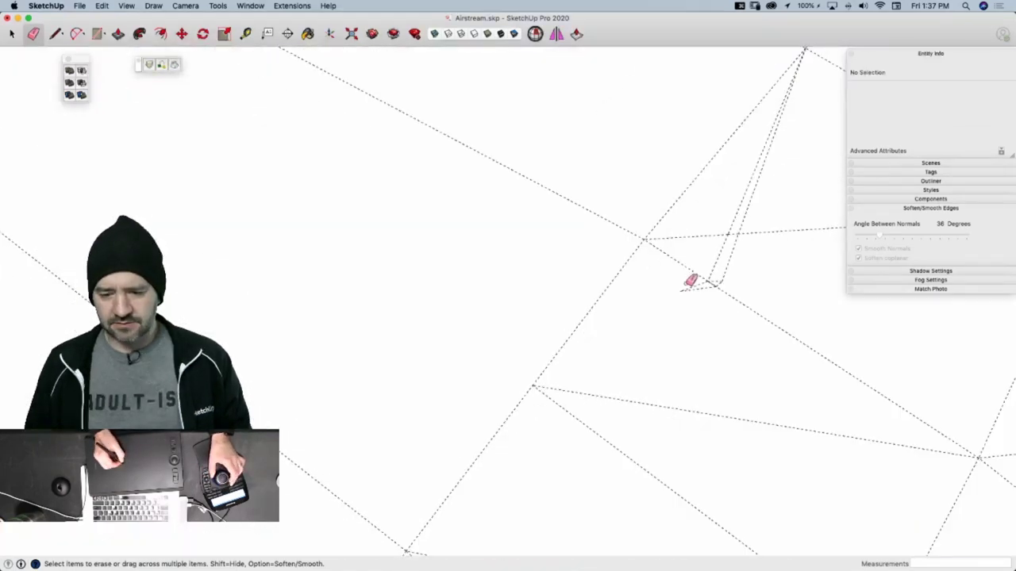
click(686, 285)
click(710, 278)
mouse_move(724, 281)
mouse_down()
mouse_move(741, 227)
mouse_move(725, 235)
mouse_up()
Clear the stray dashed edges from the mesh at the remaining roof corners
scroll(725, 237, down, 10)
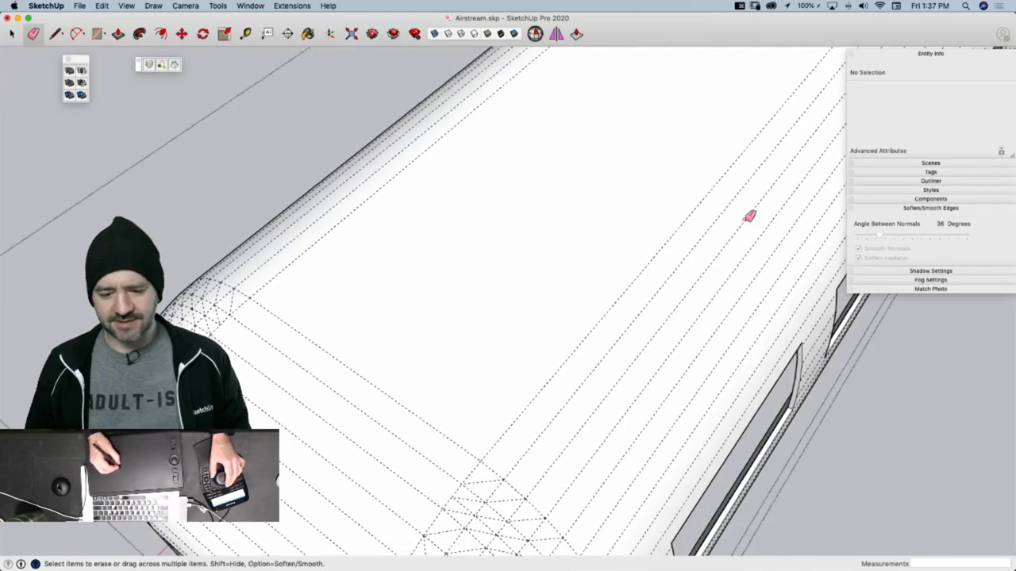
scroll(734, 190, down, 5)
scroll(721, 204, up, 15)
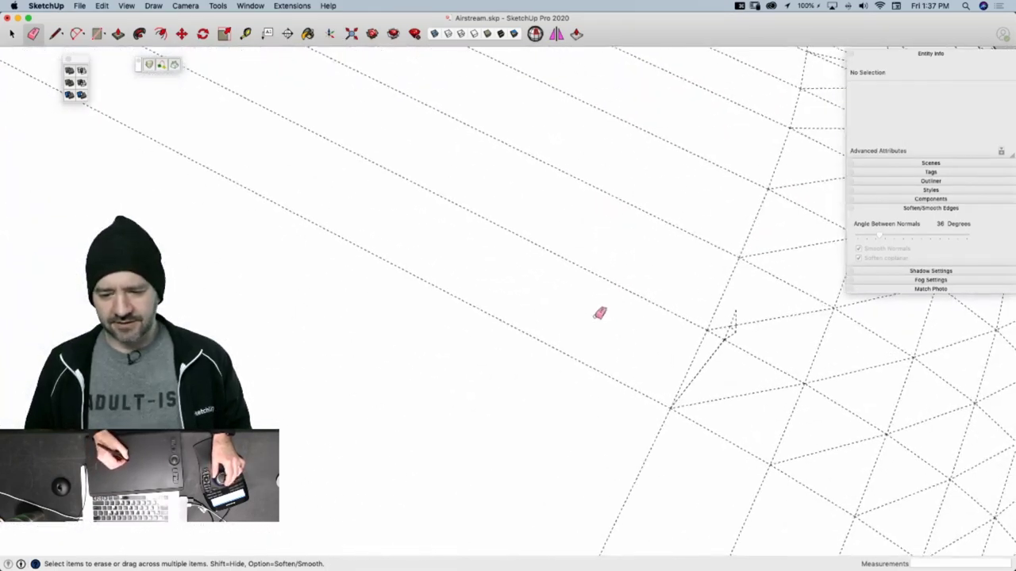
scroll(689, 308, up, 3)
mouse_move(697, 322)
mouse_down()
mouse_move(671, 317)
mouse_move(677, 289)
mouse_up()
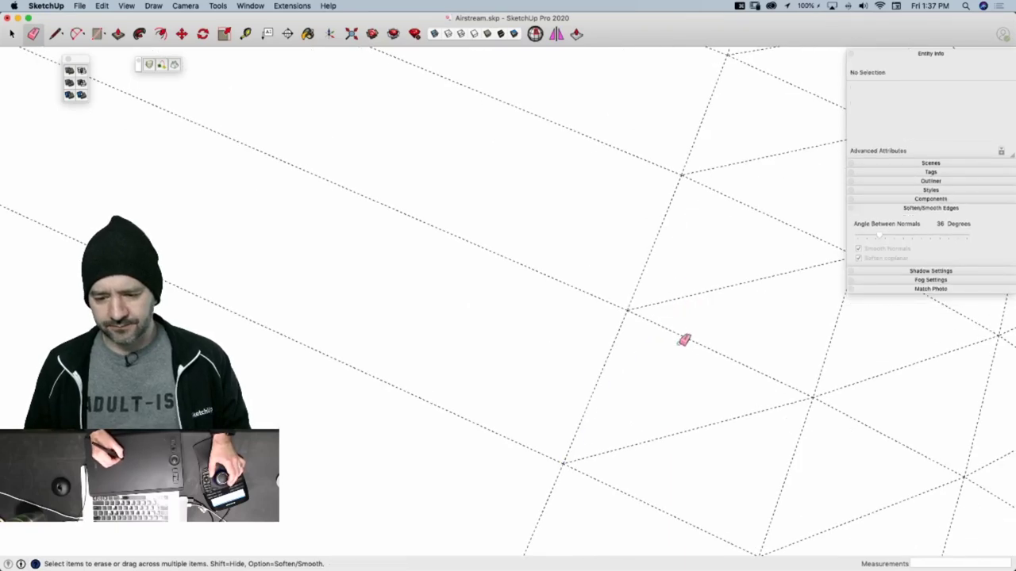
scroll(680, 317, down, 5)
scroll(588, 325, up, 3)
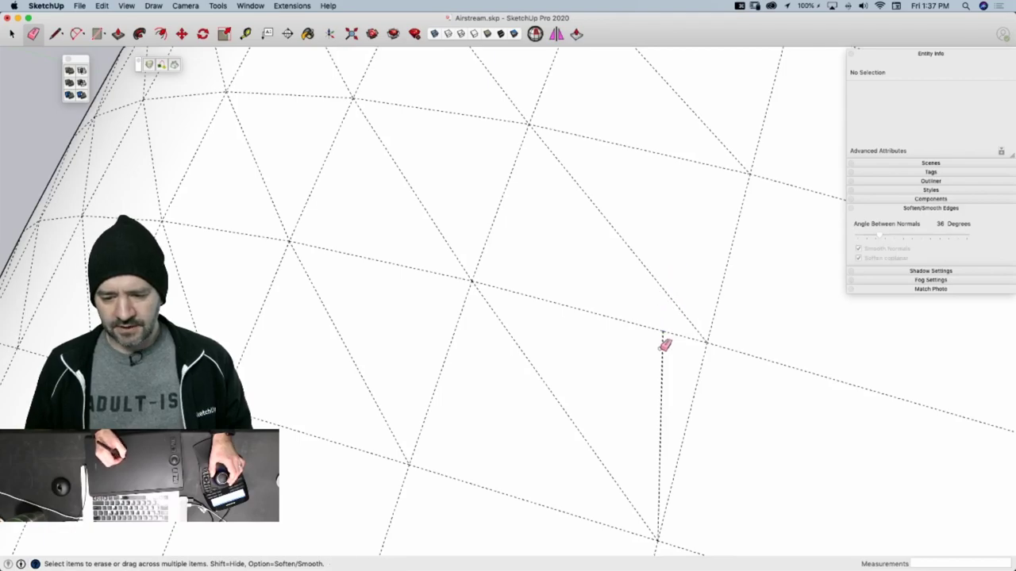
Turn off the hidden geometry display and check the shell's surface and its door and window openings from several sides
scroll(665, 326, down, 10)
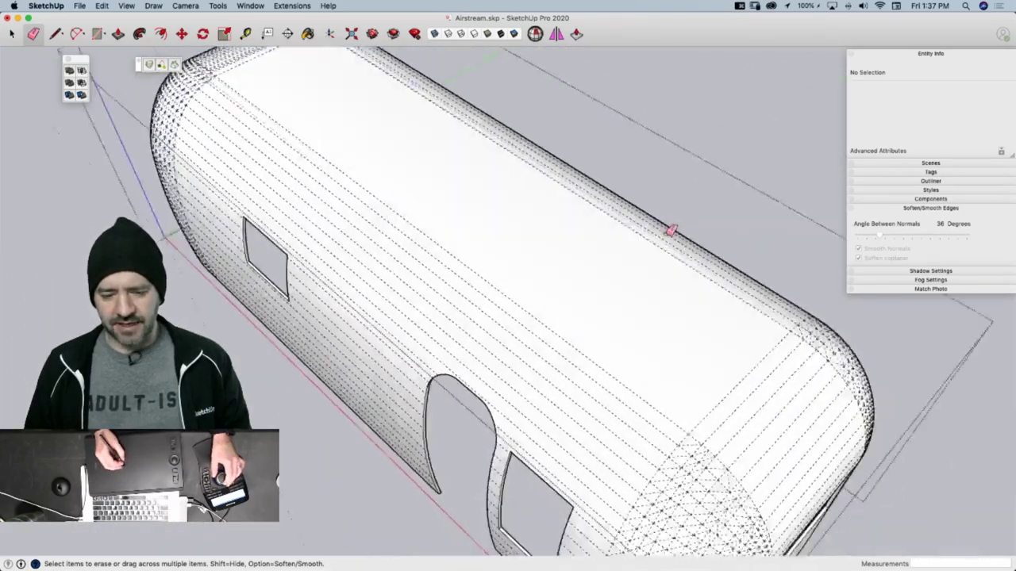
scroll(670, 230, down, 5)
mouse_move(668, 233)
middle_down()
mouse_move(628, 276)
mouse_move(633, 216)
mouse_move(703, 288)
middle_up()
scroll(657, 252, up, 5)
scroll(635, 264, down, 8)
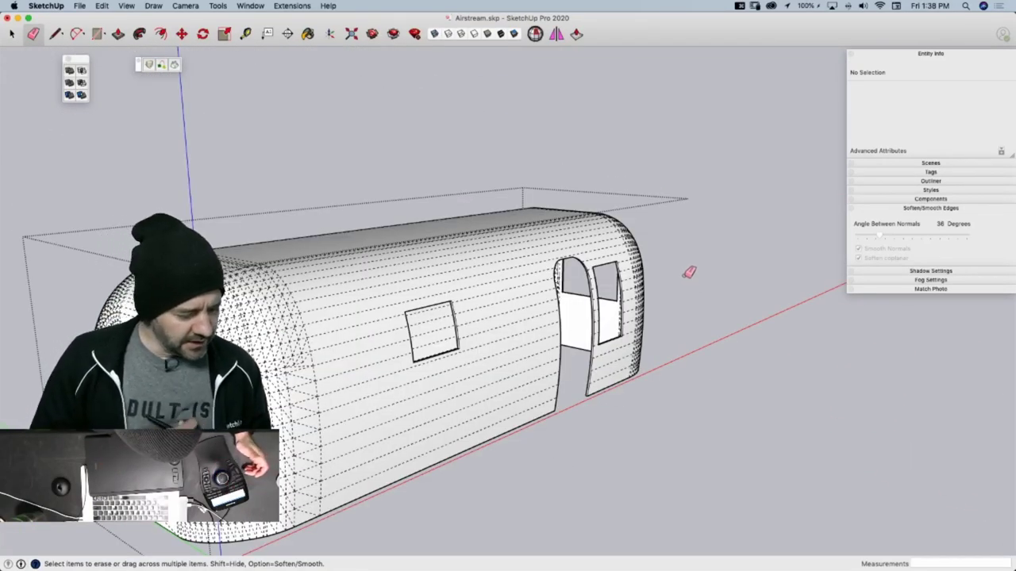
mouse_move(689, 272)
middle_down()
mouse_move(768, 267)
mouse_move(715, 227)
mouse_move(638, 252)
mouse_move(648, 254)
mouse_move(656, 220)
mouse_move(620, 258)
mouse_move(628, 238)
mouse_move(705, 203)
mouse_move(723, 223)
mouse_move(672, 238)
middle_up()
key(space)
key(alt+h)
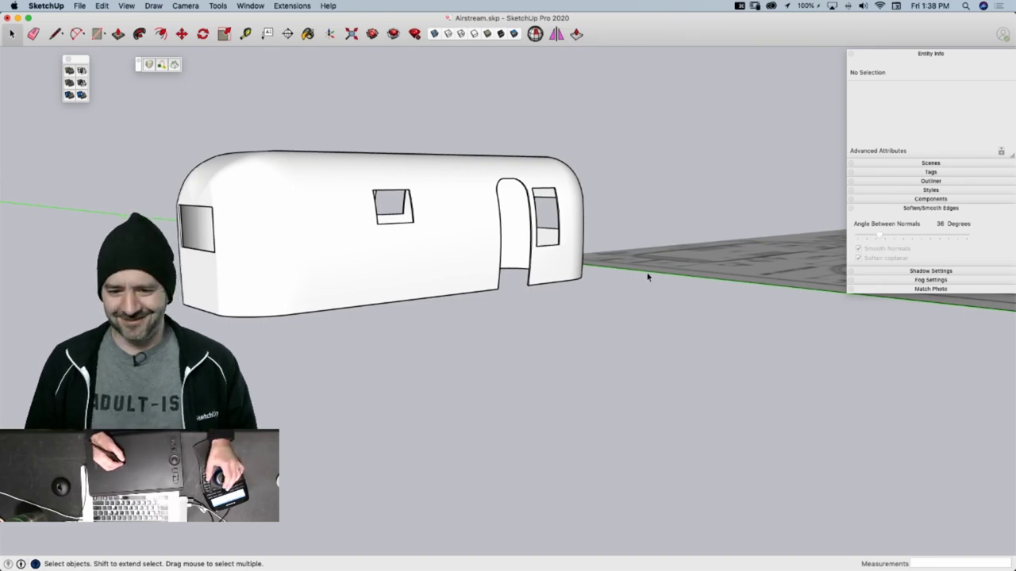
middle_drag(647, 277, 626, 247)
scroll(626, 247, up, 3)
scroll(626, 246, up, 6)
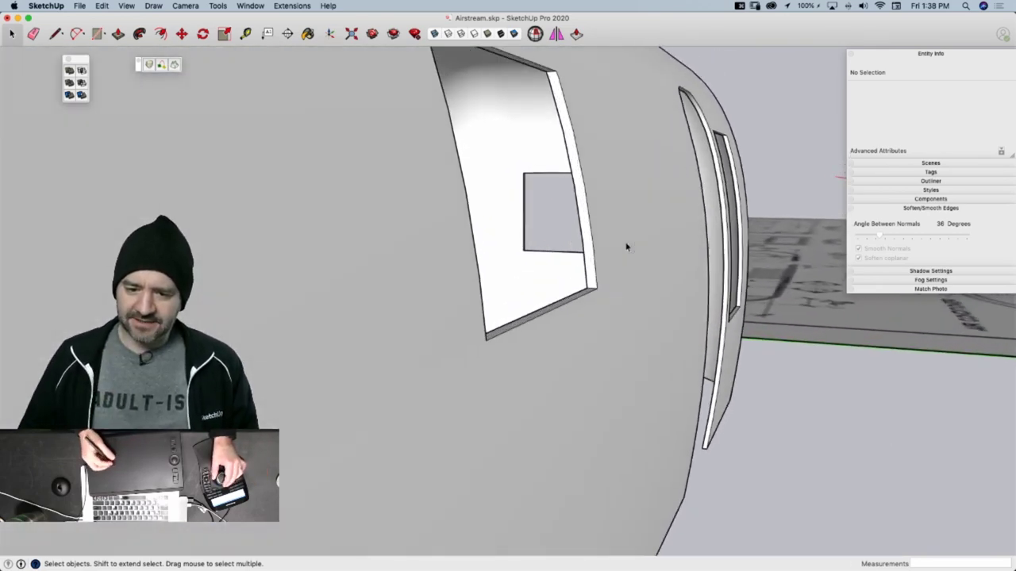
scroll(816, 292, down, 10)
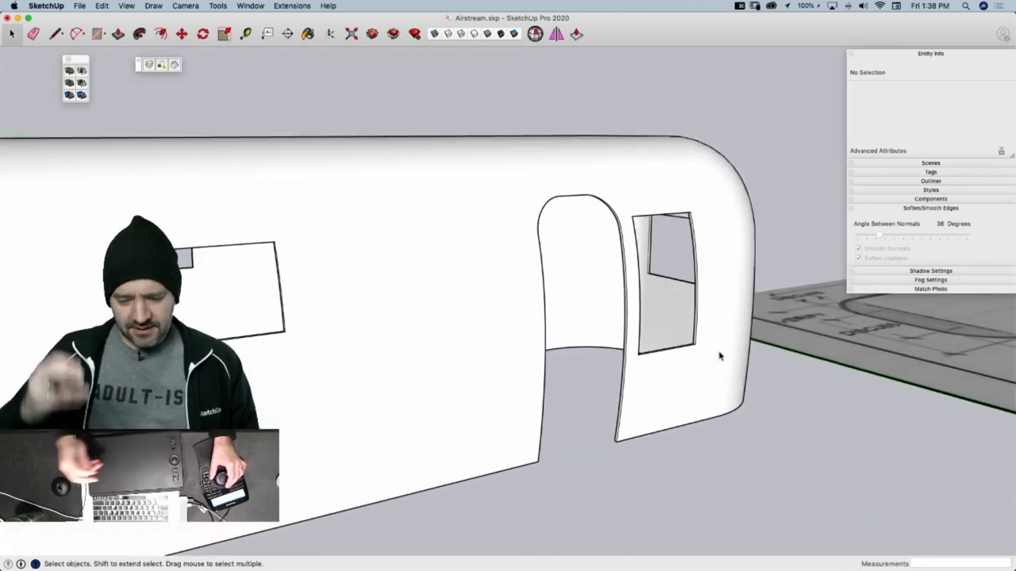
middle_drag(720, 356, 686, 267)
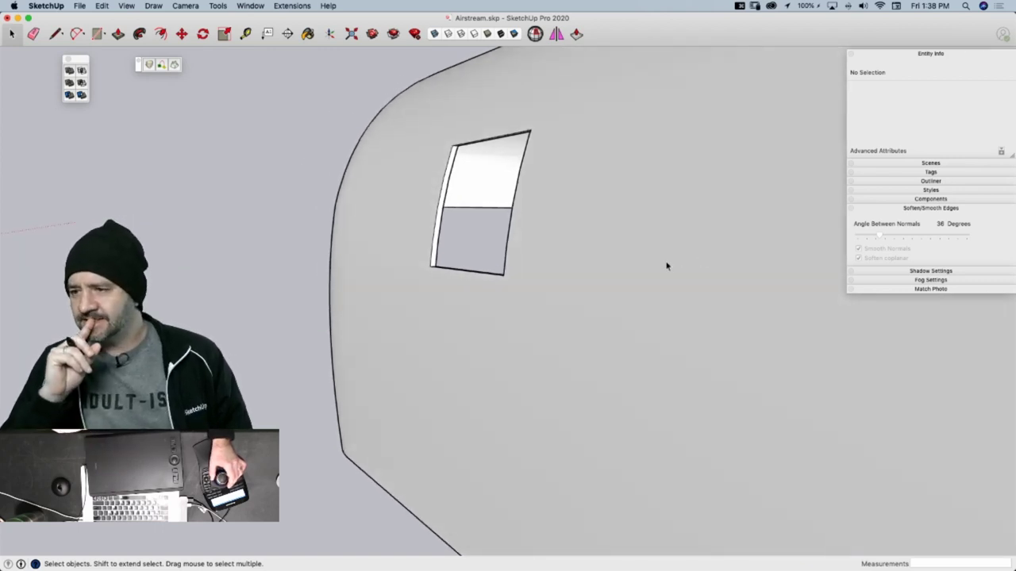
Examine the curved wall and window in Section 2 of the floor plan drawing
mouse_move(666, 266)
middle_down()
mouse_move(802, 288)
mouse_move(804, 306)
mouse_move(655, 235)
mouse_move(680, 236)
mouse_move(677, 216)
mouse_move(624, 232)
mouse_move(650, 315)
middle_up()
scroll(677, 216, down, 3)
scroll(658, 335, up, 2)
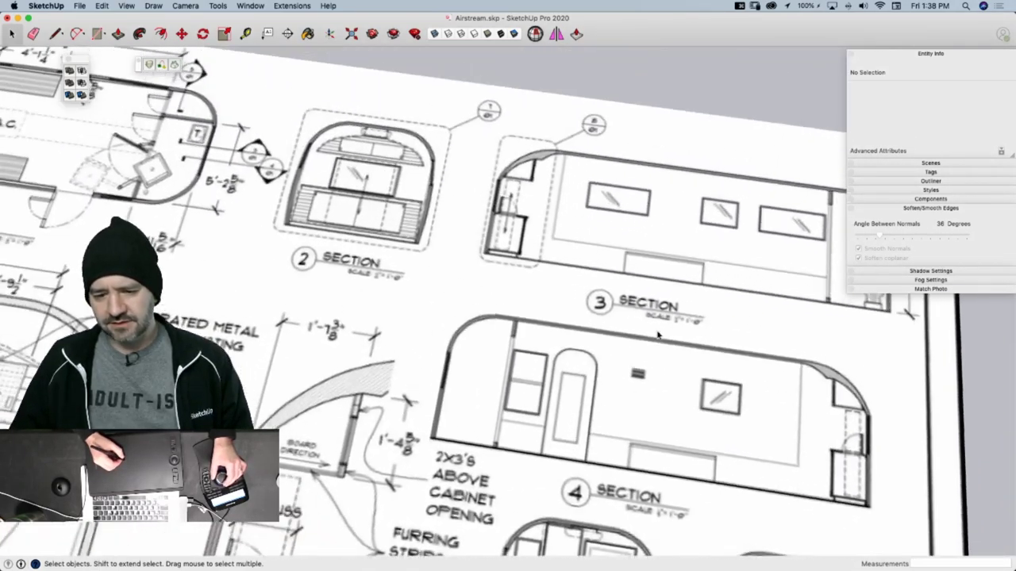
scroll(689, 295, up, 4)
scroll(658, 314, up, 6)
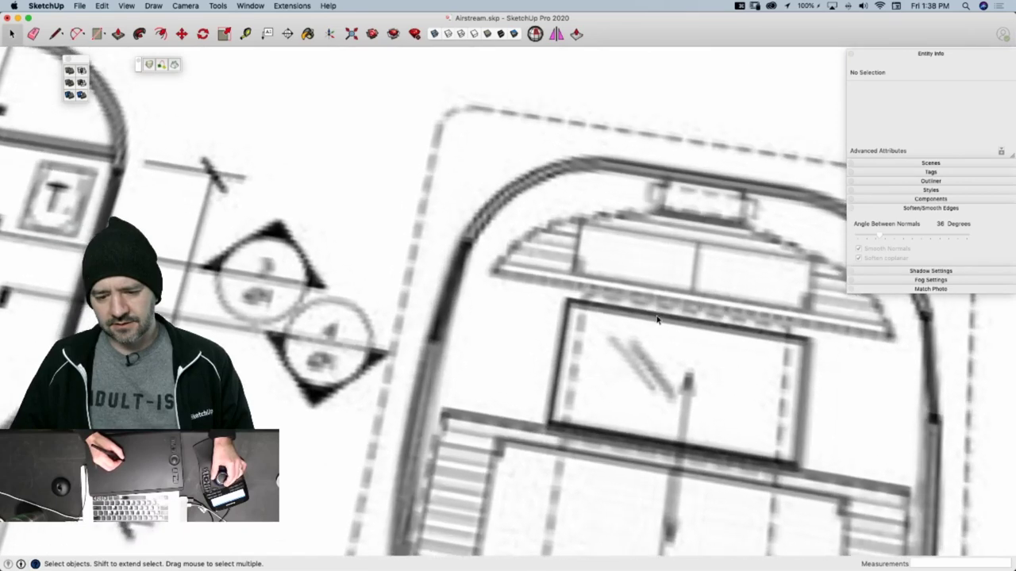
scroll(655, 309, up, 2)
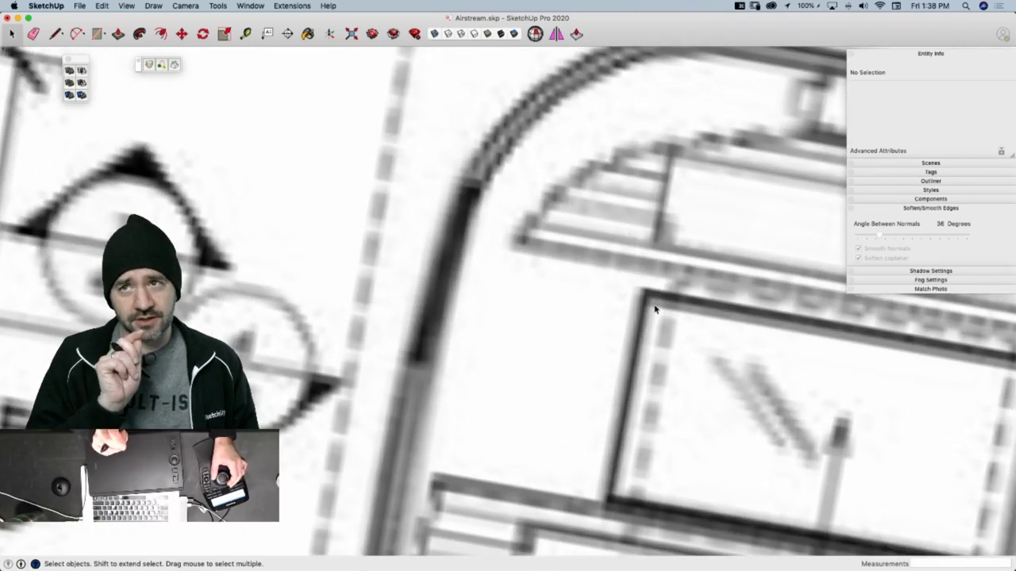
scroll(655, 309, down, 1)
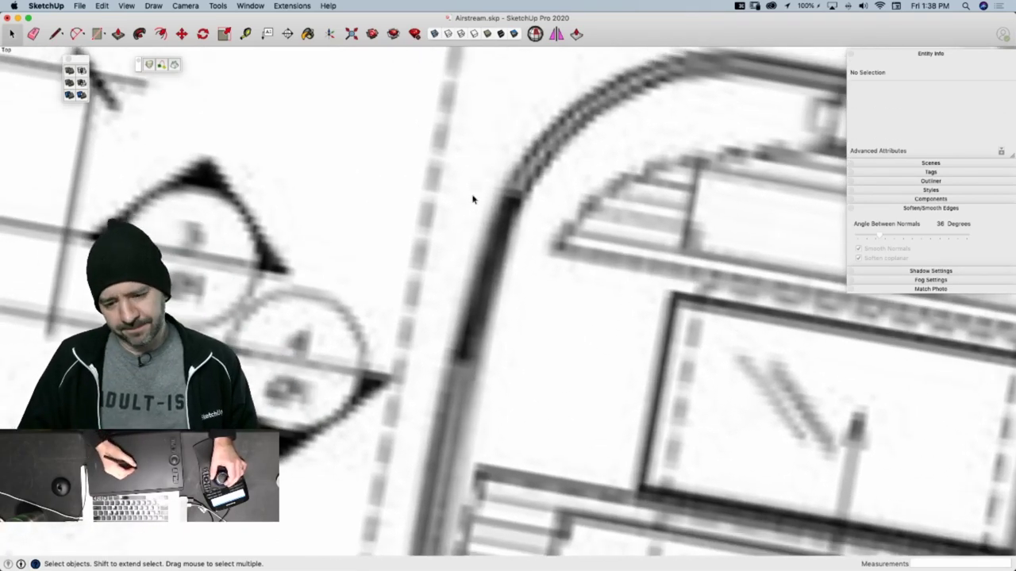
scroll(512, 200, down, 1)
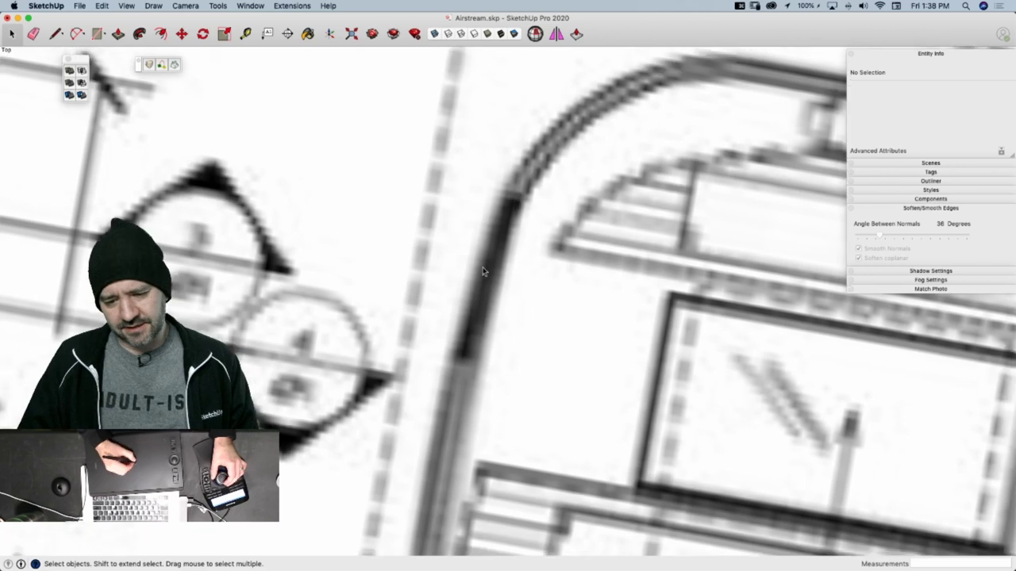
Examine the large section with the air conditioner and perforated metal callouts on the plan drawing
scroll(484, 270, down, 5)
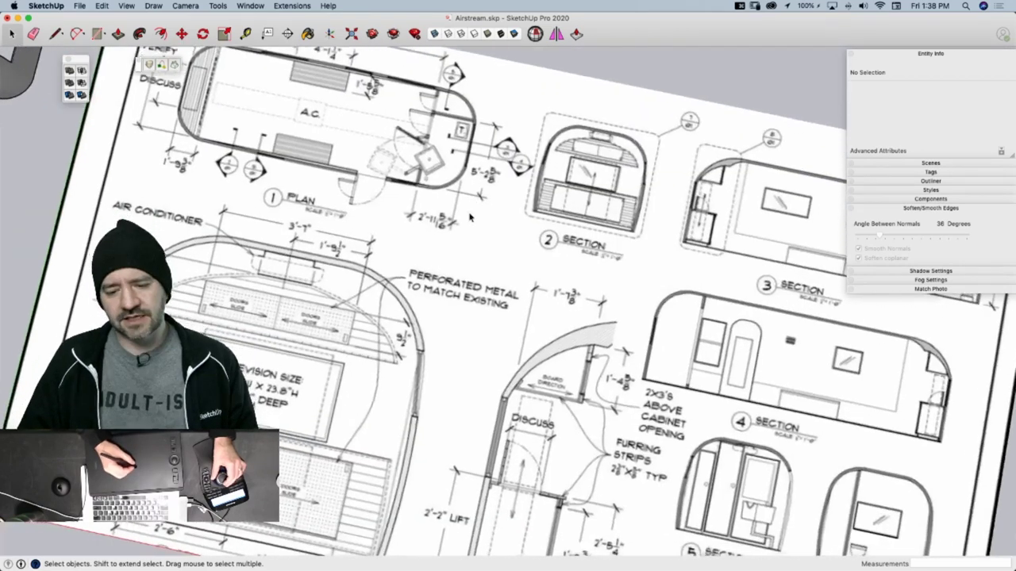
scroll(470, 217, up, 3)
click(420, 270)
scroll(420, 269, up, 2)
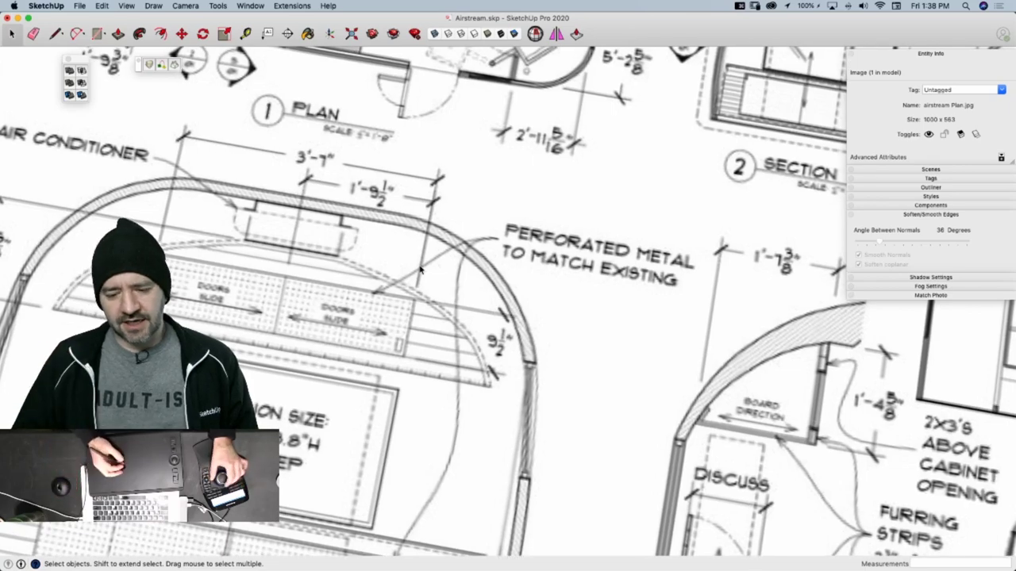
mouse_move(420, 270)
shift+middle_down()
mouse_move(614, 299)
mouse_move(637, 228)
shift+middle_up()
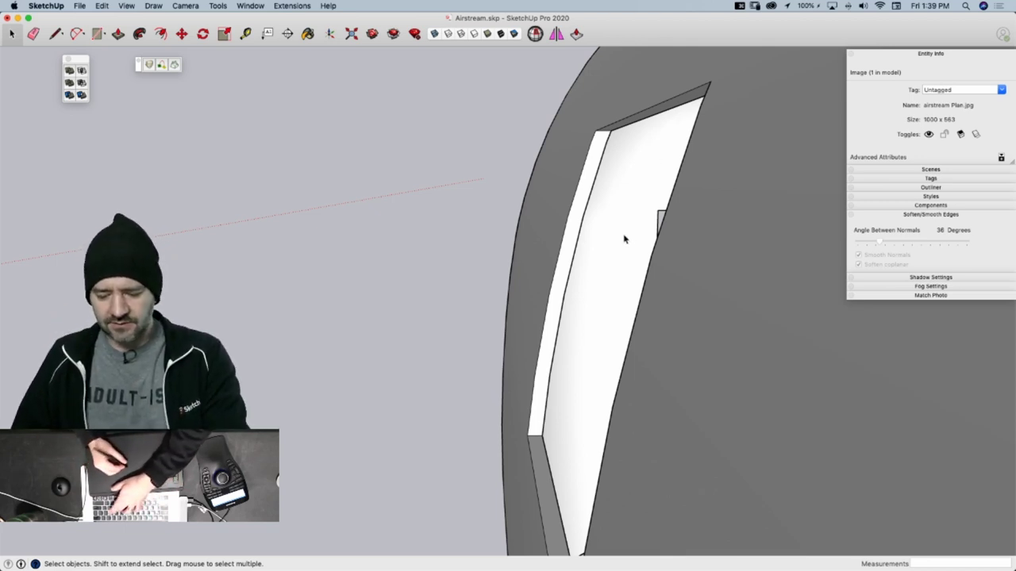
Draw a straight line along the sill of the side window opening beside the door, midway through the wall thickness
key(l)
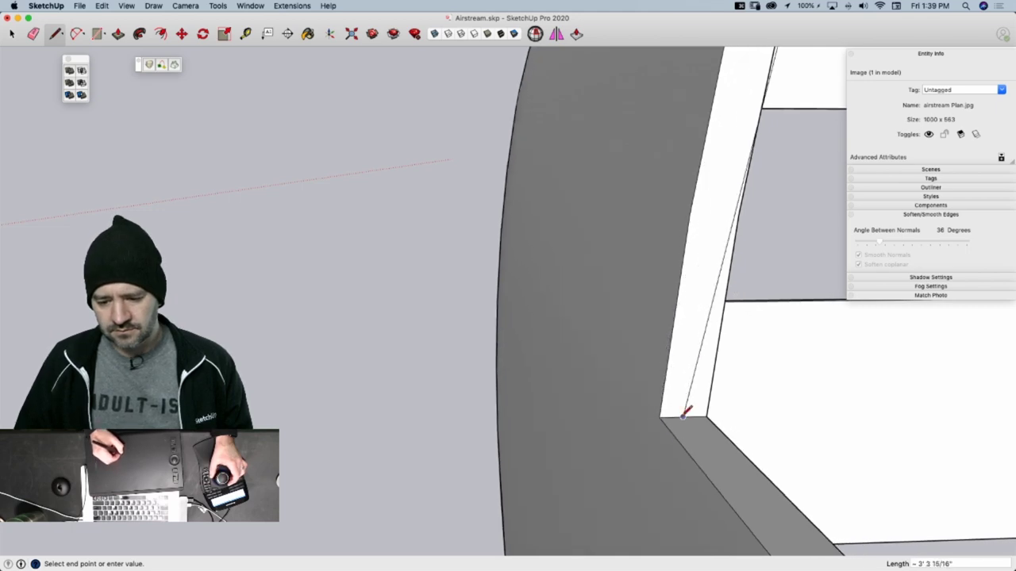
click(684, 413)
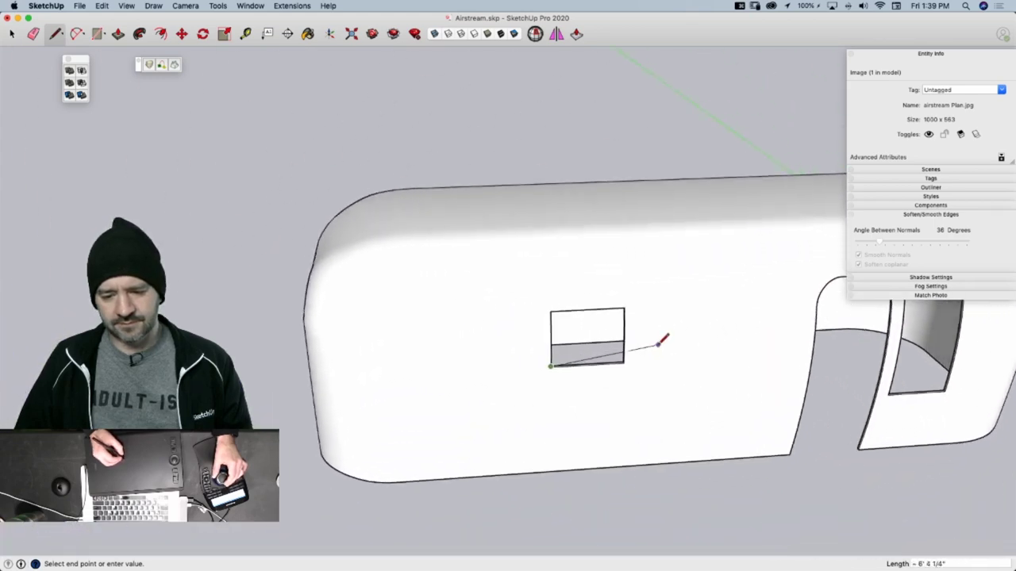
scroll(640, 374, up, 5)
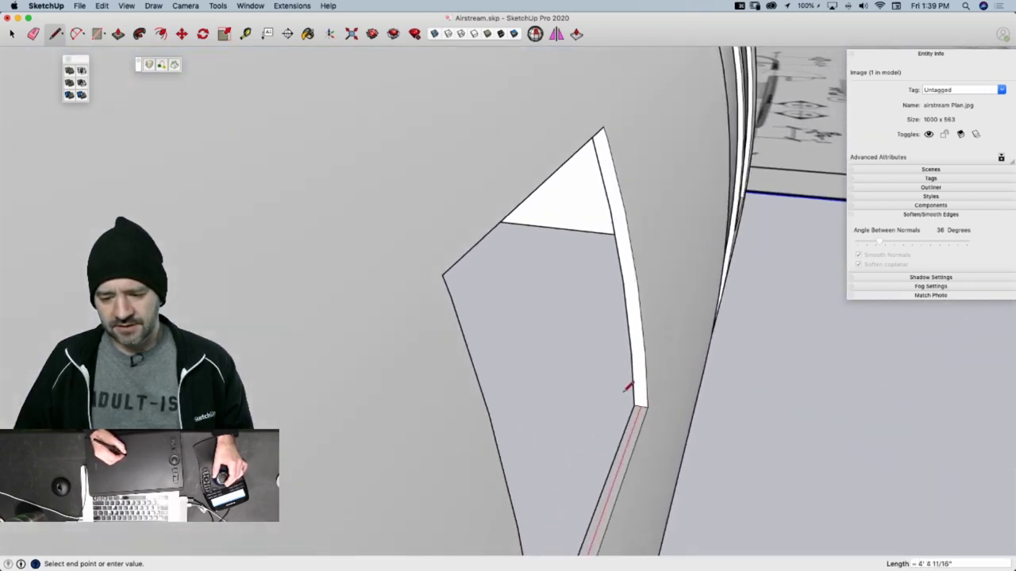
click(655, 421)
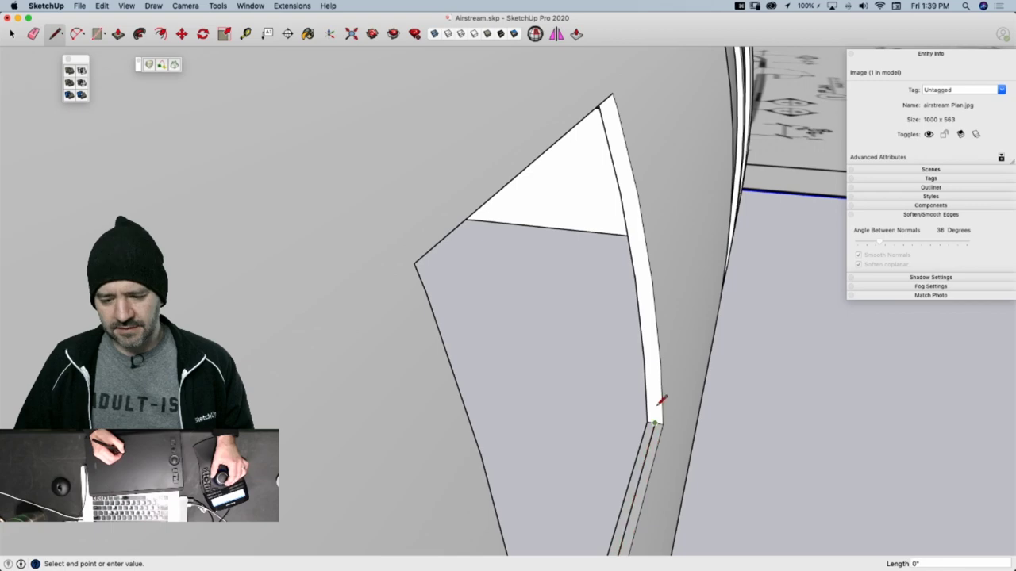
scroll(621, 302, down, 10)
Set the 3D navigation rotation center to Auto, then drop the pending line and clear the selection
middle_drag(618, 306, 565, 313)
right_click(573, 327)
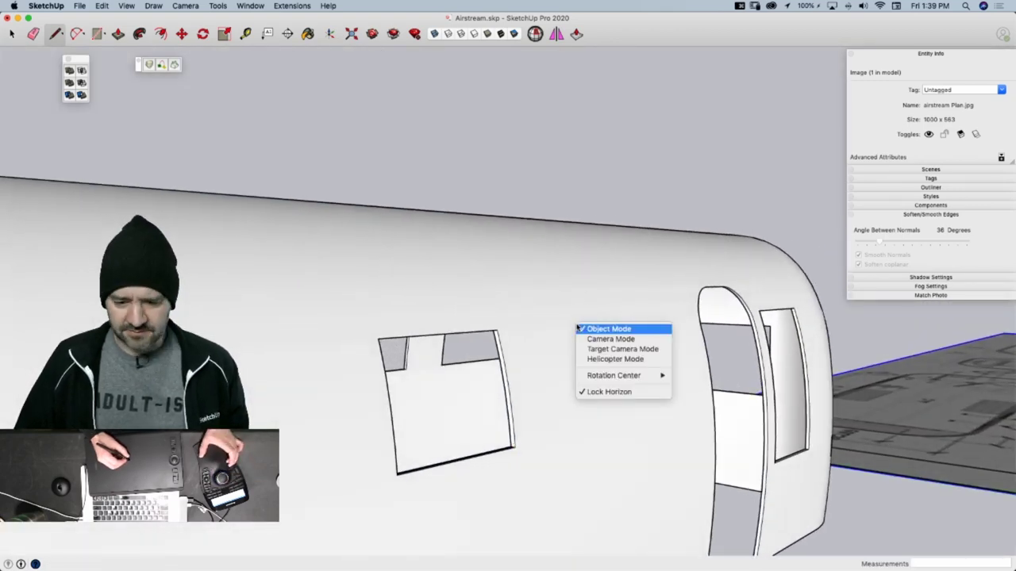
mouse_move(614, 378)
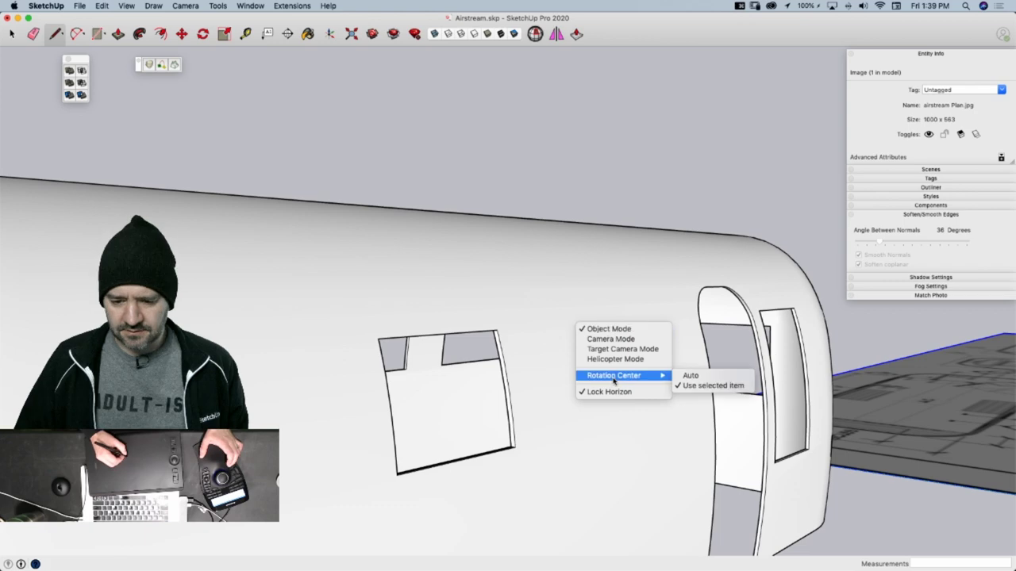
click(691, 377)
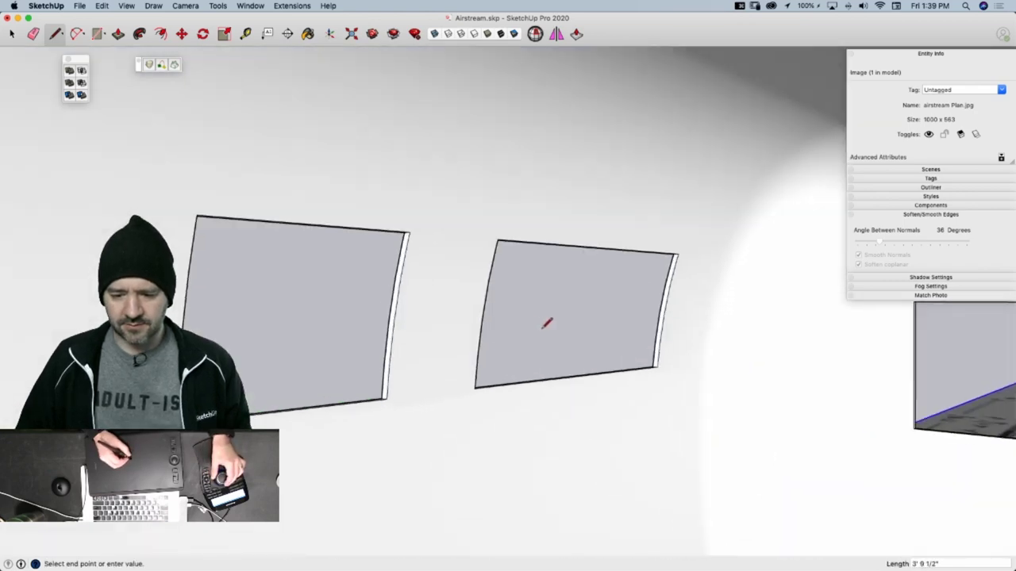
scroll(627, 266, down, 10)
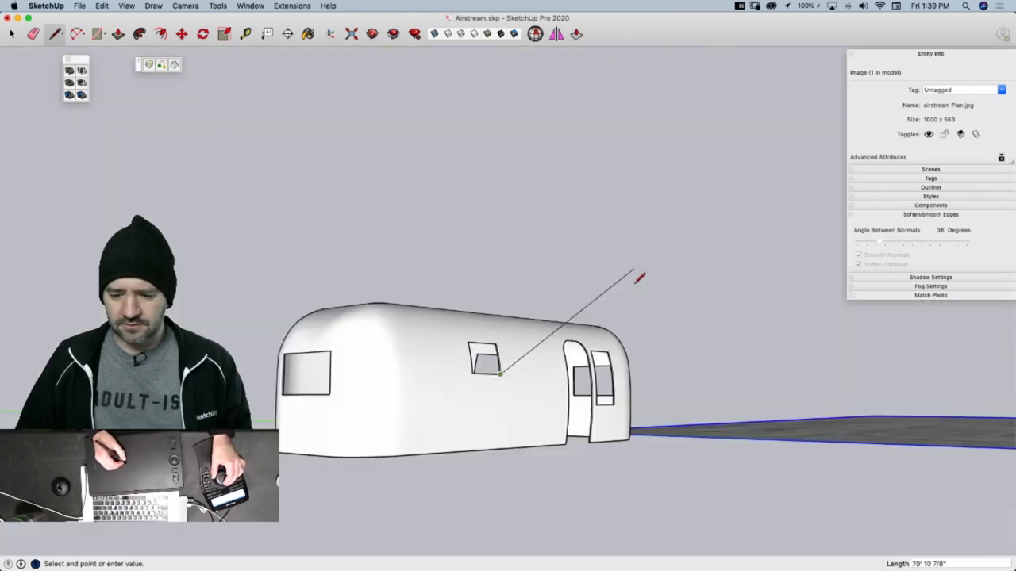
key(space)
click(643, 357)
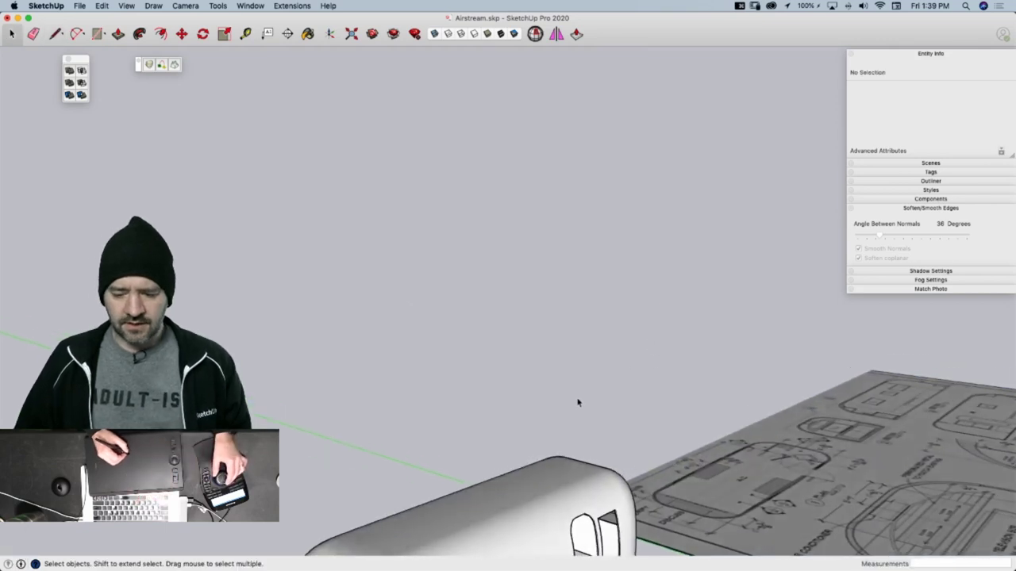
Review the rotation center options of the 3D navigation without changing them
scroll(572, 399, up, 5)
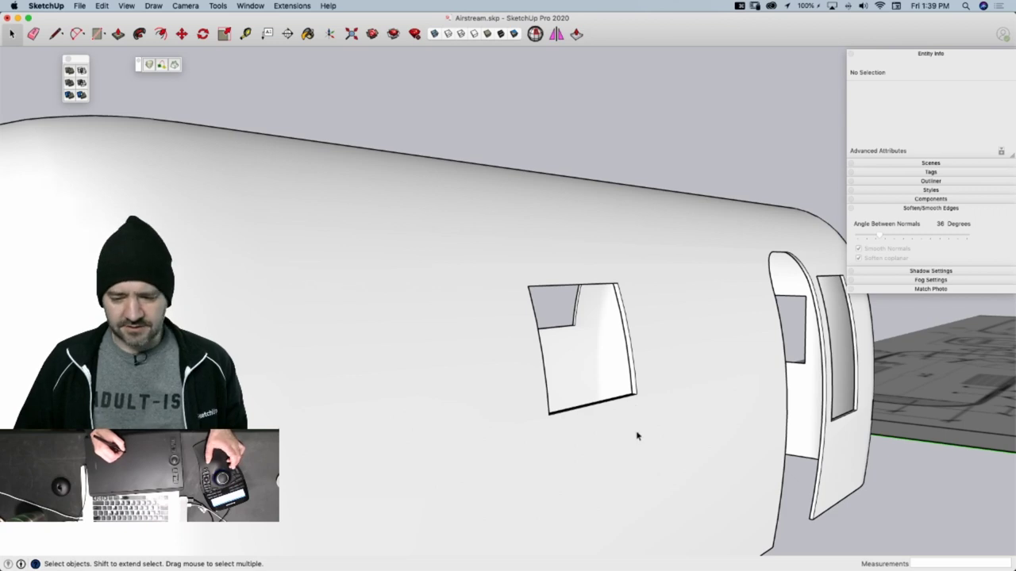
right_click(649, 420)
mouse_move(697, 473)
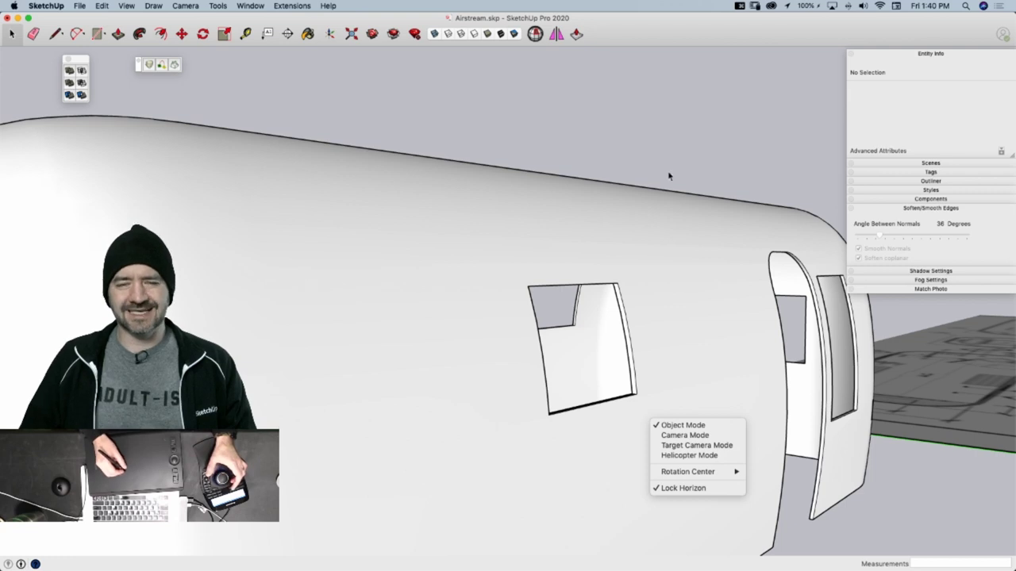
click(687, 130)
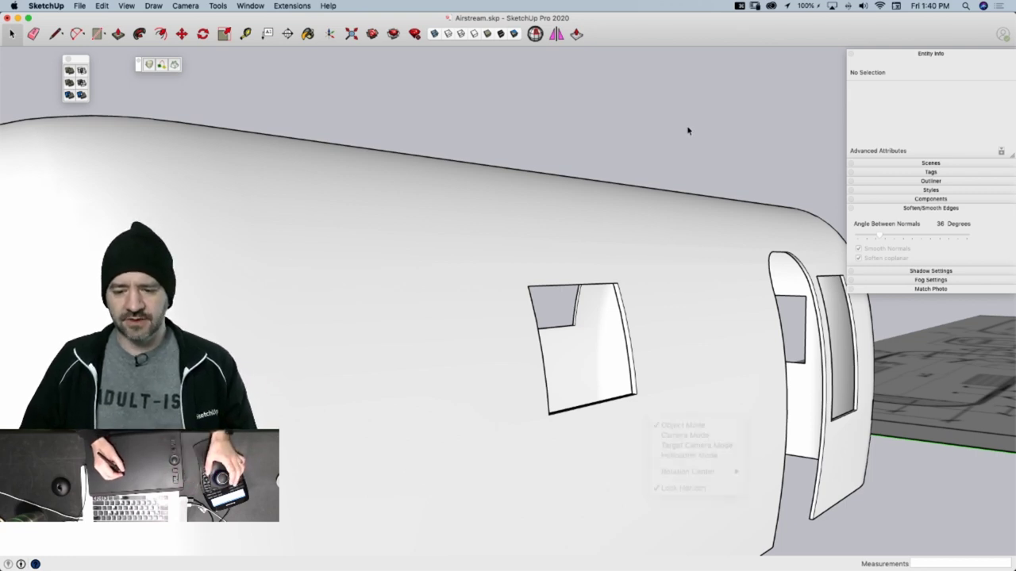
right_click(664, 388)
mouse_move(742, 441)
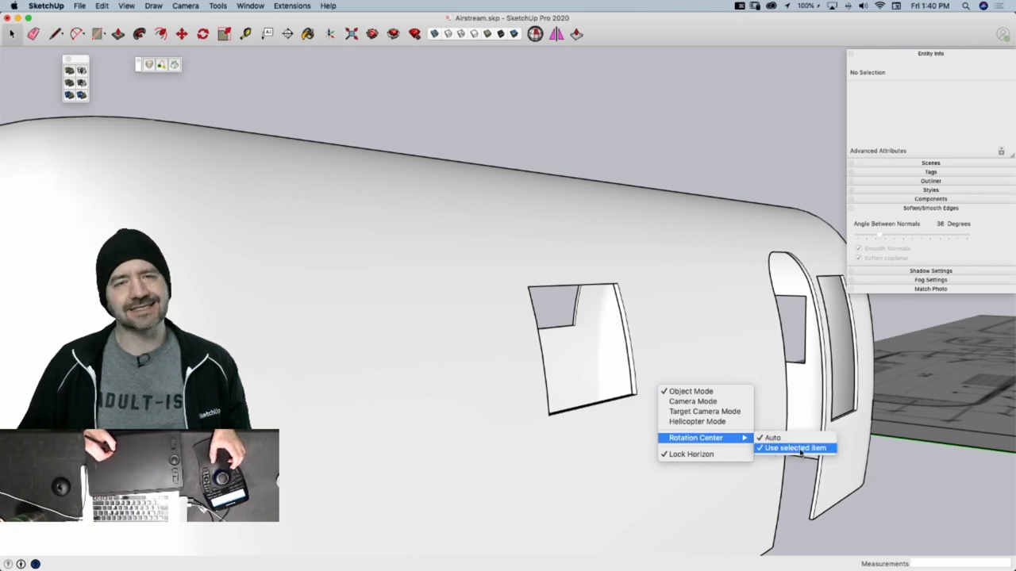
click(707, 174)
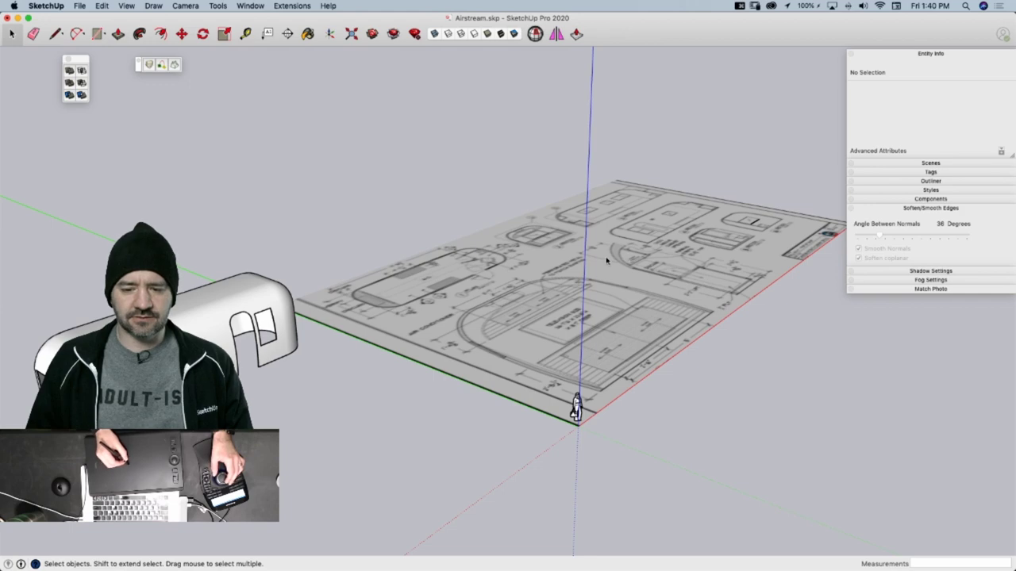
Trace the remaining sides of the side window opening midway through the wall, closing a flat face about 4' 3 1/4" wide
click(278, 353)
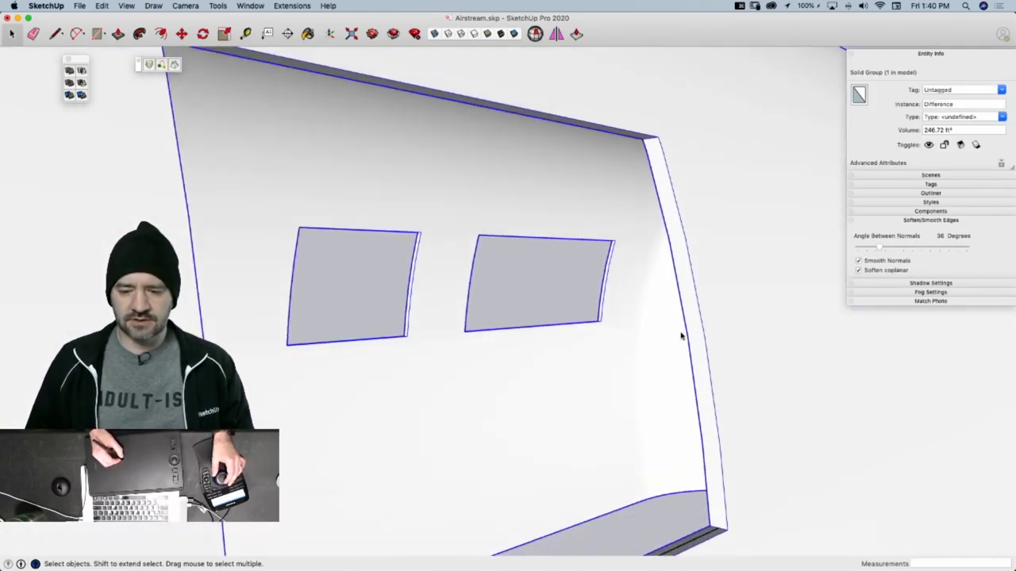
key(l)
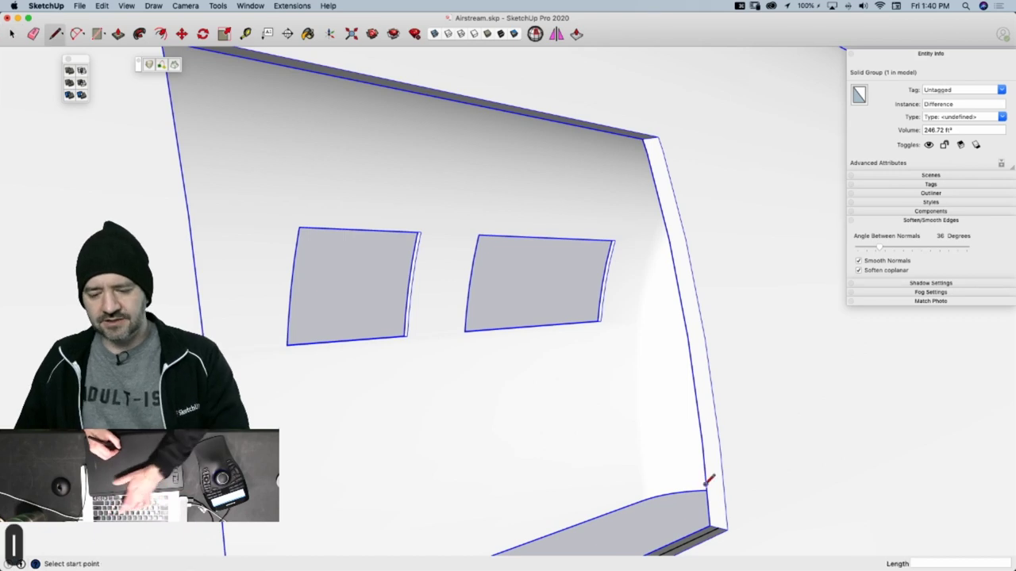
click(718, 527)
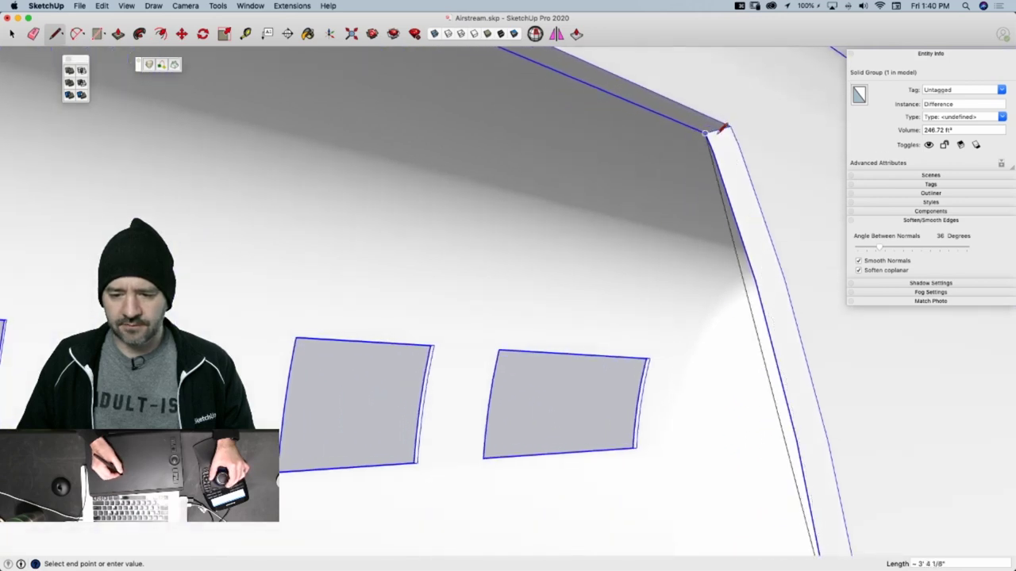
middle_drag(736, 126, 510, 330)
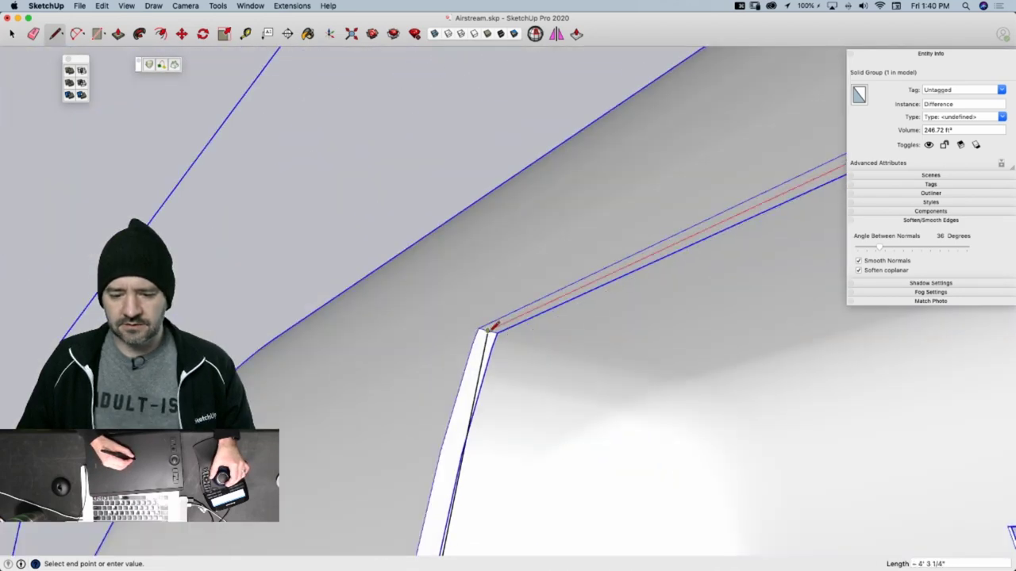
click(489, 327)
scroll(580, 285, down, 10)
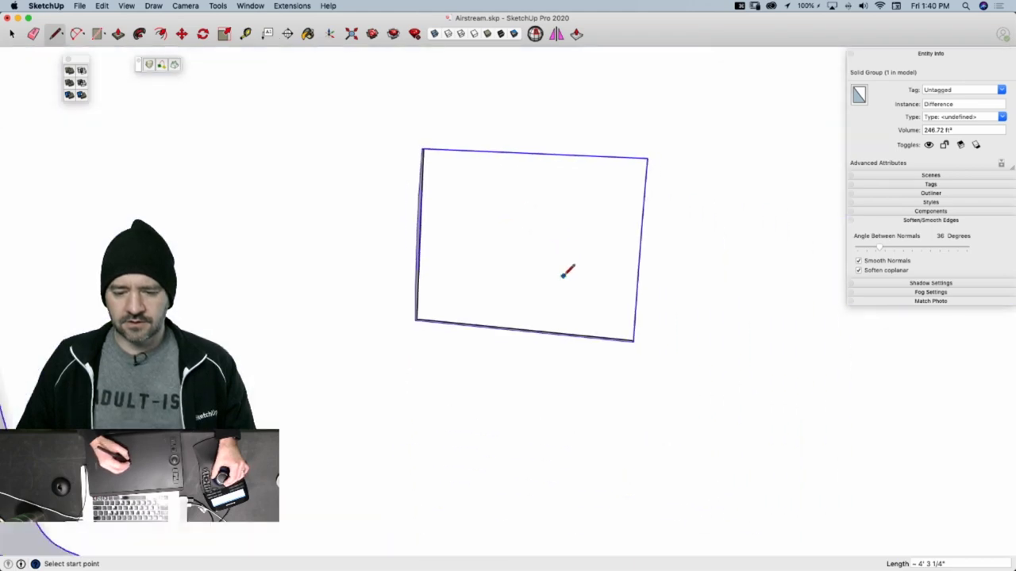
scroll(569, 304, up, 8)
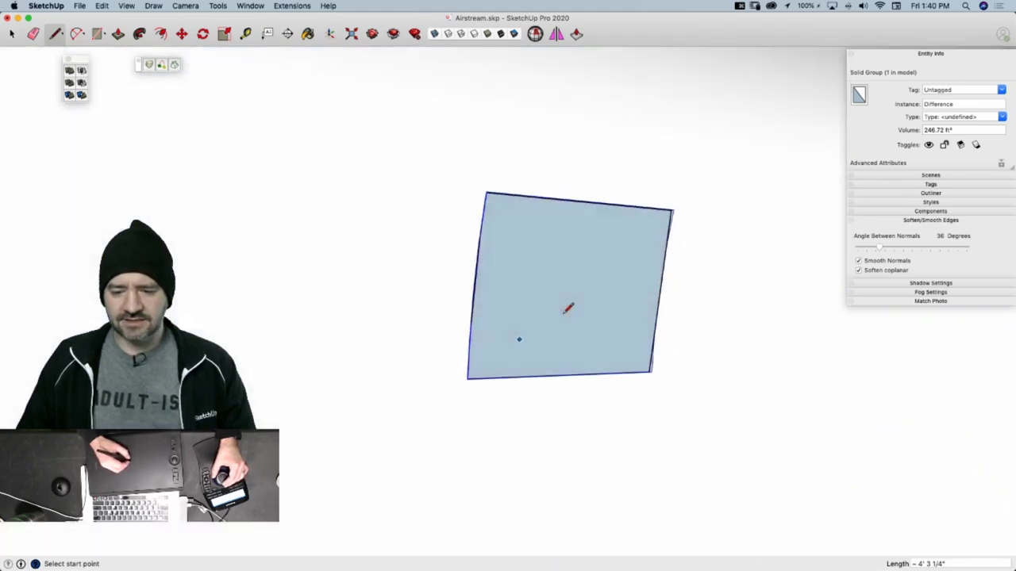
scroll(563, 310, up, 5)
click(559, 309)
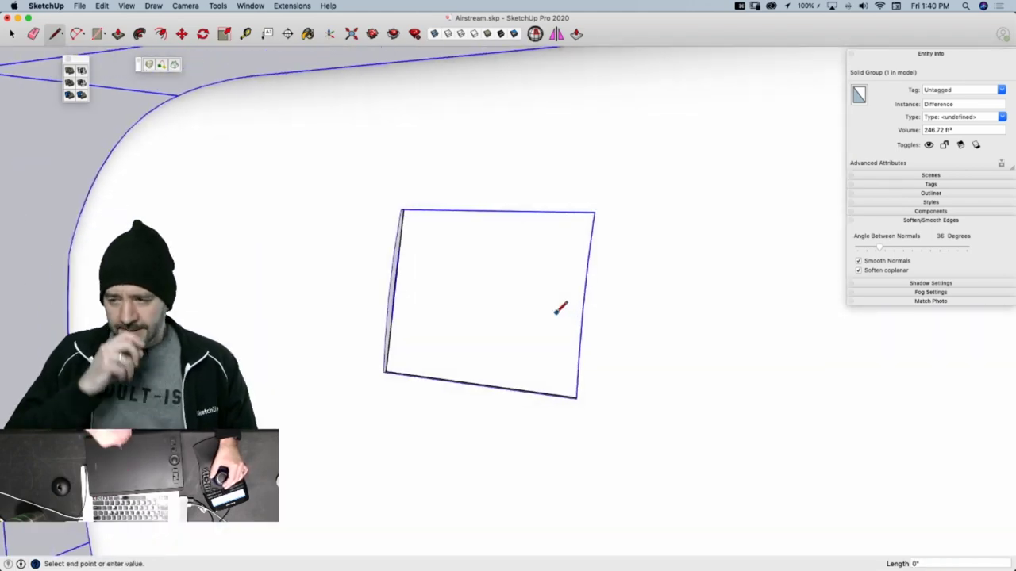
scroll(694, 294, up, 5)
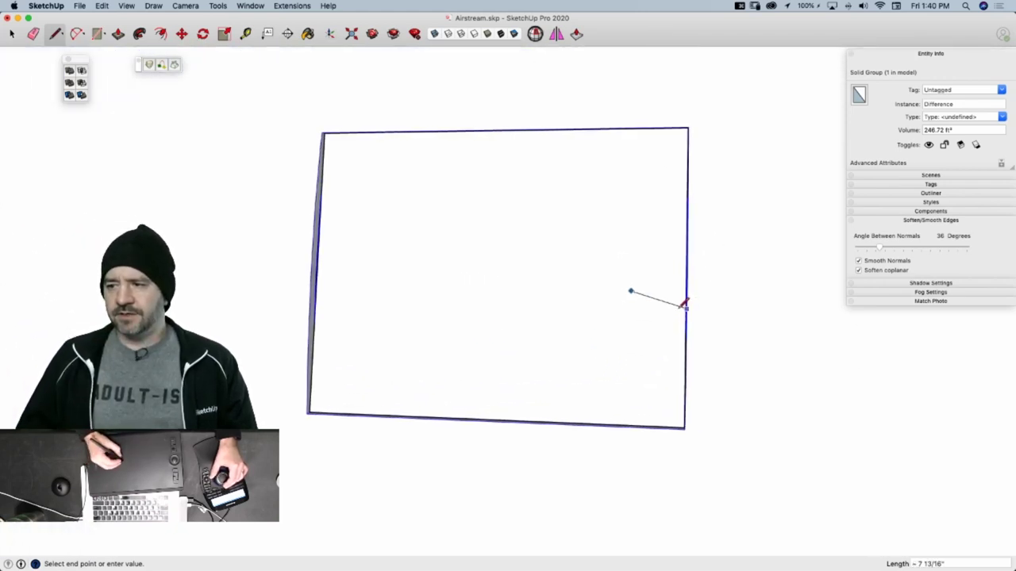
scroll(731, 253, up, 4)
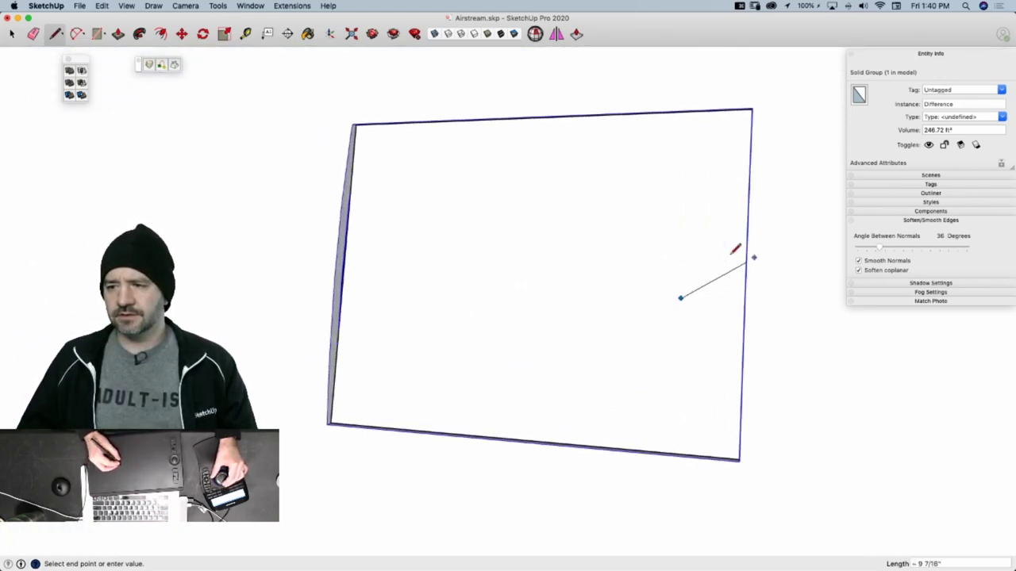
key(Escape)
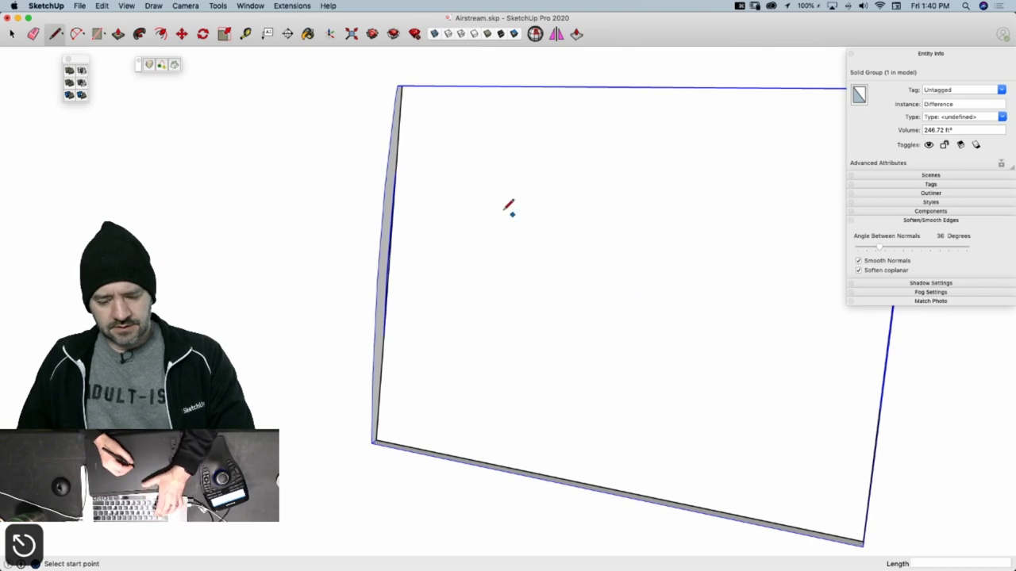
Offset the outline of the new window face inward by 1.5 inches to form a frame border
key(f)
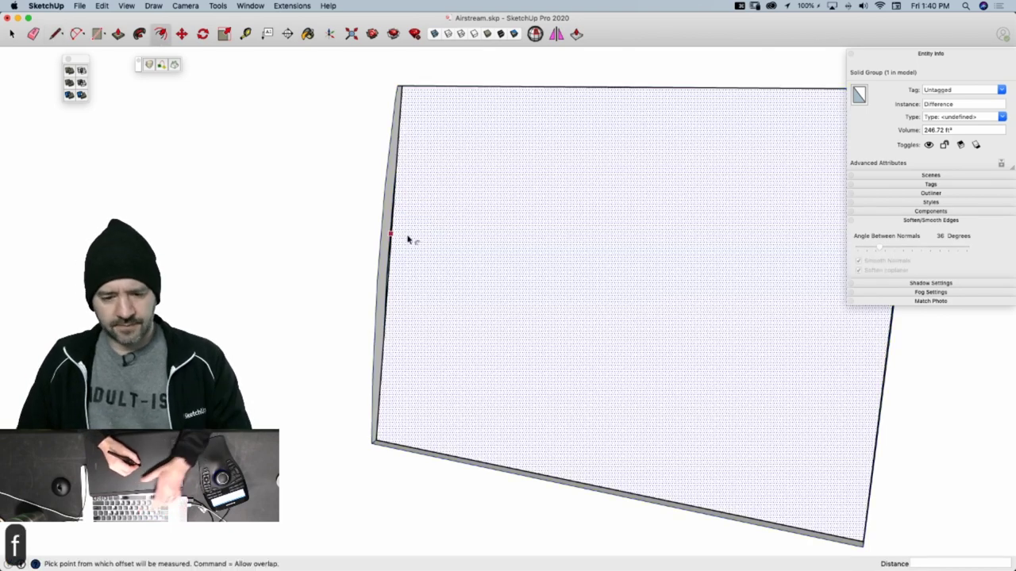
click(400, 243)
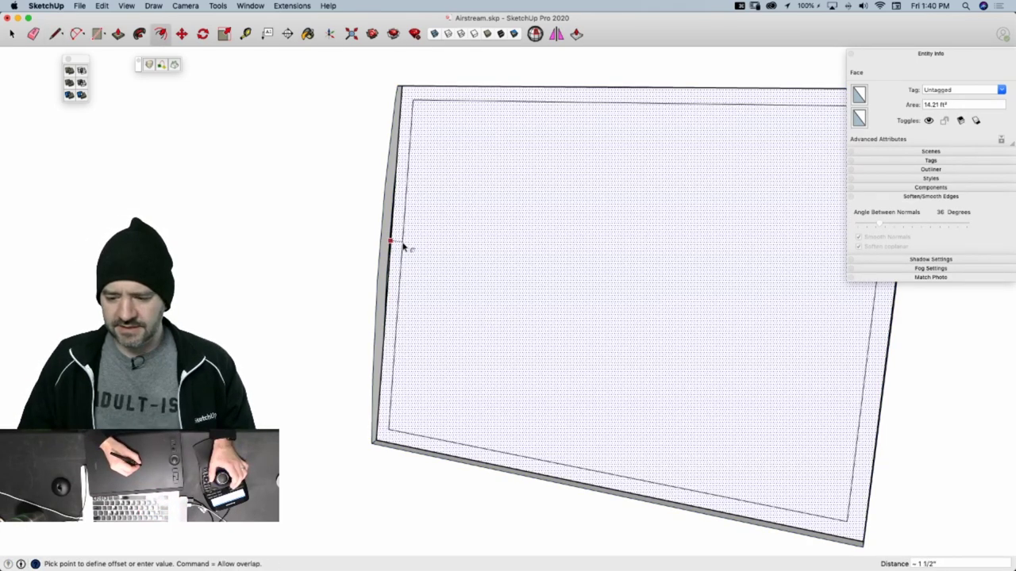
click(401, 247)
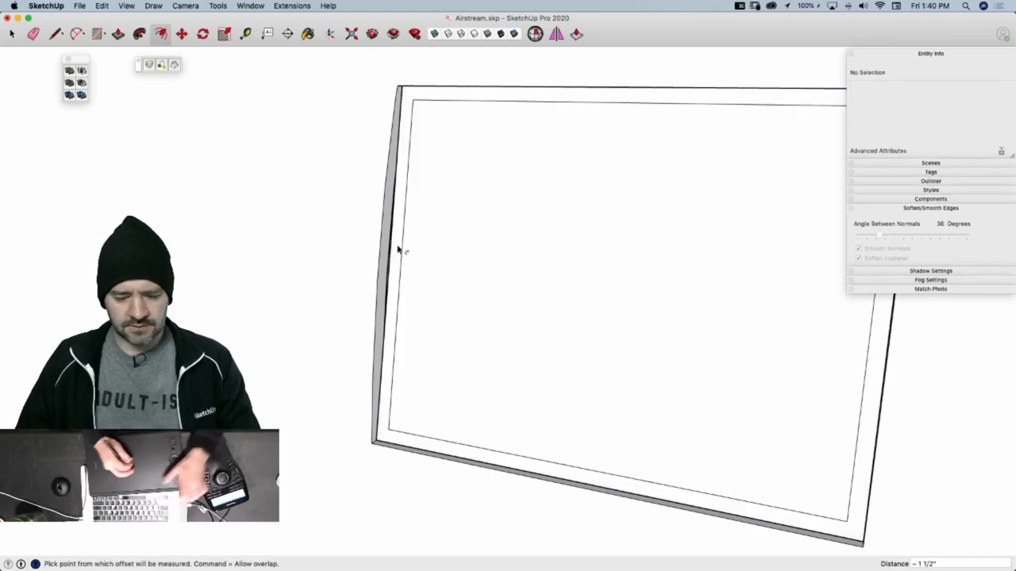
text(1)
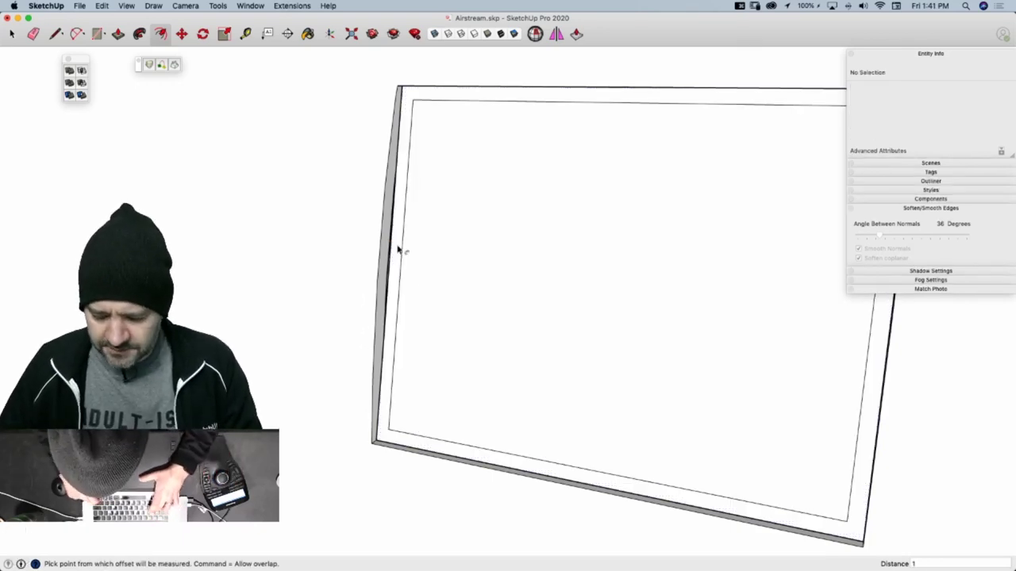
key(BackSpace)
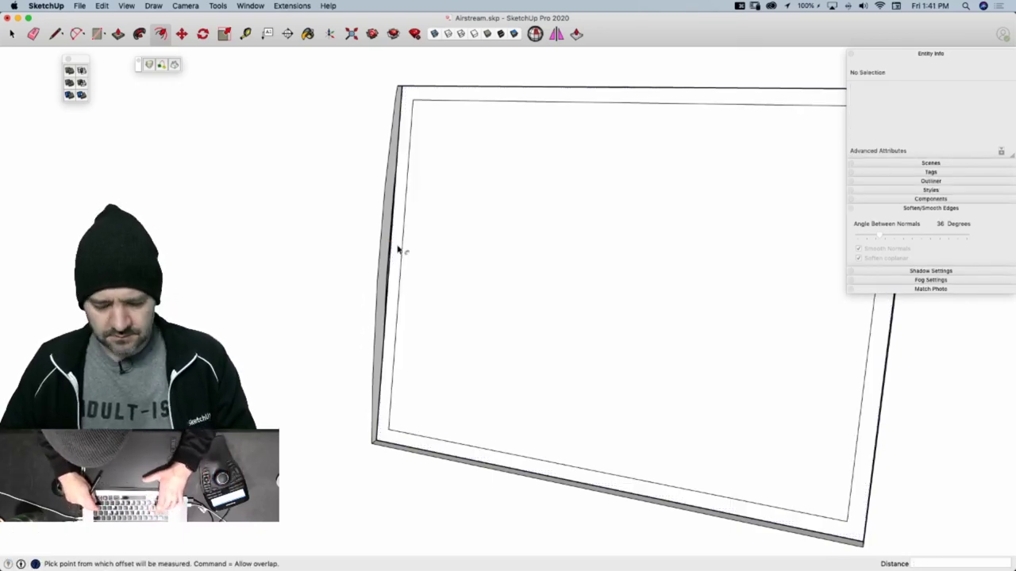
text(1.5)
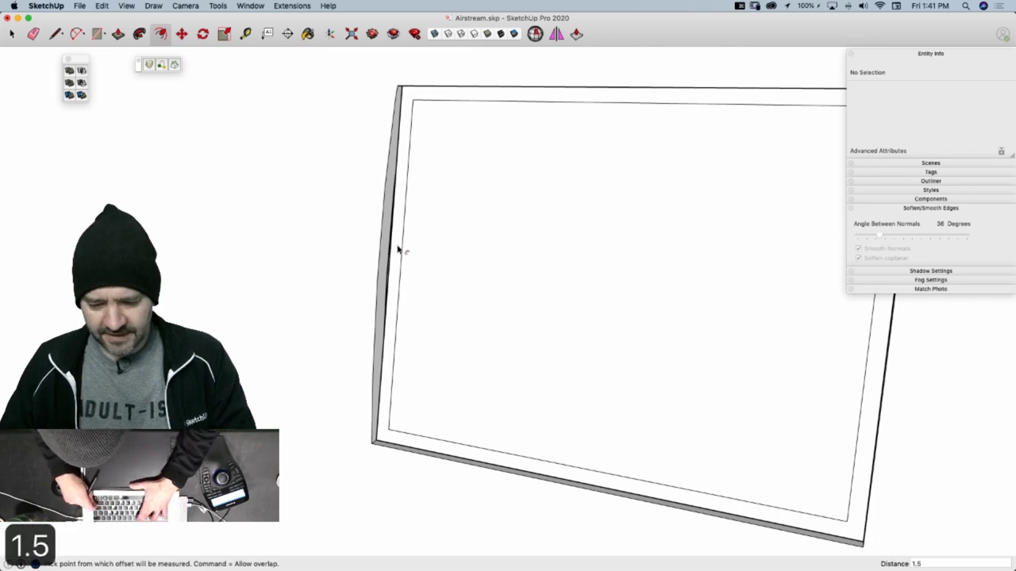
key(Return)
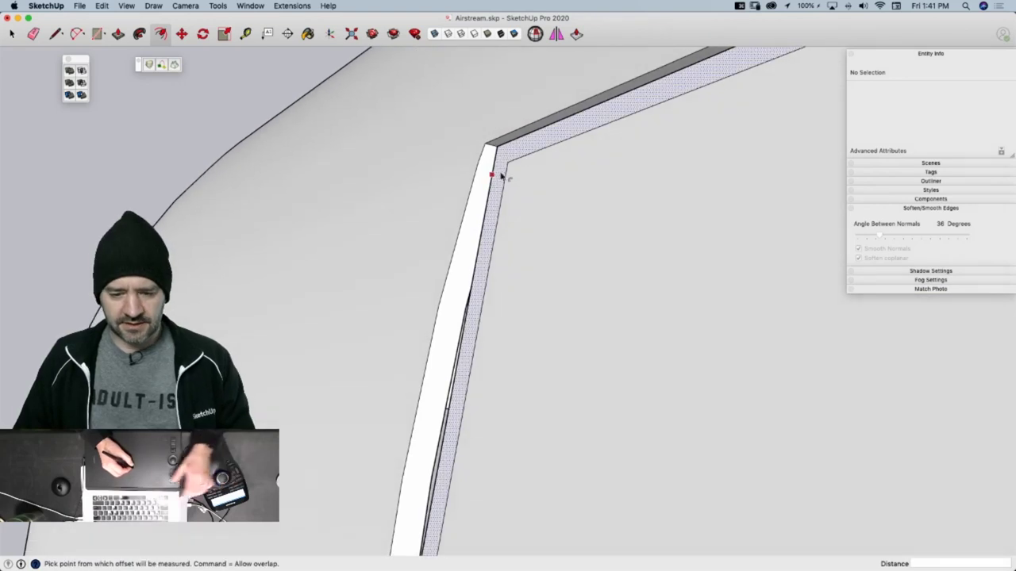
Try to thicken the side window's frame border with Push/Pull, extending it about 15/16" on each side to the wall's corners
key(p)
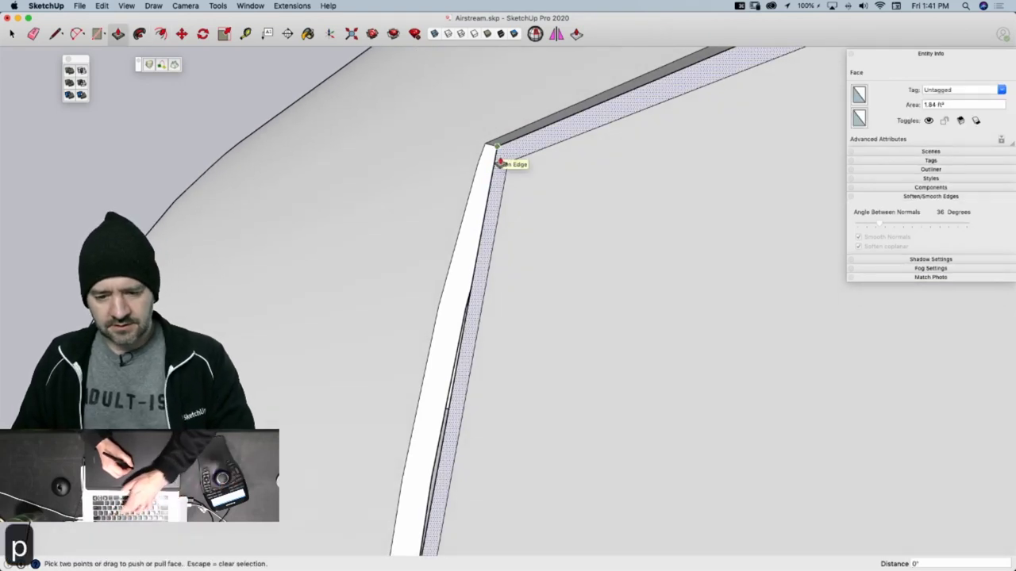
click(505, 158)
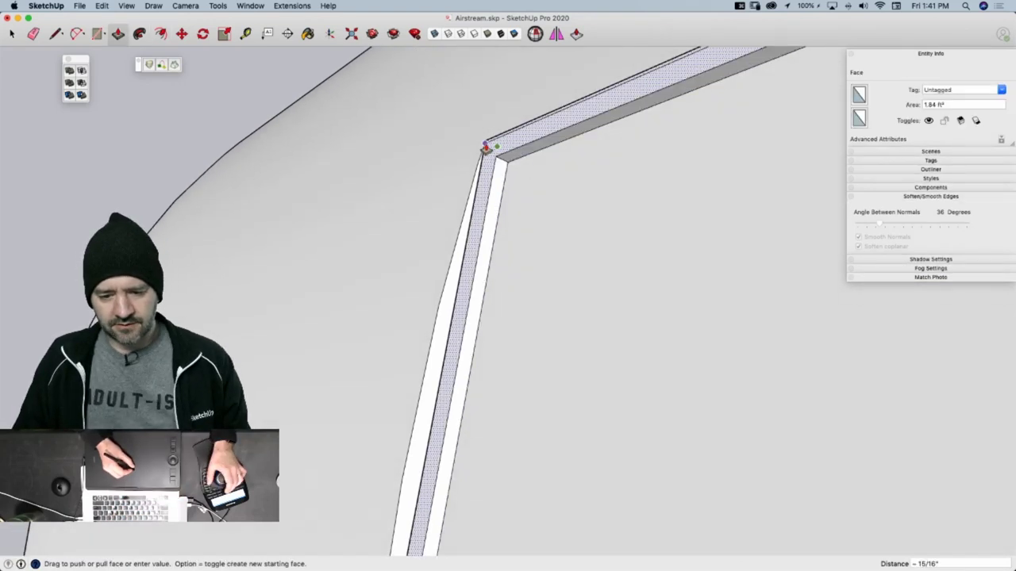
click(488, 150)
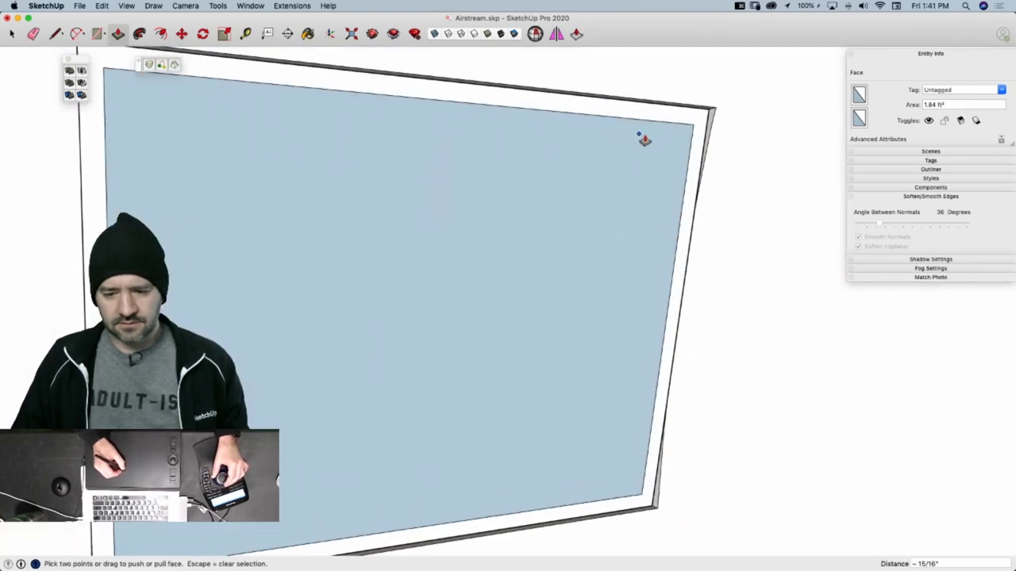
click(695, 120)
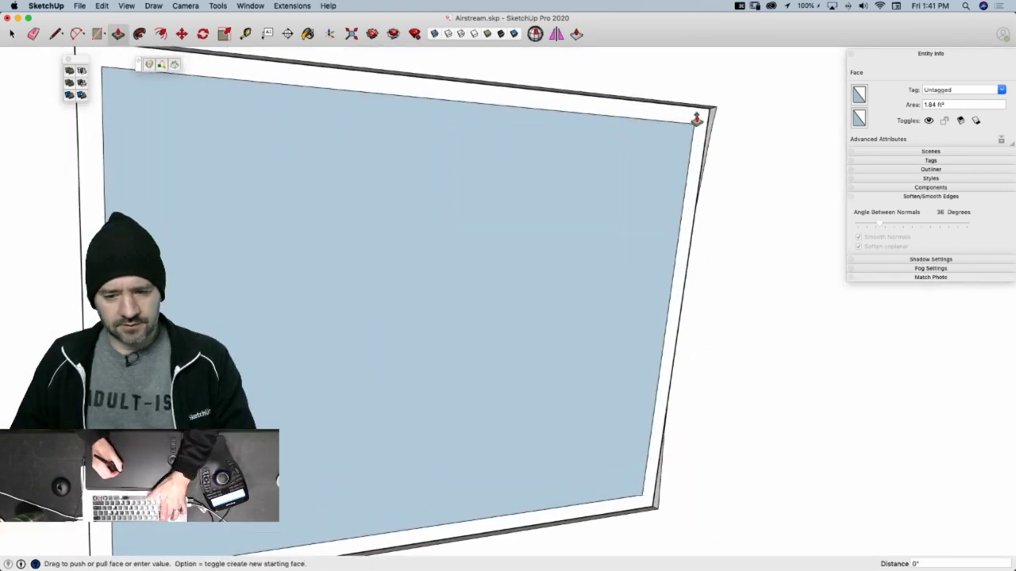
click(714, 112)
scroll(571, 222, down, 2)
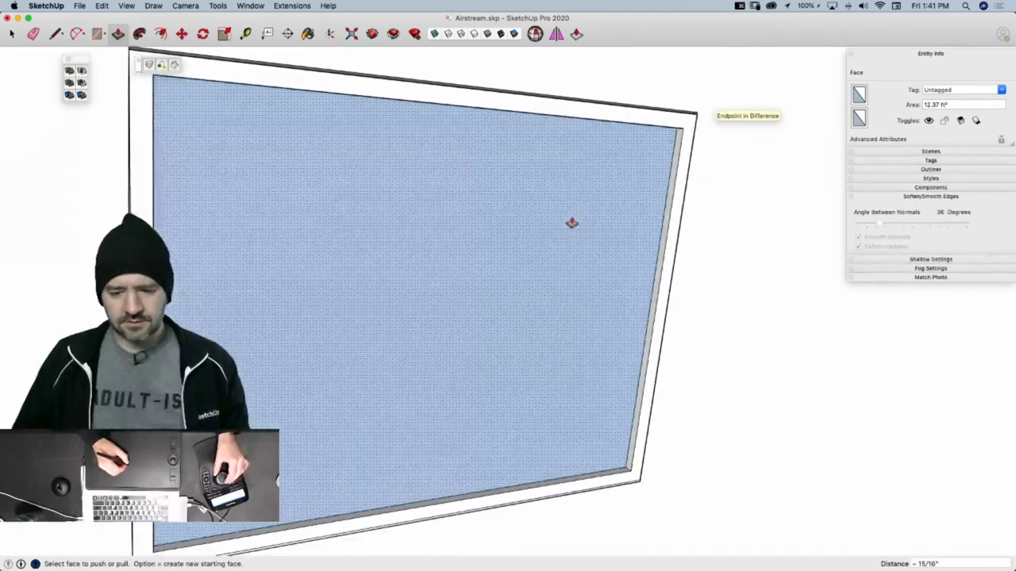
middle_drag(572, 222, 569, 229)
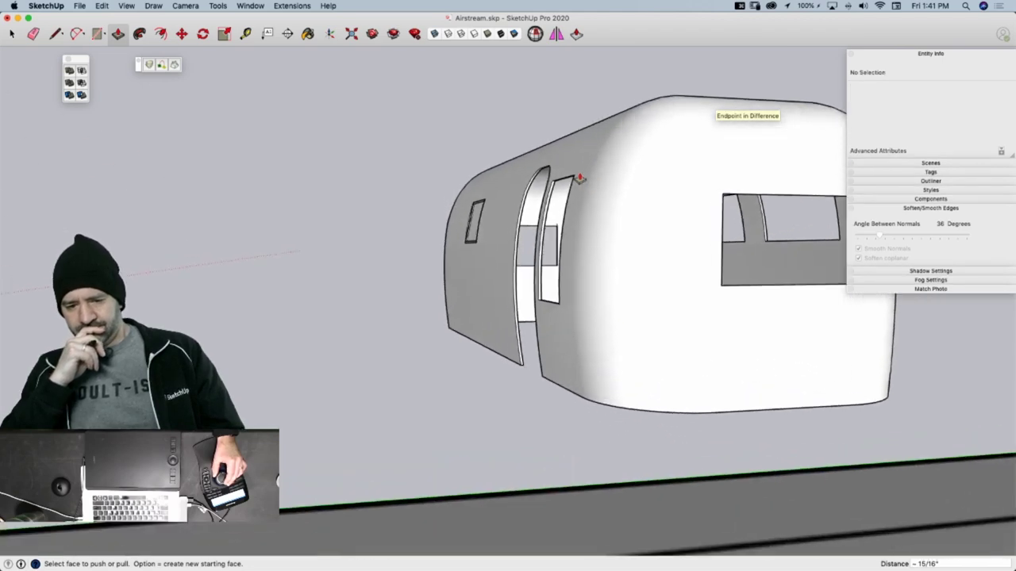
scroll(580, 178, up, 3)
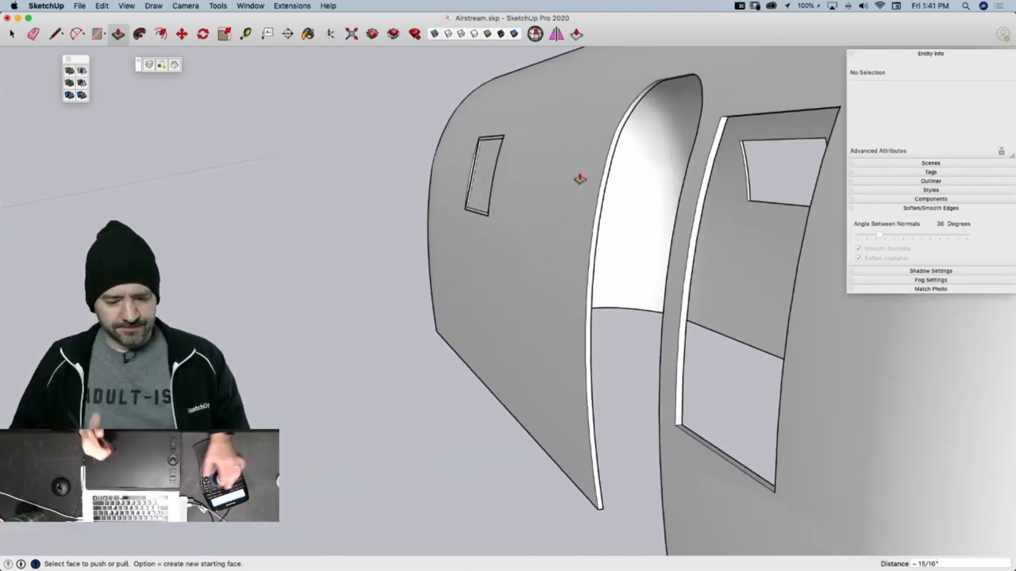
Undo the Push/Pull of the window frame border back to the flat offset face
key(super+z)
scroll(476, 148, up, 4)
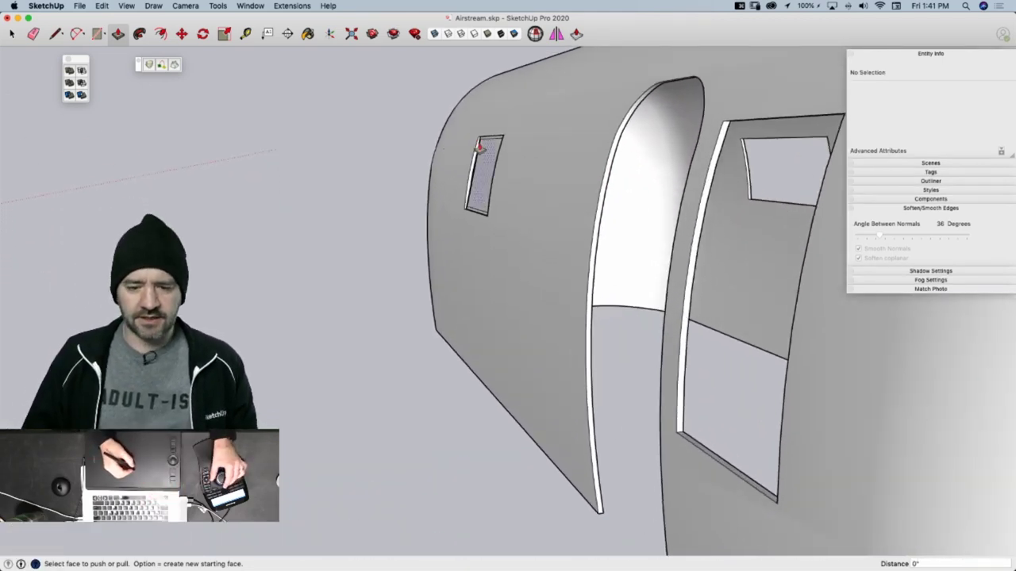
click(487, 144)
scroll(504, 135, up, 3)
key(super+s)
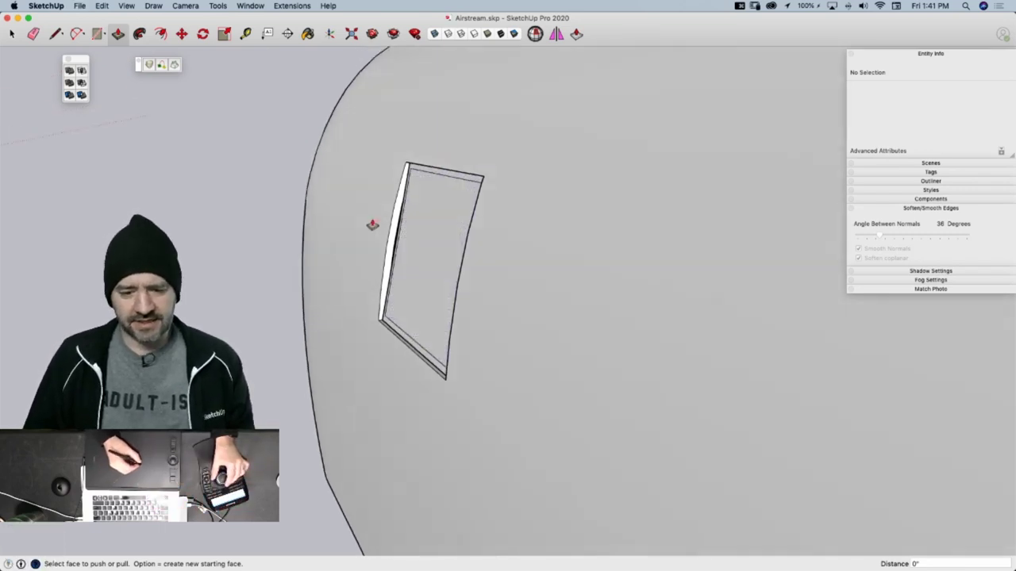
Select the frame border face, then display the Fredo6_JointPushPull tool palette and park it beside the Solid Tools palette
scroll(415, 191, up, 5)
click(404, 215)
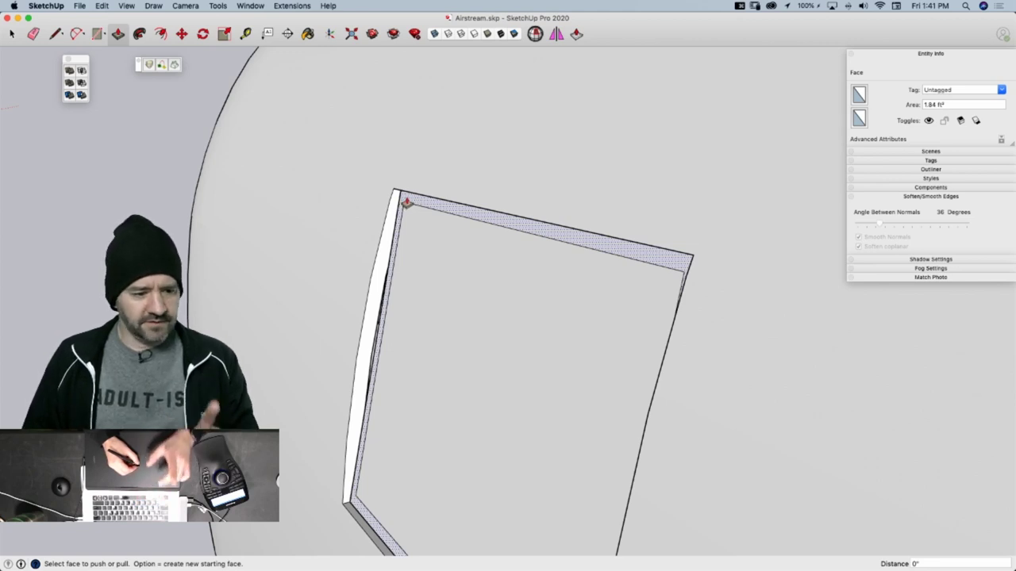
key(super+t)
key(space)
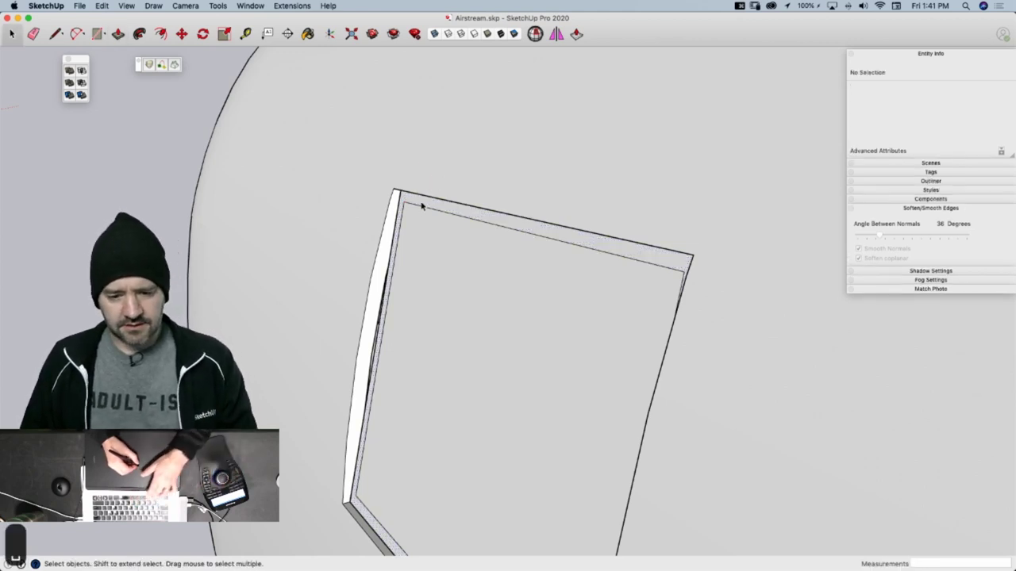
click(421, 206)
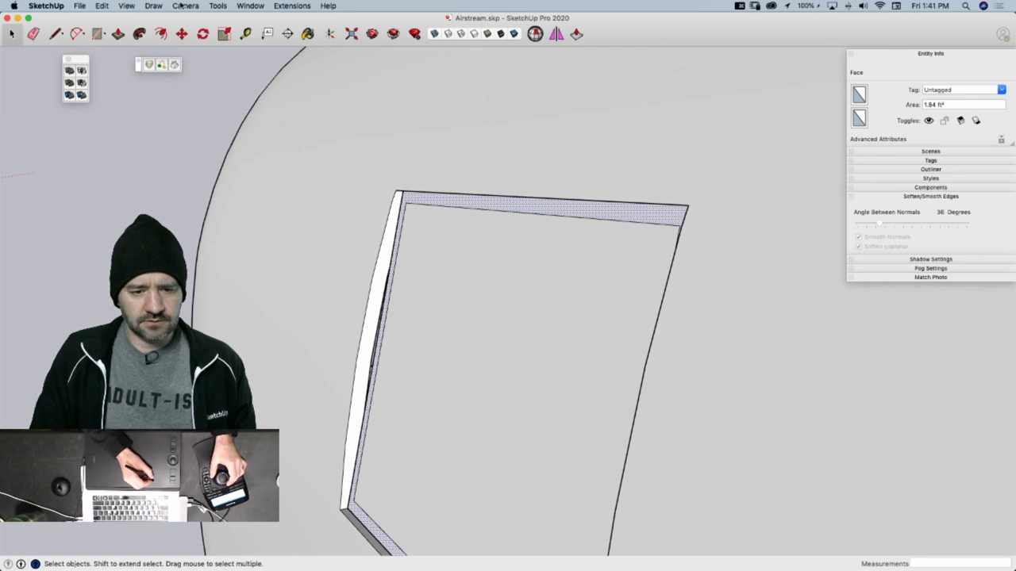
click(129, 6)
mouse_move(170, 45)
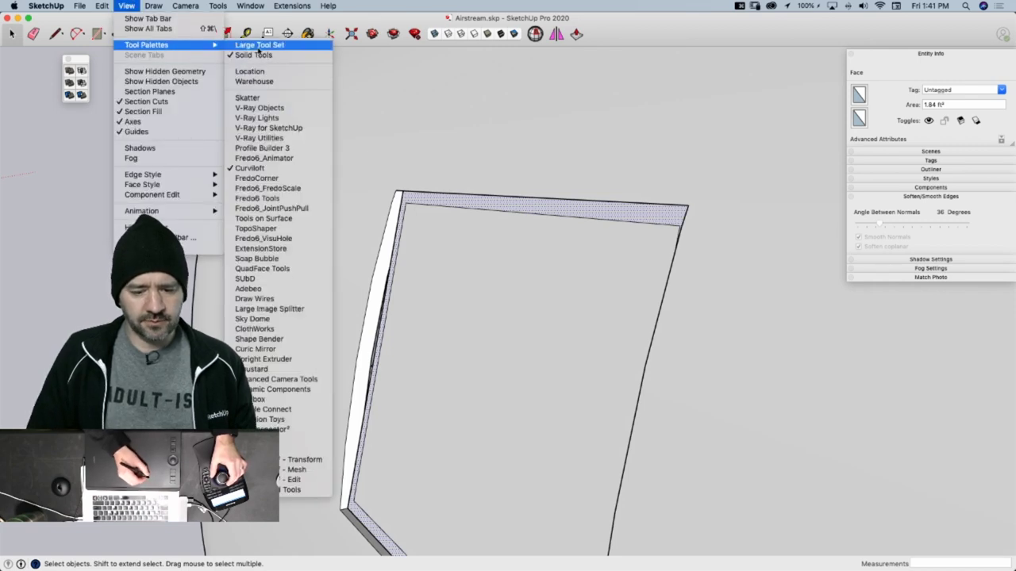
click(297, 208)
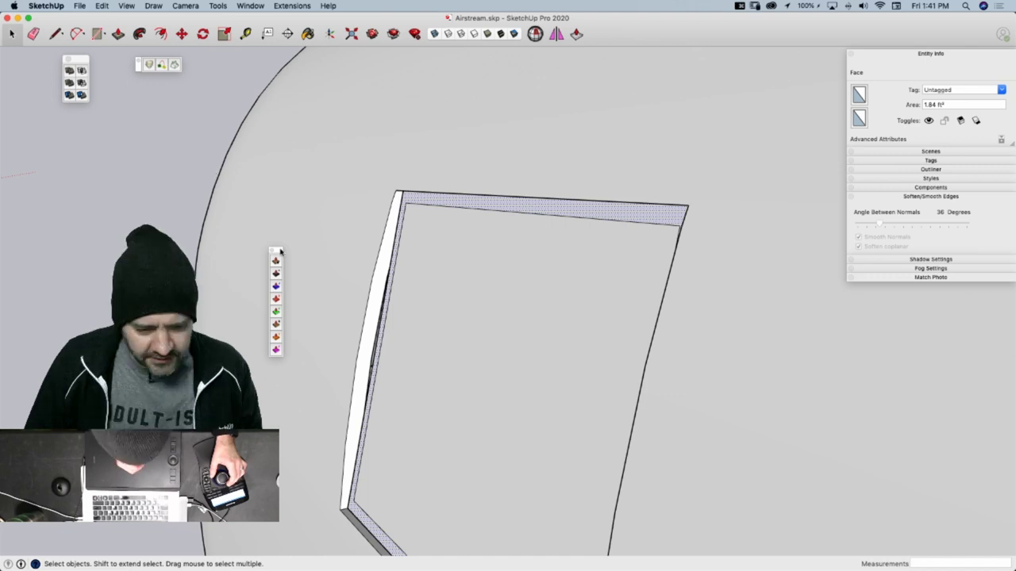
drag(281, 251, 102, 59)
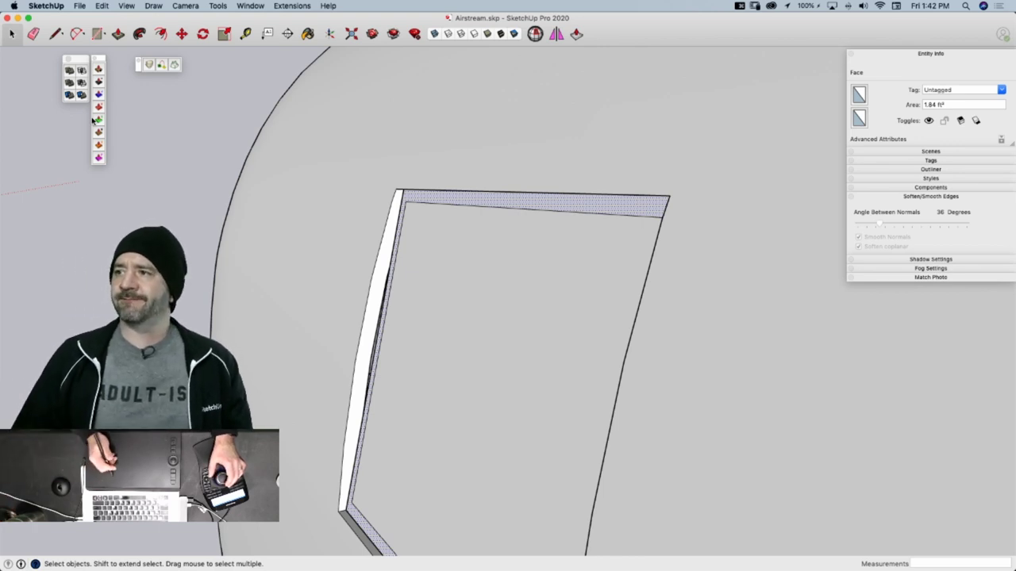
Inspect the window's frame border, inner edge and glass face around the upper corner
mouse_move(1, 176)
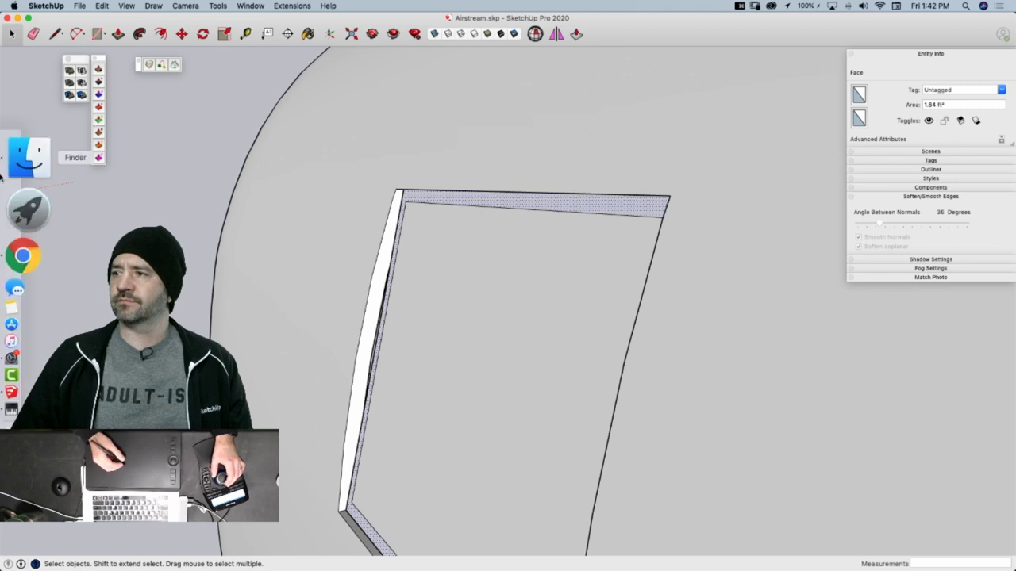
scroll(447, 211, up, 5)
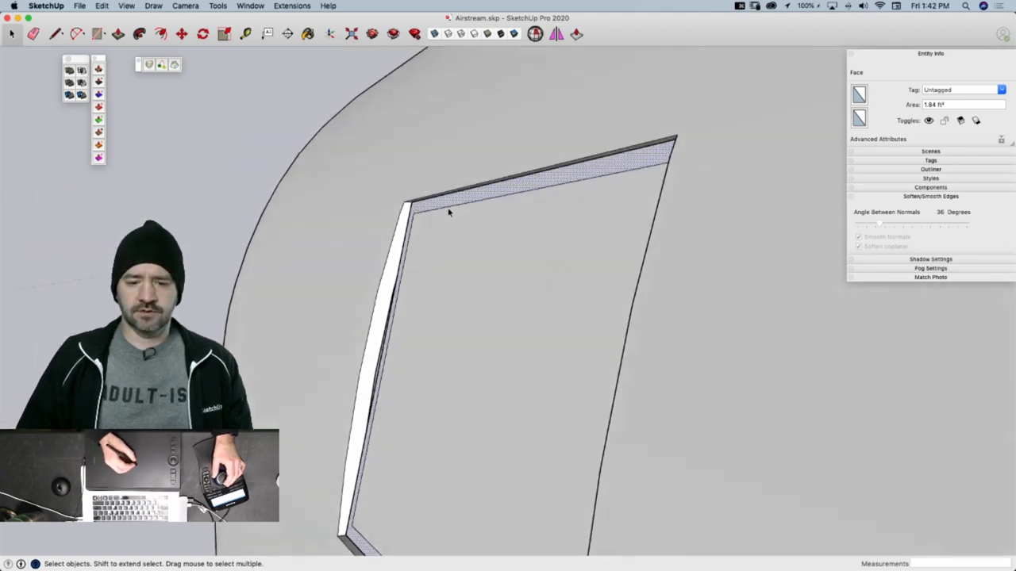
scroll(447, 230, up, 4)
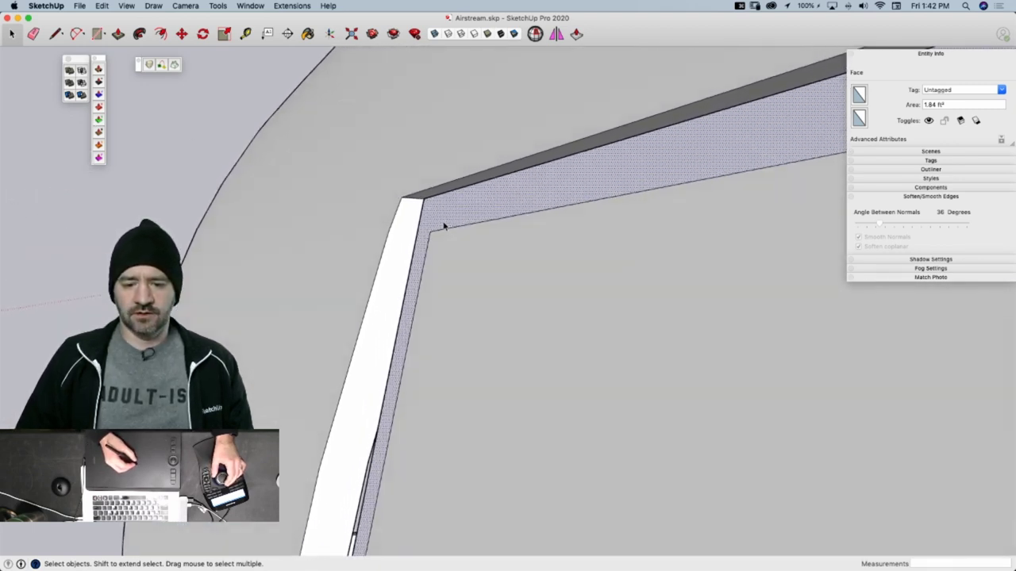
middle_drag(444, 227, 439, 232)
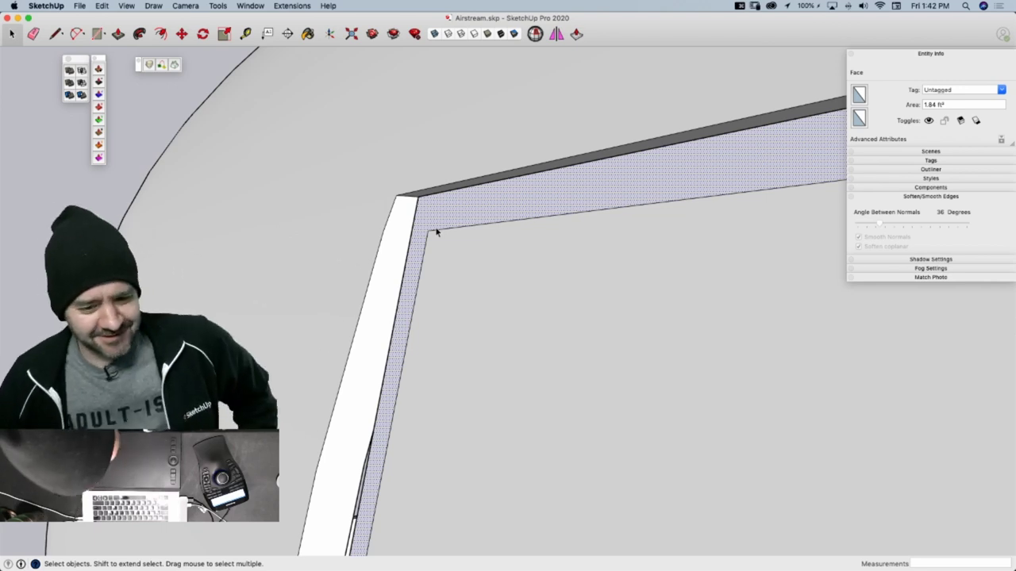
click(436, 231)
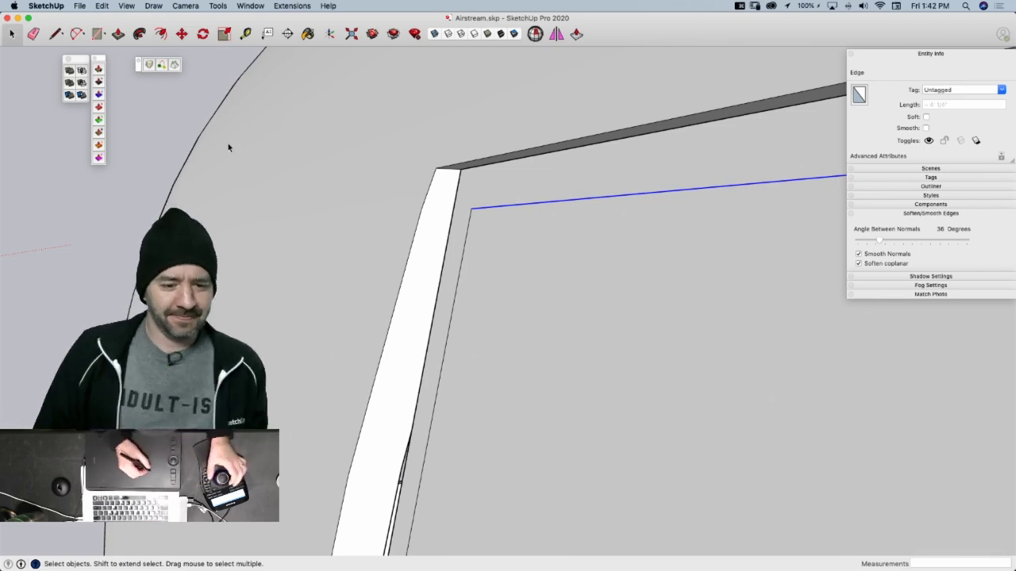
scroll(428, 198, down, 10)
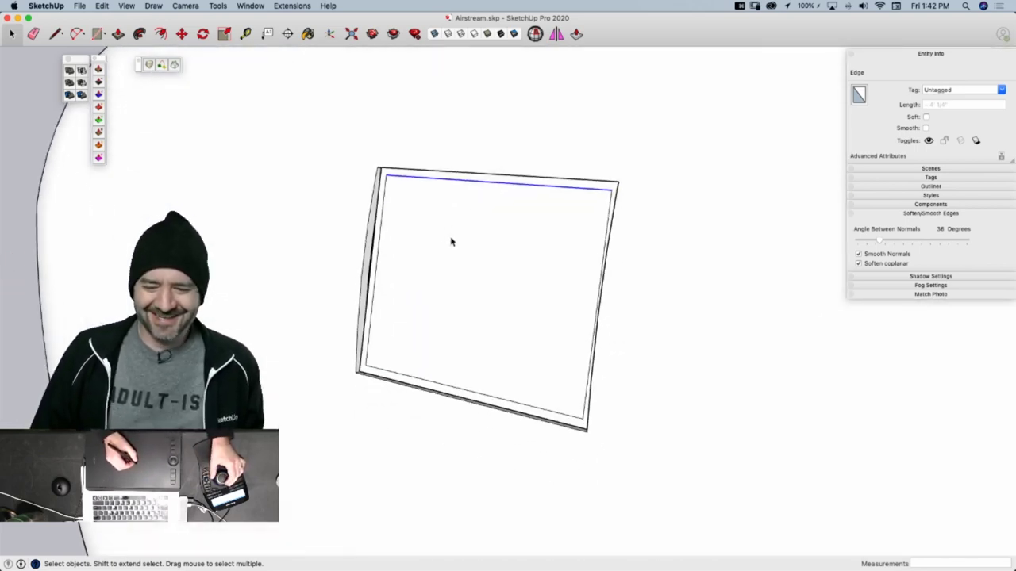
scroll(397, 210, up, 3)
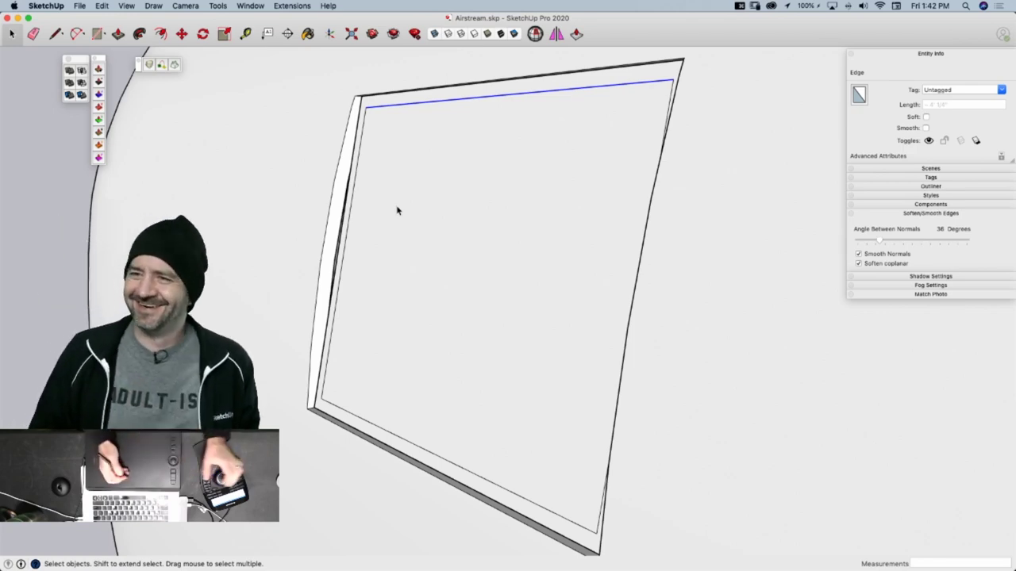
click(397, 210)
scroll(374, 102, up, 5)
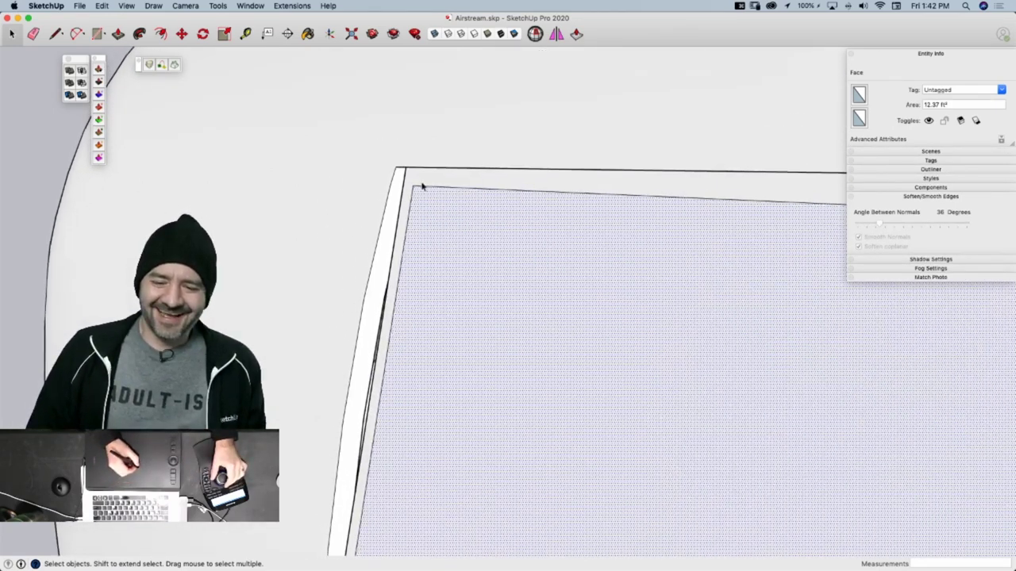
scroll(426, 169, up, 1)
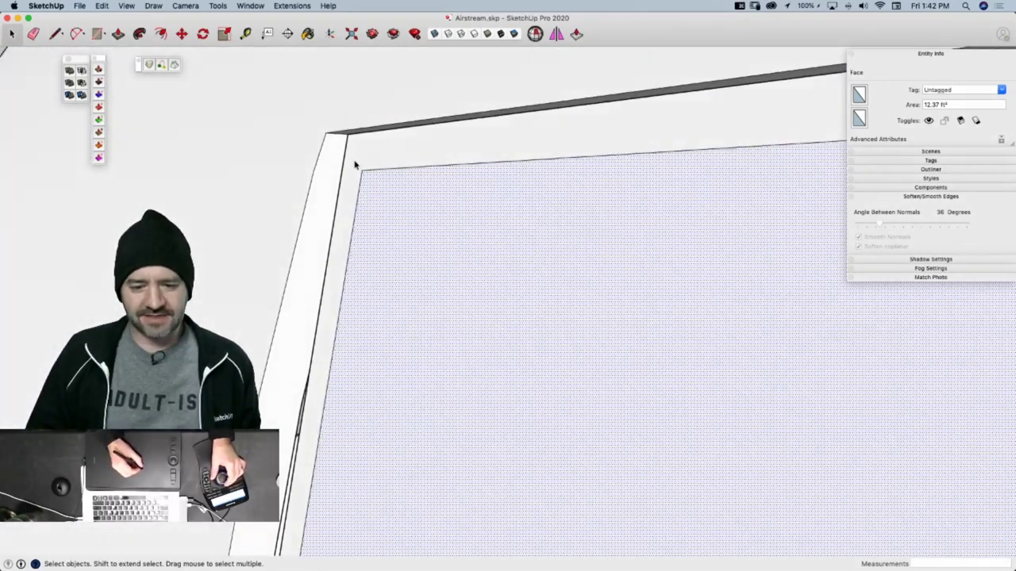
Extrude the frame border about 15/16" to the wall's outer corner with Vector Push Pull along Y, then exit and clear the selection
click(368, 157)
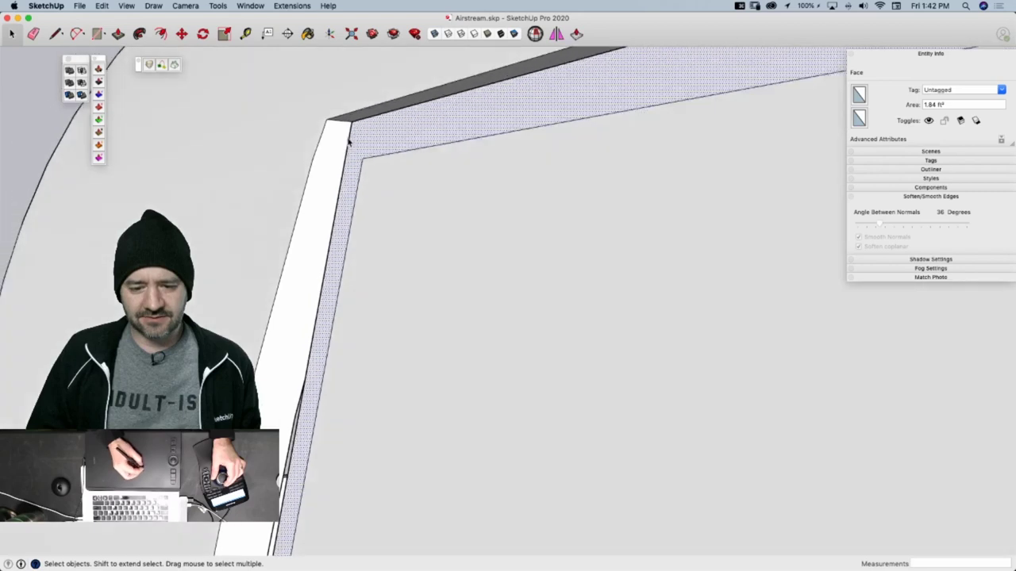
click(98, 120)
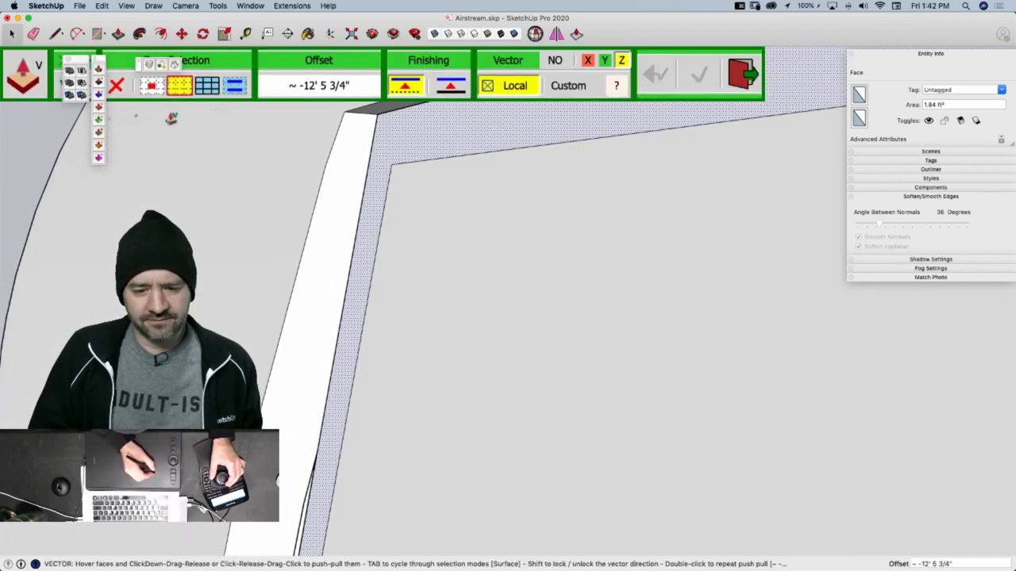
click(378, 116)
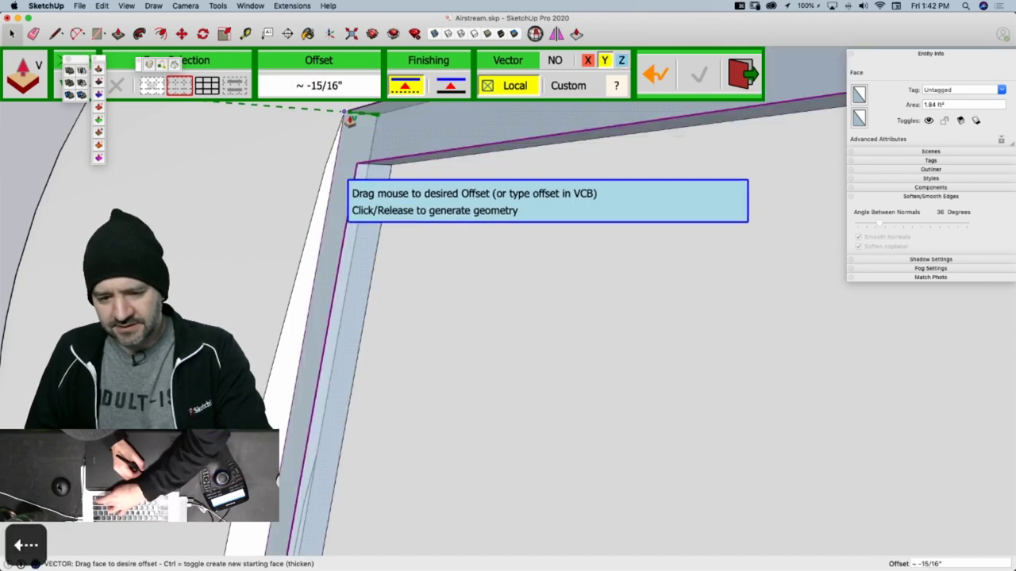
click(346, 119)
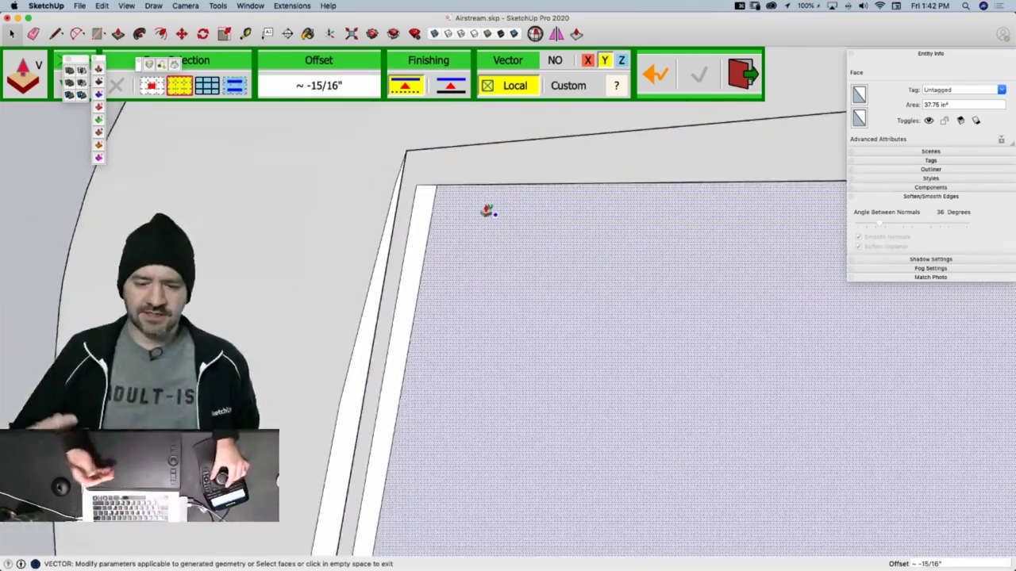
scroll(487, 210, down, 10)
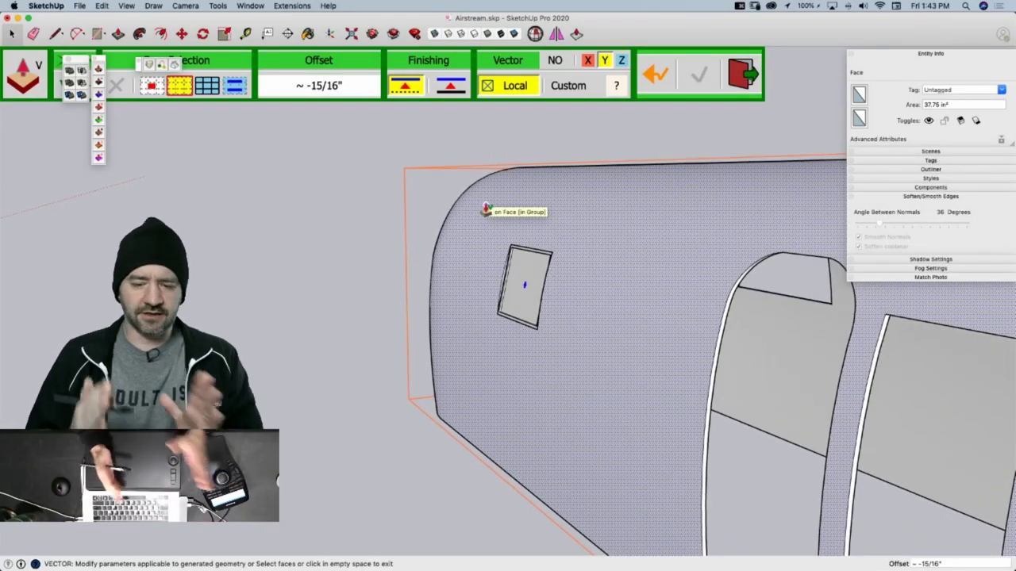
scroll(486, 211, up, 5)
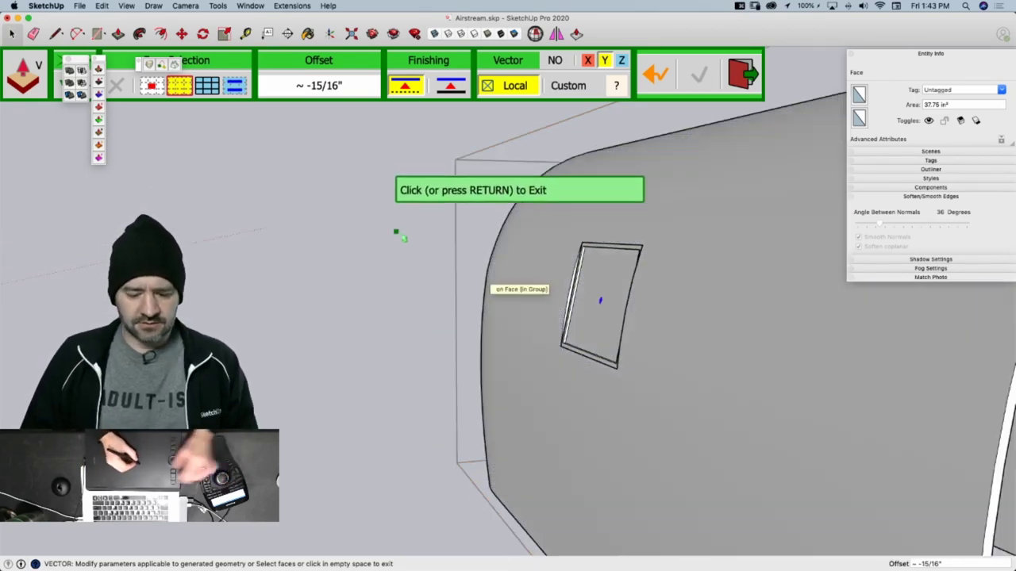
click(414, 242)
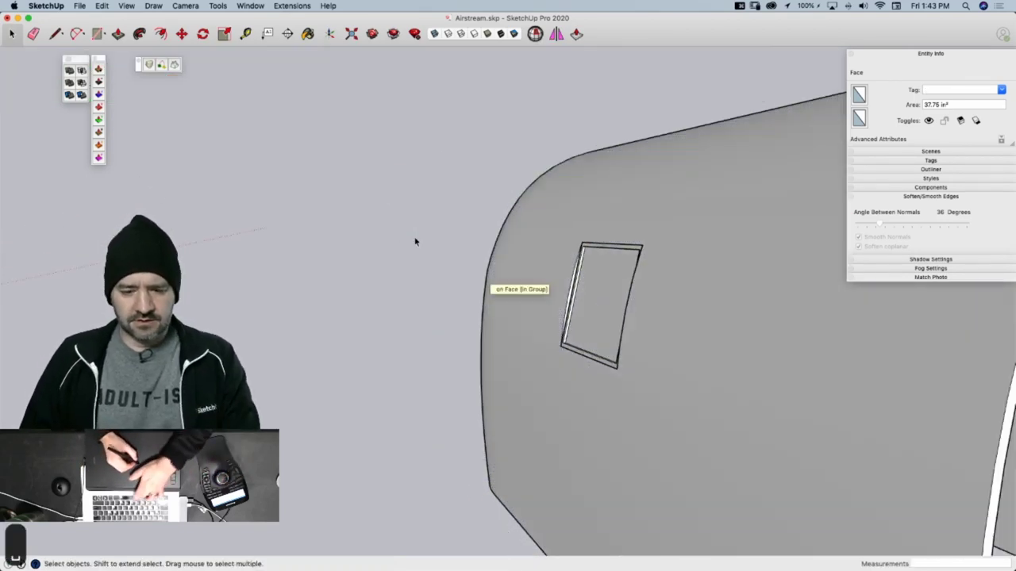
click(415, 241)
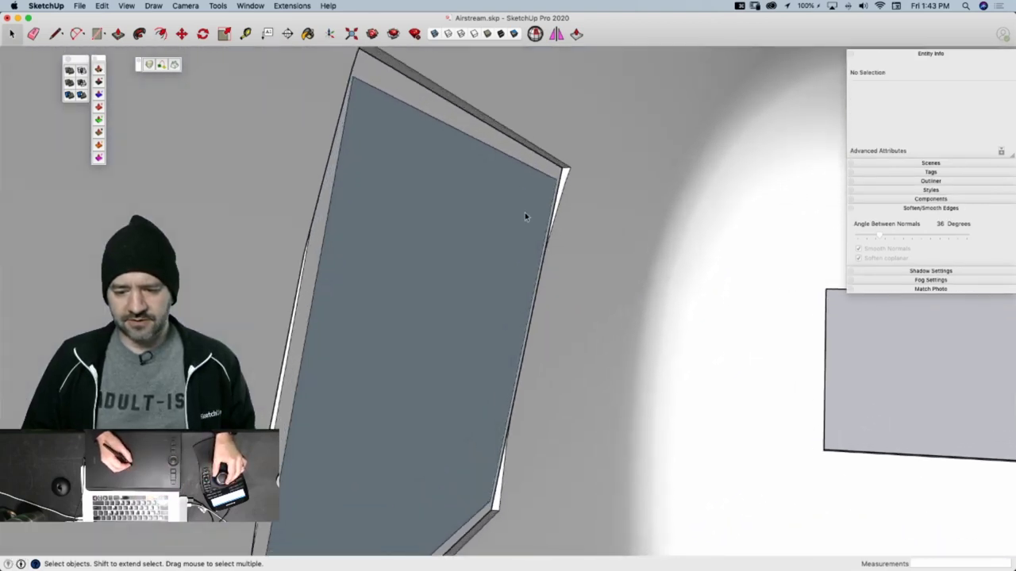
Extrude the opposite side of the frame border about 15/16" to the wall's inner corner with Vector Push Pull along Y
click(527, 212)
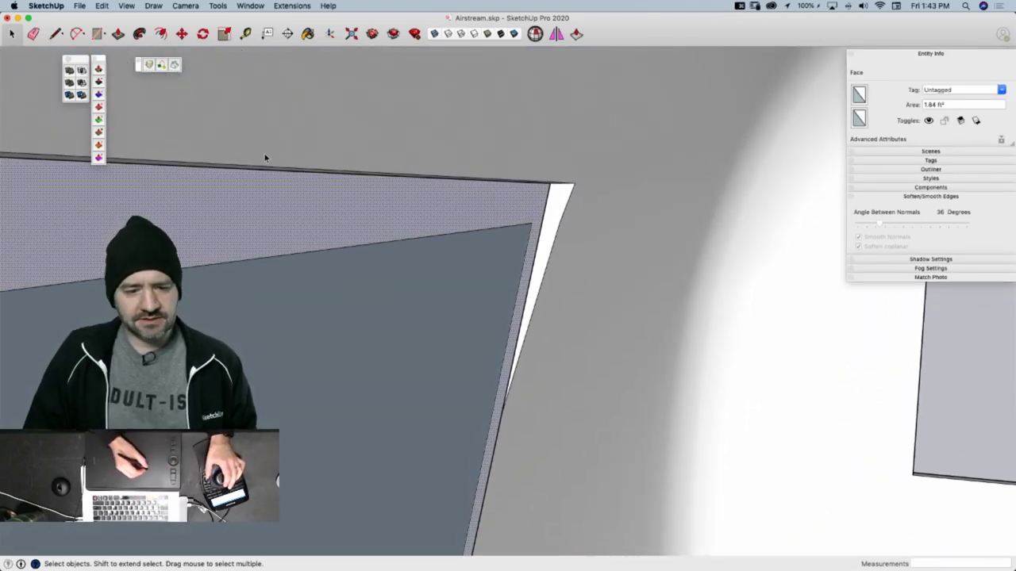
click(99, 119)
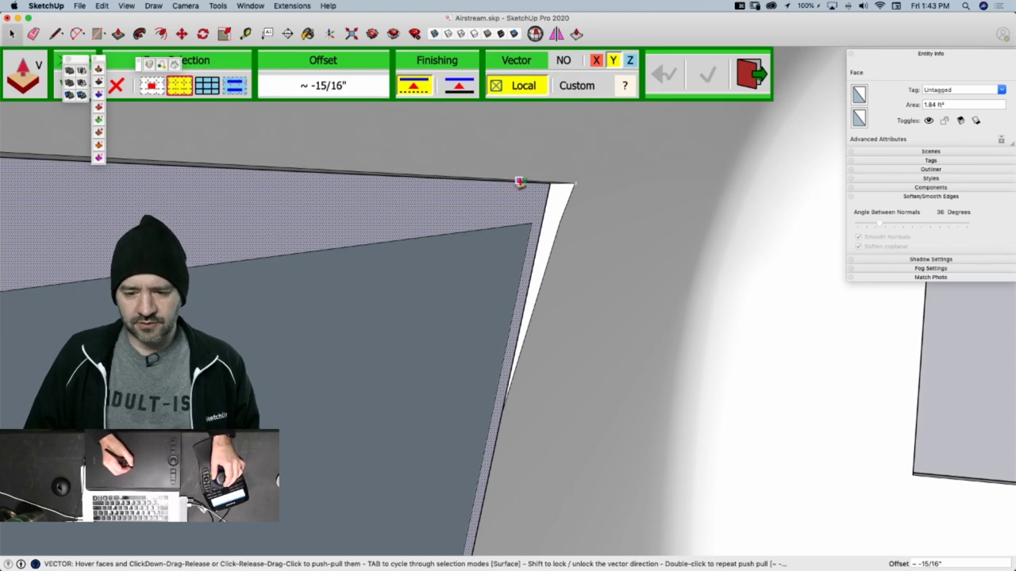
drag(549, 190, 579, 191)
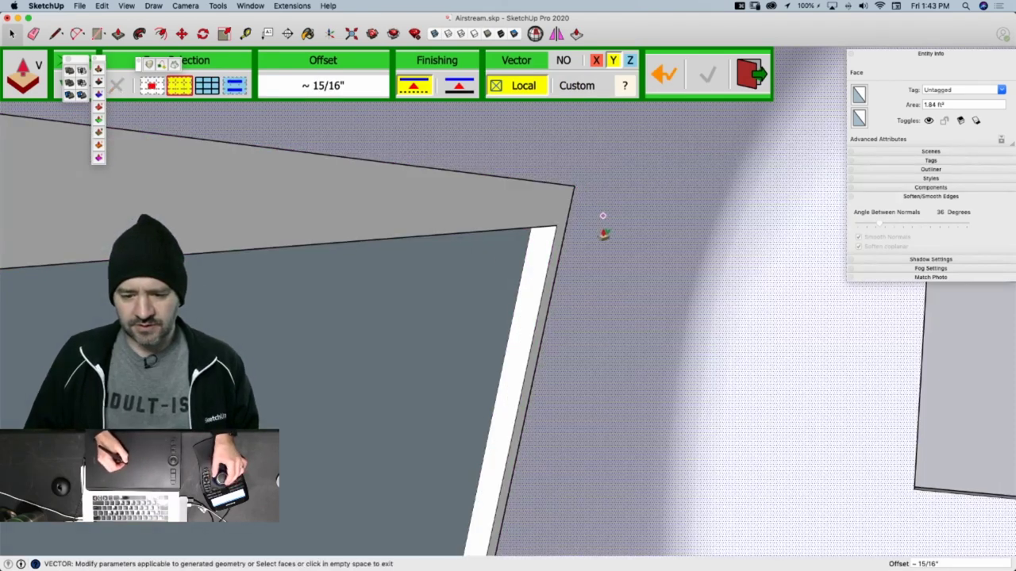
Exit Vector Push Pull and make the whole connected window, frame and glass together, into a group
key(space)
triple_click(496, 289)
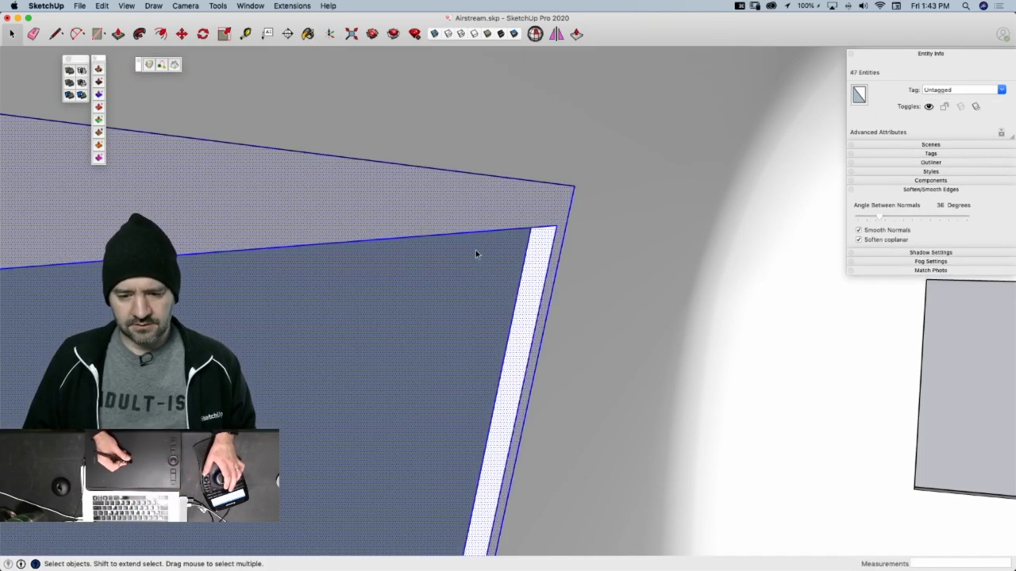
right_click(446, 213)
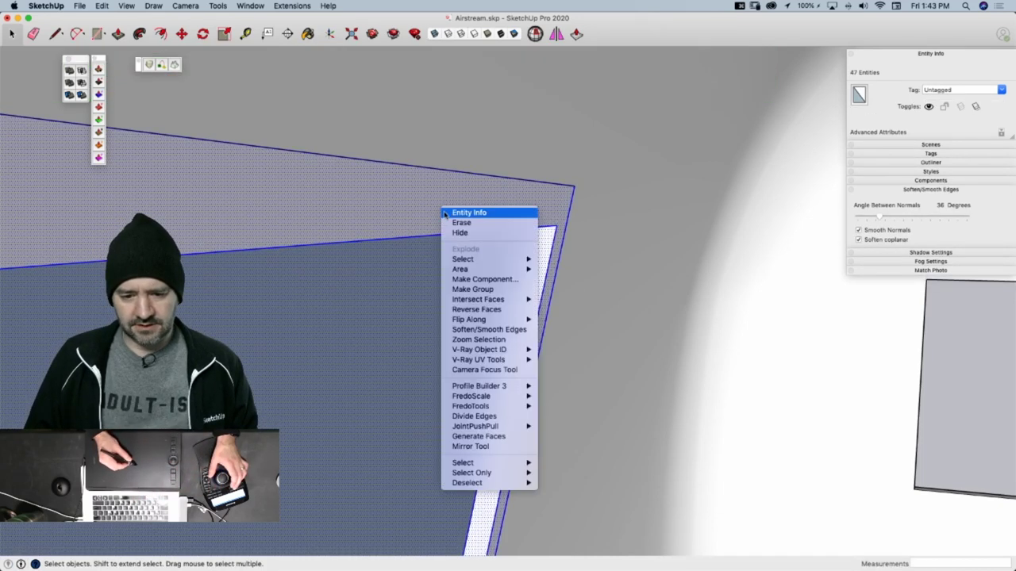
click(491, 288)
Copy the window group by its lower frame corner about 29' 9 3/4" to beside the opening nearest the shell's rounded end
scroll(503, 258, down, 10)
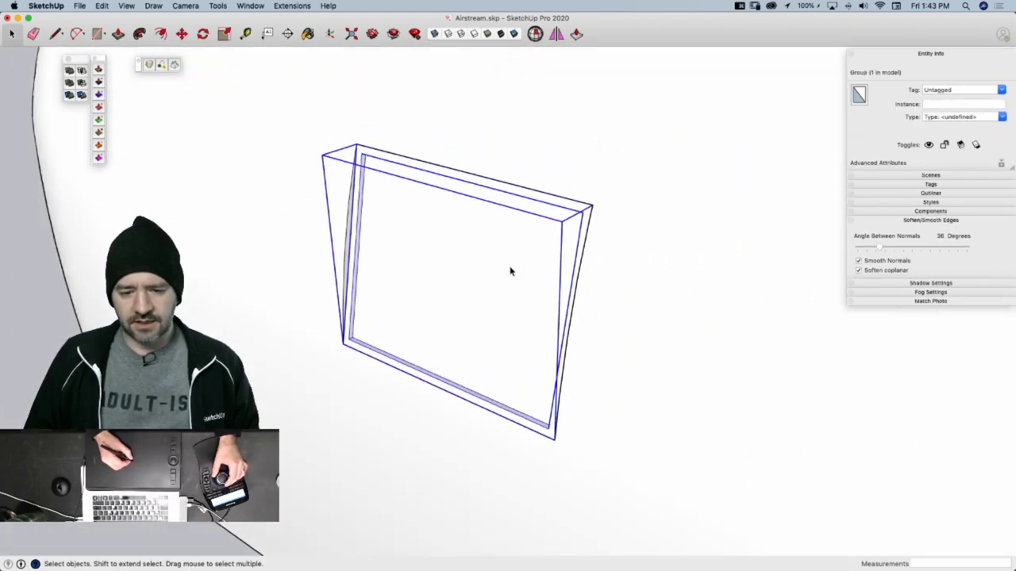
scroll(510, 270, down, 5)
scroll(509, 268, down, 5)
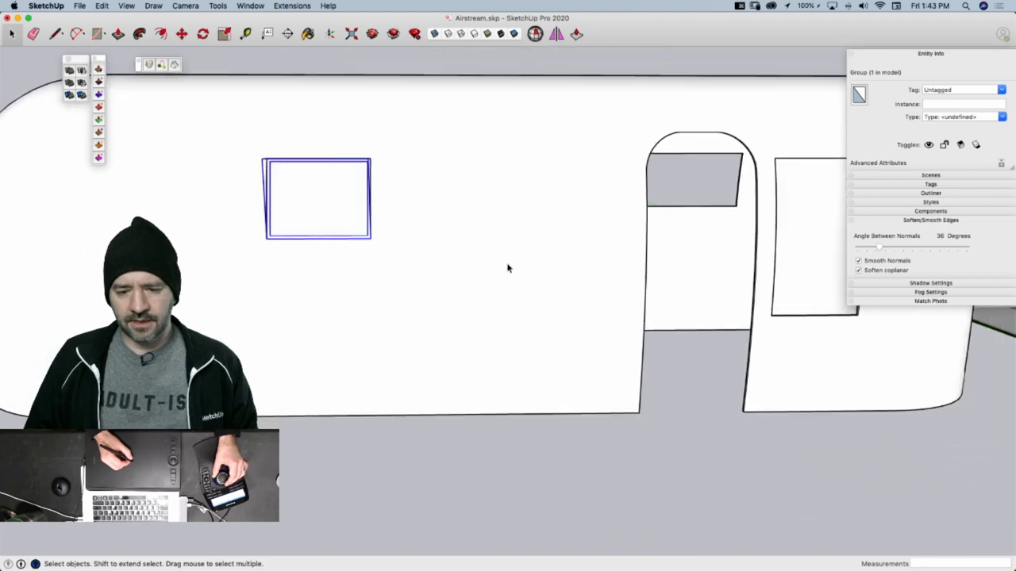
scroll(507, 268, up, 5)
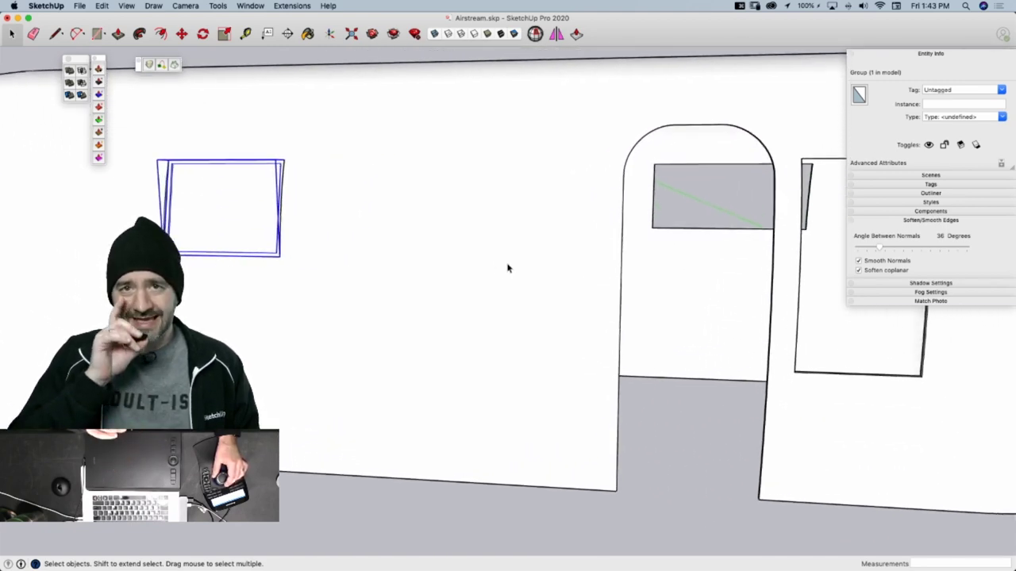
middle_drag(508, 268, 456, 274)
scroll(455, 274, up, 4)
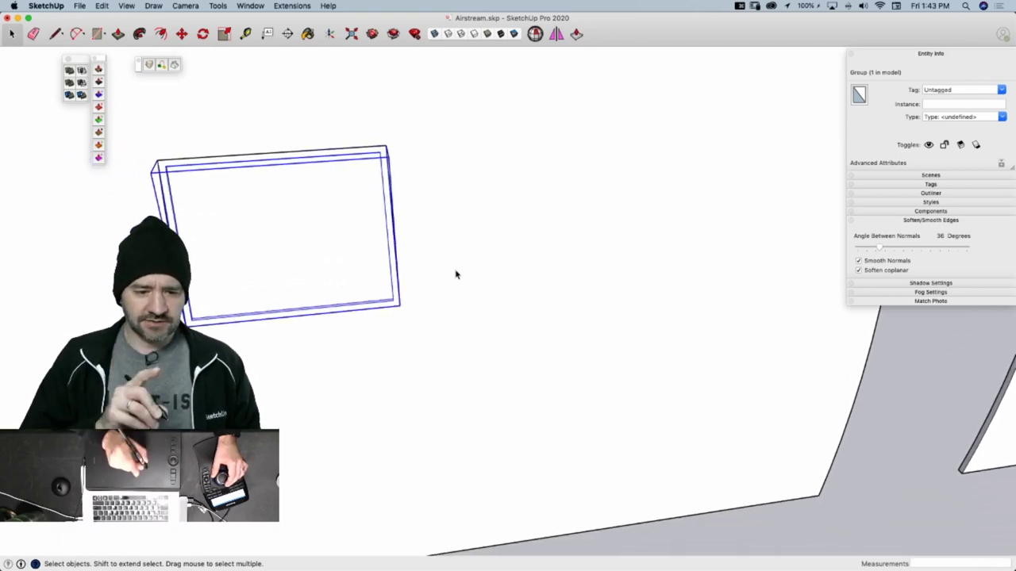
scroll(356, 381, up, 5)
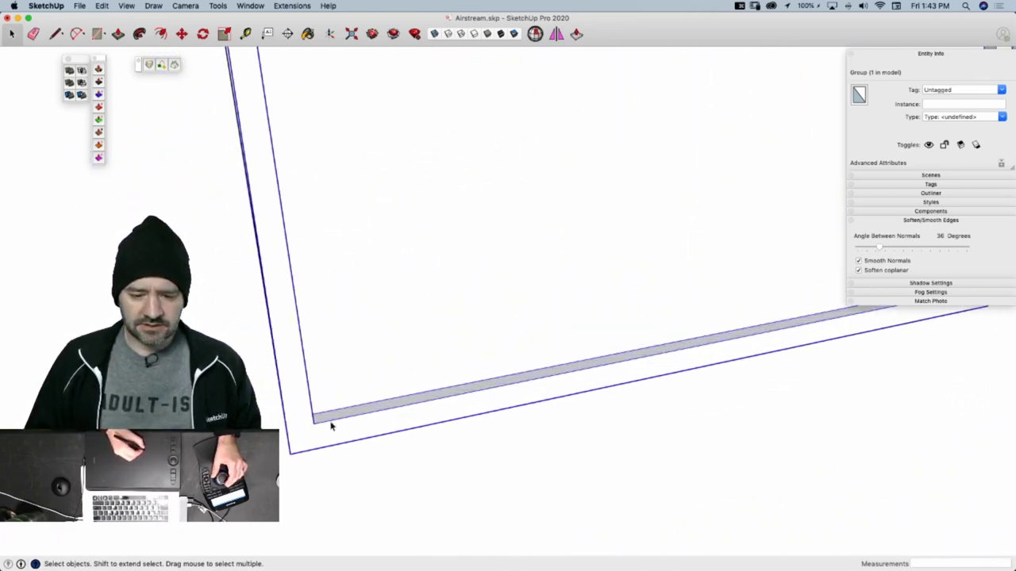
middle_drag(331, 426, 368, 406)
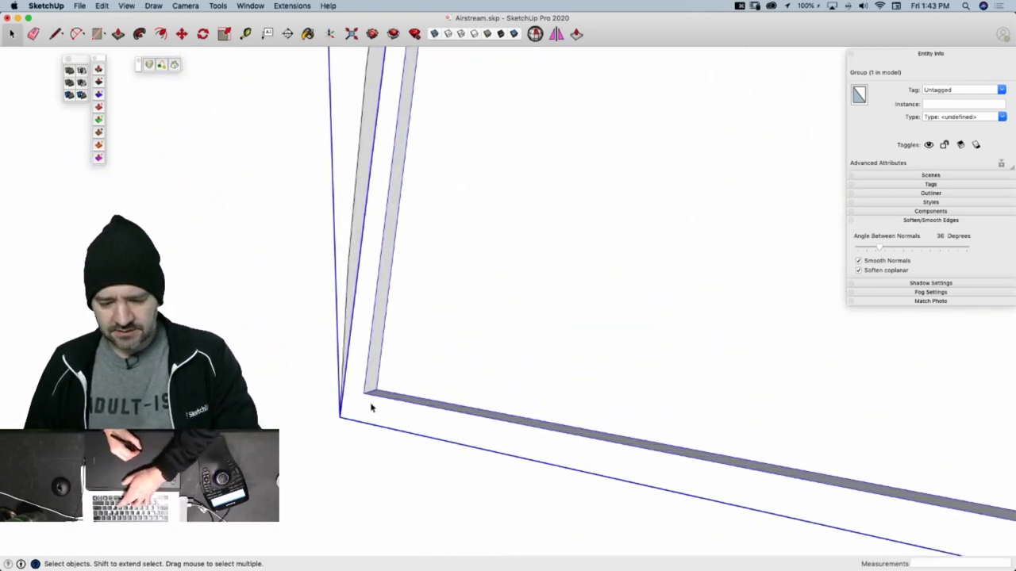
key(m)
click(339, 418)
key(alt)
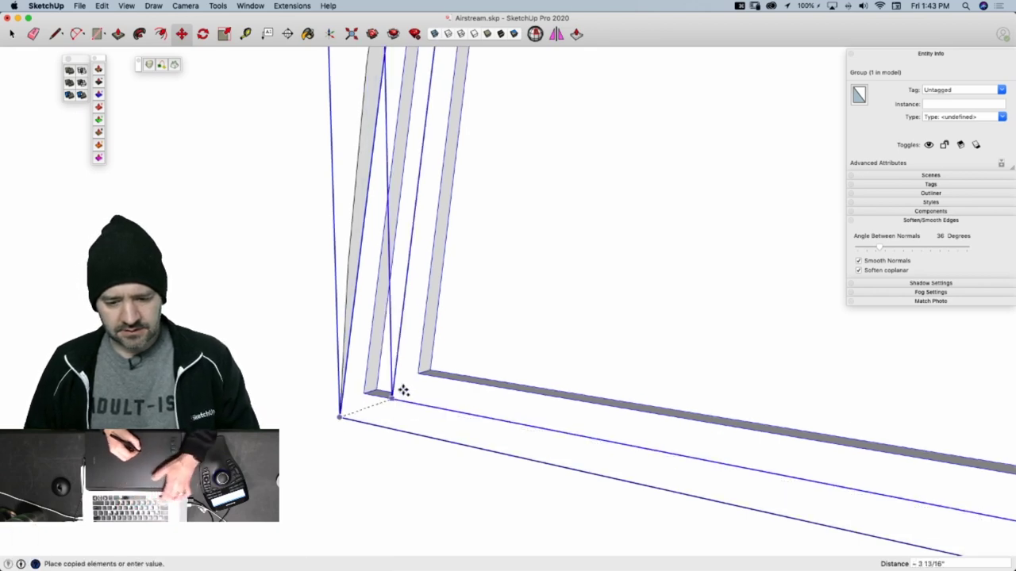
scroll(453, 324, down, 6)
middle_drag(529, 292, 429, 319)
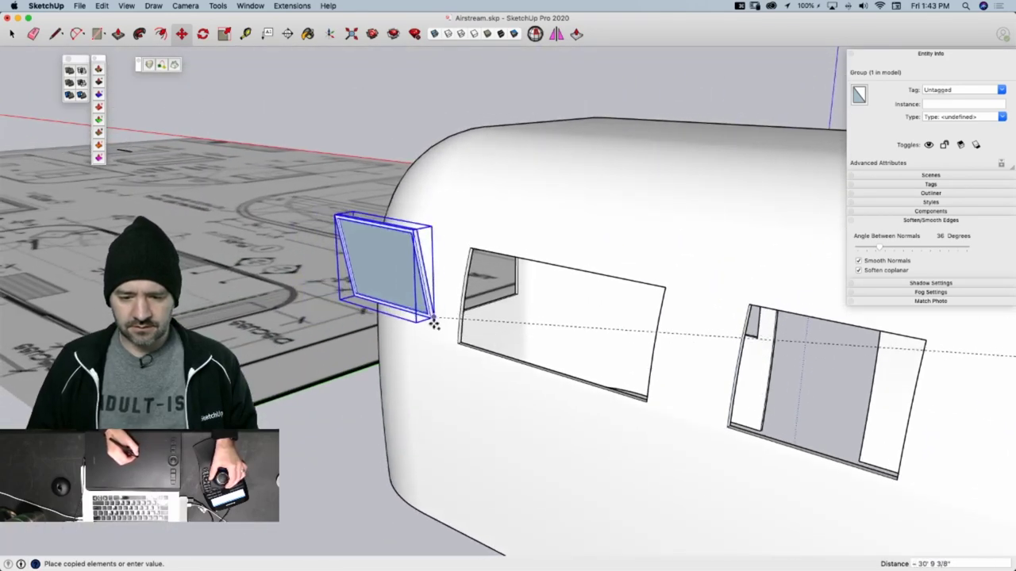
click(456, 348)
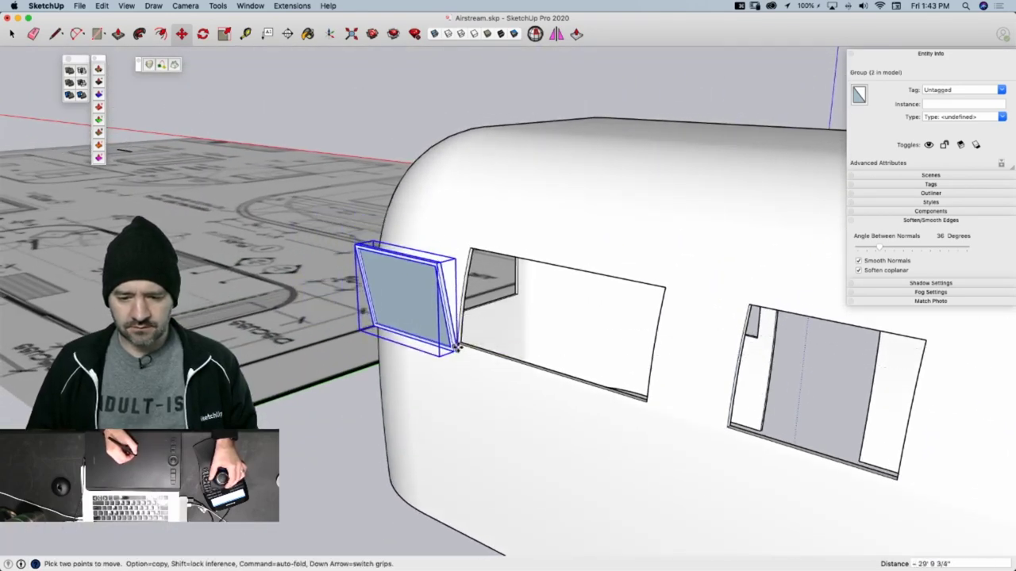
scroll(455, 348, up, 8)
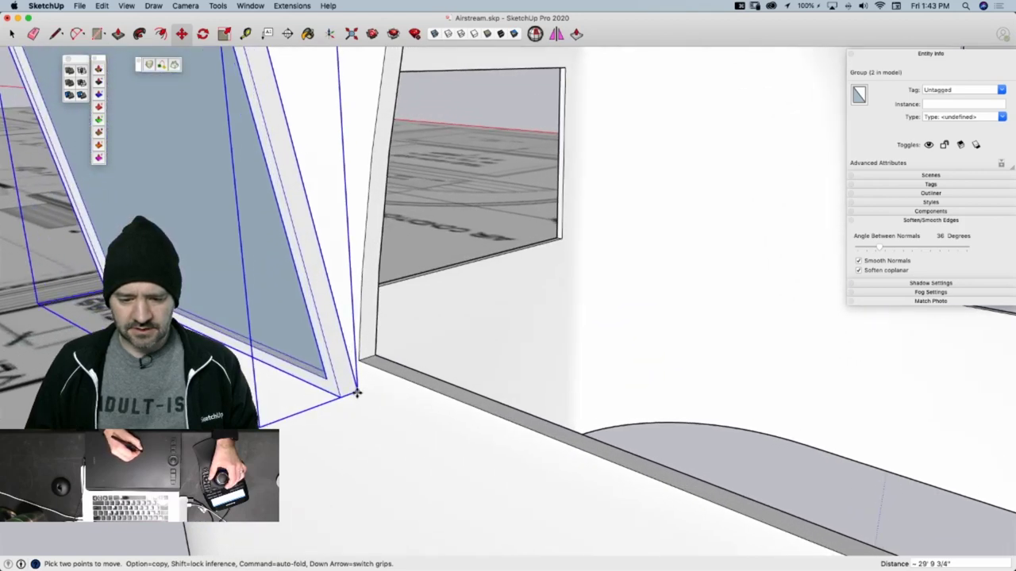
Move the window group so its lower outer corner sits exactly on the lower corner of the end opening in the trailer's side wall
click(357, 391)
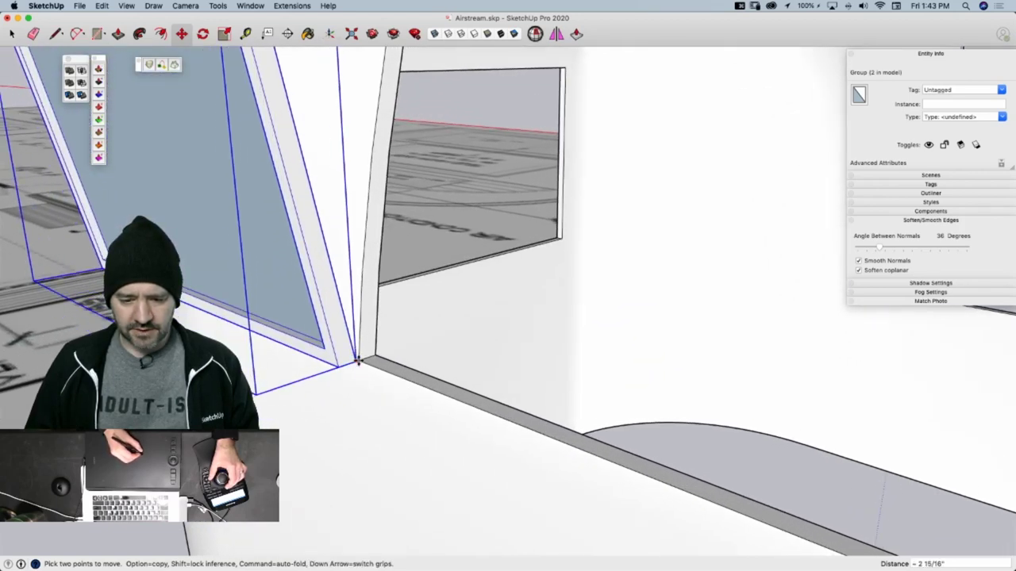
key(q)
drag(358, 361, 347, 368)
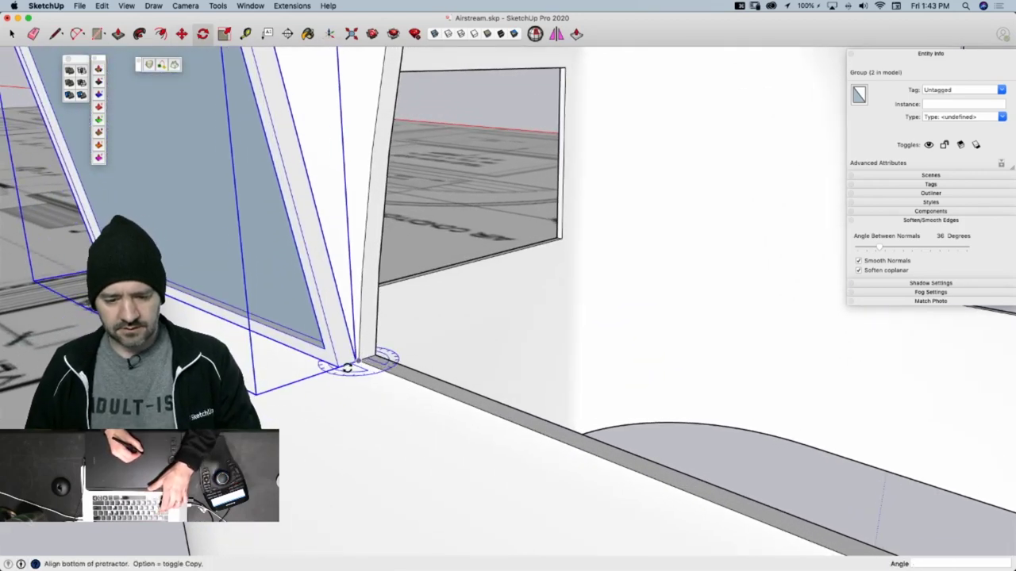
key(Escape)
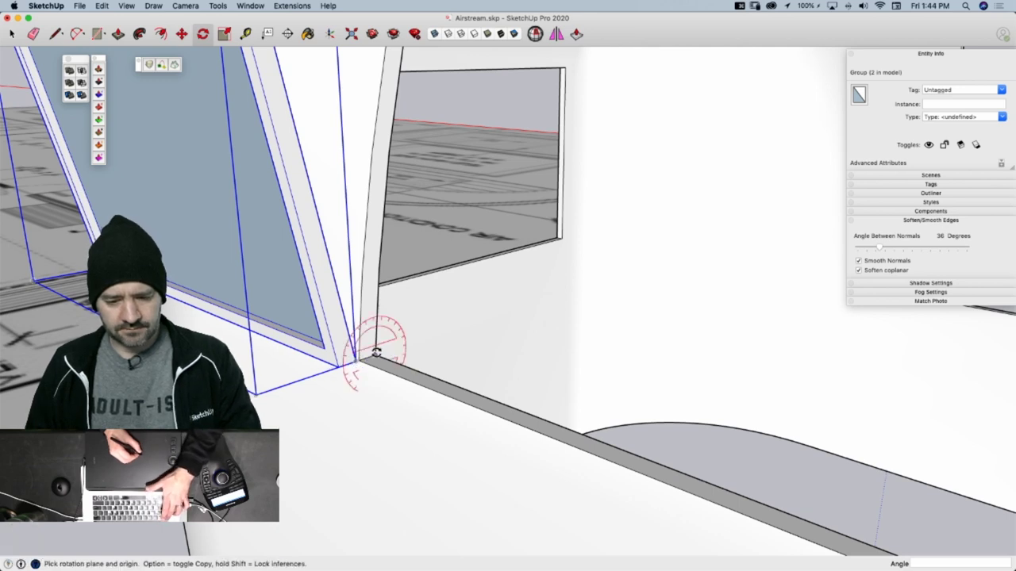
scroll(362, 361, up, 5)
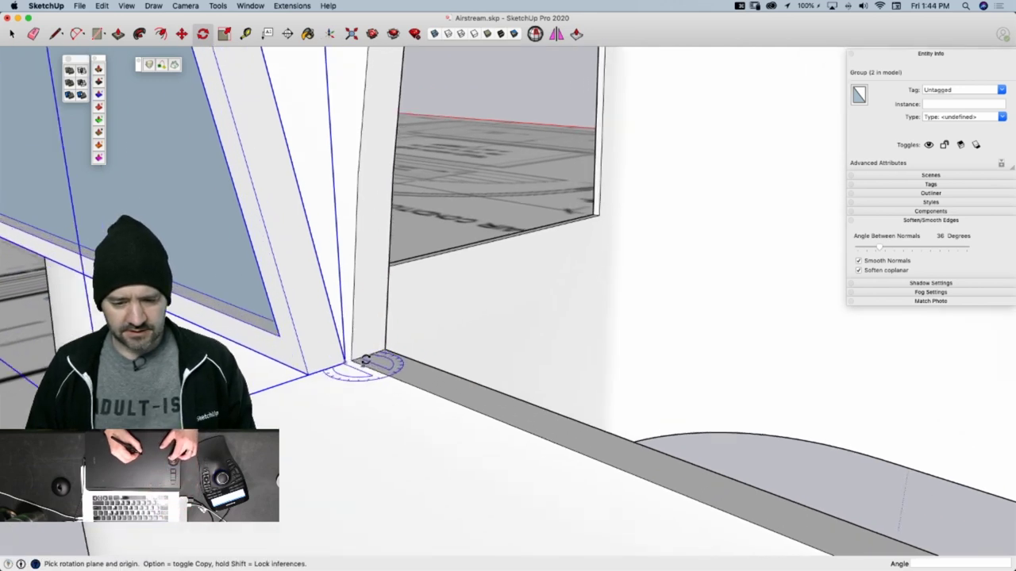
key(m)
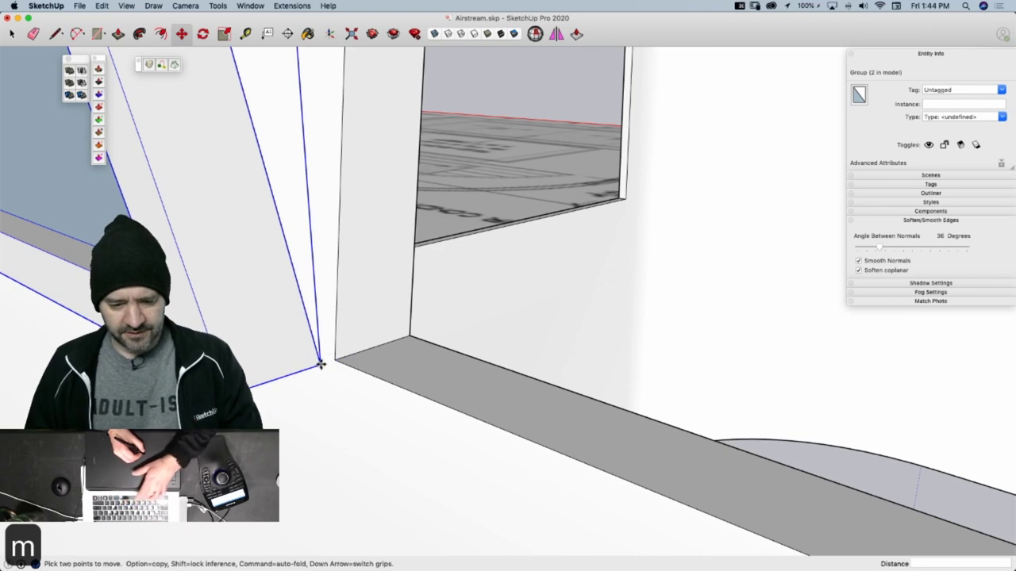
click(322, 364)
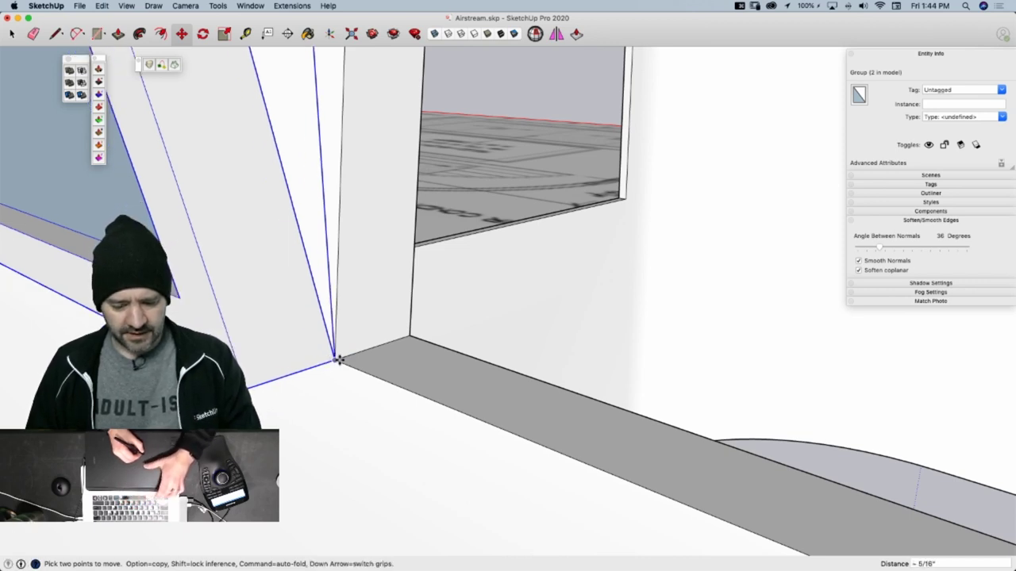
Rotate the window group 180 degrees about the vertical axis at the corner it shares with the opening
key(q)
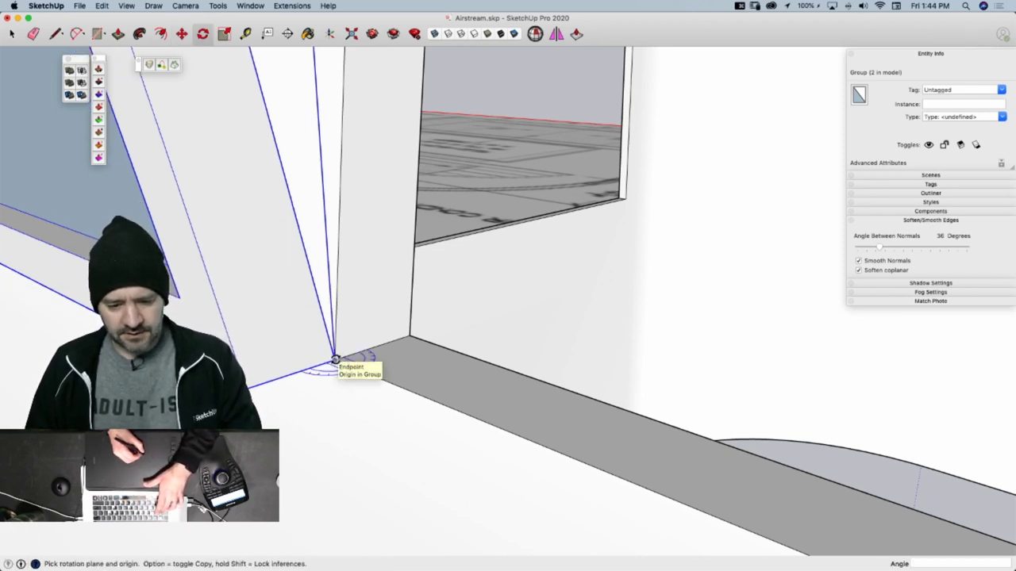
click(335, 360)
click(374, 373)
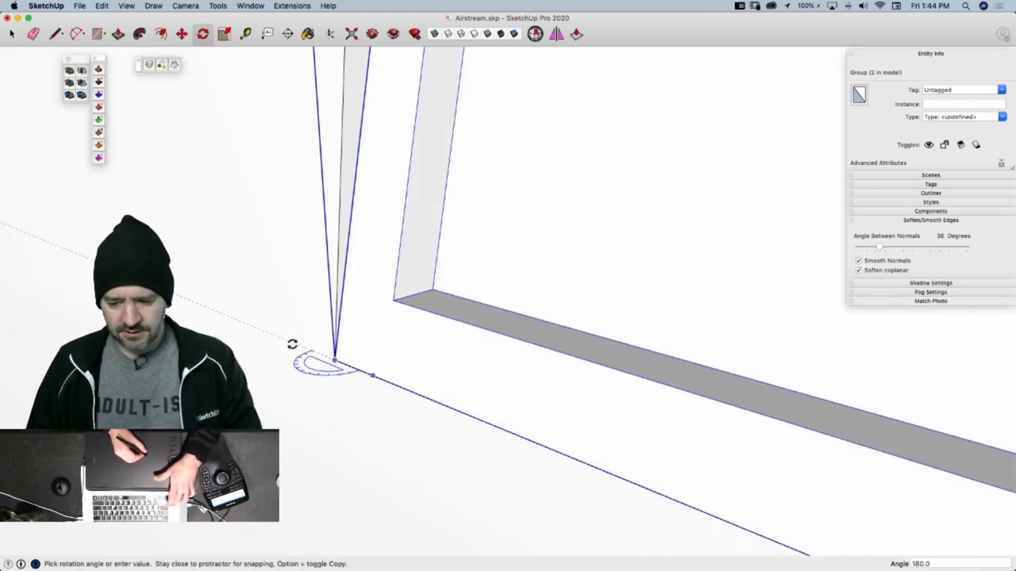
click(293, 345)
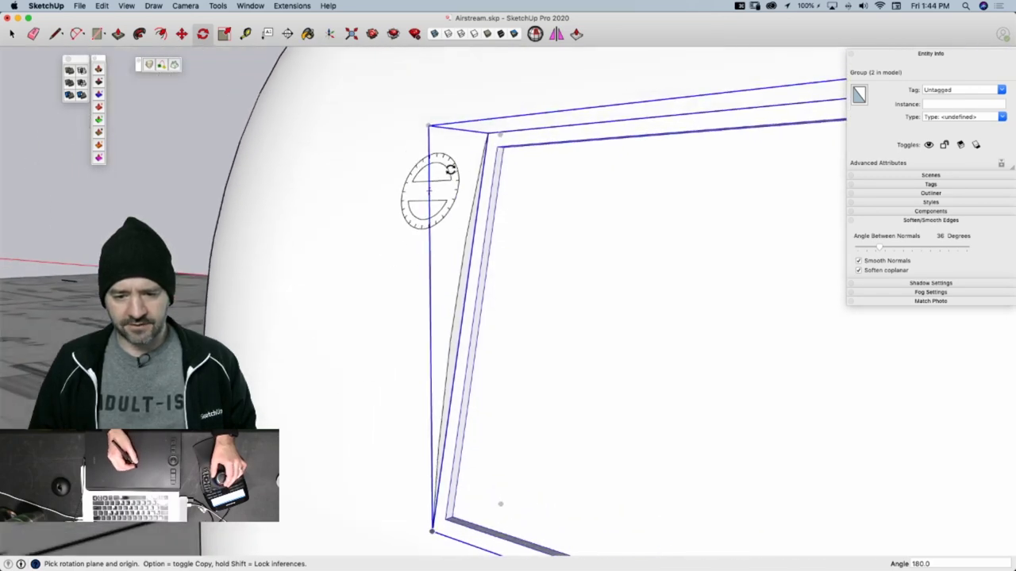
middle_drag(484, 145, 474, 187)
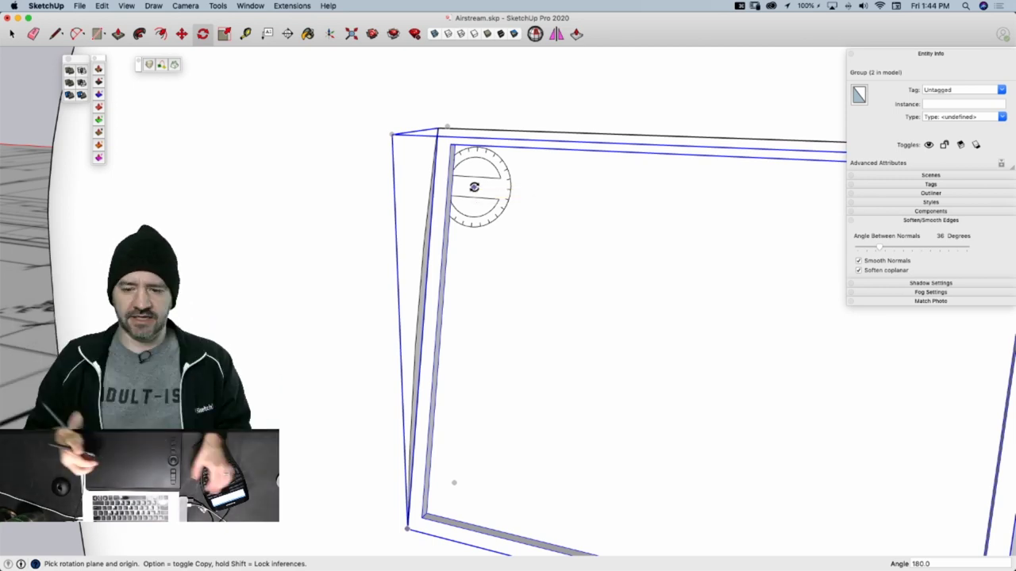
middle_drag(474, 187, 592, 296)
scroll(591, 296, up, 3)
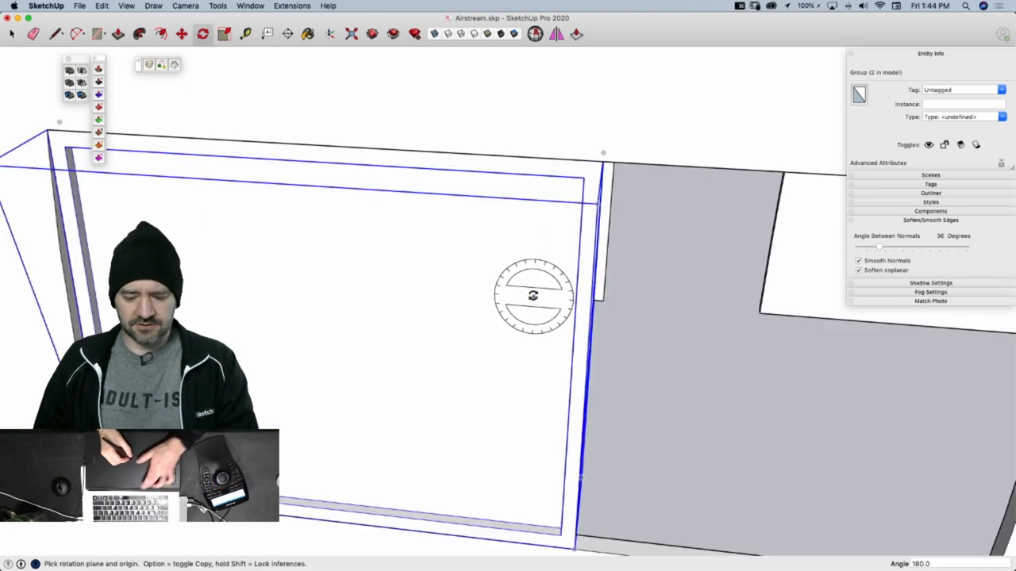
key(space)
Copy the window group by its lower corner to the matching lower corners of the next two openings along the trailer's side
scroll(535, 307, down, 5)
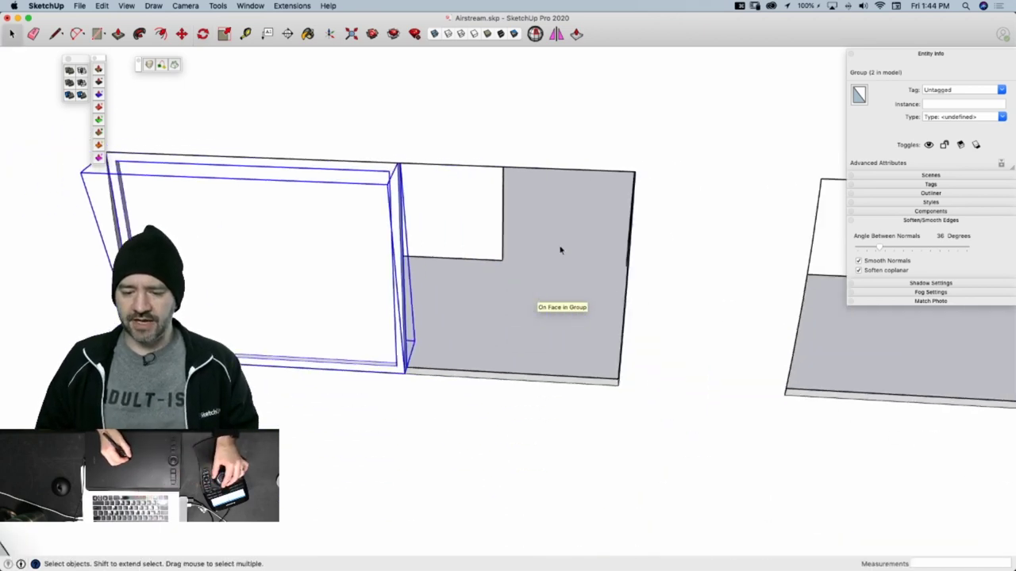
scroll(490, 325, up, 10)
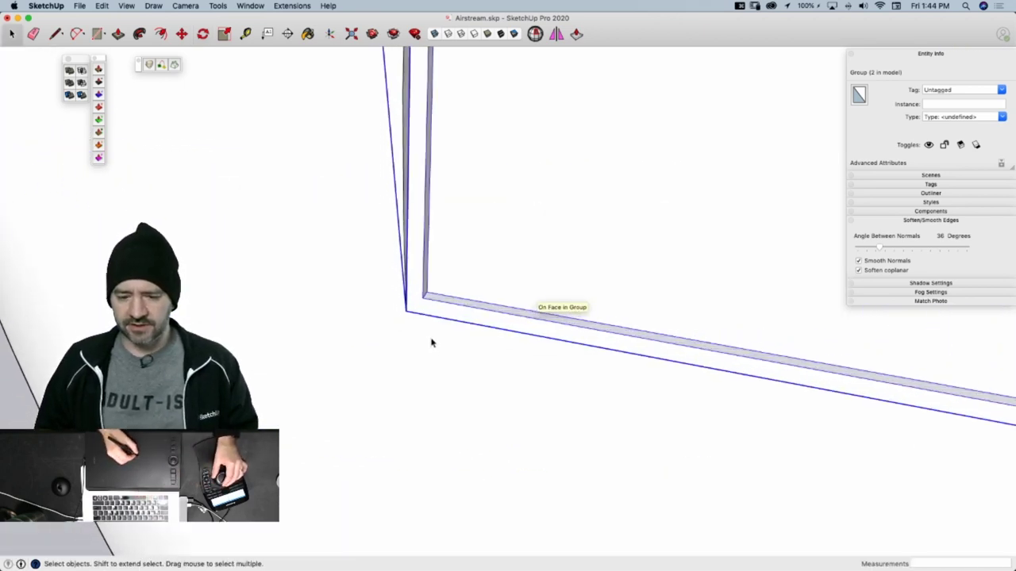
key(m)
key(alt)
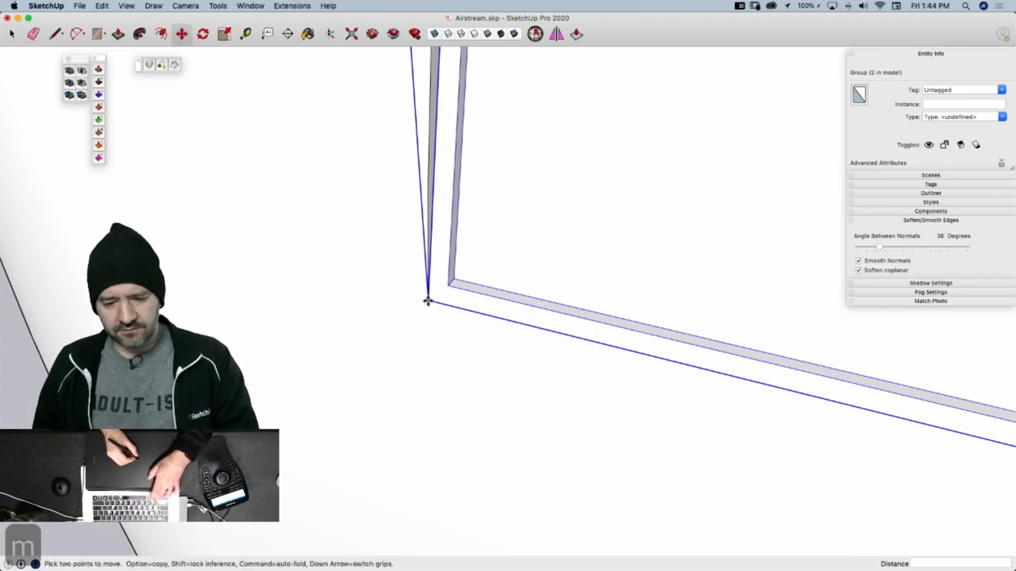
click(427, 299)
scroll(503, 257, down, 10)
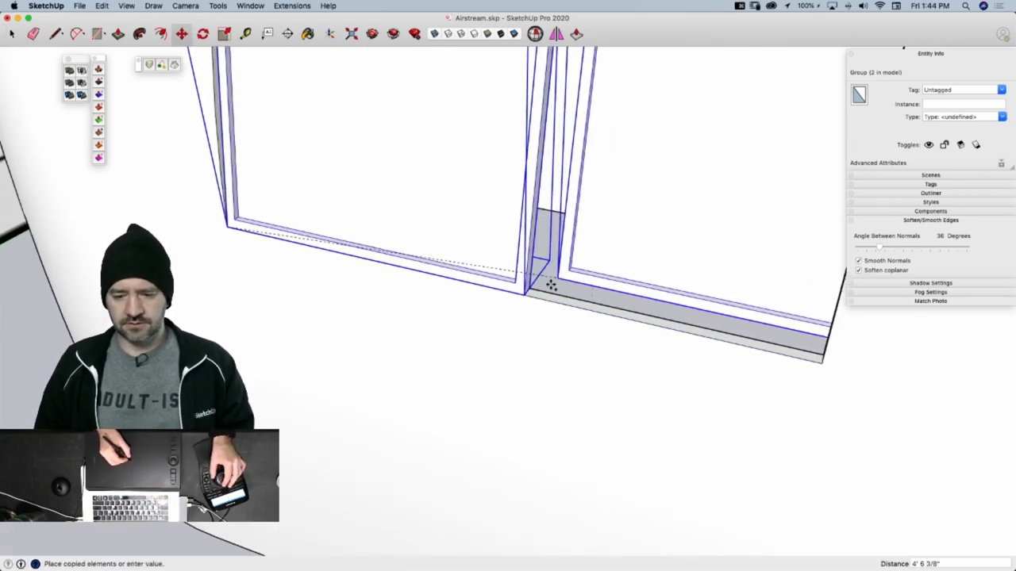
scroll(521, 282, up, 5)
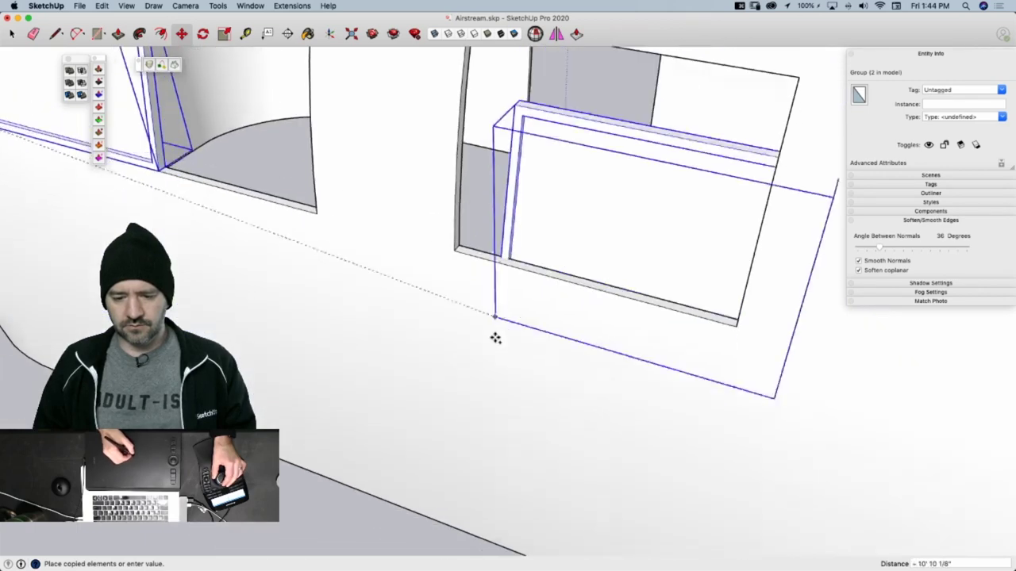
click(455, 107)
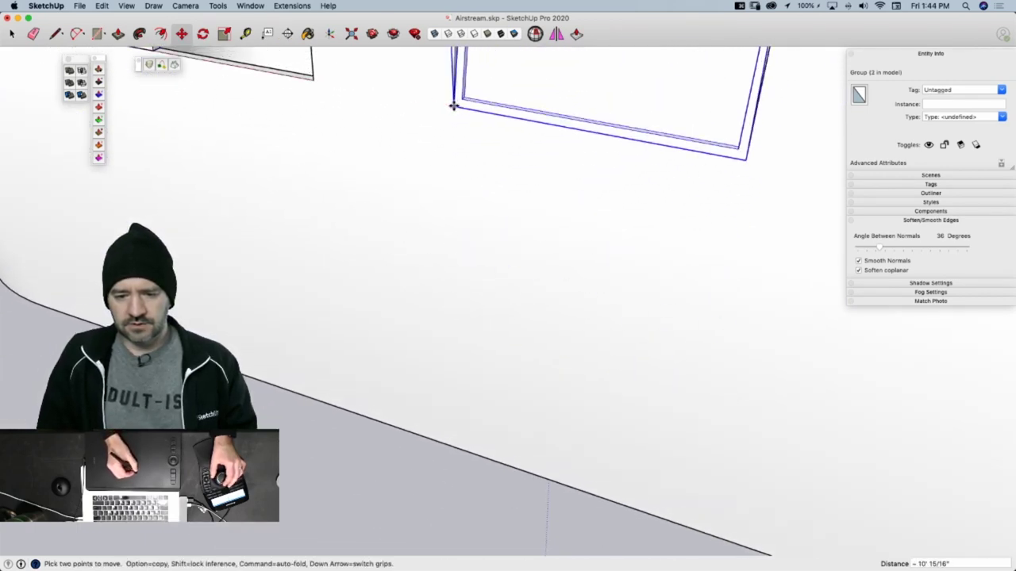
click(454, 106)
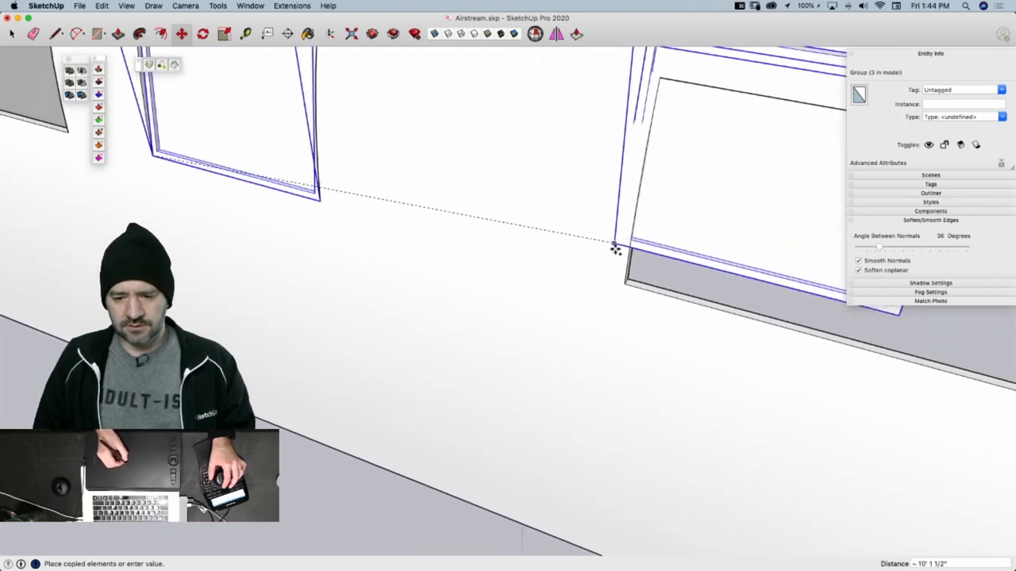
click(624, 281)
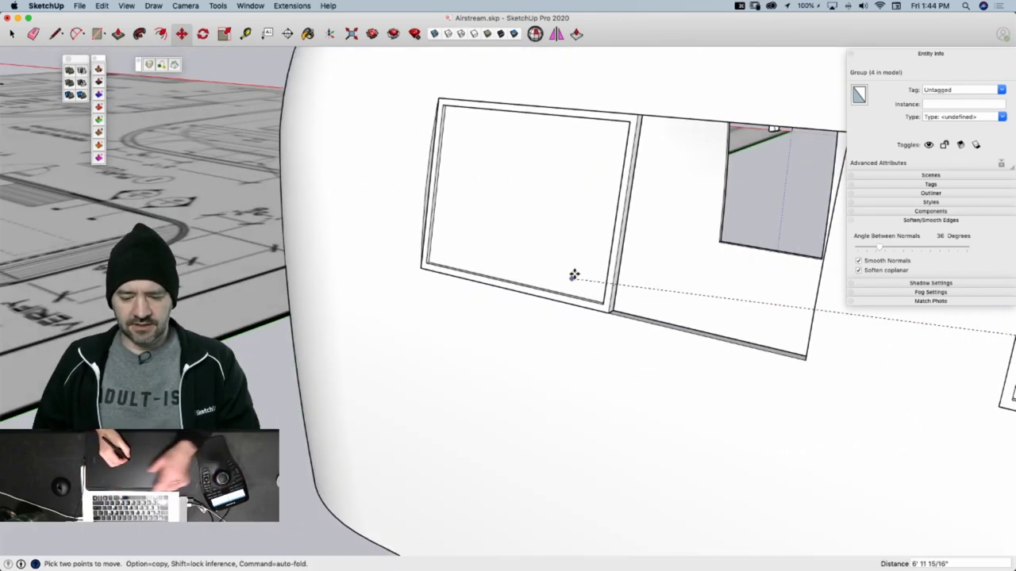
key(space)
double_click(577, 267)
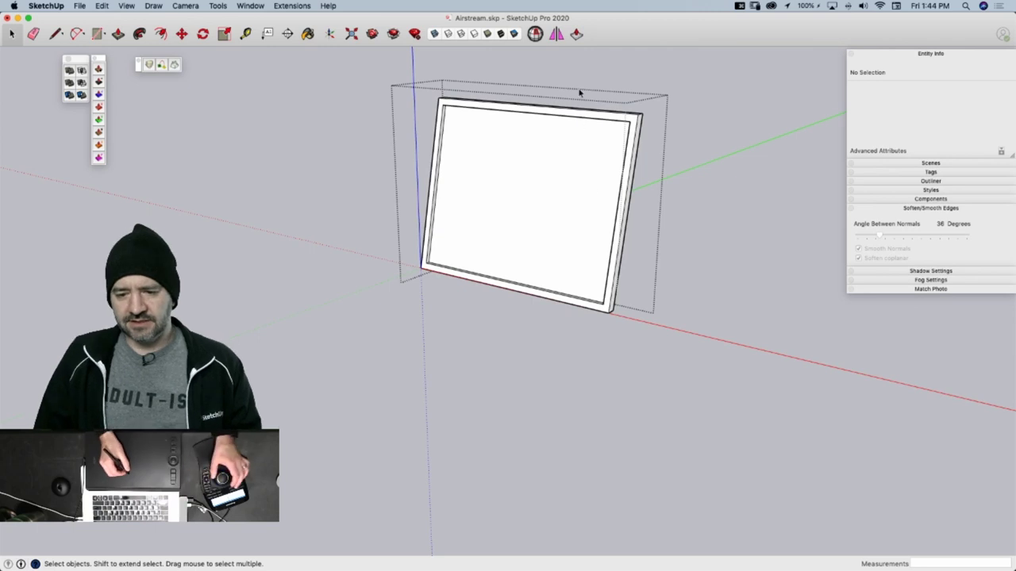
drag(634, 196, 674, 358)
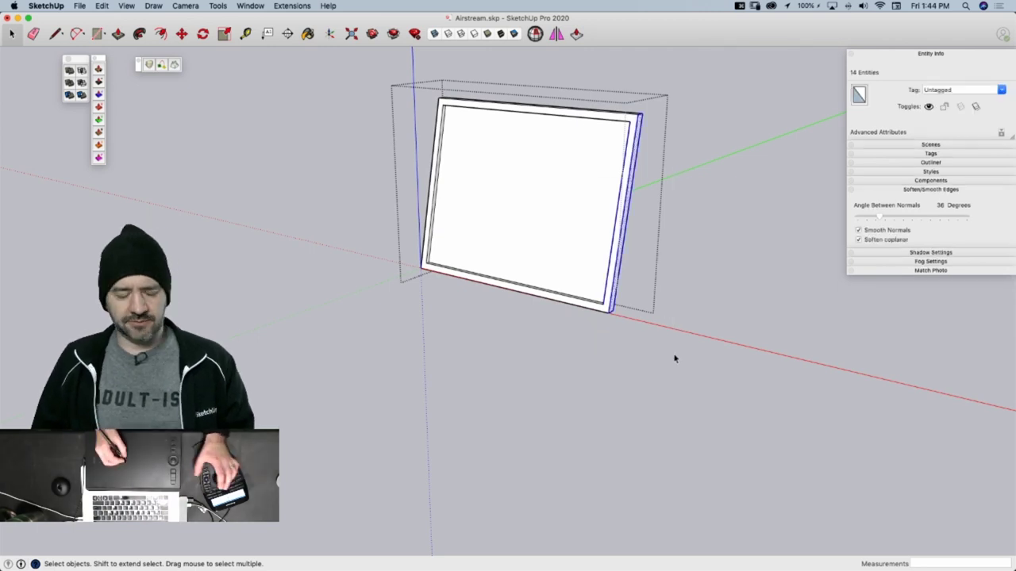
click(674, 358)
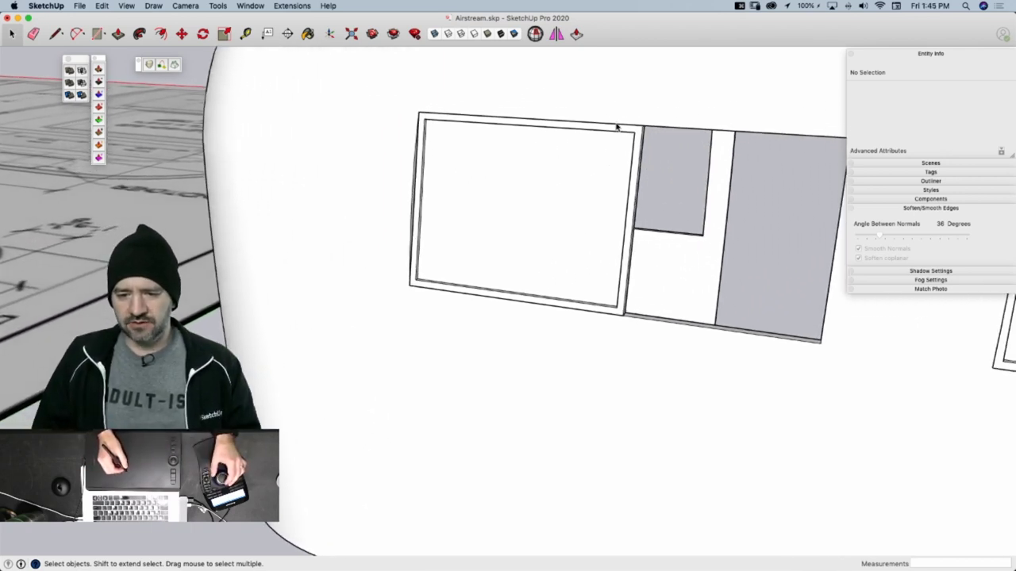
Widen the window nearest the trailer's rounded end by moving its far frame edge, inside the group, to the opening's far lower corner
double_click(598, 154)
drag(583, 89, 701, 290)
key(q)
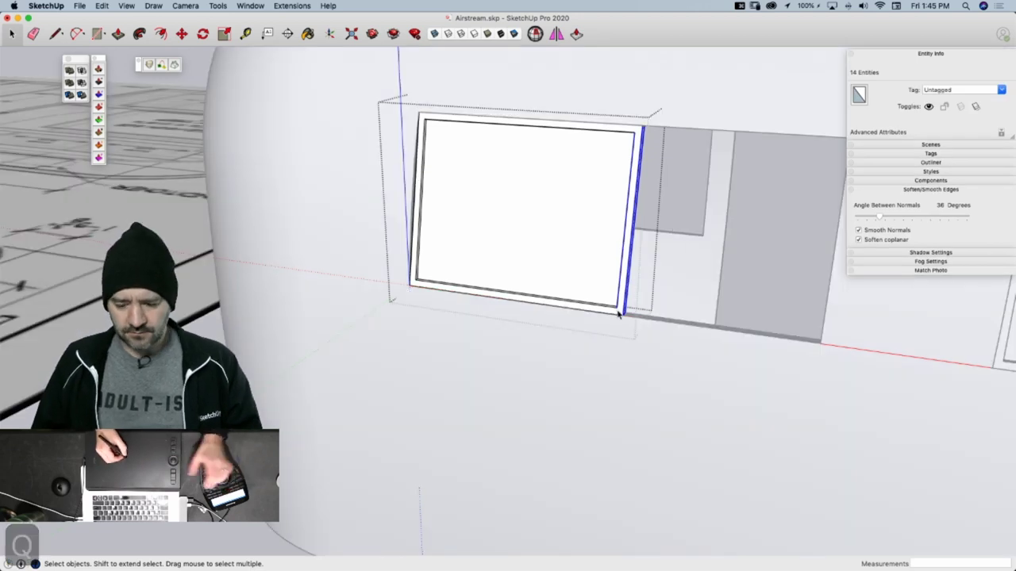
key(m)
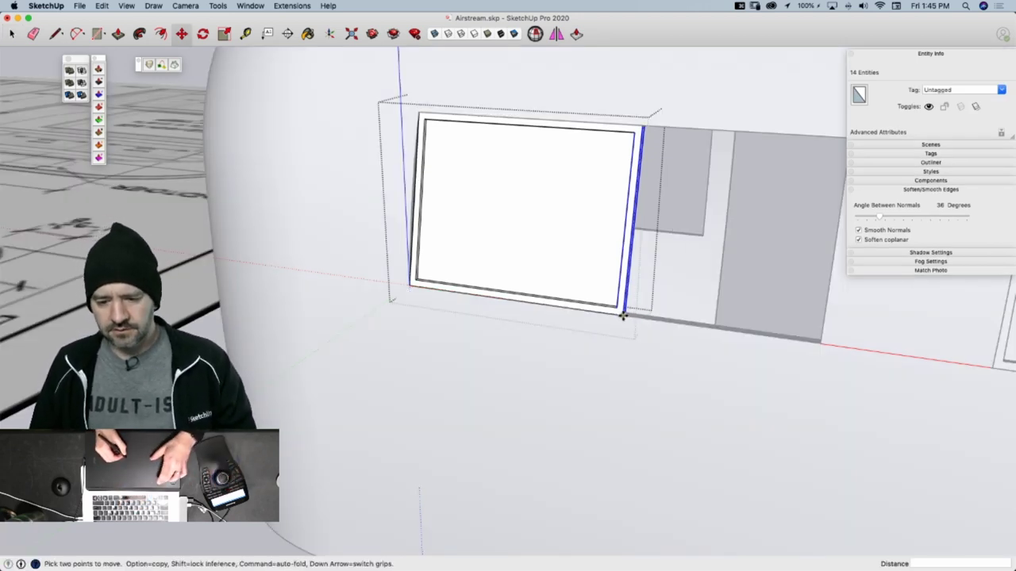
click(623, 317)
click(823, 344)
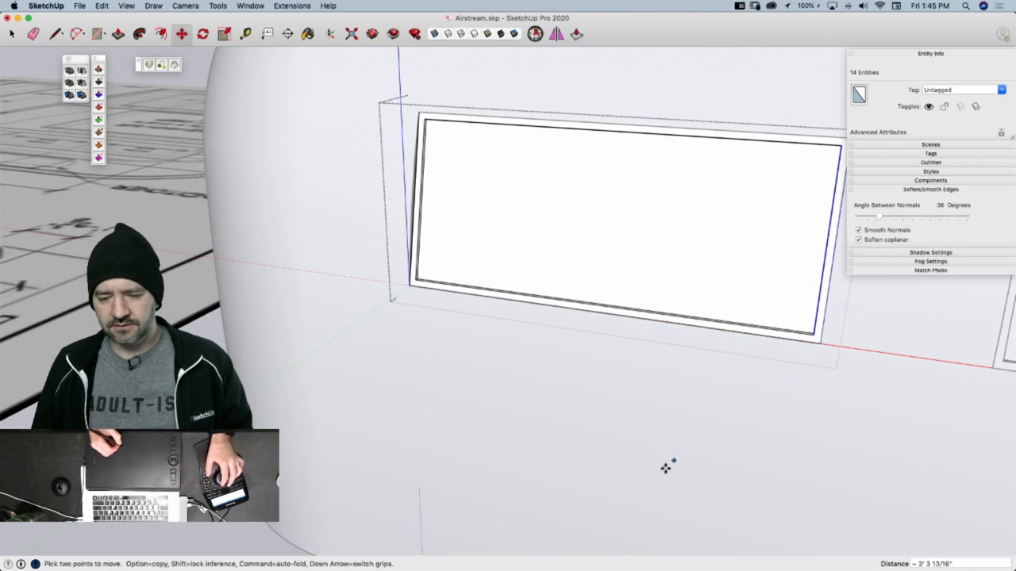
key(space)
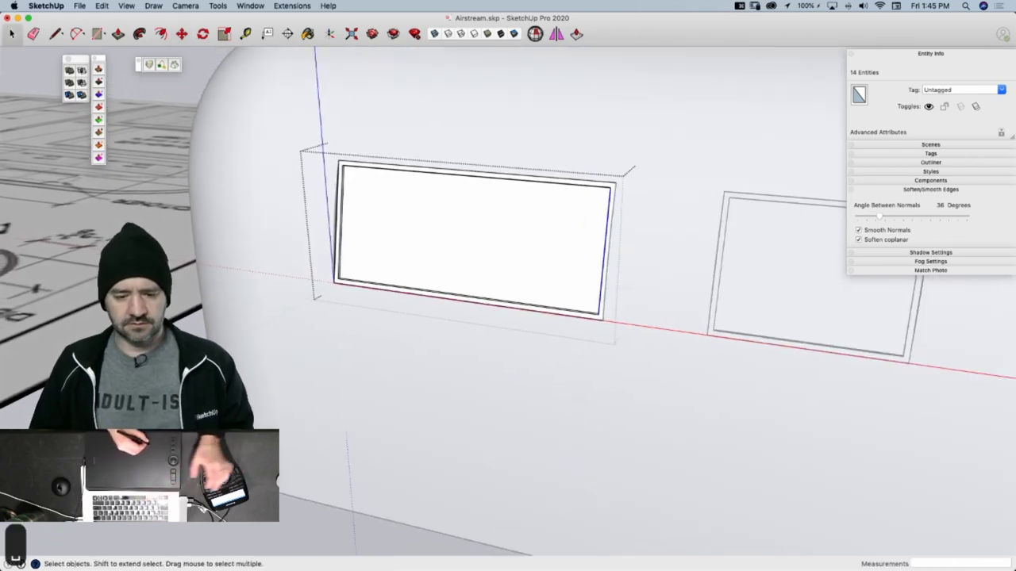
click(392, 412)
Widen the third window along the side by moving its far frame edge, inside the group, to the opening's far lower corner
double_click(563, 322)
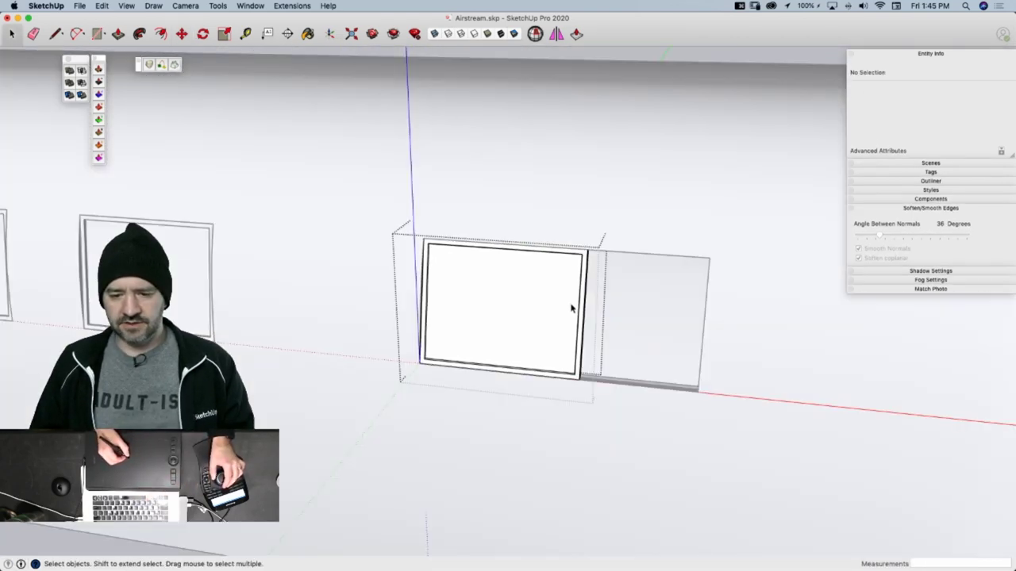
drag(544, 203, 659, 395)
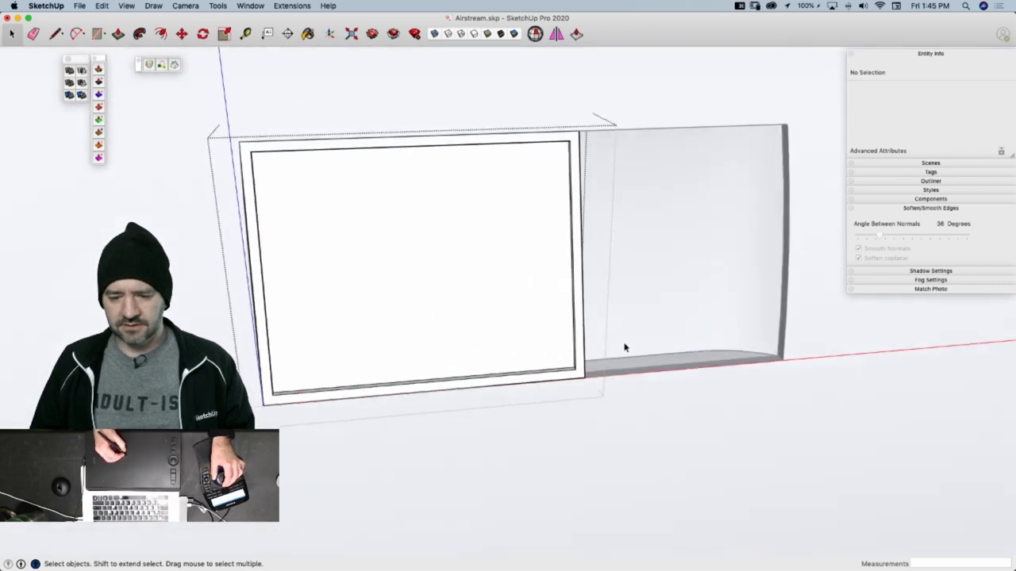
scroll(624, 347, up, 2)
drag(528, 144, 665, 391)
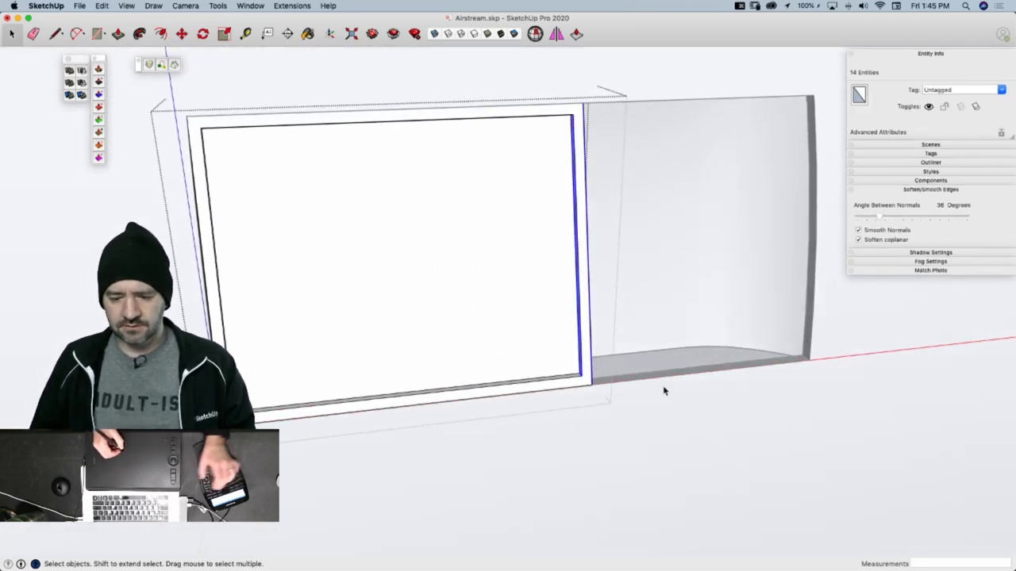
key(m)
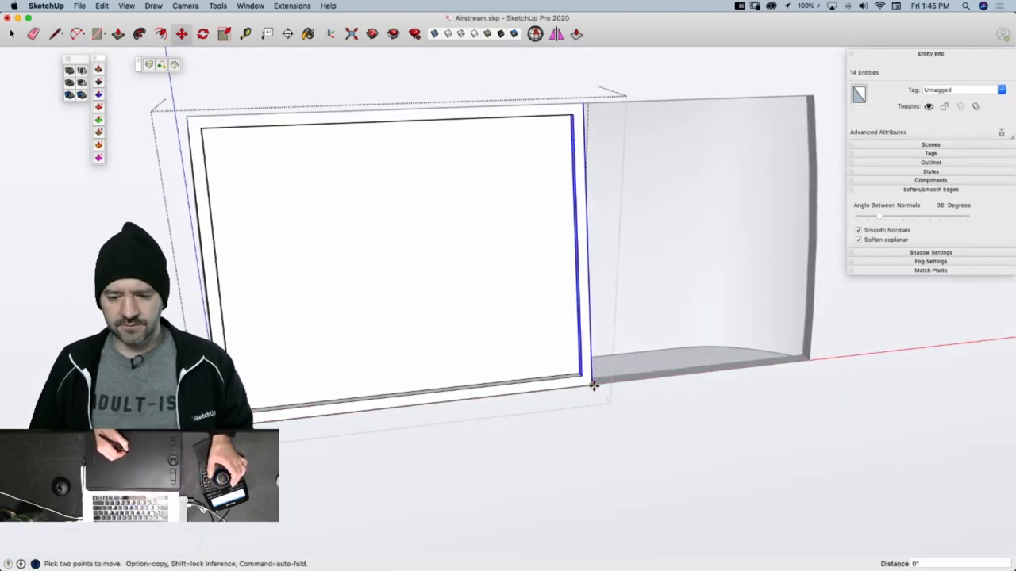
click(594, 385)
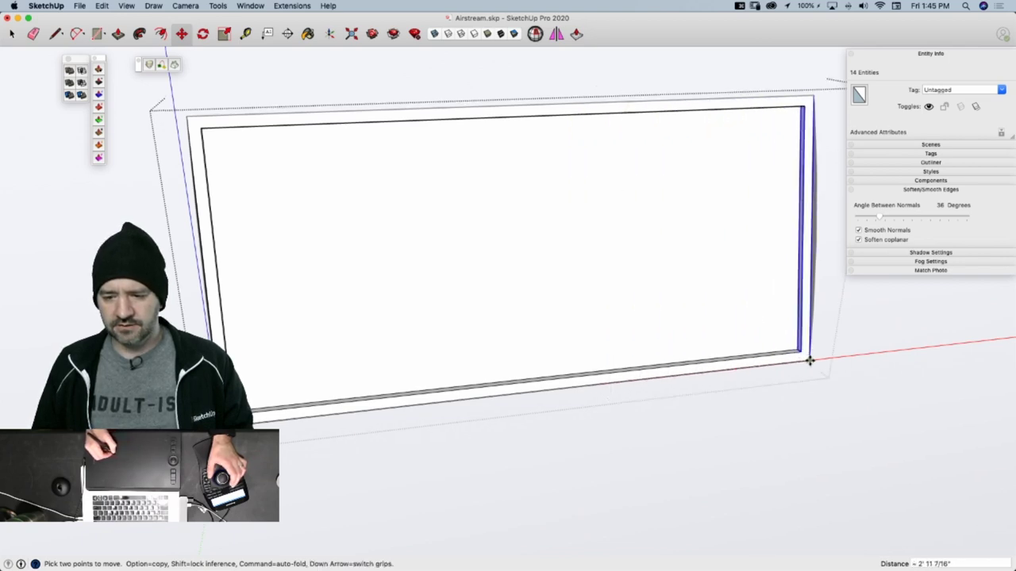
scroll(725, 442, down, 10)
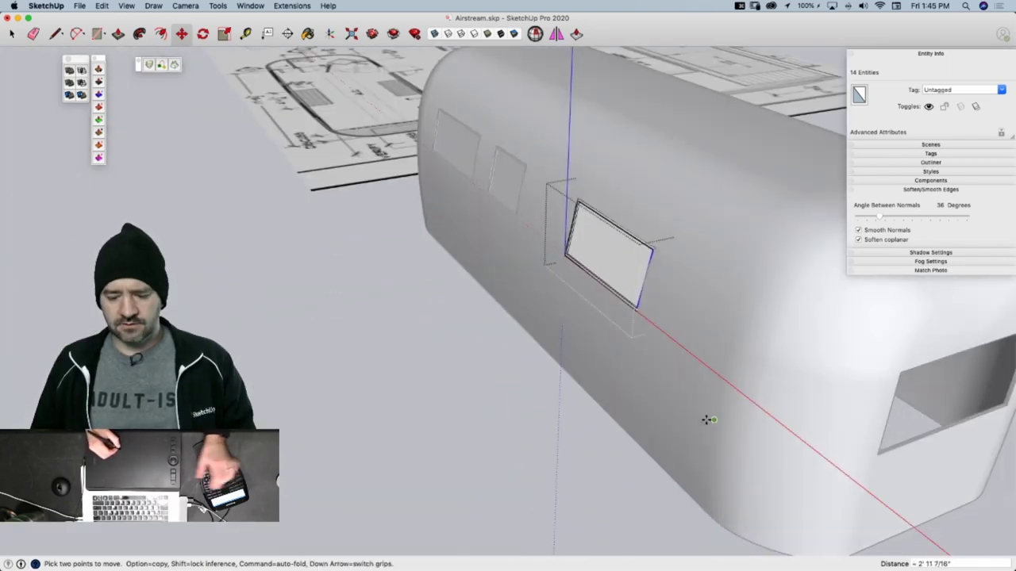
key(space)
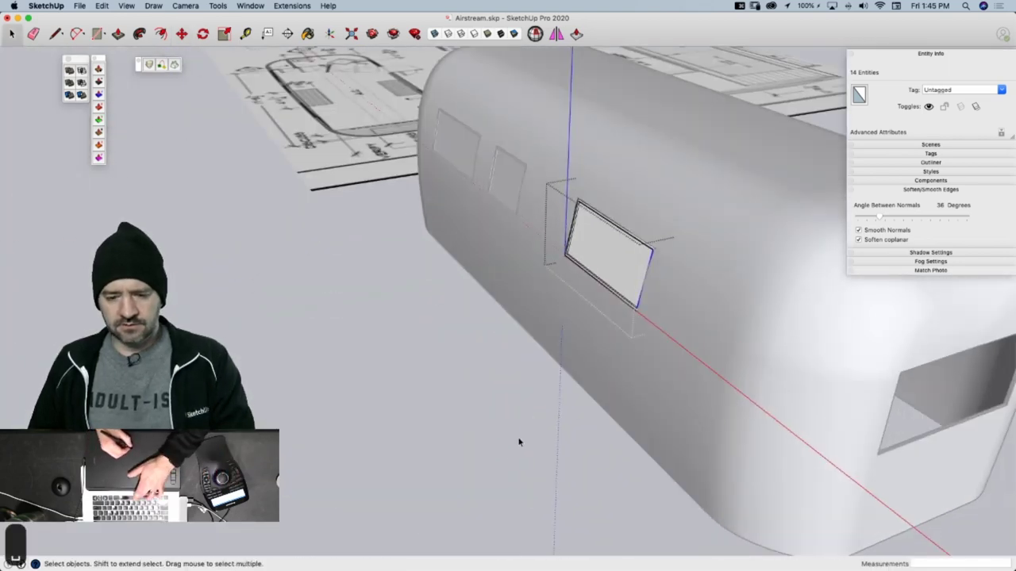
click(506, 460)
scroll(589, 302, up, 5)
scroll(607, 271, up, 4)
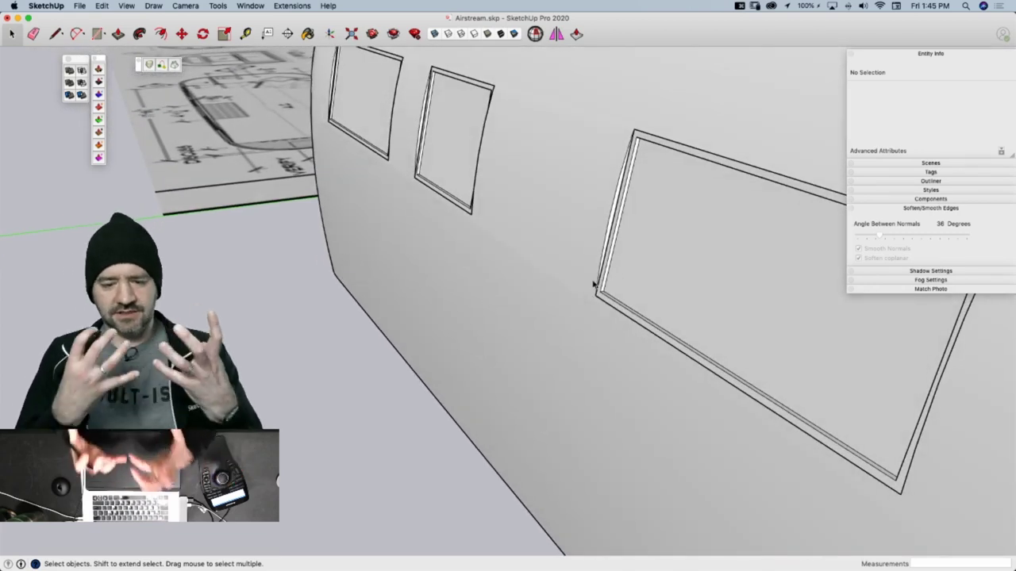
scroll(646, 402, down, 3)
scroll(771, 220, up, 5)
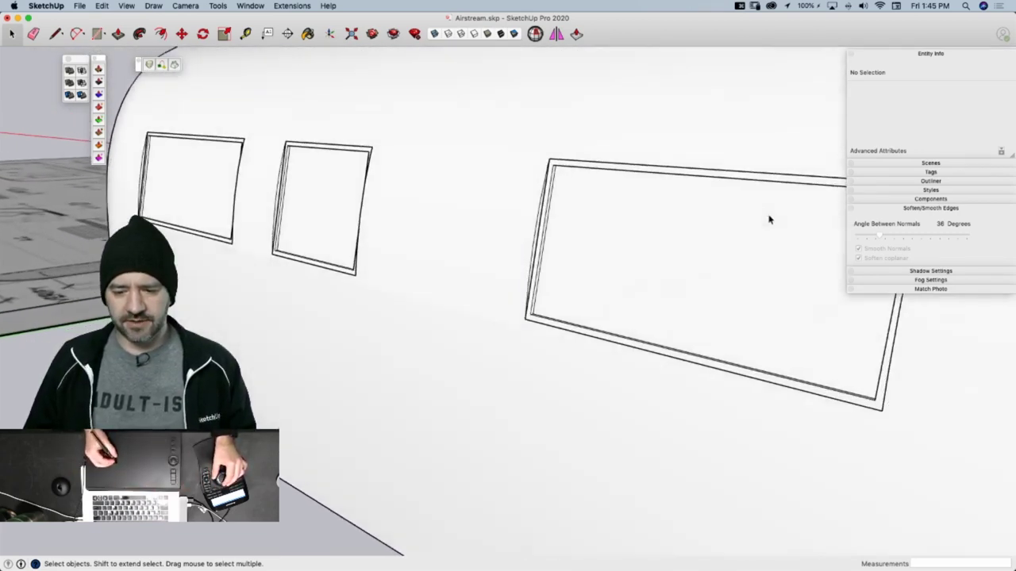
Load the Glass and Mirrors materials for painting, open the large window group for editing, and place the Colors window beside it
key(b)
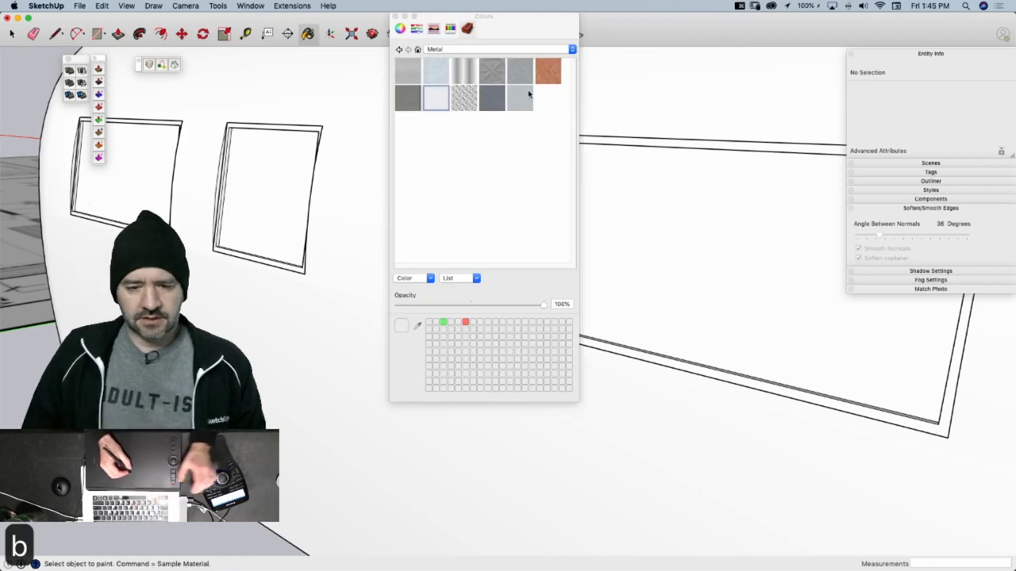
click(459, 50)
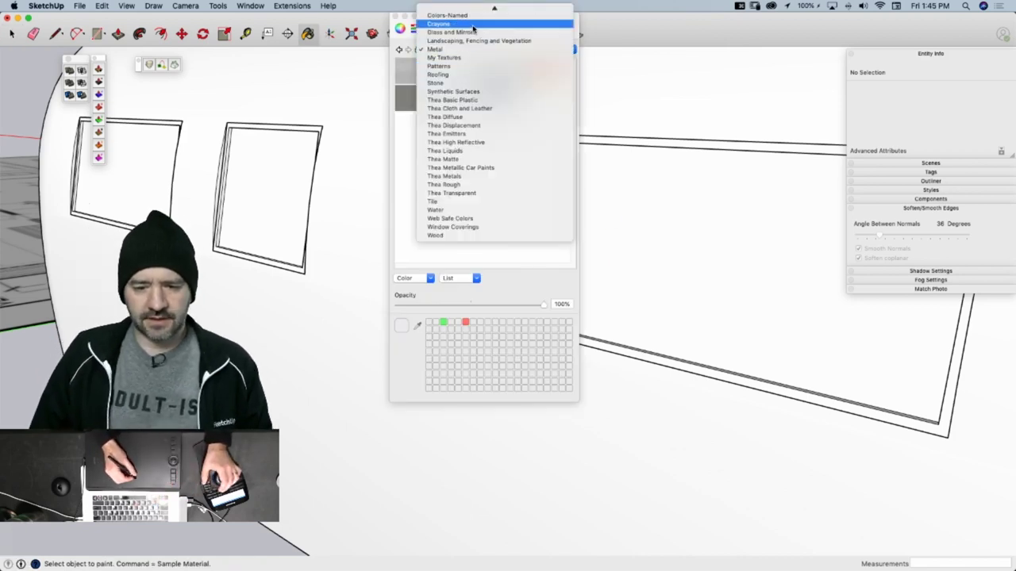
click(473, 33)
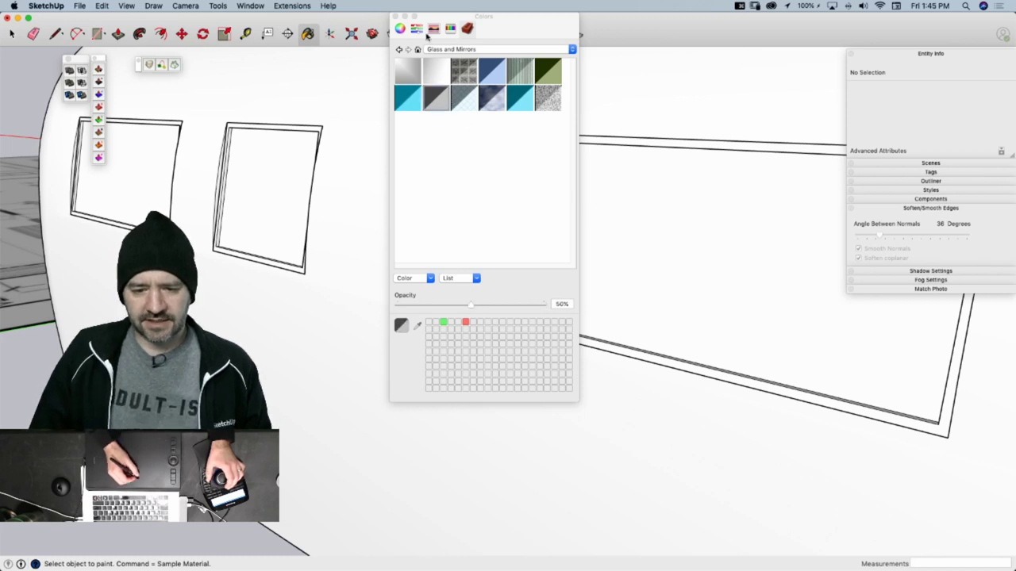
click(394, 17)
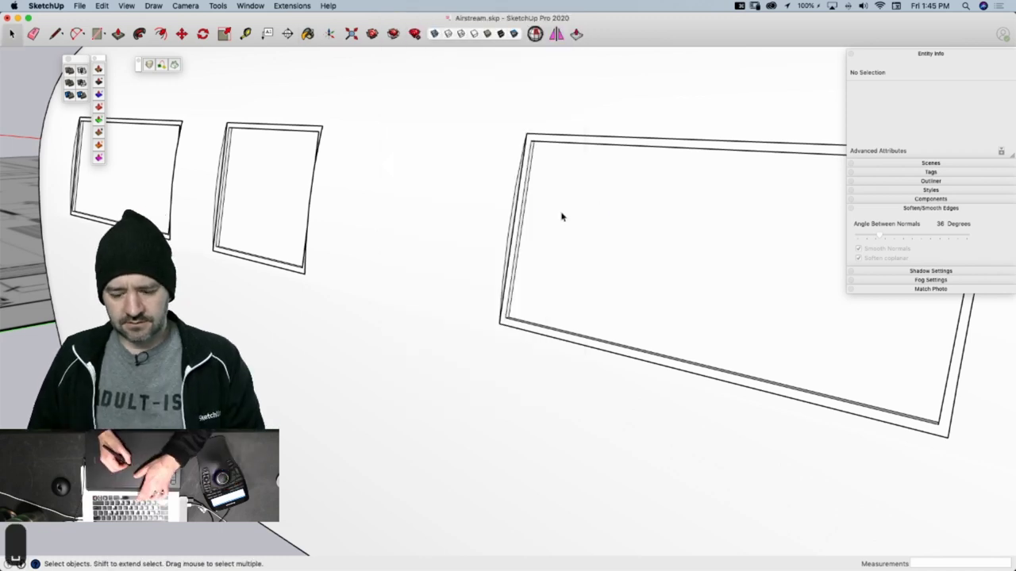
key(b)
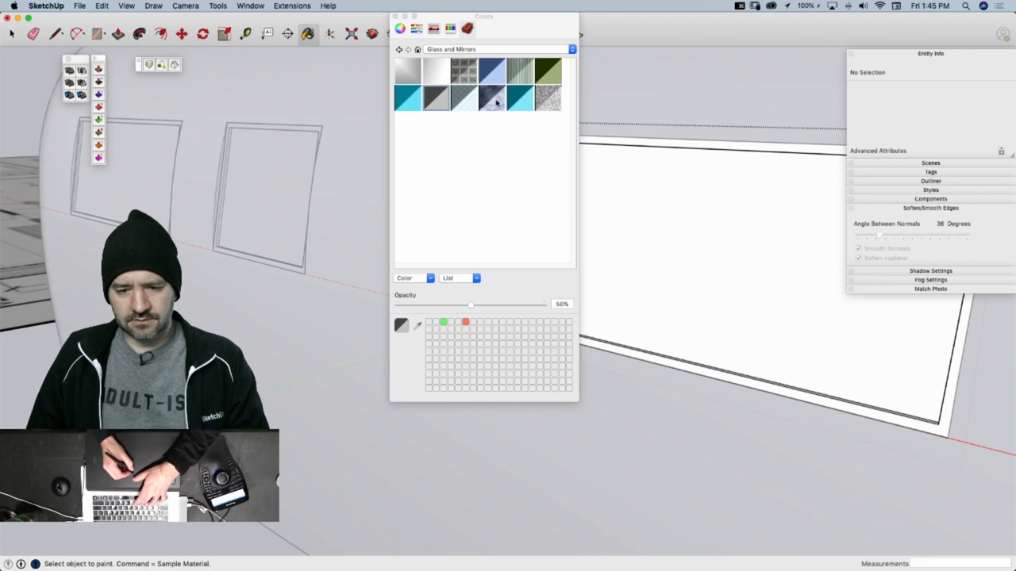
click(394, 16)
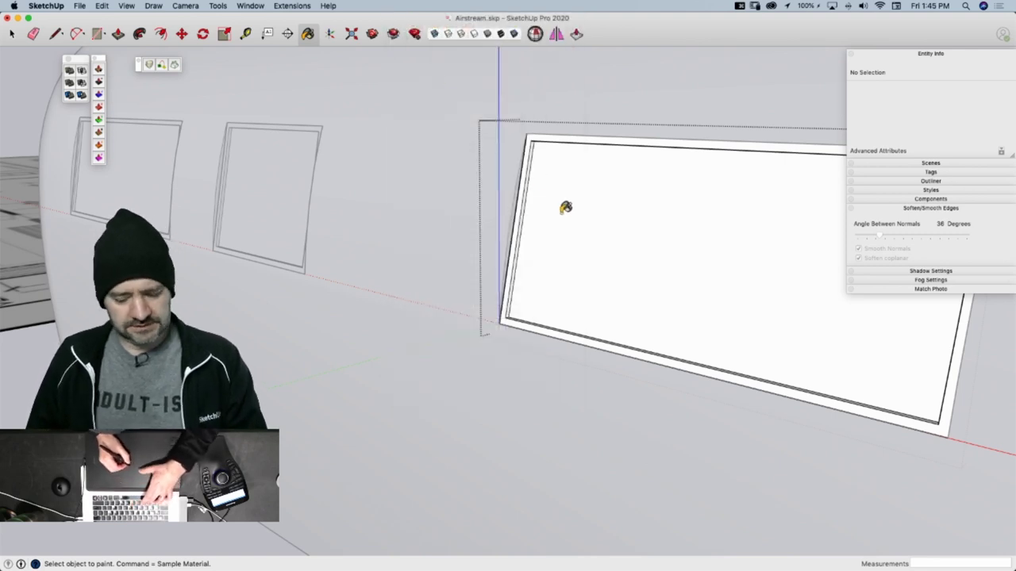
key(b)
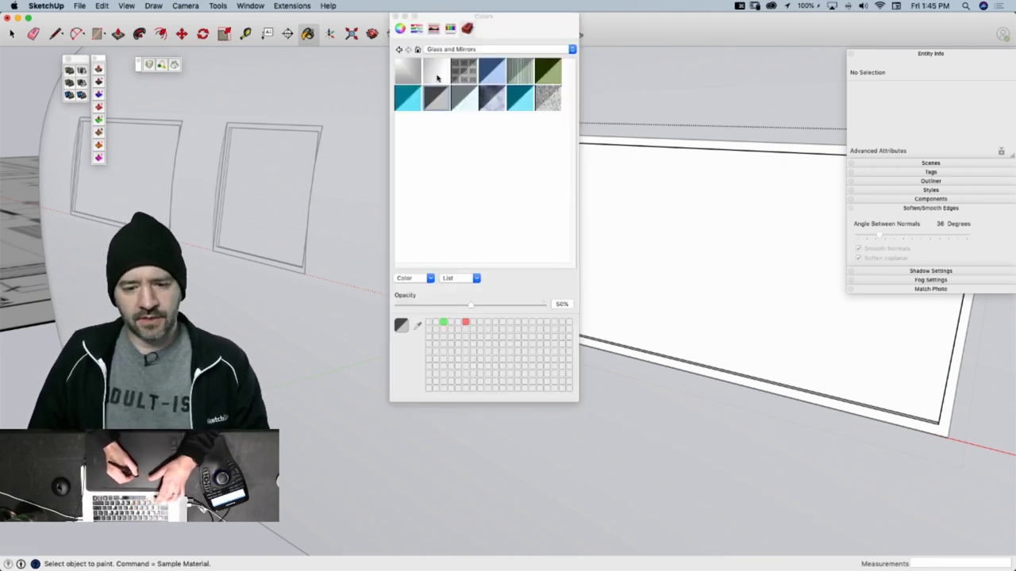
drag(459, 14, 869, 128)
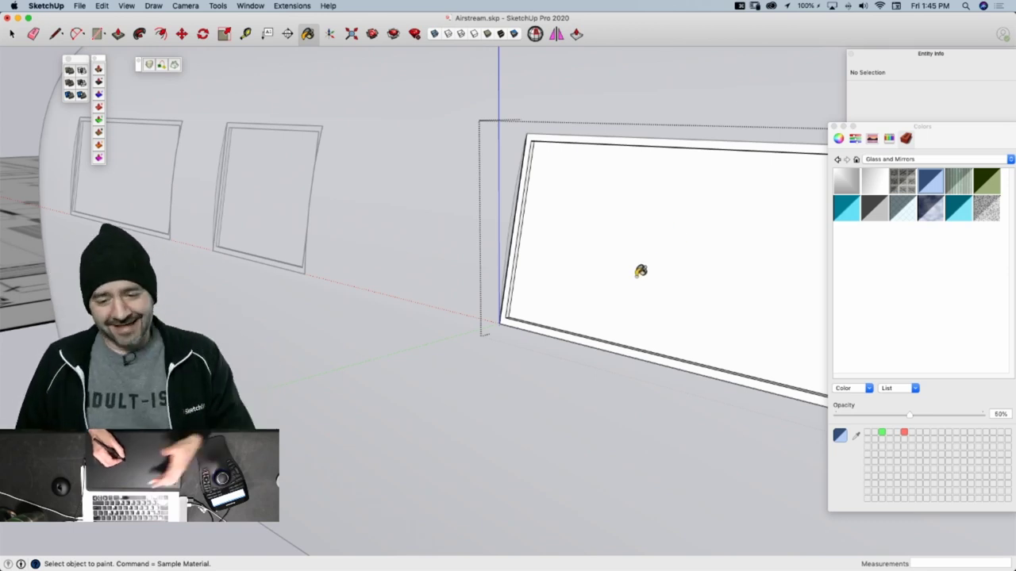
Paint the glass pane inside the large window group with the translucent grey glass material at 50% opacity
key(space)
click(635, 281)
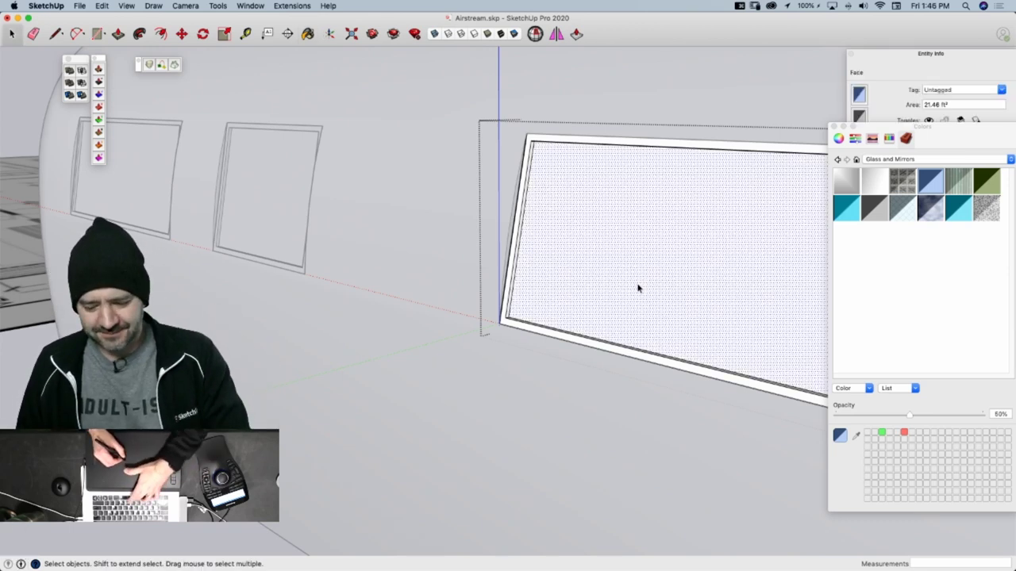
key(b)
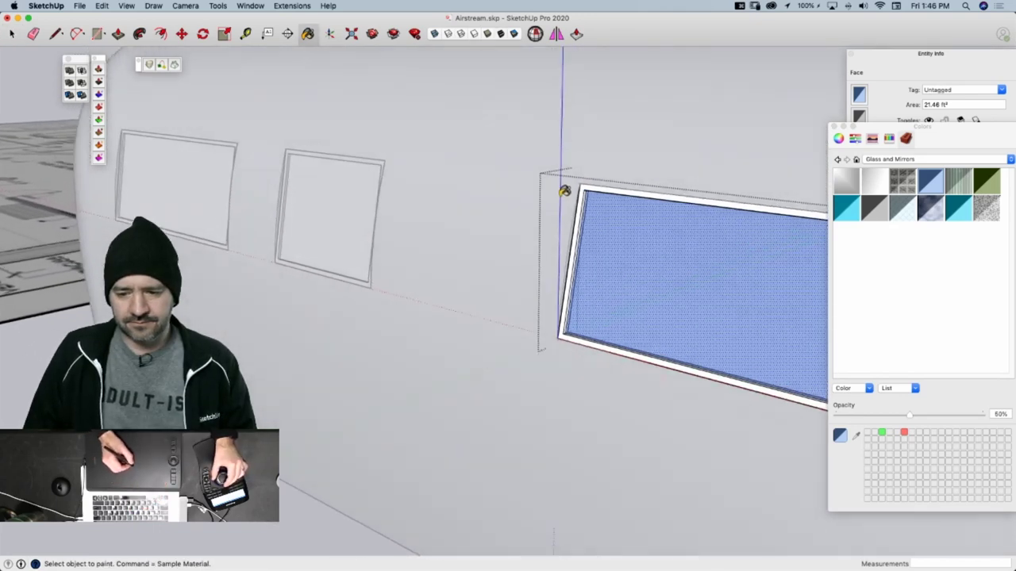
click(763, 261)
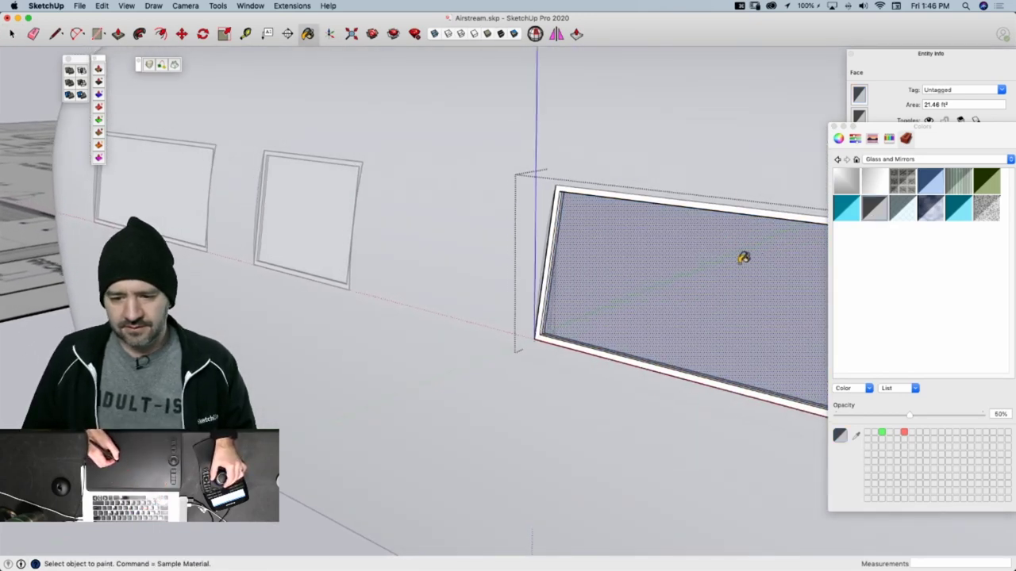
Paint the pane inside the middle window group with the same translucent grey glass
middle_drag(743, 254, 467, 268)
key(space)
double_click(399, 274)
key(b)
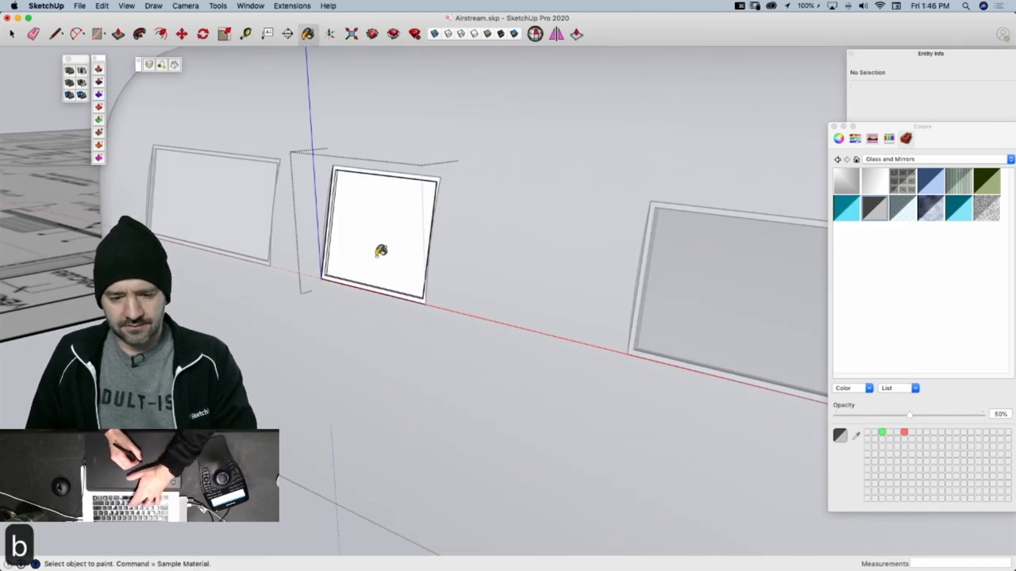
click(380, 249)
Paint the pane inside the window group nearest the rounded end with the translucent grey glass and leave the group
double_click(236, 221)
key(b)
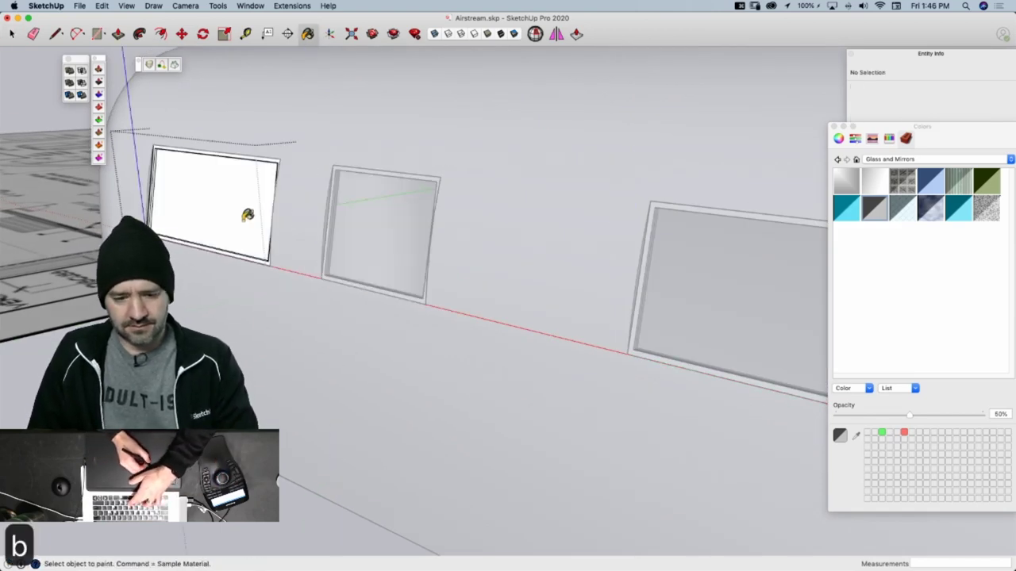
click(239, 219)
key(space)
click(270, 317)
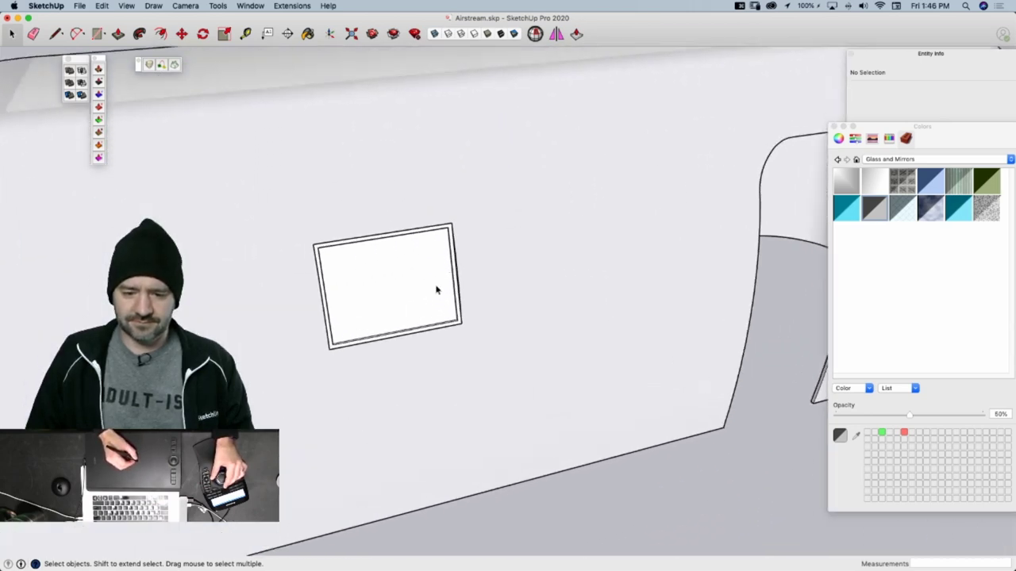
Paint the pane of the window group on the trailer's door side with the translucent grey glass and leave the group
double_click(436, 290)
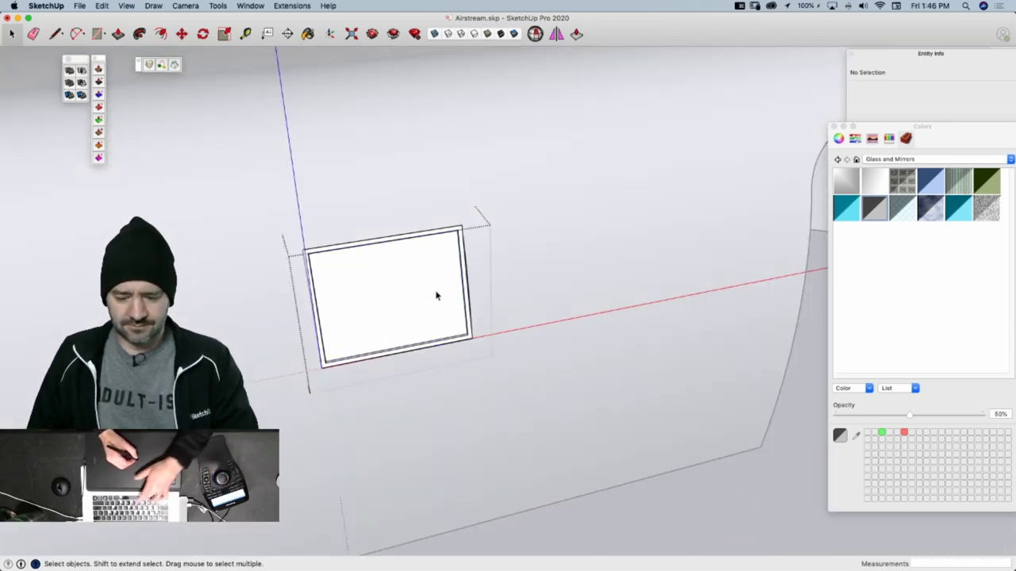
key(b)
click(437, 290)
key(space)
click(675, 489)
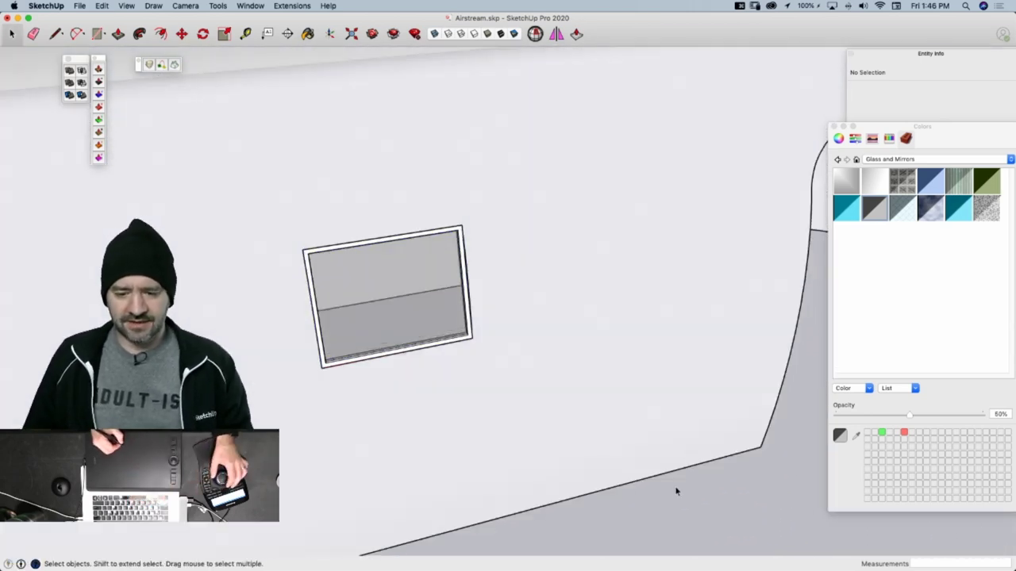
Close the Colors window and bring the tall empty opening beside the doorway into view
scroll(658, 263, up, 4)
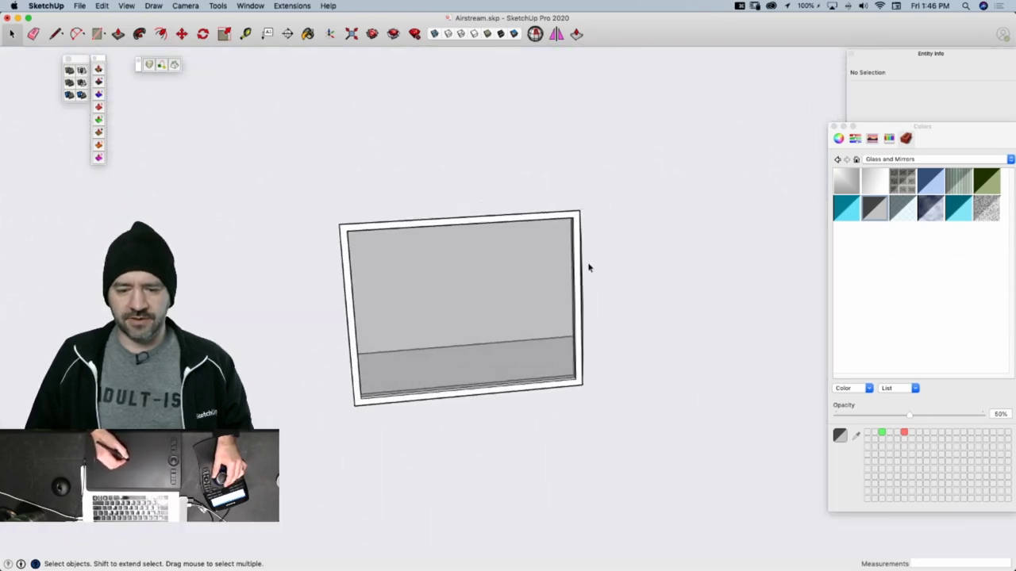
scroll(630, 235, down, 4)
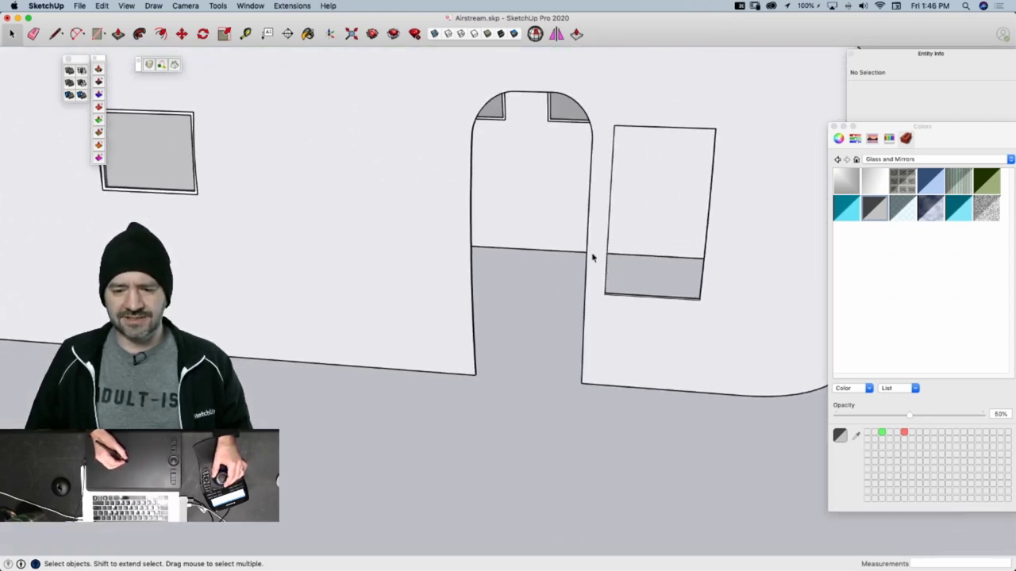
middle_drag(592, 257, 621, 215)
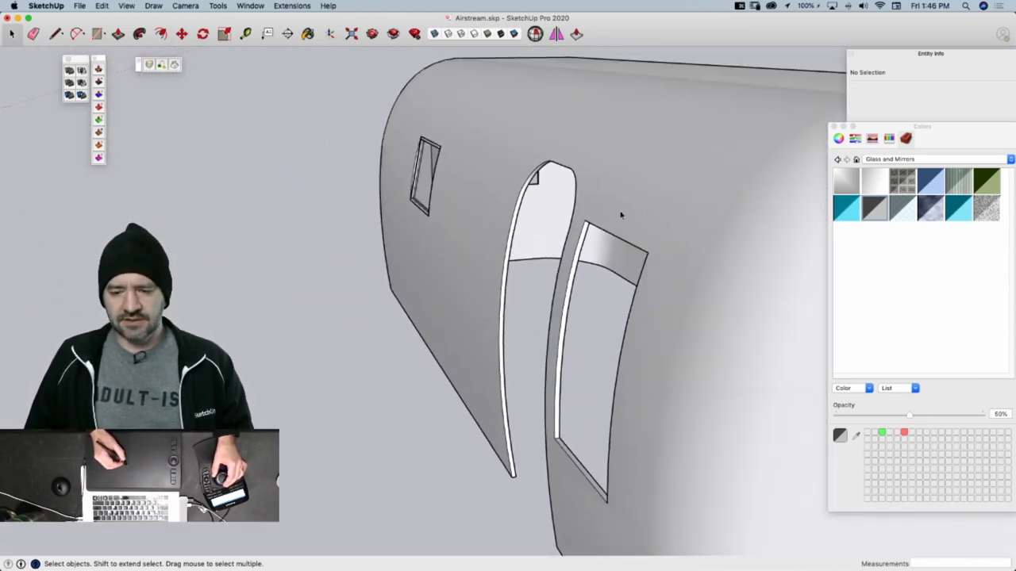
click(838, 130)
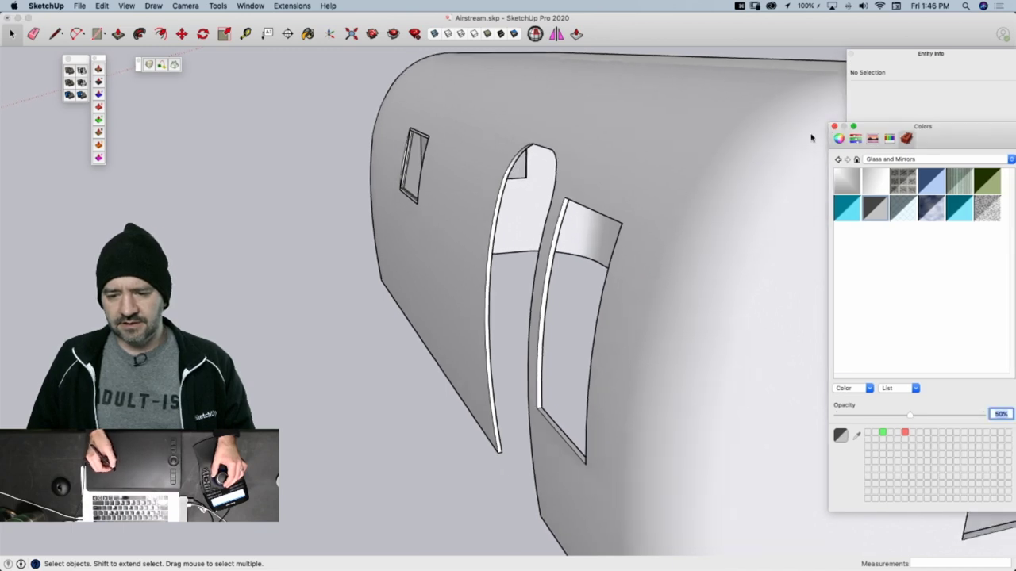
click(834, 126)
Draw a straight line down the tall opening's door side, from the midpoint of its upper reveal edge to its lower one
middle_drag(696, 177, 699, 235)
key(l)
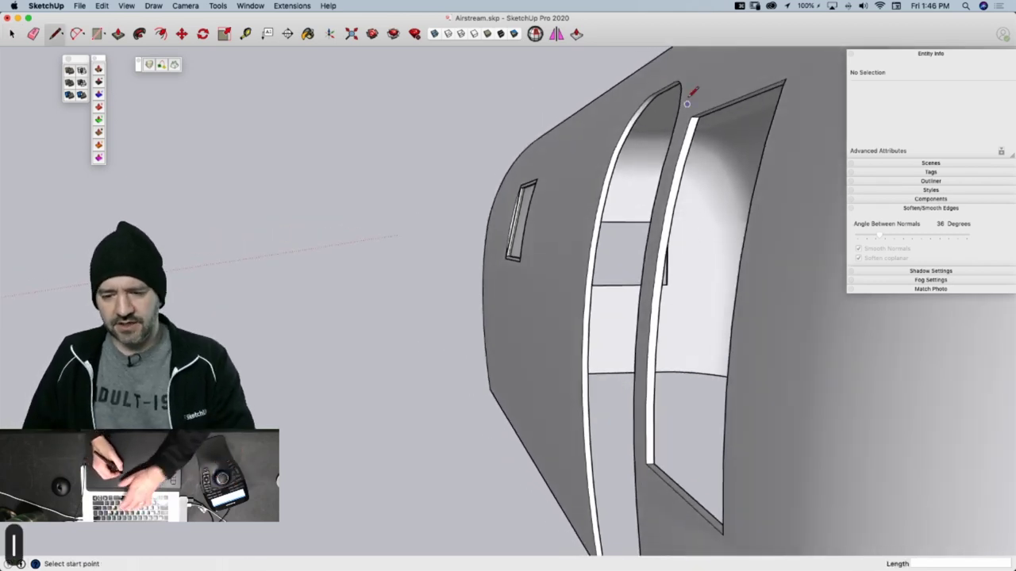
scroll(696, 93, up, 5)
mouse_move(698, 108)
middle_down()
mouse_move(650, 150)
mouse_move(617, 138)
middle_up()
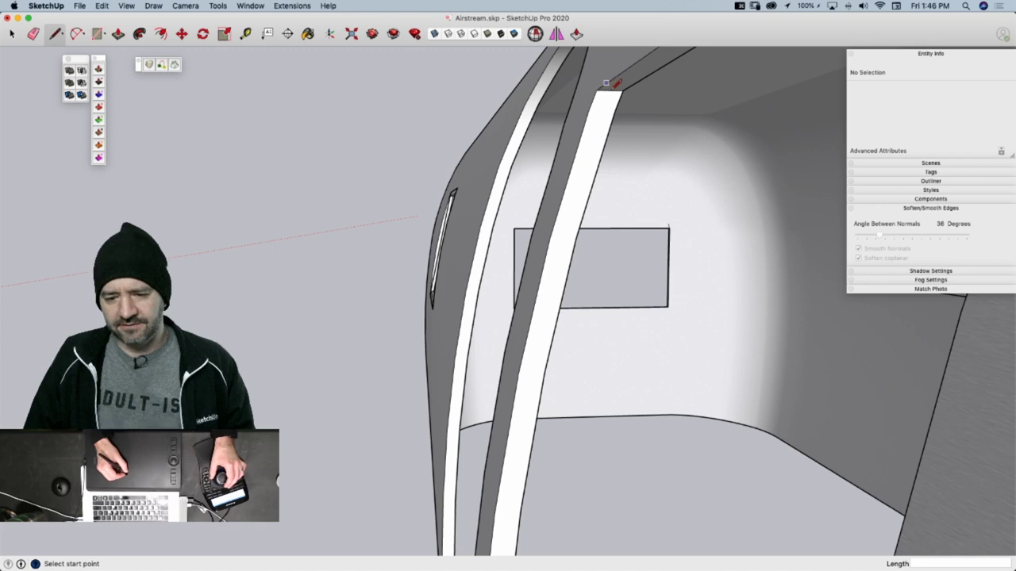
scroll(611, 86, up, 2)
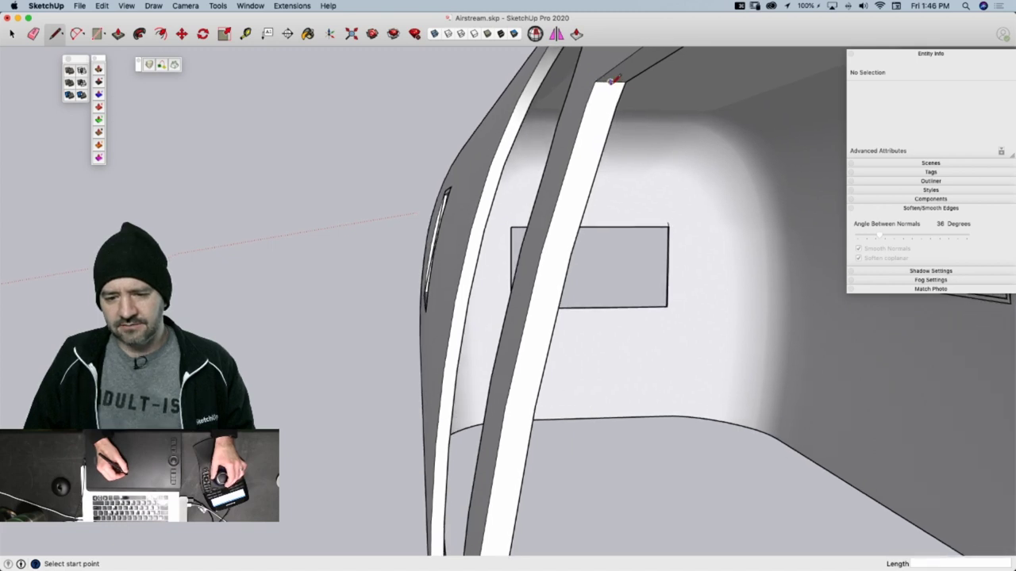
mouse_move(611, 82)
middle_down()
mouse_move(533, 267)
mouse_move(553, 244)
mouse_move(586, 317)
middle_up()
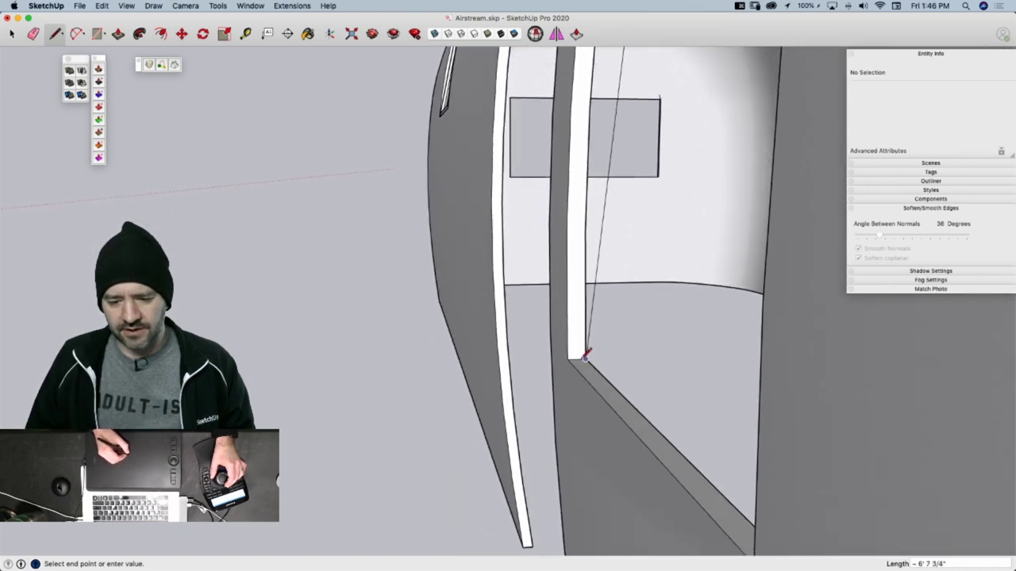
middle_drag(576, 353, 581, 406)
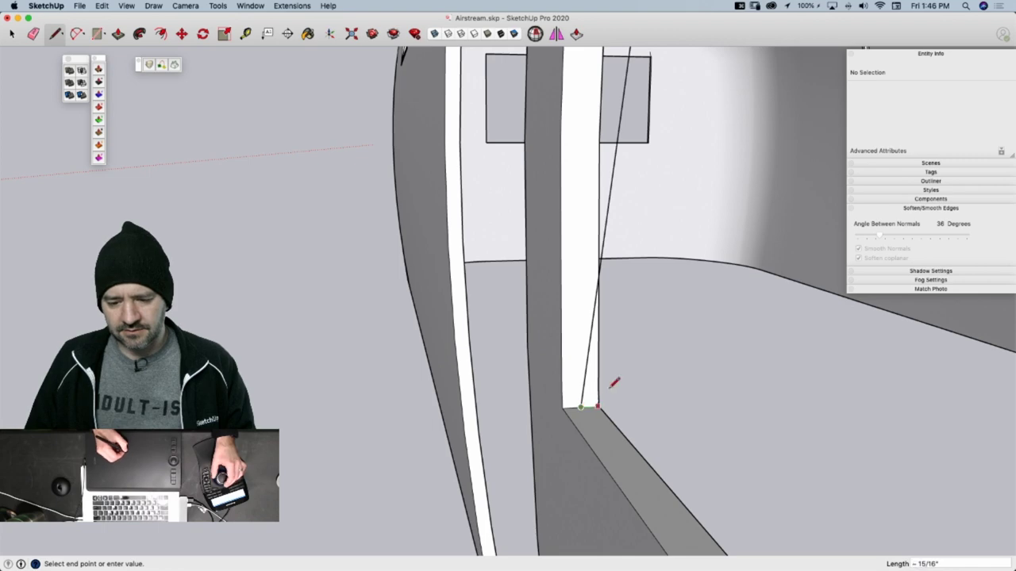
Continue the line along the middle of the opening's lower reveal to the midpoint of the far corner edge
scroll(640, 297, up, 6)
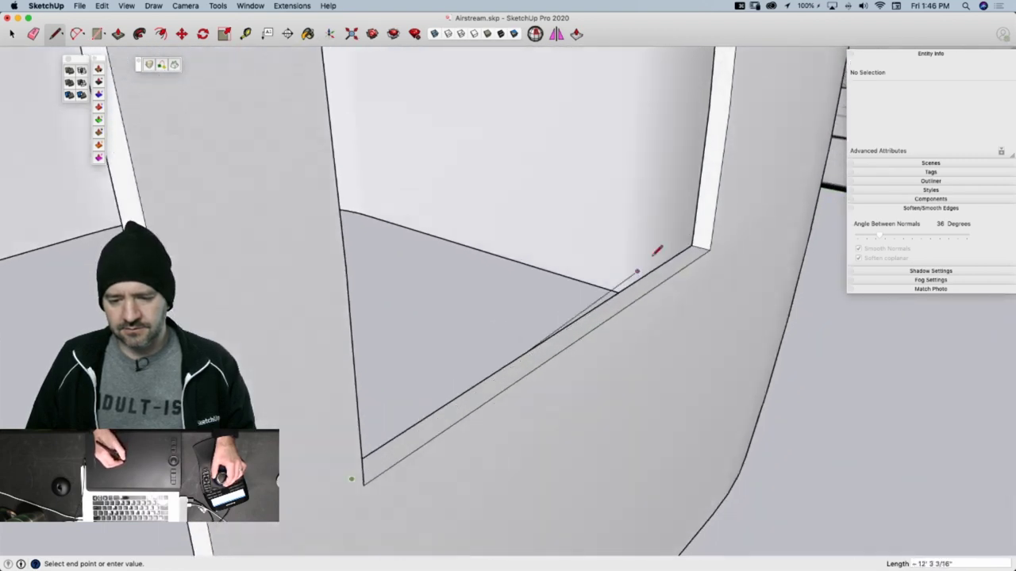
middle_drag(654, 256, 696, 261)
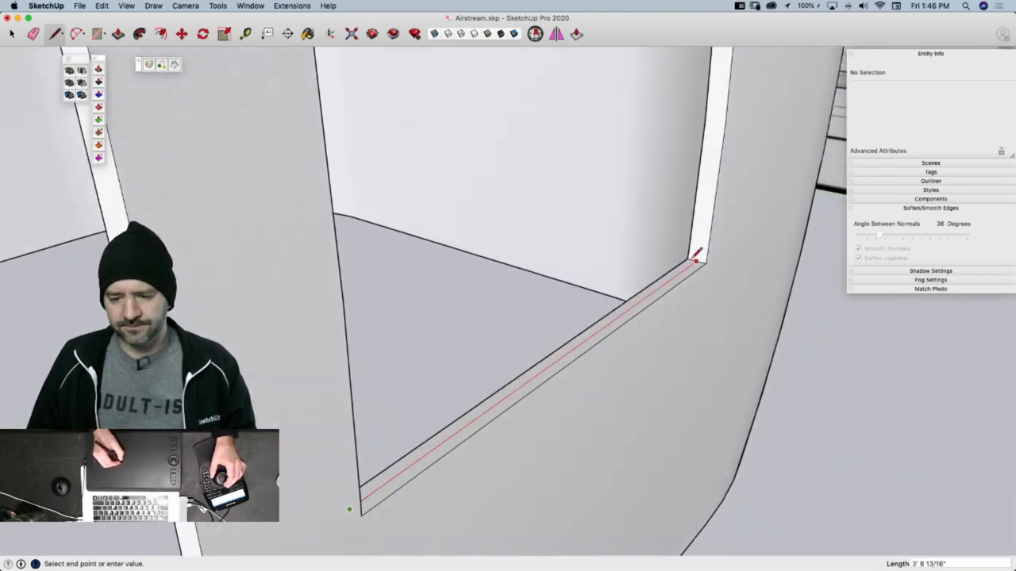
click(697, 260)
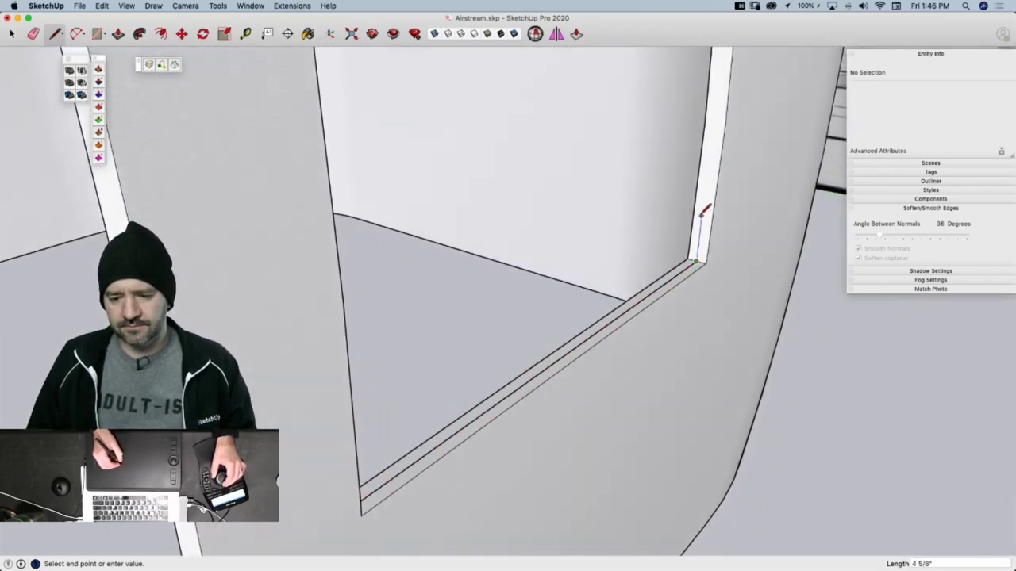
Draw a straight line up the opening's far side, from the lower corner edge's midpoint to the upper one
mouse_move(701, 216)
middle_down()
mouse_move(630, 220)
mouse_move(665, 216)
middle_up()
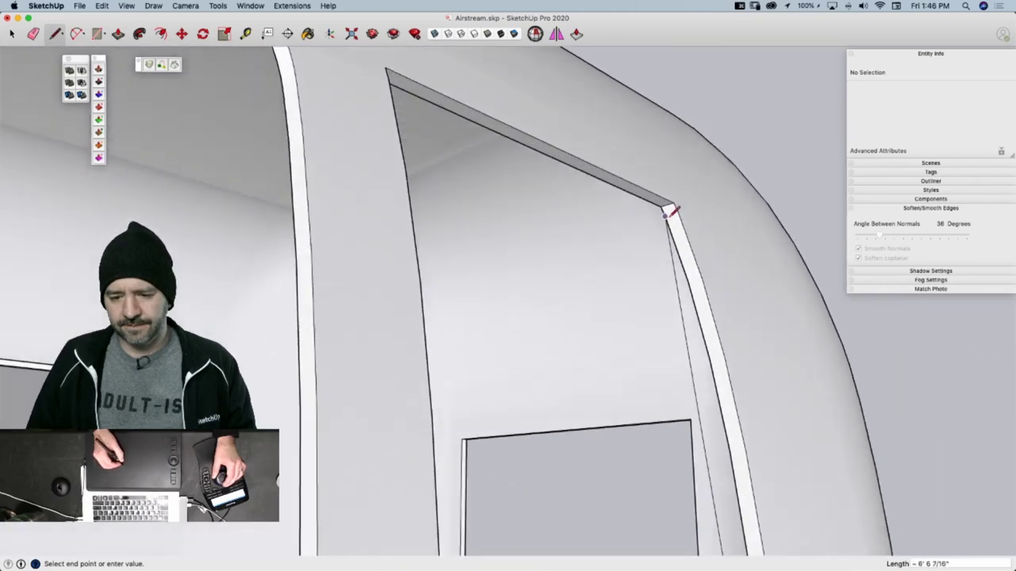
scroll(669, 211, up, 3)
scroll(741, 215, up, 2)
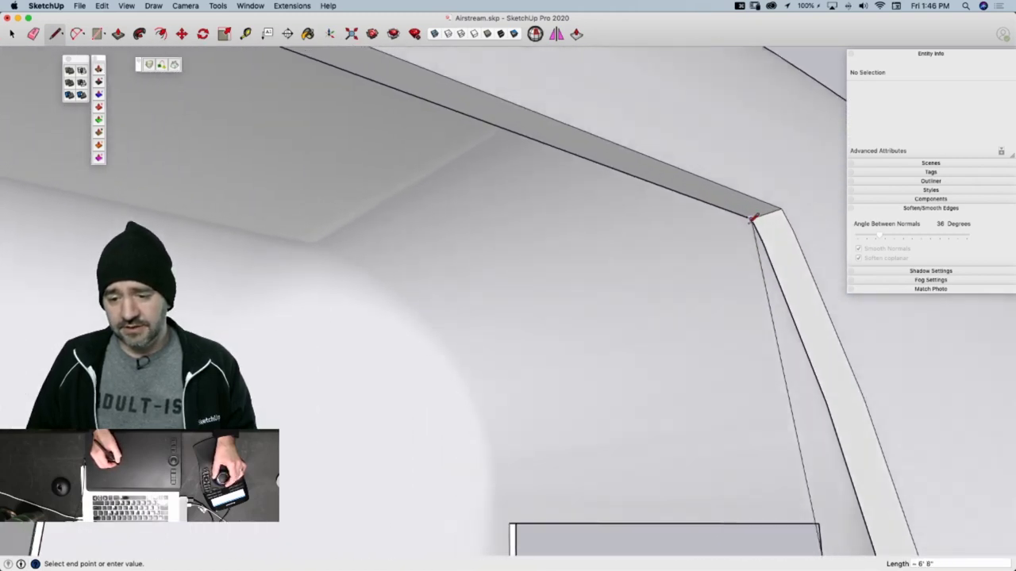
scroll(773, 205, up, 2)
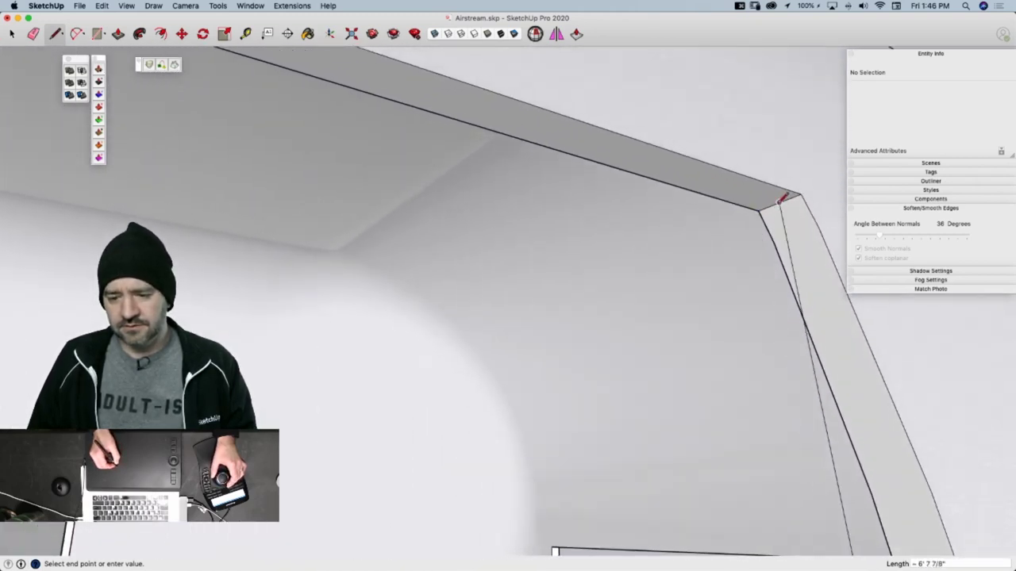
click(780, 200)
Try to close the outline with a line along the opening's upper reveal, and undo the last two lines
mouse_move(759, 210)
middle_down()
mouse_move(500, 284)
mouse_move(408, 326)
middle_up()
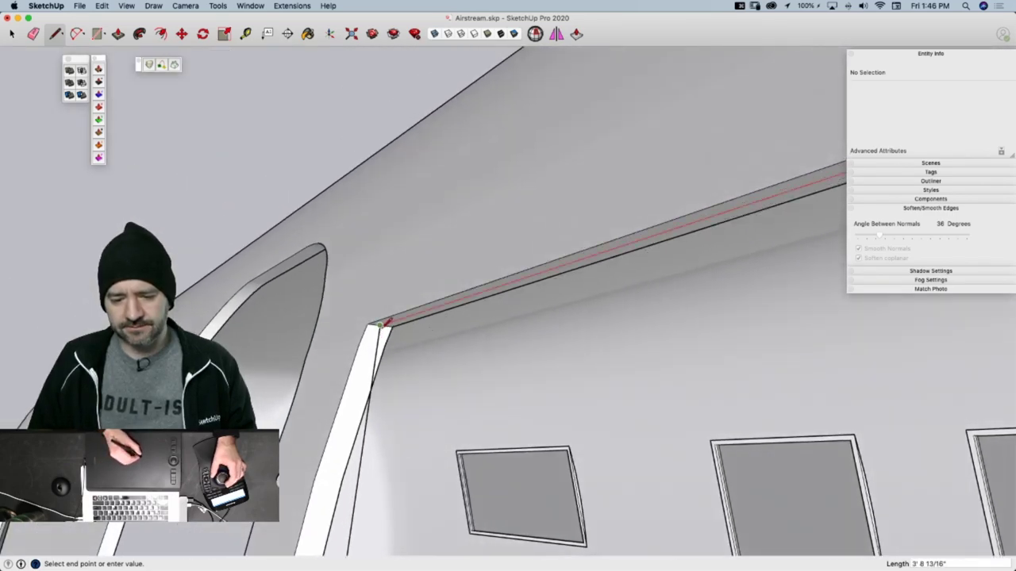
click(385, 322)
key(super+z)
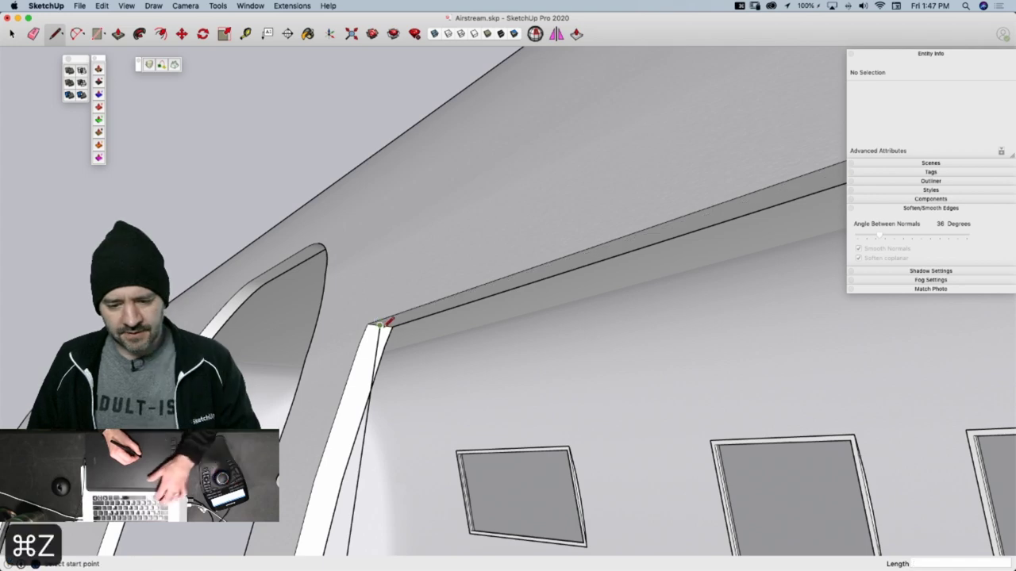
key(super+z)
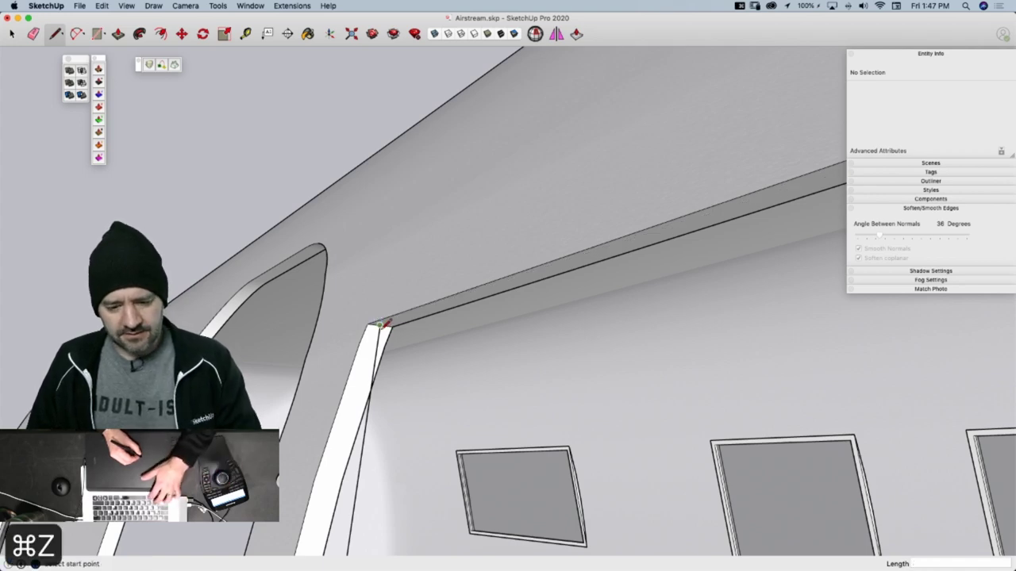
Draw a line along the middle of the tall opening's upper reveal, and close the outline down the far side to the lower corner edge's midpoint
click(382, 324)
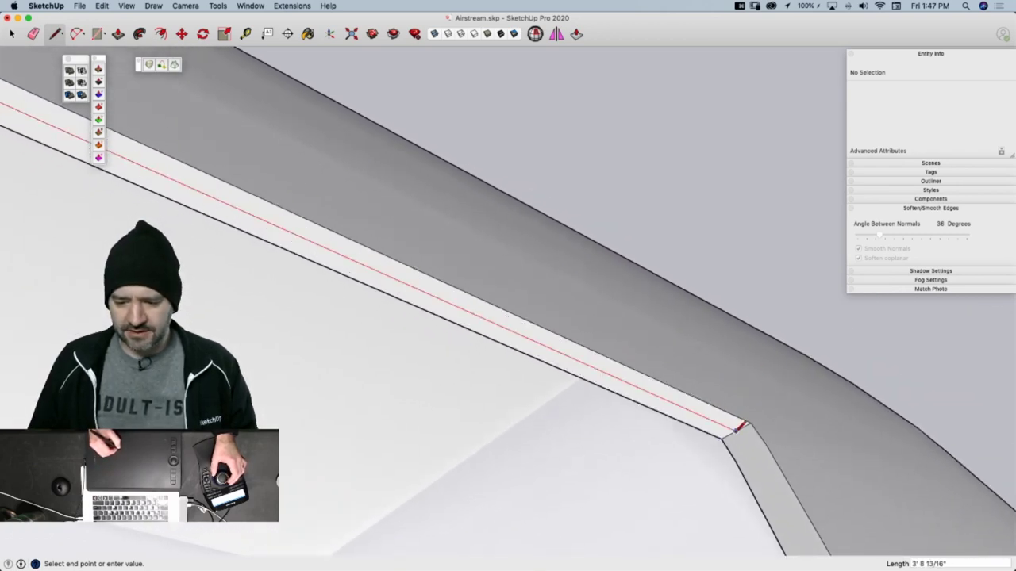
click(737, 427)
mouse_move(736, 454)
middle_down()
mouse_move(699, 381)
mouse_move(697, 353)
mouse_move(664, 405)
mouse_move(709, 376)
mouse_move(739, 376)
middle_up()
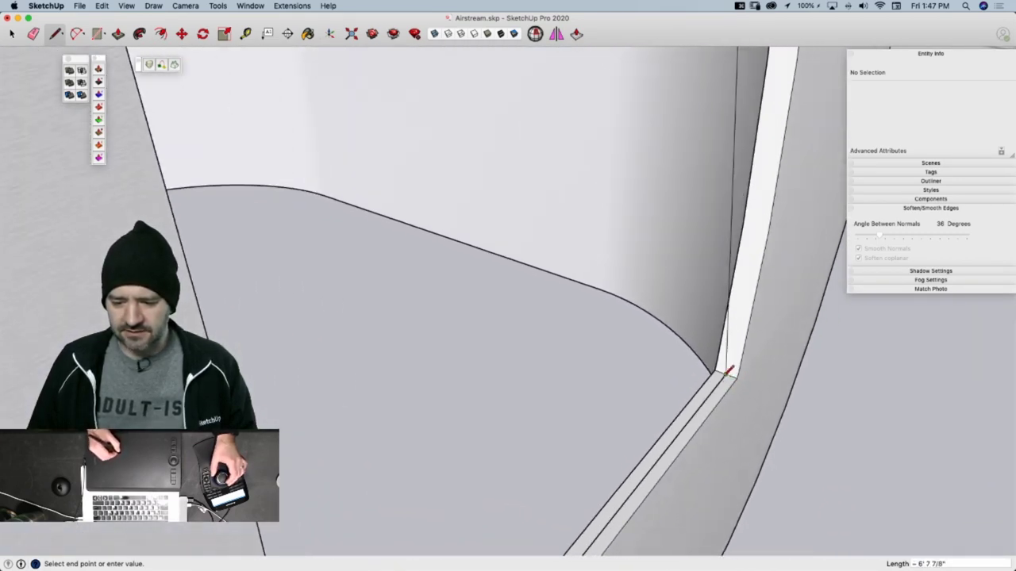
click(725, 374)
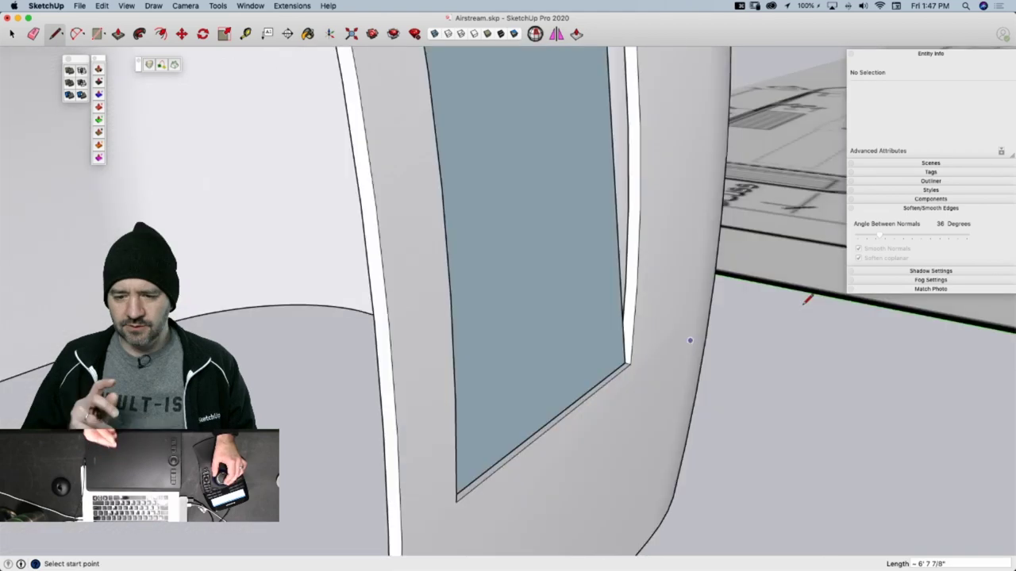
scroll(805, 300, down, 5)
middle_drag(804, 304, 804, 304)
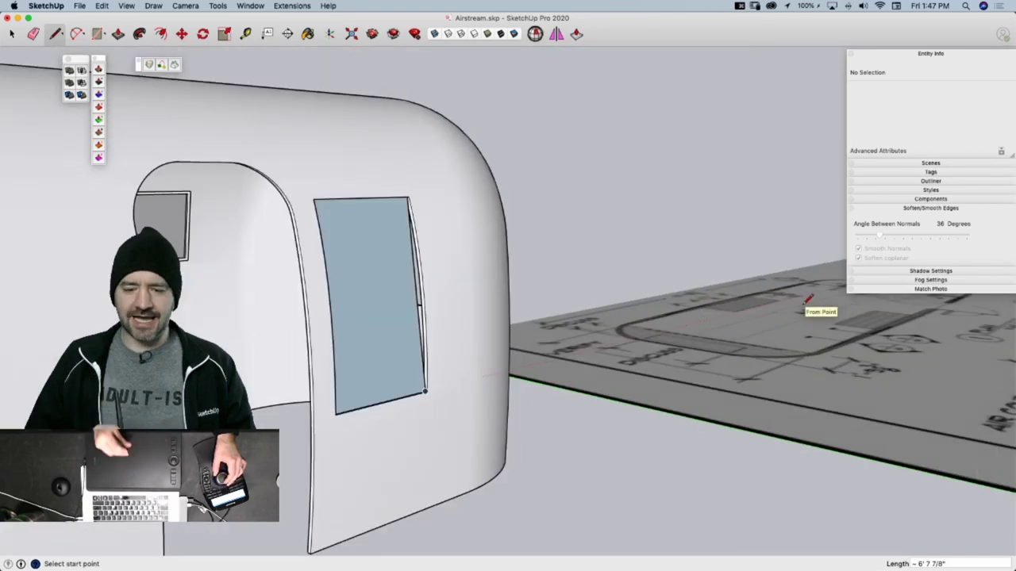
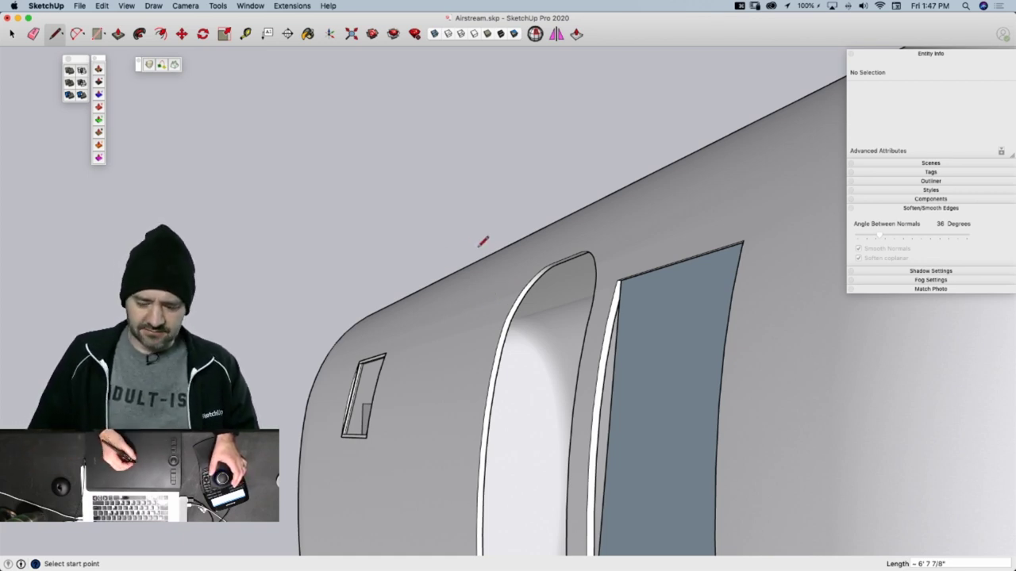
click(391, 271)
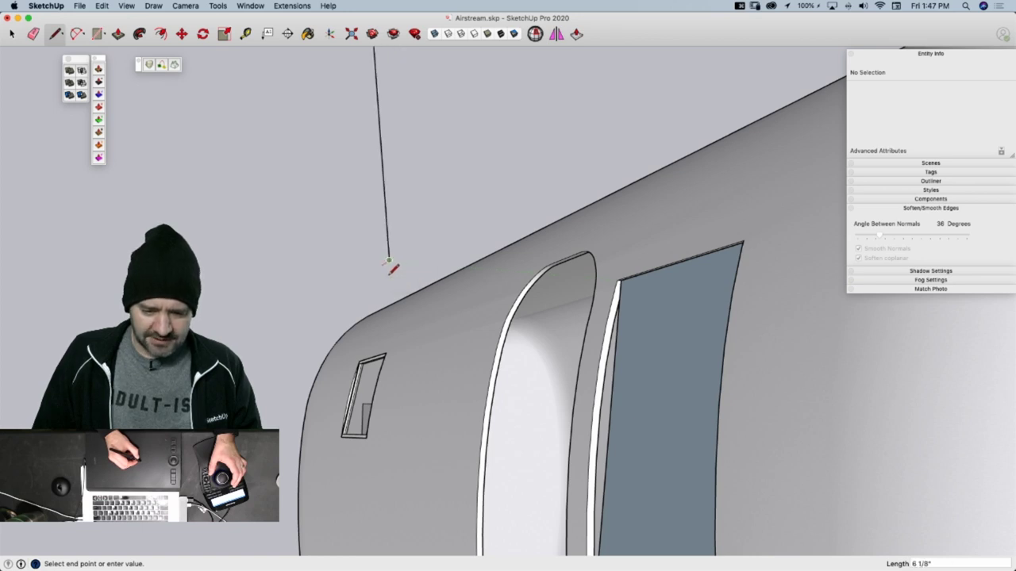
click(389, 261)
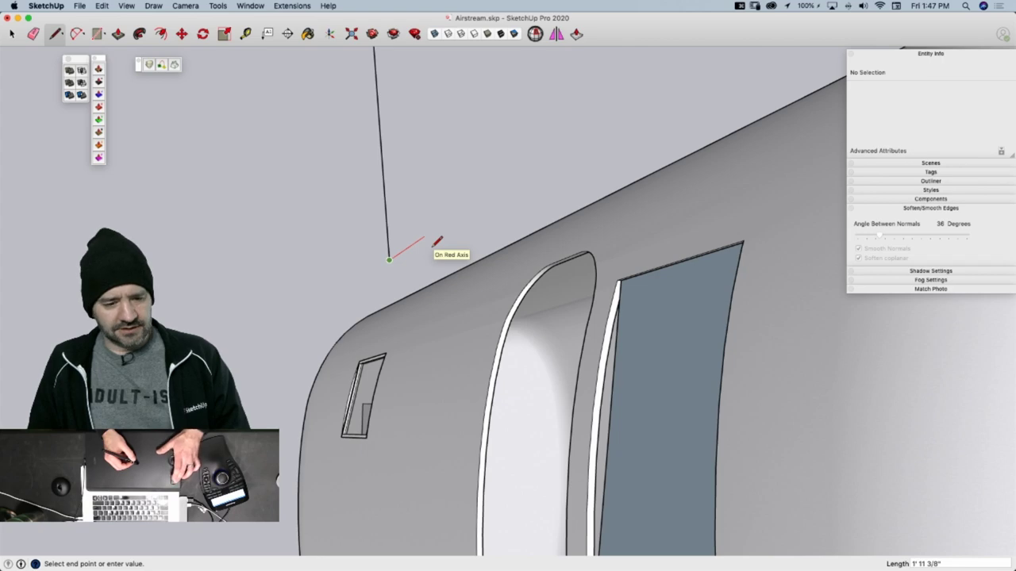
key(super+z)
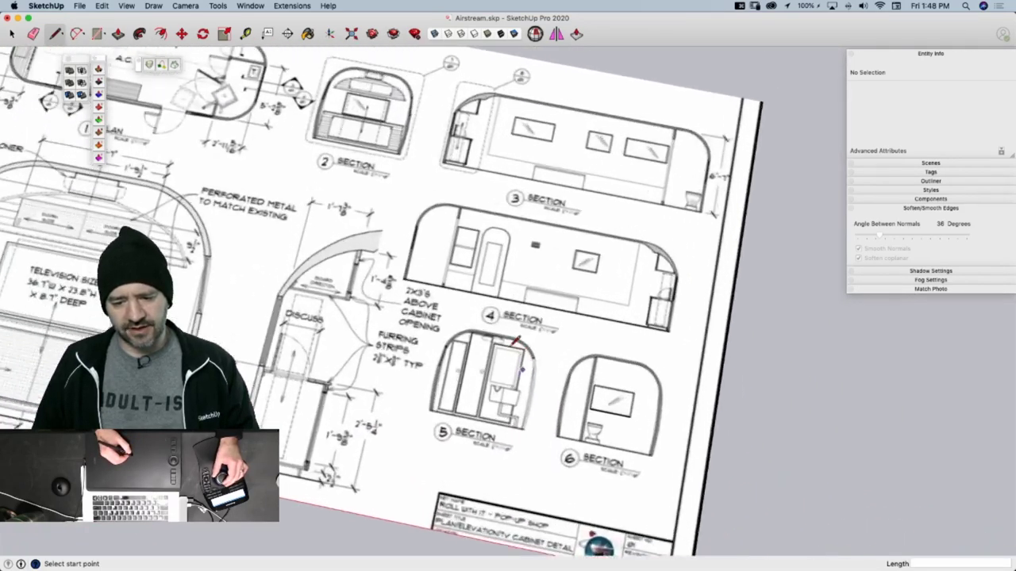
Erase the straight vertical lines on the door side and the far side of the tall opening
scroll(515, 341, up, 2)
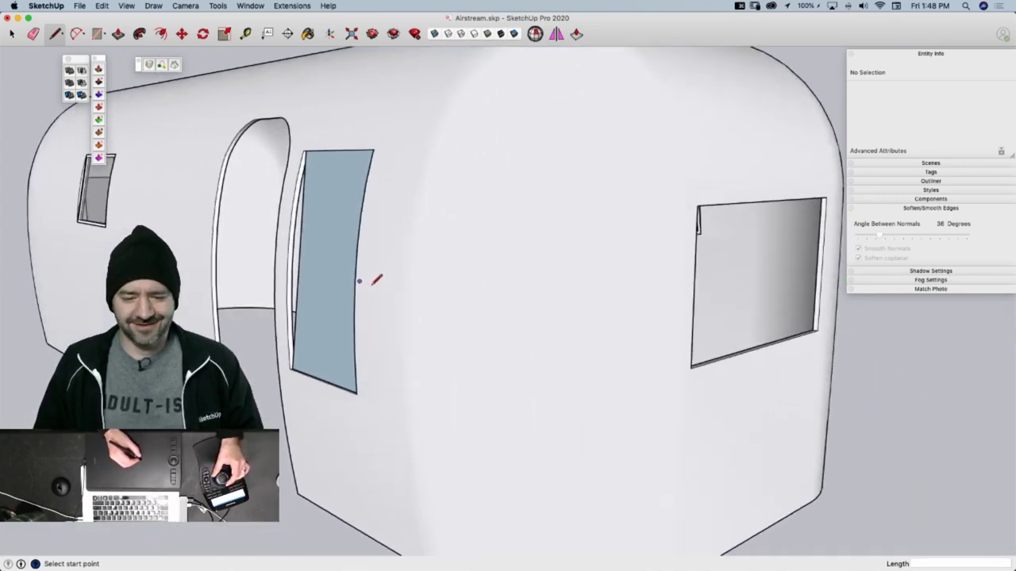
key(e)
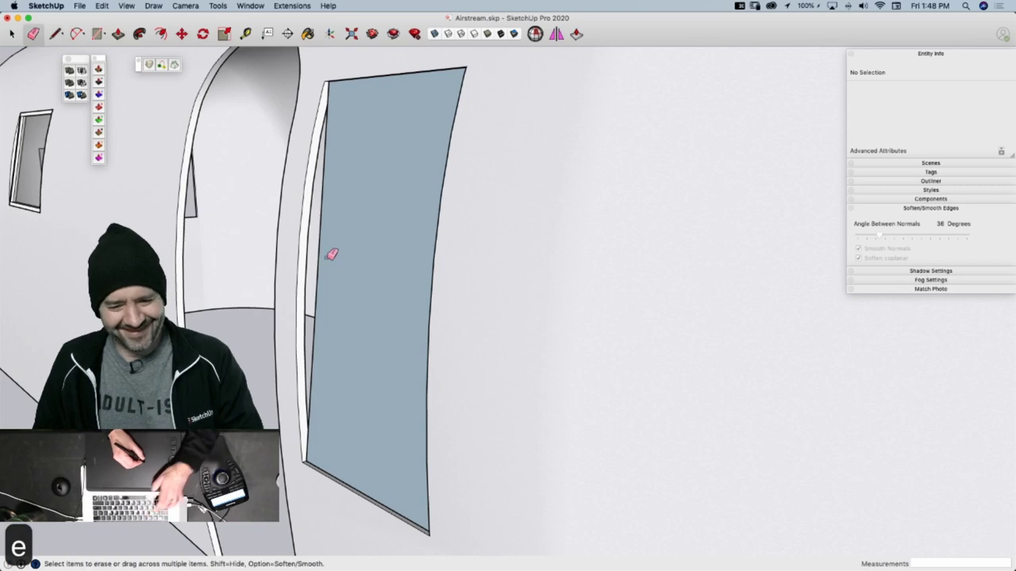
click(322, 262)
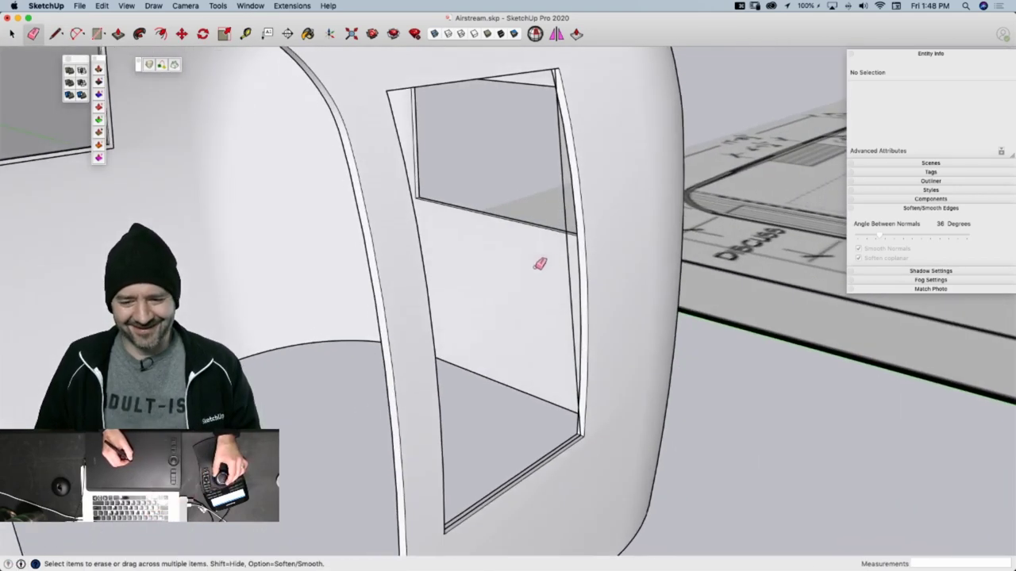
click(568, 260)
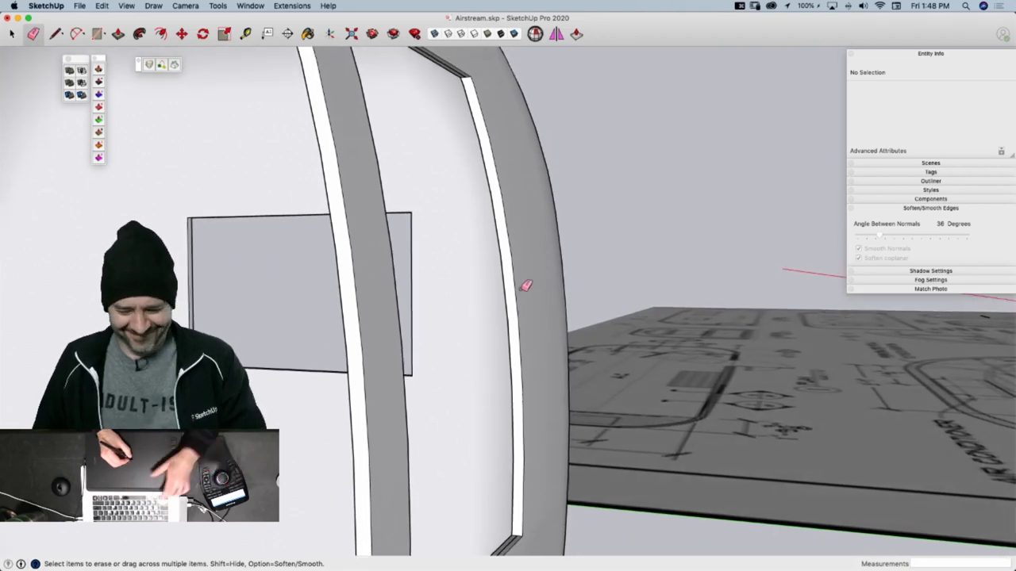
Draw an edge across the opening's door-side reveal at mid-height and a line from its midpoint up to the upper corner edge's midpoint
key(l)
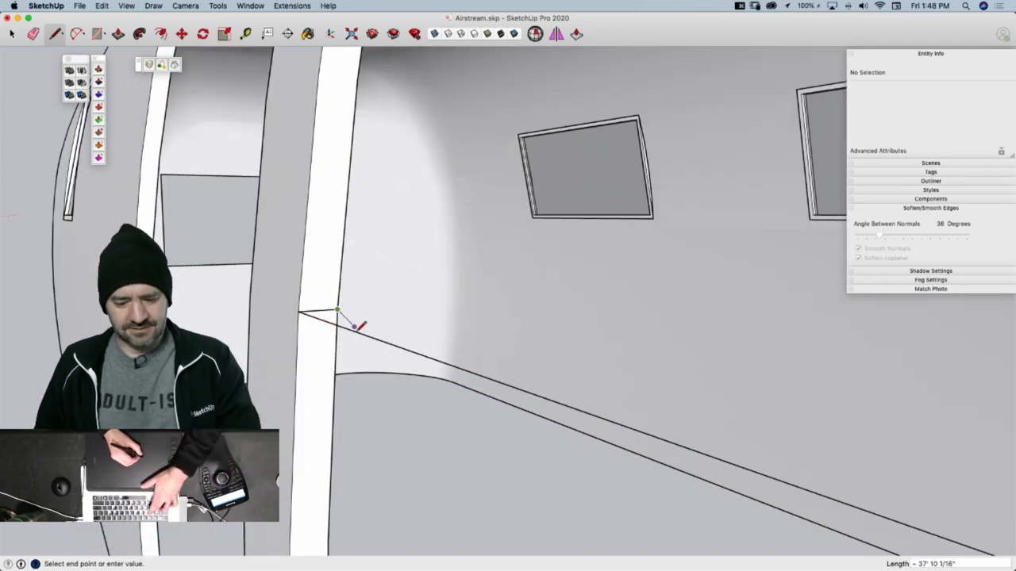
key(Escape)
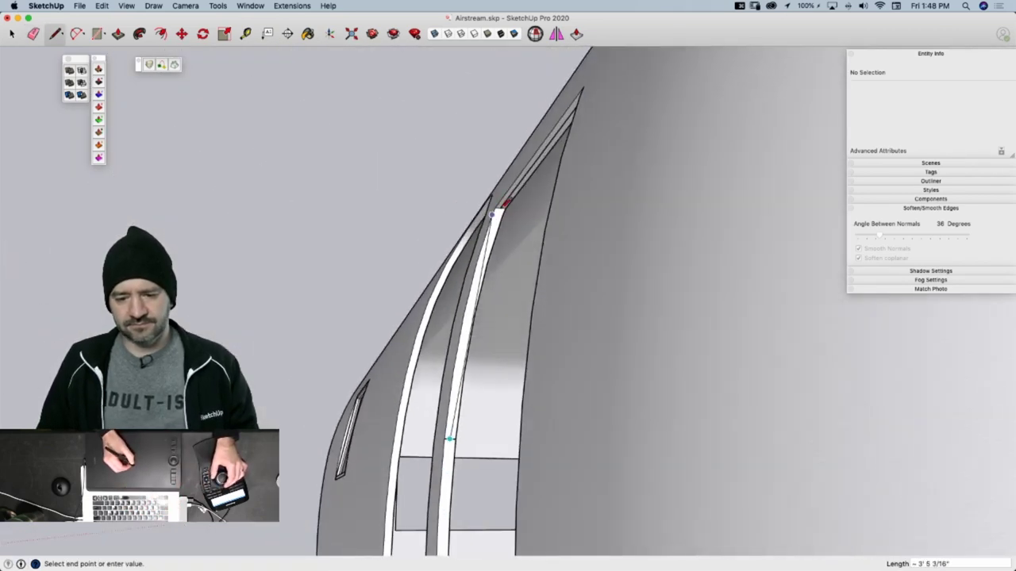
mouse_move(505, 202)
middle_down()
mouse_move(495, 197)
mouse_move(498, 184)
middle_up()
click(492, 179)
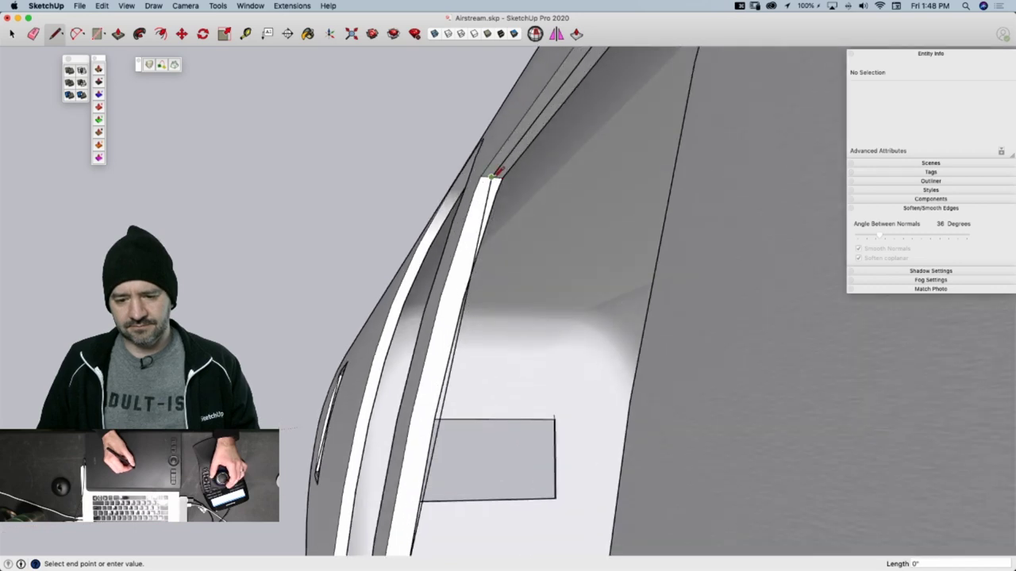
middle_drag(470, 270, 473, 338)
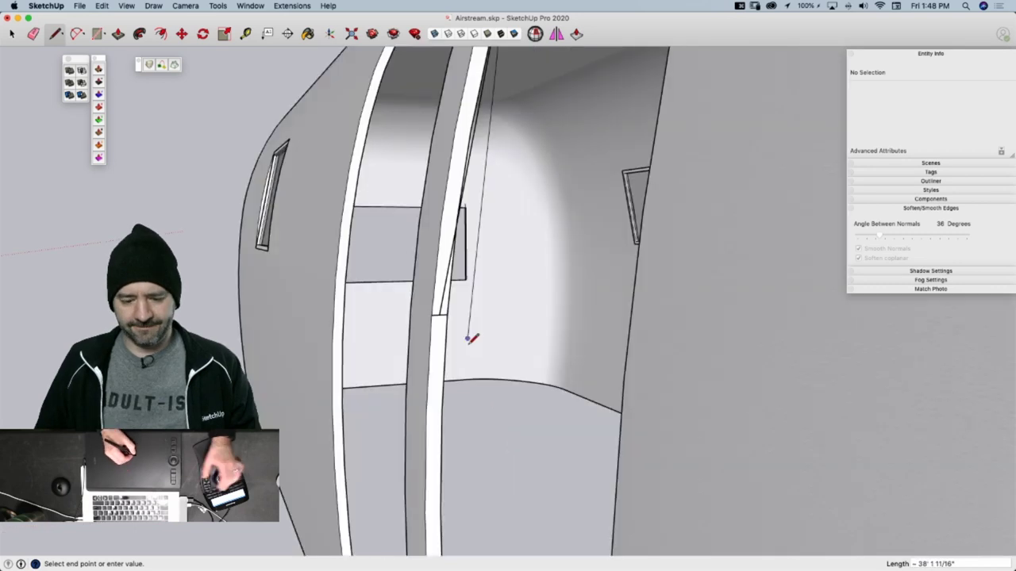
key(Escape)
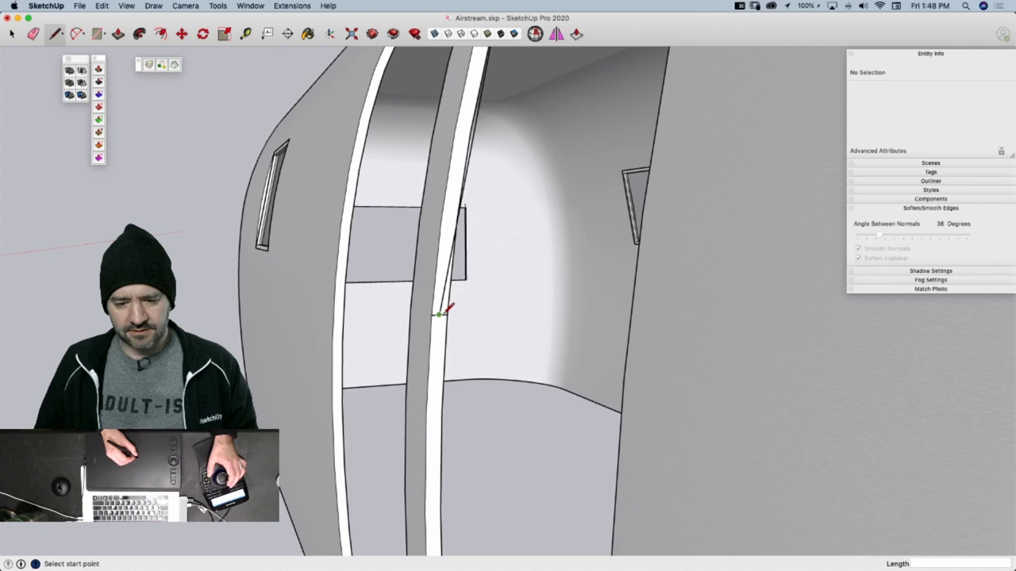
Draw a line from the mid-height edge's midpoint down to the midpoint of the opening's lower door-side corner edge
mouse_move(444, 310)
middle_down()
mouse_move(465, 370)
mouse_move(481, 317)
mouse_move(615, 222)
mouse_move(476, 340)
middle_up()
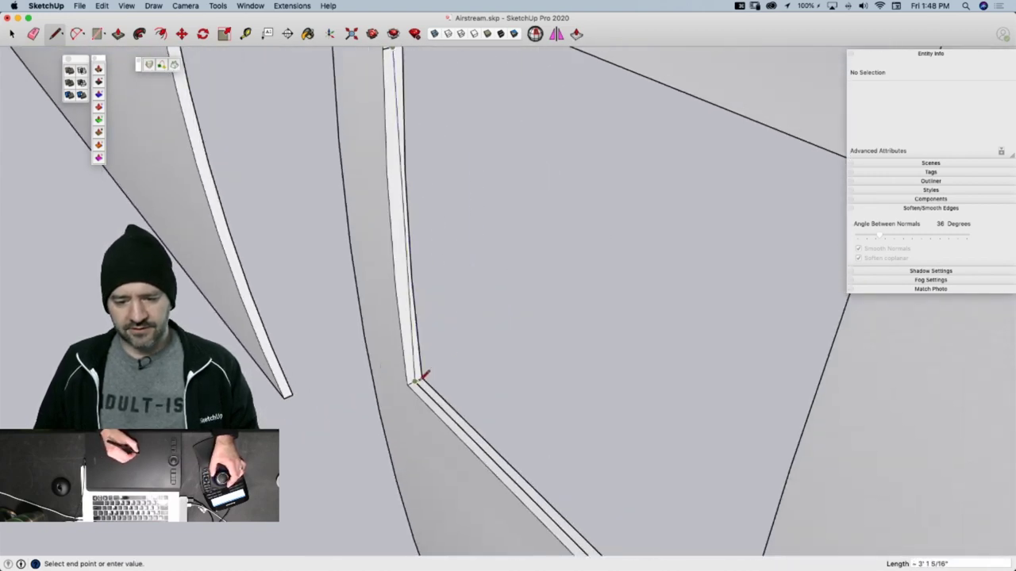
click(413, 381)
scroll(508, 278, down, 5)
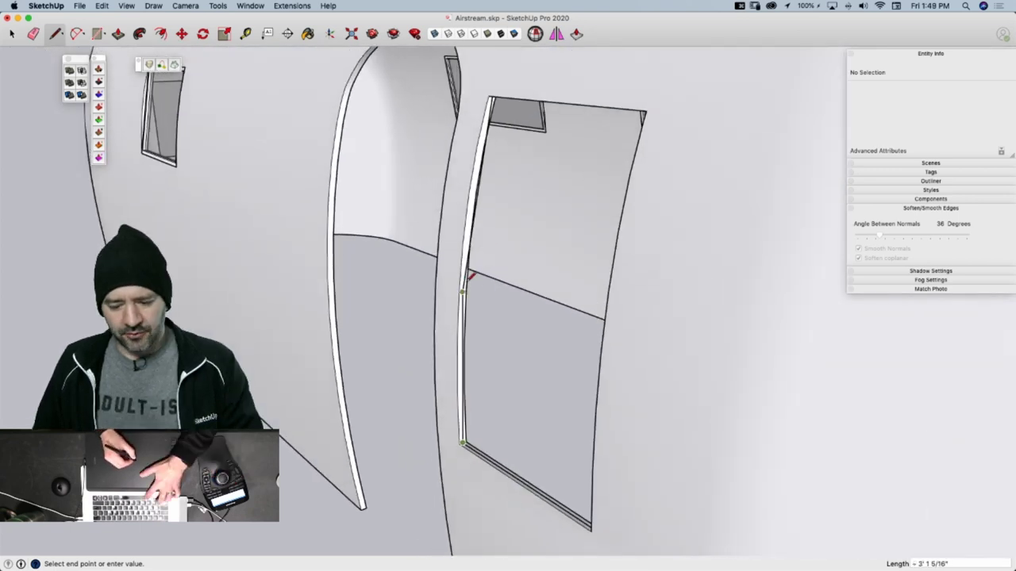
Extrude the two door-side reveal lines 3' 8 13/16" horizontally across the tall opening to its far side
key(space)
click(465, 282)
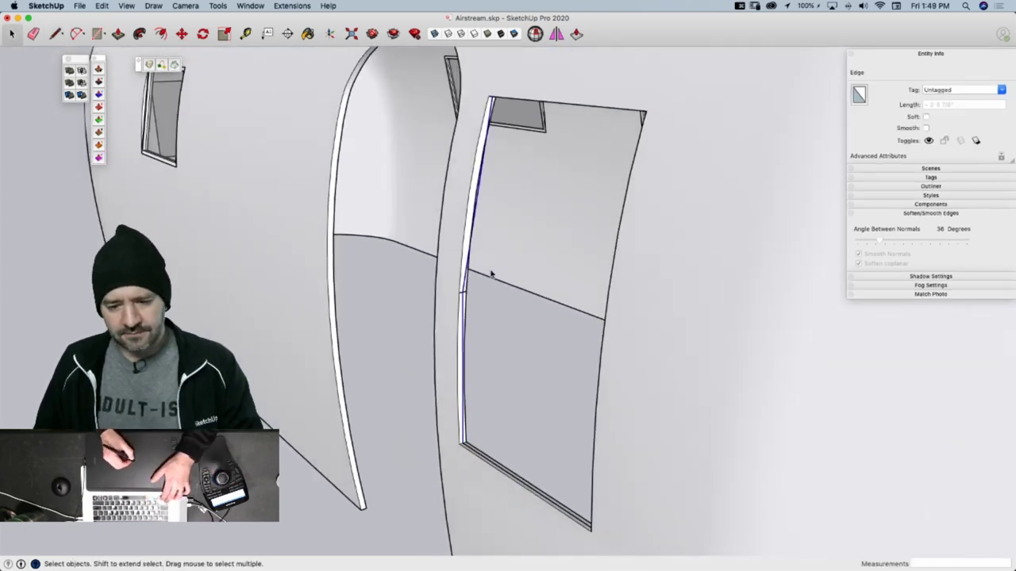
click(576, 34)
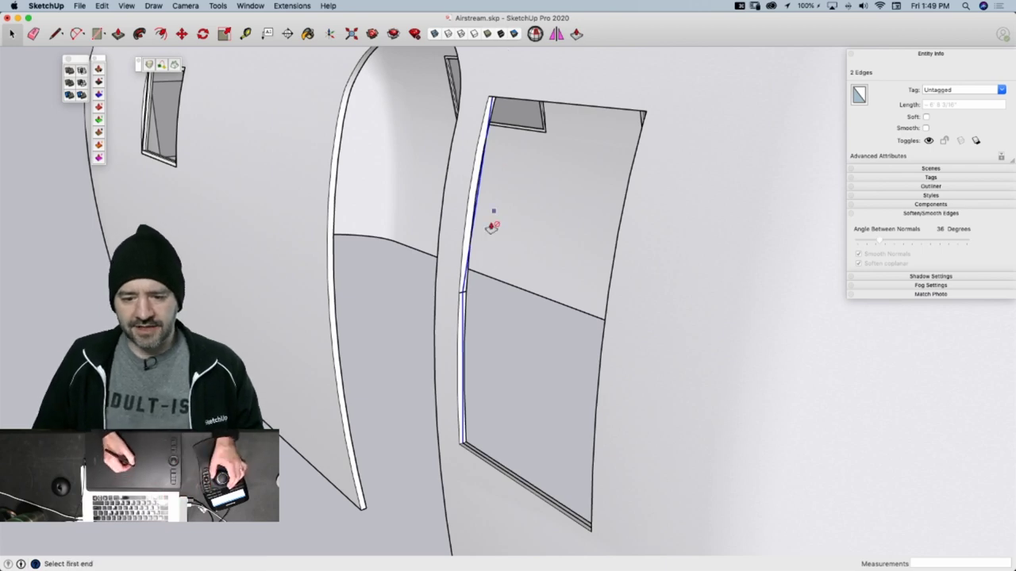
click(466, 295)
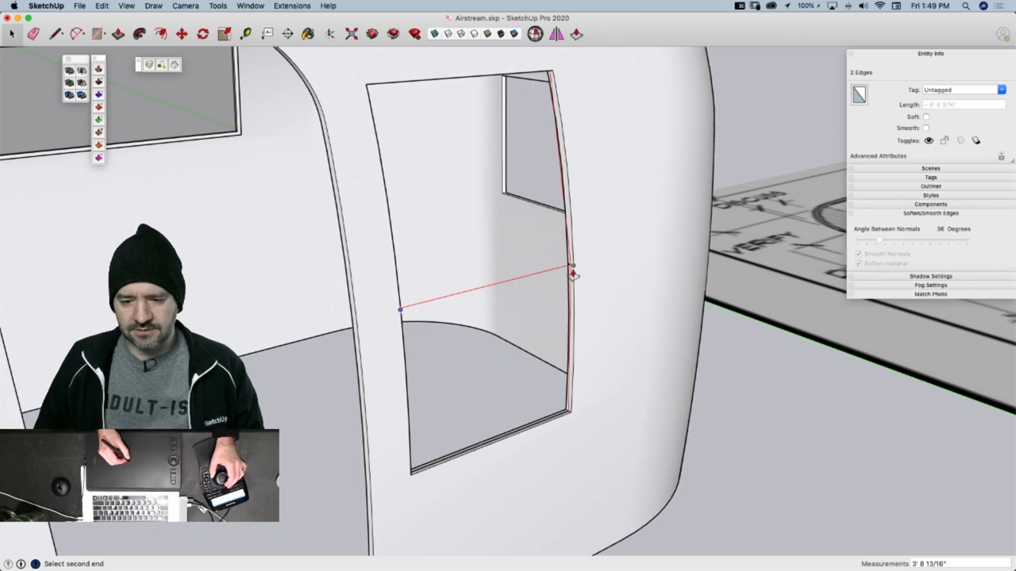
click(572, 268)
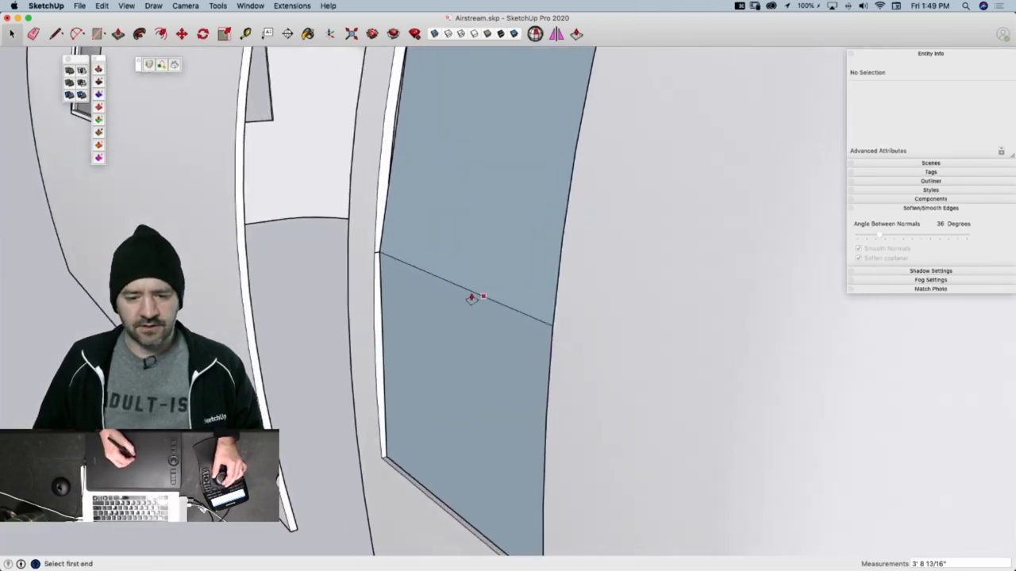
Reverse the upper and lower pane faces in the tall opening
middle_drag(471, 298, 453, 309)
key(space)
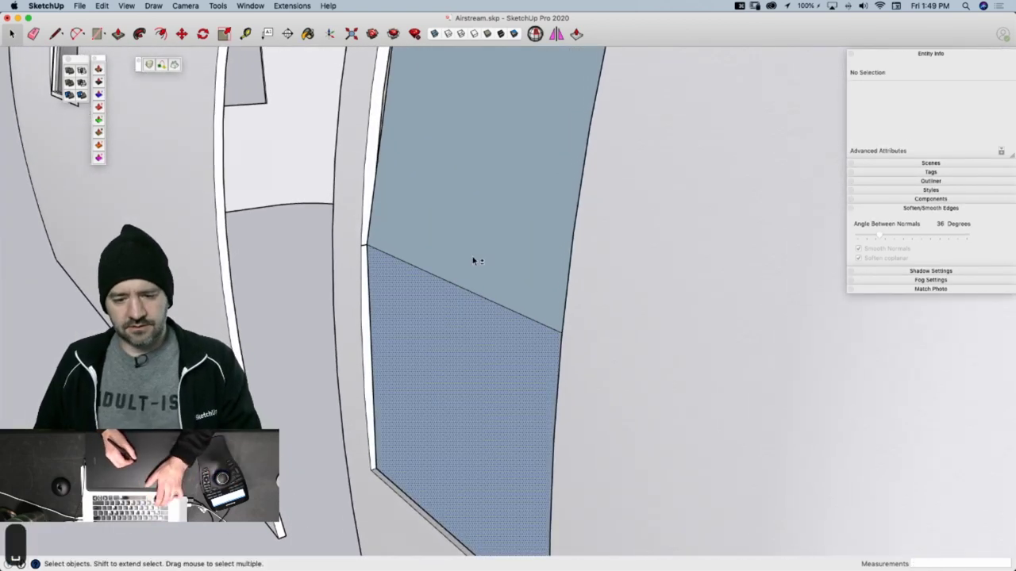
shift+click(473, 260)
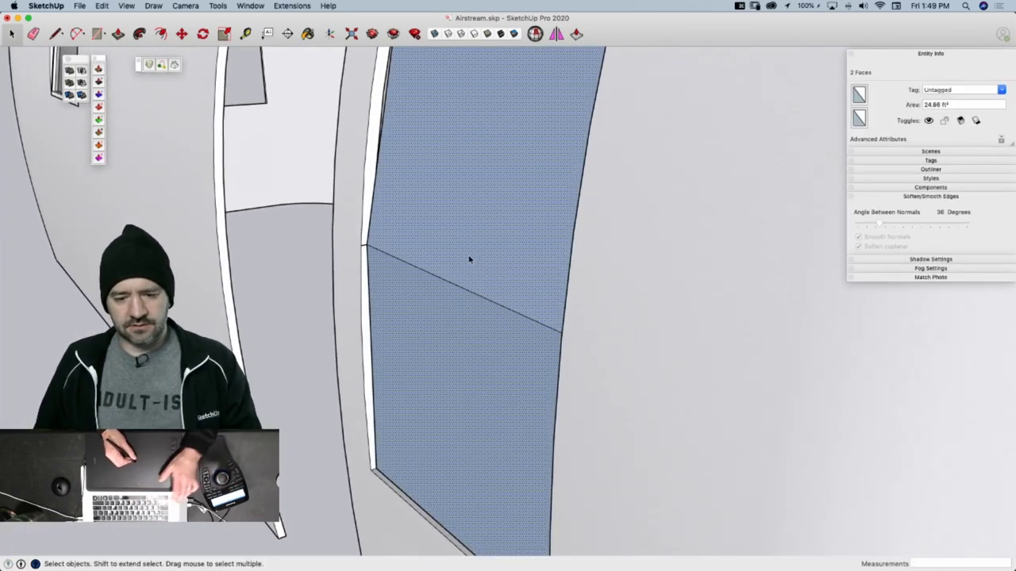
right_click(430, 208)
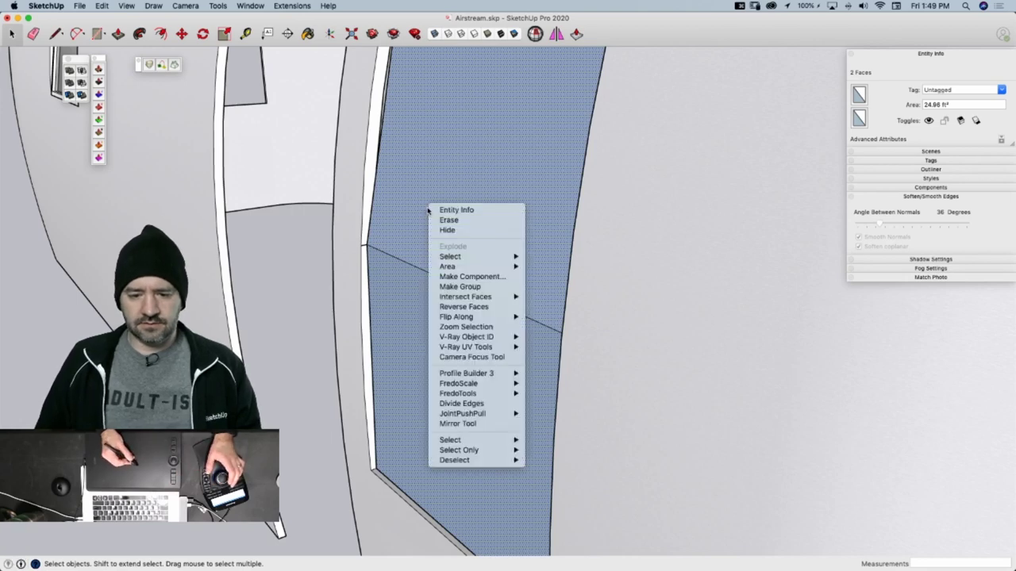
click(481, 305)
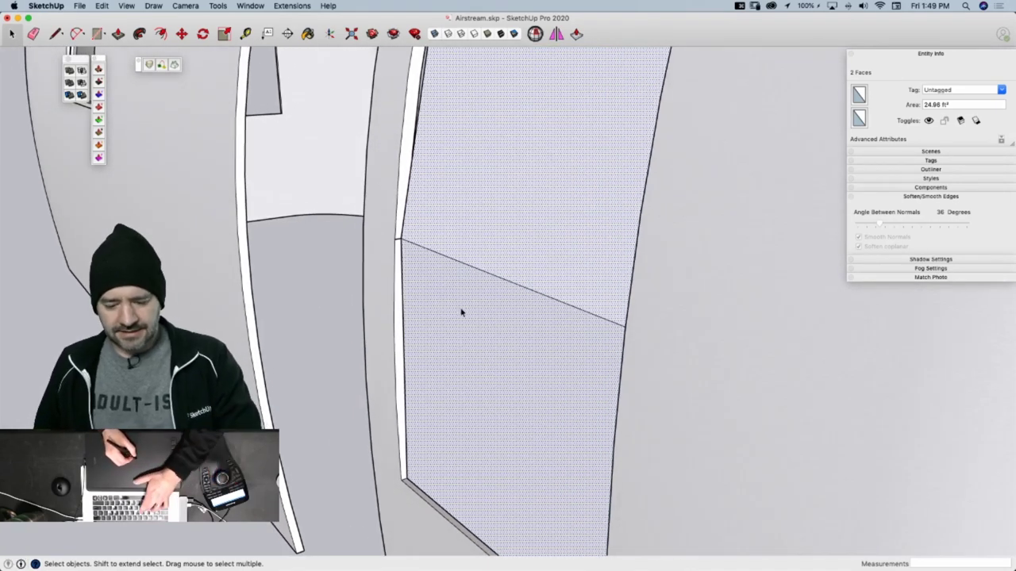
Offset the lower pane's outline inward by 1.5"
key(f)
click(437, 292)
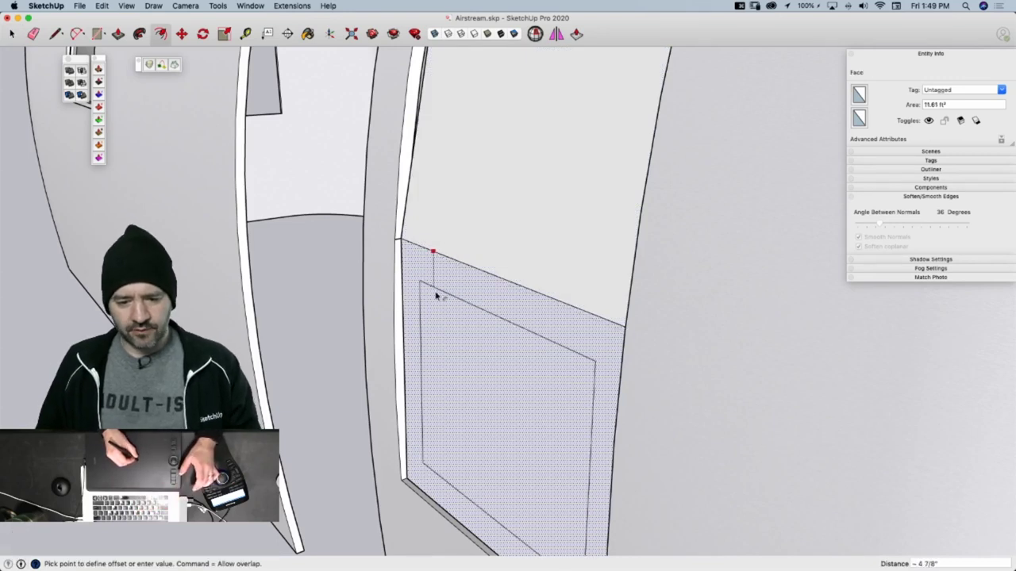
click(427, 282)
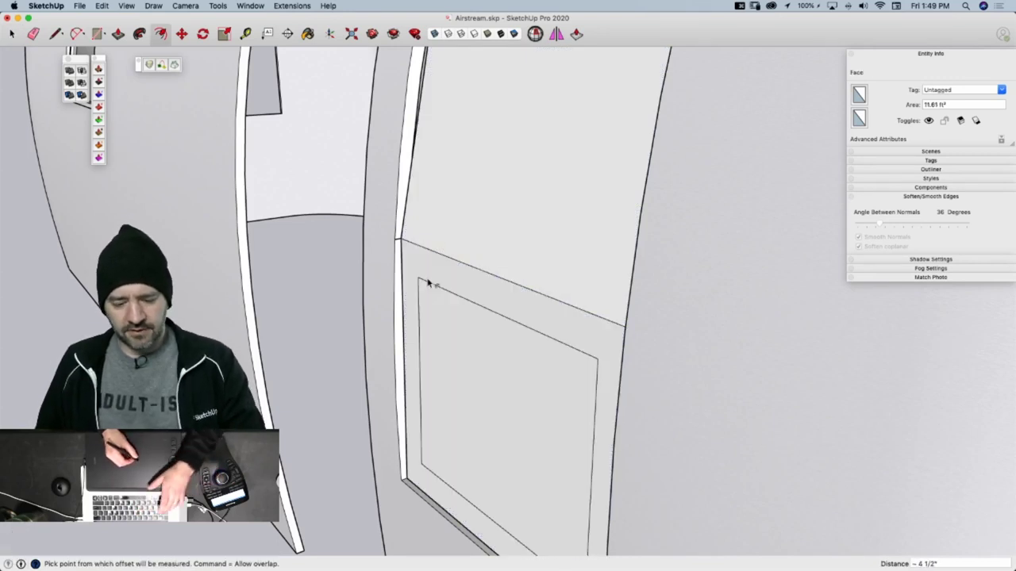
text(1.5)
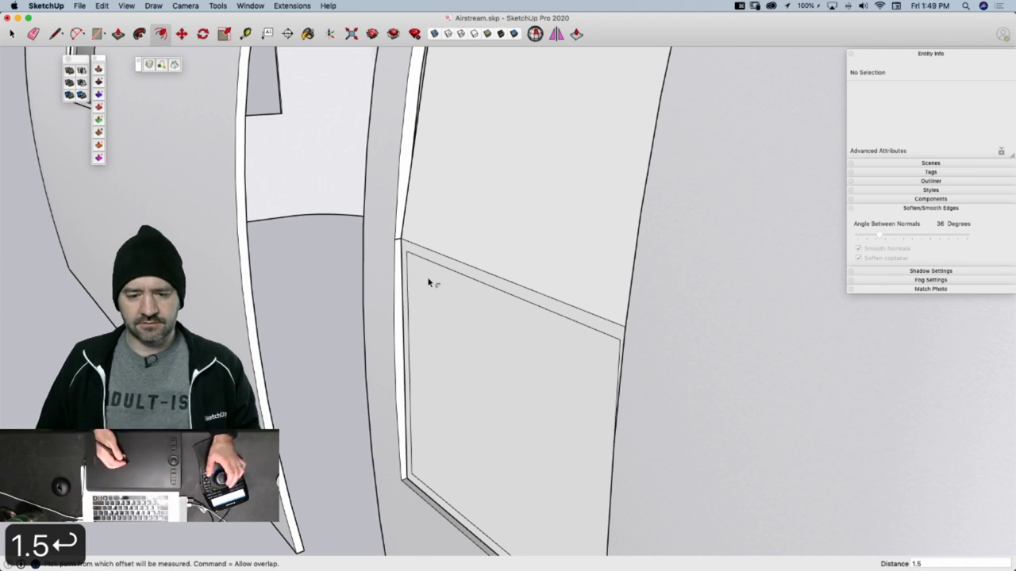
click(558, 216)
click(557, 220)
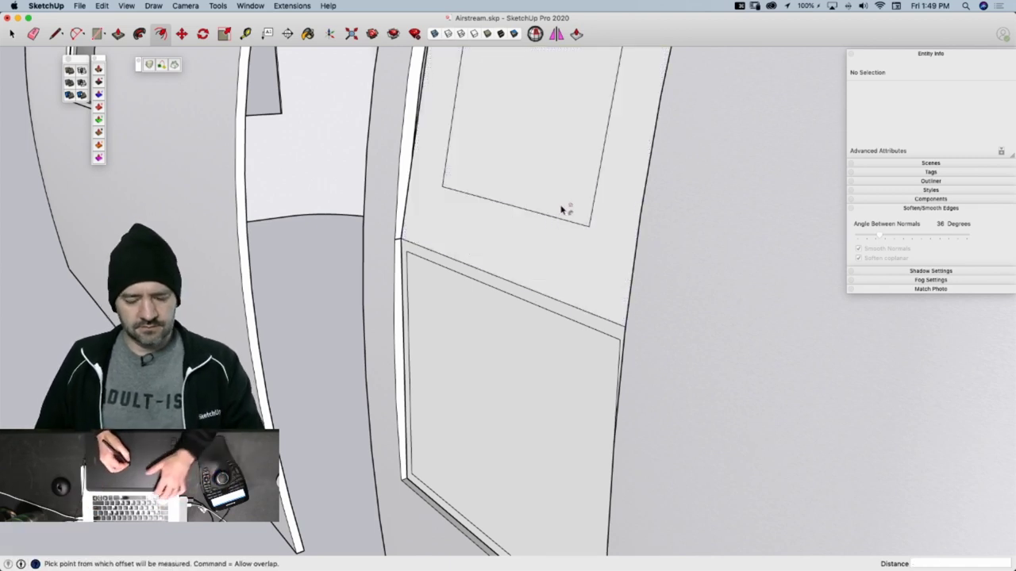
text(1.5)
key(Return)
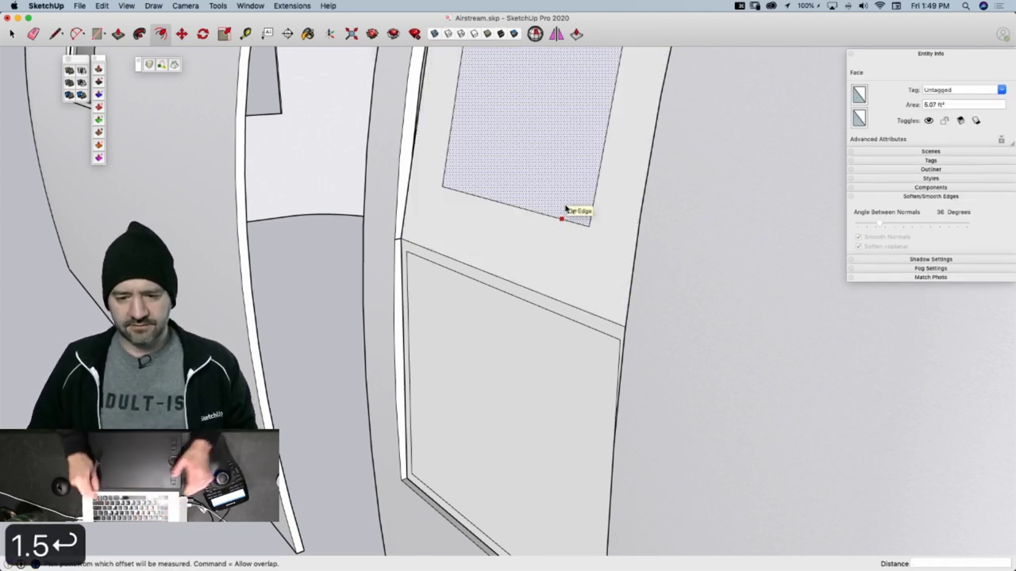
key(super+z)
Offset the upper pane's outline inward by 1.5"
click(547, 297)
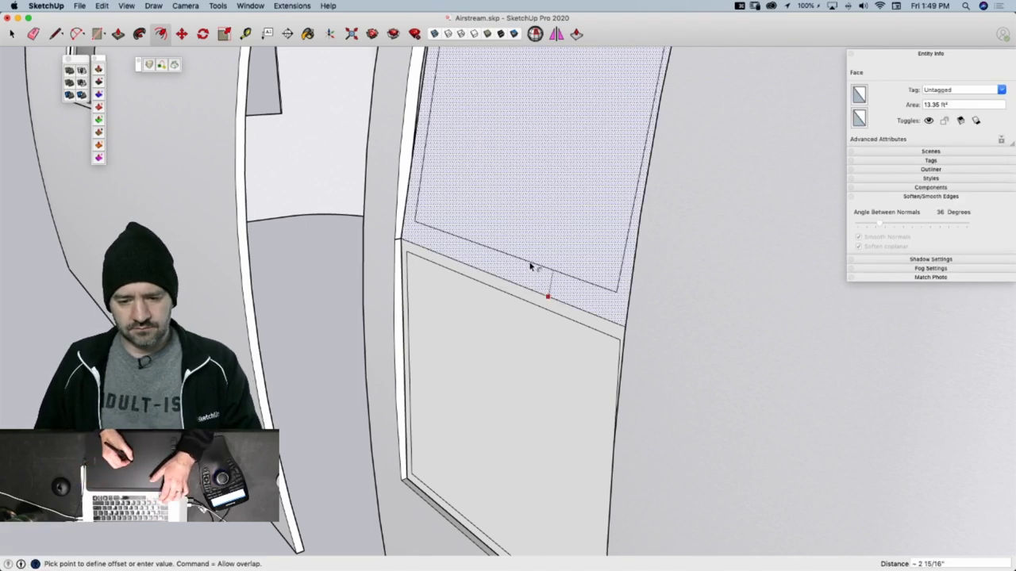
text(1.5)
key(Return)
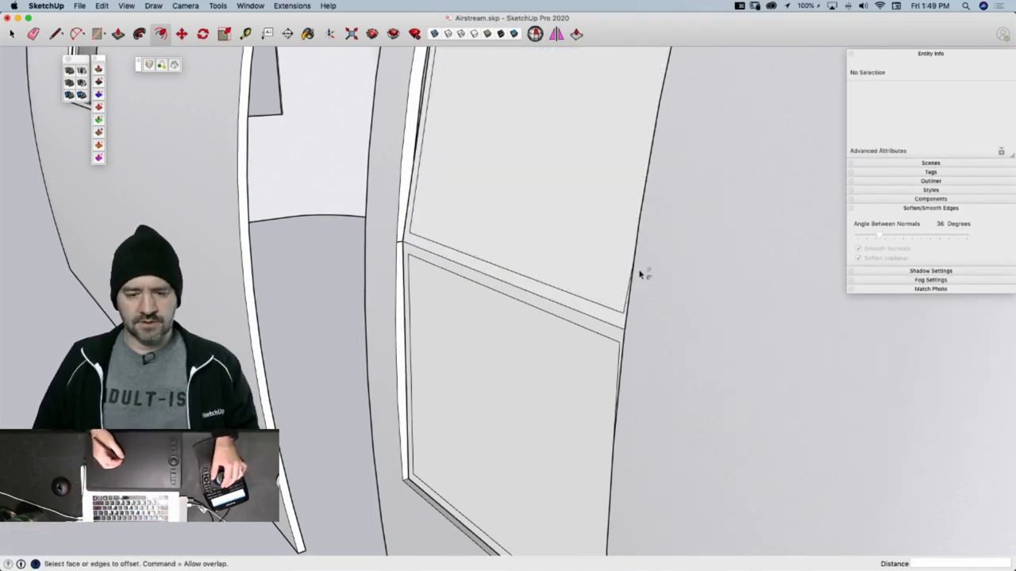
scroll(492, 274, up, 5)
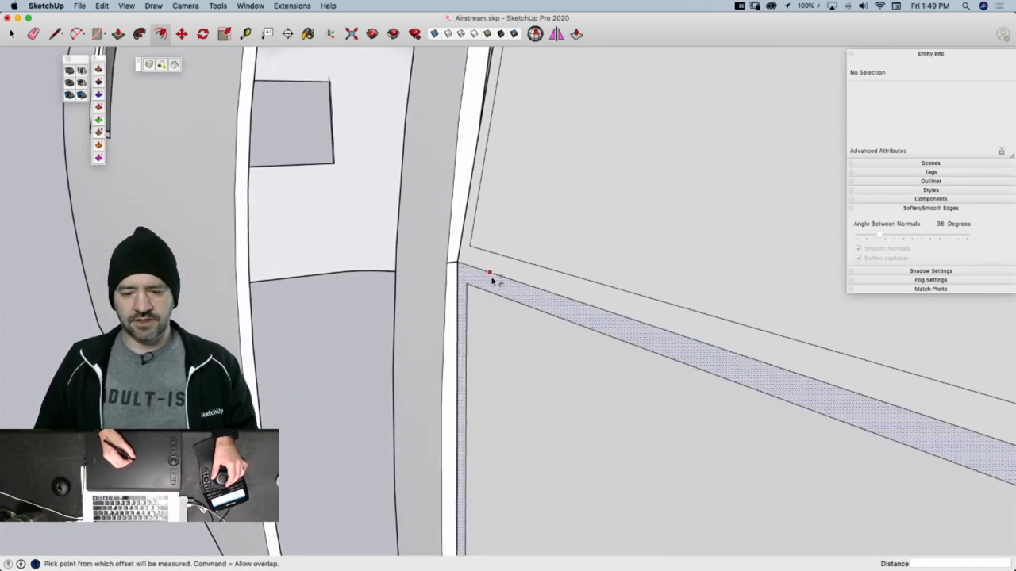
Try to push the upper and lower frame faces outward 15/16" along the Y vector and undo the result
key(space)
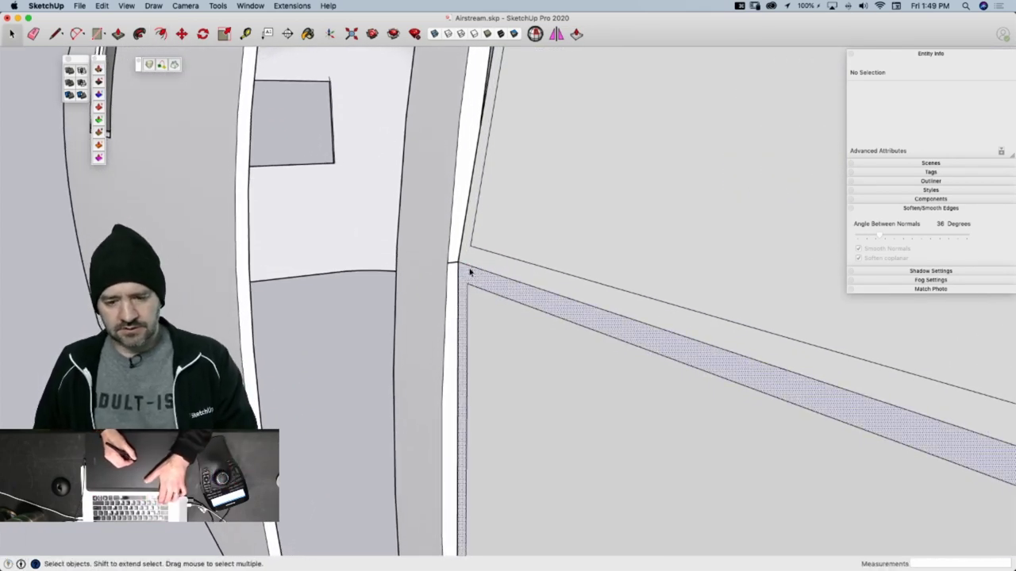
click(479, 259)
key(super+s)
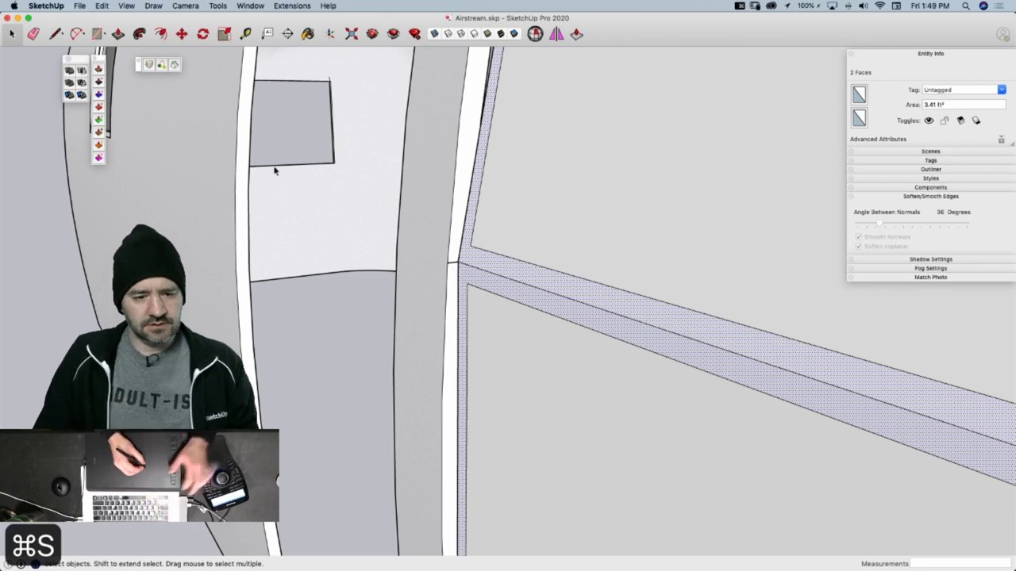
click(98, 119)
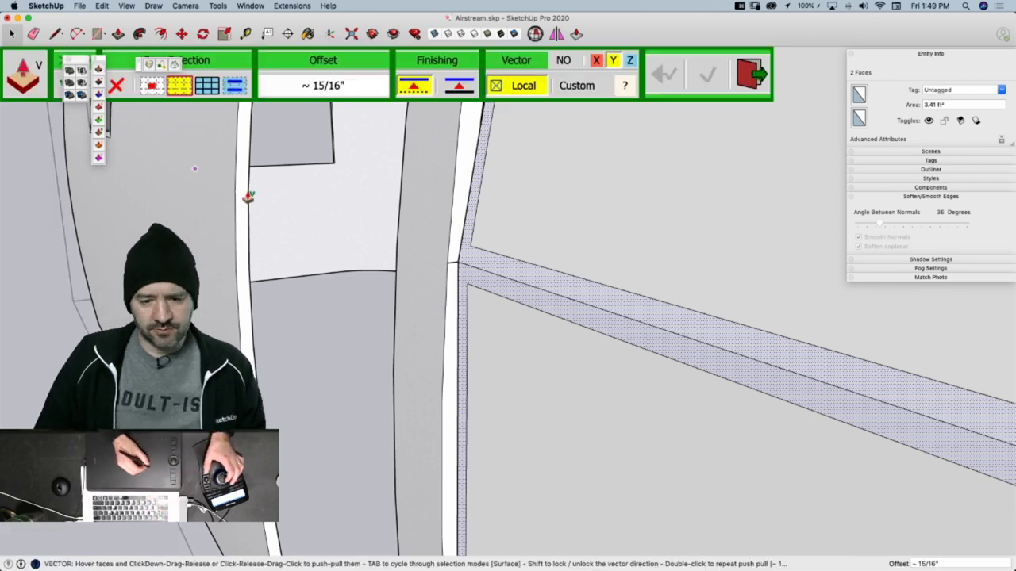
click(459, 267)
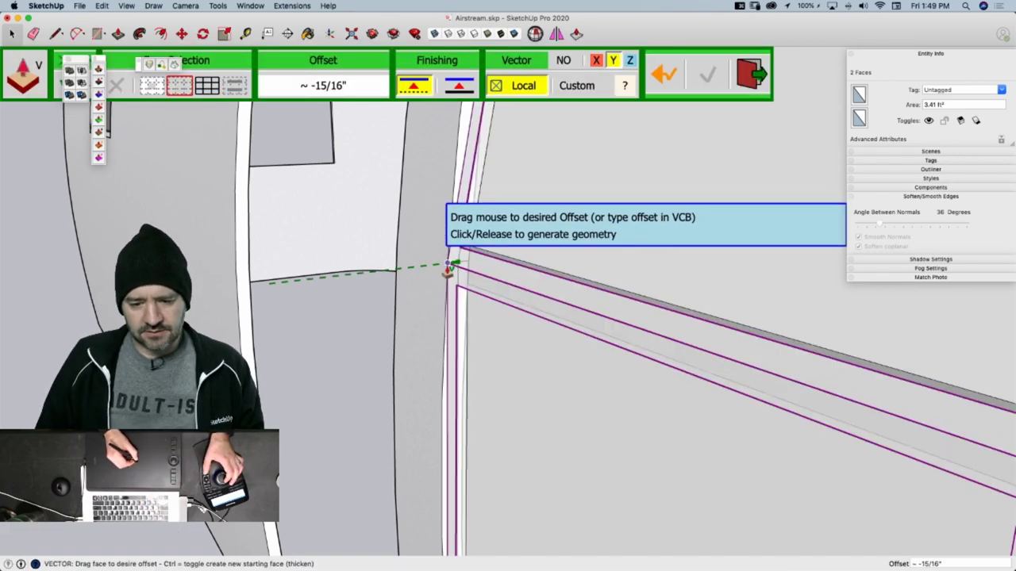
click(449, 268)
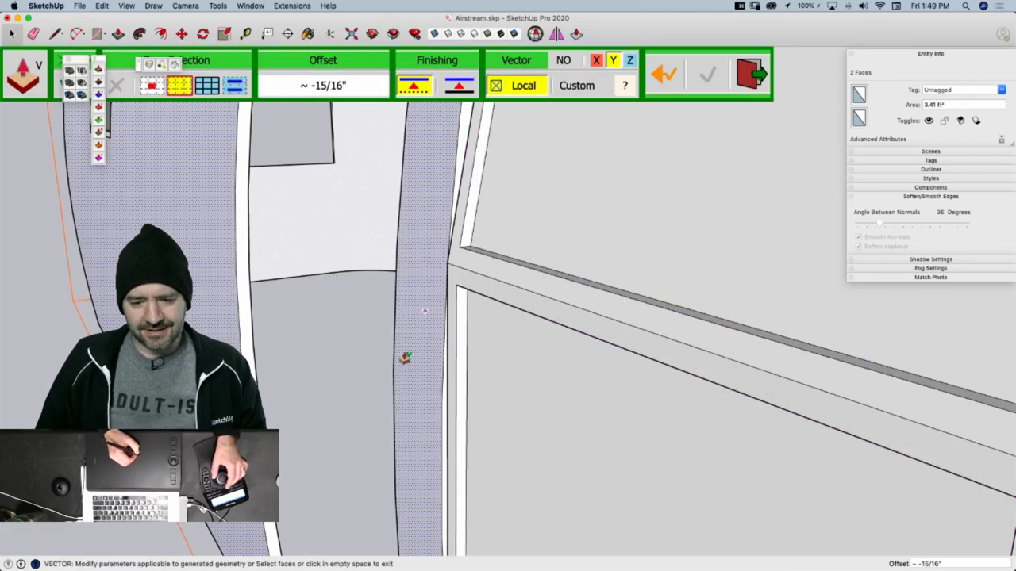
click(524, 150)
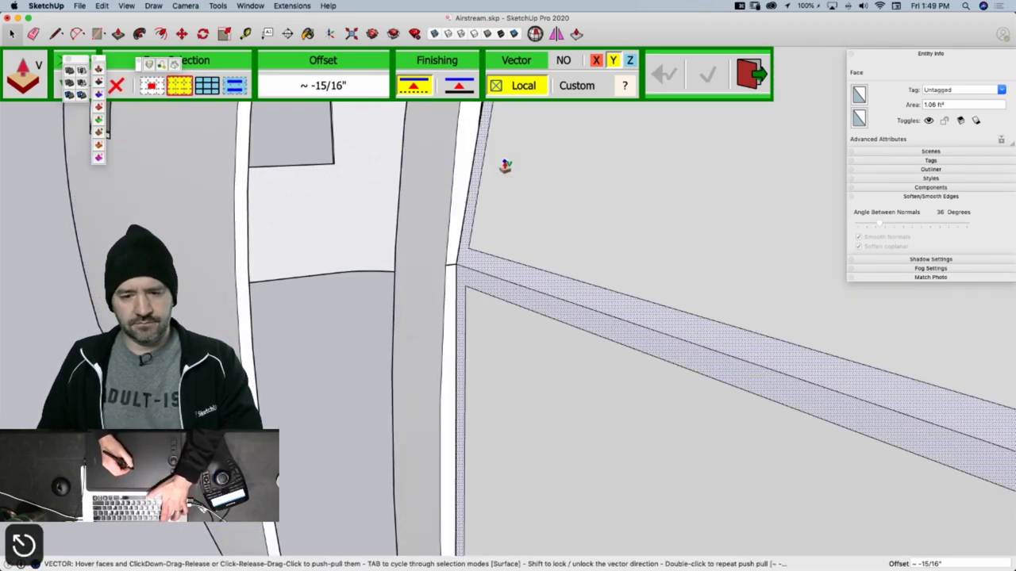
key(super+z)
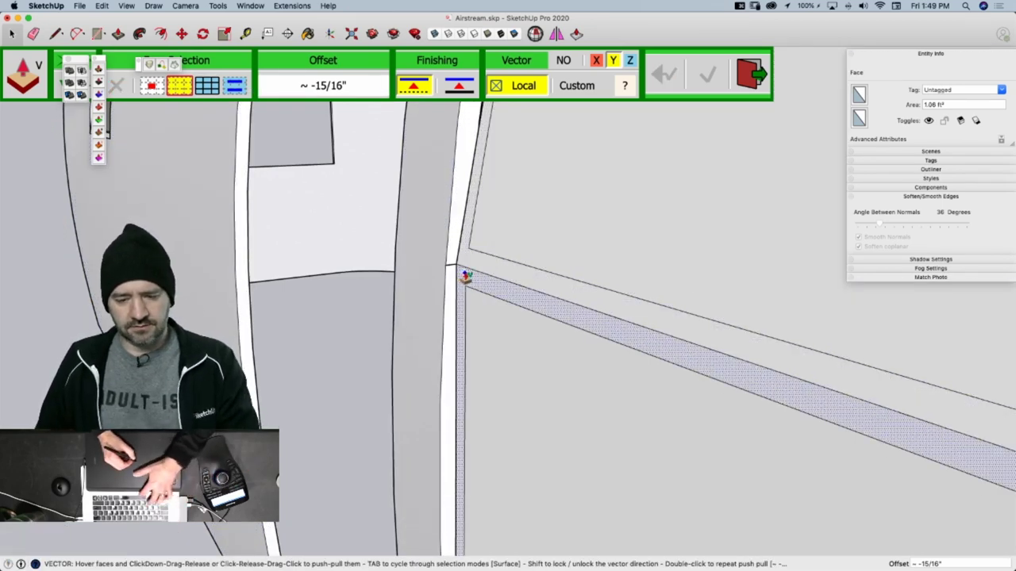
Push both window frame faces 15/16" to the outer edge of the opening with the Vector push-pull tool
key(space)
click(470, 270)
shift+click(473, 251)
click(474, 263)
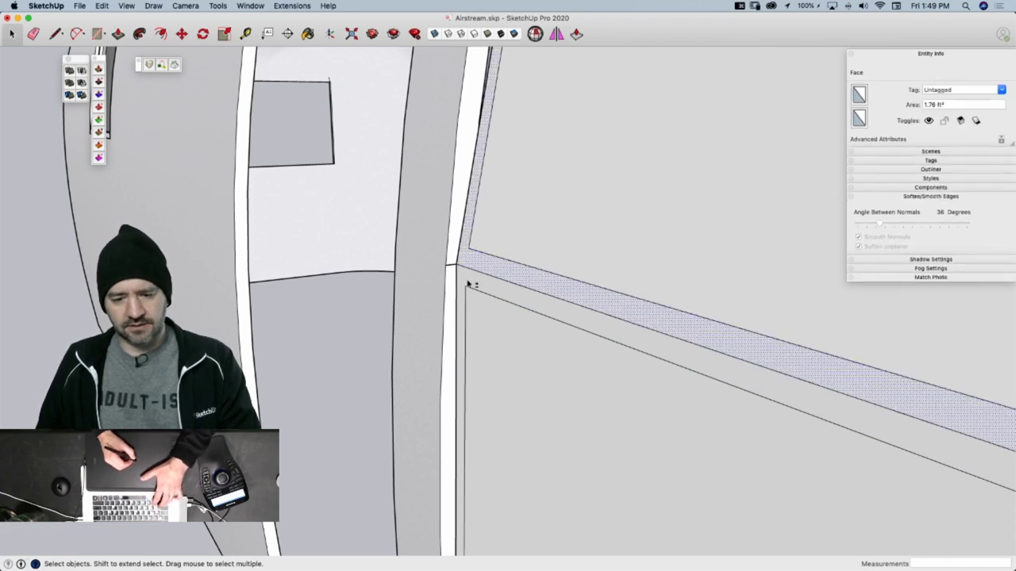
shift+click(468, 284)
click(100, 121)
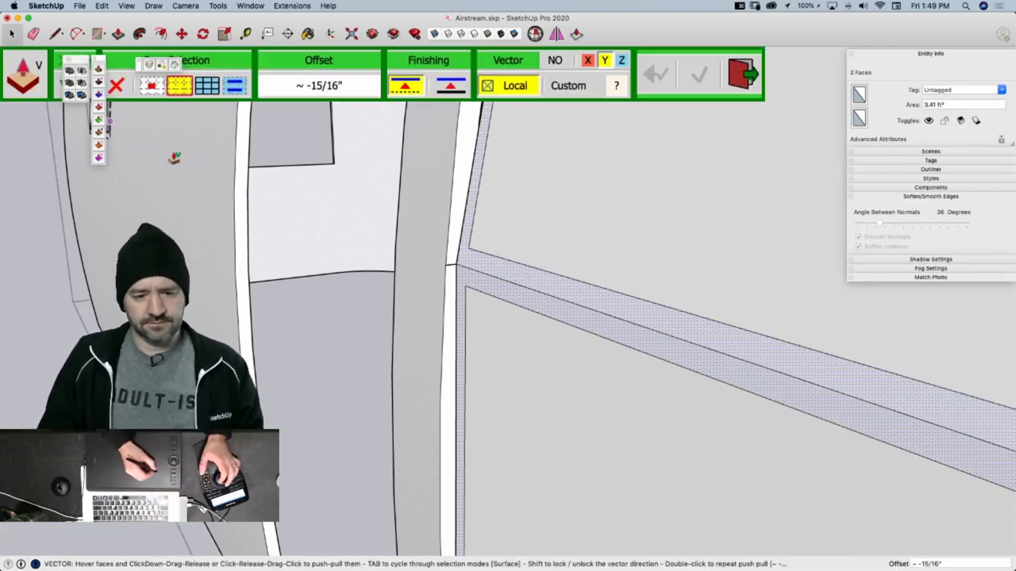
click(457, 268)
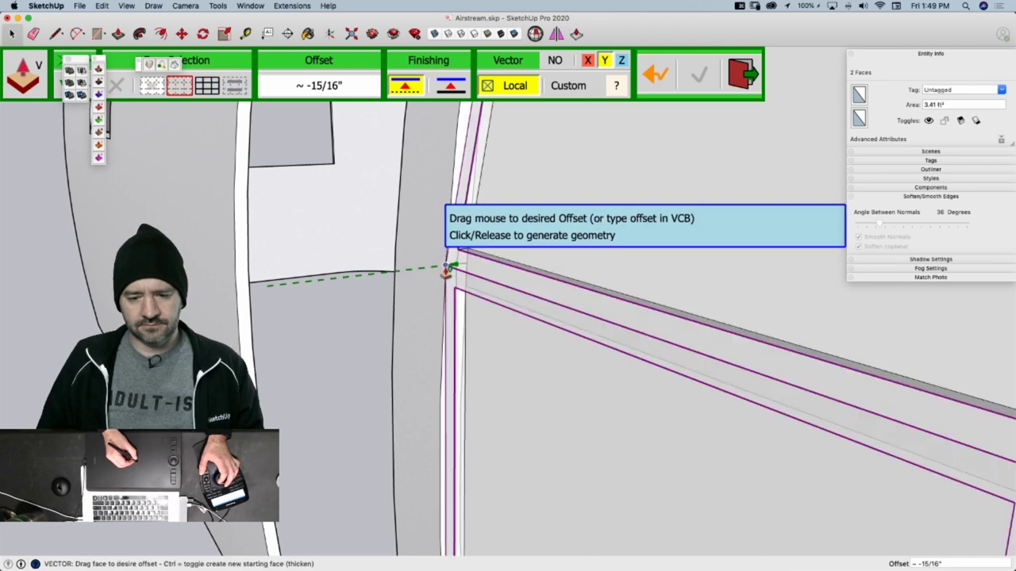
click(447, 270)
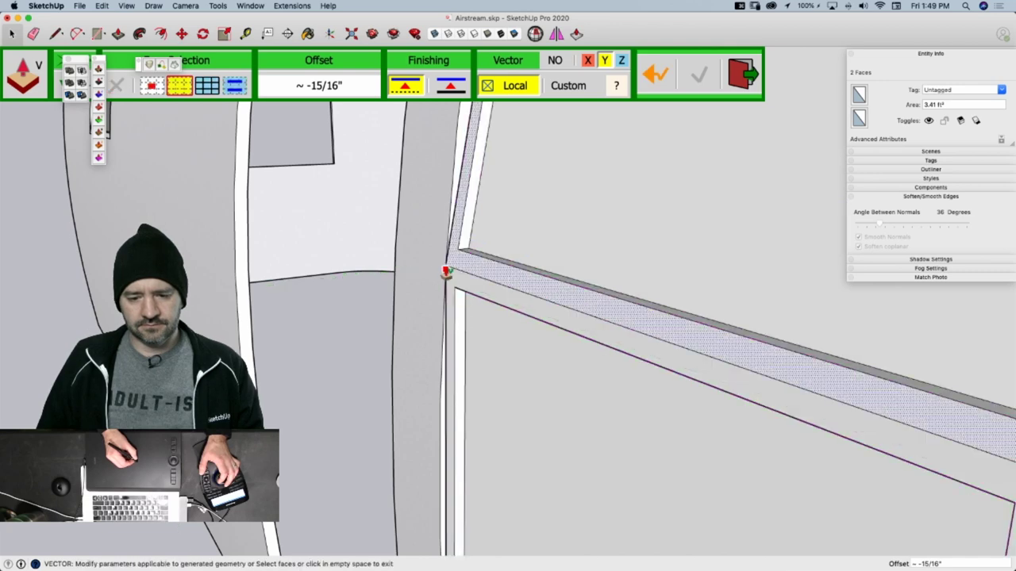
click(346, 373)
click(348, 373)
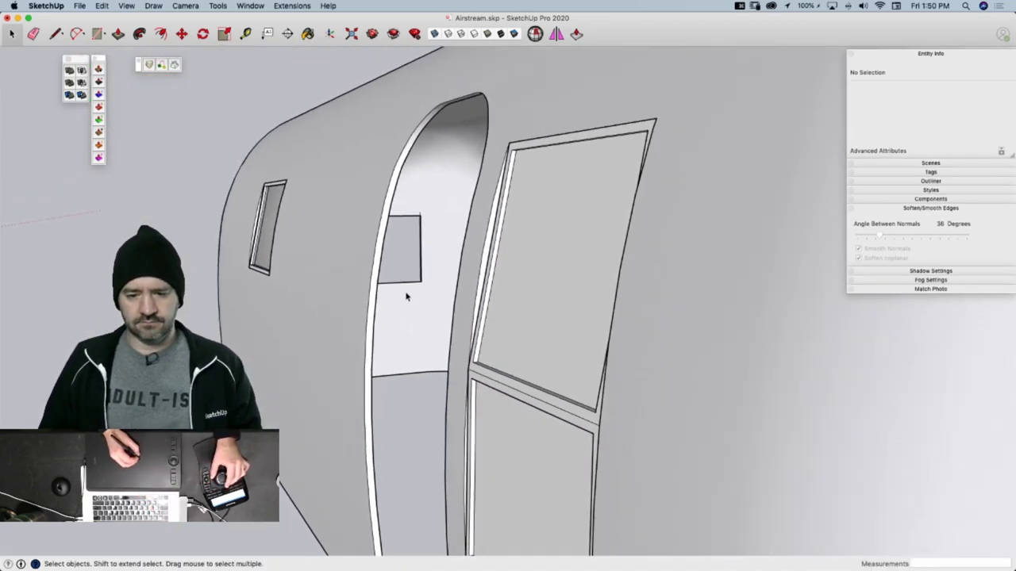
Try to draw a 3' 8 13/16" line across the window along the joint between the upper and lower frames
scroll(398, 304, down, 5)
scroll(397, 302, up, 5)
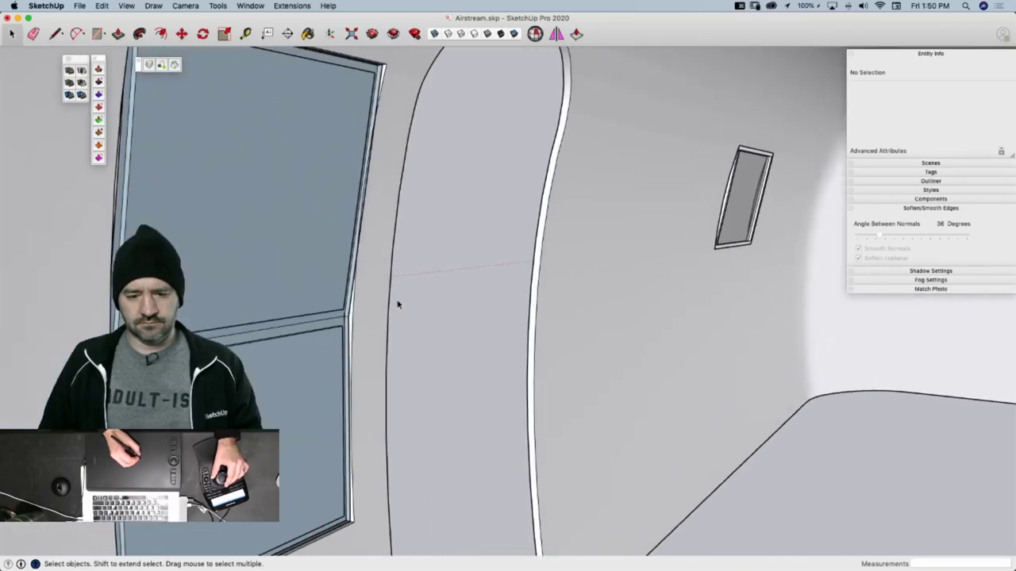
scroll(381, 306, up, 8)
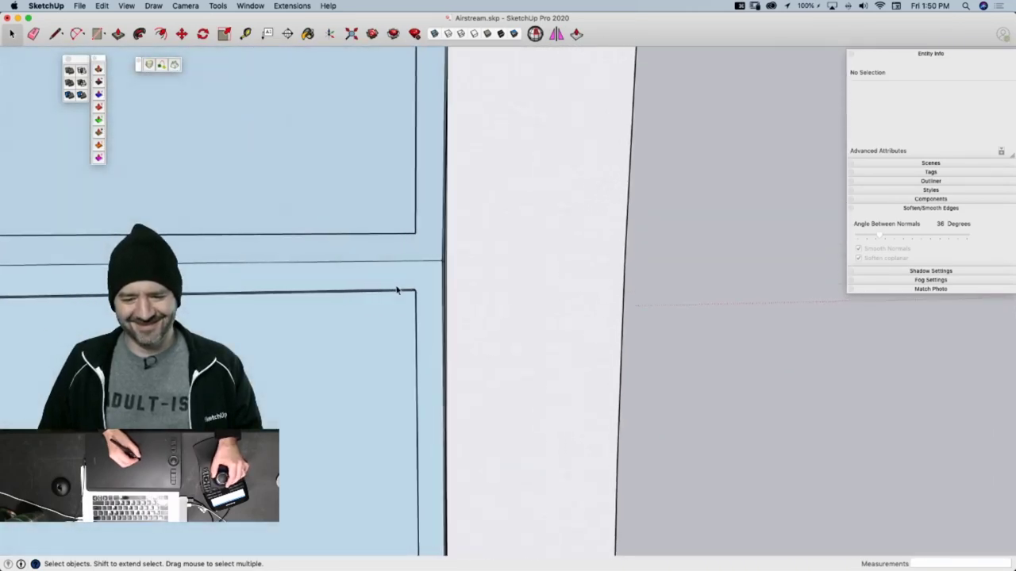
middle_drag(397, 291, 471, 274)
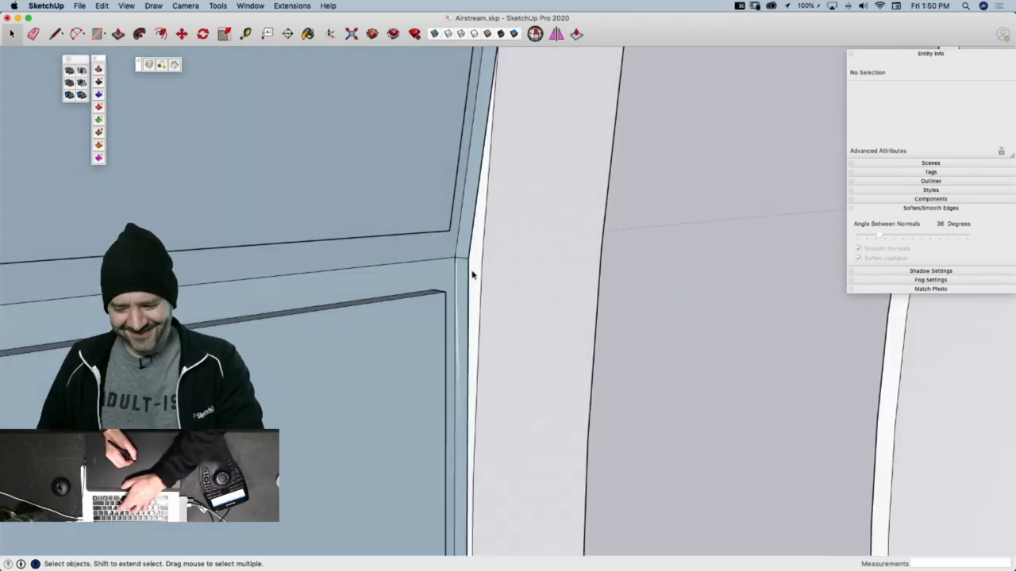
key(l)
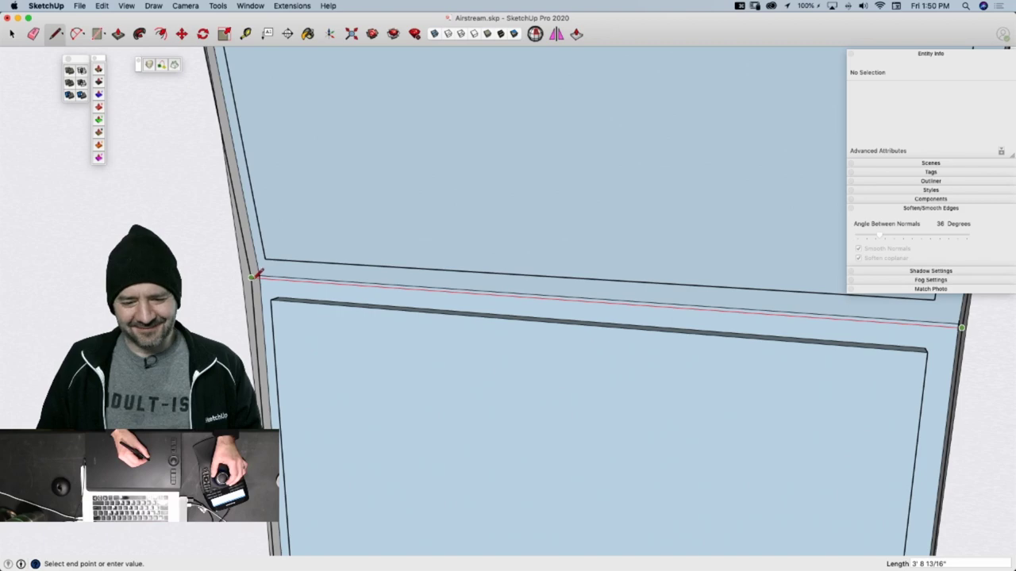
click(253, 276)
middle_drag(292, 284, 559, 245)
Push the upper and lower frame faces 15/16" to the interior edge of the opening with the Vector push-pull tool
key(space)
click(546, 253)
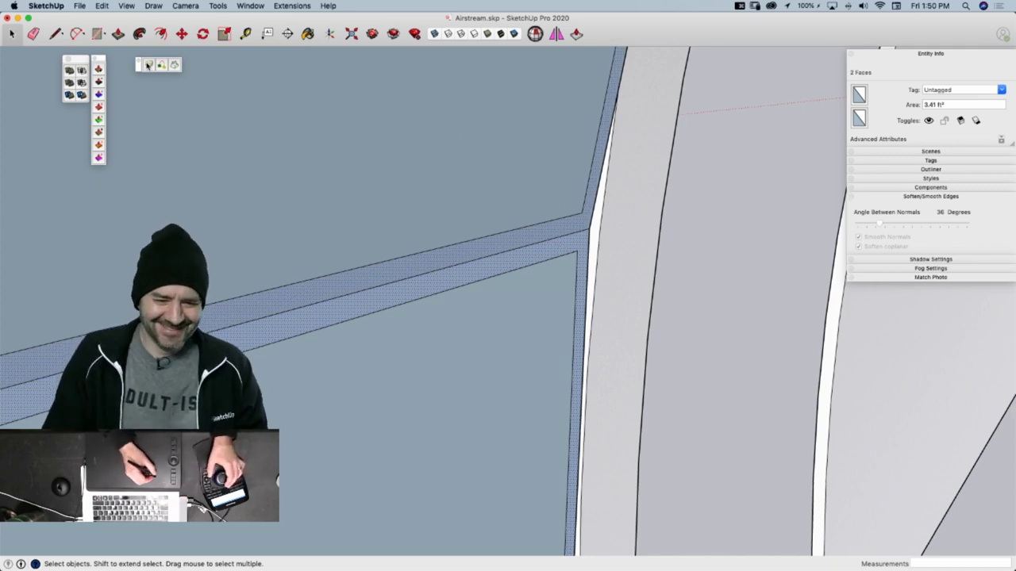
click(148, 65)
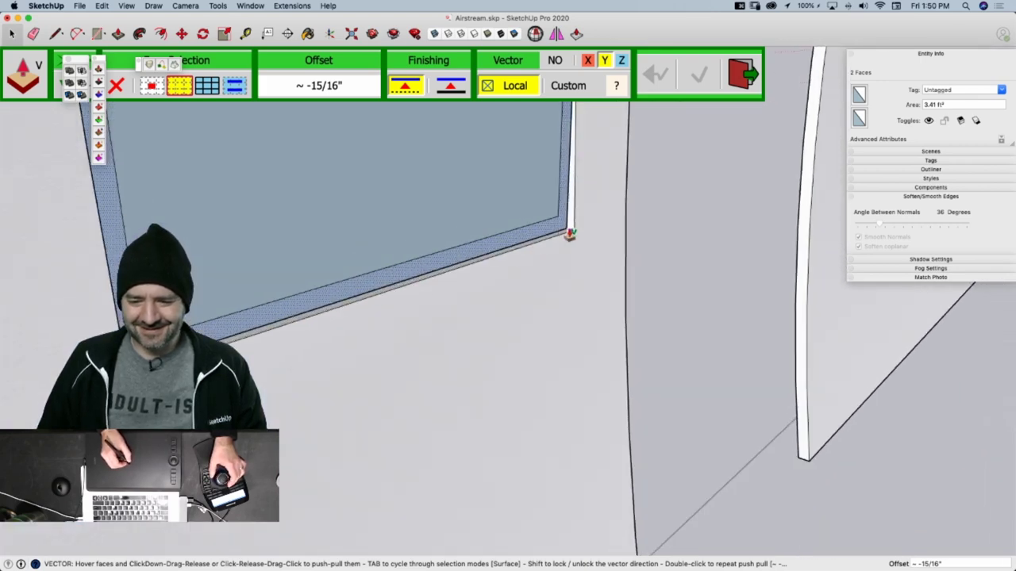
scroll(569, 235, up, 4)
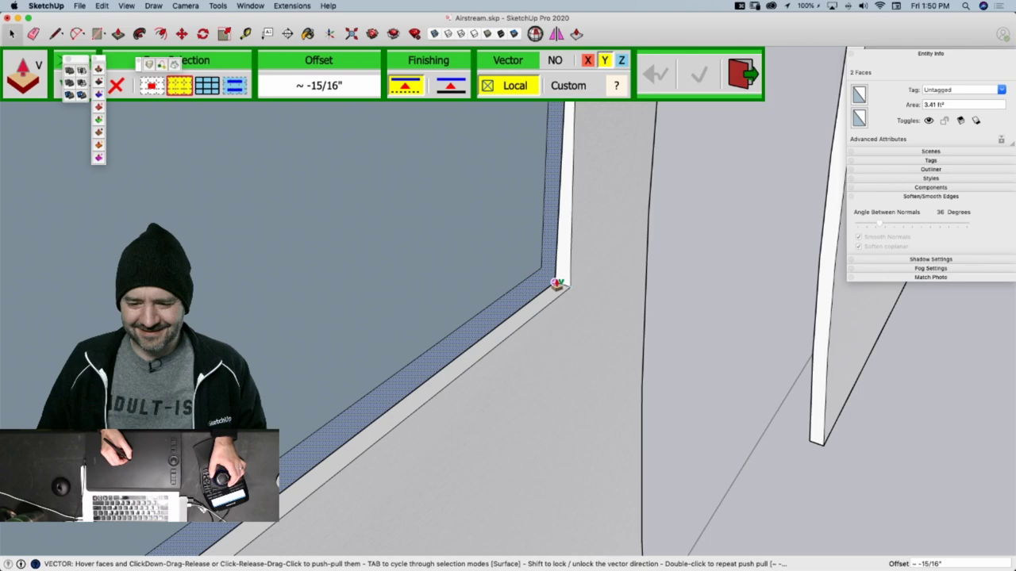
click(557, 283)
click(573, 292)
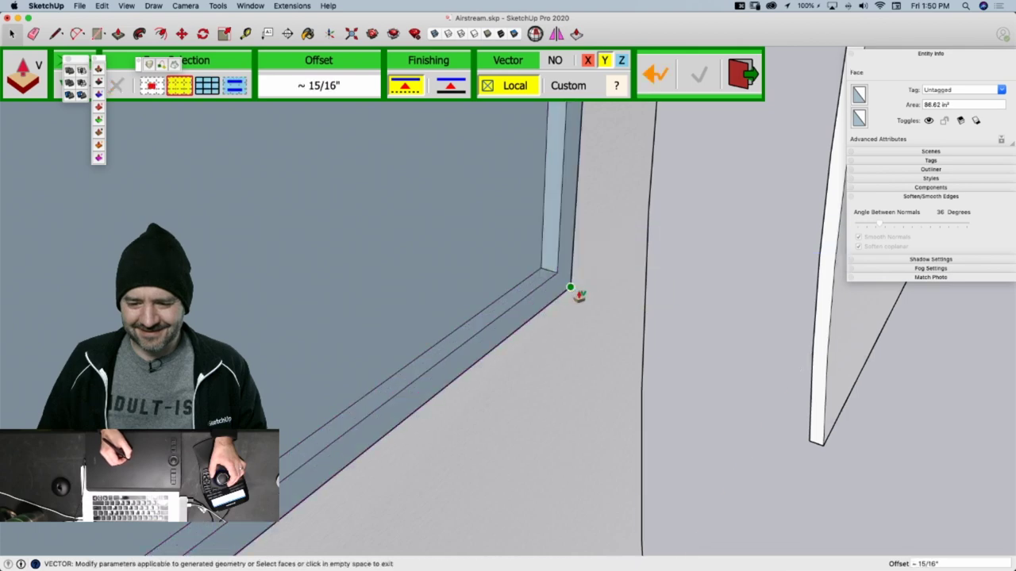
click(549, 263)
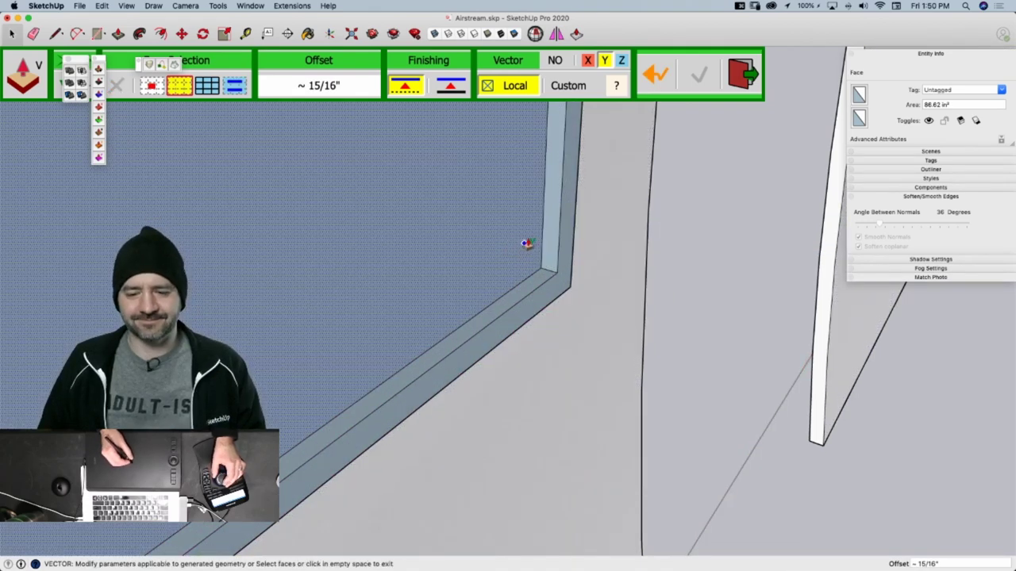
key(space)
click(731, 360)
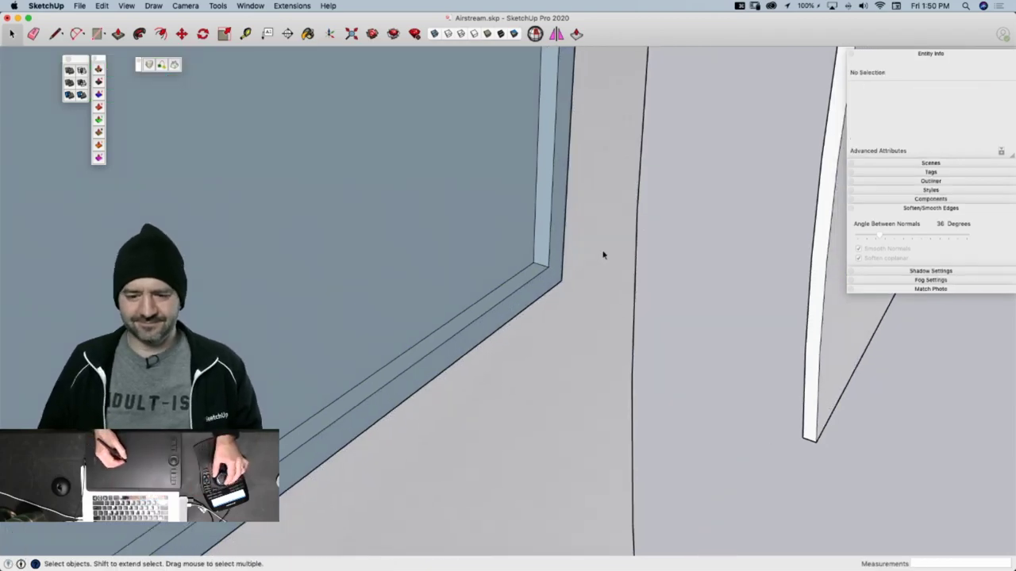
scroll(576, 281, down, 3)
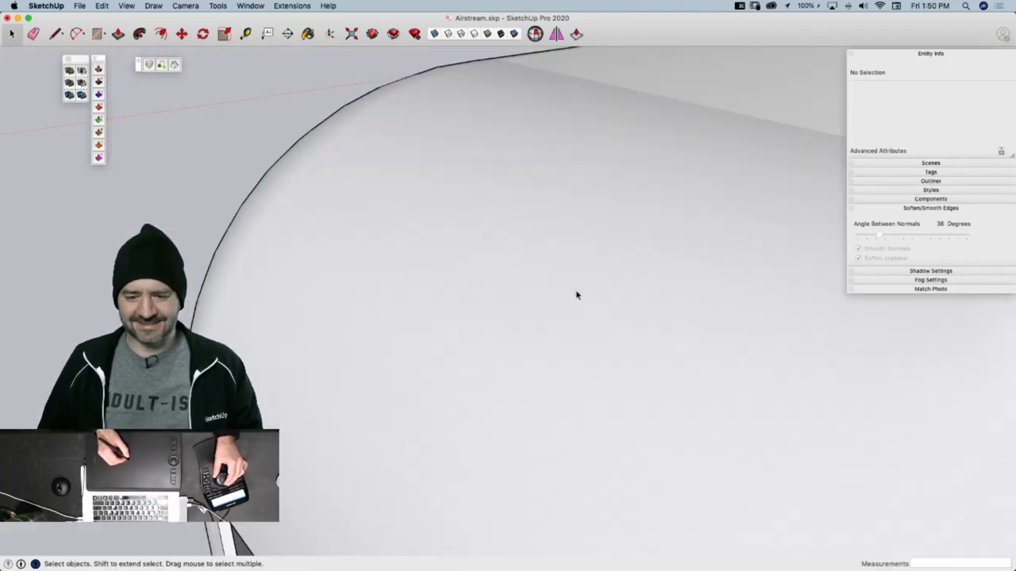
scroll(569, 297, up, 8)
scroll(544, 317, up, 3)
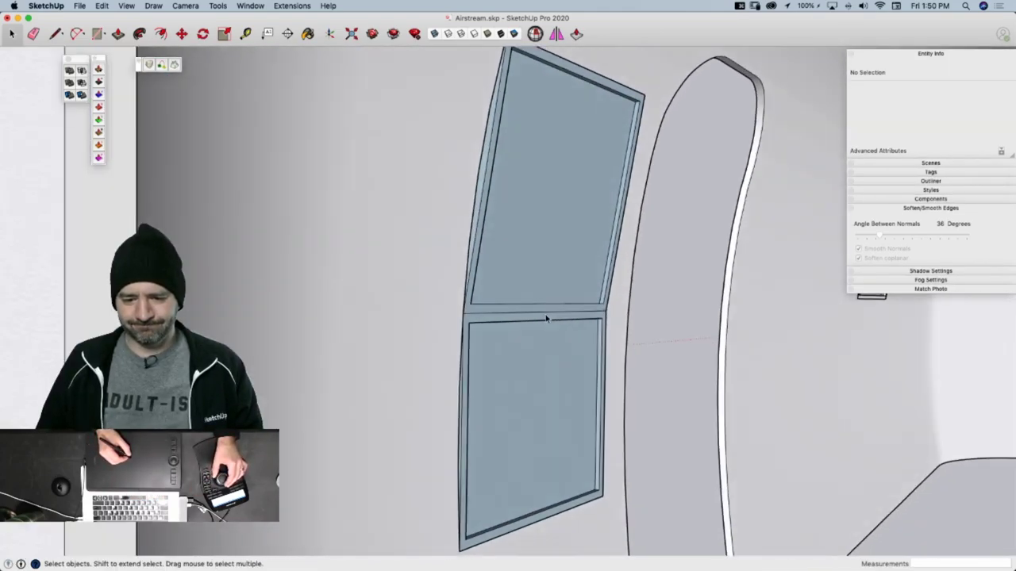
scroll(545, 317, up, 3)
scroll(545, 315, down, 5)
scroll(560, 270, up, 2)
scroll(493, 293, up, 4)
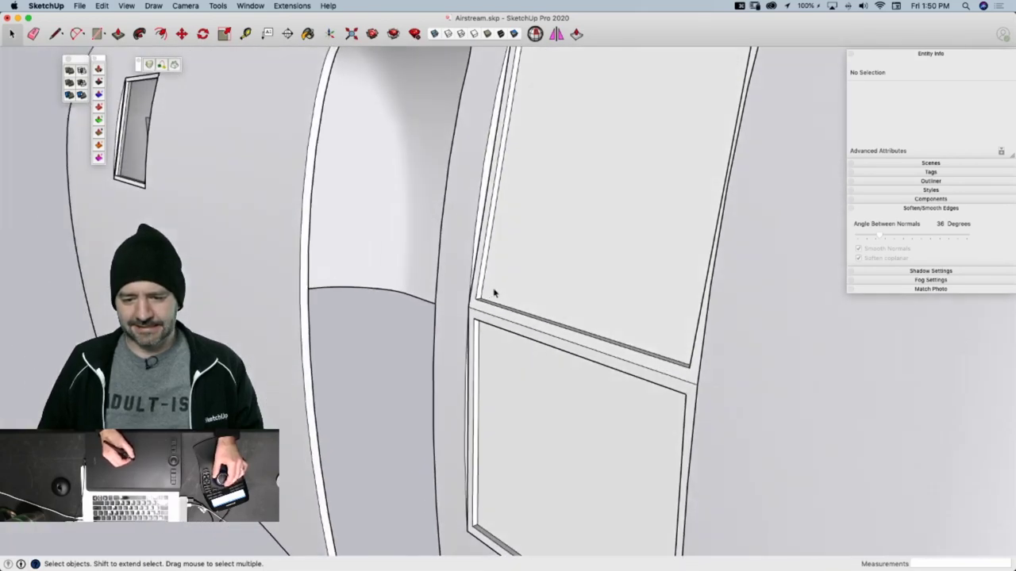
triple_click(497, 293)
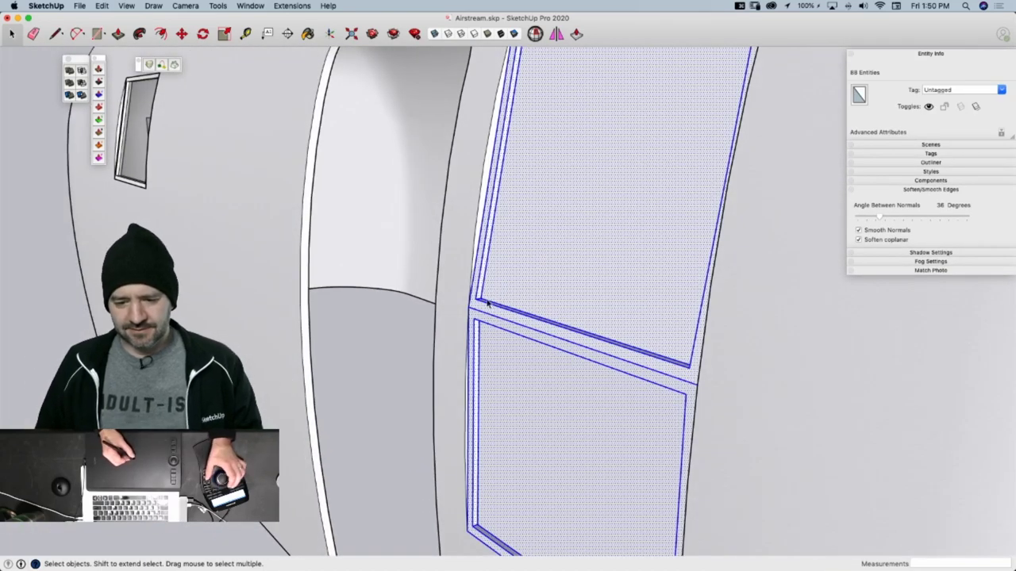
right_click(476, 314)
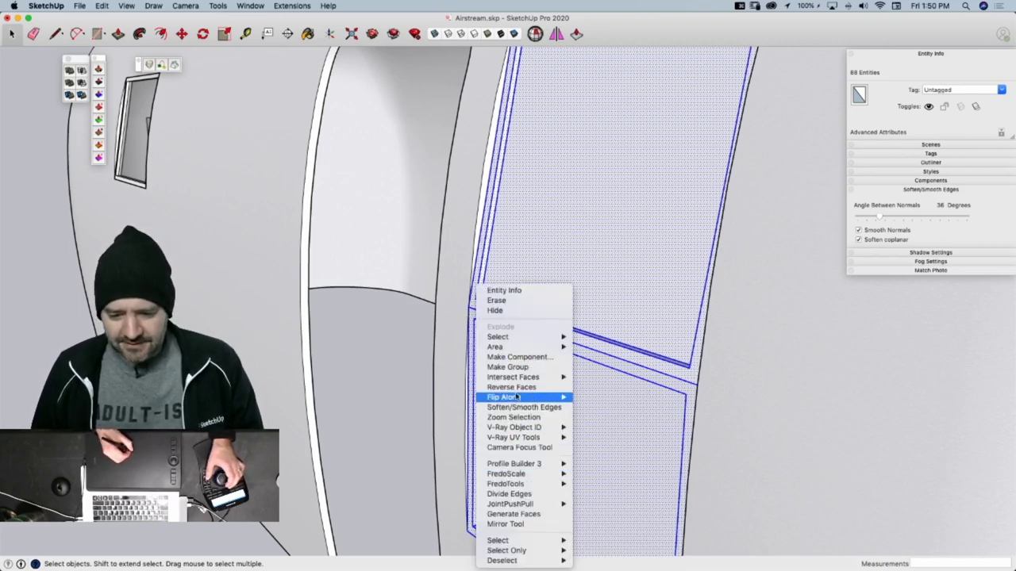
click(403, 407)
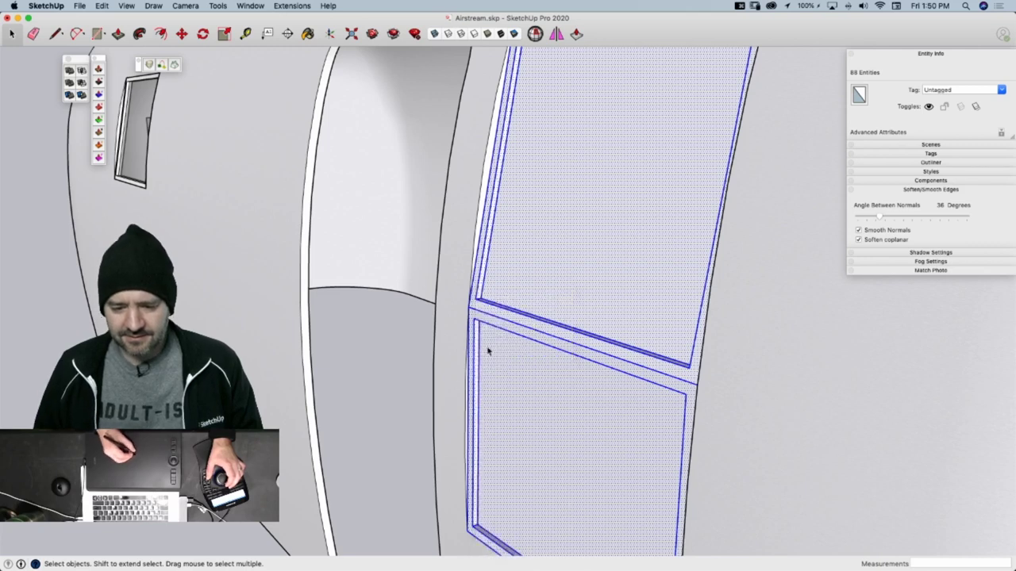
key(Escape)
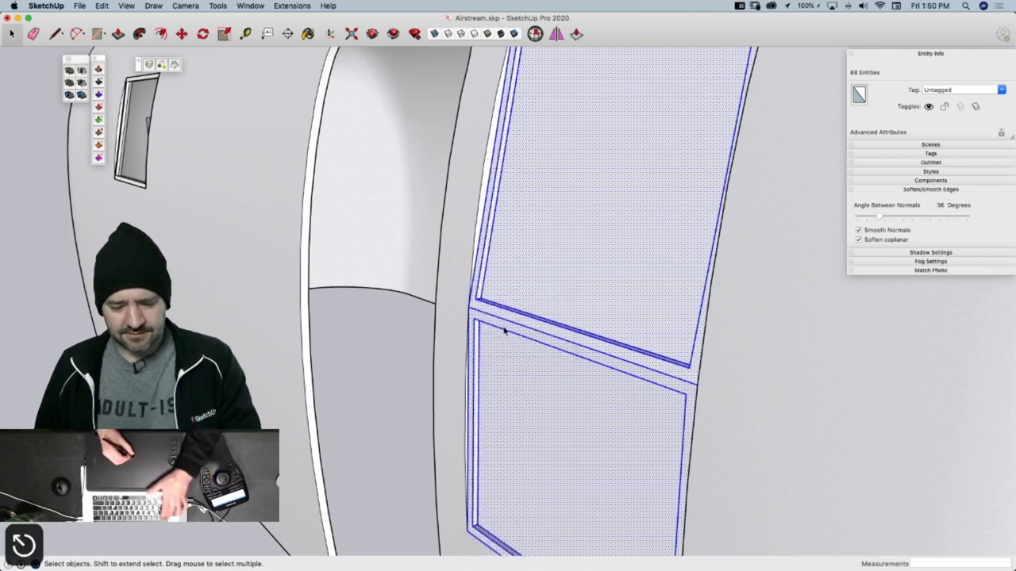
Clear the window selection and orient all connected window faces to match the upper frame's exterior face
key(super+t)
right_click(503, 300)
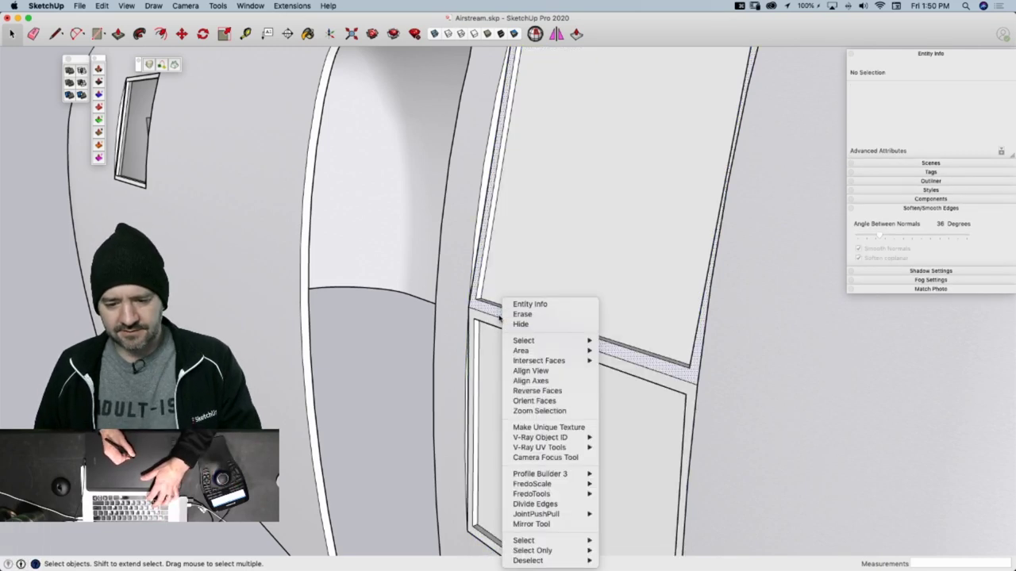
click(526, 402)
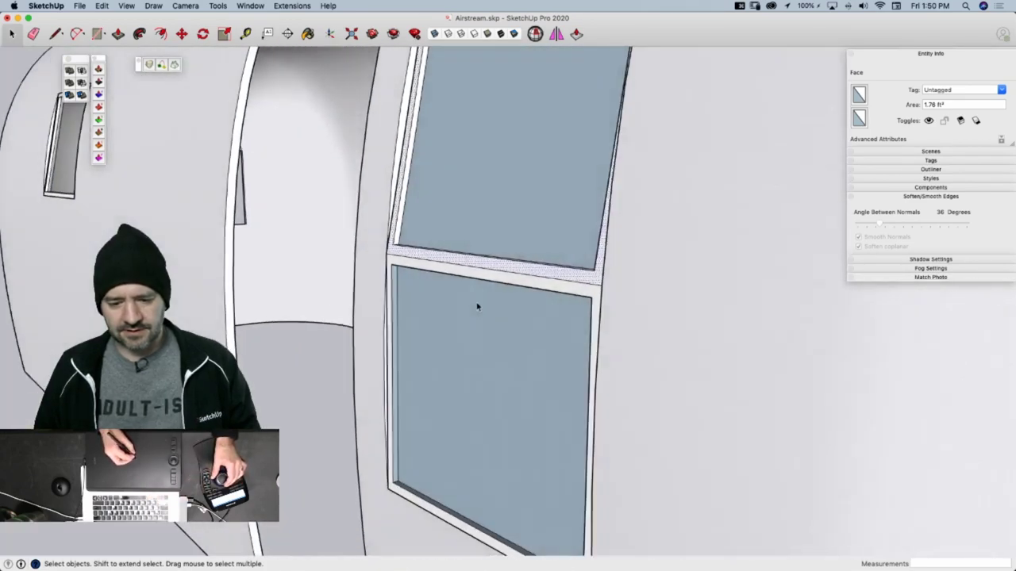
Select the interior and exterior glass faces of both window panes, reverse their orientation, and clear the selection
scroll(484, 318, up, 10)
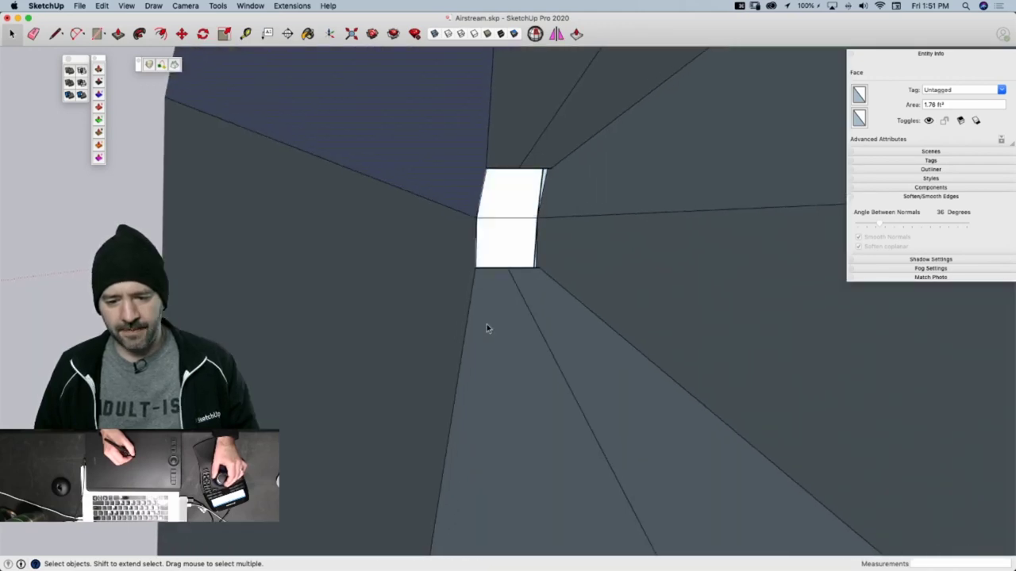
middle_drag(488, 328, 417, 342)
click(395, 330)
shift+click(465, 323)
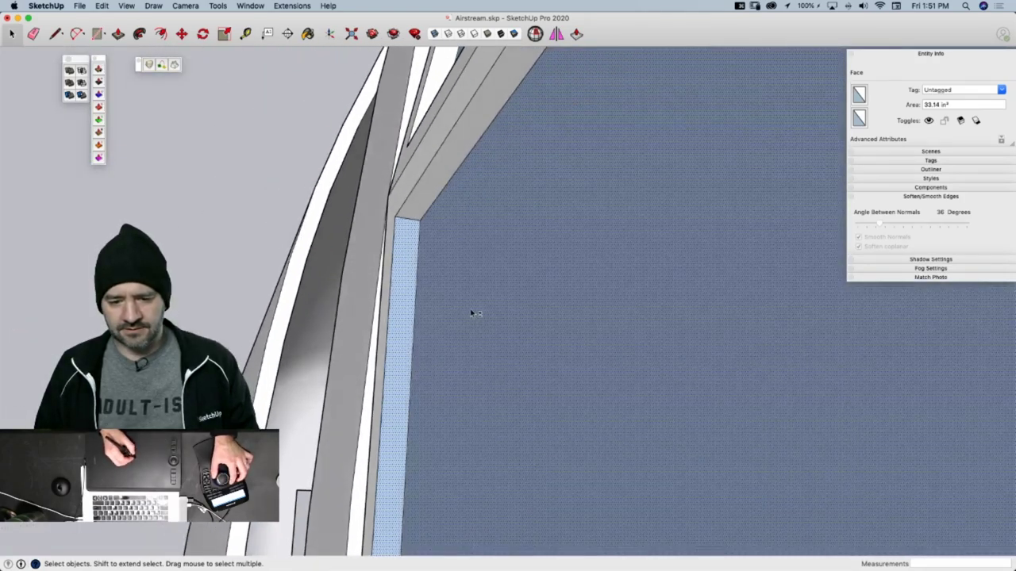
middle_drag(465, 297, 649, 258)
shift+click(637, 302)
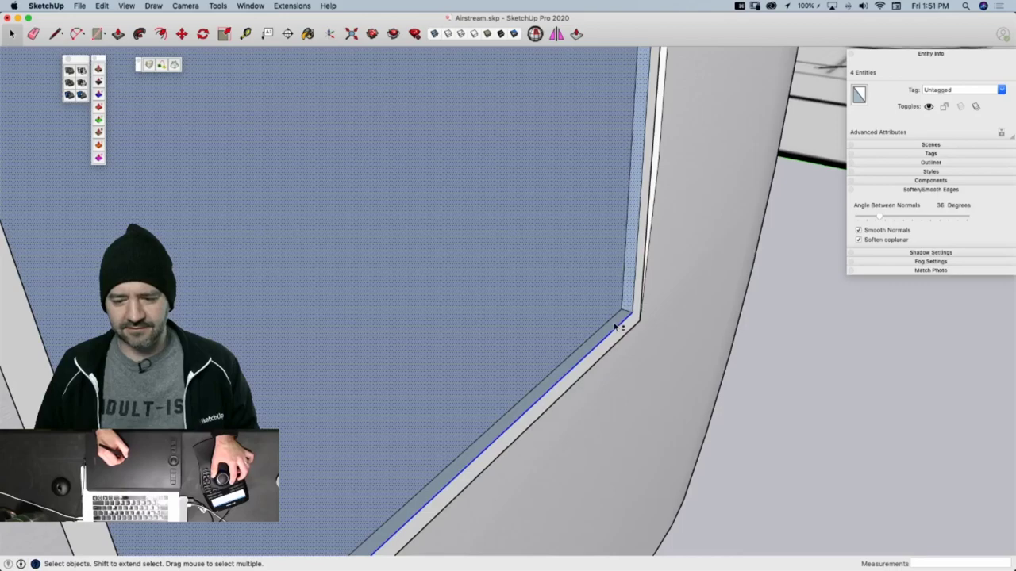
middle_drag(618, 327, 569, 321)
shift+click(579, 259)
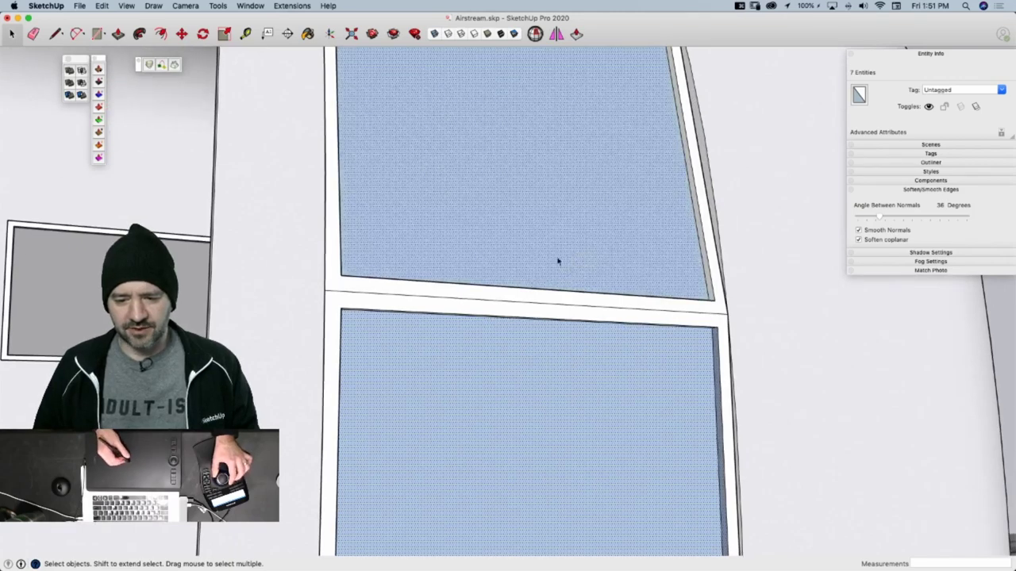
mouse_move(558, 261)
middle_down()
mouse_move(568, 266)
mouse_move(488, 258)
mouse_move(511, 247)
middle_up()
right_click(511, 247)
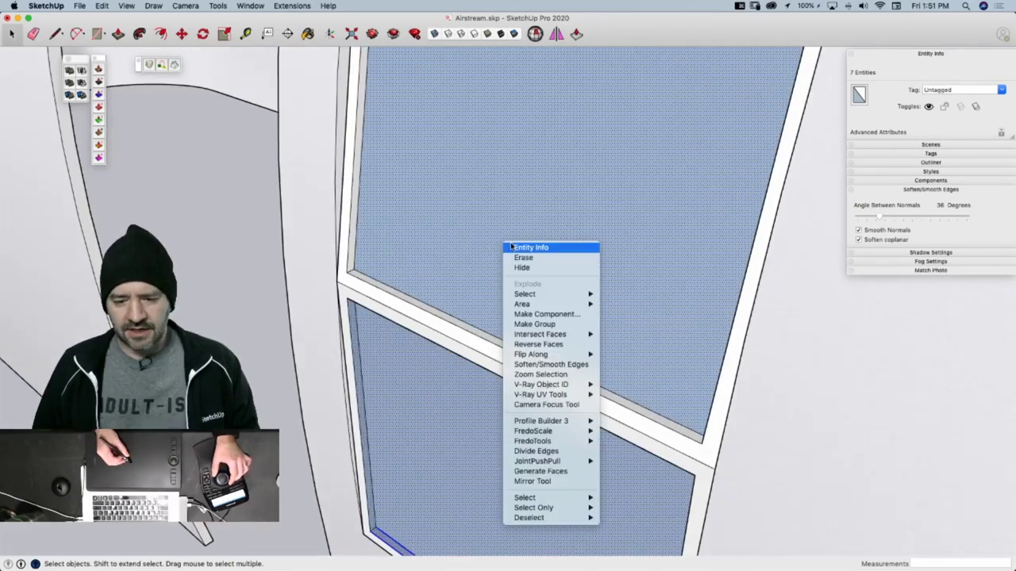
click(561, 344)
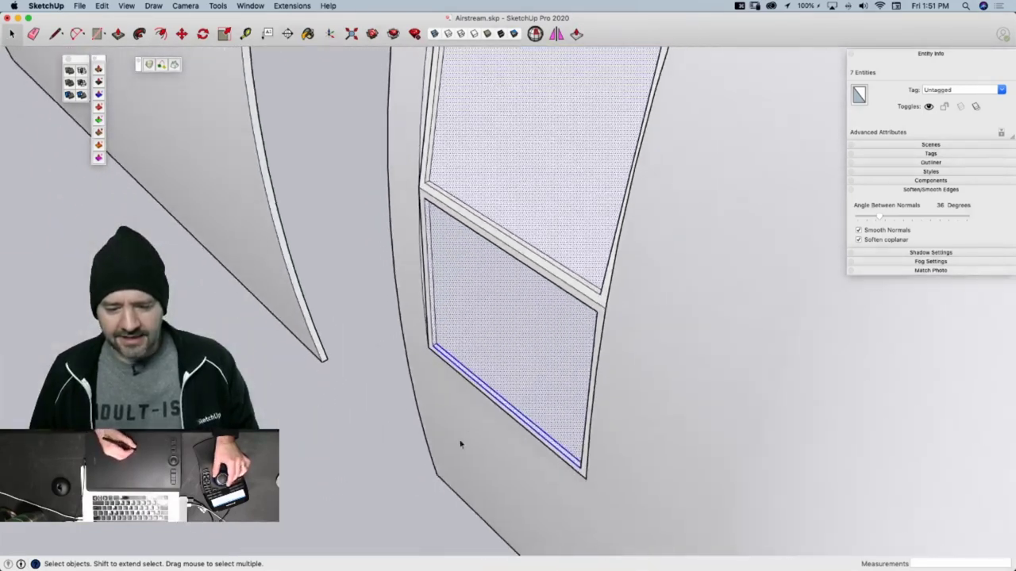
click(451, 466)
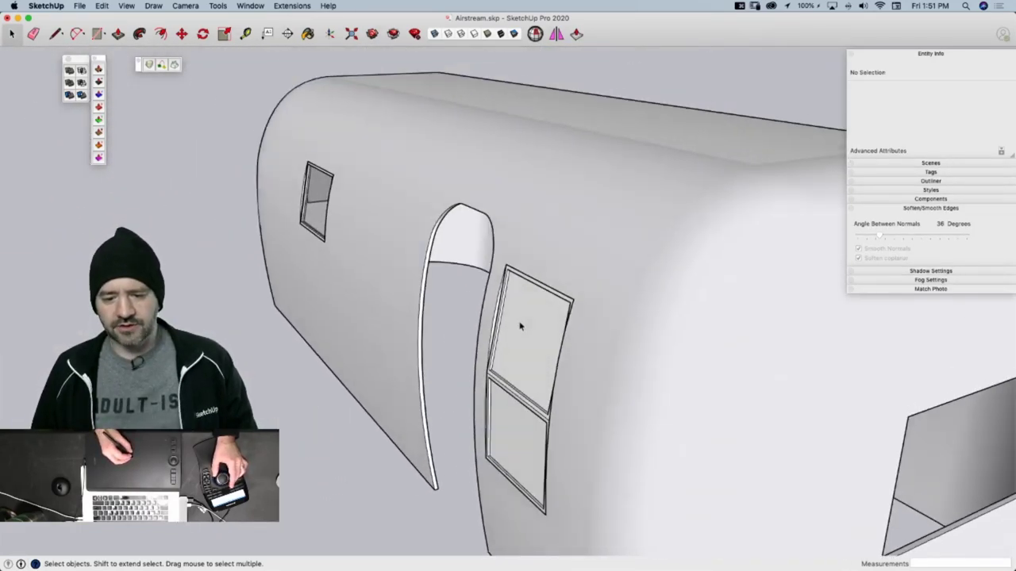
Inspect the window's pane faces from inside and outside, checking which geometry is connected to the upper pane
scroll(515, 337, up, 10)
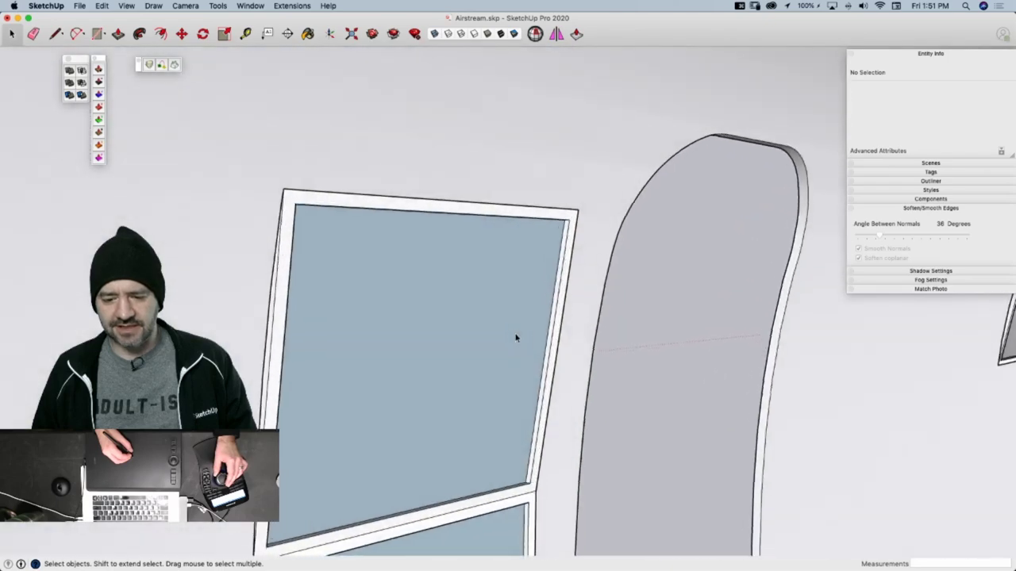
scroll(507, 346, up, 5)
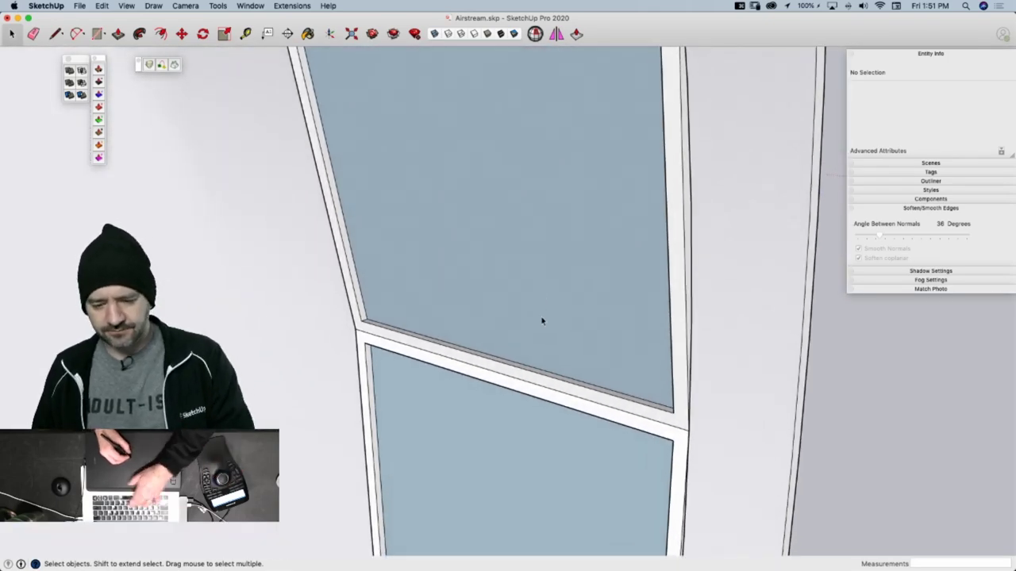
scroll(536, 317, down, 10)
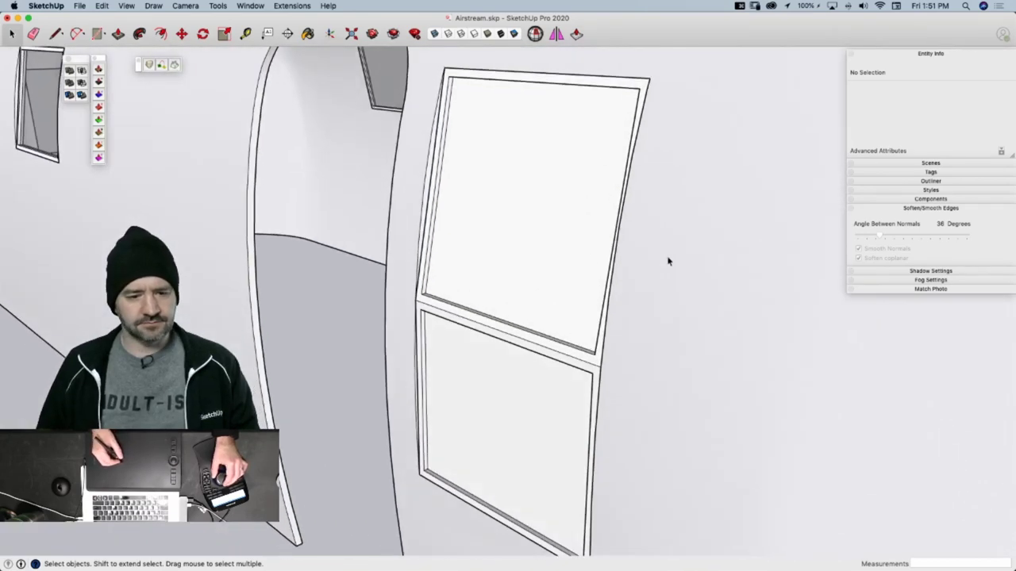
scroll(134, 127, up, 1)
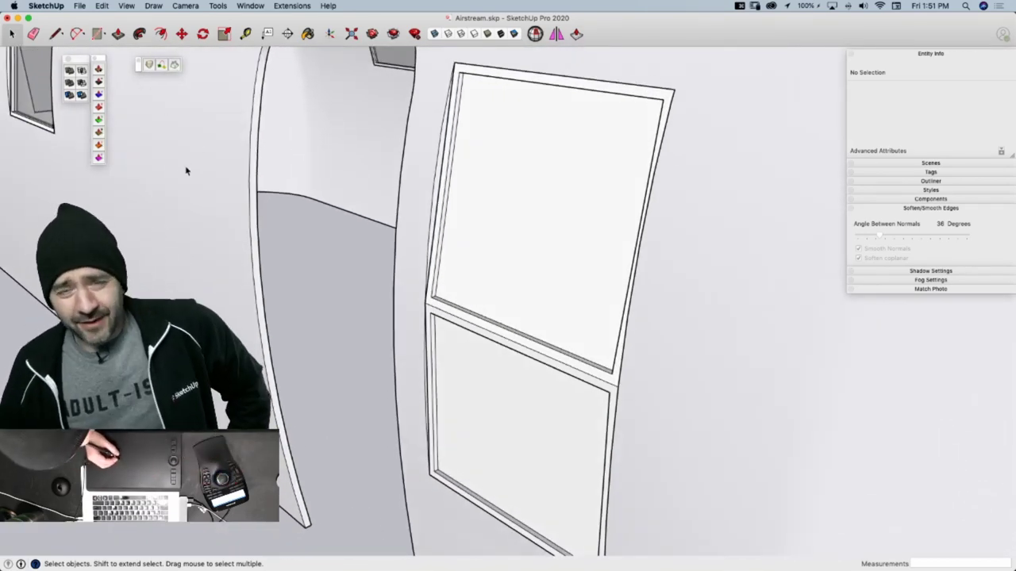
click(537, 263)
scroll(442, 281, down, 2)
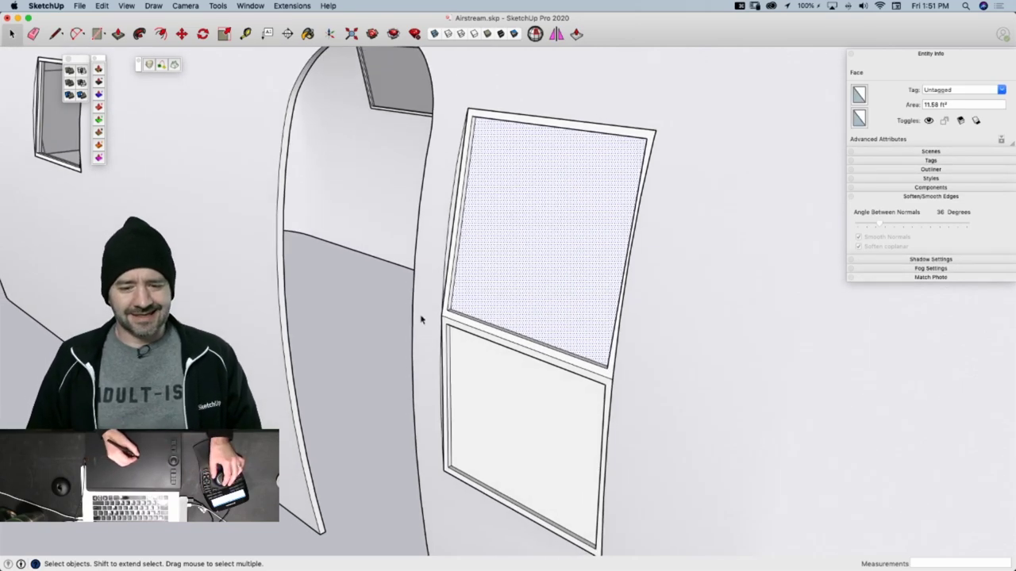
click(386, 334)
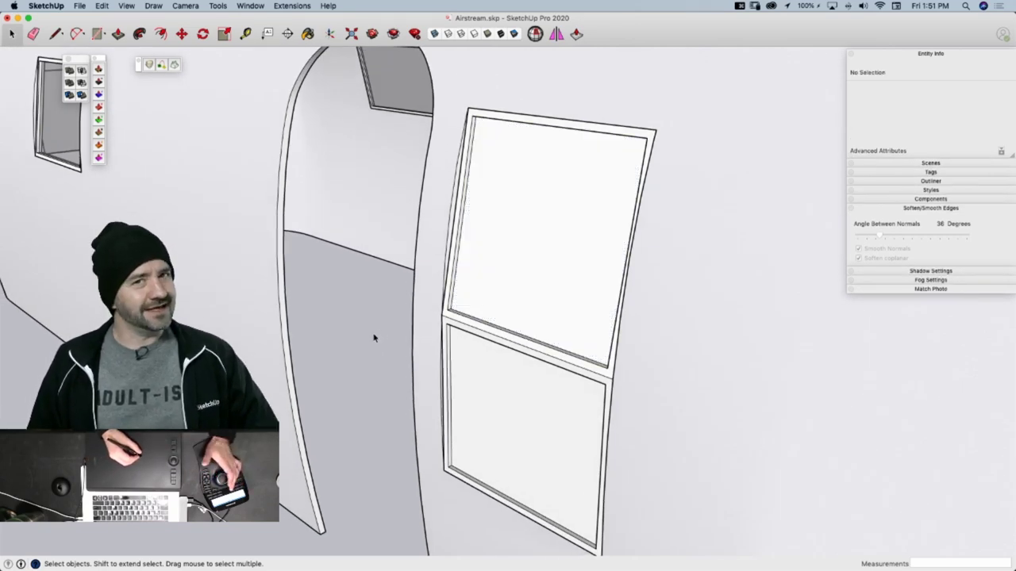
scroll(426, 264, up, 3)
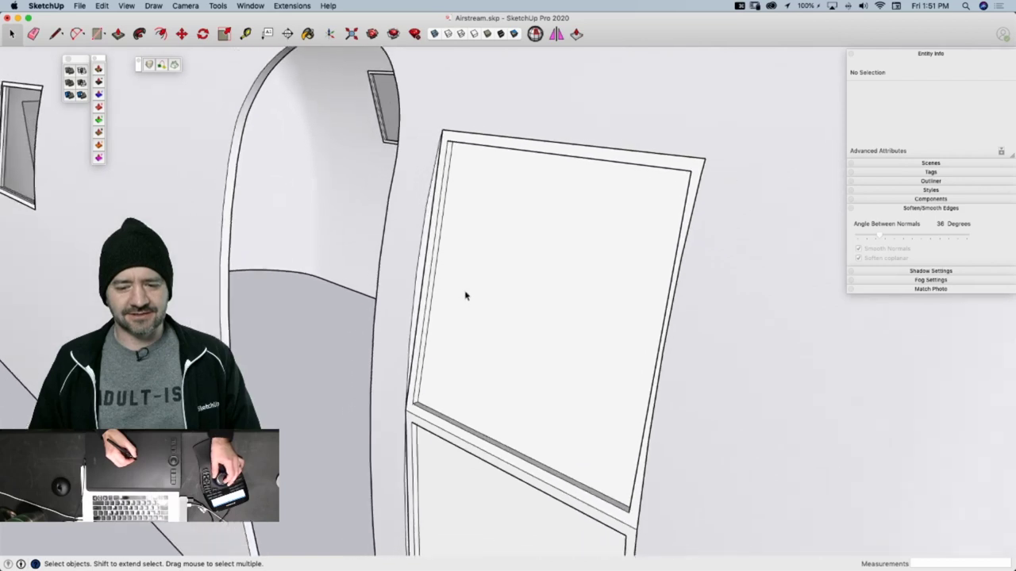
middle_drag(466, 296, 466, 303)
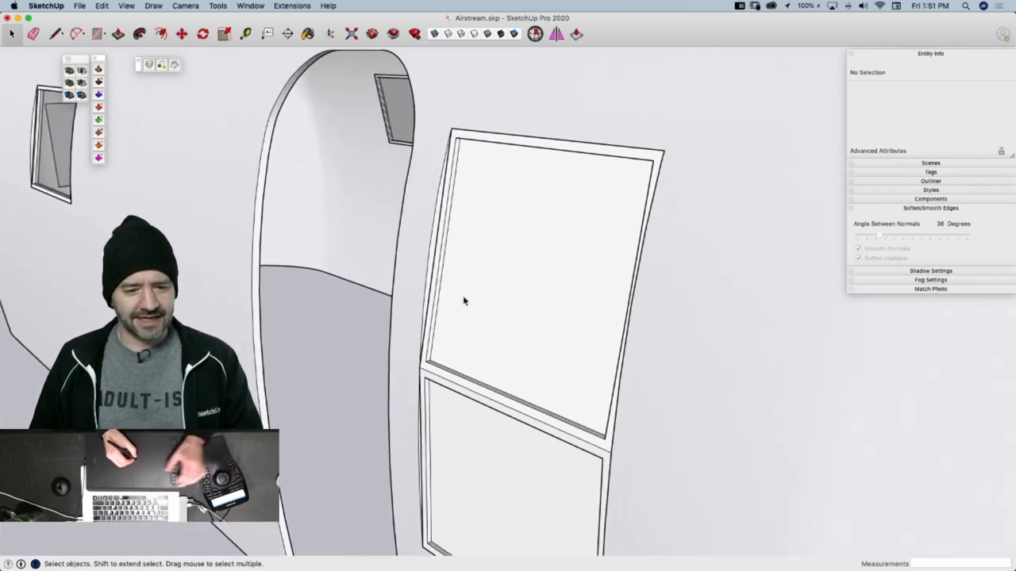
triple_click(466, 308)
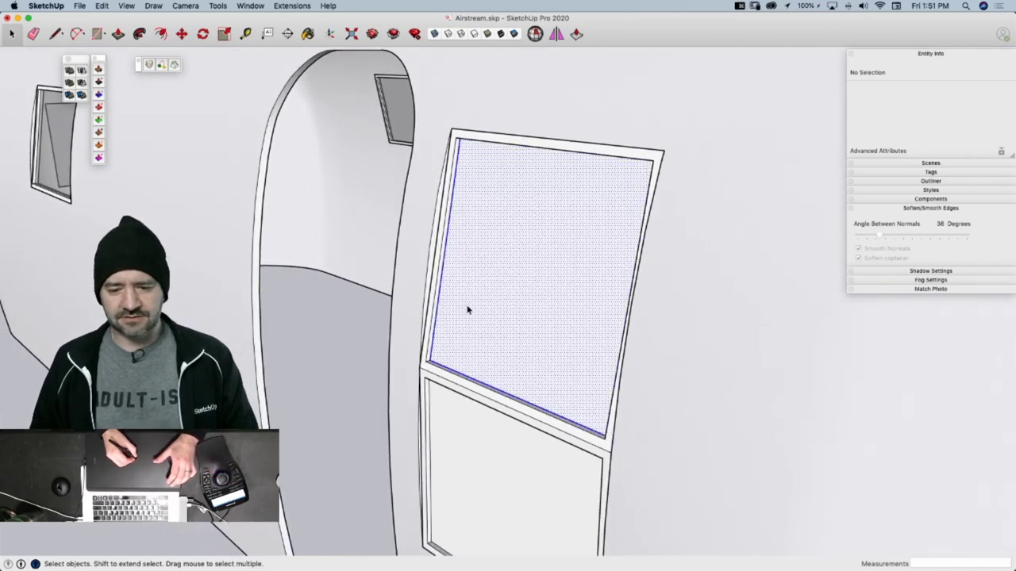
click(465, 295)
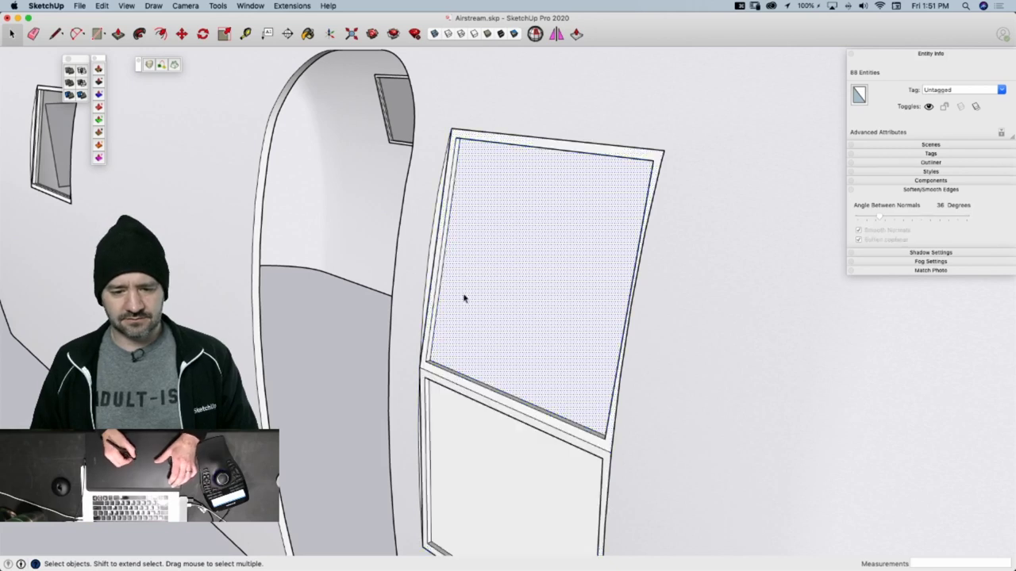
click(352, 385)
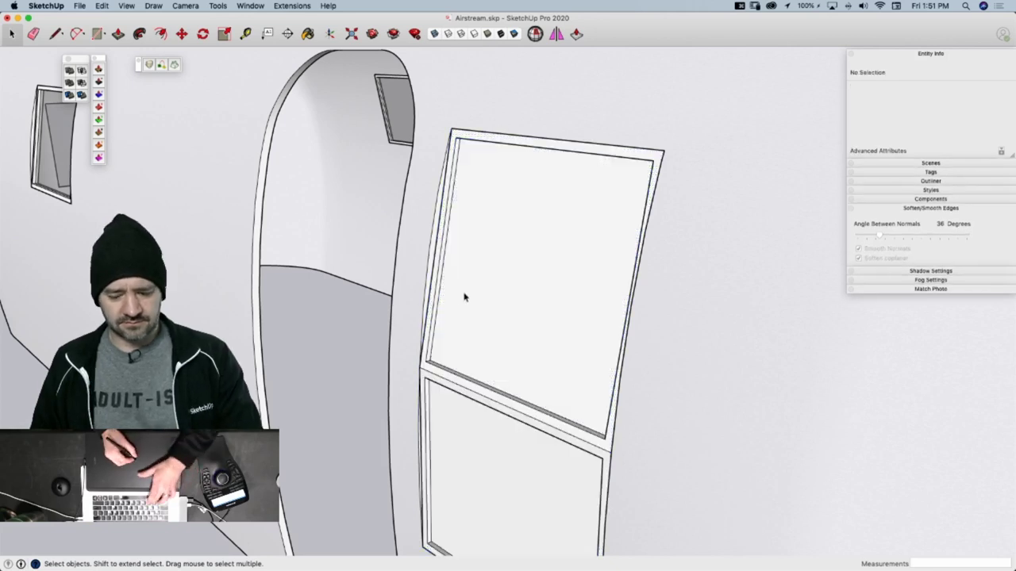
Paint the upper and lower window panes with the translucent gray glass material from Glass and Mirrors
key(b)
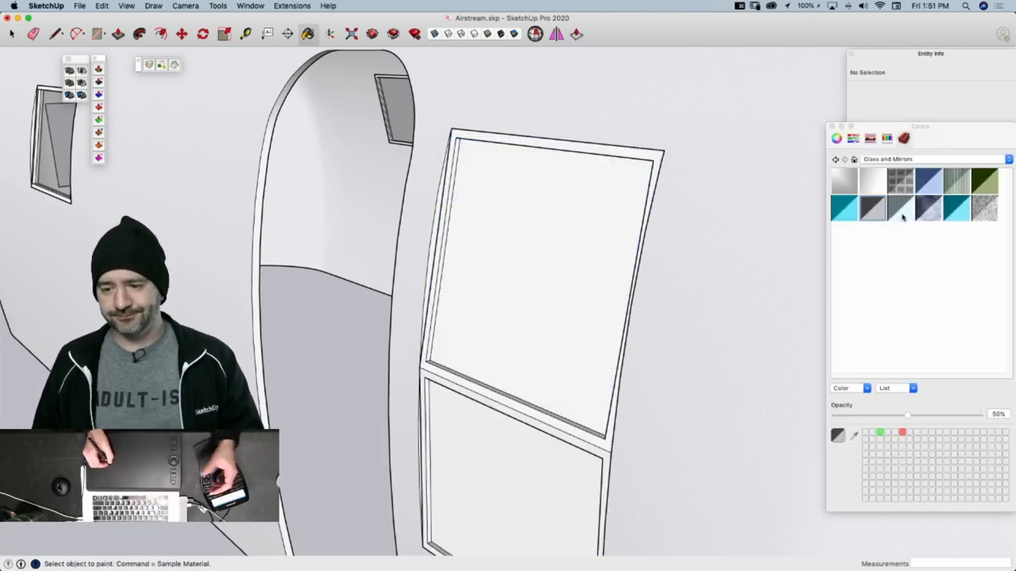
click(559, 278)
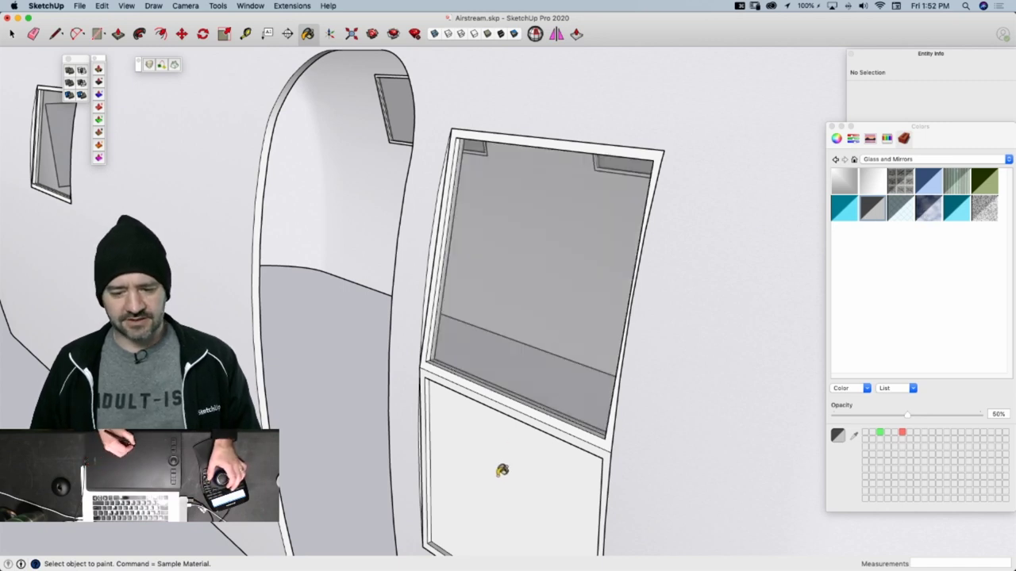
click(502, 470)
Select all connected geometry of the two-pane window, frame and glass included, and make it a group
key(space)
double_click(513, 388)
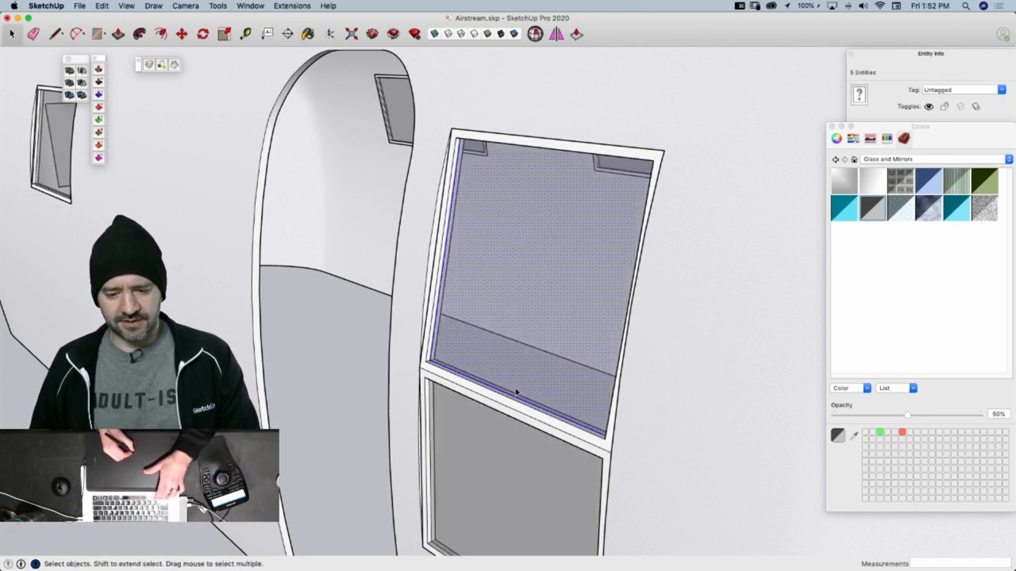
triple_click(504, 413)
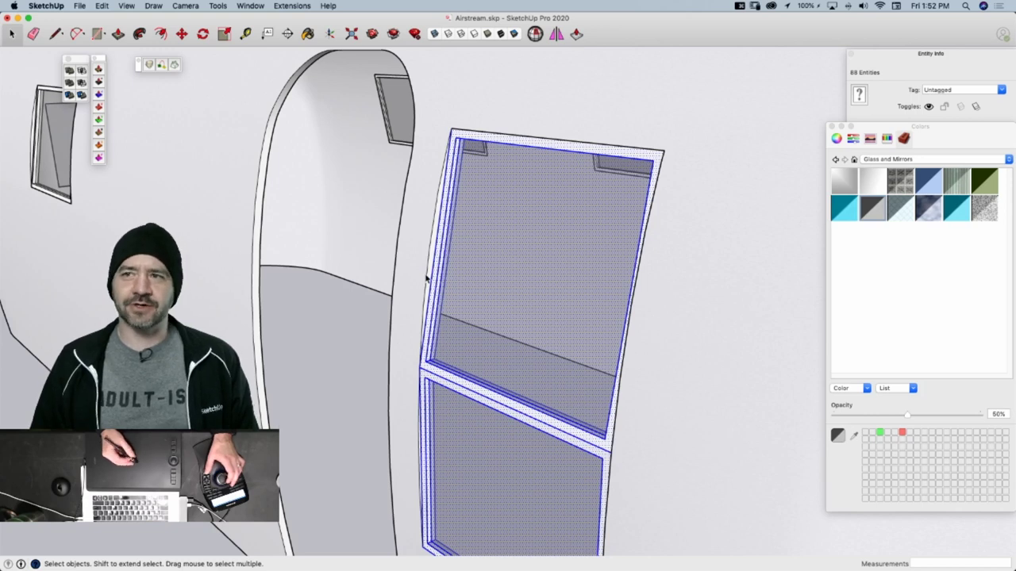
right_click(487, 297)
click(539, 367)
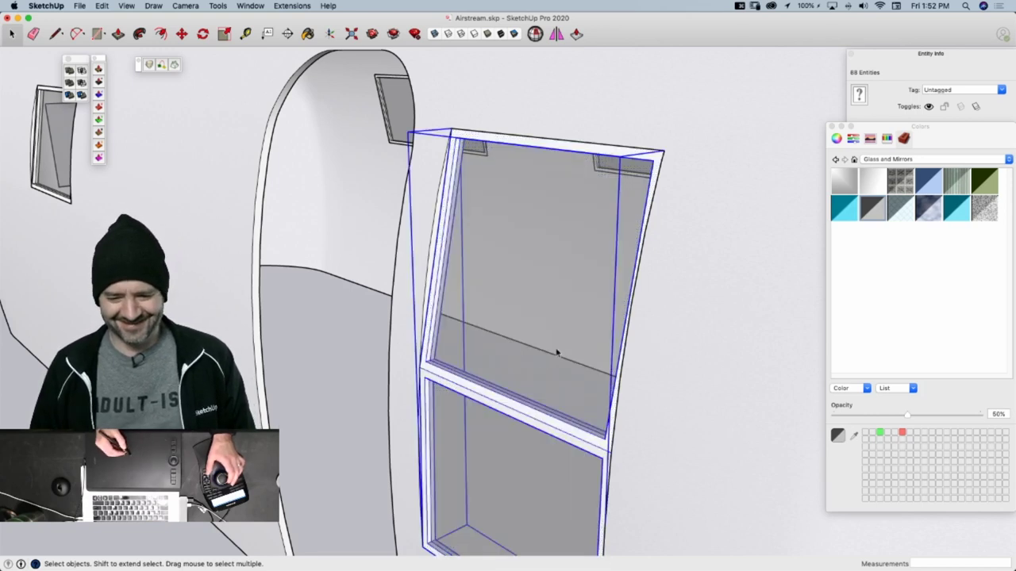
Examine the trailer's windows from all sides, toggling hidden geometry to check the wall facets around the end window openings
scroll(379, 407, down, 10)
scroll(573, 315, up, 3)
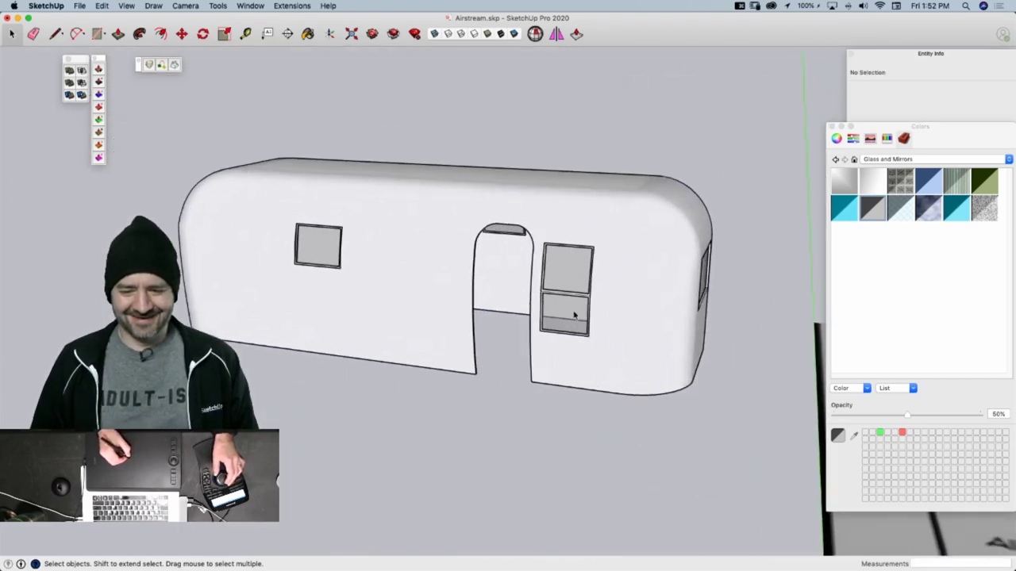
middle_drag(574, 315, 567, 304)
scroll(540, 315, up, 8)
scroll(532, 318, down, 5)
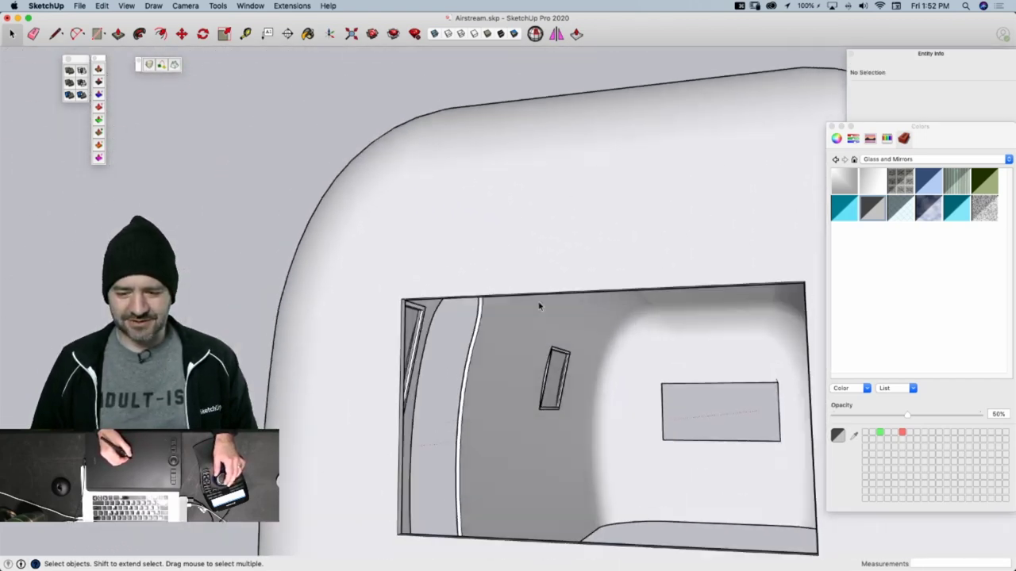
key(alt+h)
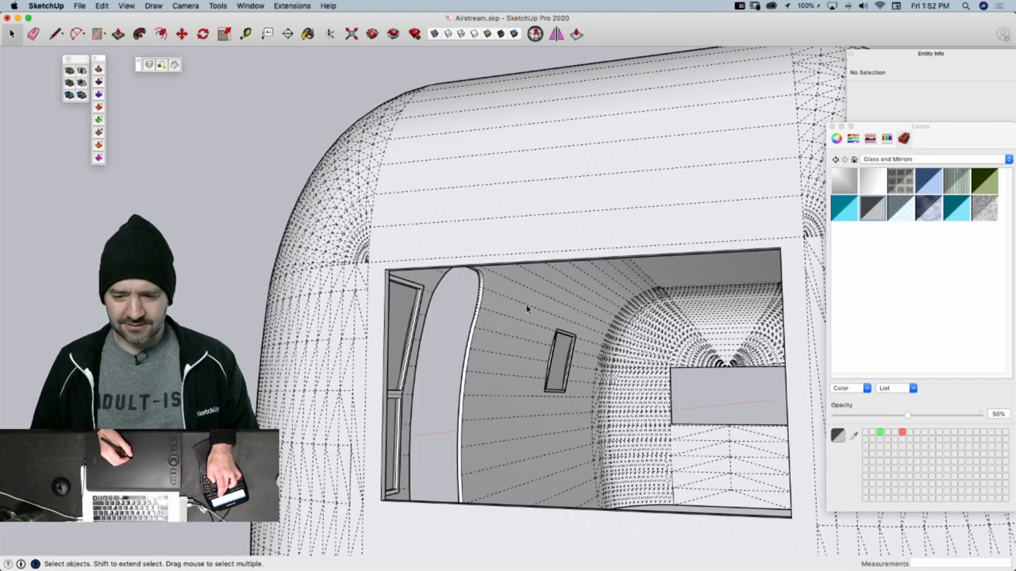
key(alt+super+h)
scroll(527, 310, down, 6)
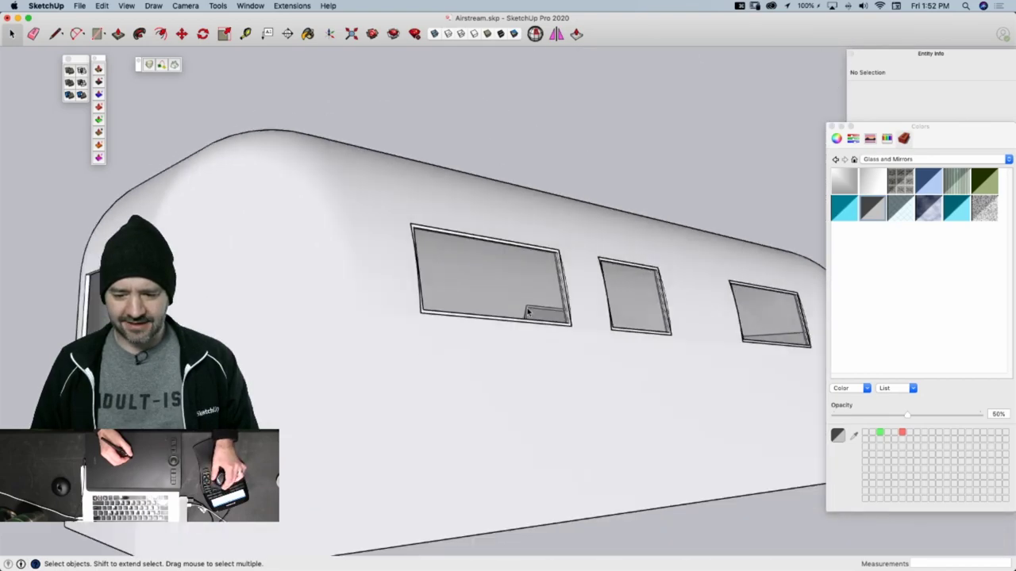
scroll(527, 312, down, 5)
key(alt+super+h)
scroll(526, 312, up, 10)
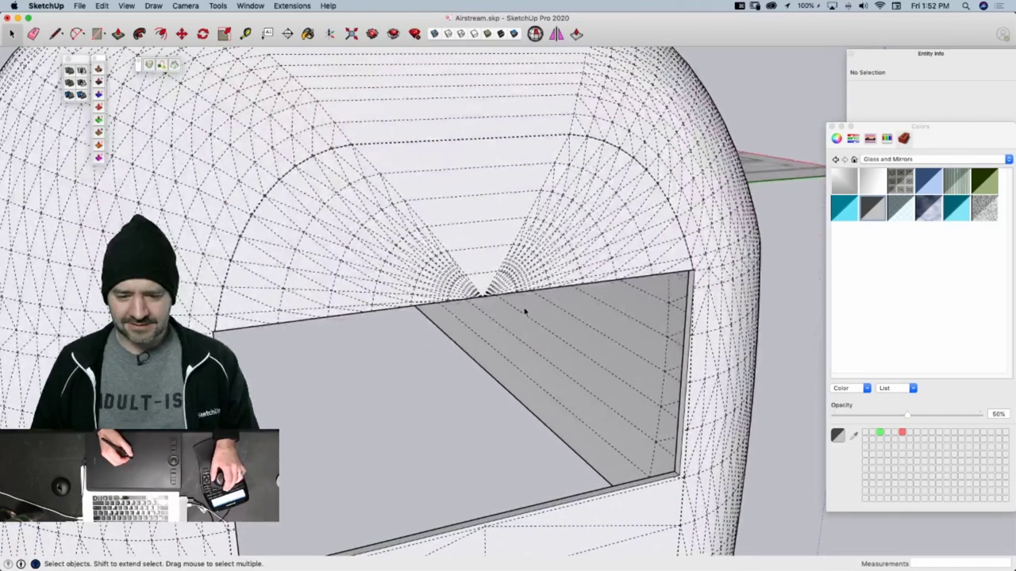
scroll(526, 310, up, 3)
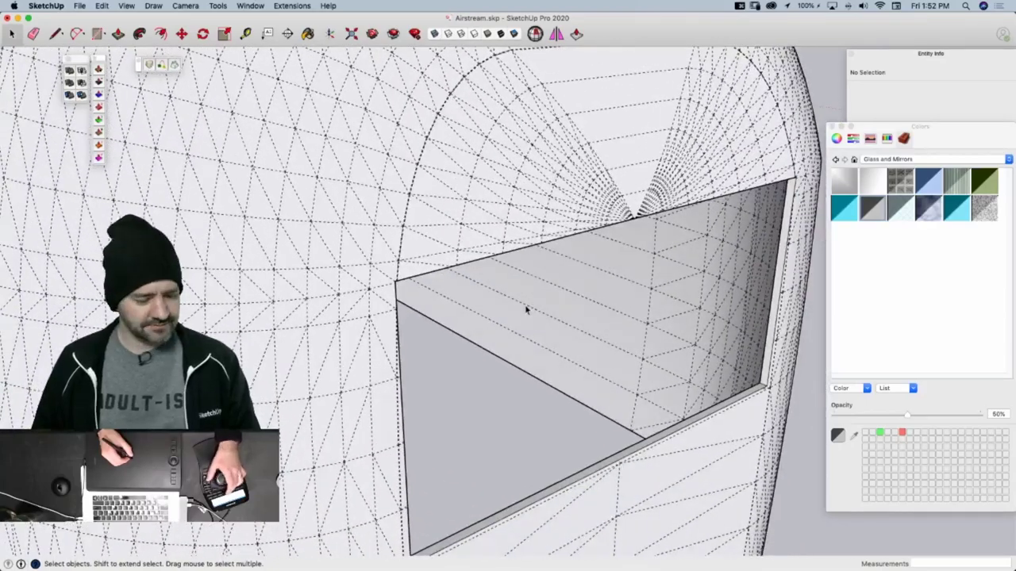
key(alt+super+h)
scroll(524, 312, down, 8)
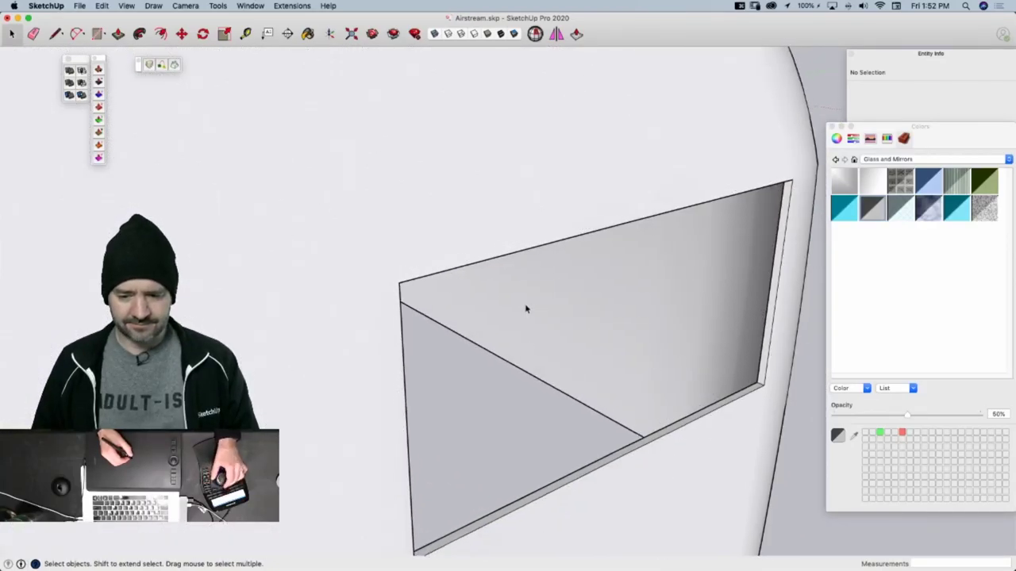
scroll(499, 338, up, 10)
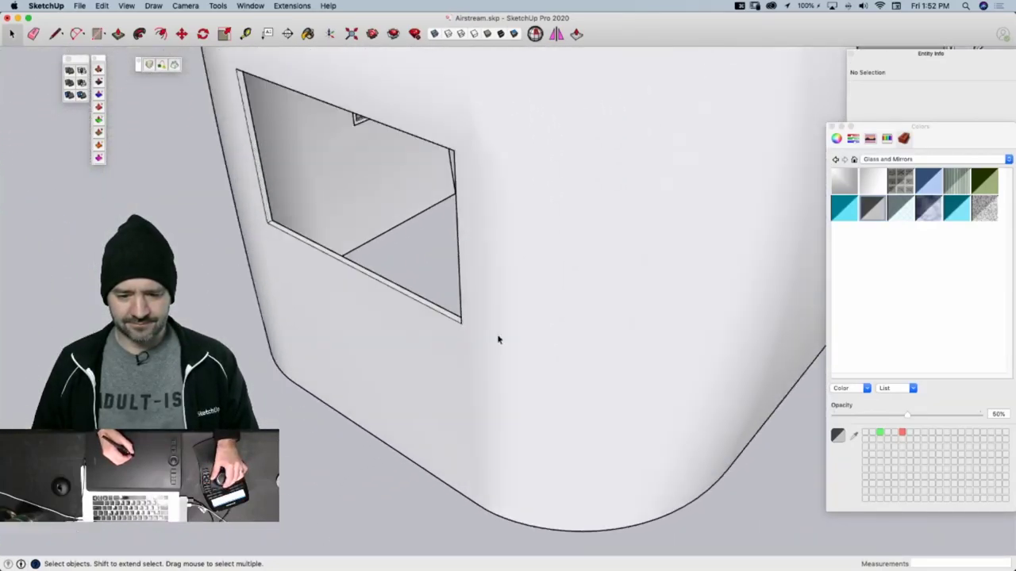
scroll(497, 339, down, 6)
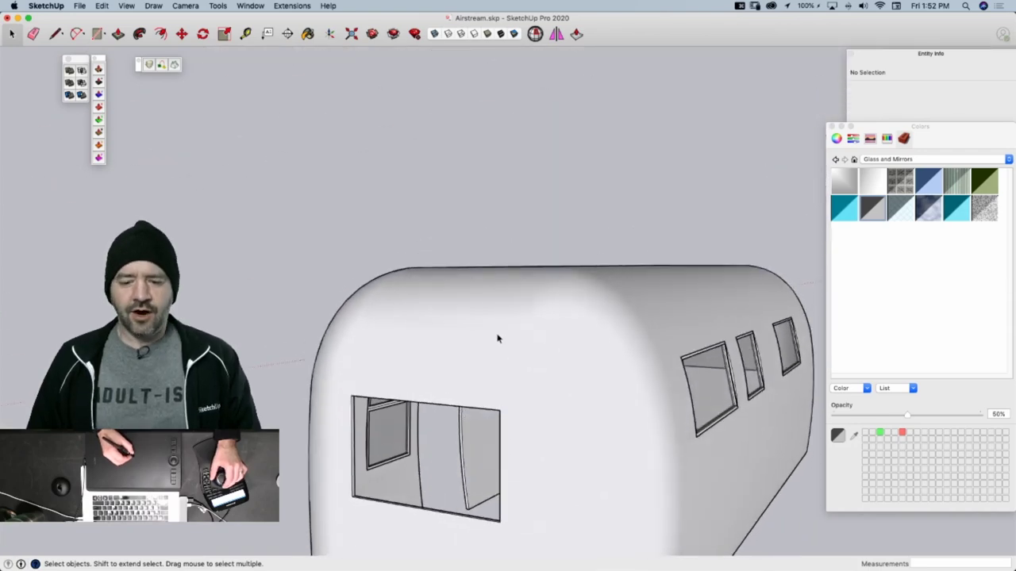
Draw a 4' 1/2" by 6' 8 1/4" rectangle mid-depth across the end window opening, between its opposite corners
scroll(465, 389, up, 15)
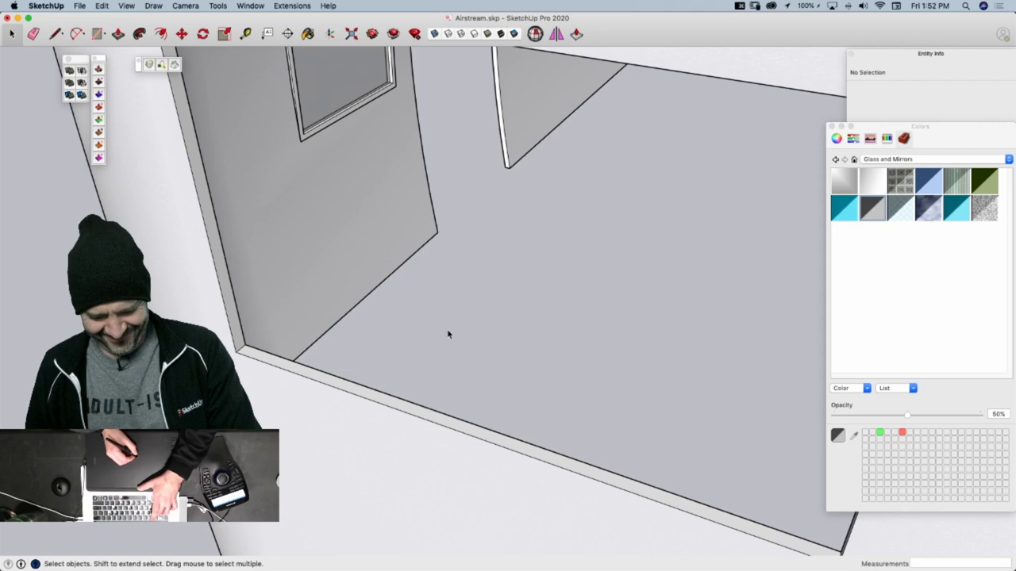
key(r)
scroll(245, 346, up, 4)
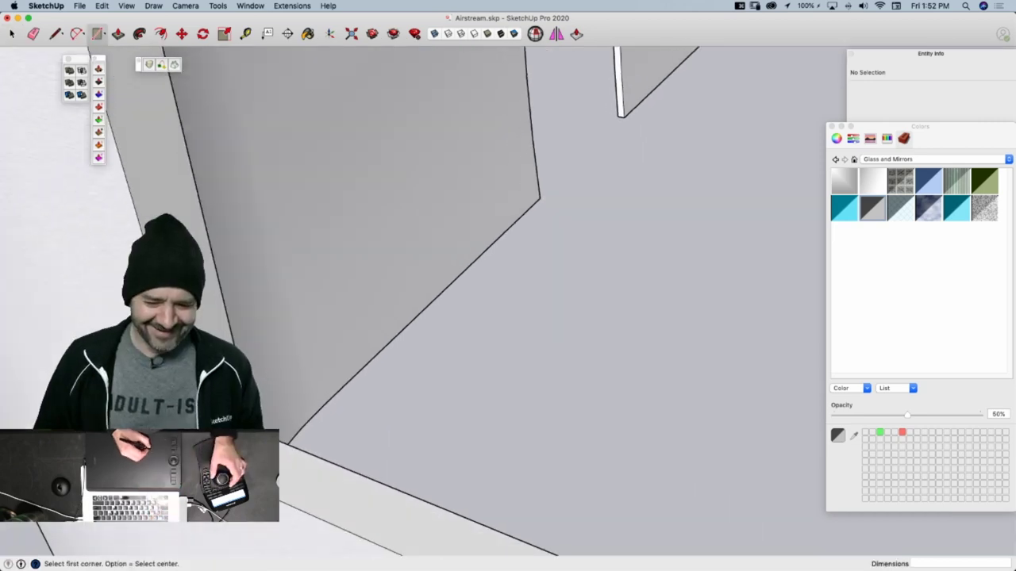
click(287, 441)
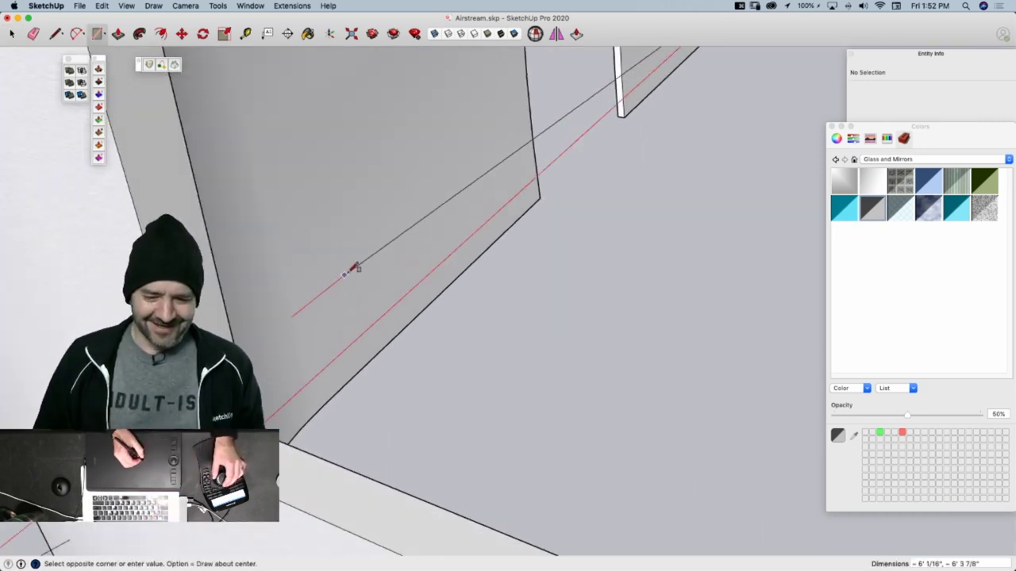
scroll(619, 230, down, 5)
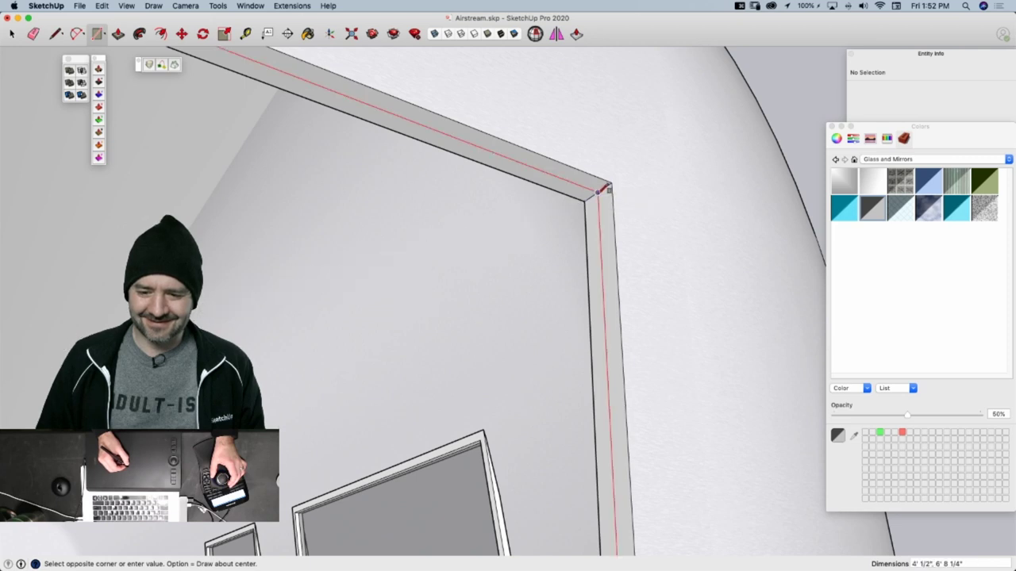
click(605, 189)
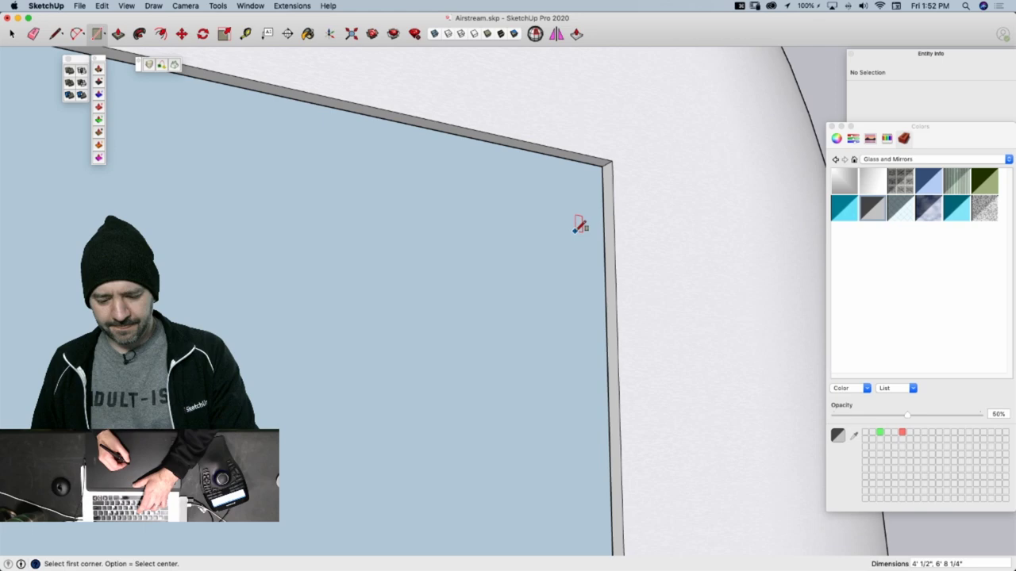
Offset the rectangle's border 1.5" inward, then push/pull the frame about 1 3/4" and the pane about 15/16"
key(f)
click(588, 223)
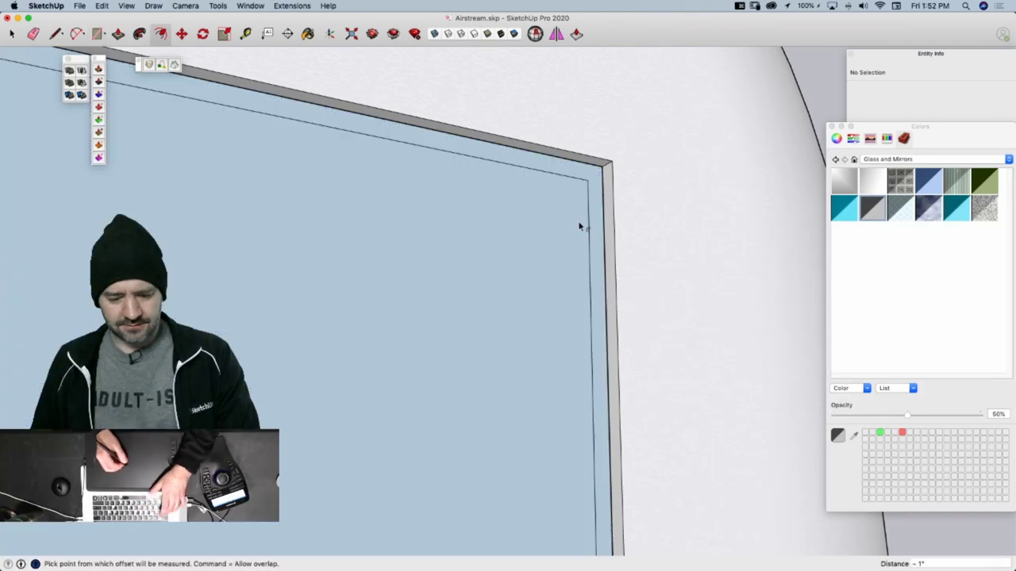
text(1.5)
key(Return)
key(p)
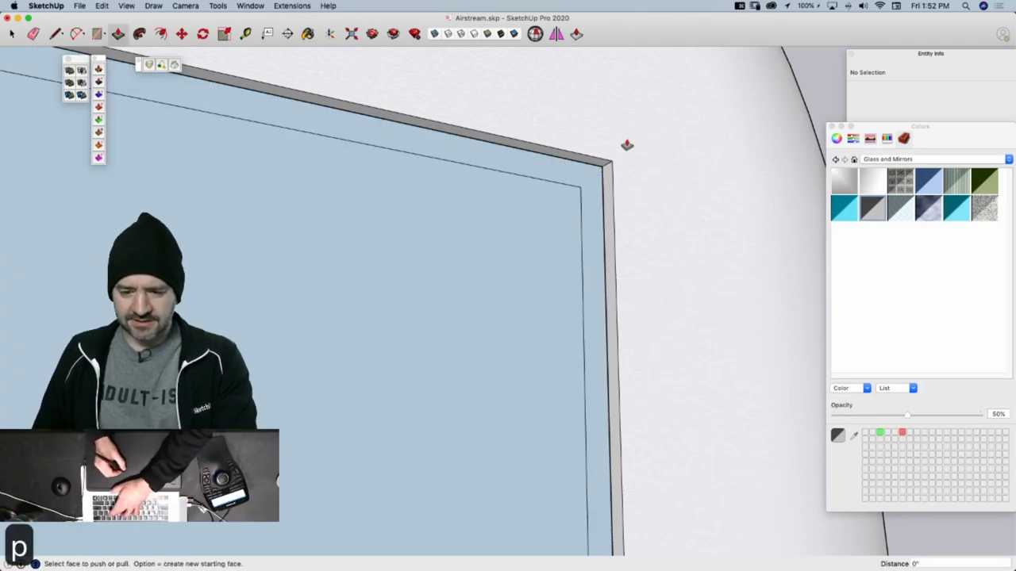
click(596, 184)
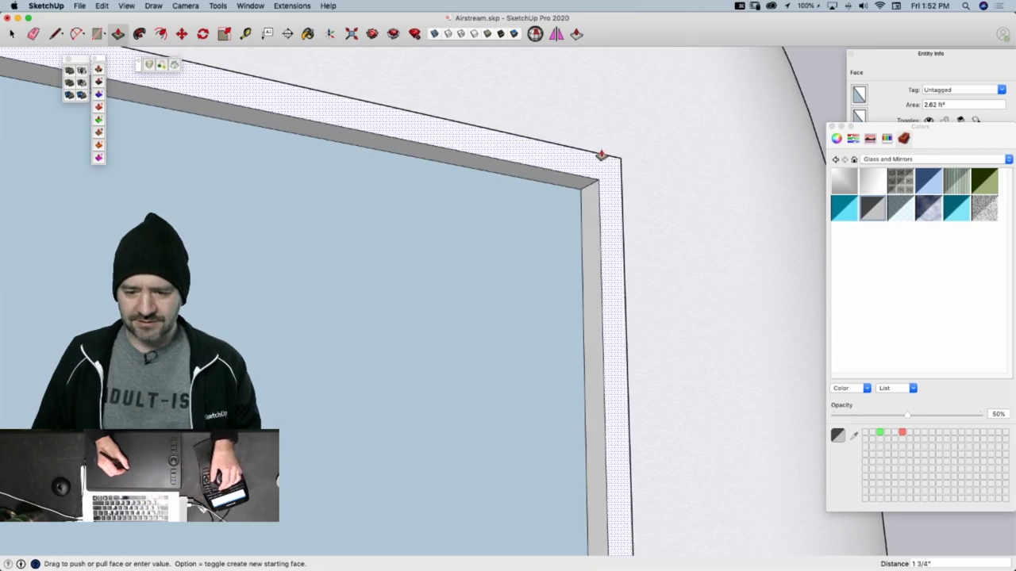
middle_drag(604, 172, 528, 213)
click(520, 200)
scroll(537, 204, down, 10)
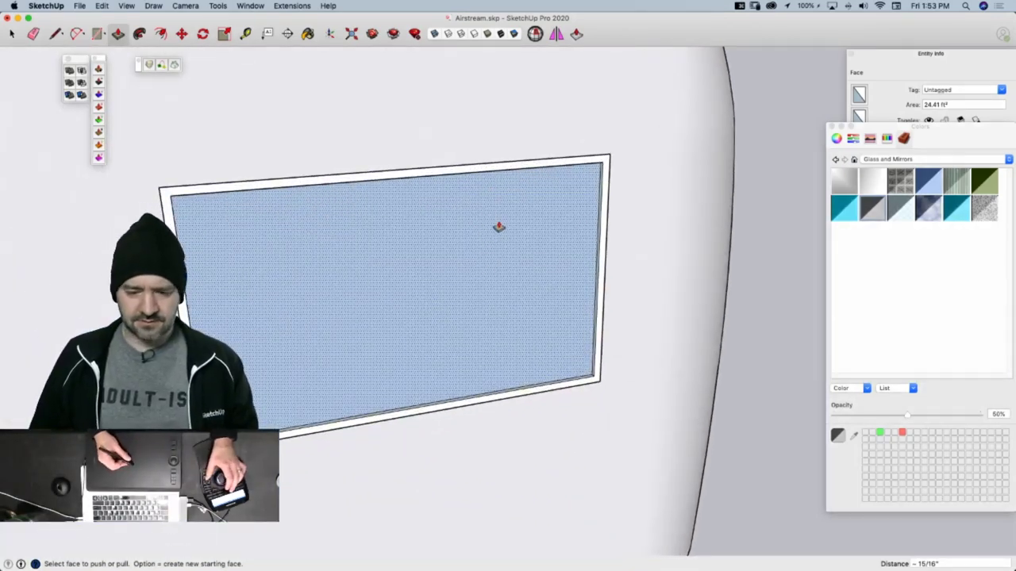
right_click(511, 229)
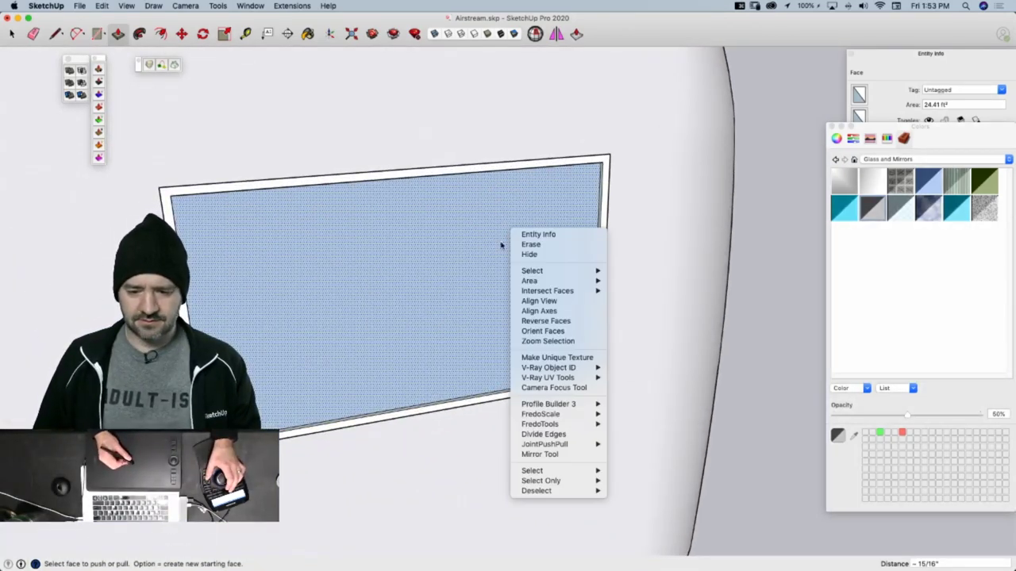
click(527, 312)
right_click(487, 298)
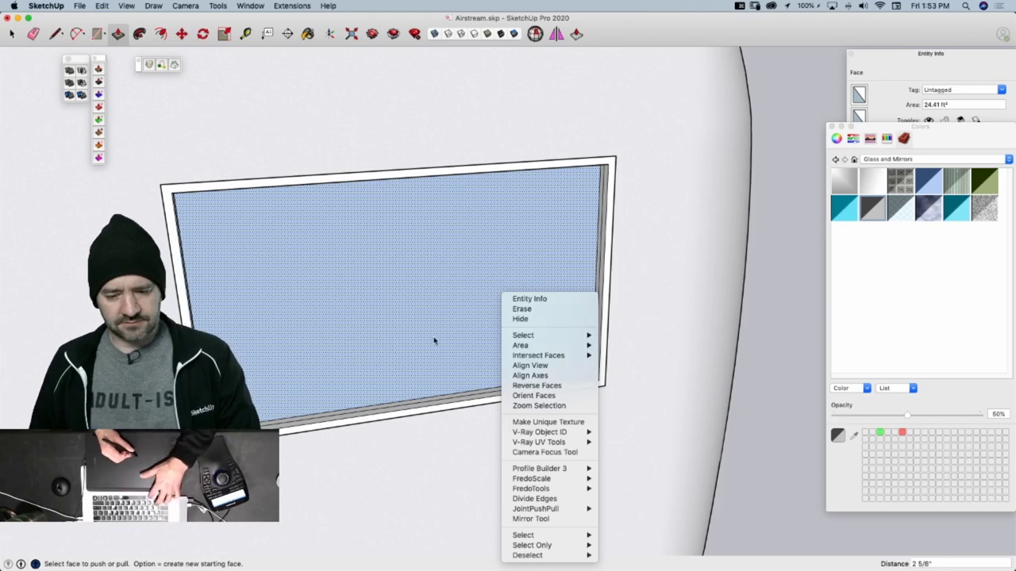
key(super+z)
Reverse the end window's pane face and paint it with the translucent gray glass material
right_click(445, 299)
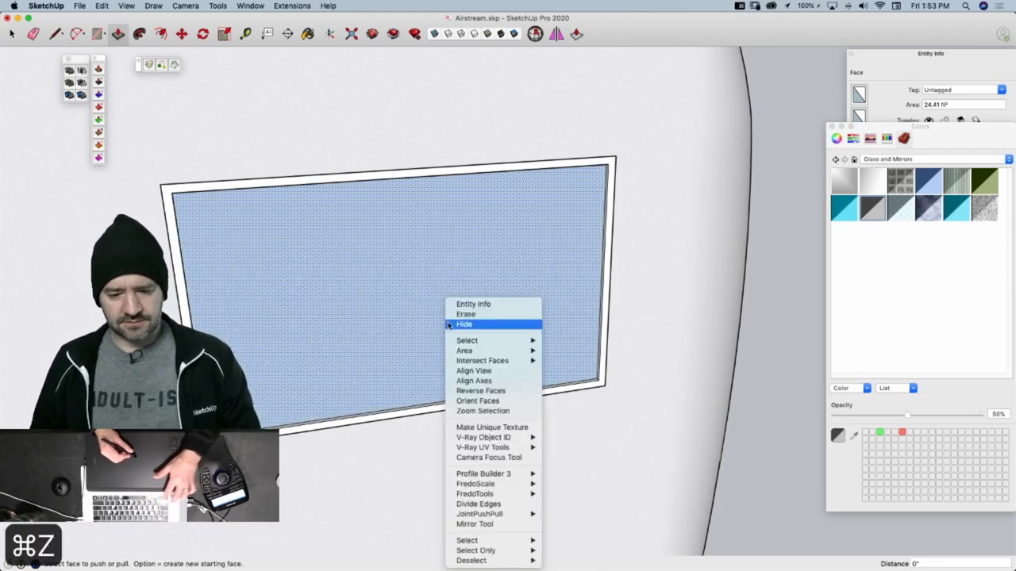
click(513, 397)
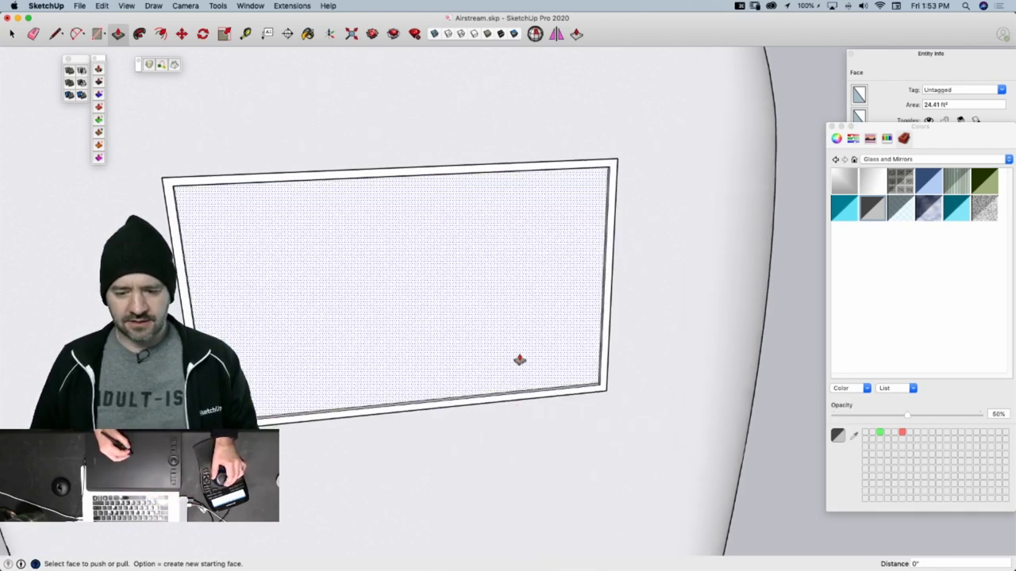
key(b)
click(507, 302)
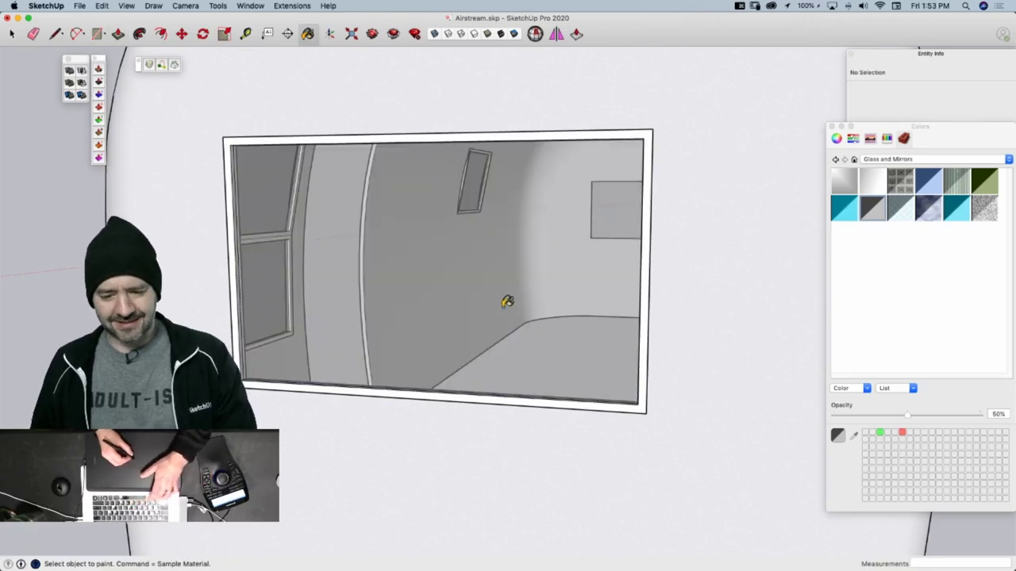
Select all connected geometry of the end window, frame and pane included, and make it a group
key(space)
triple_click(506, 308)
right_click(493, 287)
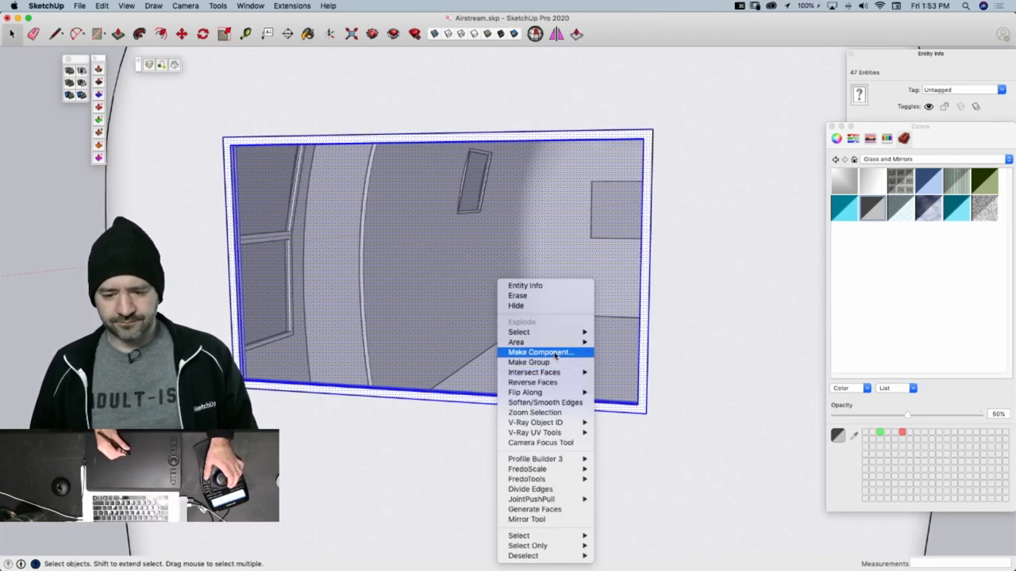
click(528, 362)
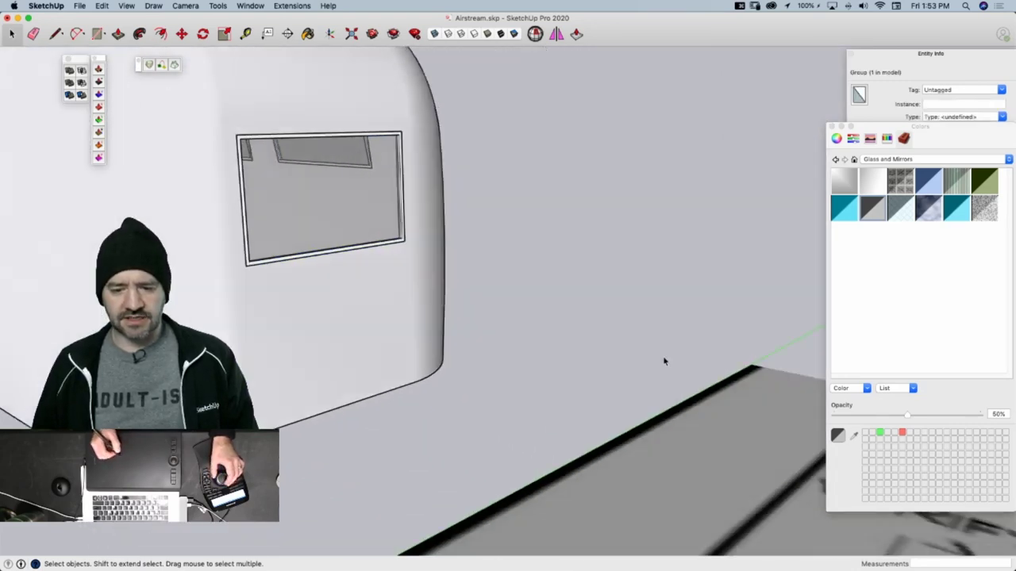
click(665, 361)
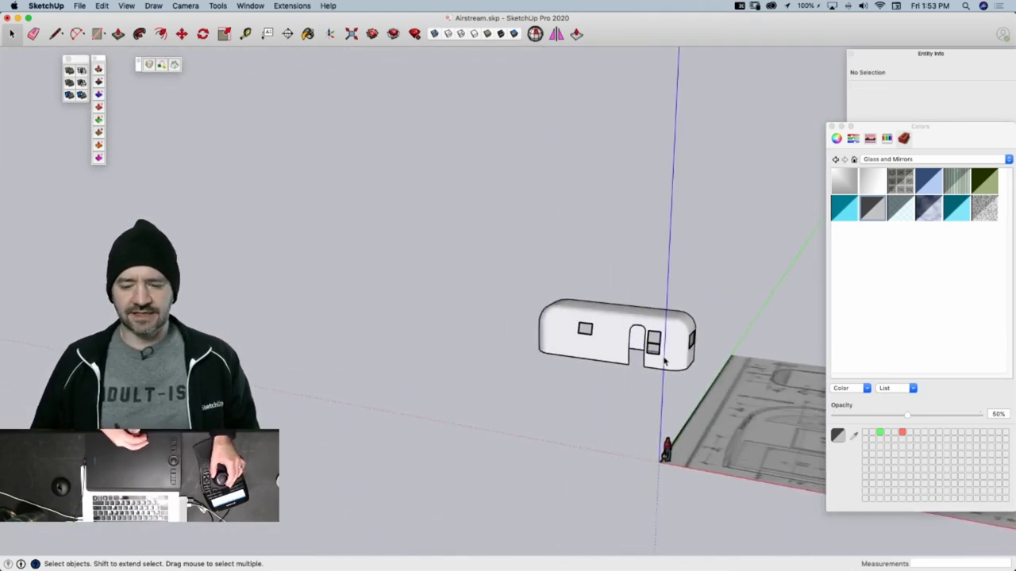
scroll(665, 362, up, 3)
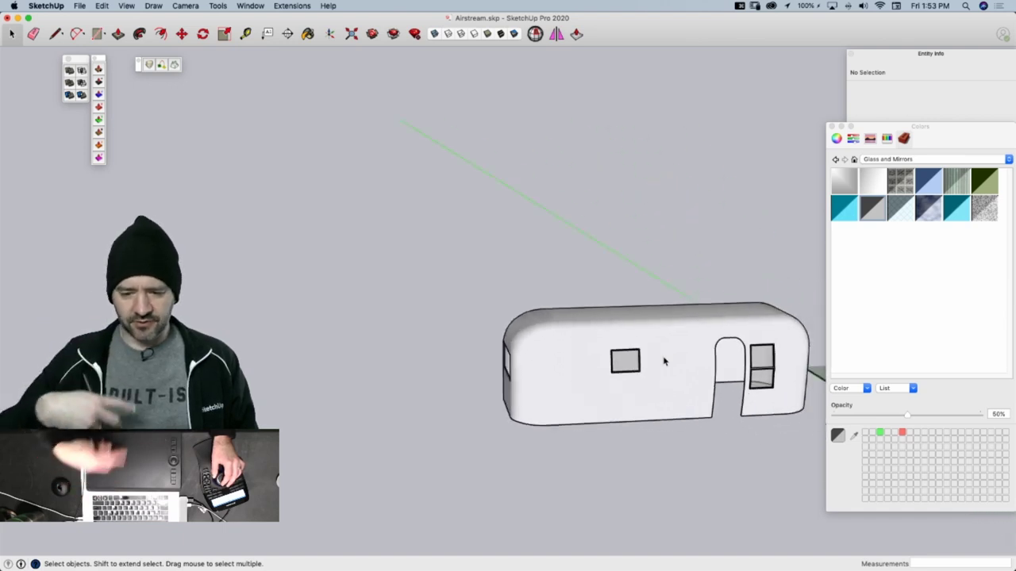
scroll(538, 395, up, 6)
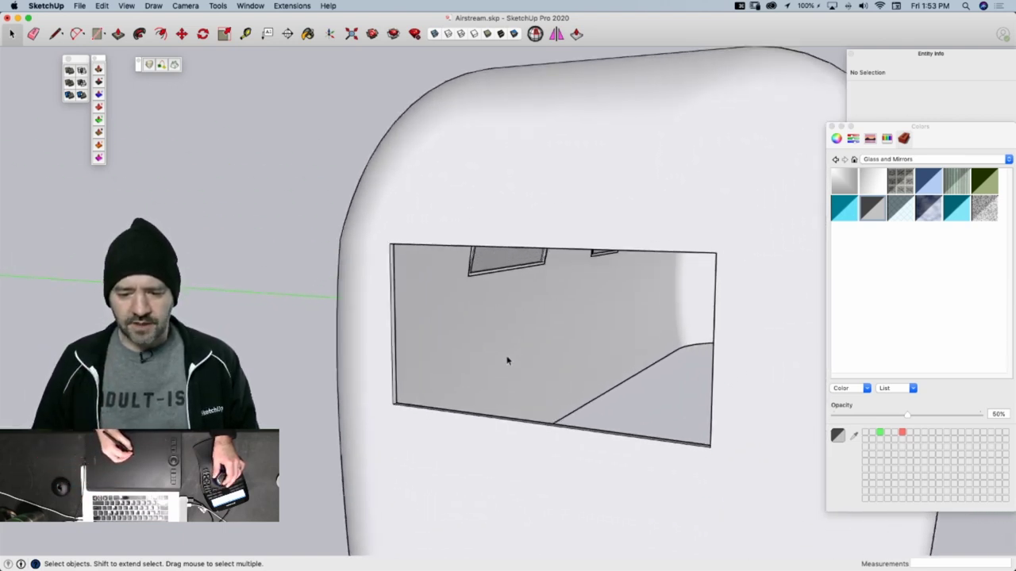
scroll(488, 373, up, 4)
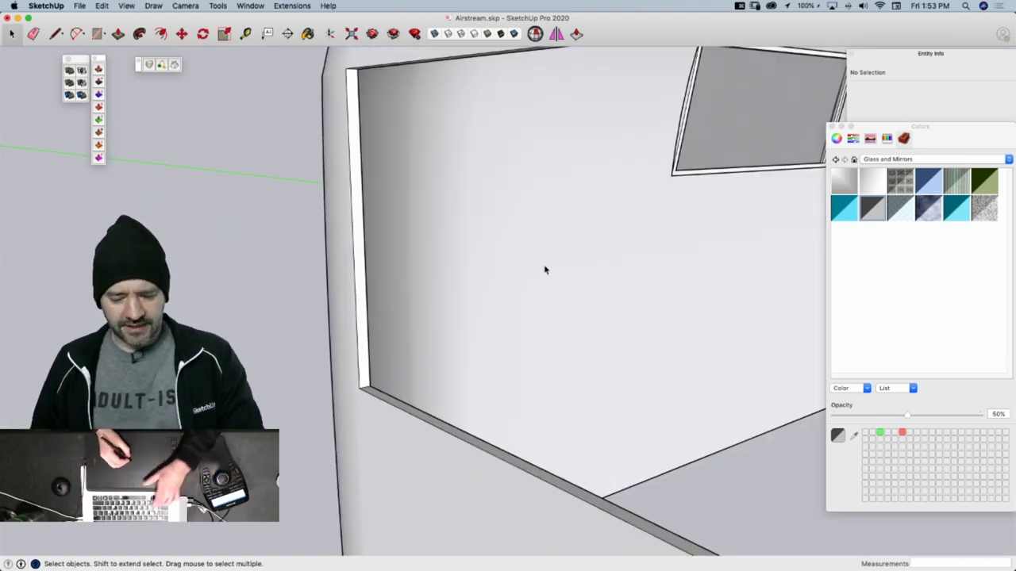
key(r)
scroll(365, 373, up, 2)
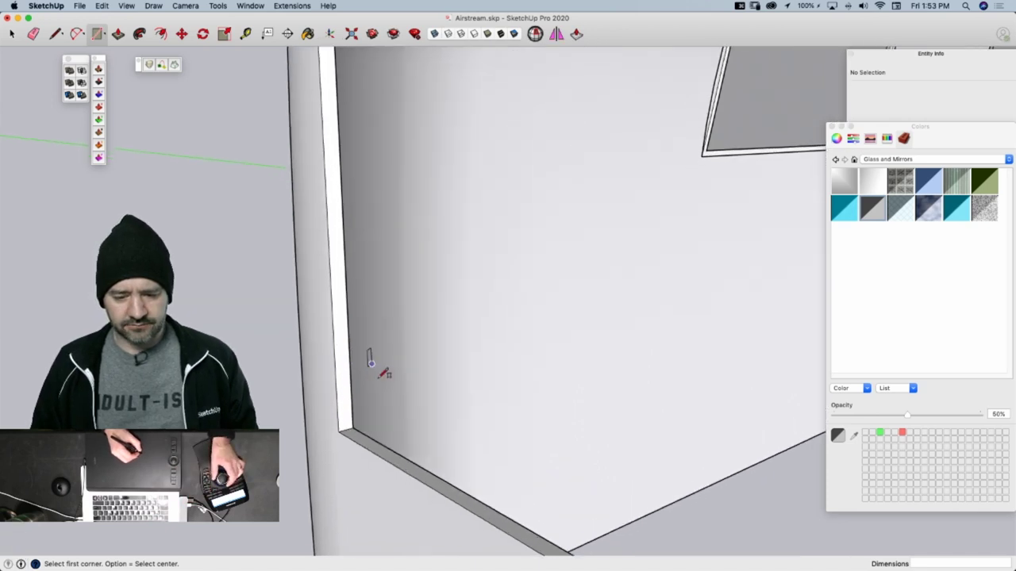
scroll(373, 369, up, 2)
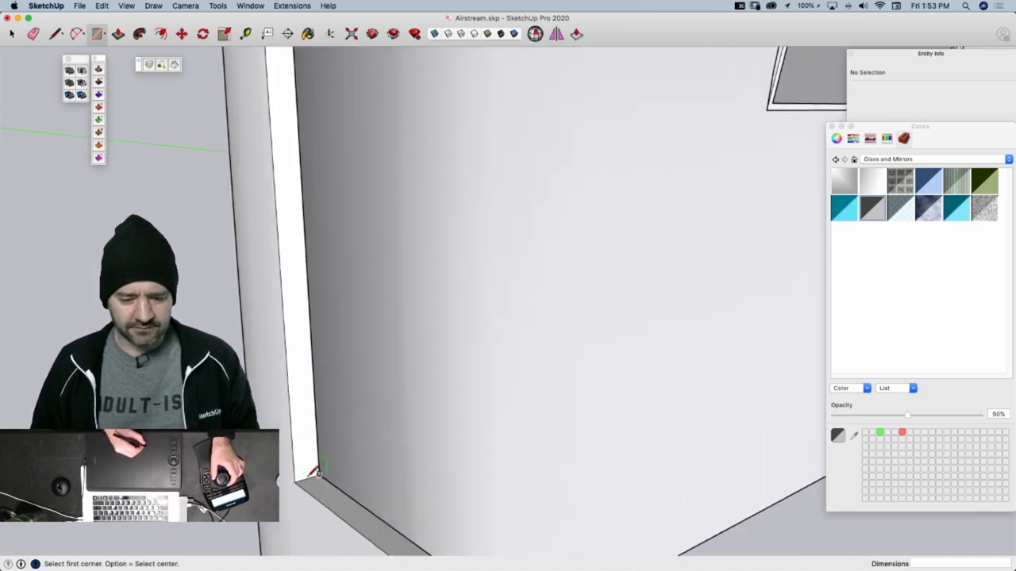
scroll(318, 469, up, 3)
scroll(274, 418, down, 1)
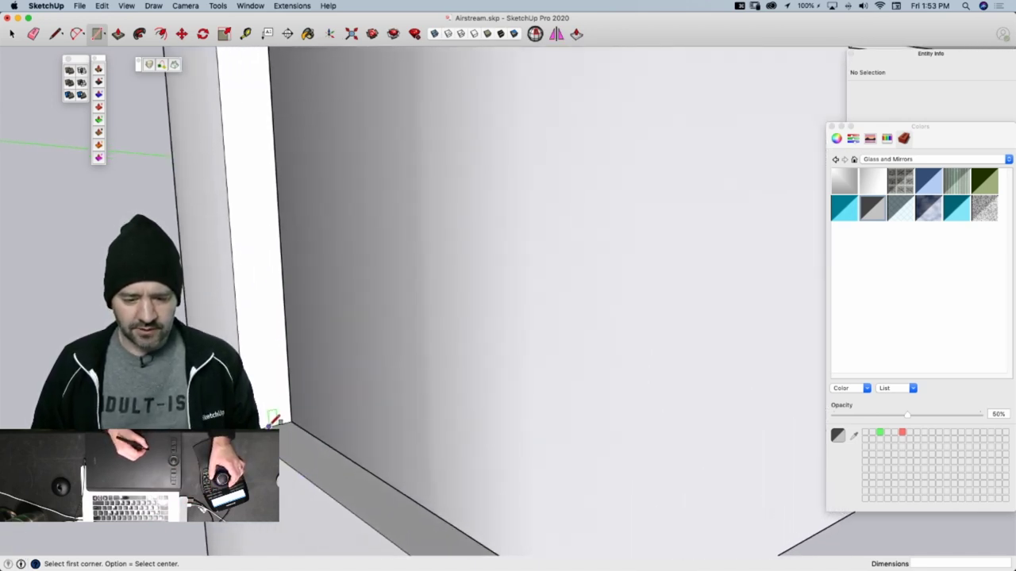
scroll(273, 418, down, 1)
click(387, 288)
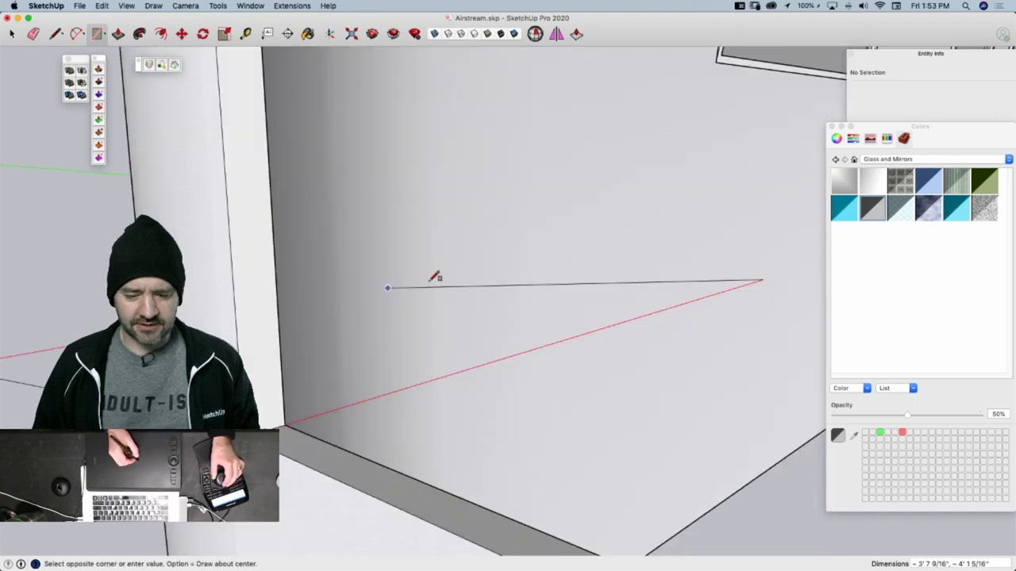
scroll(432, 280, down, 5)
scroll(627, 195, up, 4)
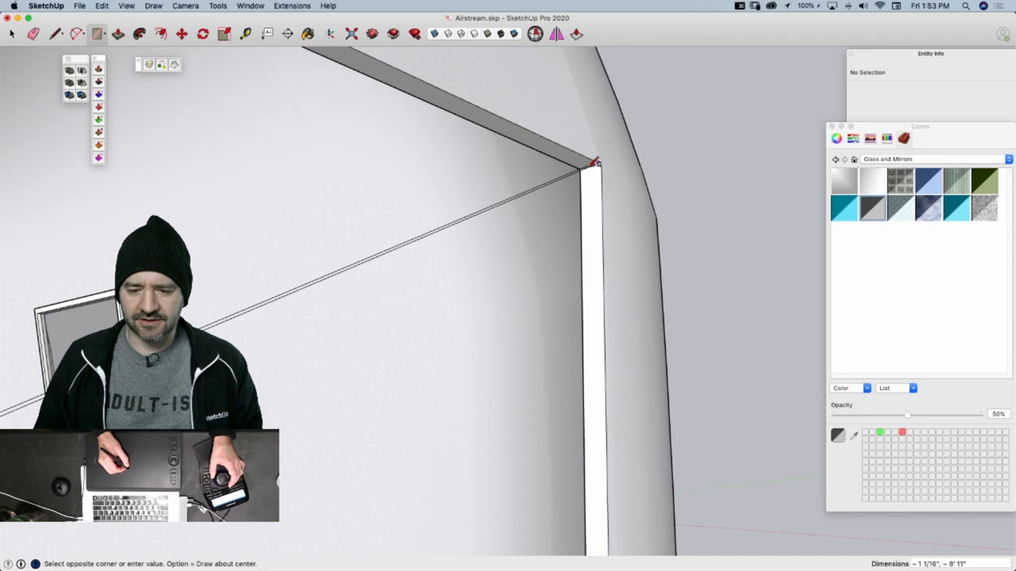
key(Escape)
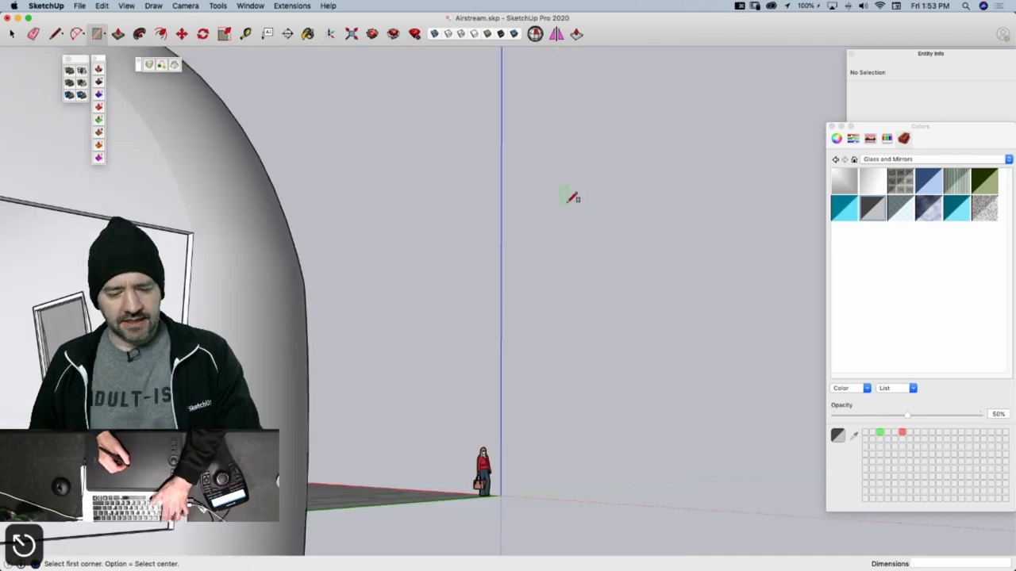
Draw a vertical line about 2' 11 1/16" long up the middle of the other end window opening's side jamb
mouse_move(567, 203)
middle_down()
mouse_move(457, 299)
mouse_move(442, 346)
mouse_move(422, 347)
mouse_move(391, 389)
mouse_move(404, 338)
mouse_move(435, 315)
mouse_move(420, 349)
middle_up()
key(l)
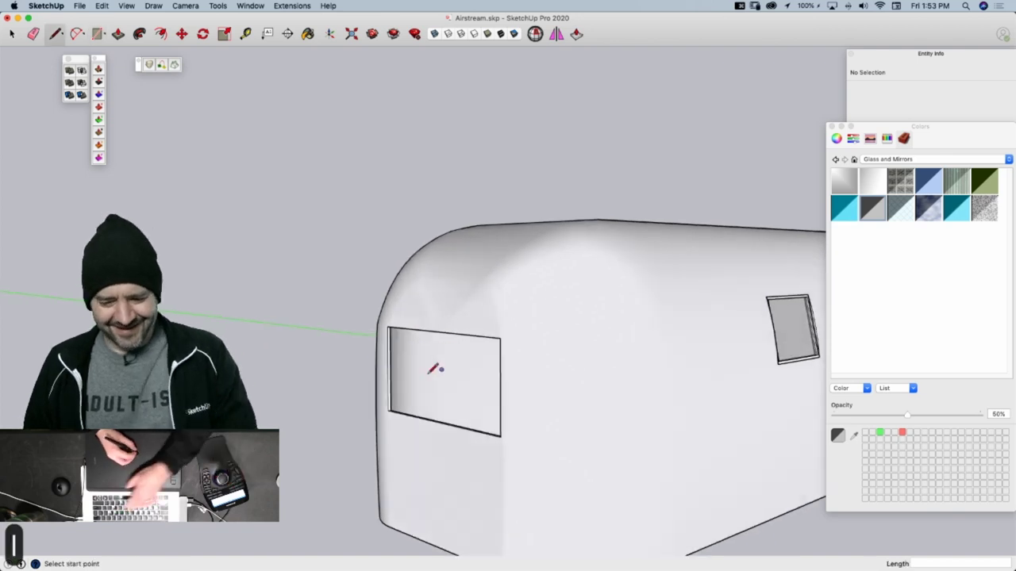
scroll(421, 369, up, 10)
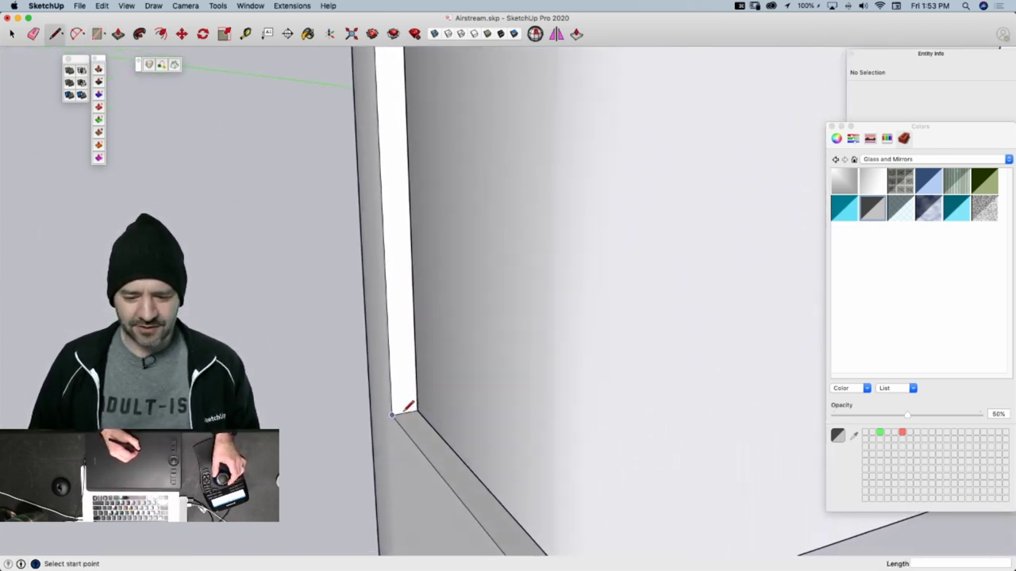
middle_drag(404, 411, 397, 428)
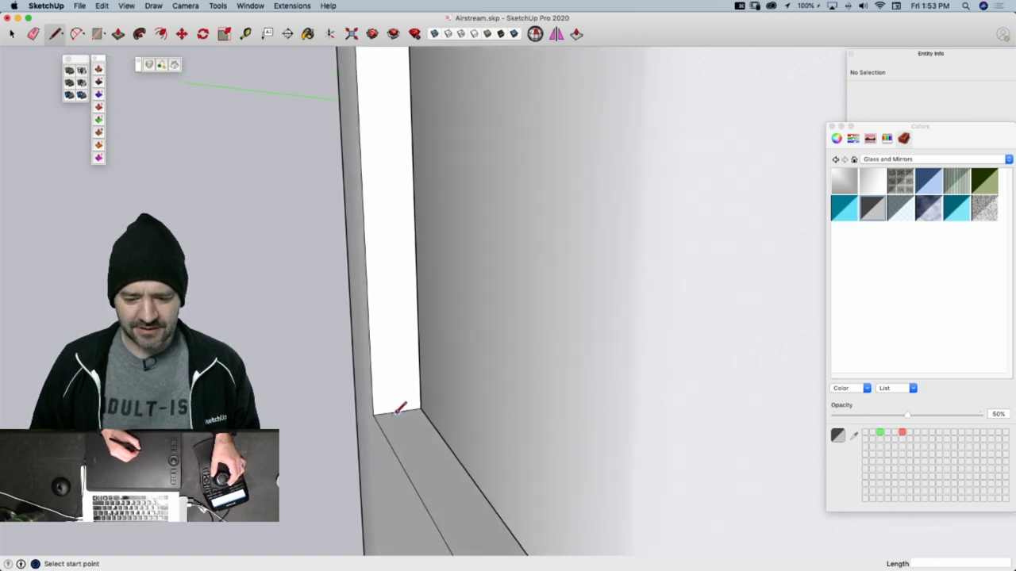
middle_drag(434, 308, 375, 172)
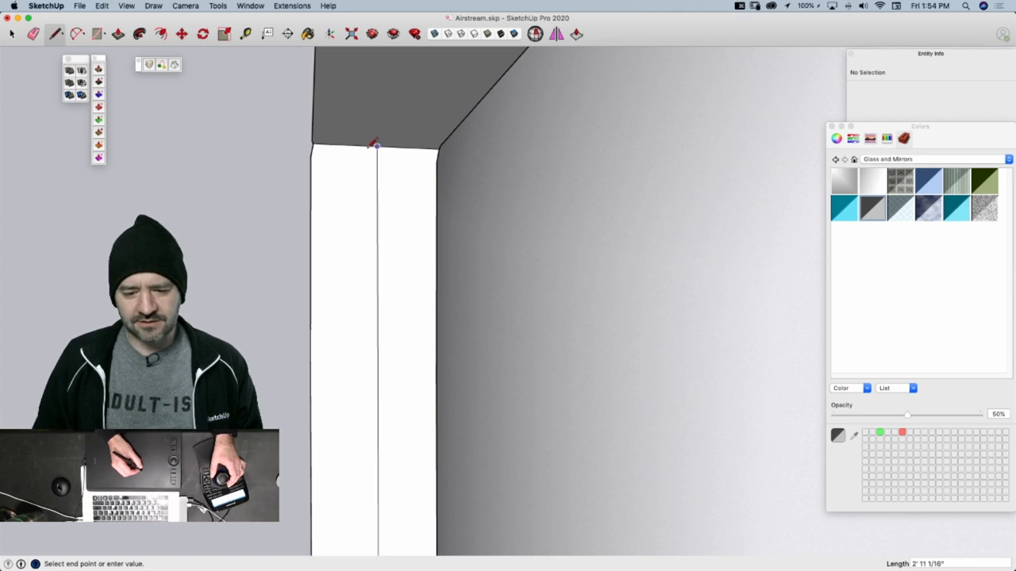
click(376, 146)
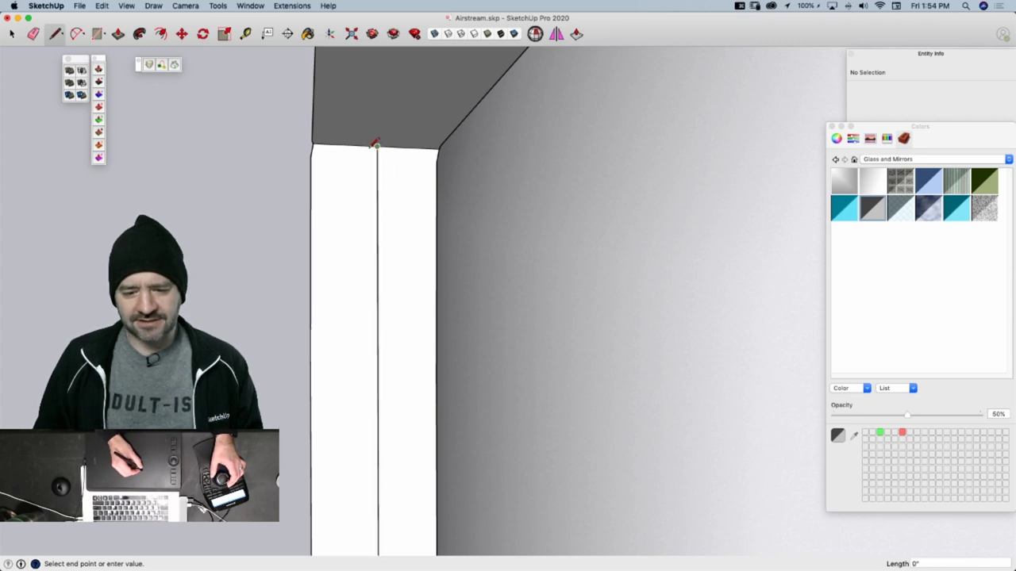
Extrude the vertical jamb line across the window opening to the opposite jamb, making a face about 7' 11 11/16" wide
key(space)
click(378, 186)
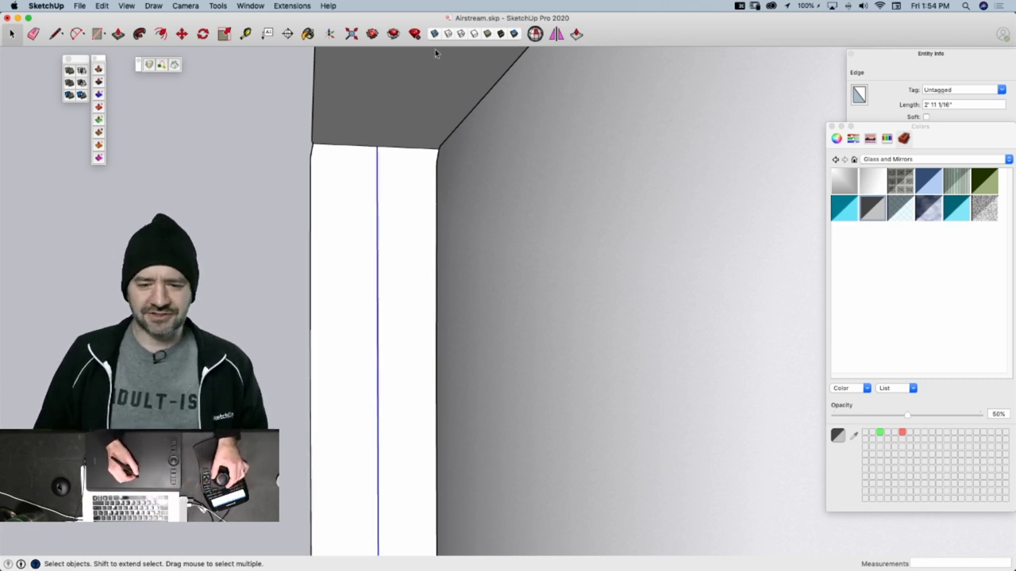
middle_drag(435, 49, 351, 147)
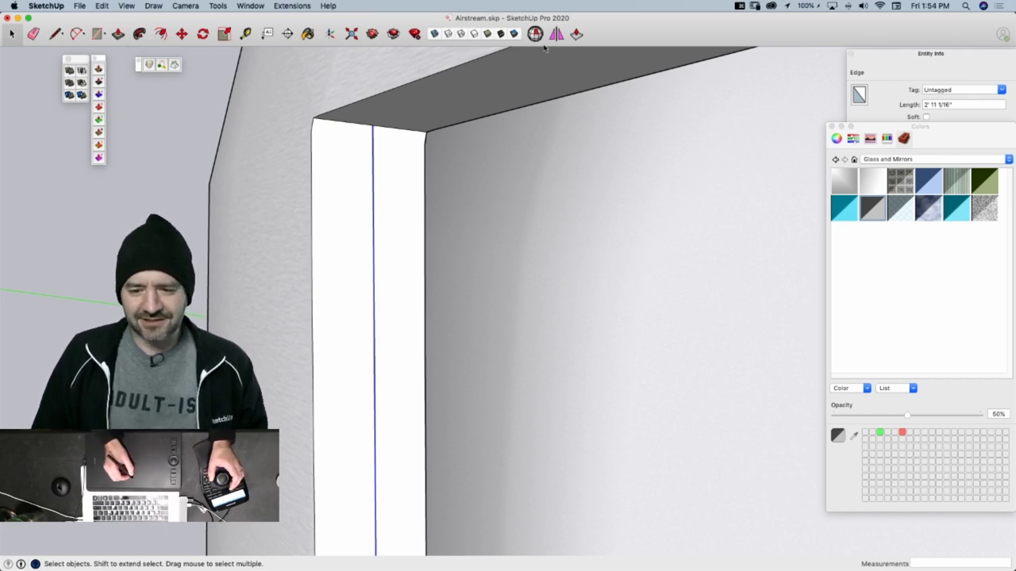
click(577, 35)
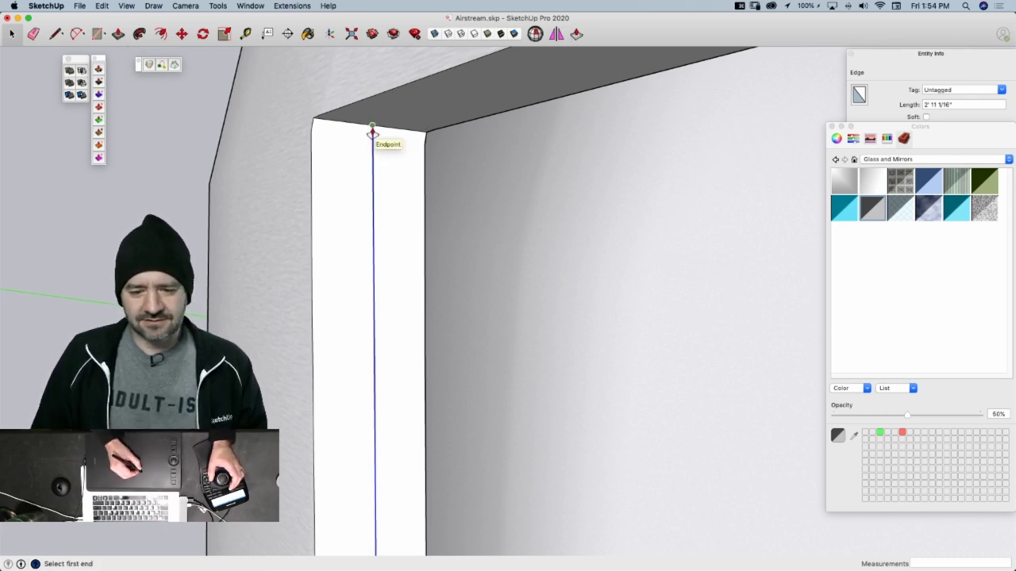
middle_drag(526, 84, 192, 304)
click(465, 102)
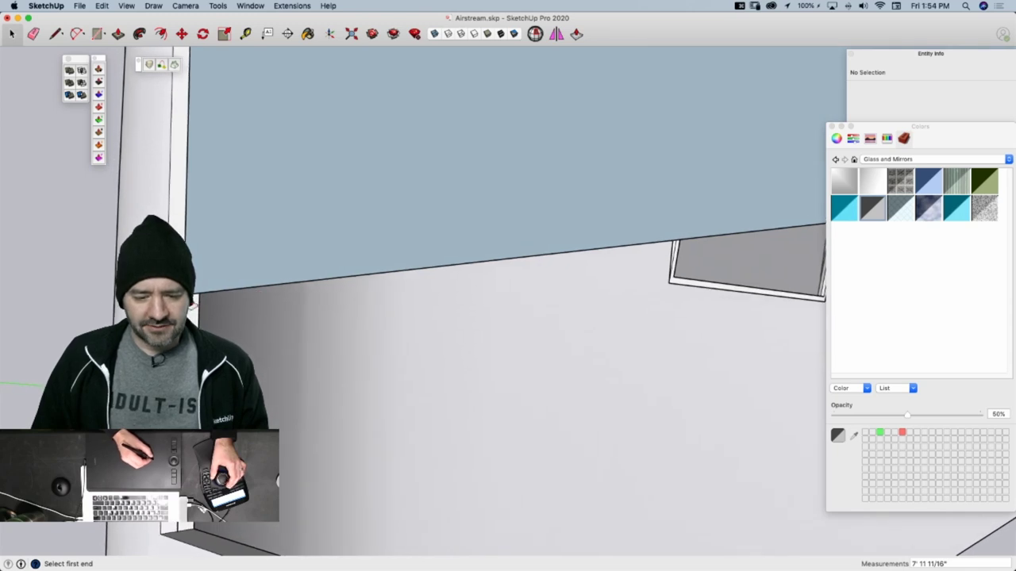
Extrude the pane face's lower edge downward about 1' 1 7/16" to the bottom of the end window opening
key(space)
click(196, 297)
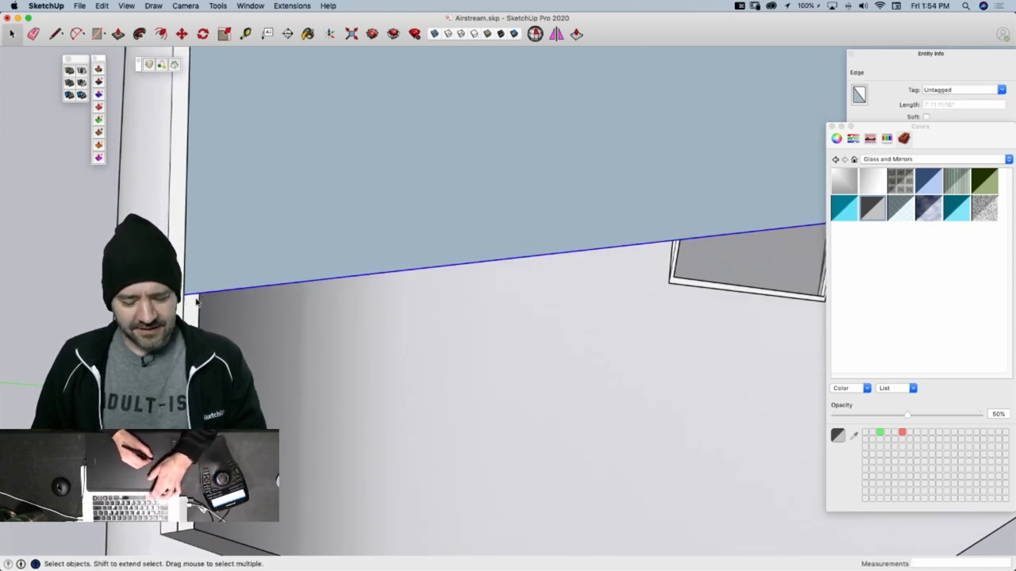
click(575, 35)
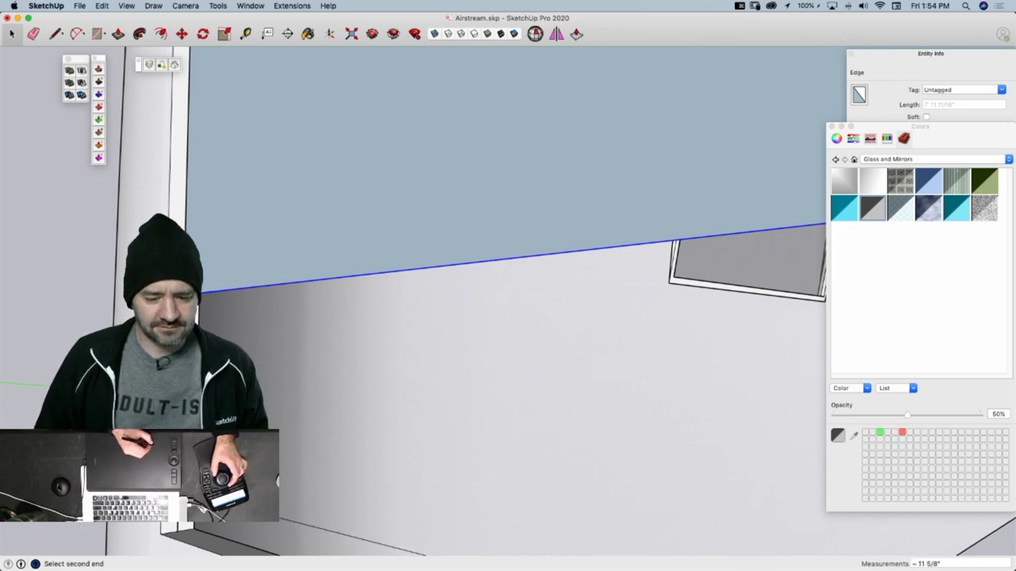
click(177, 526)
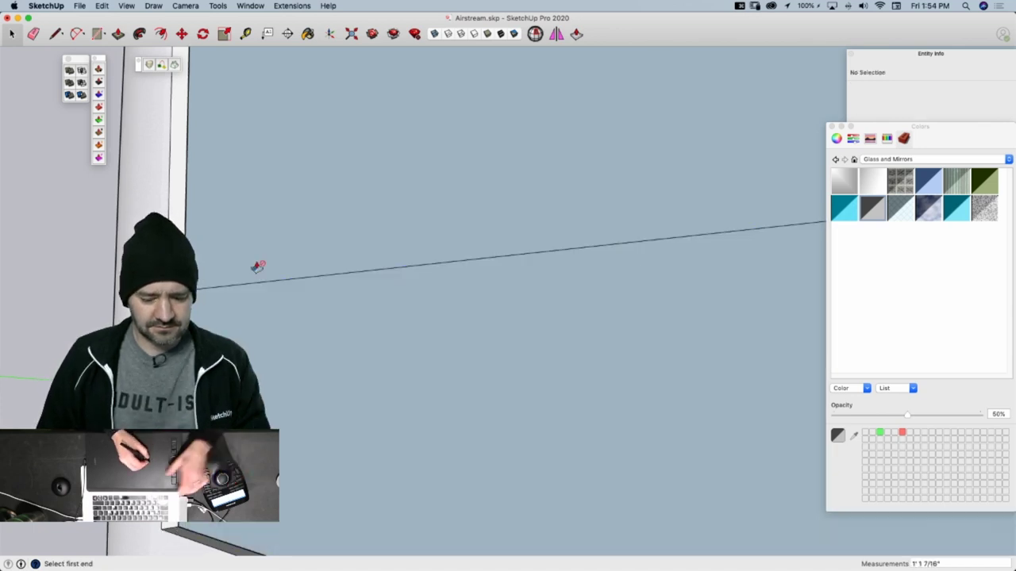
Try to erase the seam between the two stacked pane faces, undoing each attempt
key(e)
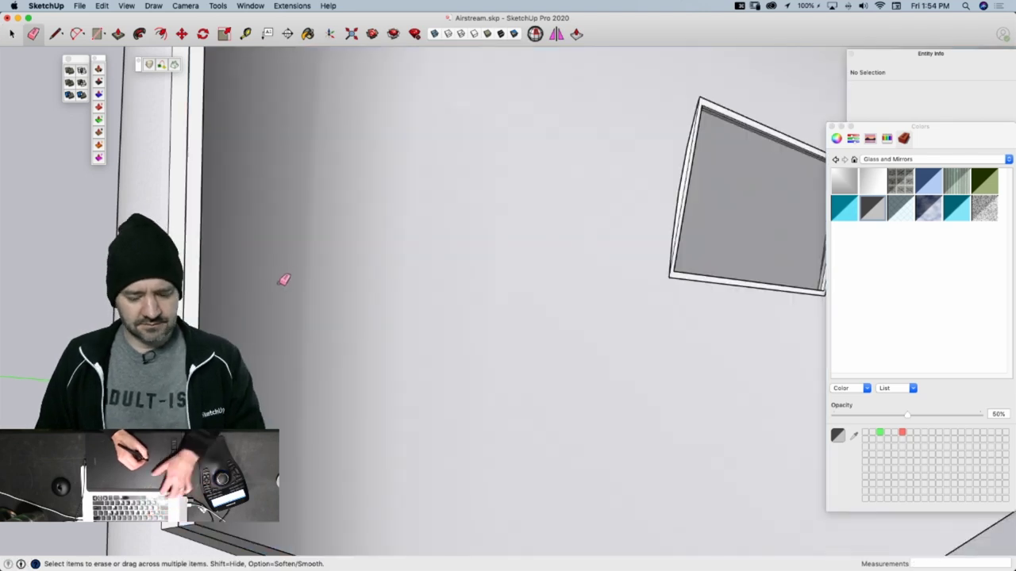
key(super+z)
drag(258, 272, 266, 290)
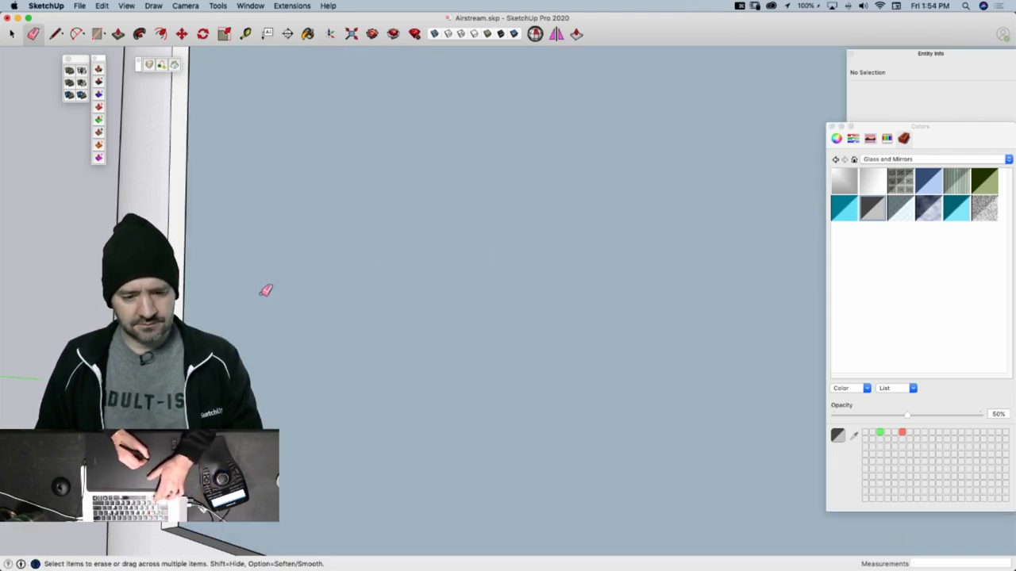
key(super+z)
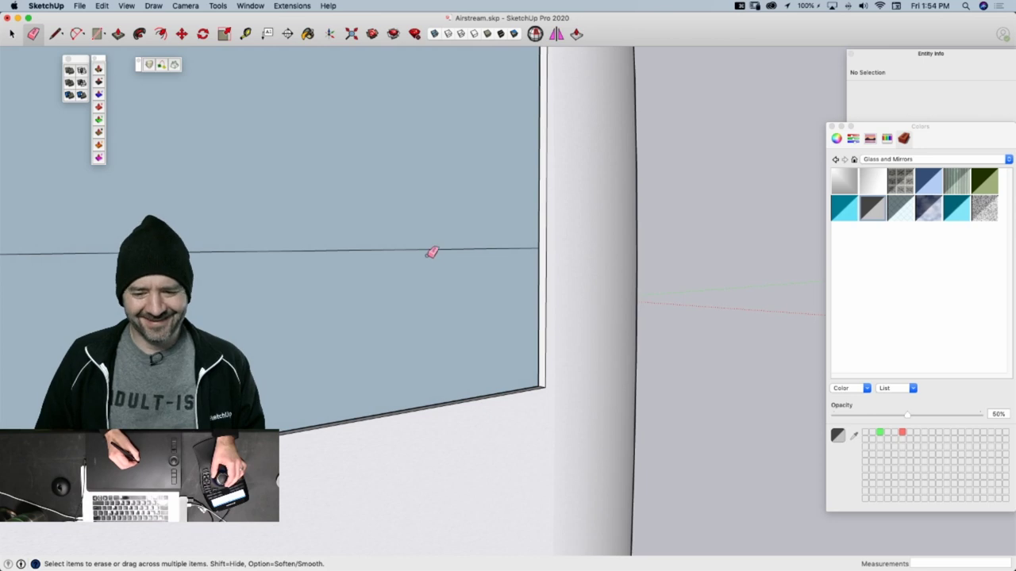
Erase the stacked pane faces from the end window opening and turn on hidden geometry
click(430, 253)
drag(534, 258, 536, 247)
key(alt+h)
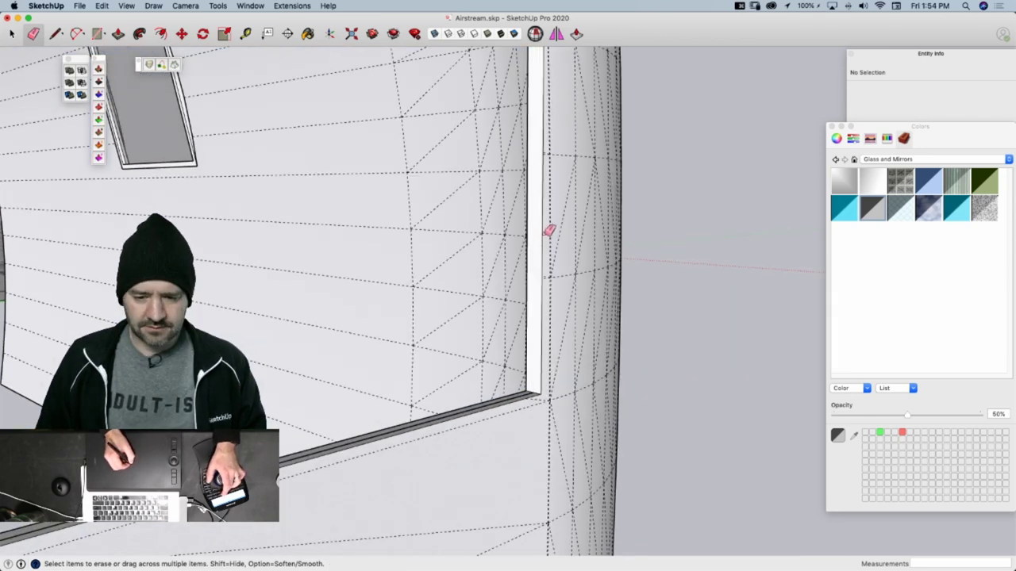
Erase the leftover vertical line segments in the middle of the window opening's side jamb
mouse_move(544, 236)
middle_down()
mouse_move(479, 175)
mouse_move(342, 207)
mouse_move(364, 253)
mouse_move(359, 322)
middle_up()
scroll(347, 319, up, 5)
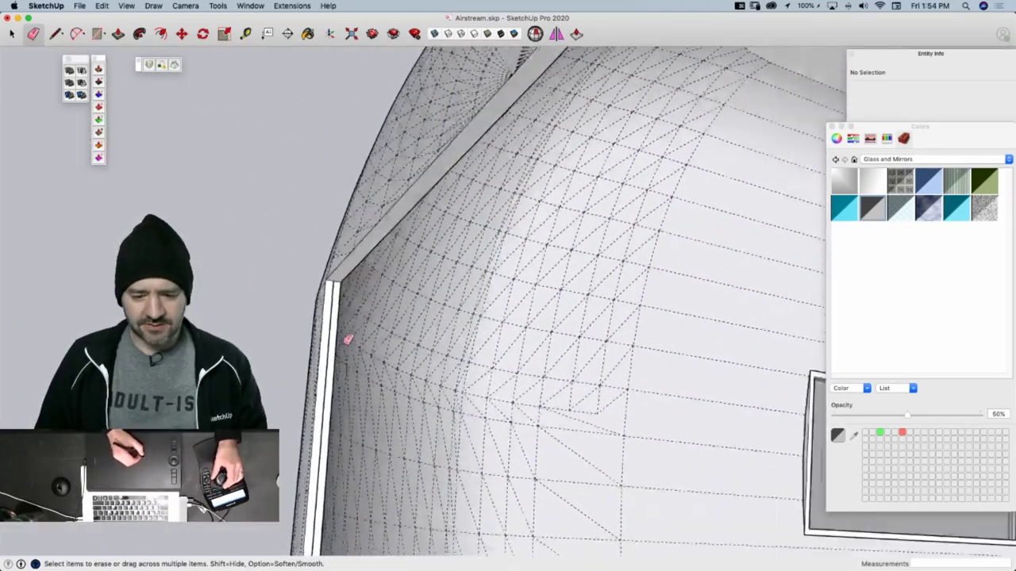
key(space)
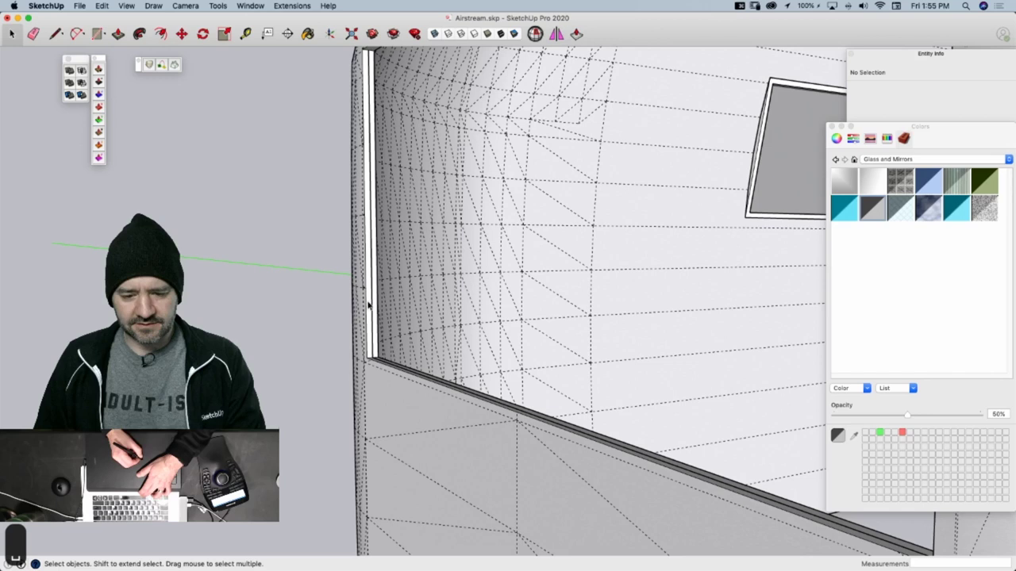
click(373, 306)
key(e)
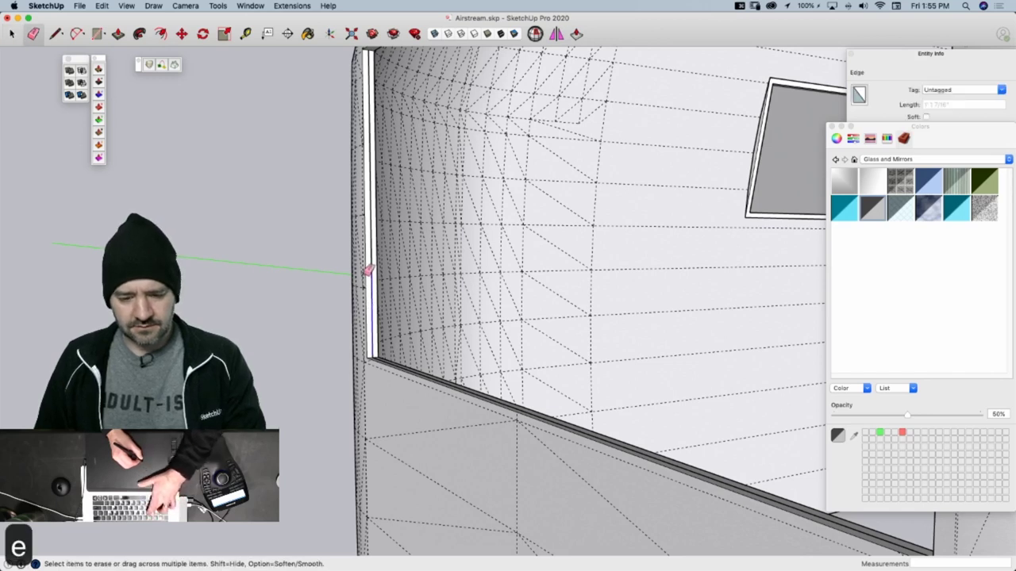
drag(371, 264, 375, 281)
click(373, 275)
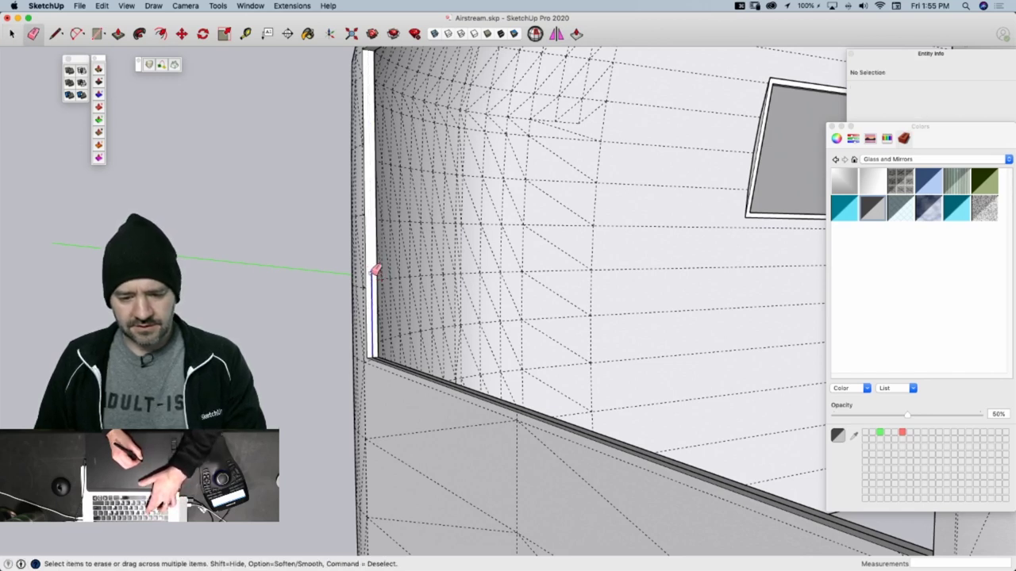
Erase the leftover line running along the middle of the window opening's sill
key(l)
scroll(397, 274, down, 10)
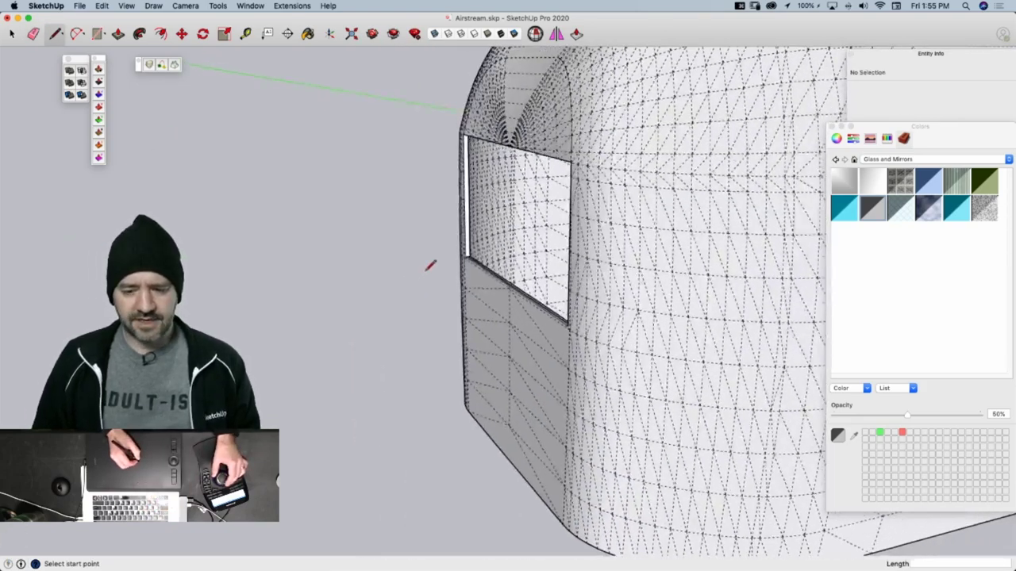
mouse_move(426, 270)
middle_down()
mouse_move(447, 250)
mouse_move(451, 181)
mouse_move(469, 172)
middle_up()
scroll(470, 167, up, 8)
scroll(468, 298, up, 8)
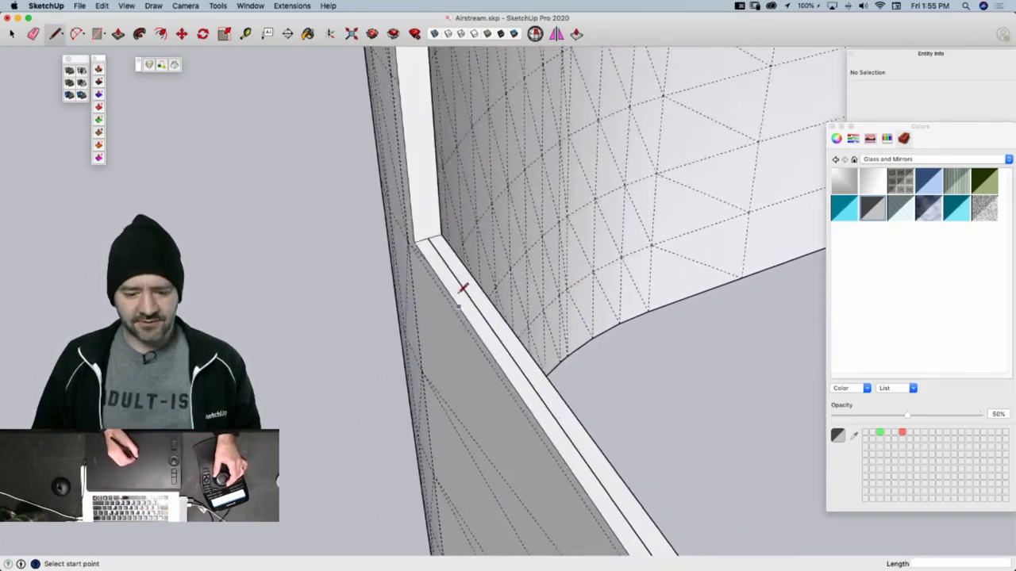
key(e)
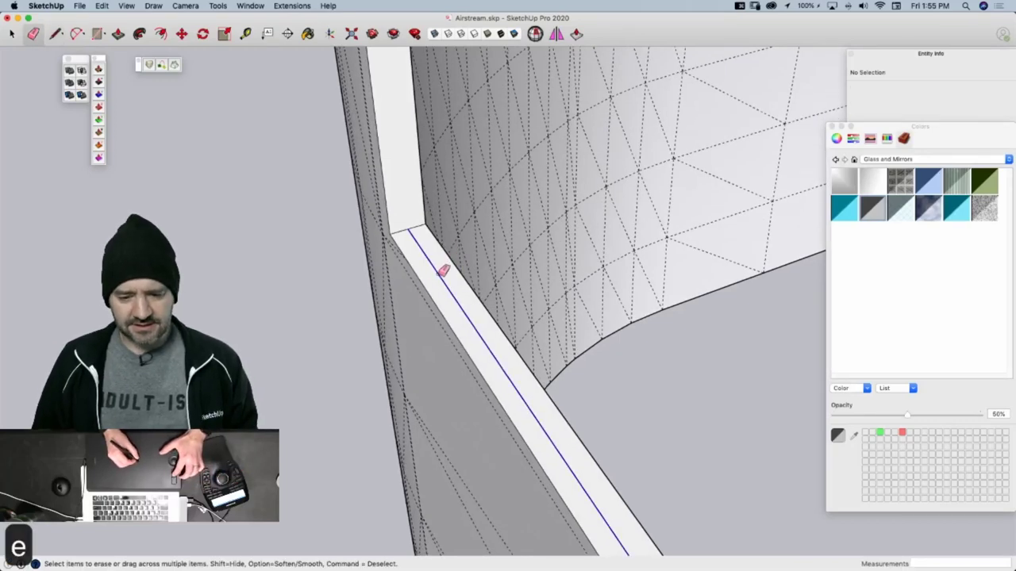
click(441, 272)
Draw a vertical line about 4' 1/2" long up the middle of the side jamb, from the sill midpoint to the head
key(l)
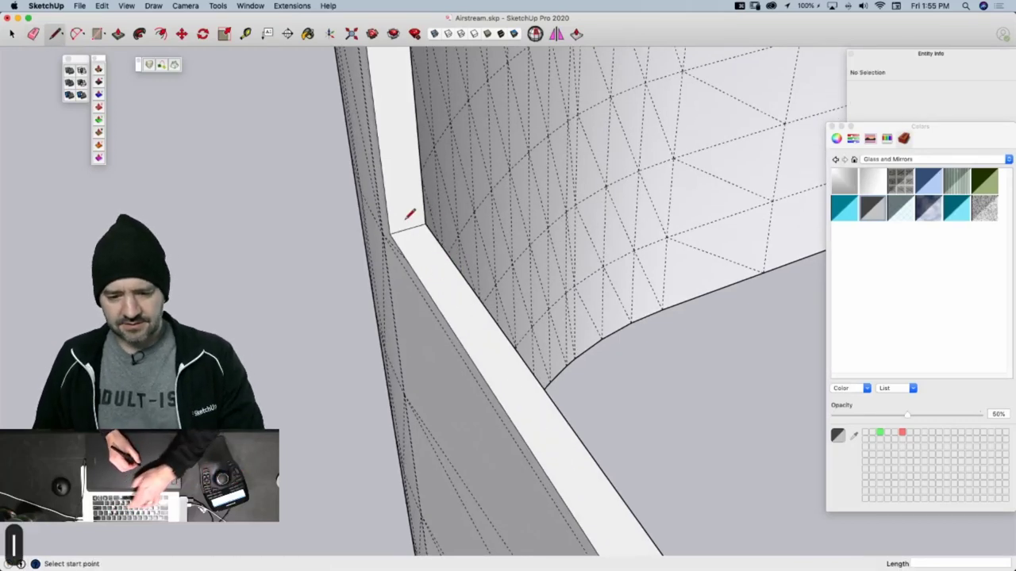
click(408, 228)
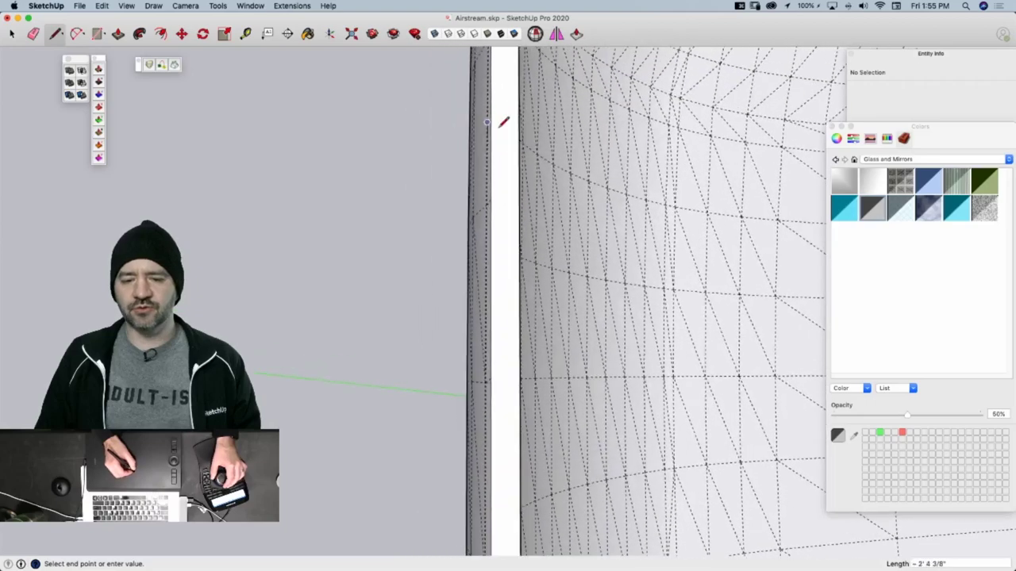
middle_drag(499, 127, 512, 153)
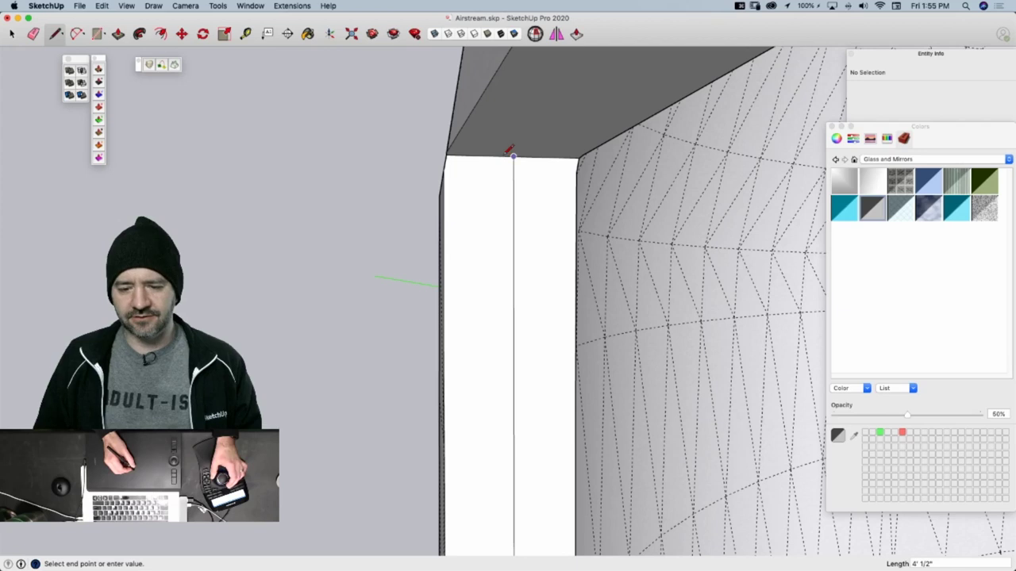
click(513, 155)
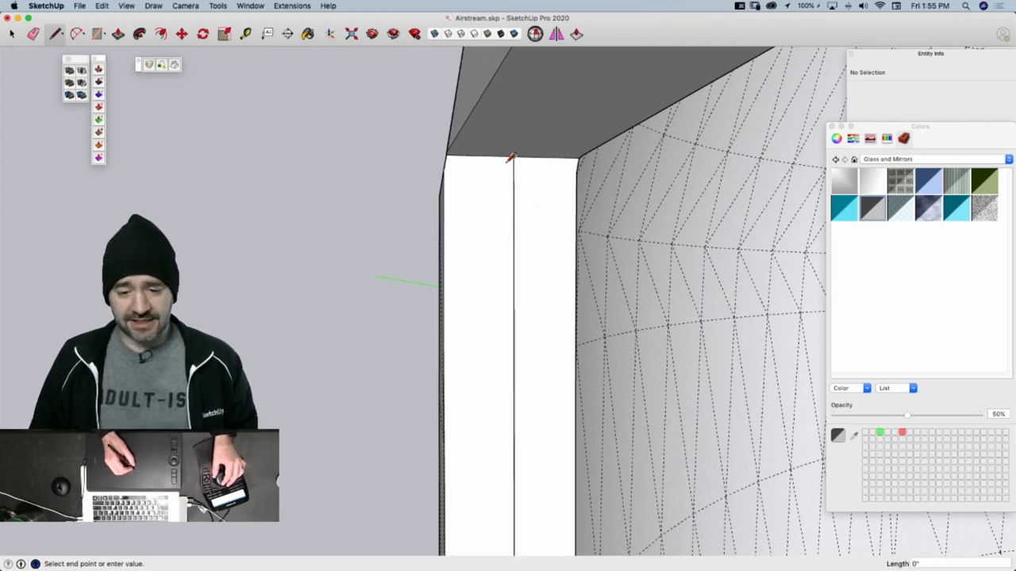
Extrude the full-height jamb line 7' 11 11/16" across the opening to the opposite jamb to form the pane face
key(space)
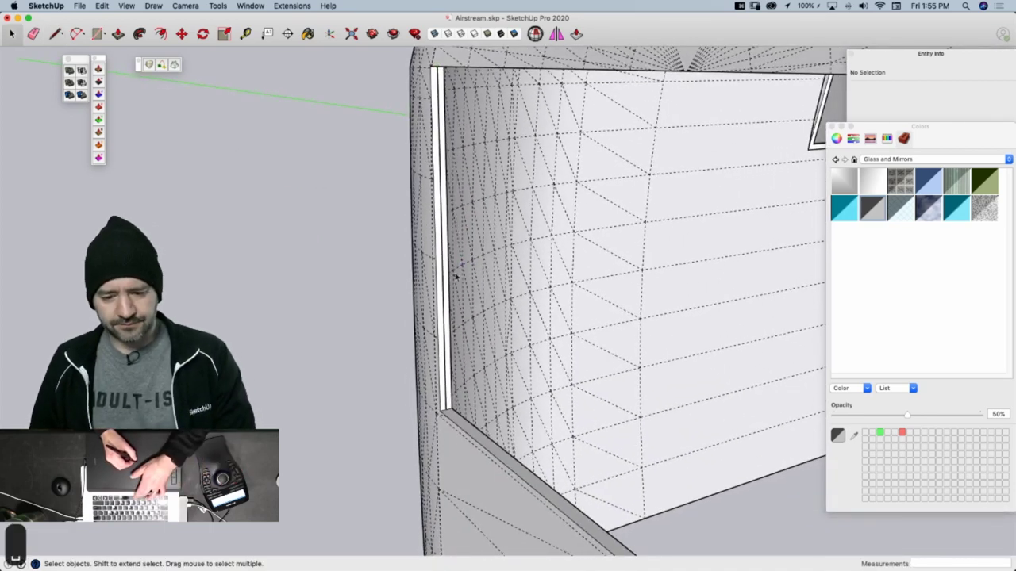
click(443, 281)
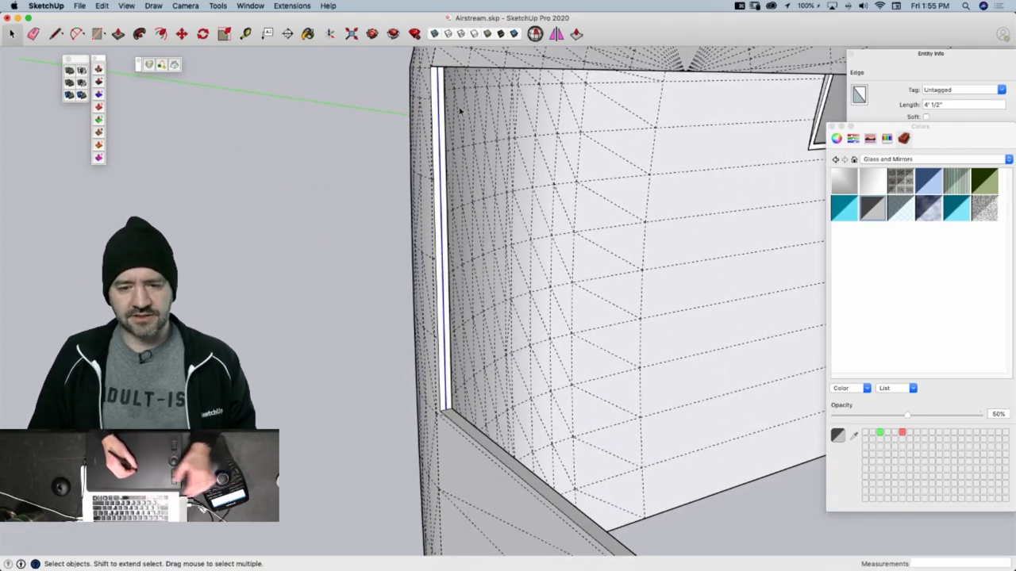
click(573, 36)
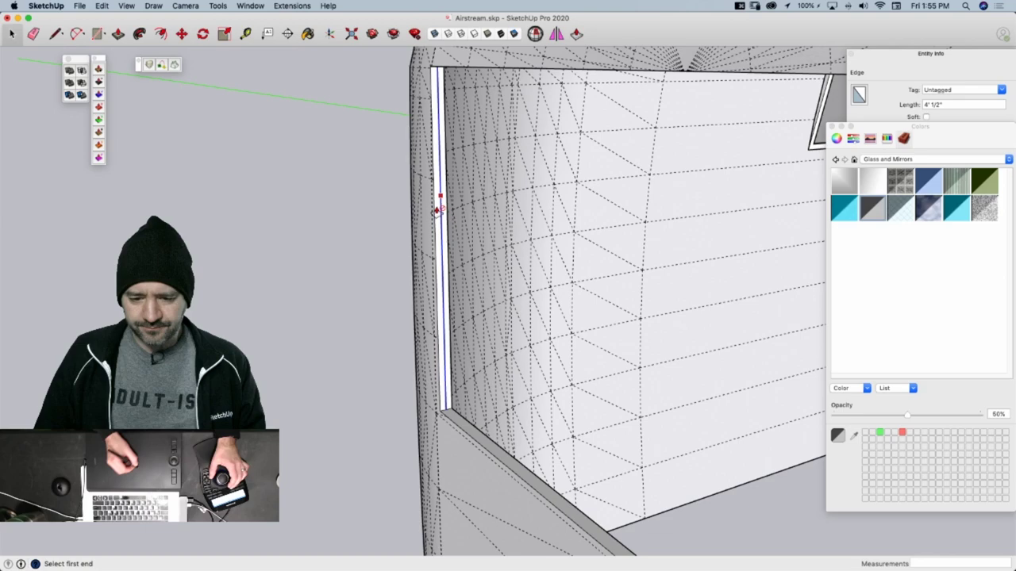
middle_drag(442, 223, 617, 283)
click(426, 350)
click(614, 279)
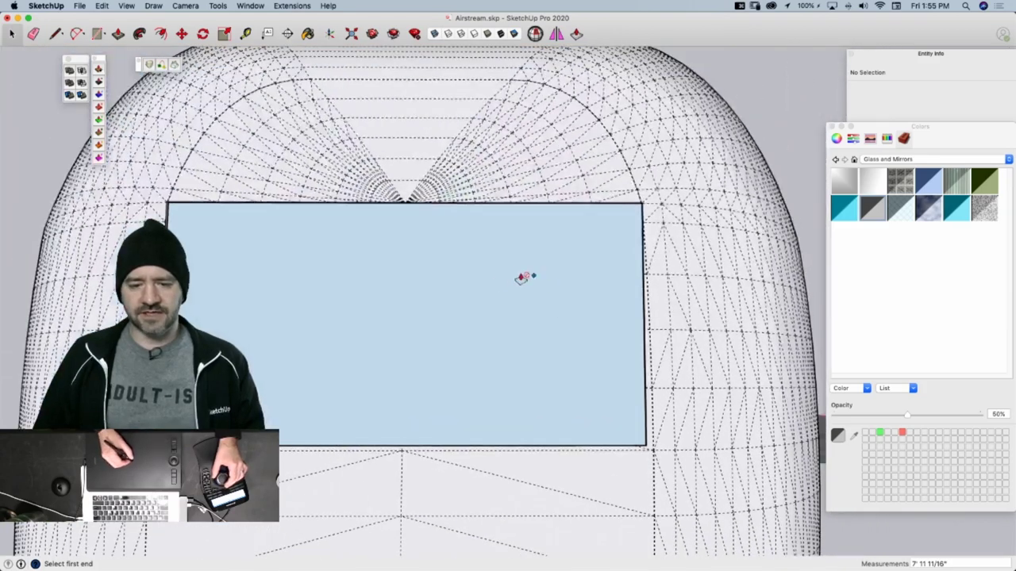
Select the new pane face and try to offset its outline inward by 1.5", then undo the result
middle_drag(520, 278, 342, 306)
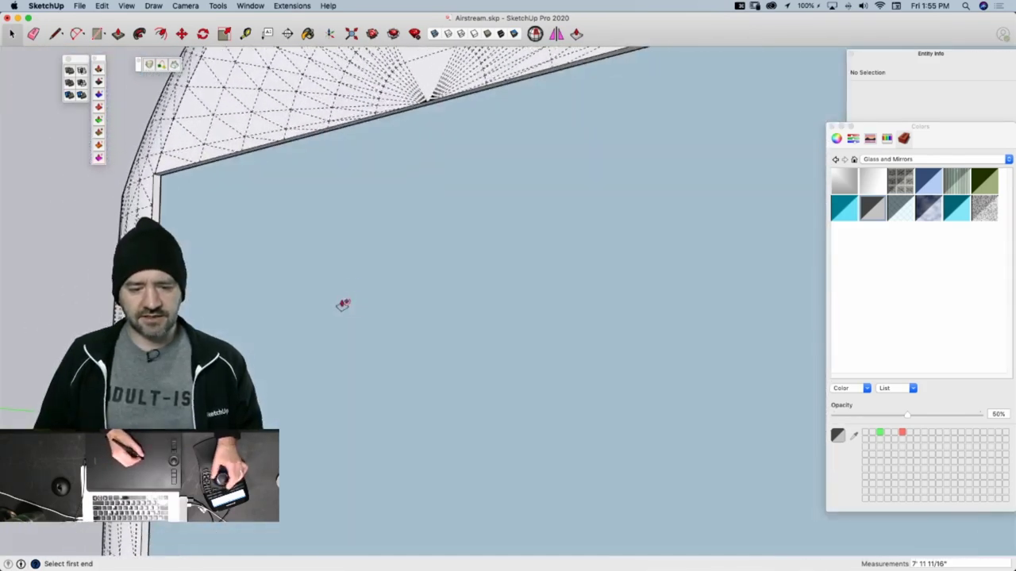
key(space)
click(342, 323)
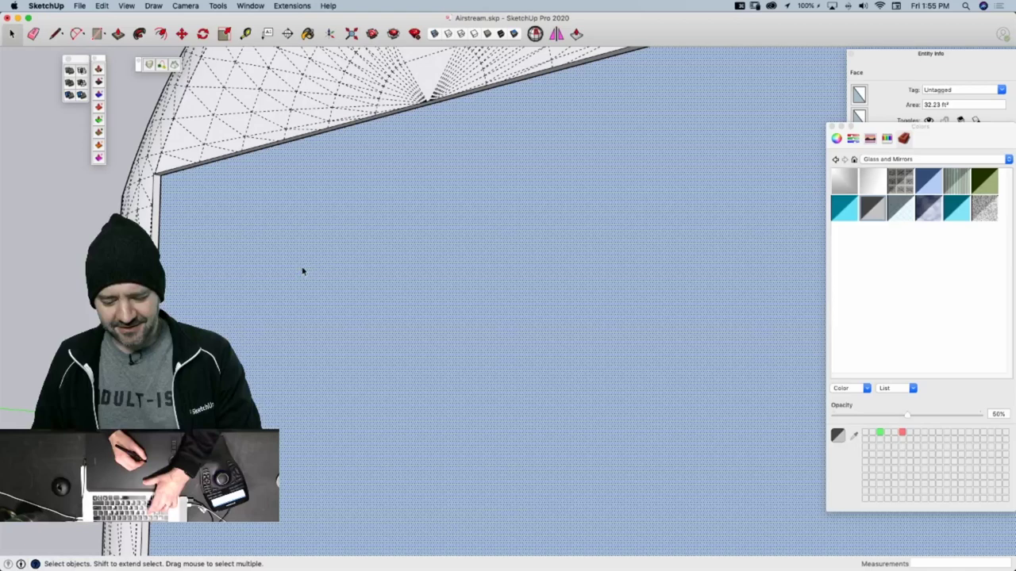
key(f)
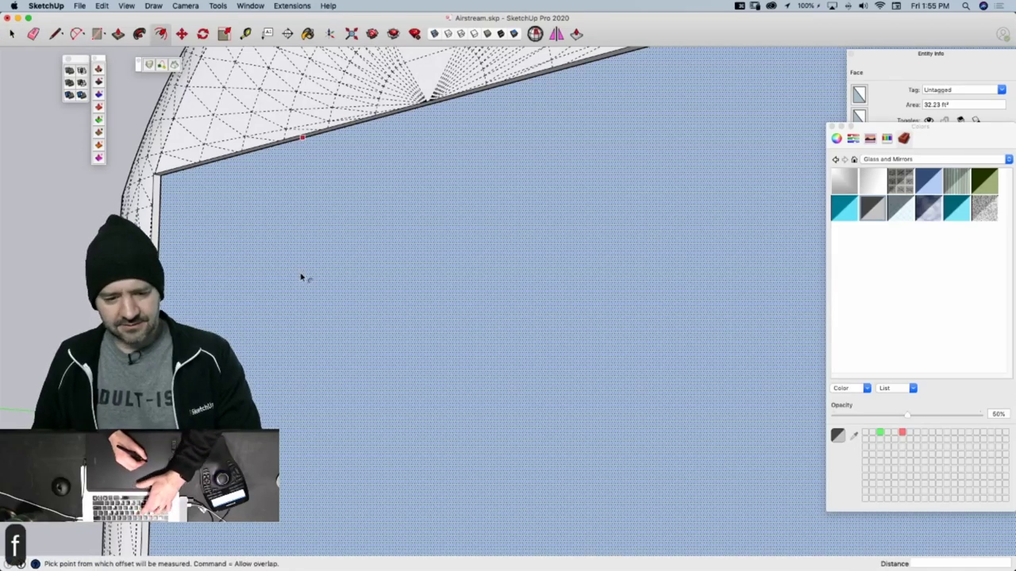
click(301, 277)
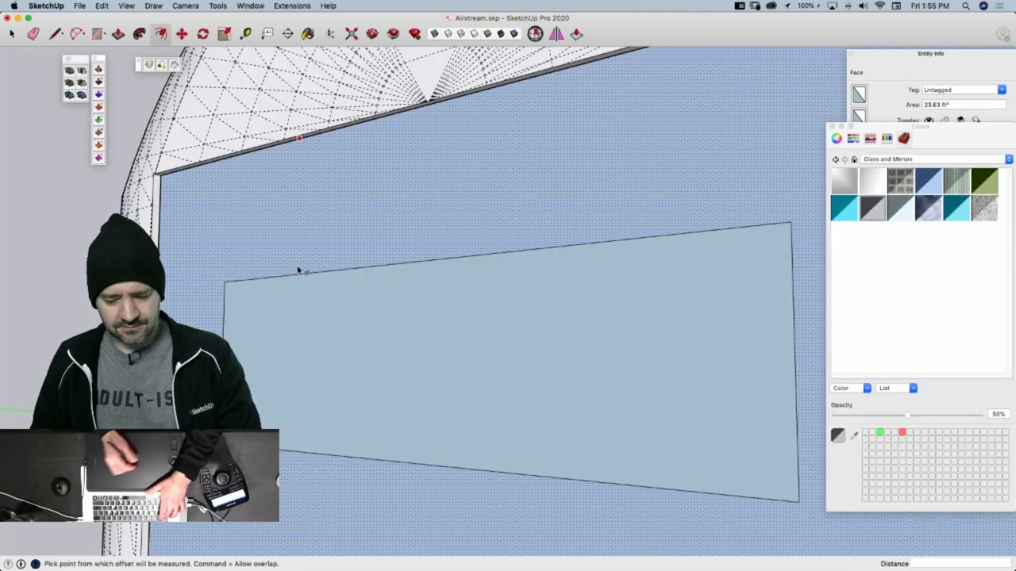
text(1.5)
key(Return)
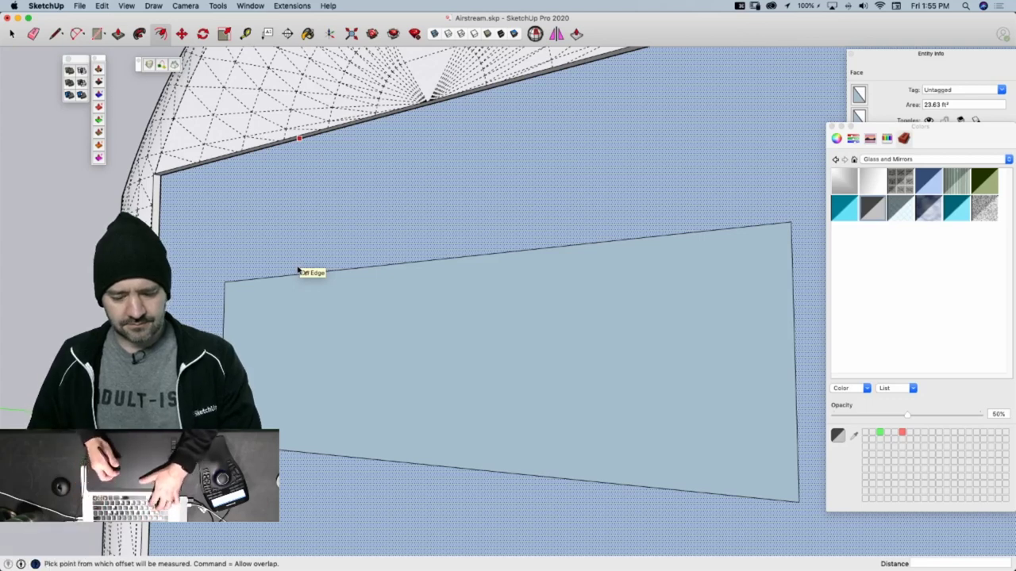
key(super+x)
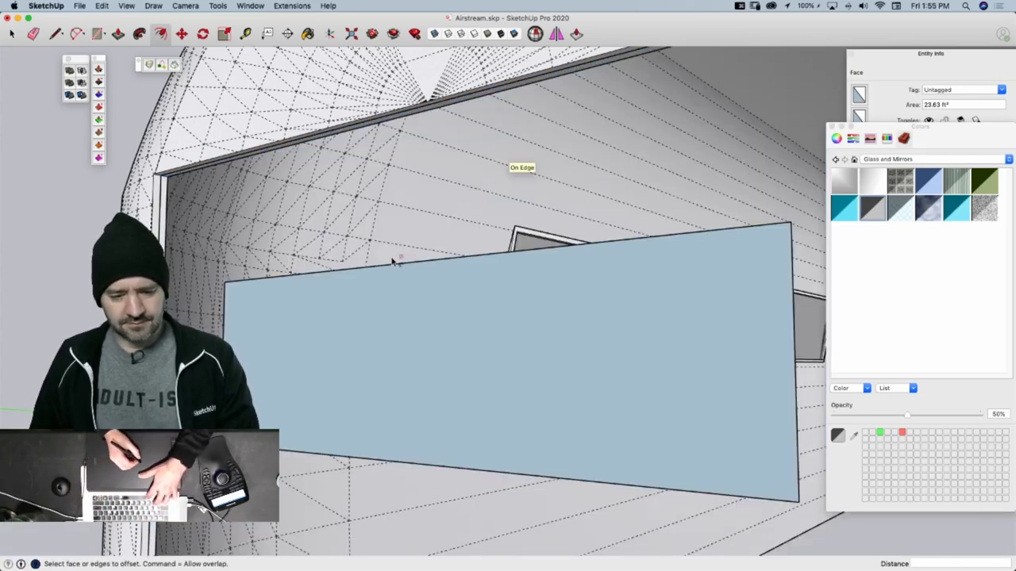
key(super+z)
key(super+z)
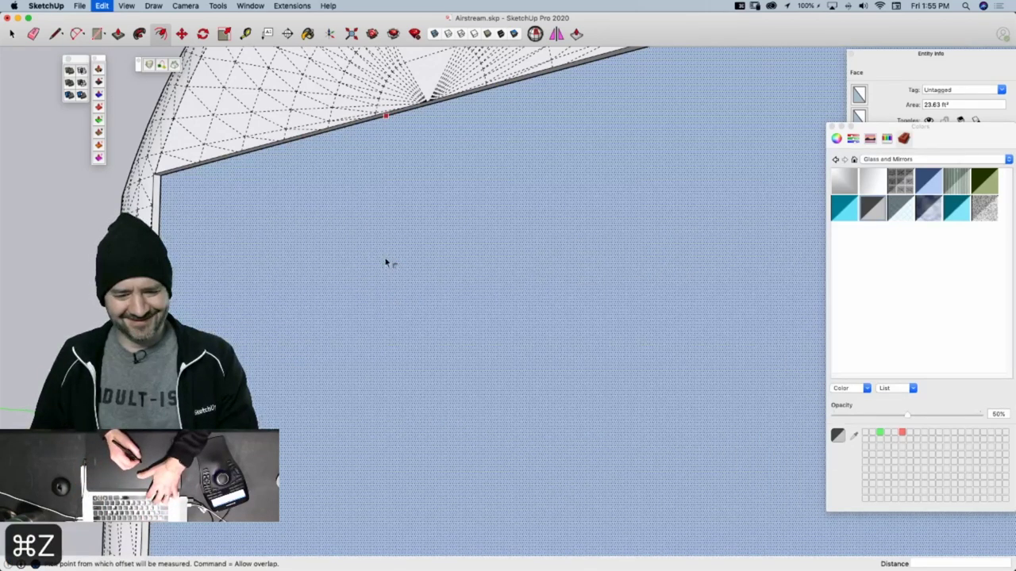
Retry the 1.5" inward offset from the pane face's upper edge and undo it
click(245, 161)
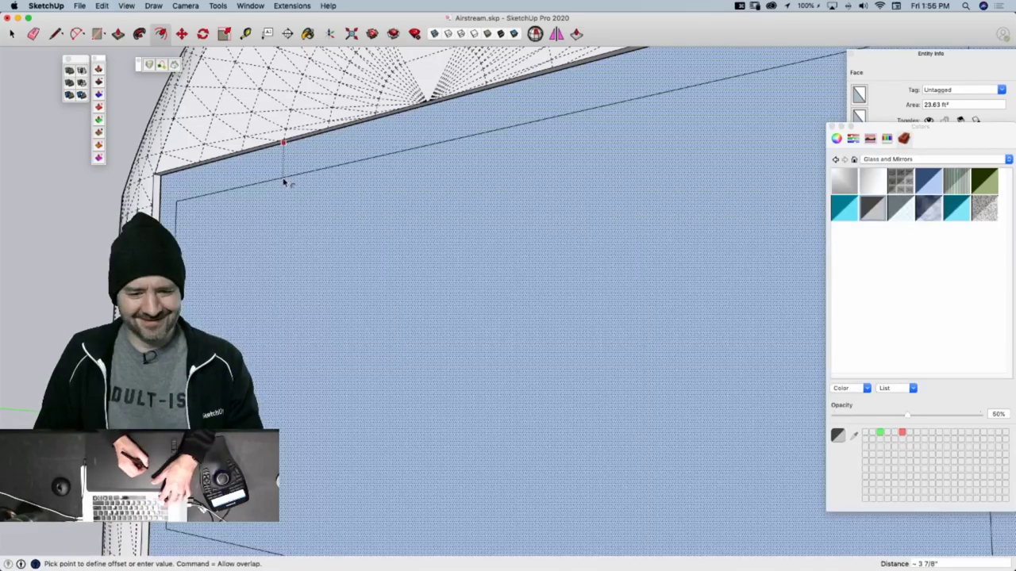
click(302, 206)
text(1.5)
key(Return)
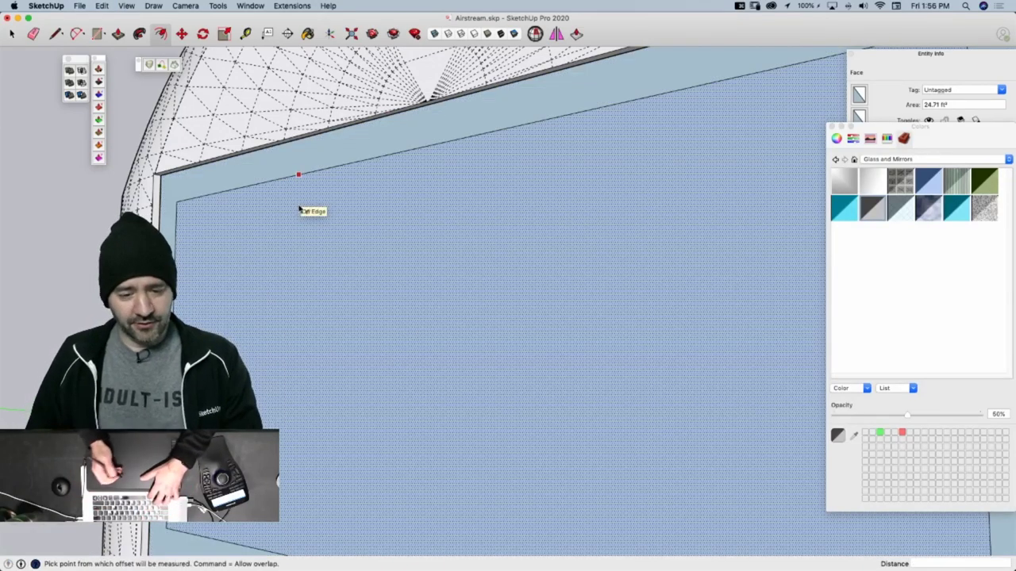
key(super+z)
Offset the pane face's outline 1.5" inward to mark the window frame's width
click(298, 139)
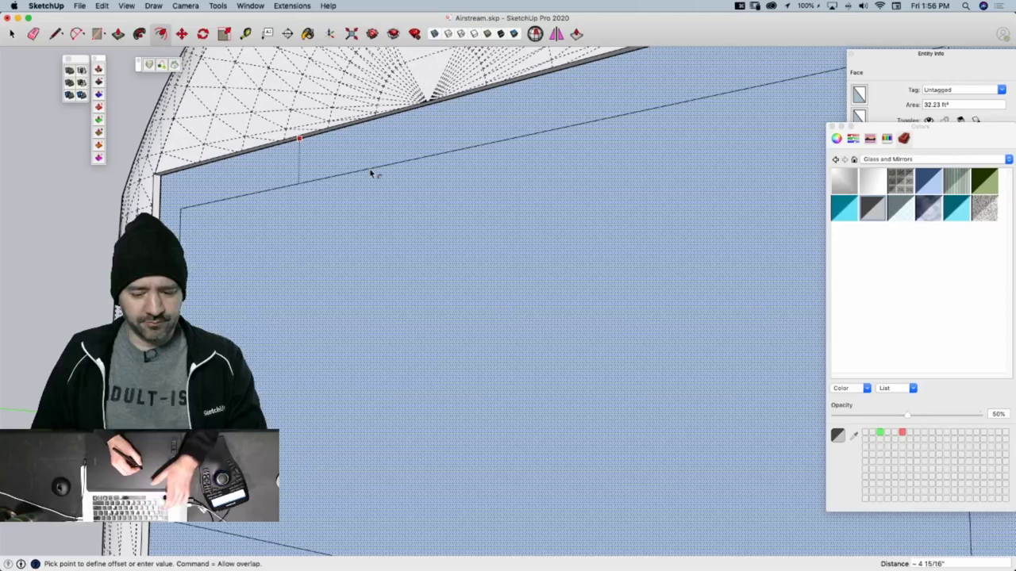
text(1.5)
key(Return)
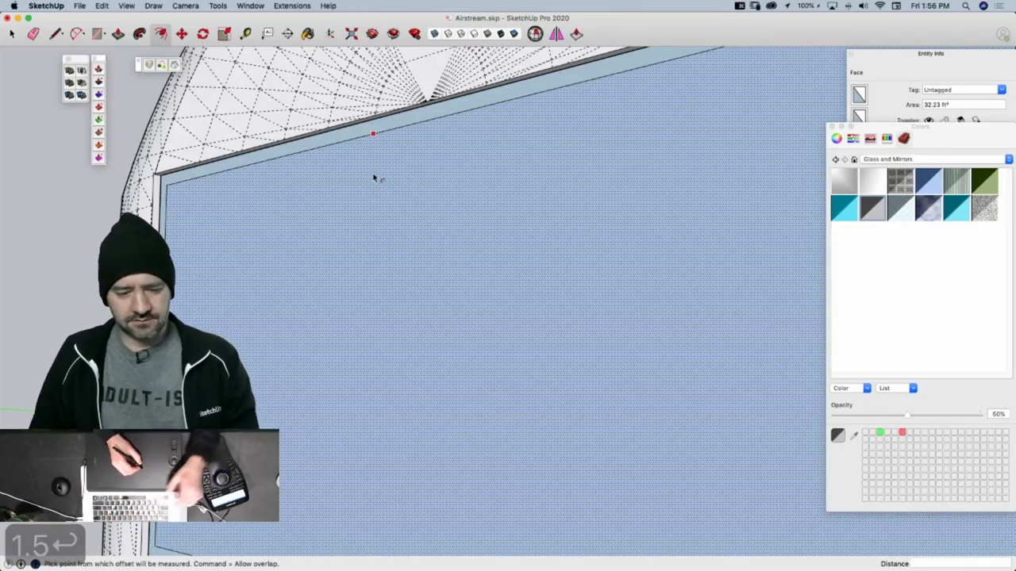
key(o)
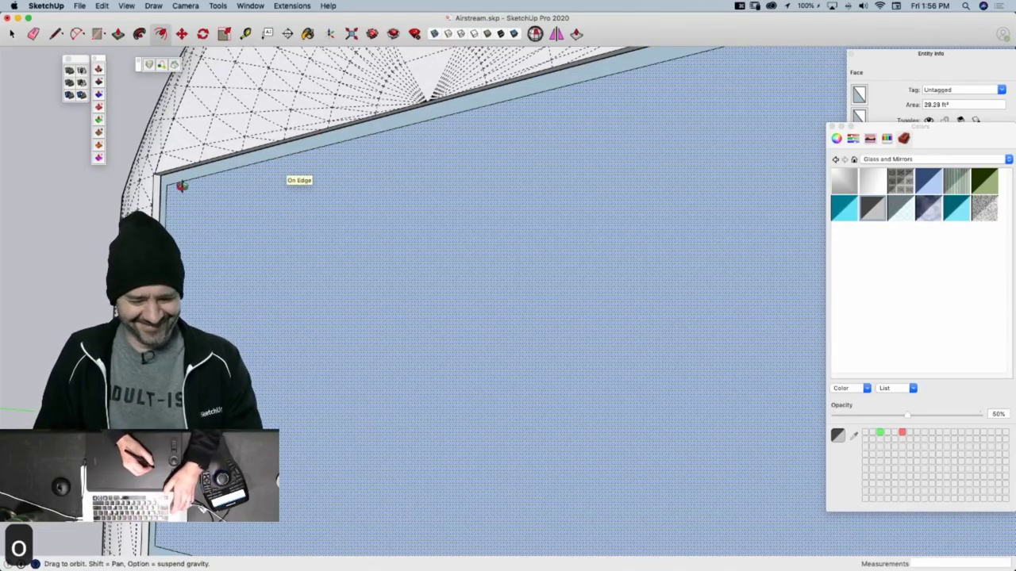
key(Escape)
scroll(192, 181, up, 5)
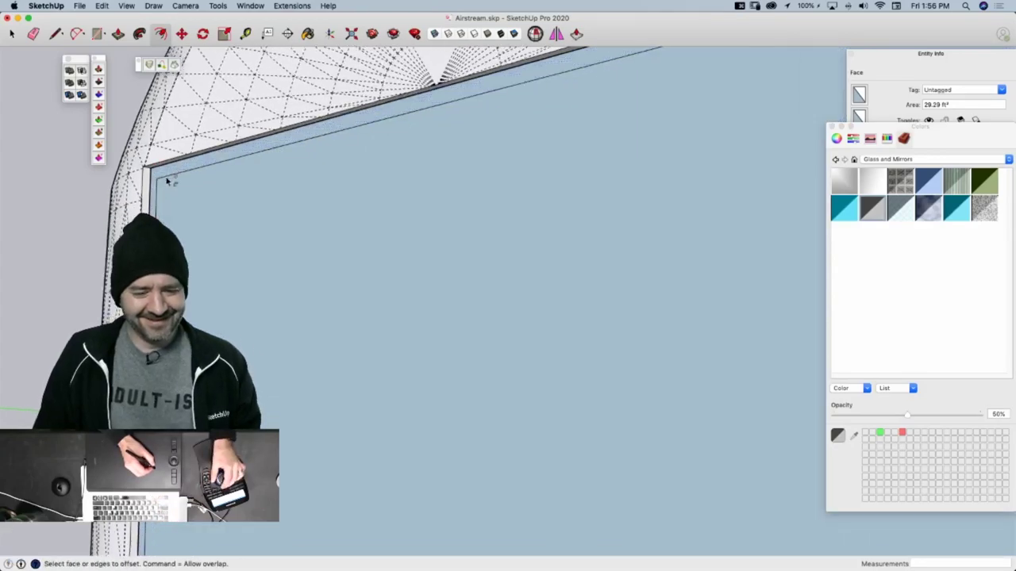
scroll(192, 192, up, 3)
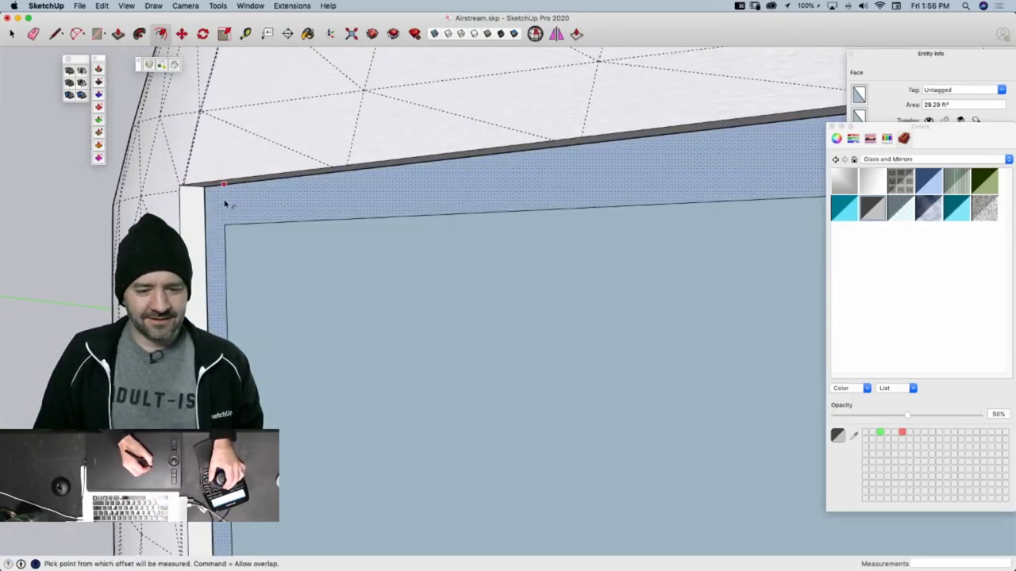
drag(221, 207, 193, 214)
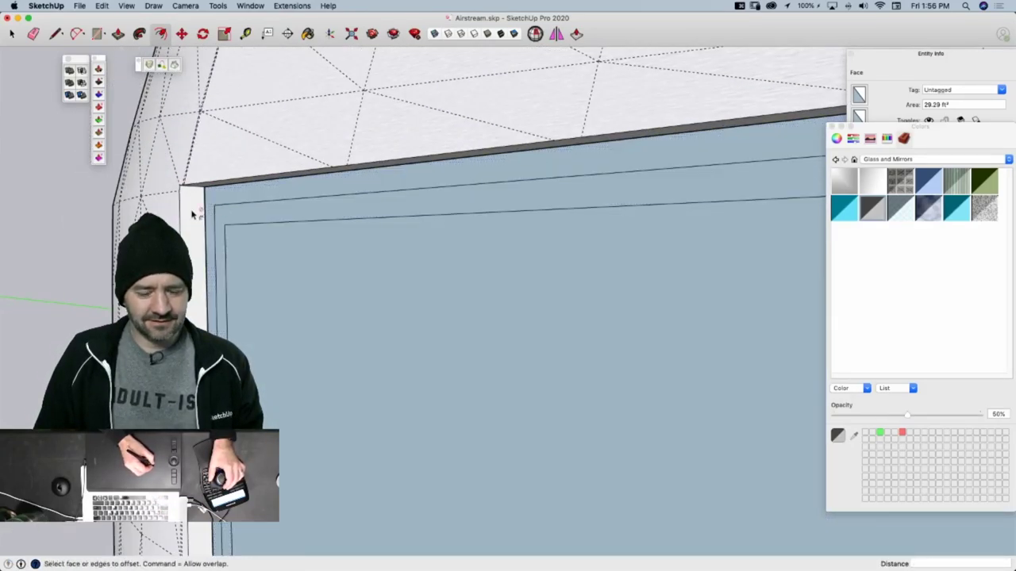
key(super+z)
Push/Pull the end window's frame border outward by about 7/8" from the pane face
key(p)
click(219, 199)
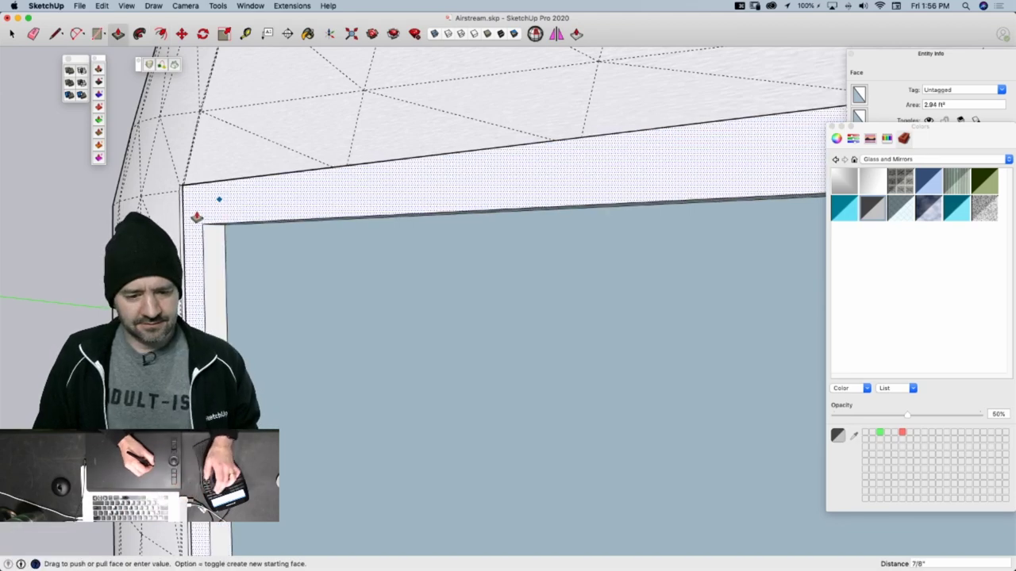
click(196, 216)
Push/Pull the inner side of the end window's frame border by about 11/16" toward the trailer's interior
middle_drag(203, 215, 397, 226)
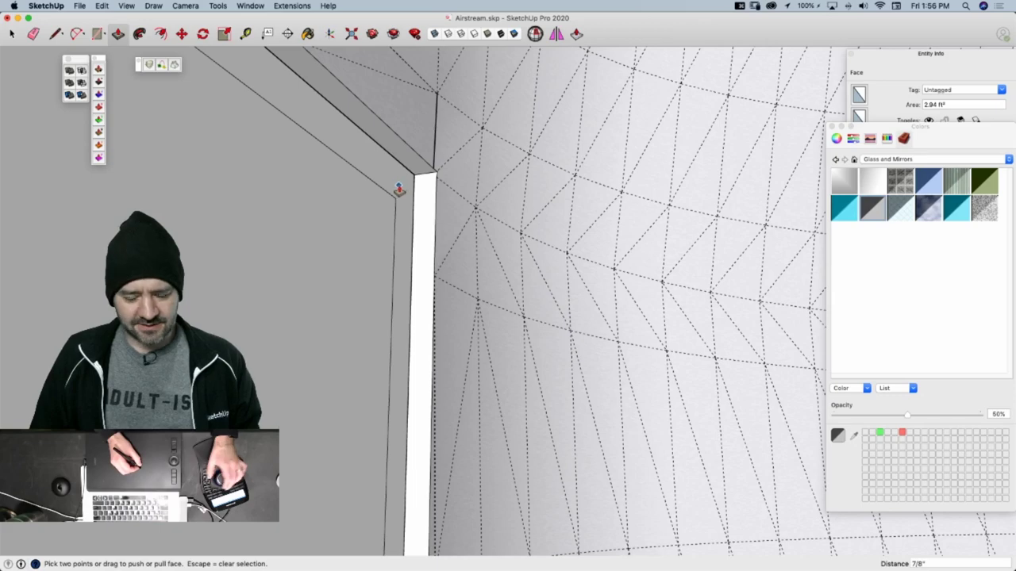
key(Escape)
click(402, 192)
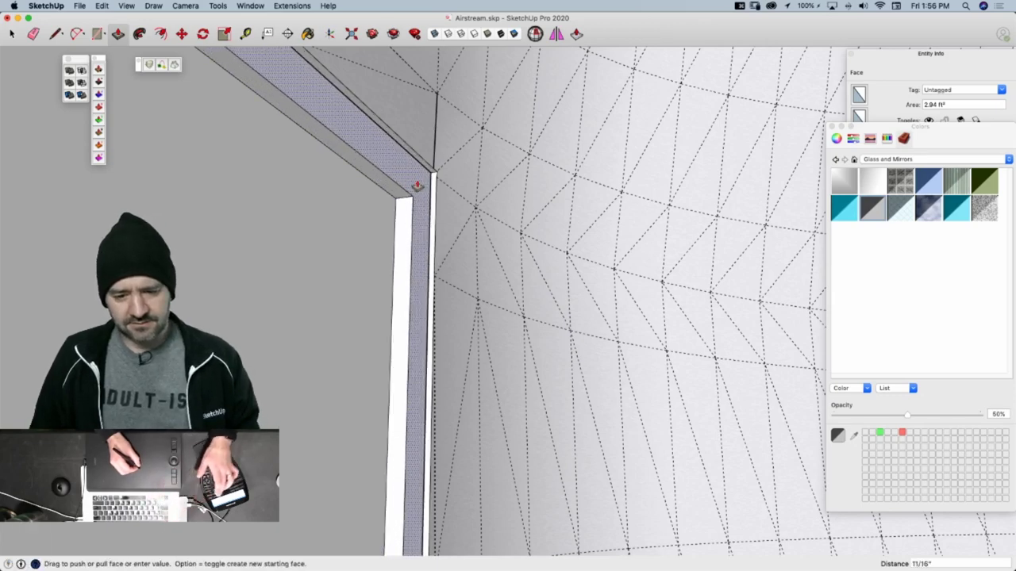
click(418, 188)
Reverse the end window's pane face and paint it with the translucent gray glass from the Glass and Mirrors materials
mouse_move(396, 226)
middle_down()
mouse_move(374, 243)
mouse_move(394, 223)
middle_up()
right_click(302, 185)
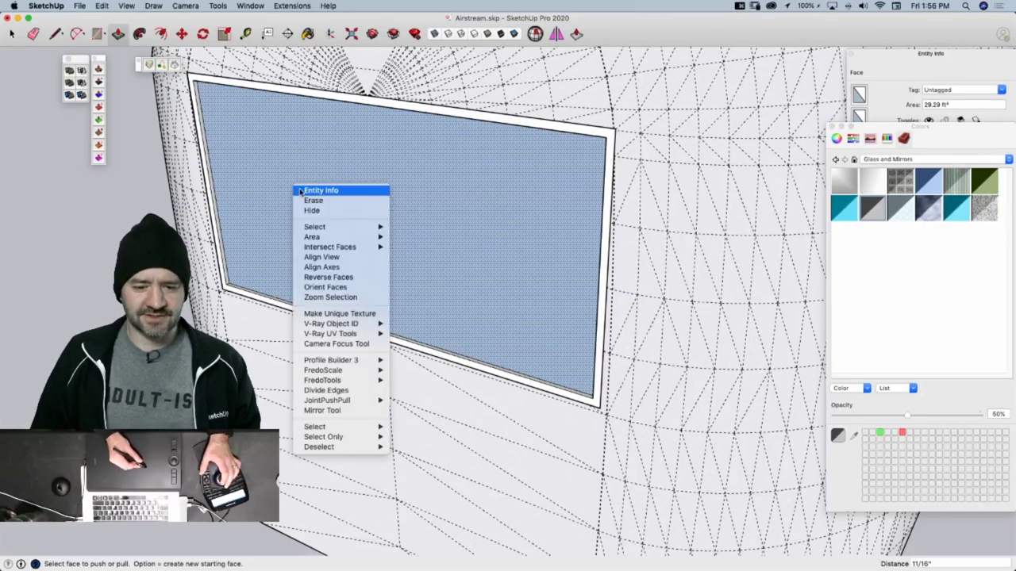
click(351, 279)
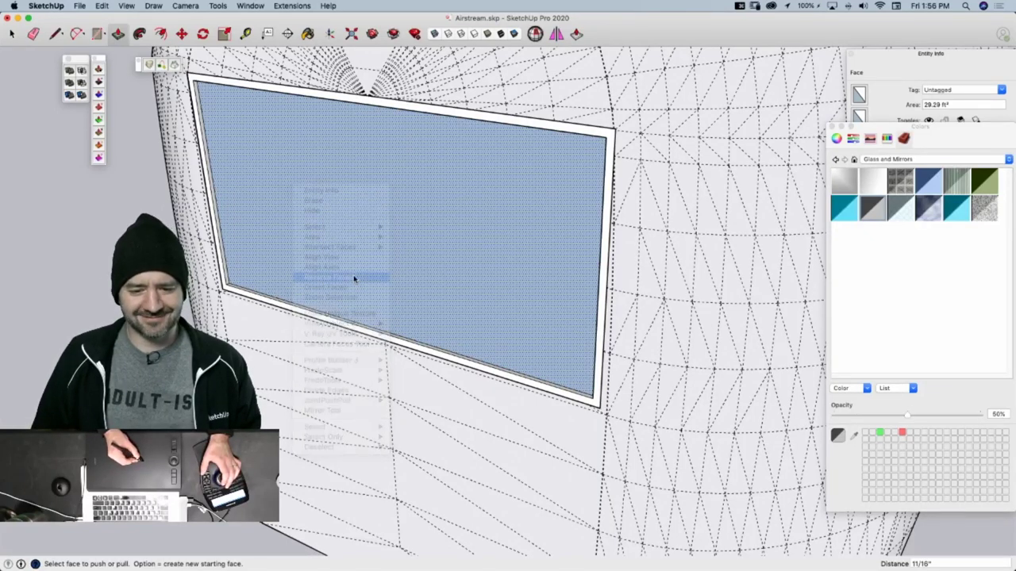
key(b)
click(376, 230)
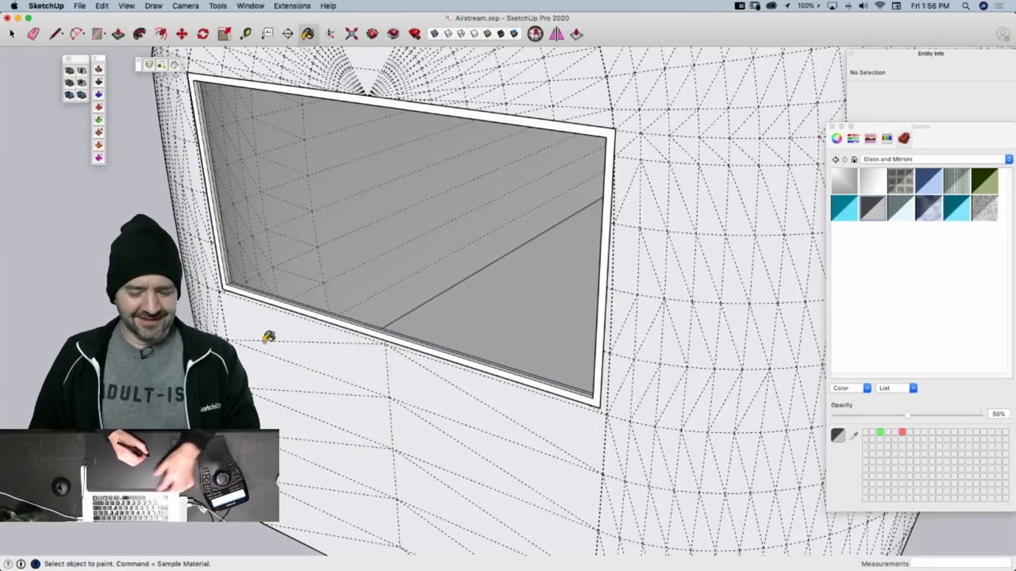
Select the end window's entire connected frame and glass geometry and make it a group
key(space)
double_click(312, 315)
click(312, 315)
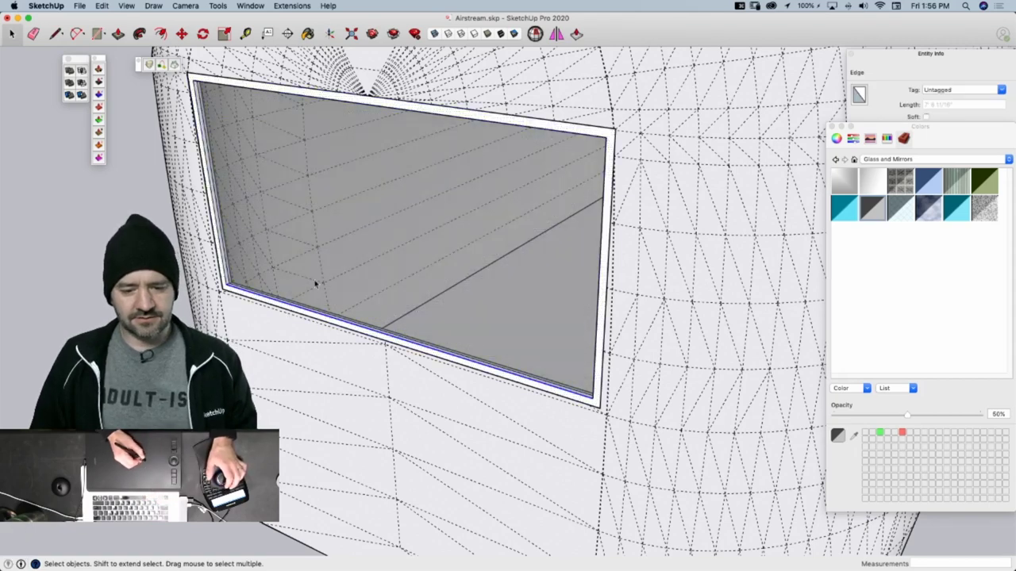
double_click(312, 317)
click(312, 317)
double_click(314, 317)
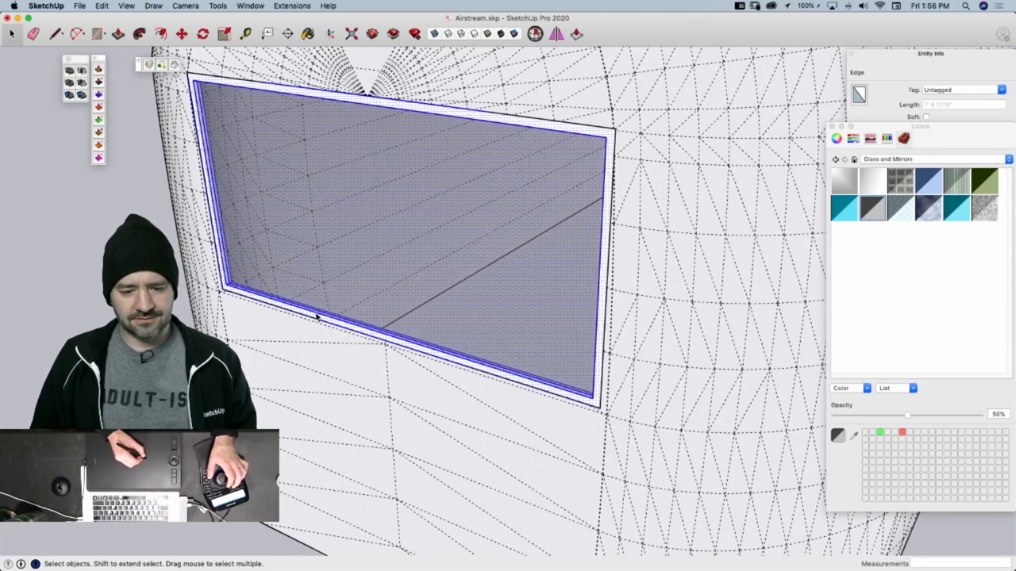
right_click(320, 176)
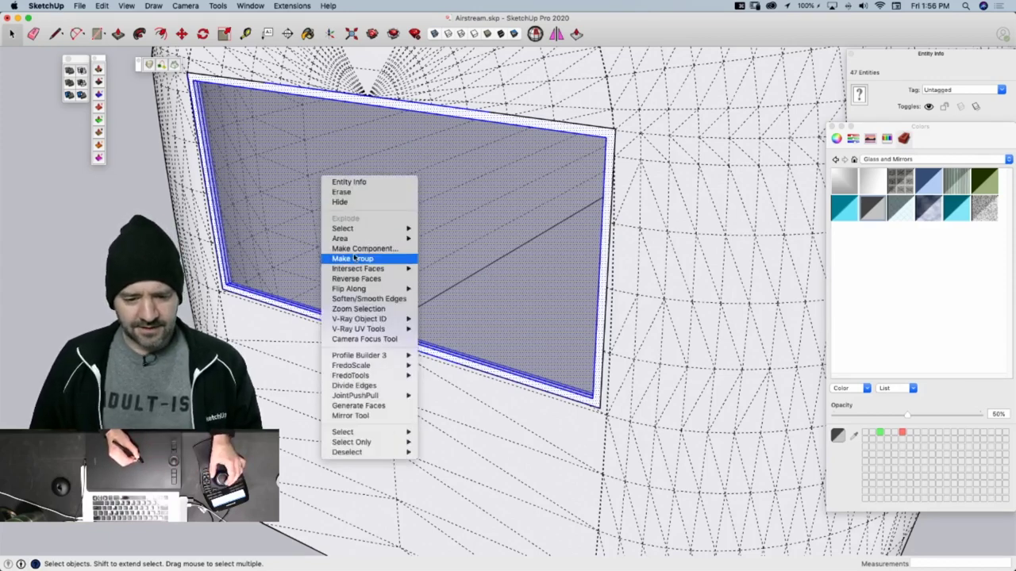
click(354, 258)
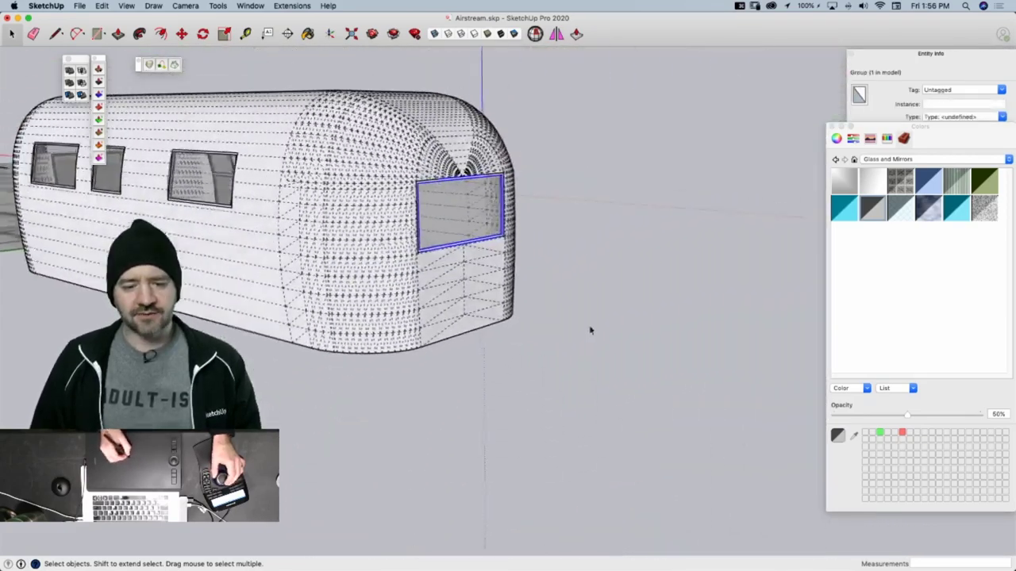
Turn off hidden geometry and examine the trailer's smooth shell, door opening and windows from several sides
click(586, 329)
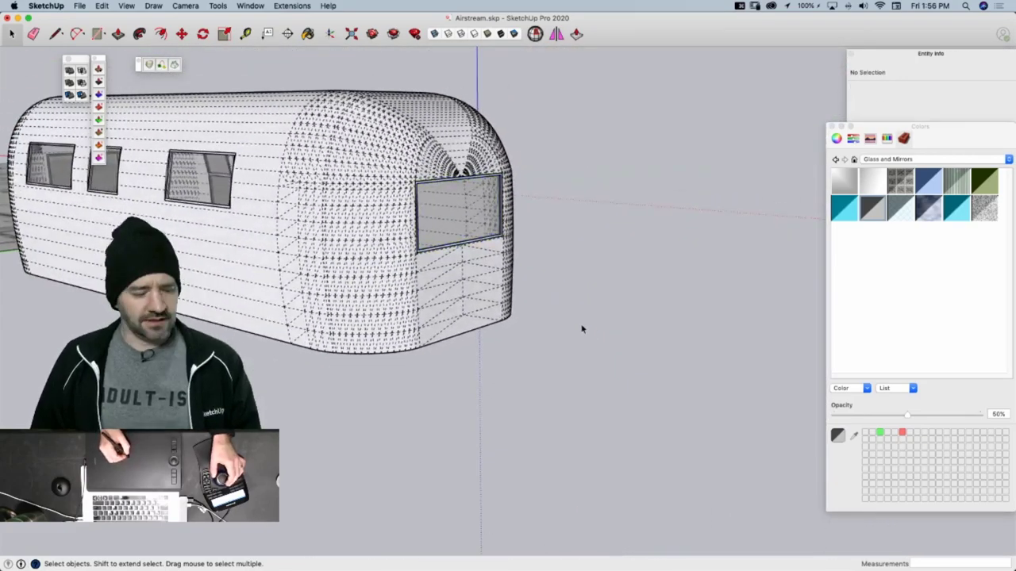
key(alt+h)
middle_drag(510, 222, 306, 278)
click(373, 198)
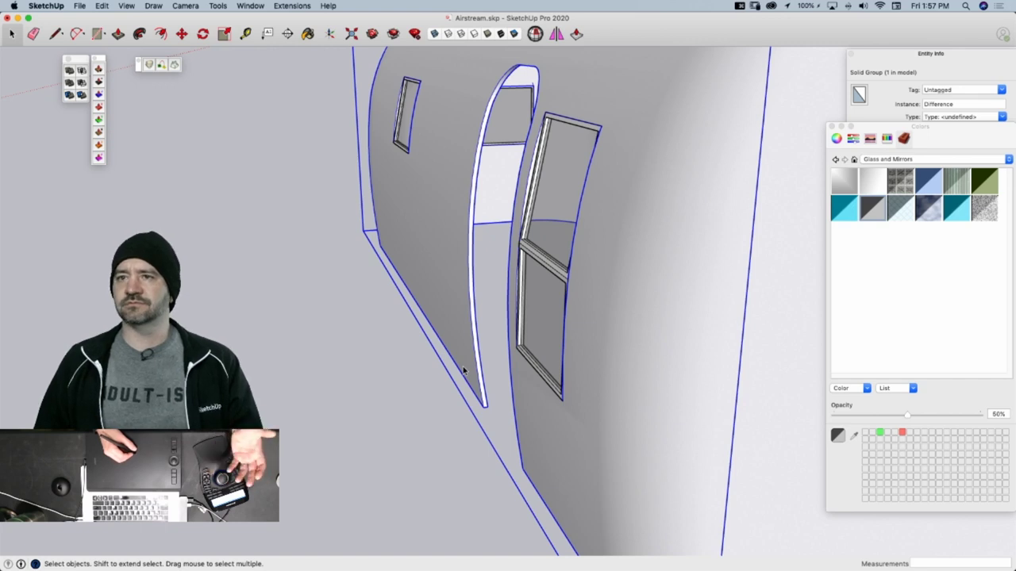
scroll(464, 370, up, 1)
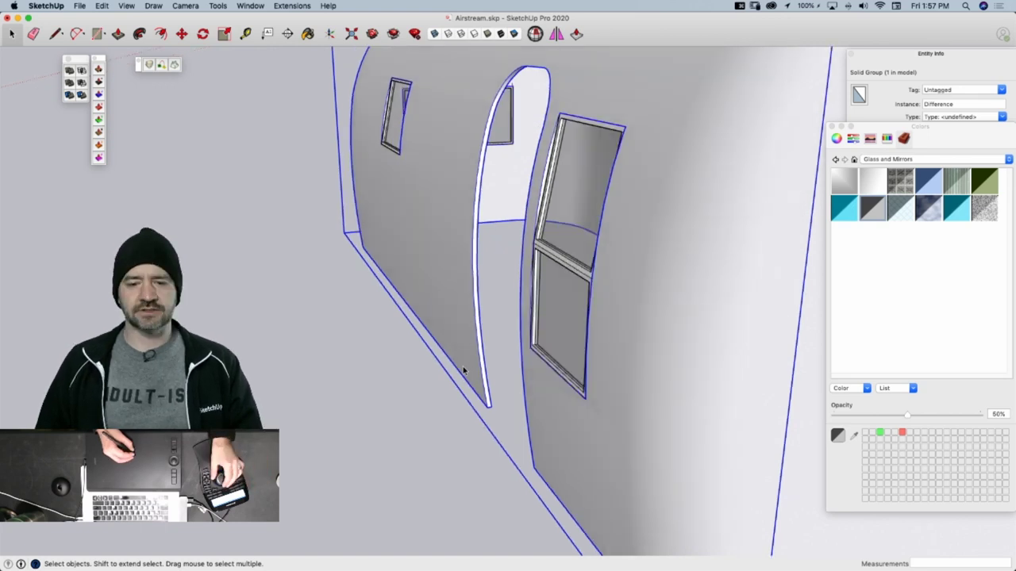
key(super+3)
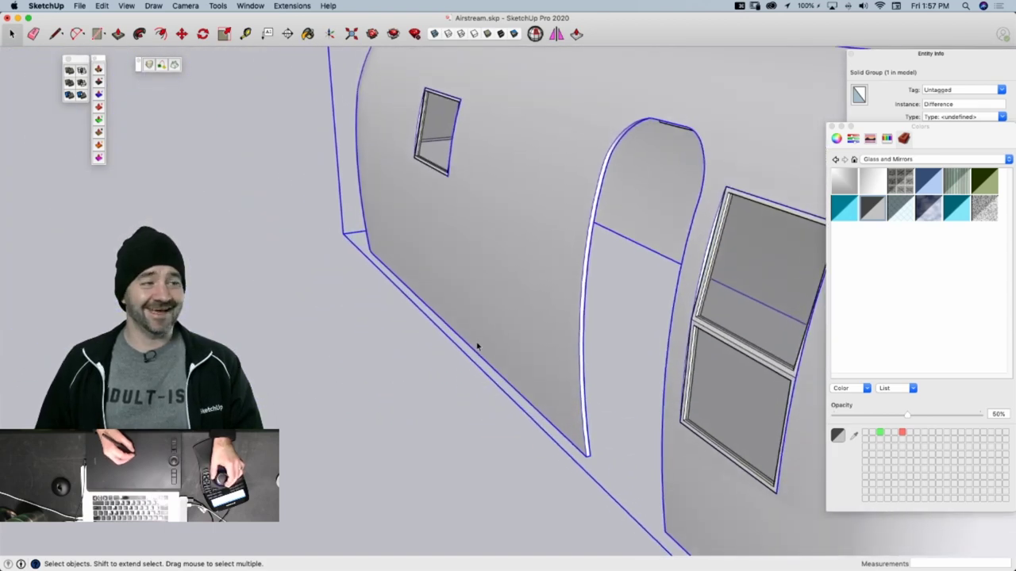
middle_drag(453, 359, 433, 339)
key(shift+z)
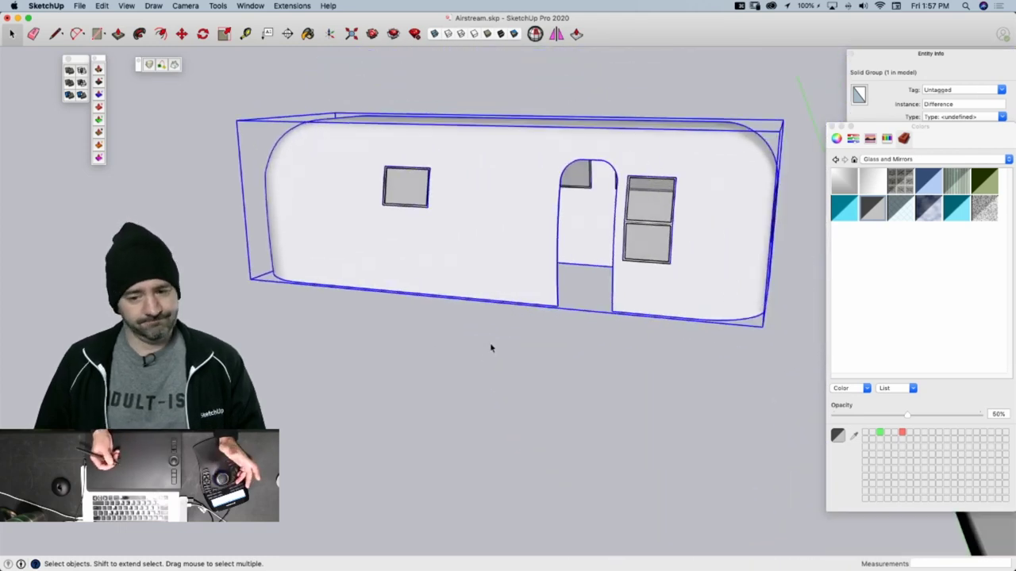
click(589, 347)
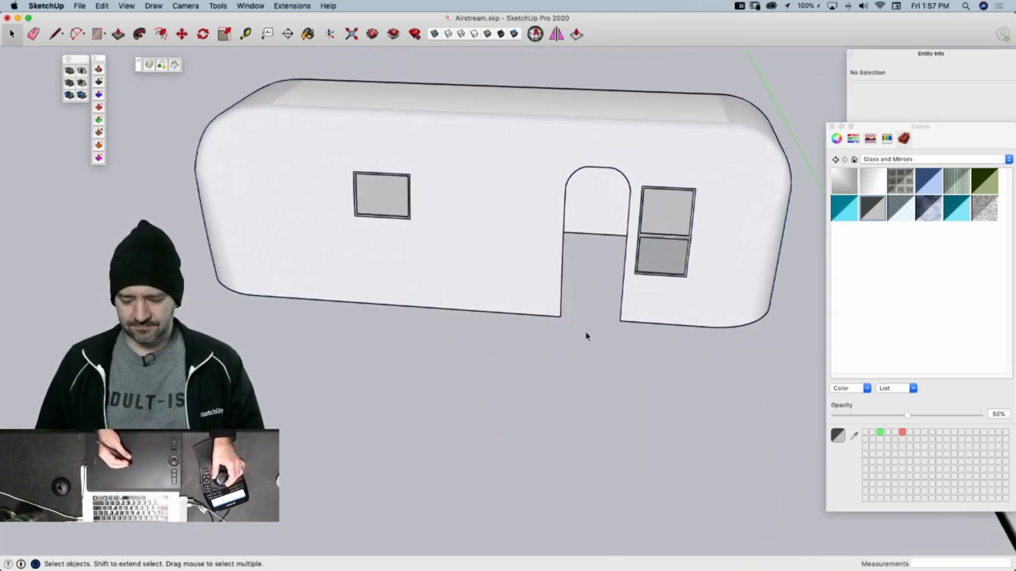
middle_drag(586, 336, 428, 371)
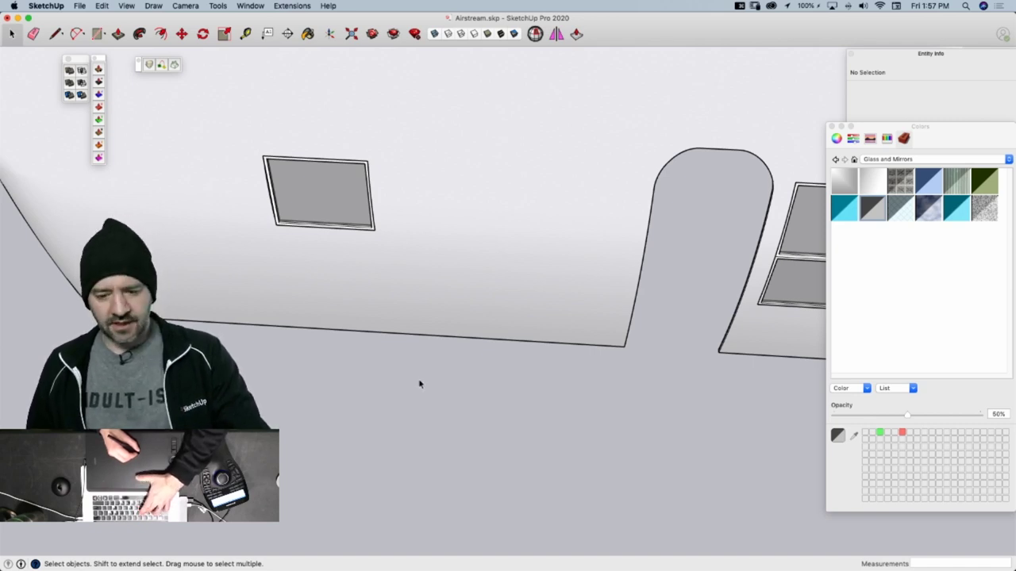
Turn hidden geometry back on and examine the segments of the shell's door-side wall
scroll(421, 361, down, 5)
middle_drag(420, 361, 565, 272)
key(alt+h)
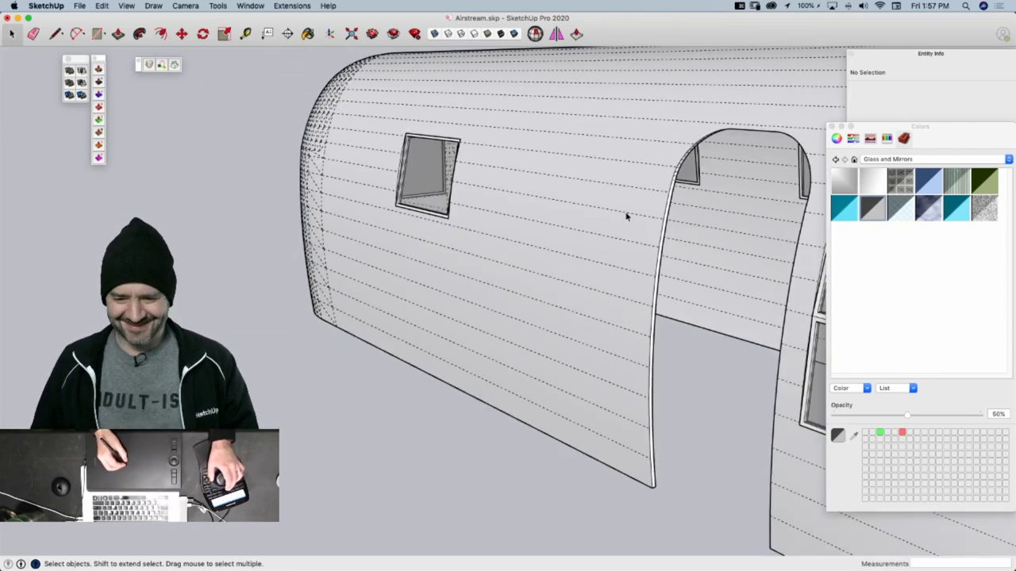
middle_drag(626, 216, 468, 235)
click(542, 352)
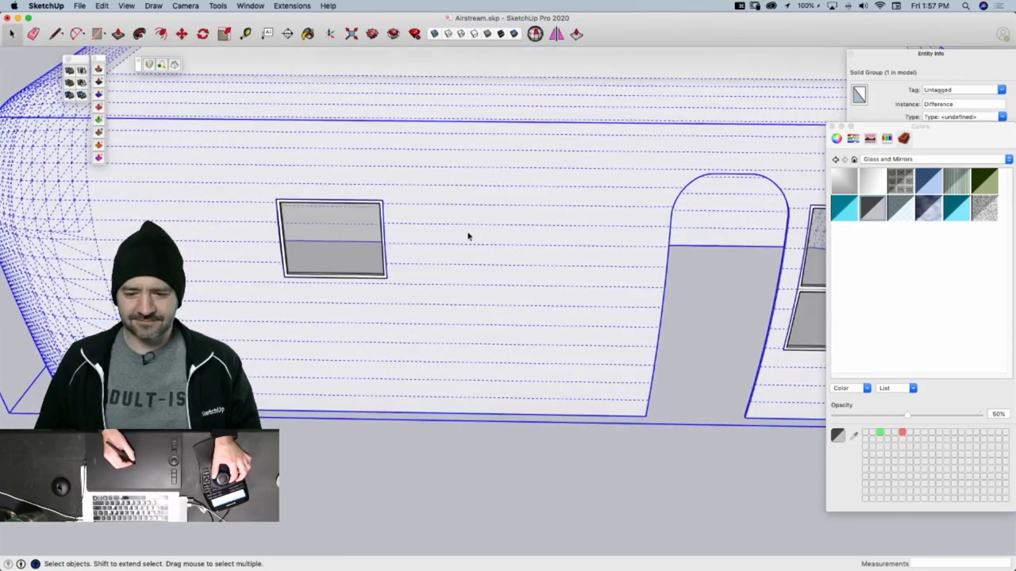
middle_drag(436, 181, 431, 218)
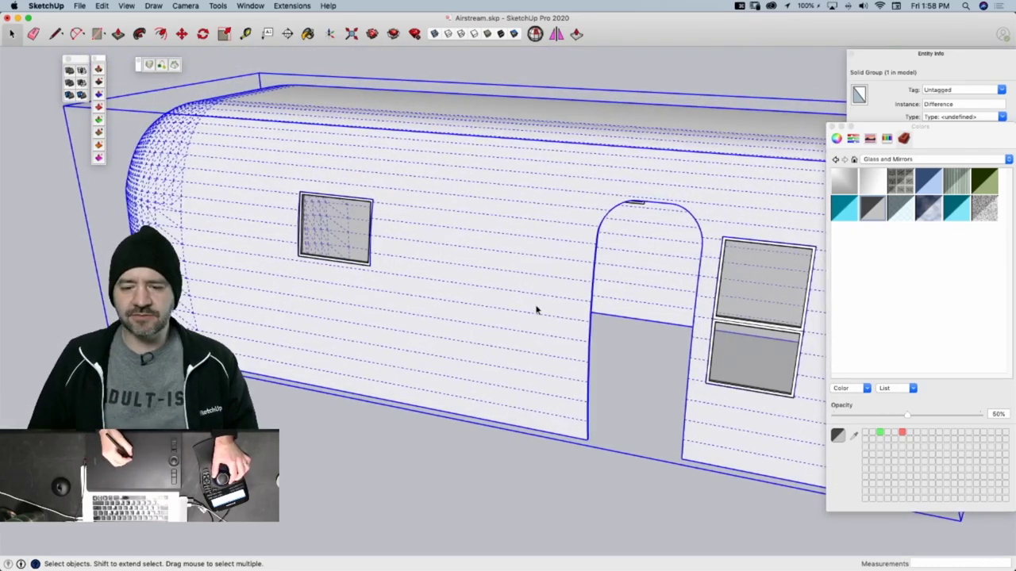
click(444, 221)
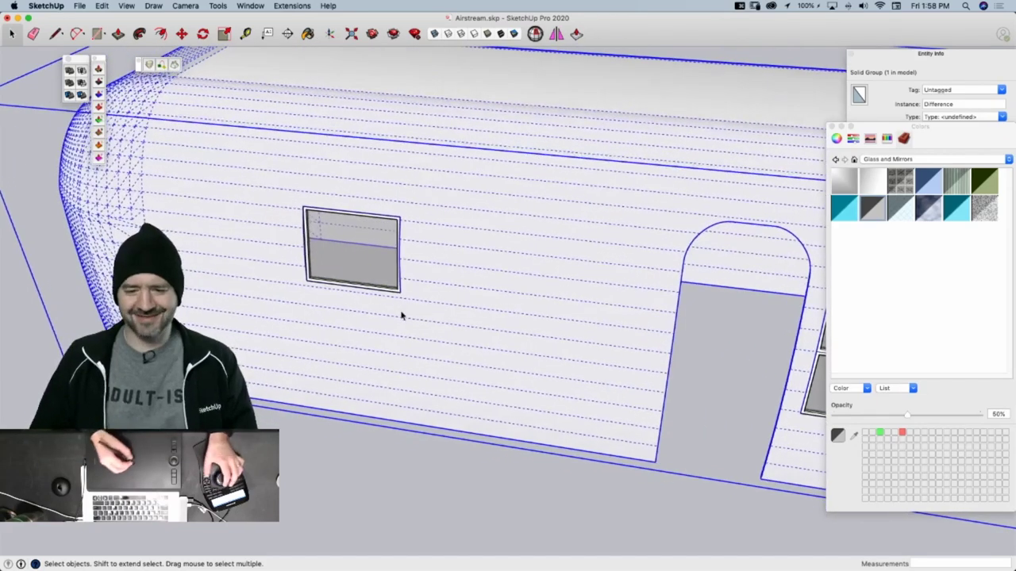
Open the shell group and select the door-side wall's strip faces from just above the window down to the bottom edge
click(476, 423)
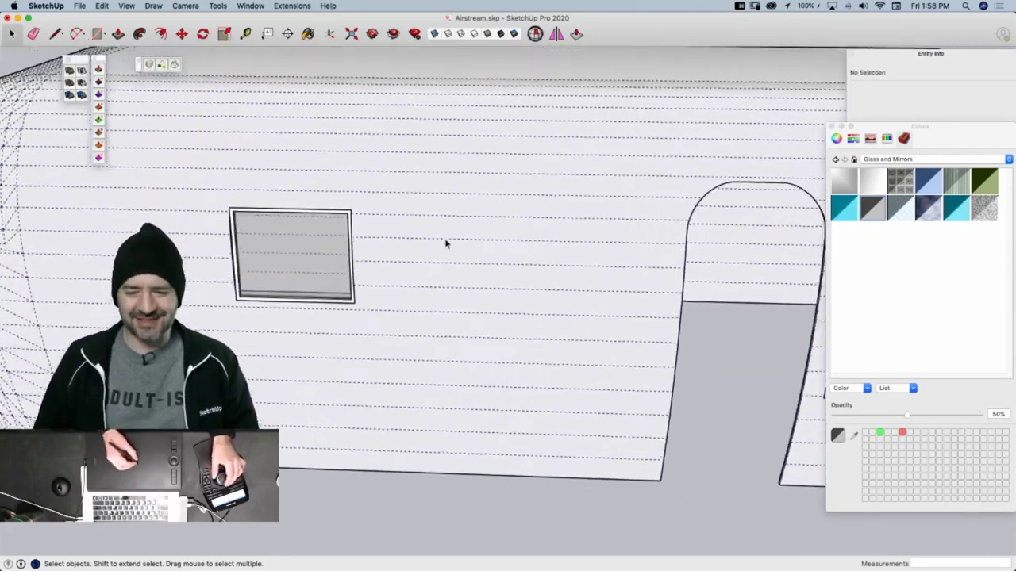
double_click(429, 189)
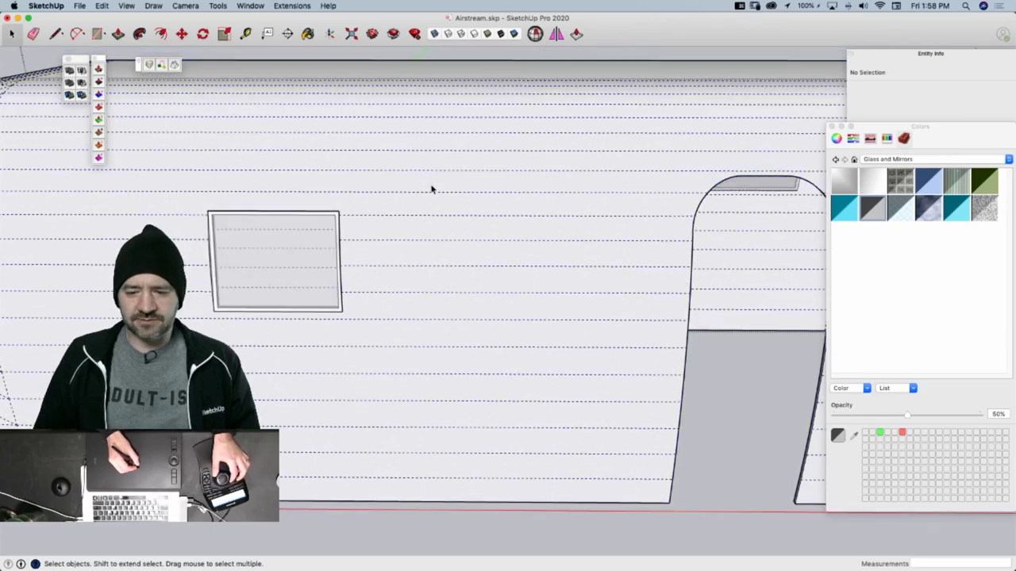
click(431, 186)
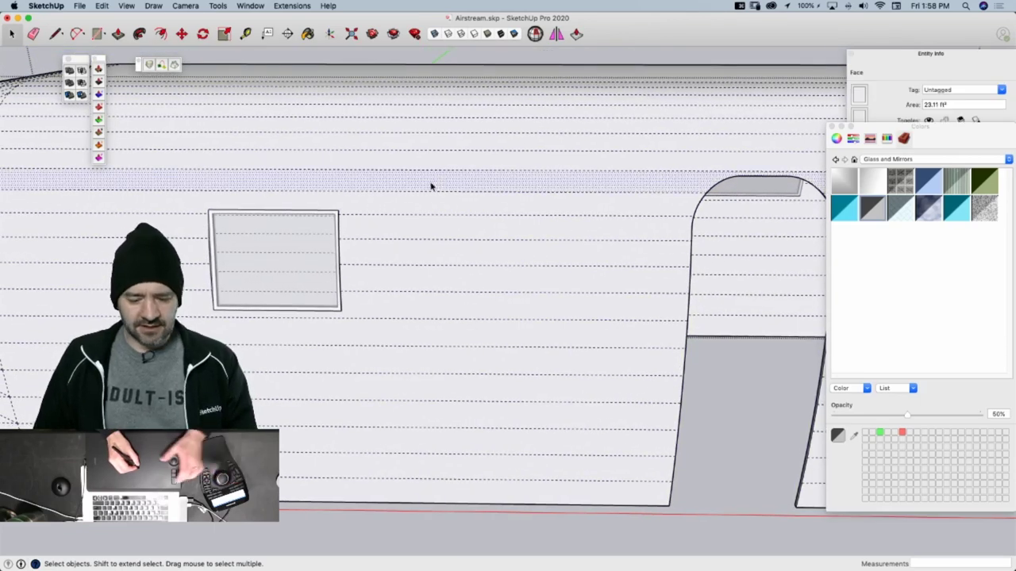
shift+click(434, 207)
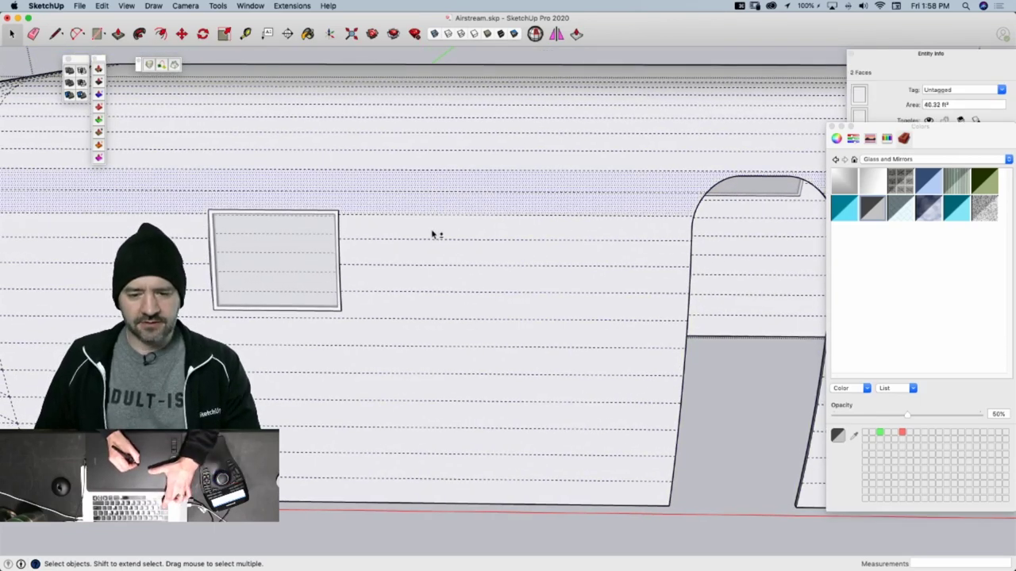
shift+click(436, 231)
shift+click(441, 286)
shift+click(450, 315)
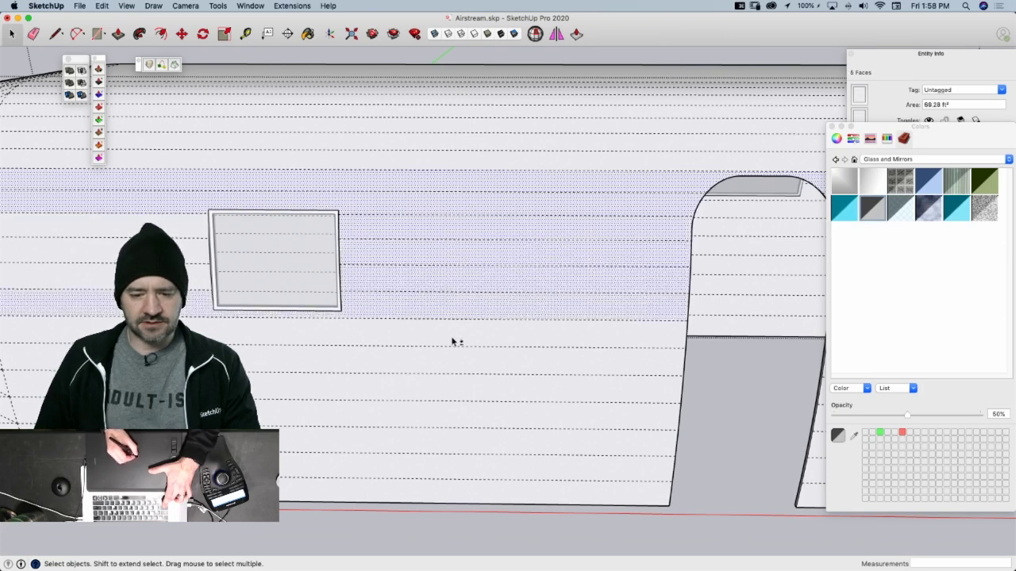
shift+click(456, 341)
shift+click(460, 369)
shift+click(462, 387)
shift+click(468, 420)
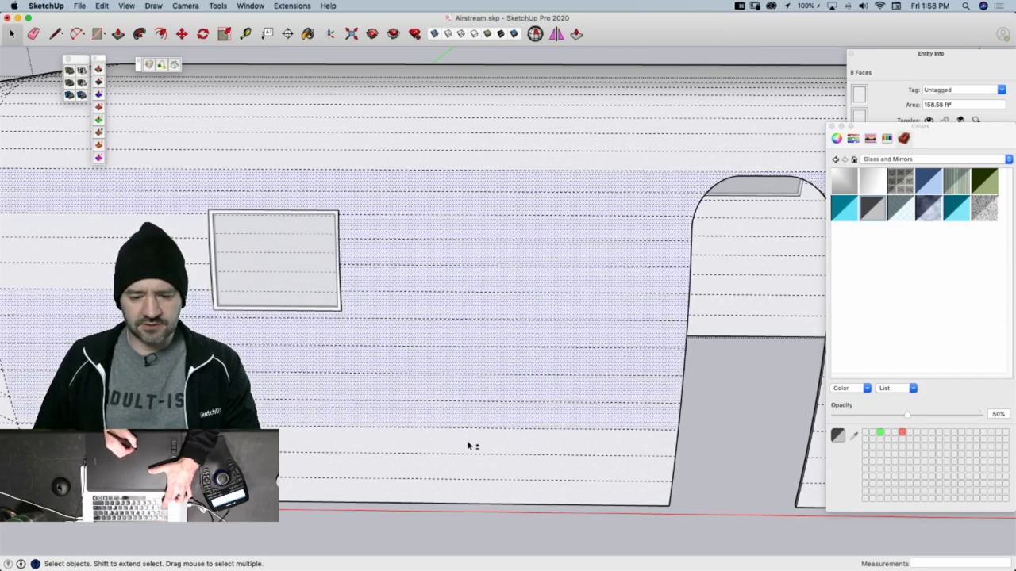
shift+click(471, 445)
shift+click(477, 473)
shift+click(479, 497)
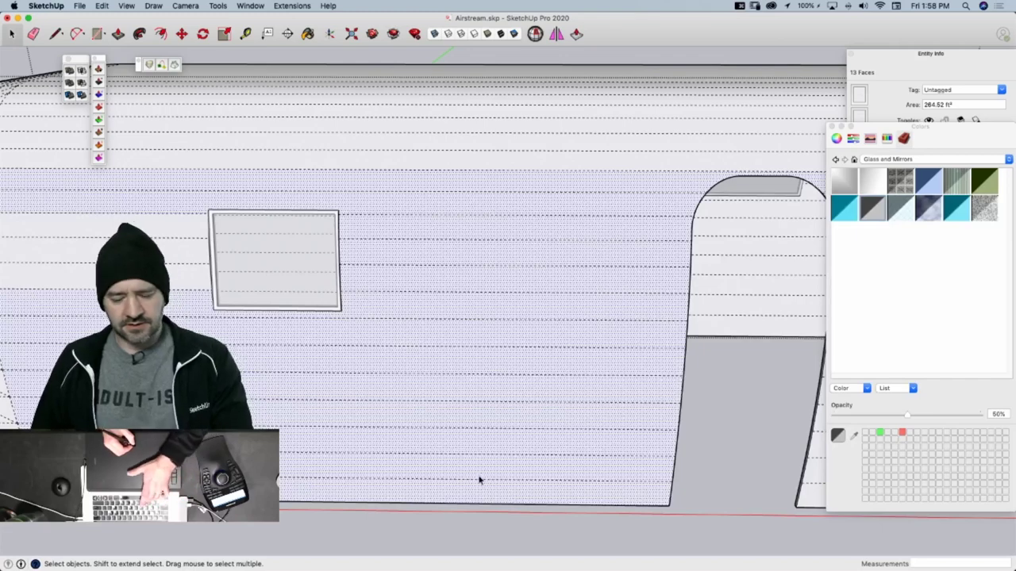
Paste a copy of the selected wall faces outside the shell group and move it farther away from the trailer
key(super+c)
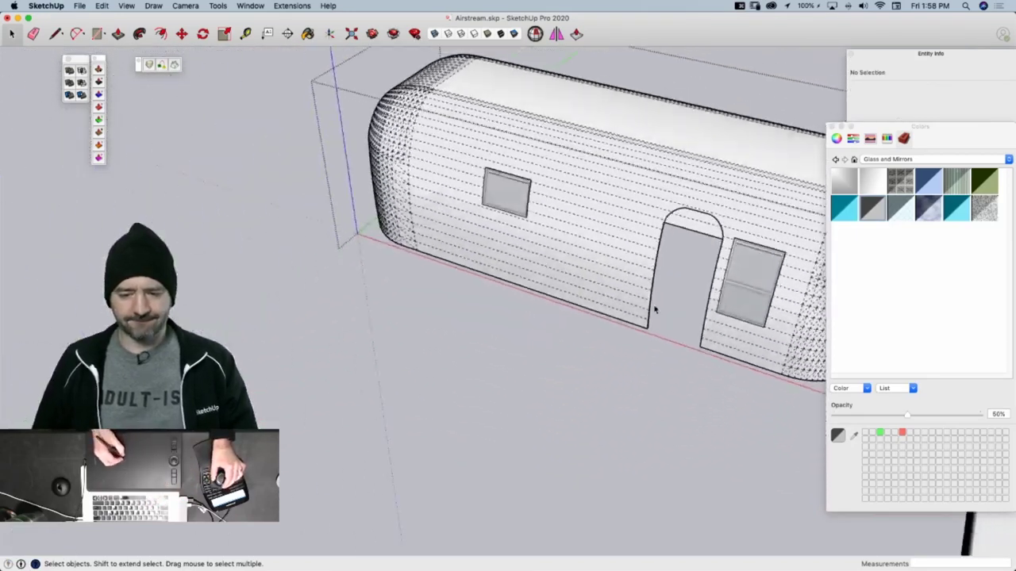
key(super+v)
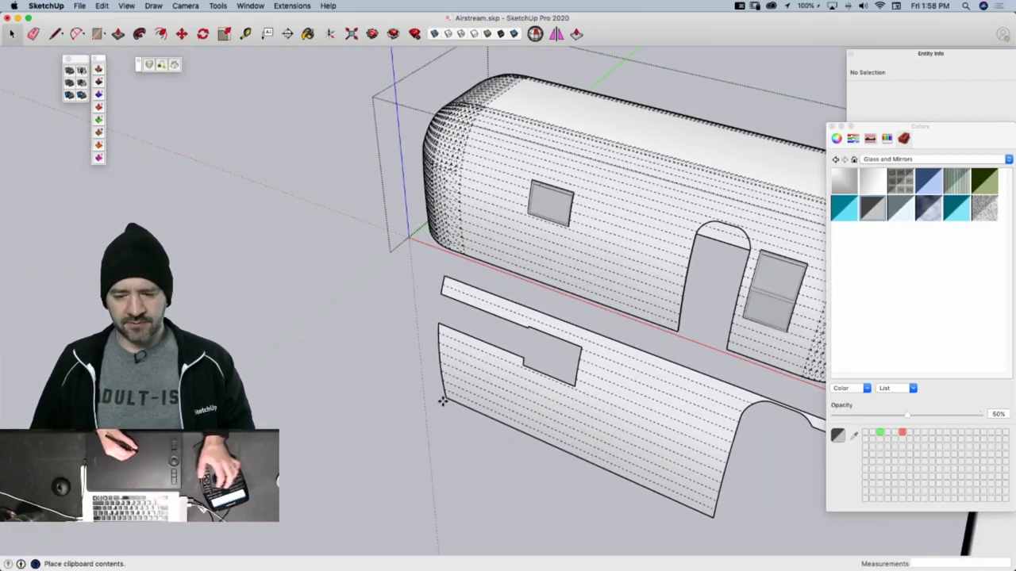
click(460, 386)
scroll(595, 297, up, 2)
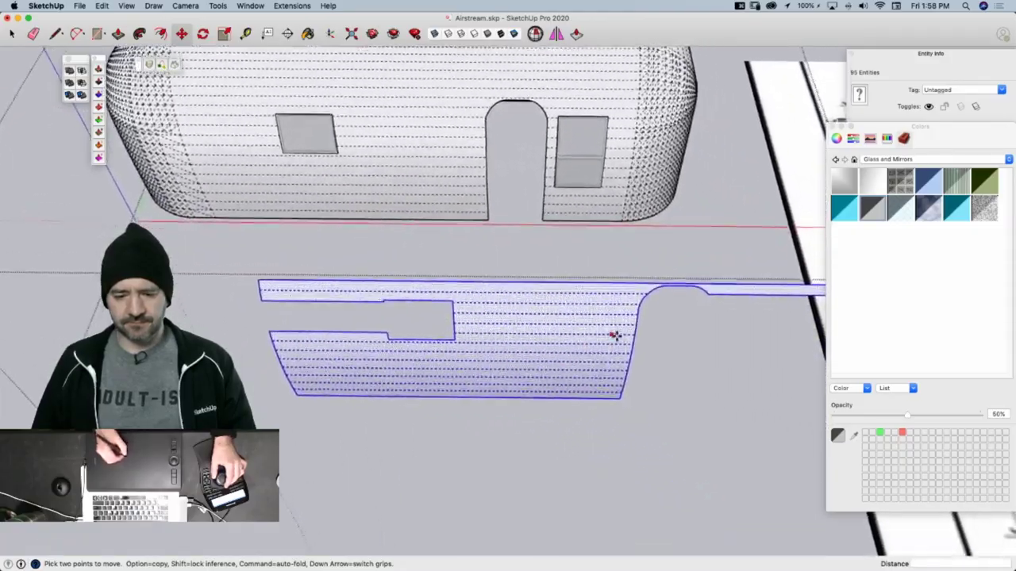
middle_drag(542, 387, 473, 318)
click(476, 316)
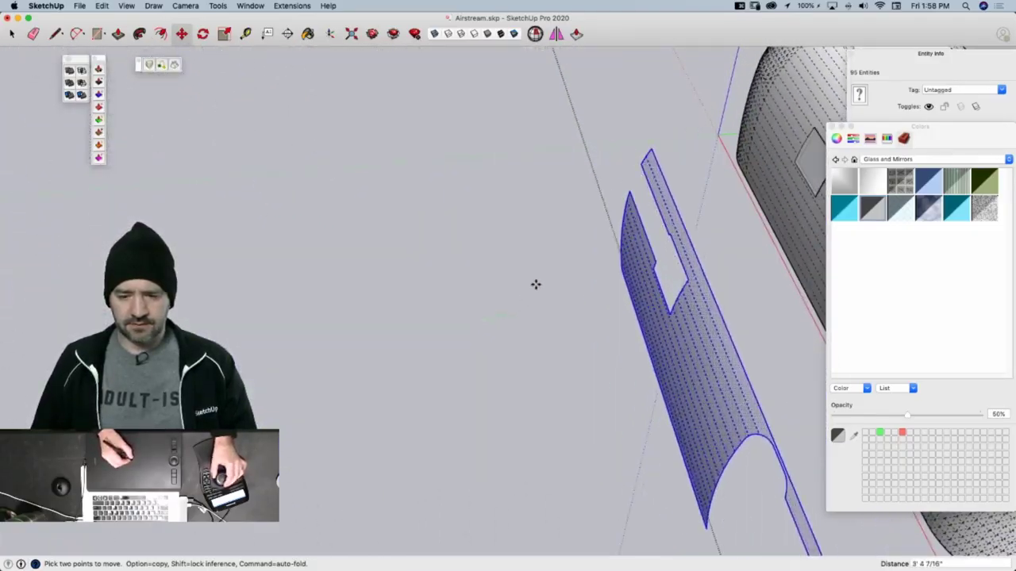
Draw a ground rectangle about 15' 11 1/2" square crossing the window-cutout end of the copied wall
key(r)
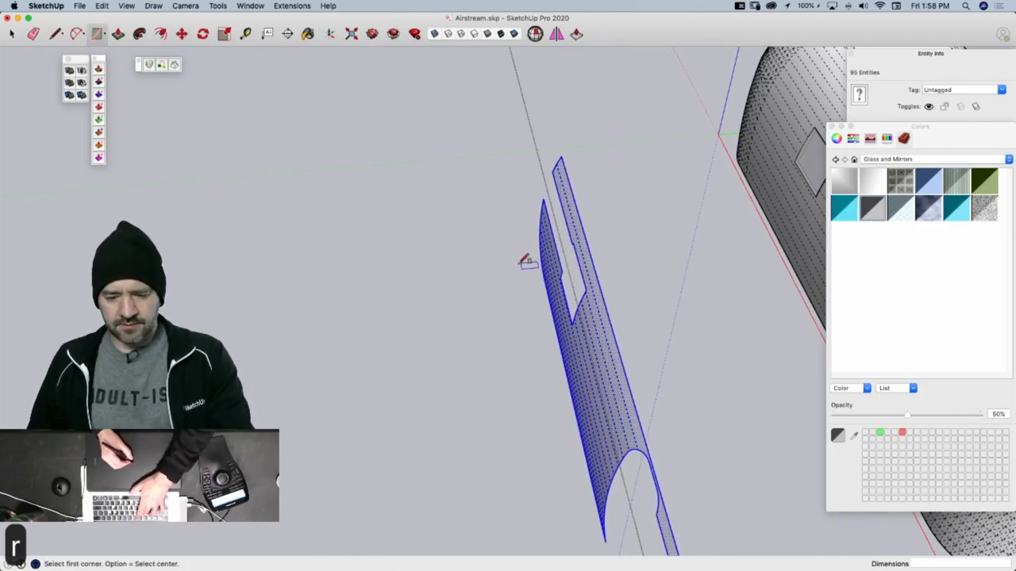
click(438, 243)
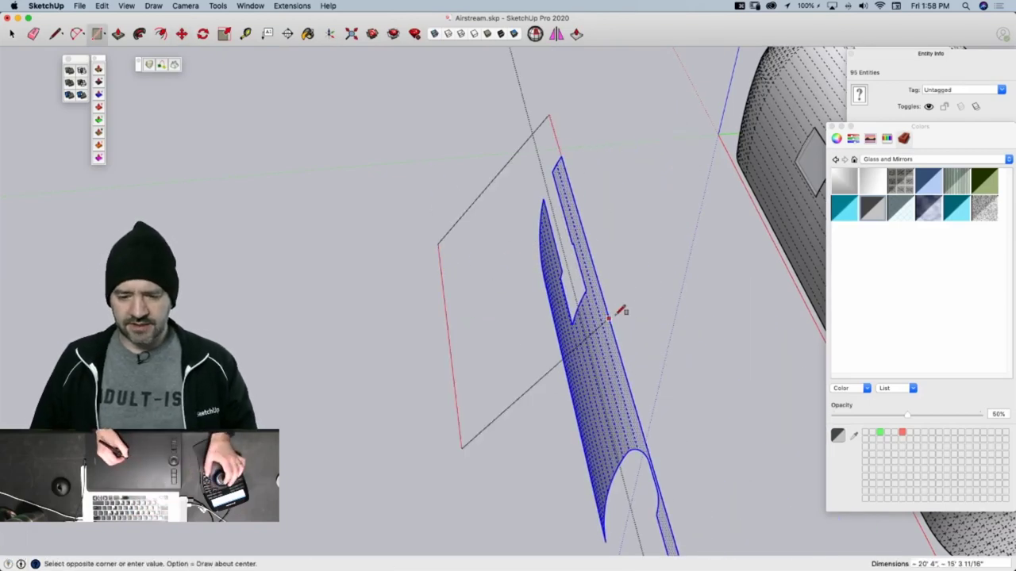
click(670, 371)
middle_drag(670, 371, 501, 388)
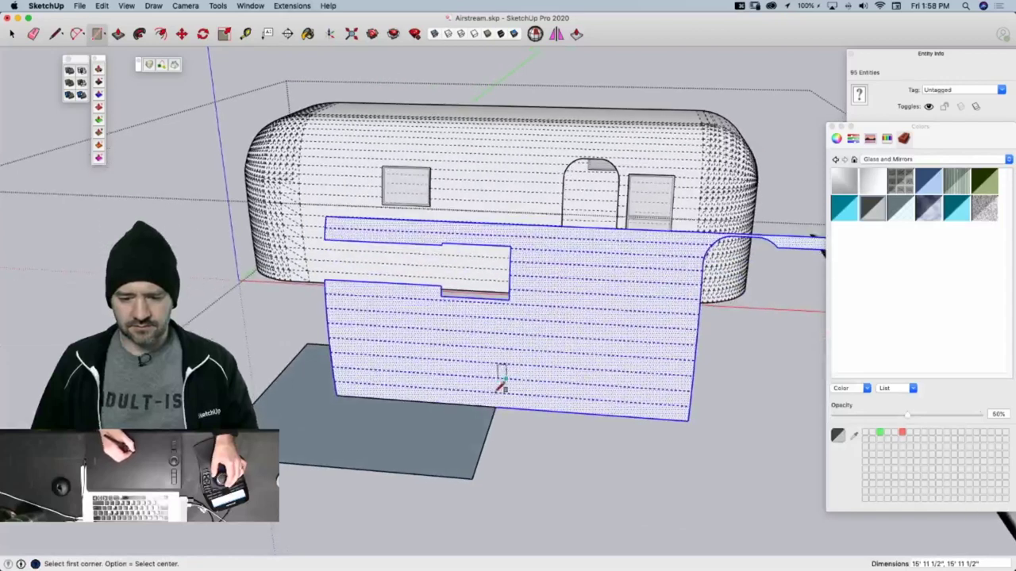
Pull the ground rectangle up about 14' 8 11/16" into a box enclosing that end of the copied wall
key(space)
click(487, 435)
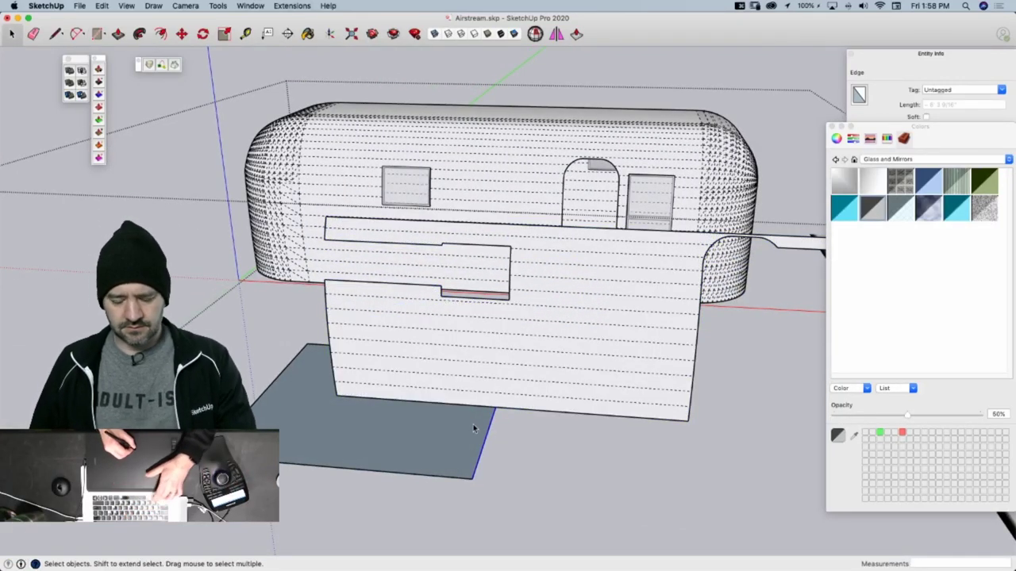
key(p)
click(435, 420)
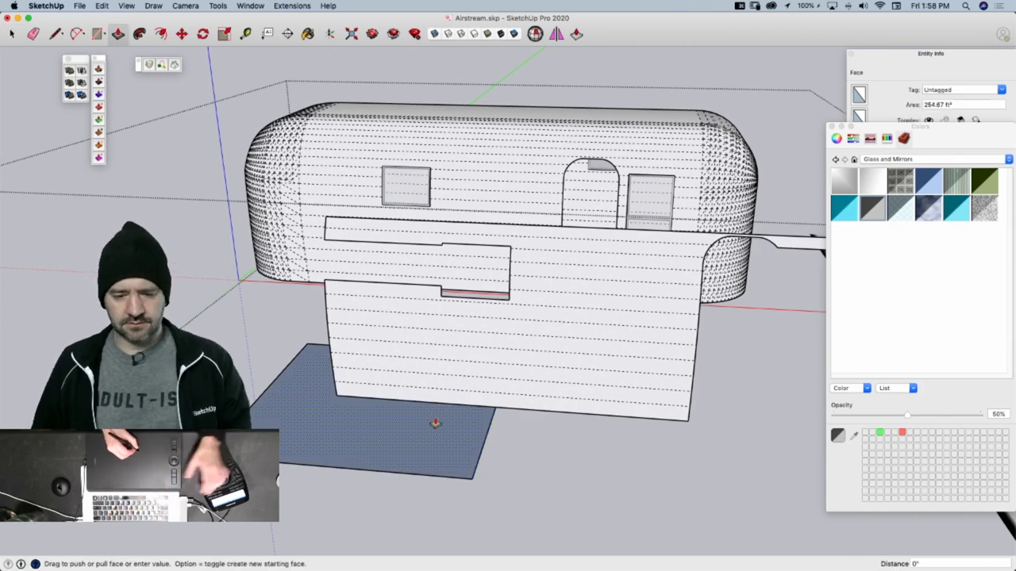
click(405, 200)
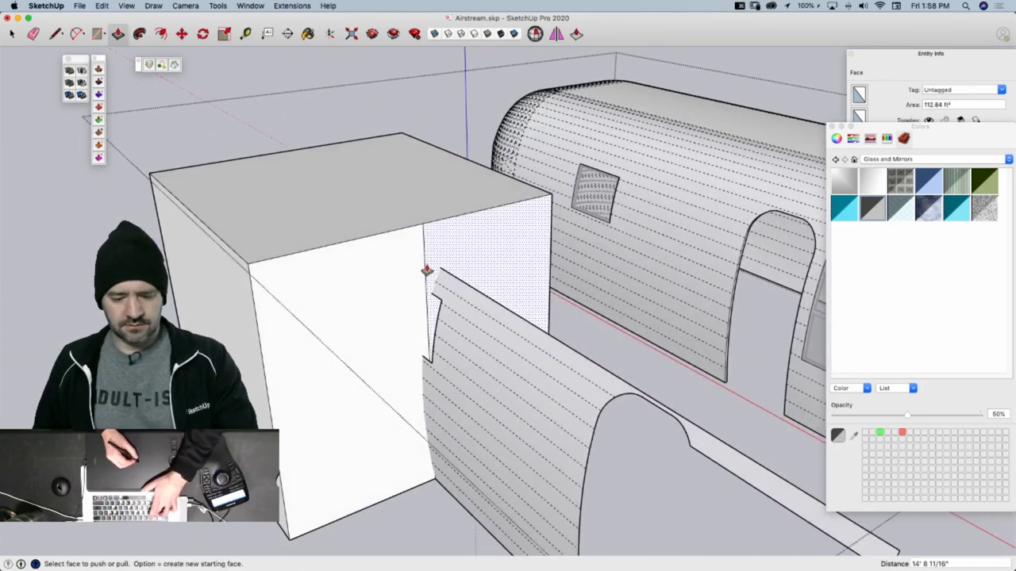
Extend the box's door-facing side about 1' 3 1/2" along the wall so it passes the window cutout
key(e)
key(p)
click(414, 299)
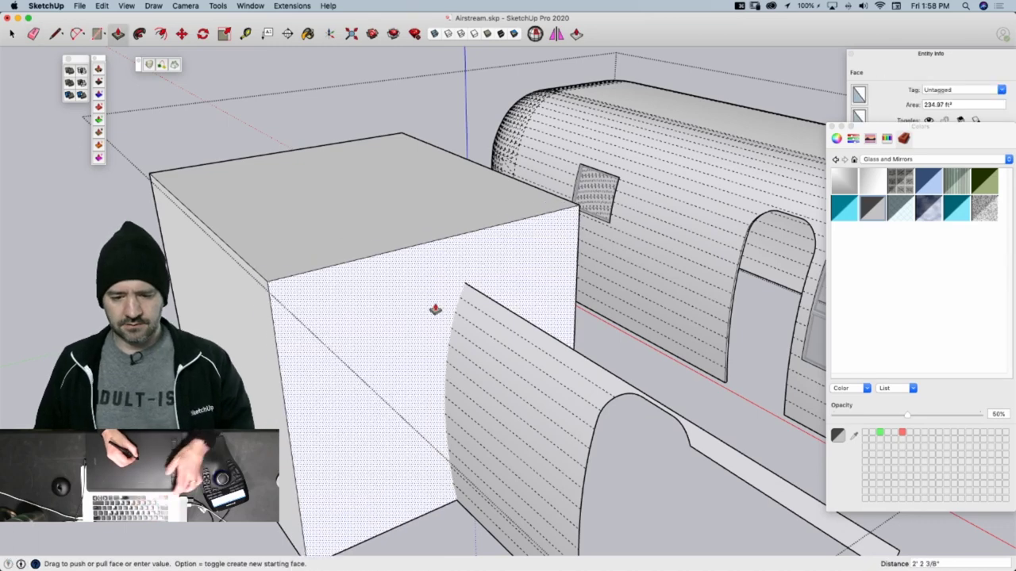
click(417, 301)
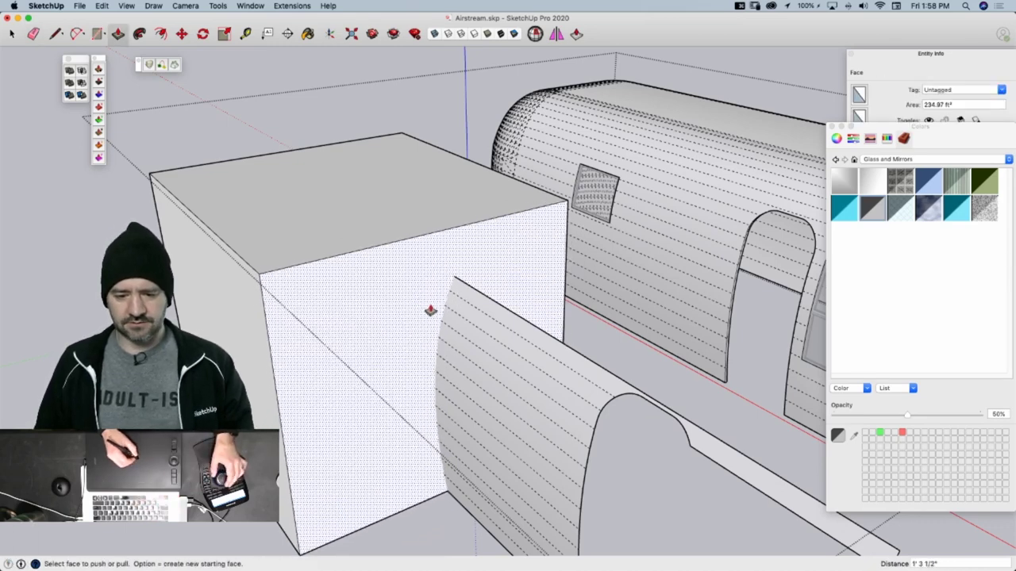
middle_drag(431, 309, 403, 346)
Copy the box's door-facing side about 10' 4 1/8" along the wall, to just before the door cutout
key(space)
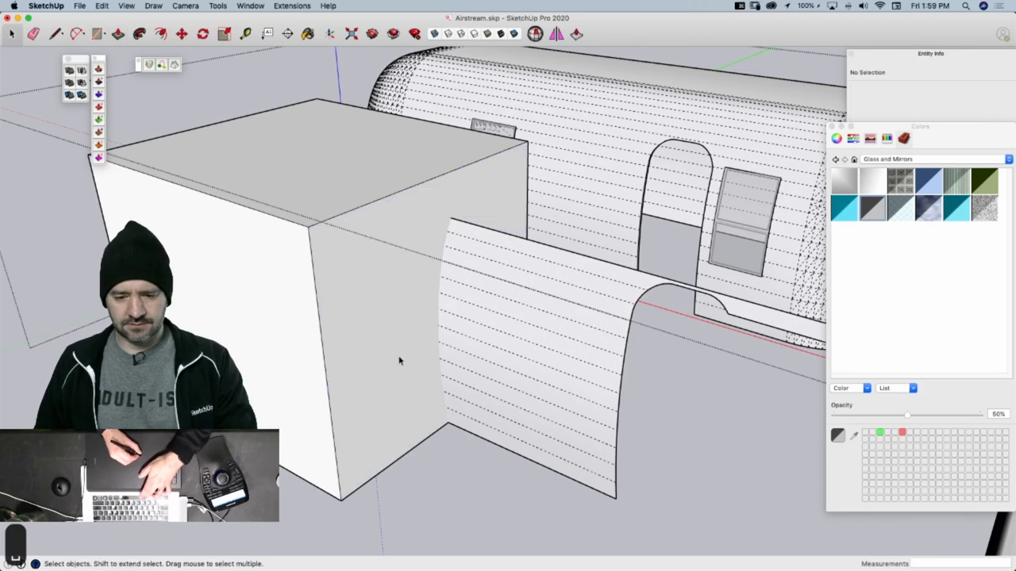
click(403, 399)
key(m)
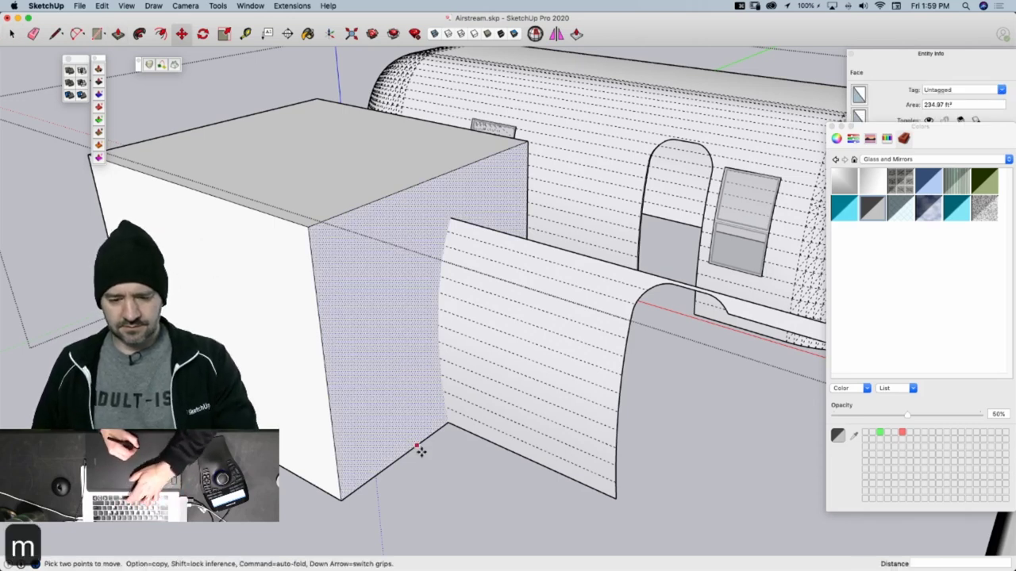
key(alt)
click(422, 446)
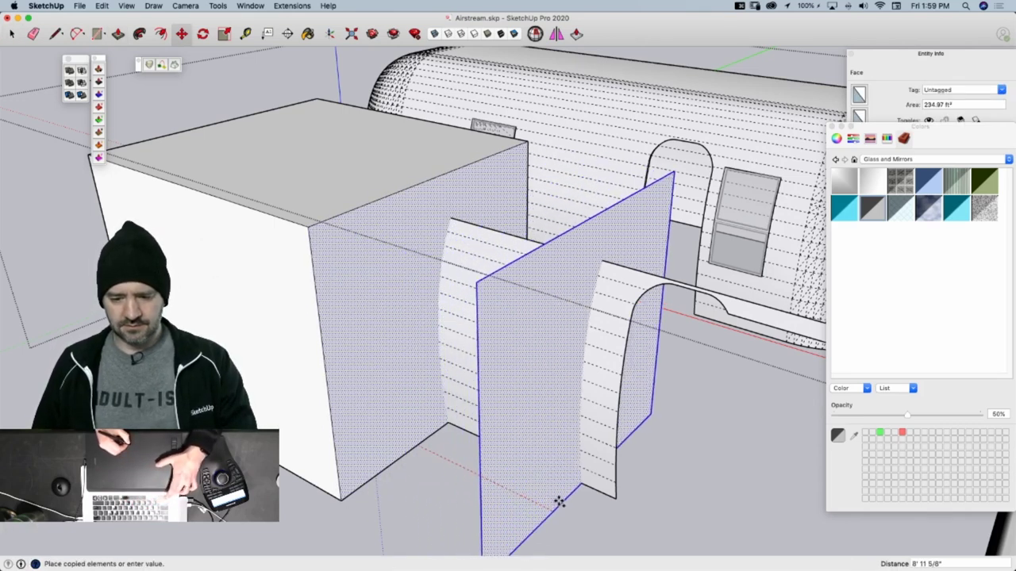
click(580, 516)
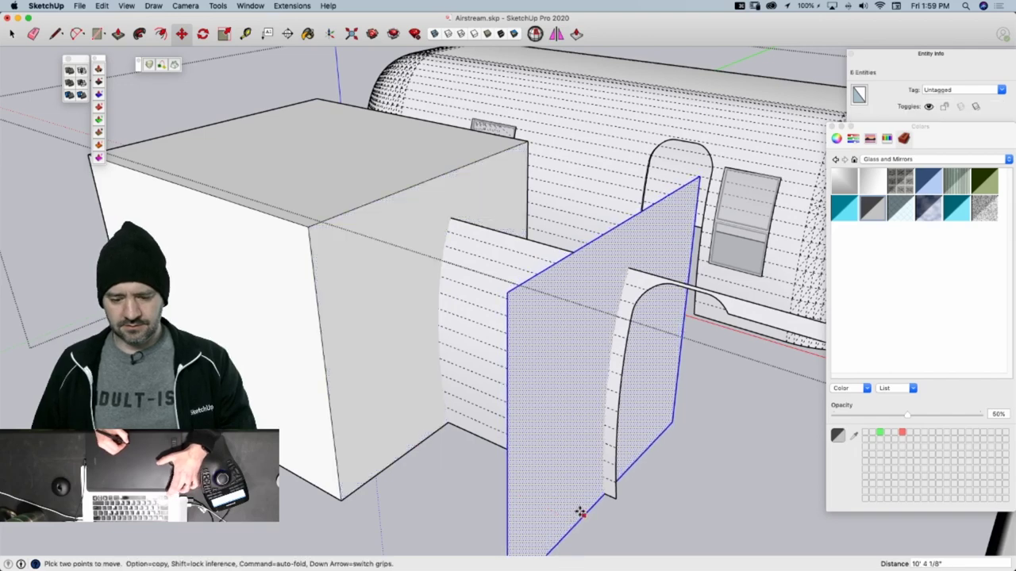
Pull the copied face about 12' 8 9/16" away from the first box to form a second box around the door cutout
key(p)
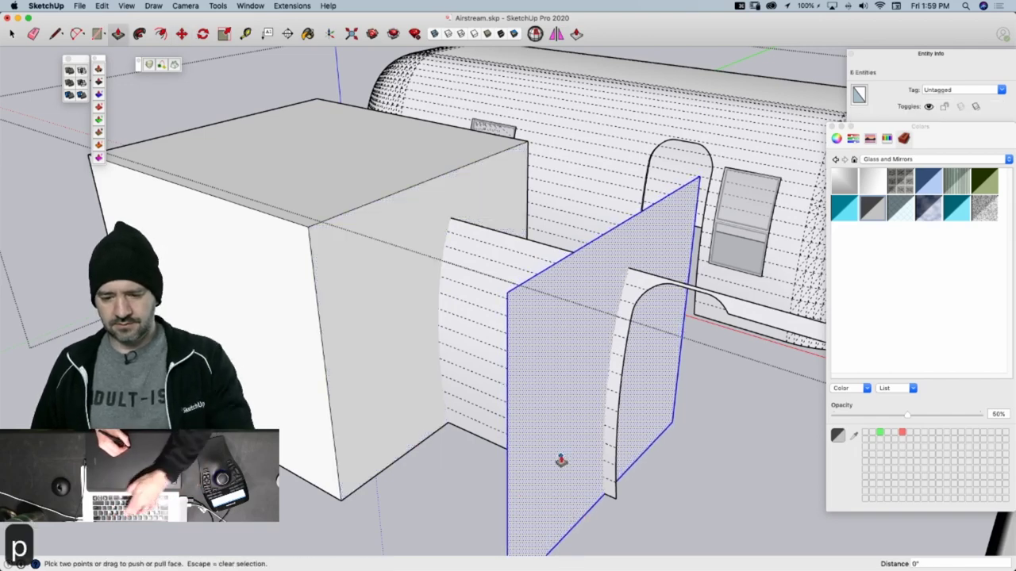
click(569, 459)
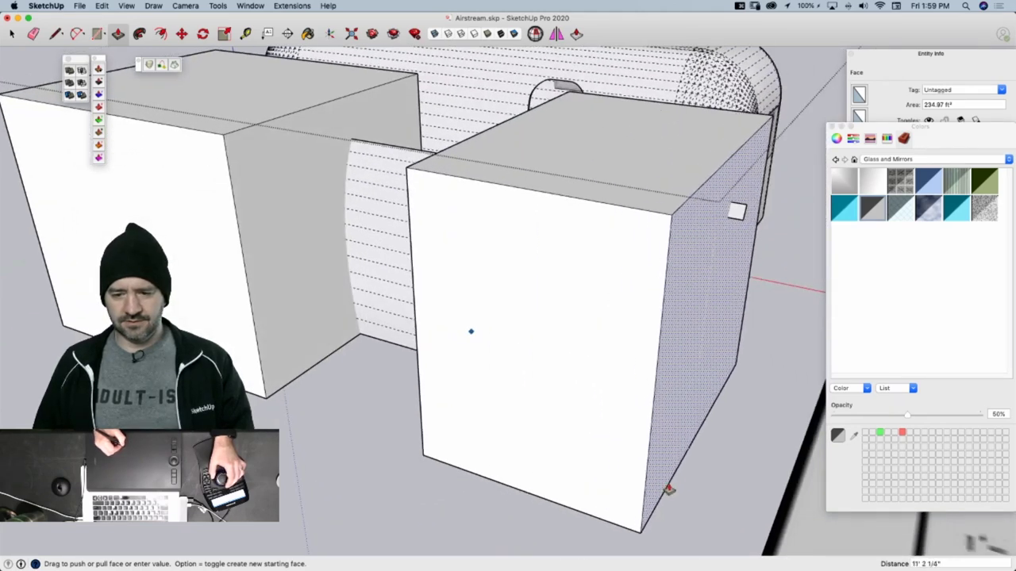
click(689, 498)
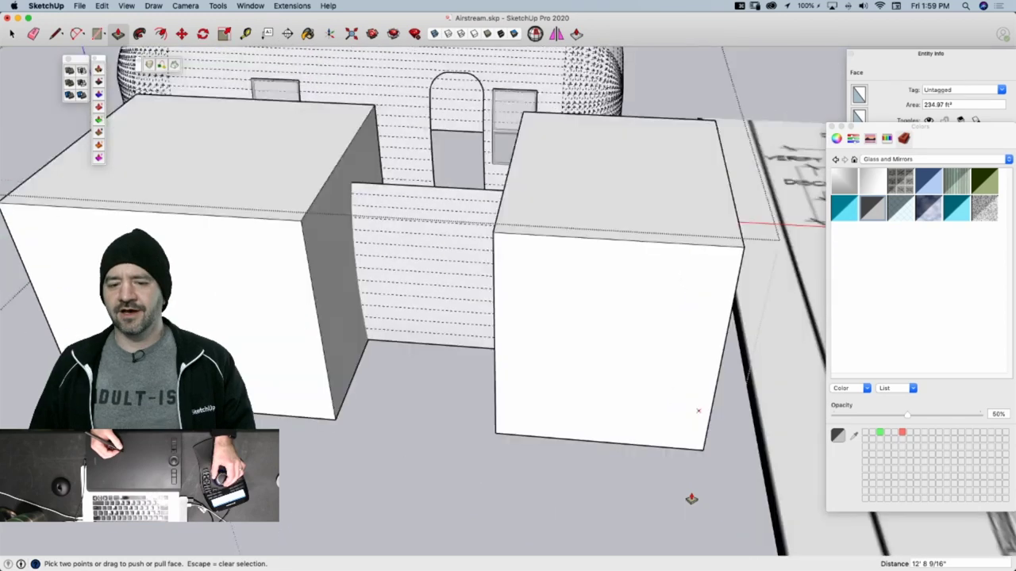
middle_drag(691, 498, 616, 299)
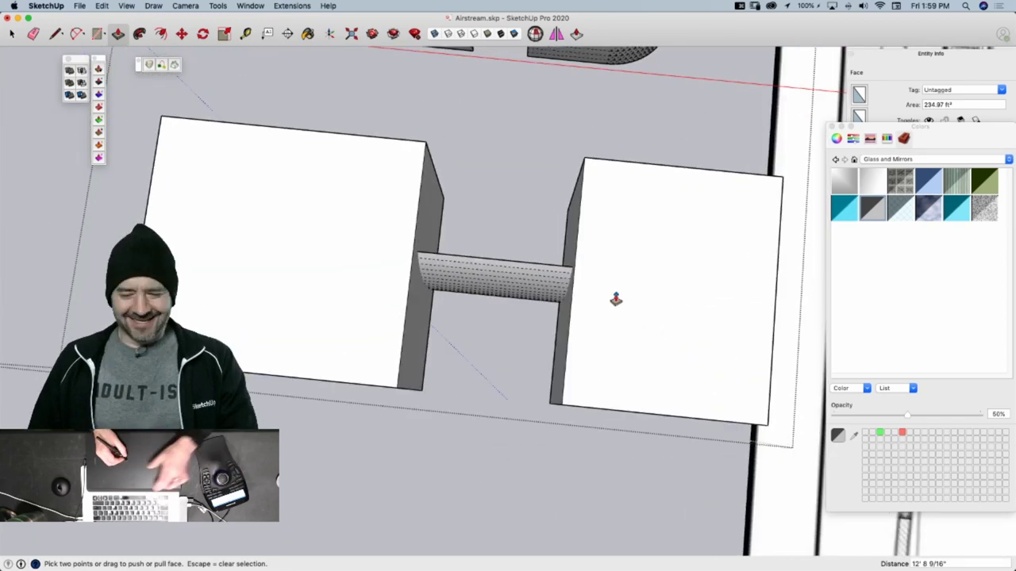
Select both boxes together with the wall copy and intersect their faces with the selection
key(space)
drag(647, 130, 302, 485)
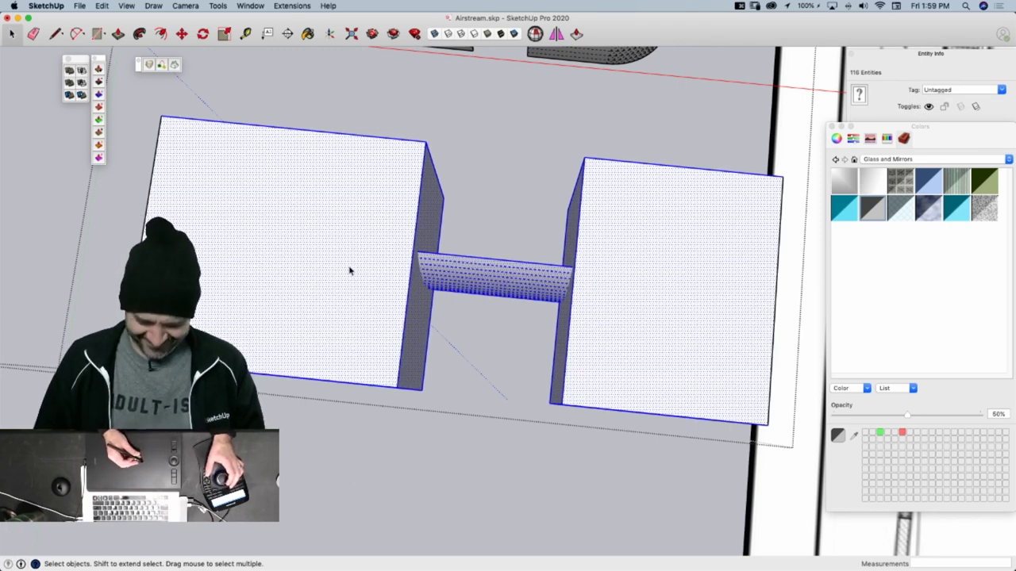
right_click(349, 271)
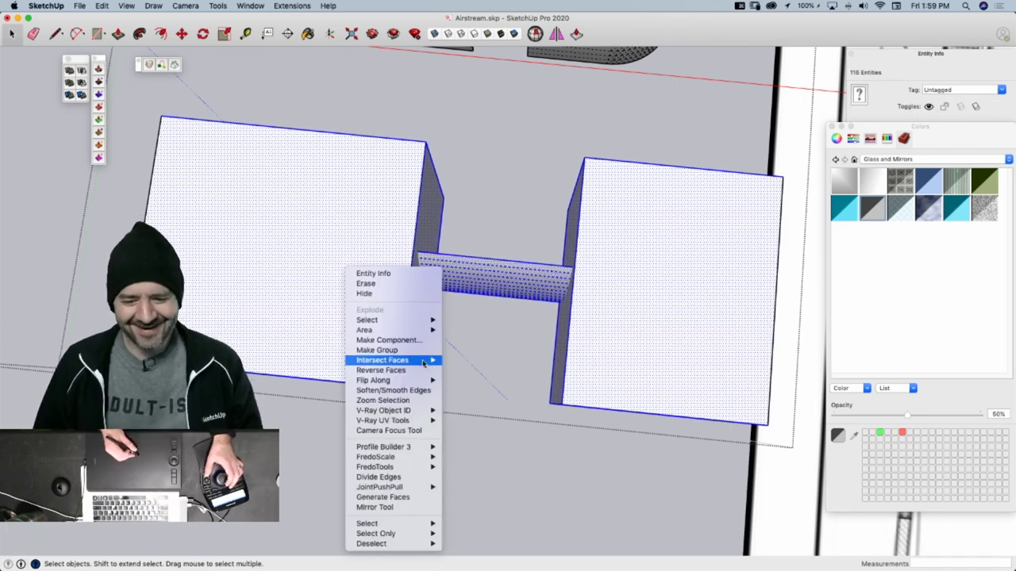
mouse_move(440, 362)
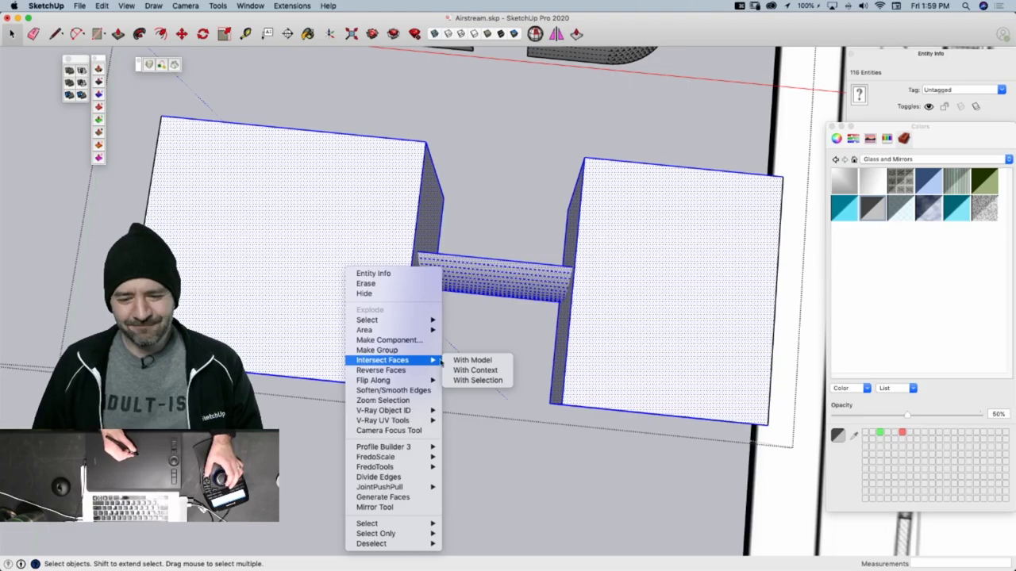
click(487, 382)
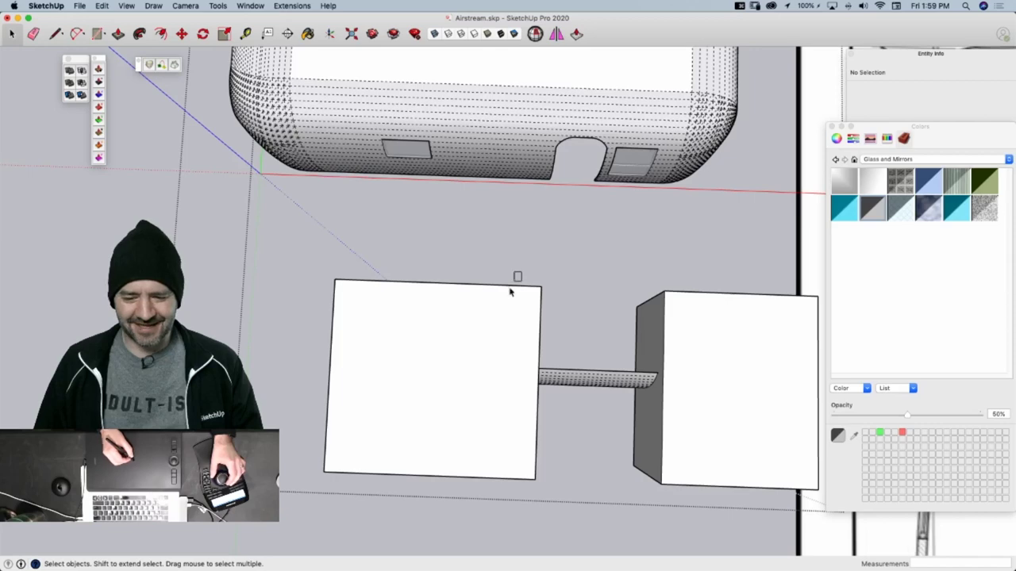
Select the first box and the wall portion inside it, and delete them up to the cutting face
drag(510, 292, 280, 540)
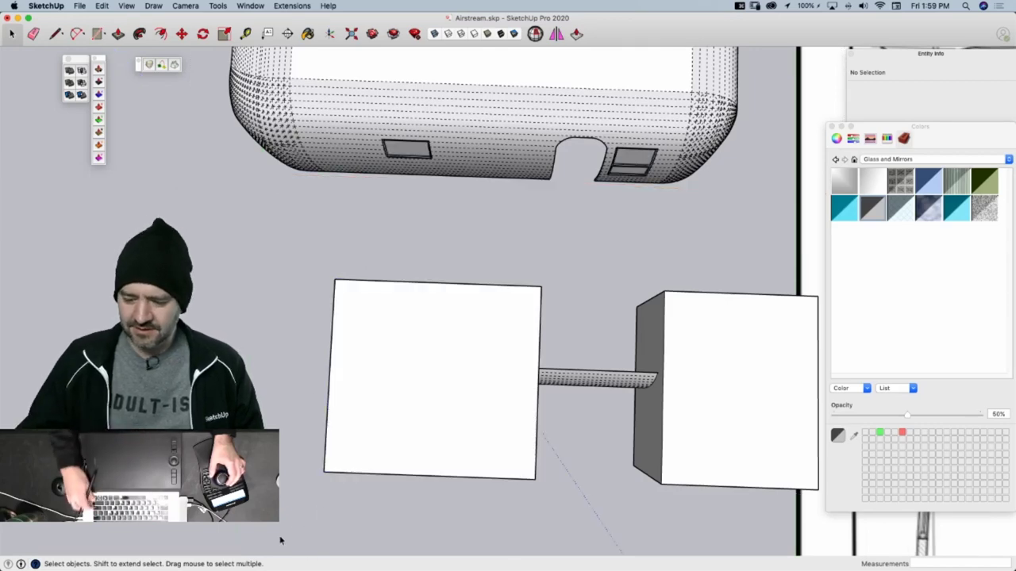
middle_drag(548, 306, 513, 308)
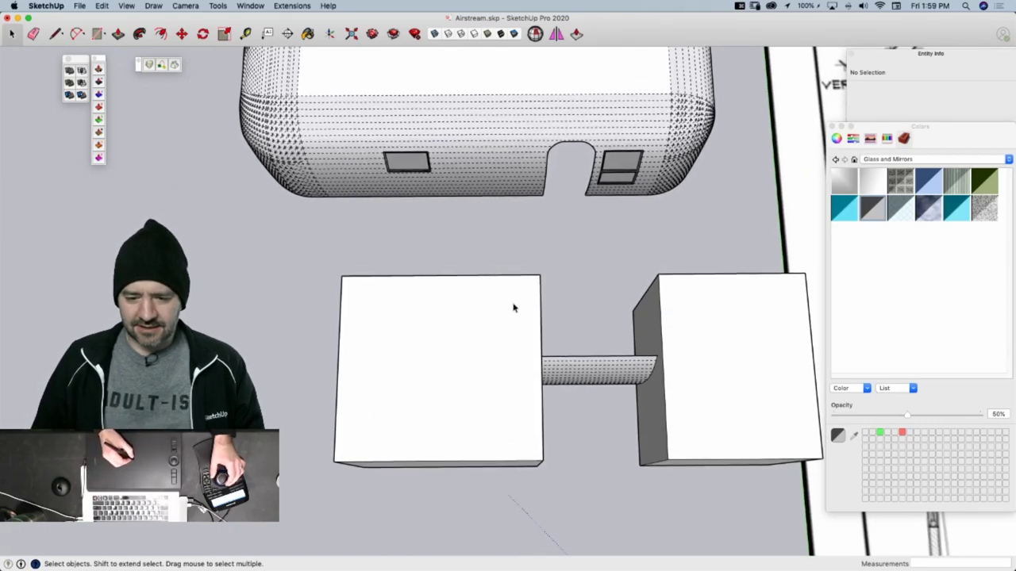
click(514, 308)
double_click(516, 311)
drag(527, 262, 279, 522)
key(BackSpace)
Erase the window-cutout remnants, the leftover cutting face and the stray box edges beside the first cut
mouse_move(279, 522)
middle_down()
mouse_move(705, 348)
mouse_move(530, 282)
middle_up()
key(e)
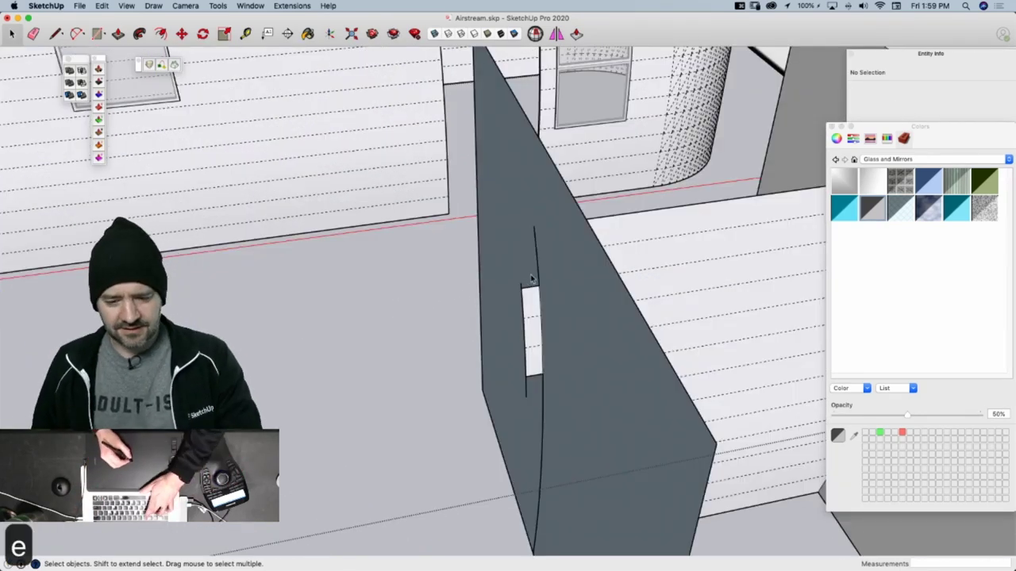
drag(526, 288, 534, 370)
middle_drag(535, 385, 540, 235)
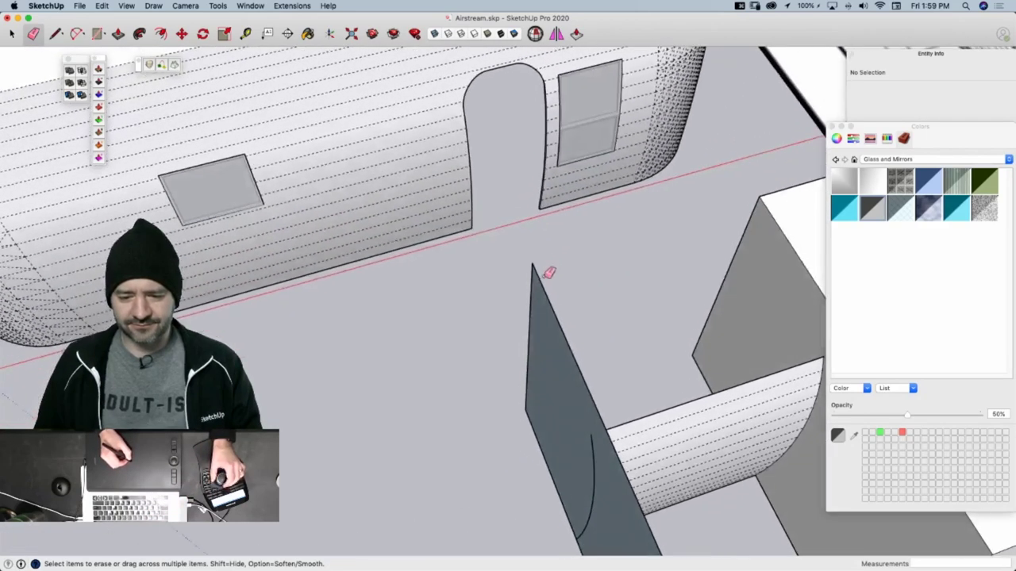
drag(546, 274, 525, 272)
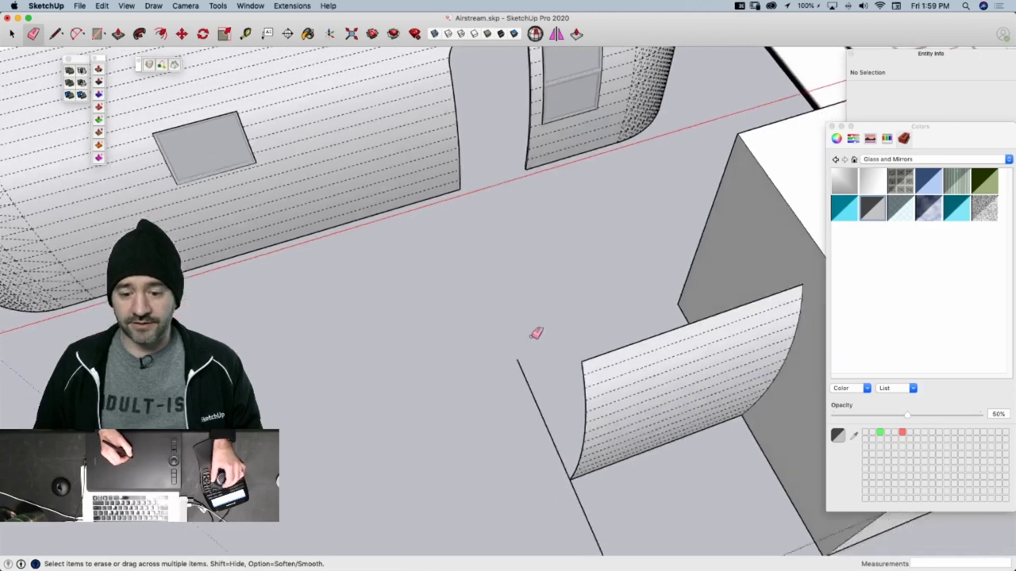
middle_drag(536, 334, 564, 363)
mouse_move(564, 364)
mouse_down()
mouse_move(596, 376)
mouse_move(671, 465)
mouse_up()
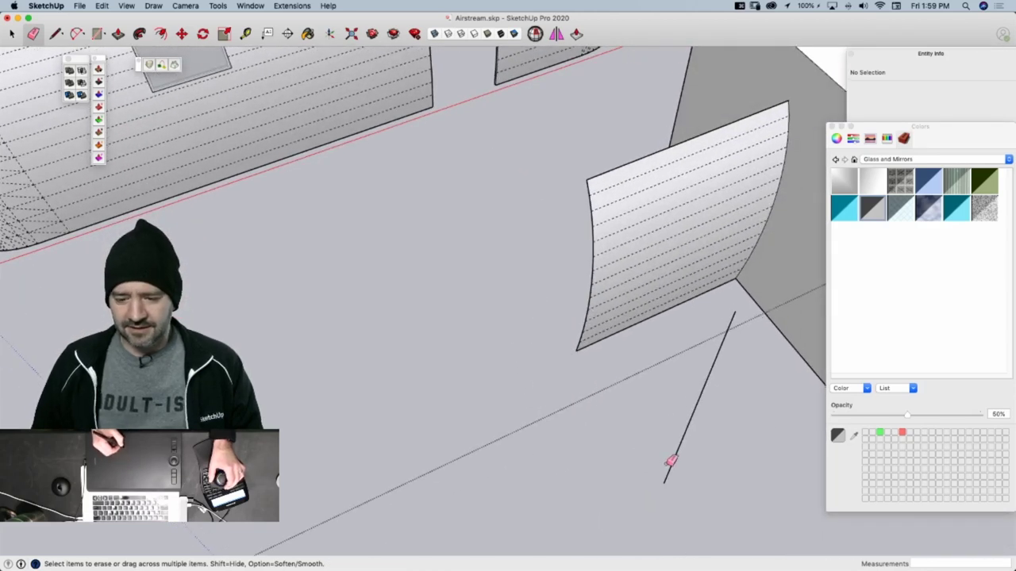
click(676, 452)
Turn off hidden geometry and erase the door-cutout edges and the wall strip extending beyond the second cut
mouse_move(680, 451)
middle_down()
mouse_move(713, 271)
mouse_move(674, 302)
mouse_move(619, 251)
mouse_move(532, 230)
mouse_move(553, 209)
middle_up()
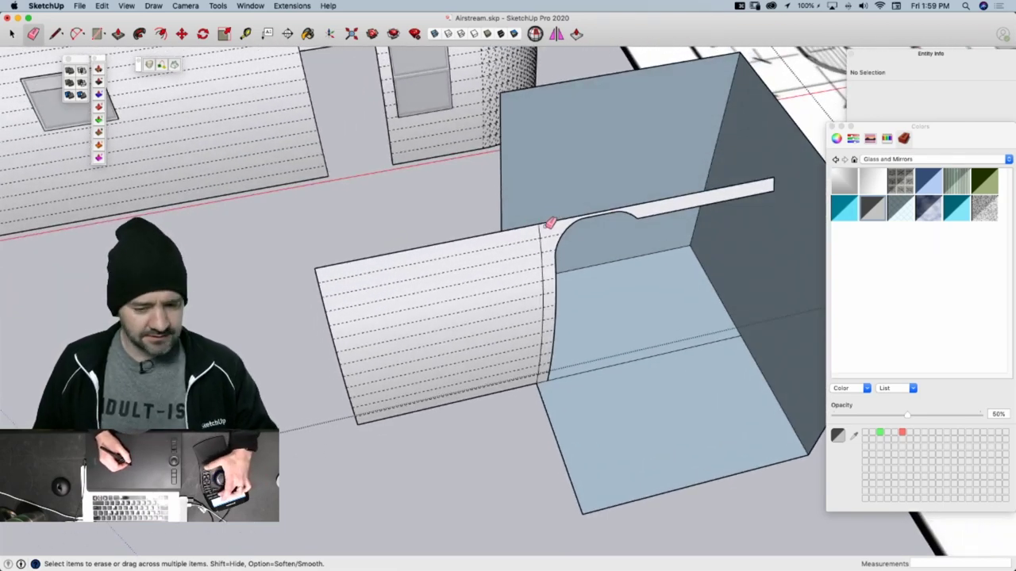
key(alt+h)
mouse_move(553, 221)
mouse_down()
mouse_move(559, 230)
mouse_move(619, 214)
mouse_up()
click(557, 242)
click(564, 232)
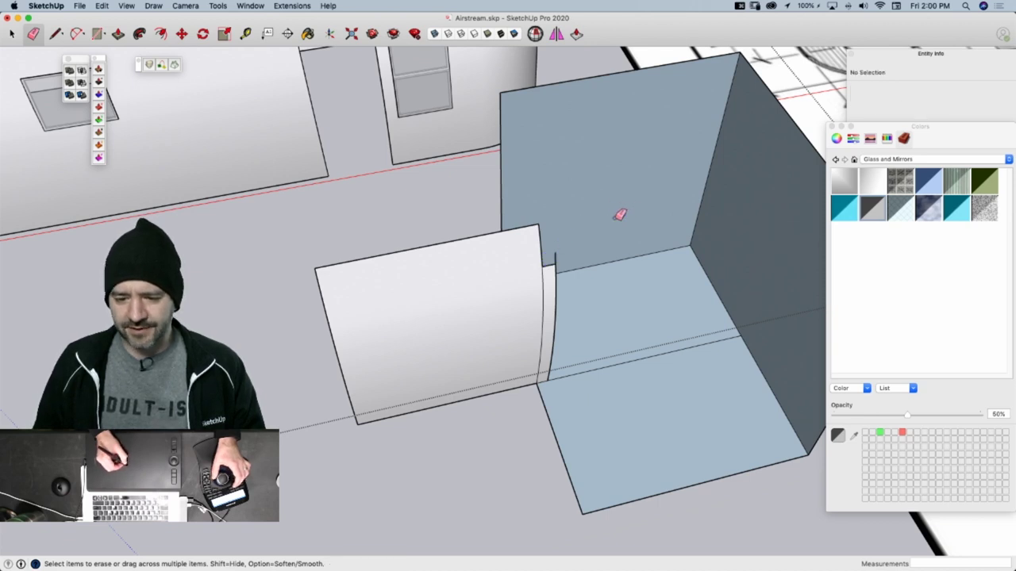
Erase the second box's floor face and the remaining wall sliver beside the cut, and delete the rest of that box
click(553, 347)
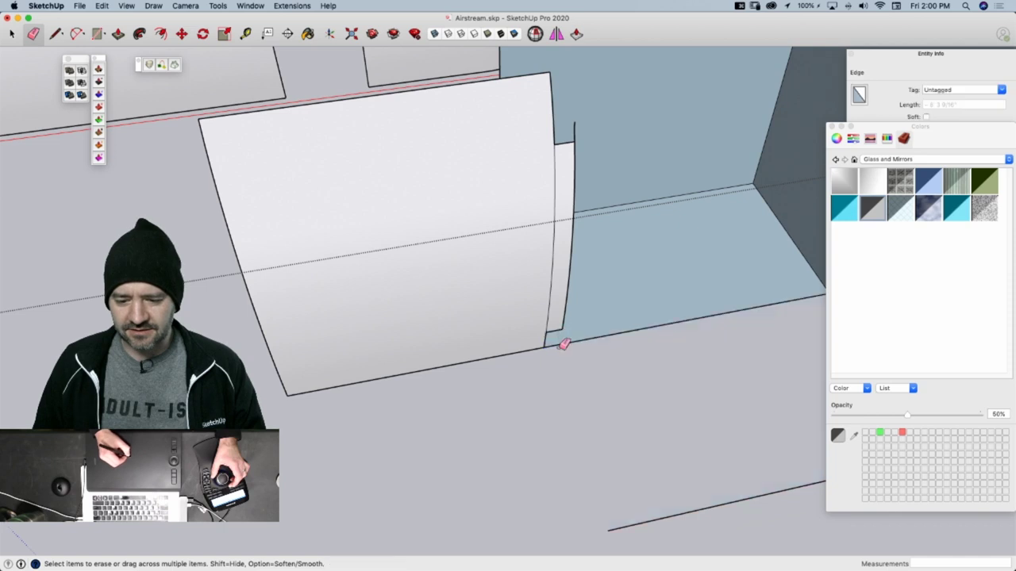
click(565, 334)
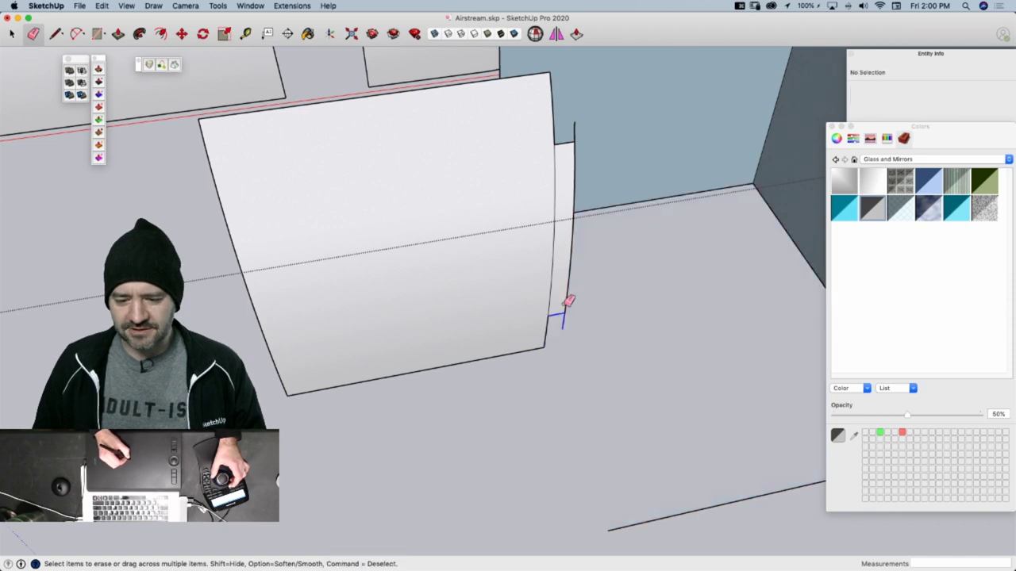
mouse_move(564, 307)
mouse_down()
mouse_move(572, 233)
mouse_move(559, 263)
mouse_move(559, 240)
mouse_up()
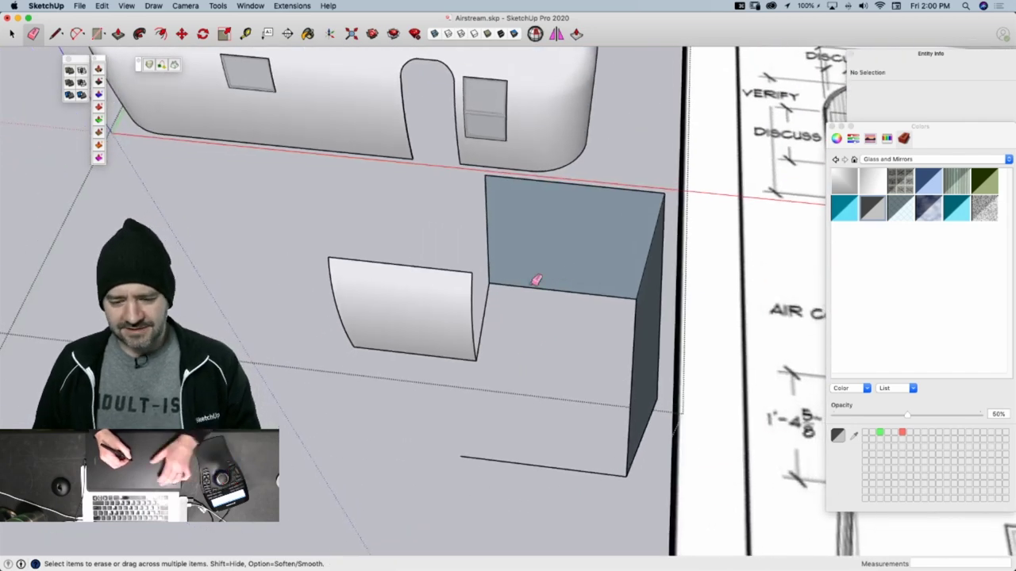
mouse_move(490, 340)
mouse_down()
mouse_move(480, 339)
mouse_move(486, 326)
mouse_up()
key(space)
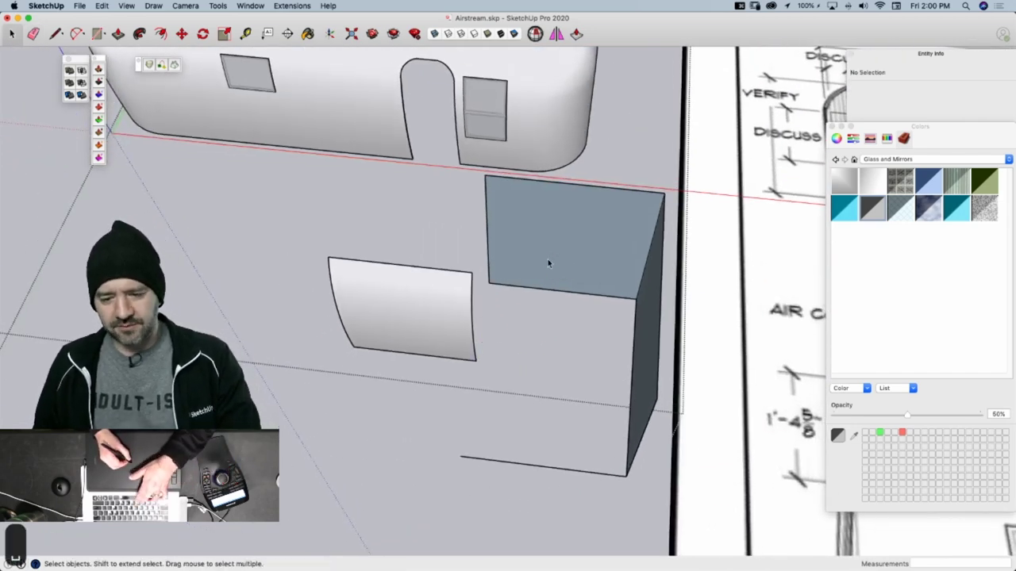
triple_click(549, 260)
key(Delete)
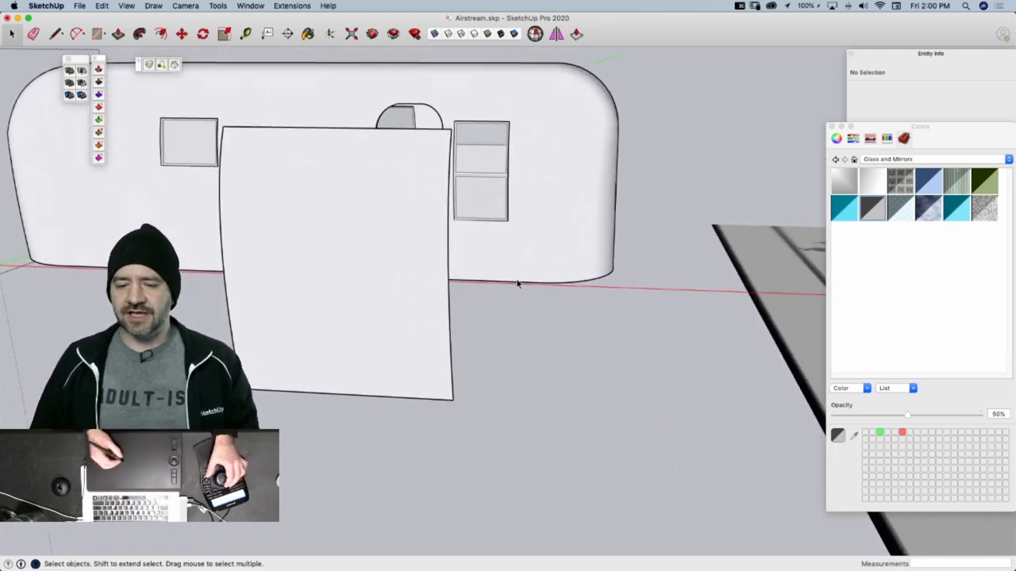
Cut the trimmed curved panel out of its group and paste it outside at the trailer's door-side wall
middle_drag(517, 283, 570, 289)
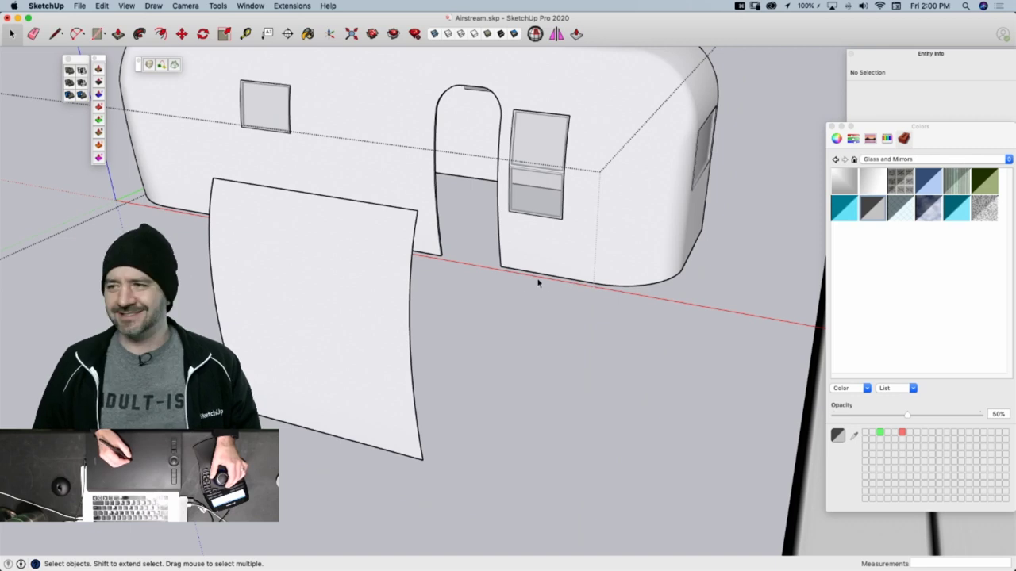
triple_click(410, 379)
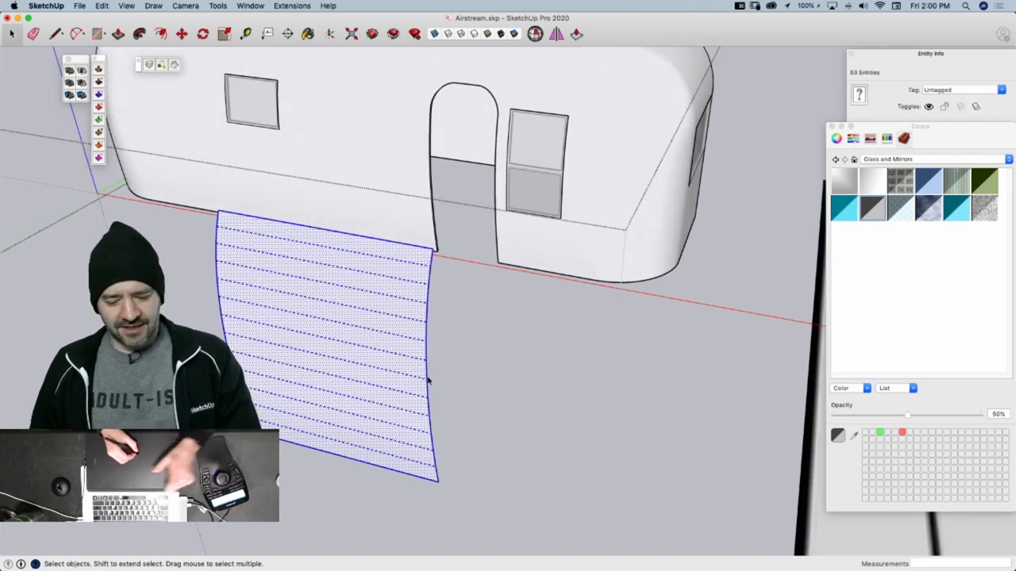
key(super+x)
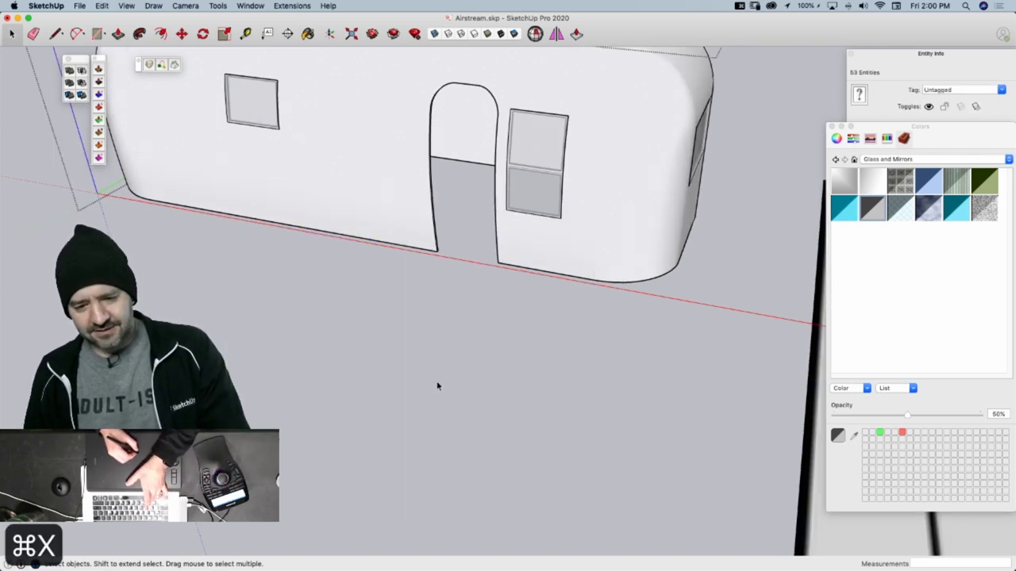
middle_drag(694, 288, 535, 300)
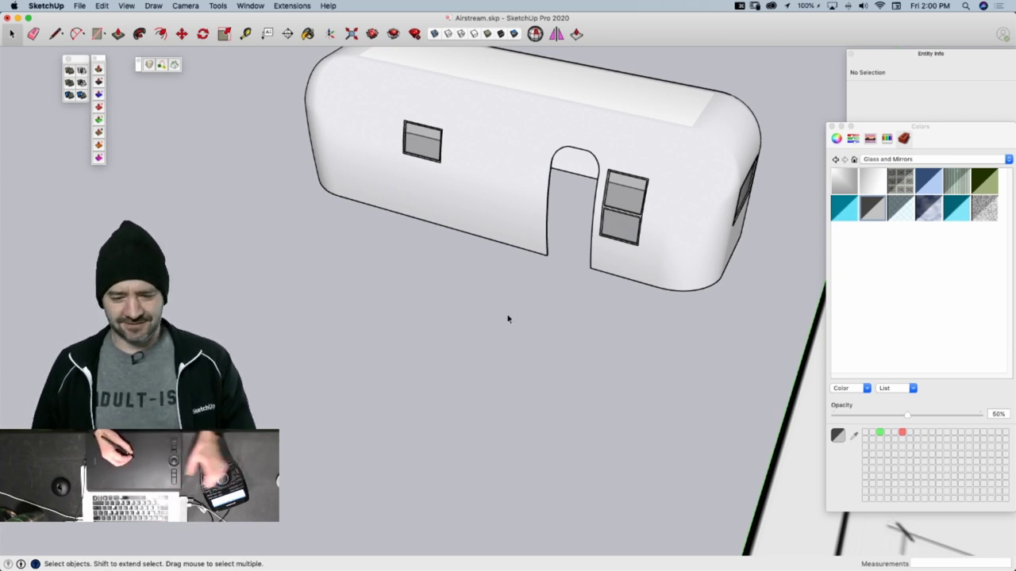
key(super+v)
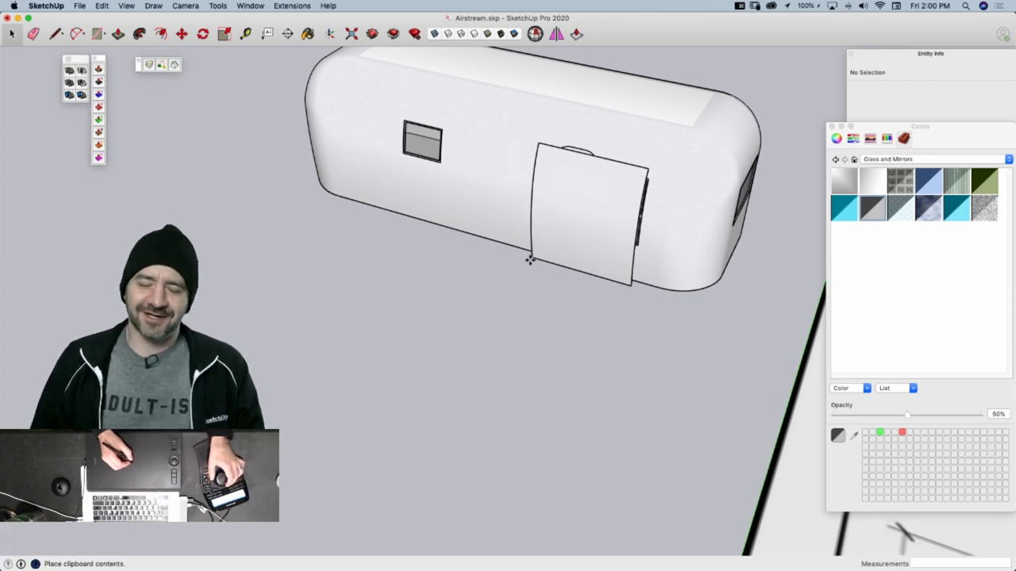
scroll(530, 259, up, 8)
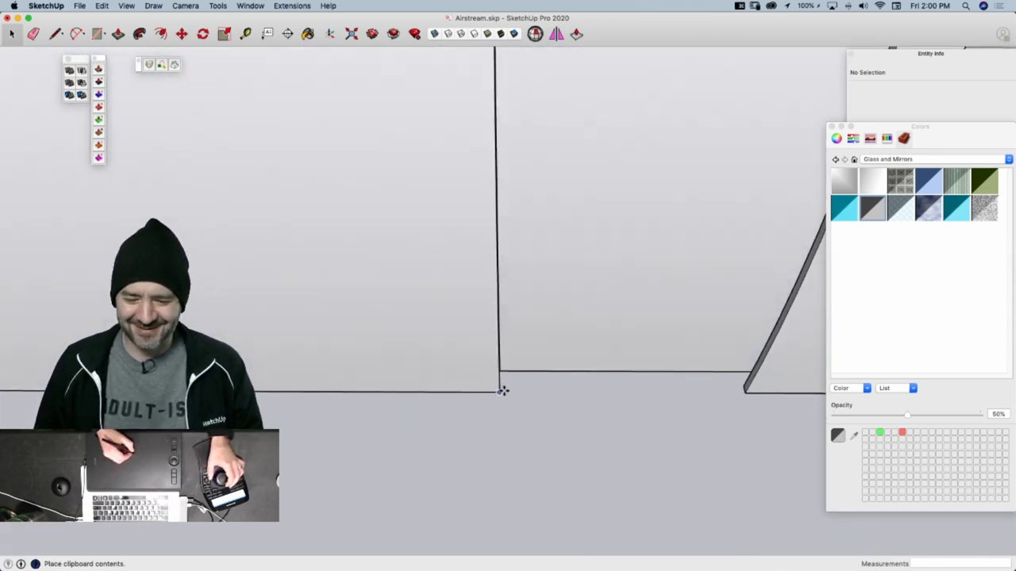
scroll(492, 394, down, 4)
Move the pasted panel by its lower corner along the trailer wall's bottom edge so that it spans the door opening
click(470, 399)
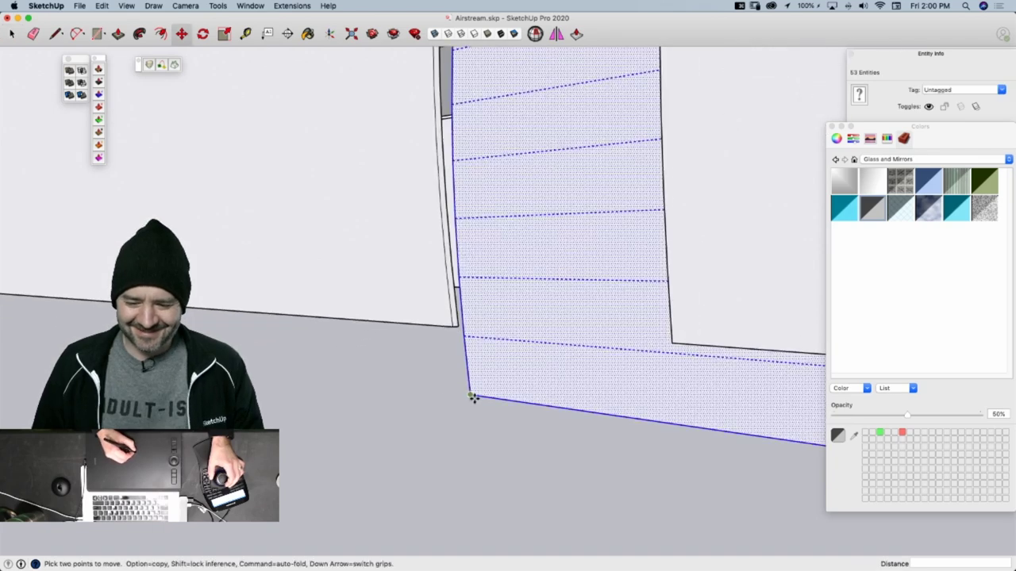
scroll(449, 332, down, 3)
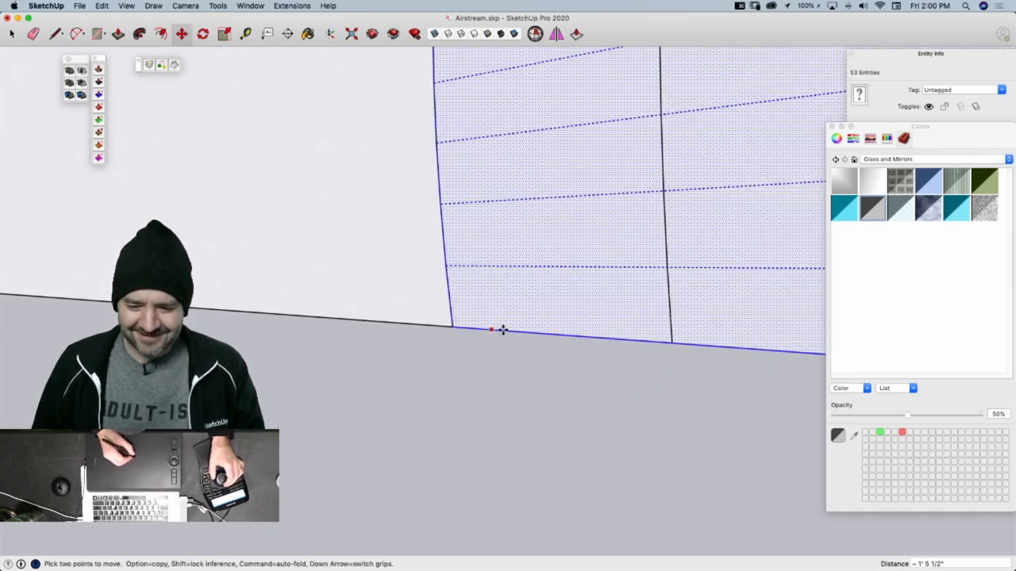
scroll(547, 302, down, 6)
scroll(513, 331, up, 5)
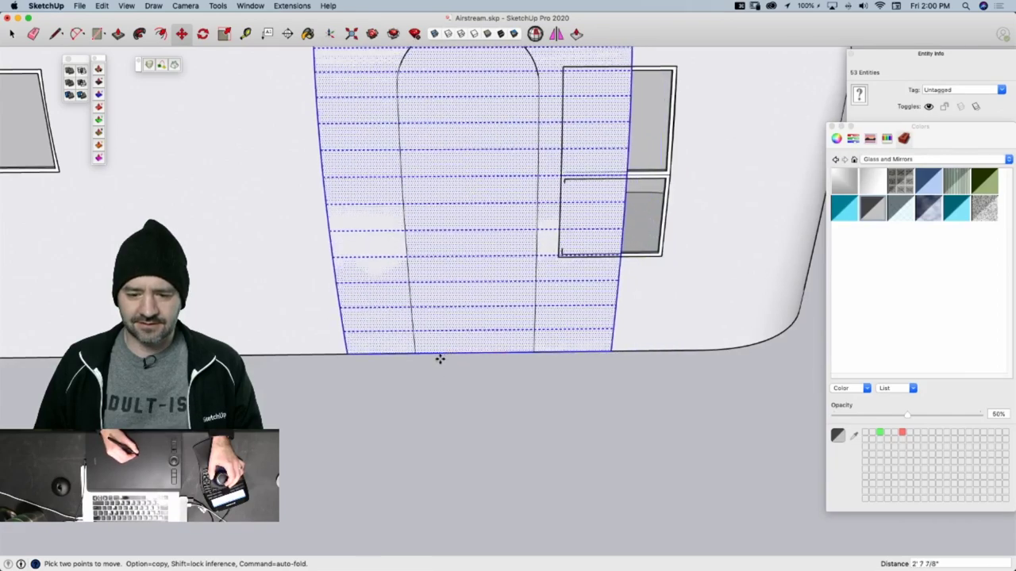
middle_drag(437, 359, 565, 295)
click(499, 234)
click(518, 215)
scroll(477, 294, down, 8)
key(space)
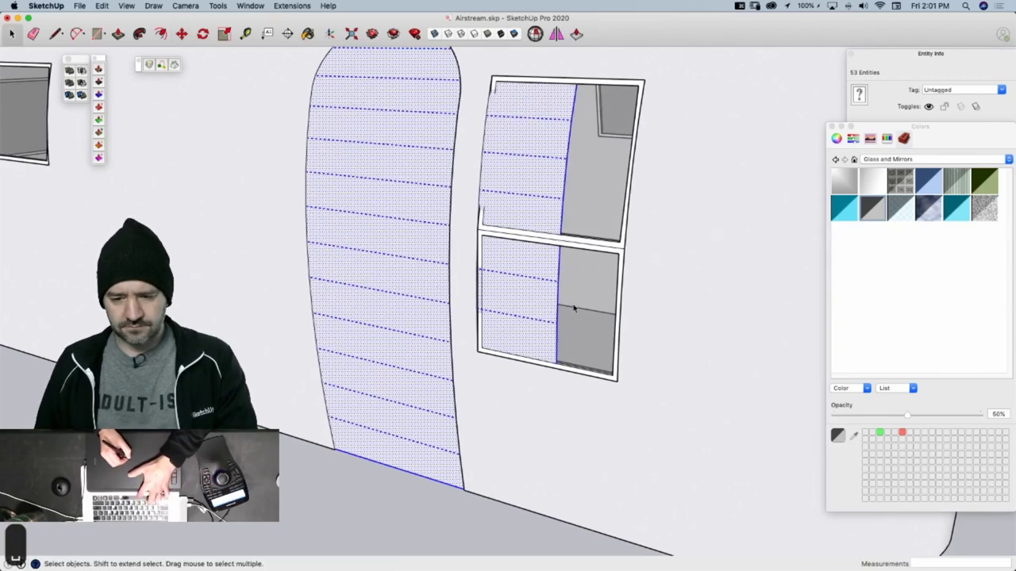
Move the panel's window-side curved edge about 2' 4 1/2" toward the door so the panel clears the double window
click(560, 301)
click(558, 302)
middle_drag(558, 302, 548, 235)
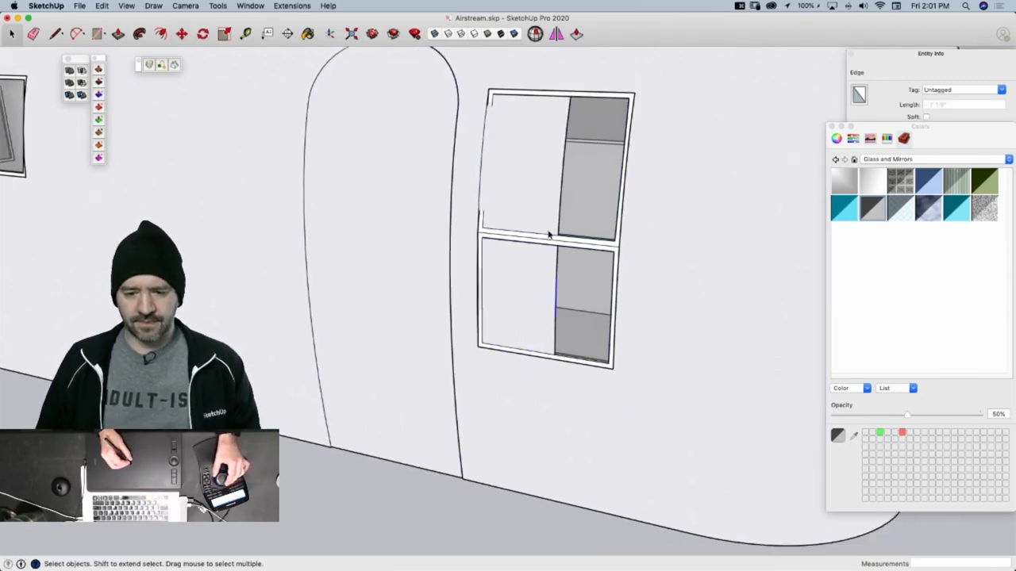
scroll(548, 234, down, 10)
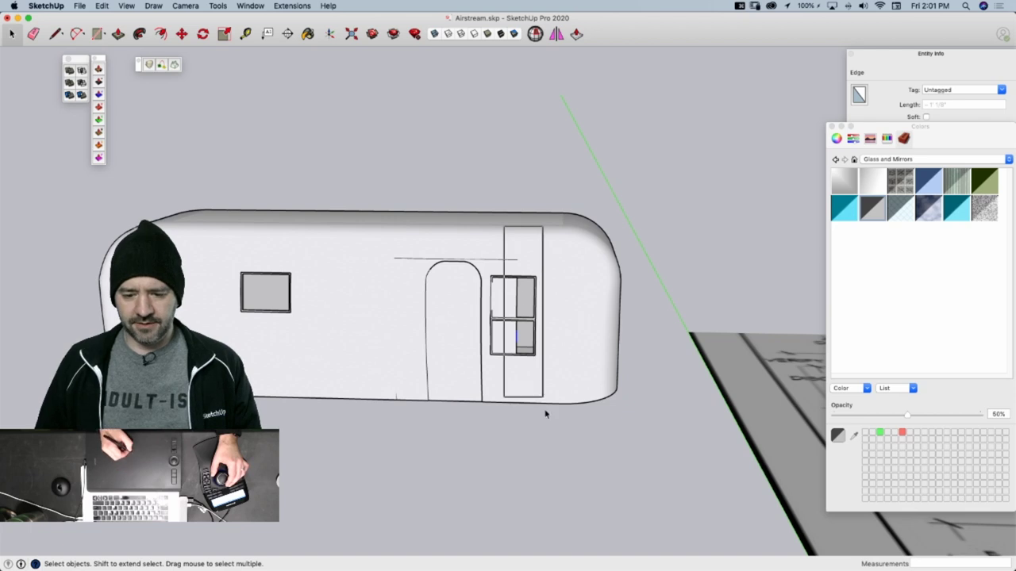
scroll(550, 417, up, 10)
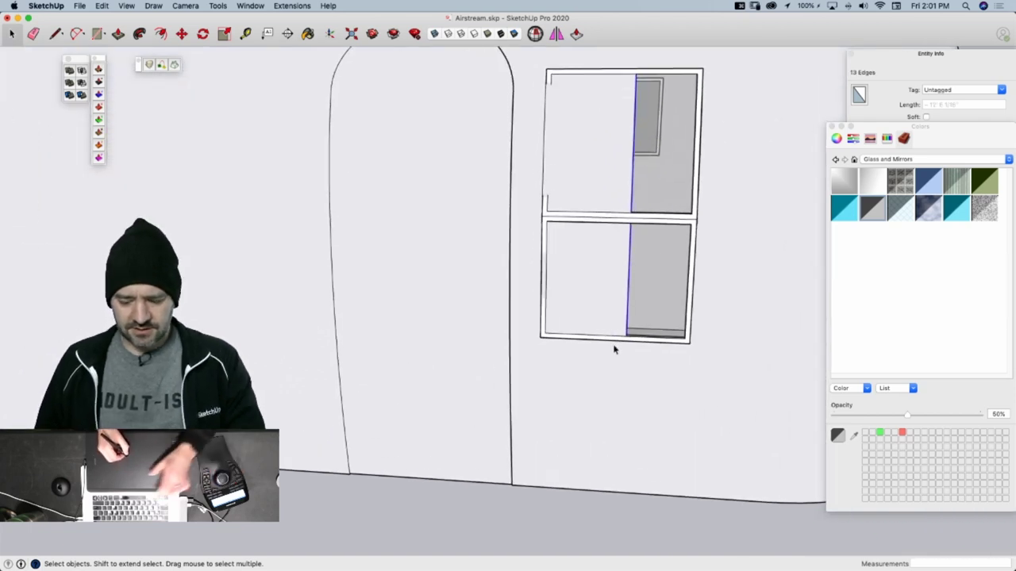
key(m)
click(665, 372)
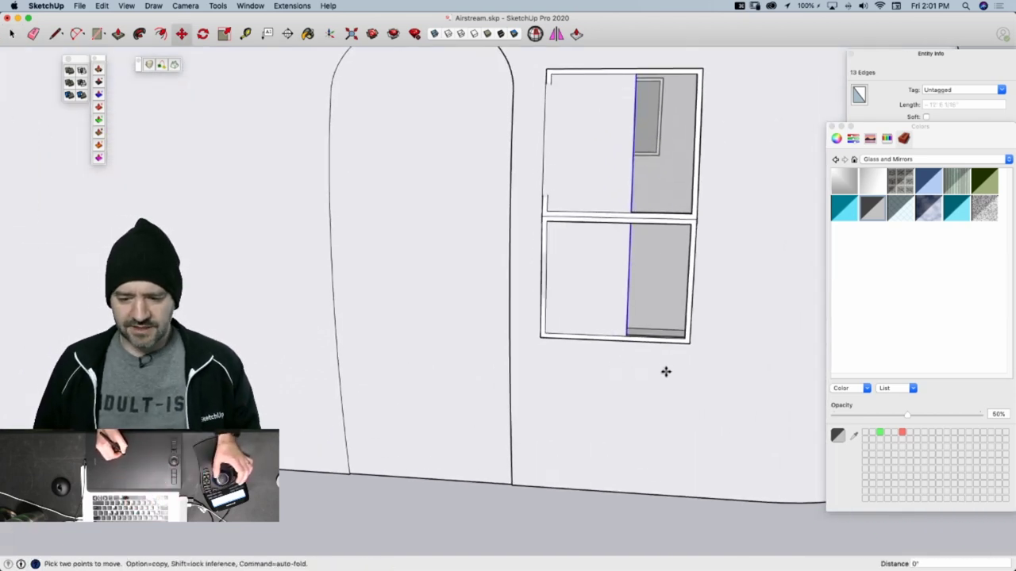
click(571, 368)
scroll(614, 381, down, 5)
scroll(439, 73, up, 3)
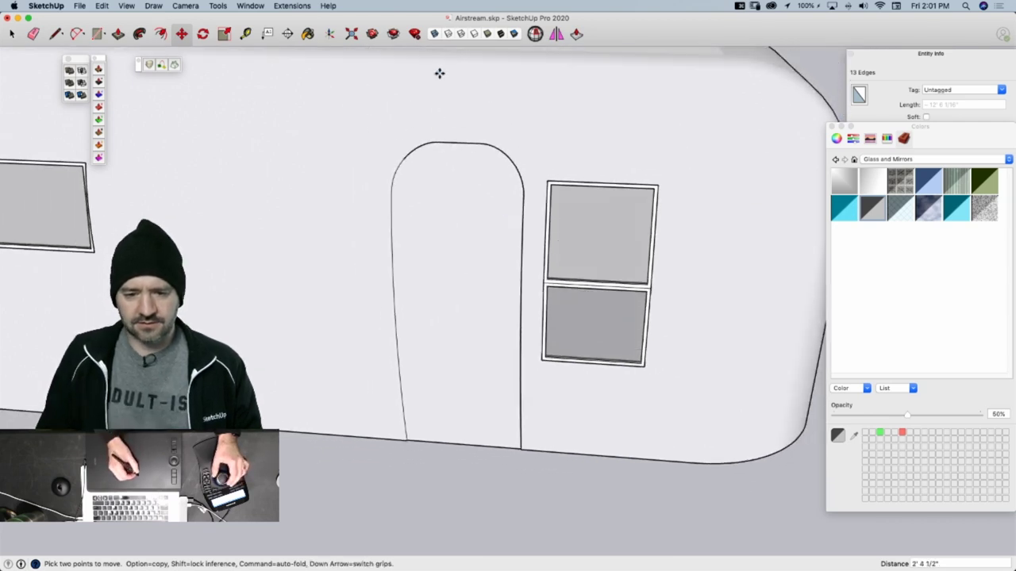
Turn on X-ray display to view the panel behind the door opening, and clear the edge selection
click(432, 36)
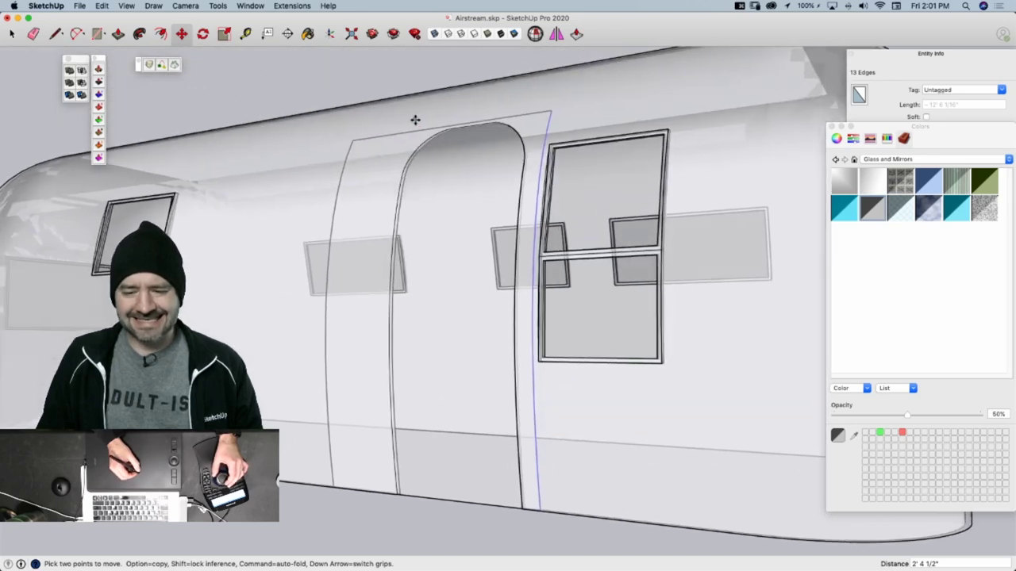
middle_drag(415, 120, 702, 13)
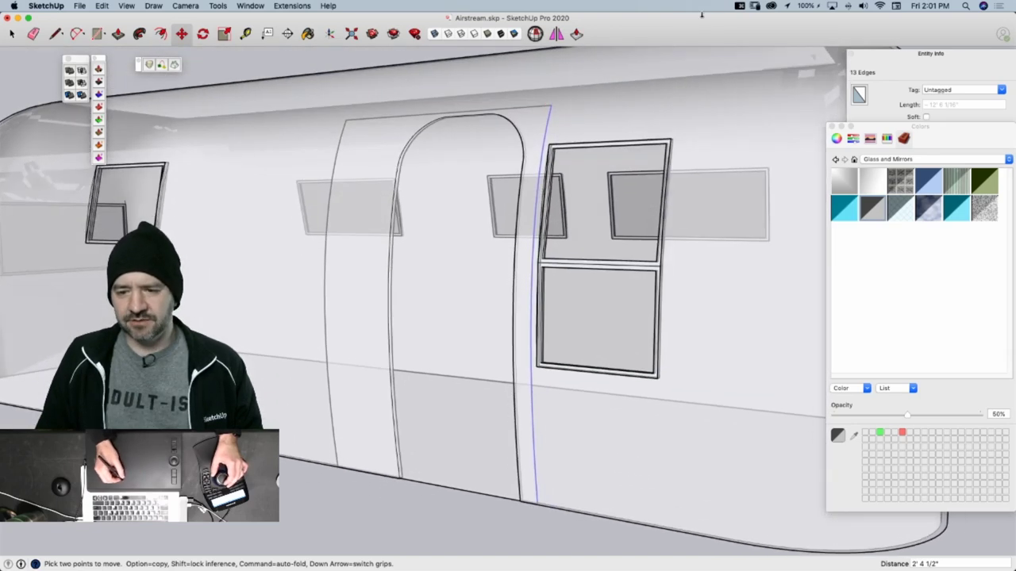
click(740, 7)
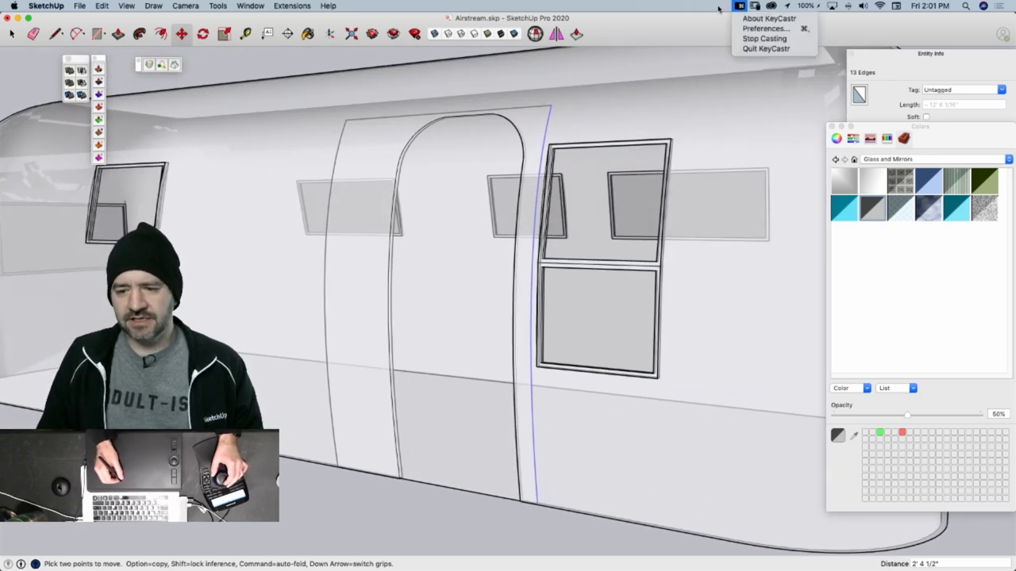
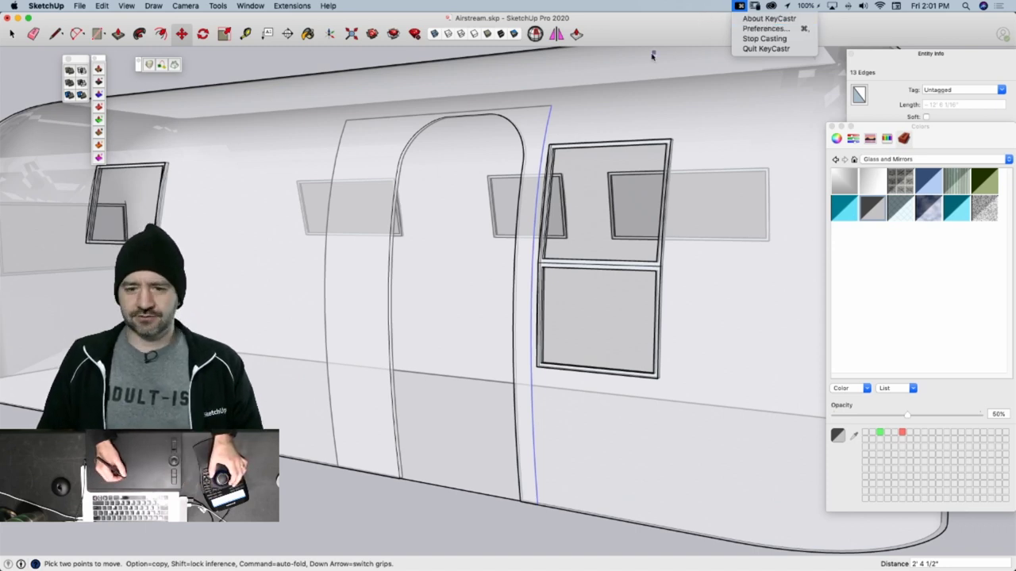
click(434, 52)
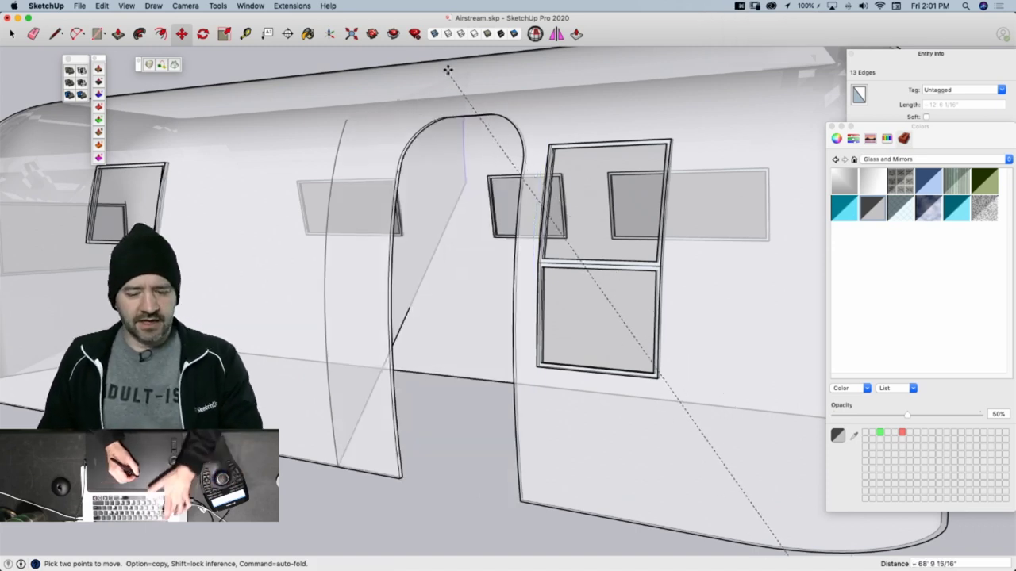
key(Escape)
key(space)
click(380, 503)
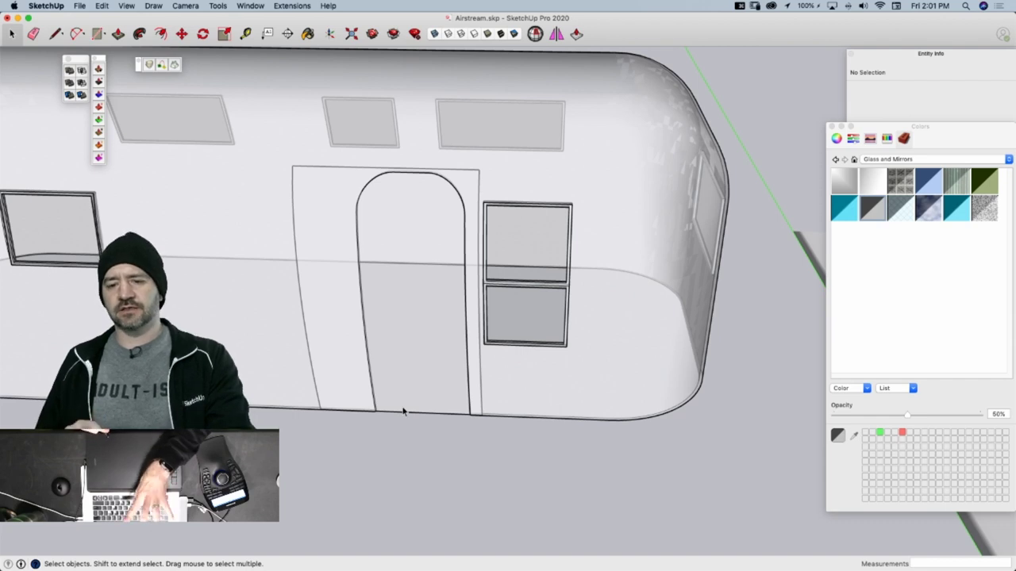
Close the Colors window and check the panel surface and the trailer group in the entity details
click(403, 406)
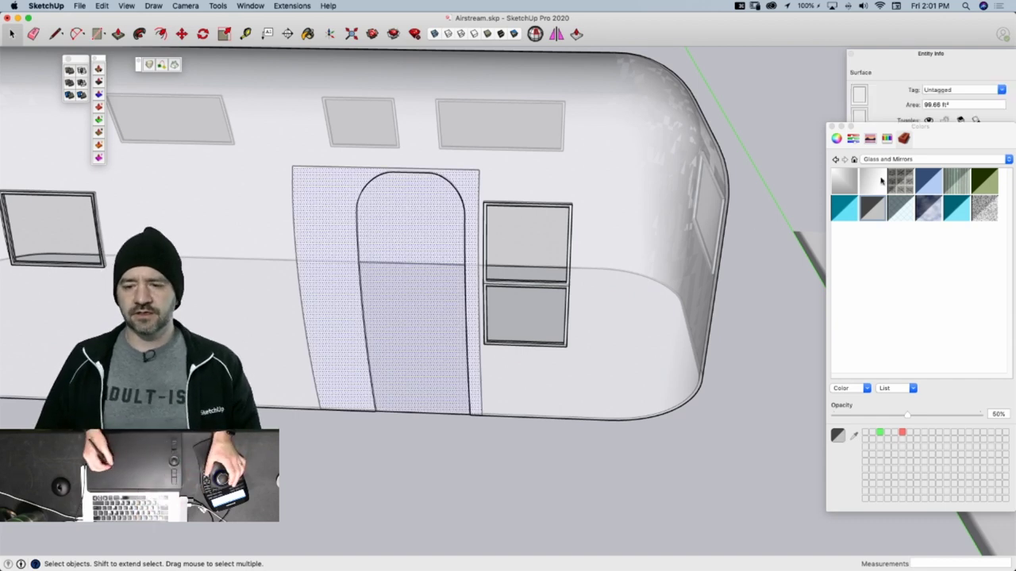
click(832, 127)
click(590, 307)
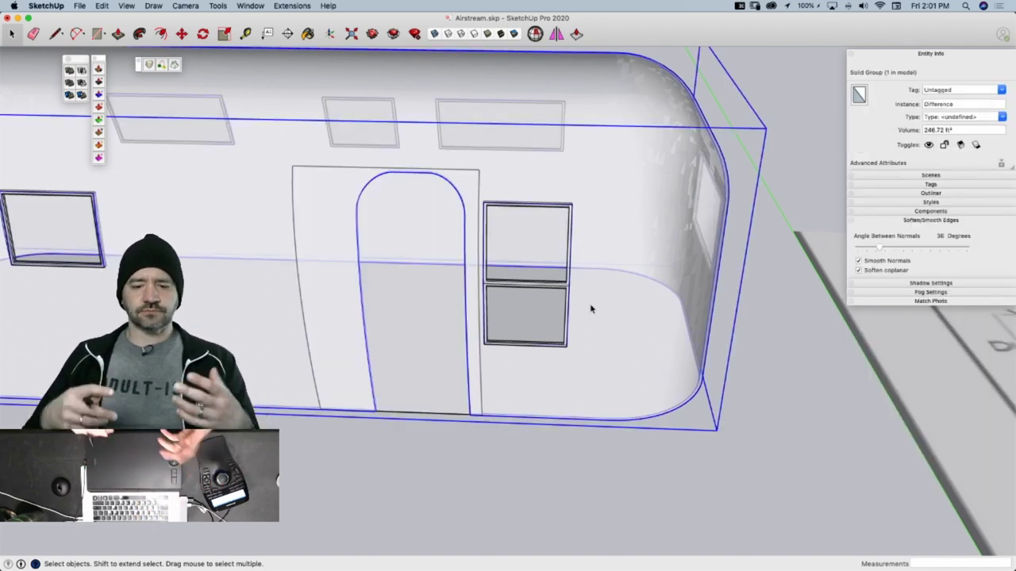
click(521, 438)
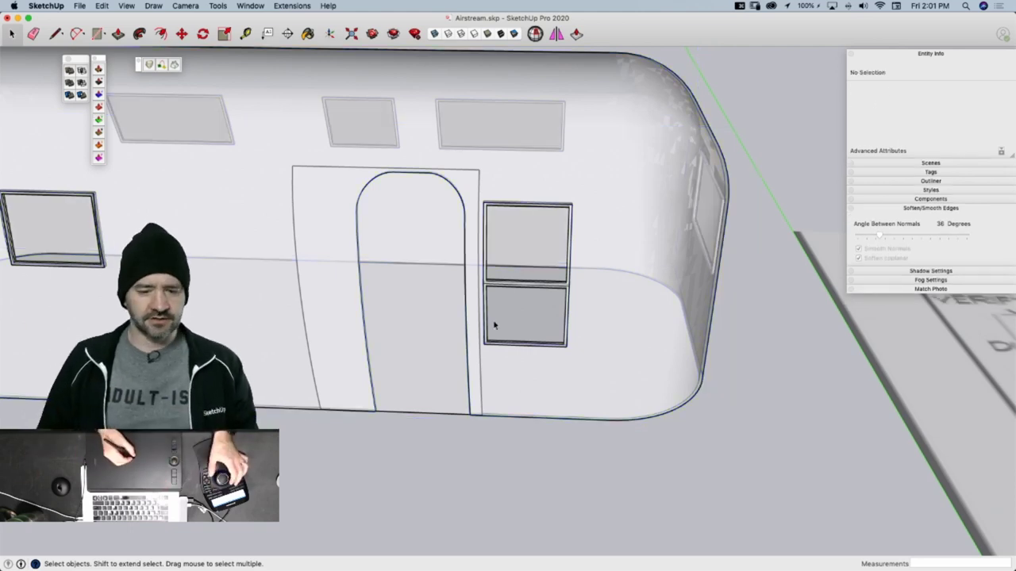
Intersect the panel's faces with the trailer model to imprint the arched door outline on the panel
double_click(424, 372)
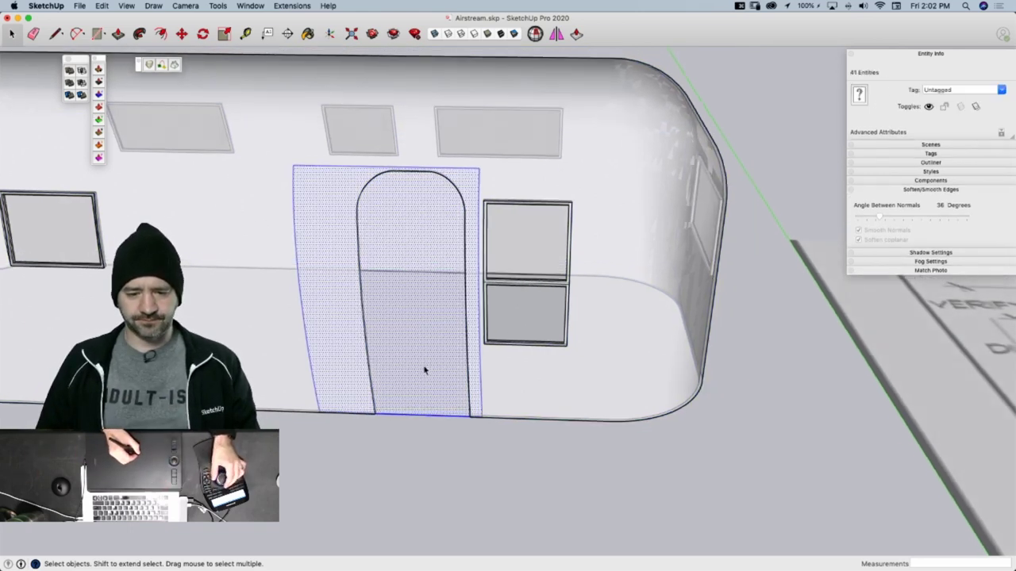
scroll(426, 349, up, 5)
middle_drag(429, 294, 421, 315)
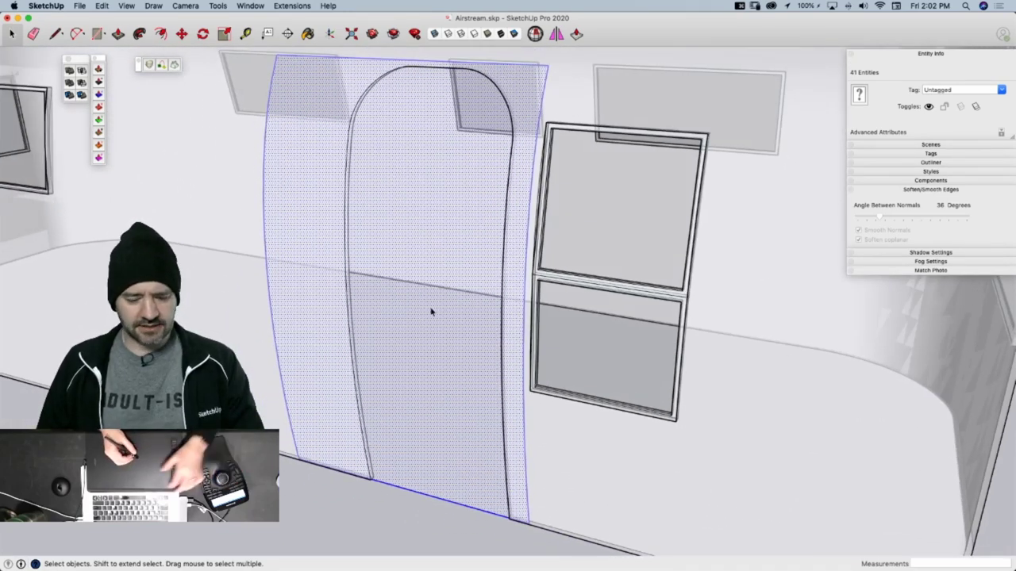
right_click(399, 340)
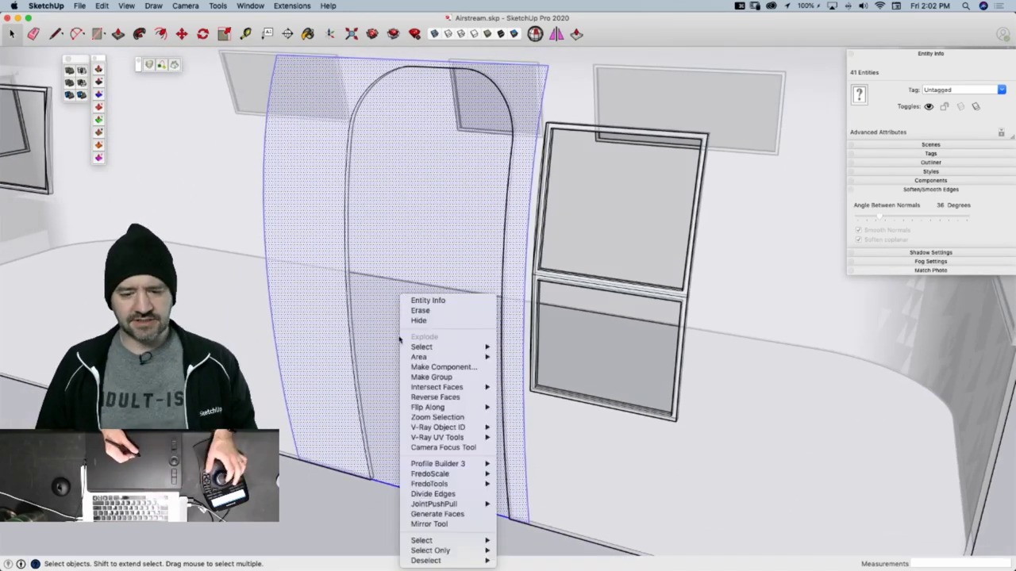
mouse_move(468, 387)
click(524, 387)
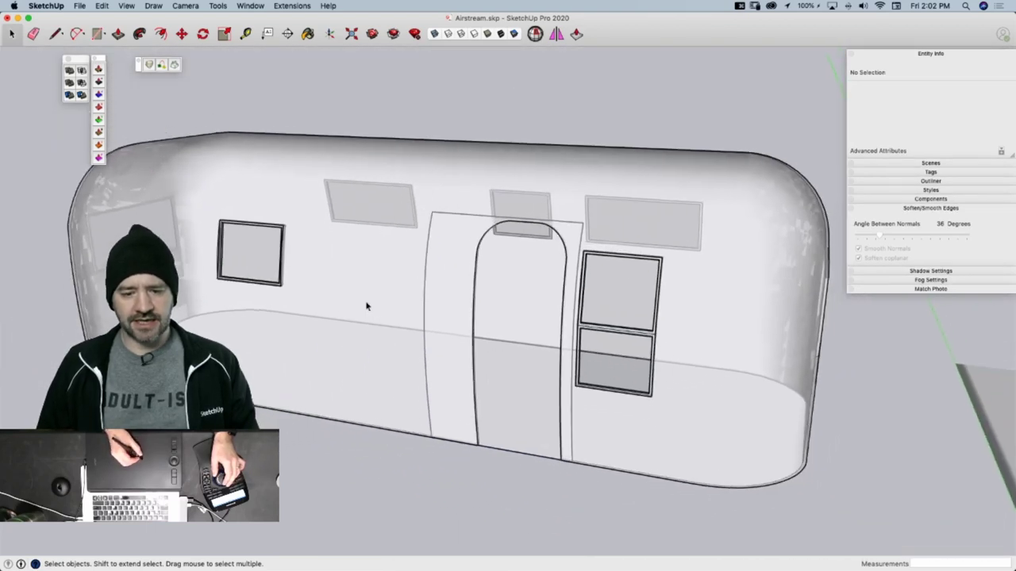
Select the whole intersected panel with all its connected edges and make it a group
click(367, 327)
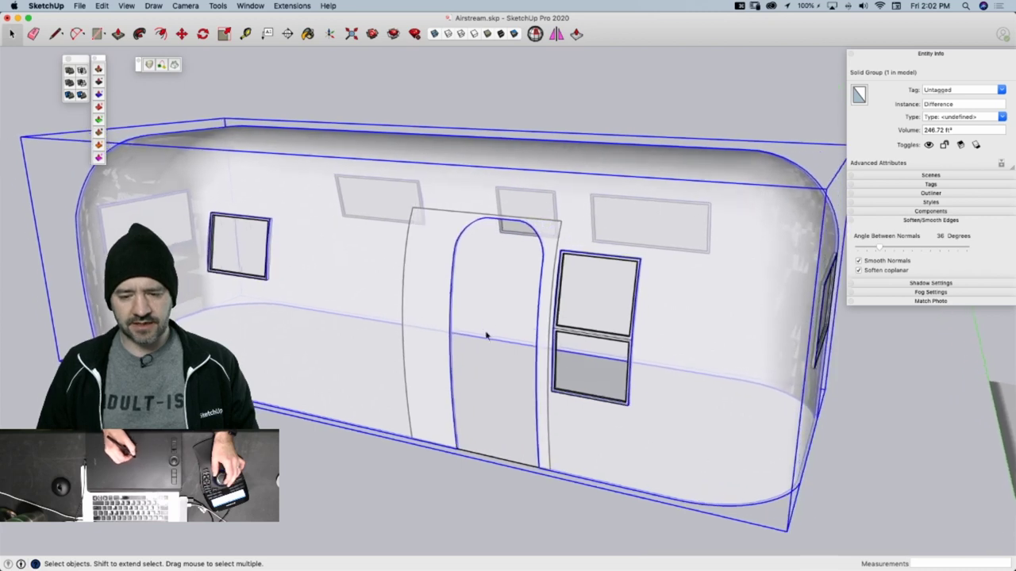
triple_click(479, 313)
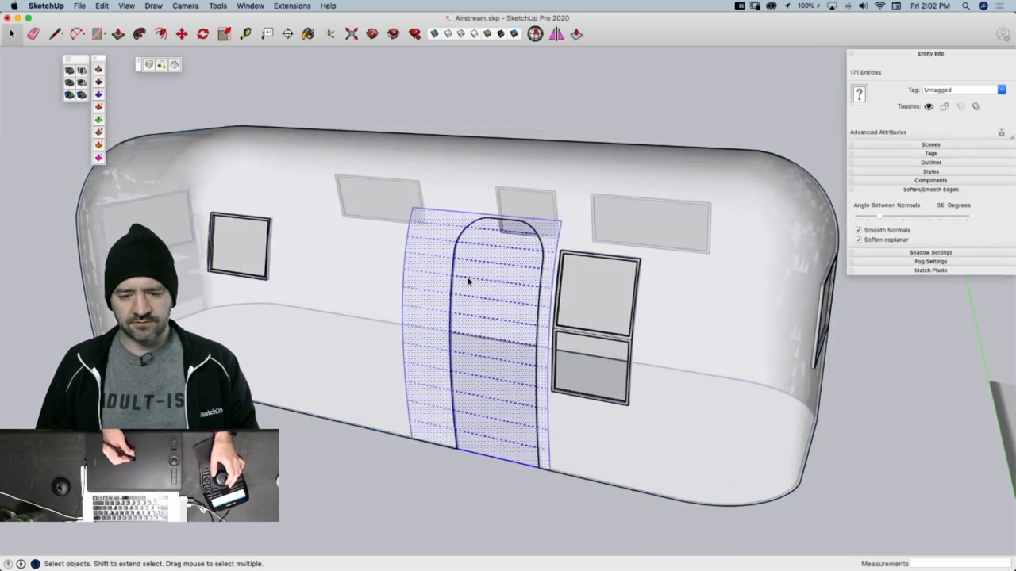
right_click(467, 284)
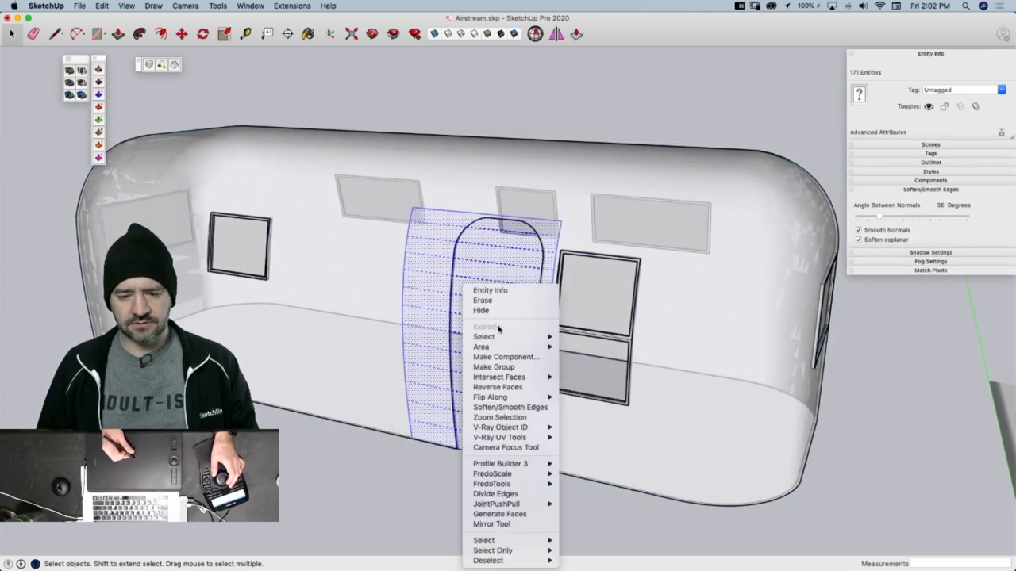
click(511, 367)
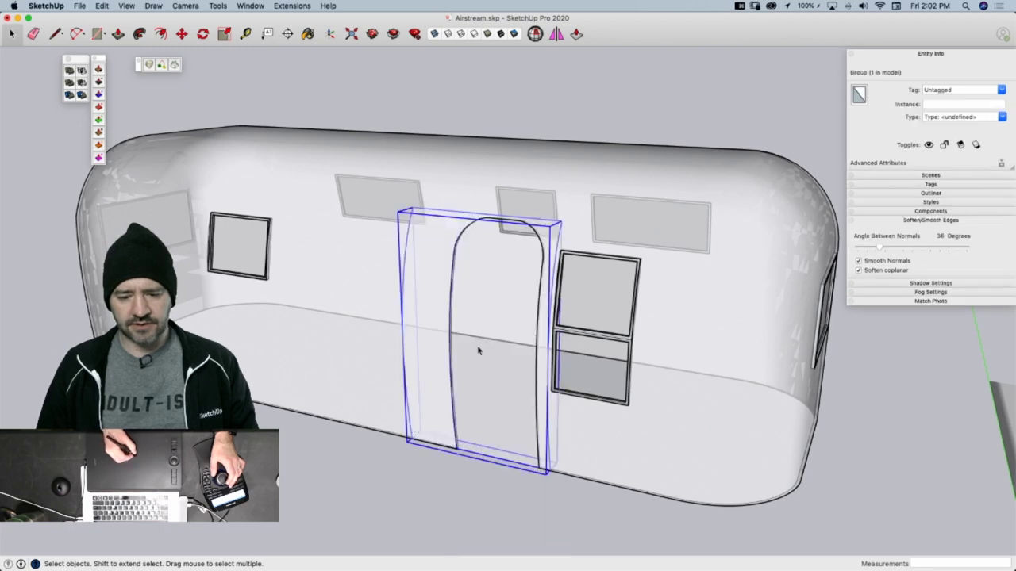
Open the panel group with the rest of the model hidden, and delete the surface surrounding the arched door outline
double_click(481, 376)
key(q)
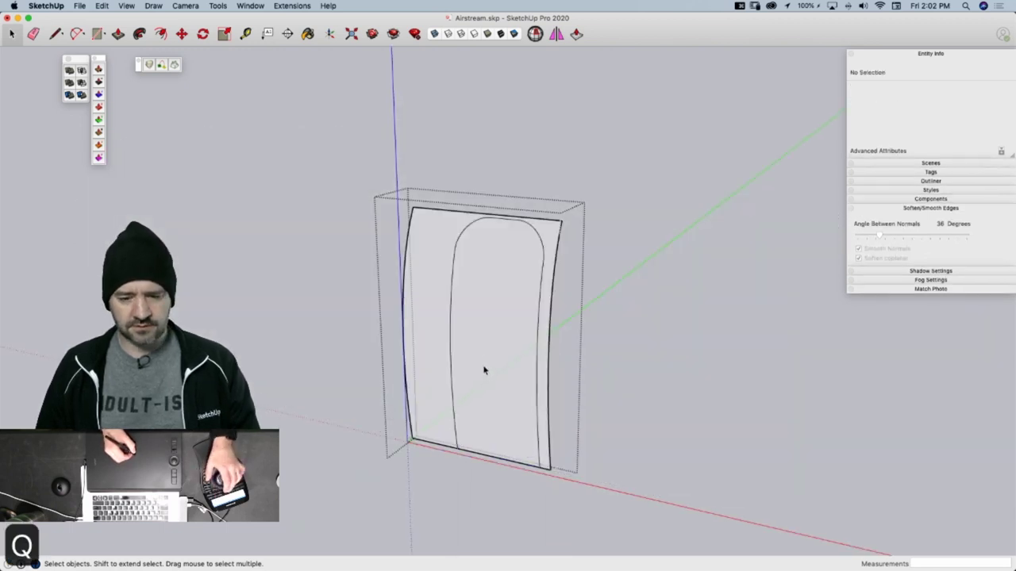
middle_drag(483, 370, 436, 198)
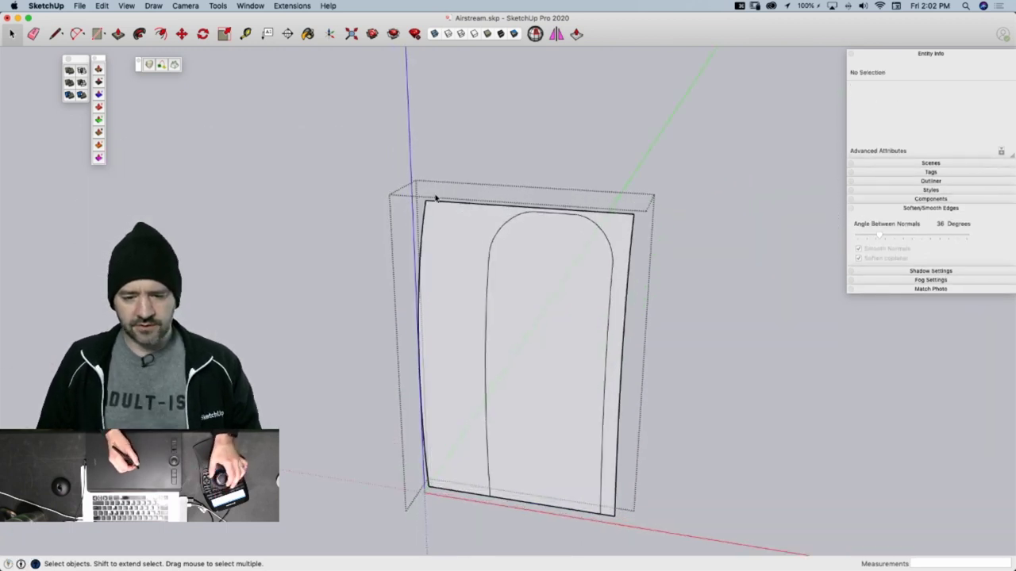
click(478, 270)
key(Delete)
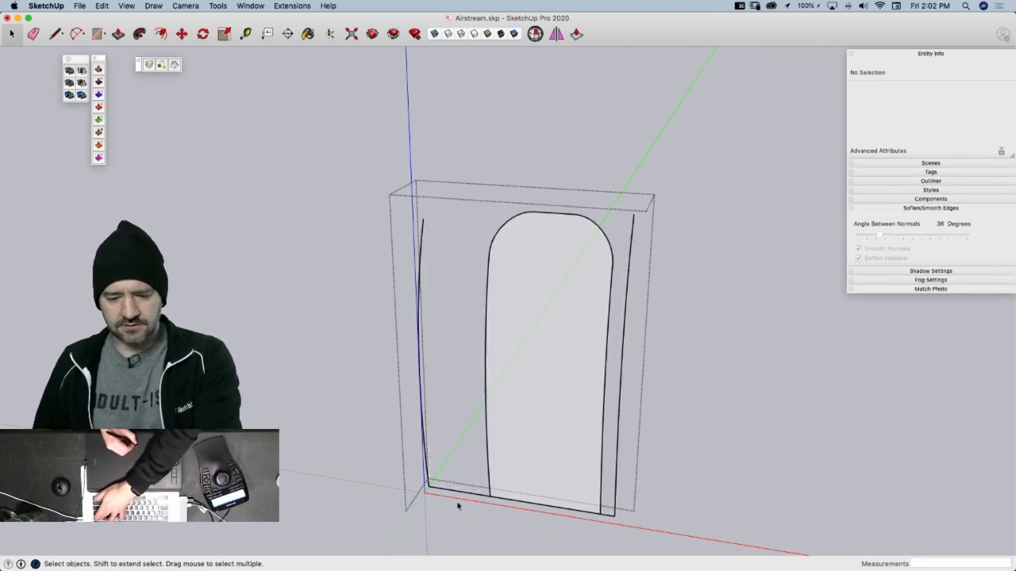
Delete the leftover edges on both sides and beside the base of the arched door outline, and close the panel group
drag(458, 505, 388, 288)
key(Delete)
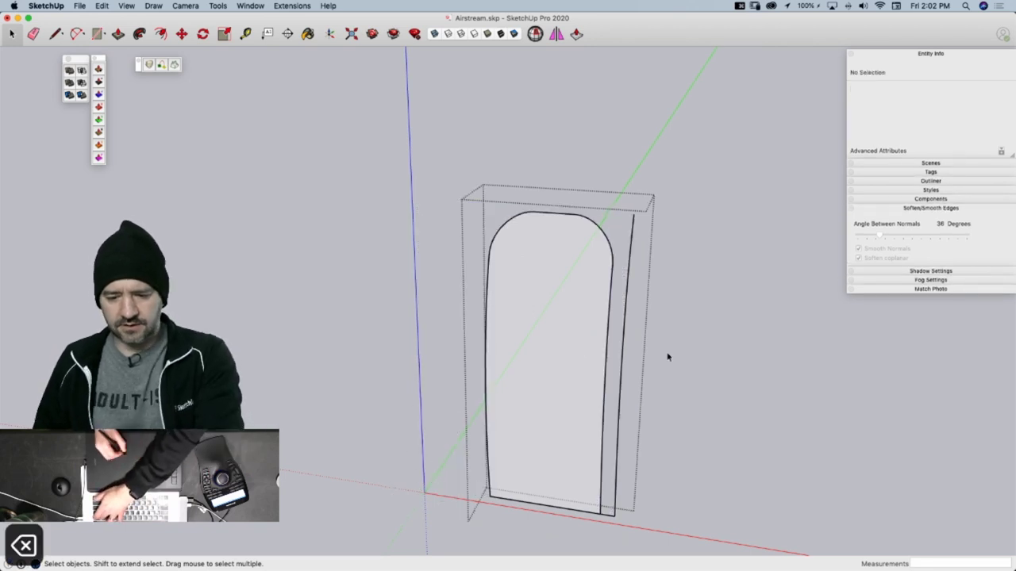
drag(679, 199, 627, 407)
key(Delete)
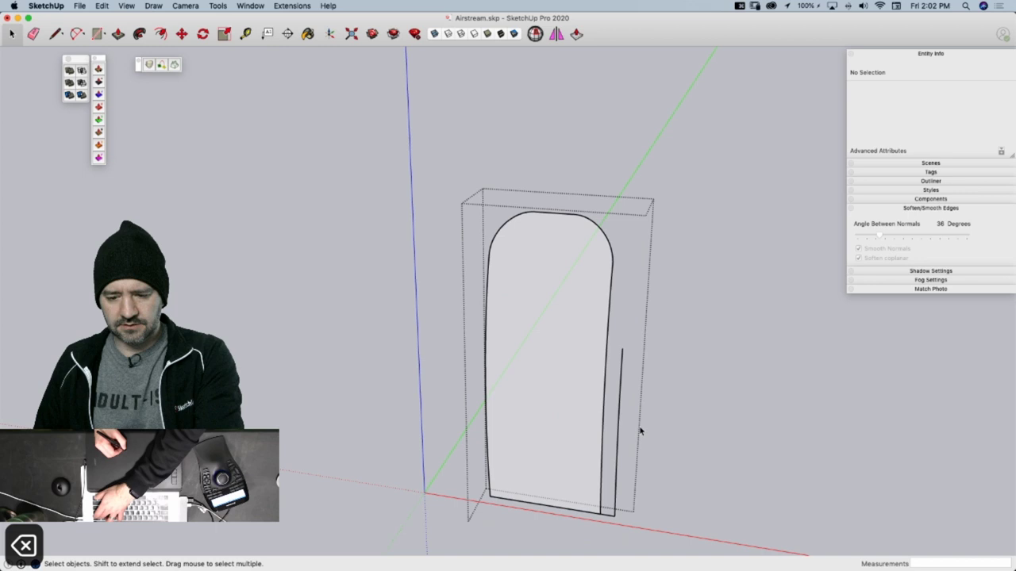
drag(656, 351, 616, 499)
key(BackSpace)
drag(630, 452, 611, 530)
key(Delete)
key(Escape)
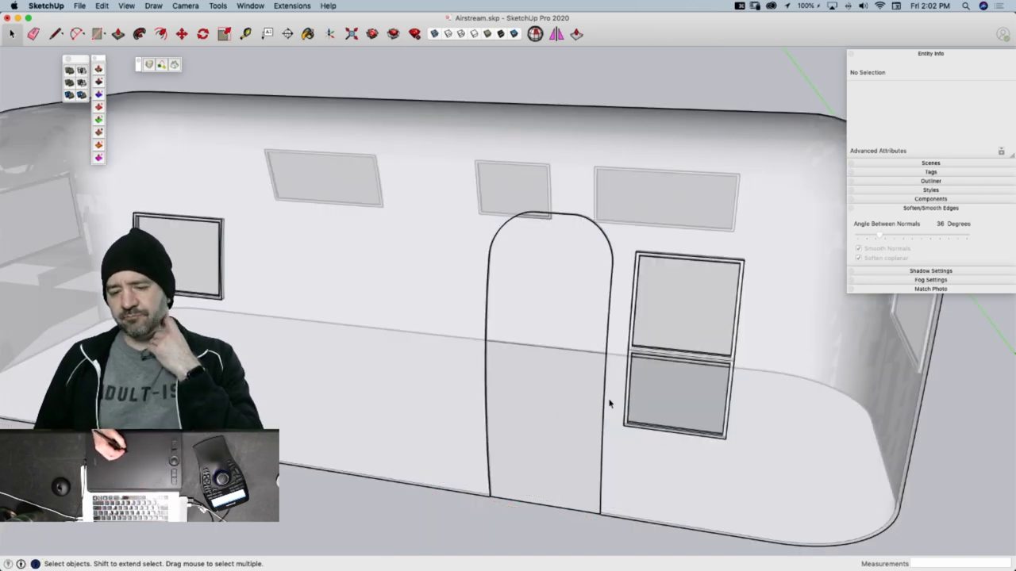
Turn off the X-ray and back-edge display so the trailer shows with opaque faces
mouse_move(562, 354)
middle_down()
mouse_move(545, 390)
mouse_move(560, 362)
middle_up()
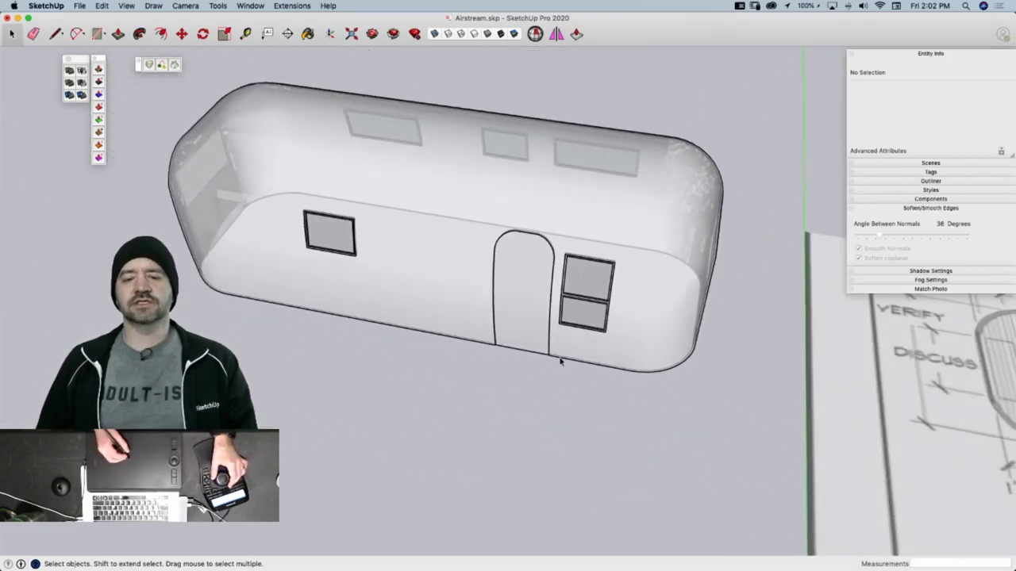
click(561, 338)
click(560, 427)
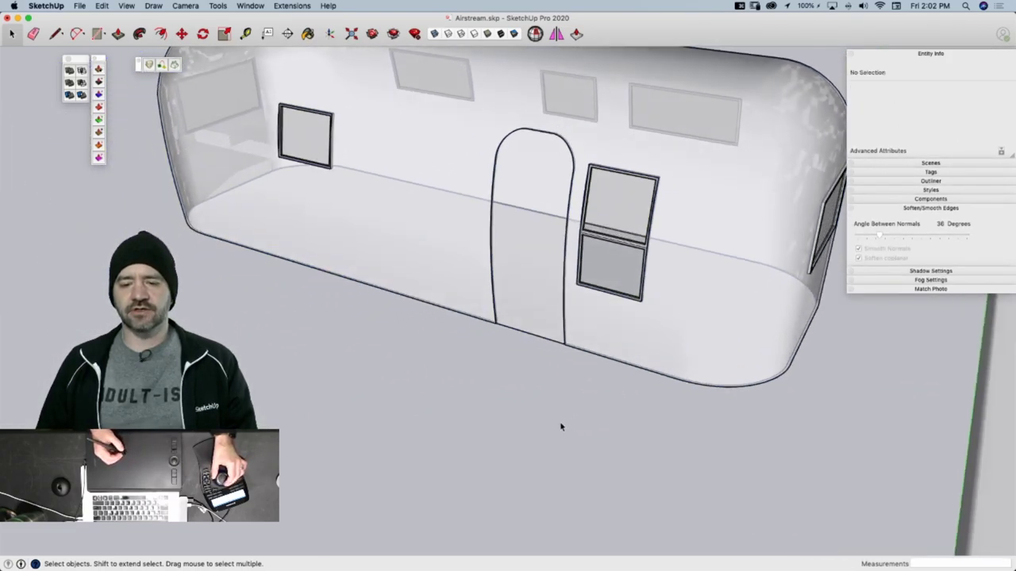
middle_drag(560, 427, 560, 422)
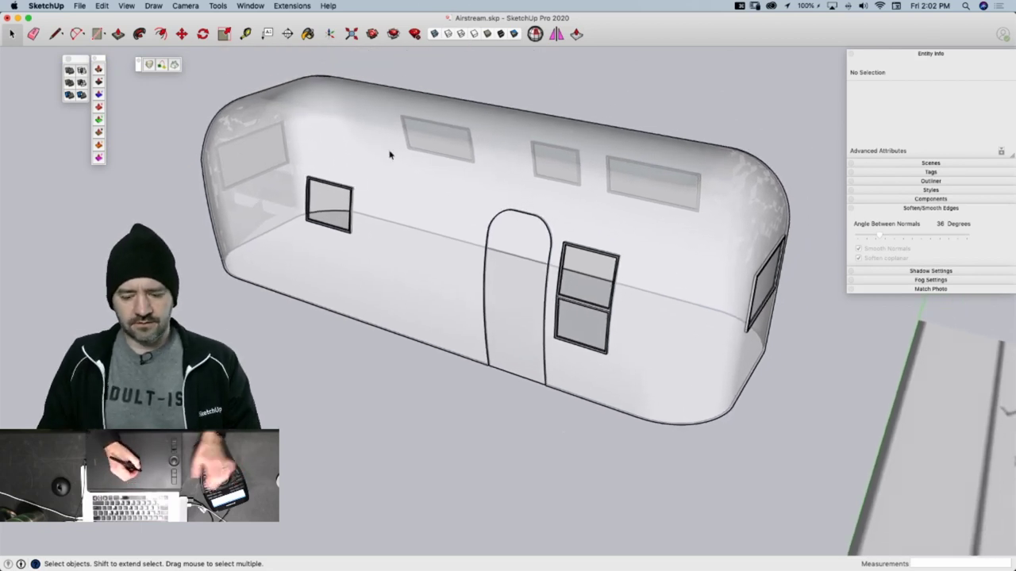
key(x)
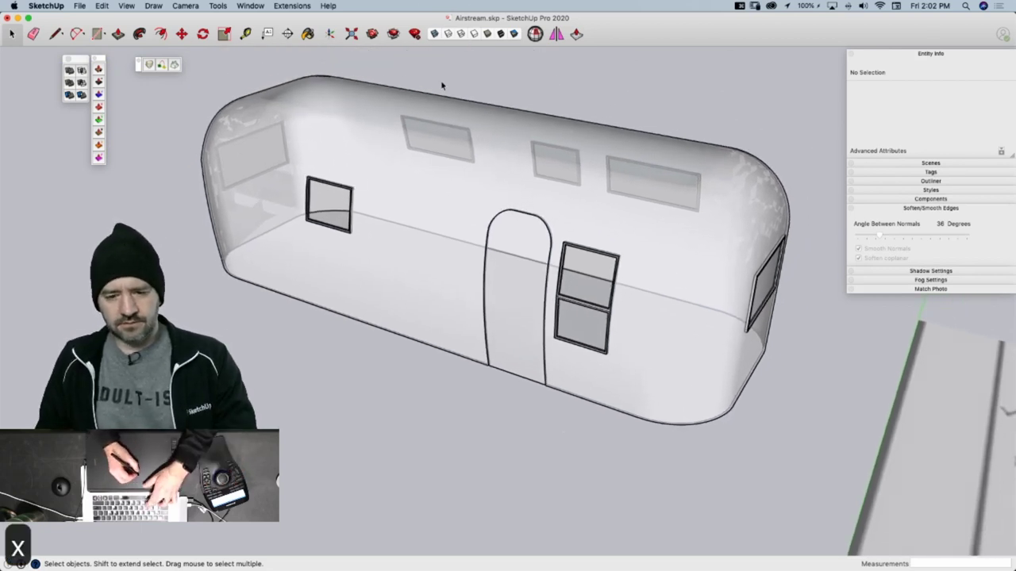
click(433, 34)
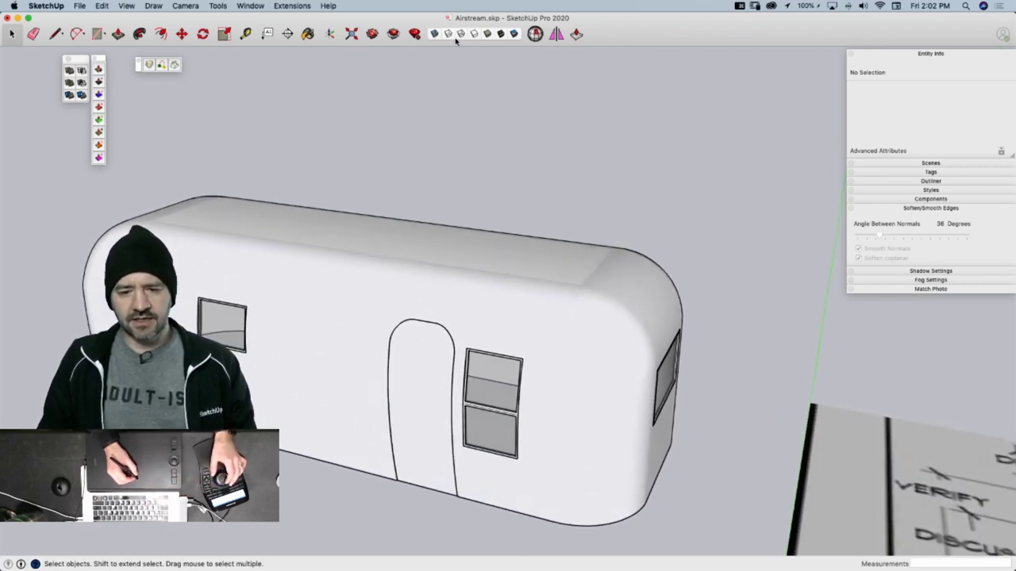
click(446, 34)
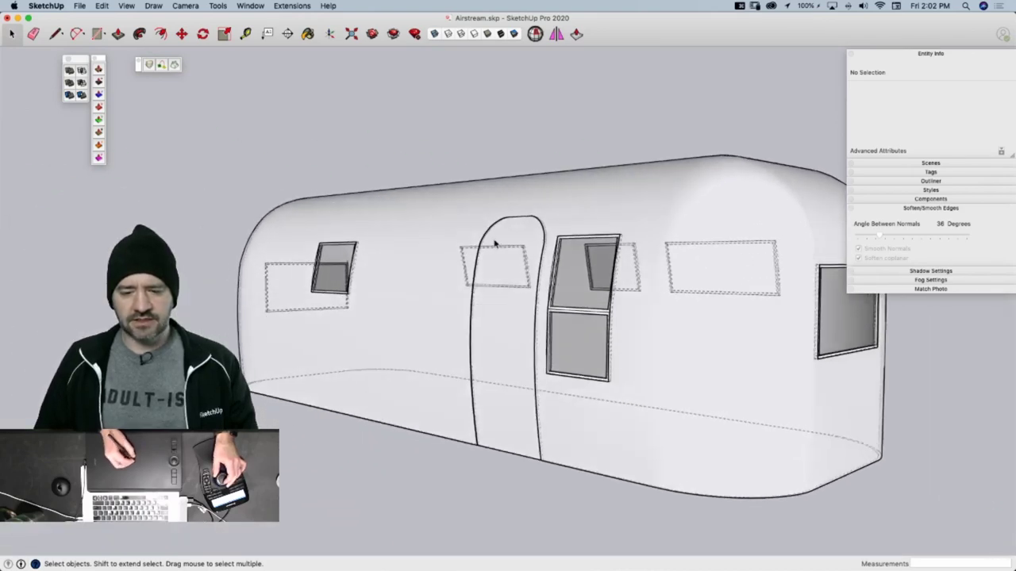
click(448, 35)
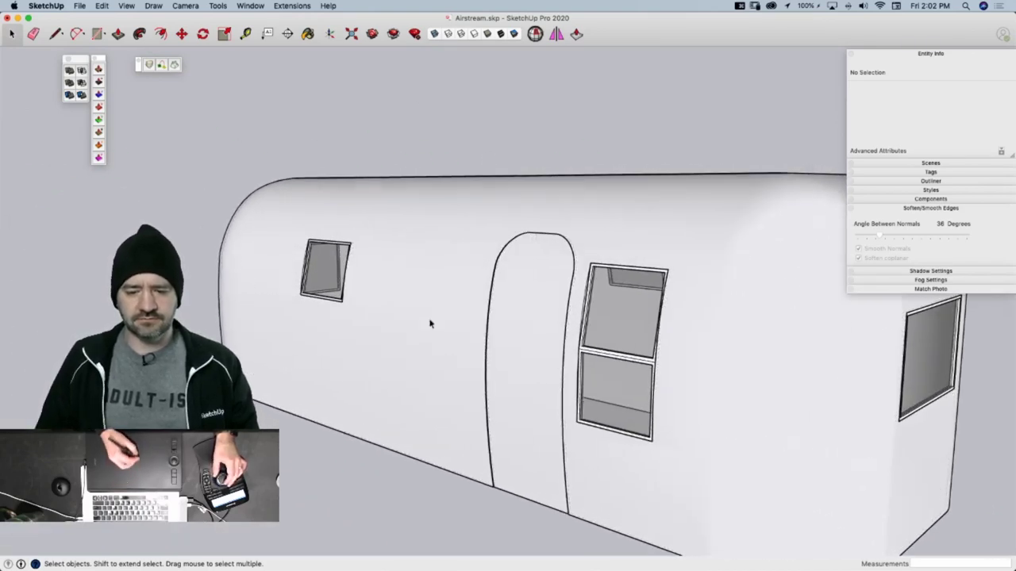
Open the door group with the rest of the model shown, select its curved surface, and save the model
mouse_move(479, 383)
middle_down()
mouse_move(515, 389)
mouse_move(515, 312)
mouse_move(478, 313)
mouse_move(482, 332)
middle_up()
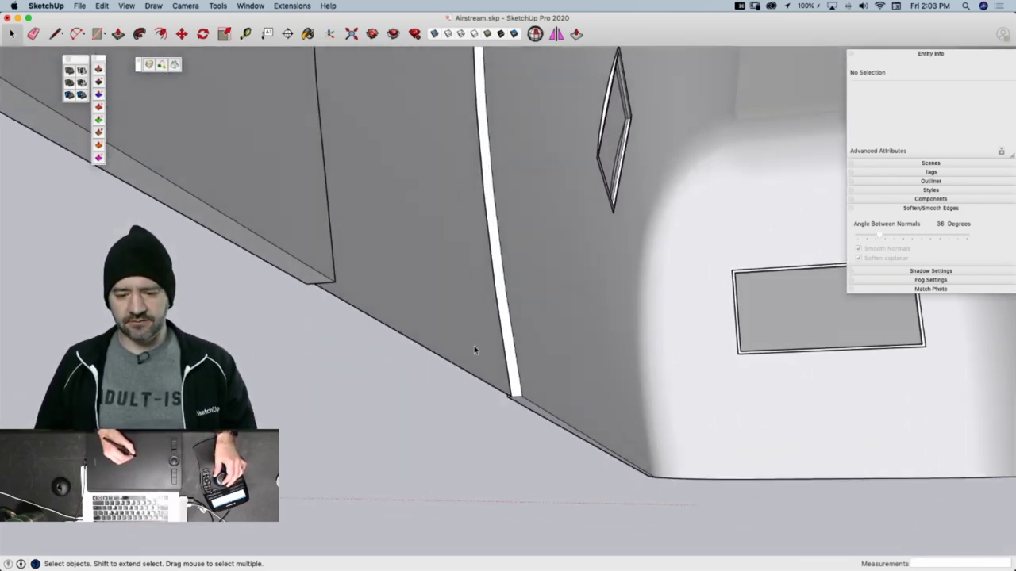
double_click(472, 356)
scroll(472, 353, up, 2)
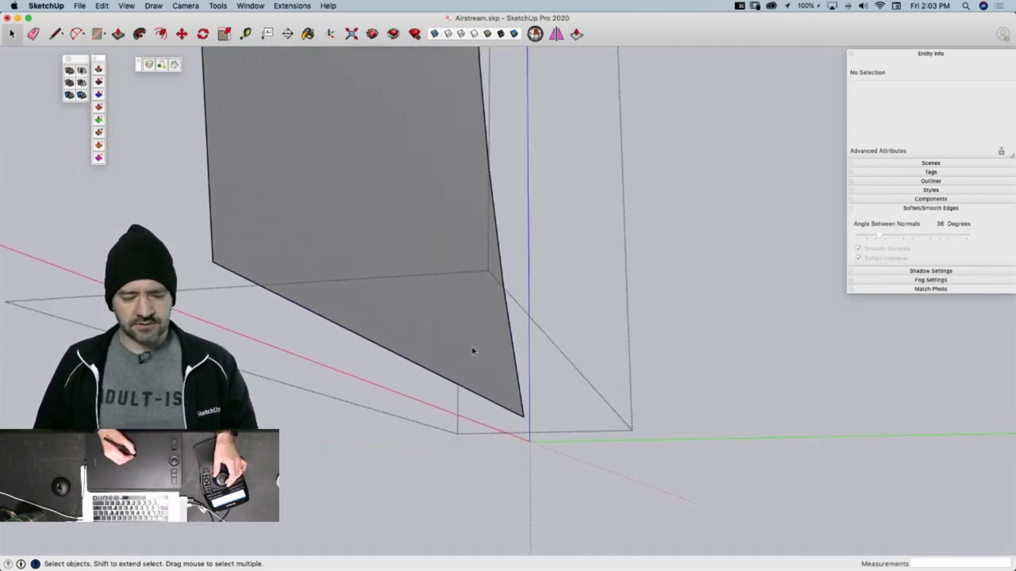
key(q)
click(475, 360)
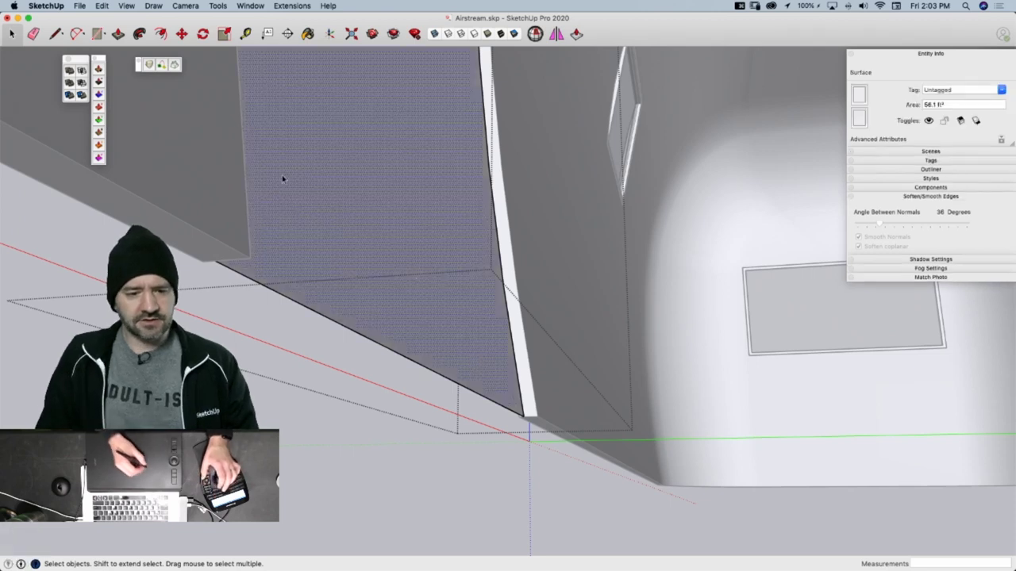
key(super+s)
Extrude the door surface about 1" along the green axis to the wall's inner edge with Vector Push Pull, and close the group
click(98, 122)
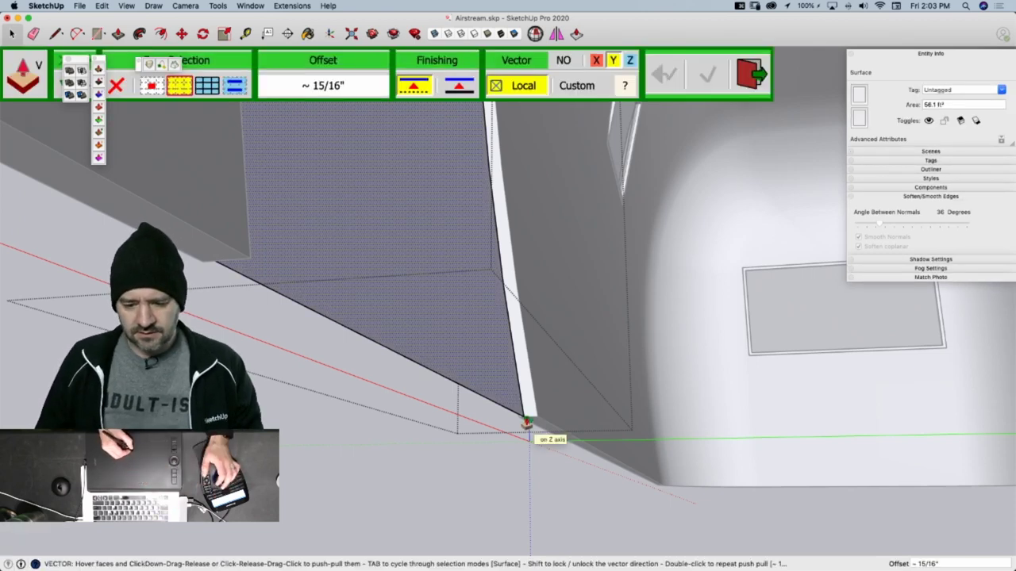
click(524, 418)
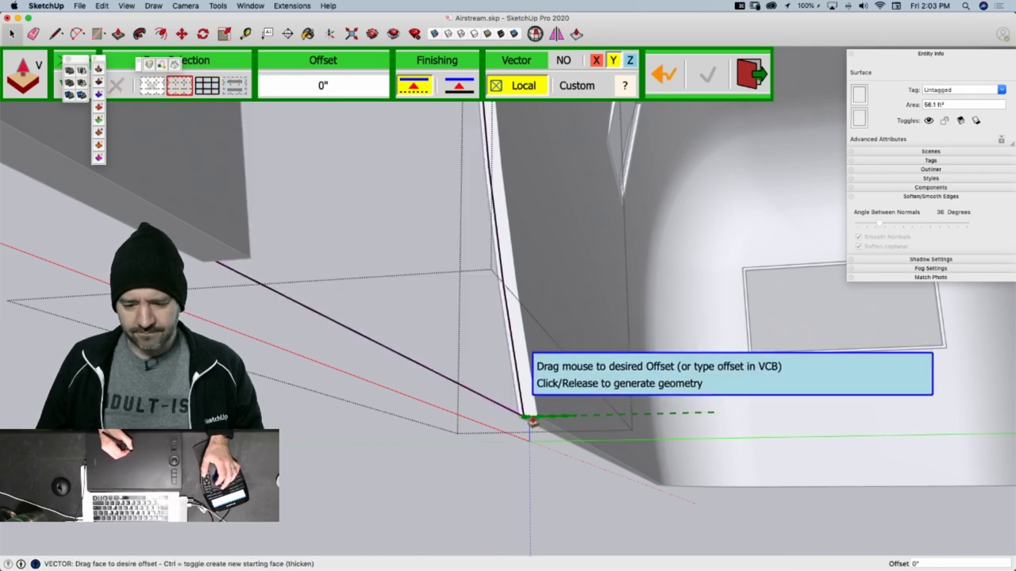
scroll(531, 418, up, 5)
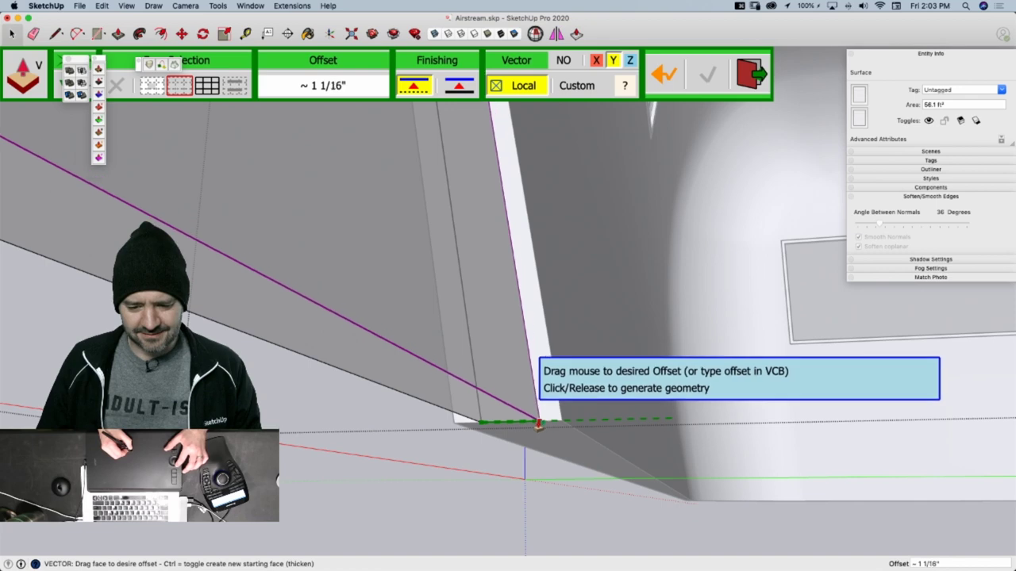
click(538, 423)
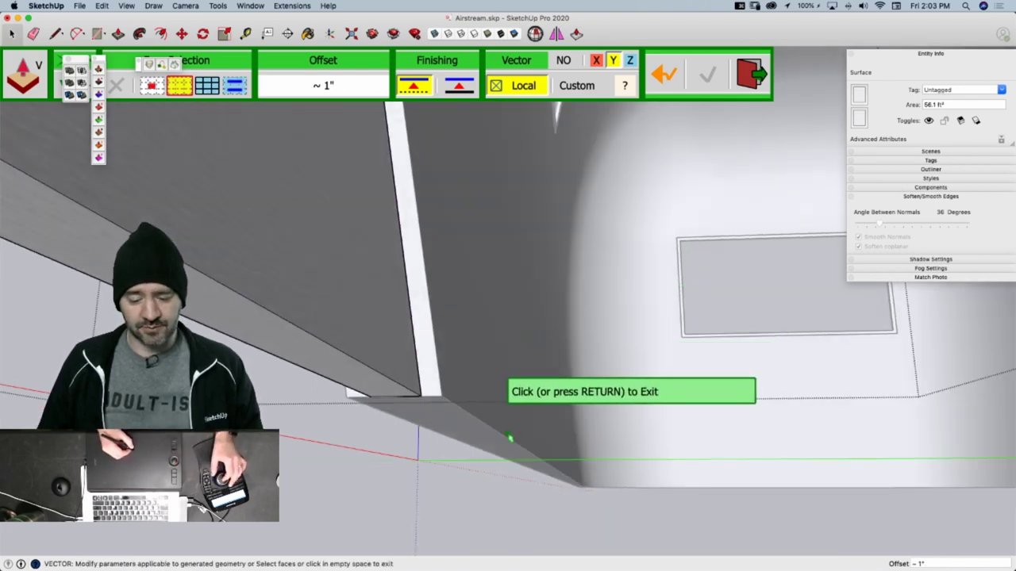
key(space)
click(426, 482)
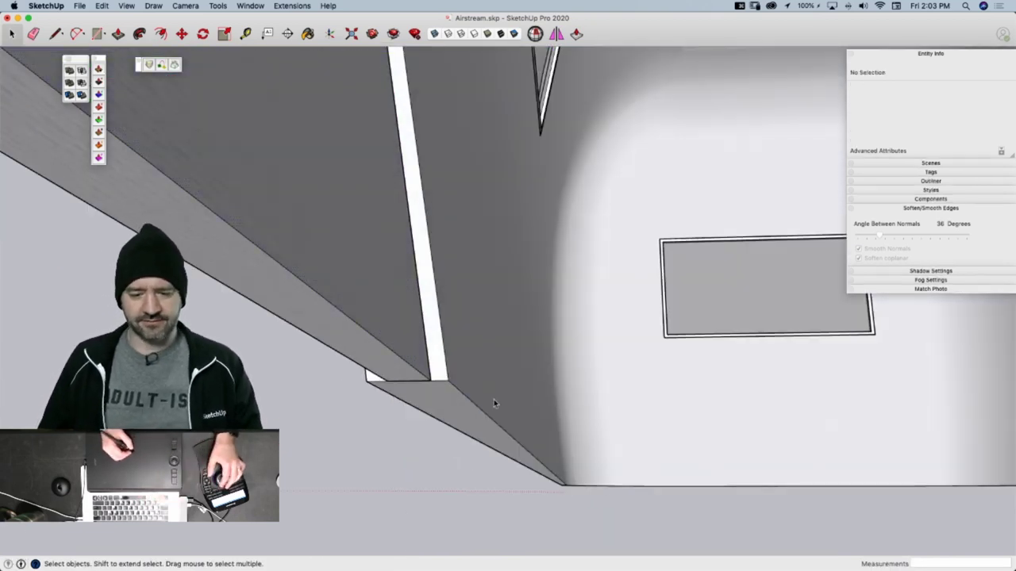
Open the Colors window and collapse the Entity Info section
scroll(485, 410, down, 10)
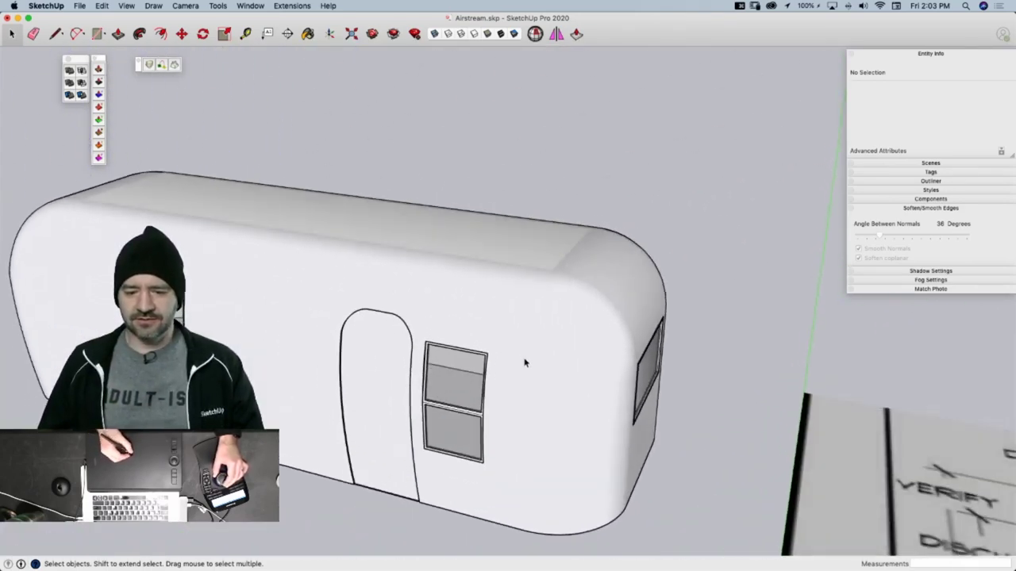
middle_drag(523, 362, 544, 255)
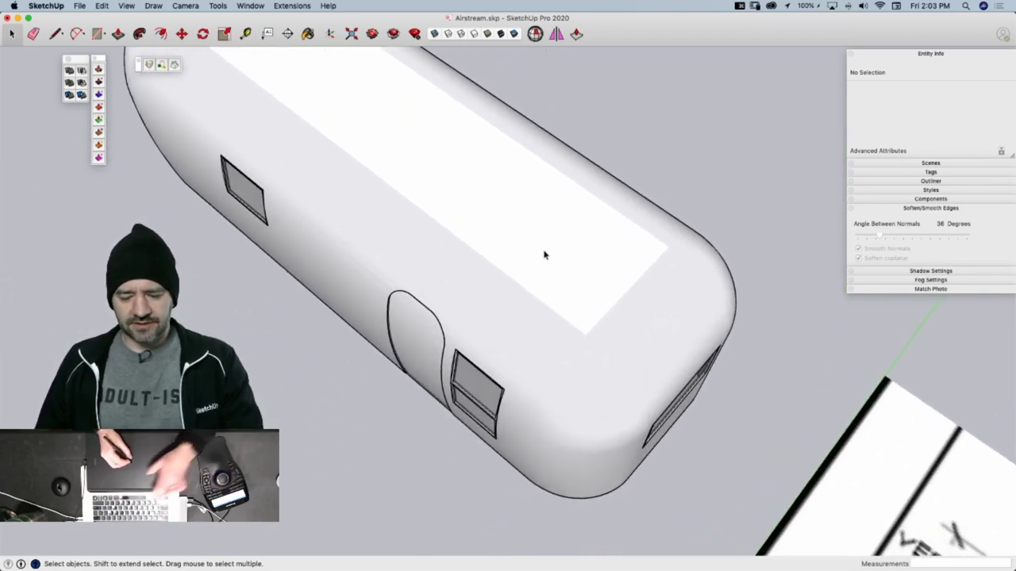
key(b)
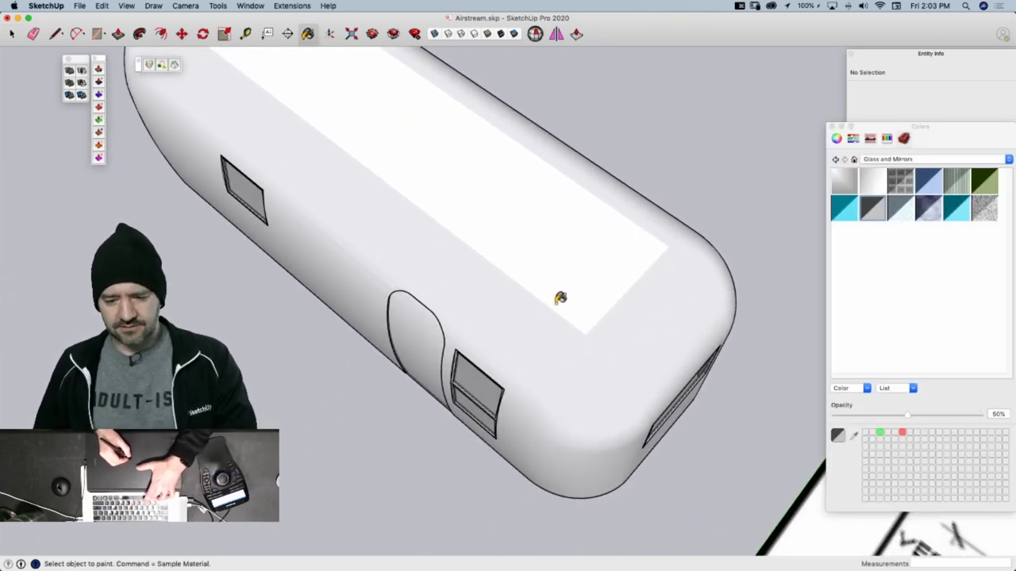
middle_drag(568, 292, 519, 449)
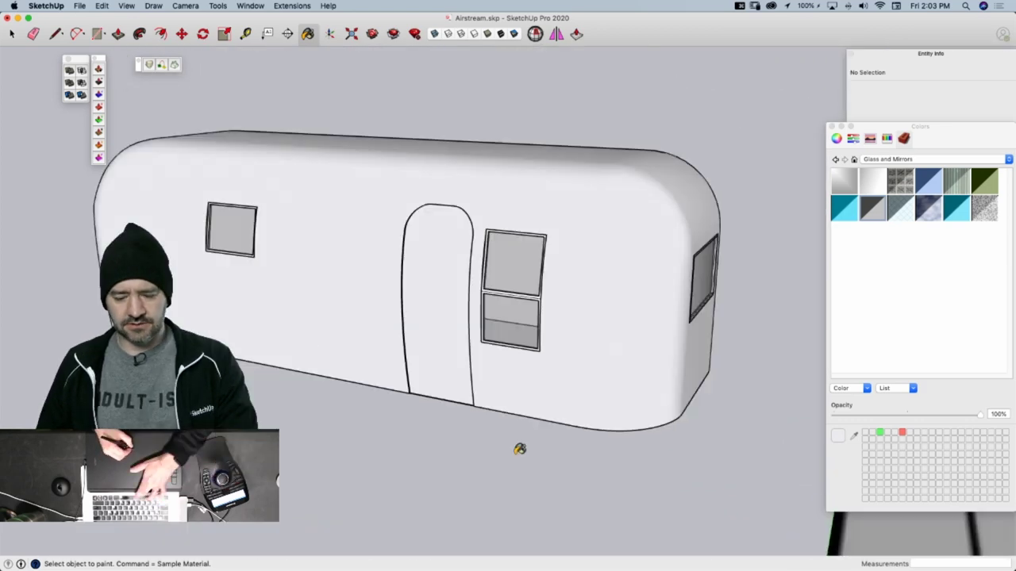
key(space)
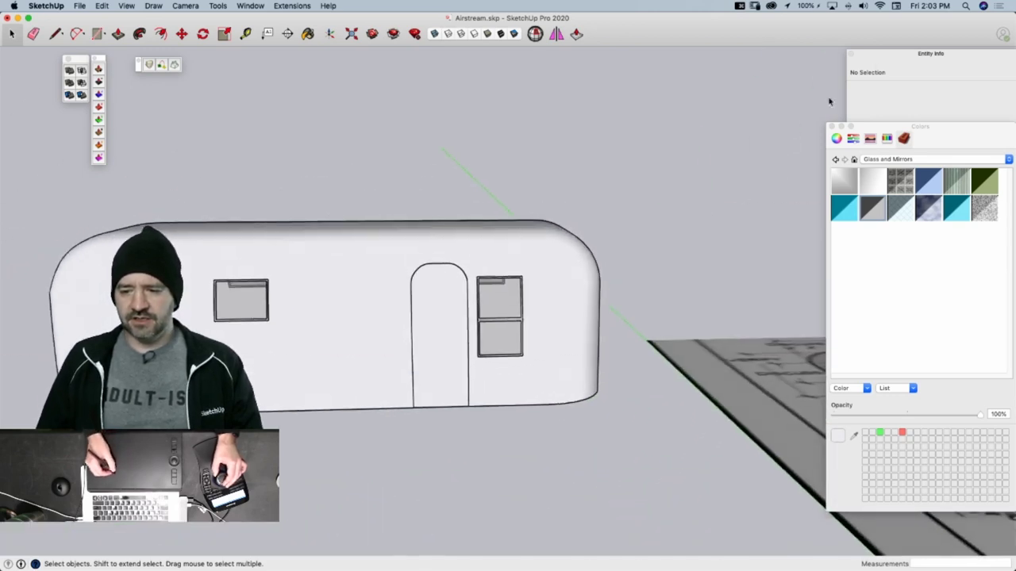
click(888, 54)
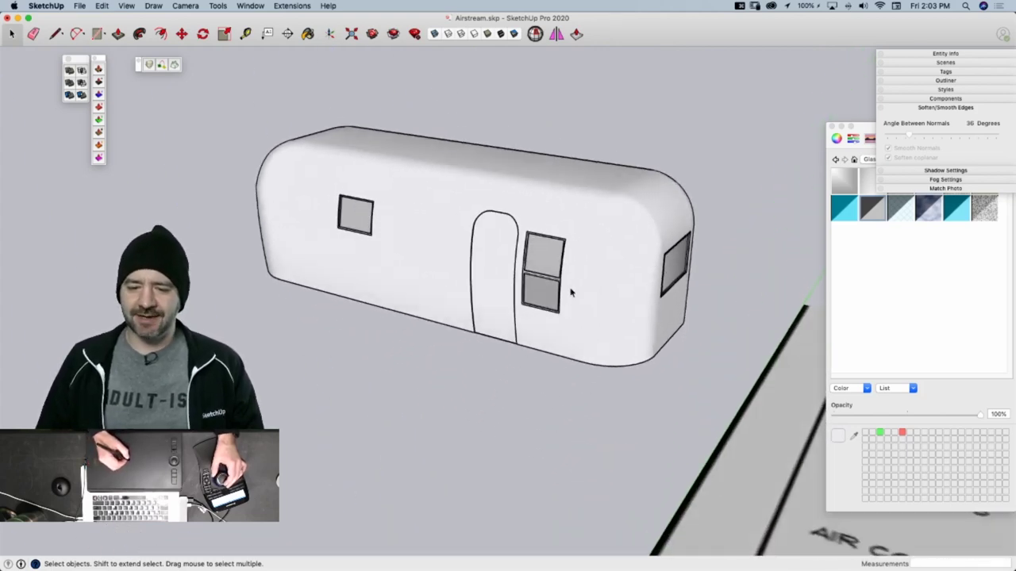
Inspect the extruded door's edge and thickness against the trailer wall
click(581, 238)
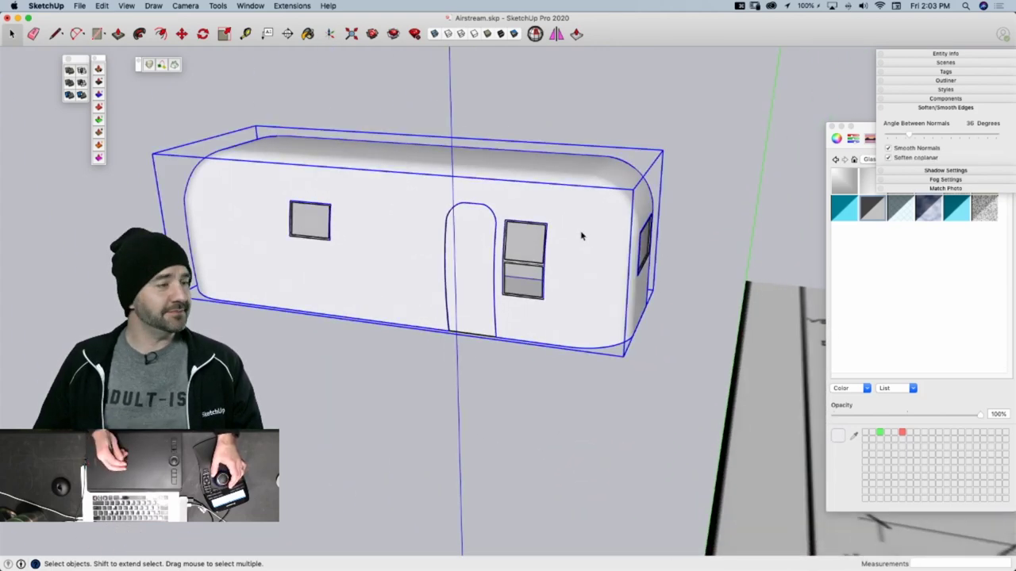
click(676, 410)
scroll(680, 347, up, 10)
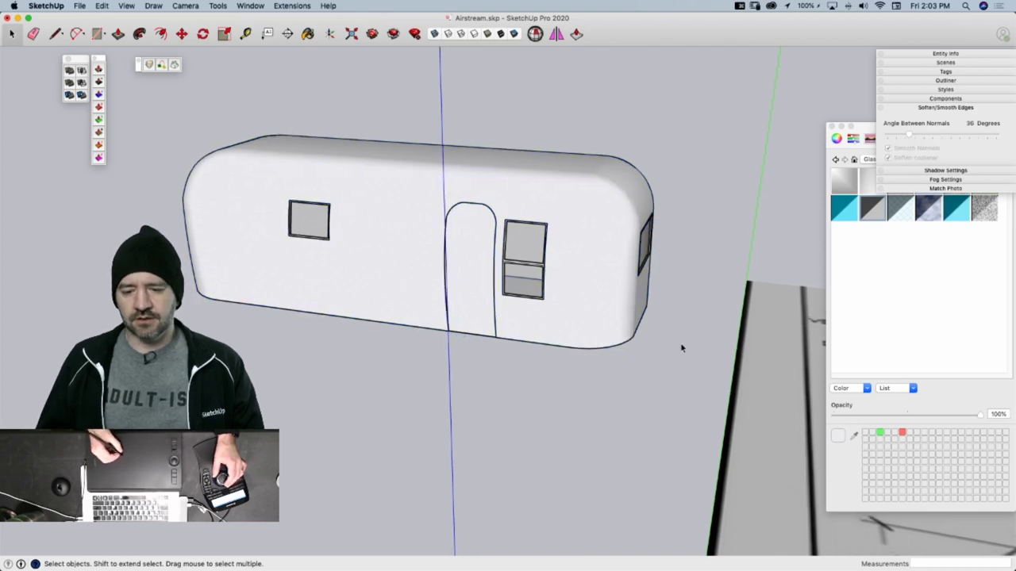
scroll(731, 269, up, 10)
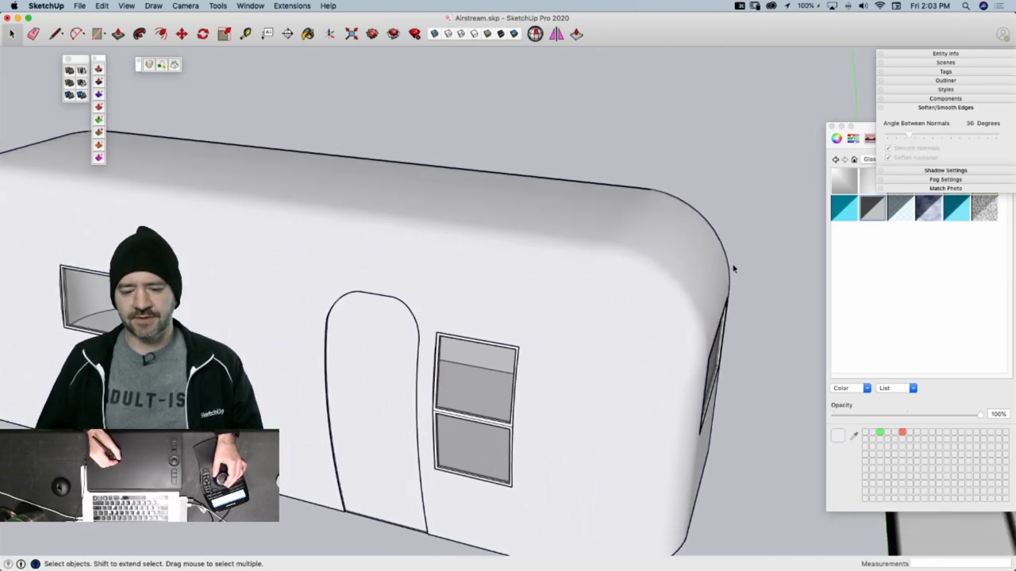
scroll(723, 270, up, 8)
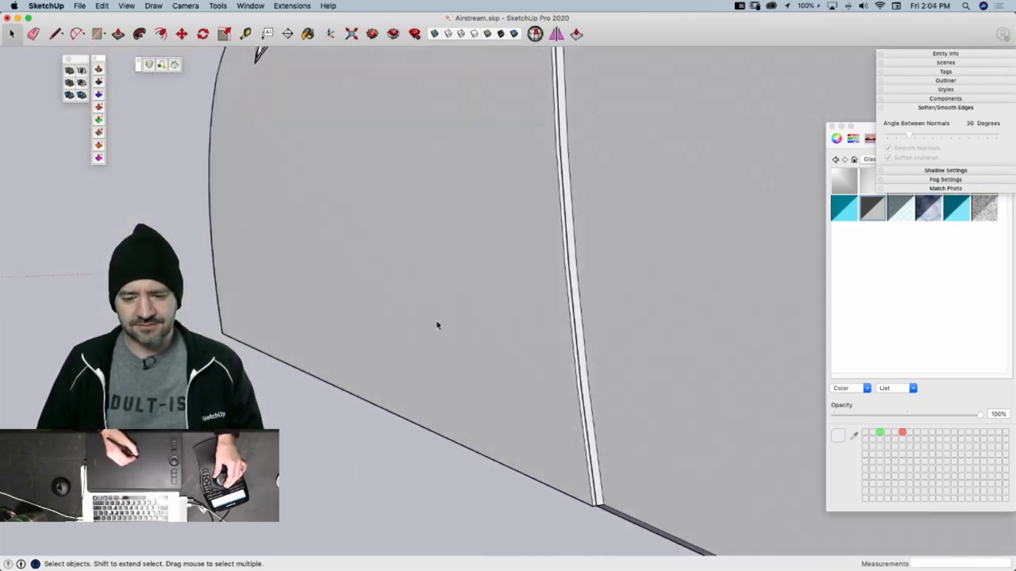
middle_drag(437, 325, 592, 318)
Undo the door extrusion and return to the open door group with its single surface
key(super+z)
key(super+z)
key(super+z)
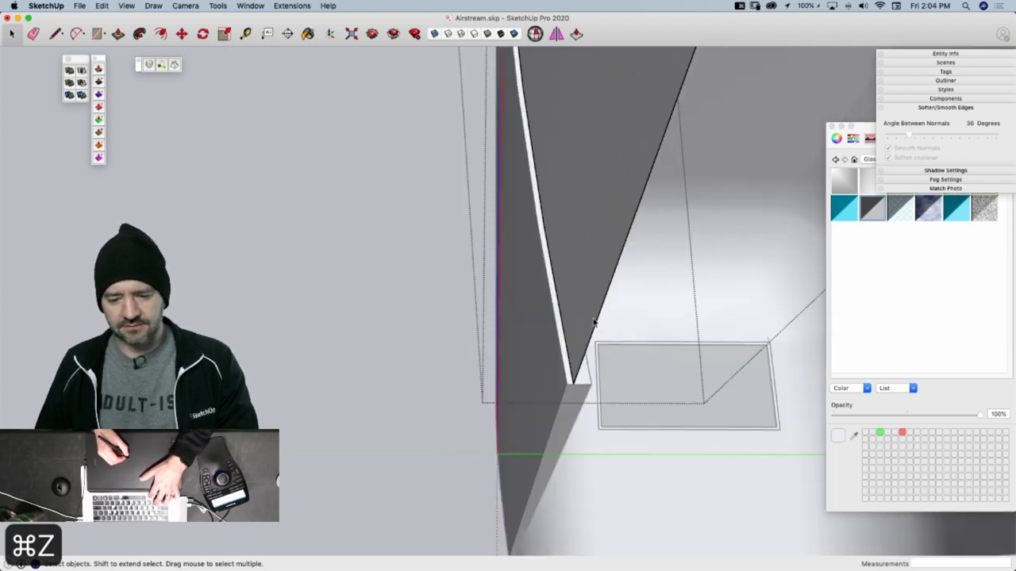
Thicken the door surface about 1" along the green axis to match the wall with Vector Push Pull, keeping the starting face
click(587, 320)
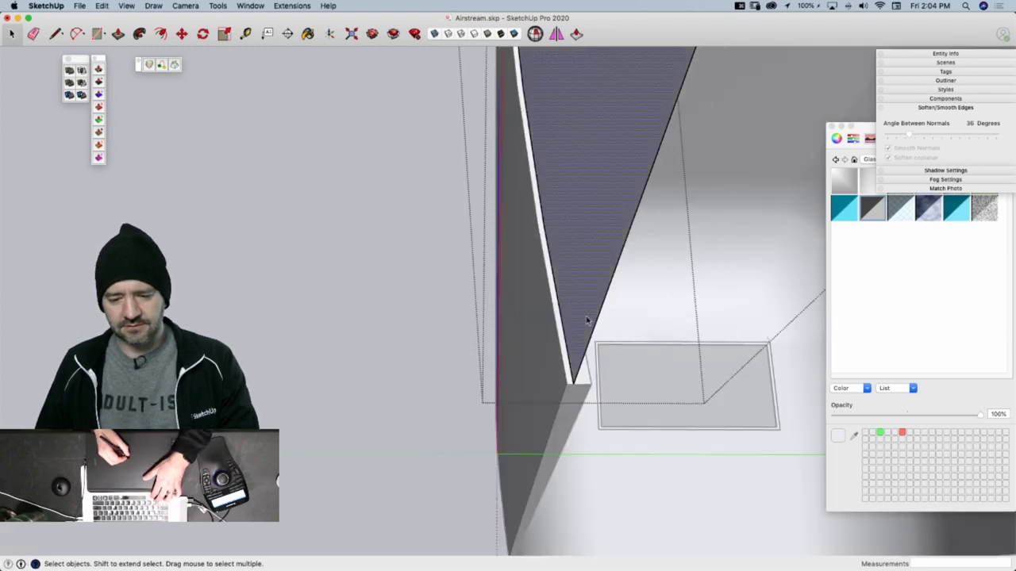
click(98, 119)
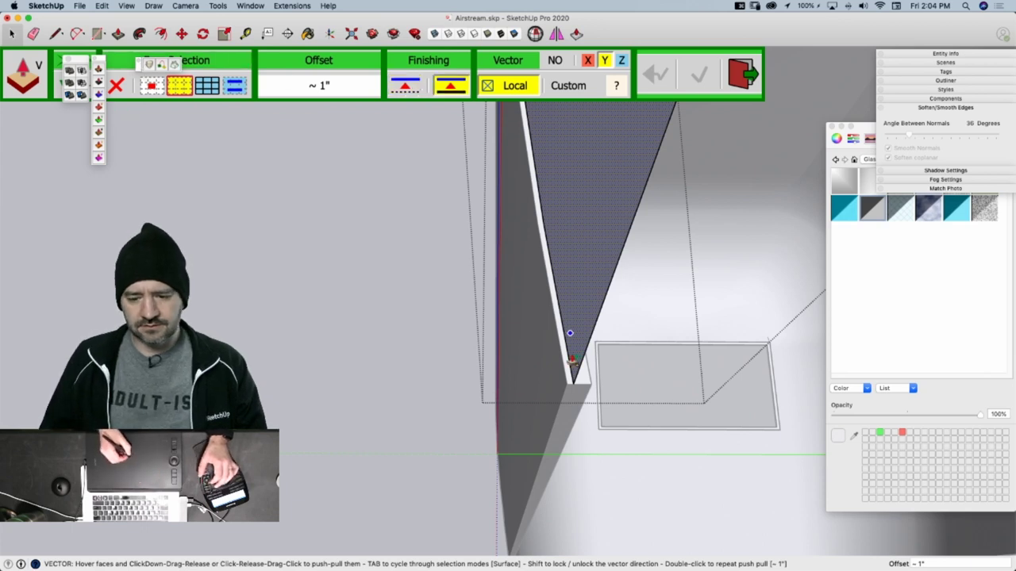
drag(576, 389, 588, 389)
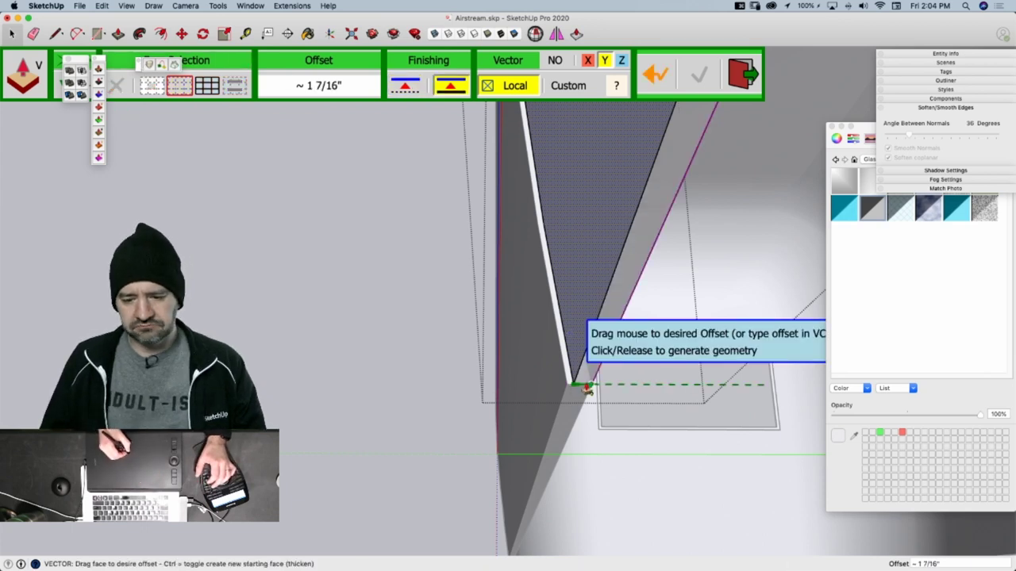
scroll(583, 389, up, 8)
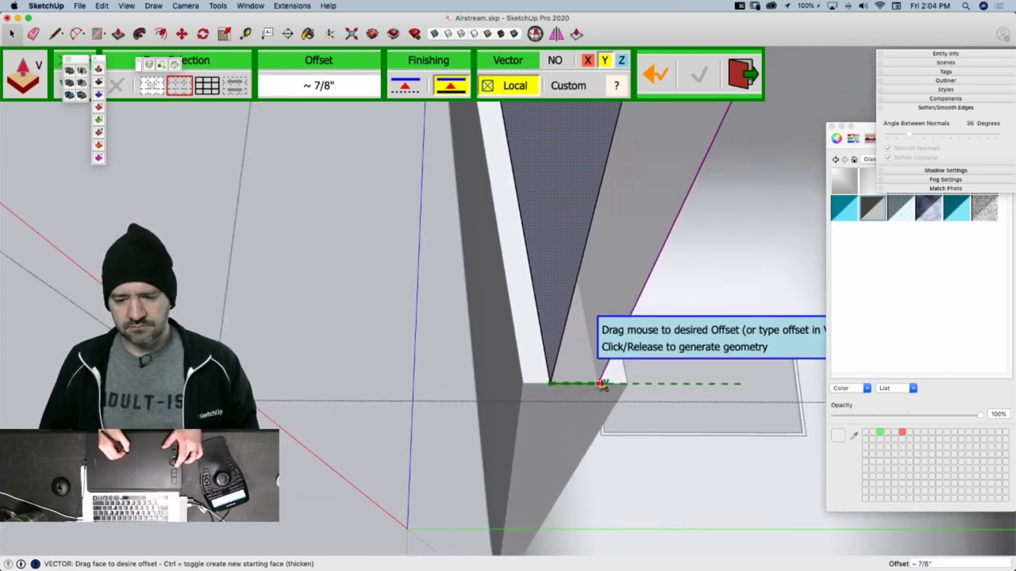
drag(602, 385, 603, 389)
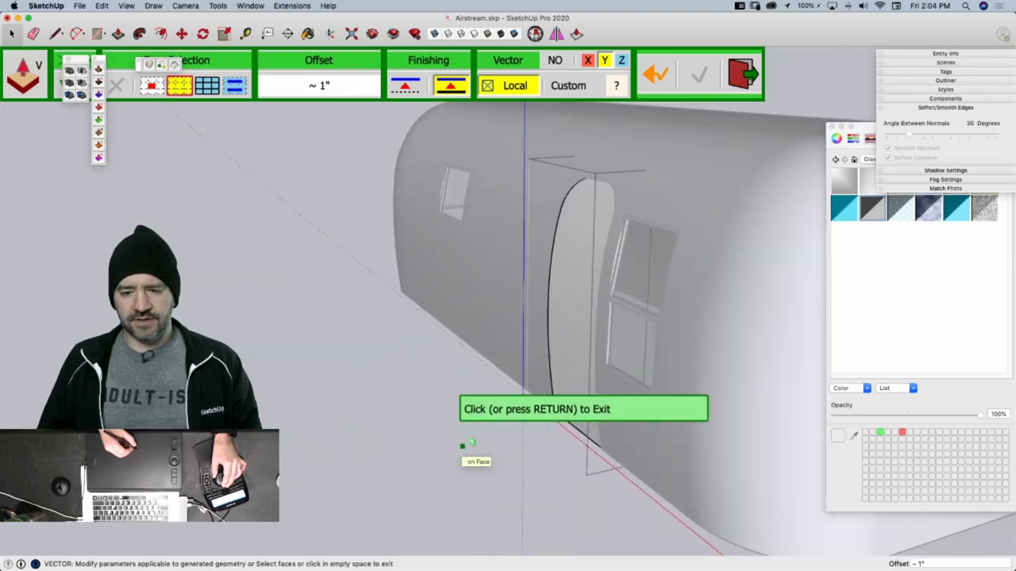
key(space)
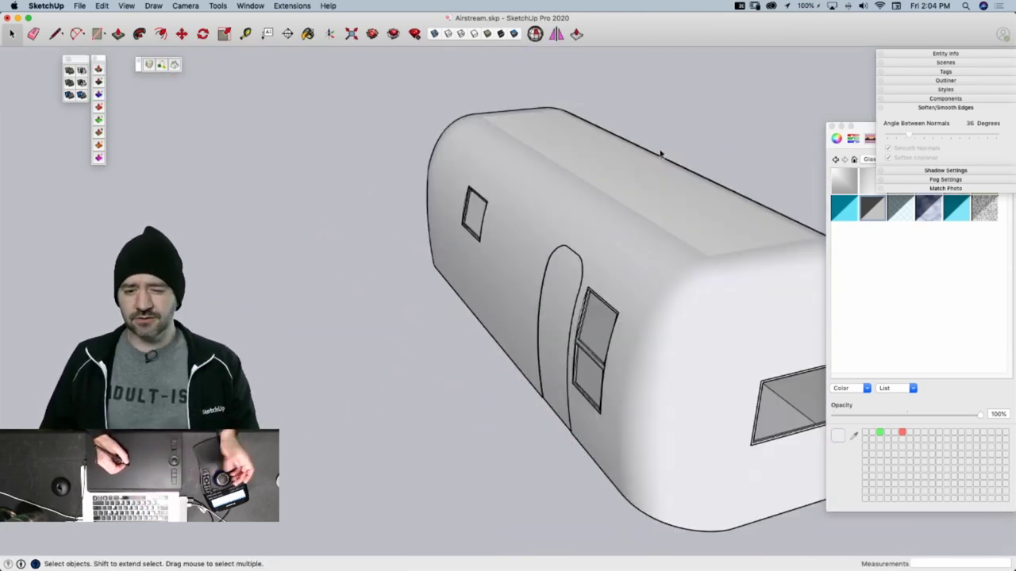
Inside the trailer shell group, sample the curved shell's material, paint the flat roof panel with it, and leave the group
middle_drag(493, 318, 565, 235)
click(568, 260)
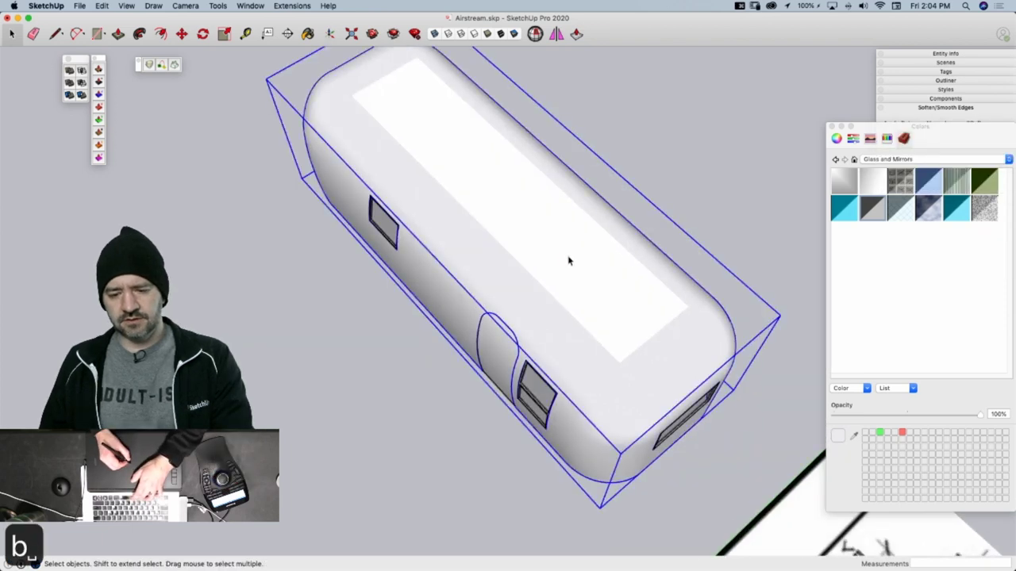
double_click(568, 260)
key(b)
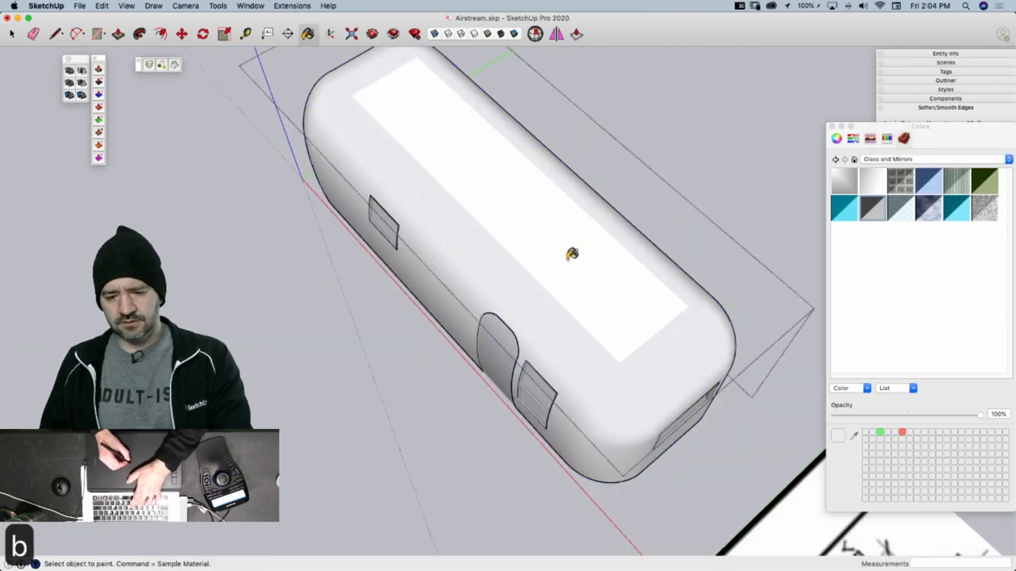
super+click(547, 298)
click(584, 262)
key(space)
click(703, 164)
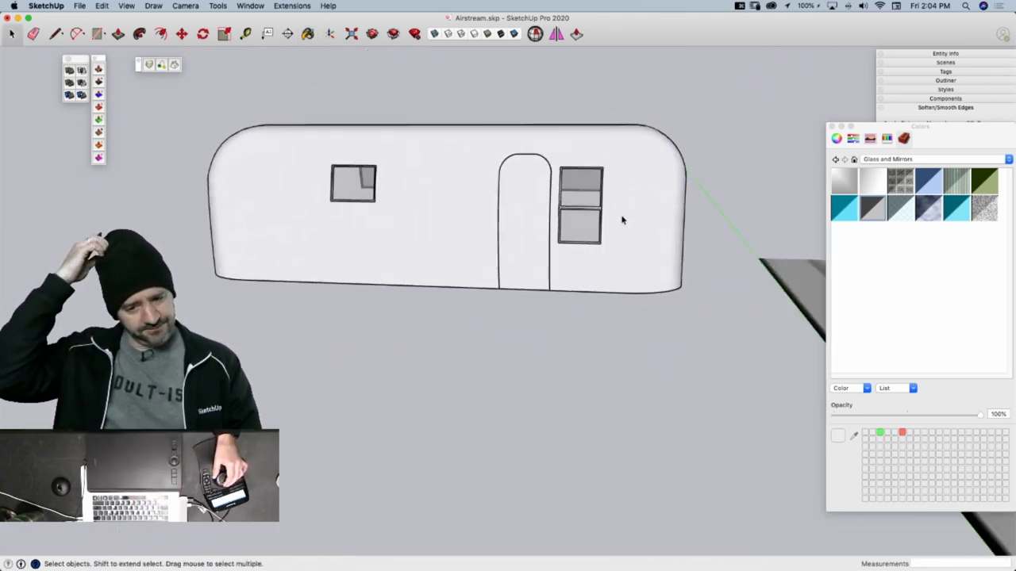
Close the Colors window and turn on visibility of the Floor tag
middle_drag(622, 220, 650, 267)
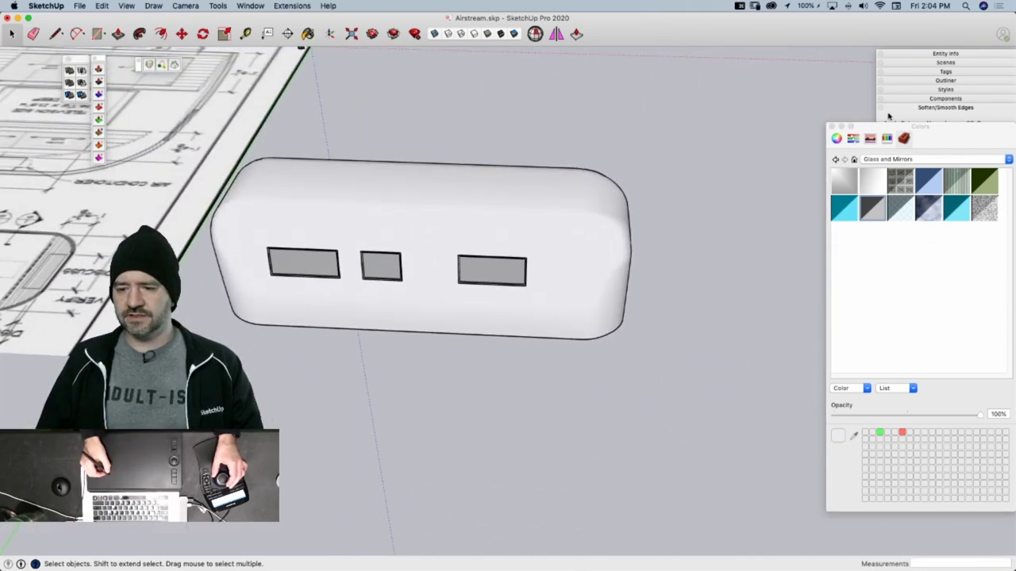
click(832, 127)
click(946, 71)
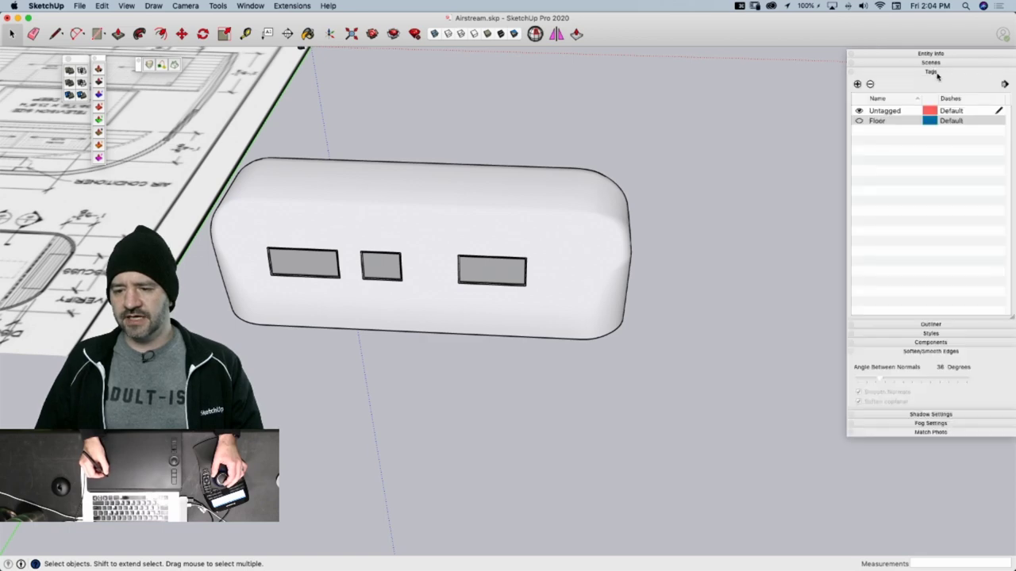
click(859, 121)
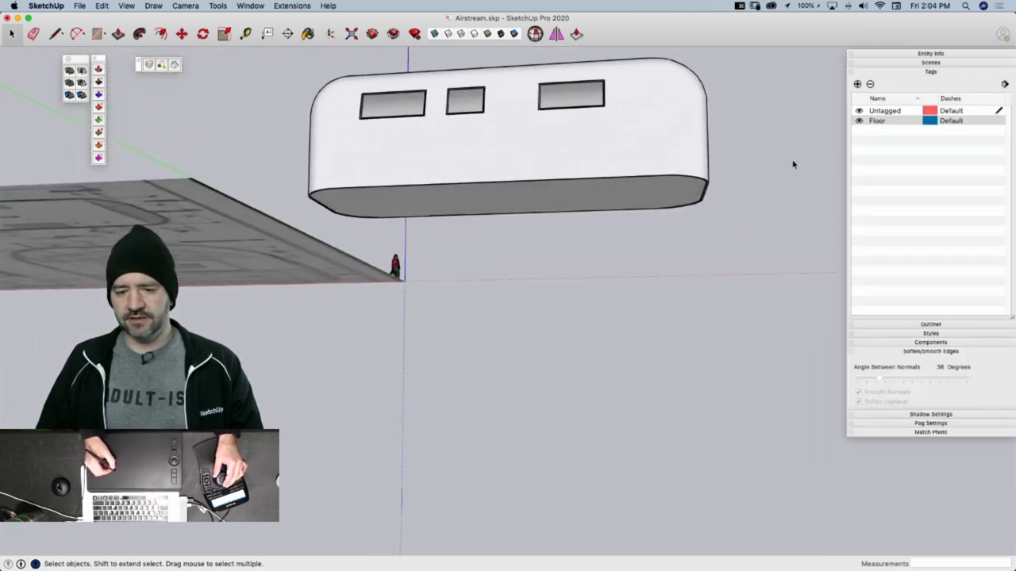
Paint the underside face of the trailer shell with the Licorice colour and leave its group
double_click(692, 201)
double_click(693, 201)
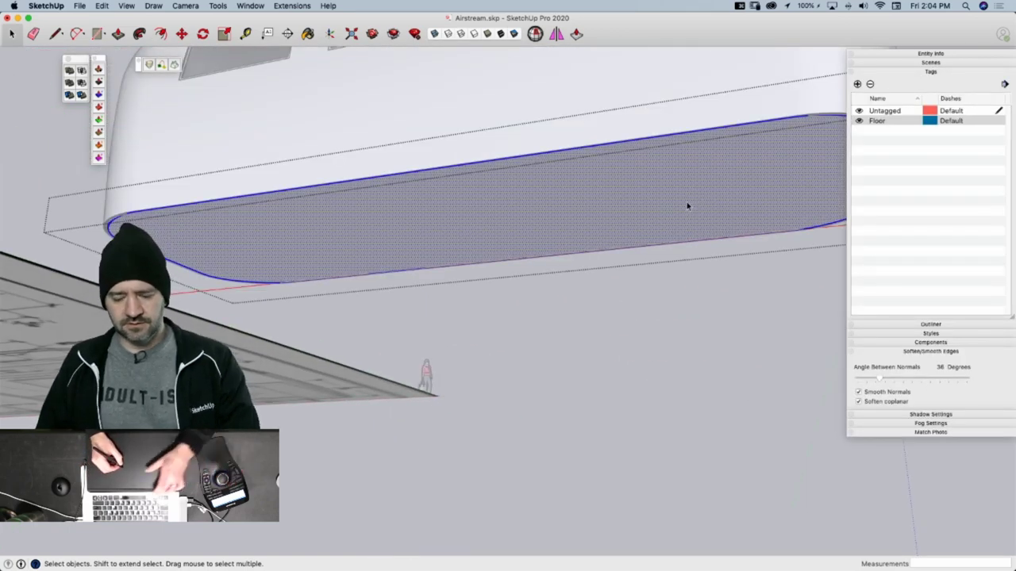
key(b)
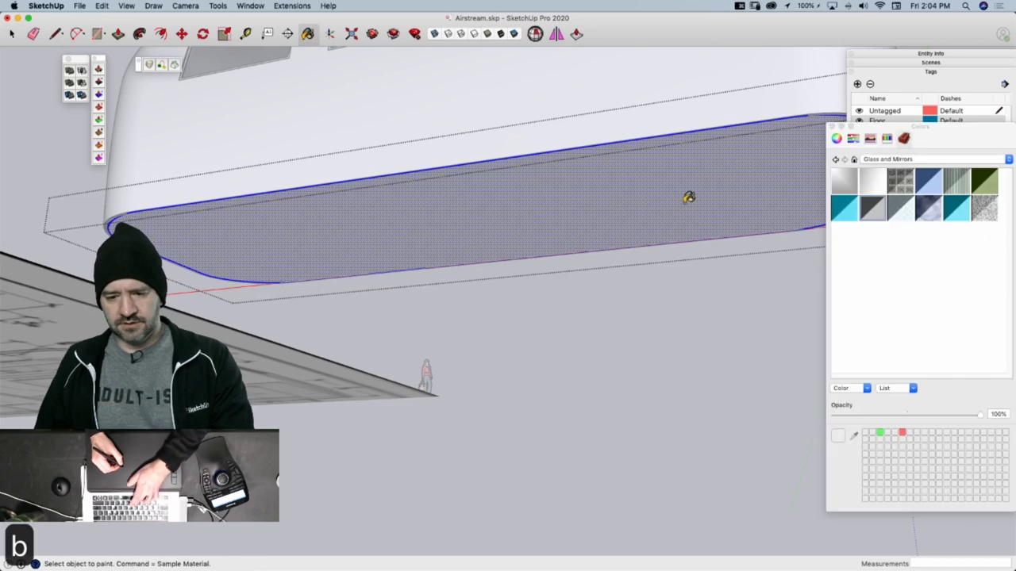
click(888, 139)
click(762, 182)
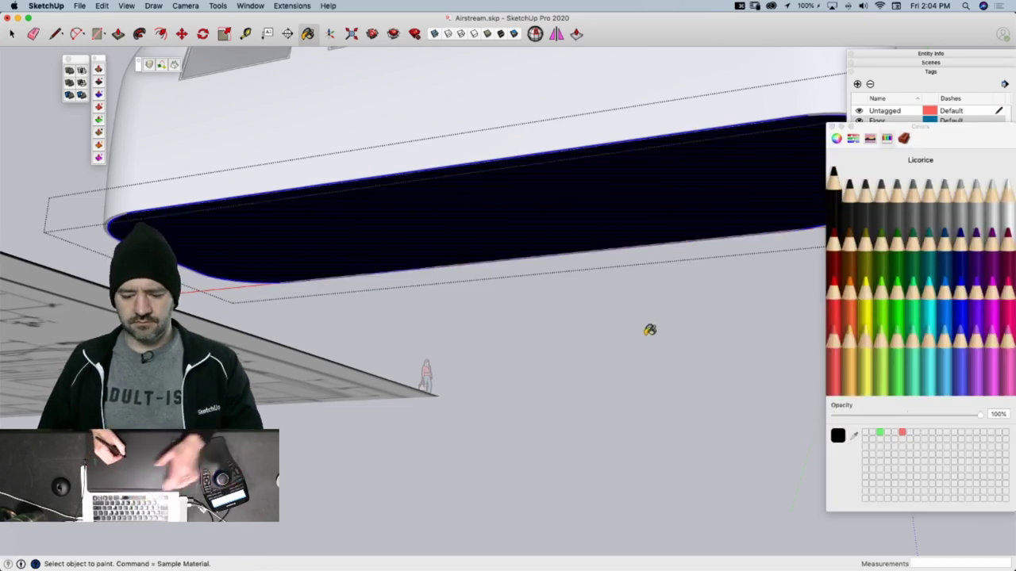
key(space)
click(648, 347)
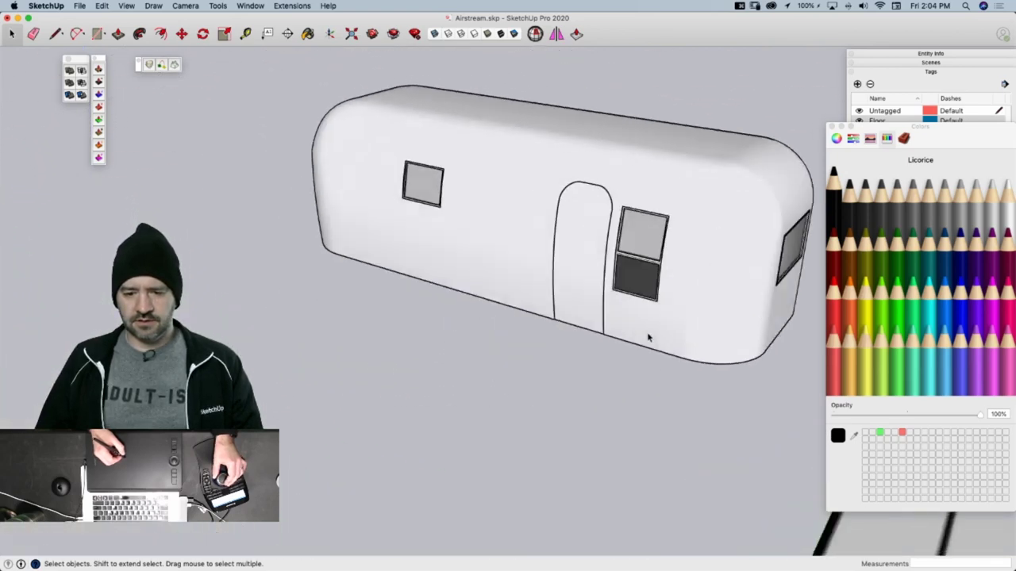
key(super+3)
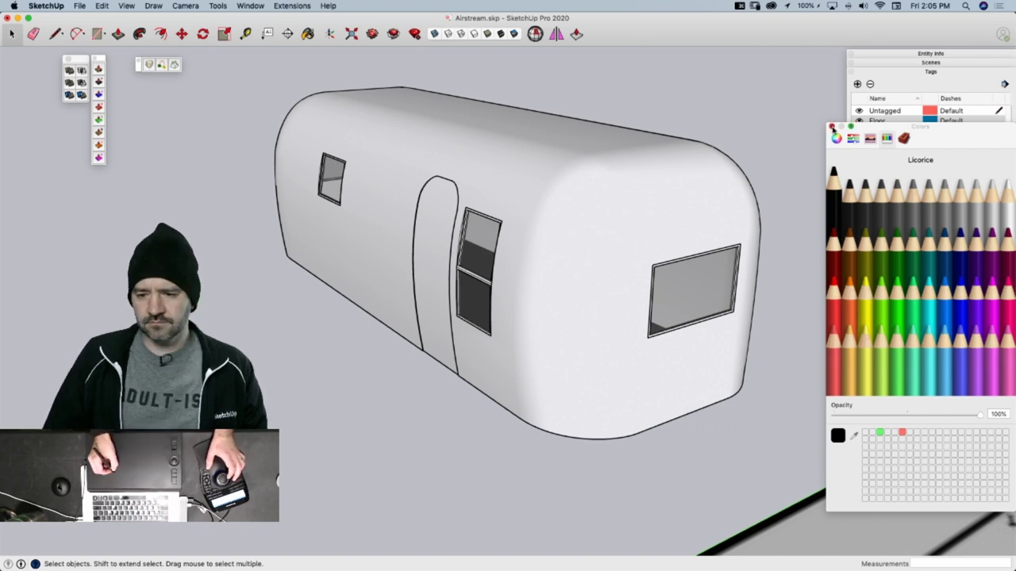
click(832, 126)
Switch to Chrome, check the Airstream photos and blueprint in the SketchUp forum thread for the wheels, and return to SketchUp
mouse_move(1, 262)
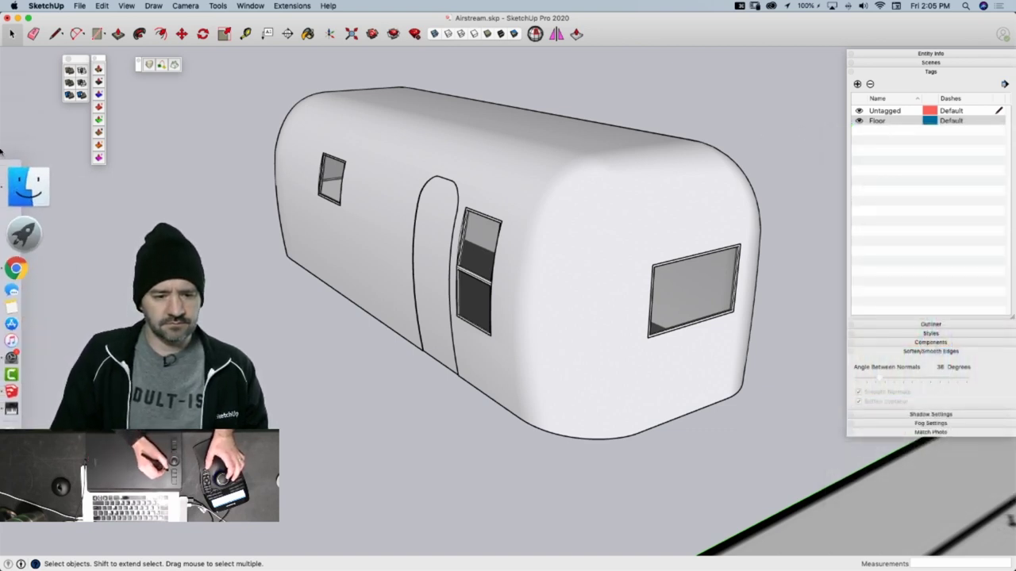
click(28, 200)
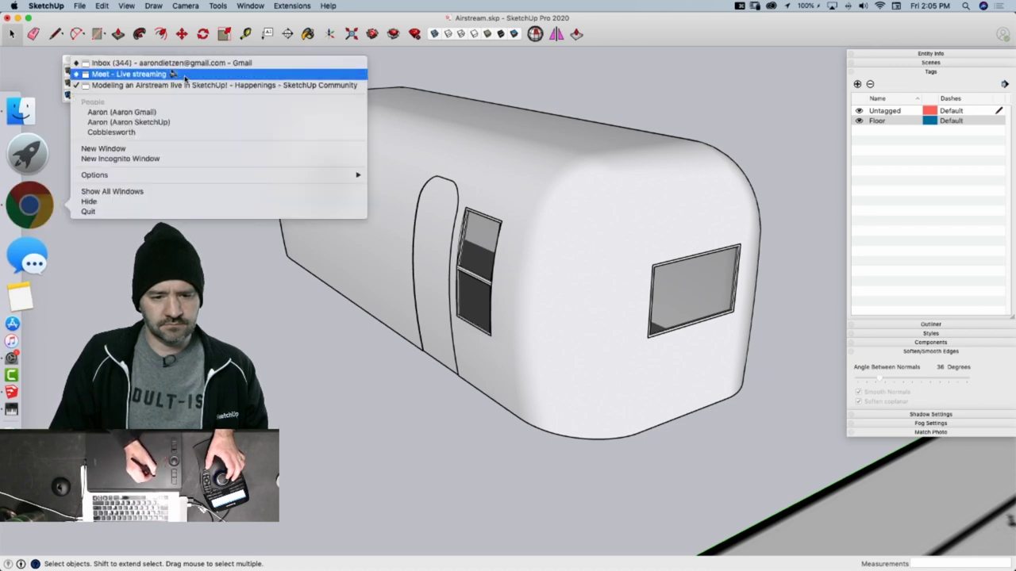
click(191, 85)
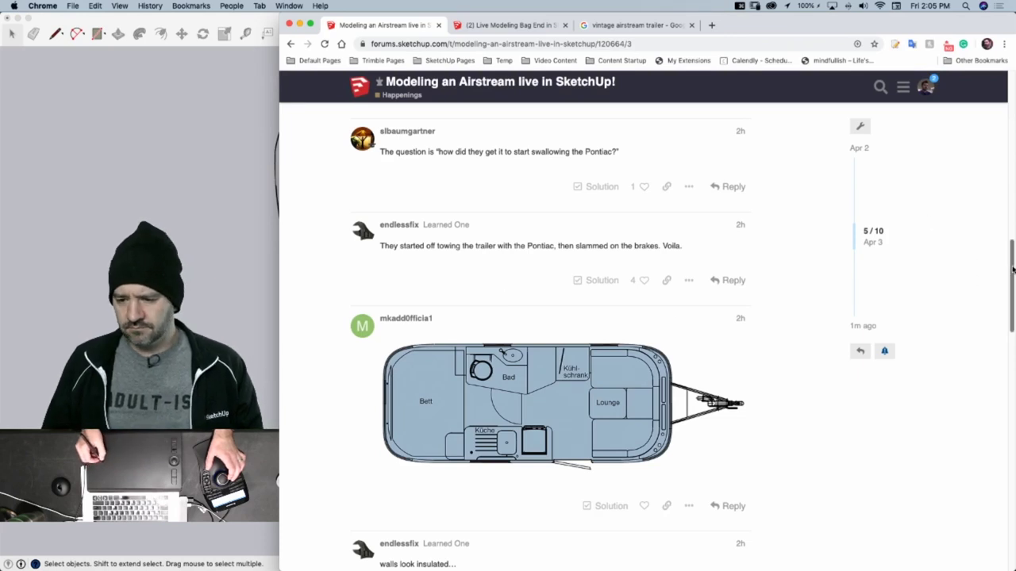
mouse_move(1011, 271)
mouse_down()
mouse_move(1008, 488)
mouse_move(1007, 412)
mouse_up()
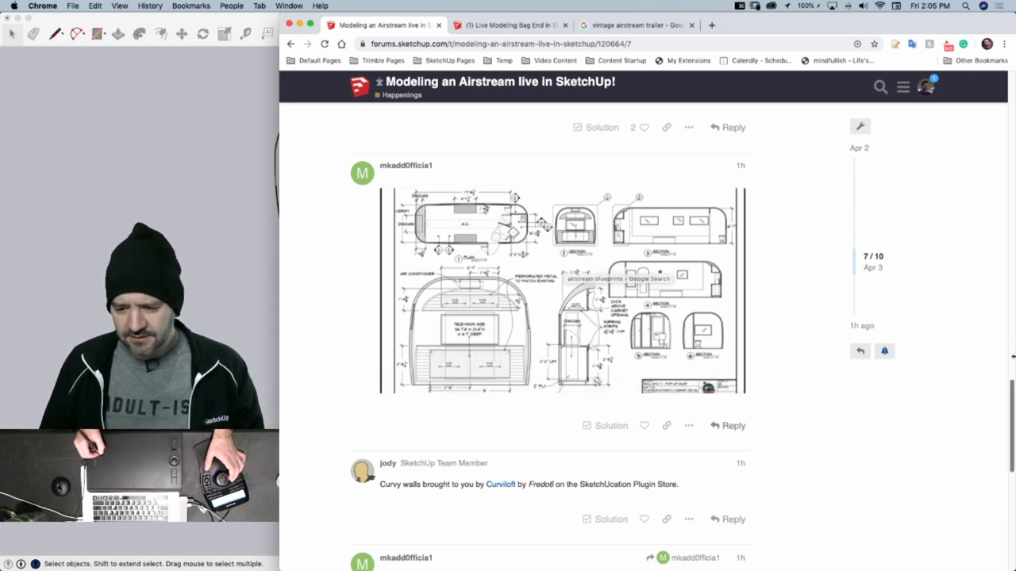
drag(1010, 395, 1011, 381)
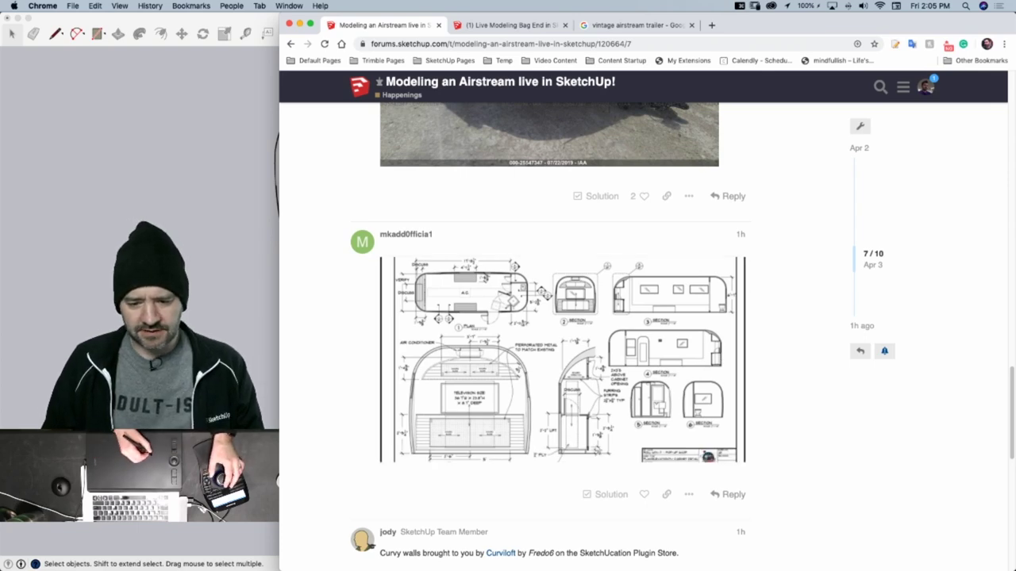
click(249, 362)
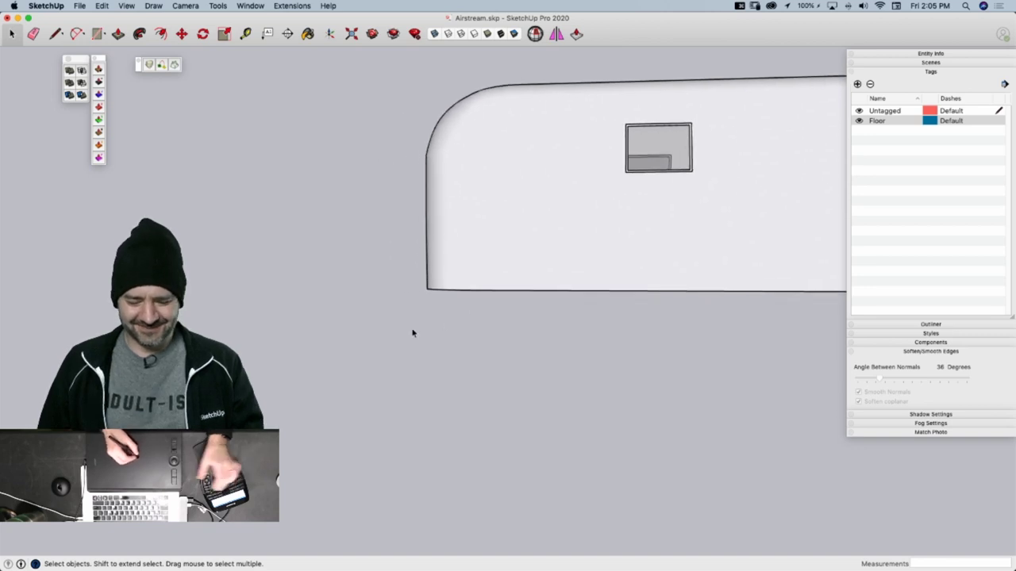
Draw a vertical circle of about 2' 10" radius for the wheel, centred on the trailer side's bottom edge between wall end and door
key(c)
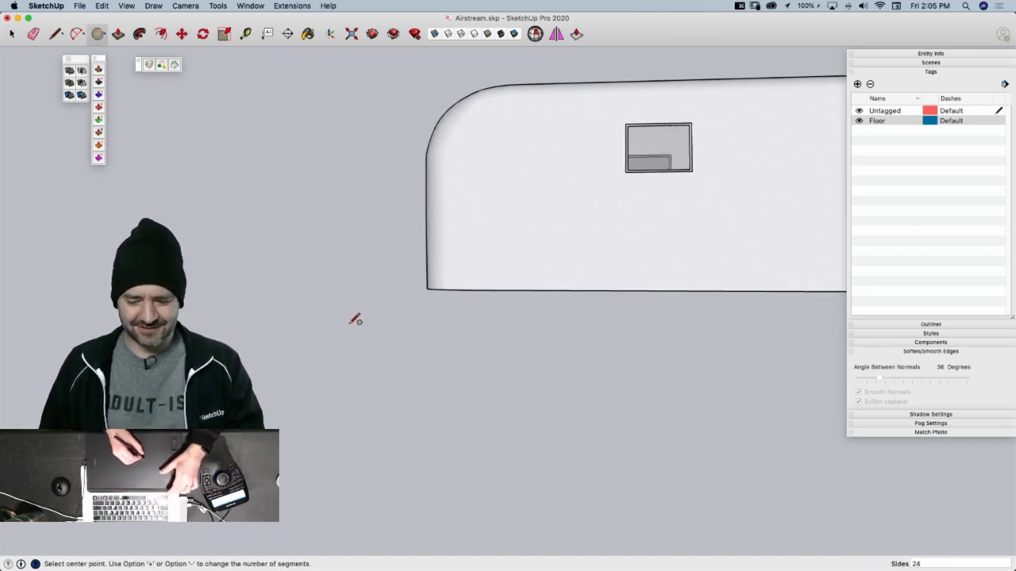
key(Right)
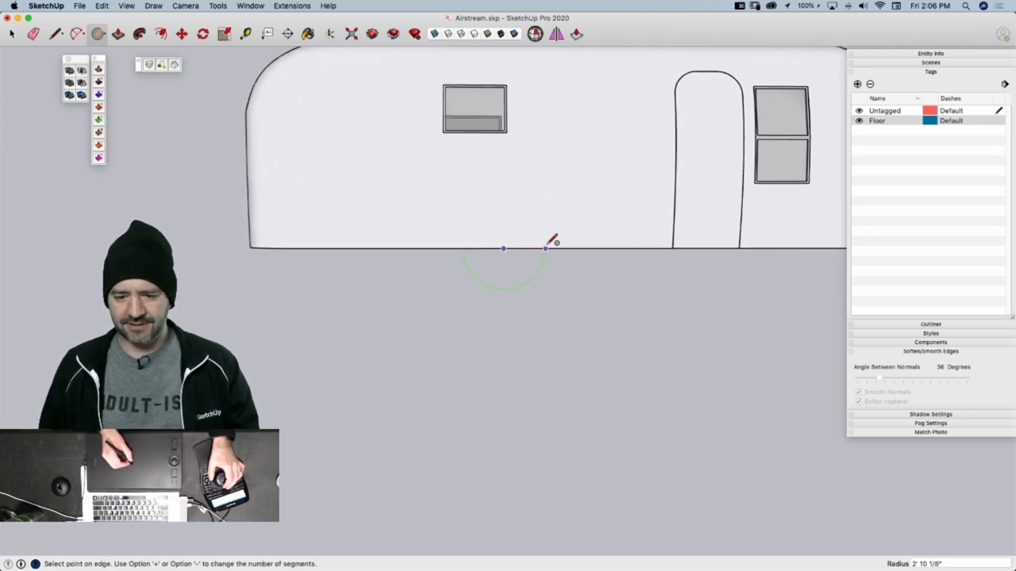
click(548, 247)
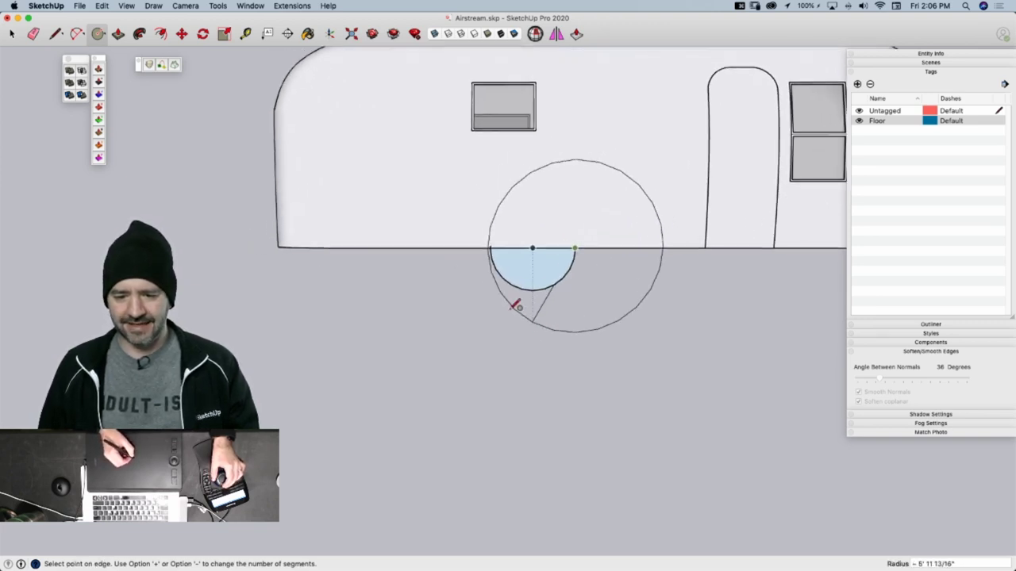
key(Escape)
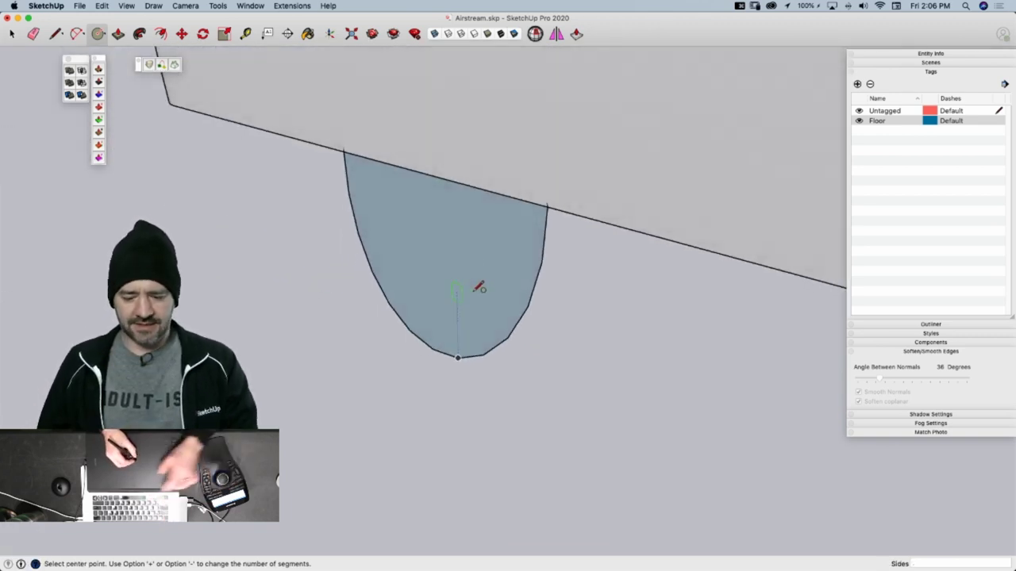
Move the wheel circle's face about 6' 10" out from under the trailer so it stands clear of the side wall
key(space)
click(490, 304)
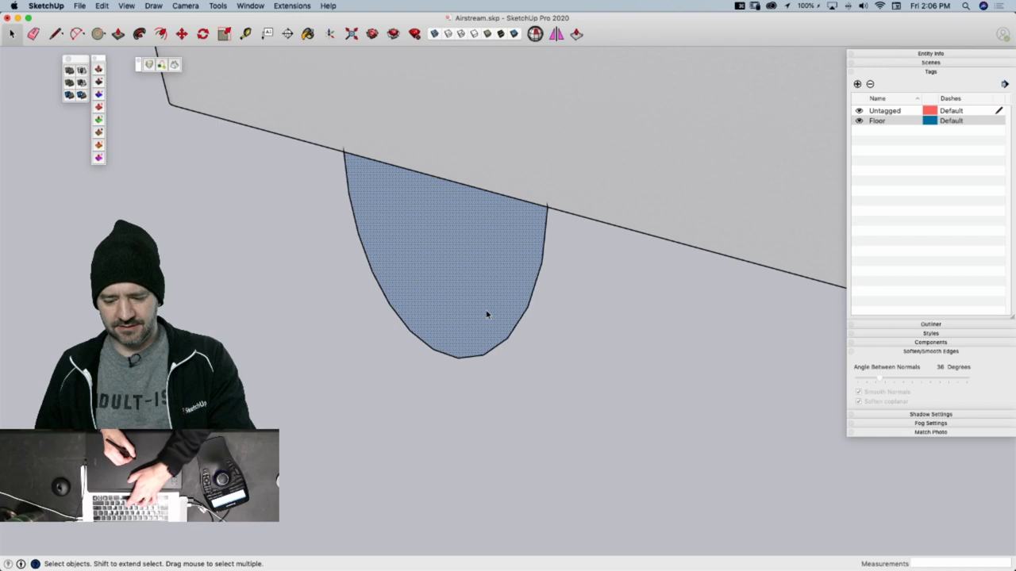
key(m)
click(487, 314)
scroll(421, 357, down, 3)
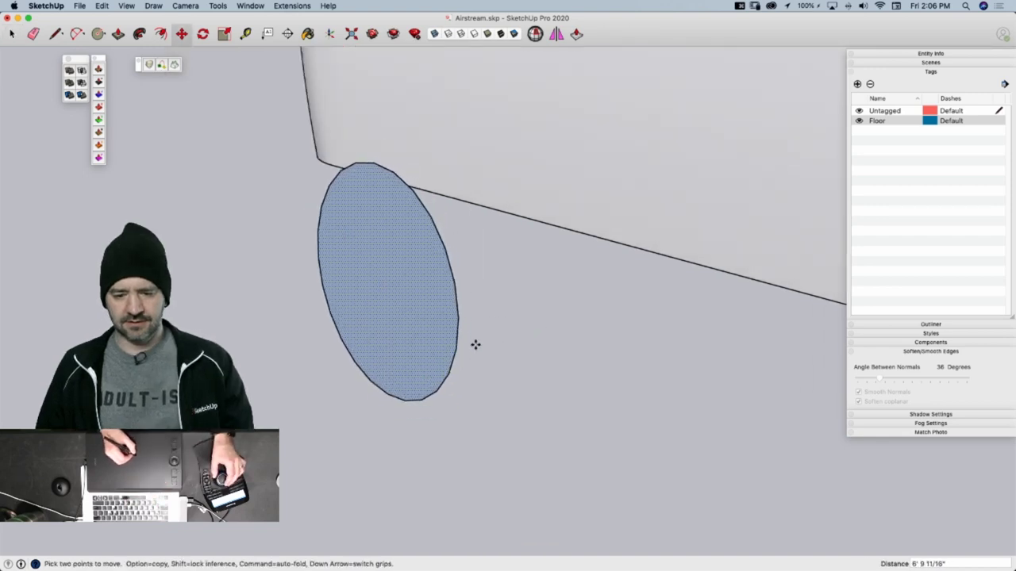
scroll(512, 280, down, 10)
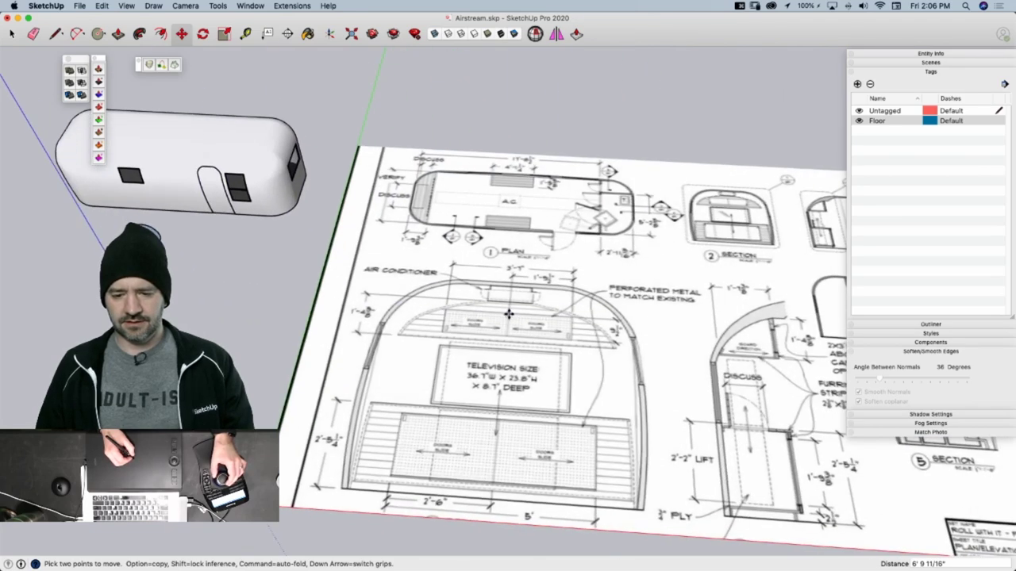
scroll(508, 314, down, 3)
middle_drag(508, 314, 463, 295)
scroll(463, 295, up, 5)
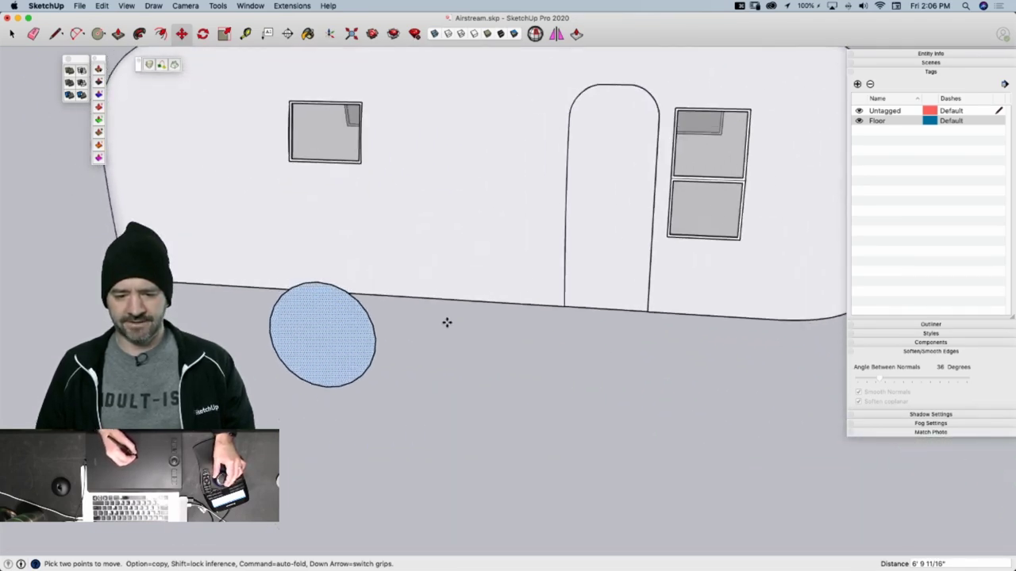
scroll(446, 321, up, 3)
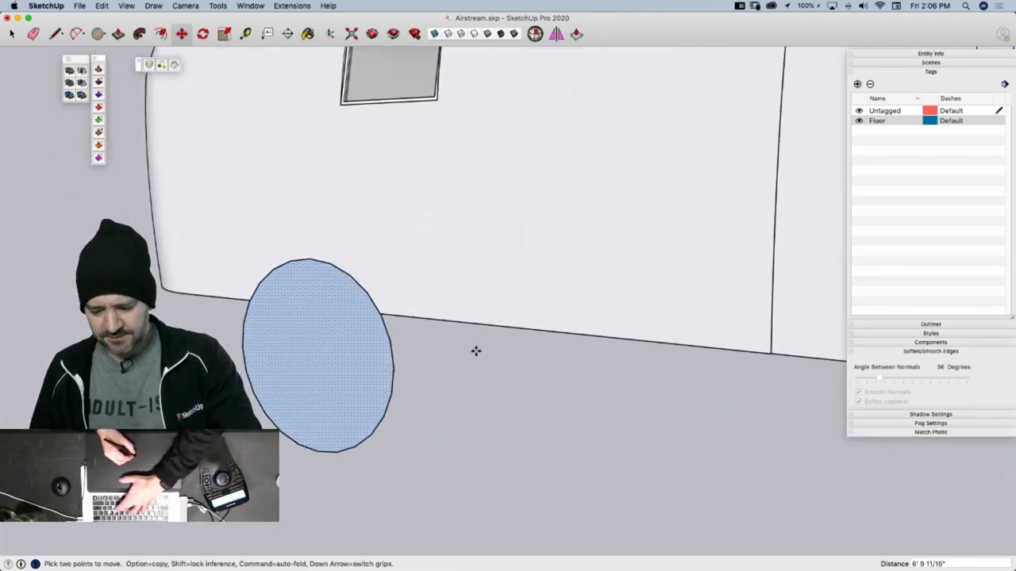
Draw a rectangular profile about 2' 10 1/2" high perpendicular to the wheel disc, from its centre down to its rim
key(l)
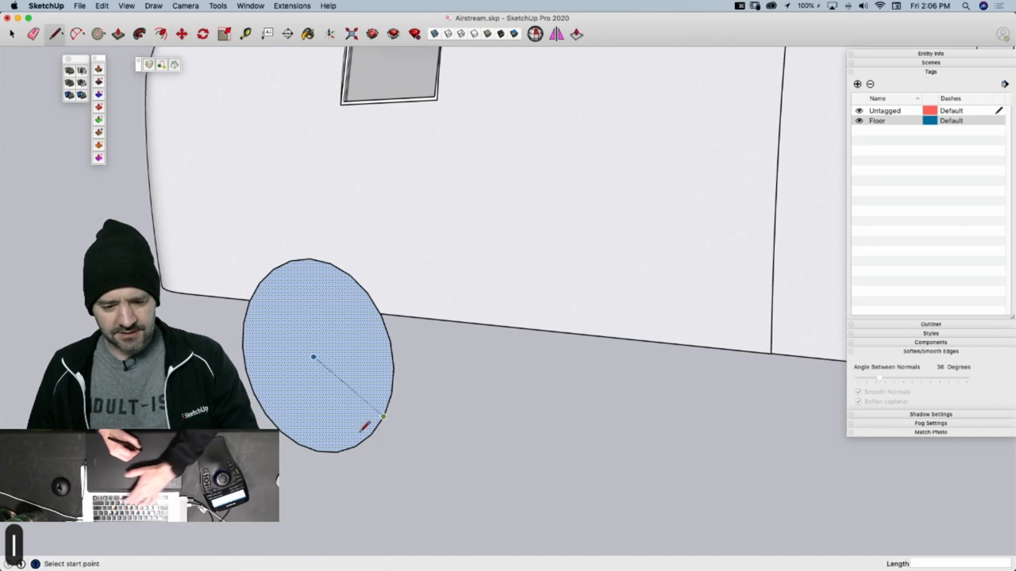
click(314, 356)
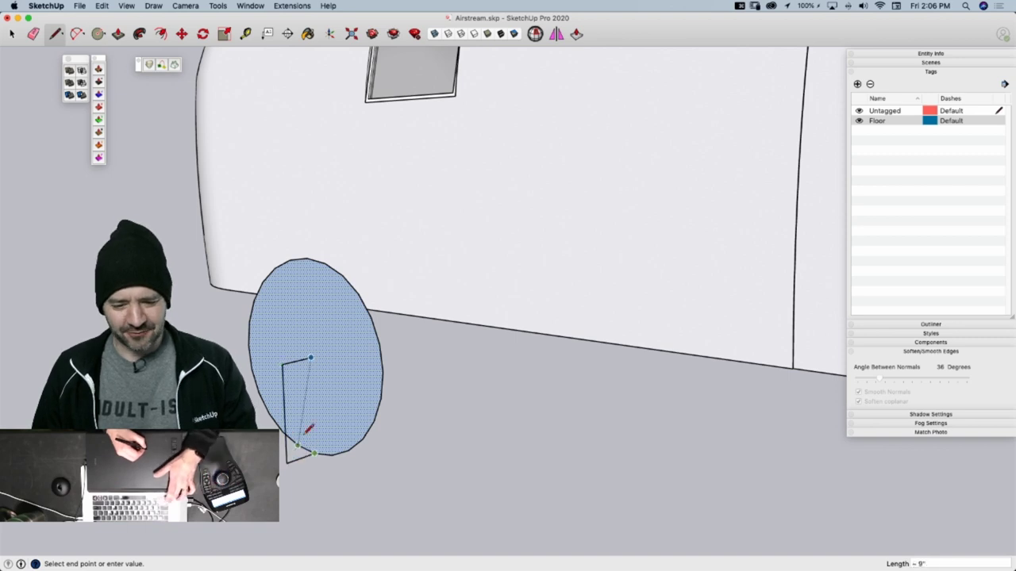
click(300, 442)
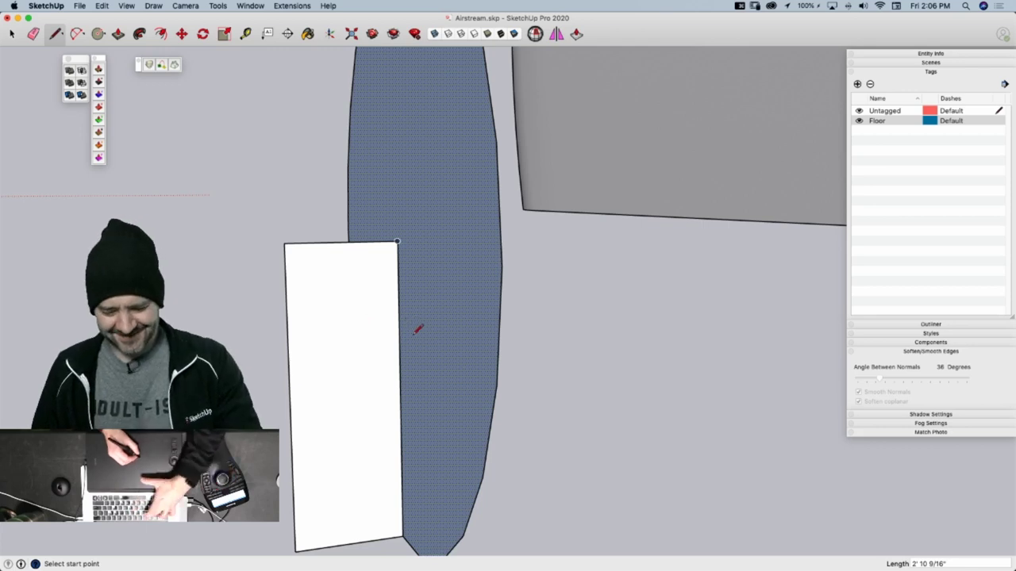
click(287, 310)
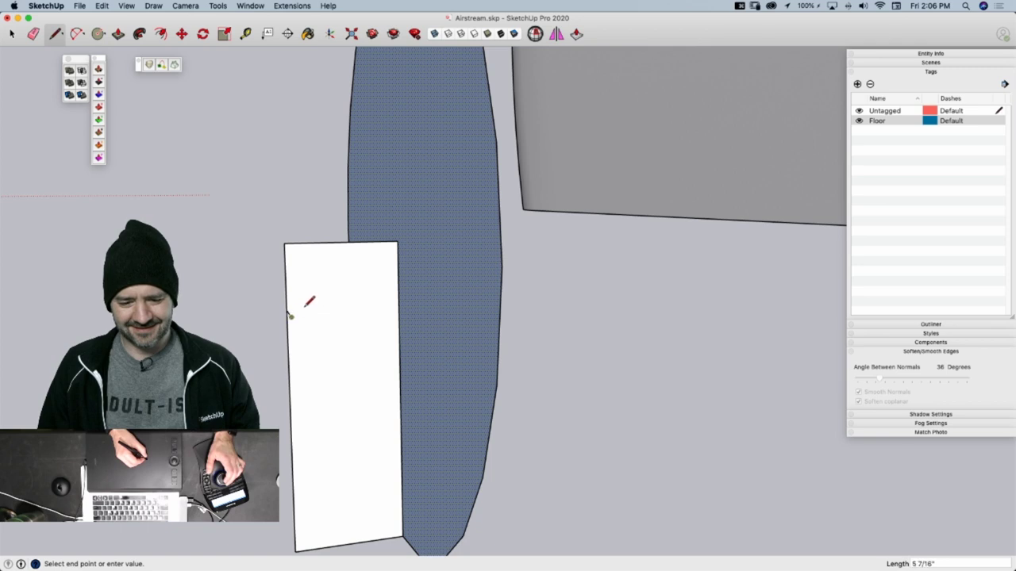
key(super+z)
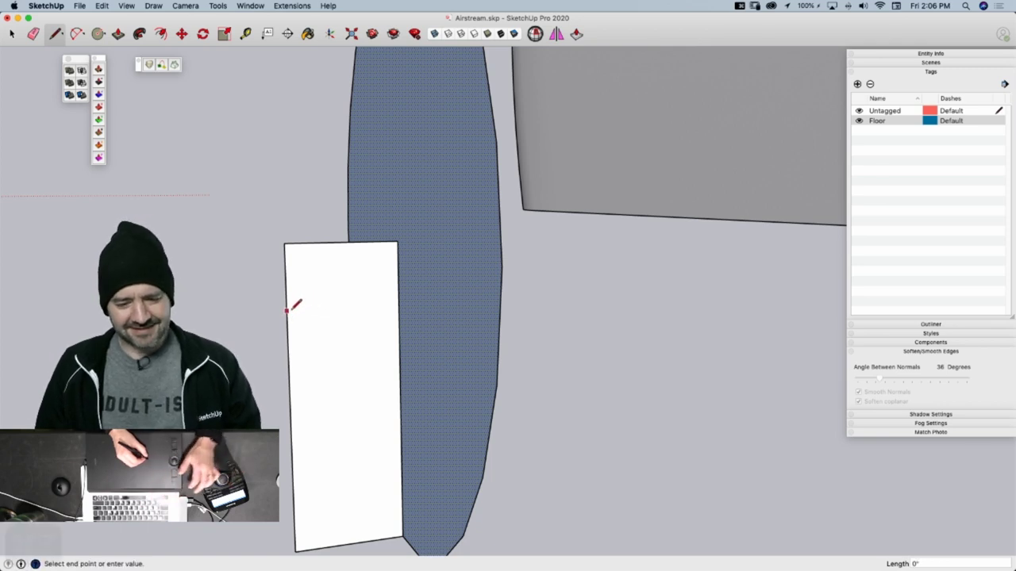
key(Escape)
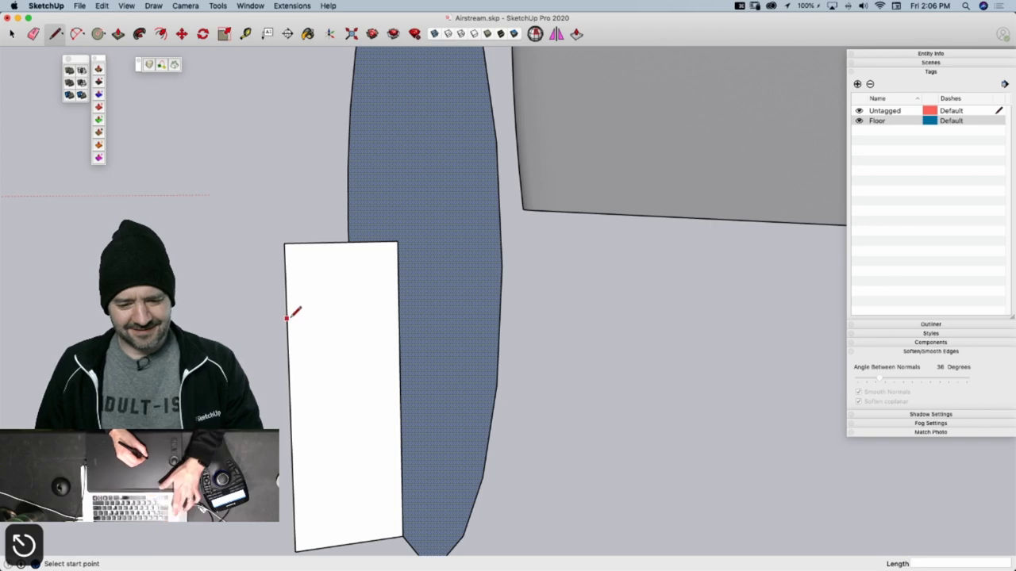
Draw connected wheel-face lines on the rectangle from its outer edge: a short inward edge, long slanted edge, about 2 5/16" return and small downward steps
click(287, 318)
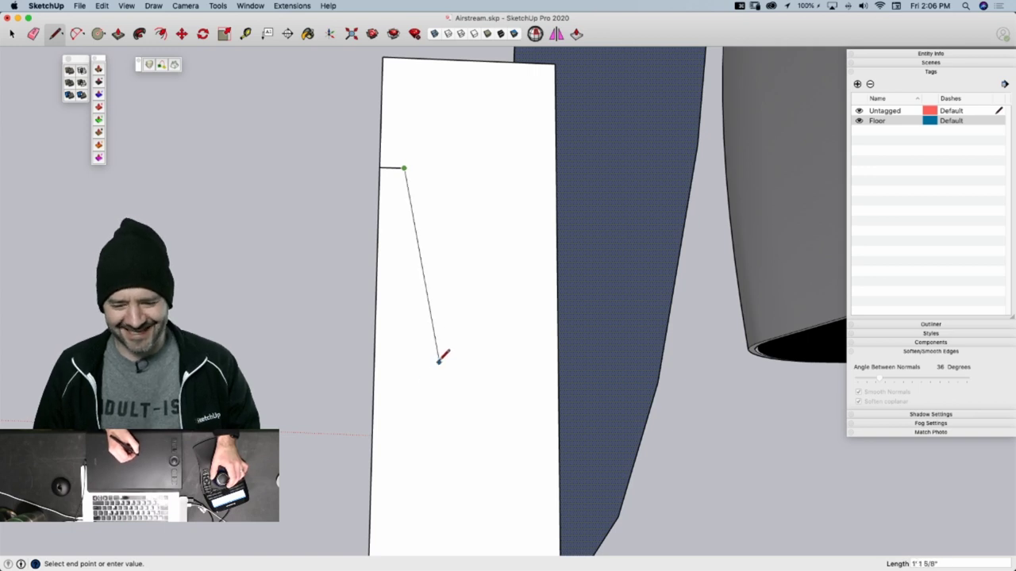
middle_drag(435, 362, 410, 372)
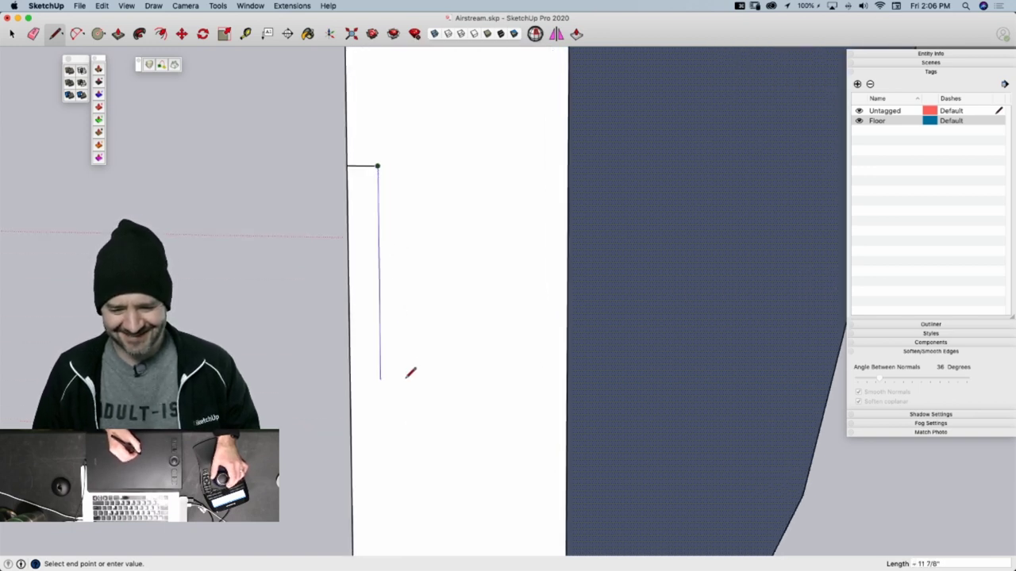
click(410, 399)
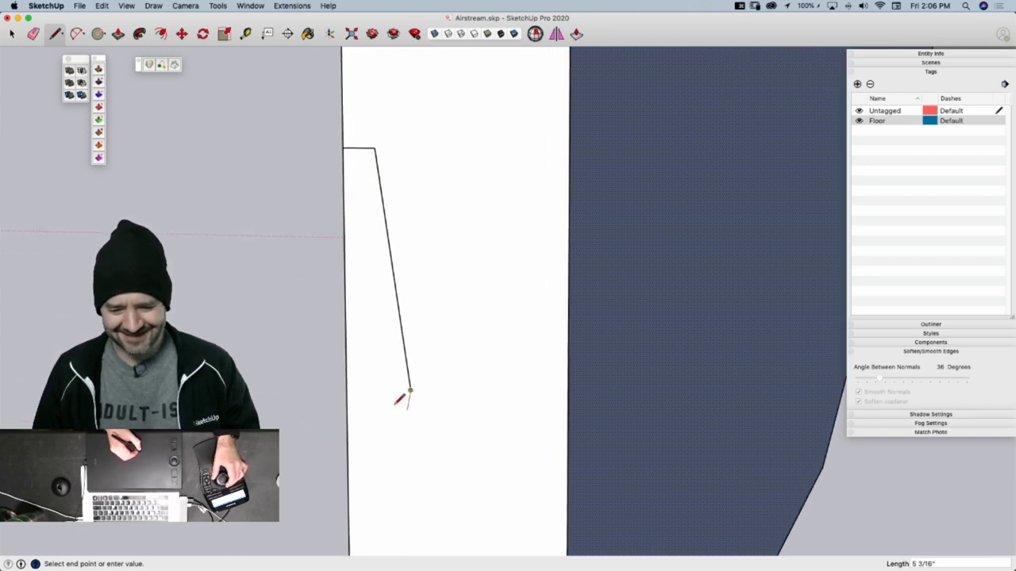
mouse_move(385, 403)
middle_down()
mouse_move(365, 394)
mouse_move(358, 405)
middle_up()
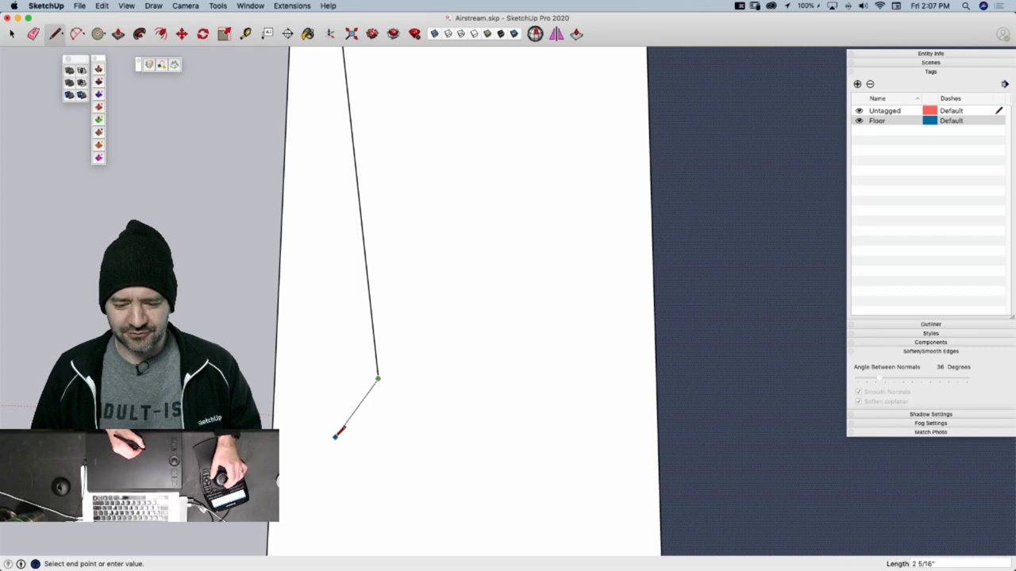
click(333, 437)
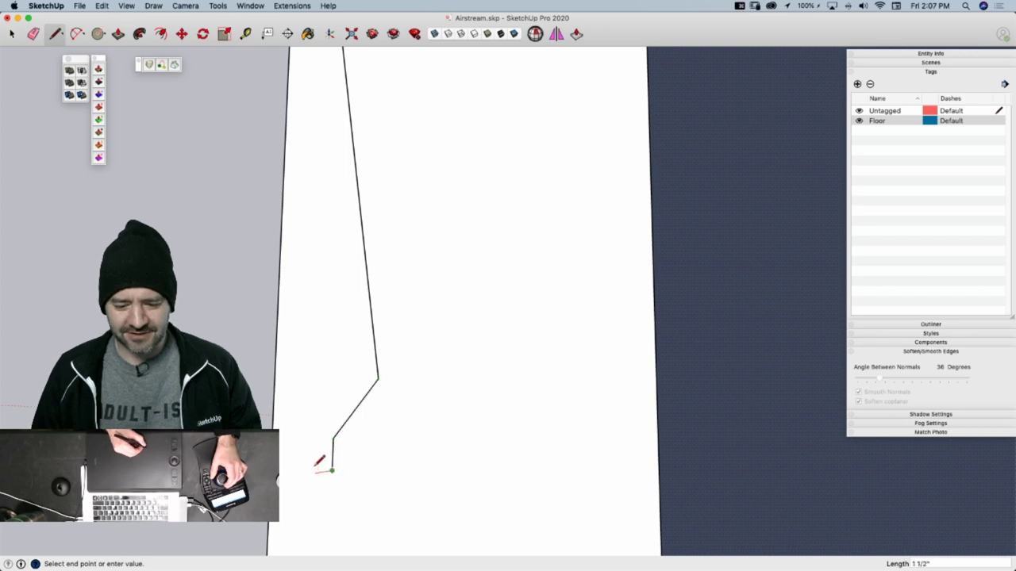
click(321, 468)
middle_drag(321, 468, 349, 414)
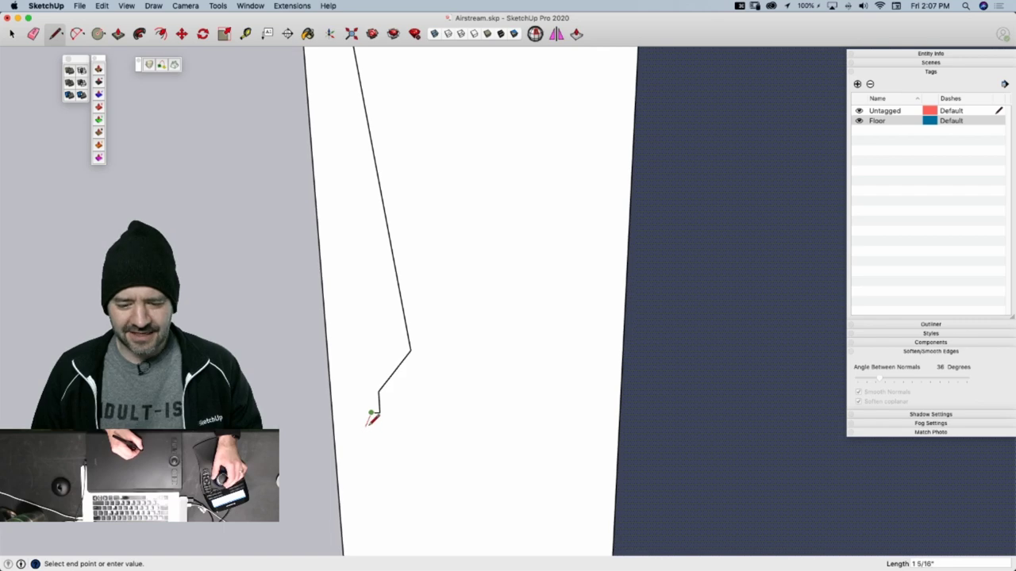
scroll(368, 424, up, 4)
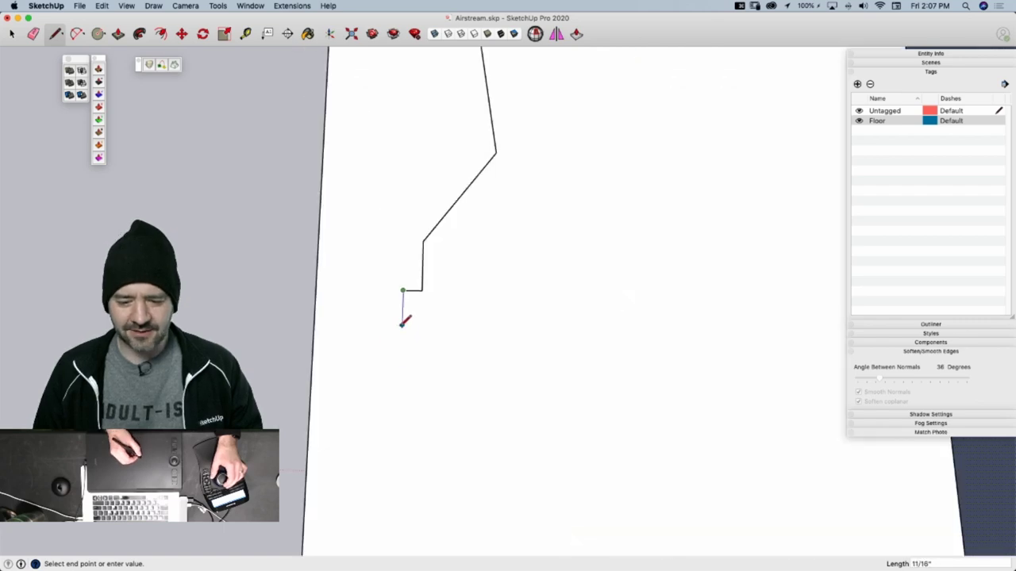
scroll(403, 327, down, 4)
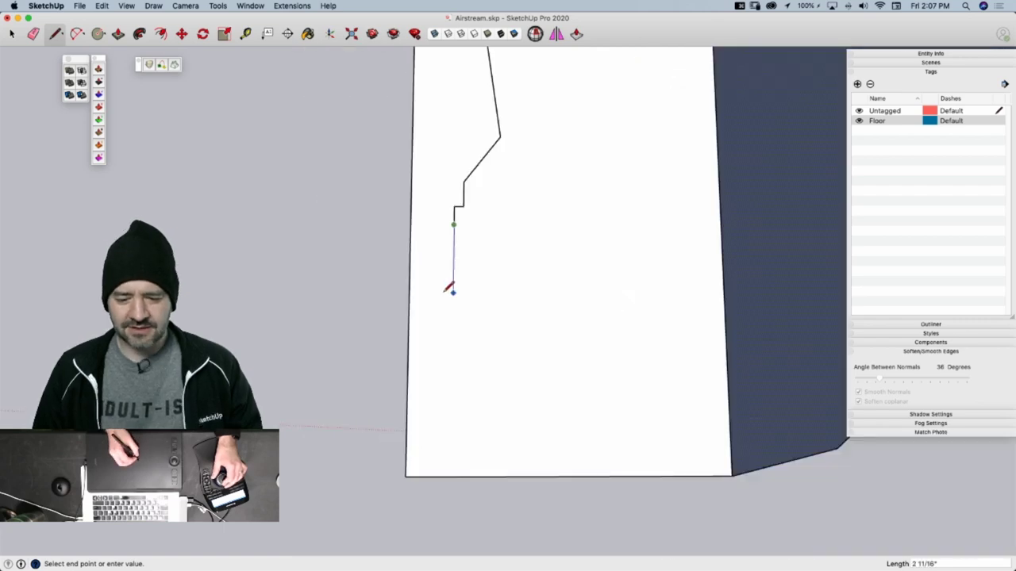
middle_drag(452, 292, 494, 277)
key(a)
click(466, 215)
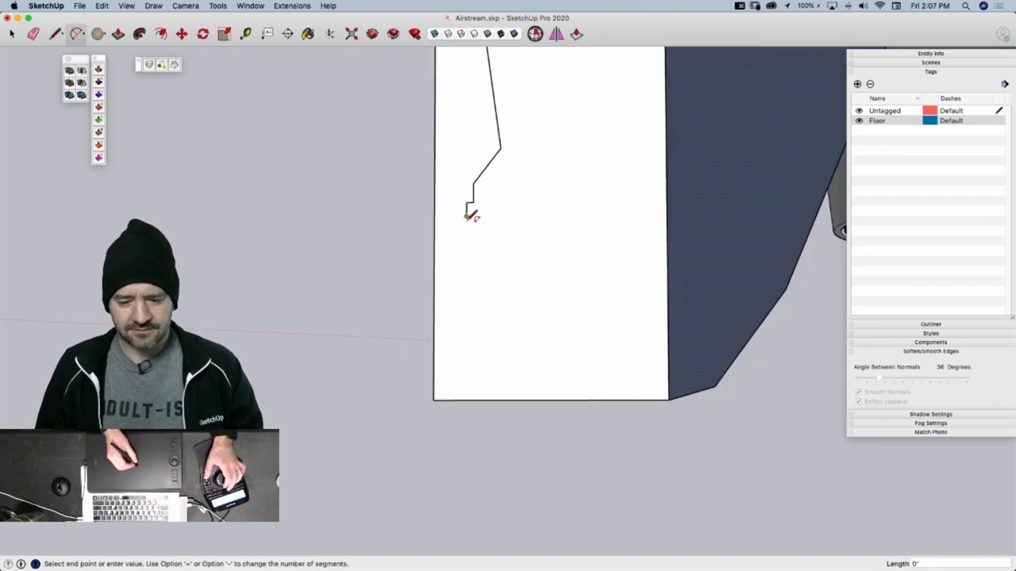
click(473, 399)
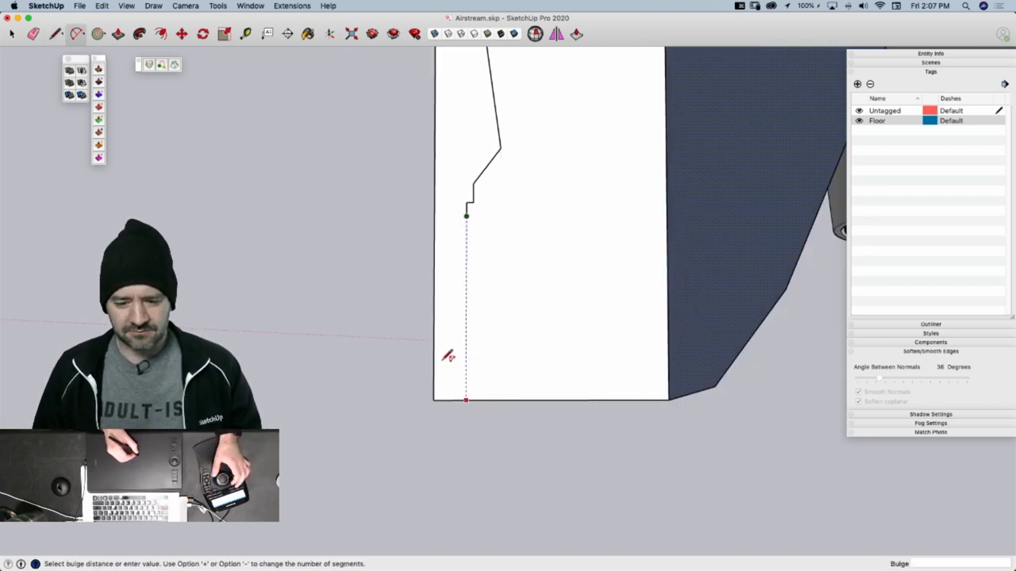
key(Escape)
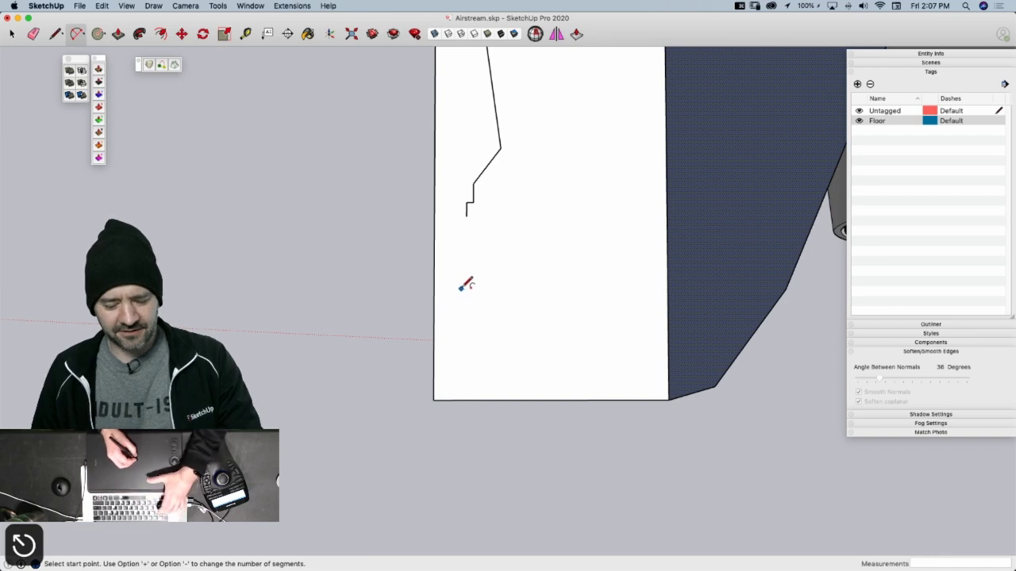
key(a)
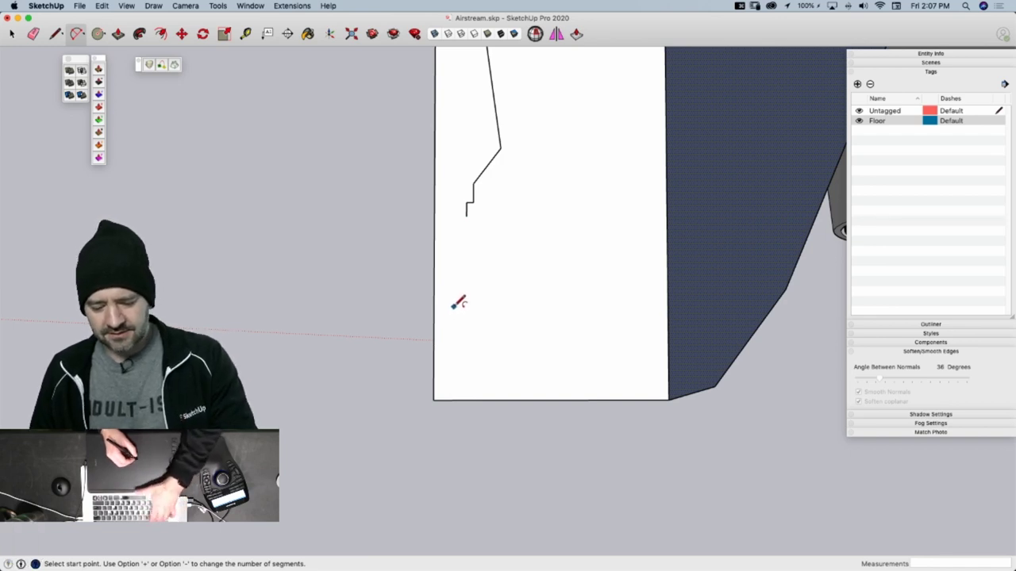
text(12)
key(Return)
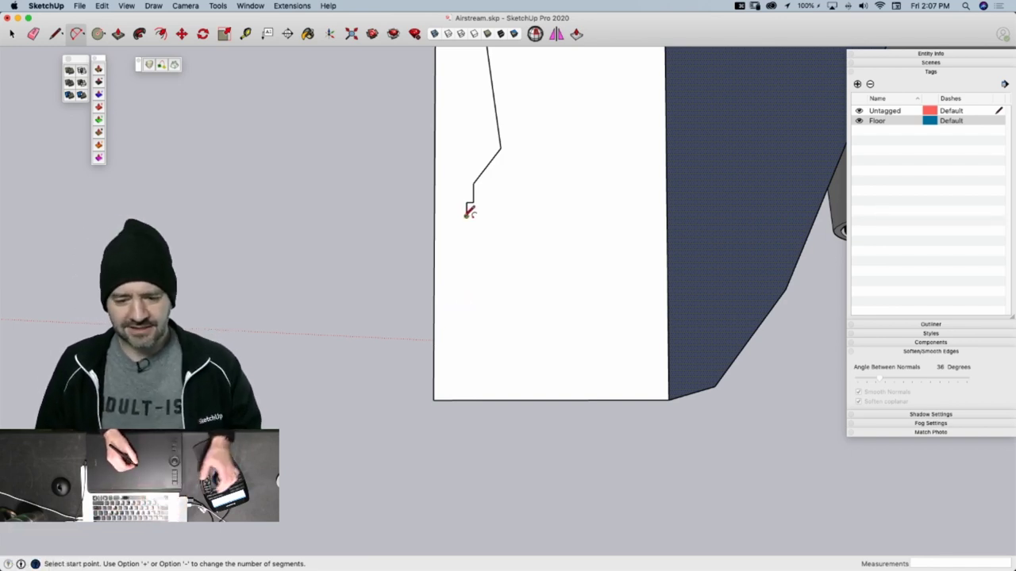
click(466, 214)
click(467, 399)
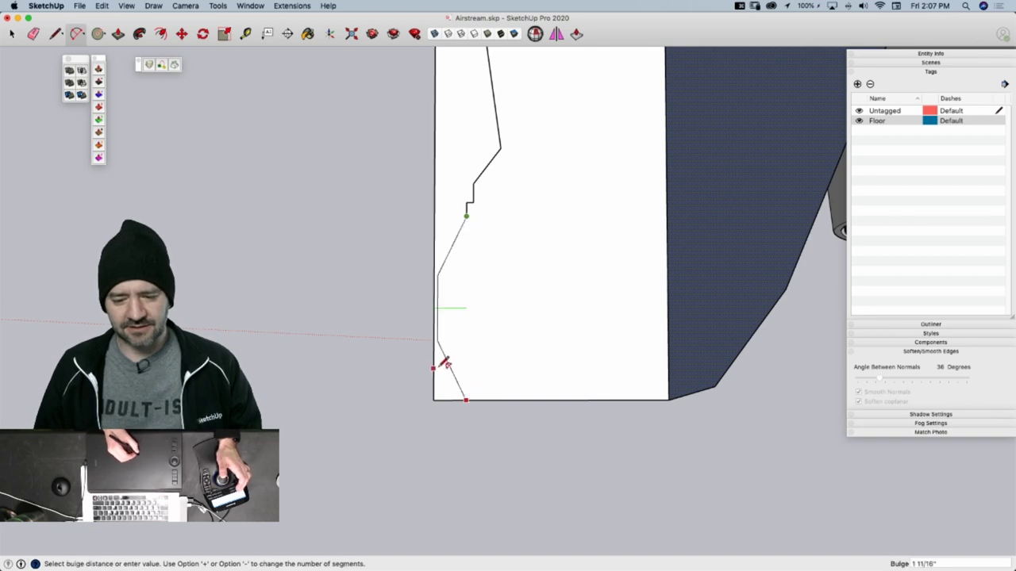
key(Escape)
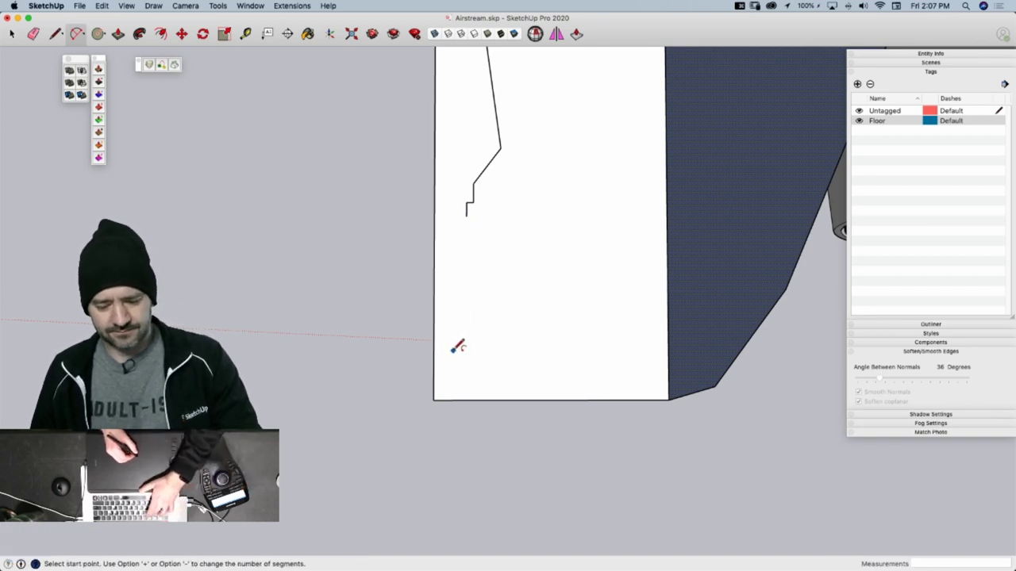
Draw a 12-segment arc from the end of the profile line straight down to the rectangle's bottom edge, bulging outward about 1 1/16"
key(r)
text(a)
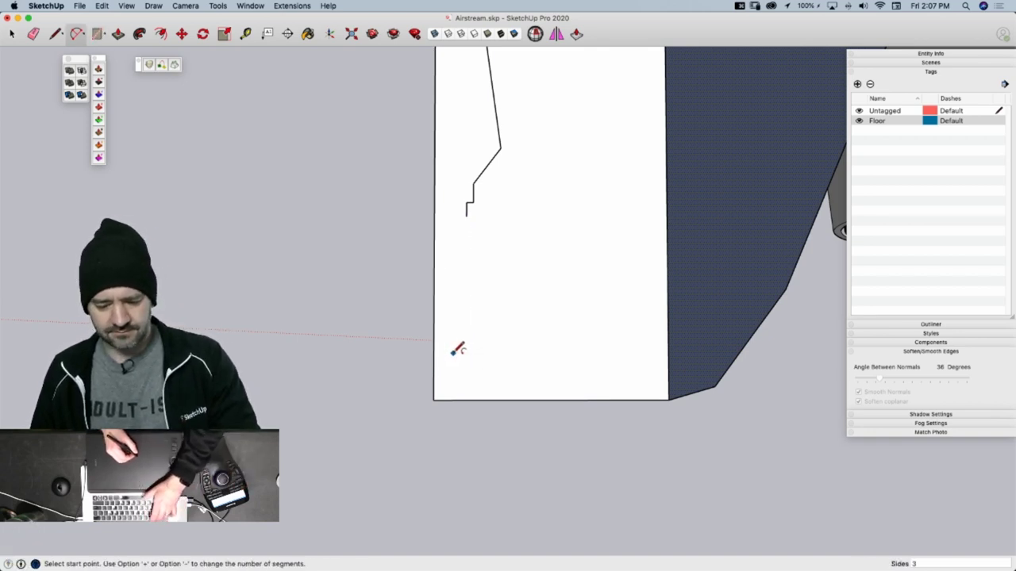
text(12)
key(Return)
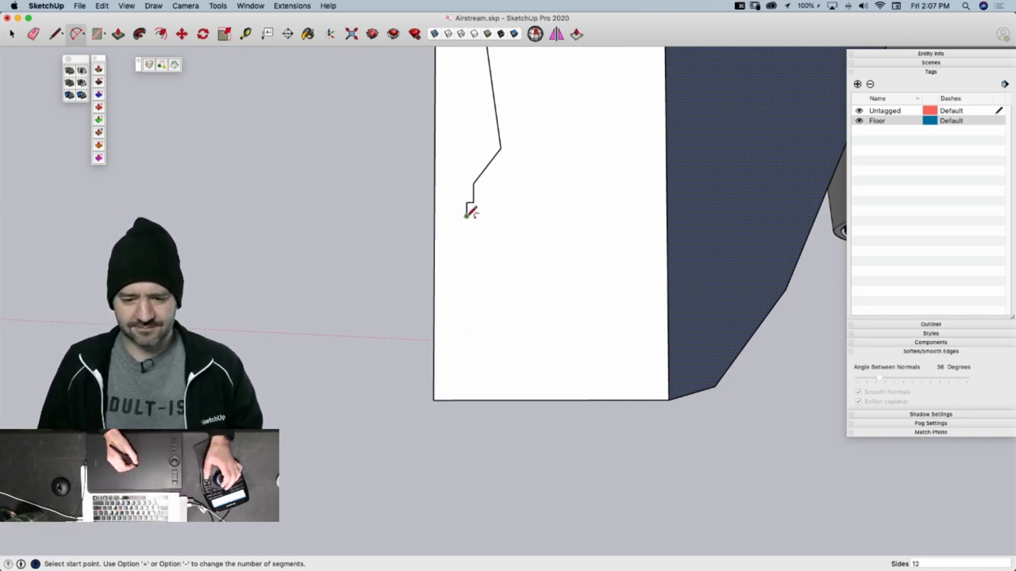
click(467, 214)
click(466, 399)
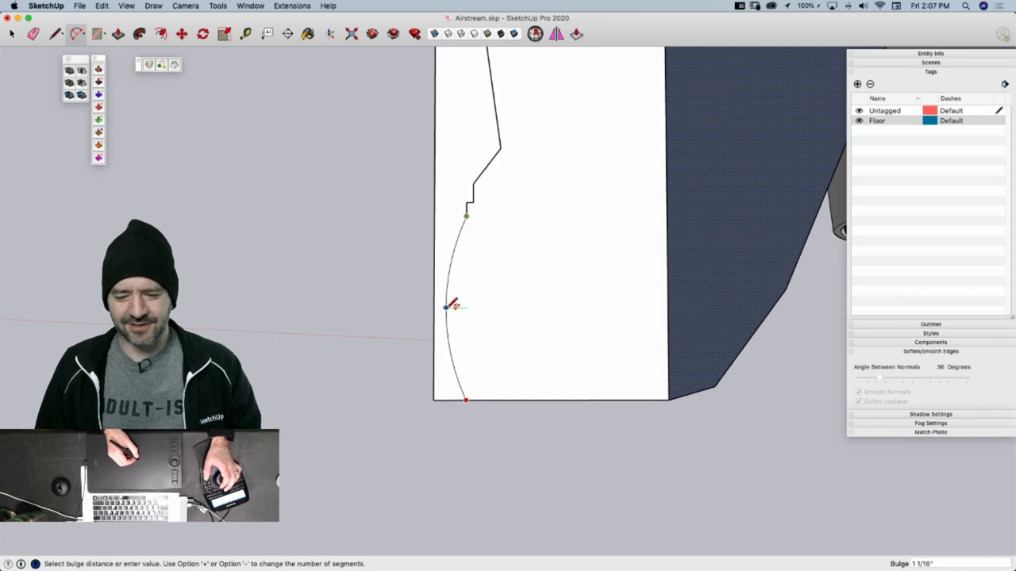
click(451, 306)
Erase the leftover rectangle edges outside the wheel-face line and the tyre arc, leaving only the wheel's half-profile
scroll(521, 328, down, 5)
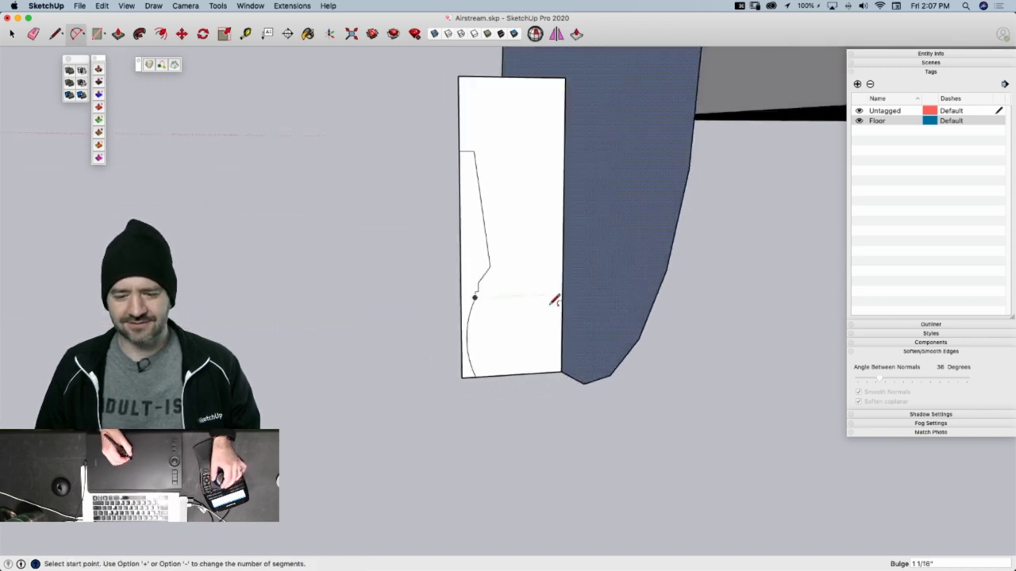
scroll(504, 326, up, 2)
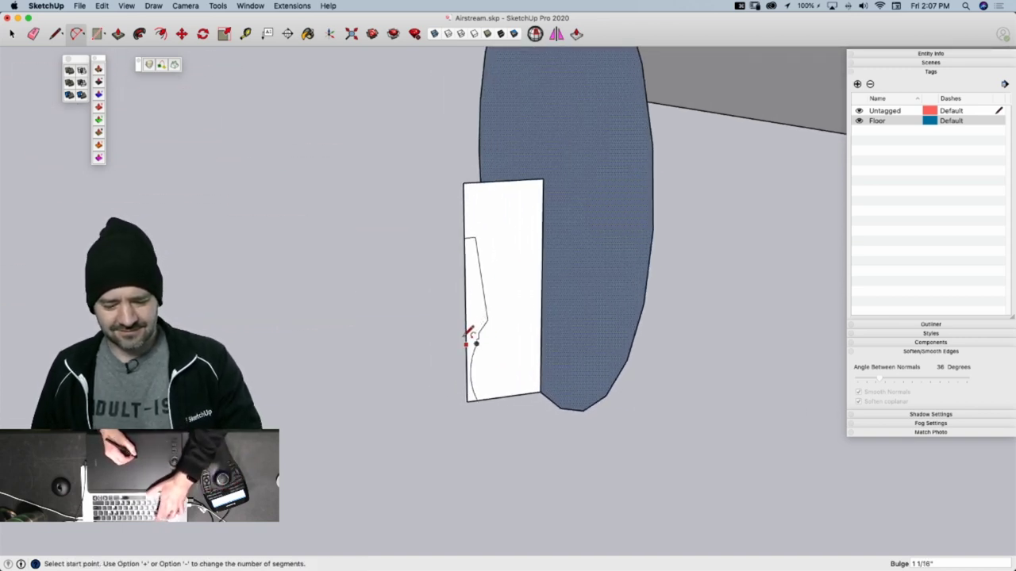
key(e)
drag(476, 334, 476, 397)
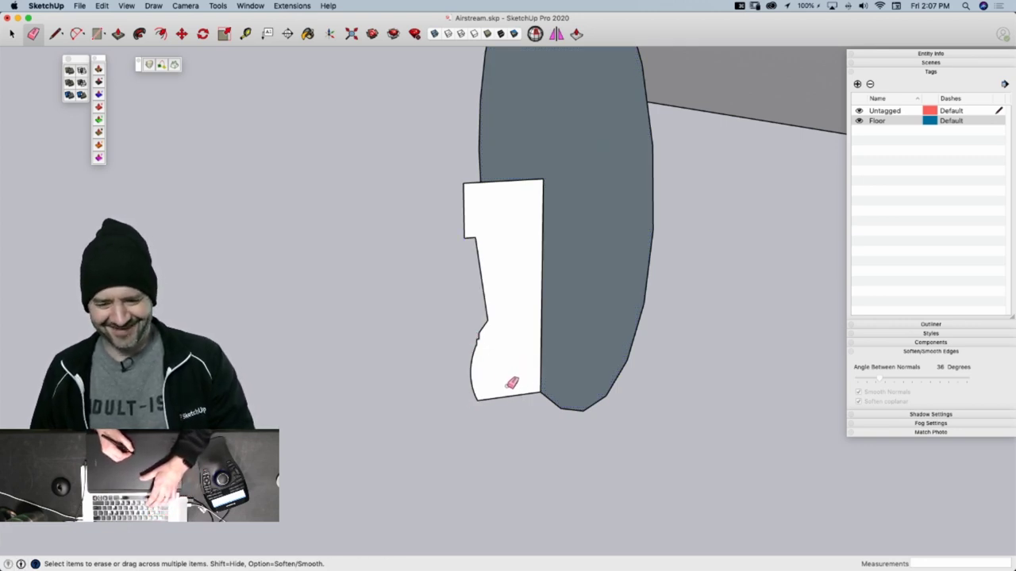
Move the small stepped rim edges of the profile about 3 5/16" up toward the wheel centre
key(space)
drag(460, 315, 513, 349)
key(m)
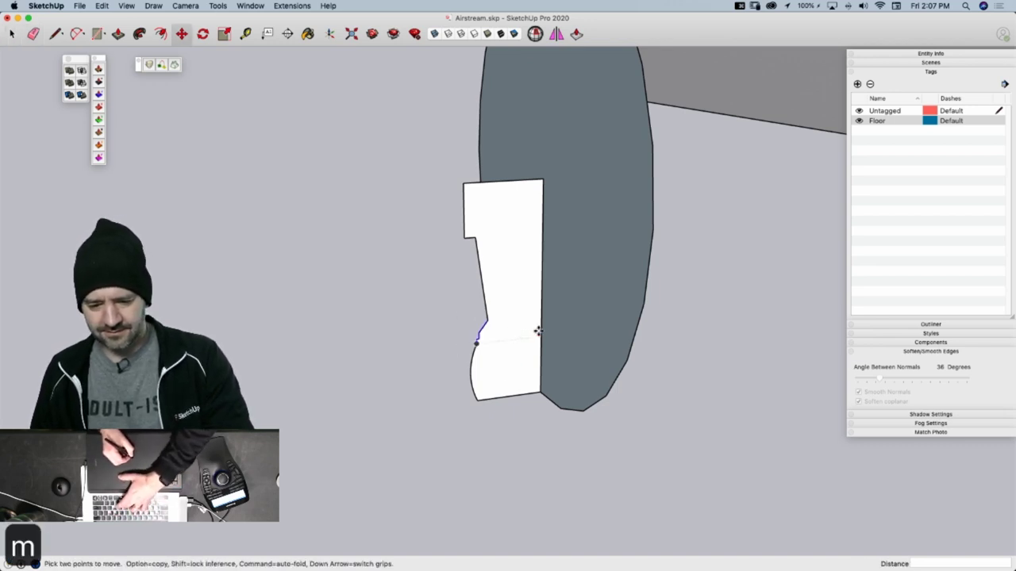
click(539, 334)
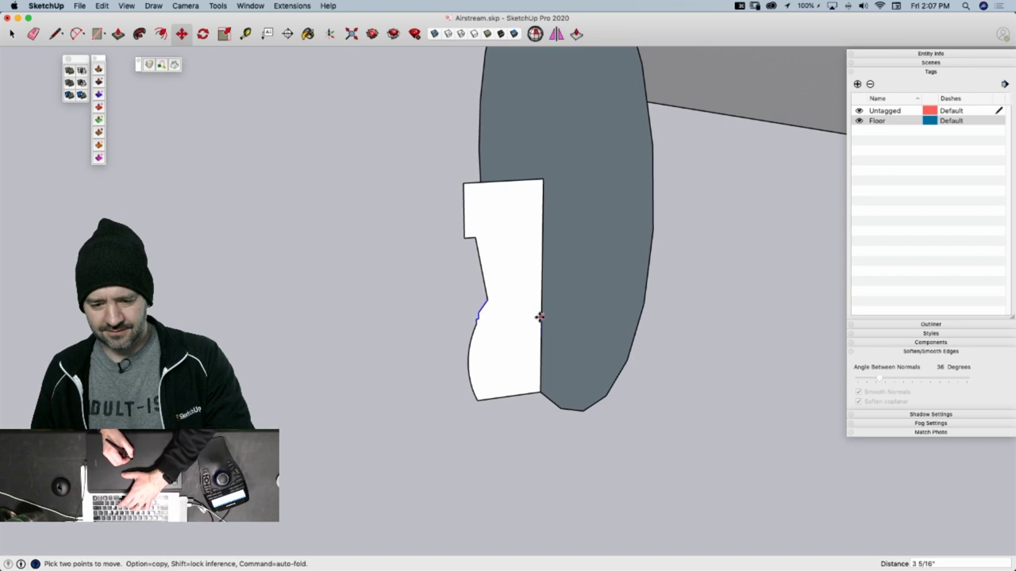
Rotate a copy of the wheel profile 180° about its vertical inner edge at the disc centre, onto the disc's other side
key(space)
click(507, 383)
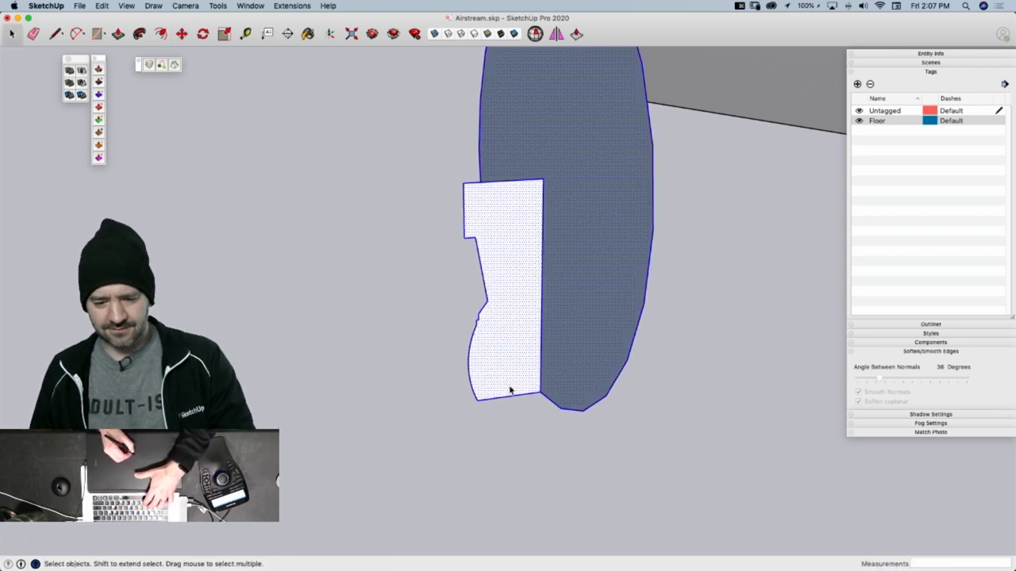
drag(420, 208, 563, 382)
middle_drag(556, 305, 541, 320)
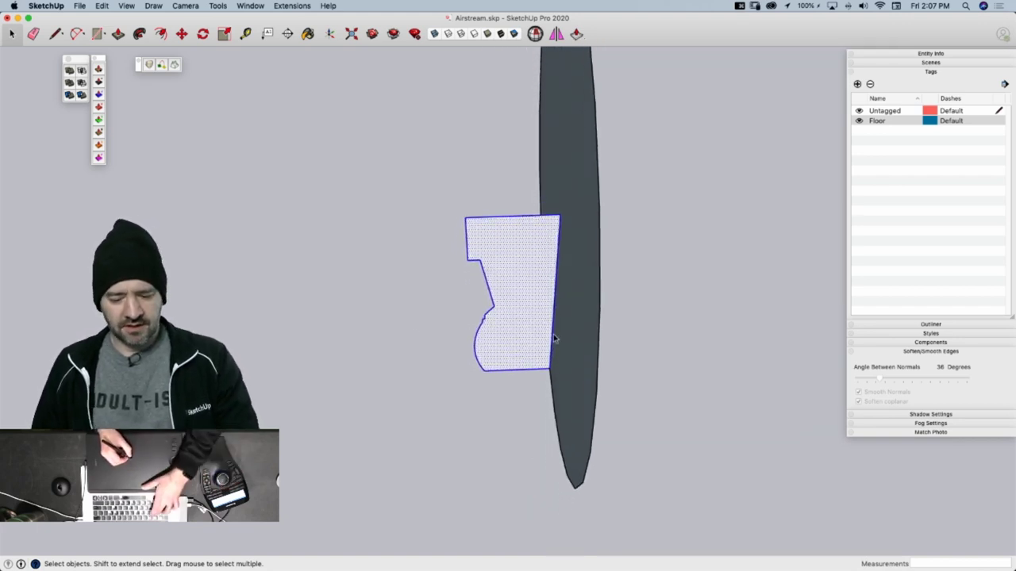
key(q)
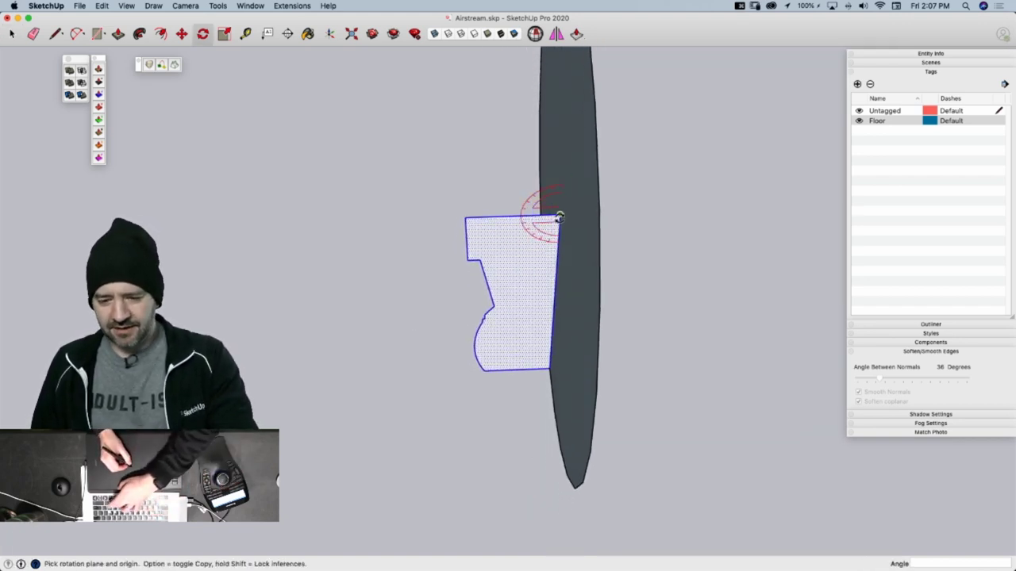
click(559, 215)
click(478, 219)
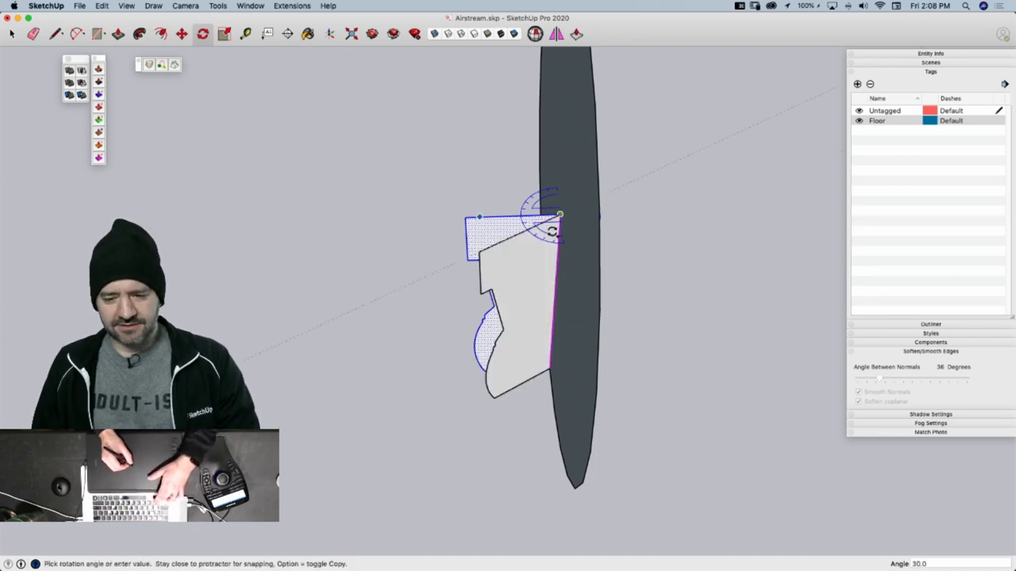
click(634, 215)
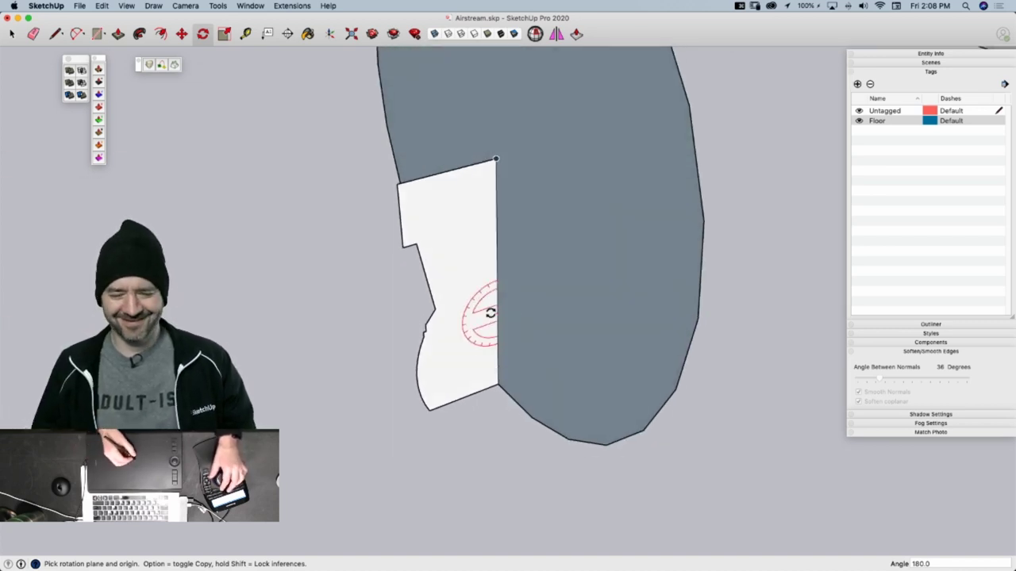
Erase the shared inner edge between the two profile halves to merge them into one face
click(491, 314)
middle_drag(643, 167, 576, 214)
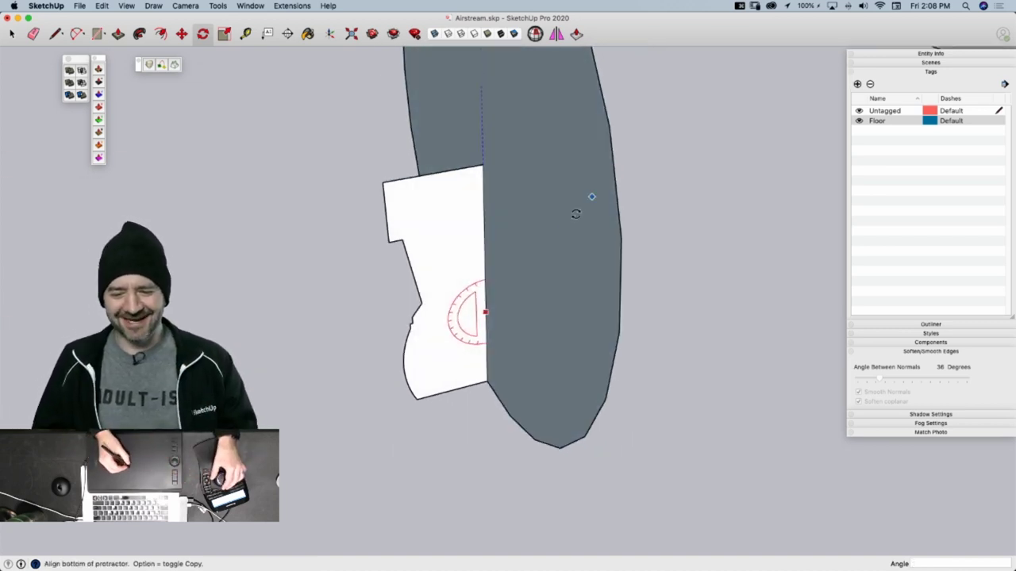
key(e)
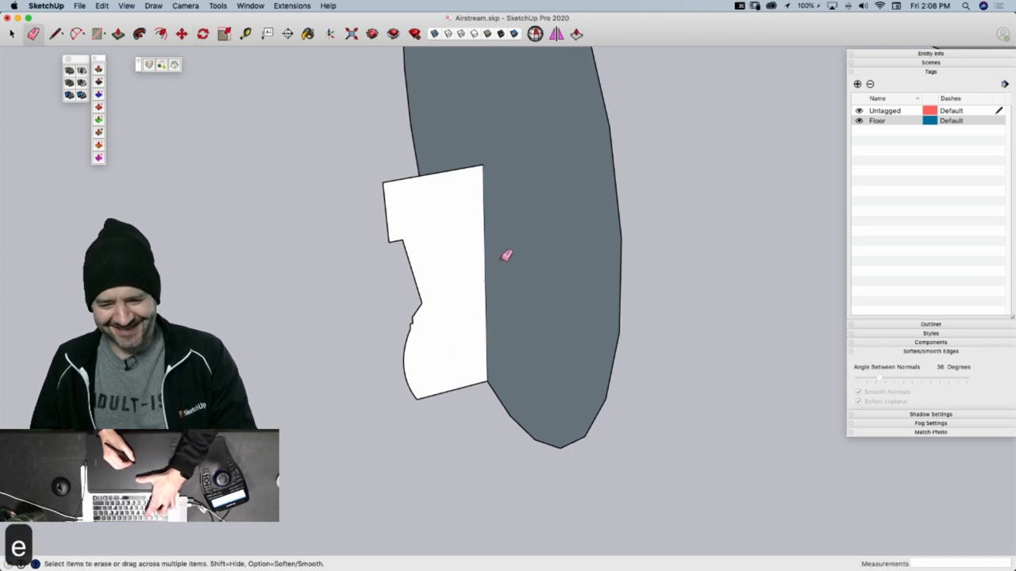
key(space)
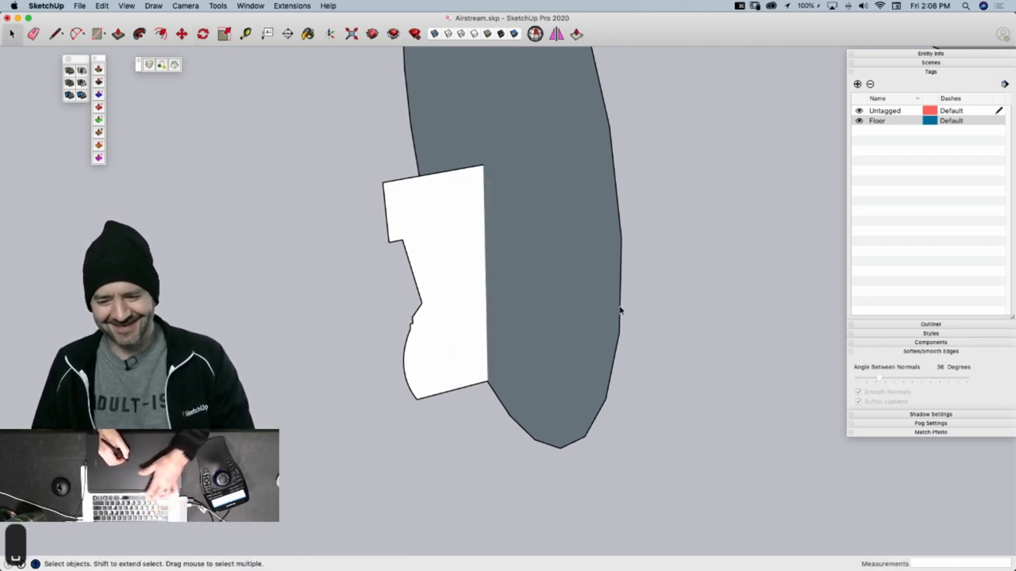
Sweep the merged wheel profile around the disc's circular edge with Follow Me
click(620, 306)
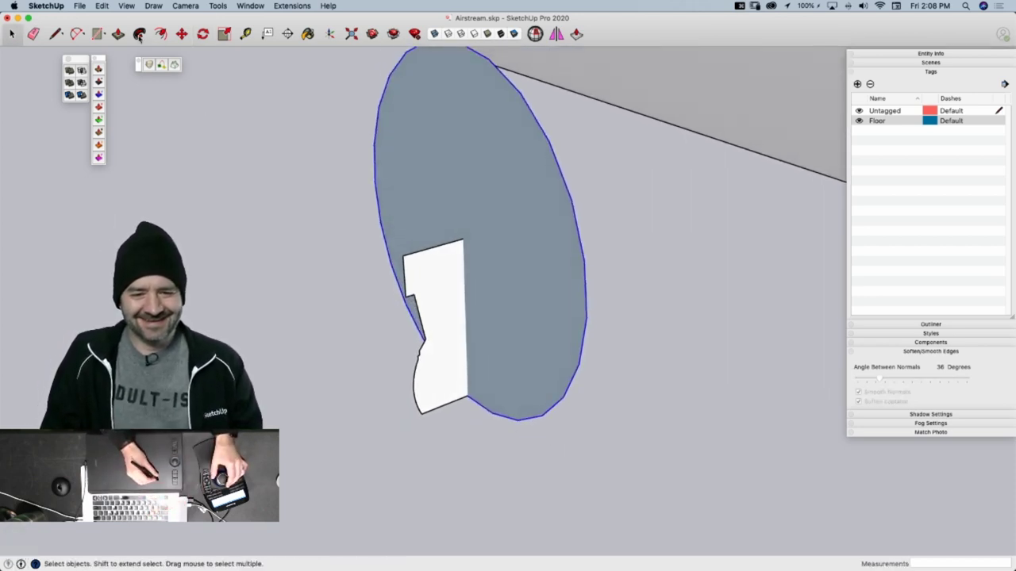
click(139, 35)
middle_drag(442, 308, 511, 332)
Select the whole swept wheel and reverse its faces
key(space)
triple_click(499, 347)
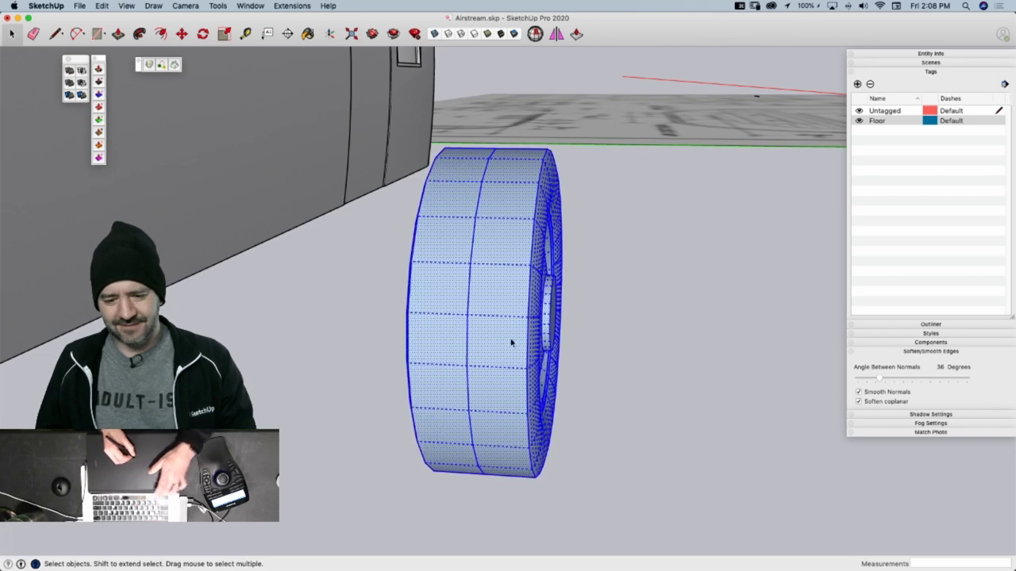
right_click(472, 316)
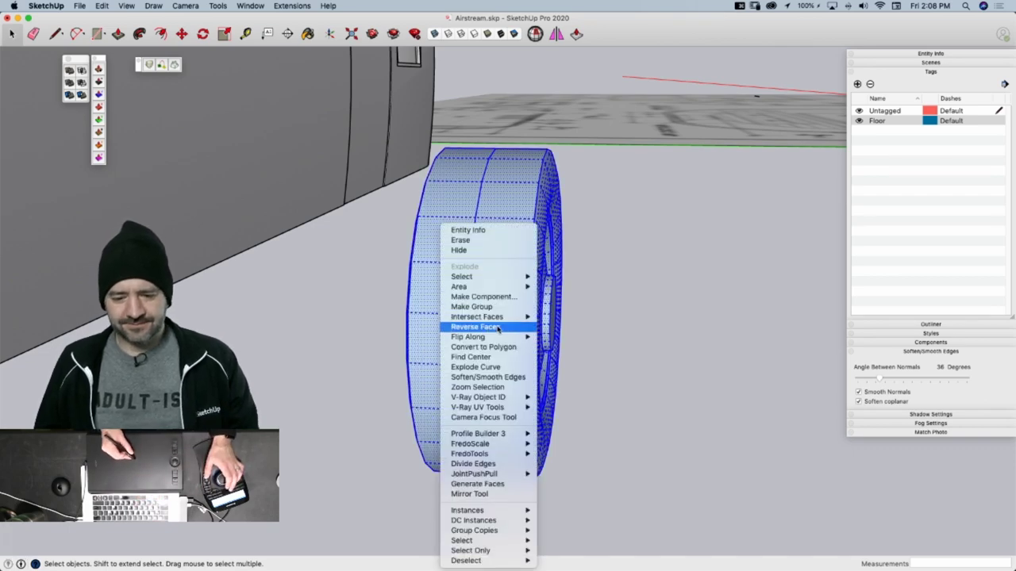
click(493, 326)
middle_drag(526, 339, 484, 275)
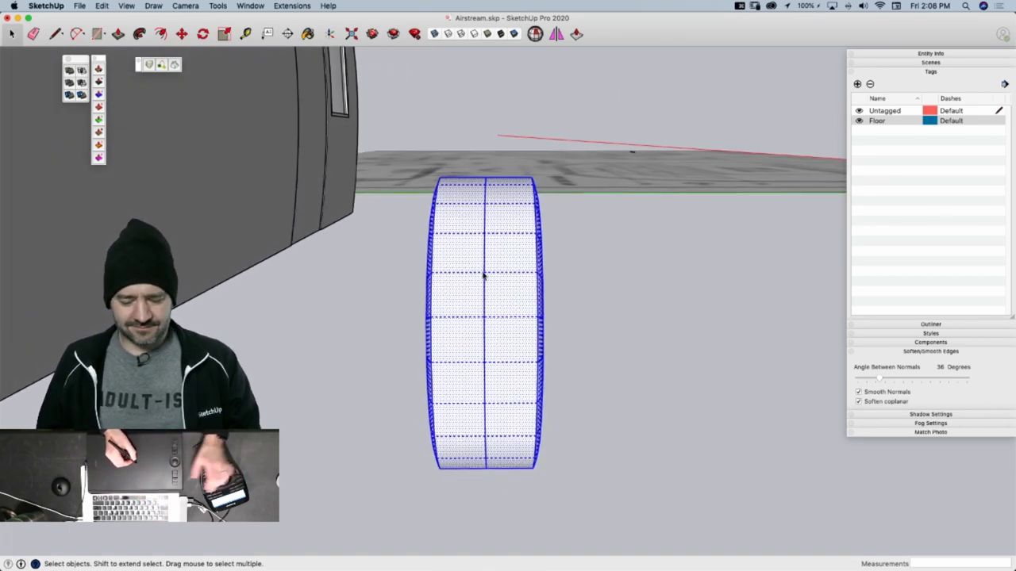
Scale the wheel's width along the green axis to about 0.62, pulling its outer side toward the trailer, and deselect it
key(s)
middle_drag(563, 324, 555, 349)
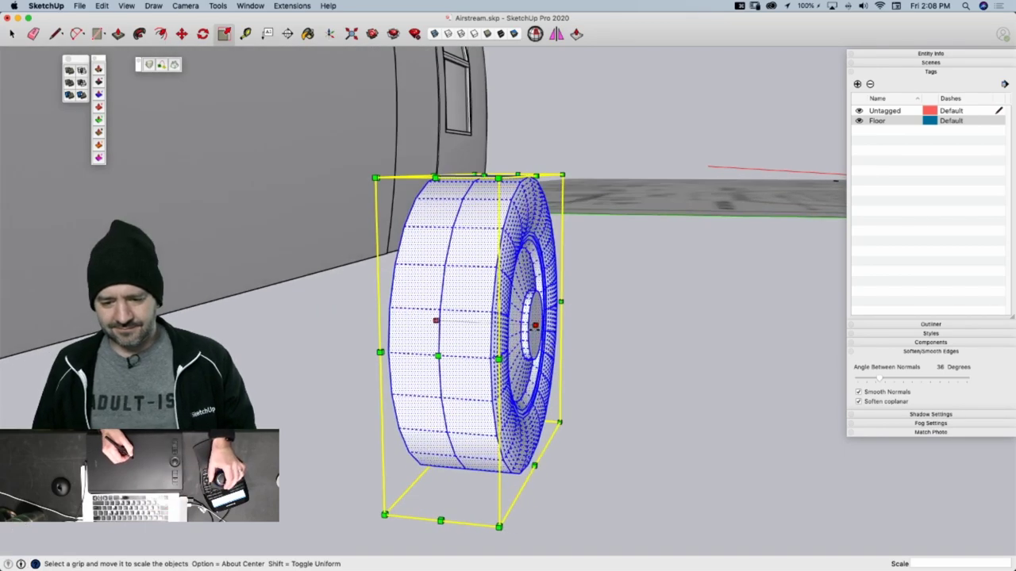
drag(536, 325, 496, 323)
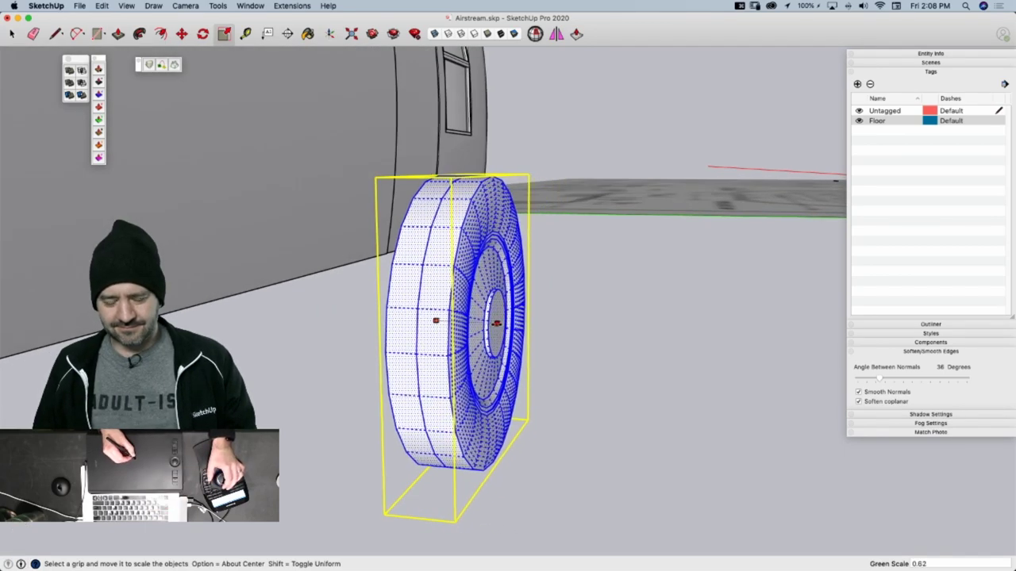
middle_drag(527, 301, 588, 341)
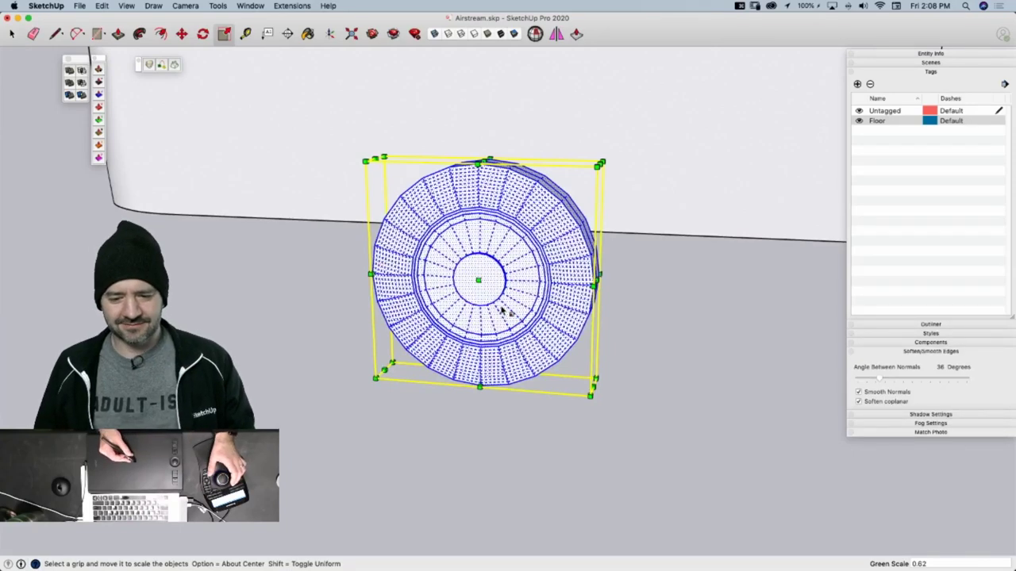
middle_drag(500, 310, 516, 383)
key(space)
click(510, 400)
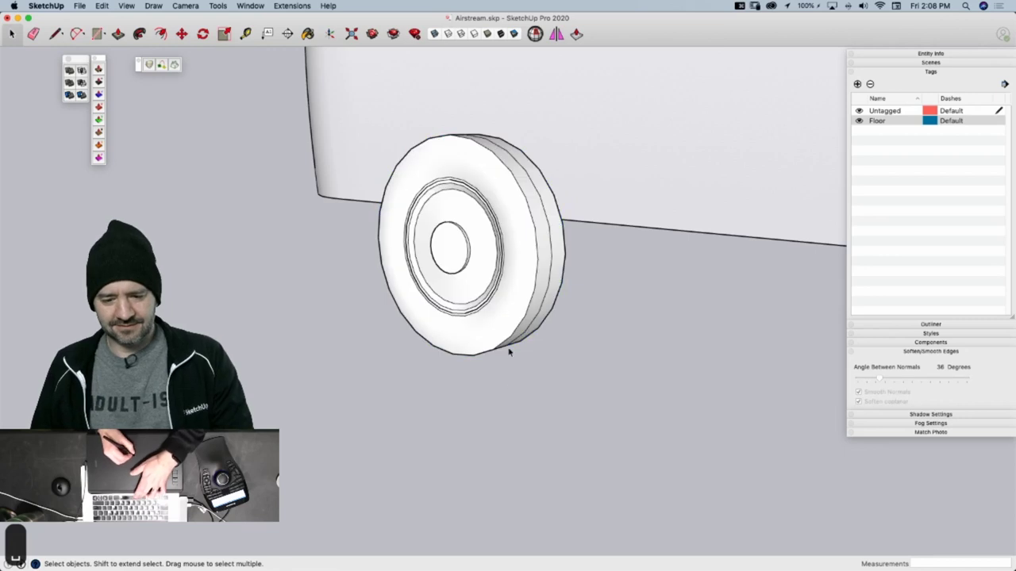
Paint the entire wheel with the Iron pencil colour and turn on the display of hidden geometry
triple_click(509, 306)
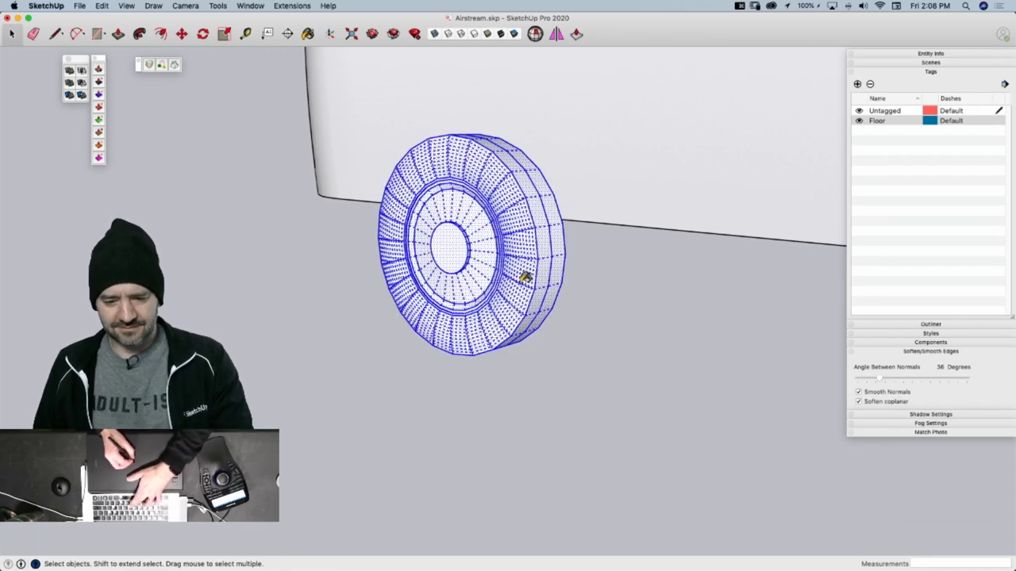
key(b)
click(881, 210)
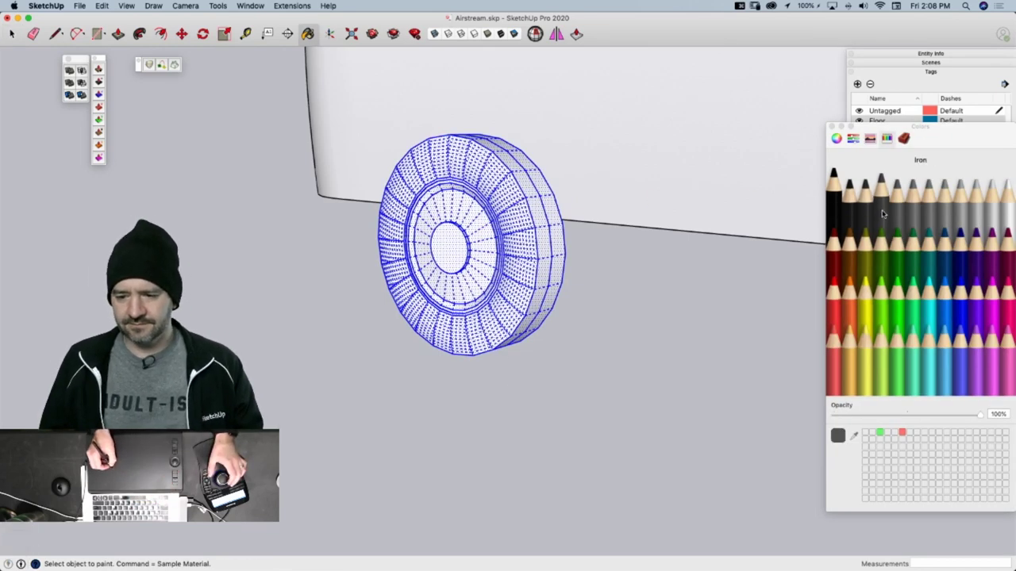
click(536, 276)
scroll(611, 238, up, 5)
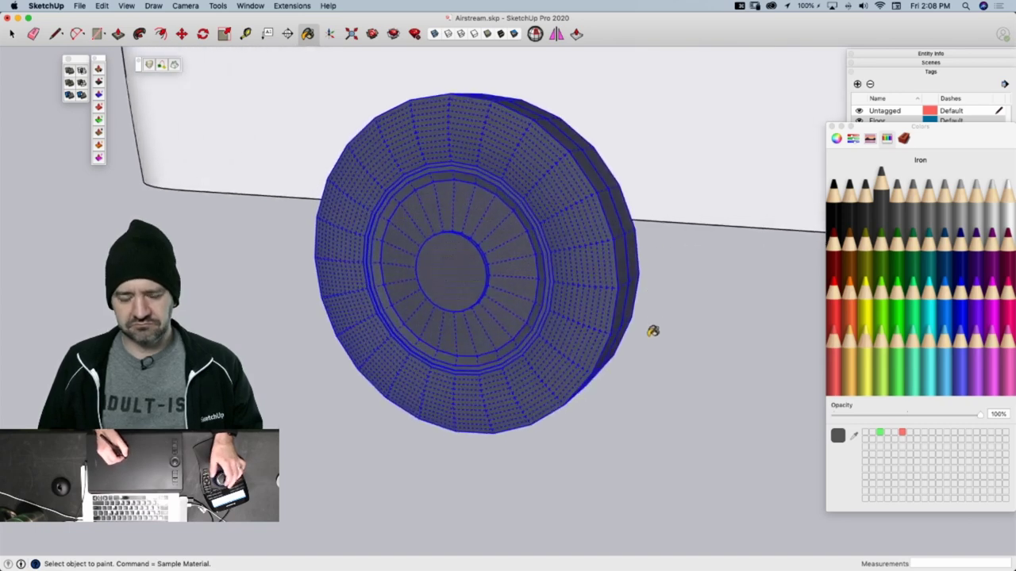
key(alt+h)
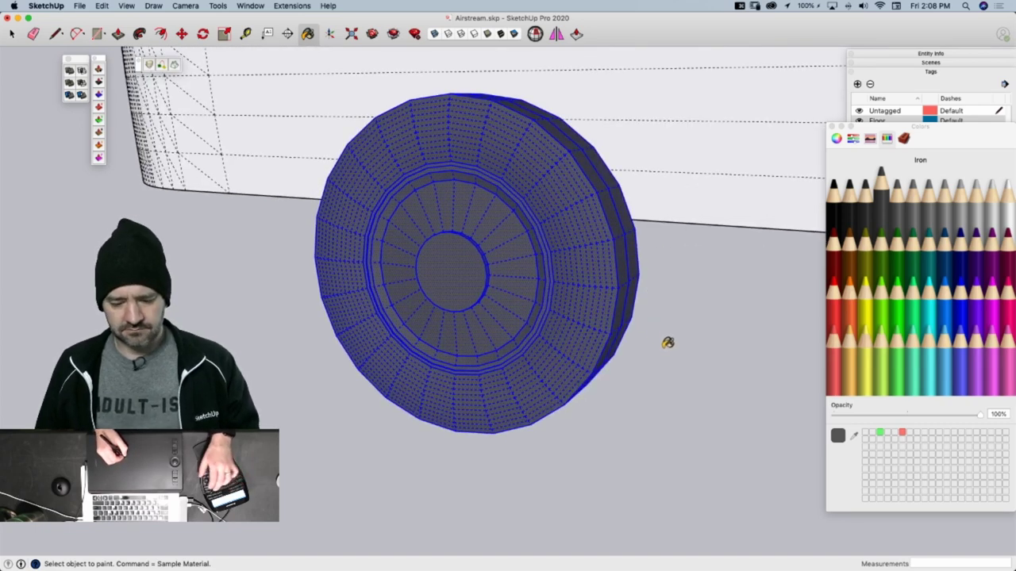
Turn off hidden geometry and paint the deselected wheel's centre hub and surrounding disc with the Magnesium pencil colour
key(space)
click(660, 363)
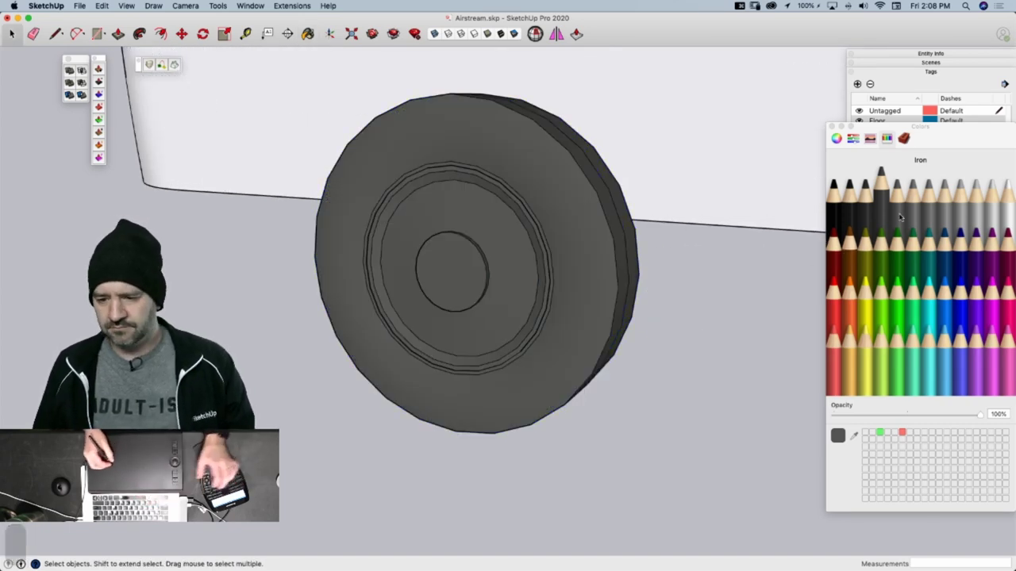
click(962, 213)
key(b)
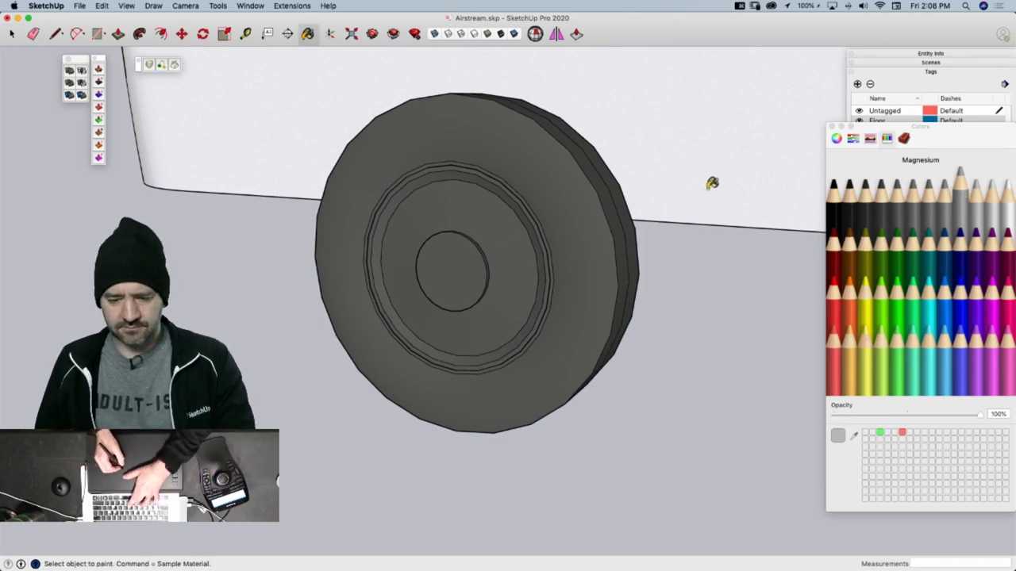
click(470, 263)
scroll(484, 230, up, 6)
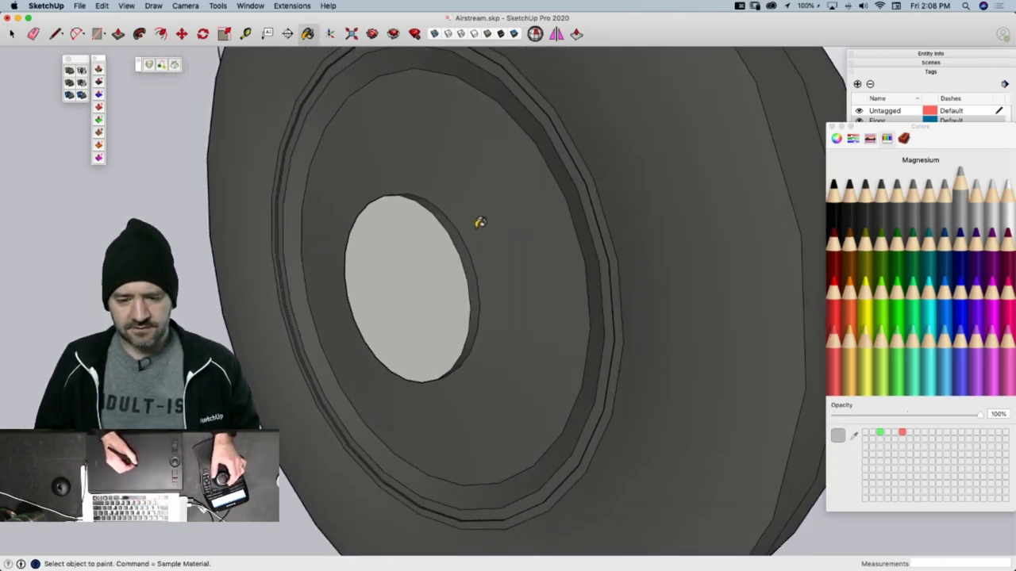
click(476, 227)
click(467, 244)
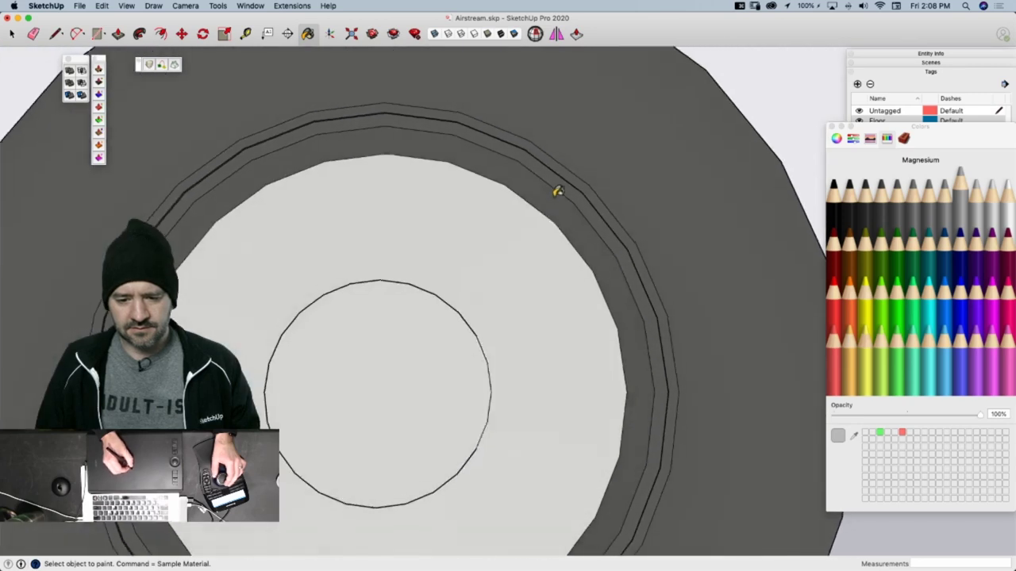
Paint the narrow stepped rim rings between the disc and the tyre with the same Magnesium colour
click(558, 191)
scroll(568, 187, up, 8)
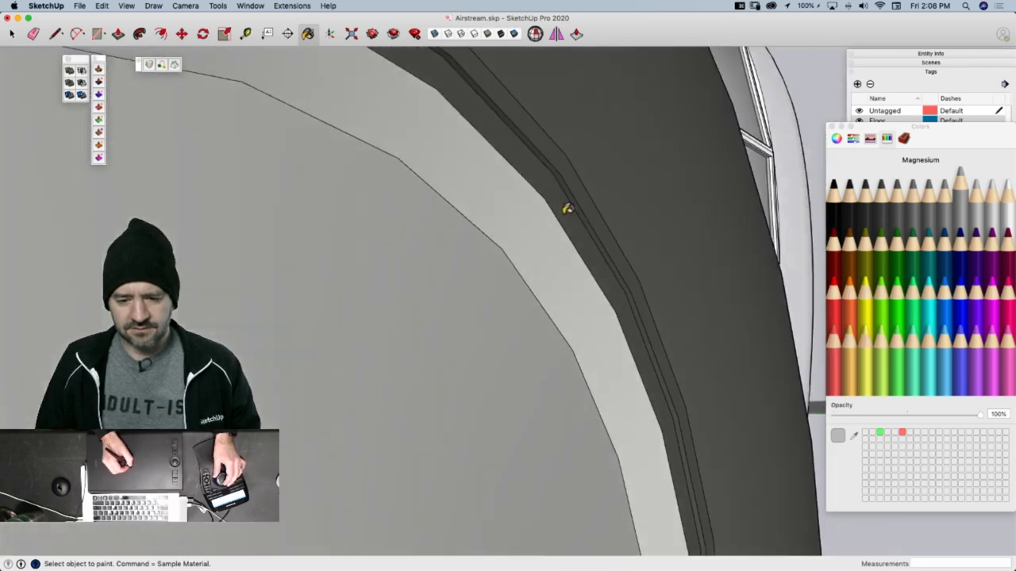
click(579, 193)
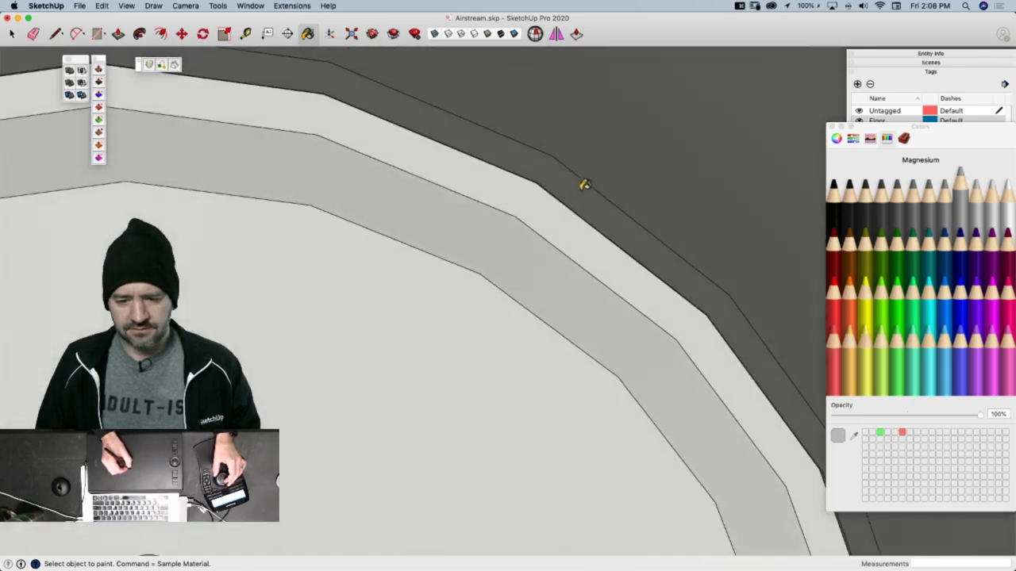
click(559, 201)
scroll(560, 200, down, 8)
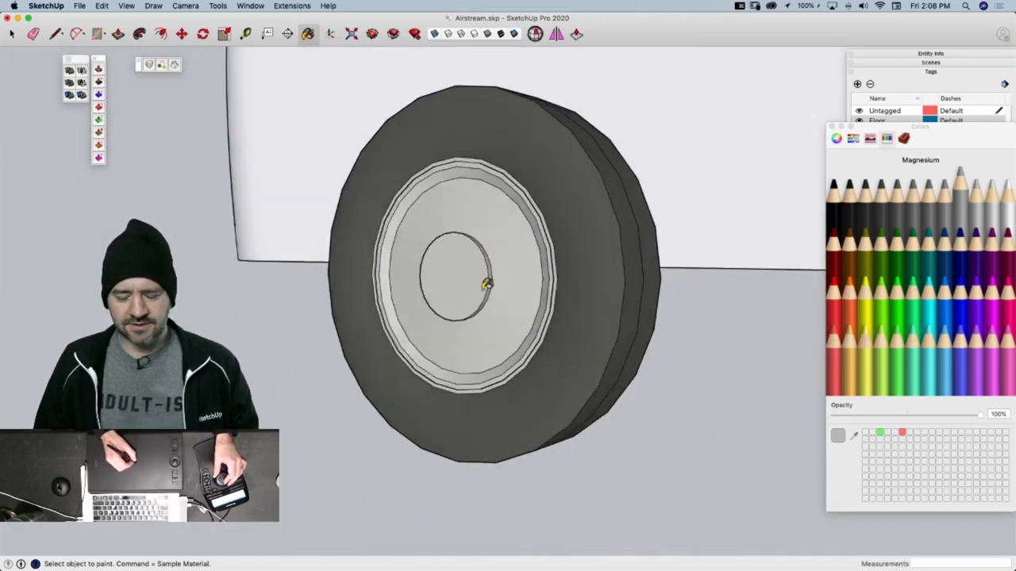
mouse_move(485, 284)
middle_down()
mouse_move(553, 383)
mouse_move(693, 271)
mouse_move(598, 363)
mouse_move(623, 368)
mouse_move(607, 378)
mouse_move(616, 361)
mouse_move(548, 331)
middle_up()
Select the whole wheel and make it a component named Wheel
key(space)
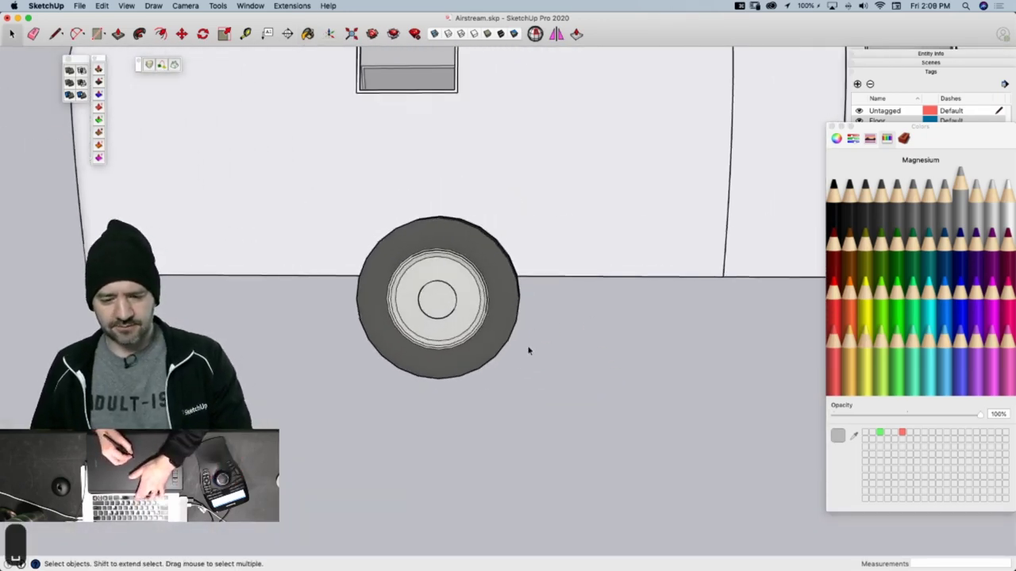
click(465, 357)
triple_click(465, 359)
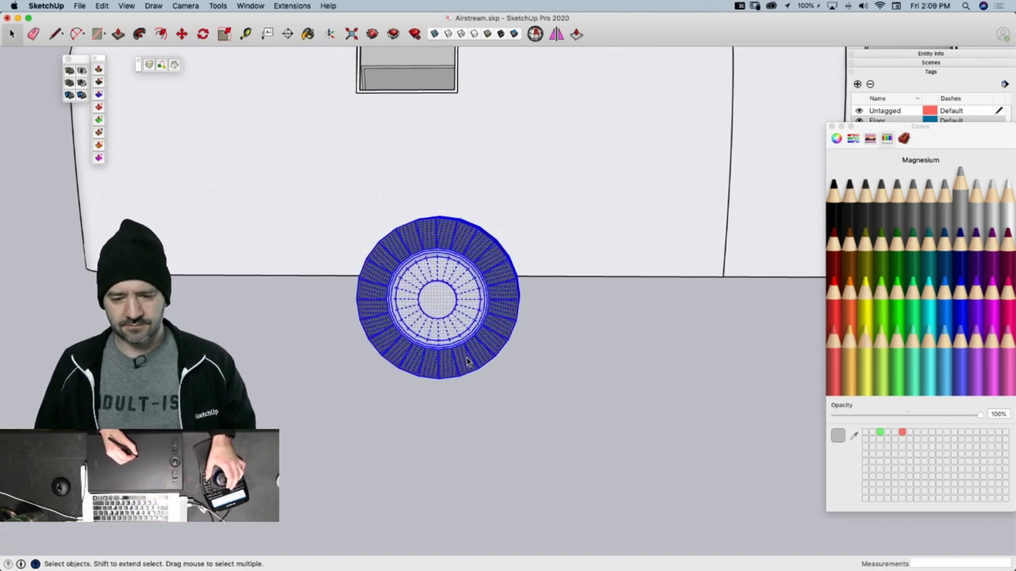
right_click(476, 316)
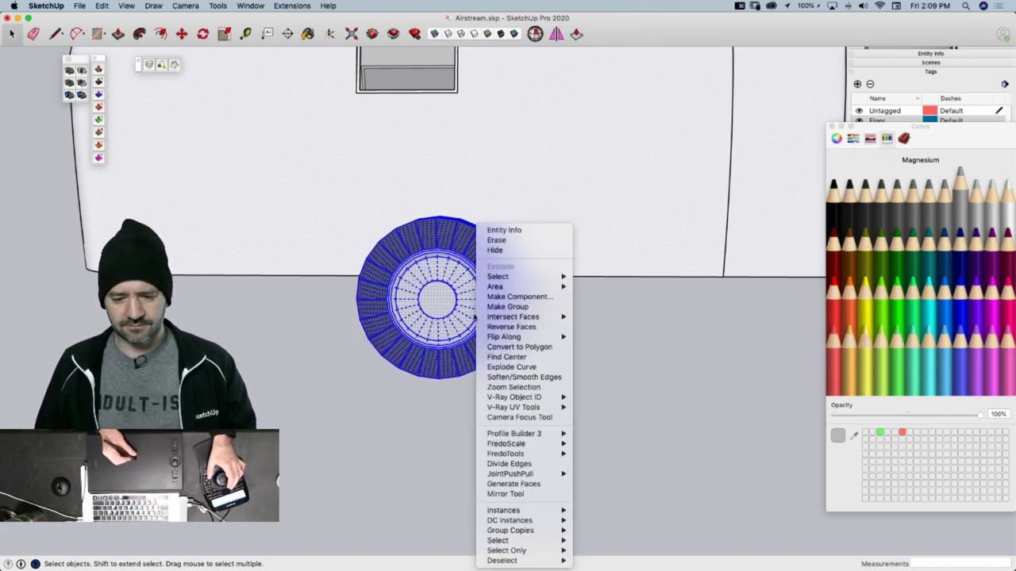
click(526, 296)
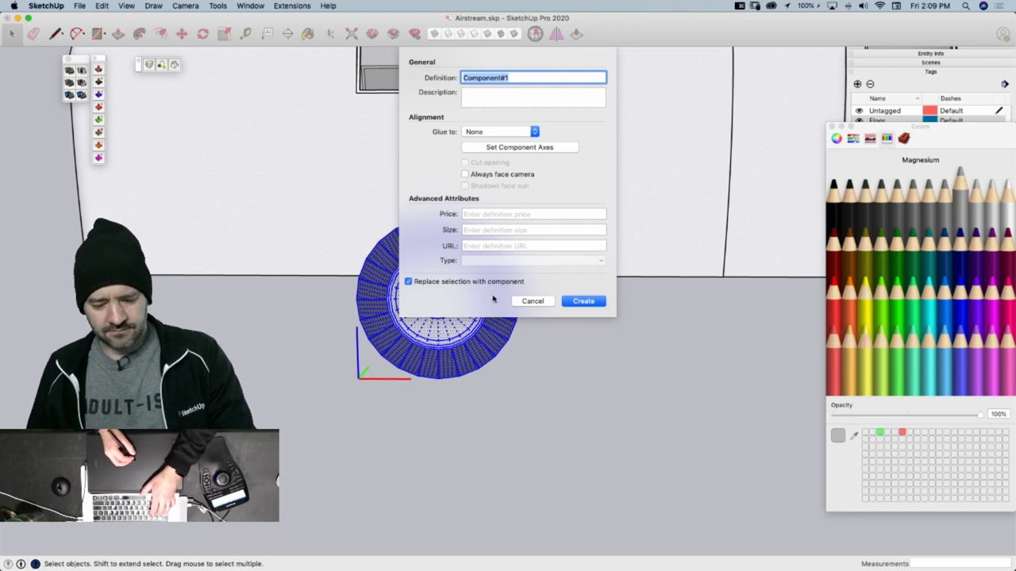
text(Wheel)
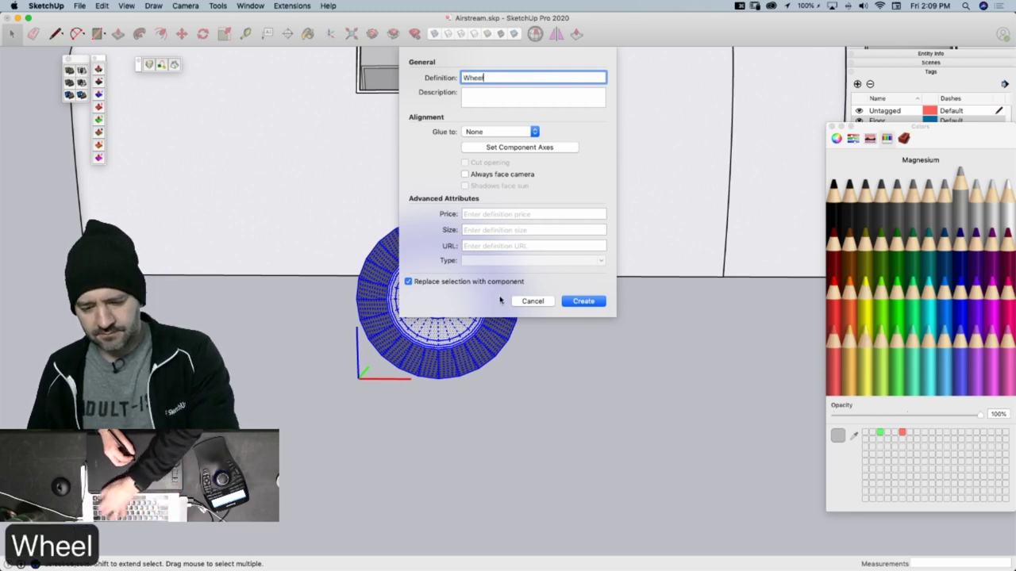
key(Return)
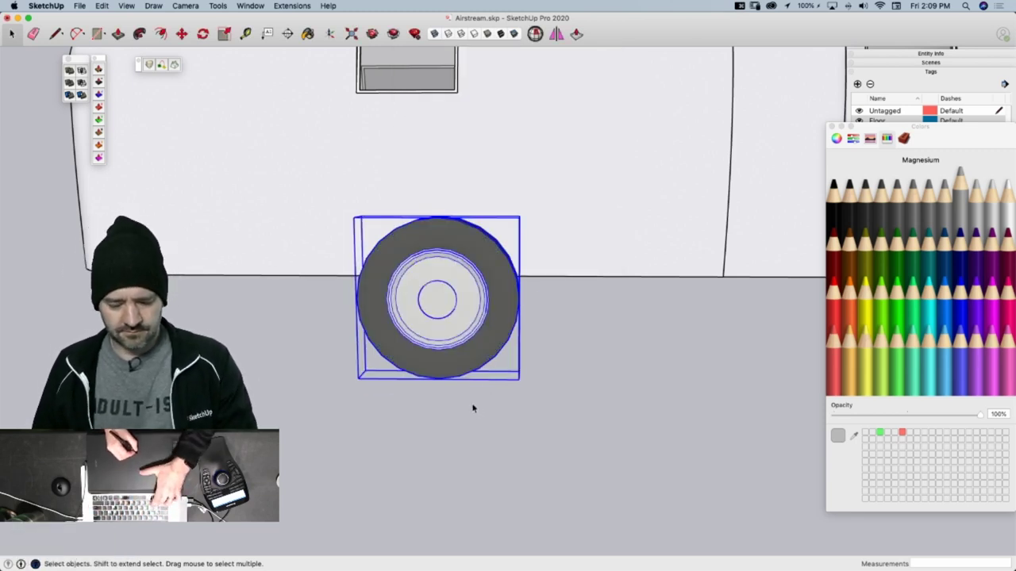
key(m)
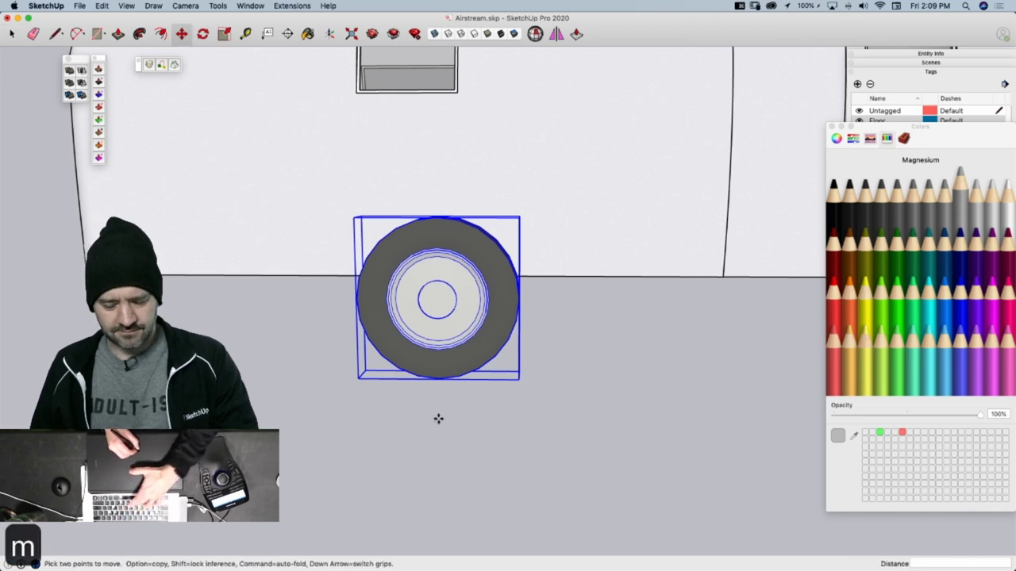
key(alt)
click(440, 411)
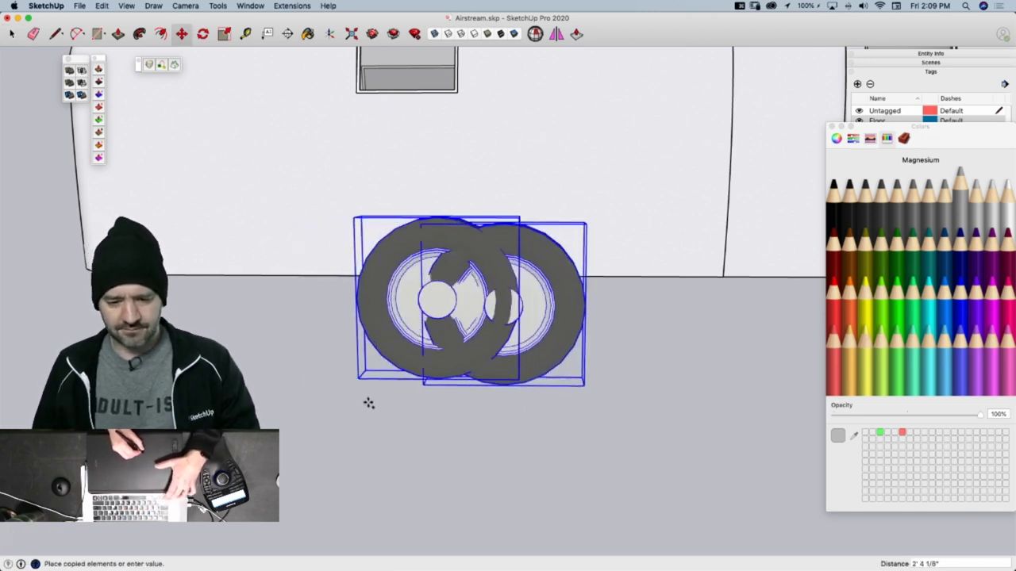
key(Escape)
Copy the wheel component about 6' along the red axis from its hub centre, placing it beside the original
key(alt)
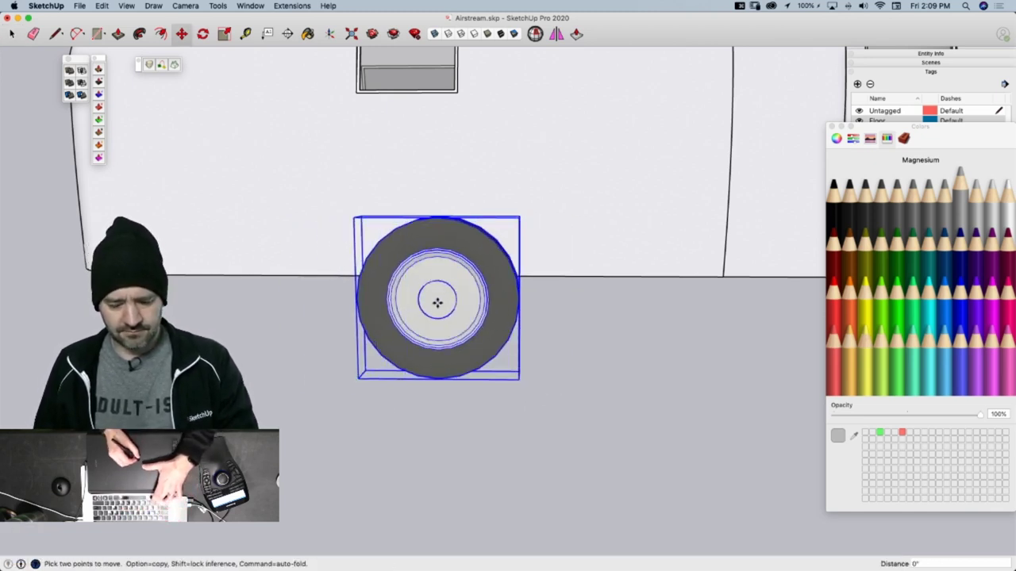
click(437, 304)
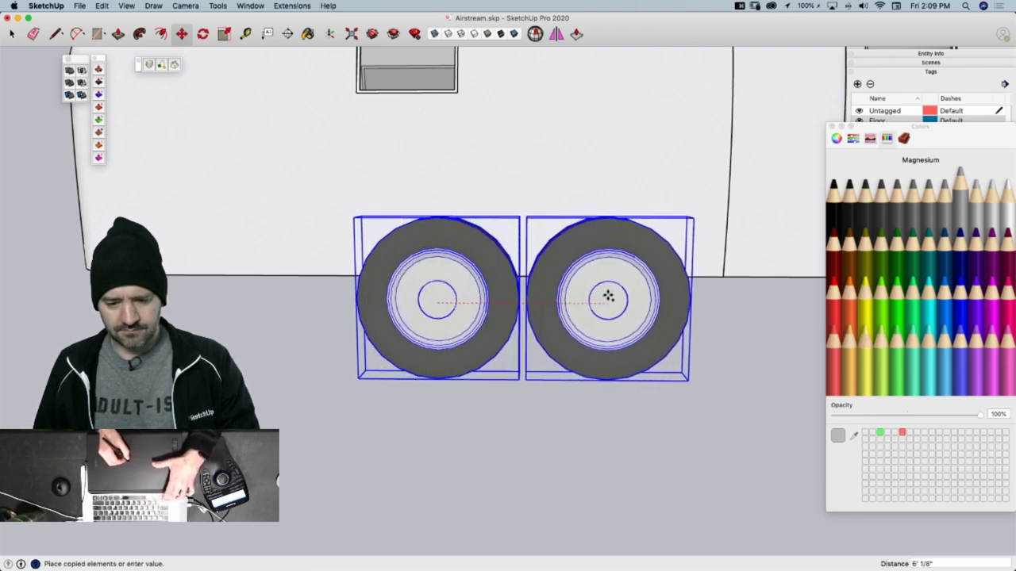
click(608, 297)
Select both wheels and move them about 5' 5" along the green axis against the trailer's side
middle_drag(523, 378, 587, 338)
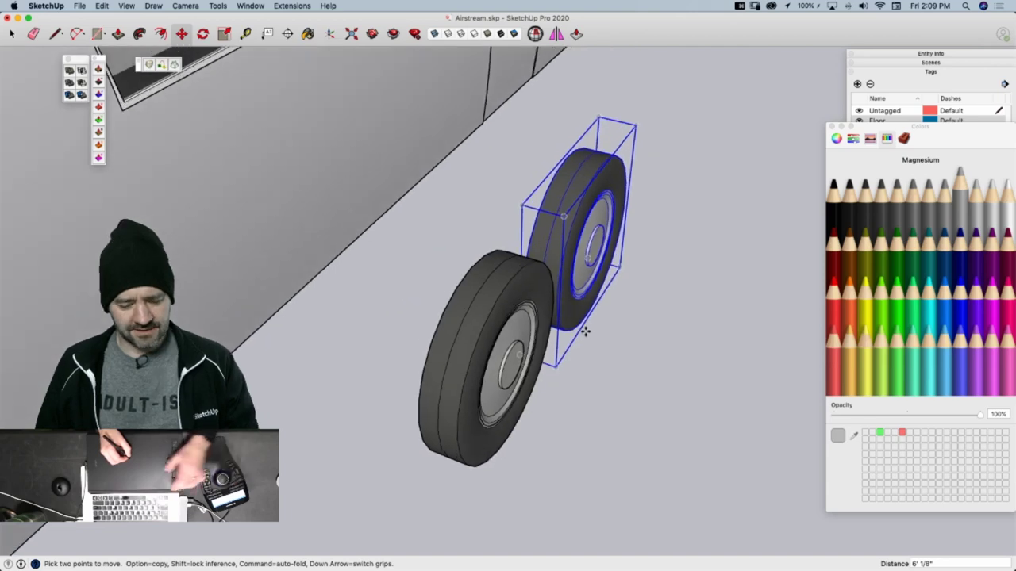
key(space)
shift+click(542, 364)
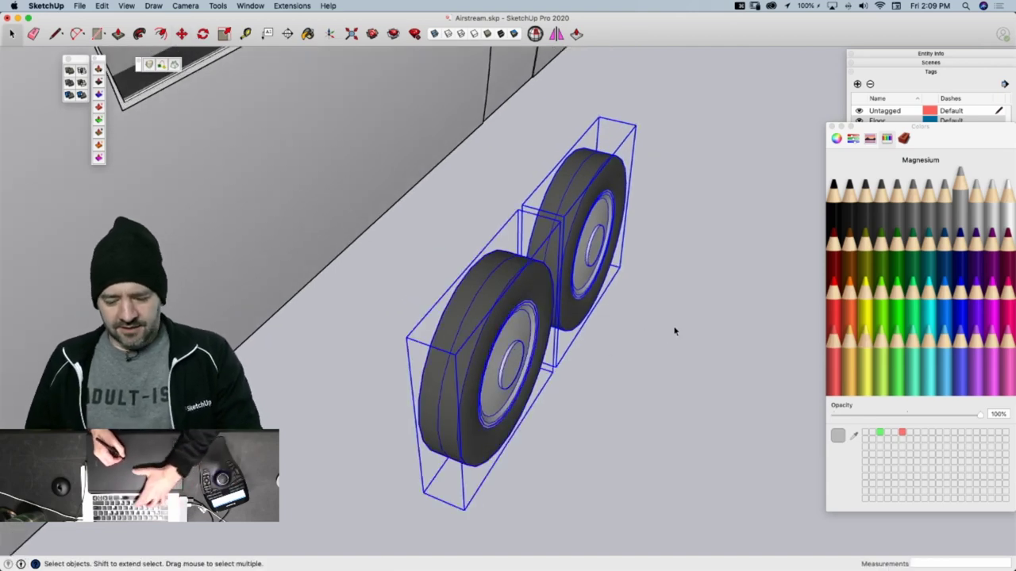
key(m)
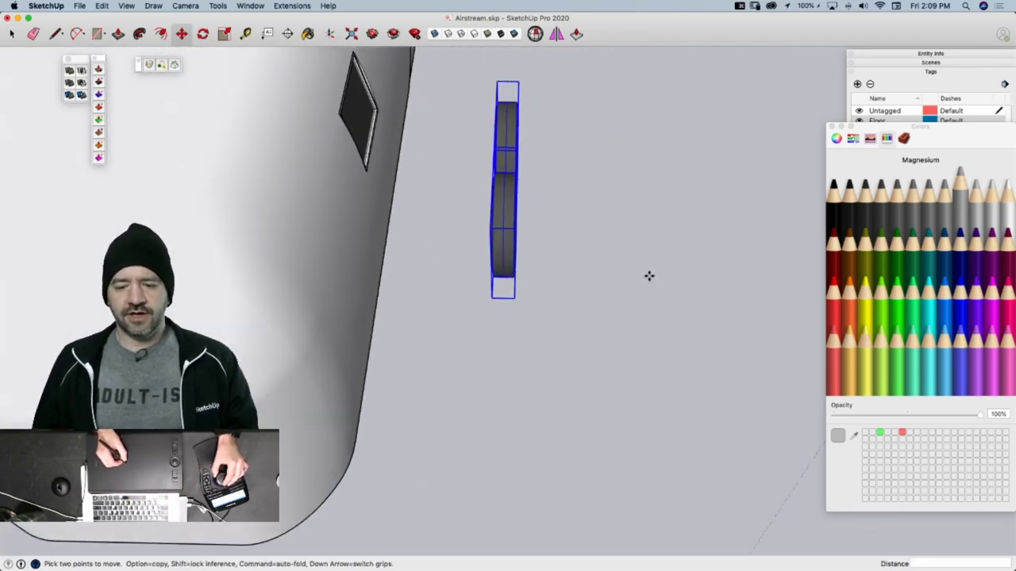
click(610, 288)
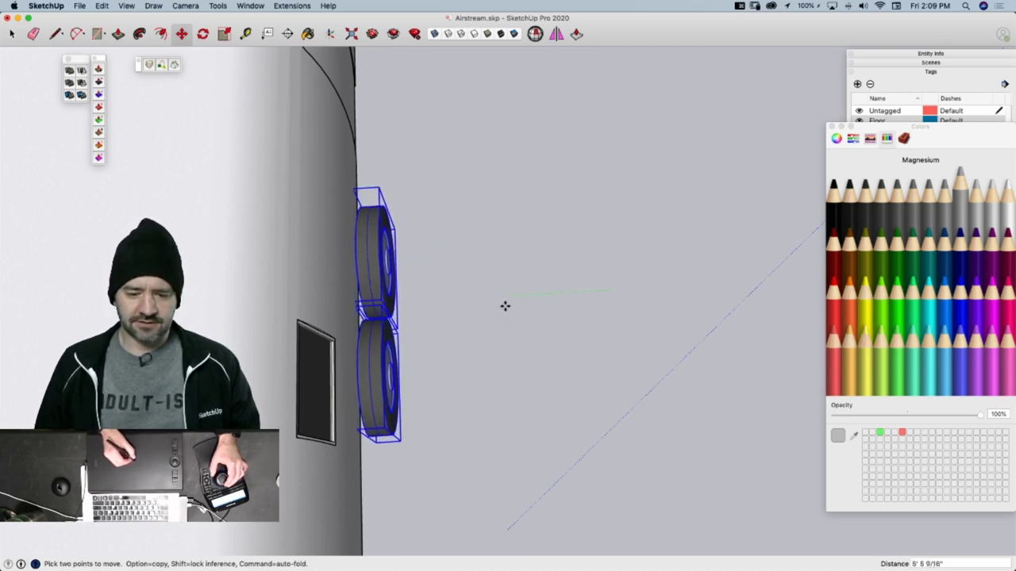
click(507, 306)
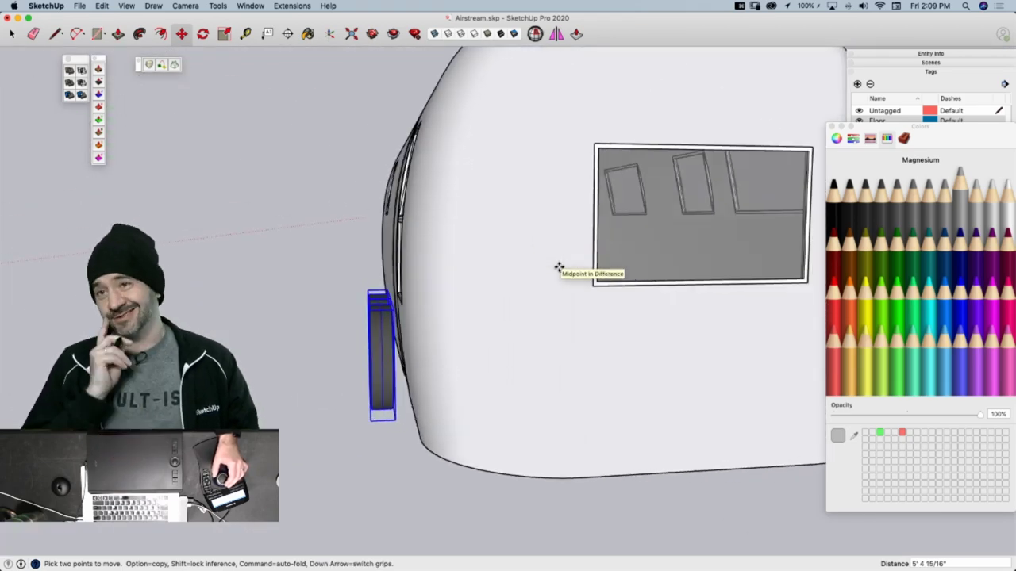
click(548, 215)
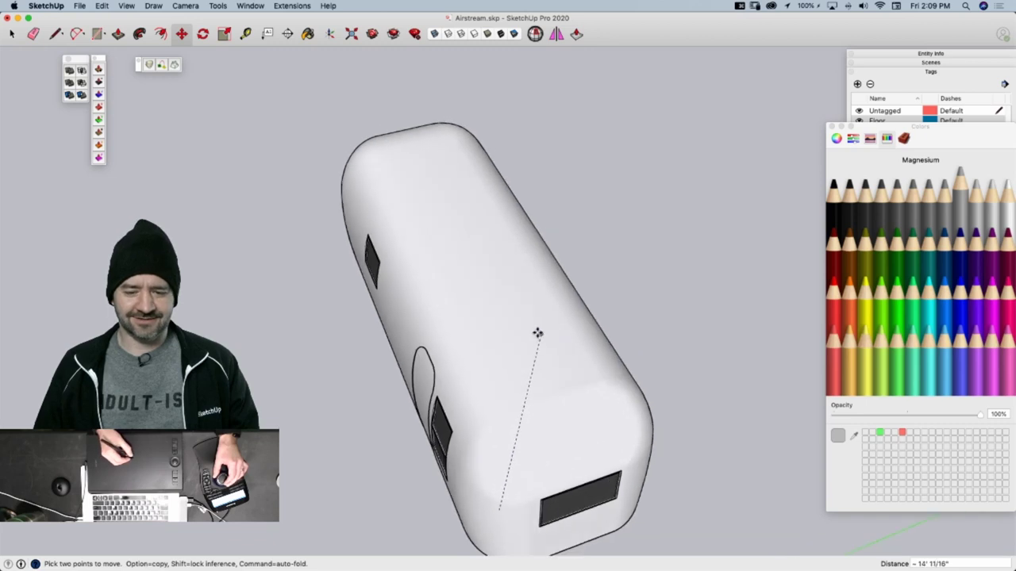
key(Escape)
Show hidden geometry and draw a vertical line with a triangular face on the roof's centreline at one end of the trailer
middle_drag(574, 295, 520, 319)
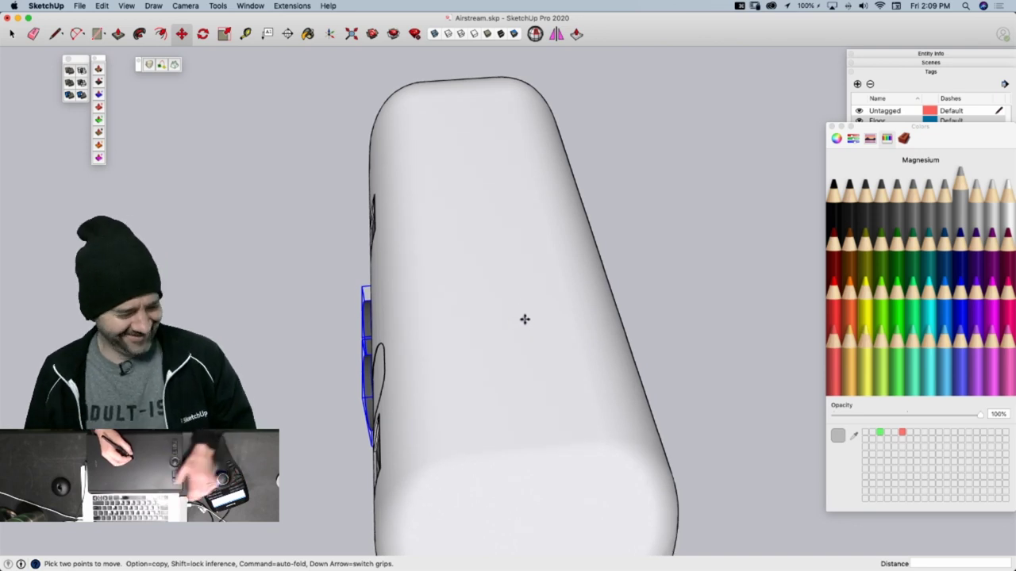
key(alt+h)
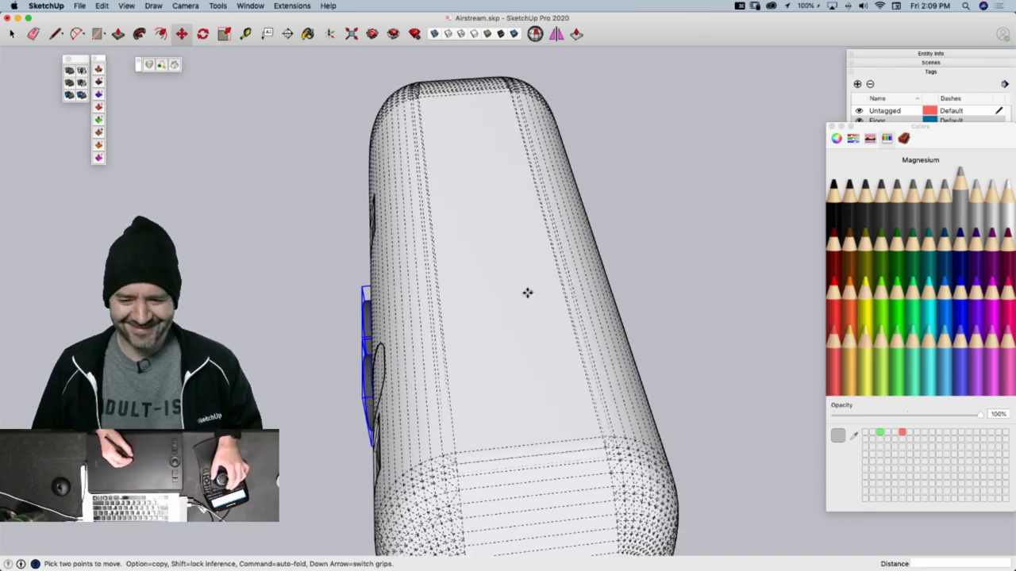
key(l)
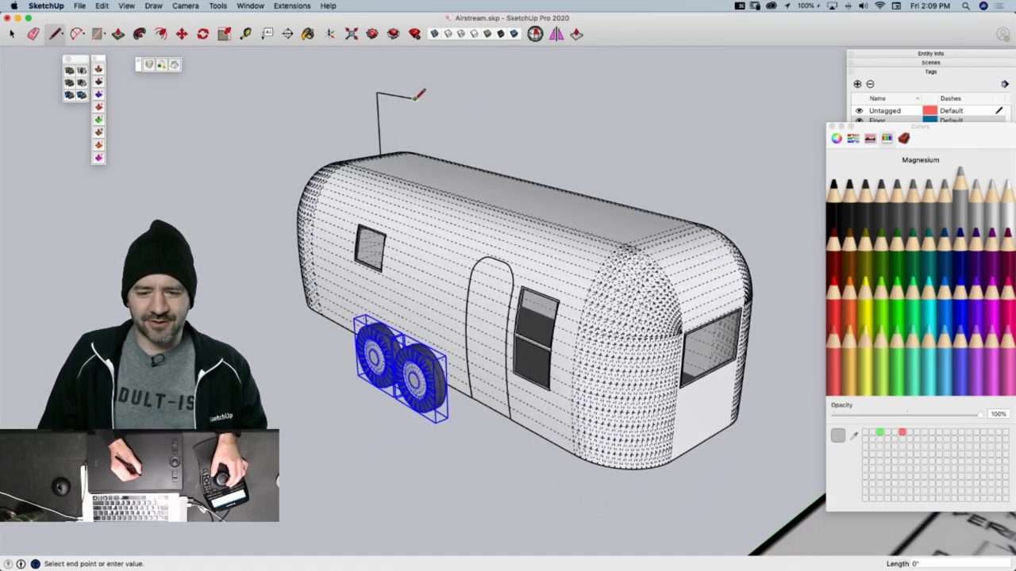
click(378, 123)
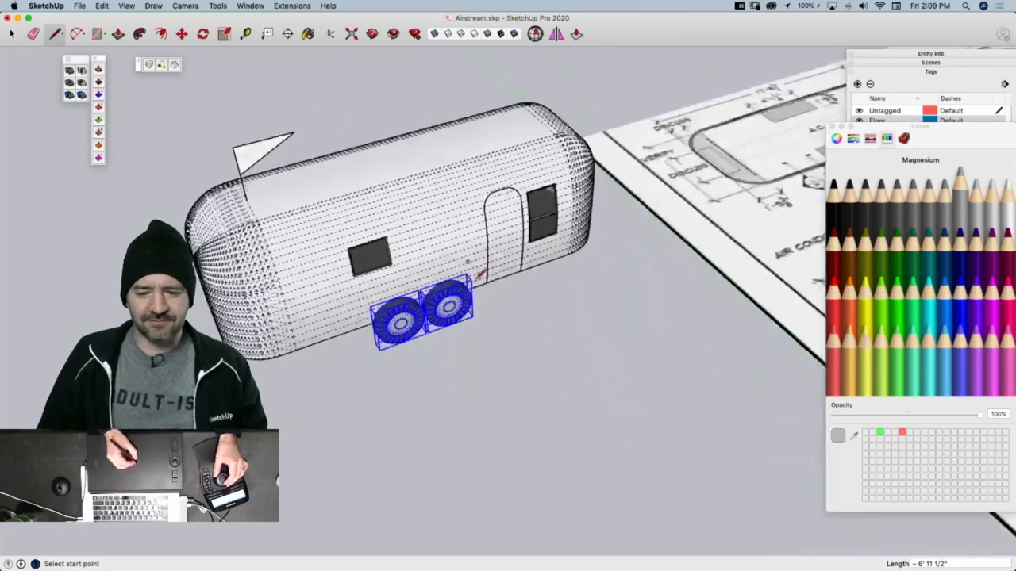
middle_drag(429, 316, 357, 151)
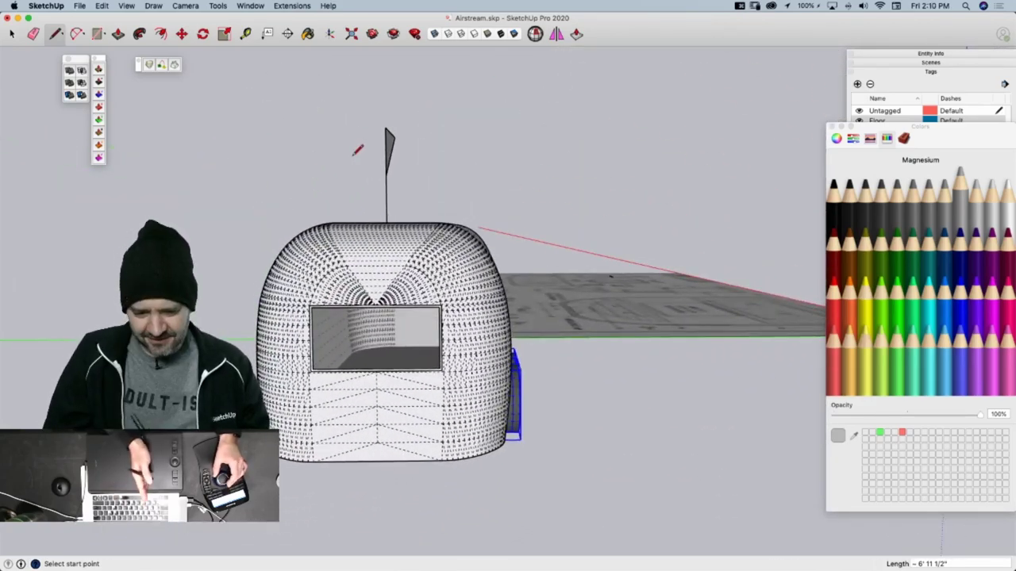
click(357, 151)
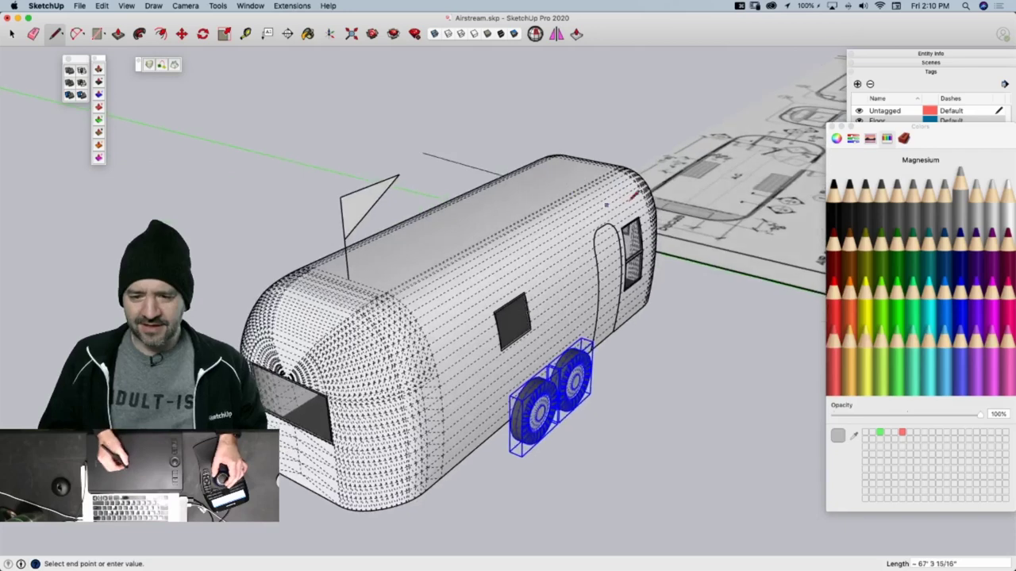
Try to mirror the two wheels to the trailer's opposite side with the Mirror tool, and undo the attempt
click(556, 34)
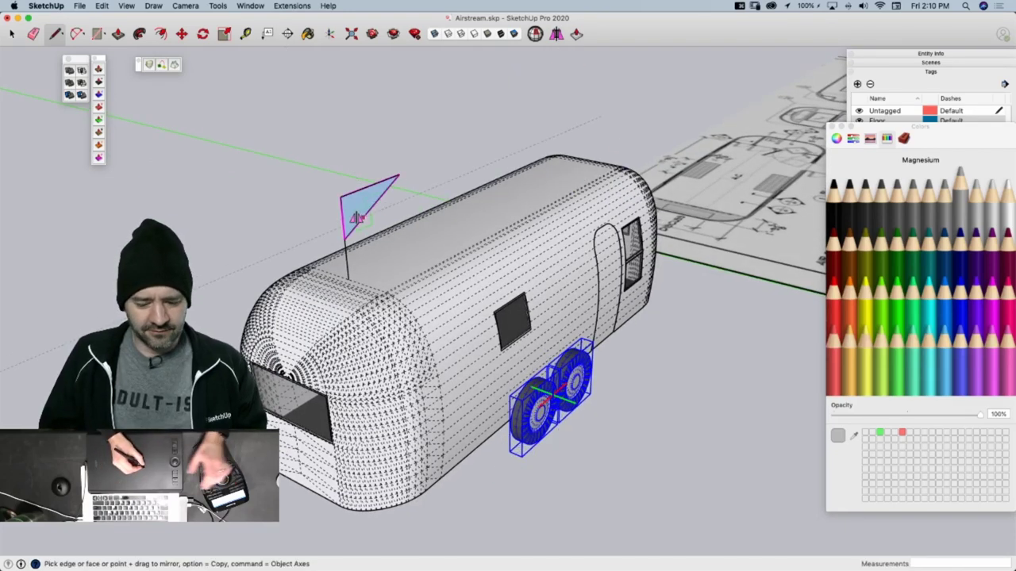
middle_drag(698, 248, 420, 272)
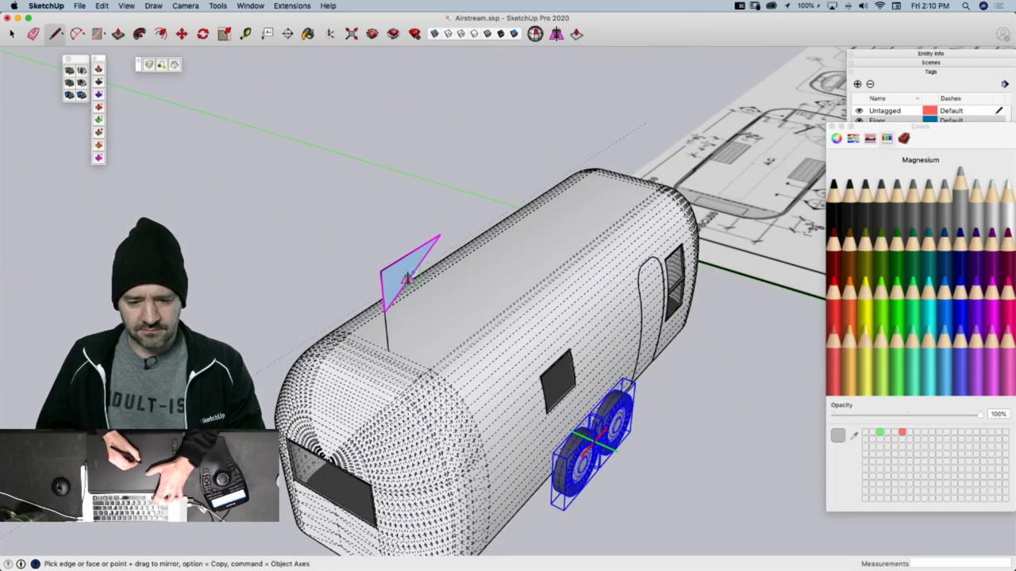
middle_drag(482, 223, 607, 268)
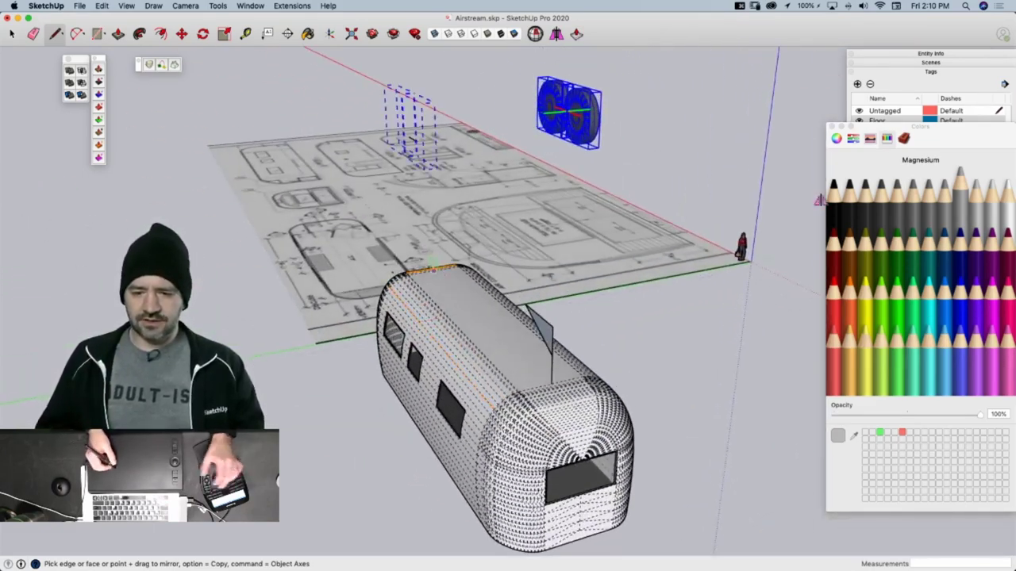
key(super+z)
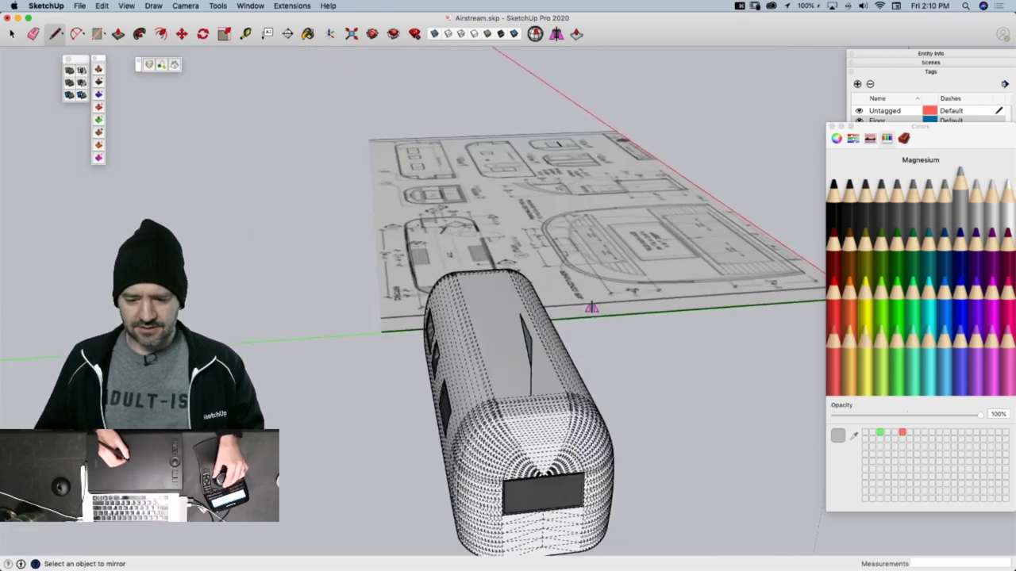
Turn off hidden geometry and select both wheels on the trailer's door side
click(595, 305)
key(space)
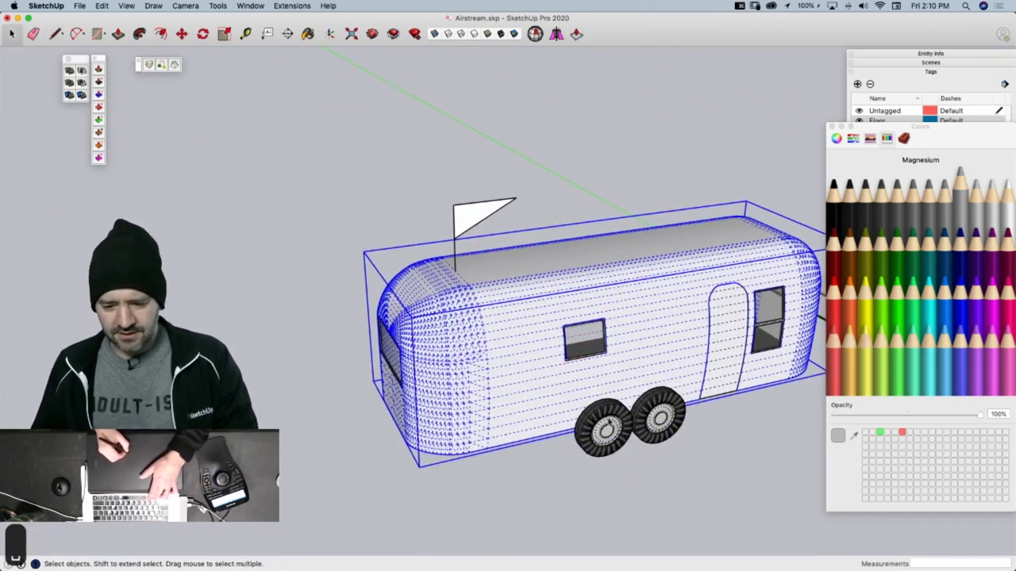
click(608, 425)
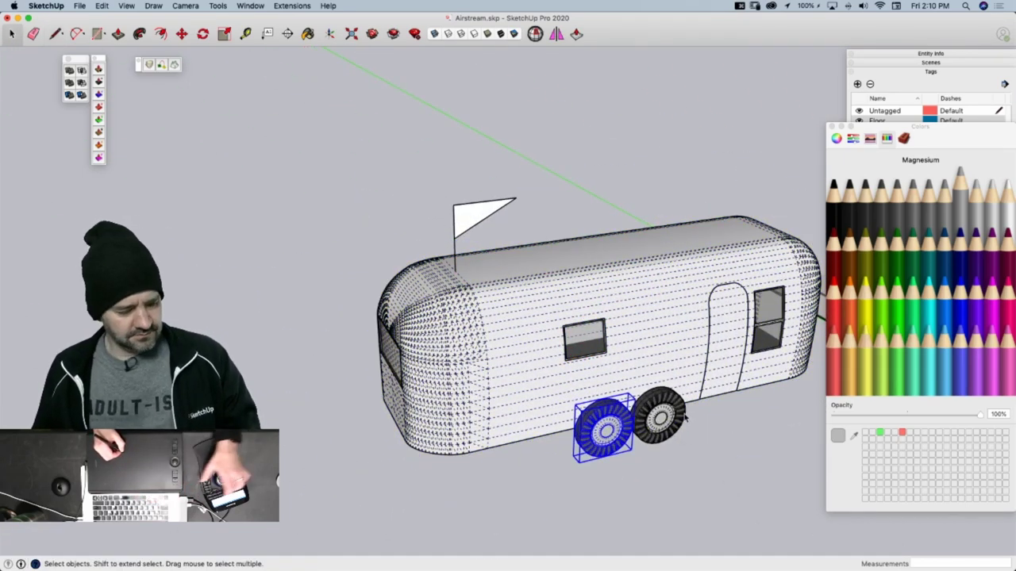
key(alt+h)
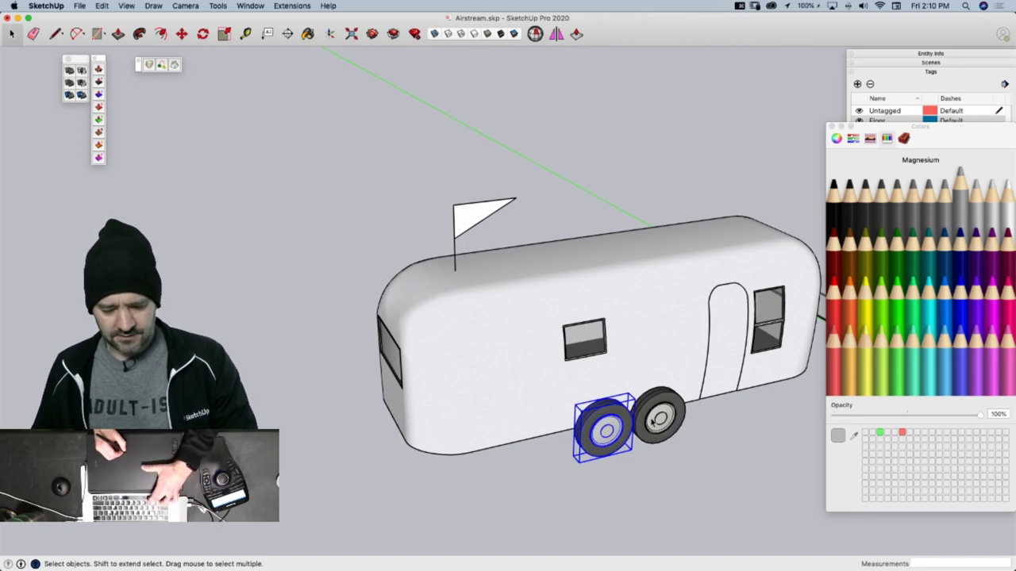
shift+click(660, 421)
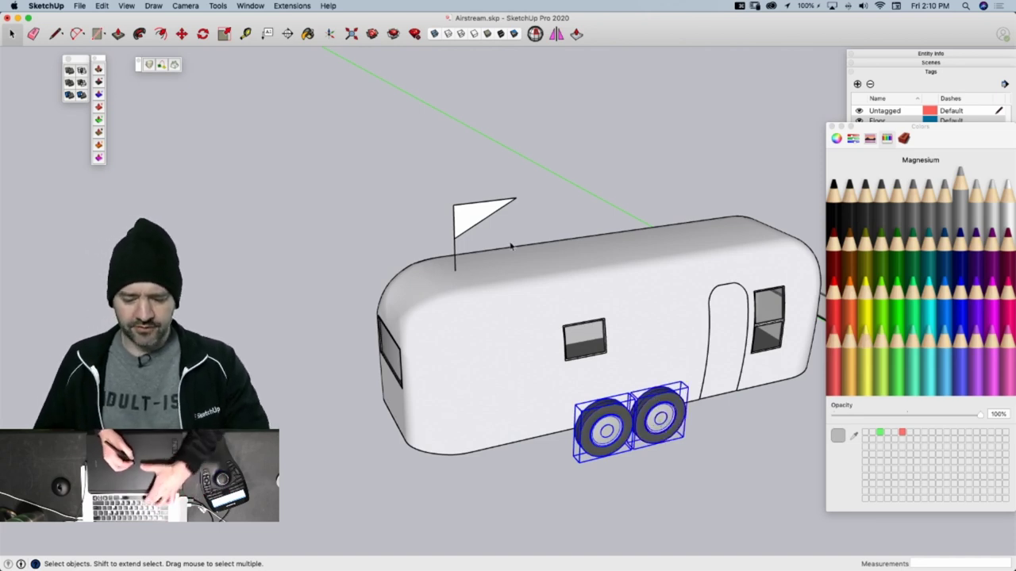
Try to mirror the two wheels across the triangular face above the roof, and undo the result
click(557, 34)
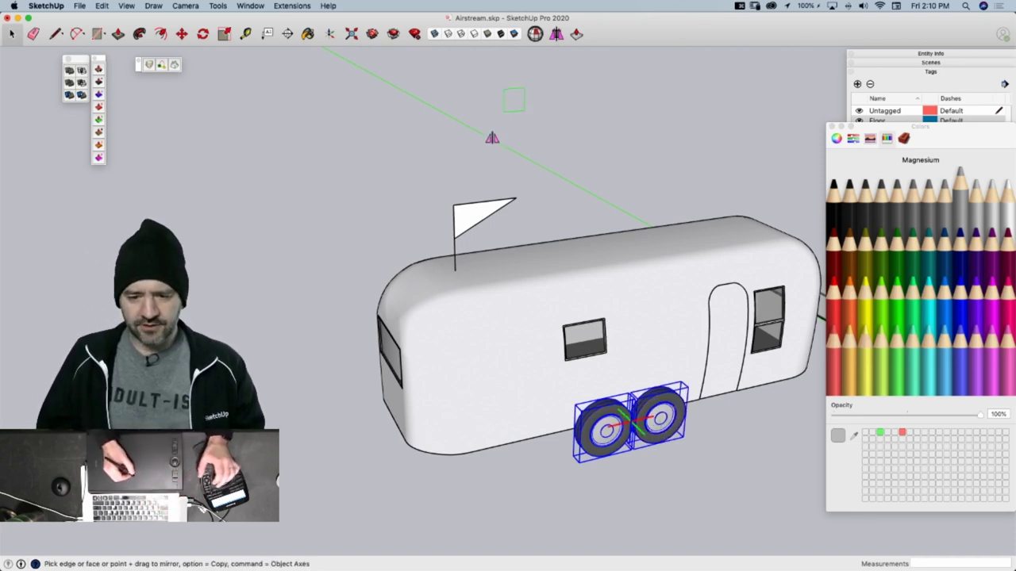
middle_drag(468, 223, 685, 209)
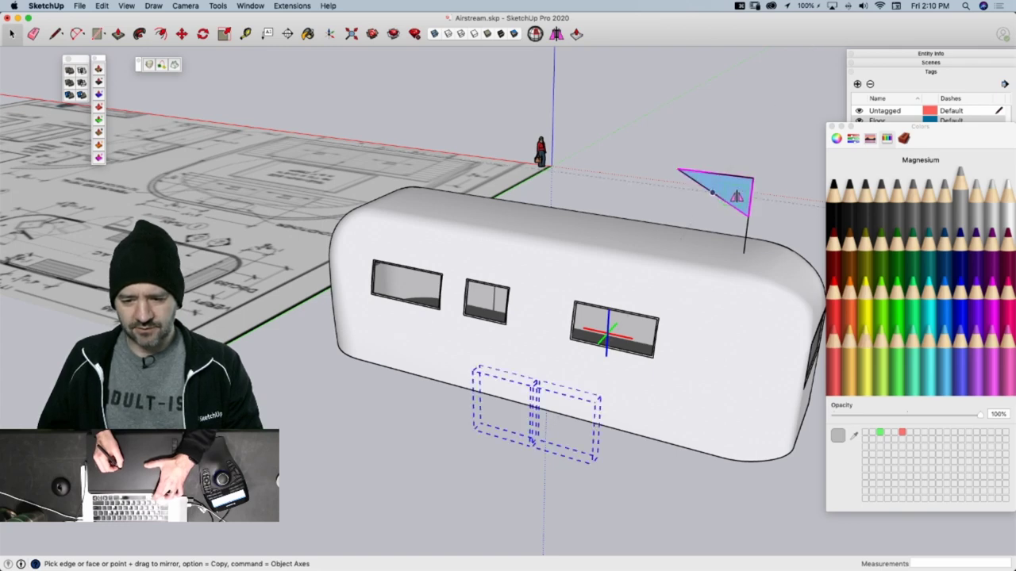
drag(736, 196, 738, 199)
middle_drag(724, 204, 621, 216)
key(super+z)
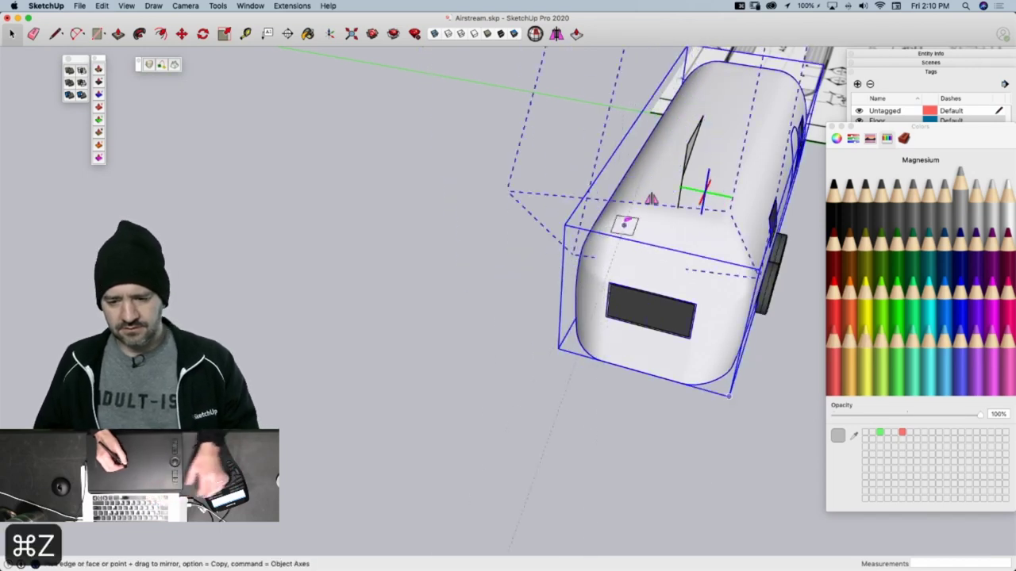
Reselect both wheels, try mirroring them again about the roof's triangular reference face, and undo the attempt
key(space)
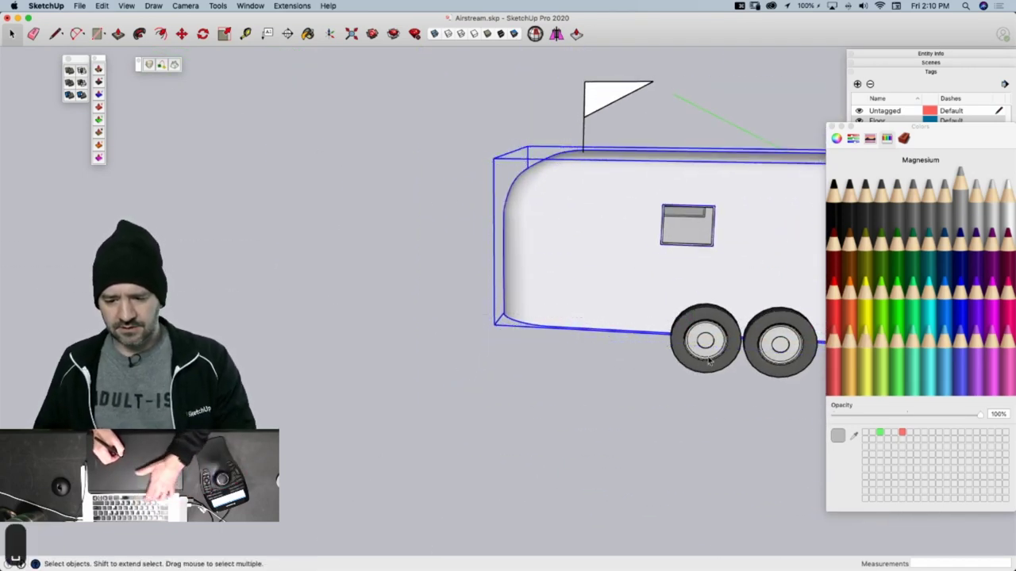
click(733, 358)
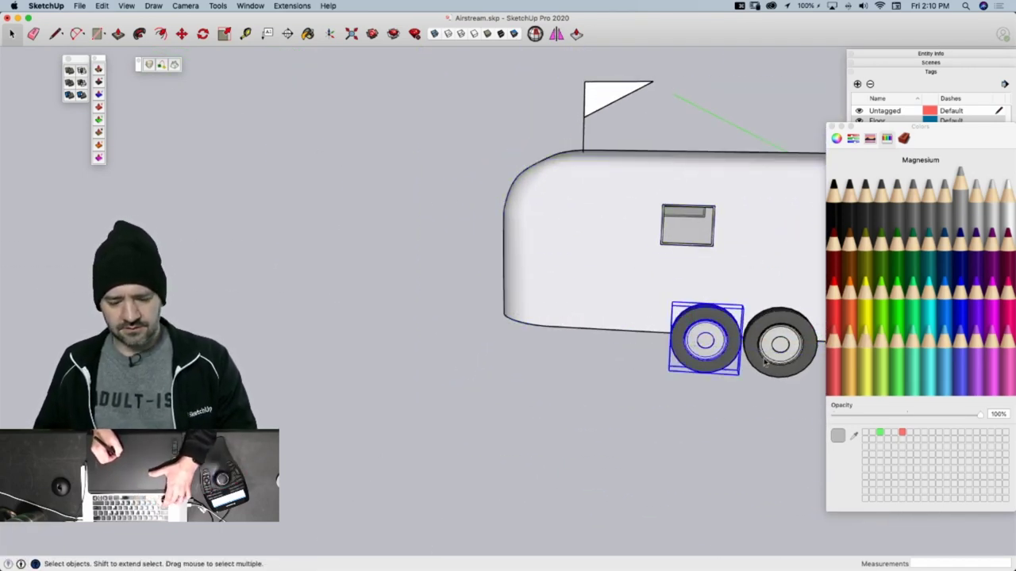
shift+click(767, 363)
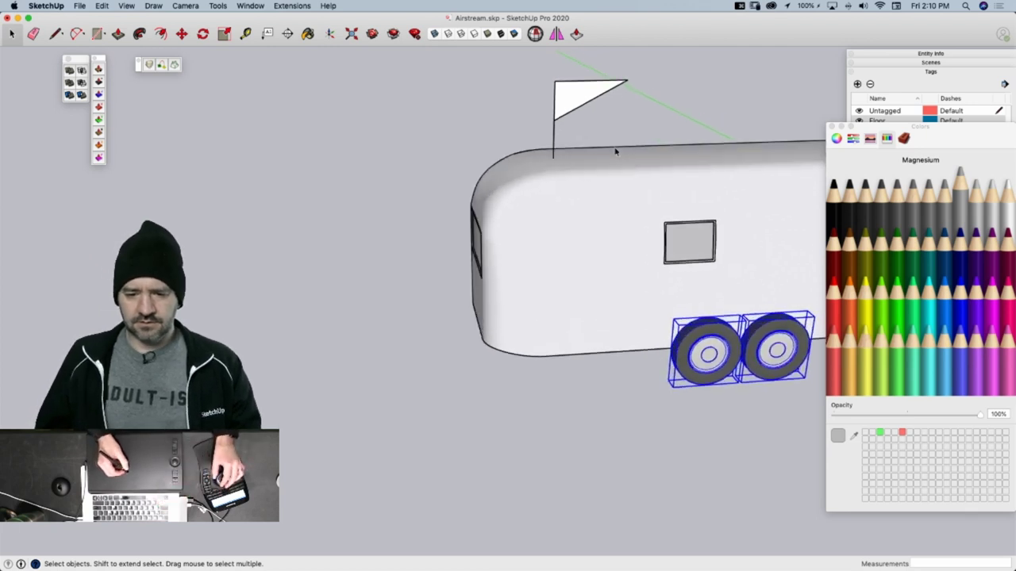
click(556, 35)
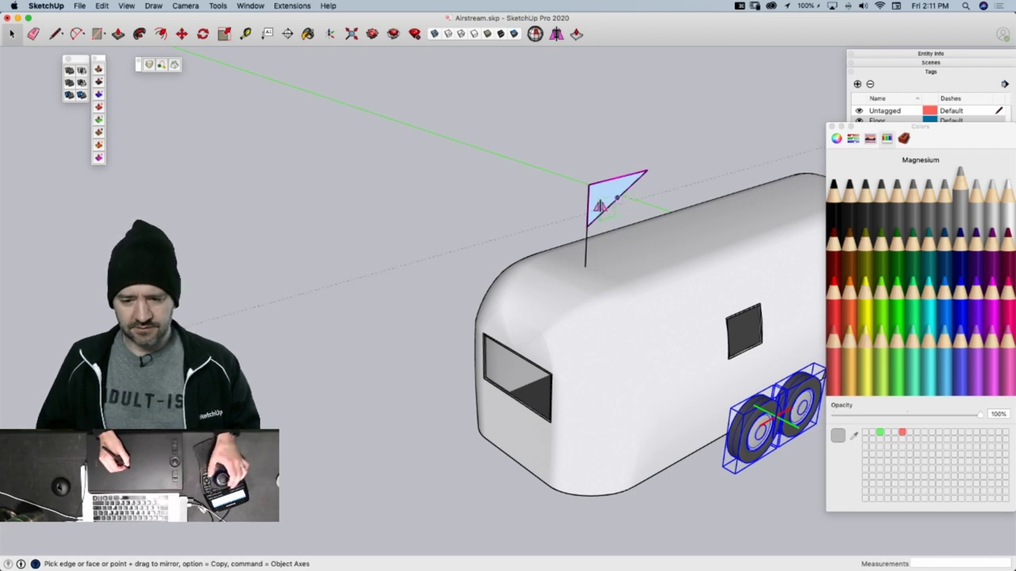
click(601, 206)
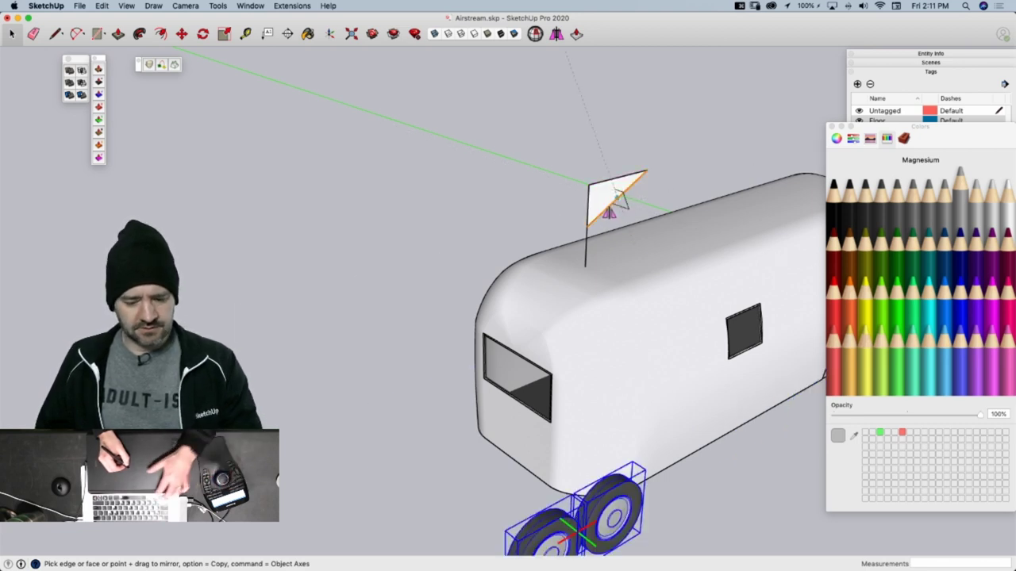
key(super+z)
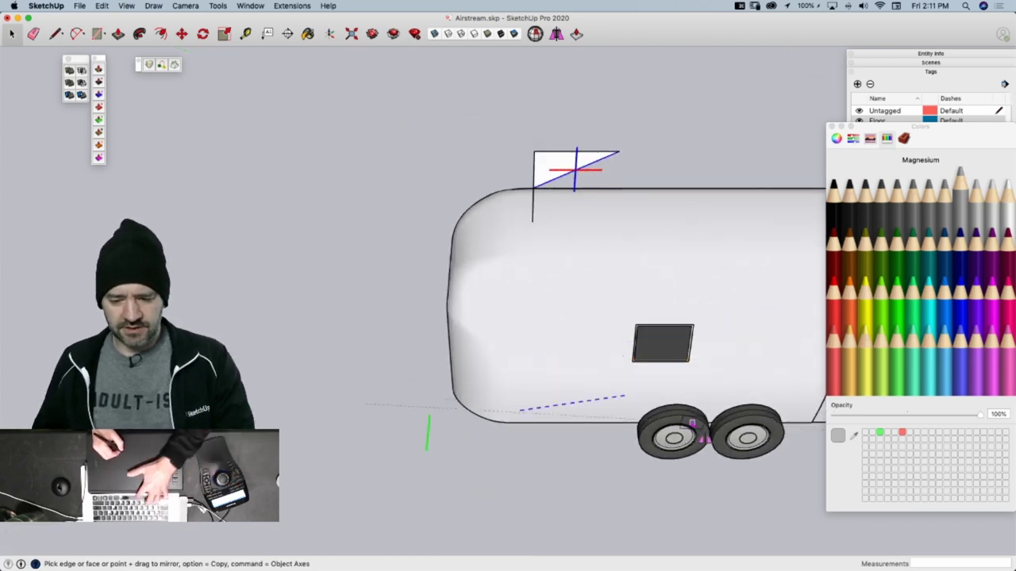
Open the wheel component and extrude the hub's inner face to the roof's centreline reference, about 8' 4 1/2", as an axle
key(space)
click(734, 436)
click(696, 438)
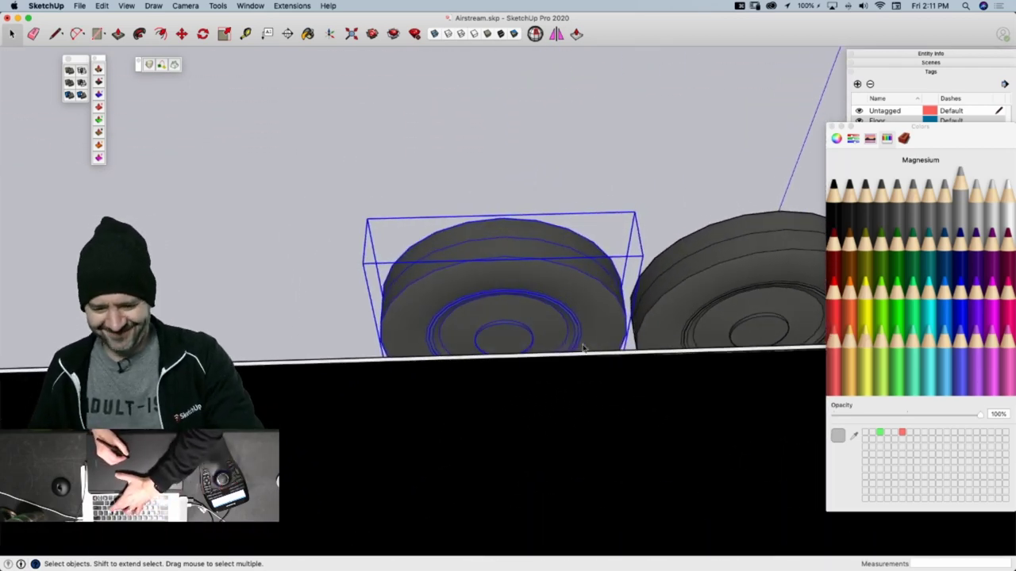
double_click(523, 349)
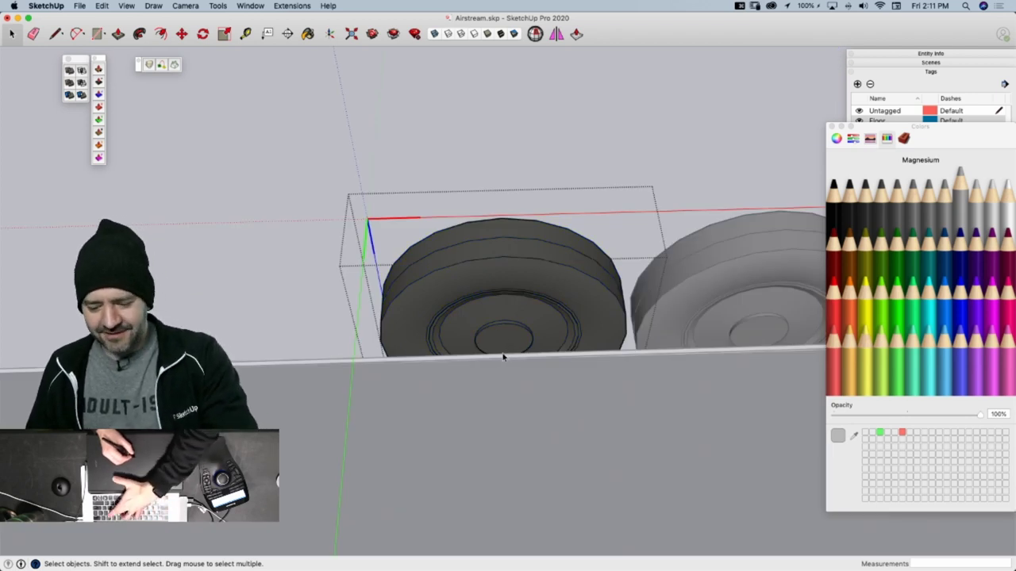
key(p)
click(498, 343)
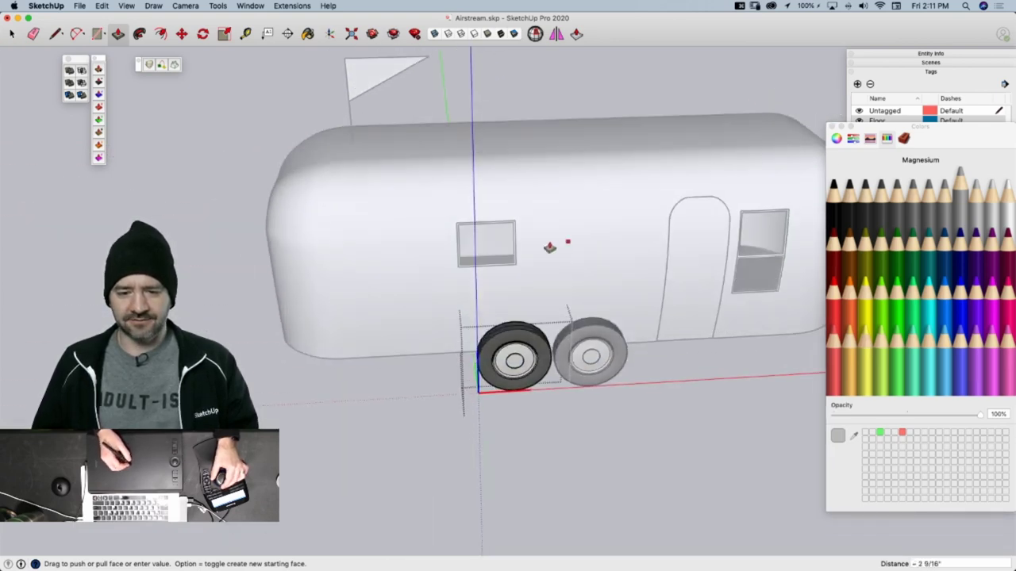
click(367, 122)
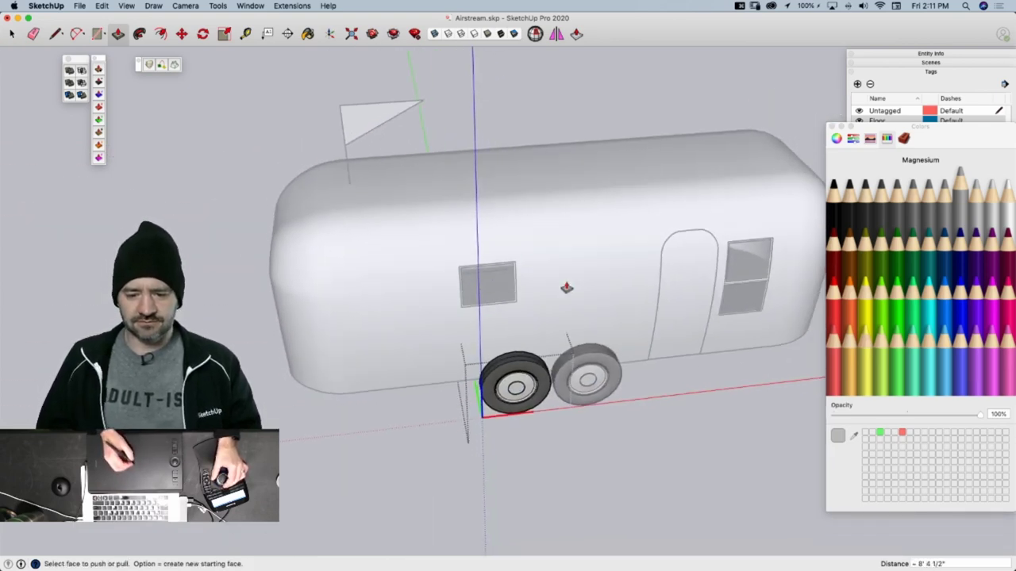
Select all connected wheel and axle geometry inside the component and ready the Rotate tool at the axle's free end
middle_drag(567, 287, 628, 277)
key(space)
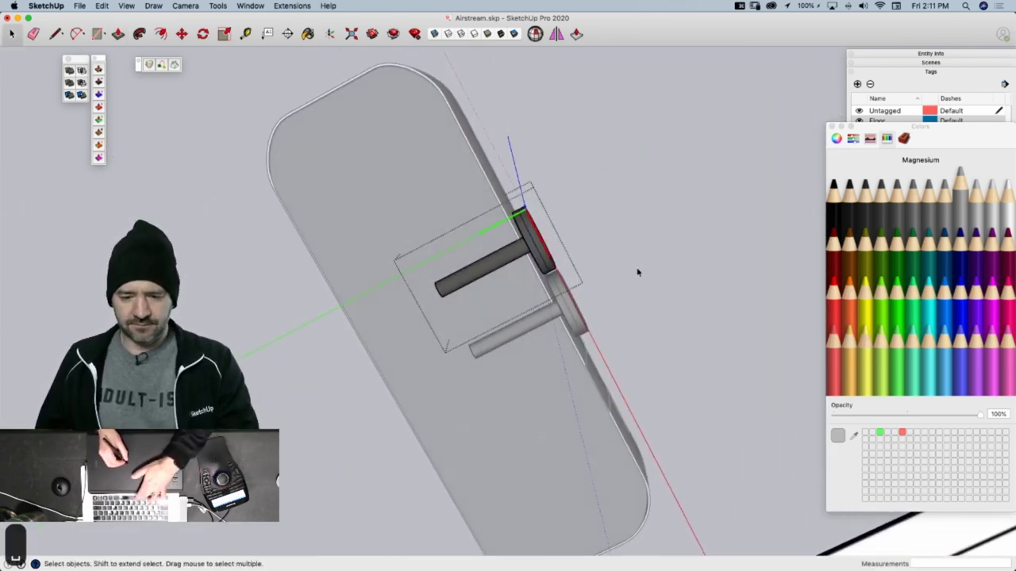
click(637, 272)
double_click(545, 245)
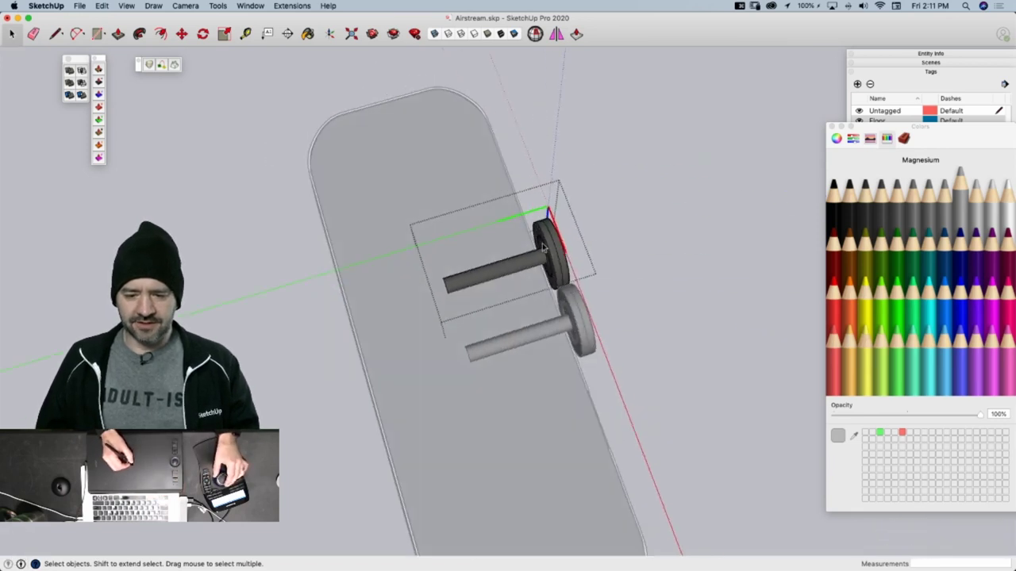
triple_click(545, 215)
click(553, 214)
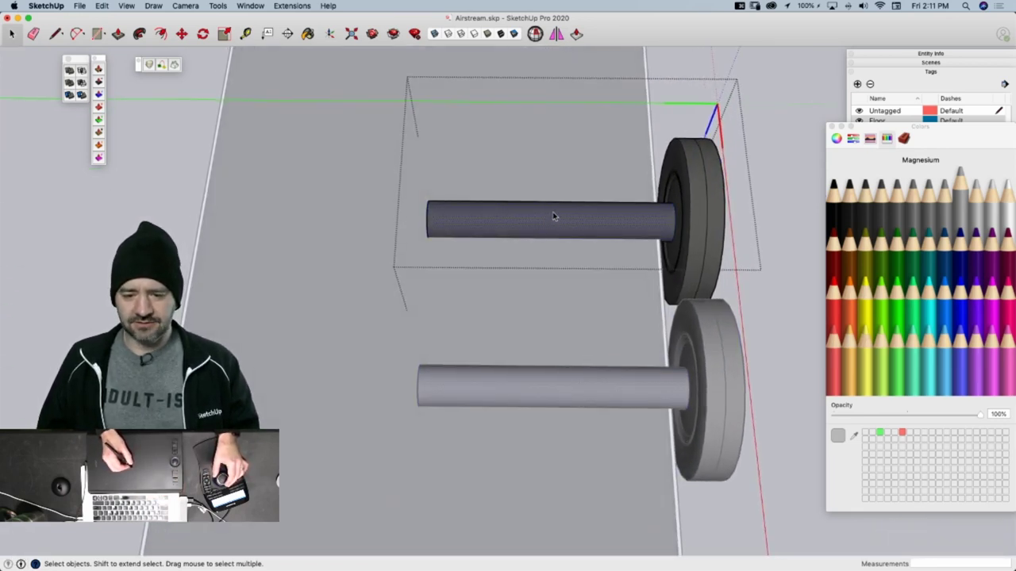
triple_click(552, 223)
key(q)
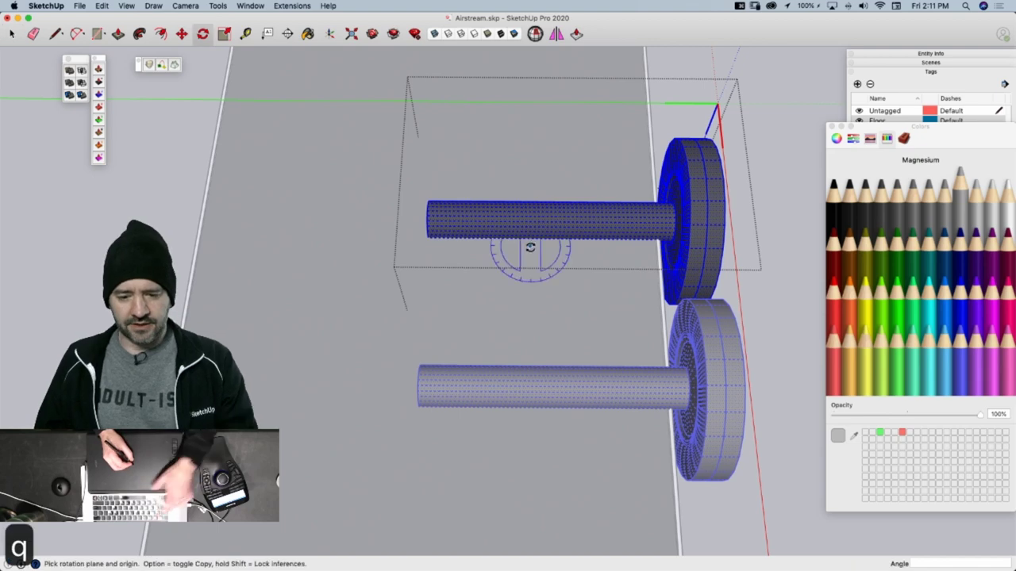
middle_drag(530, 247, 583, 265)
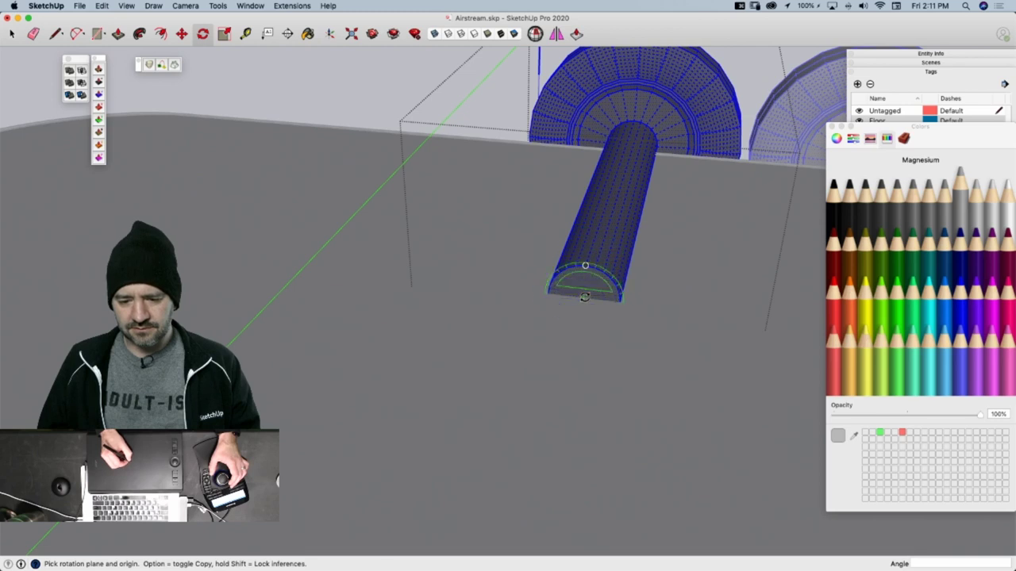
scroll(584, 287, up, 5)
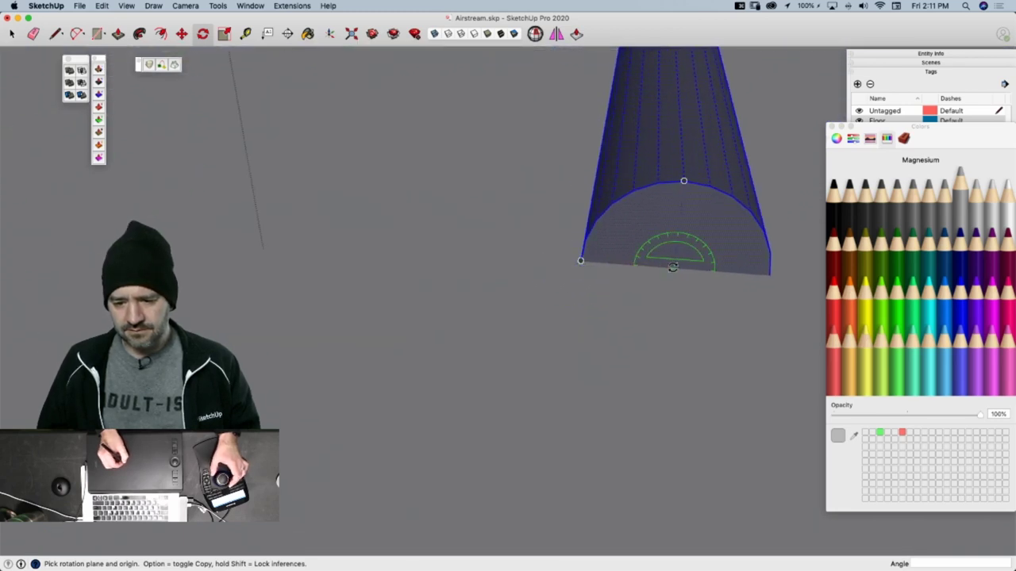
click(673, 270)
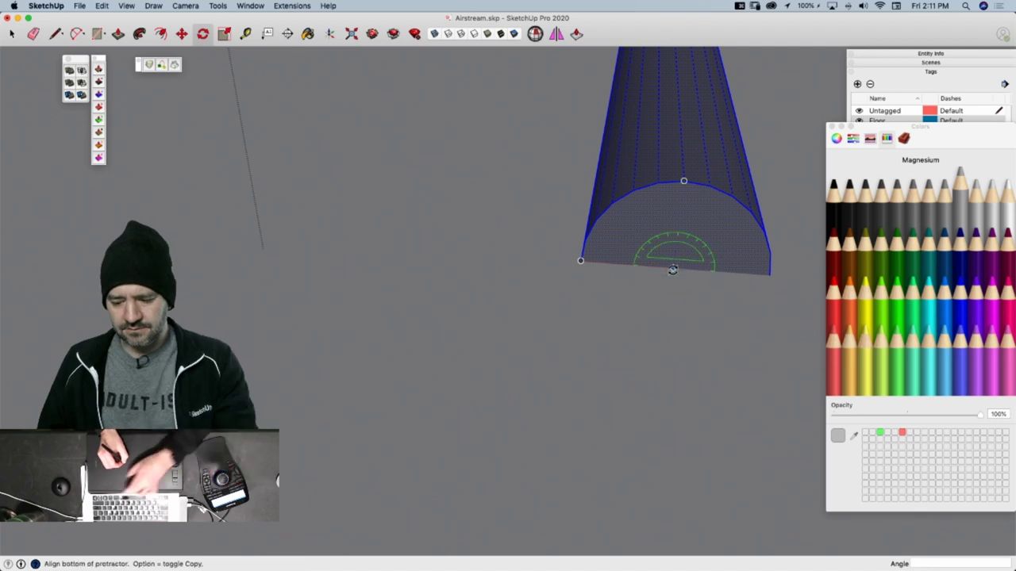
key(Up)
key(Up)
key(Up)
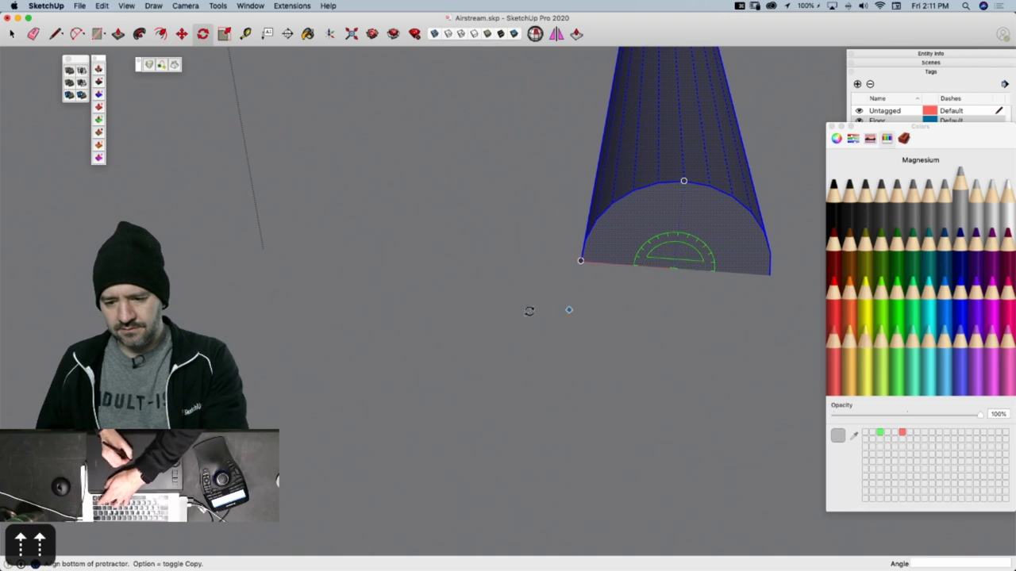
key(Escape)
key(shift)
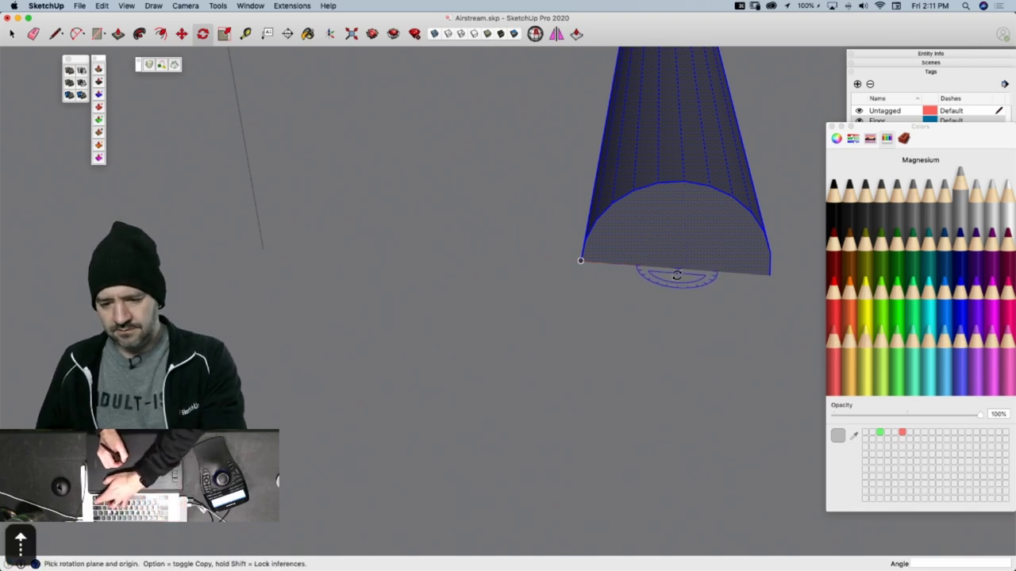
click(677, 268)
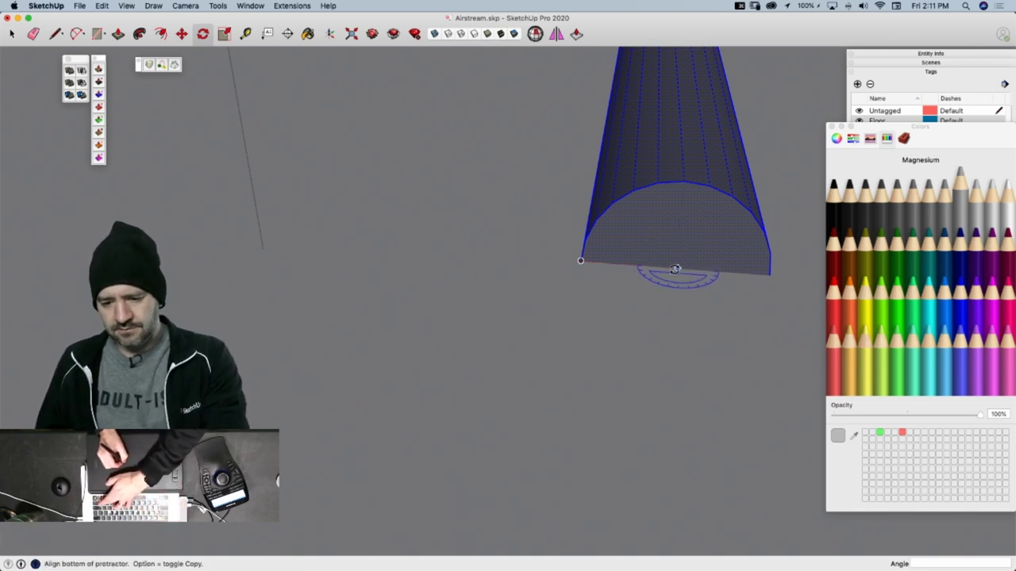
key(Escape)
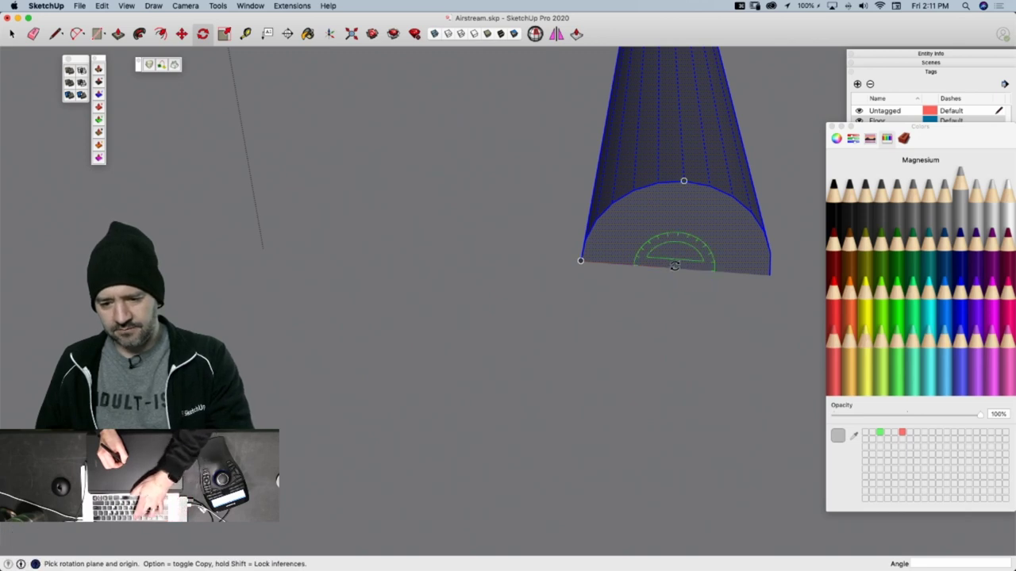
Copy-rotate the wheel and half axle 180° about the vertical axis at the axle end's midpoint, and close the component
key(Up)
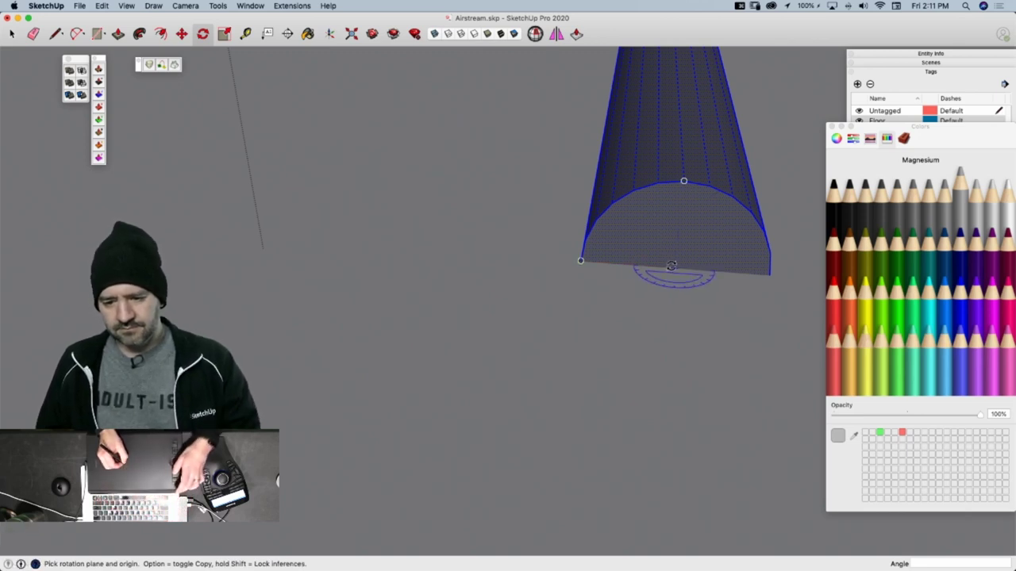
click(671, 267)
click(538, 259)
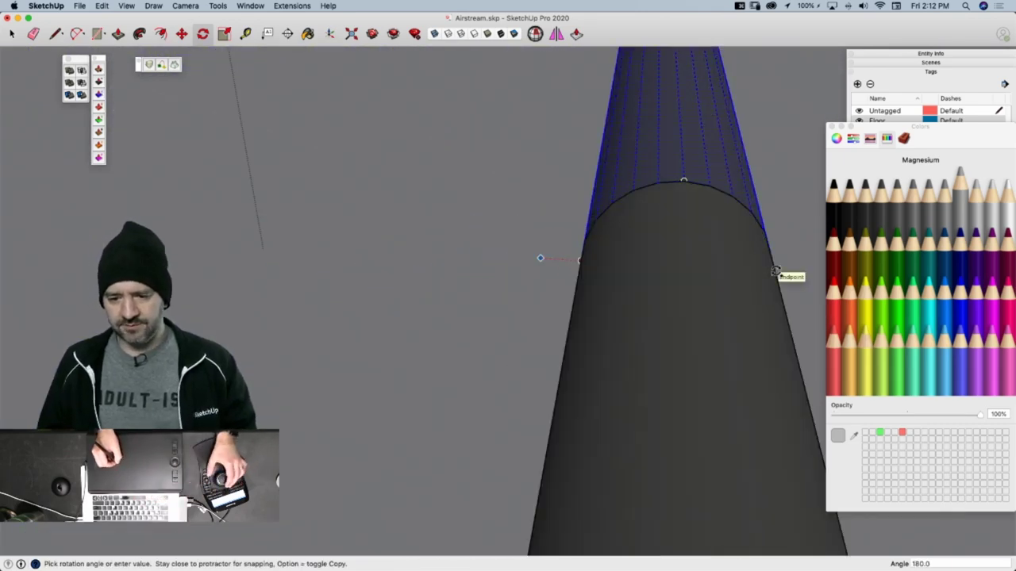
click(775, 272)
scroll(683, 270, down, 10)
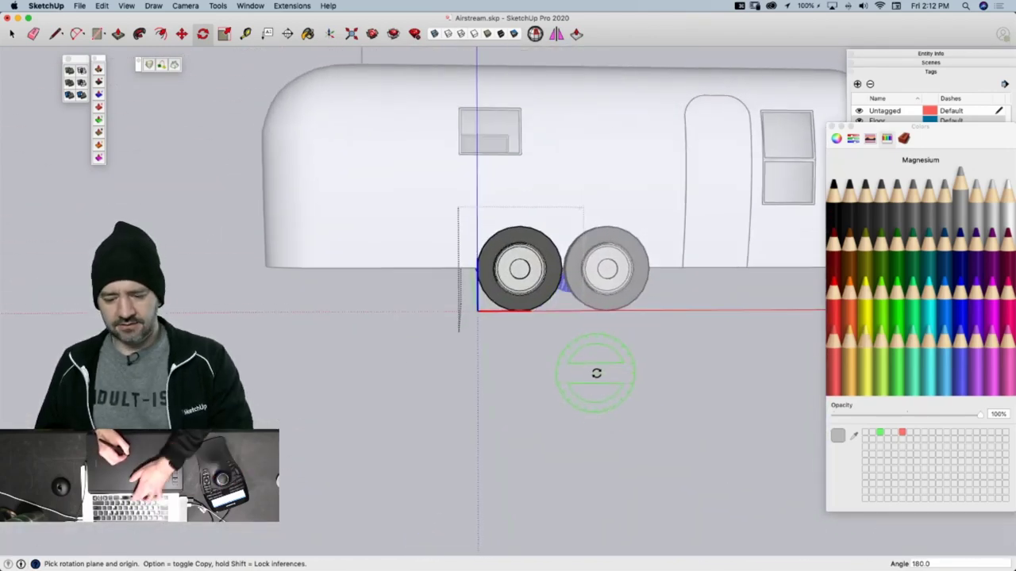
key(space)
click(605, 384)
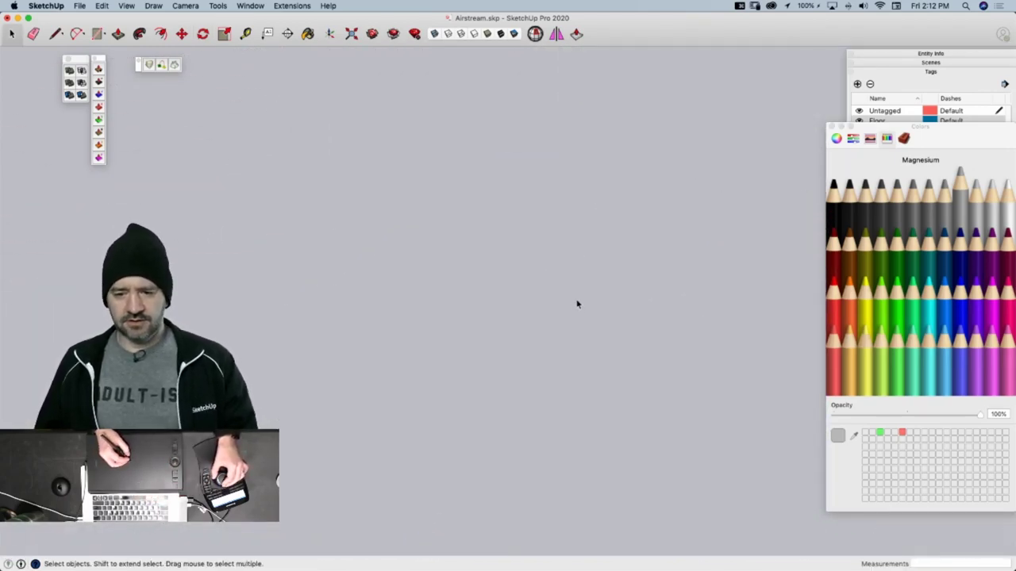
Delete the vertical line and triangular reference face above the trailer's roof
key(shift+z)
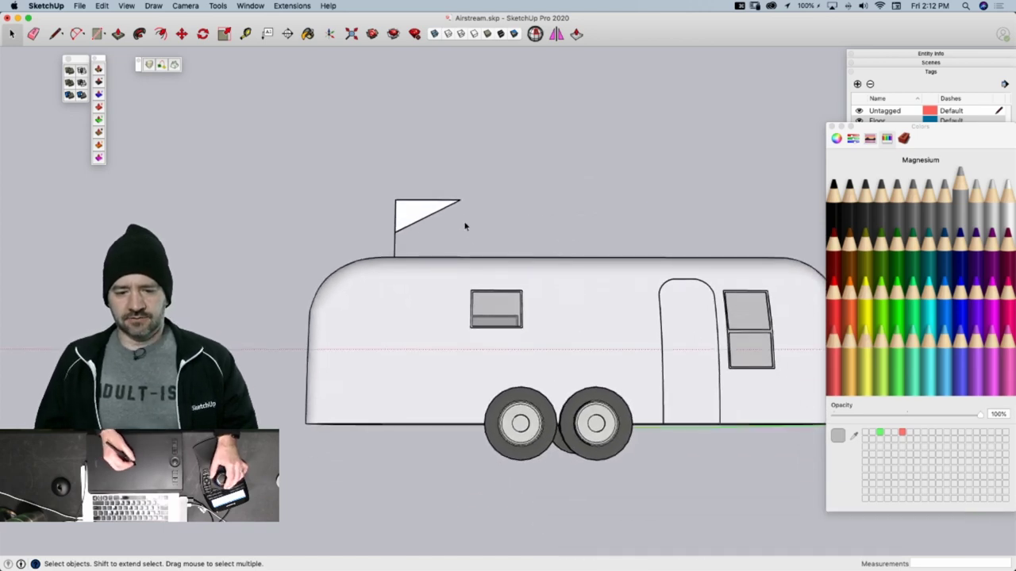
drag(386, 245, 380, 243)
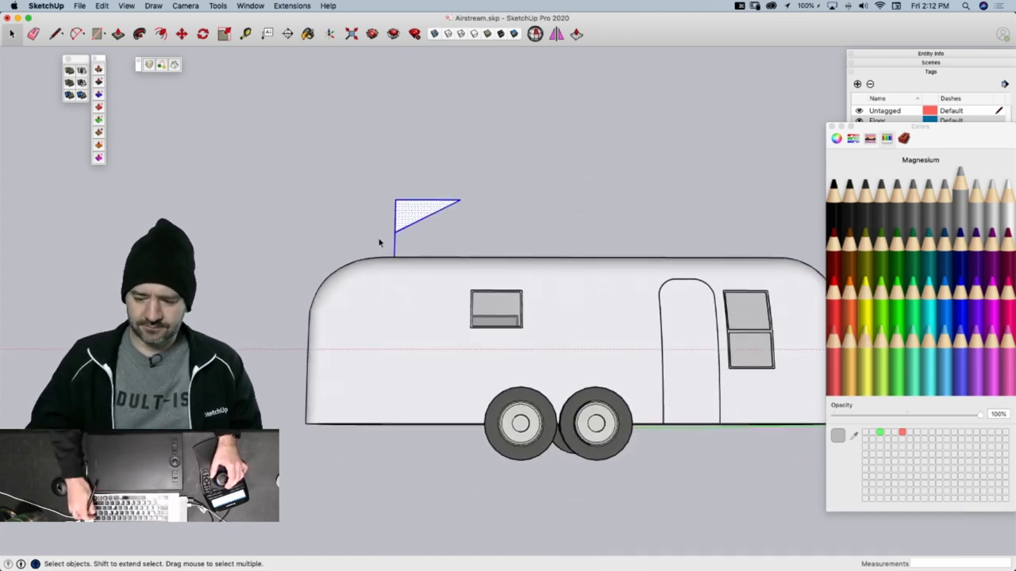
key(BackSpace)
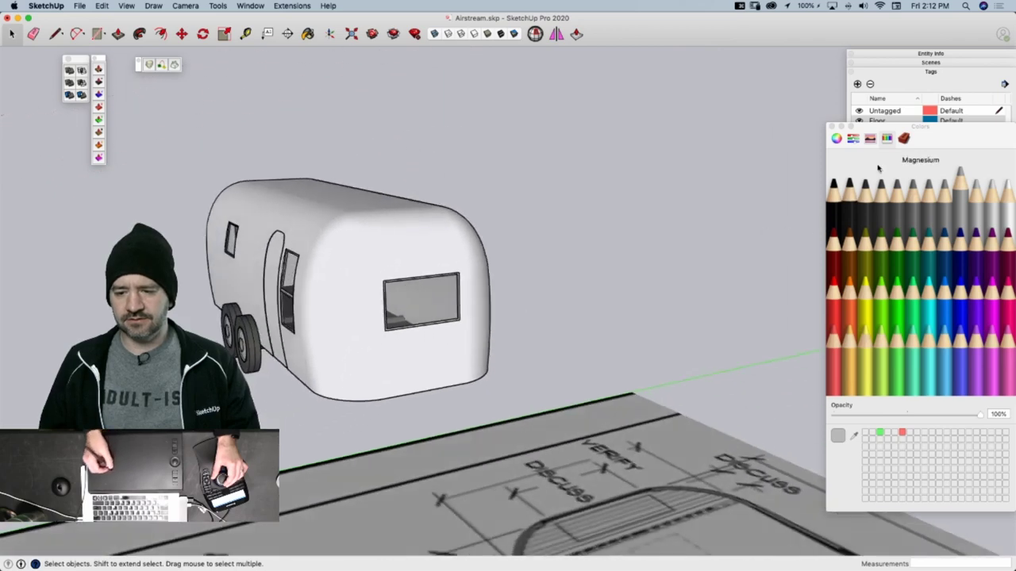
Close the colour picker window and save the model
click(832, 127)
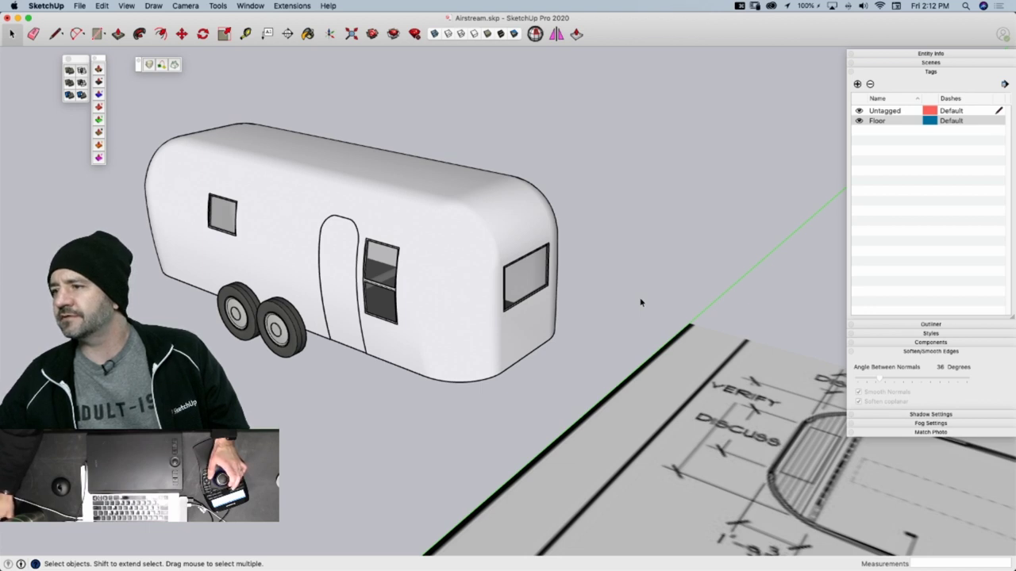
key(super+s)
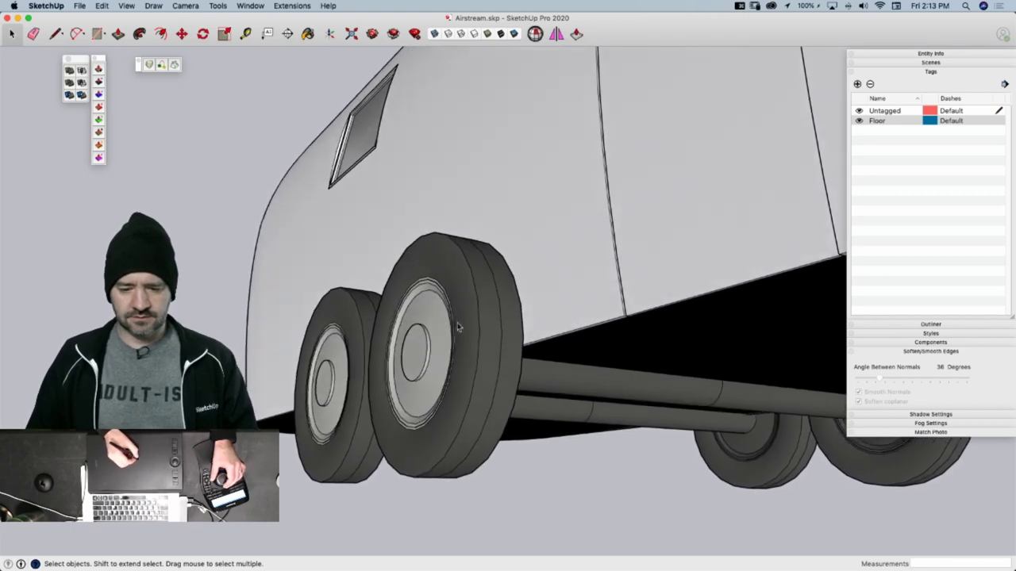
Inside the wheel component, select the door-side wheel and move it about 10 1/16" inward under the trailer body, and close the component
double_click(423, 300)
drag(381, 191, 523, 500)
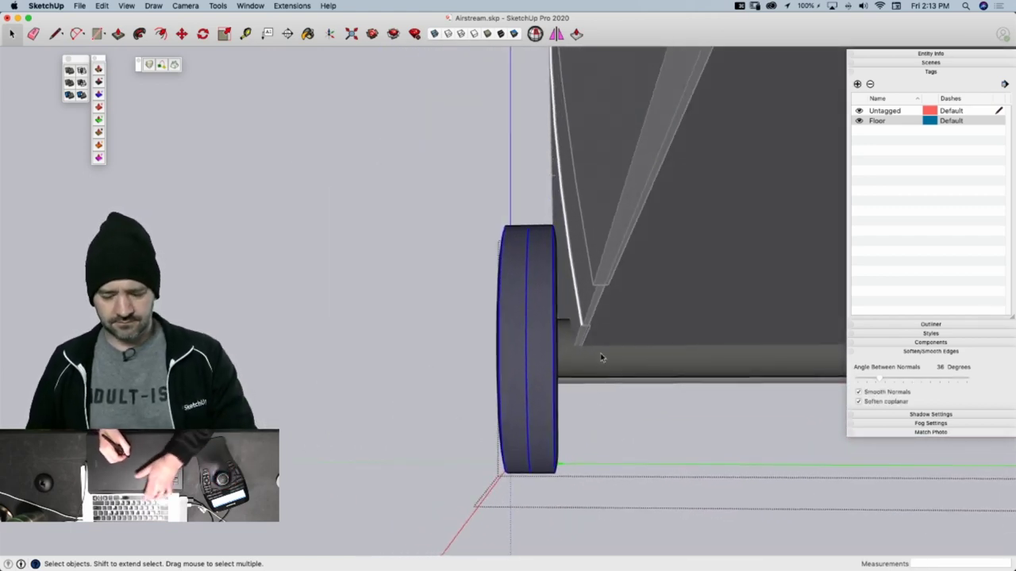
key(m)
click(397, 427)
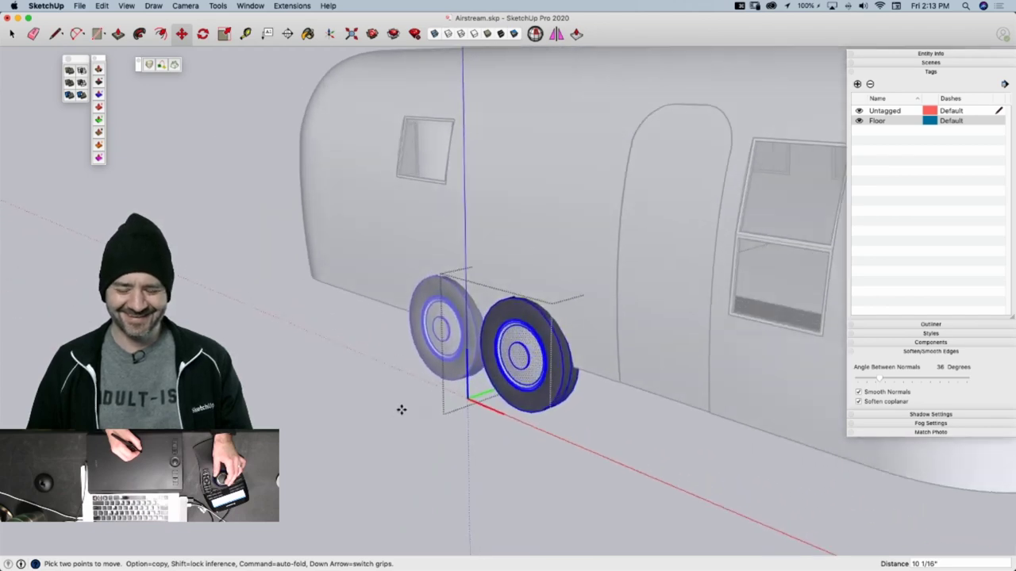
key(space)
click(384, 469)
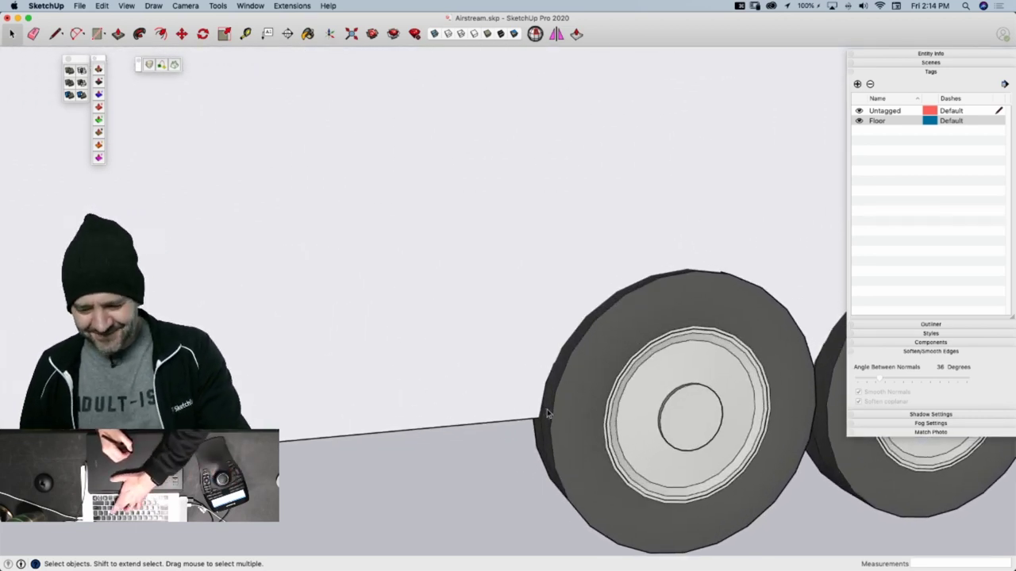
Draw an edge outward from the trailer's bottom edge behind the wheels, and a parallel edge about 12' 10 15/16" long past both wheels
key(l)
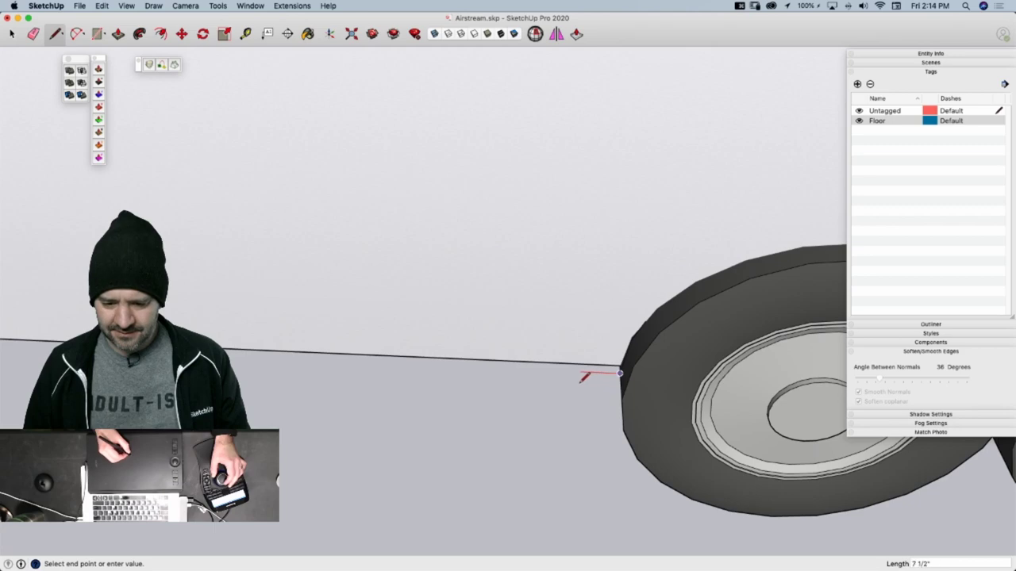
click(580, 382)
click(574, 423)
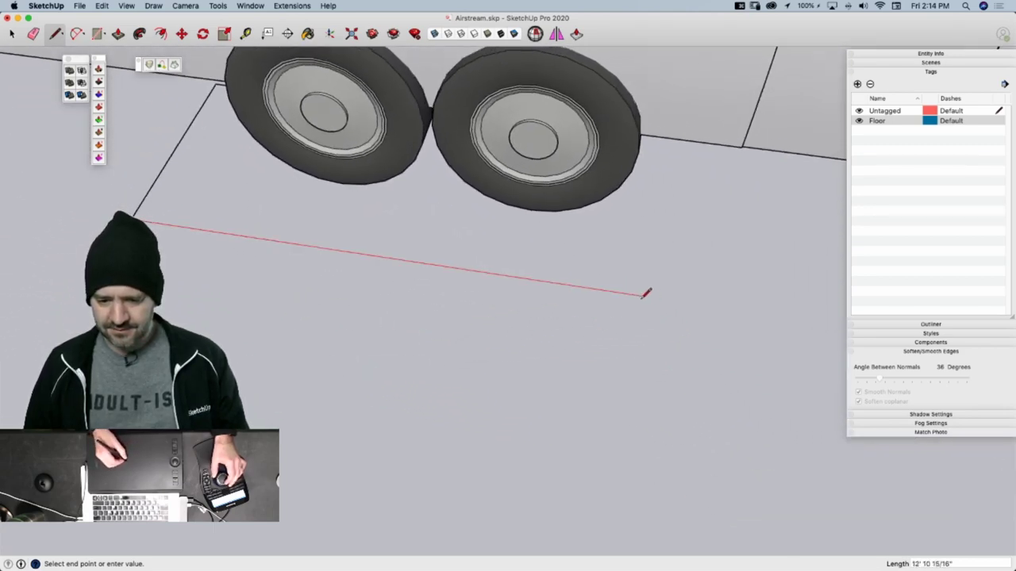
click(641, 300)
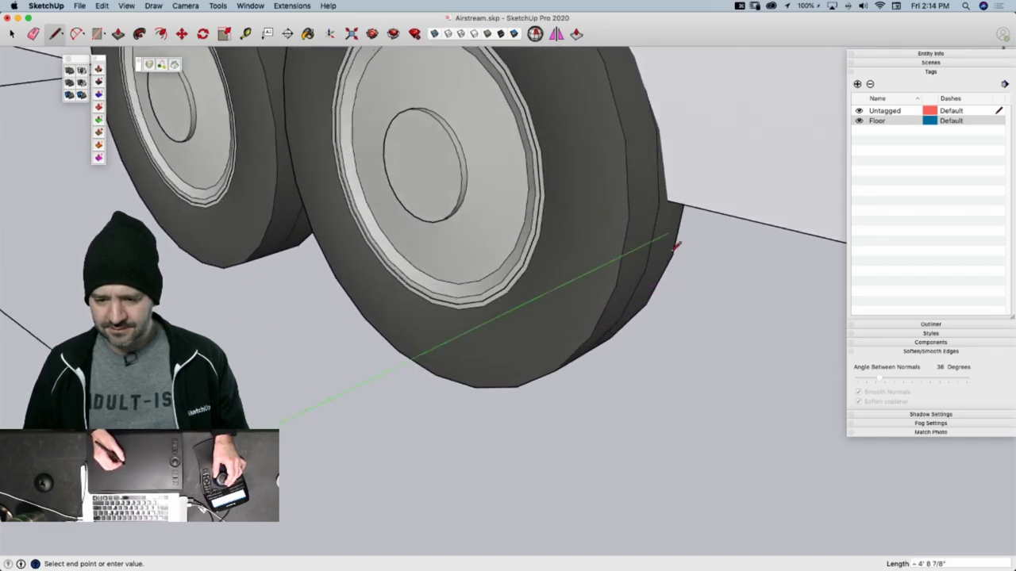
Draw the return edge on the door side of the wheels and close the outline into a rectangular face along the trailer body
key(Escape)
click(661, 205)
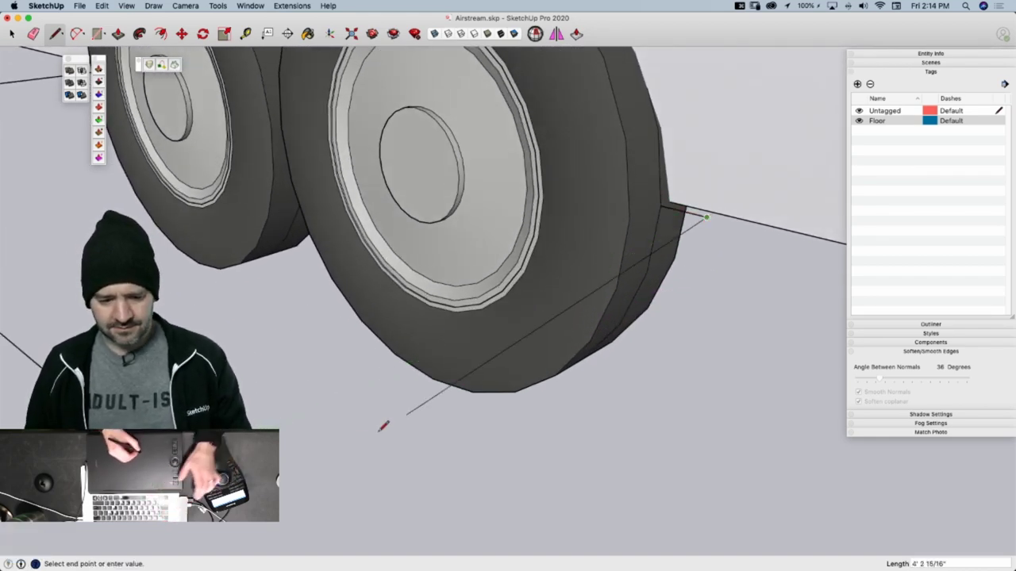
click(176, 475)
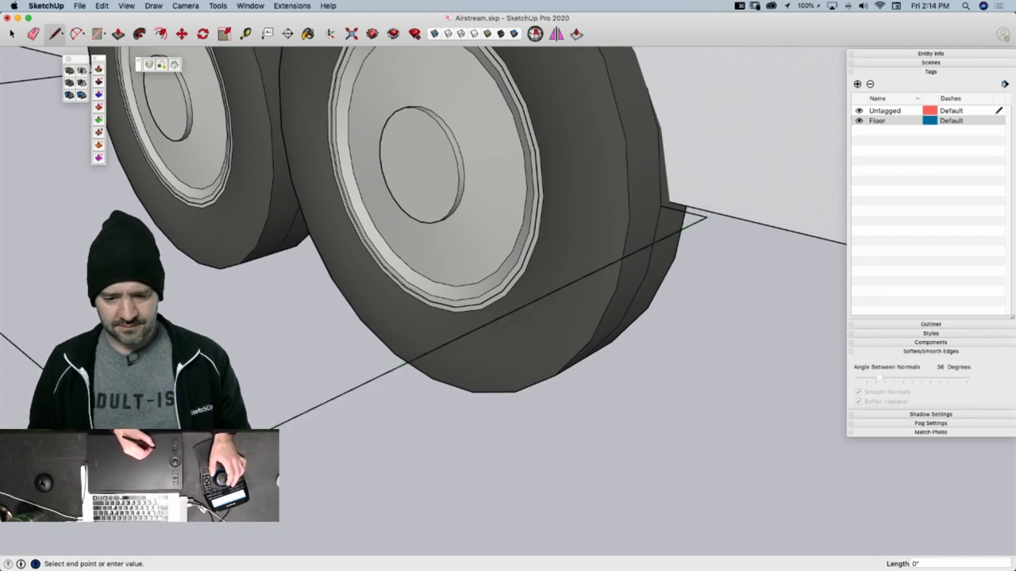
scroll(486, 323, down, 10)
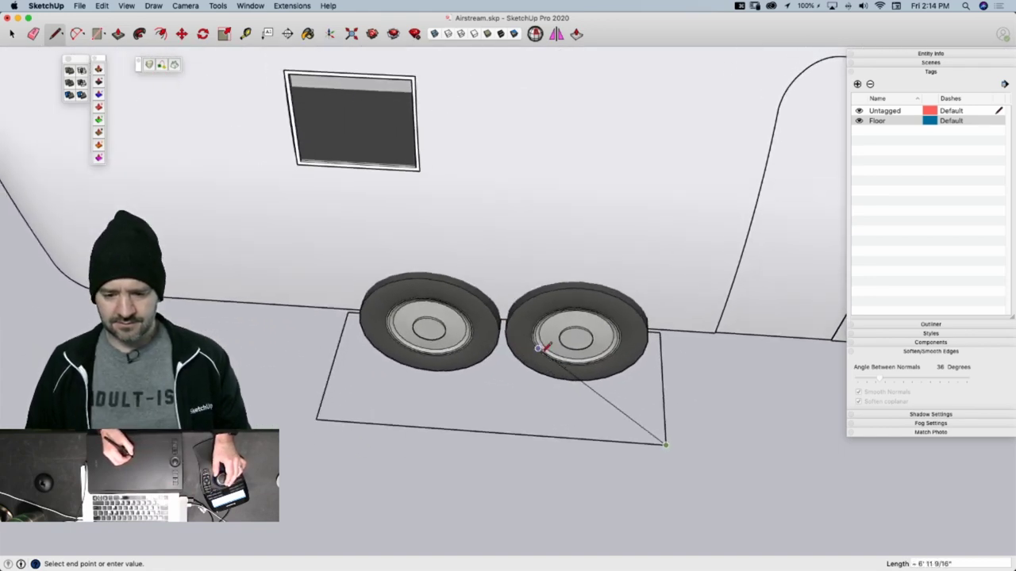
middle_drag(544, 354, 468, 362)
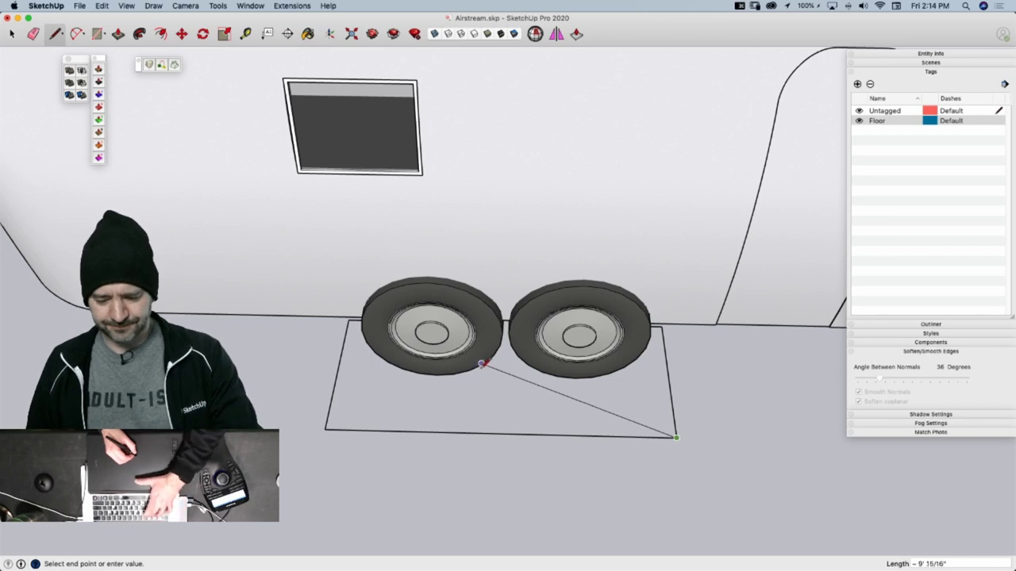
key(Escape)
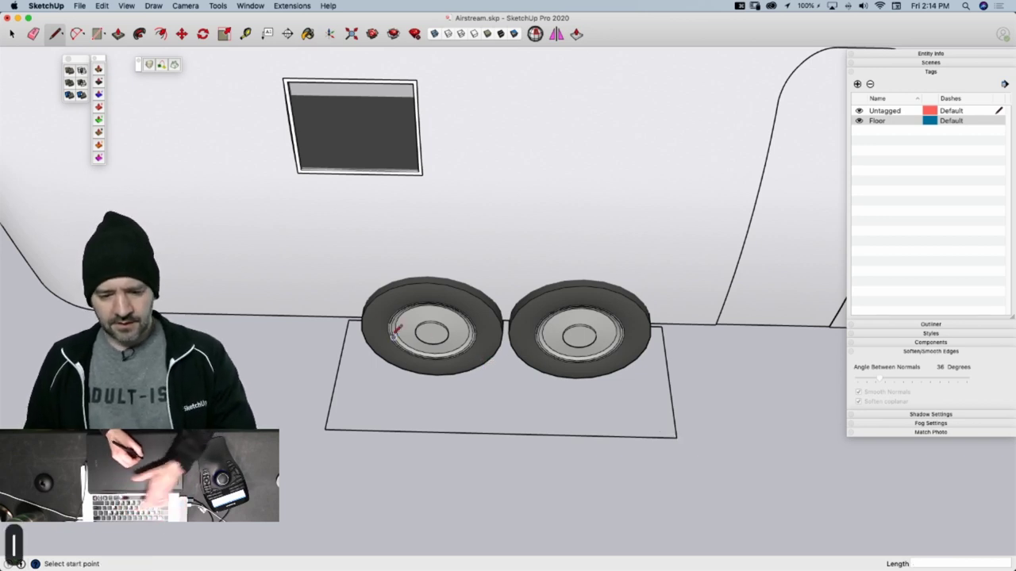
click(662, 325)
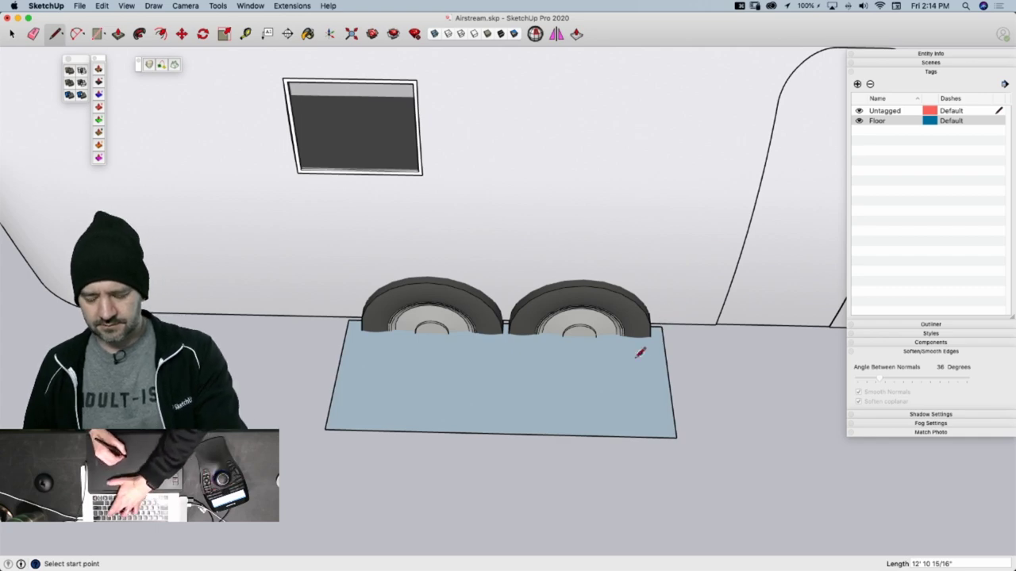
Extrude the rectangle upward about 11 3/16" and a further 2' 5" to form a box enclosing the tops of both wheels
key(p)
click(625, 394)
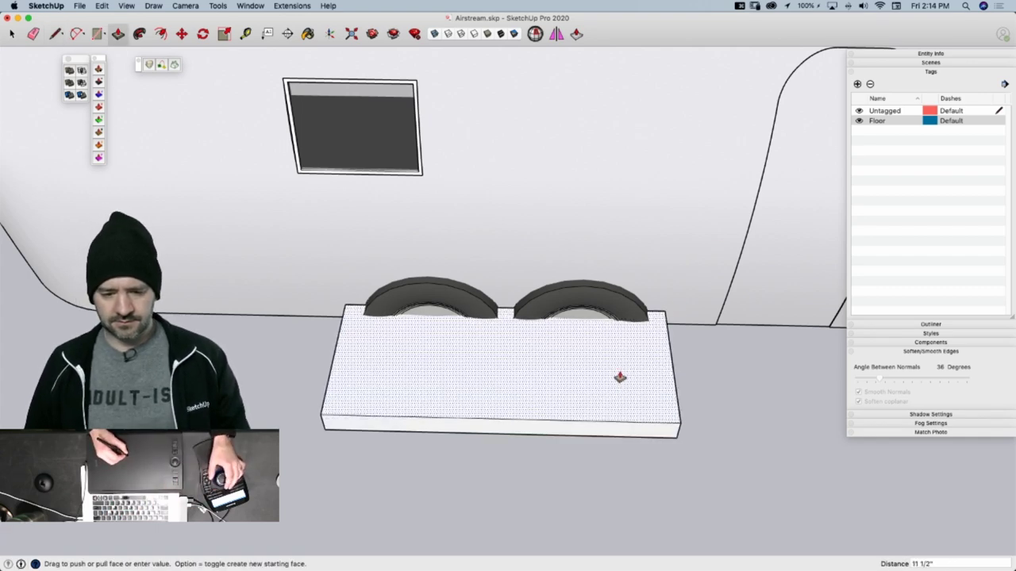
click(618, 373)
key(super+2)
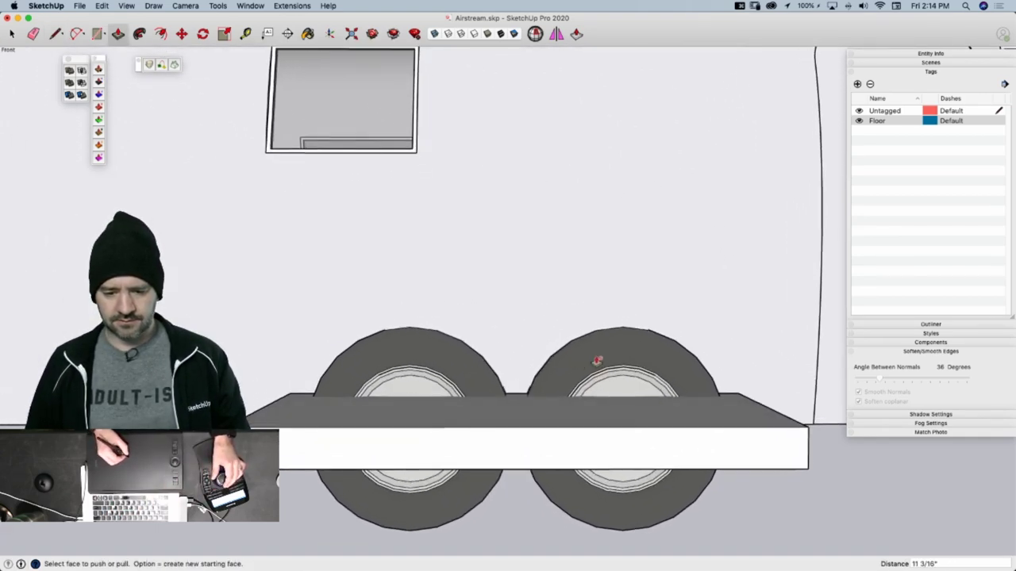
click(558, 421)
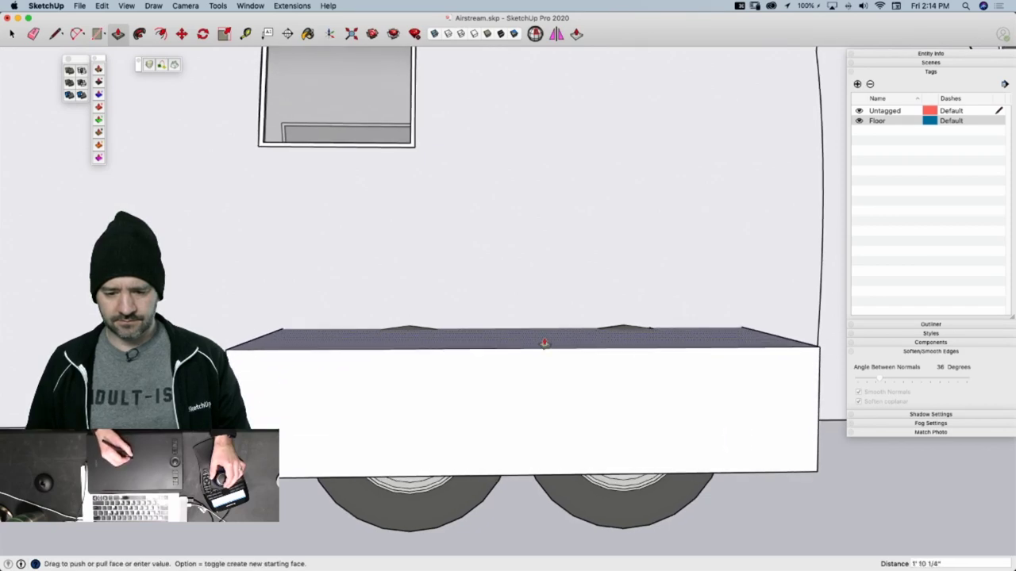
click(537, 322)
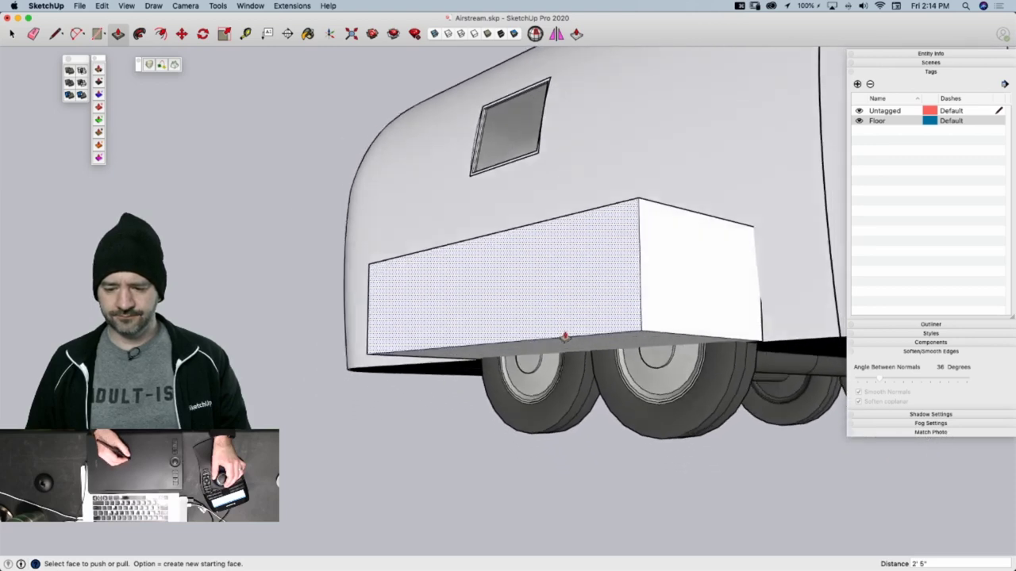
Open the wheel component, select the wheel geometry and move it about 8 11/16" further inward along the axle
key(space)
double_click(562, 341)
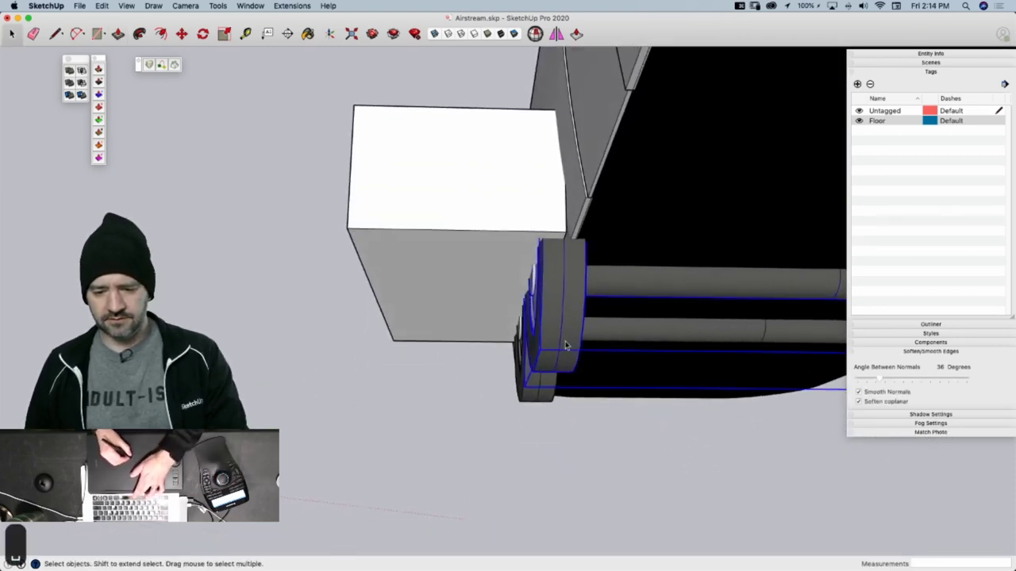
drag(442, 132, 636, 432)
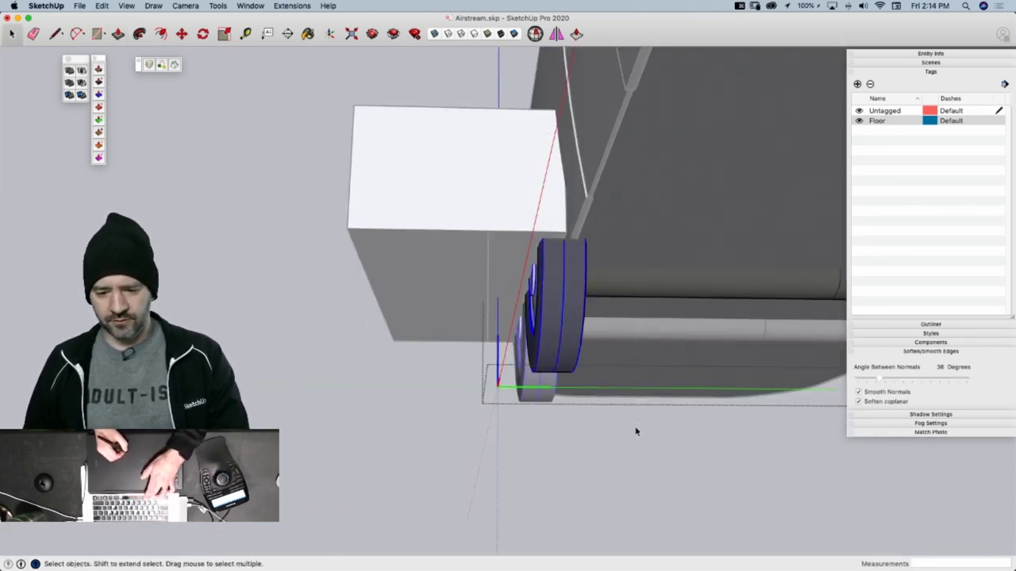
key(m)
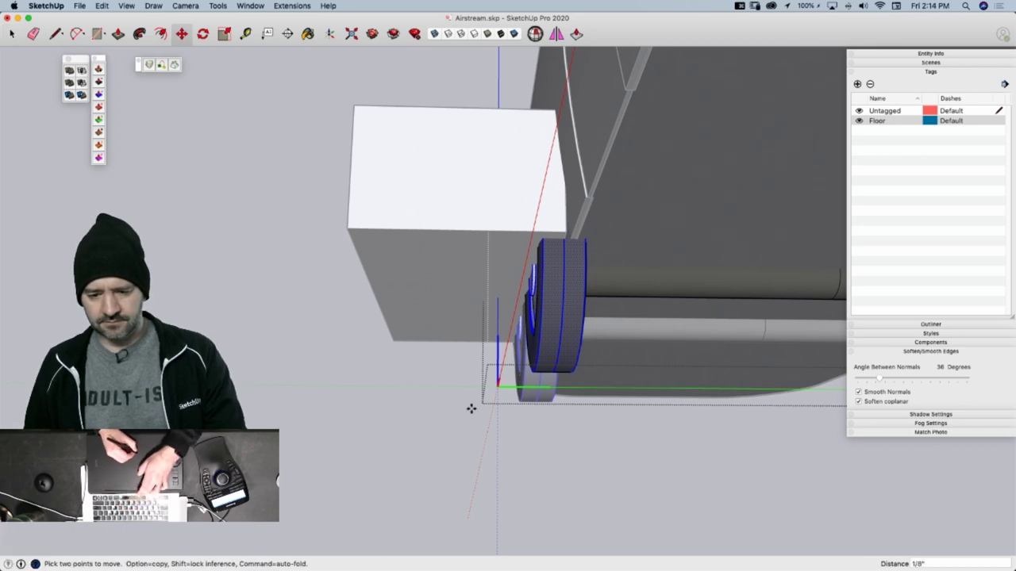
click(472, 408)
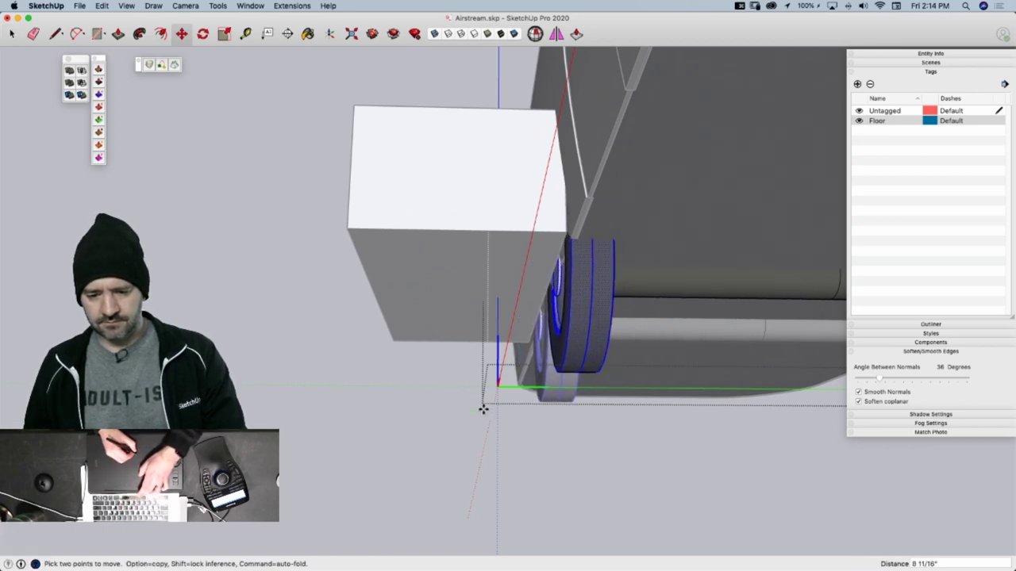
Turn on the Back Edges display so the wheels can be seen through the box's front face
middle_drag(557, 284, 476, 82)
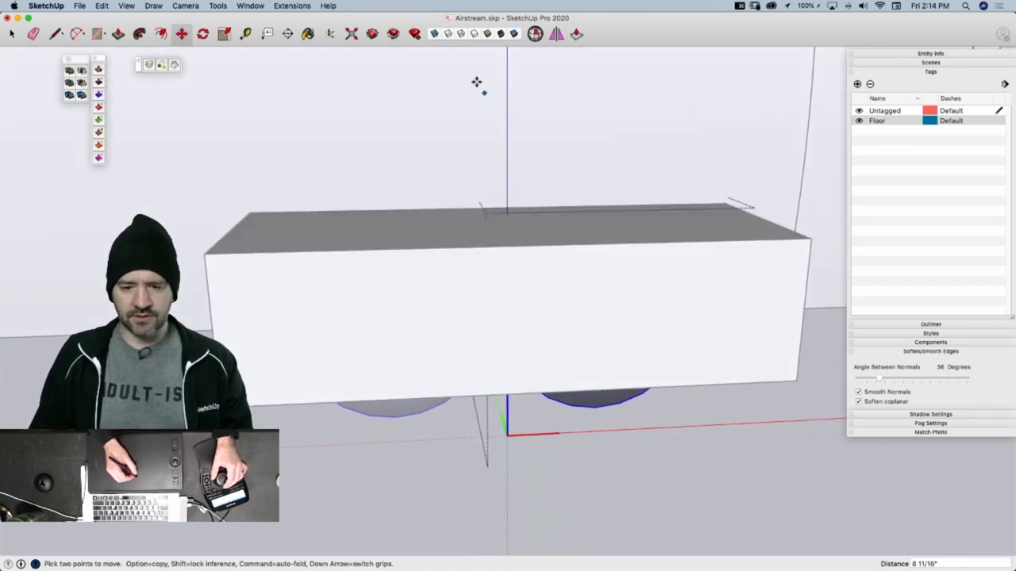
click(447, 35)
middle_drag(447, 35, 474, 281)
scroll(476, 276, down, 2)
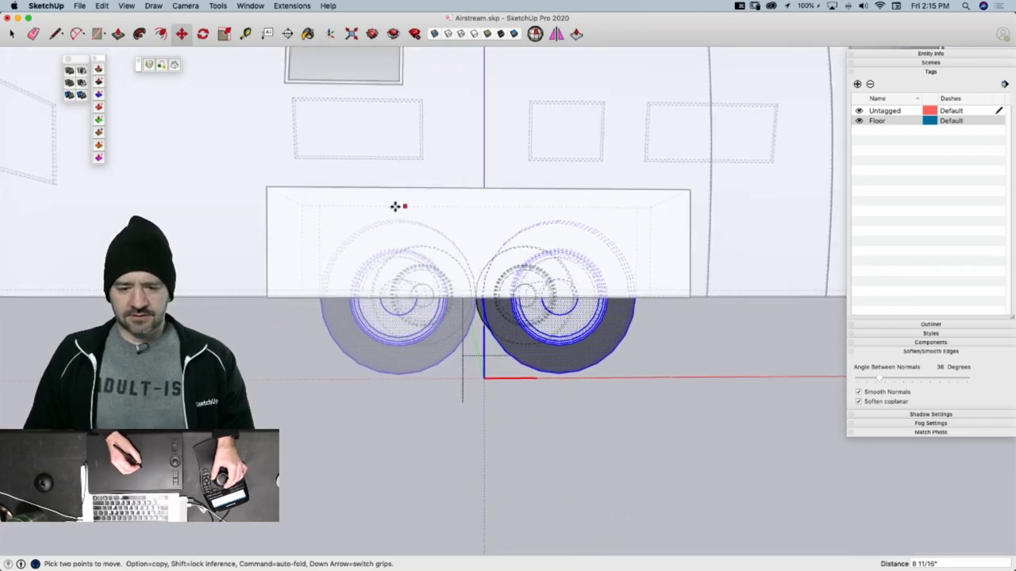
middle_drag(317, 179, 428, 209)
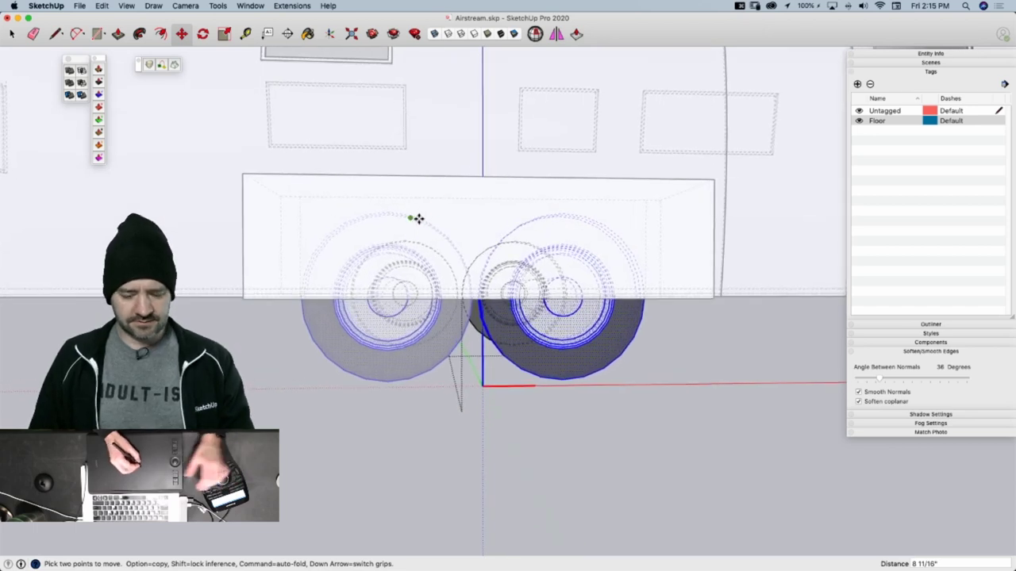
key(a)
click(243, 236)
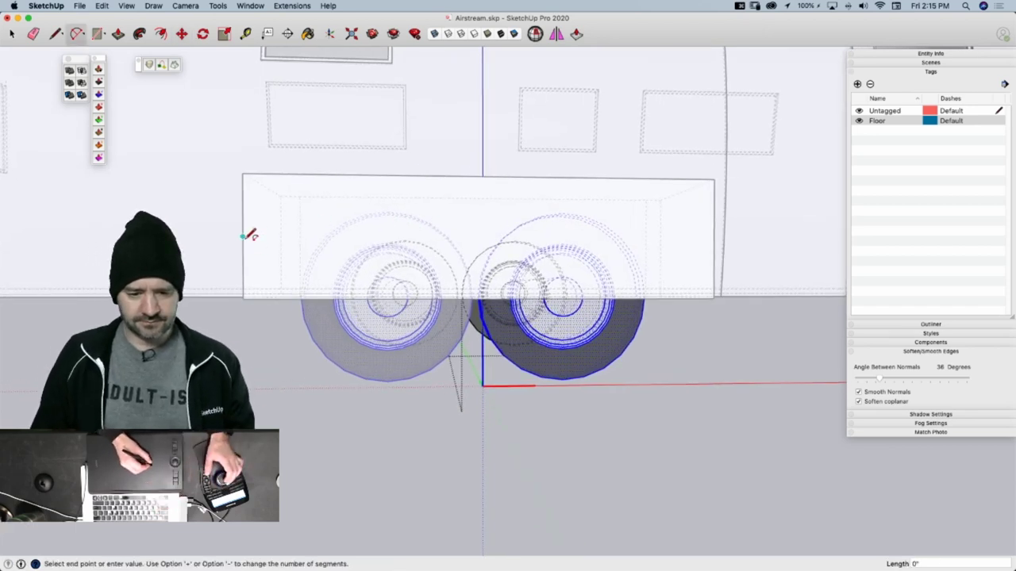
click(306, 174)
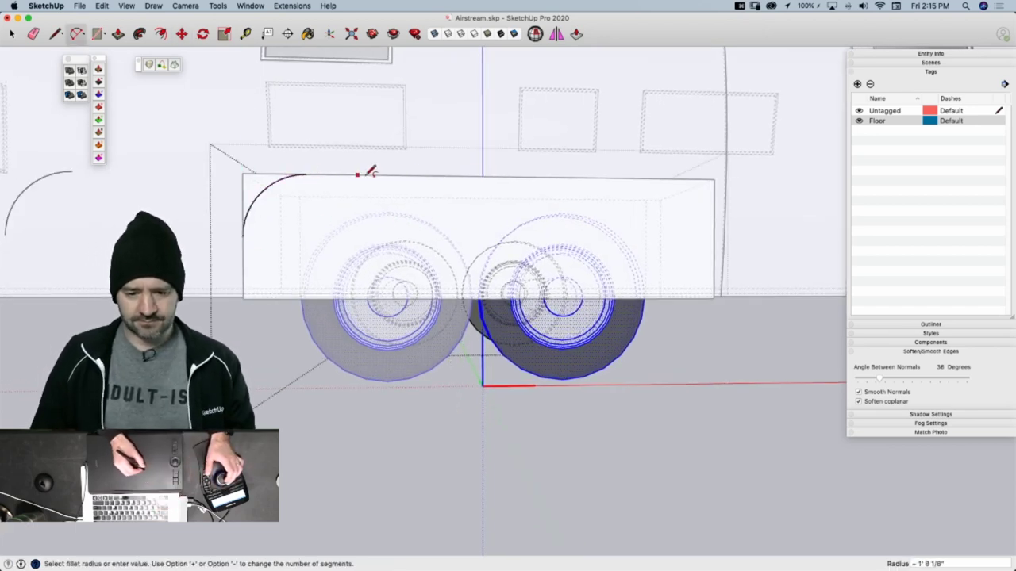
key(super+z)
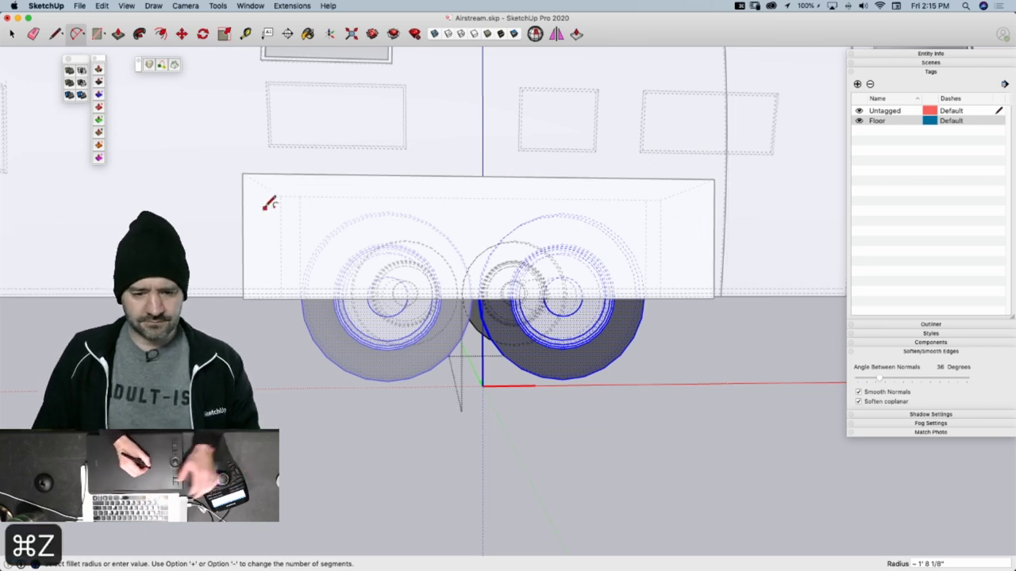
Close the wheel component and draw tangent arcs across both upper corners of the box's front face, the rear one about 1' 8 1/8" in radius
key(space)
click(254, 341)
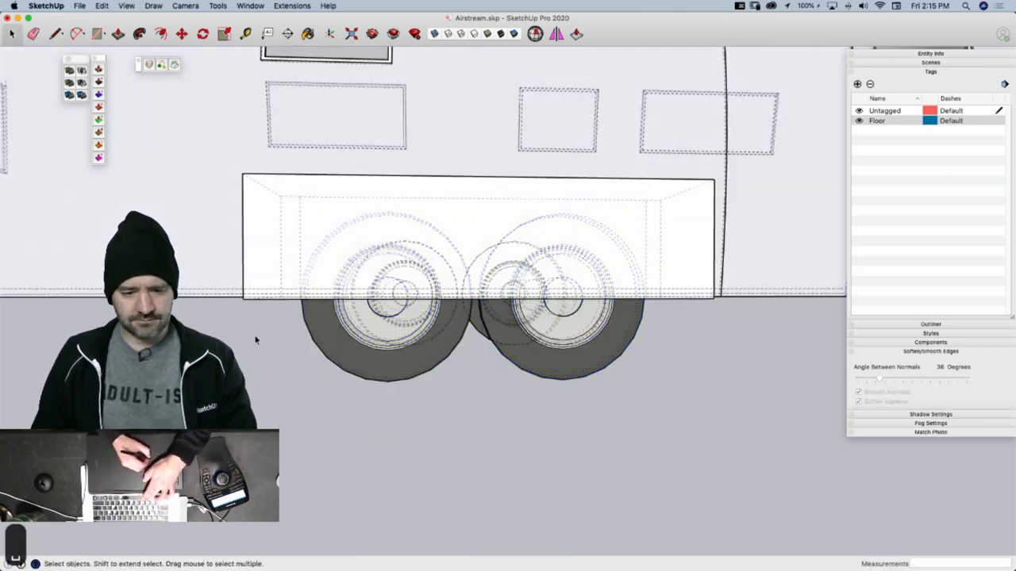
key(a)
click(243, 235)
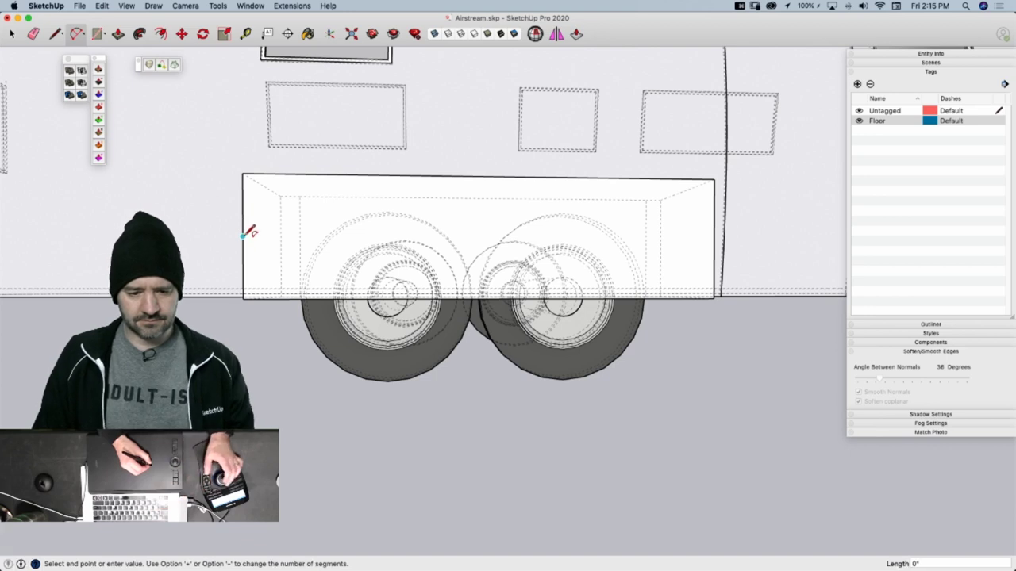
click(305, 173)
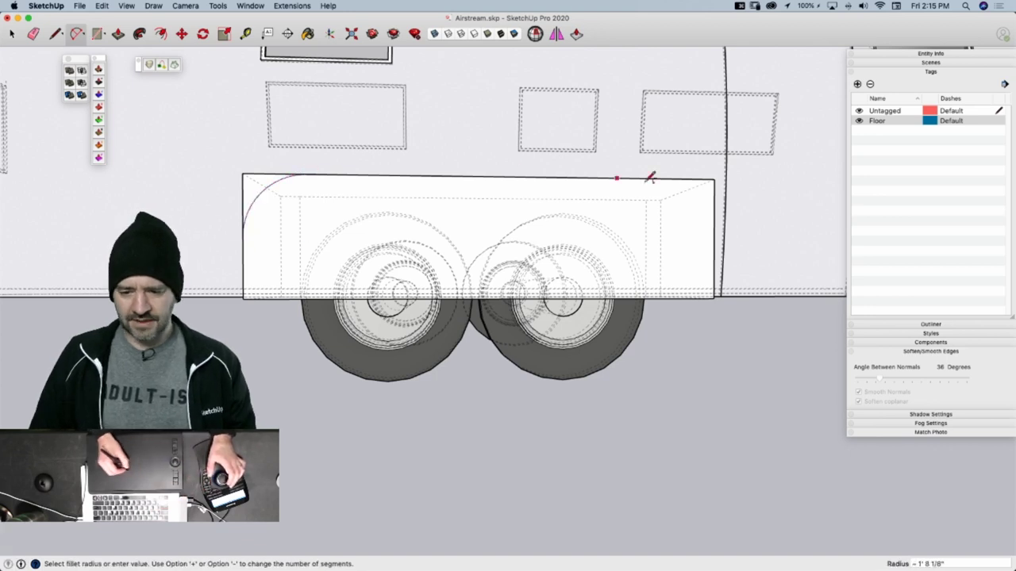
click(718, 237)
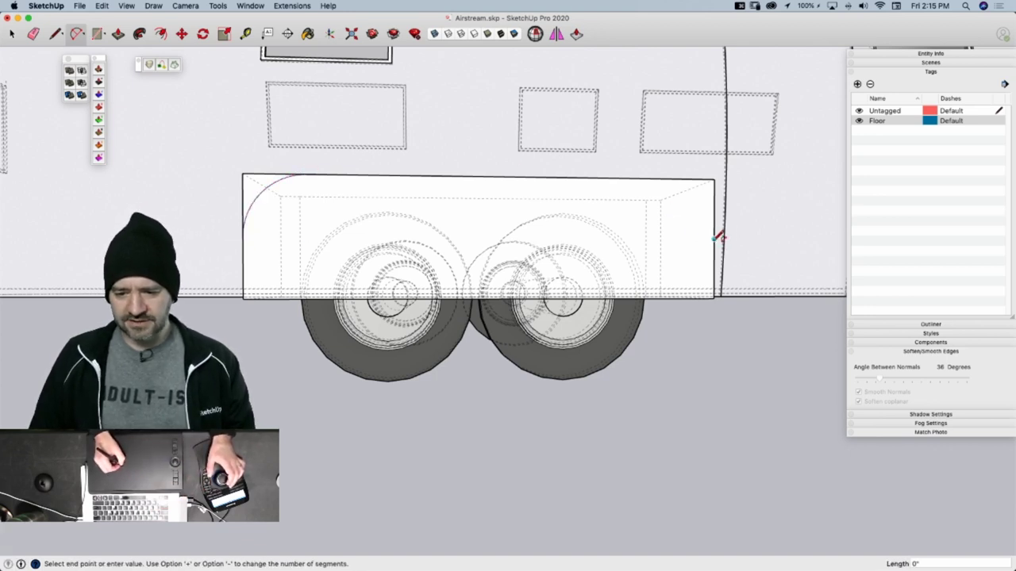
click(656, 177)
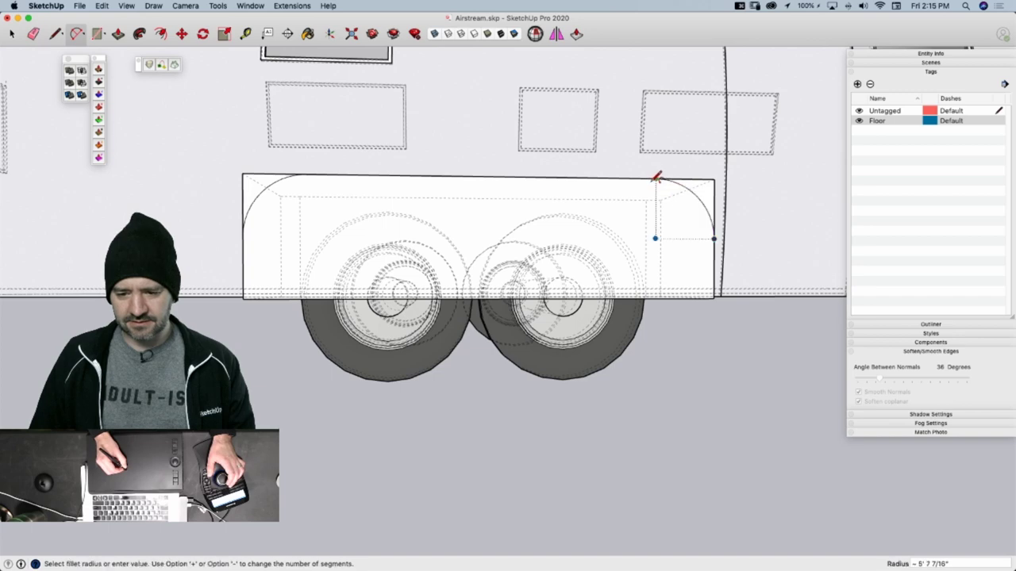
click(699, 191)
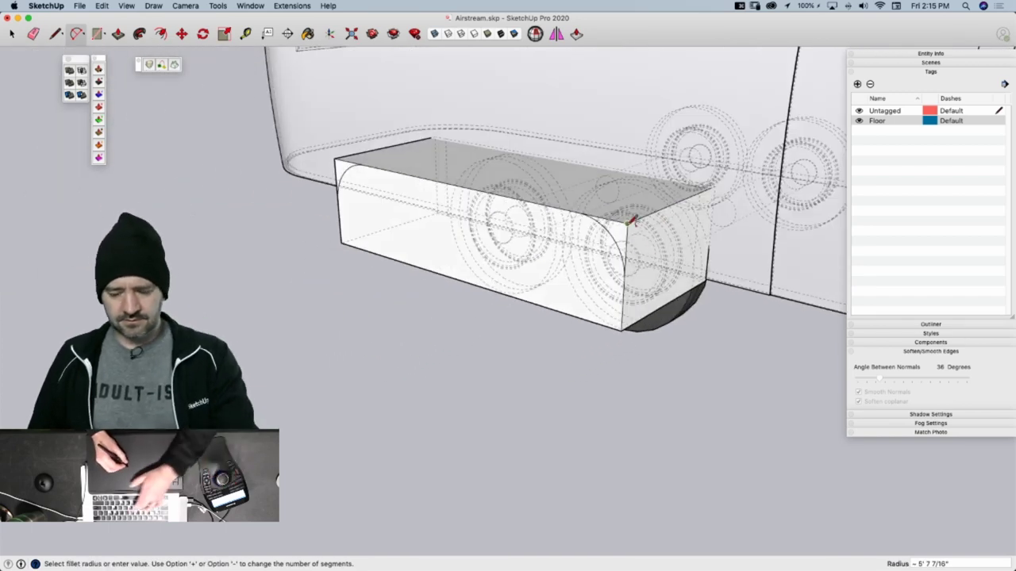
Push the corner outside the door-side arc back through the box's full depth to round that corner
click(632, 221)
key(p)
click(619, 233)
click(728, 180)
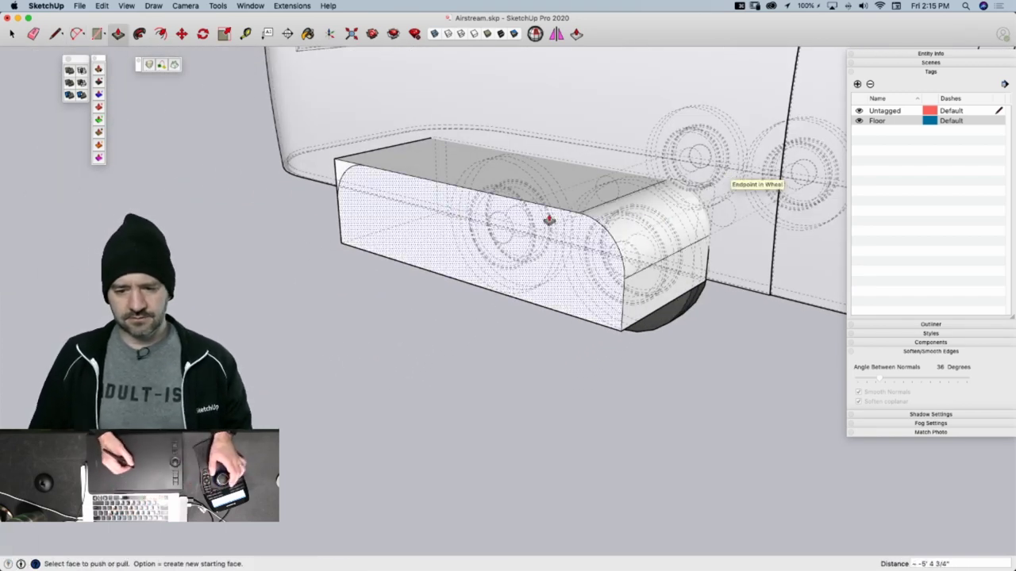
Cut away the box's other upper corner through the same depth as the first and turn off the Back Edges display
double_click(341, 170)
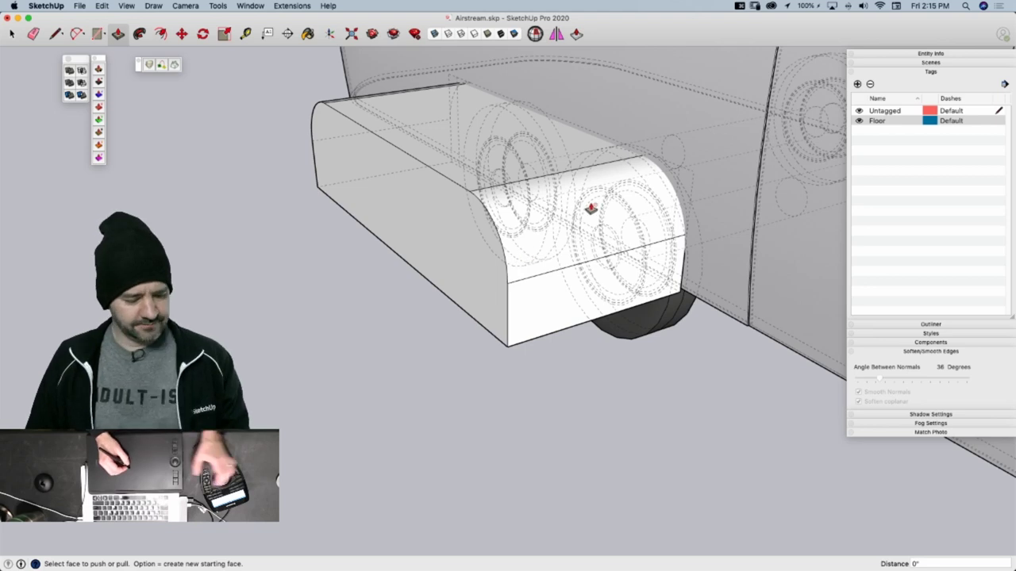
click(434, 34)
click(434, 34)
click(434, 34)
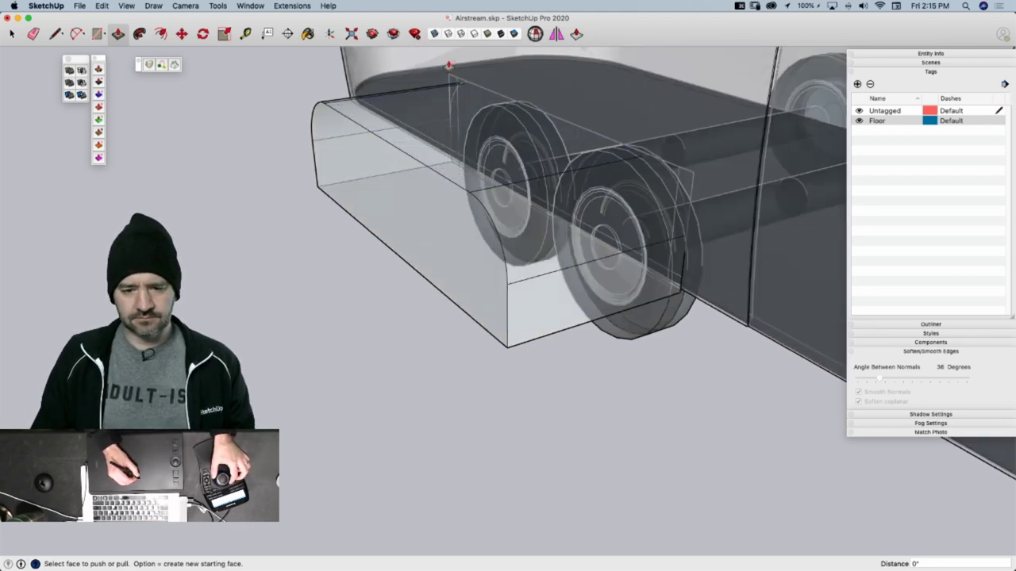
click(449, 34)
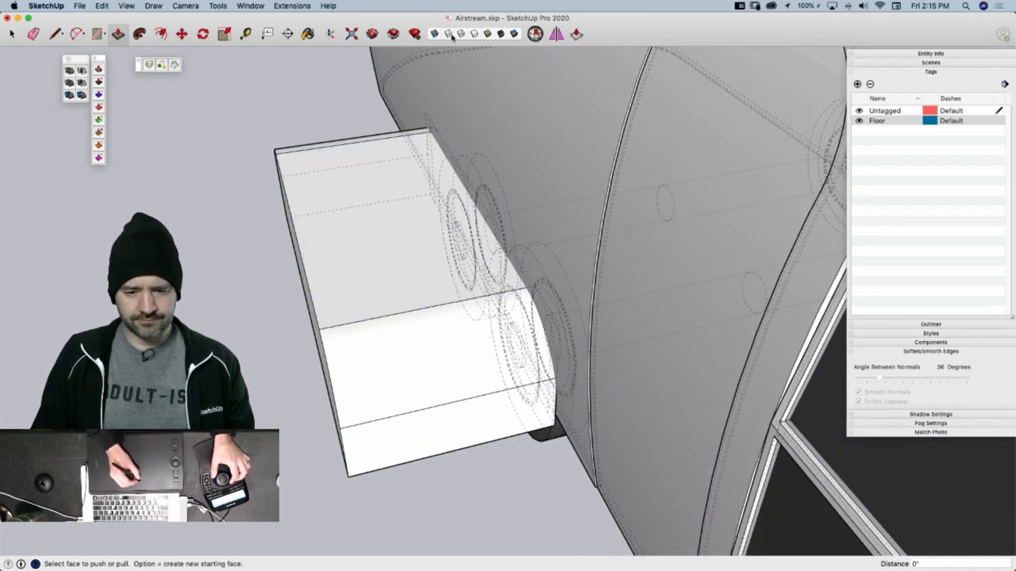
click(450, 35)
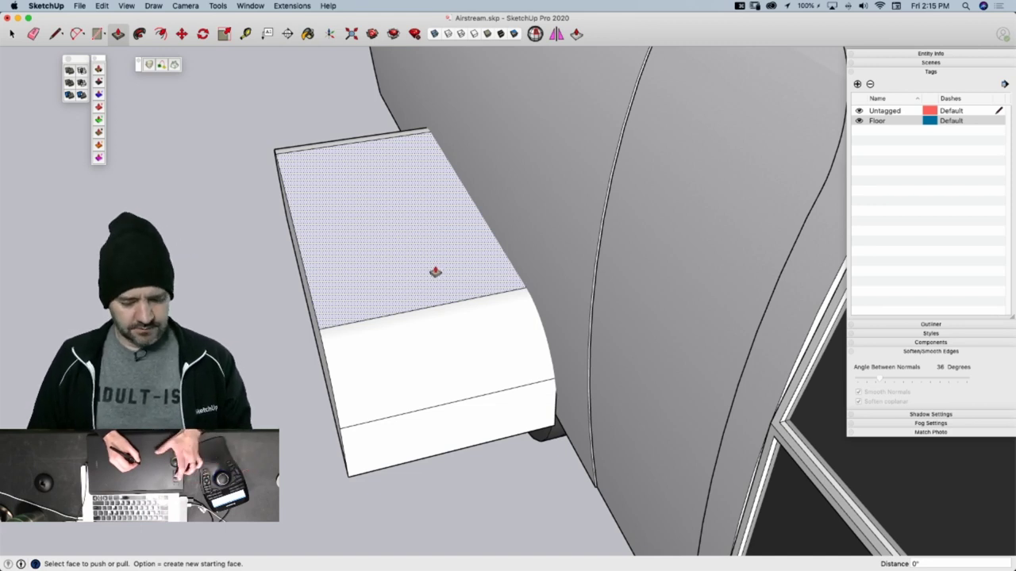
key(e)
right_click(407, 297)
click(416, 315)
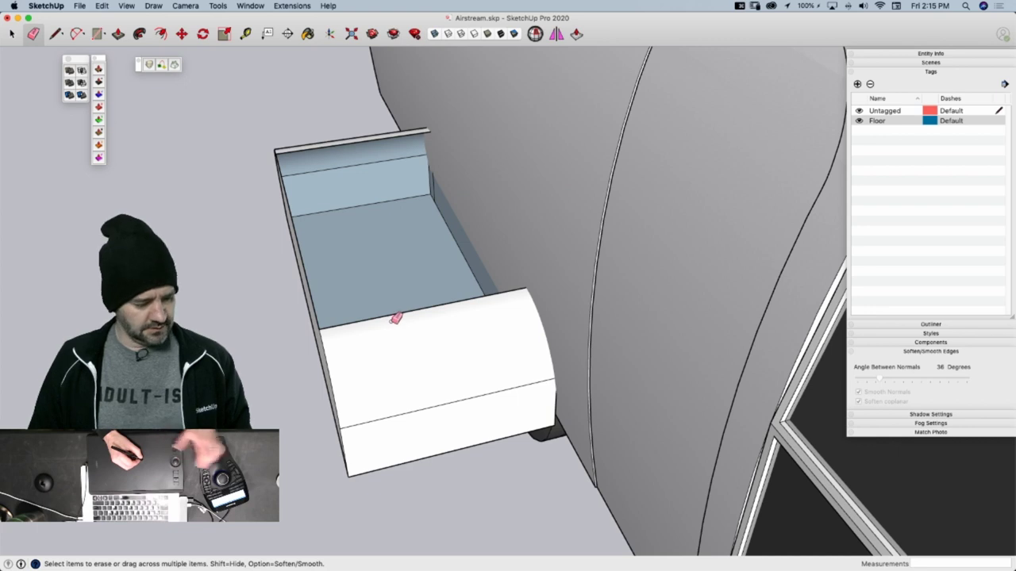
key(super+z)
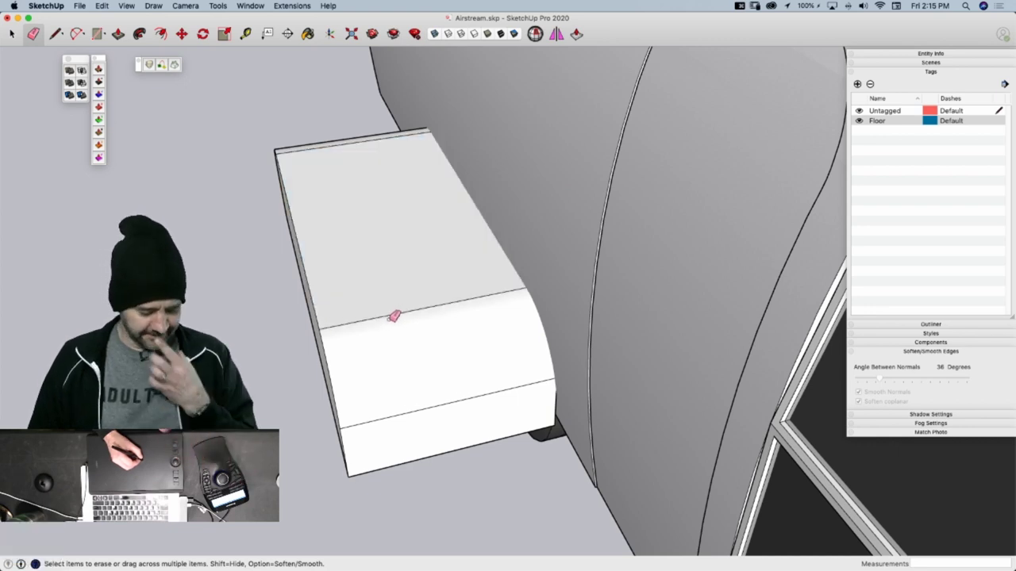
Soften and smooth the edges where both rounded corners meet the box's flat top and end faces
key(e)
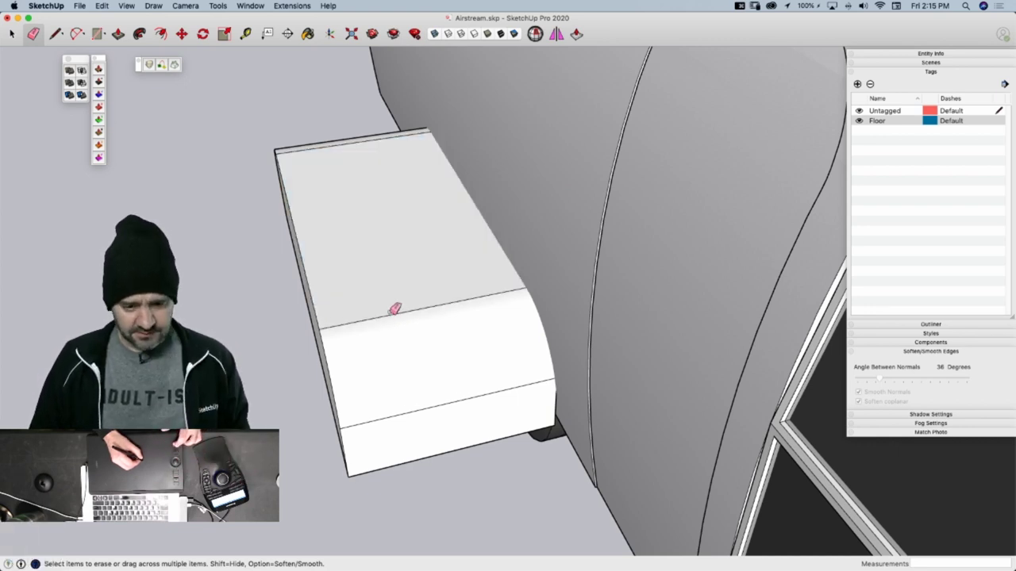
alt+click(397, 314)
alt+drag(398, 412, 379, 402)
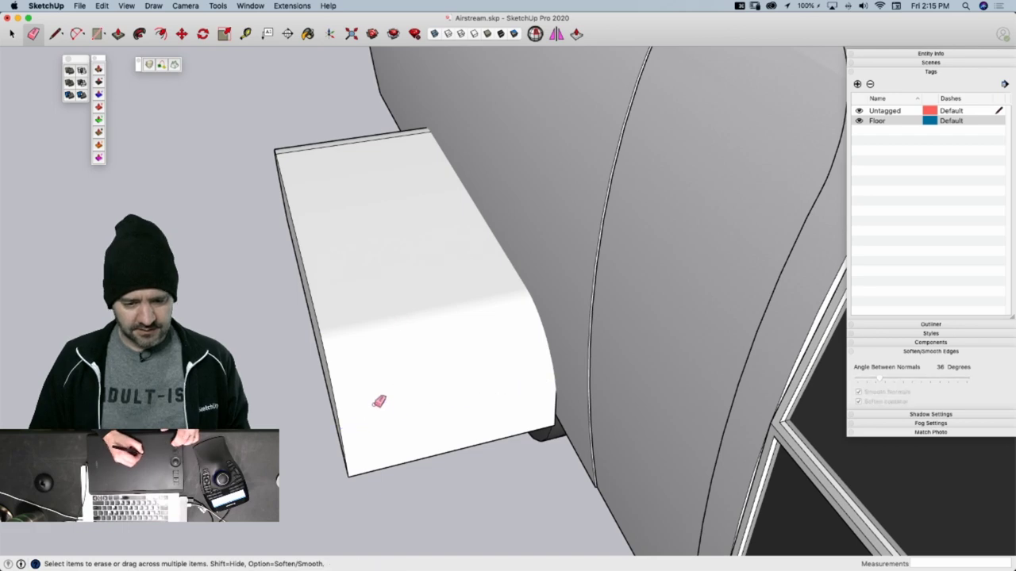
mouse_move(352, 358)
middle_down()
mouse_move(721, 268)
mouse_move(1000, 323)
middle_up()
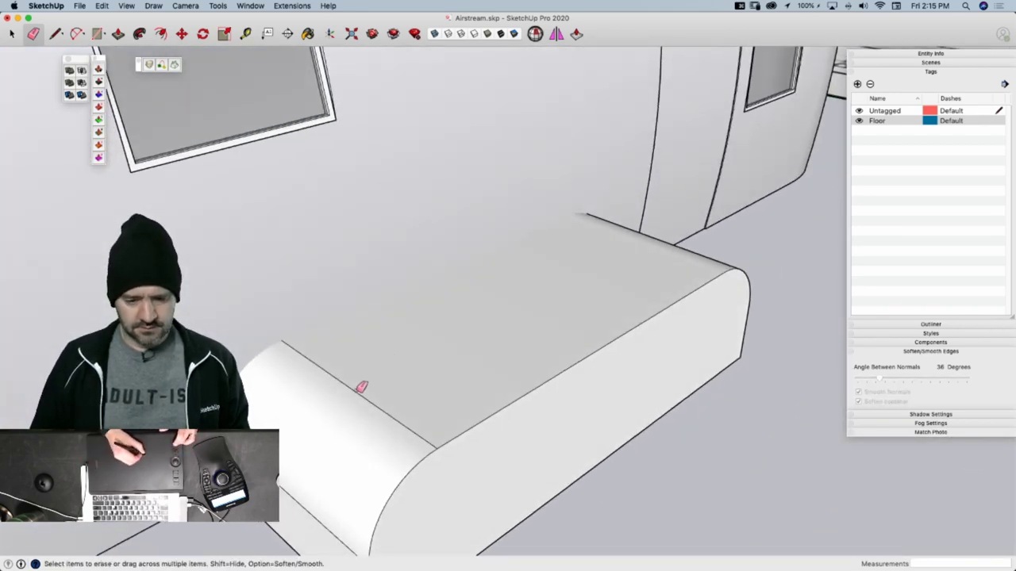
alt+click(300, 501)
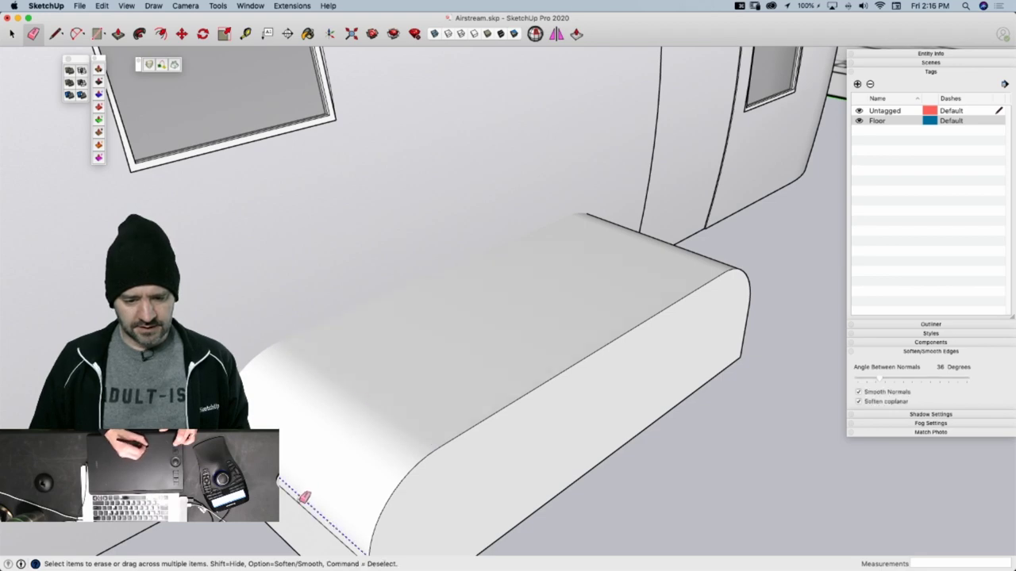
alt+drag(304, 502, 313, 465)
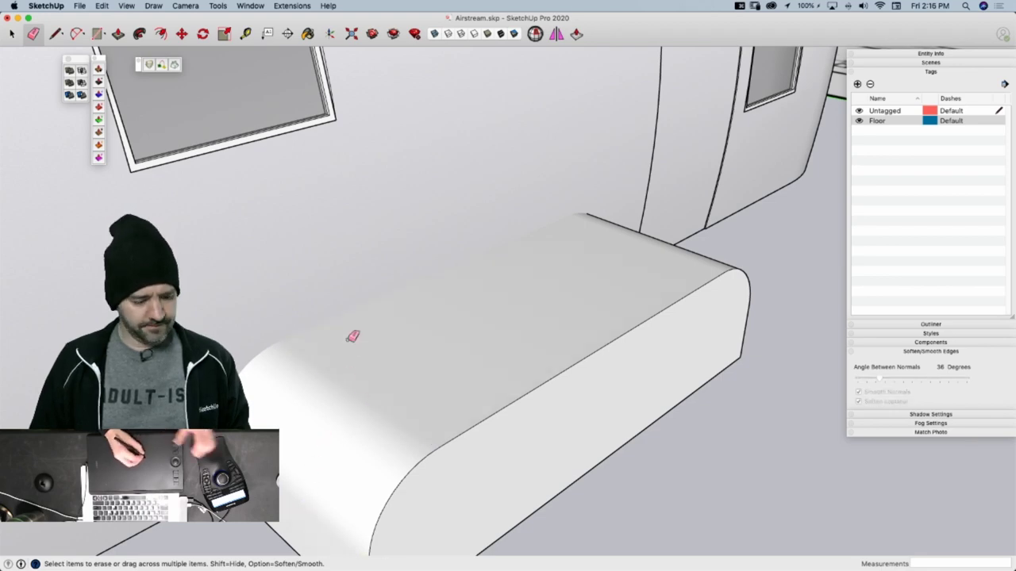
Select the whole rounded block and move it about 1' 7 1/16" inward over the wheels, parallel to the axles
mouse_move(348, 340)
middle_down()
mouse_move(342, 348)
mouse_move(417, 311)
middle_up()
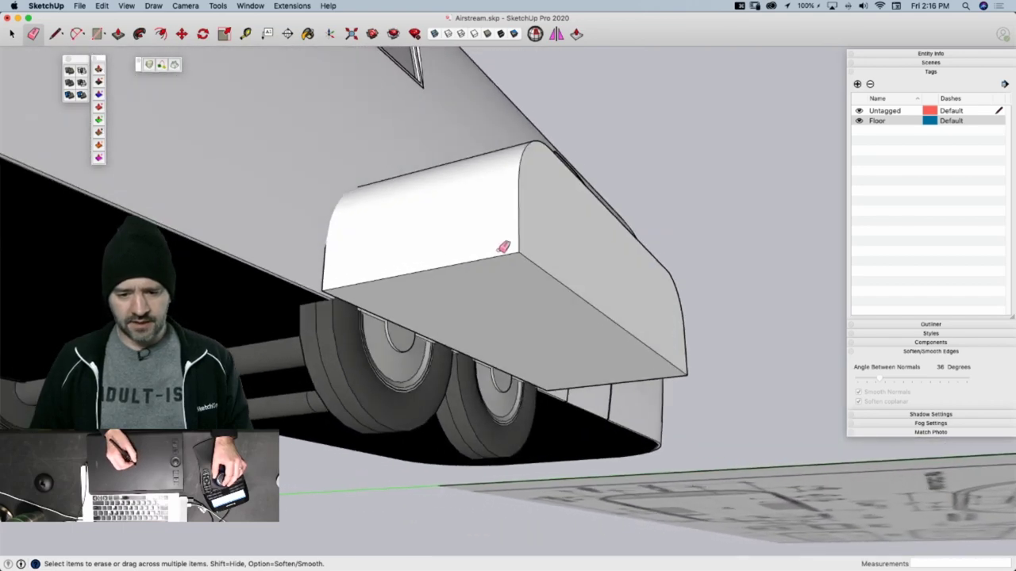
middle_drag(504, 248, 545, 263)
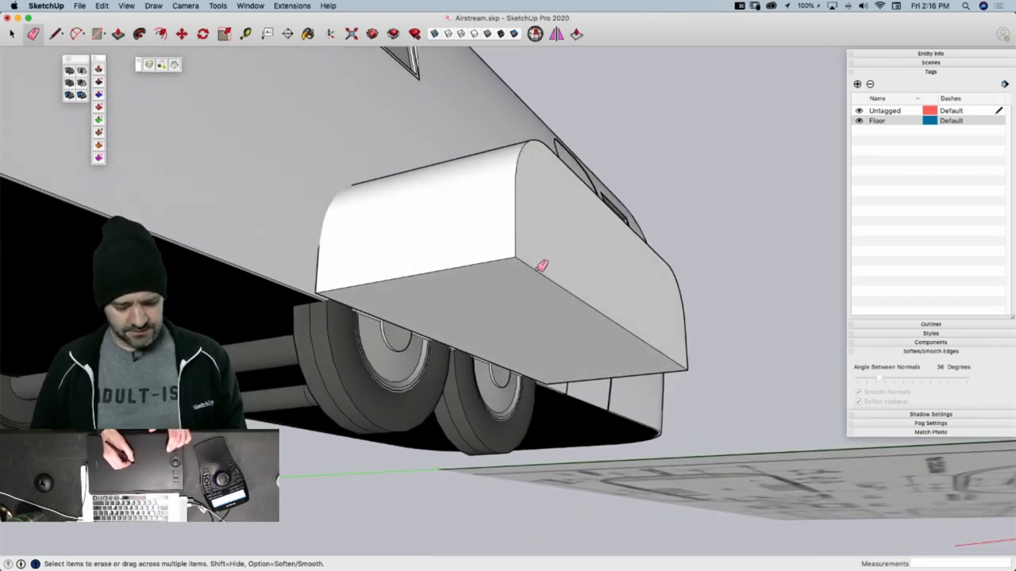
key(space)
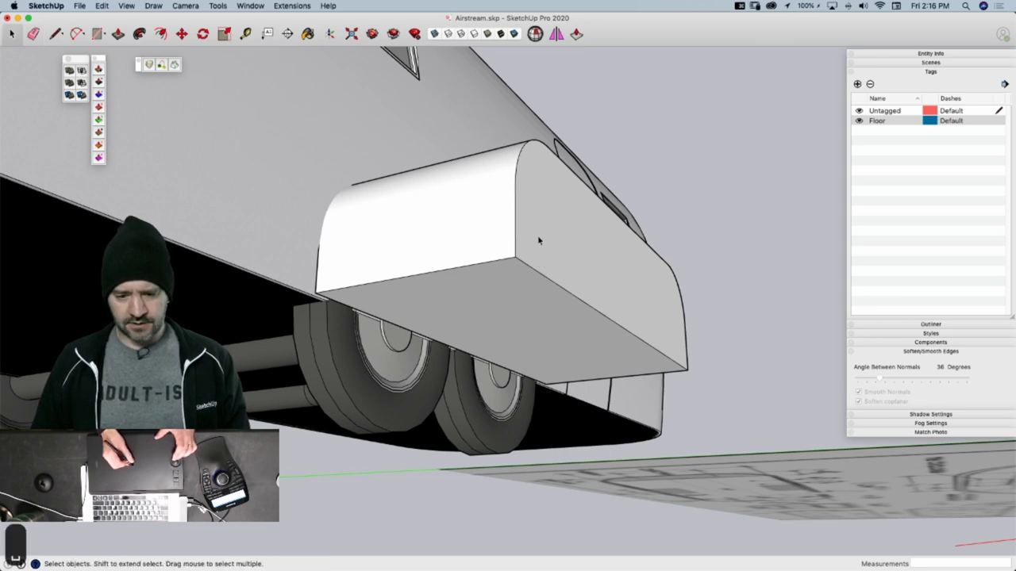
double_click(532, 264)
triple_click(540, 263)
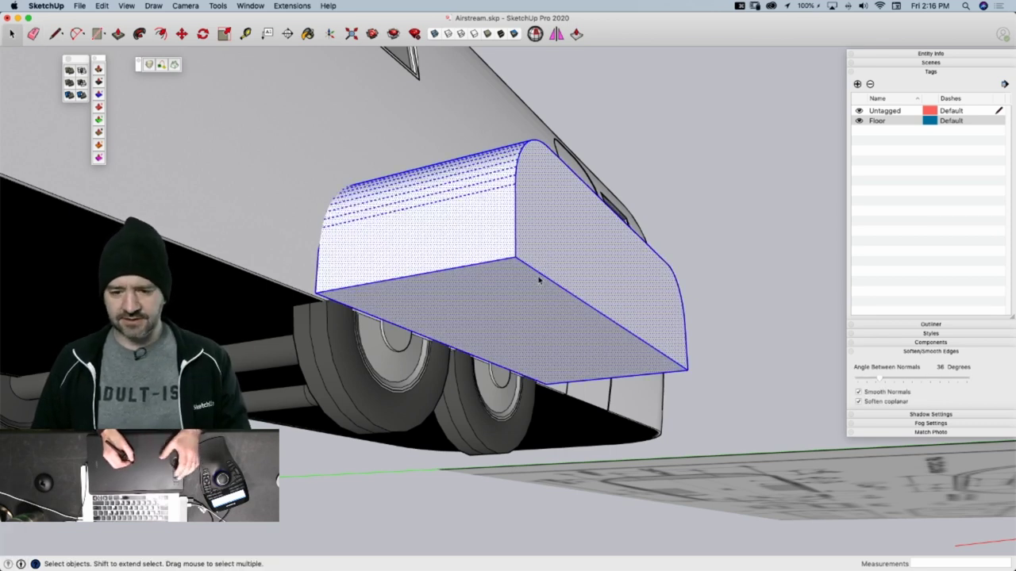
middle_drag(551, 254, 622, 277)
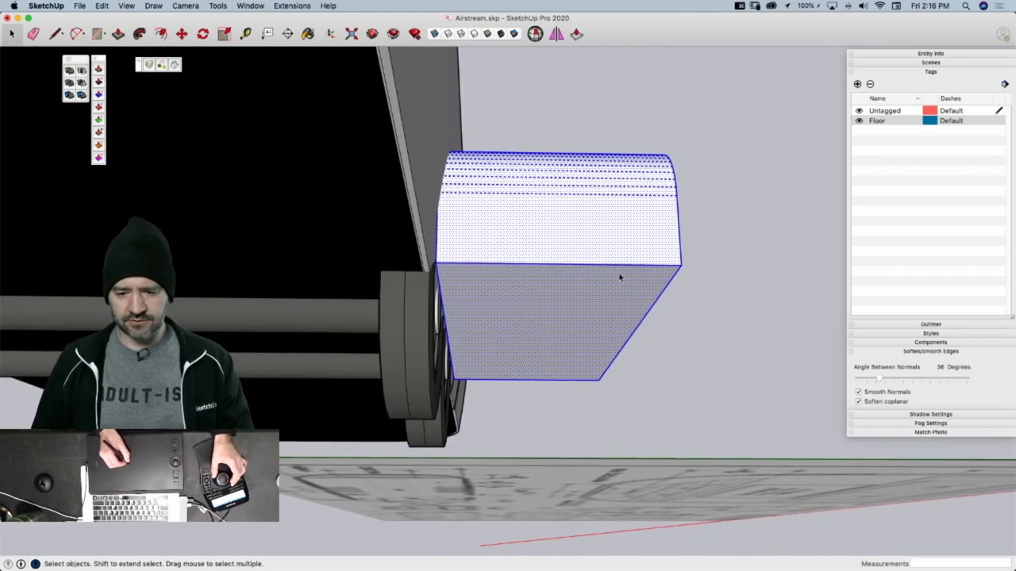
key(m)
click(662, 265)
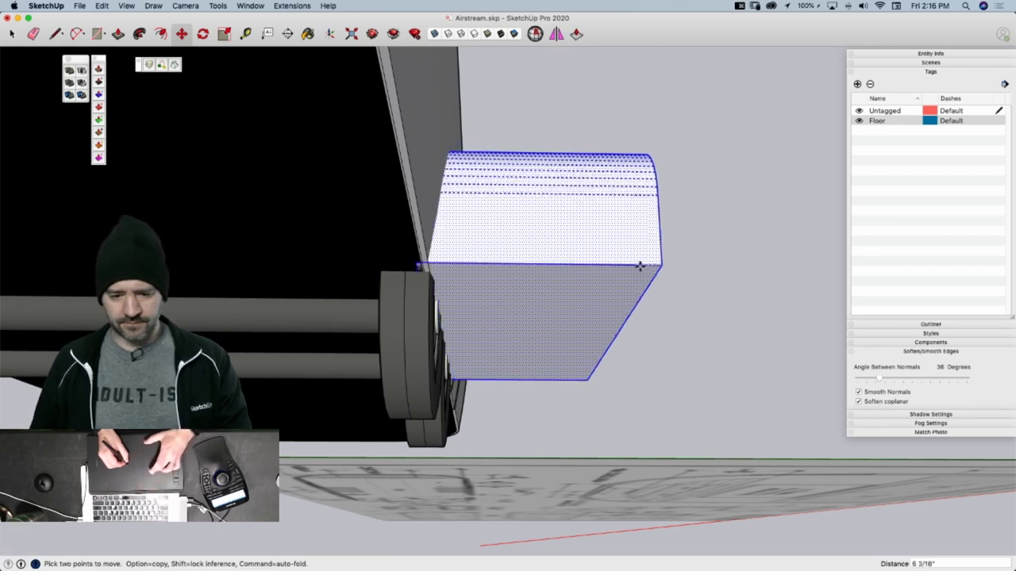
click(598, 270)
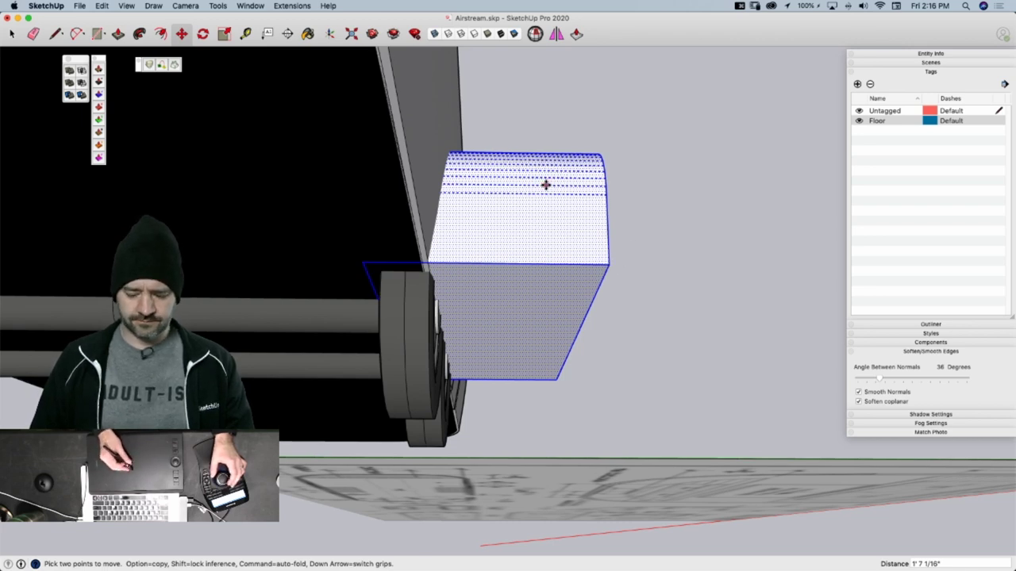
Show the entity information for the selected rounded block and make the block a group
right_click(530, 205)
click(553, 211)
right_click(523, 215)
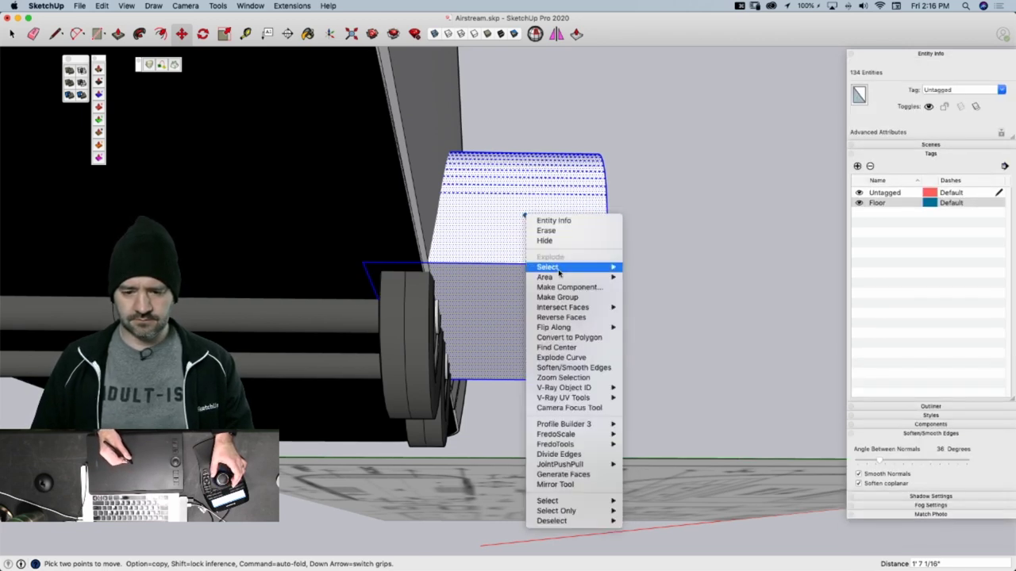
click(565, 297)
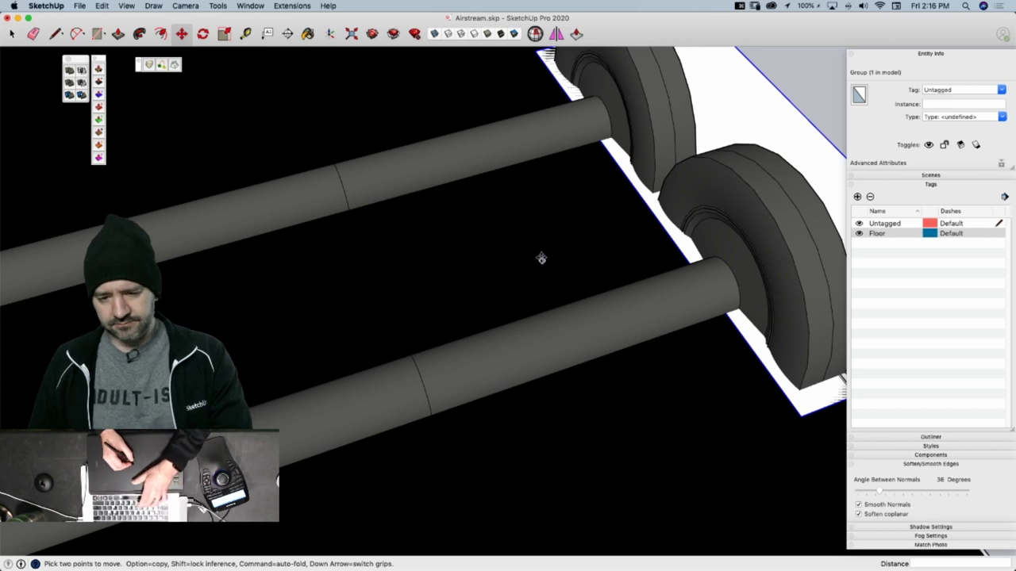
Switch the display to Monochrome and draw a guide line between the two axles' middle seams
click(513, 33)
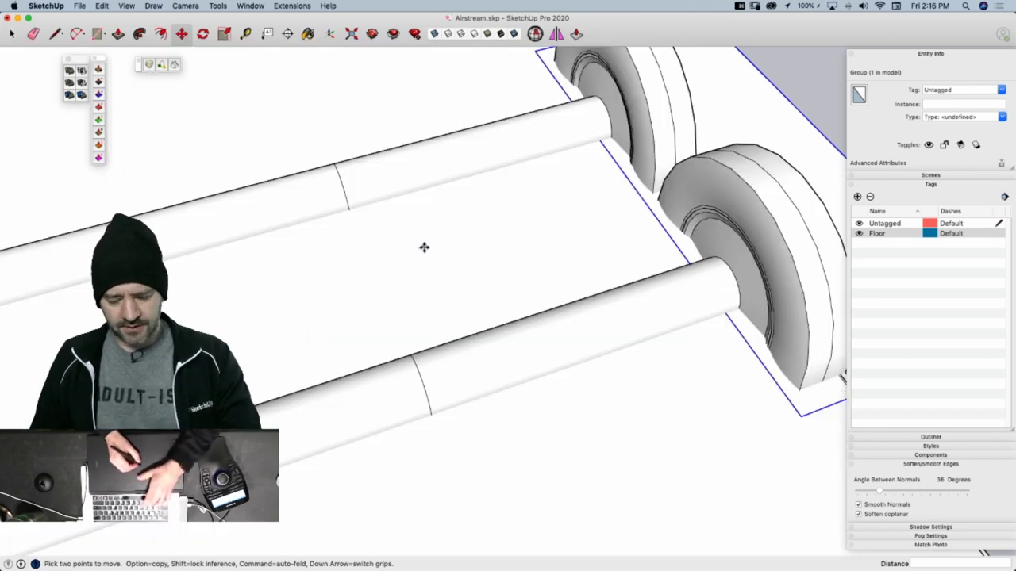
key(l)
click(349, 209)
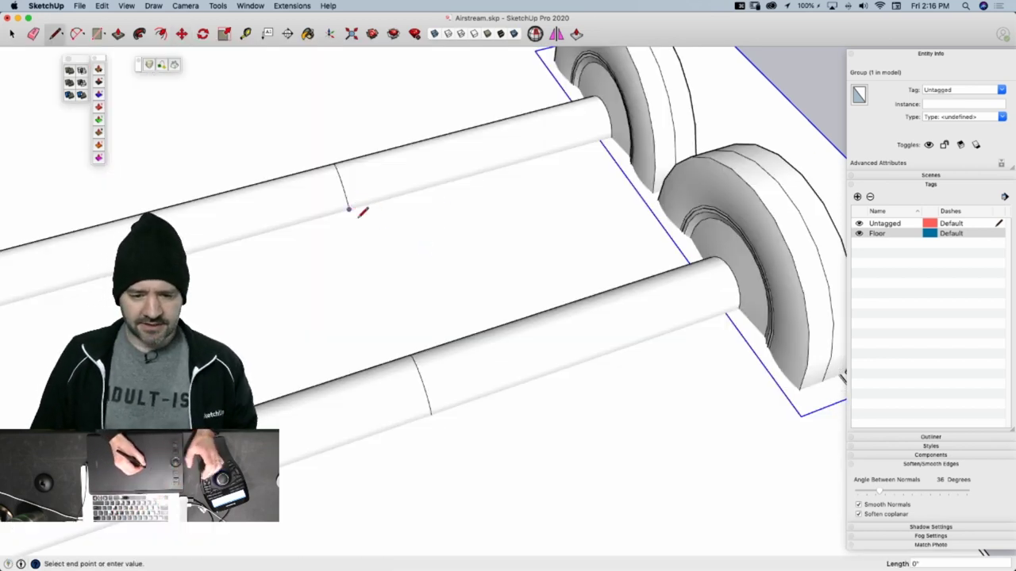
middle_drag(426, 316, 407, 344)
middle_drag(340, 338, 338, 317)
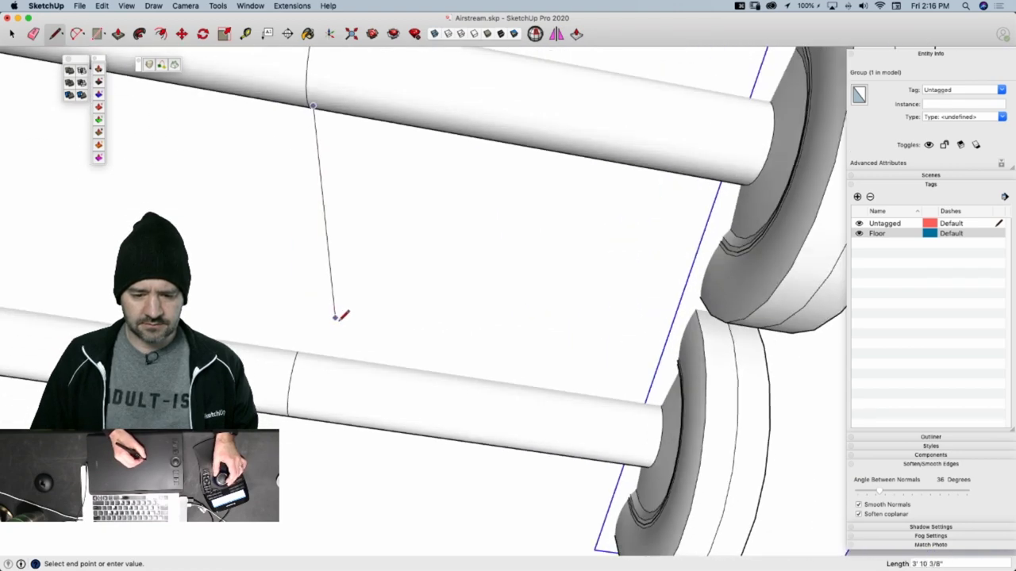
click(303, 353)
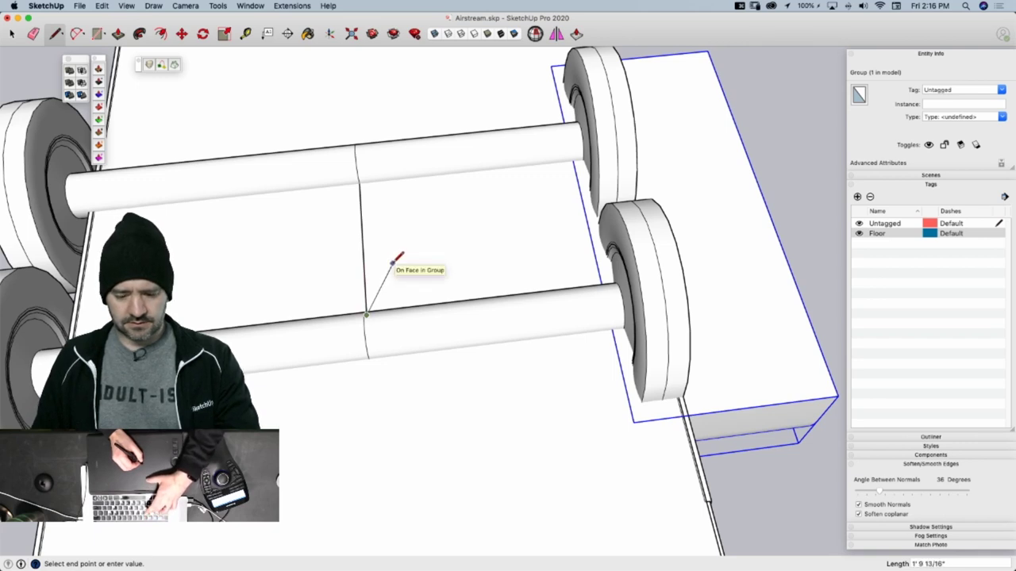
Rotate a copy of the block group 180° about the guide line's midpoint to the opposite wheels, and erase the line
key(q)
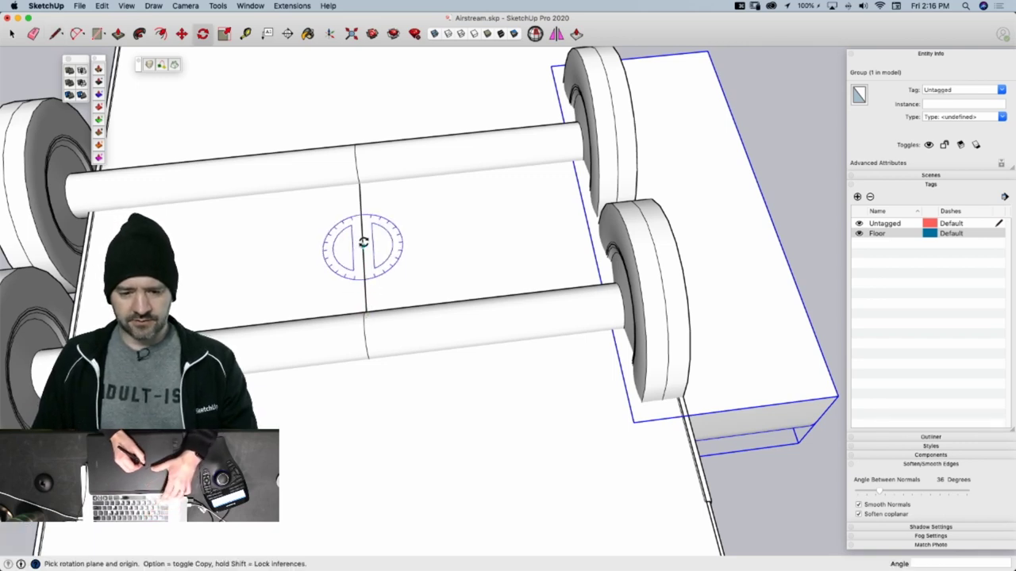
click(361, 245)
click(419, 236)
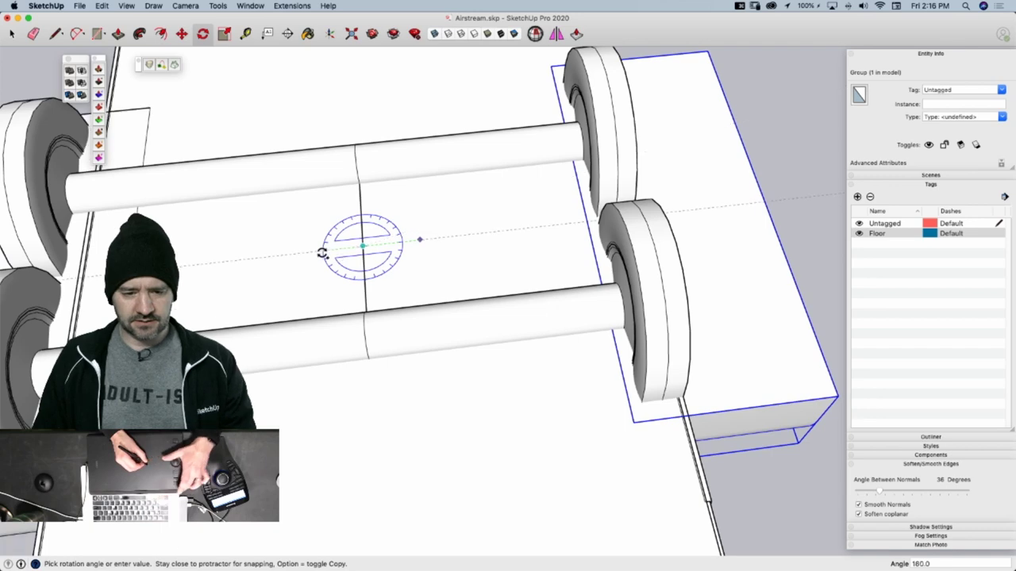
click(323, 254)
mouse_move(397, 240)
middle_down()
mouse_move(428, 246)
mouse_move(393, 298)
mouse_move(436, 237)
mouse_move(467, 235)
mouse_move(479, 254)
mouse_move(468, 272)
mouse_move(499, 215)
mouse_move(488, 211)
middle_up()
key(e)
key(space)
Save the model and try to use the selected block group with the solid Trim tool
click(447, 282)
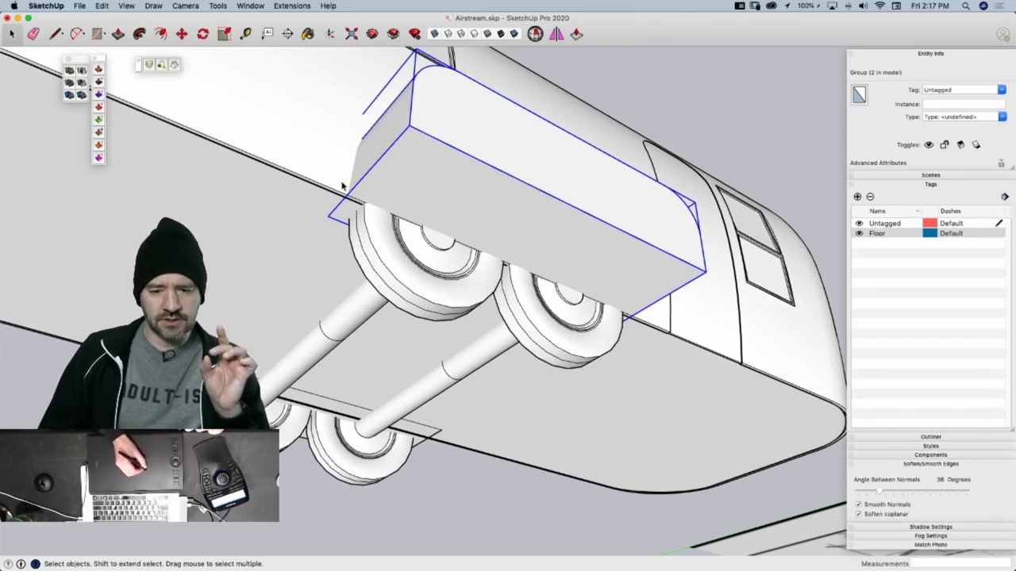
key(super+s)
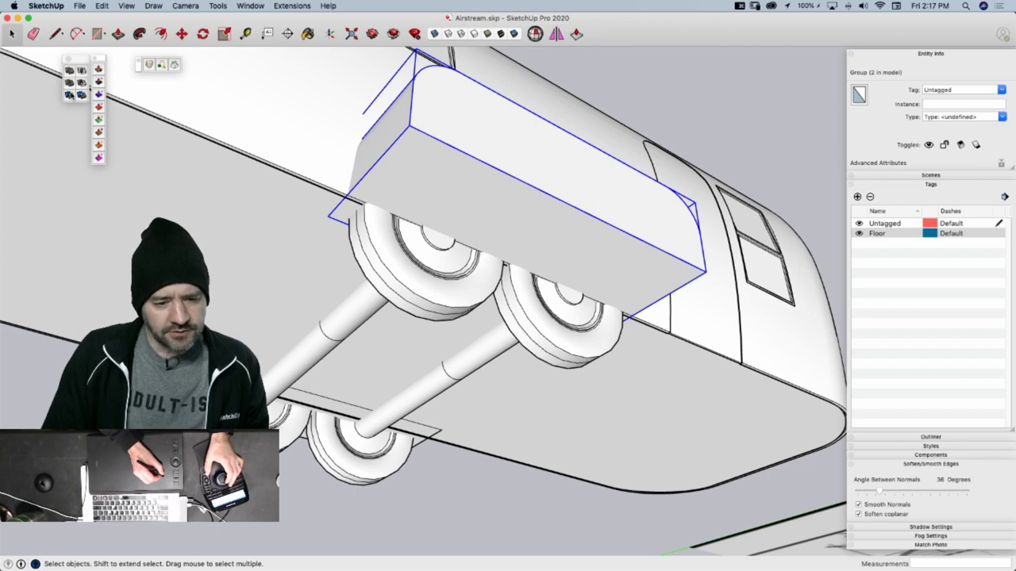
click(70, 95)
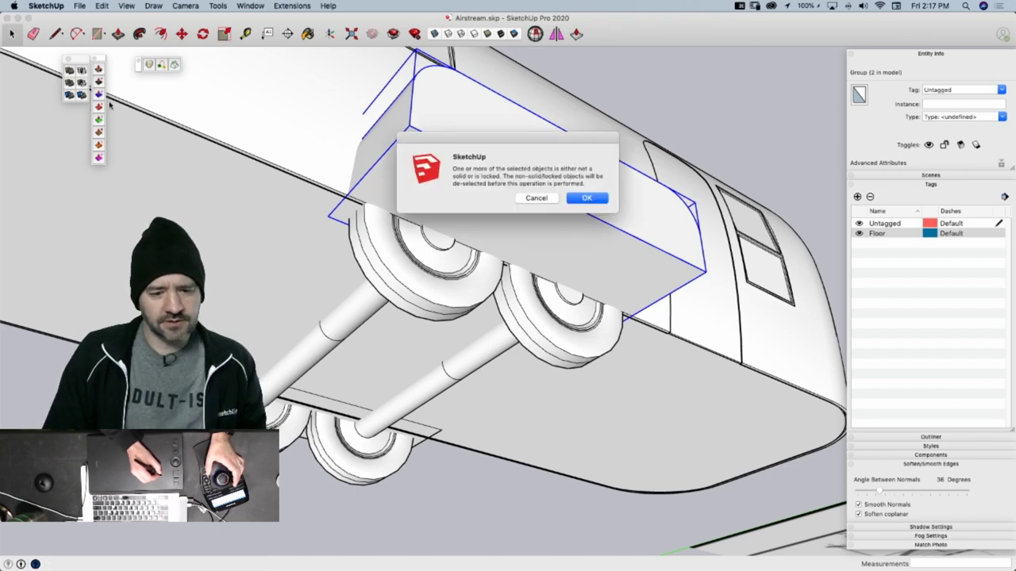
click(584, 198)
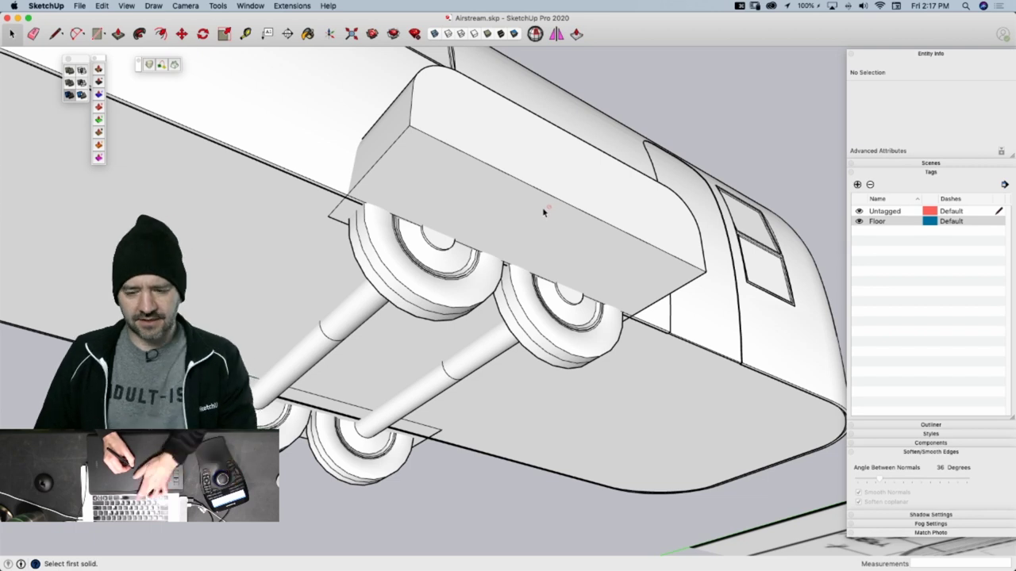
key(space)
Repair the block group with Solid Inspector² and inspect the block on the opposite side for solid errors
click(543, 212)
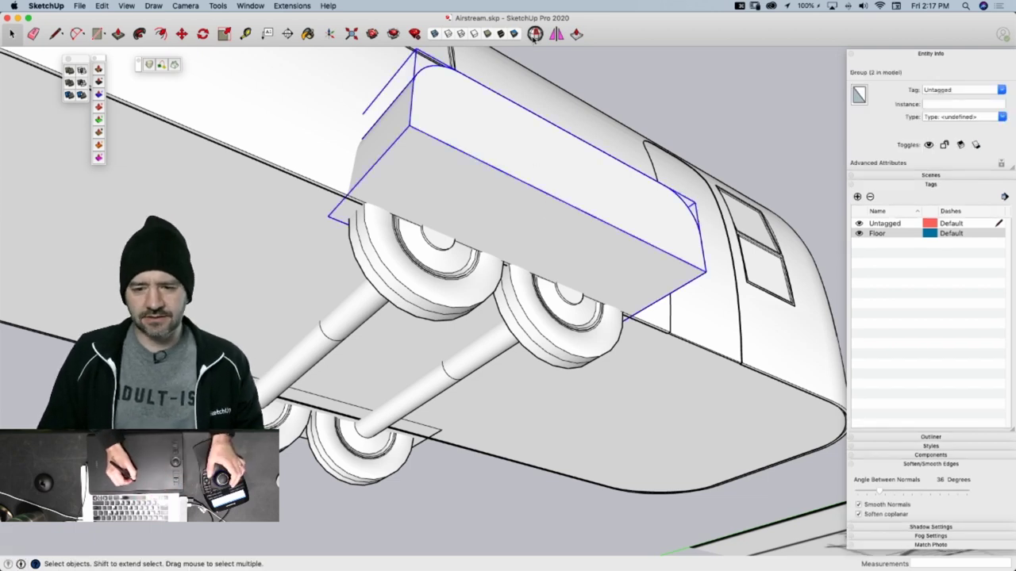
click(535, 34)
click(287, 127)
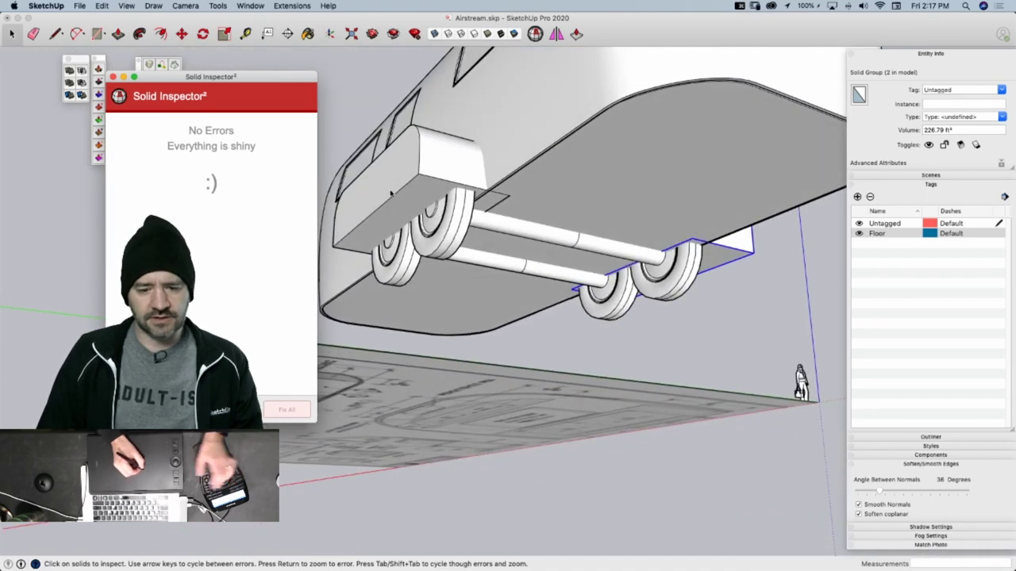
click(403, 189)
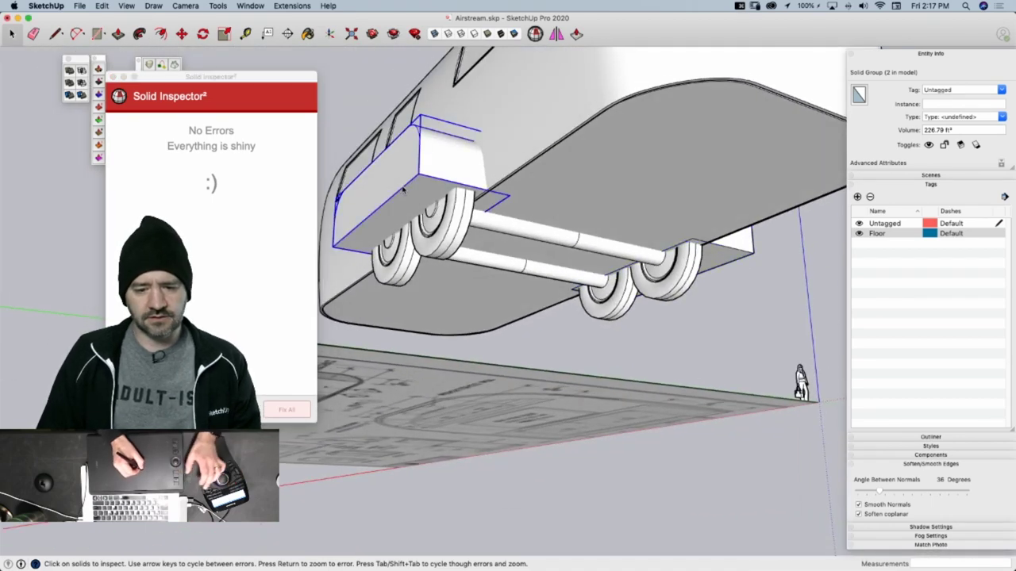
click(113, 76)
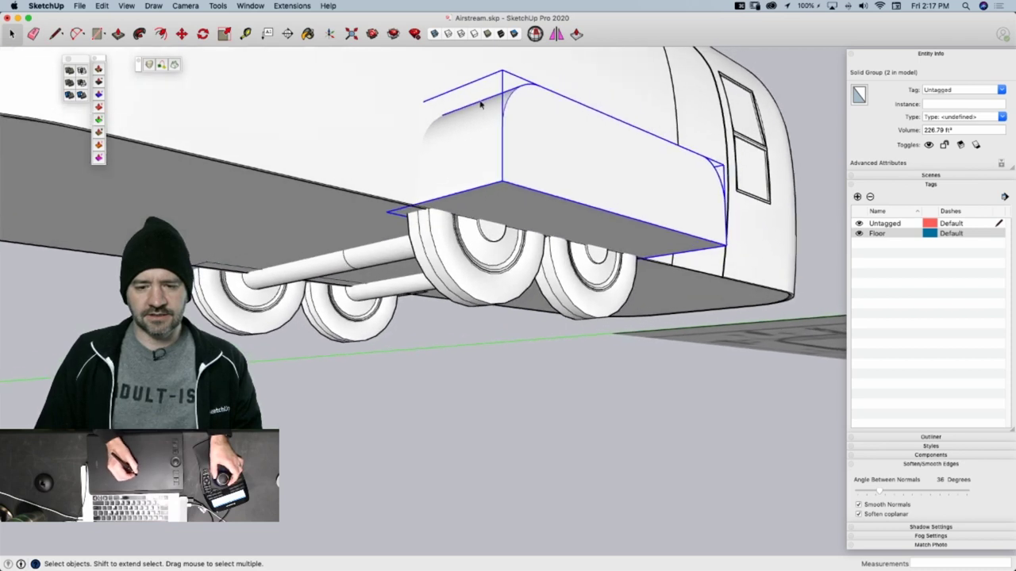
Try to trim the trailer shell and floor with the selected wheel-well block using the solid Trim tool
click(70, 95)
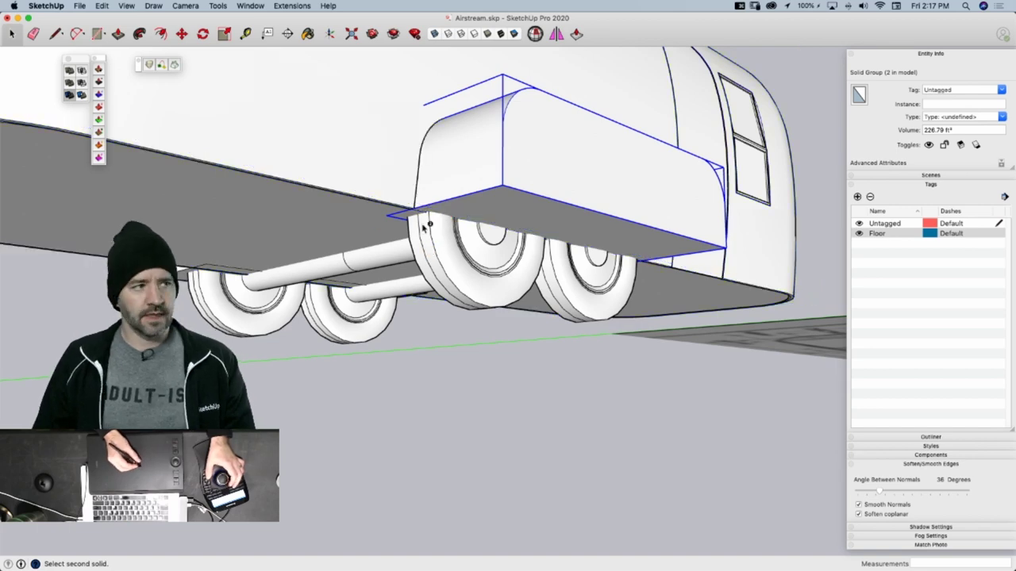
mouse_move(431, 225)
middle_down()
mouse_move(585, 198)
mouse_move(419, 240)
middle_up()
key(space)
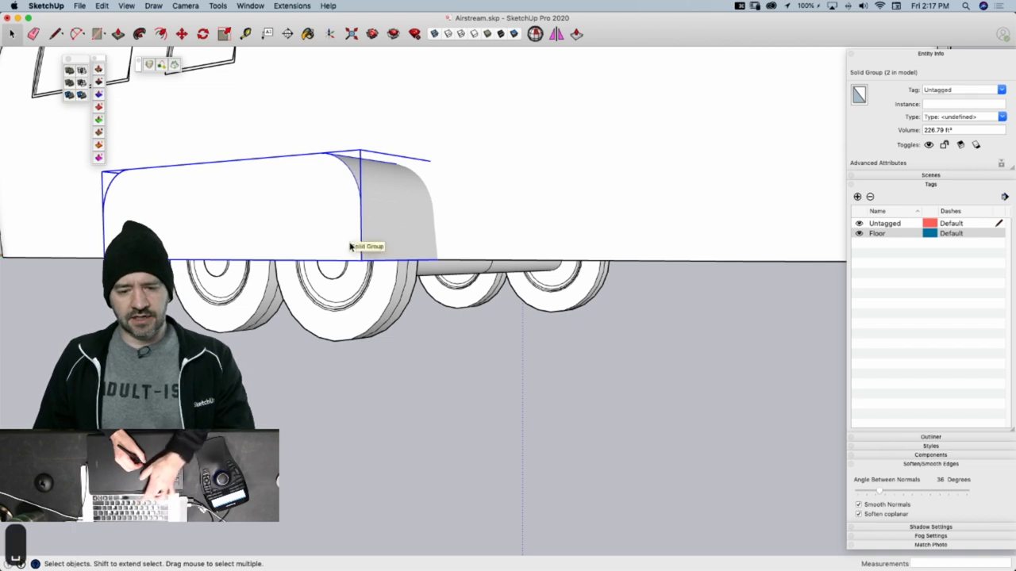
click(70, 94)
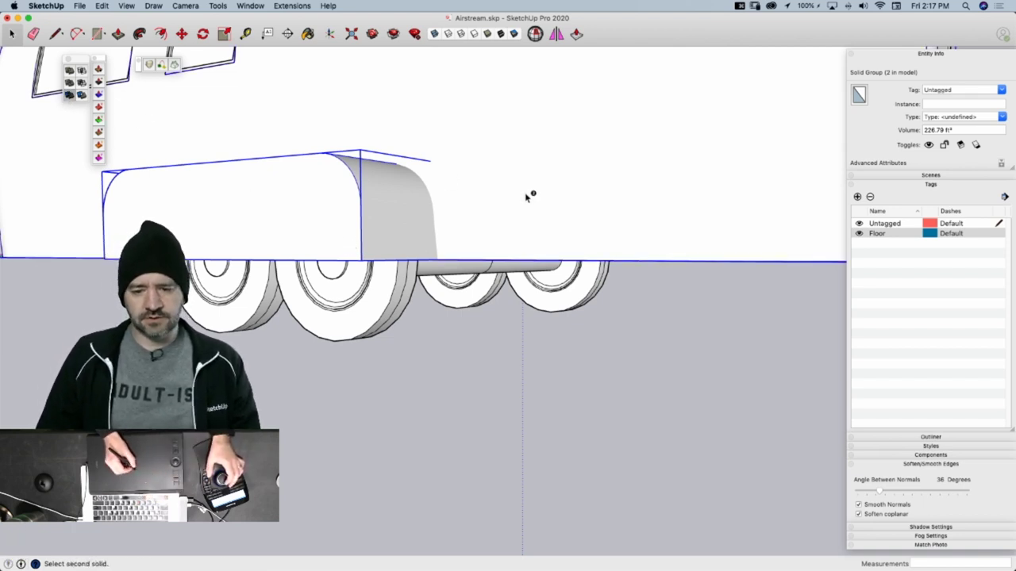
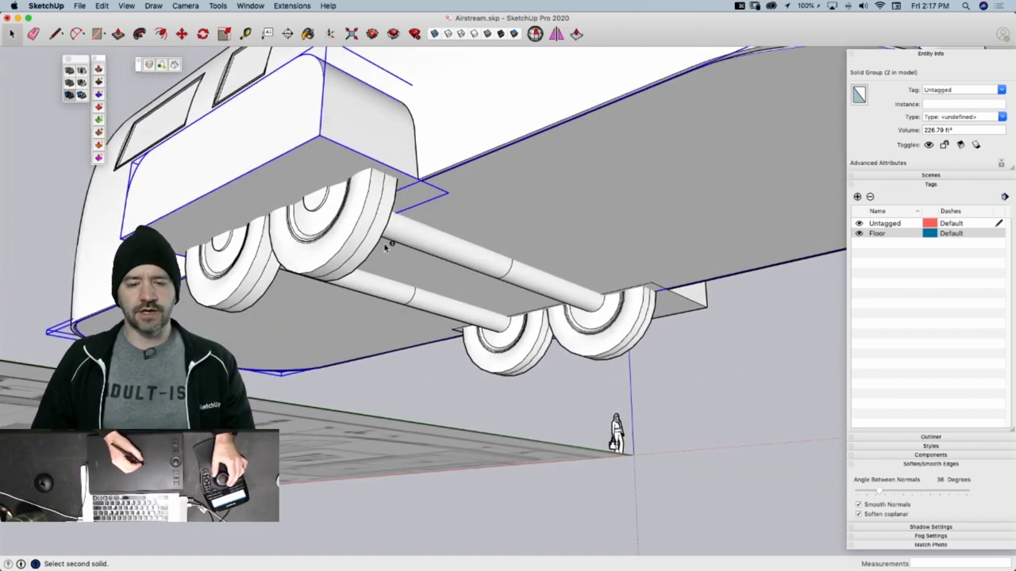
right_click(385, 246)
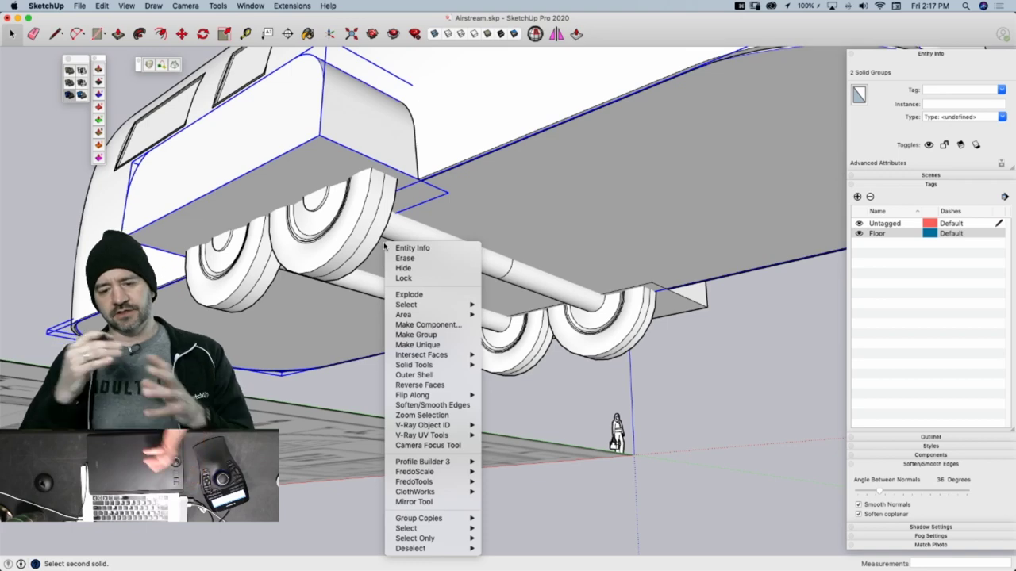
click(604, 209)
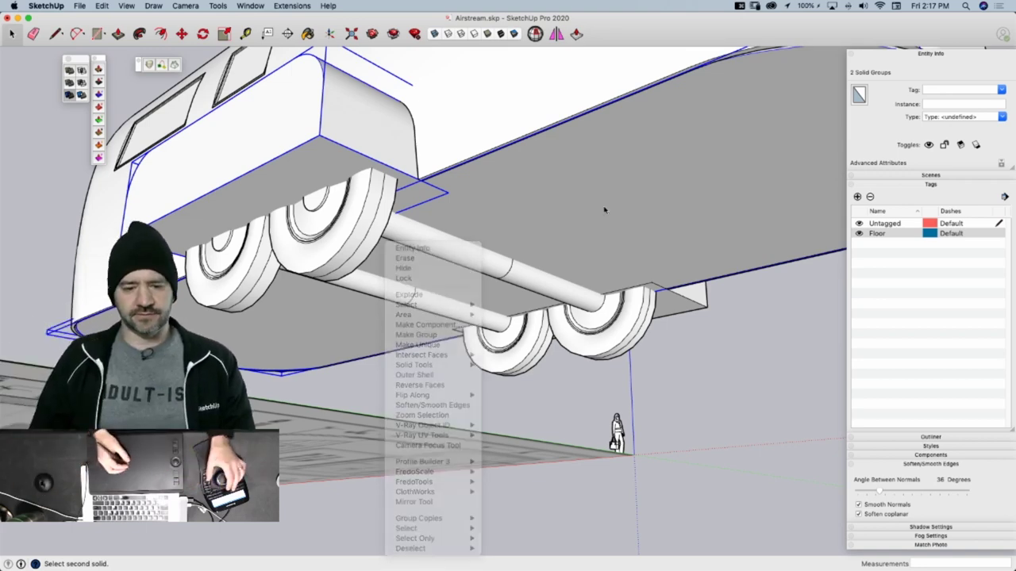
click(387, 225)
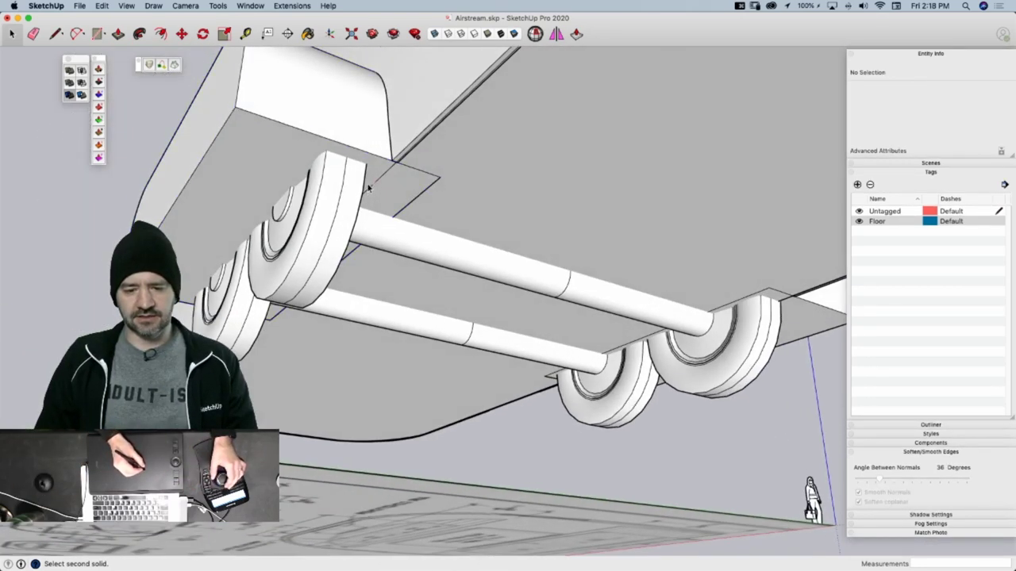
click(475, 230)
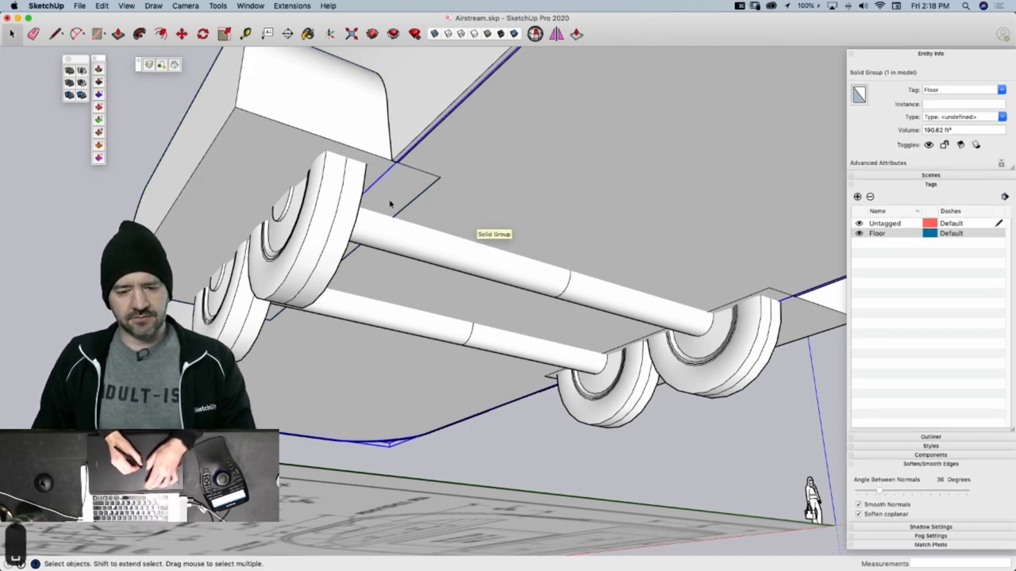
click(280, 139)
middle_drag(112, 102, 442, 203)
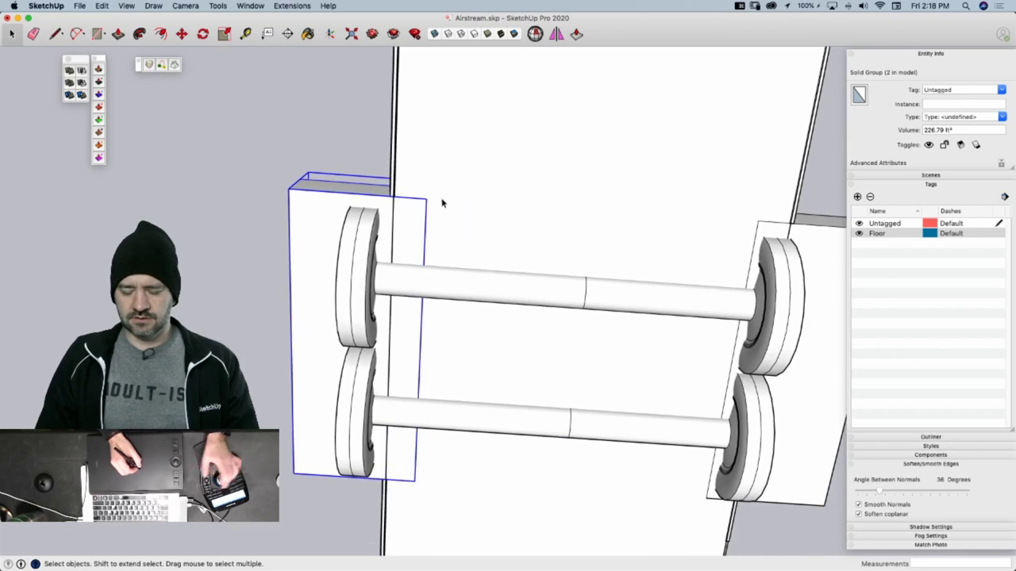
key(m)
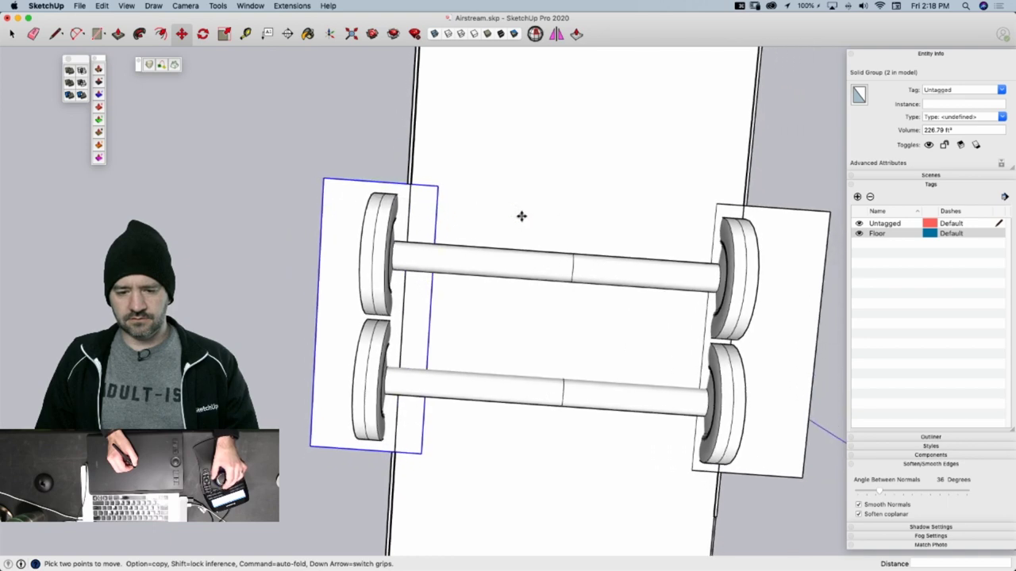
scroll(507, 215, up, 5)
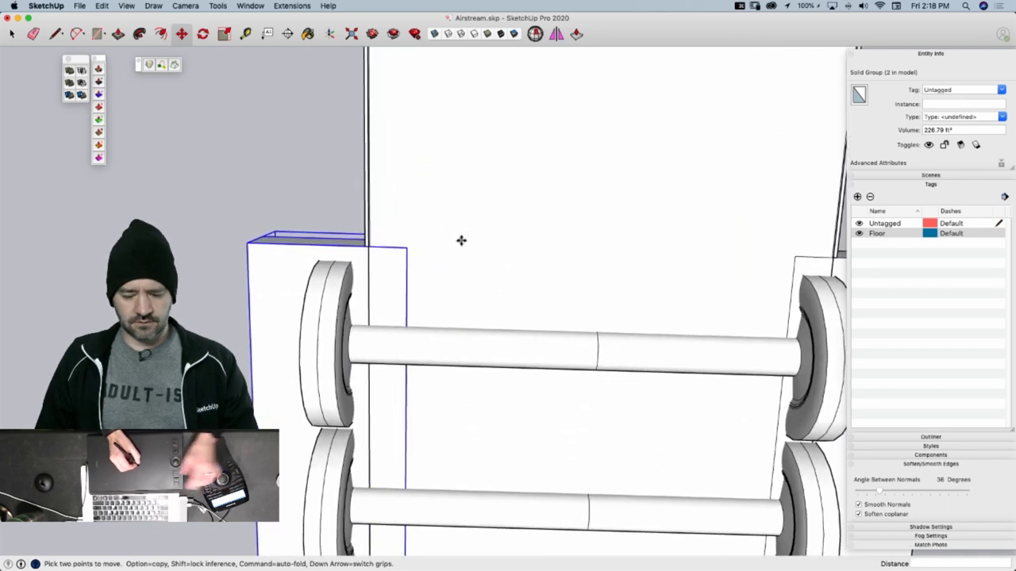
key(space)
Inside the wheel and axle group, move the wheels on the selected block's side inward about 1' 6 1/4" along the green axis
double_click(328, 329)
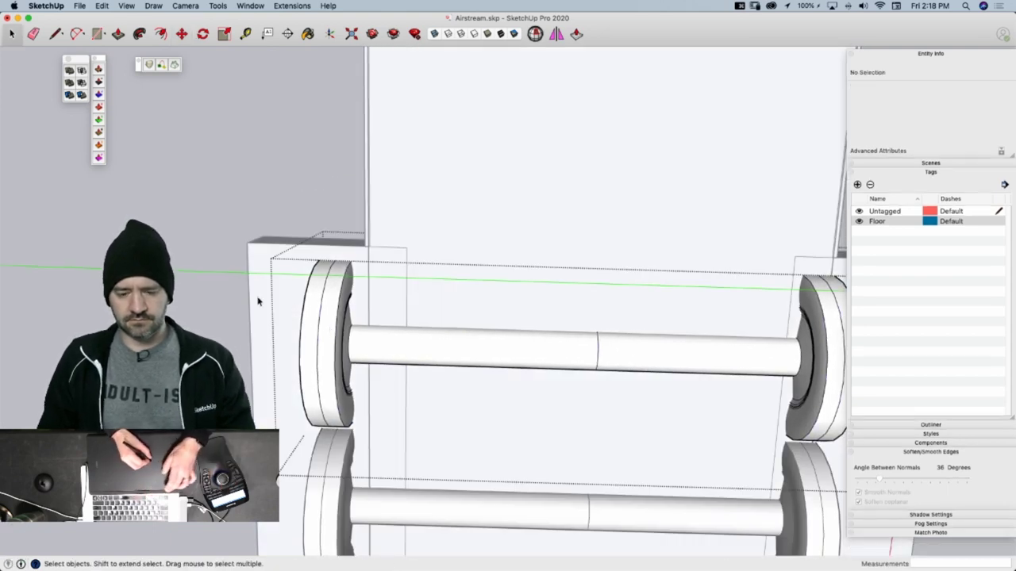
drag(307, 316, 414, 433)
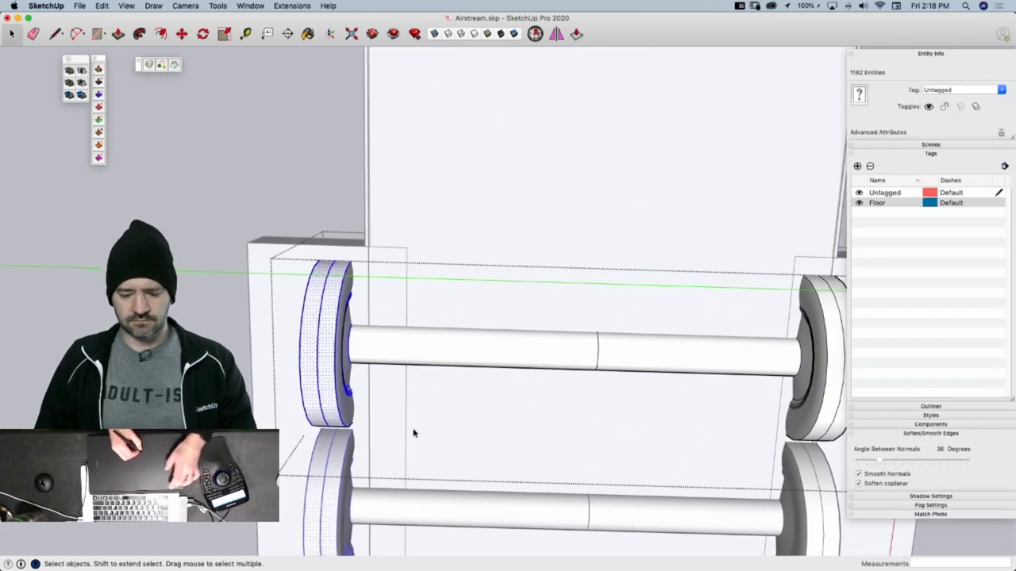
key(m)
click(437, 376)
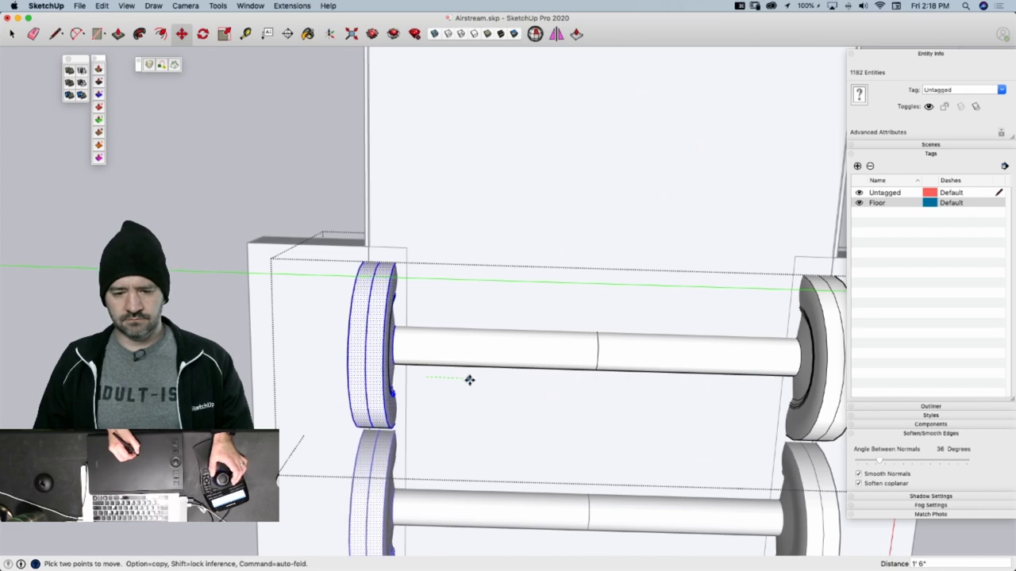
click(464, 380)
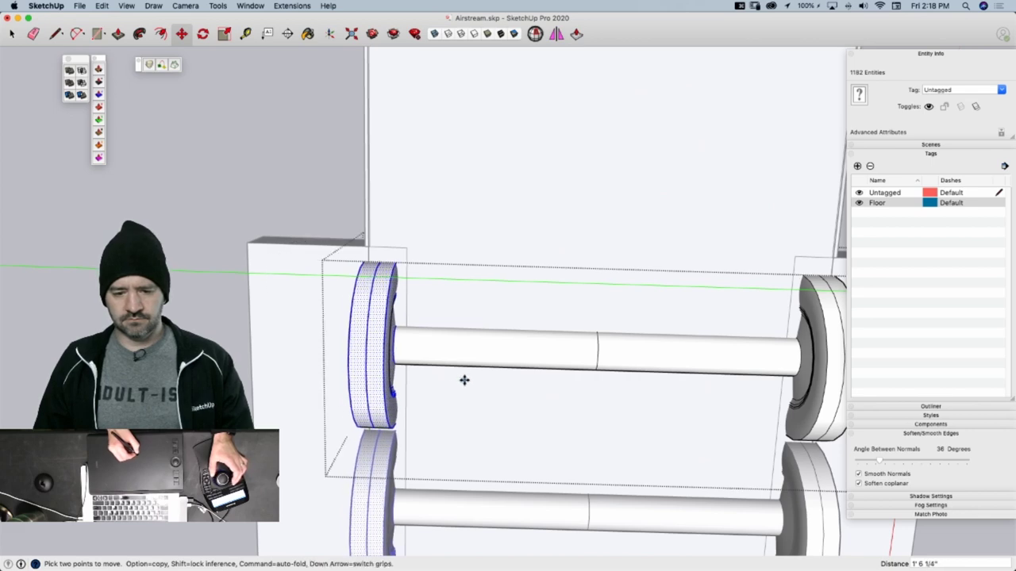
click(218, 336)
key(space)
click(307, 300)
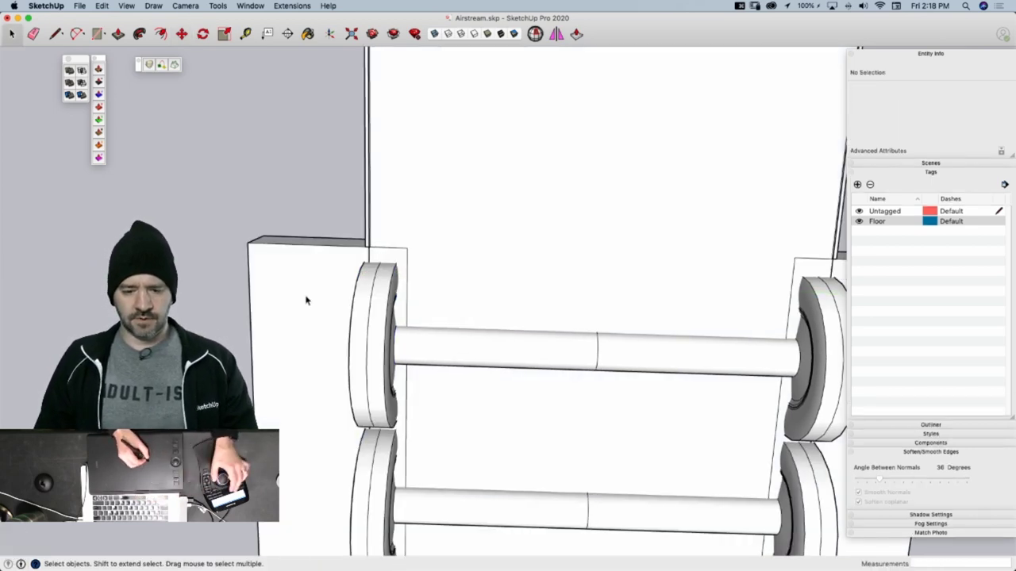
Trim the trailer floor and shell with the block above the moved wheels using the solid Trim tool
click(333, 235)
click(331, 234)
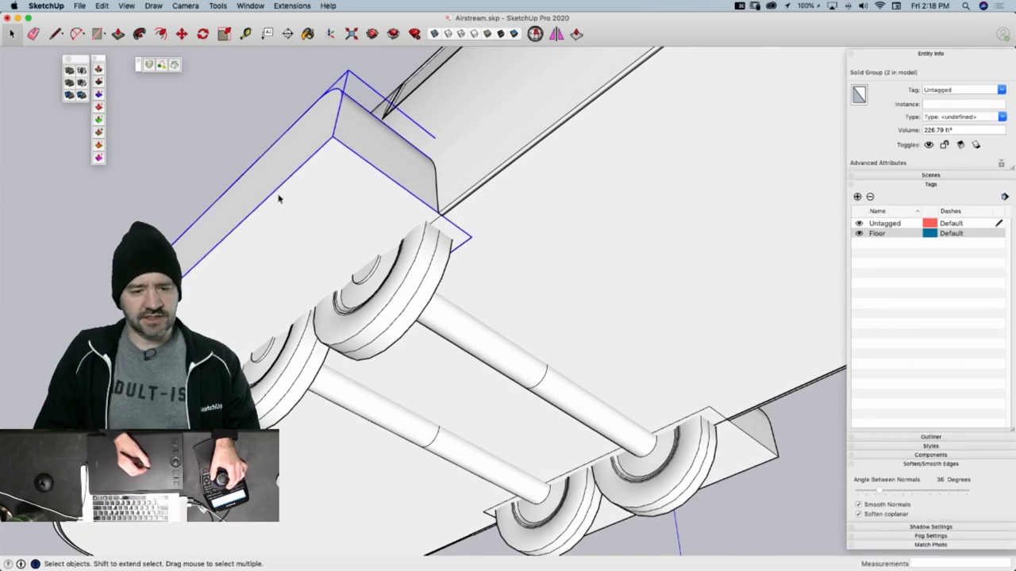
click(70, 95)
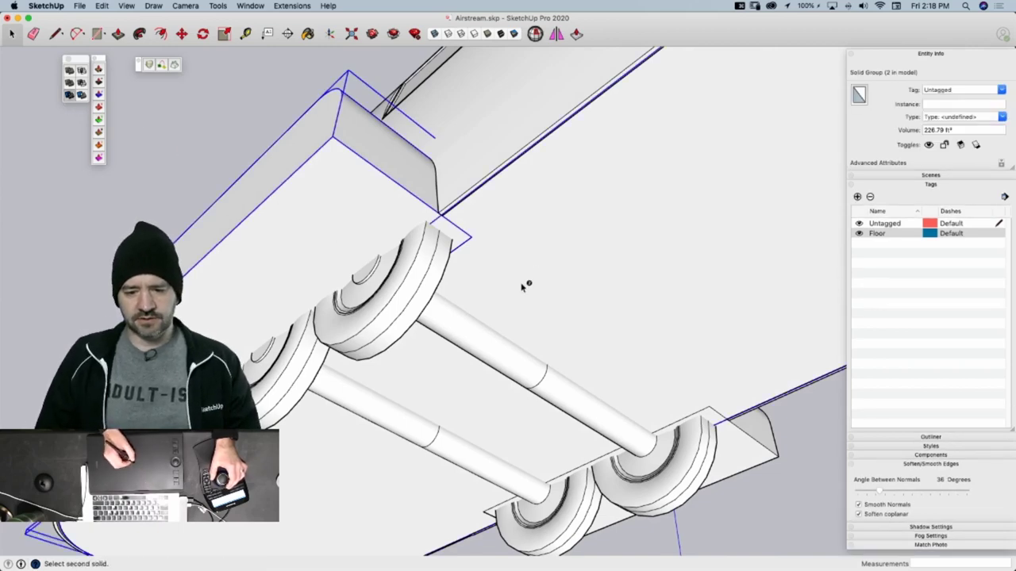
middle_drag(444, 287, 535, 166)
key(space)
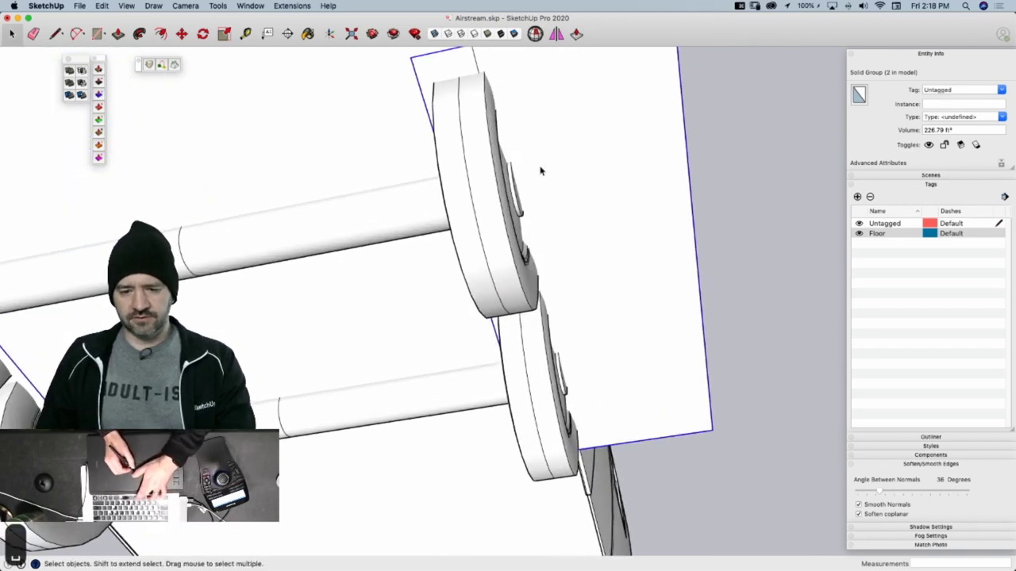
click(71, 95)
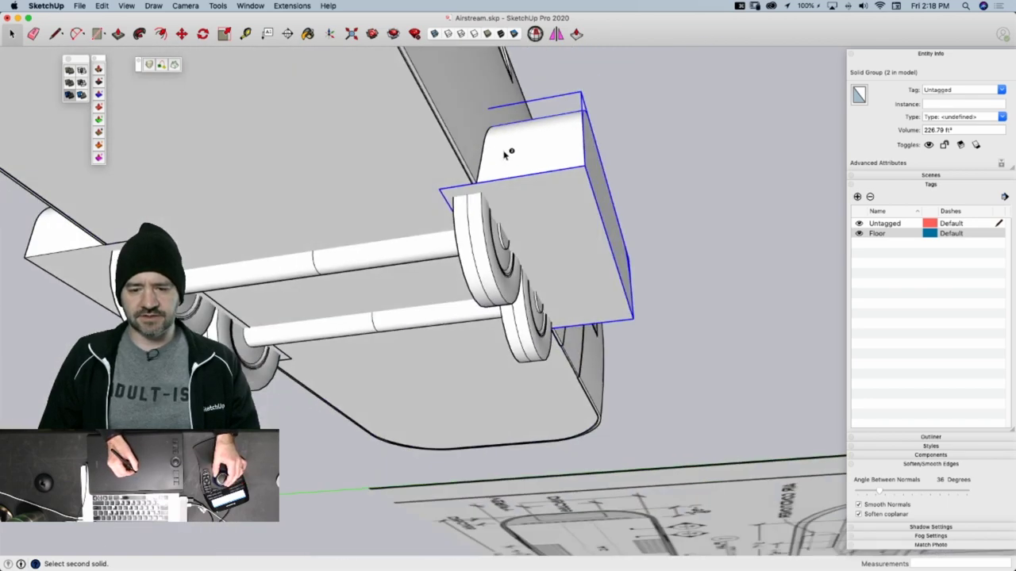
key(space)
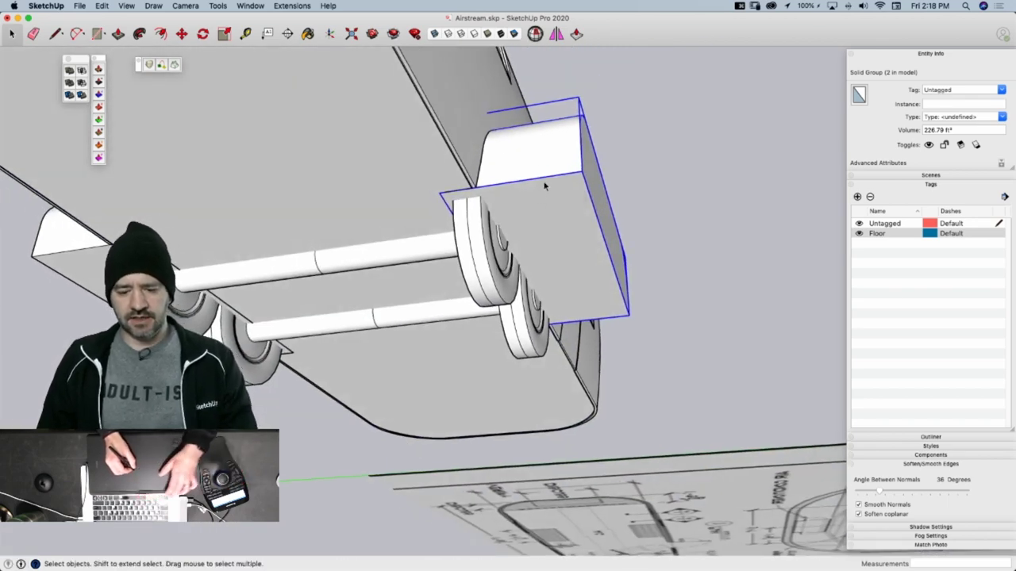
Remove the block from view to examine the wheel cutout, and undo the removal
right_click(533, 144)
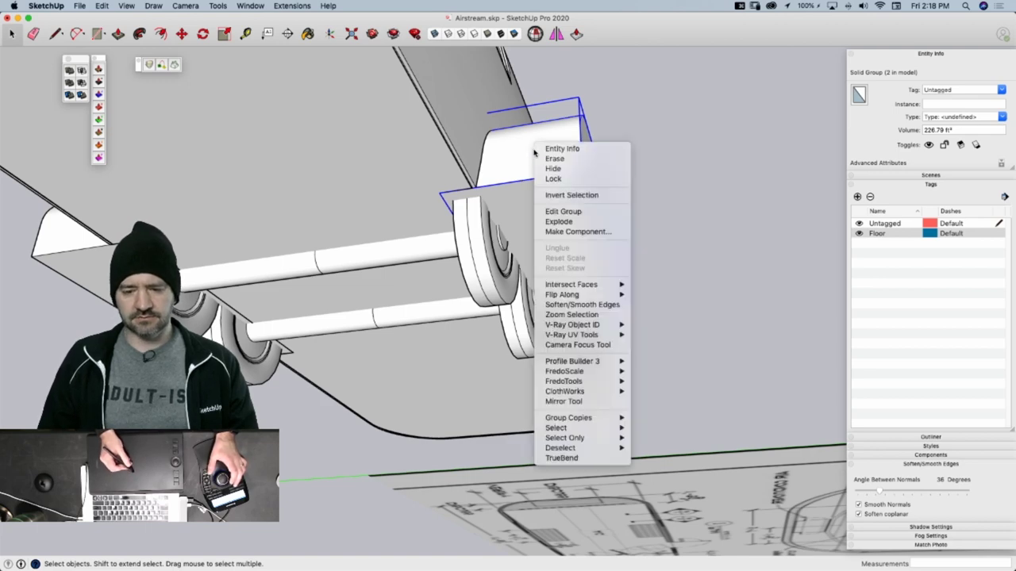
click(584, 176)
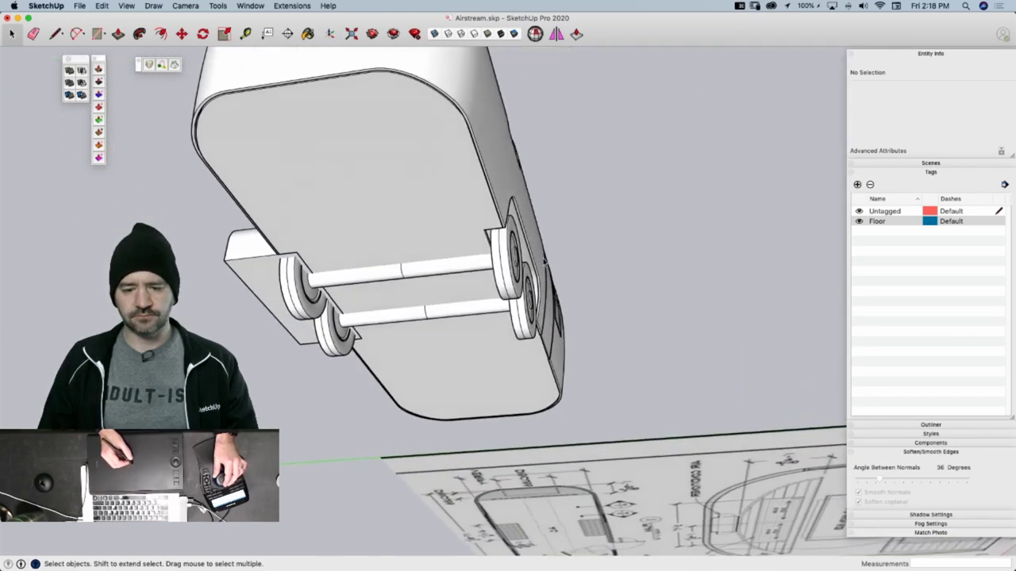
key(super+z)
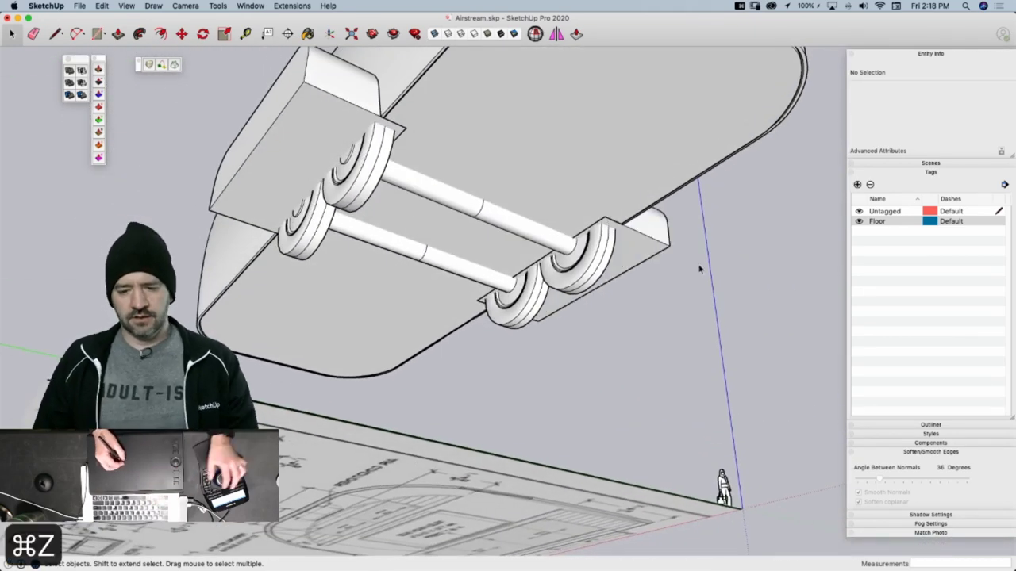
Select the block groups on both sides of the trailer and convert the group copies into components
click(312, 195)
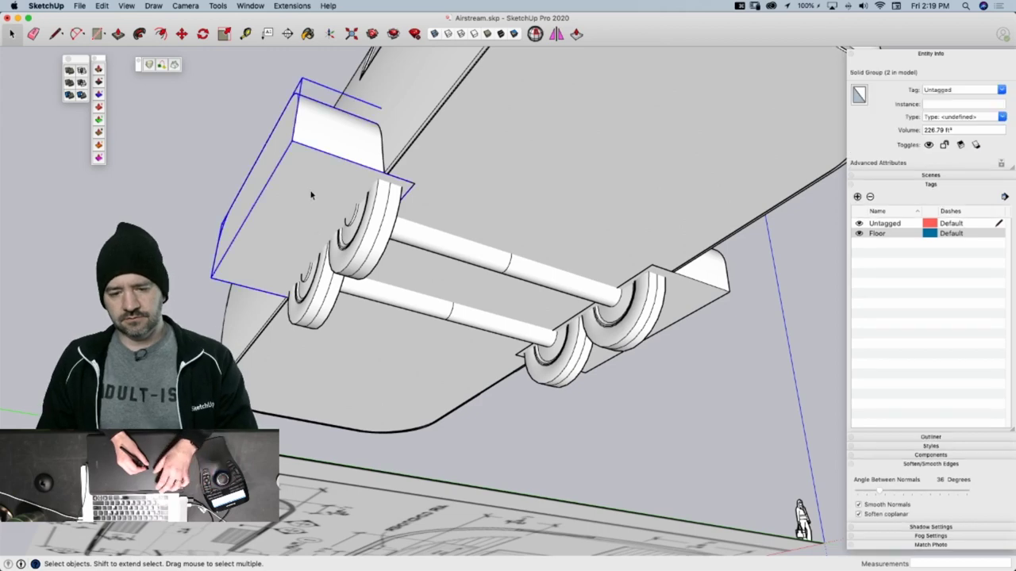
shift+click(690, 295)
middle_drag(666, 237, 331, 198)
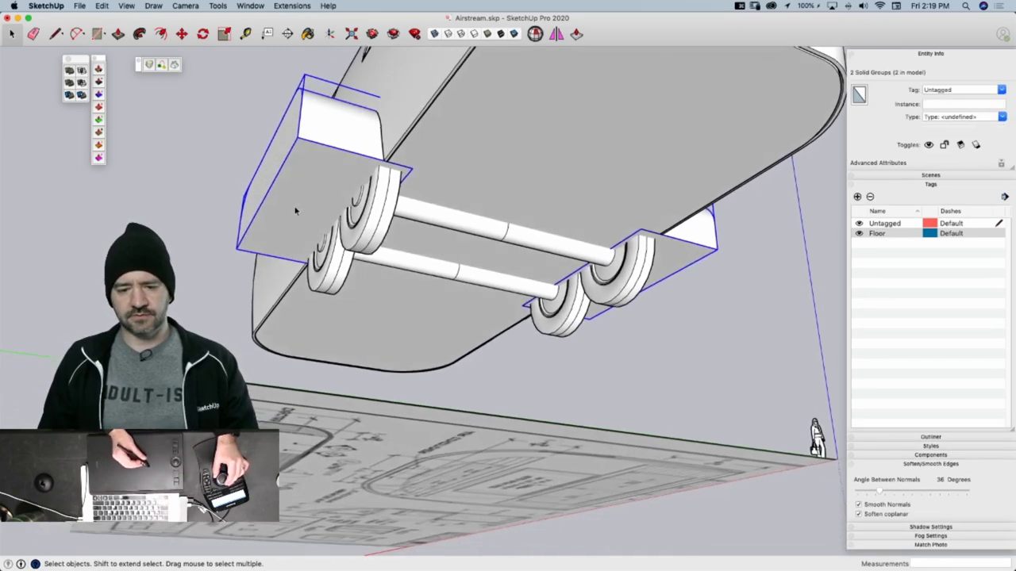
right_click(323, 195)
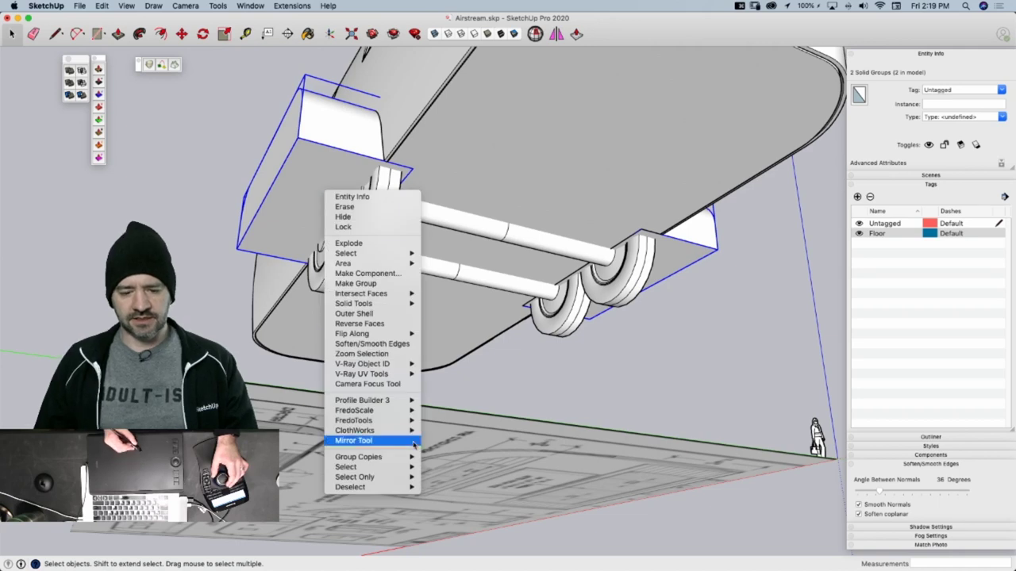
mouse_move(414, 459)
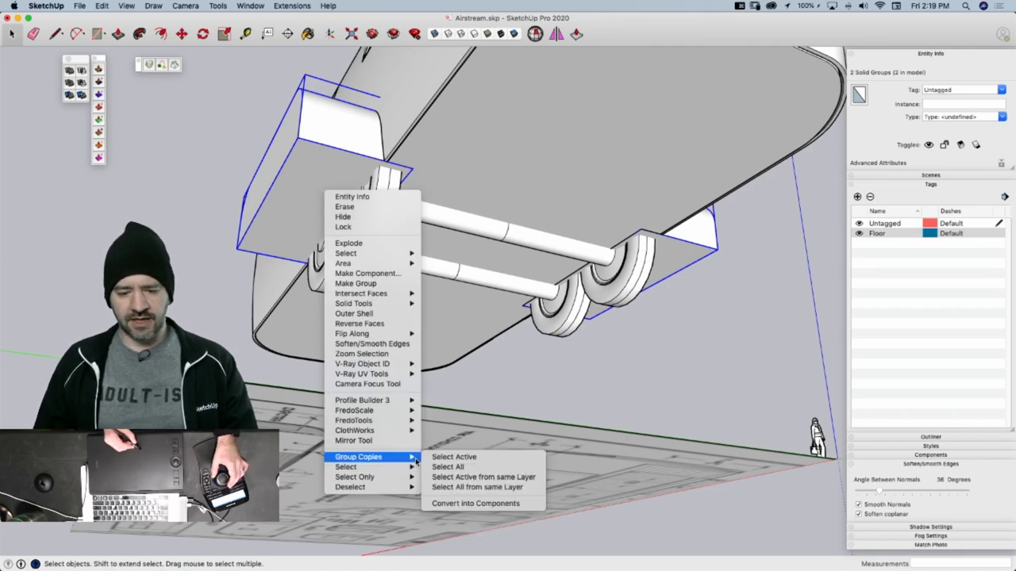
click(485, 503)
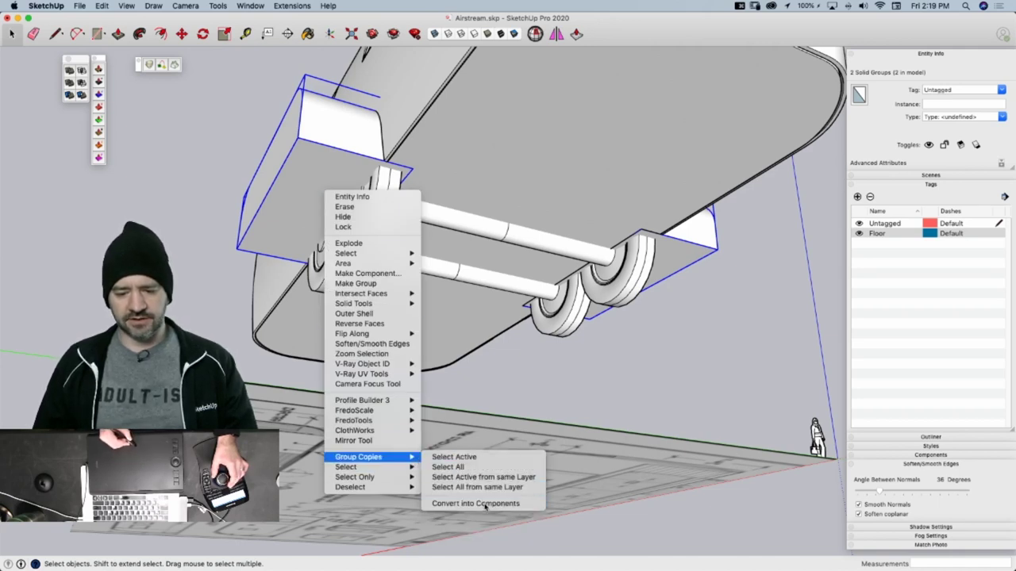
Open one of the two wheel well block components for editing
click(698, 231)
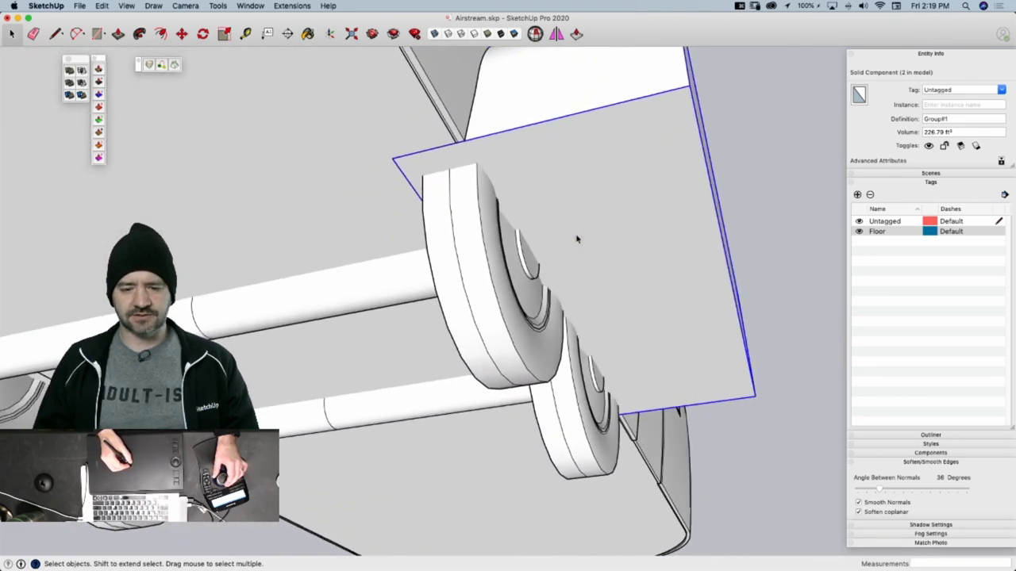
middle_drag(577, 239, 576, 240)
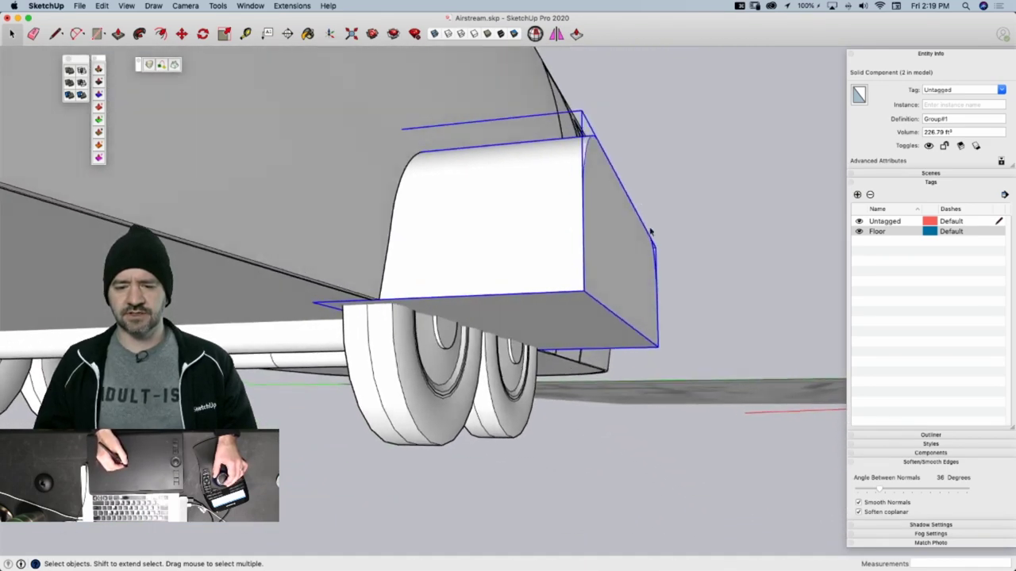
middle_drag(651, 231, 603, 254)
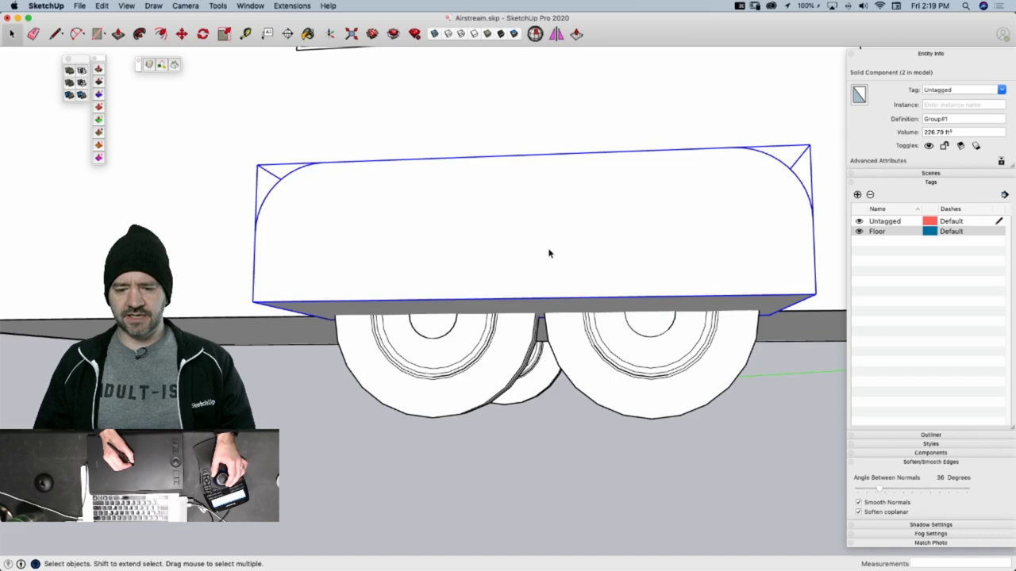
double_click(547, 250)
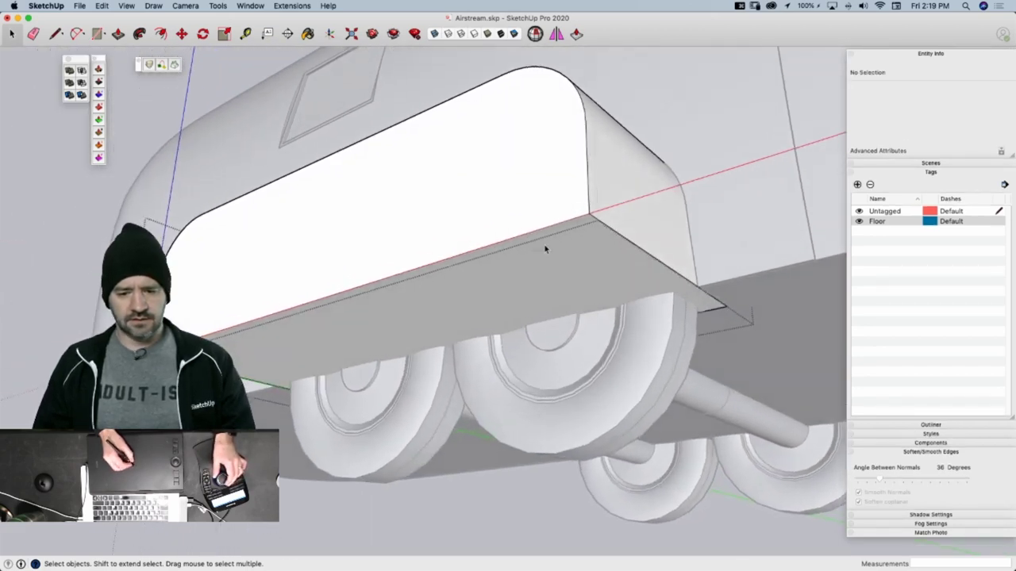
Offset the side, corner and upper edges of the block's outer face inward about 1", leaving out its lower edge
click(553, 128)
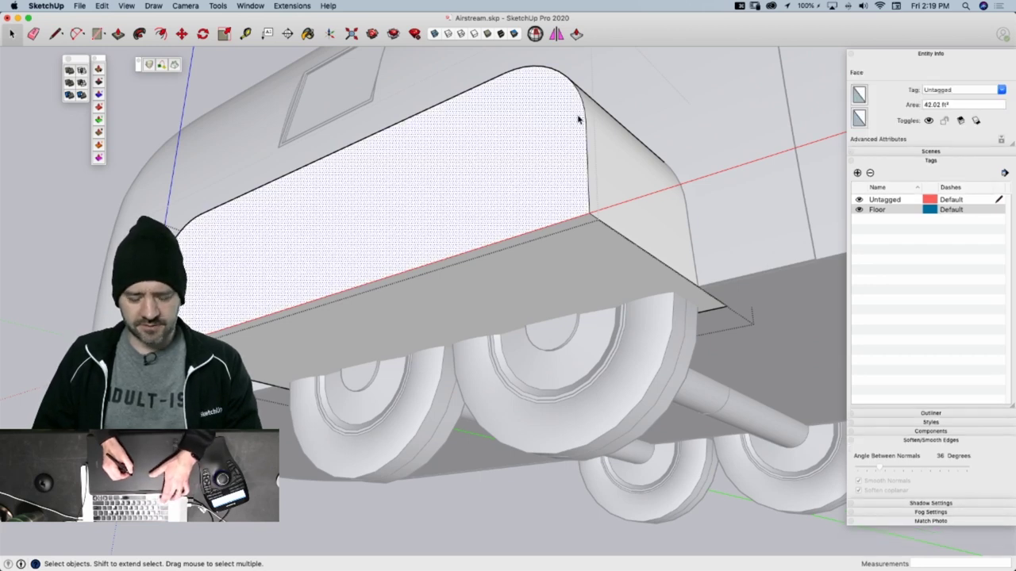
double_click(538, 188)
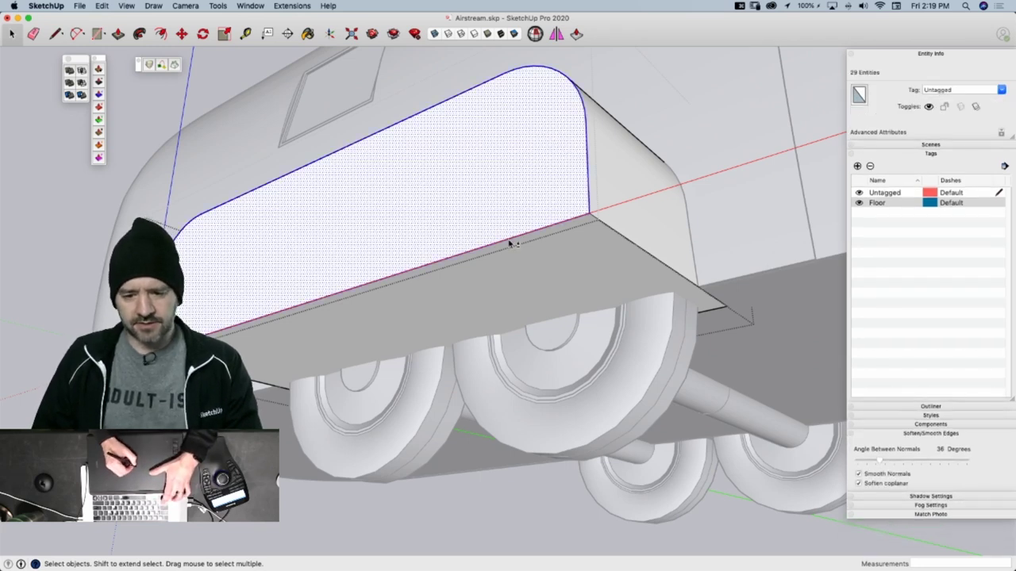
shift+click(517, 218)
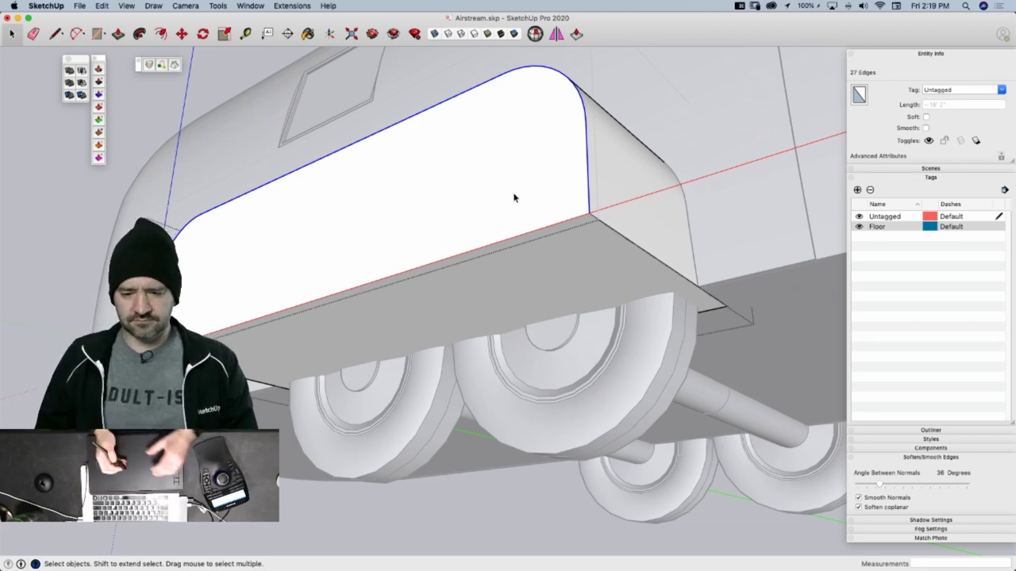
click(515, 197)
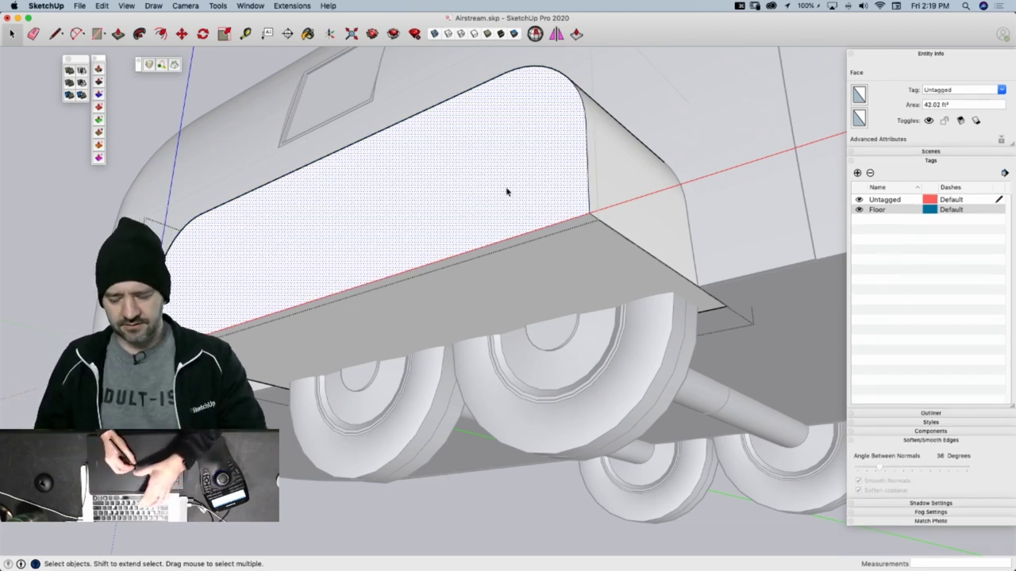
double_click(544, 203)
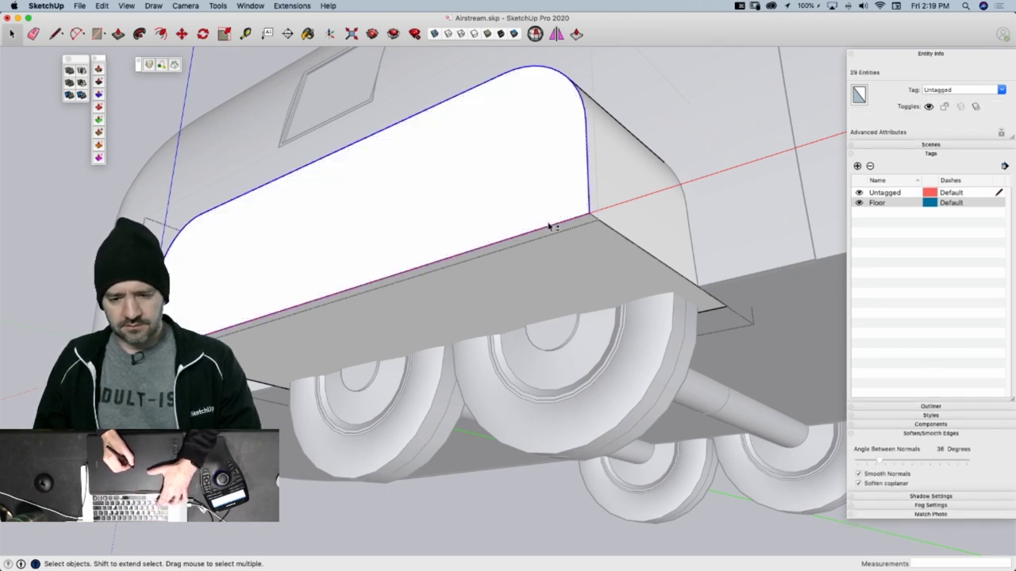
shift+click(546, 221)
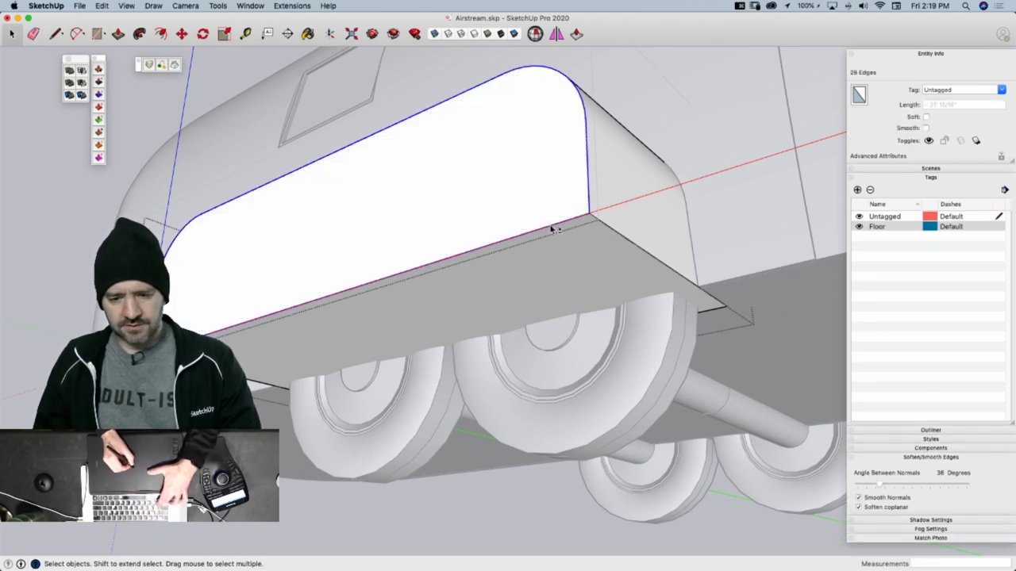
key(f)
click(584, 185)
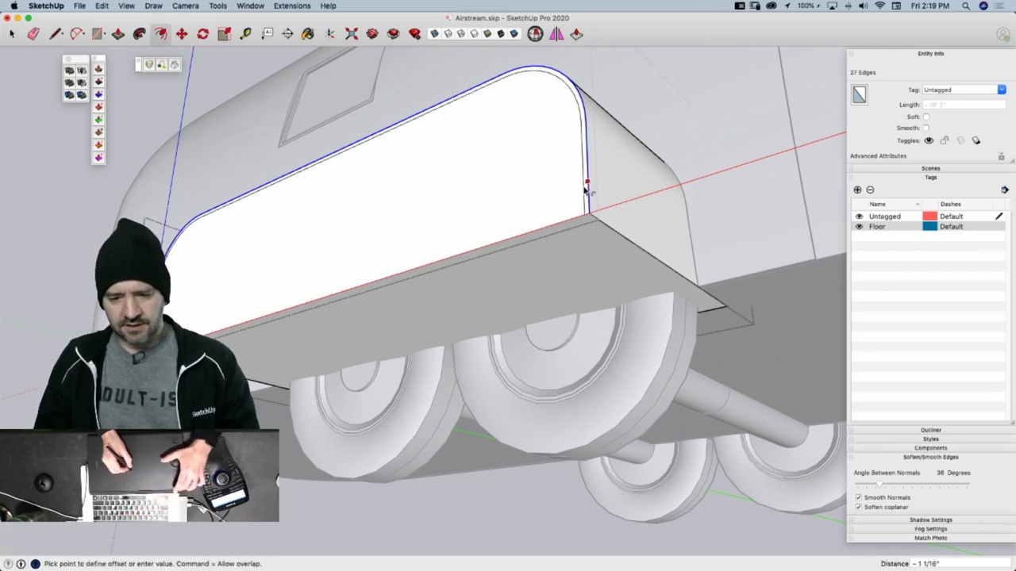
click(492, 221)
click(576, 270)
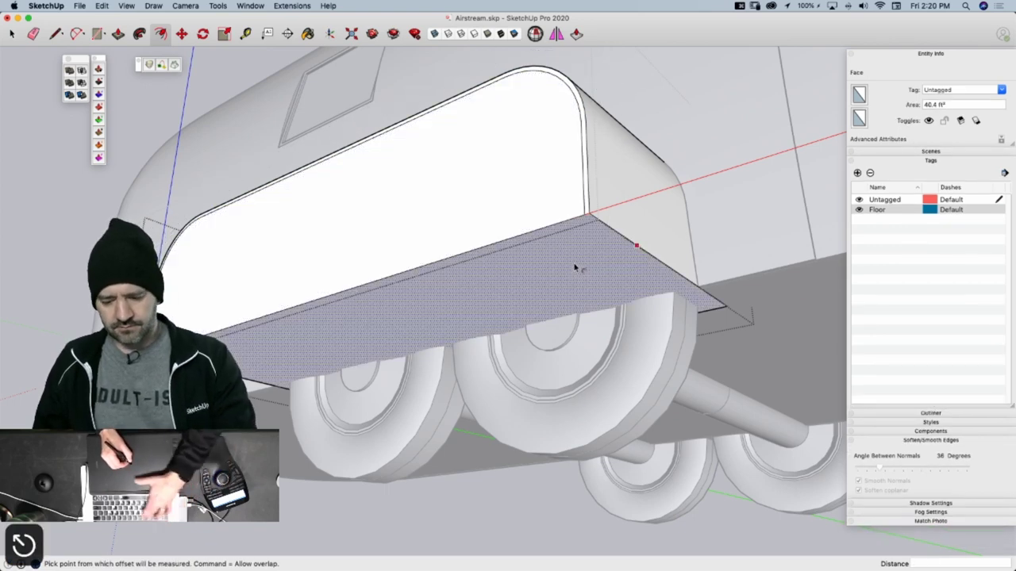
key(p)
click(549, 235)
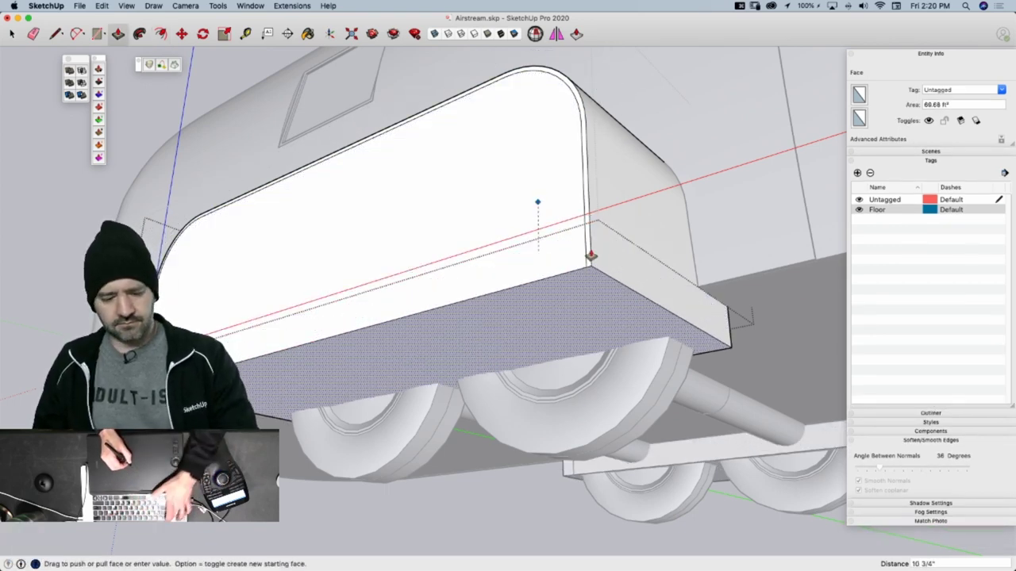
key(Escape)
Push the inset outer face about 5' 3 13/16" into the block to hollow it, leaving a thin back wall
click(493, 192)
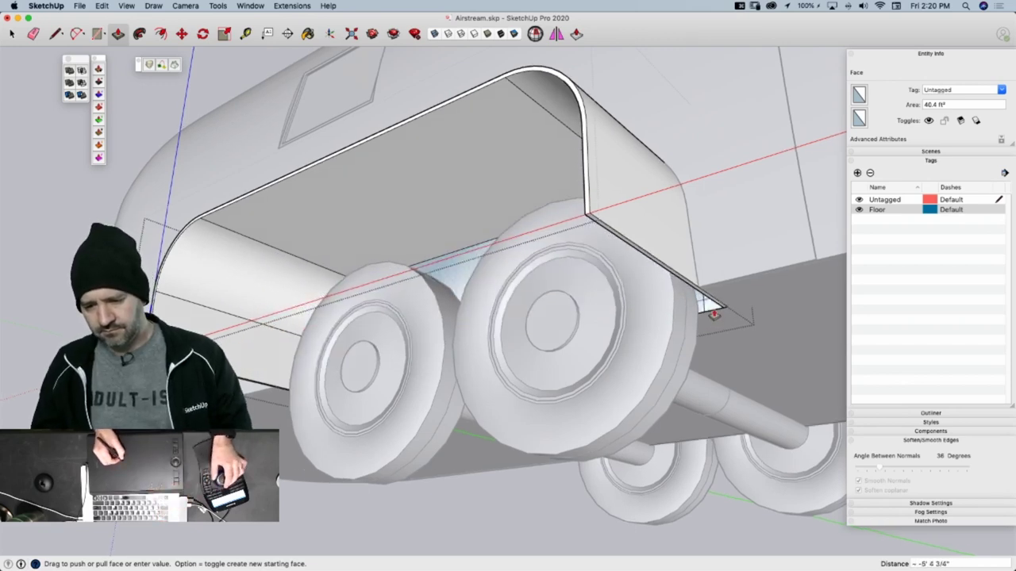
scroll(717, 314, up, 6)
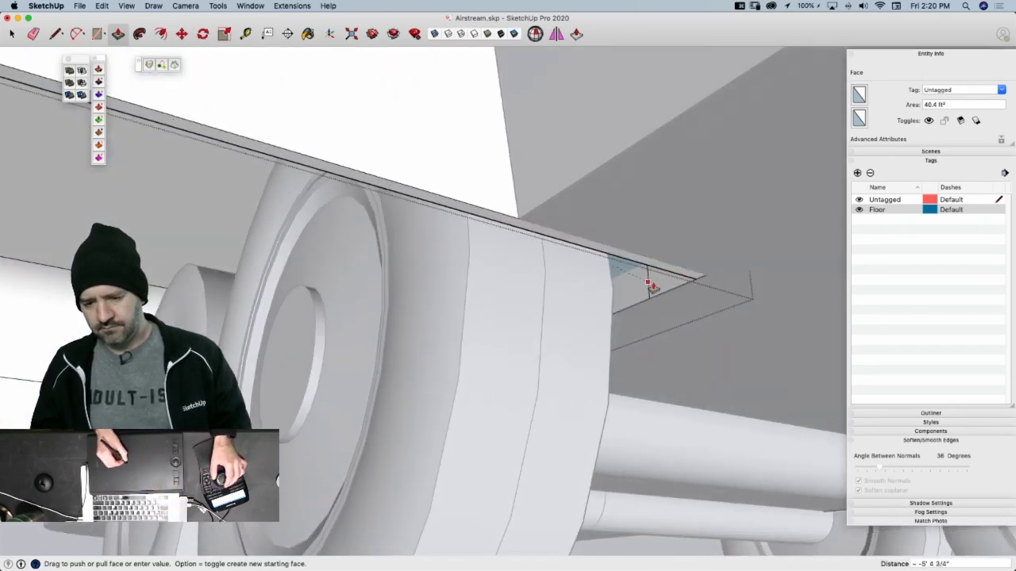
middle_drag(582, 266, 562, 233)
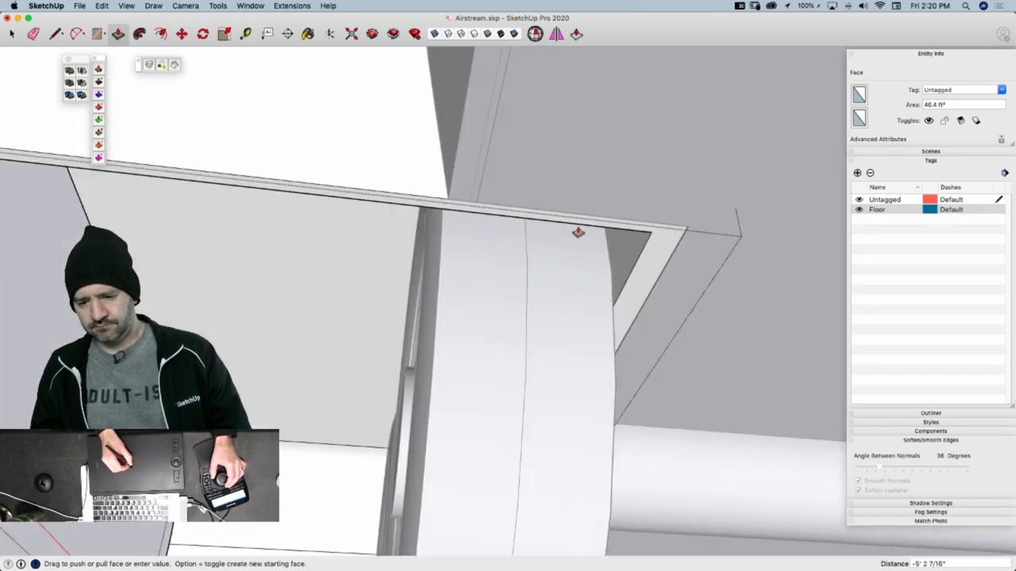
scroll(591, 234, down, 10)
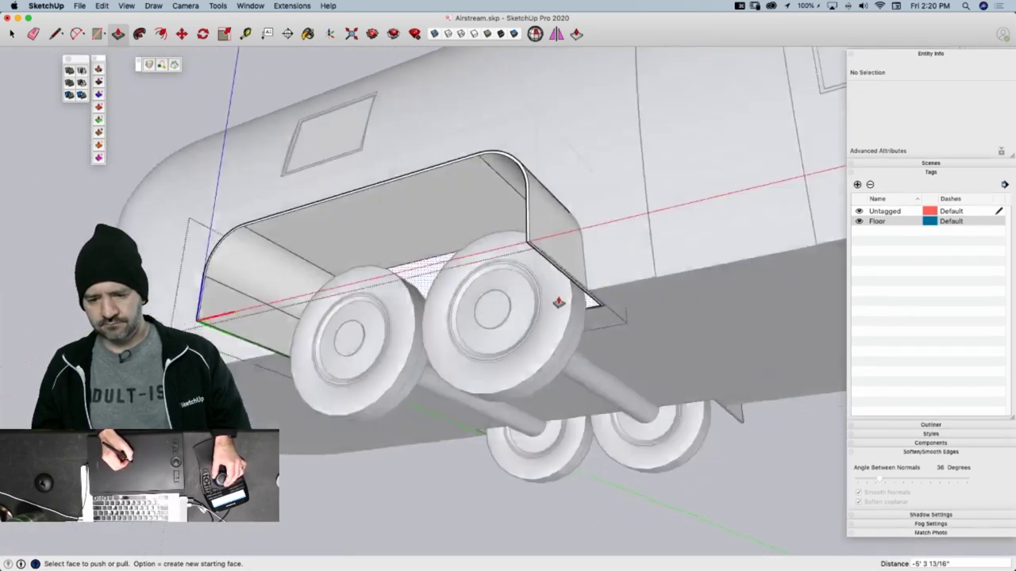
Soften the two seam edges along the inside of one rounded corner of the hollowed wheel well
scroll(555, 246, up, 5)
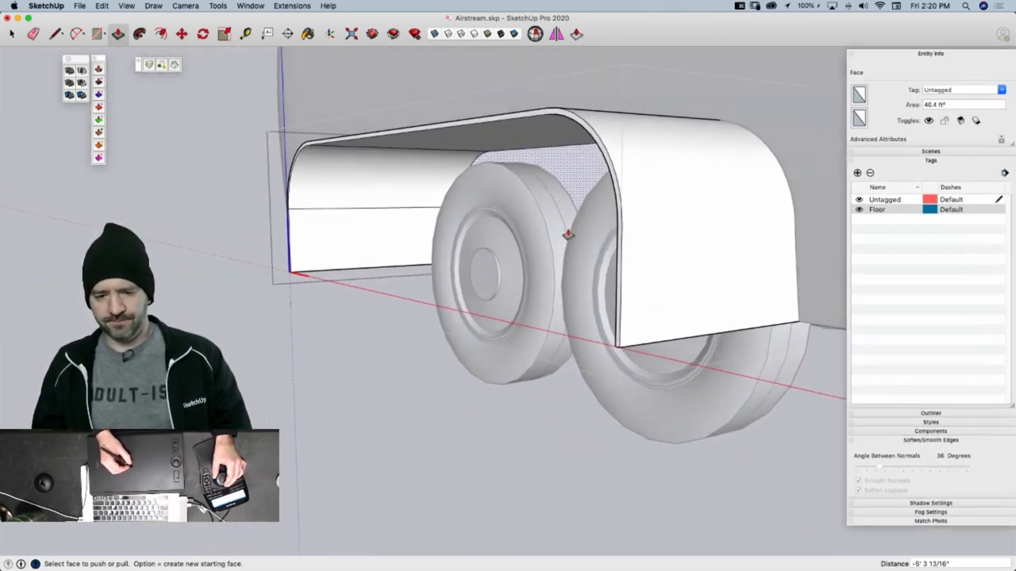
middle_drag(566, 236, 520, 286)
click(520, 287)
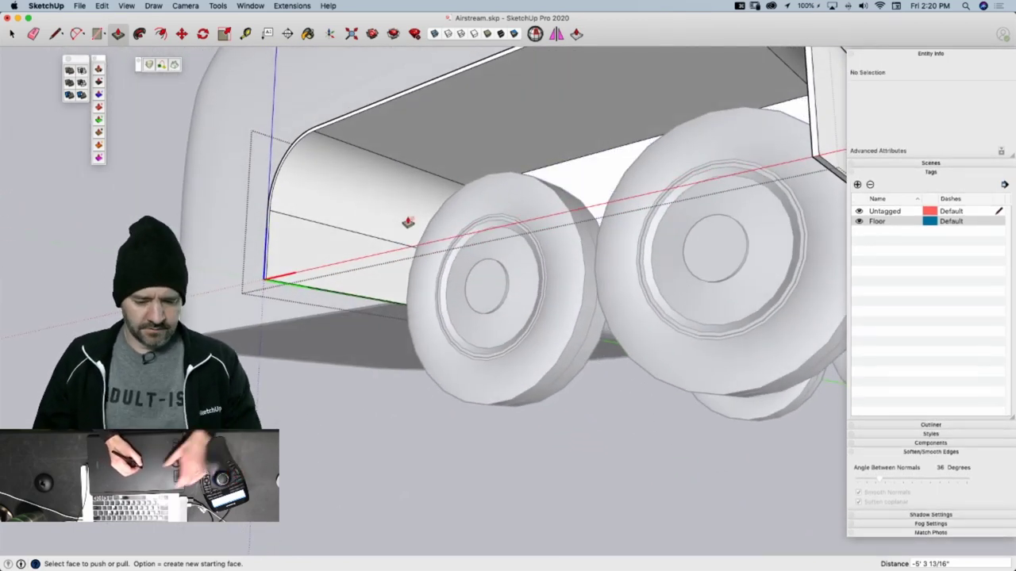
key(e)
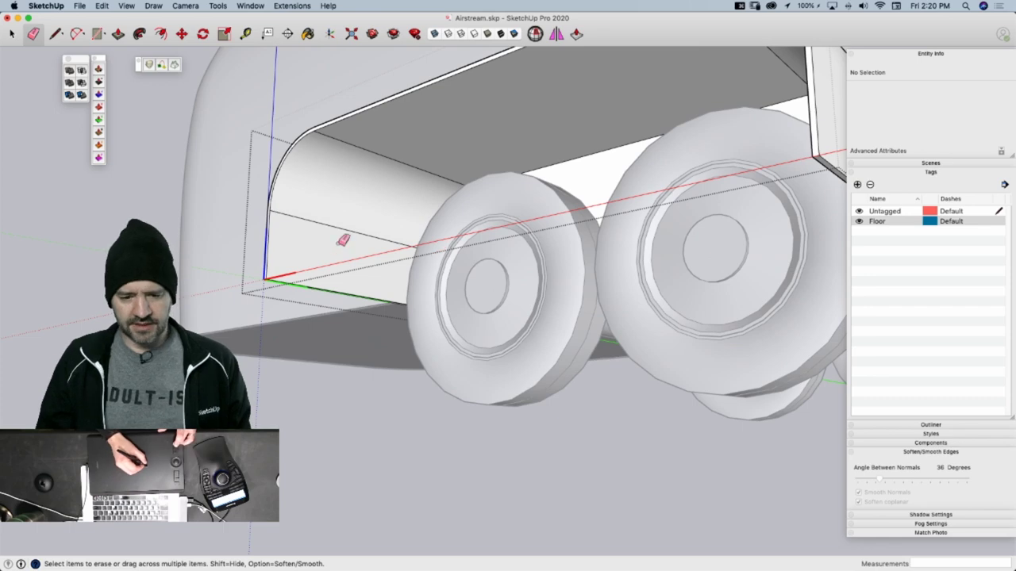
drag(343, 240, 355, 215)
click(403, 161)
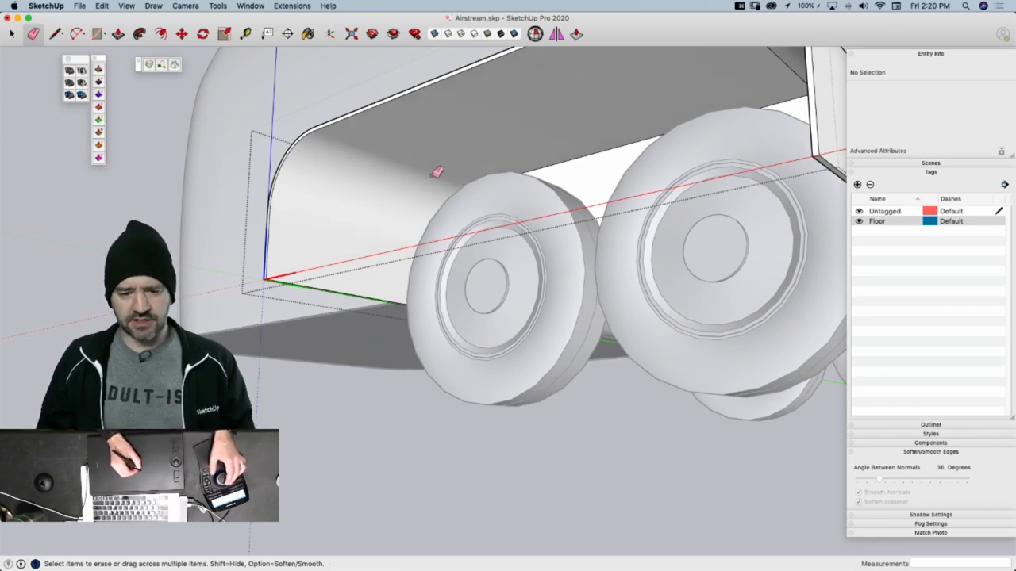
Try to erase the seam edges inside the opposite rounded corner of the wheel well and undo it
mouse_move(438, 172)
middle_down()
mouse_move(601, 142)
mouse_move(685, 190)
mouse_move(680, 176)
middle_up()
drag(676, 150, 684, 153)
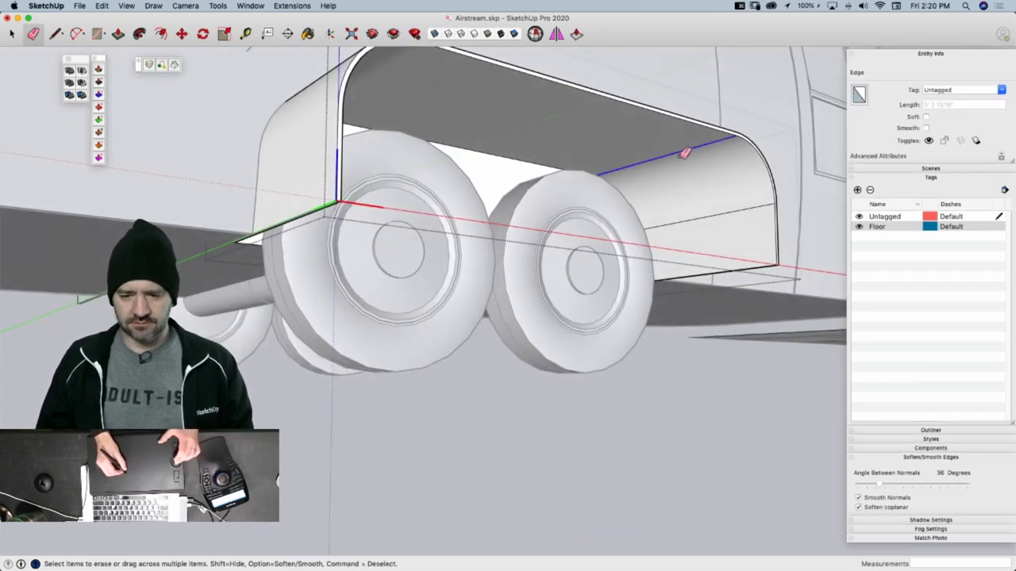
click(684, 153)
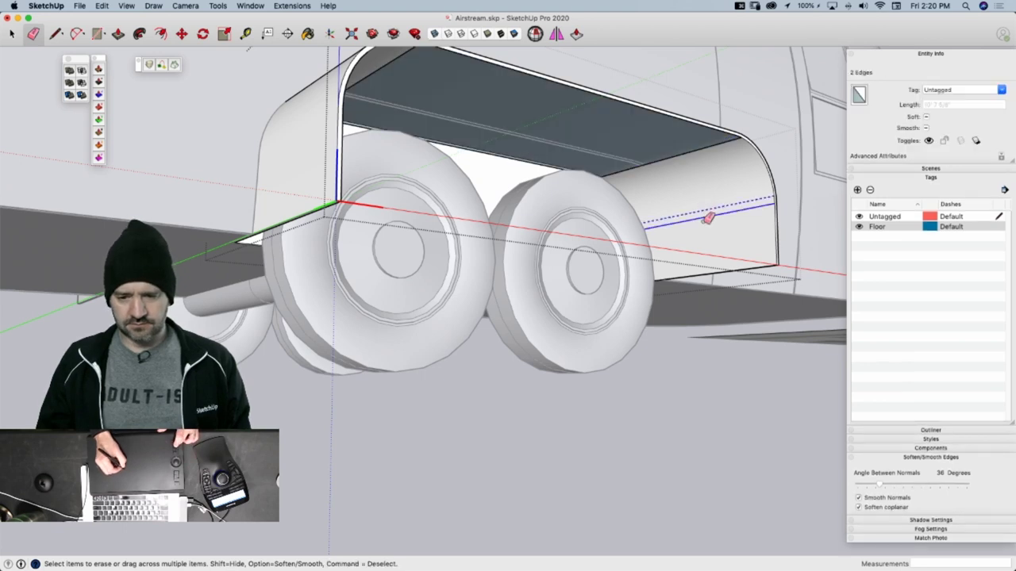
click(707, 217)
key(super+z)
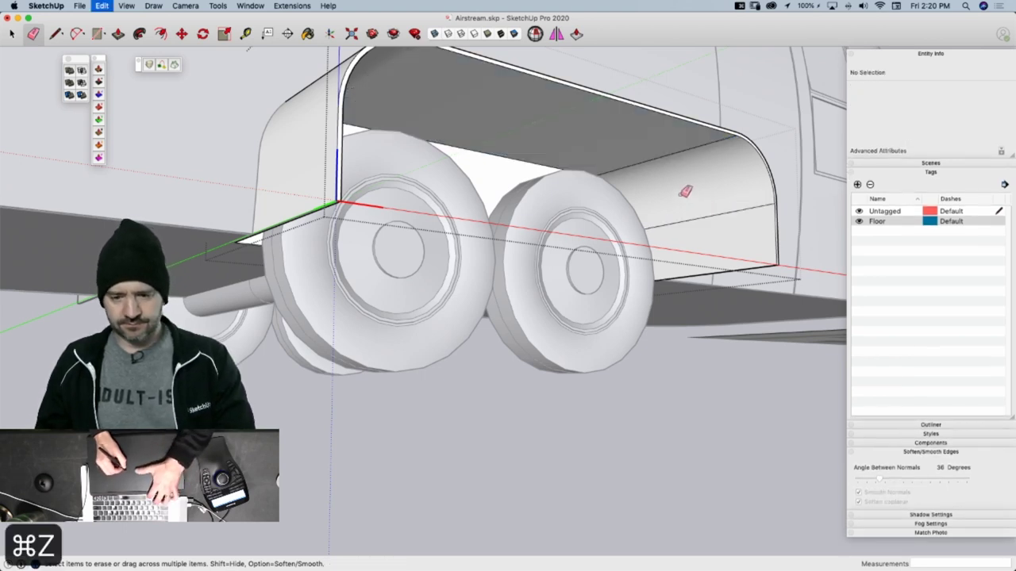
Soften the two seam edges inside the wheel well's opposite rounded corner instead of erasing them
alt+click(661, 158)
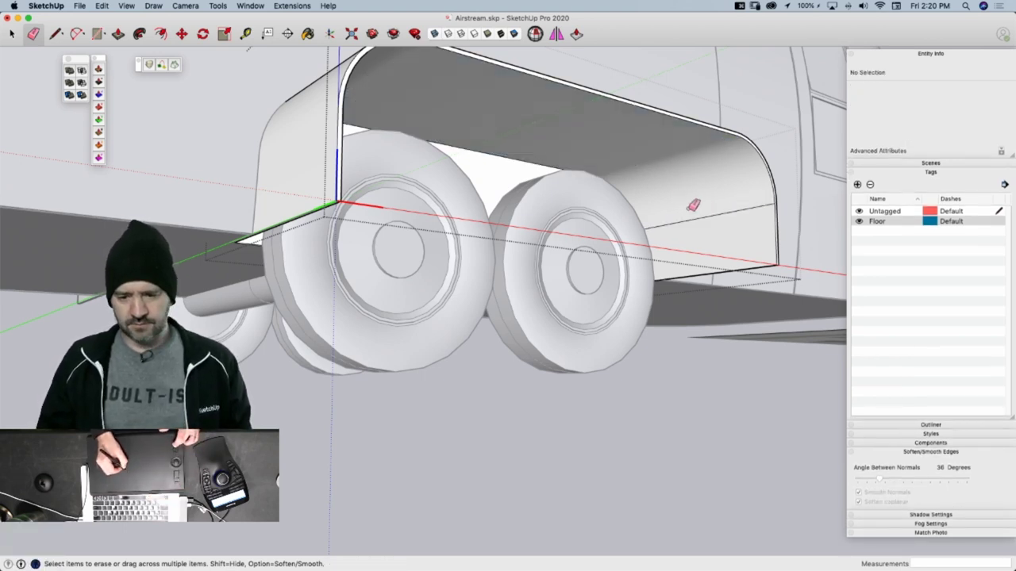
alt+click(698, 226)
scroll(673, 159, down, 5)
mouse_move(673, 159)
middle_down()
mouse_move(562, 299)
mouse_move(540, 291)
mouse_move(589, 189)
mouse_move(574, 224)
middle_up()
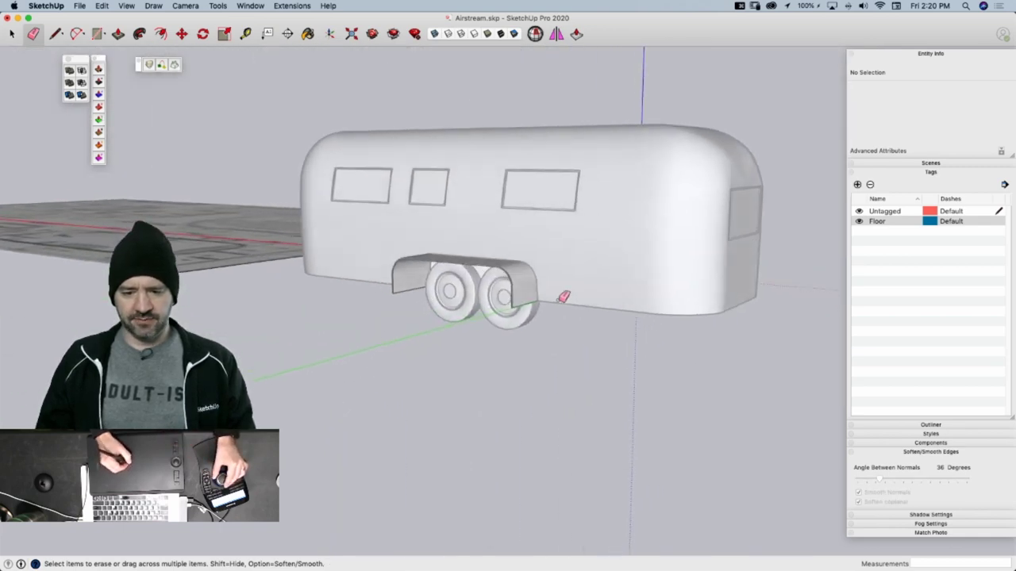
Push the wheel well's outer rim face about 3' 6" toward the trailer, leaving a shallow fender lip outside the shell
scroll(588, 188, up, 10)
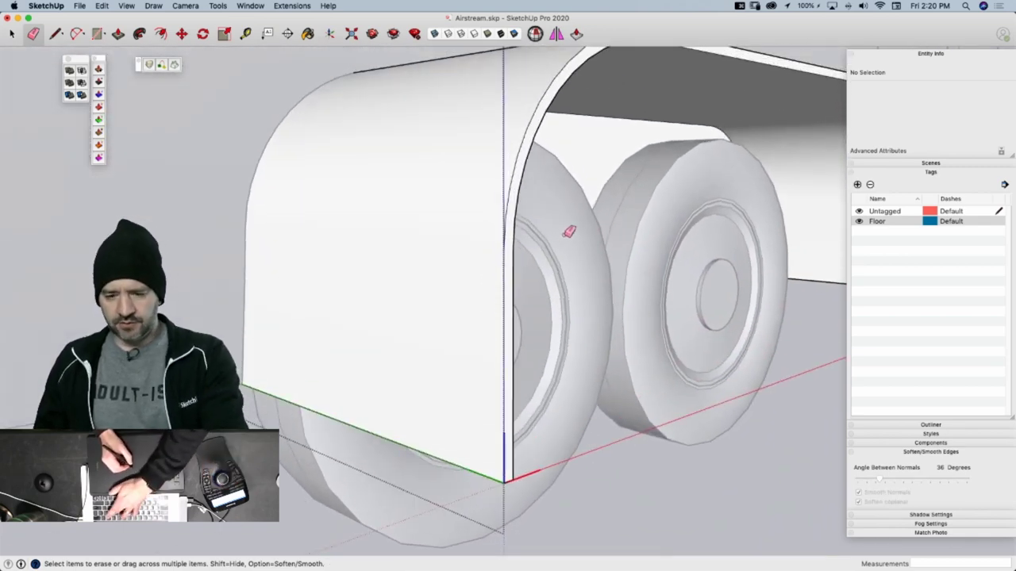
key(p)
click(508, 227)
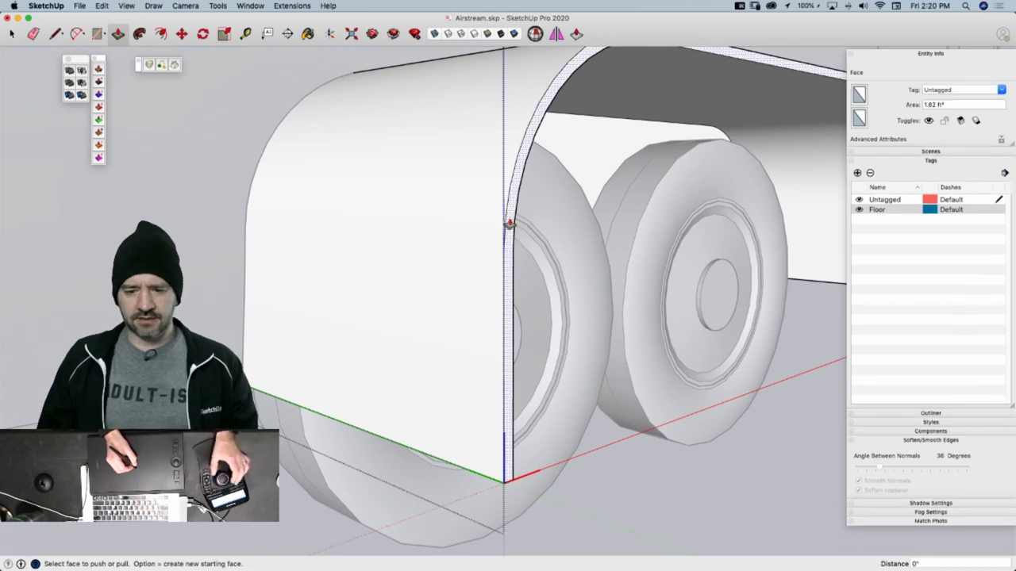
middle_drag(508, 227, 467, 227)
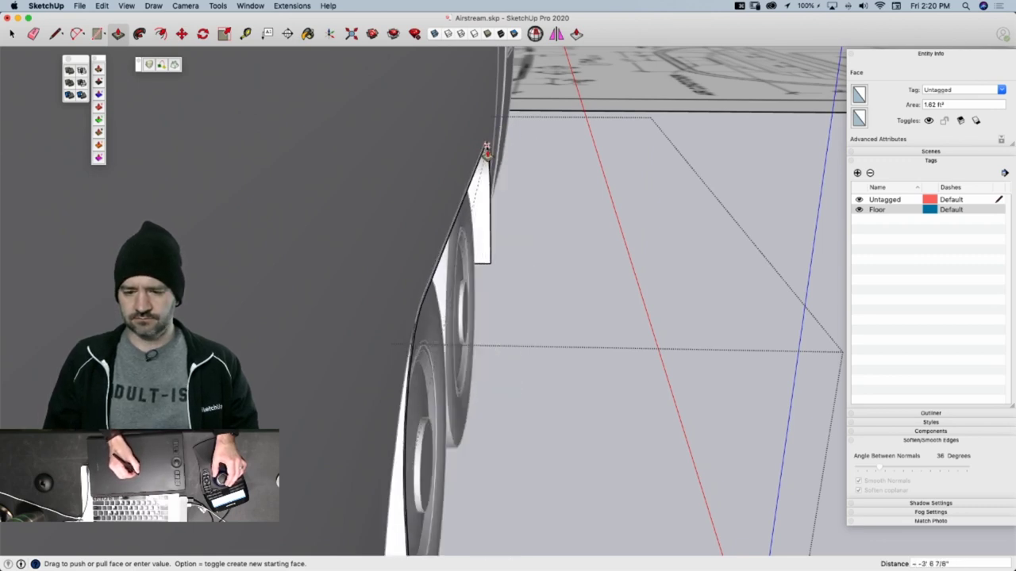
middle_drag(485, 151, 489, 158)
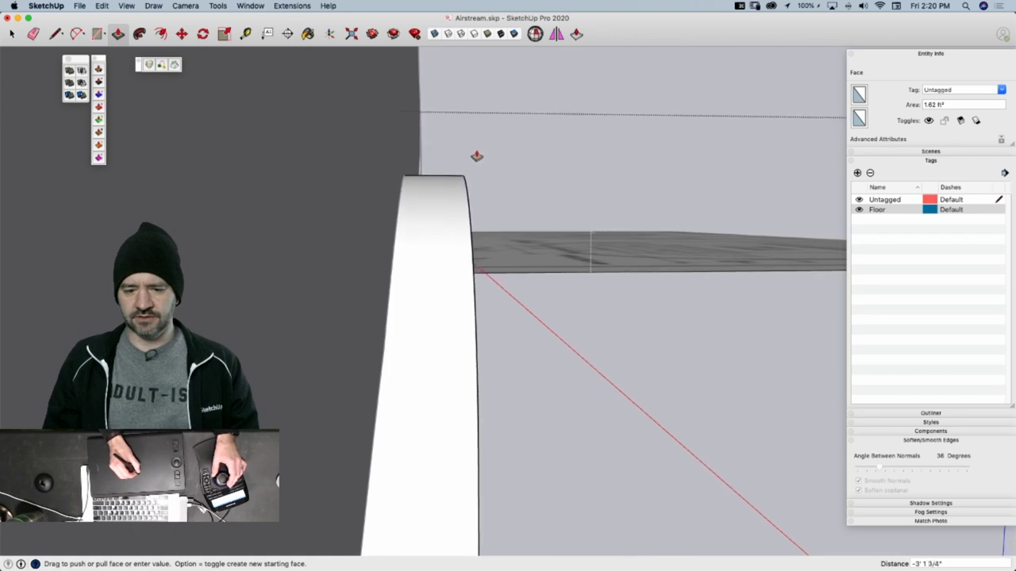
drag(428, 160, 428, 161)
middle_drag(428, 161, 508, 138)
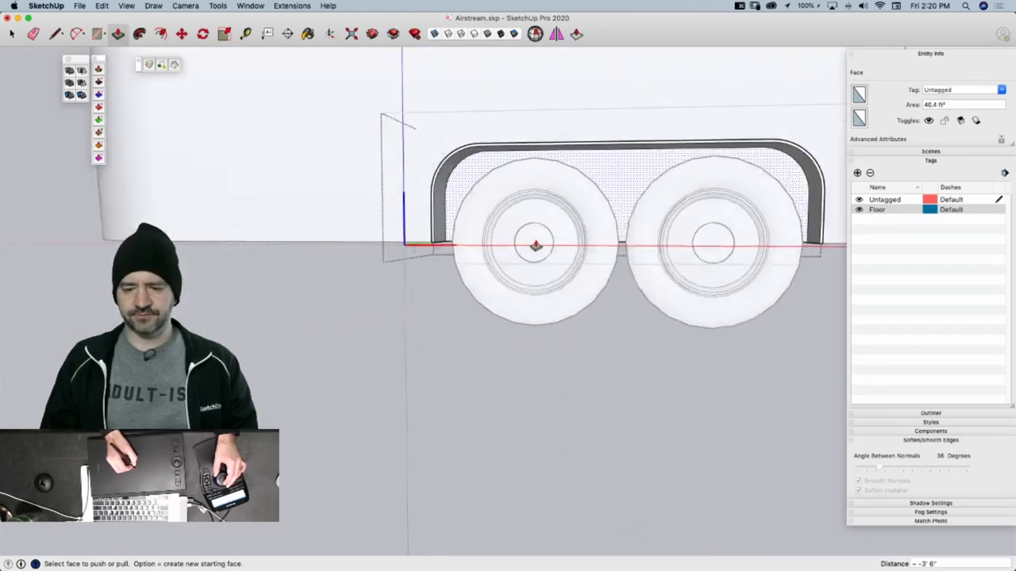
Try to move the two lower end edges of the fender lip about 5 1/4" inward to meet the trailer shell
middle_drag(536, 245, 437, 293)
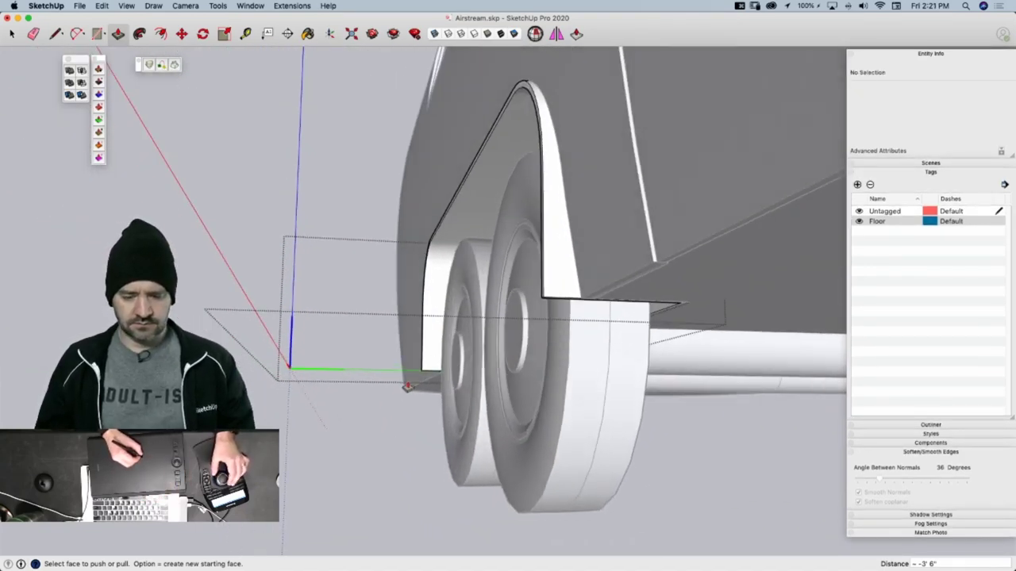
key(space)
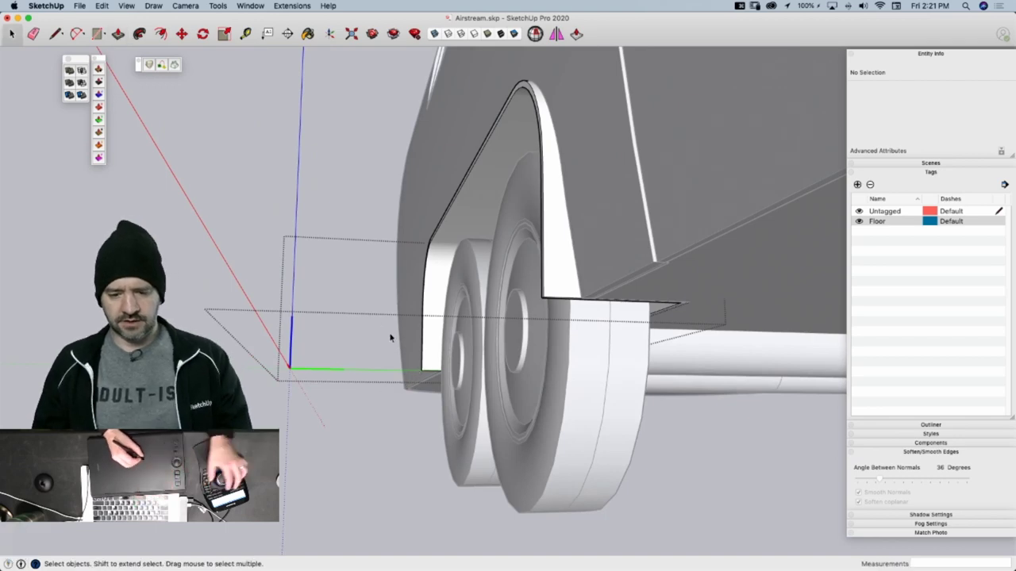
middle_drag(390, 337, 409, 363)
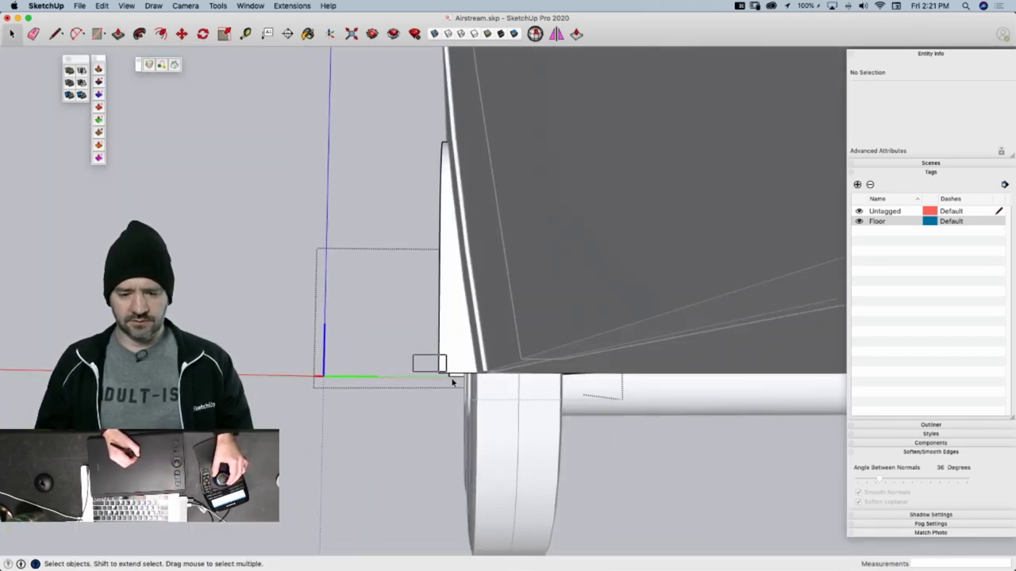
drag(420, 361, 465, 400)
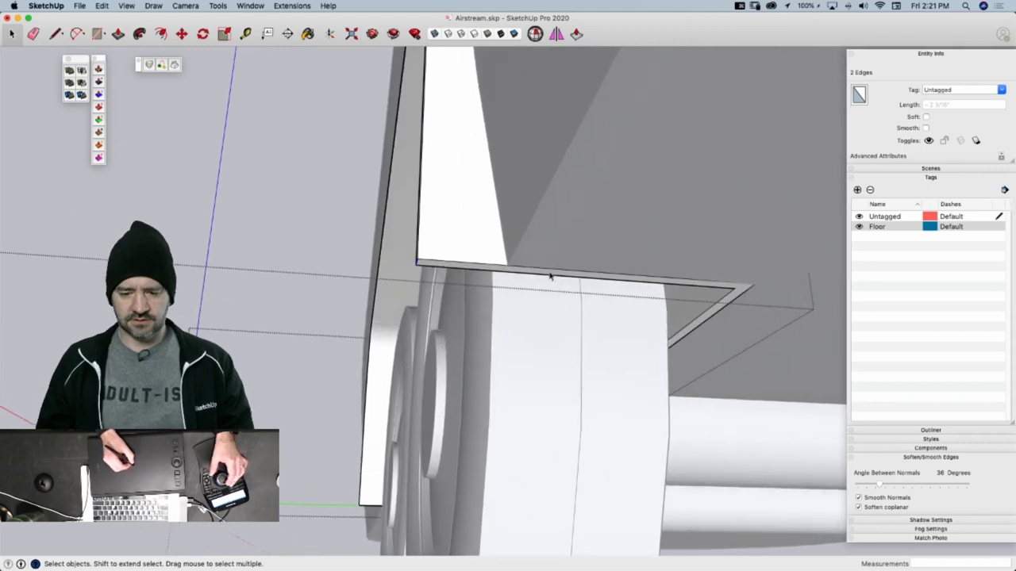
key(m)
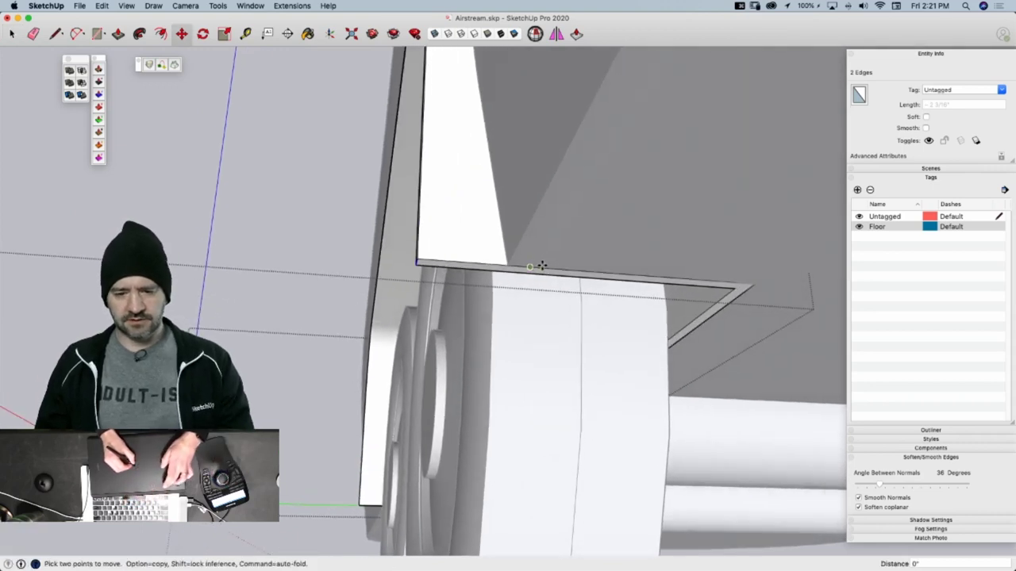
click(540, 264)
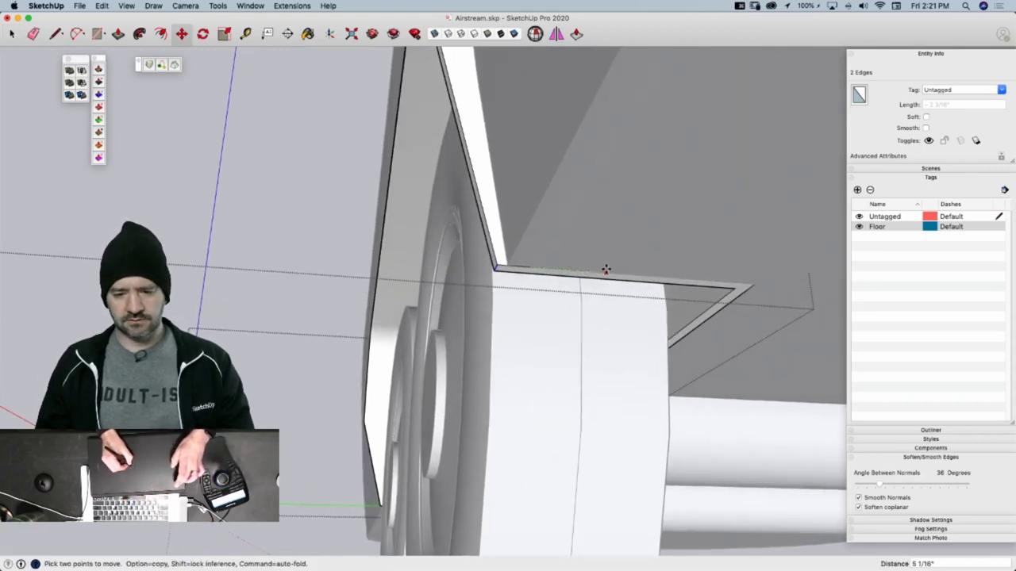
middle_drag(486, 342, 450, 208)
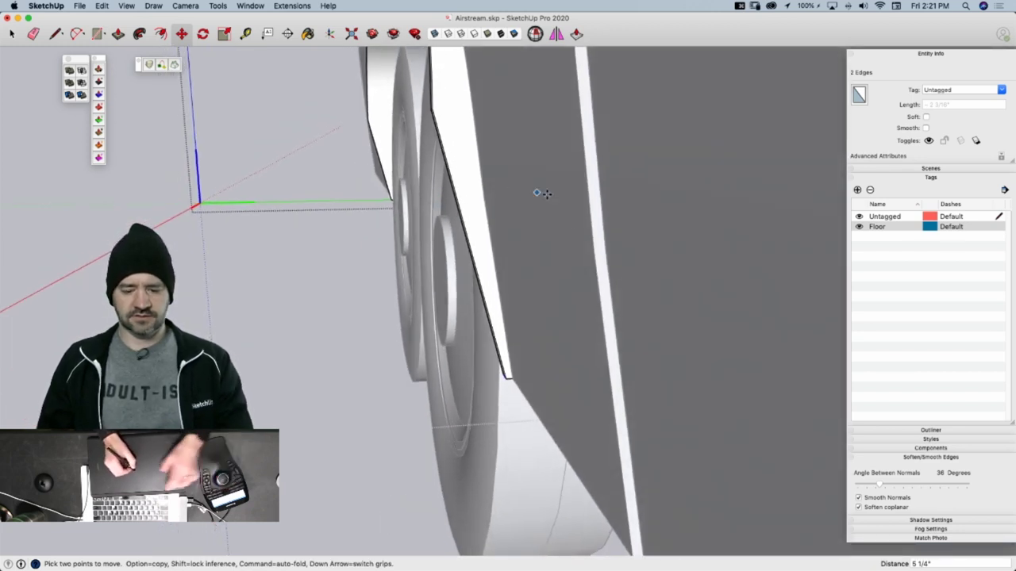
Try to move the two edges at the fender's side bend about 1 15/16" inward, and undo that move
key(space)
click(476, 227)
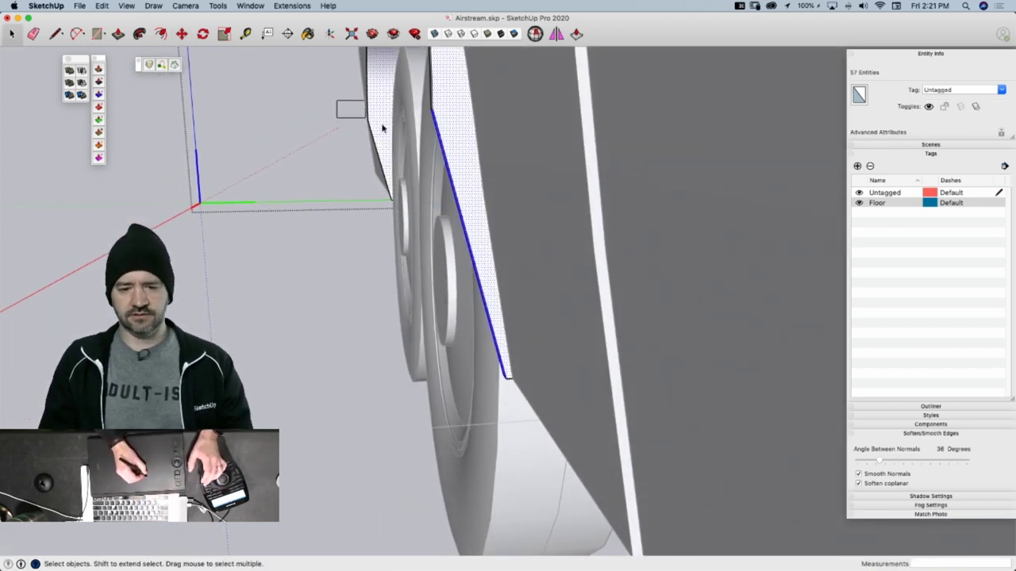
drag(454, 146, 455, 146)
middle_drag(455, 146, 525, 261)
key(m)
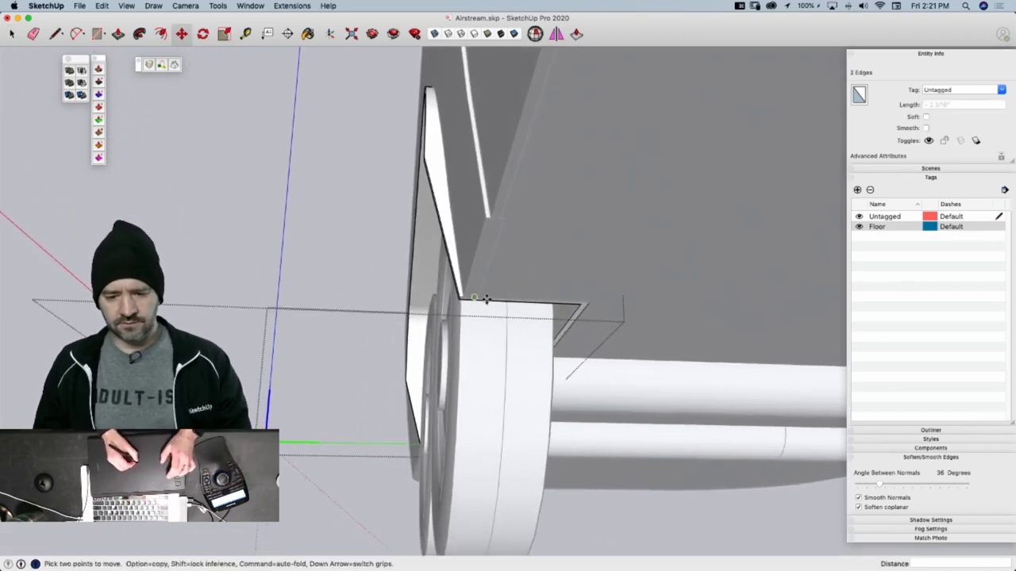
click(488, 299)
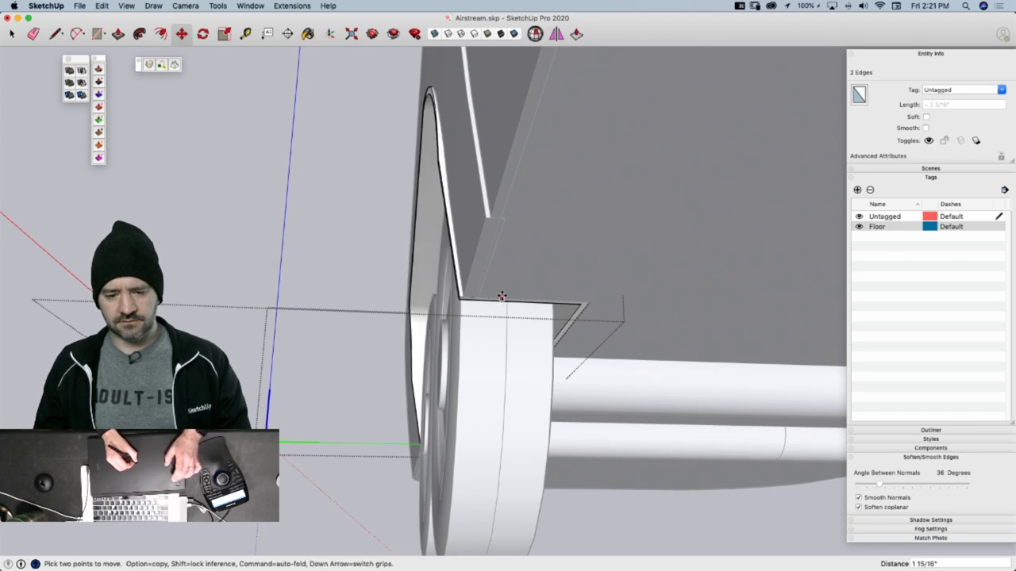
middle_drag(501, 296, 496, 274)
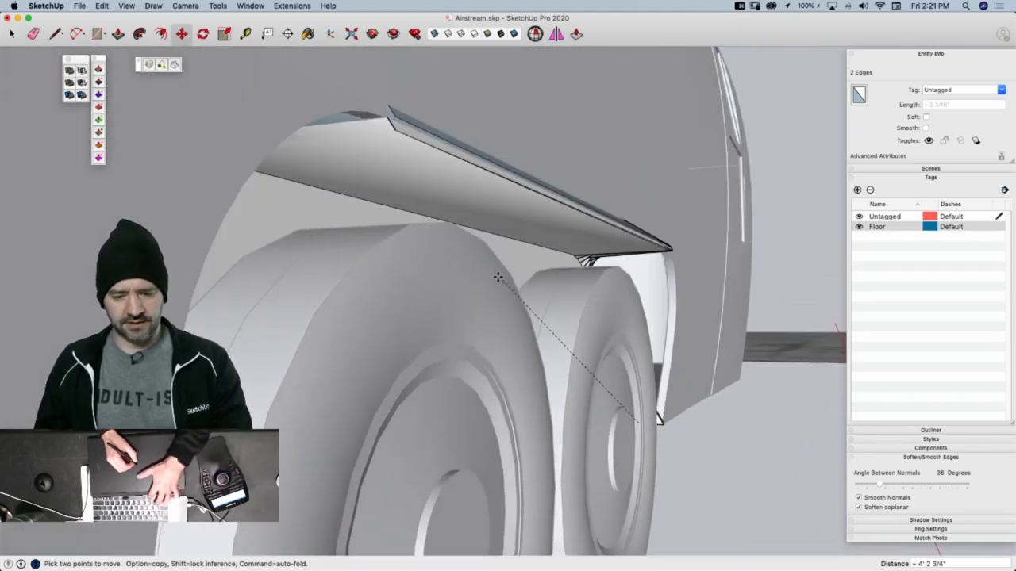
key(super+z)
mouse_move(569, 208)
middle_down()
mouse_move(560, 215)
mouse_move(579, 230)
mouse_move(583, 208)
middle_up()
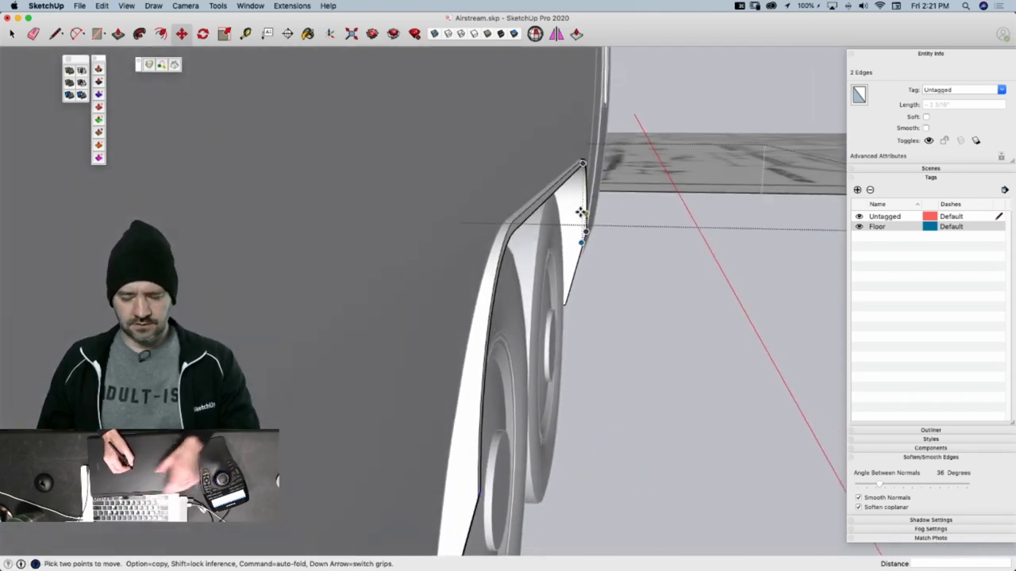
key(r)
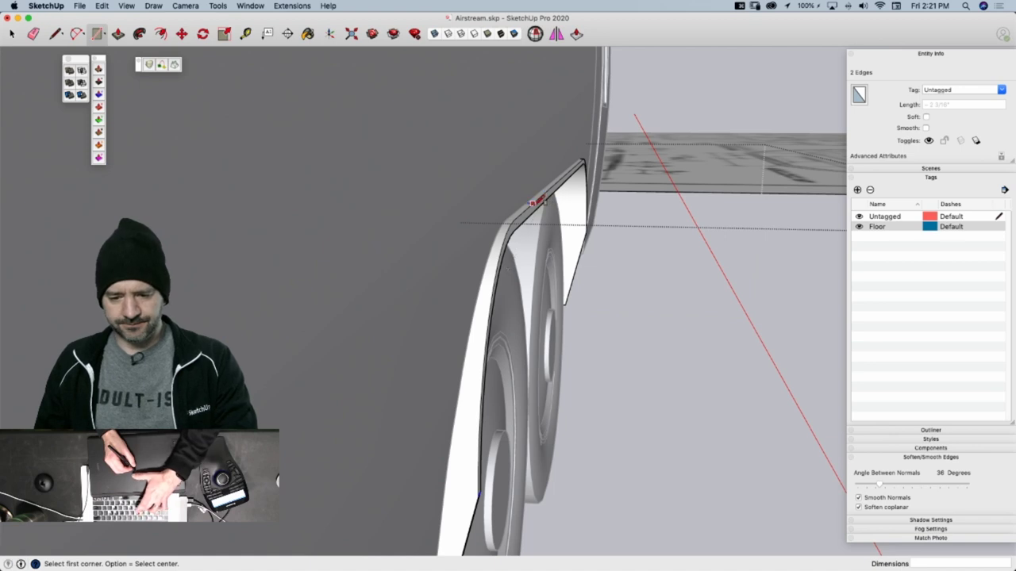
key(q)
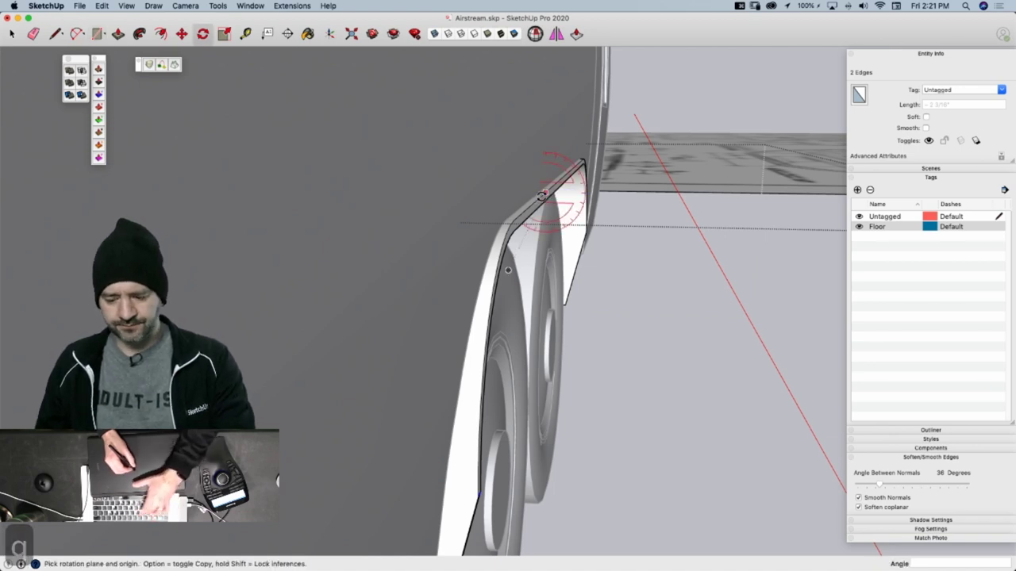
key(Right)
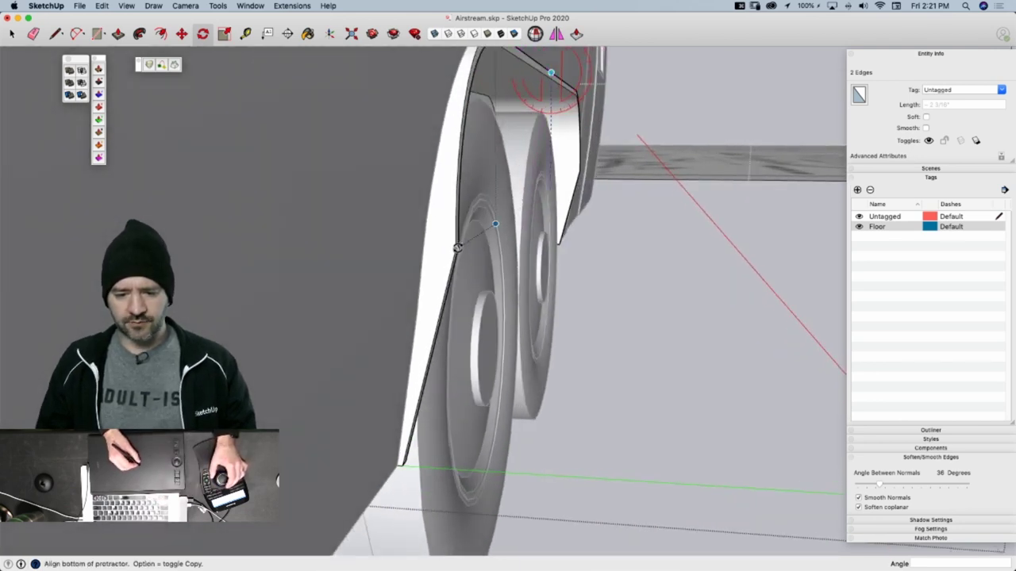
click(434, 308)
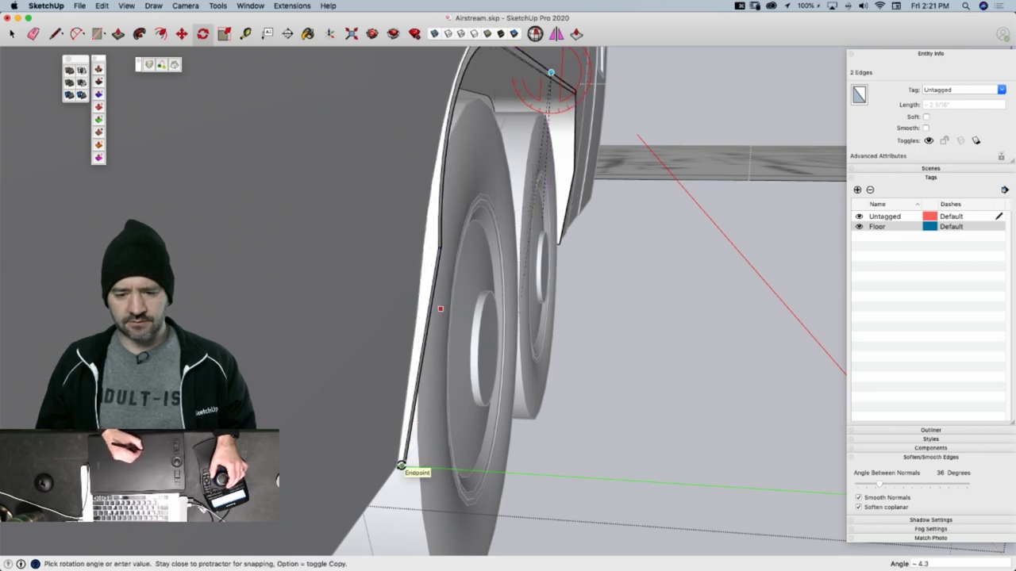
middle_drag(386, 512, 408, 433)
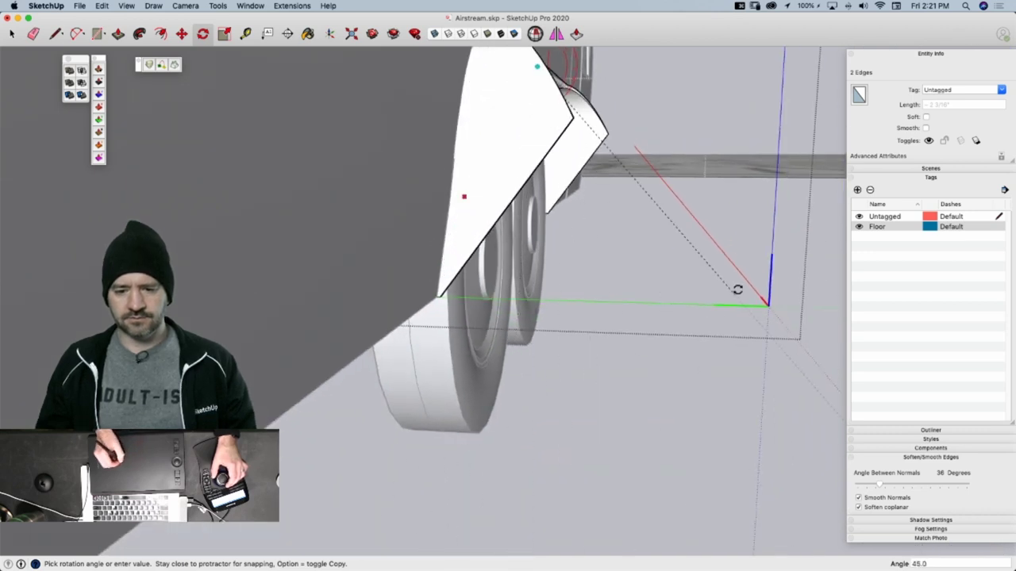
middle_drag(737, 289, 480, 480)
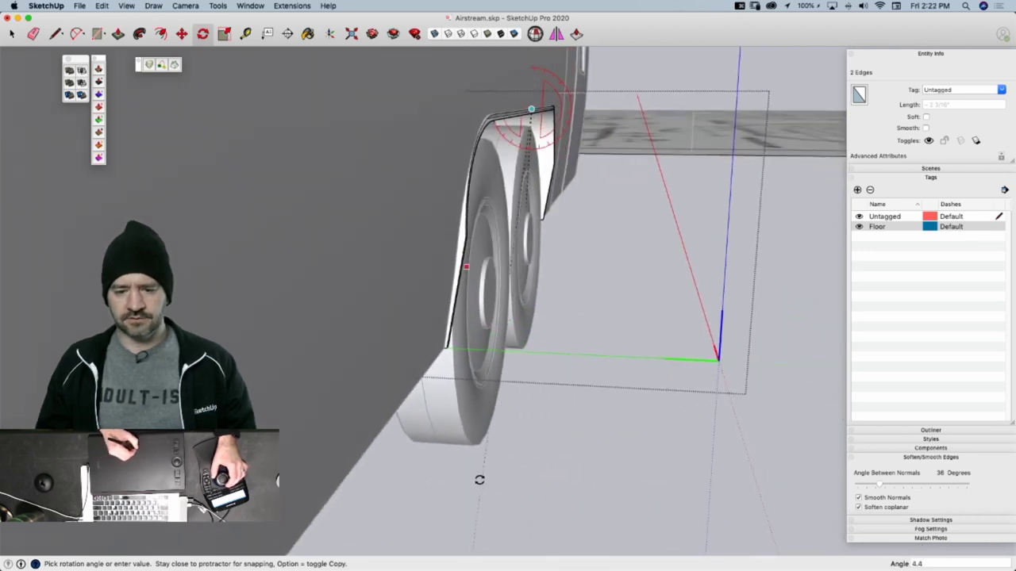
key(Escape)
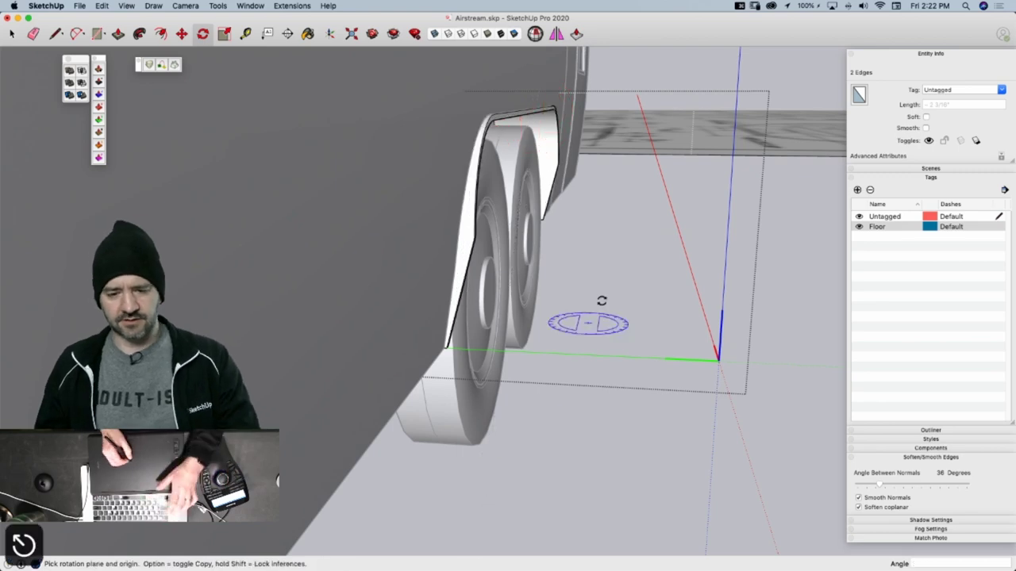
Undo the inward move of the fender's lower end edges
key(super+z)
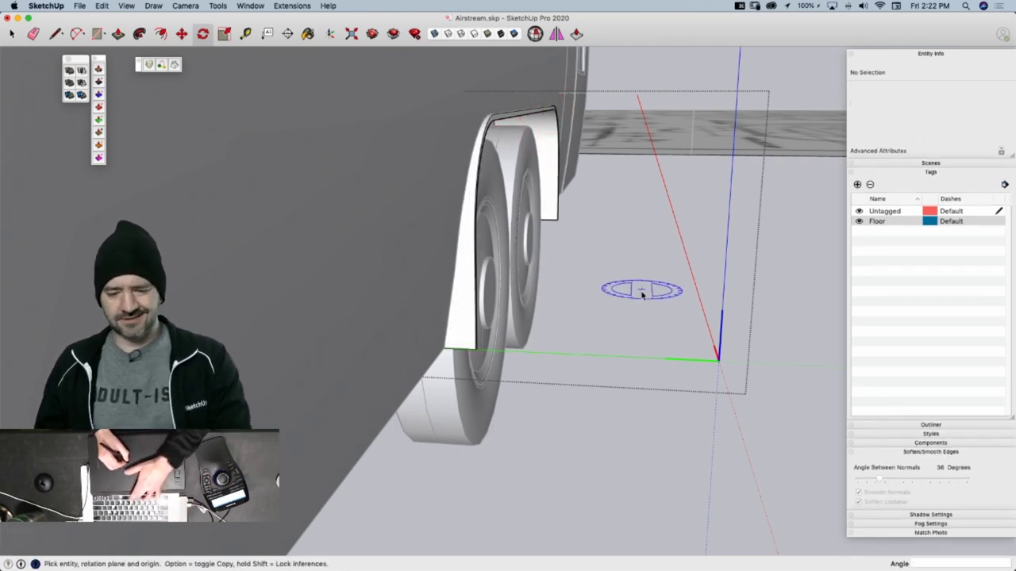
key(space)
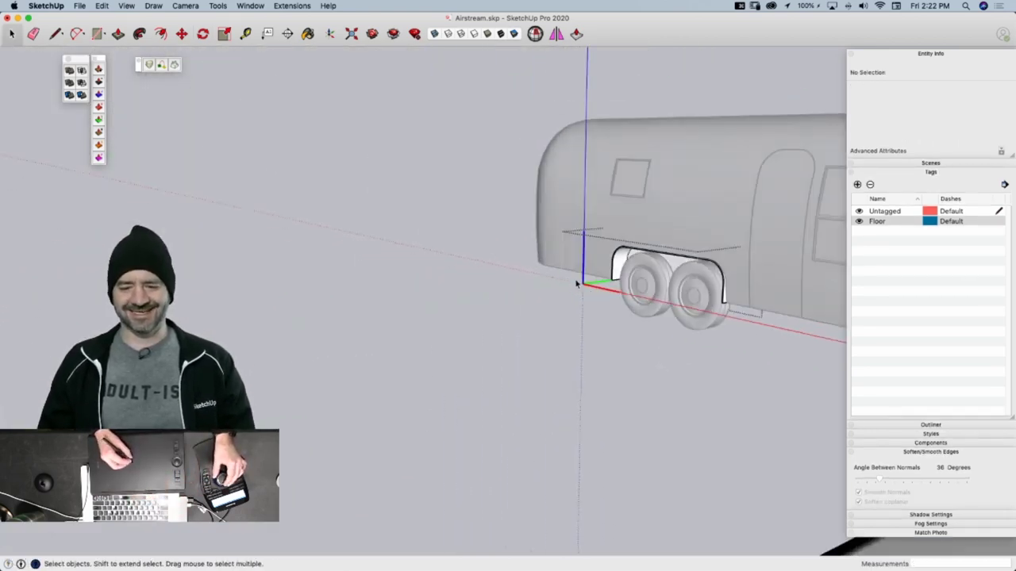
middle_drag(577, 284, 577, 314)
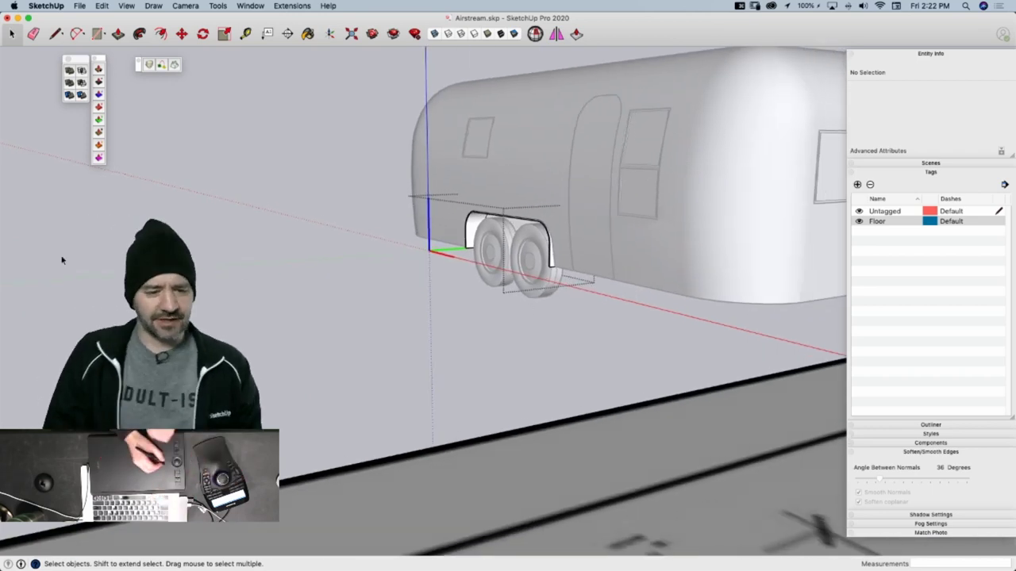
Switch to Chrome, look through the reference images in the Airstream forum thread, and return to SketchUp
right_click(18, 205)
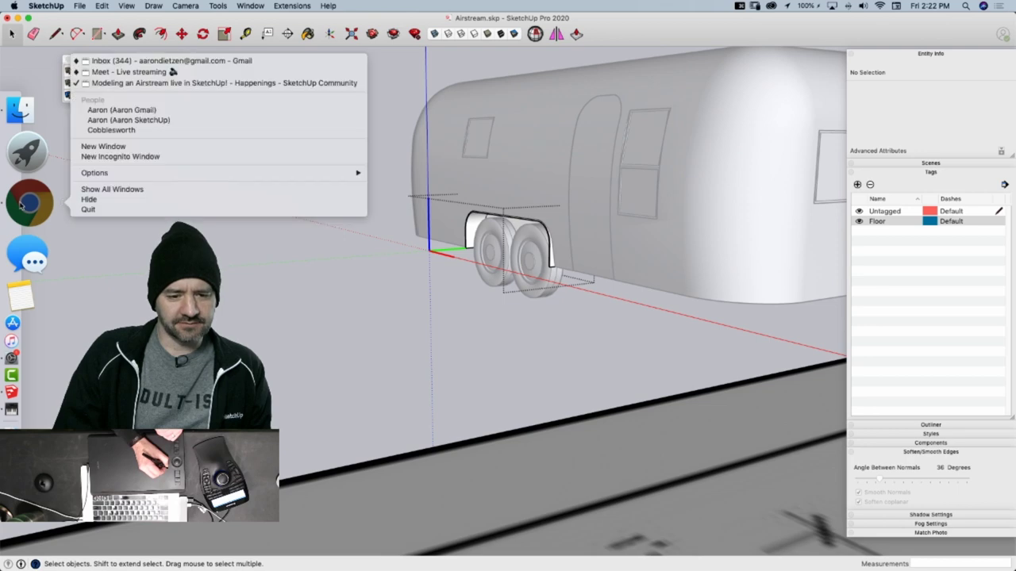
click(127, 83)
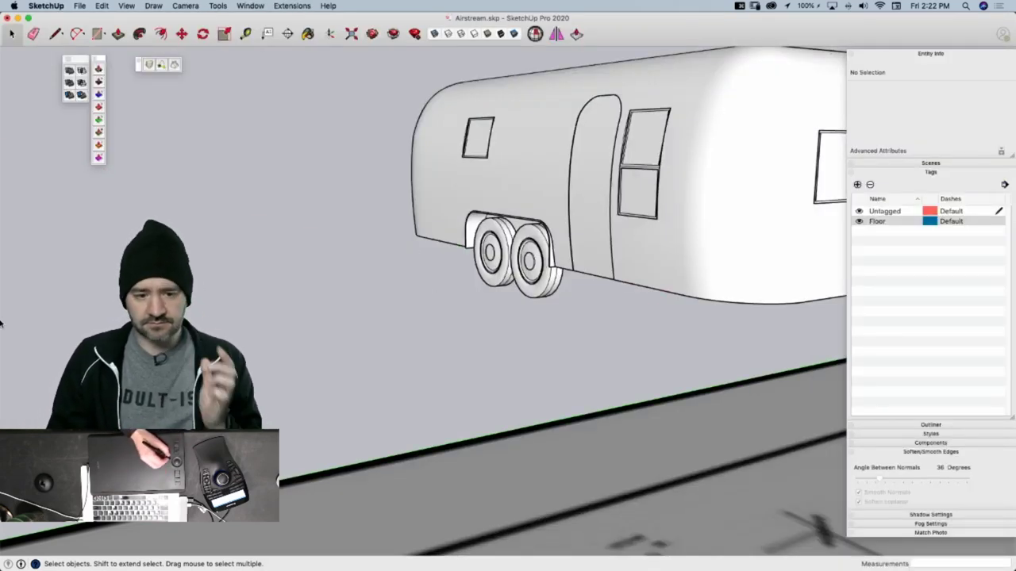
mouse_move(3, 321)
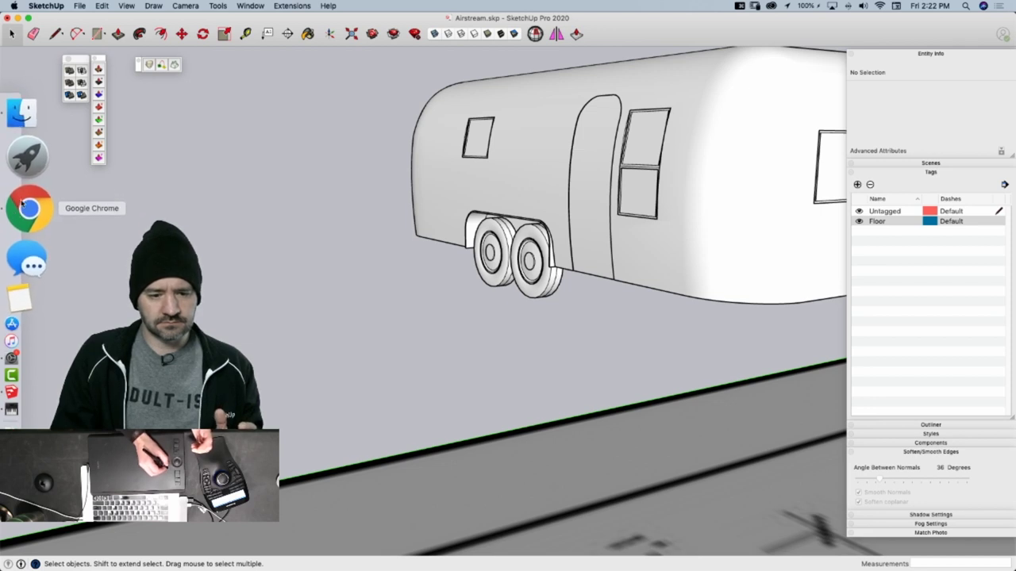
right_click(22, 204)
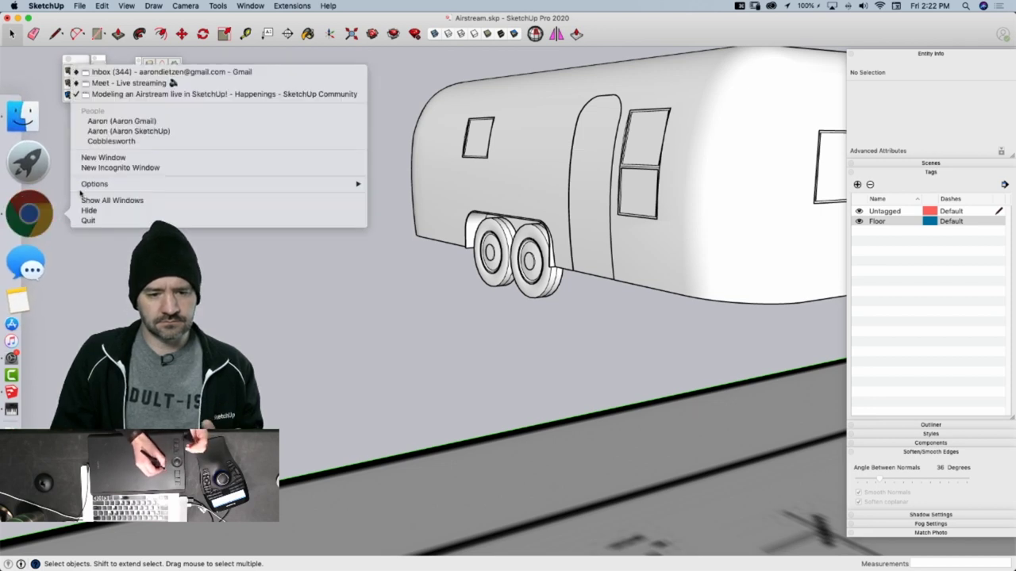
click(143, 93)
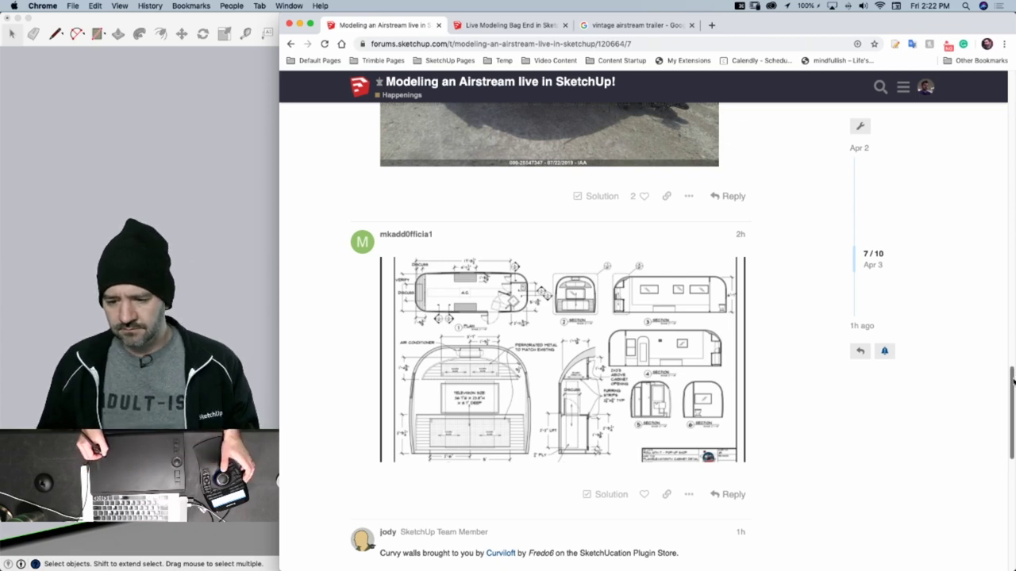
drag(1013, 381, 1012, 332)
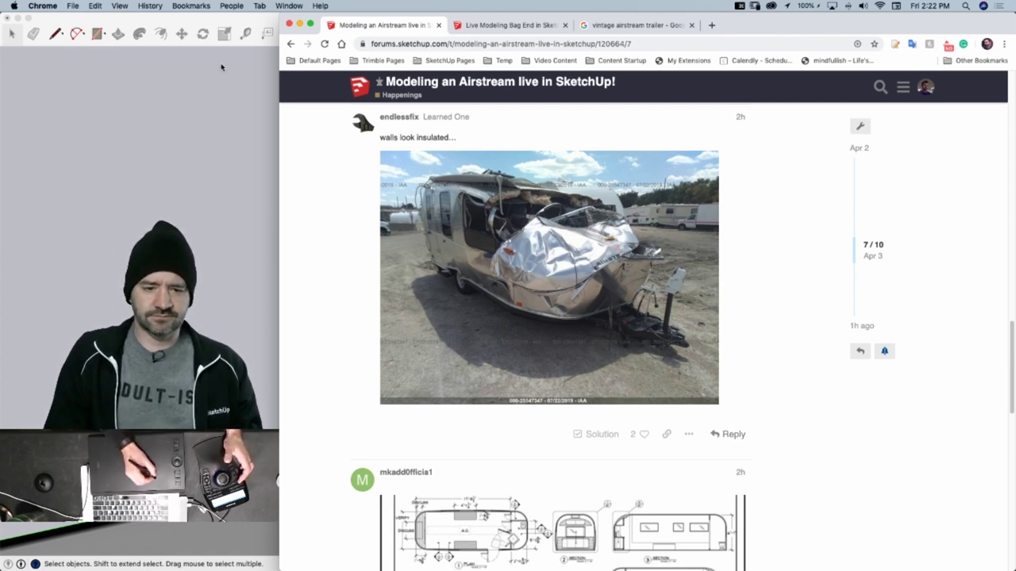
click(212, 18)
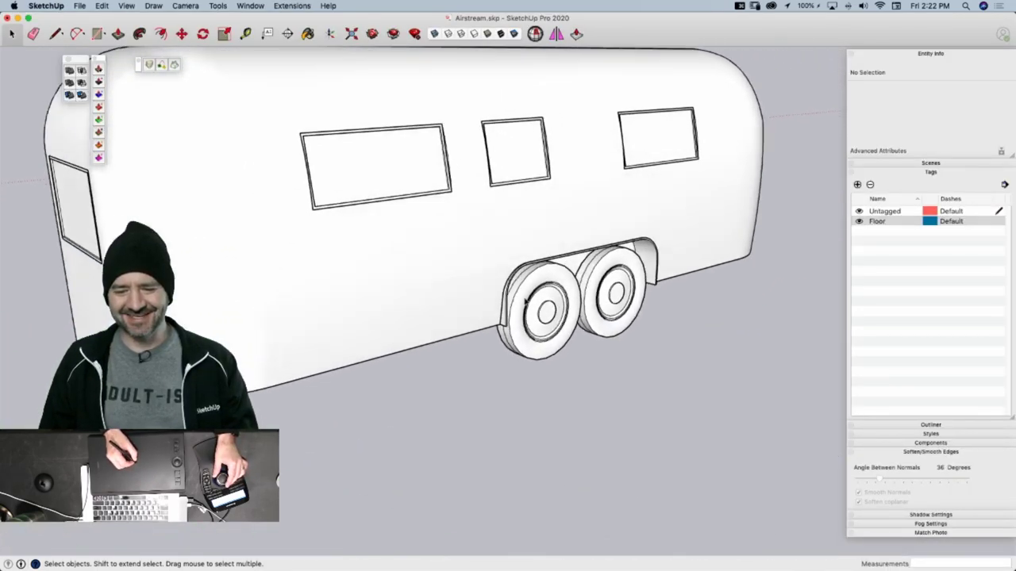
Inspect the wheel wells and shell around the trailer and save the model
middle_drag(526, 301, 540, 337)
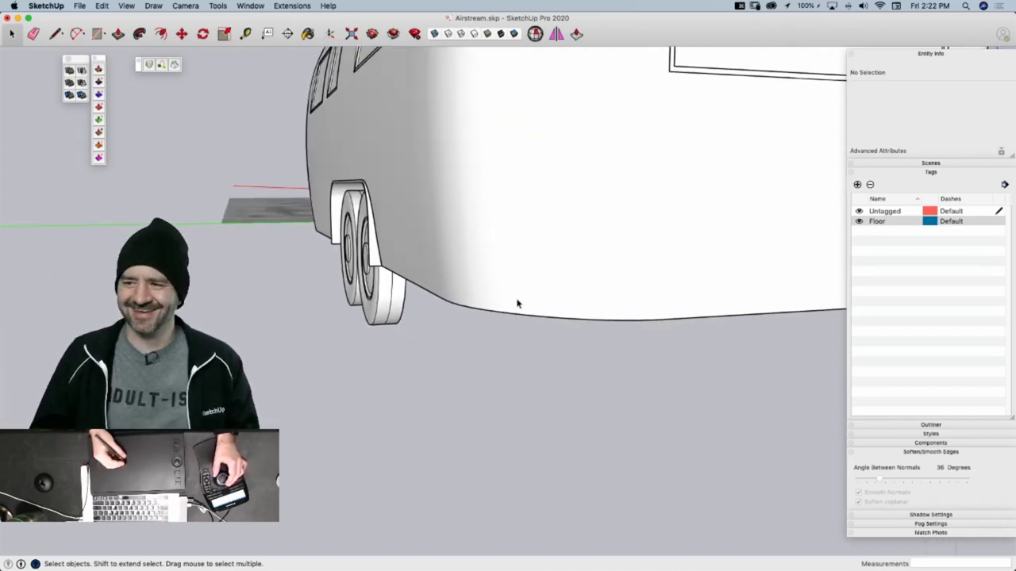
middle_drag(517, 303, 556, 318)
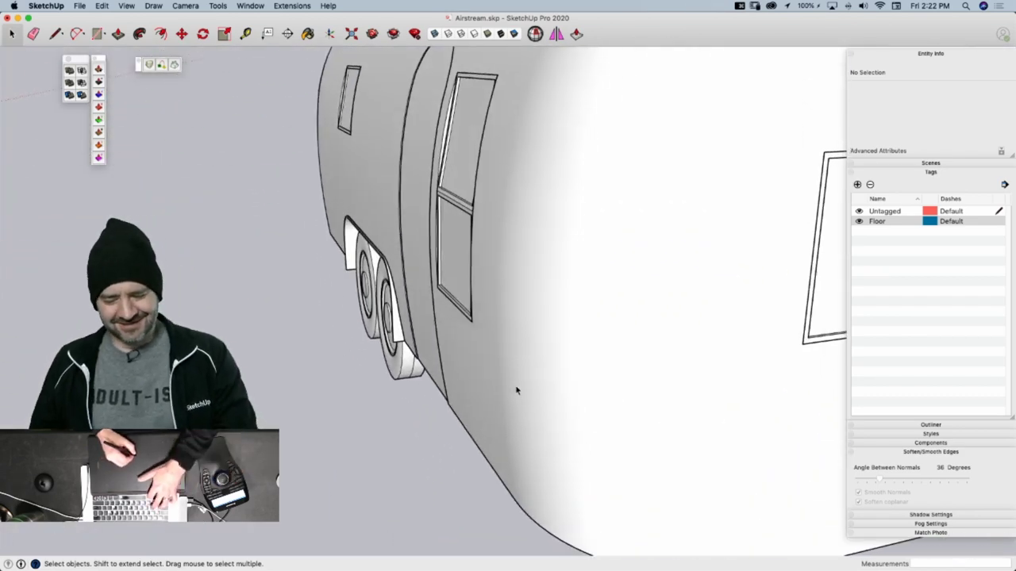
key(super+s)
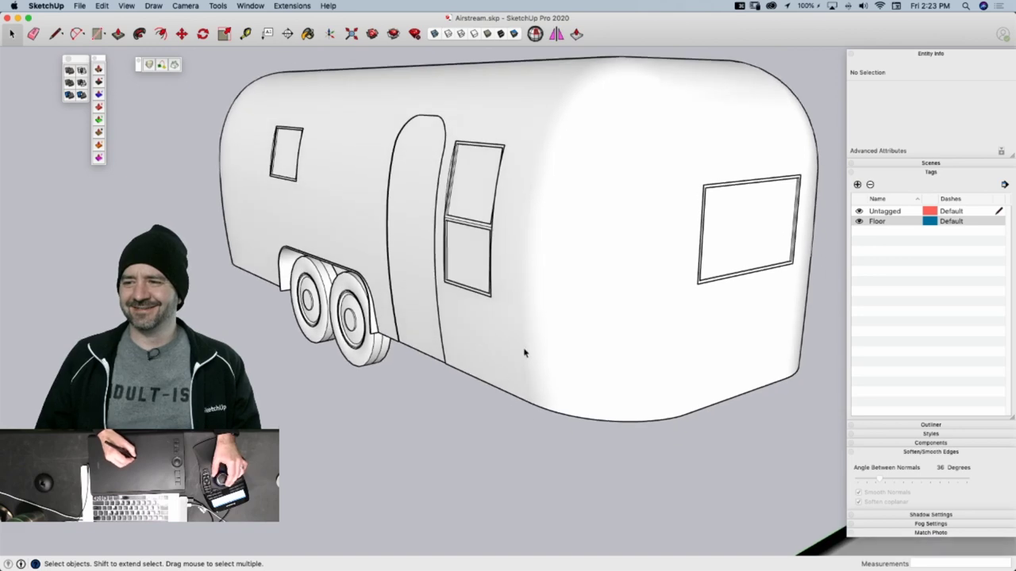
click(515, 379)
middle_drag(526, 368, 464, 431)
click(465, 431)
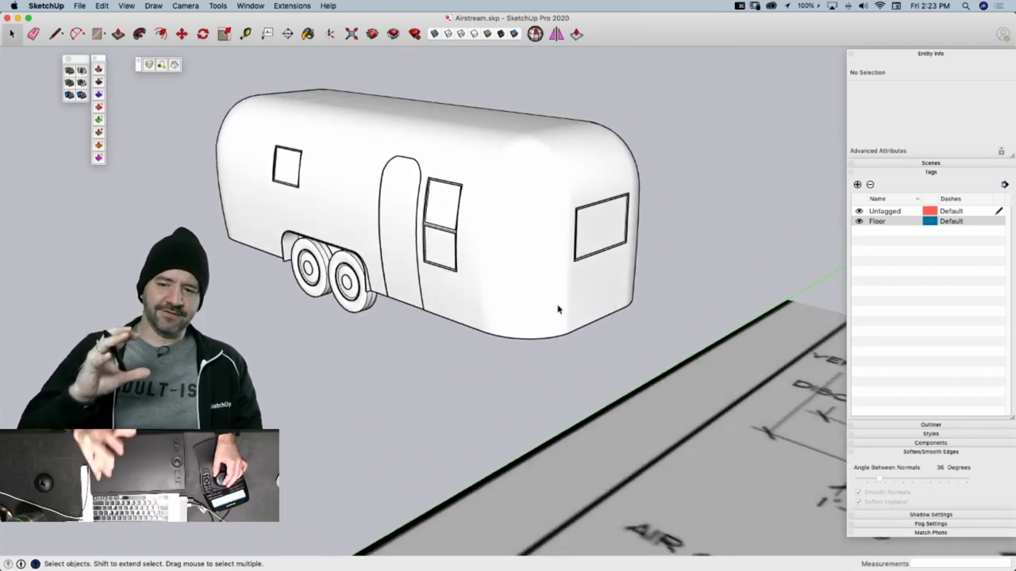
Examine the plan, section and cabinet details on the blueprint sheet beside the trailer
middle_drag(558, 310, 558, 310)
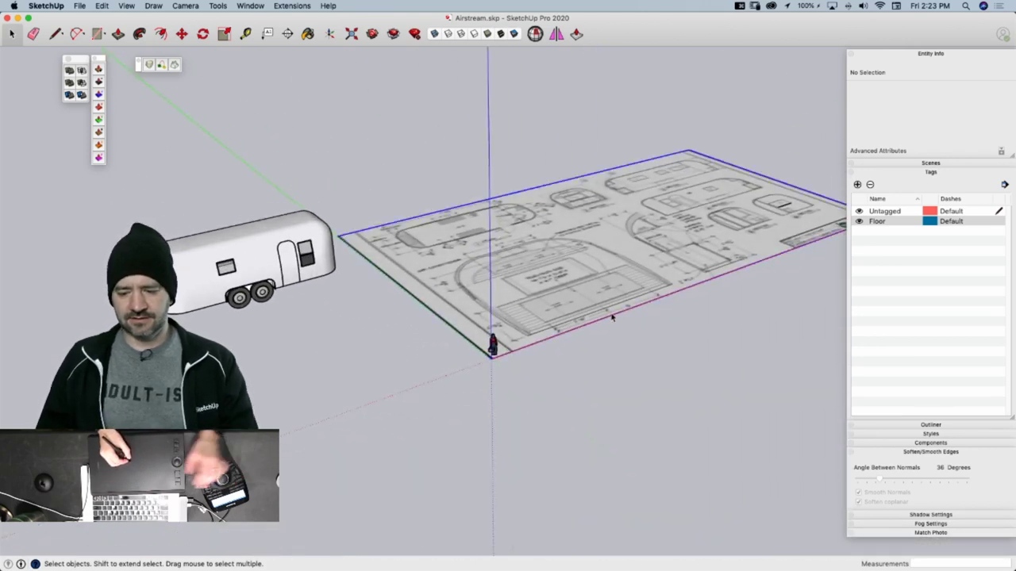
click(612, 316)
click(545, 381)
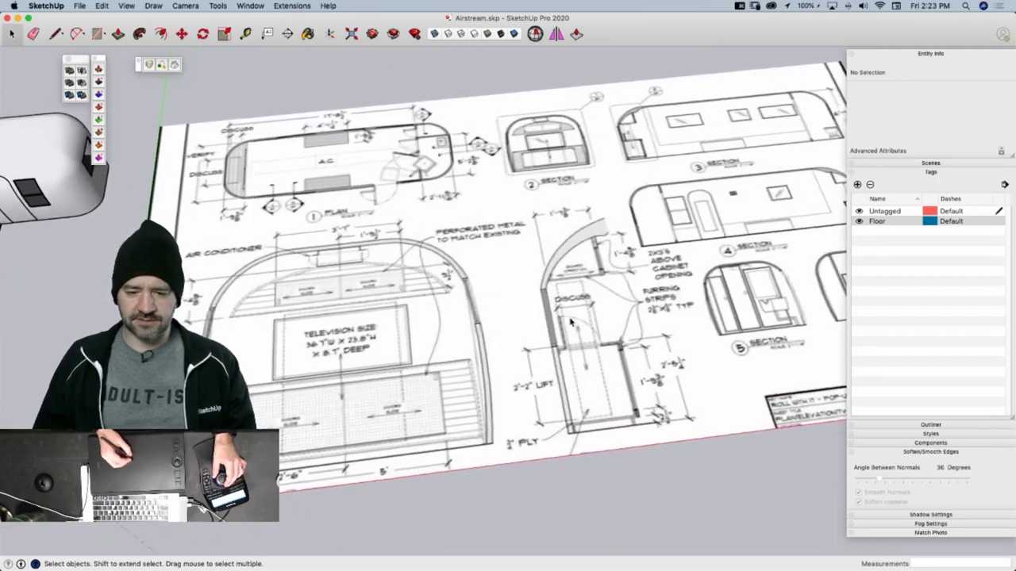
Examine the section elevations and overall height dimension on the blueprint sheet in a straight top view
scroll(638, 256, down, 3)
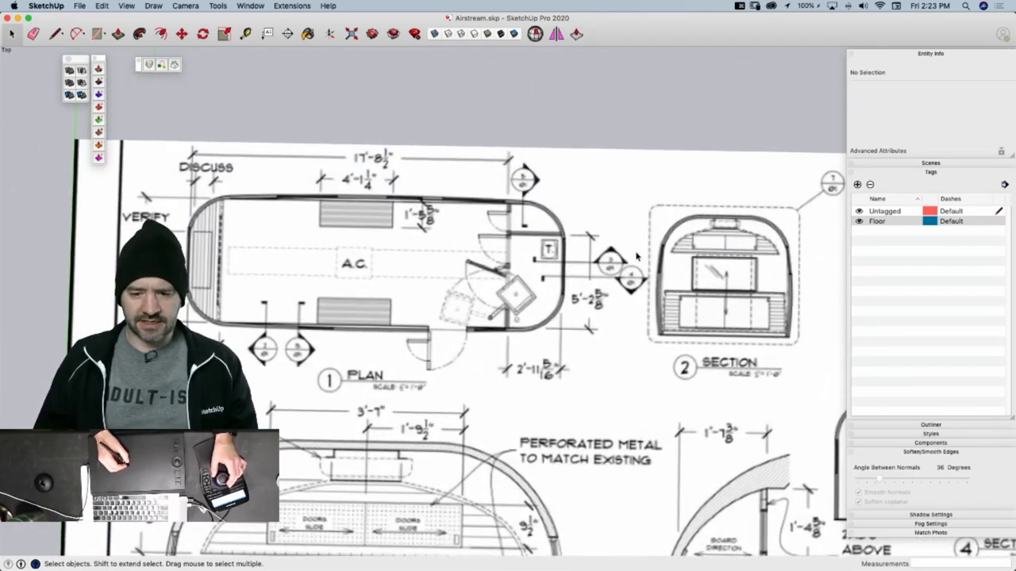
key(super+2)
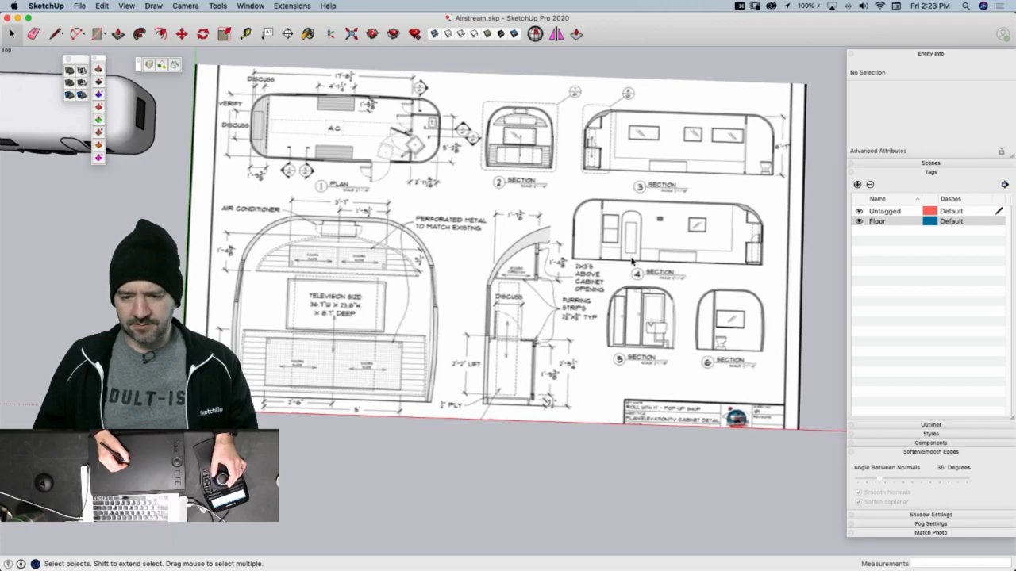
scroll(633, 262, up, 3)
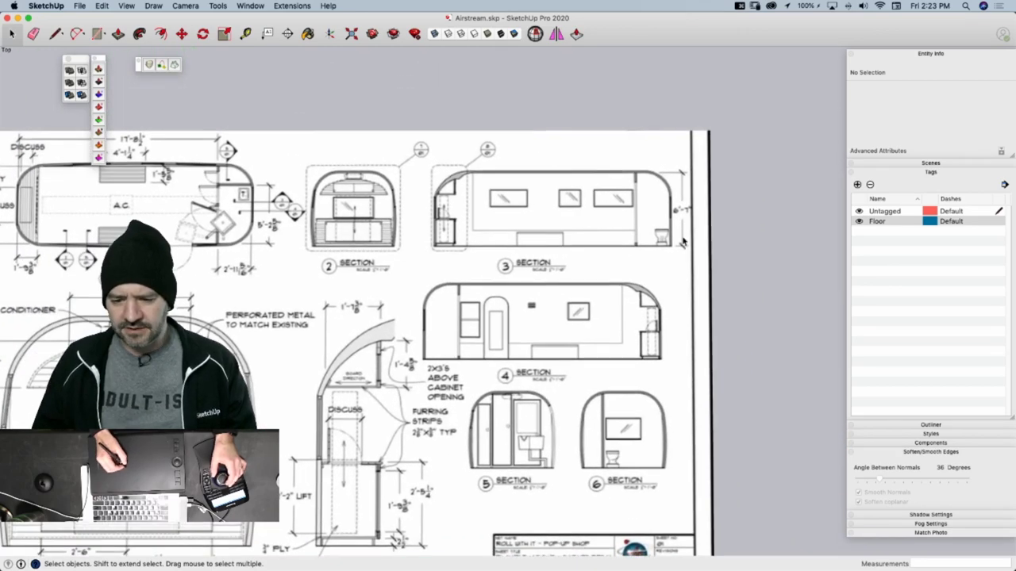
key(Page_Down)
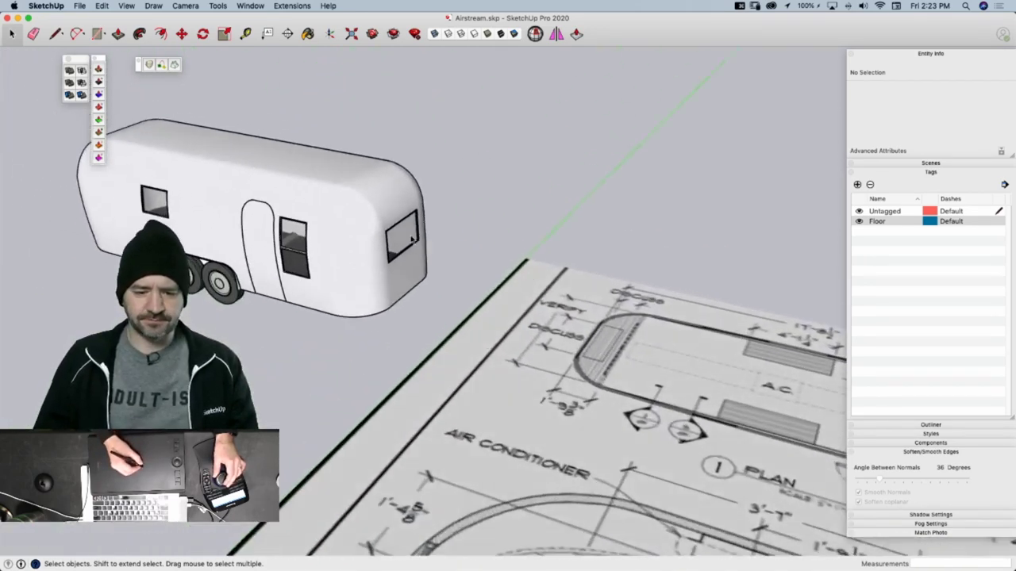
Draw a vertical reference line about 14' 8 9/16" from the ground to roof height beside the trailer and erase the horizontal helper lines
key(l)
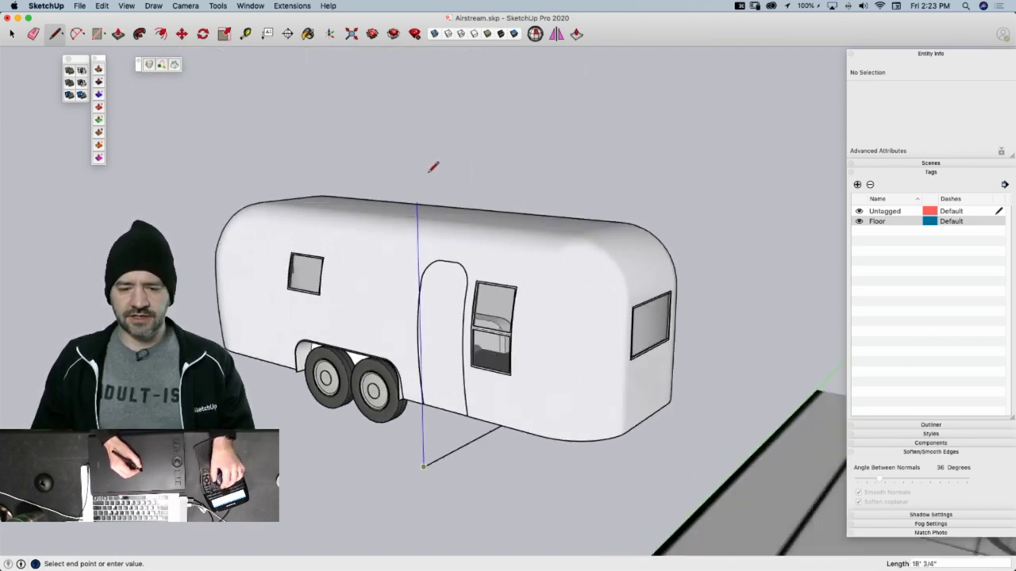
middle_drag(434, 166, 426, 238)
key(Up)
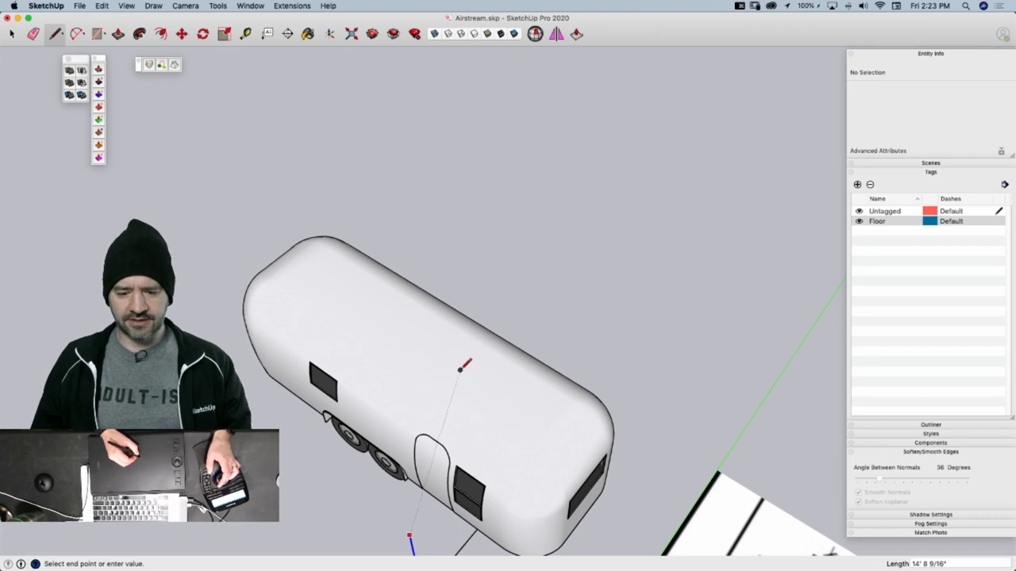
click(480, 327)
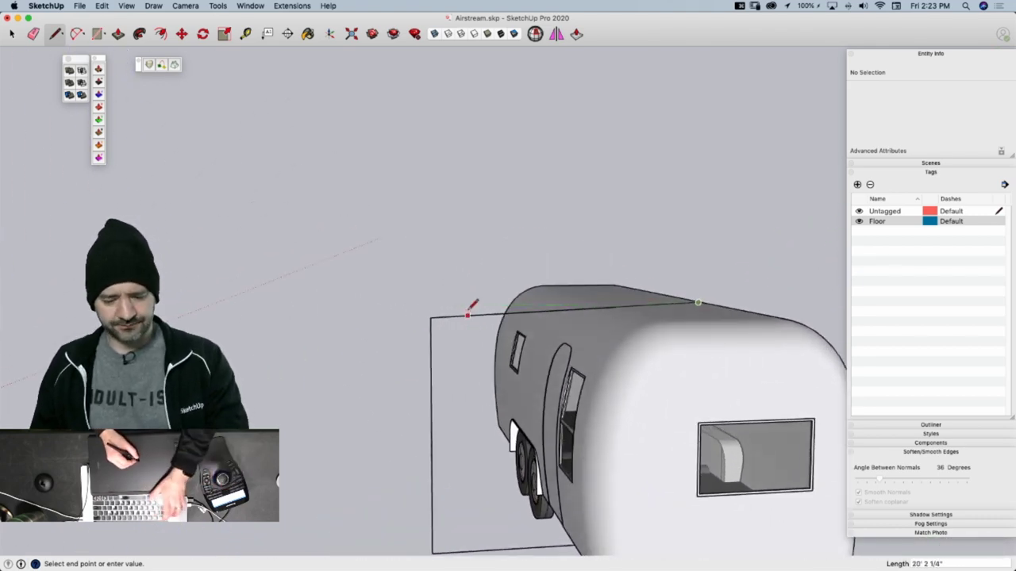
key(e)
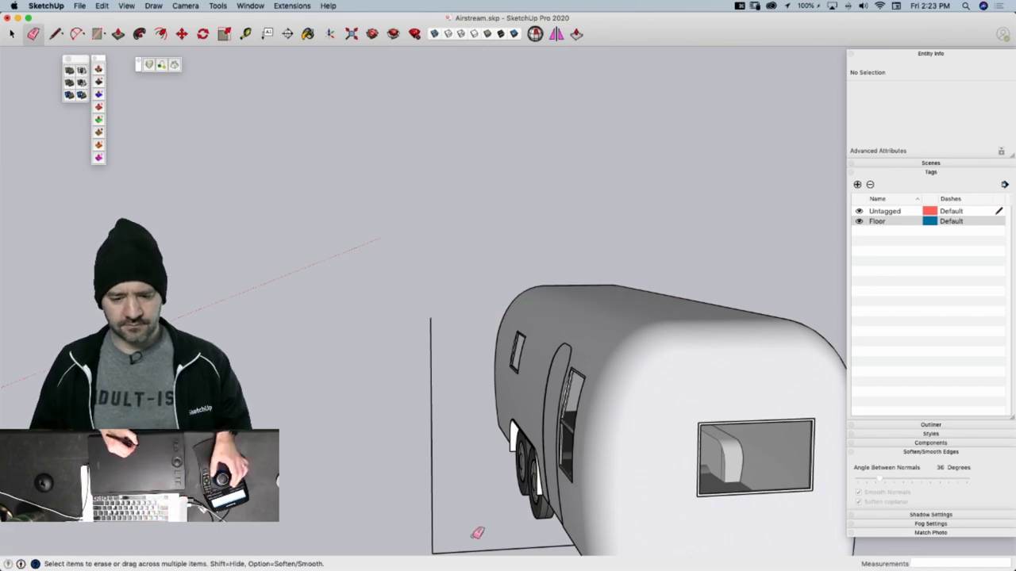
Erase the blueprint sheet from the ground beside the trailer
scroll(481, 551, down, 10)
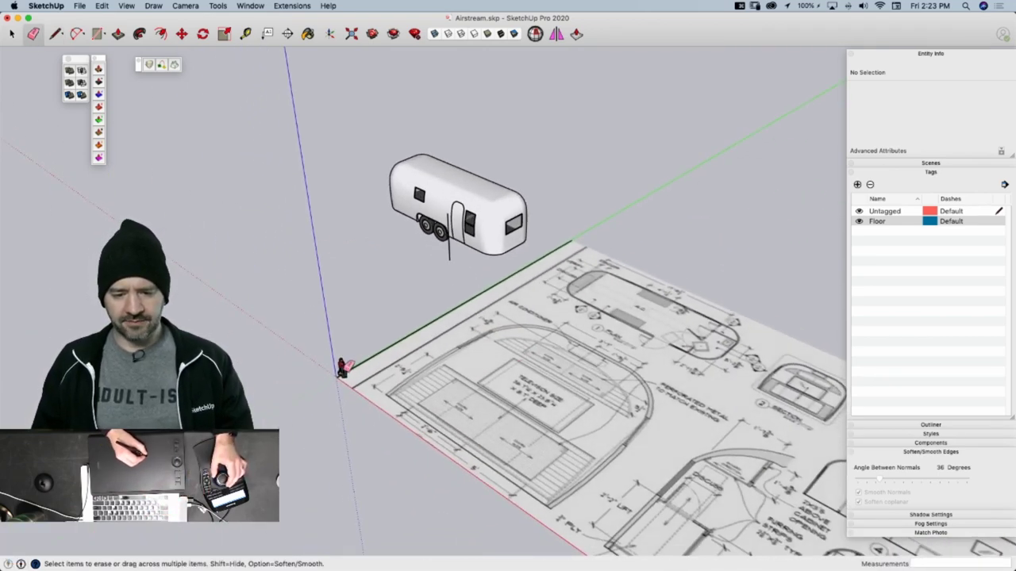
click(374, 405)
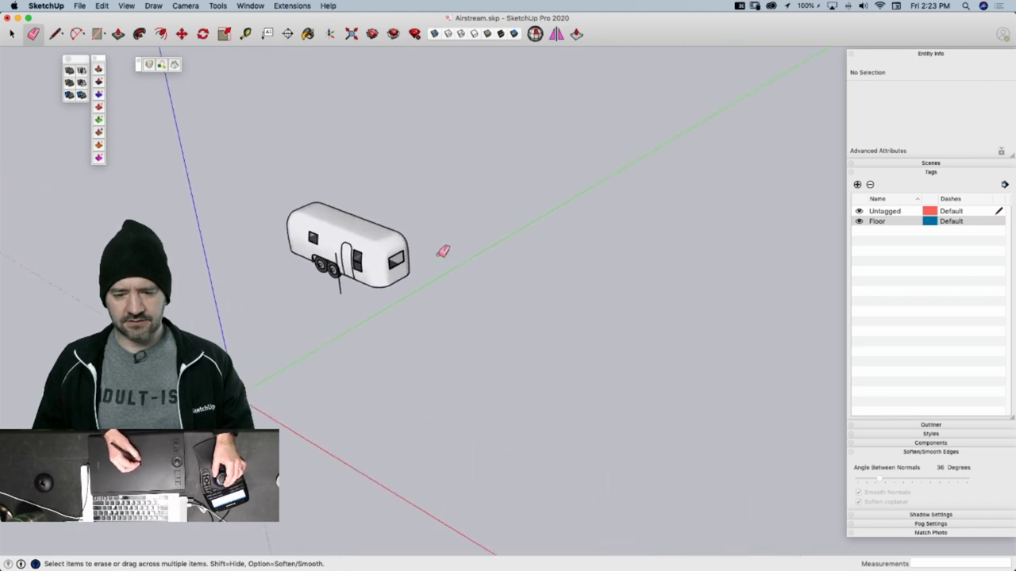
click(636, 216)
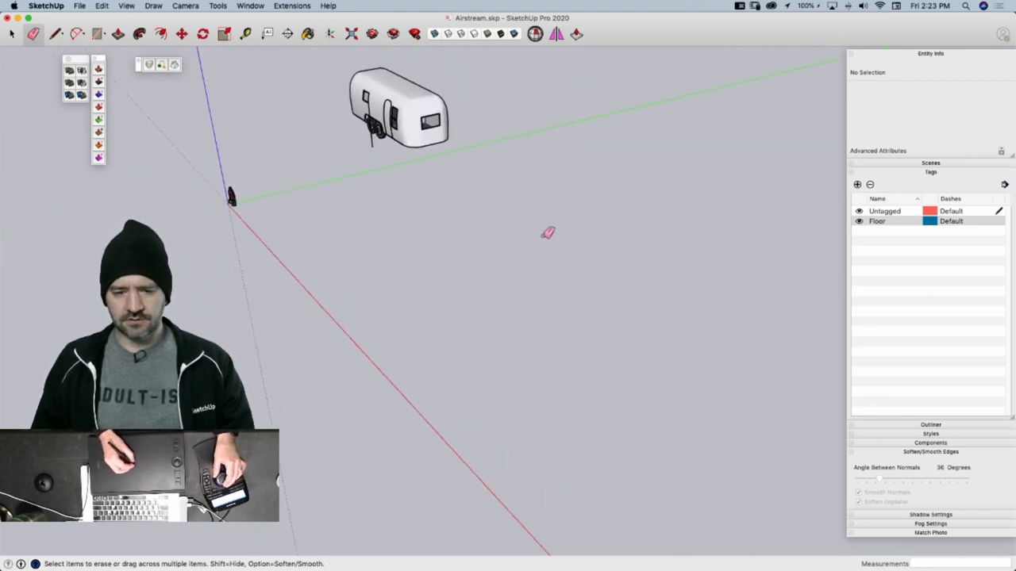
Measure the vertical reference line with the Tape Measure, enter 6'7 as its real length and resize the whole model
scroll(481, 241, up, 4)
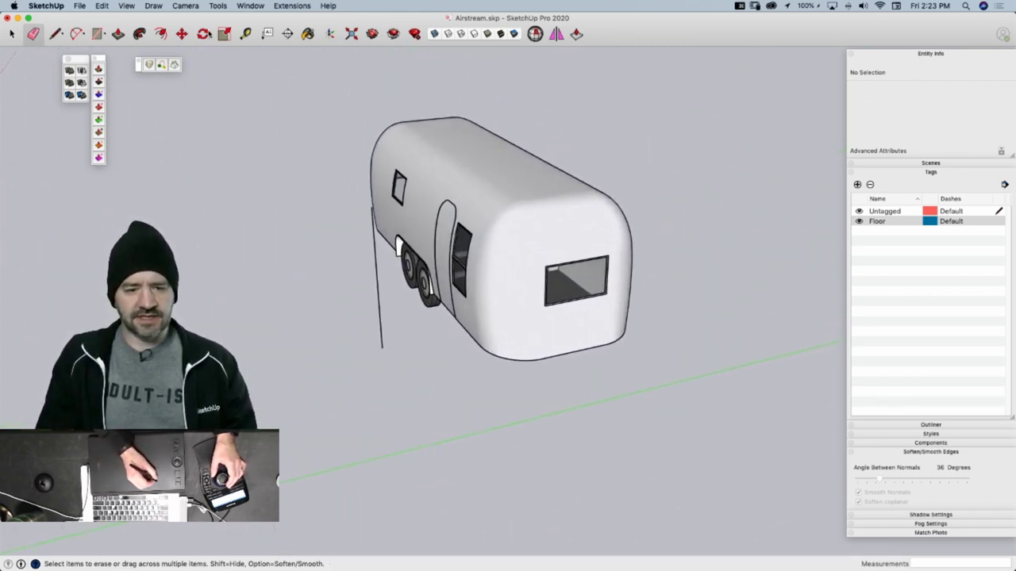
click(246, 34)
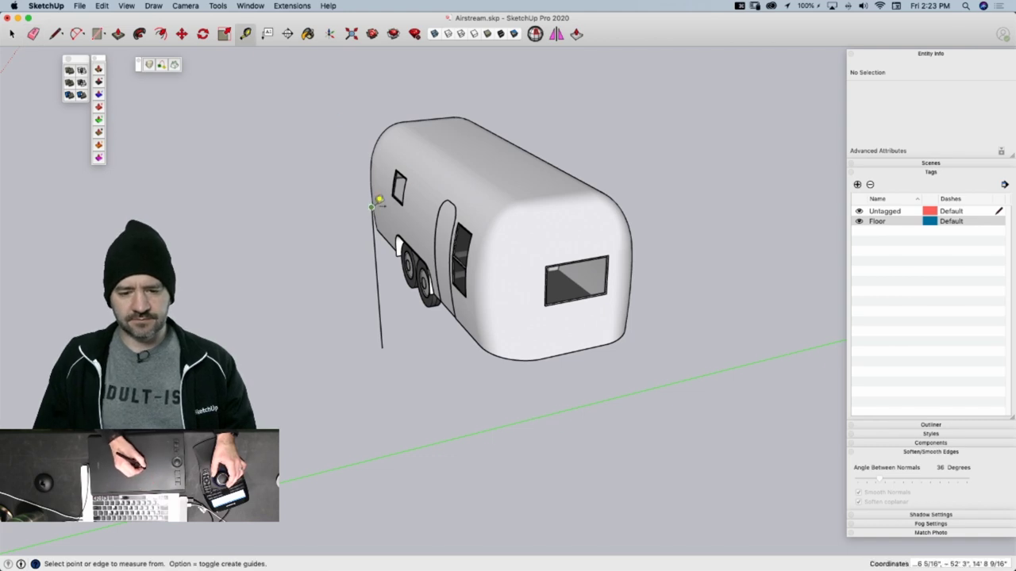
click(371, 207)
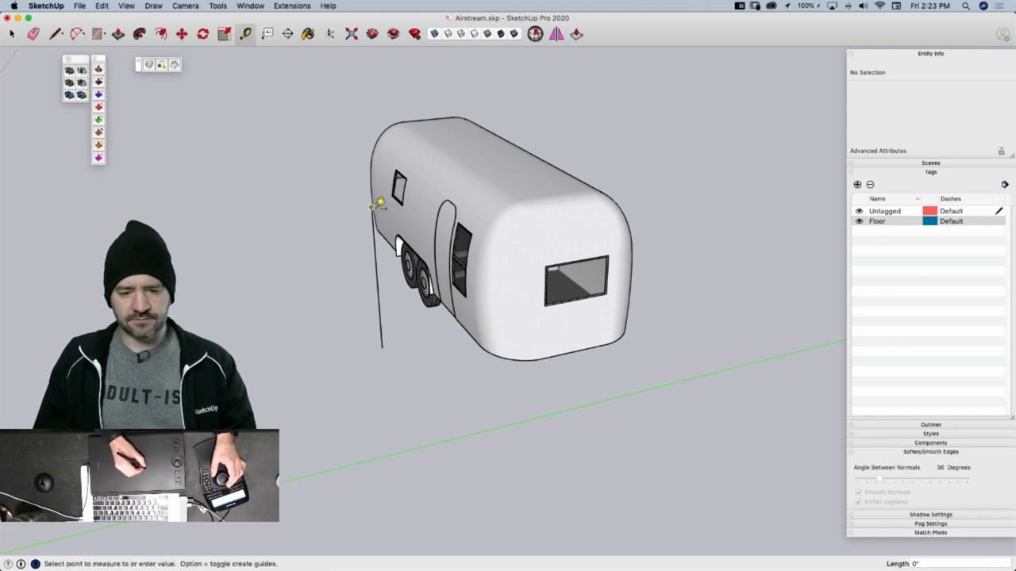
click(385, 345)
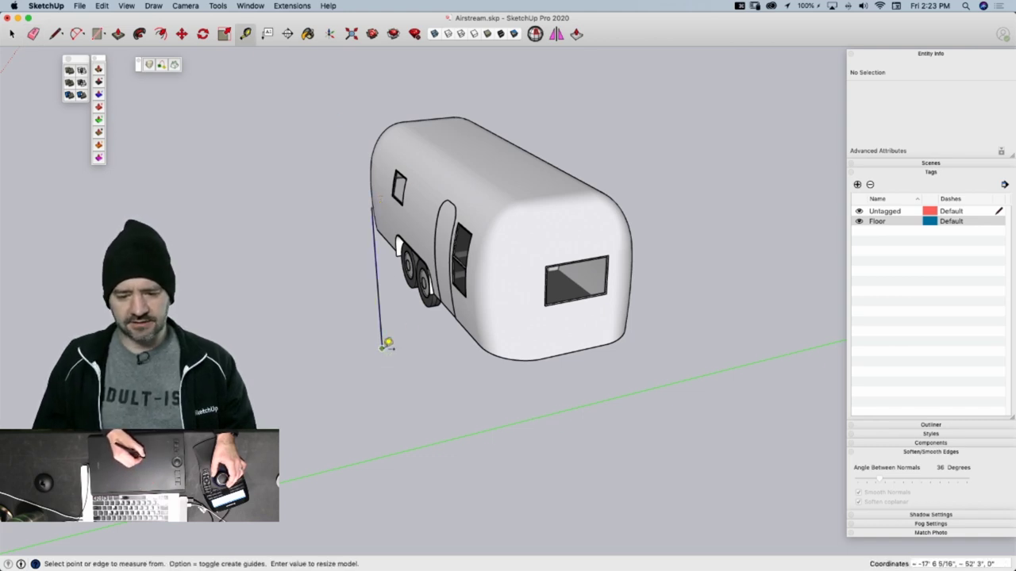
text(6'7)
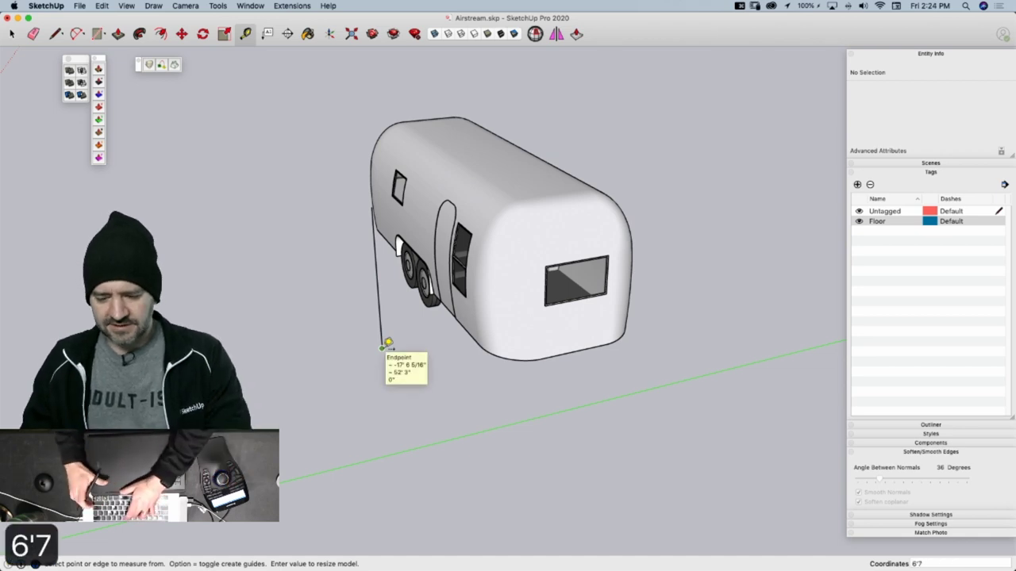
key(Return)
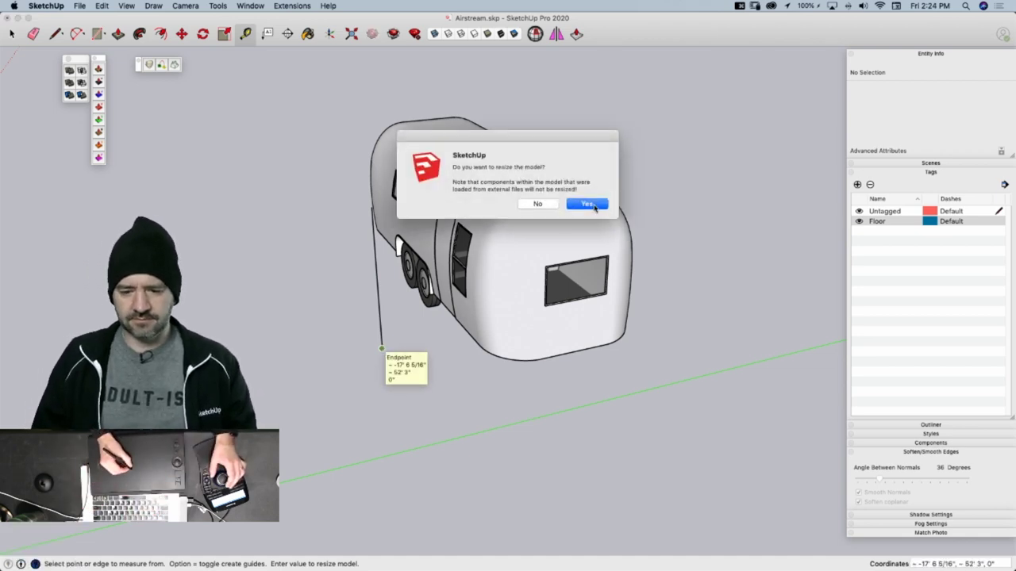
click(587, 204)
Erase the vertical reference line standing beside the resized trailer
scroll(601, 201, up, 10)
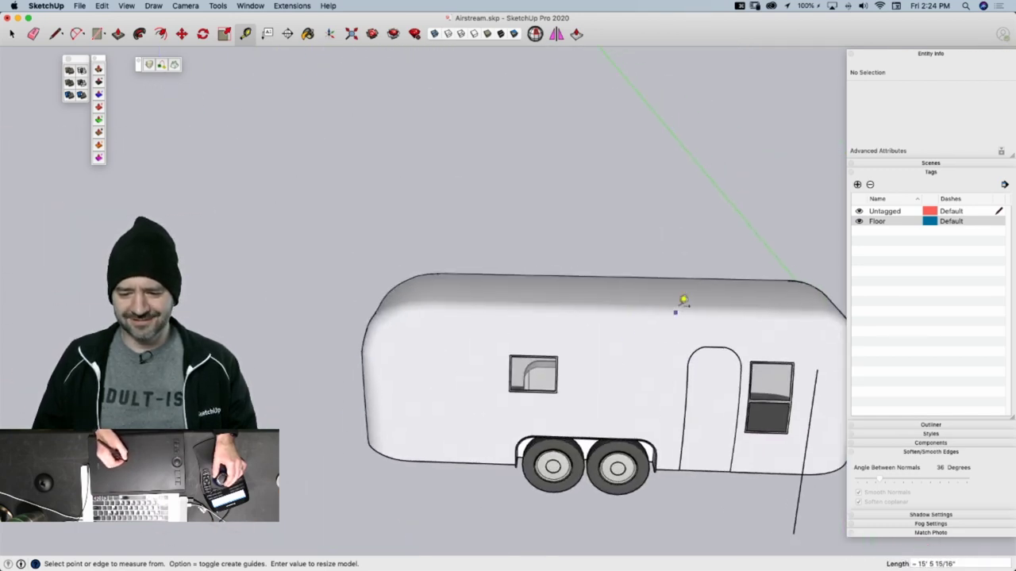
scroll(683, 302, down, 3)
middle_drag(692, 318, 657, 264)
key(e)
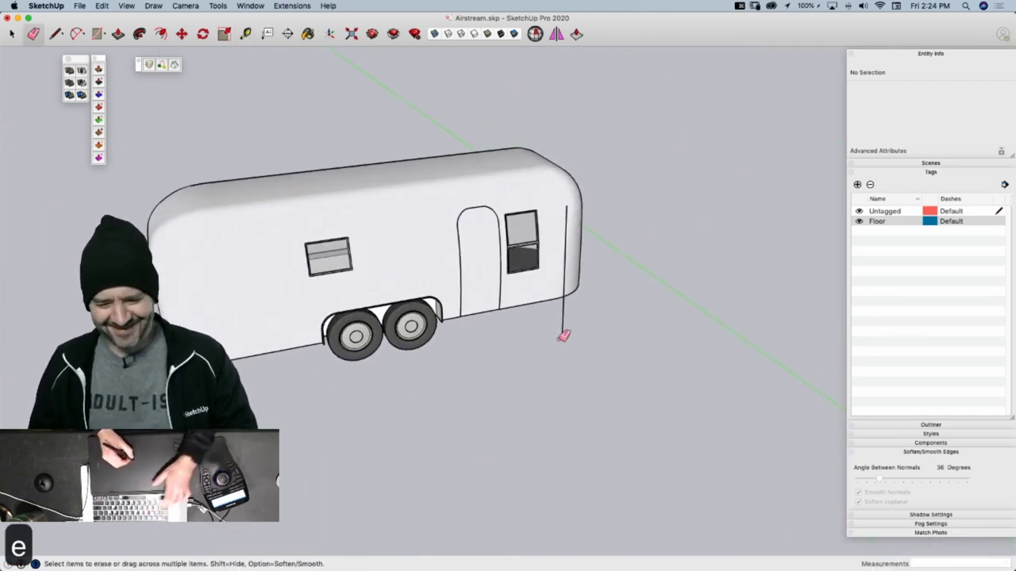
mouse_move(576, 328)
middle_down()
mouse_move(594, 272)
mouse_move(691, 255)
middle_up()
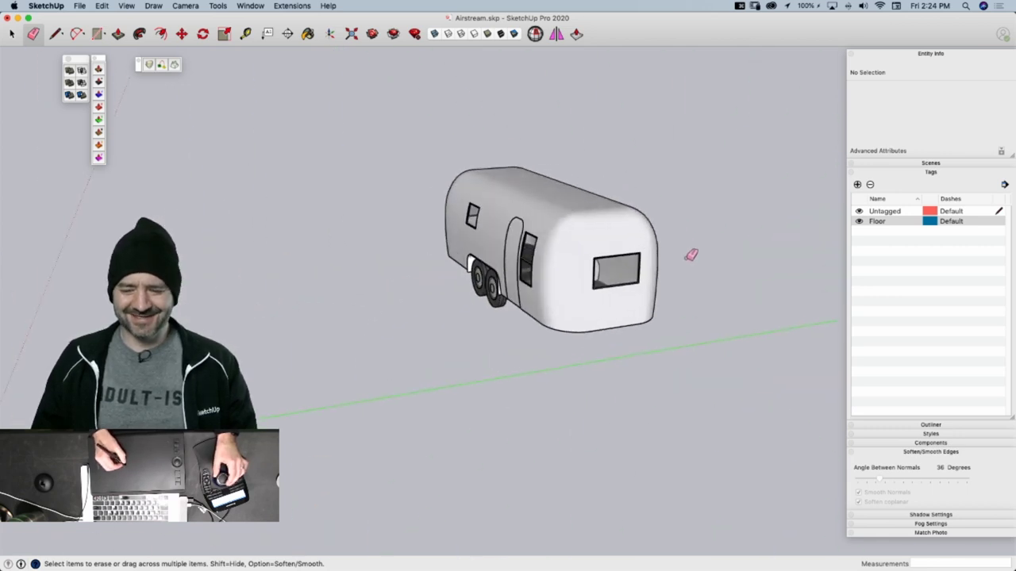
Select all the trailer's parts, including shell, windows, door and wheels, and combine them into one group
key(space)
drag(379, 127, 684, 389)
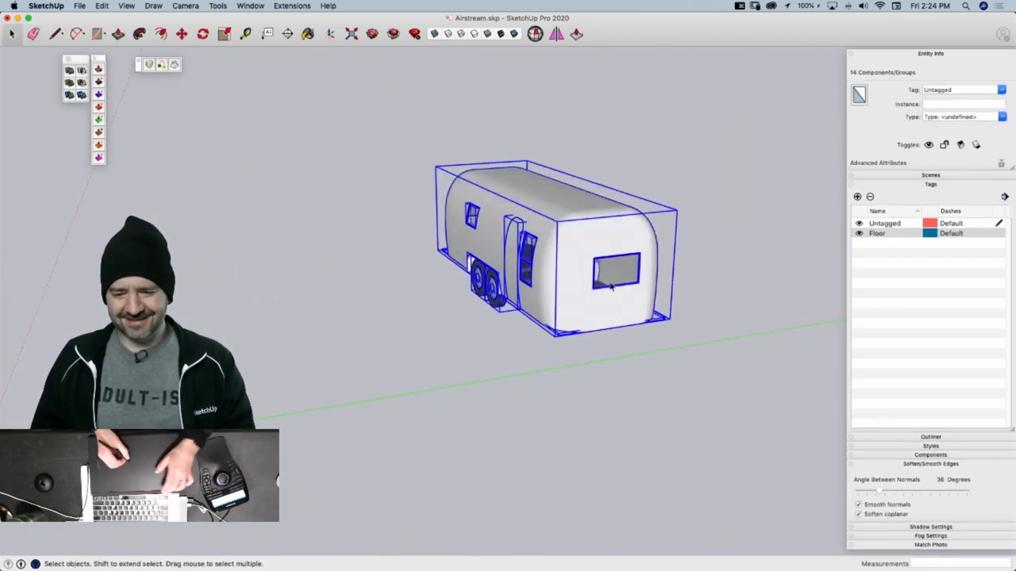
right_click(558, 237)
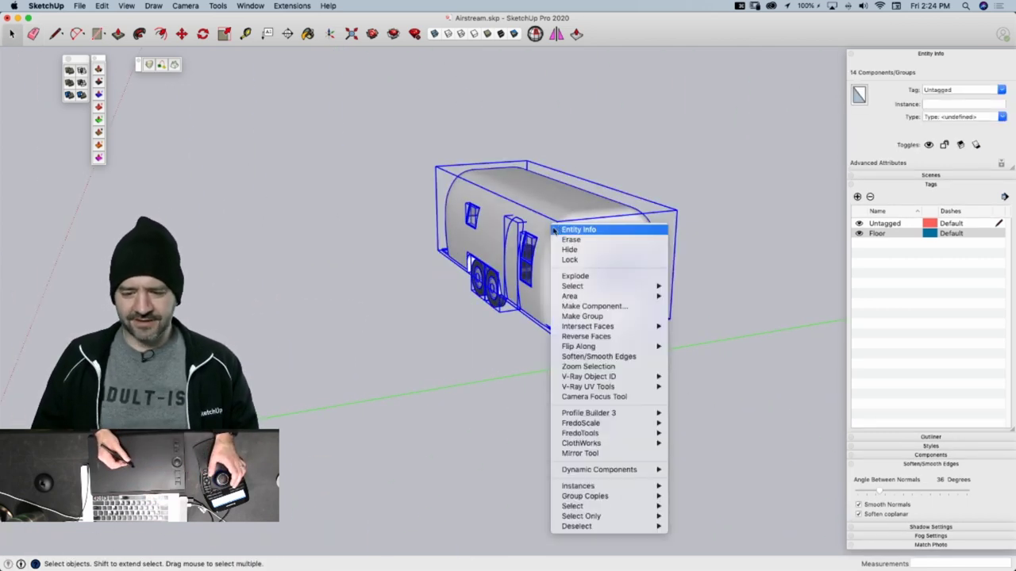
click(599, 319)
middle_drag(623, 343, 637, 369)
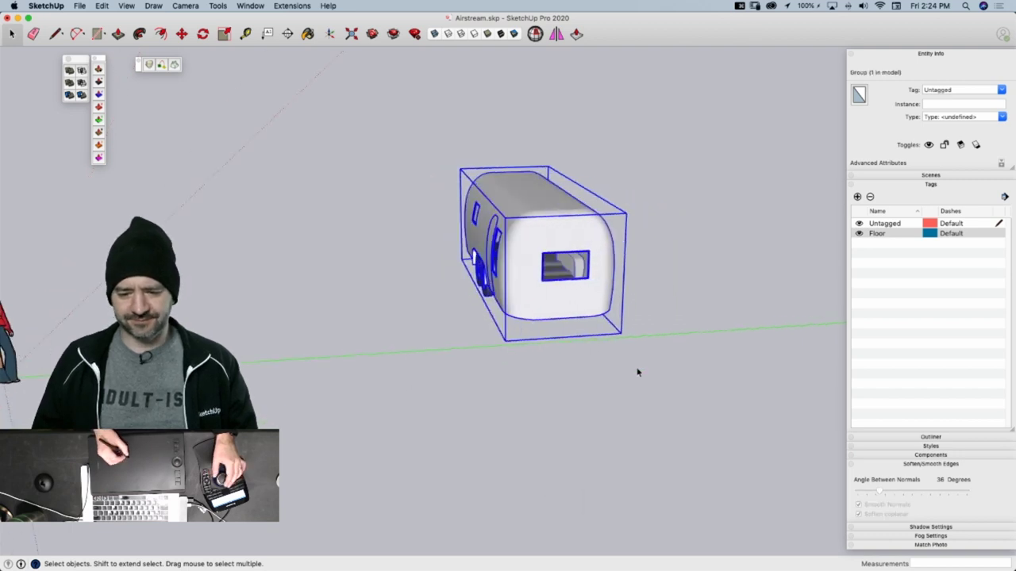
click(627, 344)
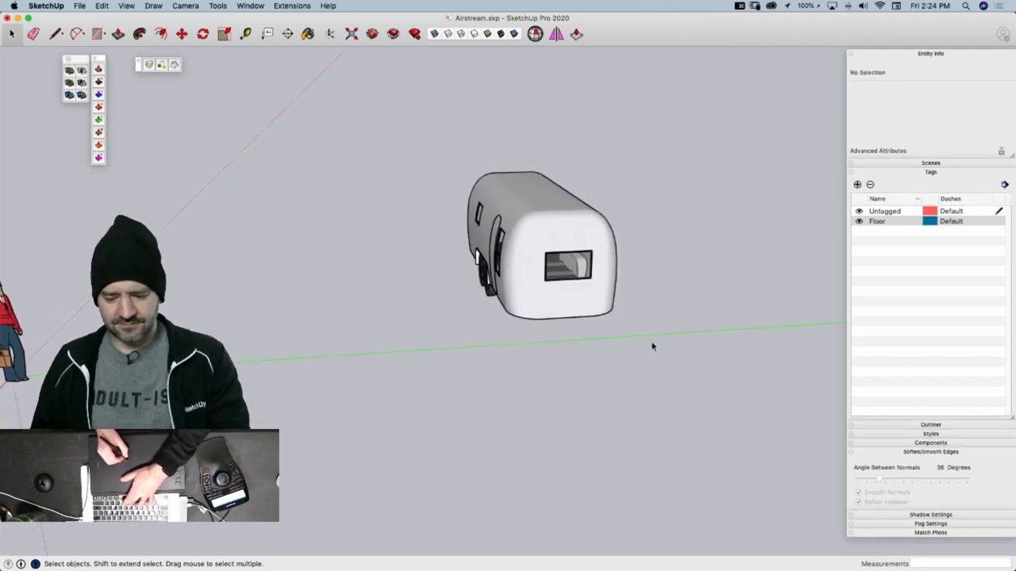
Move the trailer group 35' 2 5/8" along the green axis, next to the scale figure at the origin
key(m)
key(space)
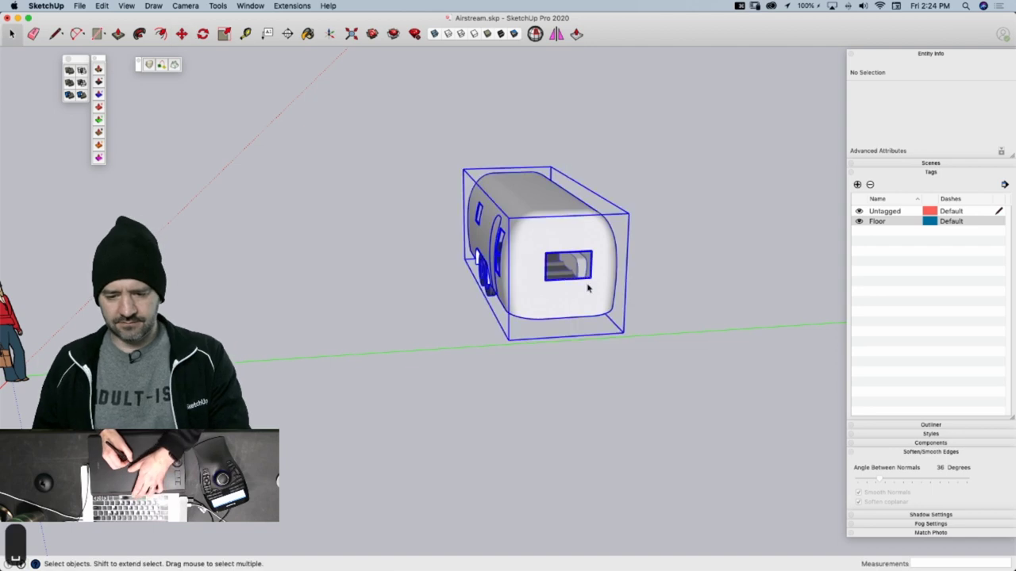
click(587, 288)
key(m)
click(626, 367)
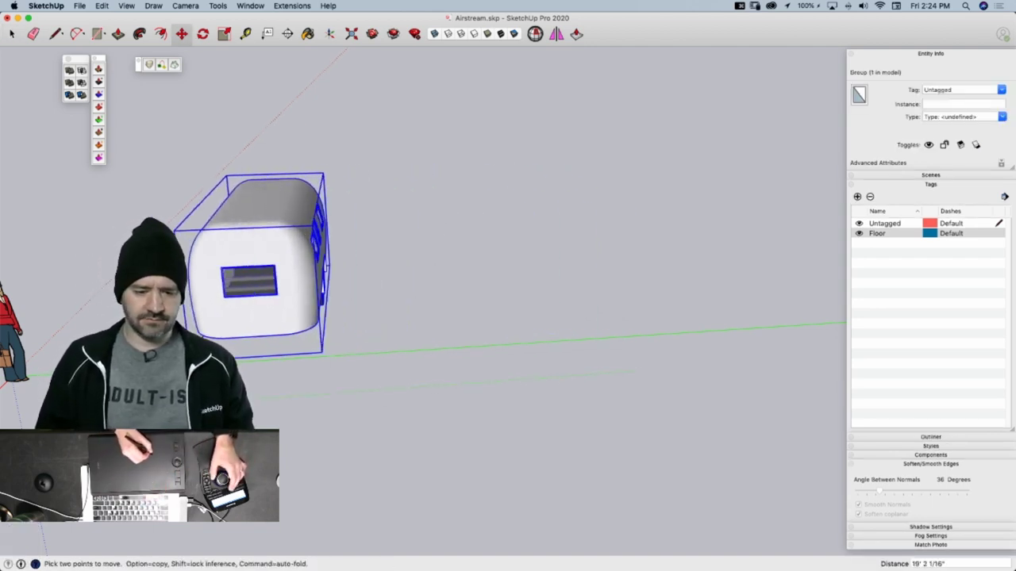
click(267, 373)
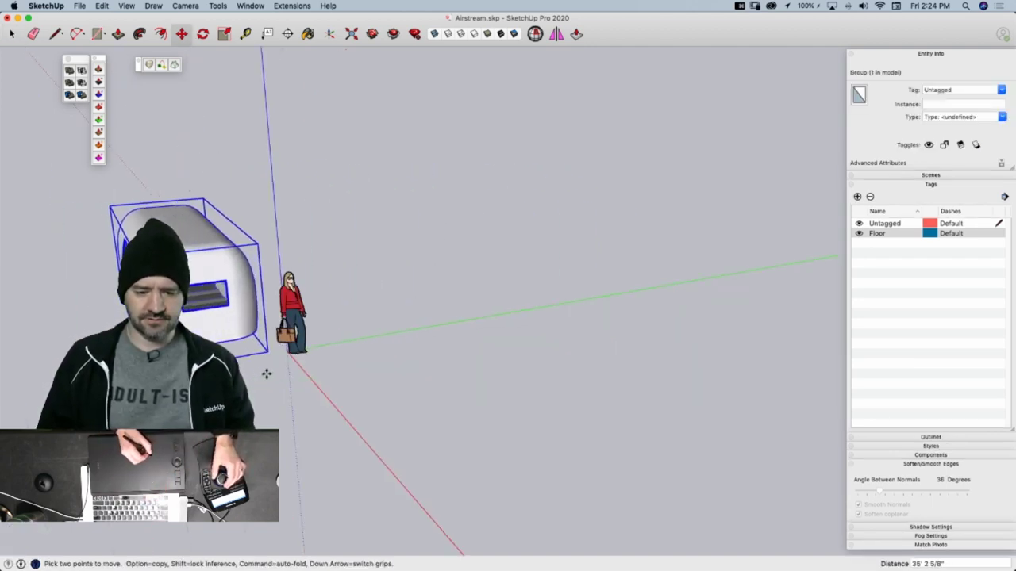
Lower the trailer group along the blue axis so the bottom of its tires rests on the ground
middle_drag(265, 374, 561, 367)
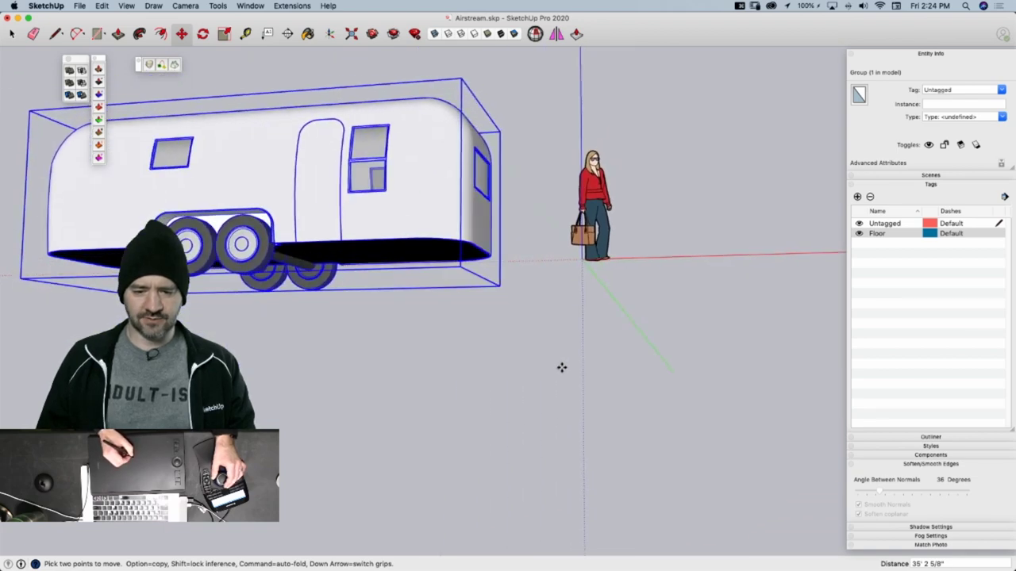
scroll(561, 368, up, 10)
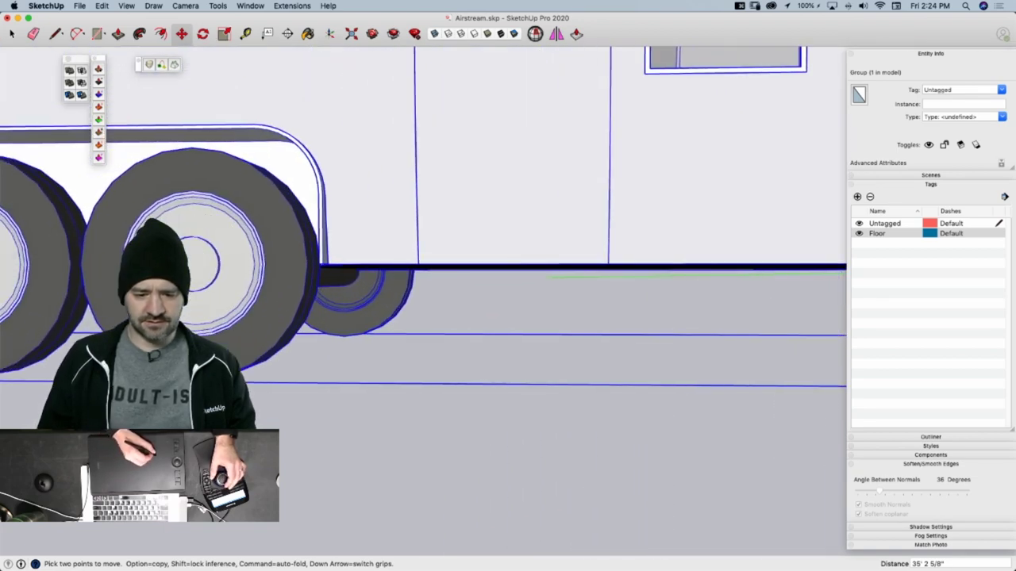
click(193, 379)
key(Up)
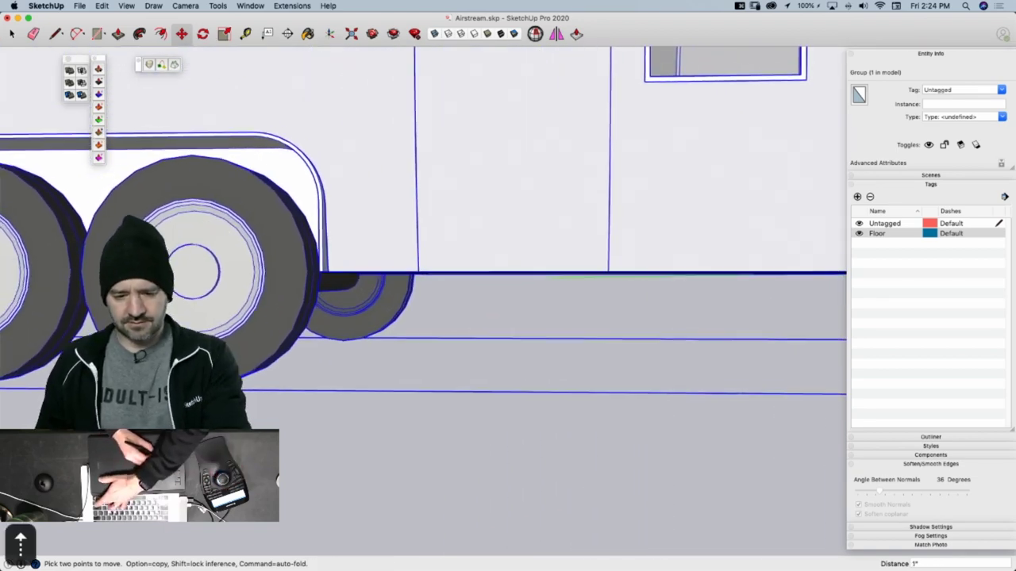
scroll(697, 295, down, 10)
middle_drag(689, 299, 627, 302)
scroll(566, 192, down, 5)
key(space)
click(589, 368)
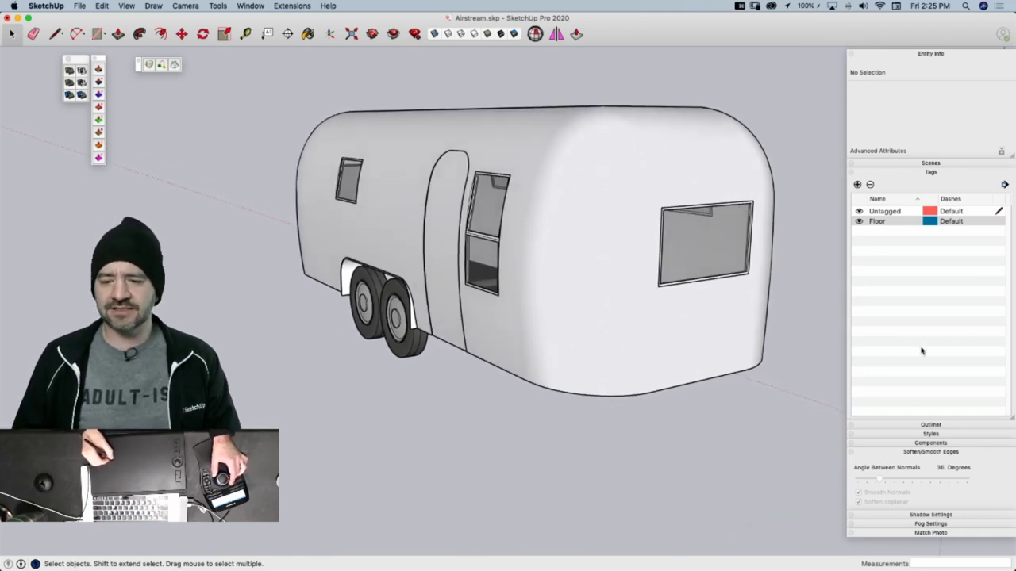
Close the Tags, Entity Info and Soften/Smooth Edges windows and open the Styles settings
click(851, 173)
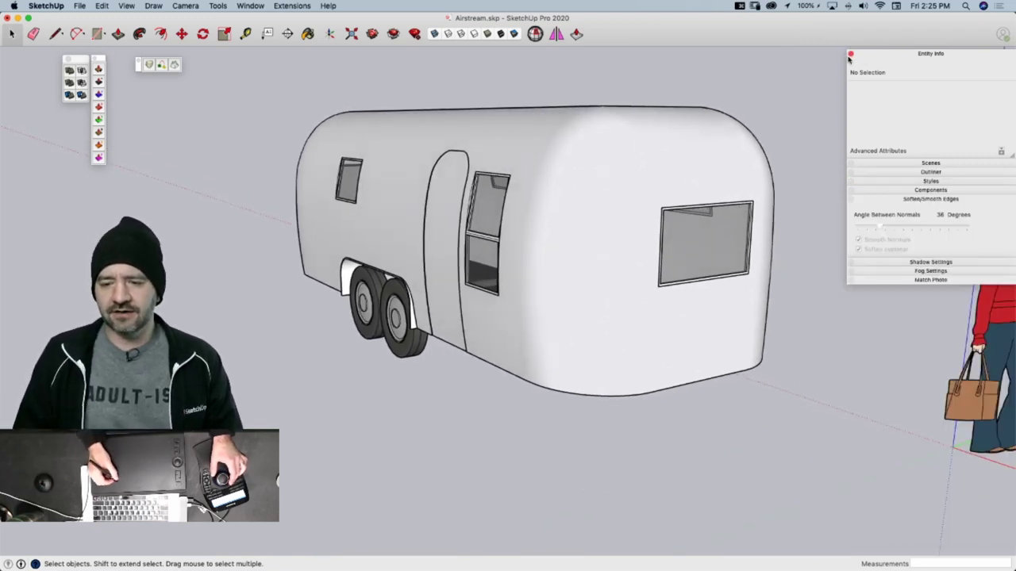
click(851, 56)
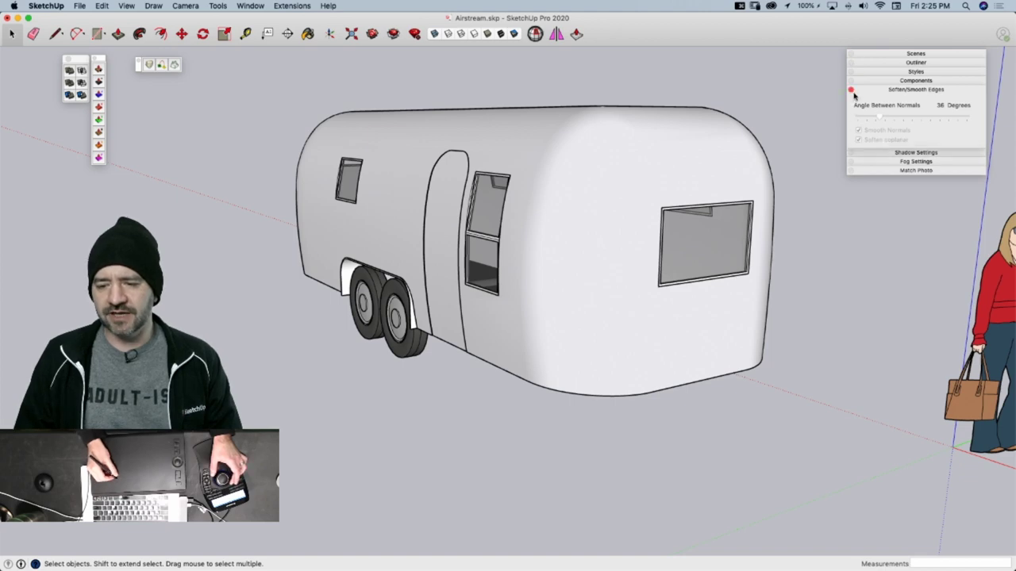
click(851, 91)
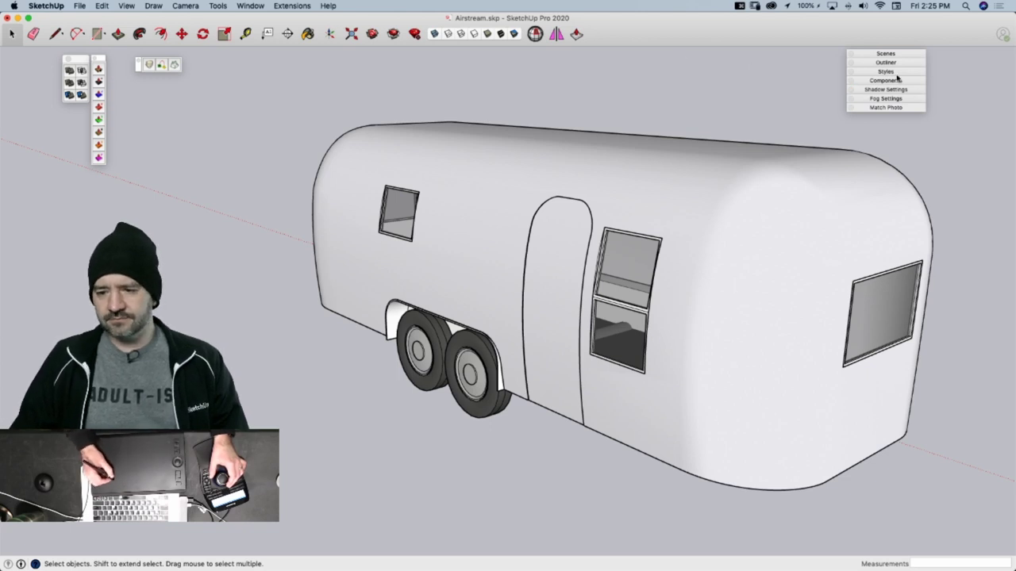
click(885, 72)
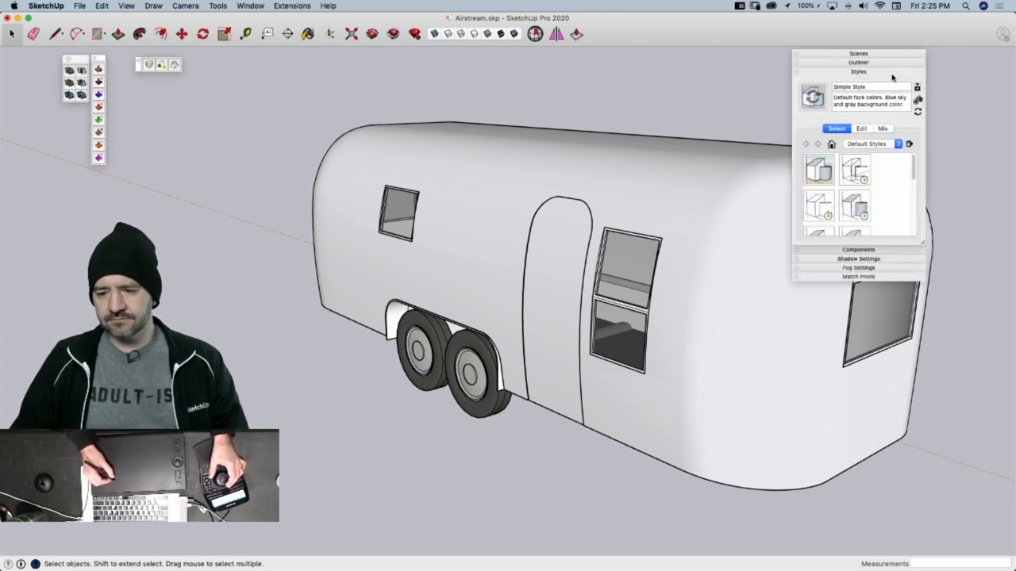
Turn off Profiles in the current style's edge settings and collapse the Styles settings
click(891, 73)
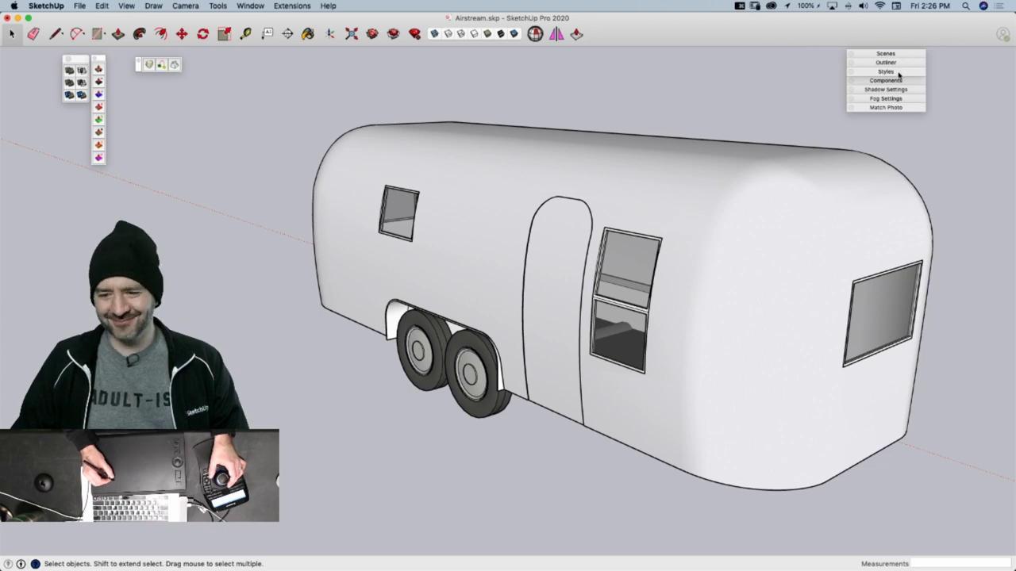
click(897, 72)
click(861, 130)
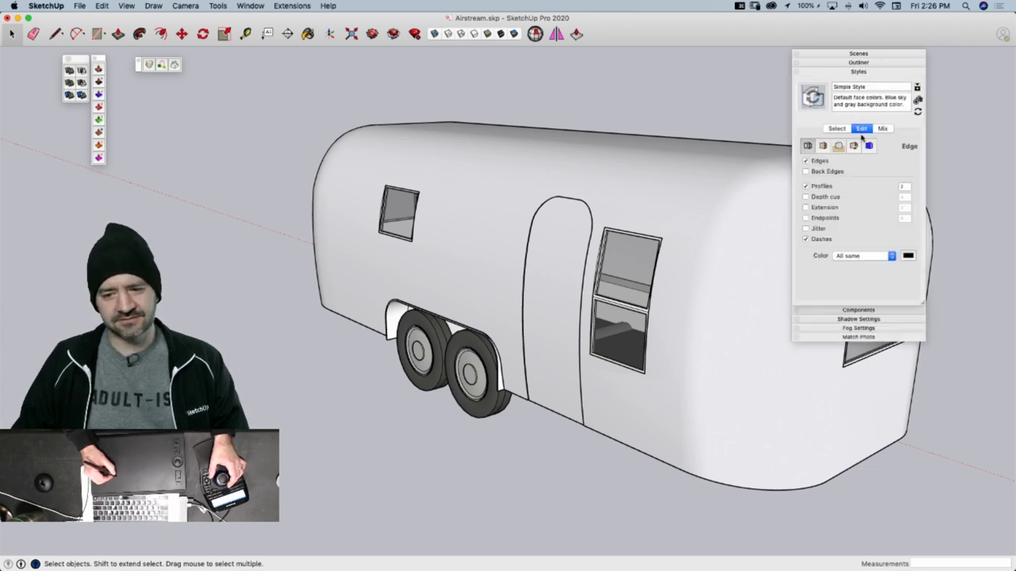
click(807, 186)
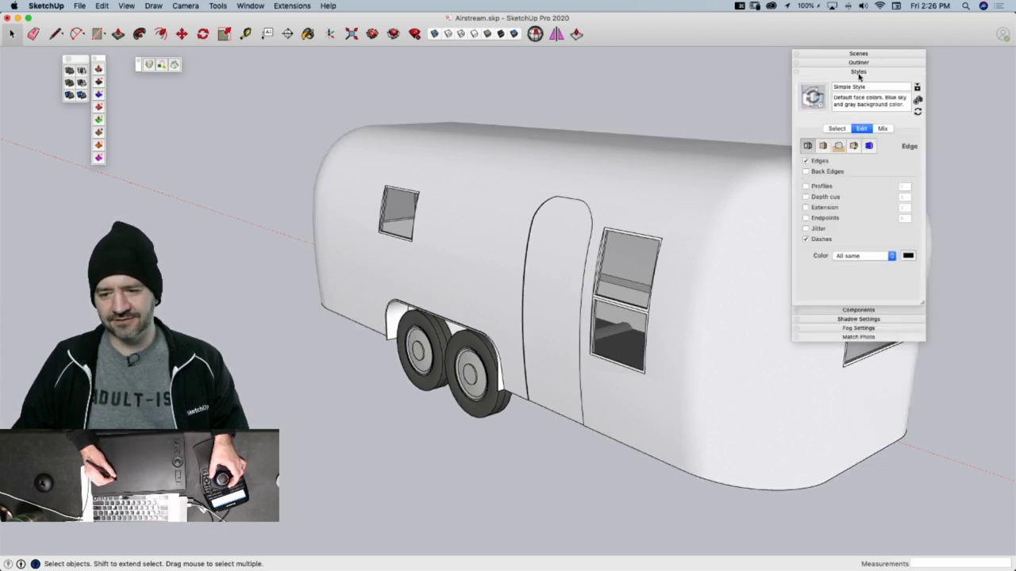
click(858, 74)
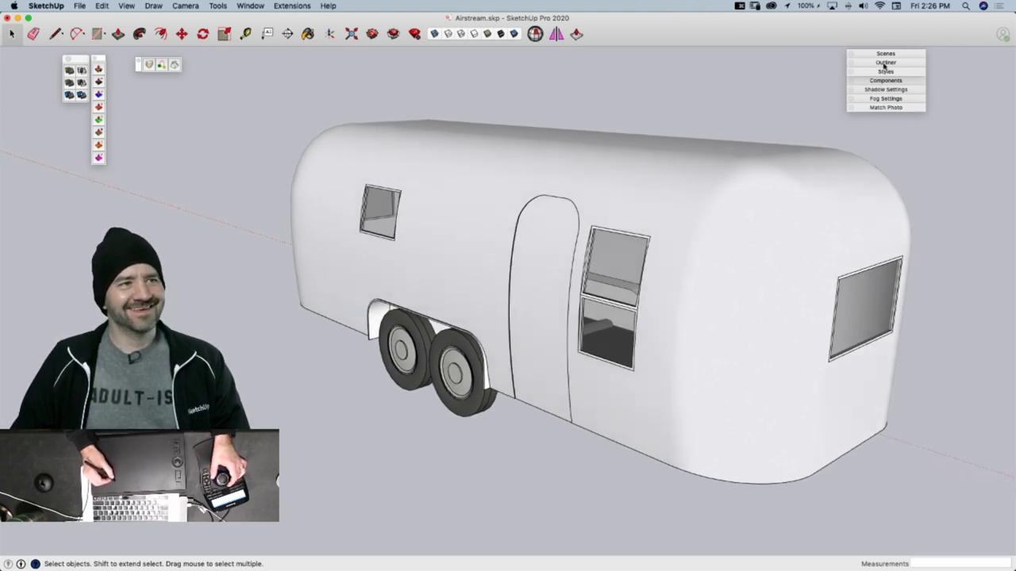
Move the stack of collapsed settings windows away from the trailer and close two of the floating toolbars
drag(883, 53, 934, 78)
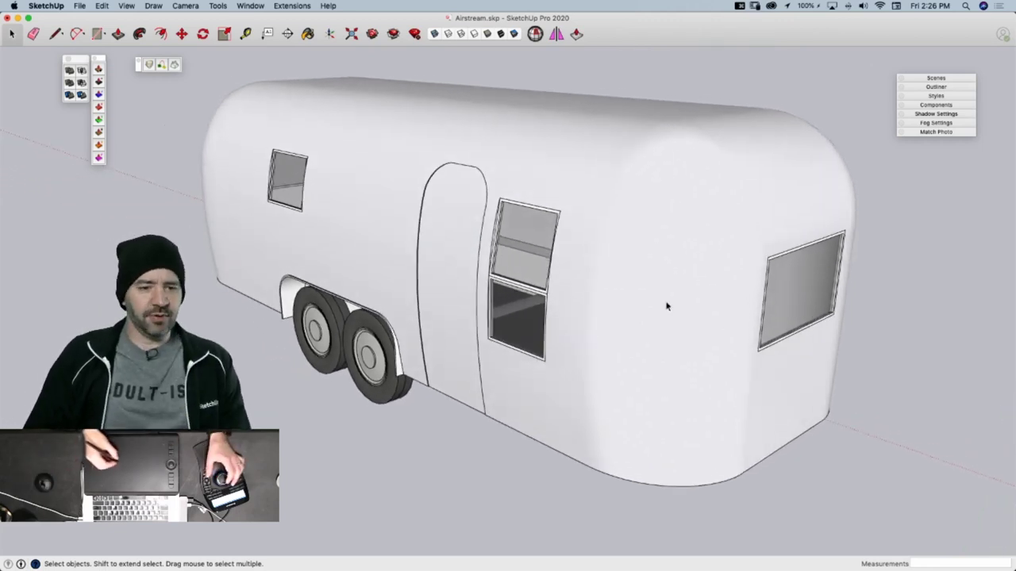
click(140, 63)
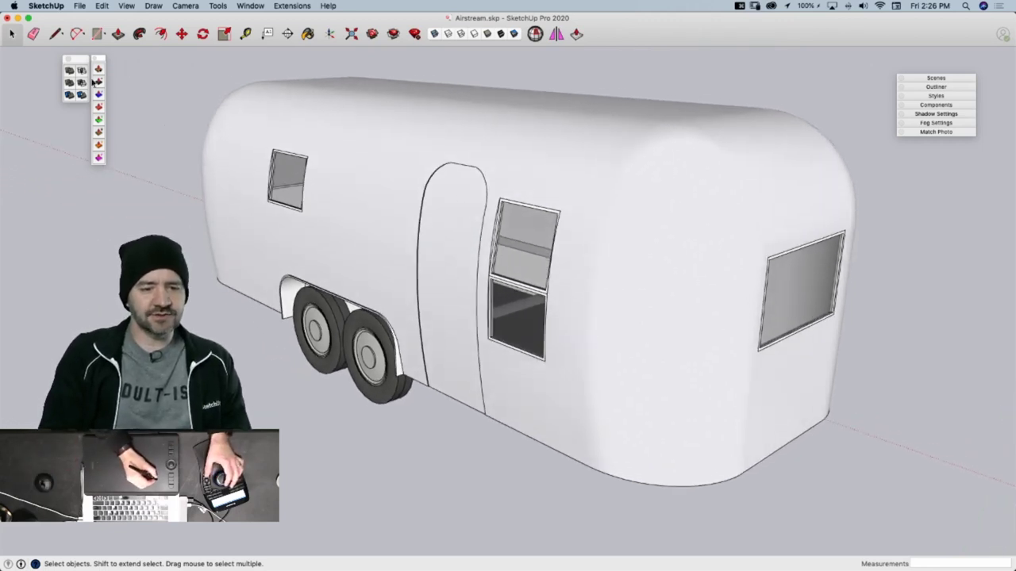
click(94, 59)
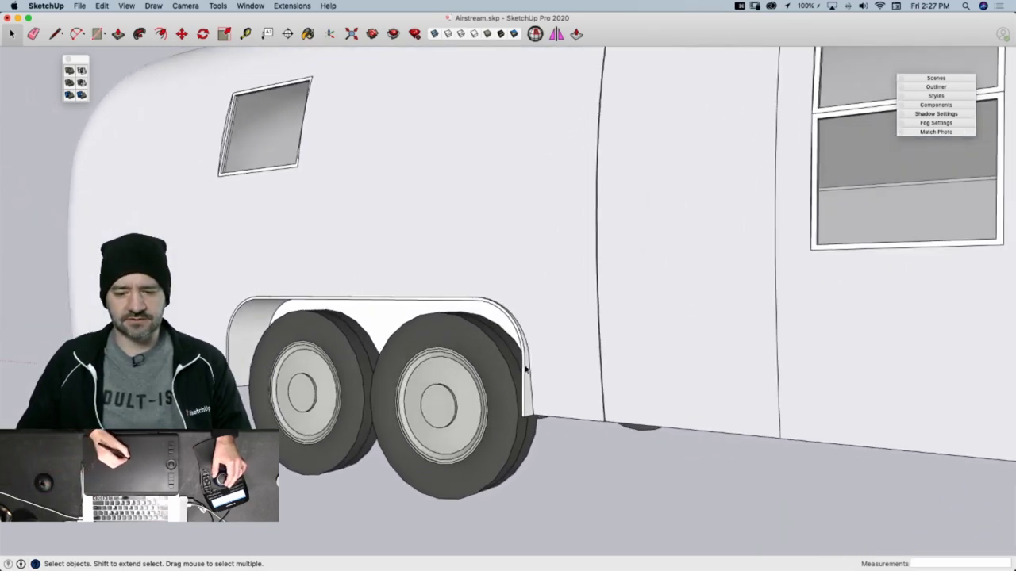
Try to paint all the connected wheel well geometry, trim included, in Licorice black, and undo it
click(531, 387)
double_click(530, 389)
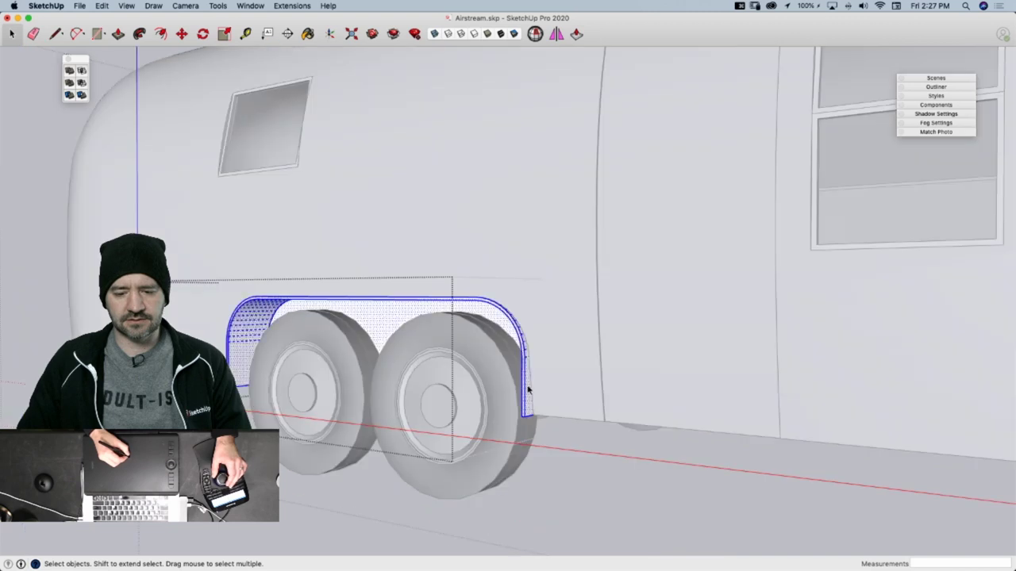
key(b)
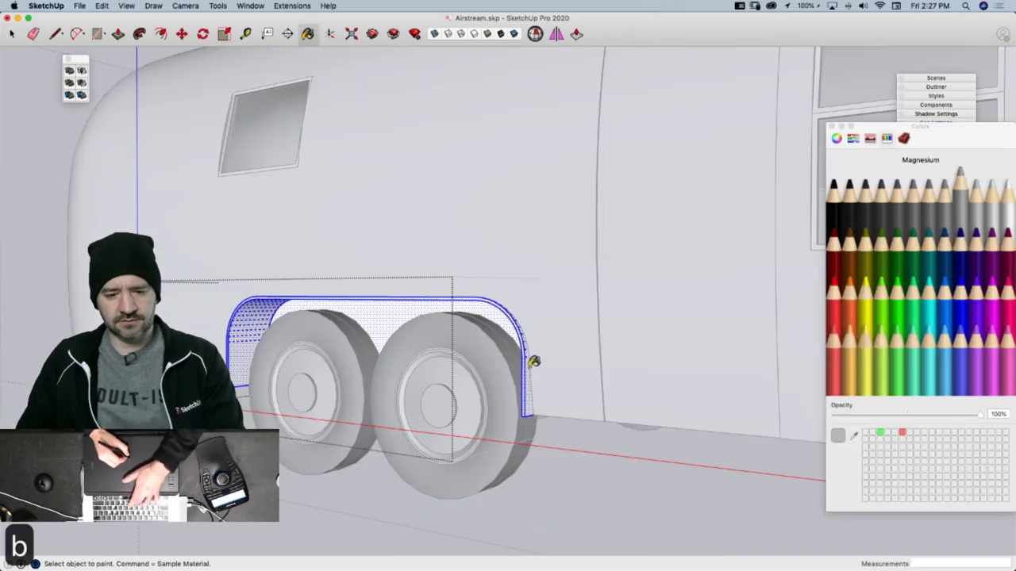
click(834, 208)
click(407, 309)
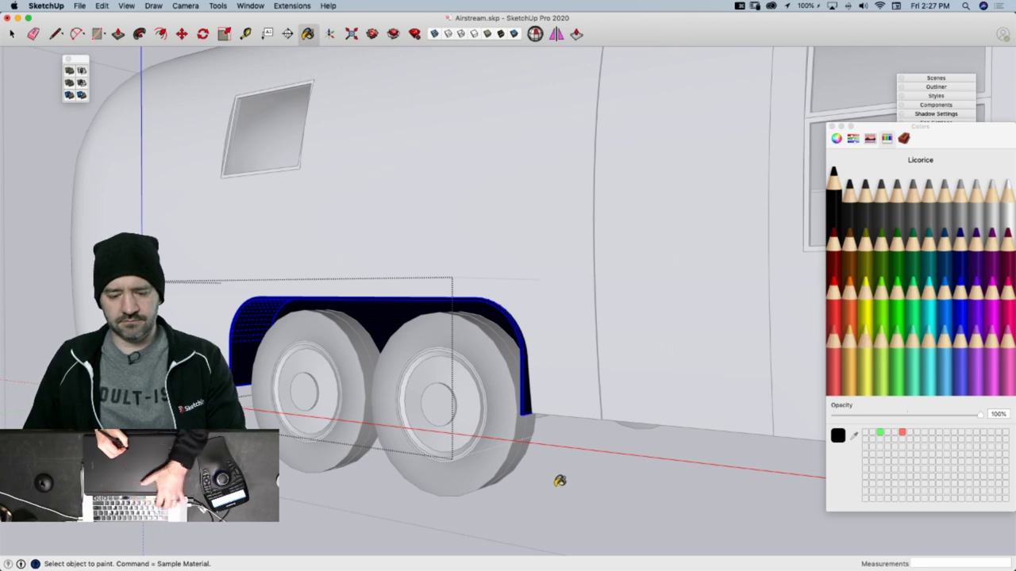
key(super+z)
key(b)
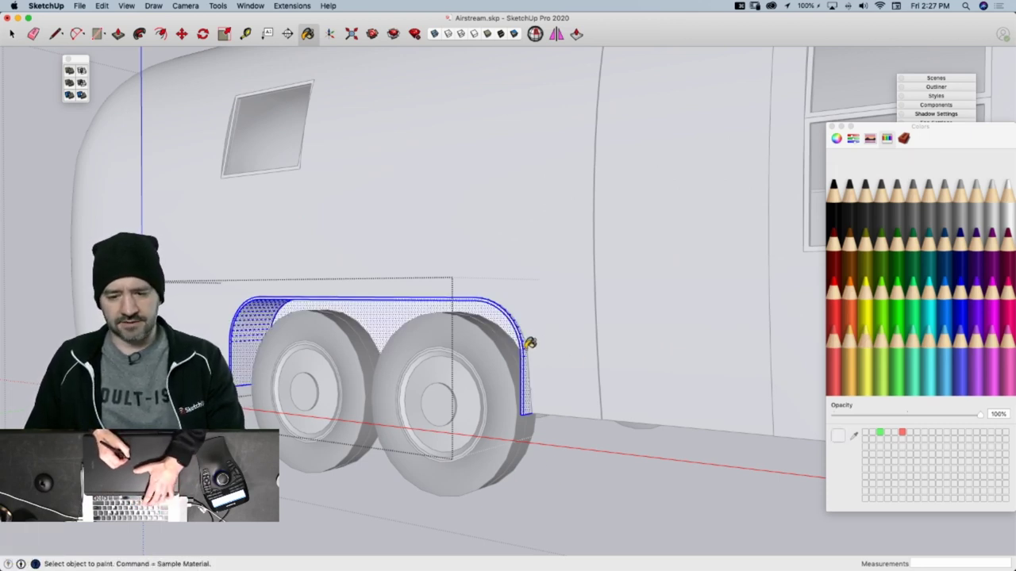
key(space)
key(Escape)
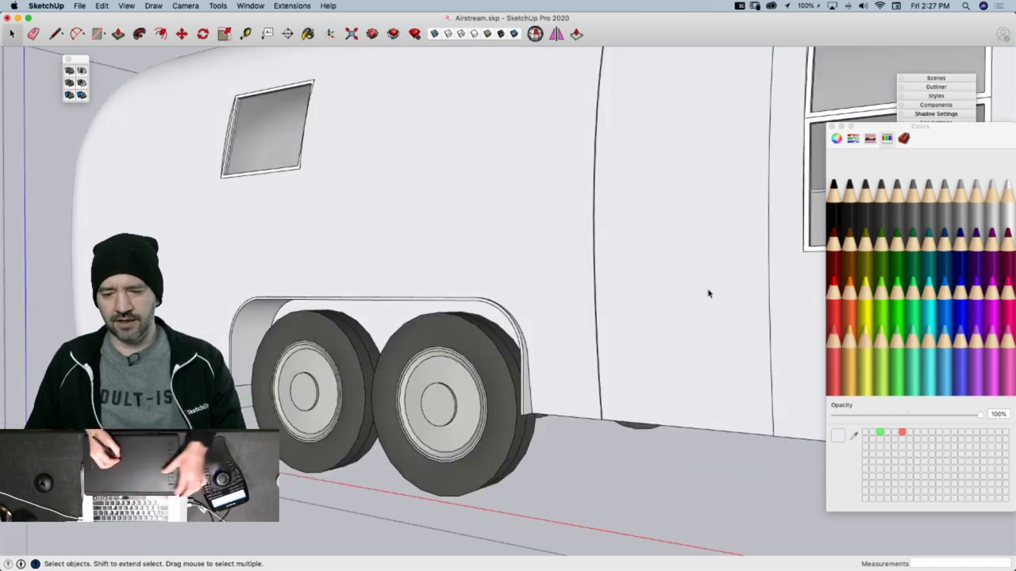
Paint only the inner faces of the wheel well in Licorice black and leave the wheel well group
double_click(496, 320)
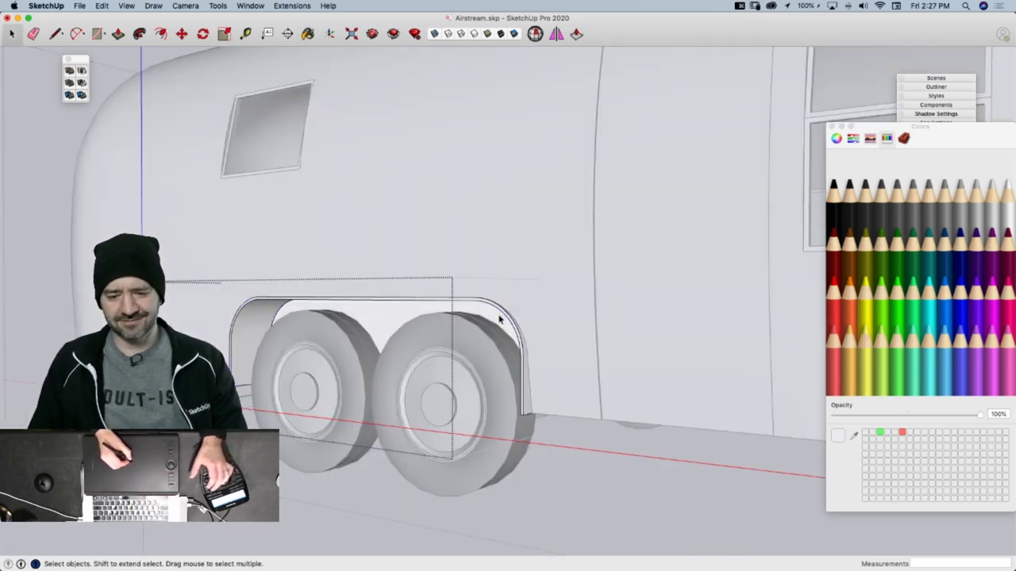
click(832, 204)
middle_drag(555, 296, 408, 327)
click(321, 355)
click(253, 359)
middle_drag(253, 359, 481, 465)
key(space)
click(481, 476)
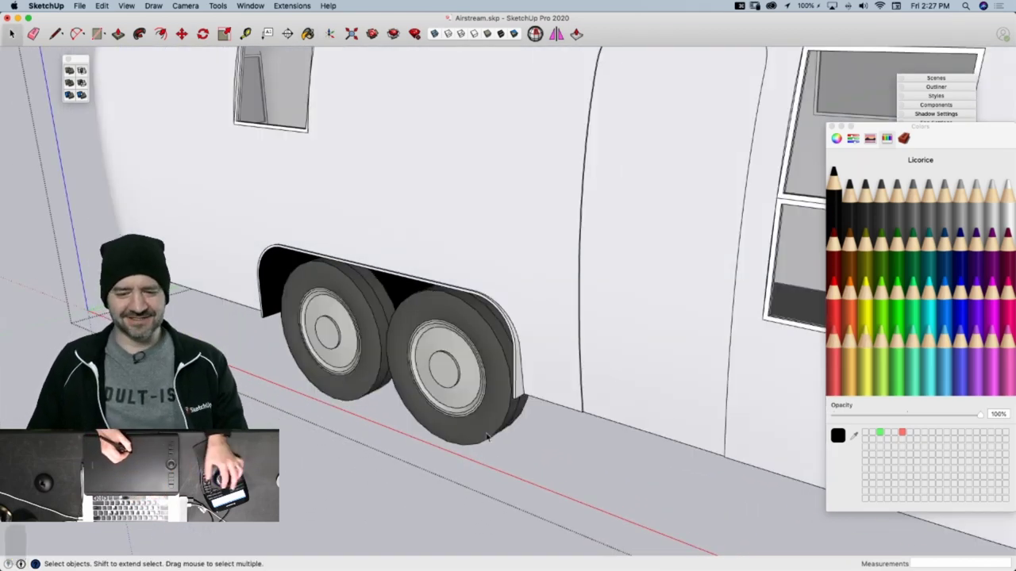
Open the Model Info statistics for the entire model, including nested components
scroll(485, 426, down, 5)
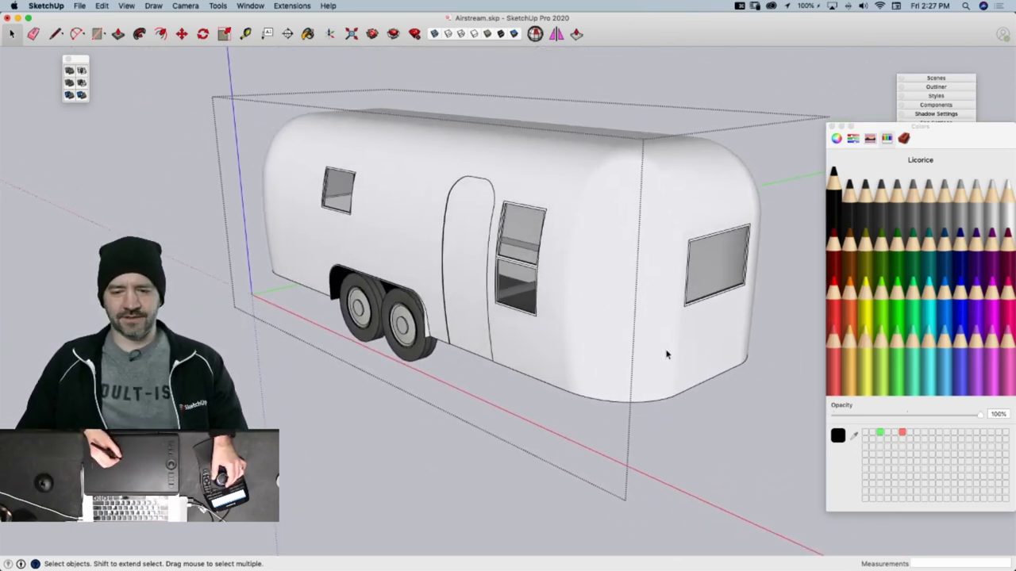
click(275, 5)
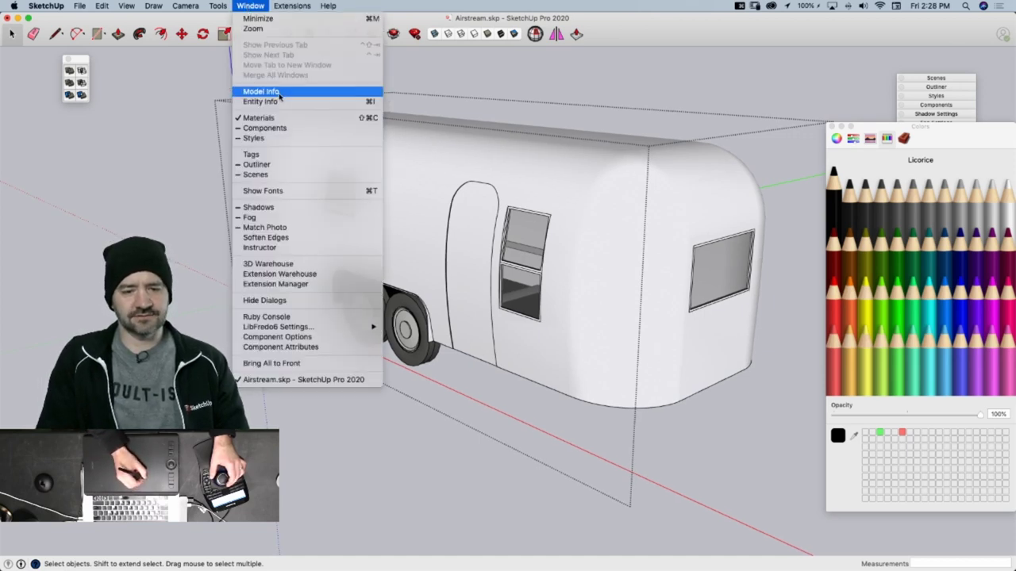
click(279, 93)
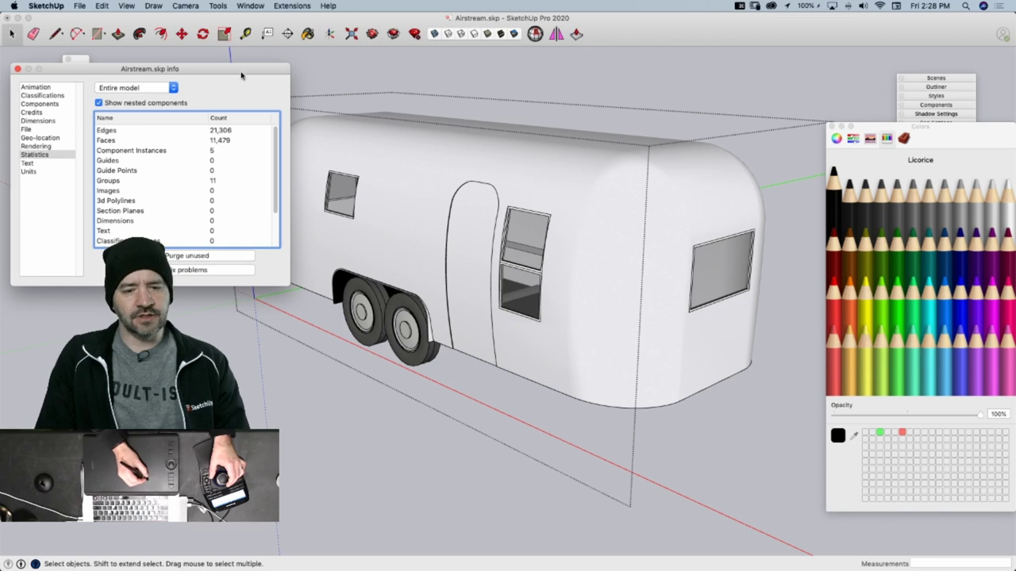
drag(238, 75, 446, 110)
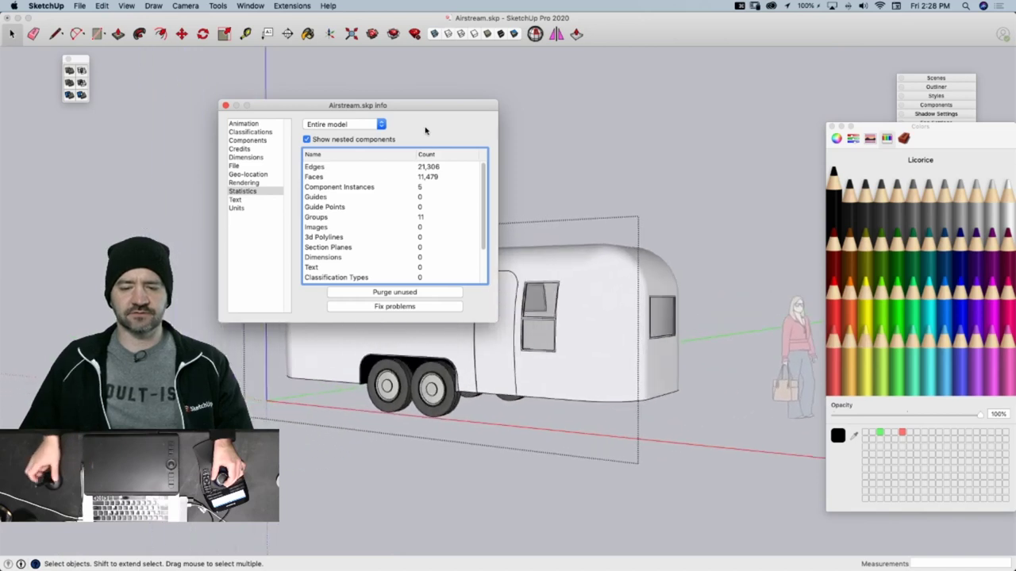
Leave the trailer group, close the Colors window and move the remaining windows clear of the trailer
click(716, 418)
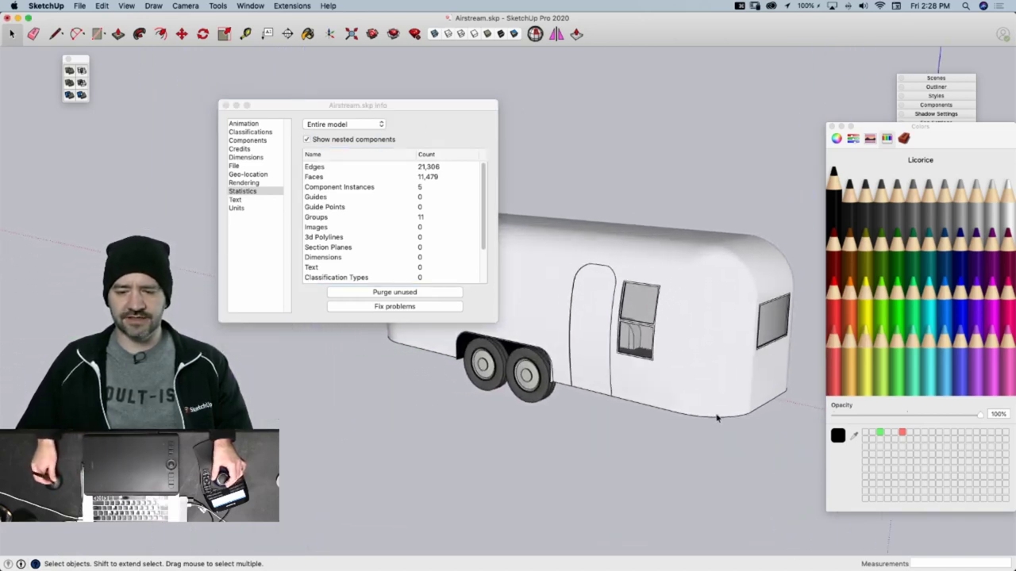
click(832, 126)
drag(943, 77, 981, 55)
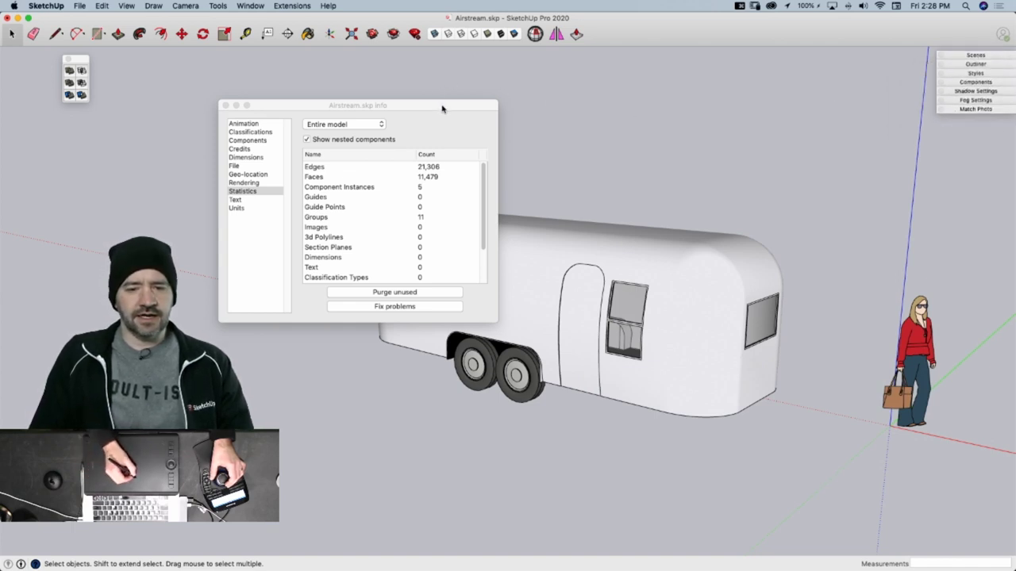
drag(442, 109, 869, 23)
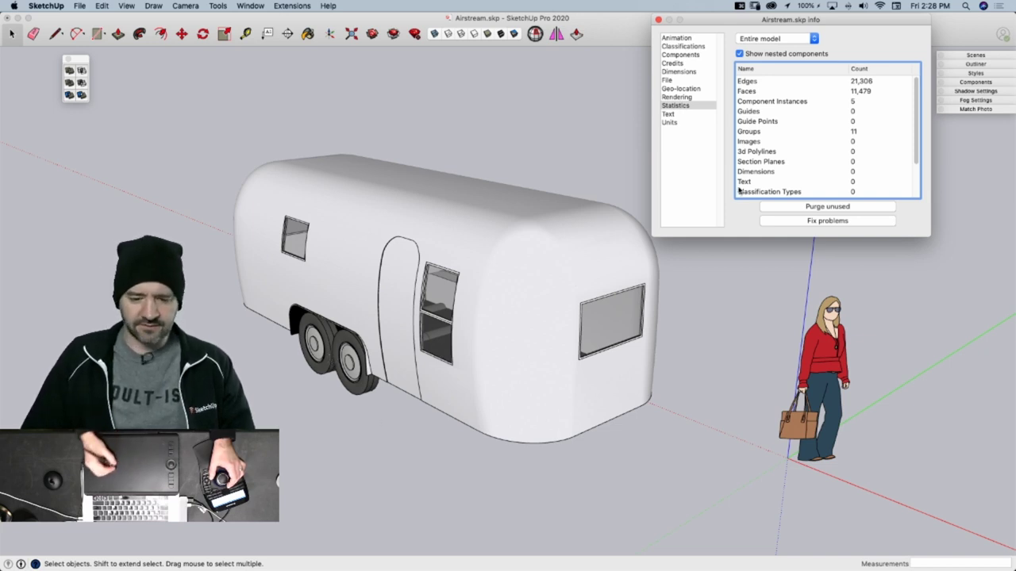
Select the trailer group and inspect it from several sides and distances against the scale figure
scroll(310, 266, up, 5)
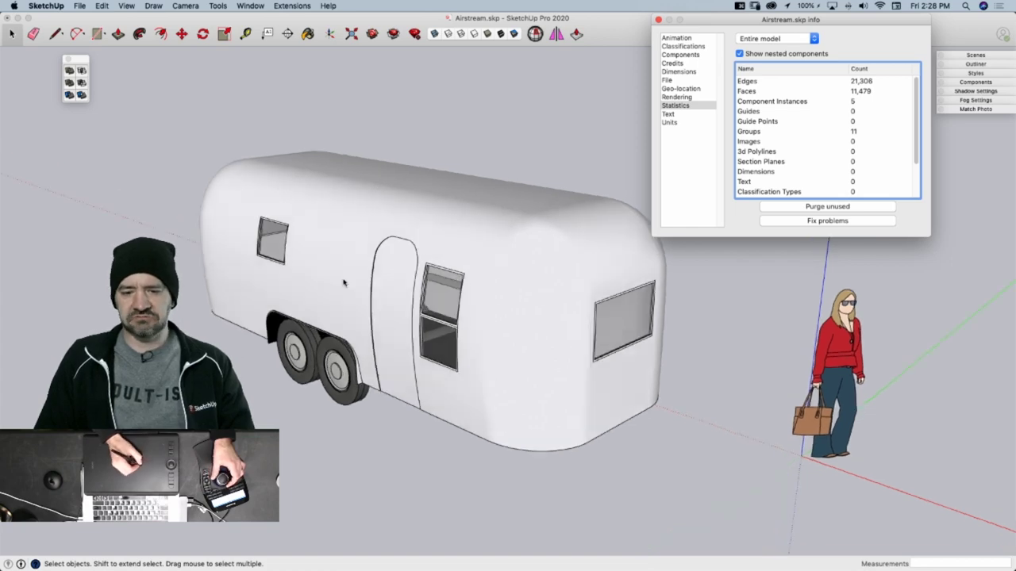
scroll(343, 274, down, 5)
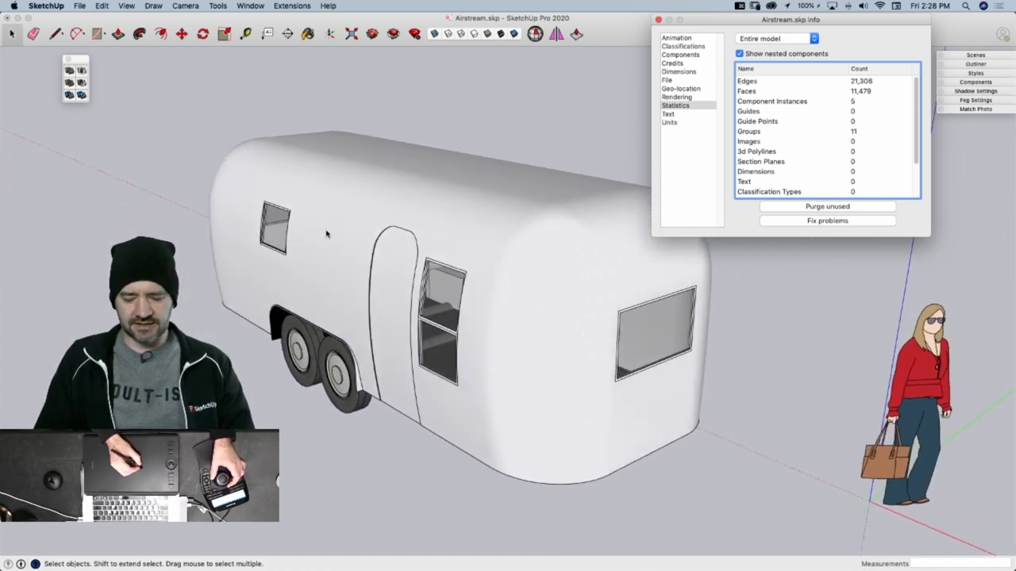
scroll(305, 248, down, 2)
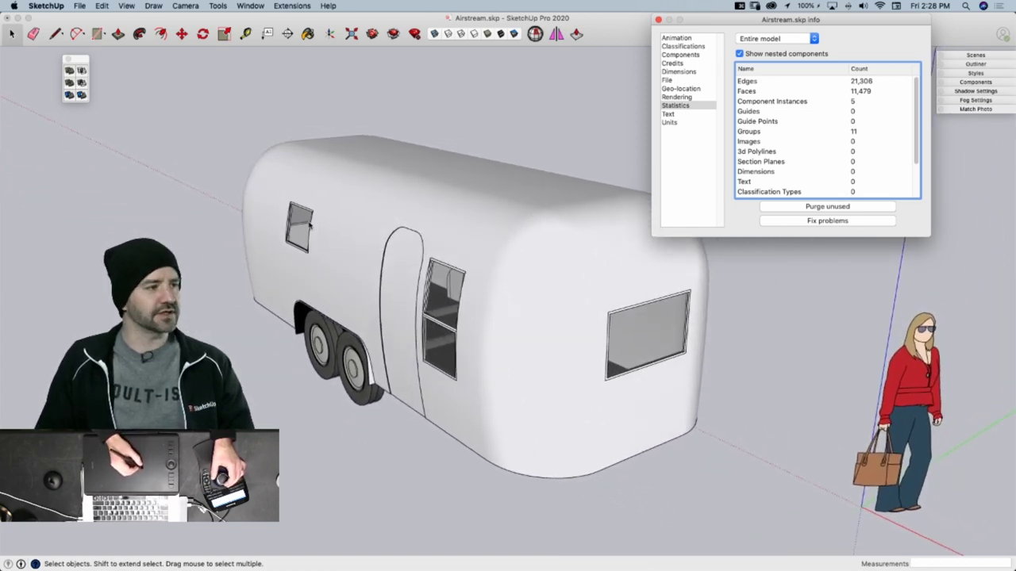
click(301, 232)
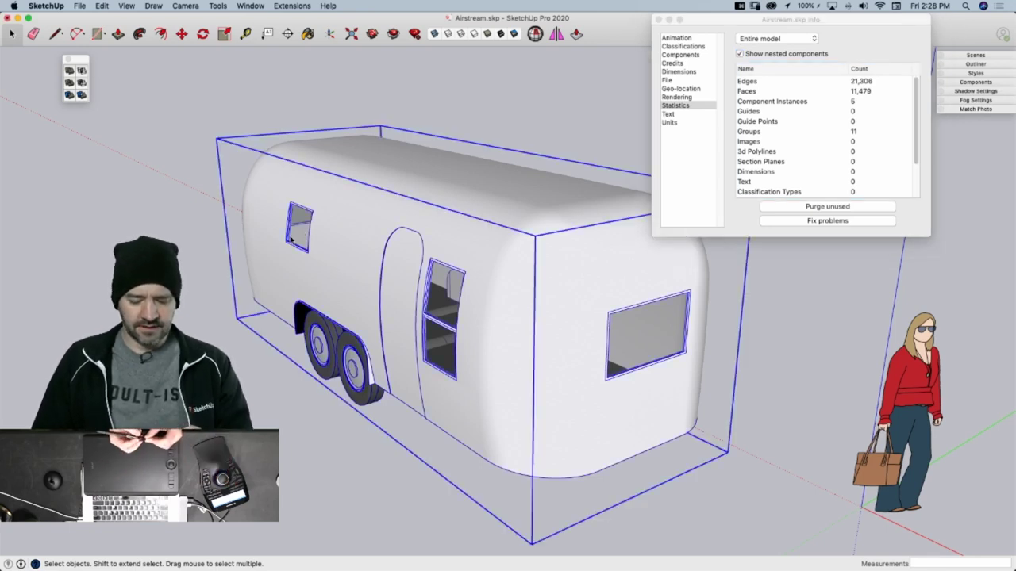
middle_drag(290, 240, 355, 271)
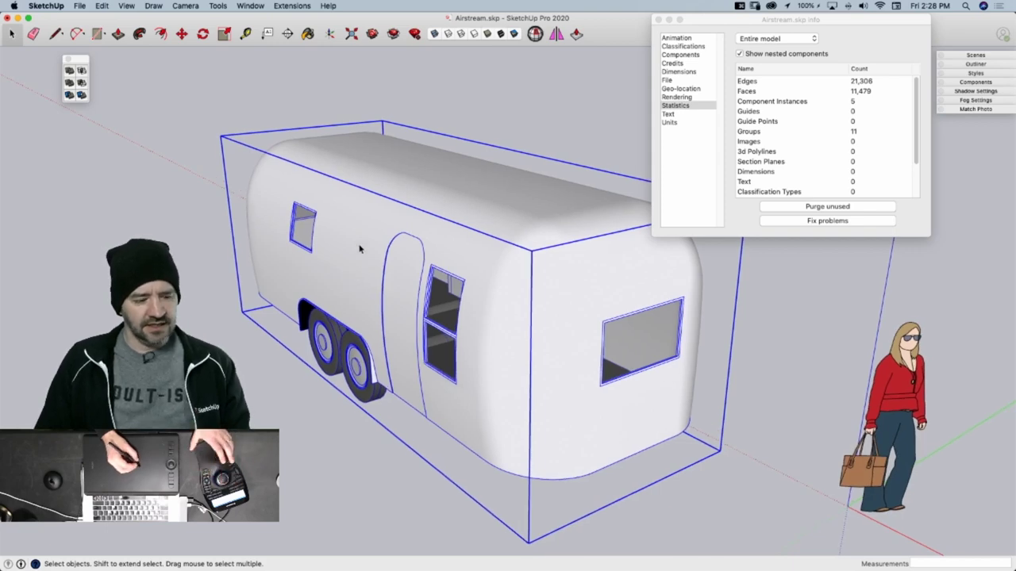
middle_drag(404, 313, 445, 252)
scroll(396, 307, up, 5)
scroll(399, 306, down, 10)
scroll(410, 300, down, 5)
scroll(309, 266, up, 9)
scroll(390, 259, down, 5)
scroll(445, 251, down, 8)
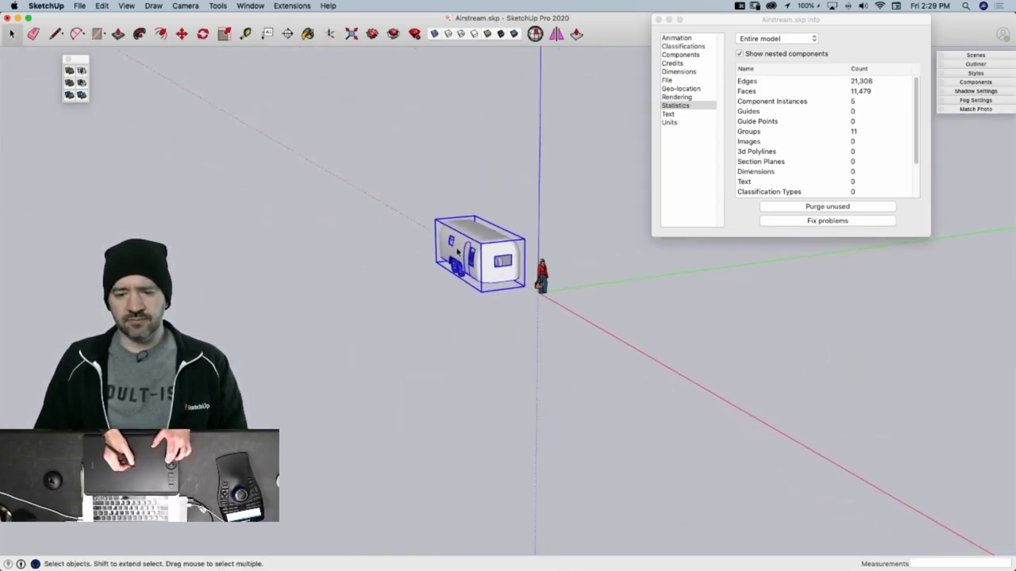
scroll(603, 246, up, 4)
middle_drag(603, 247, 309, 225)
scroll(341, 225, up, 5)
scroll(662, 255, down, 7)
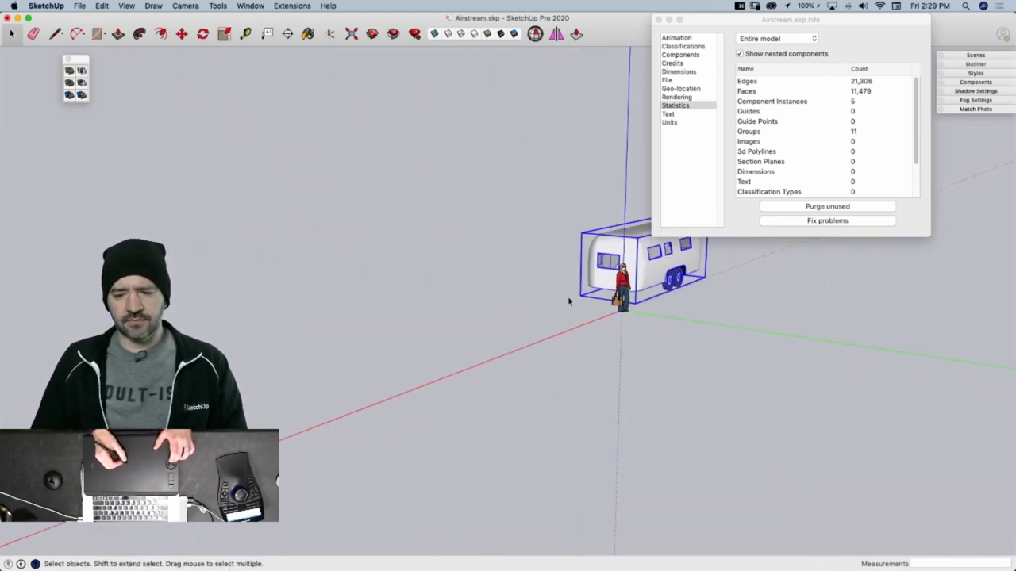
scroll(468, 327, down, 4)
scroll(628, 268, up, 7)
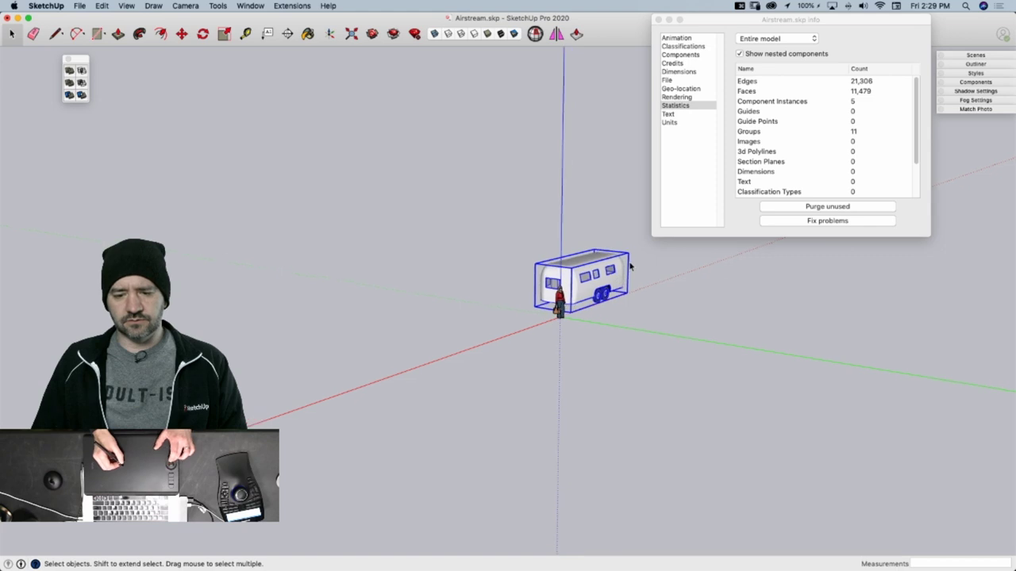
scroll(619, 272, up, 3)
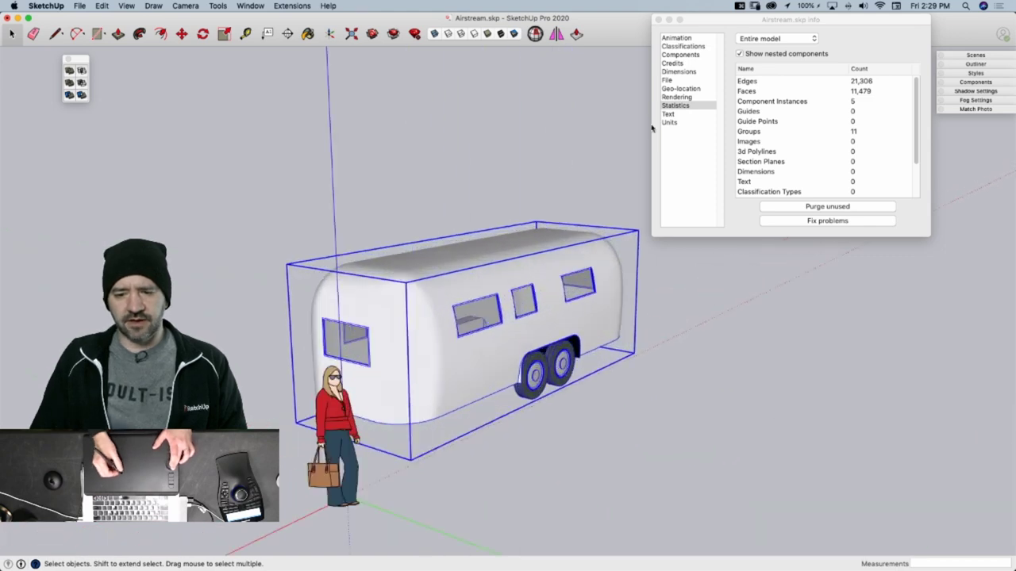
Close the Model Info statistics window
click(656, 24)
scroll(633, 89, down, 1)
click(657, 21)
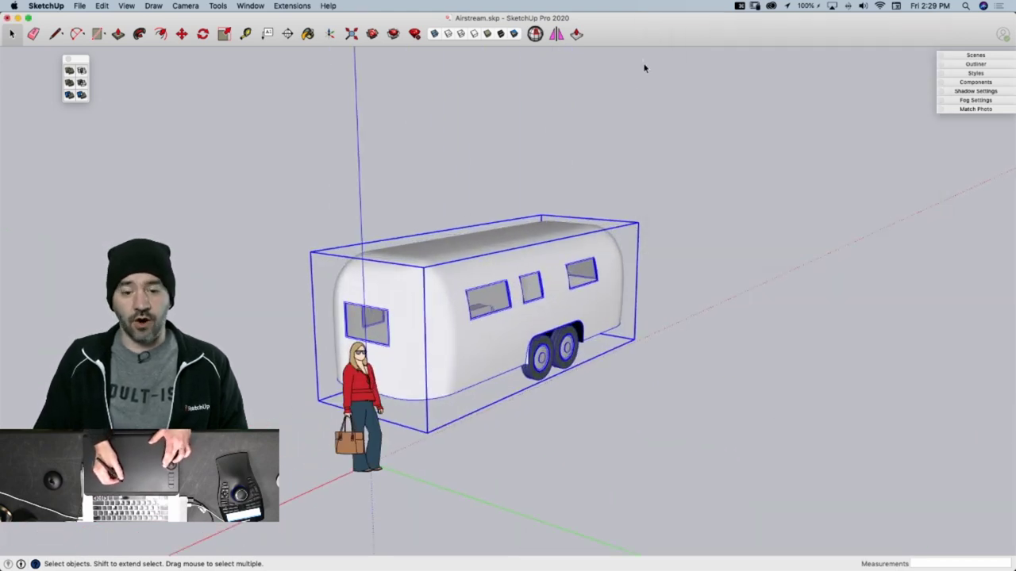
Examine the finished trailer's wheel wells, windows and door from both long sides
scroll(573, 311, up, 5)
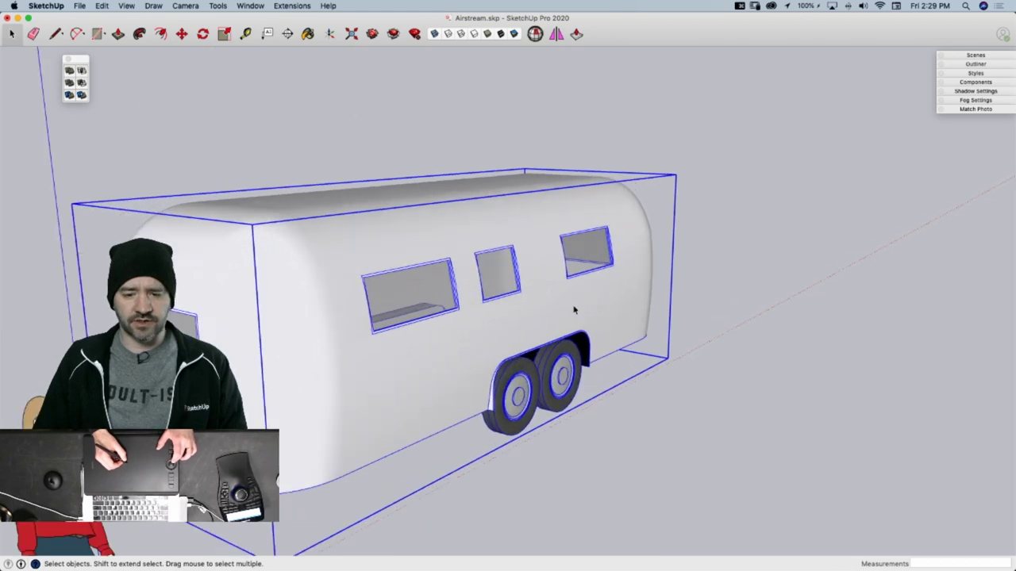
scroll(571, 311, down, 5)
middle_drag(568, 314, 610, 249)
scroll(612, 261, up, 5)
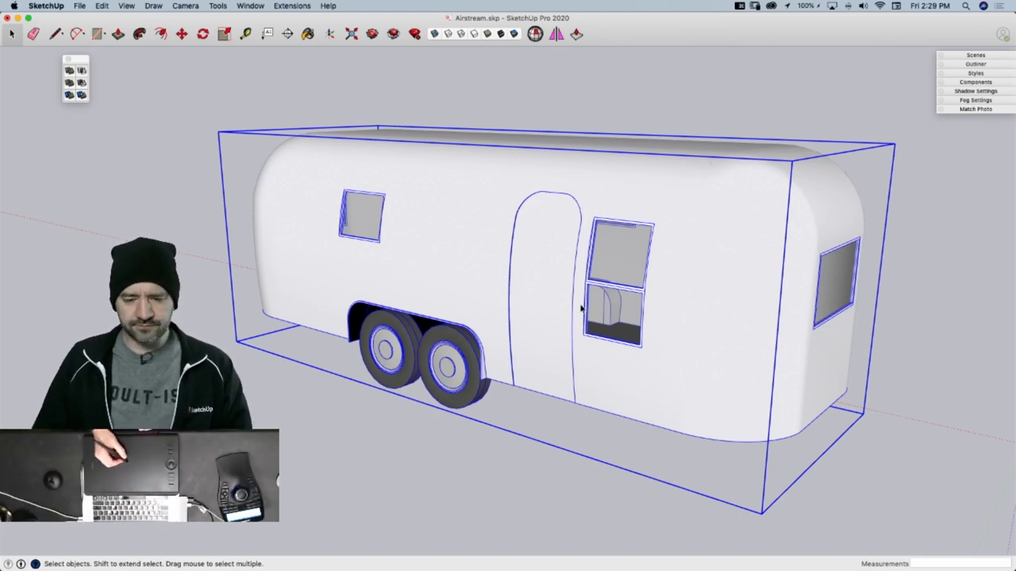
middle_drag(581, 310, 334, 351)
middle_drag(533, 323, 535, 326)
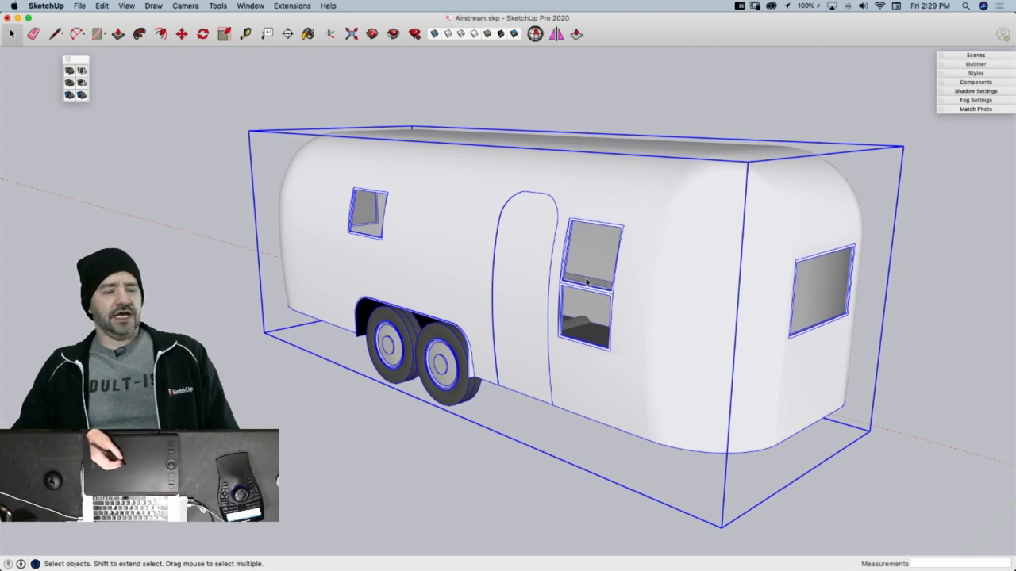
middle_drag(585, 283, 577, 352)
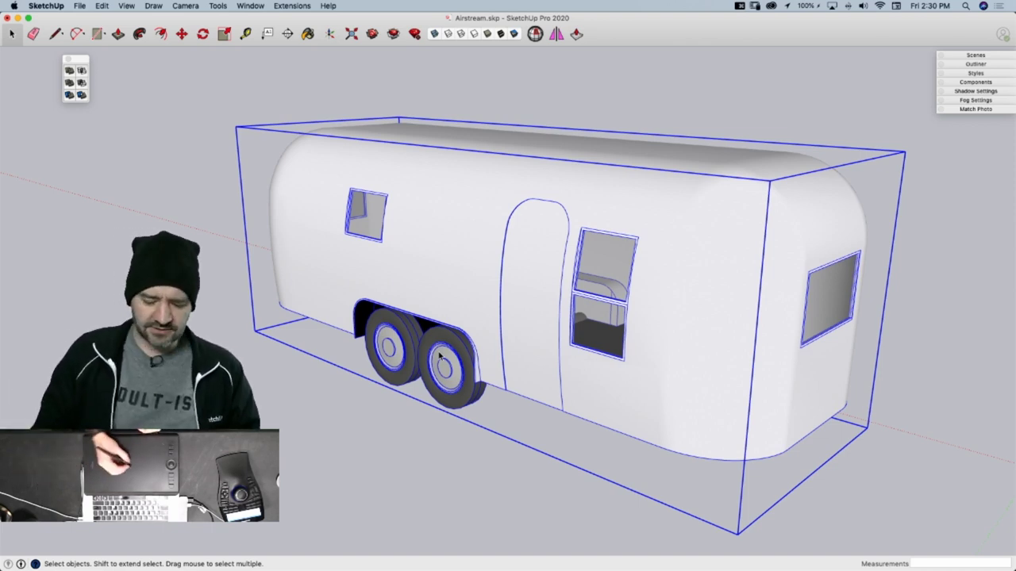
Reselect the trailer group, inspect it from a higher angle and clear the selection
drag(428, 258, 593, 285)
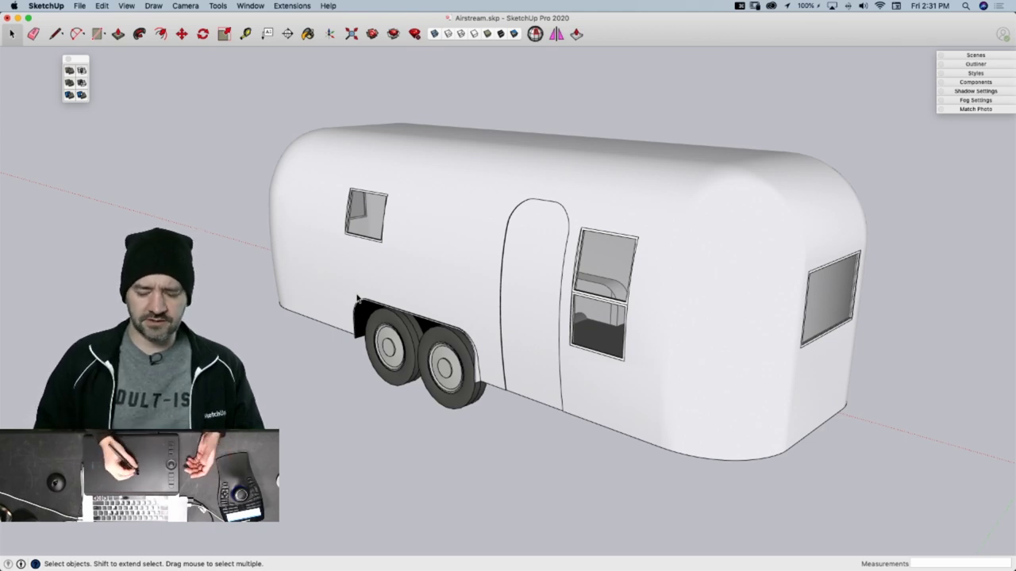
click(357, 300)
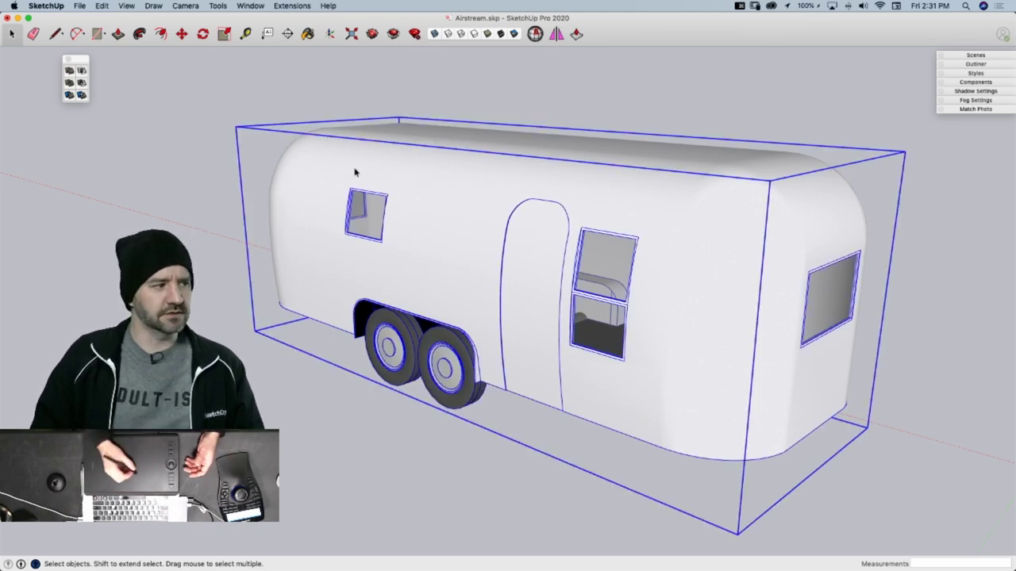
middle_drag(696, 253, 713, 306)
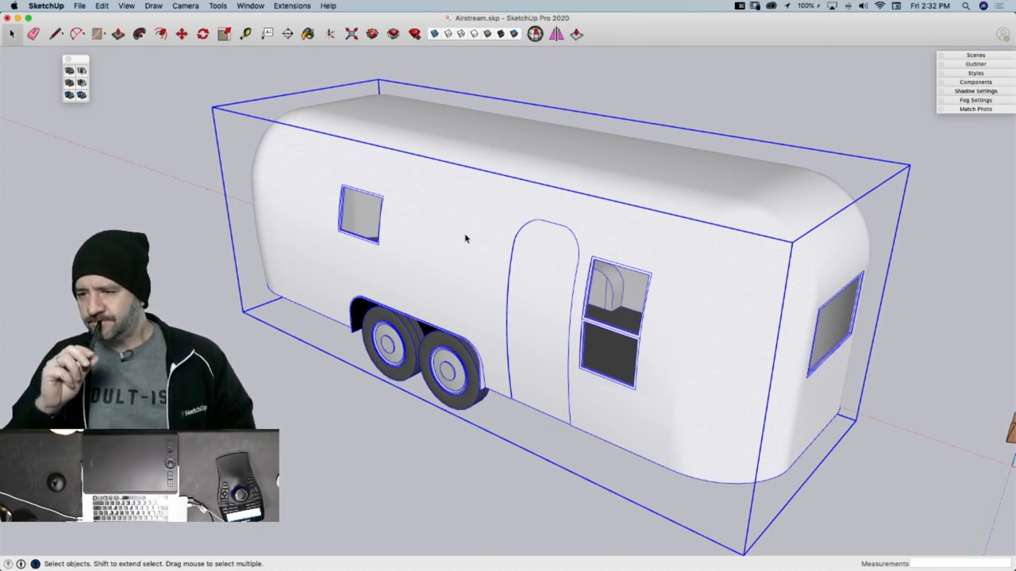
drag(466, 241, 442, 301)
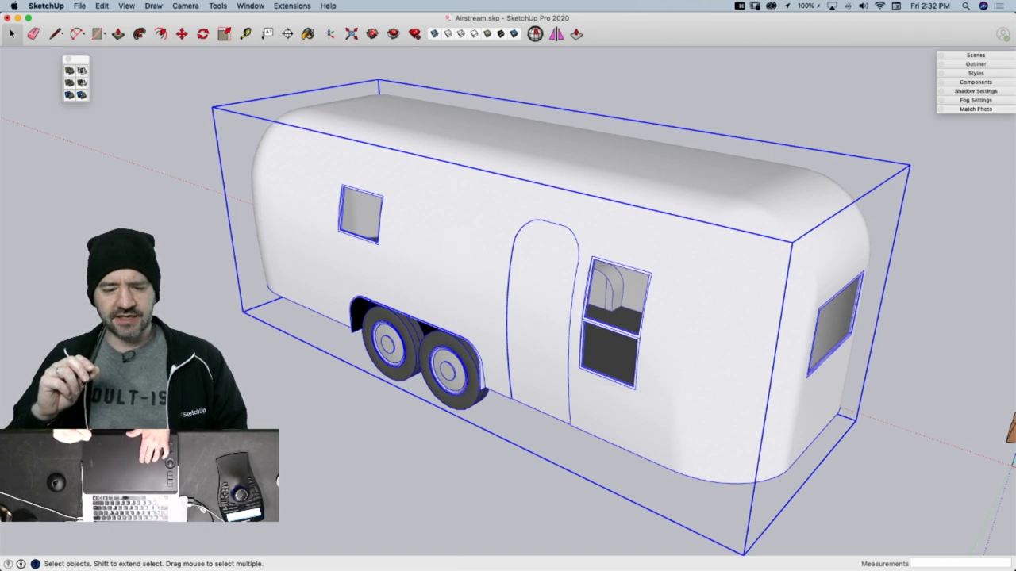
key(shift+super+a)
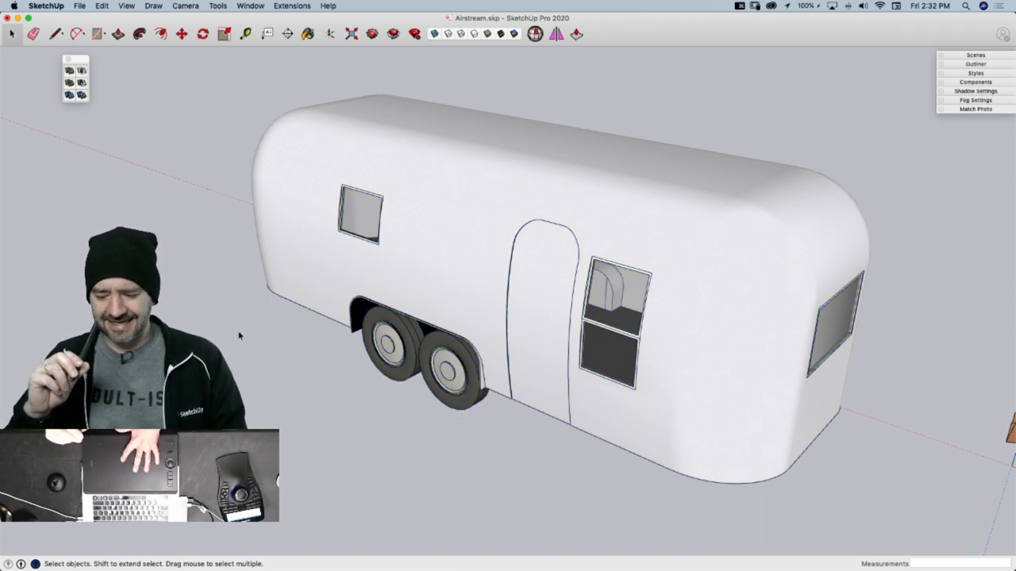
drag(242, 297, 245, 126)
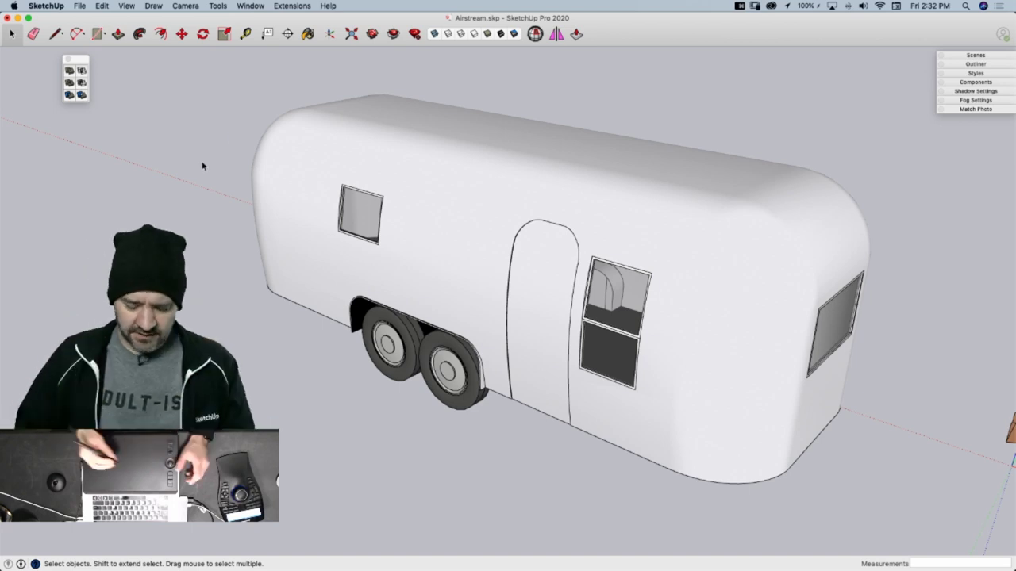
Turn on hidden geometry to inspect the mesh of the trailer's shell and wheels, and turn it off again
middle_drag(488, 311, 448, 286)
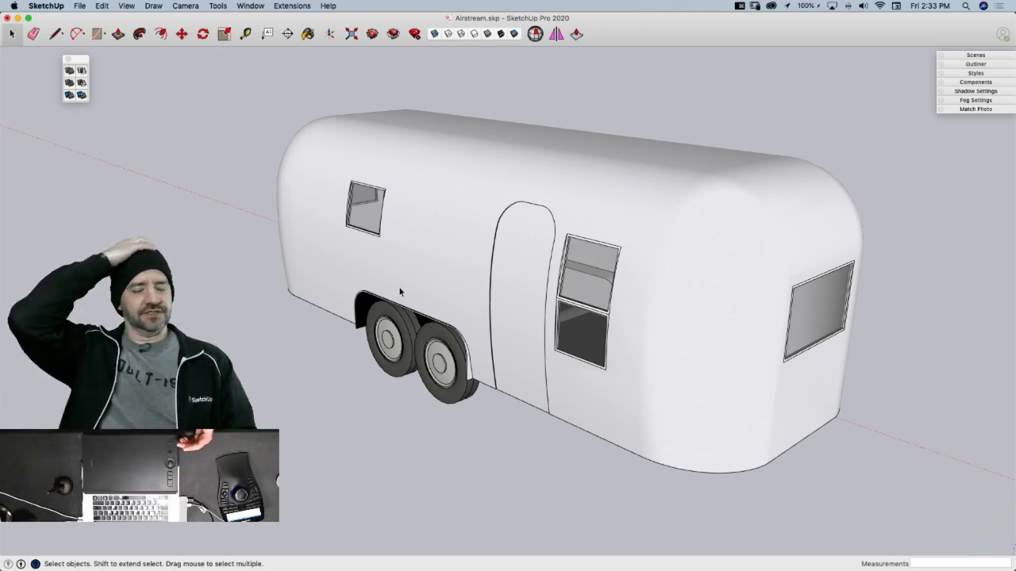
key(alt+h)
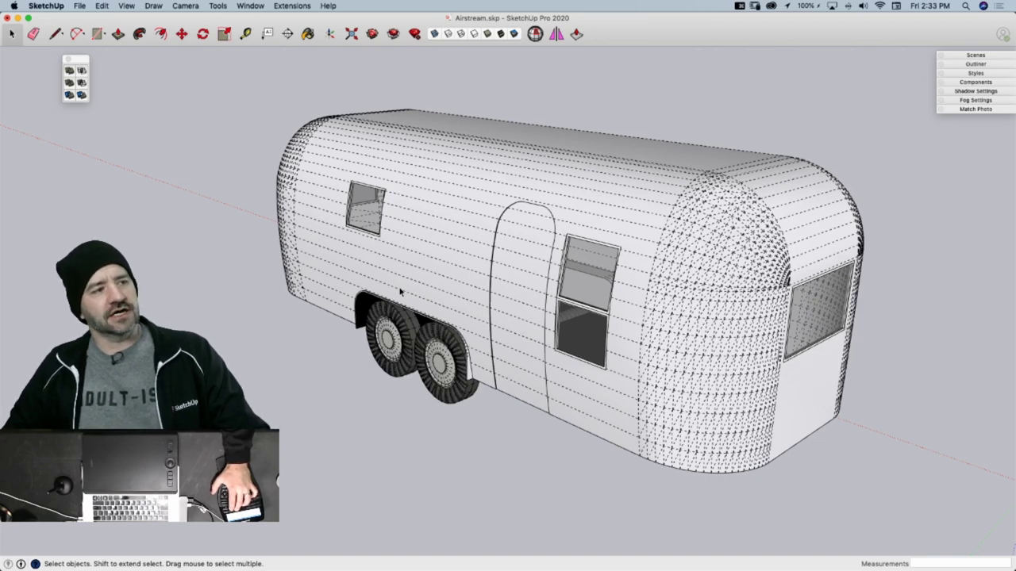
key(alt+h)
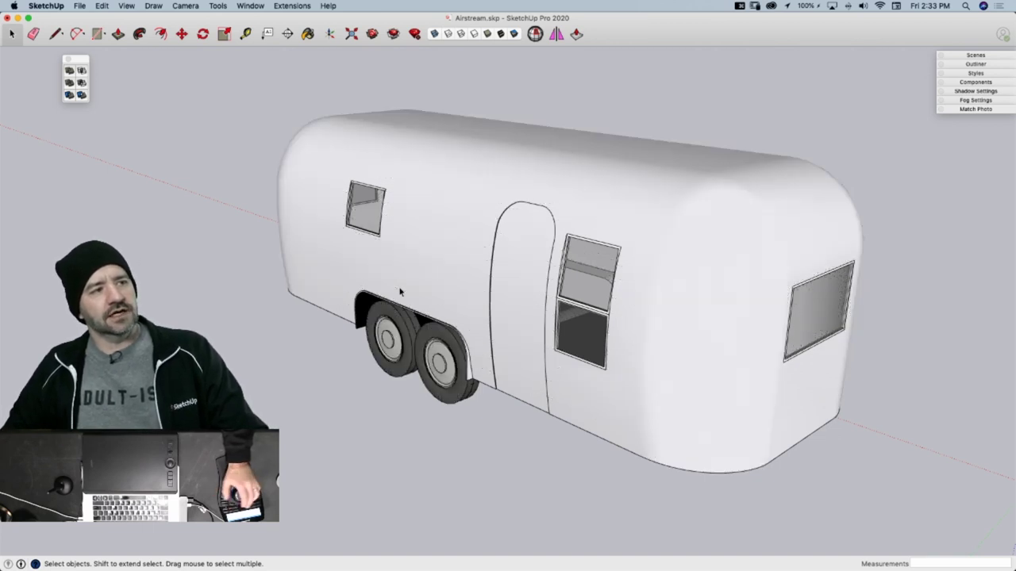